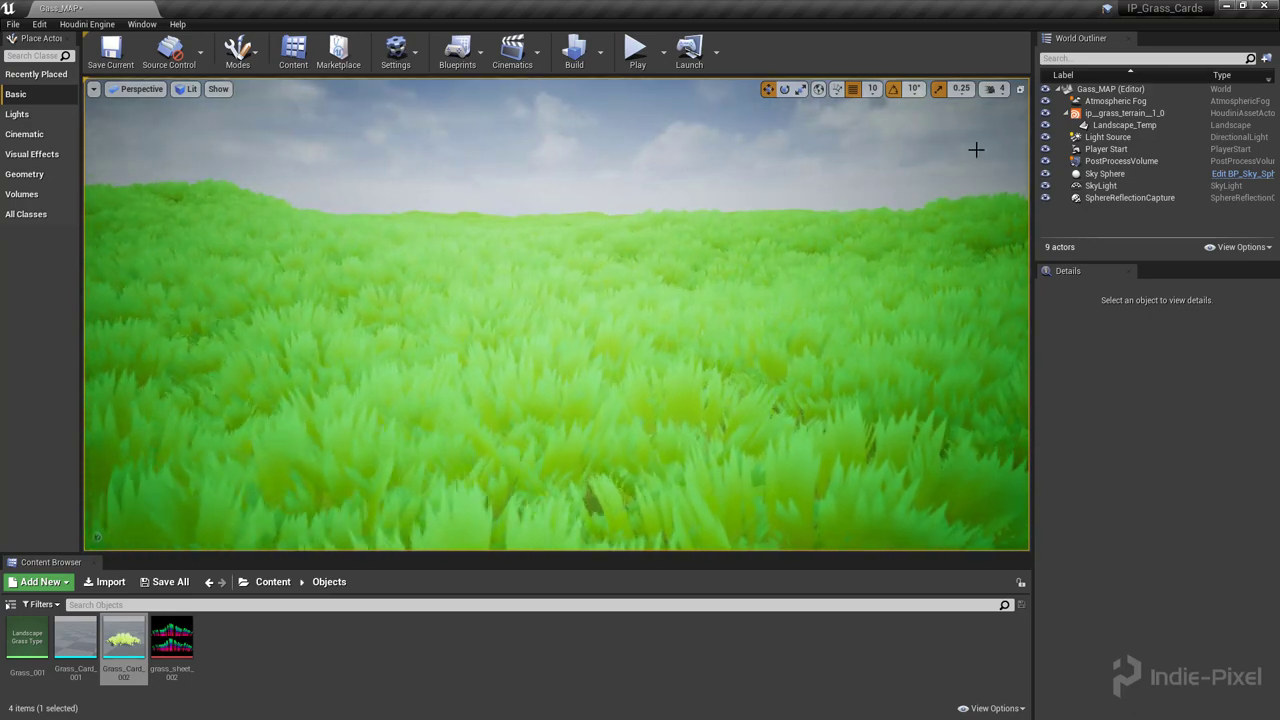
Collapse the ip_grass_terrain_1_0 actor's children in the World Outliner and view the grass field without any selection.
{"action": "left_click", "coordinate": [1118, 113]}
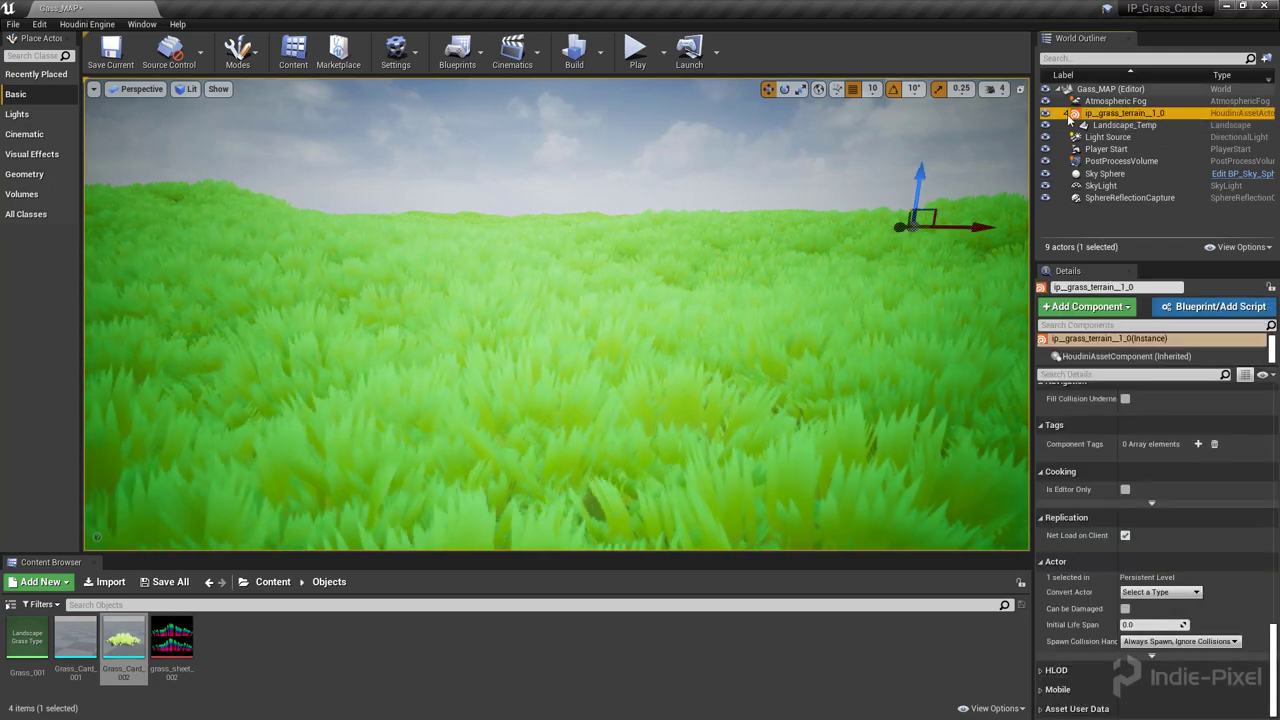
{"action": "left_click", "coordinate": [1066, 114]}
{"action": "right_click_drag", "start_coordinate": [634, 386], "coordinate": [670, 340]}
{"action": "key", "text": "Escape"}
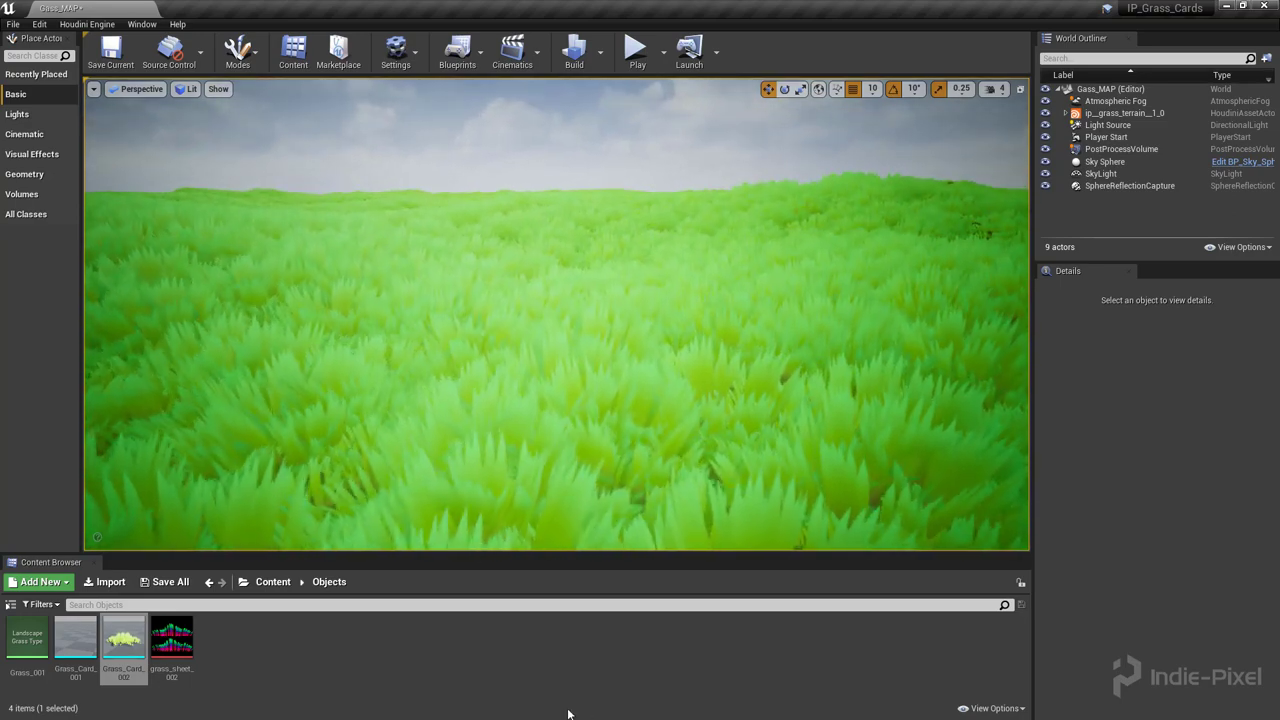
Switch to the Houdini project ip_grass_cards_001.hip and view the grass card mesh.
{"action": "key", "text": "super"}
{"action": "mouse_move", "coordinate": [540, 707]}
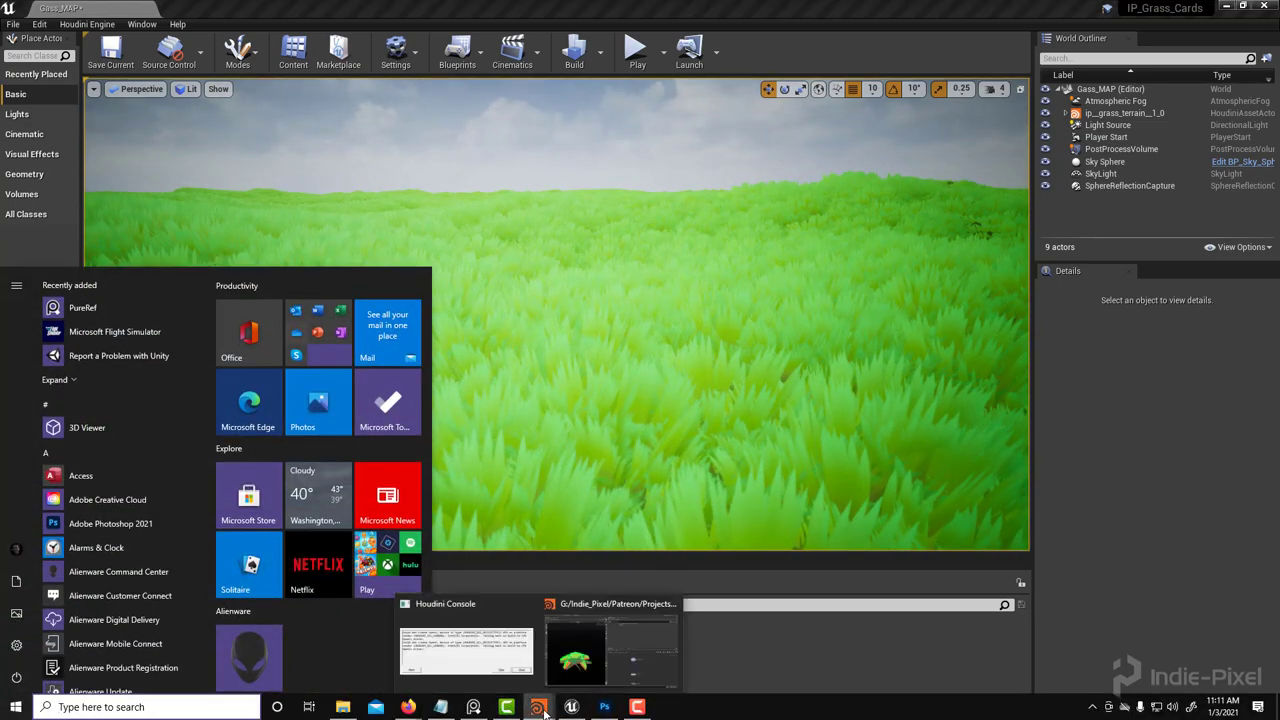
{"action": "left_click", "coordinate": [610, 650]}
{"action": "left_click_drag", "start_coordinate": [414, 380], "coordinate": [470, 395]}
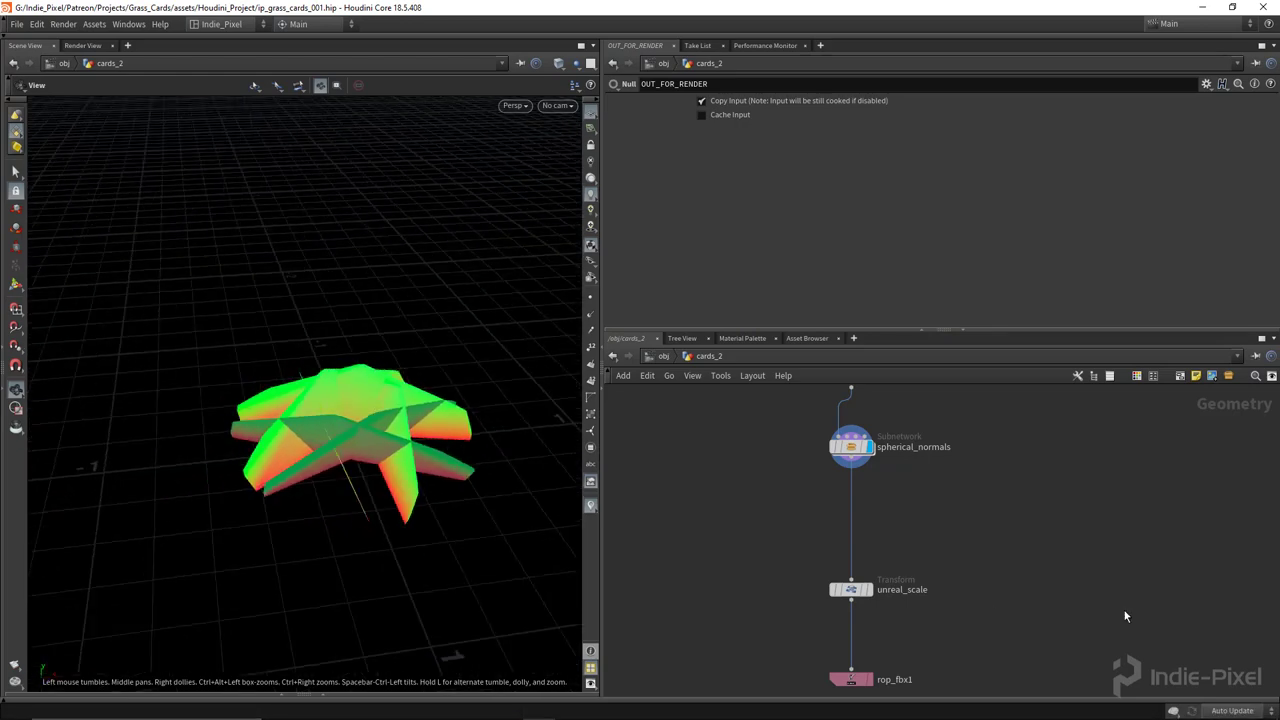
Go up to the object level to view the scene's objects and cameras, and reopen the cards_2 network.
{"action": "key", "text": "u"}
{"action": "left_click_drag", "start_coordinate": [402, 489], "coordinate": [405, 525]}
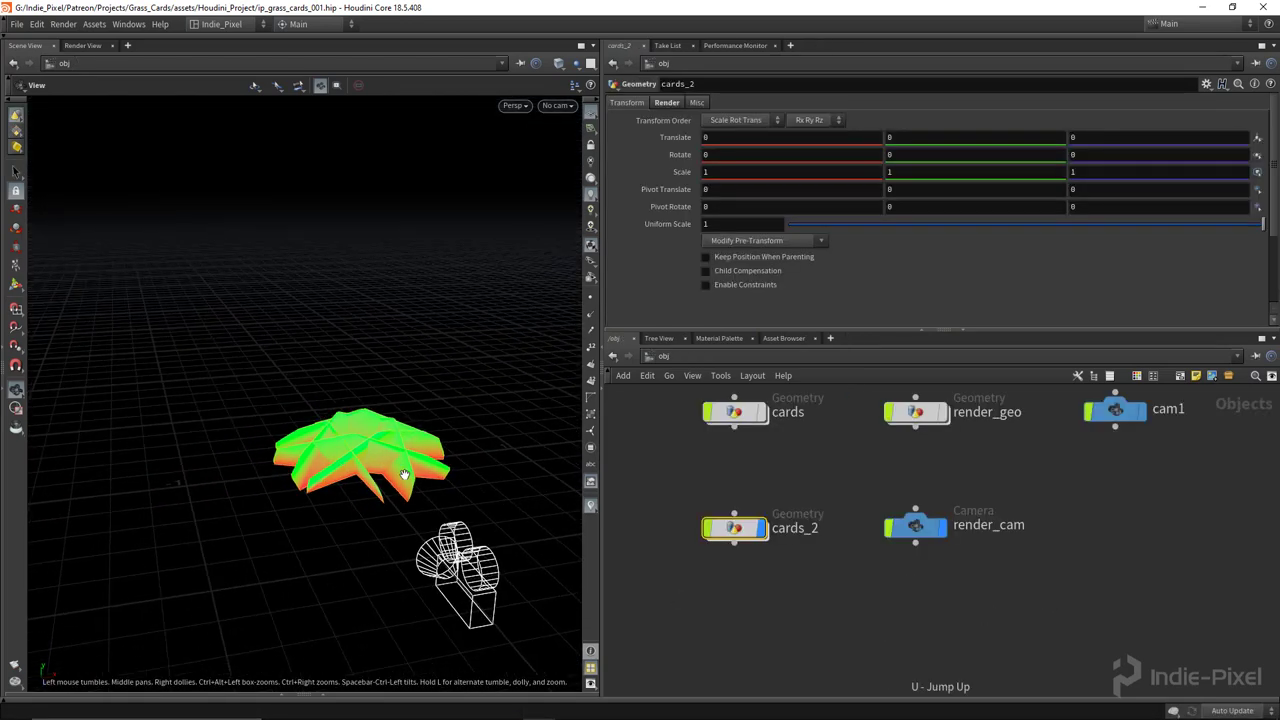
{"action": "scroll", "coordinate": [780, 600], "scroll_direction": "down", "scroll_amount": 2}
{"action": "middle_click_drag", "start_coordinate": [778, 610], "coordinate": [778, 546]}
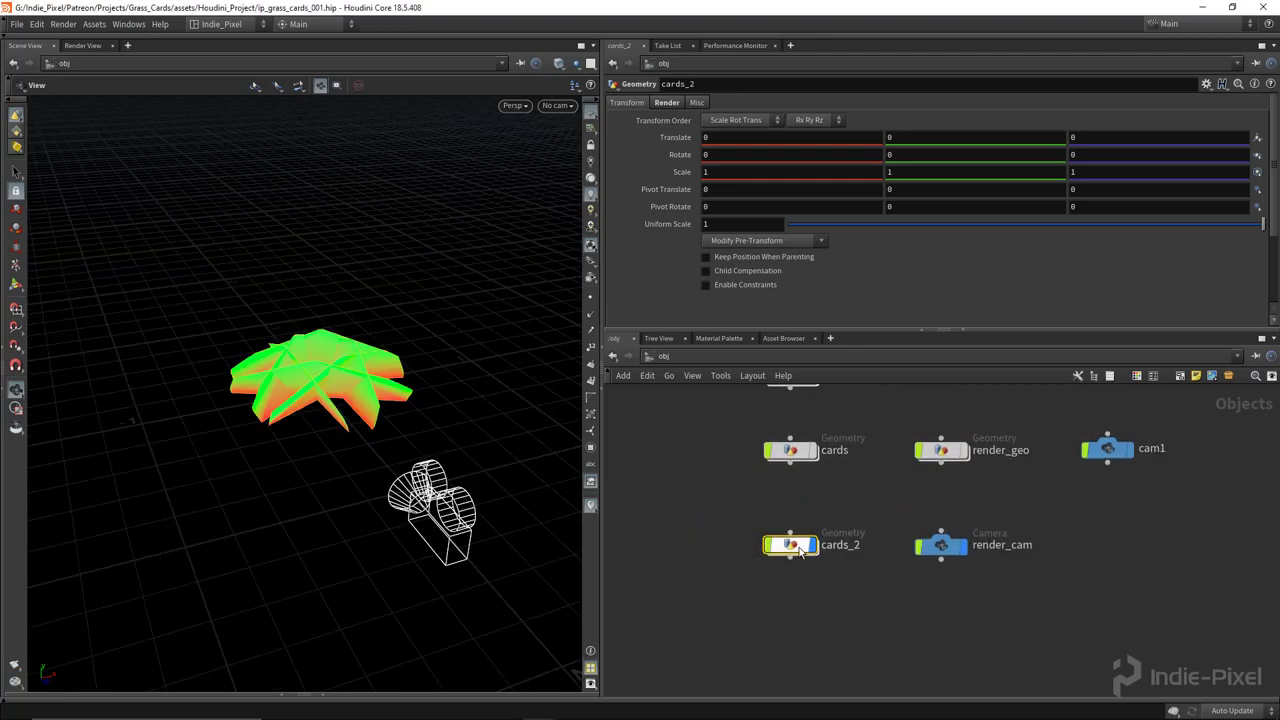
{"action": "double_click", "coordinate": [779, 546]}
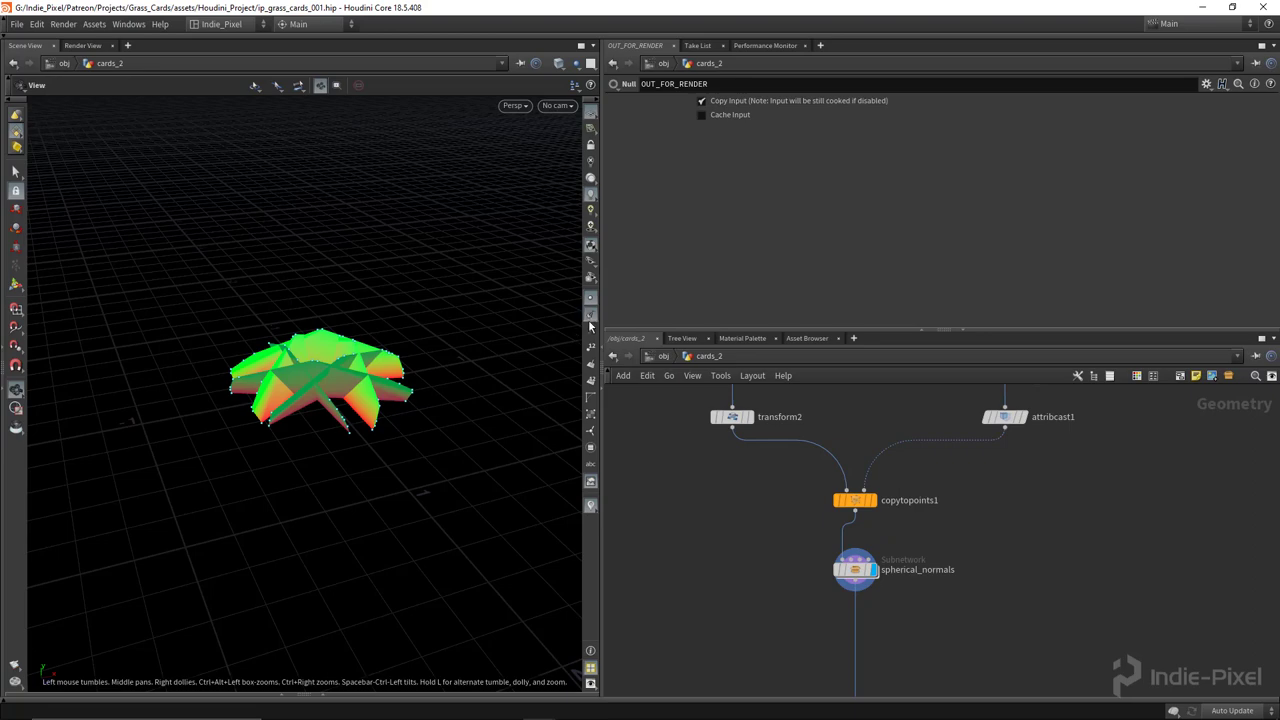
Show the point normals on the cards_2 mesh, examine them from the side and frame the whole network.
{"action": "left_click_drag", "start_coordinate": [434, 277], "coordinate": [410, 320]}
{"action": "scroll", "coordinate": [920, 545], "scroll_direction": "down", "scroll_amount": 3}
{"action": "key", "text": "h"}
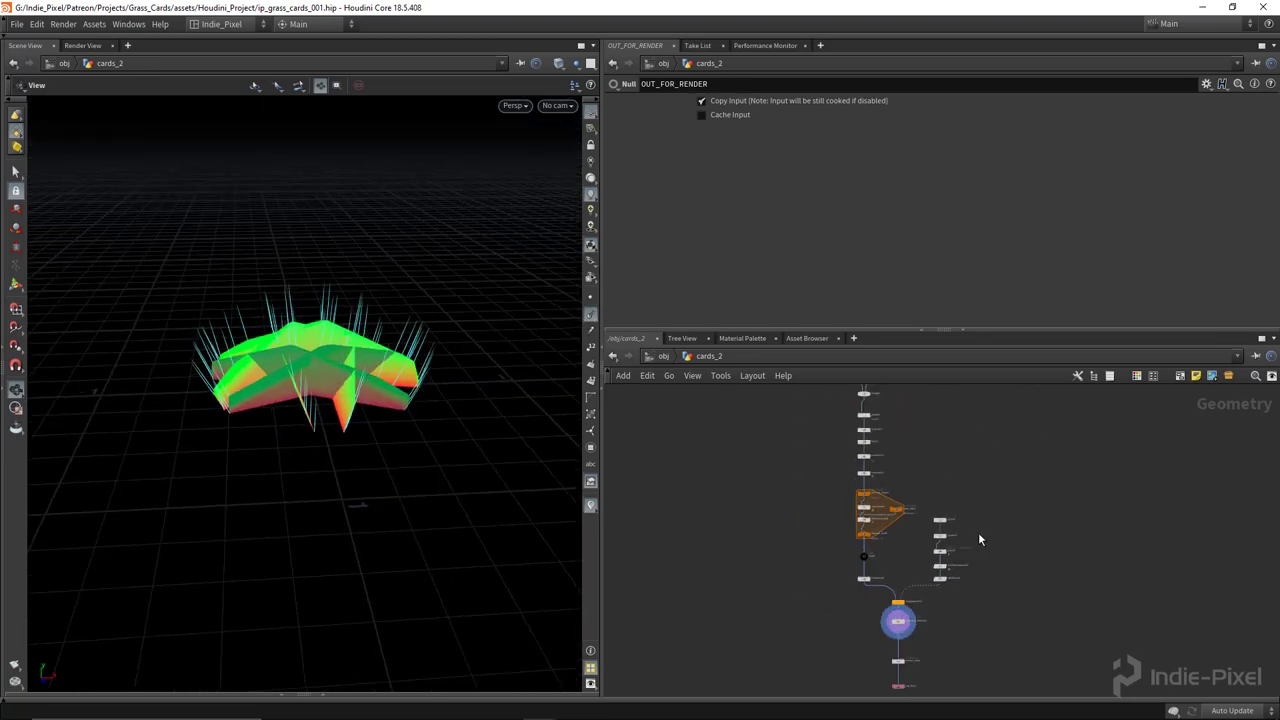
Display the OUT_FOR_RENDER null, examine the coloured grass blades from the front, and switch back to Unreal Editor.
{"action": "scroll", "coordinate": [960, 535], "scroll_direction": "up", "scroll_amount": 8}
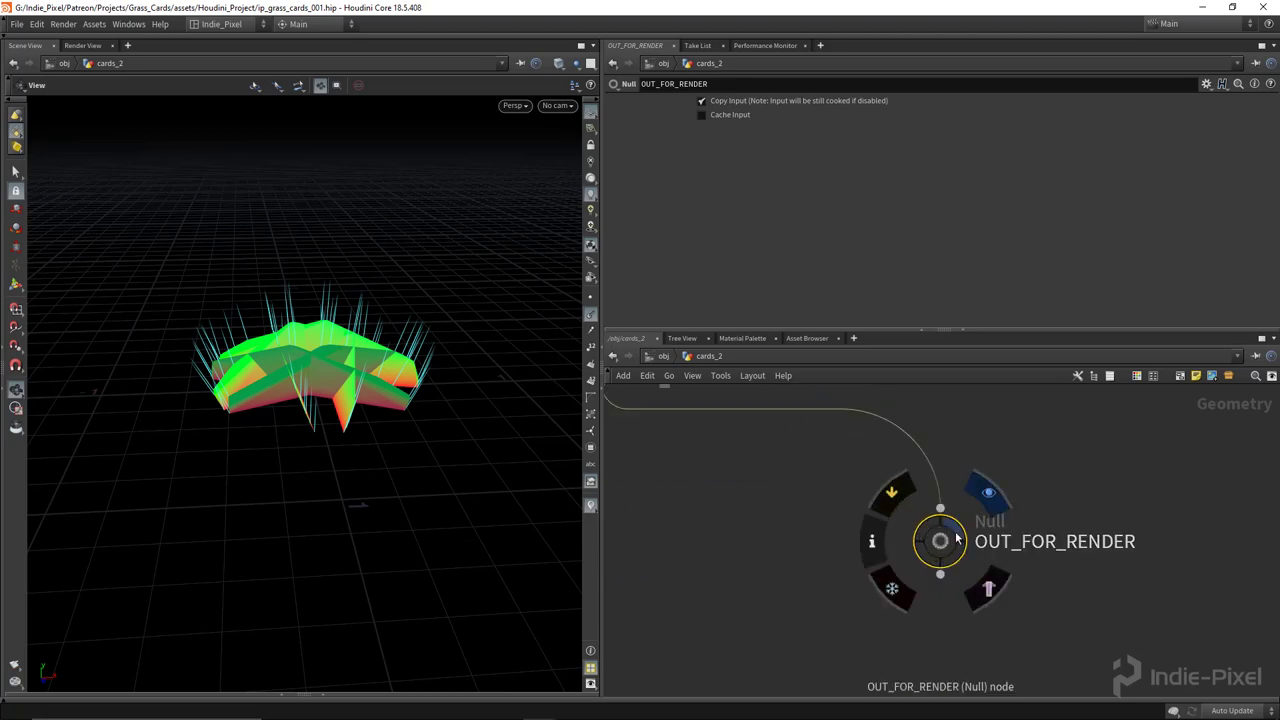
{"action": "left_click", "coordinate": [983, 494]}
{"action": "left_click_drag", "start_coordinate": [526, 349], "coordinate": [342, 356]}
{"action": "right_click_drag", "start_coordinate": [342, 356], "coordinate": [408, 383]}
{"action": "left_click_drag", "start_coordinate": [415, 386], "coordinate": [428, 391]}
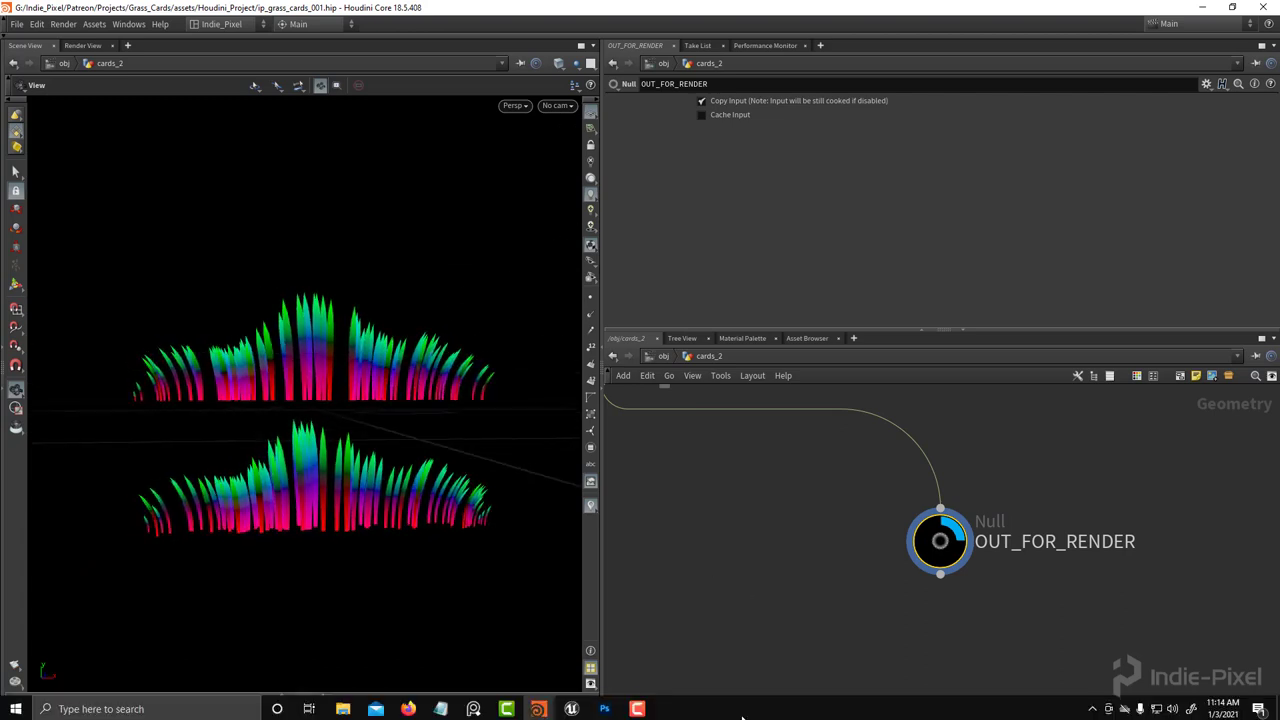
{"action": "left_click", "coordinate": [620, 707]}
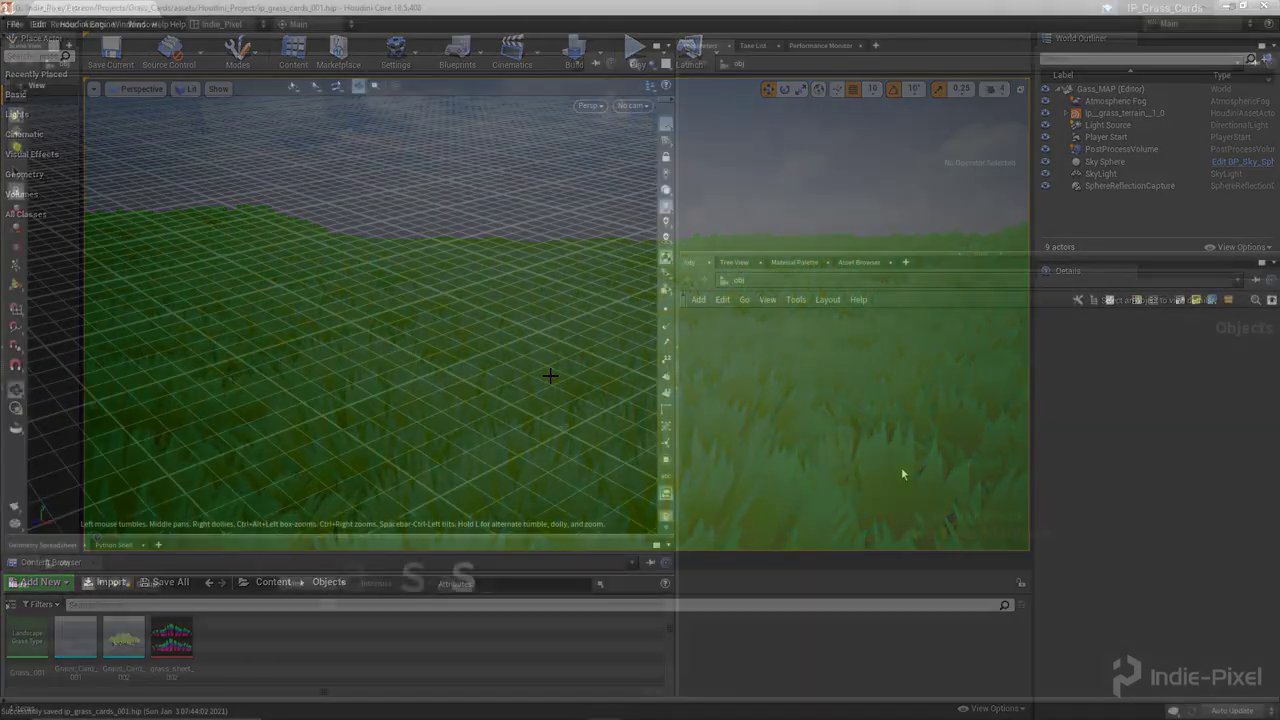
{"action": "key", "text": "Tab"}
{"action": "type", "text": "li"}
{"action": "key", "text": "Return"}
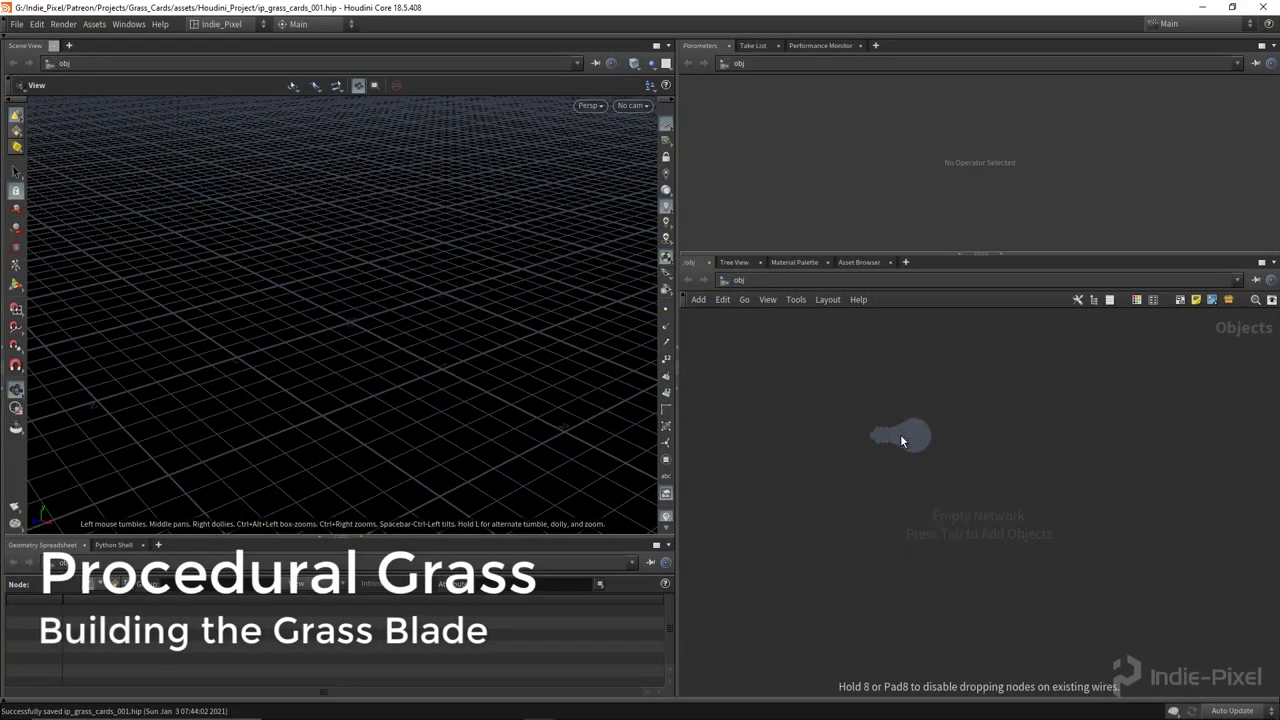
{"action": "key", "text": "Escape"}
Add a Geometry object to the empty Houdini scene and enter its network.
{"action": "key", "text": "Tab"}
{"action": "type", "text": "geo"}
{"action": "key", "text": "Return"}
{"action": "left_click", "coordinate": [900, 440]}
{"action": "double_click", "coordinate": [903, 434]}
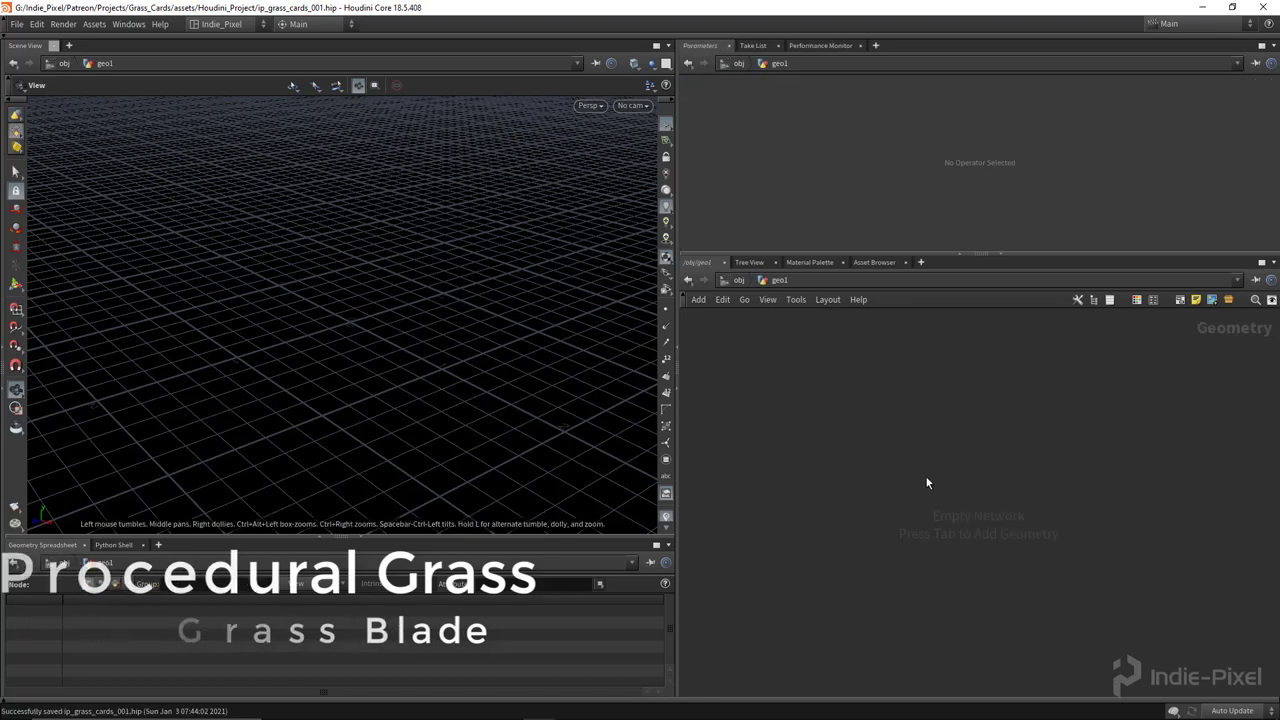
Add a Line node to the geo1 network and view the resulting line.
{"action": "key", "text": "Tab"}
{"action": "type", "text": "grid"}
{"action": "key", "text": "Return"}
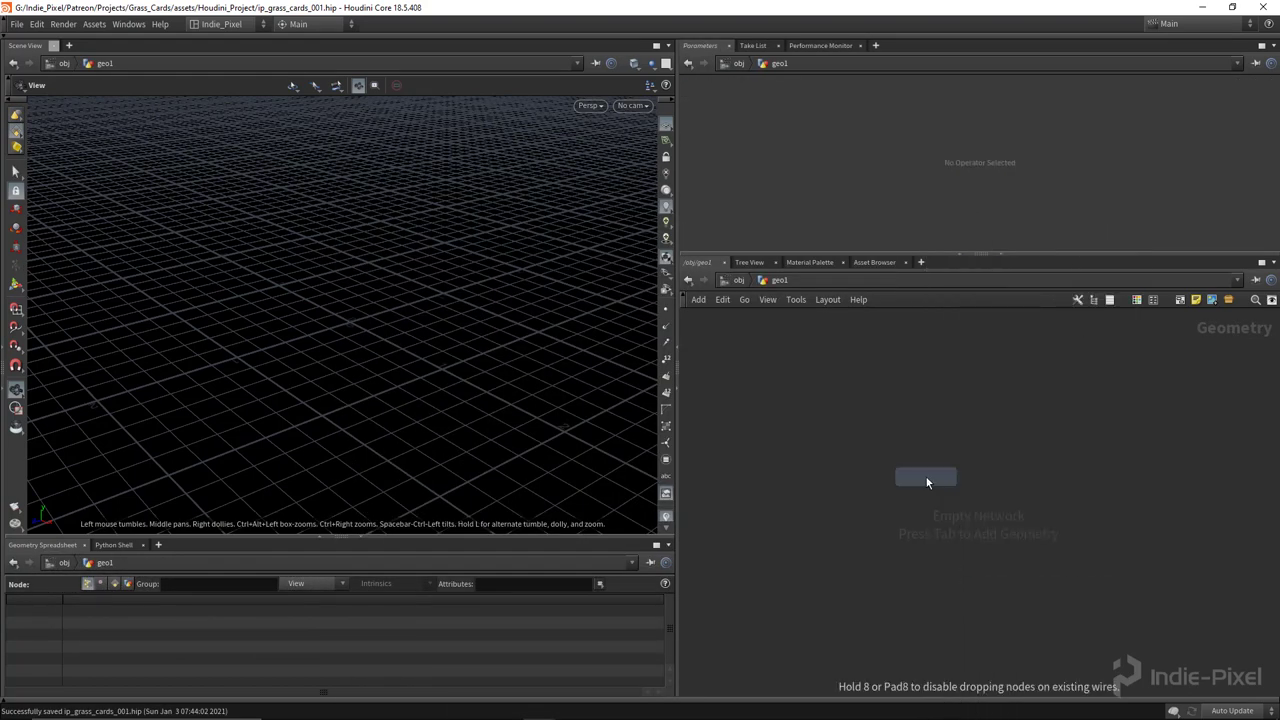
{"action": "left_click", "coordinate": [926, 477]}
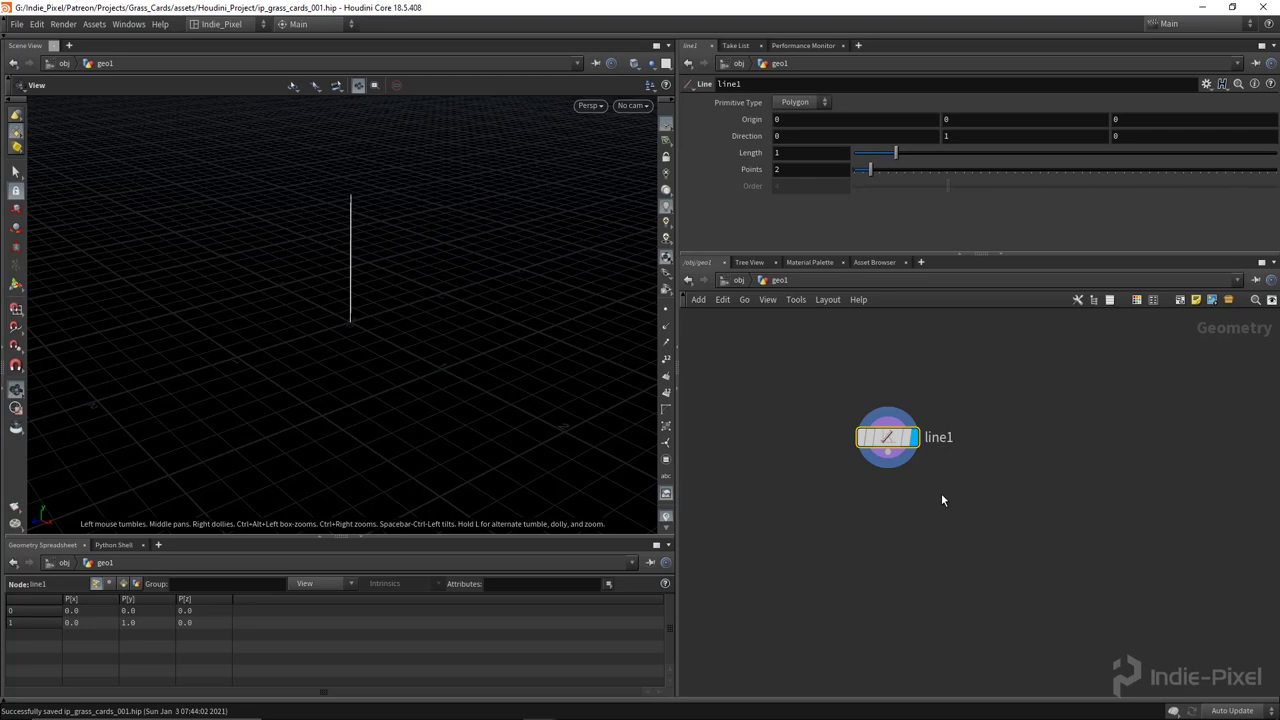
{"action": "key", "text": "g"}
{"action": "left_click_drag", "start_coordinate": [371, 366], "coordinate": [242, 397]}
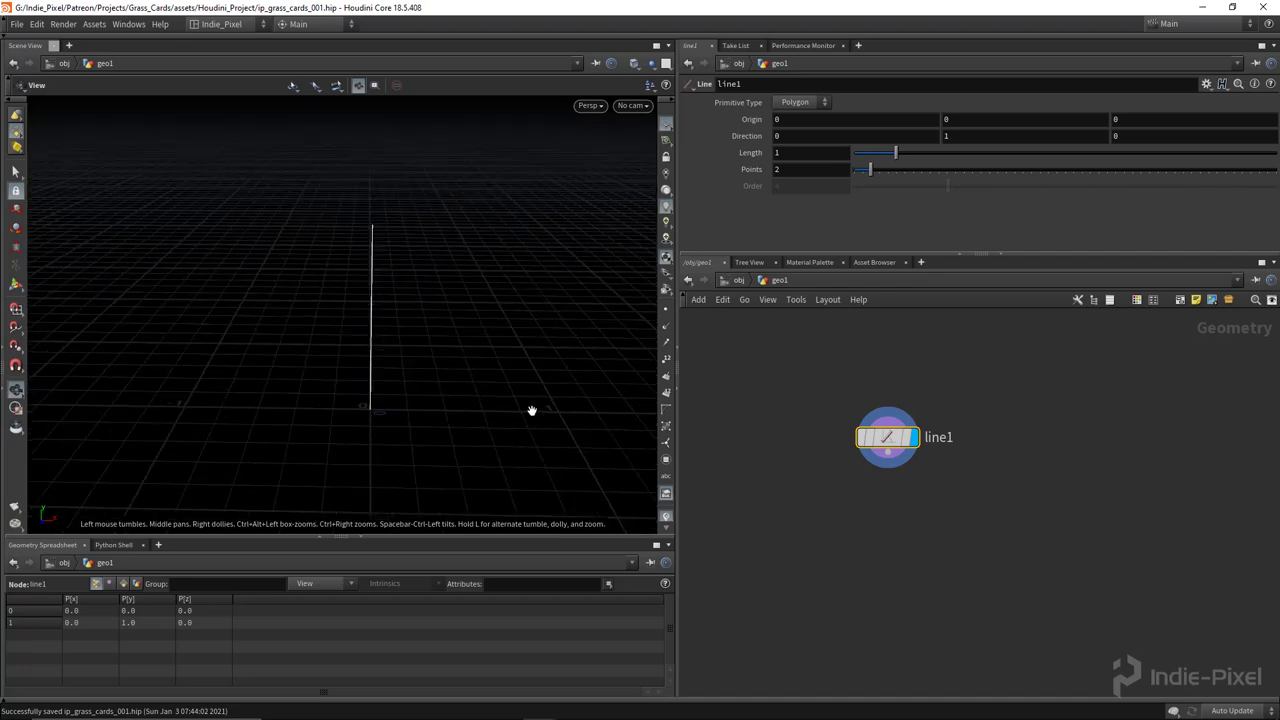
{"action": "left_click_drag", "start_coordinate": [385, 371], "coordinate": [363, 418]}
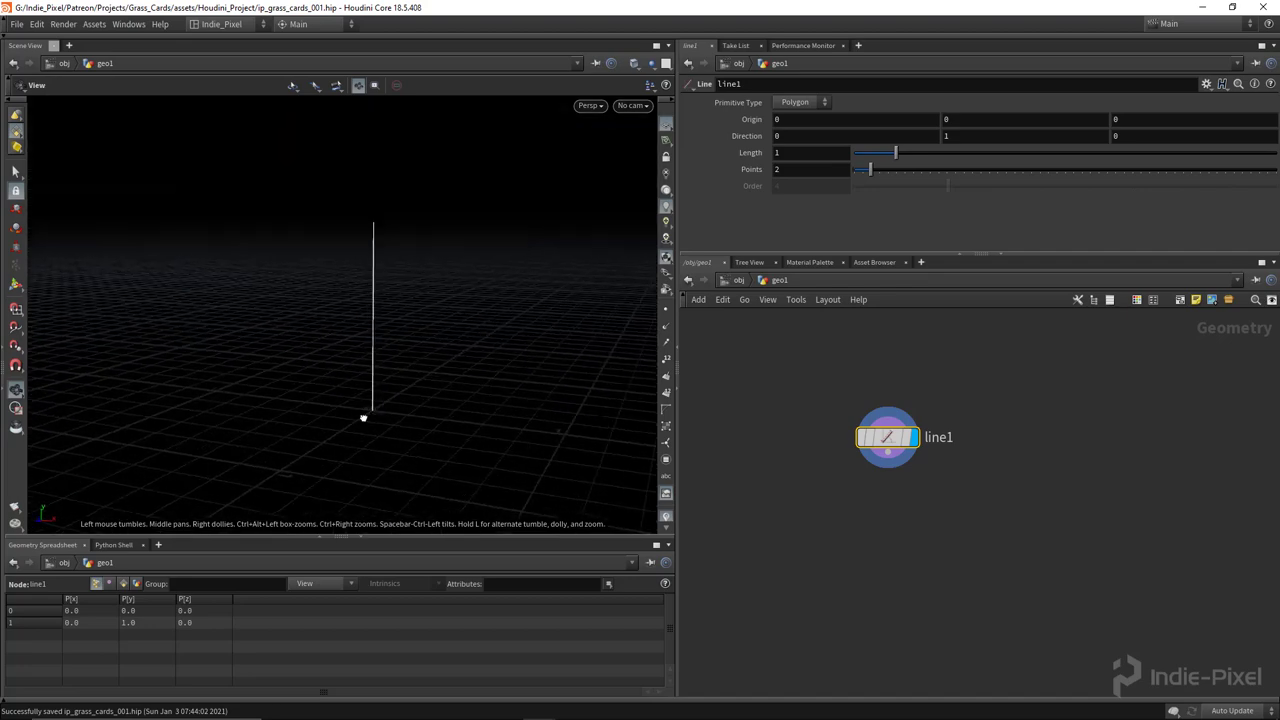
{"action": "left_click_drag", "start_coordinate": [384, 306], "coordinate": [515, 327]}
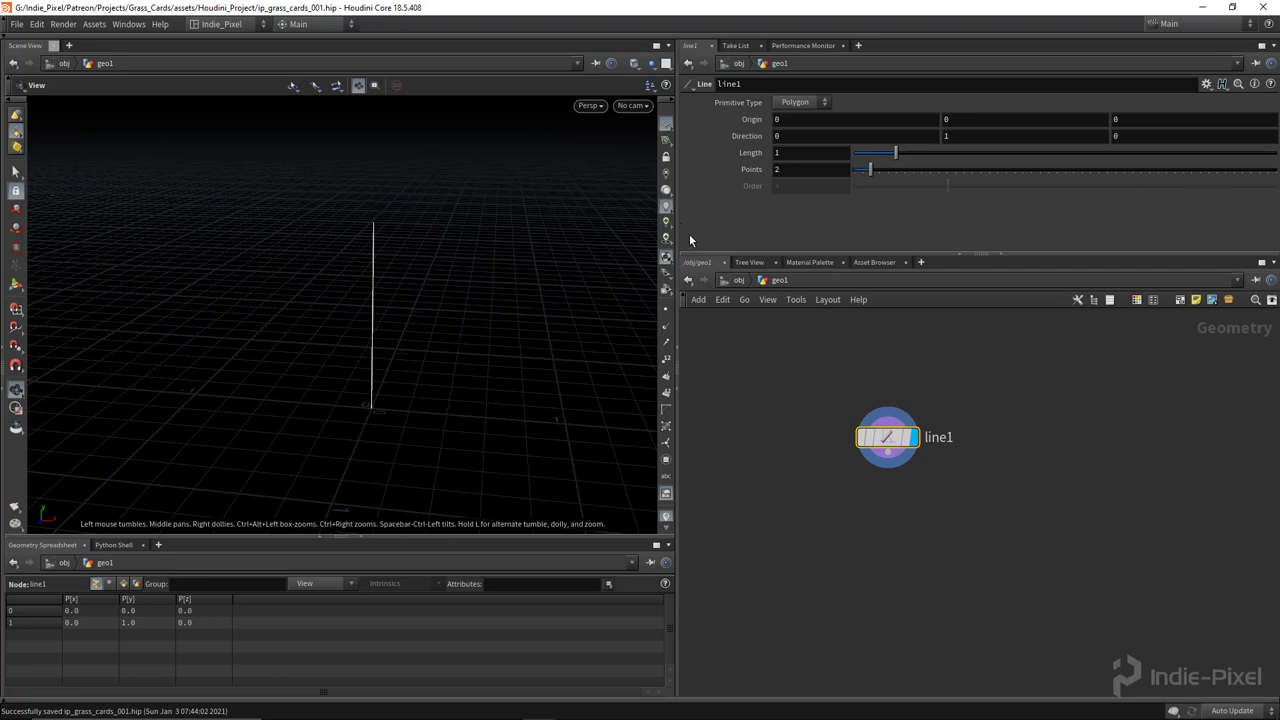
{"action": "middle_click_drag", "start_coordinate": [954, 531], "coordinate": [887, 495]}
{"action": "key", "text": "Tab"}
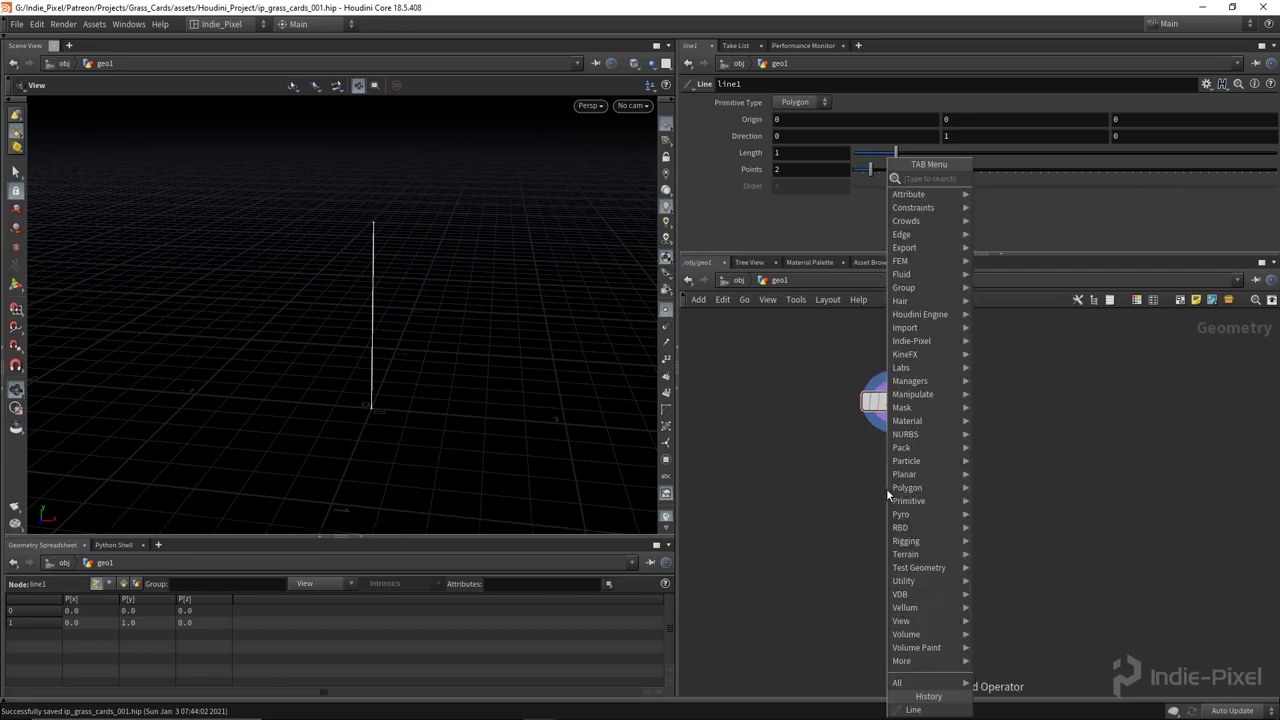
{"action": "type", "text": "res"}
{"action": "key", "text": "Escape"}
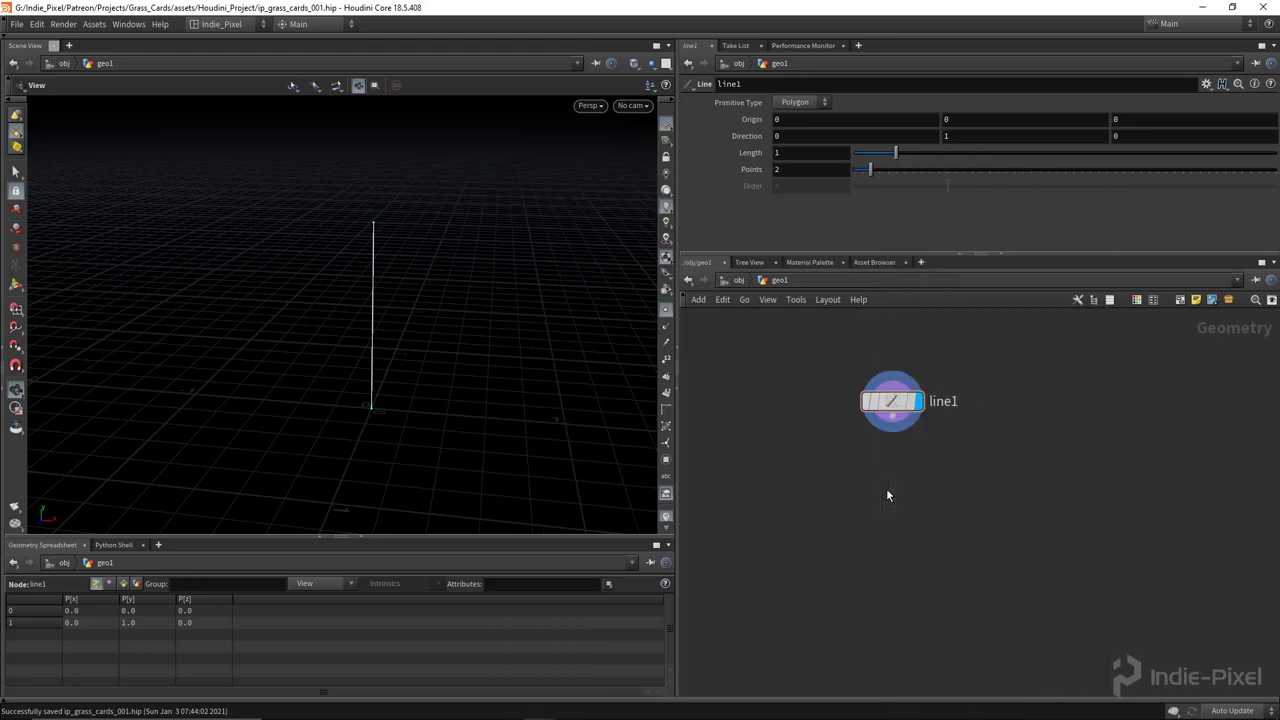
Add a Resample node below line1, connect line1's output to it and display it.
{"action": "key", "text": "Tab"}
{"action": "type", "text": "resample"}
{"action": "key", "text": "Return"}
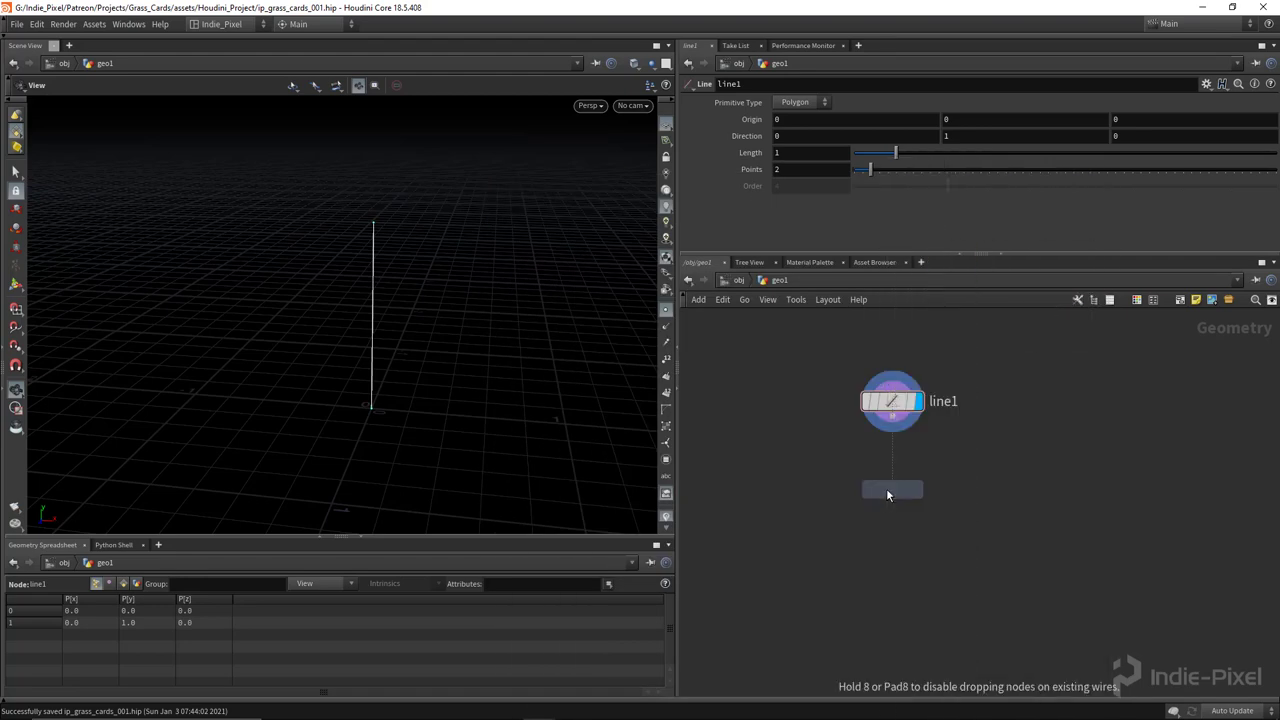
{"action": "left_click", "coordinate": [875, 486]}
{"action": "left_click", "coordinate": [893, 418]}
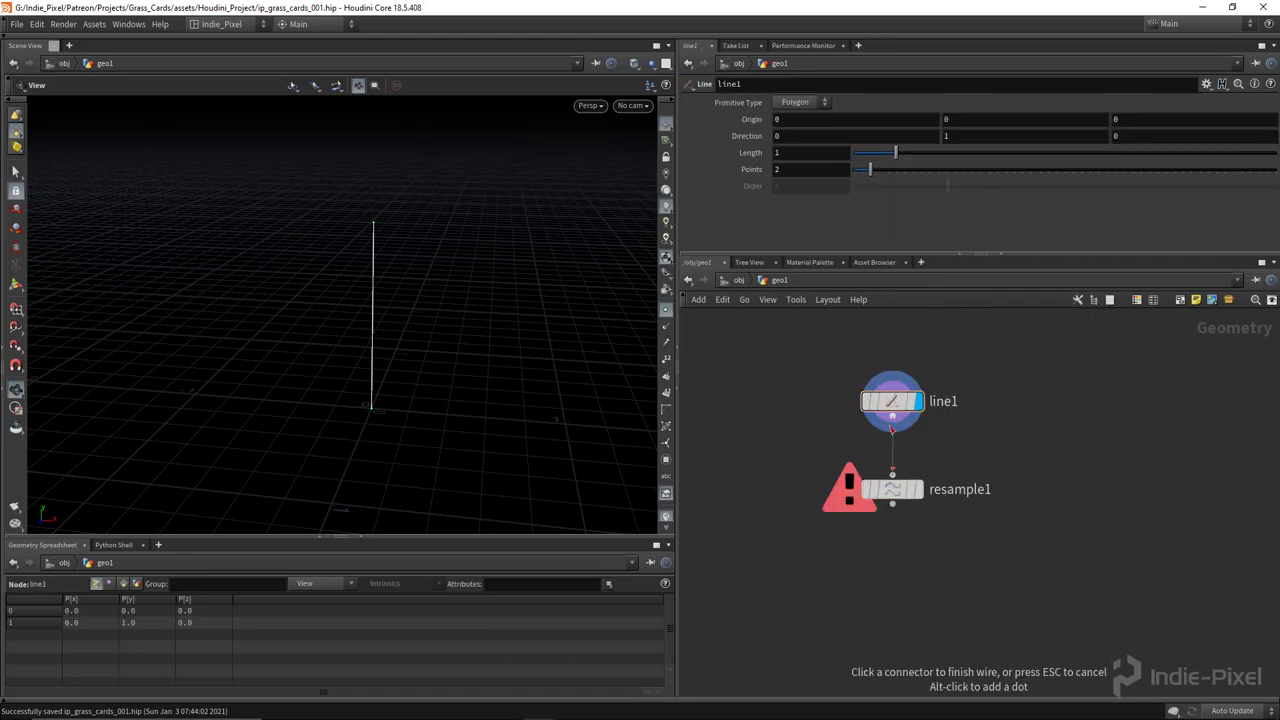
{"action": "left_click", "coordinate": [892, 480]}
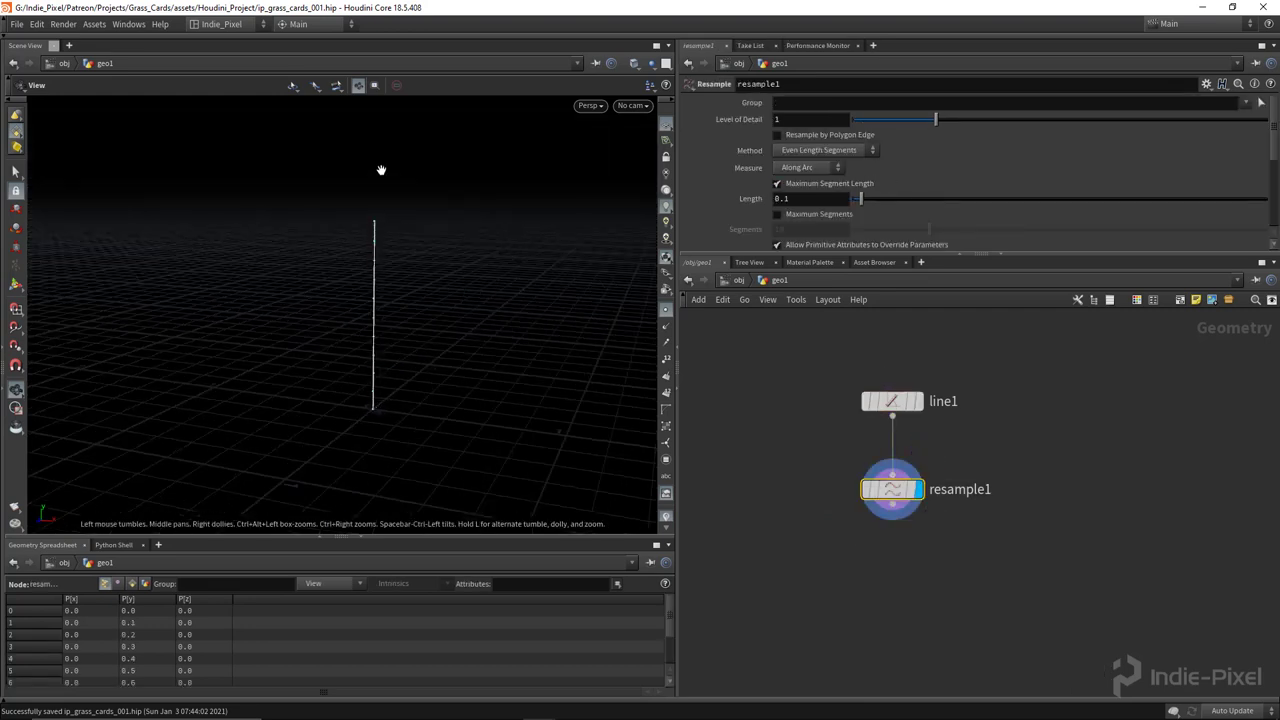
Enable the Curve U Attribute on resample1 and check the curveu values in the geometry spreadsheet.
{"action": "scroll", "coordinate": [905, 150], "scroll_direction": "down", "scroll_amount": 5}
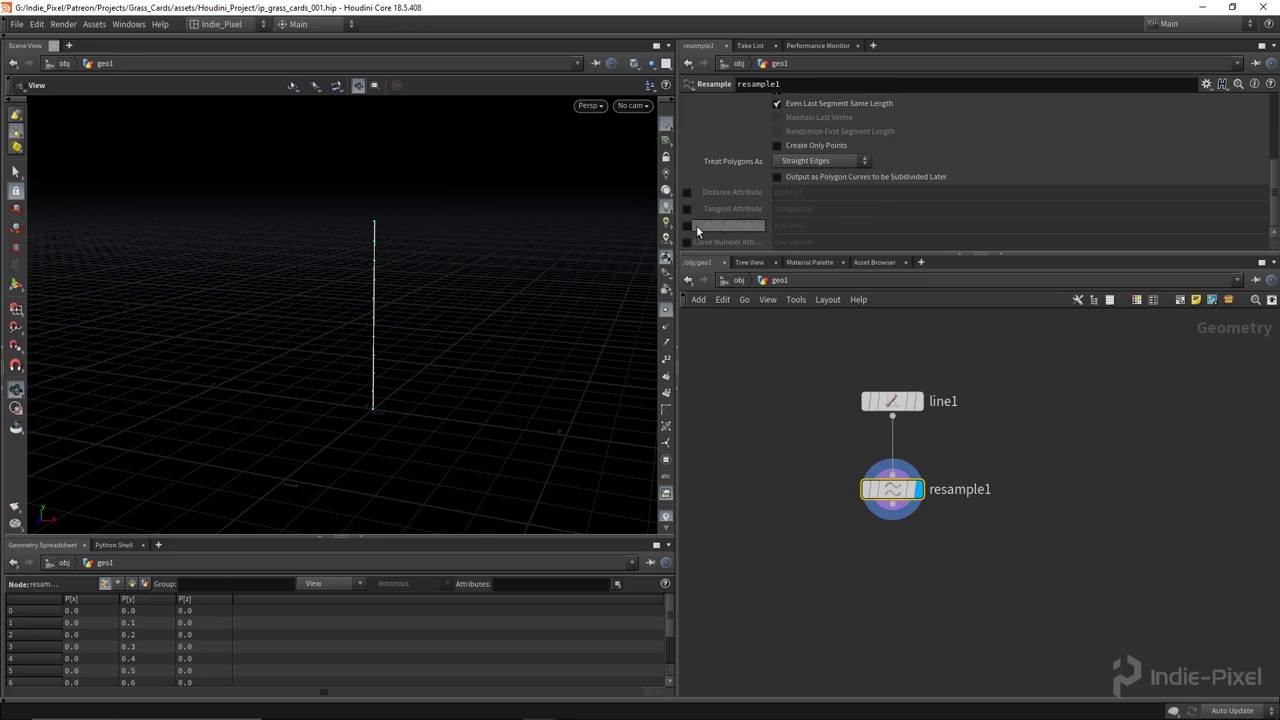
{"action": "left_click", "coordinate": [693, 225]}
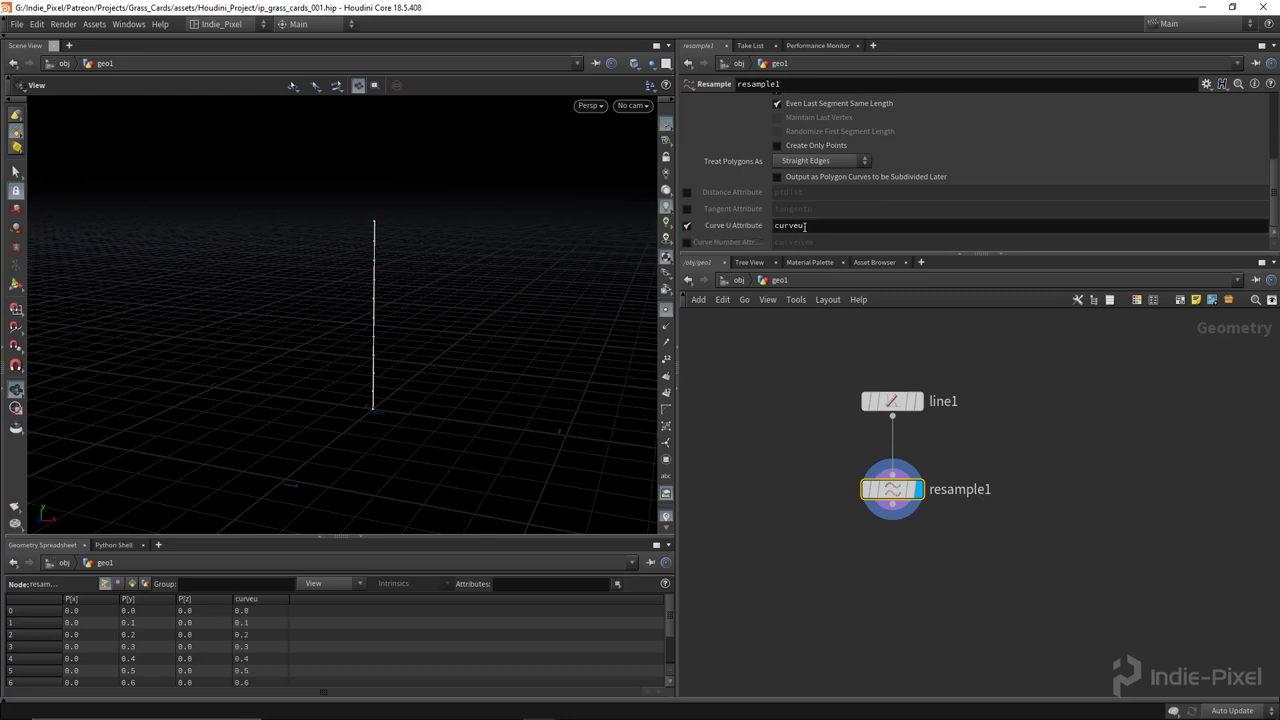
{"action": "left_click_drag", "start_coordinate": [426, 536], "coordinate": [426, 503]}
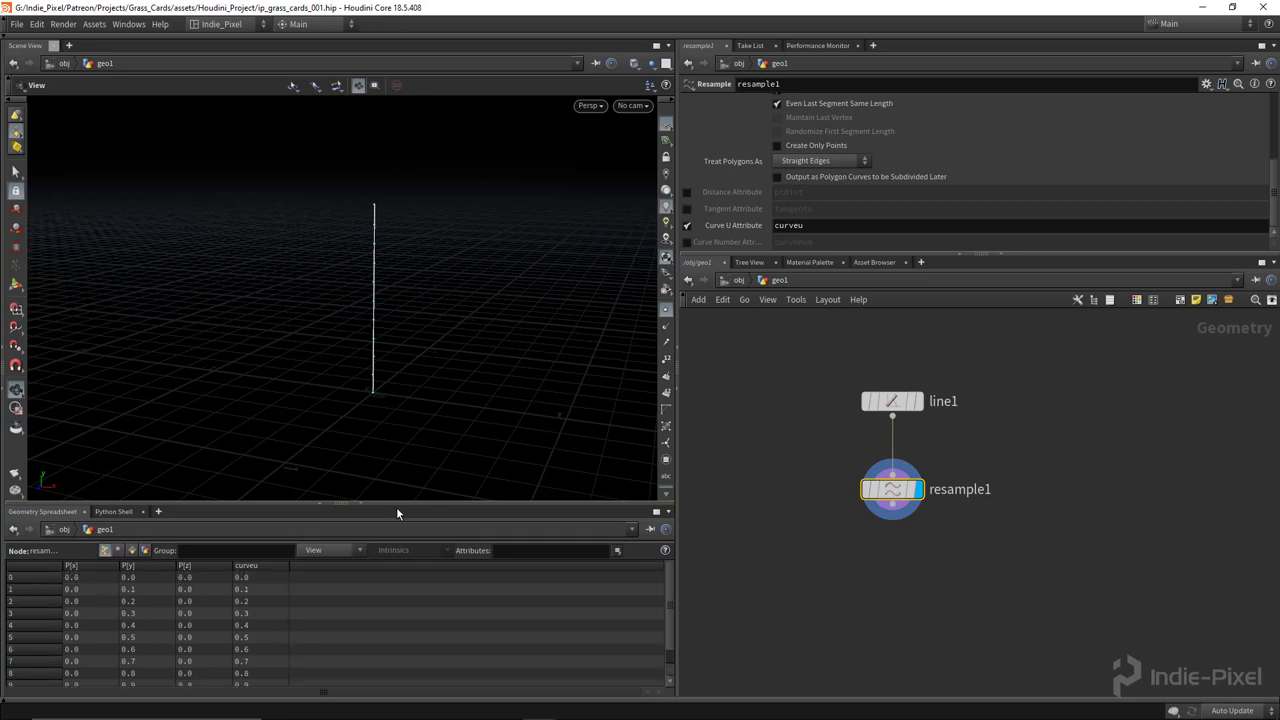
{"action": "left_click_drag", "start_coordinate": [397, 507], "coordinate": [425, 555]}
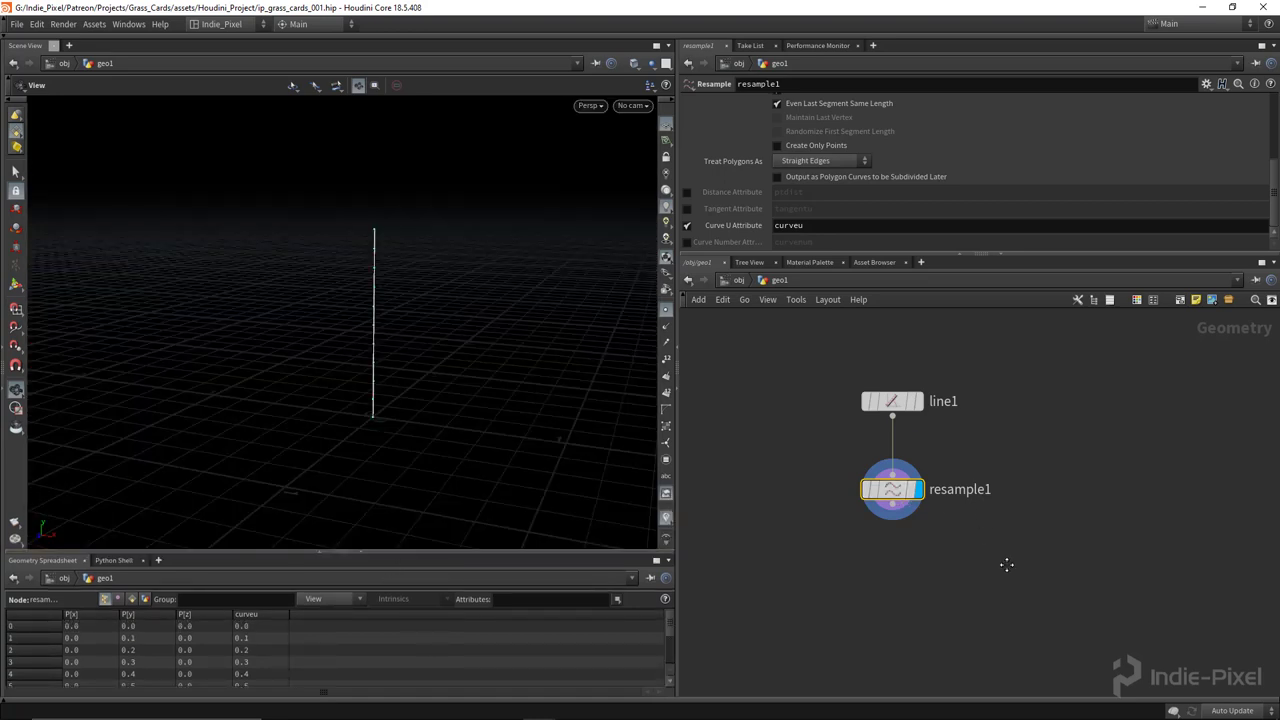
Branch a displayed Visualize node off resample1 and place it below and to the side of that node.
{"action": "middle_click_drag", "start_coordinate": [1006, 565], "coordinate": [1008, 514]}
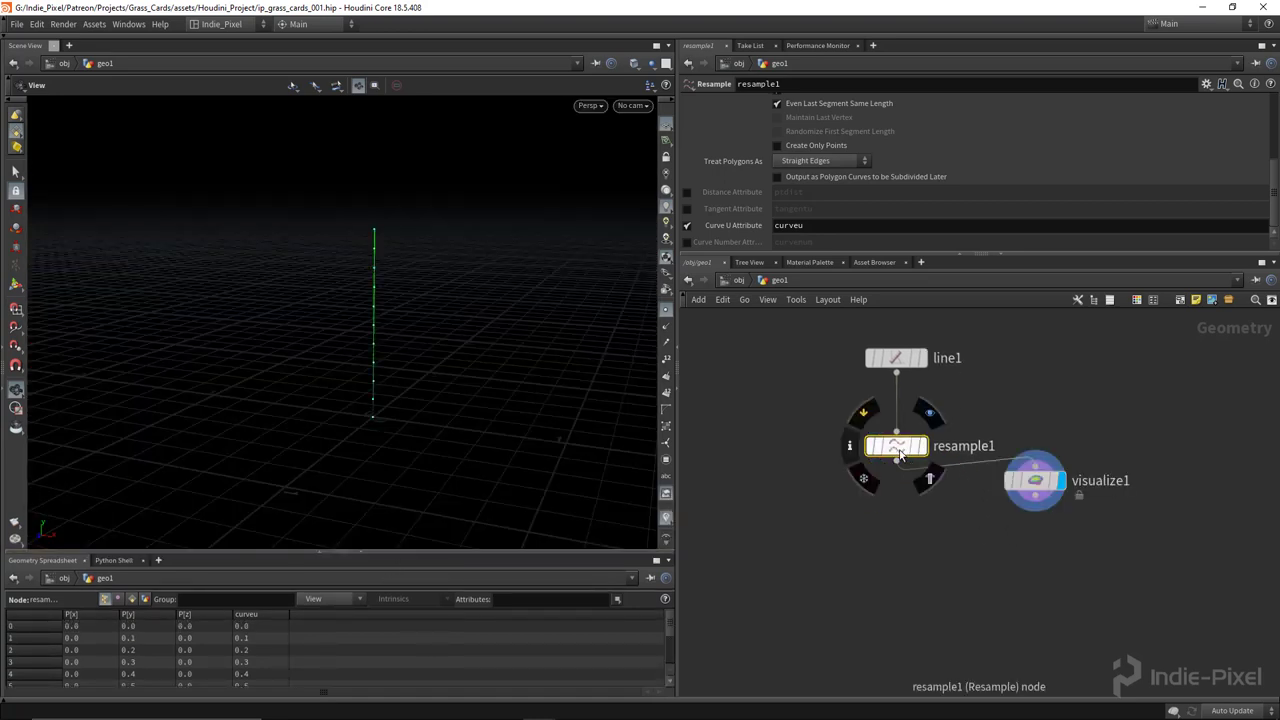
{"action": "left_click_drag", "start_coordinate": [1035, 481], "coordinate": [1036, 526]}
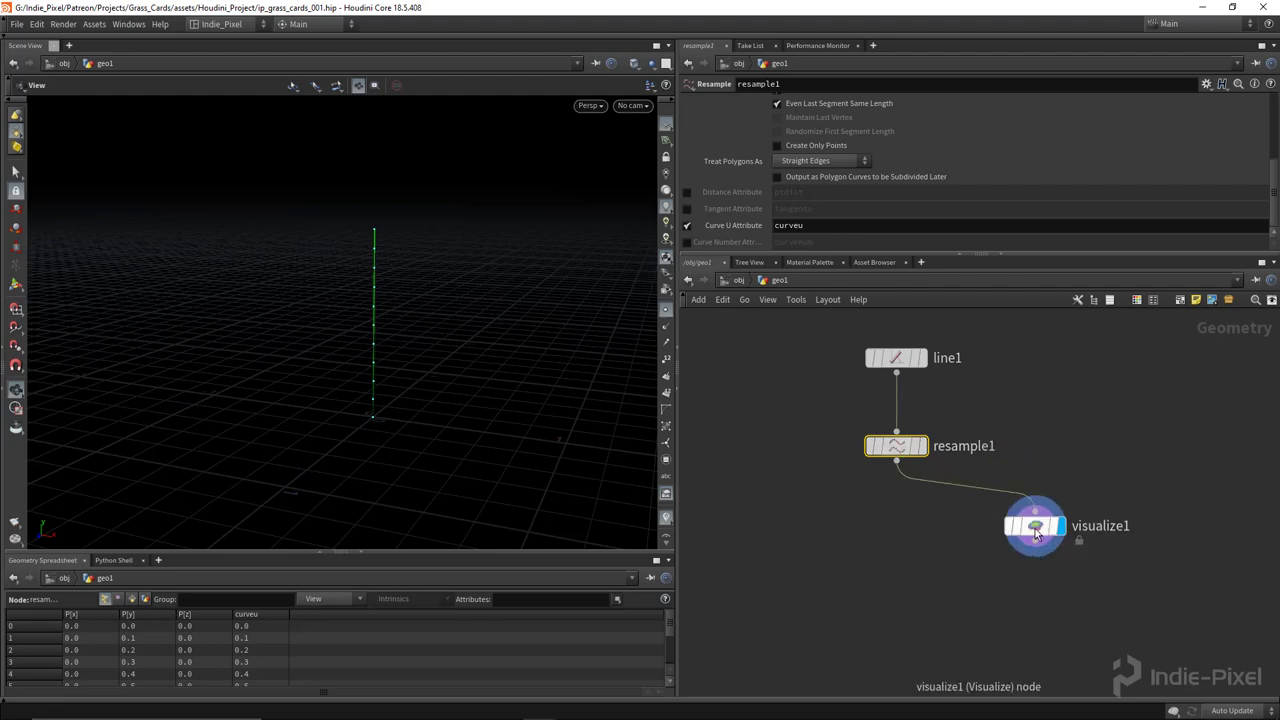
{"action": "key", "text": "Tab"}
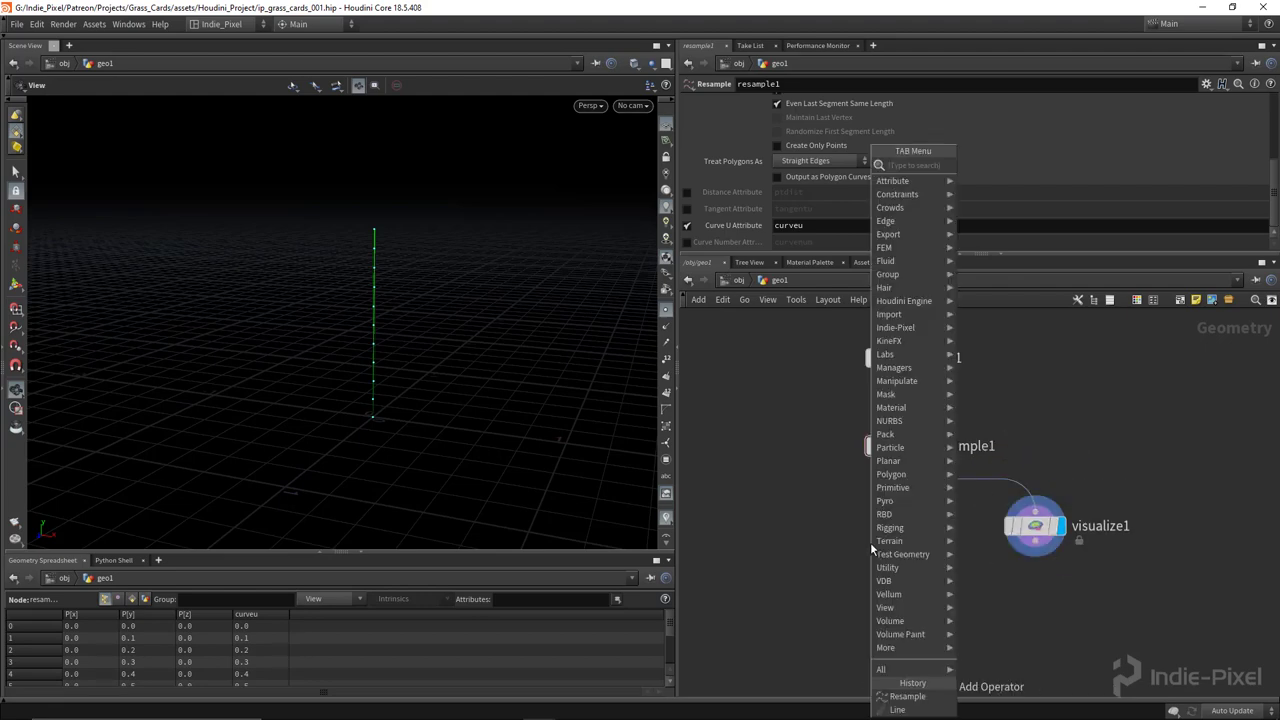
{"action": "type", "text": "visu"}
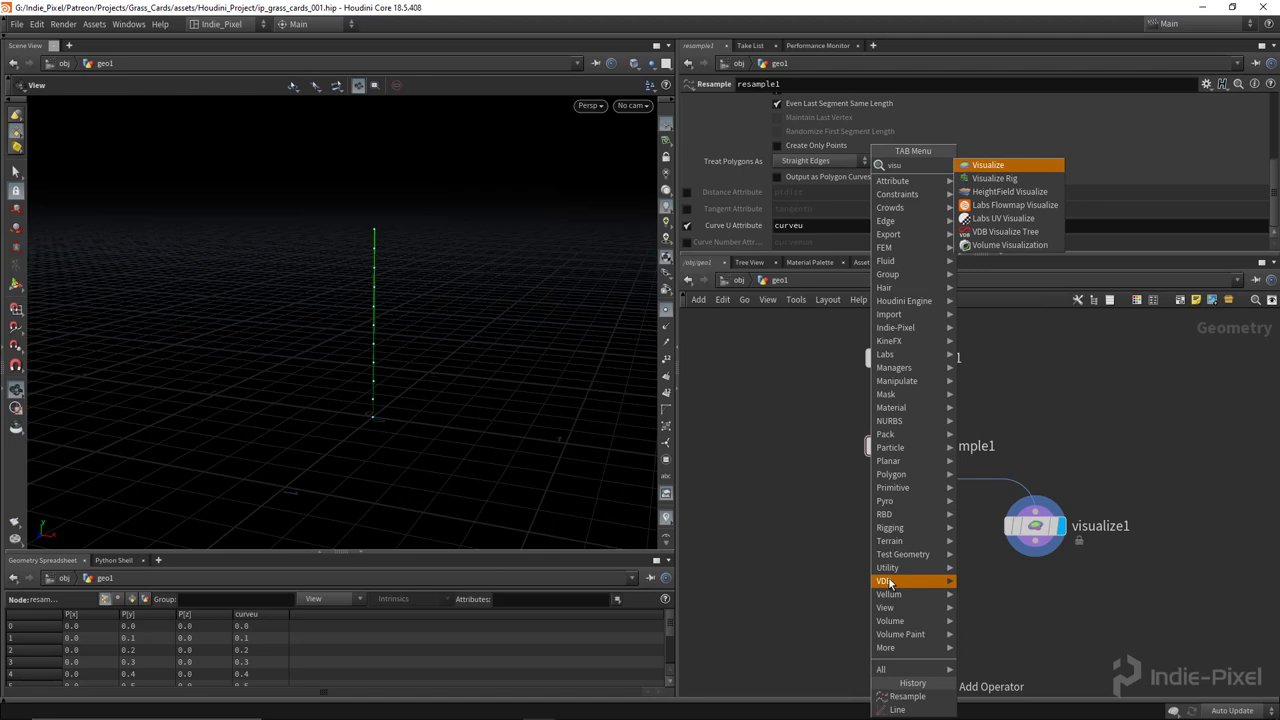
{"action": "key", "text": "Escape"}
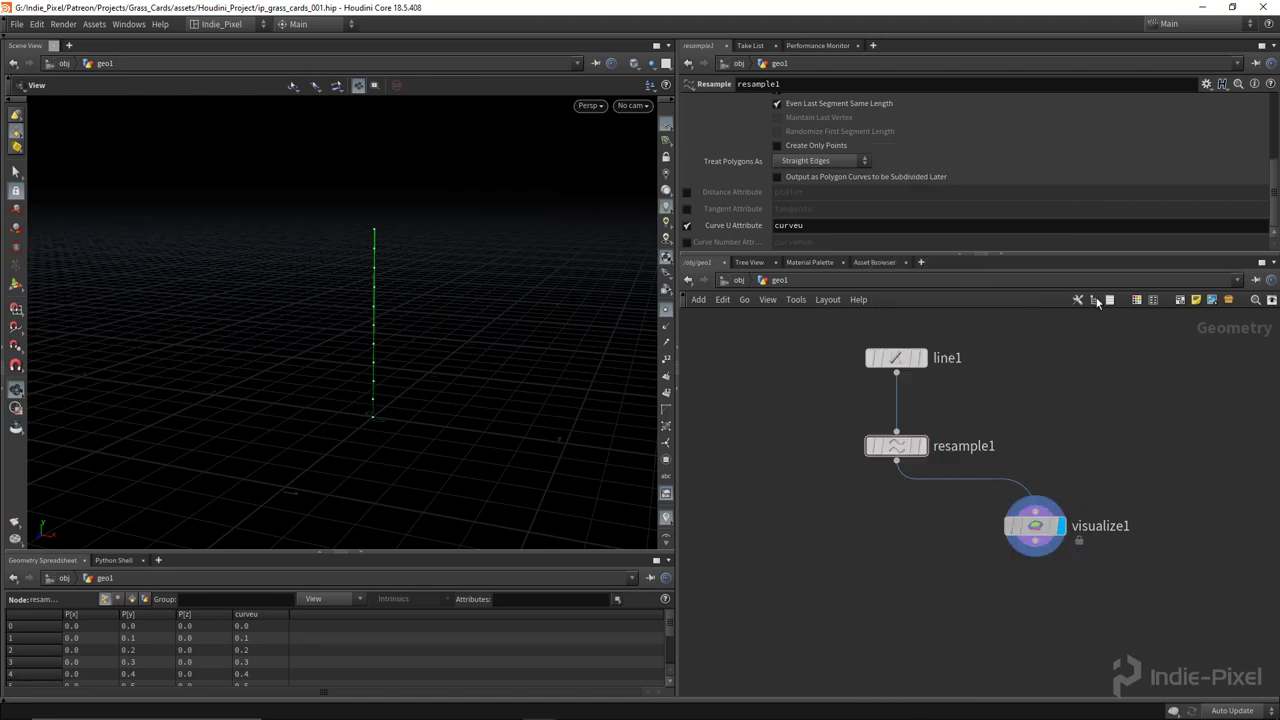
Add a Color visualizer on visualize1 and set its attribute to curveu.
{"action": "left_click_drag", "start_coordinate": [1100, 437], "coordinate": [1021, 600]}
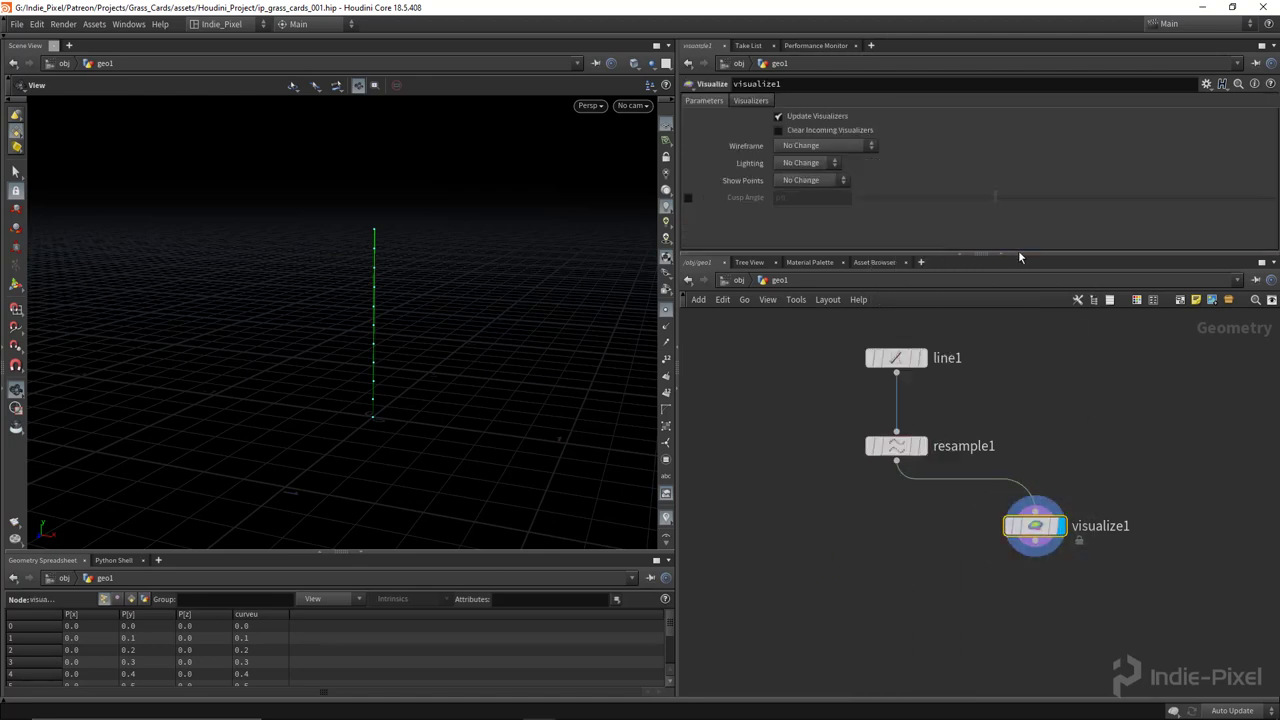
{"action": "left_click_drag", "start_coordinate": [1018, 254], "coordinate": [1018, 312]}
{"action": "left_click", "coordinate": [750, 100]}
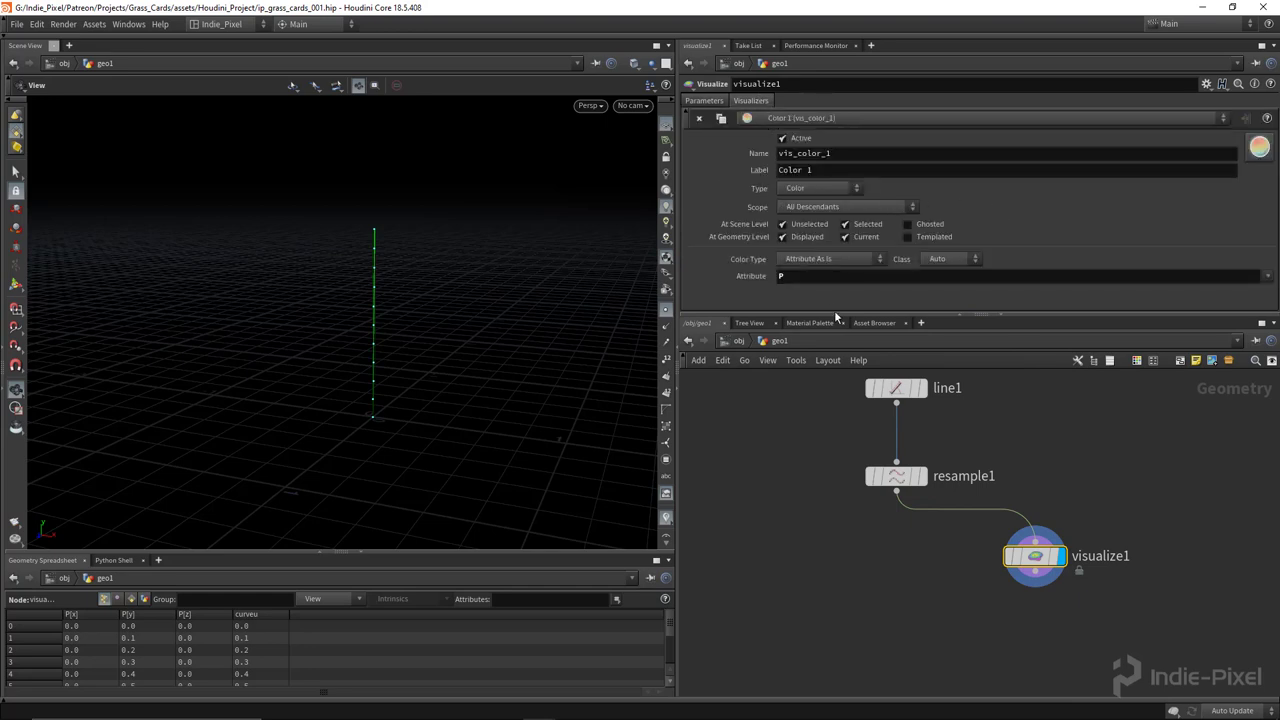
{"action": "left_click", "coordinate": [816, 278]}
{"action": "type", "text": "curv"}
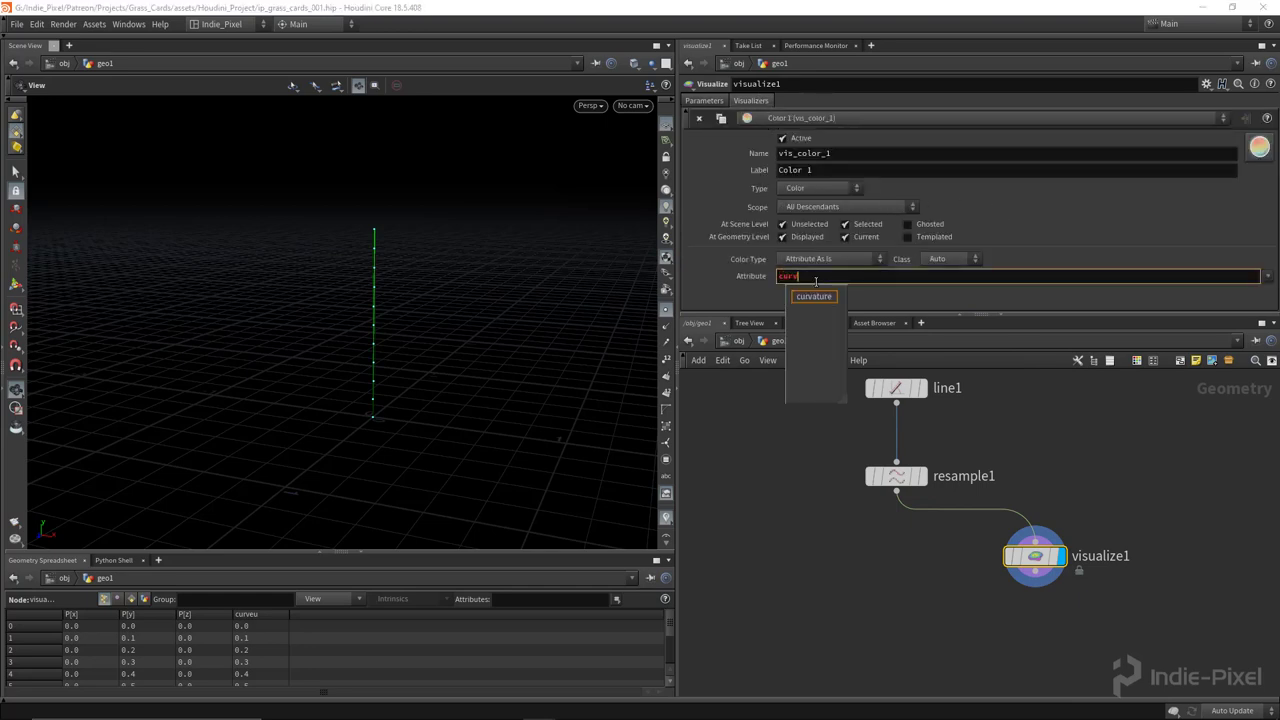
{"action": "type", "text": "eu"}
{"action": "key", "text": "Return"}
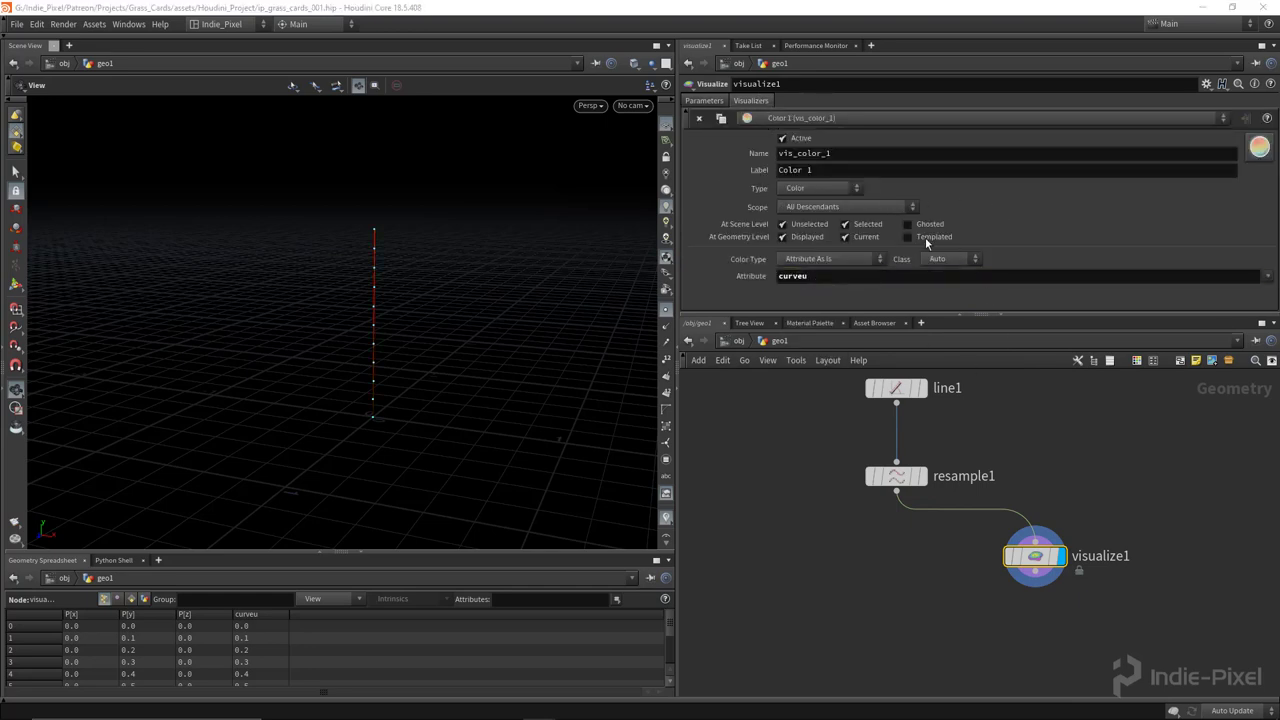
Change the curveu visualizer's type to Marker and inspect the values along the line.
{"action": "left_click", "coordinate": [822, 189]}
{"action": "left_click", "coordinate": [815, 203]}
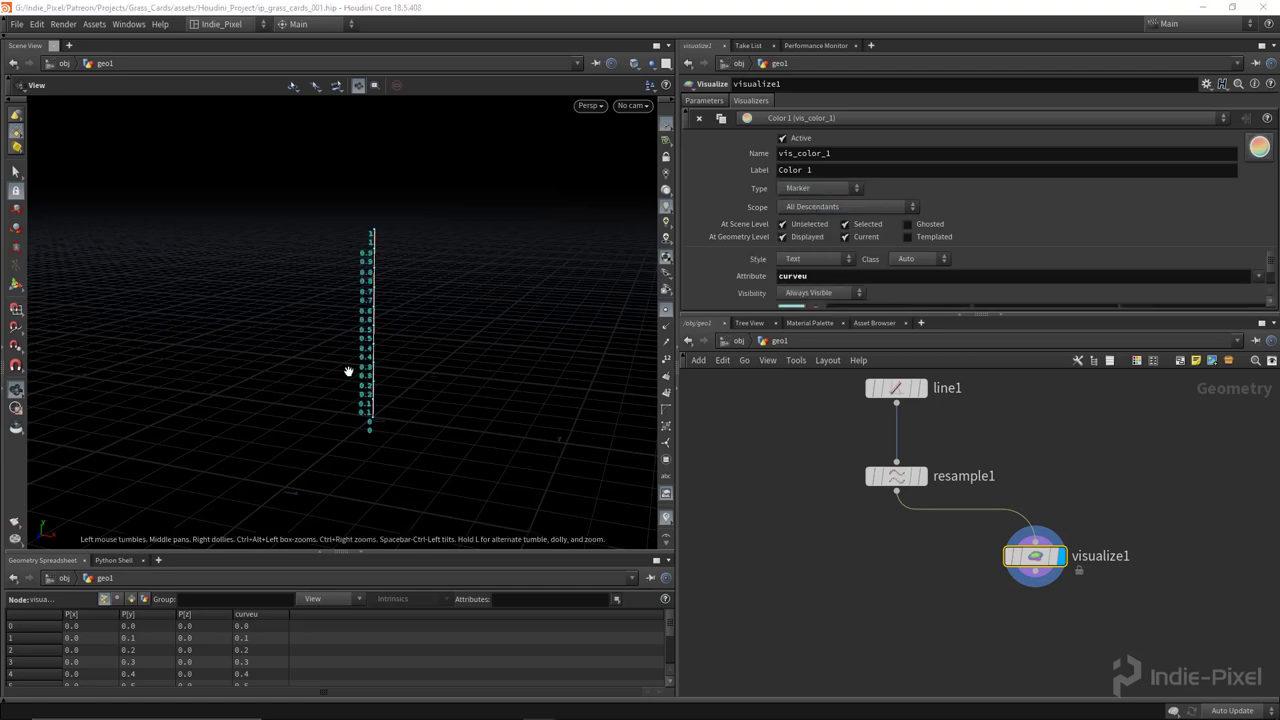
{"action": "left_click_drag", "start_coordinate": [346, 369], "coordinate": [403, 417], "text": "alt"}
Turn off Update Visualizers on visualize1, check the markers and delete the node.
{"action": "left_click", "coordinate": [704, 101]}
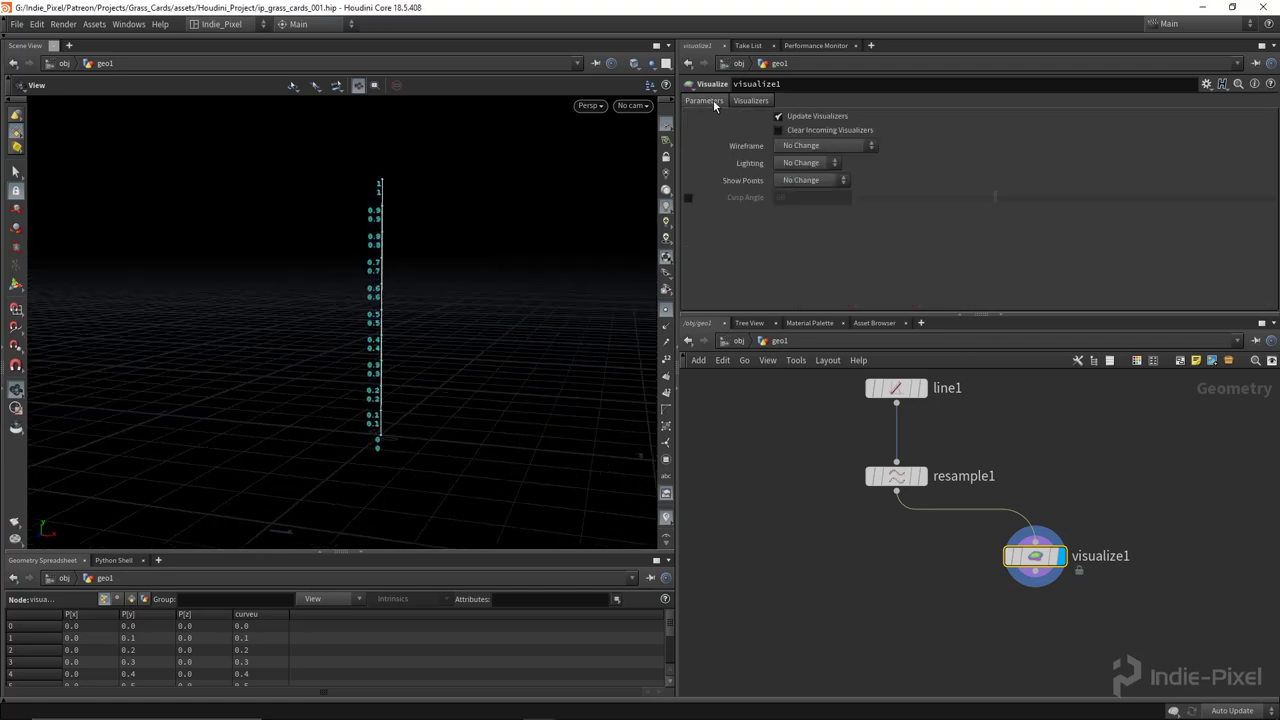
{"action": "left_click", "coordinate": [784, 117]}
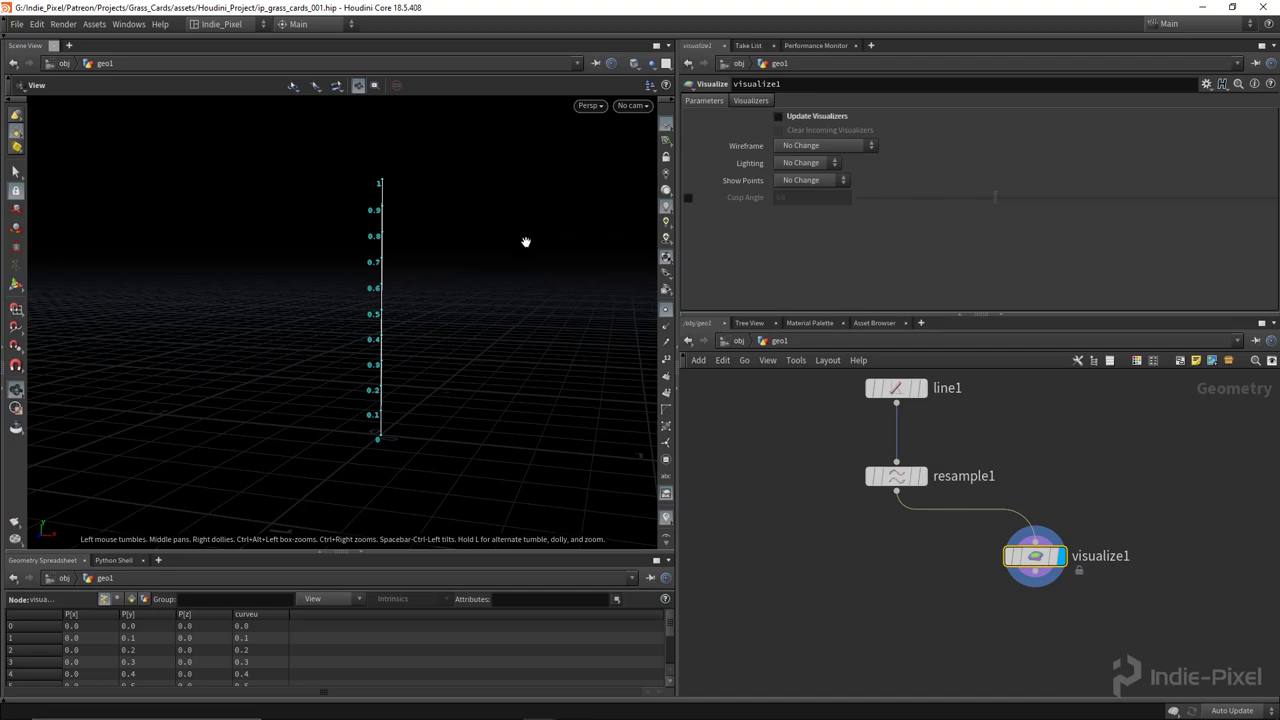
{"action": "left_click_drag", "start_coordinate": [1027, 325], "coordinate": [1027, 245]}
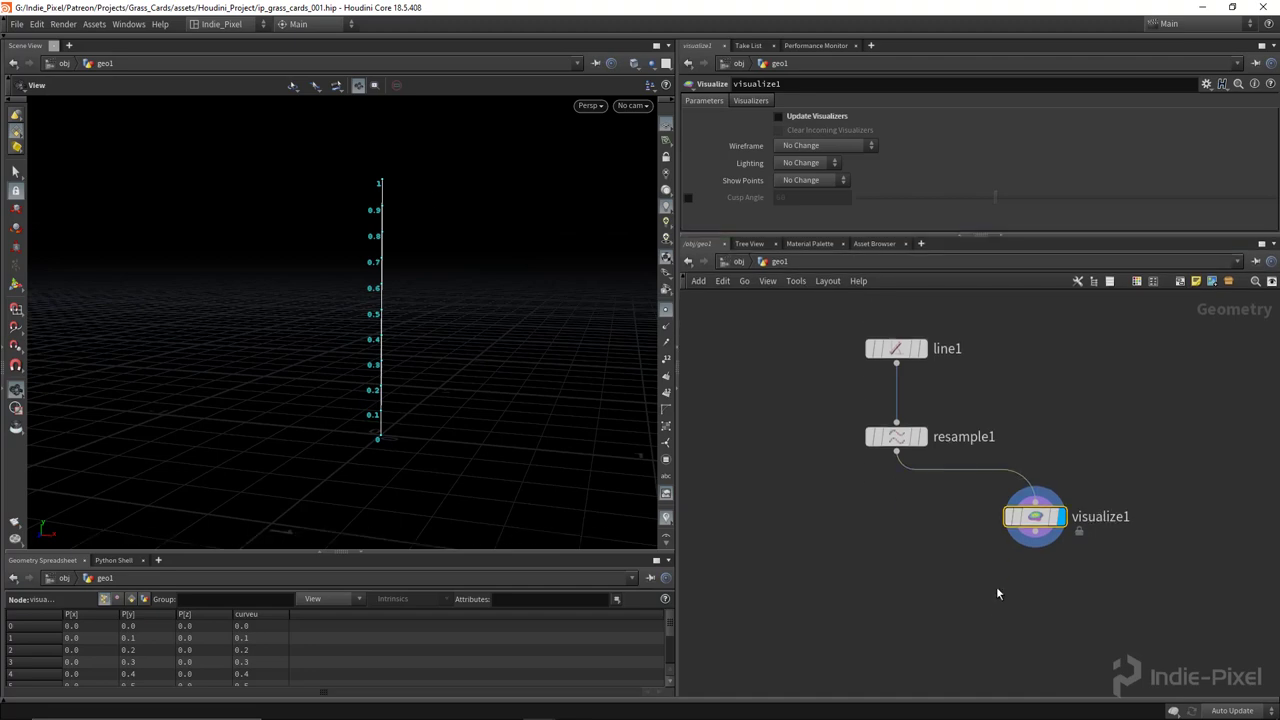
{"action": "key", "text": "Delete"}
Add a Sweep node below resample1, connect resample1 to its first input and display it.
{"action": "key", "text": "Tab"}
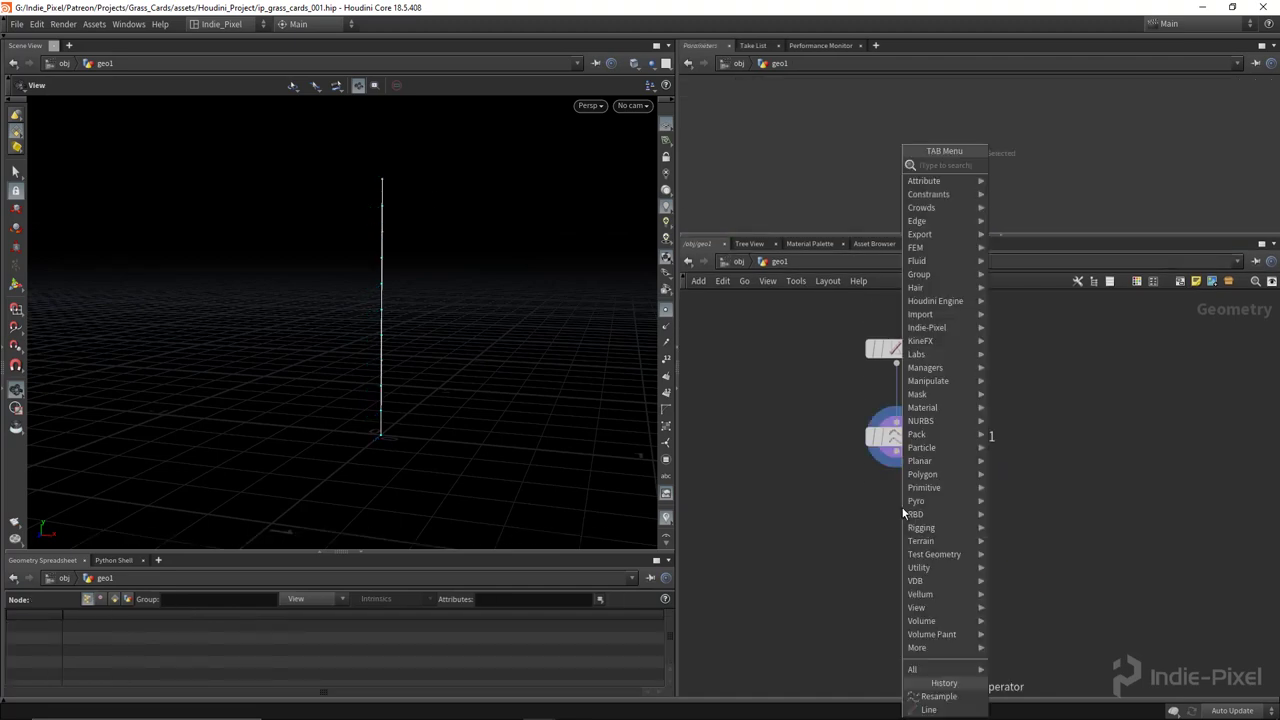
{"action": "type", "text": "swe"}
{"action": "key", "text": "Return"}
{"action": "left_click", "coordinate": [900, 525]}
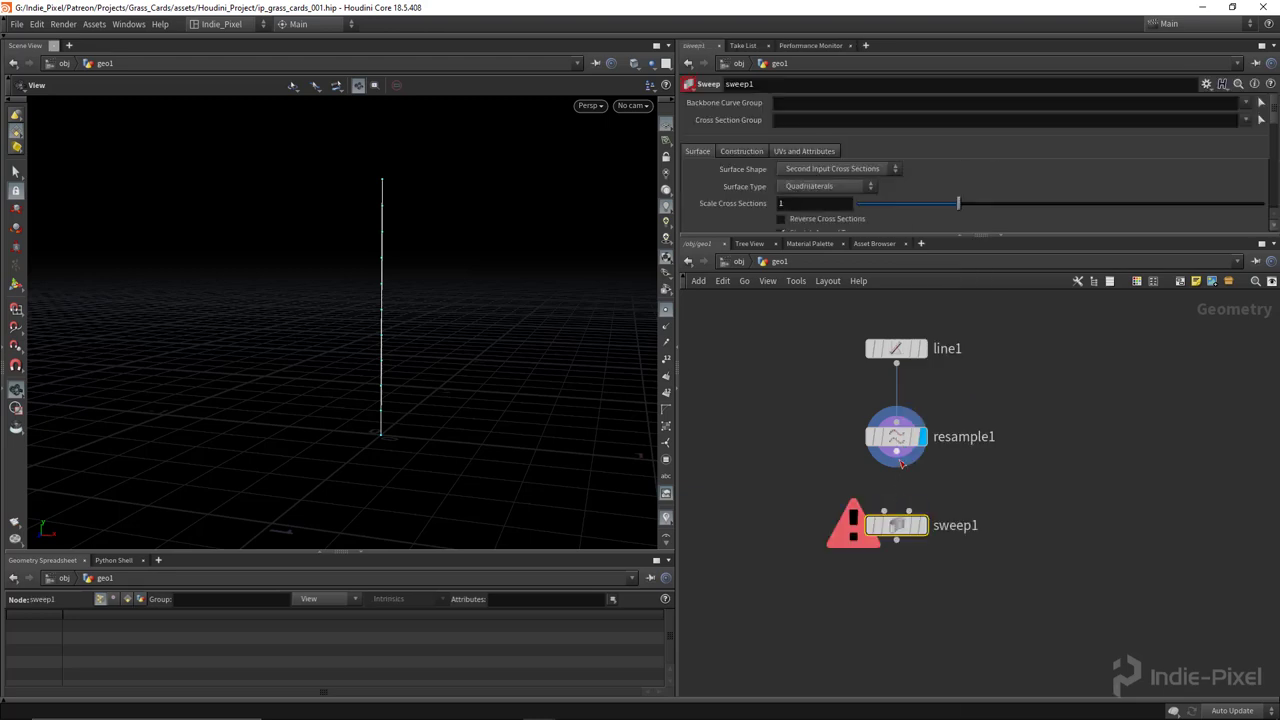
{"action": "left_click", "coordinate": [921, 525]}
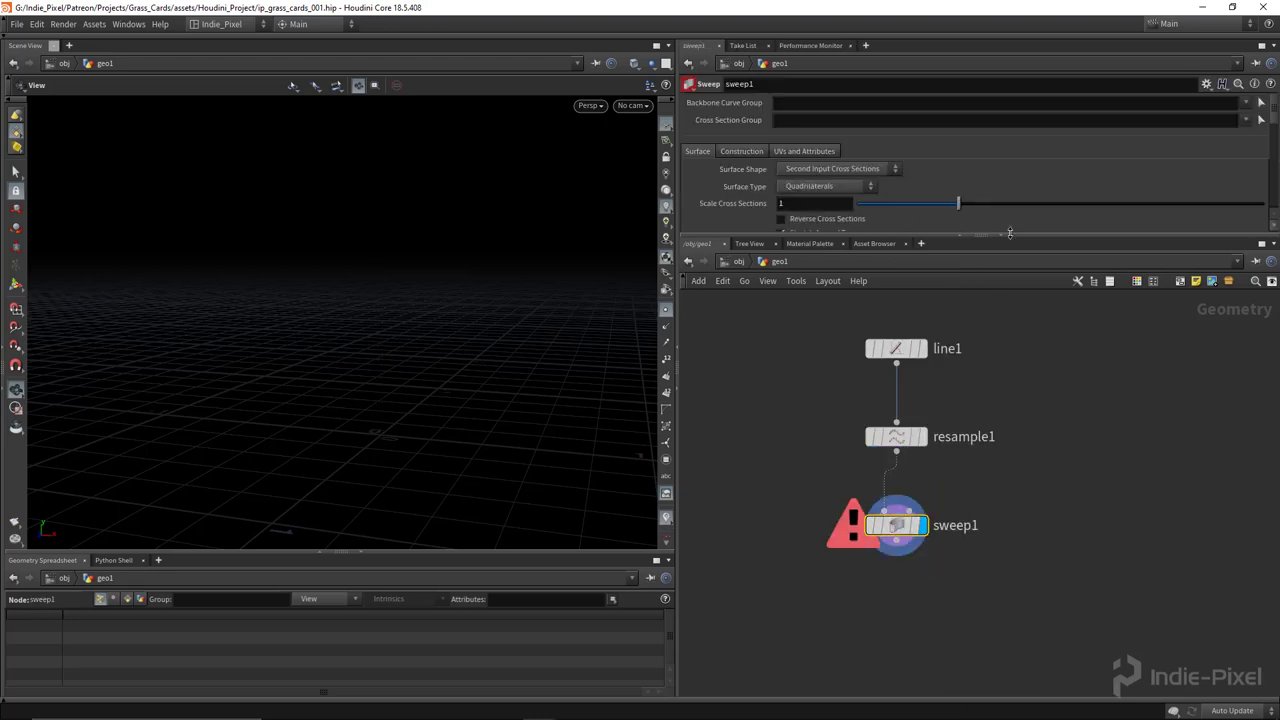
Set the Surface Shape of sweep1 to Ribbon.
{"action": "left_click_drag", "start_coordinate": [1010, 233], "coordinate": [1005, 298]}
{"action": "left_click", "coordinate": [818, 170]}
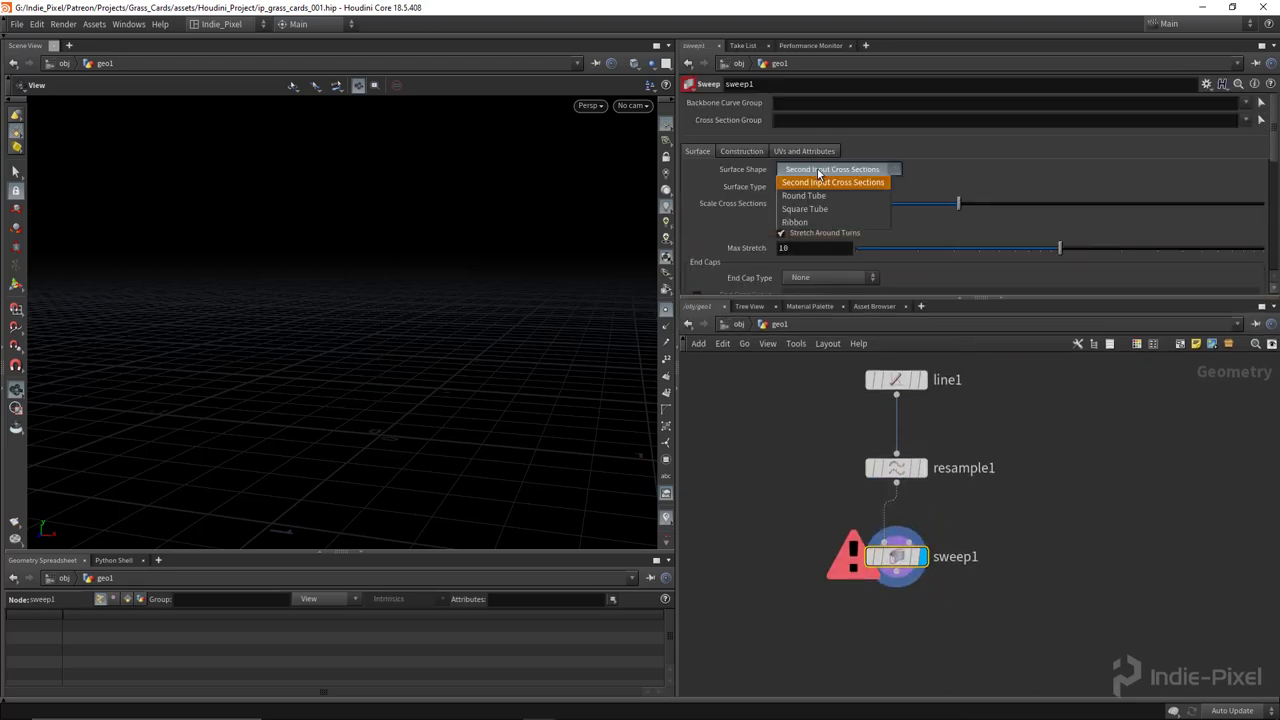
{"action": "left_click", "coordinate": [796, 221]}
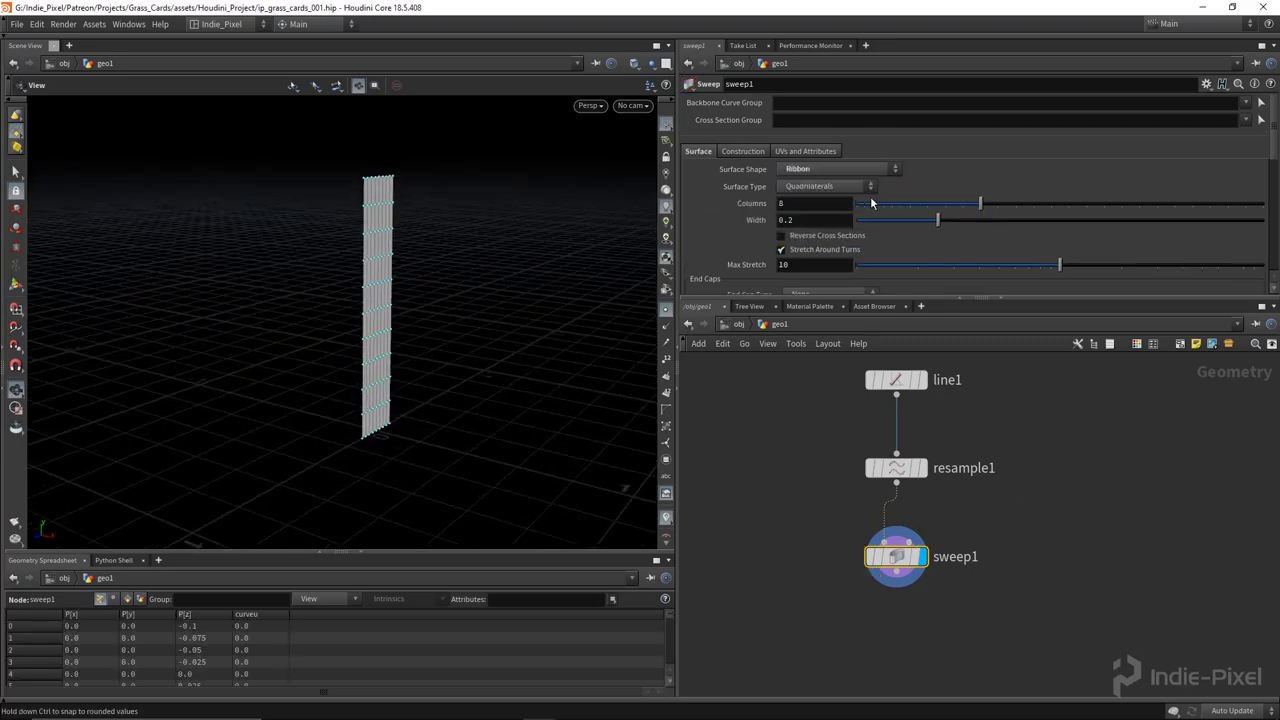
Set the Target Up Vector of sweep1 to Z Axis and check the ribbon's orientation.
{"action": "left_click", "coordinate": [742, 151]}
{"action": "scroll", "coordinate": [760, 200], "scroll_direction": "down", "scroll_amount": 2}
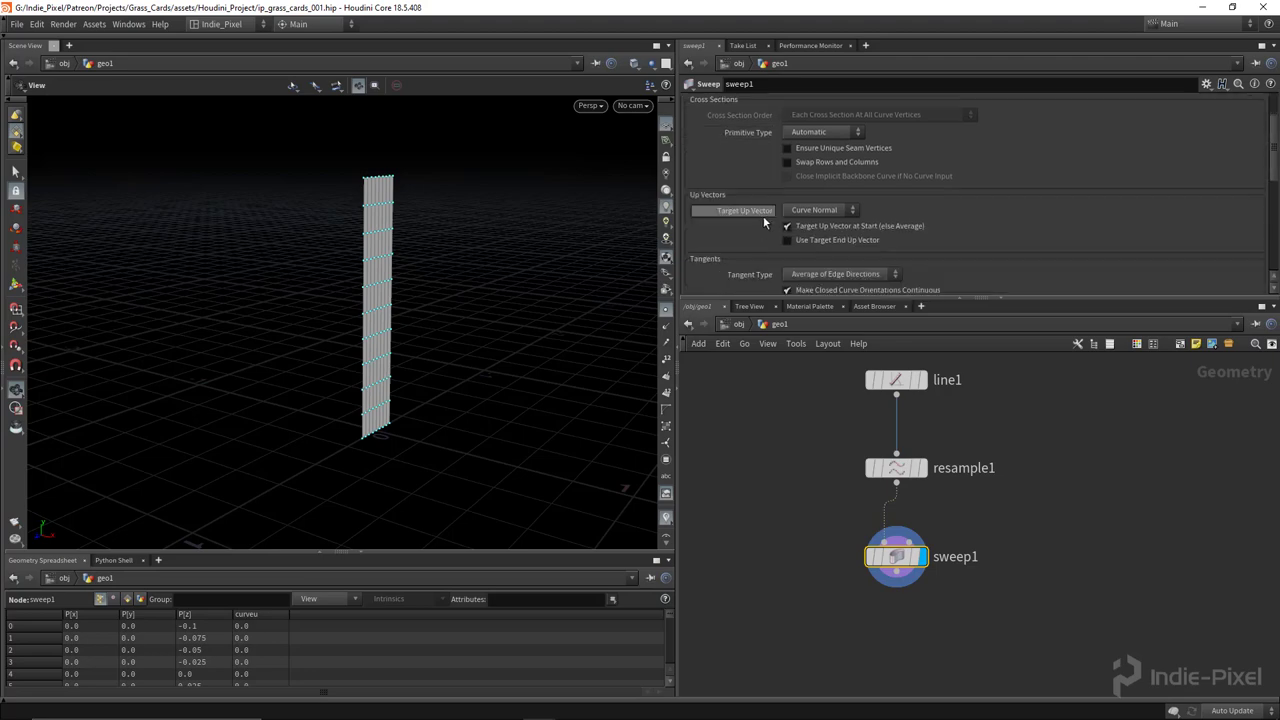
{"action": "left_click", "coordinate": [815, 210]}
{"action": "left_click", "coordinate": [812, 257]}
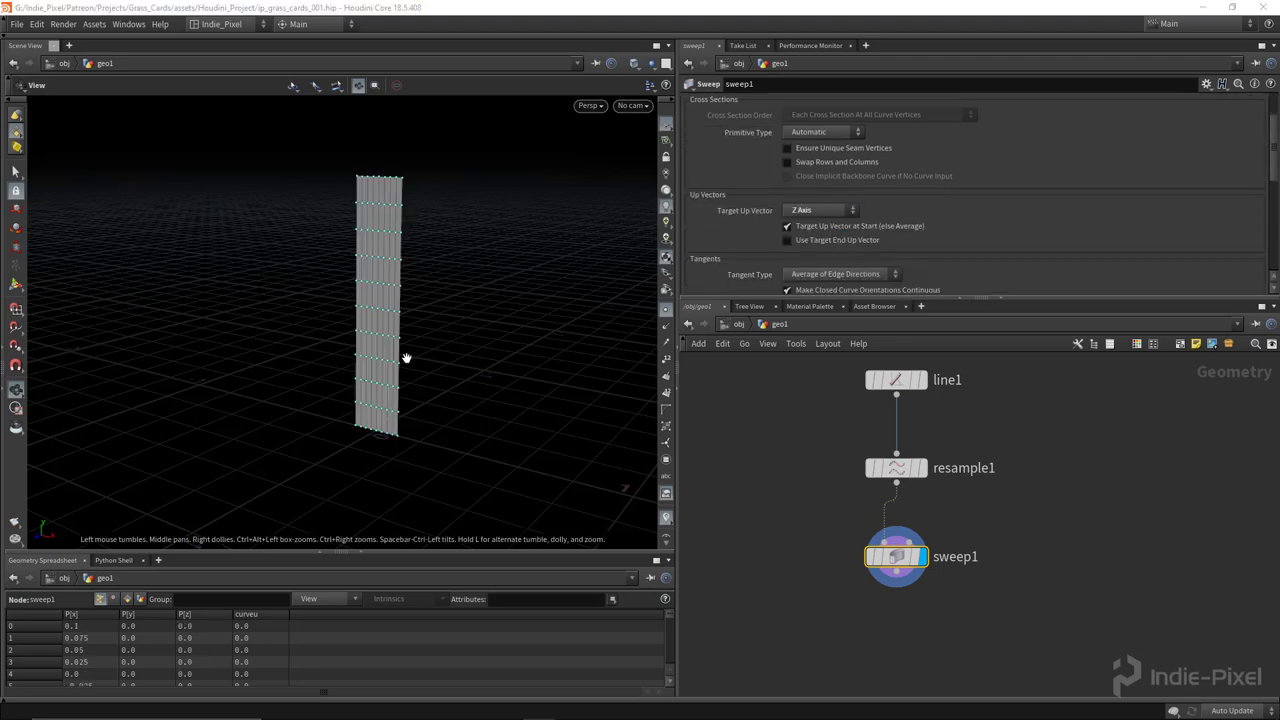
{"action": "left_click_drag", "start_coordinate": [406, 360], "coordinate": [277, 457]}
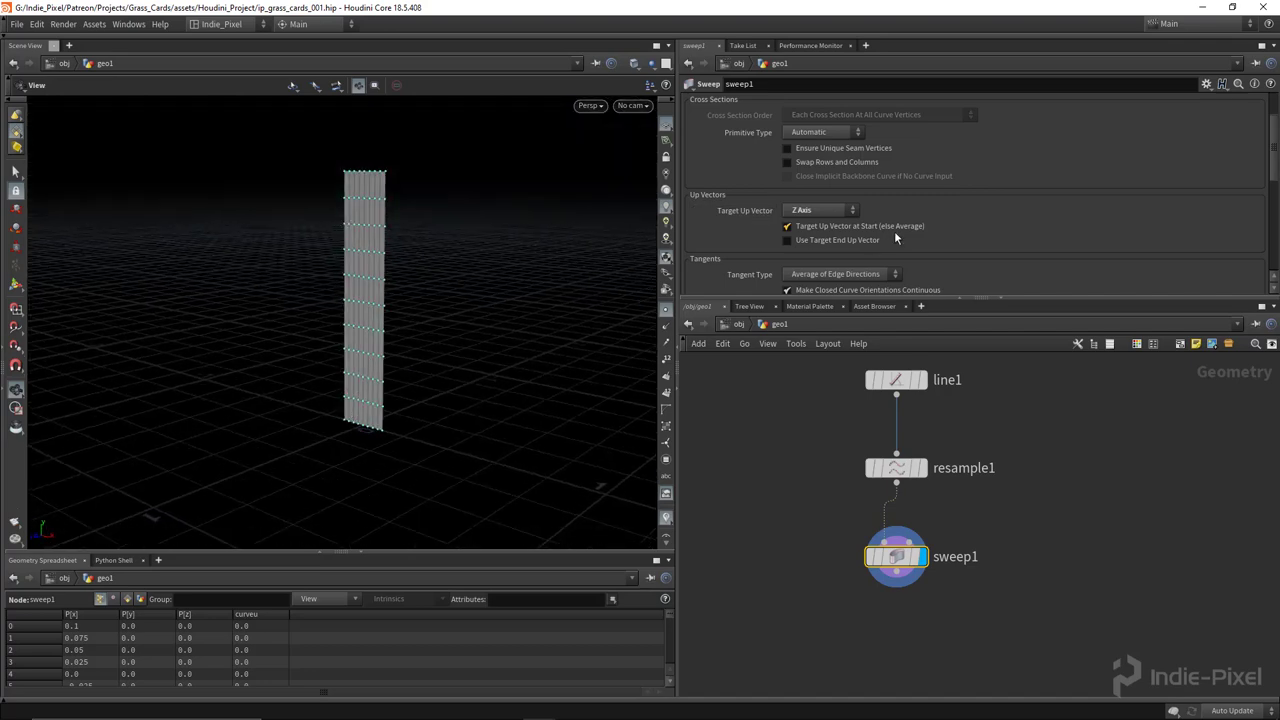
Reduce the ribbon on sweep1 to 1 column and set its width to 0.066.
{"action": "scroll", "coordinate": [910, 243], "scroll_direction": "up", "scroll_amount": 2}
{"action": "left_click", "coordinate": [699, 151]}
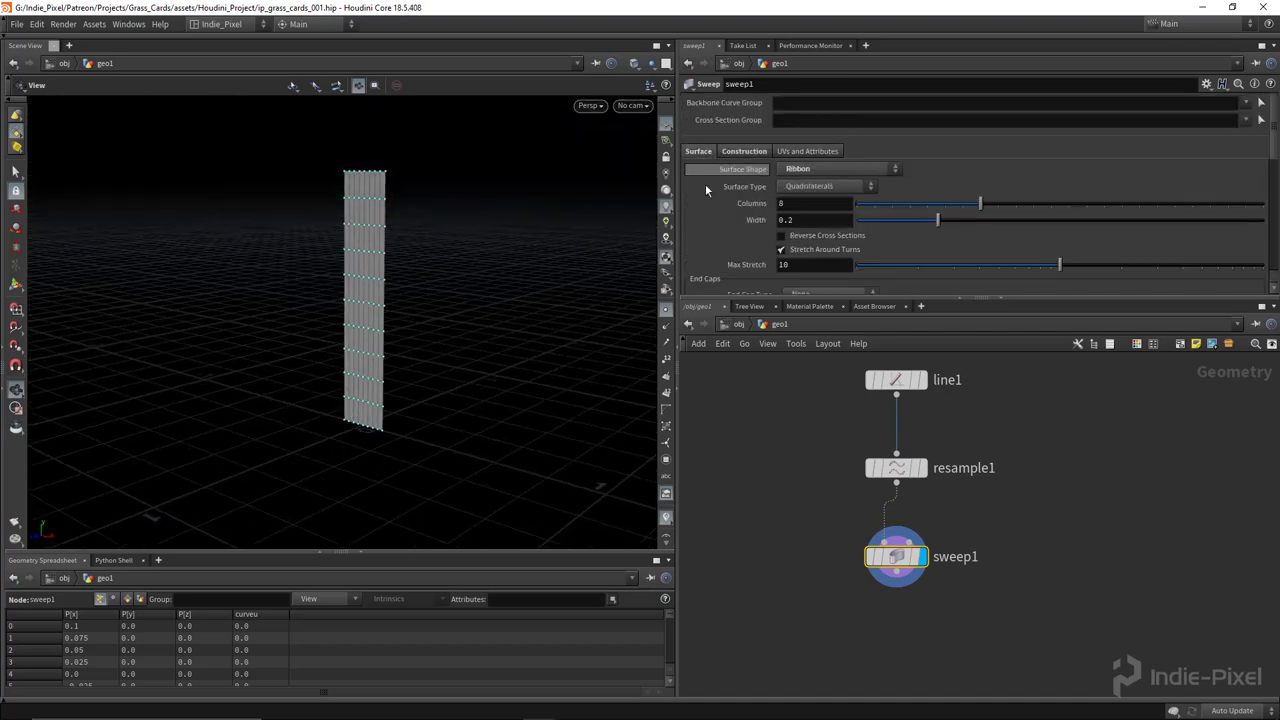
{"action": "left_click_drag", "start_coordinate": [906, 209], "coordinate": [856, 205]}
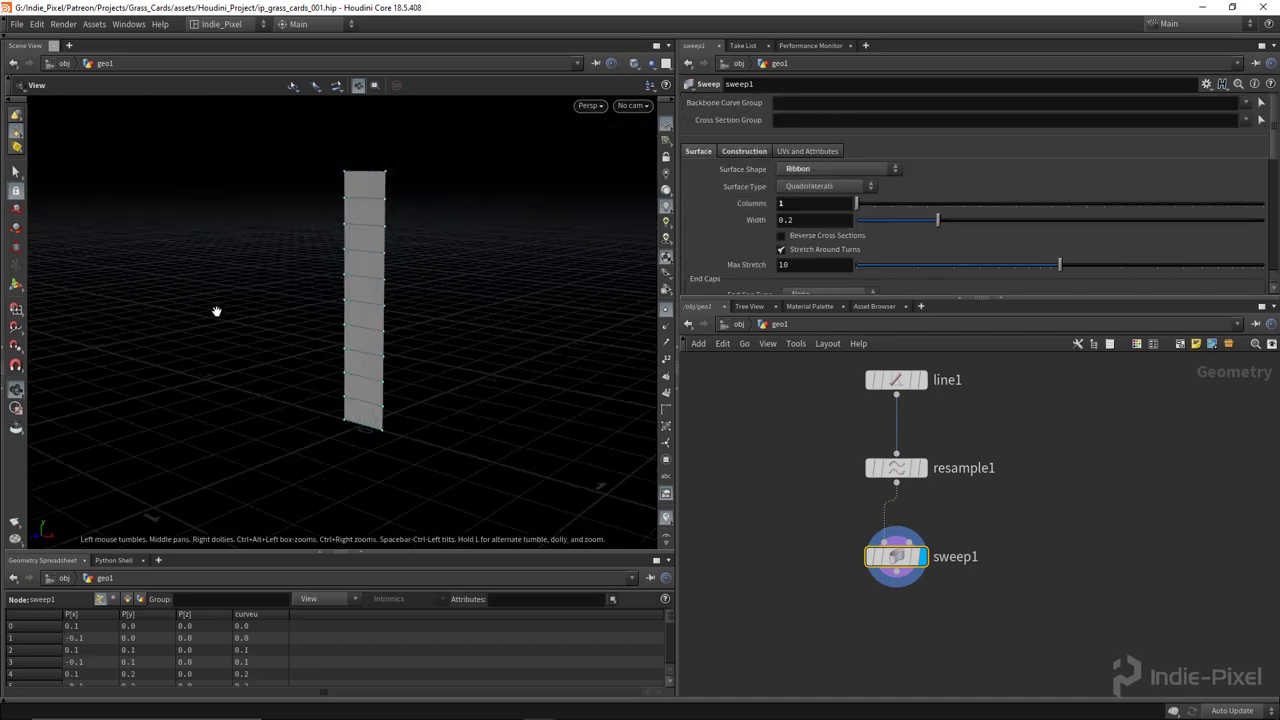
{"action": "left_click_drag", "start_coordinate": [214, 309], "coordinate": [397, 469]}
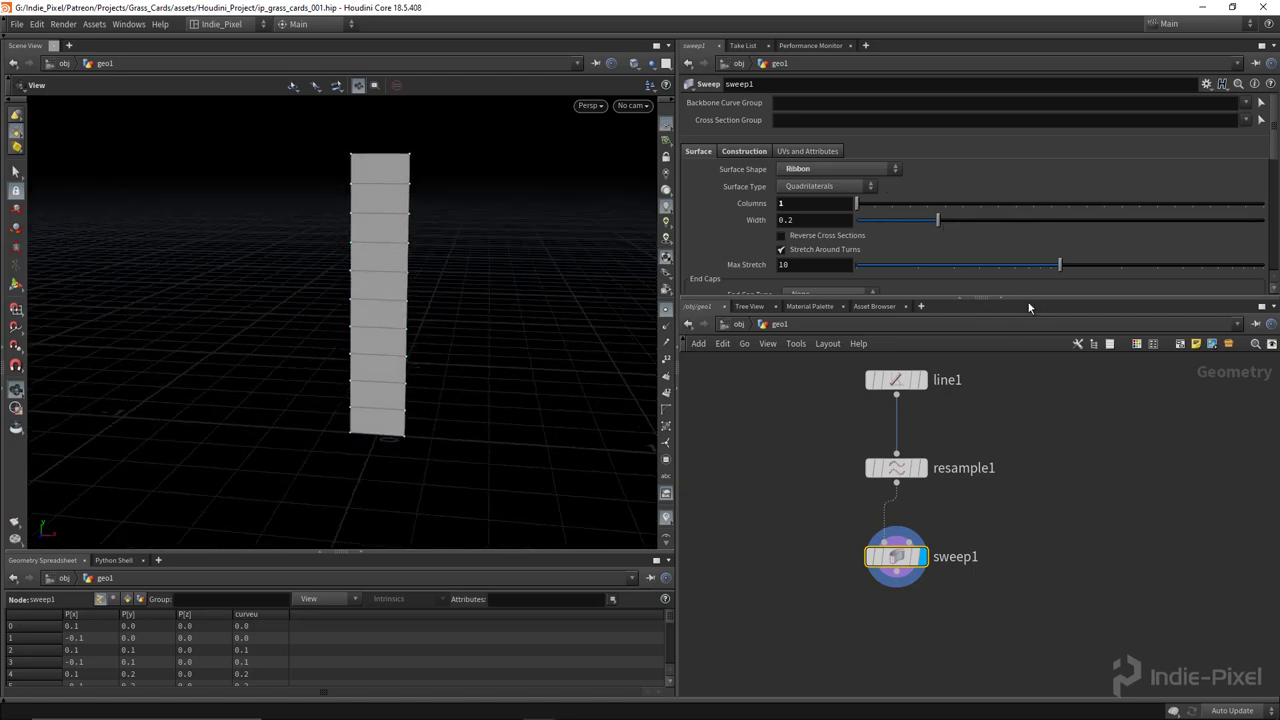
{"action": "left_click_drag", "start_coordinate": [1029, 307], "coordinate": [1029, 324]}
{"action": "left_click_drag", "start_coordinate": [937, 220], "coordinate": [884, 224]}
Enable Apply Scale Along Curve on sweep1 and add a scale ramp point at about position 0.79.
{"action": "scroll", "coordinate": [956, 180], "scroll_direction": "down", "scroll_amount": 1}
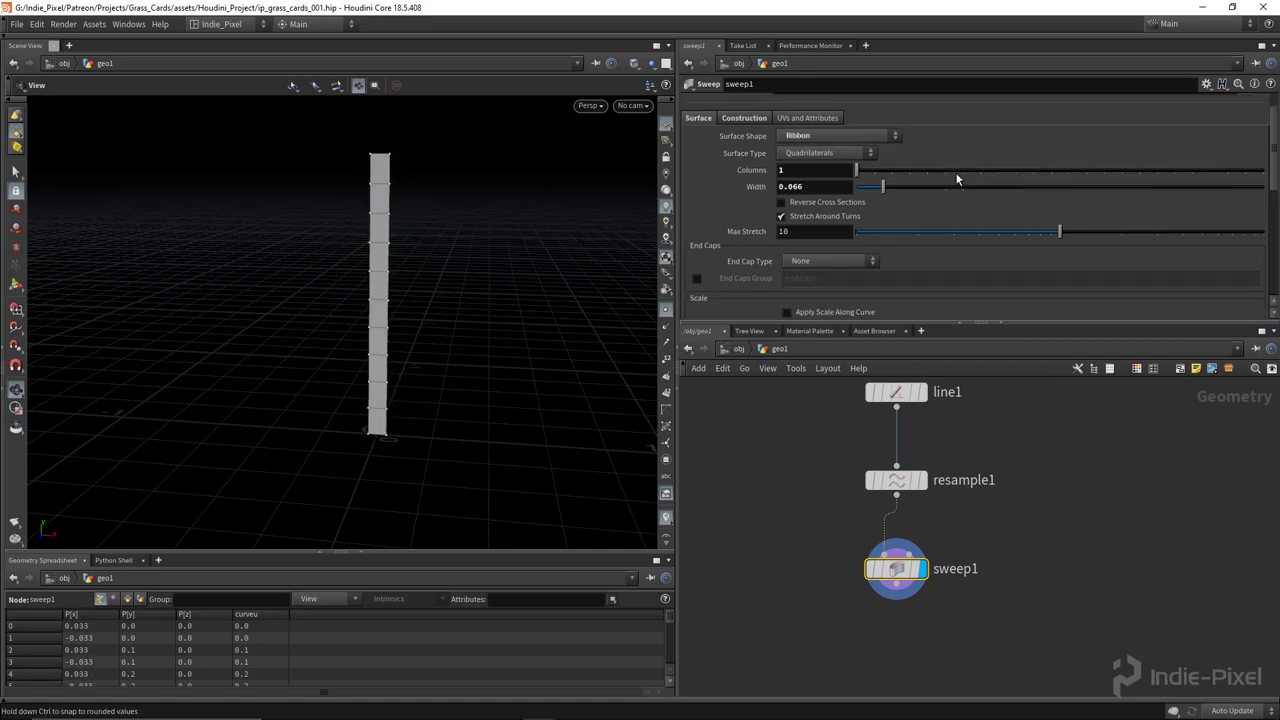
{"action": "scroll", "coordinate": [955, 178], "scroll_direction": "down", "scroll_amount": 3}
{"action": "left_click", "coordinate": [845, 197]}
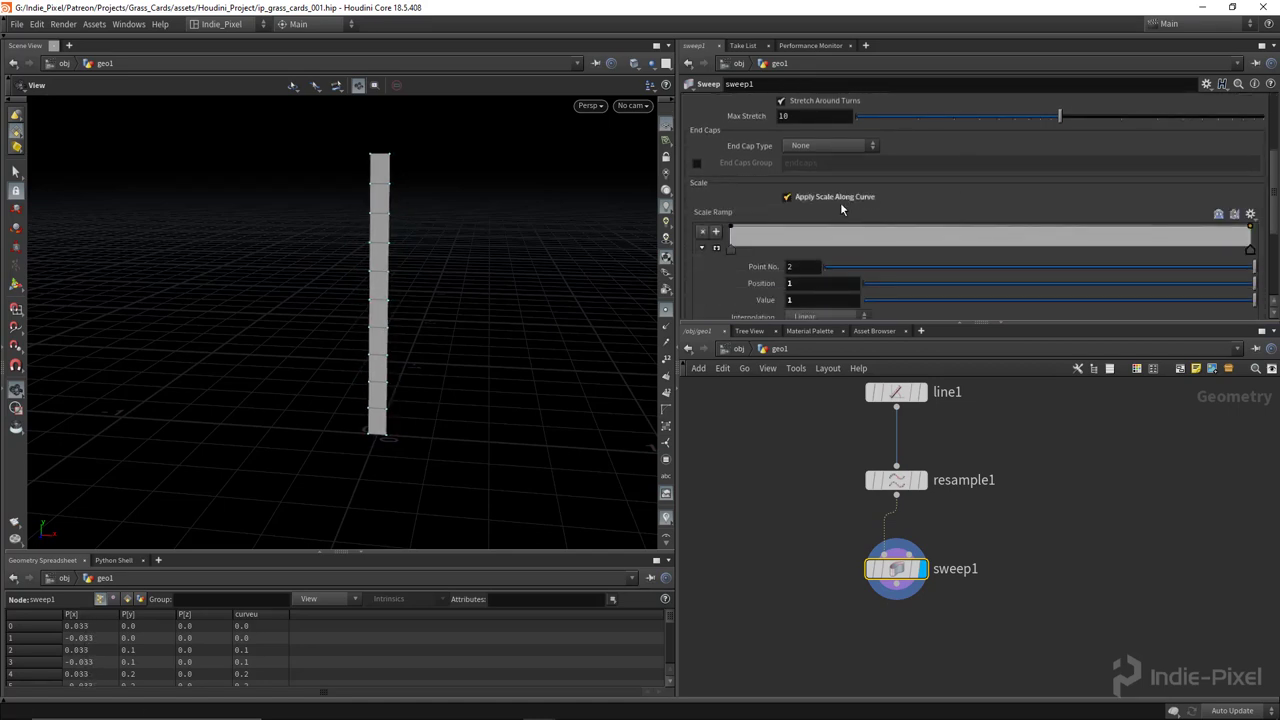
{"action": "left_click", "coordinate": [1134, 226]}
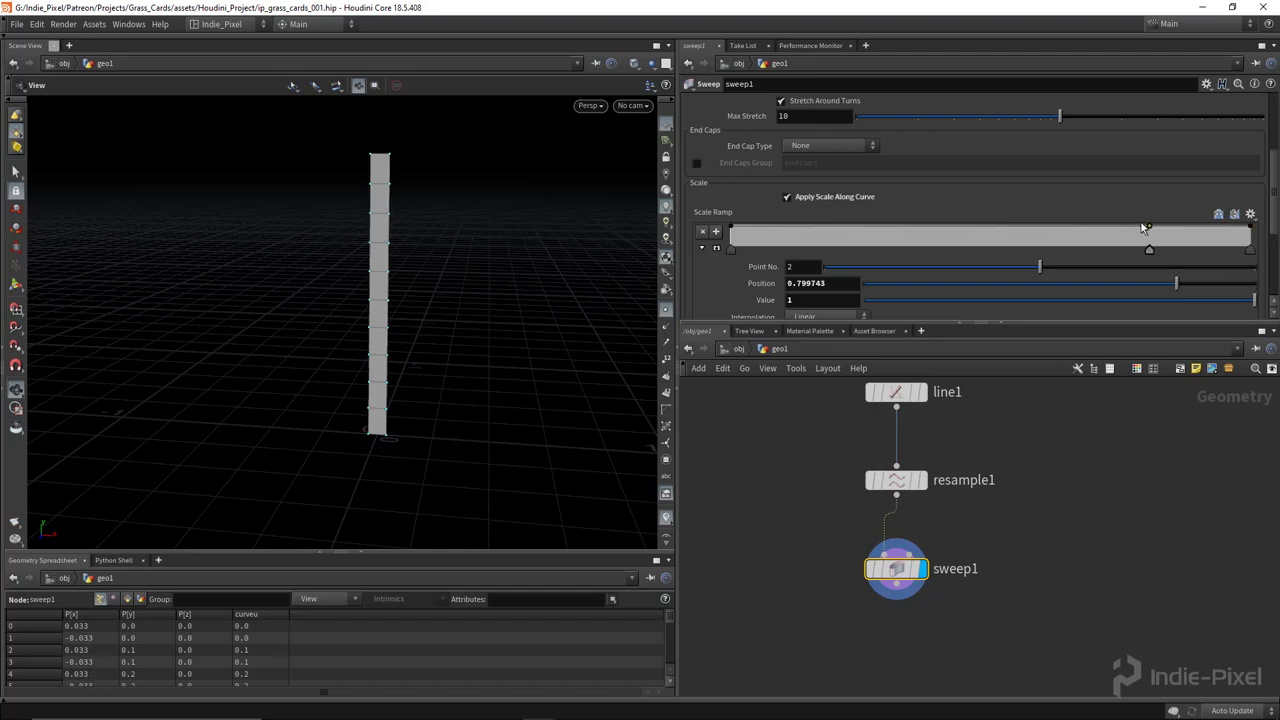
Taper the blade by setting the first scale ramp point's value to 0.367 and the end point's to 0.
{"action": "left_click", "coordinate": [729, 249]}
{"action": "scroll", "coordinate": [917, 236], "scroll_direction": "down", "scroll_amount": 2}
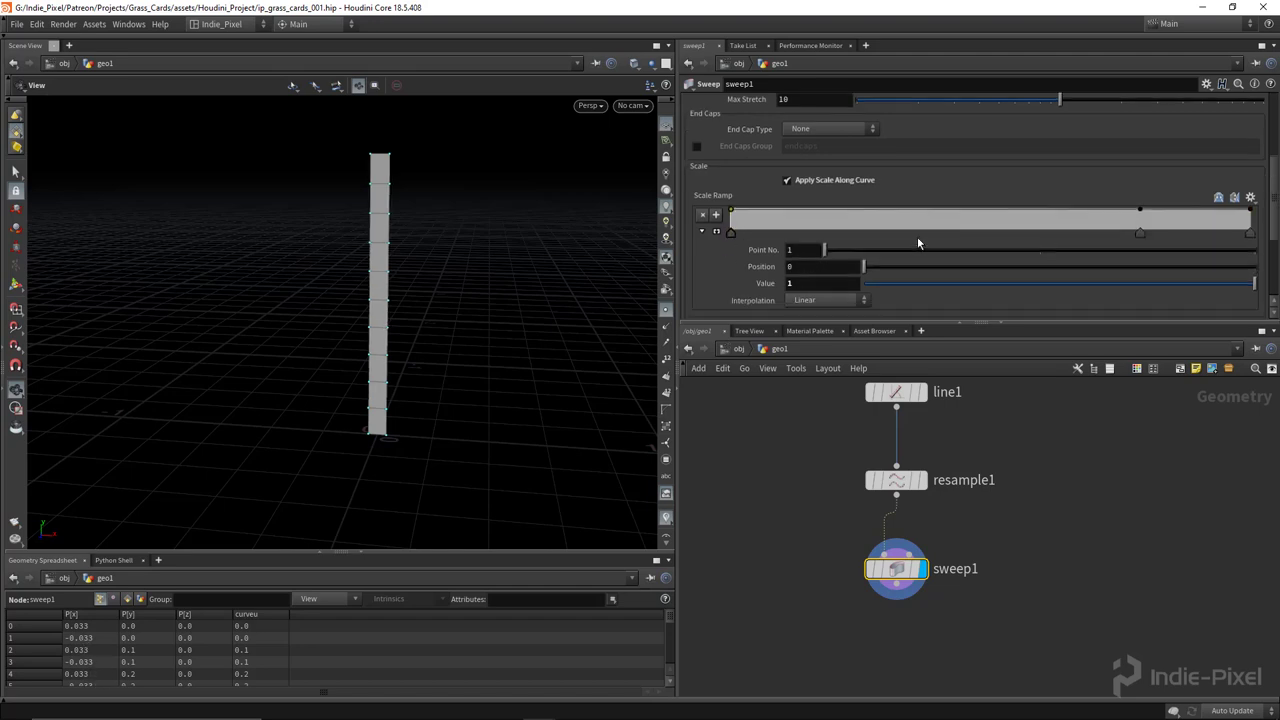
{"action": "left_click_drag", "start_coordinate": [975, 248], "coordinate": [1004, 256]}
{"action": "left_click", "coordinate": [1249, 201]}
{"action": "left_click_drag", "start_coordinate": [1247, 255], "coordinate": [847, 256]}
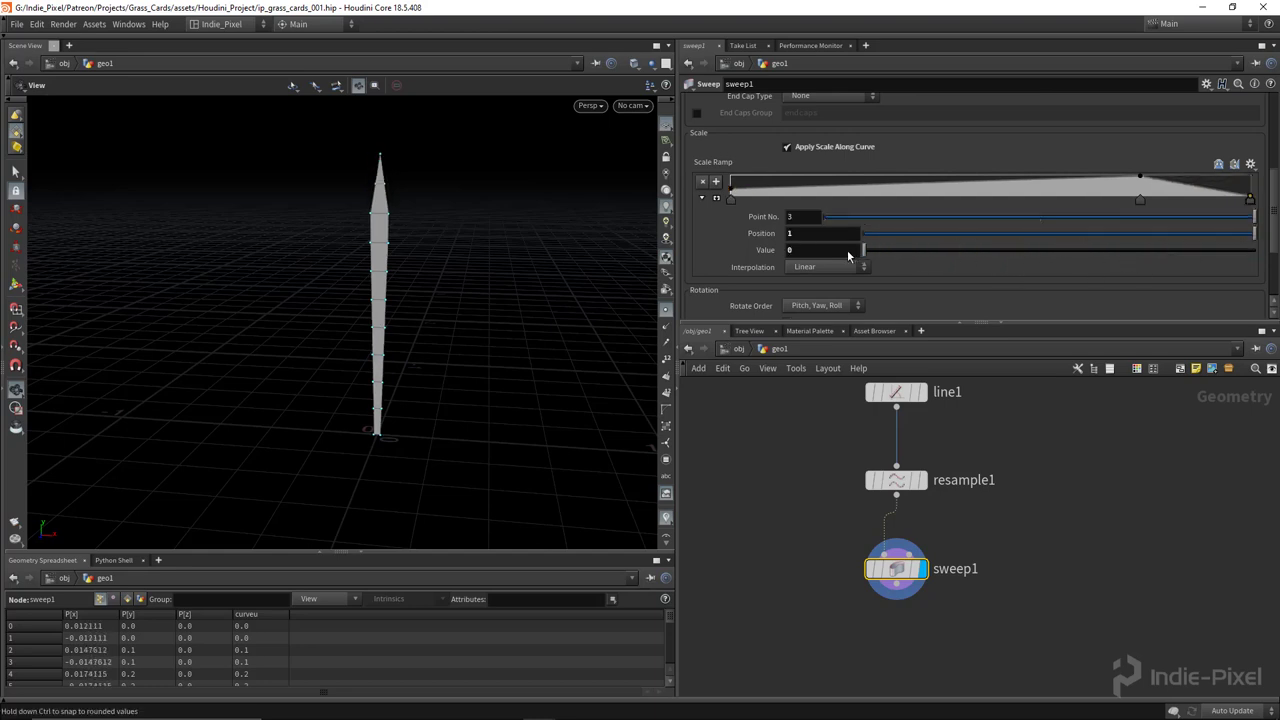
Select the scale ramp's points and set their interpolation to B-Spline.
{"action": "left_click", "coordinate": [1140, 200]}
{"action": "left_click", "coordinate": [731, 200]}
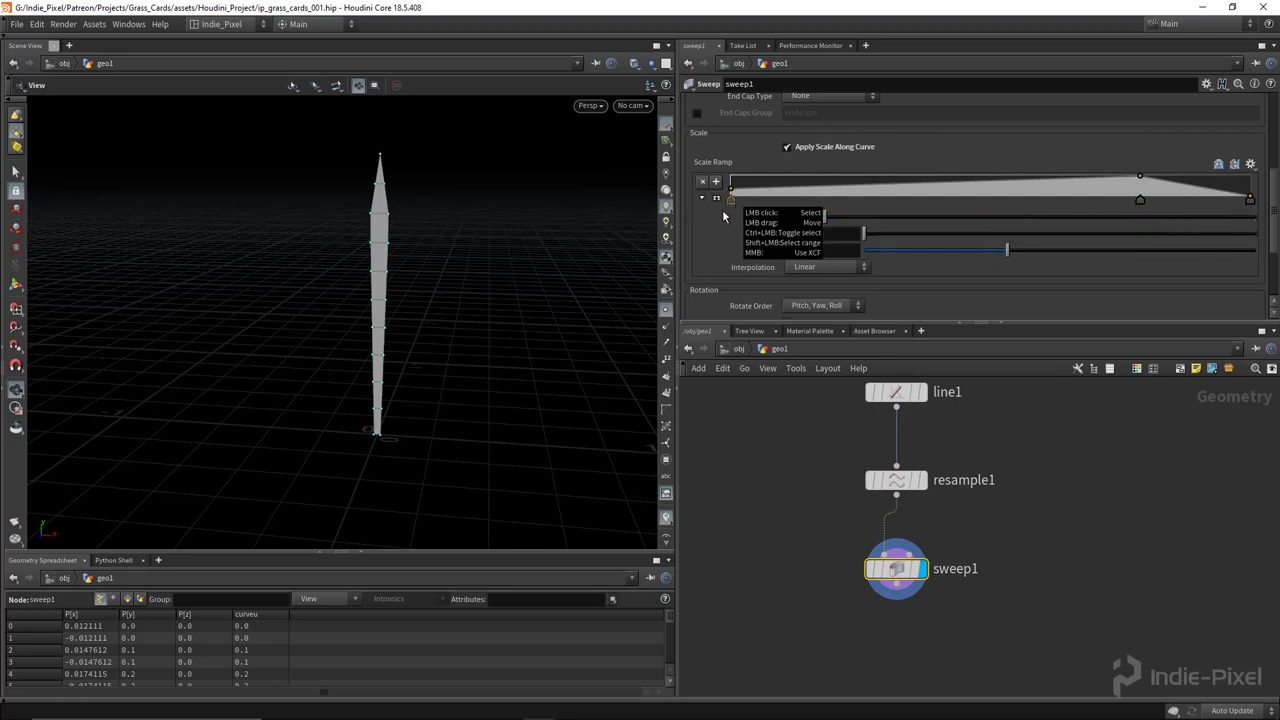
{"action": "left_click", "coordinate": [826, 267]}
{"action": "left_click", "coordinate": [820, 347]}
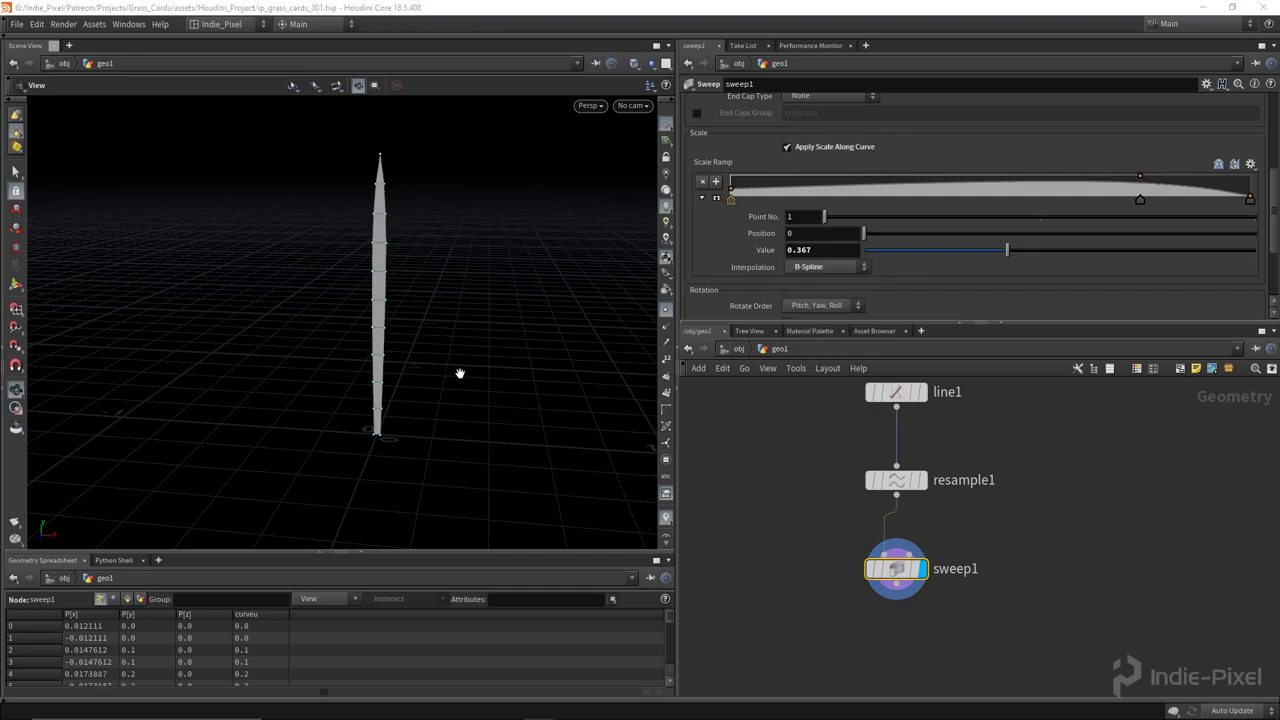
Add a scale ramp point near position 0.216 with value 0.333, and set the first point's value to 0.44.
{"action": "left_click", "coordinate": [1139, 200]}
{"action": "left_click_drag", "start_coordinate": [831, 189], "coordinate": [843, 194]}
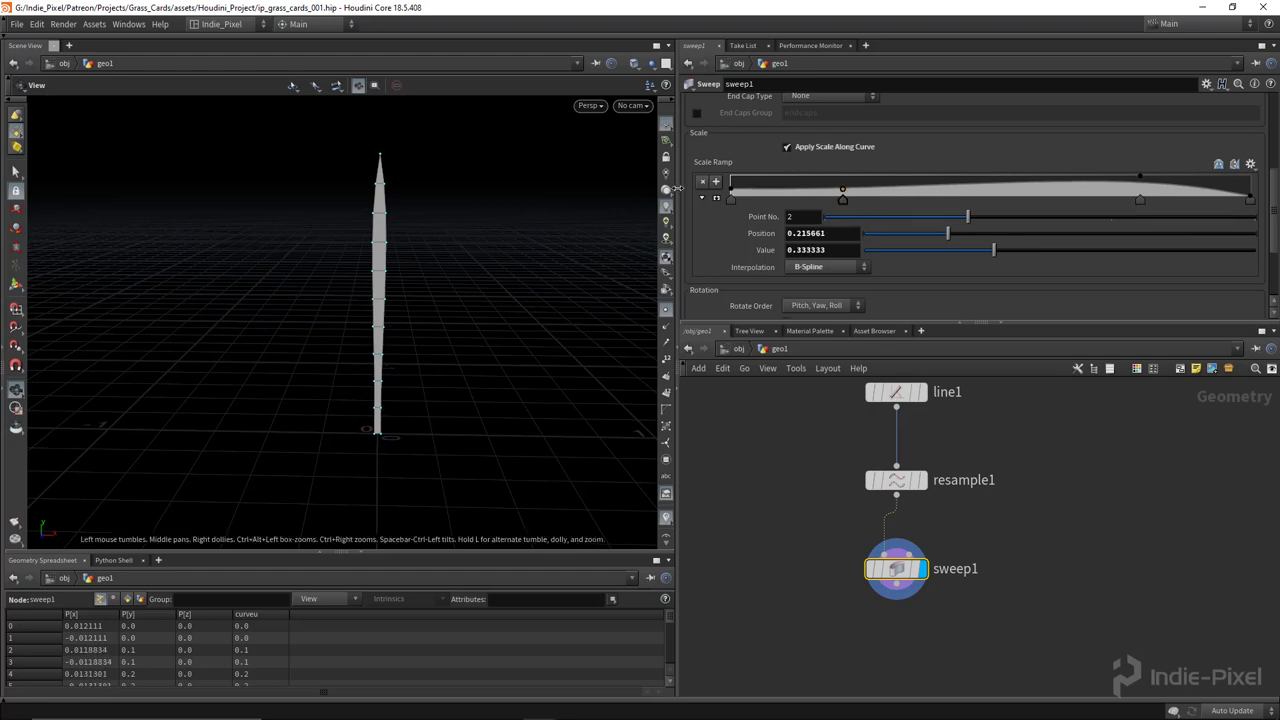
{"action": "left_click", "coordinate": [731, 198]}
{"action": "left_click_drag", "start_coordinate": [1019, 250], "coordinate": [1035, 250]}
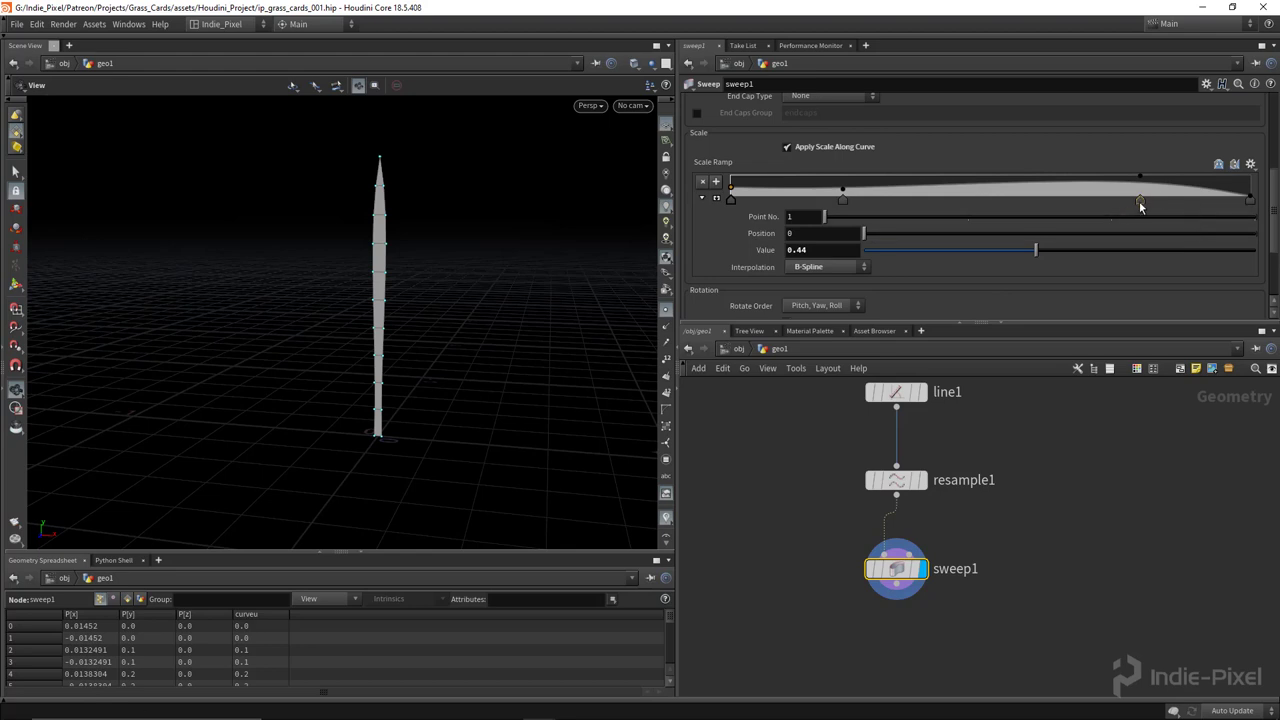
Adjust the third scale ramp point's value to shape the blade's width, and set the second point's value to about 0.433.
{"action": "left_click", "coordinate": [1140, 200]}
{"action": "middle_click_drag", "start_coordinate": [811, 251], "coordinate": [851, 250]}
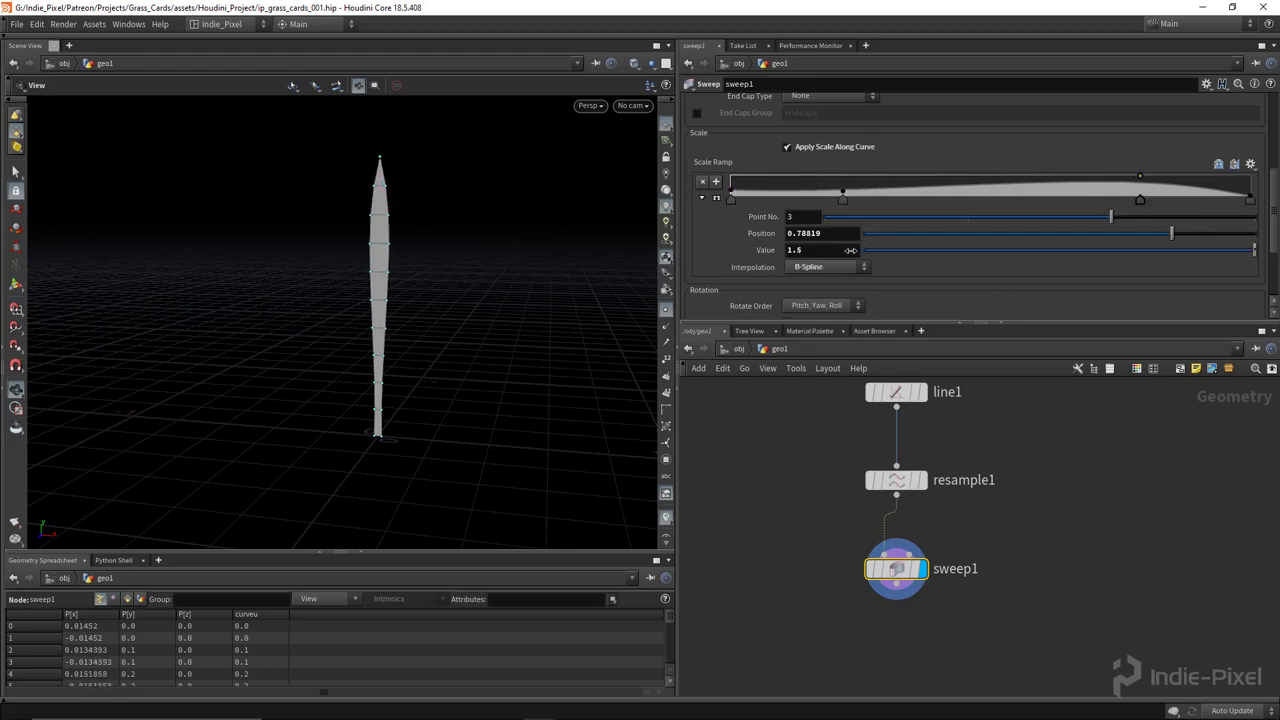
{"action": "mouse_move", "coordinate": [807, 251]}
{"action": "middle_mouse_down"}
{"action": "mouse_move", "coordinate": [796, 249]}
{"action": "mouse_move", "coordinate": [840, 253]}
{"action": "mouse_move", "coordinate": [815, 253]}
{"action": "middle_mouse_up"}
{"action": "left_click", "coordinate": [841, 200]}
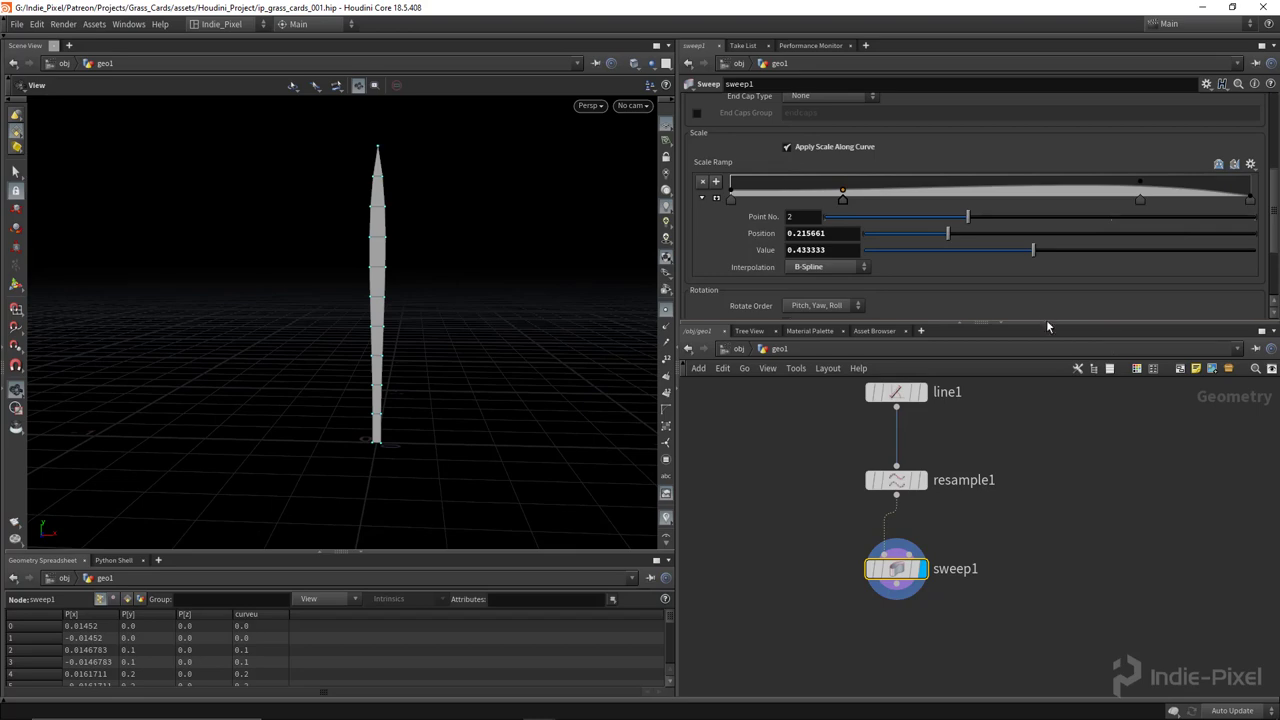
Branch a displayed Color node off sweep1 and place it below and to the side of that node.
{"action": "left_click_drag", "start_coordinate": [1046, 324], "coordinate": [1046, 221]}
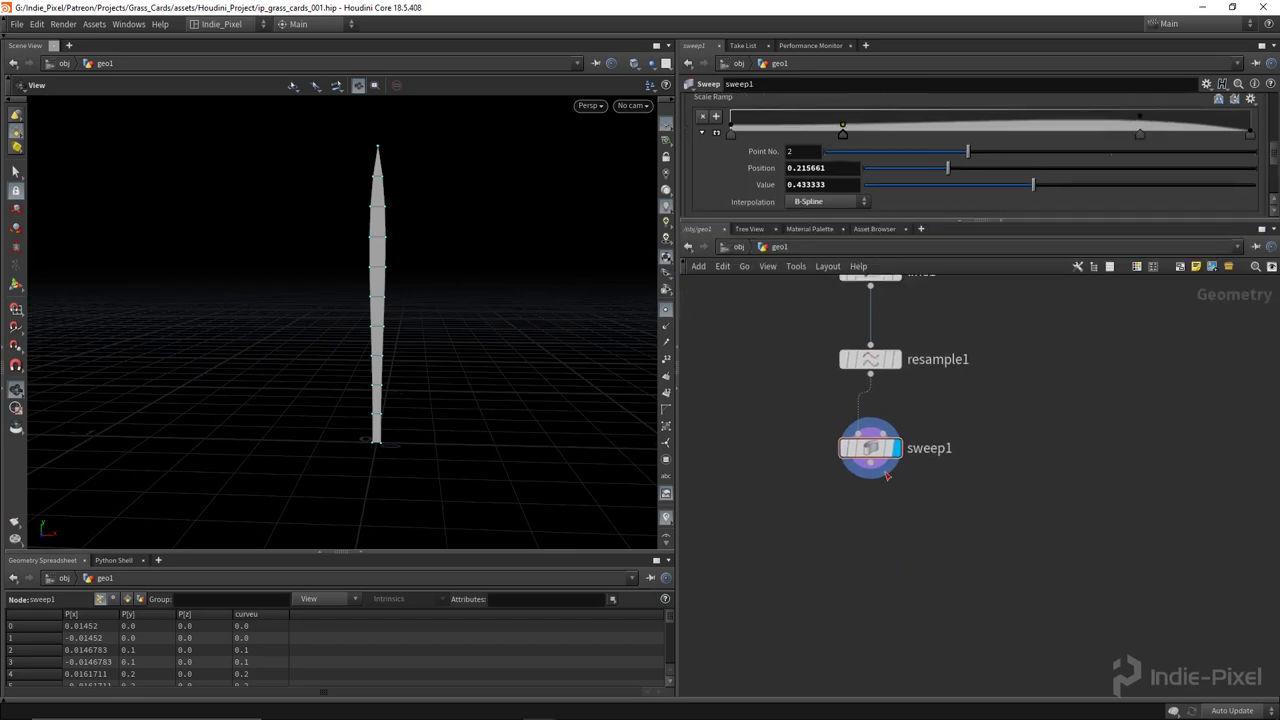
{"action": "key", "text": "Tab"}
{"action": "left_click", "coordinate": [902, 543]}
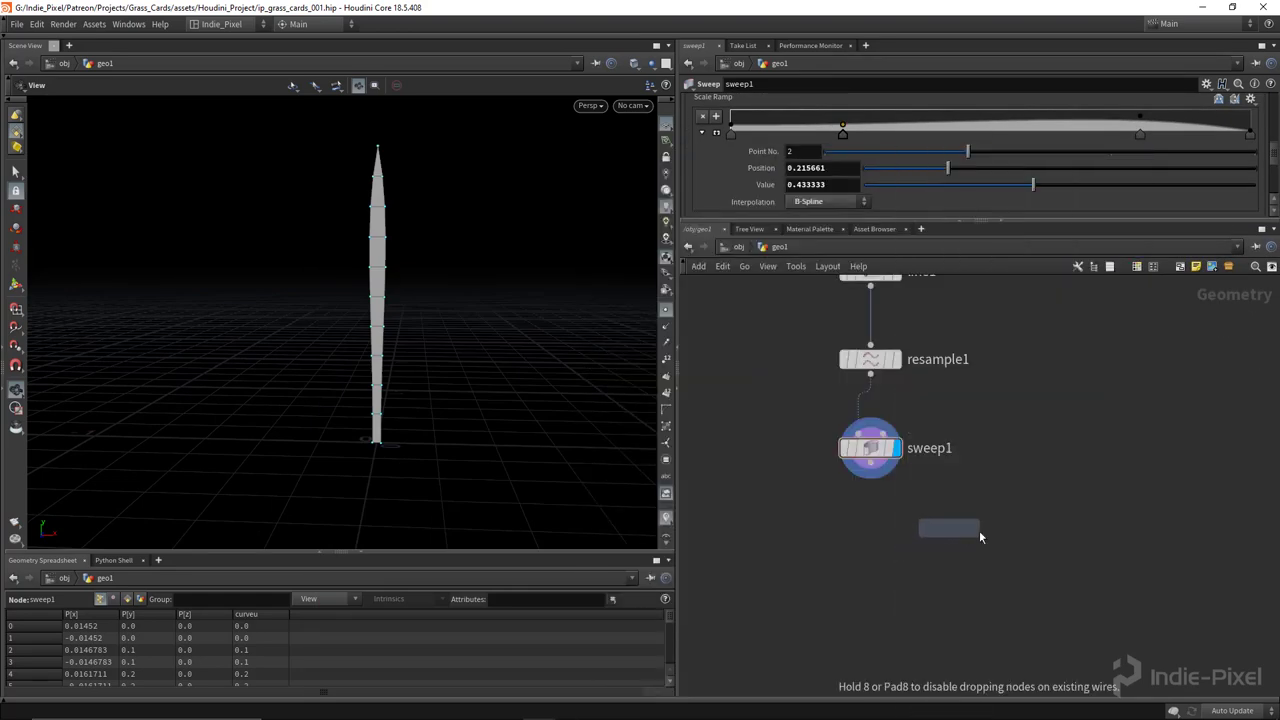
{"action": "left_click", "coordinate": [1012, 536]}
{"action": "left_click_drag", "start_coordinate": [870, 463], "coordinate": [983, 518]}
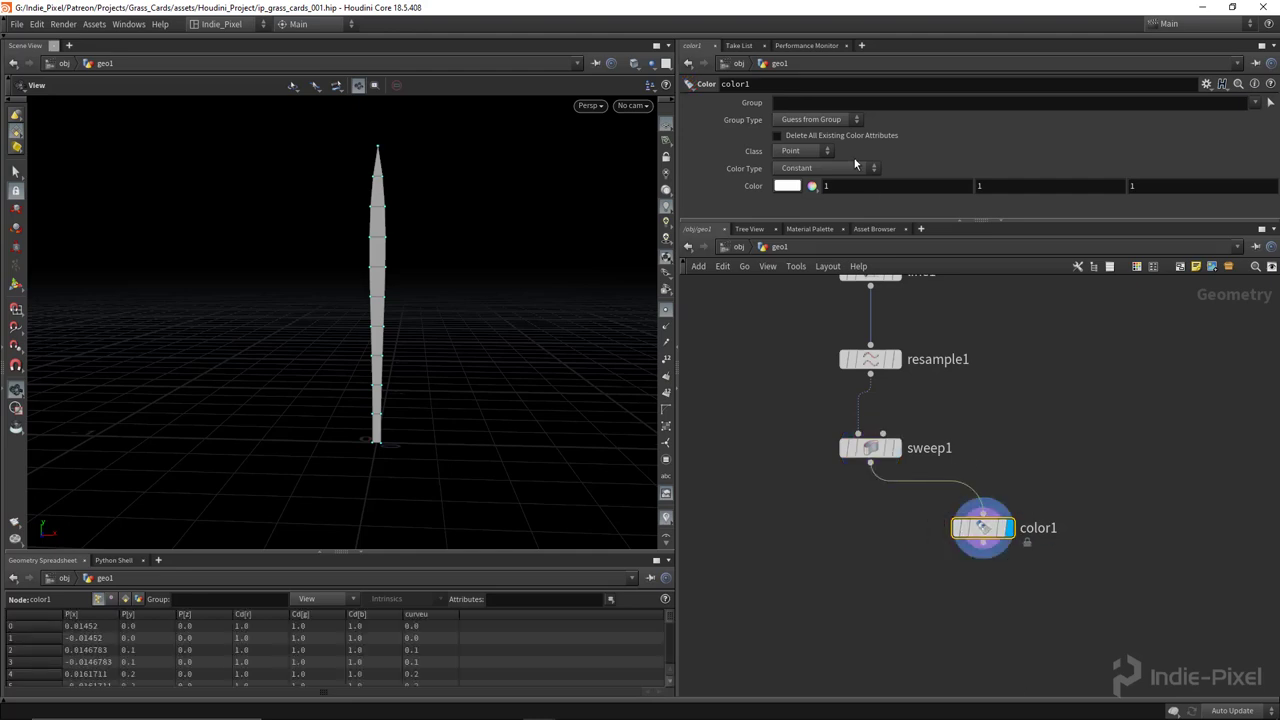
Set the Color node's color type to Ramp from Attribute and drive it with the curveu attribute.
{"action": "left_click_drag", "start_coordinate": [1030, 218], "coordinate": [1030, 264]}
{"action": "left_click", "coordinate": [822, 168]}
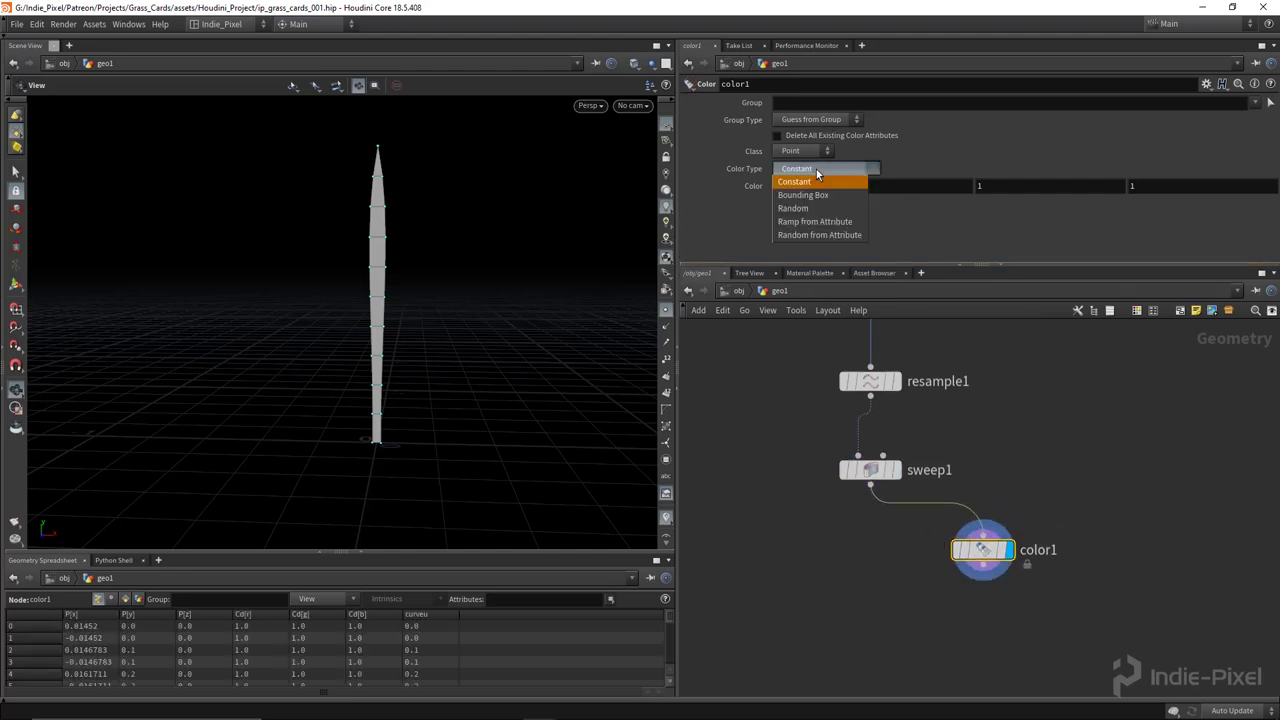
{"action": "left_click", "coordinate": [824, 221]}
{"action": "left_click", "coordinate": [812, 187]}
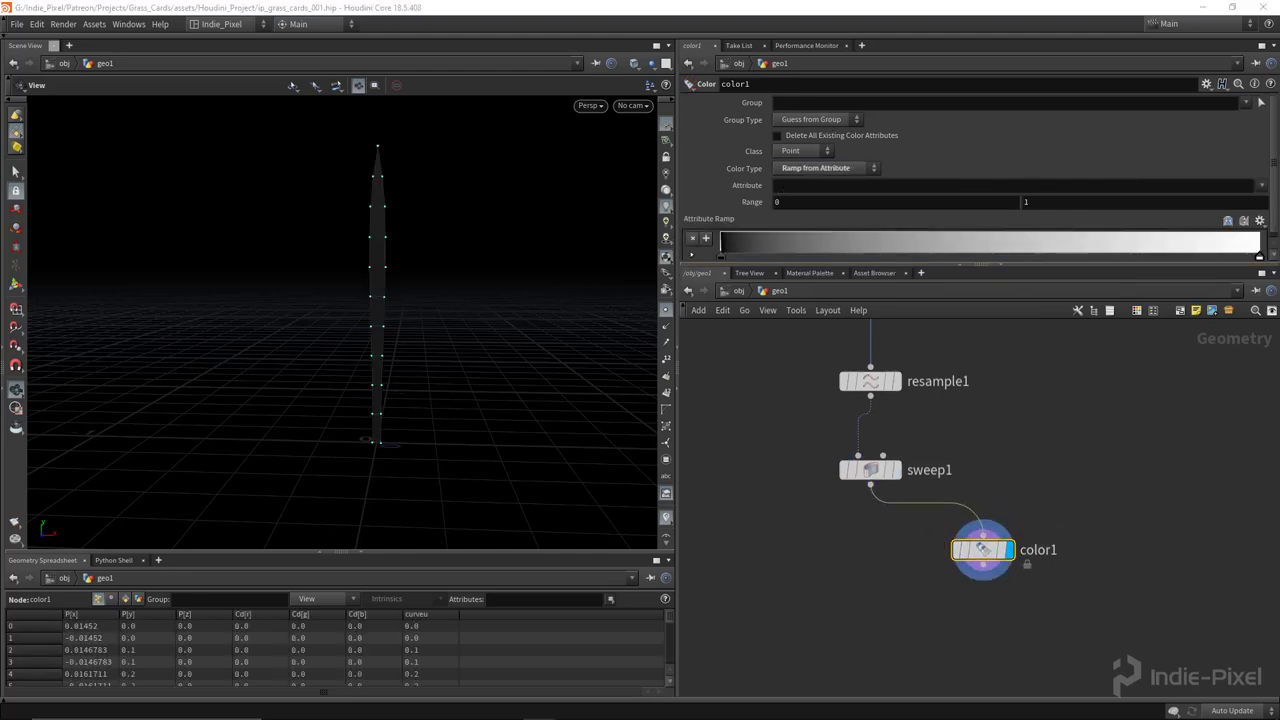
{"action": "left_click", "coordinate": [1261, 186]}
{"action": "left_click", "coordinate": [1238, 212]}
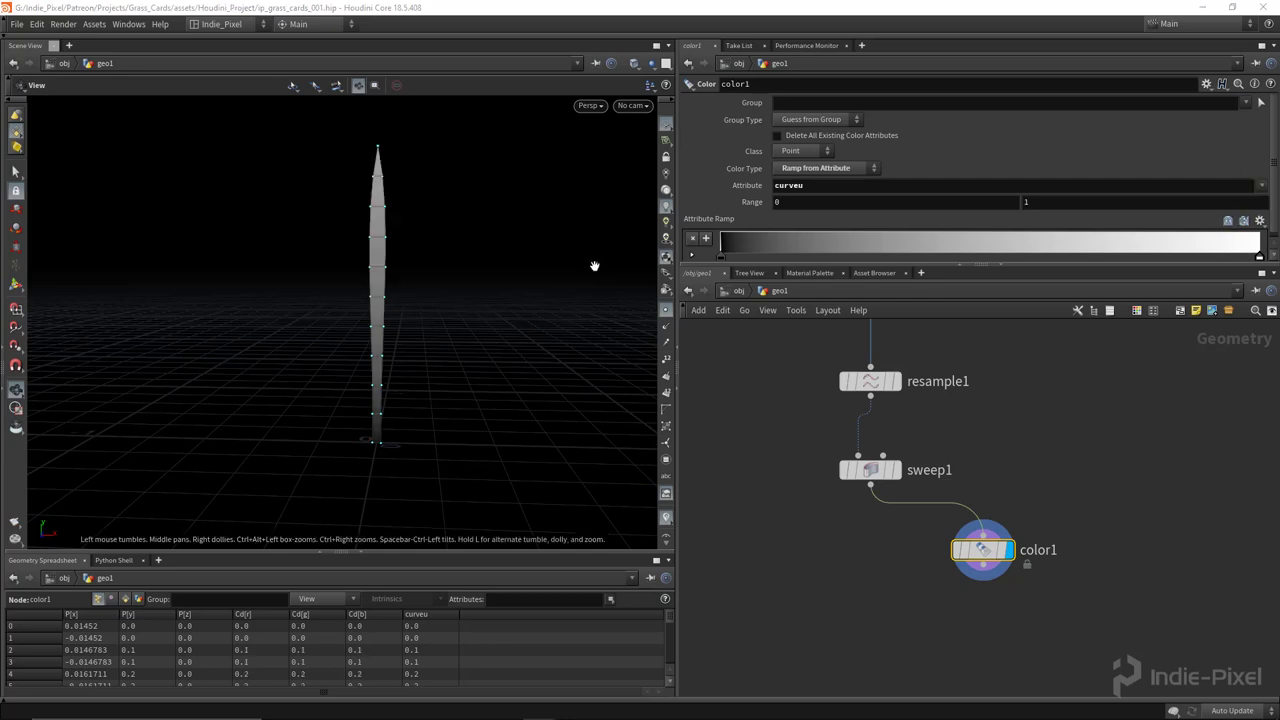
{"action": "left_click_drag", "start_coordinate": [446, 292], "coordinate": [412, 330]}
Examine the Curve U Attribute name on resample1, then return to the Color node's settings.
{"action": "scroll", "coordinate": [978, 379], "scroll_direction": "down", "scroll_amount": 3}
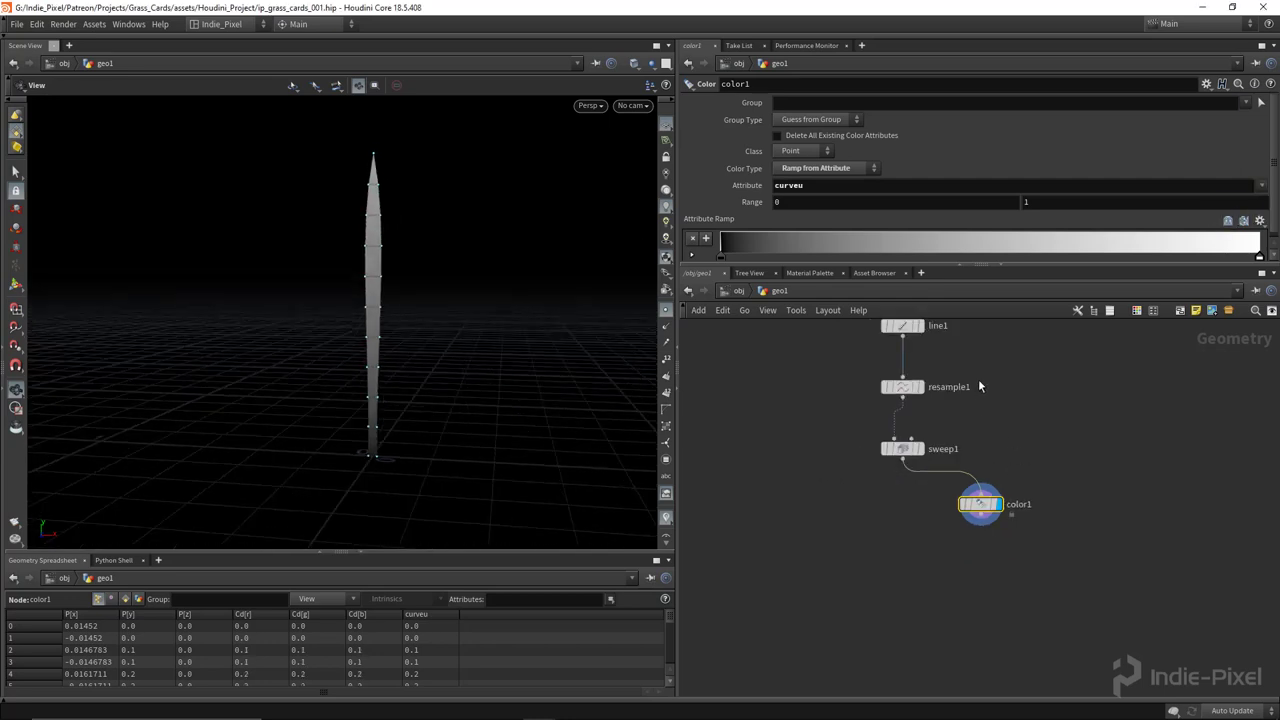
{"action": "left_click", "coordinate": [895, 425]}
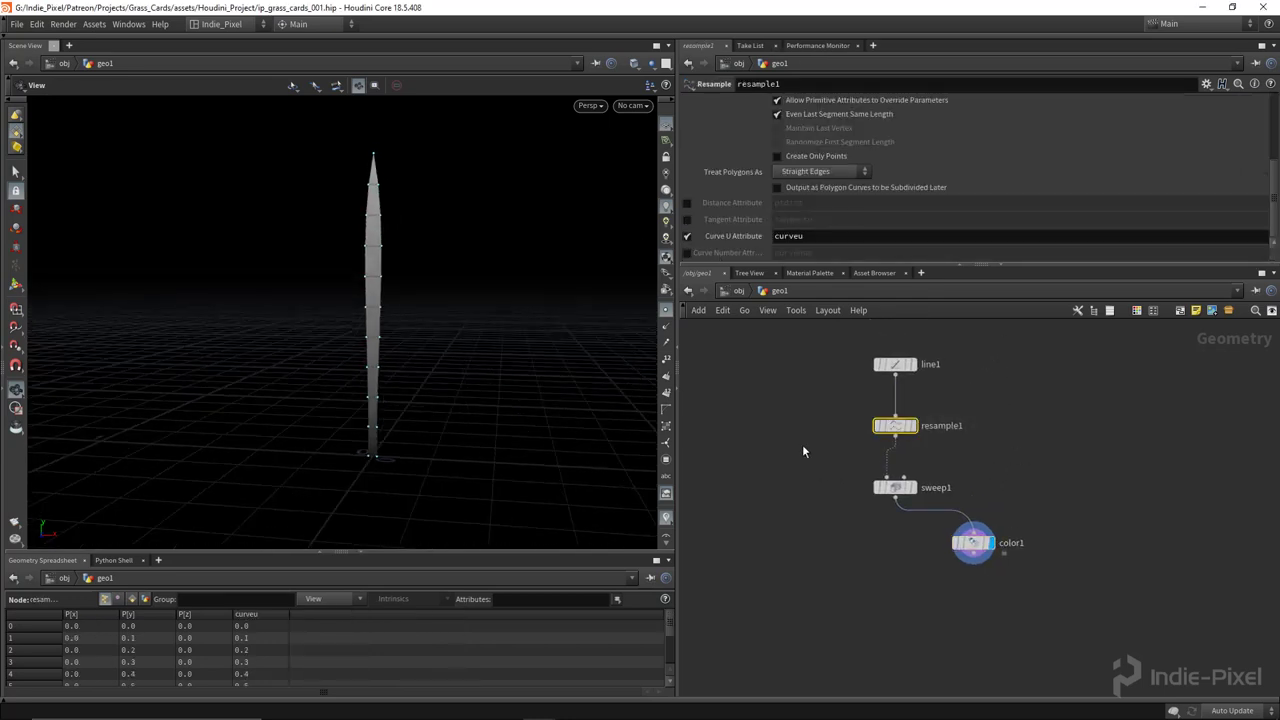
{"action": "double_click", "coordinate": [811, 237]}
{"action": "left_click_drag", "start_coordinate": [868, 597], "coordinate": [1101, 544]}
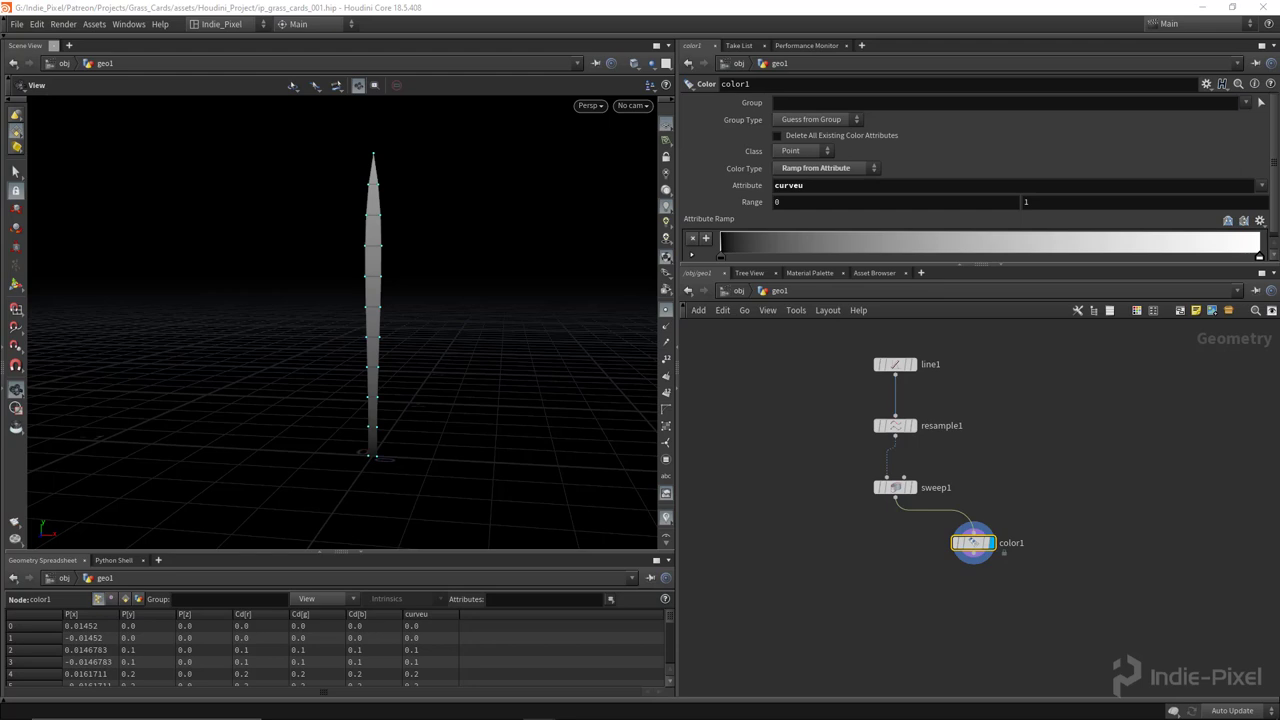
Color the attribute ramp from pure red at its start to black at its end.
{"action": "left_click_drag", "start_coordinate": [1060, 266], "coordinate": [1043, 278]}
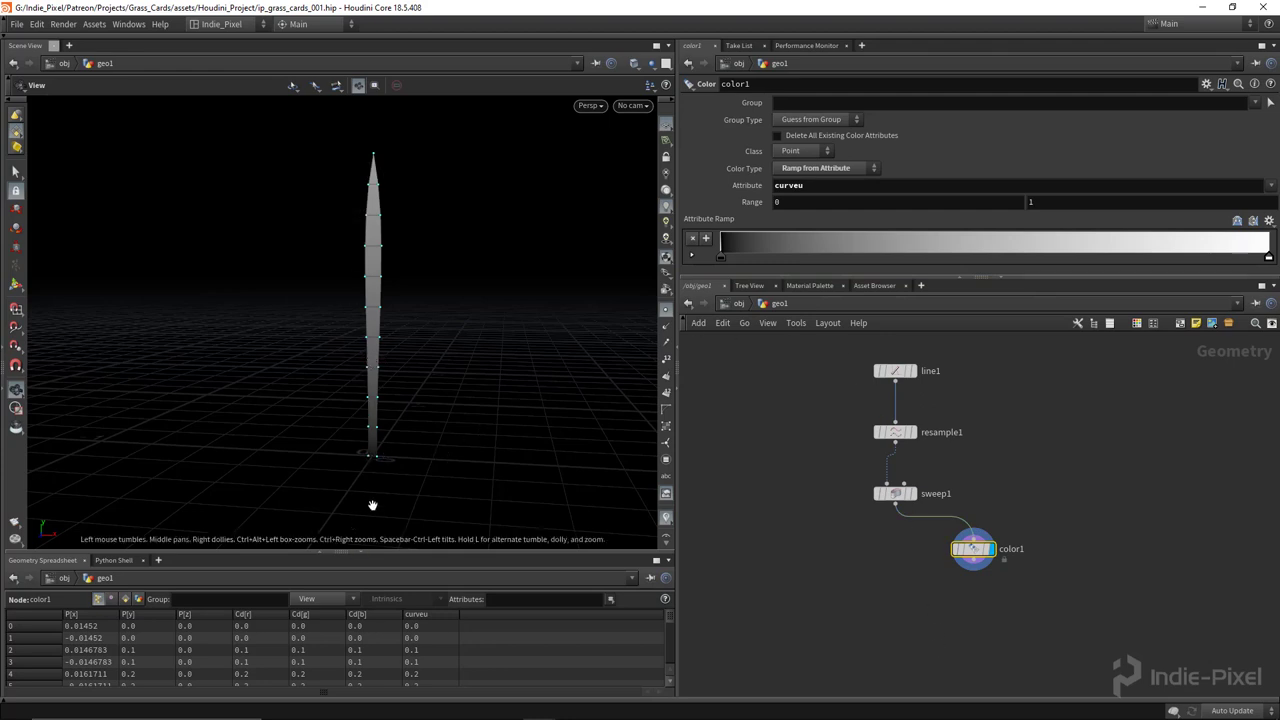
{"action": "double_click", "coordinate": [721, 258]}
{"action": "left_click", "coordinate": [669, 167]}
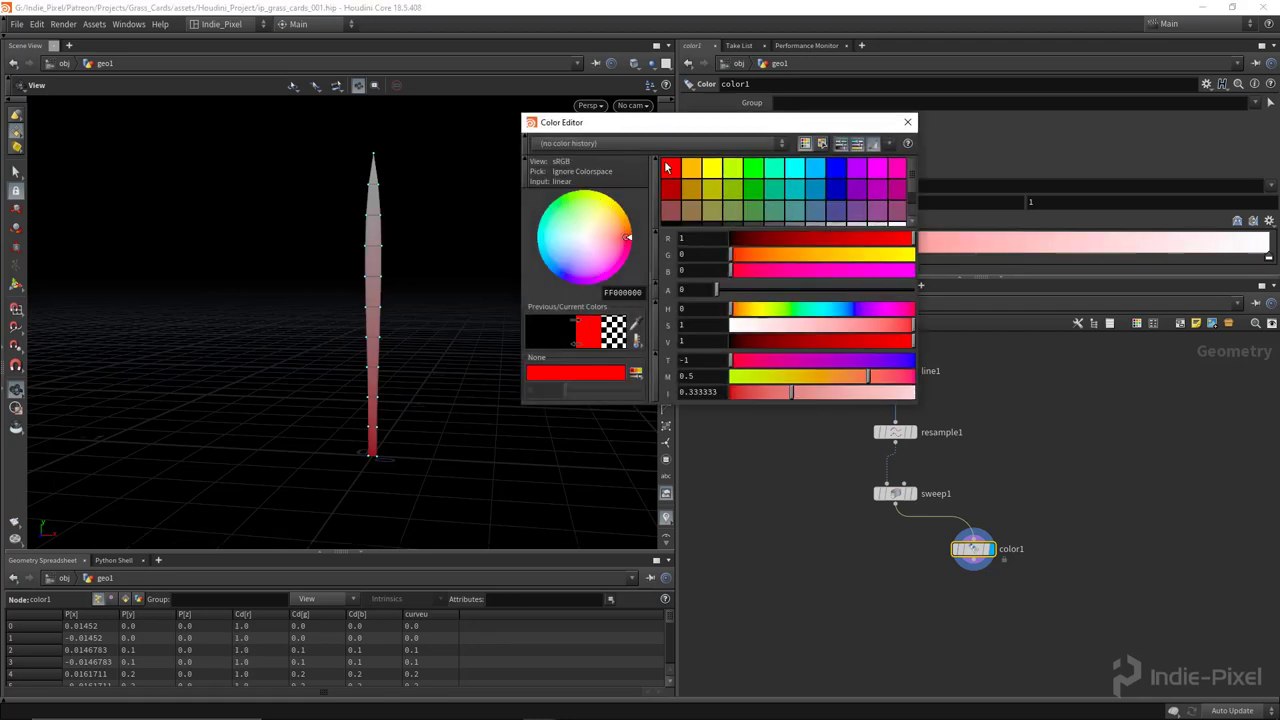
{"action": "left_click", "coordinate": [907, 122]}
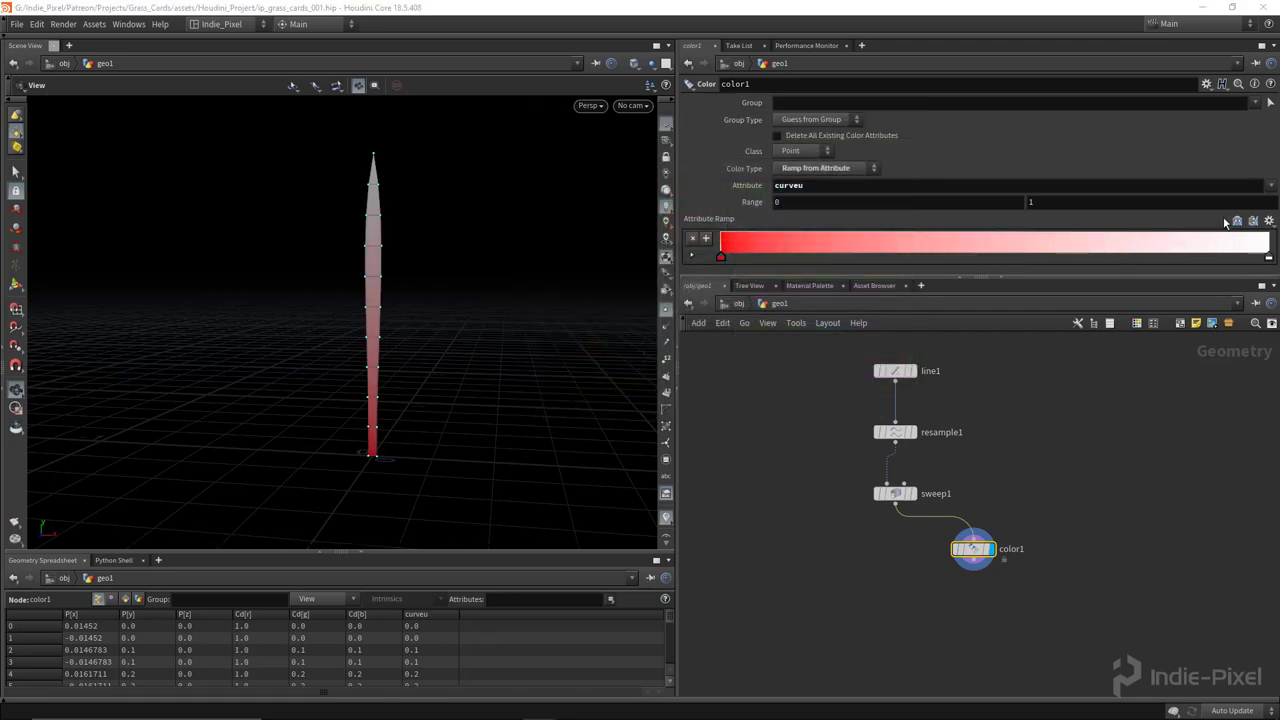
{"action": "double_click", "coordinate": [1268, 258]}
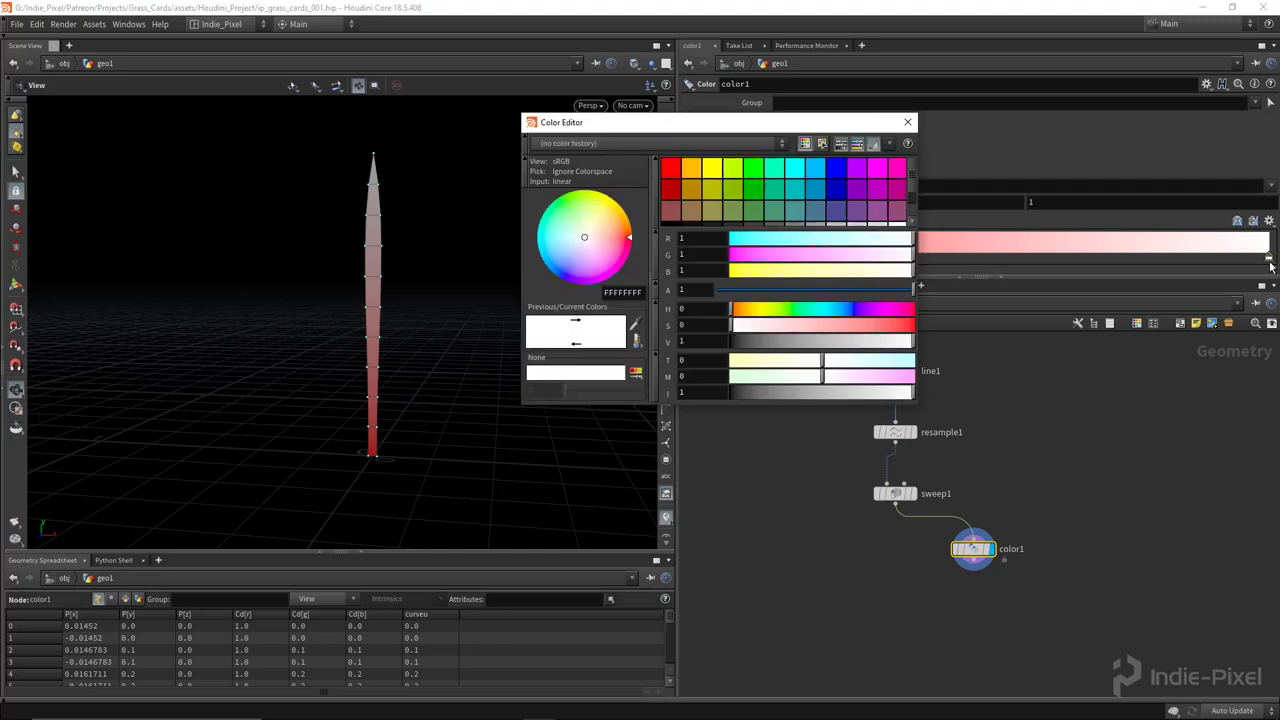
{"action": "left_click", "coordinate": [674, 226]}
{"action": "left_click", "coordinate": [907, 122]}
Duplicate color1 as a second displayed Color node under sweep1 and make its ramp run from black to blue.
{"action": "middle_click_drag", "start_coordinate": [998, 587], "coordinate": [1043, 560]}
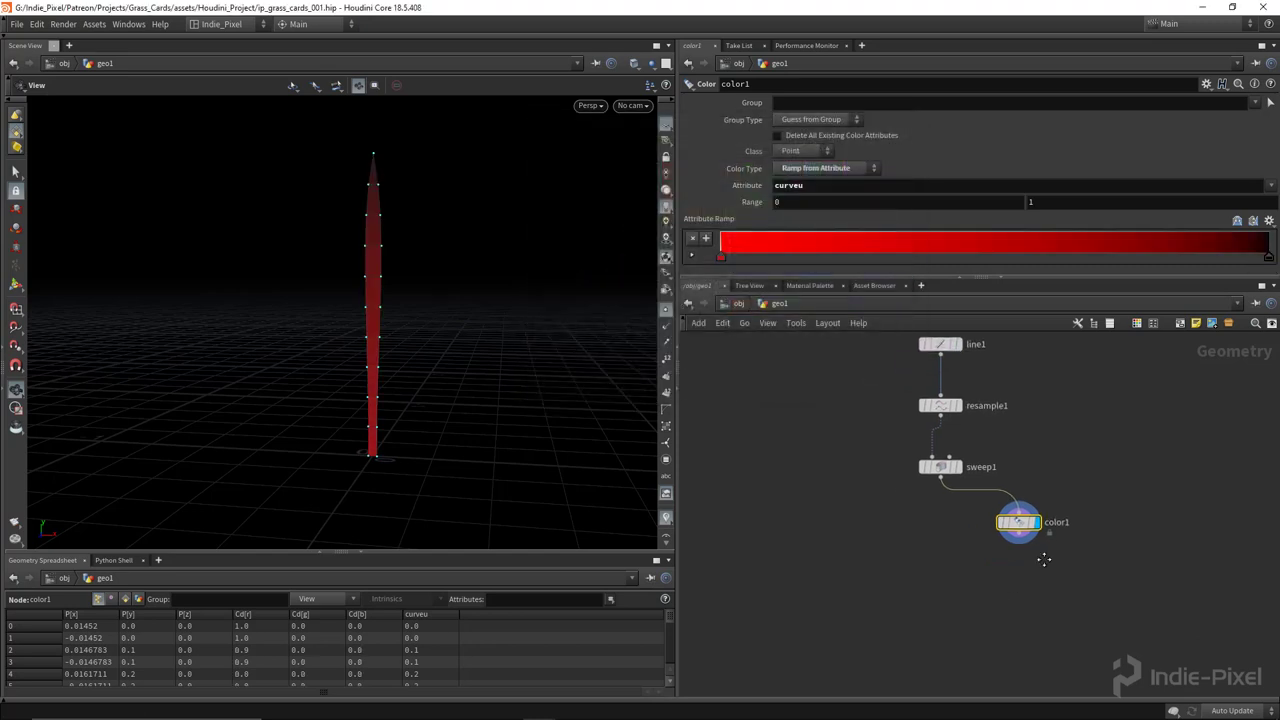
{"action": "left_click_drag", "start_coordinate": [1008, 529], "coordinate": [940, 524], "text": "alt"}
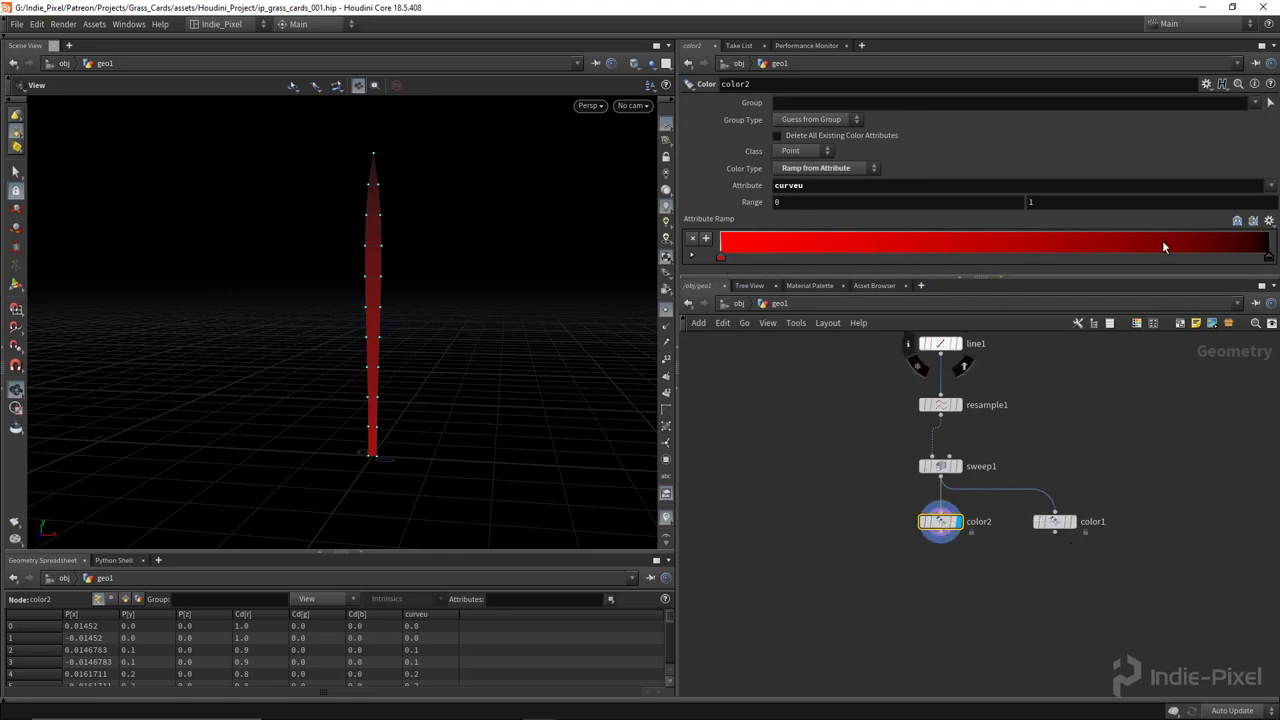
{"action": "double_click", "coordinate": [1269, 259]}
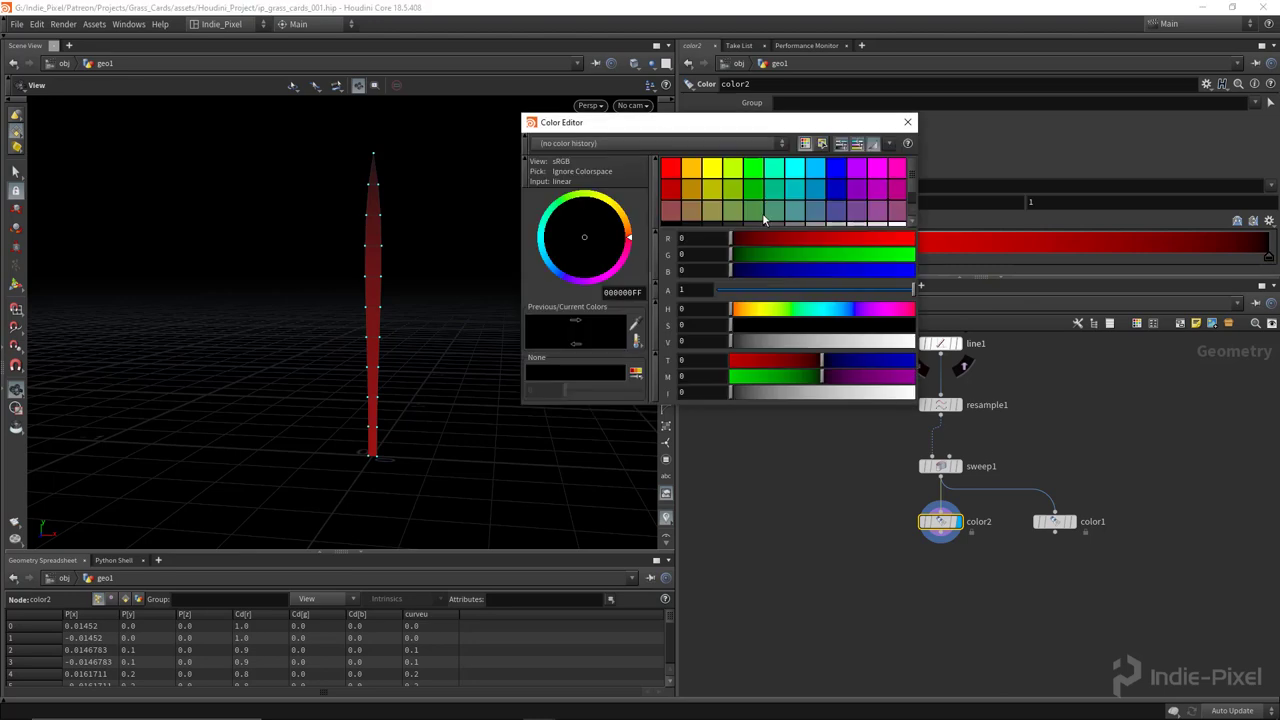
{"action": "left_click", "coordinate": [830, 172]}
{"action": "left_click", "coordinate": [907, 122]}
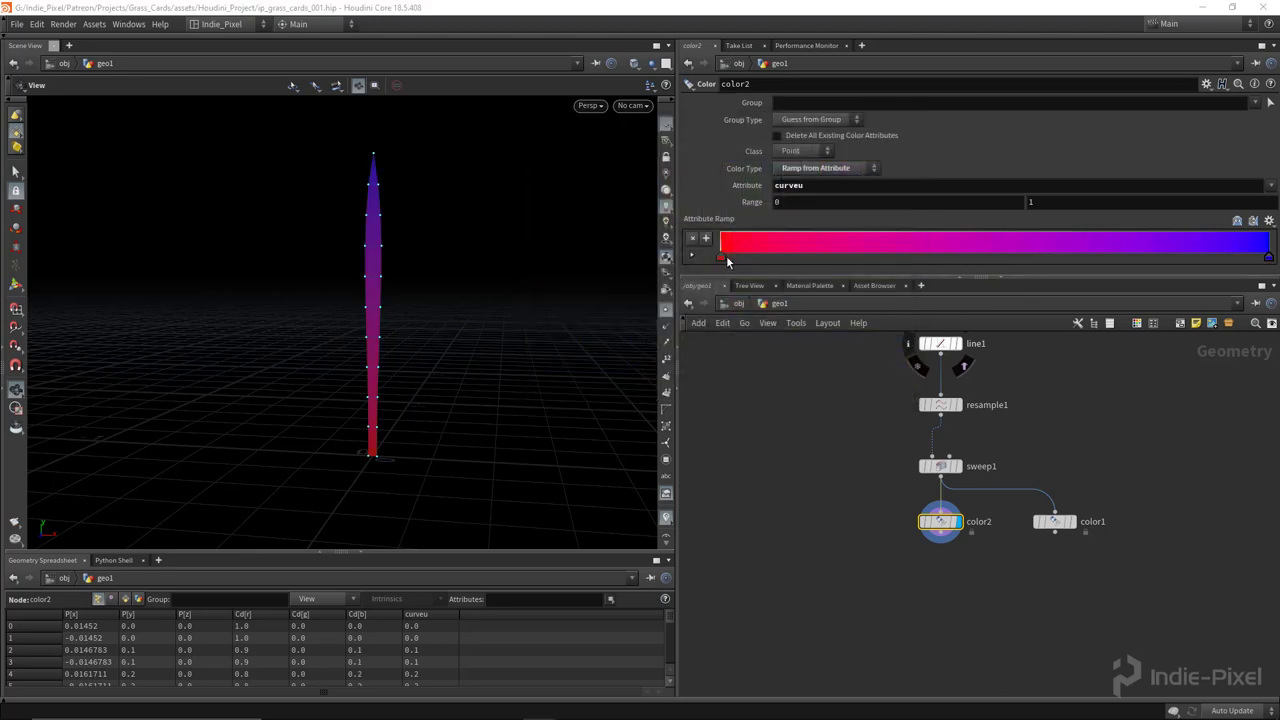
{"action": "double_click", "coordinate": [719, 261]}
{"action": "left_click_drag", "start_coordinate": [752, 343], "coordinate": [732, 341]}
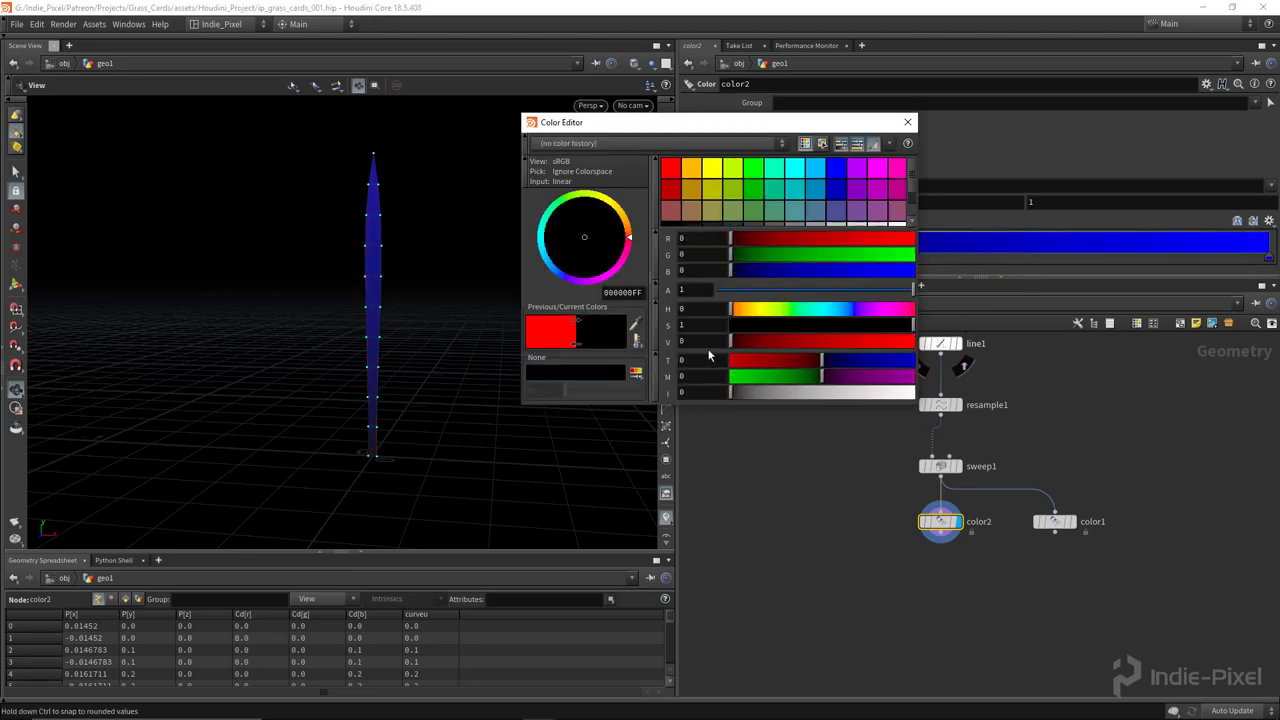
{"action": "left_click", "coordinate": [907, 122]}
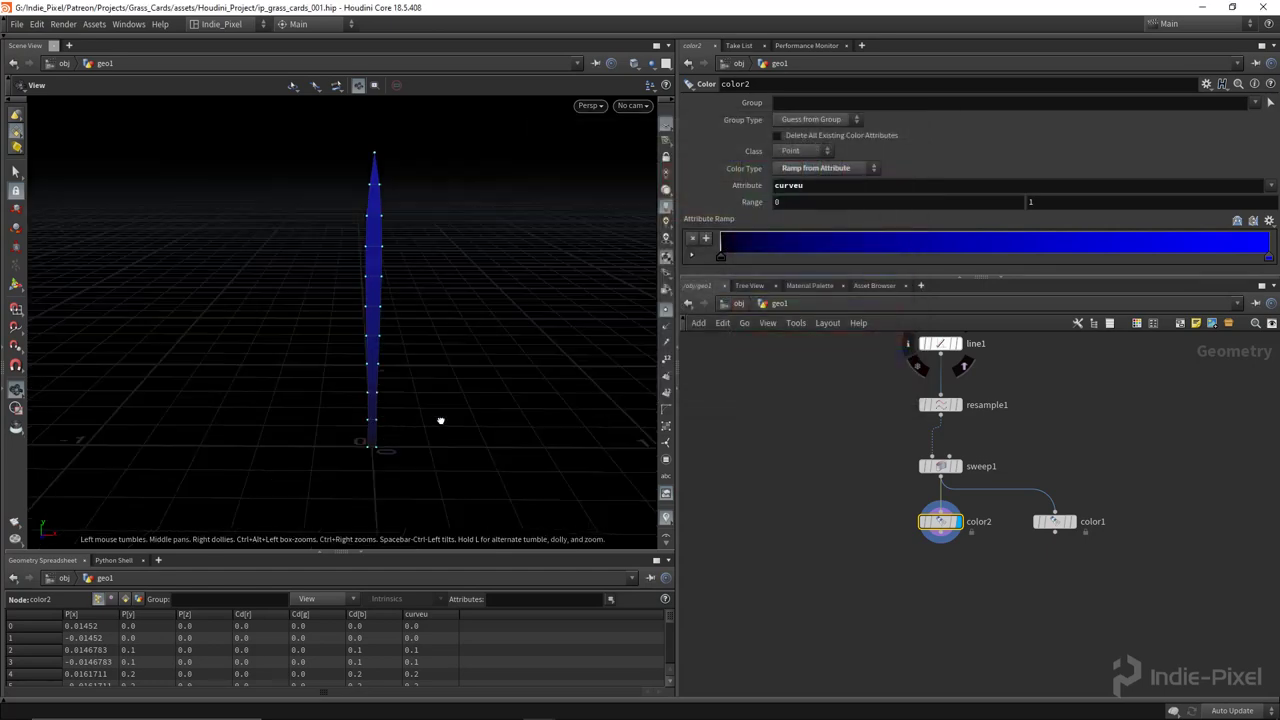
Arrange the two Color nodes side by side below sweep1, with color2 and color1 on opposite sides.
{"action": "left_click_drag", "start_coordinate": [440, 420], "coordinate": [386, 409]}
{"action": "middle_click_drag", "start_coordinate": [900, 600], "coordinate": [824, 576]}
{"action": "left_click_drag", "start_coordinate": [790, 465], "coordinate": [1080, 525]}
{"action": "left_click_drag", "start_coordinate": [848, 500], "coordinate": [786, 500]}
{"action": "left_click", "coordinate": [916, 497]}
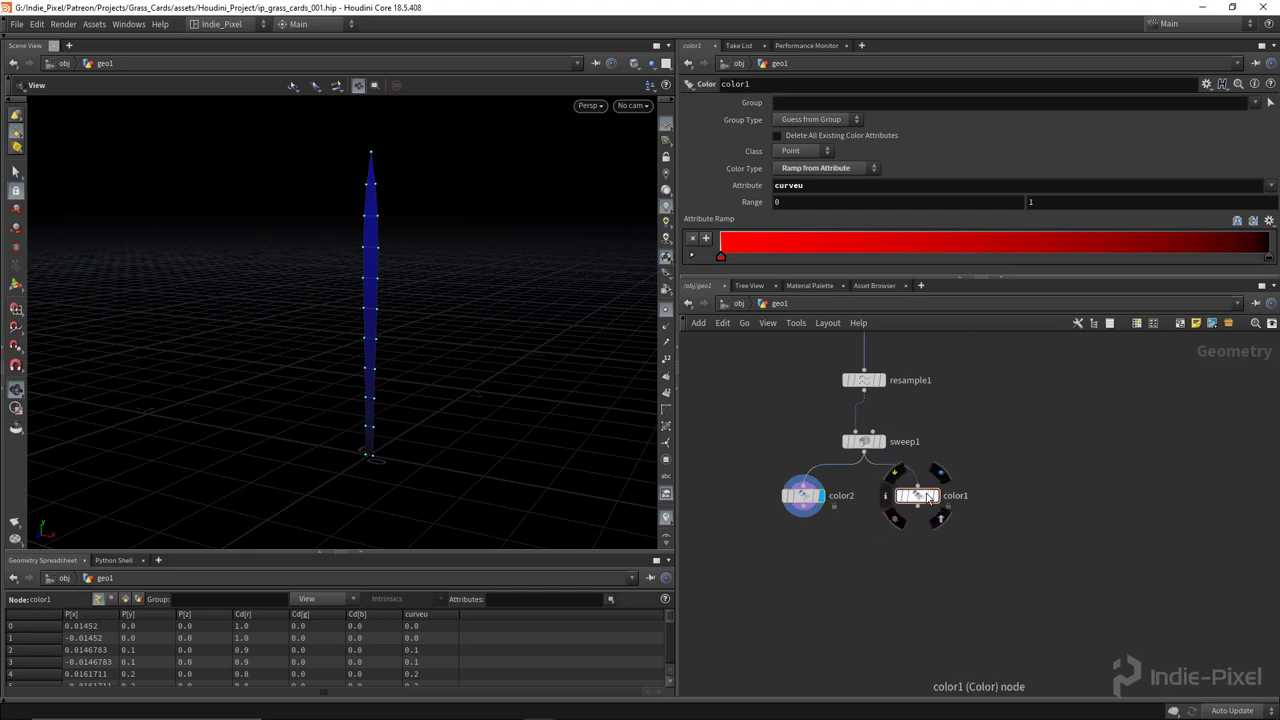
{"action": "left_click_drag", "start_coordinate": [916, 497], "coordinate": [942, 495]}
{"action": "left_click", "coordinate": [803, 507]}
{"action": "key", "text": "Escape"}
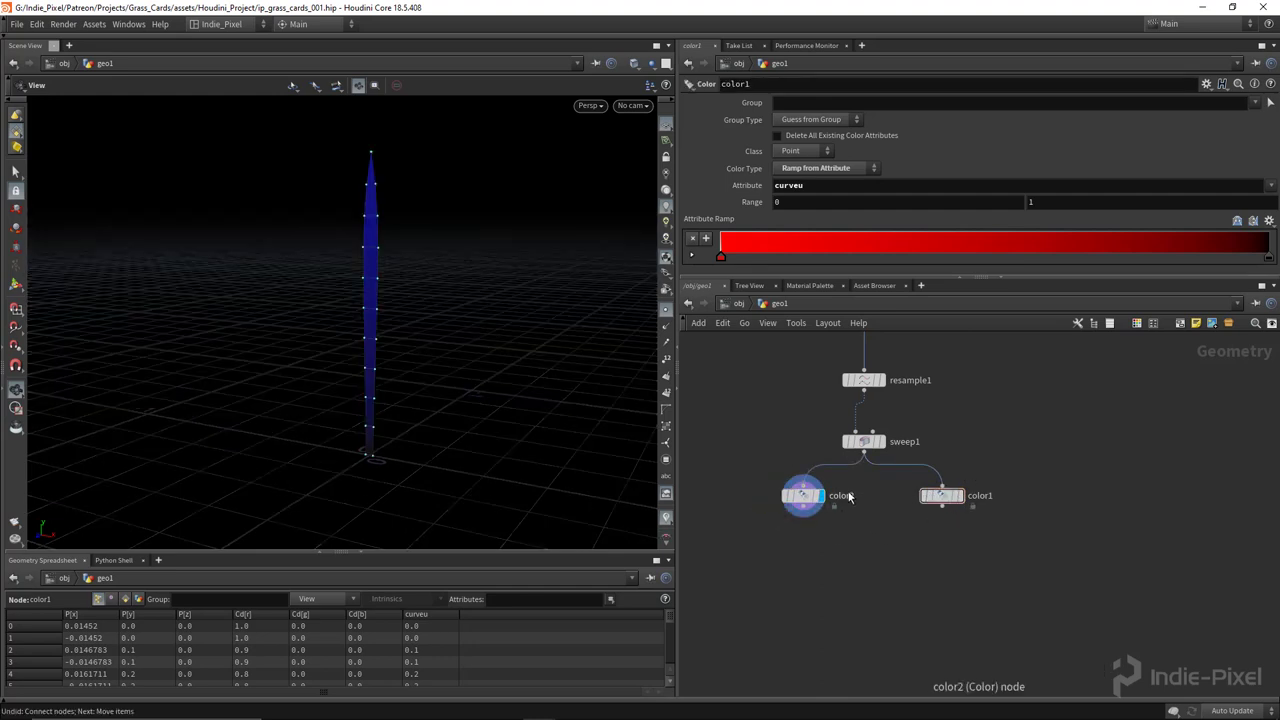
Rename the blue Color node tip_color and the red Color node base_ramp.
{"action": "double_click", "coordinate": [841, 495]}
{"action": "type", "text": "tip_color"}
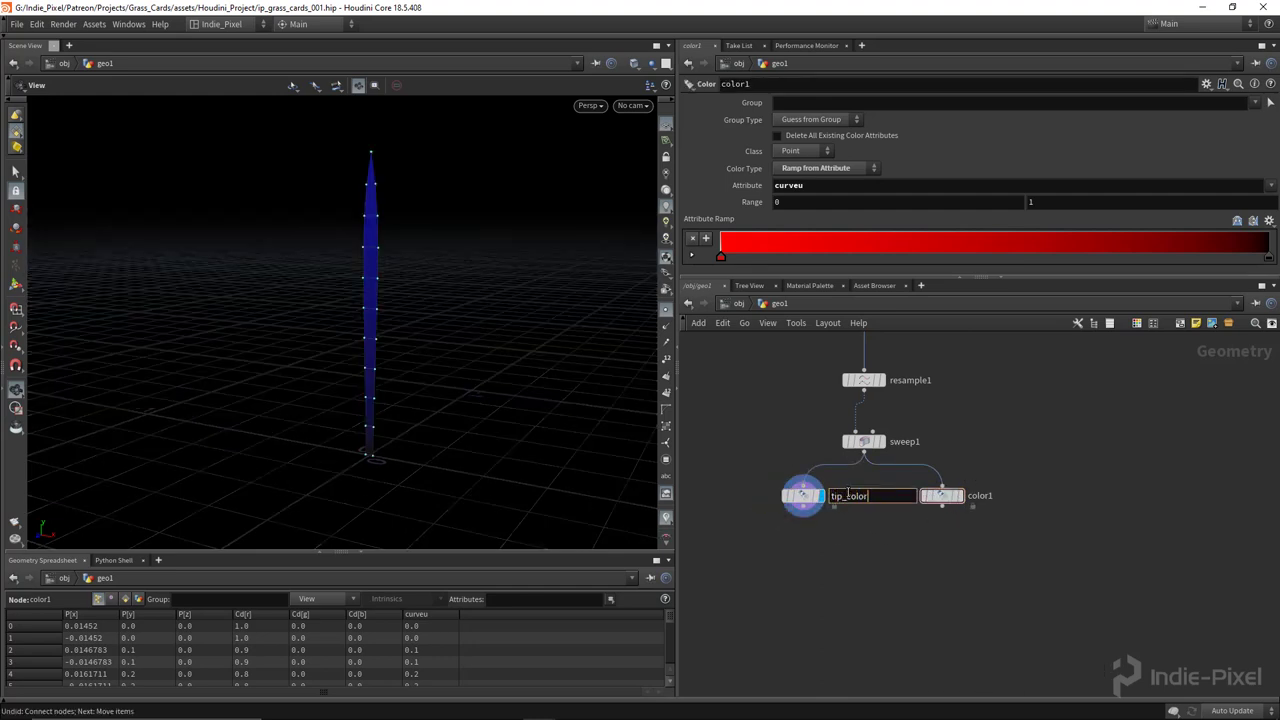
{"action": "key", "text": "Return"}
{"action": "double_click", "coordinate": [991, 504]}
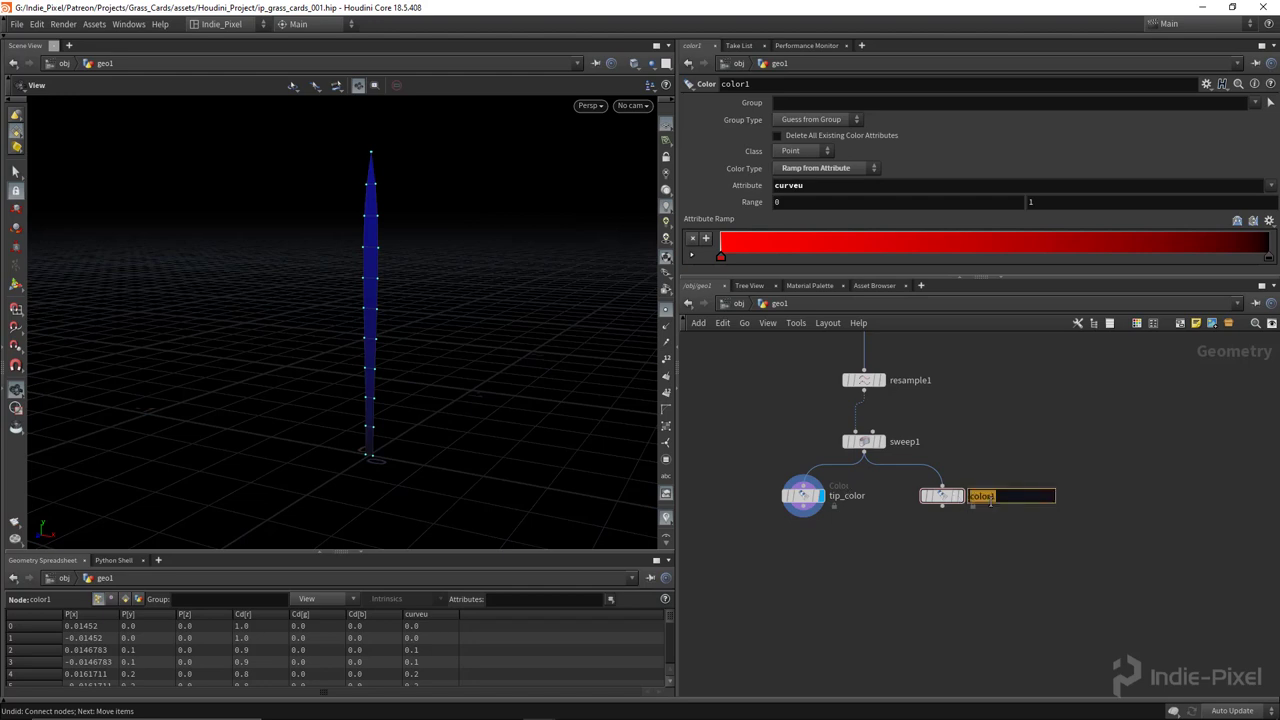
{"action": "type", "text": "base_ramp"}
{"action": "key", "text": "Return"}
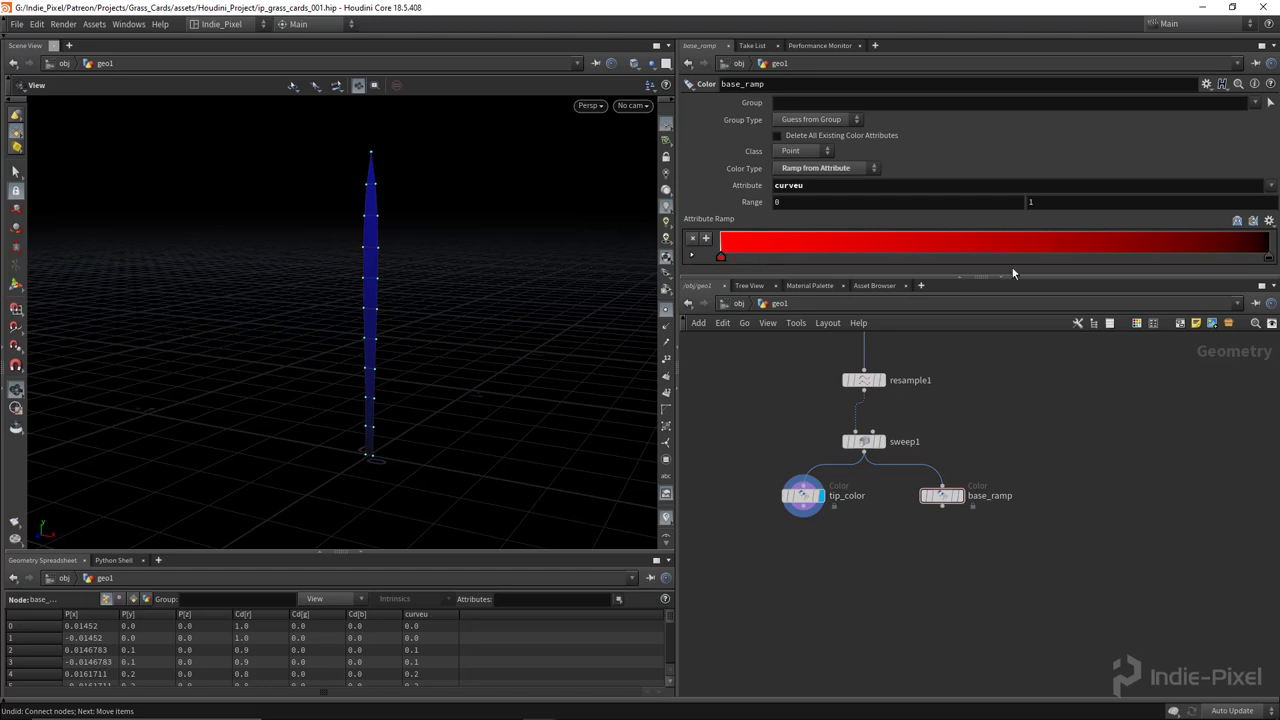
Move the black point of tip_color's ramp about two thirds toward the blue end to confine the blue to the blade's tip.
{"action": "left_click_drag", "start_coordinate": [1012, 277], "coordinate": [1012, 286]}
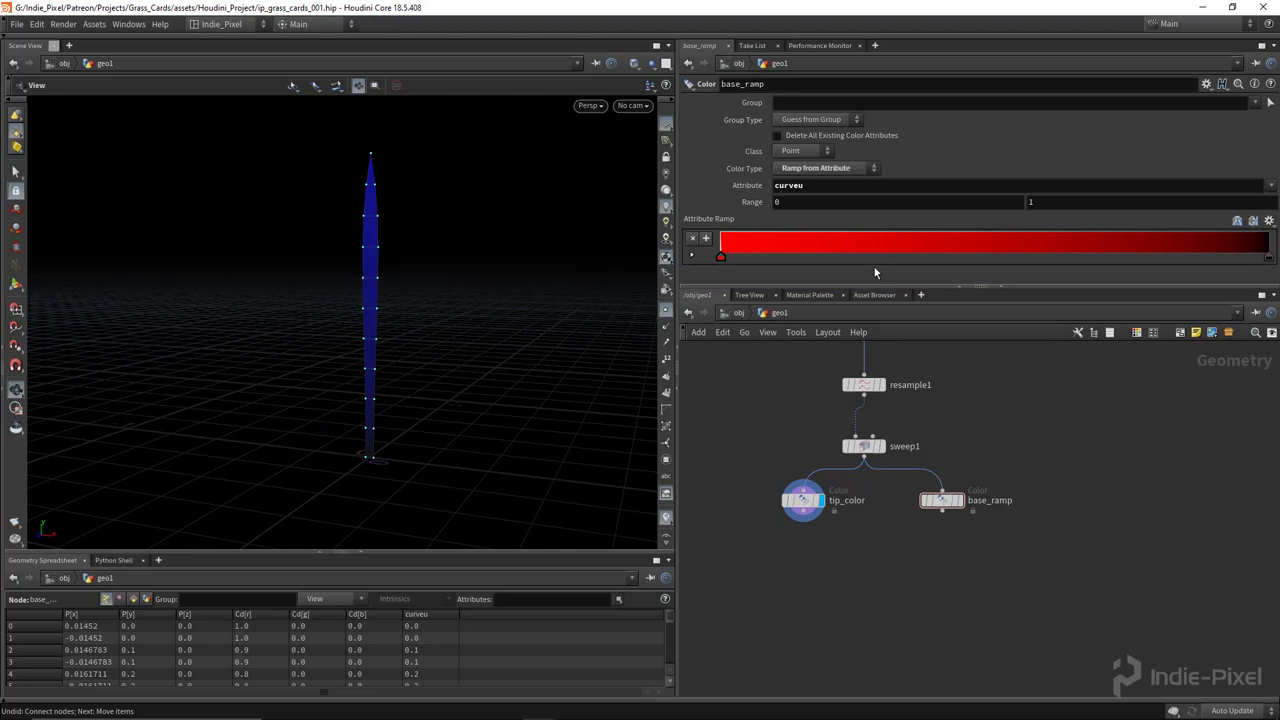
{"action": "mouse_move", "coordinate": [366, 294]}
{"action": "left_mouse_down"}
{"action": "mouse_move", "coordinate": [349, 306]}
{"action": "mouse_move", "coordinate": [414, 306]}
{"action": "mouse_move", "coordinate": [372, 306]}
{"action": "left_mouse_up"}
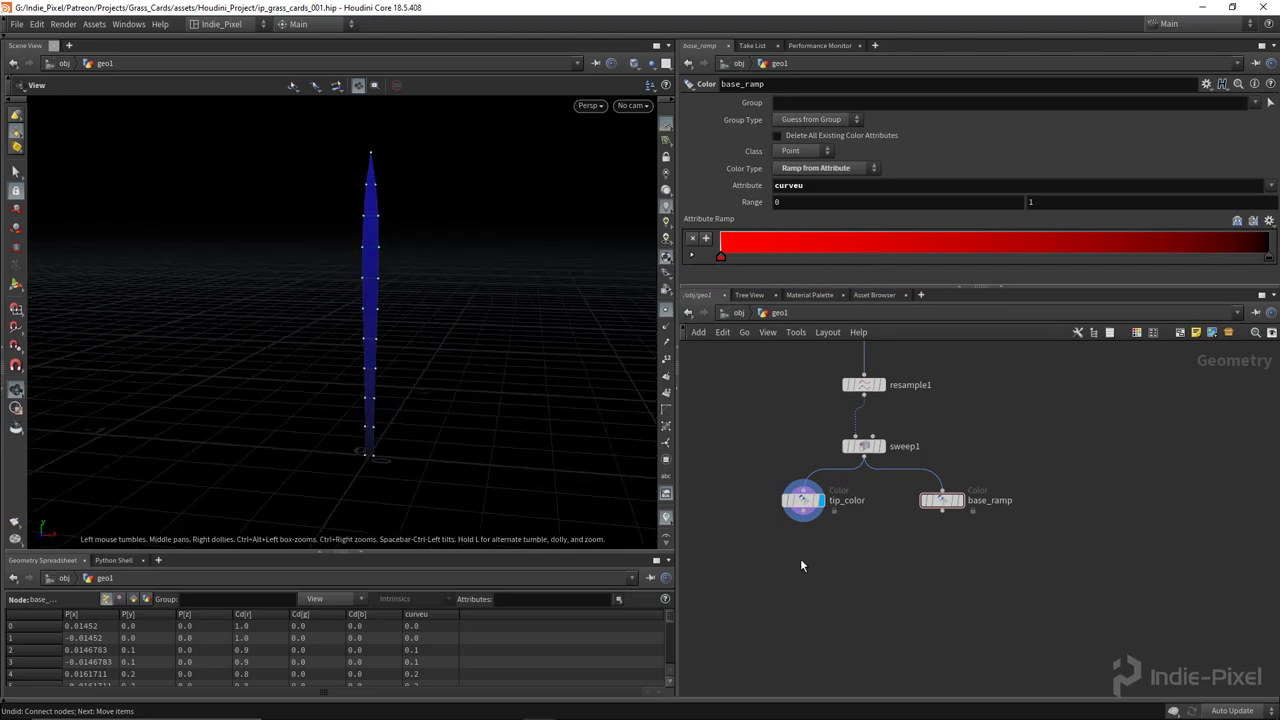
{"action": "mouse_move", "coordinate": [966, 515]}
{"action": "left_click", "coordinate": [815, 510]}
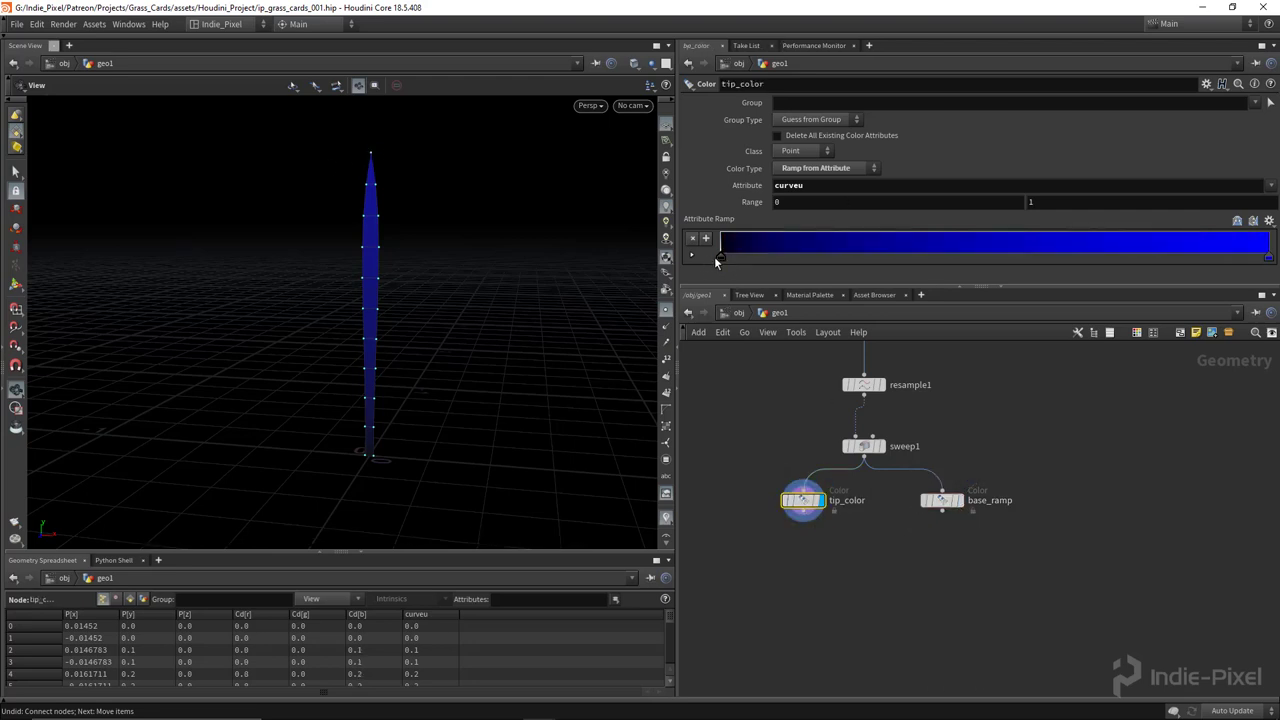
{"action": "left_click_drag", "start_coordinate": [744, 261], "coordinate": [1092, 243]}
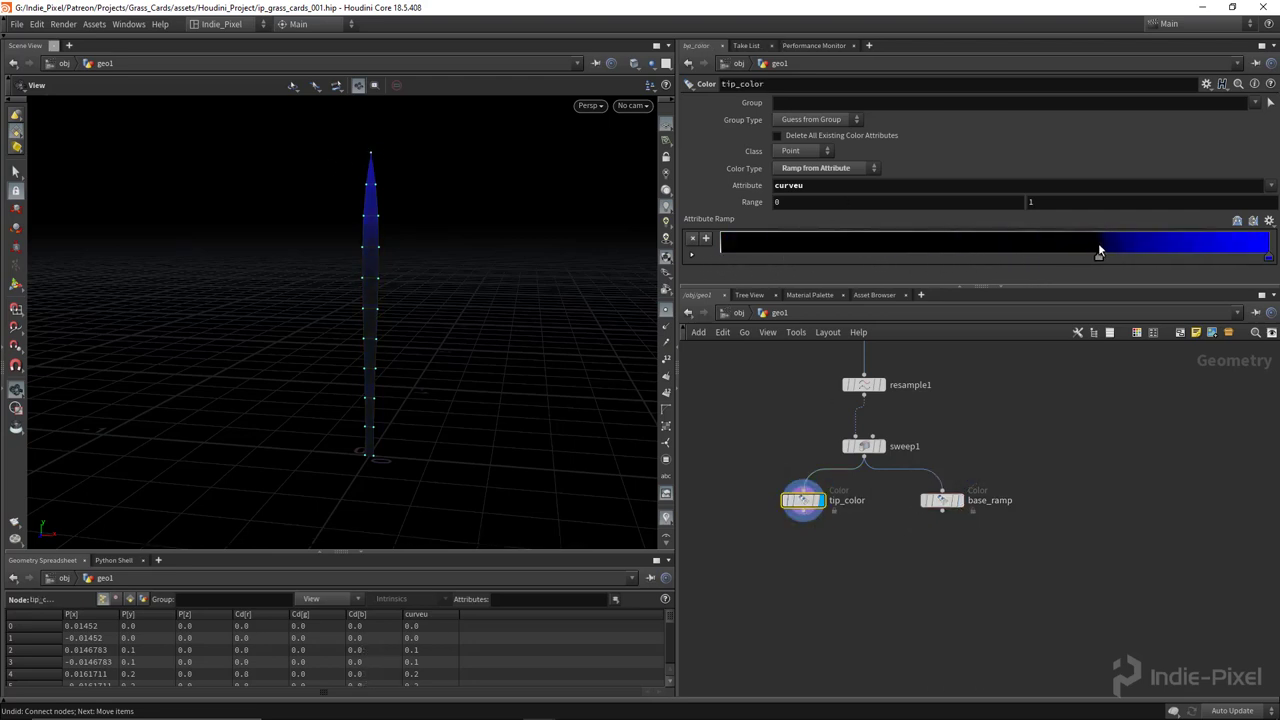
Add a displayed Attribute Wrangle below the Color nodes, wiring tip_color into its first input and base_ramp into its second.
{"action": "left_click_drag", "start_coordinate": [1050, 470], "coordinate": [750, 520]}
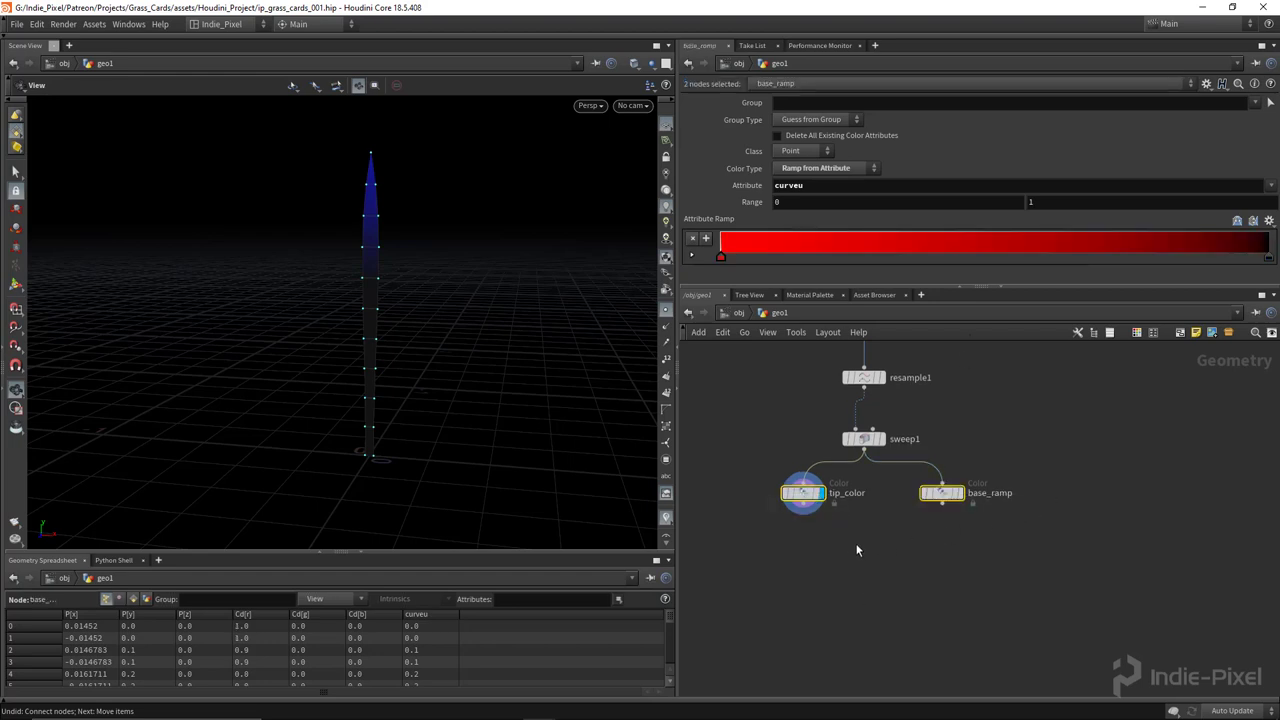
{"action": "key", "text": "Tab"}
{"action": "type", "text": "wra"}
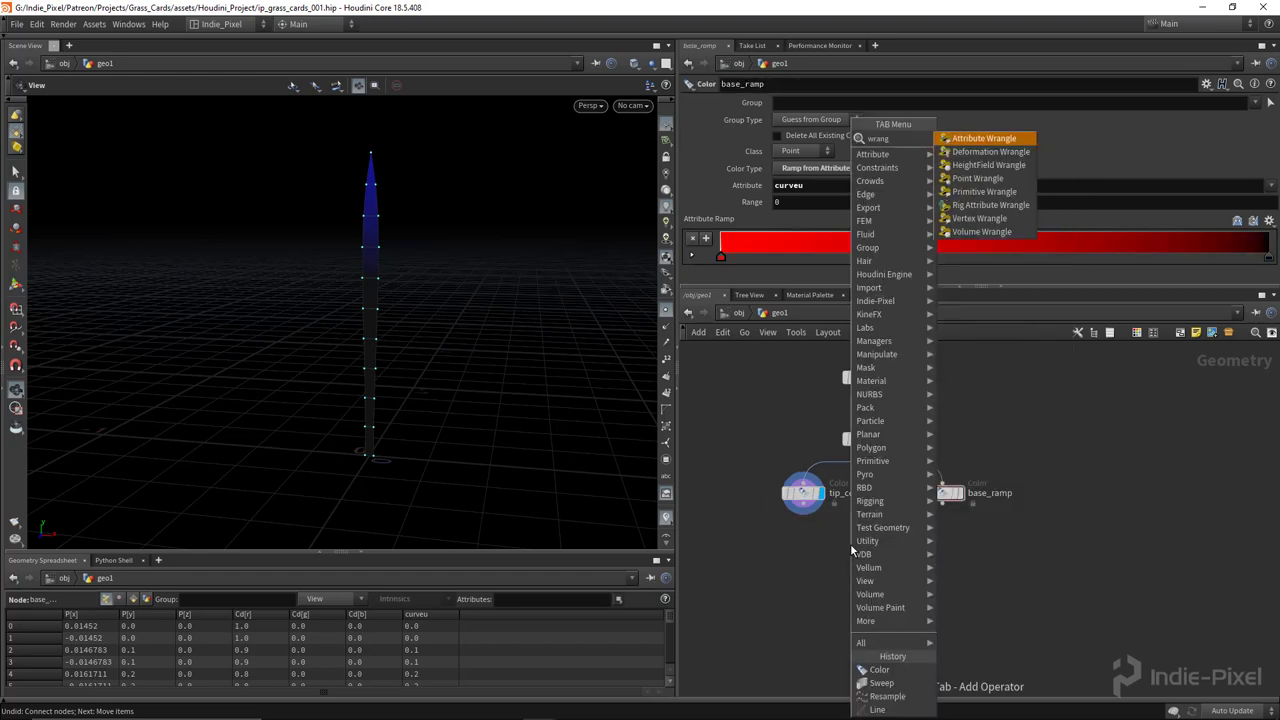
{"action": "key", "text": "Return"}
{"action": "left_click", "coordinate": [869, 549]}
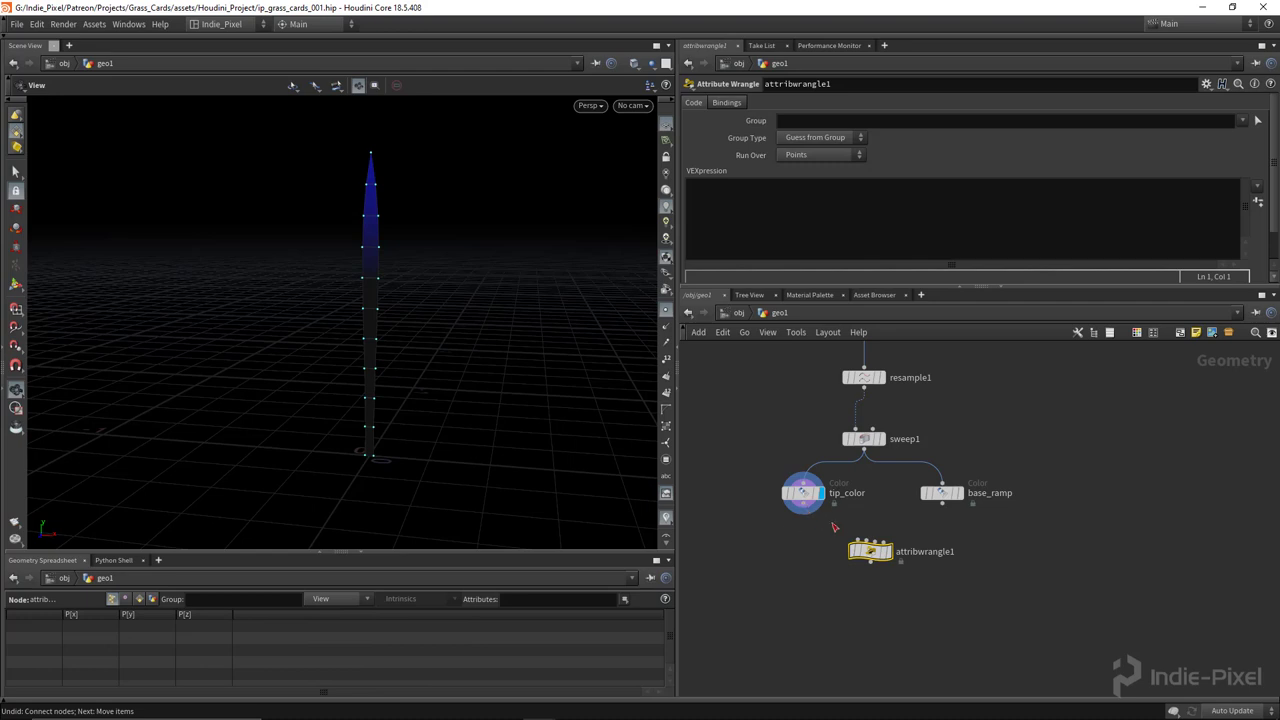
{"action": "left_click_drag", "start_coordinate": [833, 505], "coordinate": [856, 543]}
{"action": "left_click_drag", "start_coordinate": [972, 504], "coordinate": [870, 571]}
{"action": "left_click", "coordinate": [887, 551]}
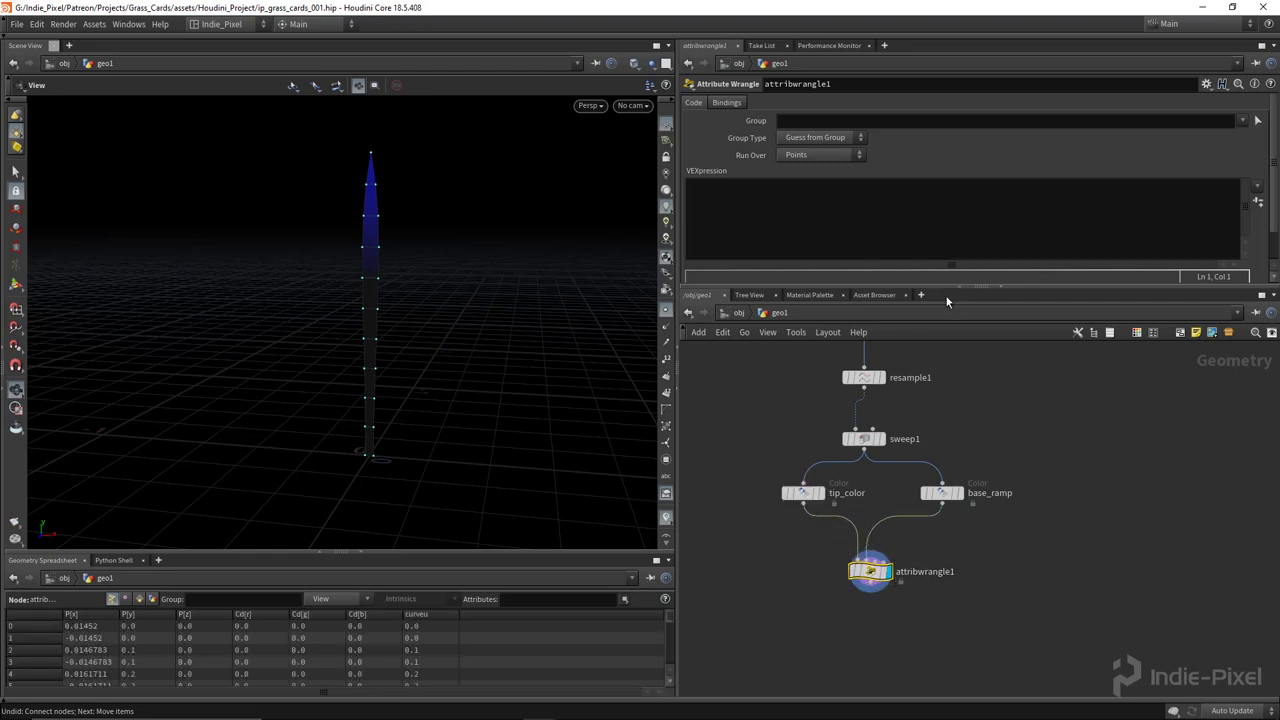
Rename the Attribute Wrangle node combine_colors.
{"action": "double_click", "coordinate": [925, 572]}
{"action": "type", "text": "combine_"}
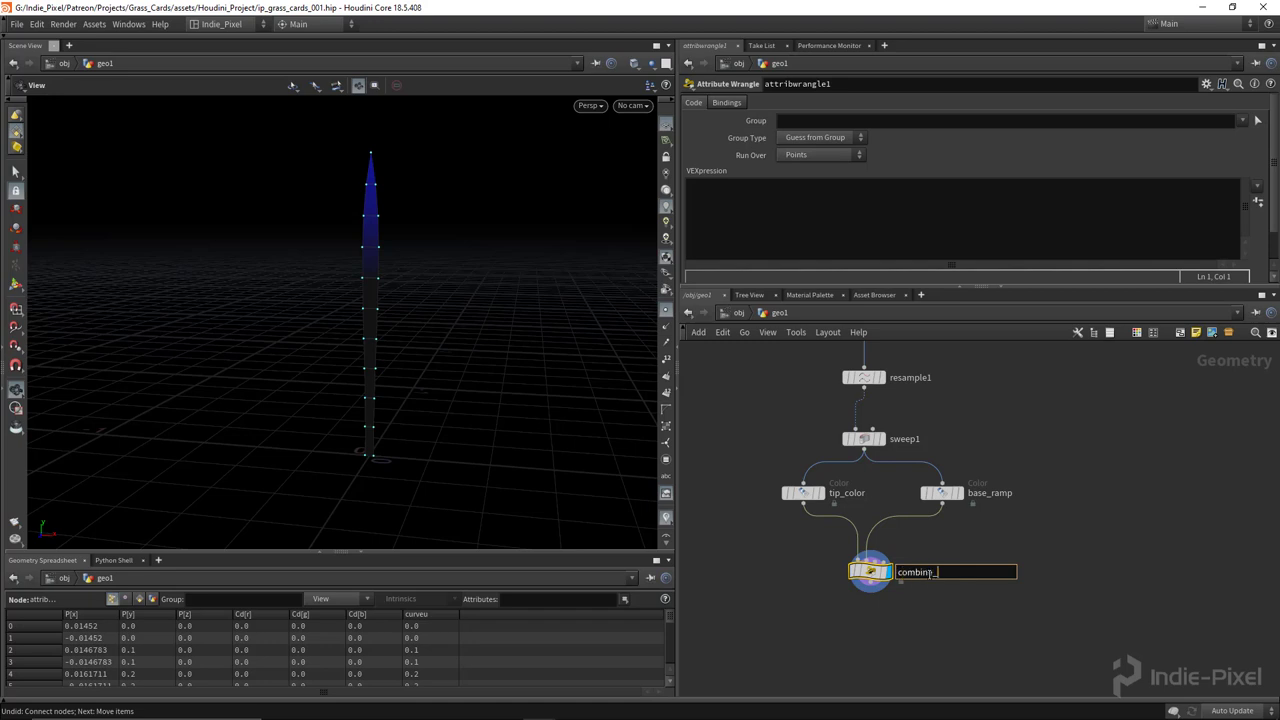
{"action": "type", "text": "colors"}
{"action": "key", "text": "Return"}
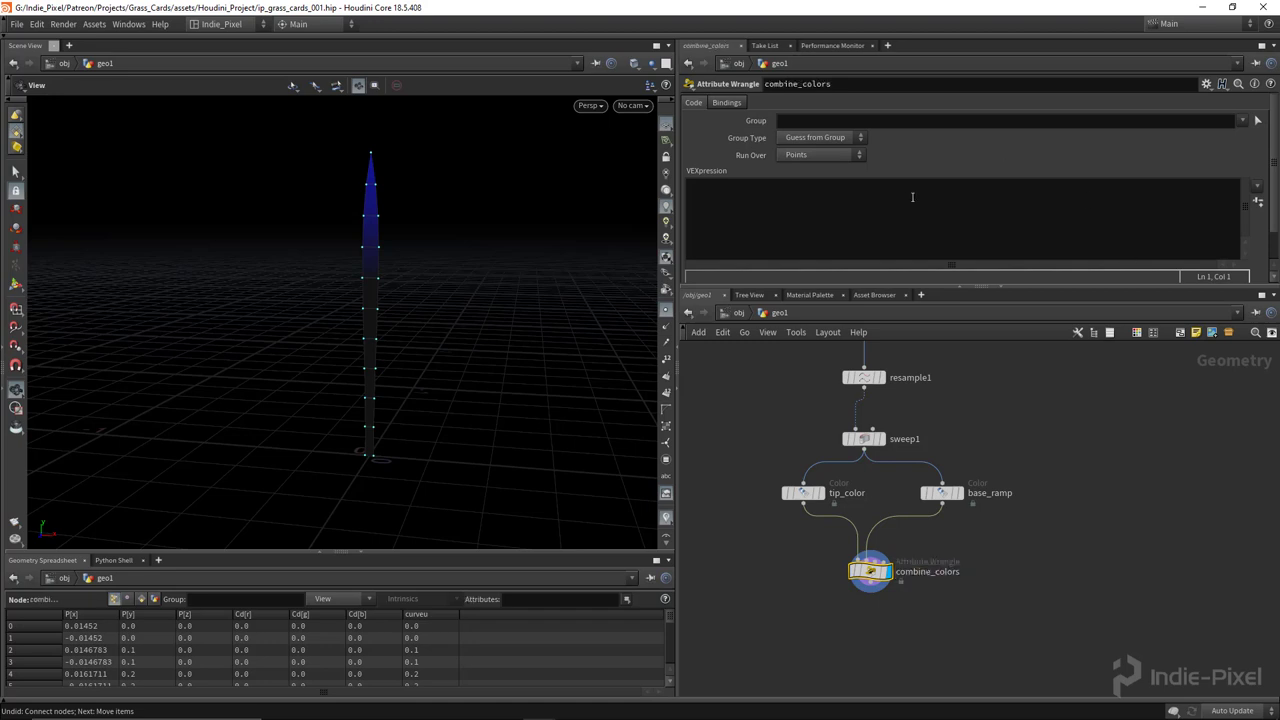
{"action": "left_click", "coordinate": [896, 215]}
{"action": "type", "text": "vector othercol"}
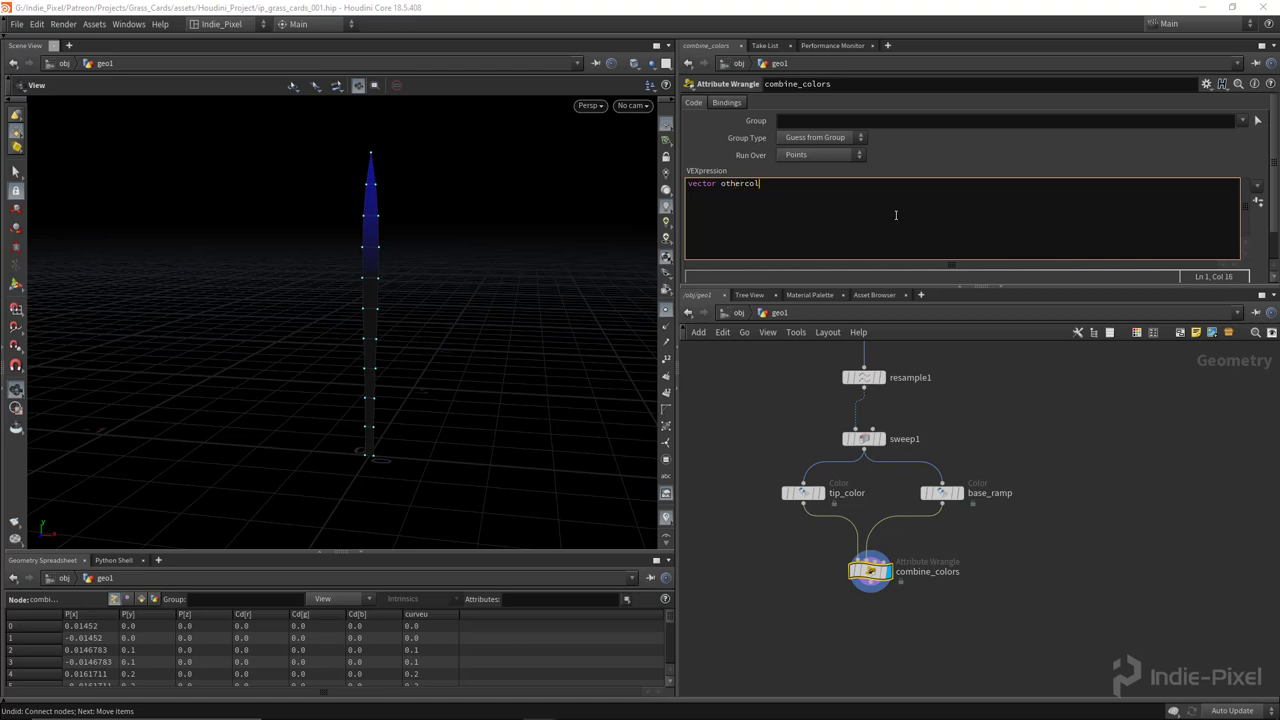
{"action": "type", "text": "or = point()1,"}
{"action": "mouse_move", "coordinate": [874, 578]}
{"action": "scroll", "coordinate": [855, 629], "scroll_direction": "up", "scroll_amount": 5}
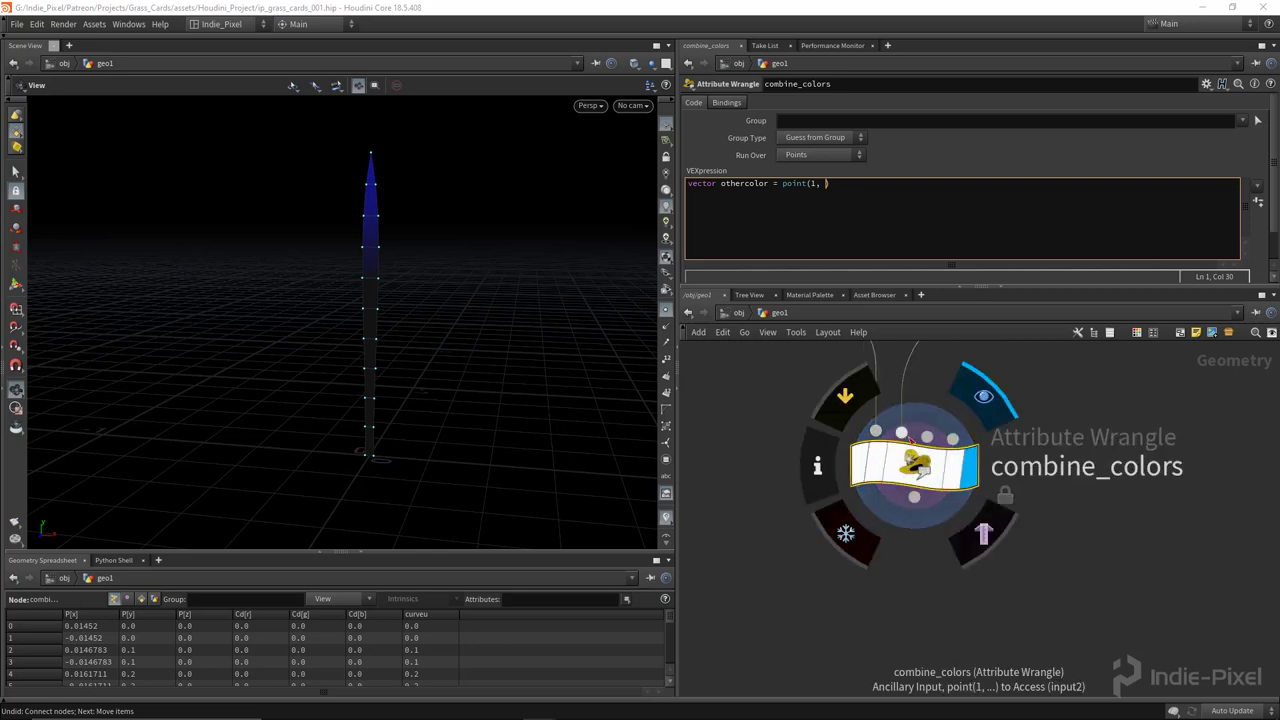
{"action": "key", "text": "h"}
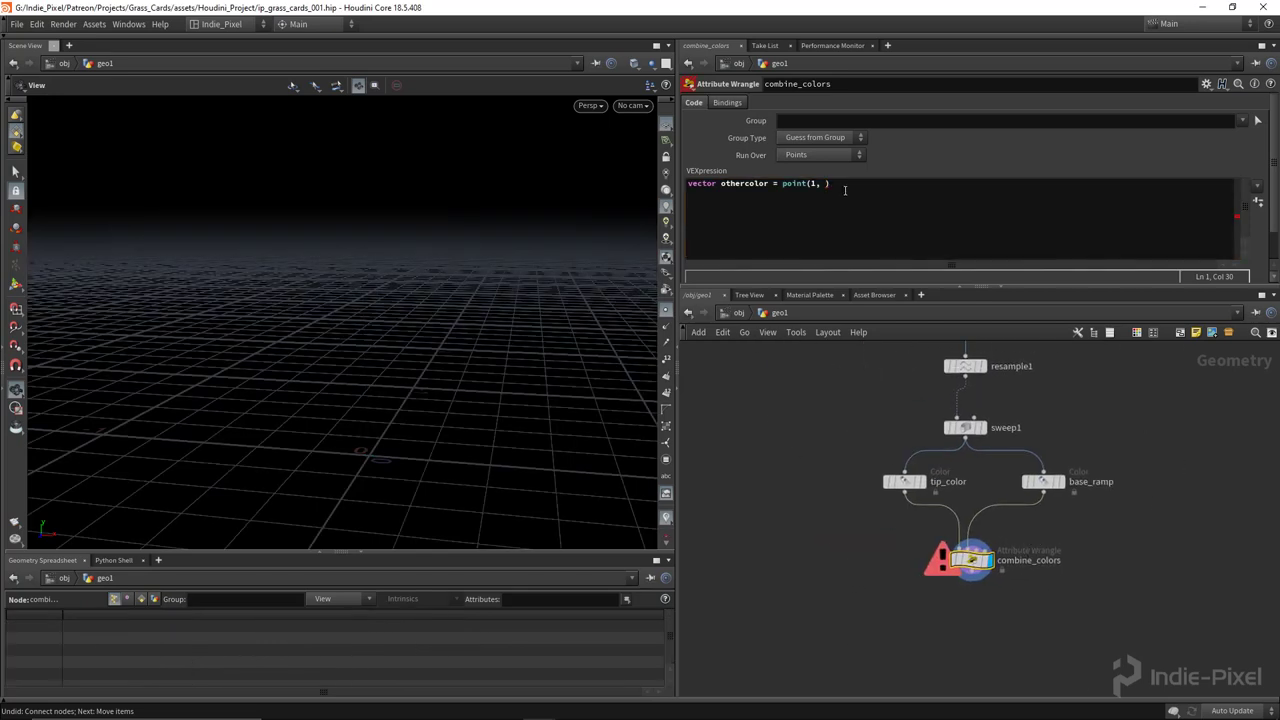
{"action": "left_click", "coordinate": [848, 190]}
{"action": "type", "text": "\"Cd\","}
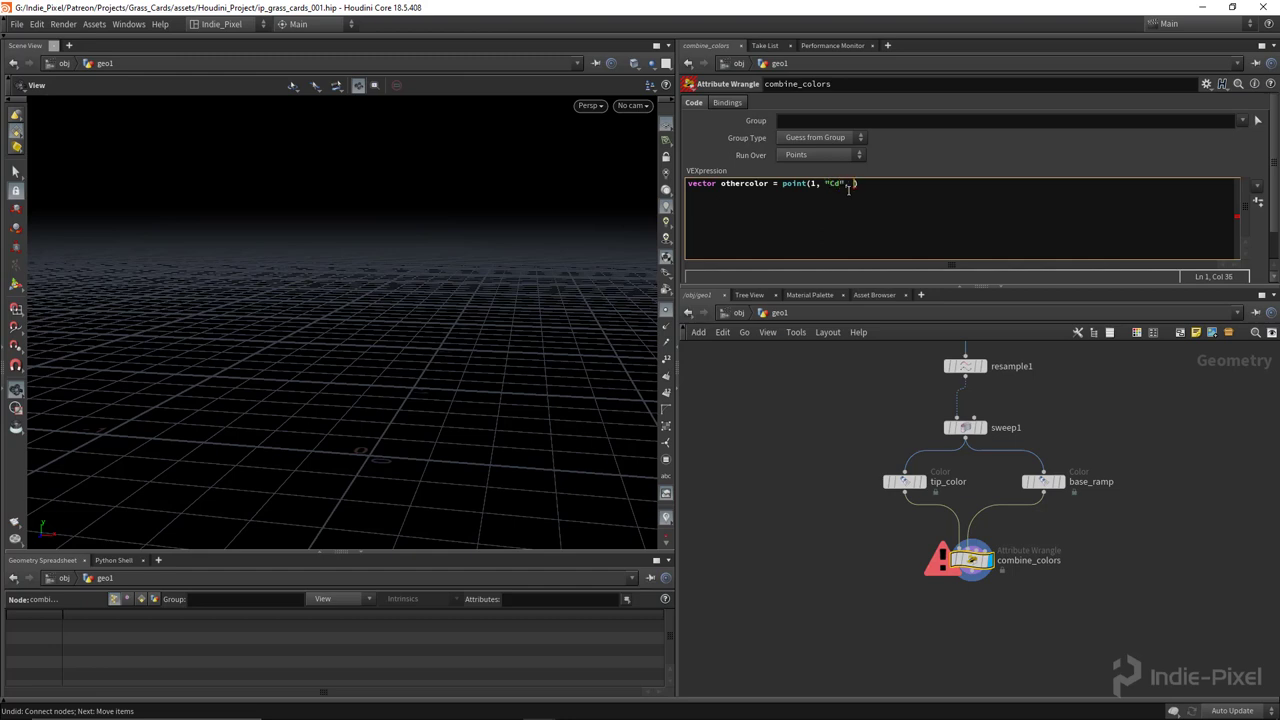
{"action": "type", "text": " @ptnum"}
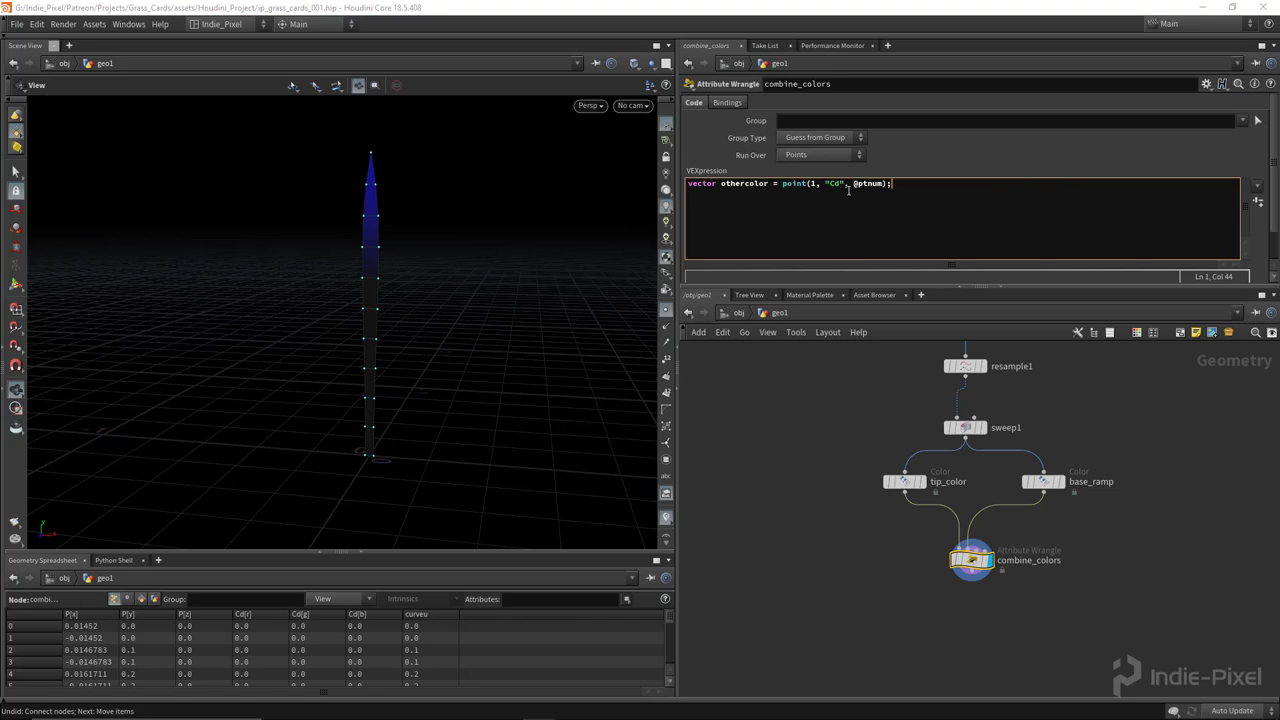
{"action": "key", "text": "Return"}
{"action": "type", "text": "@Cd += othercolor;"}
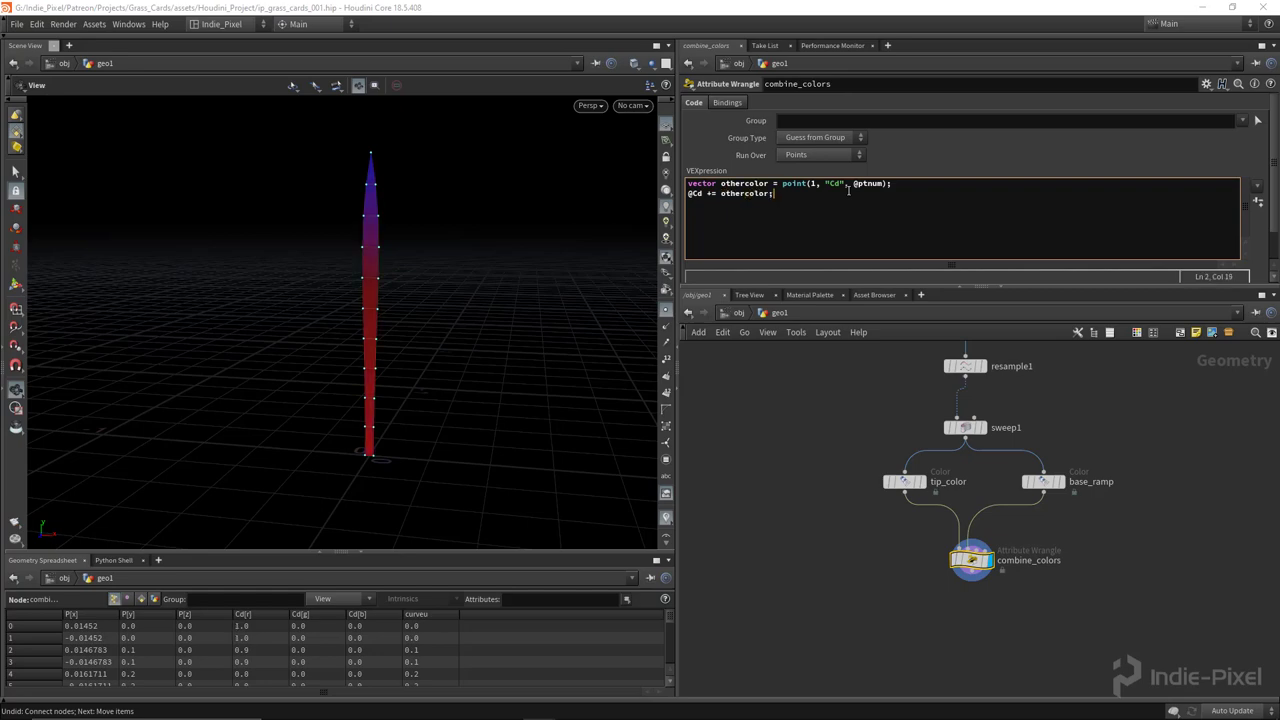
{"action": "mouse_move", "coordinate": [357, 346]}
{"action": "left_mouse_down"}
{"action": "mouse_move", "coordinate": [460, 351]}
{"action": "mouse_move", "coordinate": [355, 348]}
{"action": "left_mouse_up"}
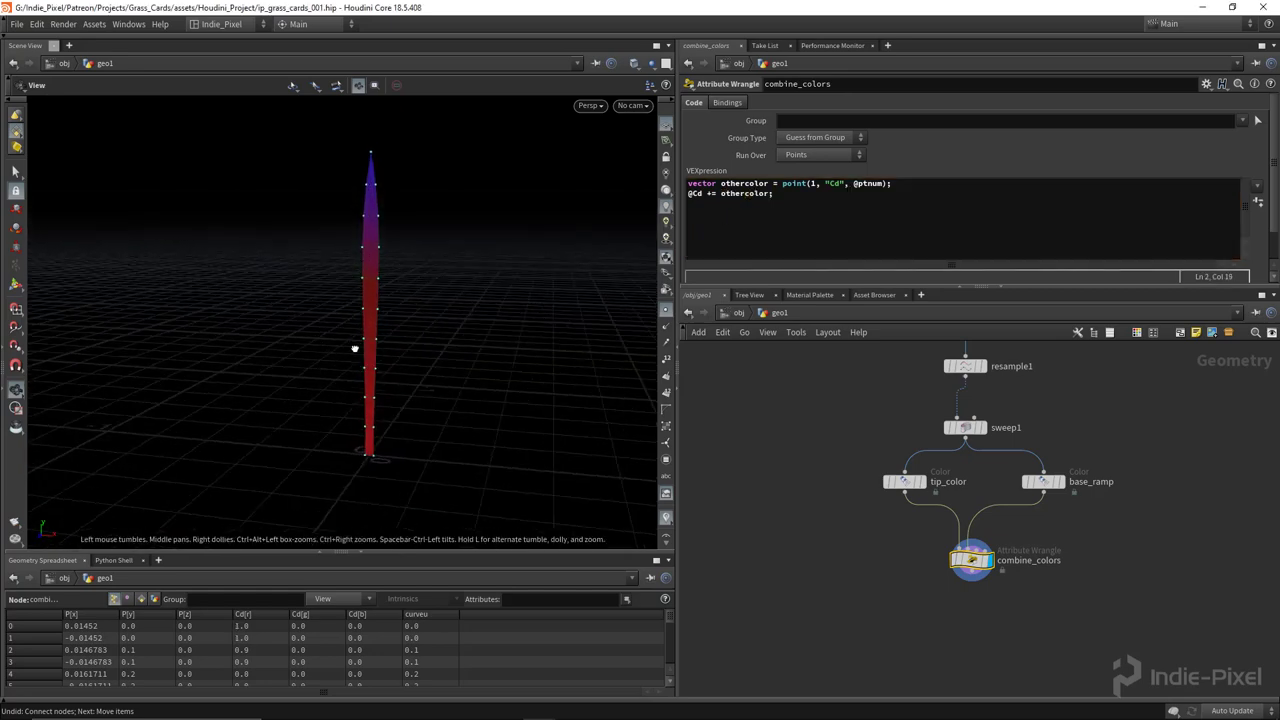
Move the black point of base_ramp's ramp to about one third from the red end to confine the red to the base.
{"action": "left_click", "coordinate": [1043, 481]}
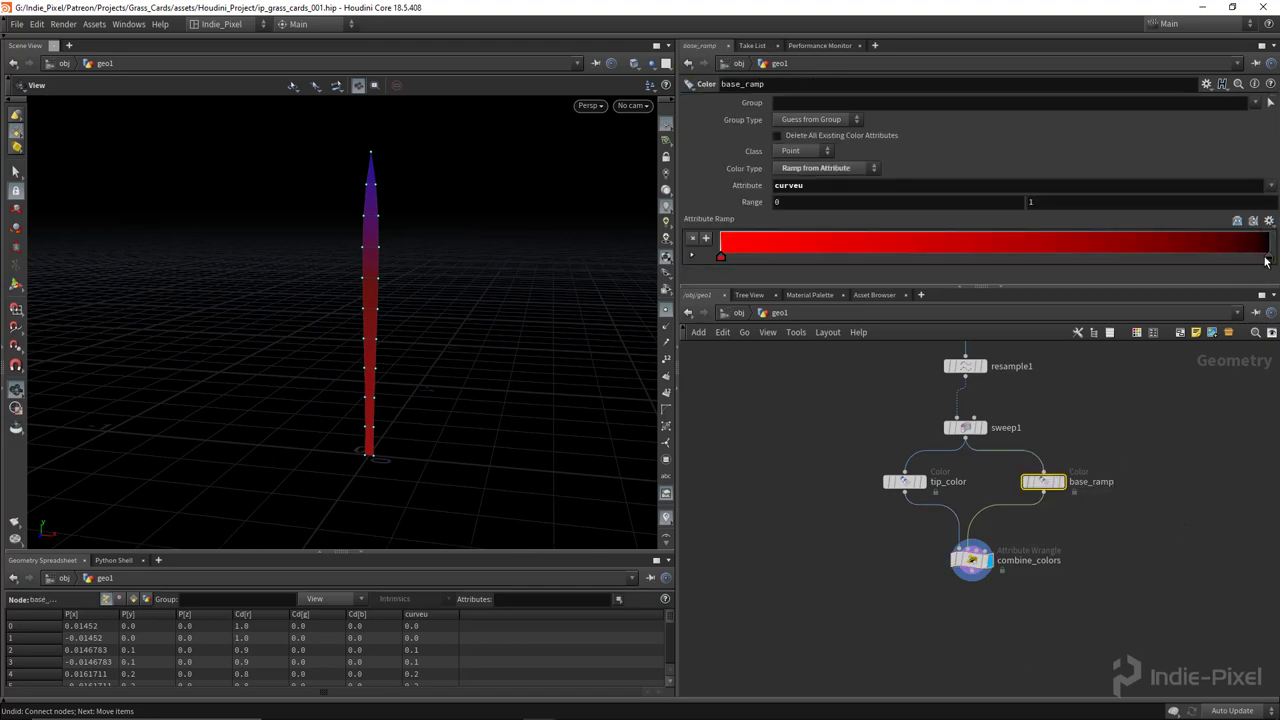
{"action": "left_click_drag", "start_coordinate": [1265, 261], "coordinate": [916, 258]}
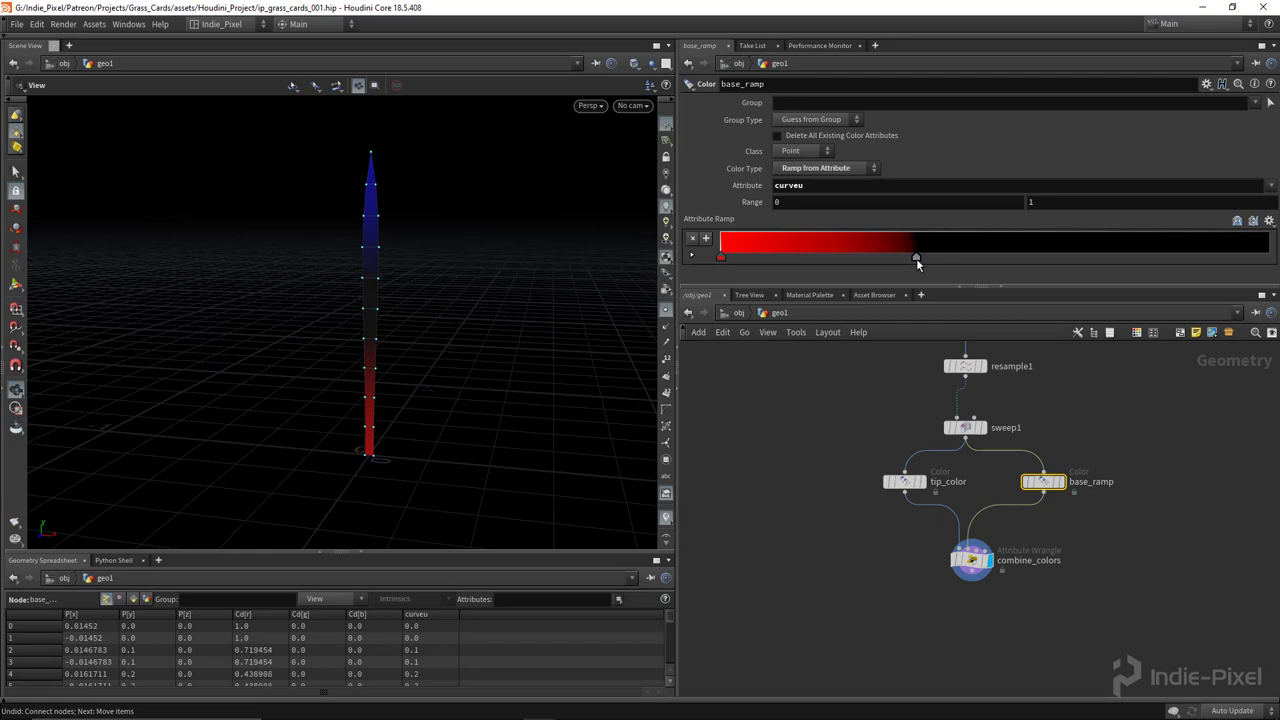
{"action": "left_click_drag", "start_coordinate": [350, 360], "coordinate": [374, 349]}
Add a displayed Bend node below combine_colors and wire combine_colors into its first input.
{"action": "middle_click_drag", "start_coordinate": [1133, 566], "coordinate": [1109, 513]}
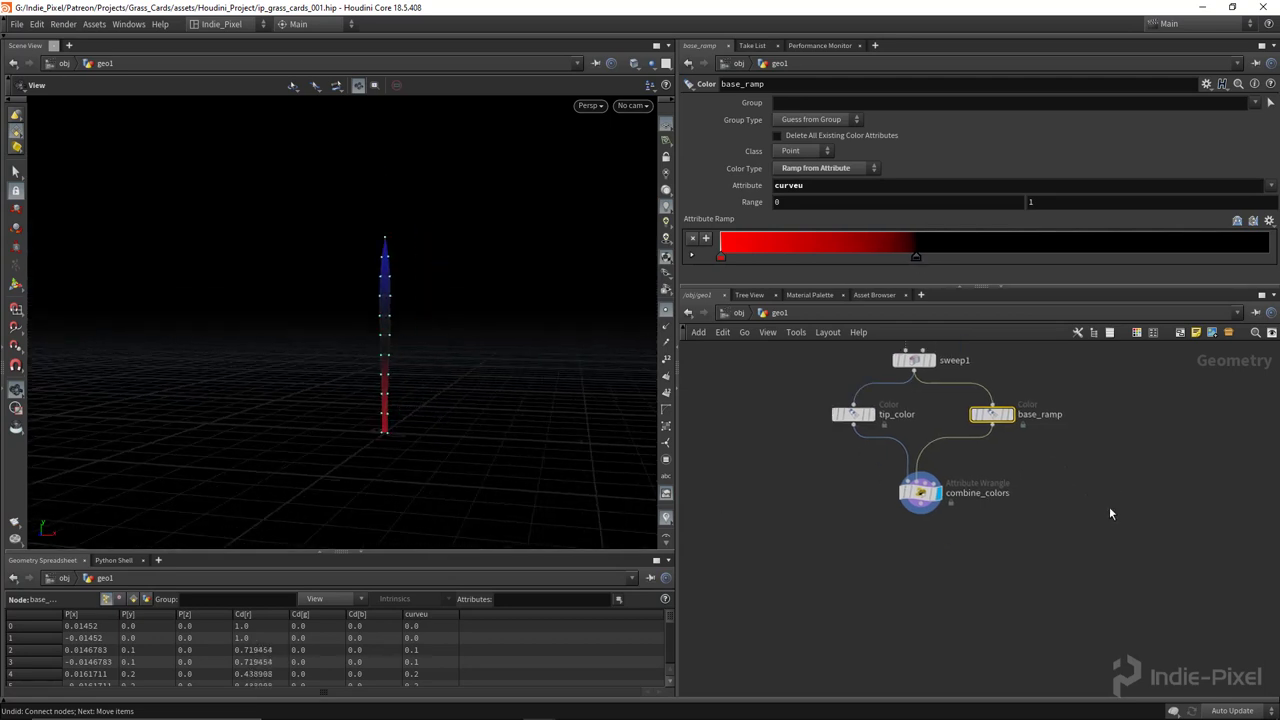
{"action": "key", "text": "Tab"}
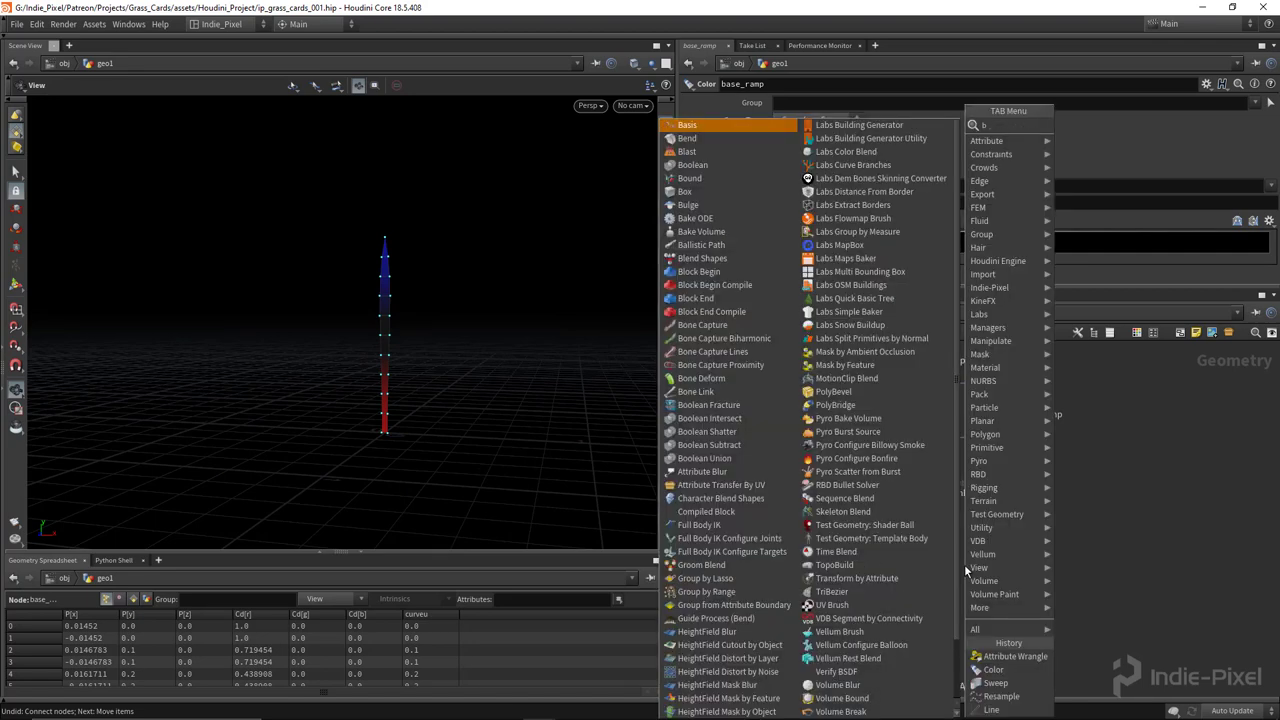
{"action": "type", "text": "bend"}
{"action": "key", "text": "Return"}
{"action": "scroll", "coordinate": [930, 550], "scroll_direction": "up", "scroll_amount": 2}
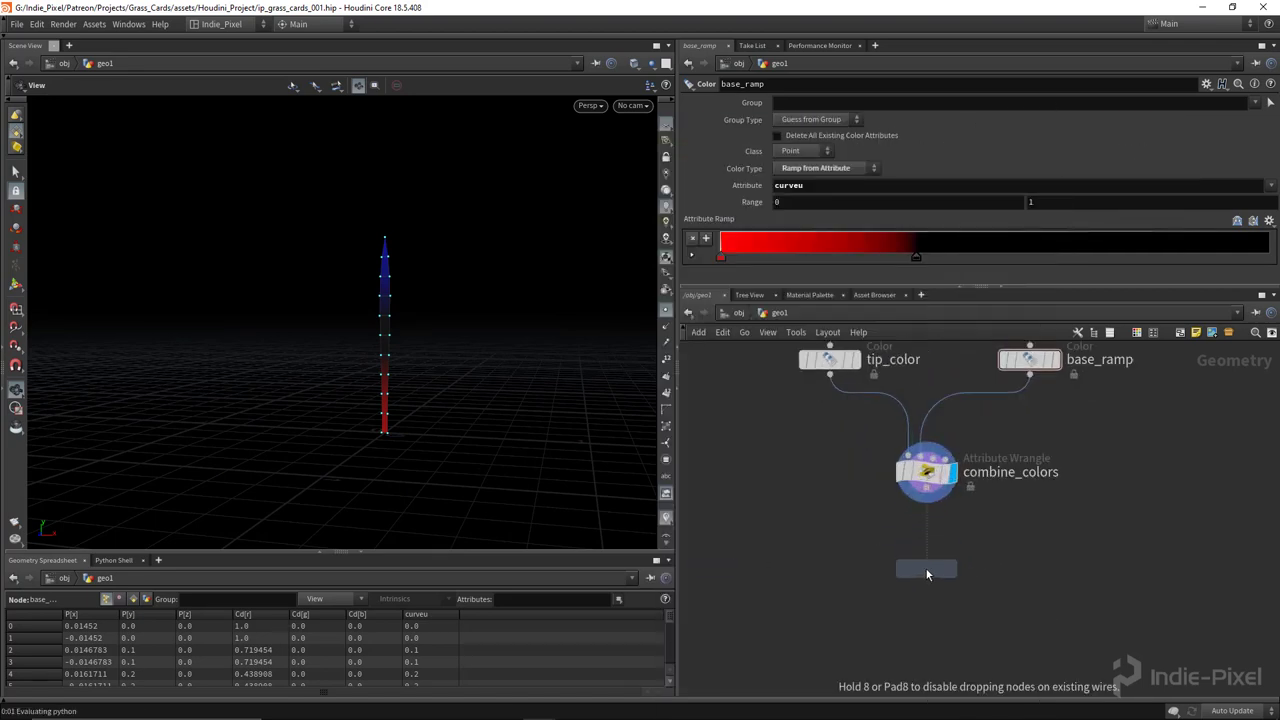
{"action": "left_click", "coordinate": [926, 569]}
{"action": "left_click", "coordinate": [927, 490]}
{"action": "left_click", "coordinate": [926, 557]}
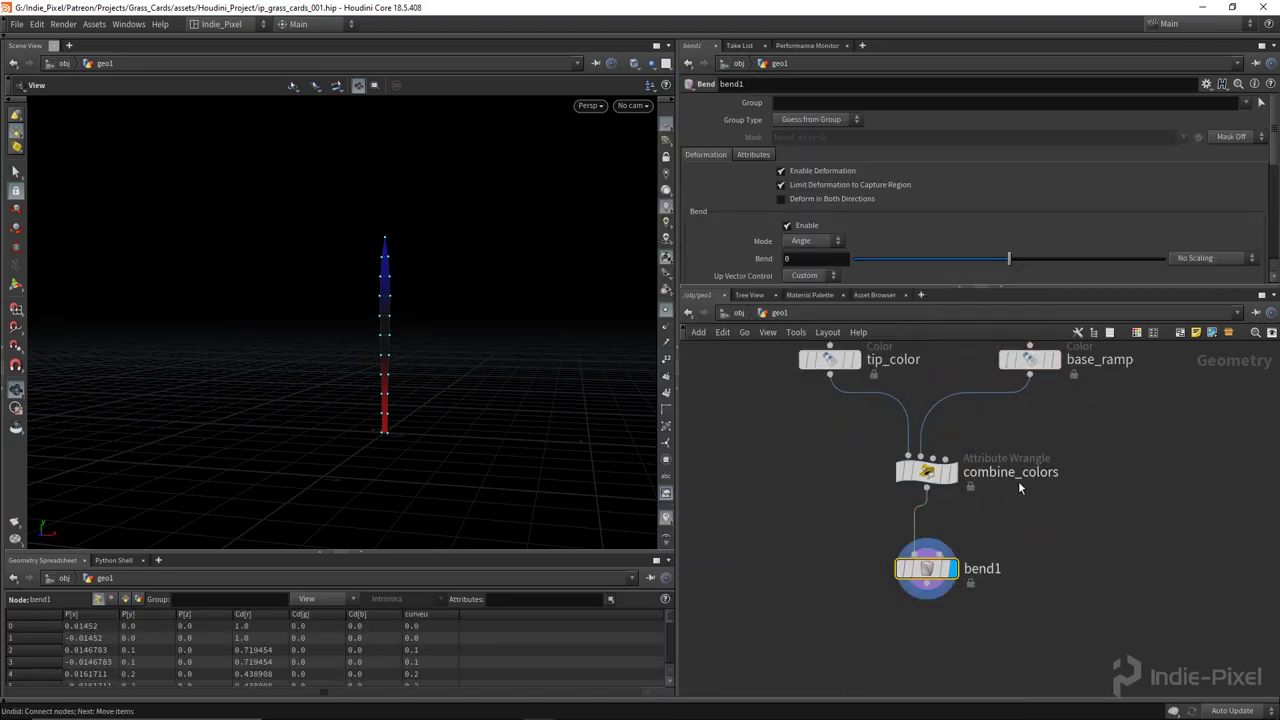
Select the line1, resample1 and sweep1 nodes and stack them closer together.
{"action": "key", "text": "h"}
{"action": "left_click_drag", "start_coordinate": [978, 440], "coordinate": [900, 512]}
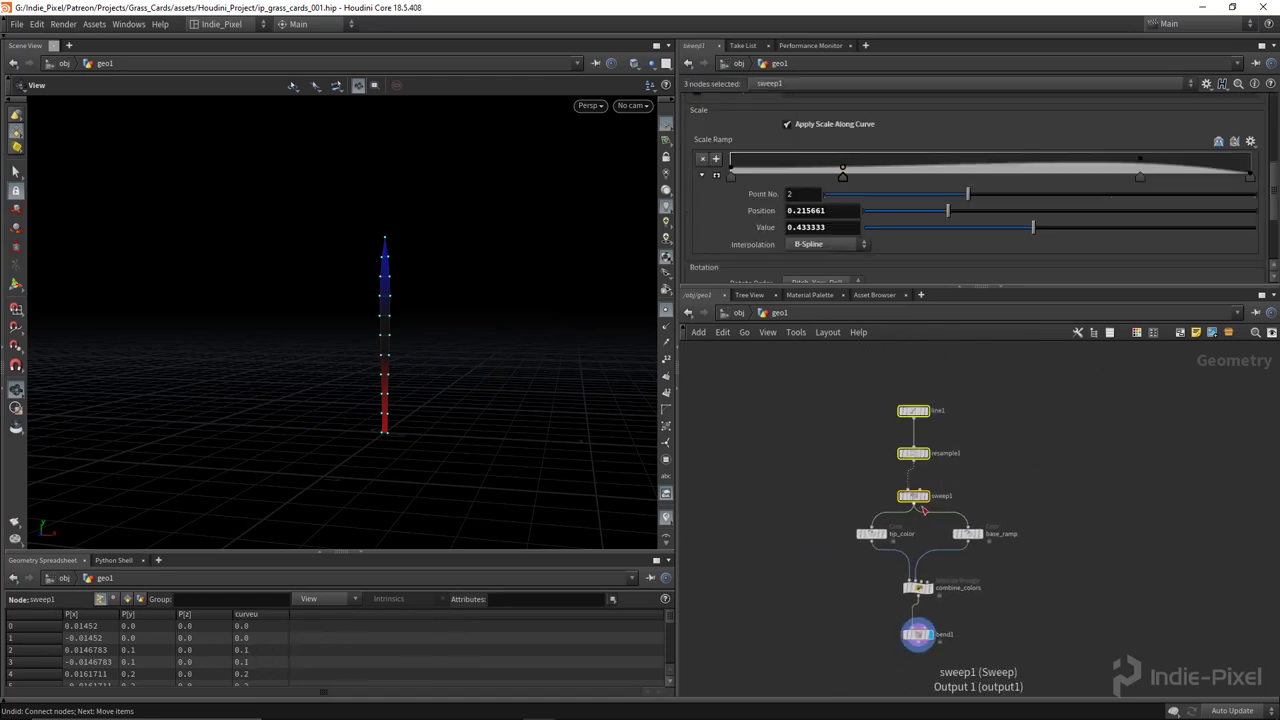
Inspect bend1's capture settings and show its capture region and bend handle in the viewport.
{"action": "left_click", "coordinate": [918, 636]}
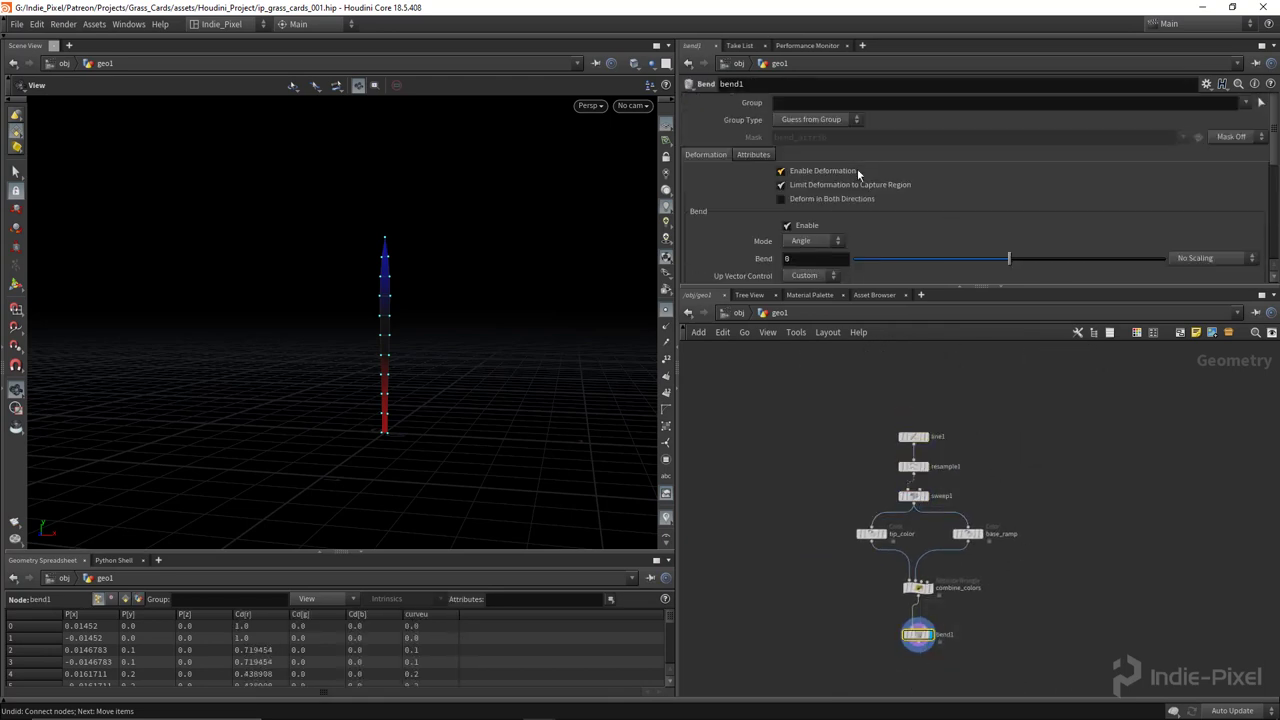
{"action": "scroll", "coordinate": [1041, 211], "scroll_direction": "down", "scroll_amount": 6}
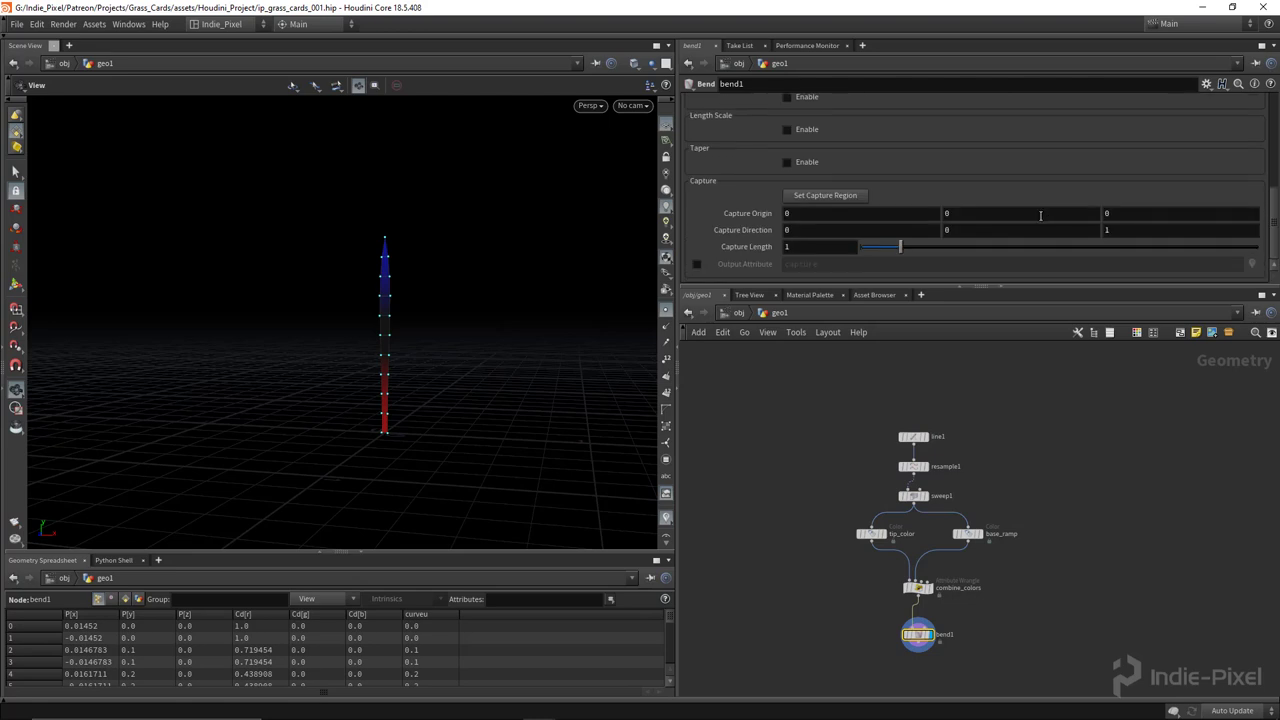
{"action": "left_click", "coordinate": [1025, 228]}
{"action": "left_click", "coordinate": [1006, 644]}
{"action": "scroll", "coordinate": [854, 591], "scroll_direction": "up", "scroll_amount": 5}
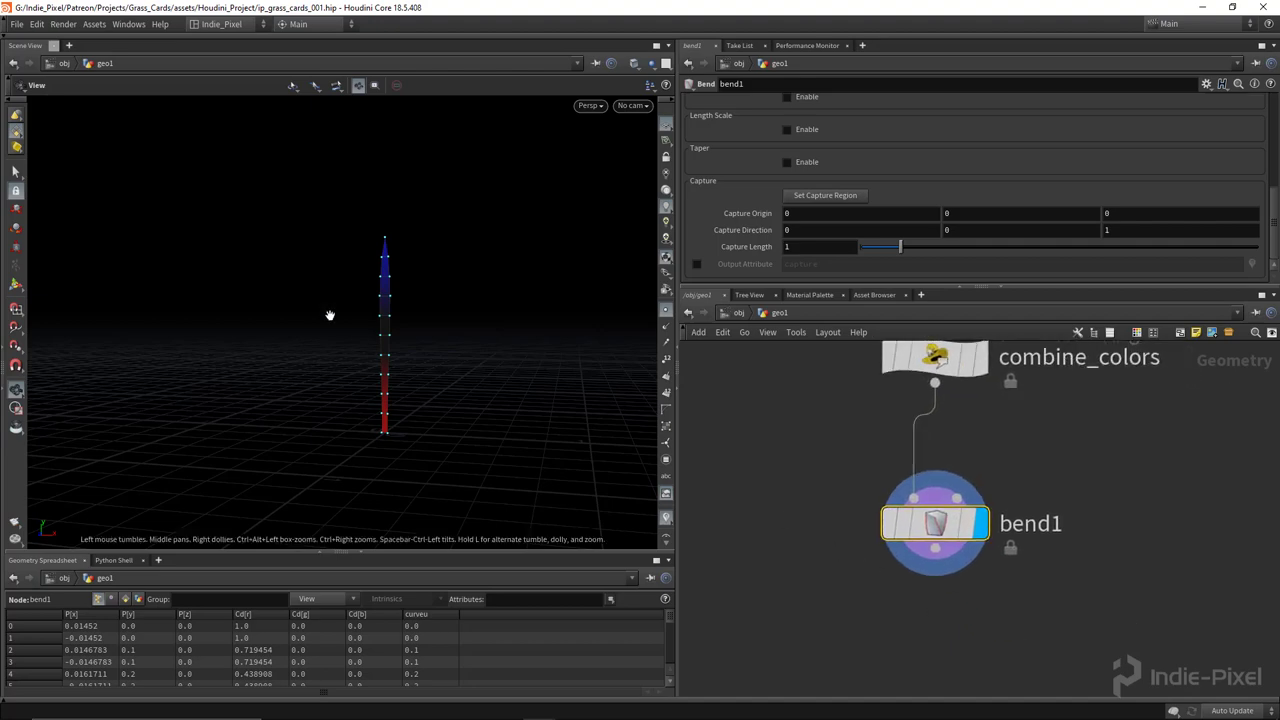
{"action": "scroll", "coordinate": [330, 315], "scroll_direction": "down", "scroll_amount": 2}
{"action": "key", "text": "Return"}
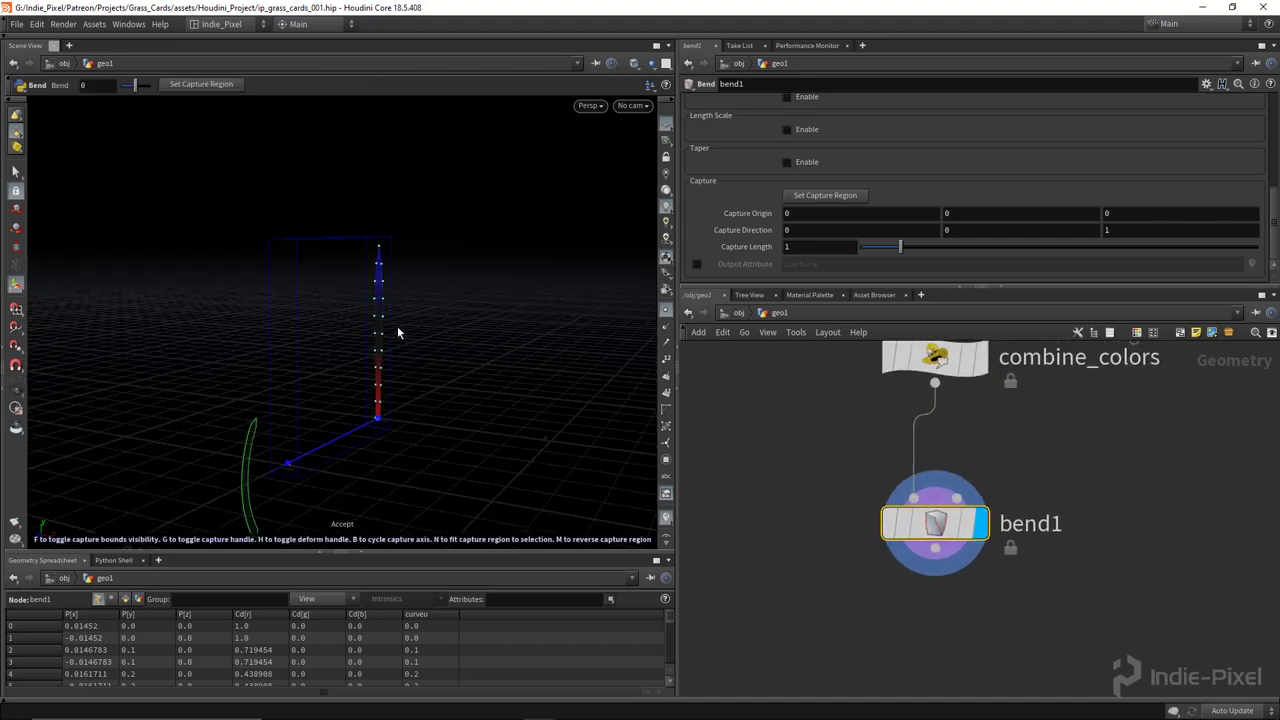
Try a bend of about 10 degrees with bend1's viewport handle and undo it.
{"action": "left_click_drag", "start_coordinate": [434, 348], "coordinate": [323, 371], "text": "alt"}
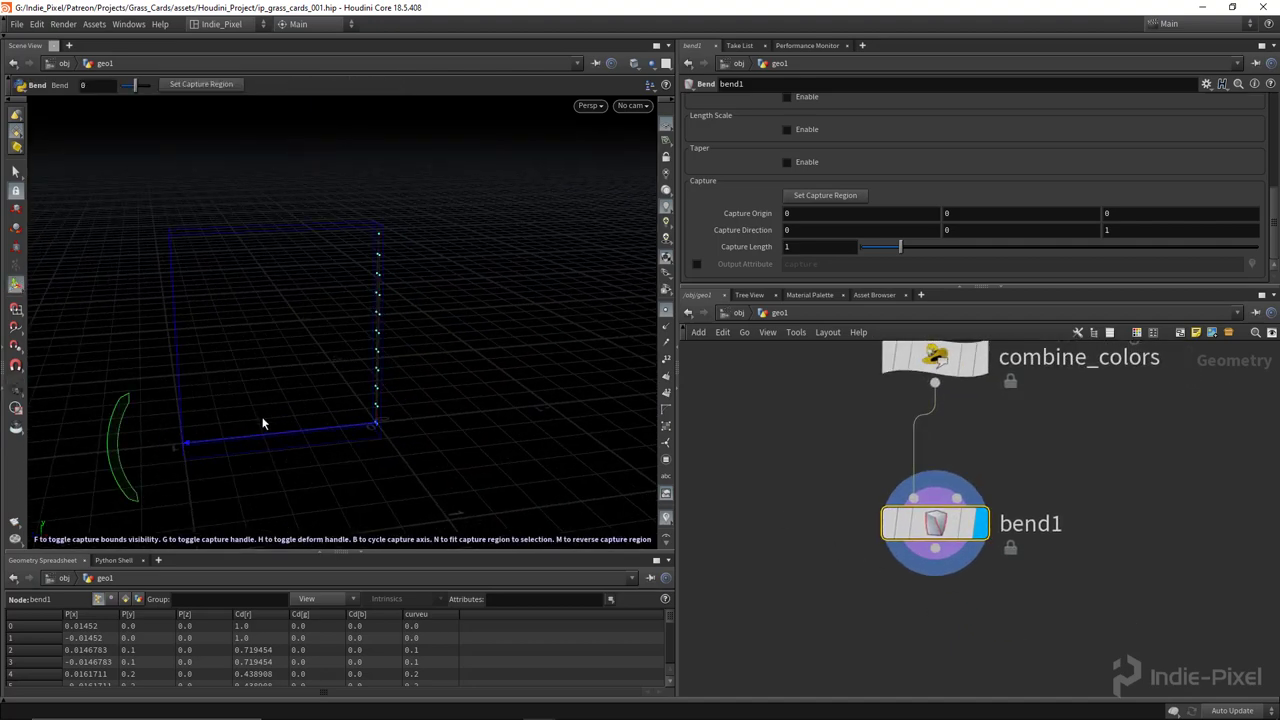
{"action": "left_click_drag", "start_coordinate": [263, 424], "coordinate": [237, 423], "text": "alt"}
{"action": "left_click_drag", "start_coordinate": [128, 450], "coordinate": [127, 433]}
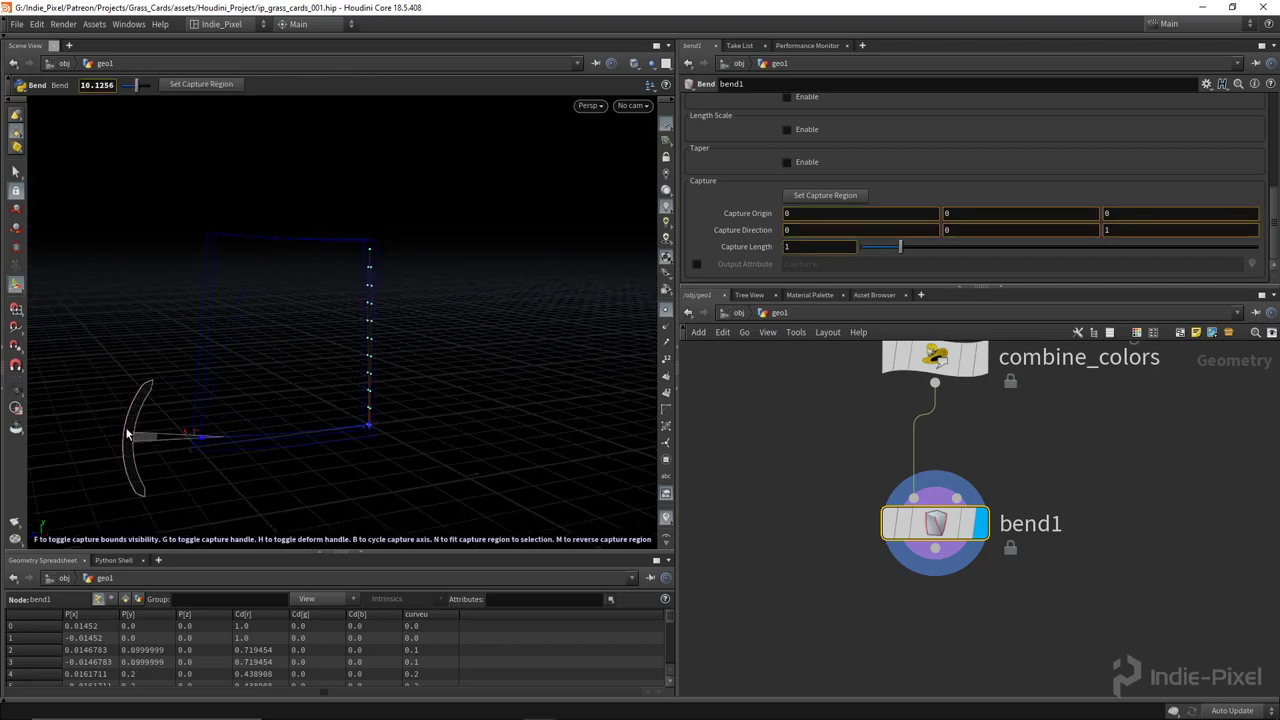
{"action": "key", "text": "ctrl+z"}
Set bend1's Capture Direction to 0, 1, 0 so the capture region runs up the blade.
{"action": "left_click", "coordinate": [996, 230]}
{"action": "type", "text": "1"}
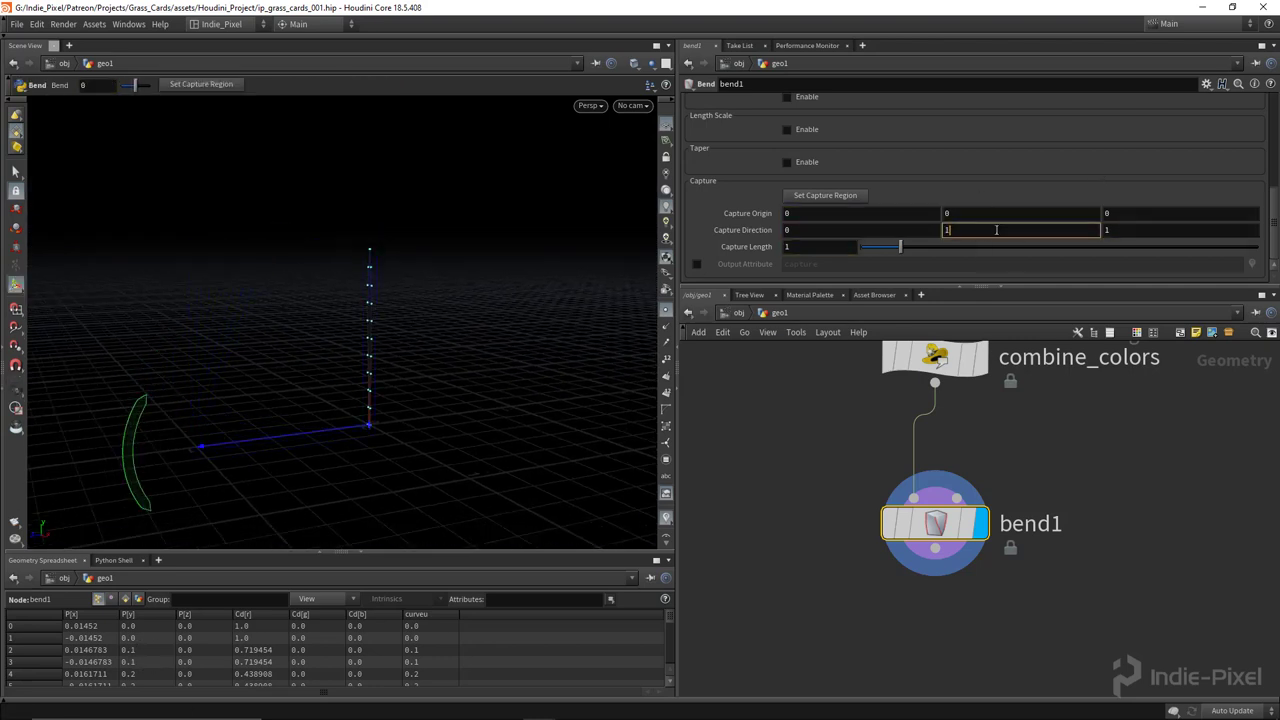
{"action": "key", "text": "Return"}
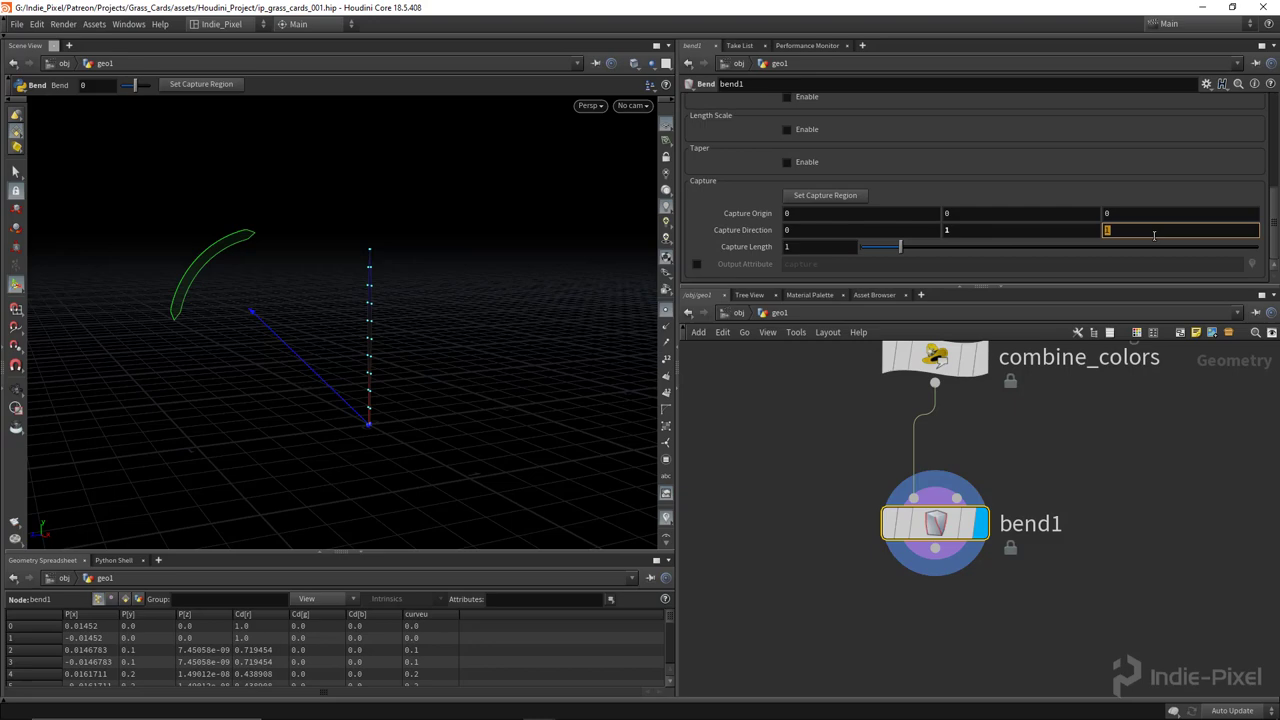
{"action": "type", "text": "0"}
{"action": "key", "text": "Return"}
Test the bend along the upright capture direction using the viewport handle, and undo it.
{"action": "left_click_drag", "start_coordinate": [269, 306], "coordinate": [420, 280], "text": "alt"}
{"action": "left_click_drag", "start_coordinate": [380, 400], "coordinate": [368, 484], "text": "alt"}
{"action": "left_click_drag", "start_coordinate": [405, 183], "coordinate": [465, 182]}
{"action": "key", "text": "ctrl+z"}
Rename the bend1 node z_bend.
{"action": "middle_click_drag", "start_coordinate": [886, 538], "coordinate": [976, 539]}
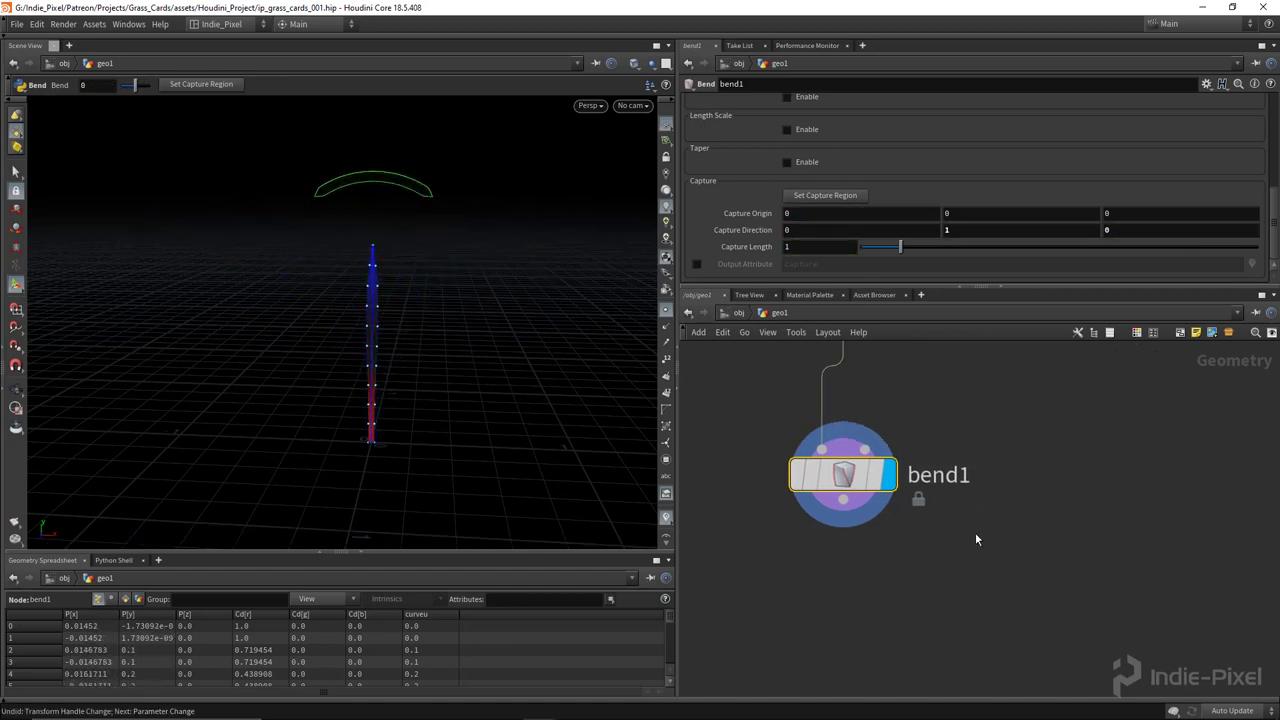
{"action": "double_click", "coordinate": [945, 477]}
{"action": "type", "text": "Z"}
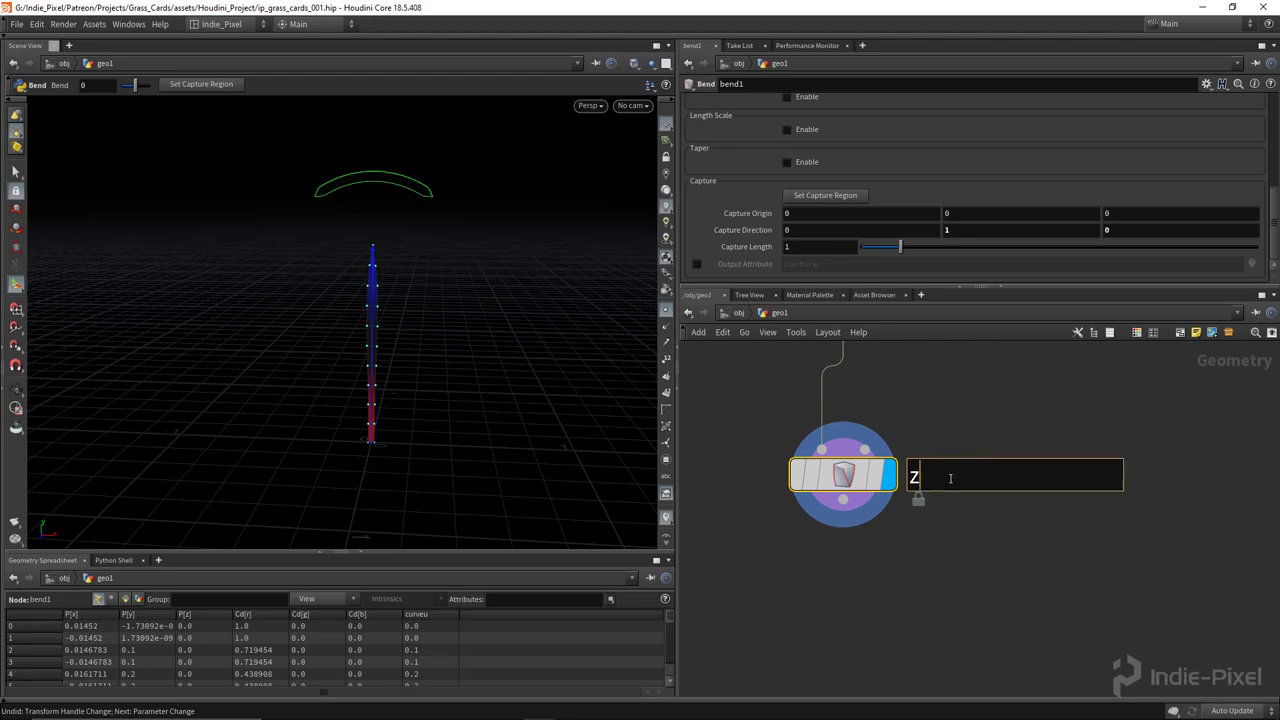
{"action": "type", "text": "_bend"}
{"action": "key", "text": "Return"}
Duplicate z_bend directly below itself, wired after it and displayed, and rename the copy x_bend.
{"action": "middle_click_drag", "start_coordinate": [894, 523], "coordinate": [920, 465]}
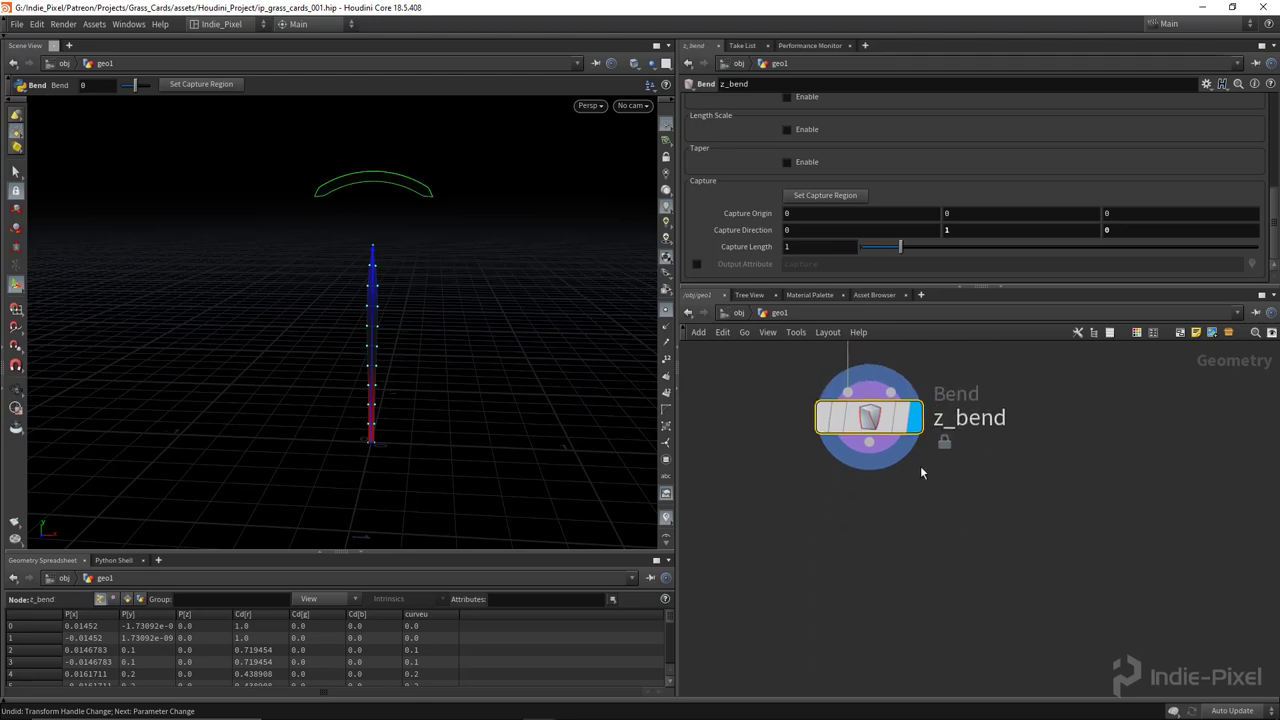
{"action": "left_click_drag", "start_coordinate": [869, 417], "coordinate": [857, 500], "text": "alt"}
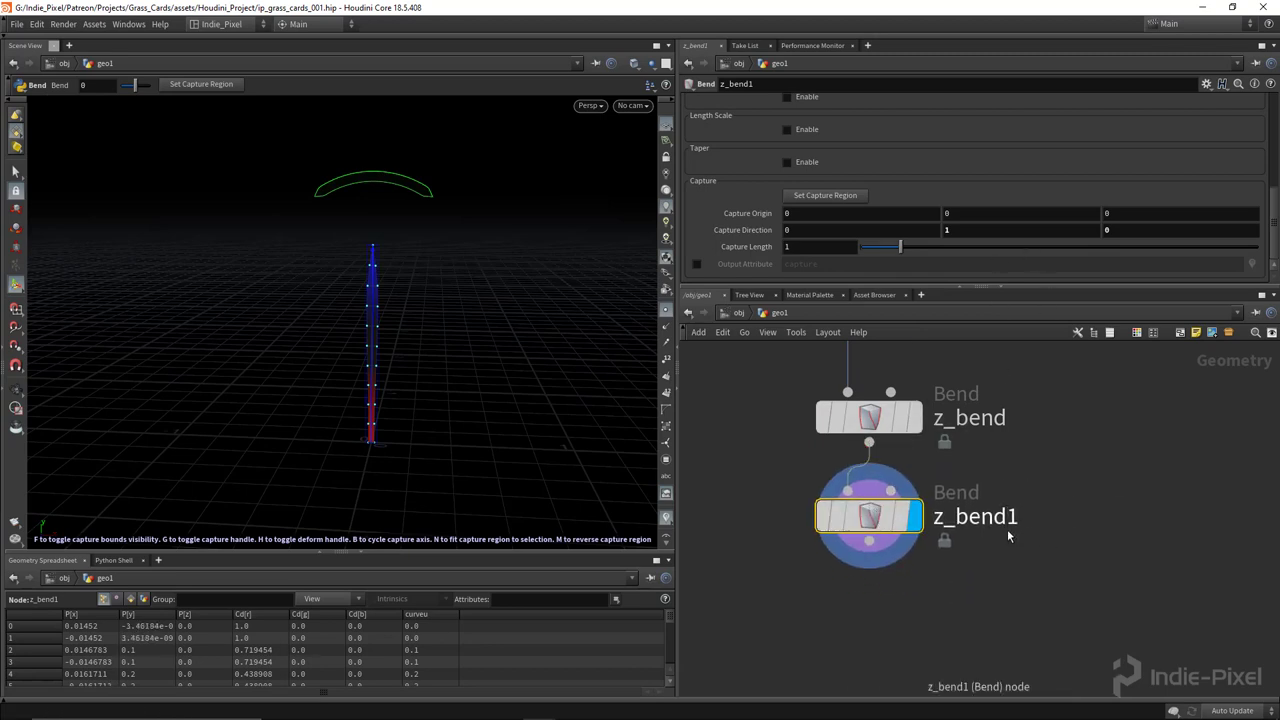
{"action": "double_click", "coordinate": [1007, 531]}
{"action": "type", "text": "x_ben"}
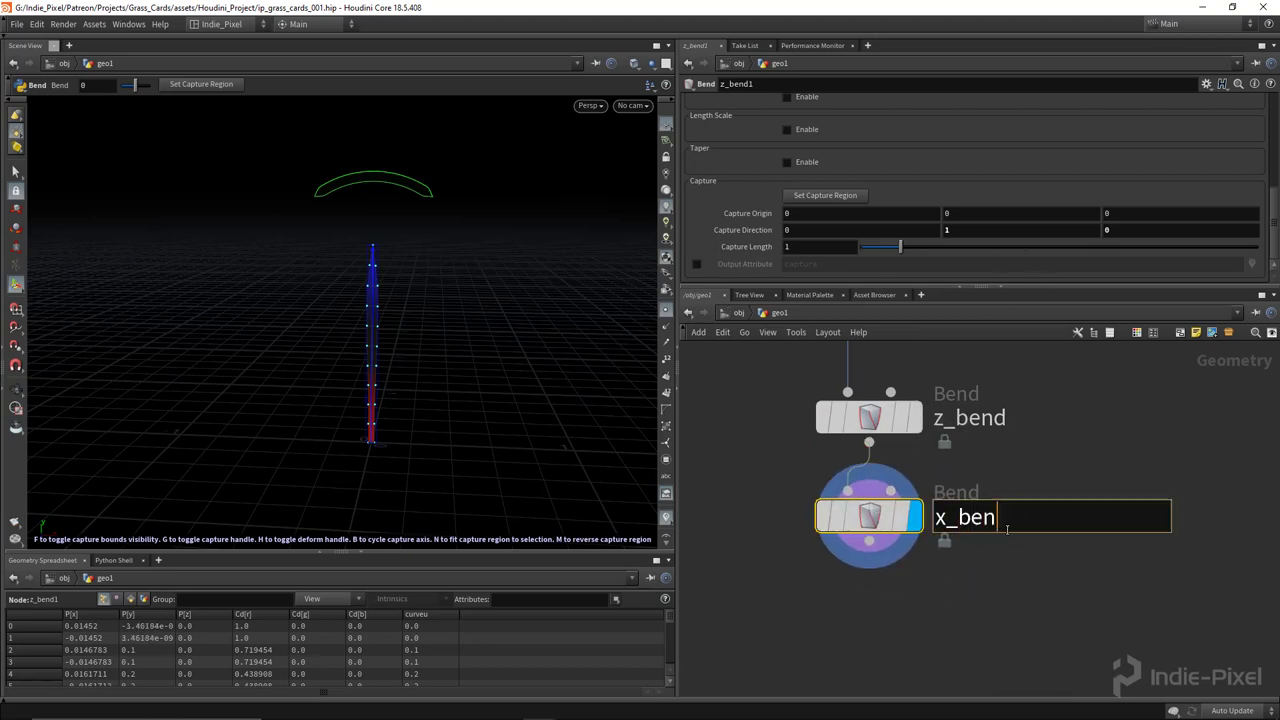
{"action": "type", "text": "d"}
{"action": "key", "text": "Return"}
Set x_bend's Up Vector to 0, 0, 1 to bend the blade along the other axis.
{"action": "scroll", "coordinate": [1095, 135], "scroll_direction": "up", "scroll_amount": 3}
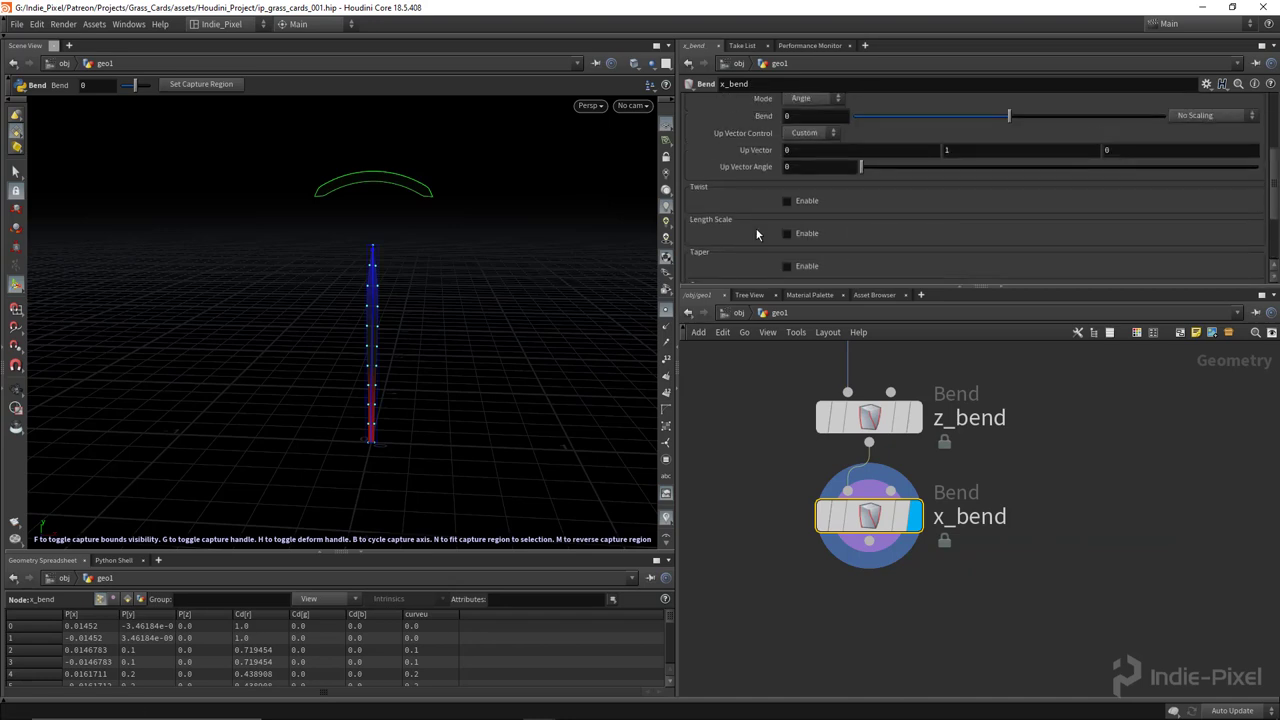
{"action": "scroll", "coordinate": [1045, 210], "scroll_direction": "up", "scroll_amount": 3}
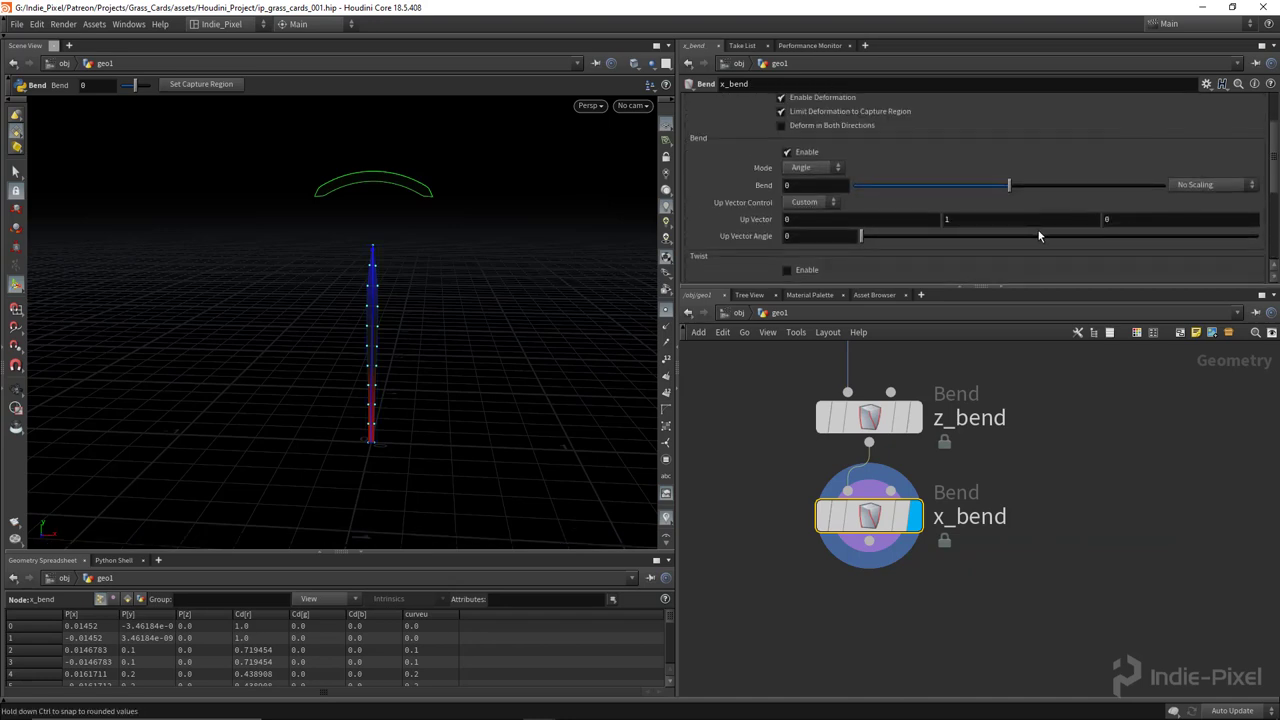
{"action": "left_click", "coordinate": [1137, 220]}
{"action": "type", "text": "1"}
{"action": "key", "text": "Return"}
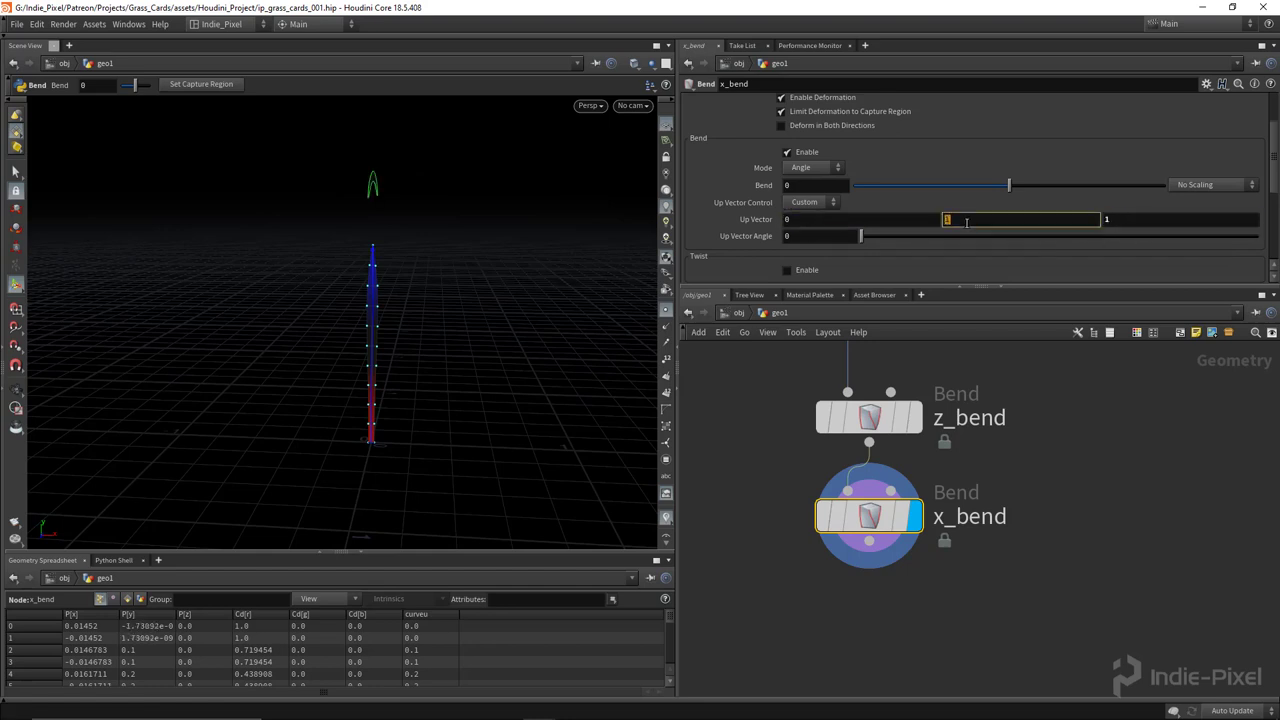
Test x_bend's bending direction with its viewport handle and undo the bend.
{"action": "left_click_drag", "start_coordinate": [614, 289], "coordinate": [512, 215], "text": "alt"}
{"action": "key", "text": "ctrl+z"}
{"action": "key", "text": "ctrl+z"}
{"action": "key", "text": "ctrl+z"}
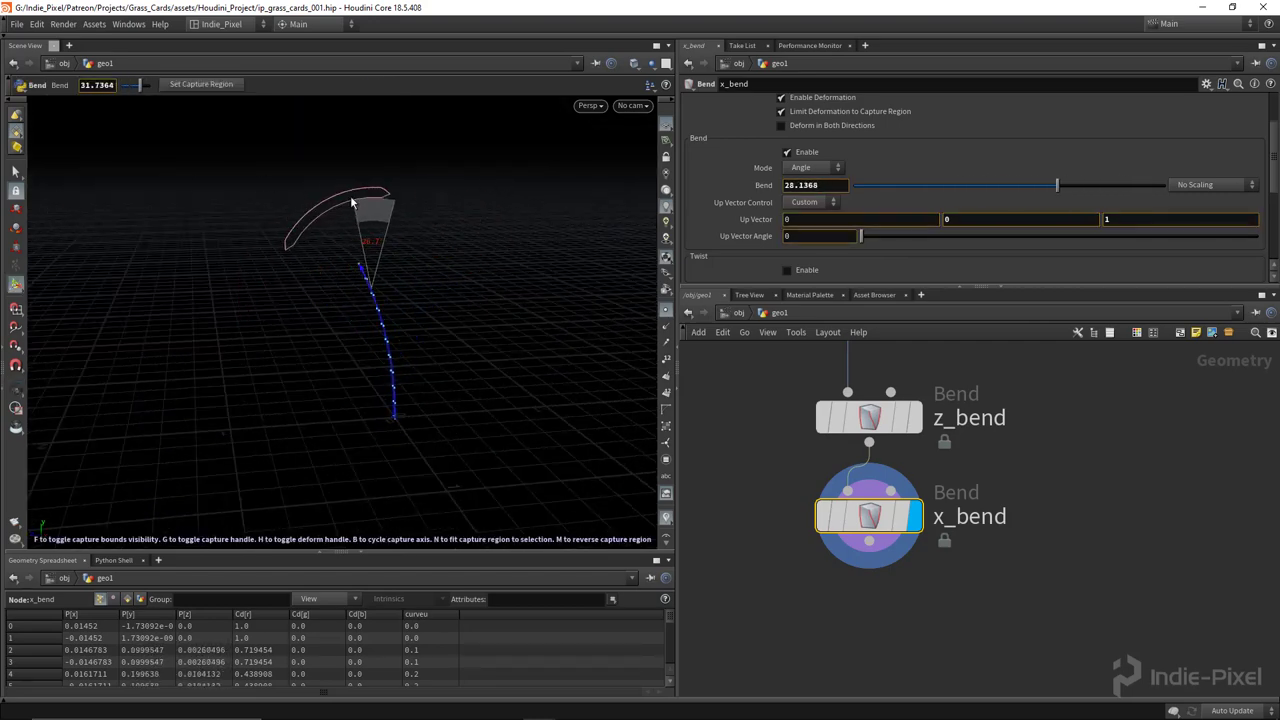
{"action": "key", "text": "Escape"}
{"action": "left_click_drag", "start_coordinate": [396, 339], "coordinate": [457, 320]}
{"action": "key", "text": "Return"}
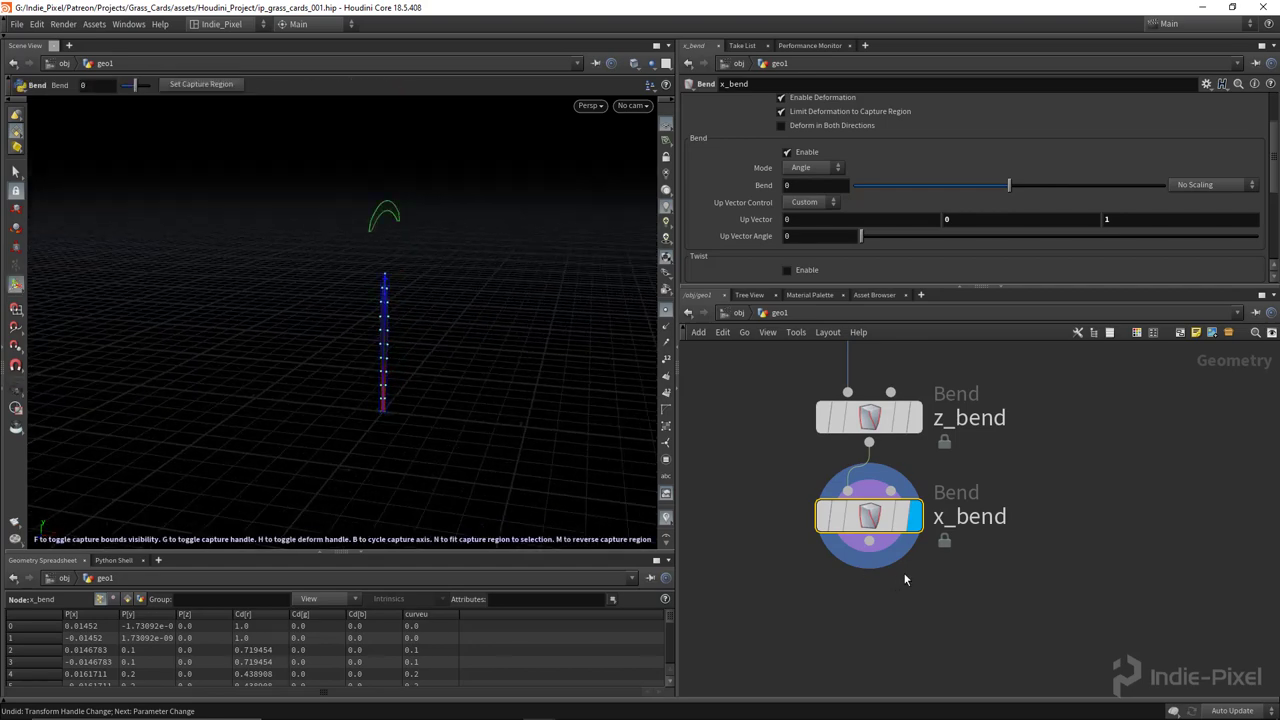
Add a Null node below x_bend and wire x_bend's output into it.
{"action": "scroll", "coordinate": [897, 590], "scroll_direction": "down", "scroll_amount": 3}
{"action": "key", "text": "Tab"}
{"action": "type", "text": "null"}
{"action": "key", "text": "Return"}
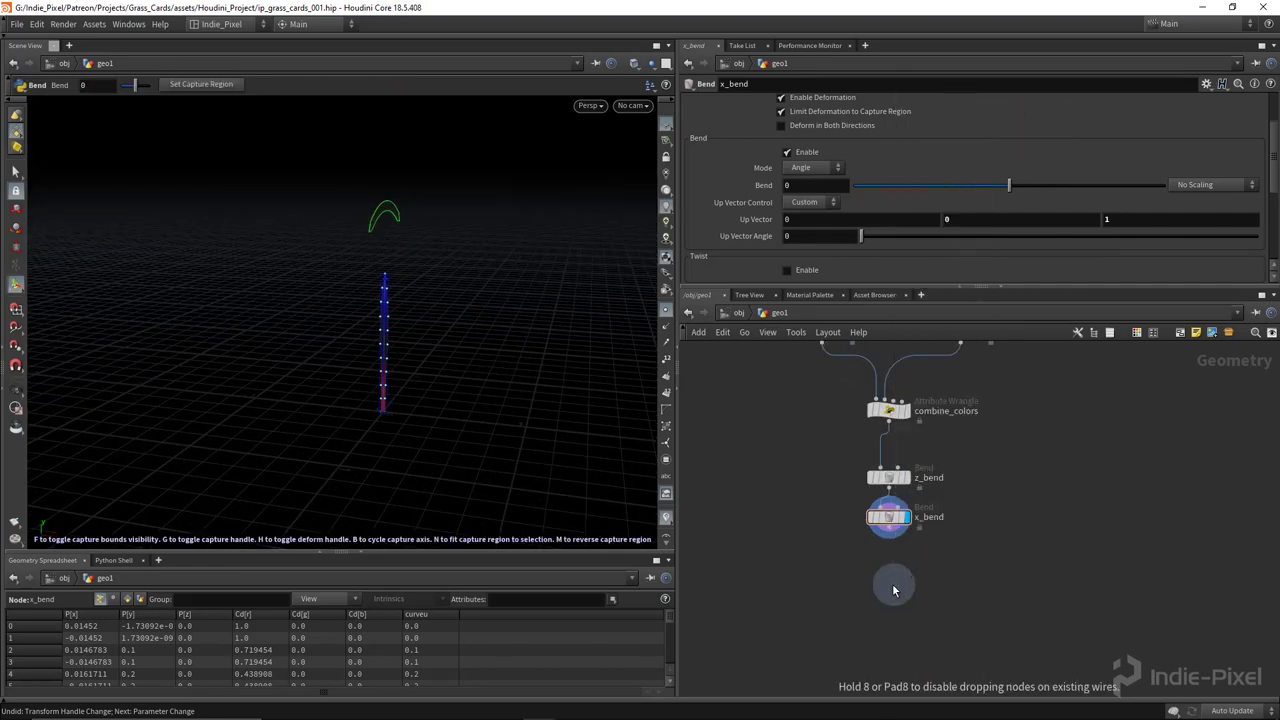
{"action": "left_click", "coordinate": [890, 583]}
{"action": "left_click_drag", "start_coordinate": [896, 510], "coordinate": [888, 562]}
Rename the Null node OUT_GRASS_BLADE and make it the displayed node.
{"action": "double_click", "coordinate": [918, 583]}
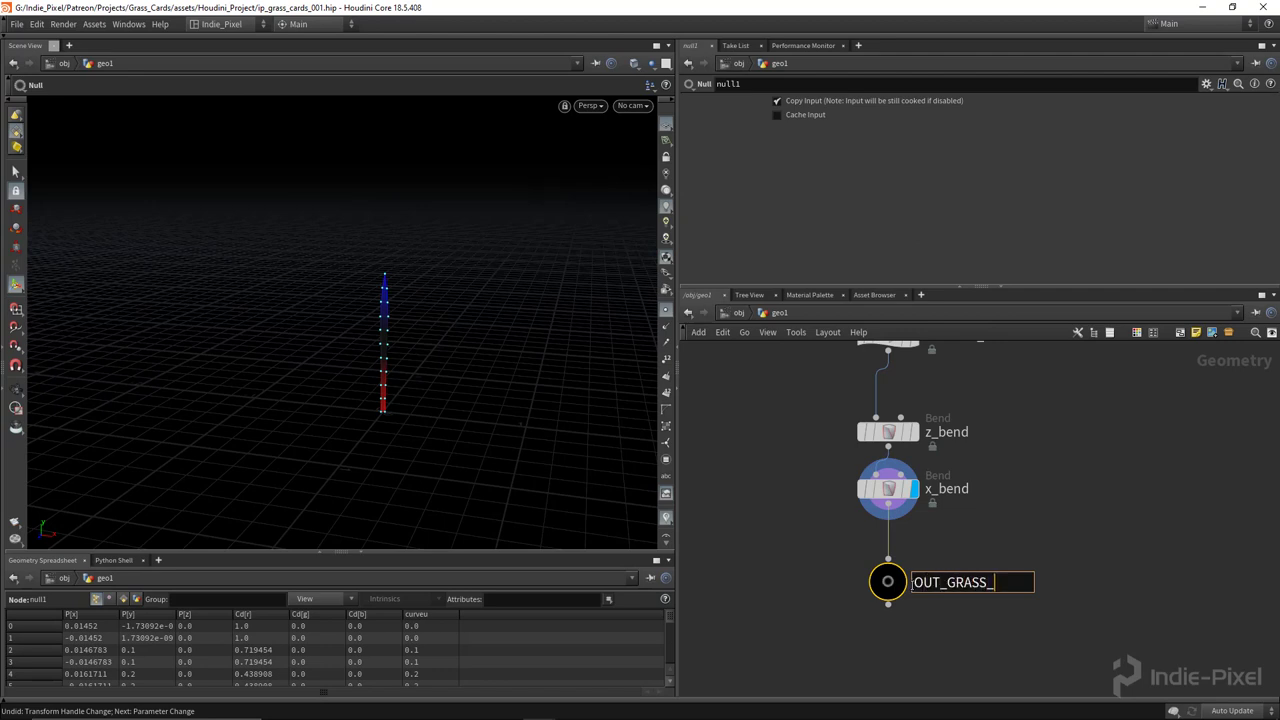
{"action": "type", "text": "OUT_GRASS_BLADE"}
{"action": "key", "text": "Return"}
{"action": "key", "text": "h"}
{"action": "left_click", "coordinate": [908, 570]}
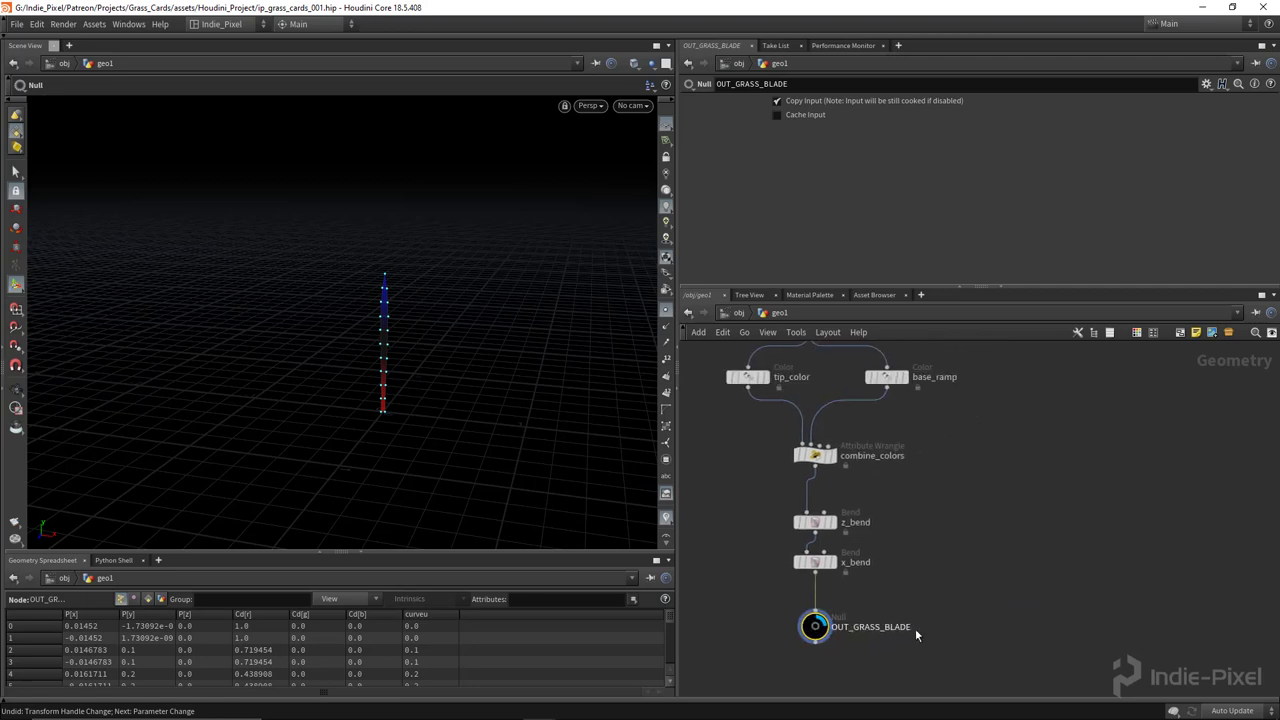
Line up the nodes of the grass blade chain, from line1 down to OUT_GRASS_BLADE, in one straight column.
{"action": "scroll", "coordinate": [916, 548], "scroll_direction": "down", "scroll_amount": 3}
{"action": "left_click_drag", "start_coordinate": [743, 372], "coordinate": [954, 589]}
{"action": "left_click_drag", "start_coordinate": [866, 520], "coordinate": [878, 446]}
{"action": "key", "text": "ctrl+z"}
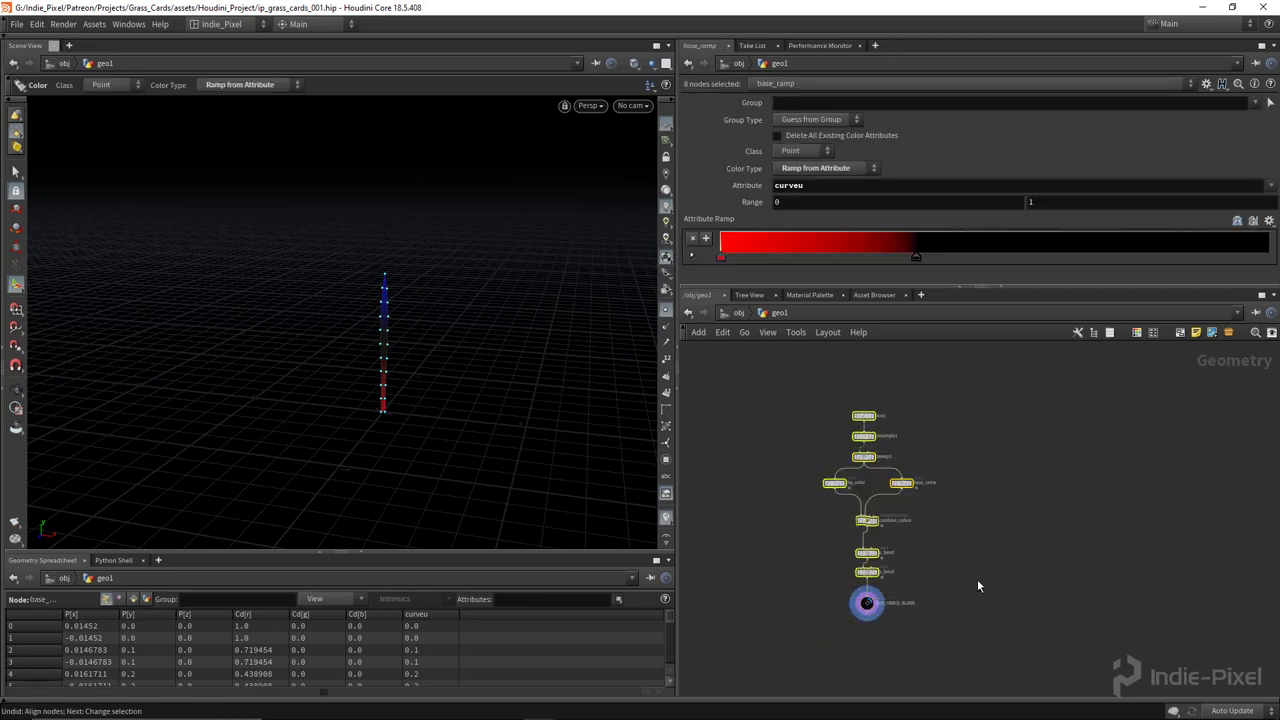
{"action": "left_click", "coordinate": [928, 601]}
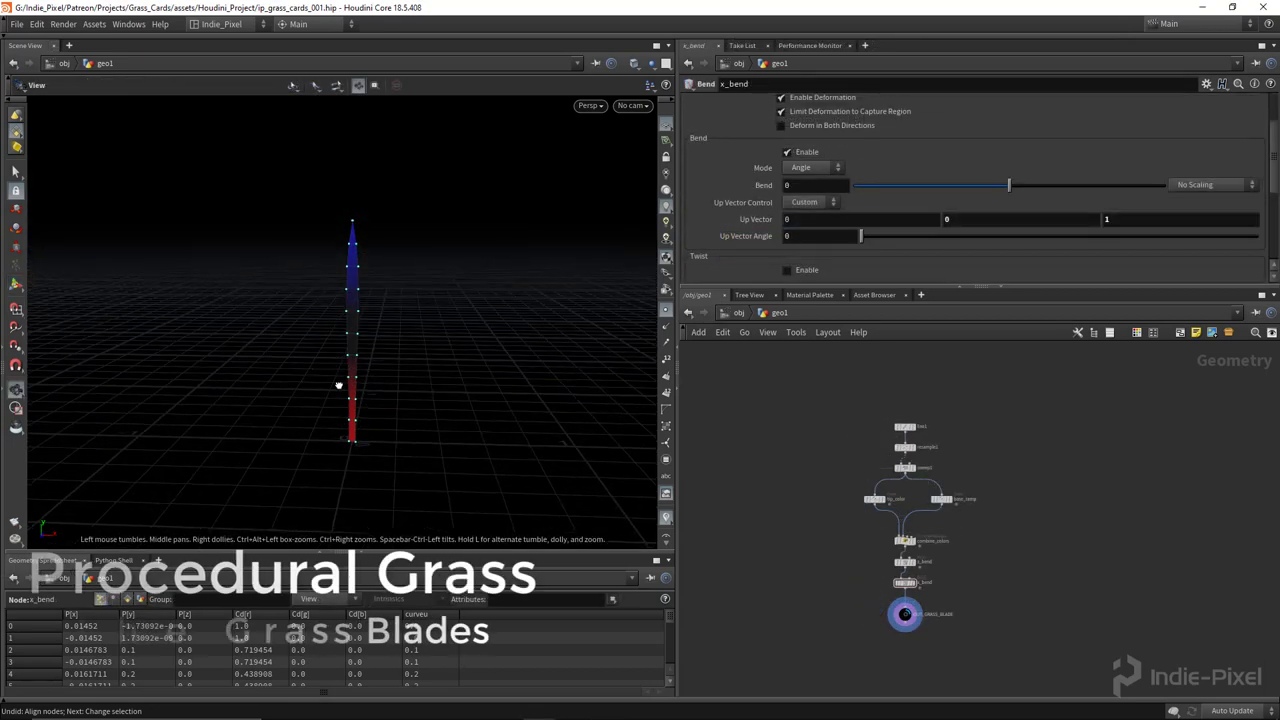
Add a new Line node in the empty space beside the grass blade chain.
{"action": "left_click_drag", "start_coordinate": [338, 385], "coordinate": [208, 442]}
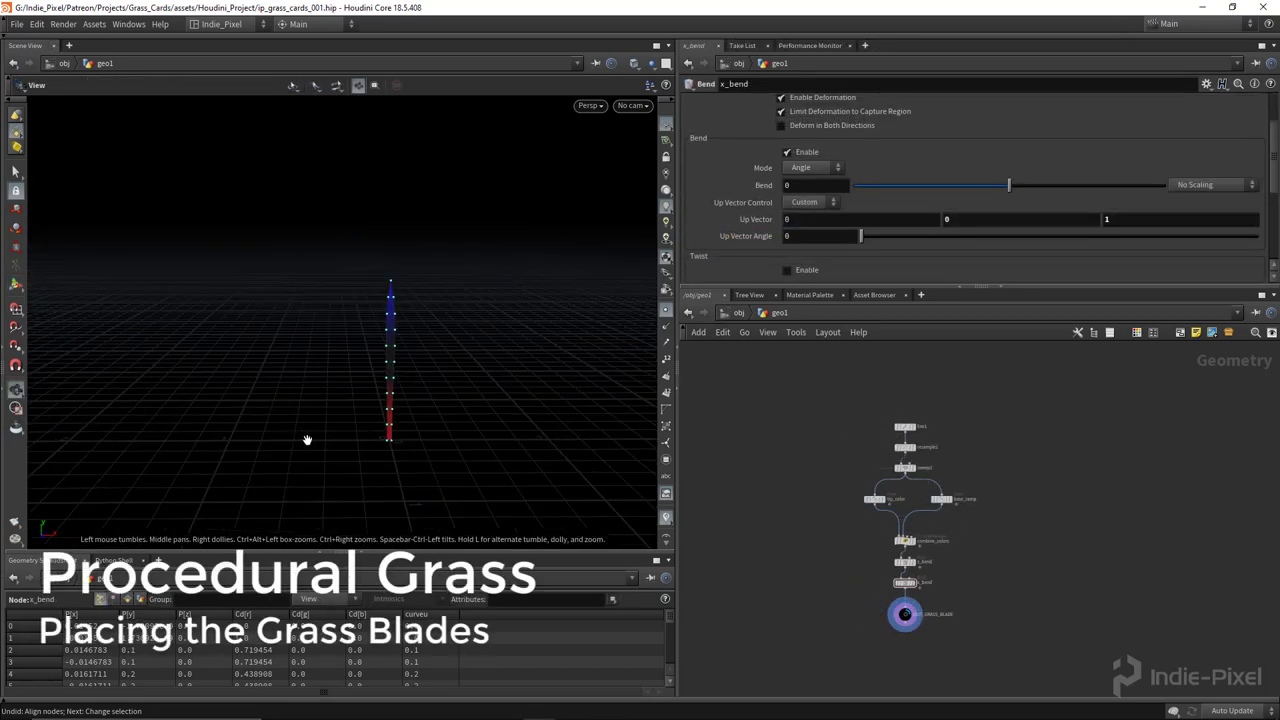
{"action": "left_click_drag", "start_coordinate": [468, 427], "coordinate": [260, 394]}
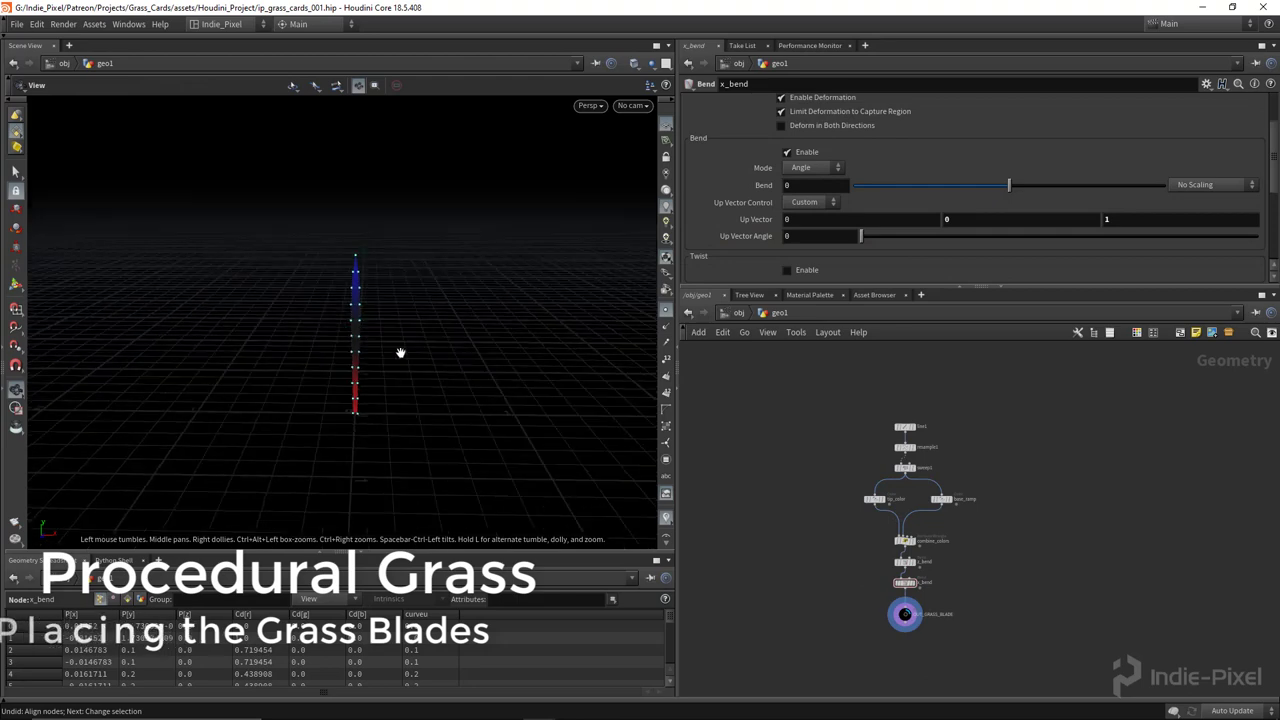
{"action": "middle_click_drag", "start_coordinate": [943, 474], "coordinate": [889, 474]}
{"action": "scroll", "coordinate": [889, 474], "scroll_direction": "up", "scroll_amount": 3}
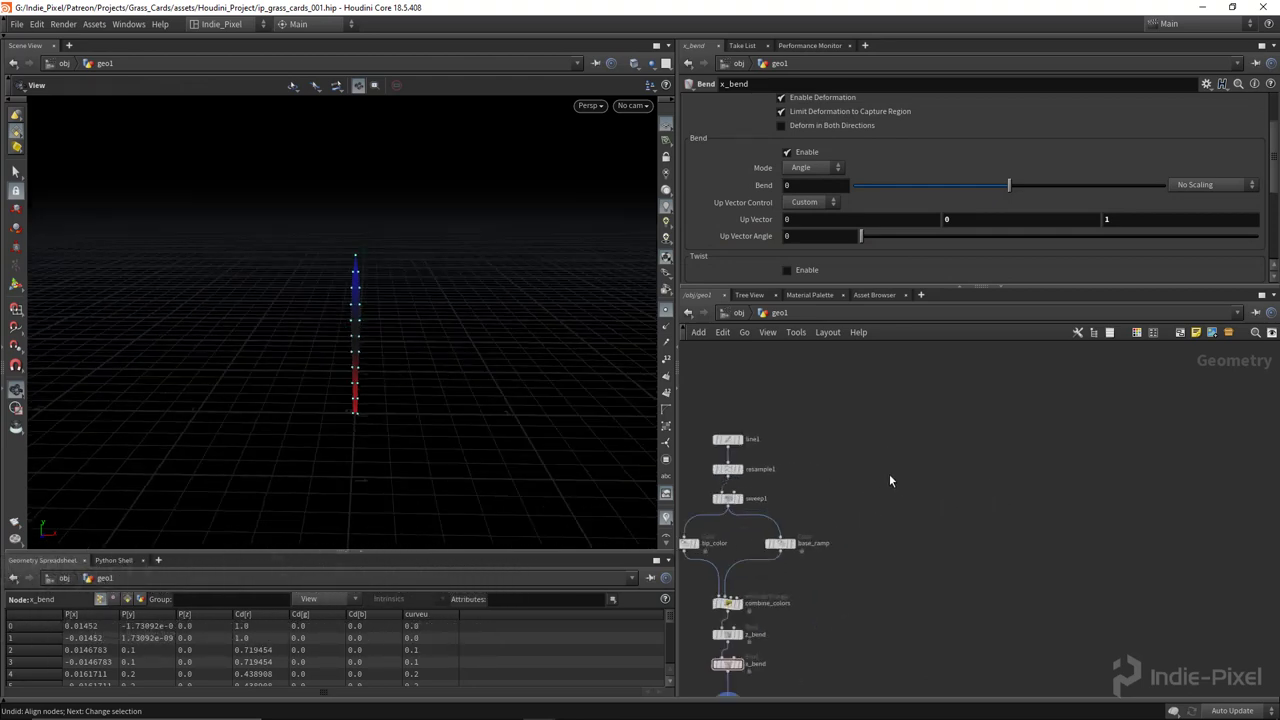
{"action": "key", "text": "Tab"}
{"action": "type", "text": "line"}
{"action": "key", "text": "Return"}
{"action": "left_click", "coordinate": [947, 445]}
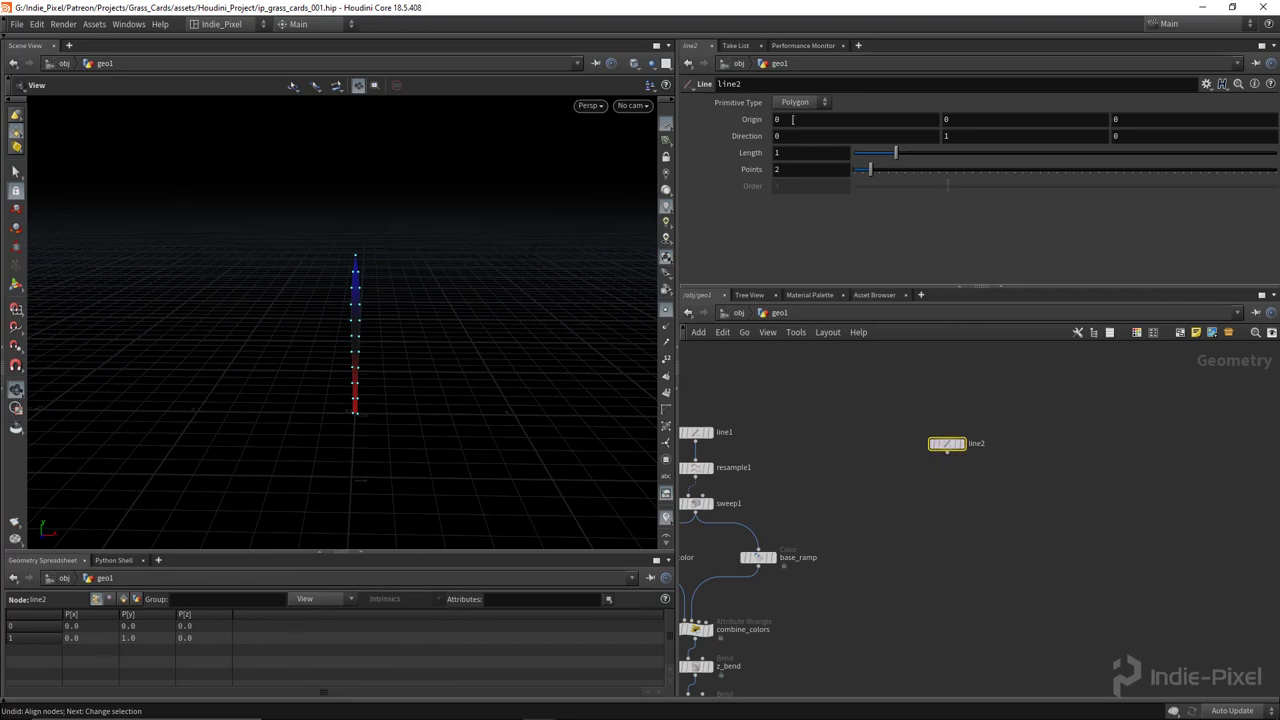
Set line2's Direction to 1, 0, 0 and enlarge the network editor.
{"action": "type", "text": "1"}
{"action": "key", "text": "Tab"}
{"action": "type", "text": "0"}
{"action": "key", "text": "Return"}
{"action": "scroll", "coordinate": [1013, 487], "scroll_direction": "up", "scroll_amount": 2}
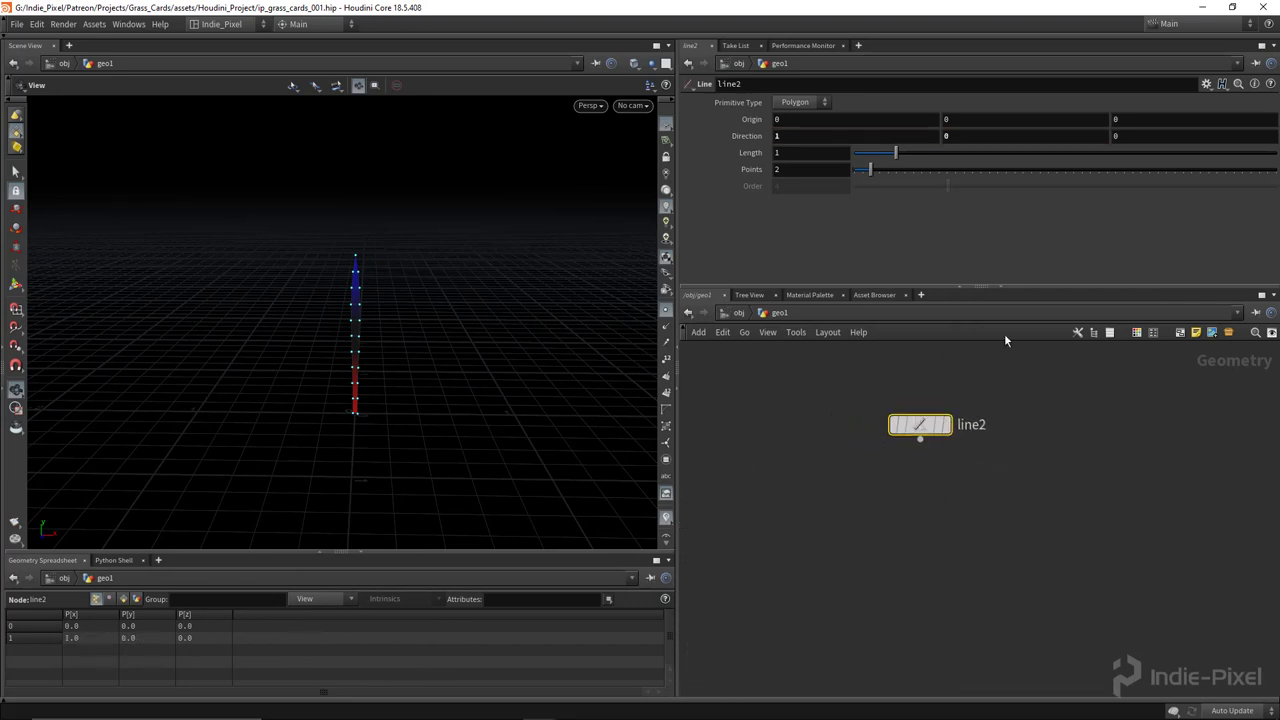
{"action": "left_click_drag", "start_coordinate": [1016, 285], "coordinate": [1016, 262]}
Add a Resample node below line2 and wire line2's output into it.
{"action": "key", "text": "Tab"}
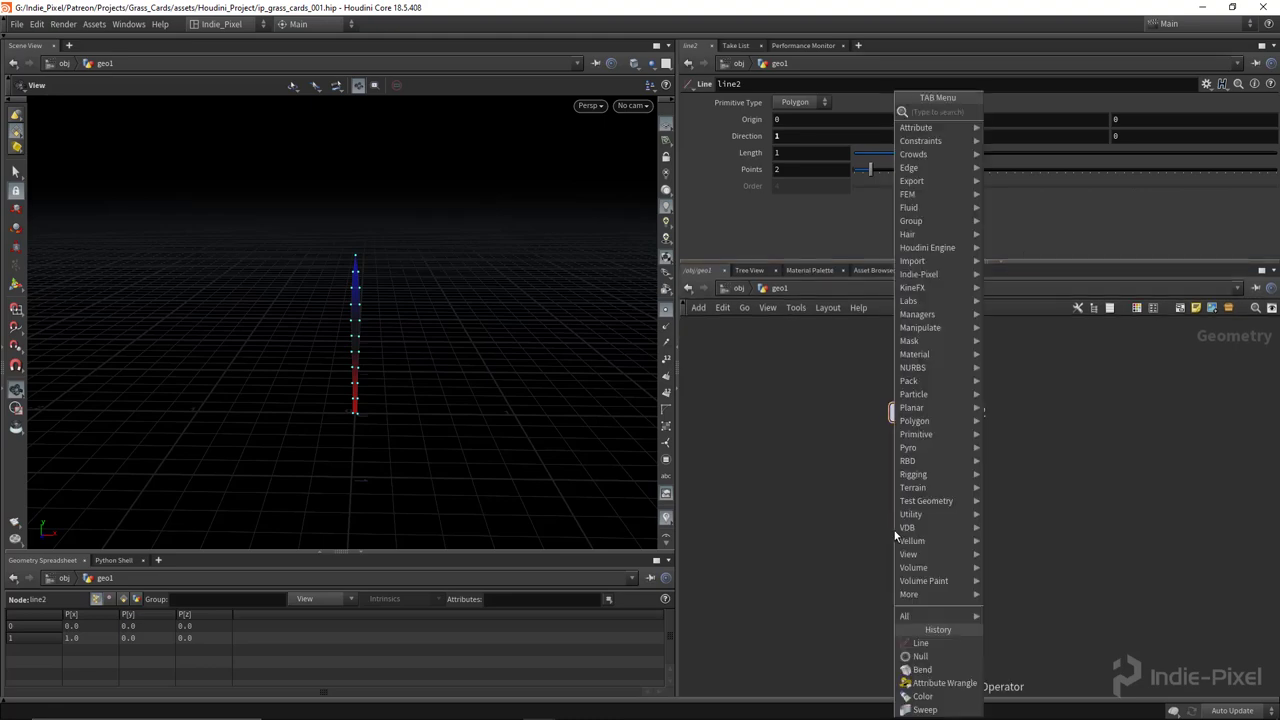
{"action": "type", "text": "resa"}
{"action": "key", "text": "Return"}
{"action": "left_click", "coordinate": [915, 492]}
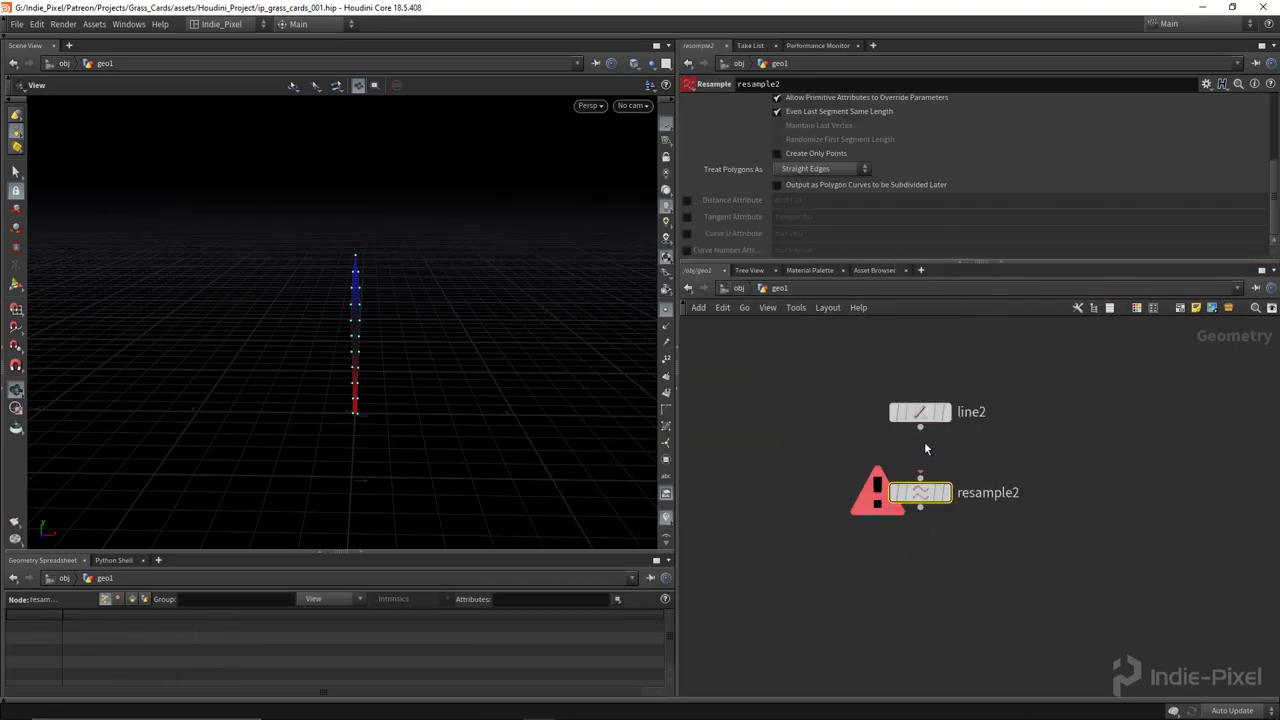
{"action": "left_click", "coordinate": [920, 428]}
{"action": "left_click", "coordinate": [920, 478]}
{"action": "scroll", "coordinate": [454, 431], "scroll_direction": "up", "scroll_amount": 4}
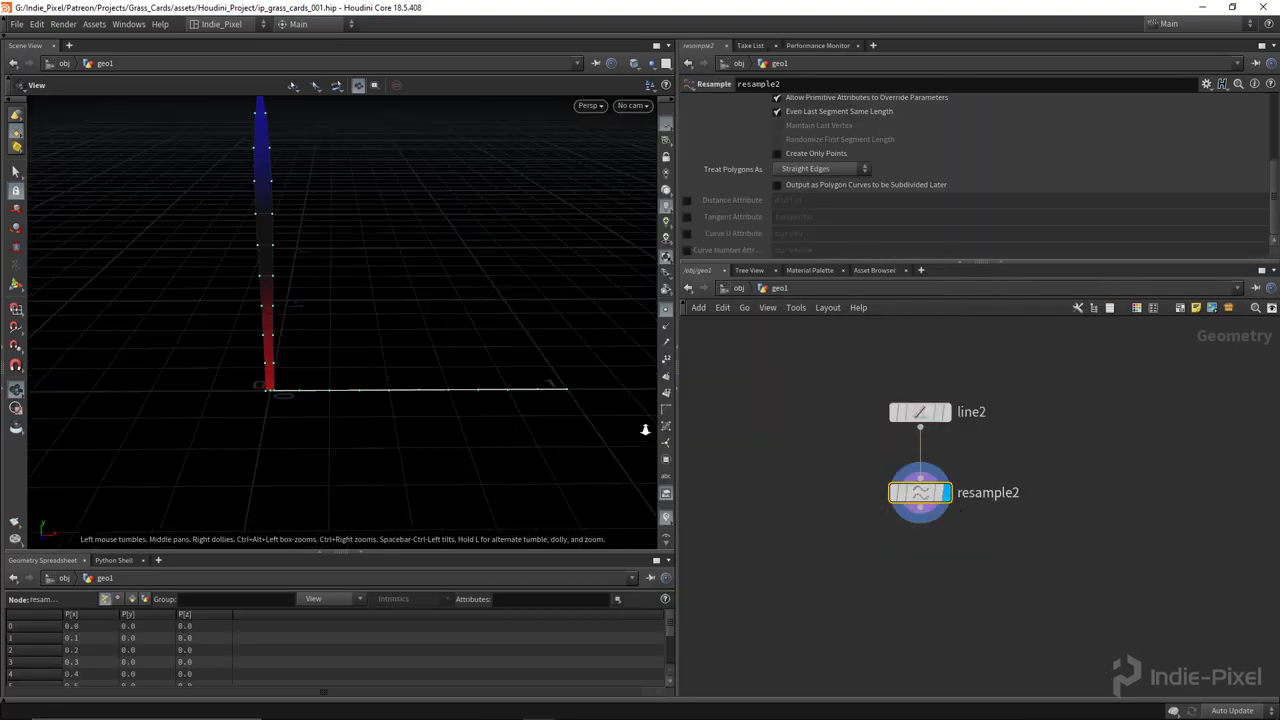
Enable the Curve U Attribute curveu on resample2.
{"action": "scroll", "coordinate": [215, 412], "scroll_direction": "down", "scroll_amount": 3}
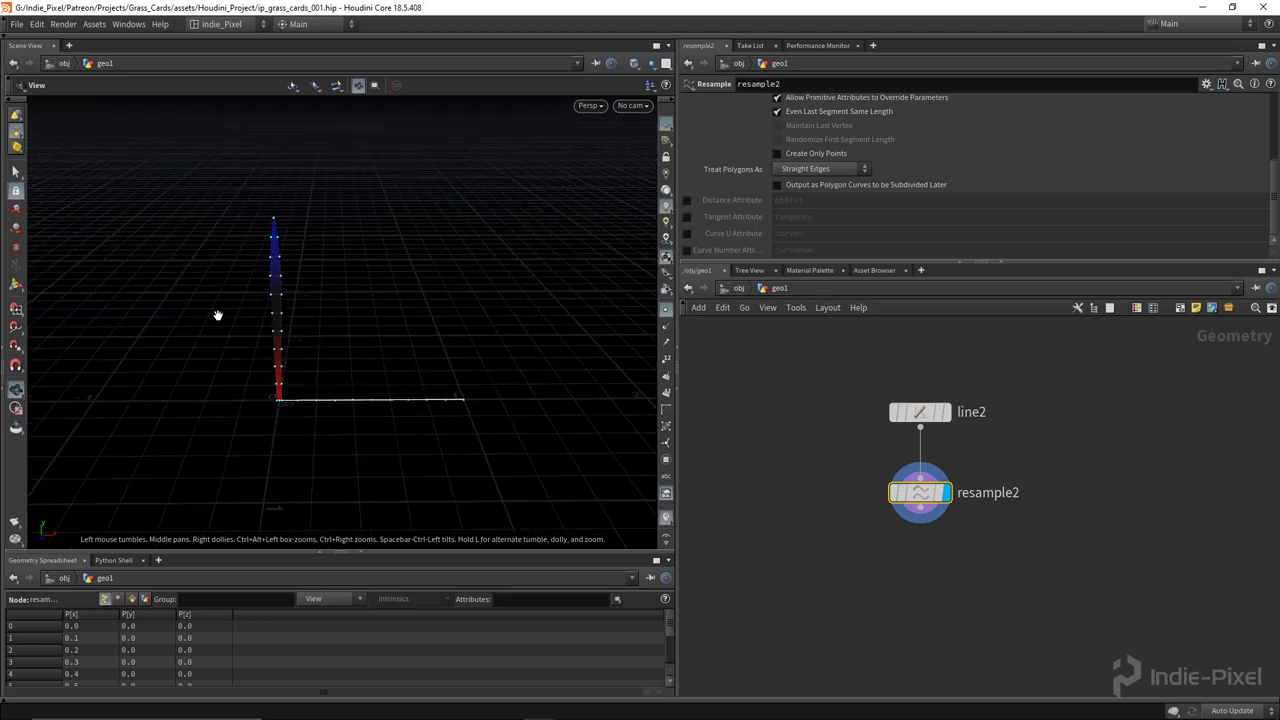
{"action": "left_click_drag", "start_coordinate": [273, 347], "coordinate": [338, 426]}
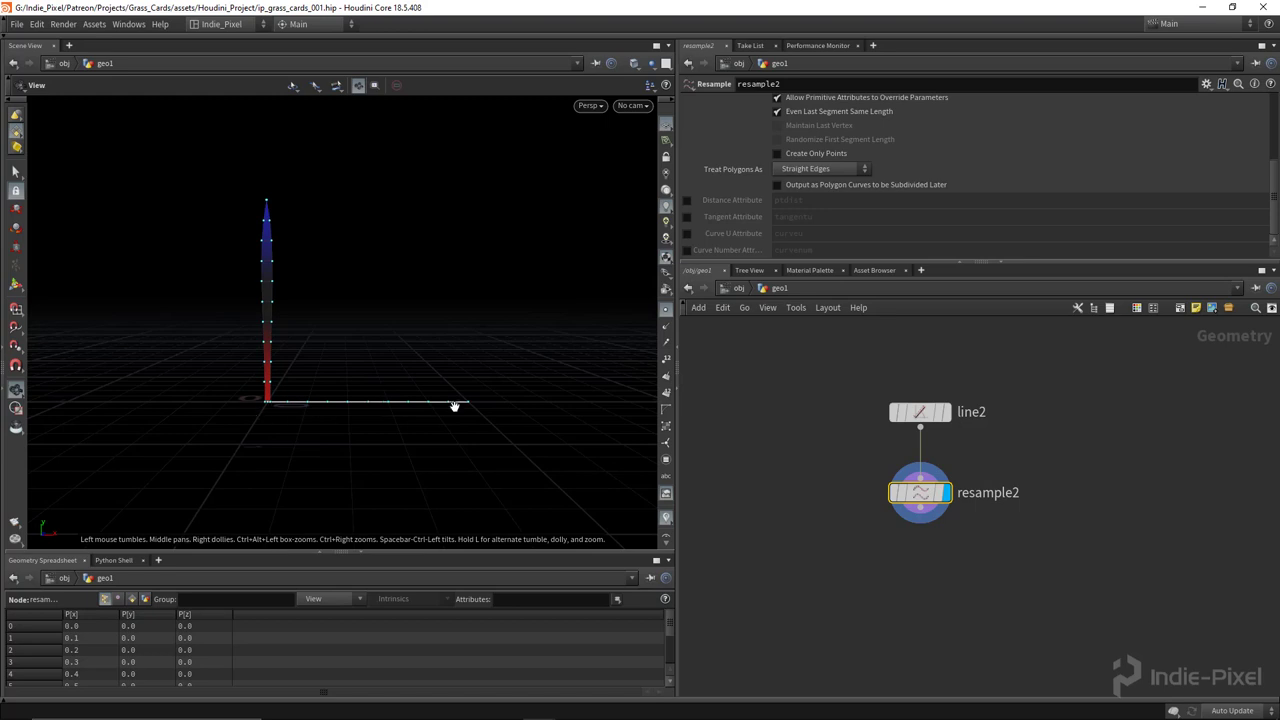
{"action": "left_click_drag", "start_coordinate": [866, 542], "coordinate": [1016, 476]}
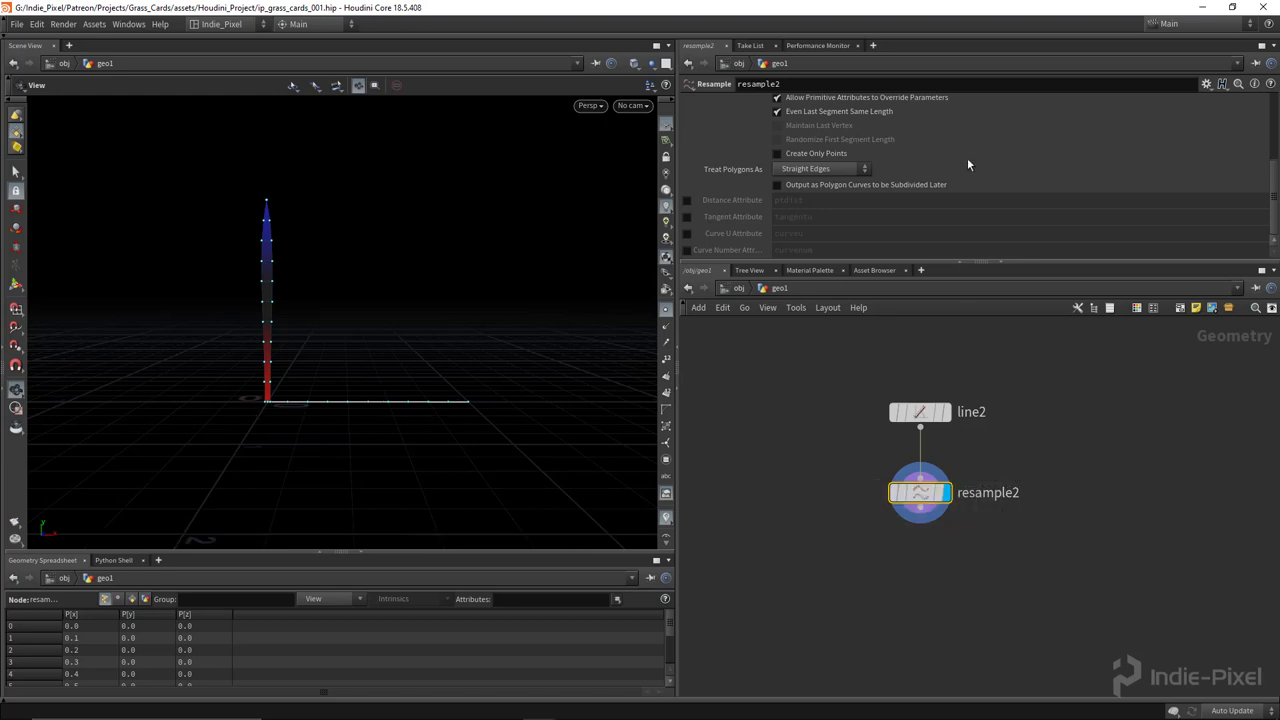
{"action": "left_click", "coordinate": [686, 233]}
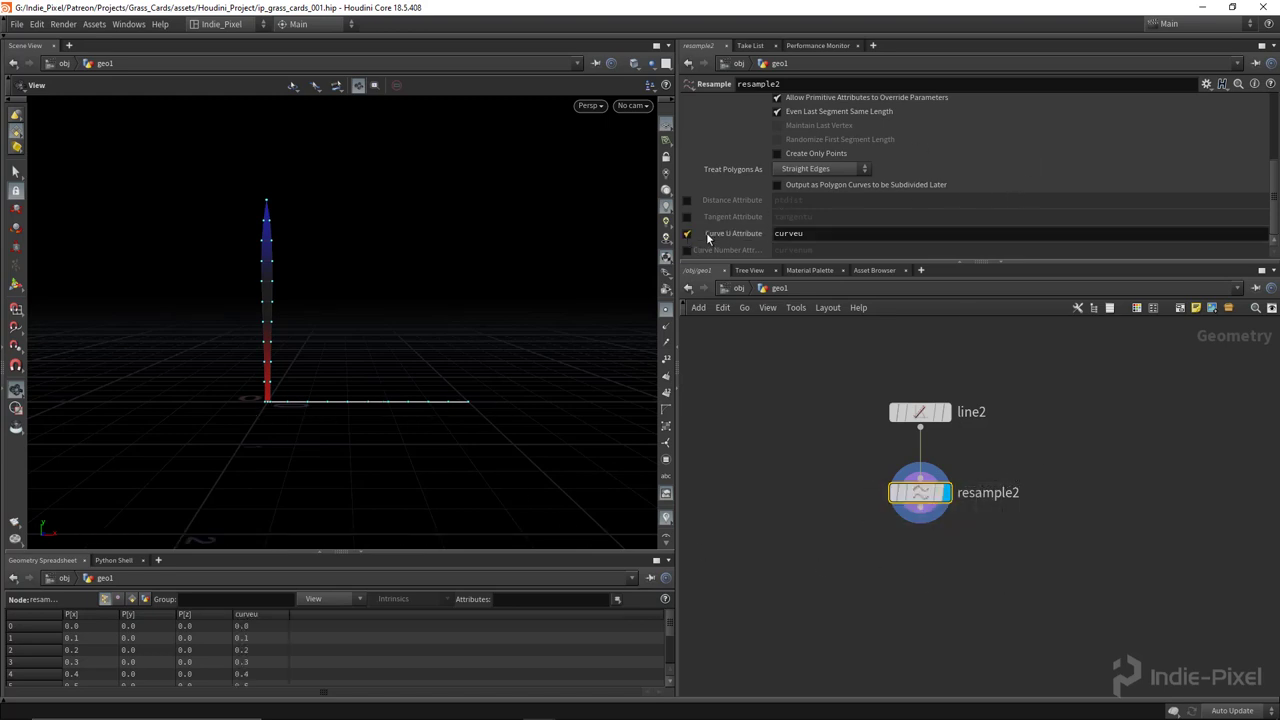
Set resample2's maximum segment Length to 0.113 and review the curveu values in the spreadsheet.
{"action": "scroll", "coordinate": [974, 200], "scroll_direction": "up", "scroll_amount": 3}
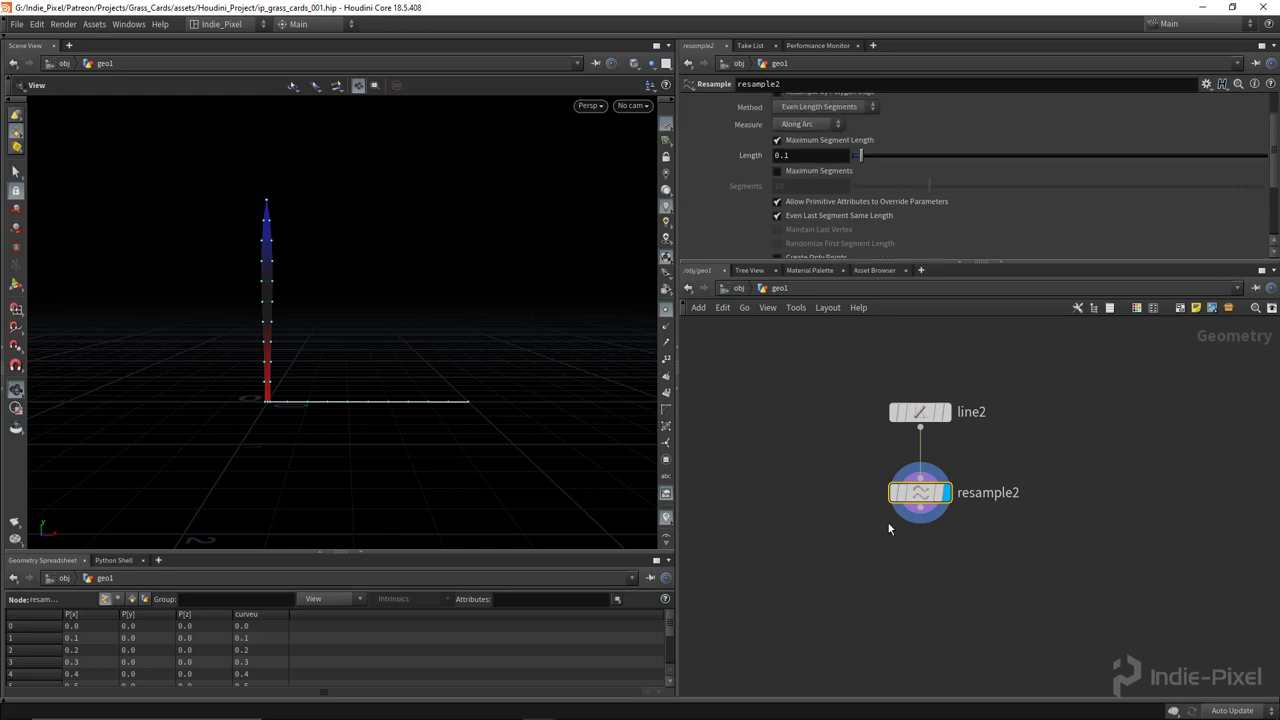
{"action": "middle_click_drag", "start_coordinate": [922, 500], "coordinate": [918, 480]}
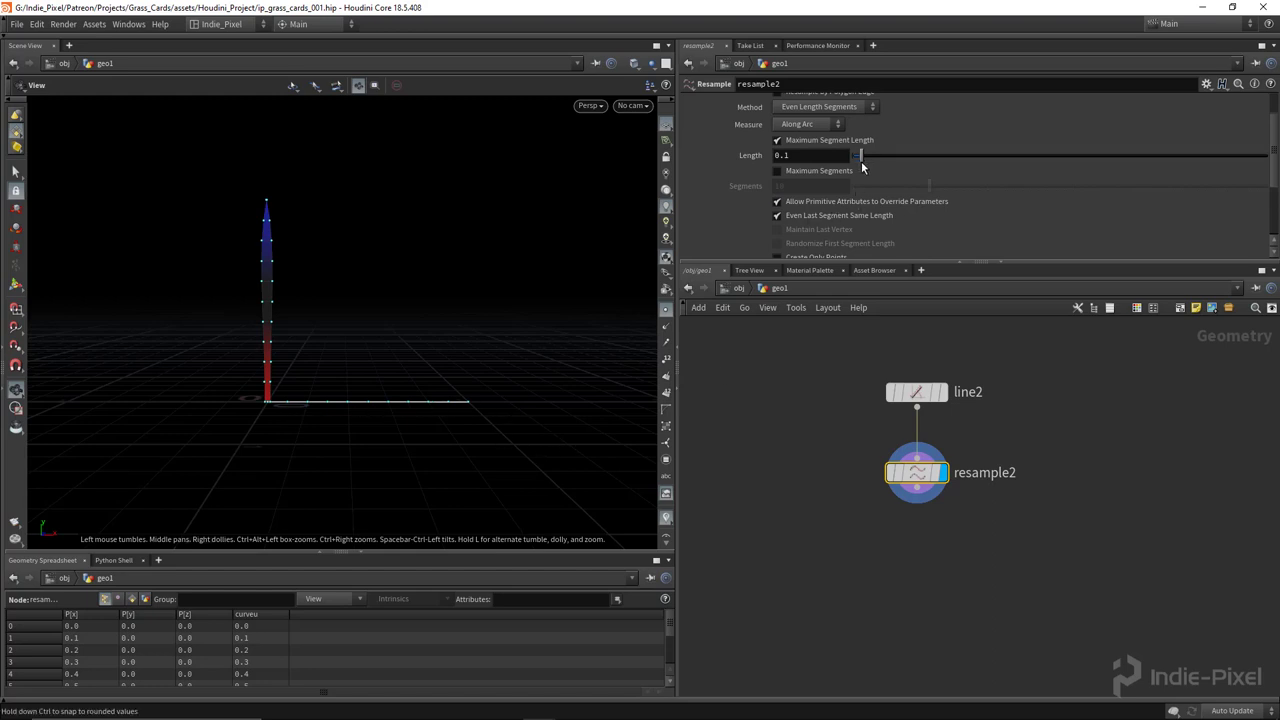
{"action": "left_click_drag", "start_coordinate": [861, 161], "coordinate": [862, 156]}
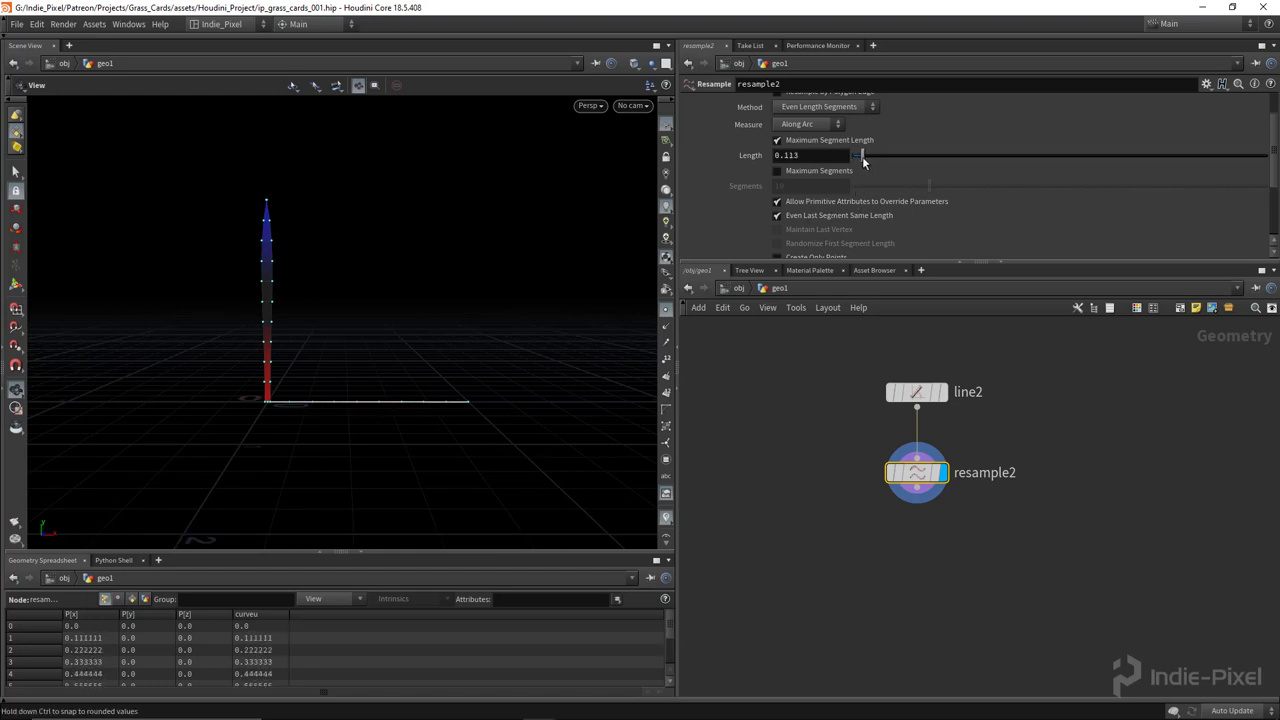
{"action": "scroll", "coordinate": [282, 640], "scroll_direction": "down", "scroll_amount": 2}
{"action": "scroll", "coordinate": [281, 646], "scroll_direction": "down", "scroll_amount": 3}
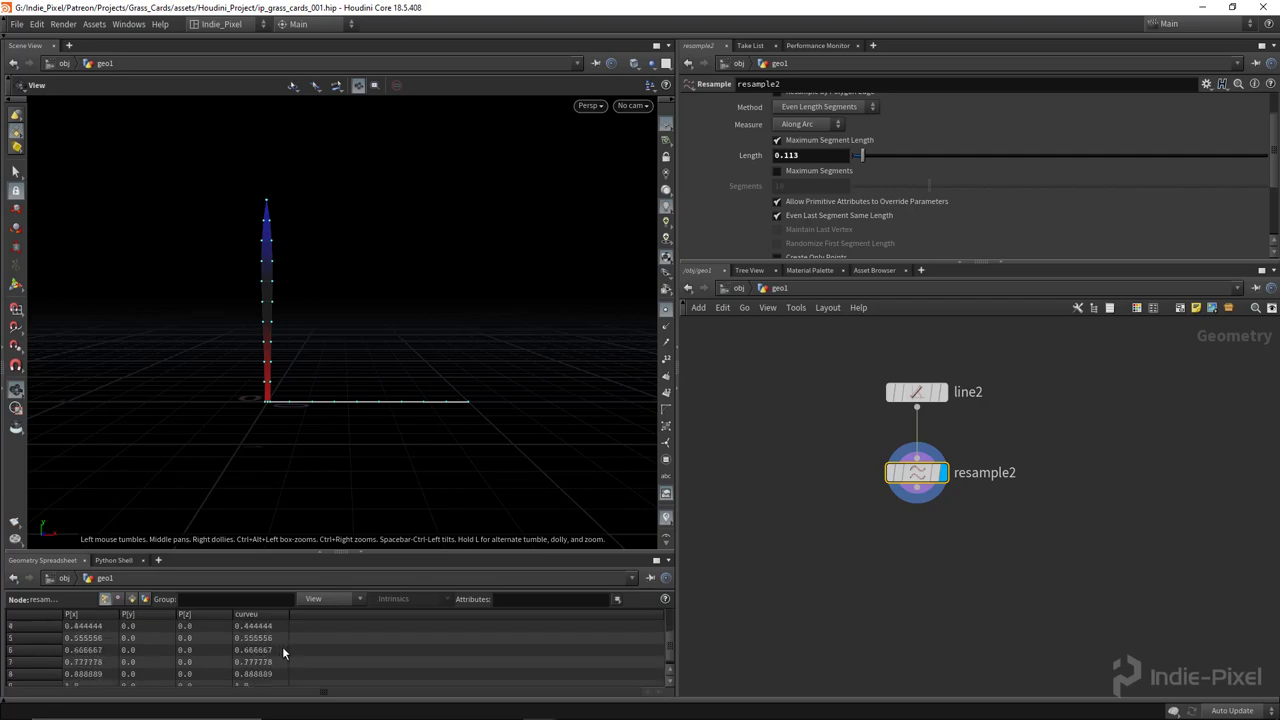
Add a Point Jitter node below resample2, wired to its output and displayed.
{"action": "middle_click_drag", "start_coordinate": [902, 573], "coordinate": [897, 560]}
{"action": "key", "text": "Tab"}
{"action": "type", "text": "pol"}
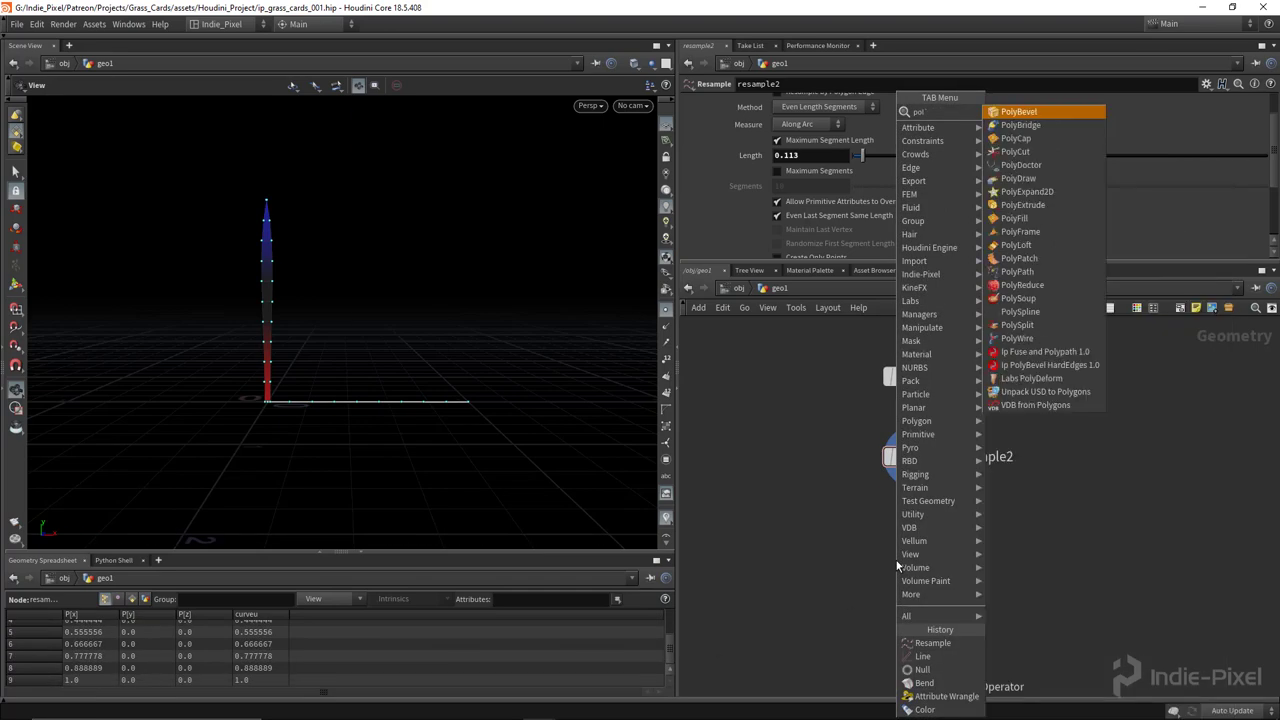
{"action": "key", "text": "Escape"}
{"action": "key", "text": "Tab"}
{"action": "type", "text": "point"}
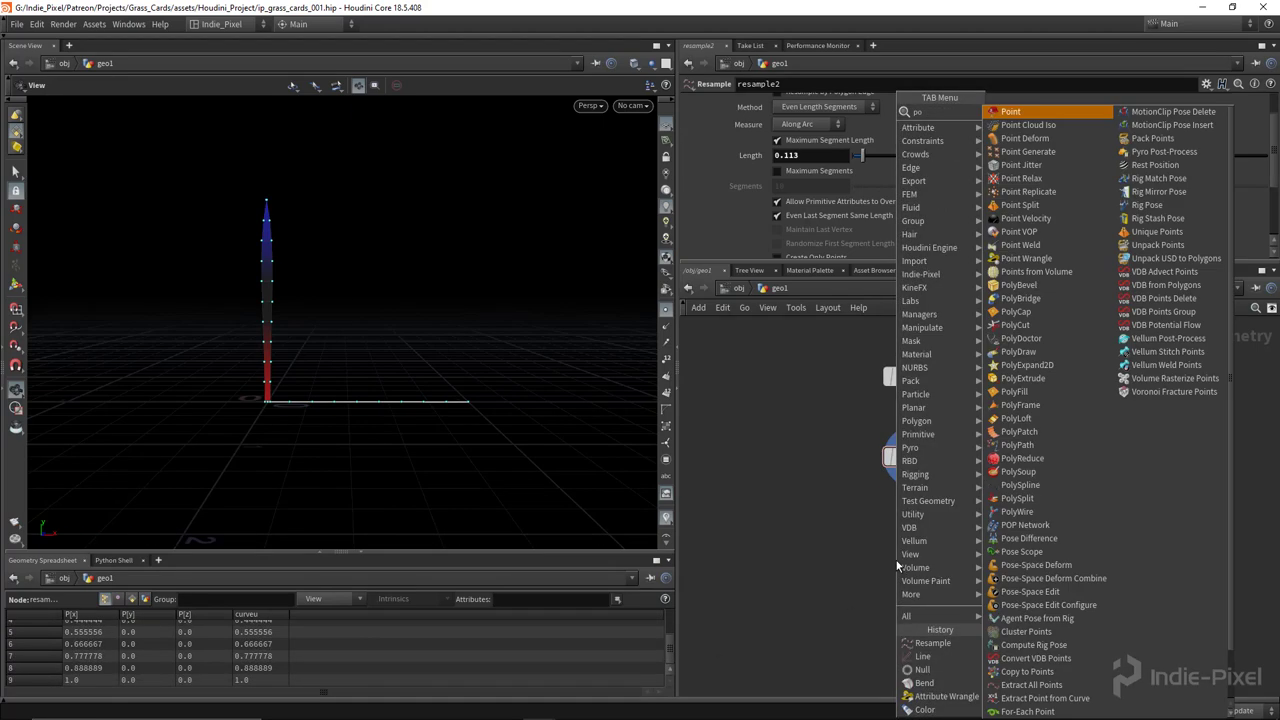
{"action": "left_click", "coordinate": [1021, 164]}
{"action": "left_click", "coordinate": [916, 497]}
{"action": "left_click", "coordinate": [940, 520]}
{"action": "left_click_drag", "start_coordinate": [916, 497], "coordinate": [907, 530]}
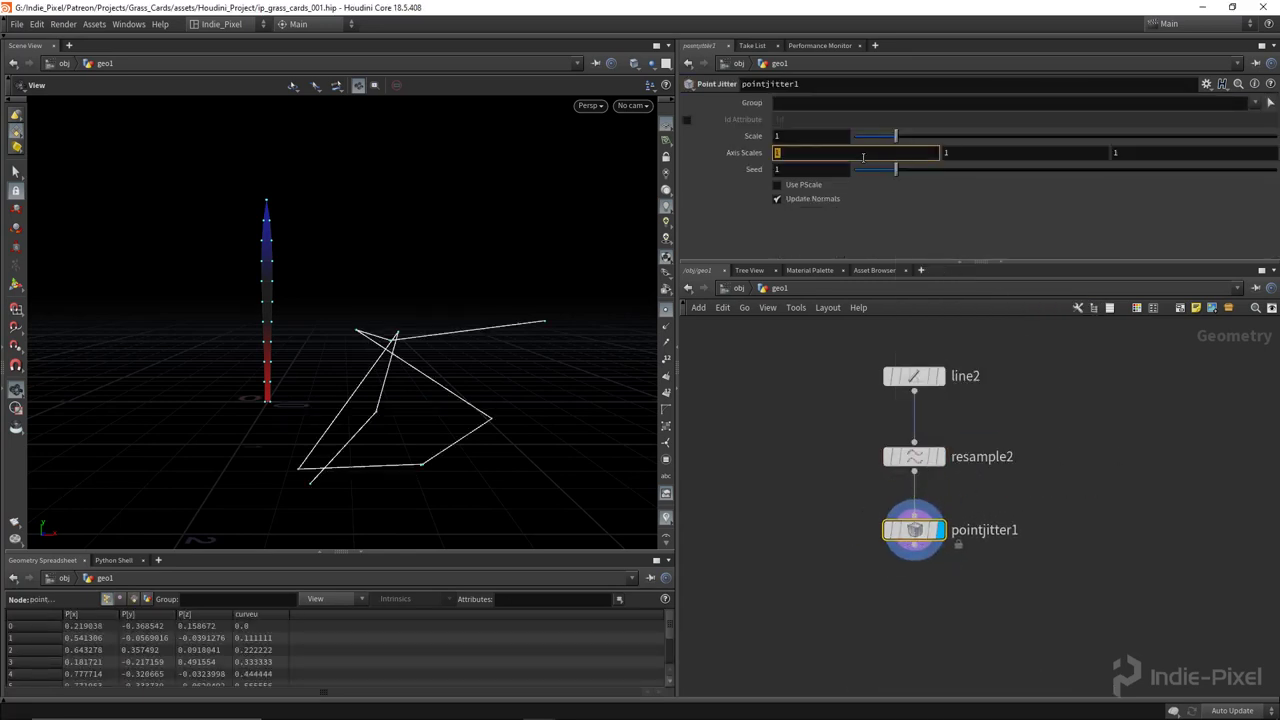
Set pointjitter1's Axis Scales to 0, 0, 1 and its Scale to 0.11.
{"action": "type", "text": "0"}
{"action": "key", "text": "Return"}
{"action": "left_click_drag", "start_coordinate": [895, 135], "coordinate": [857, 136]}
{"action": "left_click", "coordinate": [1026, 150]}
{"action": "type", "text": "0"}
{"action": "key", "text": "Return"}
{"action": "left_click_drag", "start_coordinate": [494, 323], "coordinate": [451, 438]}
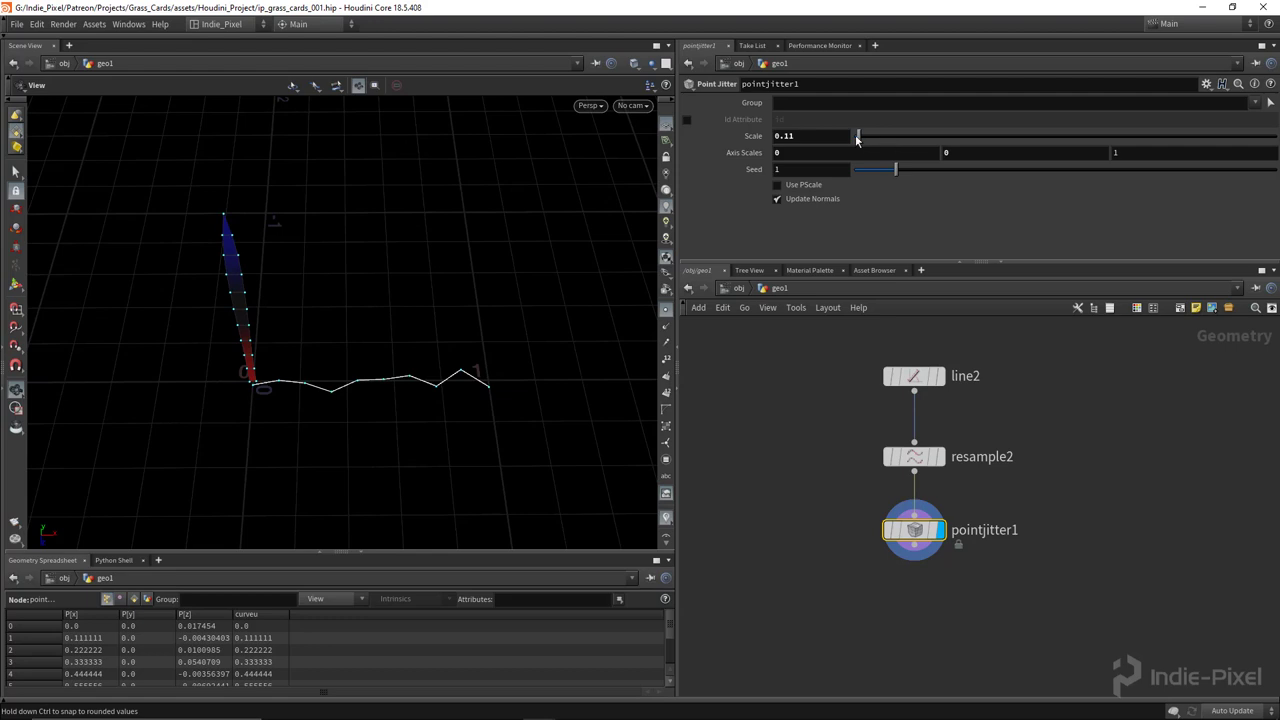
{"action": "left_click_drag", "start_coordinate": [857, 138], "coordinate": [857, 137]}
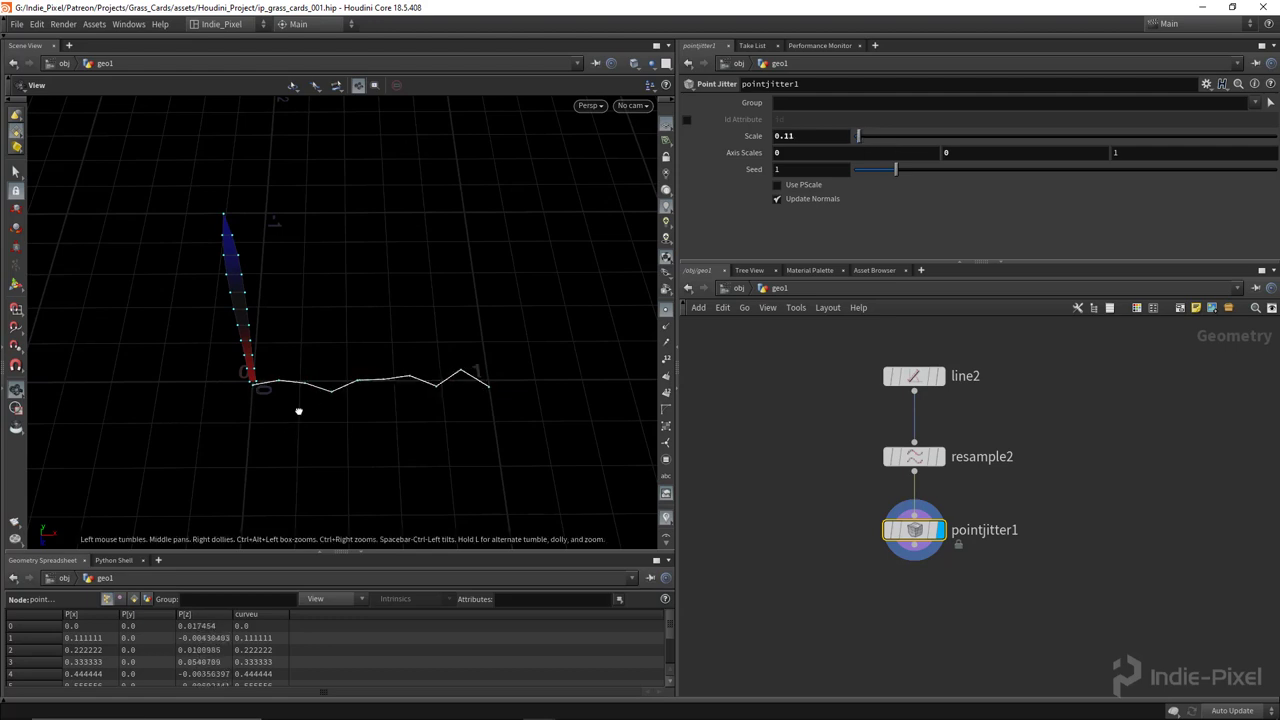
Add a Match Size node below pointjitter1, wired to its output, to center the jittered line at the origin.
{"action": "left_click_drag", "start_coordinate": [298, 411], "coordinate": [323, 363]}
{"action": "middle_click_drag", "start_coordinate": [852, 604], "coordinate": [860, 545]}
{"action": "key", "text": "Tab"}
{"action": "type", "text": "mat"}
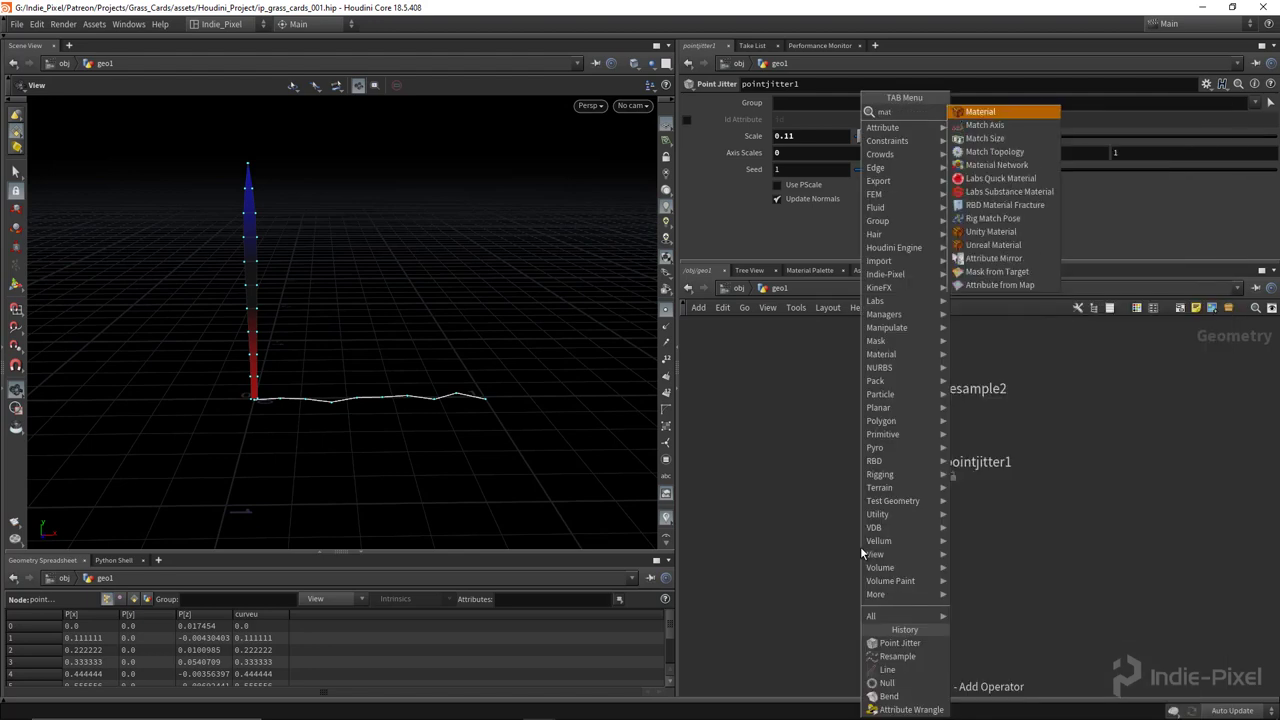
{"action": "left_click", "coordinate": [992, 143]}
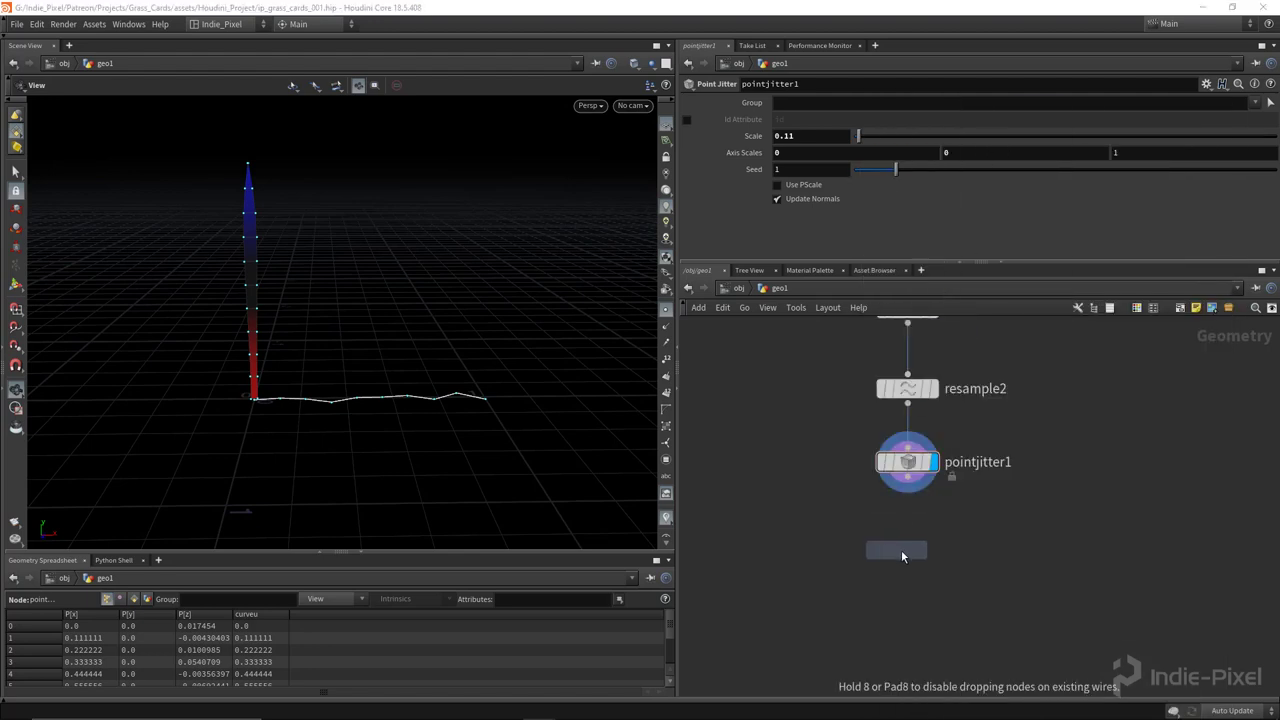
{"action": "left_click", "coordinate": [903, 542]}
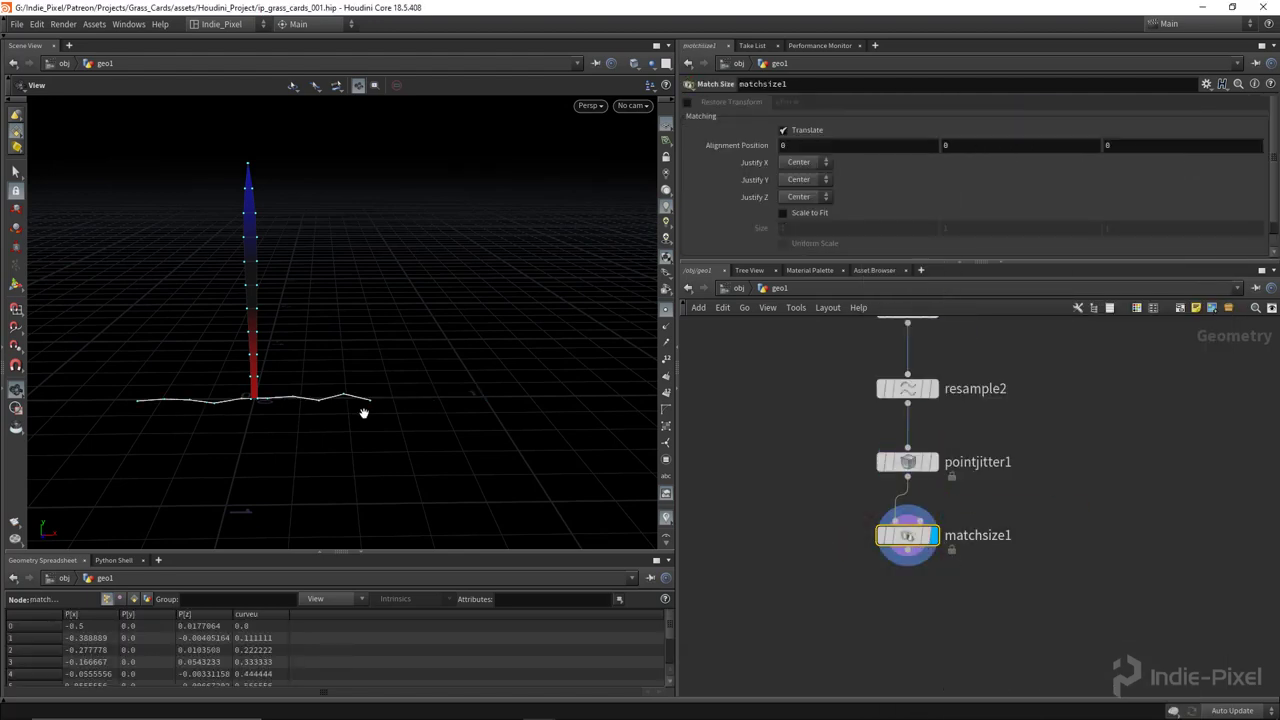
{"action": "mouse_move", "coordinate": [363, 411]}
{"action": "left_mouse_down"}
{"action": "mouse_move", "coordinate": [374, 383]}
{"action": "mouse_move", "coordinate": [338, 413]}
{"action": "mouse_move", "coordinate": [378, 402]}
{"action": "left_mouse_up"}
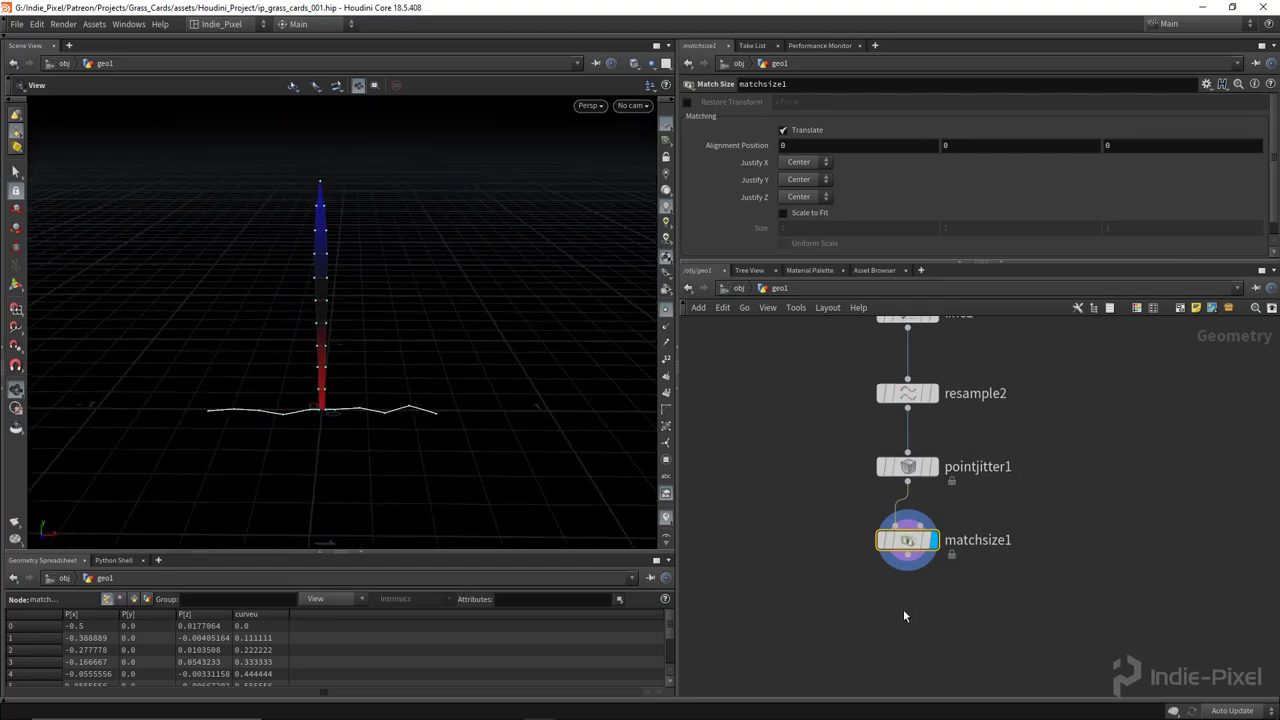
Add a Scatter node below matchsize1, wire matchsize1's output into it and make it the displayed node.
{"action": "middle_click_drag", "start_coordinate": [903, 600], "coordinate": [906, 581]}
{"action": "key", "text": "Tab"}
{"action": "type", "text": "scatter"}
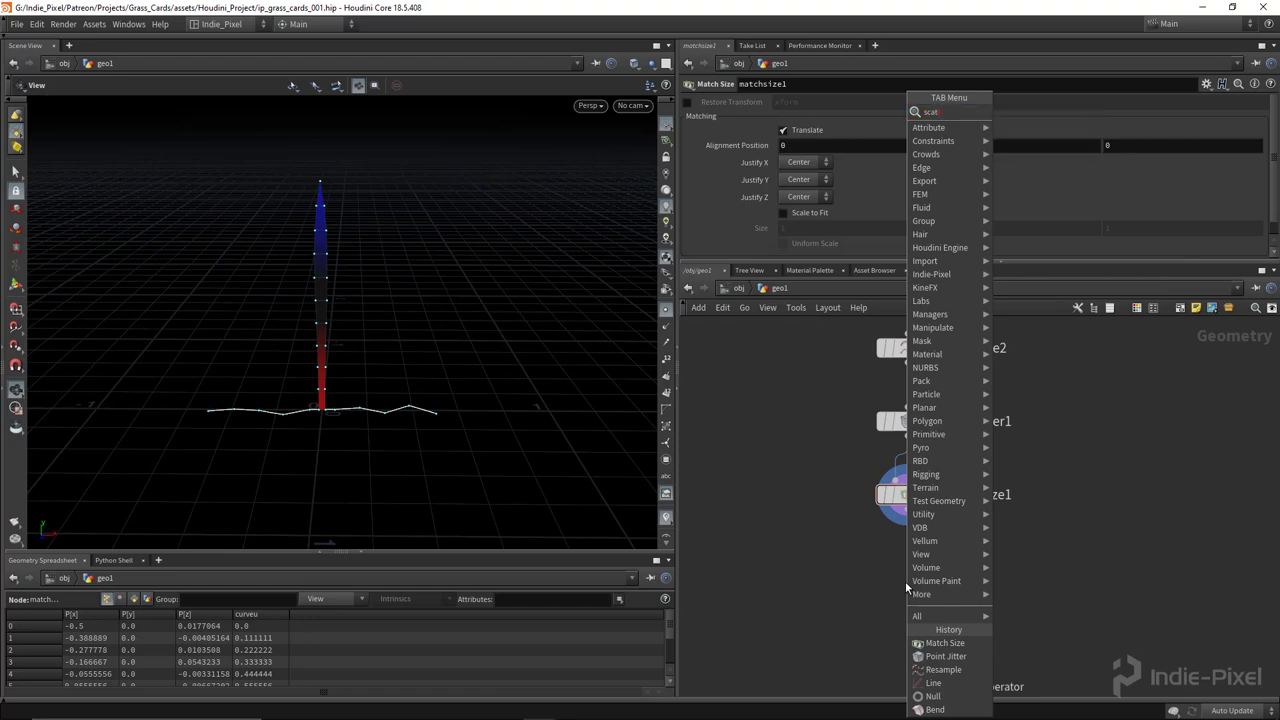
{"action": "key", "text": "Return"}
{"action": "left_click", "coordinate": [908, 584]}
{"action": "left_click_drag", "start_coordinate": [915, 515], "coordinate": [907, 580]}
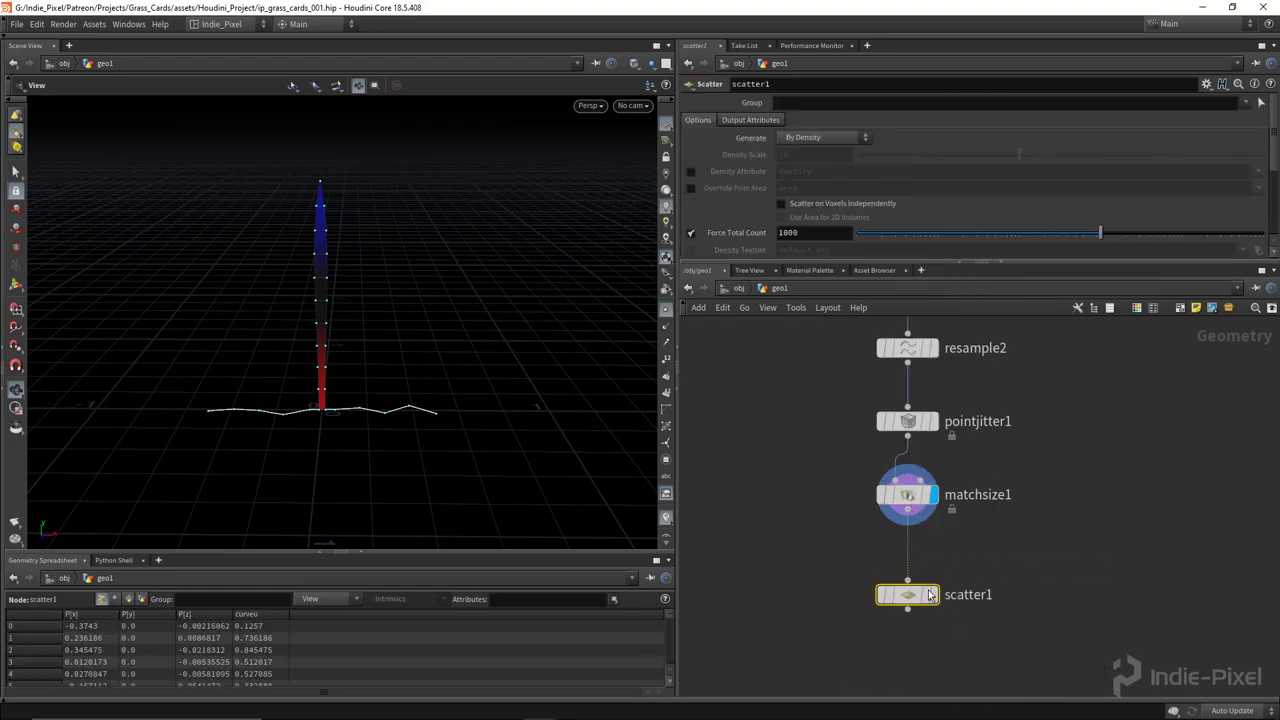
{"action": "left_click", "coordinate": [934, 594]}
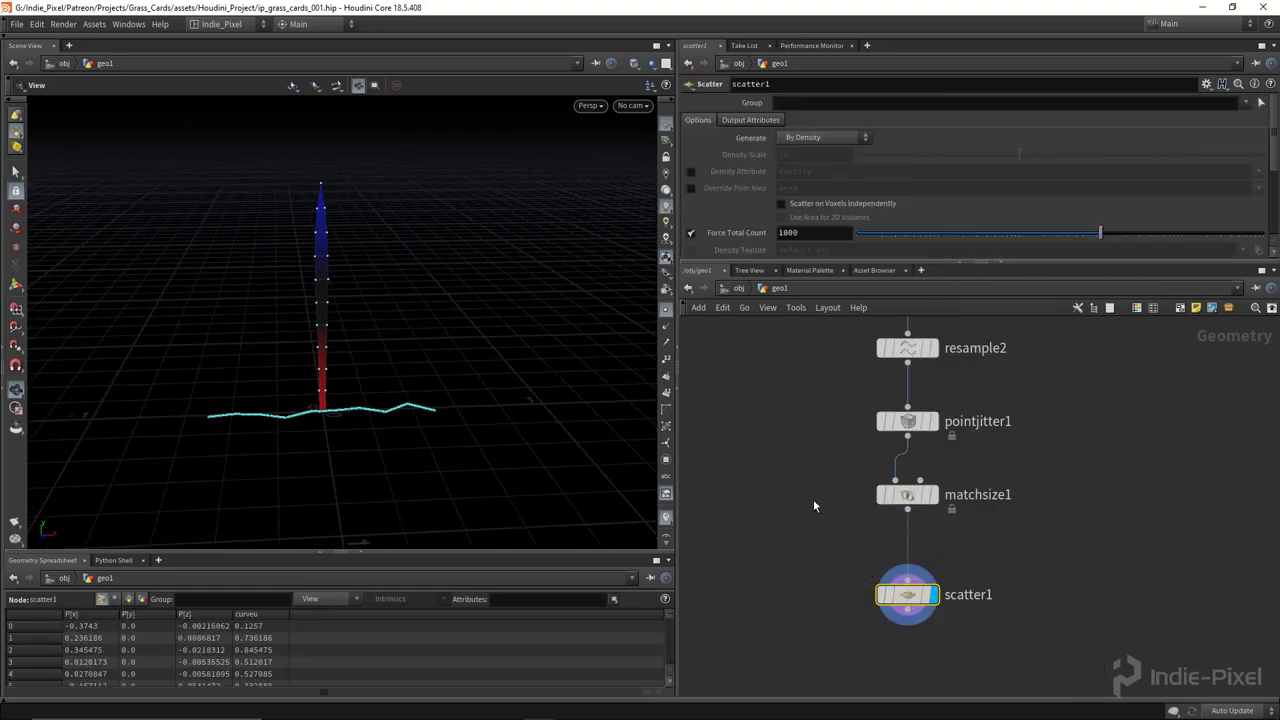
Open a second Scene View to inspect the scattered points, and return to the first Scene View.
{"action": "key", "text": "h"}
{"action": "left_click_drag", "start_coordinate": [360, 403], "coordinate": [285, 162]}
{"action": "left_click_drag", "start_coordinate": [320, 396], "coordinate": [328, 386]}
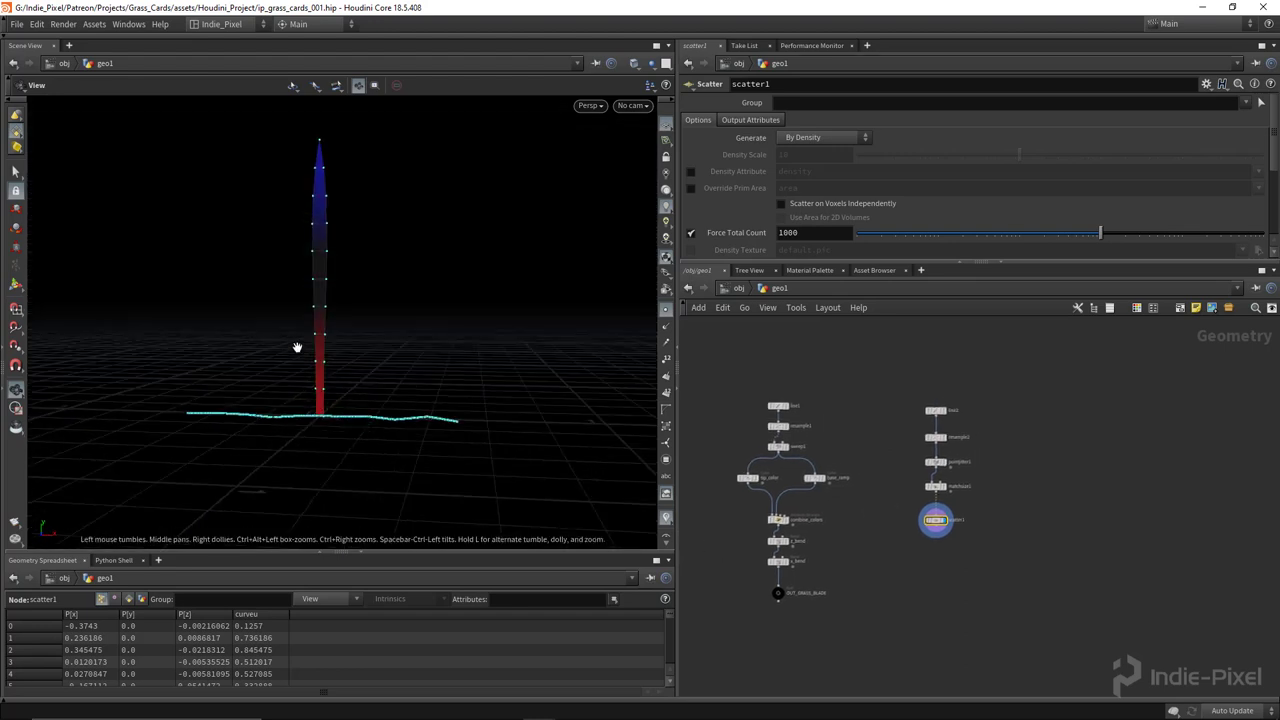
{"action": "left_click", "coordinate": [69, 45]}
{"action": "mouse_move", "coordinate": [110, 72]}
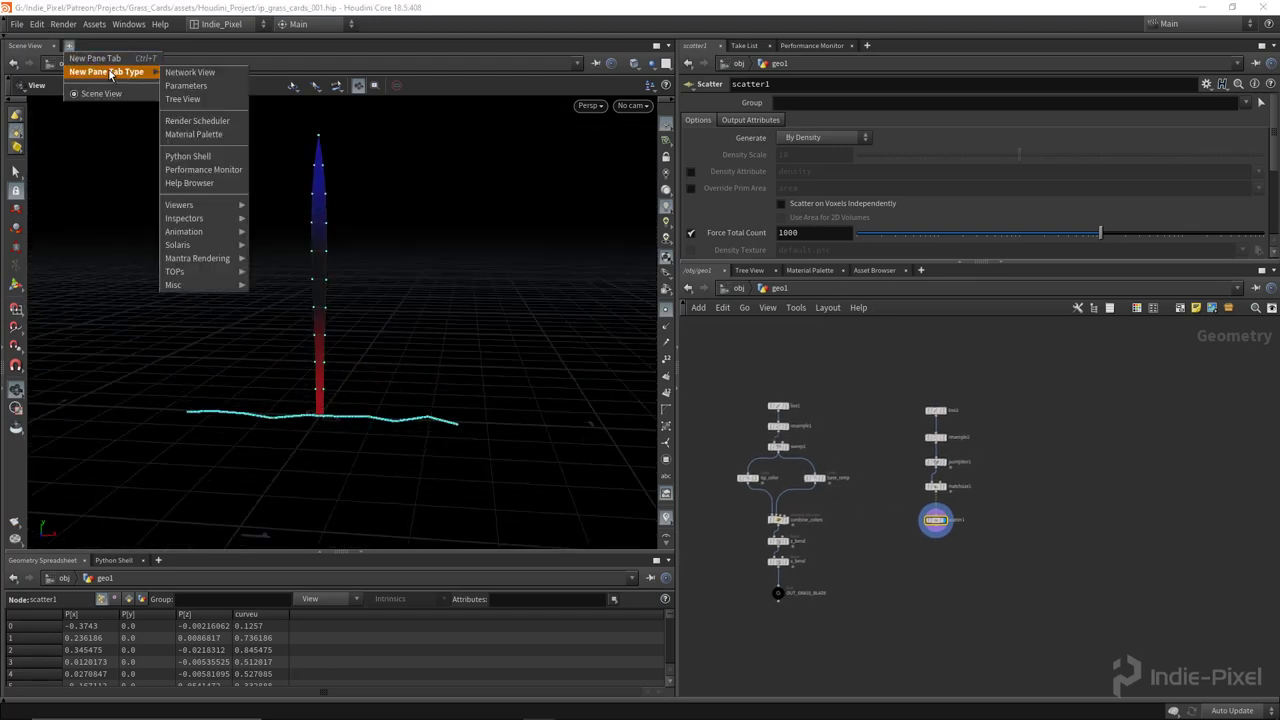
{"action": "left_click", "coordinate": [270, 205]}
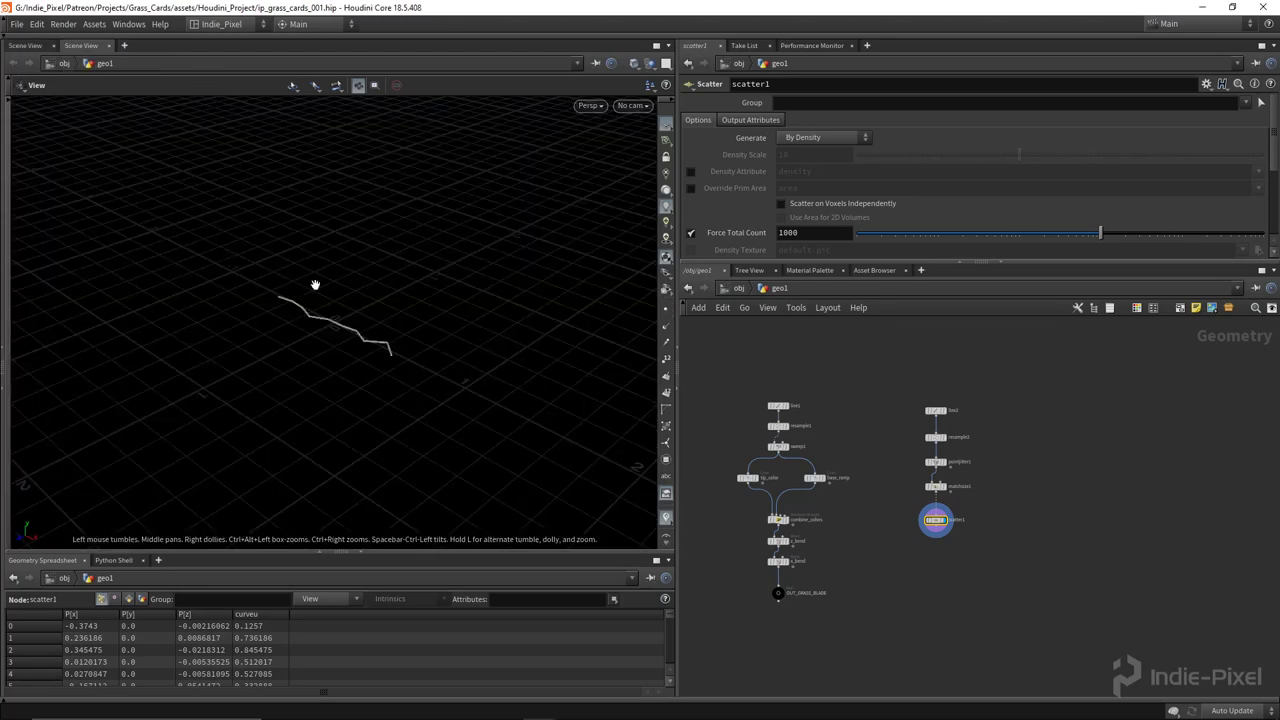
{"action": "left_click_drag", "start_coordinate": [314, 286], "coordinate": [515, 293]}
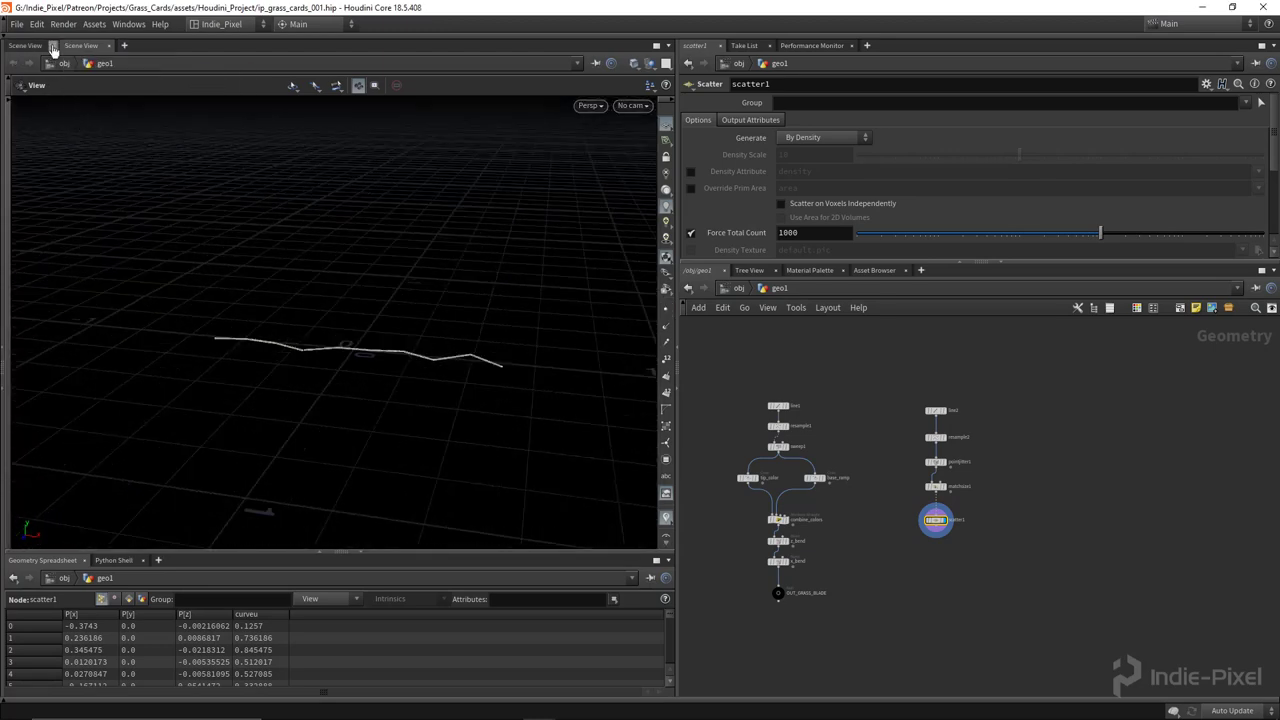
{"action": "left_click", "coordinate": [52, 46]}
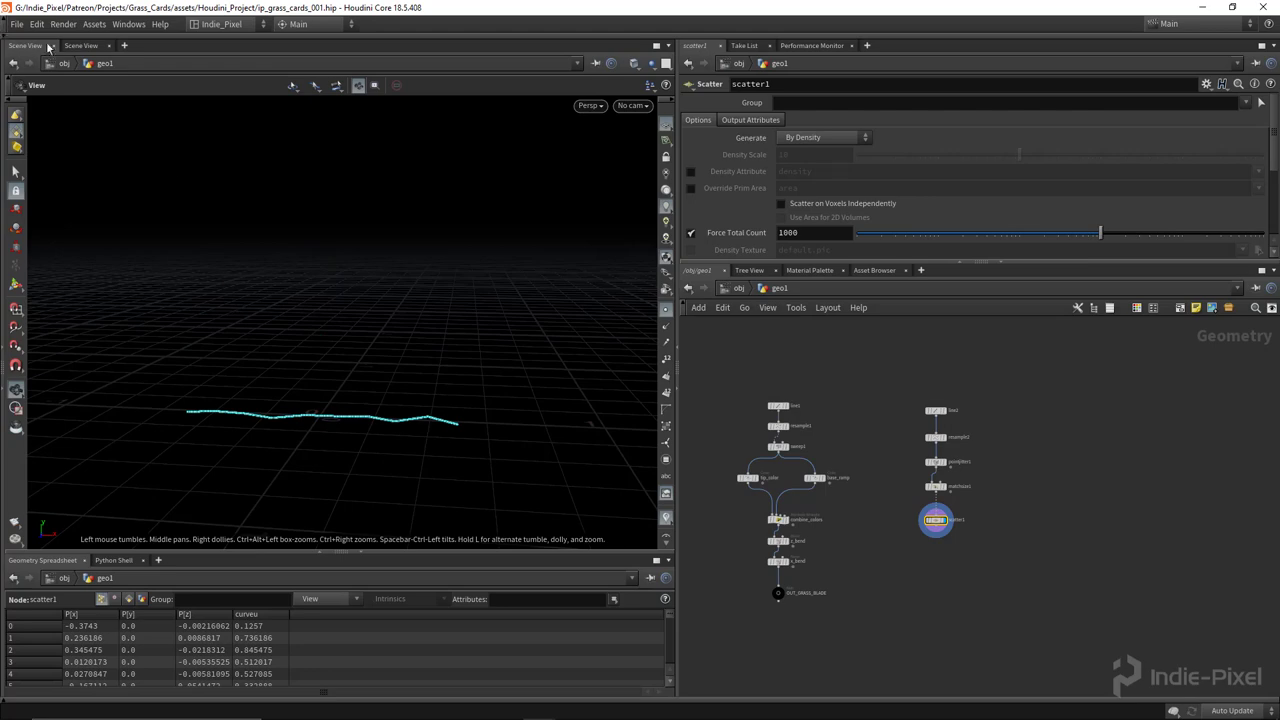
Close the extra Scene View so that only one remains for viewing the scattered line.
{"action": "left_click", "coordinate": [48, 46]}
{"action": "left_click_drag", "start_coordinate": [346, 360], "coordinate": [378, 366]}
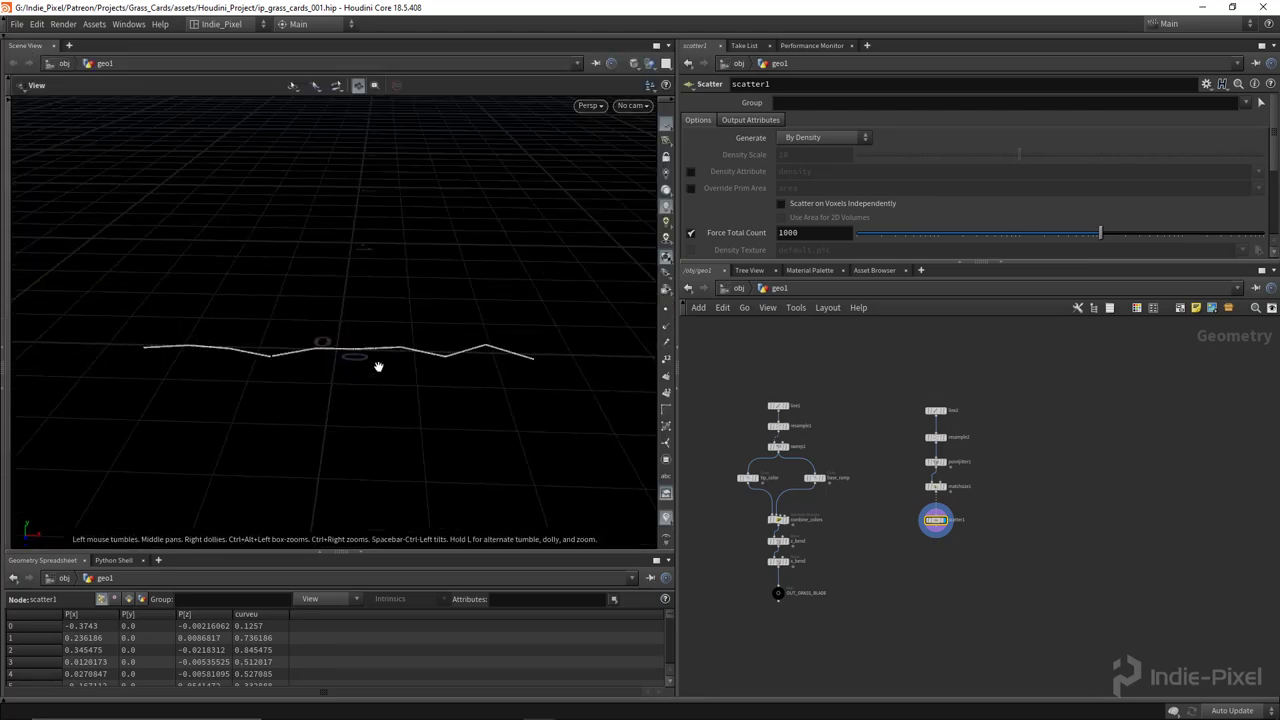
{"action": "left_click_drag", "start_coordinate": [327, 265], "coordinate": [587, 444]}
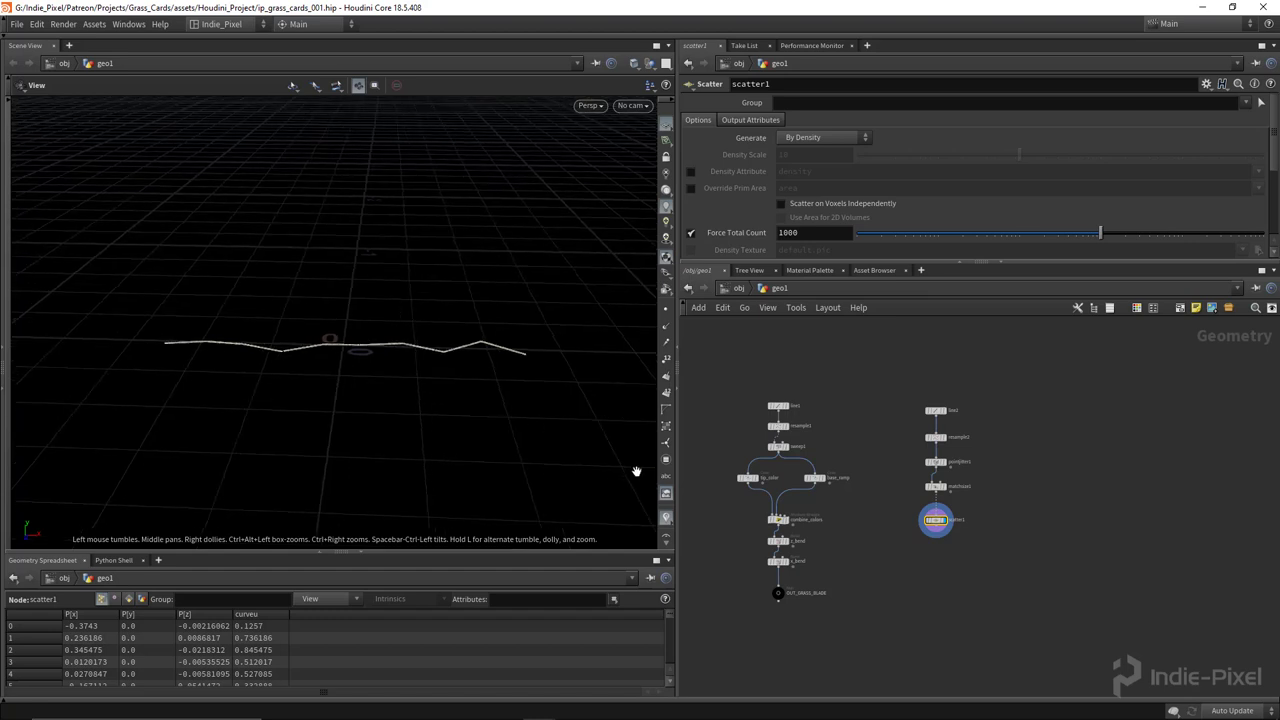
Set scatter1's Force Total Count to 47.
{"action": "scroll", "coordinate": [875, 553], "scroll_direction": "up", "scroll_amount": 3}
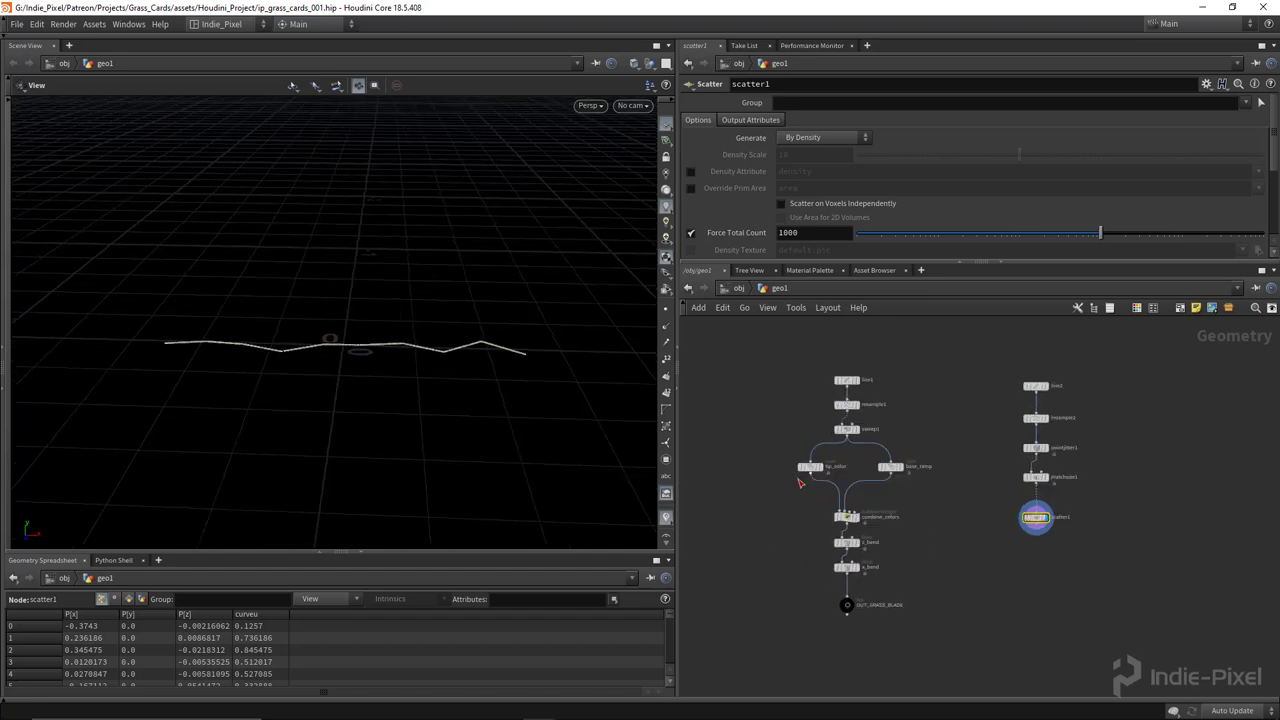
{"action": "left_click_drag", "start_coordinate": [816, 460], "coordinate": [795, 462]}
{"action": "middle_click_drag", "start_coordinate": [930, 533], "coordinate": [880, 536]}
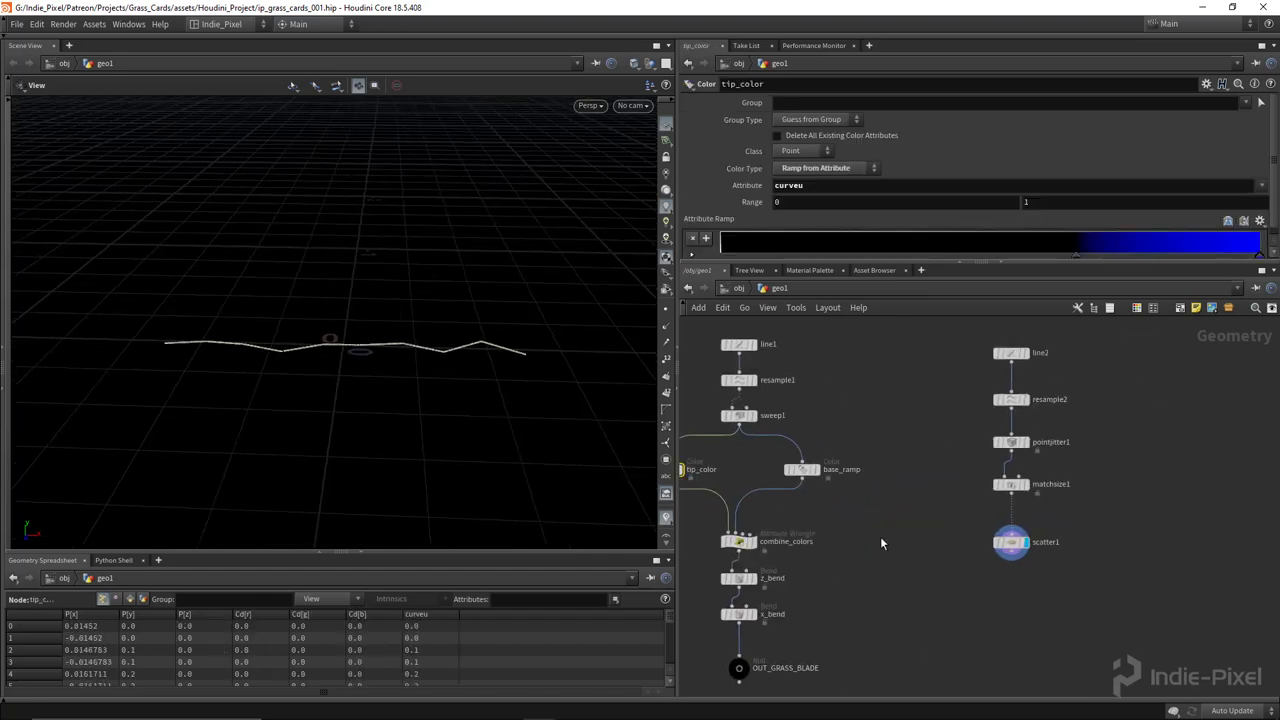
{"action": "scroll", "coordinate": [853, 526], "scroll_direction": "down", "scroll_amount": 2}
{"action": "scroll", "coordinate": [888, 573], "scroll_direction": "up", "scroll_amount": 4}
{"action": "left_click", "coordinate": [888, 570]}
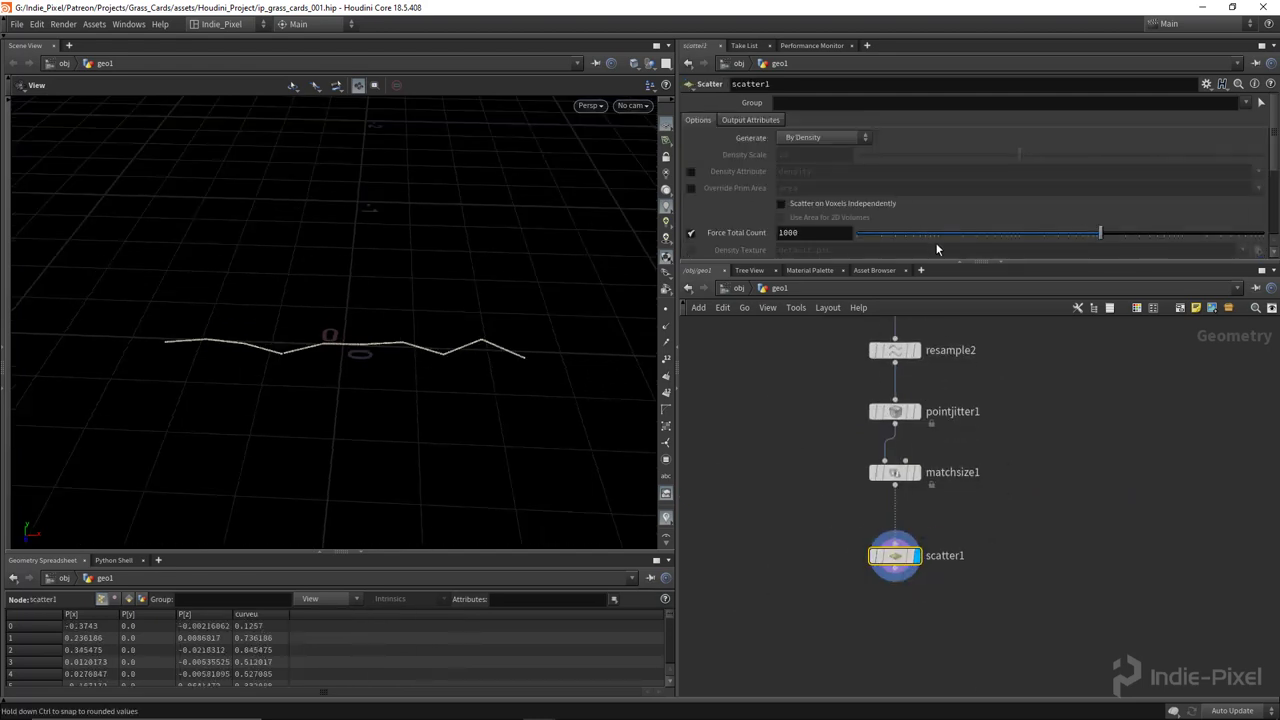
{"action": "left_click_drag", "start_coordinate": [942, 240], "coordinate": [992, 240]}
{"action": "left_click_drag", "start_coordinate": [306, 371], "coordinate": [260, 360]}
Insert an Attribute Remap node between matchsize1 and scatter1 and make it the displayed node.
{"action": "middle_click_drag", "start_coordinate": [851, 586], "coordinate": [798, 455]}
{"action": "key", "text": "Tab"}
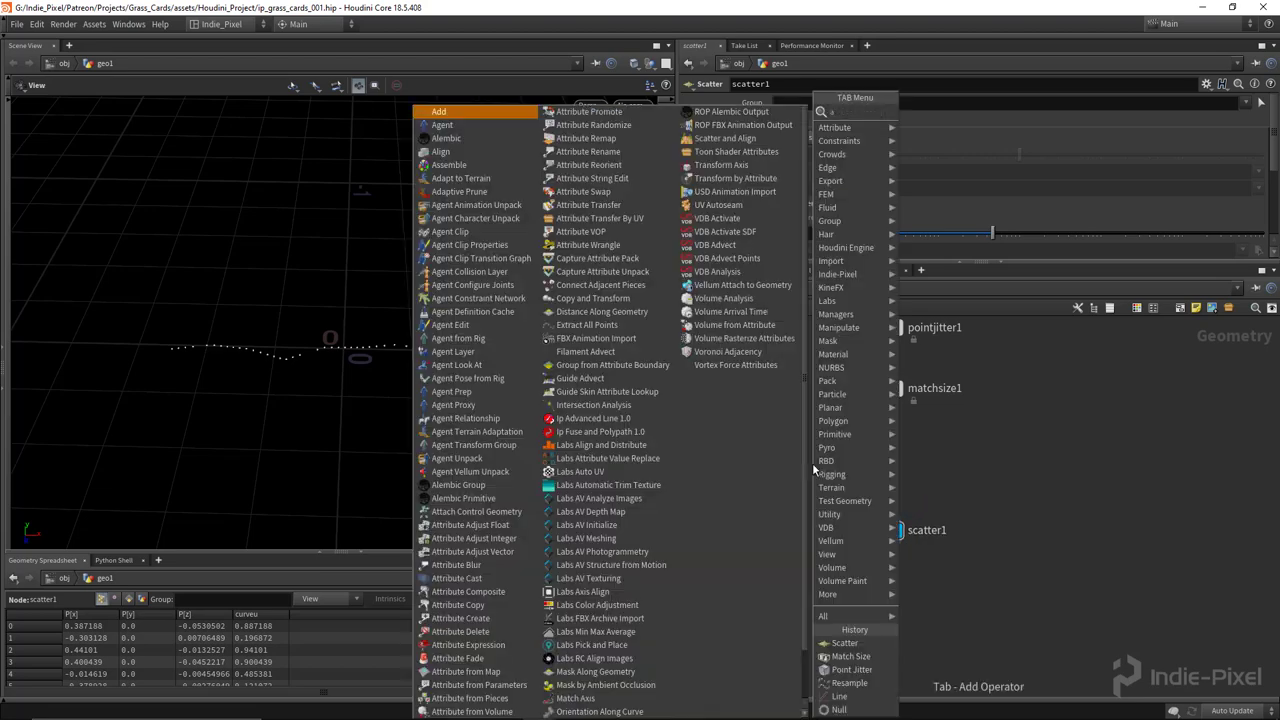
{"action": "mouse_move", "coordinate": [850, 127]}
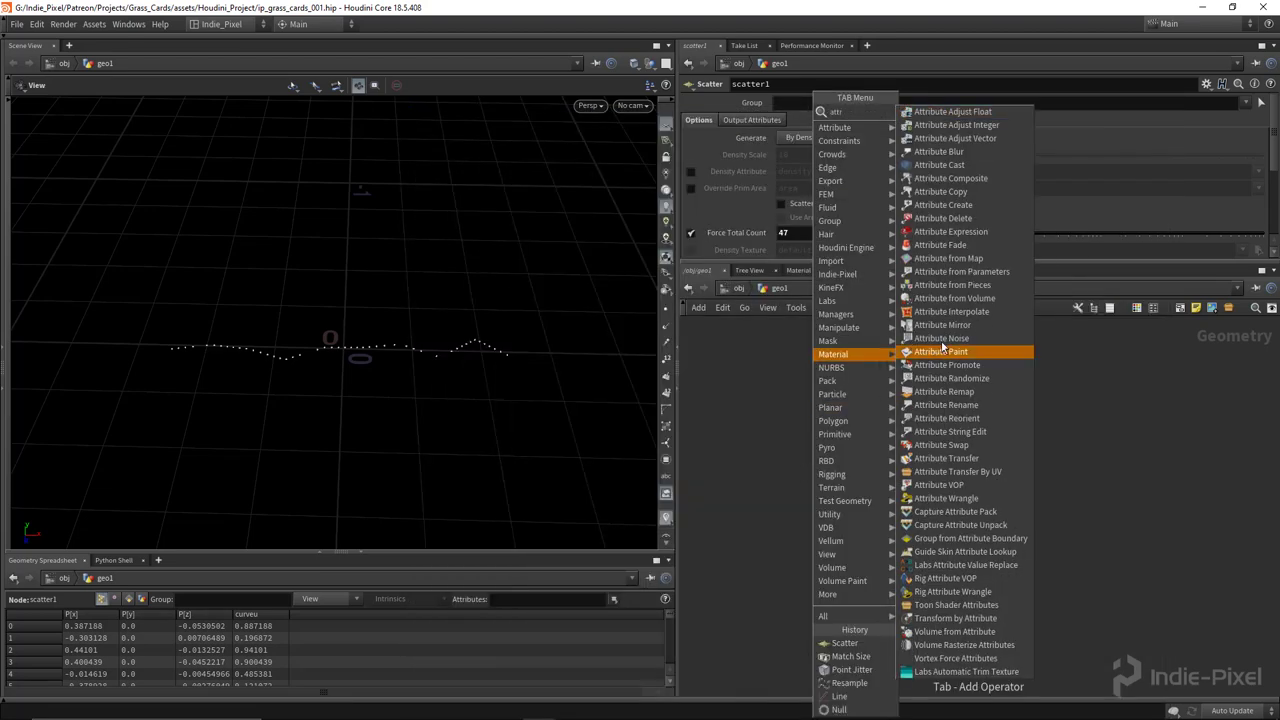
{"action": "left_click", "coordinate": [959, 396]}
{"action": "left_click", "coordinate": [926, 453]}
{"action": "left_click", "coordinate": [896, 457]}
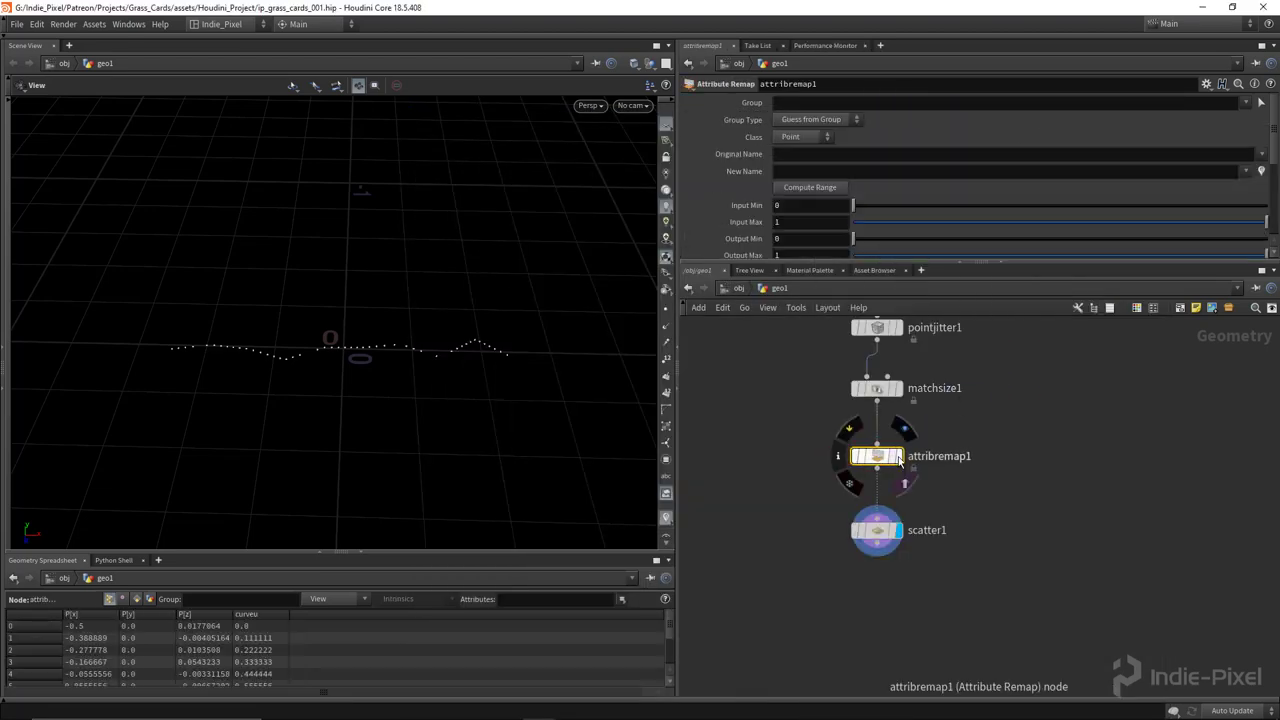
Set attribremap1's Original Name to curveu and its New Name to density.
{"action": "left_click", "coordinate": [1250, 170]}
{"action": "left_click", "coordinate": [941, 170]}
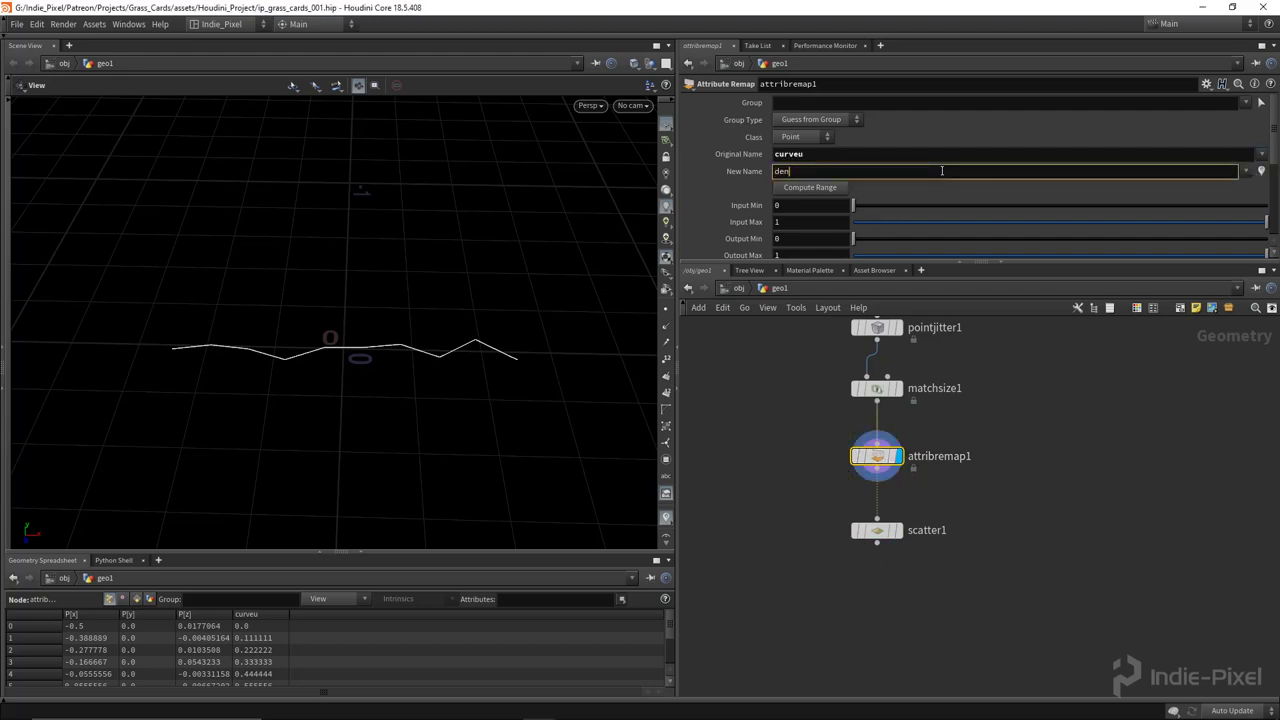
{"action": "key", "text": "Return"}
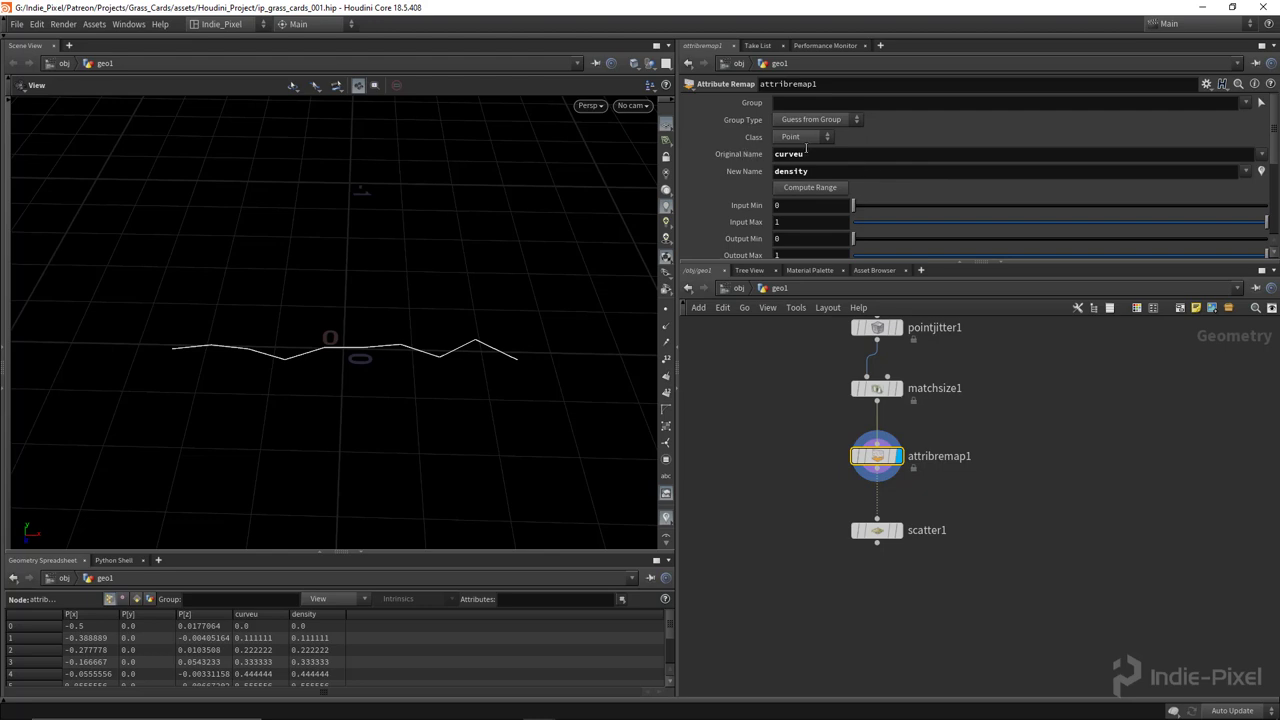
{"action": "double_click", "coordinate": [816, 174]}
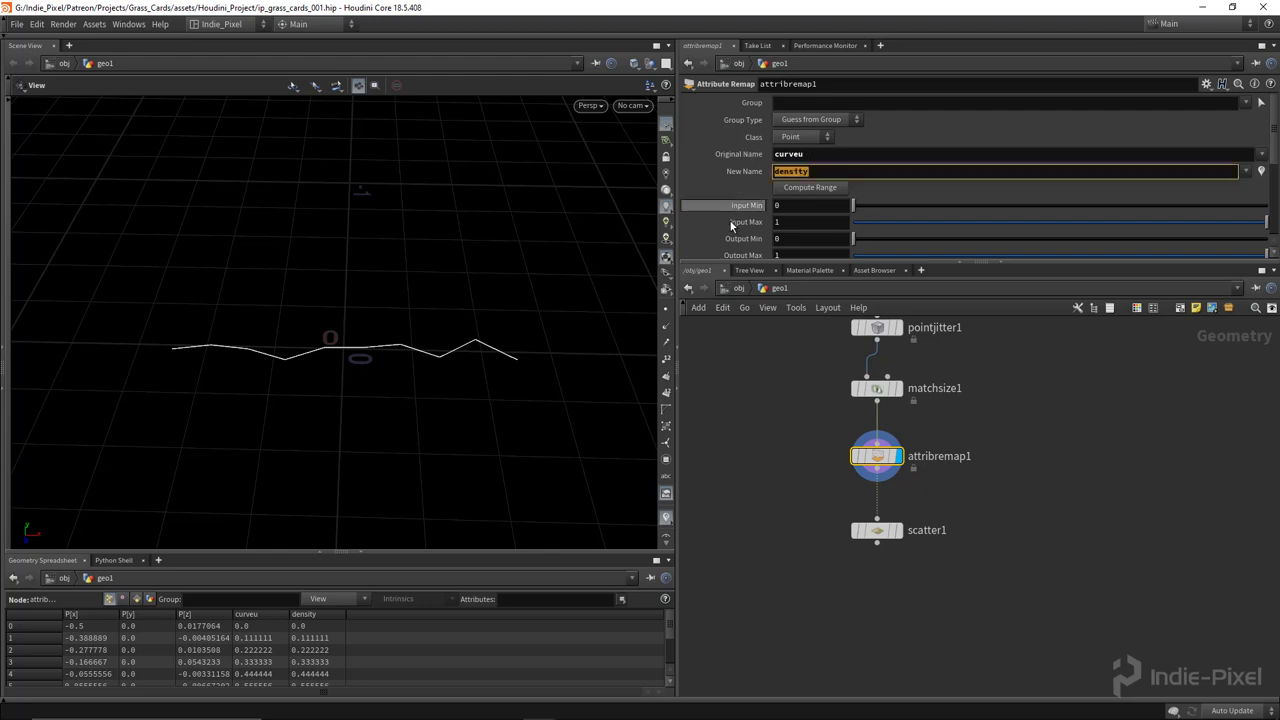
Enable the density attribute on scatter1 and make scatter1 the displayed node.
{"action": "left_click_drag", "start_coordinate": [943, 573], "coordinate": [940, 568]}
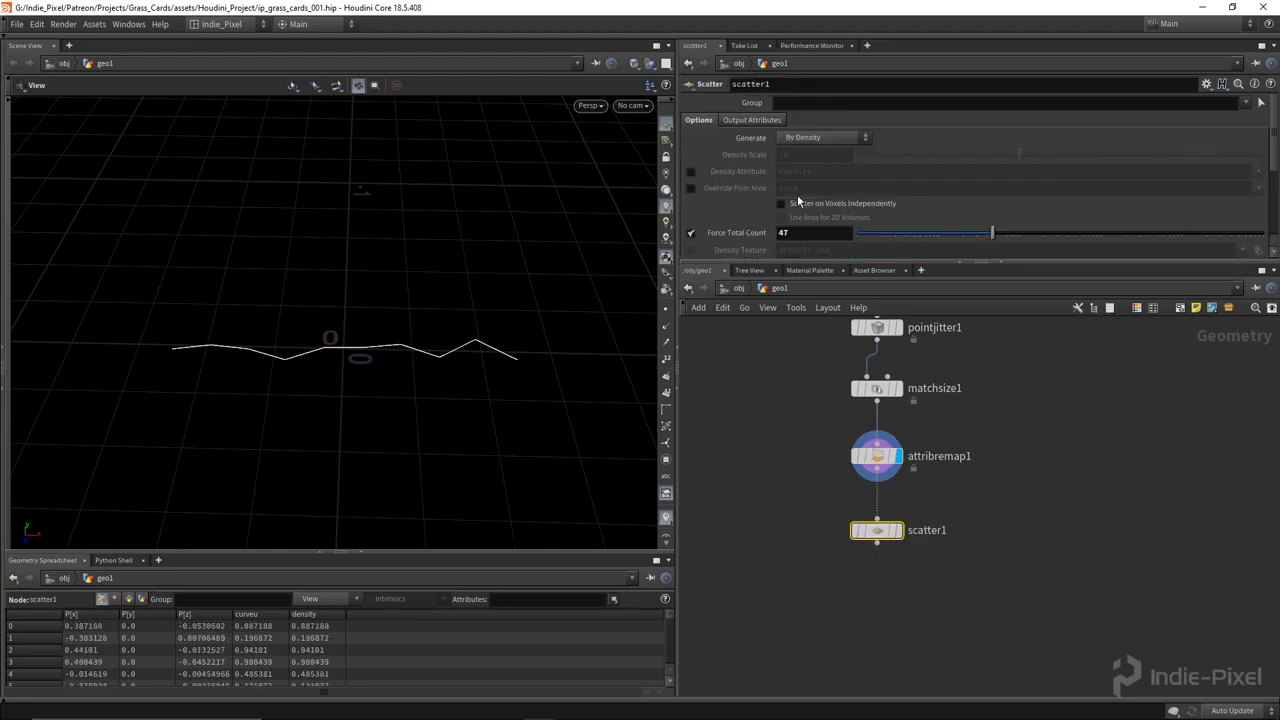
{"action": "left_click", "coordinate": [690, 171]}
{"action": "key", "text": "r"}
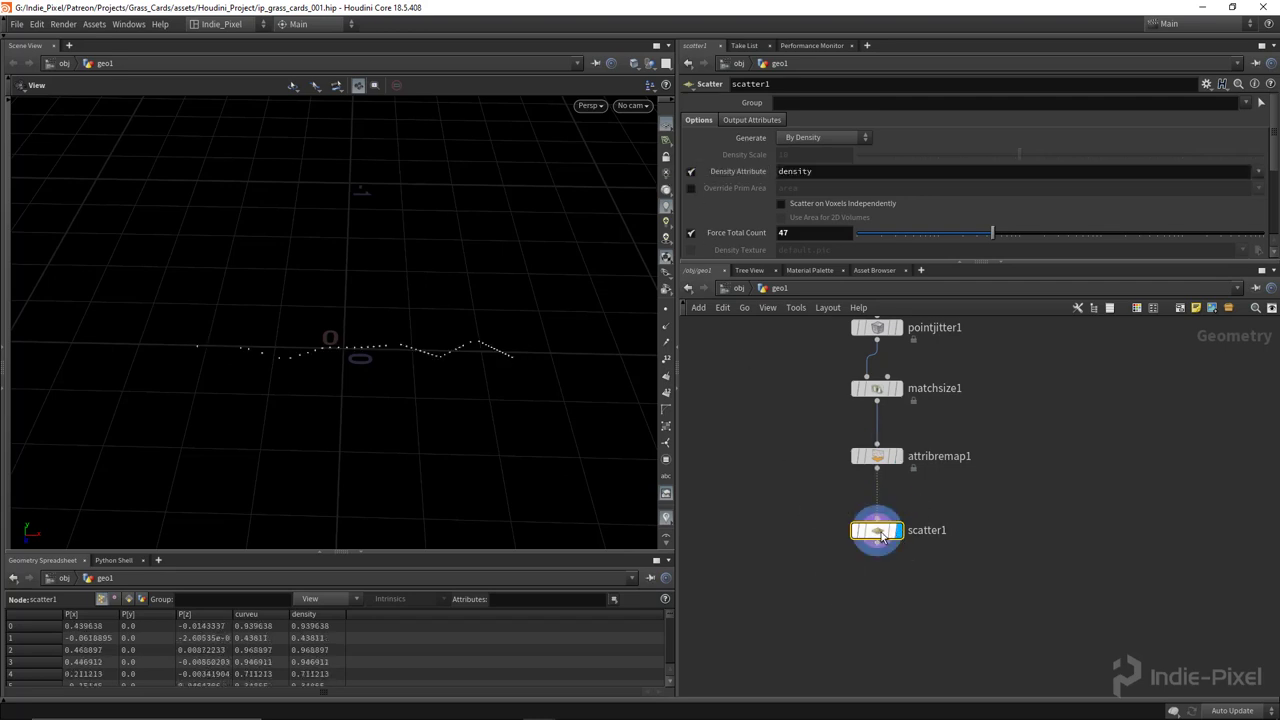
Shape attribremap1's ramp with value 1 points at about 0.3 and 0.70297, and set the end point's value to 0.01.
{"action": "left_click_drag", "start_coordinate": [758, 450], "coordinate": [960, 492]}
{"action": "scroll", "coordinate": [978, 157], "scroll_direction": "down", "scroll_amount": 5}
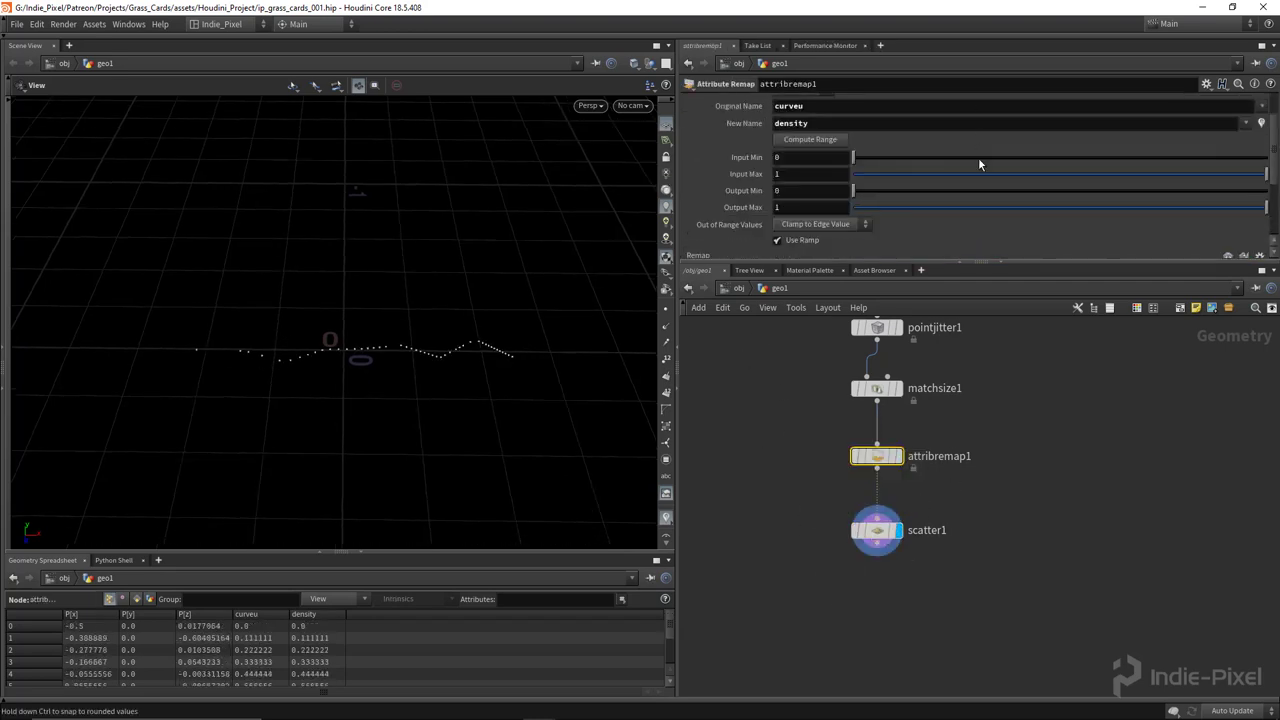
{"action": "left_click_drag", "start_coordinate": [982, 197], "coordinate": [866, 188]}
{"action": "left_click", "coordinate": [1107, 194]}
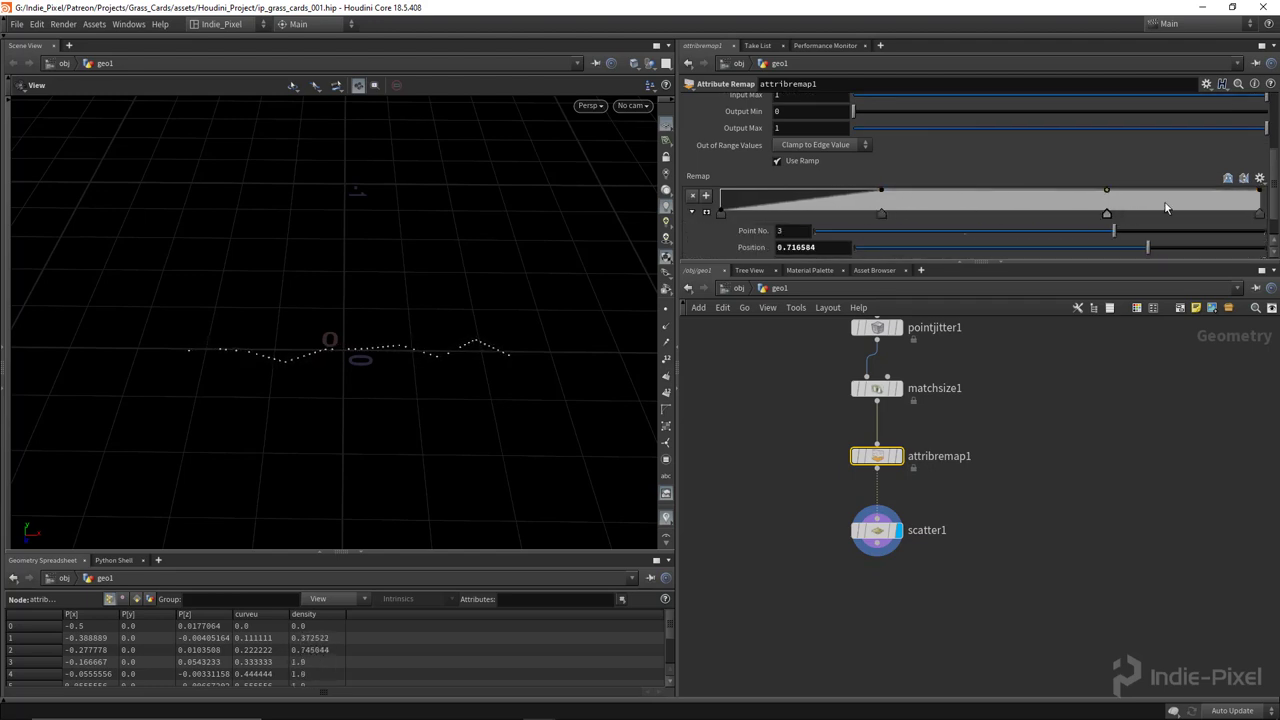
{"action": "left_click", "coordinate": [1257, 214]}
{"action": "left_click_drag", "start_coordinate": [1204, 231], "coordinate": [807, 232]}
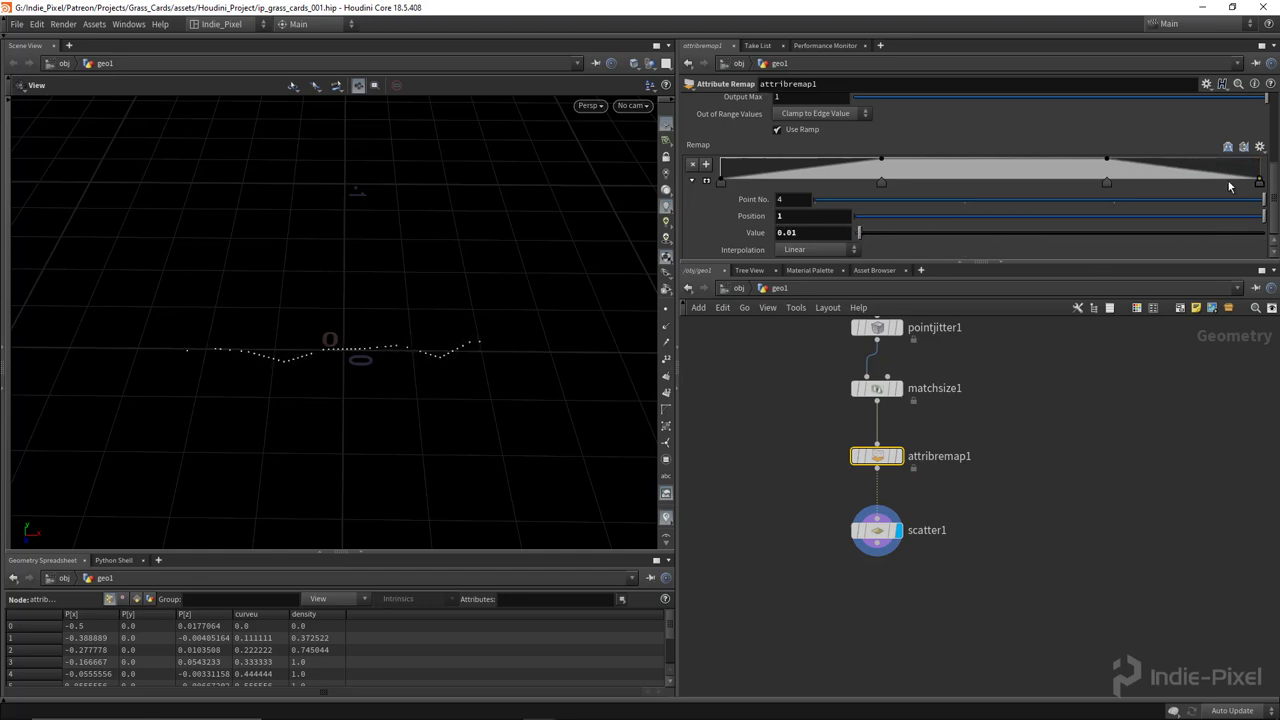
{"action": "mouse_move", "coordinate": [1107, 183]}
{"action": "left_mouse_down"}
{"action": "mouse_move", "coordinate": [971, 180]}
{"action": "mouse_move", "coordinate": [1140, 172]}
{"action": "mouse_move", "coordinate": [1106, 170]}
{"action": "left_mouse_up"}
Template line2, switch the template to matchsize1, and compare its line with the scattered points.
{"action": "middle_click_drag", "start_coordinate": [949, 292], "coordinate": [940, 496]}
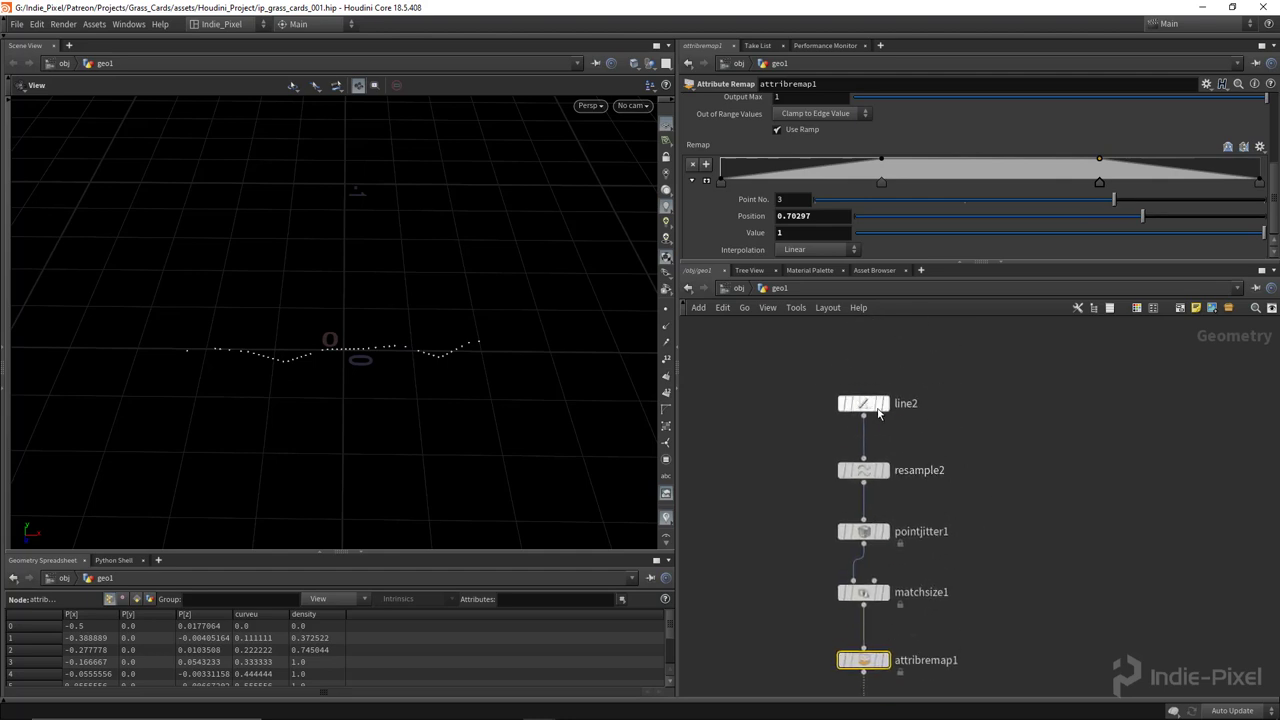
{"action": "left_click", "coordinate": [877, 410]}
{"action": "left_click_drag", "start_coordinate": [455, 362], "coordinate": [470, 360]}
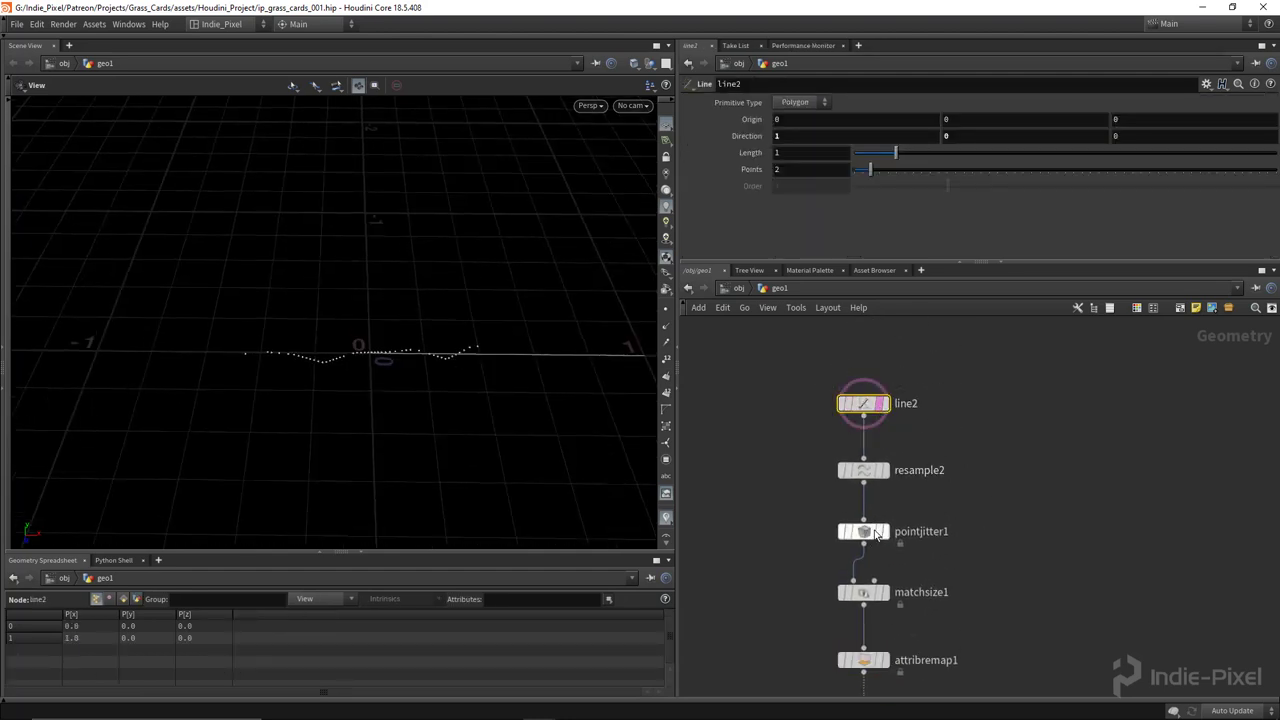
{"action": "middle_click_drag", "start_coordinate": [925, 481], "coordinate": [925, 412]}
{"action": "left_click", "coordinate": [881, 523]}
{"action": "left_click_drag", "start_coordinate": [391, 411], "coordinate": [340, 391]}
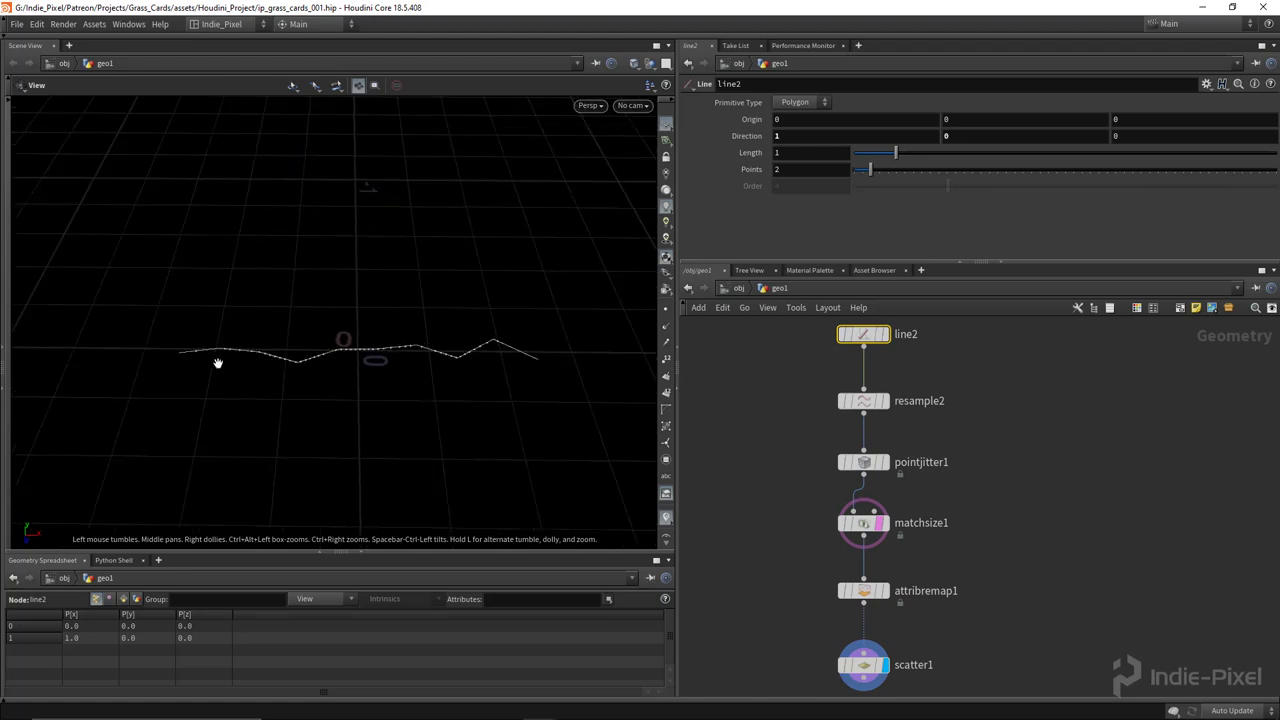
Set attribremap1's Output Min to 0.174 so the line's ends receive more scattered points.
{"action": "scroll", "coordinate": [1094, 481], "scroll_direction": "down", "scroll_amount": 3}
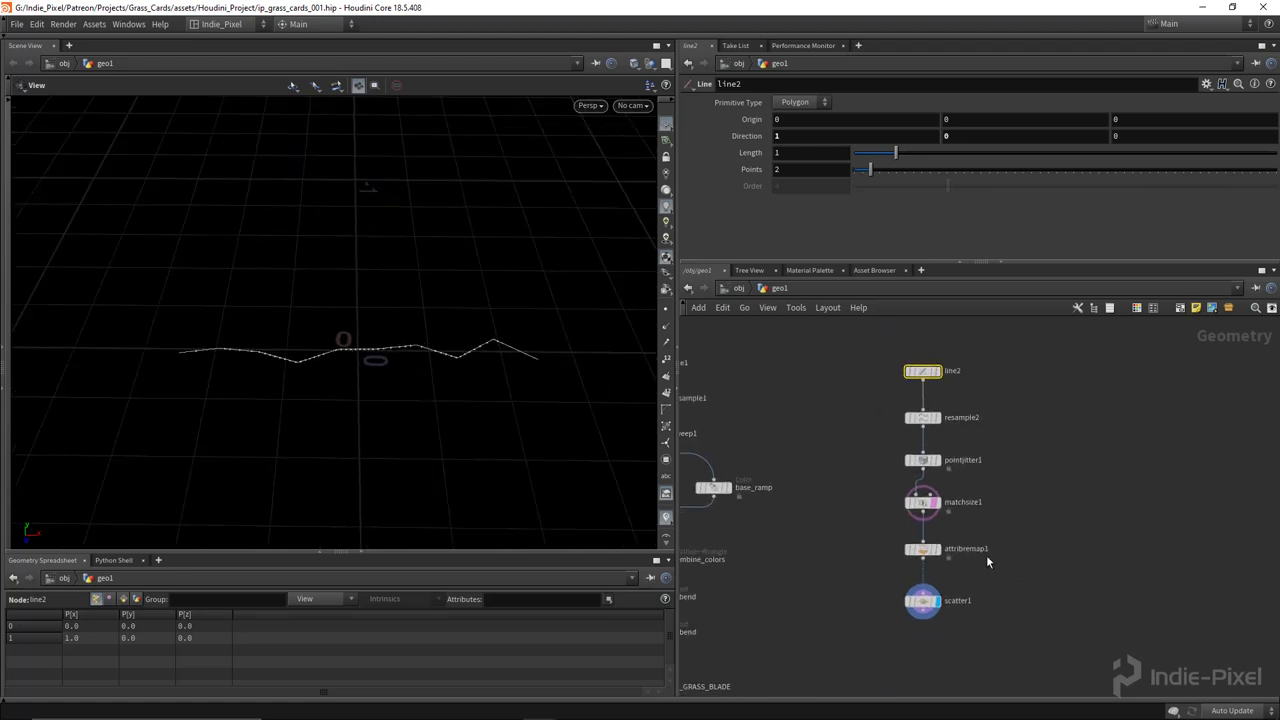
{"action": "left_click_drag", "start_coordinate": [986, 570], "coordinate": [773, 533]}
{"action": "scroll", "coordinate": [950, 207], "scroll_direction": "down", "scroll_amount": 2}
{"action": "scroll", "coordinate": [970, 213], "scroll_direction": "up", "scroll_amount": 1}
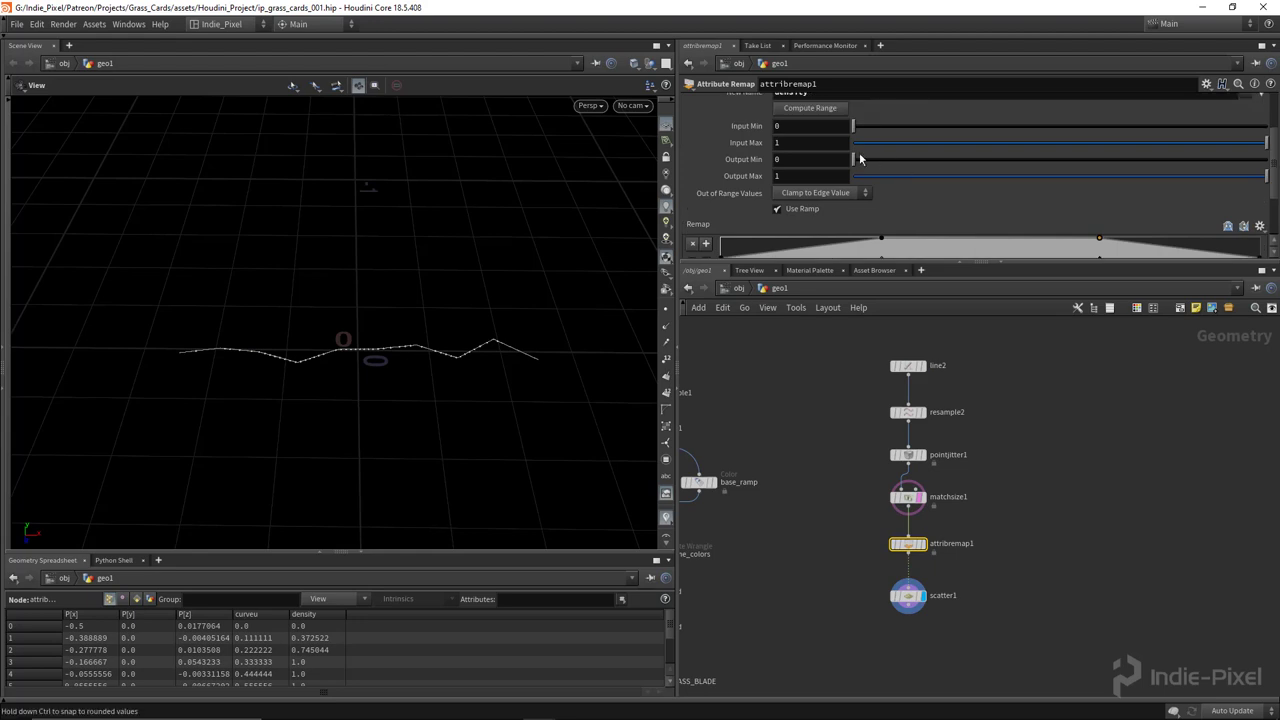
{"action": "left_click_drag", "start_coordinate": [858, 160], "coordinate": [925, 160]}
{"action": "scroll", "coordinate": [1184, 211], "scroll_direction": "down", "scroll_amount": 1}
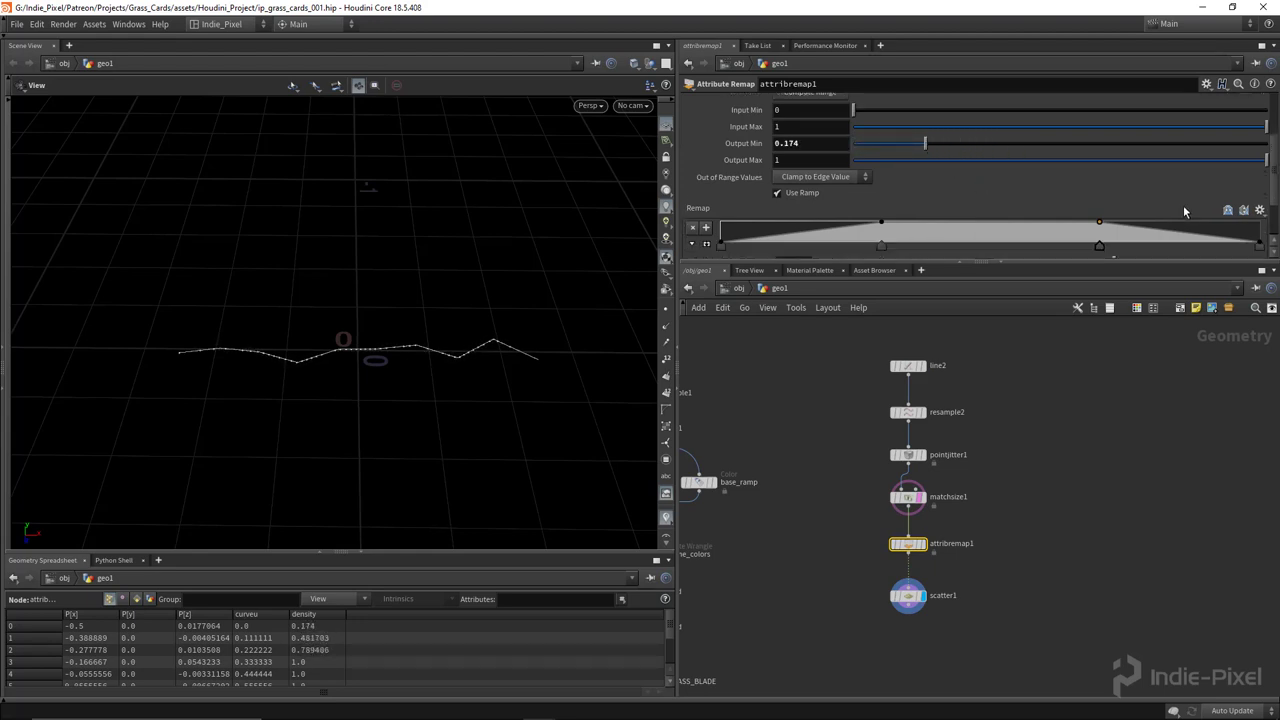
{"action": "scroll", "coordinate": [1184, 211], "scroll_direction": "down", "scroll_amount": 1}
{"action": "mouse_move", "coordinate": [480, 300]}
{"action": "left_mouse_down"}
{"action": "mouse_move", "coordinate": [486, 340]}
{"action": "mouse_move", "coordinate": [483, 314]}
{"action": "left_mouse_up"}
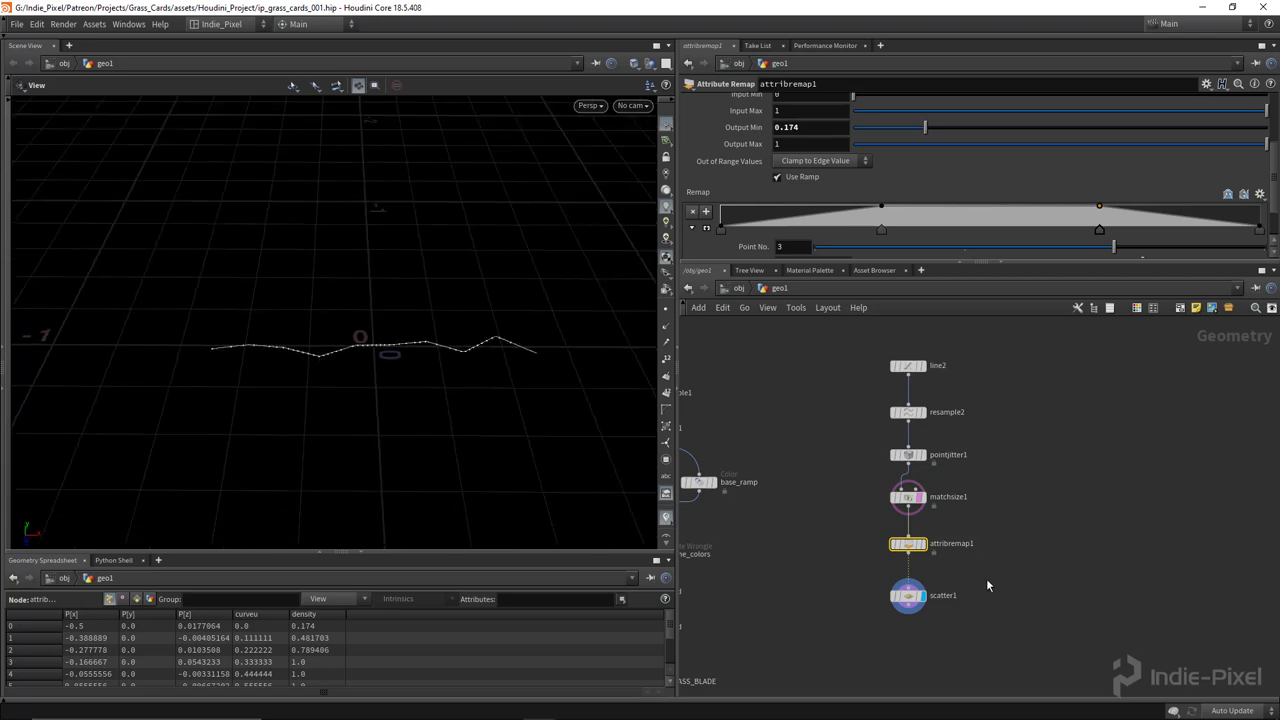
Add a Point node below scatter1, wire scatter1's output into it, display it and turn off matchsize1's template.
{"action": "middle_click_drag", "start_coordinate": [986, 578], "coordinate": [914, 535]}
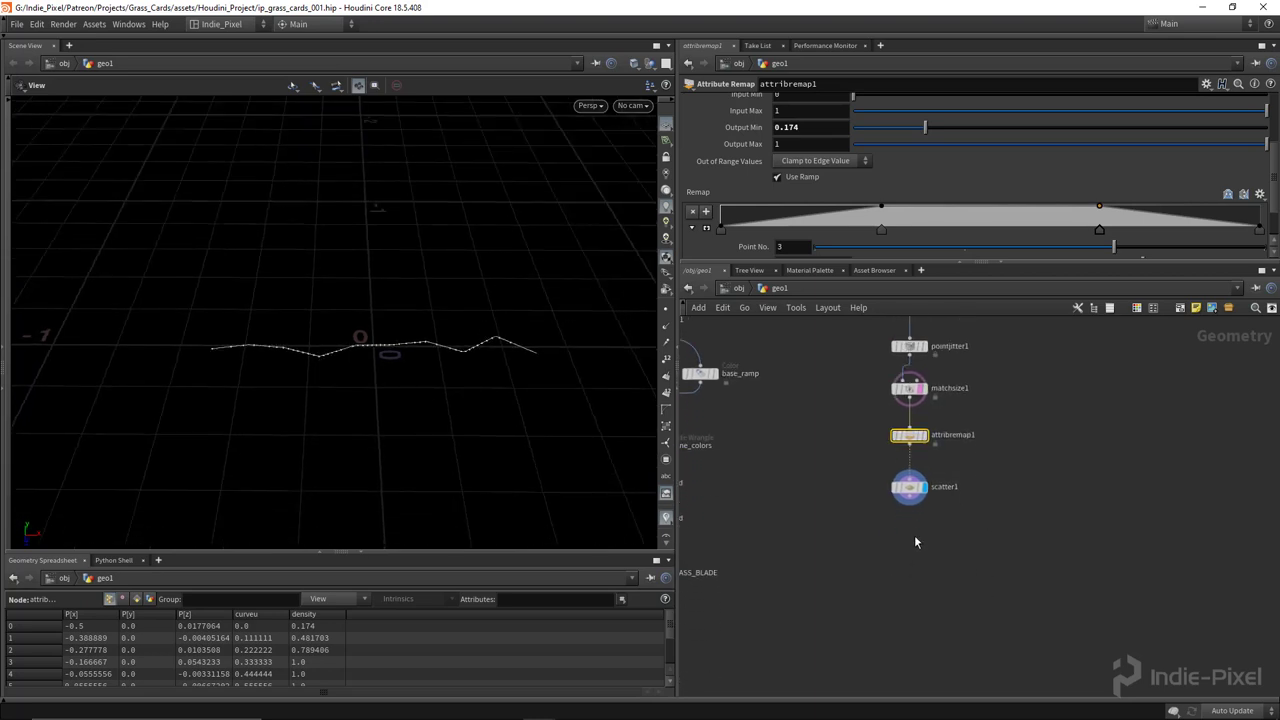
{"action": "scroll", "coordinate": [914, 535], "scroll_direction": "up", "scroll_amount": 2}
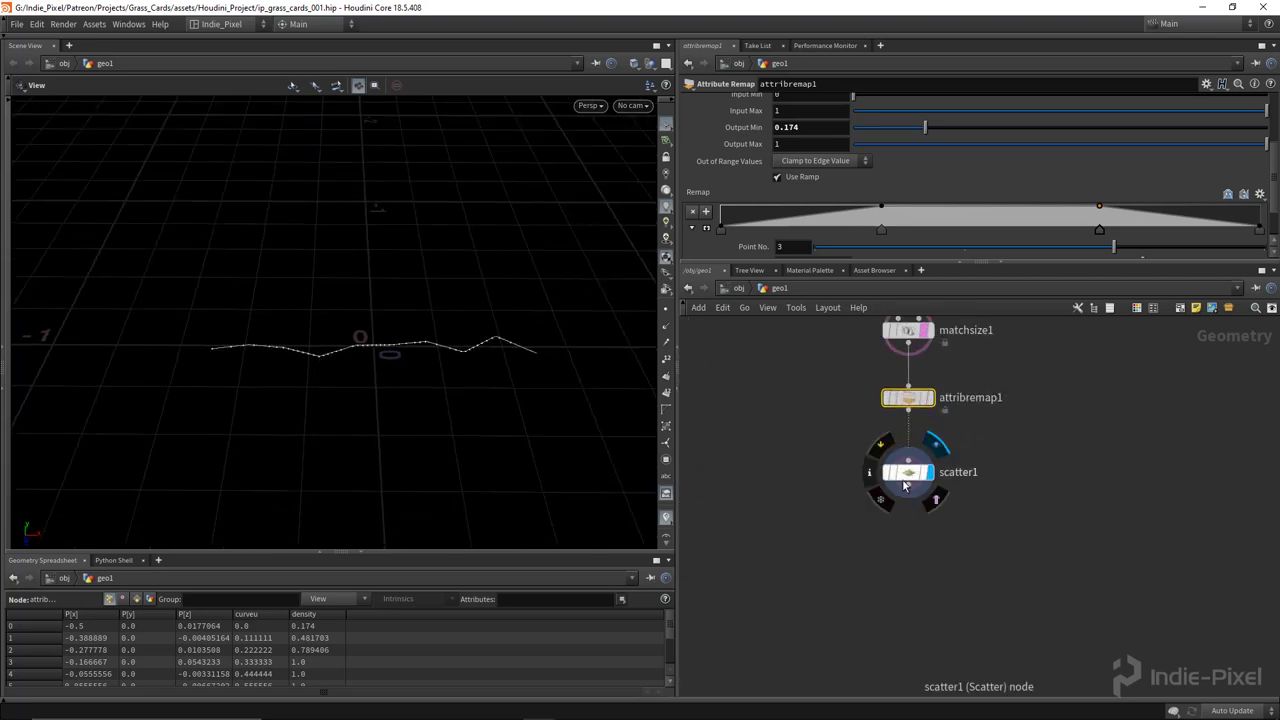
{"action": "key", "text": "Tab"}
{"action": "type", "text": "point"}
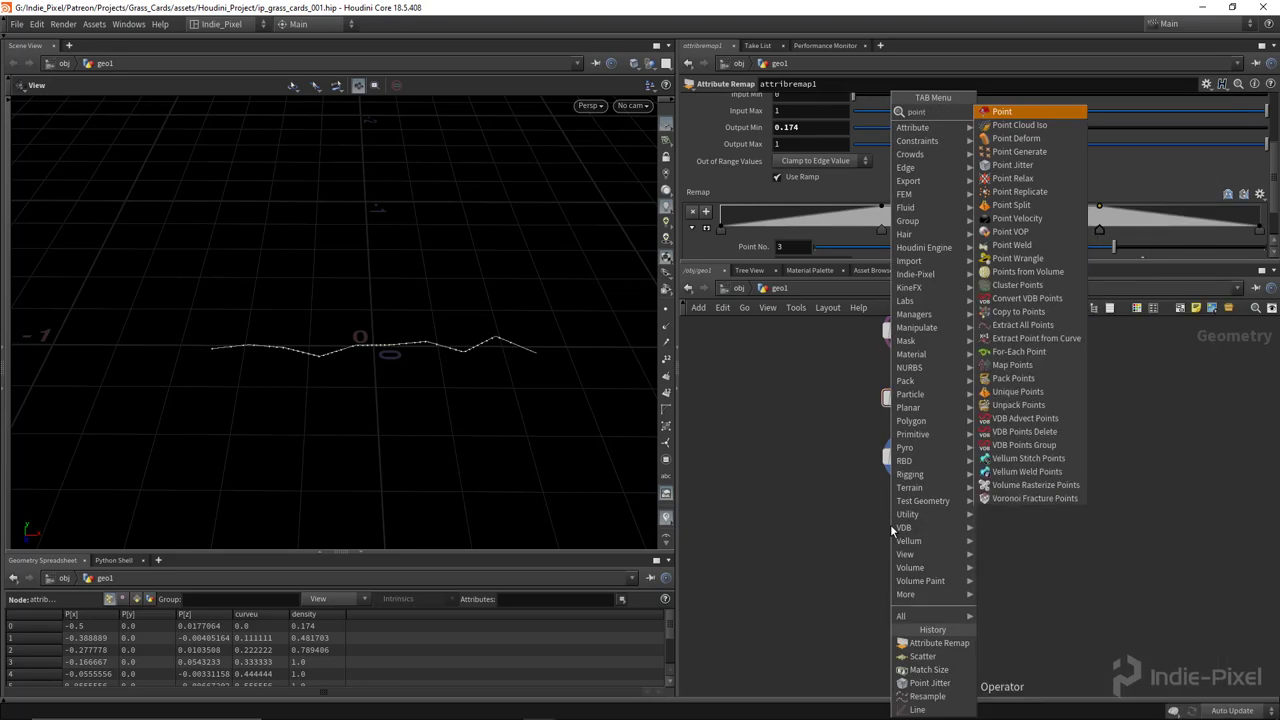
{"action": "key", "text": "Return"}
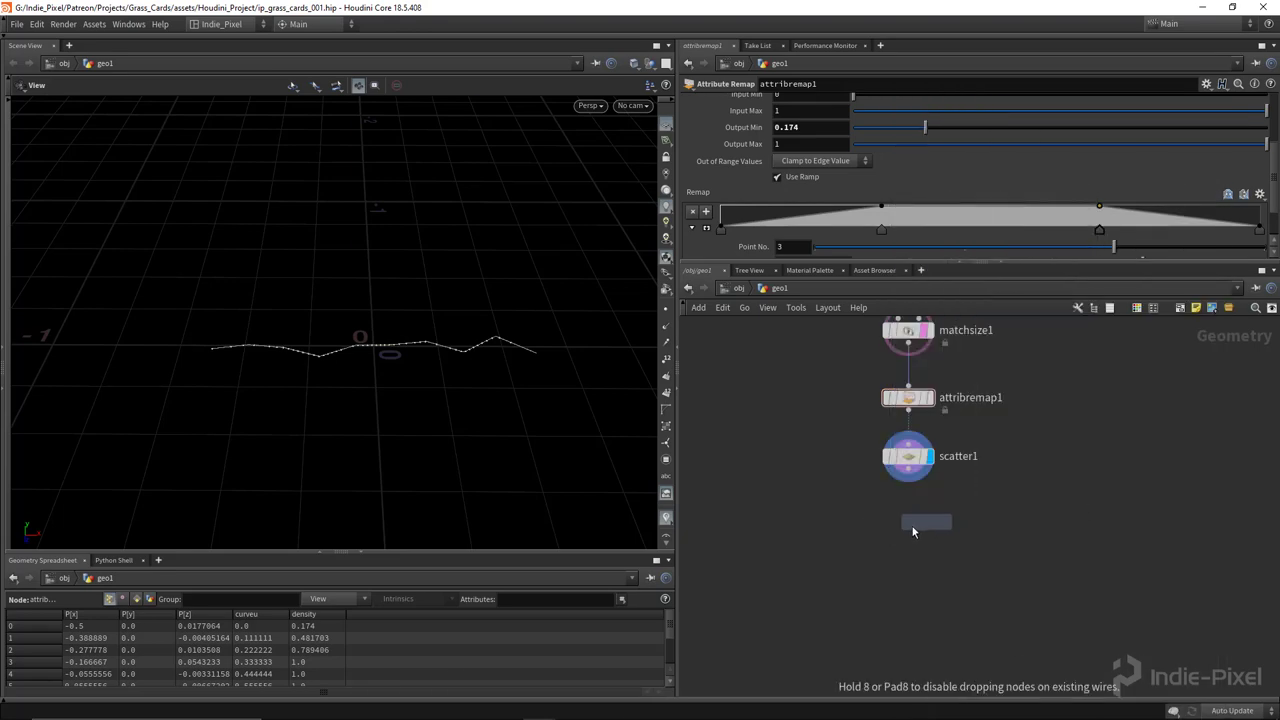
{"action": "left_click", "coordinate": [910, 528]}
{"action": "left_click", "coordinate": [907, 480]}
{"action": "left_click", "coordinate": [907, 520]}
{"action": "left_click", "coordinate": [929, 532]}
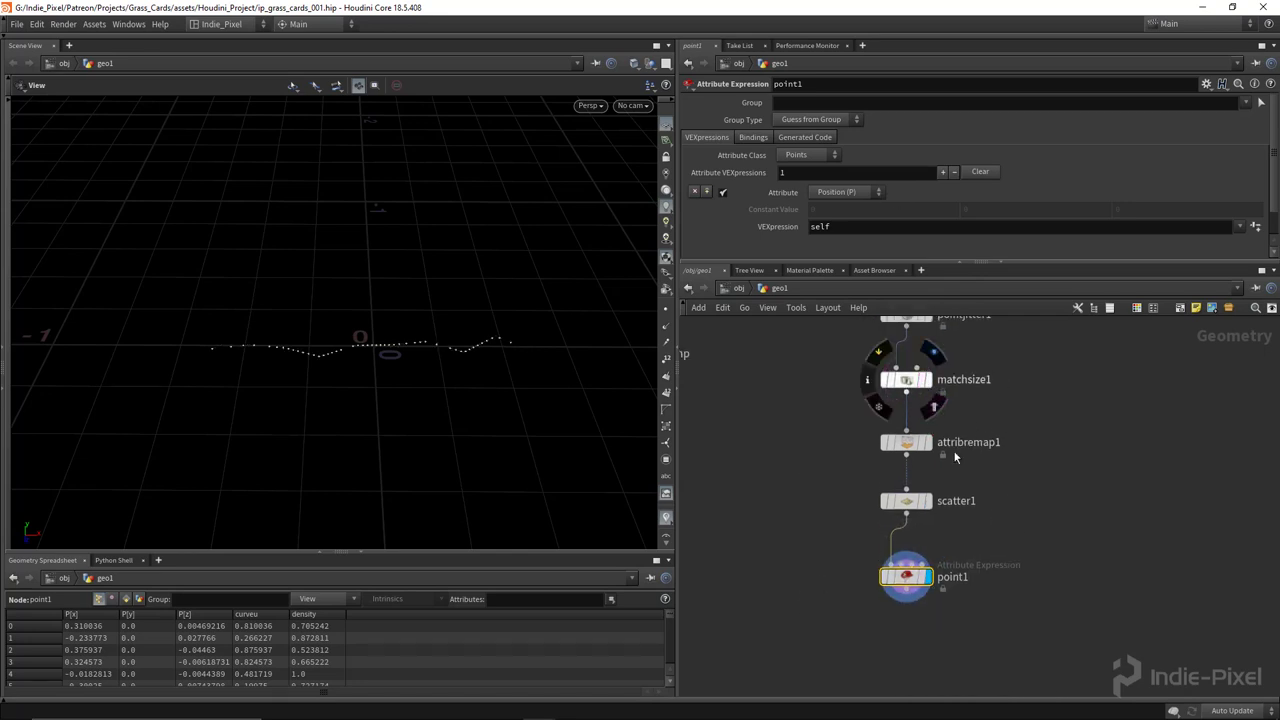
{"action": "left_click", "coordinate": [910, 575]}
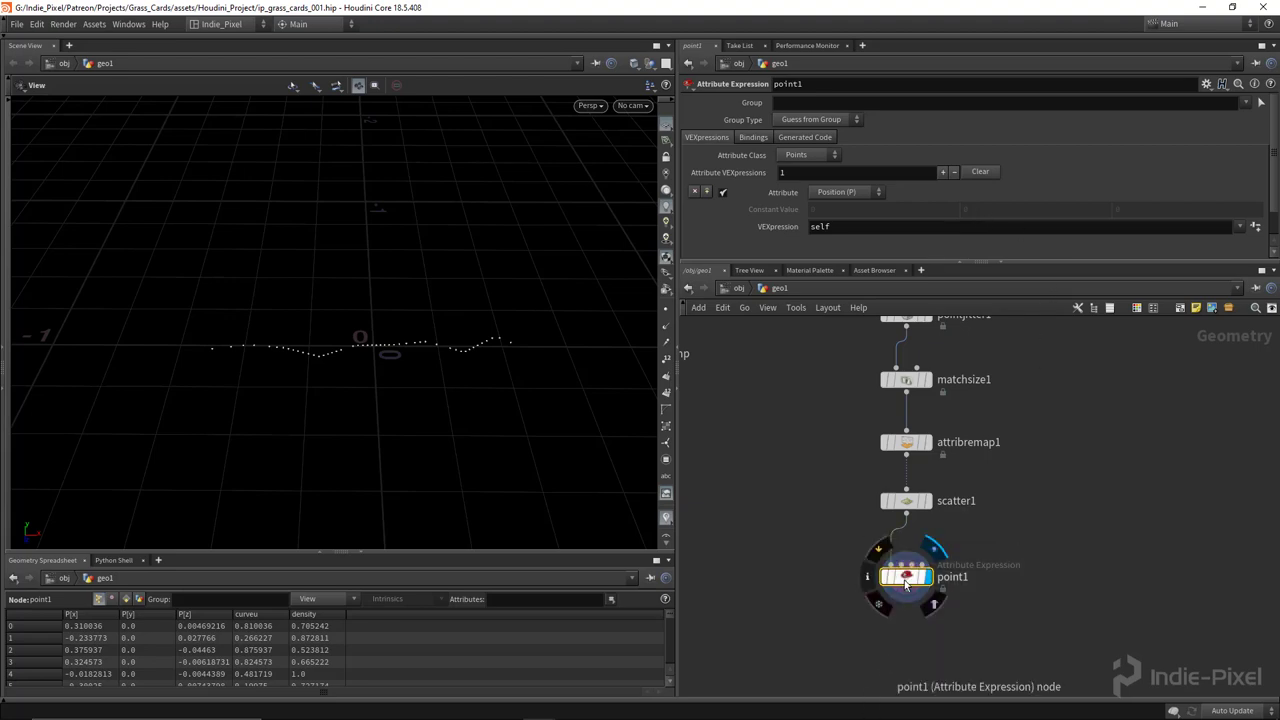
Move point1 further down and insert a Point Jitter node between scatter1 and point1.
{"action": "left_click_drag", "start_coordinate": [905, 576], "coordinate": [905, 673]}
{"action": "key", "text": "Tab"}
{"action": "type", "text": "point"}
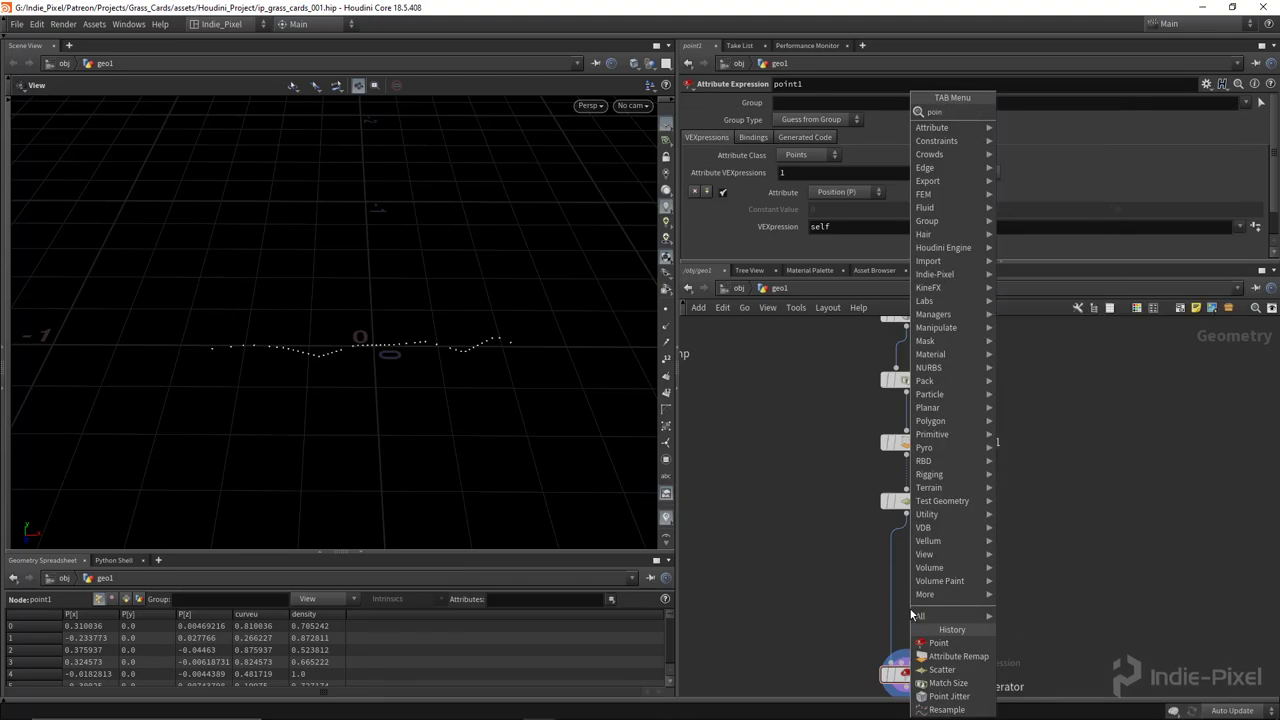
{"action": "left_click", "coordinate": [1032, 165]}
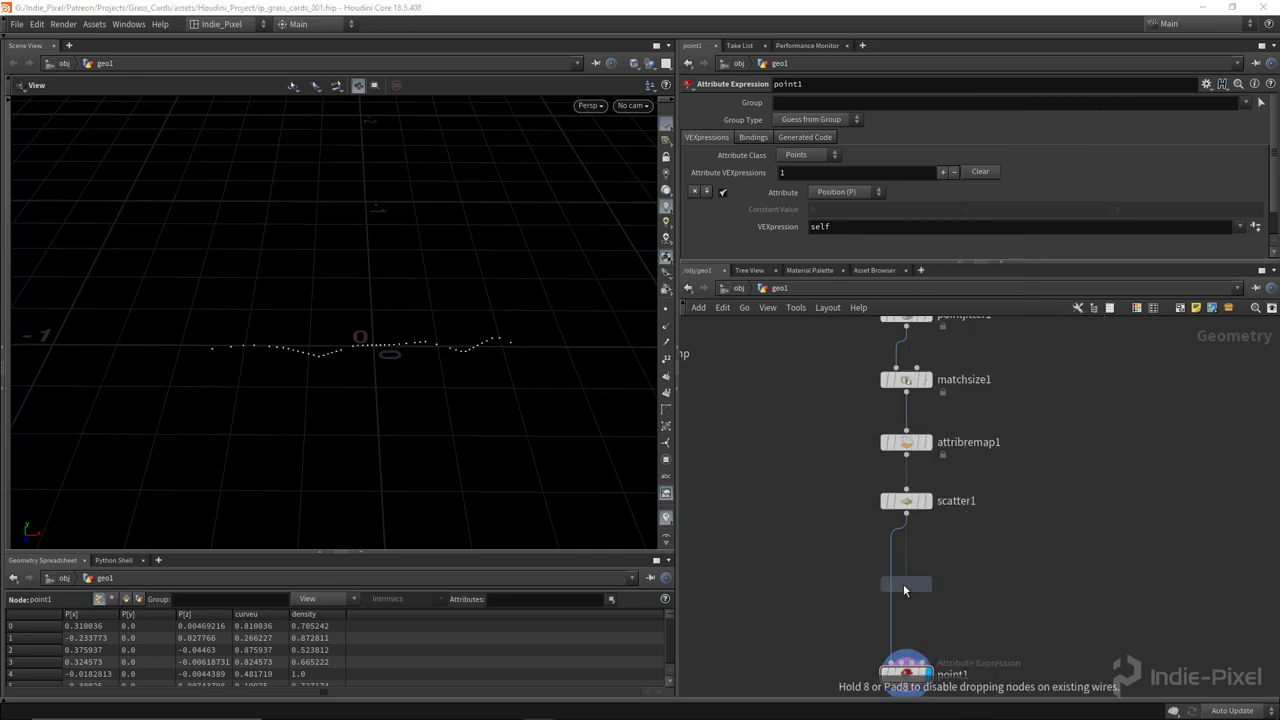
{"action": "left_click", "coordinate": [905, 580]}
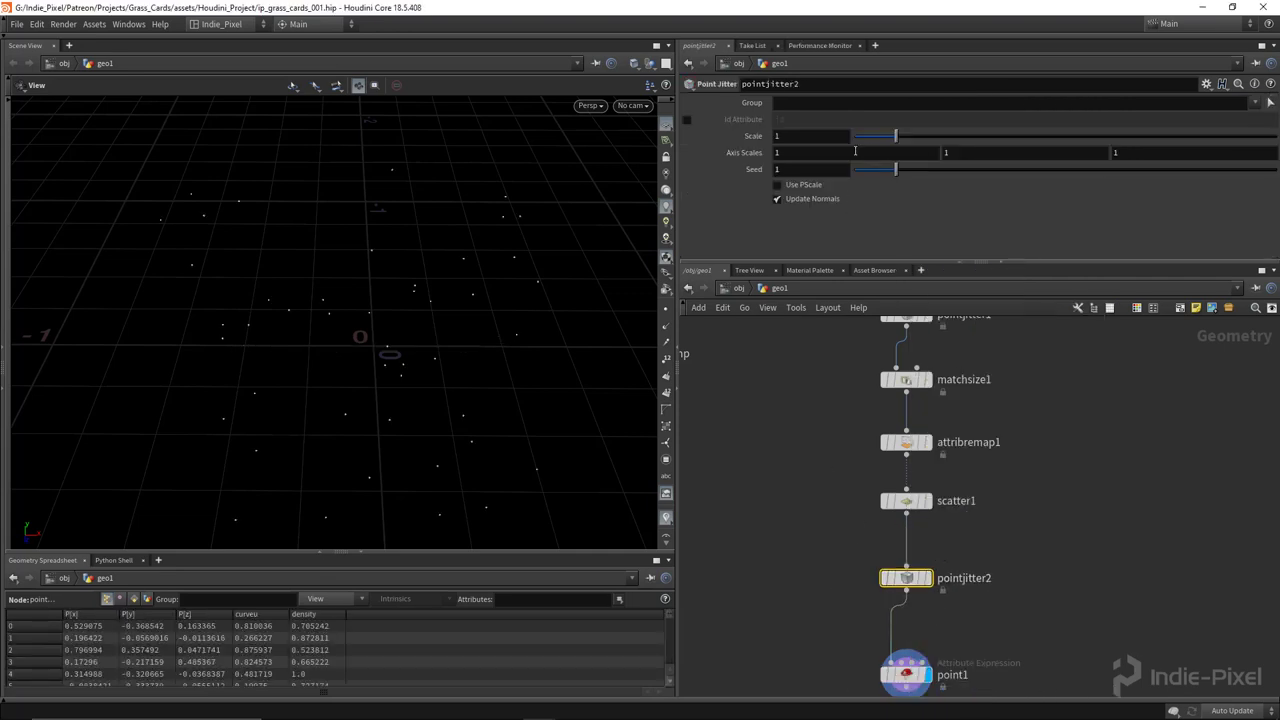
Set pointjitter2's Axis Scales to 1, 0, 0 and its Scale to 0.17.
{"action": "left_click", "coordinate": [978, 152]}
{"action": "type", "text": "0"}
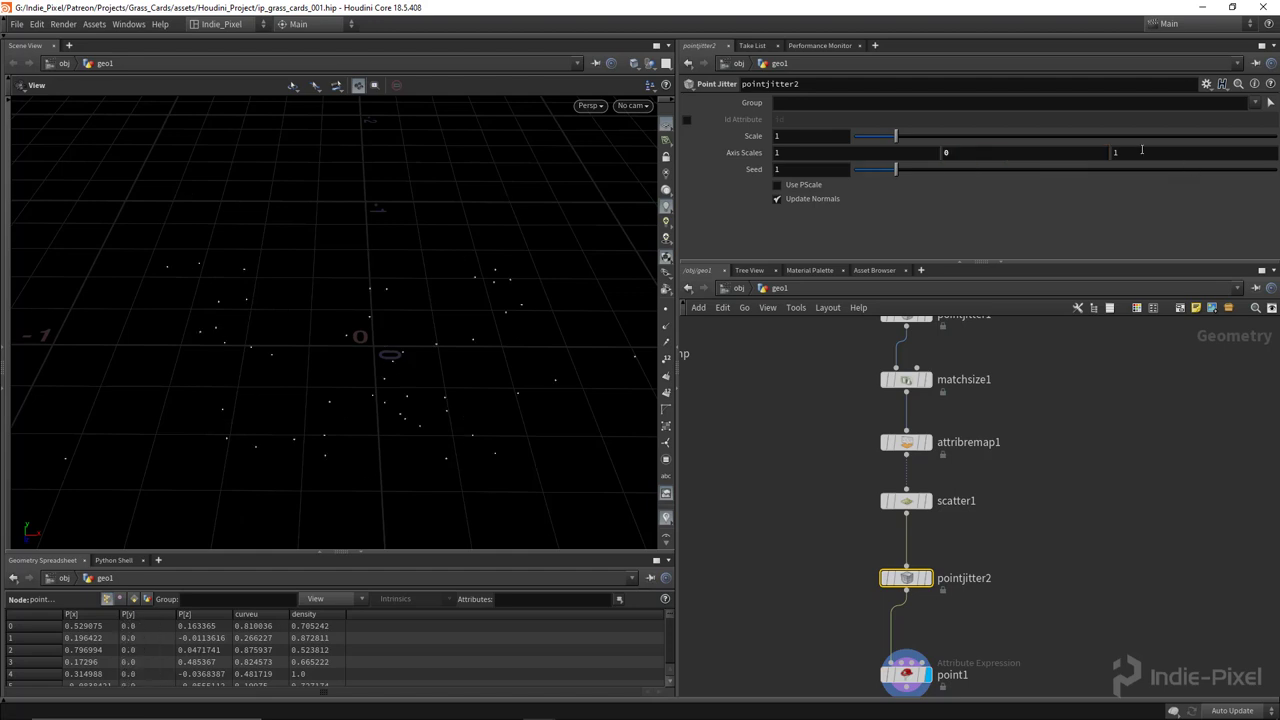
{"action": "key", "text": "Tab"}
{"action": "type", "text": "0"}
{"action": "key", "text": "Return"}
{"action": "left_click_drag", "start_coordinate": [334, 351], "coordinate": [347, 353]}
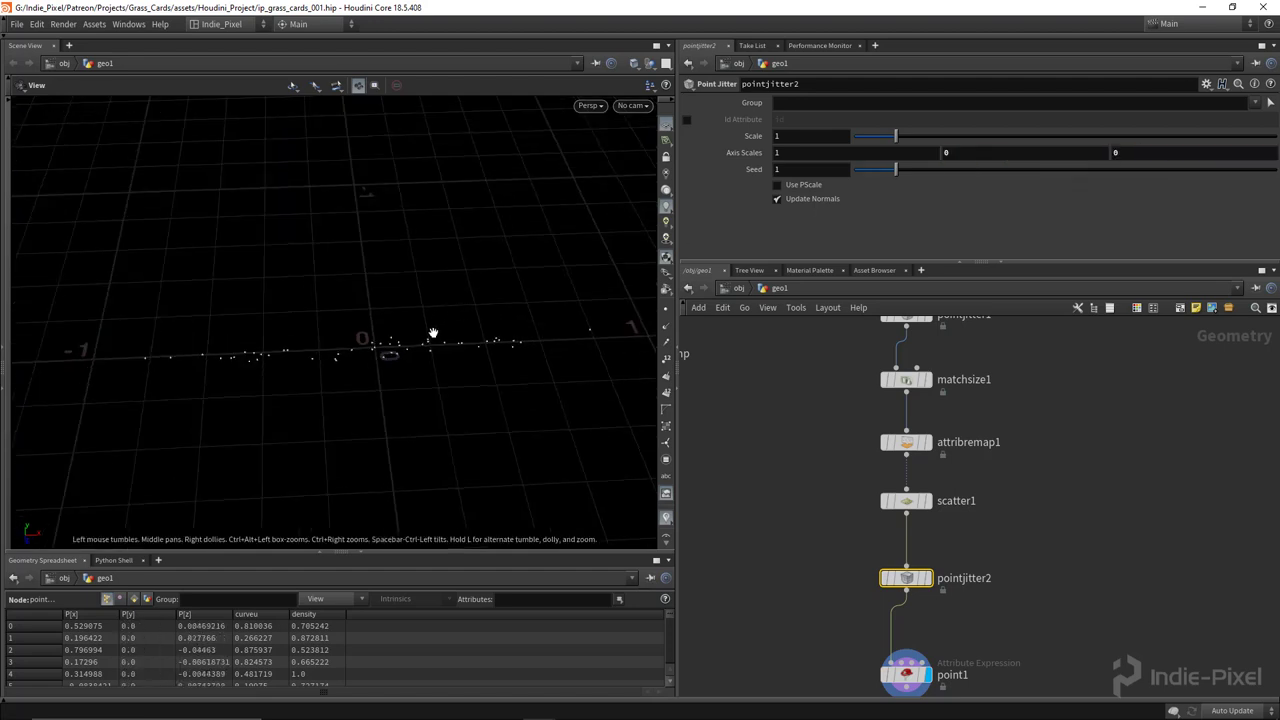
{"action": "left_click_drag", "start_coordinate": [433, 333], "coordinate": [445, 328]}
{"action": "left_click_drag", "start_coordinate": [880, 140], "coordinate": [861, 138]}
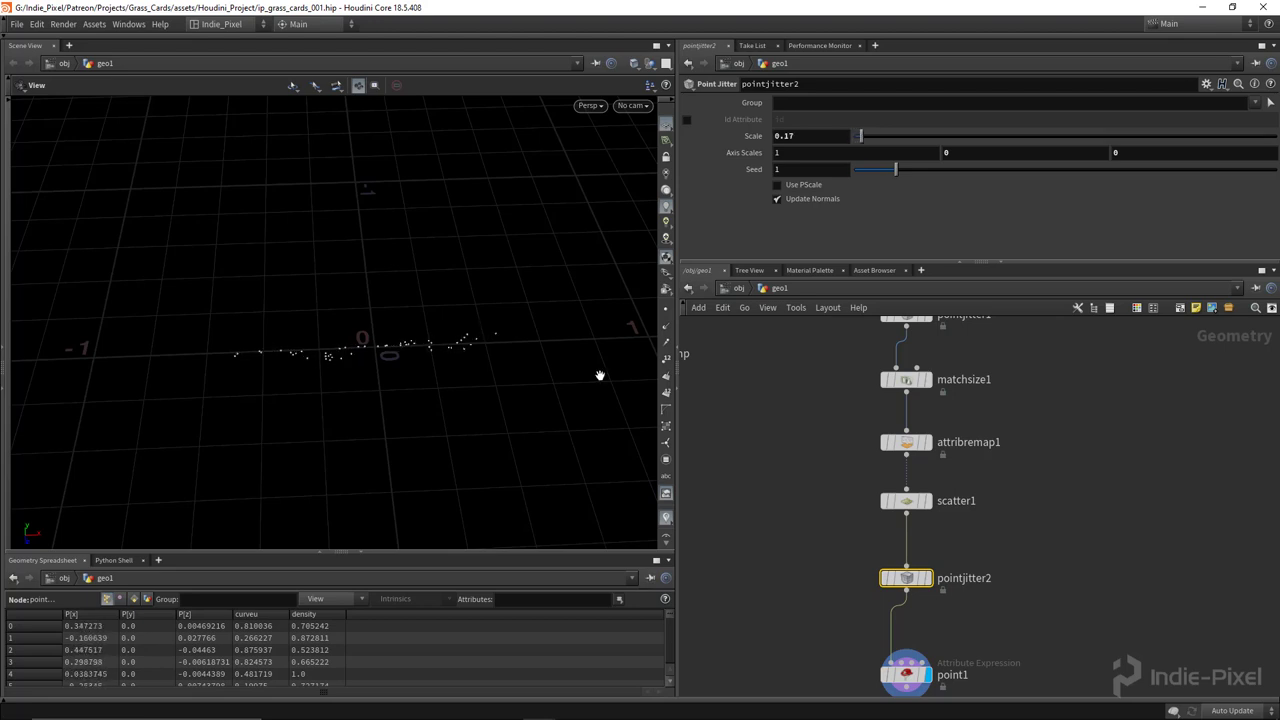
Add a Copy to Points node below OUT_GRASS_BLADE and the scatter chain.
{"action": "left_click_drag", "start_coordinate": [600, 371], "coordinate": [380, 330]}
{"action": "middle_click_drag", "start_coordinate": [1104, 509], "coordinate": [1082, 447]}
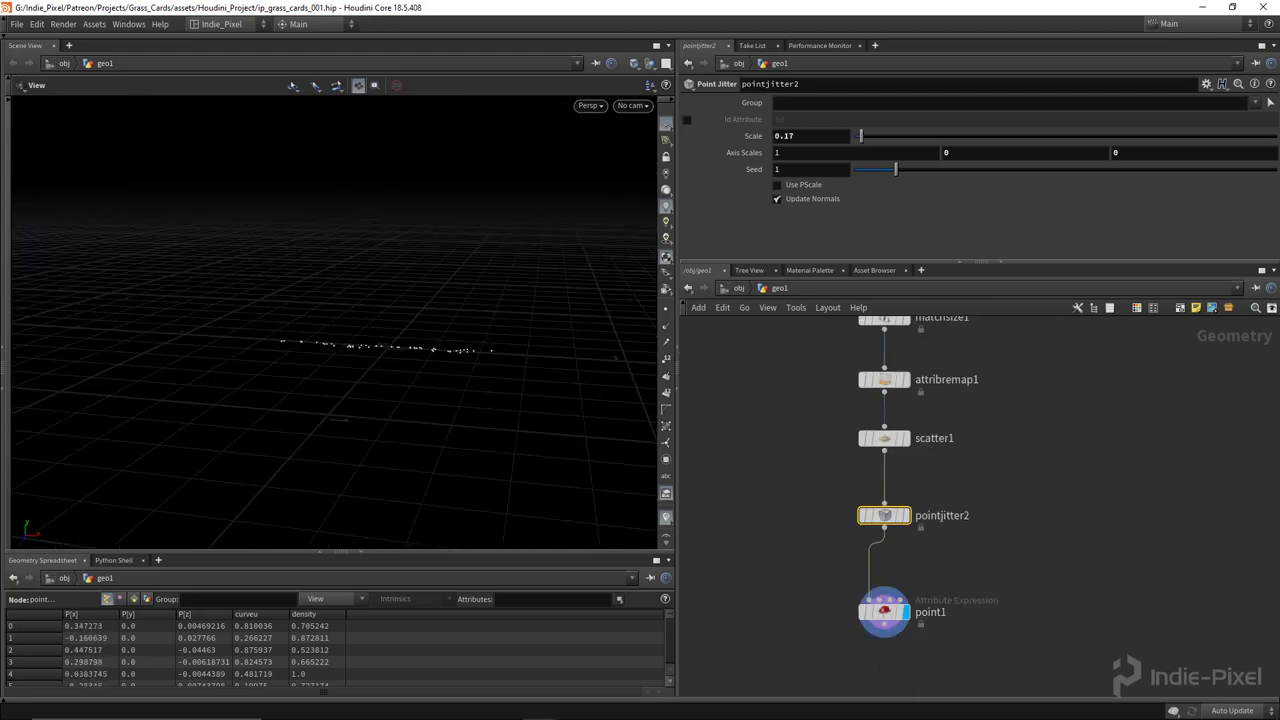
{"action": "scroll", "coordinate": [951, 557], "scroll_direction": "down", "scroll_amount": 5}
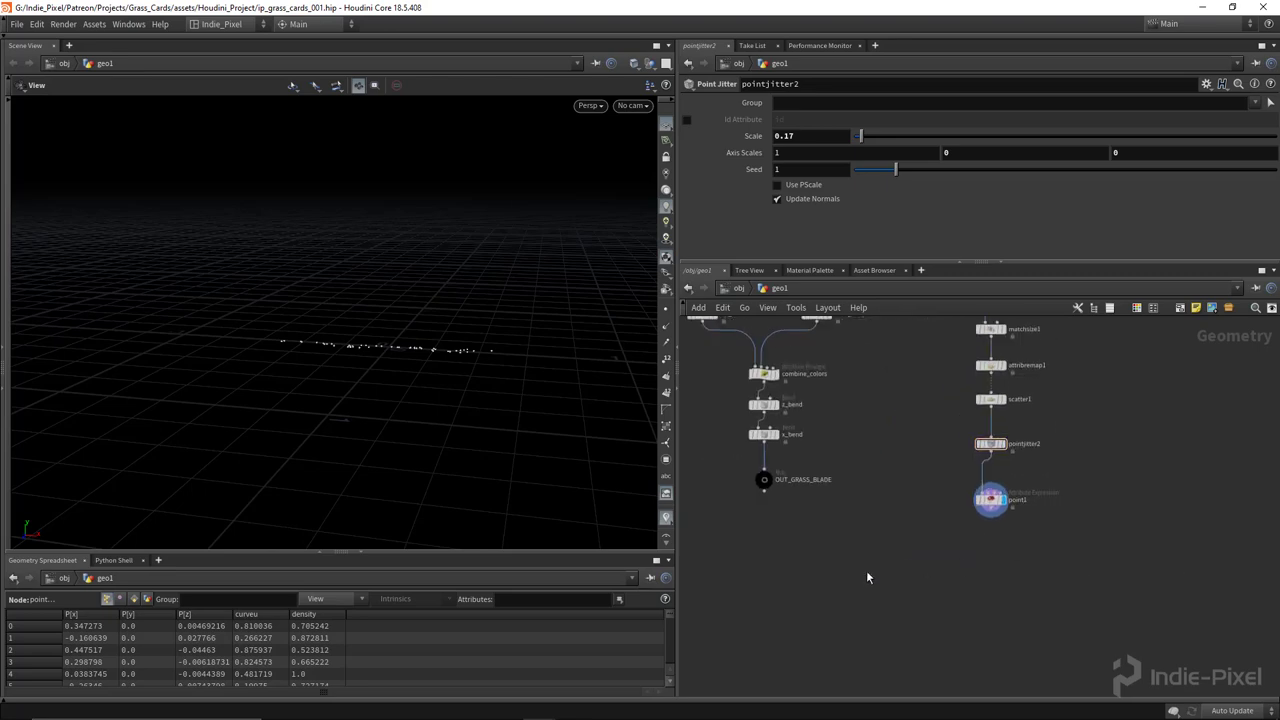
{"action": "key", "text": "Tab"}
{"action": "type", "text": "copy"}
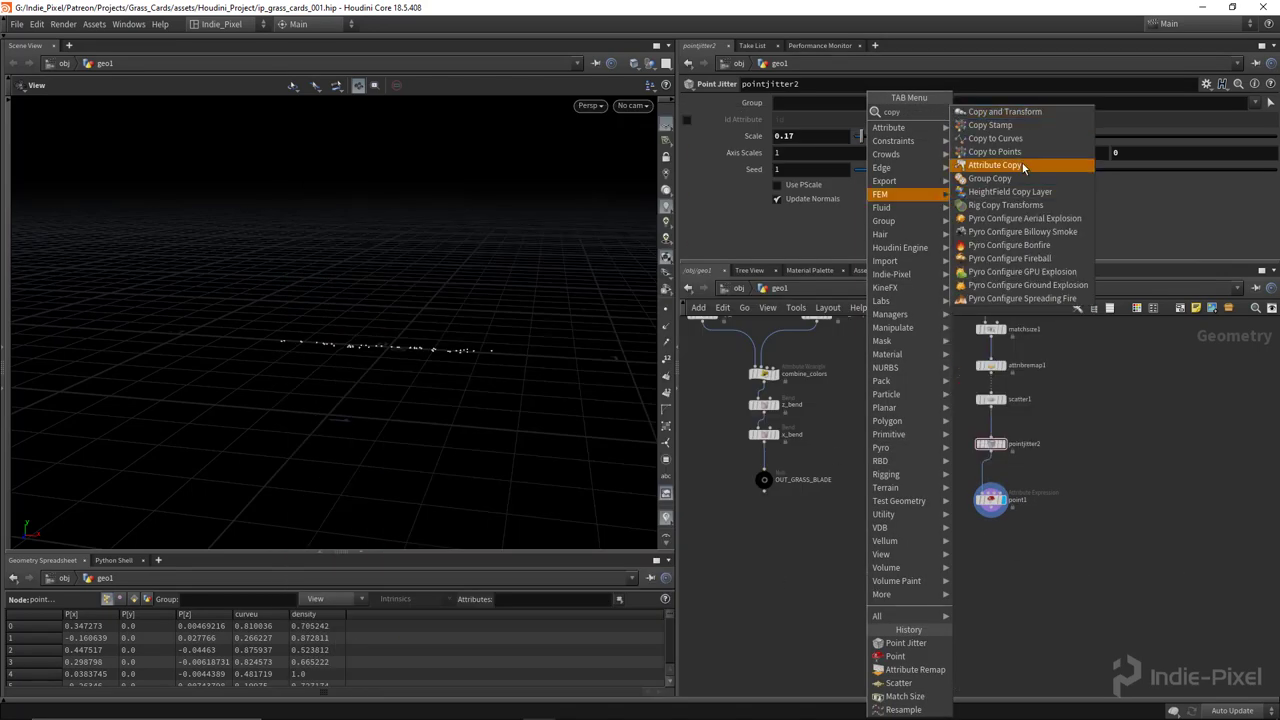
{"action": "left_click", "coordinate": [1006, 152]}
{"action": "left_click", "coordinate": [870, 604]}
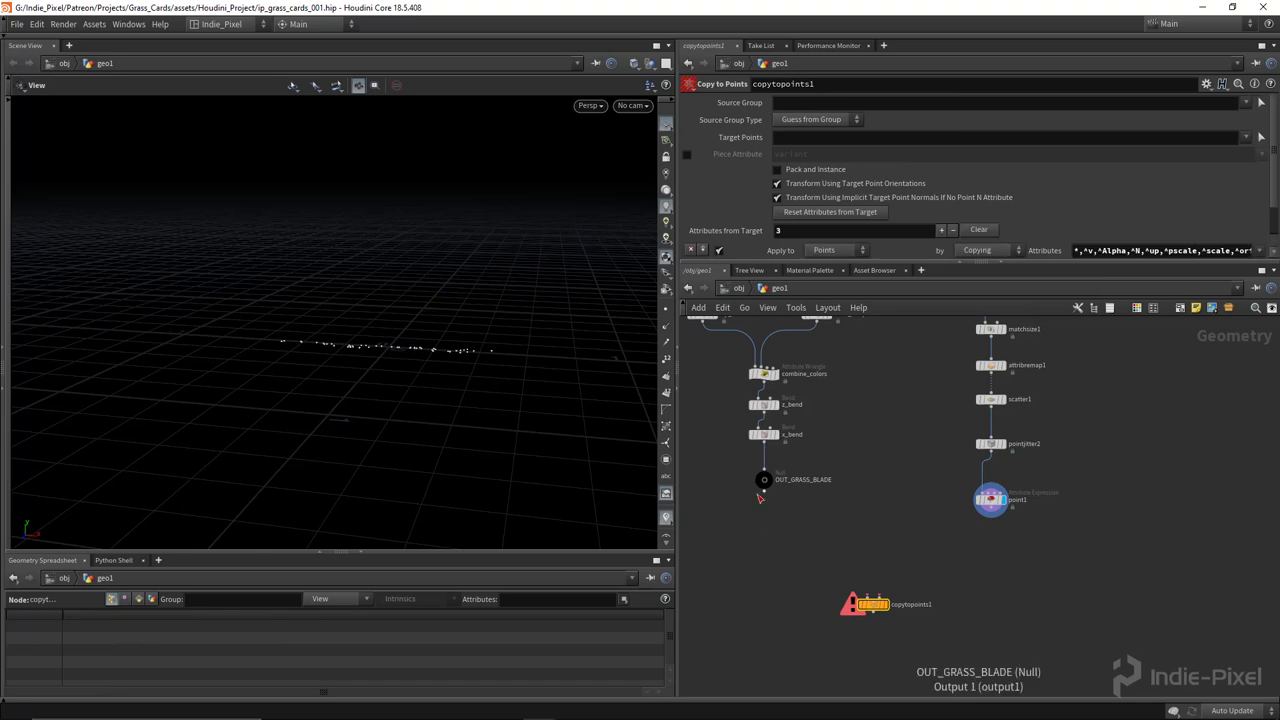
Wire OUT_GRASS_BLADE into copytopoints1's first input and point1 into its second, and display copytopoints1.
{"action": "left_click_drag", "start_coordinate": [765, 490], "coordinate": [864, 593]}
{"action": "left_click", "coordinate": [990, 514]}
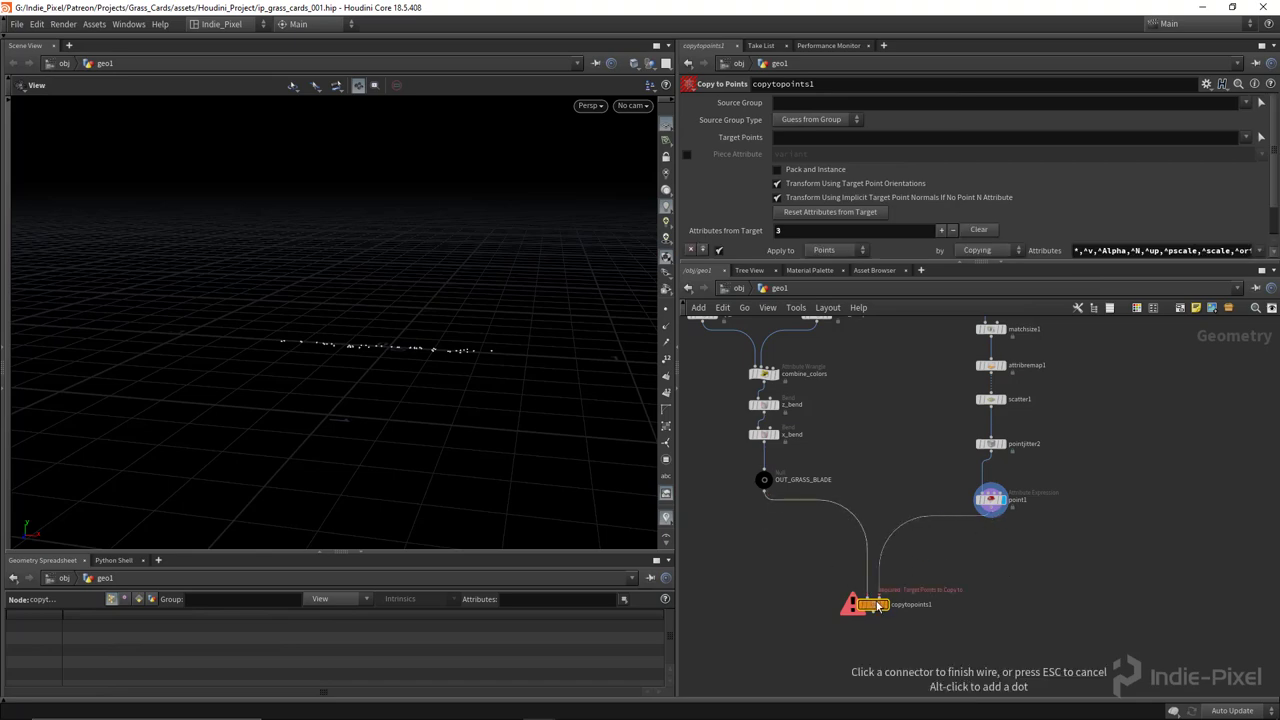
{"action": "left_click", "coordinate": [881, 593]}
{"action": "left_click", "coordinate": [886, 606]}
{"action": "left_click_drag", "start_coordinate": [380, 297], "coordinate": [304, 318]}
{"action": "left_click_drag", "start_coordinate": [322, 377], "coordinate": [370, 398]}
{"action": "middle_click_drag", "start_coordinate": [908, 597], "coordinate": [893, 520]}
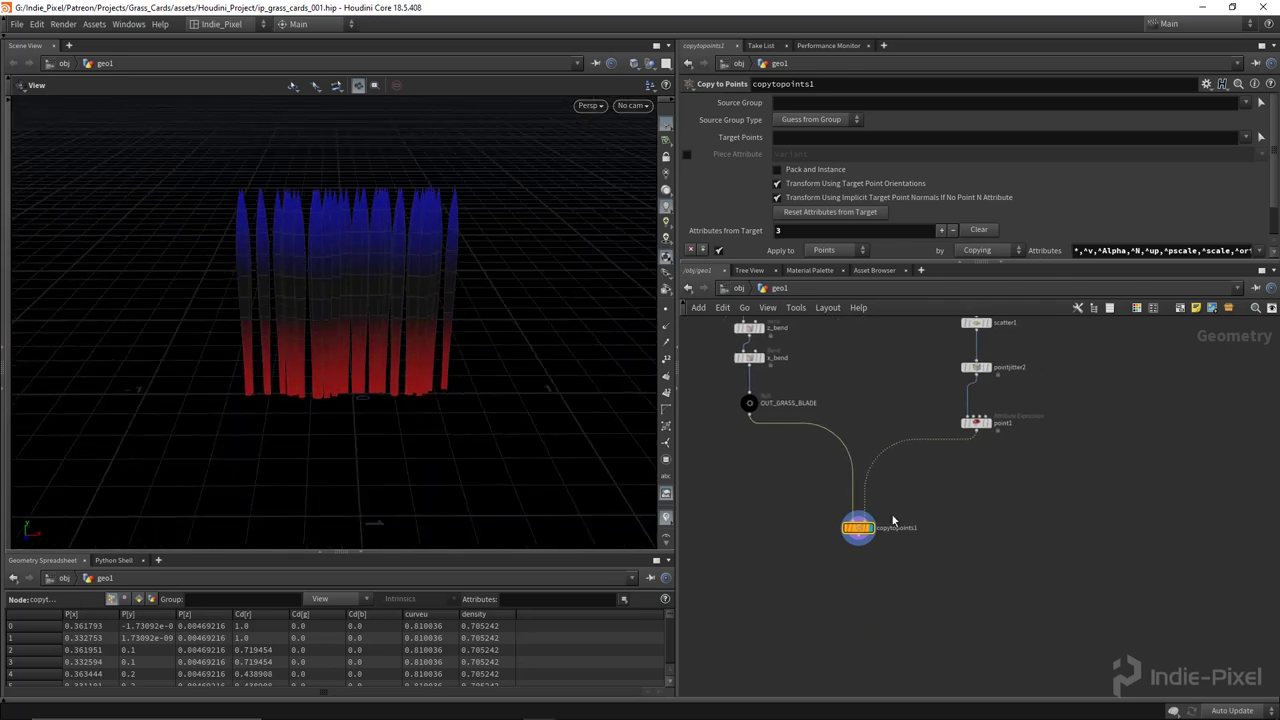
Move copytopoints1 further down and add a For-Each Point block beside it.
{"action": "left_click_drag", "start_coordinate": [862, 533], "coordinate": [862, 578]}
{"action": "middle_click_drag", "start_coordinate": [898, 520], "coordinate": [848, 506]}
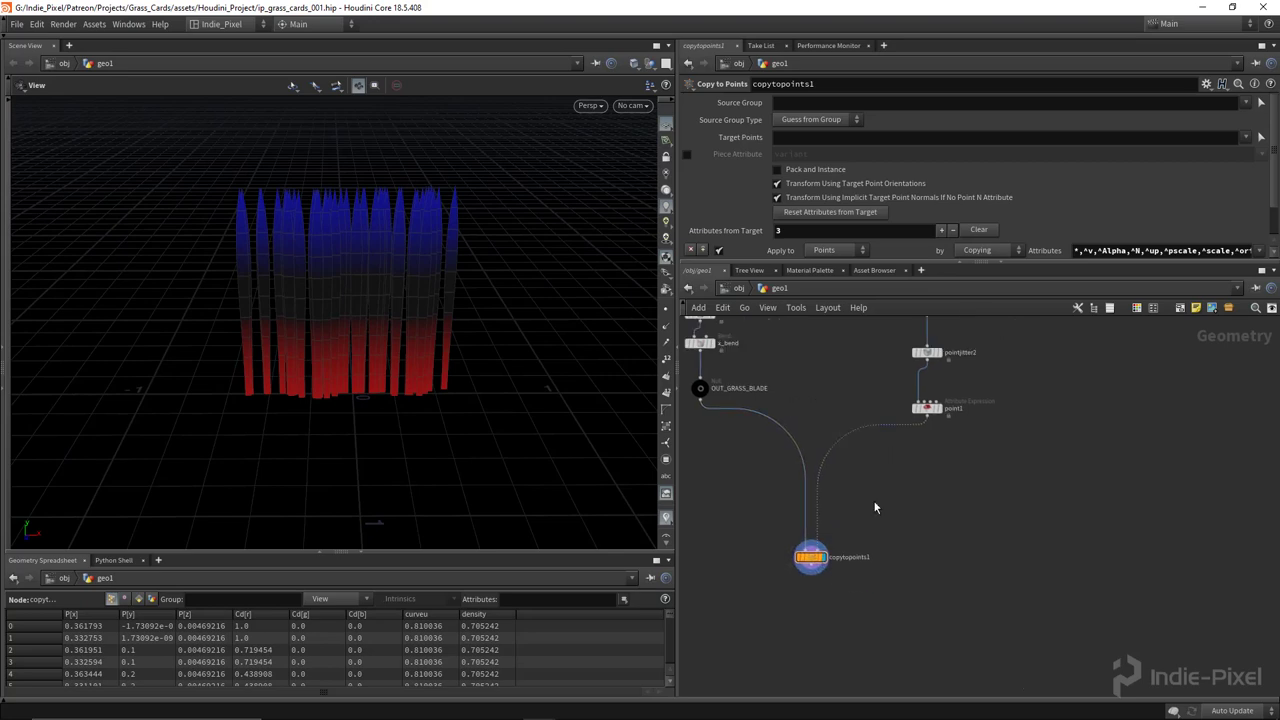
{"action": "key", "text": "Tab"}
{"action": "type", "text": "fore"}
{"action": "key", "text": "Down"}
{"action": "key", "text": "Down"}
{"action": "key", "text": "Down"}
{"action": "key", "text": "Down"}
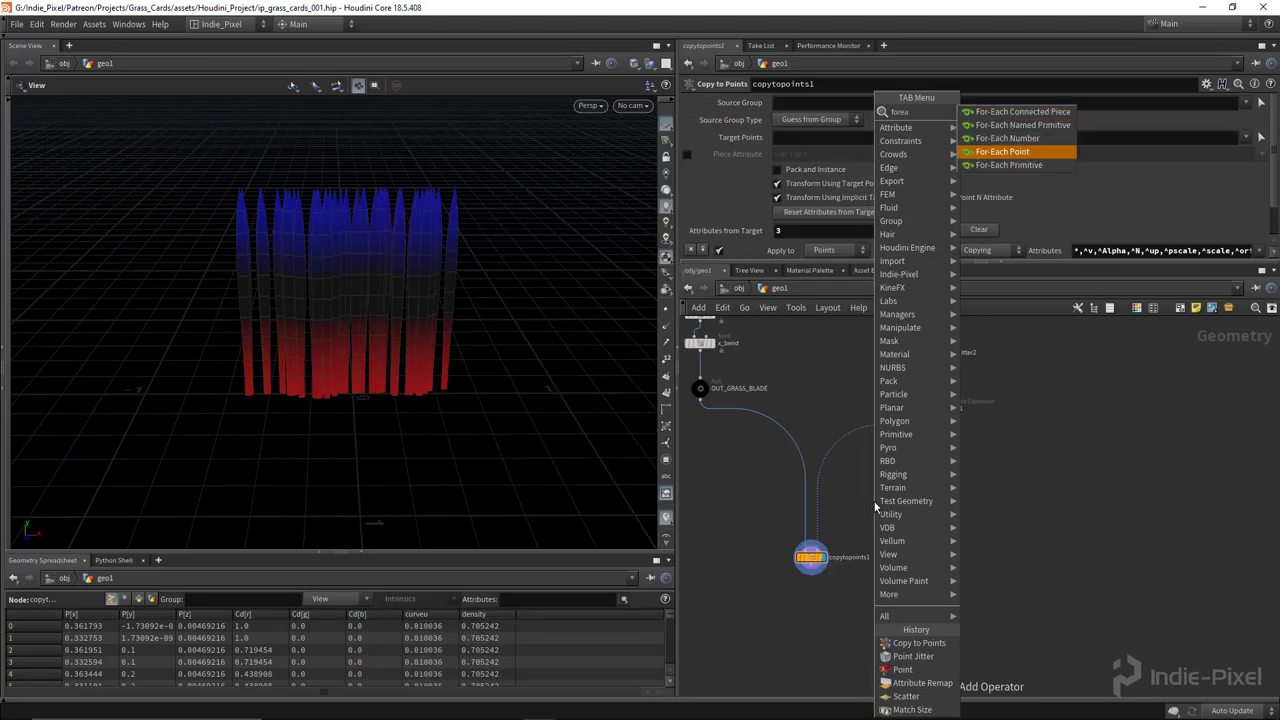
{"action": "key", "text": "Return"}
{"action": "left_click", "coordinate": [866, 502]}
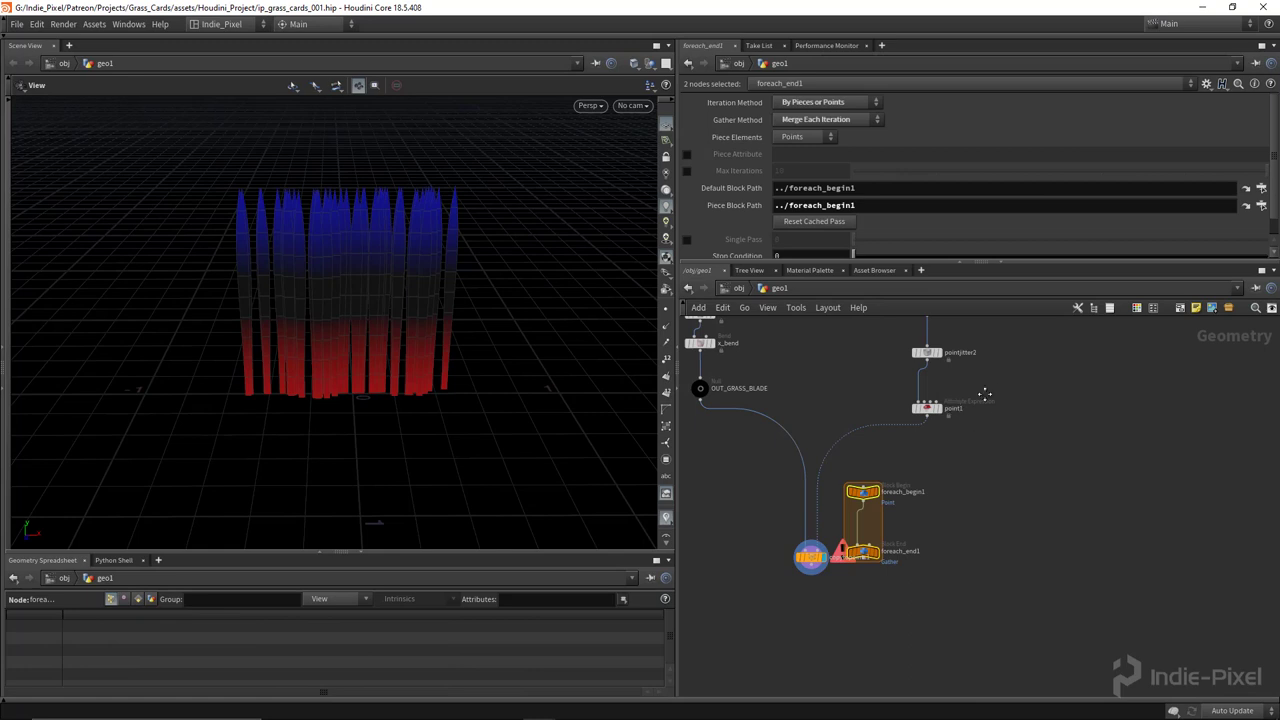
Select the eight nodes from line2 to point1 and auto-arrange them into a compact column.
{"action": "key", "text": "h"}
{"action": "left_click_drag", "start_coordinate": [863, 329], "coordinate": [953, 585]}
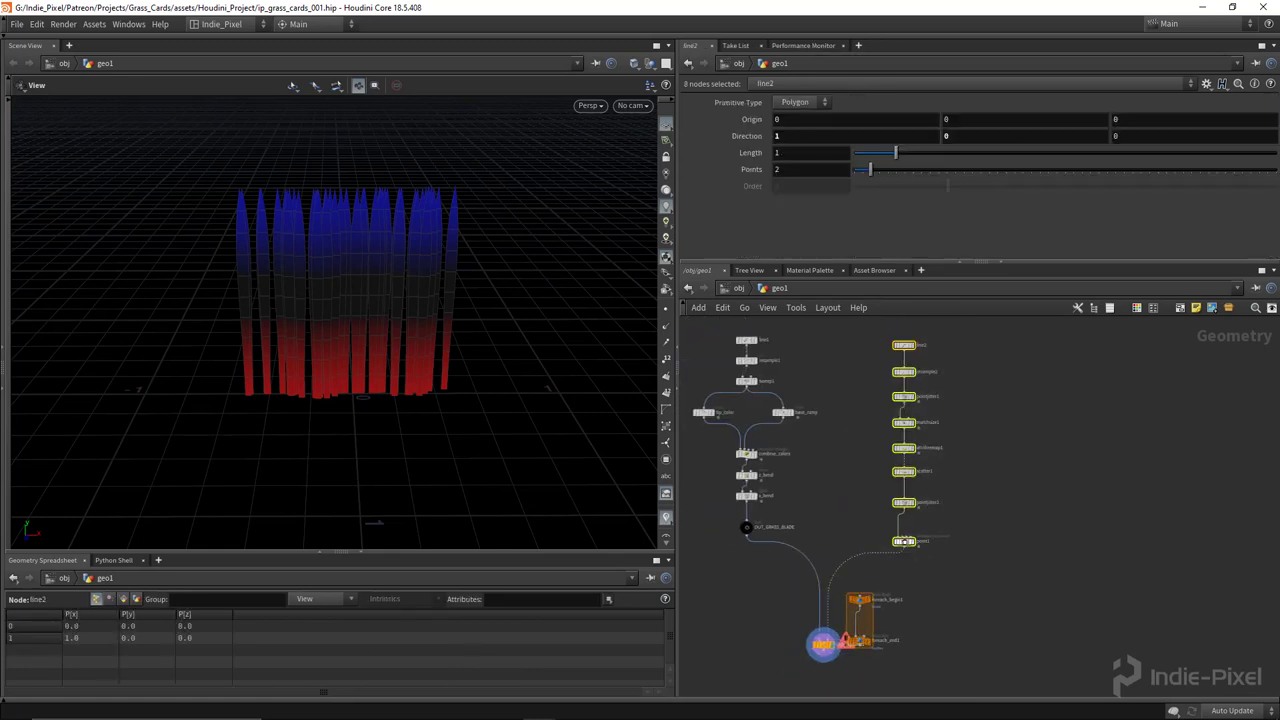
{"action": "key", "text": "l"}
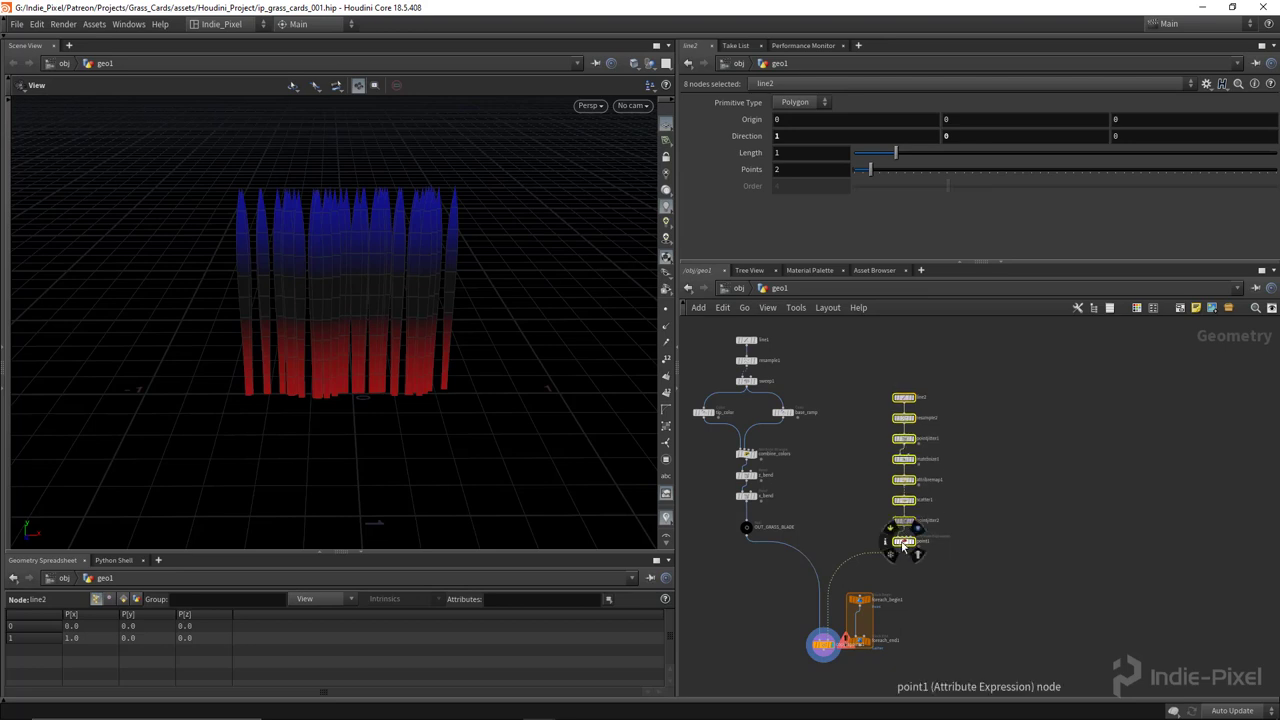
{"action": "mouse_move", "coordinate": [905, 528]}
{"action": "left_mouse_down"}
{"action": "mouse_move", "coordinate": [905, 515]}
{"action": "mouse_move", "coordinate": [914, 535]}
{"action": "left_mouse_up"}
{"action": "left_click", "coordinate": [914, 535]}
{"action": "scroll", "coordinate": [920, 440], "scroll_direction": "up", "scroll_amount": 3}
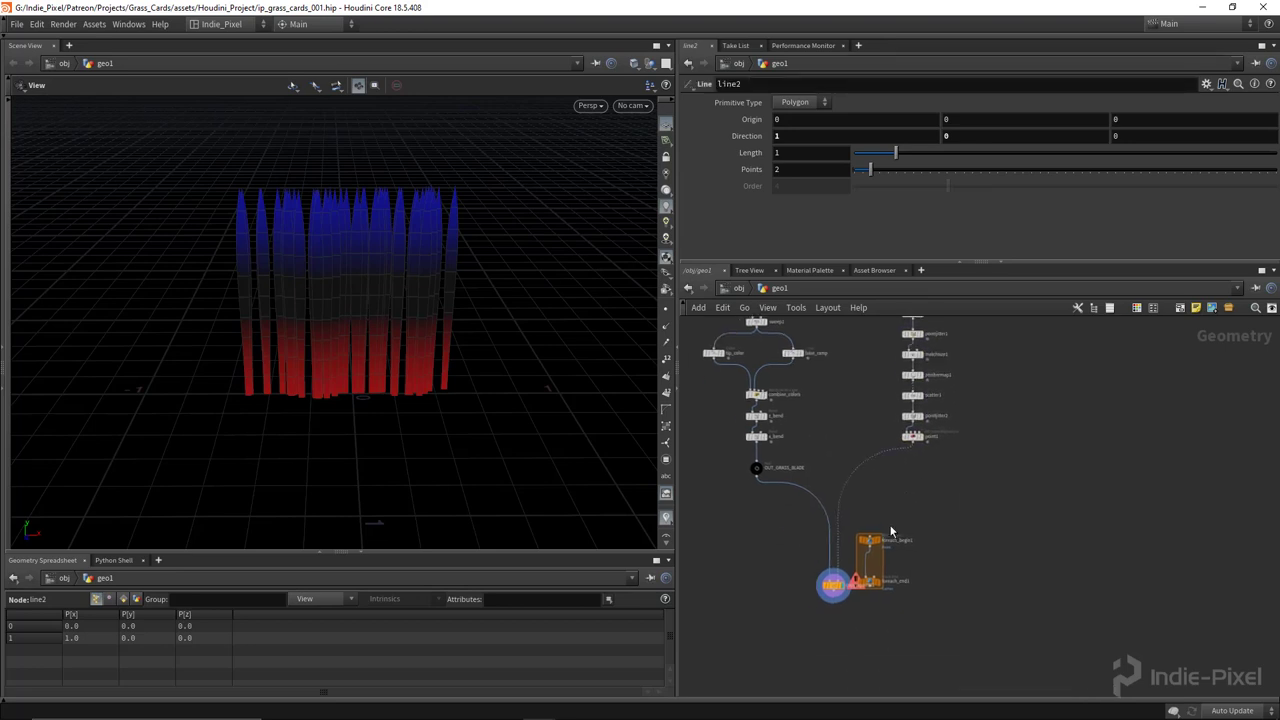
Wire point1's output into foreach_begin1.
{"action": "left_click", "coordinate": [922, 410]}
{"action": "left_click", "coordinate": [848, 573]}
{"action": "scroll", "coordinate": [940, 525], "scroll_direction": "down", "scroll_amount": 2}
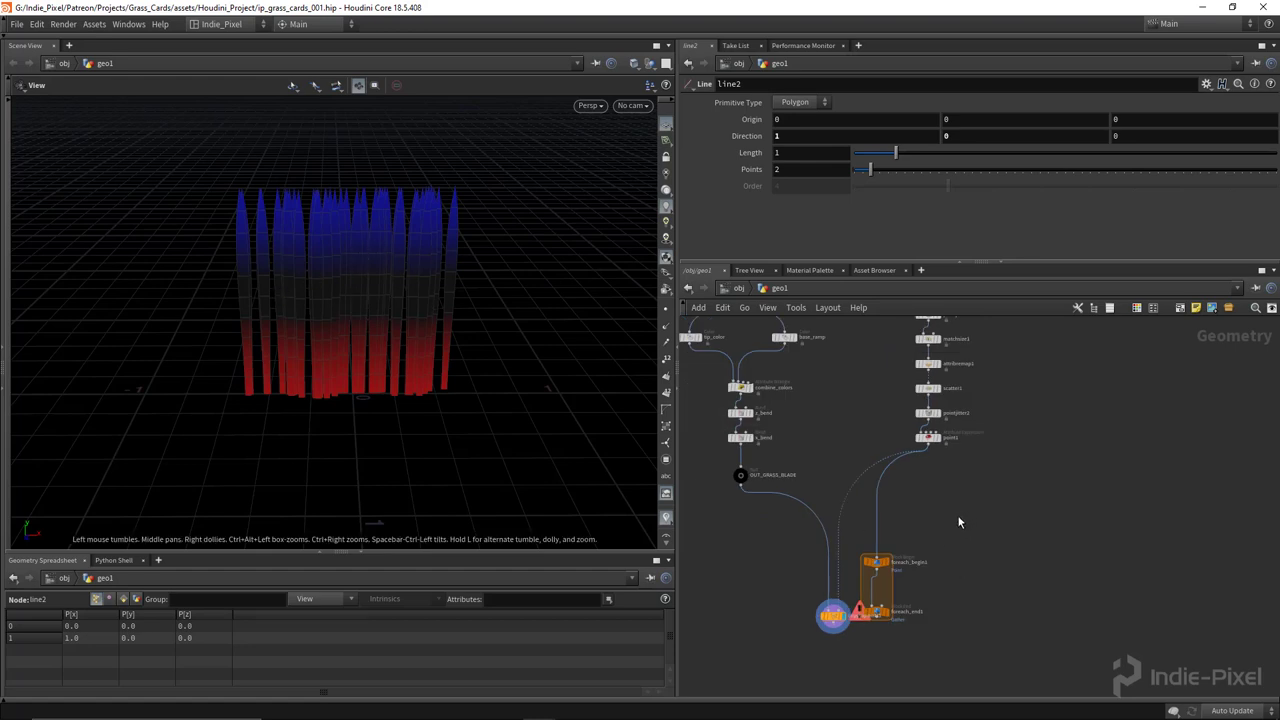
{"action": "middle_click_drag", "start_coordinate": [925, 548], "coordinate": [925, 520]}
Position foreach_begin1 above copytopoints1 and foreach_end1 below it to make room for the copy inside the loop.
{"action": "left_click", "coordinate": [870, 537]}
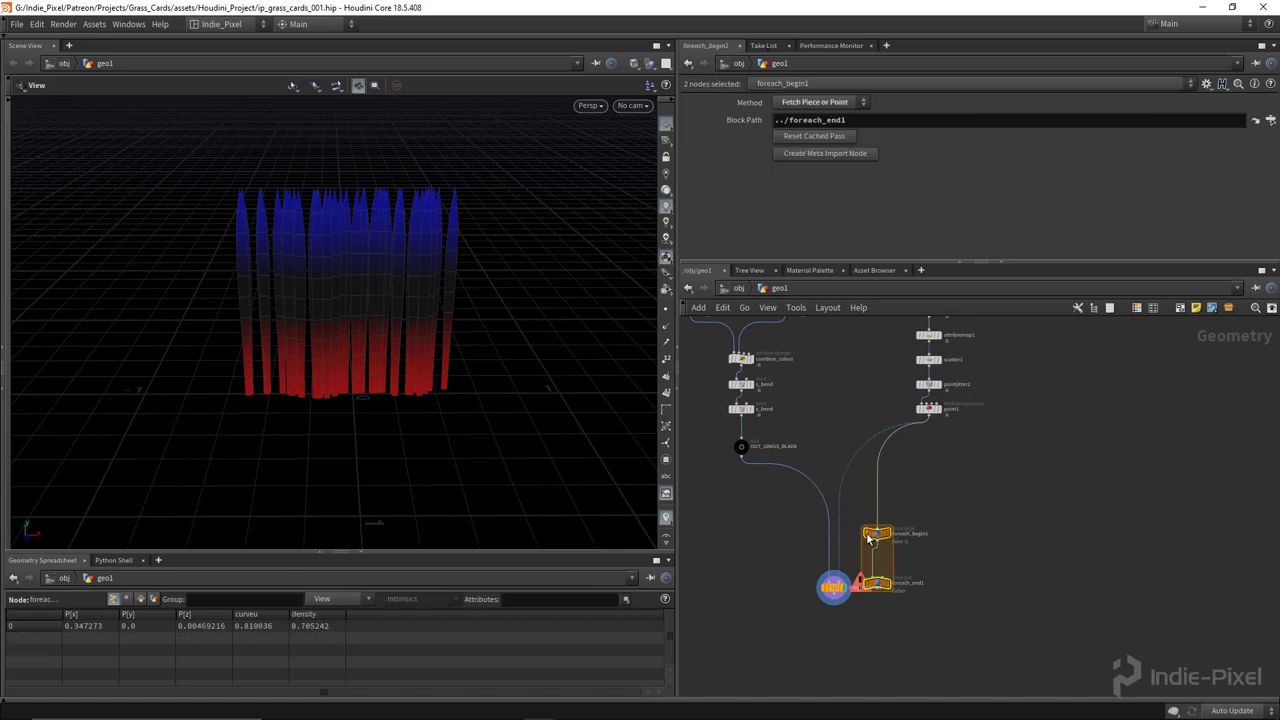
{"action": "scroll", "coordinate": [861, 598], "scroll_direction": "up", "scroll_amount": 4}
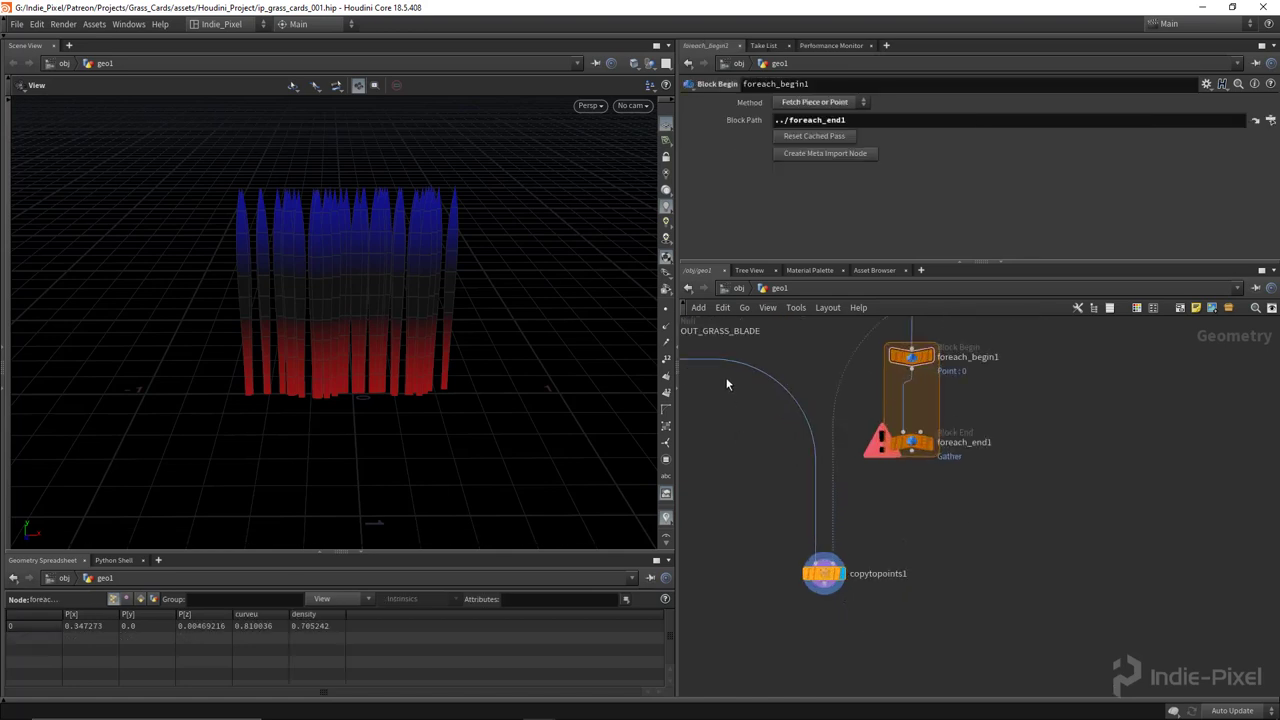
{"action": "scroll", "coordinate": [840, 560], "scroll_direction": "down", "scroll_amount": 1}
{"action": "left_click", "coordinate": [857, 523]}
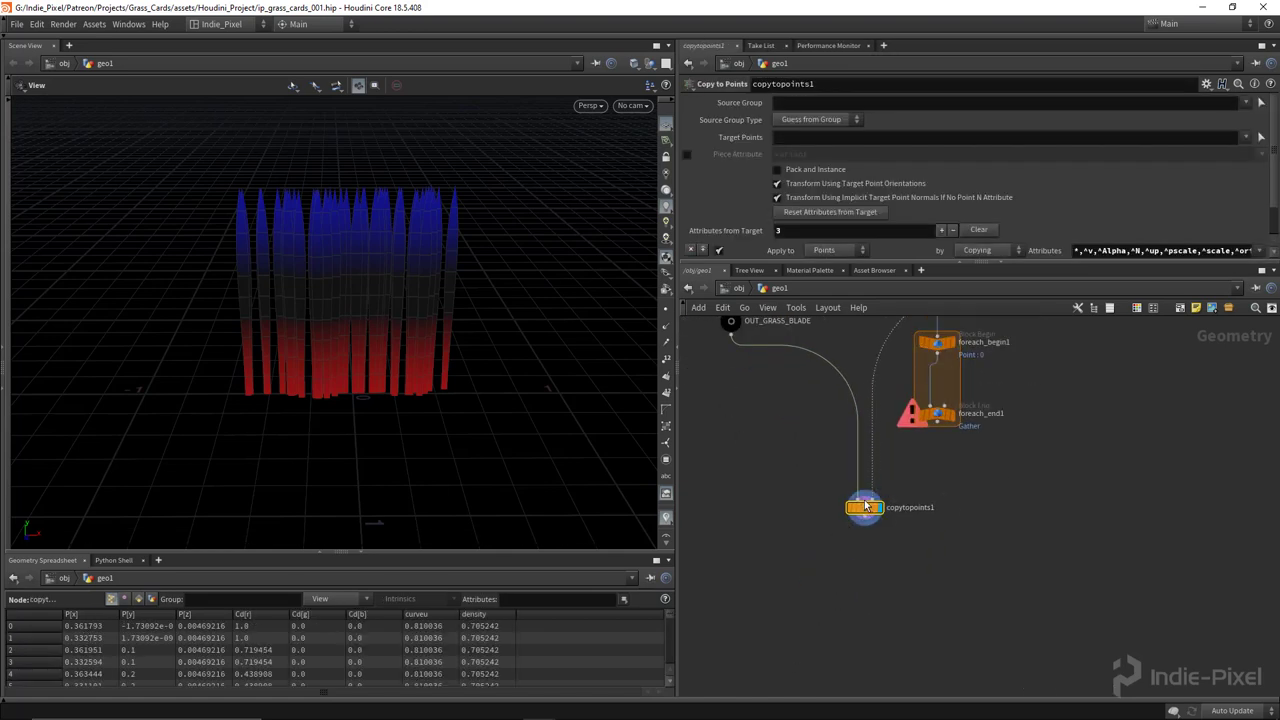
{"action": "left_click_drag", "start_coordinate": [934, 422], "coordinate": [912, 614]}
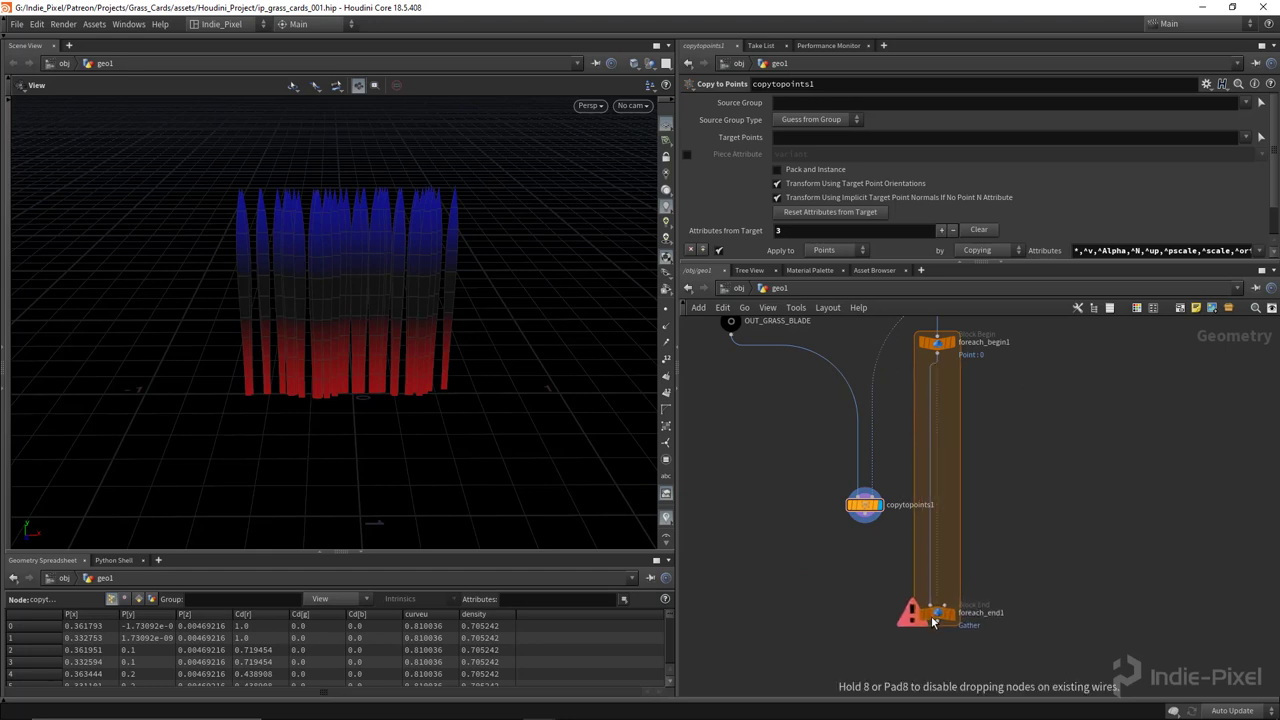
{"action": "middle_click_drag", "start_coordinate": [930, 372], "coordinate": [928, 460]}
Wire foreach_begin1 into copytopoints1's target points input and copytopoints1's output into foreach_end1.
{"action": "left_click", "coordinate": [916, 438]}
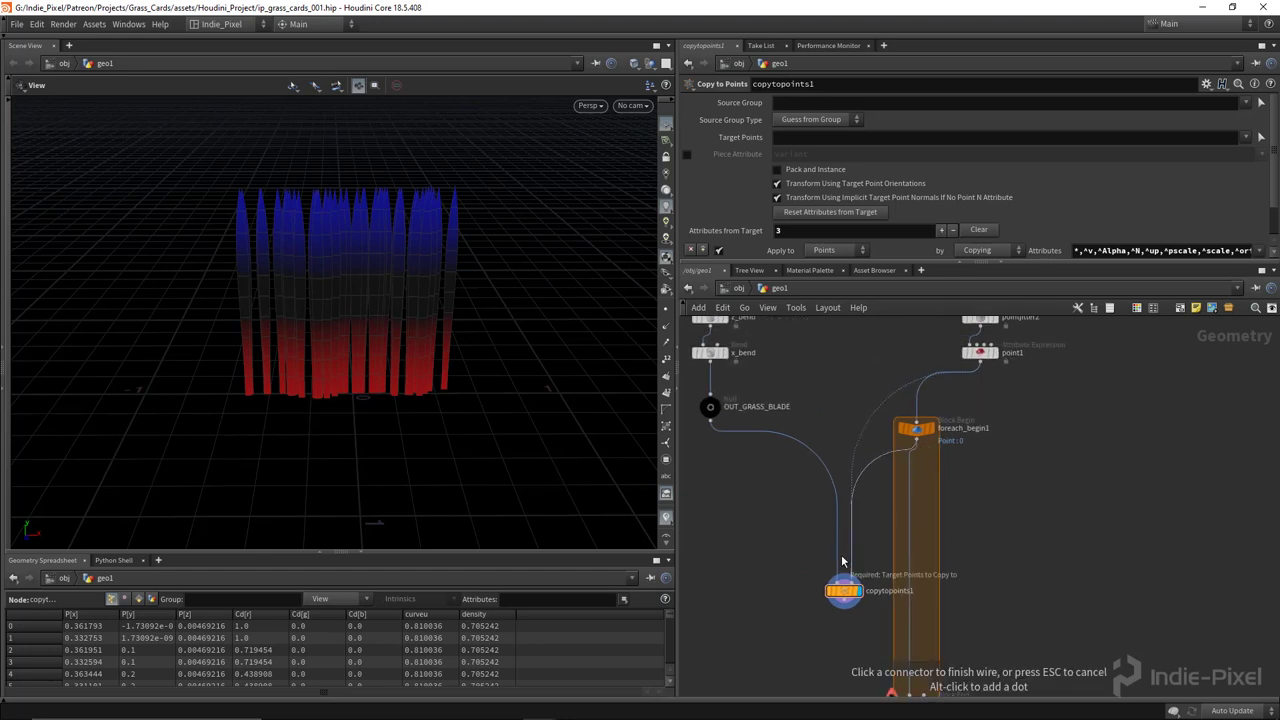
{"action": "left_click", "coordinate": [851, 578]}
{"action": "middle_click_drag", "start_coordinate": [845, 605], "coordinate": [833, 521]}
{"action": "left_click", "coordinate": [833, 519]}
{"action": "left_click", "coordinate": [905, 610]}
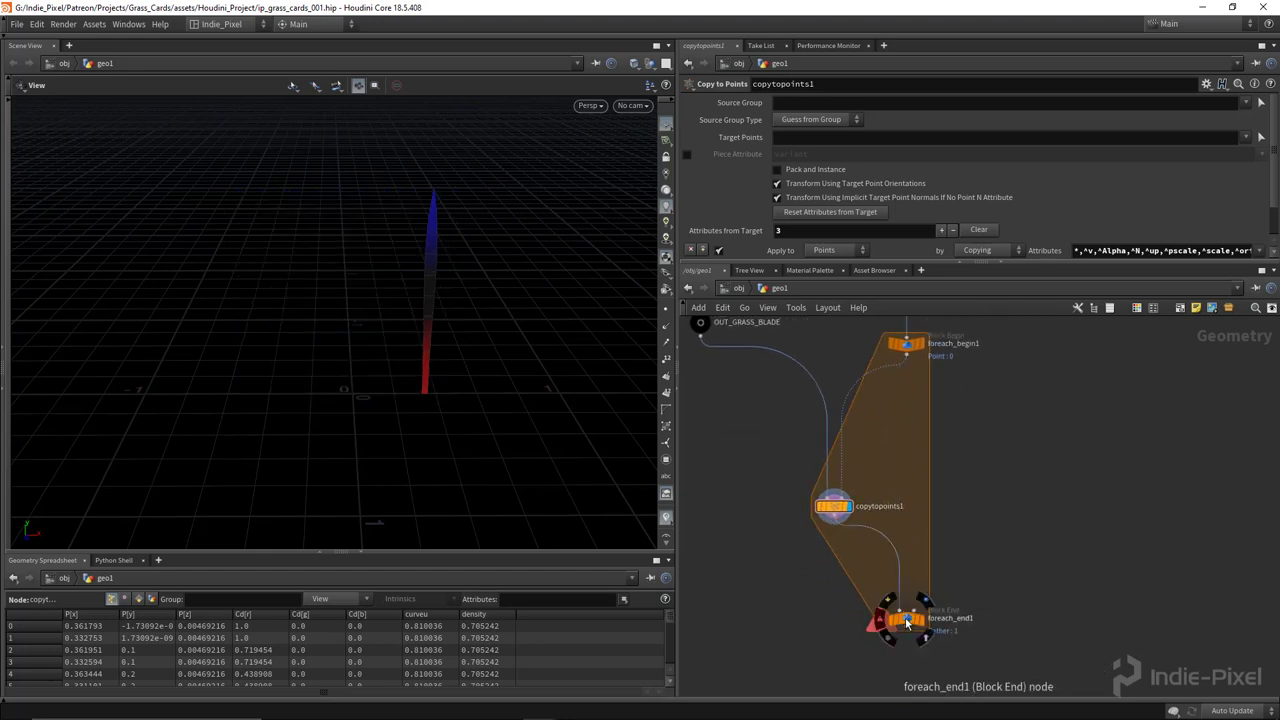
Compact the For-Each block's nodes, display foreach_end1 and place the whole block further below point1.
{"action": "left_click_drag", "start_coordinate": [905, 618], "coordinate": [900, 562]}
{"action": "middle_click_drag", "start_coordinate": [769, 496], "coordinate": [777, 559]}
{"action": "left_click_drag", "start_coordinate": [777, 559], "coordinate": [950, 655]}
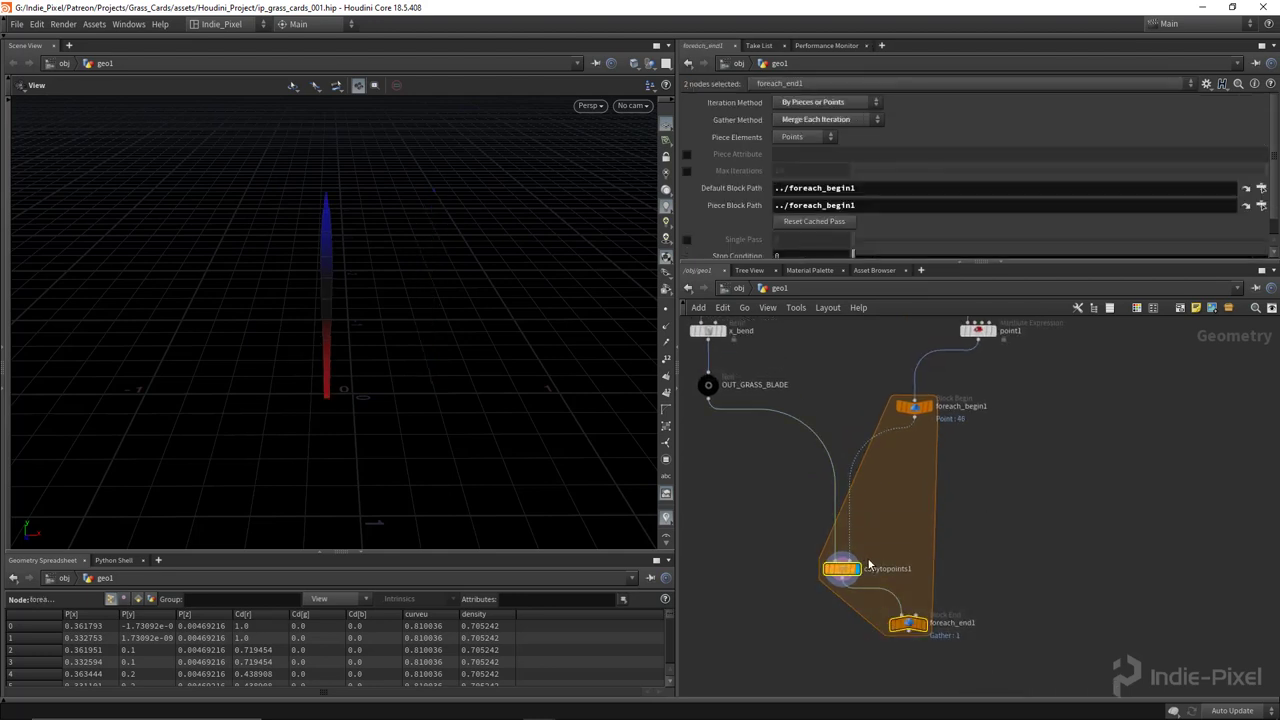
{"action": "left_click_drag", "start_coordinate": [848, 570], "coordinate": [851, 497]}
{"action": "left_click", "coordinate": [913, 549]}
{"action": "middle_click_drag", "start_coordinate": [911, 548], "coordinate": [903, 560]}
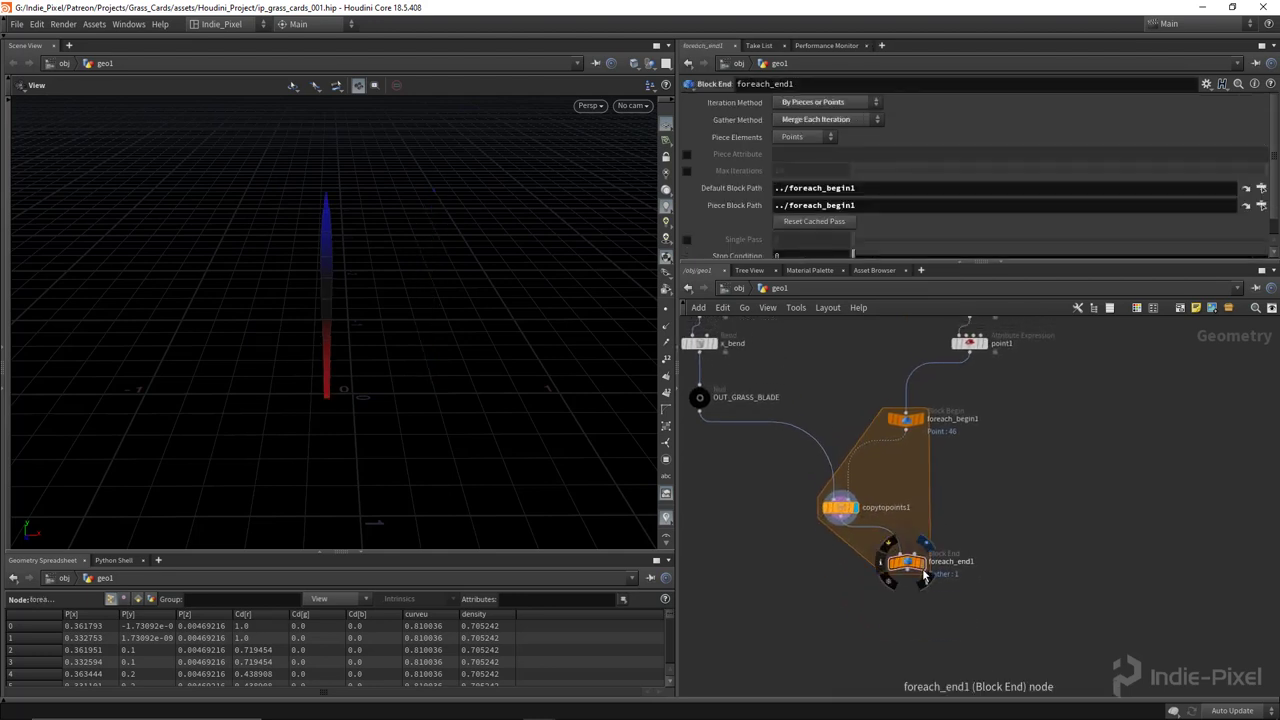
{"action": "left_click", "coordinate": [910, 580]}
{"action": "scroll", "coordinate": [977, 551], "scroll_direction": "down", "scroll_amount": 3}
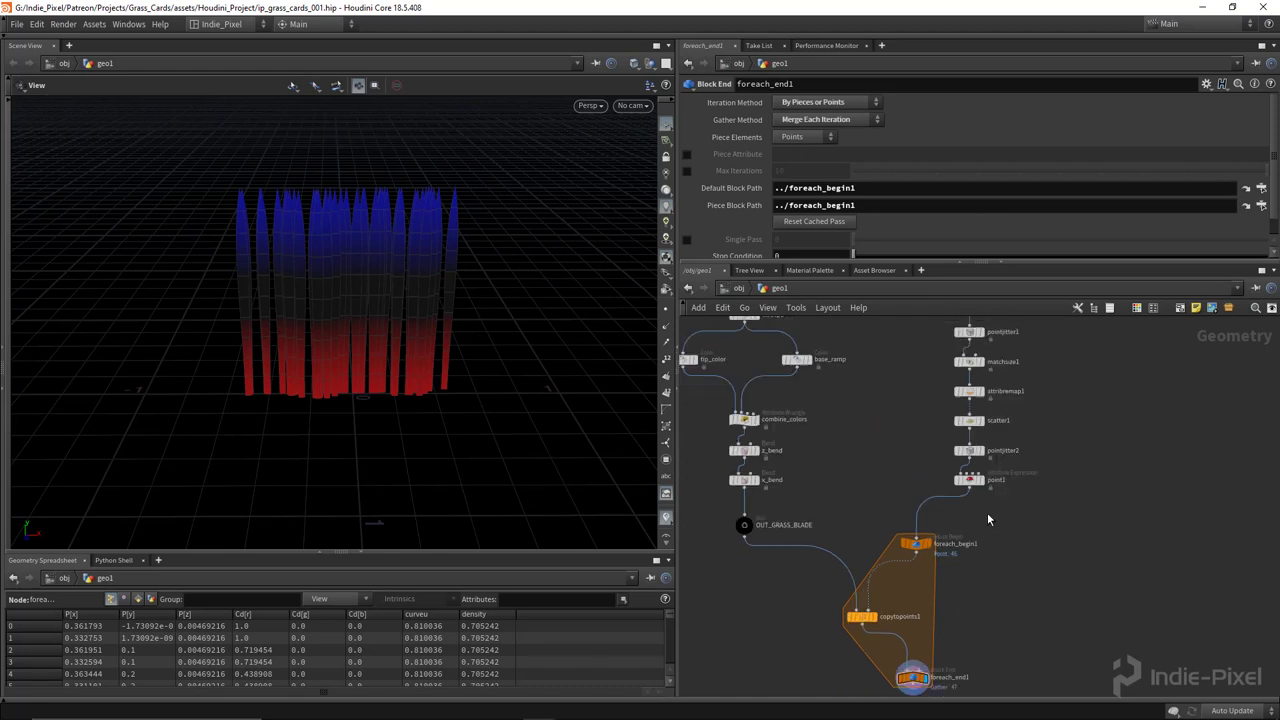
{"action": "left_click_drag", "start_coordinate": [948, 508], "coordinate": [950, 460]}
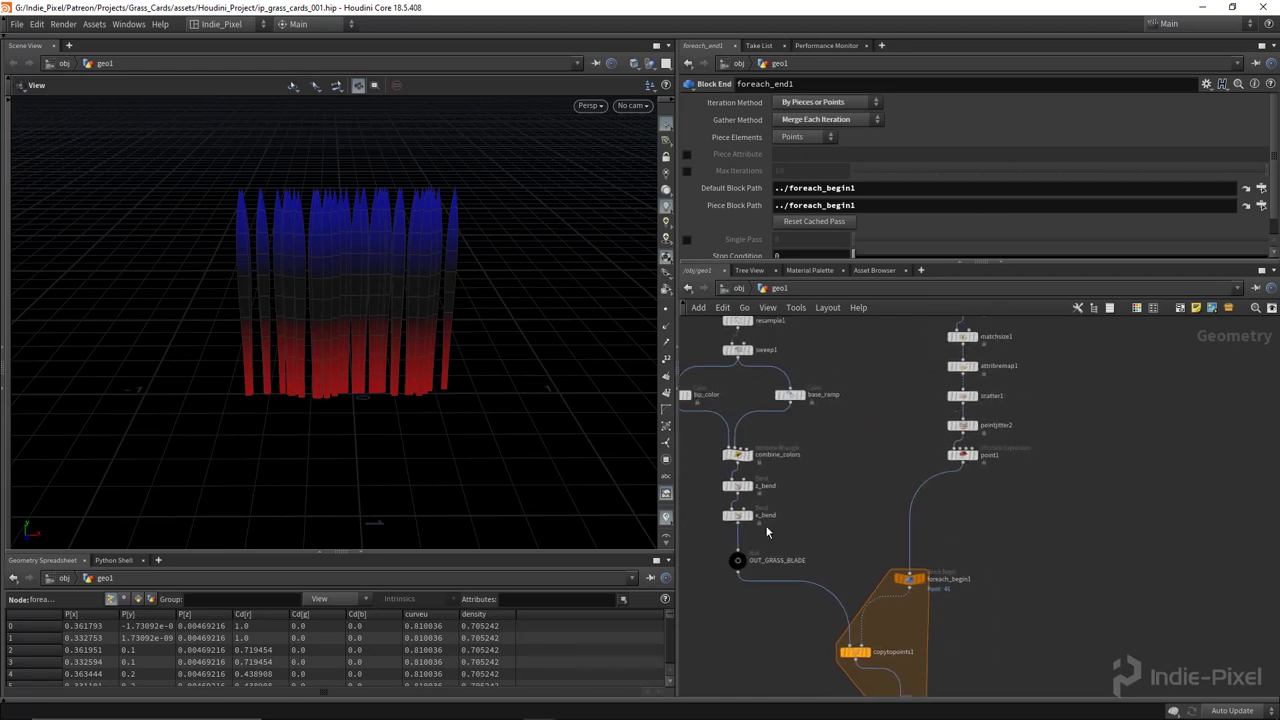
Try a Bend angle of -23.7 on z_bend and reset it to 0.
{"action": "middle_click_drag", "start_coordinate": [776, 527], "coordinate": [858, 490]}
{"action": "left_click_drag", "start_coordinate": [876, 504], "coordinate": [775, 480]}
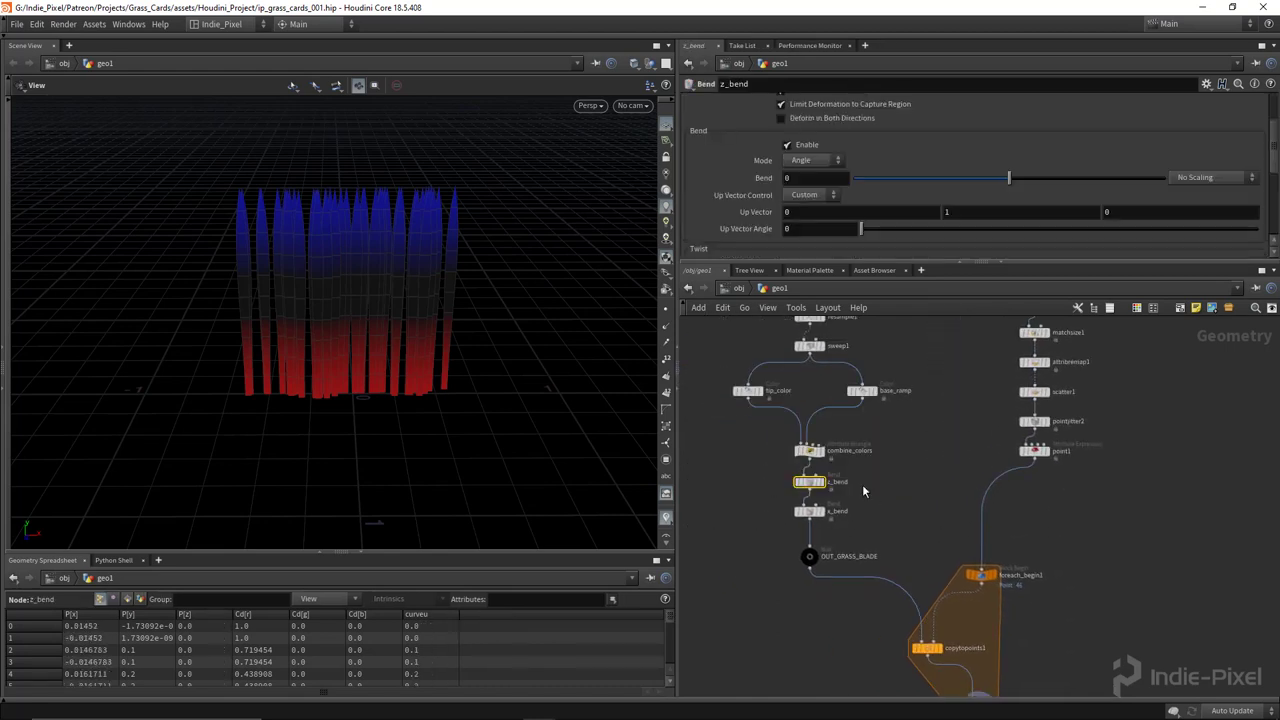
{"action": "scroll", "coordinate": [1096, 221], "scroll_direction": "down", "scroll_amount": 5}
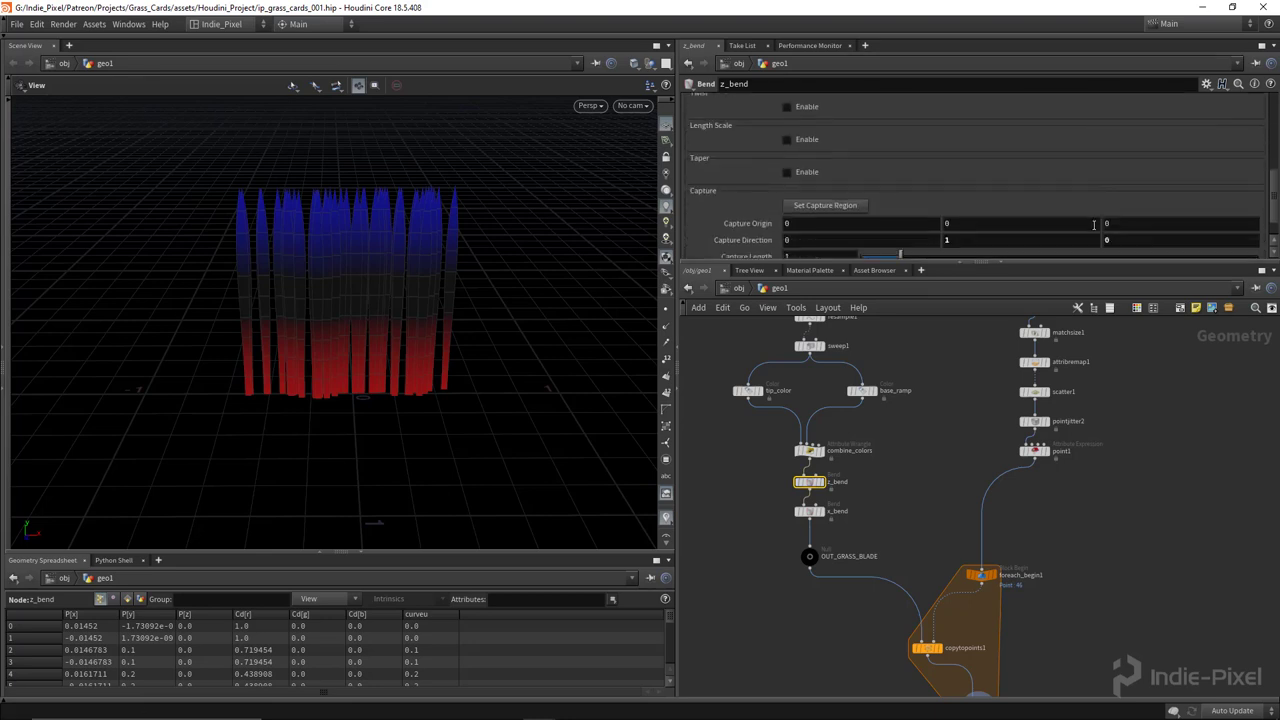
{"action": "scroll", "coordinate": [1090, 232], "scroll_direction": "up", "scroll_amount": 5}
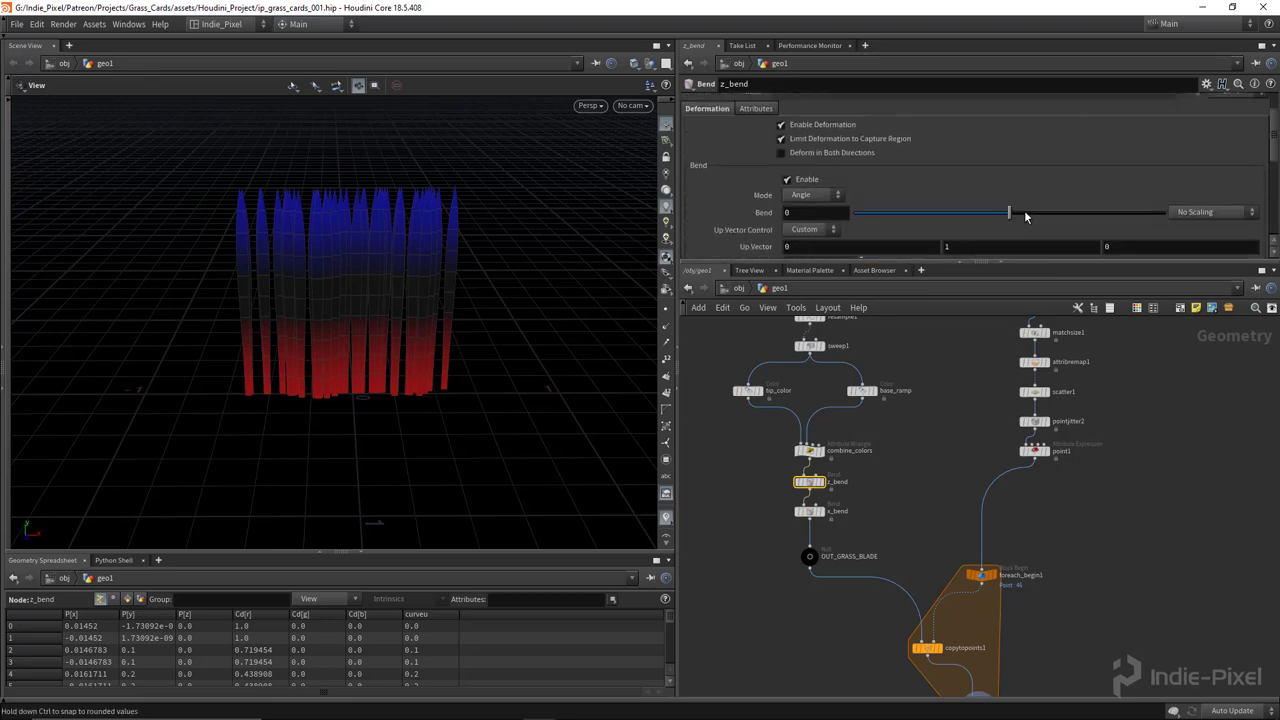
{"action": "left_click_drag", "start_coordinate": [1024, 210], "coordinate": [968, 205]}
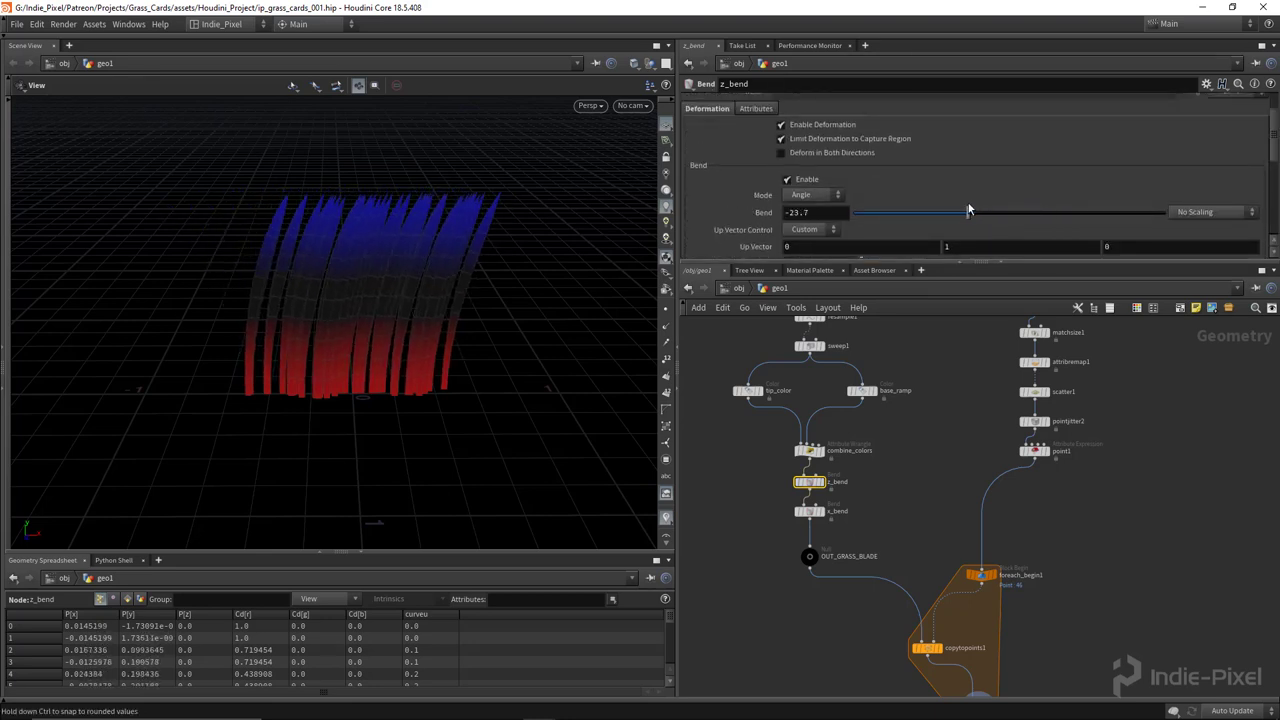
{"action": "middle_click", "coordinate": [968, 206], "text": "ctrl"}
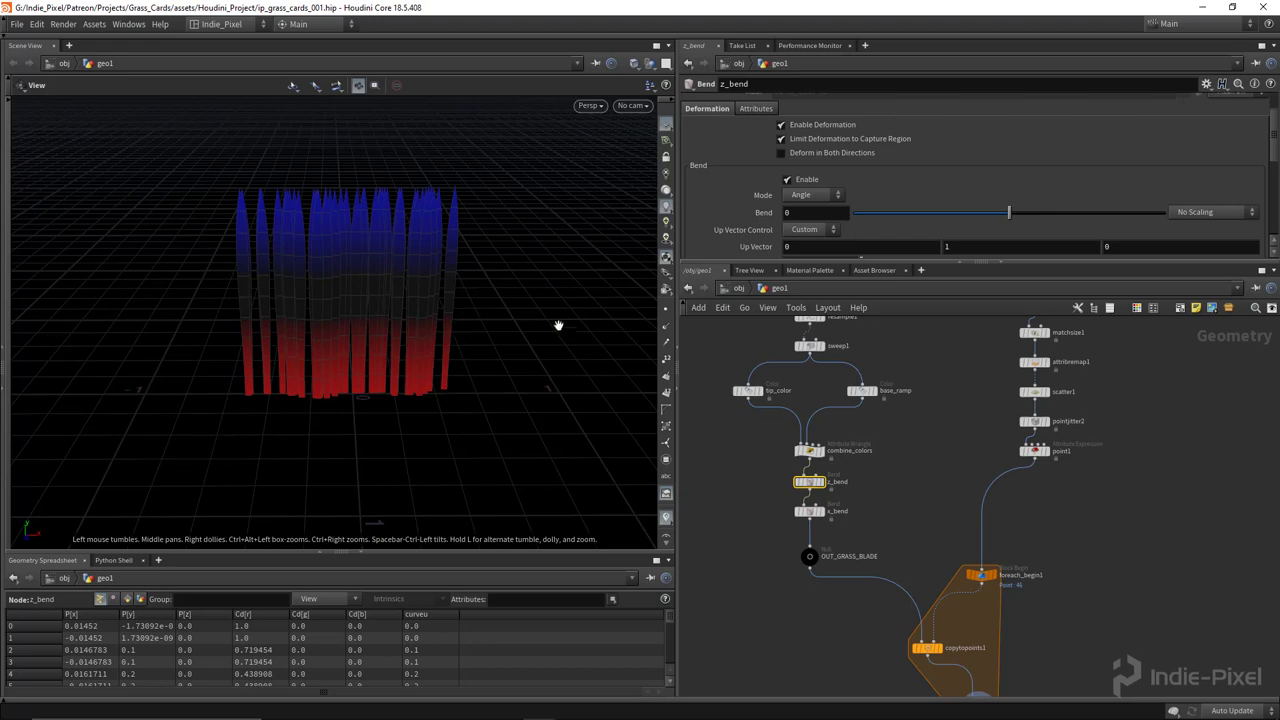
Insert an Attribute Remap node between point1 and foreach_begin1.
{"action": "scroll", "coordinate": [1146, 538], "scroll_direction": "up", "scroll_amount": 3}
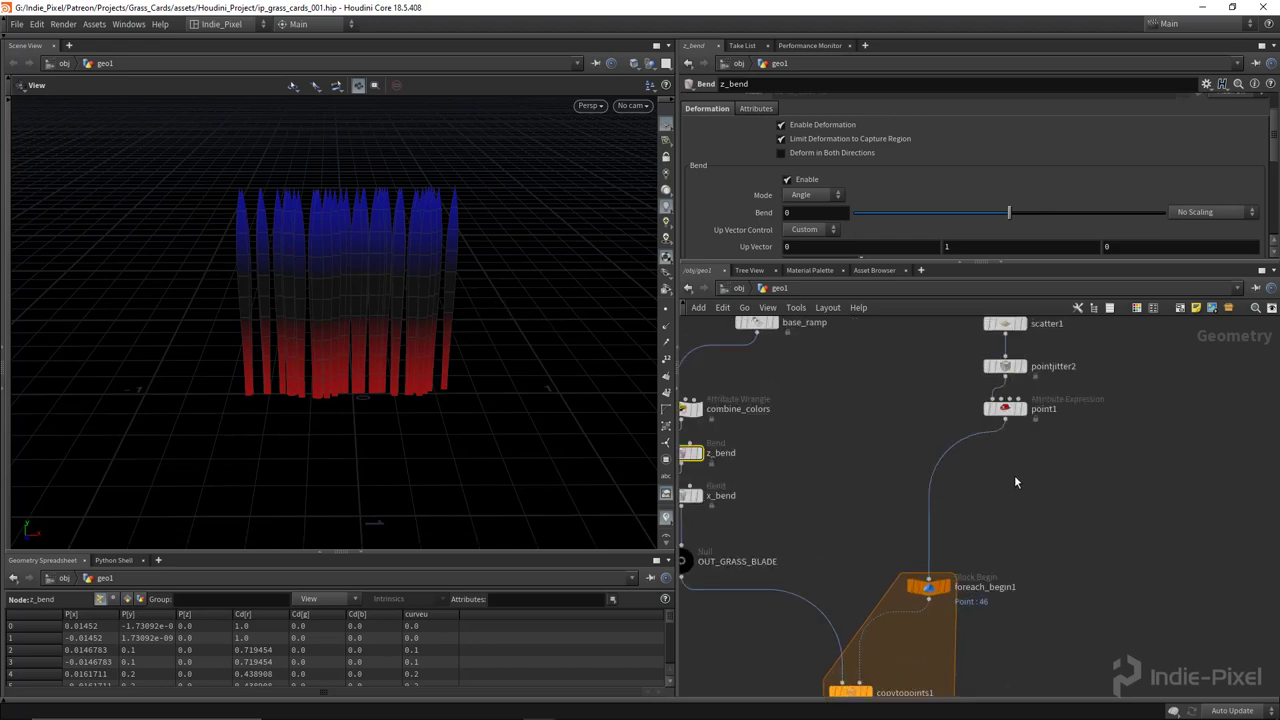
{"action": "key", "text": "Tab"}
{"action": "type", "text": "attr"}
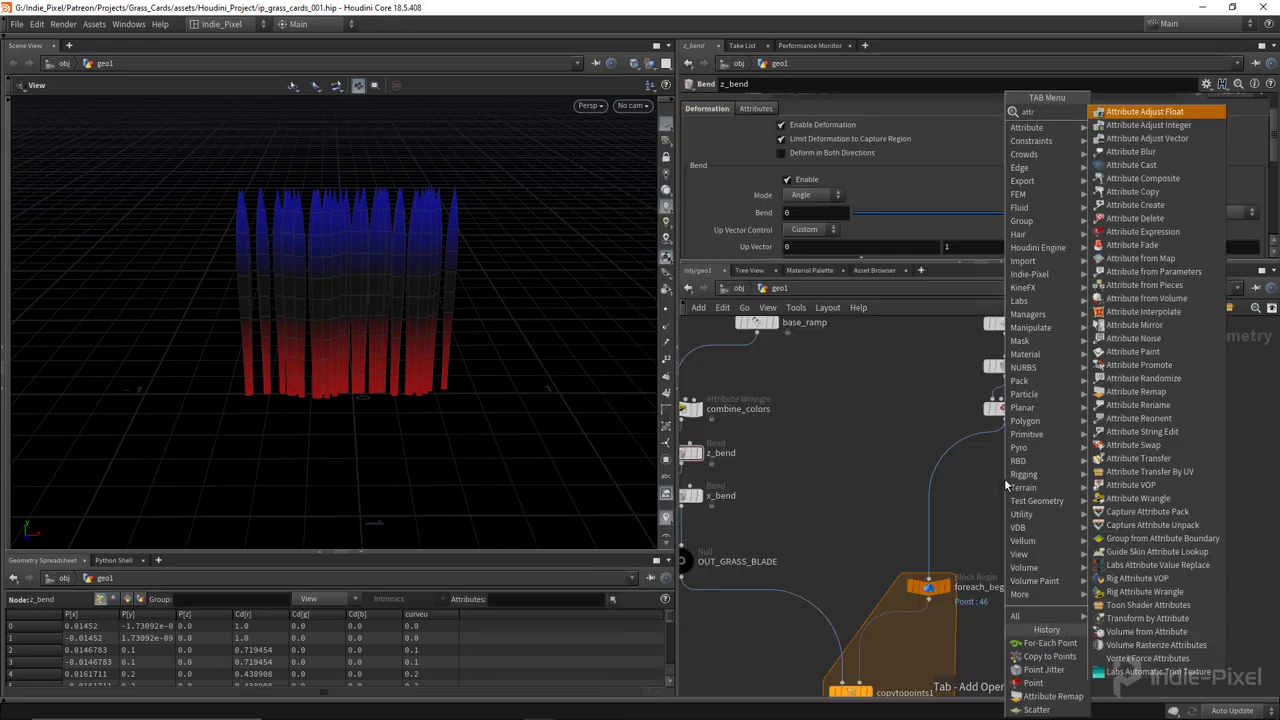
{"action": "left_click", "coordinate": [1135, 391]}
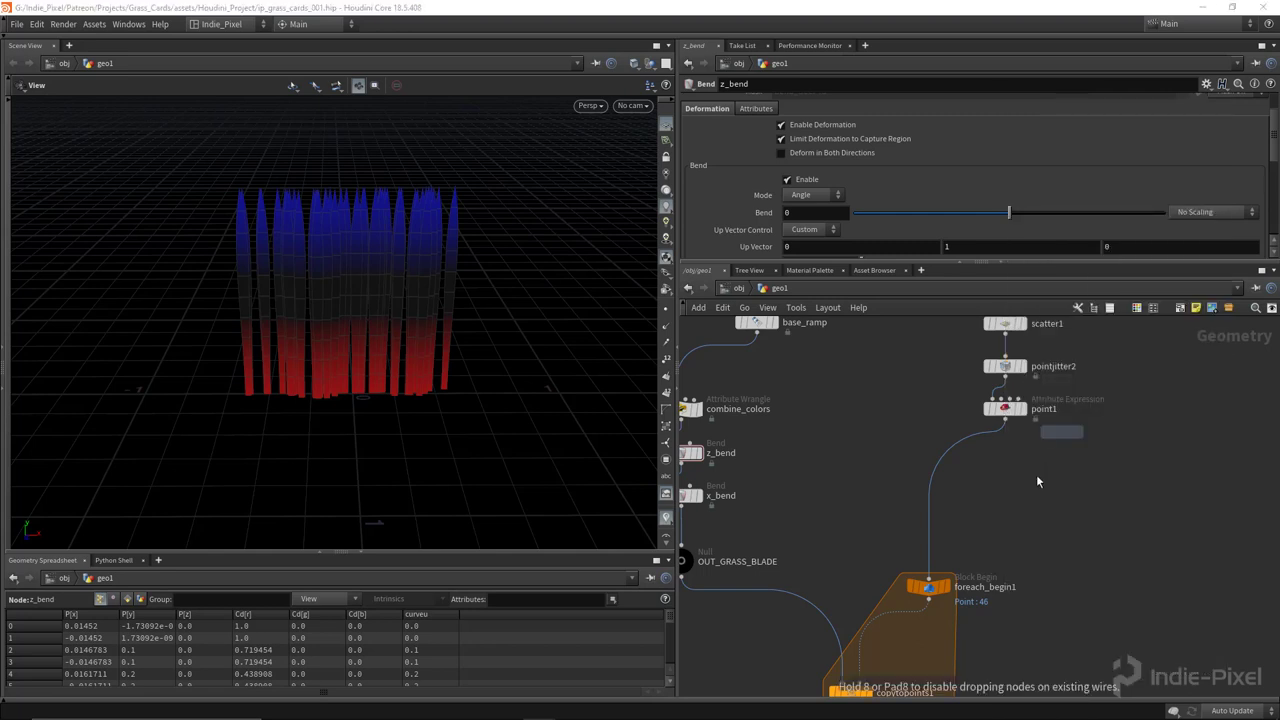
{"action": "left_click", "coordinate": [995, 485]}
{"action": "left_click_drag", "start_coordinate": [995, 486], "coordinate": [1005, 450]}
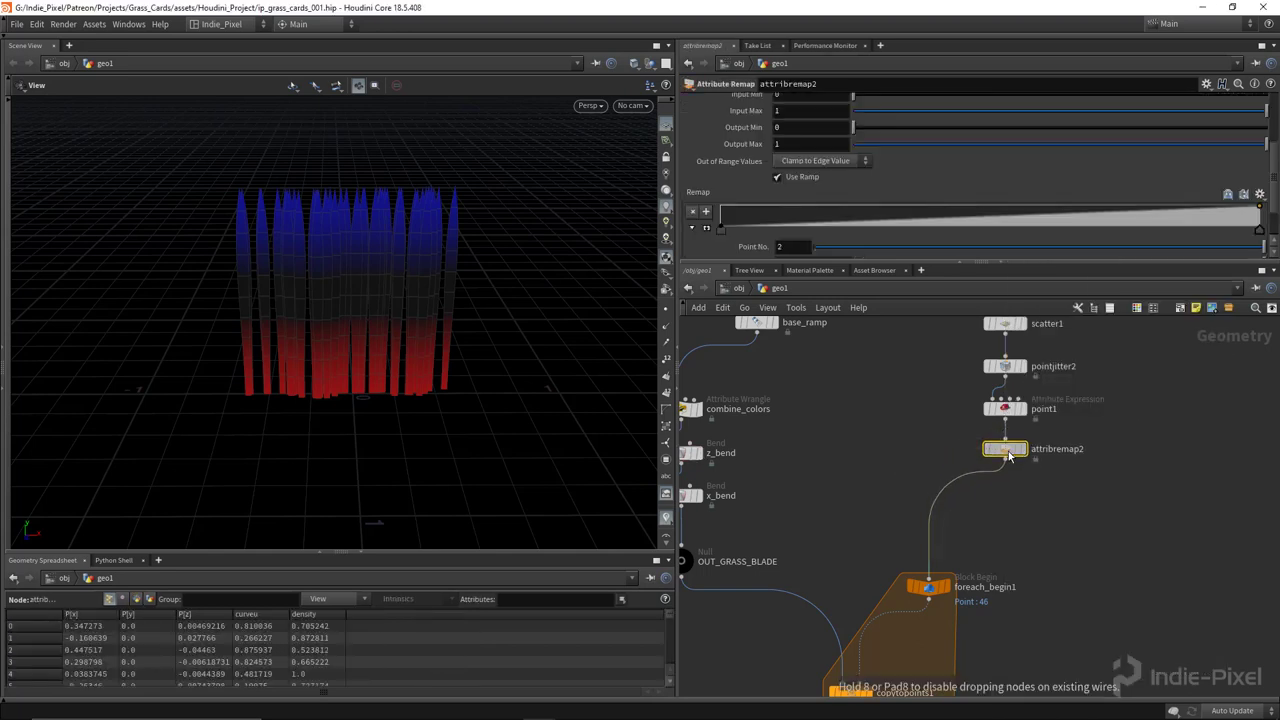
Rename the new Attribute Remap node to bend_remap.
{"action": "double_click", "coordinate": [1060, 449]}
{"action": "double_click", "coordinate": [1075, 450]}
{"action": "type", "text": "bend_"}
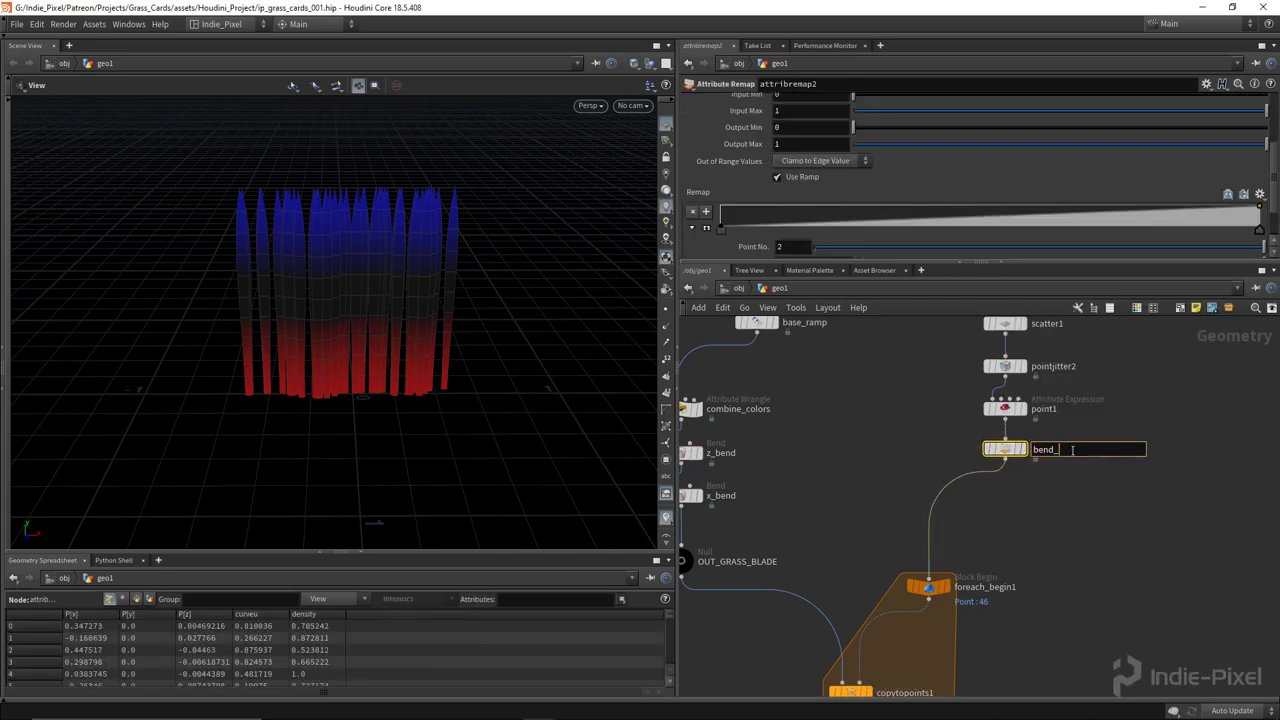
{"action": "type", "text": "remap"}
{"action": "key", "text": "Return"}
Set bend_remap to read the curveu attribute and write it to a new attribute named bend.
{"action": "scroll", "coordinate": [1039, 164], "scroll_direction": "up", "scroll_amount": 4}
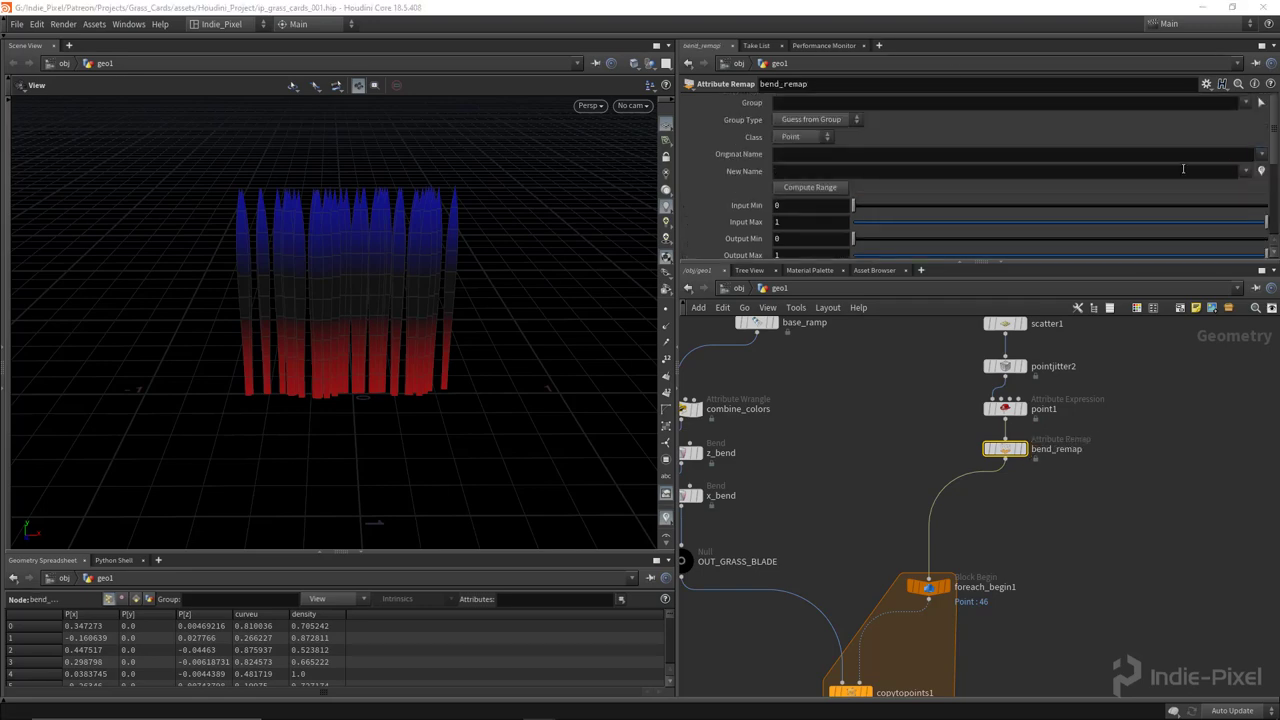
{"action": "left_click", "coordinate": [901, 170]}
{"action": "type", "text": "ben"}
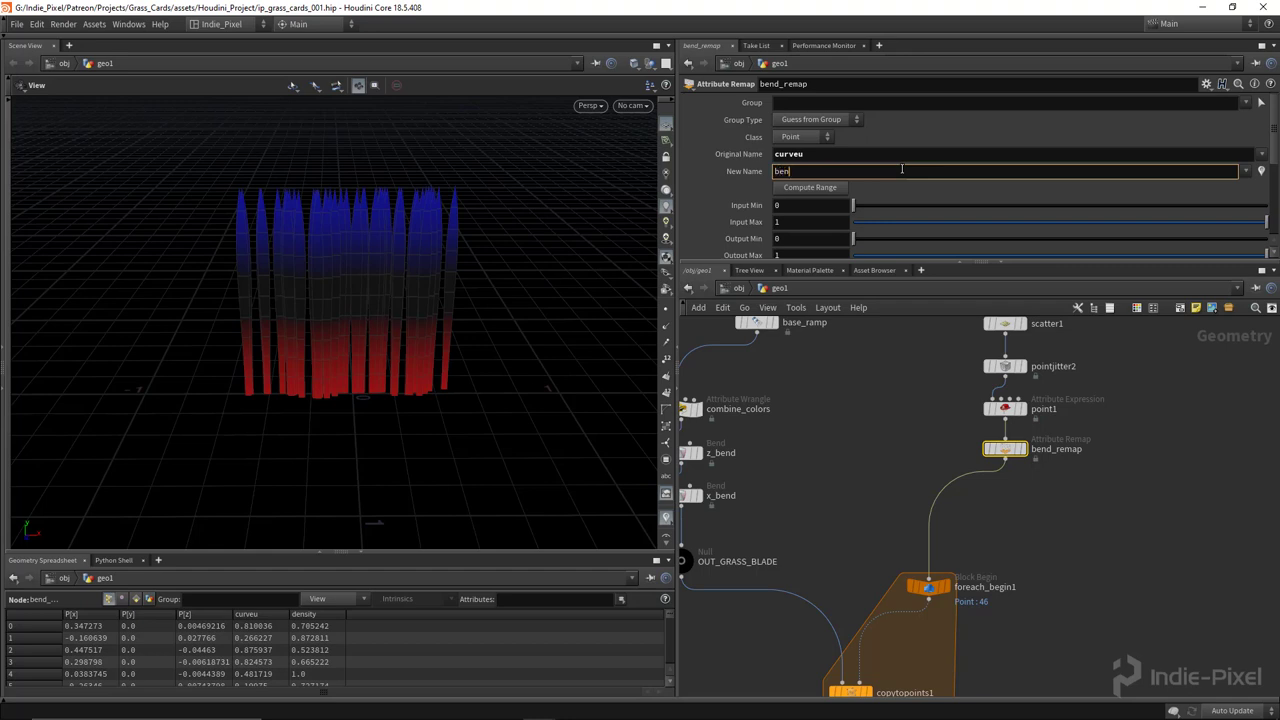
{"action": "type", "text": "d"}
{"action": "key", "text": "Return"}
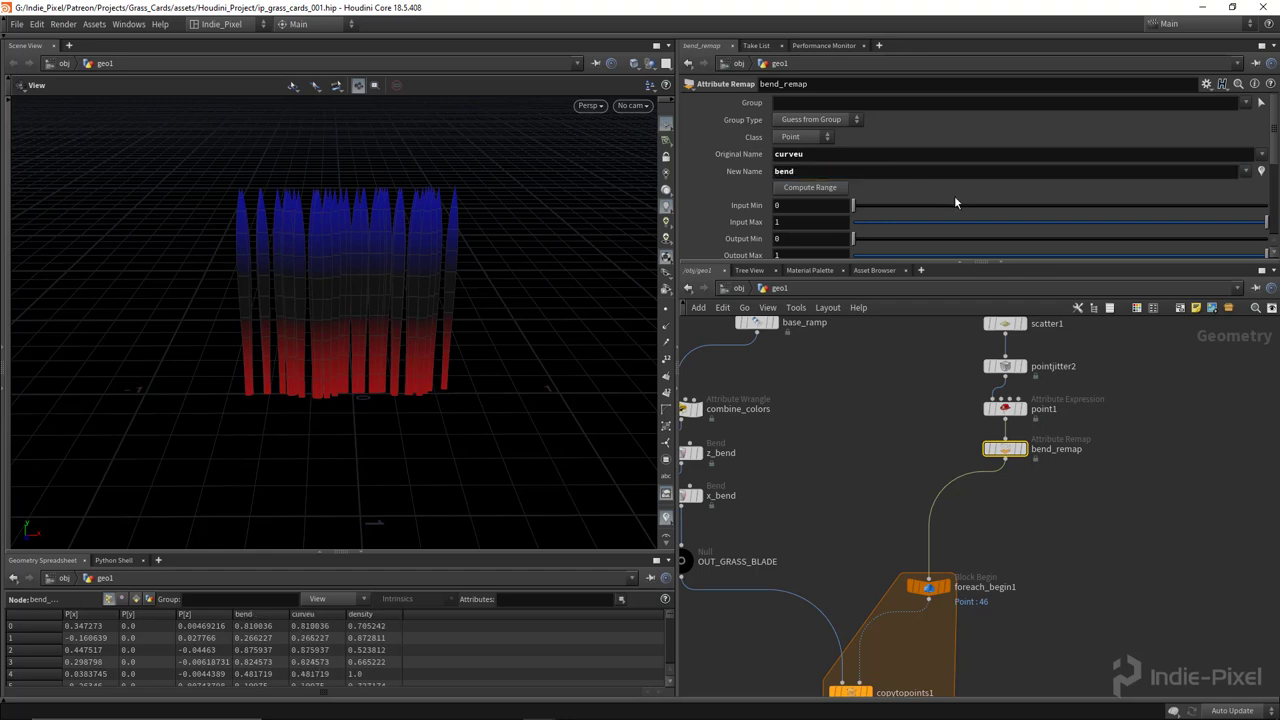
Enlarge the spreadsheet area to examine the bend values and look up the Geometry Spreadsheet pane type.
{"action": "left_click_drag", "start_coordinate": [388, 551], "coordinate": [392, 438]}
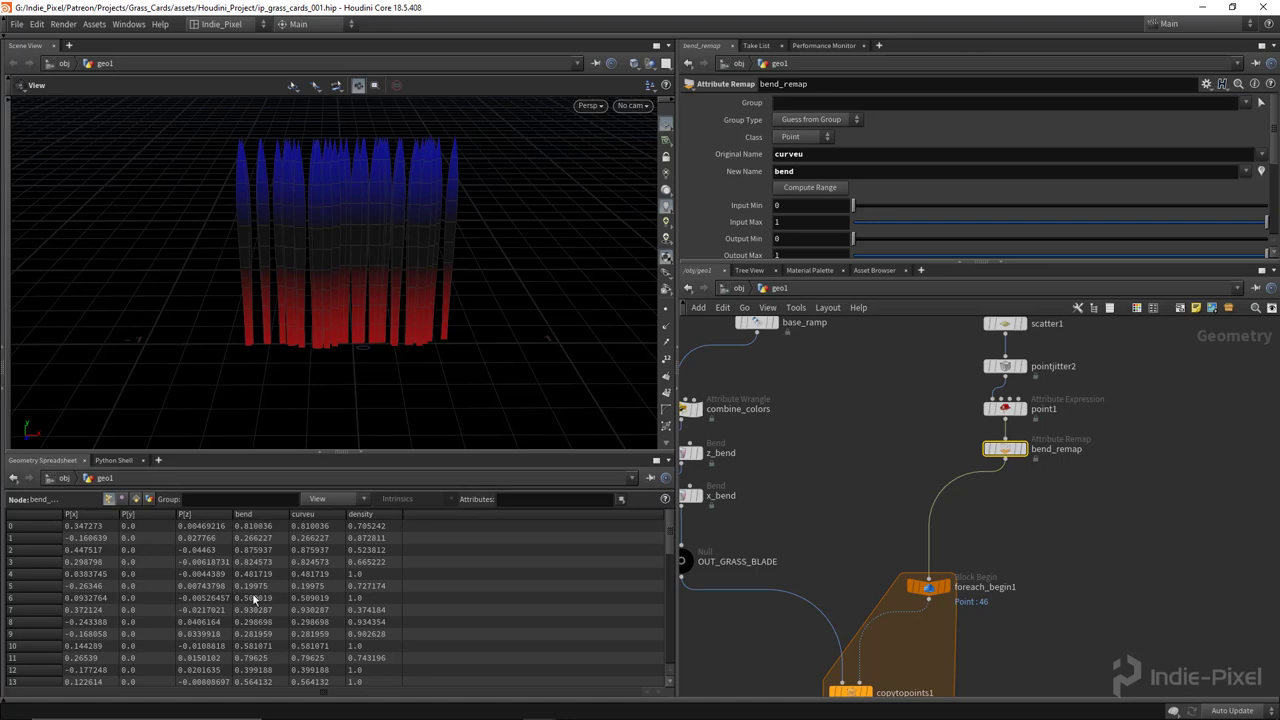
{"action": "left_click", "coordinate": [158, 461]}
{"action": "mouse_move", "coordinate": [195, 486]}
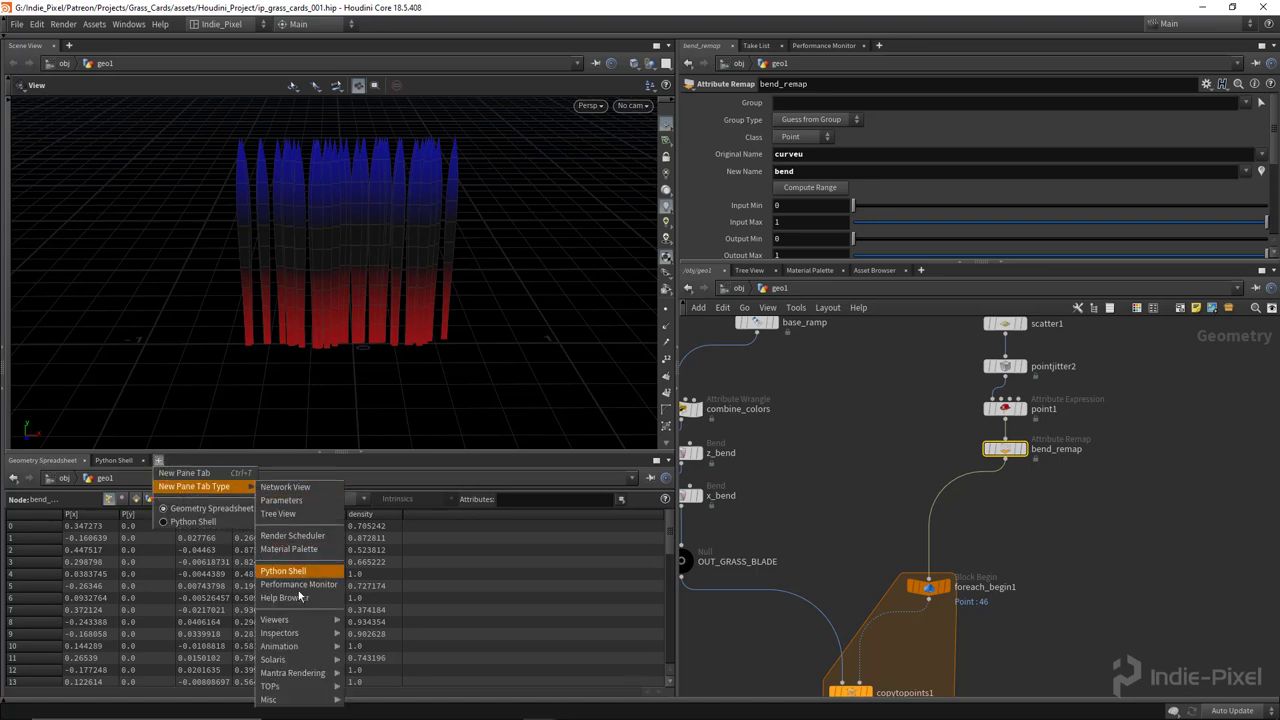
{"action": "mouse_move", "coordinate": [302, 637]}
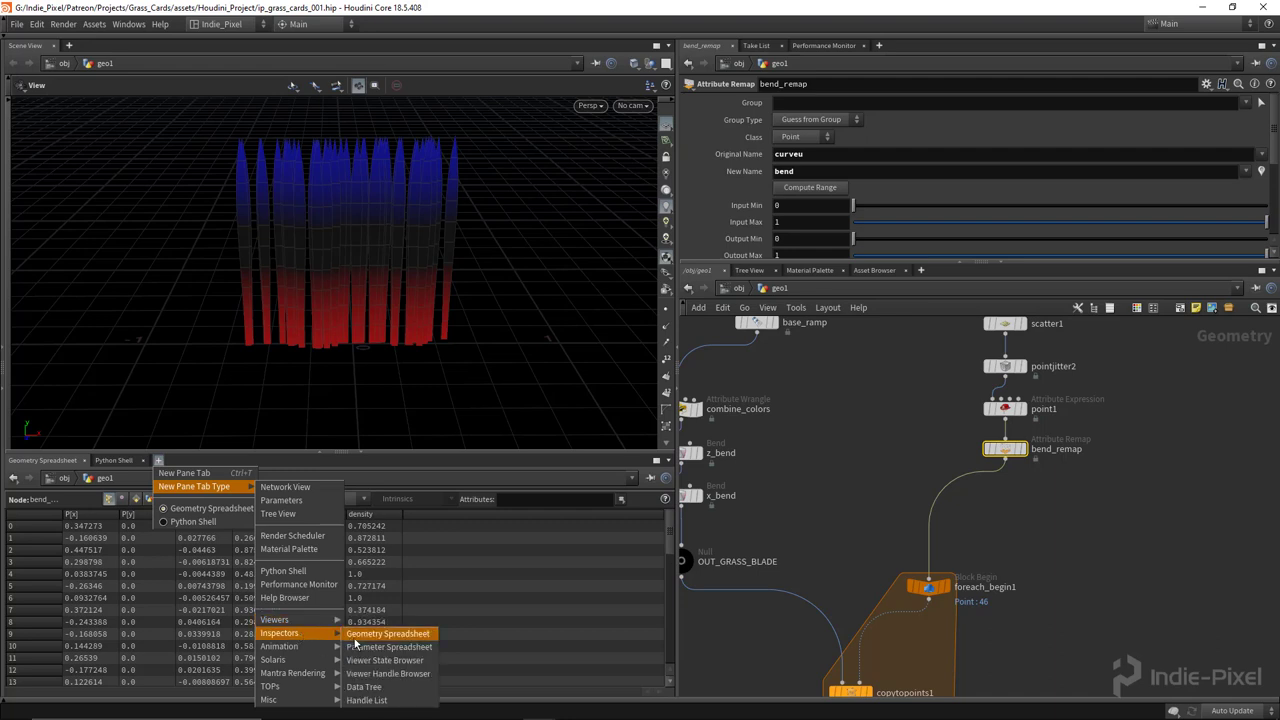
{"action": "left_click", "coordinate": [409, 485]}
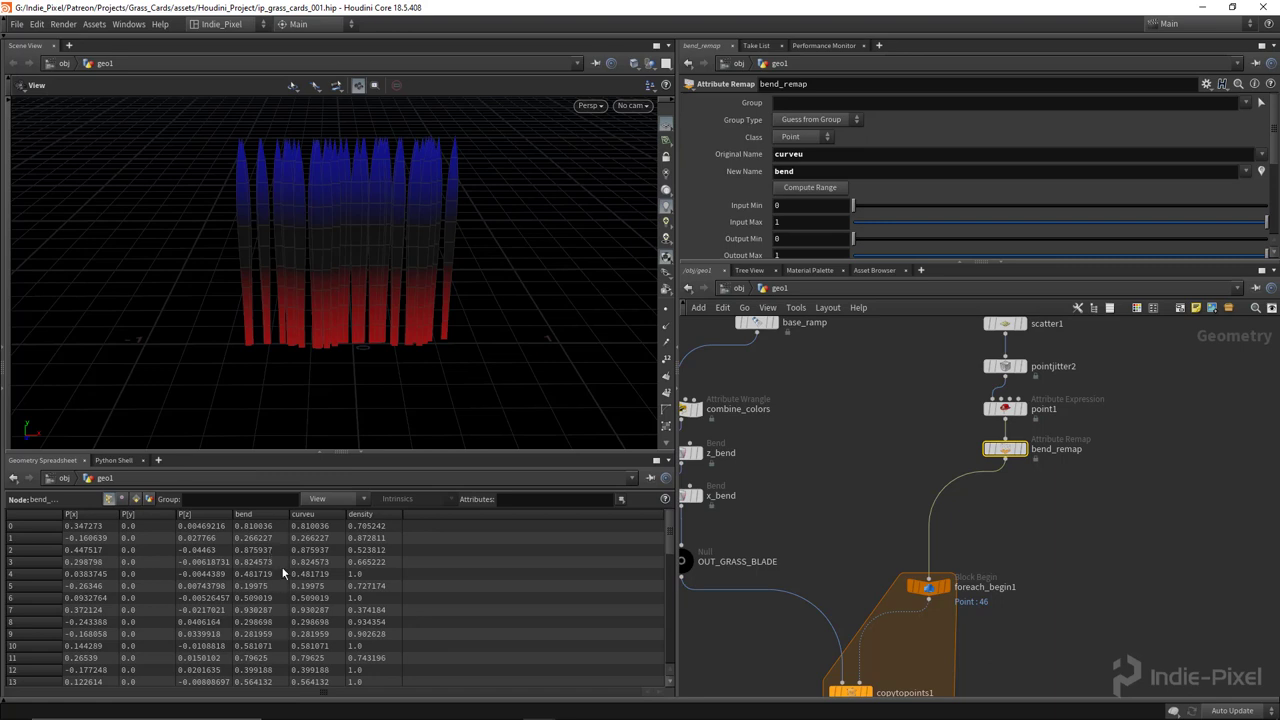
Shape the bend_remap ramp into a peak, adding a full-value point at about position 0.46 and setting the end point's value to 0.
{"action": "scroll", "coordinate": [1062, 180], "scroll_direction": "down", "scroll_amount": 4}
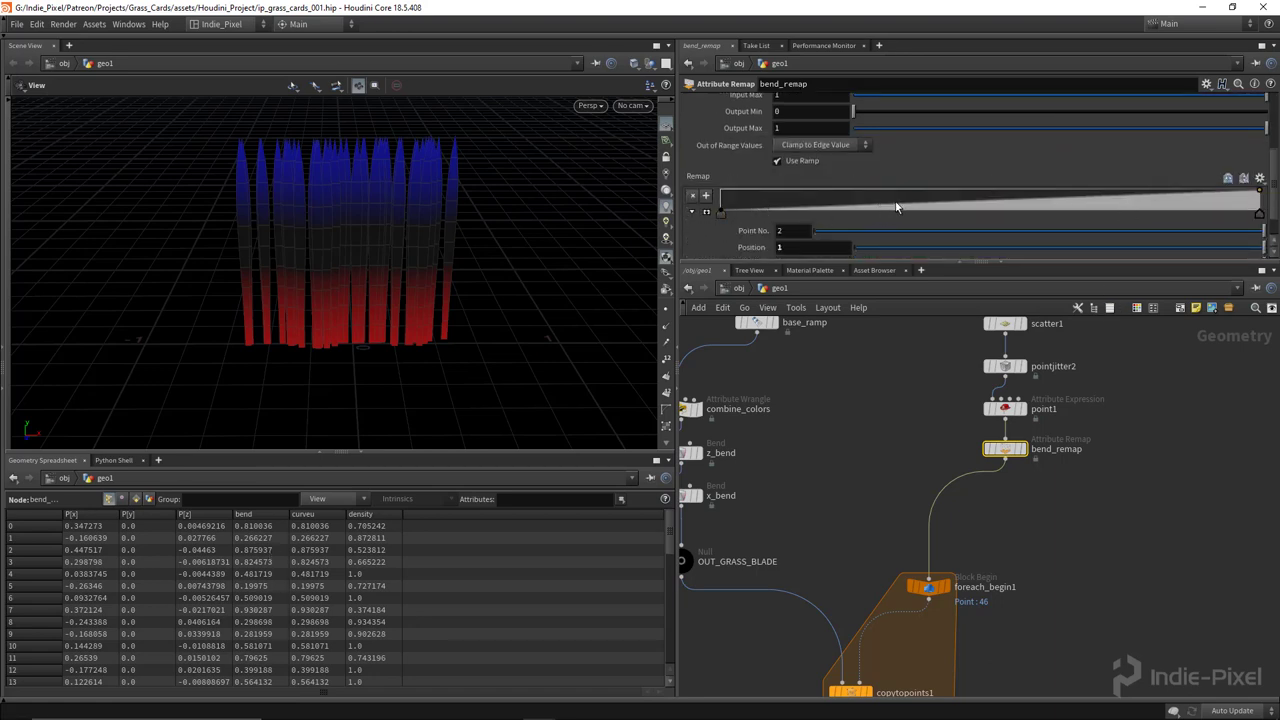
{"action": "left_click_drag", "start_coordinate": [896, 207], "coordinate": [968, 190]}
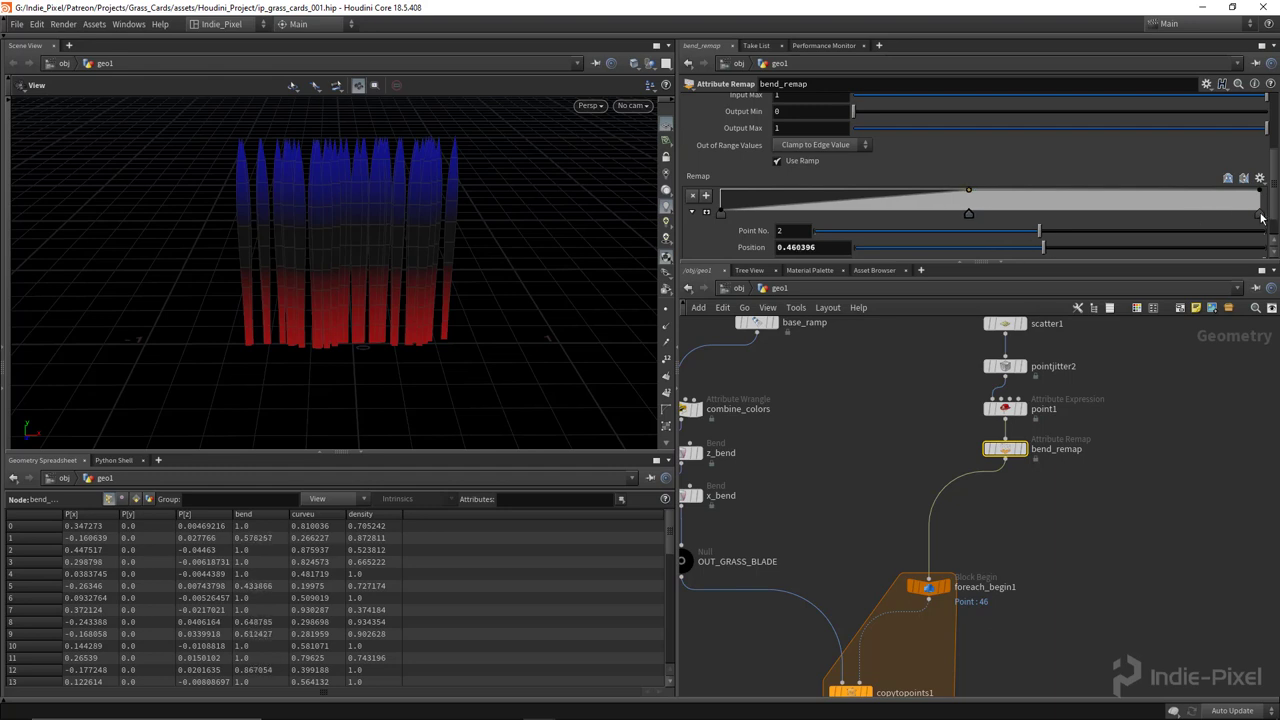
{"action": "left_click", "coordinate": [1259, 214]}
{"action": "scroll", "coordinate": [1212, 235], "scroll_direction": "down", "scroll_amount": 1}
{"action": "left_click_drag", "start_coordinate": [1096, 229], "coordinate": [858, 230]}
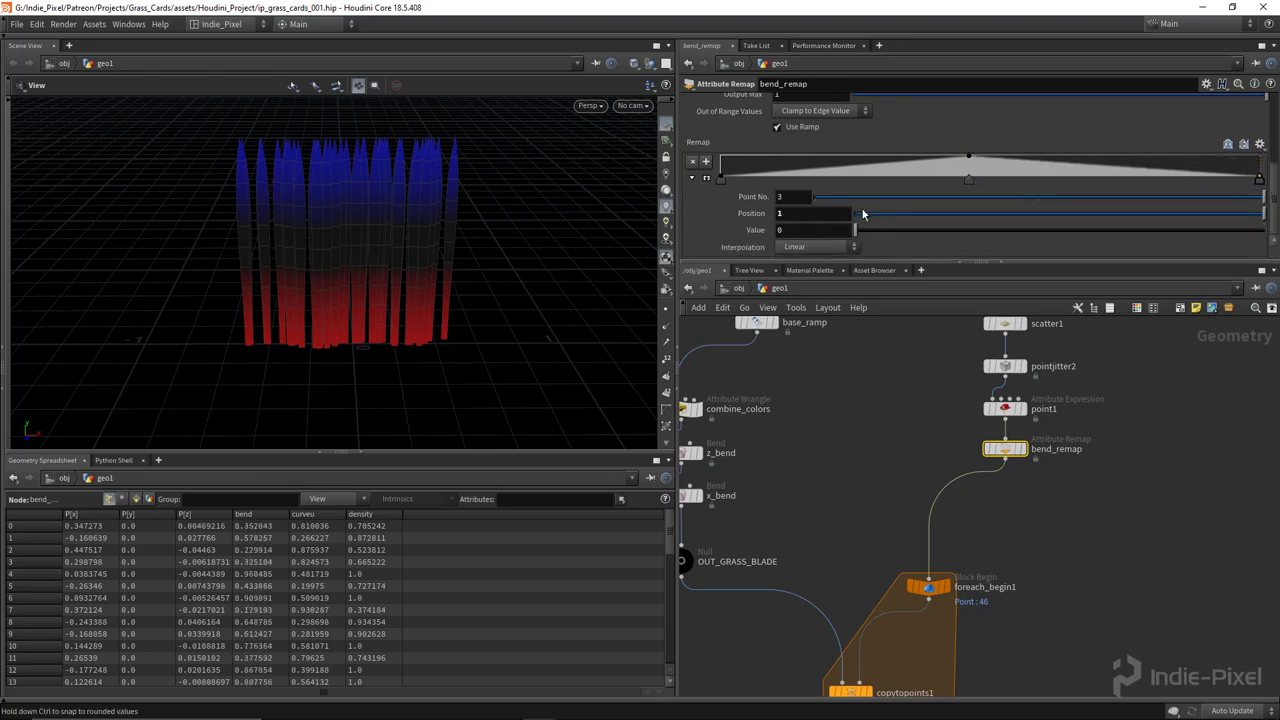
Set the Output Min of bend_remap to -1.
{"action": "scroll", "coordinate": [855, 195], "scroll_direction": "up", "scroll_amount": 3}
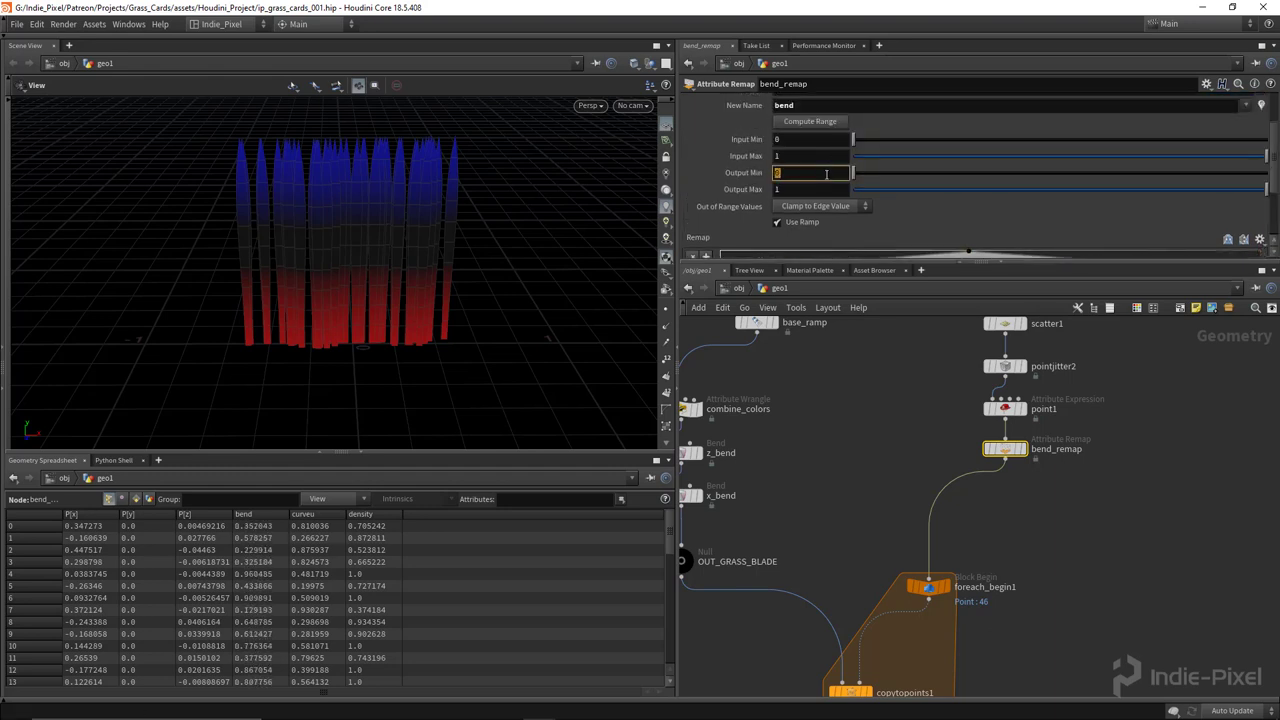
{"action": "type", "text": "-1"}
{"action": "key", "text": "Return"}
Change the interpolation of the bend_remap ramp points to B-Spline.
{"action": "scroll", "coordinate": [768, 211], "scroll_direction": "down", "scroll_amount": 2}
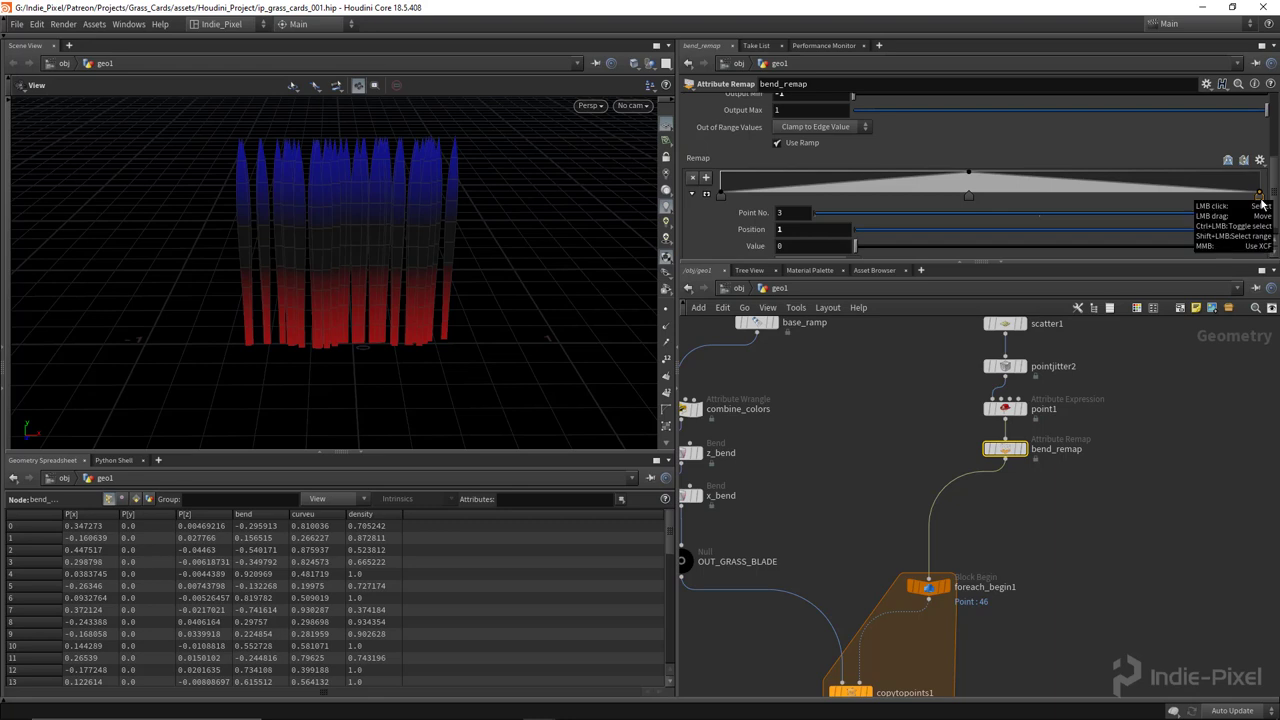
{"action": "scroll", "coordinate": [905, 222], "scroll_direction": "down", "scroll_amount": 1}
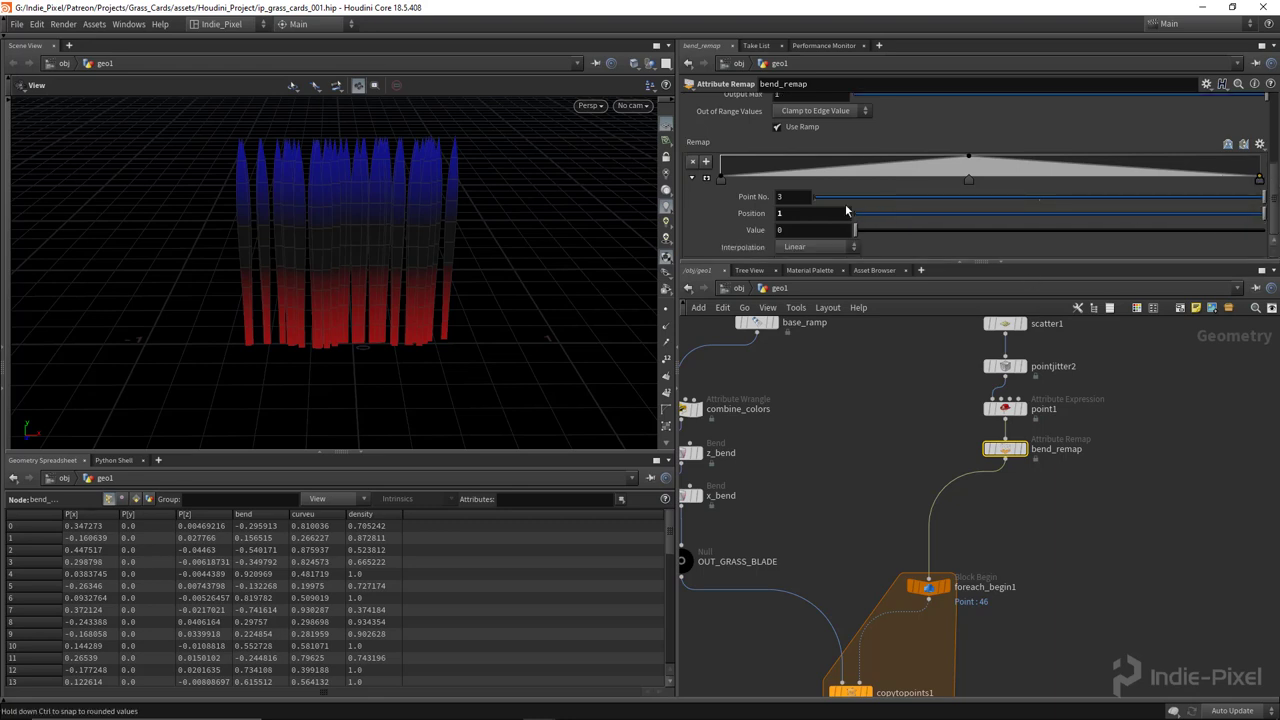
{"action": "right_click", "coordinate": [721, 181]}
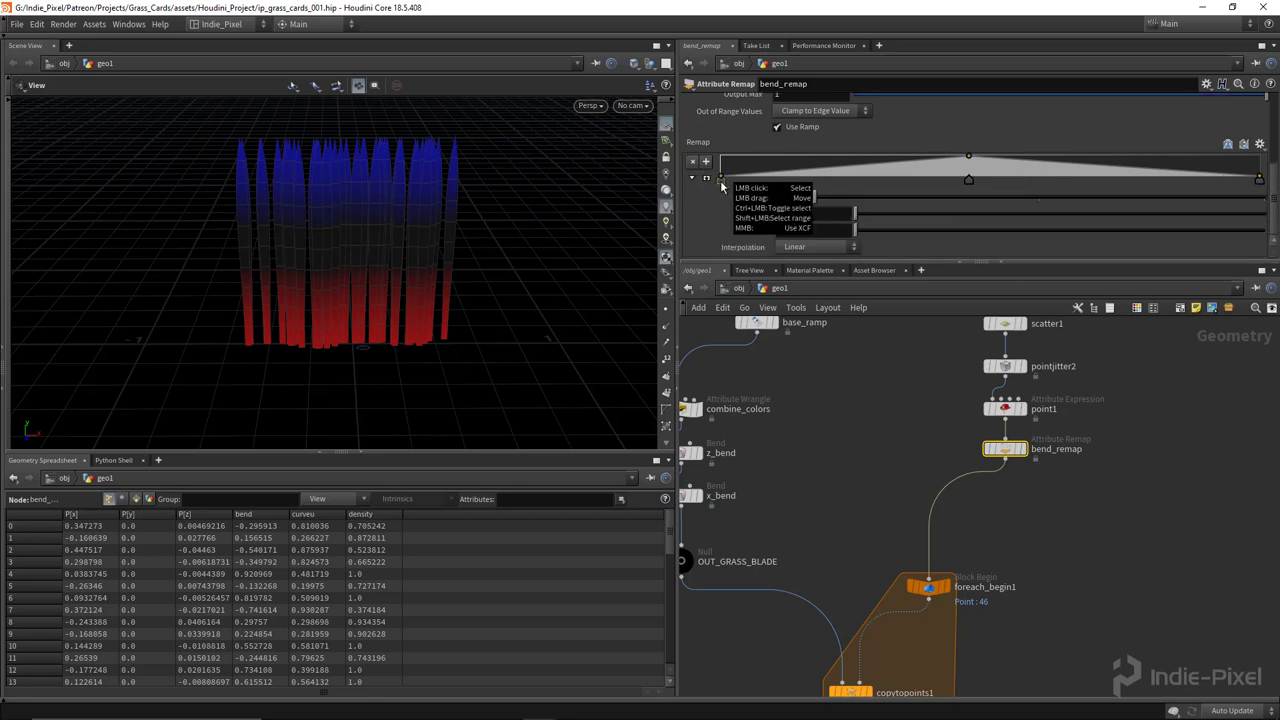
{"action": "mouse_move", "coordinate": [757, 194]}
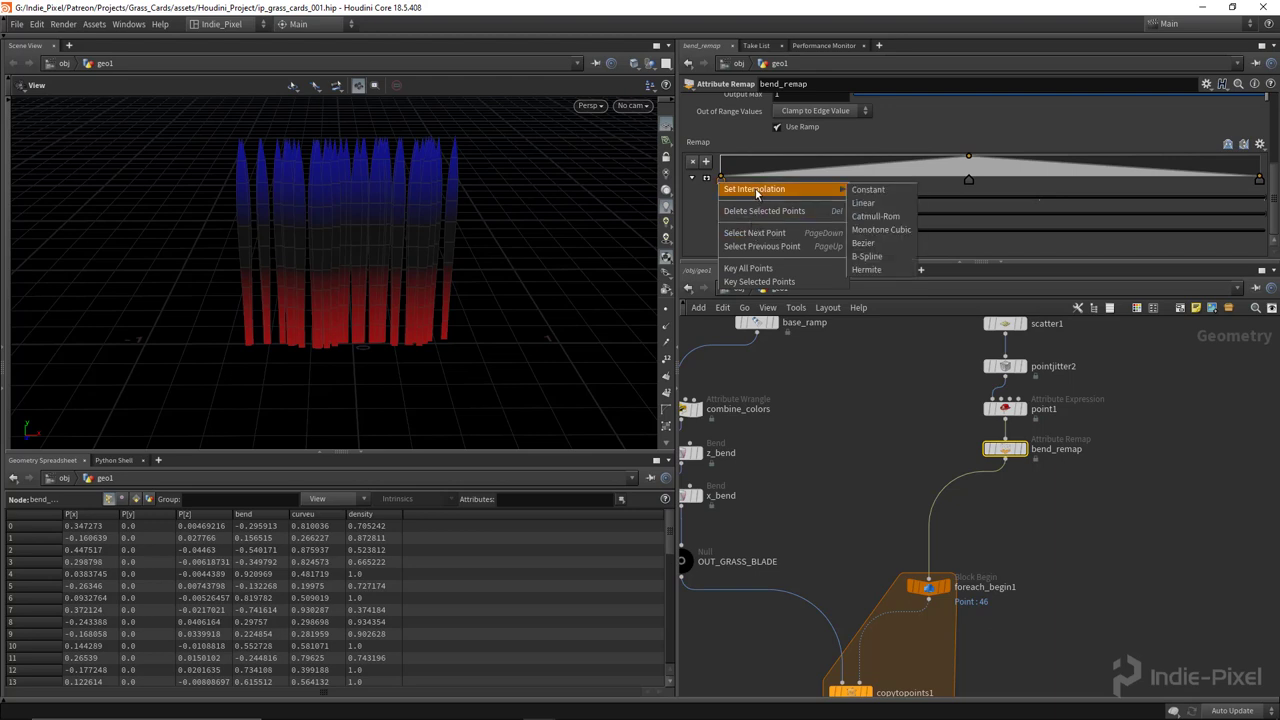
{"action": "left_click", "coordinate": [866, 256]}
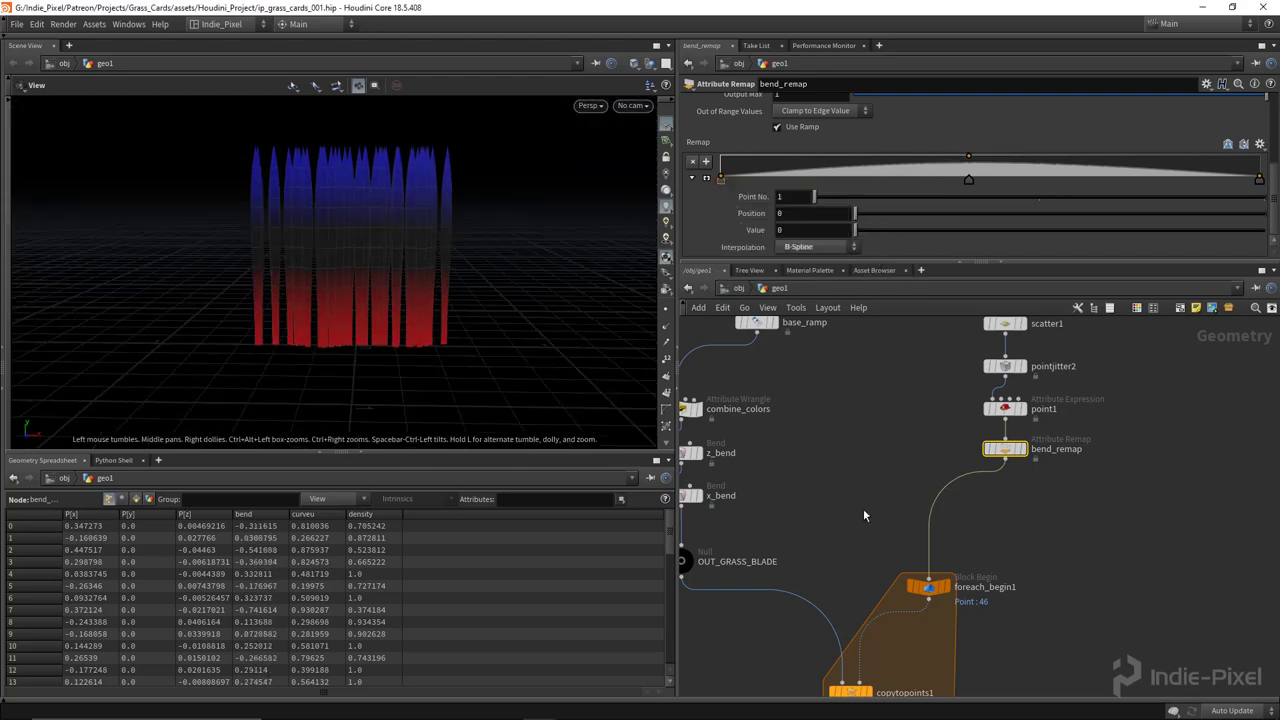
Move bend_remap slightly further below point1 and place foreach_begin1 closer beneath bend_remap.
{"action": "scroll", "coordinate": [875, 502], "scroll_direction": "down", "scroll_amount": 3}
{"action": "middle_click_drag", "start_coordinate": [881, 498], "coordinate": [912, 471]}
{"action": "left_click_drag", "start_coordinate": [974, 434], "coordinate": [975, 446]}
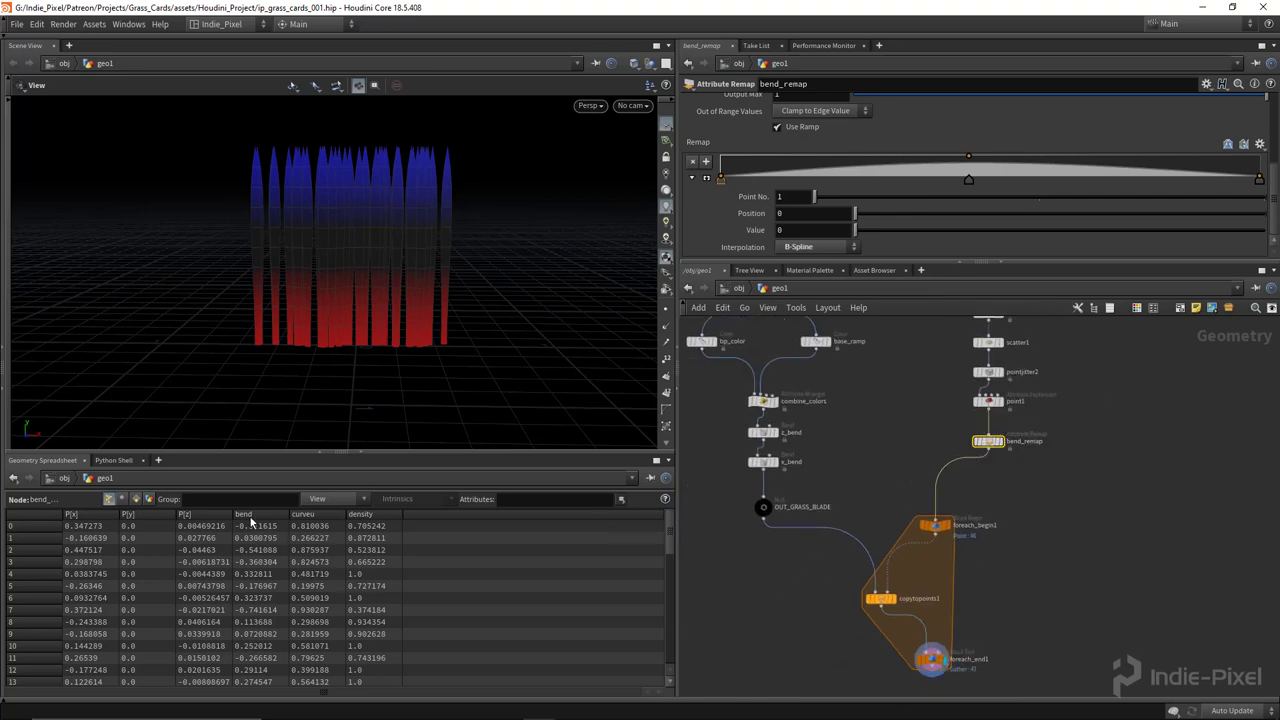
{"action": "scroll", "coordinate": [909, 526], "scroll_direction": "up", "scroll_amount": 2}
{"action": "middle_click_drag", "start_coordinate": [909, 526], "coordinate": [915, 540]}
{"action": "scroll", "coordinate": [865, 540], "scroll_direction": "up", "scroll_amount": 3}
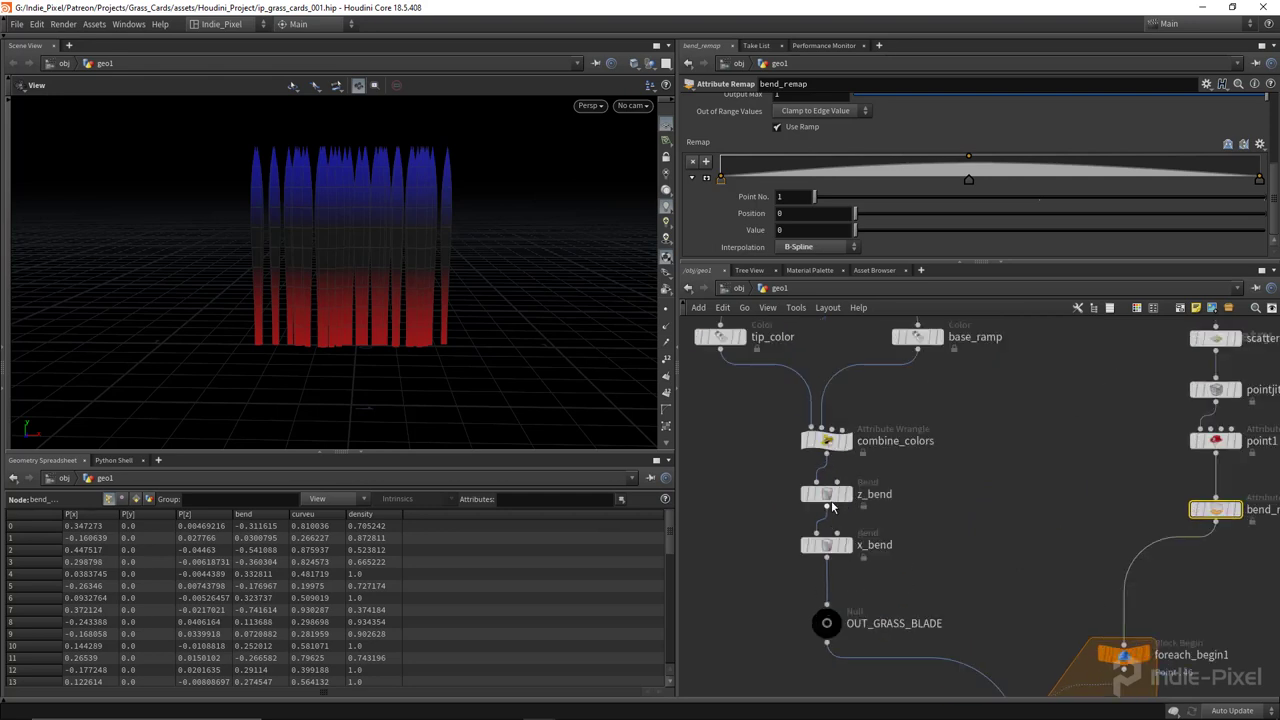
{"action": "left_click", "coordinate": [763, 432]}
{"action": "scroll", "coordinate": [951, 494], "scroll_direction": "down", "scroll_amount": 2}
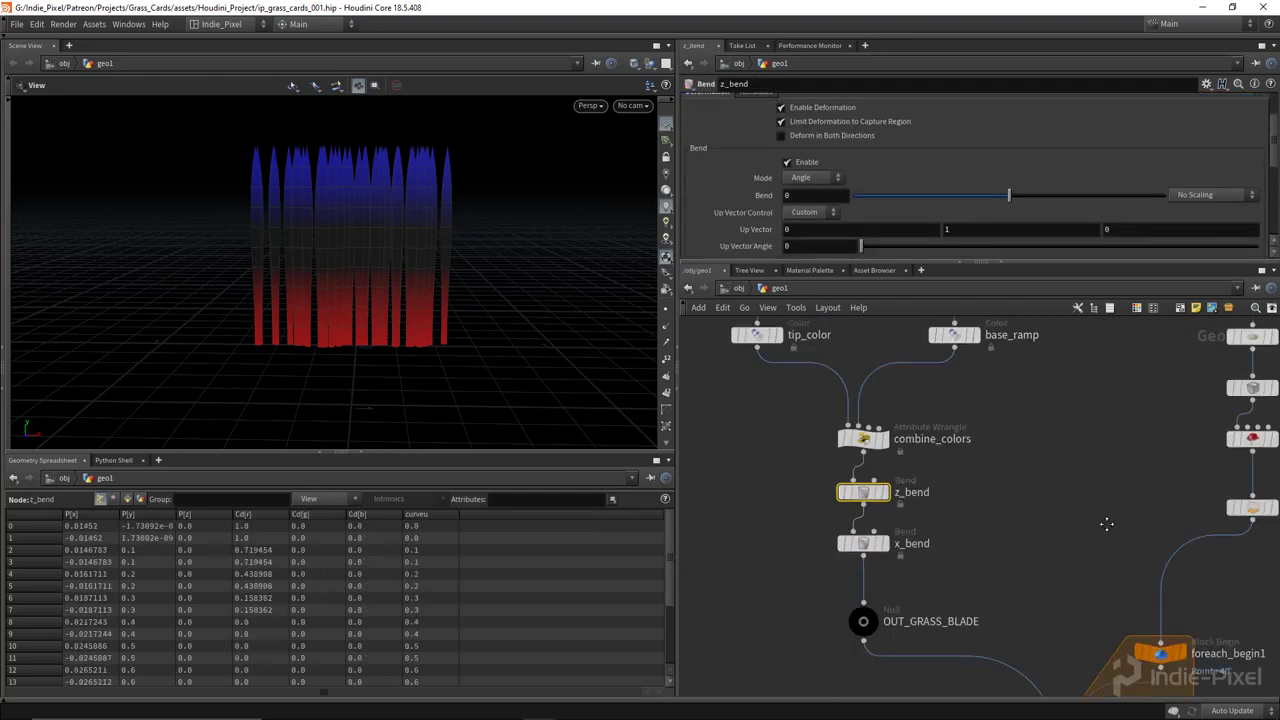
{"action": "middle_click_drag", "start_coordinate": [1106, 523], "coordinate": [1057, 447]}
{"action": "left_click_drag", "start_coordinate": [1045, 462], "coordinate": [1100, 409]}
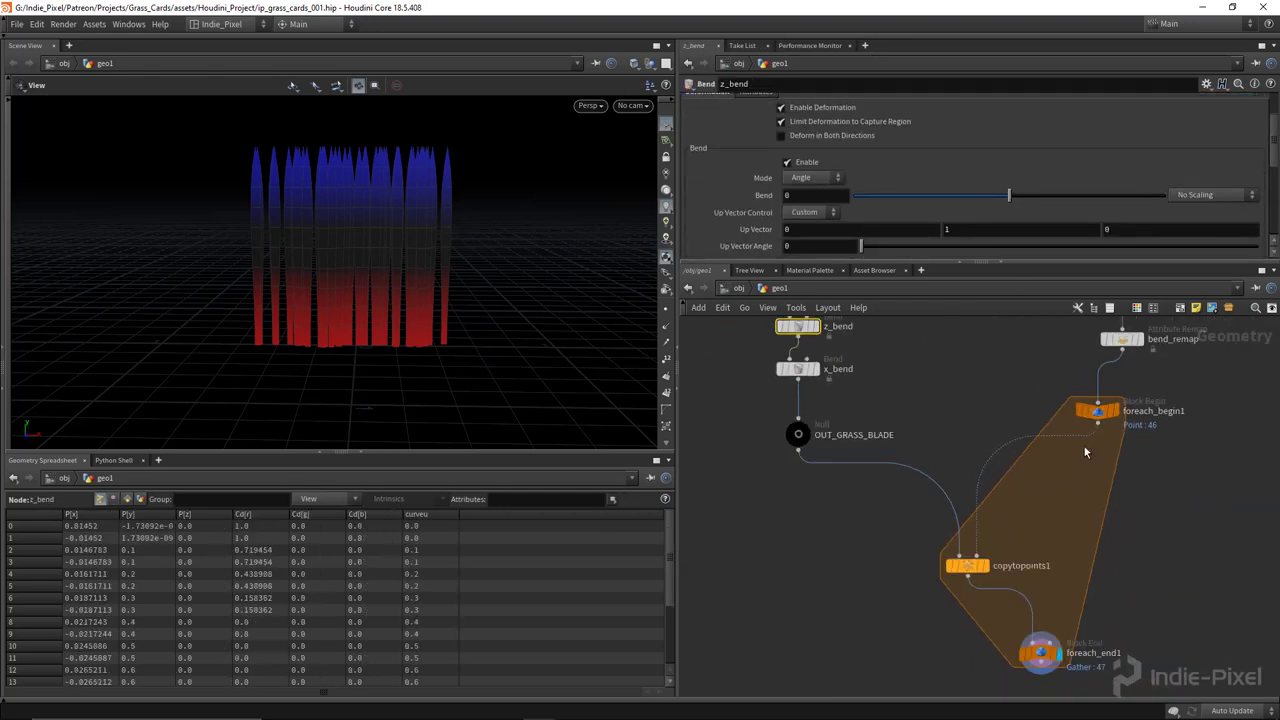
Insert a Null node between foreach_begin1 and copytopoints1 and rename it point_data.
{"action": "key", "text": "Tab"}
{"action": "type", "text": "nu"}
{"action": "key", "text": "Return"}
{"action": "left_click", "coordinate": [1078, 460]}
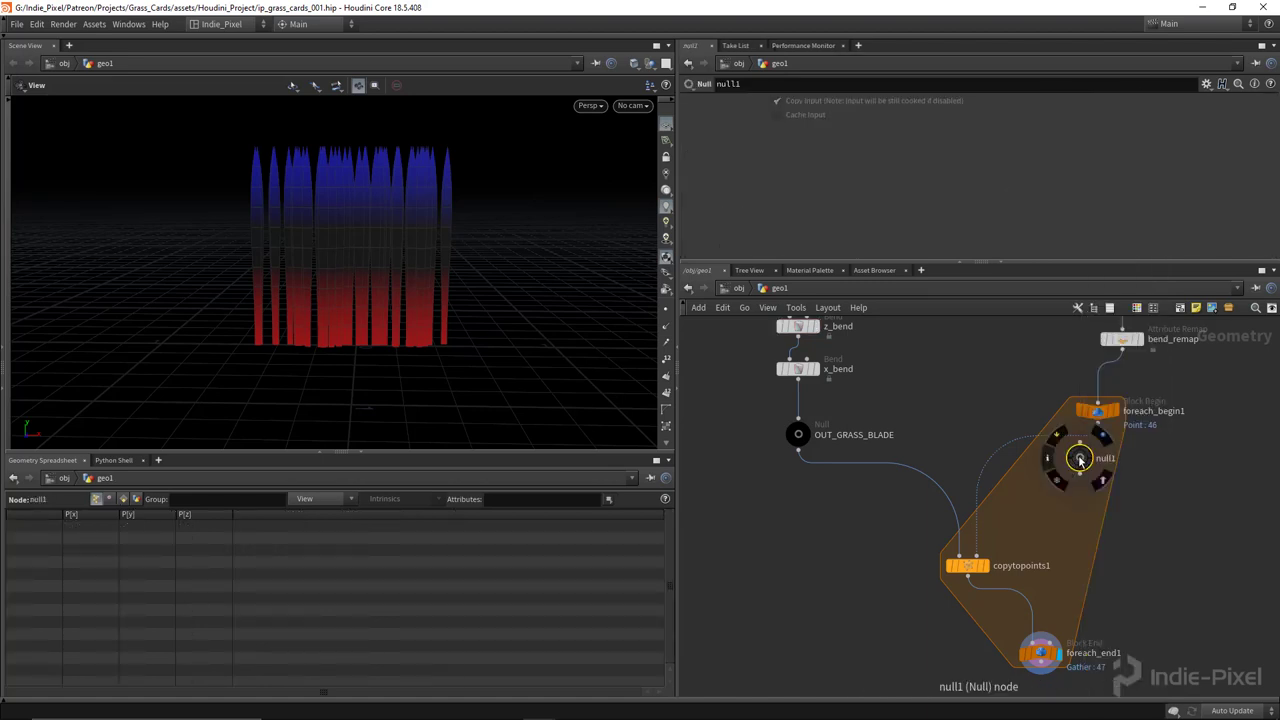
{"action": "left_click_drag", "start_coordinate": [1088, 460], "coordinate": [1107, 455]}
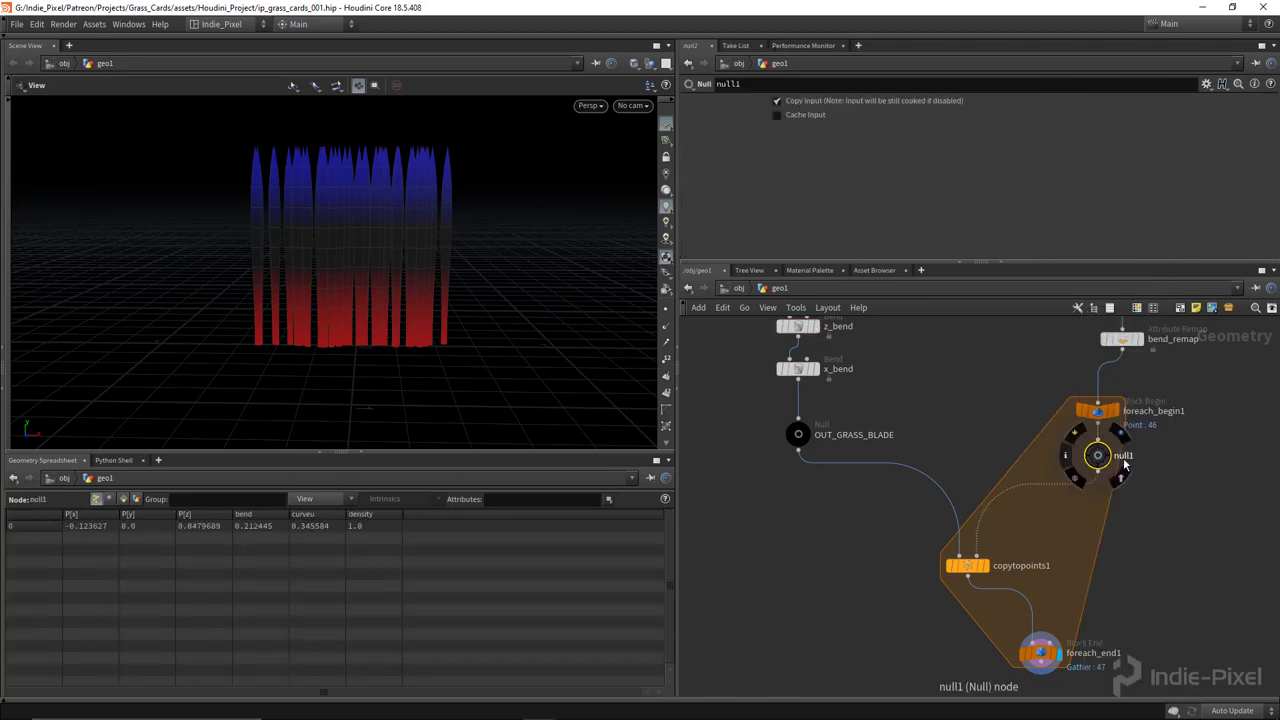
{"action": "double_click", "coordinate": [1120, 456]}
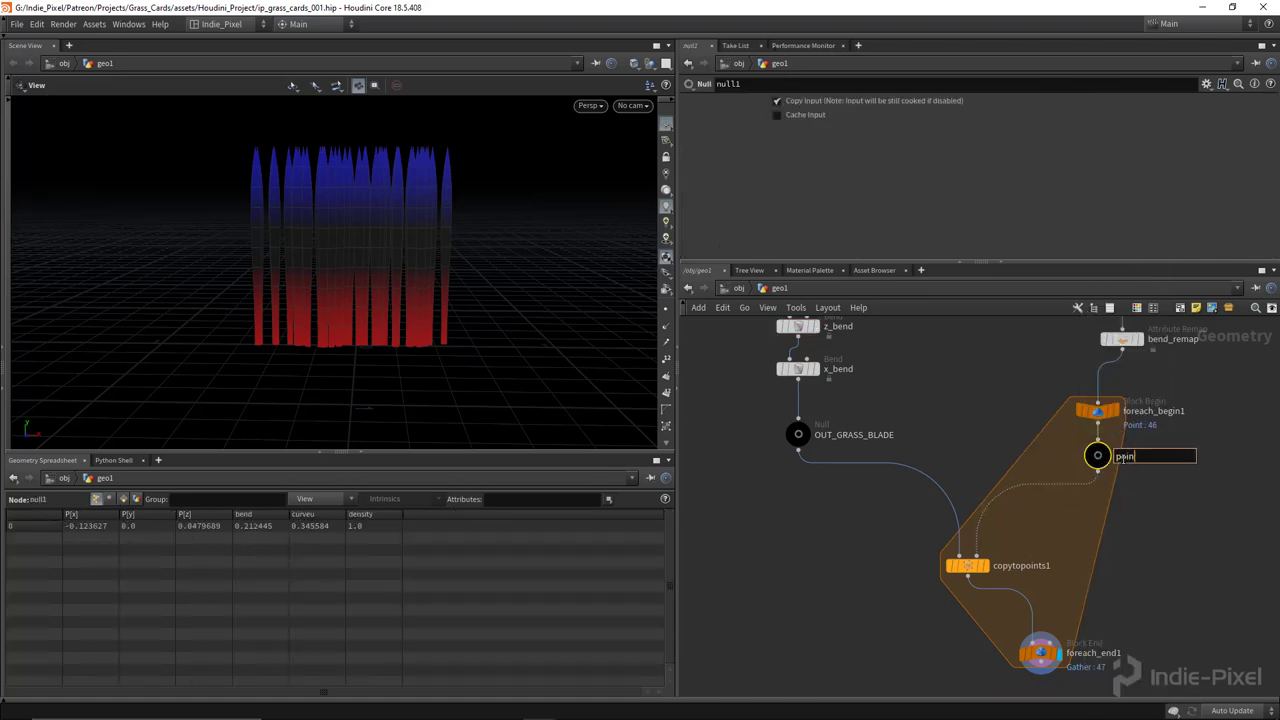
{"action": "type", "text": "point_data"}
{"action": "key", "text": "Return"}
Display the point_data node to view the loop's single point in the viewport.
{"action": "scroll", "coordinate": [1123, 458], "scroll_direction": "up", "scroll_amount": 5}
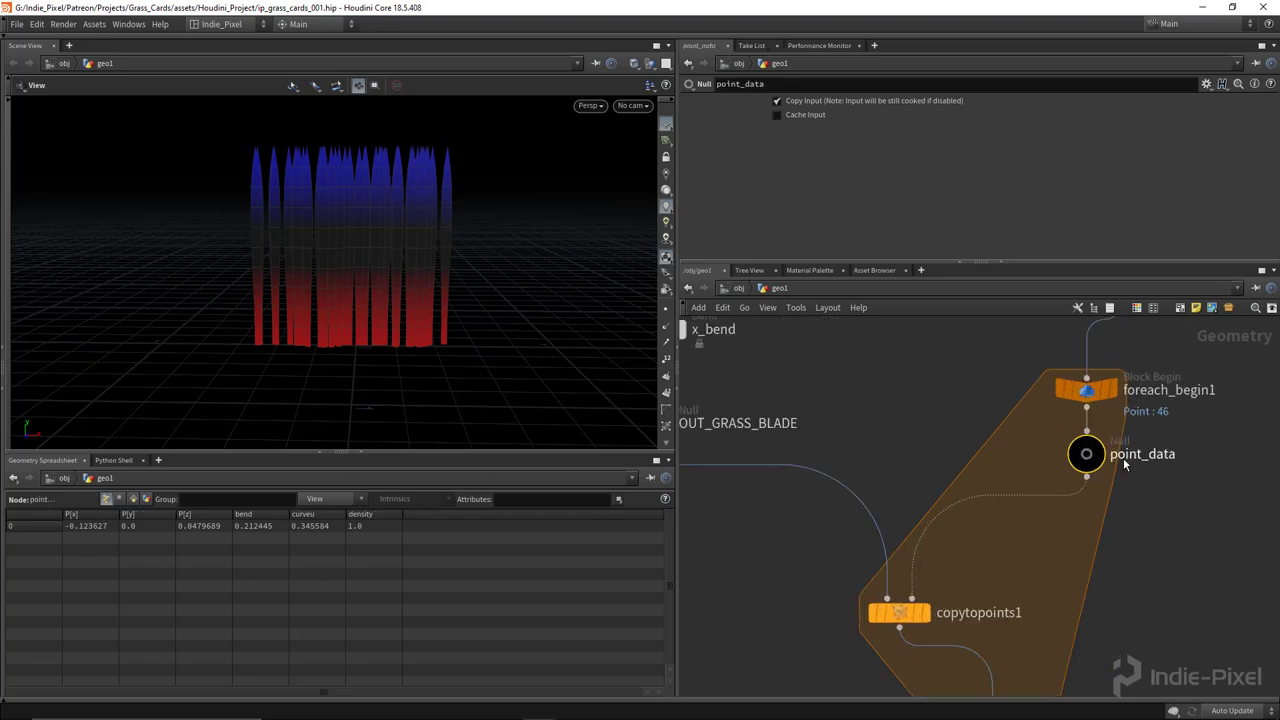
{"action": "left_click", "coordinate": [1110, 412]}
{"action": "left_click_drag", "start_coordinate": [366, 366], "coordinate": [340, 372]}
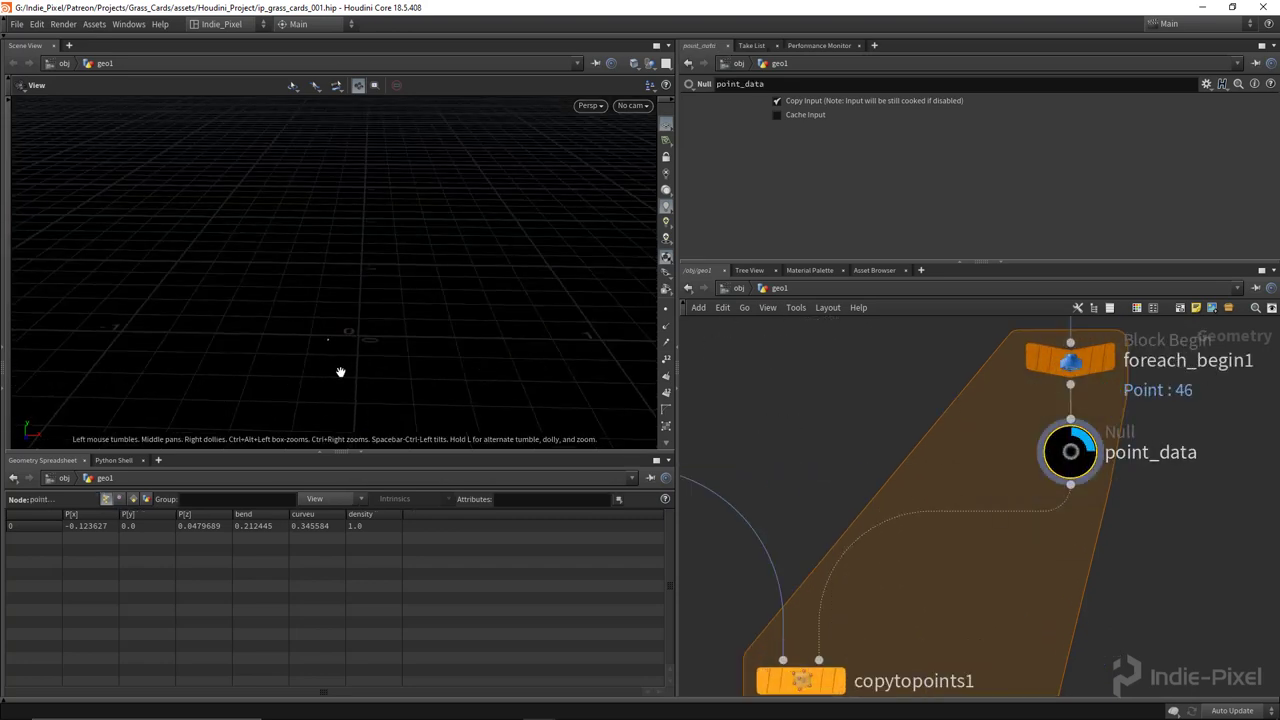
{"action": "scroll", "coordinate": [1042, 581], "scroll_direction": "down", "scroll_amount": 2}
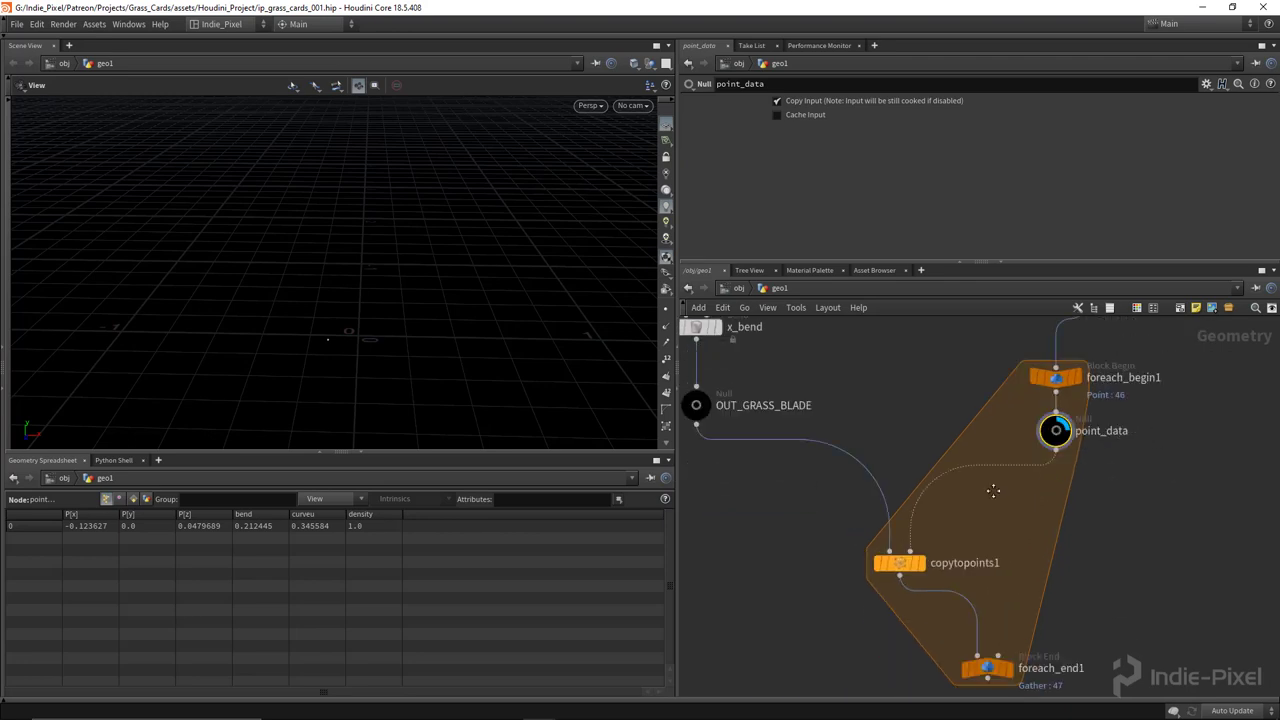
Preview single iterations of foreach_end1 by enabling Single Pass, trying passes 5 and 2, and disable it again.
{"action": "scroll", "coordinate": [937, 664], "scroll_direction": "up", "scroll_amount": 2}
{"action": "left_click", "coordinate": [1000, 607]}
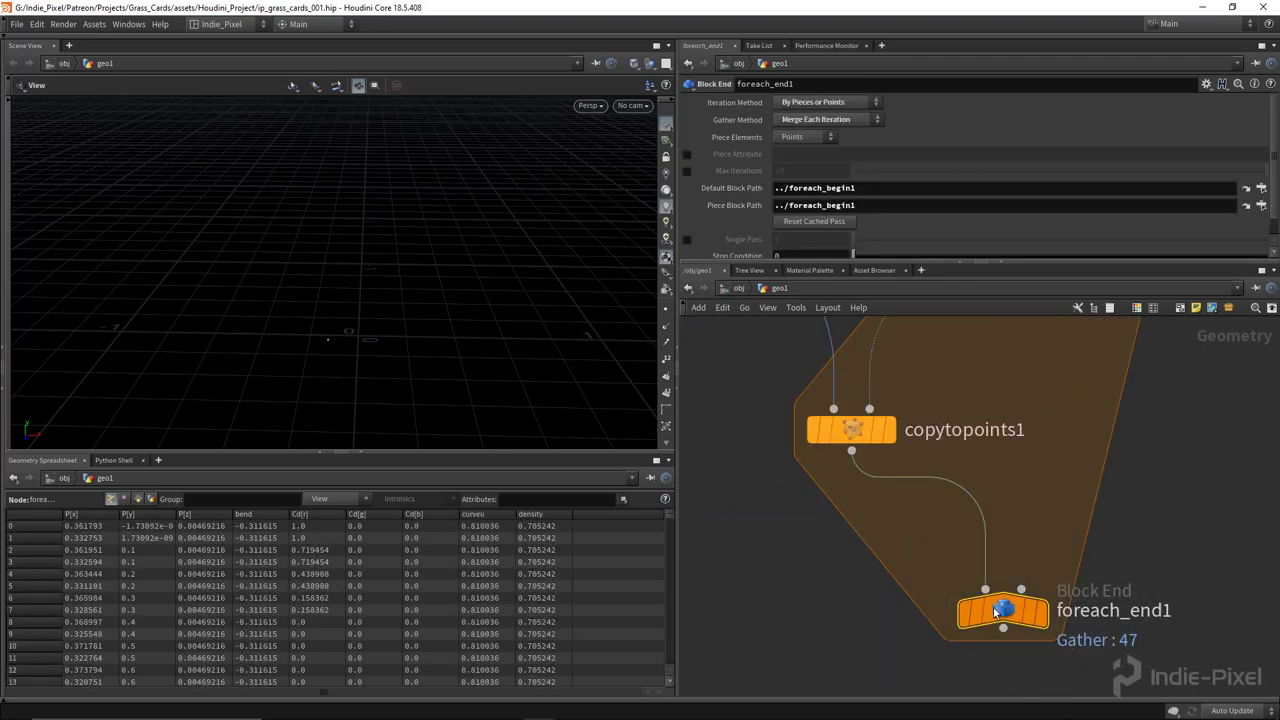
{"action": "scroll", "coordinate": [970, 181], "scroll_direction": "down", "scroll_amount": 1}
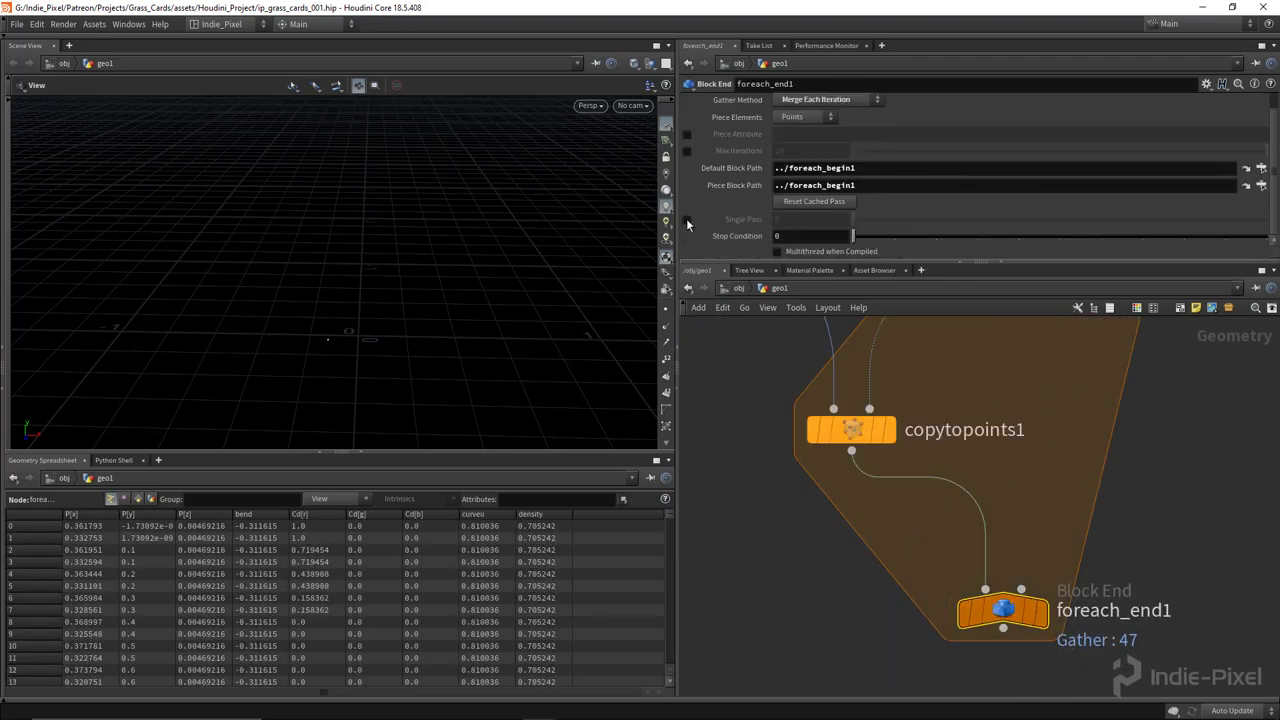
{"action": "left_click", "coordinate": [686, 220]}
{"action": "left_click_drag", "start_coordinate": [854, 225], "coordinate": [1073, 226]}
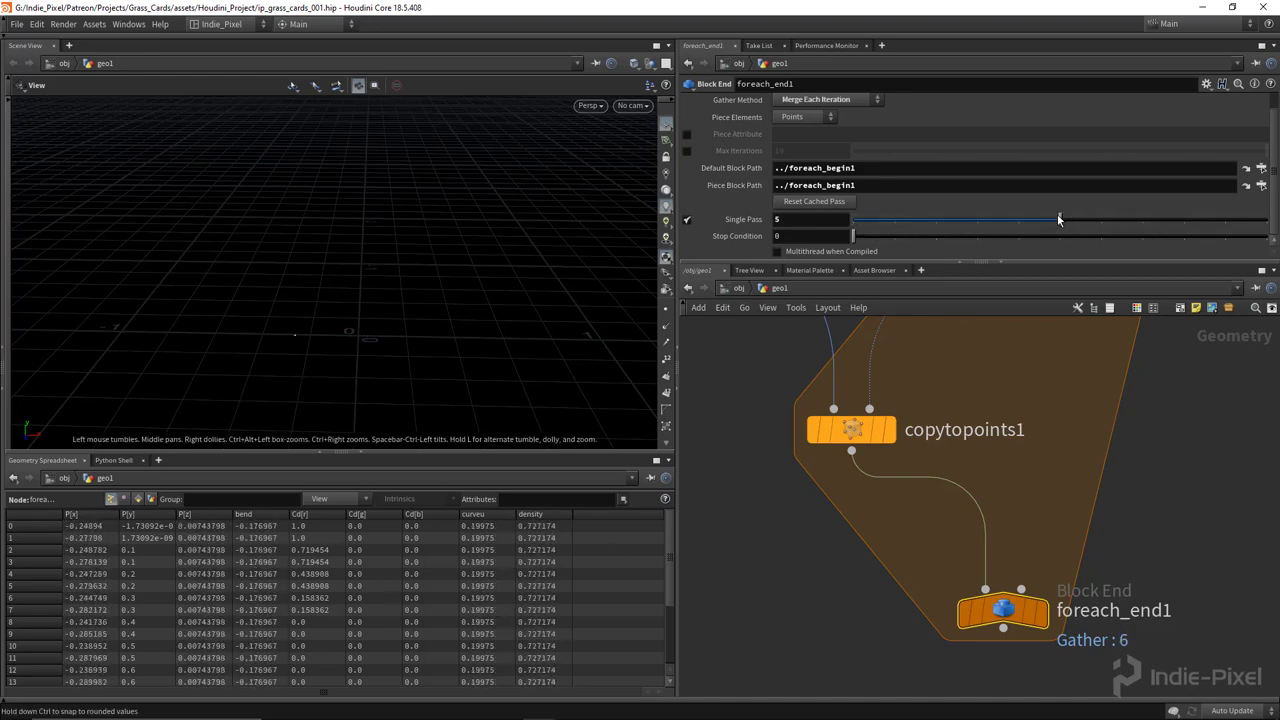
{"action": "left_click_drag", "start_coordinate": [1059, 218], "coordinate": [936, 218]}
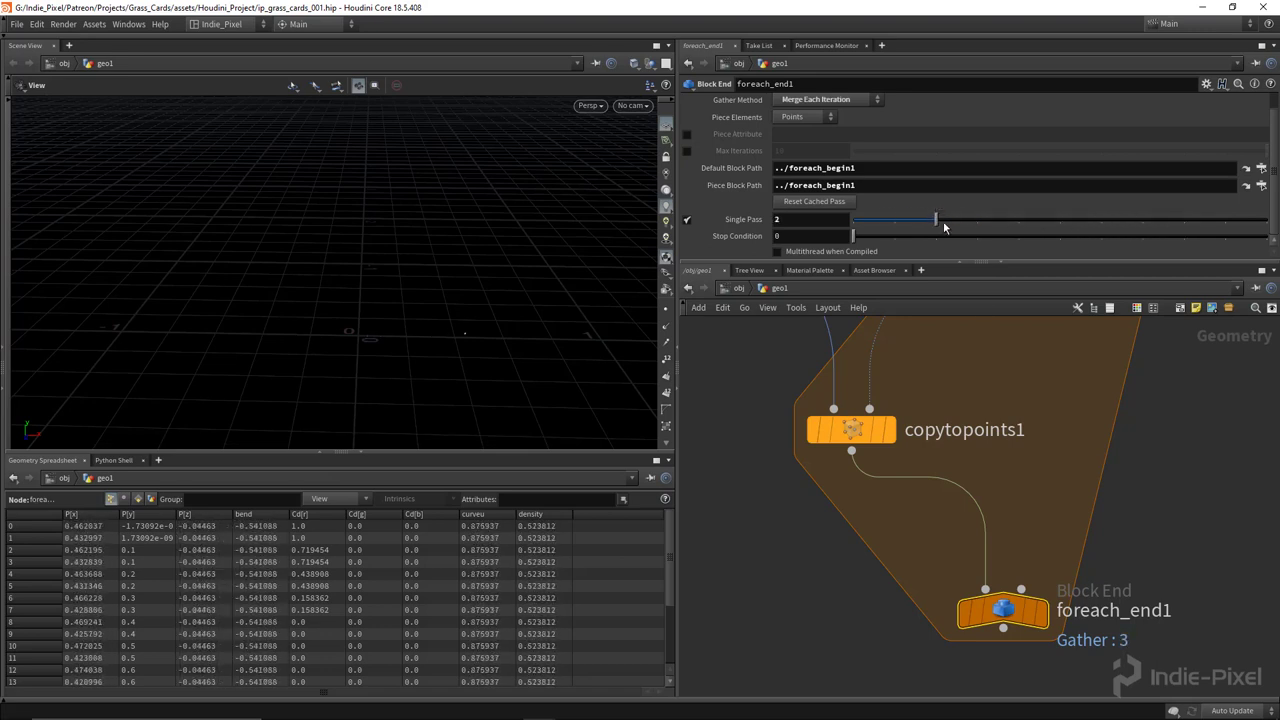
{"action": "left_click", "coordinate": [686, 219]}
Enlarge the parameter area for z_bend and set its Bend angle to -17.9.
{"action": "scroll", "coordinate": [999, 514], "scroll_direction": "down", "scroll_amount": 4}
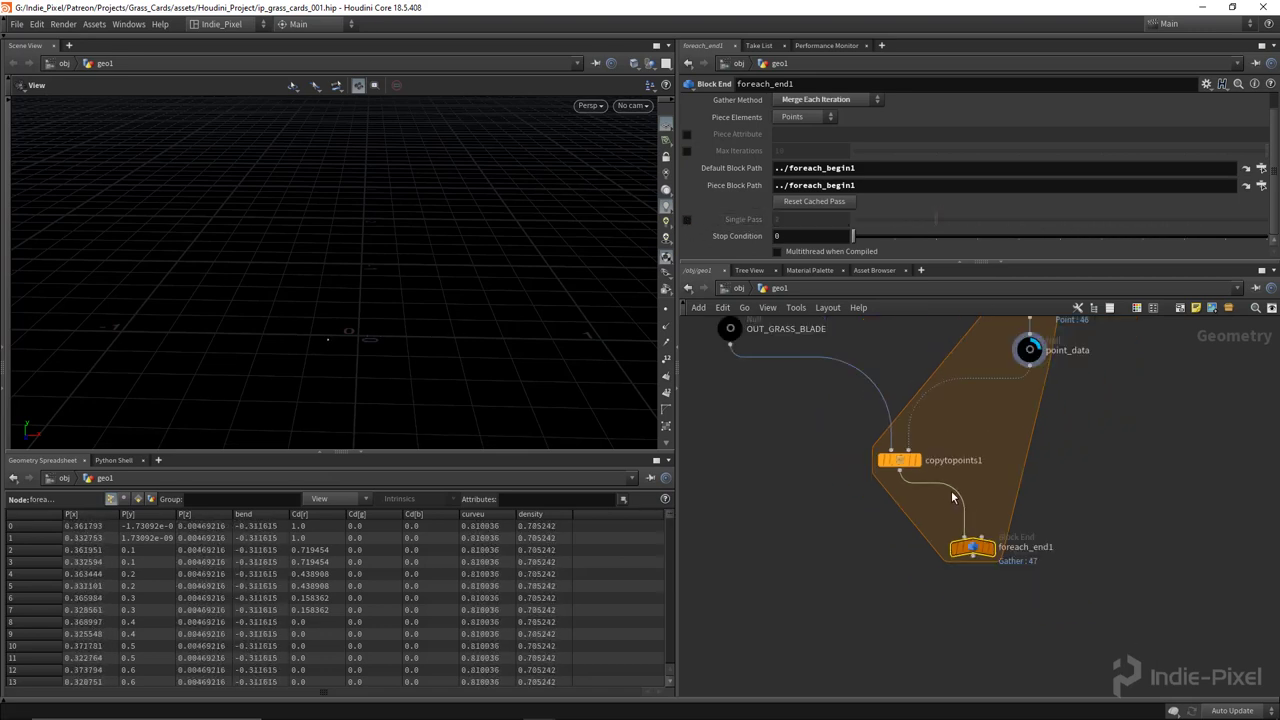
{"action": "middle_click_drag", "start_coordinate": [999, 514], "coordinate": [1001, 551]}
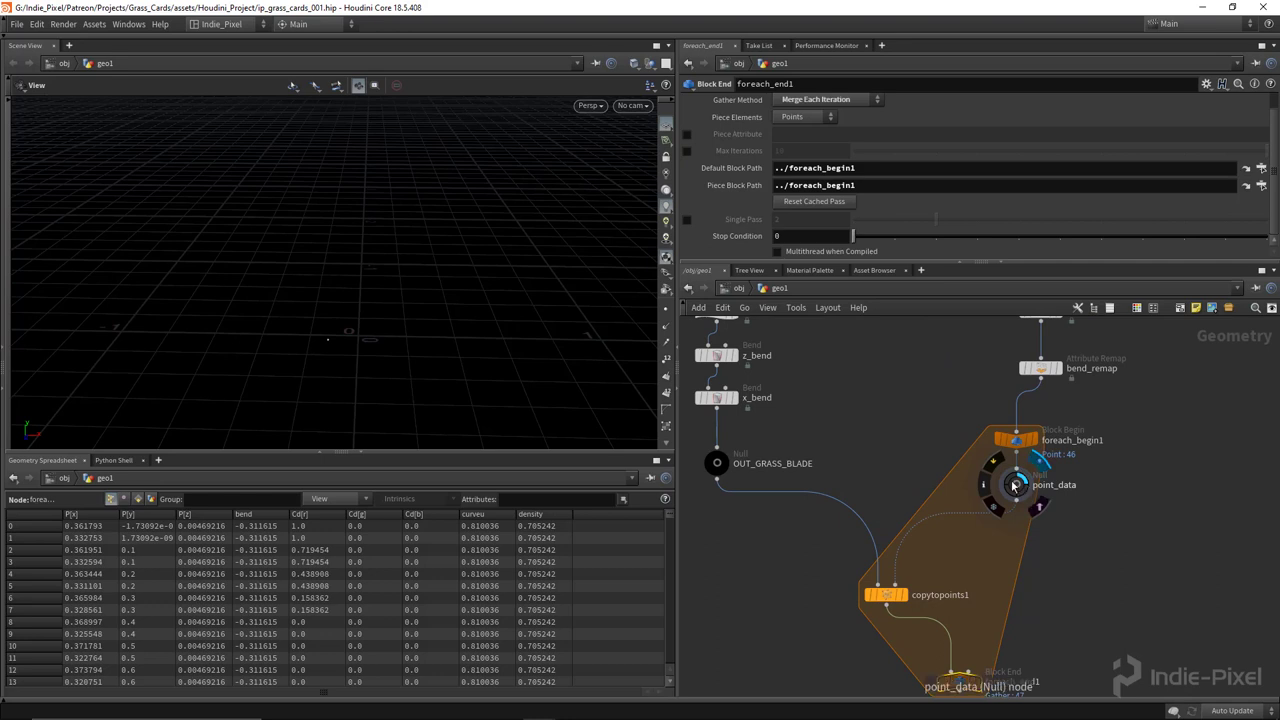
{"action": "middle_click_drag", "start_coordinate": [795, 465], "coordinate": [896, 588]}
{"action": "left_click", "coordinate": [817, 478]}
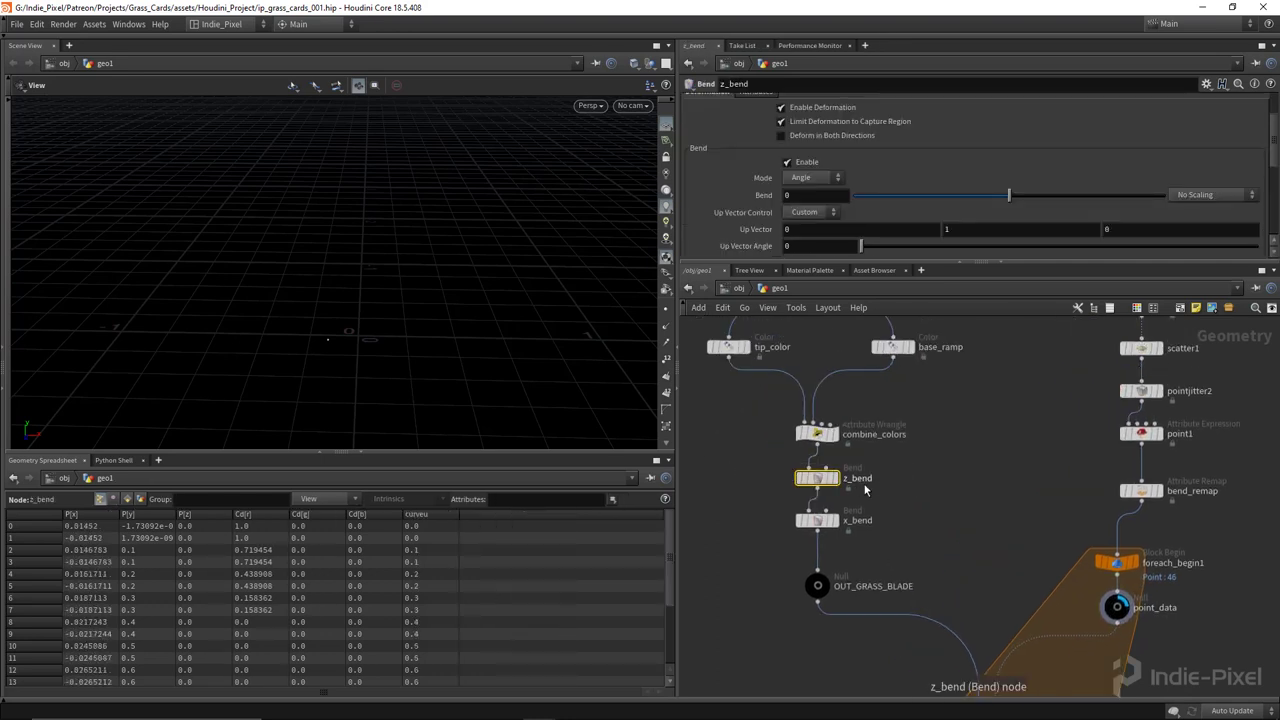
{"action": "left_click_drag", "start_coordinate": [1042, 267], "coordinate": [1014, 378]}
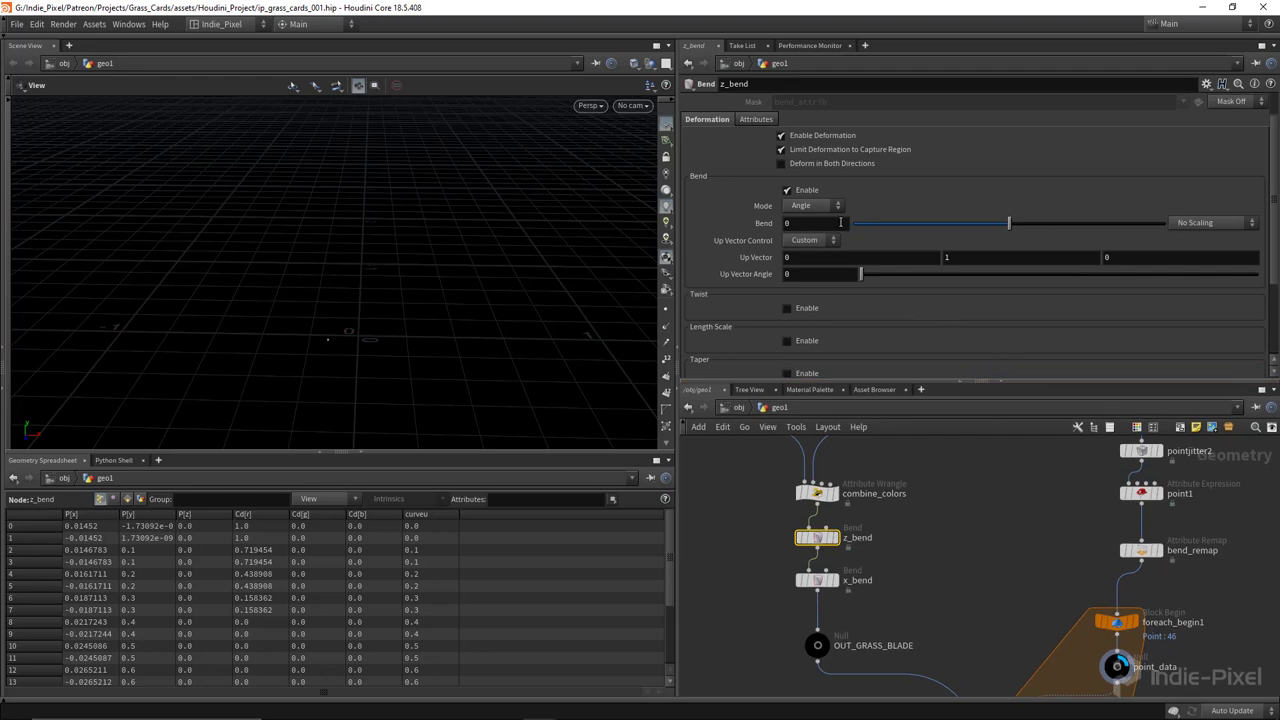
{"action": "left_click_drag", "start_coordinate": [1008, 222], "coordinate": [976, 227]}
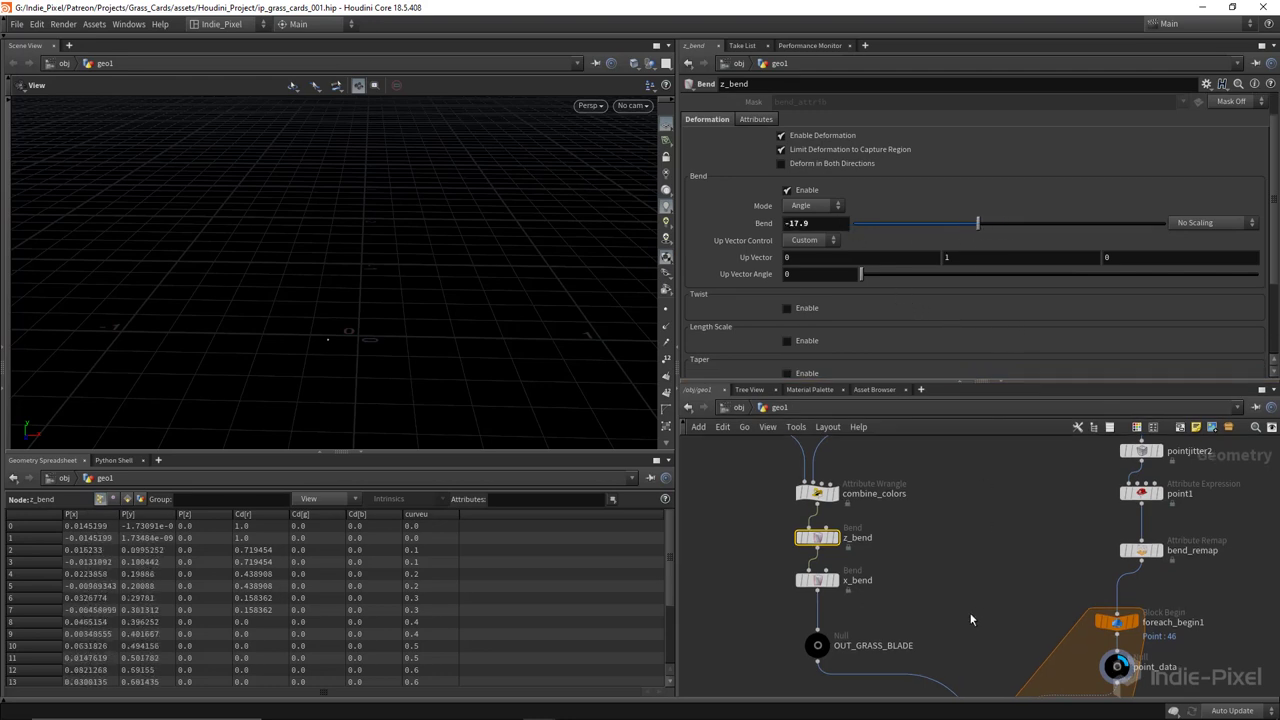
Display foreach_end1 and set the Bend angle of z_bend to 0.6.
{"action": "scroll", "coordinate": [971, 618], "scroll_direction": "up", "scroll_amount": 4}
{"action": "scroll", "coordinate": [1020, 608], "scroll_direction": "down", "scroll_amount": 8}
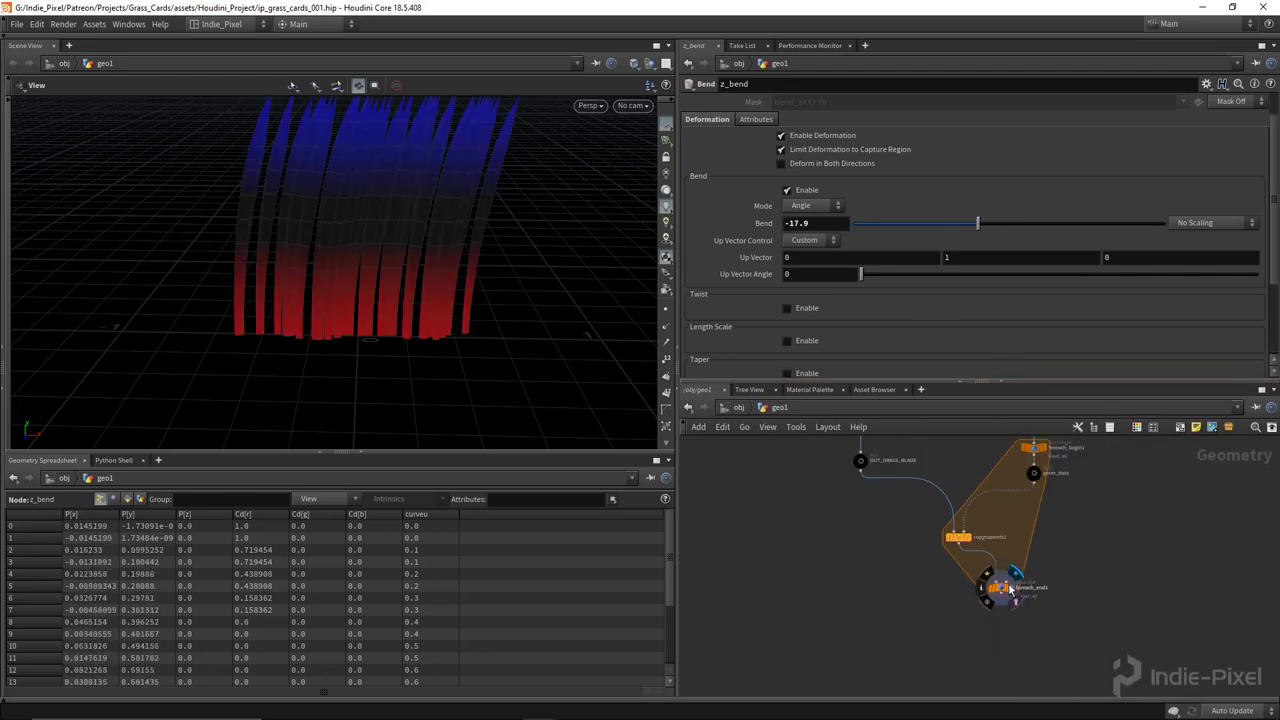
{"action": "left_click_drag", "start_coordinate": [969, 229], "coordinate": [1010, 222]}
{"action": "left_click_drag", "start_coordinate": [400, 207], "coordinate": [402, 235]}
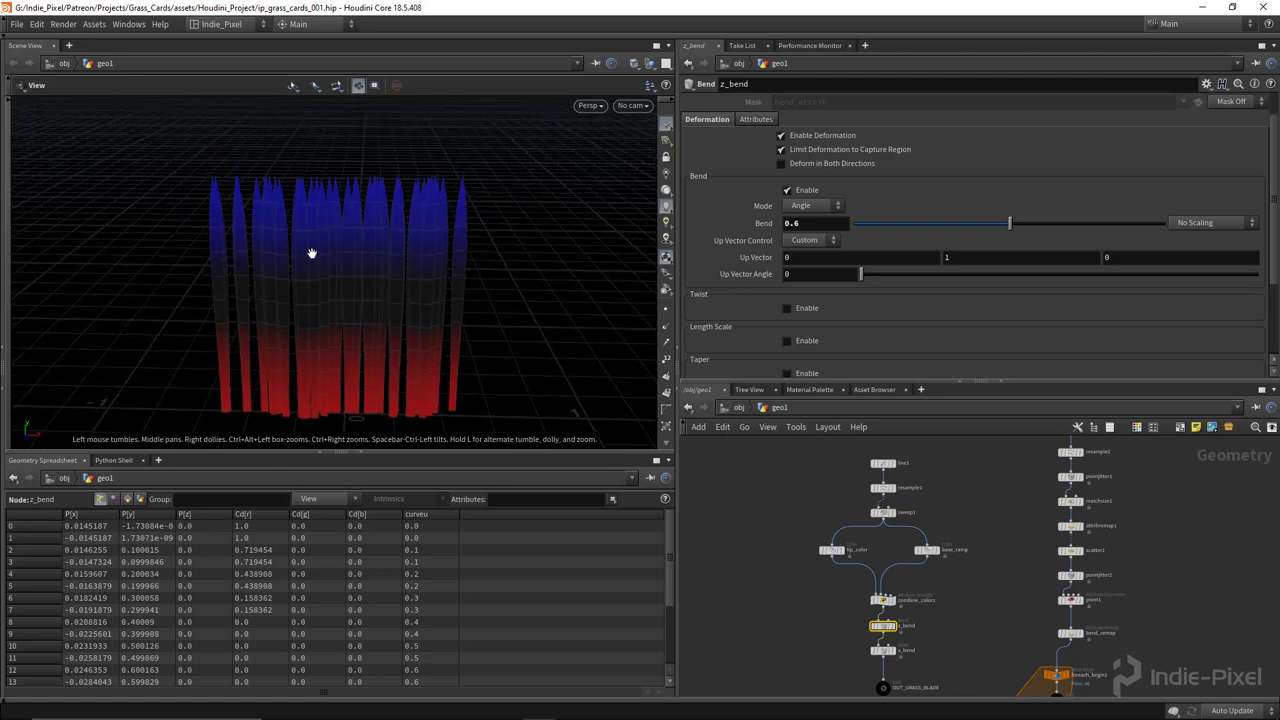
Start a Bend expression in z_bend that reads point 0 of the null node, entering point("../point_data/", 0,.
{"action": "left_click", "coordinate": [807, 224]}
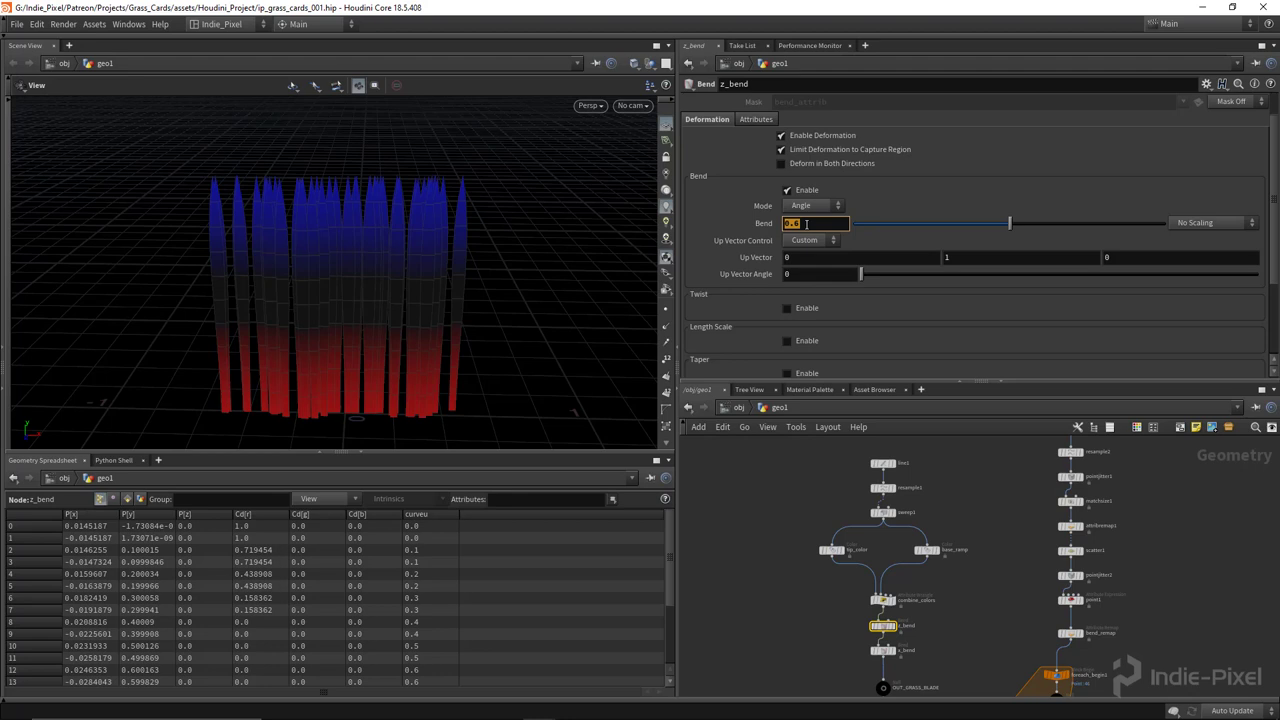
{"action": "type", "text": "point(\"../point_data/\", 0,"}
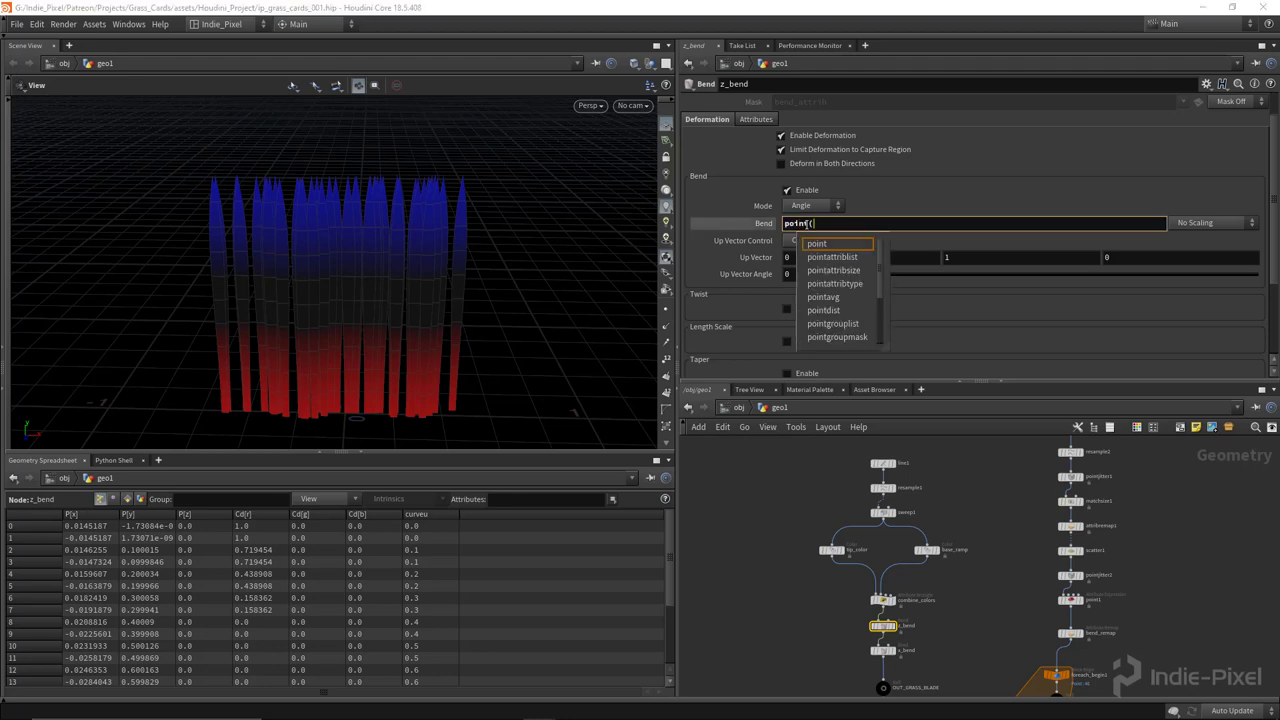
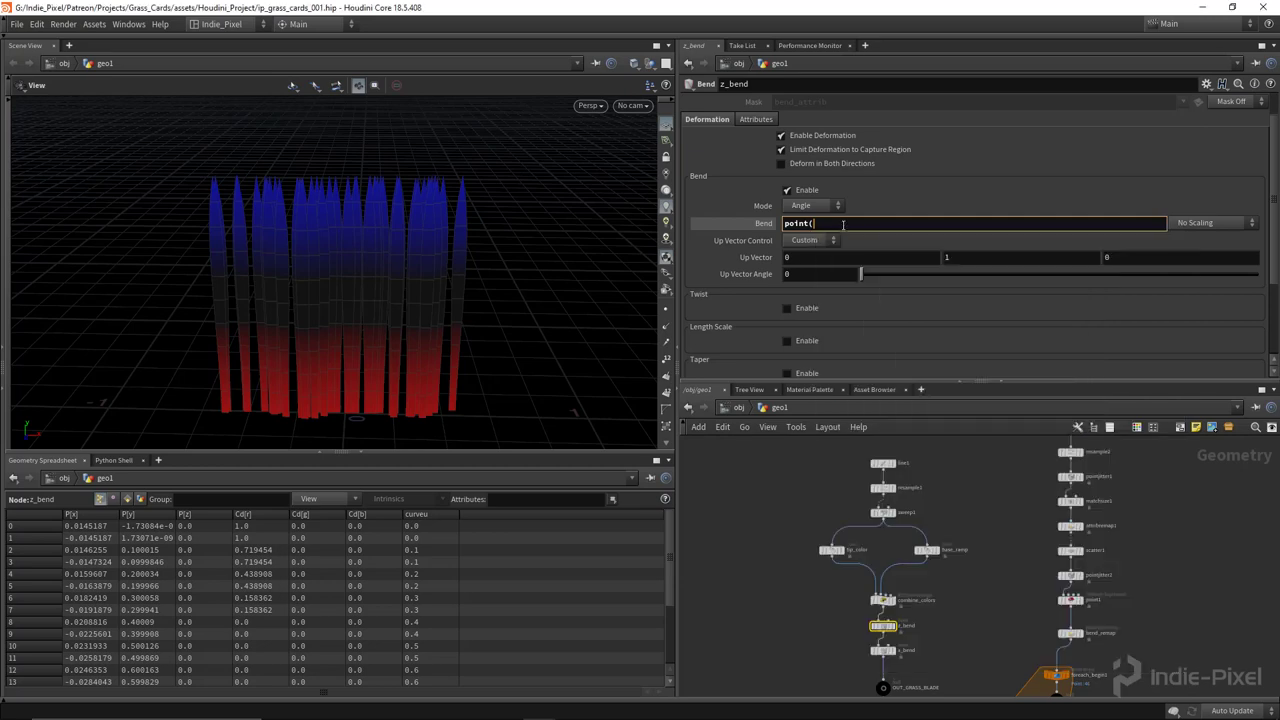
{"action": "type", "text": "\"../"}
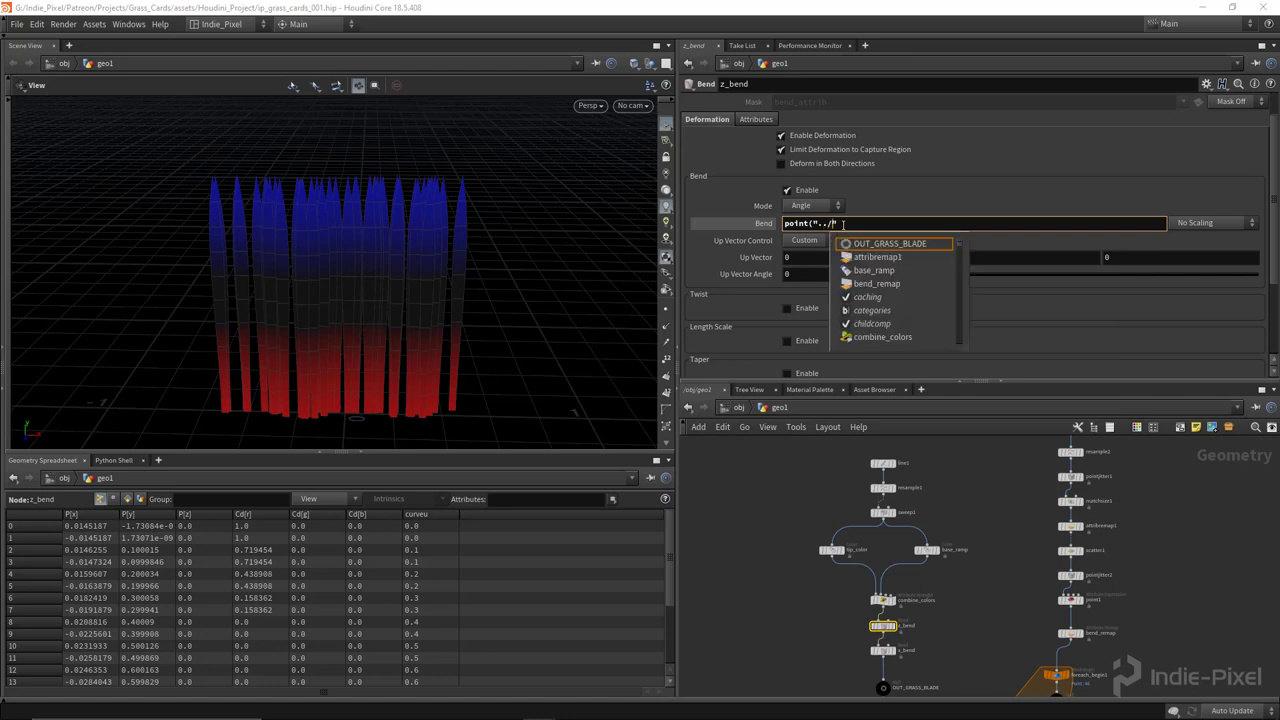
{"action": "type", "text": "point_data/\", 0,"}
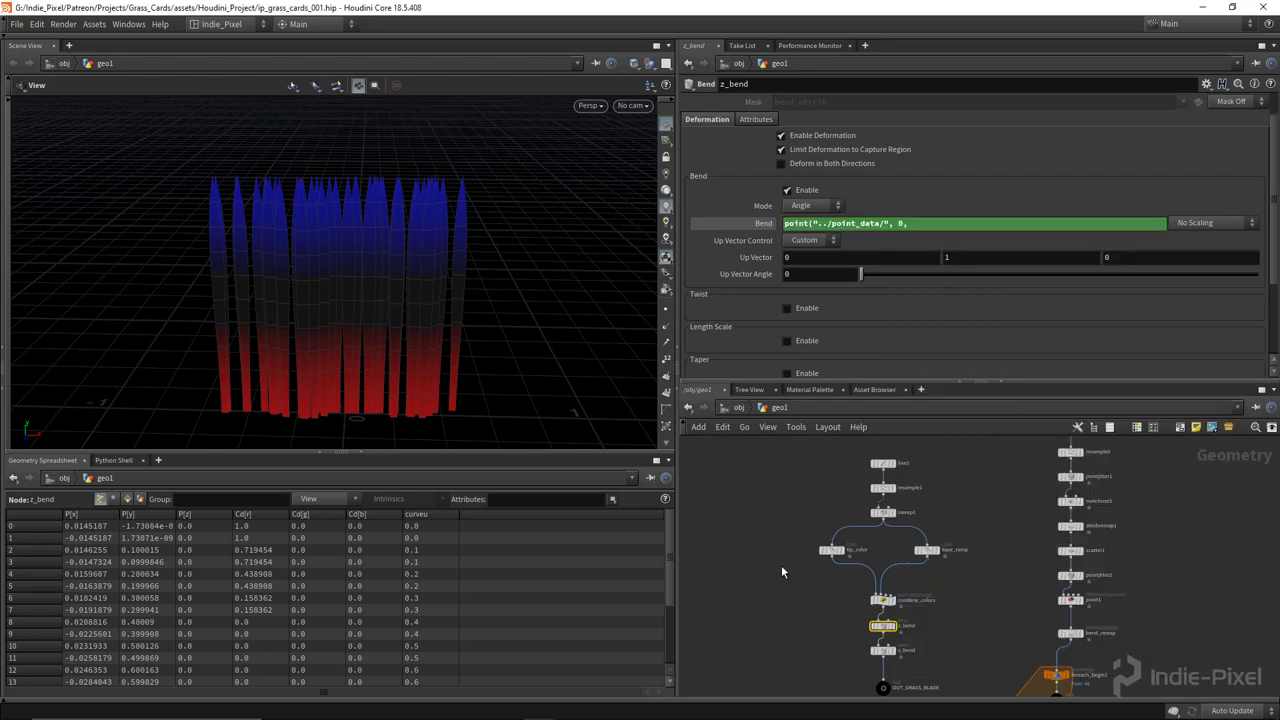
Display the point_data node with point numbers shown to check the index of the loop's point.
{"action": "scroll", "coordinate": [1072, 457], "scroll_direction": "up", "scroll_amount": 3}
{"action": "scroll", "coordinate": [1071, 457], "scroll_direction": "up", "scroll_amount": 4}
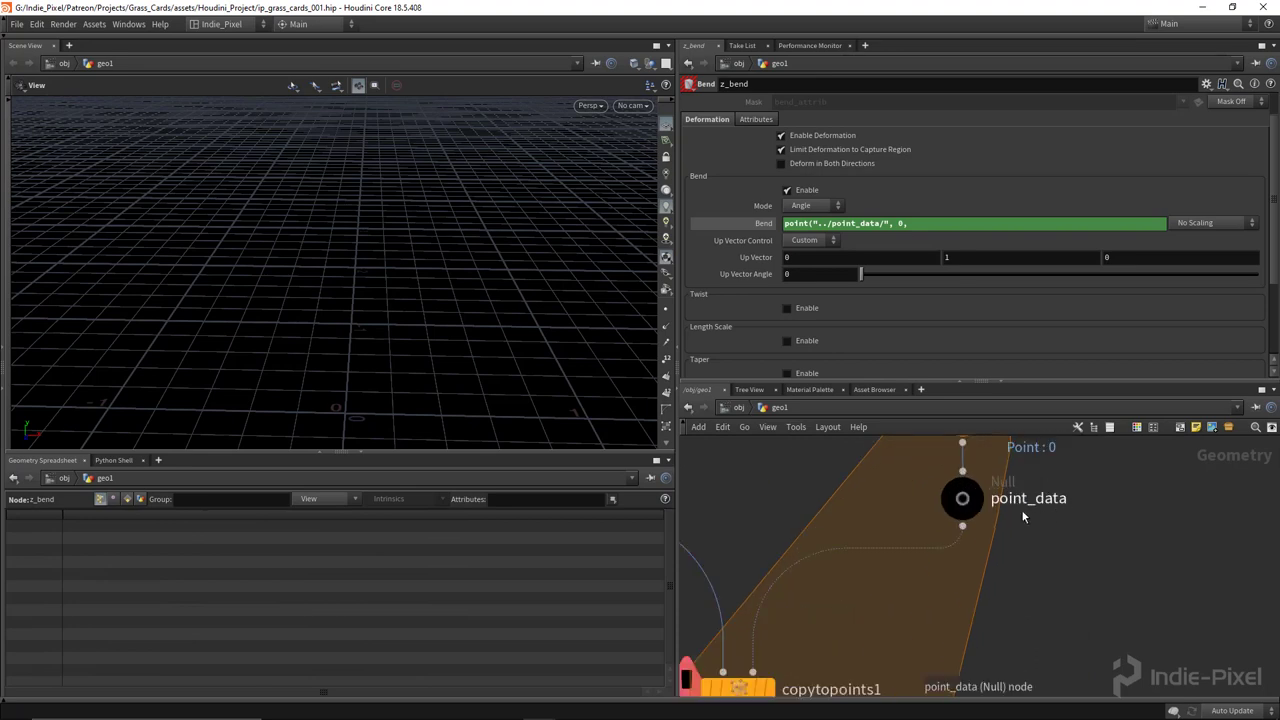
{"action": "left_click", "coordinate": [988, 486]}
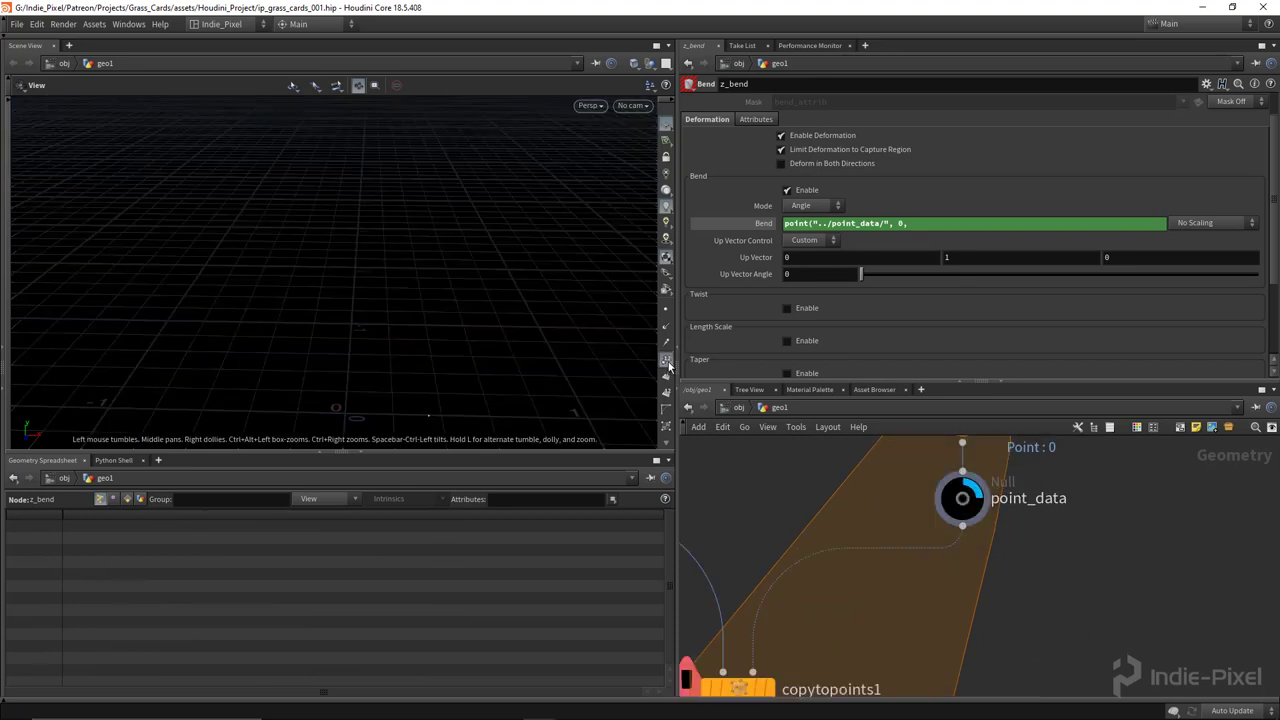
{"action": "key", "text": "h"}
{"action": "scroll", "coordinate": [842, 546], "scroll_direction": "down", "scroll_amount": 4}
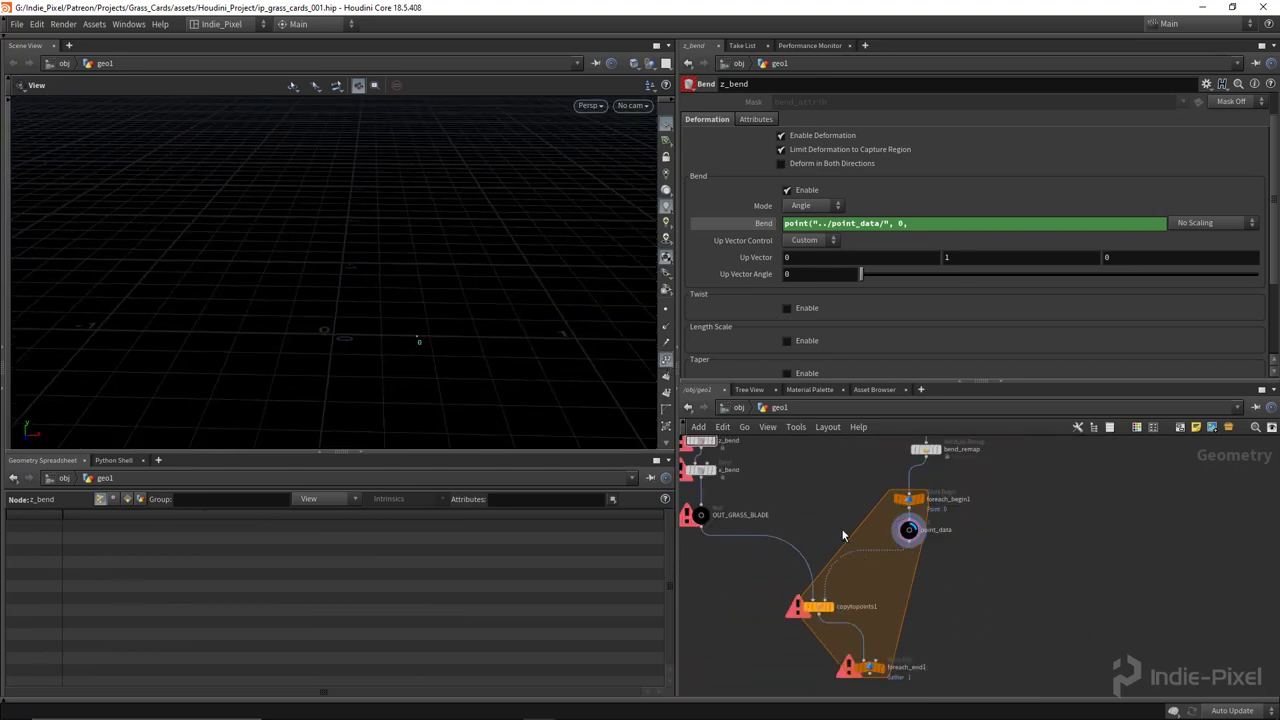
Complete the Bend expression of z_bend as point("../point_data/", 0, "bend", 0).
{"action": "scroll", "coordinate": [745, 548], "scroll_direction": "up", "scroll_amount": 4}
{"action": "left_click", "coordinate": [747, 548]}
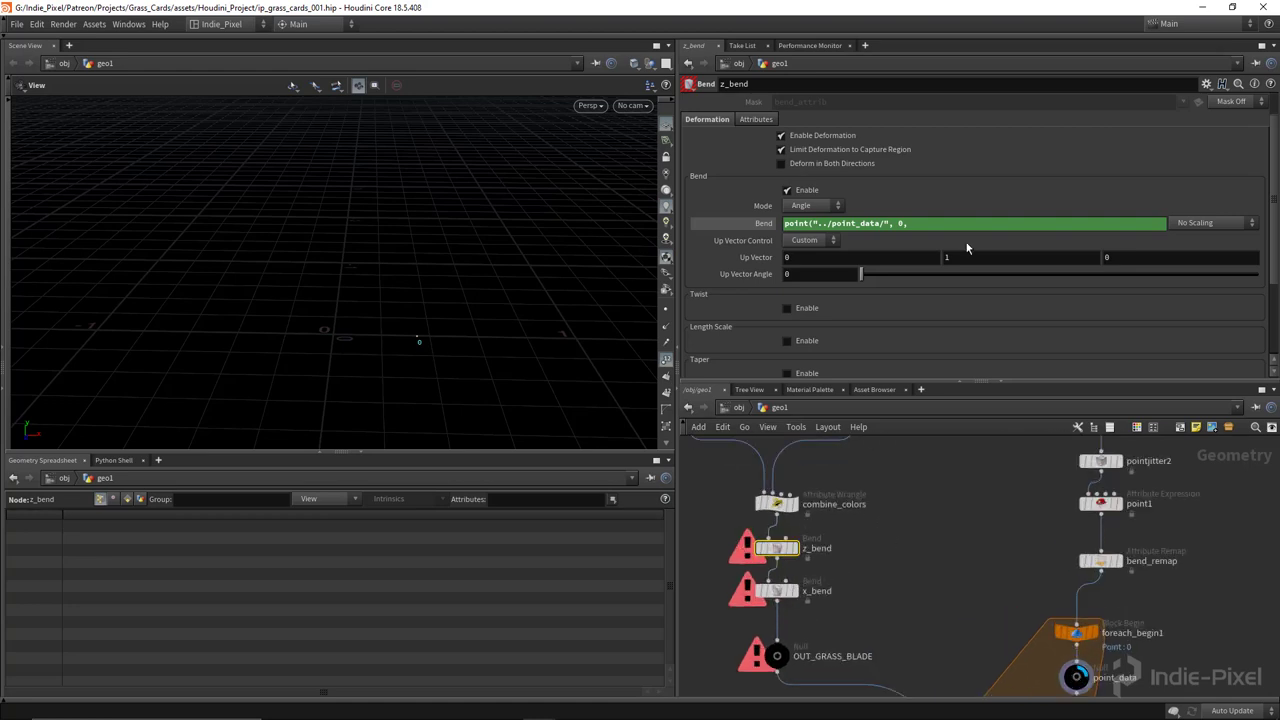
{"action": "type", "text": "\", 0, \""}
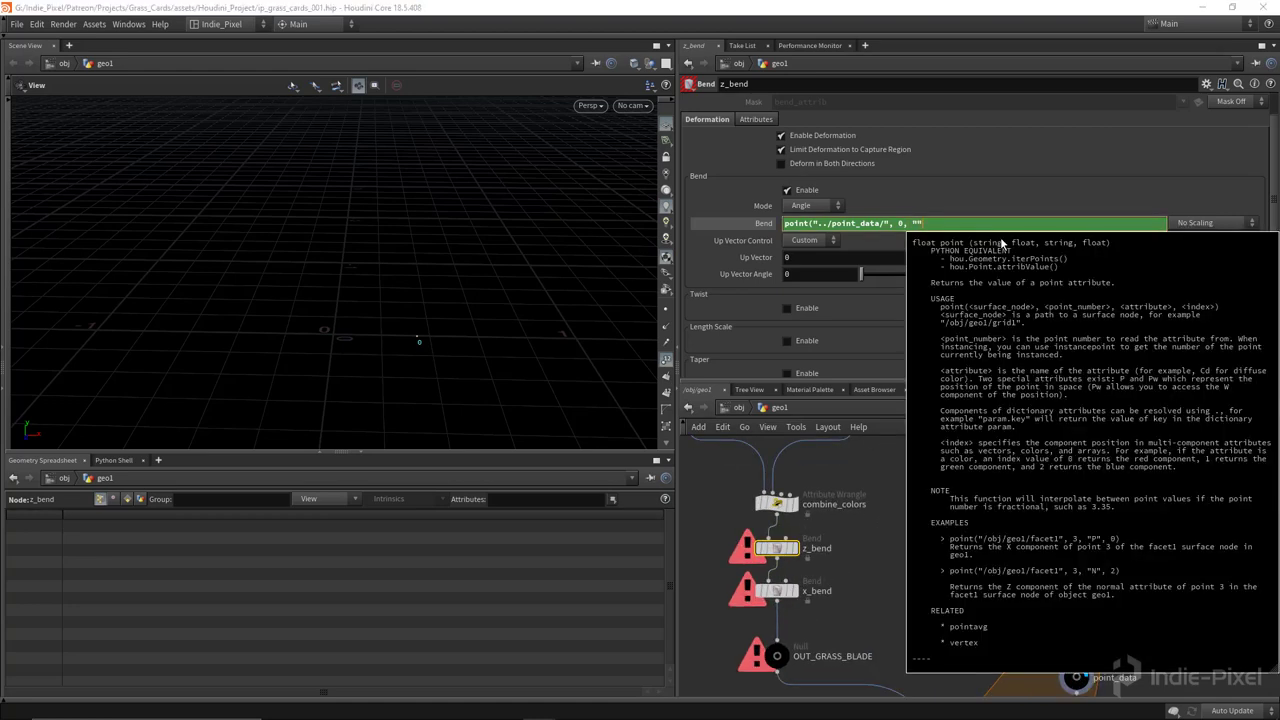
{"action": "type", "text": "bend"}
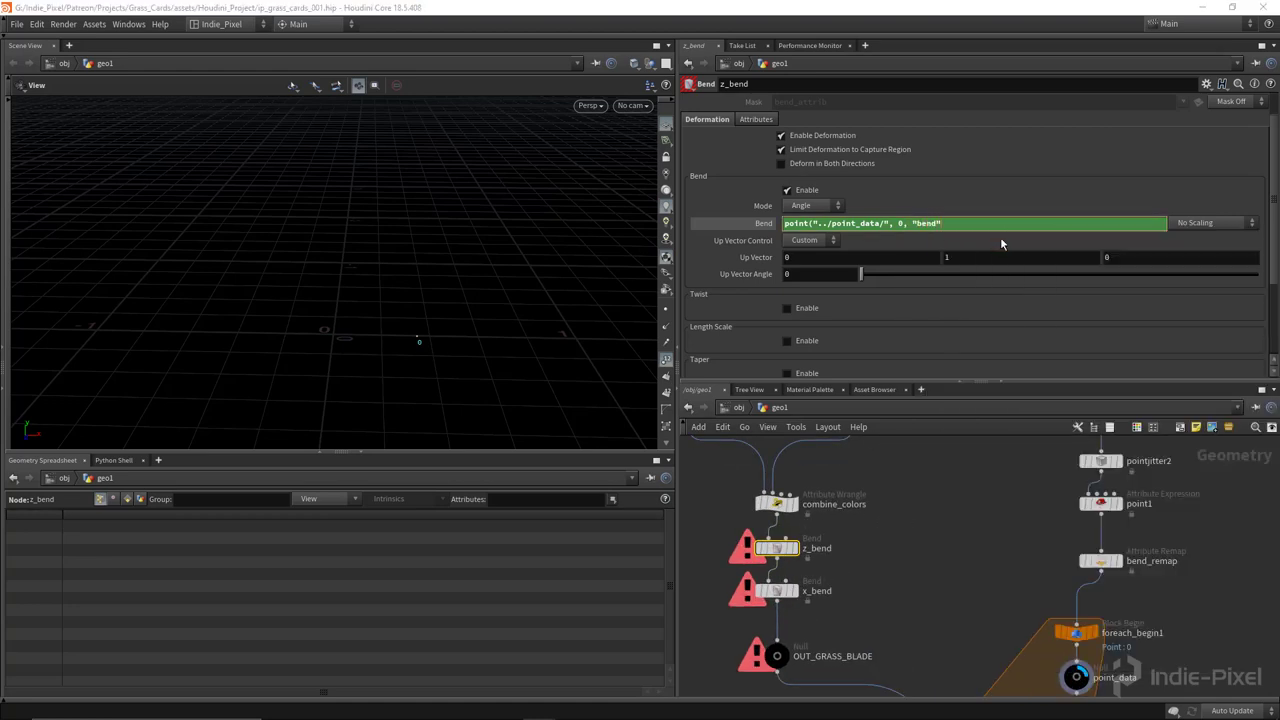
{"action": "key", "text": "Right"}
{"action": "type", "text": ", 0"}
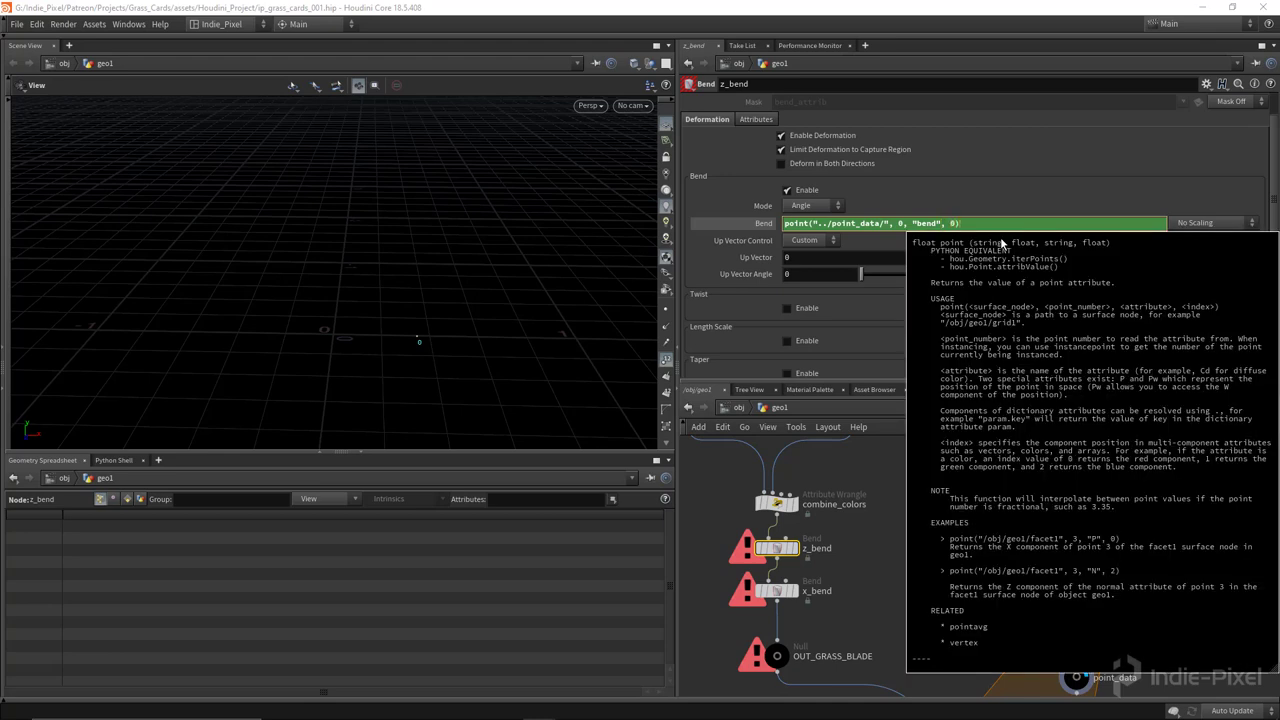
{"action": "key", "text": "Return"}
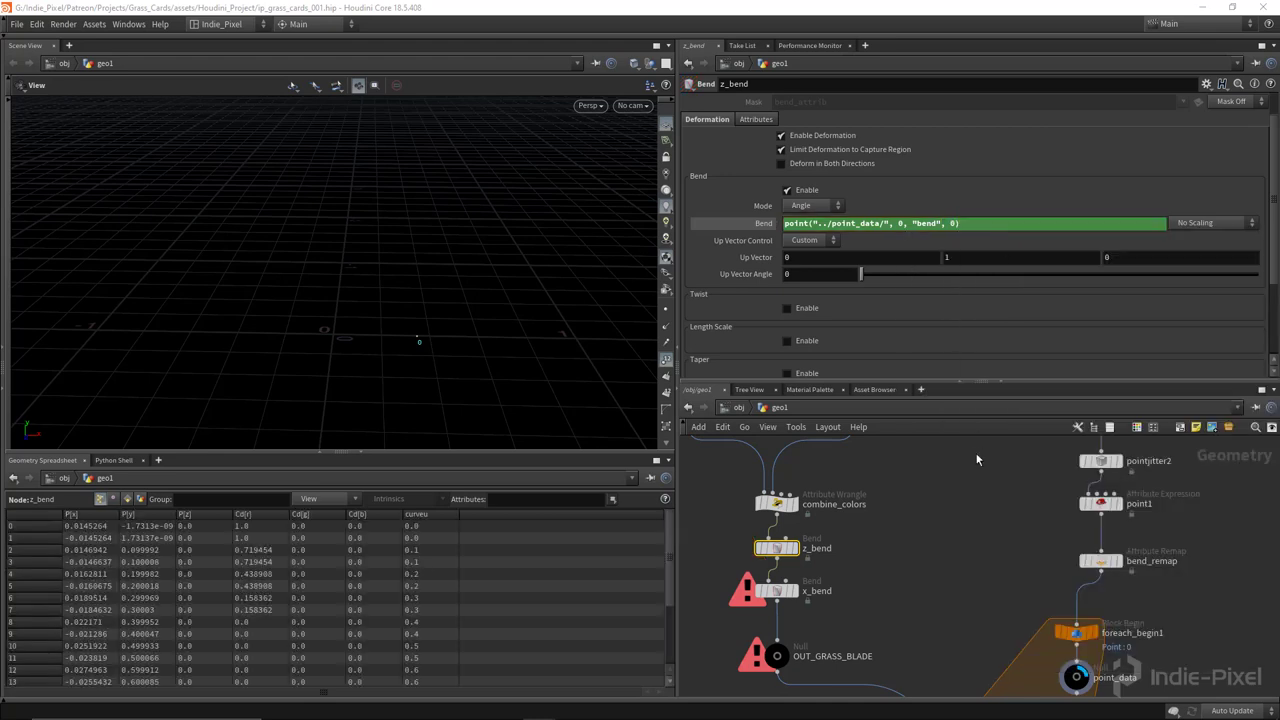
Display foreach_end1 without point numbers and check the evaluated value of z_bend's Bend expression.
{"action": "scroll", "coordinate": [960, 470], "scroll_direction": "down", "scroll_amount": 4}
{"action": "scroll", "coordinate": [1020, 640], "scroll_direction": "up", "scroll_amount": 6}
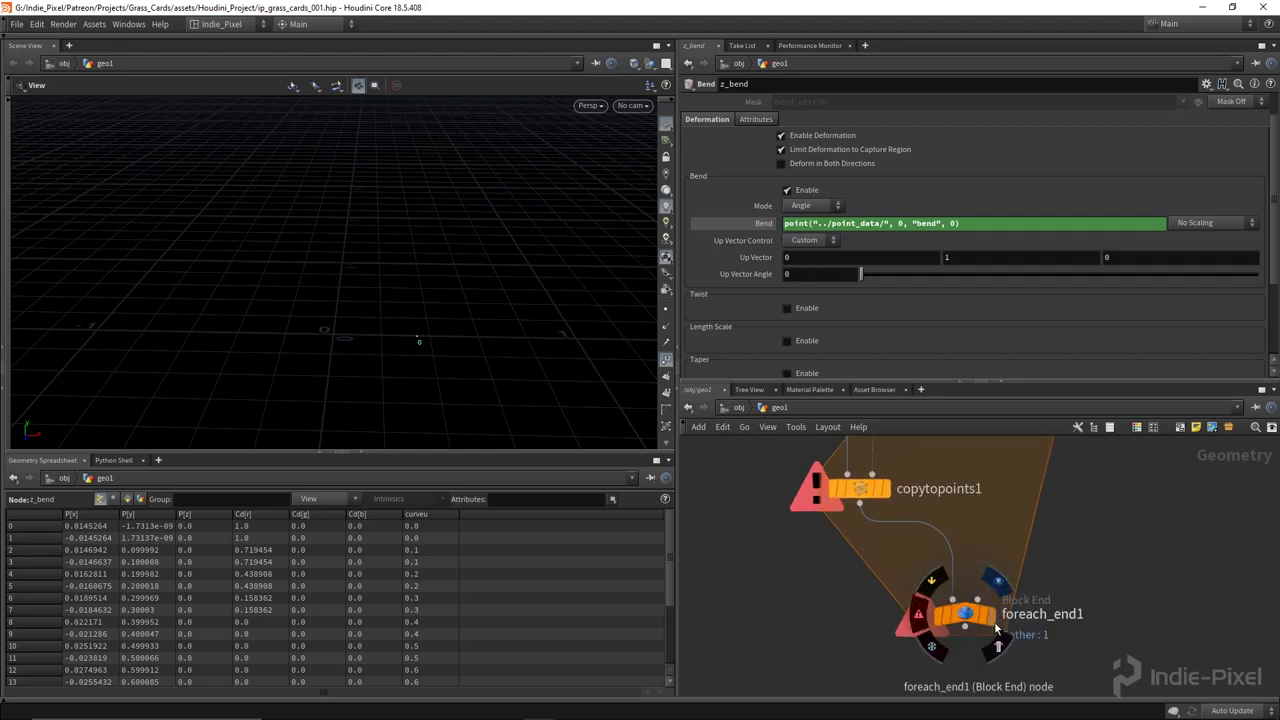
{"action": "left_click", "coordinate": [993, 620]}
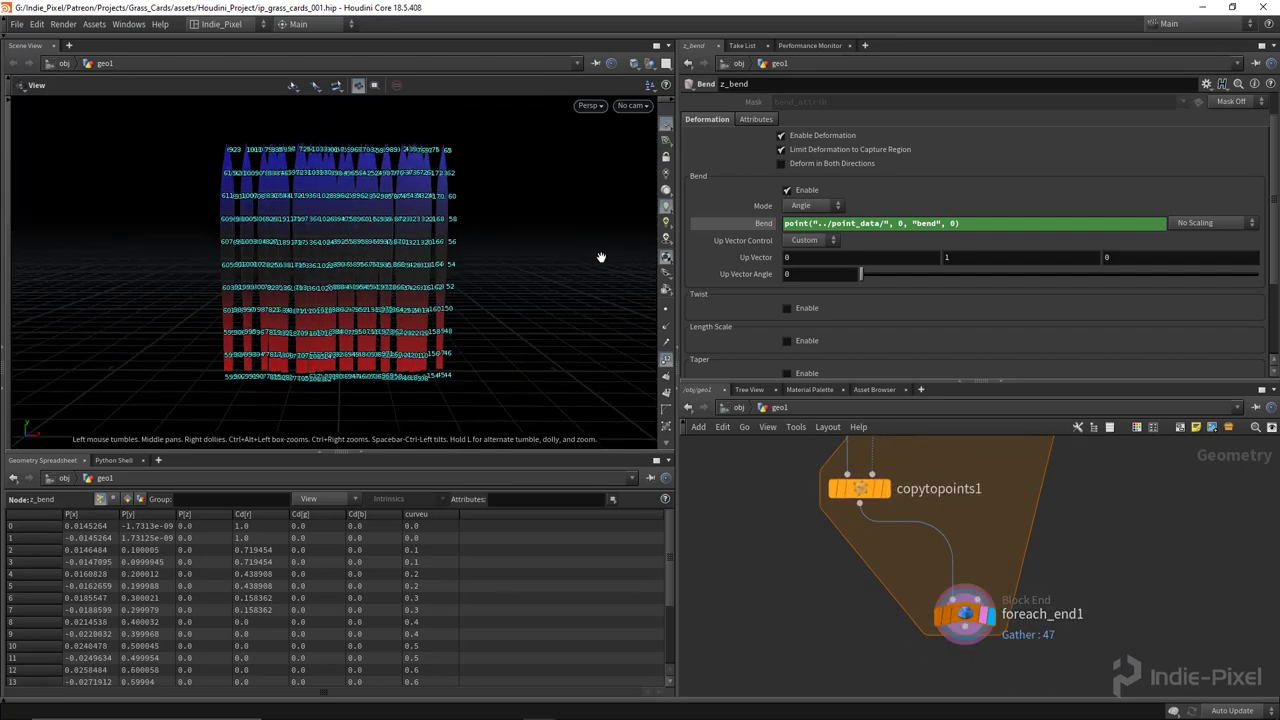
{"action": "left_click", "coordinate": [666, 357]}
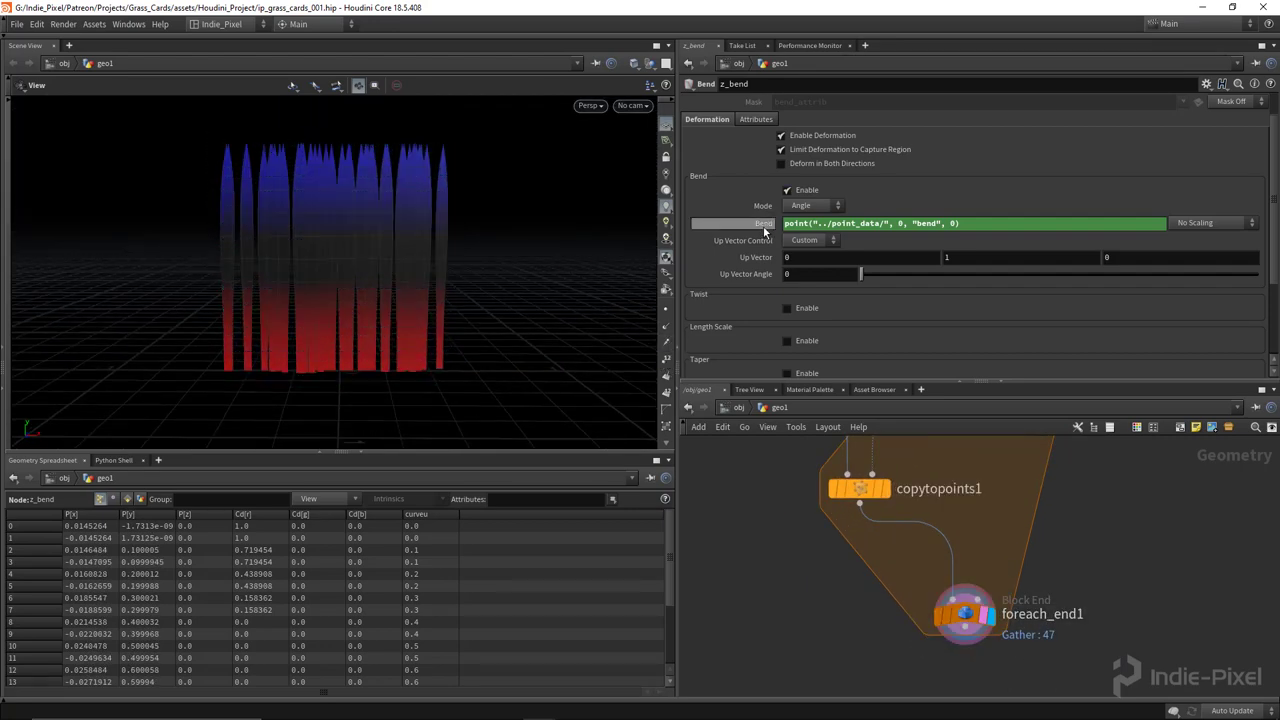
{"action": "left_click", "coordinate": [765, 228]}
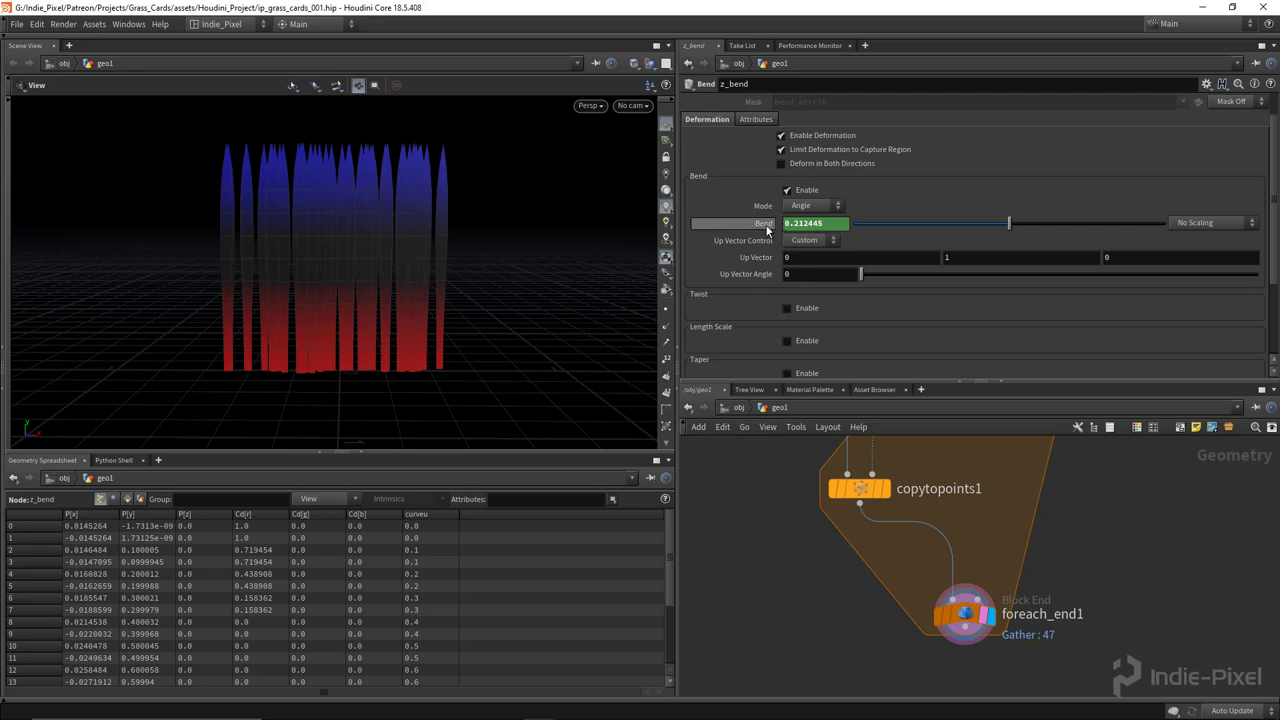
{"action": "left_click", "coordinate": [765, 228]}
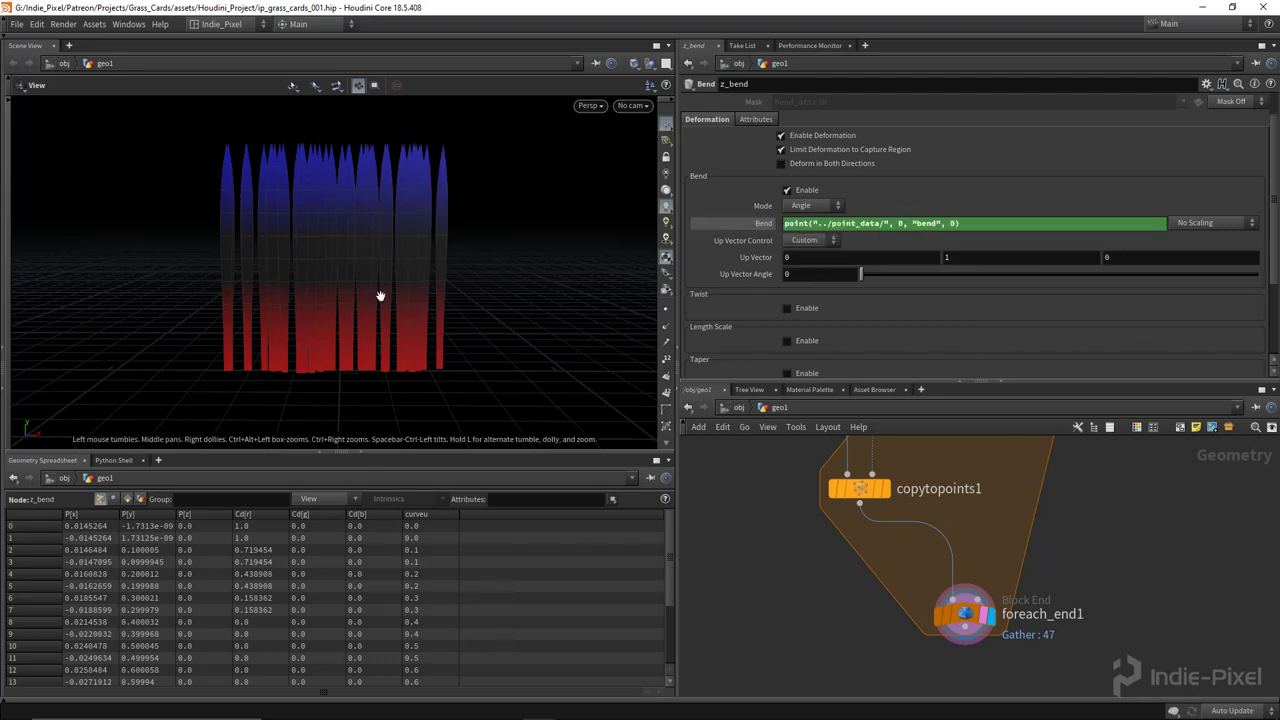
Wrap z_bend's Bend expression in a fit function that remaps the range -1 to 1 onto -30 to 30.
{"action": "left_click", "coordinate": [983, 224]}
{"action": "key", "text": "Home"}
{"action": "type", "text": "fit("}
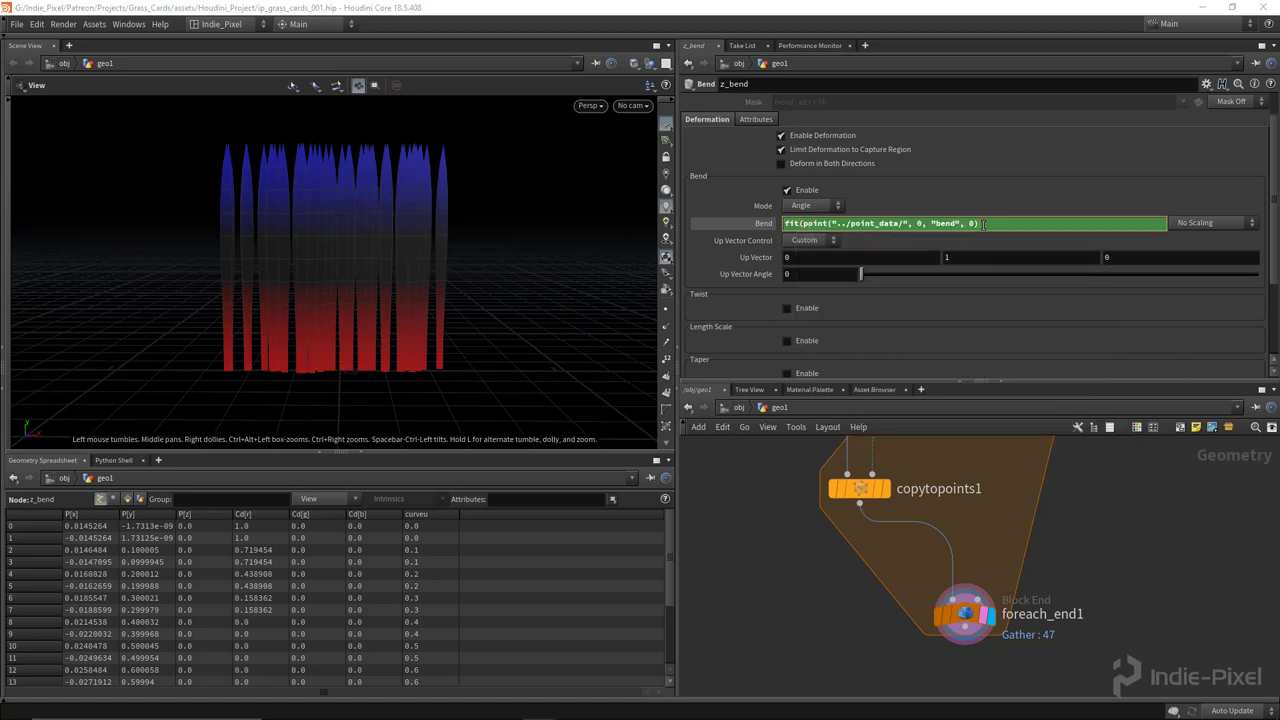
{"action": "type", "text": " -1, 1, -30, 30"}
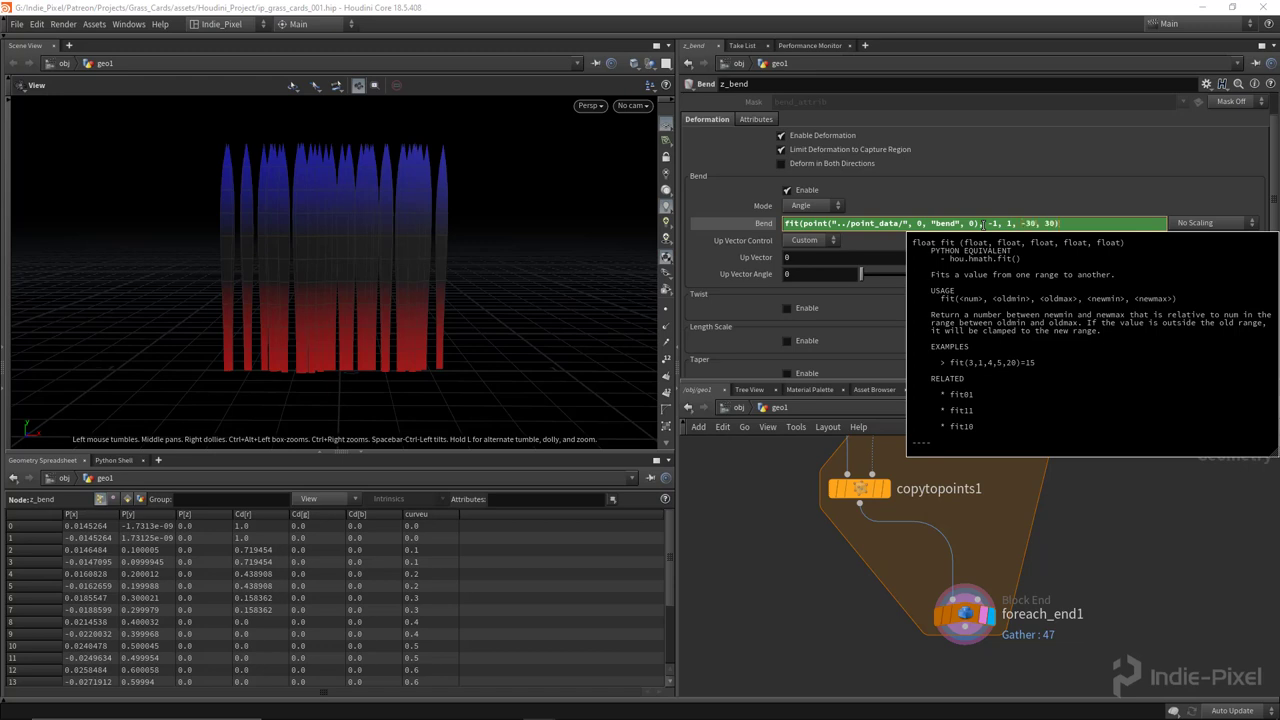
{"action": "key", "text": "Return"}
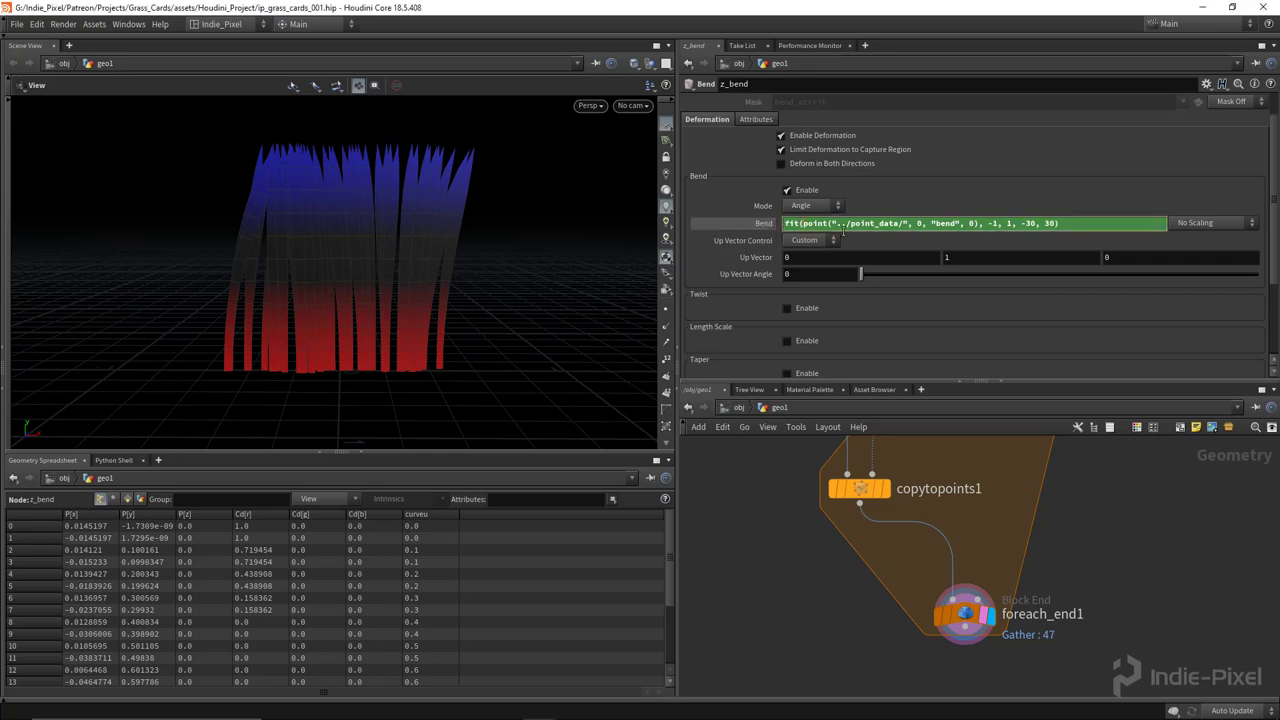
Negate the point() value inside z_bend's Bend expression to reverse the blades' bend direction.
{"action": "type", "text": "-"}
{"action": "key", "text": "Return"}
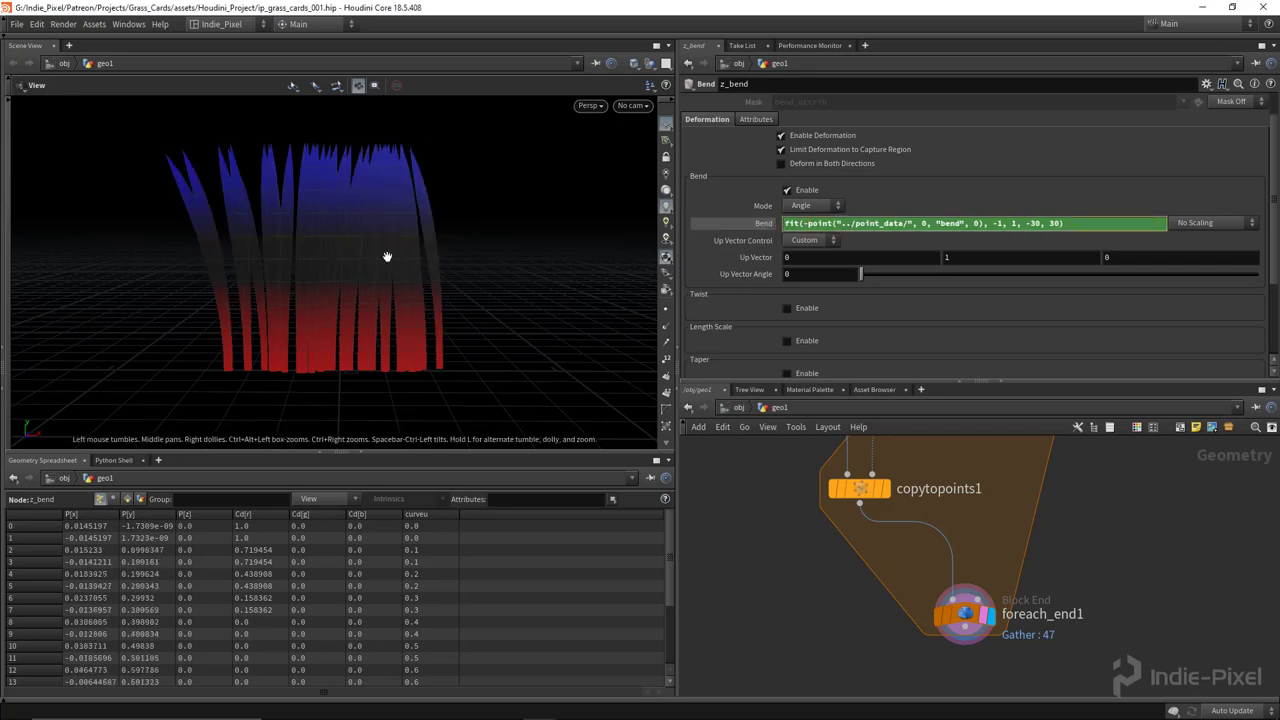
{"action": "left_click_drag", "start_coordinate": [367, 252], "coordinate": [374, 337]}
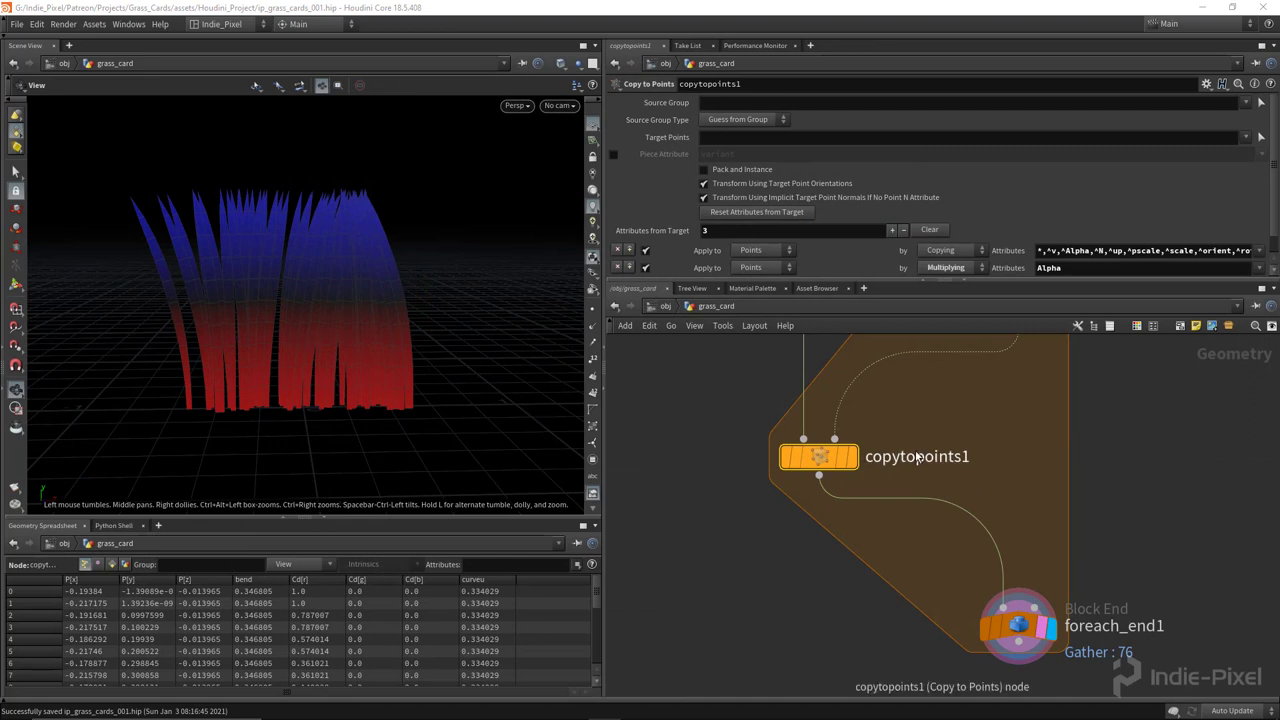
In bend_remap, delete the ramp's last point and move the middle point to position 0.976035.
{"action": "scroll", "coordinate": [960, 500], "scroll_direction": "down", "scroll_amount": 3}
{"action": "scroll", "coordinate": [963, 490], "scroll_direction": "up", "scroll_amount": 4}
{"action": "left_click", "coordinate": [952, 463]}
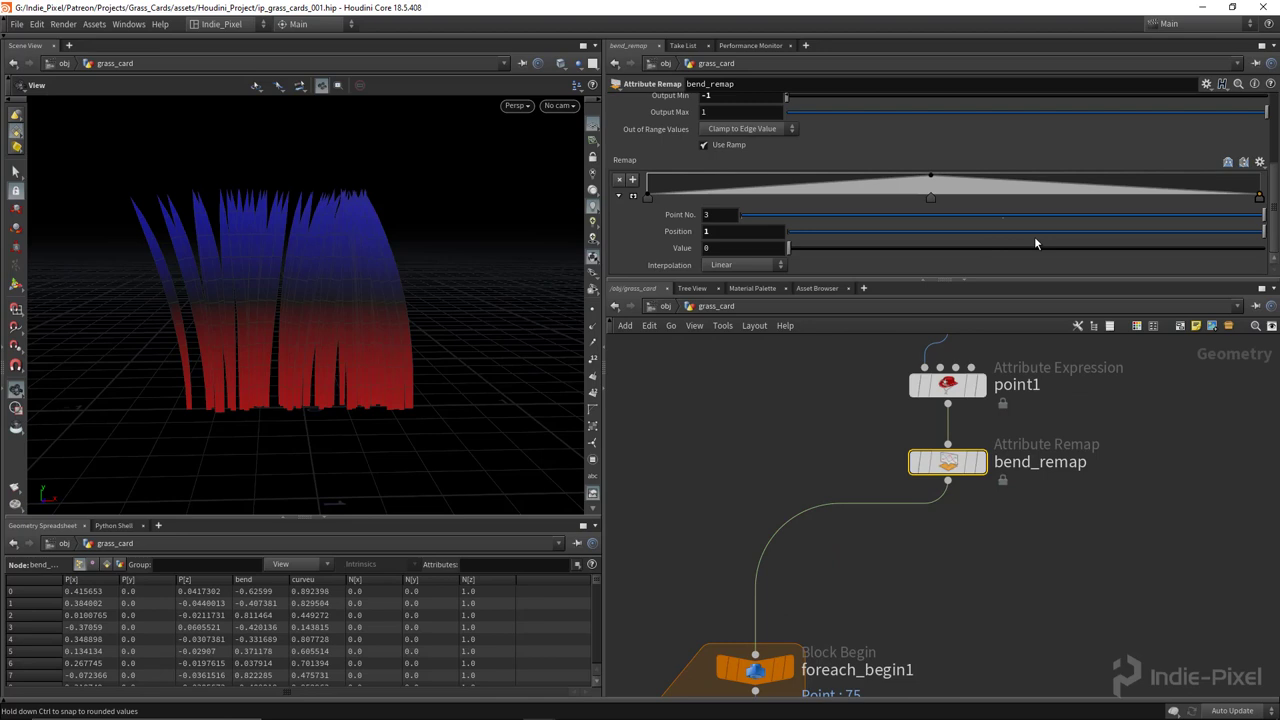
{"action": "left_click", "coordinate": [1259, 197], "text": "ctrl"}
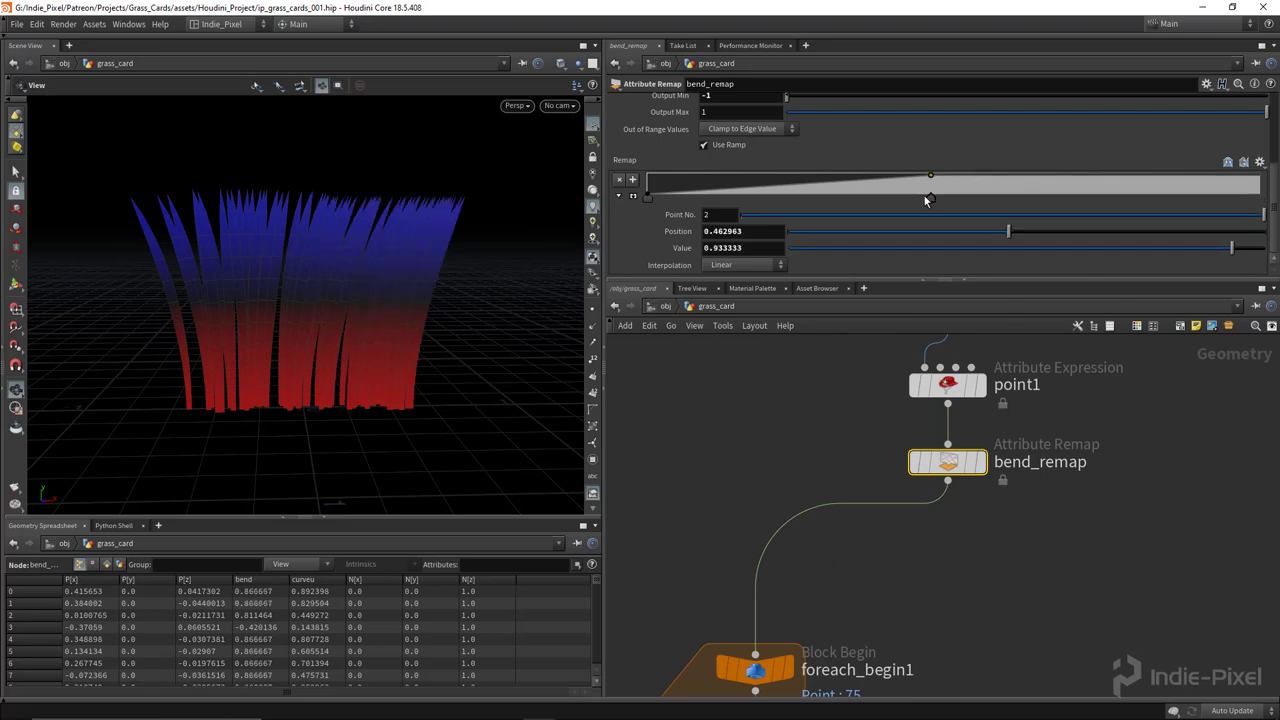
{"action": "left_click_drag", "start_coordinate": [930, 198], "coordinate": [1245, 198]}
{"action": "right_click_drag", "start_coordinate": [420, 275], "coordinate": [277, 294]}
Replace the fit remapping in bend_z's Bend expression with a multiplier, giving -point("../point_data/", 0, "bend", 0)*90.
{"action": "middle_click_drag", "start_coordinate": [780, 493], "coordinate": [898, 484]}
{"action": "scroll", "coordinate": [898, 484], "scroll_direction": "down", "scroll_amount": 3}
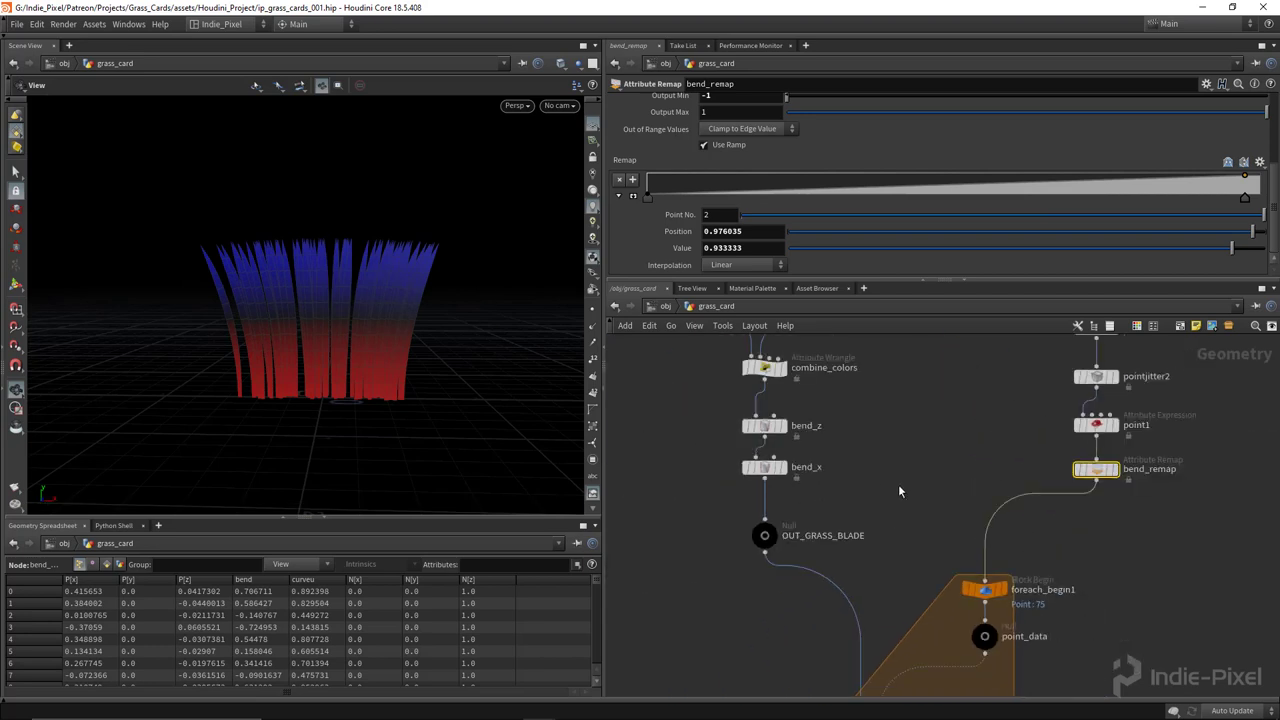
{"action": "scroll", "coordinate": [828, 465], "scroll_direction": "up", "scroll_amount": 4}
{"action": "left_click", "coordinate": [740, 428]}
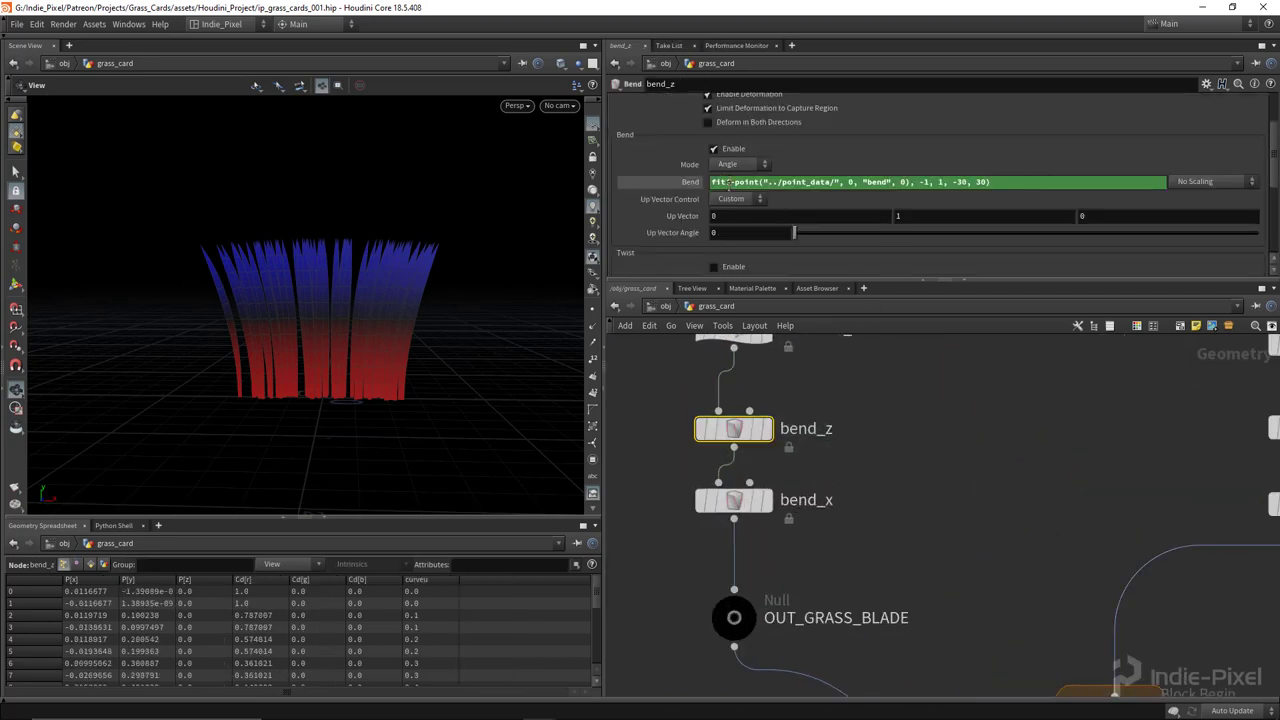
{"action": "left_click", "coordinate": [754, 184]}
{"action": "key", "text": "Home"}
{"action": "key", "text": "Delete"}
{"action": "key", "text": "Delete"}
{"action": "key", "text": "Delete"}
{"action": "key", "text": "Delete"}
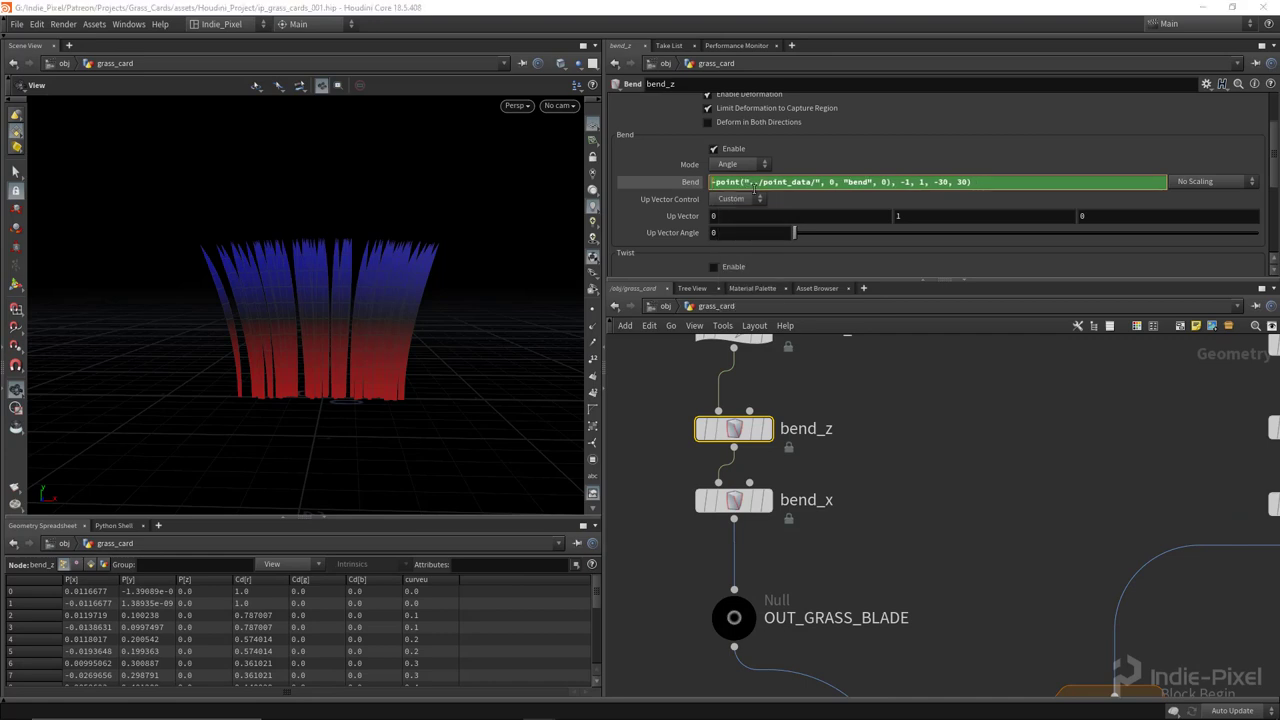
{"action": "key", "text": "End"}
{"action": "key", "text": "BackSpace"}
{"action": "key", "text": "BackSpace"}
{"action": "key", "text": "Return"}
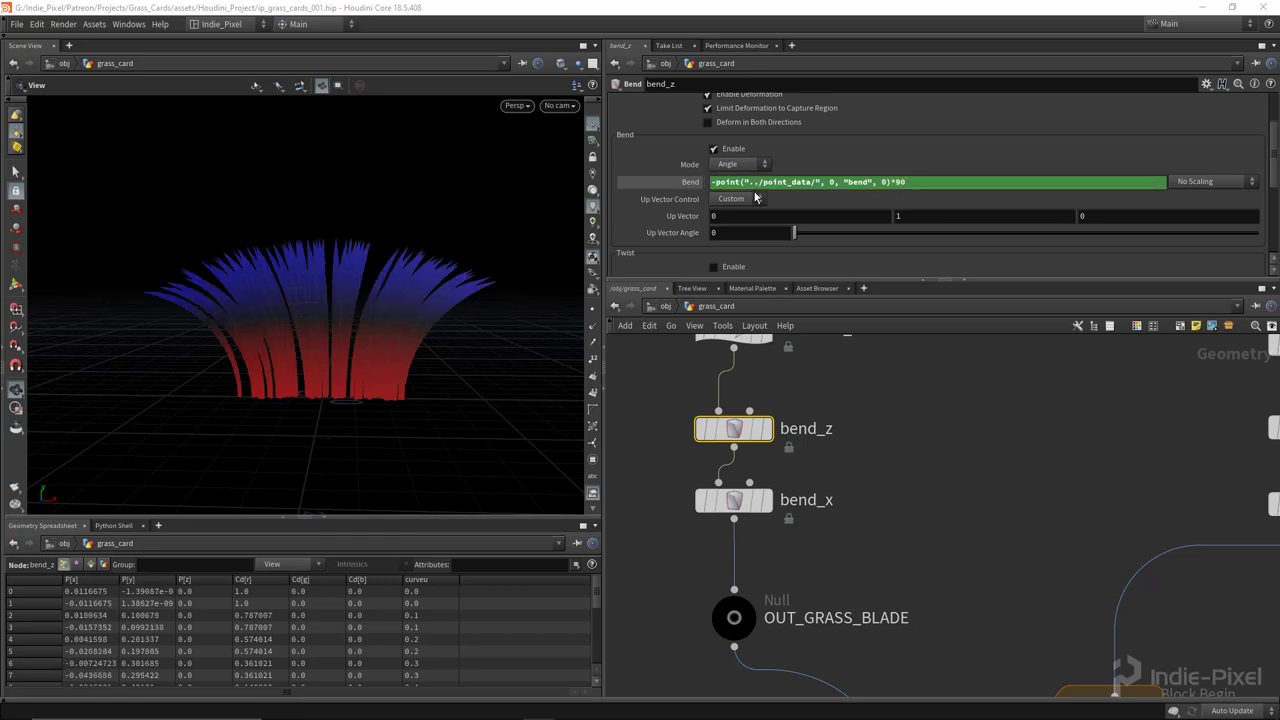
{"action": "mouse_move", "coordinate": [366, 271]}
{"action": "left_mouse_down"}
{"action": "mouse_move", "coordinate": [386, 314]}
{"action": "mouse_move", "coordinate": [380, 290]}
{"action": "left_mouse_up"}
Move the end point of bend_remap's ramp to position 1.
{"action": "scroll", "coordinate": [930, 492], "scroll_direction": "down", "scroll_amount": 4}
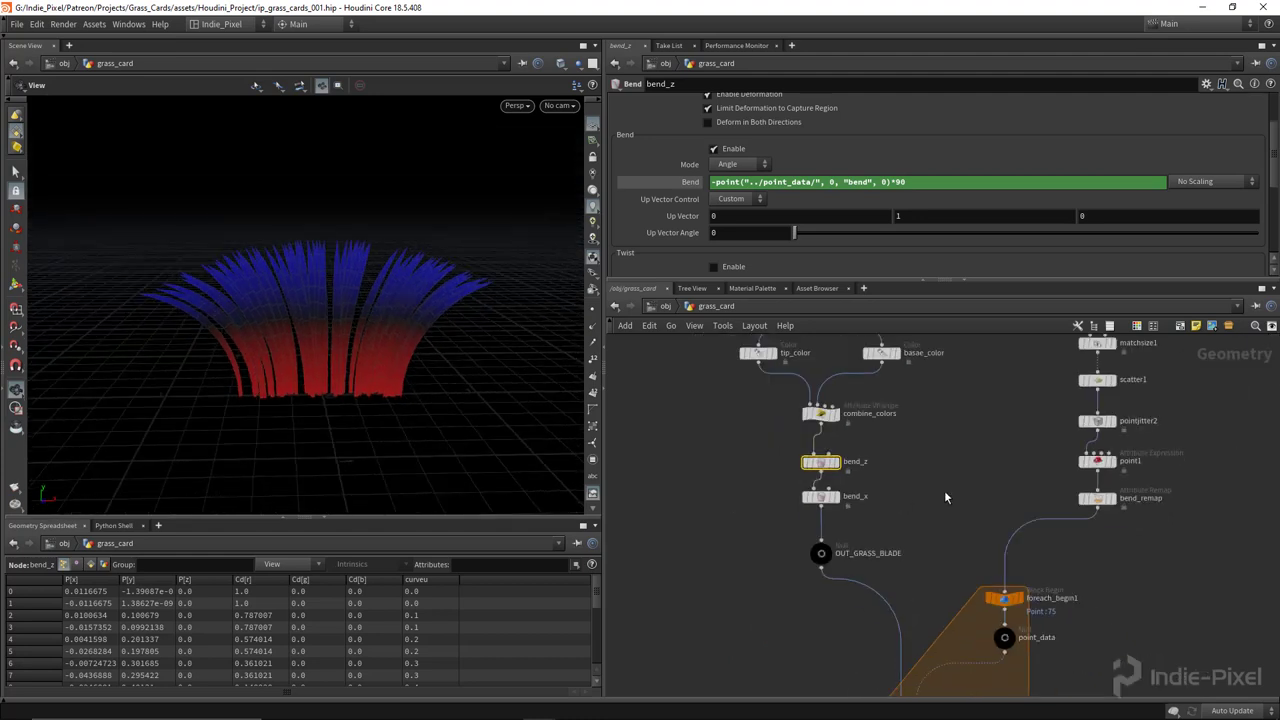
{"action": "left_click", "coordinate": [1097, 497]}
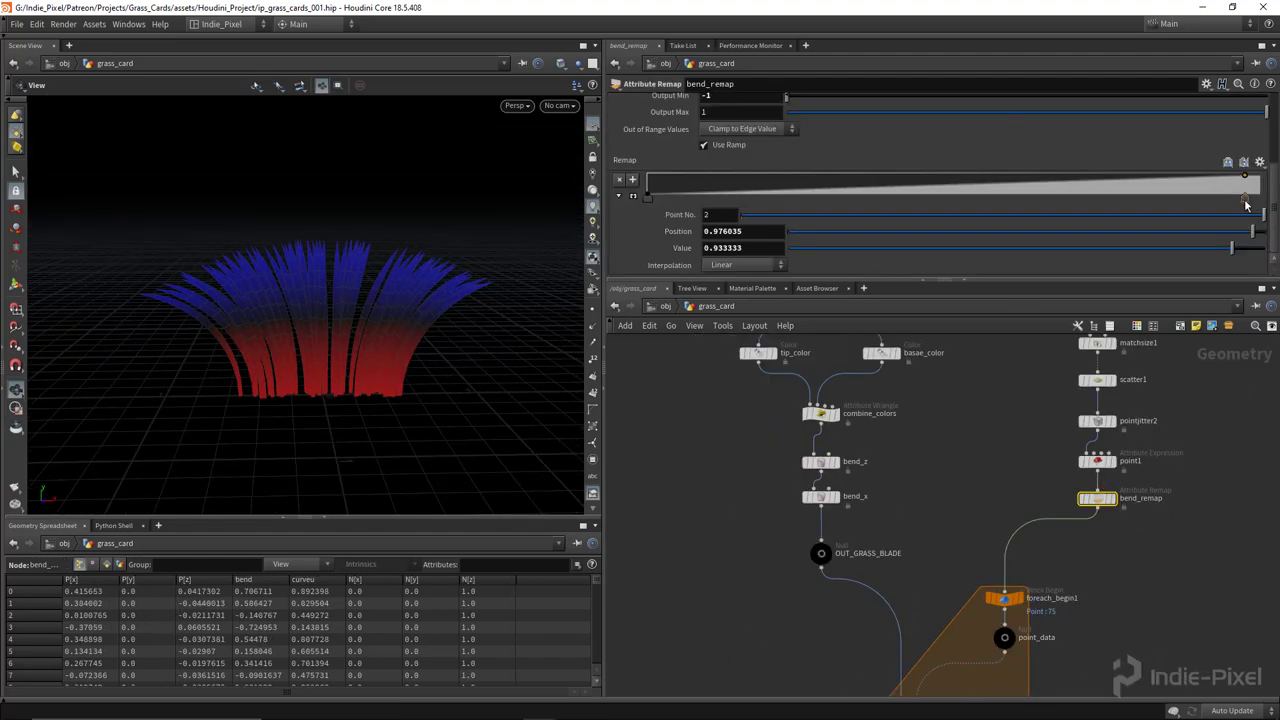
{"action": "mouse_move", "coordinate": [1244, 197]}
{"action": "left_mouse_down"}
{"action": "mouse_move", "coordinate": [830, 196]}
{"action": "mouse_move", "coordinate": [1260, 197]}
{"action": "left_mouse_up"}
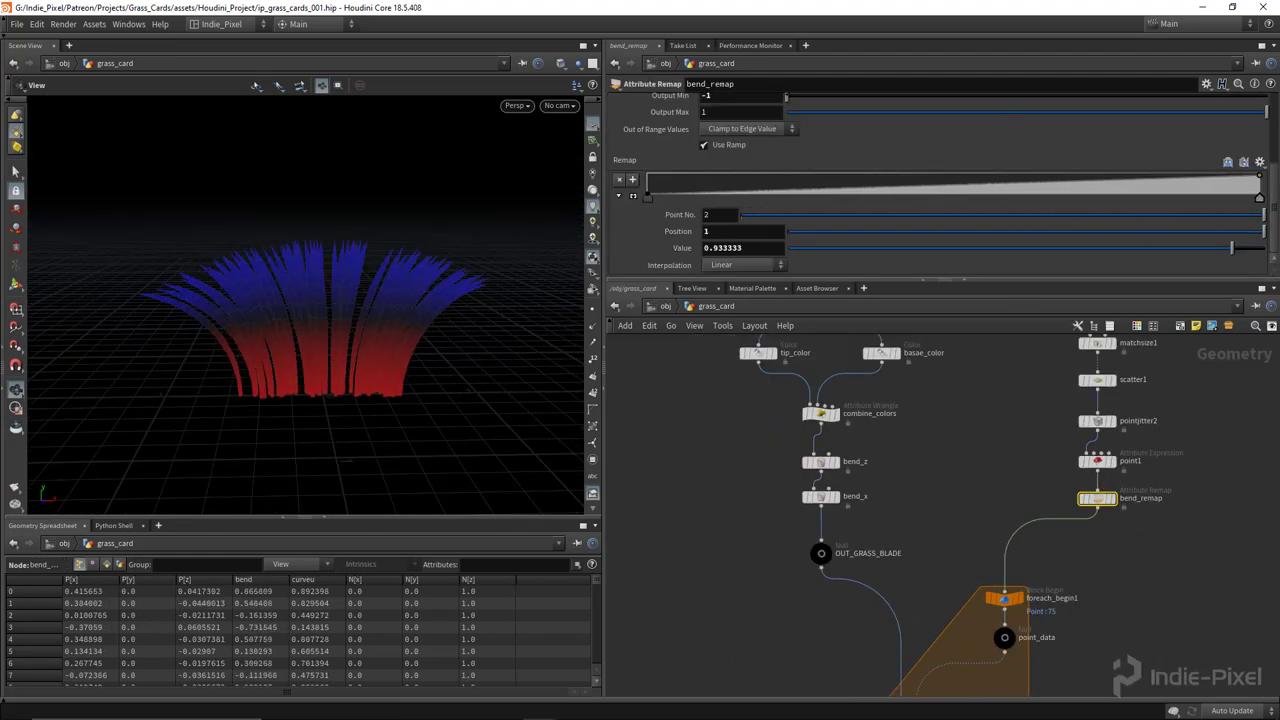
{"action": "left_click_drag", "start_coordinate": [508, 302], "coordinate": [380, 331]}
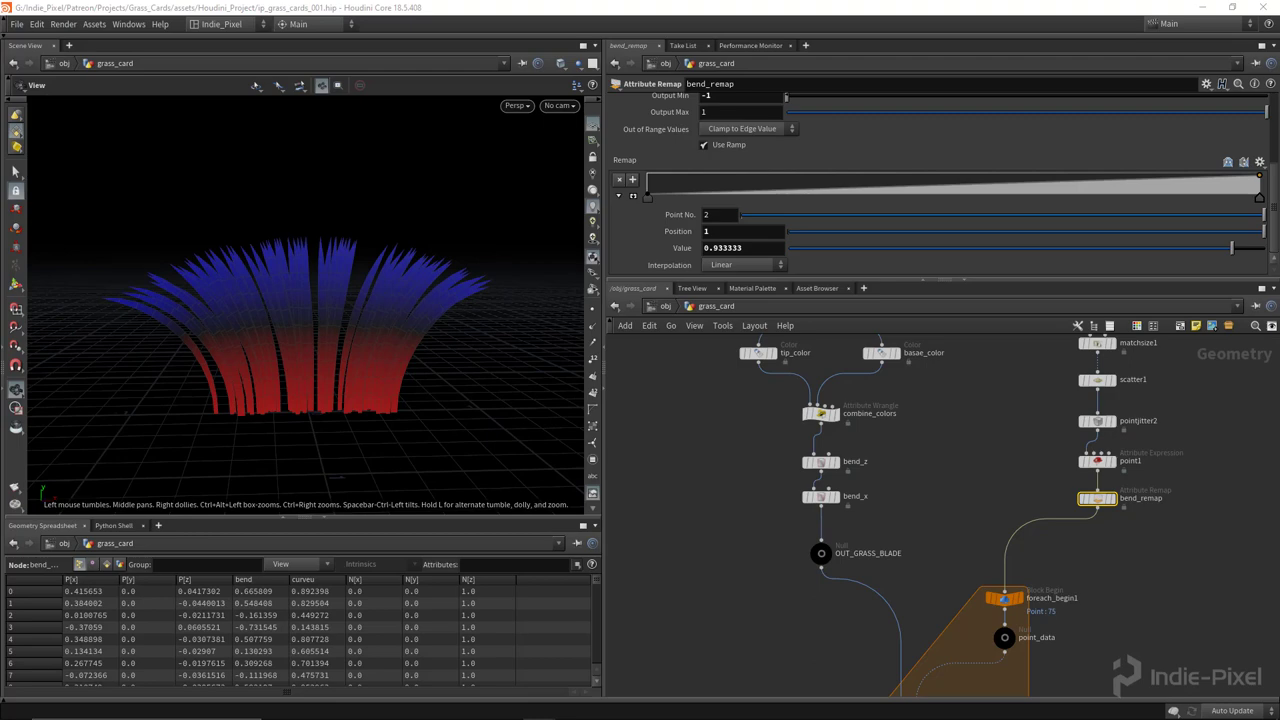
Insert an Attribute Remap node between bend_remap and foreach_begin1 and name it scale_remap.
{"action": "middle_click_drag", "start_coordinate": [1067, 573], "coordinate": [878, 509]}
{"action": "key", "text": "Tab"}
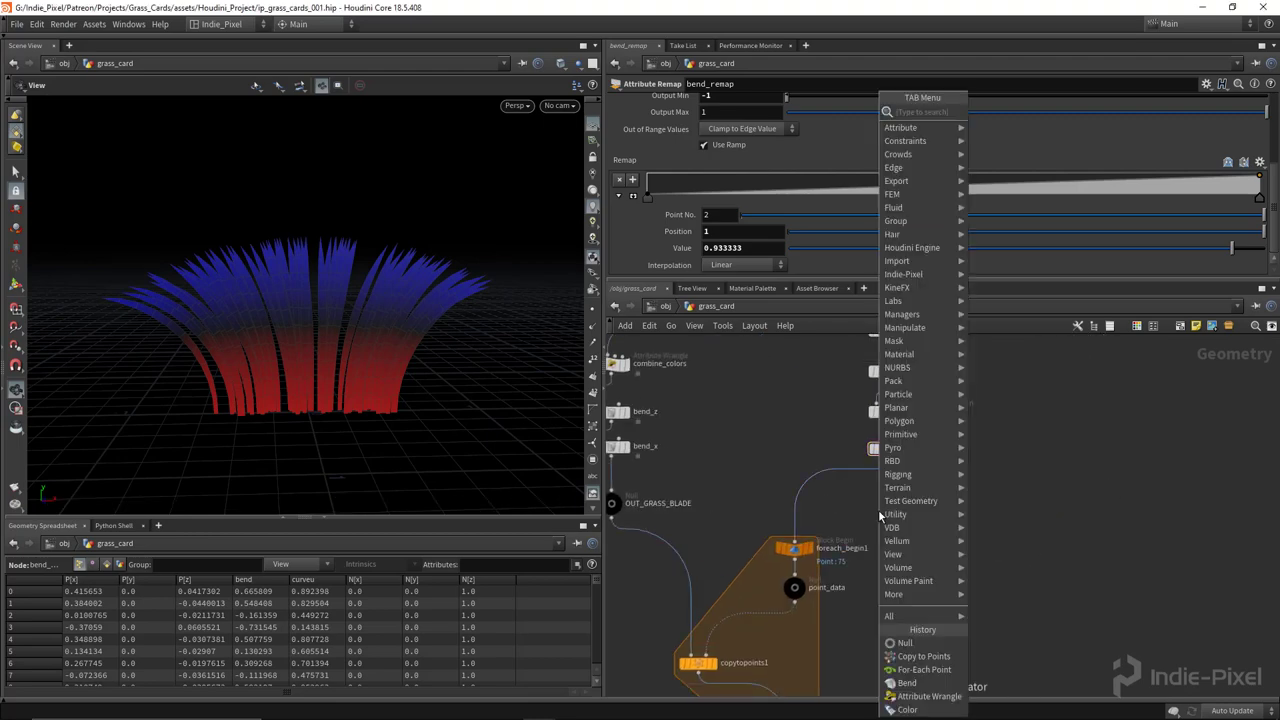
{"action": "type", "text": "attr"}
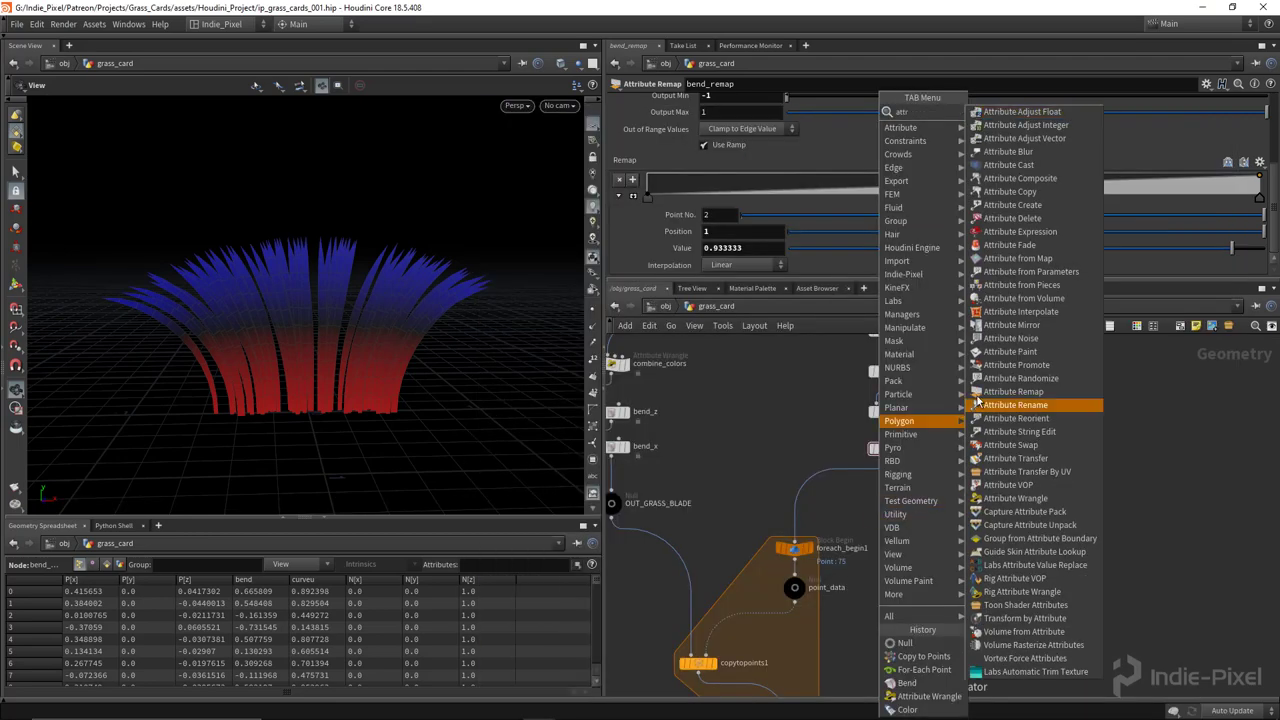
{"action": "left_click", "coordinate": [1013, 391]}
{"action": "left_click", "coordinate": [882, 480]}
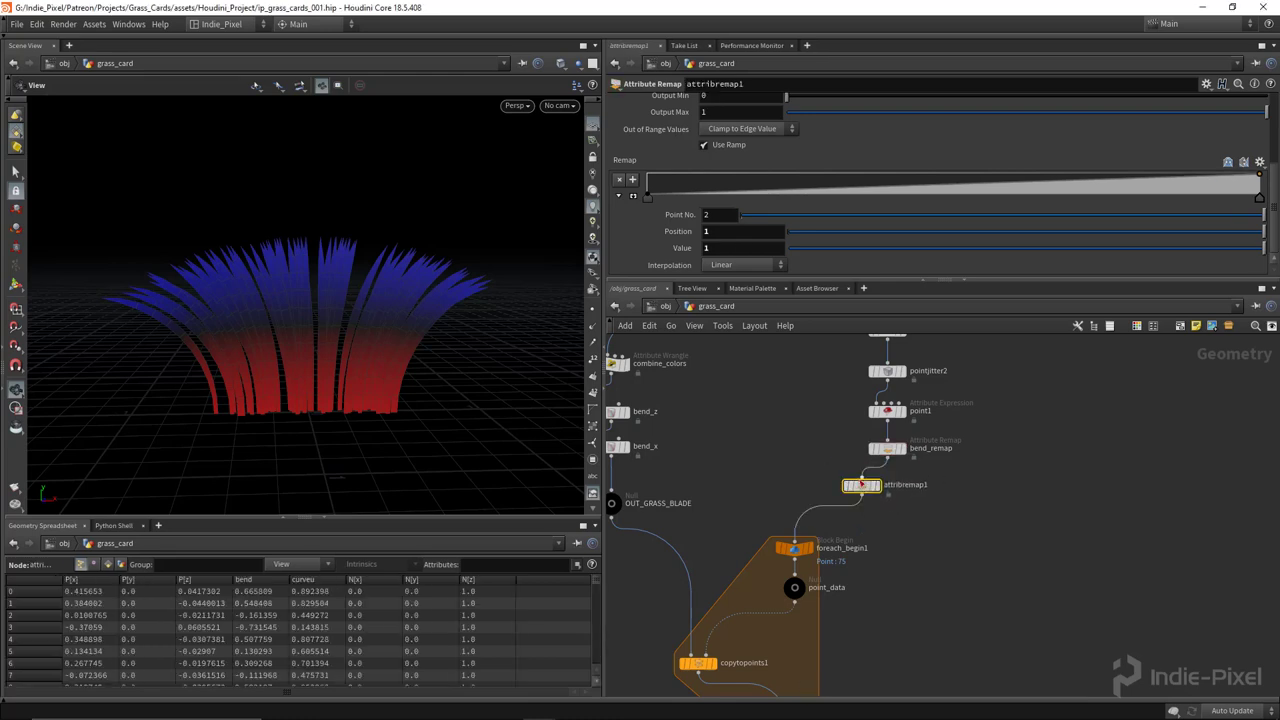
{"action": "double_click", "coordinate": [932, 480]}
{"action": "type", "text": "sca"}
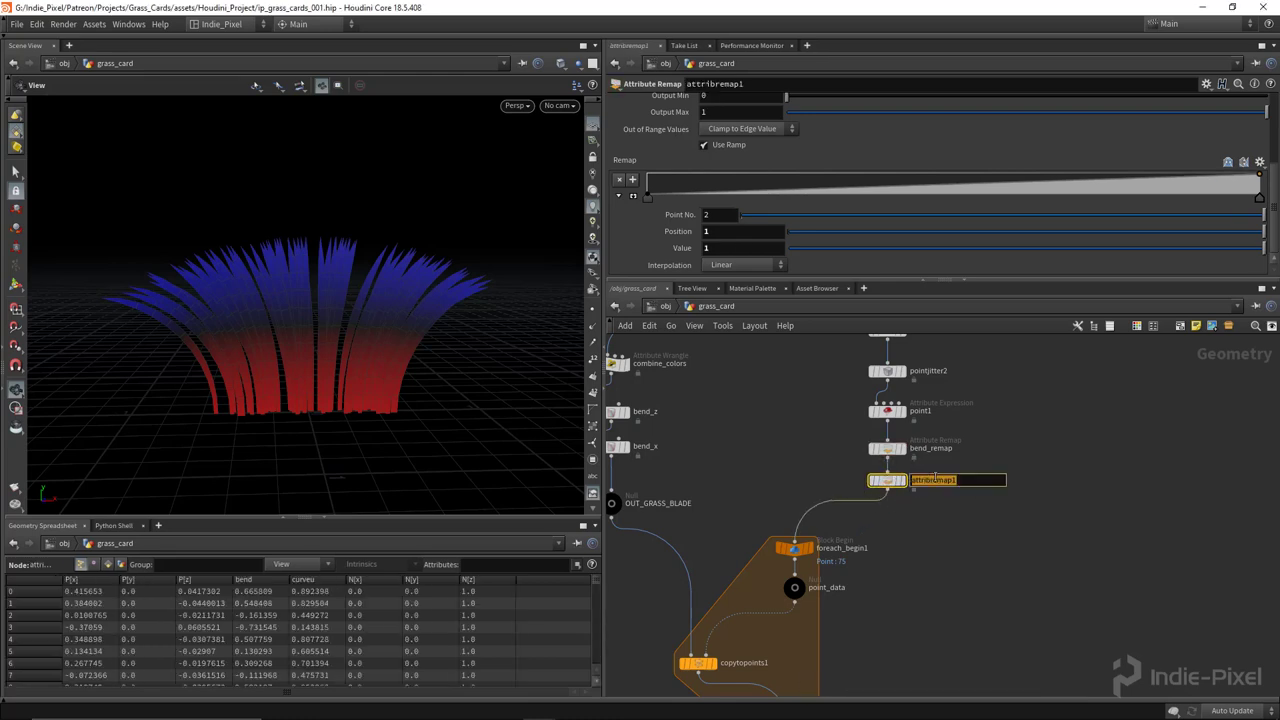
{"action": "type", "text": "le_remap"}
{"action": "key", "text": "Return"}
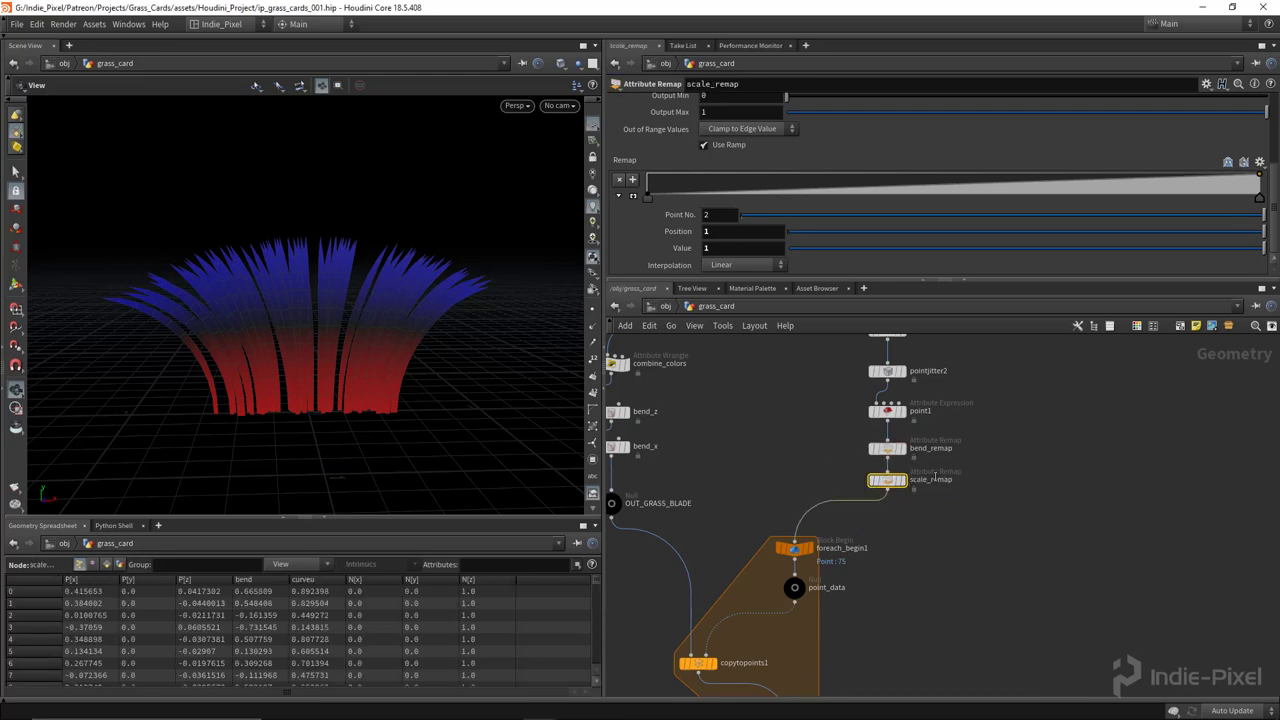
In scale_remap, set the original attribute name to curveu and the new name to pscale.
{"action": "scroll", "coordinate": [1055, 188], "scroll_direction": "up", "scroll_amount": 5}
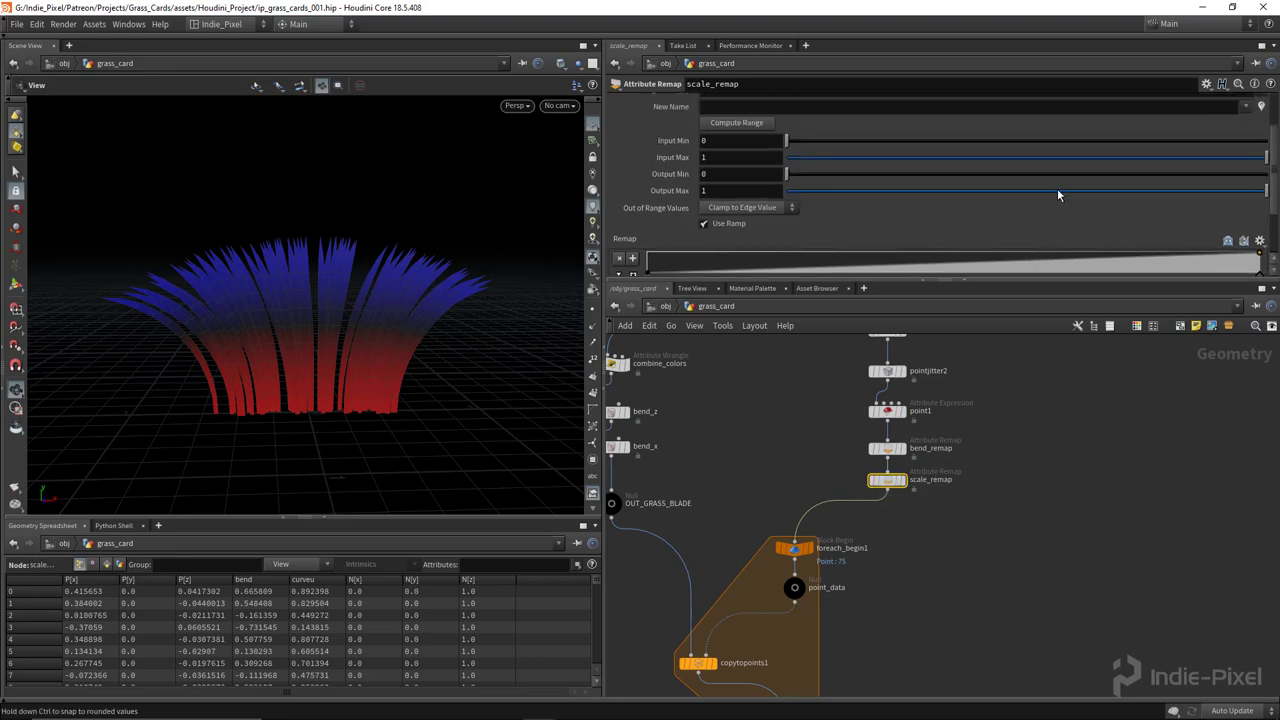
{"action": "left_click", "coordinate": [1261, 155]}
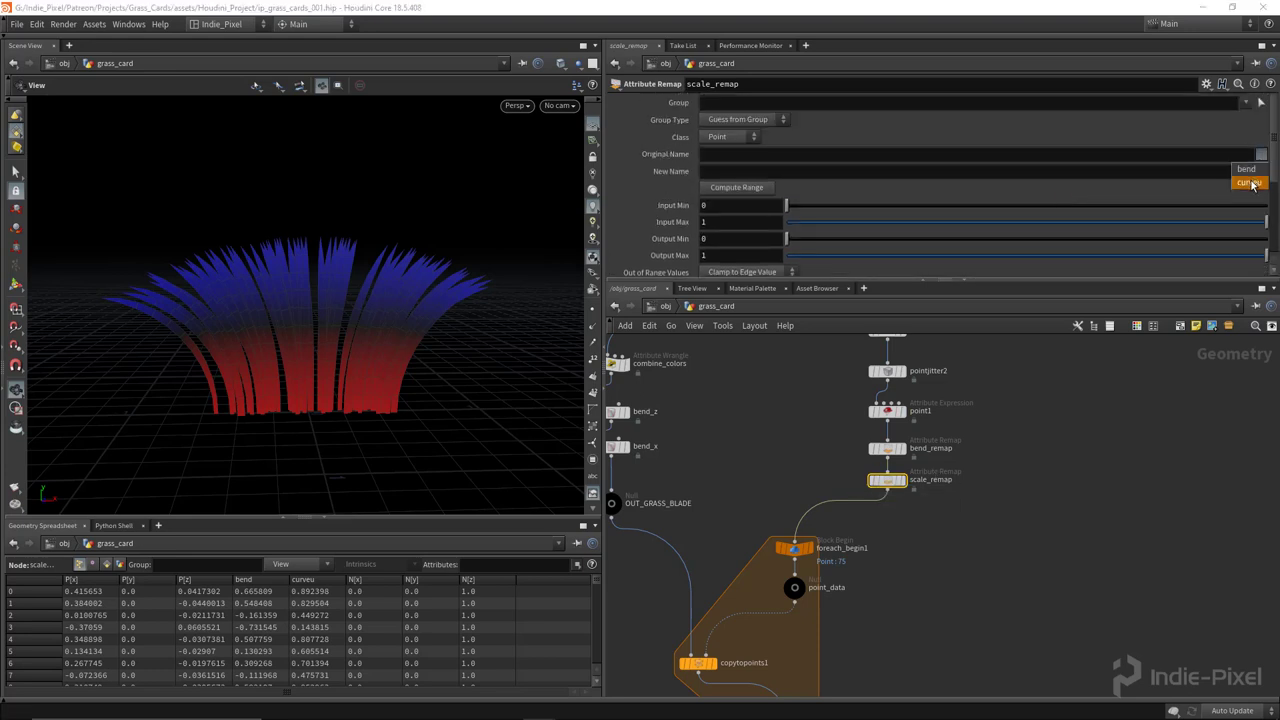
{"action": "left_click", "coordinate": [1249, 182]}
{"action": "left_click", "coordinate": [872, 173]}
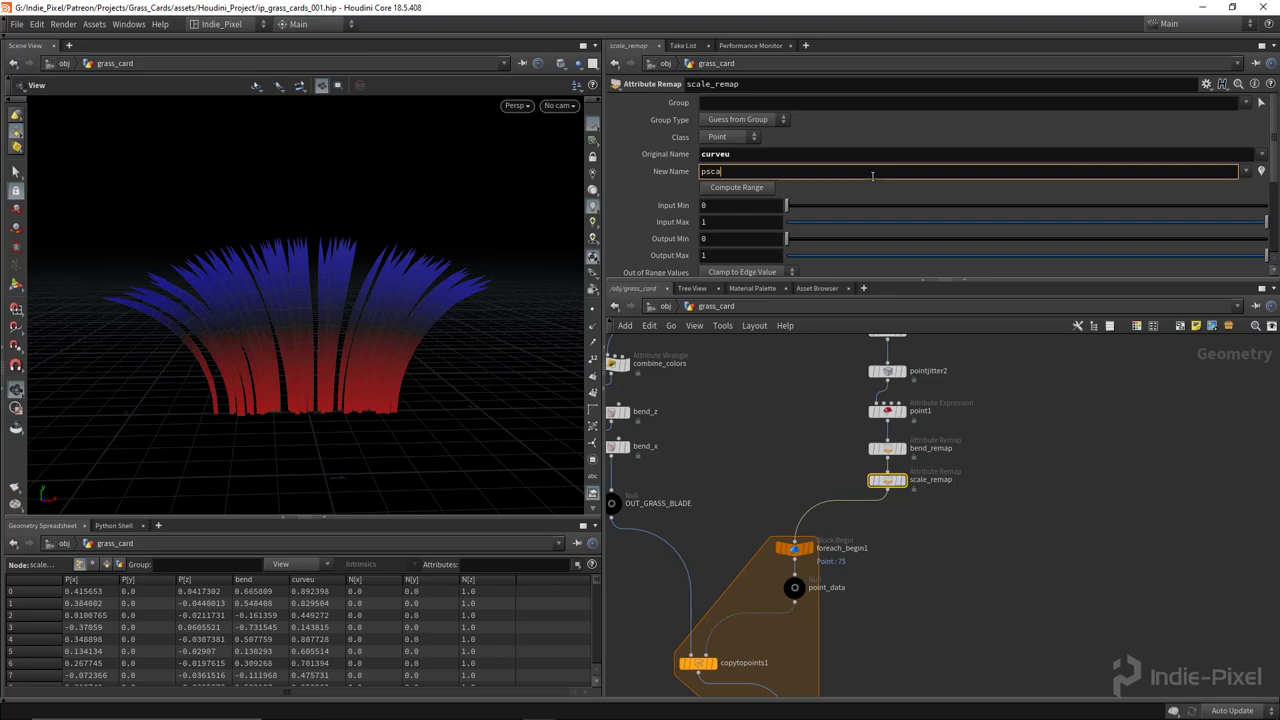
{"action": "key", "text": "Return"}
Shape scale_remap's ramp into a peak by adding a full-height point near the middle and lowering the end point to value 0.
{"action": "scroll", "coordinate": [863, 187], "scroll_direction": "down", "scroll_amount": 4}
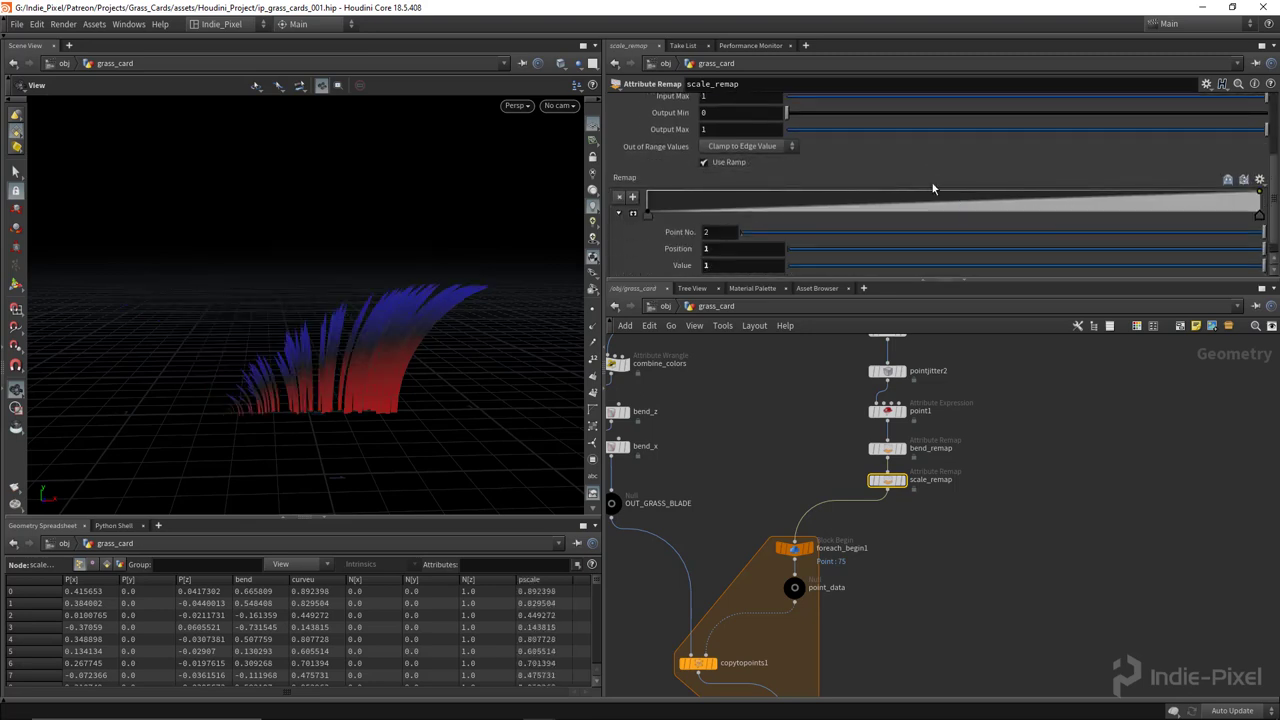
{"action": "scroll", "coordinate": [926, 183], "scroll_direction": "up", "scroll_amount": 1}
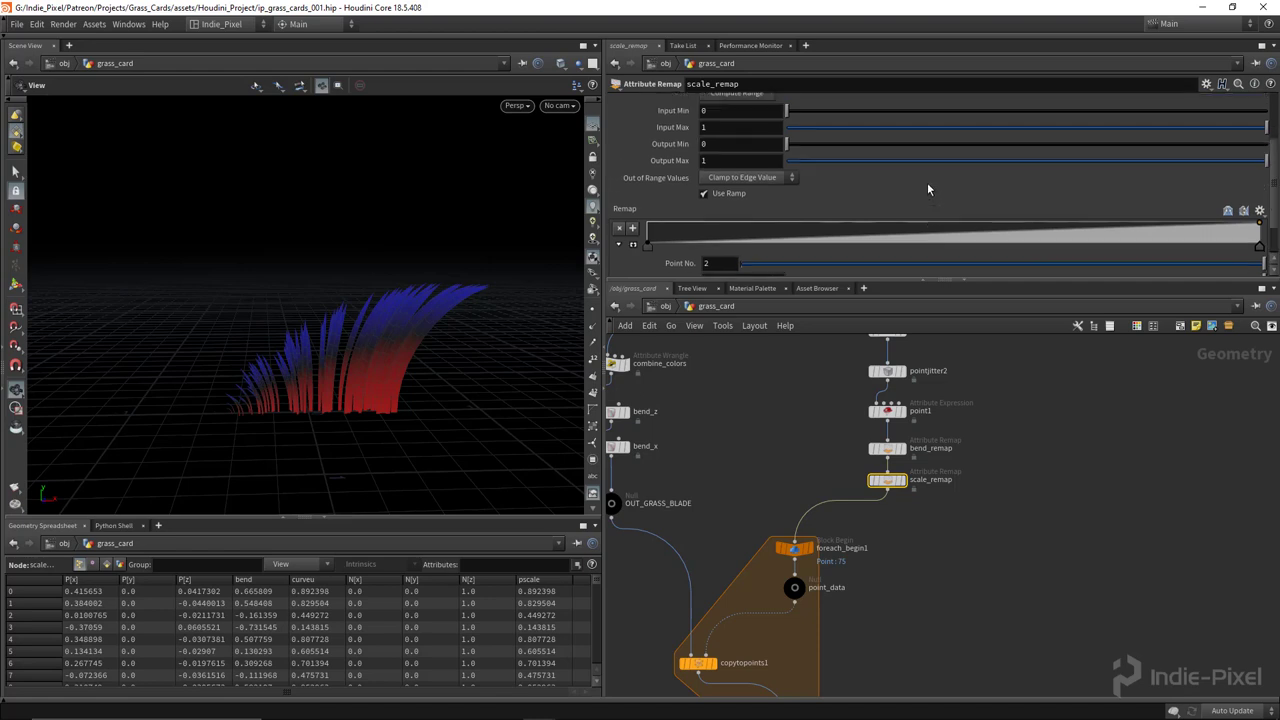
{"action": "left_click", "coordinate": [927, 224]}
{"action": "left_click_drag", "start_coordinate": [927, 228], "coordinate": [780, 251]}
{"action": "left_click", "coordinate": [1257, 247]}
{"action": "scroll", "coordinate": [1250, 245], "scroll_direction": "down", "scroll_amount": 2}
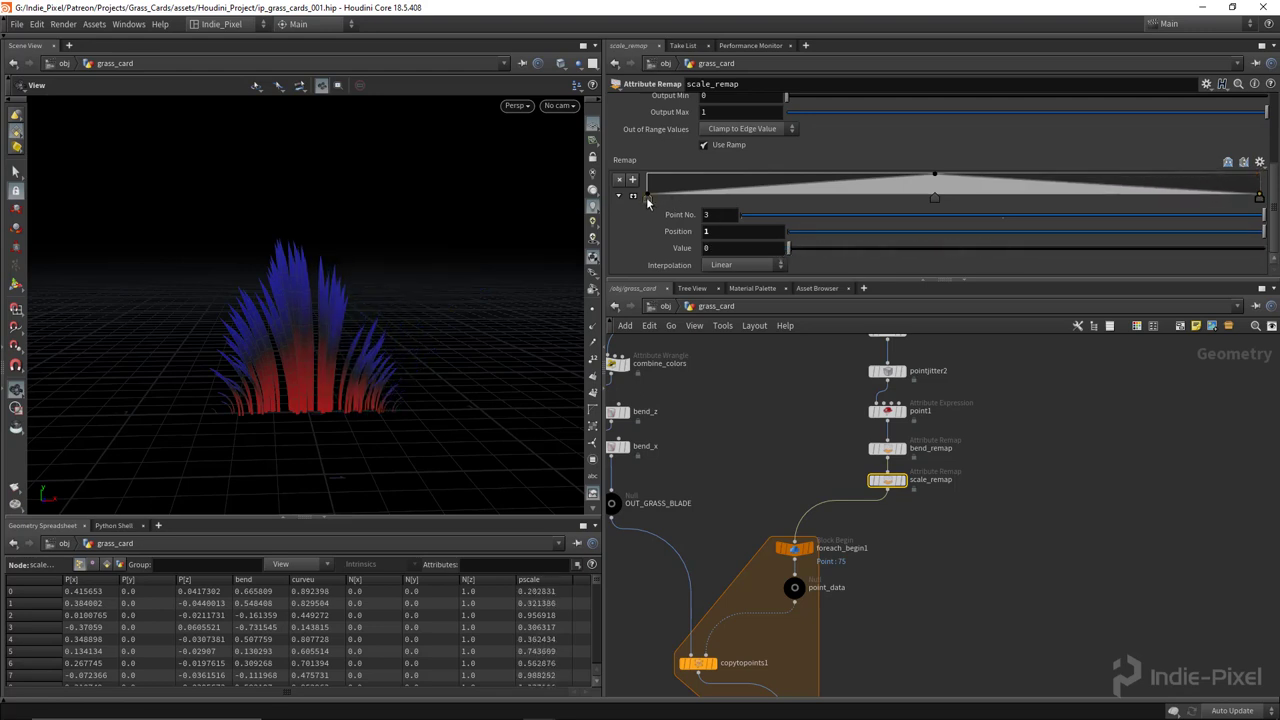
Set scale_remap's Output Min to 0.182 and Output Max to 0.808.
{"action": "scroll", "coordinate": [1000, 179], "scroll_direction": "up", "scroll_amount": 3}
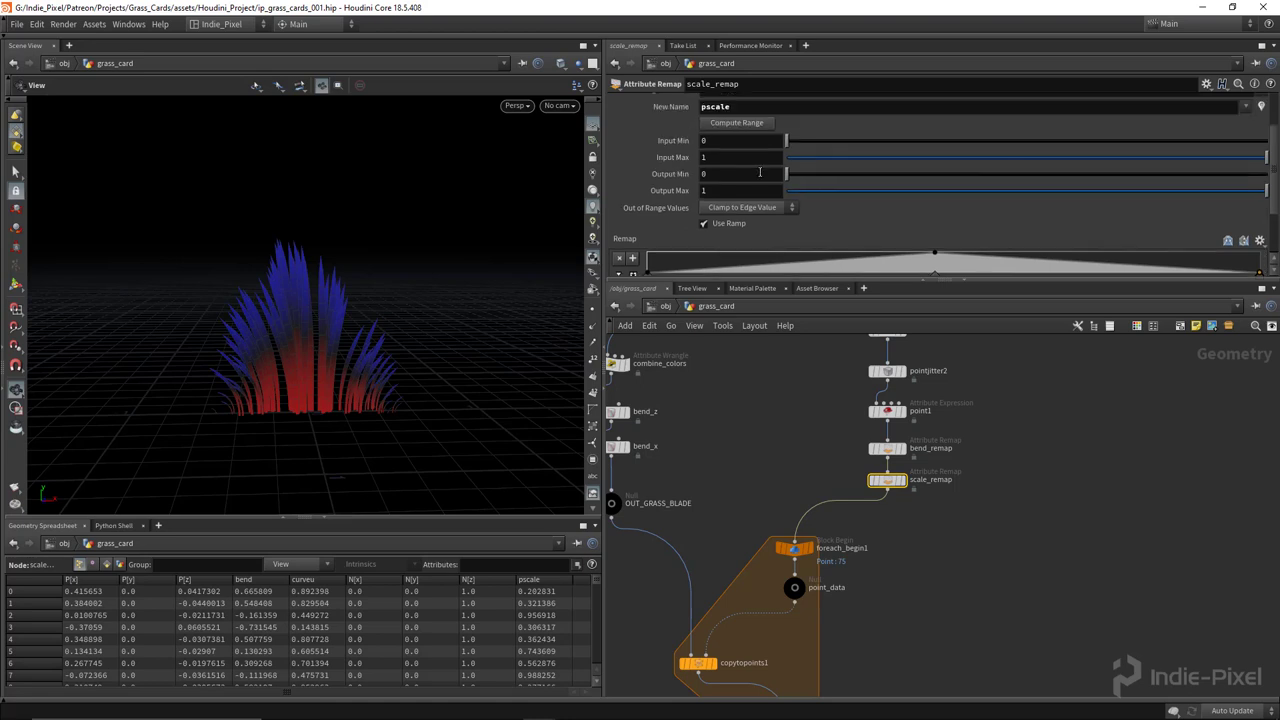
{"action": "left_click_drag", "start_coordinate": [793, 176], "coordinate": [871, 172]}
{"action": "left_click_drag", "start_coordinate": [1265, 190], "coordinate": [1175, 190]}
{"action": "scroll", "coordinate": [300, 390], "scroll_direction": "up", "scroll_amount": 3}
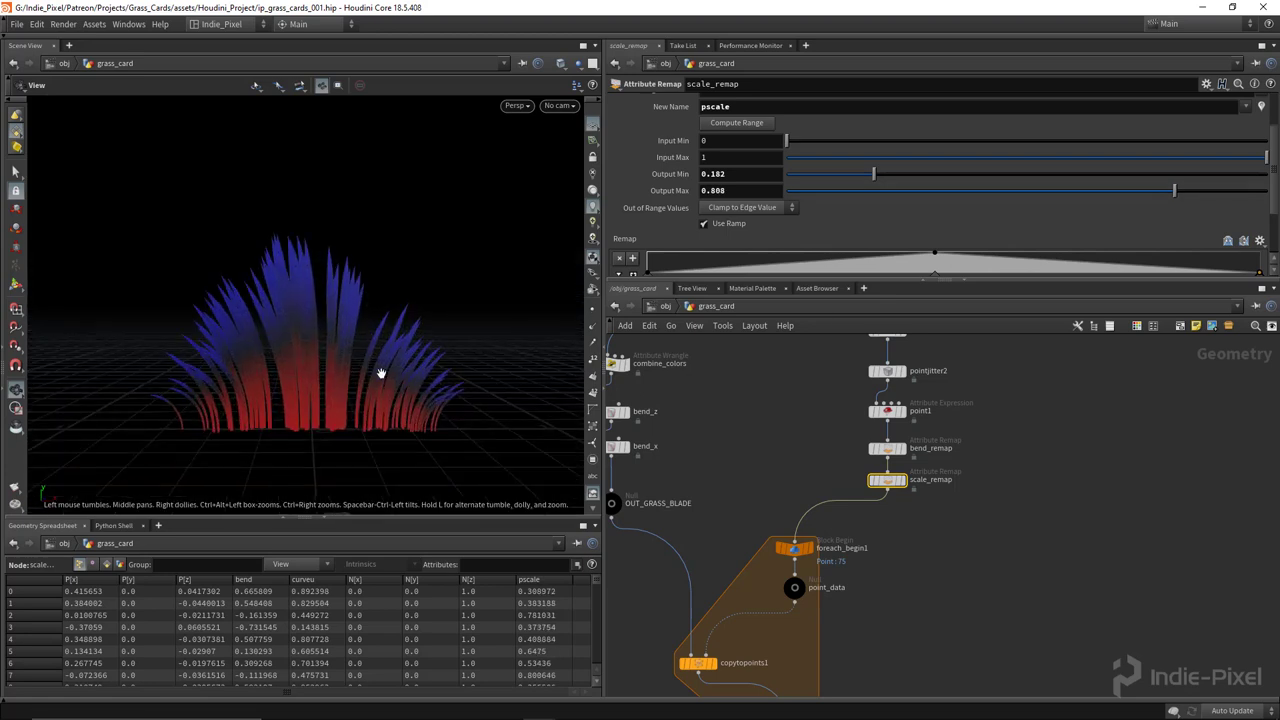
{"action": "left_click_drag", "start_coordinate": [380, 373], "coordinate": [346, 371]}
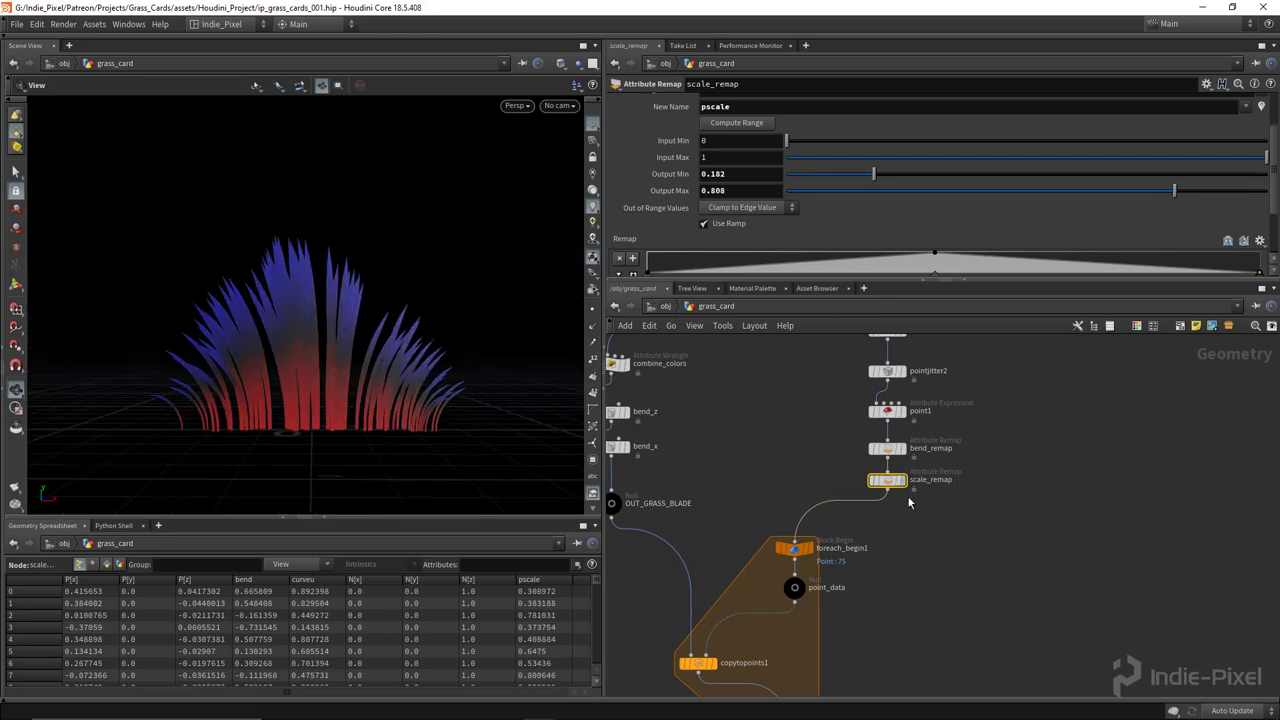
Set the length of the grass blade's line1 node to 0.76.
{"action": "scroll", "coordinate": [909, 502], "scroll_direction": "down", "scroll_amount": 3}
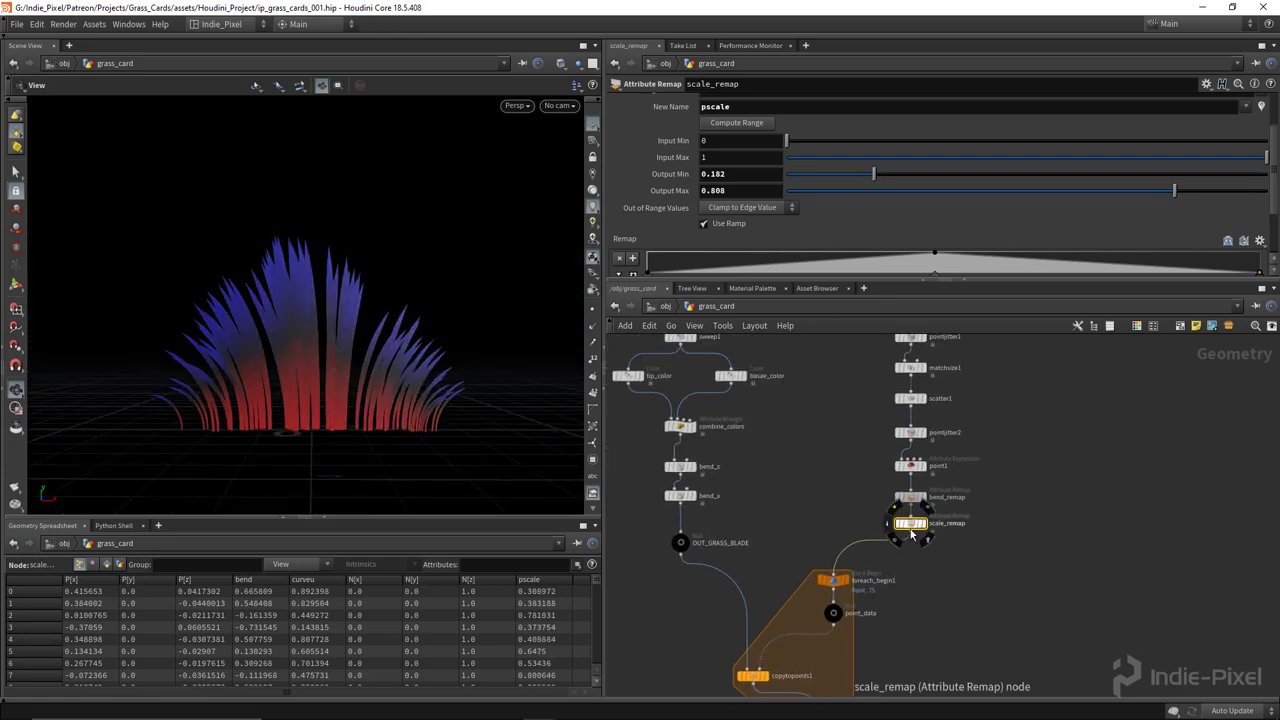
{"action": "mouse_move", "coordinate": [911, 535]}
{"action": "left_mouse_down", "text": "shift"}
{"action": "mouse_move", "coordinate": [921, 518]}
{"action": "mouse_move", "coordinate": [929, 531]}
{"action": "left_mouse_up", "text": "shift"}
{"action": "middle_click_drag", "start_coordinate": [929, 531], "coordinate": [920, 510]}
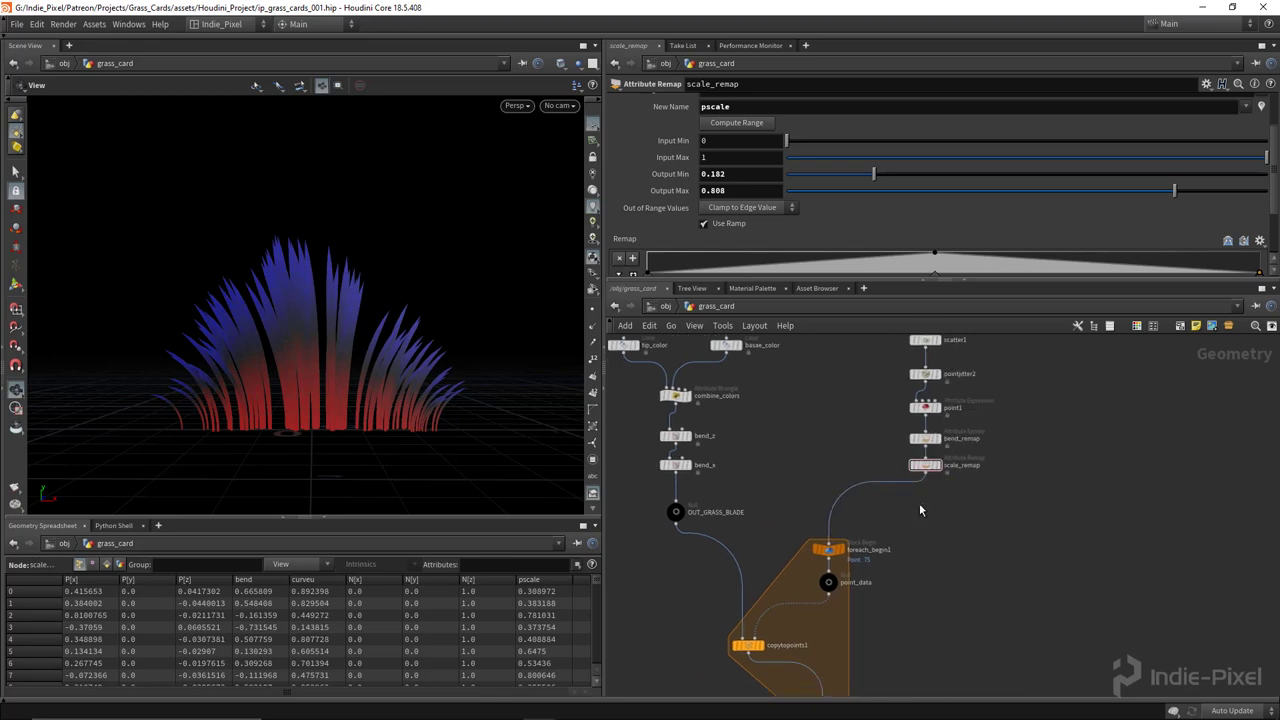
{"action": "middle_click_drag", "start_coordinate": [722, 432], "coordinate": [788, 555]}
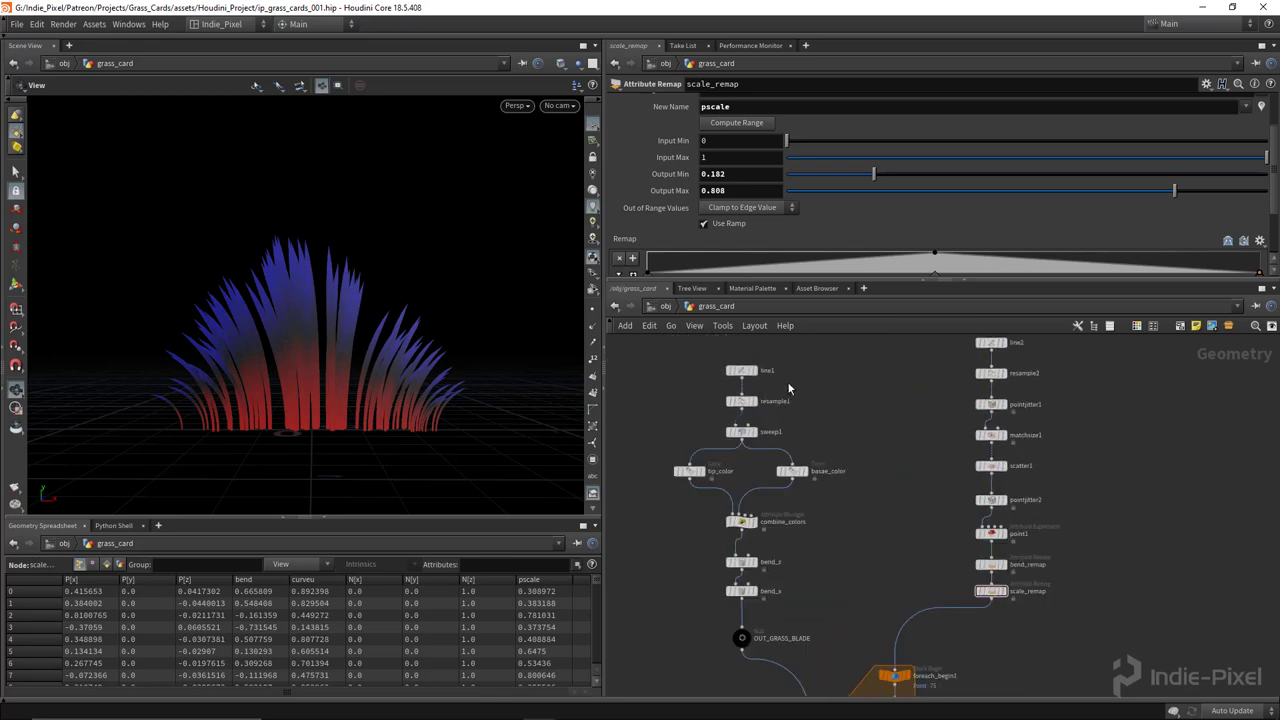
{"action": "left_click", "coordinate": [742, 371]}
{"action": "mouse_move", "coordinate": [835, 155]}
{"action": "left_mouse_down"}
{"action": "mouse_move", "coordinate": [808, 160]}
{"action": "mouse_move", "coordinate": [825, 158]}
{"action": "left_mouse_up"}
Search the available nodes for "attr" to add another attribute node below scale_remap.
{"action": "middle_click_drag", "start_coordinate": [917, 498], "coordinate": [870, 369]}
{"action": "scroll", "coordinate": [940, 508], "scroll_direction": "up", "scroll_amount": 3}
{"action": "key", "text": "Tab"}
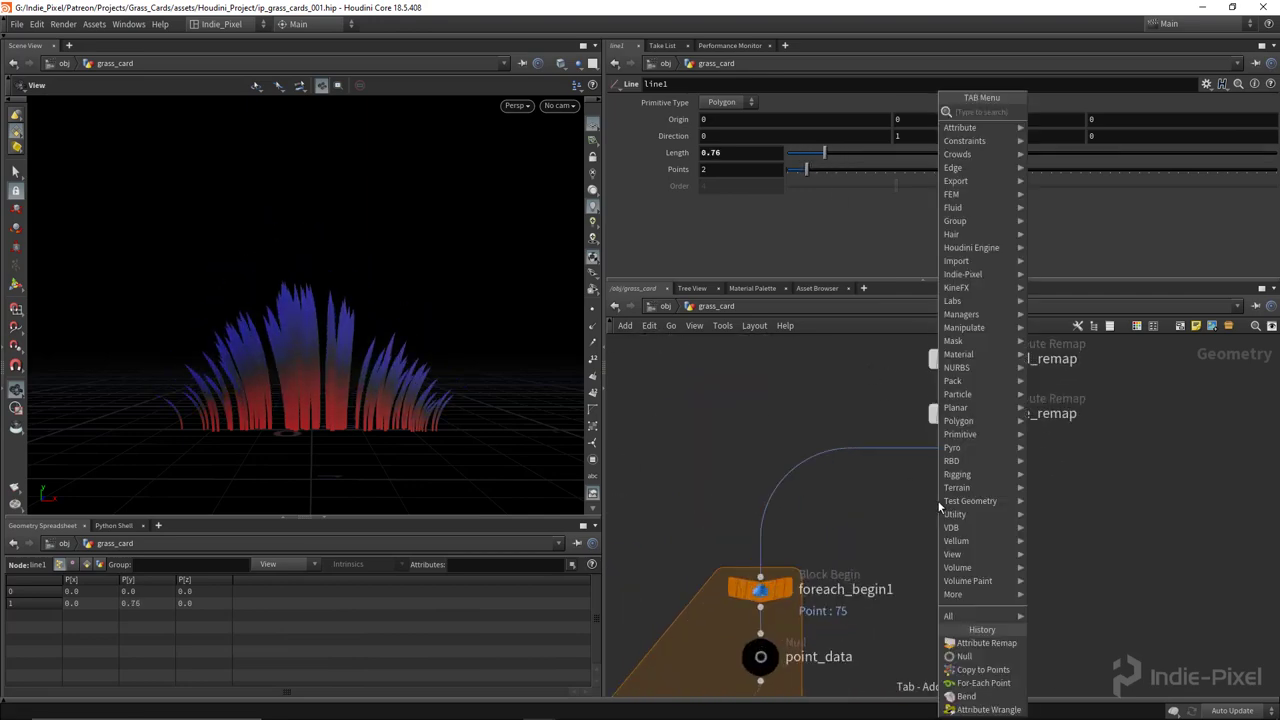
{"action": "type", "text": "attr"}
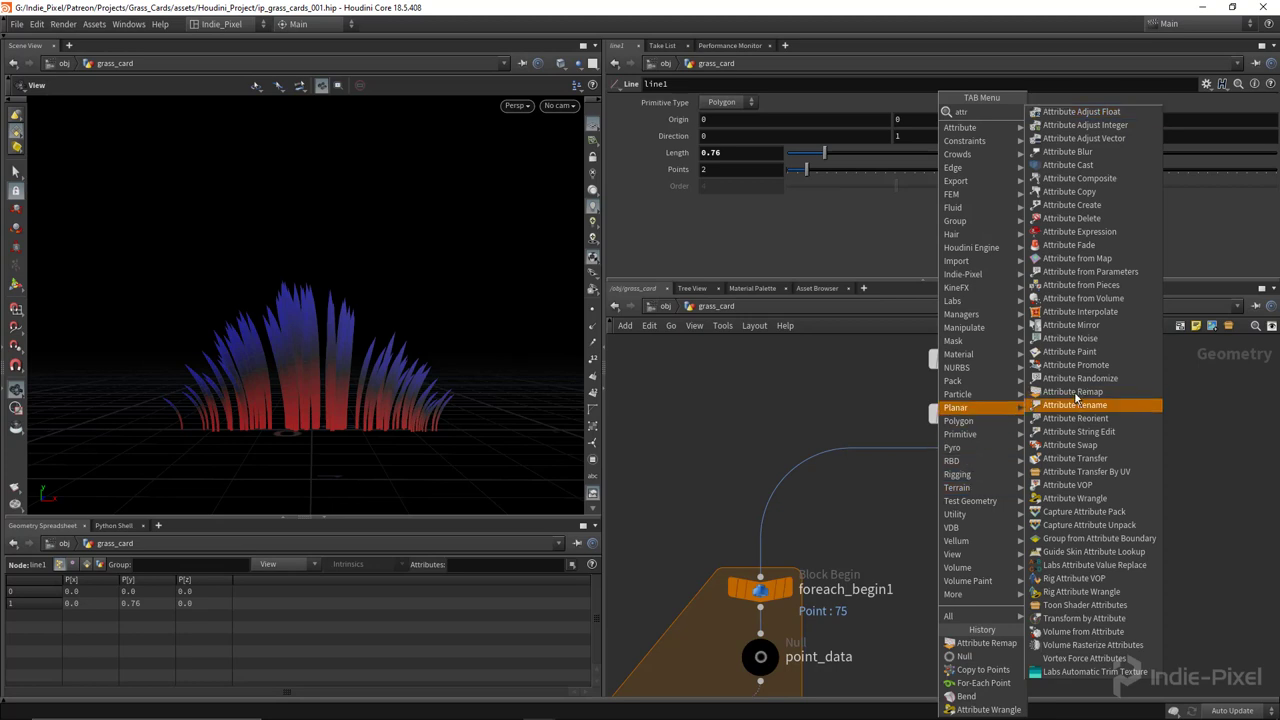
Insert an Attribute Remap node between scale_remap and foreach_begin1 and name it length_remap.
{"action": "left_click", "coordinate": [1060, 400]}
{"action": "left_click", "coordinate": [952, 478]}
{"action": "left_click_drag", "start_coordinate": [925, 477], "coordinate": [976, 474]}
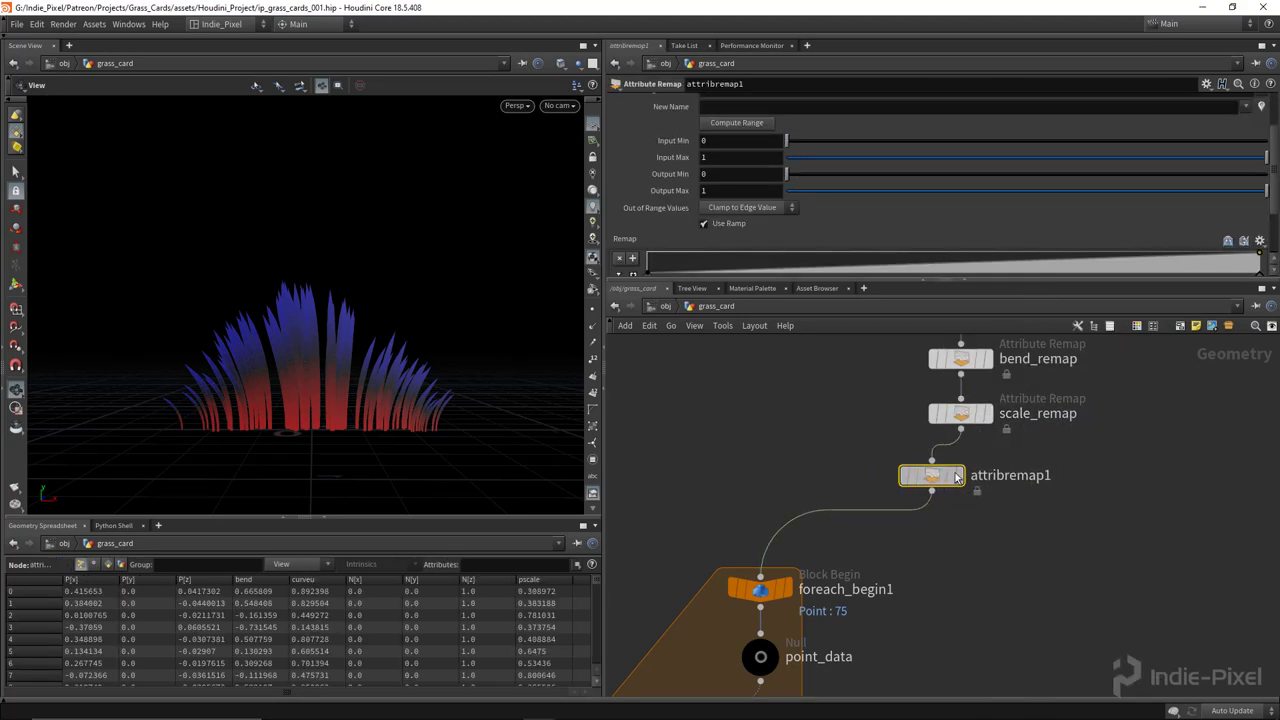
{"action": "double_click", "coordinate": [1040, 475]}
{"action": "type", "text": "length_ramp"}
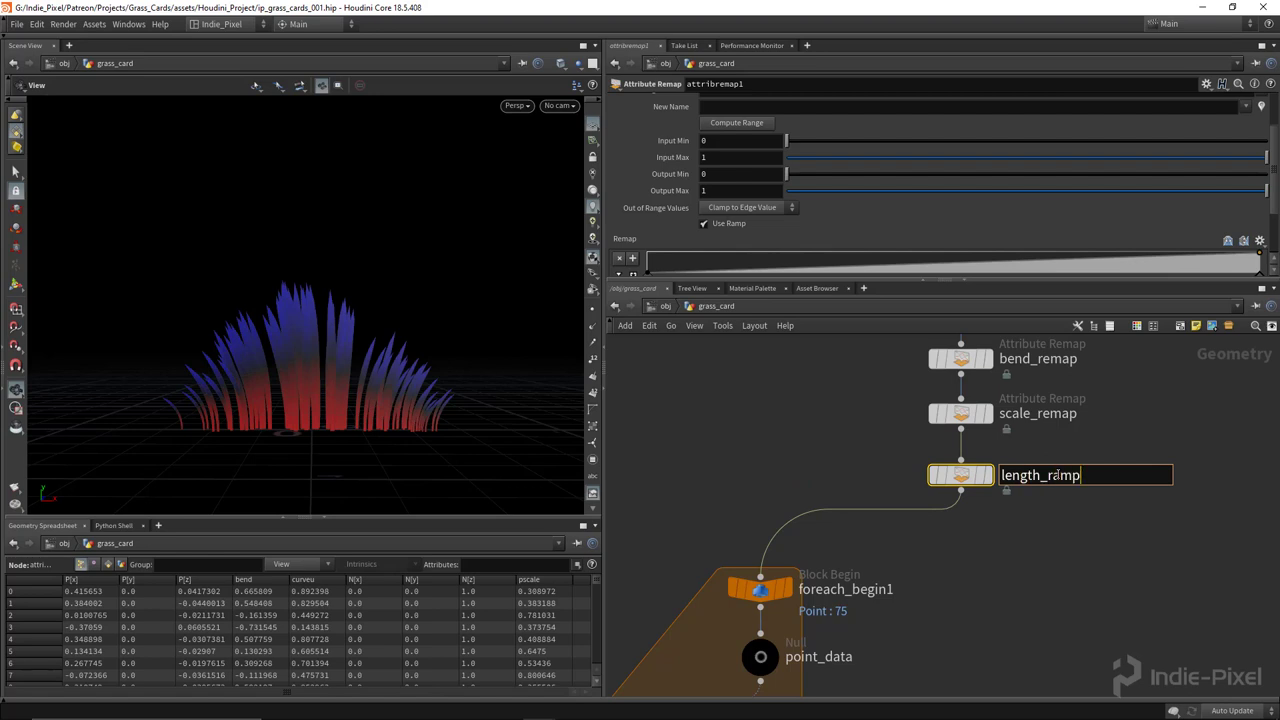
{"action": "key", "text": "BackSpace"}
{"action": "key", "text": "BackSpace"}
{"action": "key", "text": "BackSpace"}
{"action": "type", "text": "emap"}
{"action": "key", "text": "Return"}
Set length_remap to read the curveu attribute and write it to a new attribute named length.
{"action": "scroll", "coordinate": [1258, 156], "scroll_direction": "up", "scroll_amount": 3}
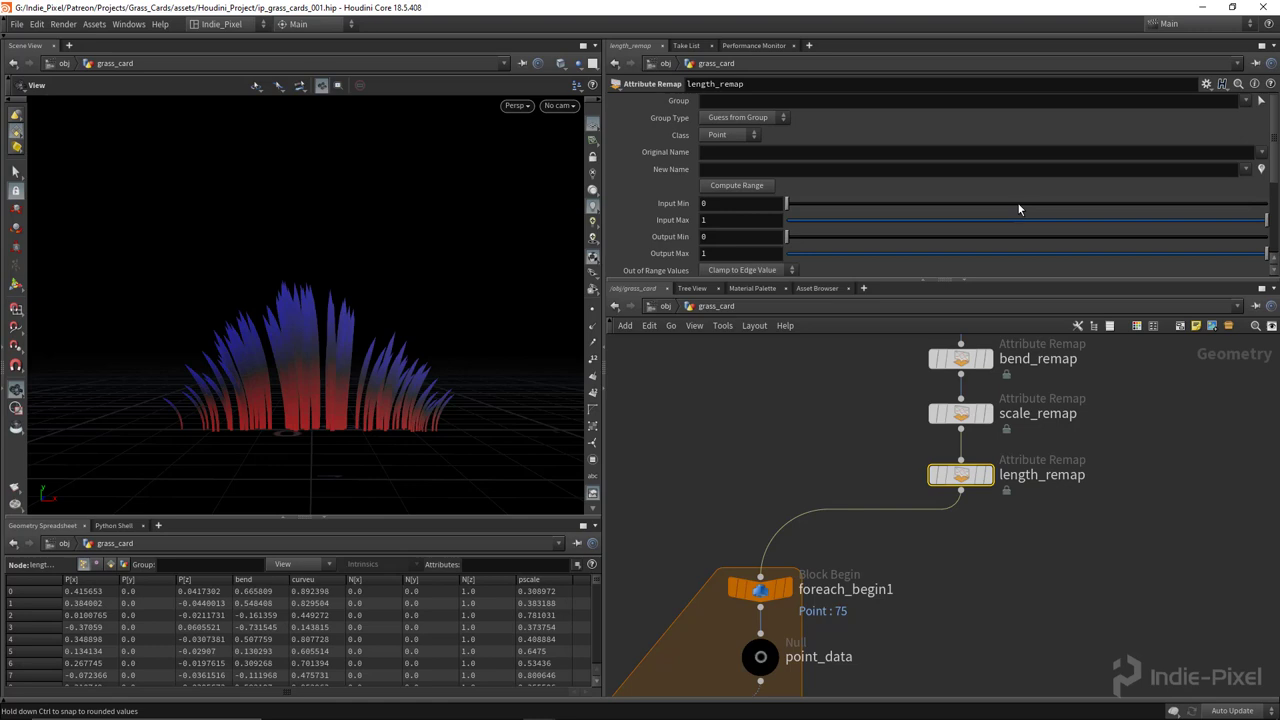
{"action": "left_click", "coordinate": [1260, 155]}
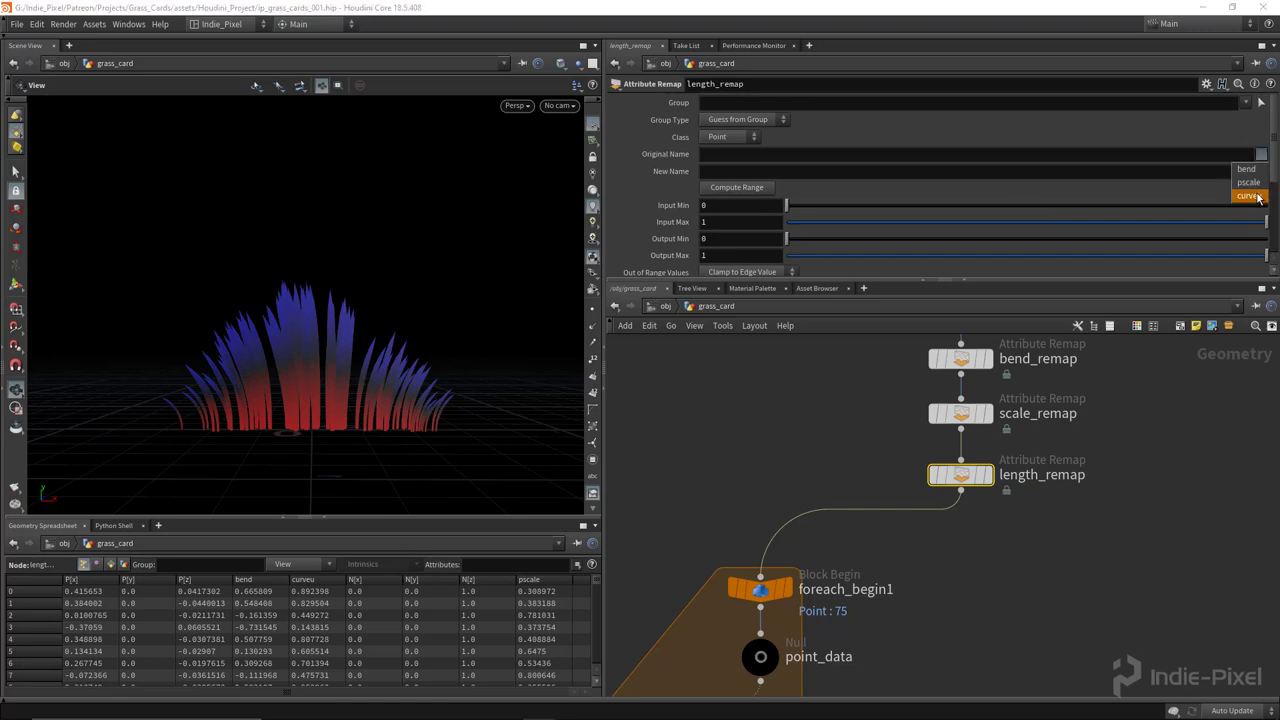
{"action": "left_click", "coordinate": [1249, 195]}
{"action": "left_click", "coordinate": [973, 177]}
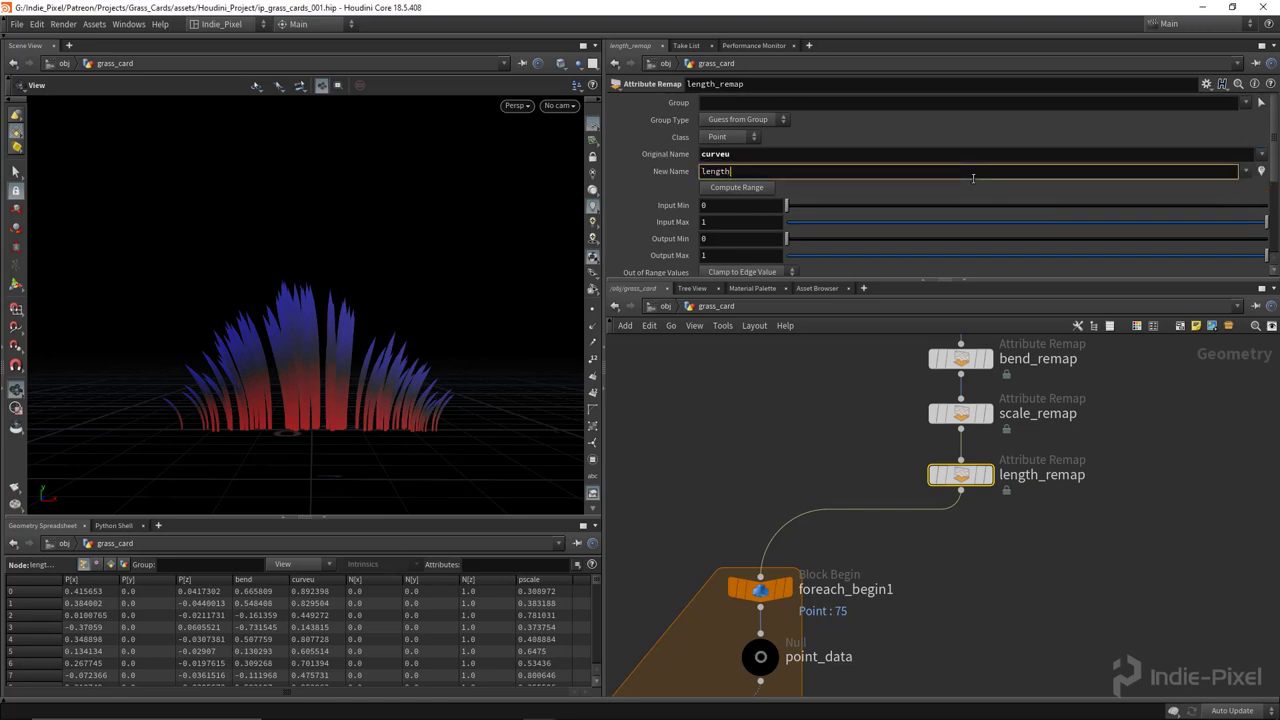
{"action": "type", "text": "length"}
{"action": "key", "text": "Return"}
Shape the length_remap ramp into a peak by adding a high point near the middle and setting the end point's value to 0.
{"action": "scroll", "coordinate": [973, 180], "scroll_direction": "down", "scroll_amount": 5}
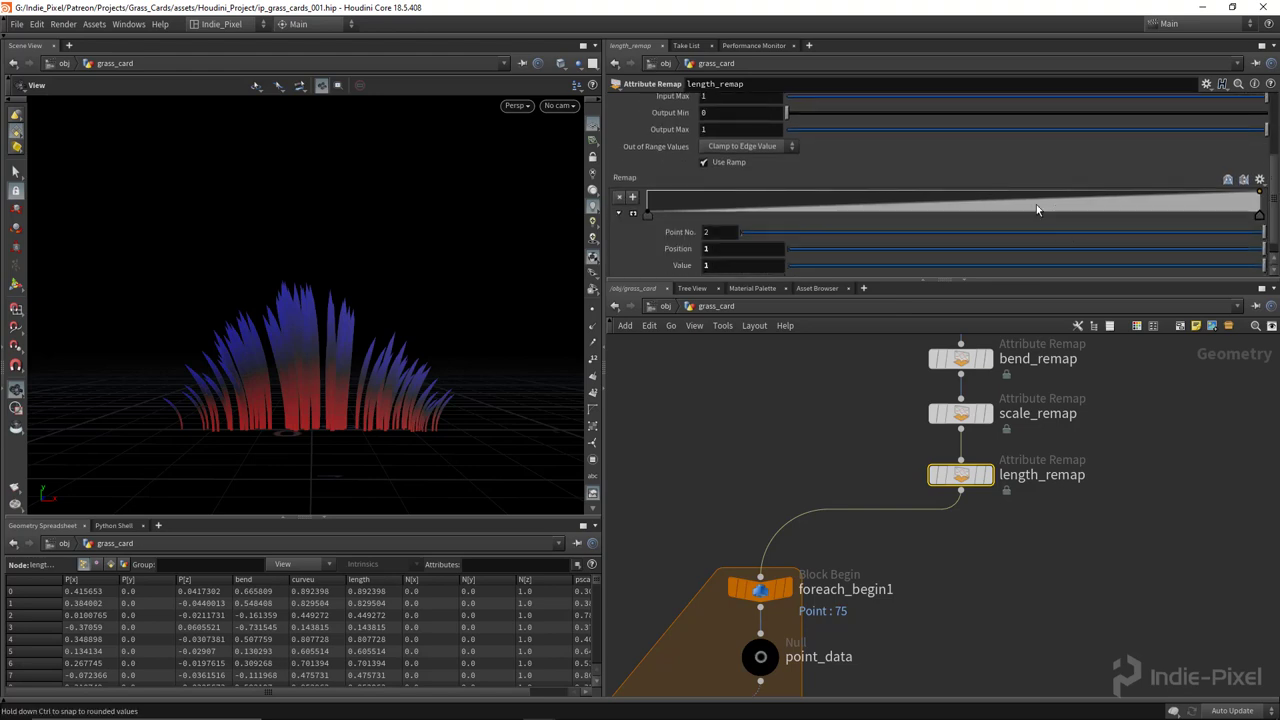
{"action": "left_click", "coordinate": [935, 192]}
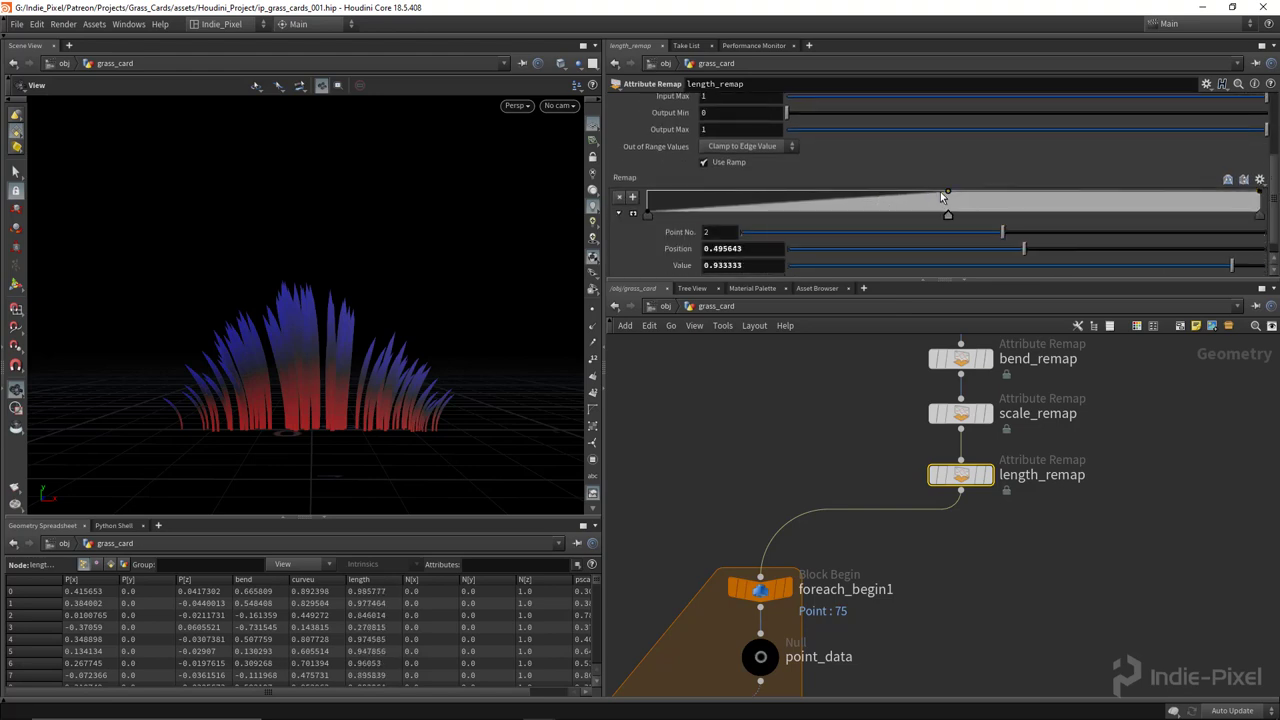
{"action": "left_click", "coordinate": [1260, 217]}
{"action": "left_click_drag", "start_coordinate": [1000, 266], "coordinate": [788, 266]}
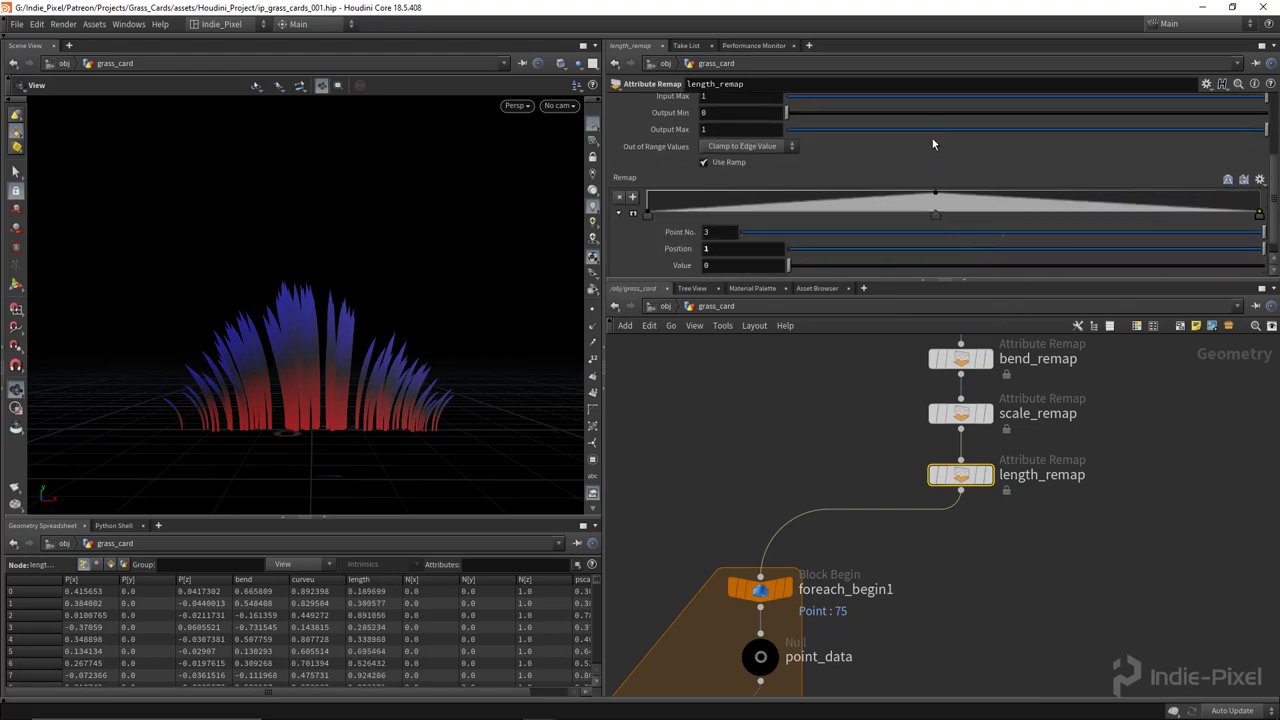
{"action": "scroll", "coordinate": [930, 146], "scroll_direction": "up", "scroll_amount": 1}
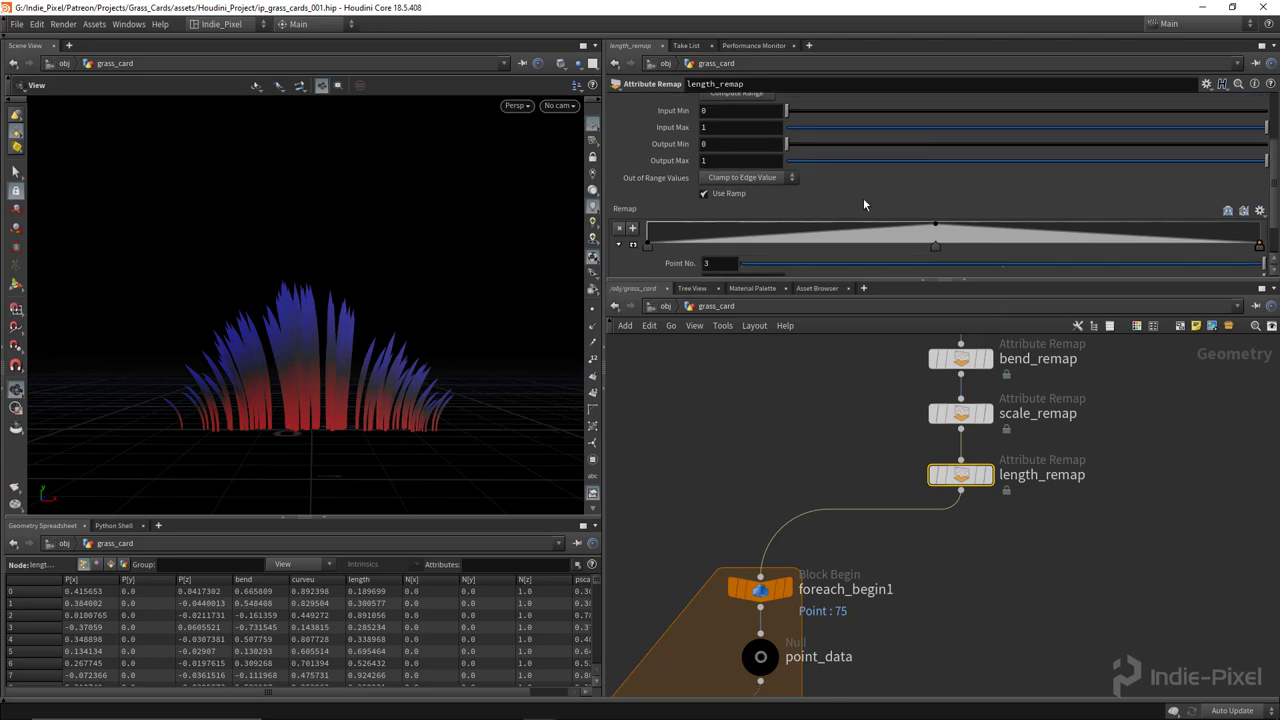
{"action": "scroll", "coordinate": [862, 197], "scroll_direction": "down", "scroll_amount": 1}
Drive the Length of line1 with the expression point("../point_data/", "length", 0).
{"action": "scroll", "coordinate": [849, 445], "scroll_direction": "down", "scroll_amount": 6}
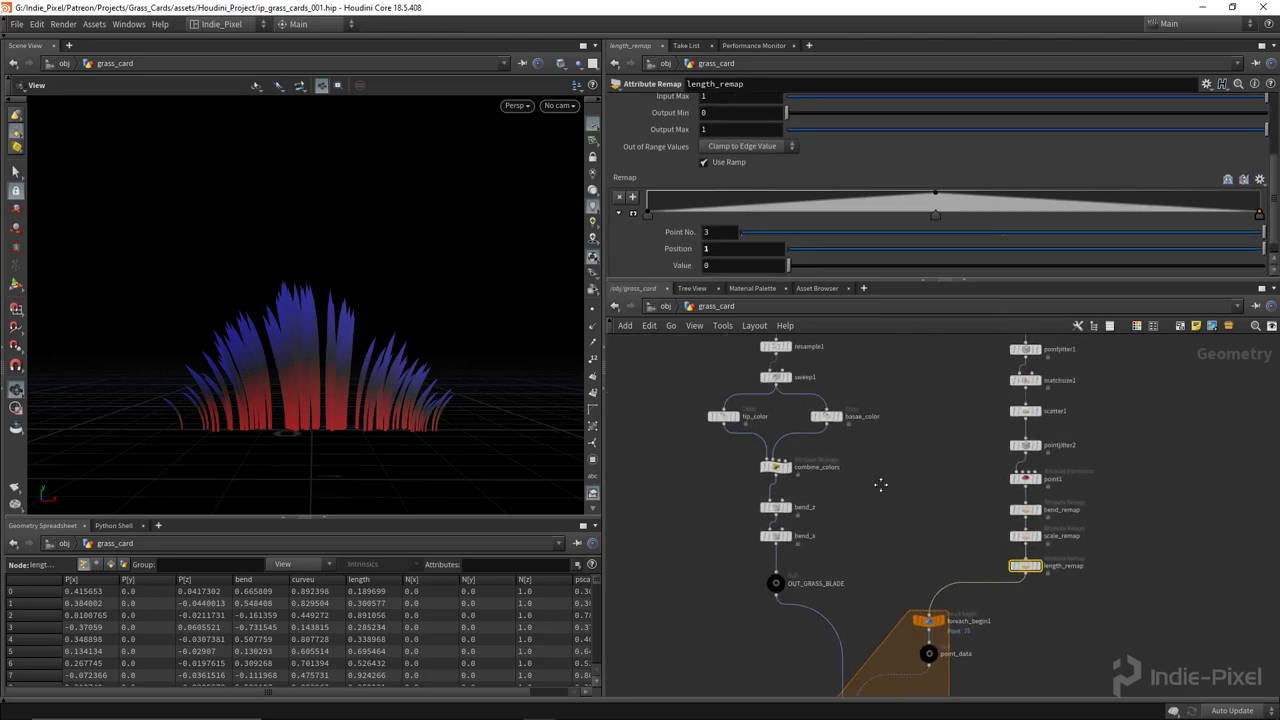
{"action": "left_click", "coordinate": [800, 388]}
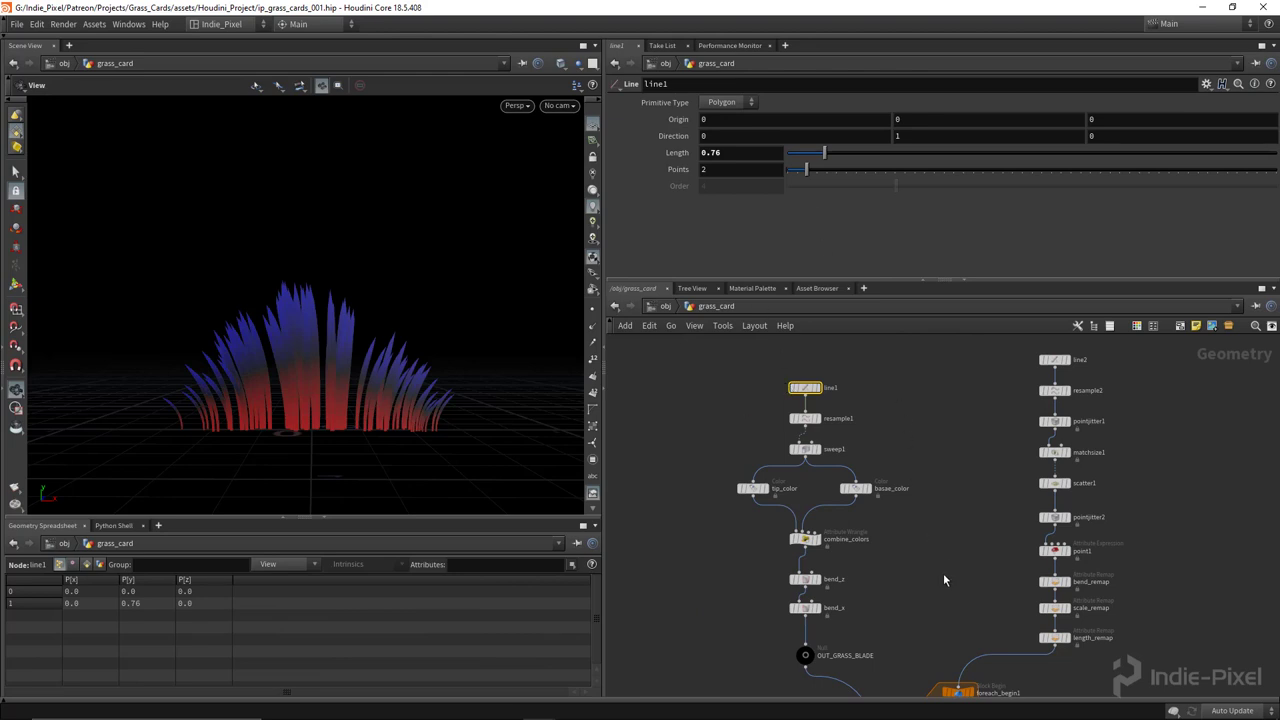
{"action": "left_click_drag", "start_coordinate": [1005, 614], "coordinate": [1060, 655]}
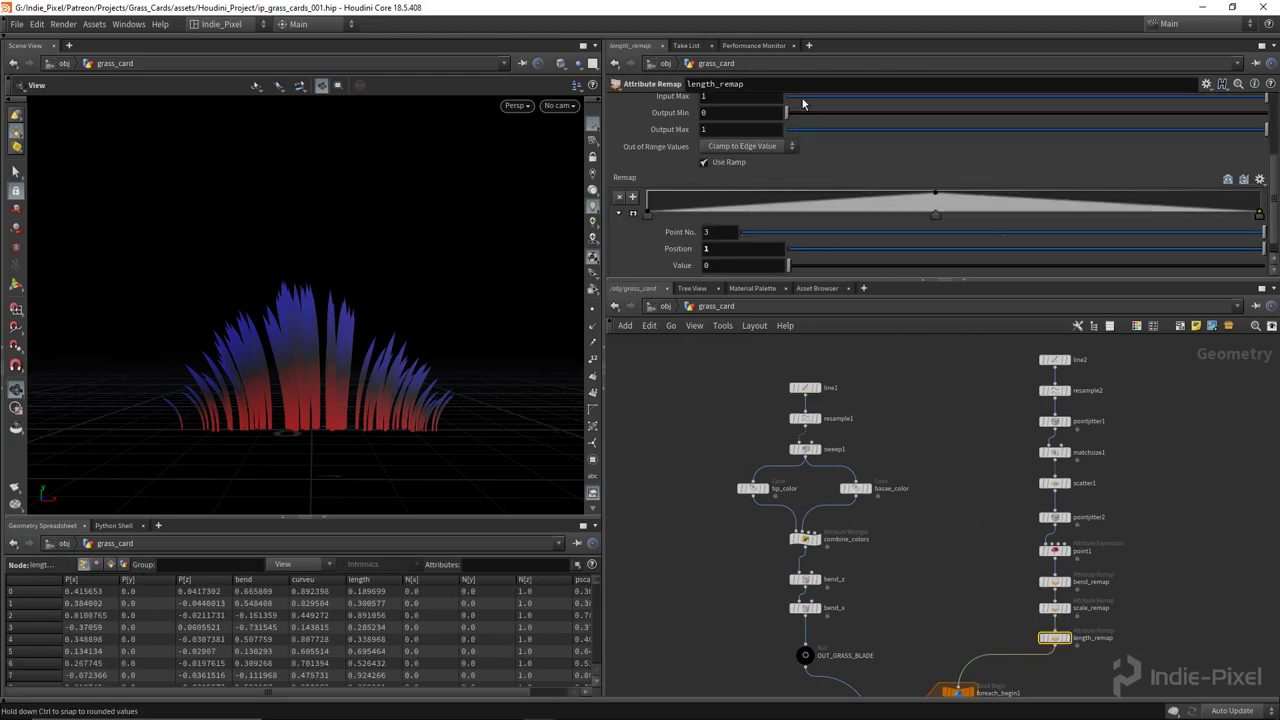
{"action": "scroll", "coordinate": [706, 159], "scroll_direction": "up", "scroll_amount": 3}
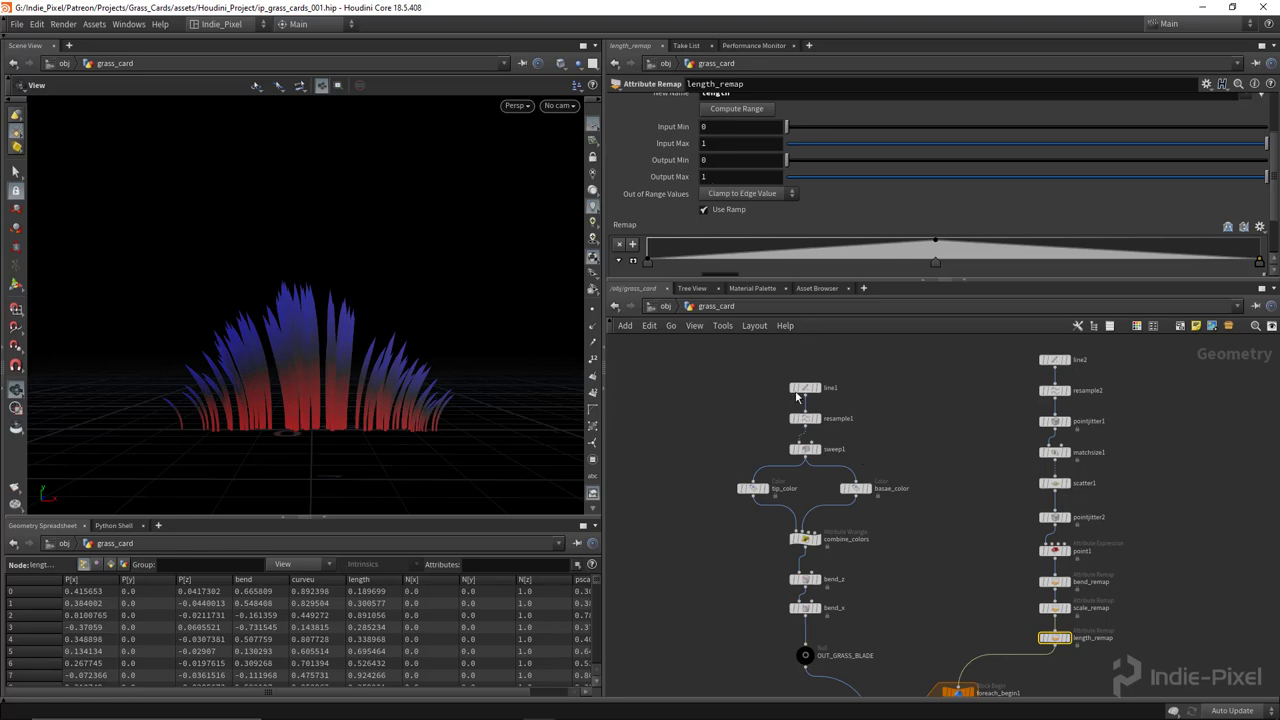
{"action": "left_click", "coordinate": [797, 393]}
{"action": "left_click", "coordinate": [739, 156]}
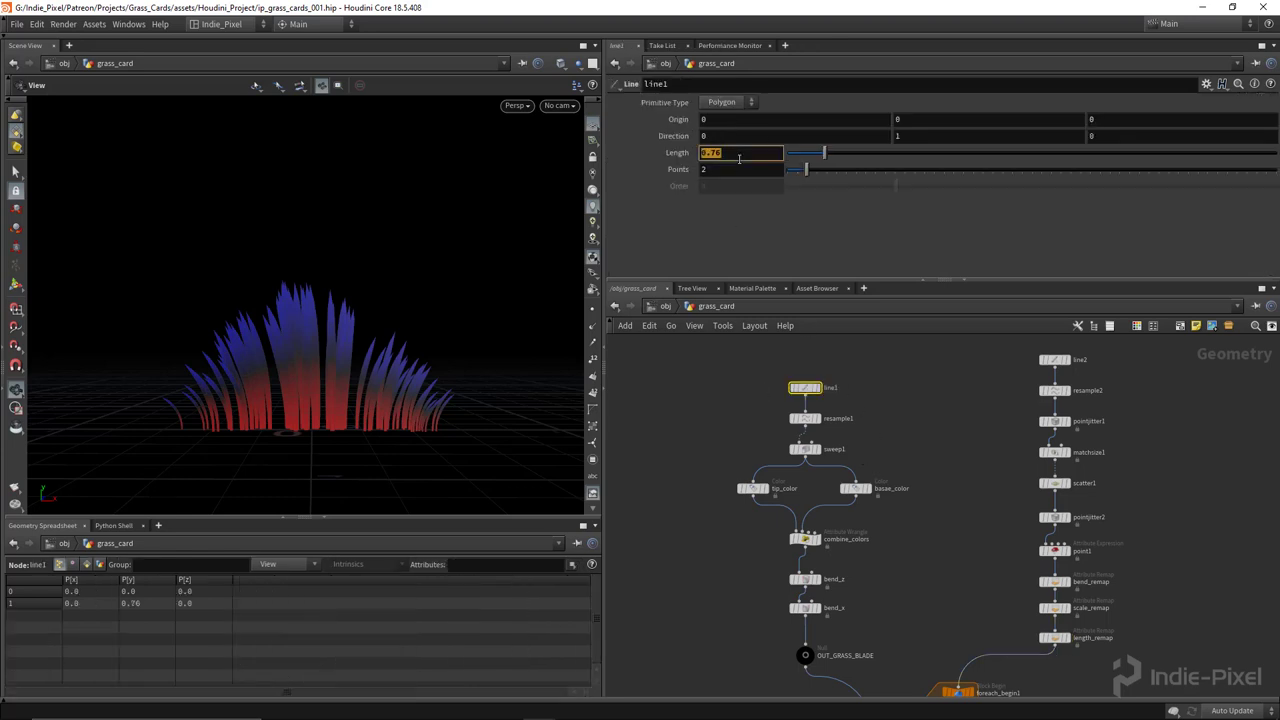
{"action": "type", "text": "poi"}
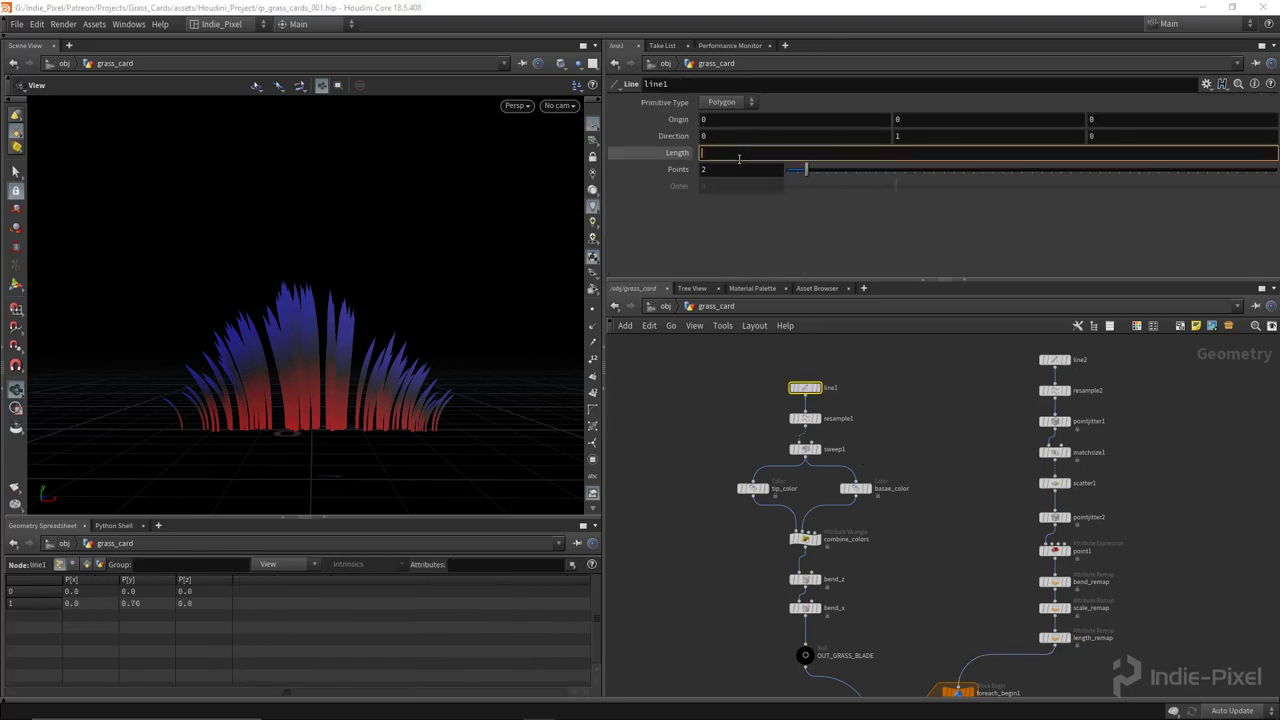
{"action": "type", "text": "nt"}
{"action": "key", "text": "Return"}
{"action": "type", "text": "\"../point_data/\", \"length\", 0"}
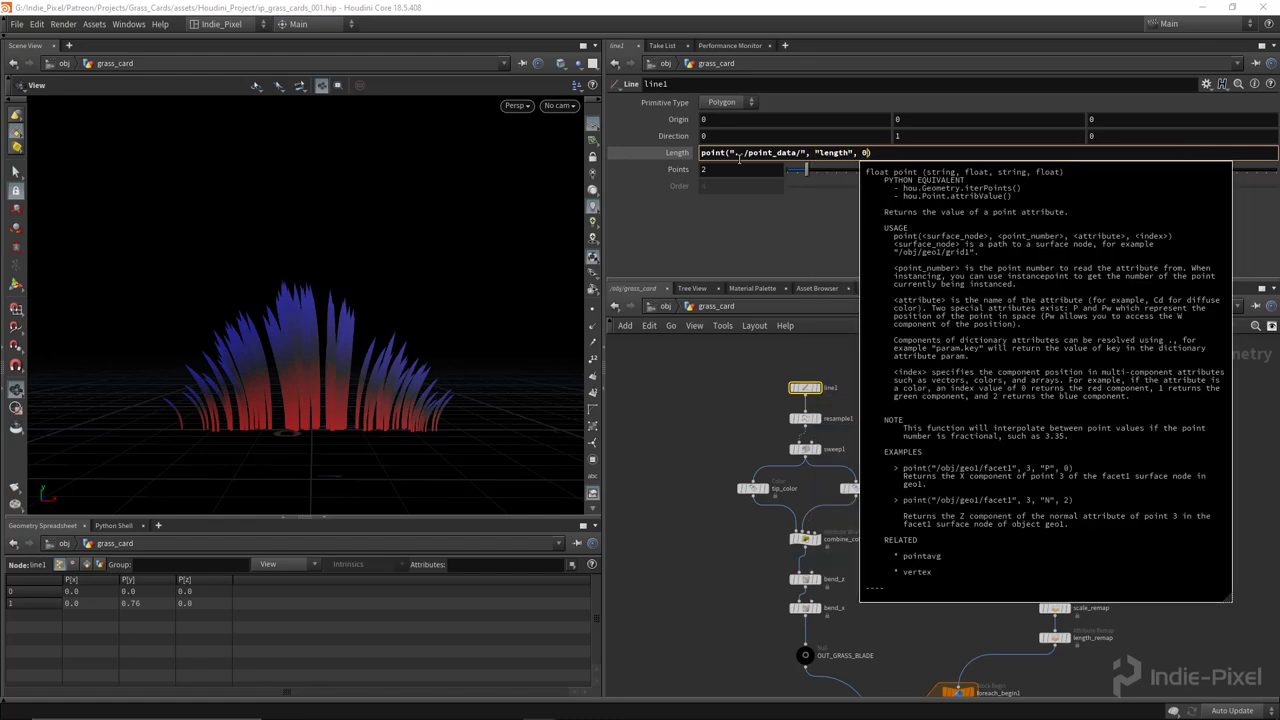
{"action": "key", "text": "Return"}
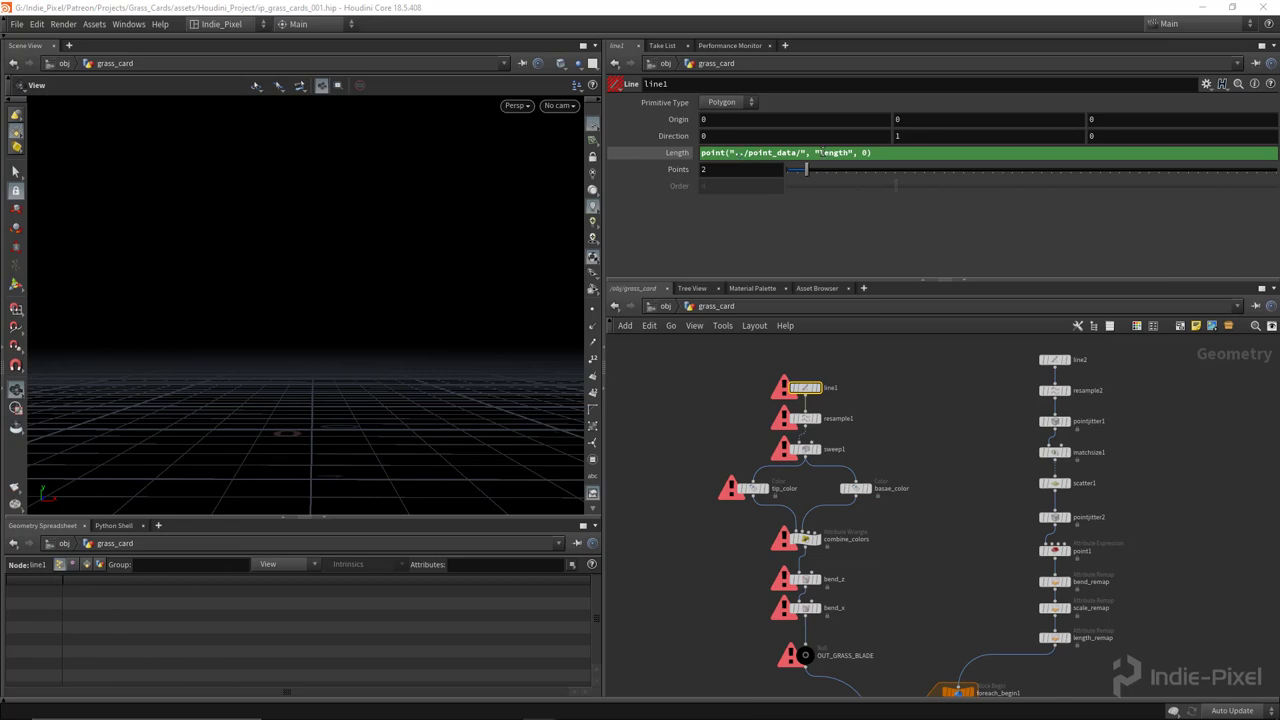
Add the point number to line1's Length expression so it reads point("../point_data/", 0, "length", 0), and check the grass.
{"action": "left_click", "coordinate": [814, 152]}
{"action": "type", "text": "0,"}
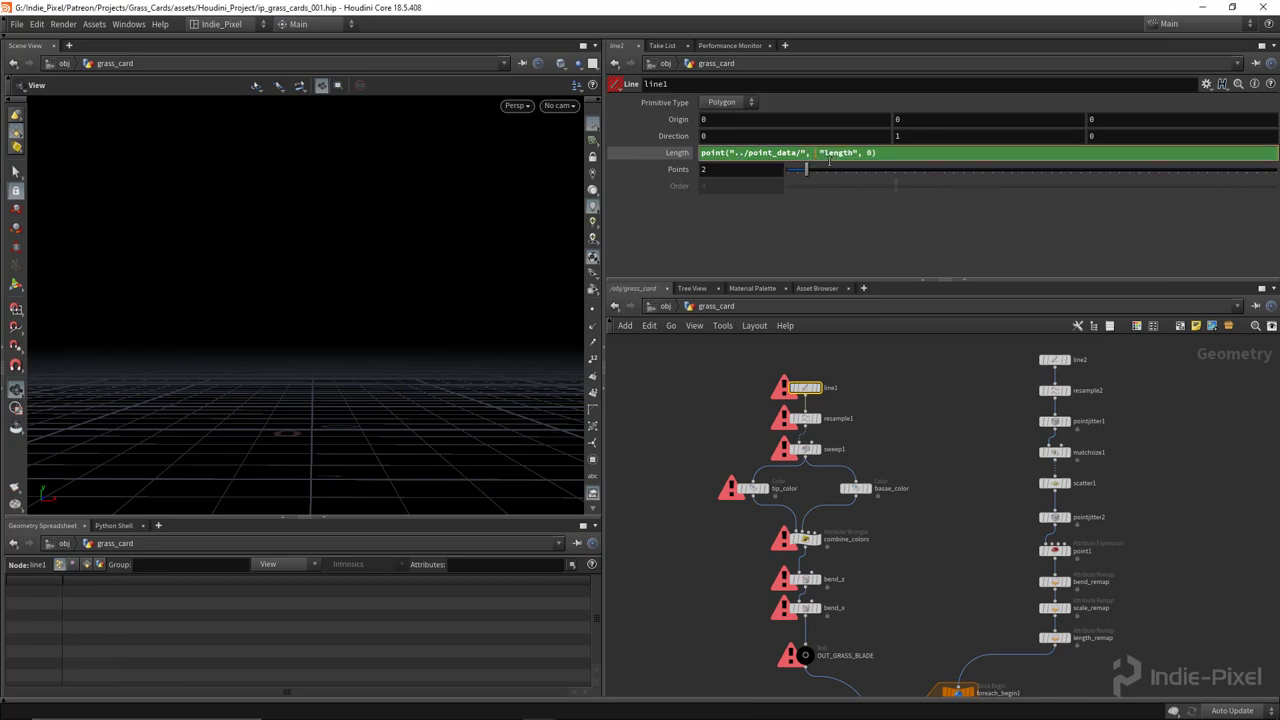
{"action": "key", "text": "Return"}
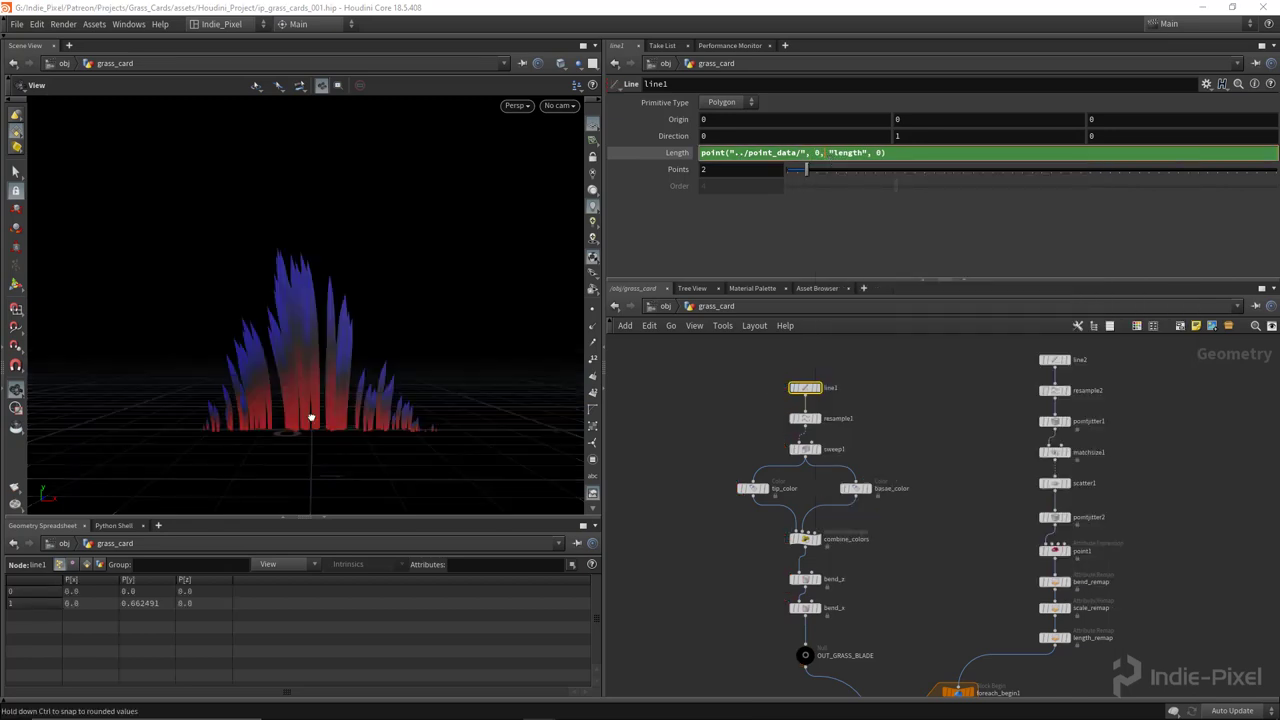
{"action": "left_click_drag", "start_coordinate": [314, 417], "coordinate": [254, 403]}
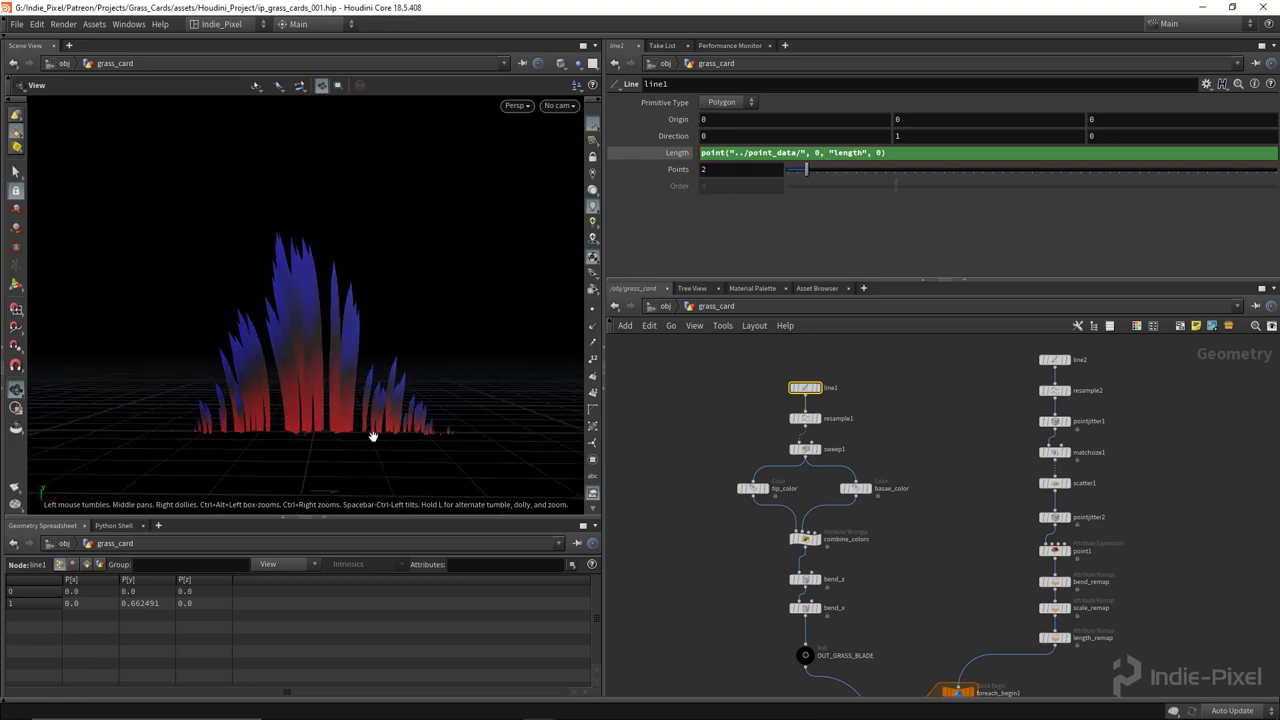
Set length_remap's Output Min to 0.249 and Output Max to 0.817, and check the blade heights.
{"action": "middle_click_drag", "start_coordinate": [1041, 648], "coordinate": [1017, 592]}
{"action": "left_click", "coordinate": [1030, 582]}
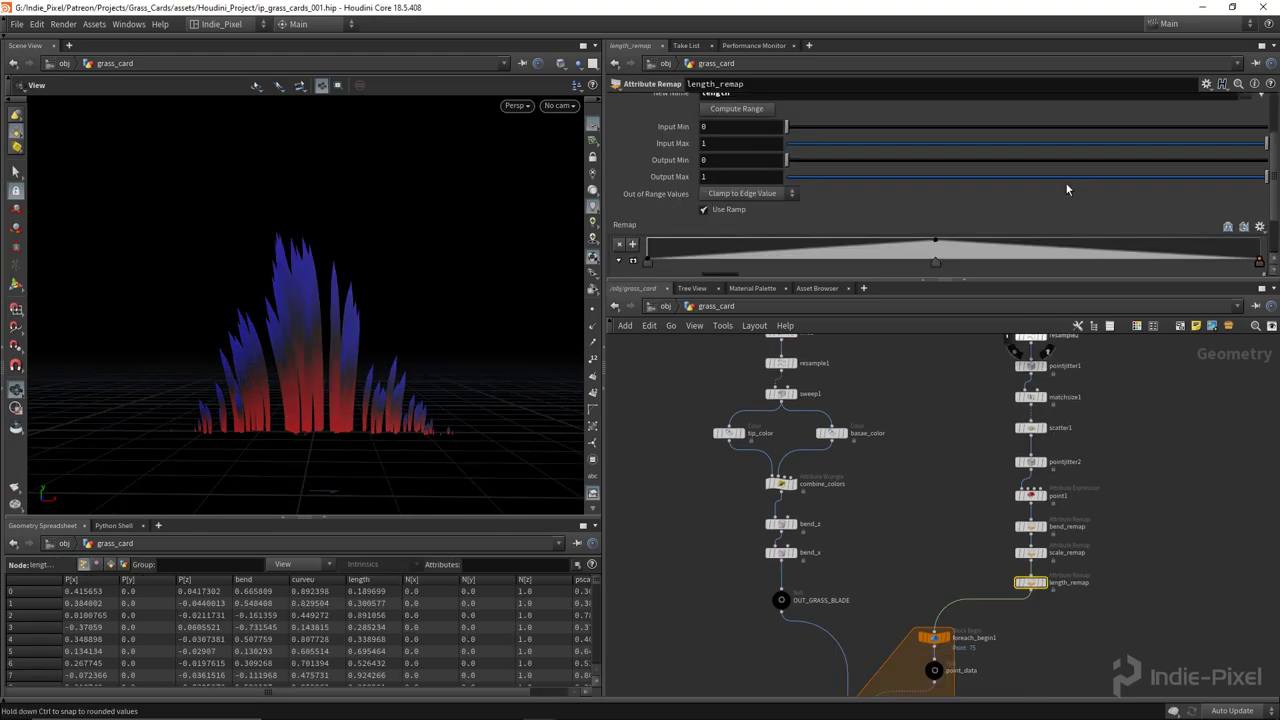
{"action": "left_click_drag", "start_coordinate": [789, 165], "coordinate": [906, 158]}
{"action": "left_click_drag", "start_coordinate": [1262, 177], "coordinate": [1178, 178]}
{"action": "left_click_drag", "start_coordinate": [306, 340], "coordinate": [408, 417]}
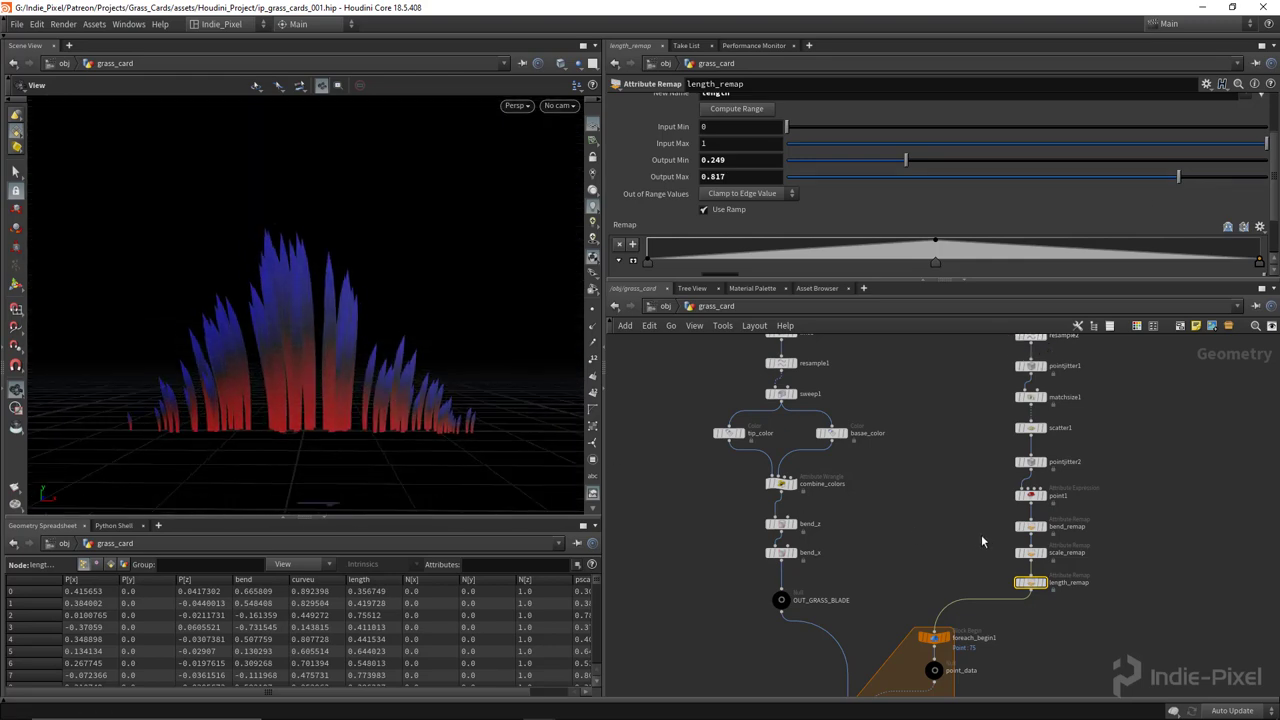
Set the Z axis scale of pointjitter1 to 1.6 while checking the depth spread of the blades.
{"action": "middle_click_drag", "start_coordinate": [981, 534], "coordinate": [960, 505]}
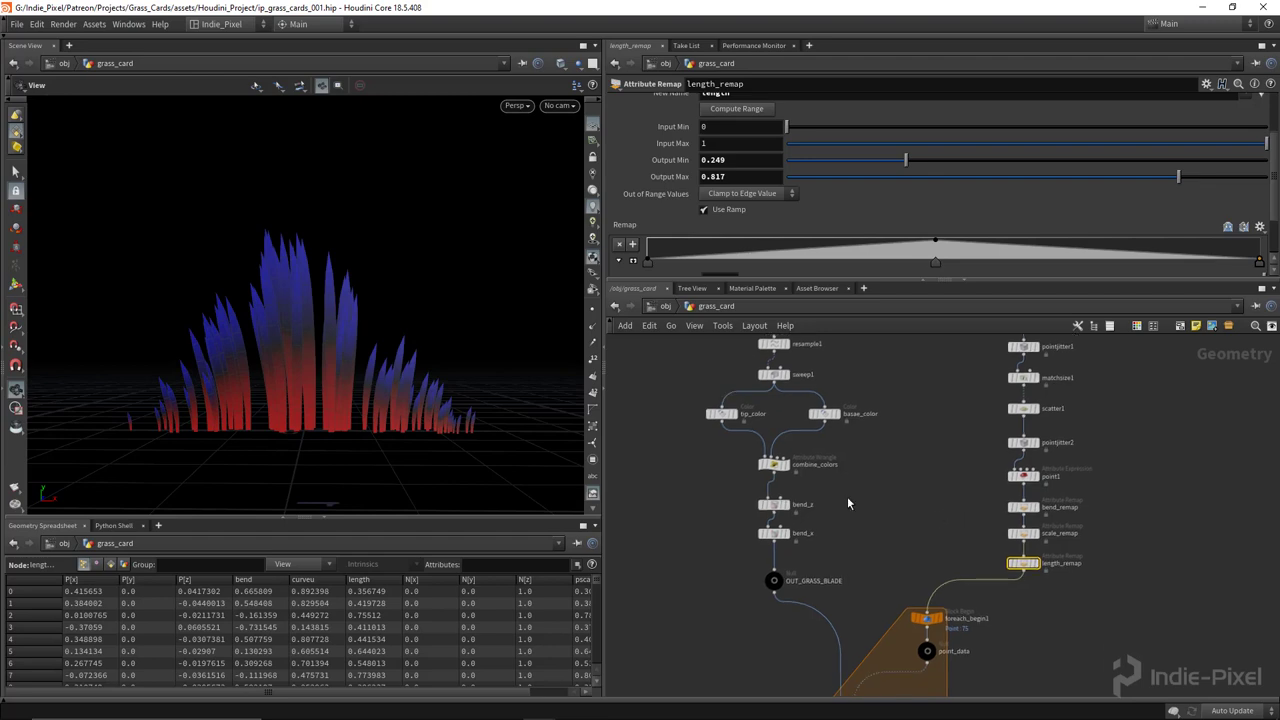
{"action": "left_click_drag", "start_coordinate": [156, 378], "coordinate": [232, 368]}
{"action": "middle_click_drag", "start_coordinate": [1101, 468], "coordinate": [1087, 524]}
{"action": "middle_click_drag", "start_coordinate": [1109, 476], "coordinate": [1099, 520]}
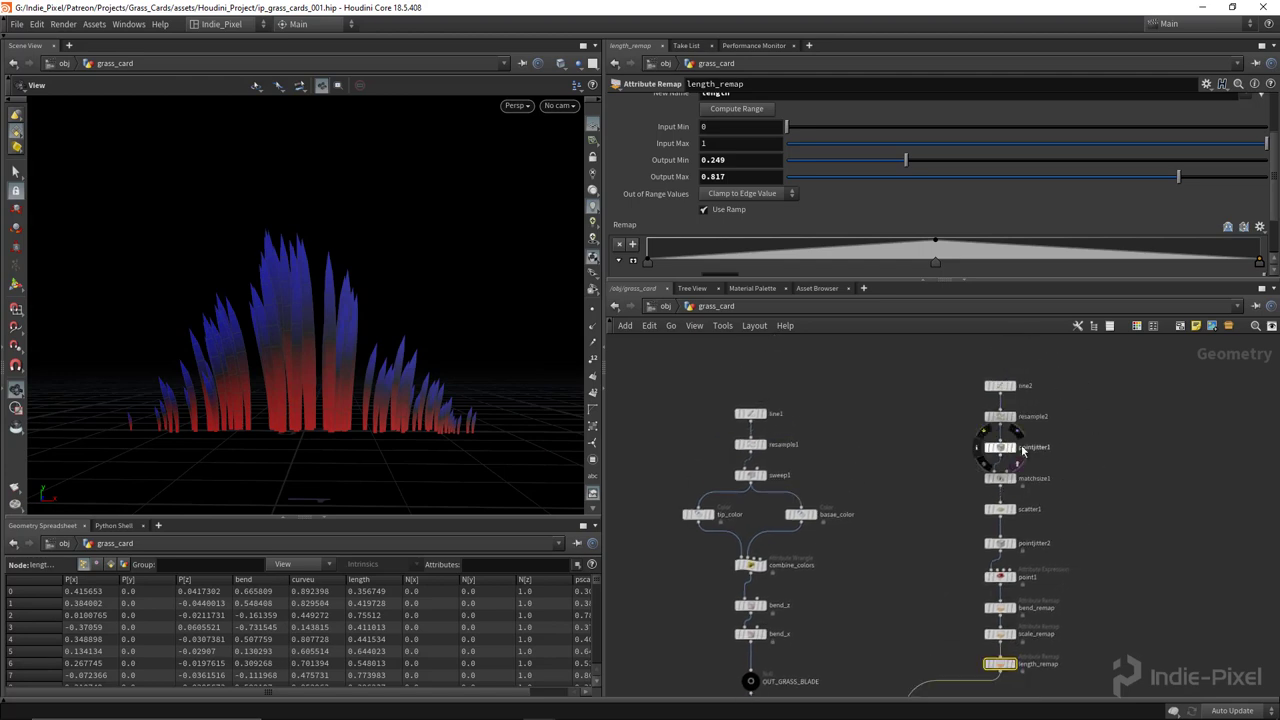
{"action": "left_click", "coordinate": [1000, 447]}
{"action": "middle_click_drag", "start_coordinate": [1108, 152], "coordinate": [1148, 153]}
{"action": "left_click_drag", "start_coordinate": [340, 330], "coordinate": [335, 440]}
{"action": "middle_click_drag", "start_coordinate": [1121, 150], "coordinate": [1095, 147]}
Rename the pointjitter1 node to z_offset.
{"action": "middle_click_drag", "start_coordinate": [1091, 541], "coordinate": [1081, 509]}
{"action": "double_click", "coordinate": [1026, 418]}
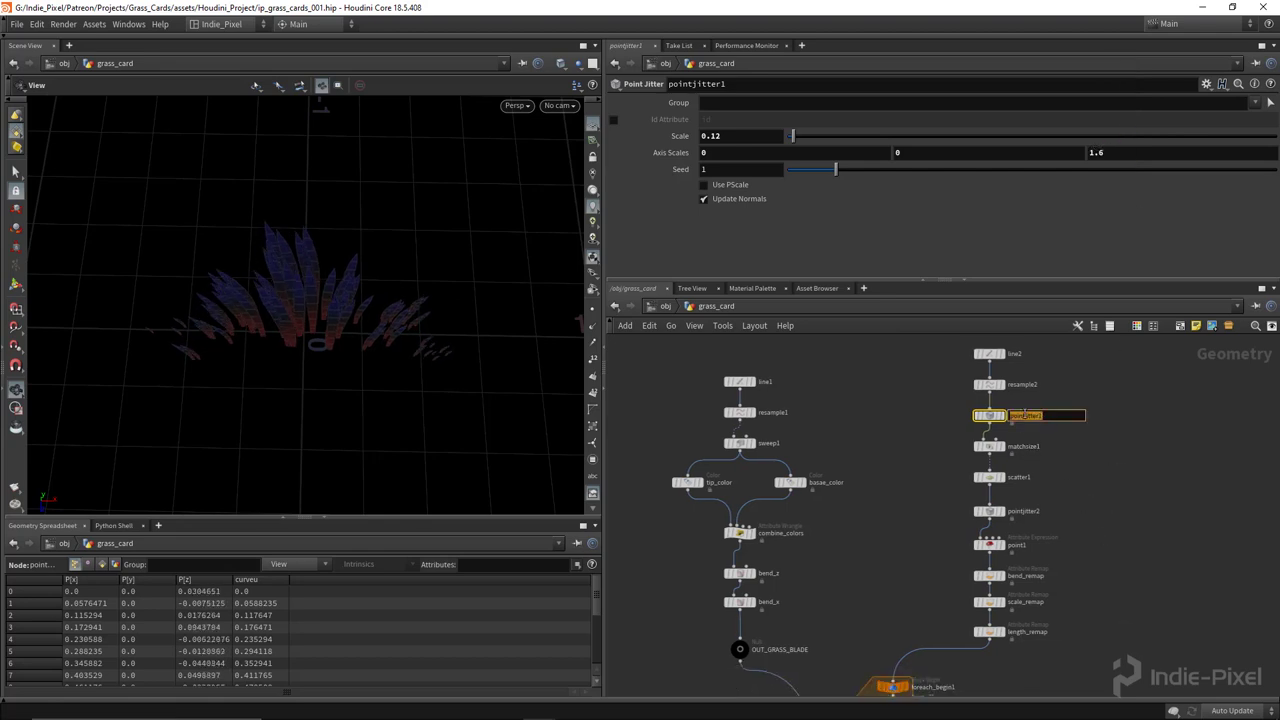
{"action": "type", "text": "z_offset"}
{"action": "key", "text": "Return"}
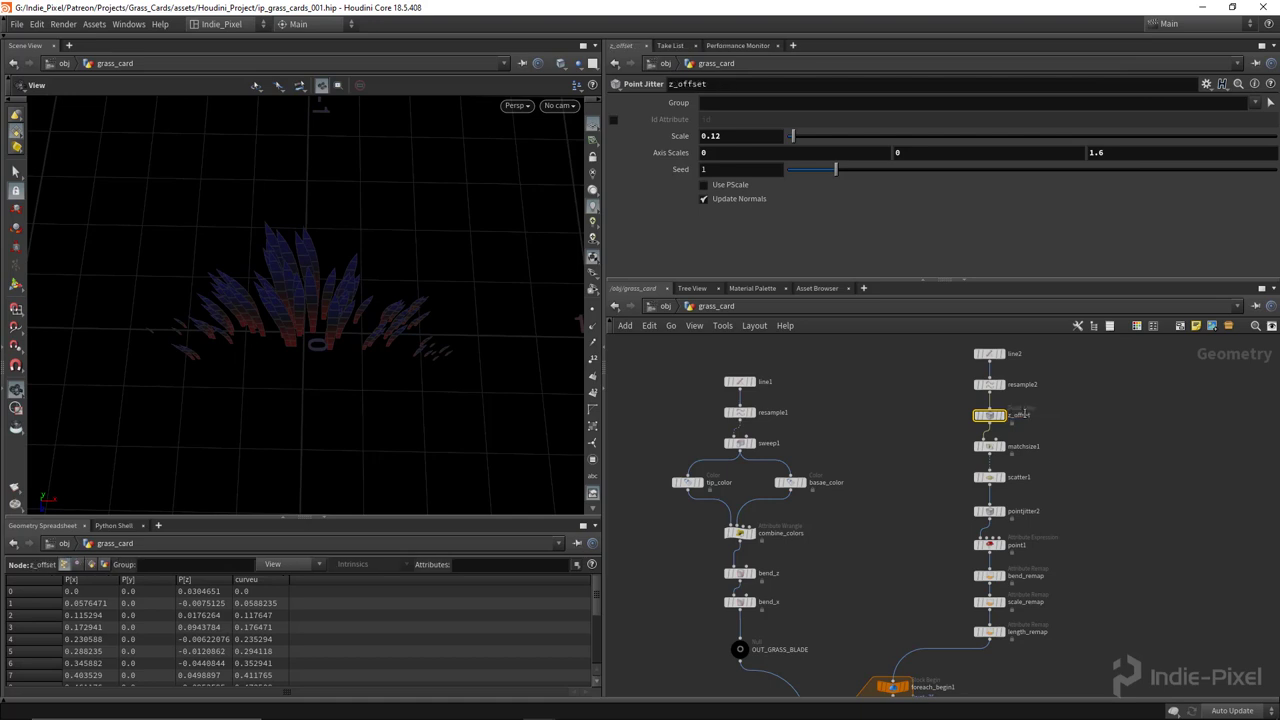
Rename the pointjitter2 node below scatter1 to x_offset and select it.
{"action": "scroll", "coordinate": [1028, 554], "scroll_direction": "up", "scroll_amount": 5}
{"action": "double_click", "coordinate": [1015, 463]}
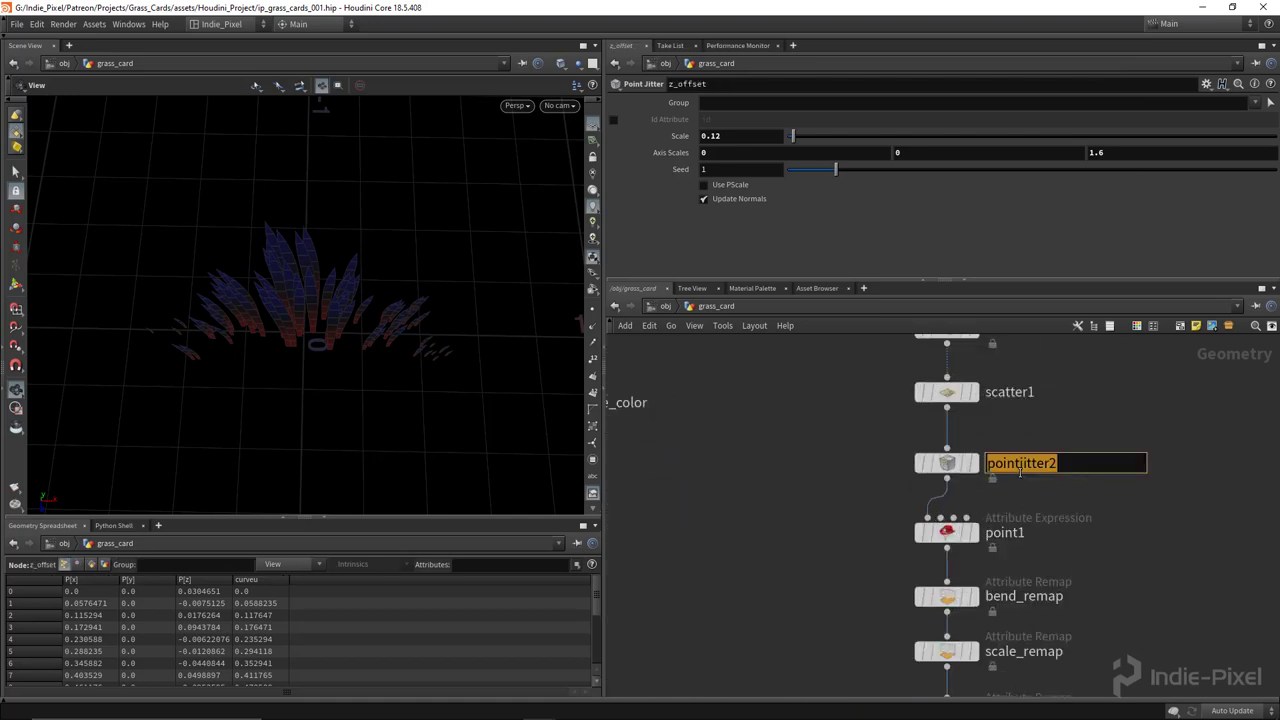
{"action": "type", "text": "x_offset"}
{"action": "key", "text": "Return"}
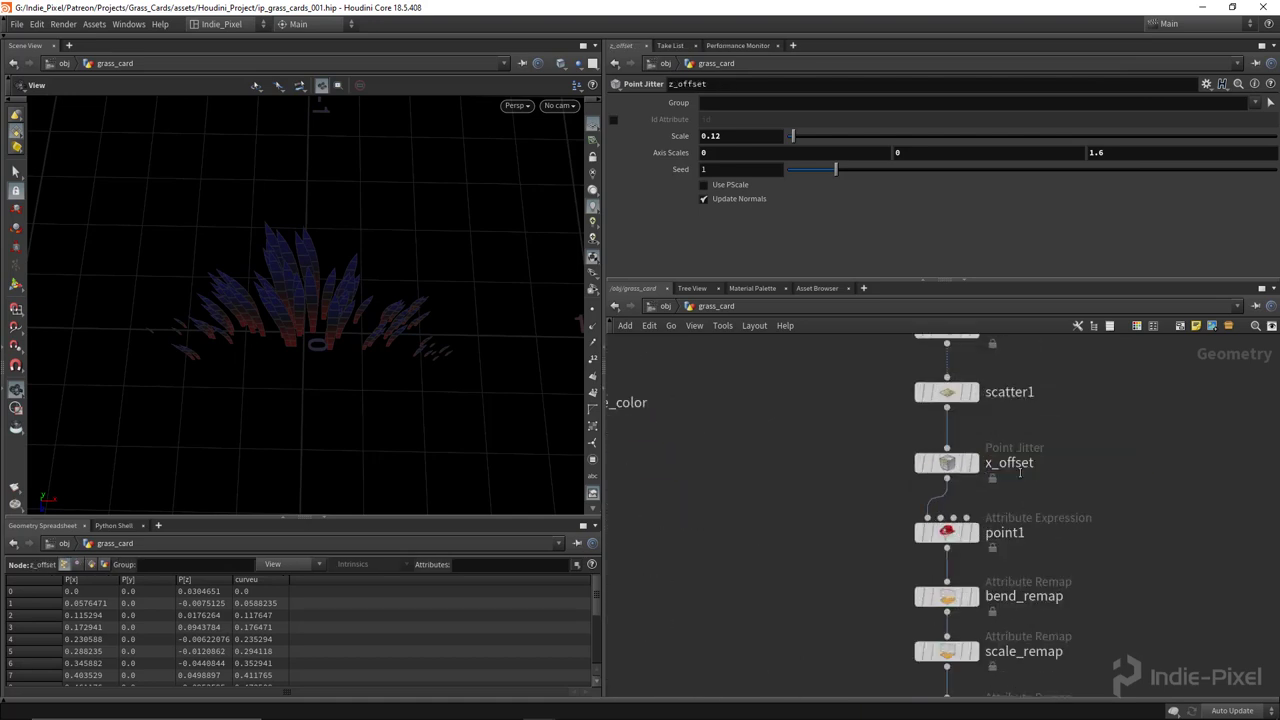
{"action": "left_click_drag", "start_coordinate": [1066, 487], "coordinate": [840, 452]}
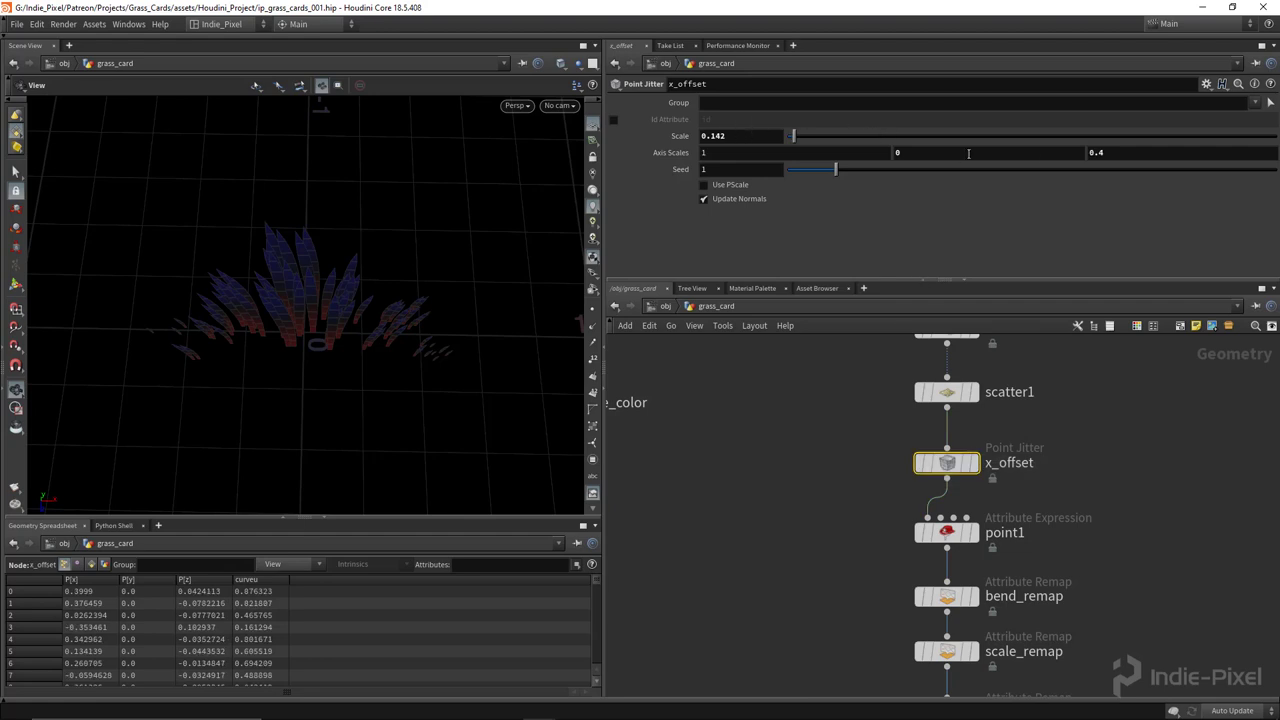
Try x_offset with a Scale of 0.05 and Axis Scales of 0, 0 and 1.
{"action": "key", "text": "BackSpace"}
{"action": "key", "text": "BackSpace"}
{"action": "key", "text": "BackSpace"}
{"action": "type", "text": "1"}
{"action": "key", "text": "Return"}
{"action": "left_click_drag", "start_coordinate": [793, 137], "coordinate": [789, 138]}
{"action": "left_click", "coordinate": [772, 153]}
{"action": "type", "text": "0"}
{"action": "key", "text": "Return"}
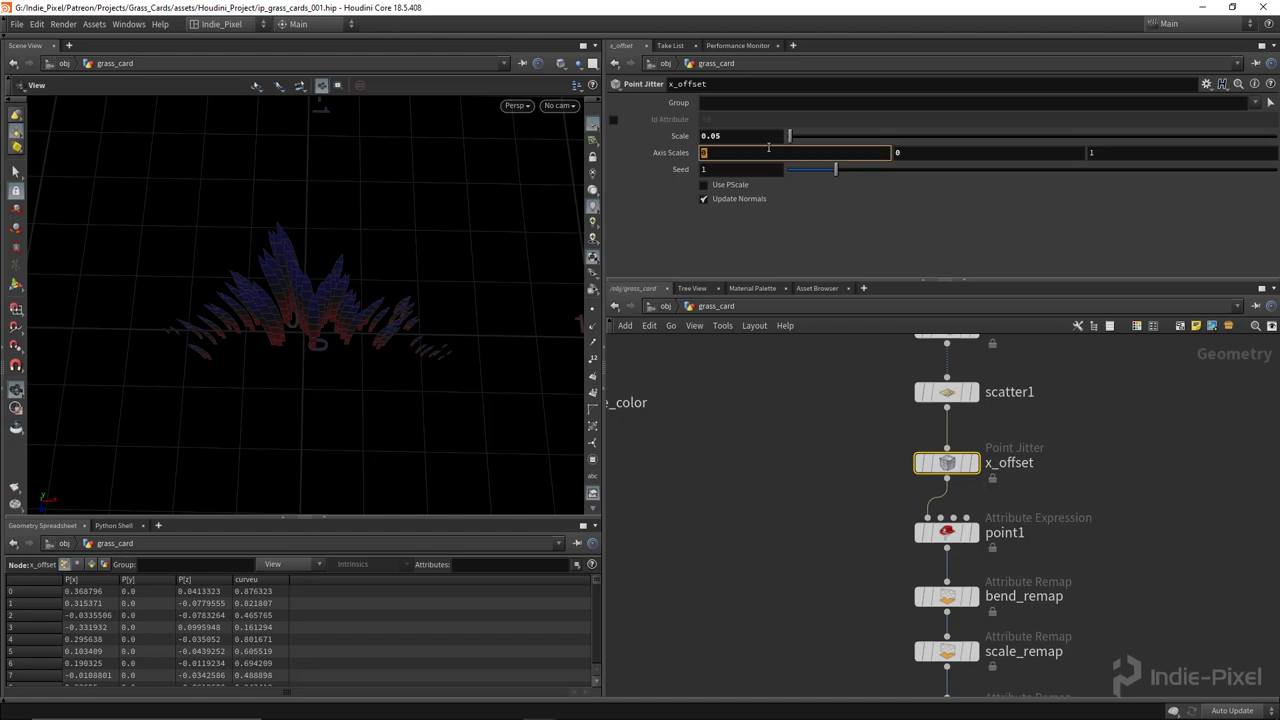
Set x_offset's Axis Scales to 1, 0, 0 and its Scale to 0.1, and inspect the grass card.
{"action": "left_click", "coordinate": [1114, 154]}
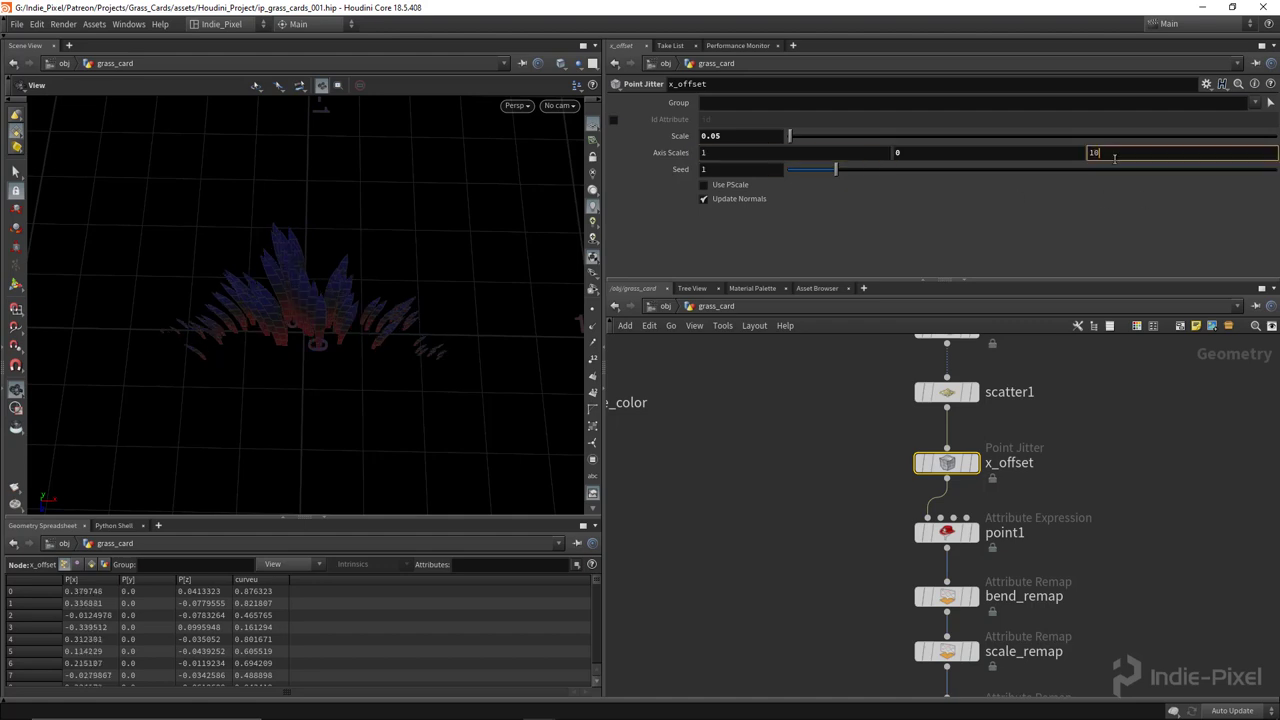
{"action": "type", "text": "0"}
{"action": "key", "text": "Return"}
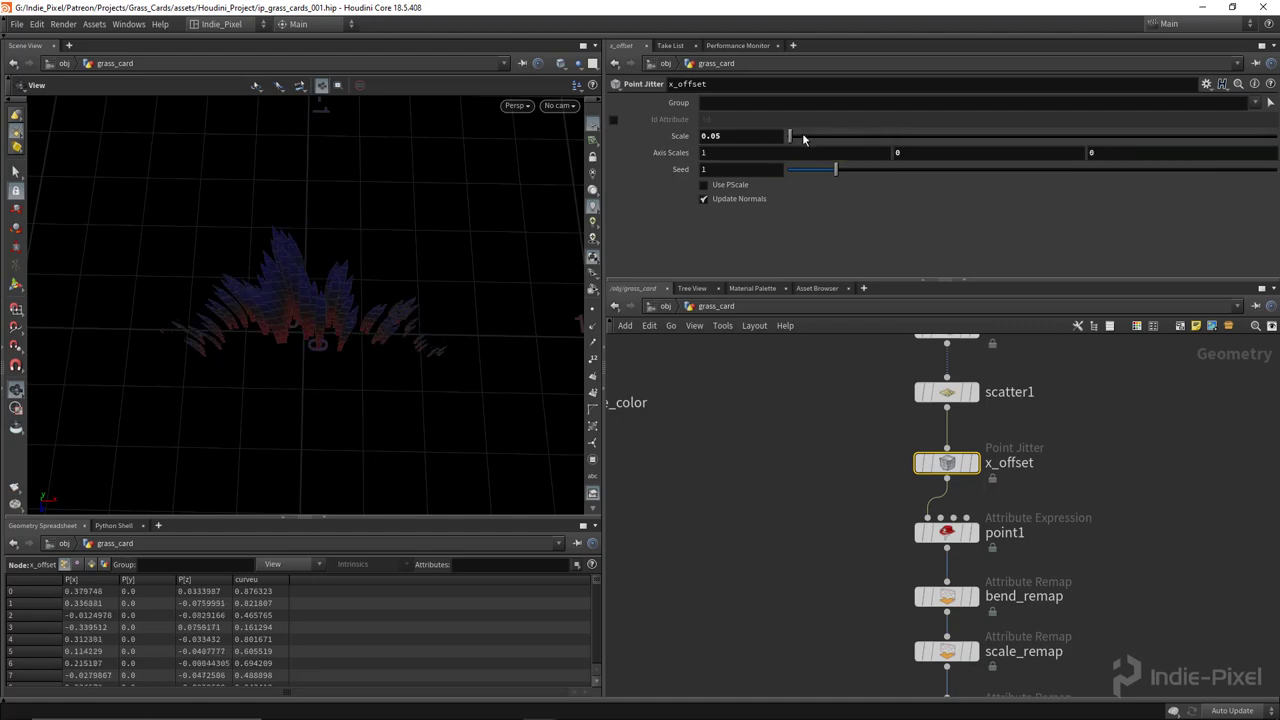
{"action": "left_click_drag", "start_coordinate": [802, 133], "coordinate": [791, 137]}
{"action": "left_click_drag", "start_coordinate": [491, 371], "coordinate": [391, 378]}
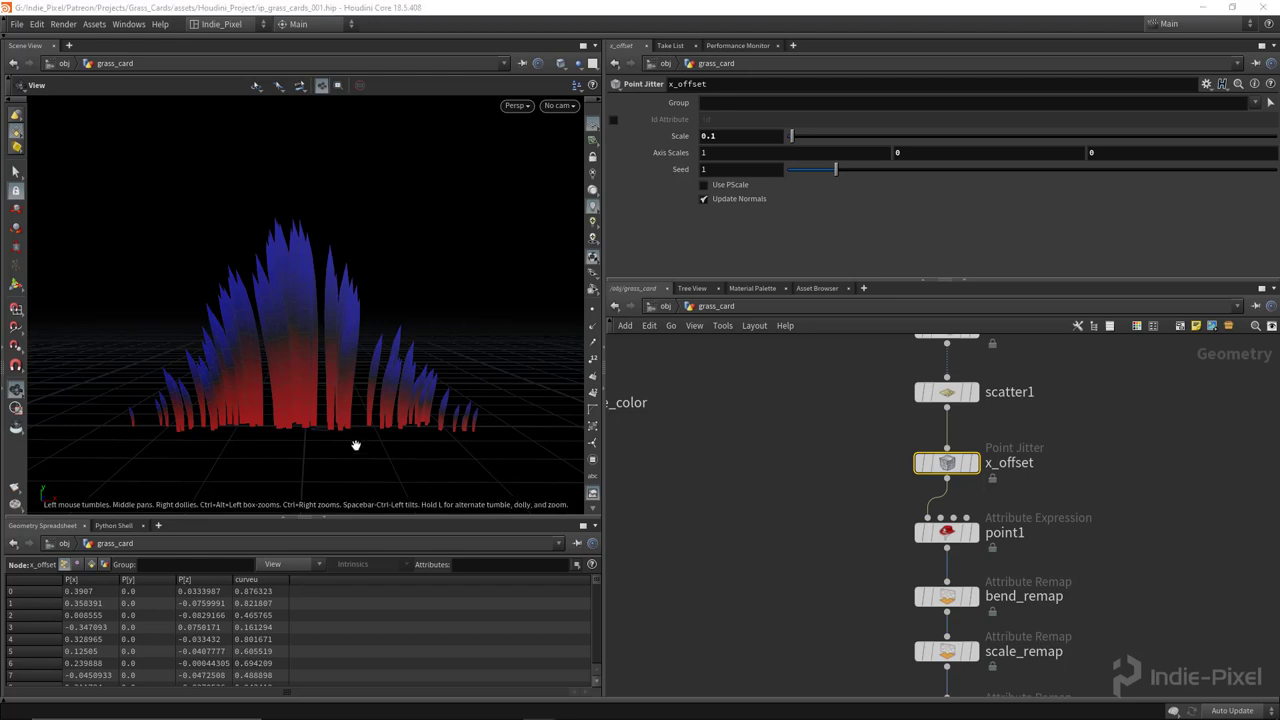
{"action": "left_click_drag", "start_coordinate": [354, 443], "coordinate": [273, 408]}
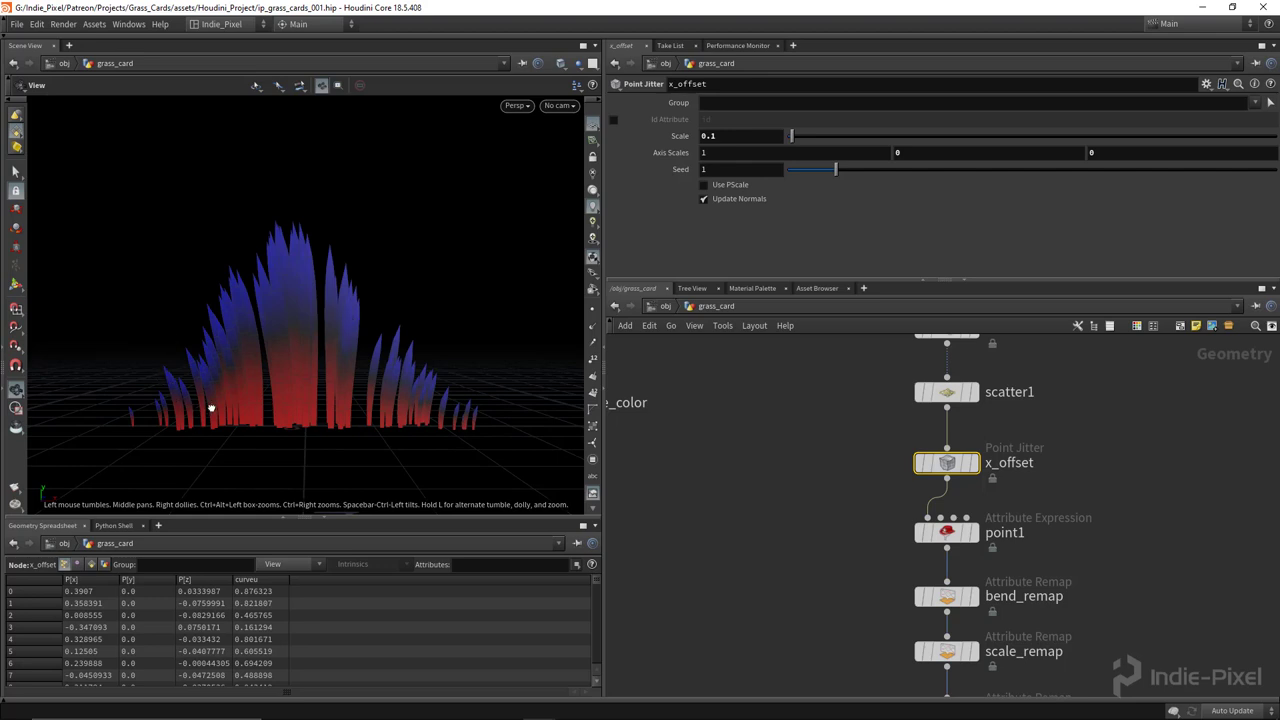
{"action": "left_click_drag", "start_coordinate": [211, 408], "coordinate": [303, 404]}
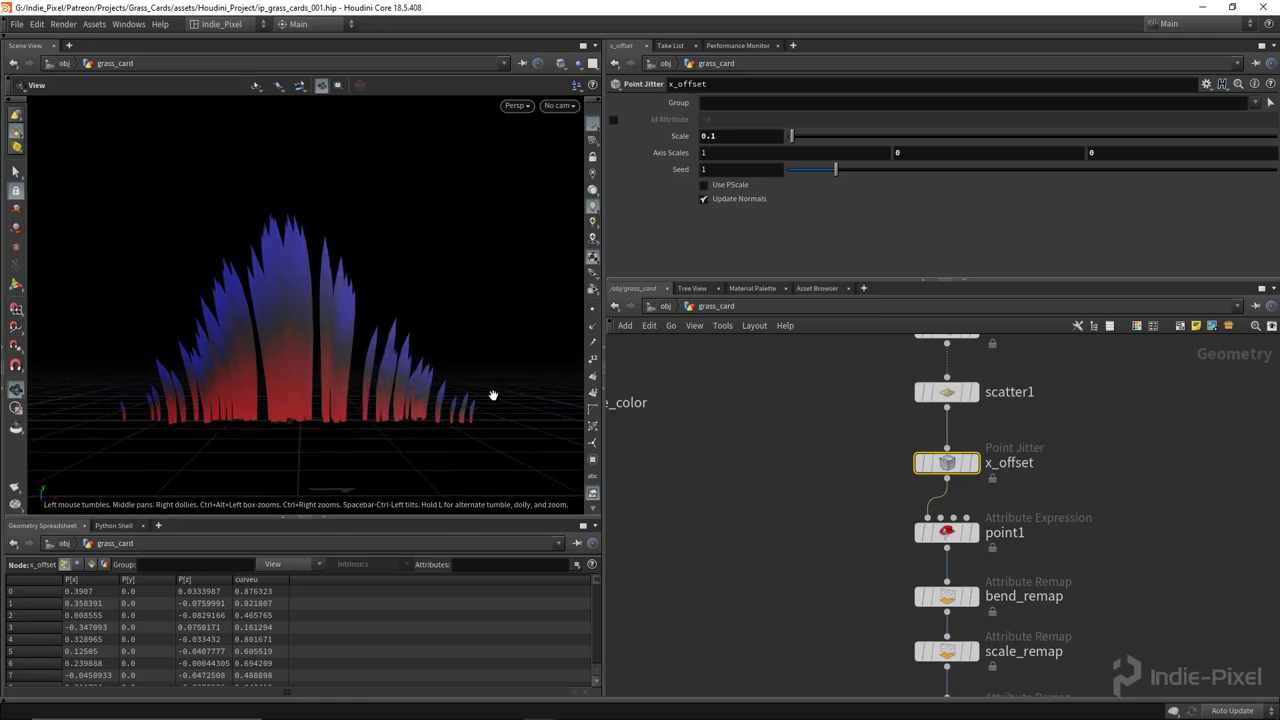
Add a Labs Calculate Occlusion node below foreach_end1 and wire foreach_end1's output into its first input.
{"action": "left_click_drag", "start_coordinate": [259, 396], "coordinate": [169, 267]}
{"action": "left_click_drag", "start_coordinate": [289, 383], "coordinate": [289, 356]}
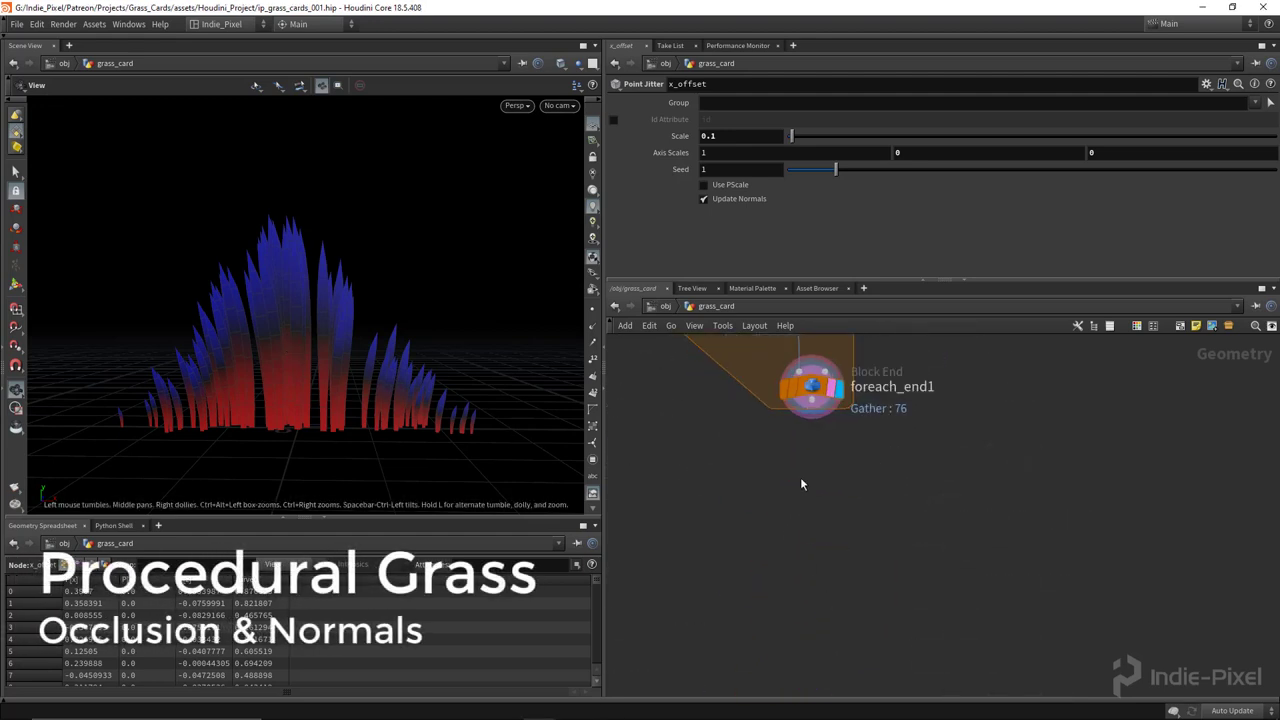
{"action": "left_click_drag", "start_coordinate": [263, 449], "coordinate": [243, 426]}
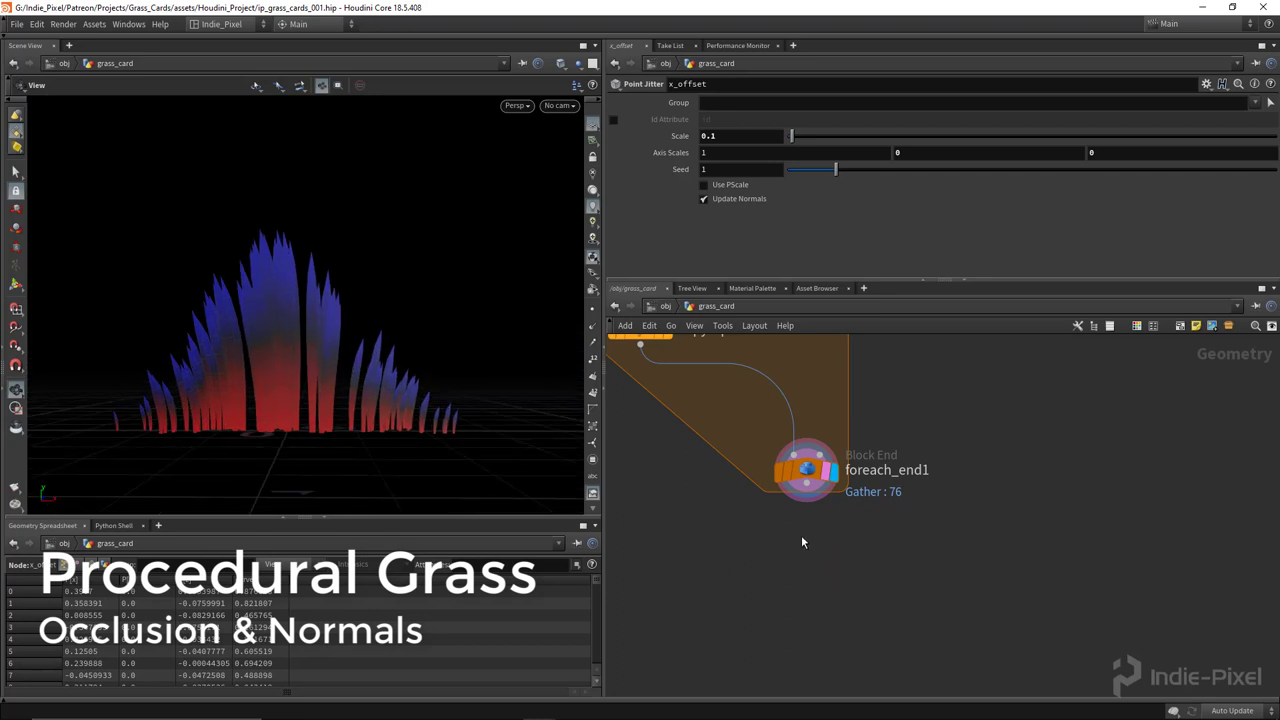
{"action": "left_click", "coordinate": [808, 478]}
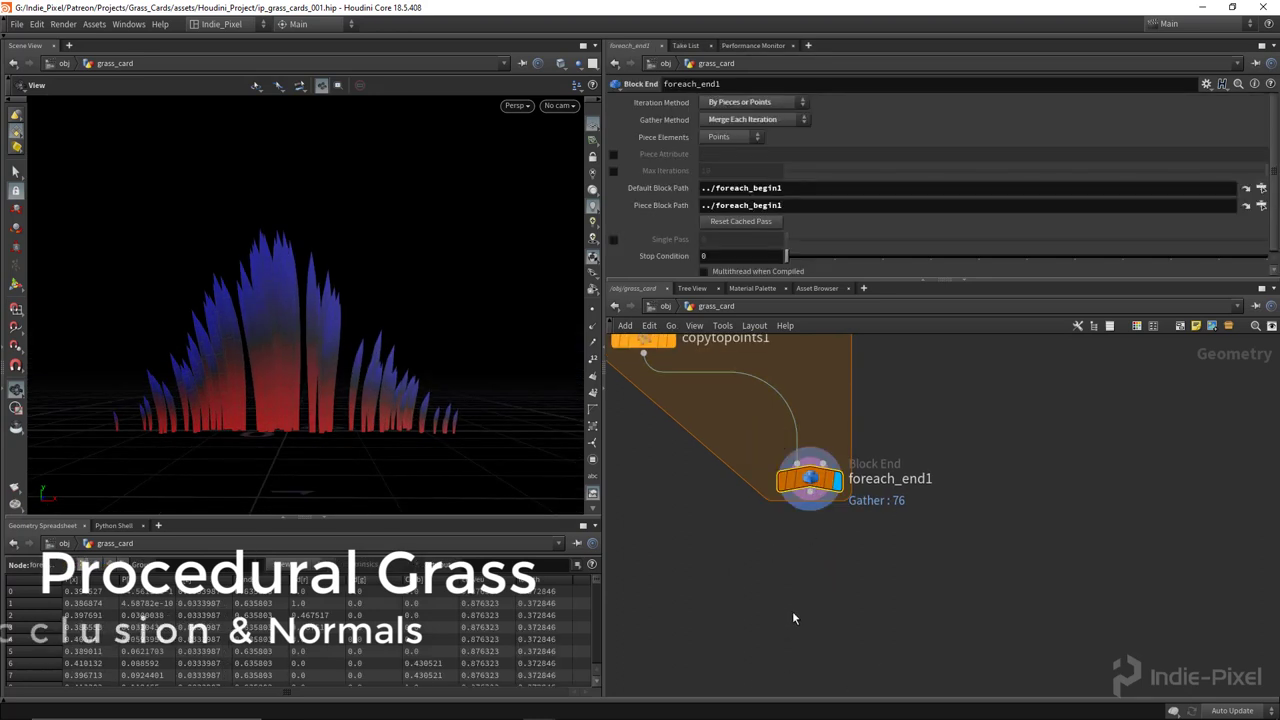
{"action": "scroll", "coordinate": [793, 611], "scroll_direction": "up", "scroll_amount": 2}
{"action": "key", "text": "Tab"}
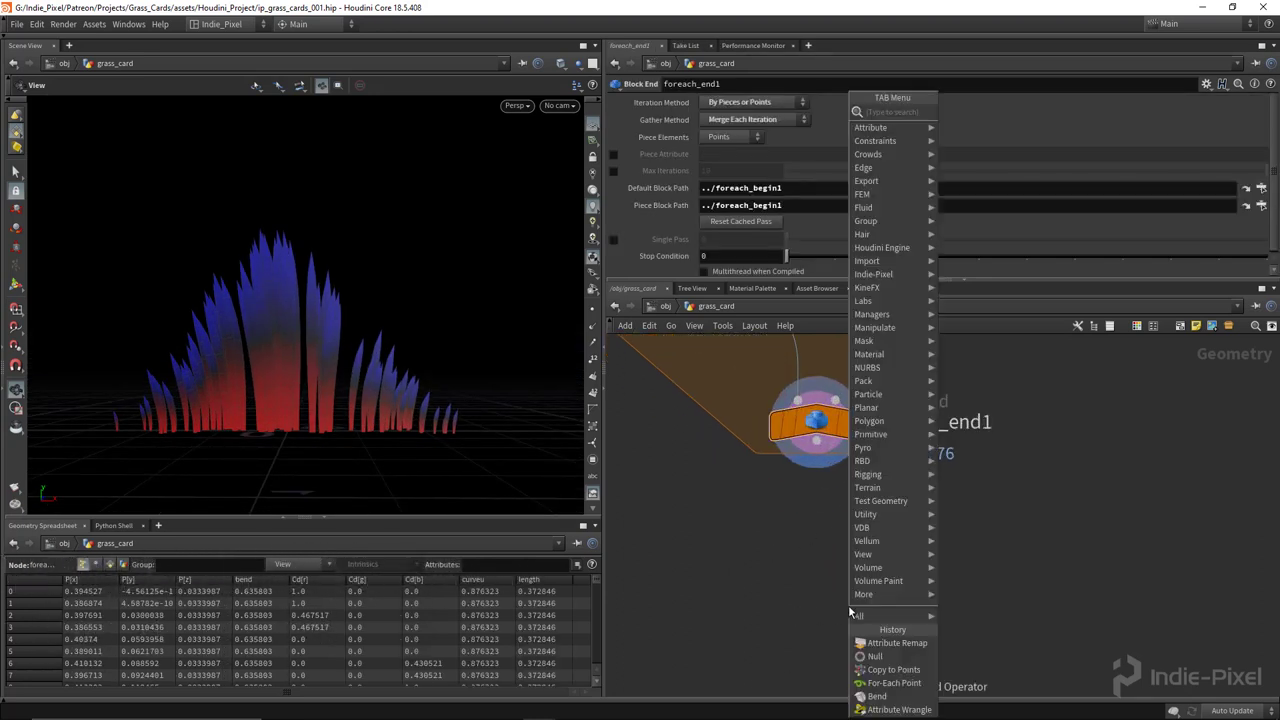
{"action": "type", "text": "null"}
{"action": "key", "text": "Return"}
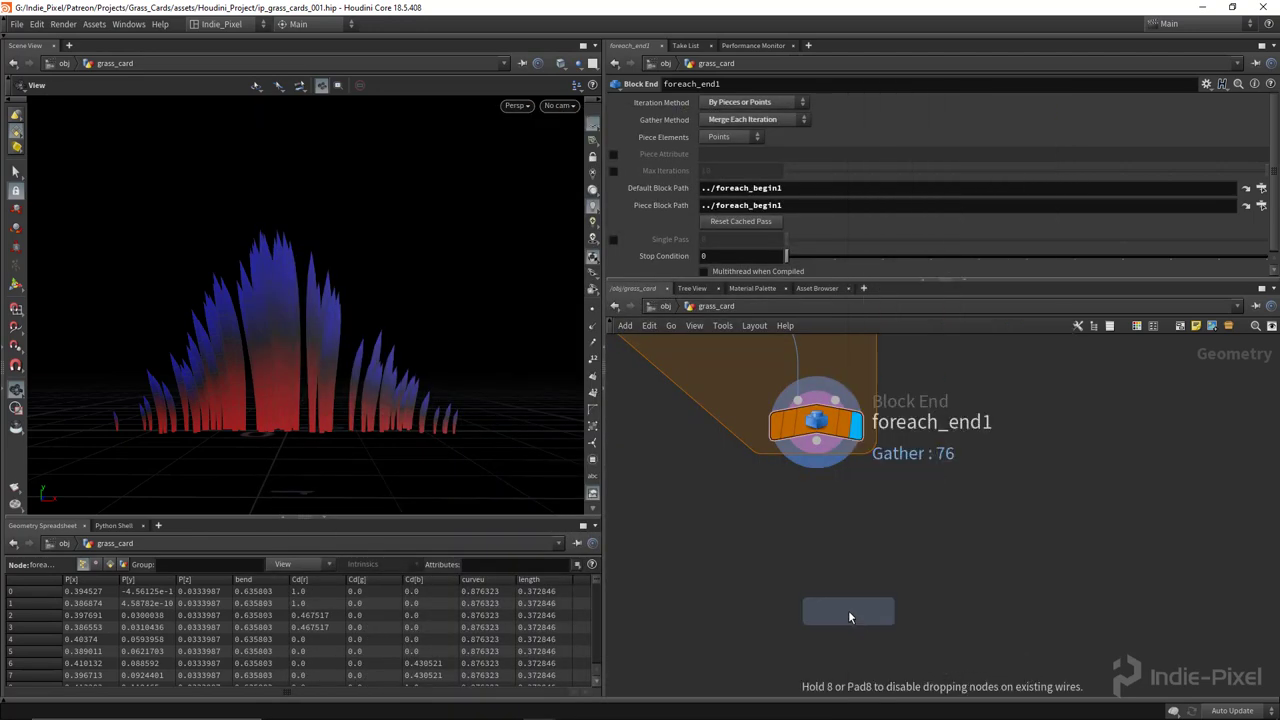
{"action": "left_click", "coordinate": [958, 551]}
{"action": "left_click_drag", "start_coordinate": [816, 466], "coordinate": [940, 529]}
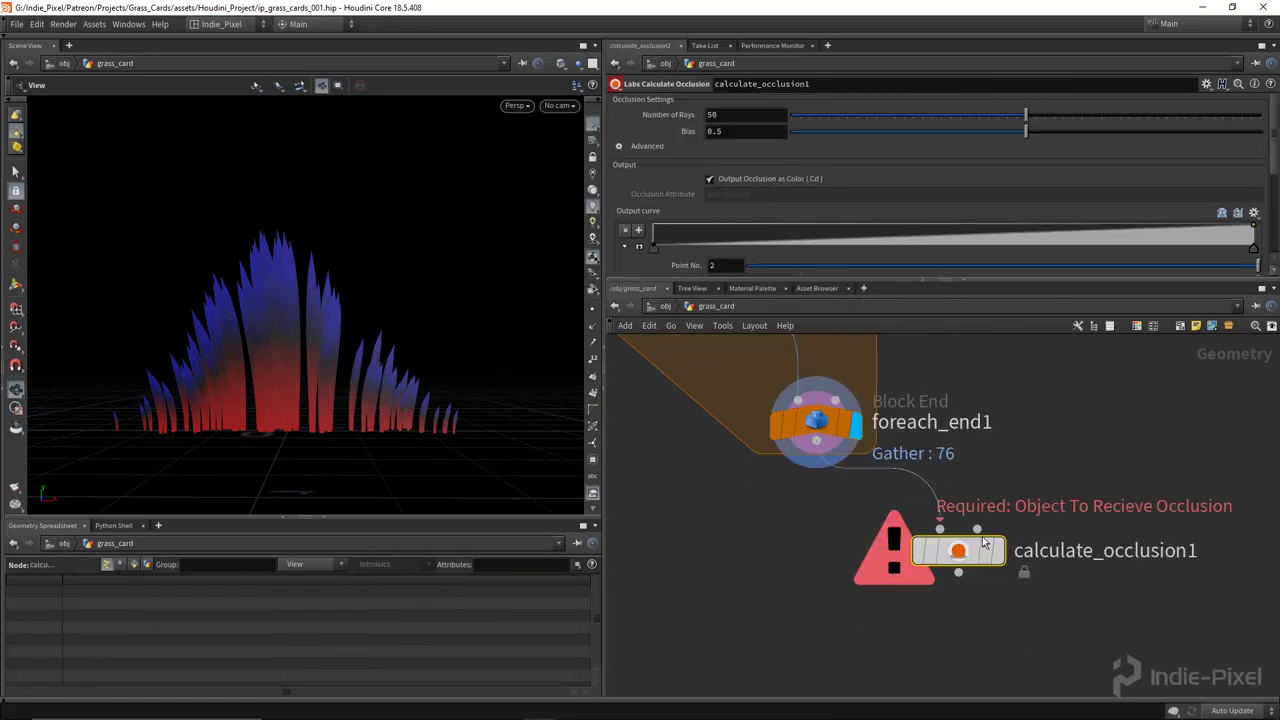
Display calculate_occlusion1 and inspect the occlusion shading on the grass blades from several angles.
{"action": "left_click", "coordinate": [1000, 551]}
{"action": "key", "text": "l"}
{"action": "mouse_move", "coordinate": [300, 380]}
{"action": "left_mouse_down"}
{"action": "mouse_move", "coordinate": [266, 366]}
{"action": "mouse_move", "coordinate": [309, 307]}
{"action": "mouse_move", "coordinate": [327, 360]}
{"action": "mouse_move", "coordinate": [292, 382]}
{"action": "mouse_move", "coordinate": [220, 298]}
{"action": "mouse_move", "coordinate": [271, 324]}
{"action": "mouse_move", "coordinate": [352, 337]}
{"action": "mouse_move", "coordinate": [437, 397]}
{"action": "mouse_move", "coordinate": [309, 443]}
{"action": "mouse_move", "coordinate": [282, 389]}
{"action": "left_mouse_up"}
{"action": "left_click_drag", "start_coordinate": [304, 345], "coordinate": [246, 344]}
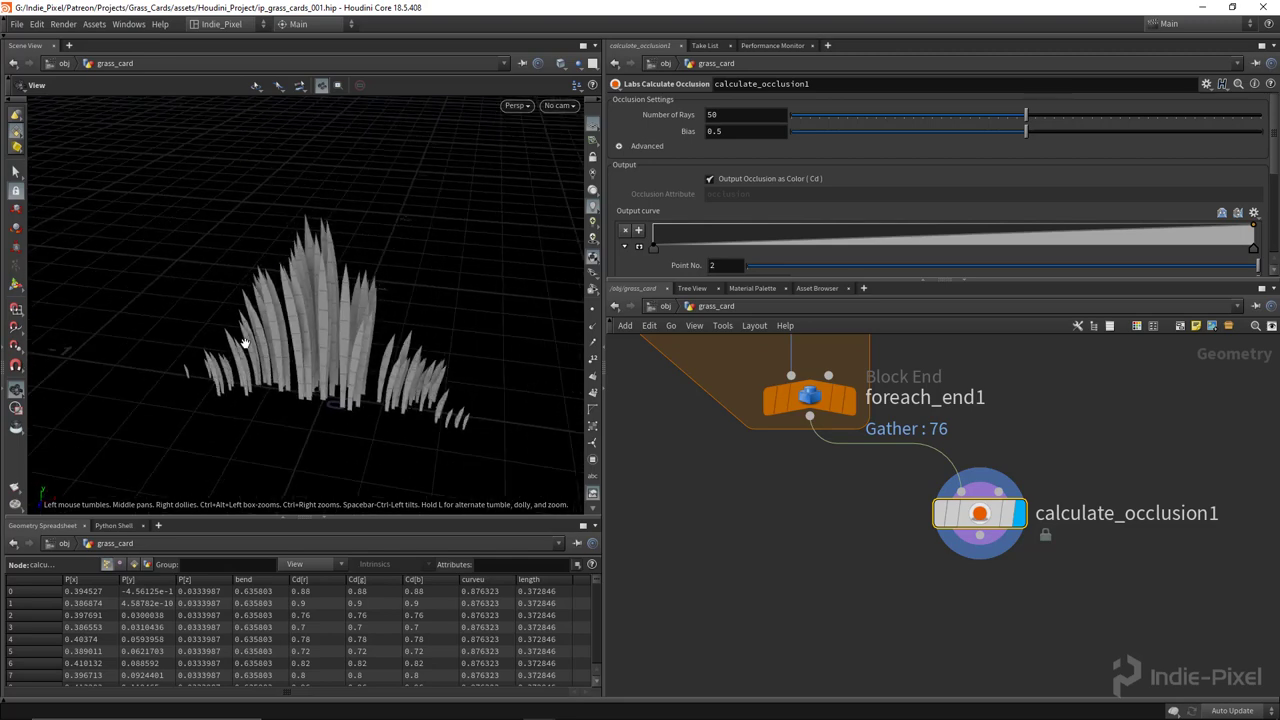
{"action": "left_click_drag", "start_coordinate": [338, 390], "coordinate": [560, 420]}
{"action": "scroll", "coordinate": [668, 449], "scroll_direction": "down", "scroll_amount": 2}
{"action": "scroll", "coordinate": [321, 314], "scroll_direction": "up", "scroll_amount": 2}
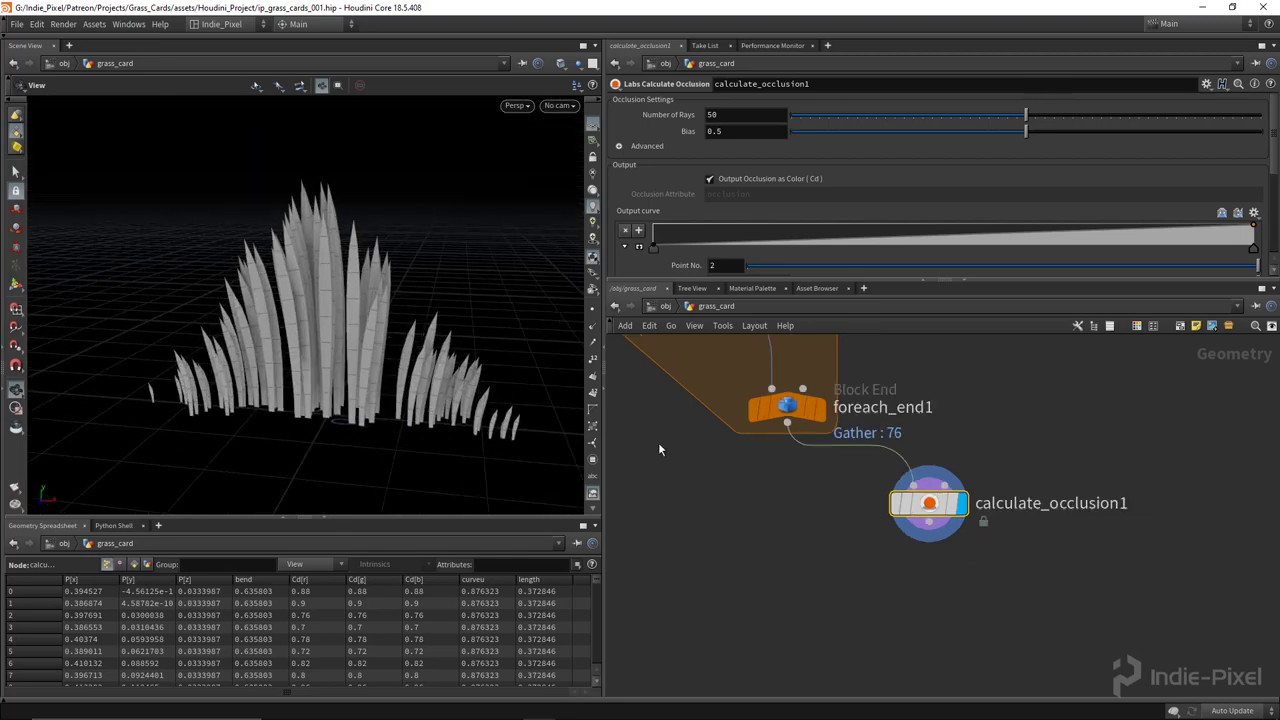
Set sweep1's Columns to 3 and turn off the wireframe overlay on the shaded grass.
{"action": "scroll", "coordinate": [658, 442], "scroll_direction": "down", "scroll_amount": 6}
{"action": "scroll", "coordinate": [766, 403], "scroll_direction": "up", "scroll_amount": 8}
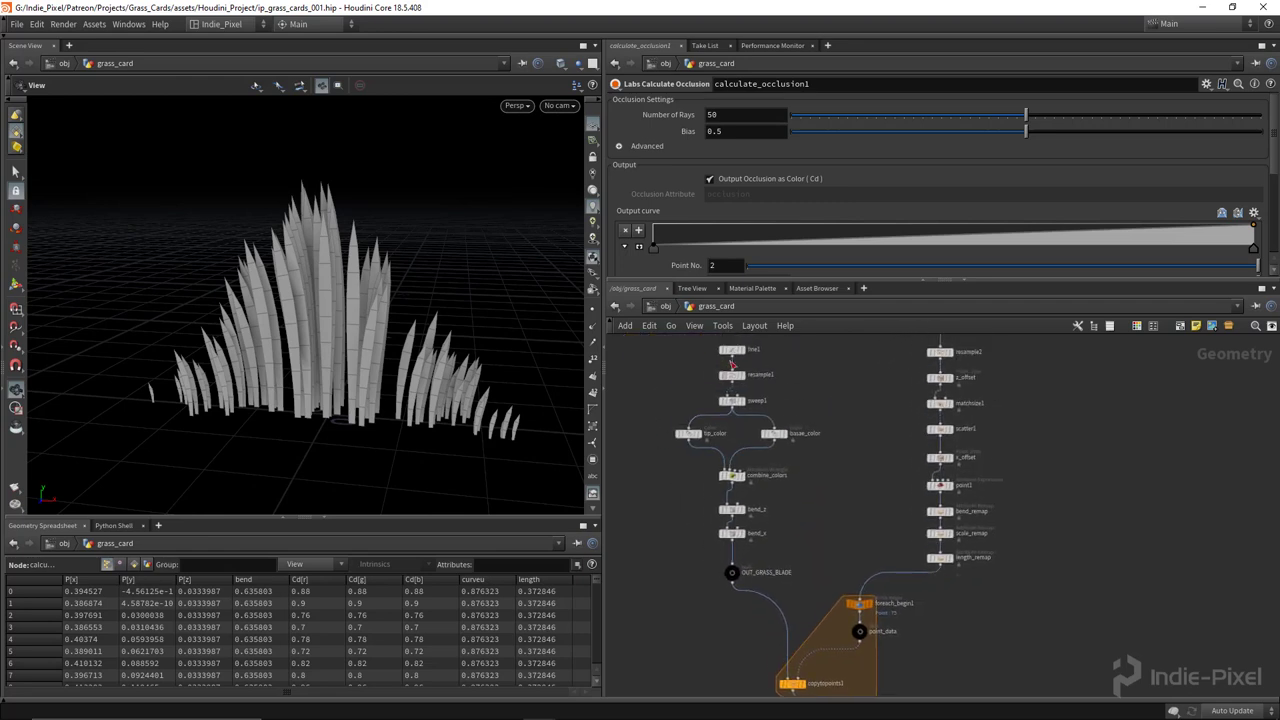
{"action": "left_click_drag", "start_coordinate": [810, 460], "coordinate": [680, 518]}
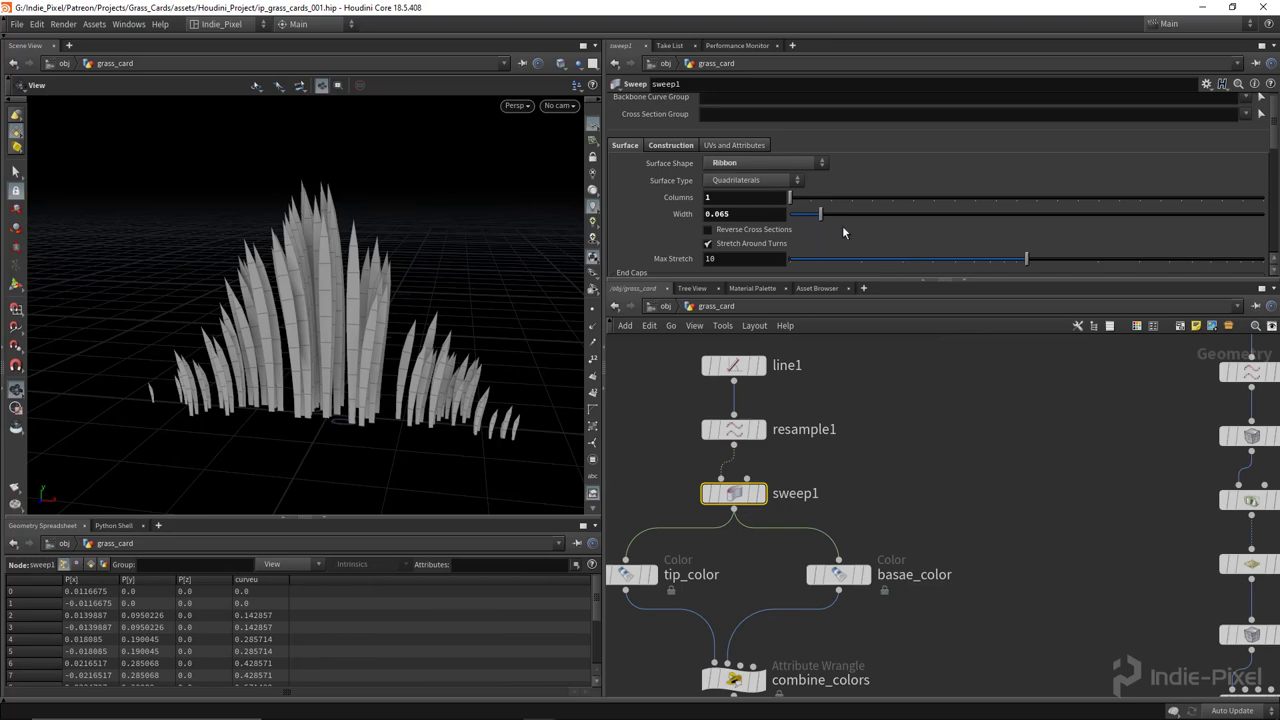
{"action": "left_click_drag", "start_coordinate": [790, 197], "coordinate": [830, 197]}
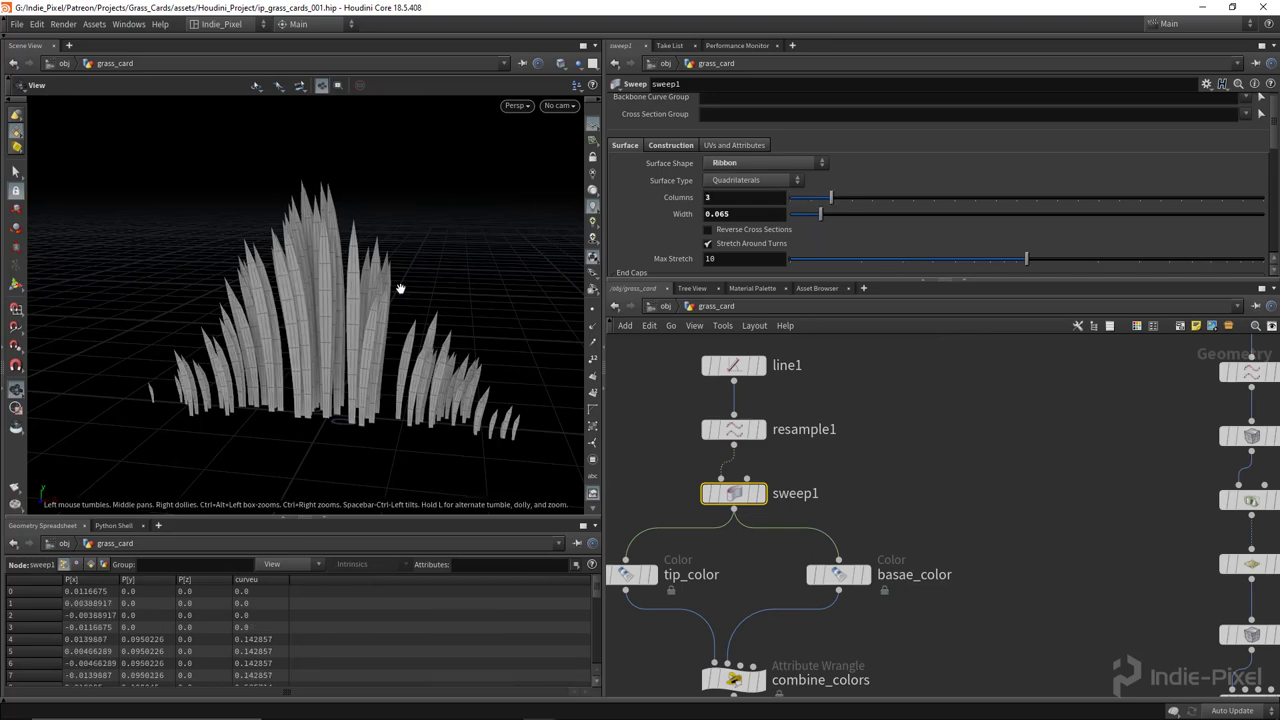
{"action": "right_click_drag", "start_coordinate": [399, 289], "coordinate": [381, 296]}
{"action": "key", "text": "shift+w"}
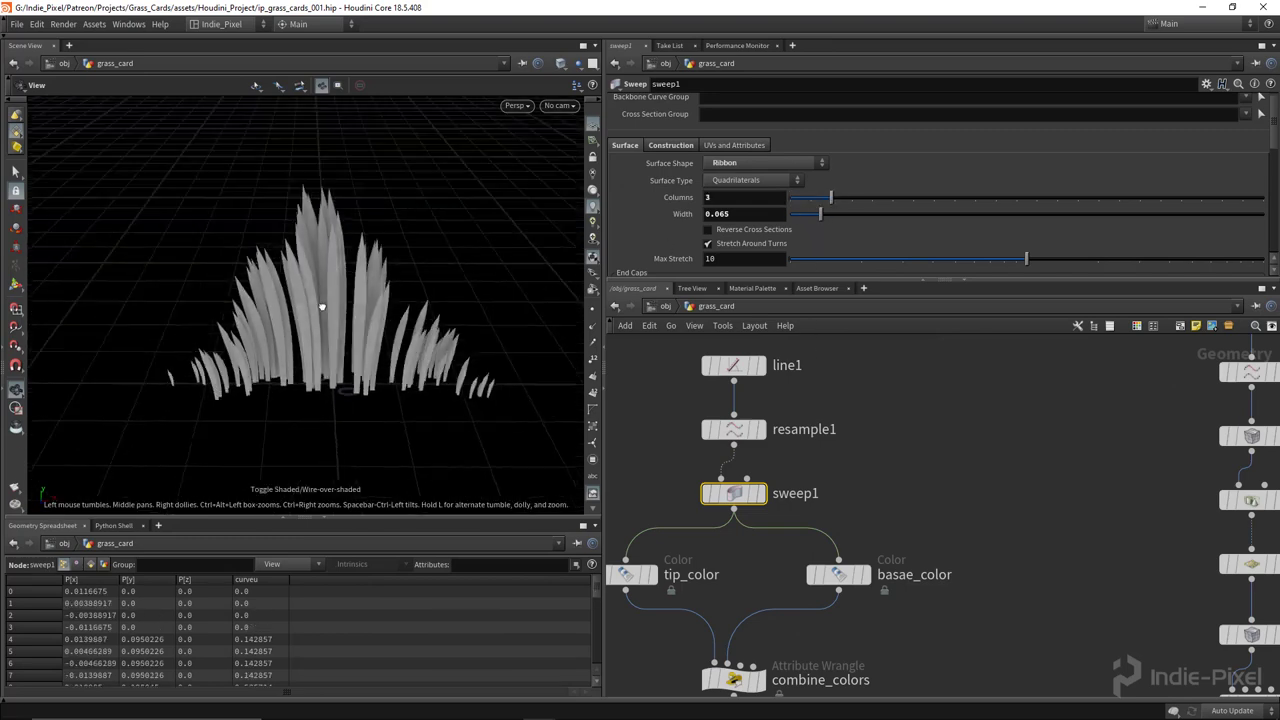
{"action": "left_click_drag", "start_coordinate": [298, 297], "coordinate": [320, 267]}
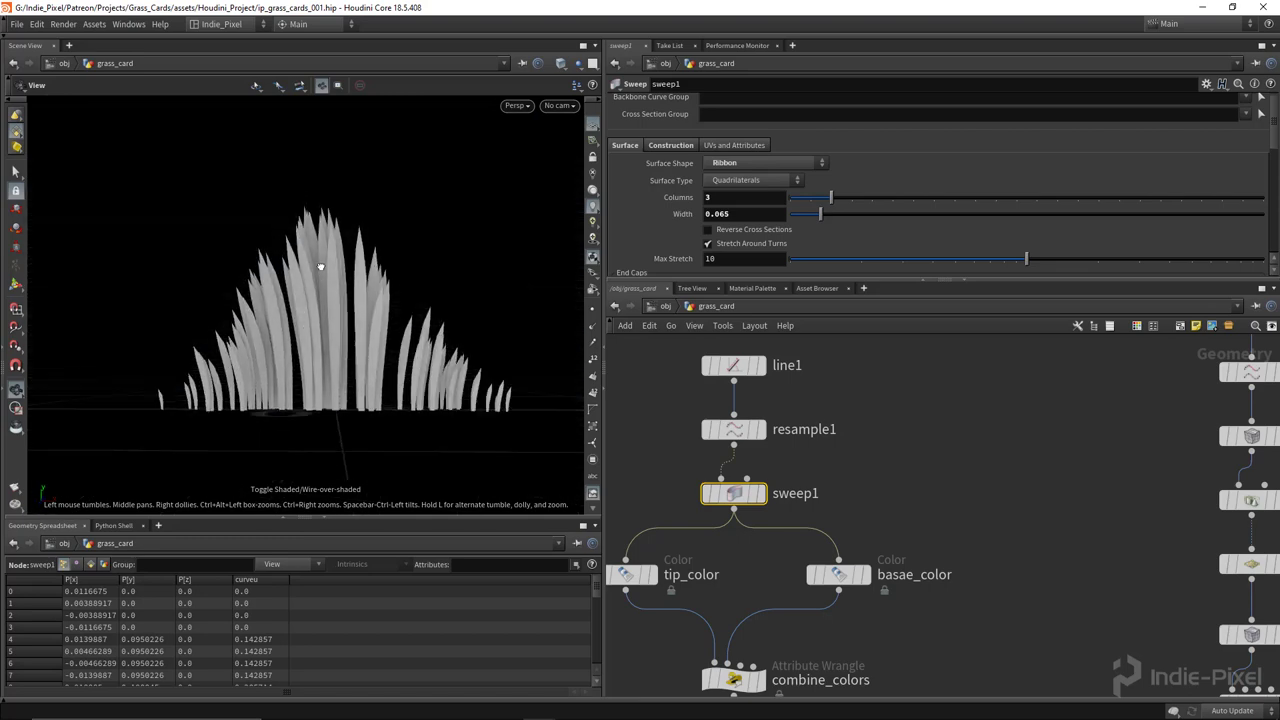
Add an Attribute Wrangle below foreach_end1, taking foreach_end1 as its first input and calculate_occlusion1 as its second.
{"action": "scroll", "coordinate": [875, 459], "scroll_direction": "down", "scroll_amount": 3}
{"action": "scroll", "coordinate": [854, 371], "scroll_direction": "down", "scroll_amount": 6}
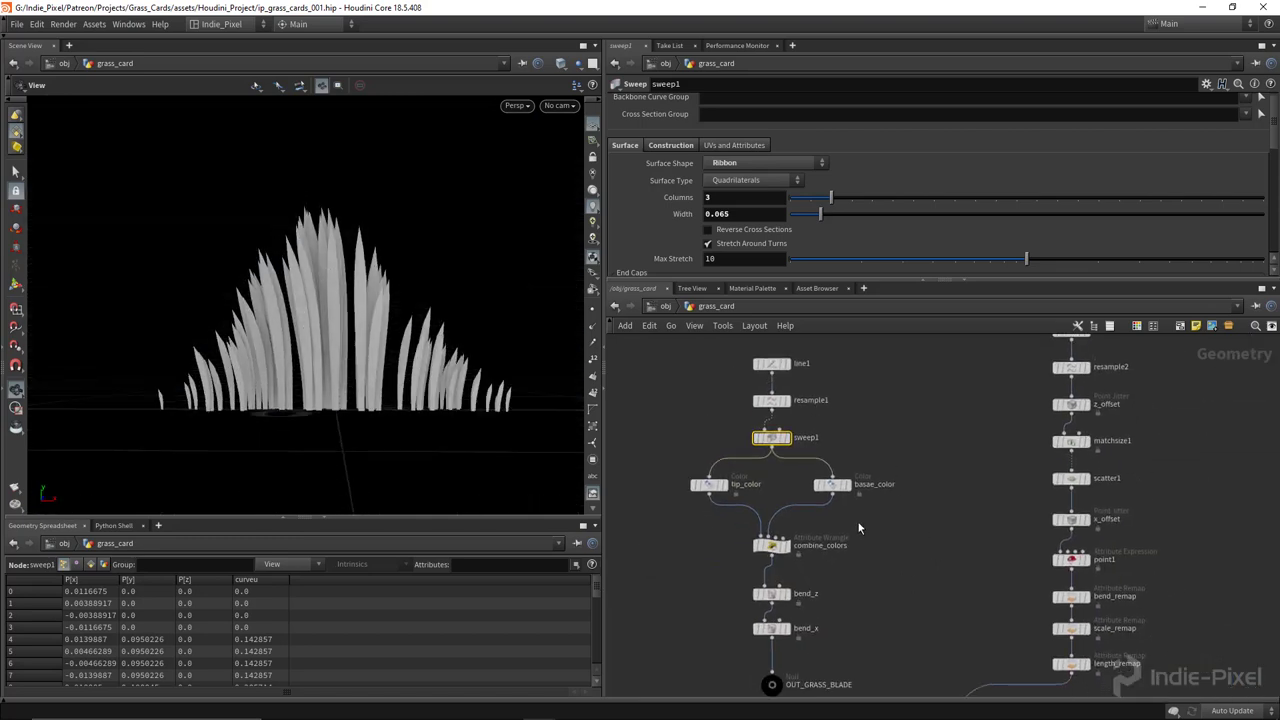
{"action": "scroll", "coordinate": [892, 530], "scroll_direction": "up", "scroll_amount": 4}
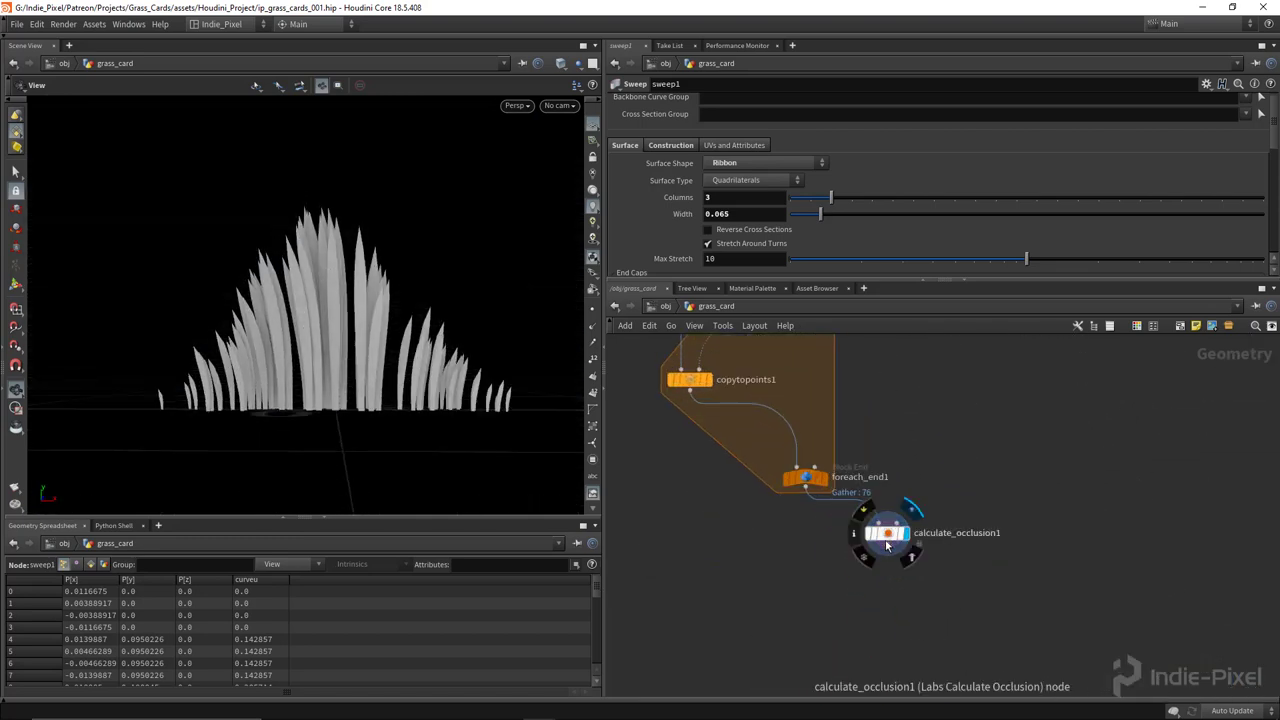
{"action": "middle_click_drag", "start_coordinate": [865, 575], "coordinate": [767, 523]}
{"action": "key", "text": "Tab"}
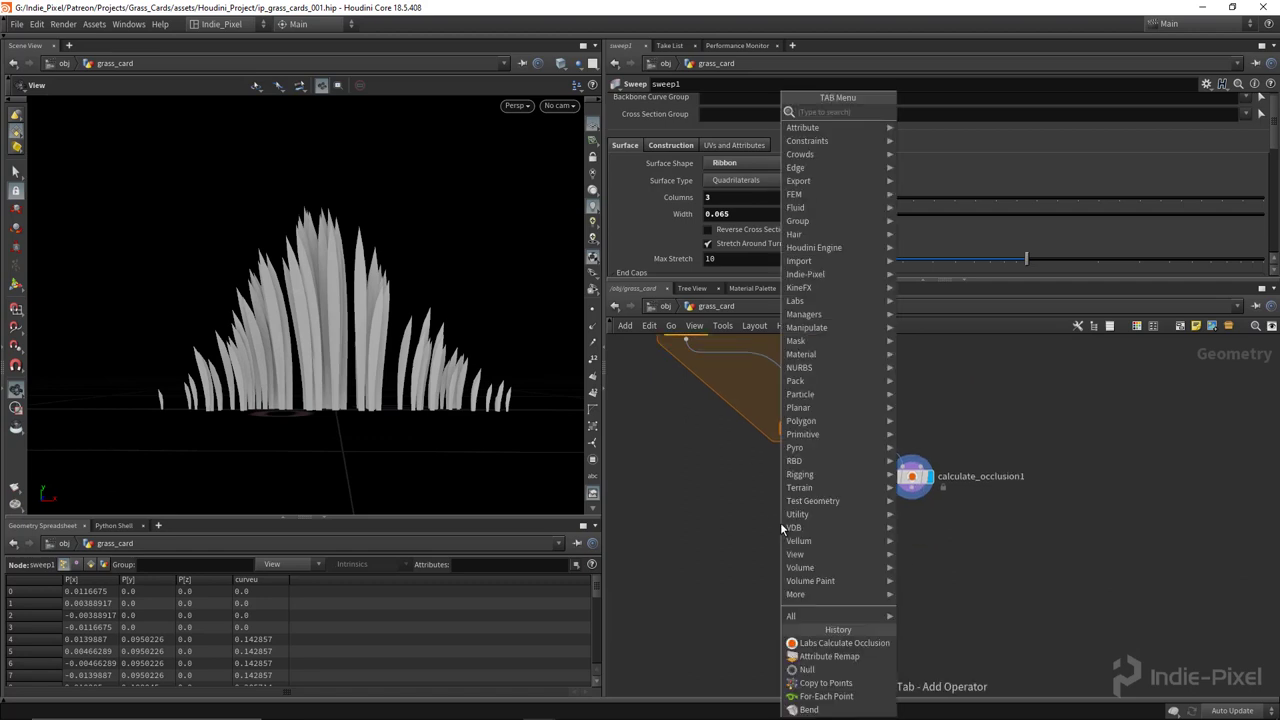
{"action": "key", "text": "Return"}
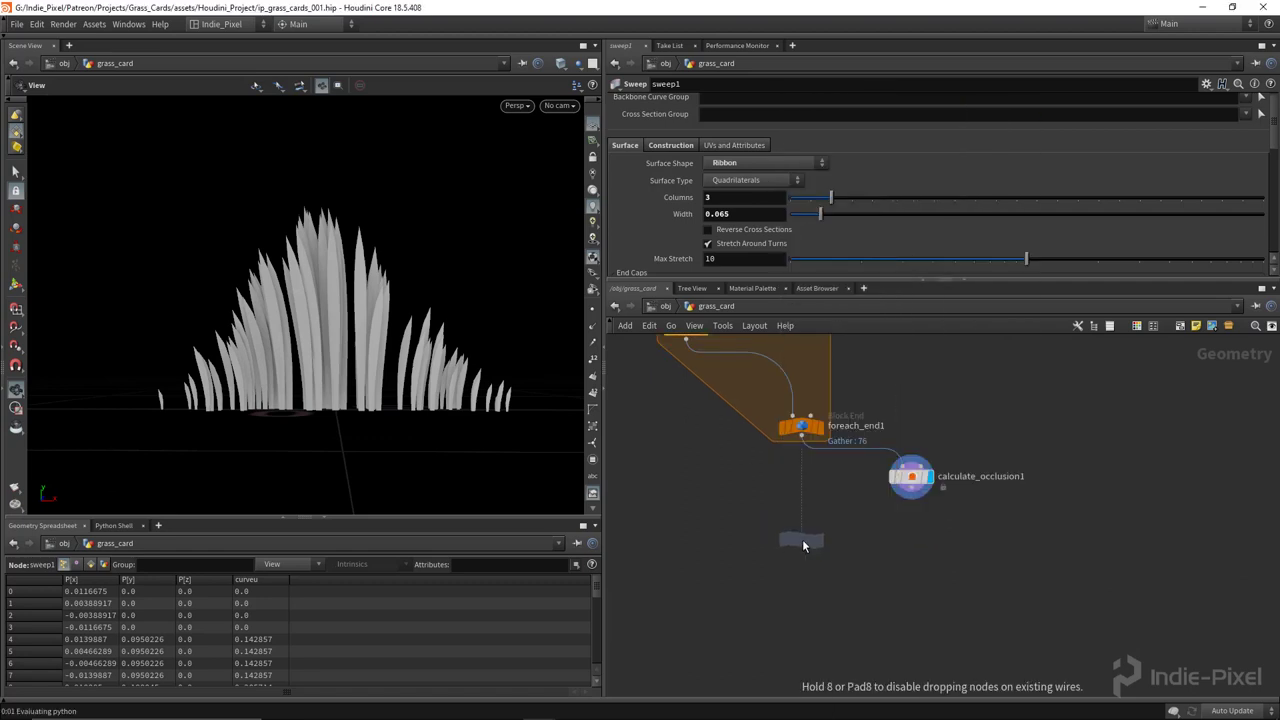
{"action": "left_click", "coordinate": [802, 539]}
{"action": "left_click", "coordinate": [911, 494]}
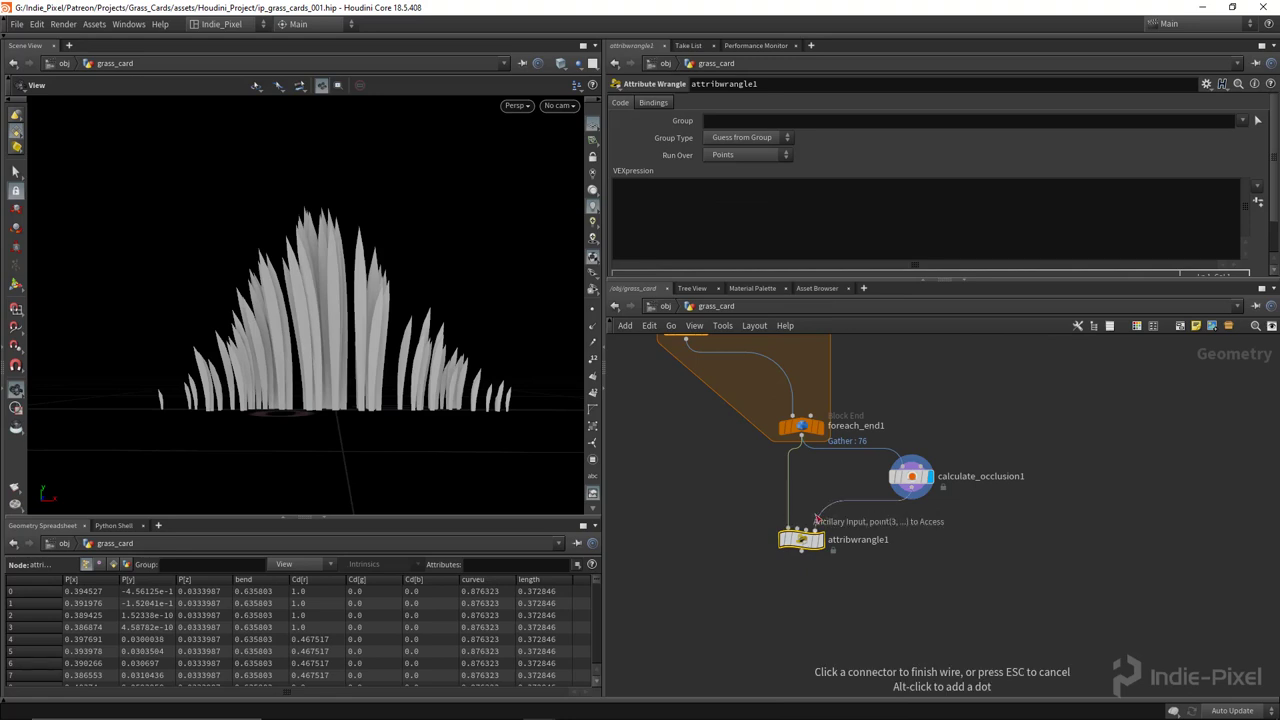
{"action": "left_click", "coordinate": [813, 530]}
Rename the new Attribute Wrangle as occ_color and display its result.
{"action": "double_click", "coordinate": [859, 541]}
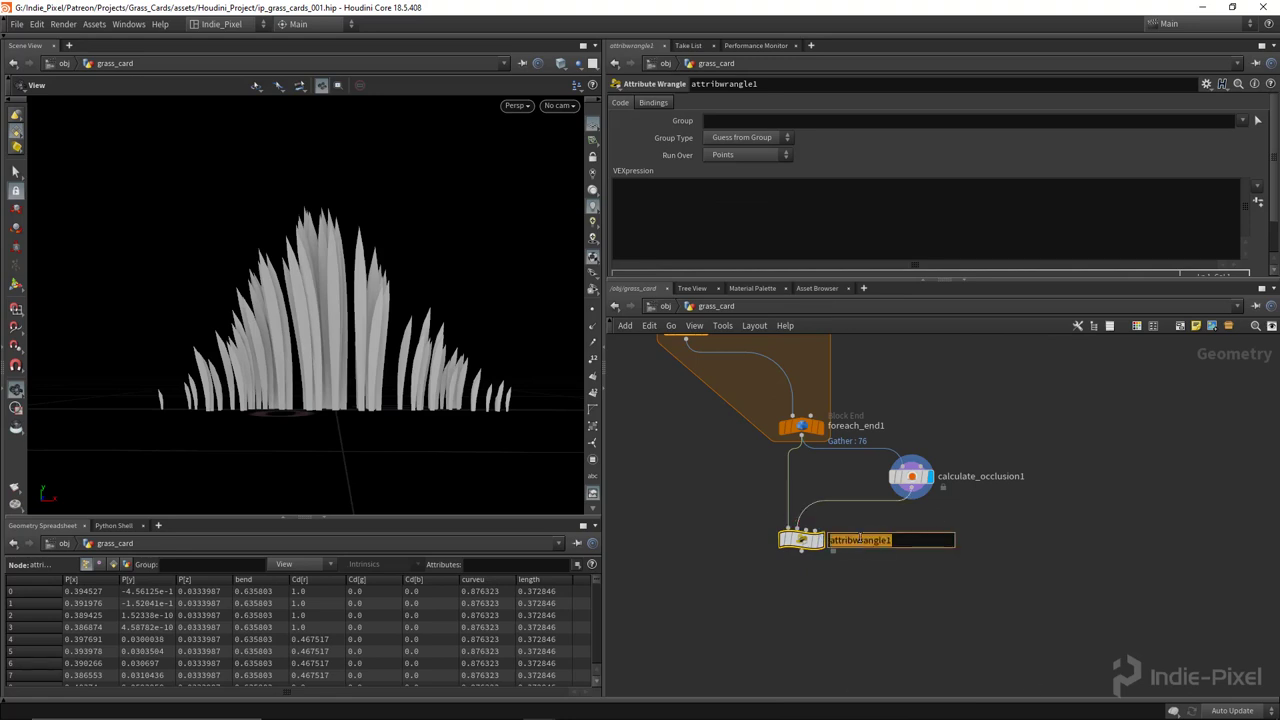
{"action": "type", "text": "occ_color"}
{"action": "key", "text": "Return"}
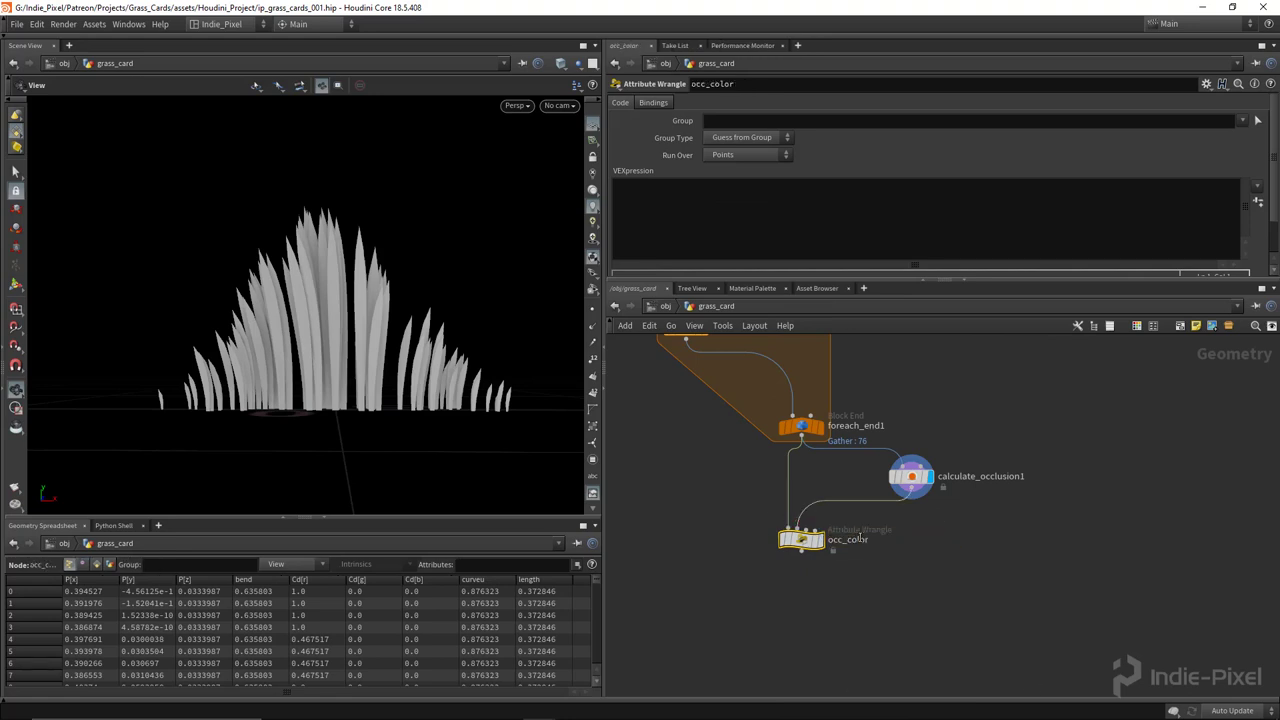
{"action": "left_click", "coordinate": [823, 540]}
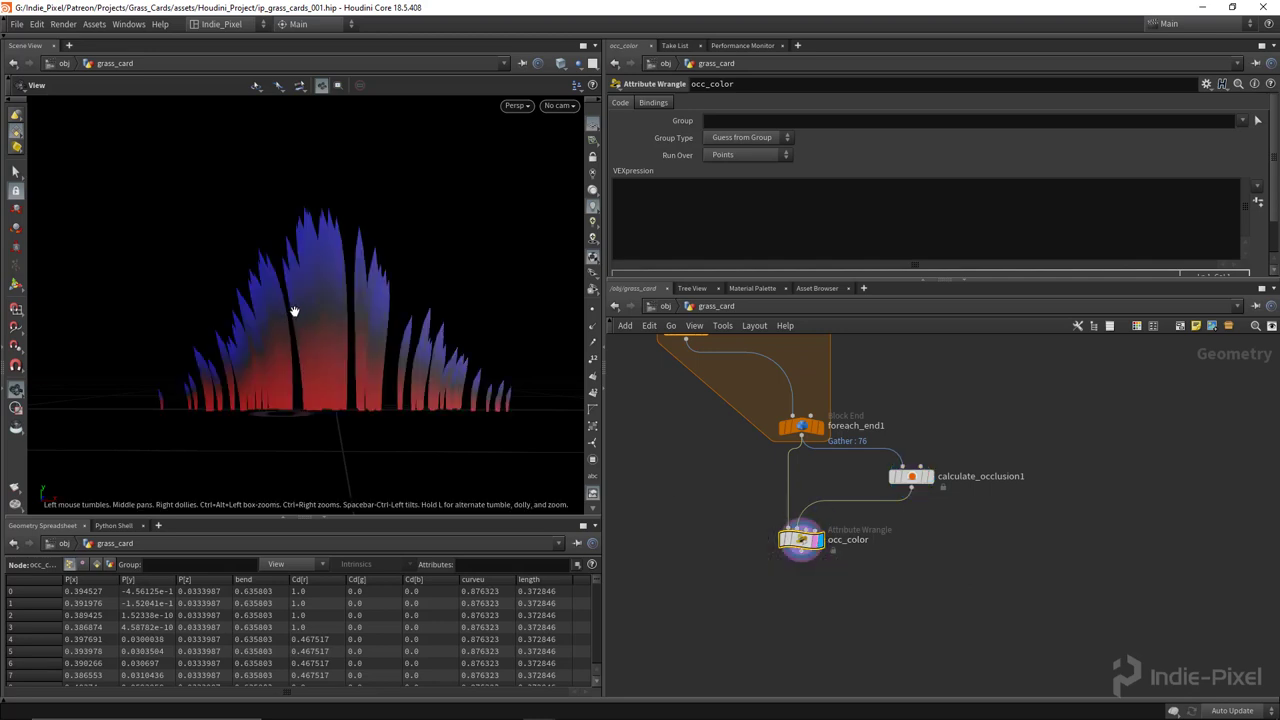
{"action": "left_click_drag", "start_coordinate": [294, 309], "coordinate": [328, 364]}
Set the default material's Specular Rough to 1 in the viewport display options, then check the grass colors.
{"action": "key", "text": "d"}
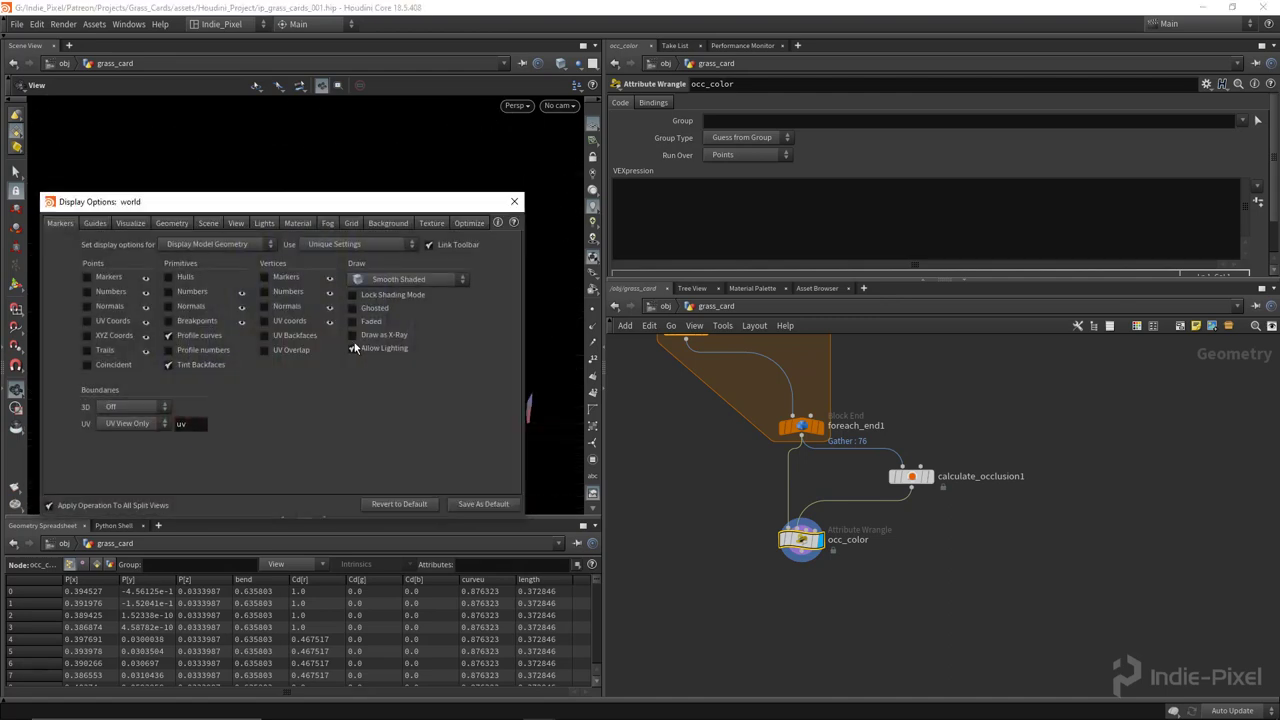
{"action": "left_click_drag", "start_coordinate": [267, 209], "coordinate": [291, 177]}
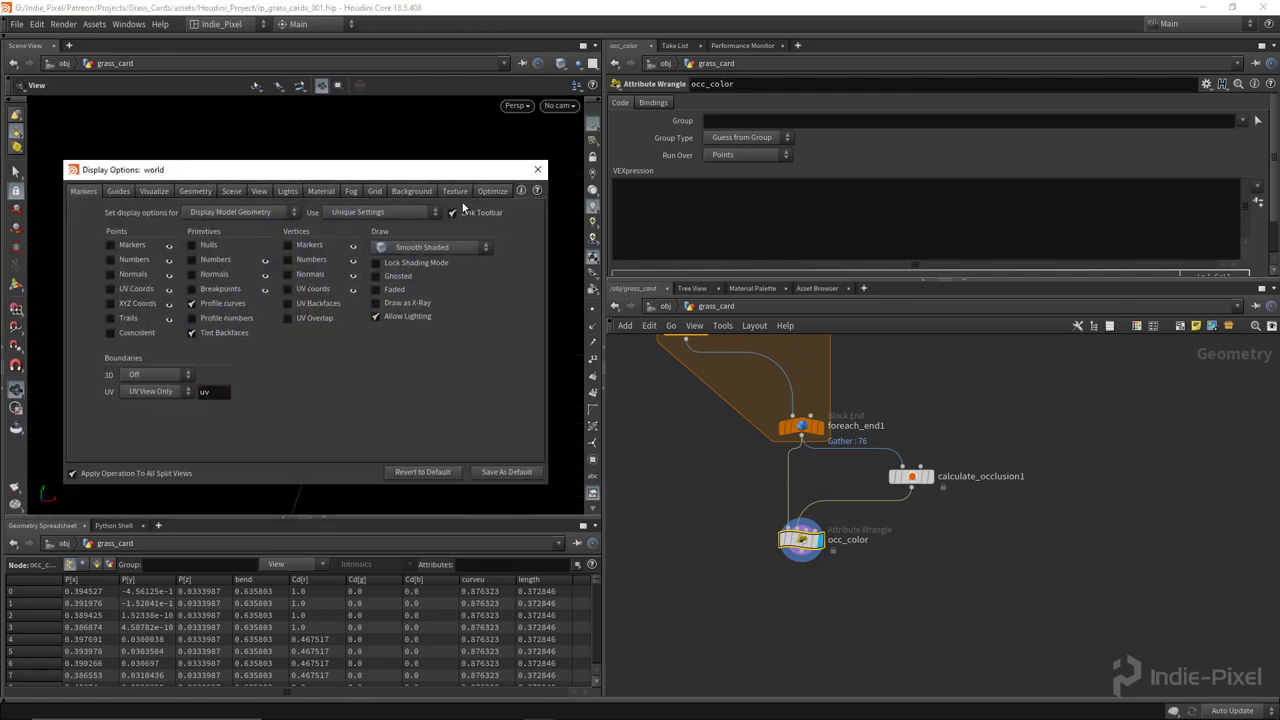
{"action": "left_click", "coordinate": [320, 191]}
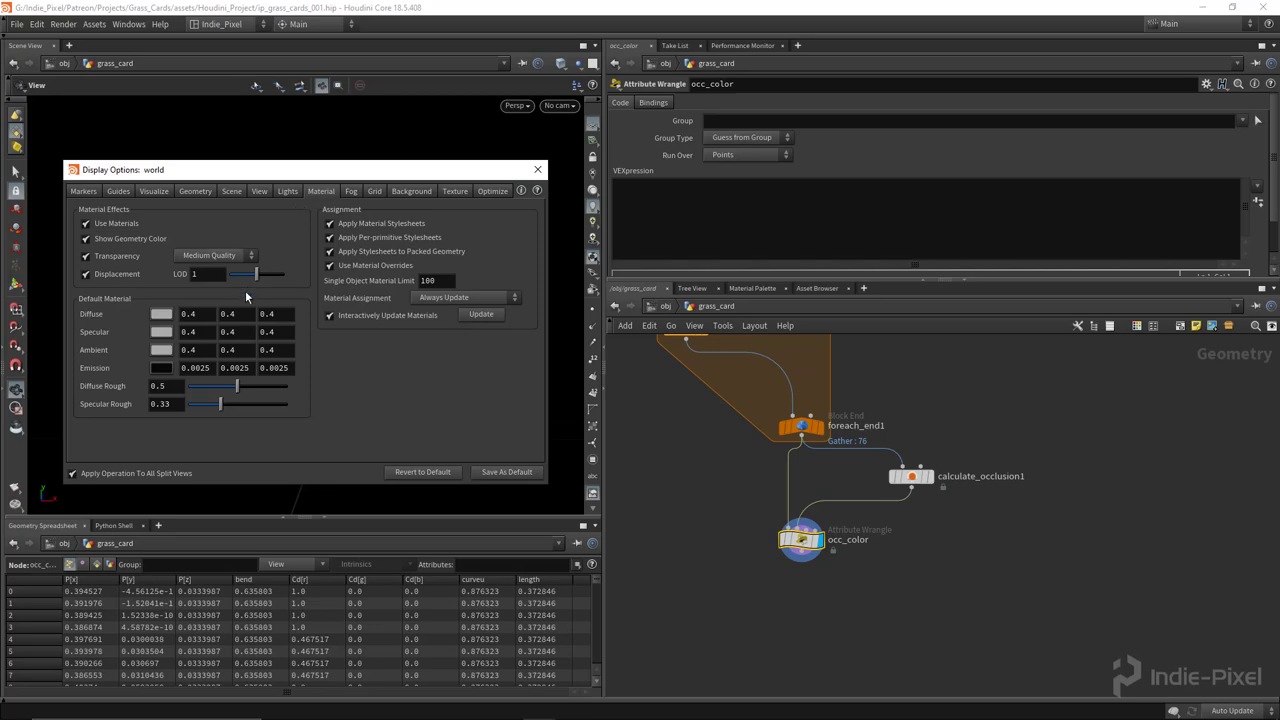
{"action": "left_click", "coordinate": [300, 405]}
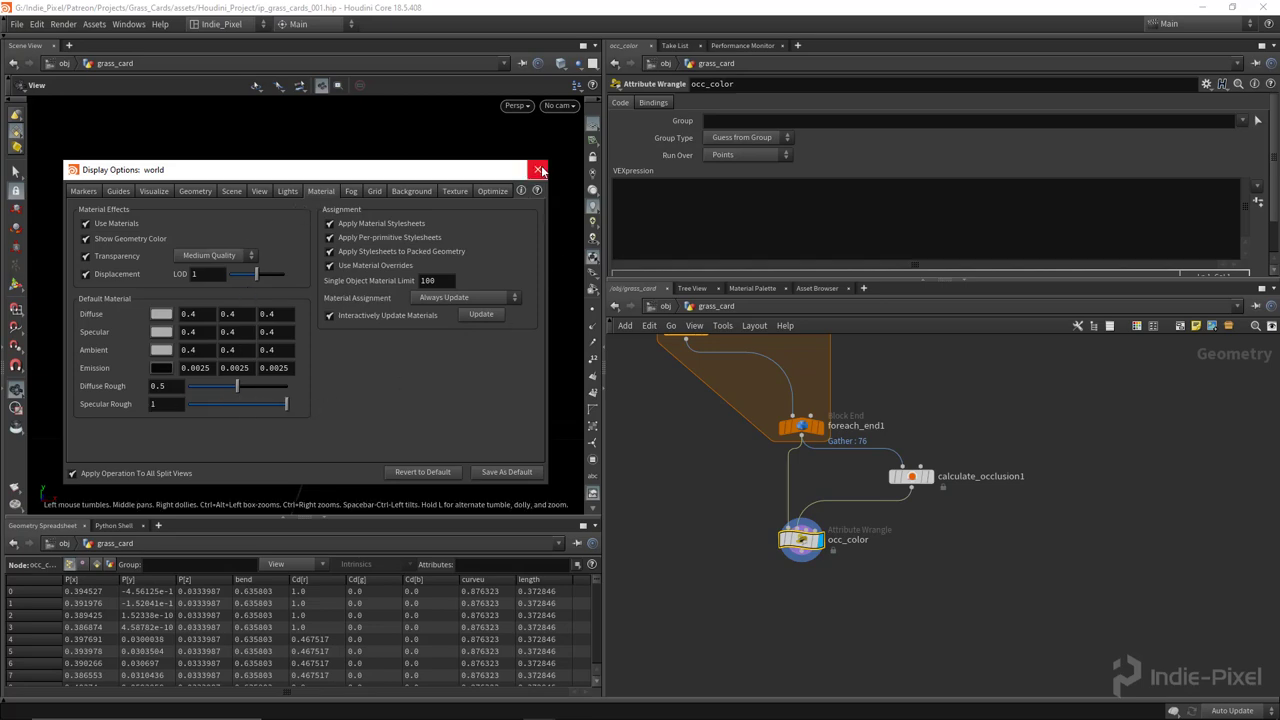
{"action": "left_click", "coordinate": [539, 170]}
{"action": "left_click_drag", "start_coordinate": [294, 331], "coordinate": [322, 345]}
{"action": "scroll", "coordinate": [805, 550], "scroll_direction": "up", "scroll_amount": 3}
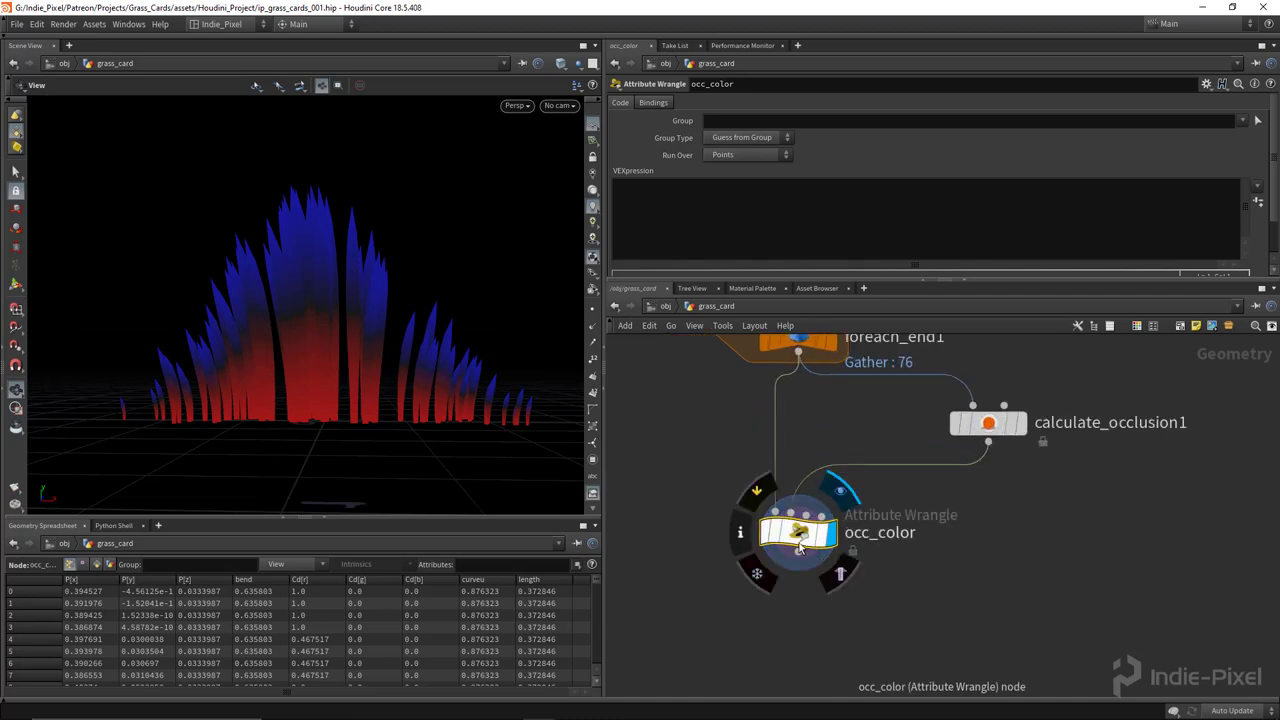
{"action": "left_click", "coordinate": [754, 209]}
{"action": "type", "text": "vec"}
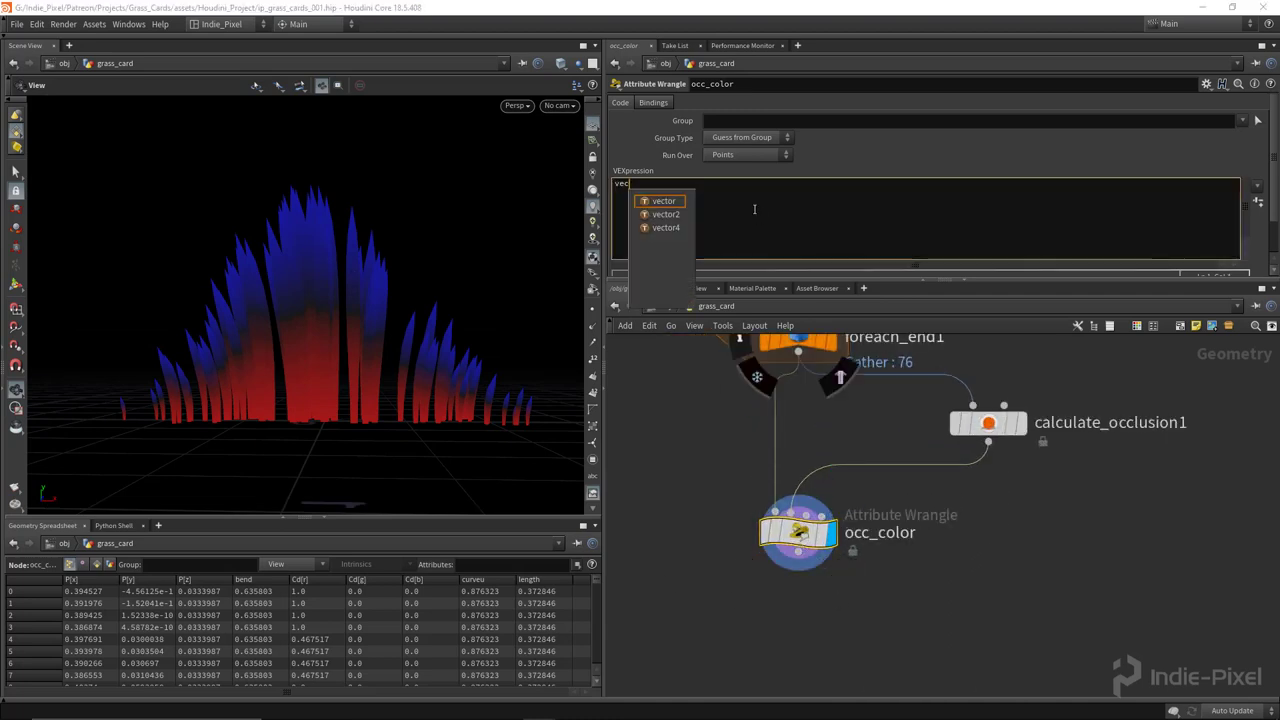
{"action": "type", "text": "tor othercolor"}
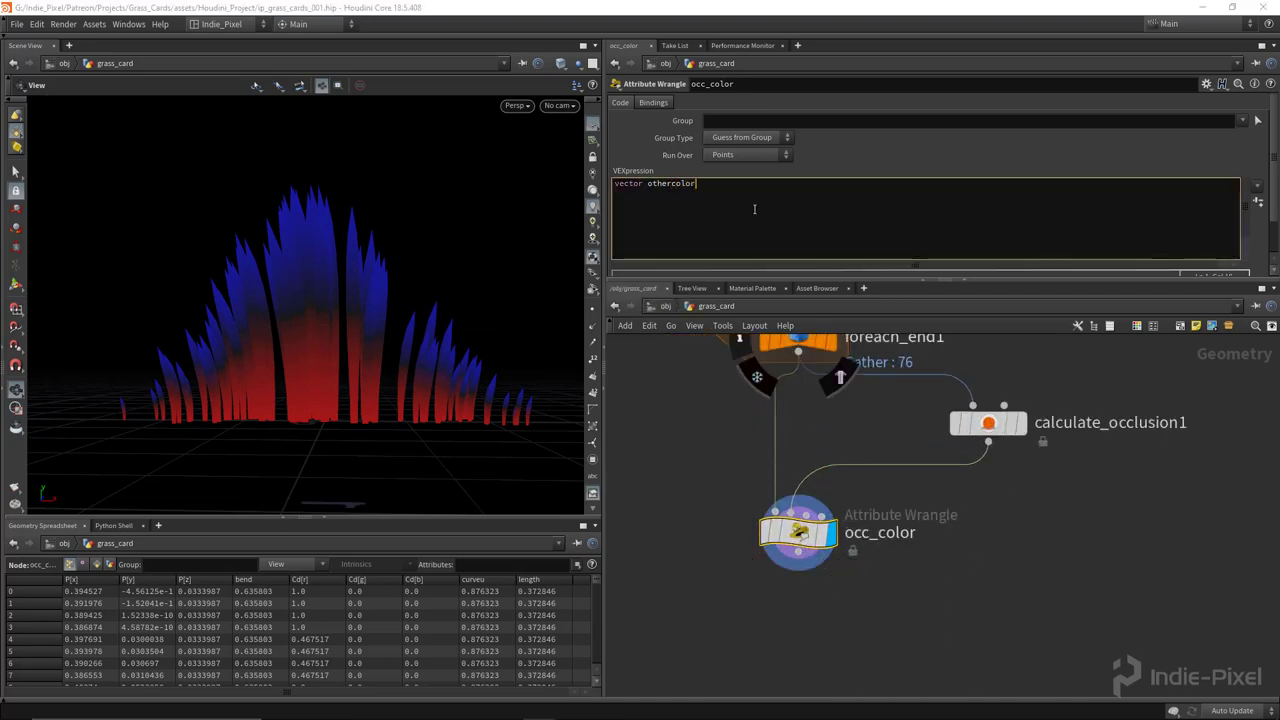
{"action": "type", "text": " = "}
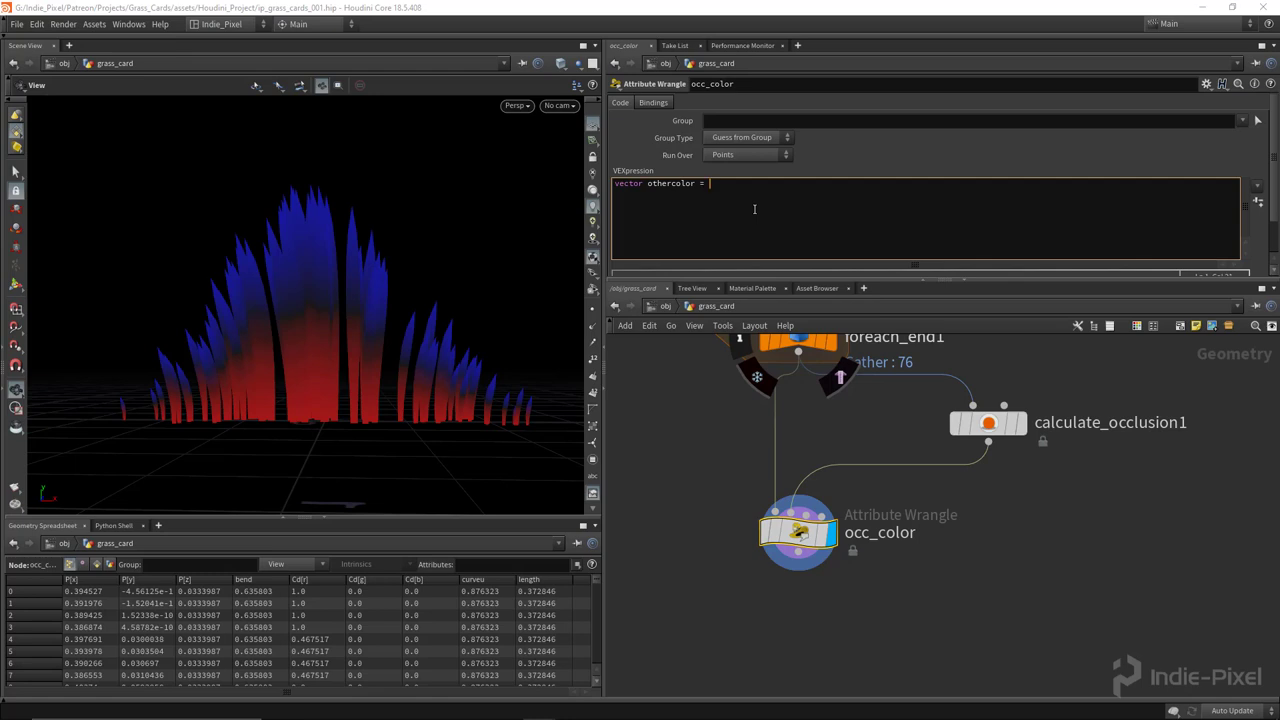
{"action": "type", "text": "point()"}
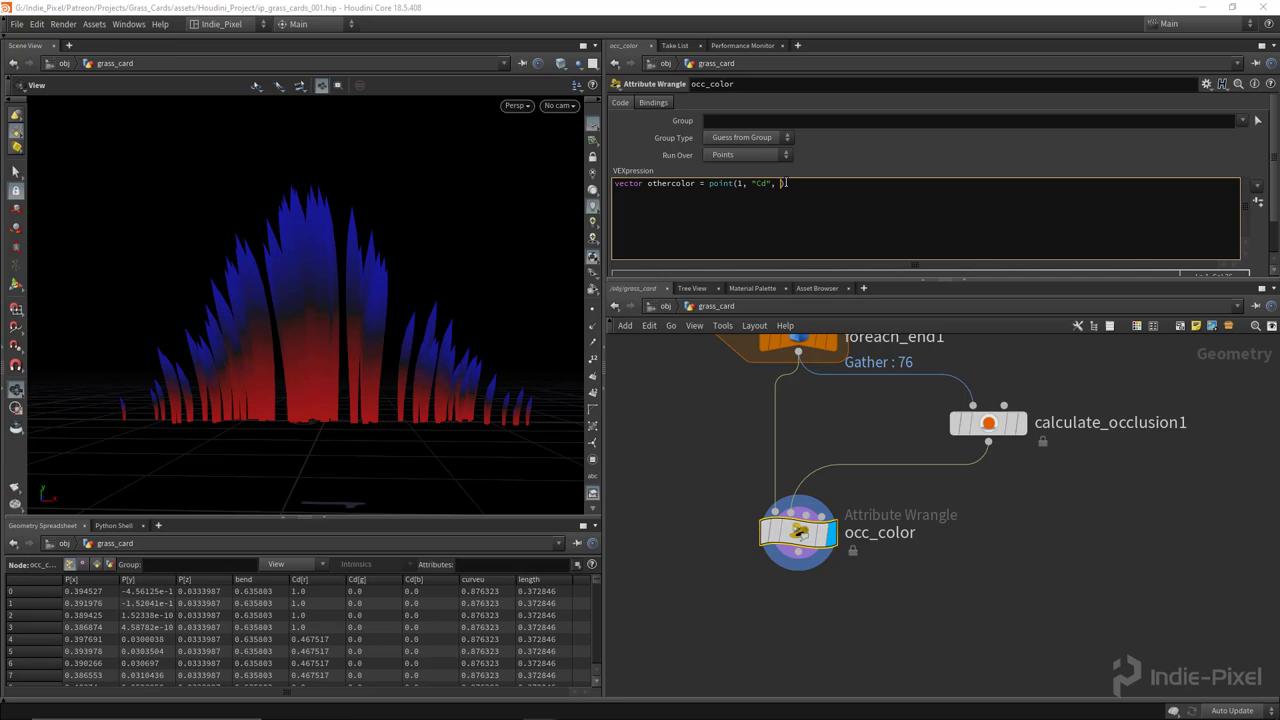
{"action": "type", "text": "ptnum)"}
{"action": "key", "text": "ctrl+Return"}
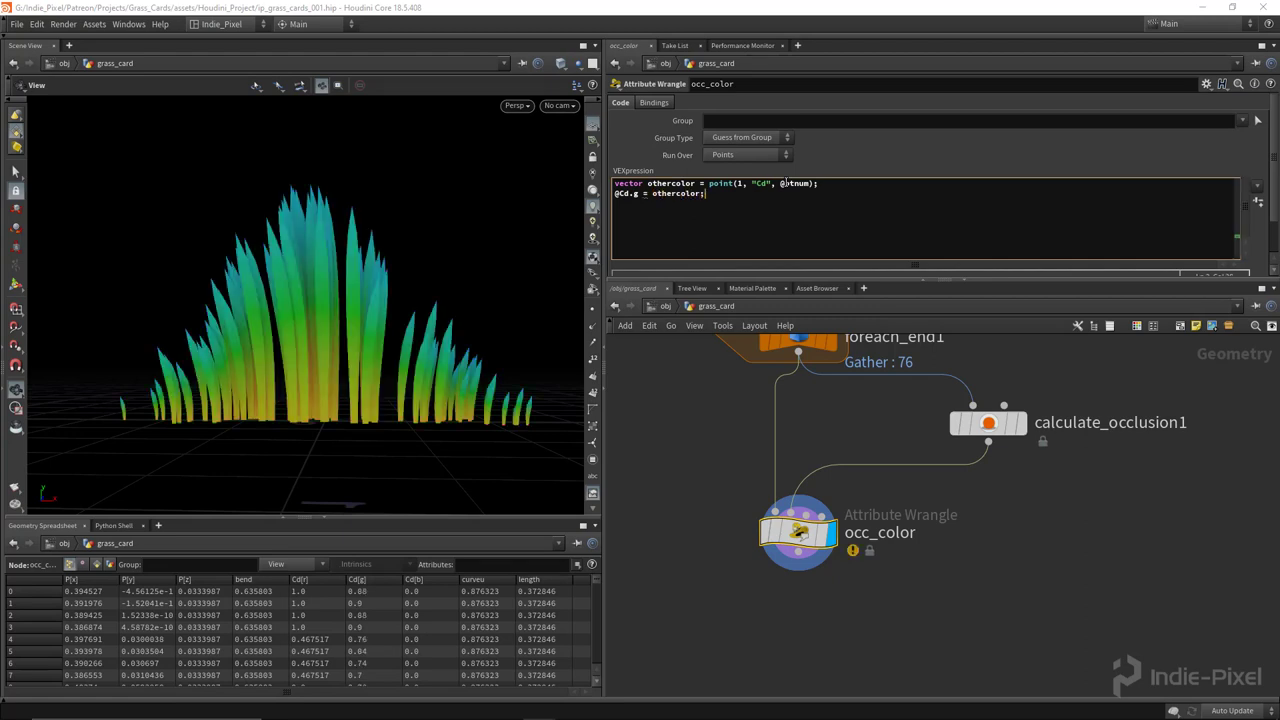
{"action": "left_click_drag", "start_coordinate": [414, 263], "coordinate": [312, 348]}
{"action": "middle_click_drag", "start_coordinate": [790, 600], "coordinate": [778, 561]}
{"action": "left_click_drag", "start_coordinate": [786, 493], "coordinate": [786, 513]}
{"action": "left_click", "coordinate": [654, 193]}
{"action": "type", "text": "1"}
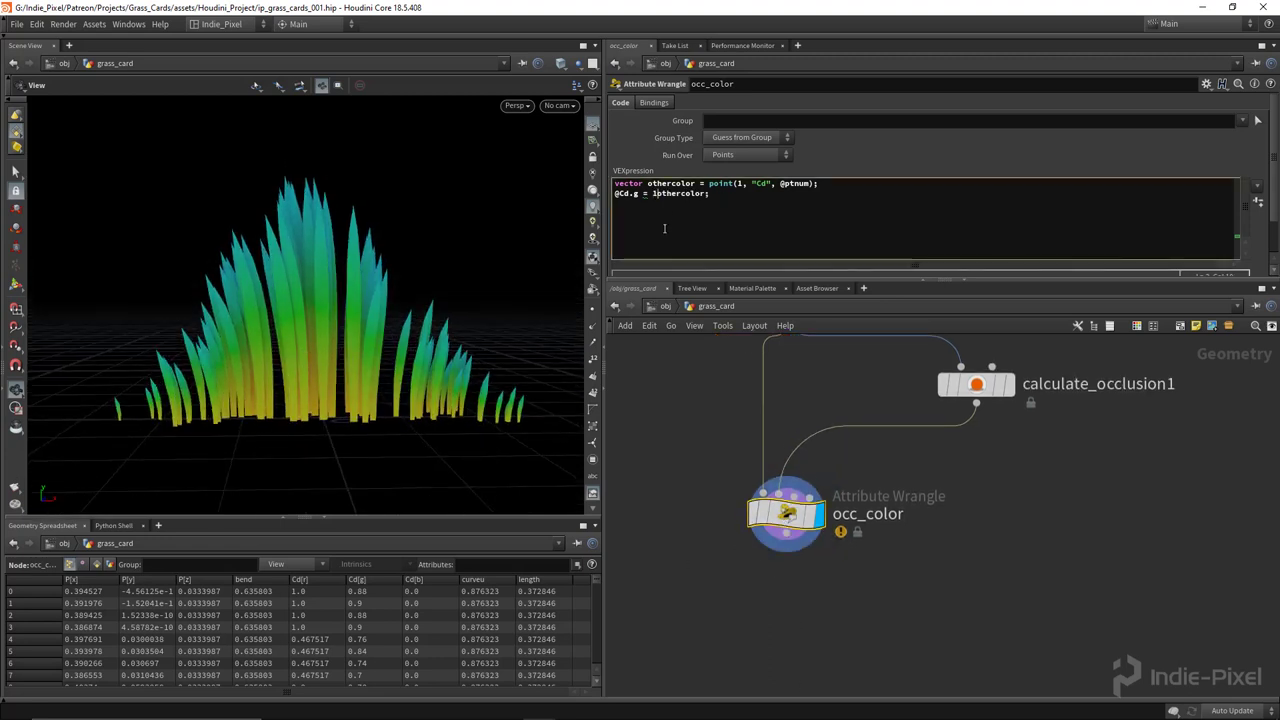
{"action": "type", "text": "-"}
{"action": "left_click_drag", "start_coordinate": [386, 334], "coordinate": [360, 355]}
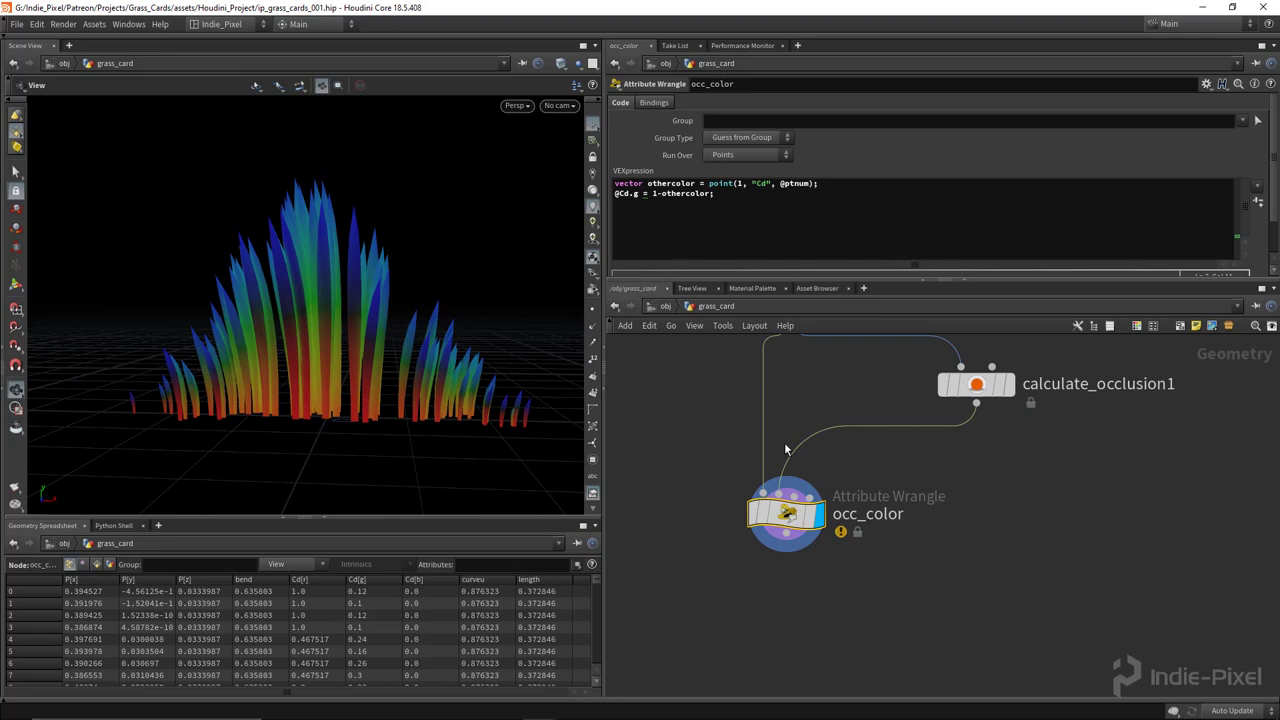
Change the blue end key of tip_color's attribute ramp to pure green.
{"action": "scroll", "coordinate": [840, 574], "scroll_direction": "down", "scroll_amount": 5}
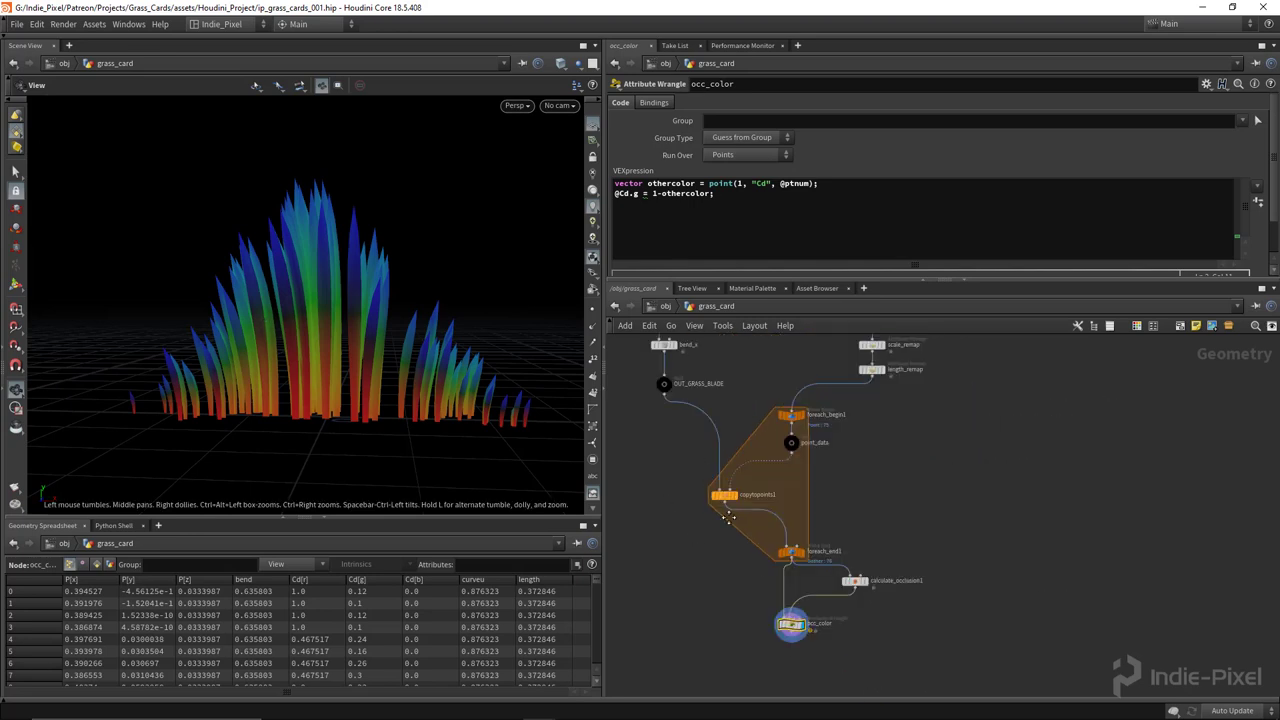
{"action": "scroll", "coordinate": [789, 397], "scroll_direction": "up", "scroll_amount": 5}
{"action": "left_click", "coordinate": [679, 459]}
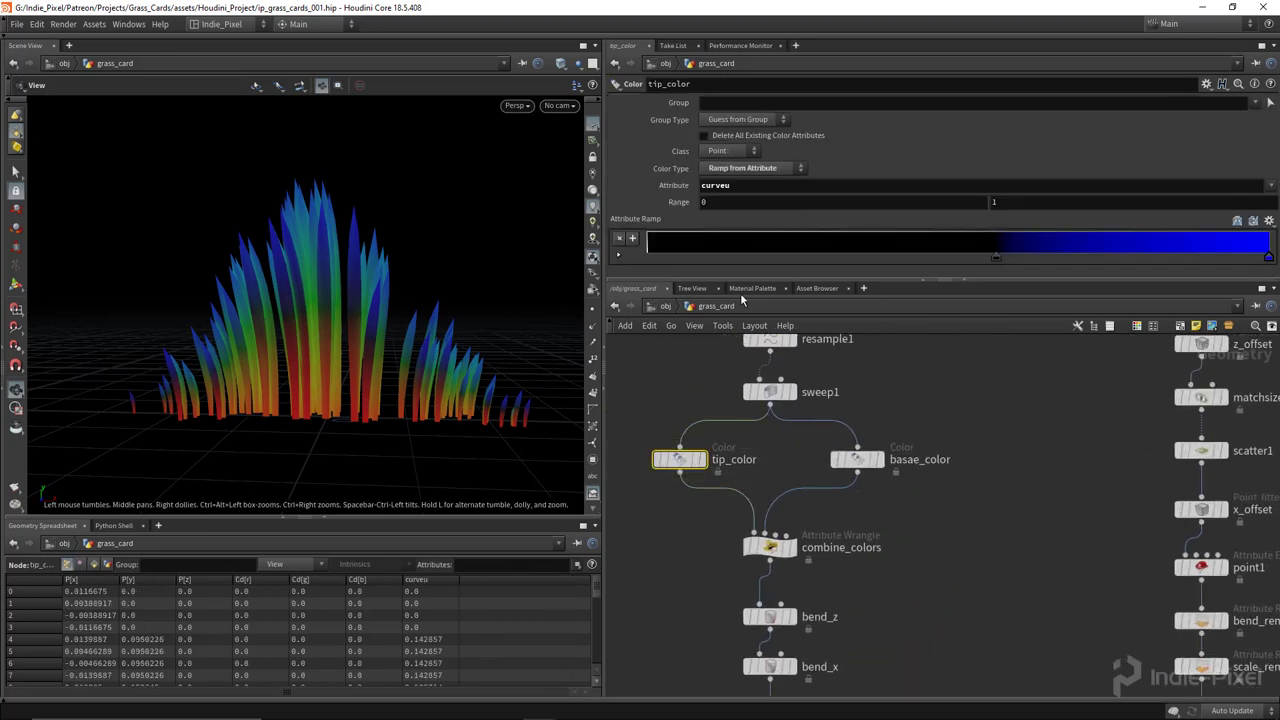
{"action": "double_click", "coordinate": [1269, 259]}
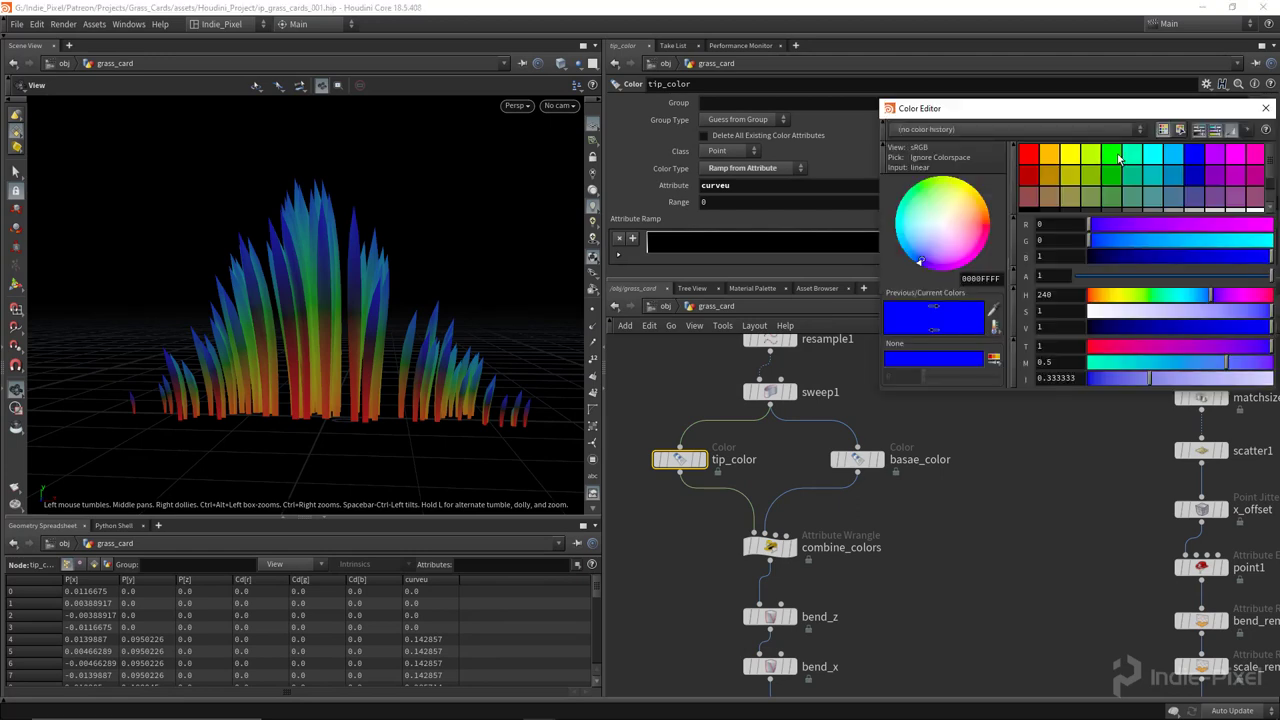
{"action": "left_click", "coordinate": [1117, 155]}
{"action": "left_click", "coordinate": [1266, 109]}
{"action": "scroll", "coordinate": [900, 560], "scroll_direction": "down", "scroll_amount": 5}
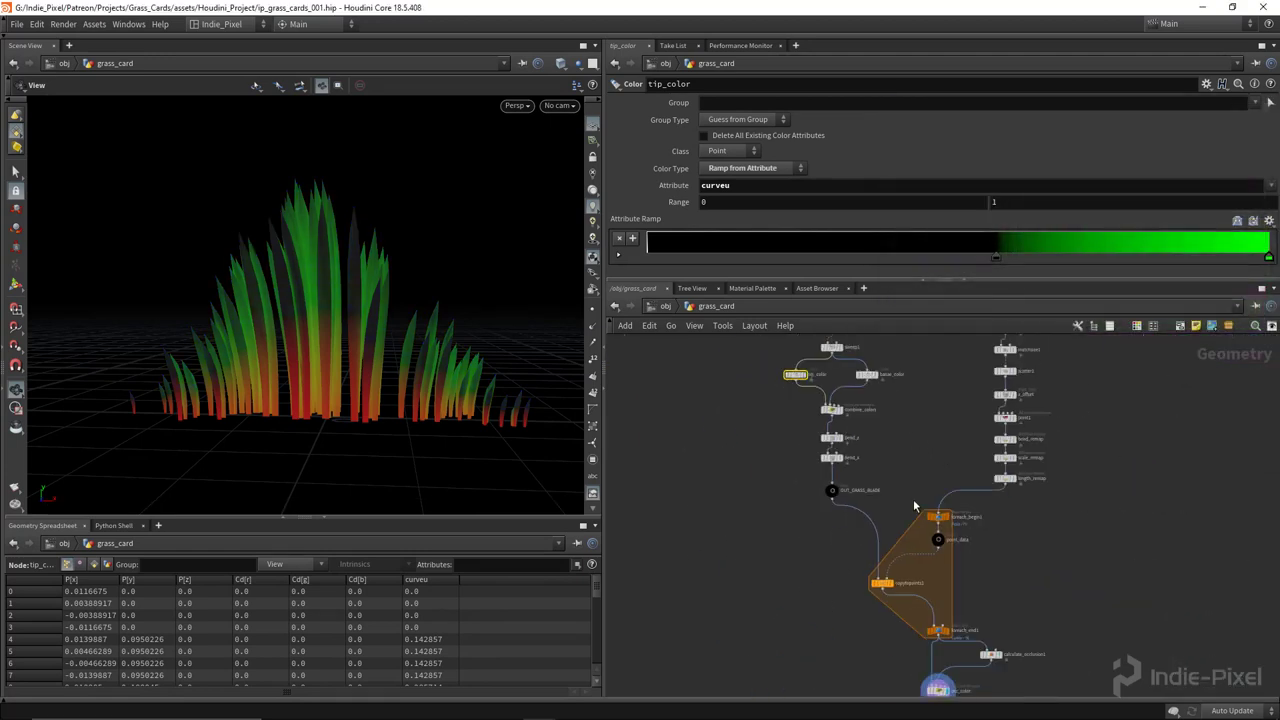
{"action": "scroll", "coordinate": [905, 575], "scroll_direction": "up", "scroll_amount": 6}
{"action": "left_click", "coordinate": [806, 553]}
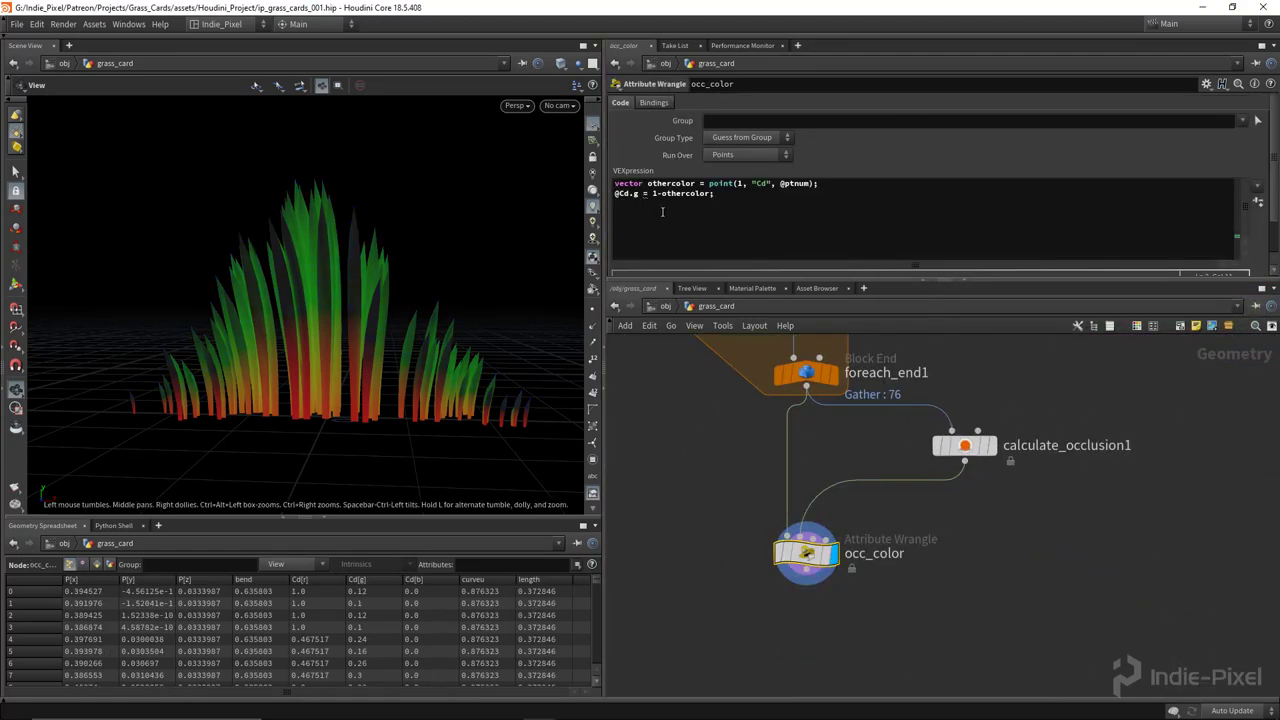
{"action": "double_click", "coordinate": [635, 193]}
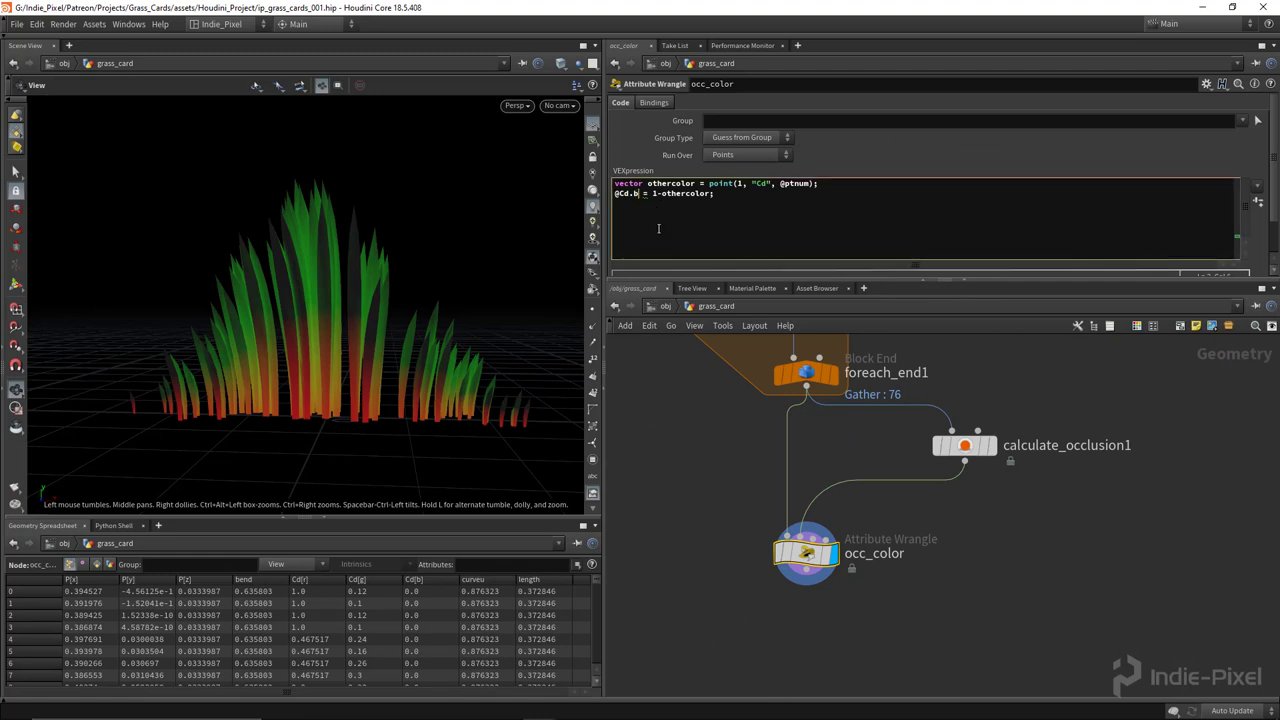
{"action": "type", "text": "b"}
{"action": "key", "text": "ctrl+Return"}
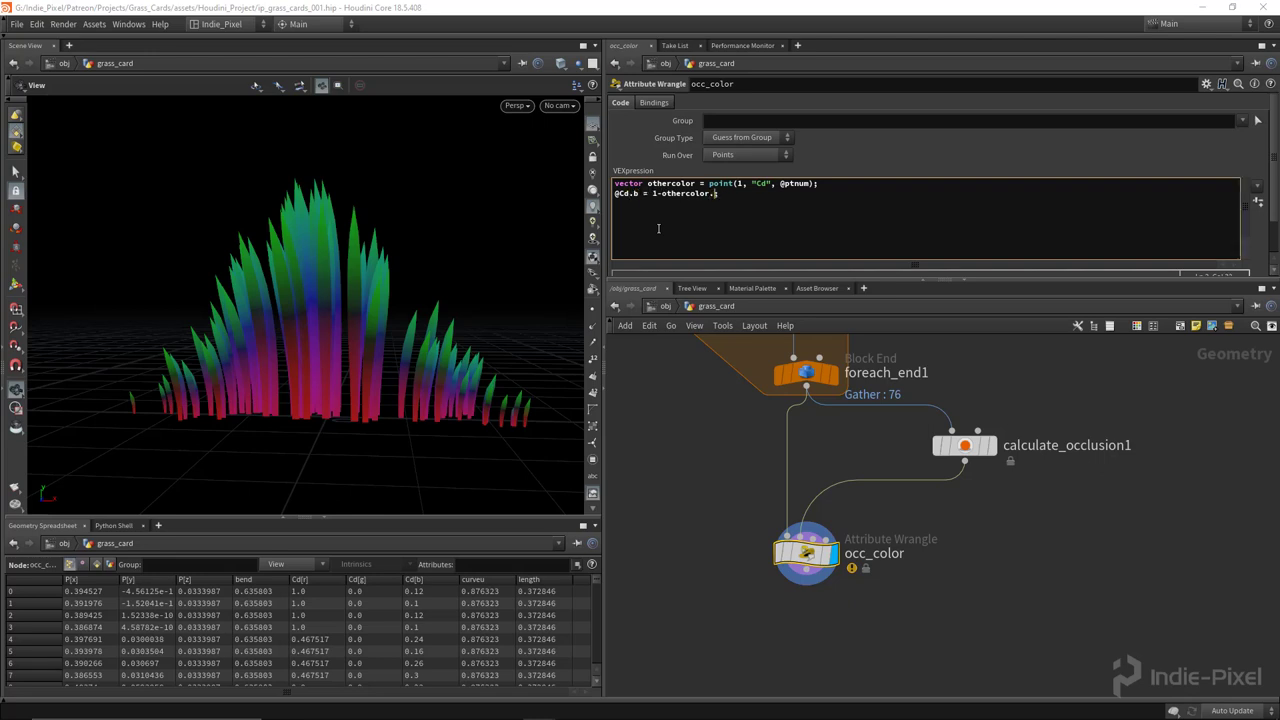
{"action": "left_click_drag", "start_coordinate": [332, 316], "coordinate": [394, 345]}
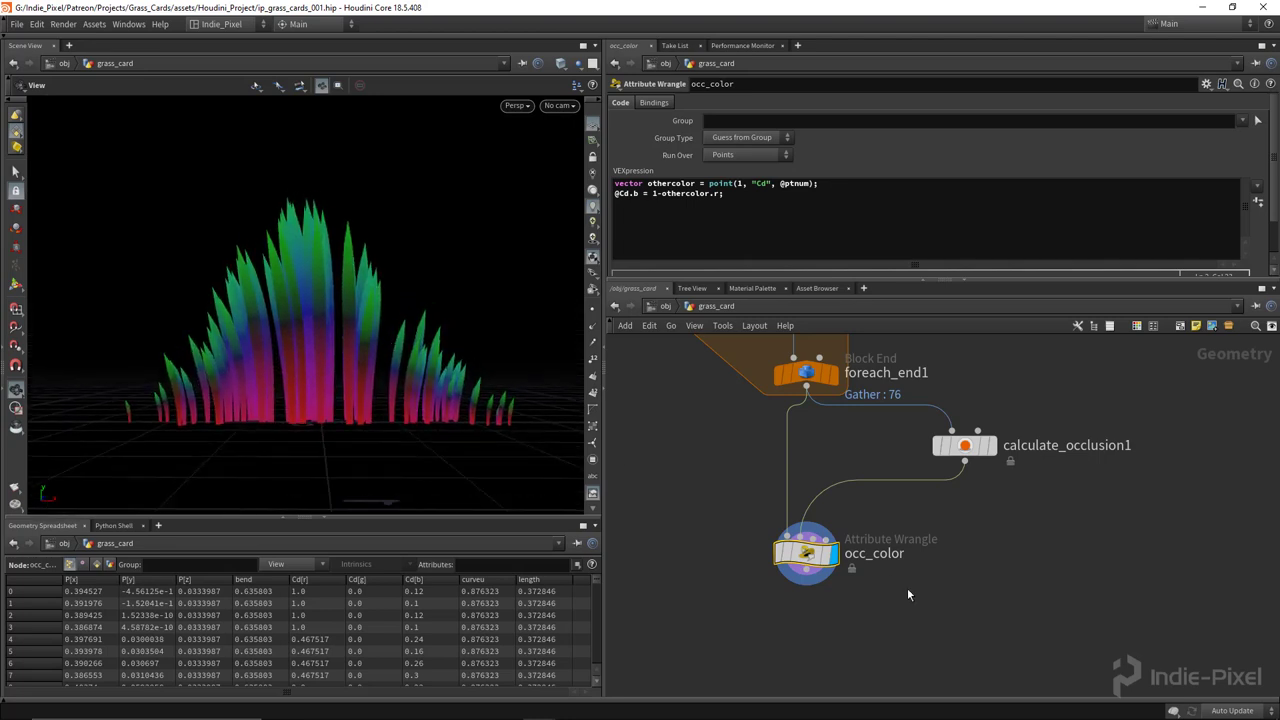
Add a Normal node below occ_color, wire occ_color into it and display its result.
{"action": "scroll", "coordinate": [830, 560], "scroll_direction": "down", "scroll_amount": 5}
{"action": "key", "text": "Tab"}
{"action": "mouse_move", "coordinate": [807, 577]}
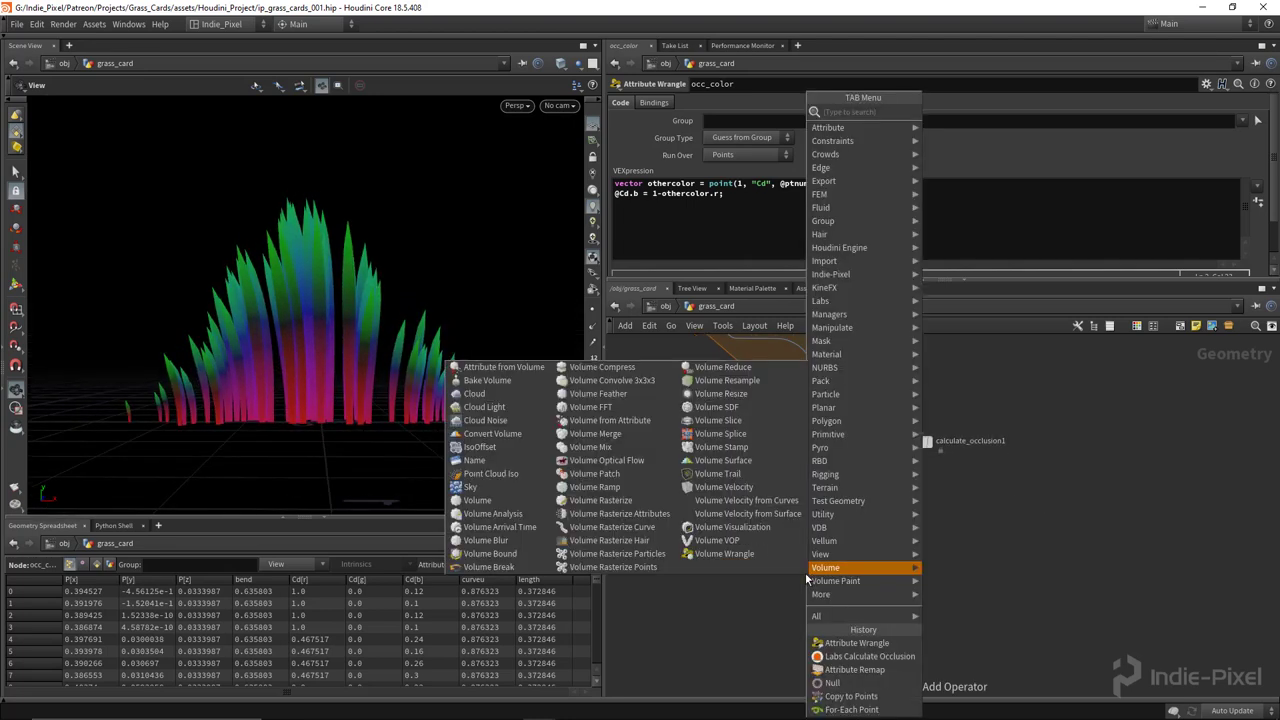
{"action": "type", "text": "normal"}
{"action": "key", "text": "Return"}
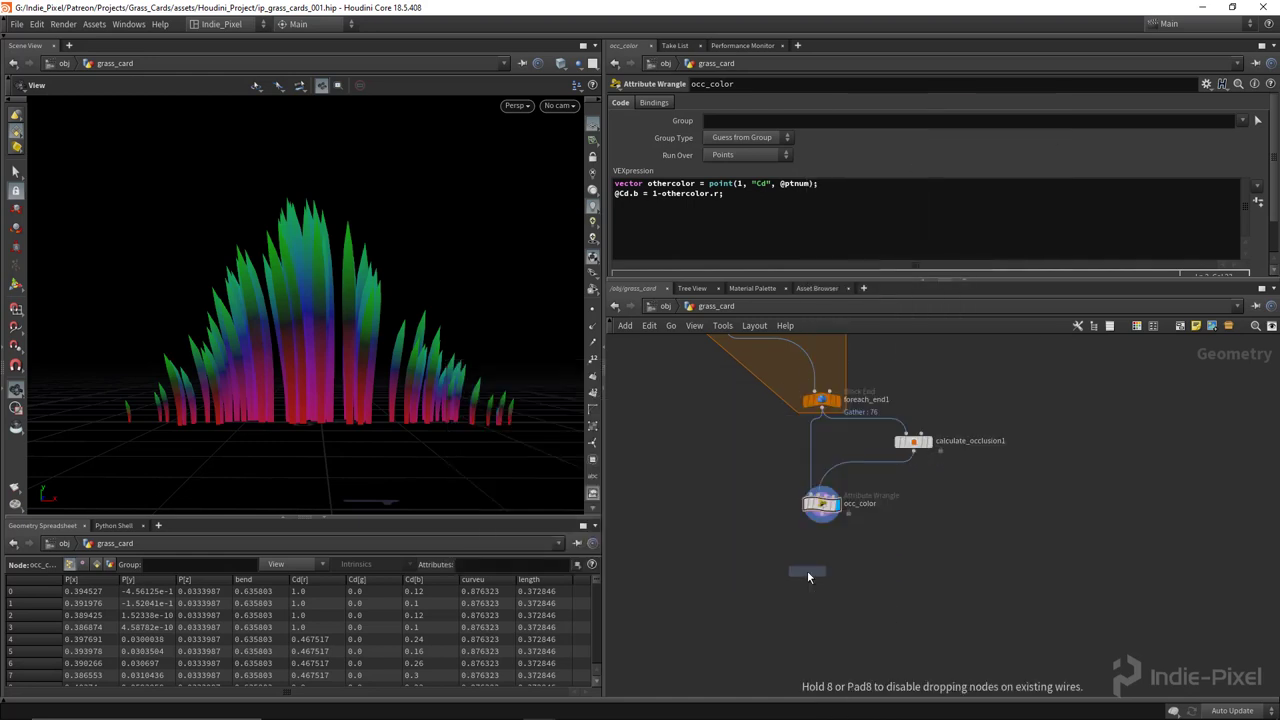
{"action": "left_click", "coordinate": [834, 545]}
{"action": "left_click", "coordinate": [833, 470]}
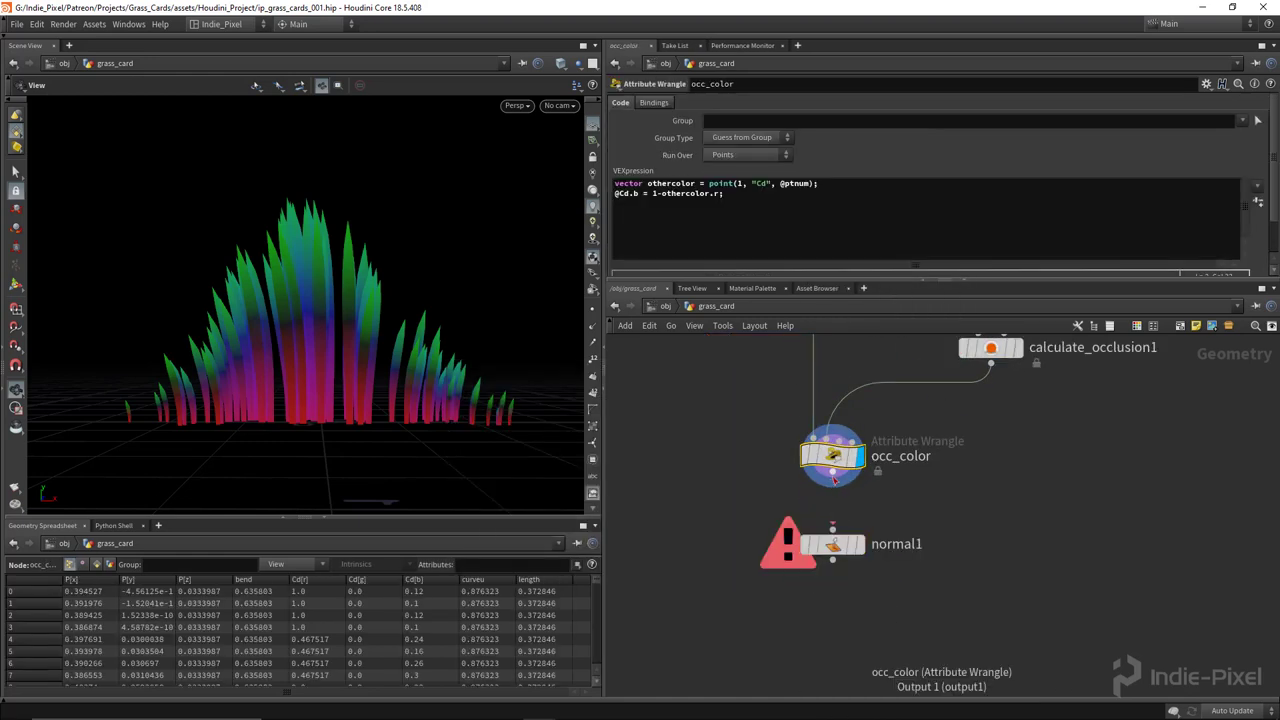
{"action": "left_click", "coordinate": [833, 532]}
{"action": "left_click", "coordinate": [836, 548]}
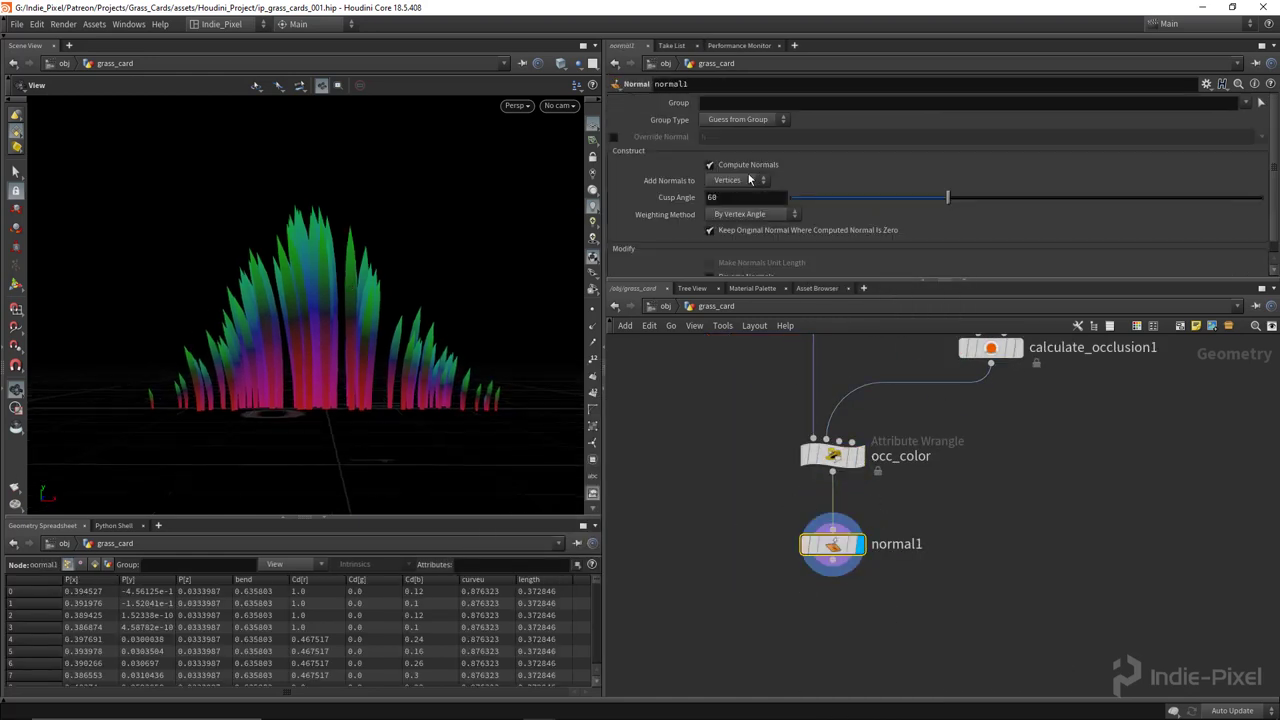
Set normal1 to add normals to Points and inspect the grass normals in the viewport.
{"action": "left_click", "coordinate": [740, 180]}
{"action": "left_click", "coordinate": [742, 197]}
{"action": "mouse_move", "coordinate": [375, 293]}
{"action": "left_mouse_down"}
{"action": "mouse_move", "coordinate": [326, 349]}
{"action": "mouse_move", "coordinate": [363, 420]}
{"action": "mouse_move", "coordinate": [387, 302]}
{"action": "mouse_move", "coordinate": [370, 345]}
{"action": "mouse_move", "coordinate": [259, 301]}
{"action": "mouse_move", "coordinate": [364, 301]}
{"action": "left_mouse_up"}
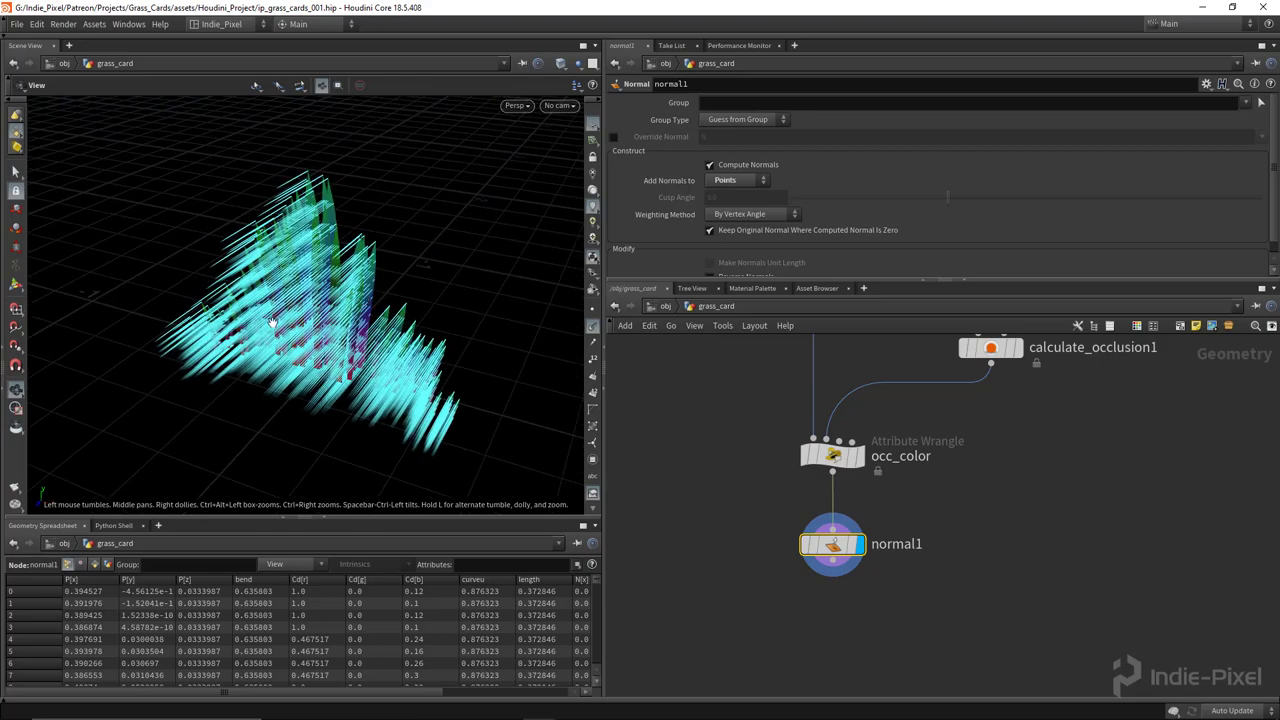
{"action": "left_click_drag", "start_coordinate": [272, 322], "coordinate": [180, 215]}
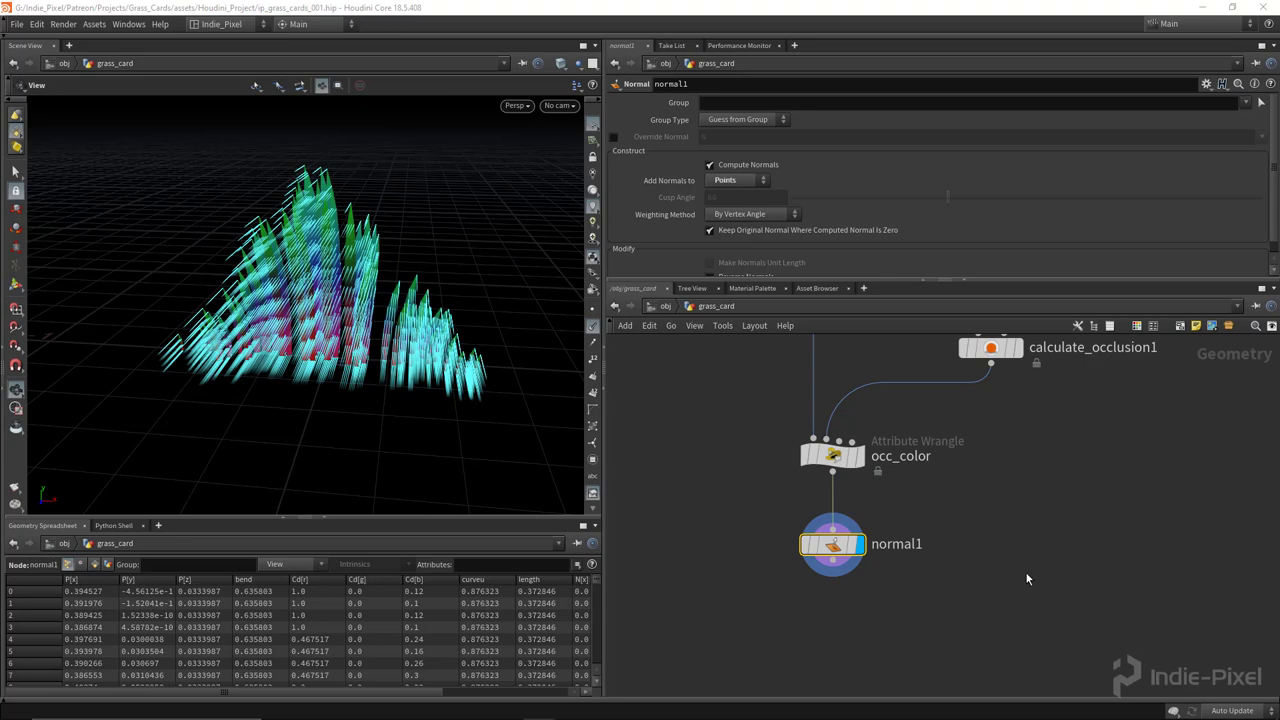
Add a Sphere node beside normal1 and display it.
{"action": "middle_click_drag", "start_coordinate": [1025, 578], "coordinate": [918, 466]}
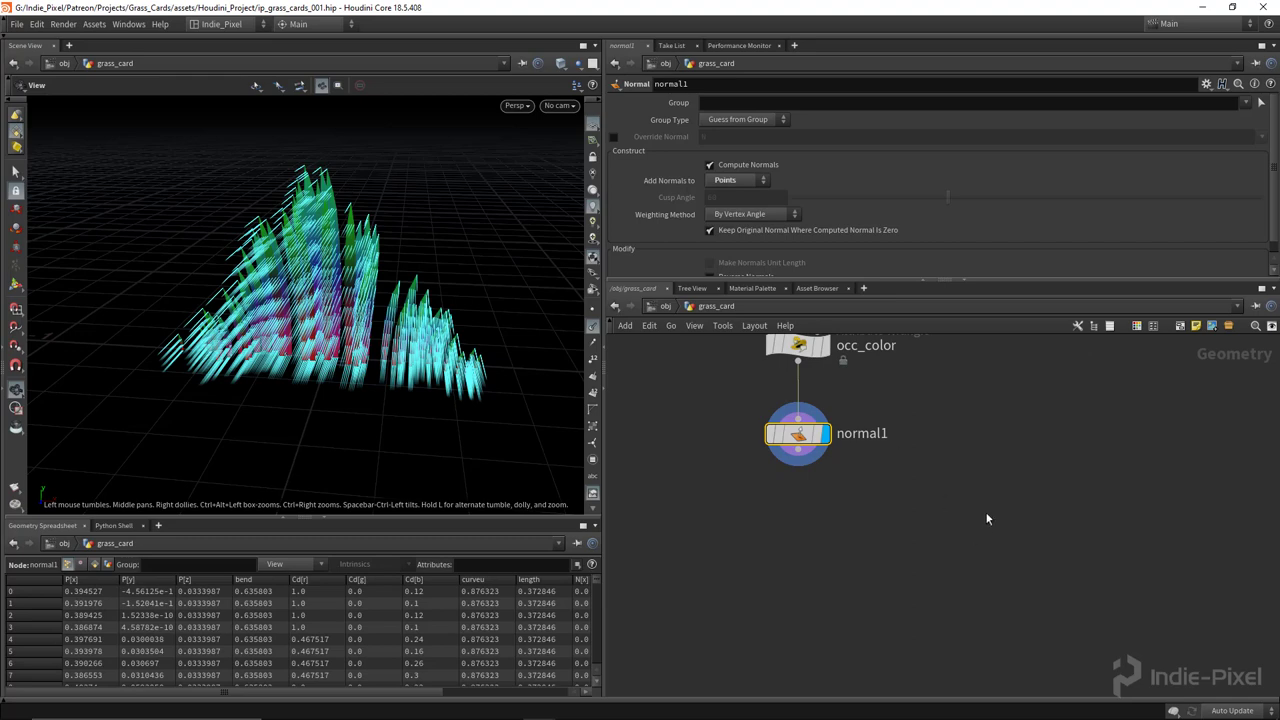
{"action": "key", "text": "Tab"}
{"action": "type", "text": "spher"}
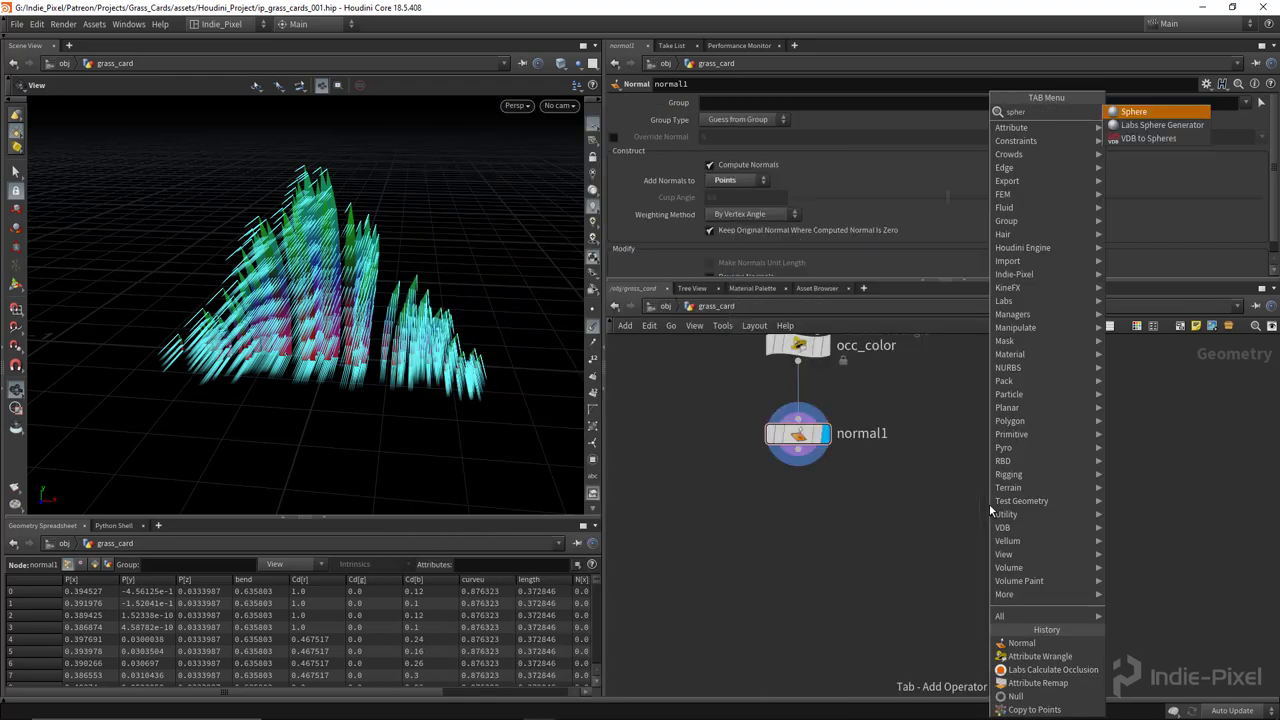
{"action": "key", "text": "Return"}
{"action": "left_click", "coordinate": [1025, 440]}
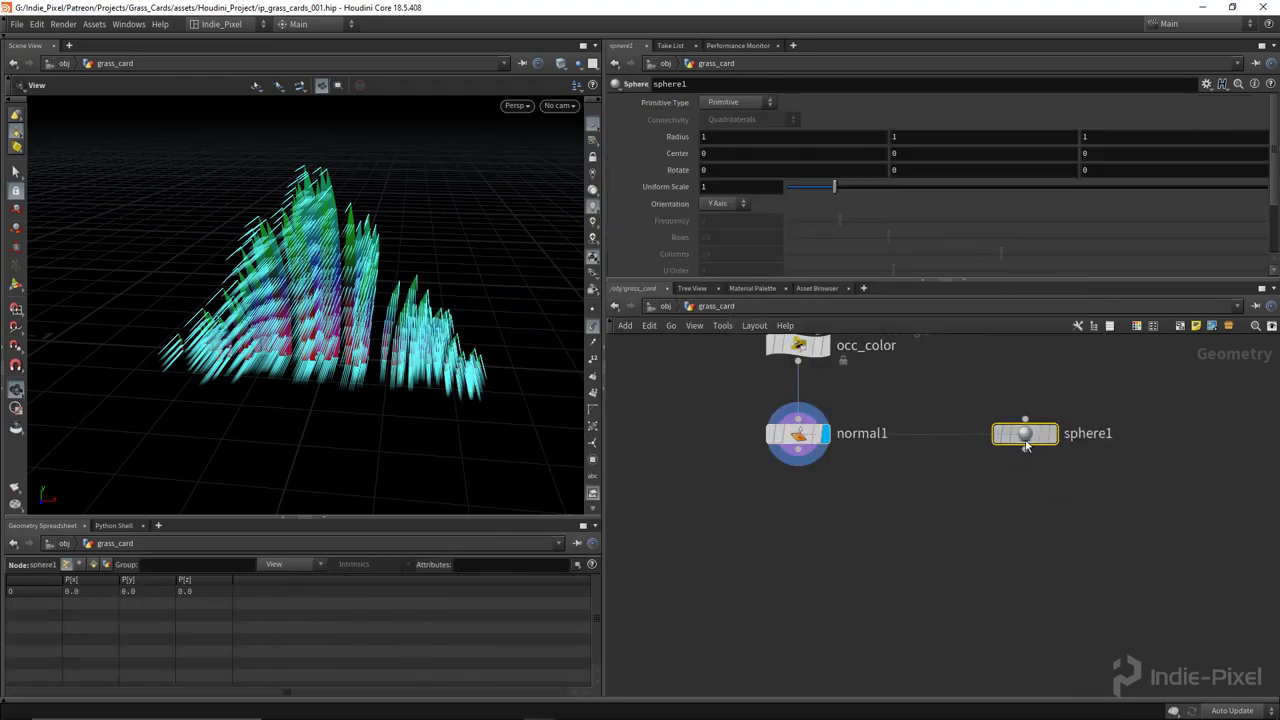
{"action": "left_click", "coordinate": [1050, 433]}
{"action": "scroll", "coordinate": [330, 300], "scroll_direction": "down", "scroll_amount": 5}
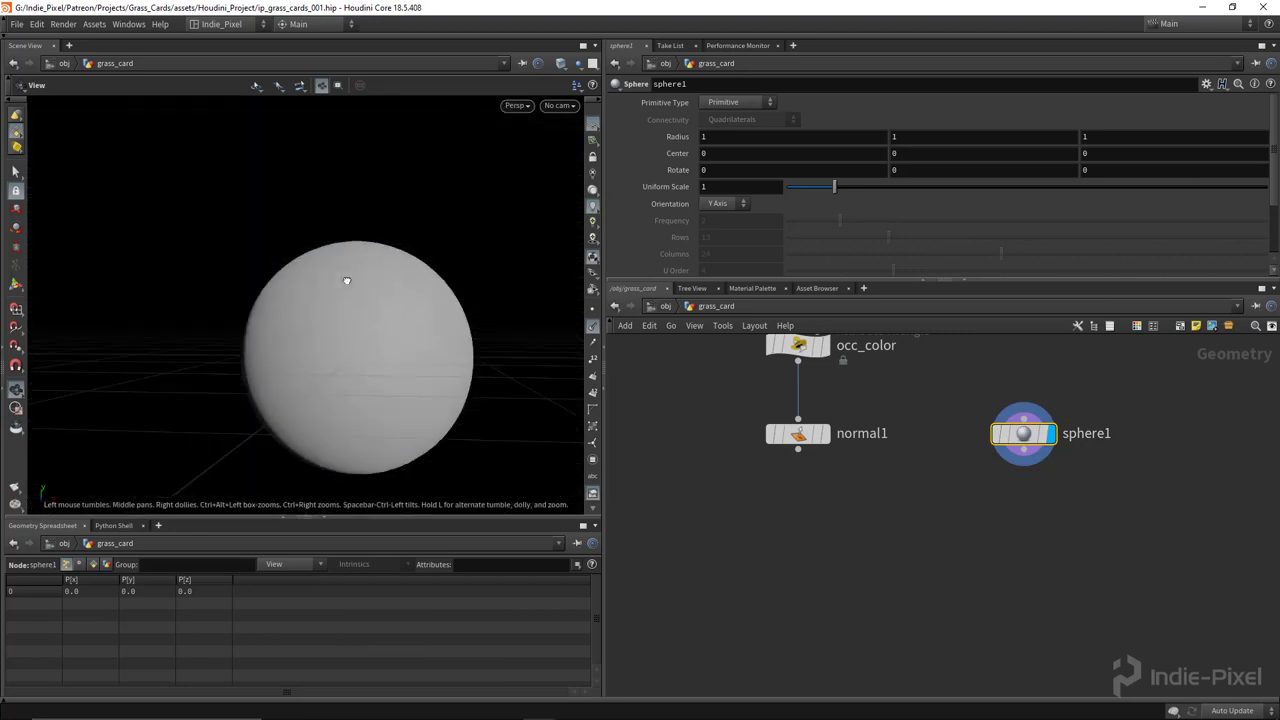
Set sphere1's primitive type to Polygon with a frequency of 4 and show its wireframe over the shading.
{"action": "left_click_drag", "start_coordinate": [347, 281], "coordinate": [322, 300]}
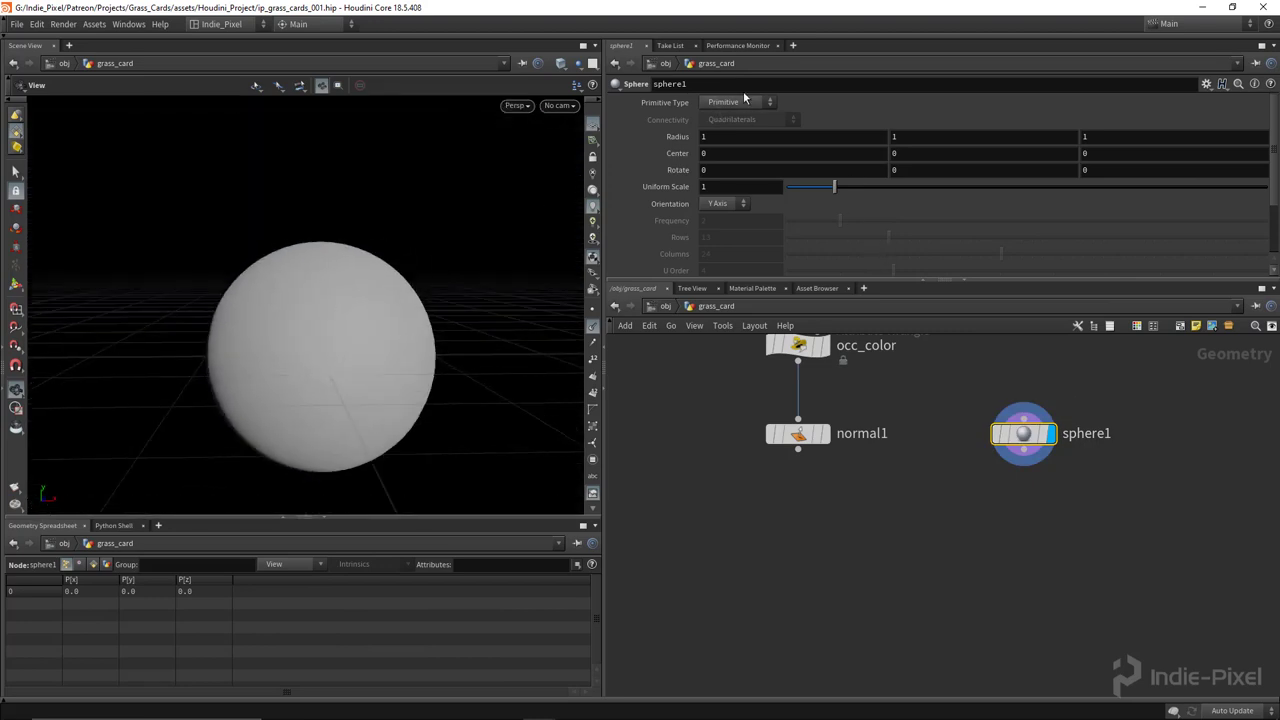
{"action": "left_click", "coordinate": [735, 102]}
{"action": "left_click", "coordinate": [742, 132]}
{"action": "left_click_drag", "start_coordinate": [842, 220], "coordinate": [965, 224]}
{"action": "key", "text": "shift+w"}
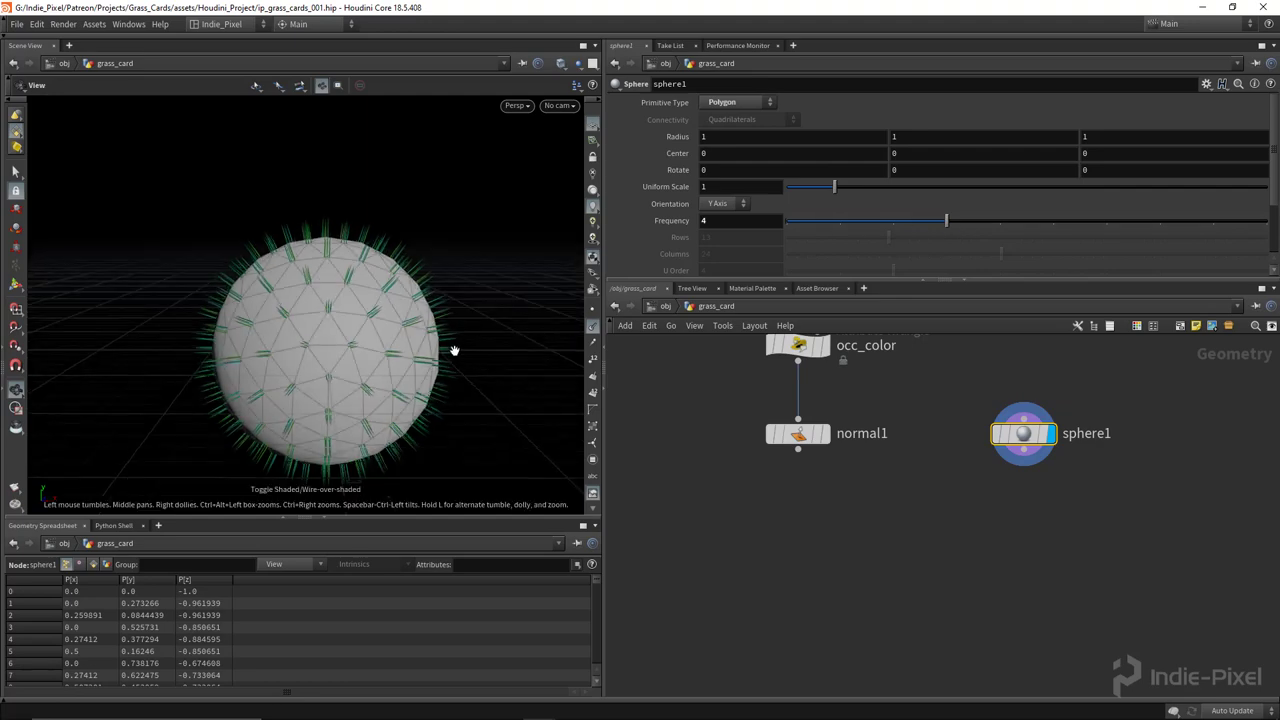
{"action": "left_click_drag", "start_coordinate": [405, 331], "coordinate": [474, 318]}
Add a Normal node set to Points below sphere1 and display the sphere's normals.
{"action": "key", "text": "Tab"}
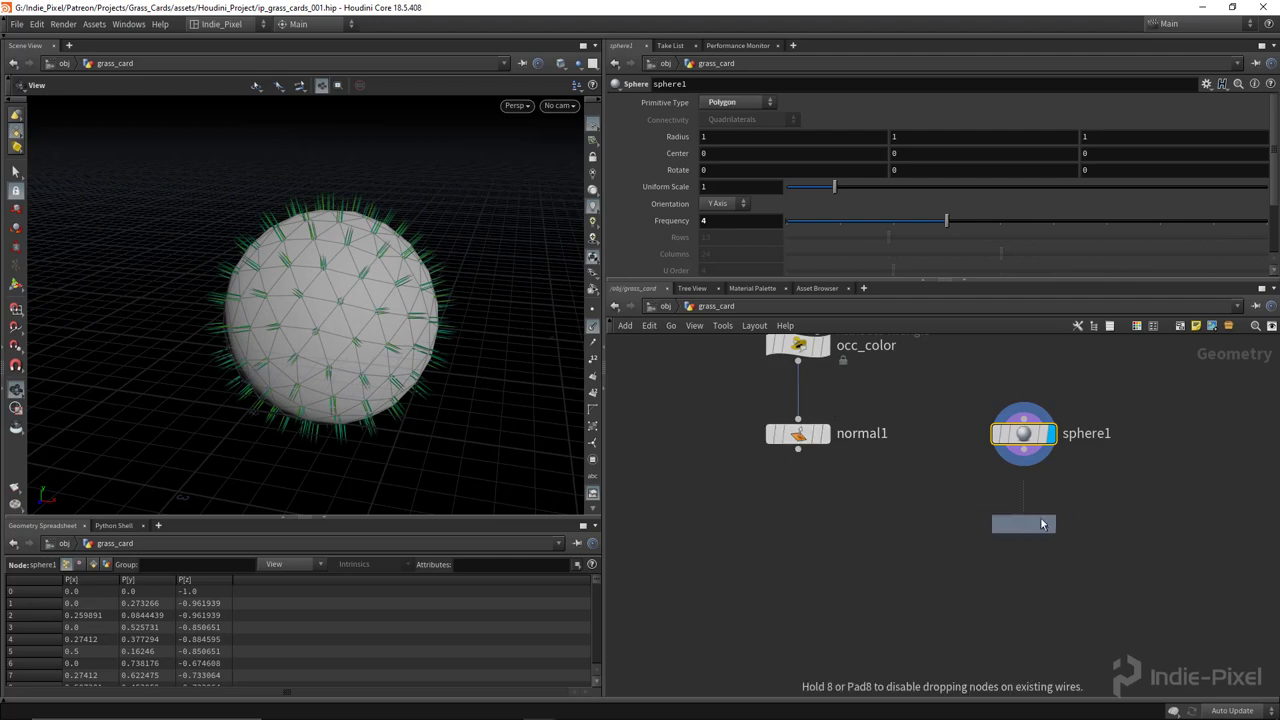
{"action": "left_click", "coordinate": [1033, 517]}
{"action": "left_click", "coordinate": [1048, 512]}
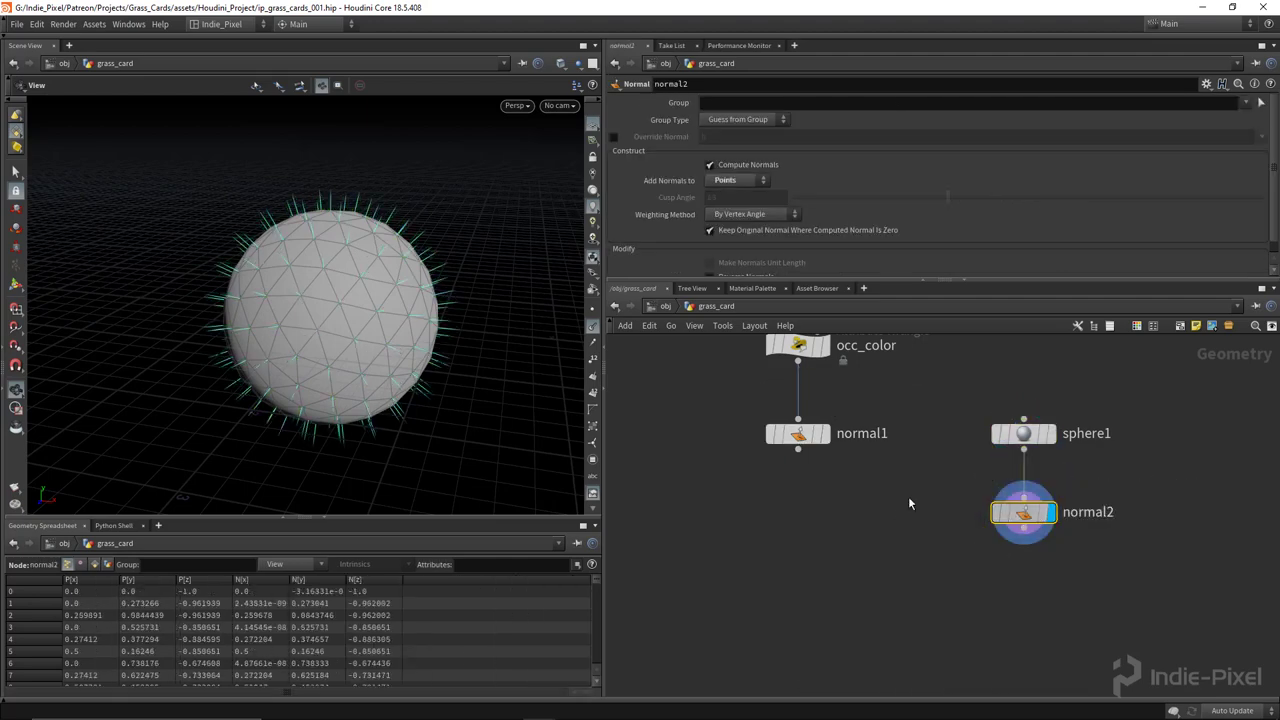
{"action": "left_click_drag", "start_coordinate": [330, 340], "coordinate": [190, 356]}
Add an Attribute Transfer node fed by normal1 first and normal2 second, and display the transferred normals on the grass.
{"action": "left_click_drag", "start_coordinate": [797, 433], "coordinate": [797, 512]}
{"action": "key", "text": "Tab"}
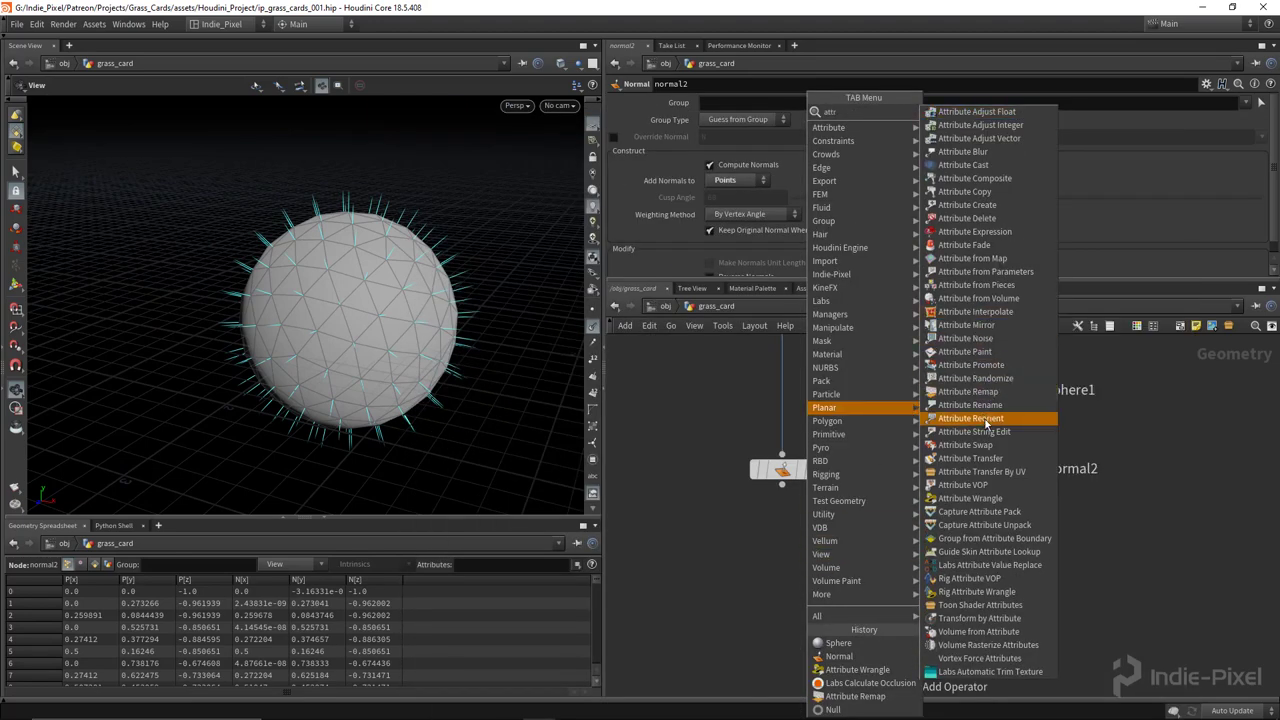
{"action": "left_click", "coordinate": [985, 458]}
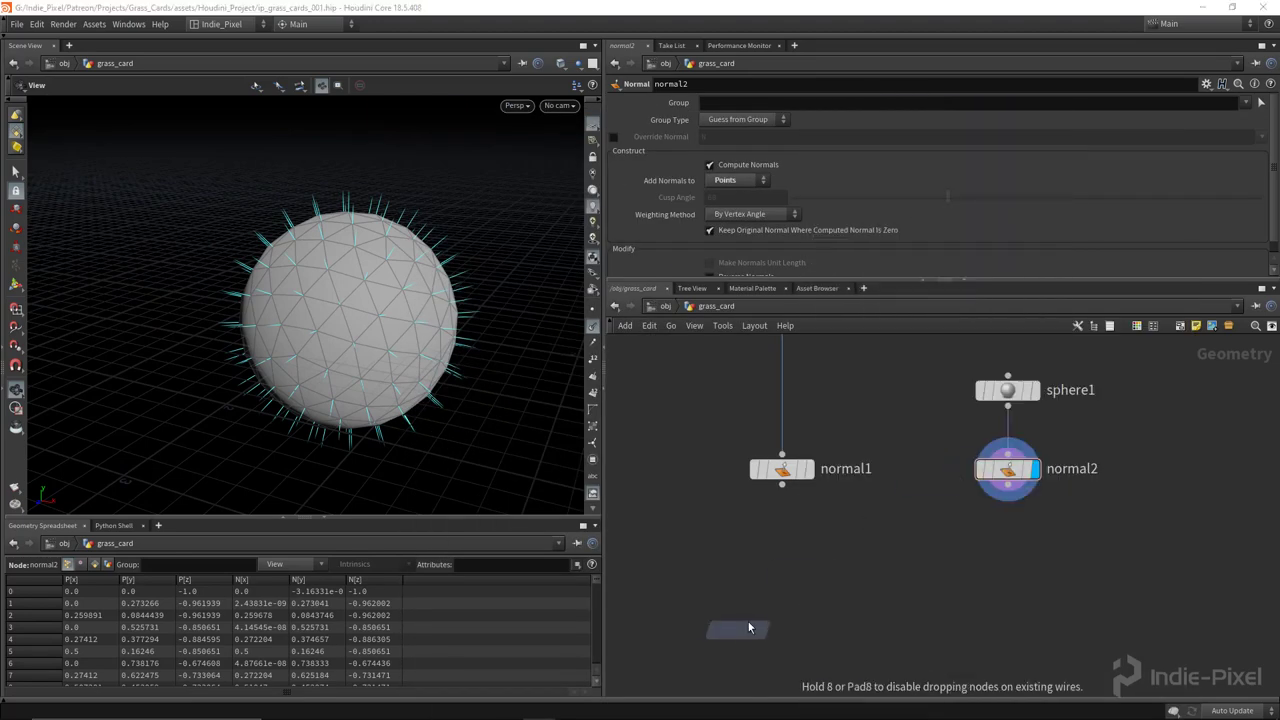
{"action": "left_click", "coordinate": [777, 547]}
{"action": "left_click_drag", "start_coordinate": [709, 443], "coordinate": [1173, 535]}
{"action": "left_click", "coordinate": [870, 558]}
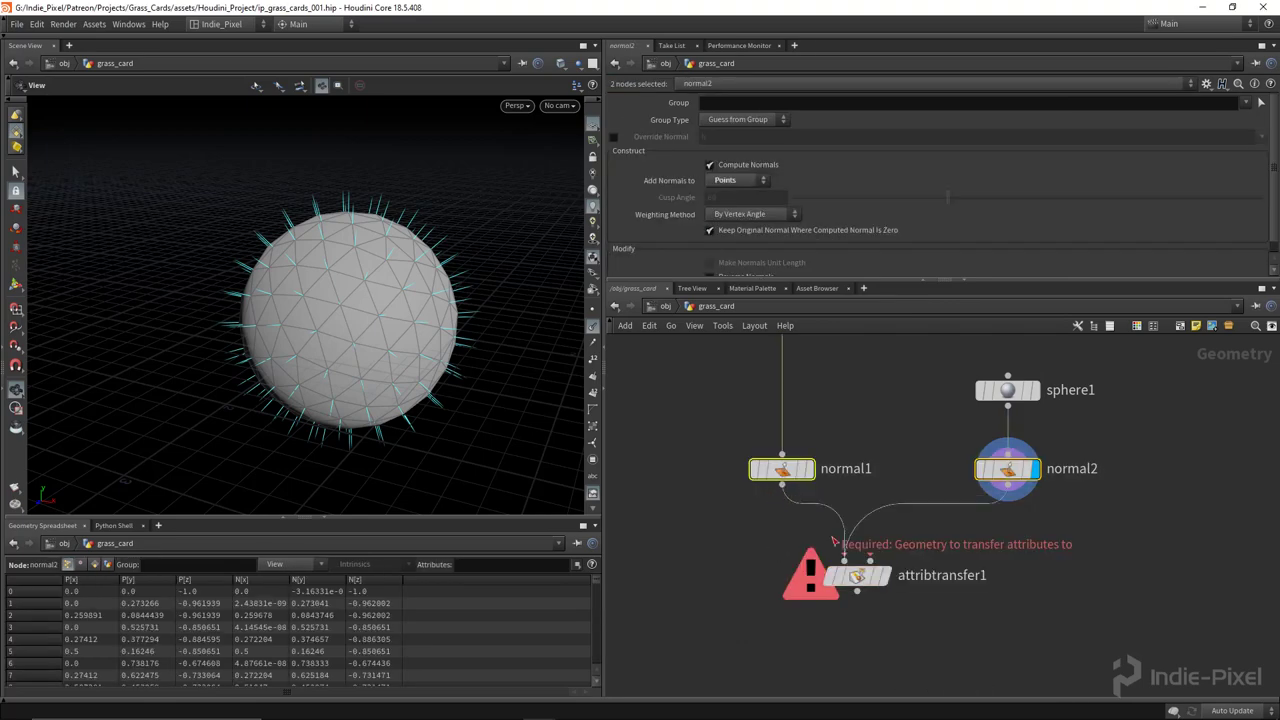
{"action": "left_click", "coordinate": [884, 580]}
{"action": "left_click_drag", "start_coordinate": [860, 580], "coordinate": [879, 553]}
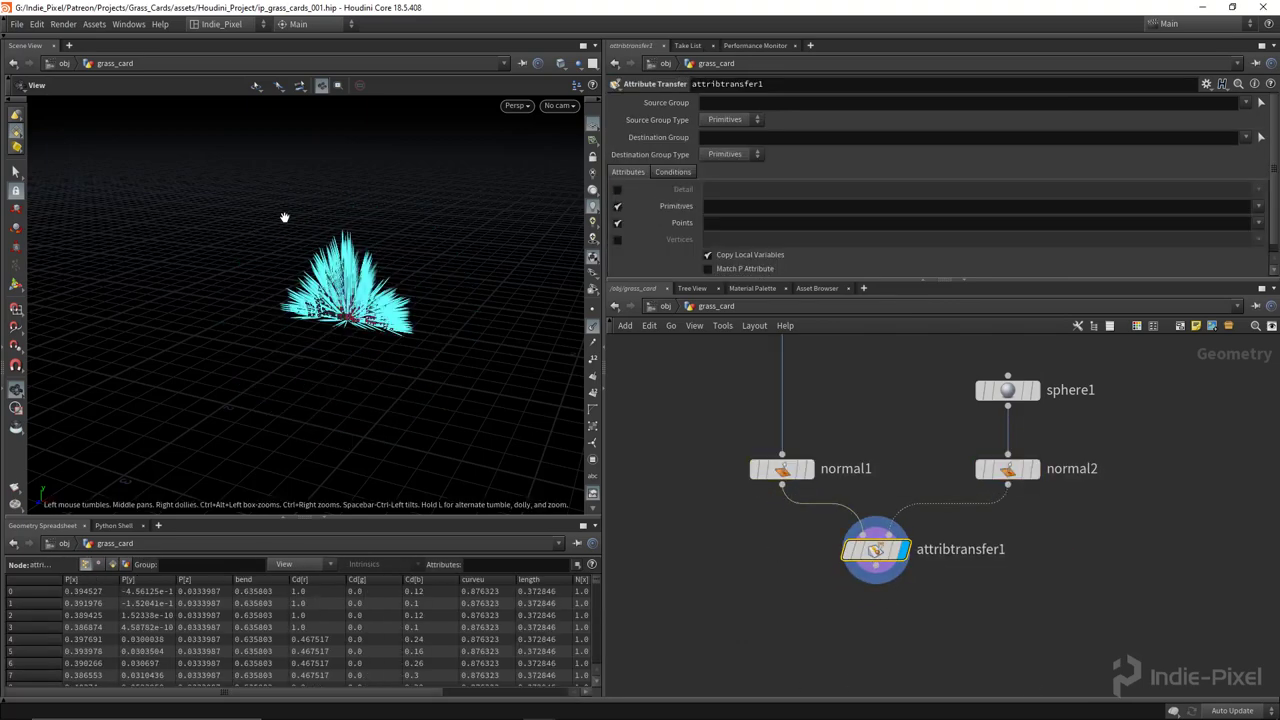
{"action": "scroll", "coordinate": [445, 350], "scroll_direction": "up", "scroll_amount": 3}
{"action": "left_click_drag", "start_coordinate": [445, 350], "coordinate": [393, 368]}
Flatten sphere1 by setting its Y radius to 0.5, then check the grass normals.
{"action": "left_click", "coordinate": [1000, 390]}
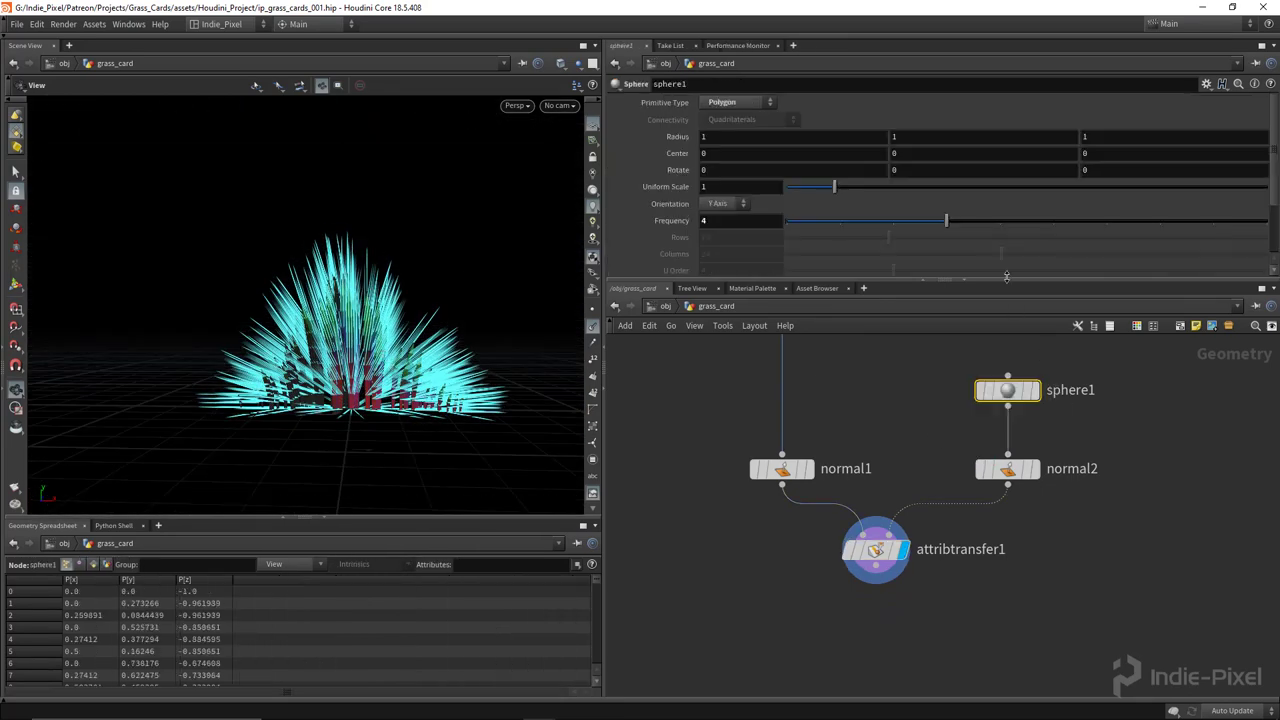
{"action": "middle_click_drag", "start_coordinate": [921, 133], "coordinate": [885, 135]}
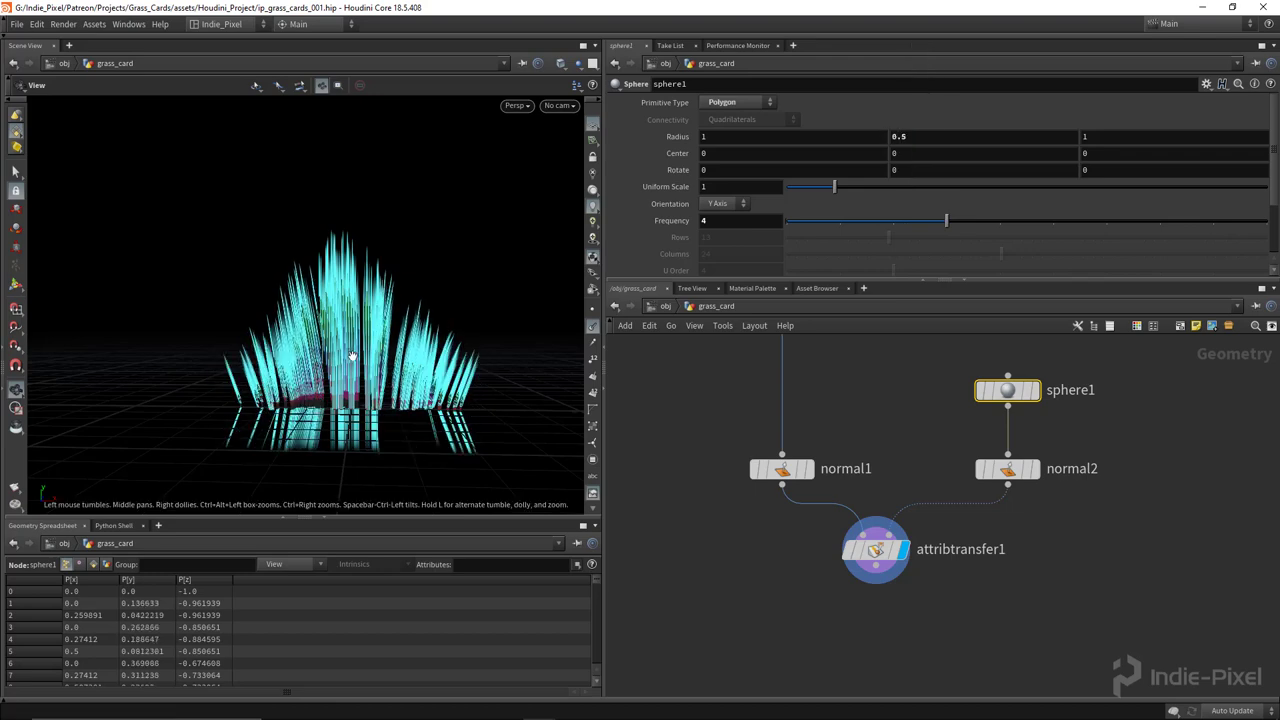
{"action": "left_click_drag", "start_coordinate": [335, 460], "coordinate": [420, 360]}
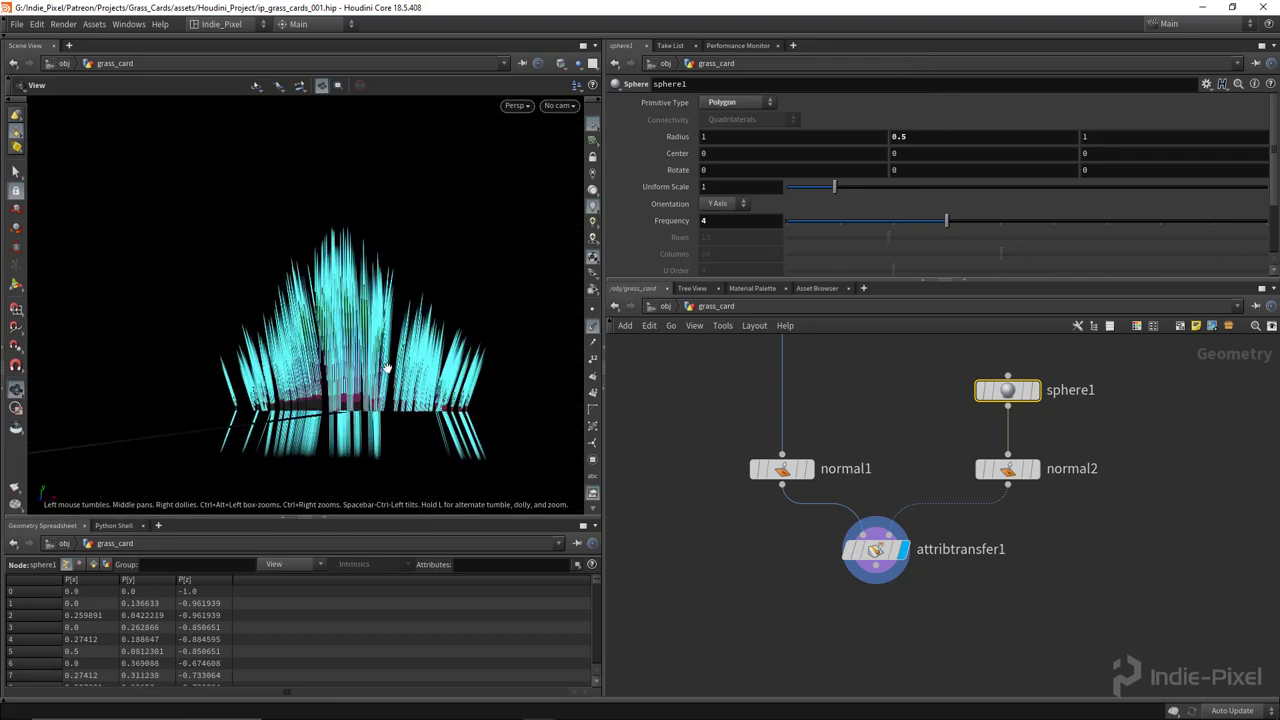
Insert a Clip node between sphere1 and normal2 to keep only the upper half of the sphere.
{"action": "middle_click_drag", "start_coordinate": [1139, 483], "coordinate": [947, 501]}
{"action": "left_click_drag", "start_coordinate": [908, 405], "coordinate": [930, 415]}
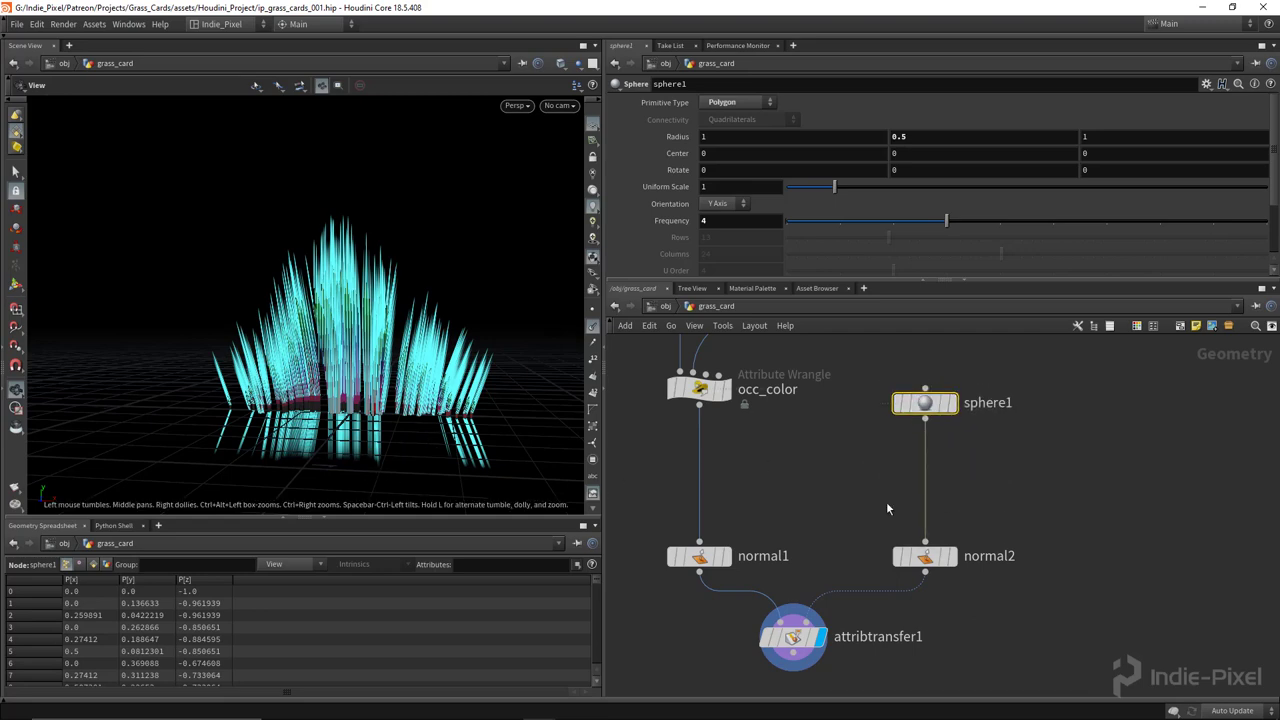
{"action": "key", "text": "Tab"}
{"action": "type", "text": "clip"}
{"action": "key", "text": "Return"}
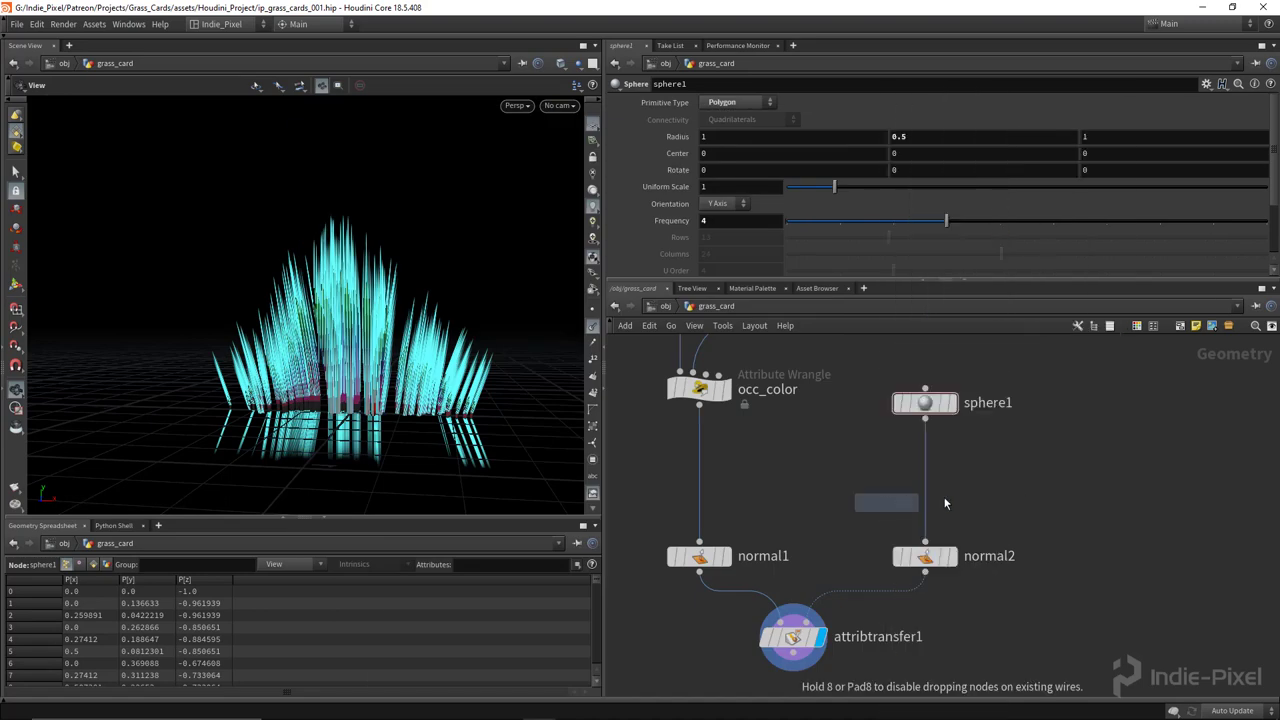
{"action": "left_click", "coordinate": [926, 485]}
{"action": "left_click_drag", "start_coordinate": [390, 330], "coordinate": [330, 337]}
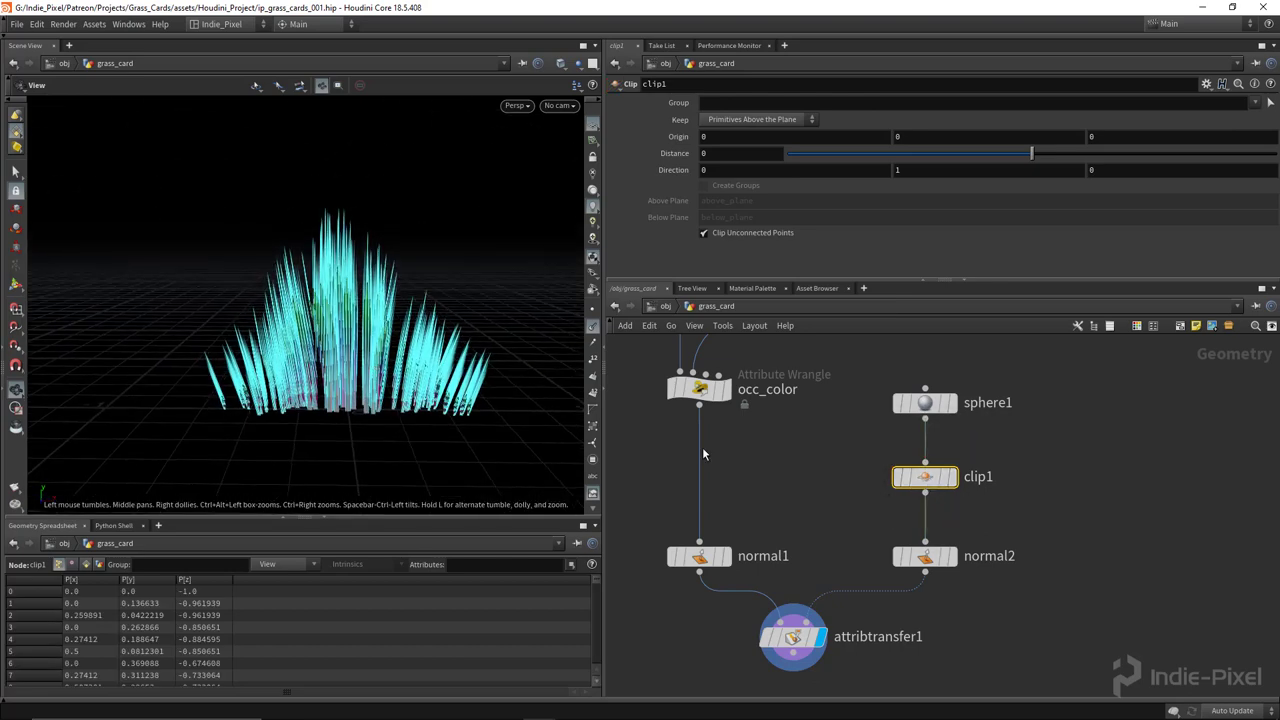
Examine the outputs of clip1, normal2 and attribtransfer1 in turn to check the clipped dome and the grass normals.
{"action": "left_click", "coordinate": [948, 477]}
{"action": "right_click_drag", "start_coordinate": [421, 362], "coordinate": [337, 374]}
{"action": "left_click_drag", "start_coordinate": [337, 374], "coordinate": [363, 289]}
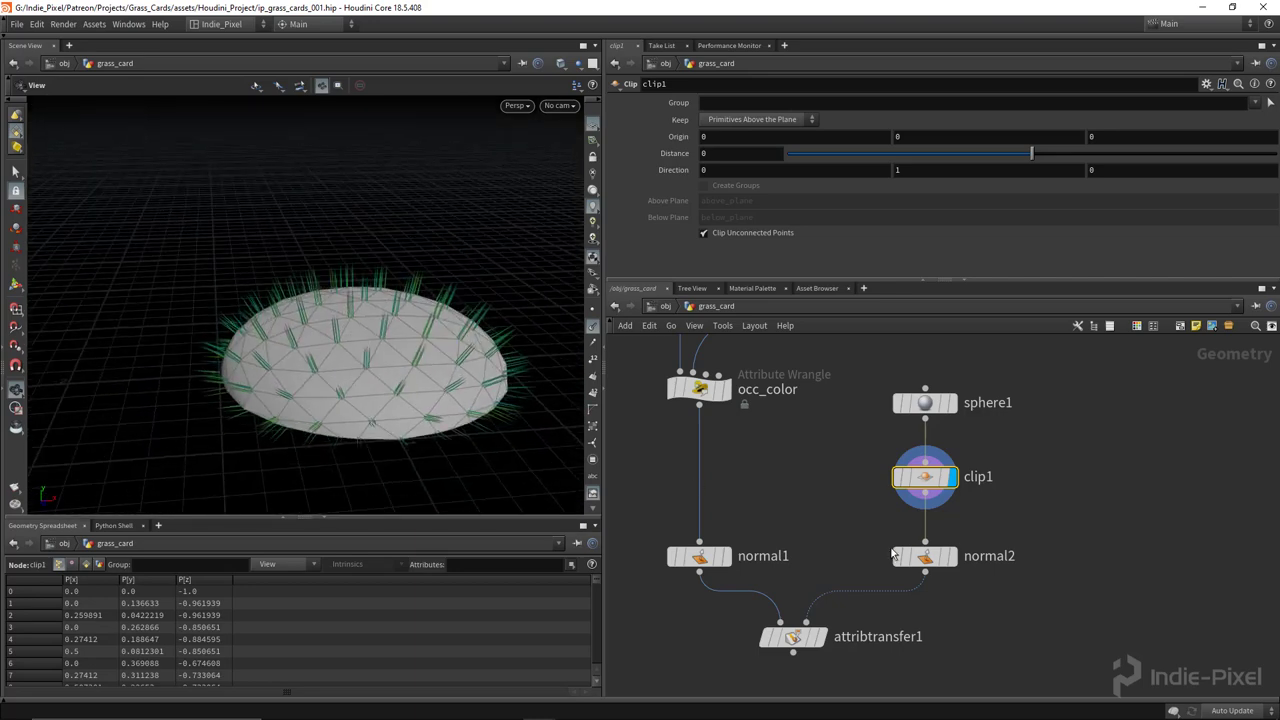
{"action": "left_click", "coordinate": [950, 556]}
{"action": "left_click_drag", "start_coordinate": [350, 345], "coordinate": [232, 257]}
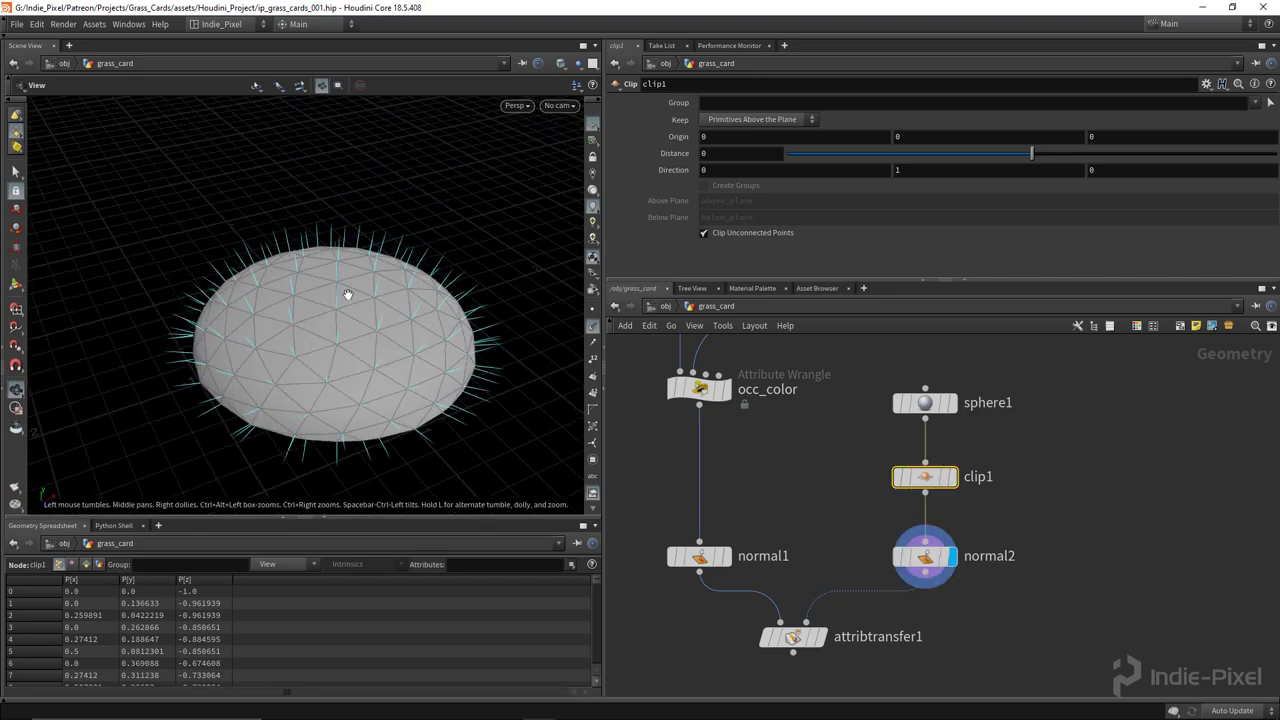
{"action": "left_click_drag", "start_coordinate": [347, 294], "coordinate": [320, 294]}
{"action": "left_click", "coordinate": [822, 637]}
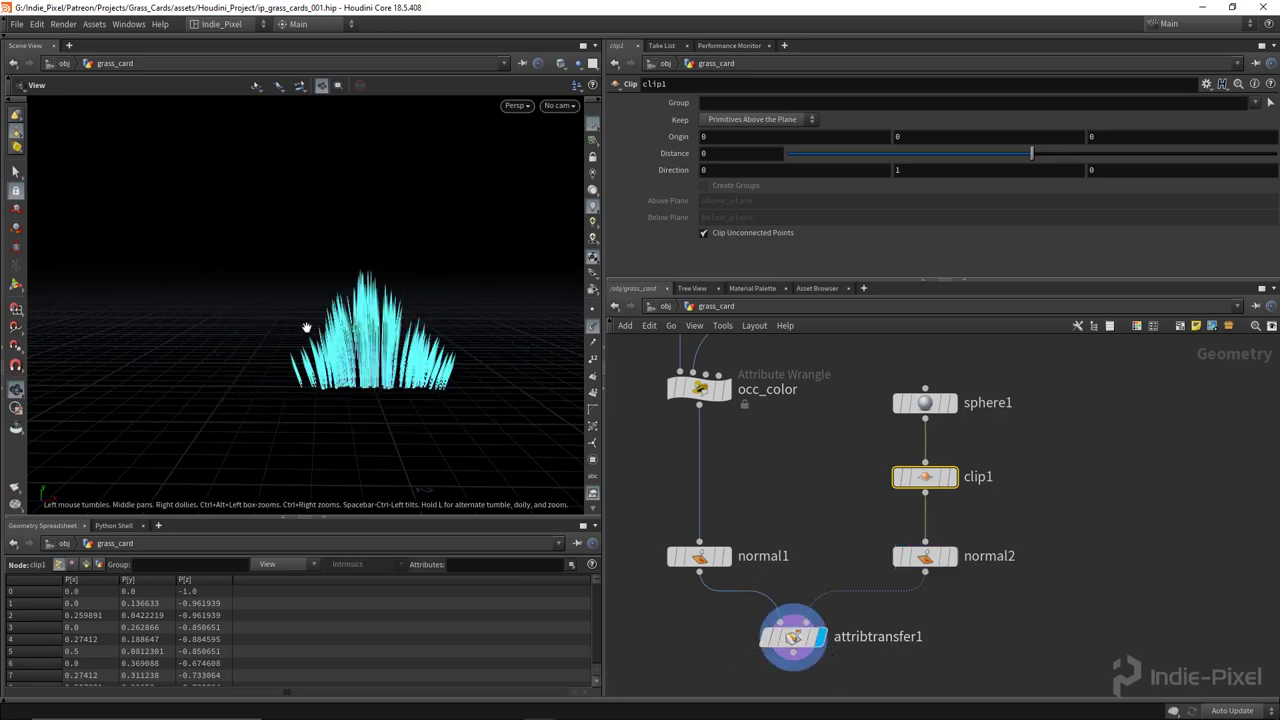
Inspect the transferred normals on the grass up close and turn off their display.
{"action": "scroll", "coordinate": [366, 322], "scroll_direction": "up", "scroll_amount": 5}
{"action": "scroll", "coordinate": [366, 322], "scroll_direction": "down", "scroll_amount": 4}
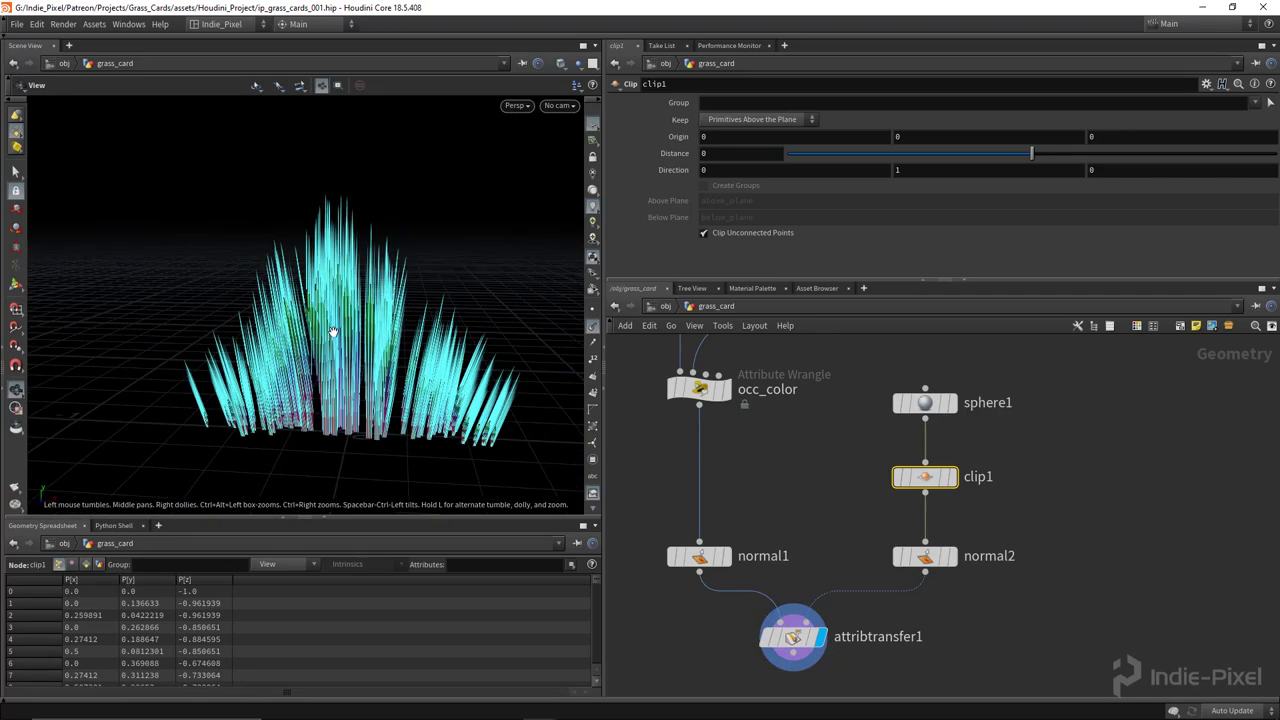
{"action": "middle_click_drag", "start_coordinate": [400, 374], "coordinate": [376, 343]}
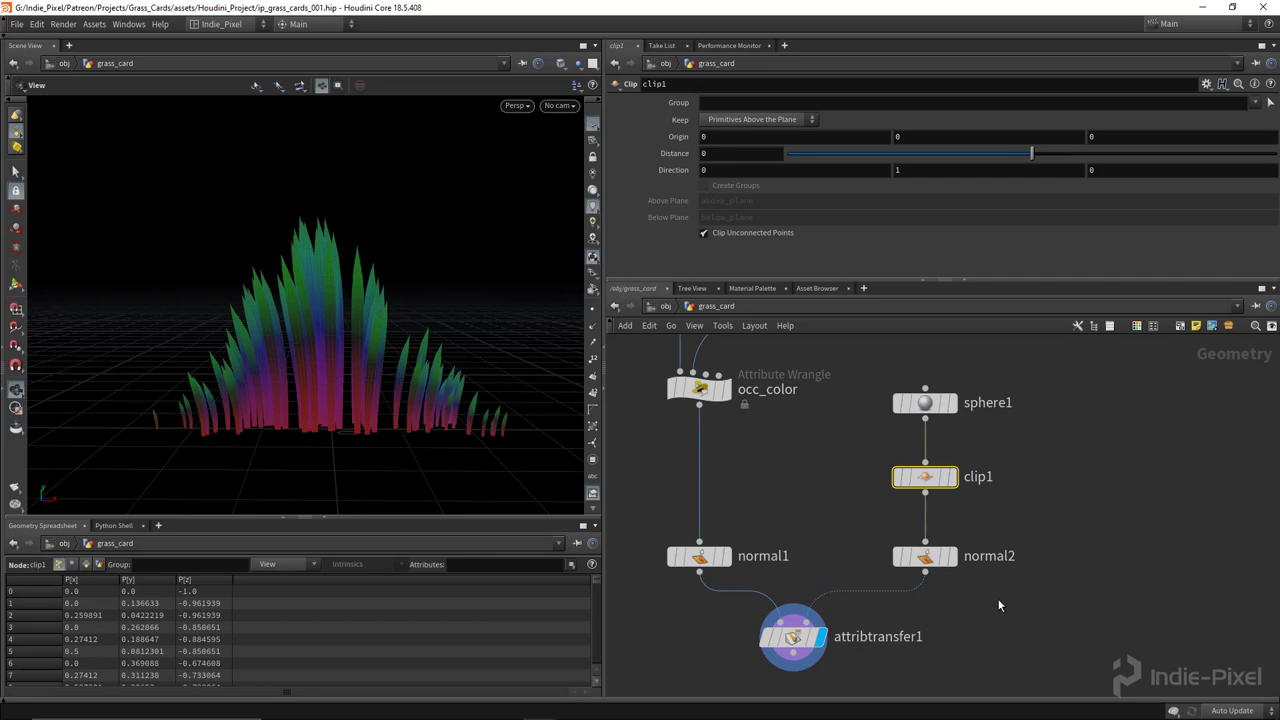
Add a Transform node after attribtransfer1 and set its uniform scale to 100, framing the enlarged grass.
{"action": "middle_click_drag", "start_coordinate": [998, 605], "coordinate": [1004, 478]}
{"action": "key", "text": "Tab"}
{"action": "type", "text": "tr"}
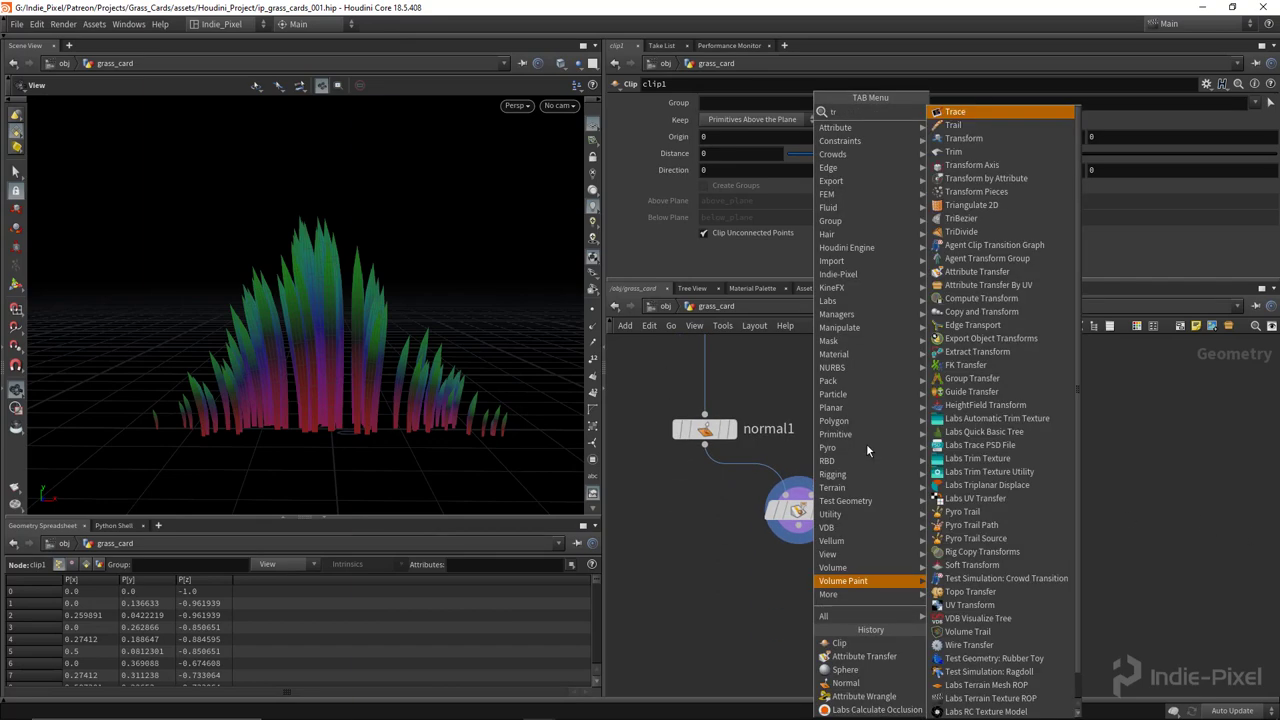
{"action": "left_click", "coordinate": [964, 139]}
{"action": "left_click", "coordinate": [800, 597]}
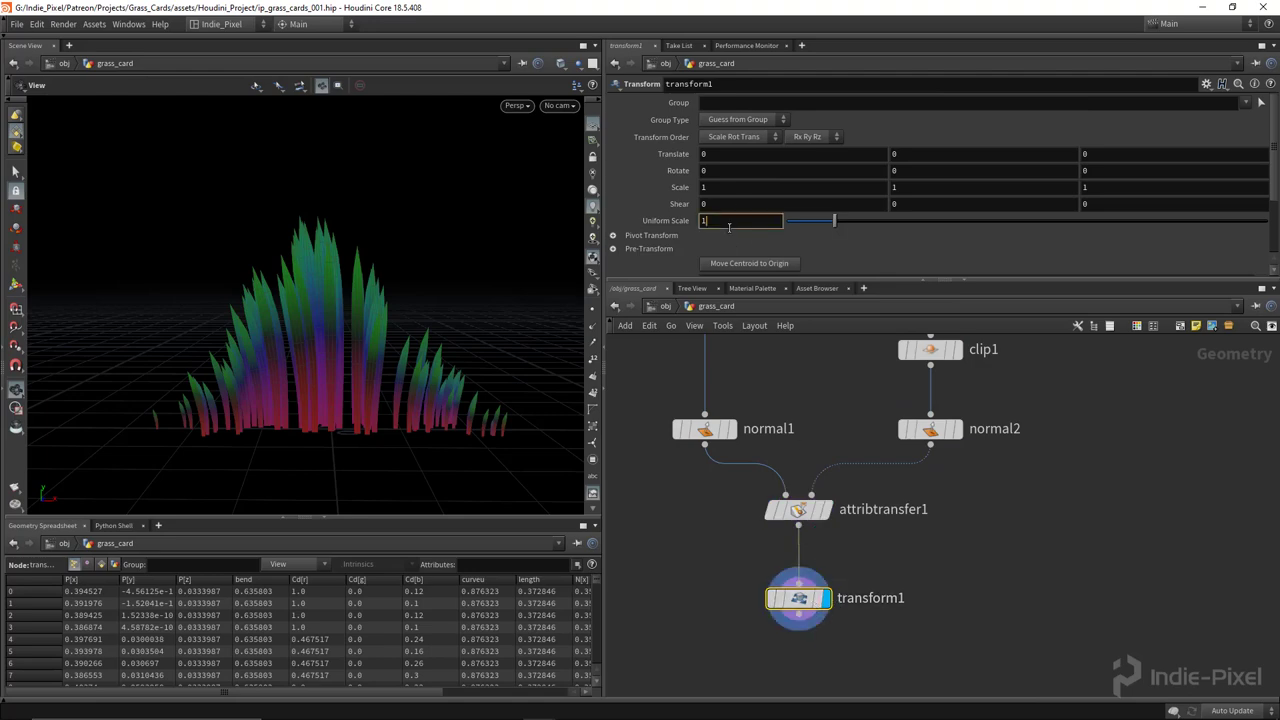
{"action": "type", "text": "00"}
{"action": "key", "text": "Return"}
{"action": "key", "text": "f"}
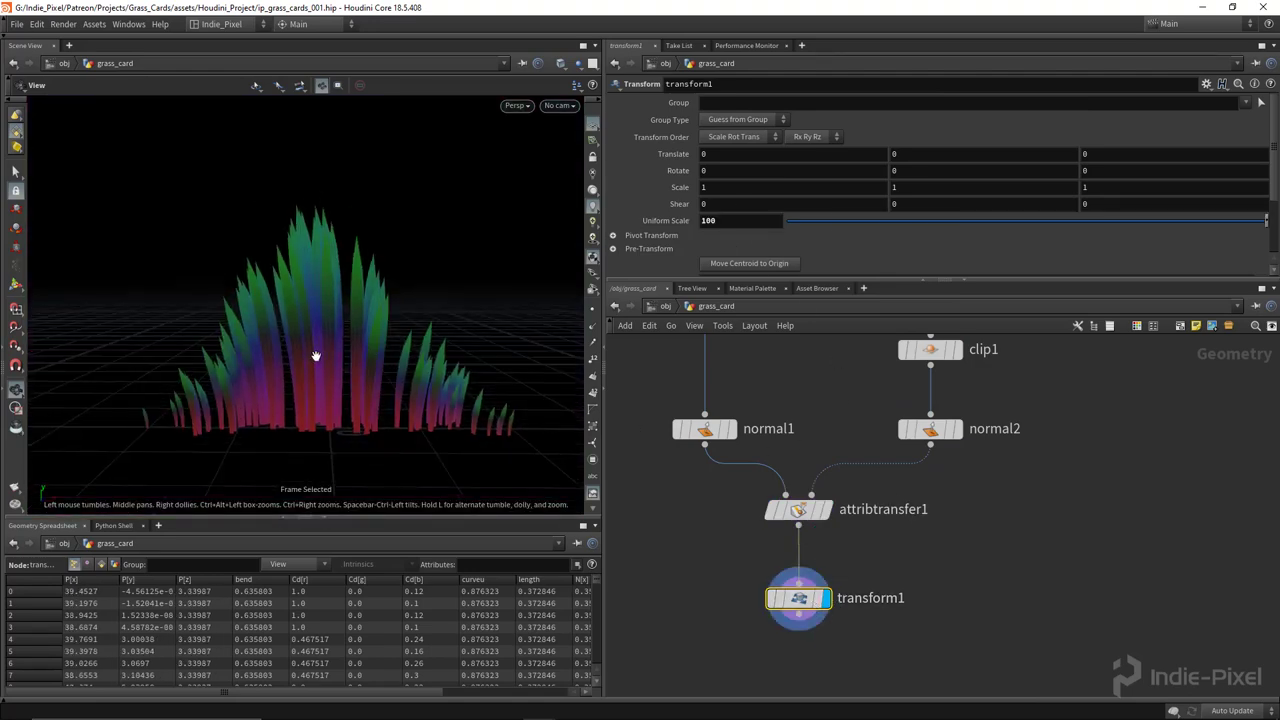
{"action": "left_click_drag", "start_coordinate": [315, 356], "coordinate": [437, 437]}
{"action": "scroll", "coordinate": [986, 480], "scroll_direction": "down", "scroll_amount": 3}
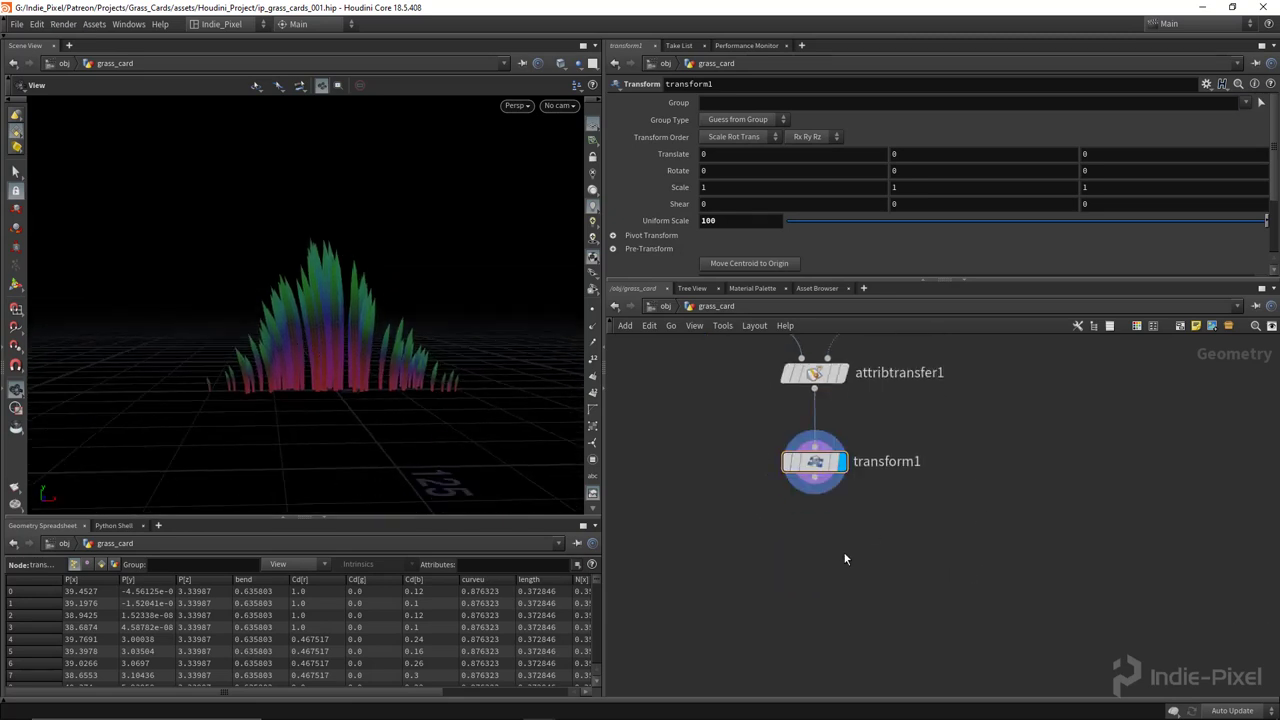
Add a Null node after transform1, name it HIGH_RES_FOR_GAME and make it the displayed node.
{"action": "key", "text": "Tab"}
{"action": "type", "text": "null"}
{"action": "key", "text": "Return"}
{"action": "left_click", "coordinate": [814, 552]}
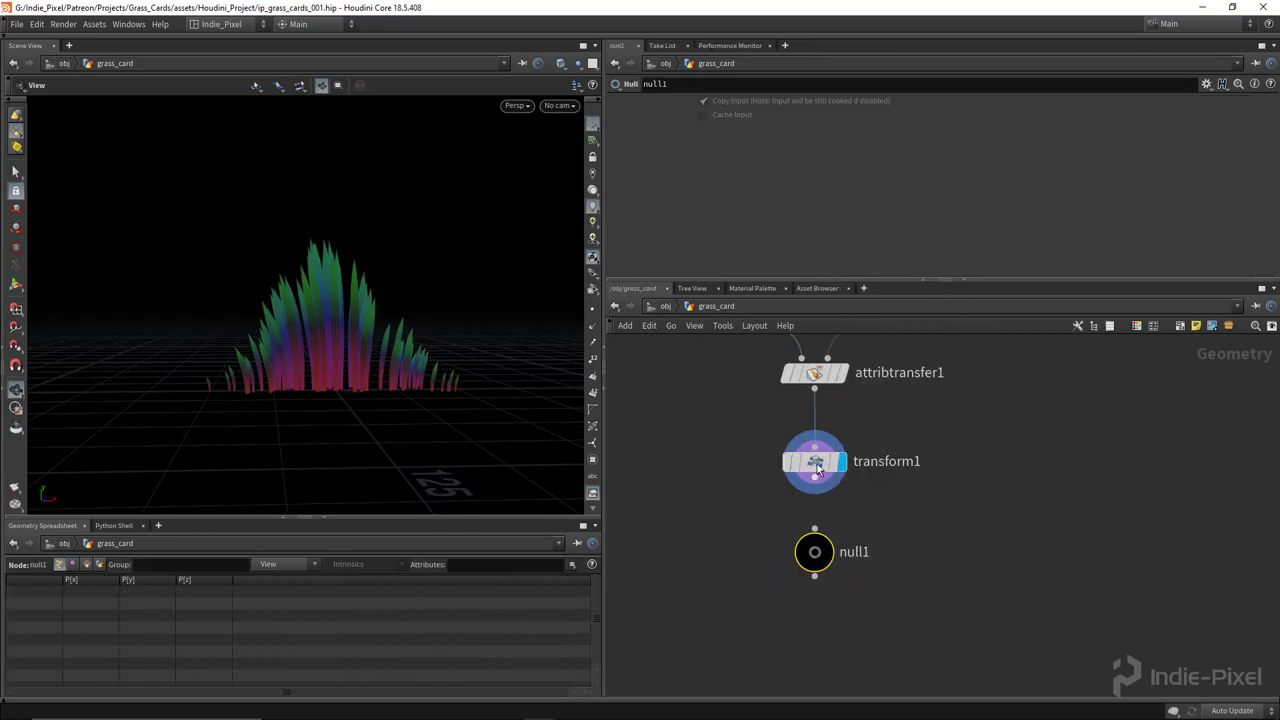
{"action": "left_click_drag", "start_coordinate": [815, 488], "coordinate": [814, 529]}
{"action": "double_click", "coordinate": [853, 552]}
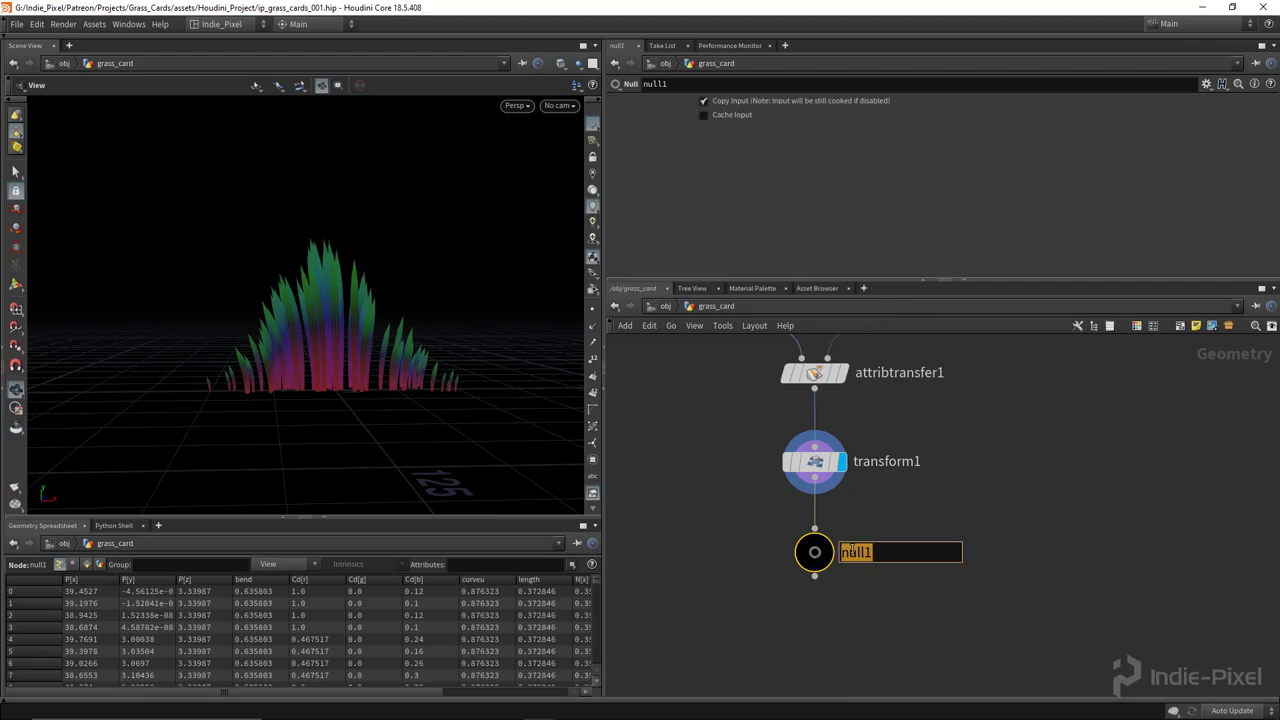
{"action": "type", "text": "ES_FOR_GAME"}
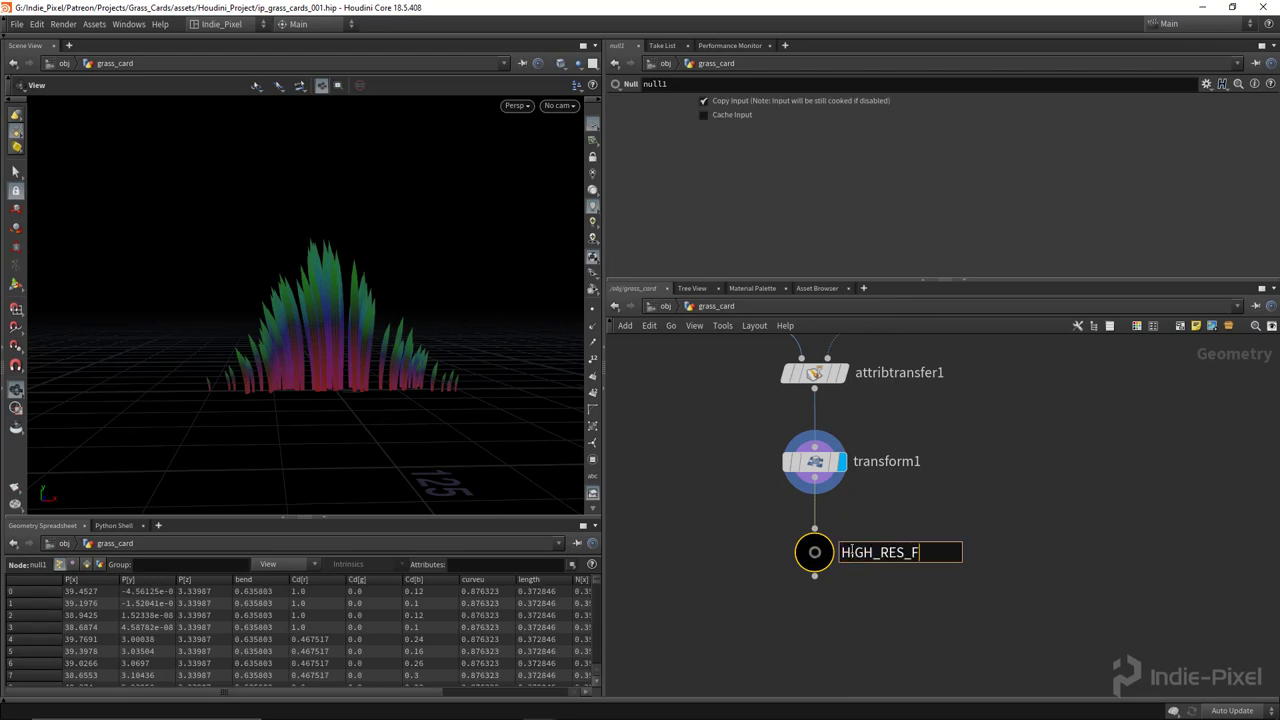
{"action": "key", "text": "Return"}
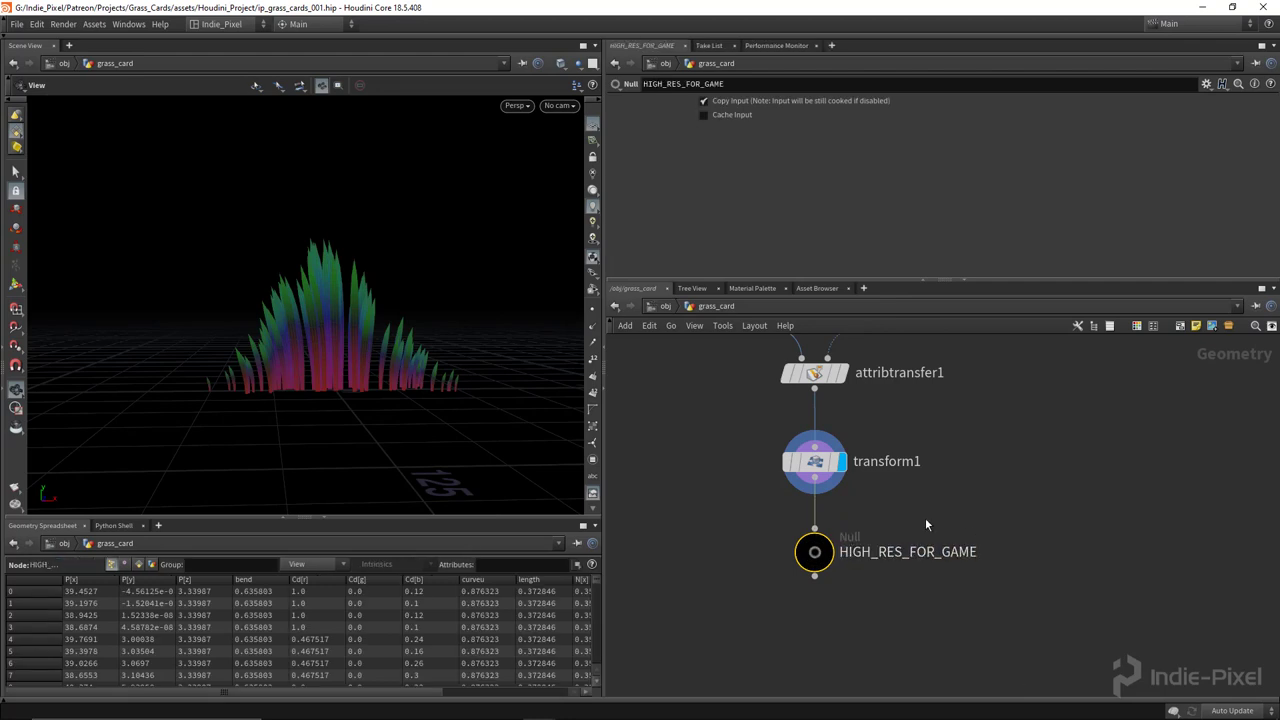
{"action": "scroll", "coordinate": [920, 520], "scroll_direction": "down", "scroll_amount": 3}
{"action": "scroll", "coordinate": [935, 600], "scroll_direction": "down", "scroll_amount": 5}
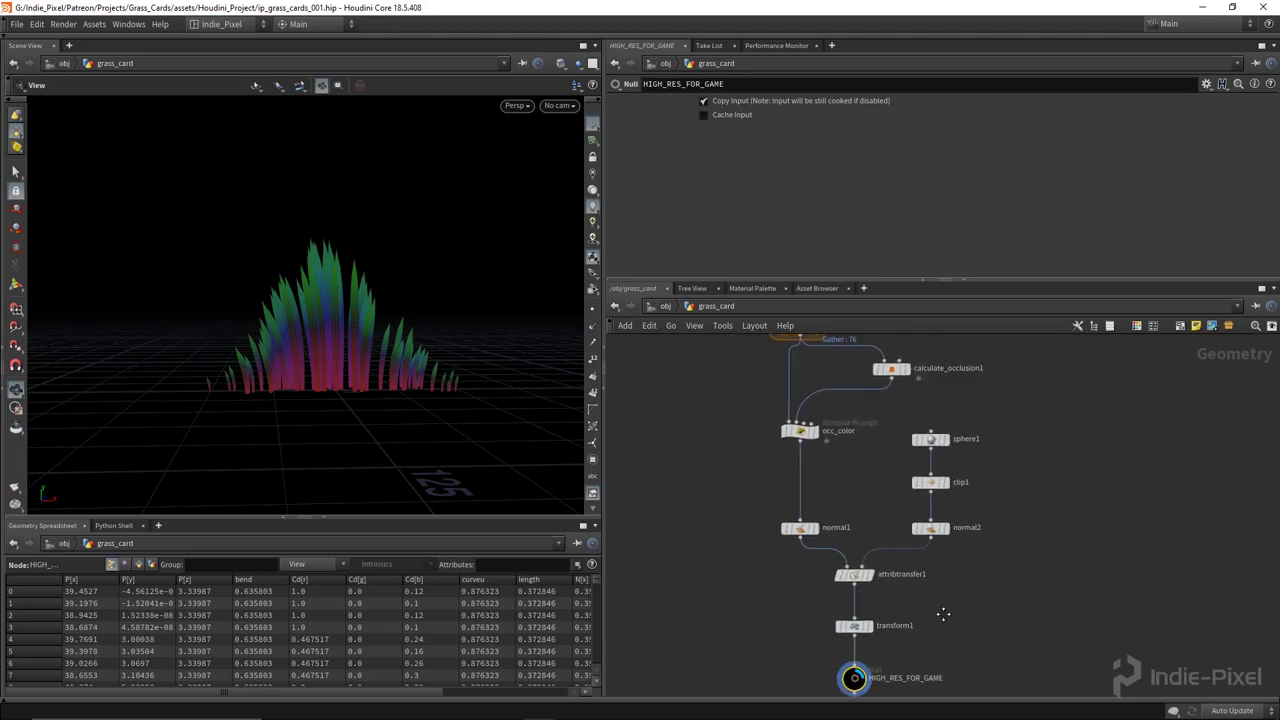
{"action": "left_click_drag", "start_coordinate": [357, 337], "coordinate": [385, 368]}
Place a ROP FBX Output node below HIGH_RES_FOR_GAME and clear its export path.
{"action": "middle_click_drag", "start_coordinate": [927, 676], "coordinate": [921, 576]}
{"action": "scroll", "coordinate": [878, 583], "scroll_direction": "up", "scroll_amount": 4}
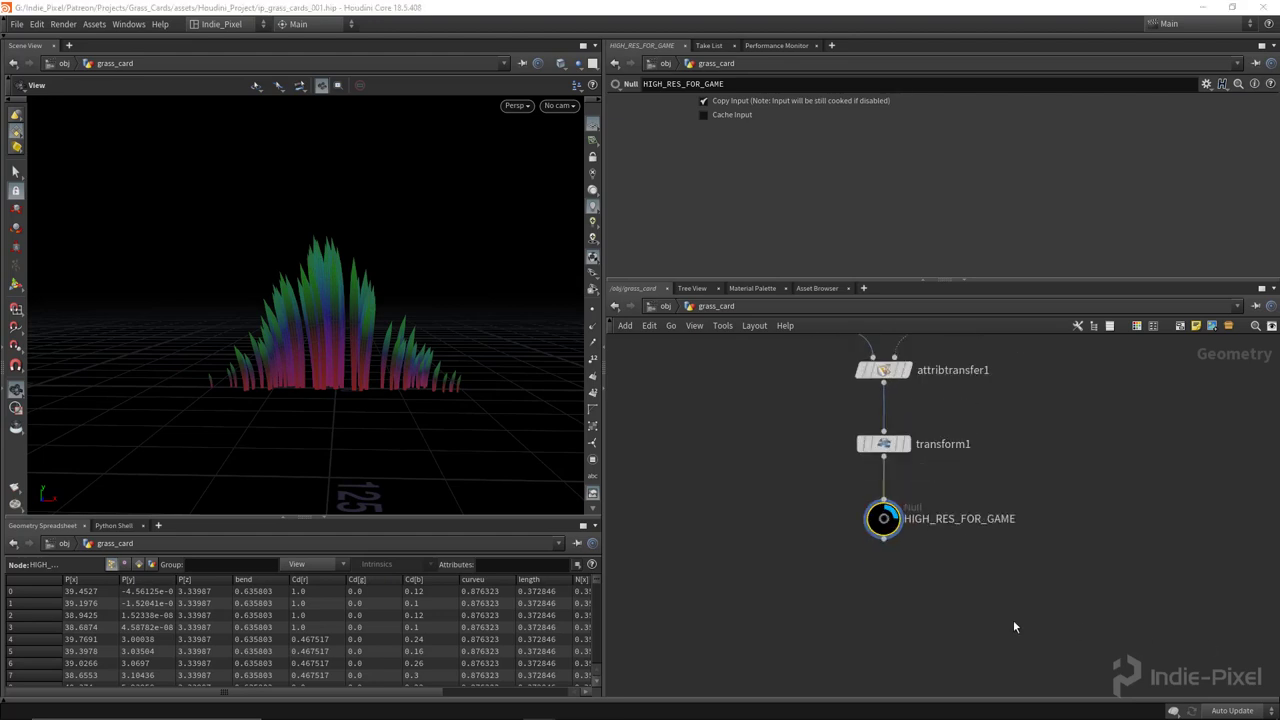
{"action": "key", "text": "Tab"}
{"action": "type", "text": "rop"}
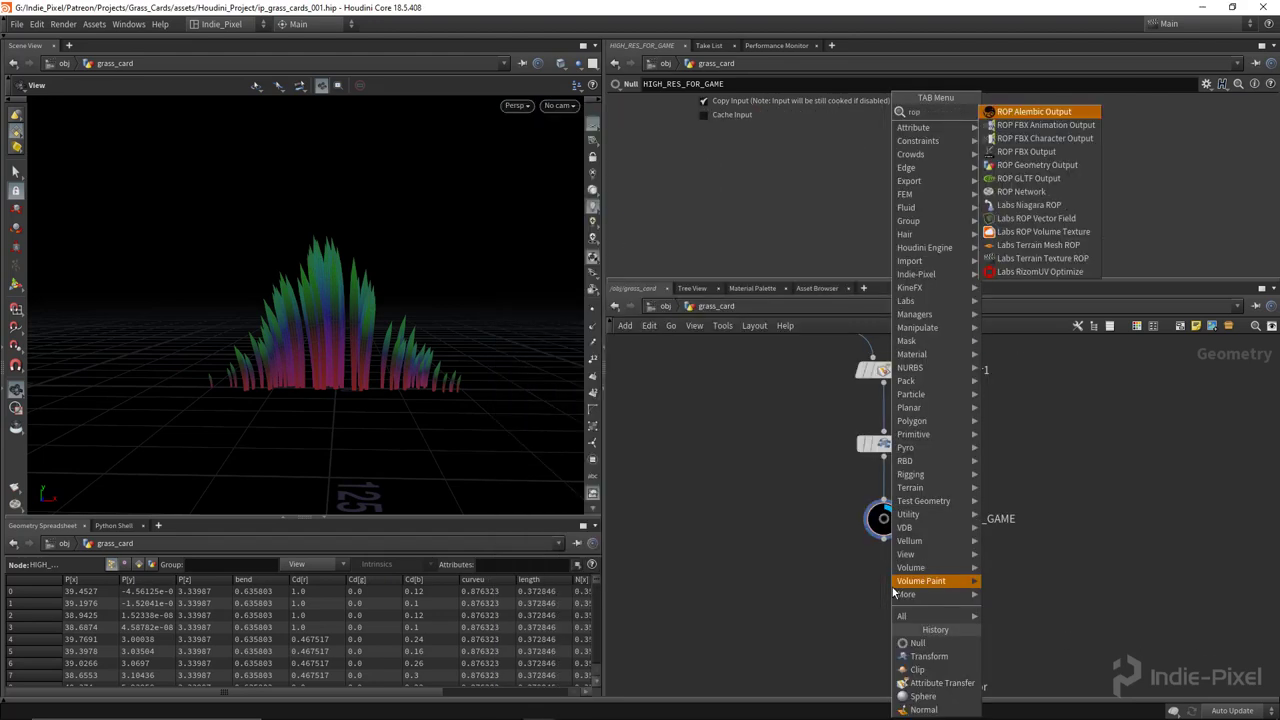
{"action": "left_click", "coordinate": [1045, 151]}
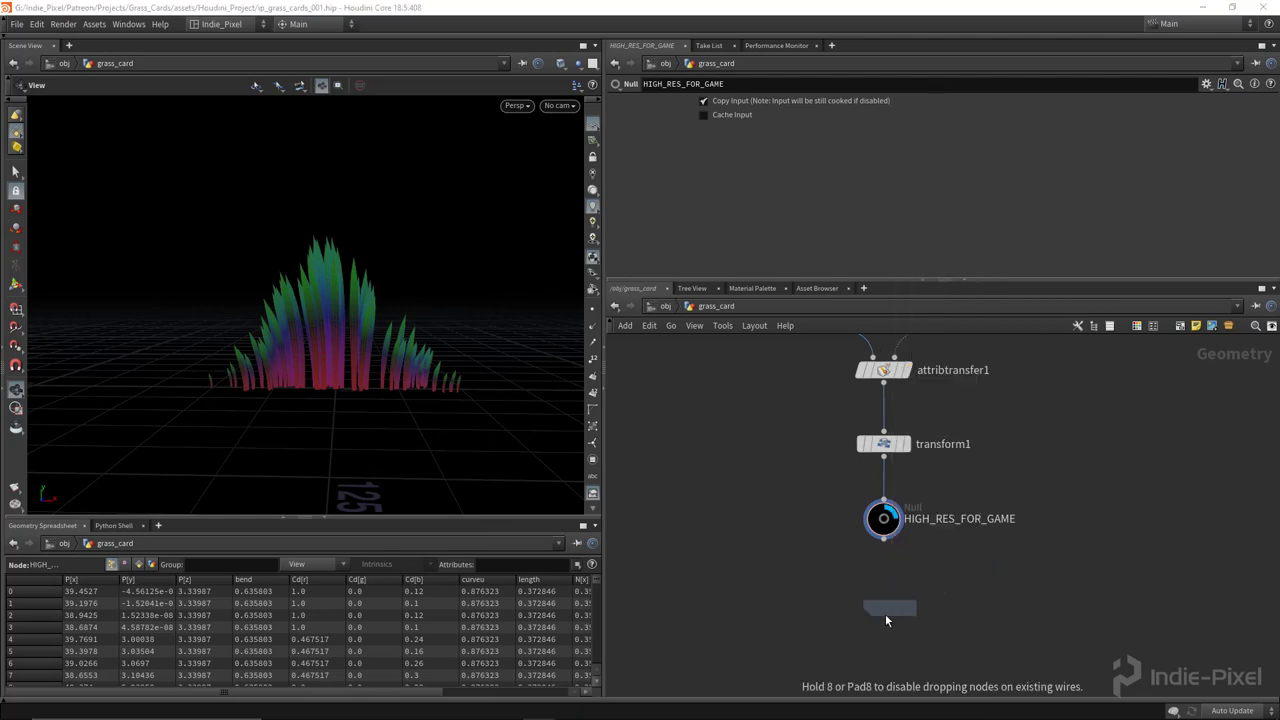
{"action": "left_click", "coordinate": [887, 624]}
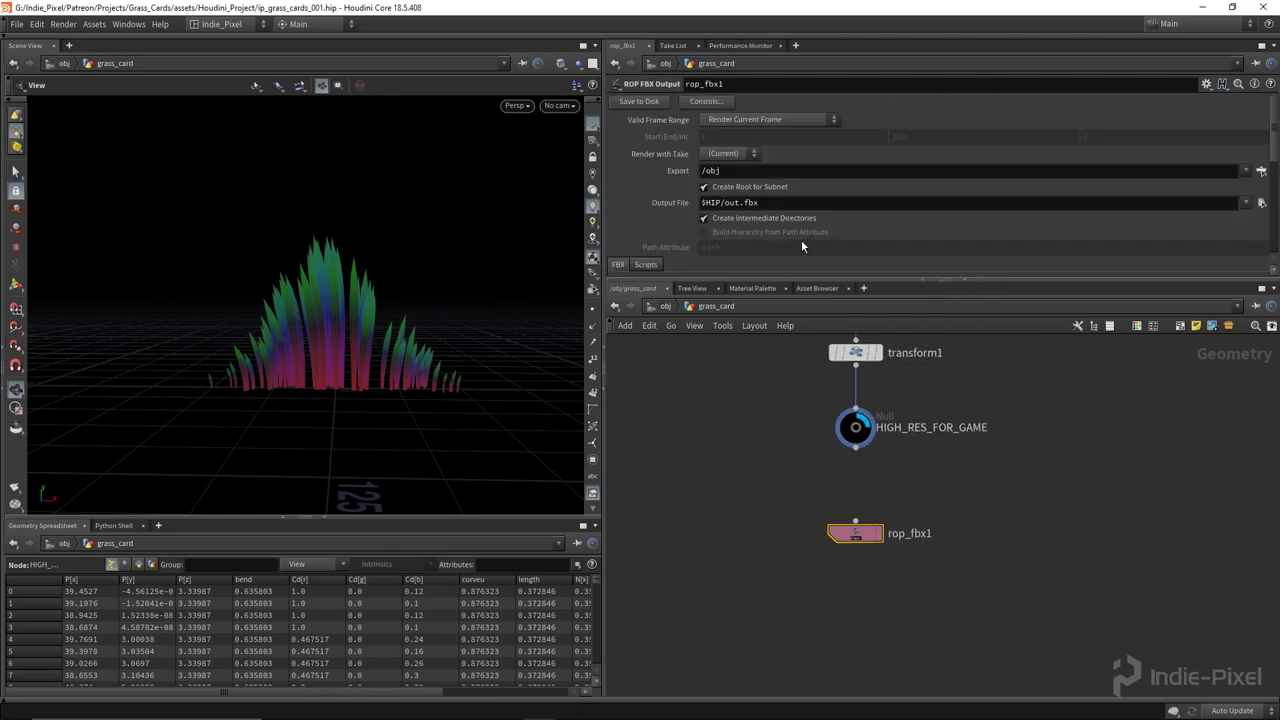
{"action": "double_click", "coordinate": [762, 170]}
{"action": "key", "text": "BackSpace"}
{"action": "key", "text": "Tab"}
{"action": "type", "text": "rop"}
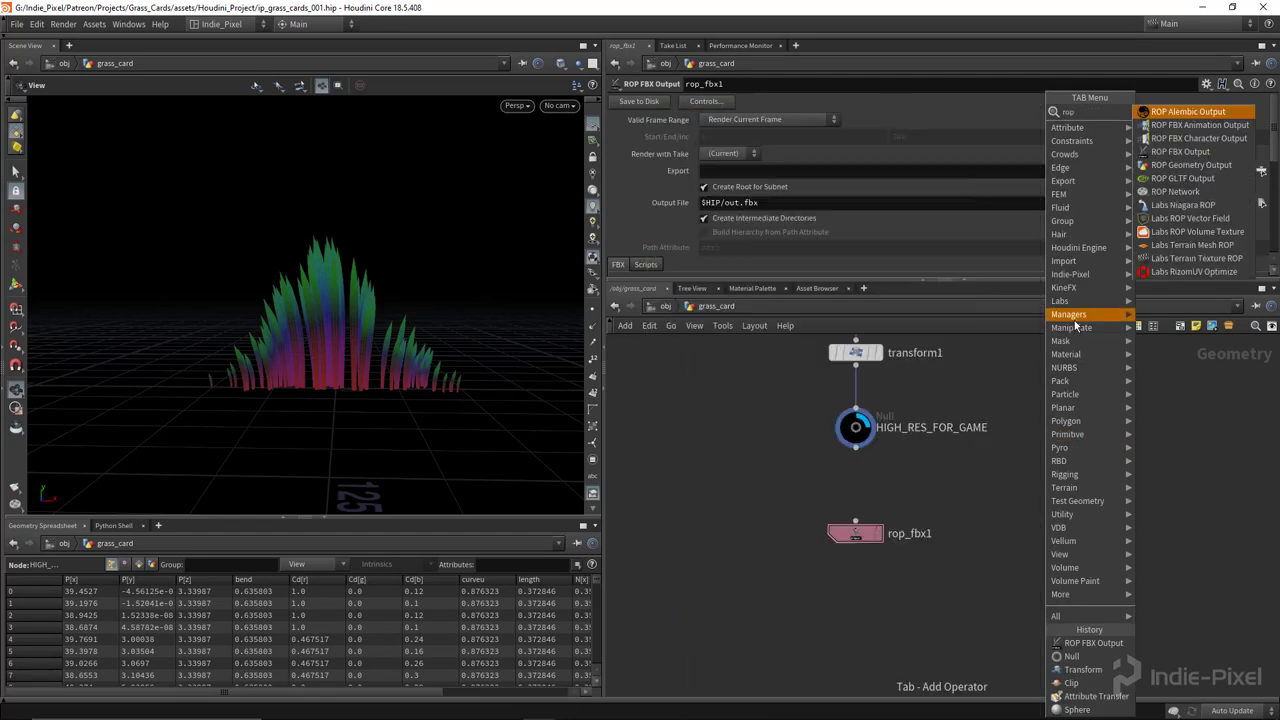
{"action": "left_click", "coordinate": [1182, 164]}
{"action": "left_click", "coordinate": [1004, 521]}
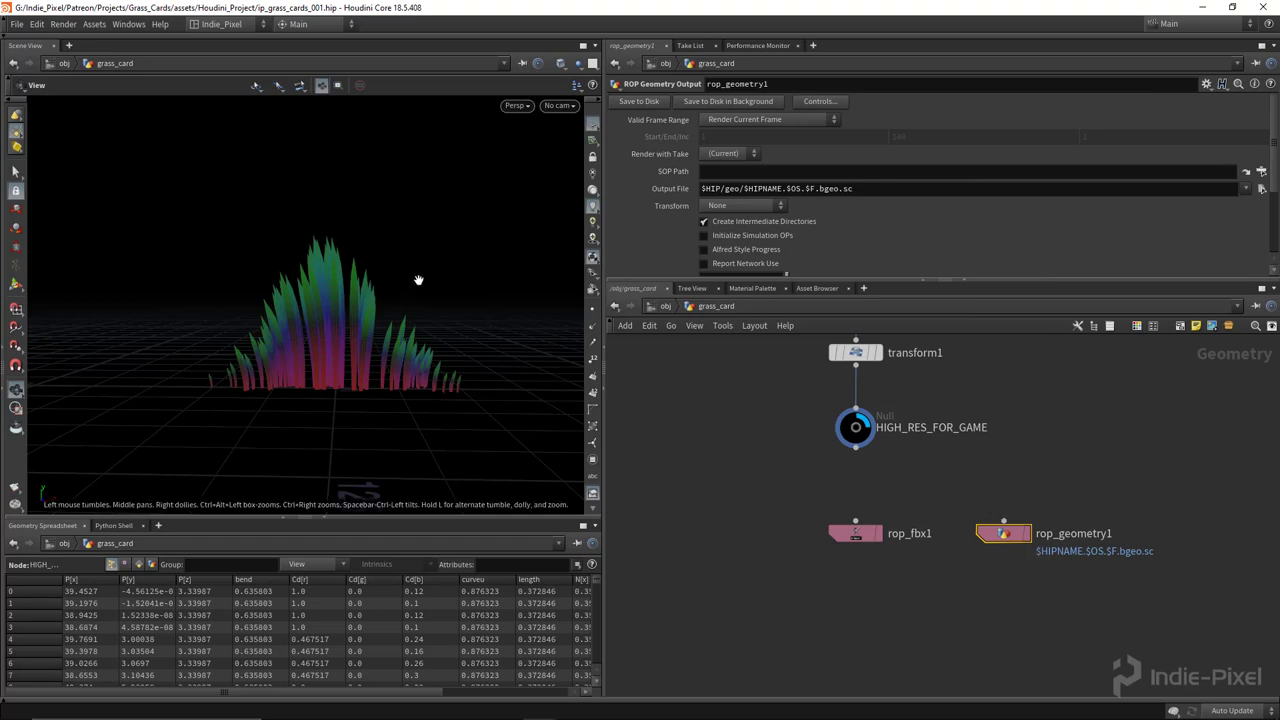
{"action": "right_click_drag", "start_coordinate": [309, 366], "coordinate": [357, 206]}
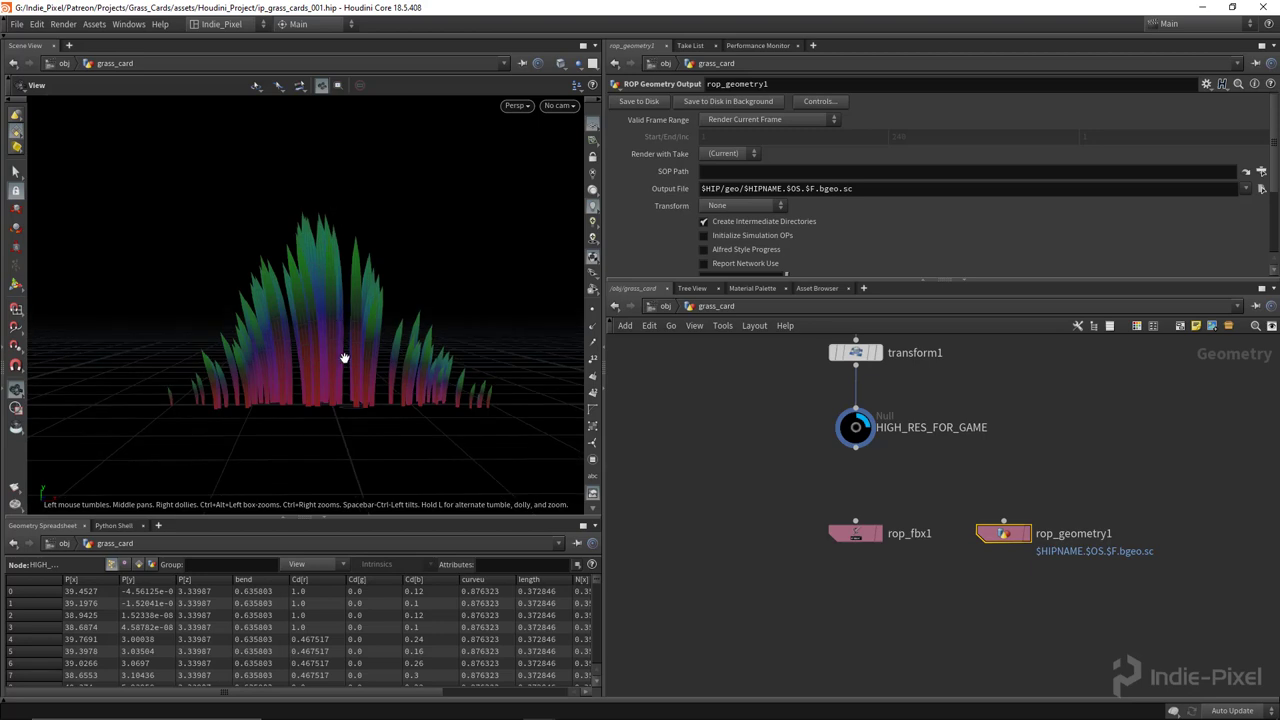
{"action": "left_click_drag", "start_coordinate": [346, 357], "coordinate": [346, 354]}
{"action": "key", "text": "Delete"}
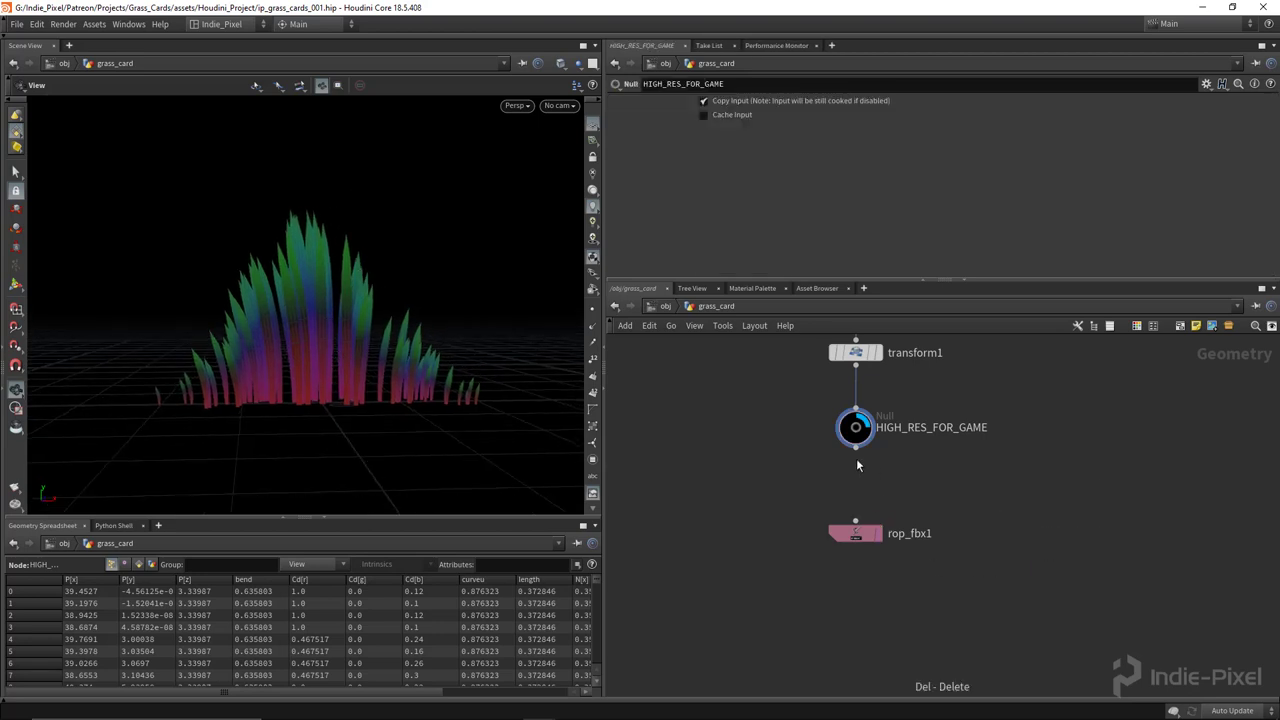
Connect HIGH_RES_FOR_GAME to rop_fbx1 and create a grasses folder in $HIP for its output file.
{"action": "left_click_drag", "start_coordinate": [856, 447], "coordinate": [855, 524]}
{"action": "left_click", "coordinate": [840, 533]}
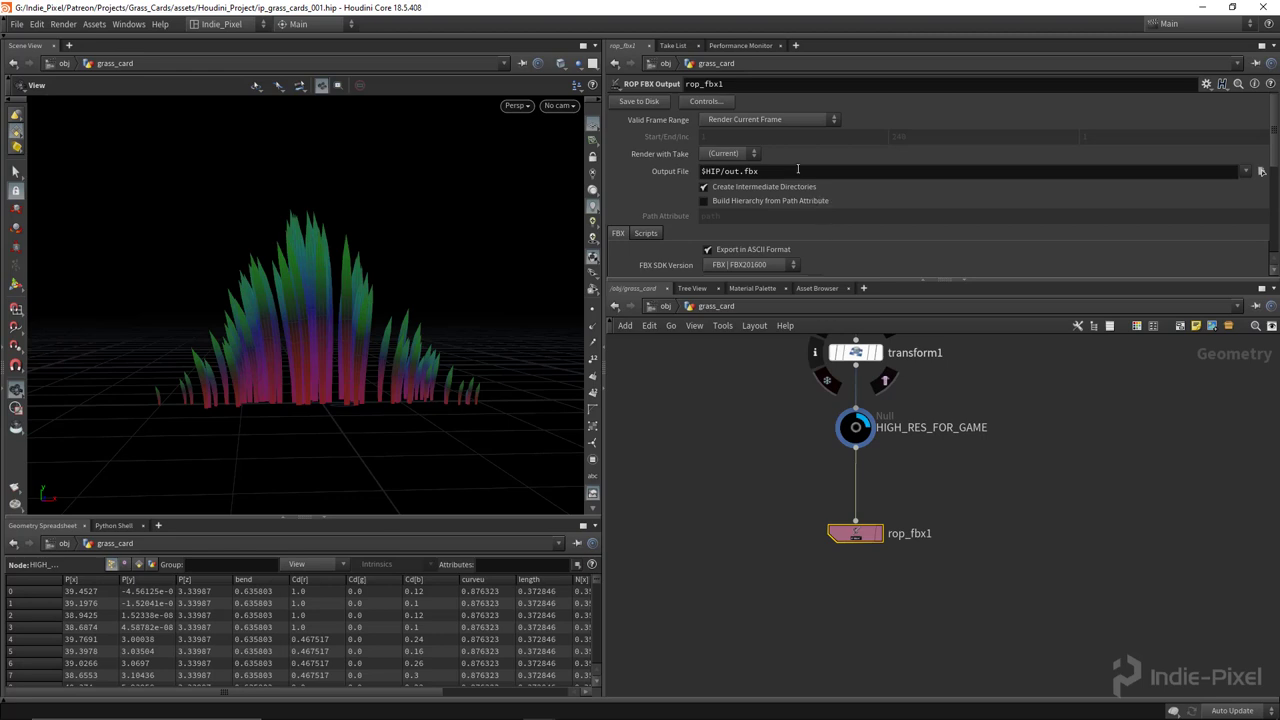
{"action": "left_click", "coordinate": [1261, 171]}
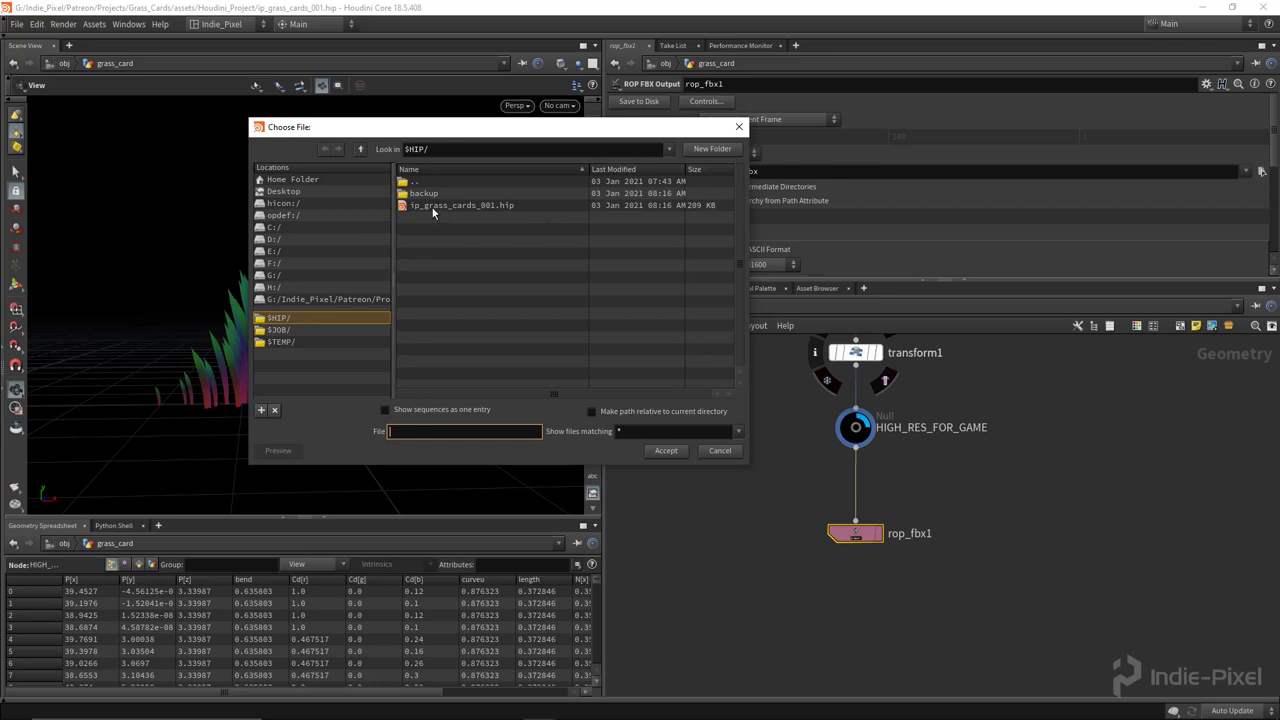
{"action": "left_click", "coordinate": [289, 320]}
{"action": "left_click", "coordinate": [709, 149]}
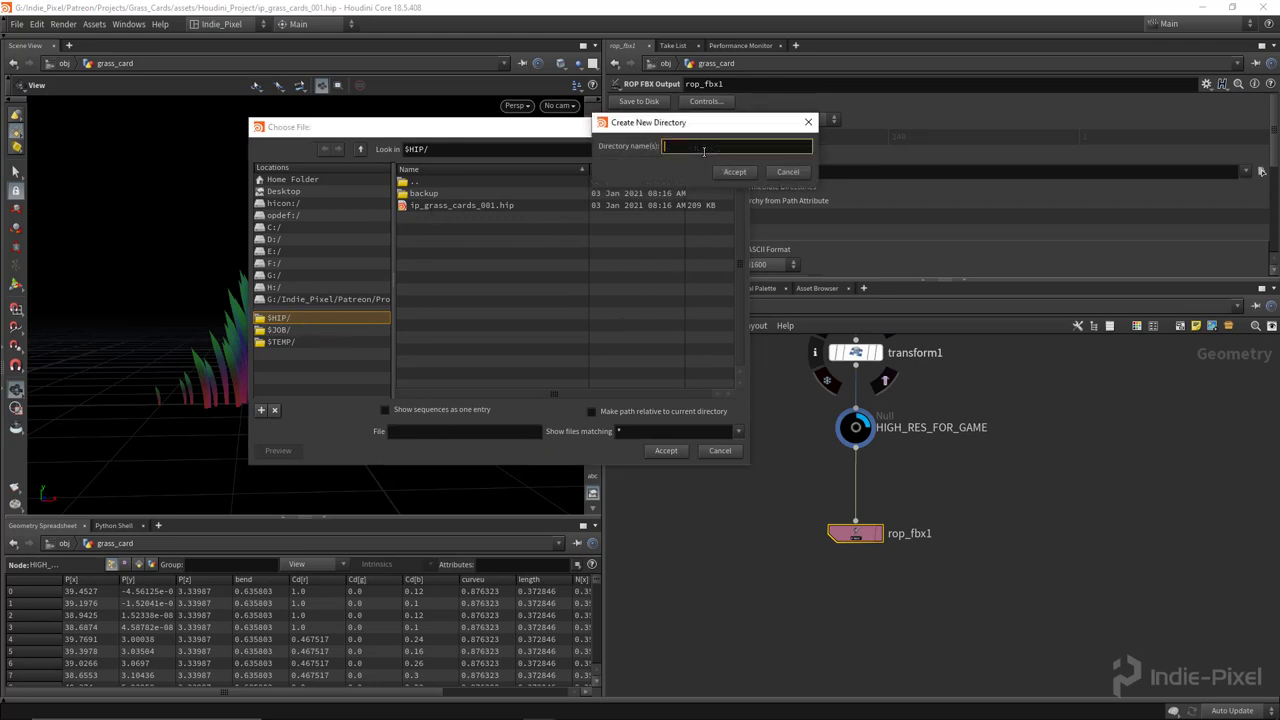
{"action": "type", "text": "grasses"}
{"action": "key", "text": "Return"}
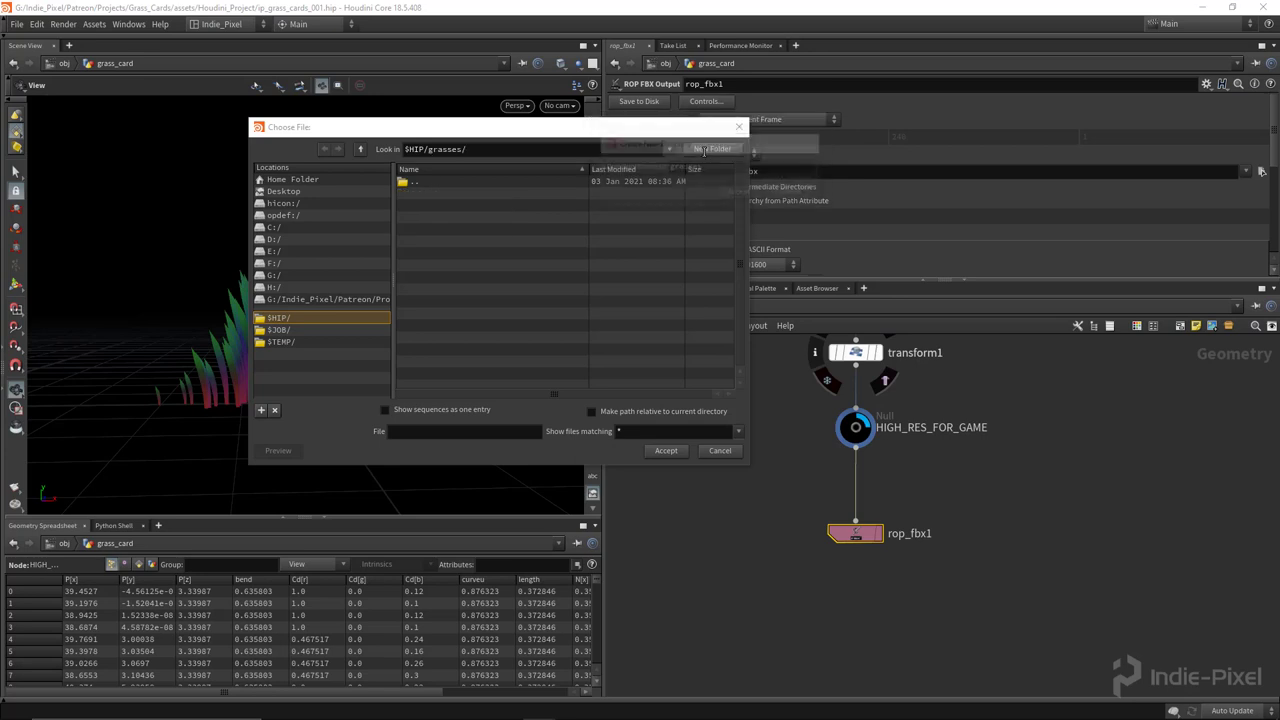
Set the FBX output file to Grass_Card_001.fbx in the grasses folder.
{"action": "left_click", "coordinate": [466, 437]}
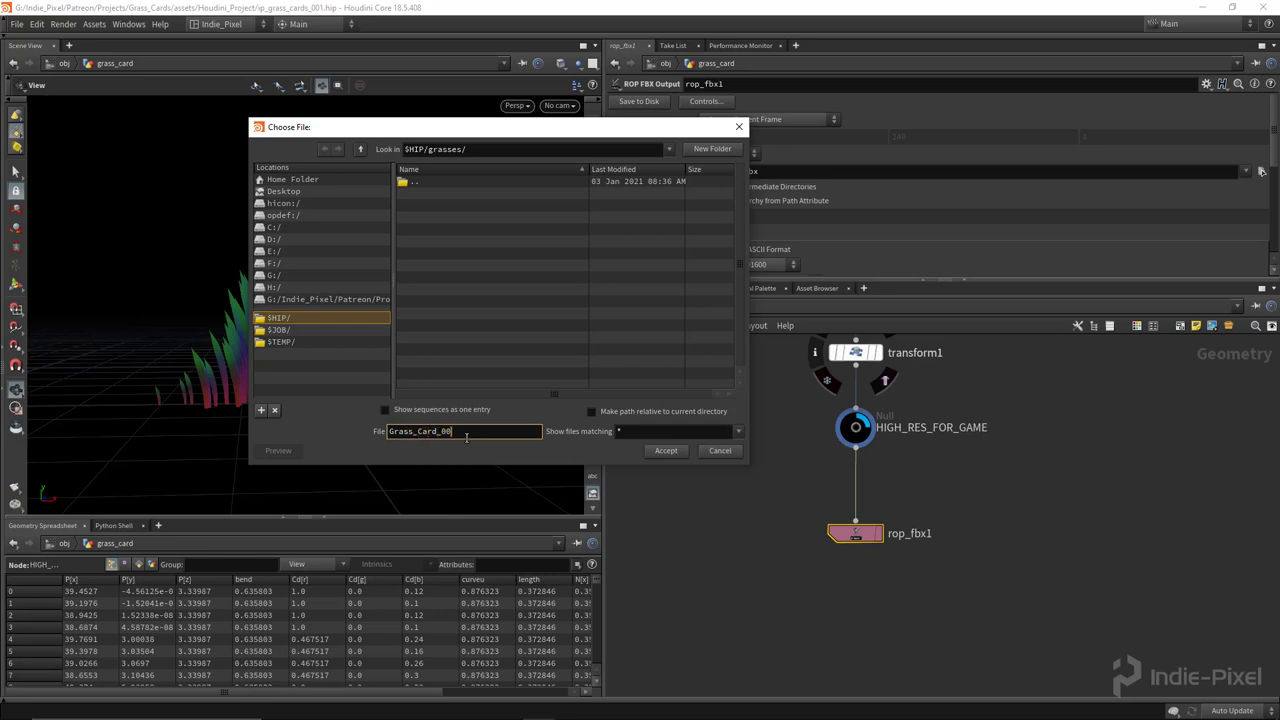
{"action": "type", "text": "Grass_Card_001.fbx"}
{"action": "key", "text": "Return"}
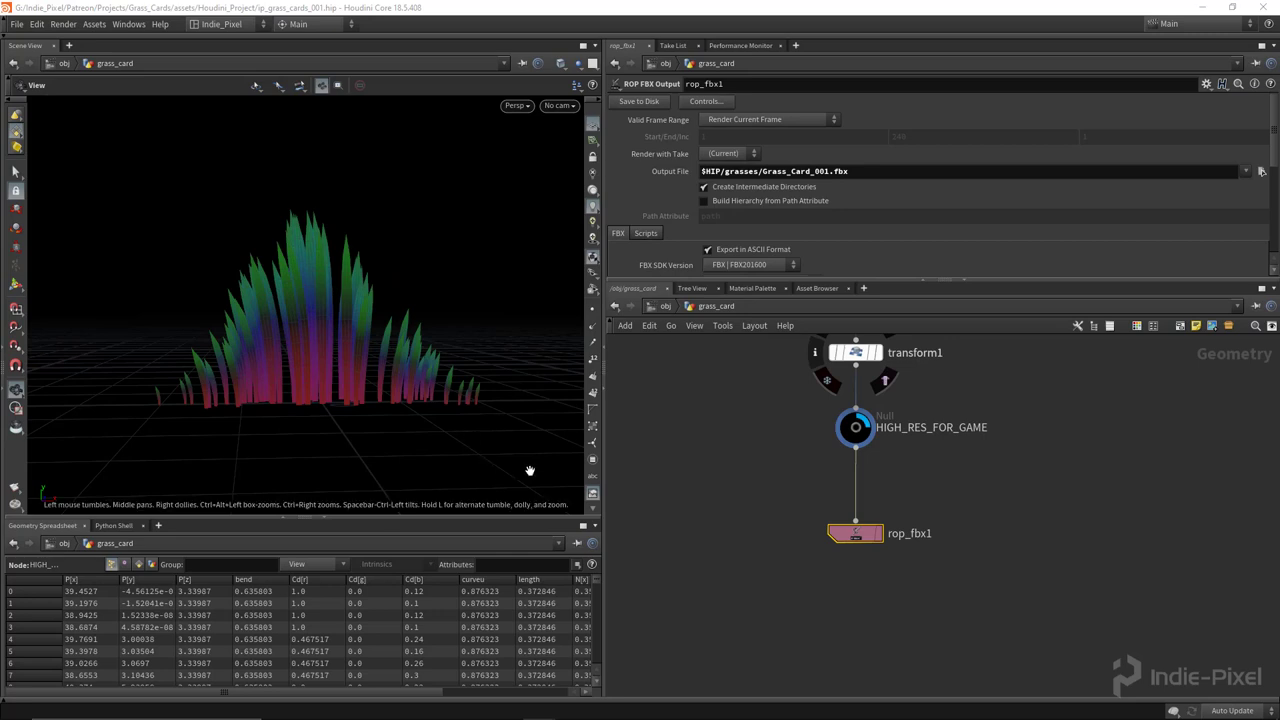
{"action": "left_click_drag", "start_coordinate": [748, 486], "coordinate": [995, 634]}
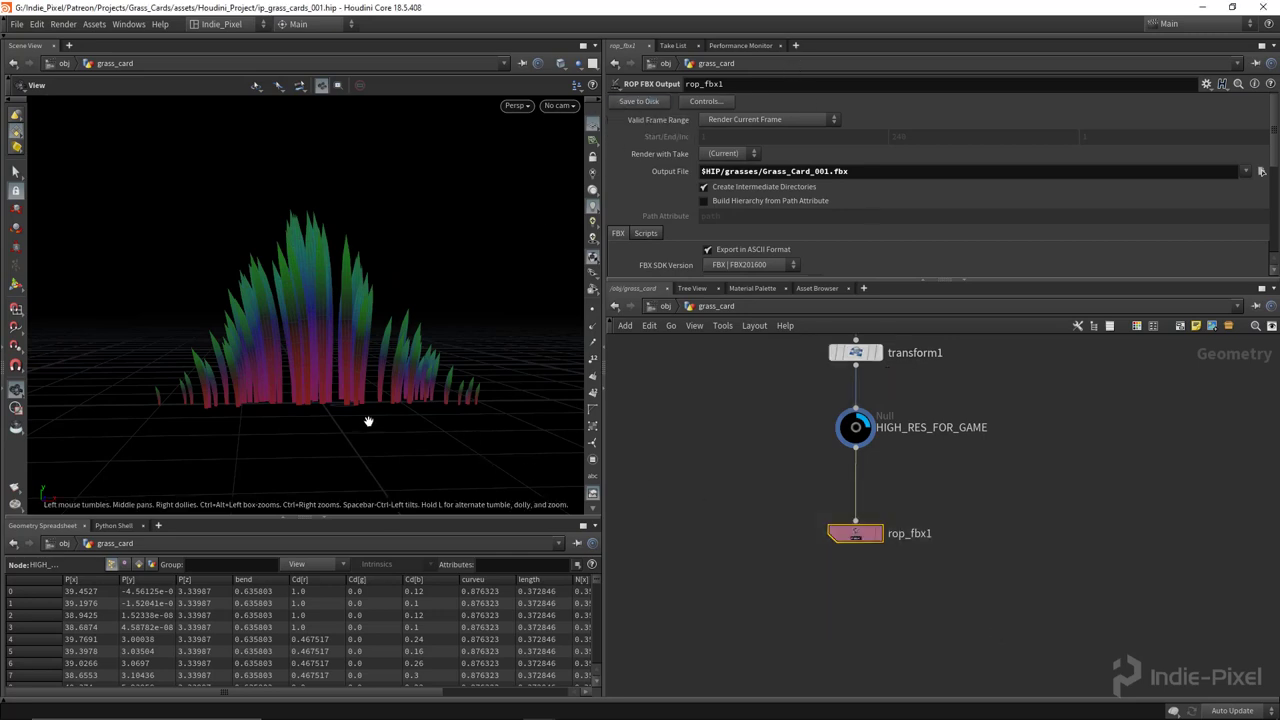
{"action": "scroll", "coordinate": [345, 395], "scroll_direction": "up", "scroll_amount": 5}
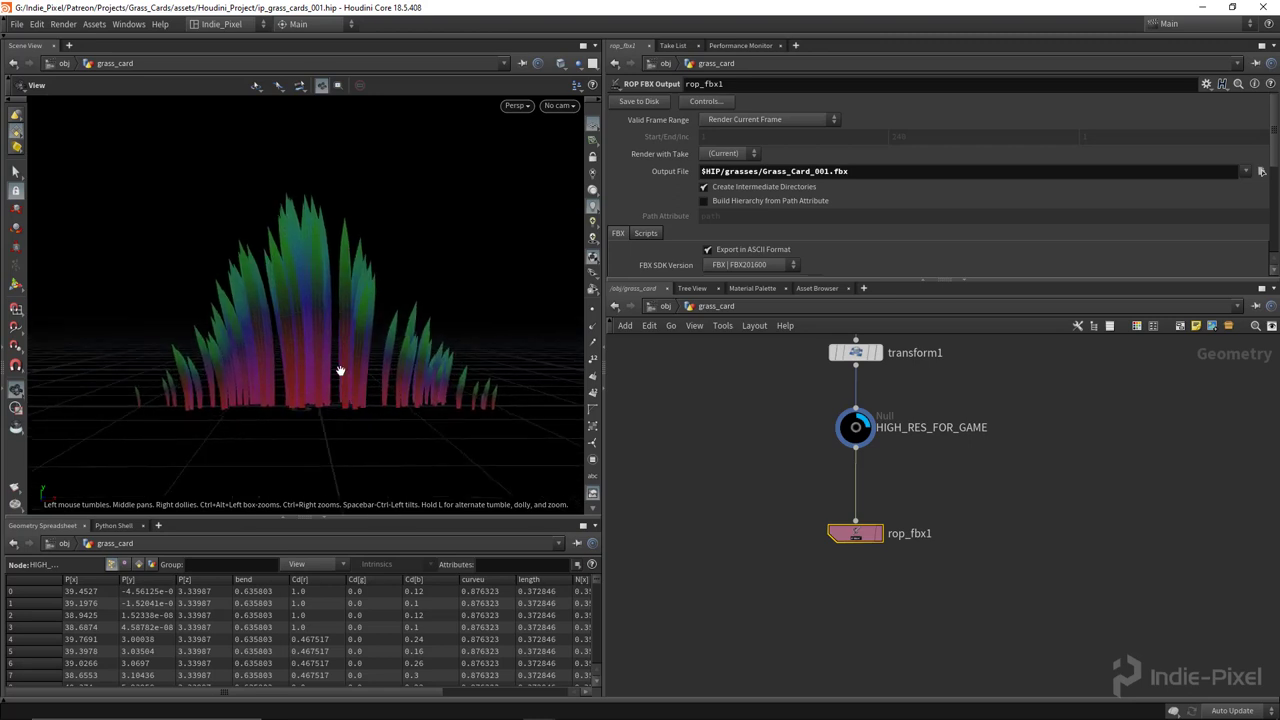
{"action": "left_click_drag", "start_coordinate": [367, 377], "coordinate": [331, 386]}
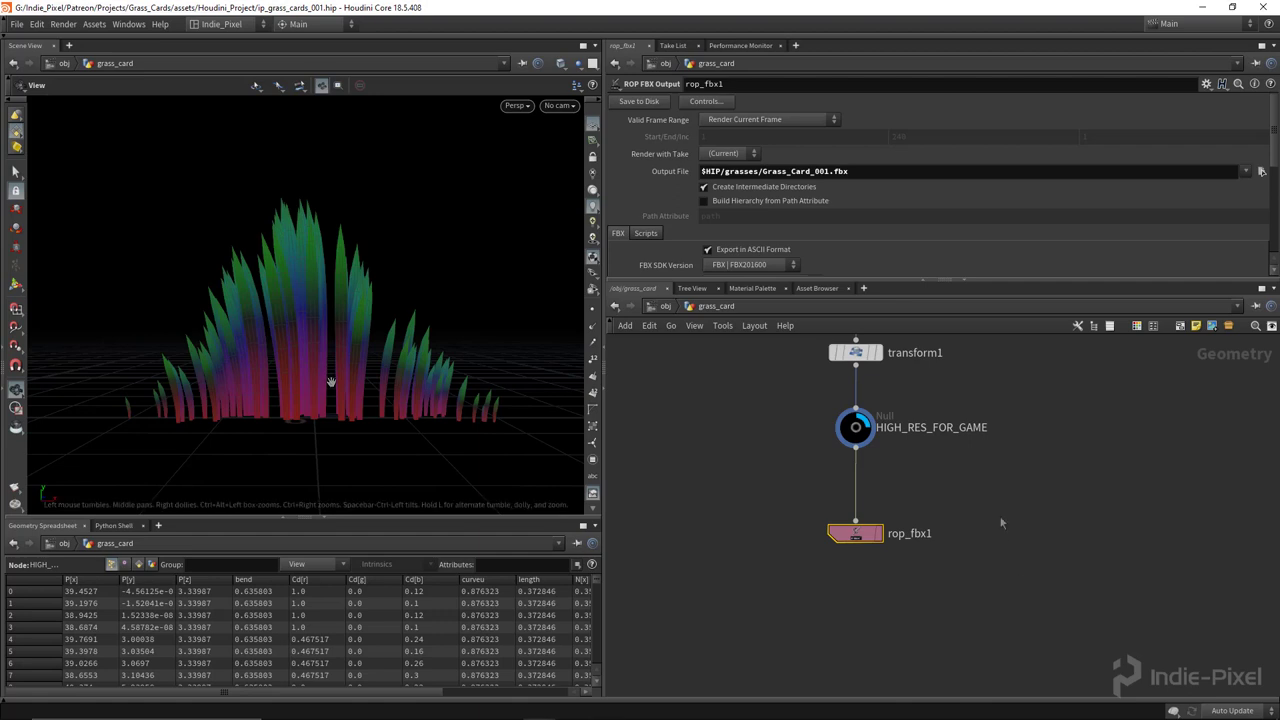
Create a new Geometry object below grass_card at the object level and name it terrain.
{"action": "key", "text": "u"}
{"action": "key", "text": "Tab"}
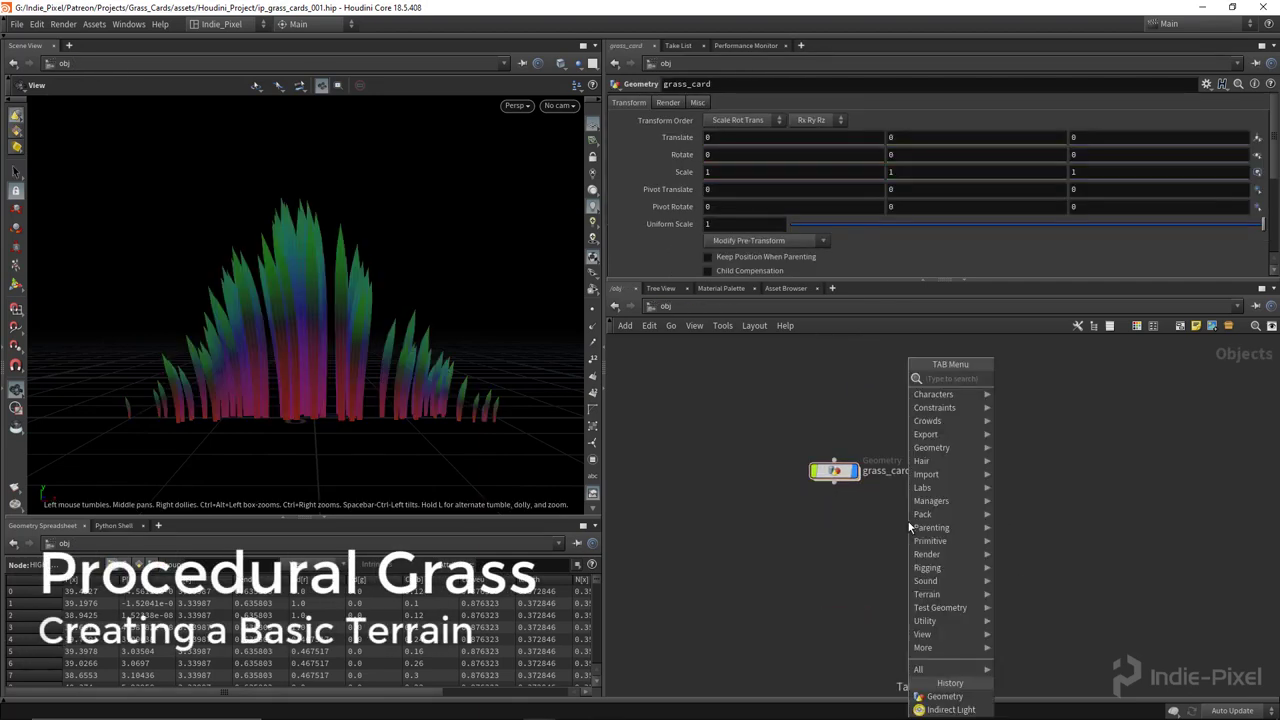
{"action": "type", "text": "gr"}
{"action": "key", "text": "Return"}
{"action": "left_click", "coordinate": [835, 541]}
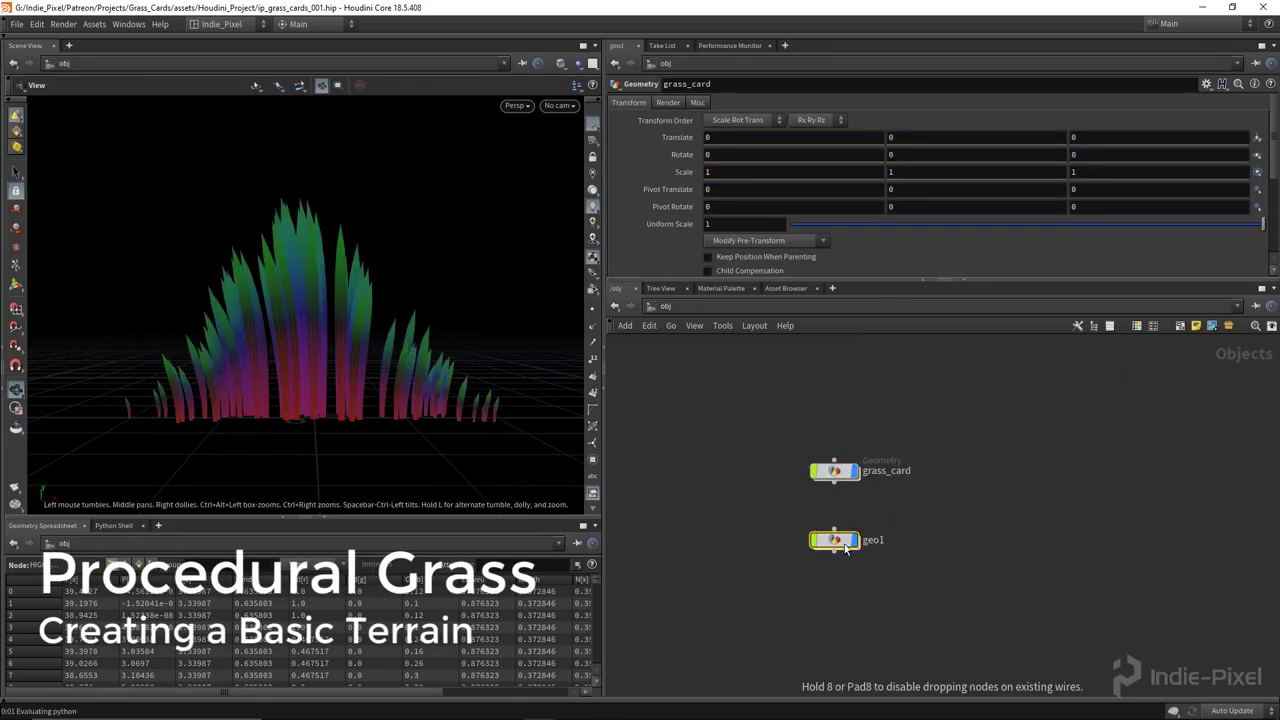
{"action": "double_click", "coordinate": [870, 540]}
{"action": "type", "text": "terrain"}
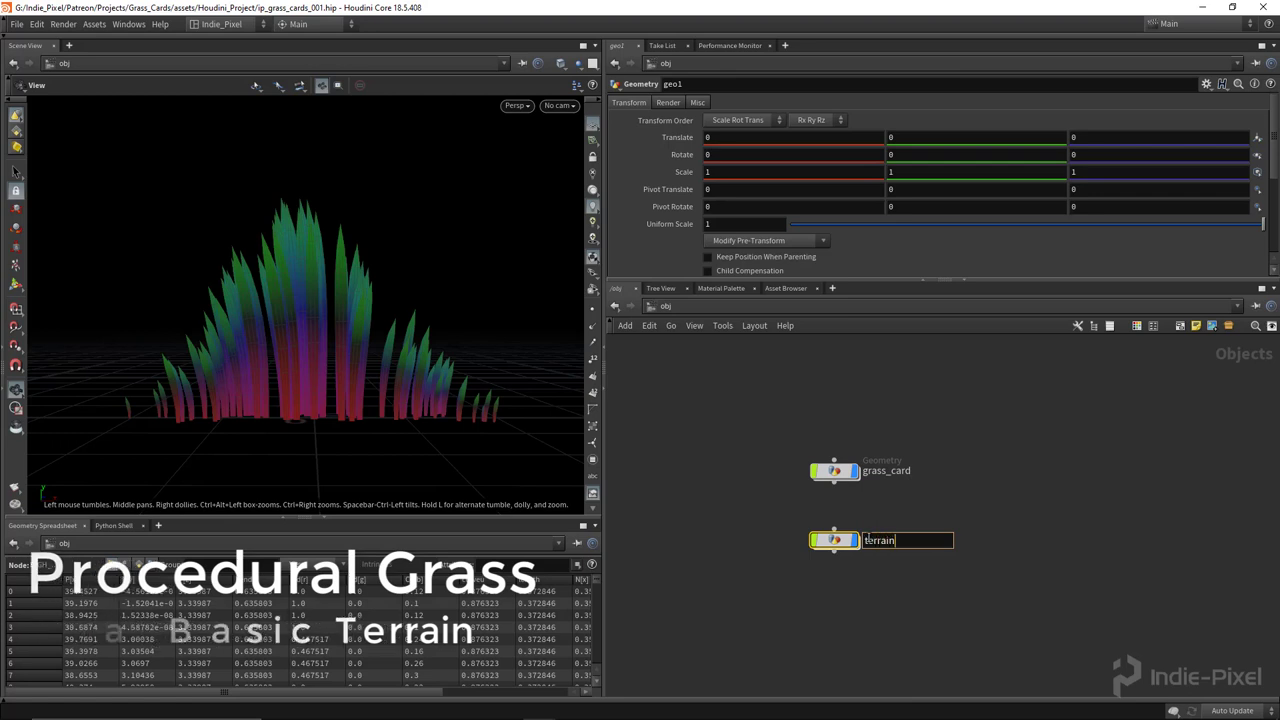
{"action": "key", "text": "Return"}
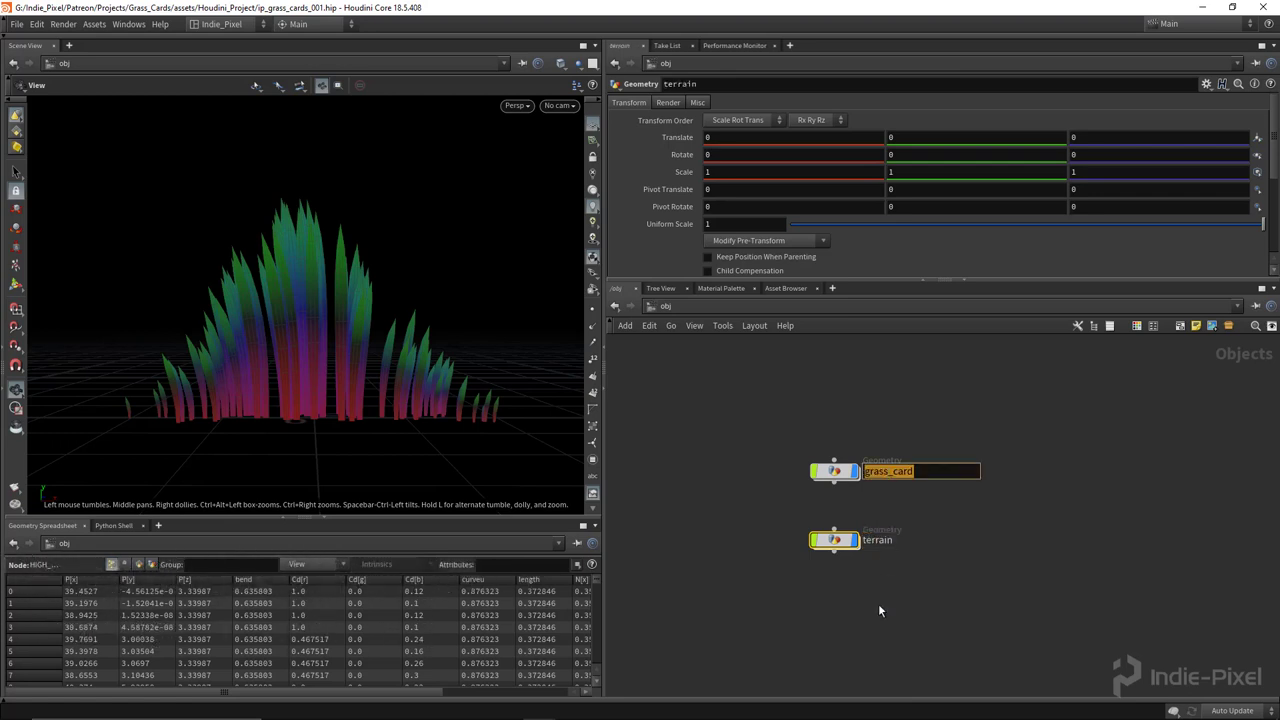
{"action": "left_click", "coordinate": [878, 603]}
Rename the terrain geometry object to ip_grass_terrain.
{"action": "scroll", "coordinate": [839, 580], "scroll_direction": "up", "scroll_amount": 3}
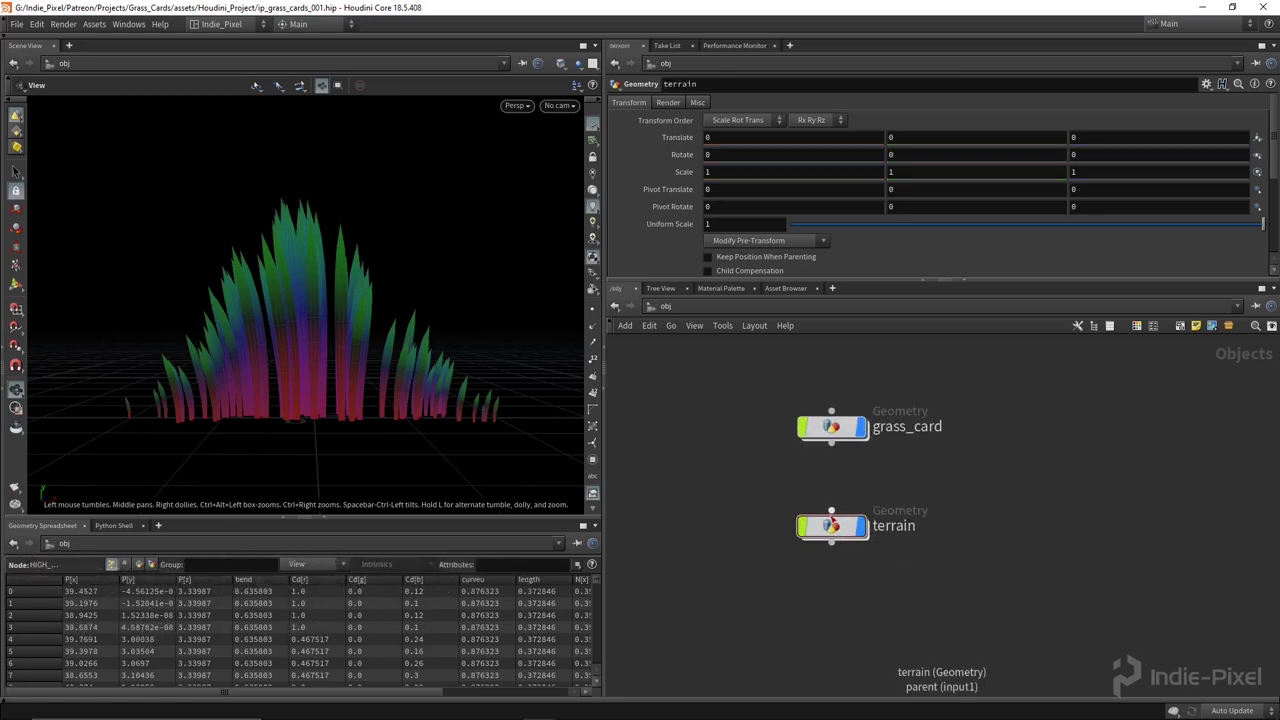
{"action": "left_click", "coordinate": [834, 524]}
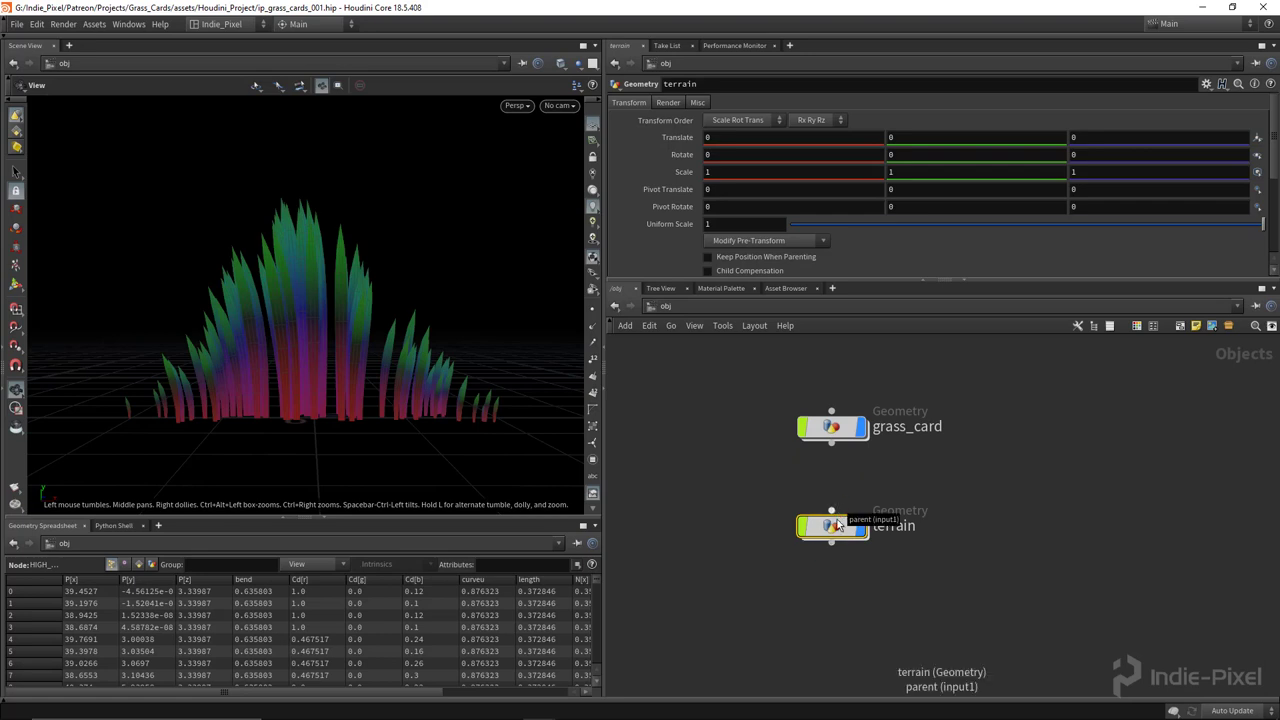
{"action": "double_click", "coordinate": [895, 526]}
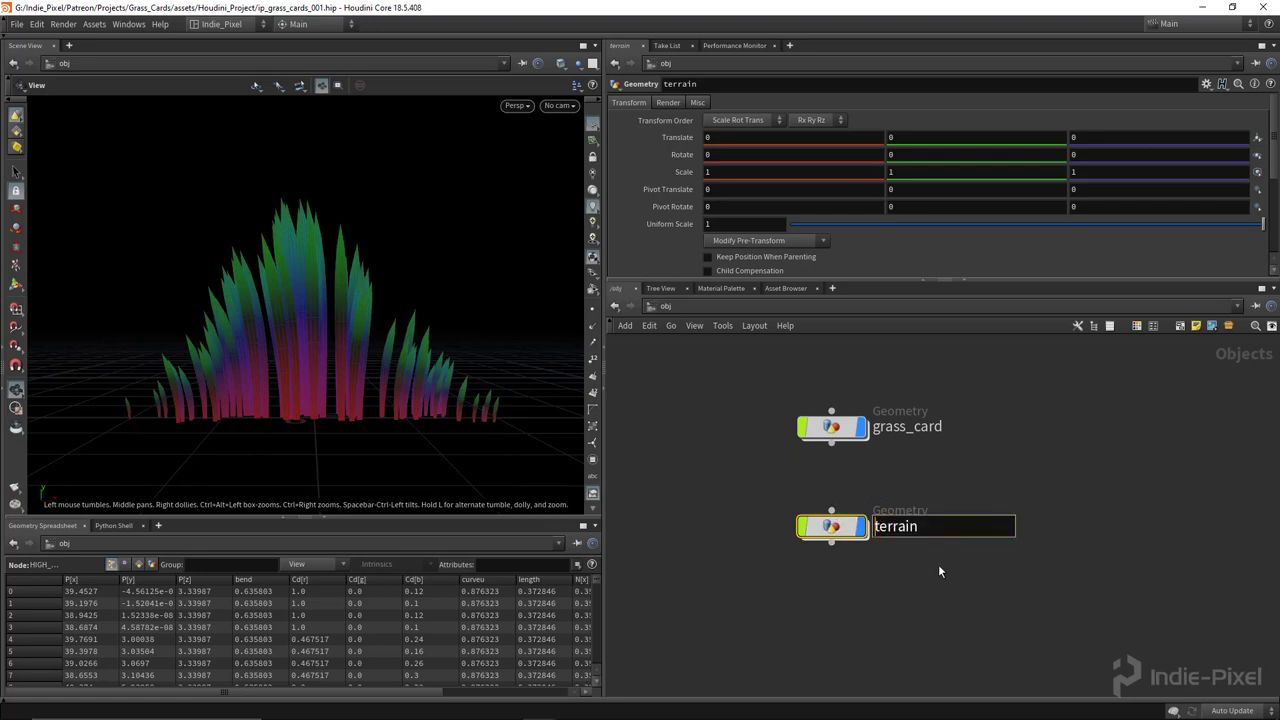
{"action": "type", "text": "ip_"}
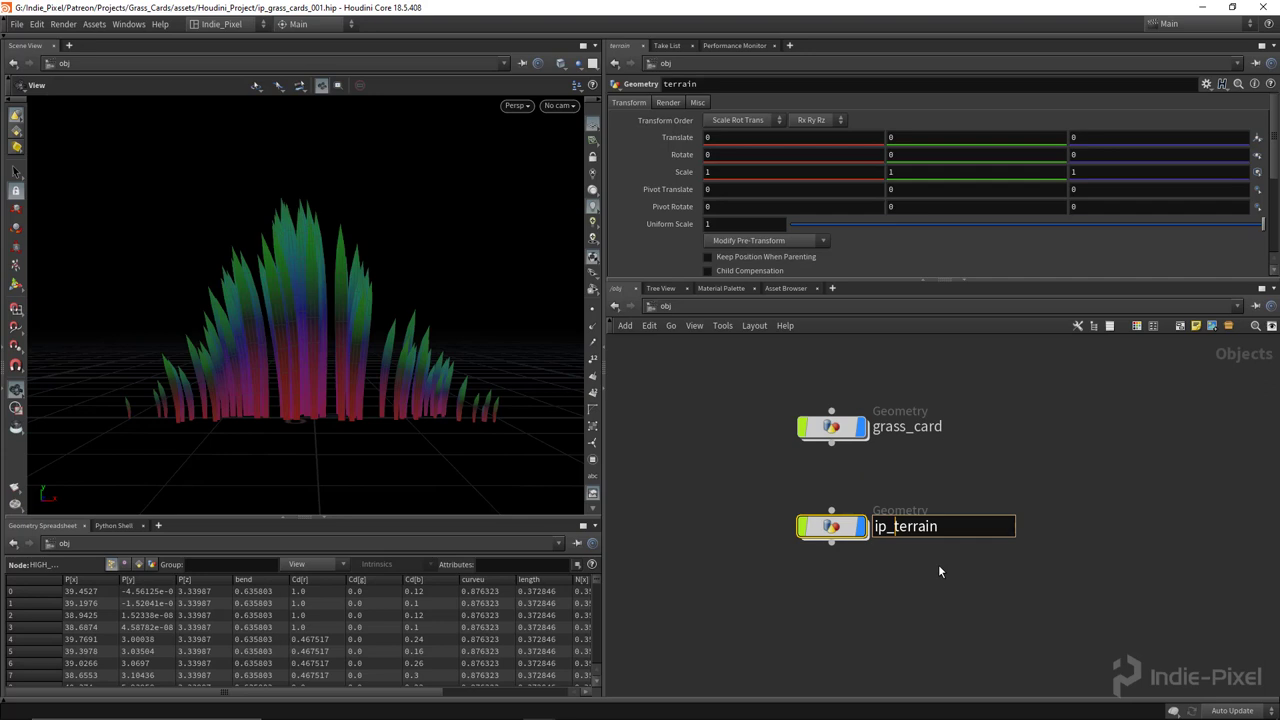
{"action": "type", "text": "grass"}
{"action": "type", "text": "_"}
{"action": "key", "text": "Return"}
Go inside ip_grass_terrain, add a HeightField node, and frame it in the viewport.
{"action": "double_click", "coordinate": [830, 527]}
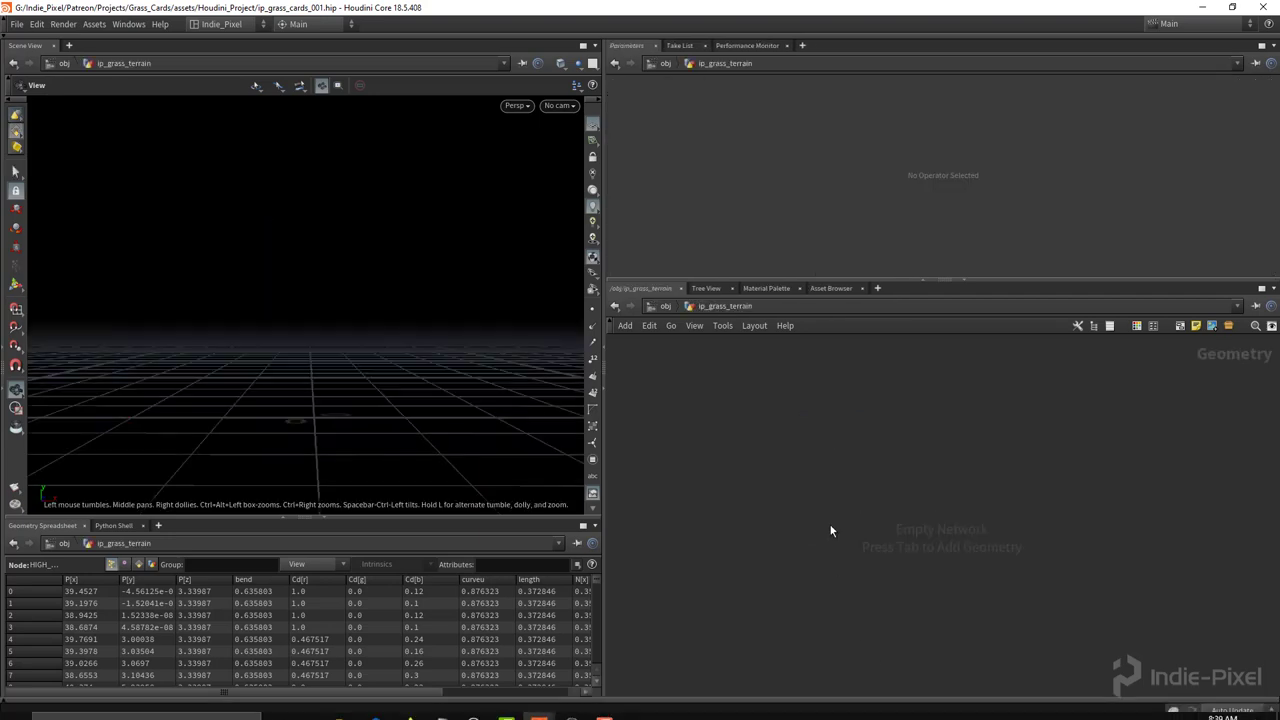
{"action": "key", "text": "Tab"}
{"action": "type", "text": "height"}
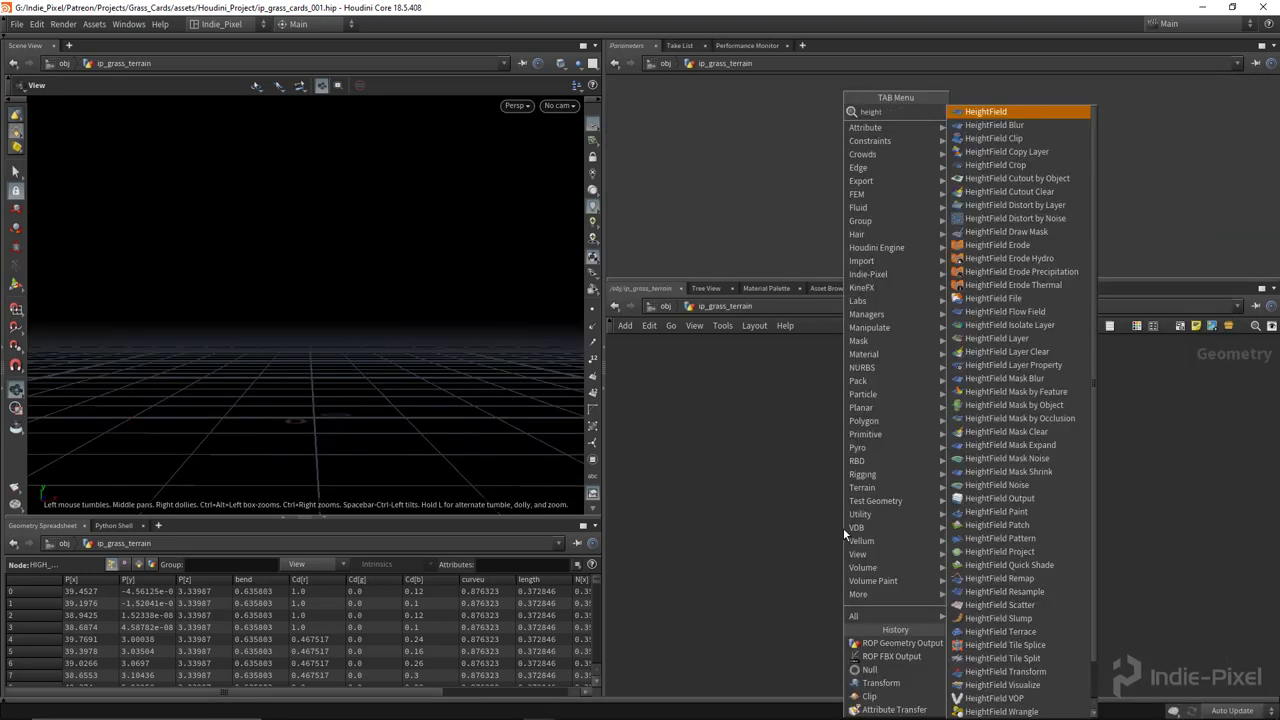
{"action": "key", "text": "Return"}
{"action": "left_click", "coordinate": [886, 510]}
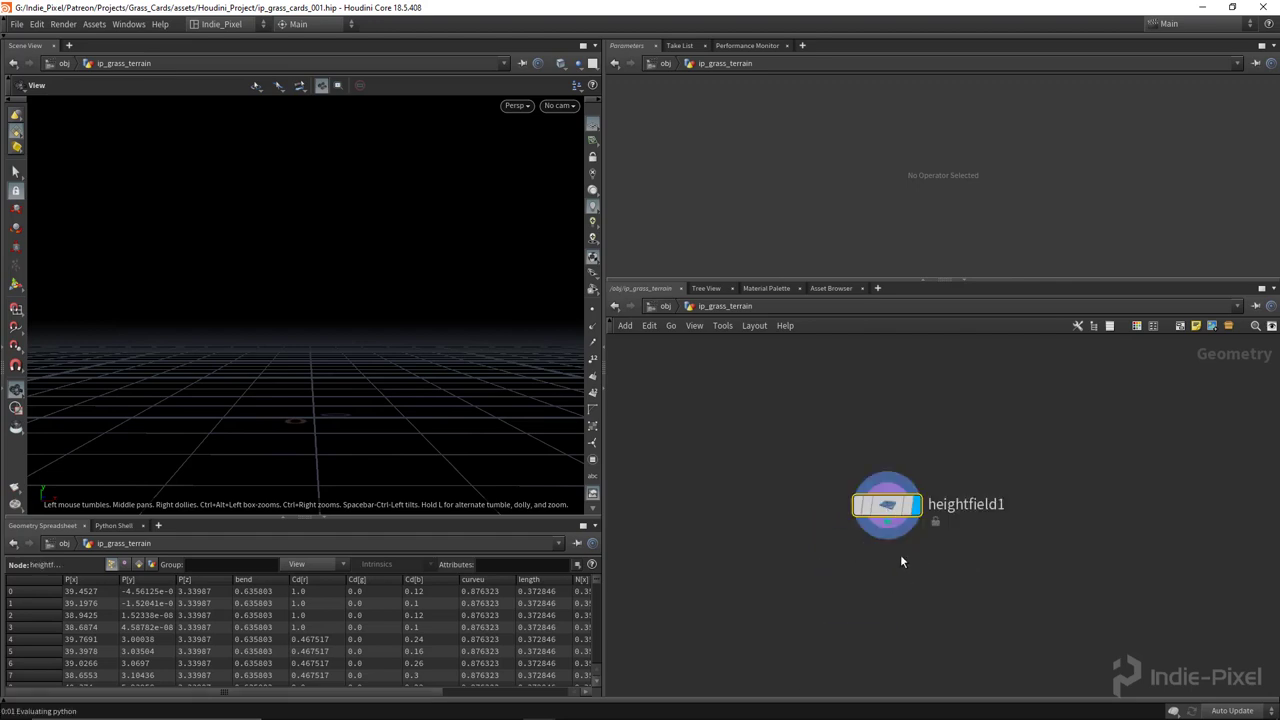
{"action": "mouse_move", "coordinate": [838, 712]}
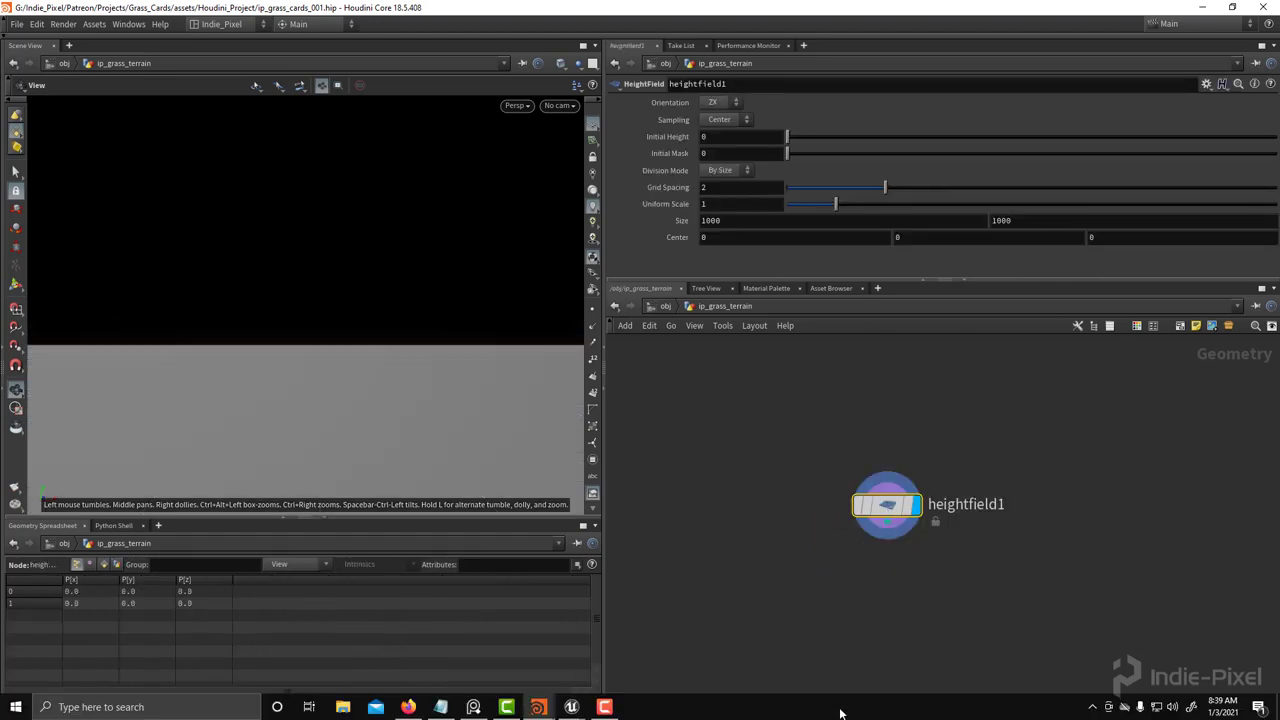
{"action": "left_click", "coordinate": [880, 584]}
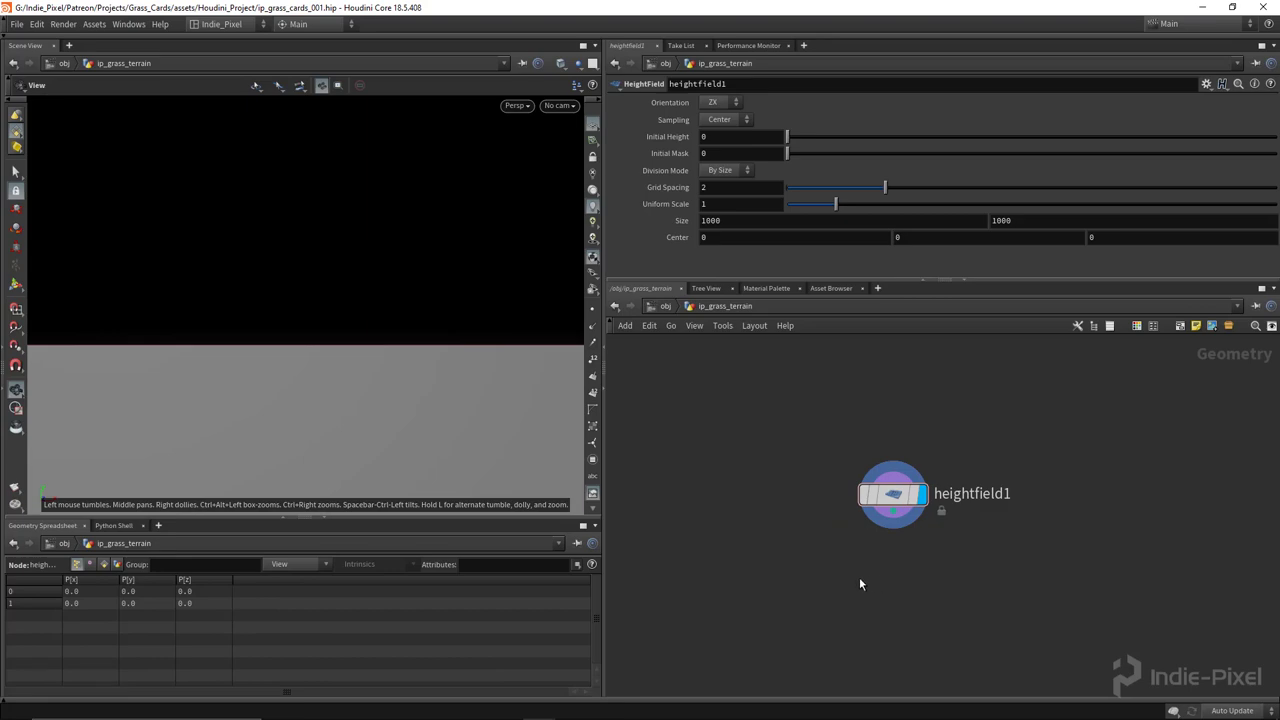
{"action": "scroll", "coordinate": [417, 354], "scroll_direction": "down", "scroll_amount": 5}
{"action": "key", "text": "f"}
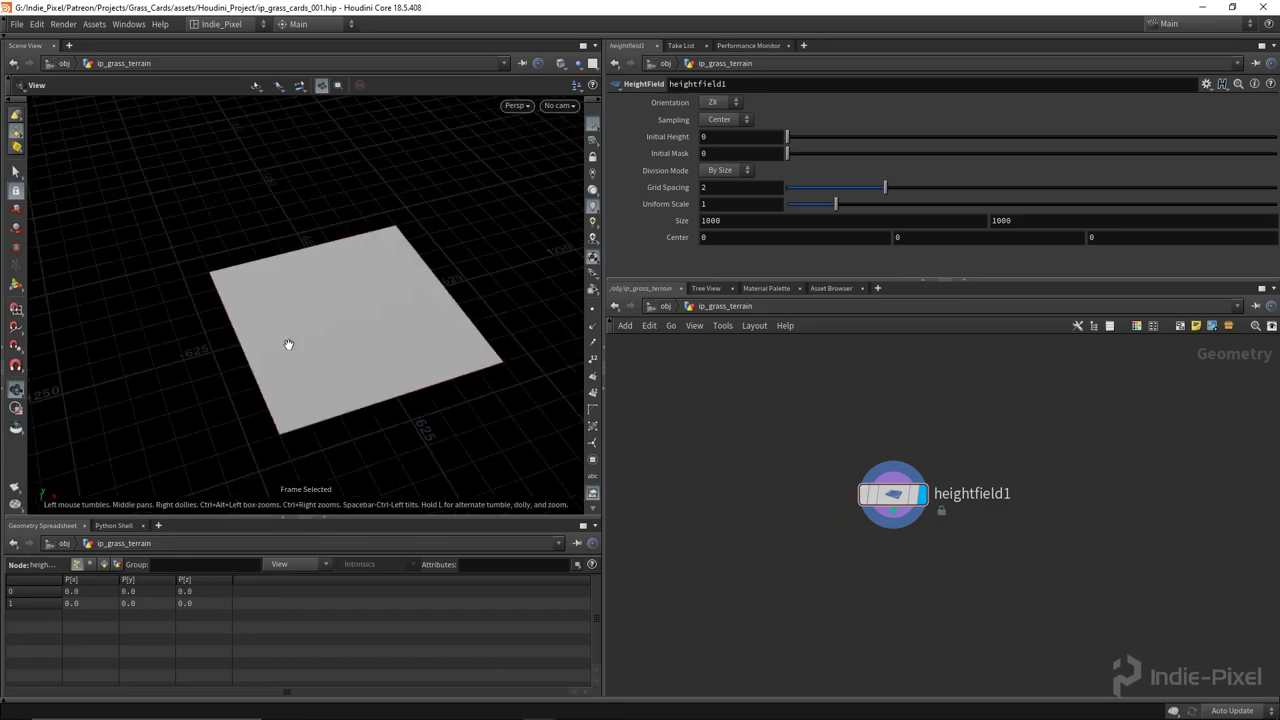
{"action": "left_click_drag", "start_coordinate": [288, 344], "coordinate": [403, 317]}
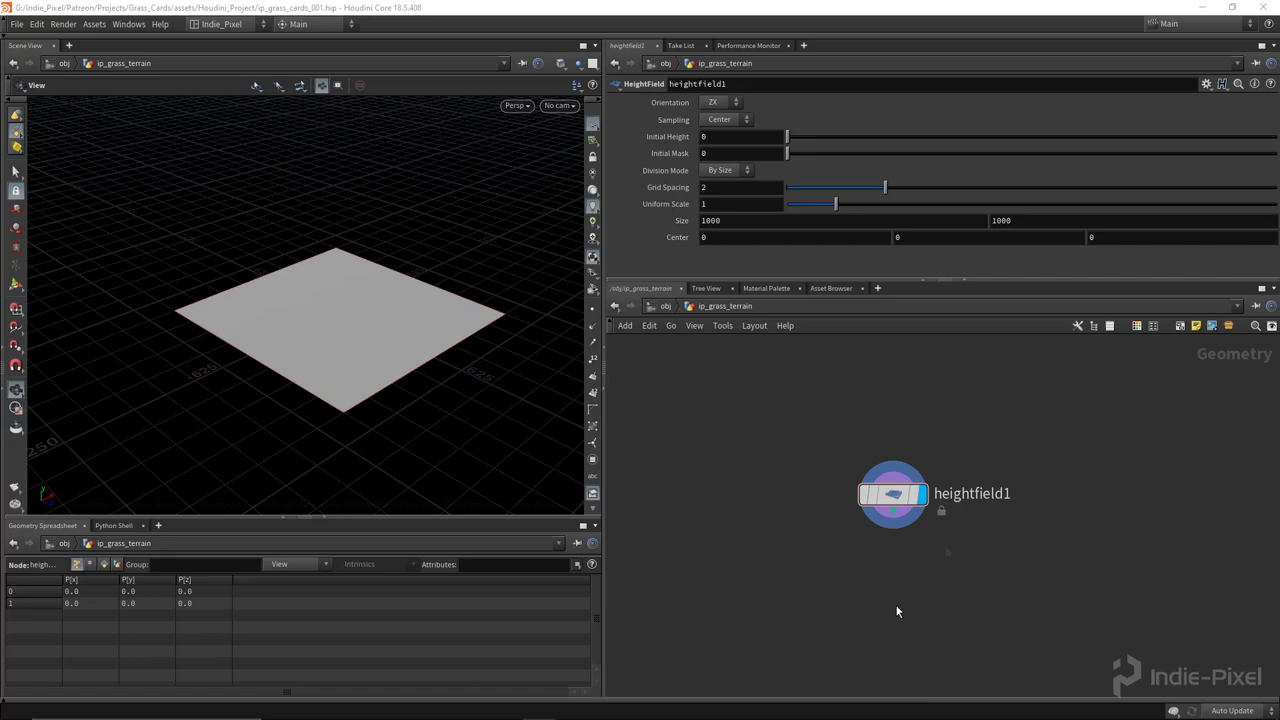
Switch to the browser and check the recommended landscape sizes in the Houdini Engine for Unreal documentation, highlighting 253 x 253.
{"action": "mouse_move", "coordinate": [460, 712]}
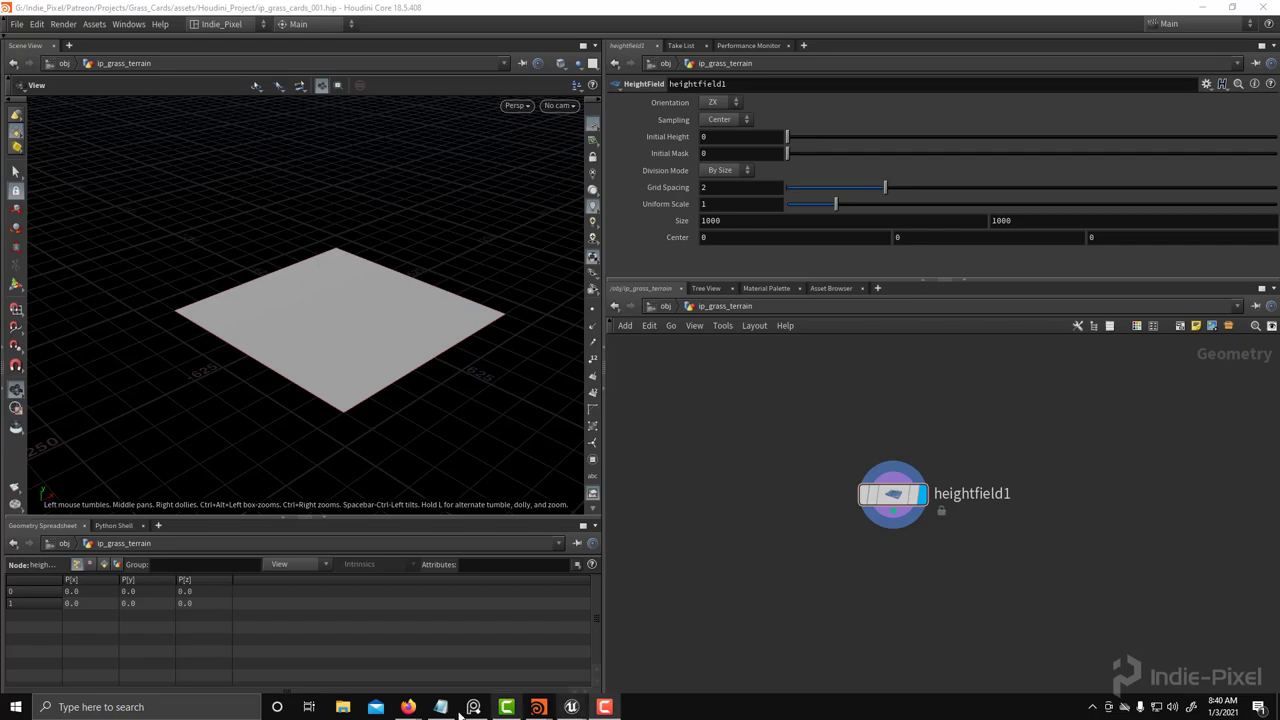
{"action": "mouse_move", "coordinate": [413, 708]}
{"action": "left_click", "coordinate": [470, 630]}
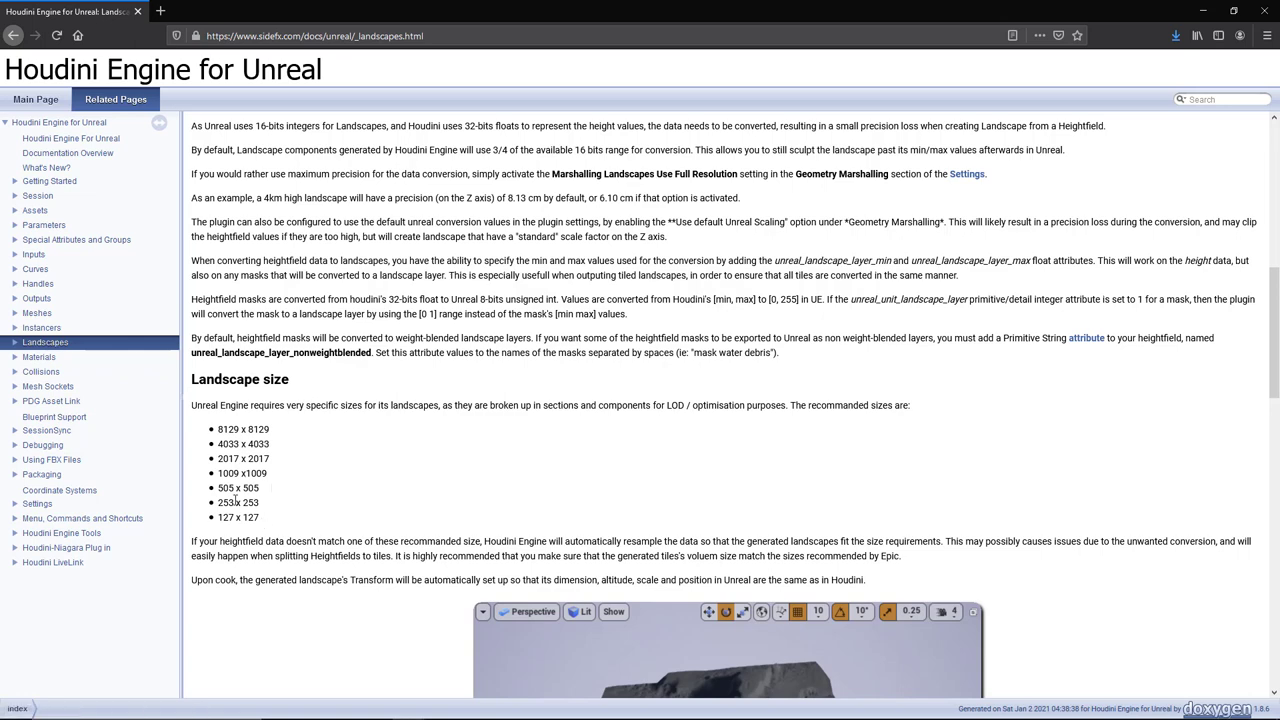
{"action": "left_click_drag", "start_coordinate": [262, 518], "coordinate": [195, 425]}
{"action": "left_click_drag", "start_coordinate": [268, 503], "coordinate": [217, 503]}
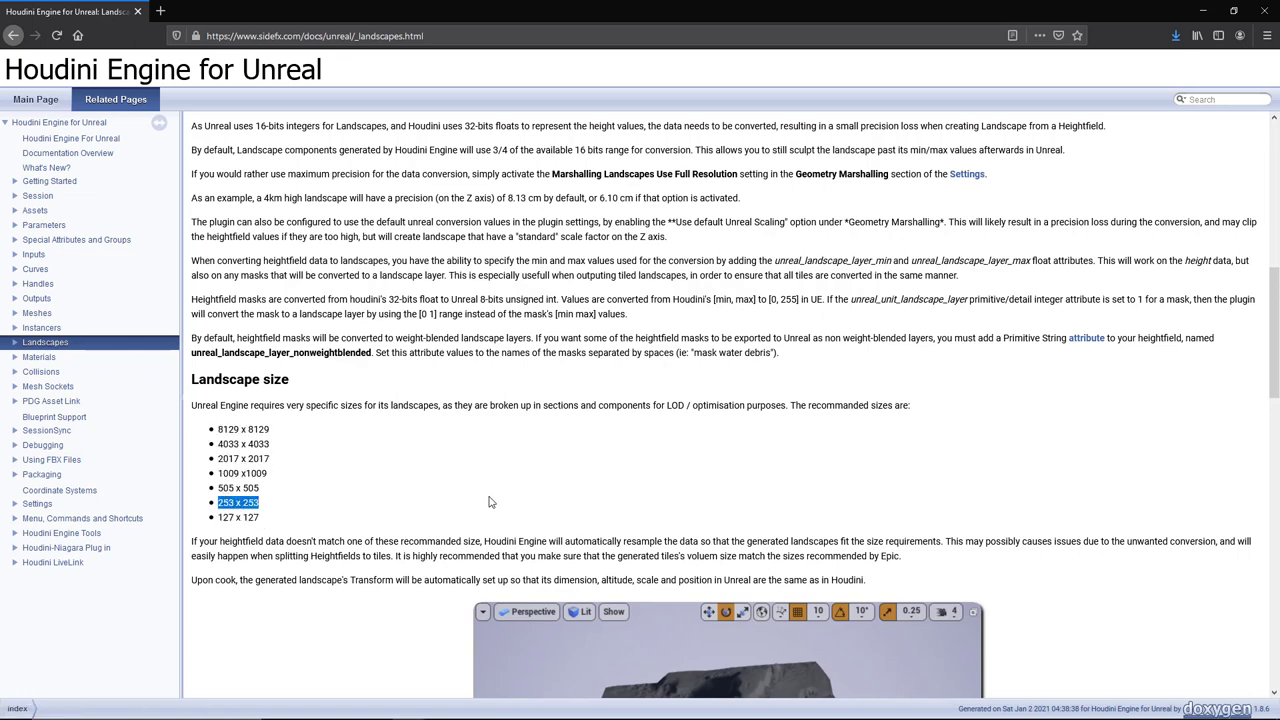
{"action": "left_click", "coordinate": [1203, 11]}
Set the heightfield's size to 253 by 253 in Houdini and frame the resized terrain.
{"action": "left_click", "coordinate": [755, 220]}
{"action": "double_click", "coordinate": [755, 220]}
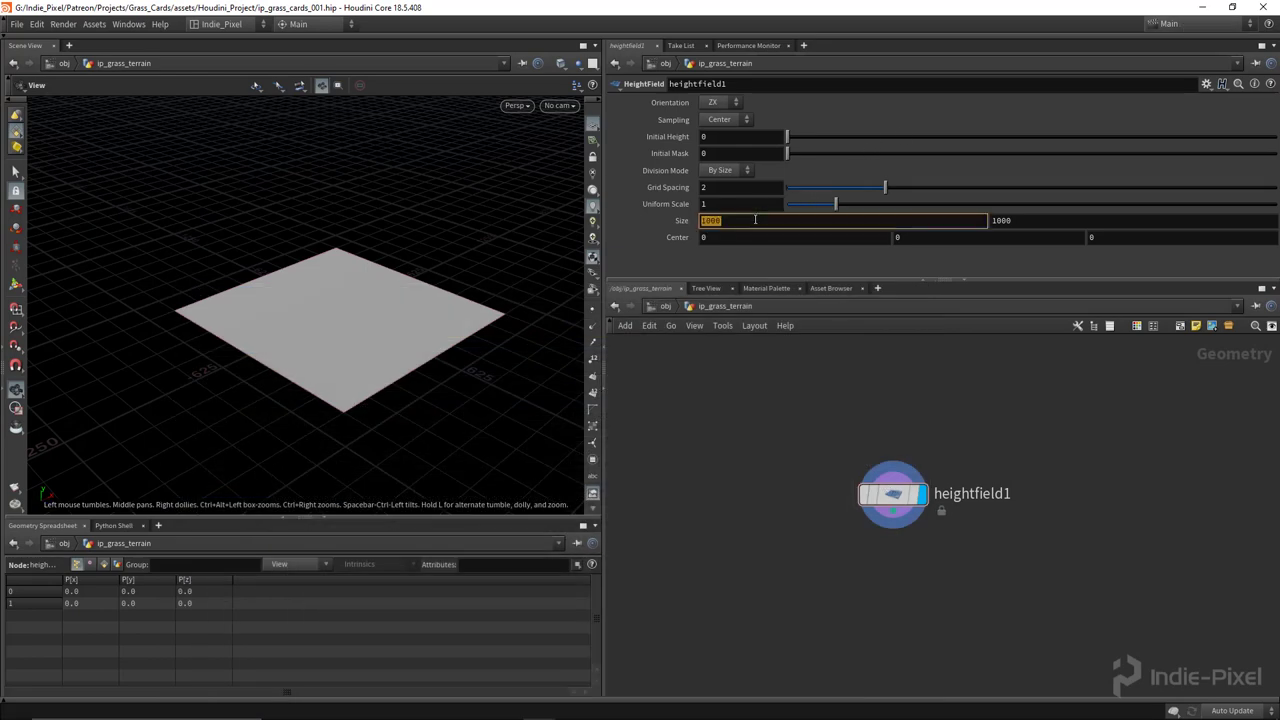
{"action": "type", "text": "253"}
{"action": "key", "text": "Tab"}
{"action": "type", "text": "2"}
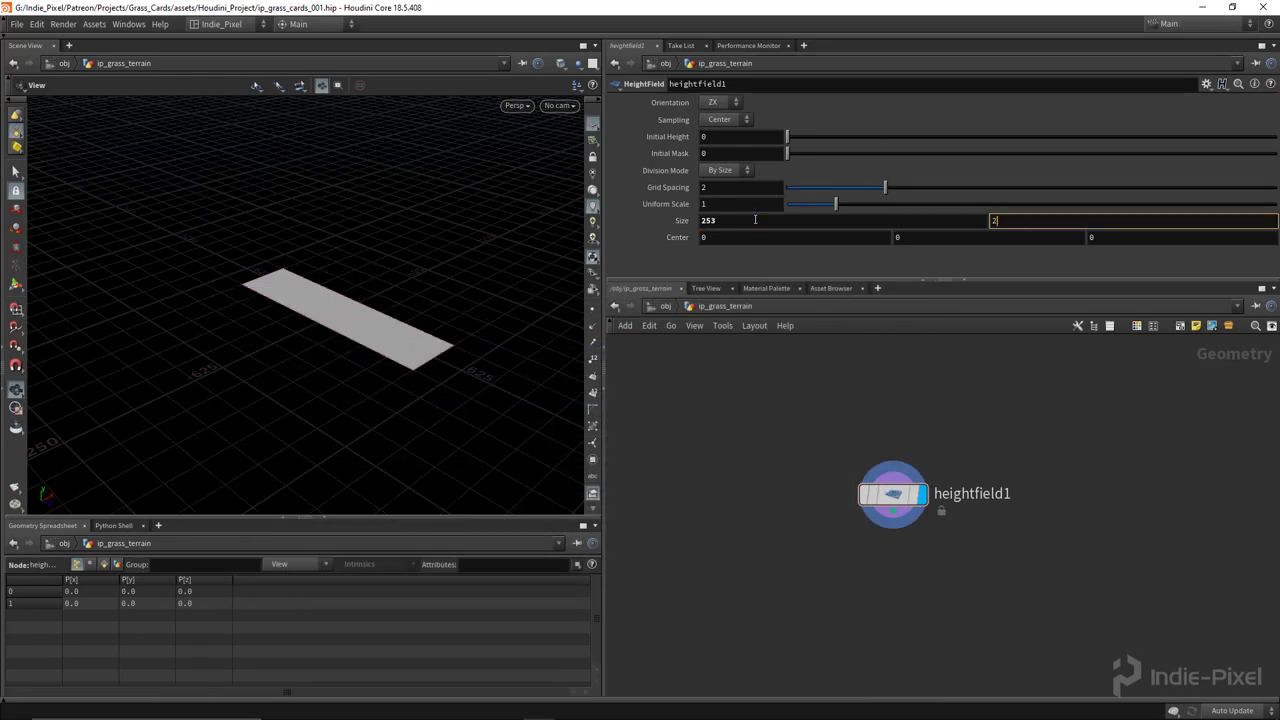
{"action": "type", "text": "53"}
{"action": "key", "text": "Return"}
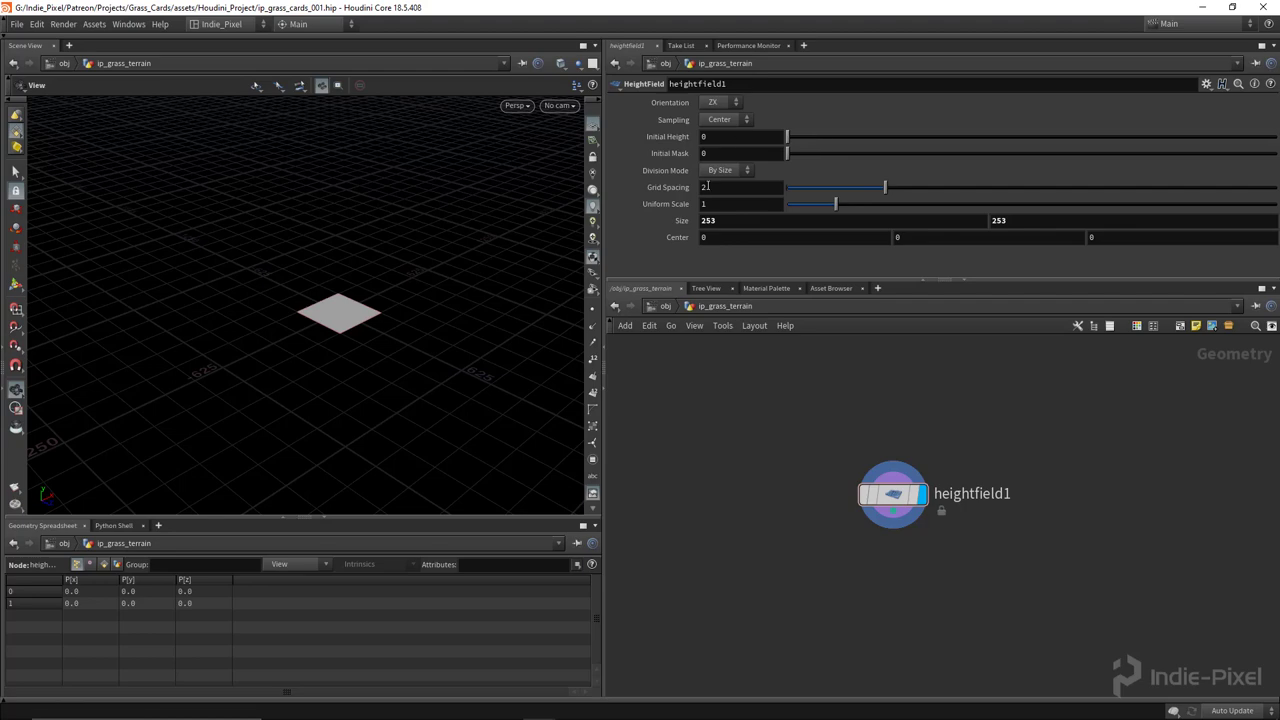
{"action": "key", "text": "shift+Tab"}
{"action": "key", "text": "shift+Tab"}
{"action": "key", "text": "f"}
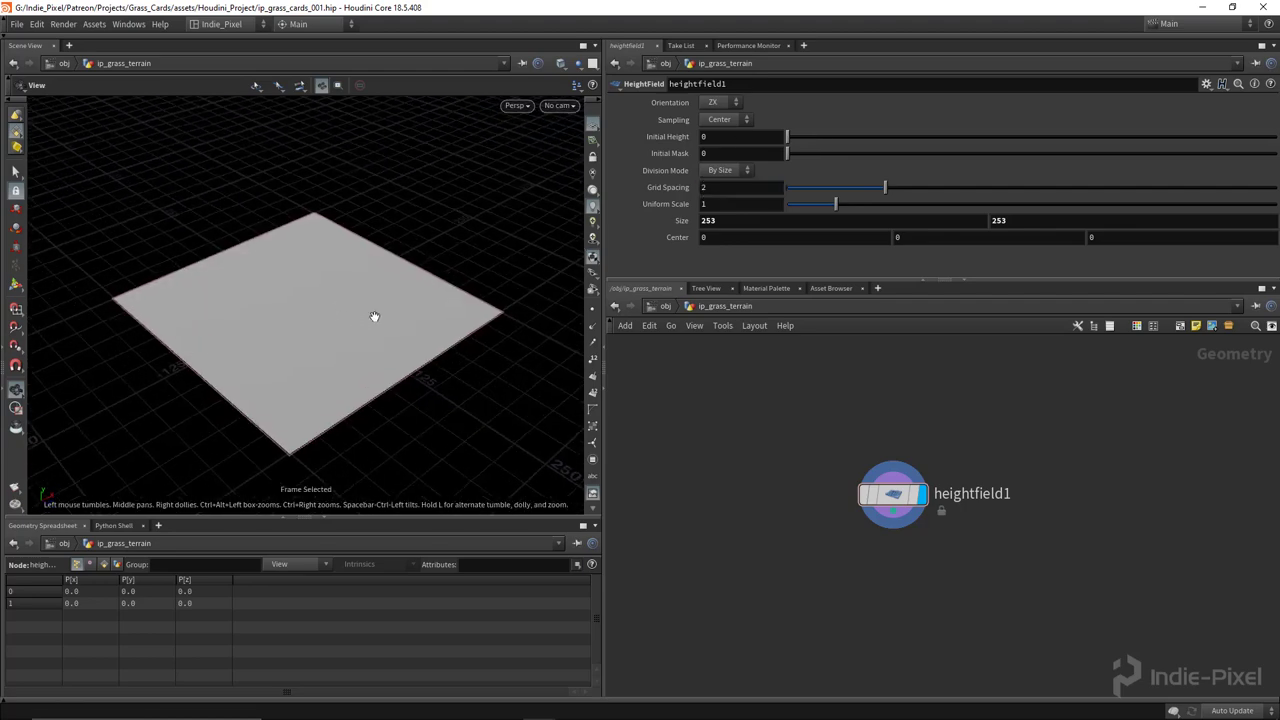
{"action": "left_click_drag", "start_coordinate": [332, 316], "coordinate": [372, 312]}
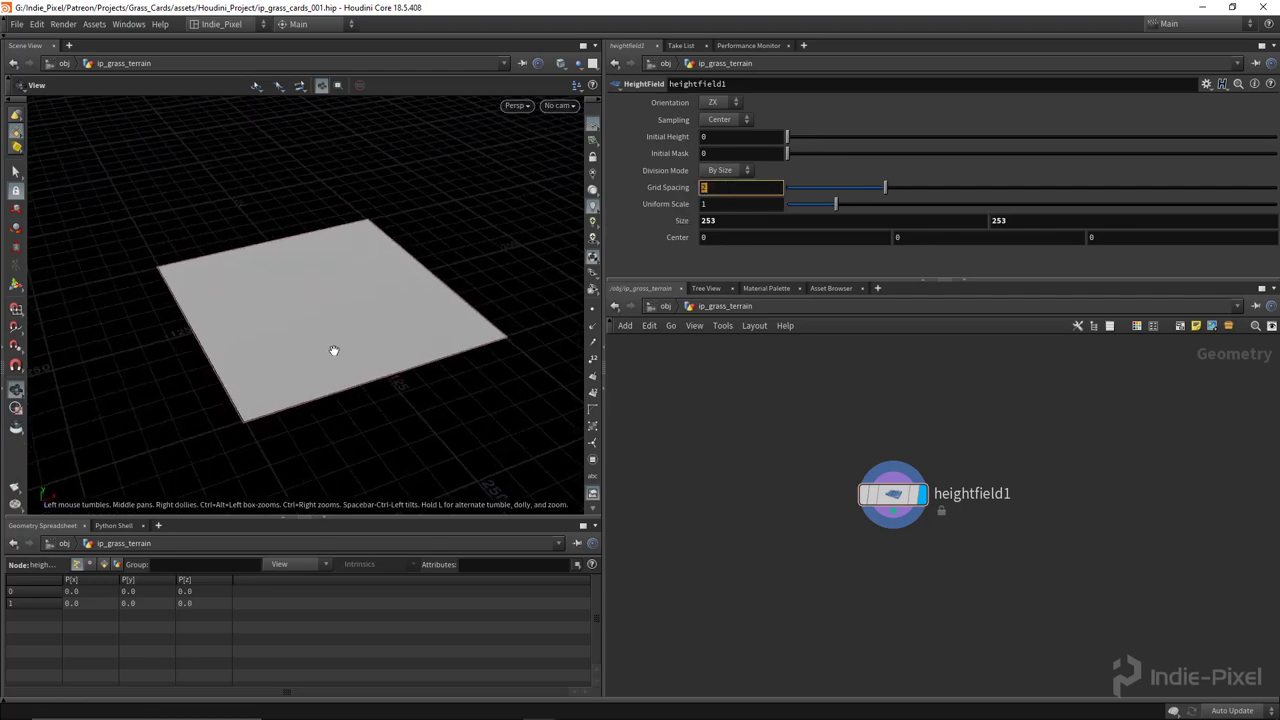
{"action": "left_click_drag", "start_coordinate": [334, 351], "coordinate": [372, 338]}
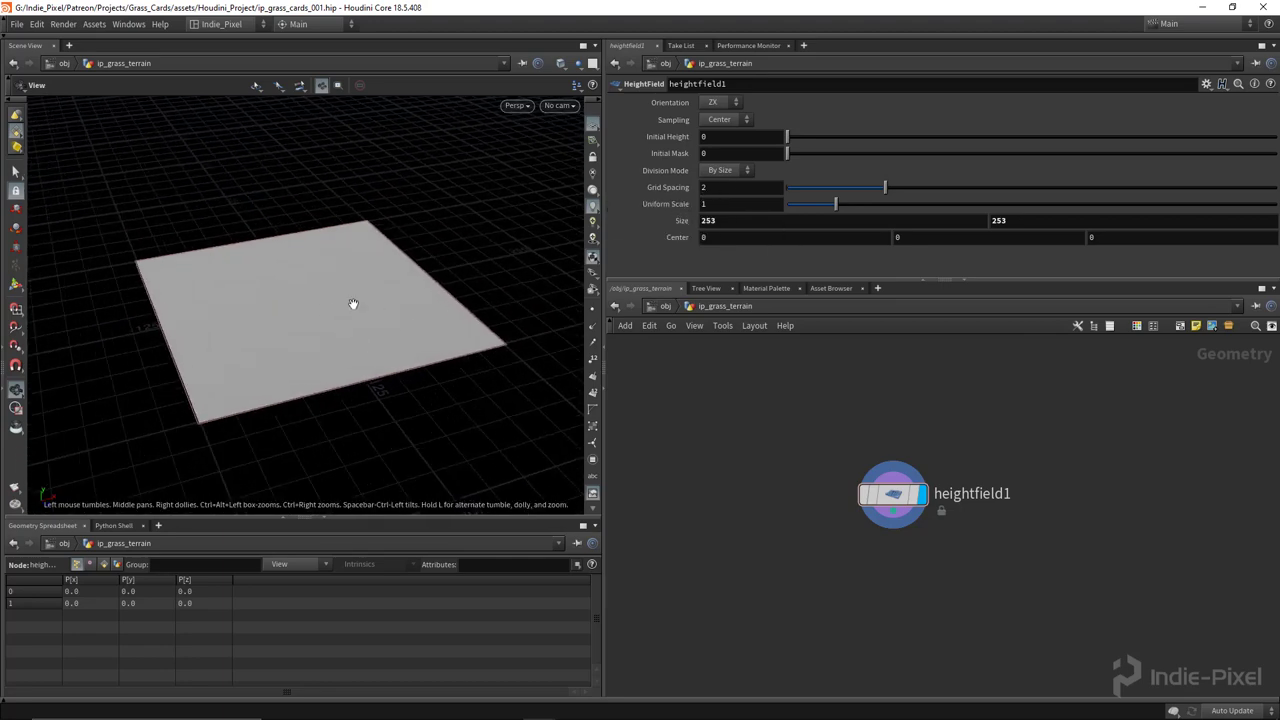
{"action": "left_click_drag", "start_coordinate": [354, 306], "coordinate": [400, 380]}
Add a HeightField Noise node below heightfield1, wire the heightfield into its first input, and display the noise result.
{"action": "middle_click_drag", "start_coordinate": [878, 594], "coordinate": [880, 556]}
{"action": "key", "text": "Tab"}
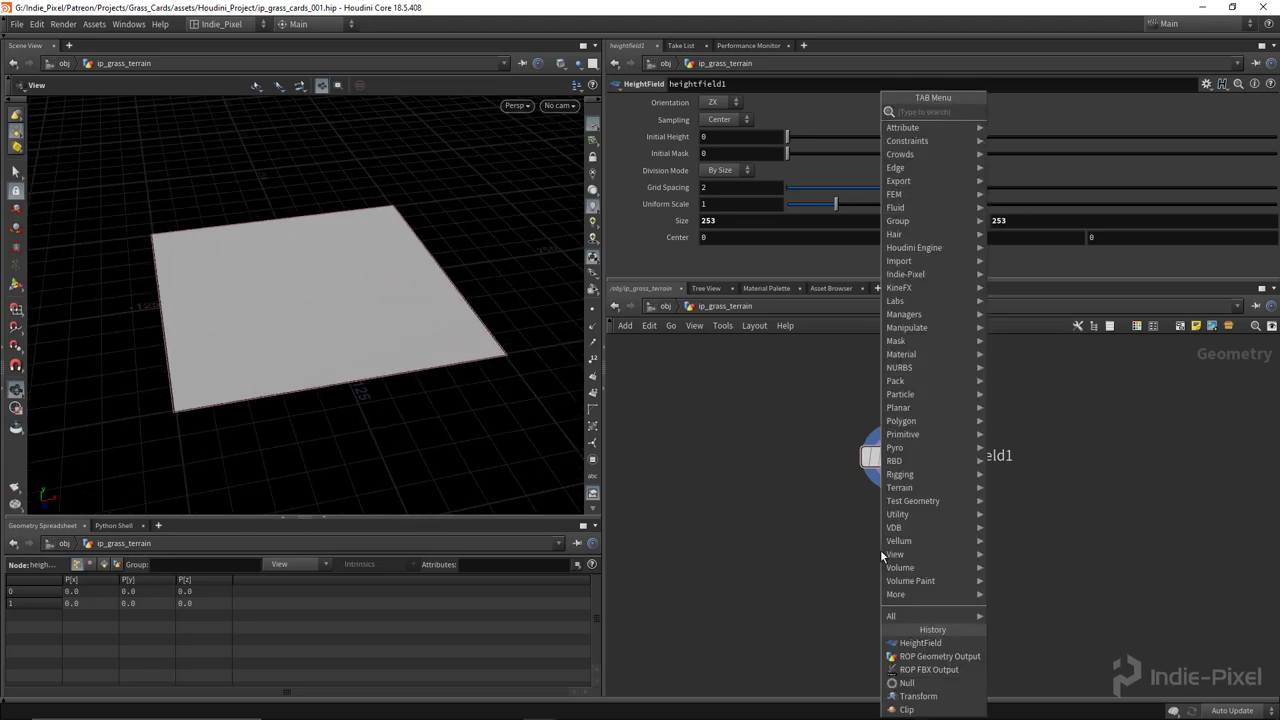
{"action": "type", "text": "noi"}
{"action": "left_click", "coordinate": [1030, 165]}
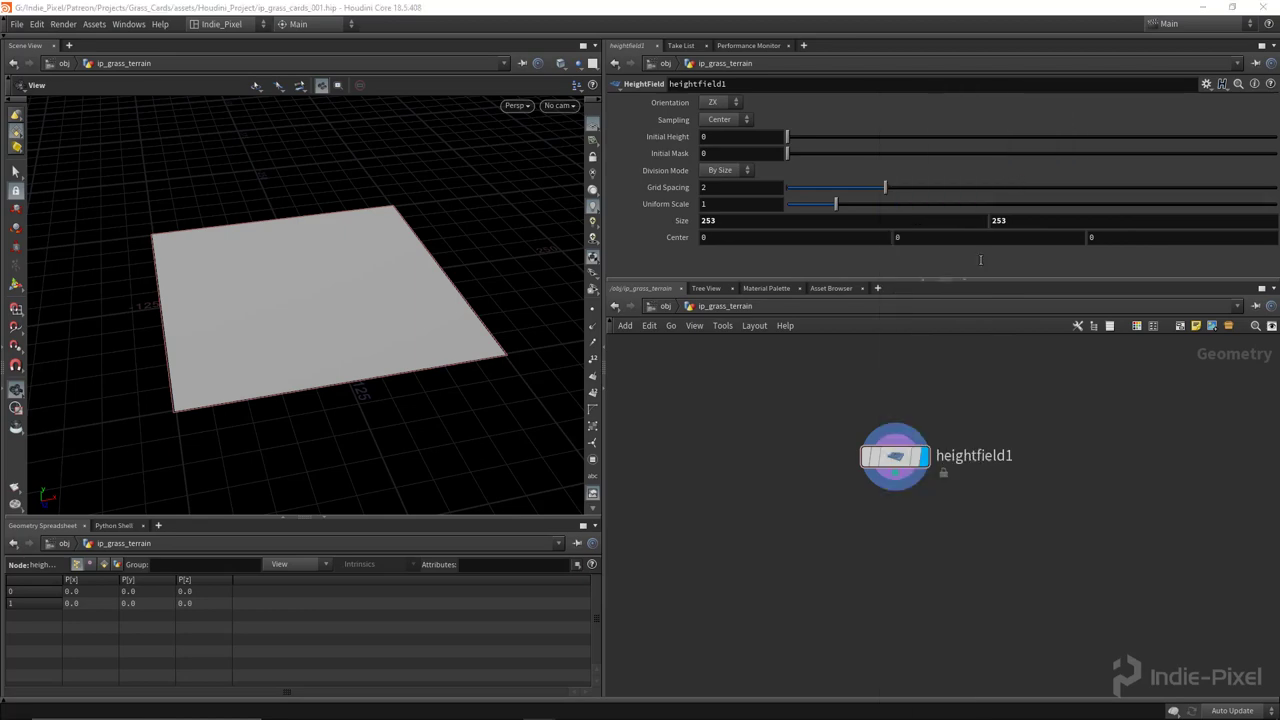
{"action": "left_click", "coordinate": [897, 552]}
{"action": "left_click", "coordinate": [881, 538]}
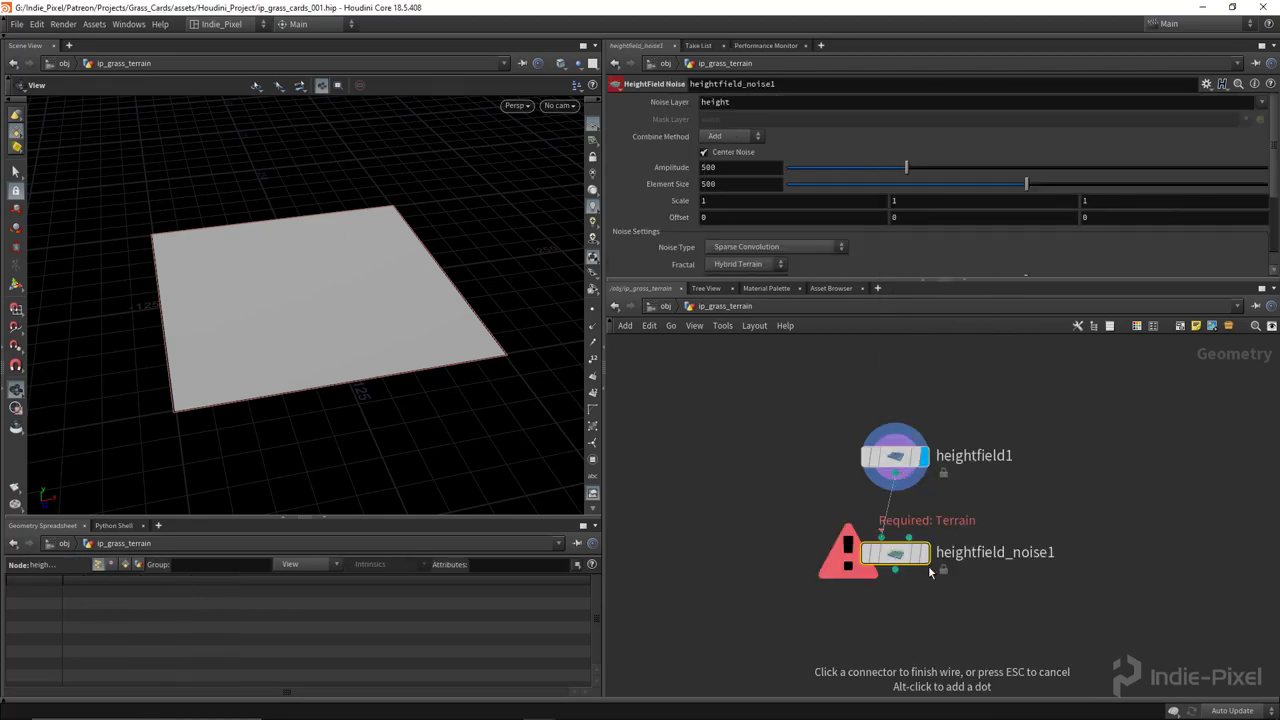
{"action": "left_click", "coordinate": [895, 473]}
{"action": "left_click", "coordinate": [923, 552]}
{"action": "left_click_drag", "start_coordinate": [306, 286], "coordinate": [435, 251]}
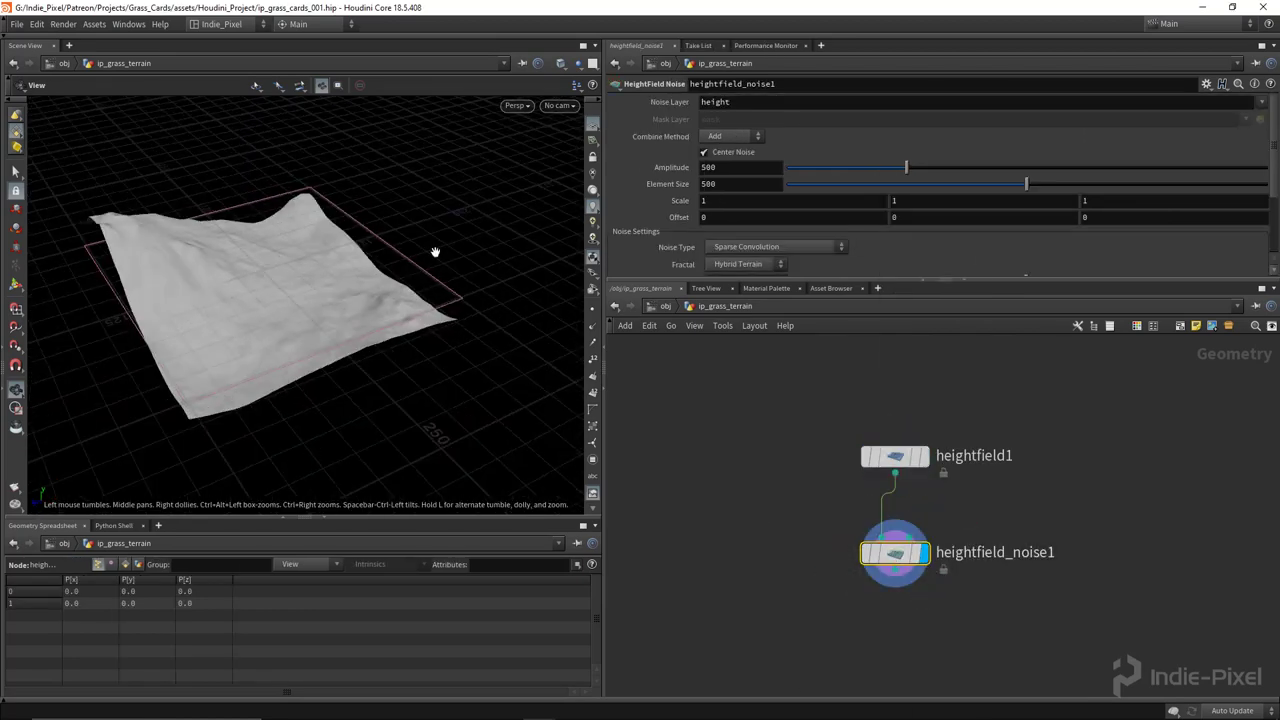
Set the heightfield noise amplitude to 1 and its element size to 10.
{"action": "left_click", "coordinate": [733, 168]}
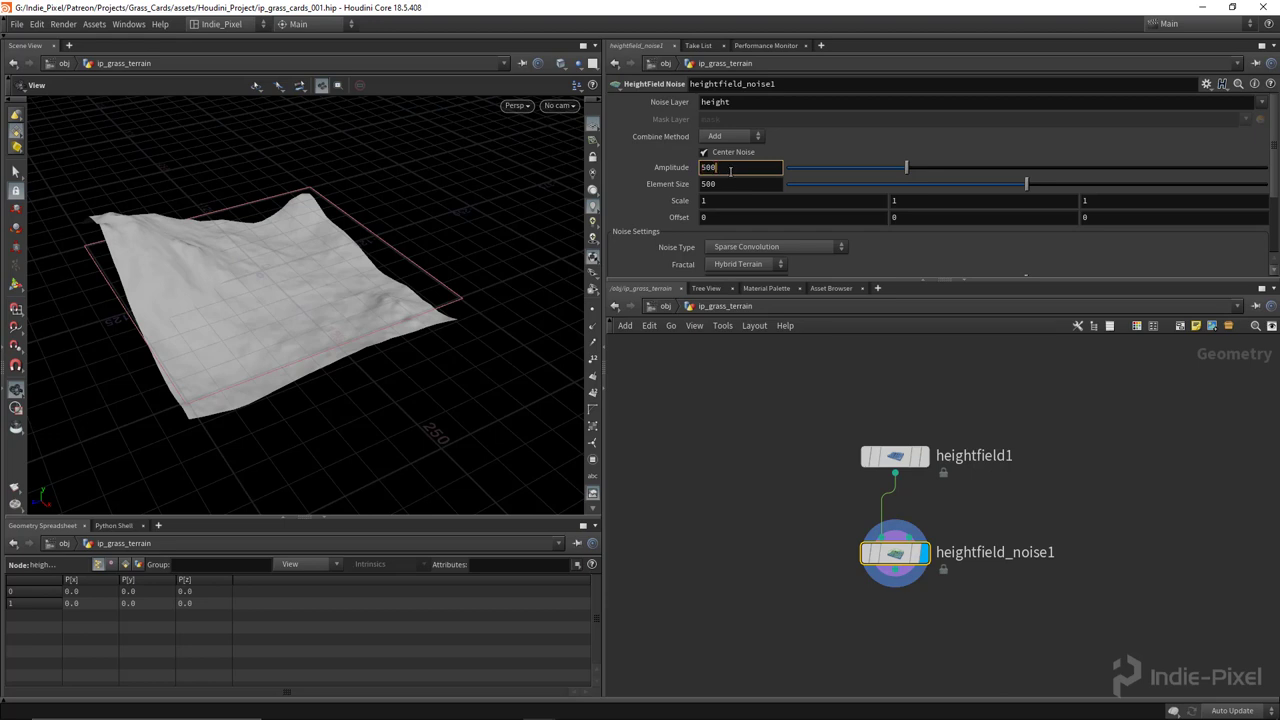
{"action": "type", "text": "1"}
{"action": "key", "text": "Tab"}
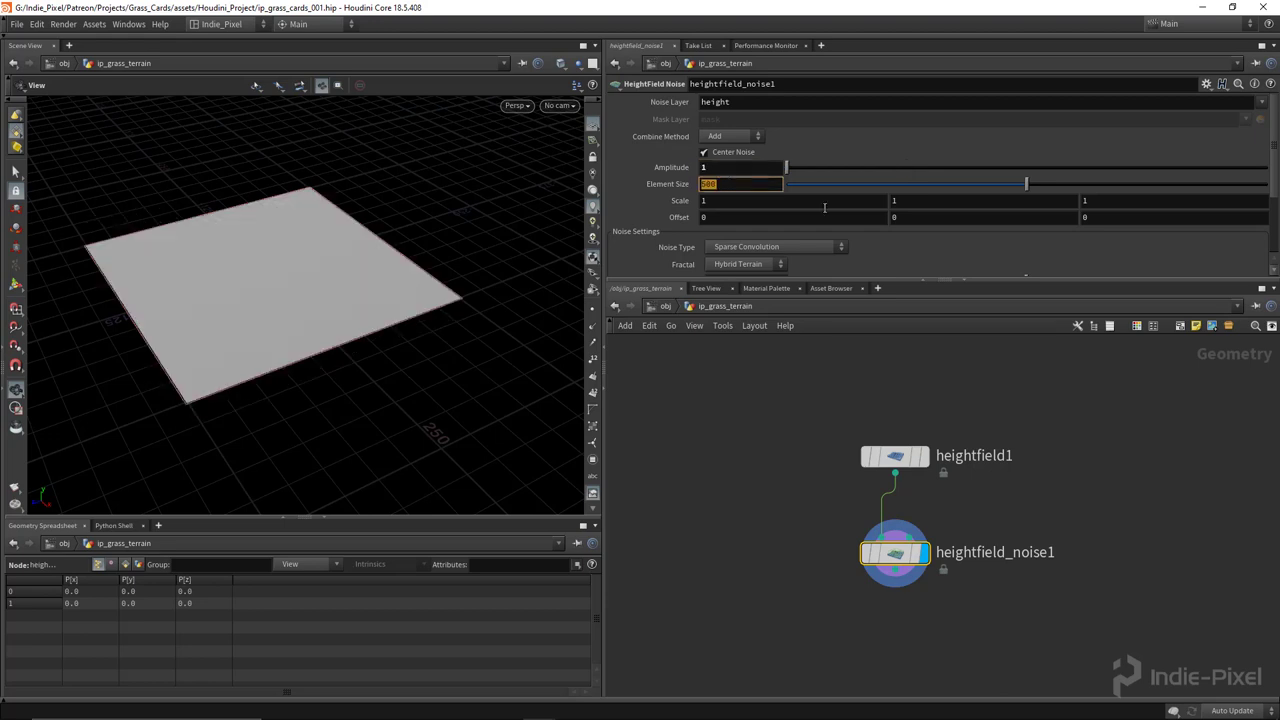
{"action": "type", "text": "10"}
{"action": "key", "text": "Return"}
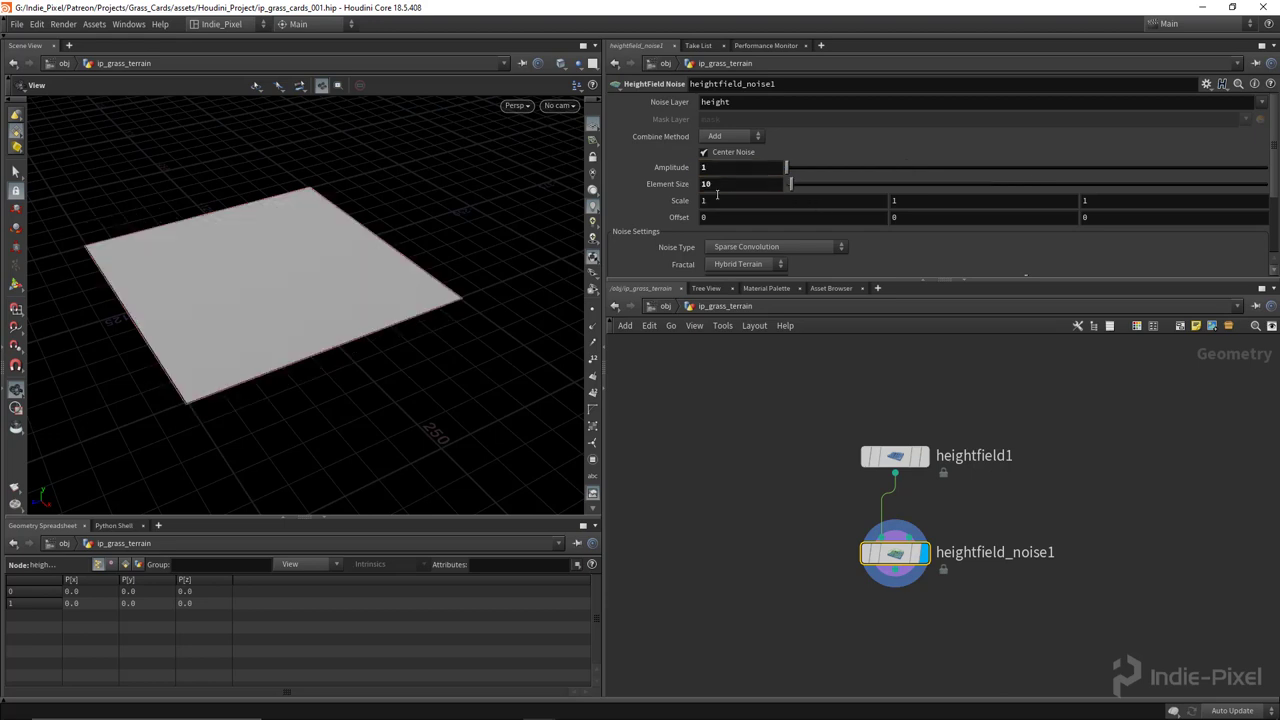
Set the heightfield noise amplitude to 2 and its element size to 11, checking the bumps up close.
{"action": "right_click_drag", "start_coordinate": [154, 266], "coordinate": [554, 242]}
{"action": "left_click_drag", "start_coordinate": [554, 242], "coordinate": [450, 300]}
{"action": "left_click", "coordinate": [772, 168]}
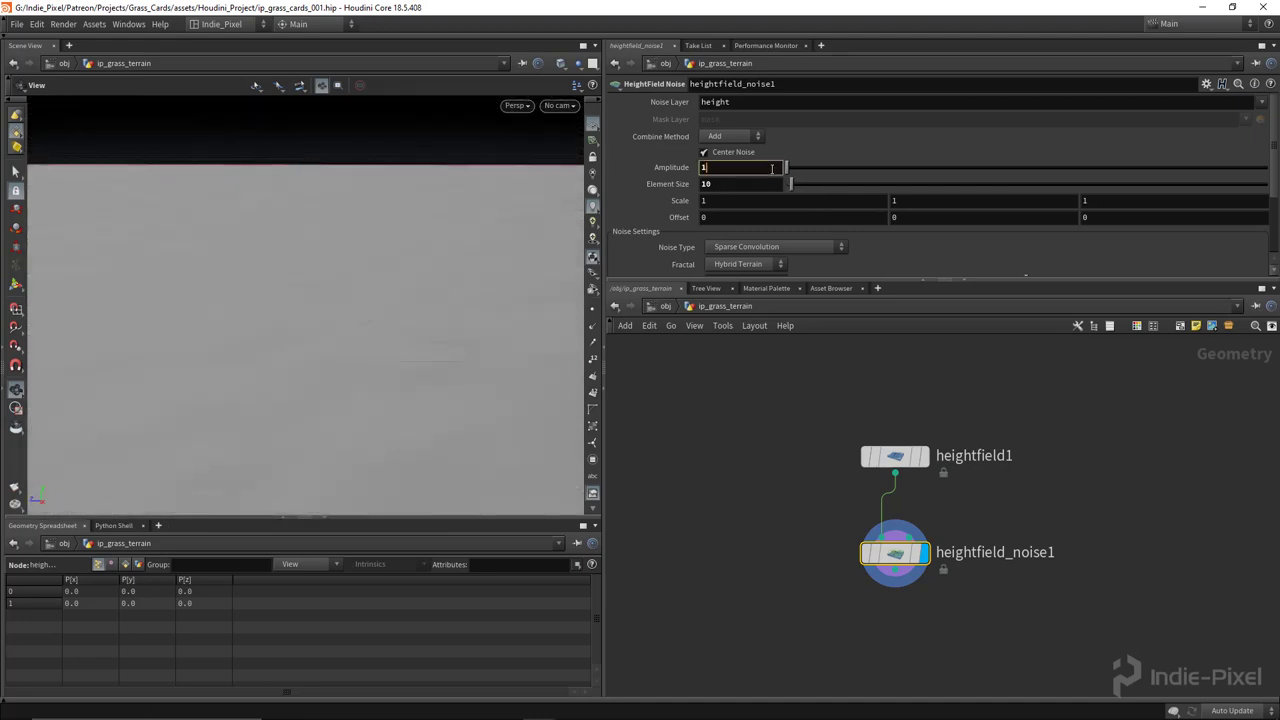
{"action": "type", "text": "2"}
{"action": "key", "text": "Return"}
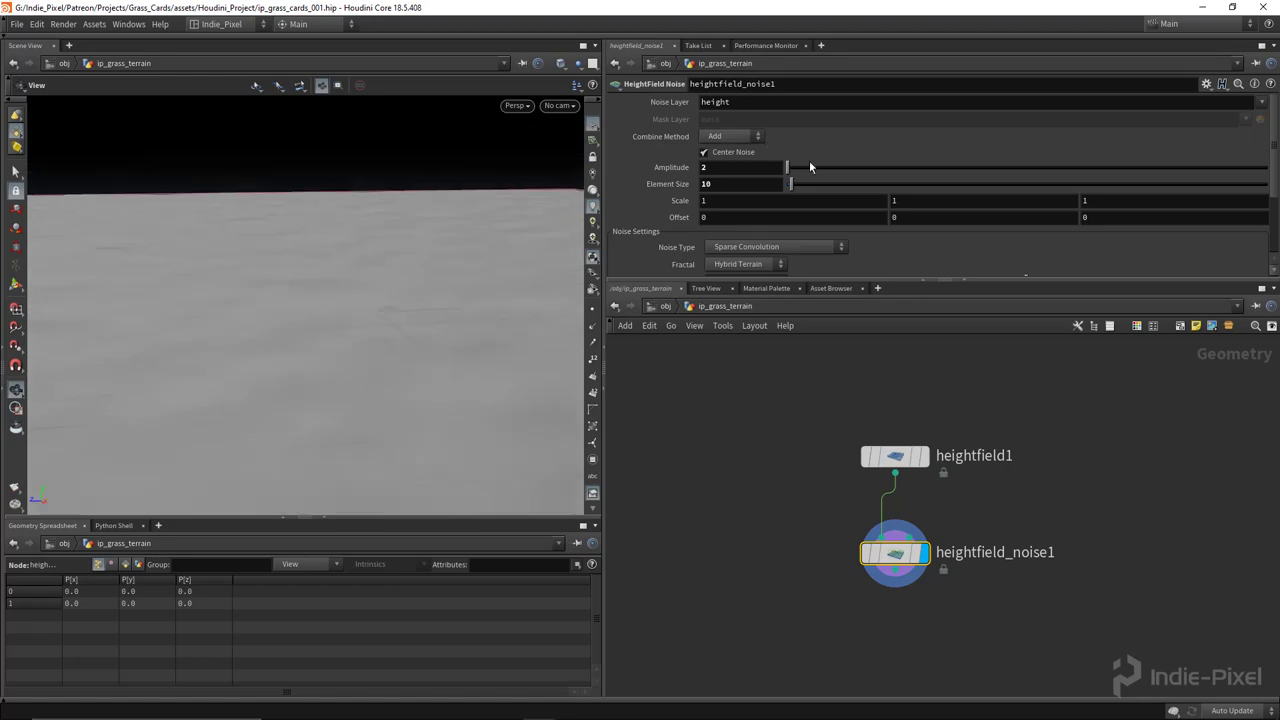
{"action": "mouse_move", "coordinate": [790, 184]}
{"action": "left_mouse_down"}
{"action": "mouse_move", "coordinate": [806, 183]}
{"action": "mouse_move", "coordinate": [791, 185]}
{"action": "left_mouse_up"}
{"action": "left_click_drag", "start_coordinate": [369, 284], "coordinate": [249, 286]}
{"action": "scroll", "coordinate": [250, 288], "scroll_direction": "down", "scroll_amount": 5}
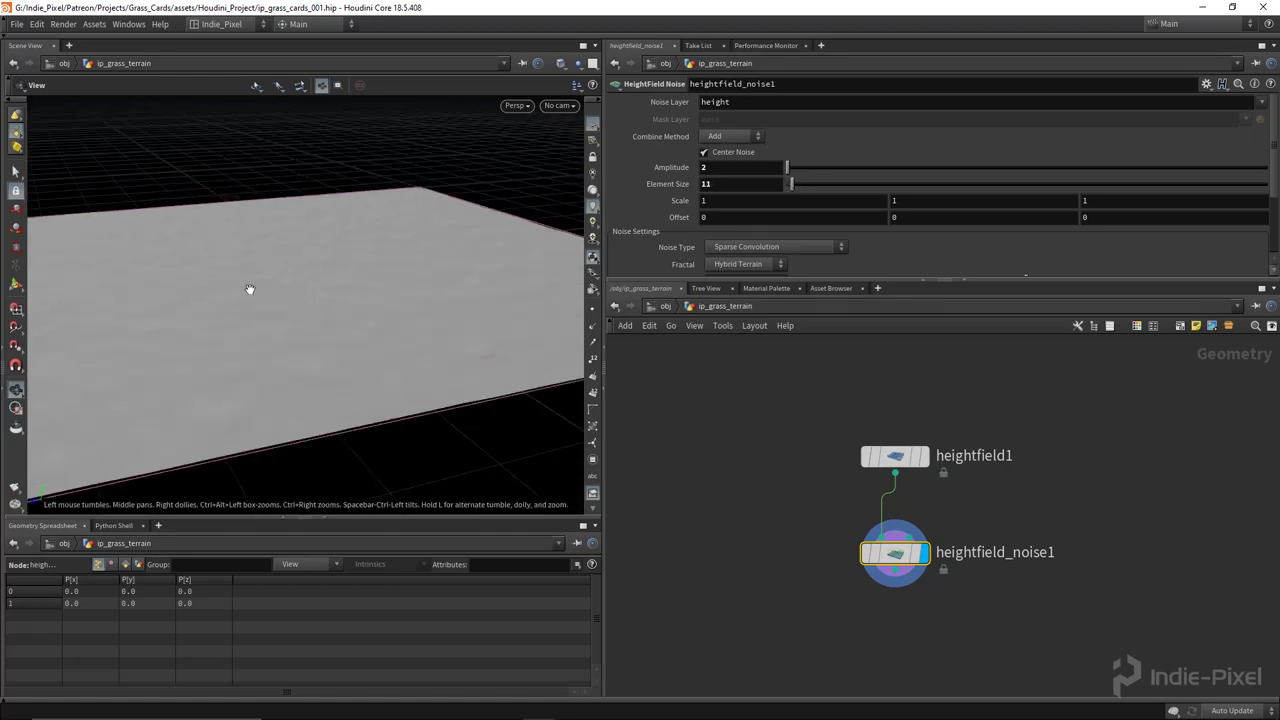
{"action": "scroll", "coordinate": [306, 306], "scroll_direction": "up", "scroll_amount": 4}
{"action": "scroll", "coordinate": [309, 291], "scroll_direction": "down", "scroll_amount": 4}
{"action": "scroll", "coordinate": [309, 291], "scroll_direction": "up", "scroll_amount": 3}
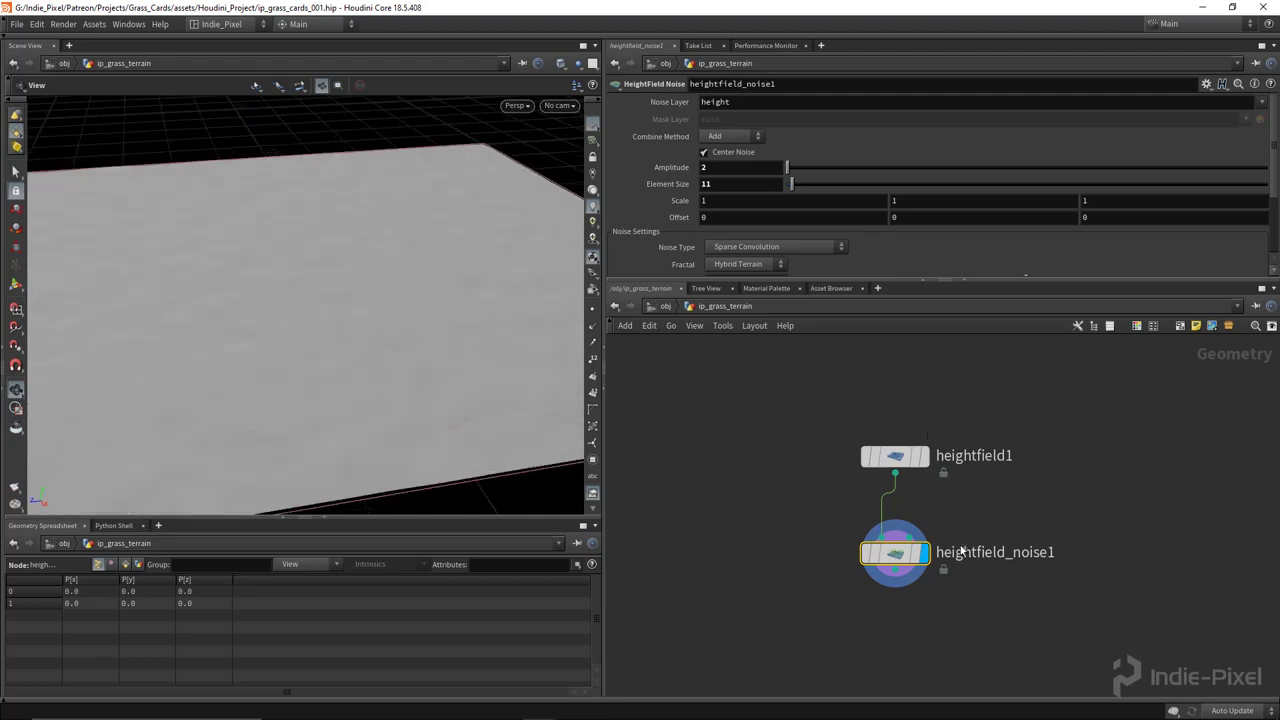
{"action": "scroll", "coordinate": [357, 399], "scroll_direction": "down", "scroll_amount": 3}
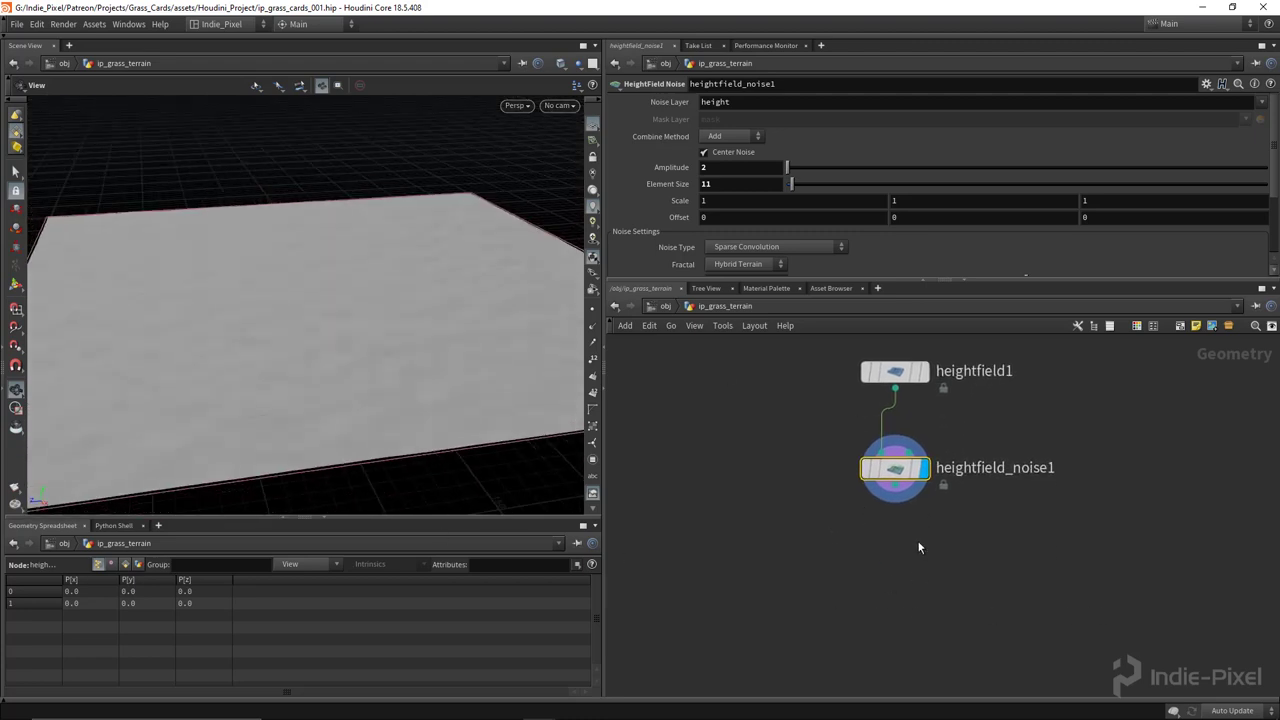
Add a HeightField Mask Clear node wired below heightfield_noise1 and display its result.
{"action": "key", "text": "Tab"}
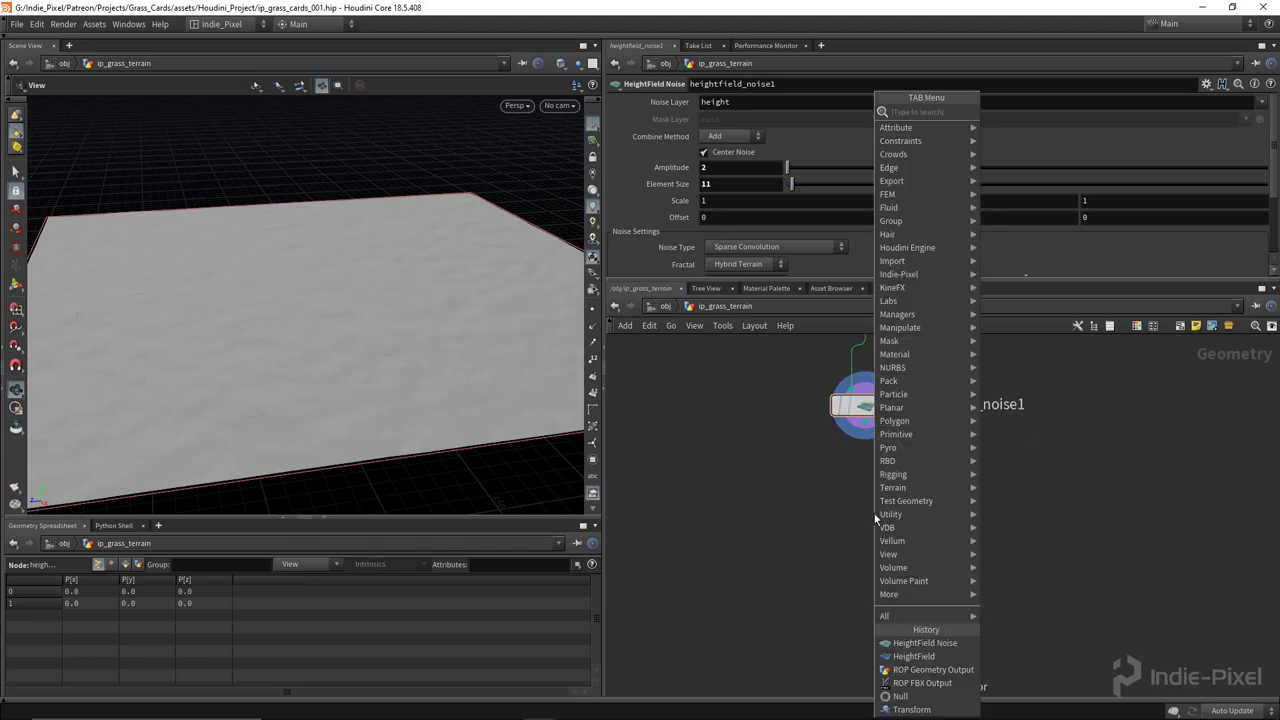
{"action": "type", "text": "mask"}
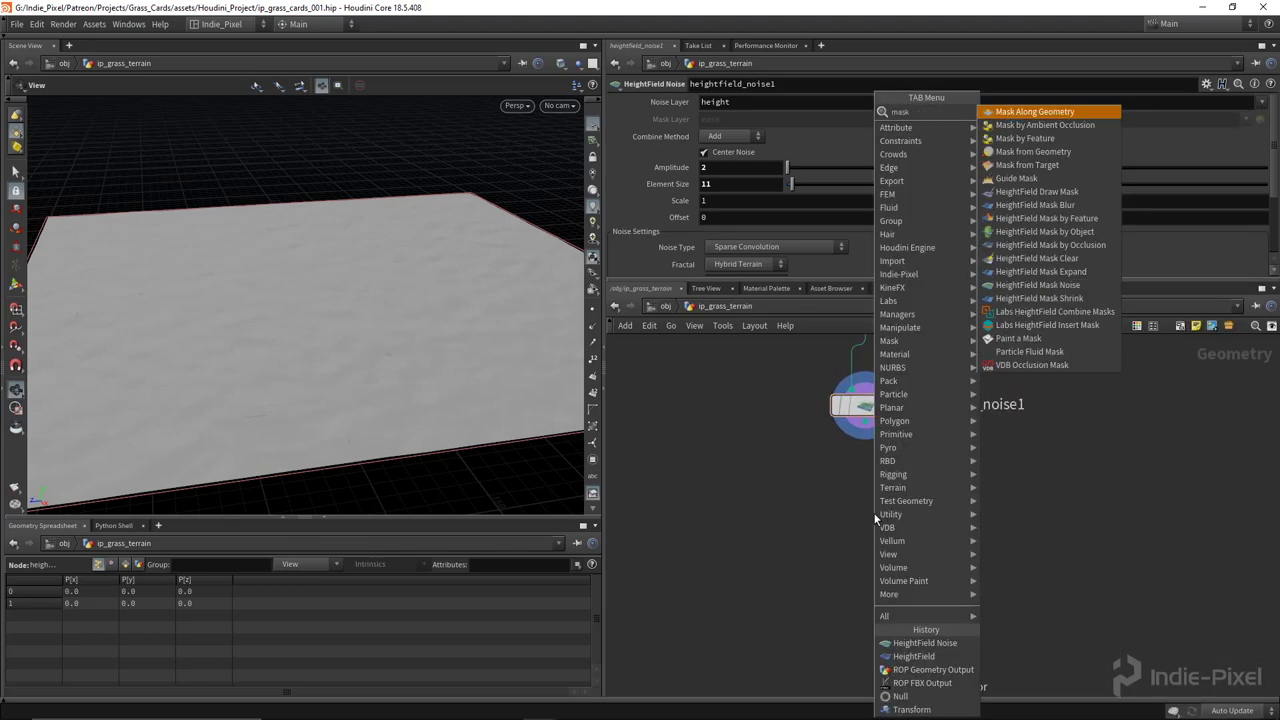
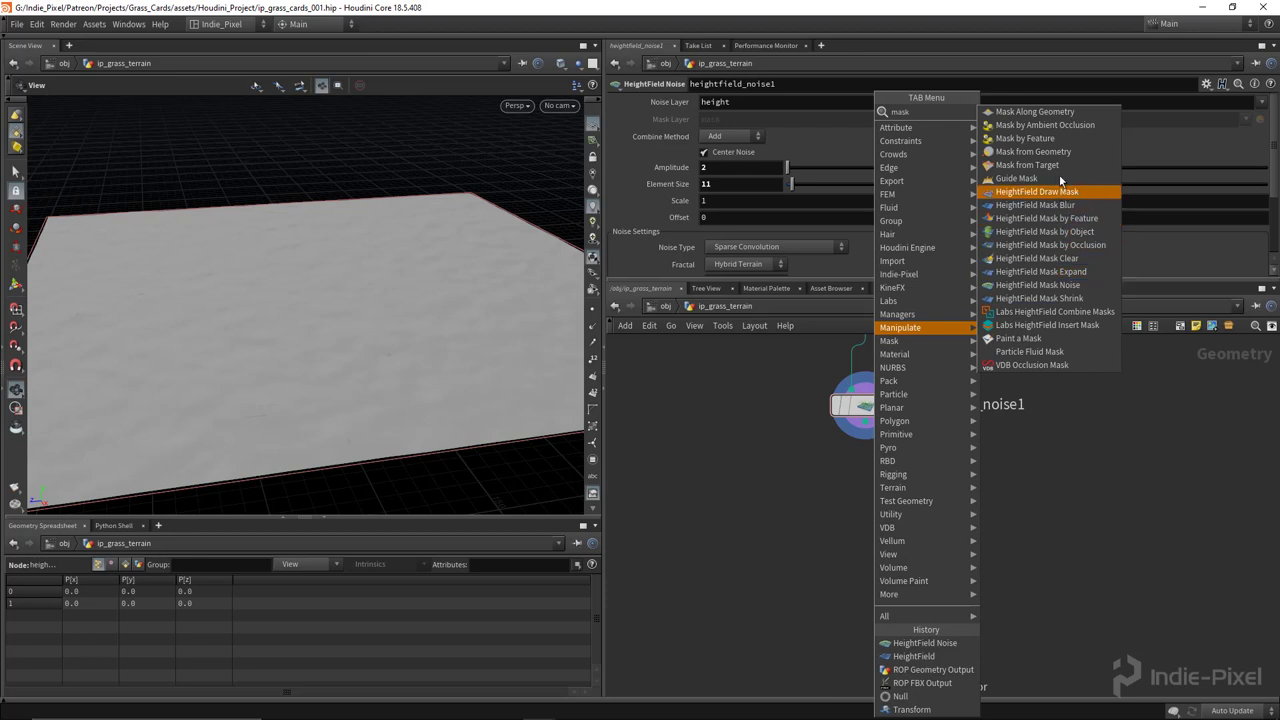
{"action": "left_click", "coordinate": [1048, 258]}
{"action": "left_click", "coordinate": [862, 507]}
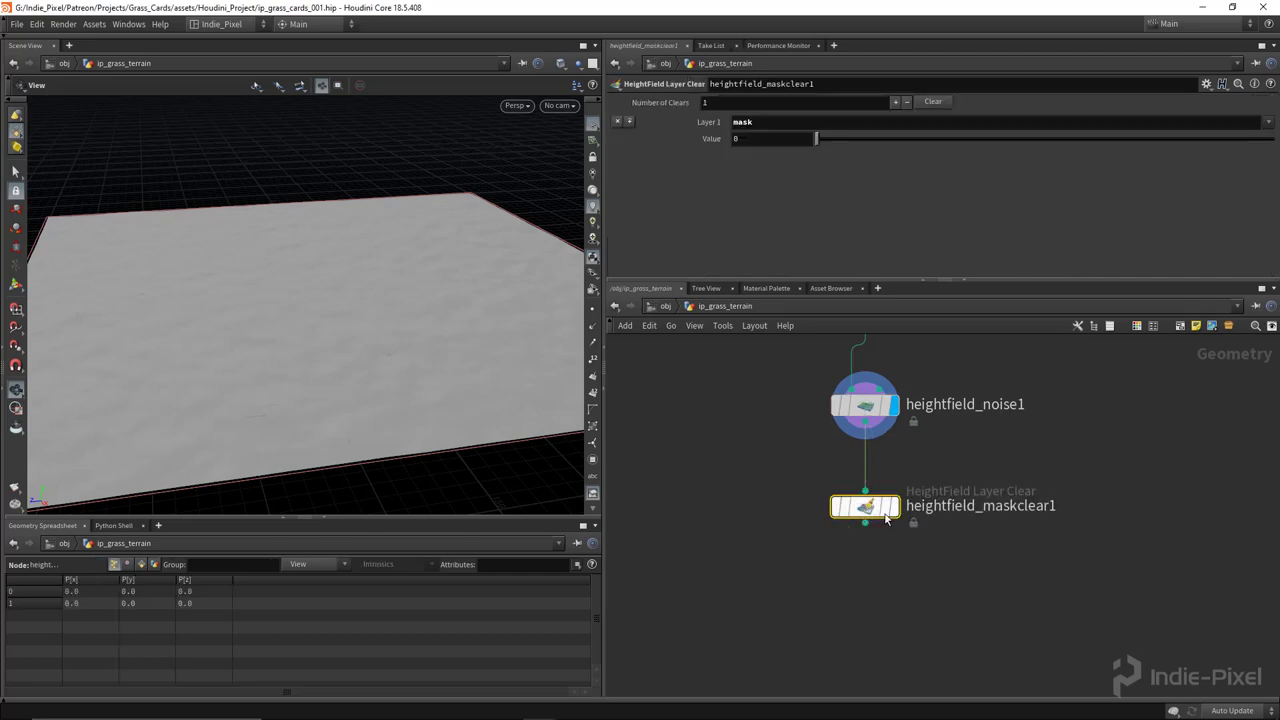
{"action": "left_click", "coordinate": [892, 507]}
Set the mask layer's clear value to 1 and view the whole terrain.
{"action": "left_click", "coordinate": [770, 139]}
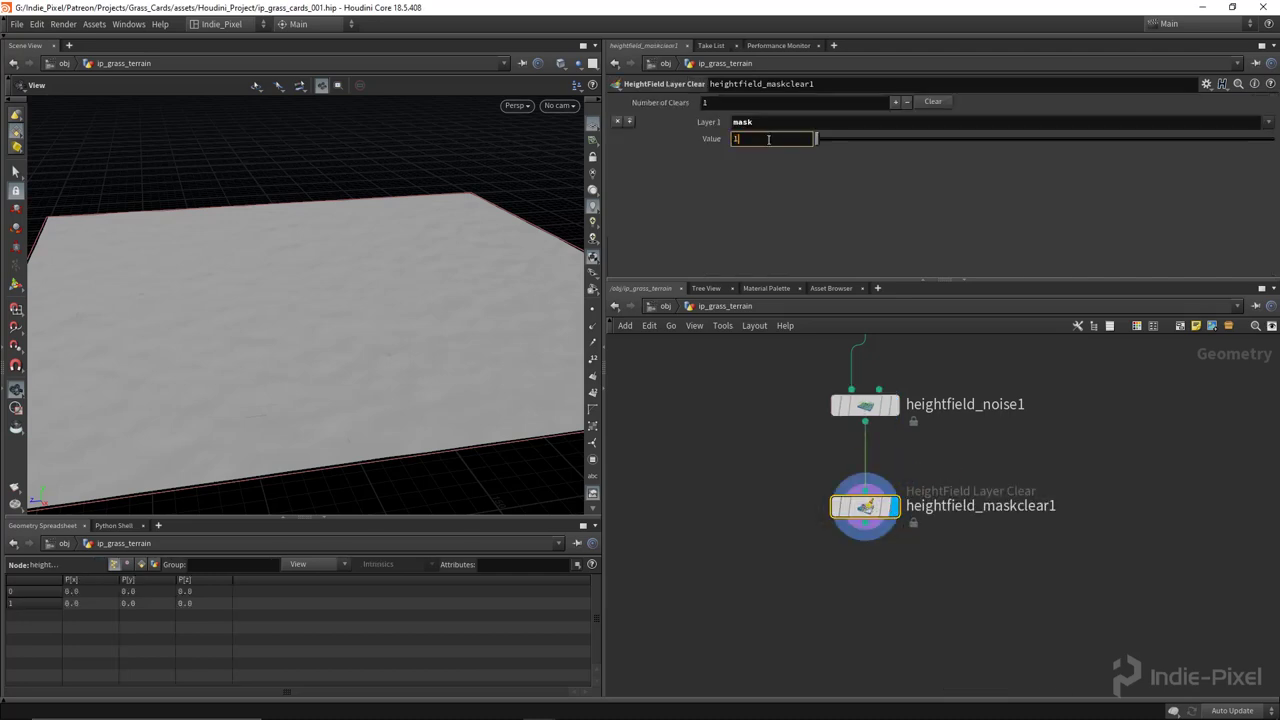
{"action": "key", "text": "Return"}
{"action": "left_click_drag", "start_coordinate": [390, 245], "coordinate": [337, 243]}
Add a Volume Wrangle node beside the mask clear, wire heightfield_noise1 into its first input, and display it.
{"action": "key", "text": "Tab"}
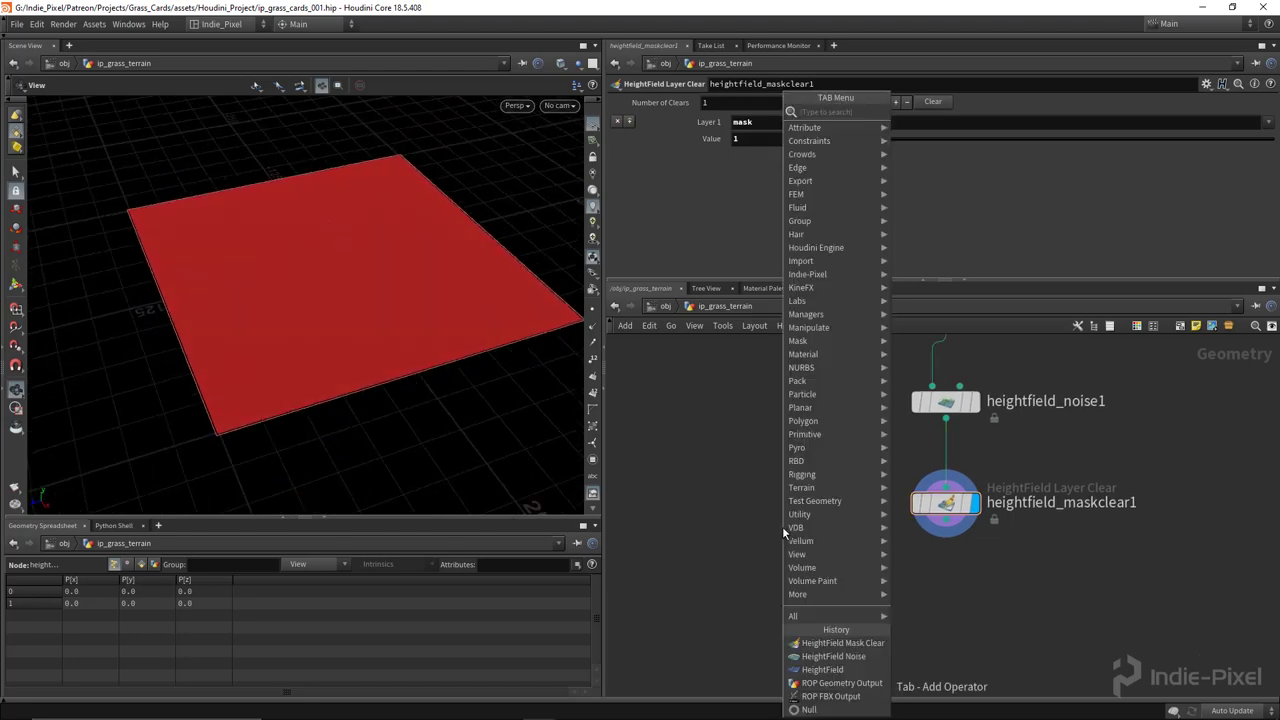
{"action": "type", "text": "volume"}
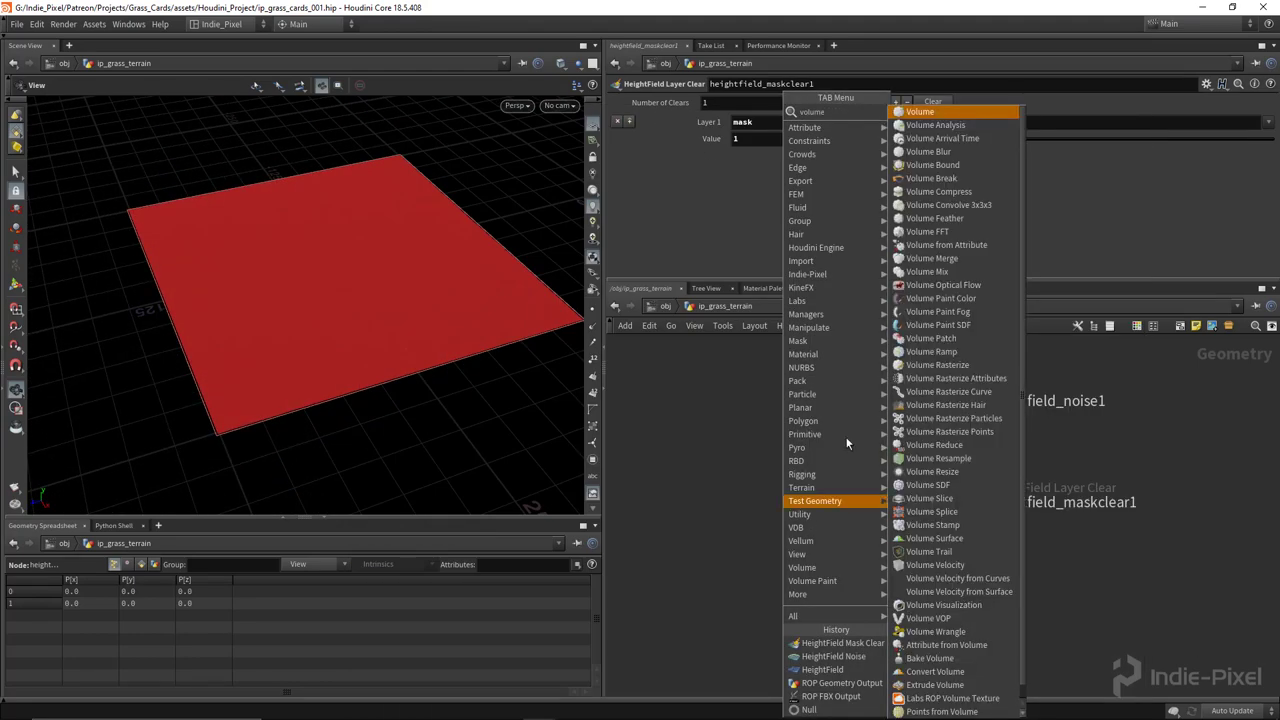
{"action": "left_click", "coordinate": [935, 631]}
{"action": "left_click", "coordinate": [757, 519]}
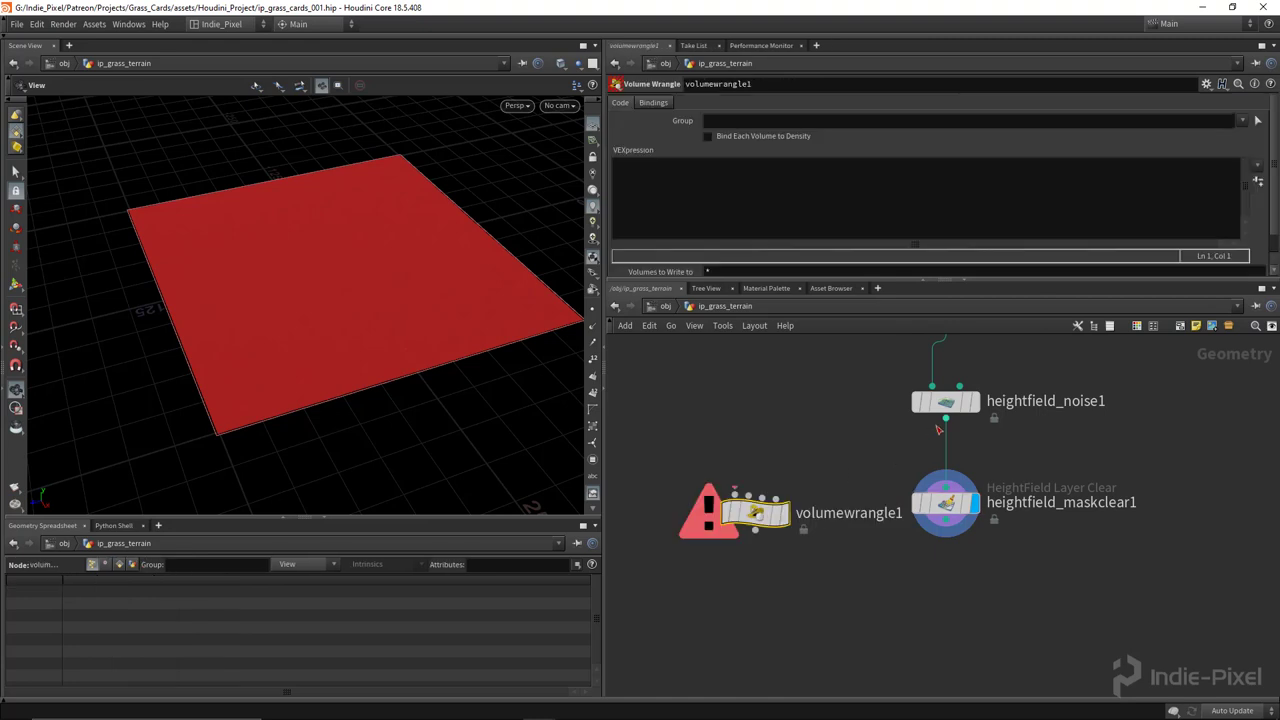
{"action": "left_click_drag", "start_coordinate": [945, 419], "coordinate": [742, 483]}
{"action": "left_click", "coordinate": [783, 513]}
{"action": "left_click", "coordinate": [734, 202]}
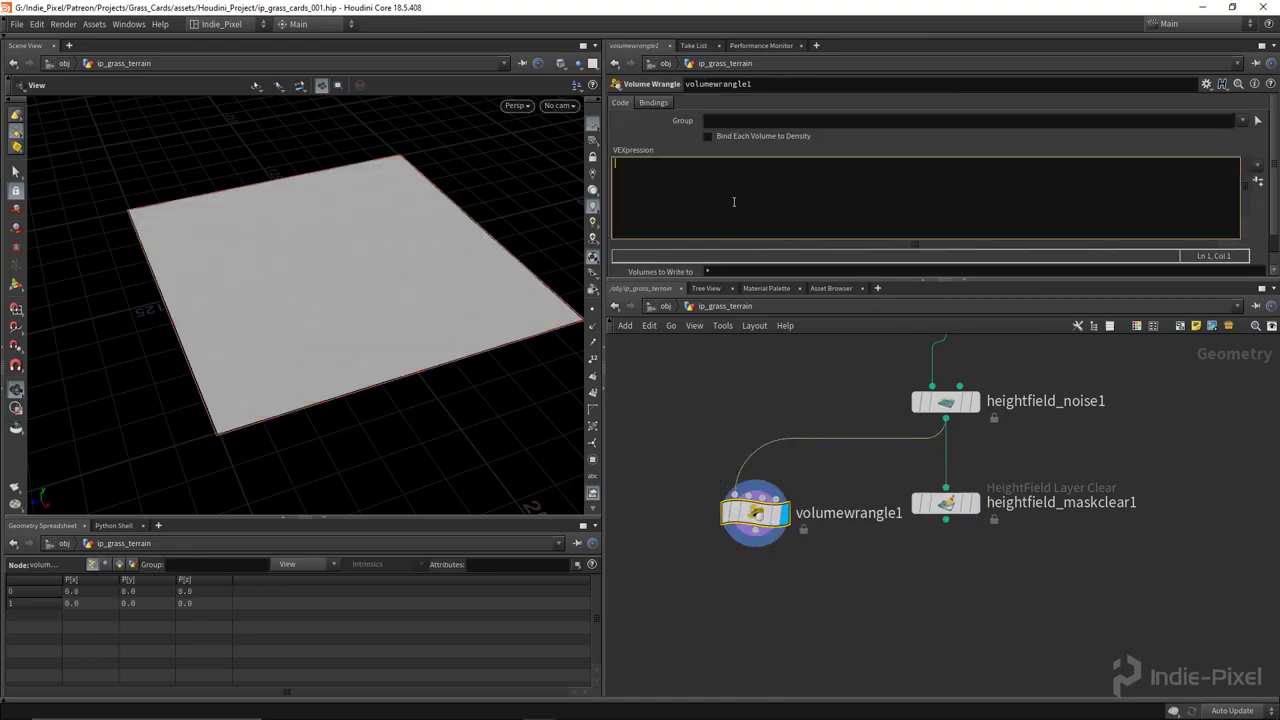
{"action": "type", "text": "@mask = 1;"}
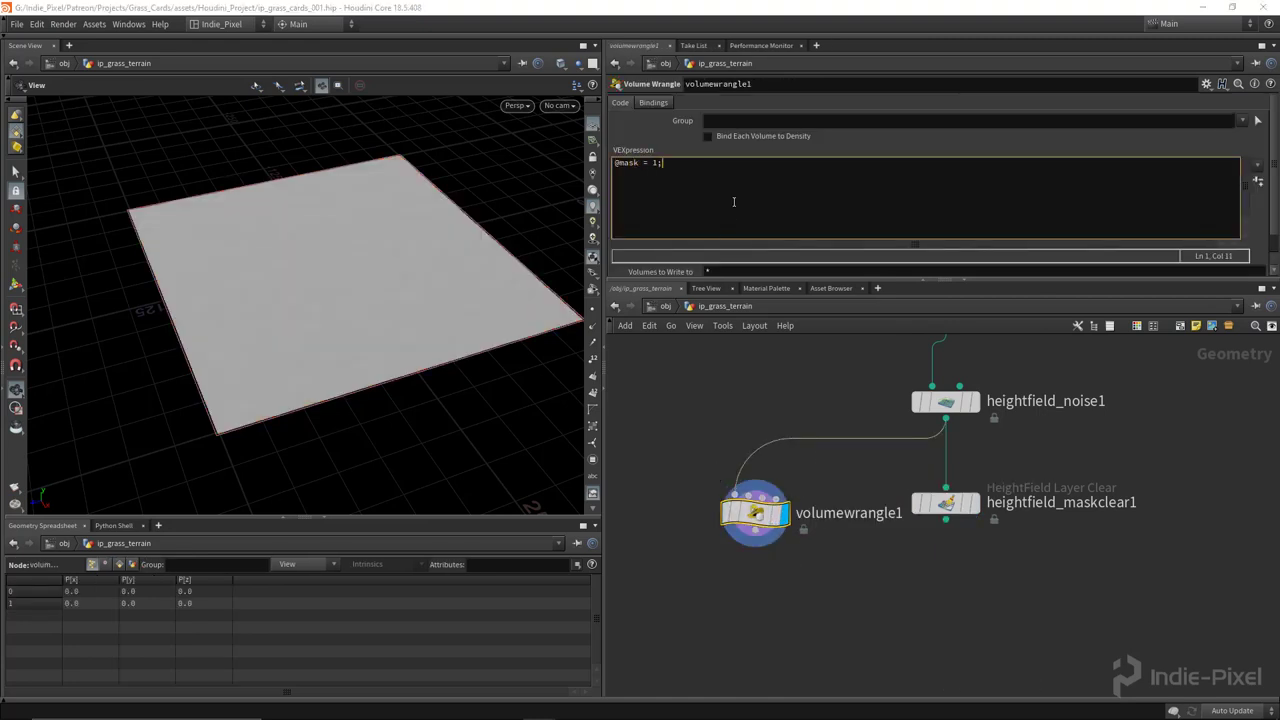
{"action": "left_click_drag", "start_coordinate": [292, 257], "coordinate": [326, 286]}
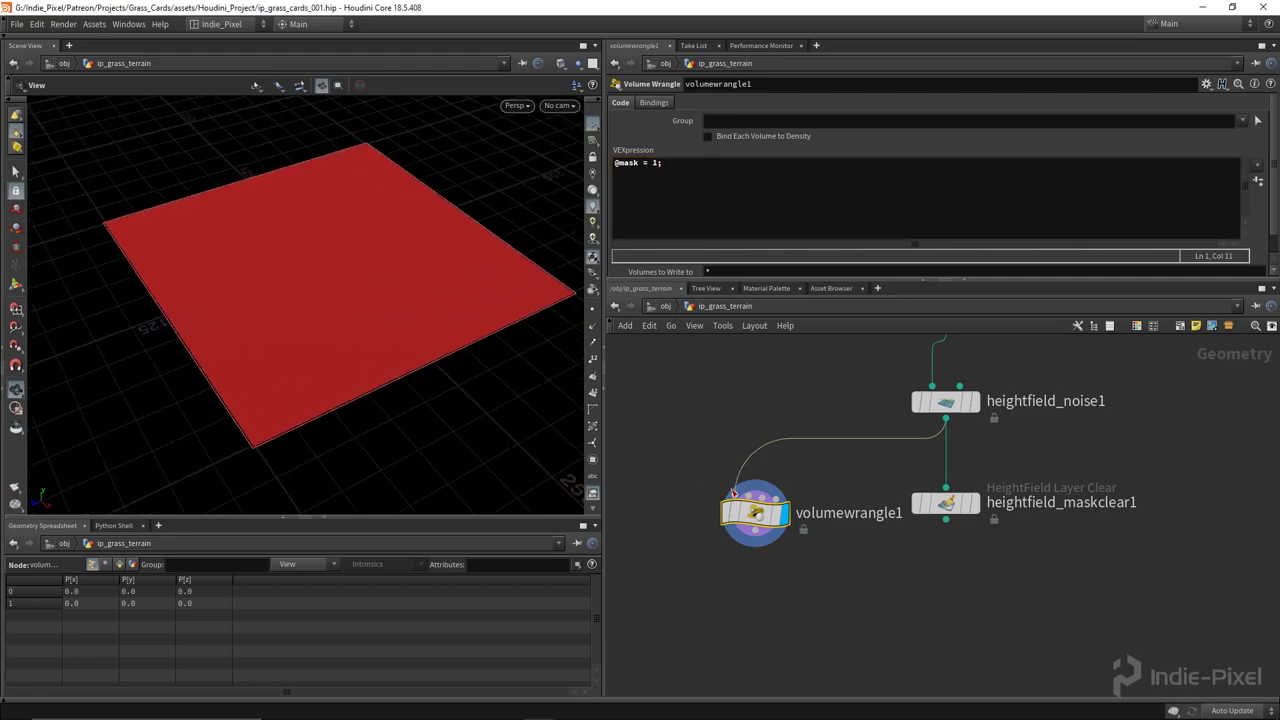
Delete the volume wrangle and display heightfield_maskclear1 again.
{"action": "key", "text": "Delete"}
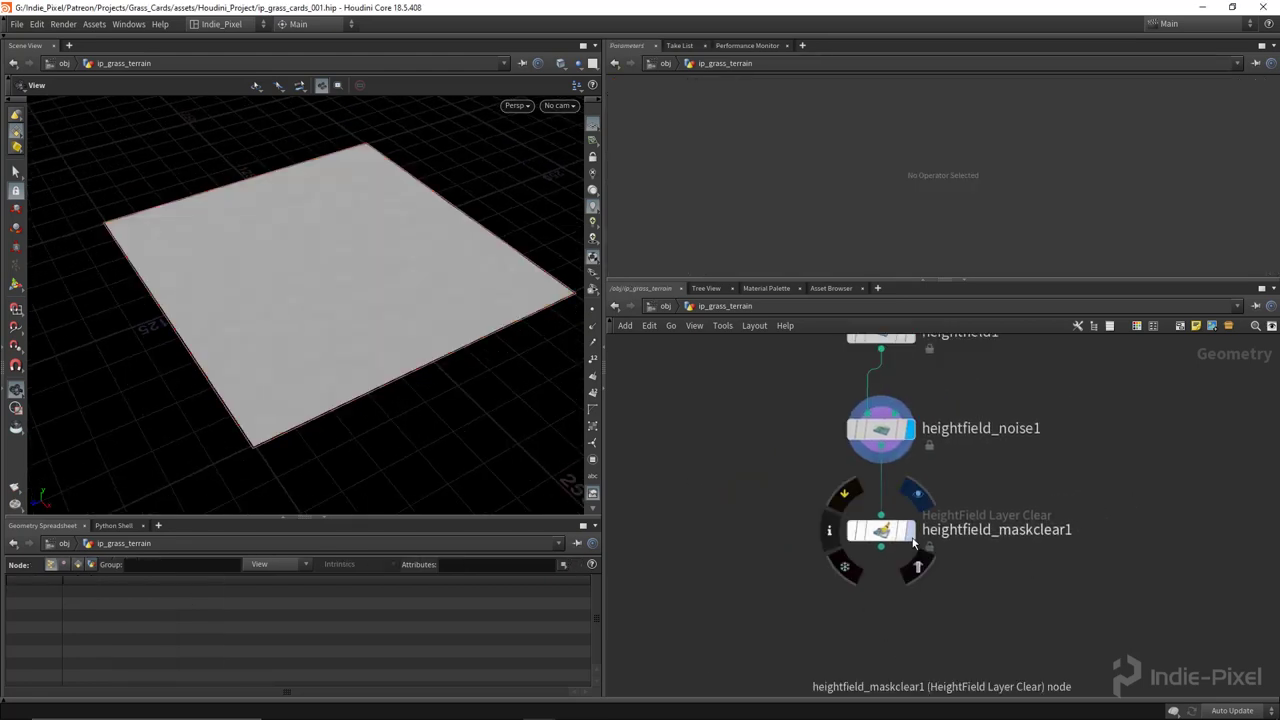
{"action": "left_click", "coordinate": [880, 500]}
{"action": "scroll", "coordinate": [306, 300], "scroll_direction": "down", "scroll_amount": 5}
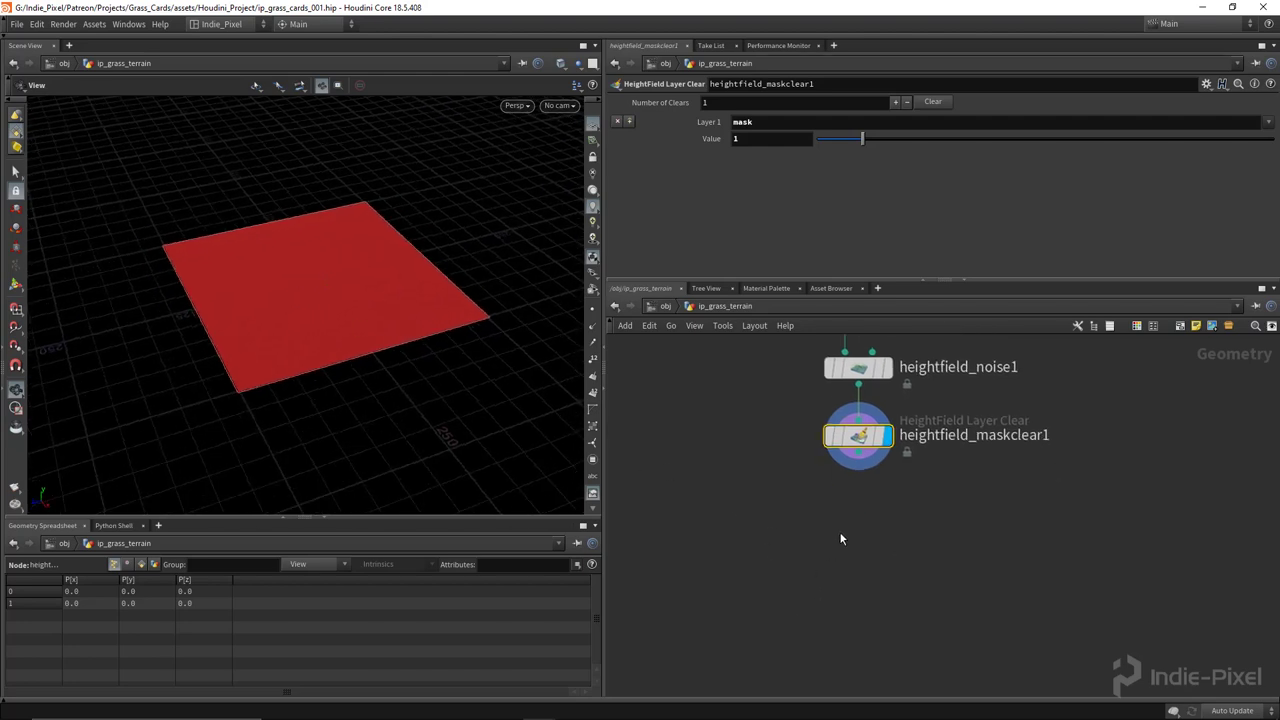
Add a HeightField Mask Noise node below heightfield_maskclear1, wire it into the first input, and display the noise.
{"action": "key", "text": "Tab"}
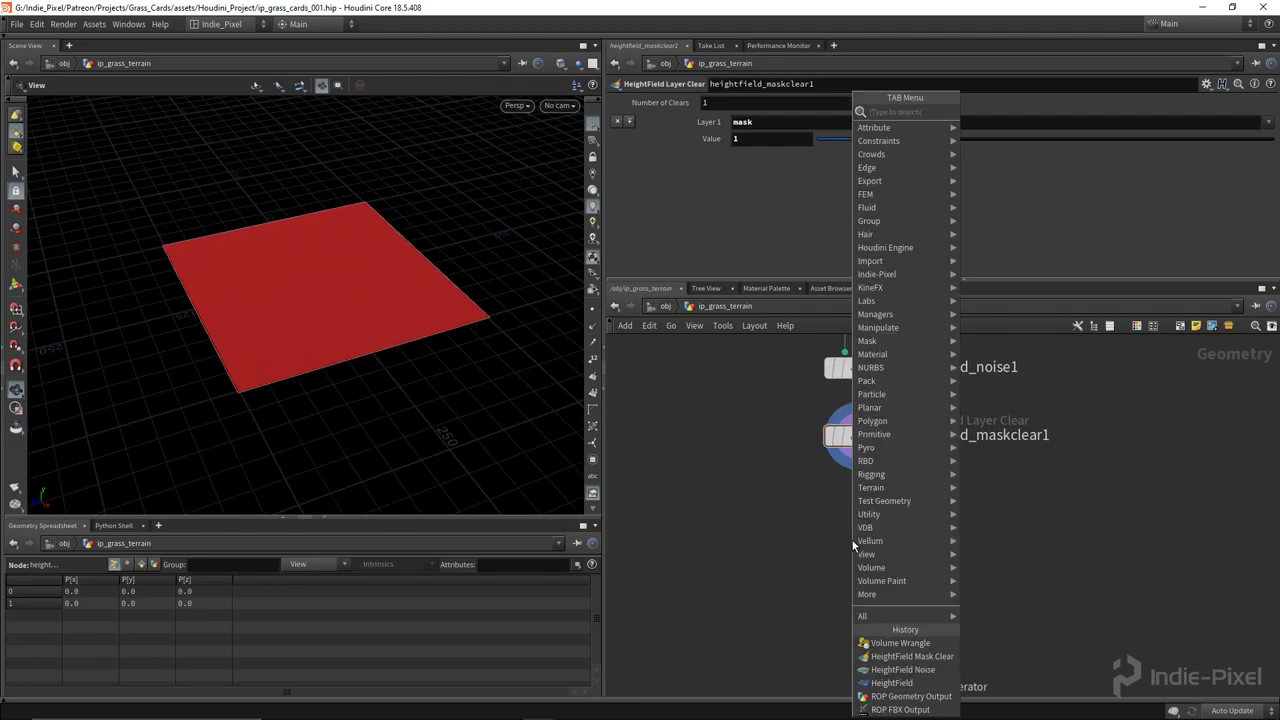
{"action": "type", "text": "noise"}
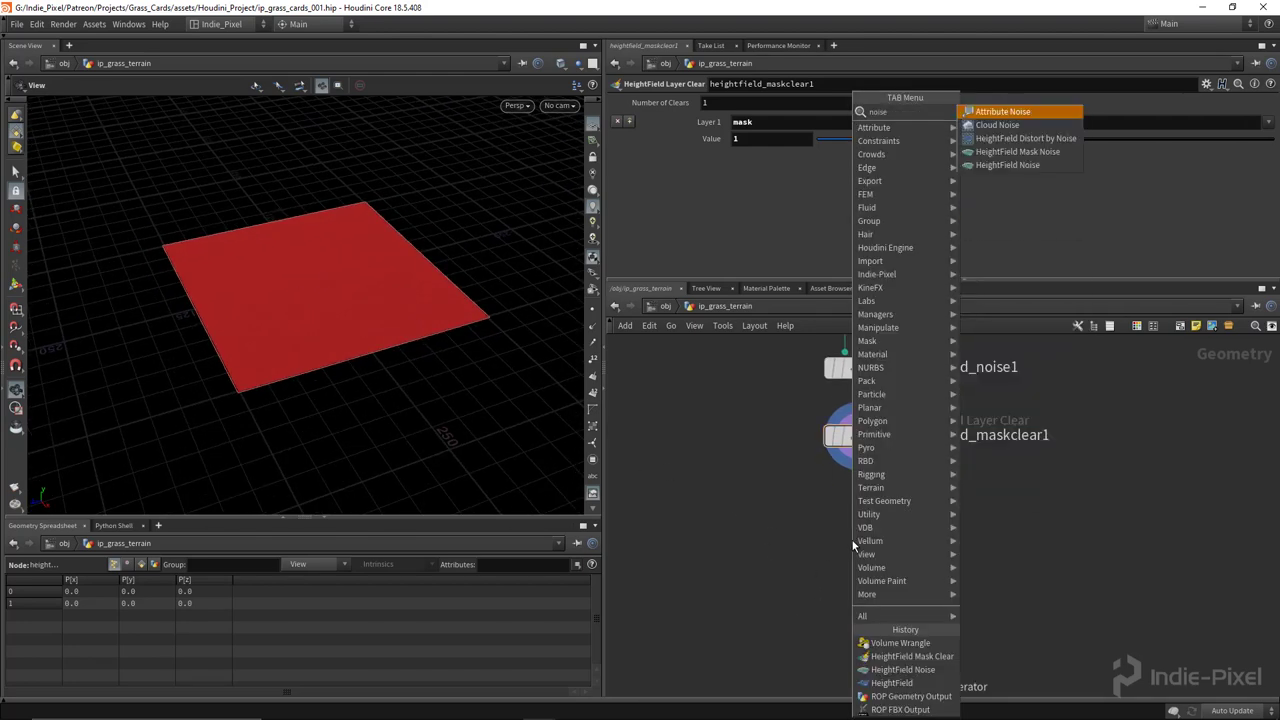
{"action": "left_click", "coordinate": [1030, 151]}
{"action": "left_click", "coordinate": [907, 558]}
{"action": "left_click", "coordinate": [858, 453]}
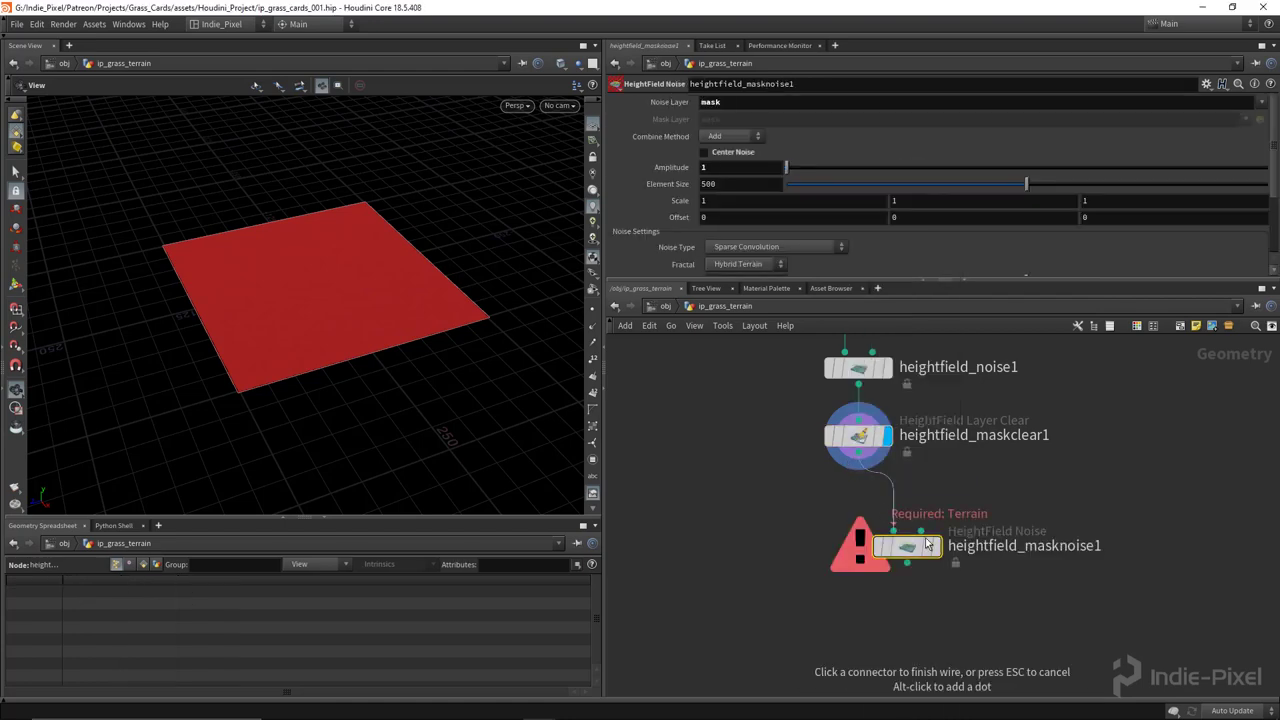
{"action": "left_click", "coordinate": [912, 560]}
Set the mask noise's combine method to Subtract and its element size to 13.
{"action": "left_click_drag", "start_coordinate": [320, 340], "coordinate": [330, 250], "text": "alt"}
{"action": "left_click", "coordinate": [722, 136]}
{"action": "left_click", "coordinate": [720, 176]}
{"action": "left_click_drag", "start_coordinate": [844, 187], "coordinate": [794, 187]}
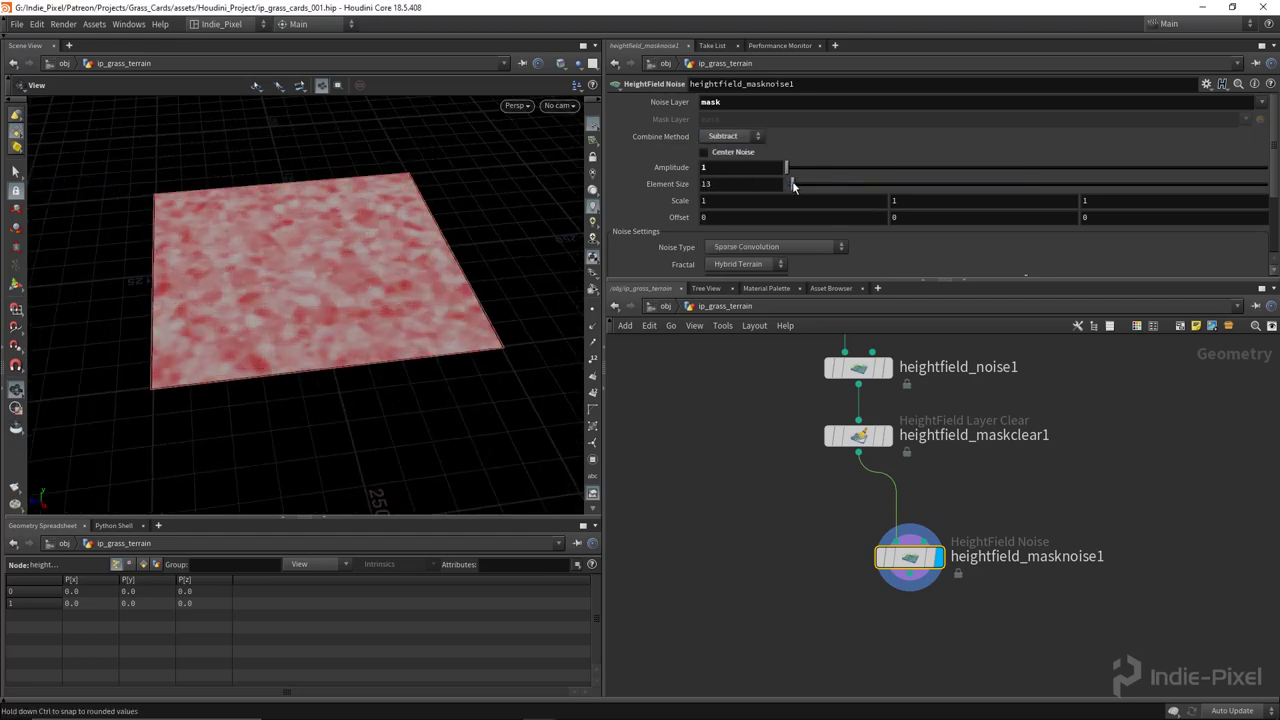
{"action": "scroll", "coordinate": [329, 323], "scroll_direction": "up", "scroll_amount": 3}
{"action": "left_click_drag", "start_coordinate": [329, 323], "coordinate": [340, 300], "text": "alt"}
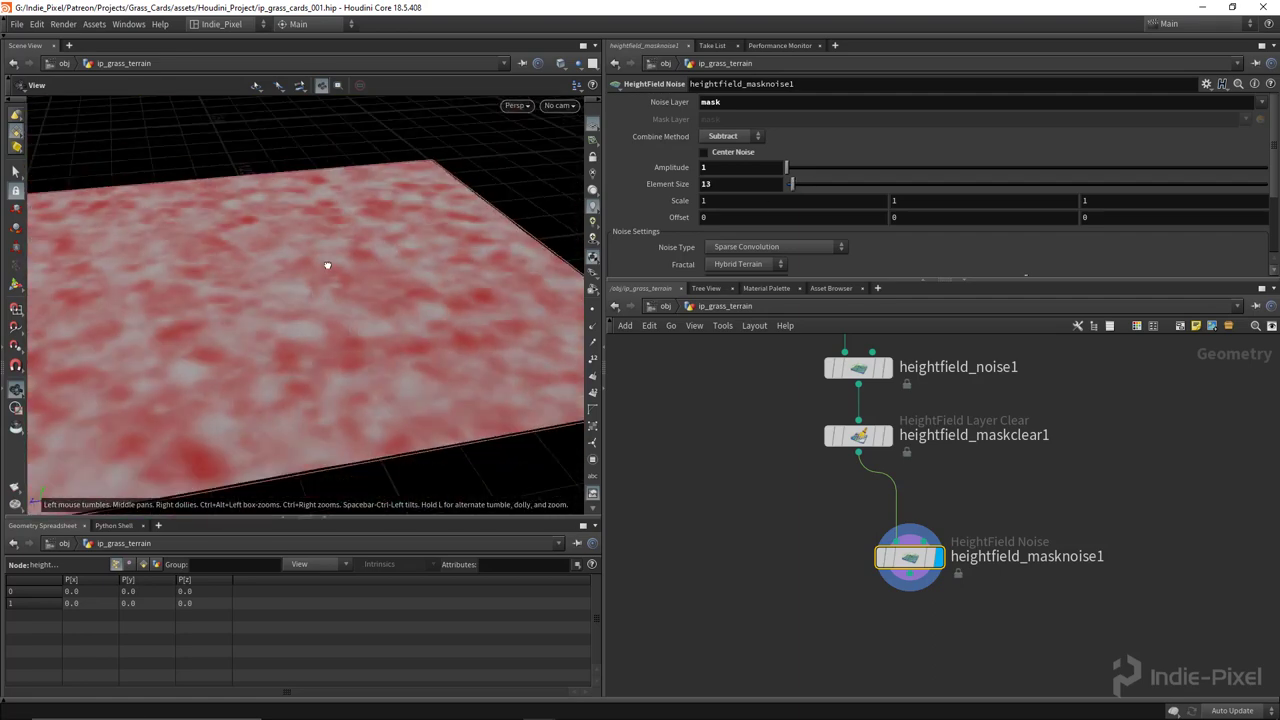
Add a HeightField Mask Blur node below heightfield_masknoise1, wire the noise into it, display it, and tidy the node layout.
{"action": "middle_click_drag", "start_coordinate": [786, 531], "coordinate": [780, 375]}
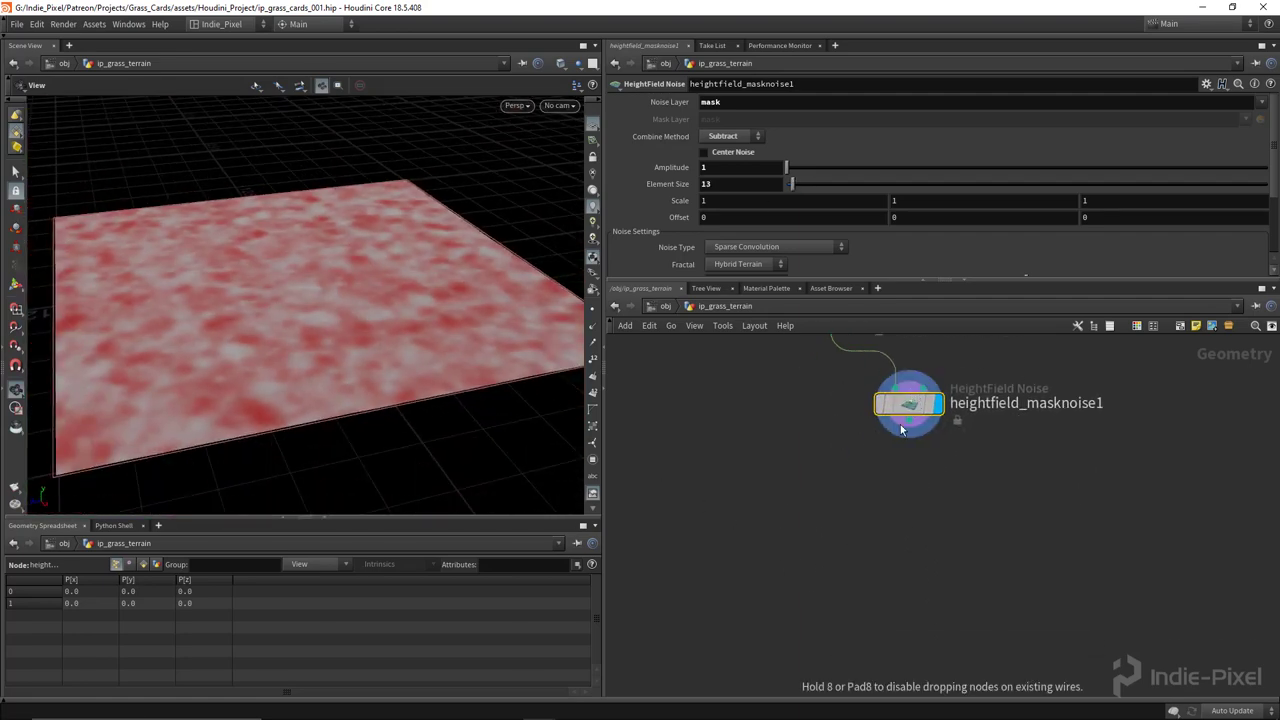
{"action": "key", "text": "Tab"}
{"action": "type", "text": "blur"}
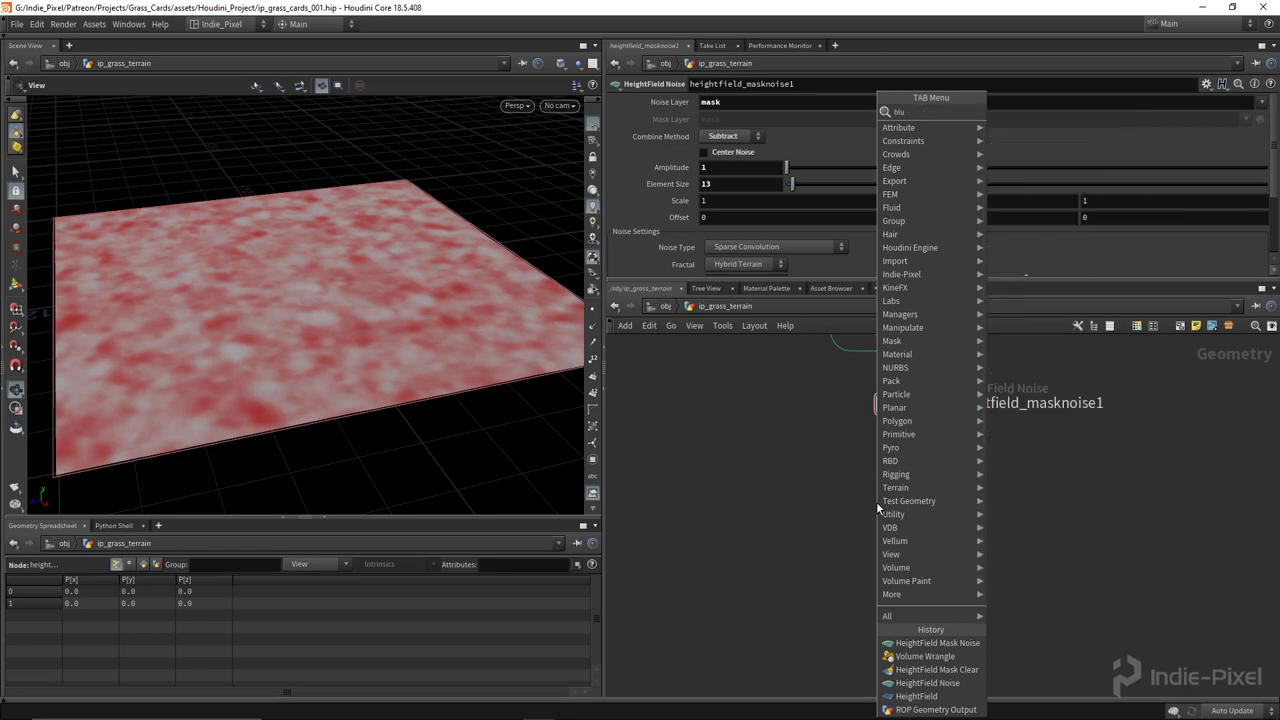
{"action": "left_click", "coordinate": [1041, 138]}
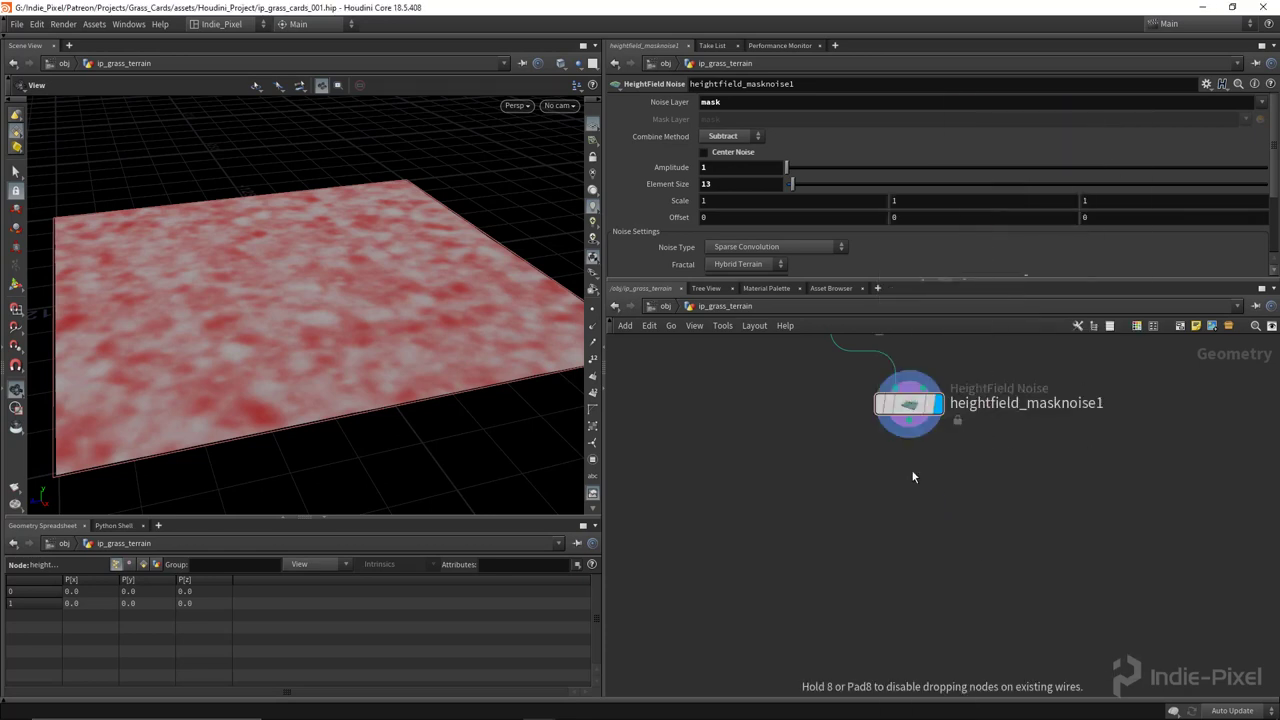
{"action": "left_click", "coordinate": [911, 469]}
{"action": "left_click", "coordinate": [911, 441]}
{"action": "left_click", "coordinate": [911, 441]}
{"action": "left_click", "coordinate": [938, 503]}
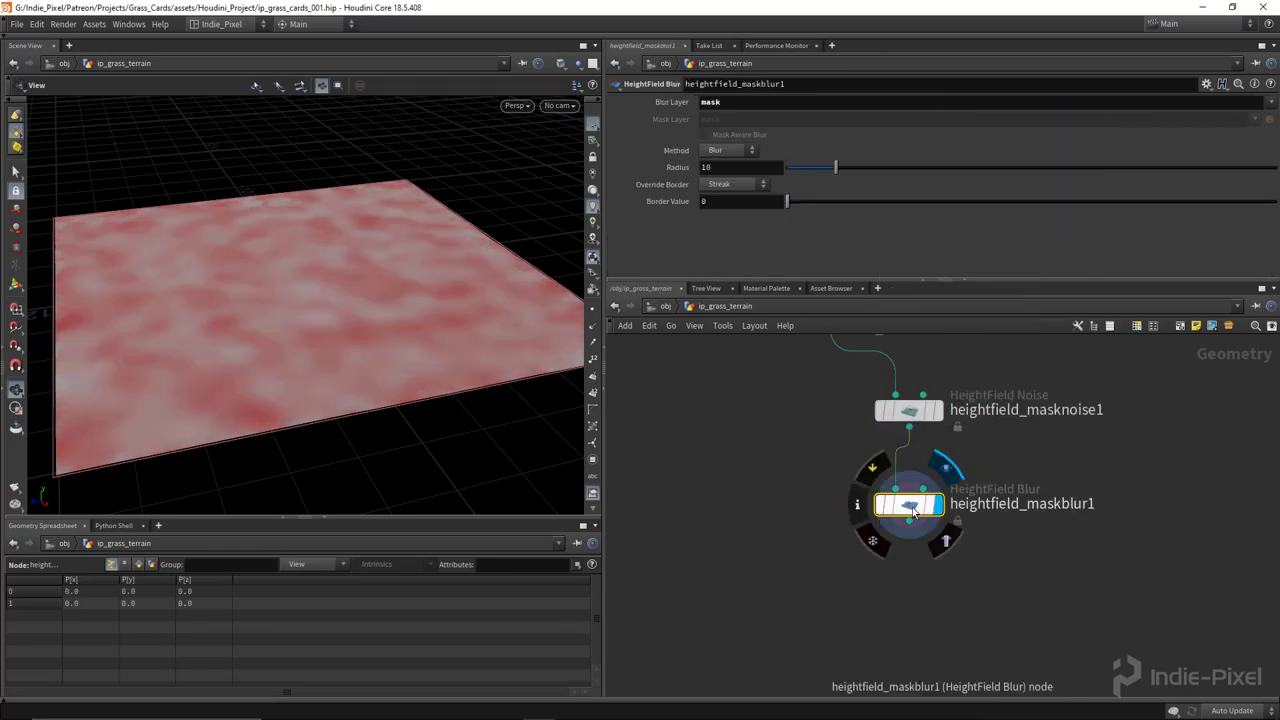
{"action": "key", "text": "l"}
Add a HeightField Remap node wired below heightfield_maskblur1 and display its result.
{"action": "key", "text": "Tab"}
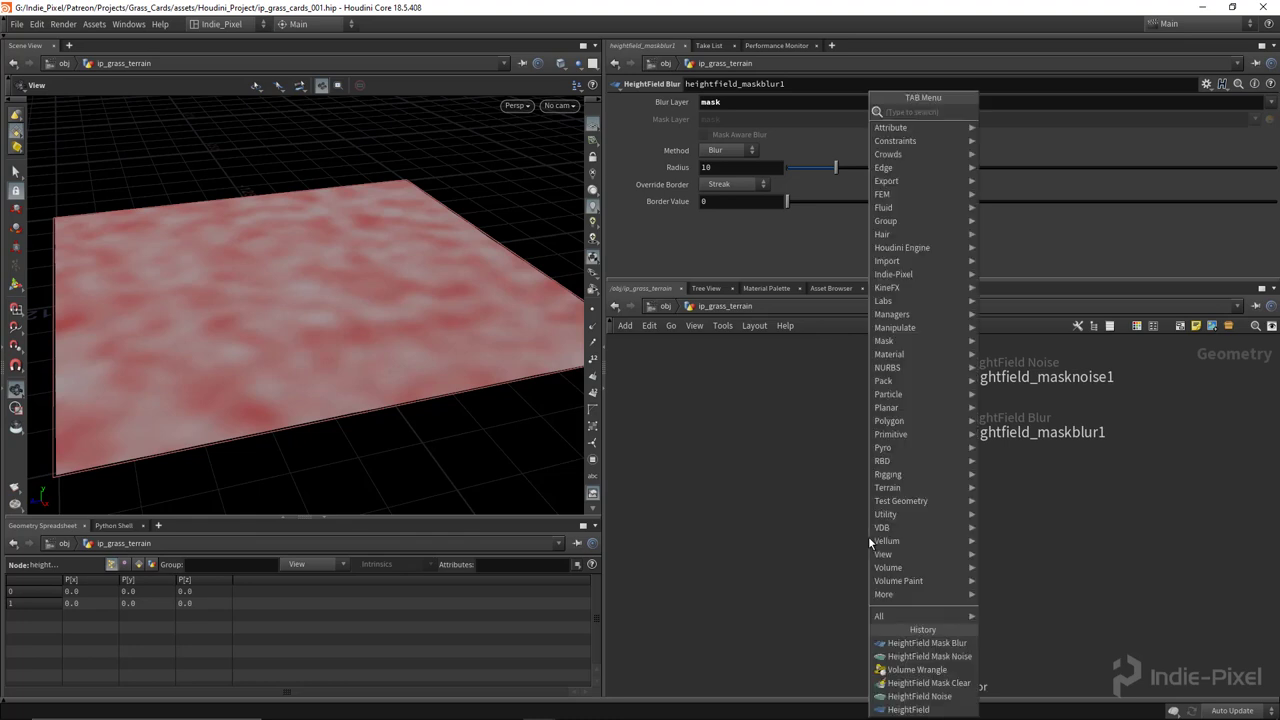
{"action": "type", "text": "rema"}
{"action": "key", "text": "Down"}
{"action": "key", "text": "Return"}
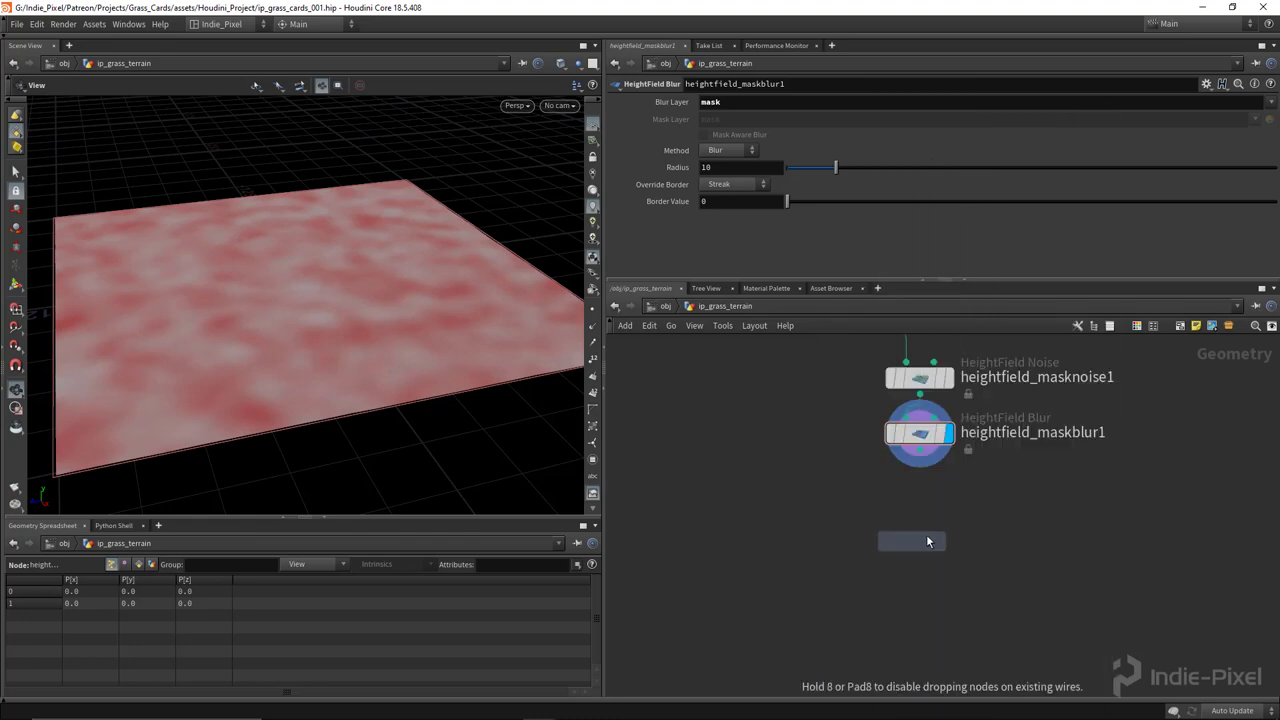
{"action": "left_click", "coordinate": [920, 537]}
{"action": "left_click", "coordinate": [928, 541]}
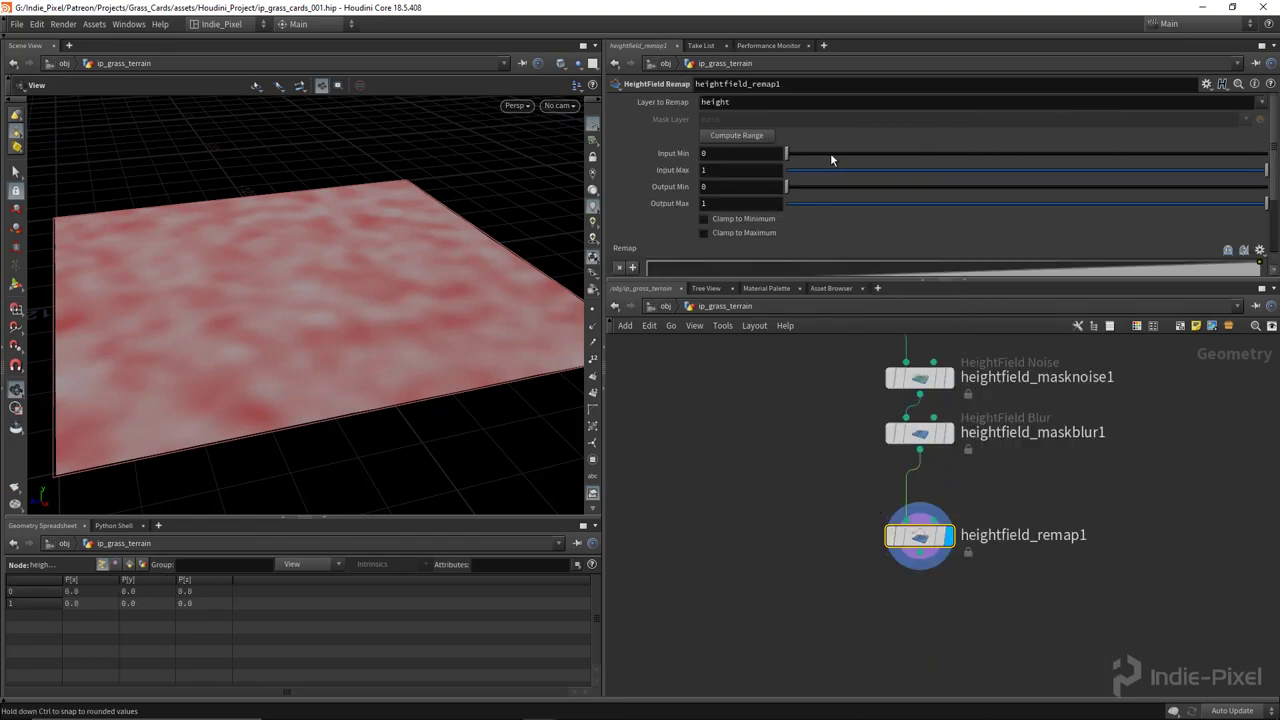
Set the remap node's layer to remap to mask.
{"action": "left_click", "coordinate": [760, 104]}
{"action": "type", "text": "mask"}
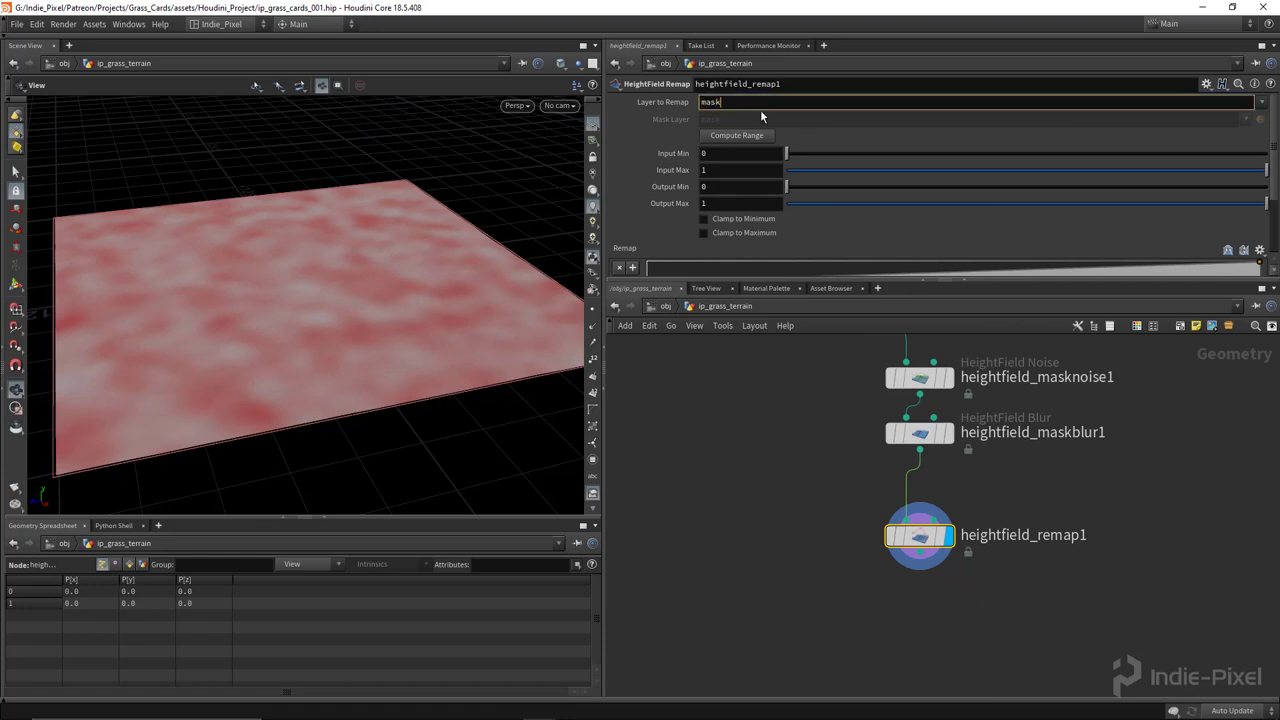
{"action": "key", "text": "Return"}
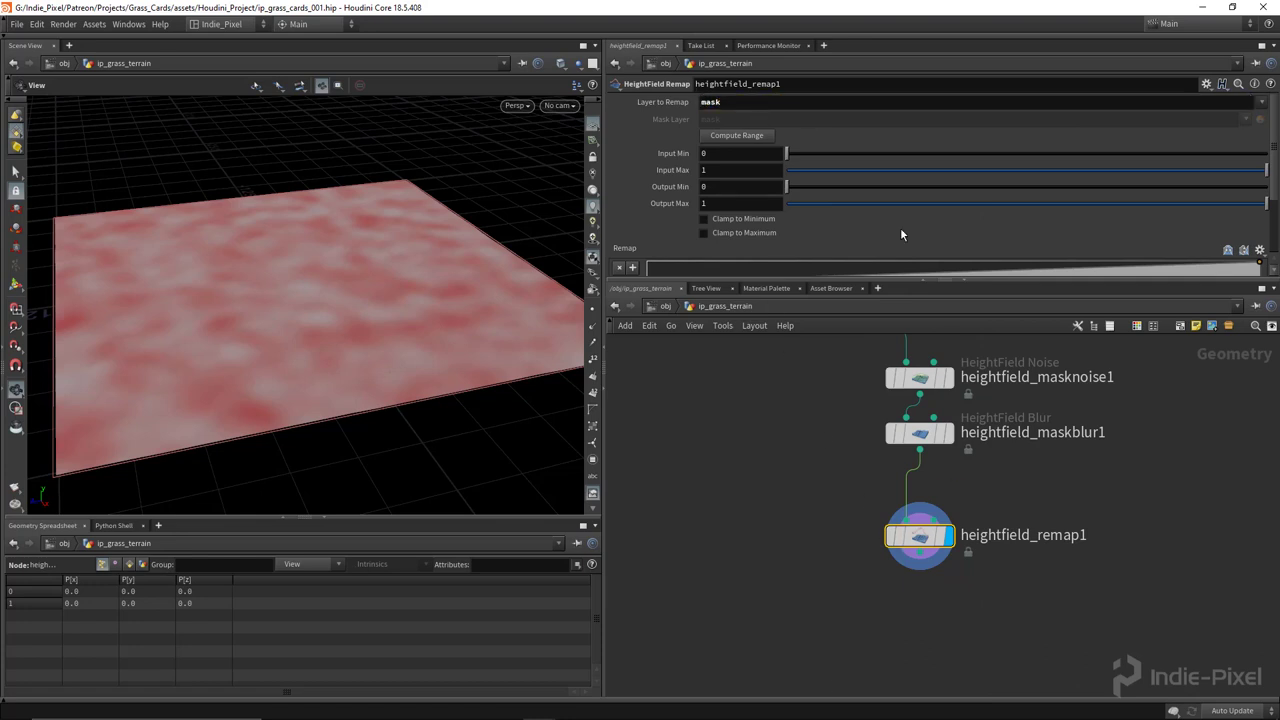
Tighten the remap ramp by moving its end point to about 0.54 and its start point to about 0.056.
{"action": "scroll", "coordinate": [900, 227], "scroll_direction": "down", "scroll_amount": 2}
{"action": "mouse_move", "coordinate": [646, 225]}
{"action": "left_mouse_down"}
{"action": "mouse_move", "coordinate": [759, 228]}
{"action": "mouse_move", "coordinate": [648, 225]}
{"action": "left_mouse_up"}
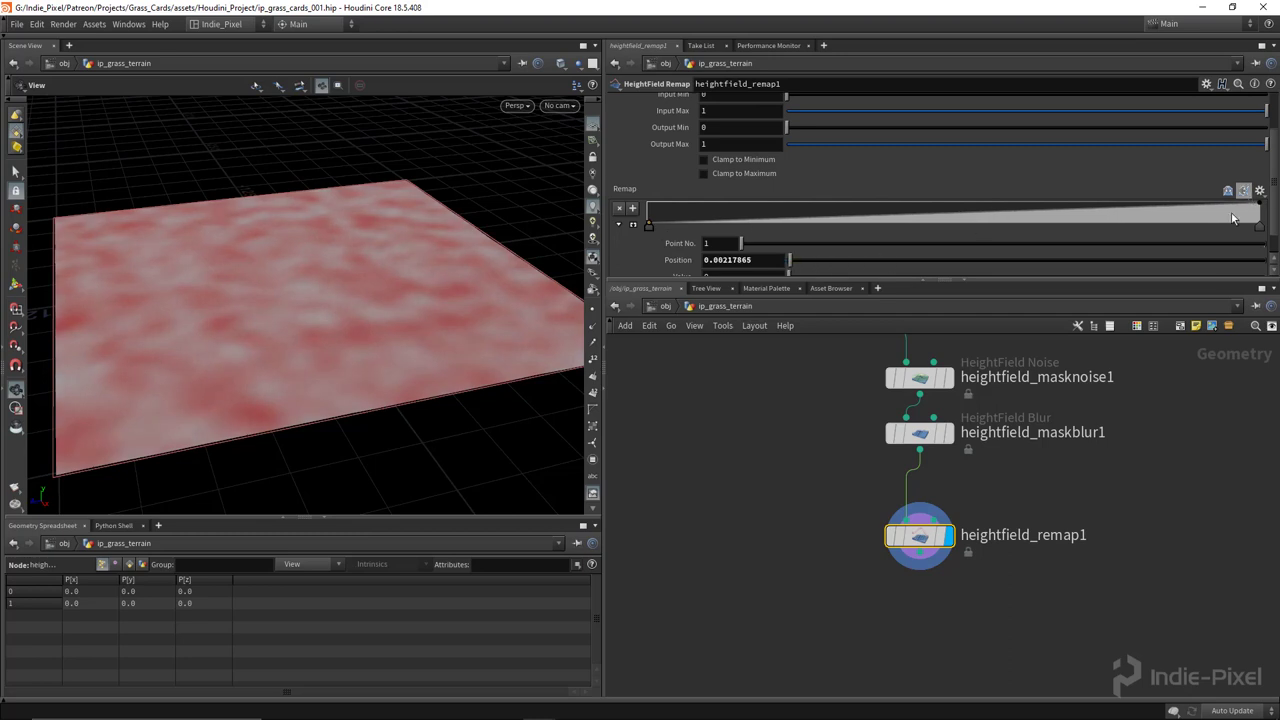
{"action": "left_click_drag", "start_coordinate": [1259, 225], "coordinate": [984, 226]}
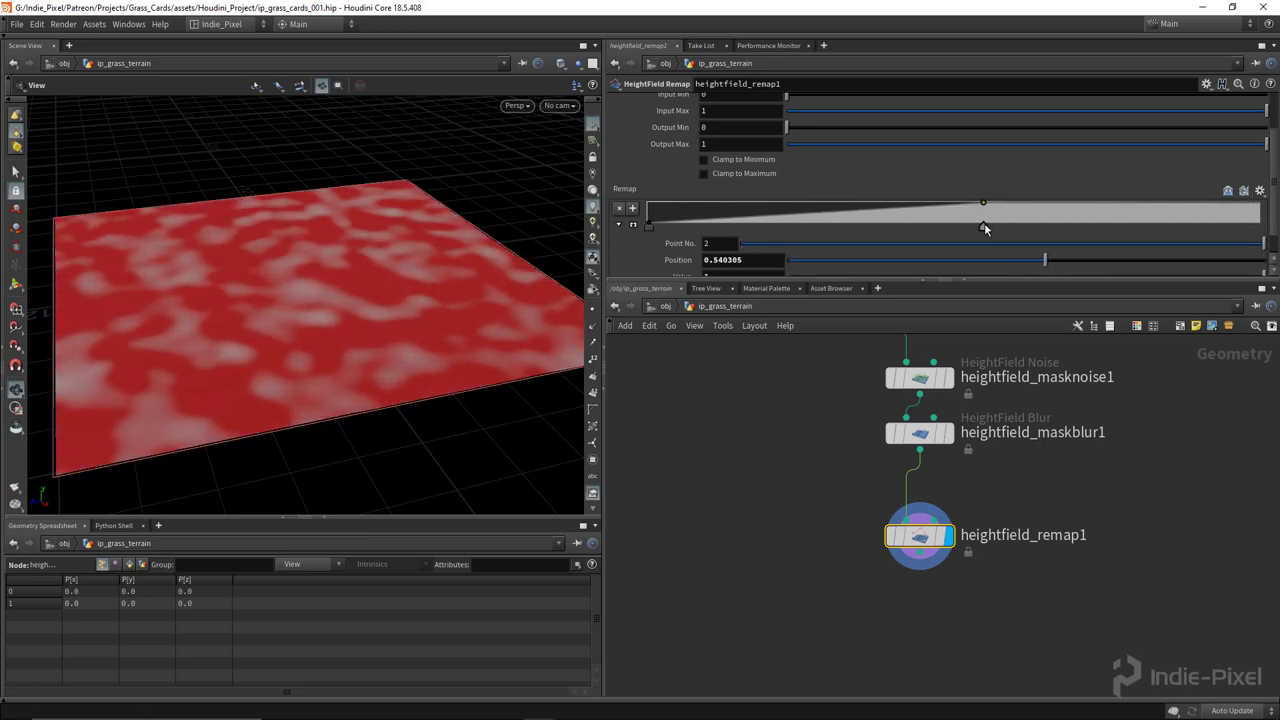
{"action": "left_click_drag", "start_coordinate": [648, 225], "coordinate": [683, 219]}
{"action": "left_click_drag", "start_coordinate": [300, 150], "coordinate": [310, 330]}
{"action": "left_click_drag", "start_coordinate": [1006, 280], "coordinate": [1005, 240]}
{"action": "scroll", "coordinate": [940, 450], "scroll_direction": "down", "scroll_amount": 3}
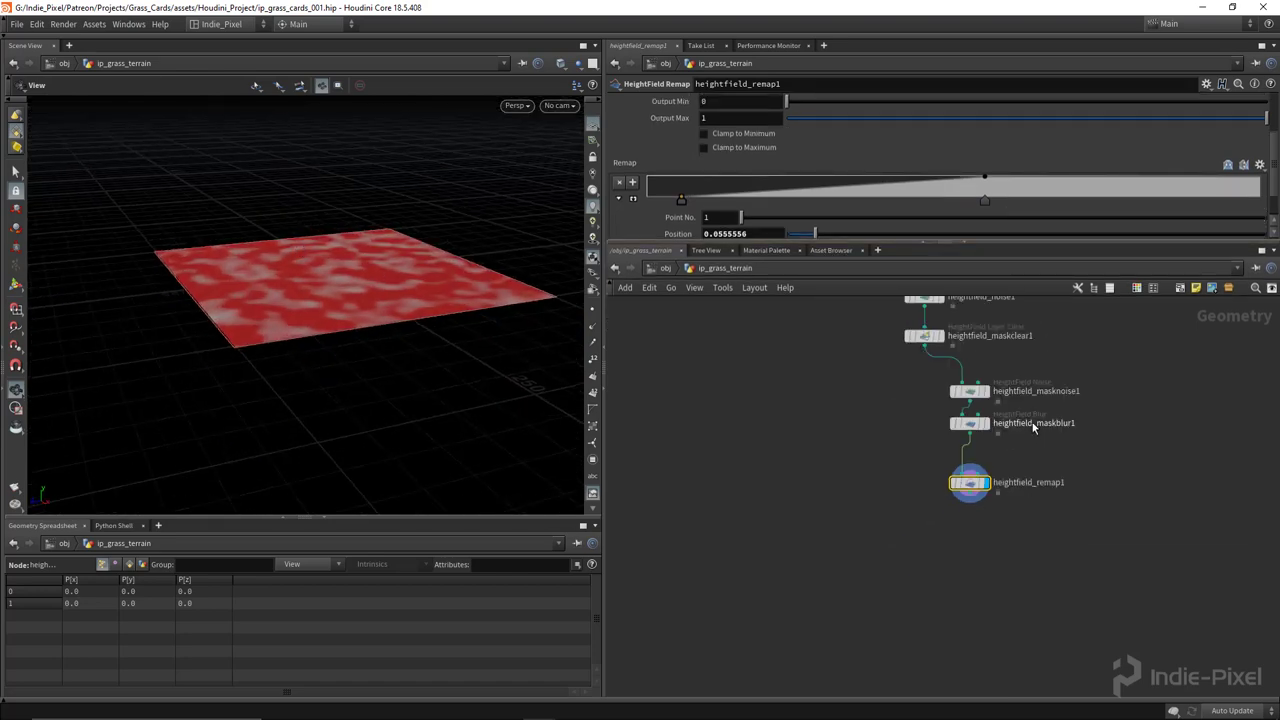
Move the mask noise, blur and remap nodes aside and display heightfield_maskclear1.
{"action": "middle_click_drag", "start_coordinate": [949, 548], "coordinate": [929, 586]}
{"action": "left_click_drag", "start_coordinate": [949, 535], "coordinate": [940, 505]}
{"action": "left_click_drag", "start_coordinate": [985, 415], "coordinate": [918, 530]}
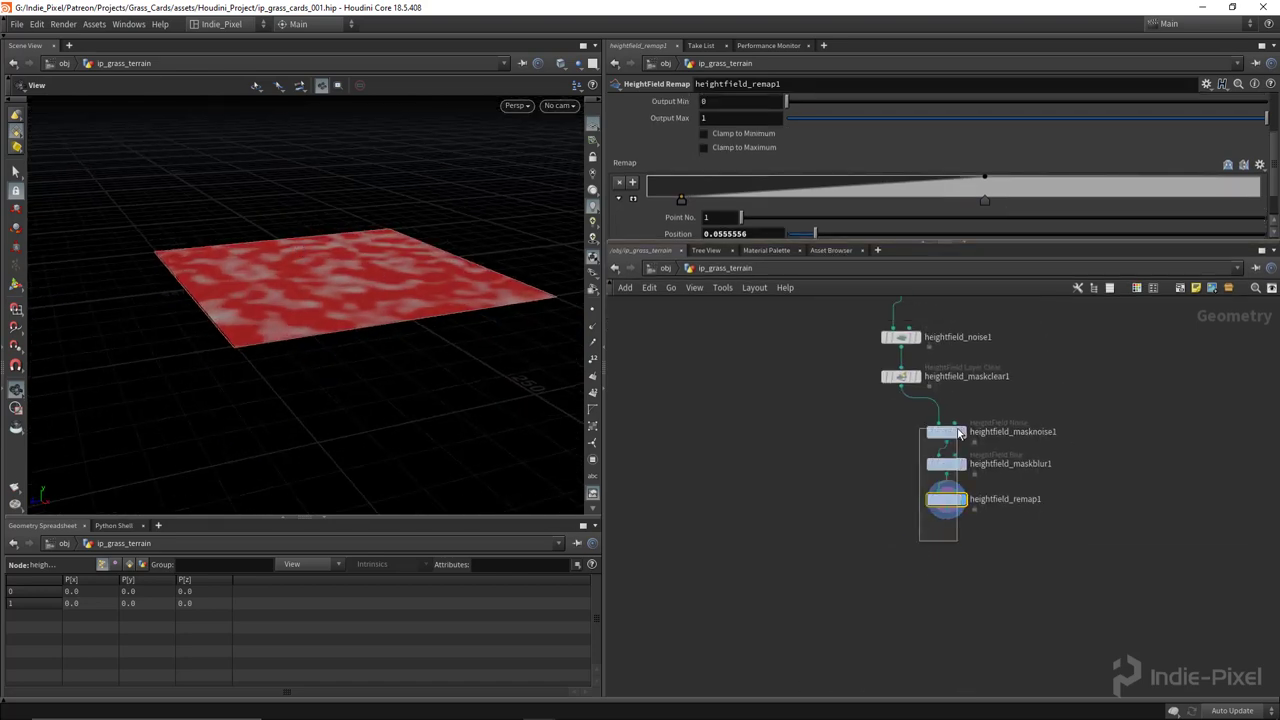
{"action": "left_click_drag", "start_coordinate": [946, 431], "coordinate": [968, 434]}
{"action": "scroll", "coordinate": [880, 420], "scroll_direction": "up", "scroll_amount": 3}
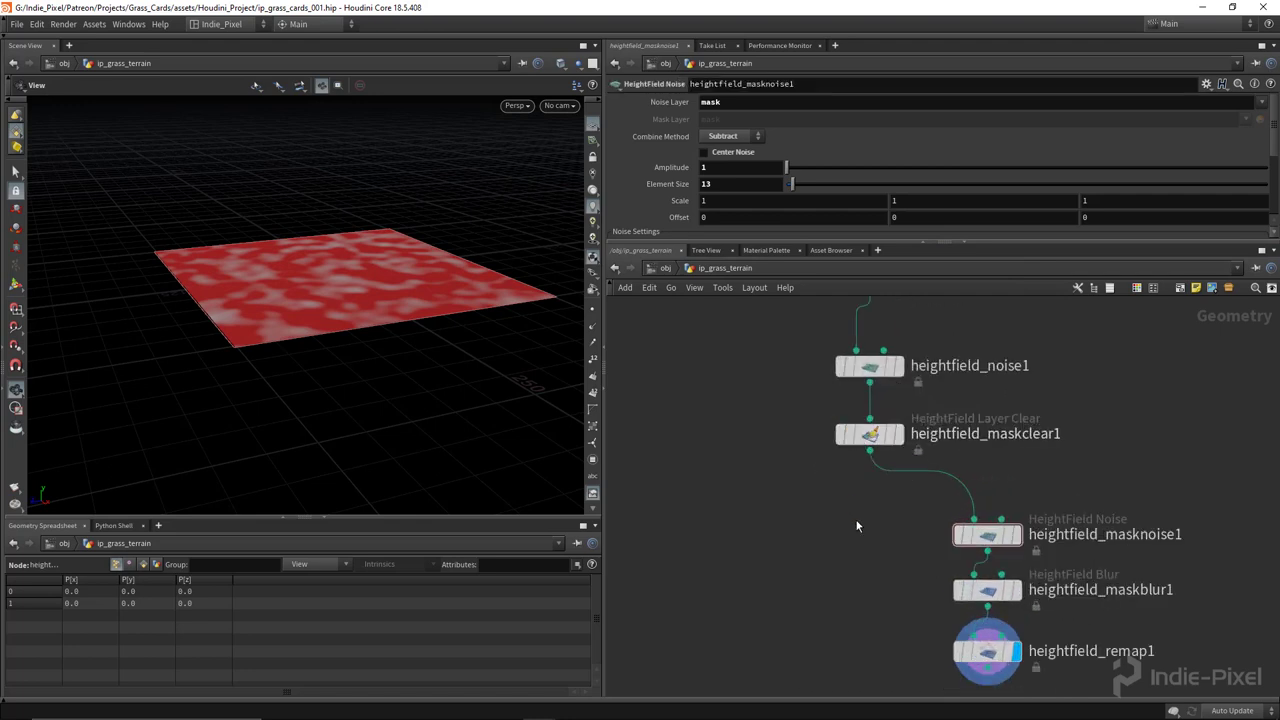
{"action": "left_click", "coordinate": [897, 400]}
{"action": "middle_click_drag", "start_coordinate": [828, 540], "coordinate": [825, 494]}
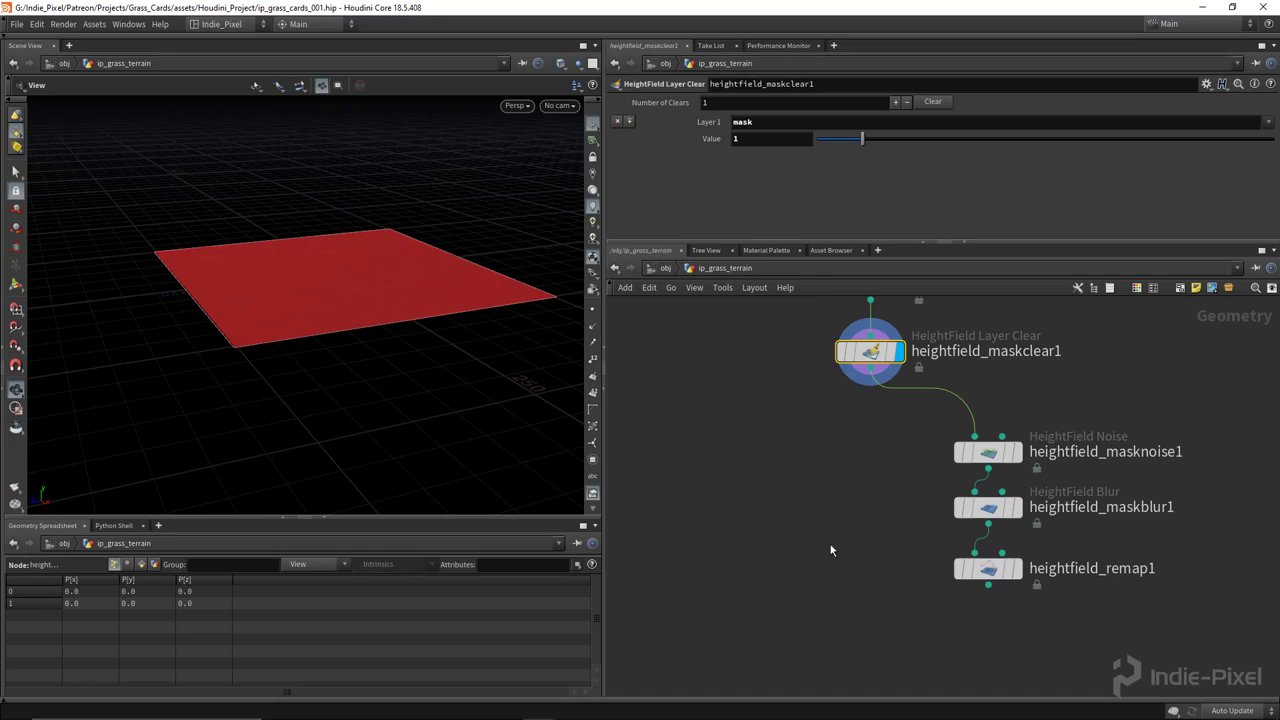
Line up the mask noise, blur and remap nodes directly beneath heightfield_maskclear1 and display heightfield_remap1.
{"action": "left_click", "coordinate": [824, 449]}
{"action": "left_click_drag", "start_coordinate": [880, 430], "coordinate": [876, 561]}
{"action": "left_click", "coordinate": [929, 613]}
{"action": "left_click", "coordinate": [895, 521]}
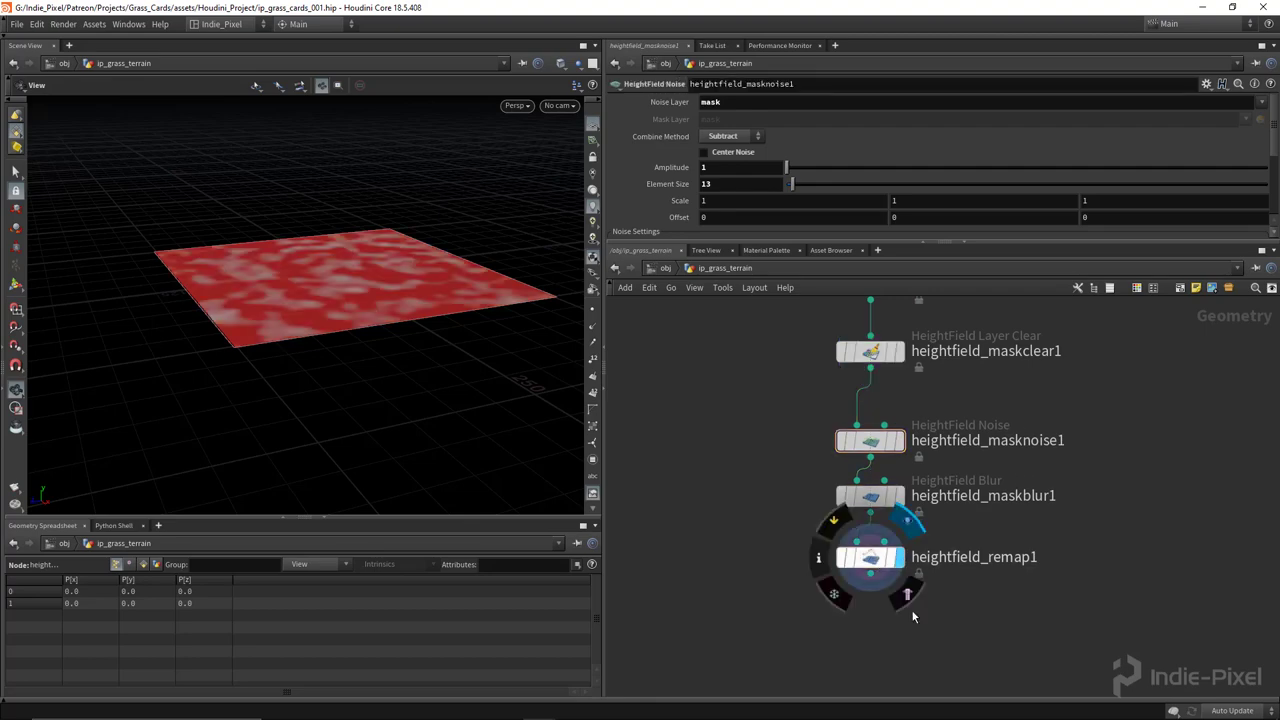
Add a HeightField Copy Layer node beneath heightfield_remap1, connect it to the remap output and display it.
{"action": "middle_click_drag", "start_coordinate": [872, 618], "coordinate": [832, 532]}
{"action": "key", "text": "Tab"}
{"action": "type", "text": "copy"}
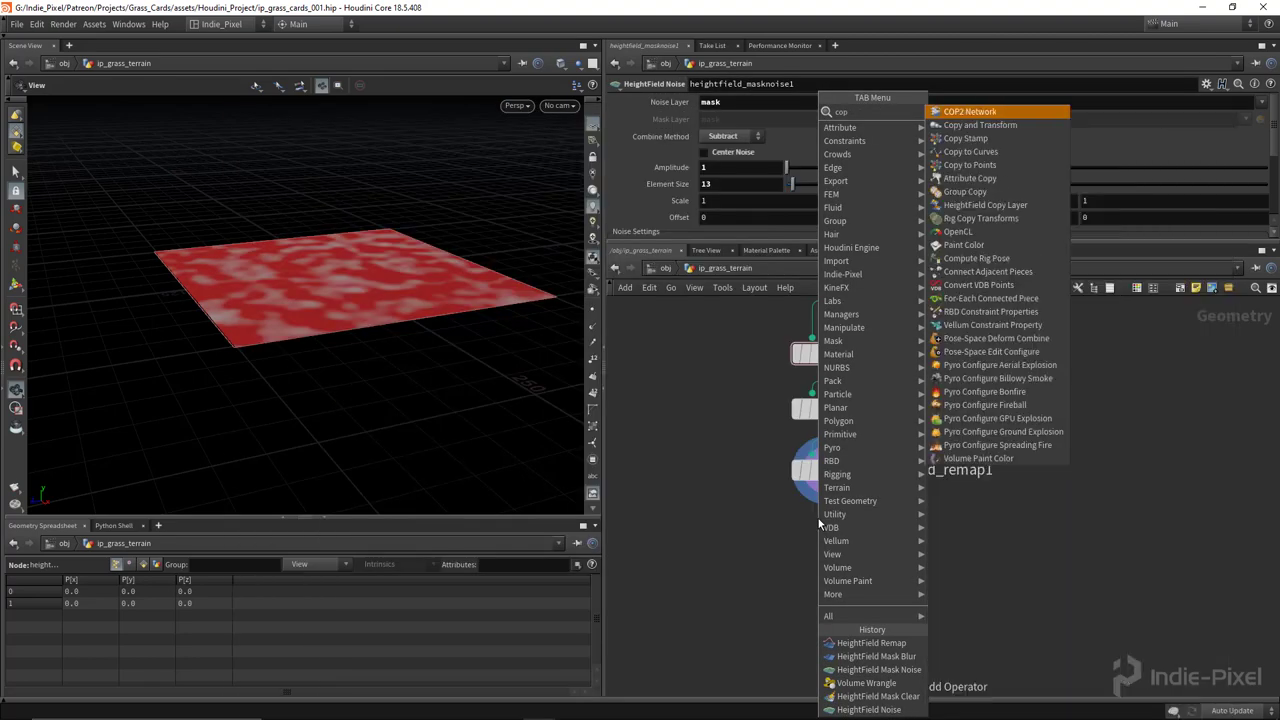
{"action": "key", "text": "Down"}
{"action": "key", "text": "Down"}
{"action": "key", "text": "Down"}
{"action": "key", "text": "Down"}
{"action": "key", "text": "Down"}
{"action": "key", "text": "Down"}
{"action": "key", "text": "Return"}
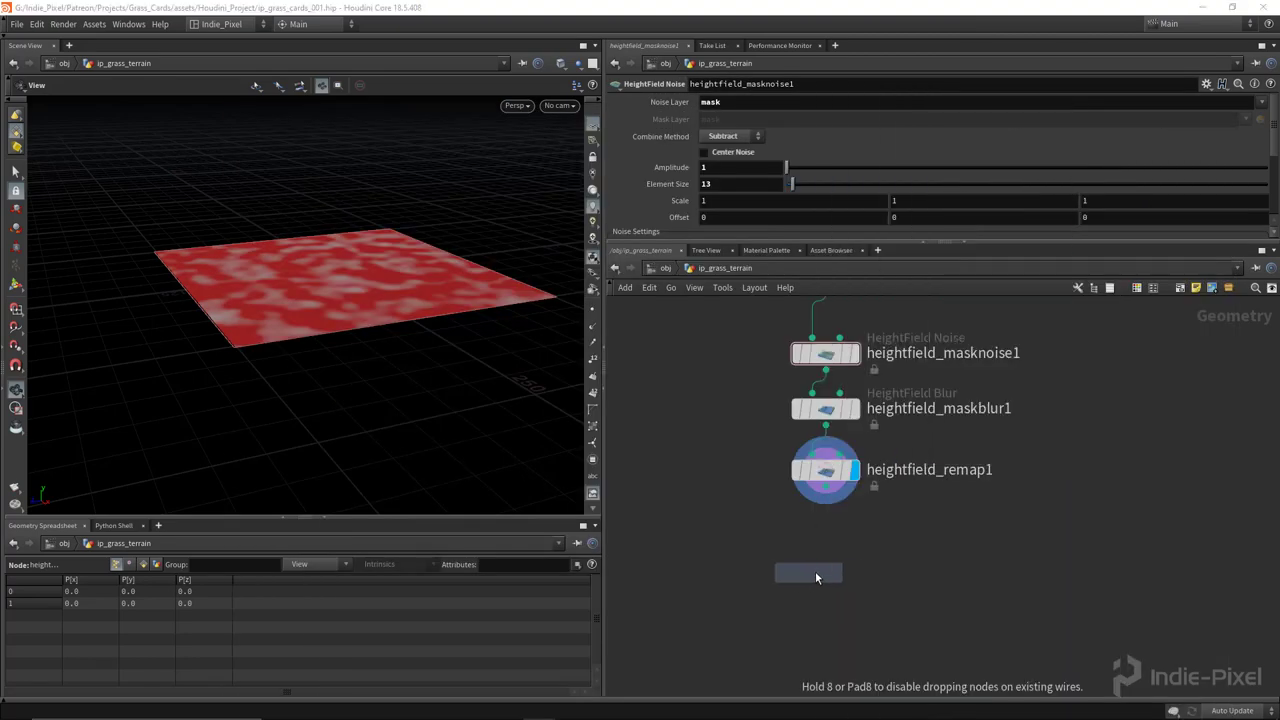
{"action": "left_click", "coordinate": [825, 566]}
{"action": "left_click", "coordinate": [825, 488]}
{"action": "left_click", "coordinate": [825, 546]}
{"action": "left_click", "coordinate": [853, 566]}
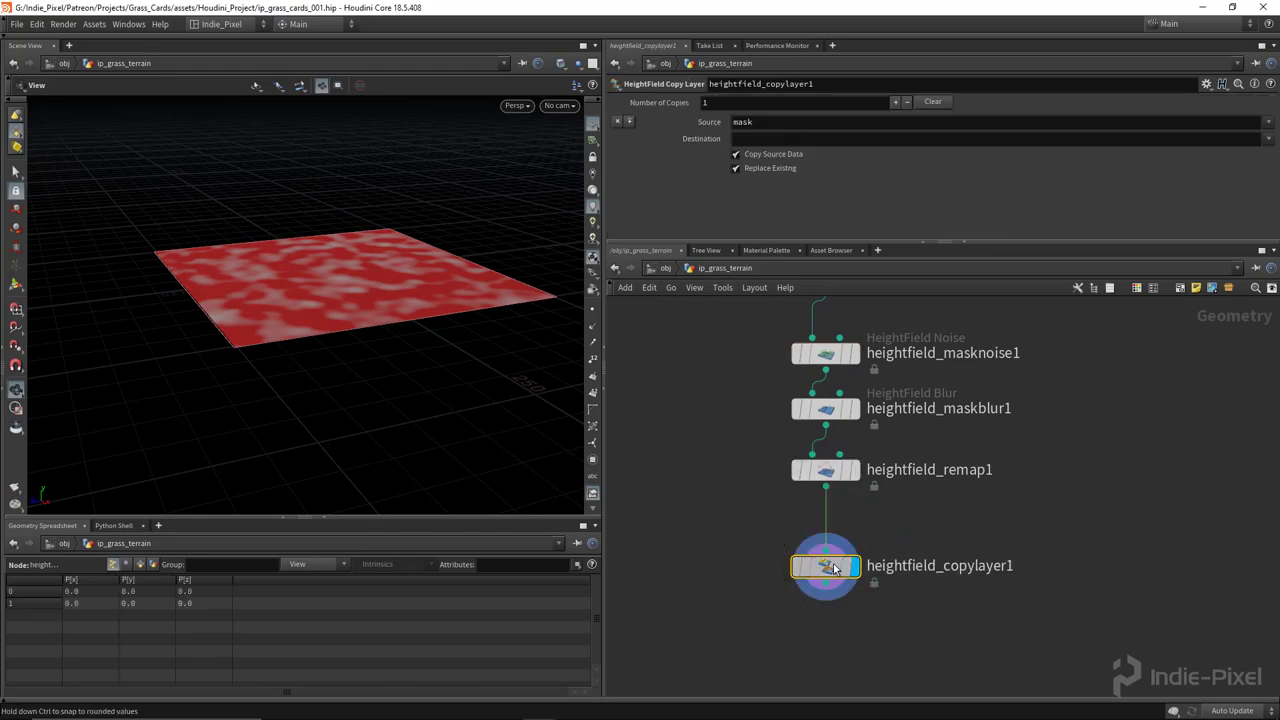
Set the copy layer node's destination layer to grass.
{"action": "left_click", "coordinate": [800, 137]}
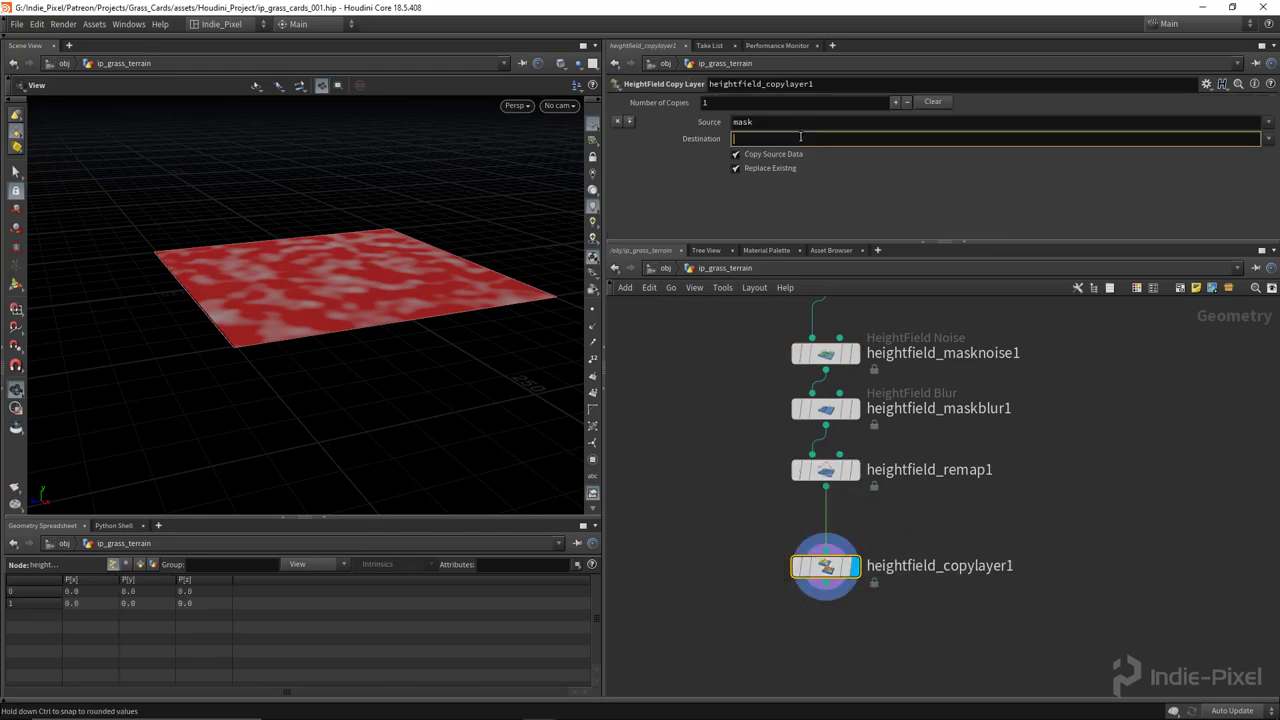
{"action": "type", "text": "grass"}
{"action": "key", "text": "Return"}
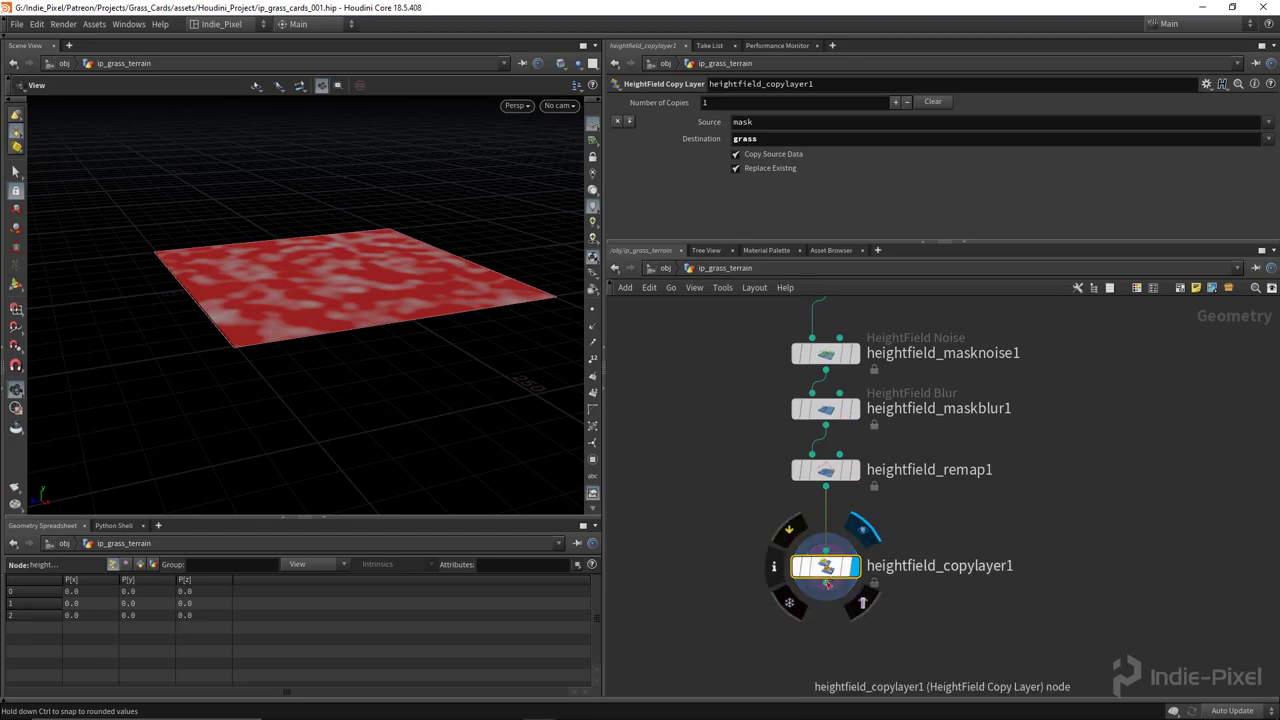
Add a Volume Wrangle node beneath heightfield_copylayer1, connect it and make it the displayed node.
{"action": "middle_click_drag", "start_coordinate": [811, 624], "coordinate": [811, 541]}
{"action": "key", "text": "Tab"}
{"action": "type", "text": "wran"}
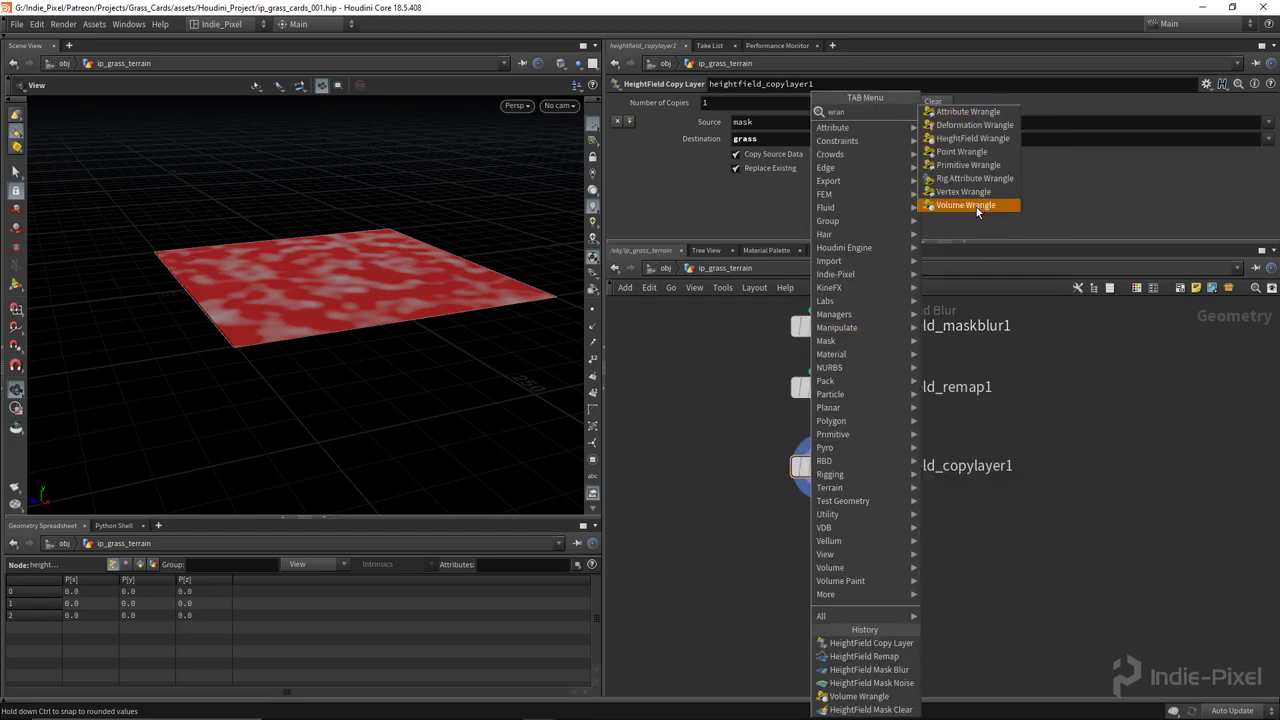
{"action": "left_click", "coordinate": [976, 206]}
{"action": "left_click", "coordinate": [817, 546]}
{"action": "left_click", "coordinate": [826, 490]}
{"action": "left_click", "coordinate": [796, 530]}
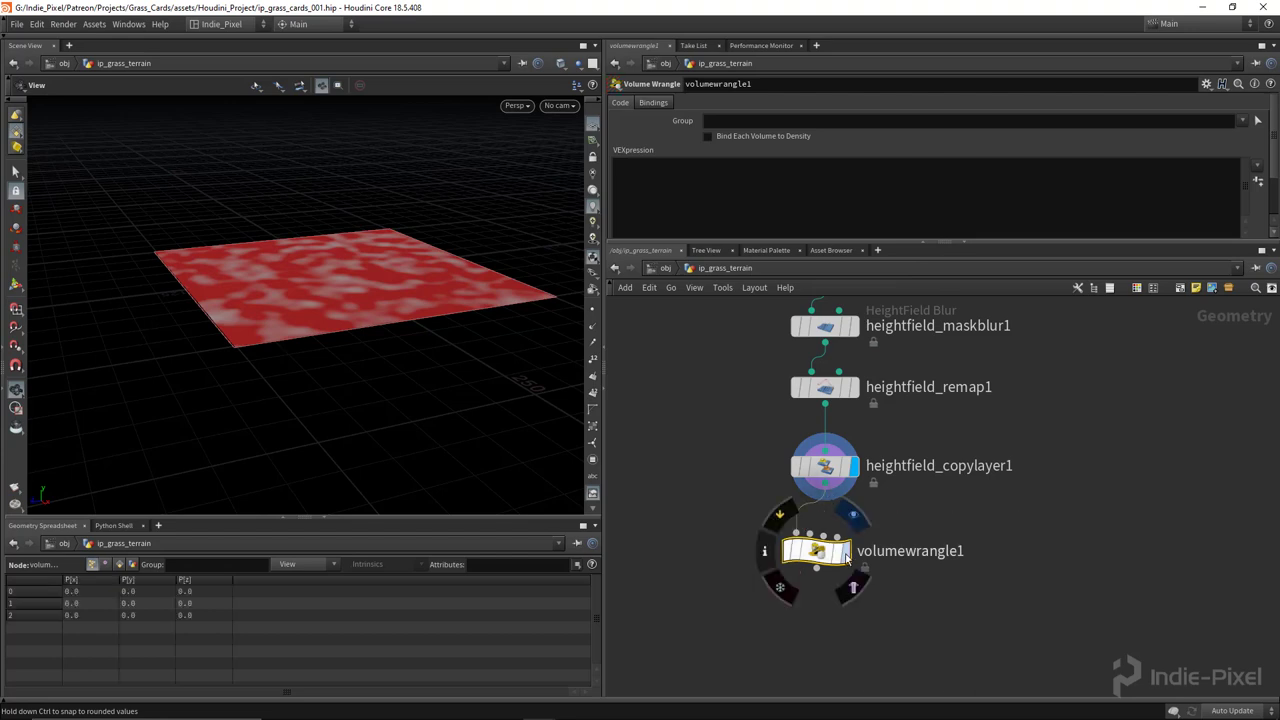
{"action": "left_click_drag", "start_coordinate": [817, 550], "coordinate": [825, 545]}
{"action": "left_click", "coordinate": [798, 208]}
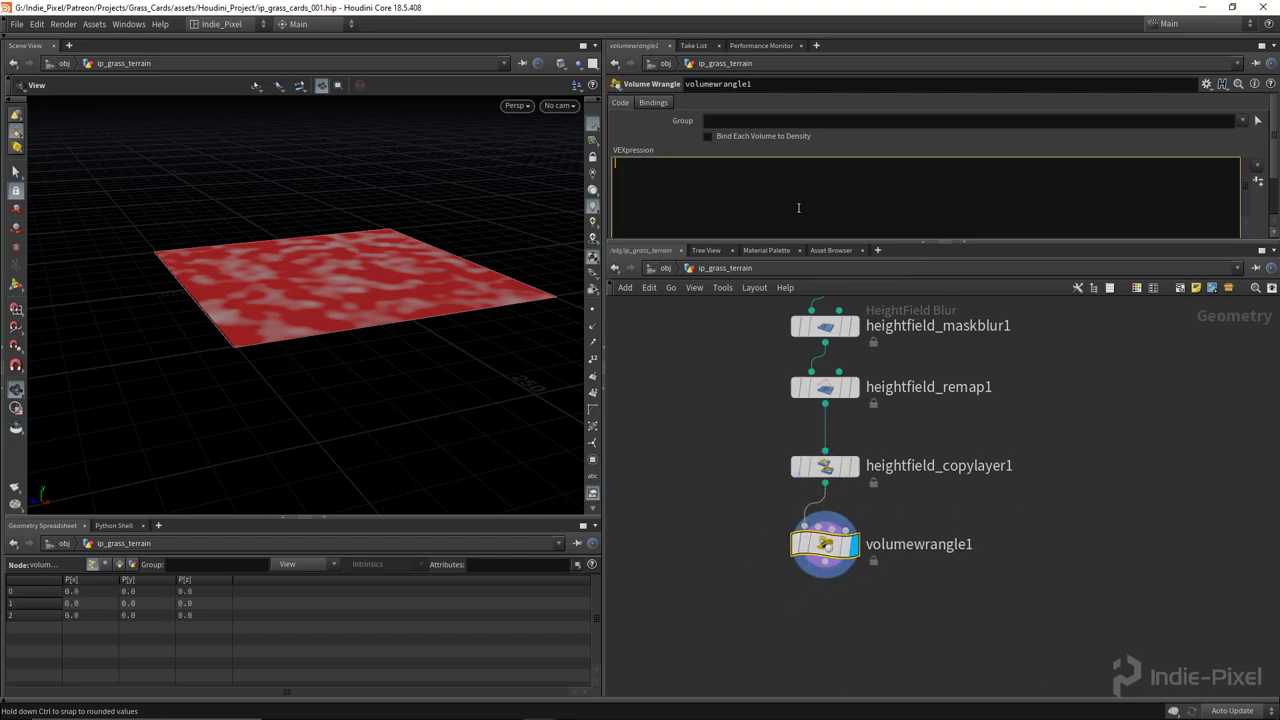
{"action": "type", "text": "@mask = 1-@"}
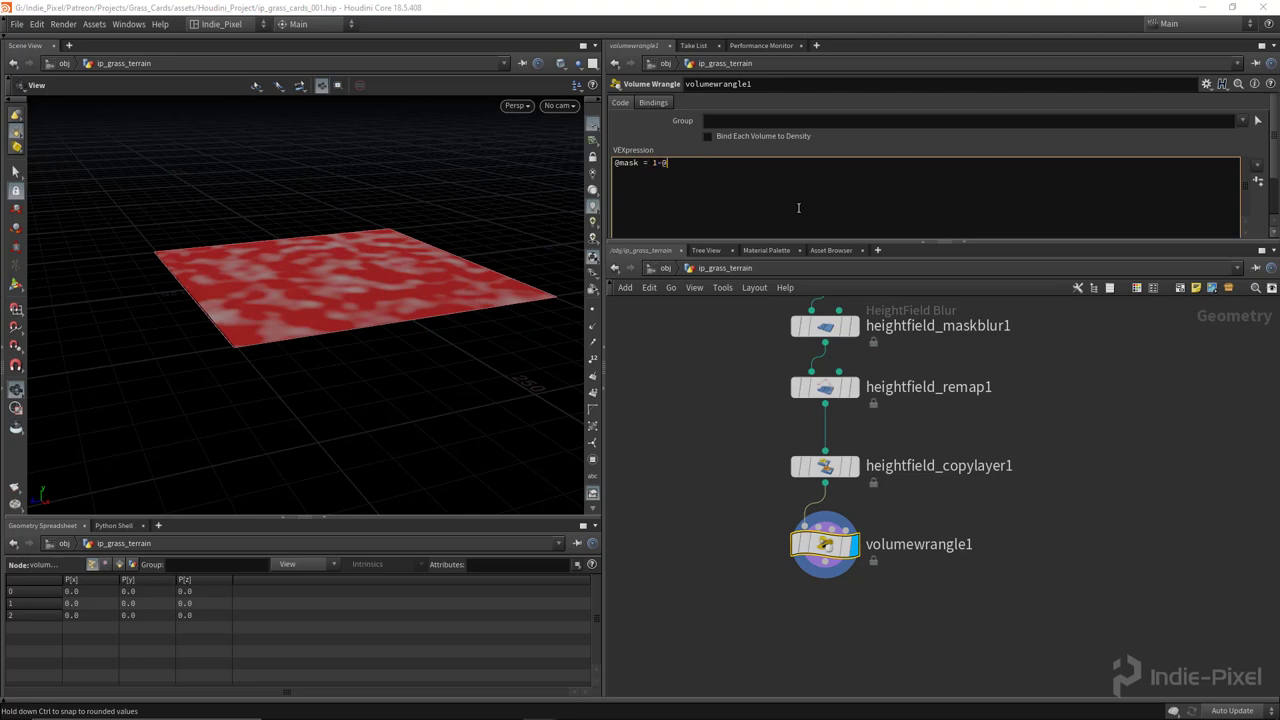
{"action": "type", "text": "mask;"}
{"action": "key", "text": "ctrl+Return"}
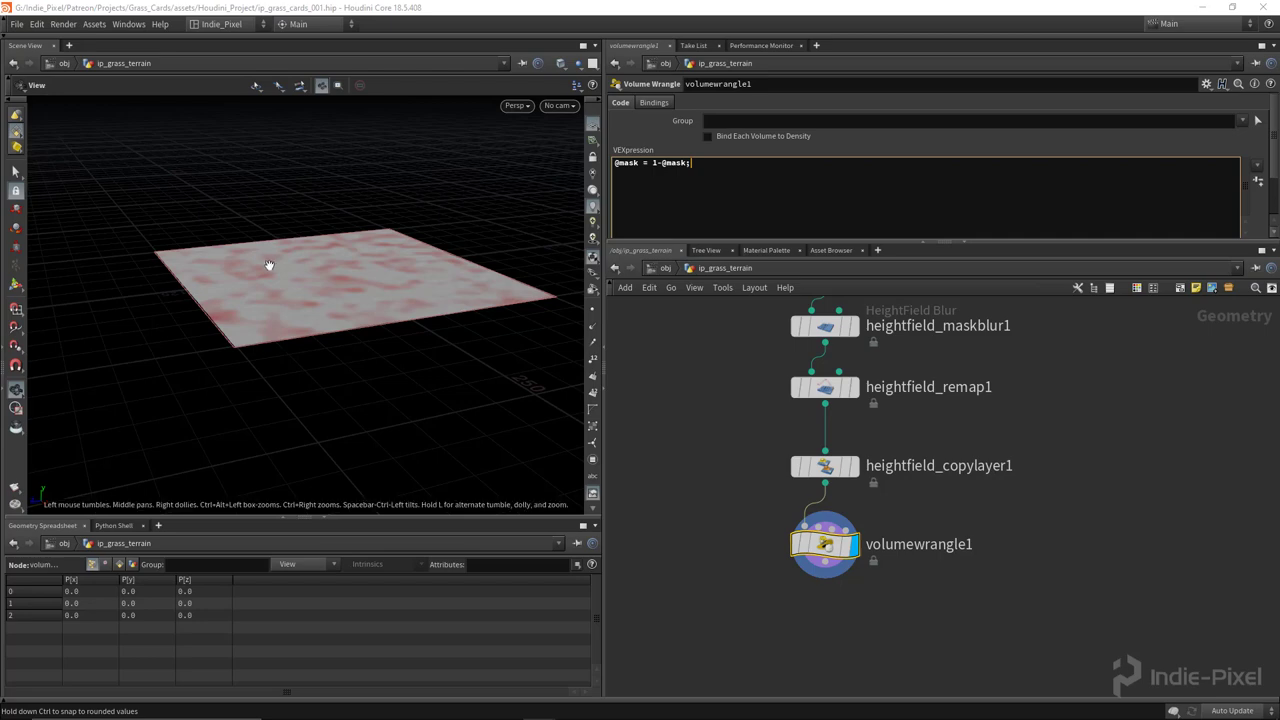
{"action": "left_click_drag", "start_coordinate": [269, 266], "coordinate": [366, 266]}
{"action": "middle_click_drag", "start_coordinate": [760, 591], "coordinate": [746, 539]}
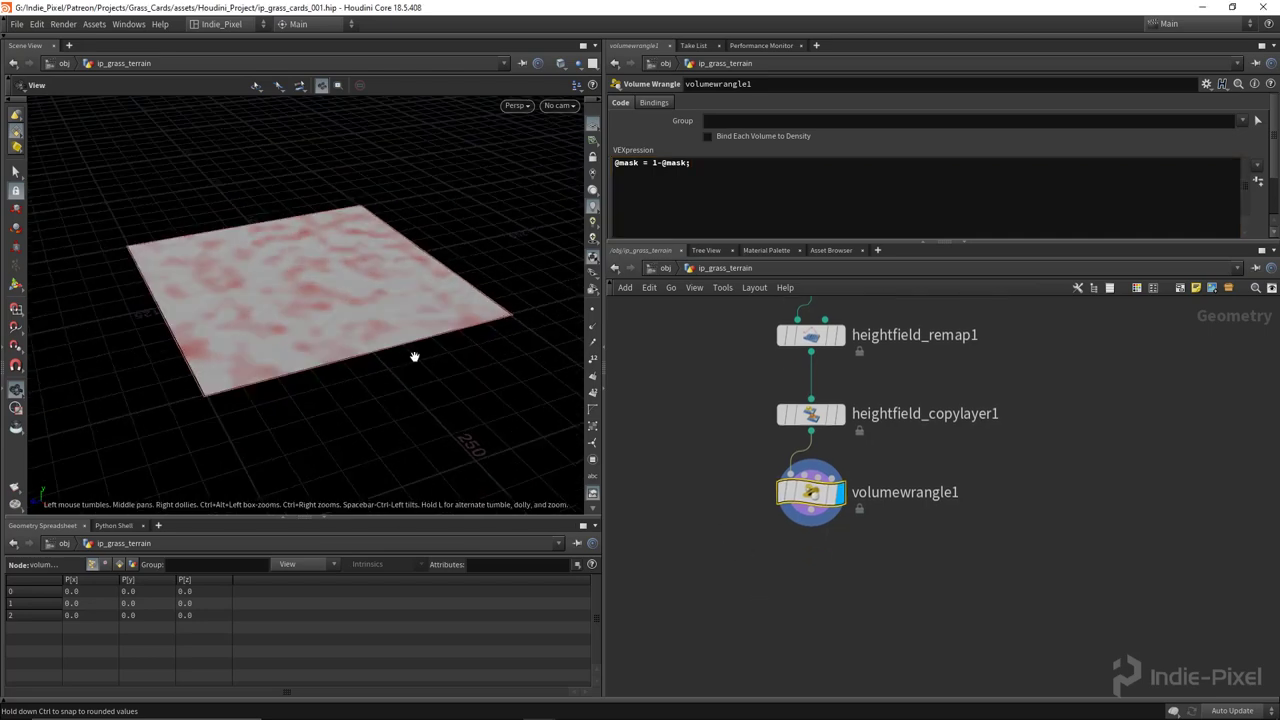
{"action": "left_click_drag", "start_coordinate": [417, 357], "coordinate": [480, 354]}
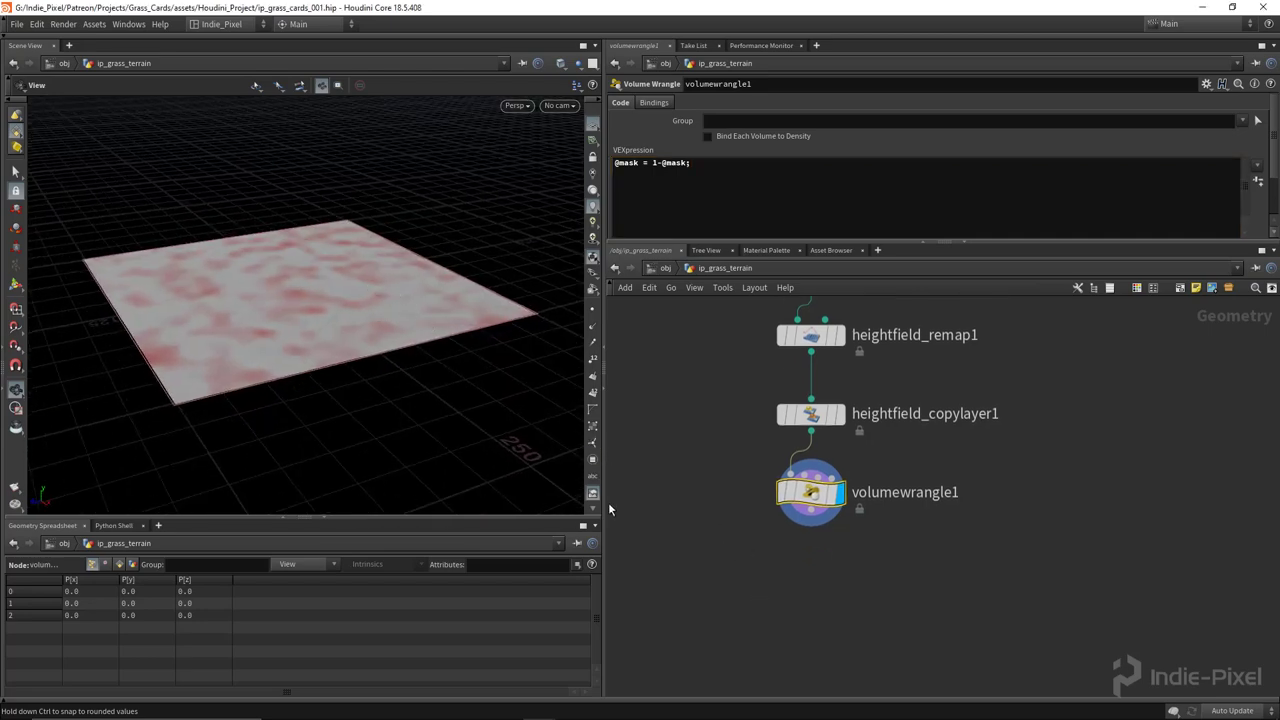
Widen the viewport slightly and rename the volume wrangle node to dirt_mask.
{"action": "left_click_drag", "start_coordinate": [606, 510], "coordinate": [637, 510]}
{"action": "middle_click_drag", "start_coordinate": [722, 485], "coordinate": [734, 478]}
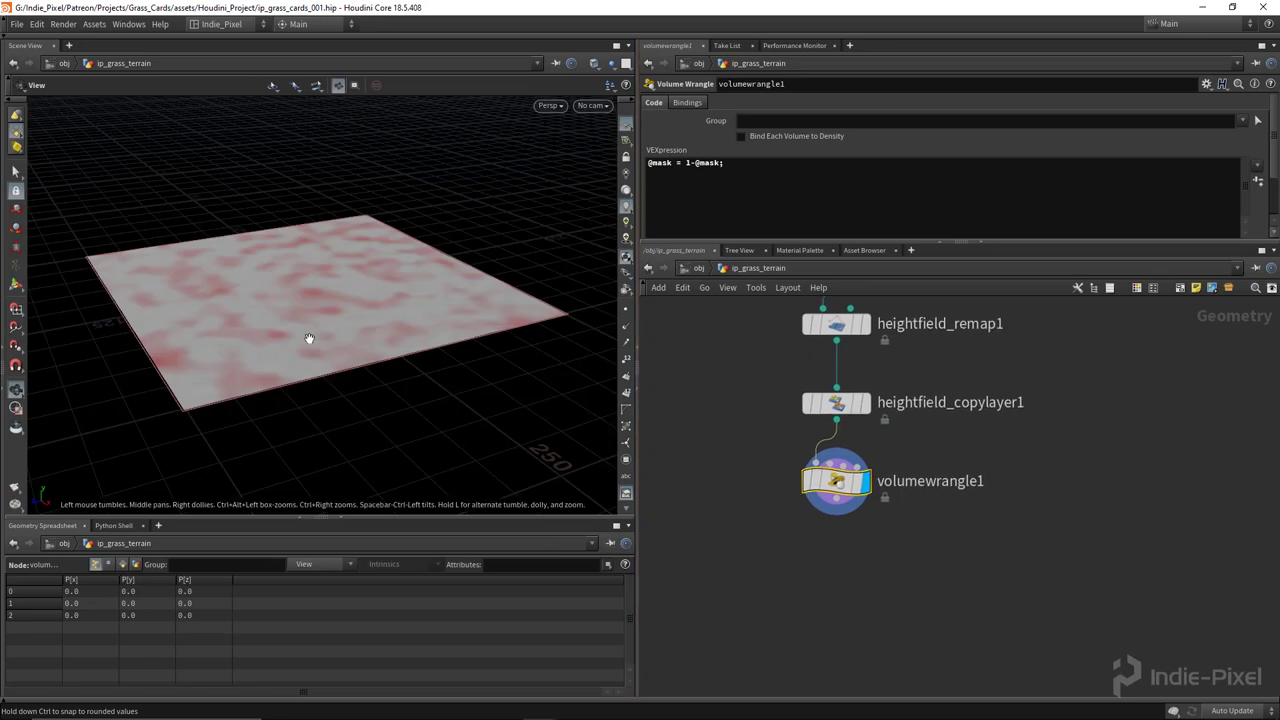
{"action": "middle_click_drag", "start_coordinate": [845, 515], "coordinate": [826, 529]}
{"action": "double_click", "coordinate": [880, 466]}
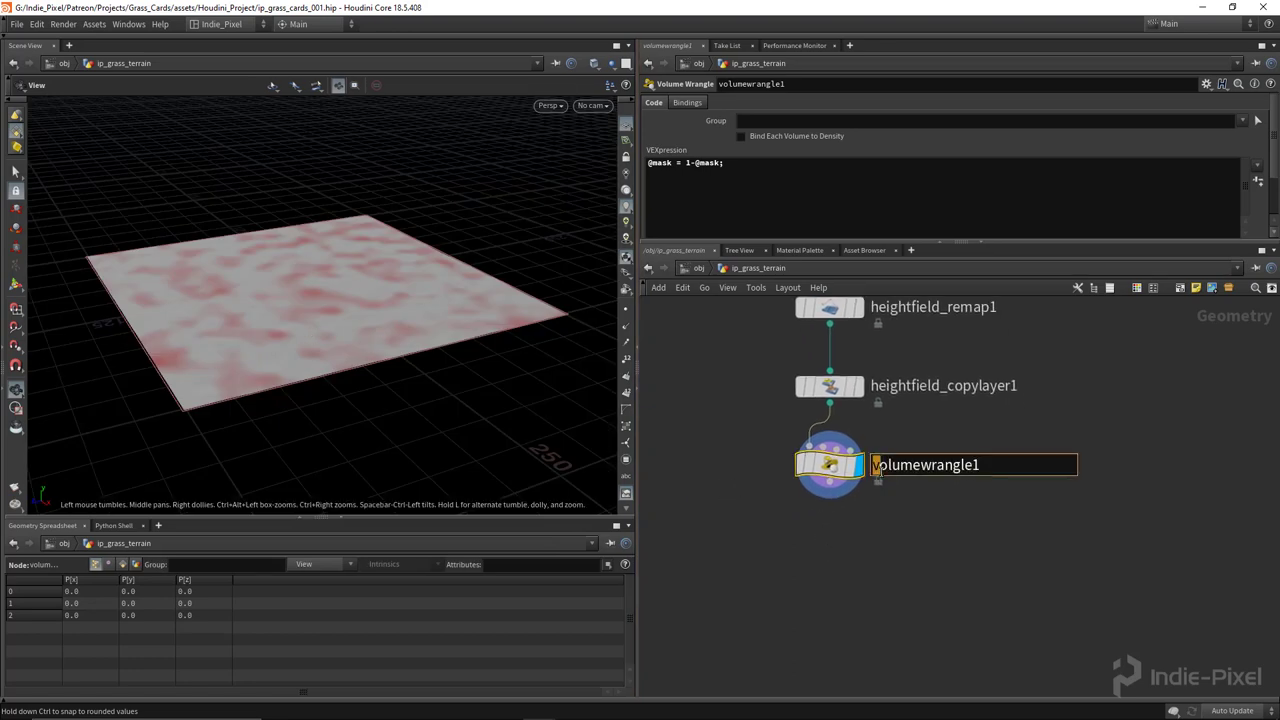
{"action": "key", "text": "ctrl+a"}
{"action": "key", "text": "BackSpace"}
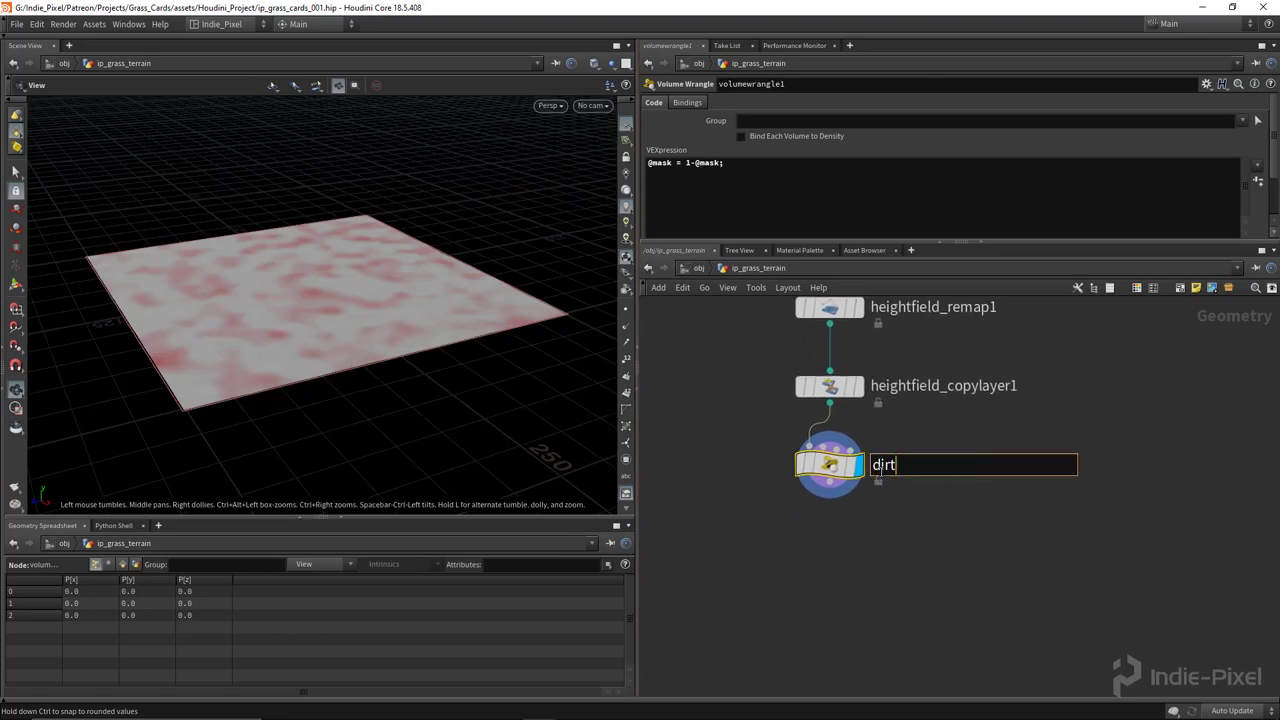
{"action": "type", "text": "dirt_mask"}
{"action": "key", "text": "Return"}
Duplicate heightfield_copylayer1 beneath dirt_mask, connected to its output, and display the duplicate.
{"action": "middle_click_drag", "start_coordinate": [833, 521], "coordinate": [840, 494]}
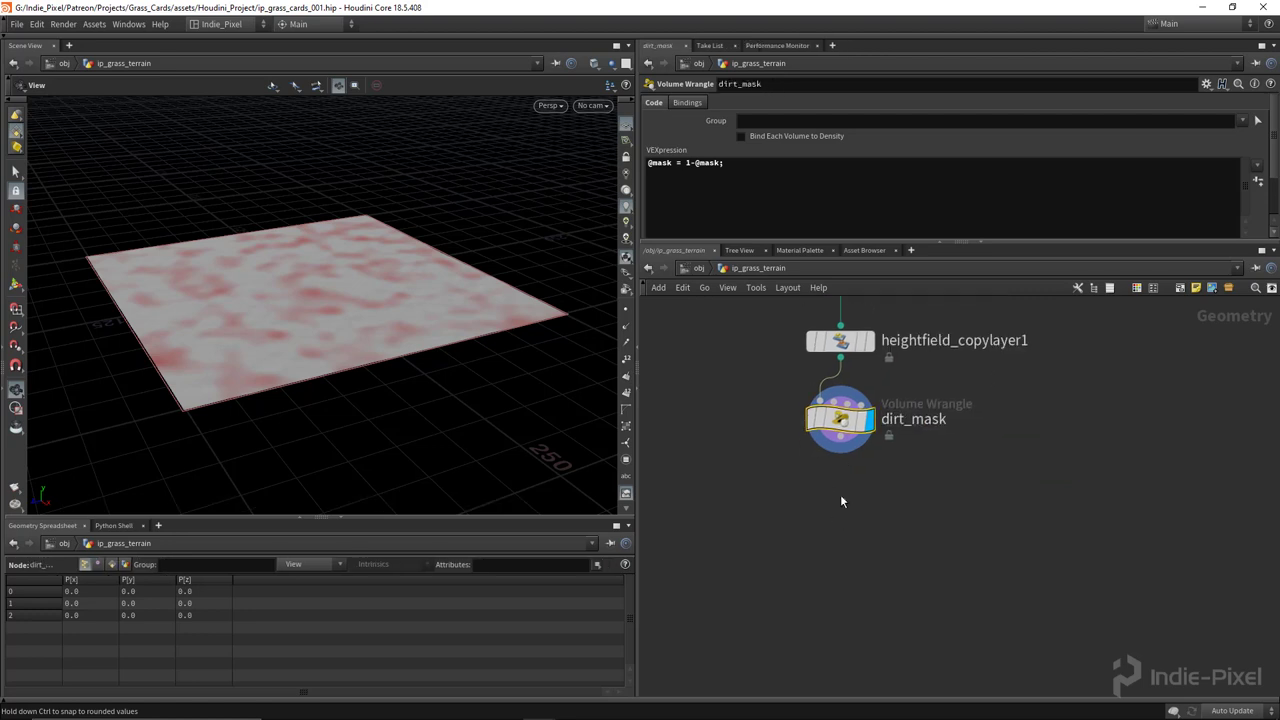
{"action": "left_click_drag", "start_coordinate": [840, 341], "coordinate": [857, 500], "text": "alt"}
{"action": "left_click", "coordinate": [868, 492]}
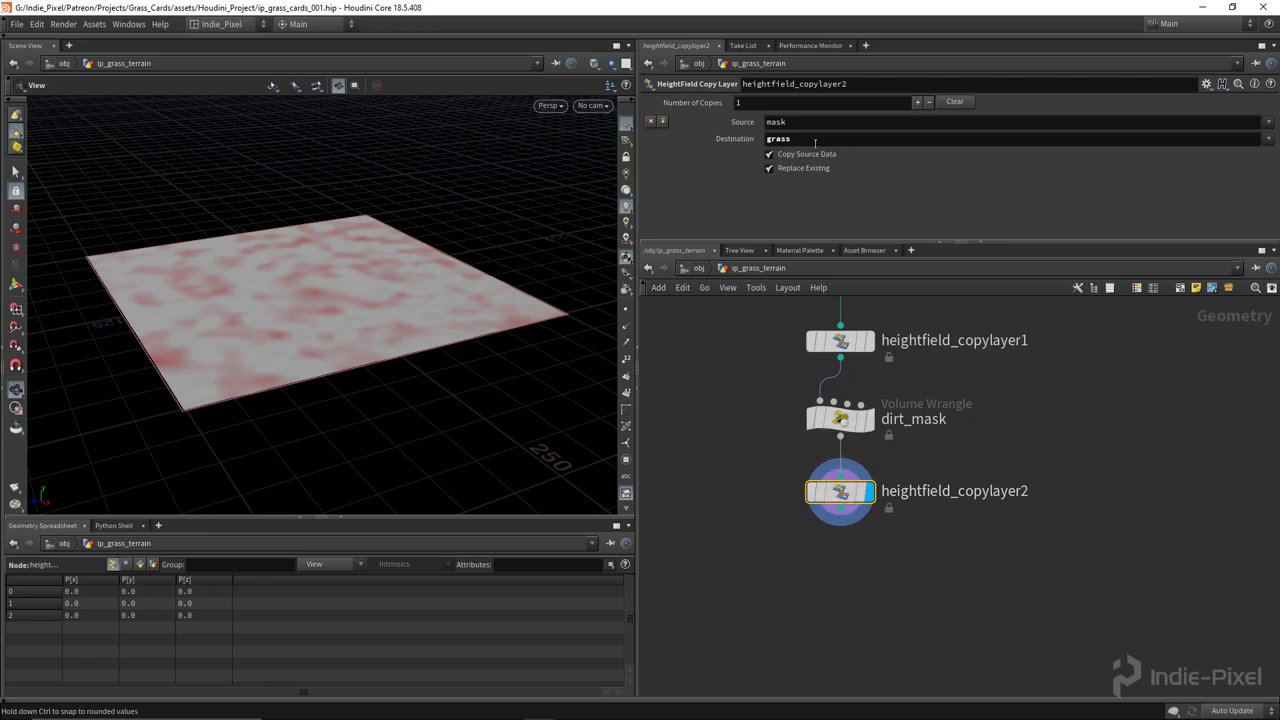
Set the duplicated copy layer's destination to dirt and show the primitive attributes in an enlarged geometry spreadsheet.
{"action": "double_click", "coordinate": [815, 139]}
{"action": "type", "text": "di"}
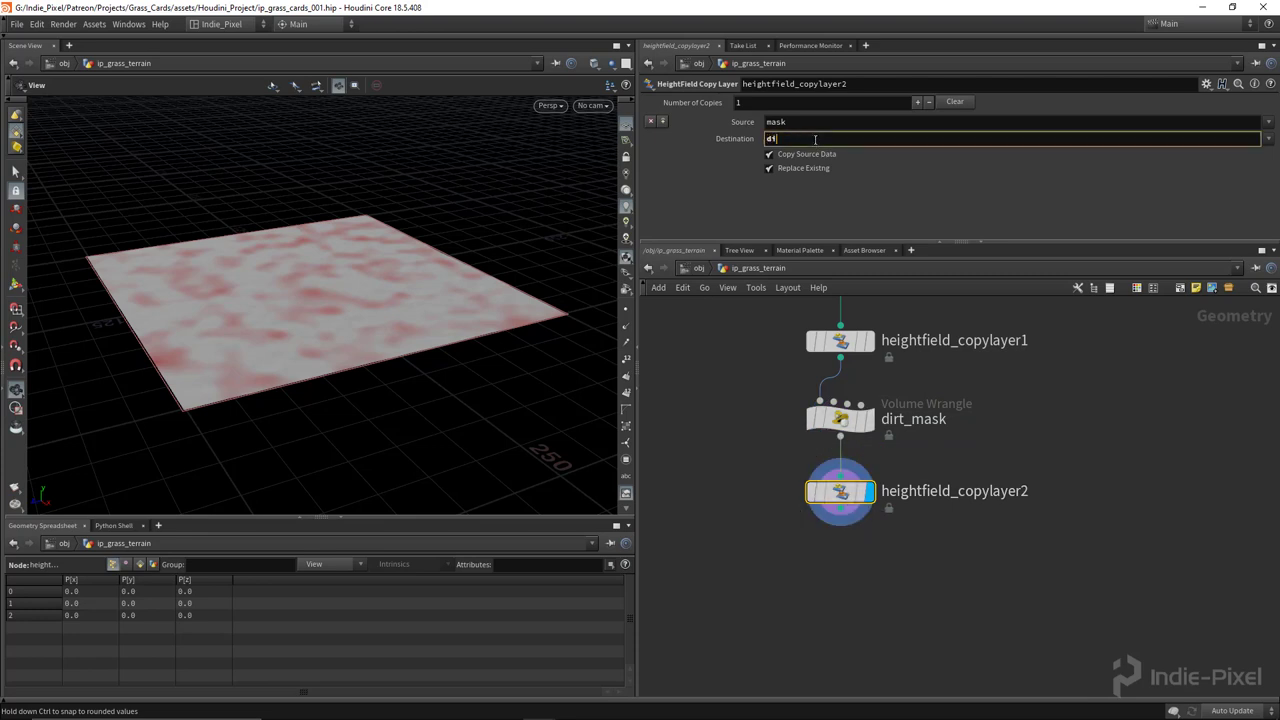
{"action": "type", "text": "rt"}
{"action": "key", "text": "Return"}
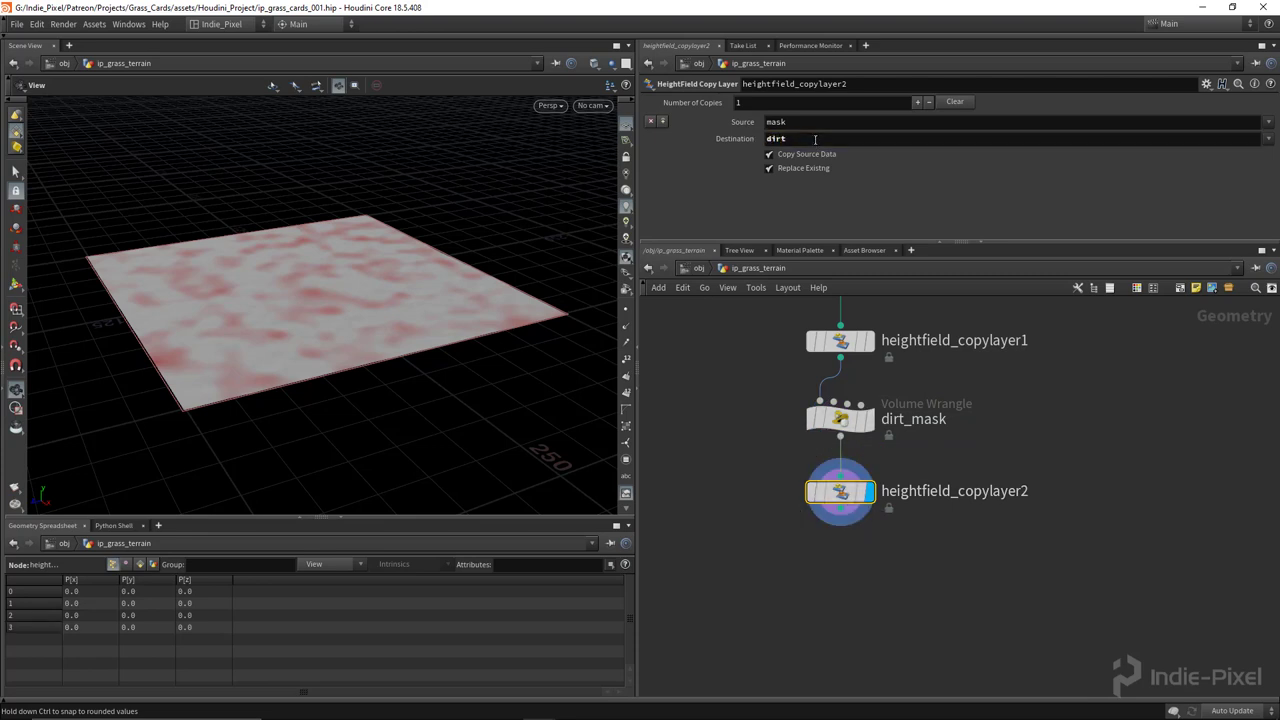
{"action": "left_click", "coordinate": [143, 567]}
{"action": "left_click_drag", "start_coordinate": [211, 519], "coordinate": [211, 485]}
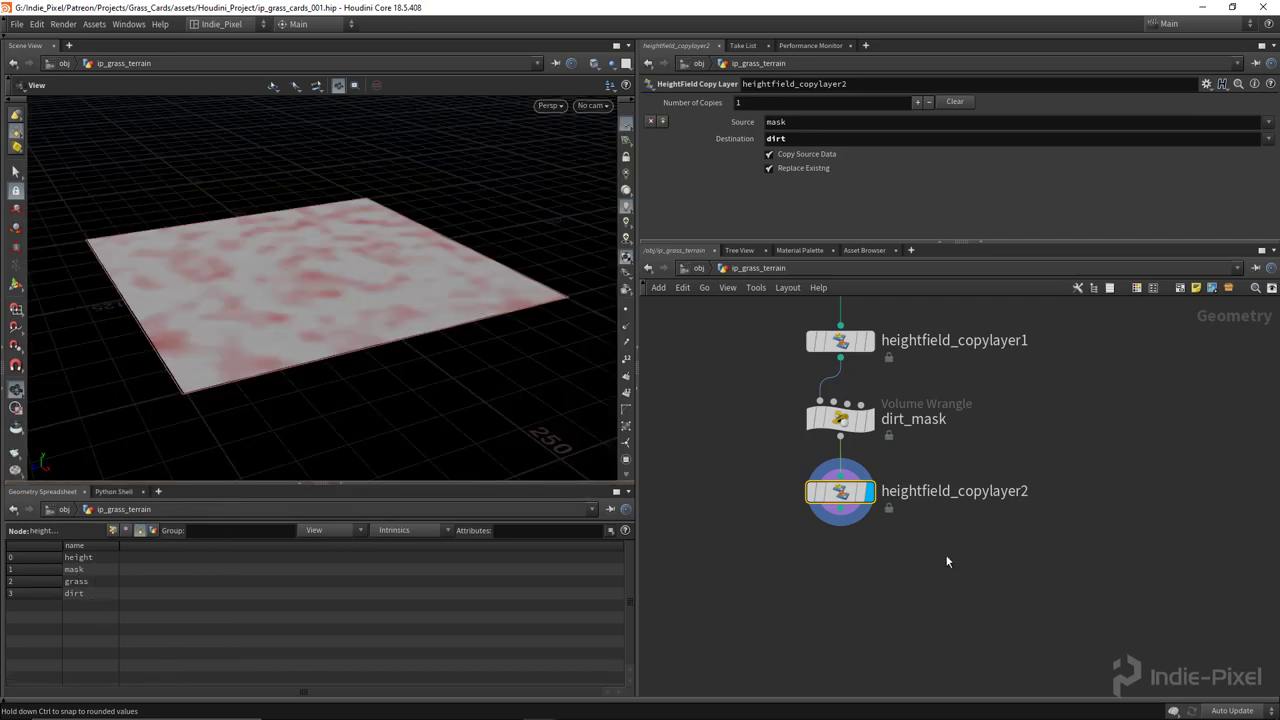
Add an Output node connected beneath heightfield_copylayer2, leaving room for another node between them.
{"action": "key", "text": "Tab"}
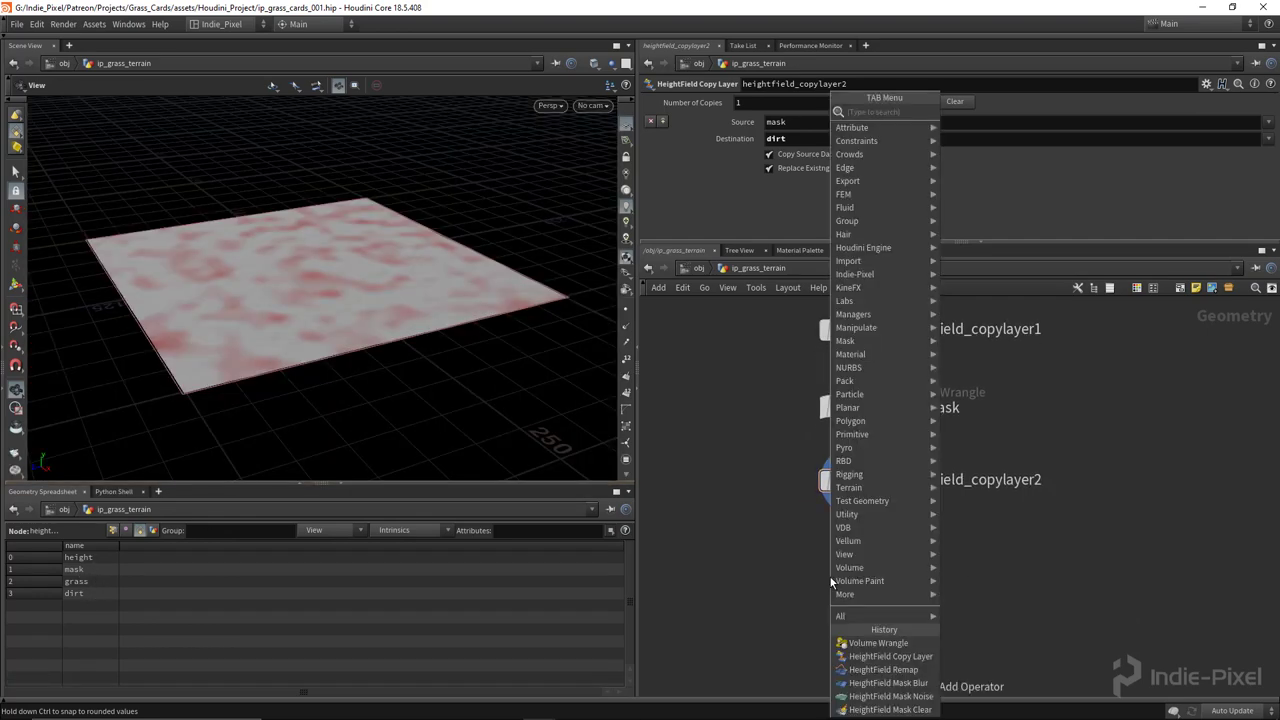
{"action": "type", "text": "hfma"}
{"action": "key", "text": "Return"}
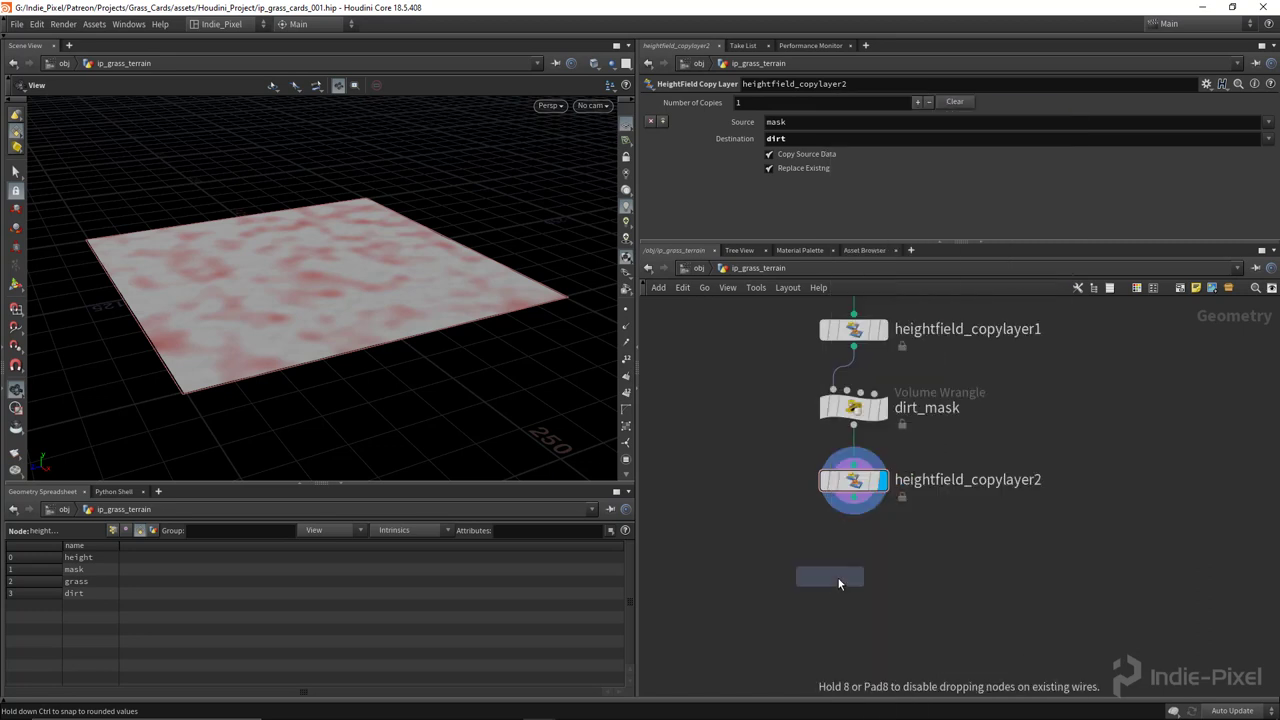
{"action": "left_click", "coordinate": [838, 578]}
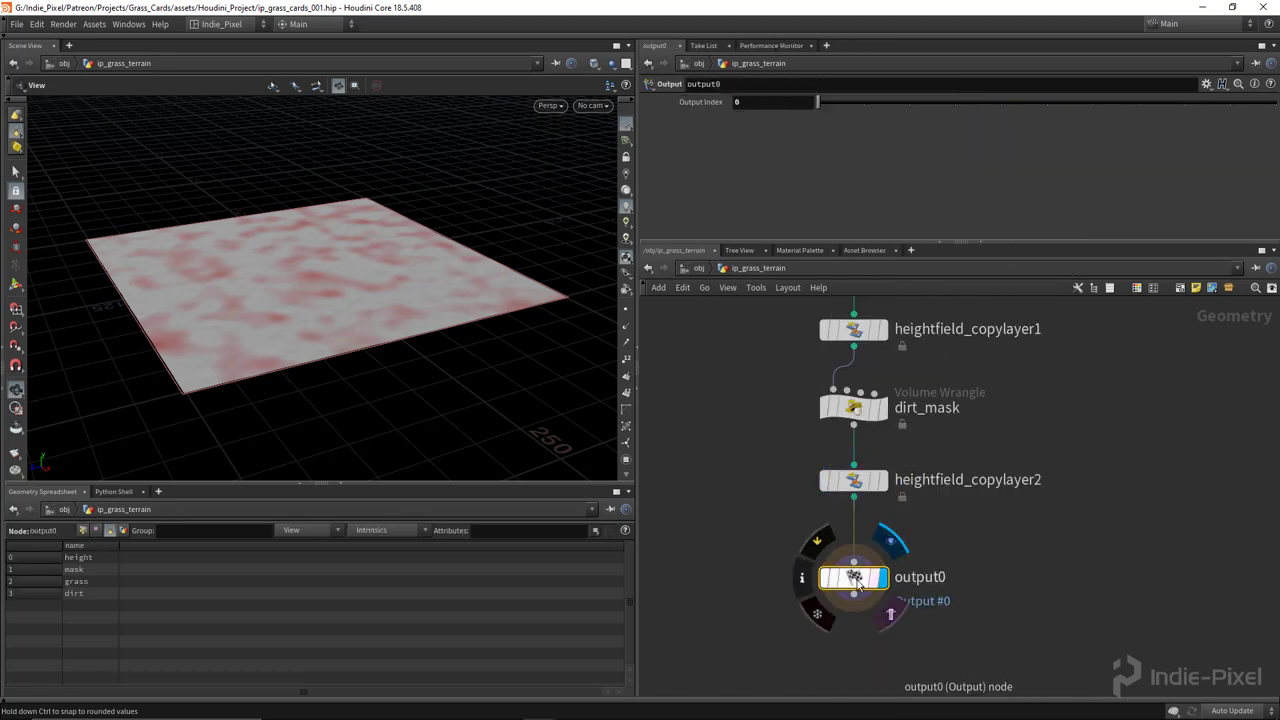
{"action": "left_click_drag", "start_coordinate": [855, 580], "coordinate": [855, 657]}
Insert an Attribute Wrangle node between heightfield_copylayer2 and the output node.
{"action": "middle_click_drag", "start_coordinate": [885, 564], "coordinate": [897, 460]}
{"action": "key", "text": "Tab"}
{"action": "type", "text": "wra"}
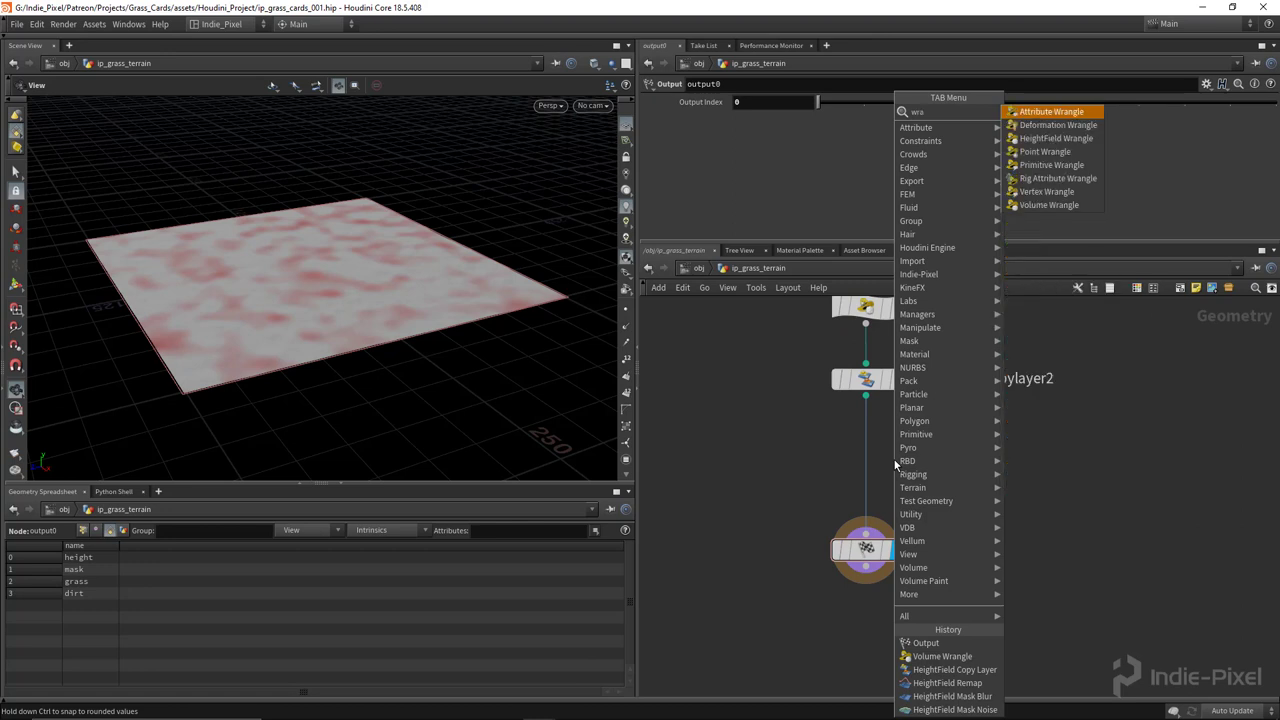
{"action": "key", "text": "Return"}
{"action": "left_click", "coordinate": [898, 461]}
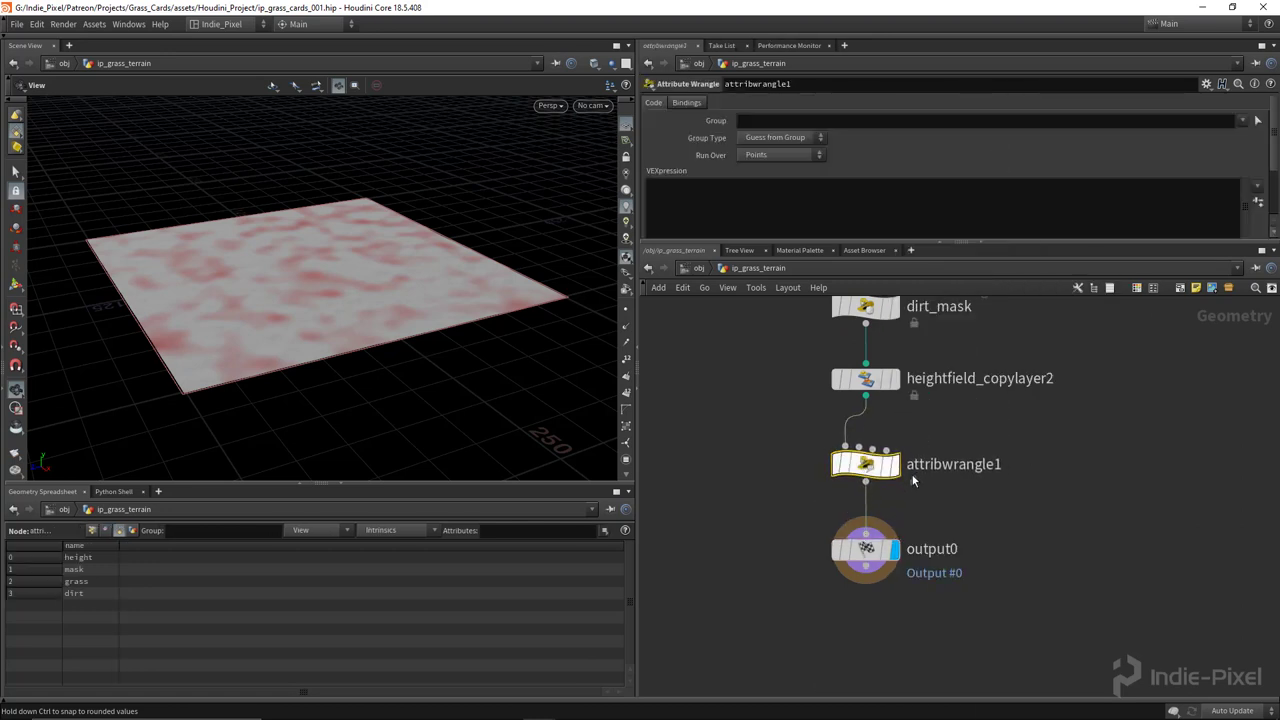
Rename the attribute wrangle to unreal_material.
{"action": "double_click", "coordinate": [930, 464]}
{"action": "type", "text": "unreal_material"}
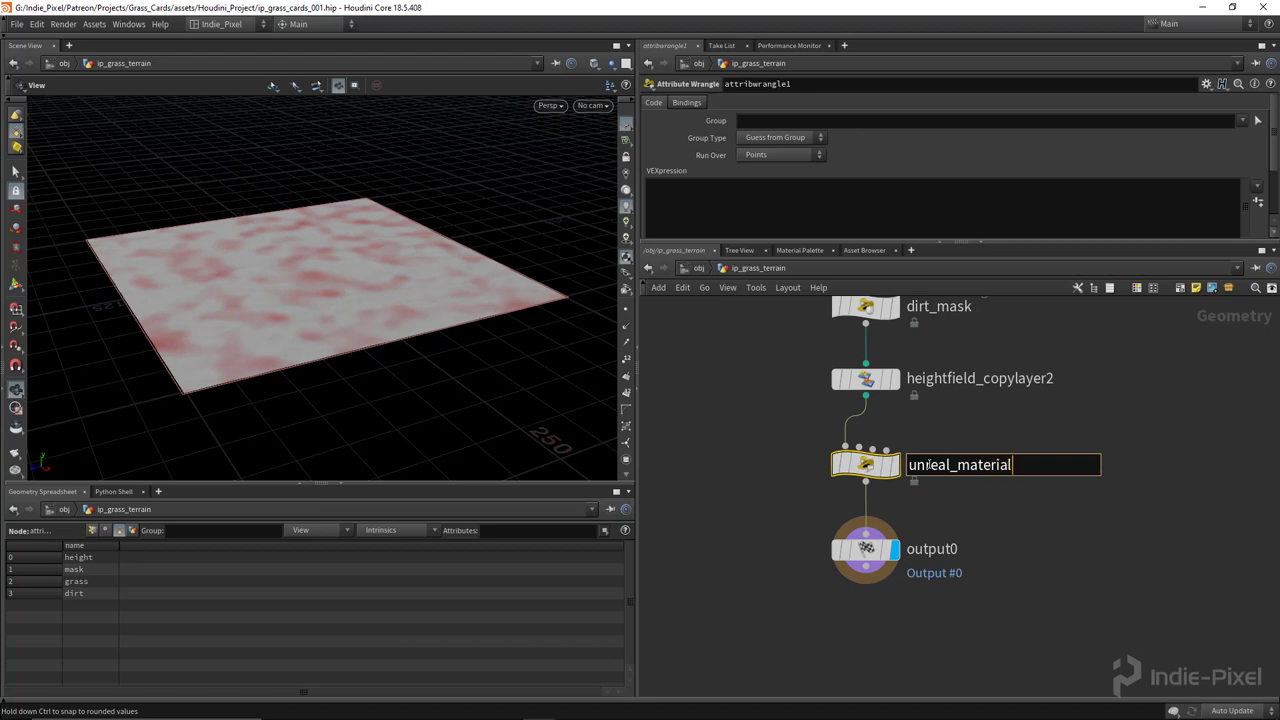
{"action": "key", "text": "Return"}
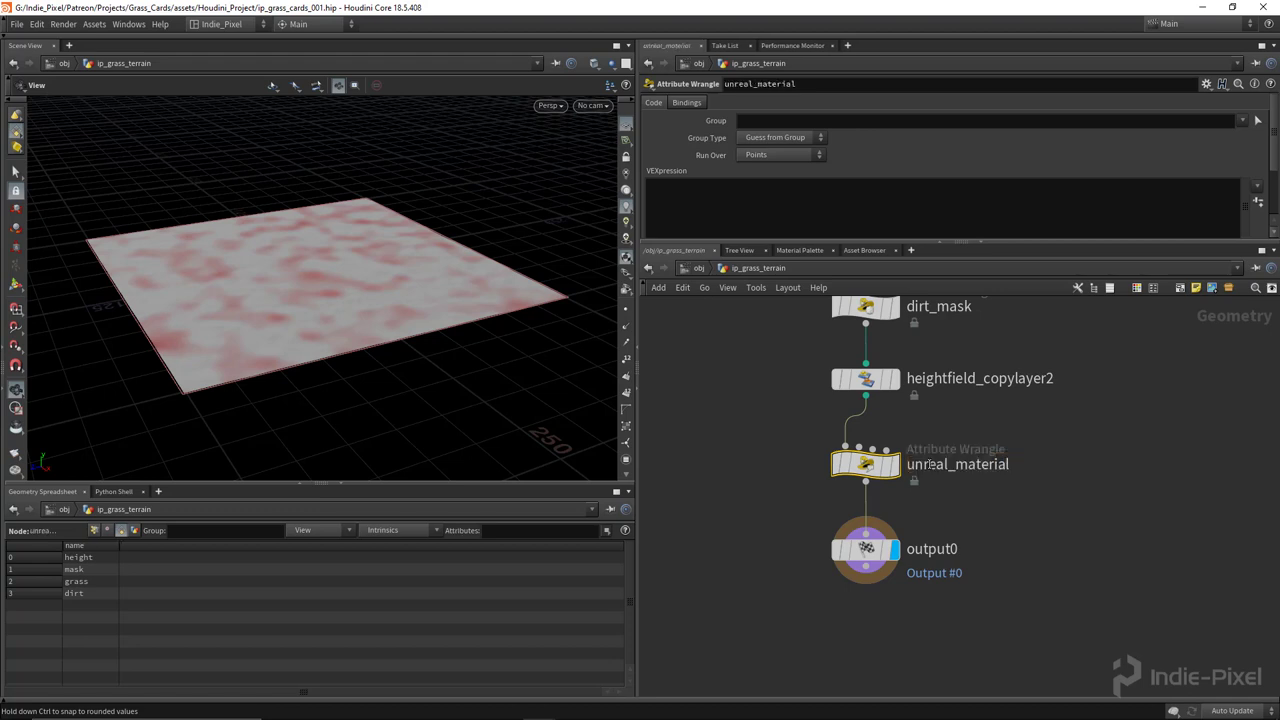
{"action": "scroll", "coordinate": [998, 560], "scroll_direction": "down", "scroll_amount": 2}
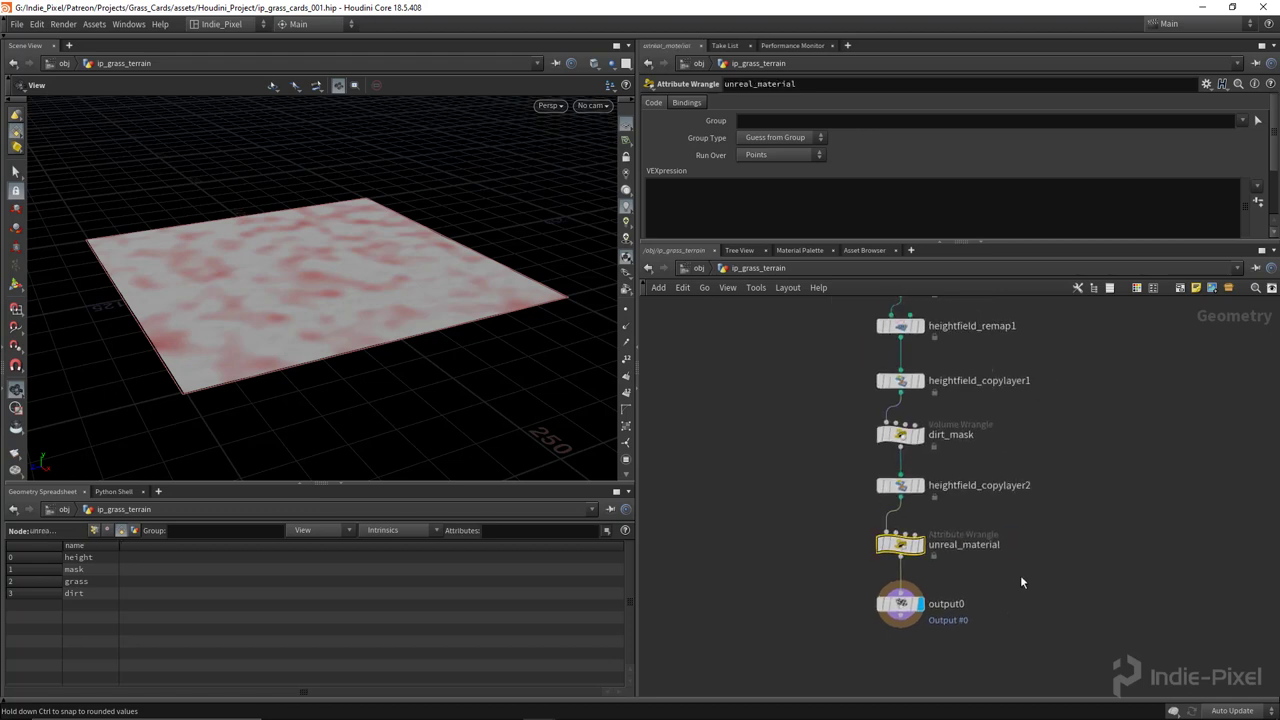
{"action": "left_click", "coordinate": [782, 155]}
{"action": "left_click", "coordinate": [772, 187]}
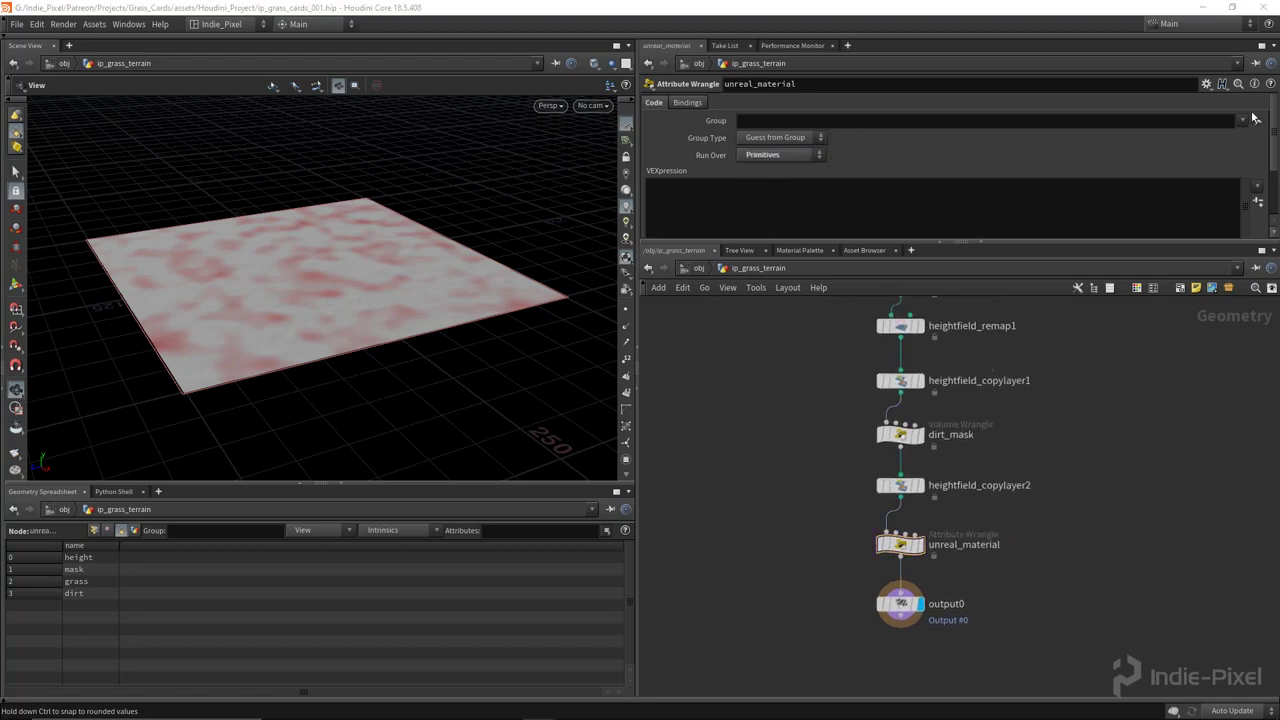
{"action": "left_click", "coordinate": [1245, 121]}
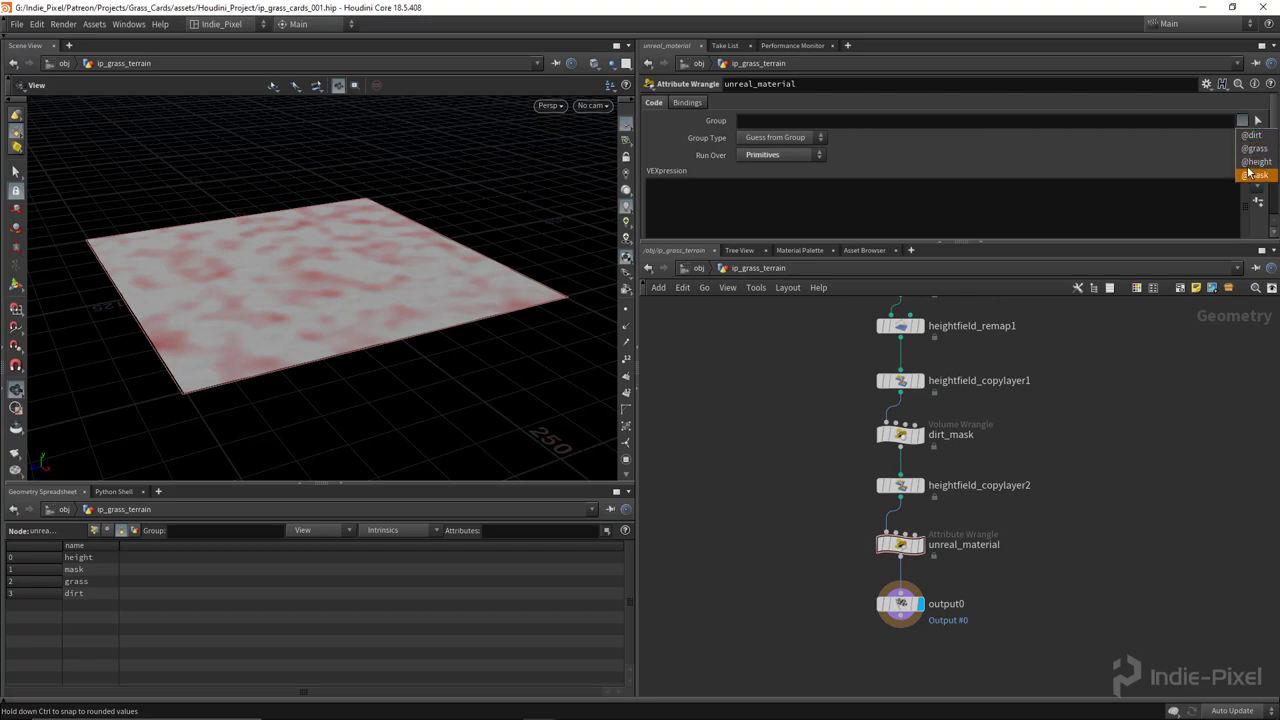
{"action": "left_click", "coordinate": [1254, 161]}
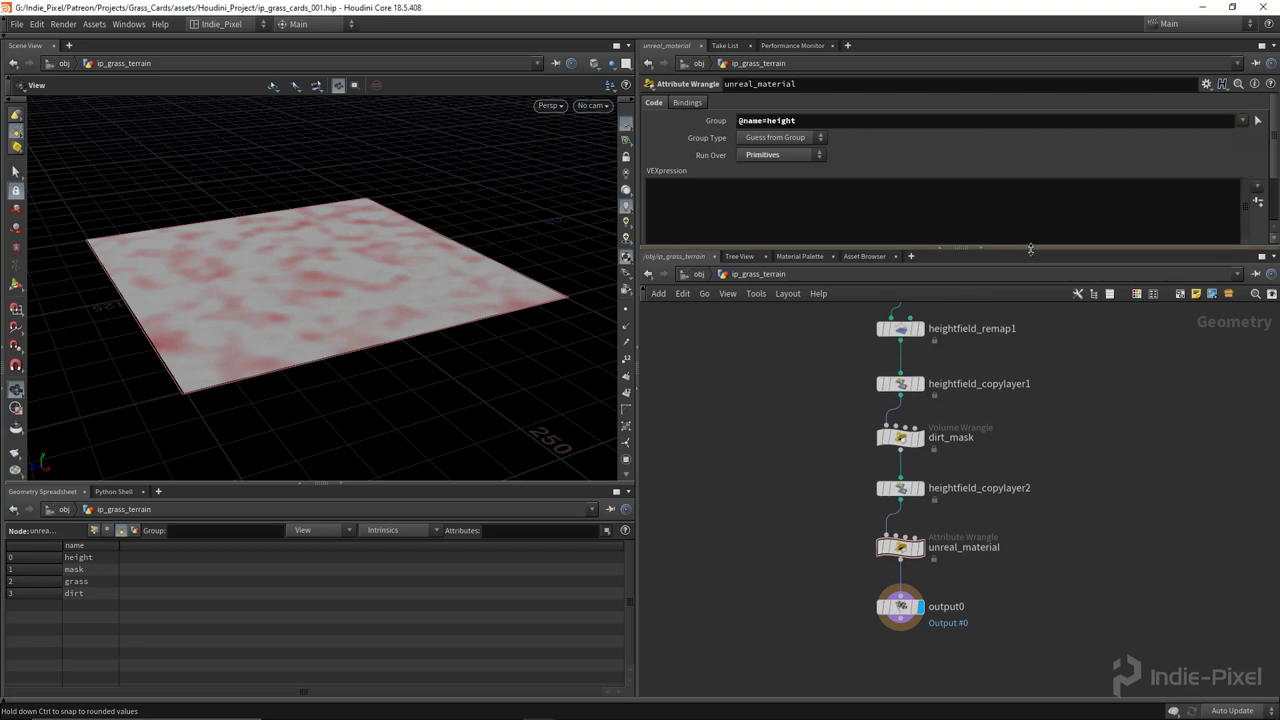
{"action": "left_click_drag", "start_coordinate": [1035, 242], "coordinate": [1025, 272]}
Start creating a digital asset from the ip_grass_terrain object, with the operator name ip::grass_terrain::1.0.
{"action": "key", "text": "u"}
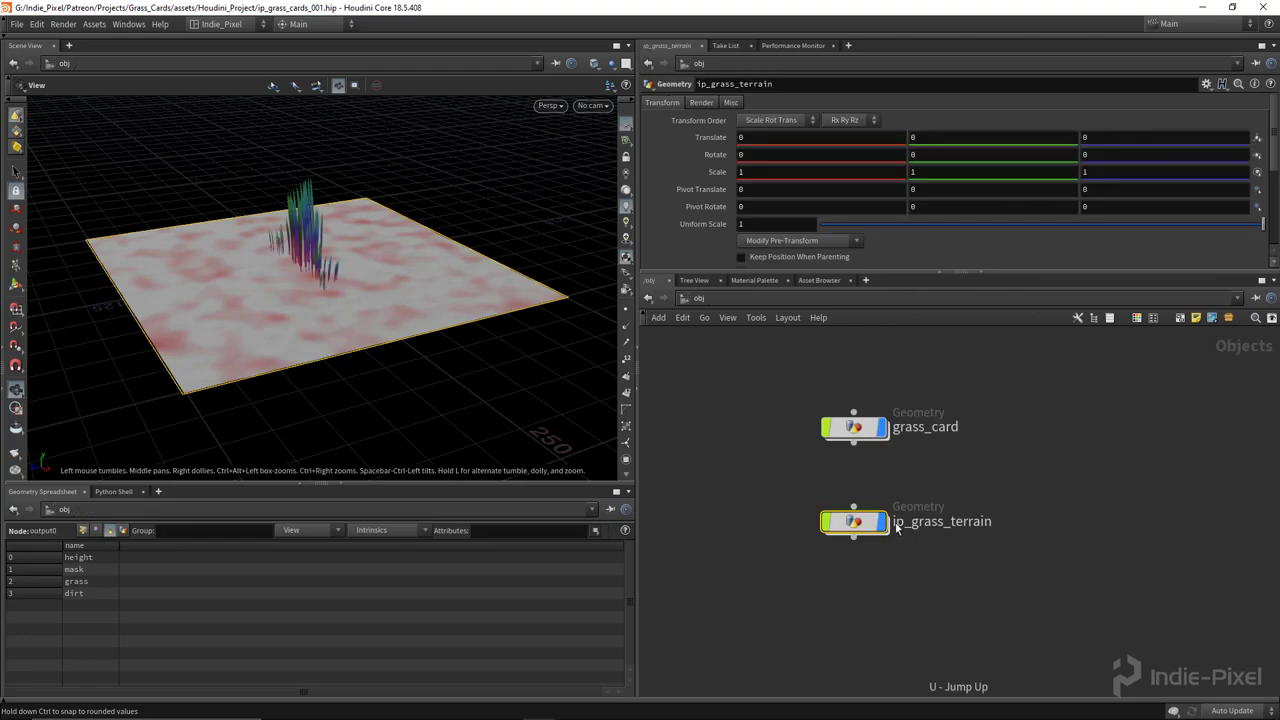
{"action": "right_click", "coordinate": [840, 522]}
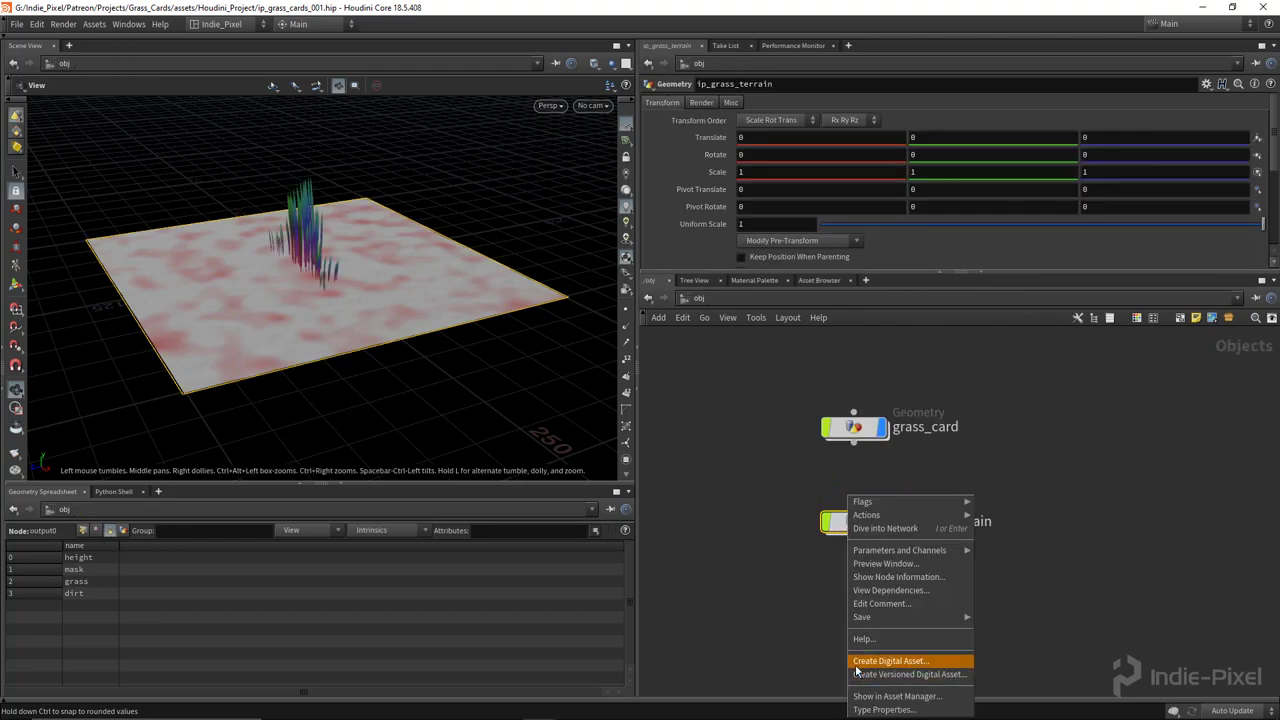
{"action": "left_click", "coordinate": [908, 662]}
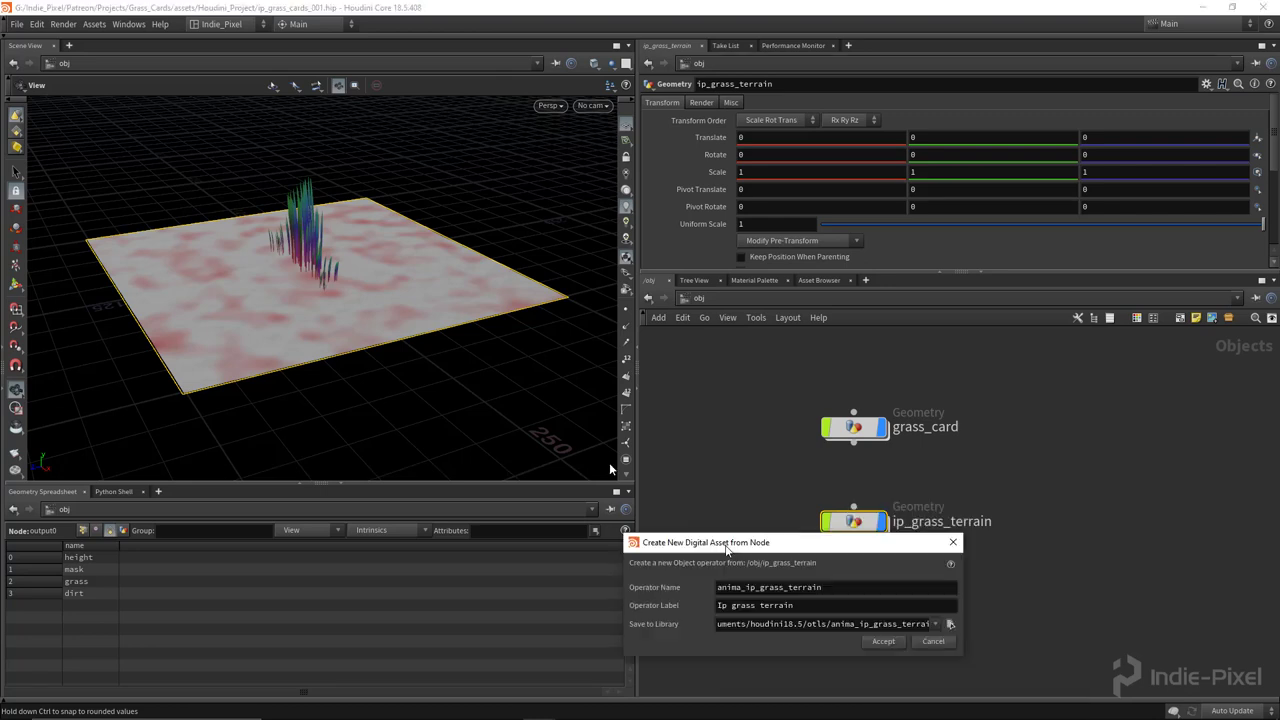
{"action": "left_click_drag", "start_coordinate": [521, 350], "coordinate": [490, 351]}
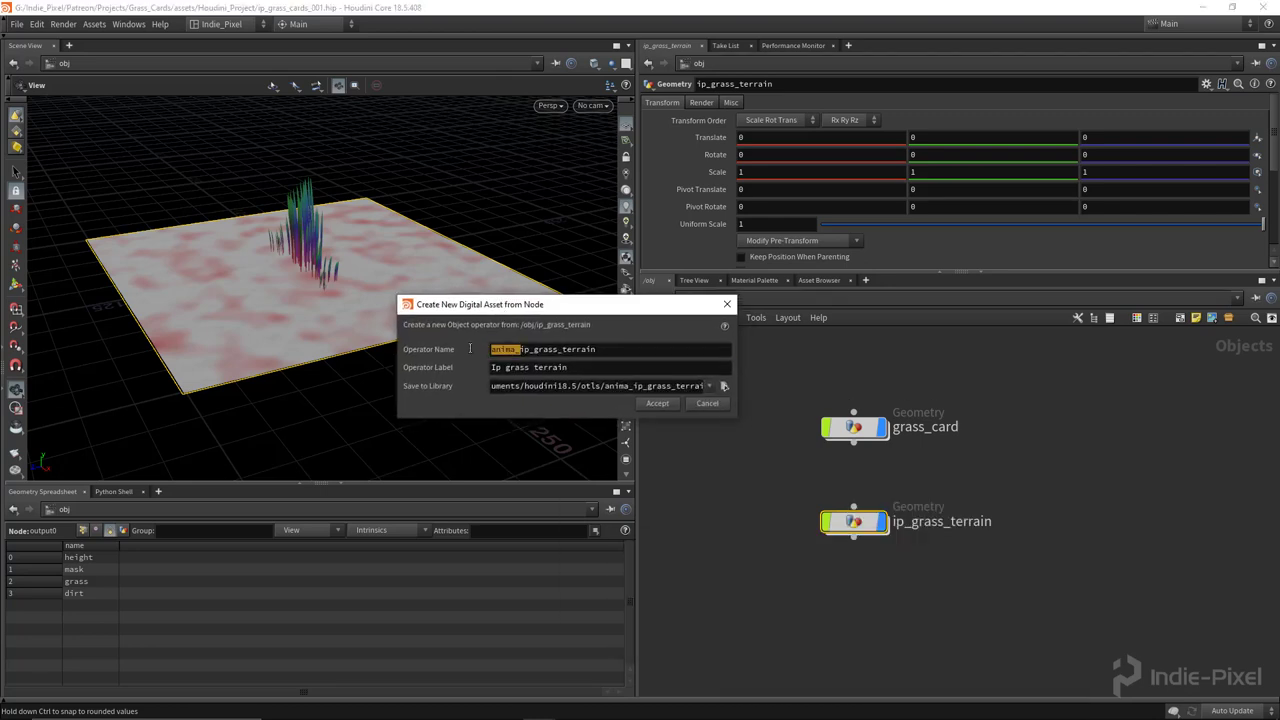
{"action": "key", "text": "BackSpace"}
{"action": "key", "text": "BackSpace"}
{"action": "type", "text": "::"}
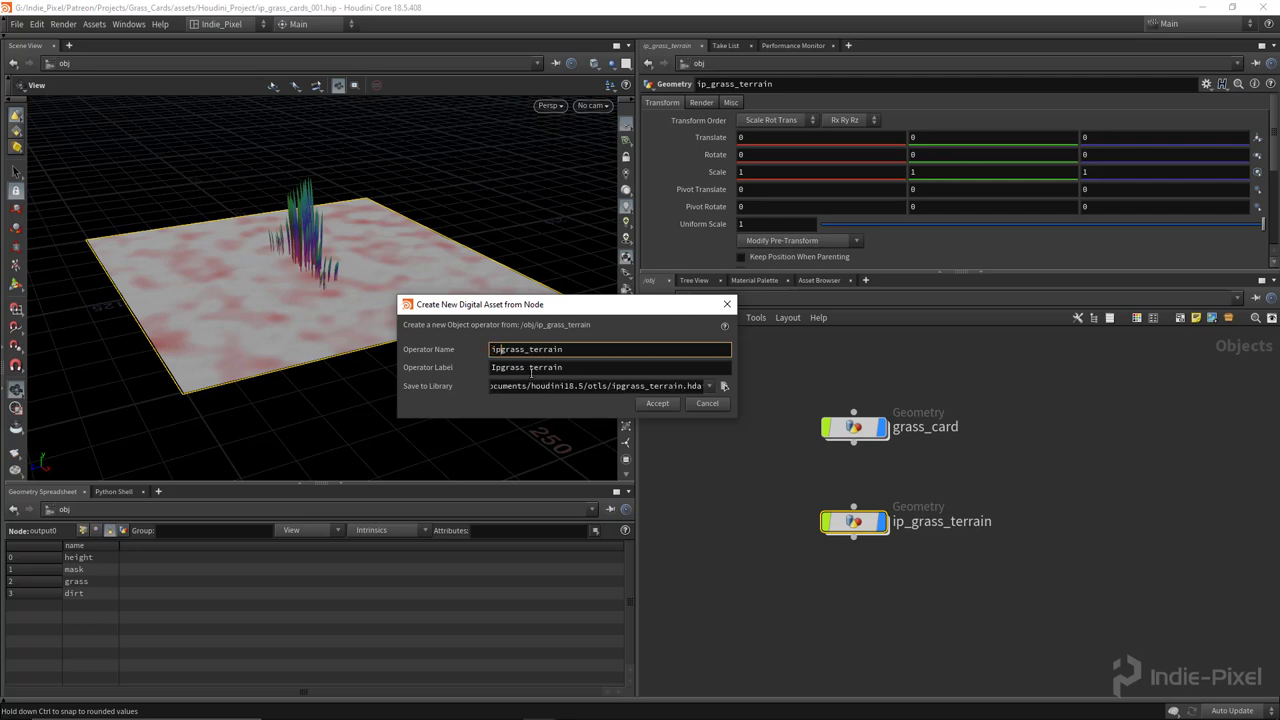
{"action": "type", "text": "::1.0"}
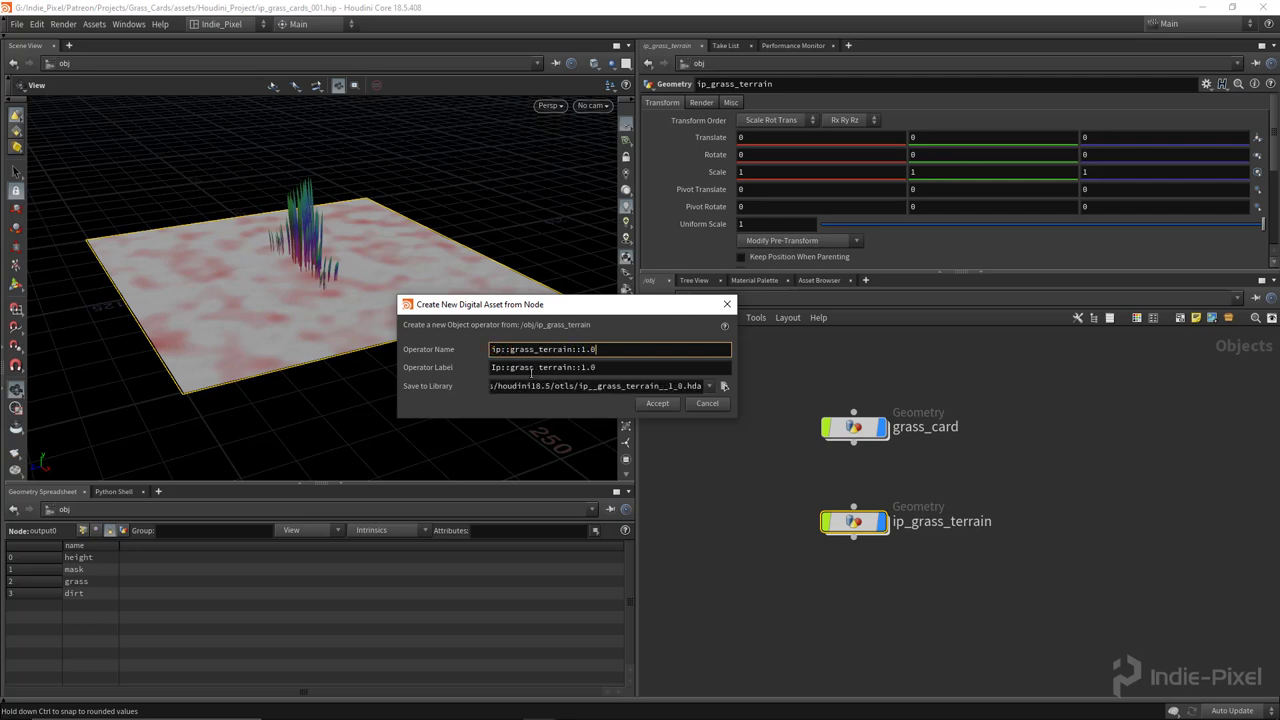
Set the new asset's operator label to Ip Grass Terrain 1.0.
{"action": "key", "text": "Tab"}
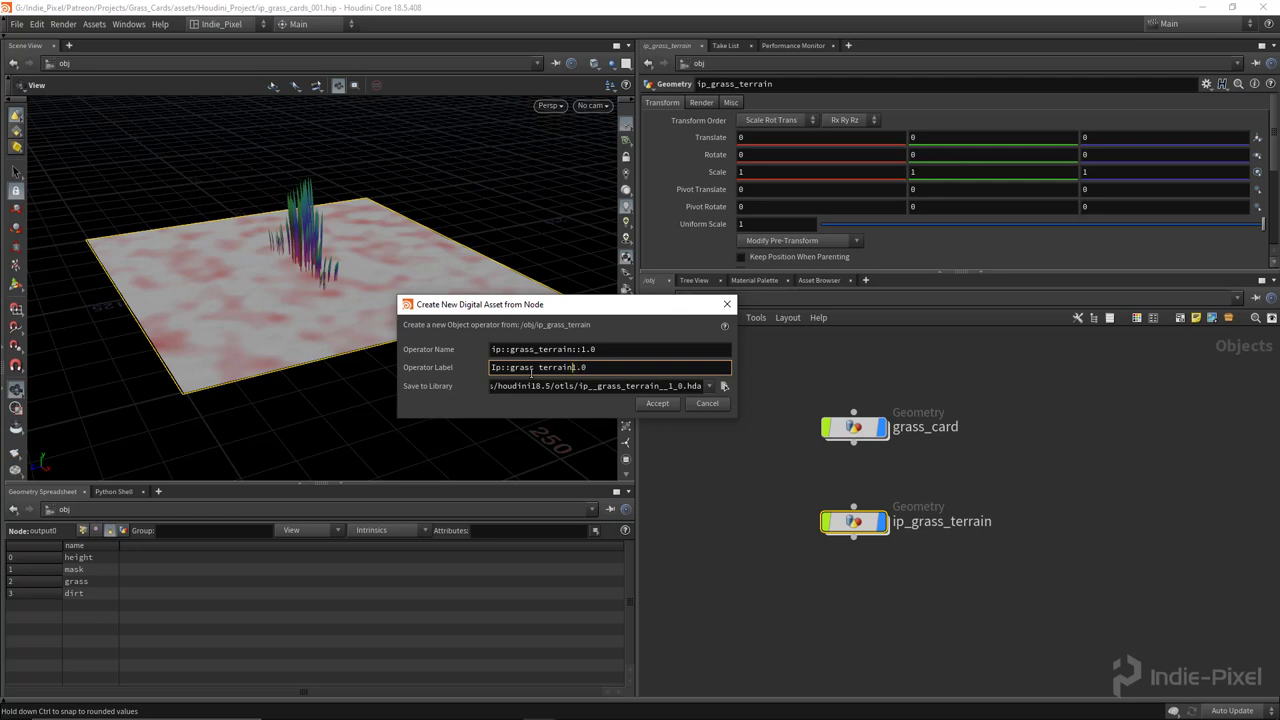
{"action": "key", "text": "BackSpace"}
{"action": "type", "text": "T"}
{"action": "key", "text": "BackSpace"}
{"action": "type", "text": "G"}
{"action": "key", "text": "Left"}
{"action": "key", "text": "BackSpace"}
{"action": "key", "text": "BackSpace"}
Create the asset as ip__grass_terrain__1_0.hda in a new hda folder under $HIP, destroying all spare parameters.
{"action": "left_click", "coordinate": [723, 385]}
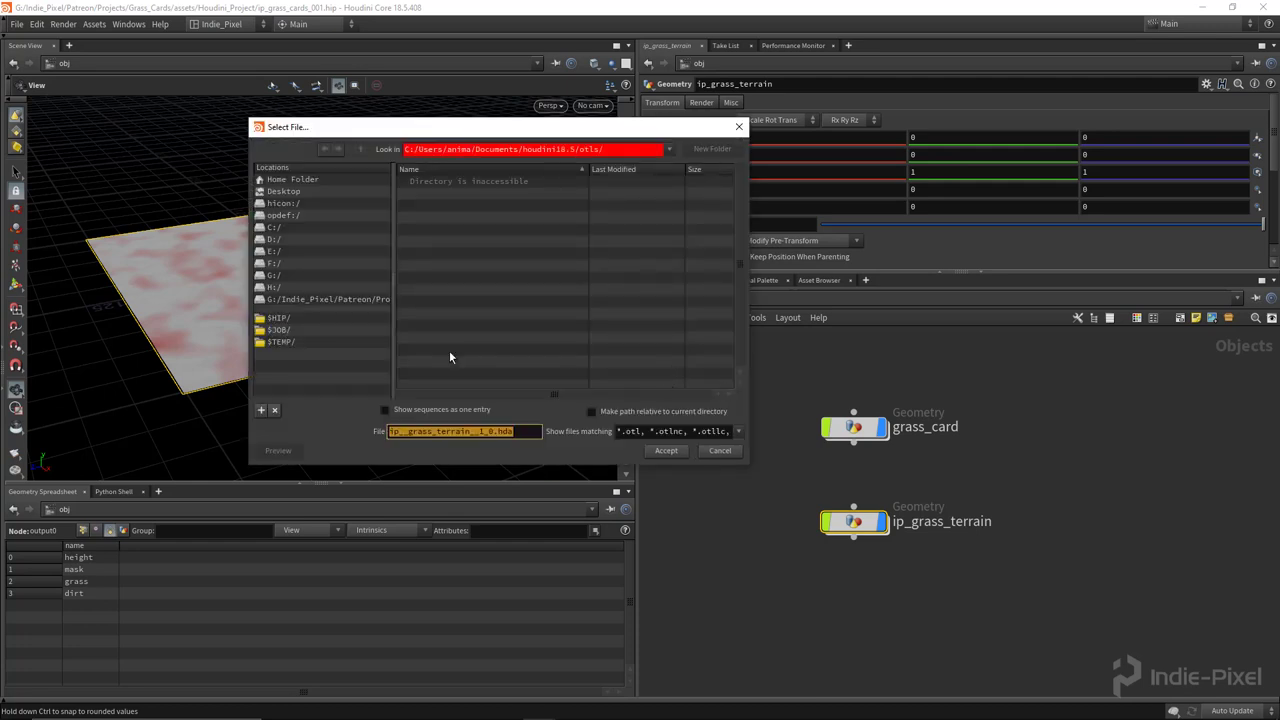
{"action": "left_click", "coordinate": [299, 318]}
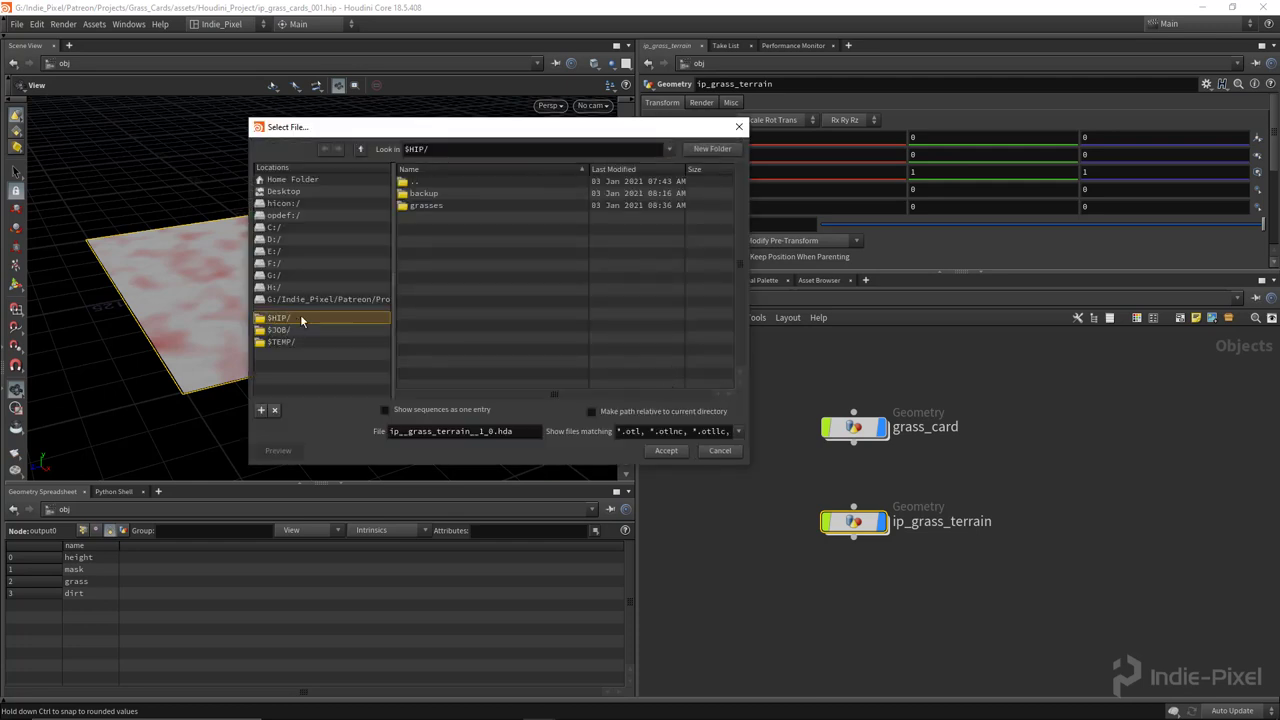
{"action": "left_click", "coordinate": [700, 149]}
{"action": "key", "text": "Return"}
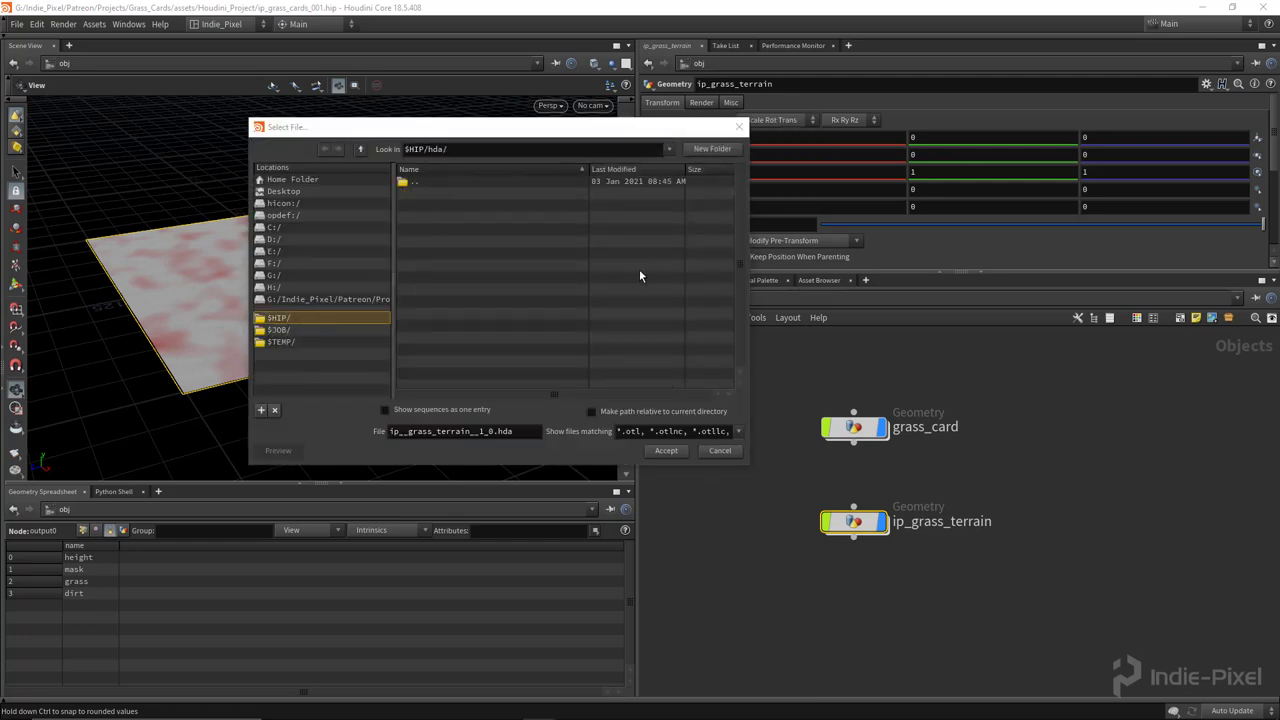
{"action": "left_click", "coordinate": [665, 451]}
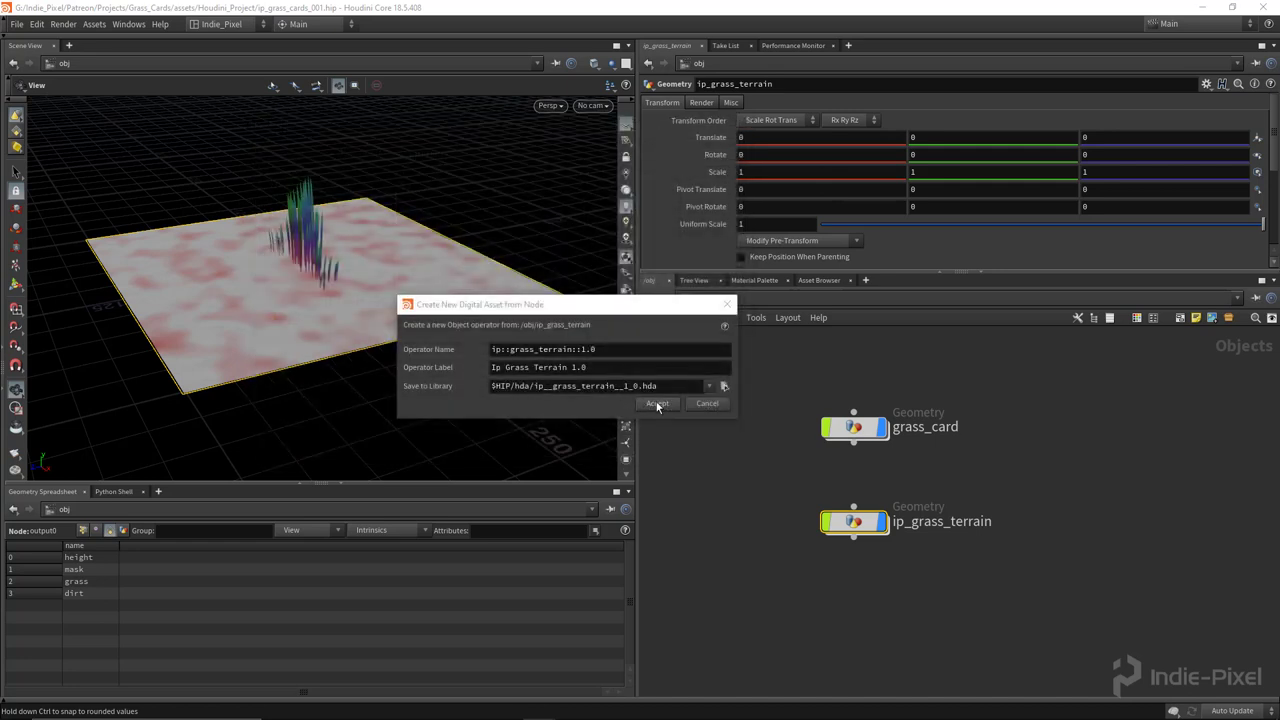
{"action": "left_click", "coordinate": [657, 404]}
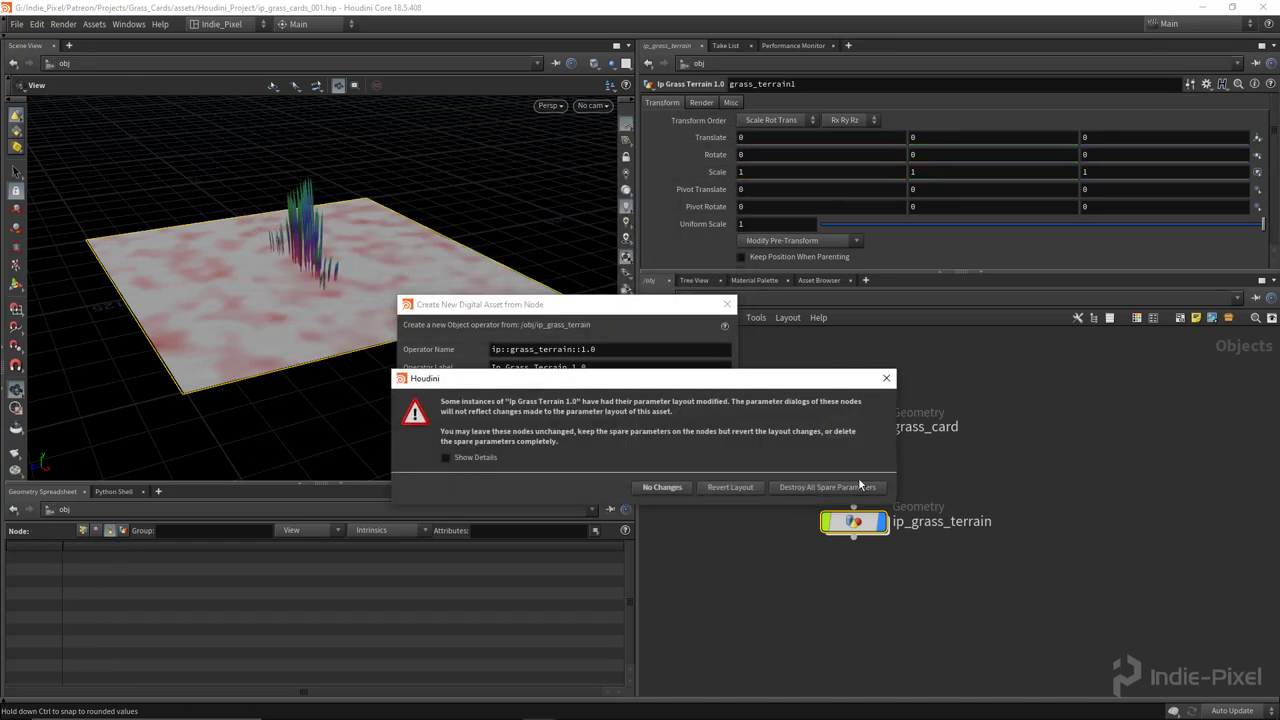
{"action": "left_click", "coordinate": [813, 490]}
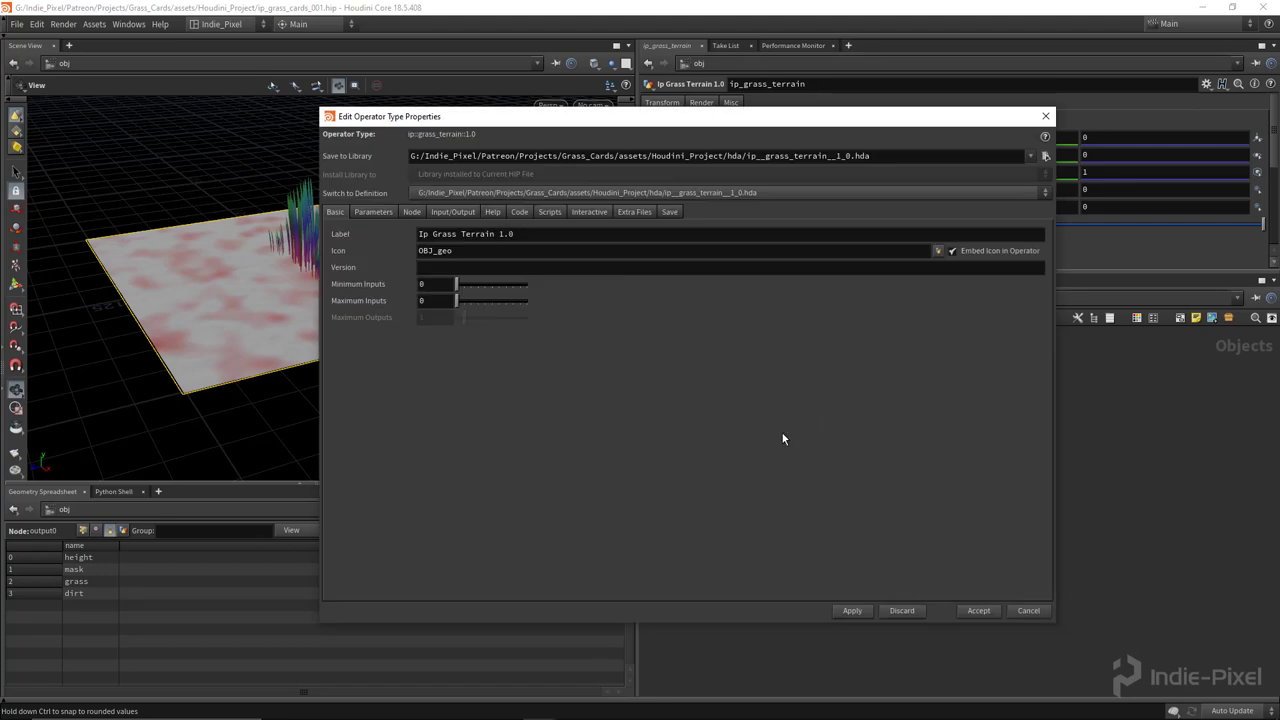
Make the asset's Transform, Render and Misc folders and its Renderable parameter invisible, and apply the change.
{"action": "left_click", "coordinate": [375, 213]}
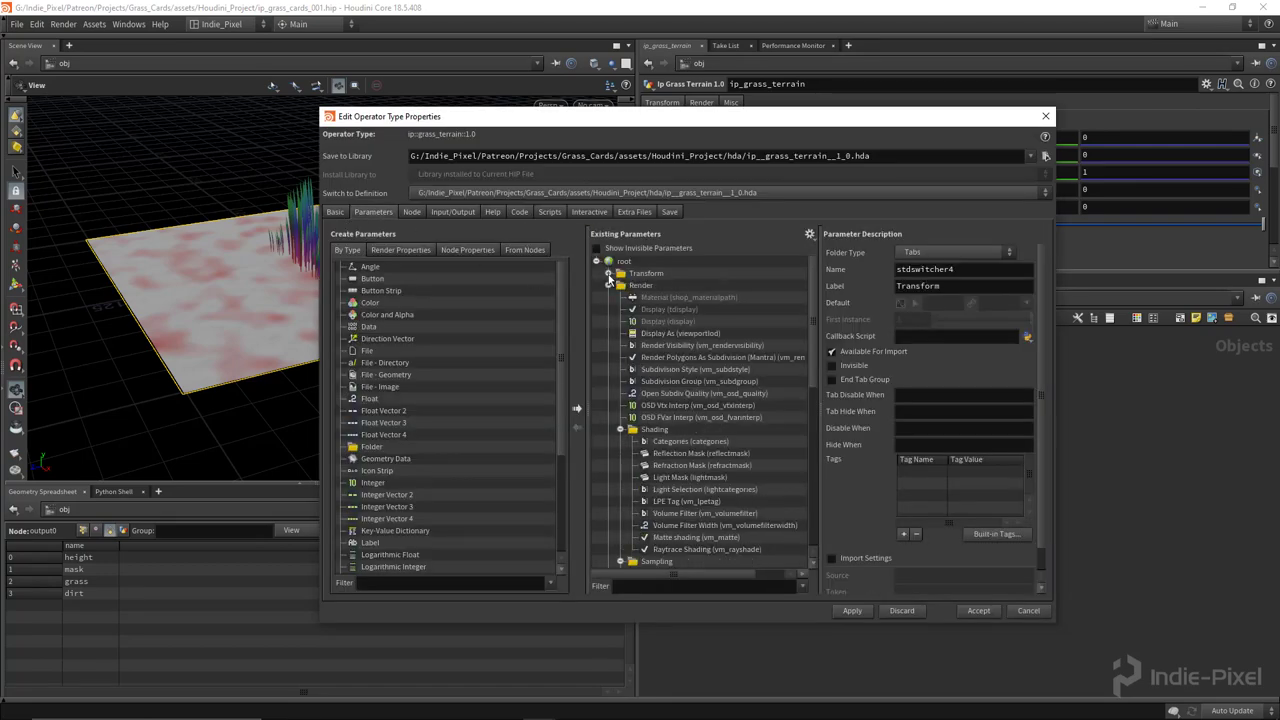
{"action": "left_click", "coordinate": [645, 276]}
{"action": "left_click", "coordinate": [660, 309], "text": "shift"}
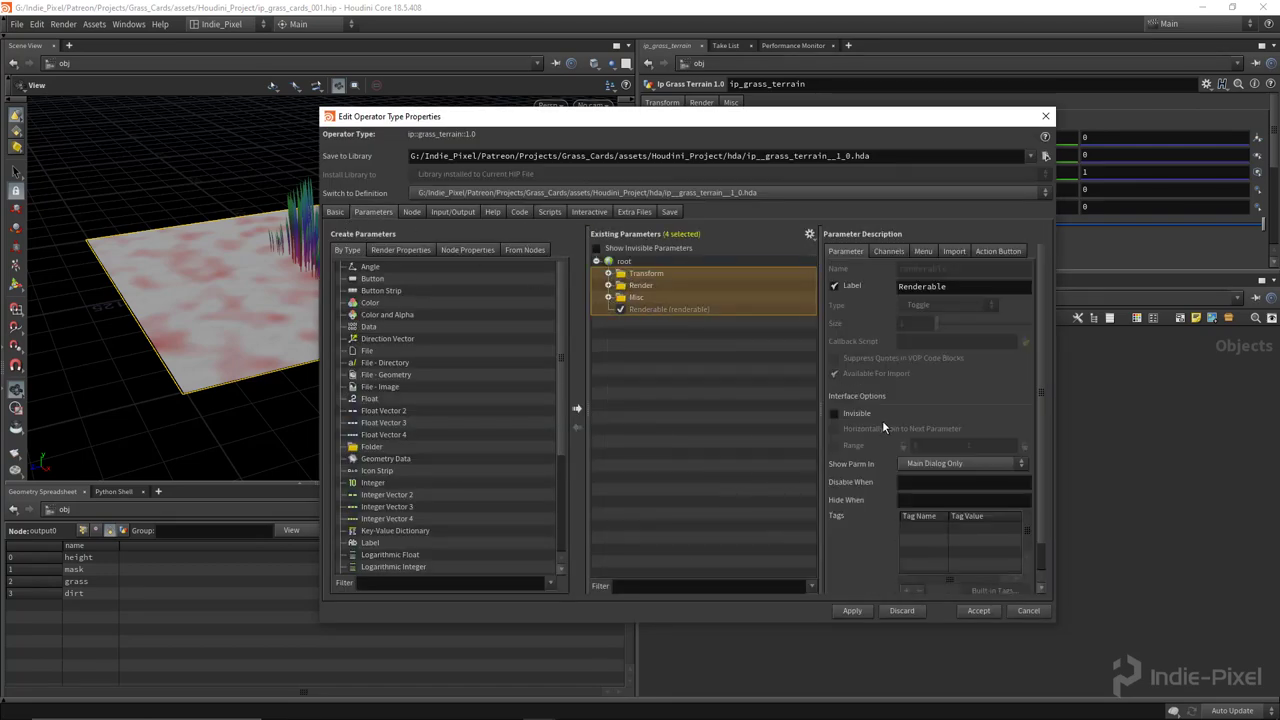
{"action": "left_click", "coordinate": [866, 414]}
{"action": "left_click", "coordinate": [849, 611]}
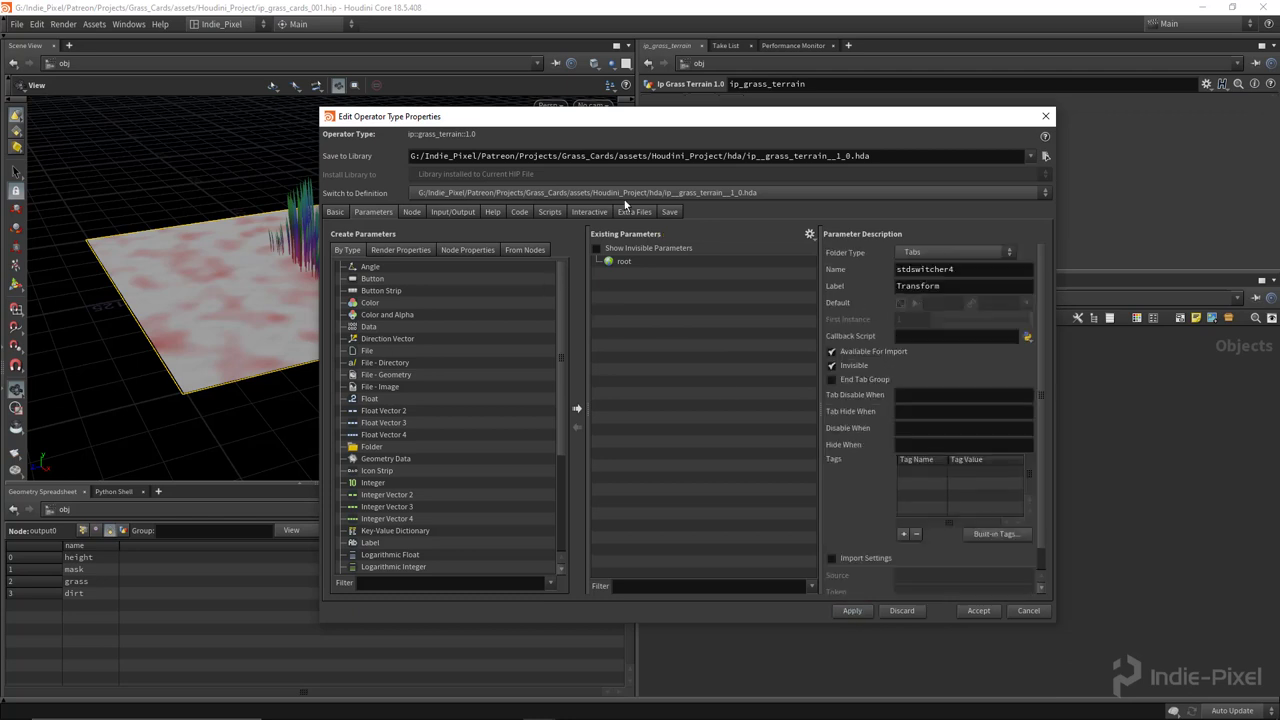
Promote the Amplitude and Element Size parameters of heightfield_noise1 to the asset's interface and accept the type properties.
{"action": "left_click_drag", "start_coordinate": [630, 130], "coordinate": [322, 122]}
{"action": "left_click", "coordinate": [920, 518]}
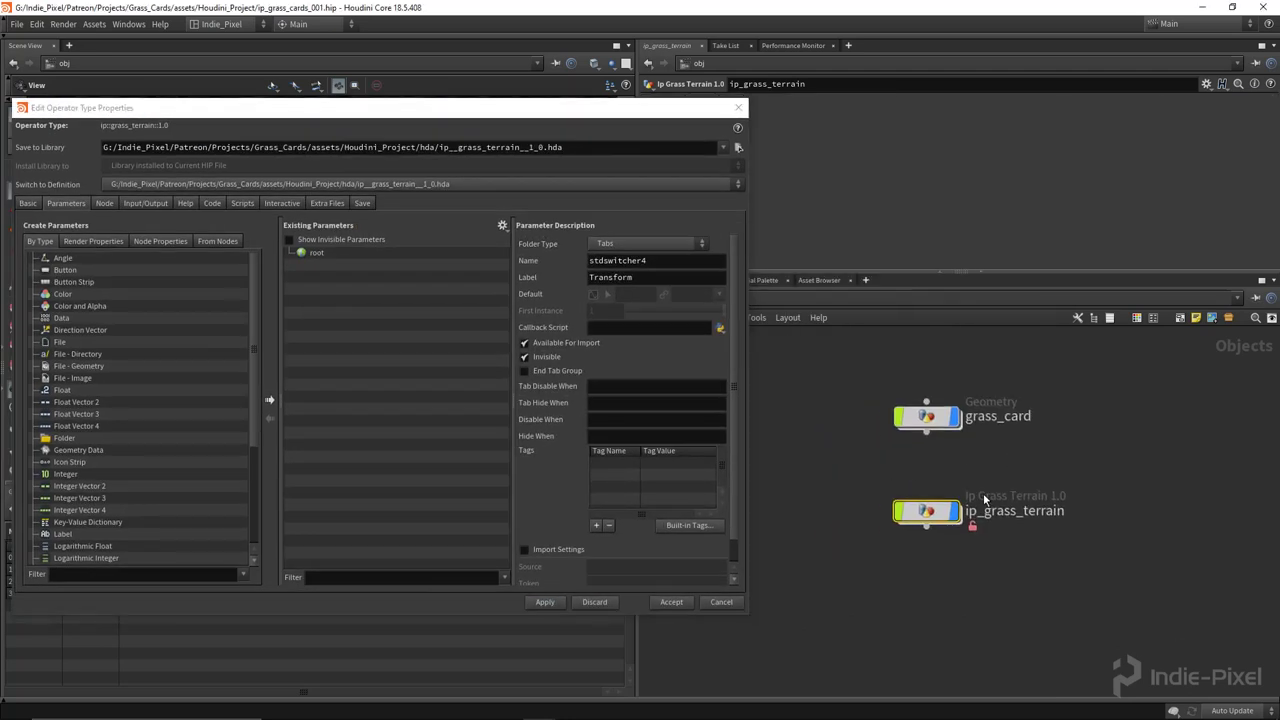
{"action": "double_click", "coordinate": [920, 518]}
{"action": "scroll", "coordinate": [960, 455], "scroll_direction": "up", "scroll_amount": 5}
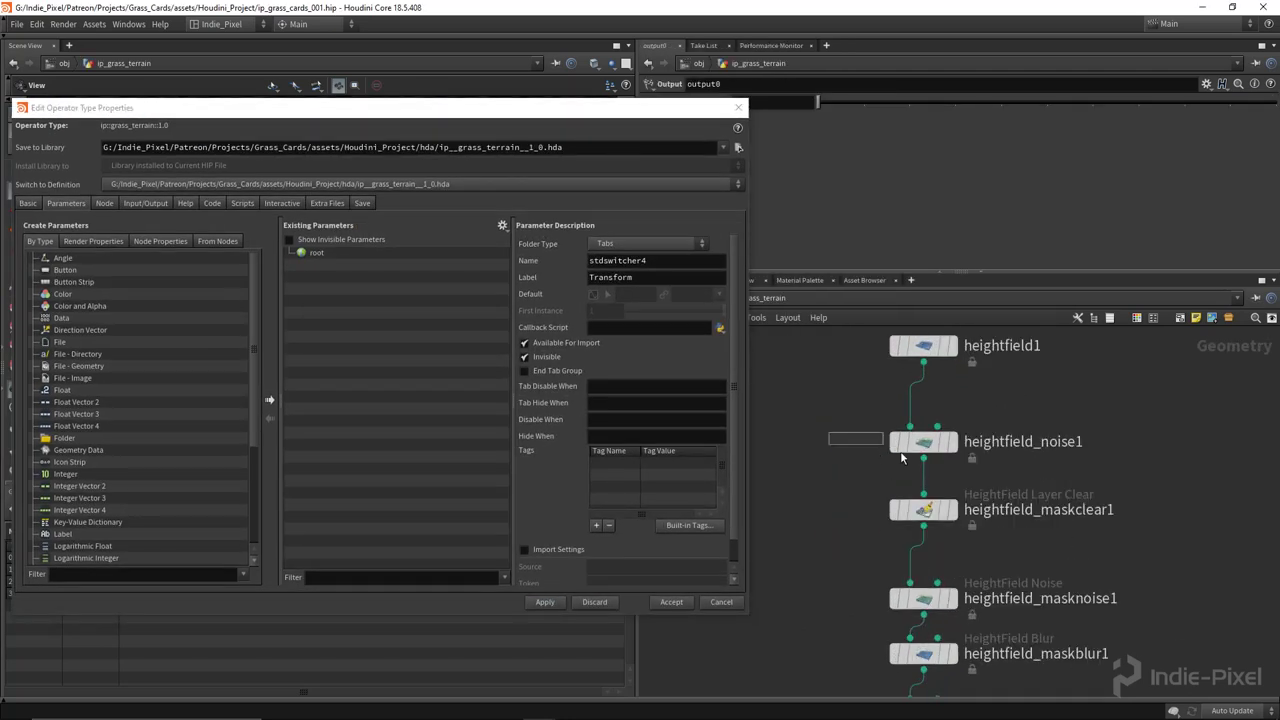
{"action": "left_click", "coordinate": [901, 450]}
{"action": "left_click_drag", "start_coordinate": [400, 107], "coordinate": [263, 106]}
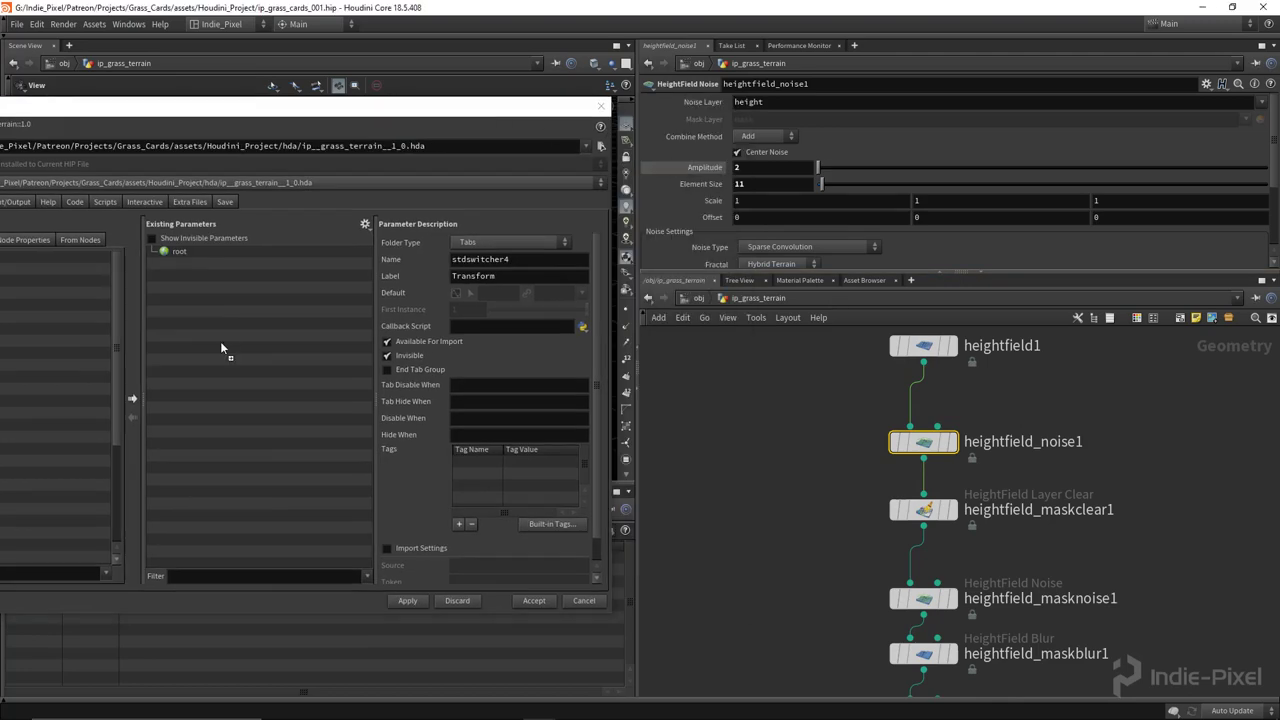
{"action": "left_click_drag", "start_coordinate": [220, 341], "coordinate": [179, 251]}
{"action": "left_click_drag", "start_coordinate": [705, 184], "coordinate": [179, 252]}
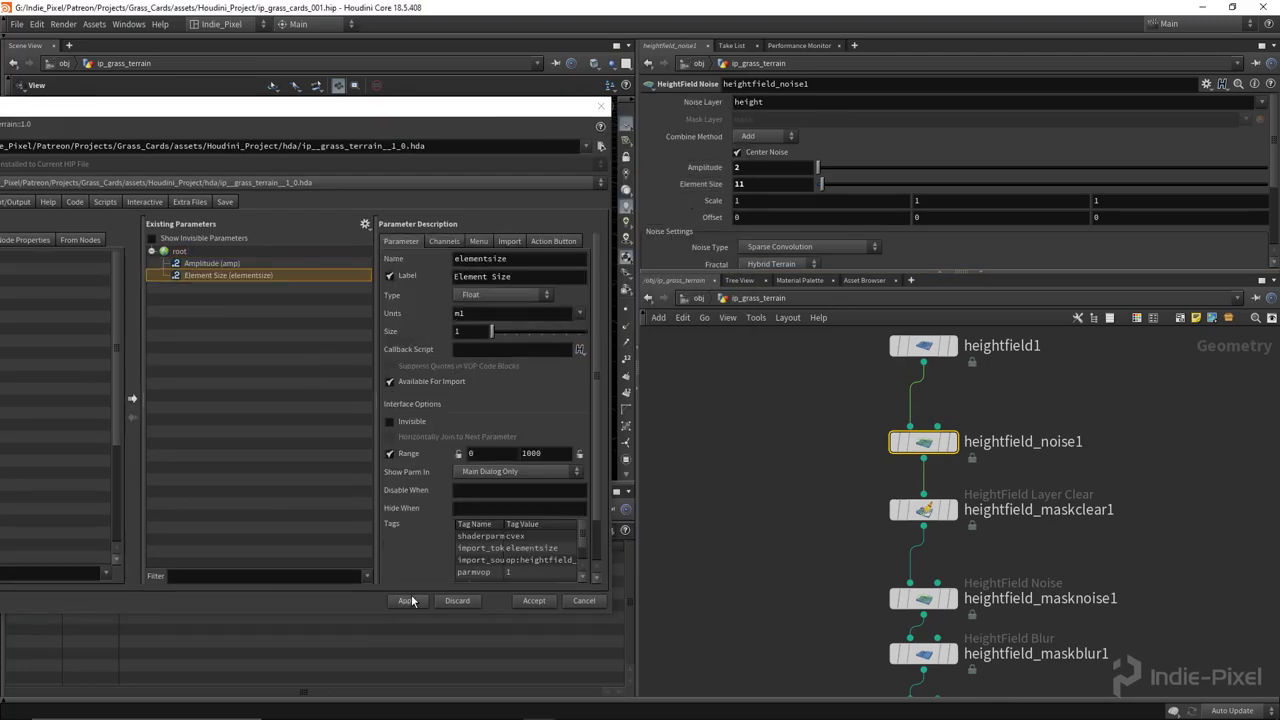
{"action": "left_click", "coordinate": [409, 600]}
{"action": "left_click", "coordinate": [531, 601]}
Return to the object level and save the node type of the ip_grass_terrain asset.
{"action": "scroll", "coordinate": [861, 487], "scroll_direction": "down", "scroll_amount": 5}
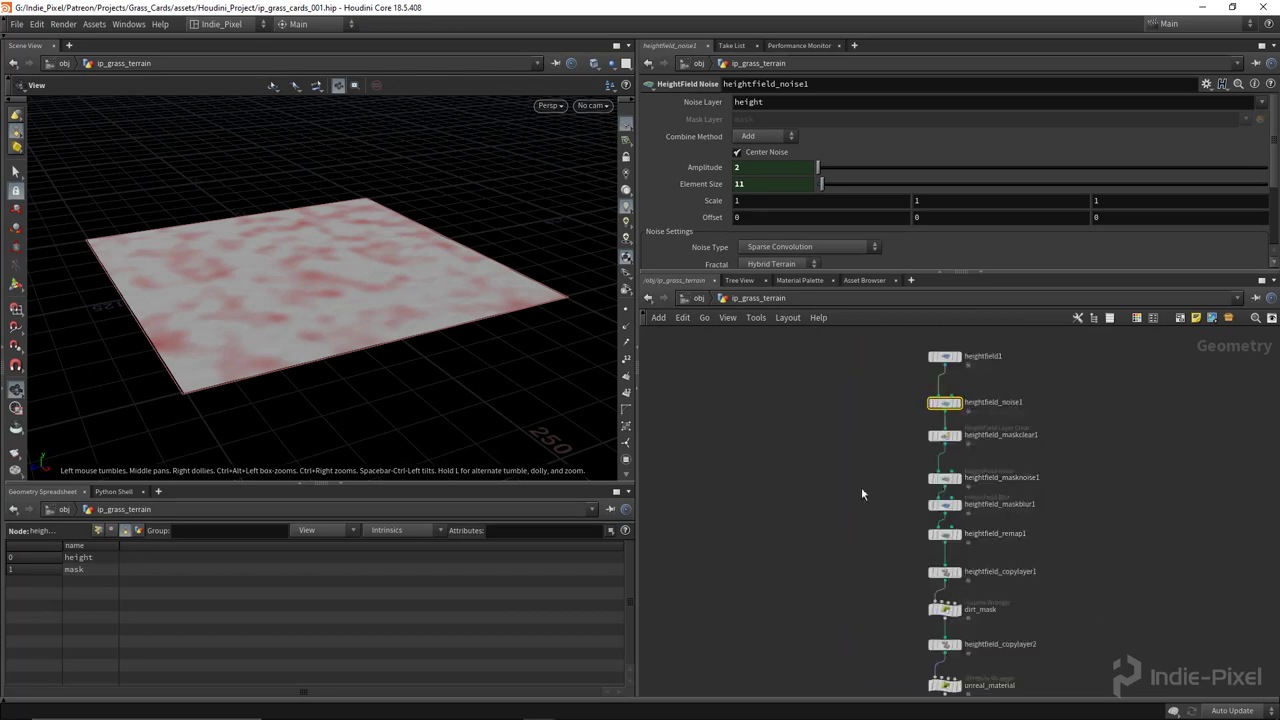
{"action": "scroll", "coordinate": [1030, 585], "scroll_direction": "down", "scroll_amount": 3}
{"action": "key", "text": "u"}
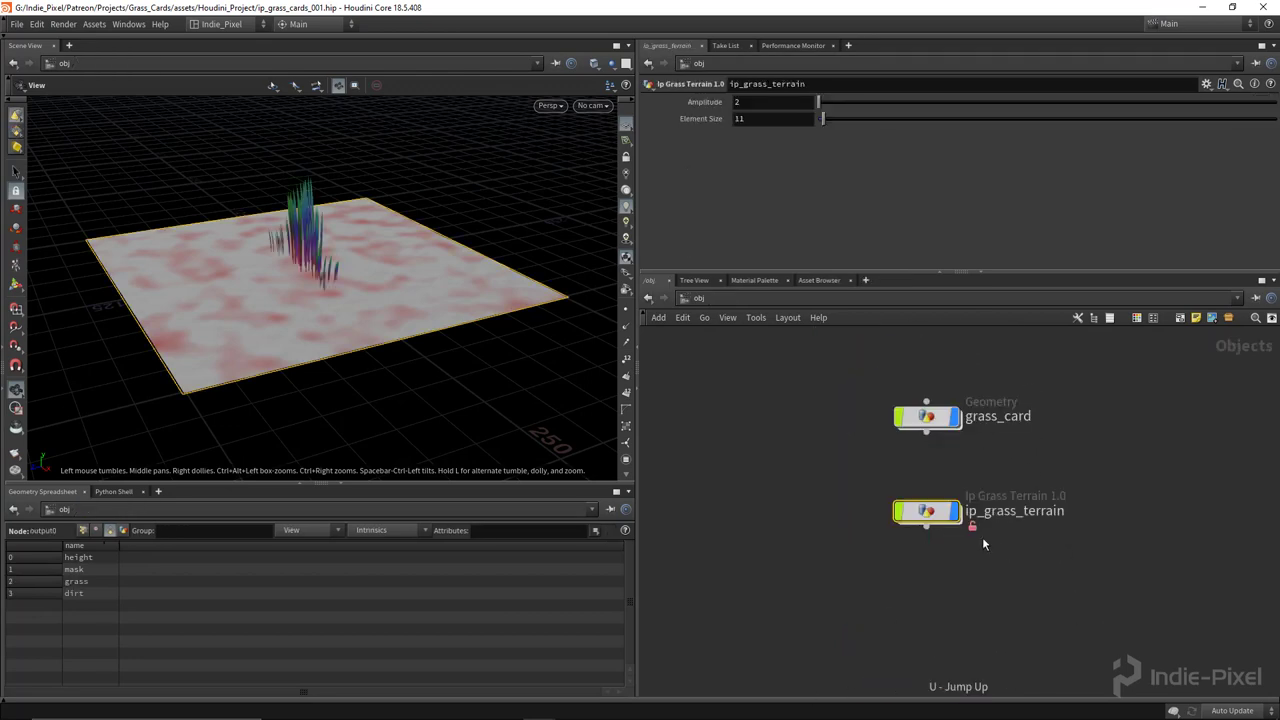
{"action": "right_click", "coordinate": [982, 530]}
{"action": "left_click", "coordinate": [985, 517]}
{"action": "left_click", "coordinate": [1028, 411]}
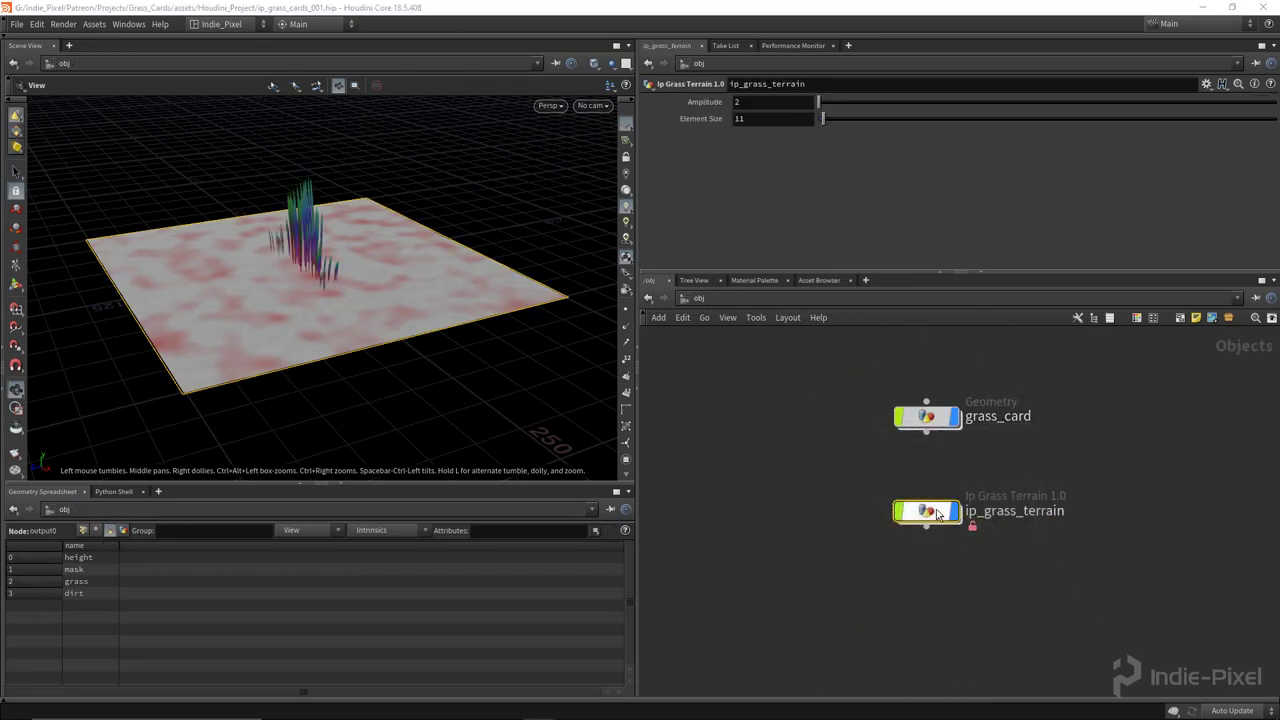
{"action": "right_click", "coordinate": [920, 512]}
{"action": "key", "text": "Escape"}
{"action": "right_click", "coordinate": [920, 525]}
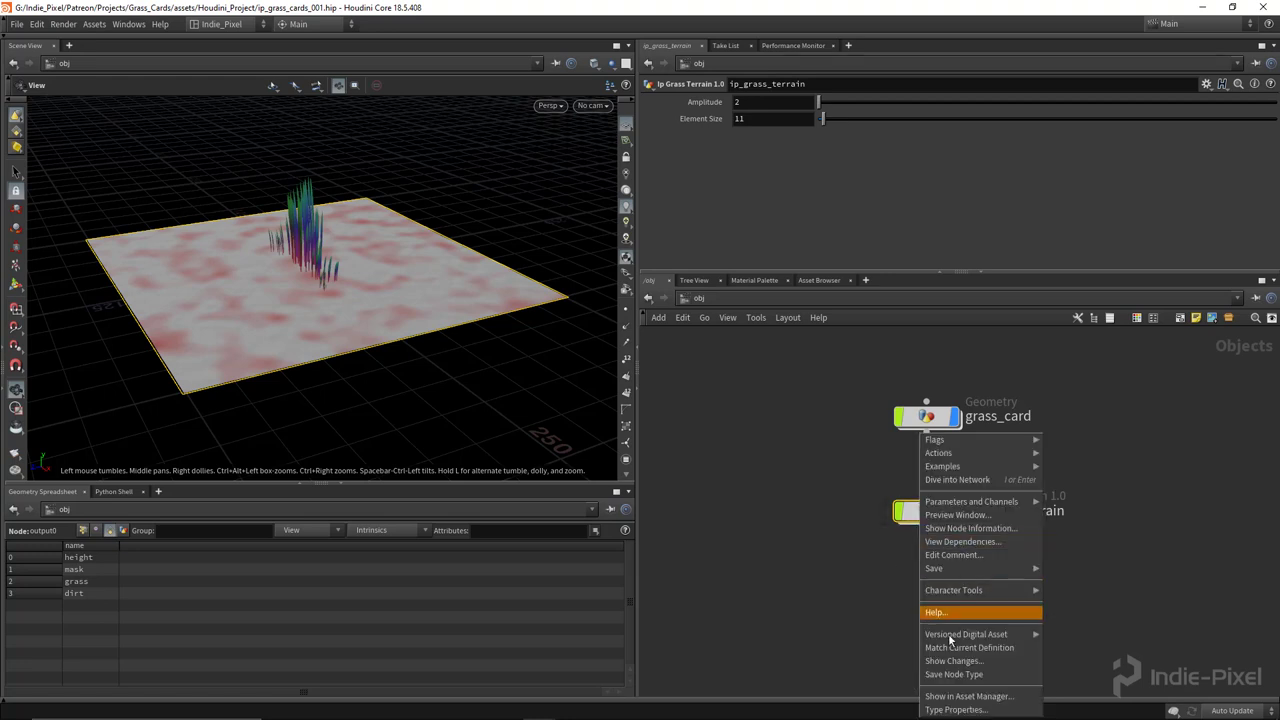
{"action": "left_click", "coordinate": [965, 676]}
{"action": "left_click_drag", "start_coordinate": [289, 265], "coordinate": [265, 268]}
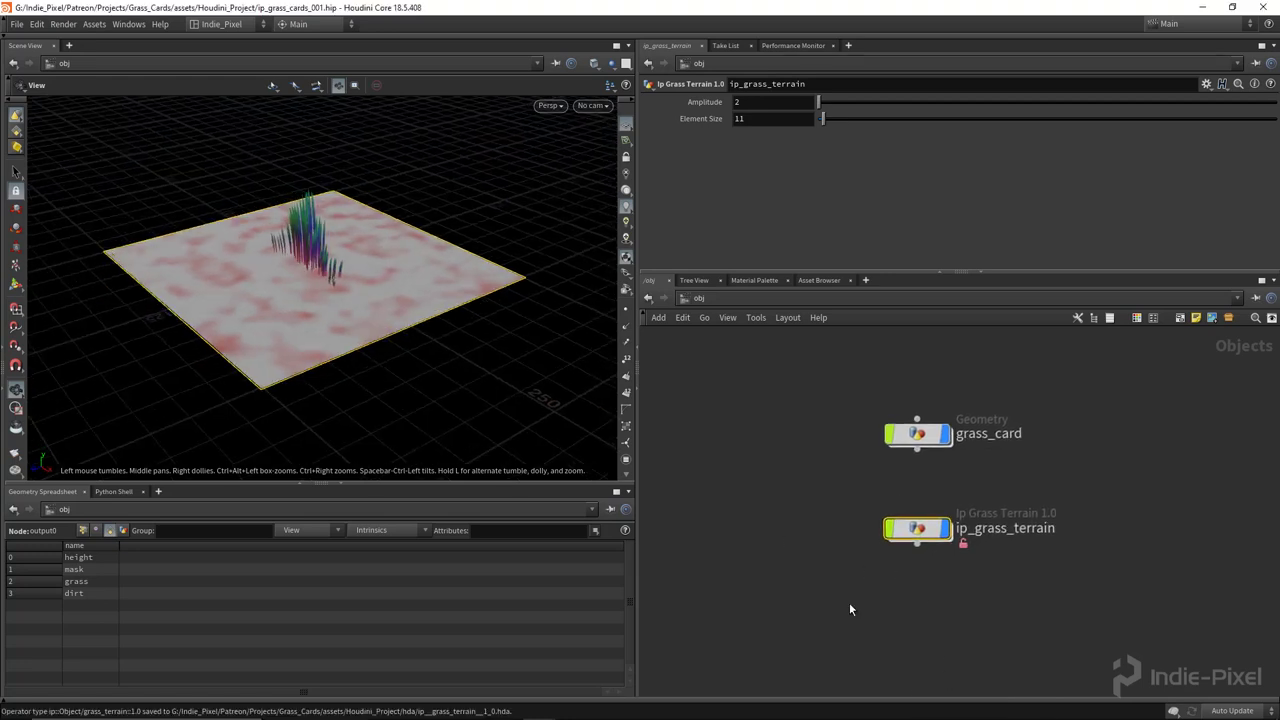
{"action": "mouse_move", "coordinate": [815, 717]}
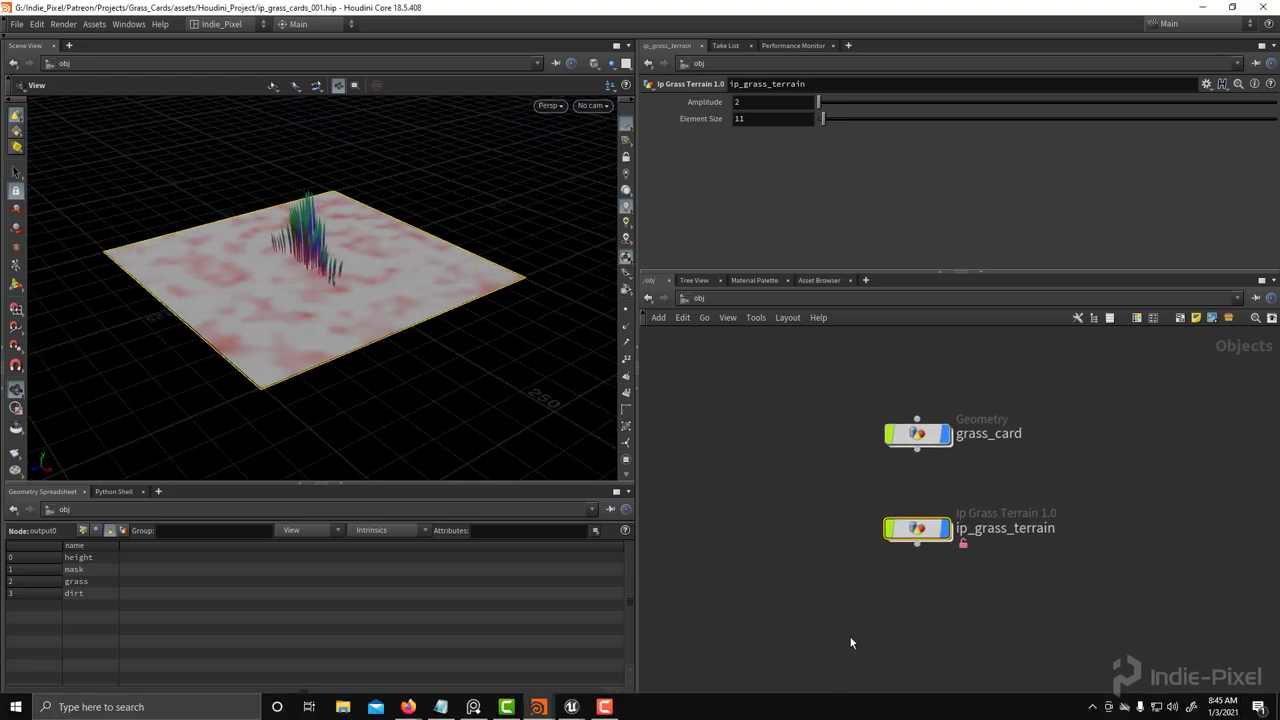
{"action": "left_click_drag", "start_coordinate": [240, 251], "coordinate": [340, 280]}
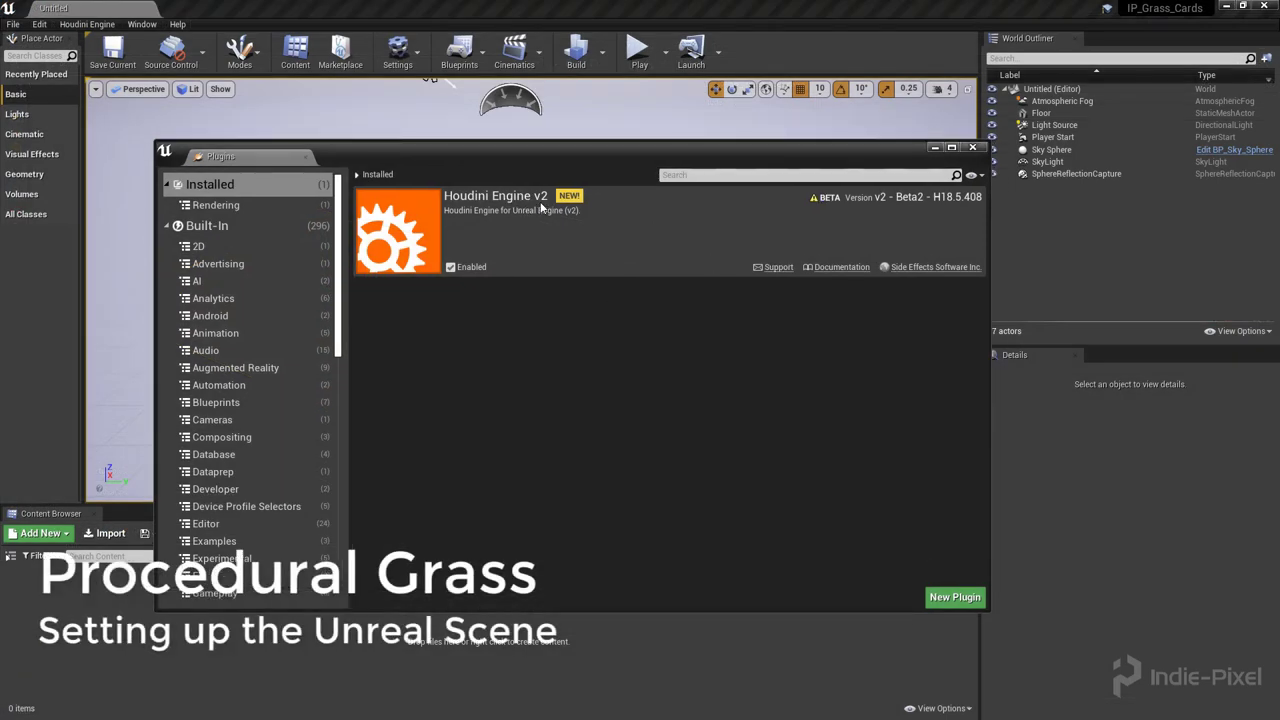
{"action": "mouse_move", "coordinate": [632, 149]}
{"action": "left_mouse_down"}
{"action": "mouse_move", "coordinate": [643, 151]}
{"action": "mouse_move", "coordinate": [632, 151]}
{"action": "left_mouse_up"}
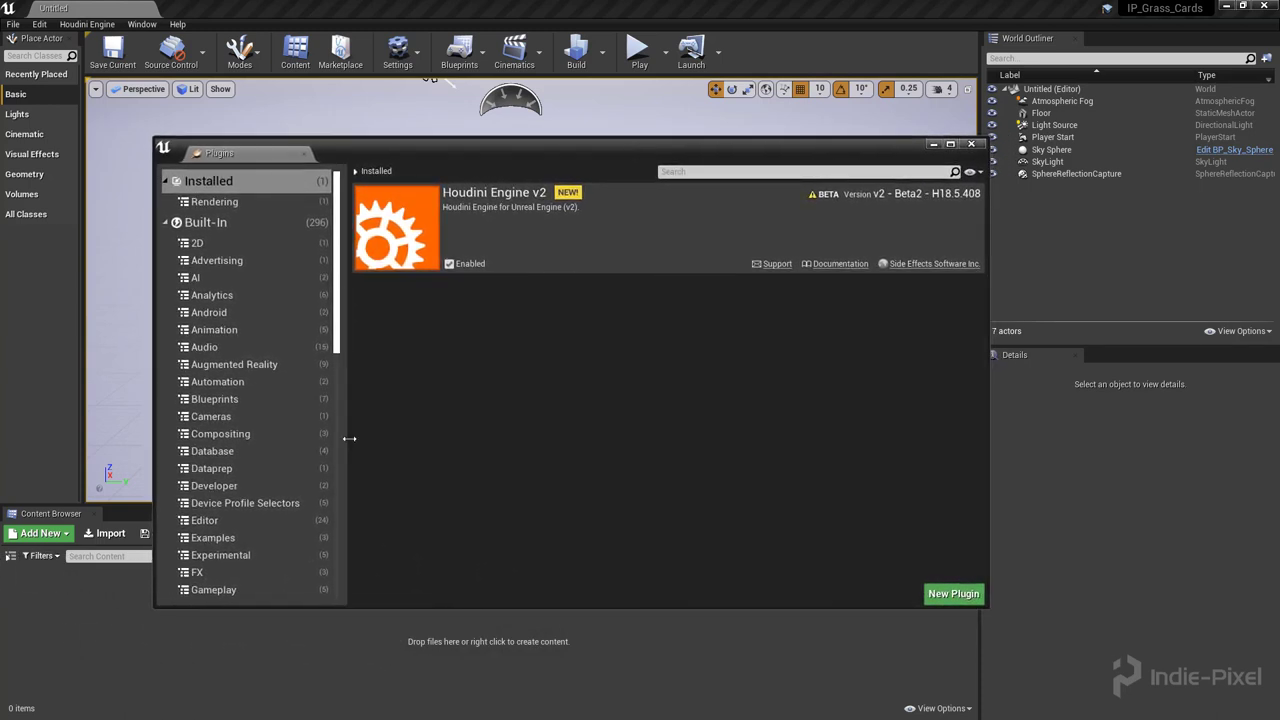
{"action": "left_click_drag", "start_coordinate": [349, 438], "coordinate": [343, 434]}
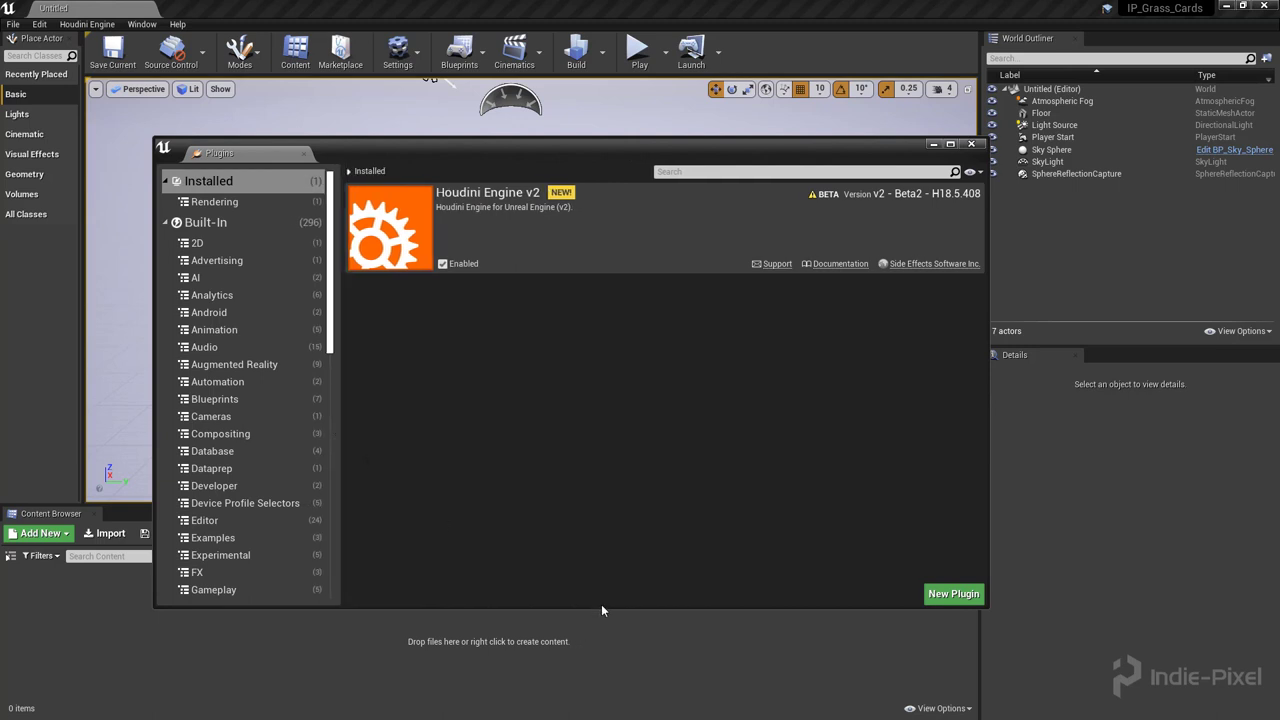
{"action": "left_click_drag", "start_coordinate": [599, 606], "coordinate": [598, 553]}
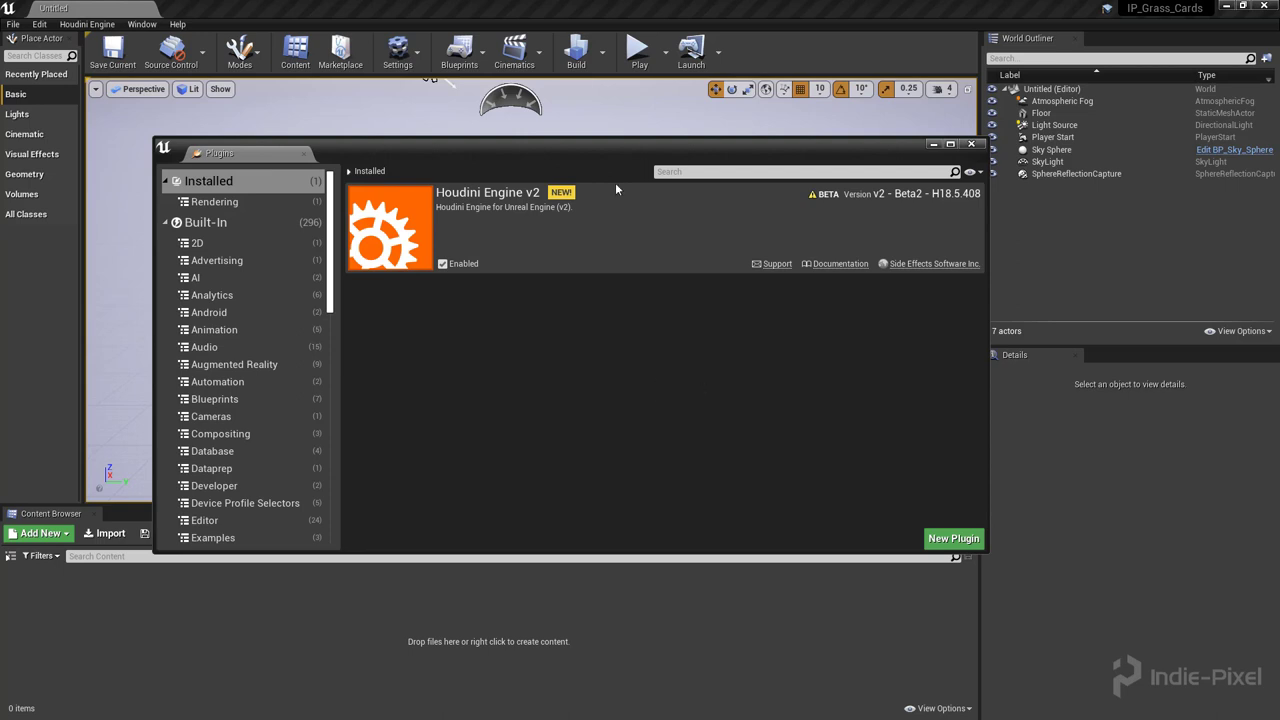
{"action": "left_click_drag", "start_coordinate": [575, 154], "coordinate": [581, 199]}
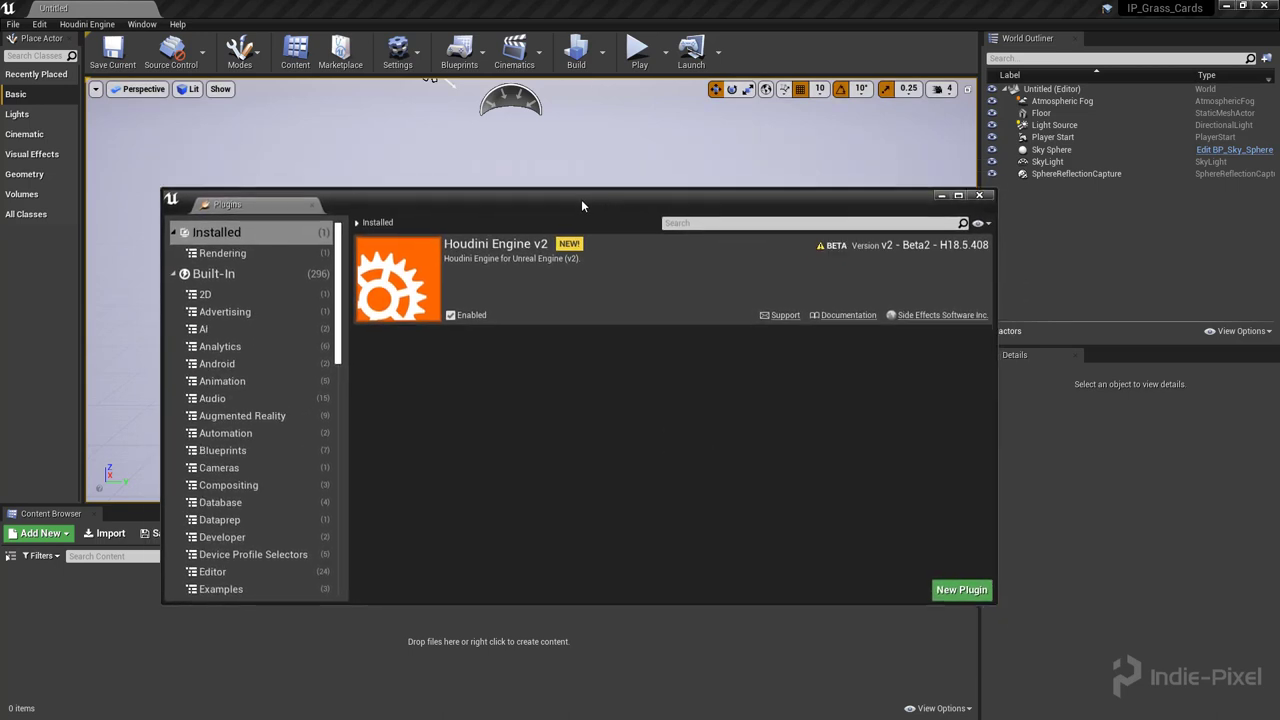
Close the Plugins window and create a folder named Levels in the enlarged Content Browser.
{"action": "left_click", "coordinate": [980, 196]}
{"action": "left_click_drag", "start_coordinate": [422, 505], "coordinate": [423, 468]}
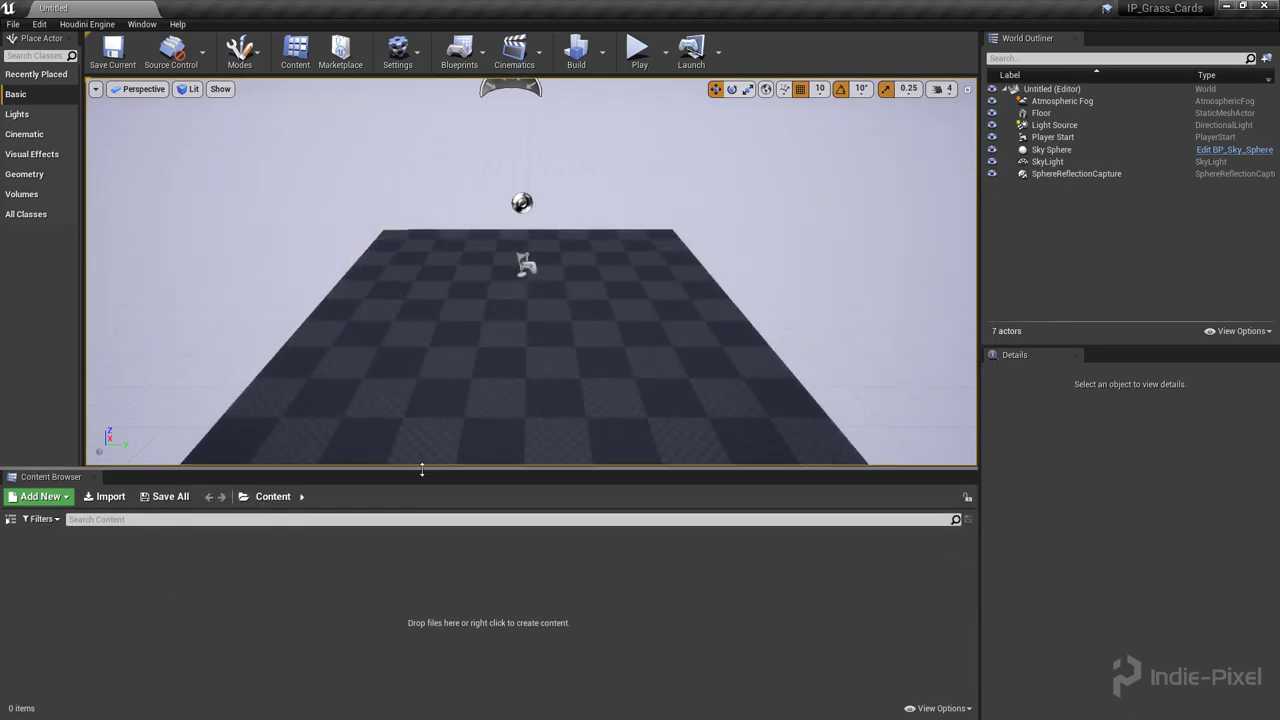
{"action": "right_click", "coordinate": [370, 588]}
{"action": "left_click", "coordinate": [419, 144]}
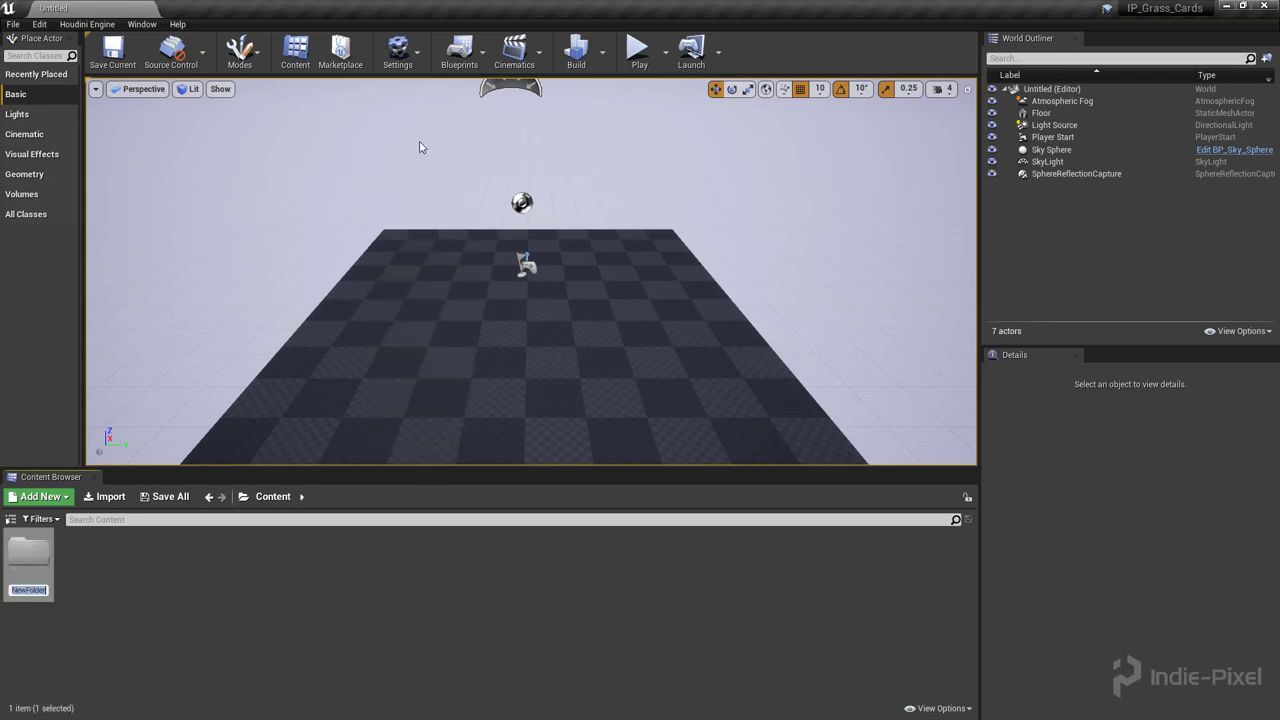
{"action": "type", "text": "Levels"}
{"action": "key", "text": "Return"}
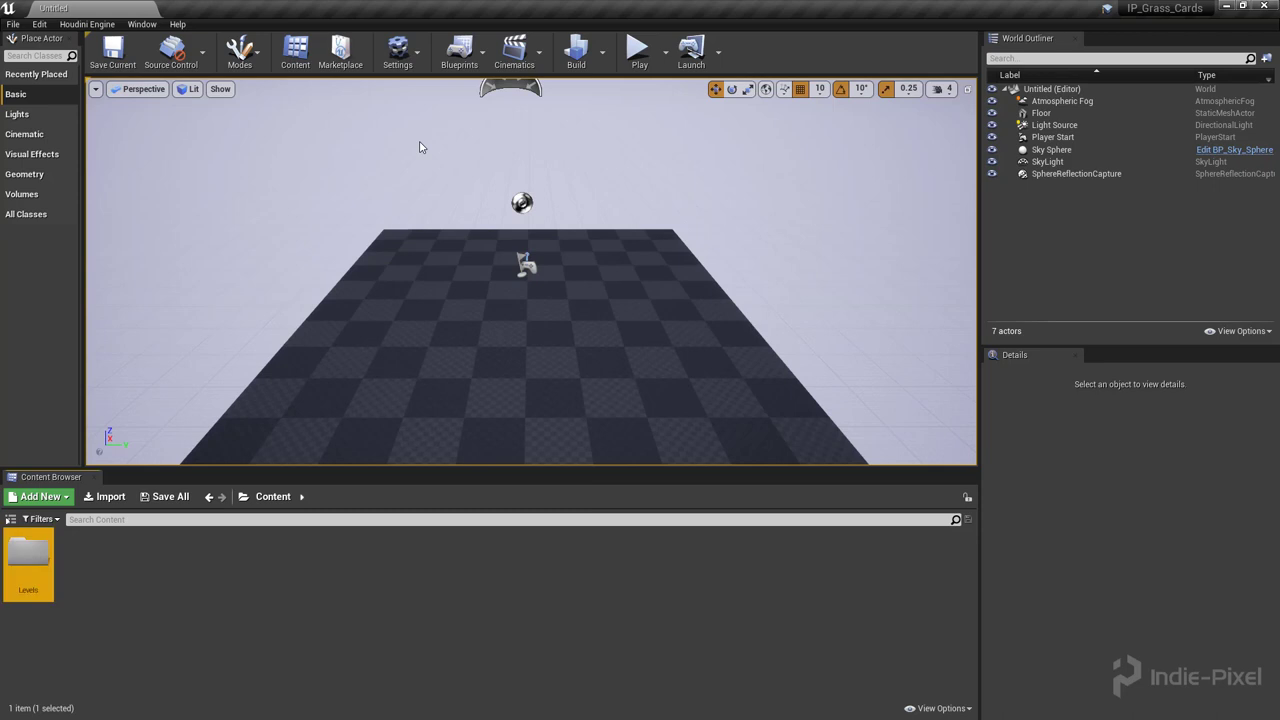
Create two more folders in the Content folder, named Objects and Materials.
{"action": "right_click", "coordinate": [316, 587]}
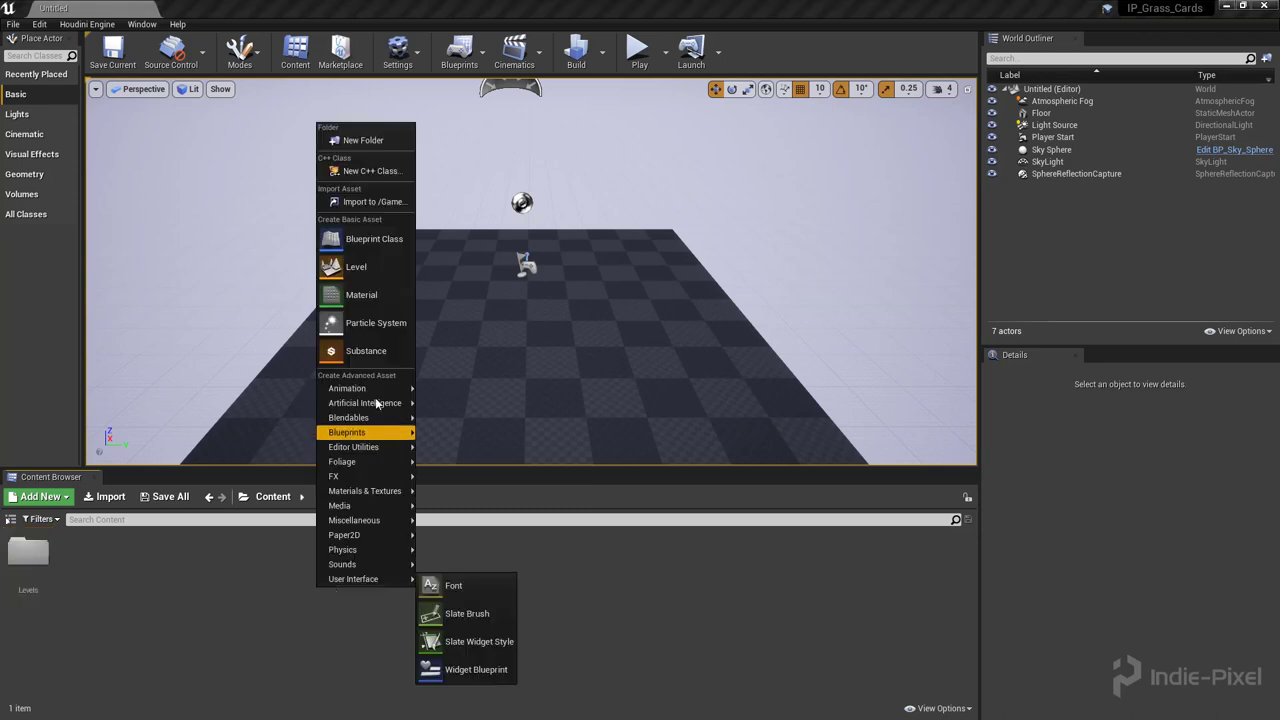
{"action": "left_click", "coordinate": [360, 140]}
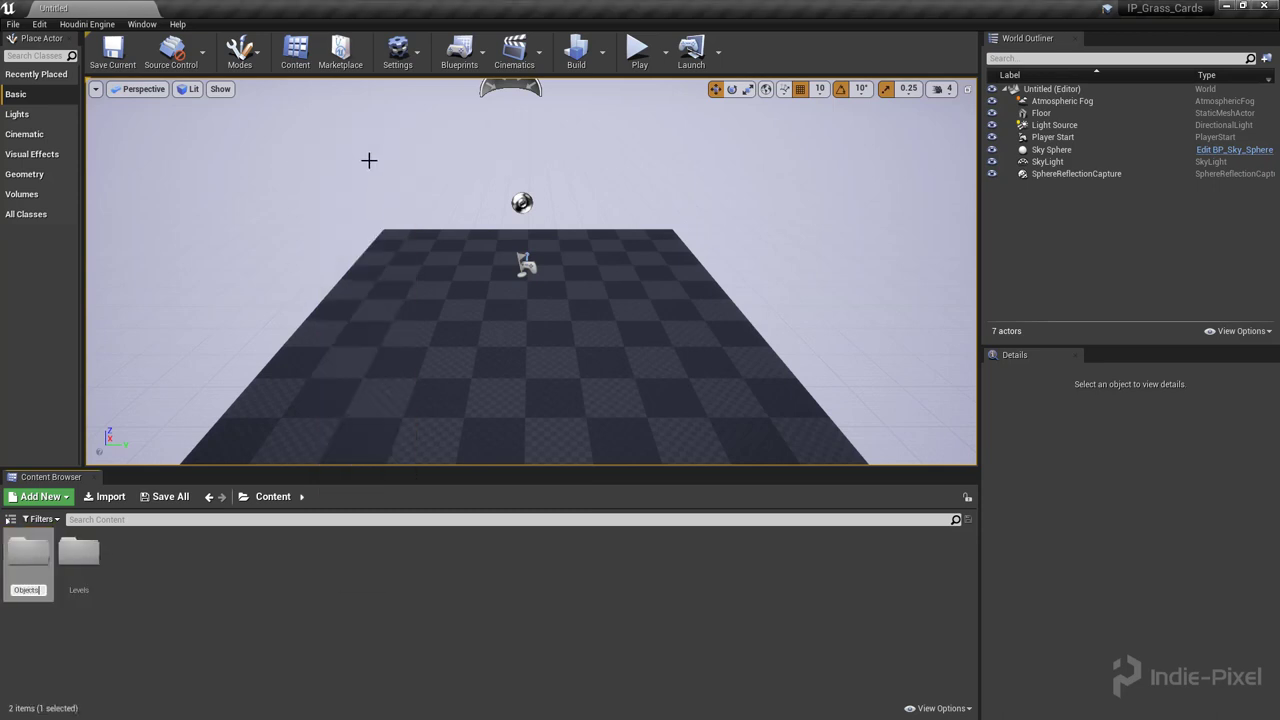
{"action": "type", "text": "Objects"}
{"action": "key", "text": "Return"}
{"action": "left_click", "coordinate": [271, 594]}
{"action": "right_click", "coordinate": [271, 594]}
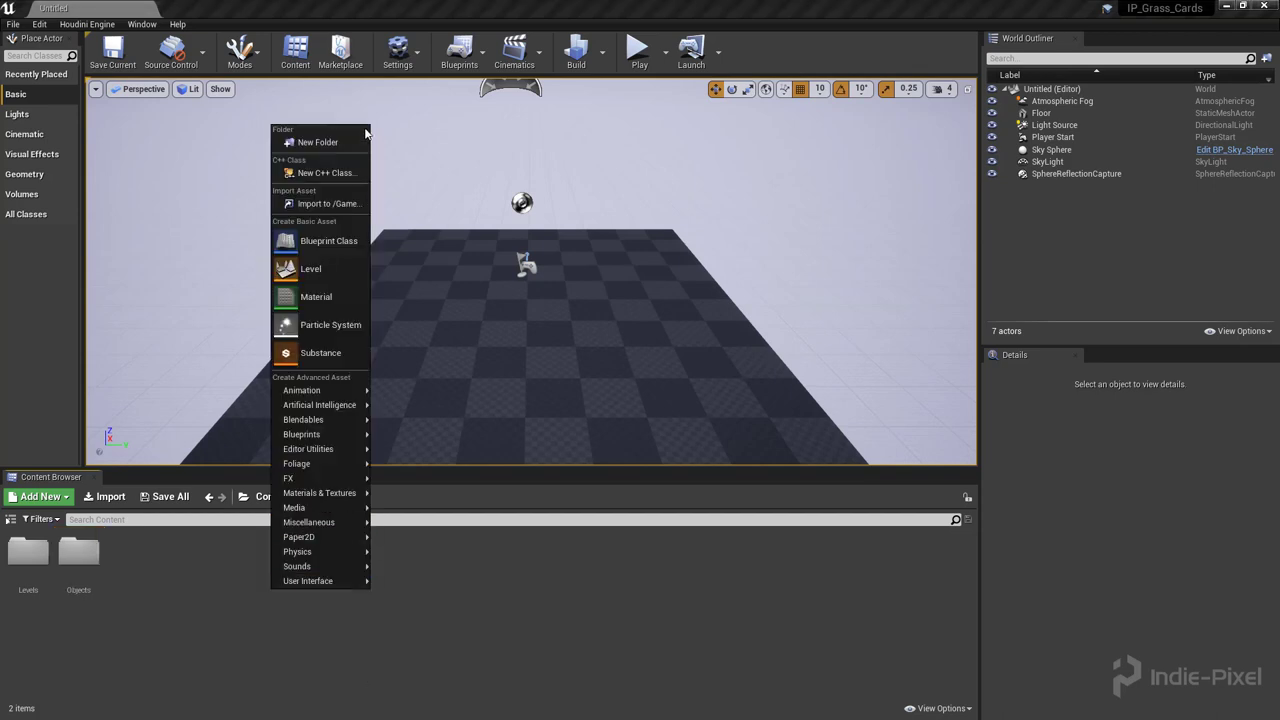
{"action": "left_click", "coordinate": [323, 141]}
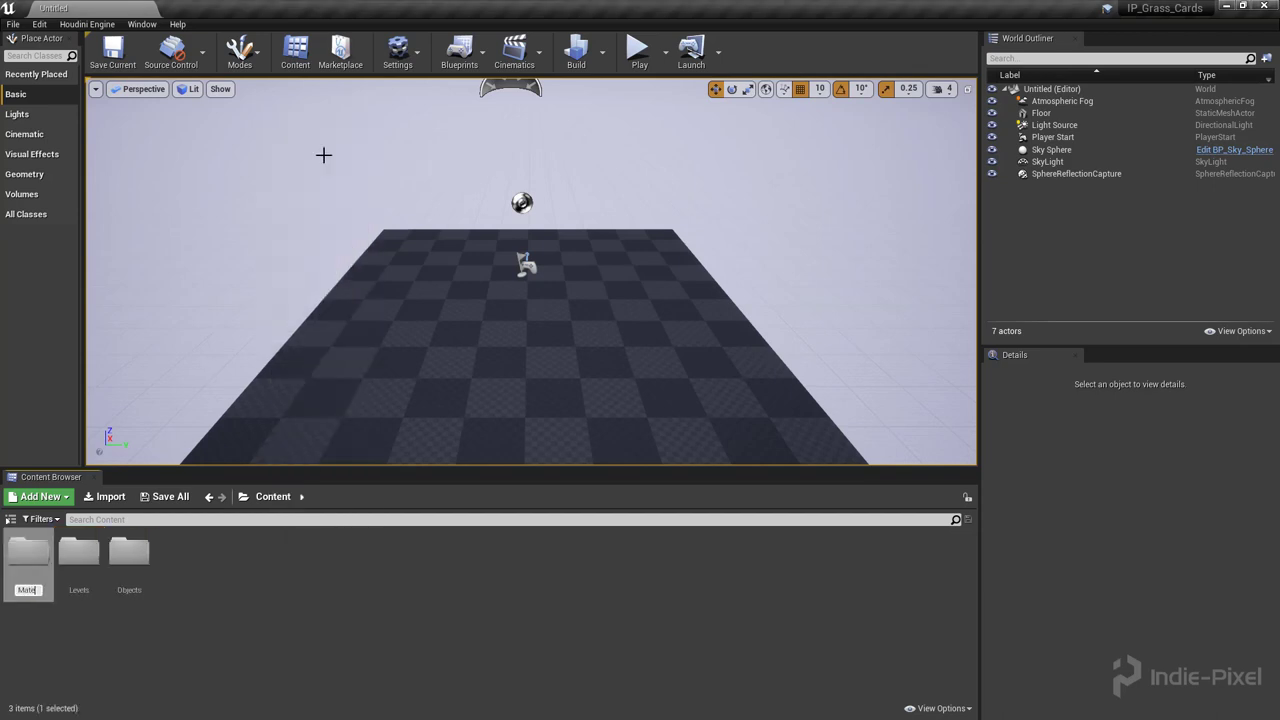
{"action": "type", "text": "Materials"}
{"action": "key", "text": "Return"}
Create another folder in the Content folder, named HDA.
{"action": "left_click", "coordinate": [286, 563]}
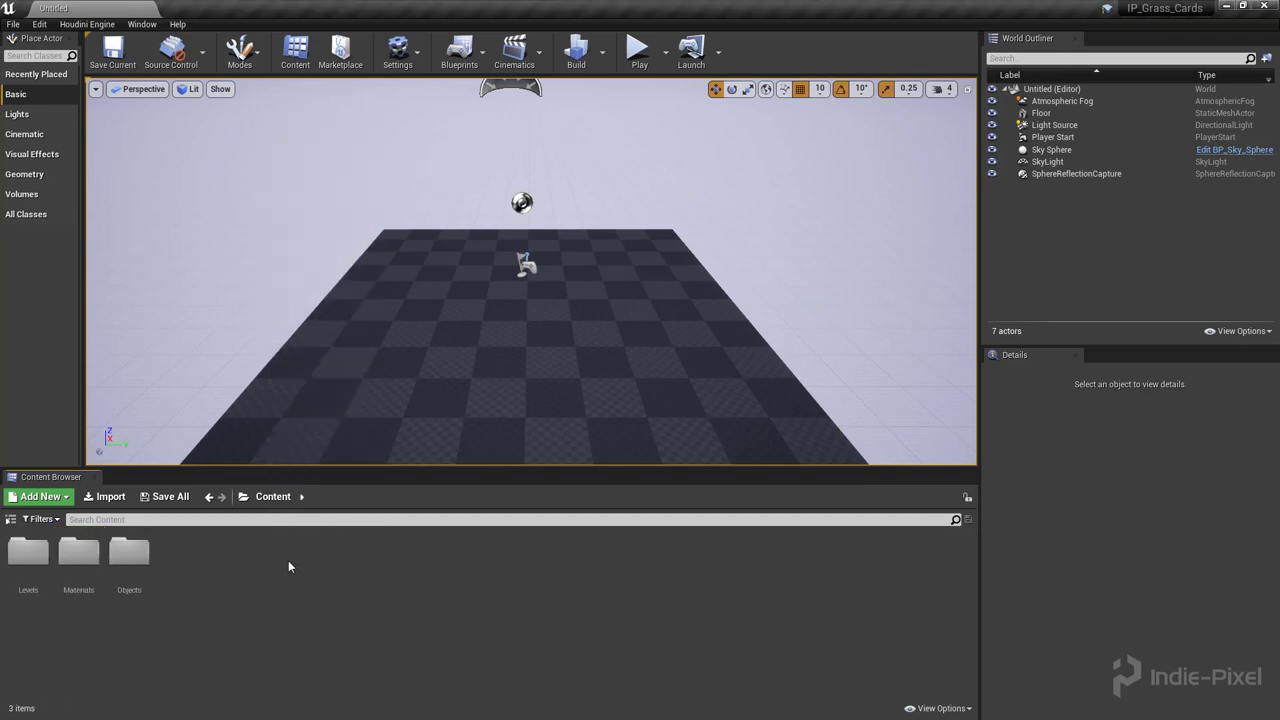
{"action": "right_click", "coordinate": [286, 563]}
{"action": "left_click", "coordinate": [333, 118]}
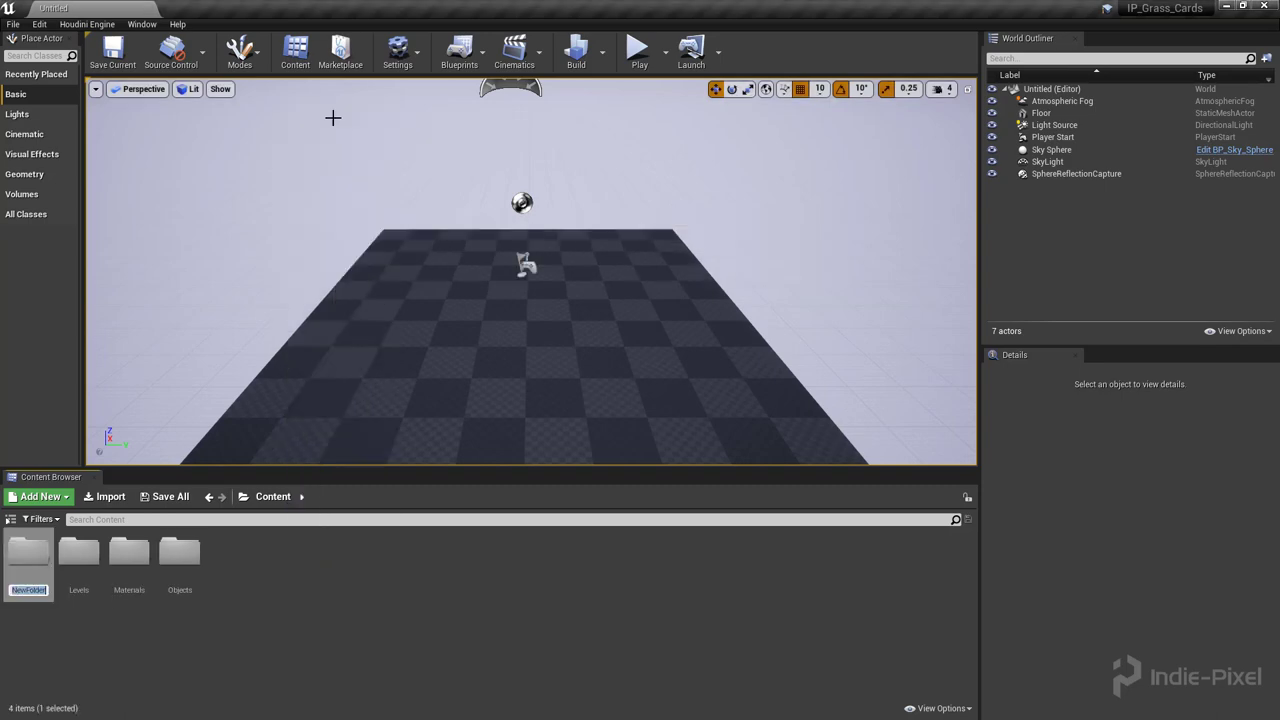
{"action": "key", "text": "Return"}
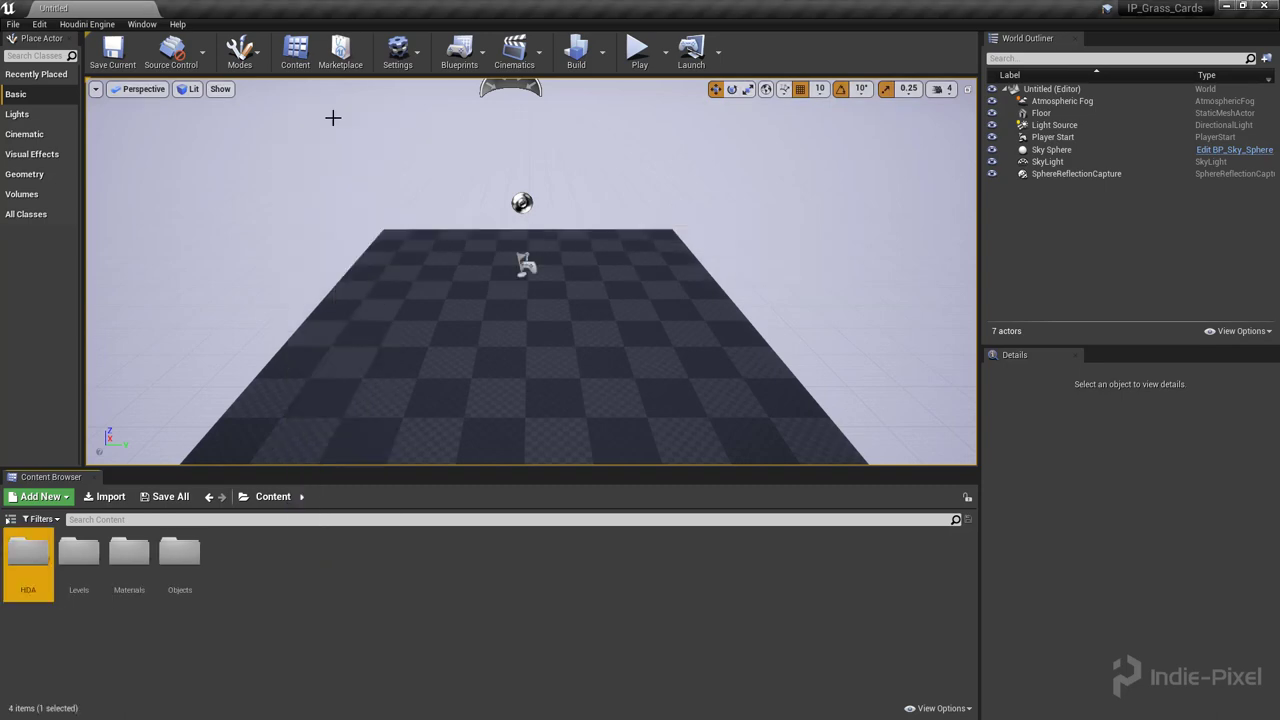
Delete the checkered floor mesh from the level.
{"action": "left_click", "coordinate": [511, 383]}
{"action": "key", "text": "Delete"}
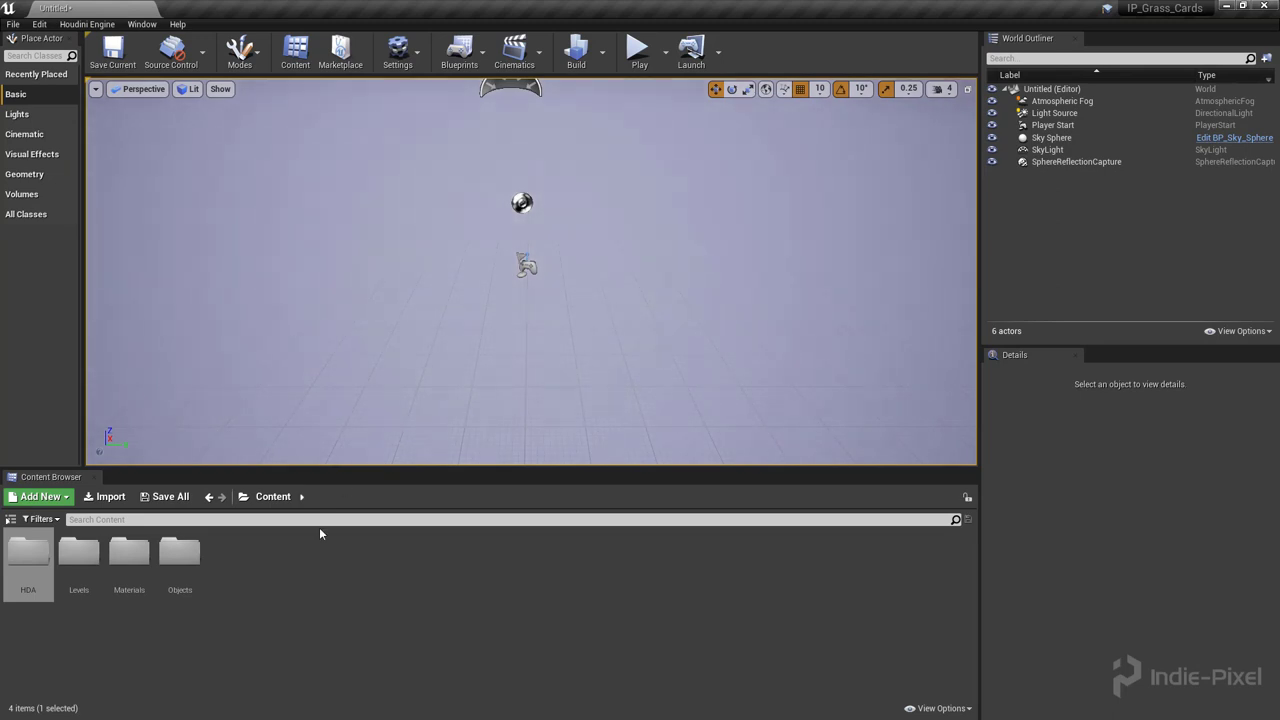
{"action": "left_click", "coordinate": [182, 643]}
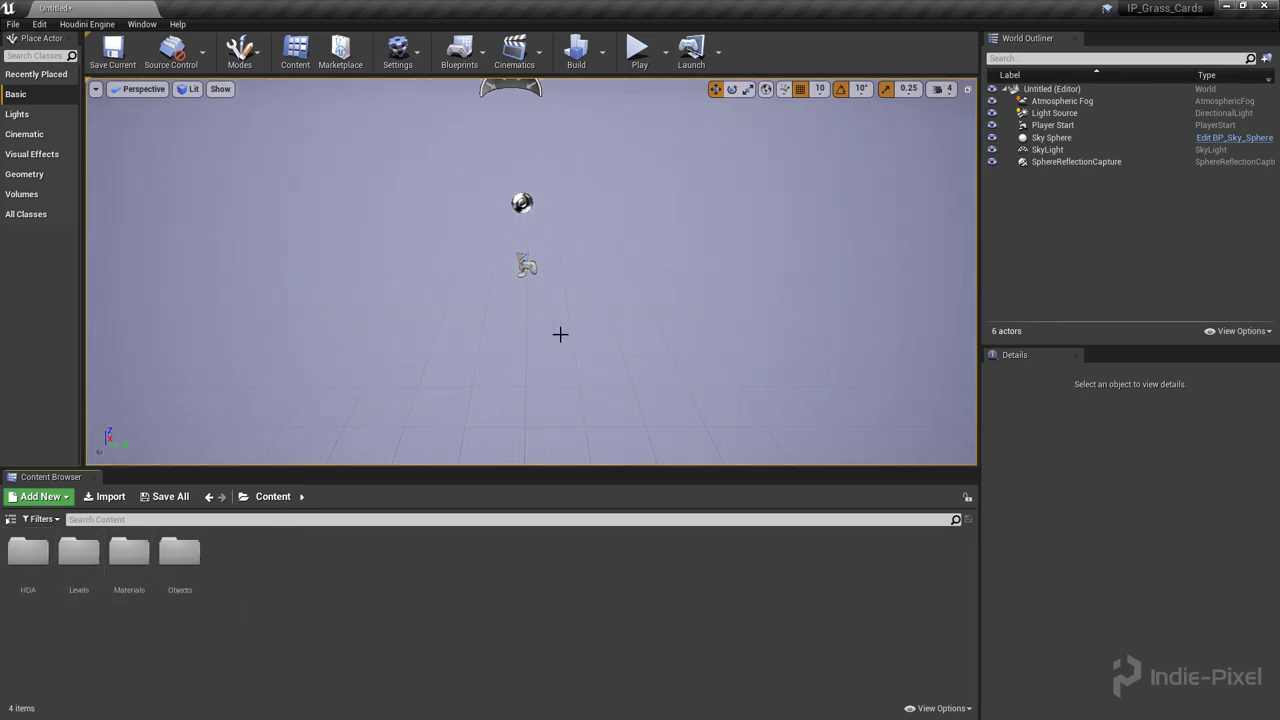
Save the current level in the Levels folder under the name Gass_MAP.
{"action": "key", "text": "ctrl+s"}
{"action": "double_click", "coordinate": [512, 210]}
{"action": "left_click", "coordinate": [401, 575]}
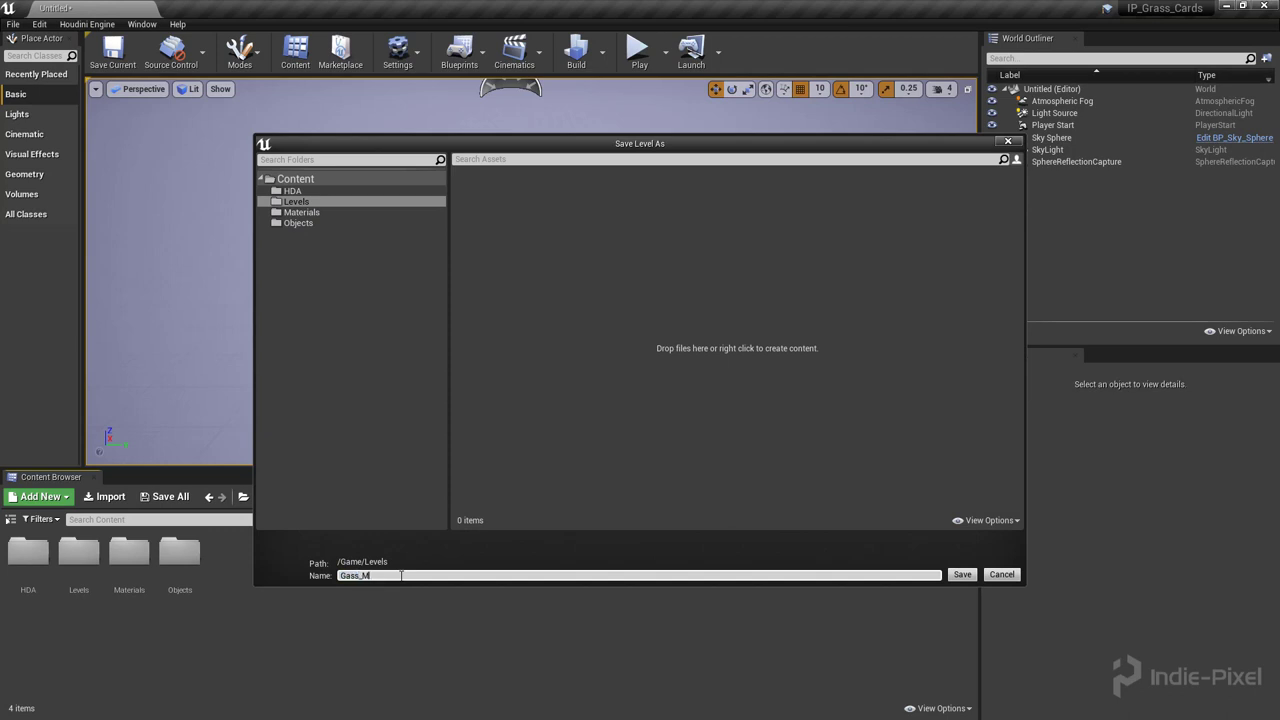
{"action": "key", "text": "Return"}
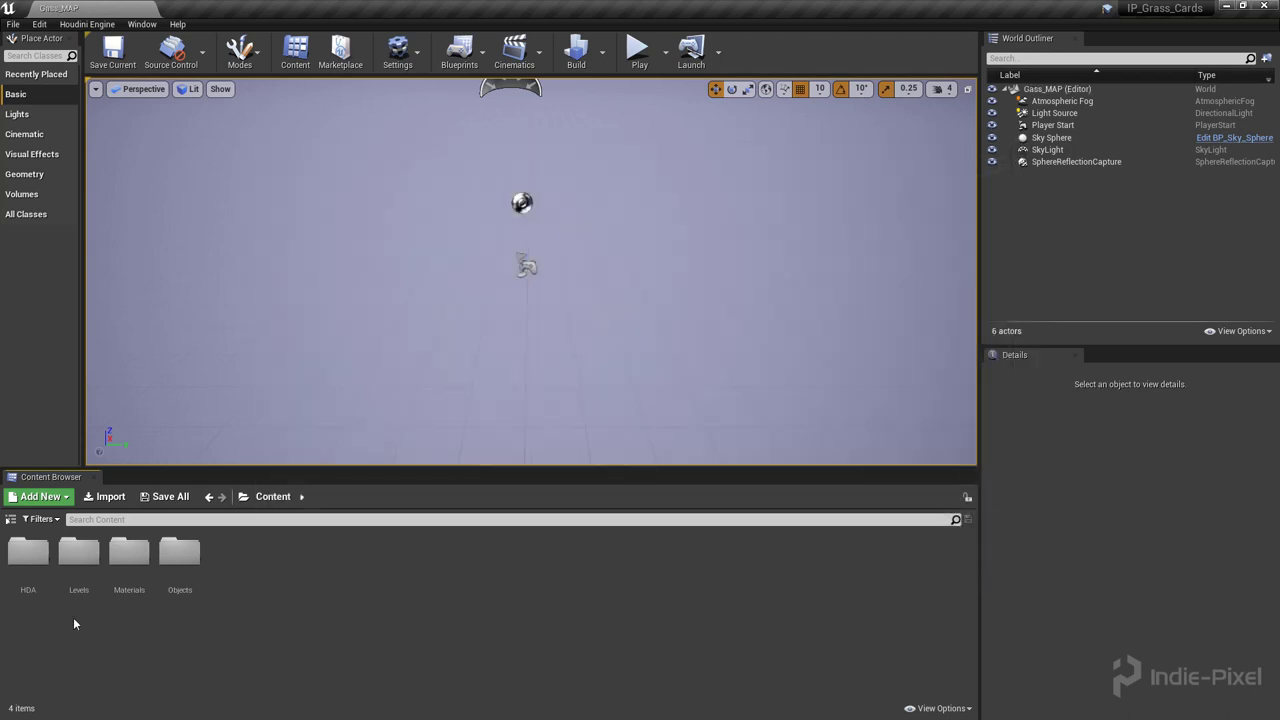
Open the HDA content folder, then switch to File Explorer, enlarge its window and open the Seagate Expansion Drive (G:).
{"action": "double_click", "coordinate": [28, 550]}
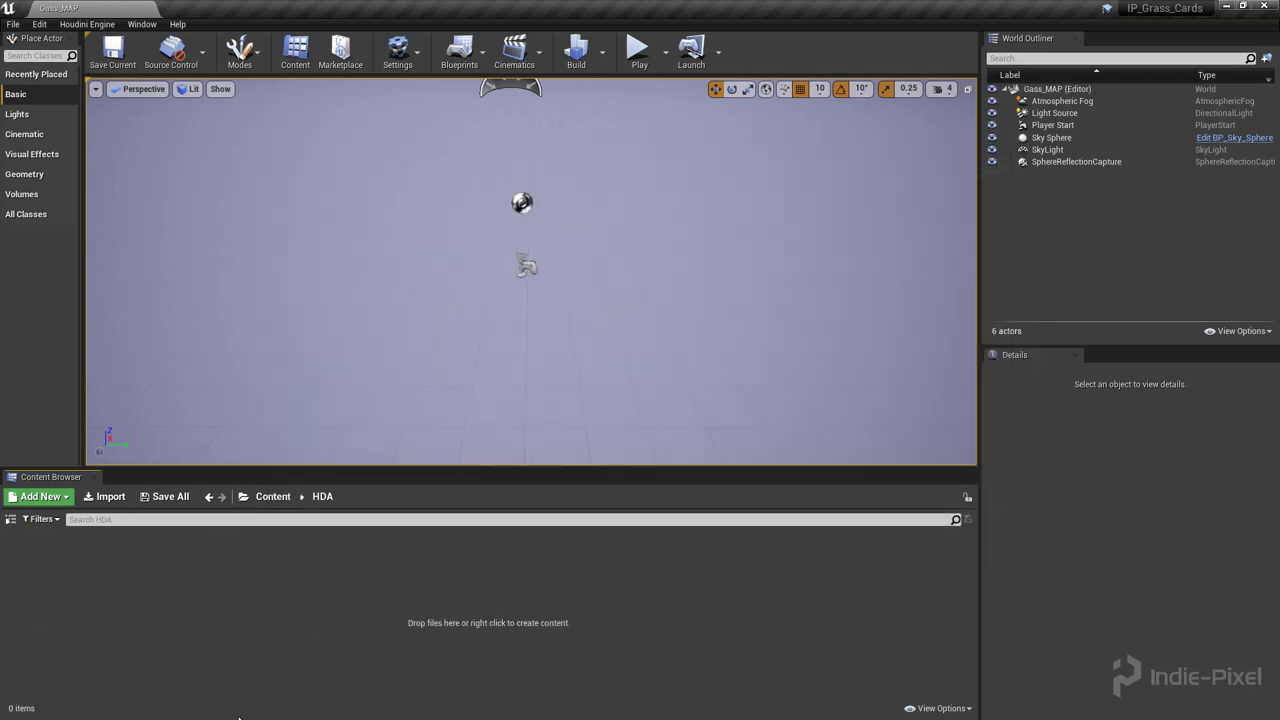
{"action": "left_click", "coordinate": [27, 706]}
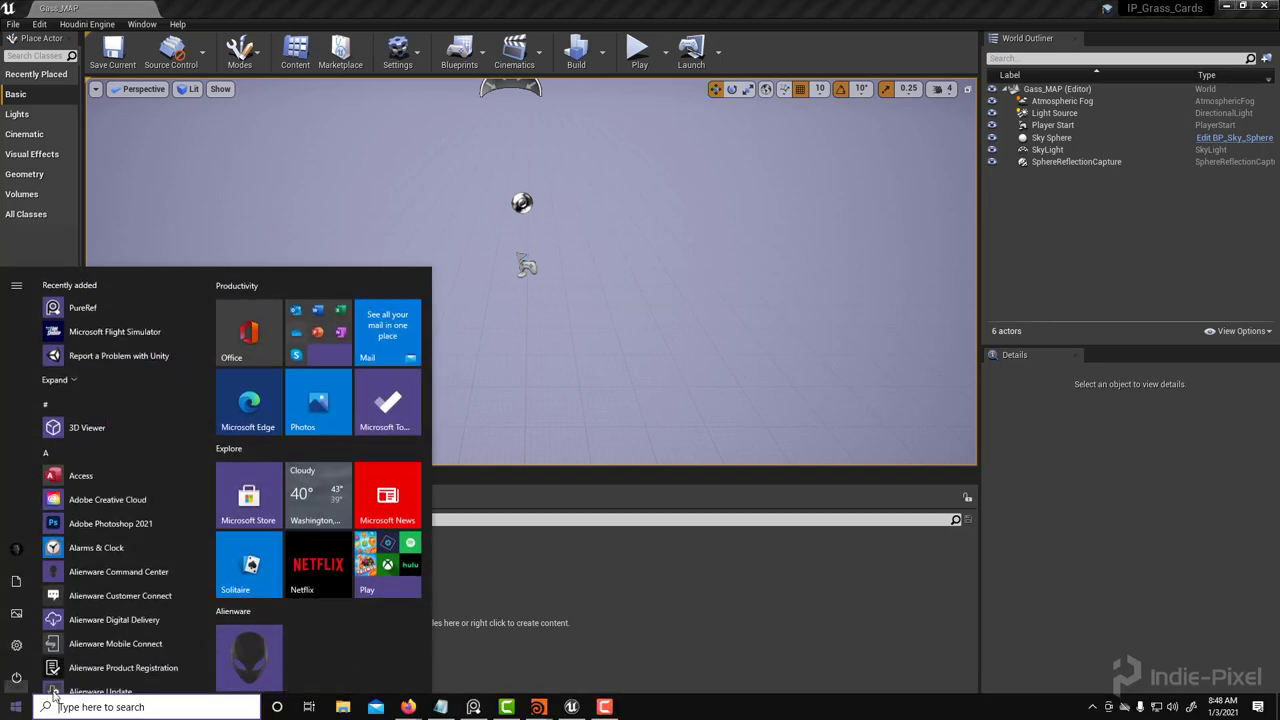
{"action": "left_click", "coordinate": [343, 706]}
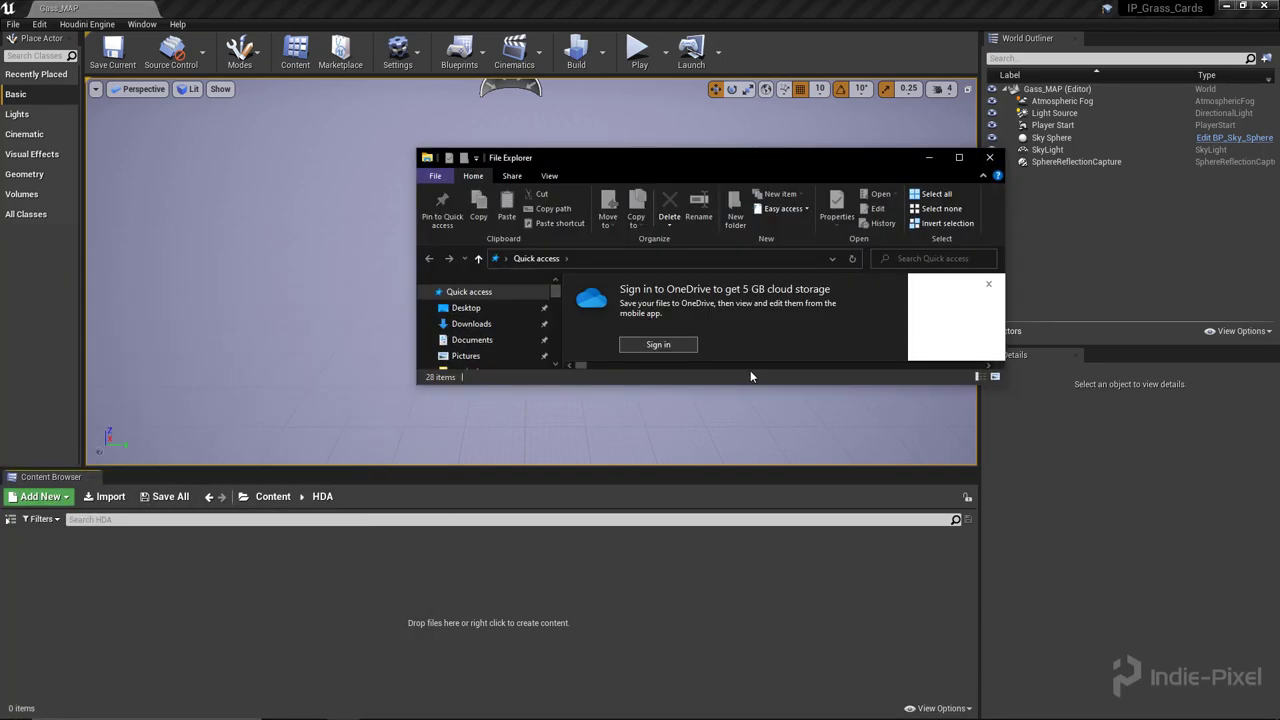
{"action": "left_click_drag", "start_coordinate": [747, 388], "coordinate": [747, 616]}
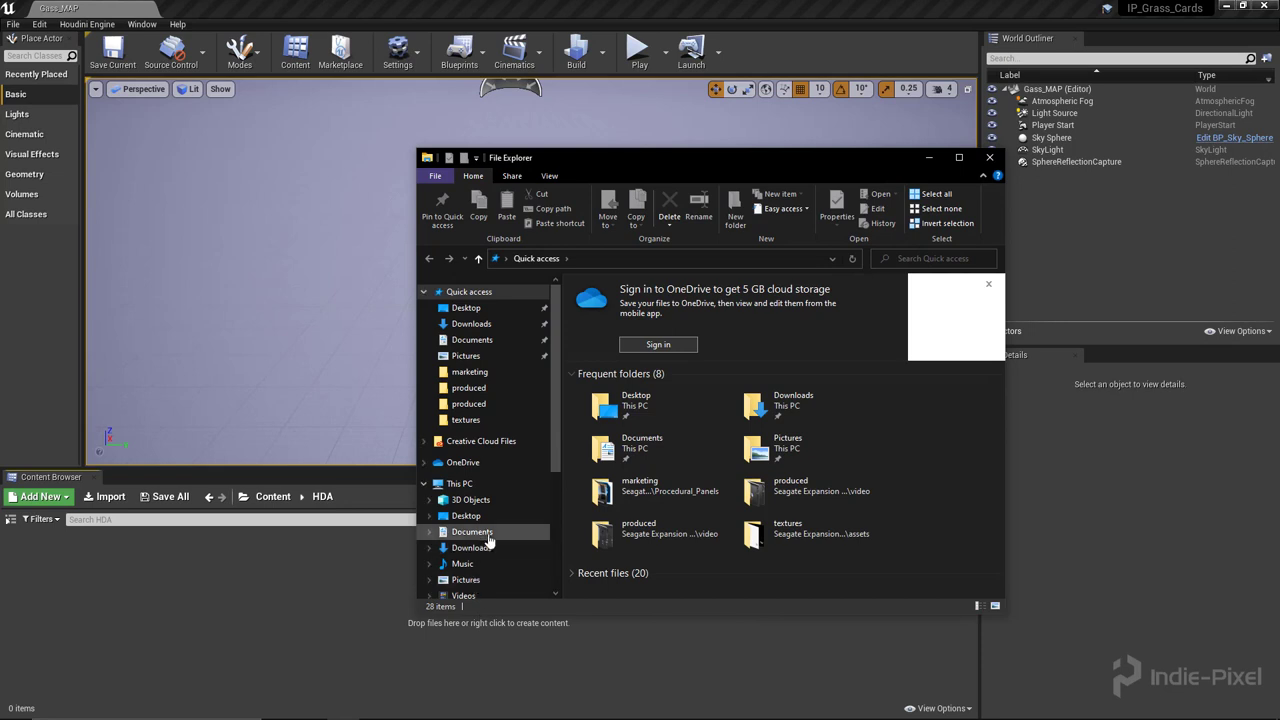
{"action": "scroll", "coordinate": [495, 375], "scroll_direction": "down", "scroll_amount": 2}
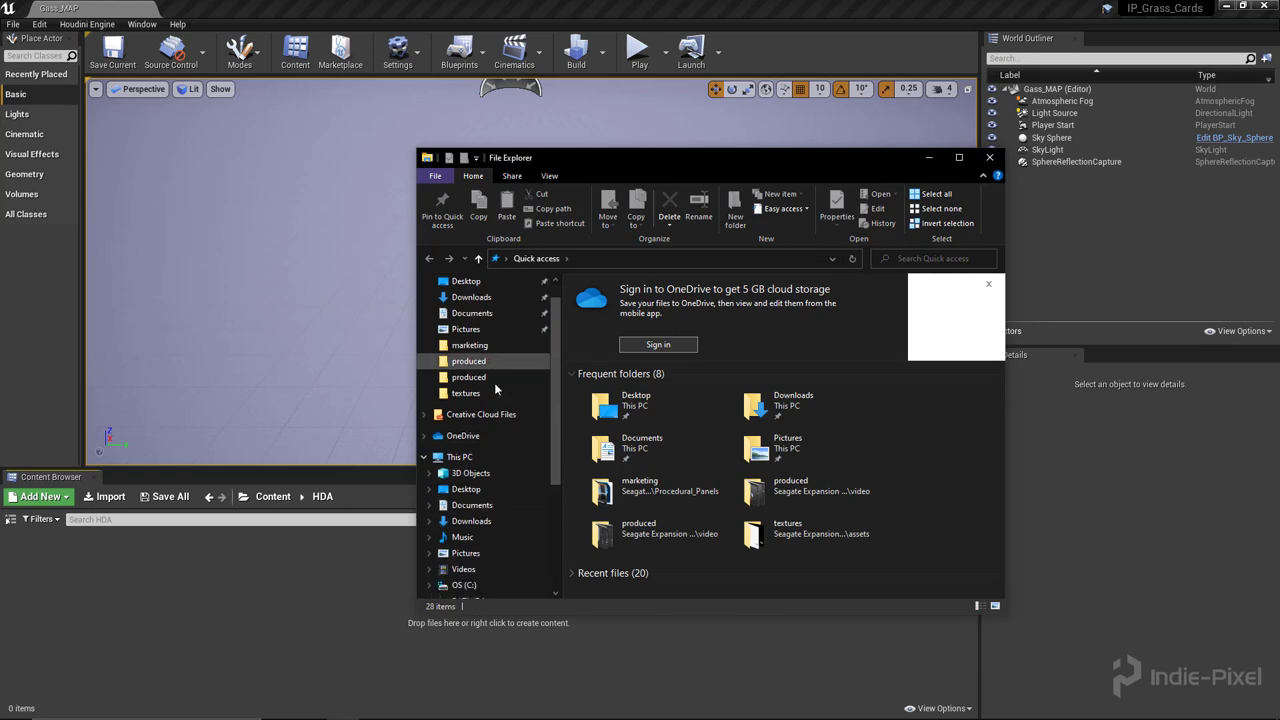
{"action": "scroll", "coordinate": [480, 553], "scroll_direction": "down", "scroll_amount": 2}
{"action": "left_click", "coordinate": [470, 537]}
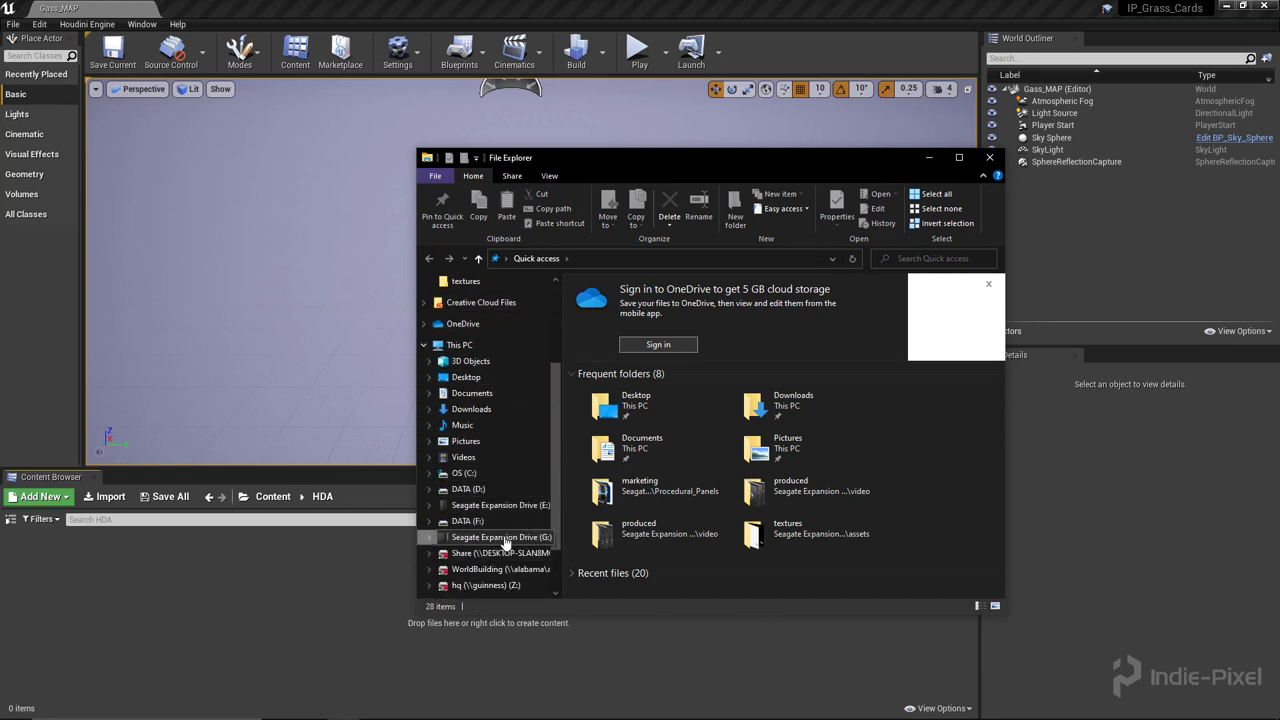
Browse to Indie_Pixel/Patreon/Projects/Grass_Cards/assets/Houdini_Project/hda and import ip__grass_terrain__1_0.hda into the project's HDA folder.
{"action": "double_click", "coordinate": [619, 330]}
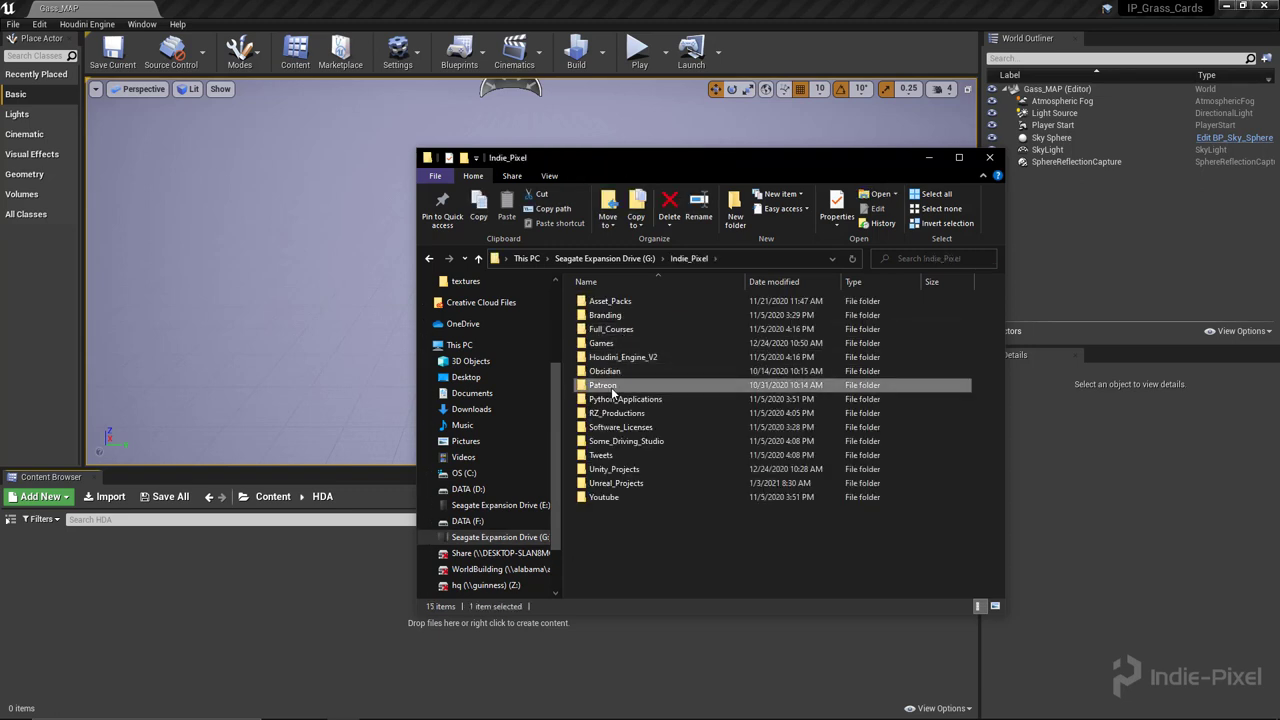
{"action": "double_click", "coordinate": [615, 388]}
{"action": "double_click", "coordinate": [613, 301]}
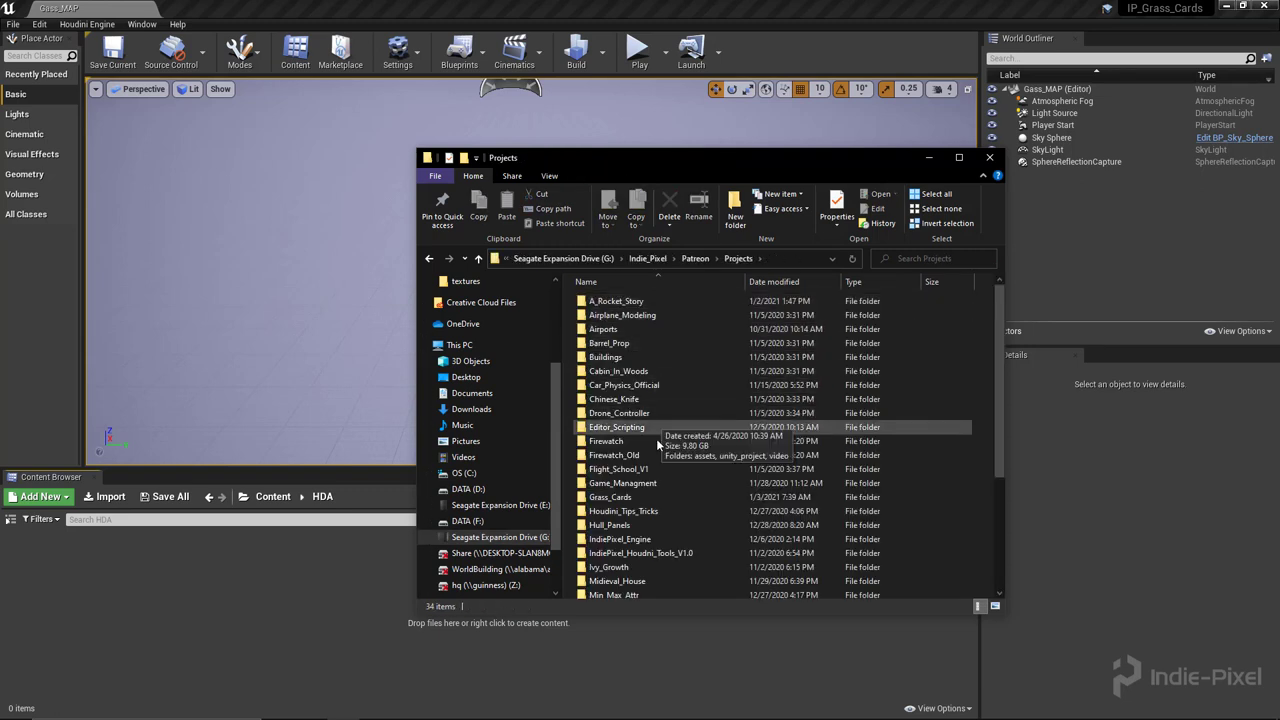
{"action": "double_click", "coordinate": [612, 497]}
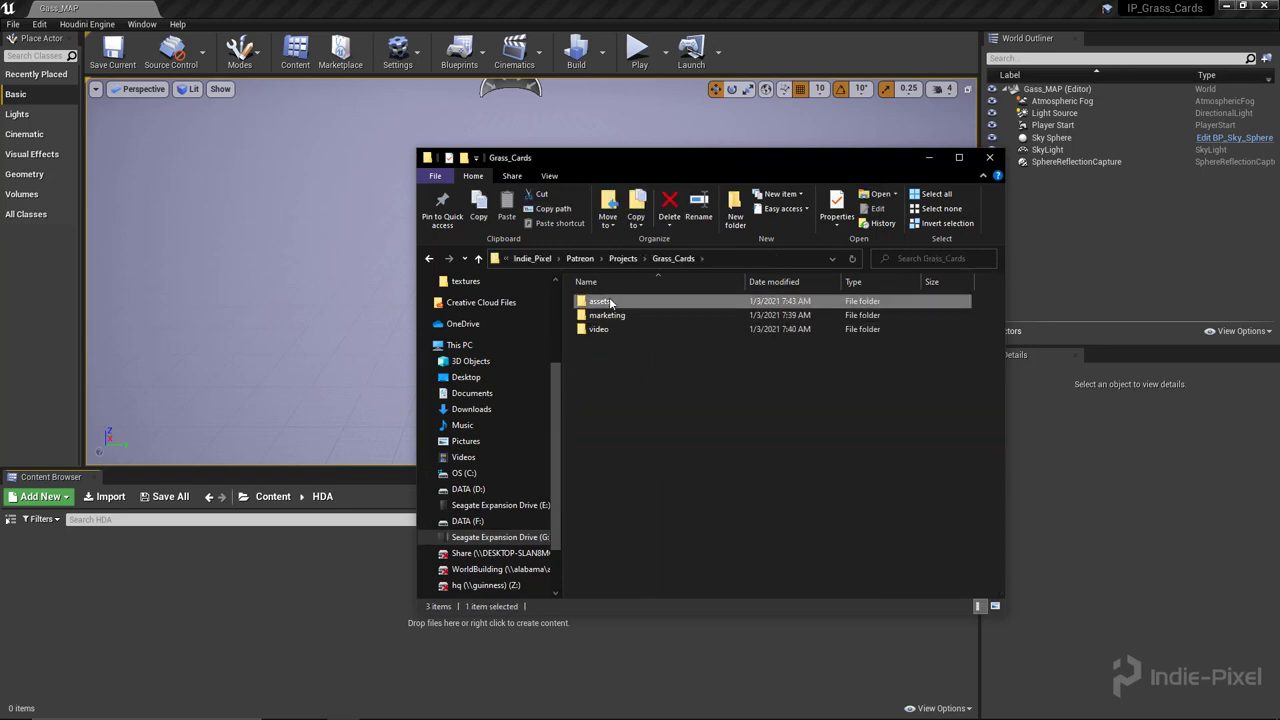
{"action": "double_click", "coordinate": [611, 302]}
{"action": "double_click", "coordinate": [611, 302]}
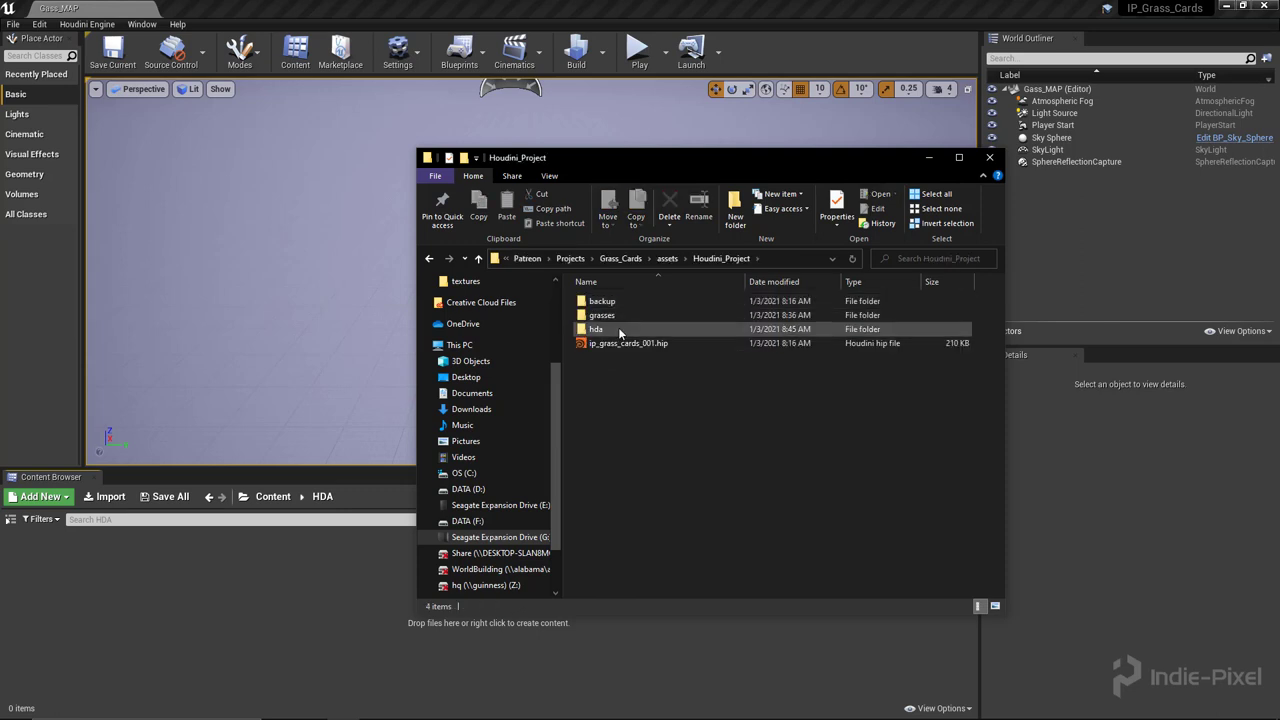
{"action": "double_click", "coordinate": [620, 332]}
{"action": "left_click", "coordinate": [650, 315]}
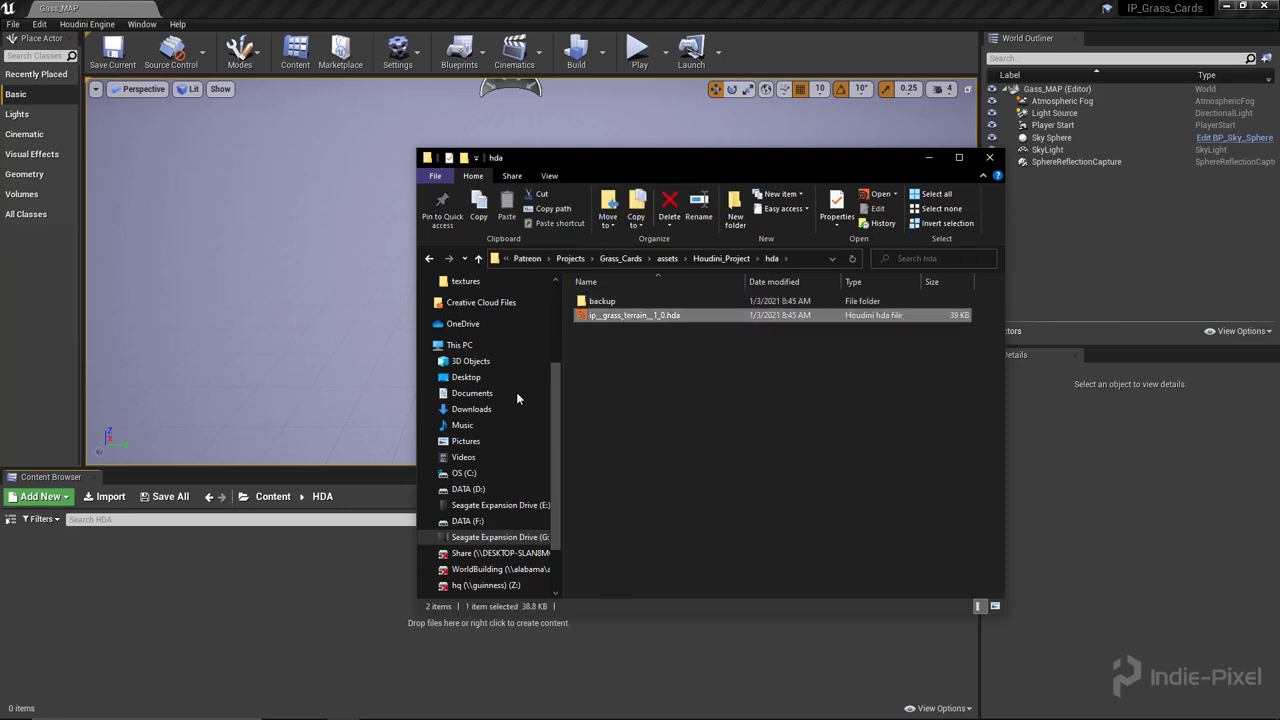
{"action": "left_click_drag", "start_coordinate": [246, 634], "coordinate": [246, 634]}
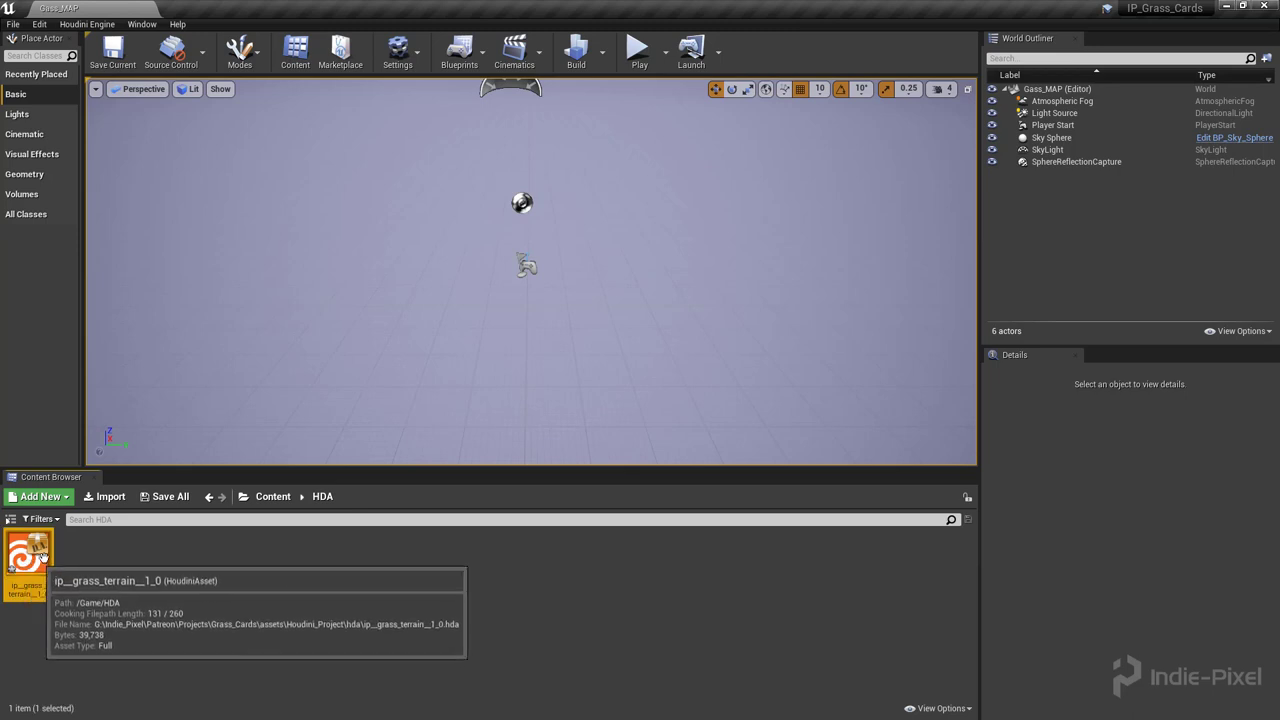
Create a Houdini Engine session and place the ip__grass_terrain__1_0 asset in the level.
{"action": "left_click", "coordinate": [87, 24]}
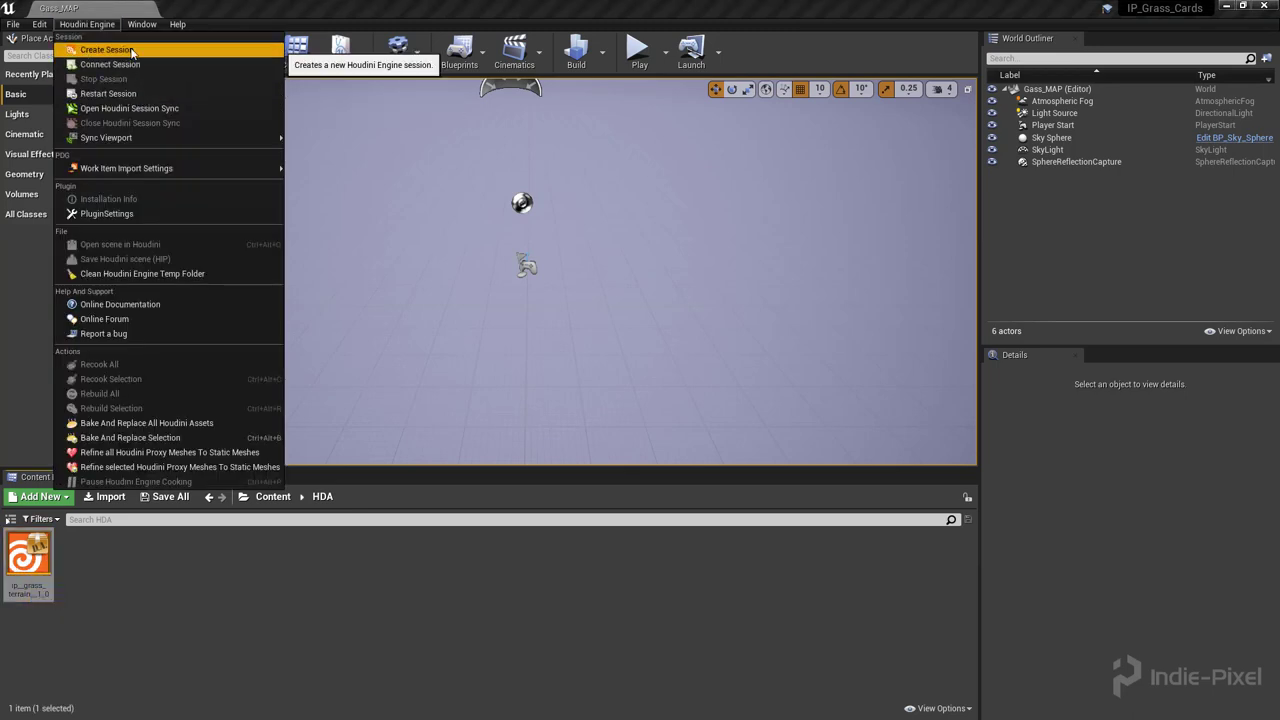
{"action": "left_click", "coordinate": [103, 52]}
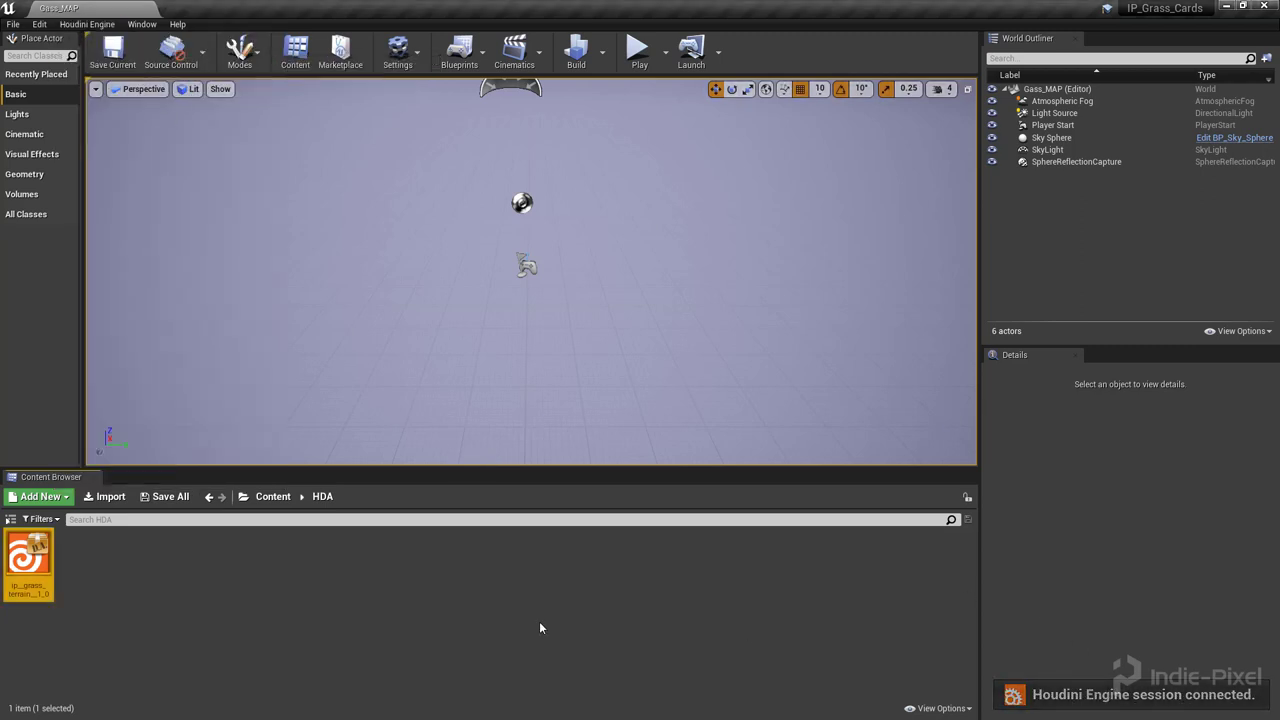
{"action": "left_click_drag", "start_coordinate": [28, 560], "coordinate": [594, 327]}
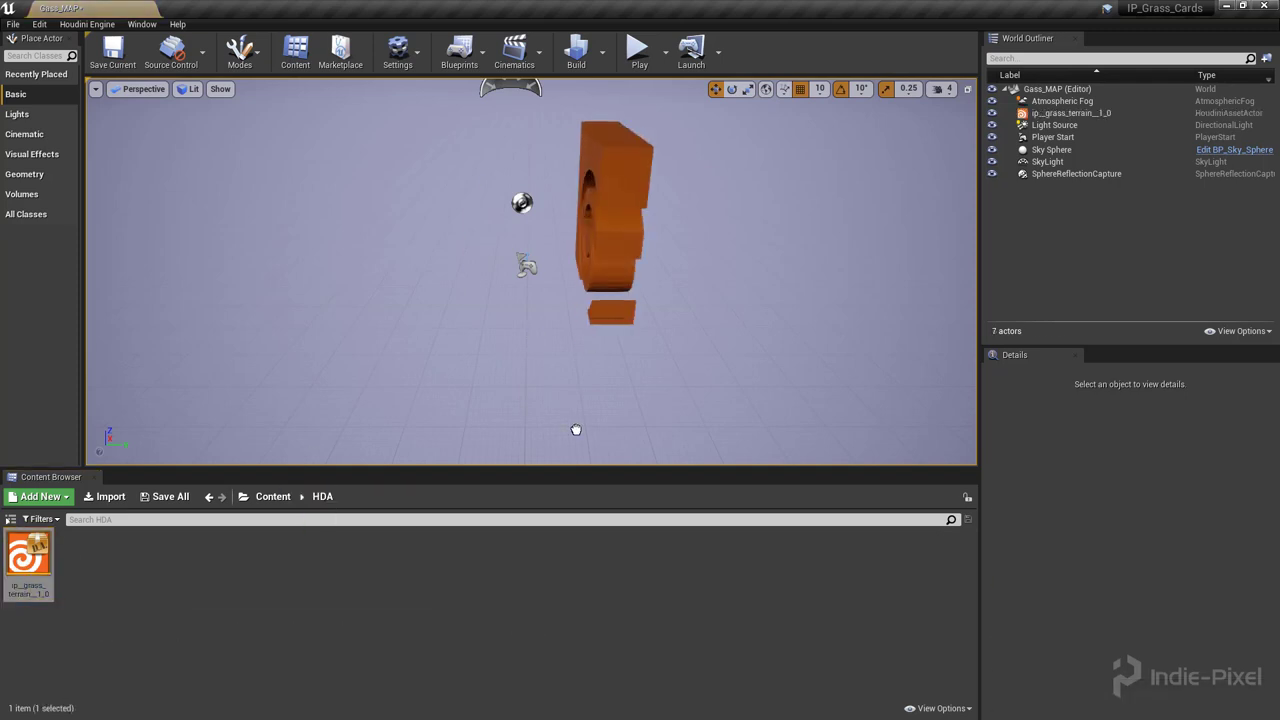
{"action": "left_click_drag", "start_coordinate": [576, 430], "coordinate": [583, 429]}
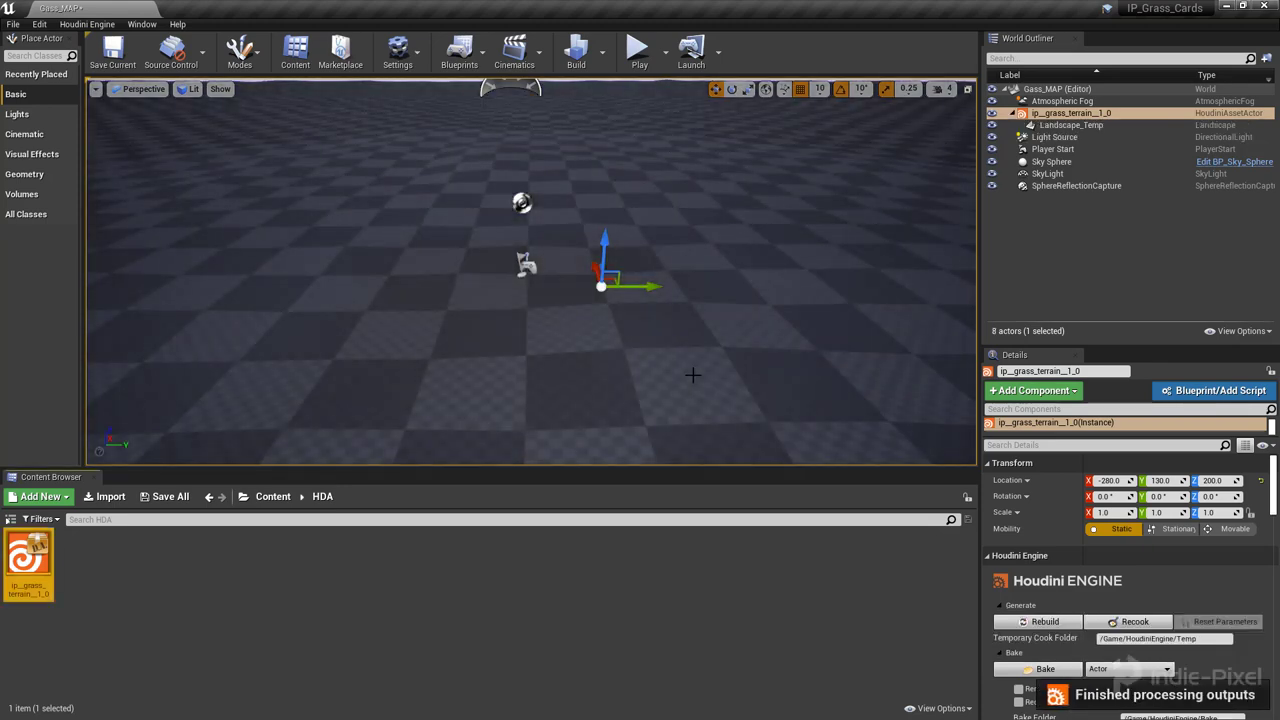
Reset the terrain asset's location to 0, 0, 0 and frame it in the viewport.
{"action": "right_click_drag", "start_coordinate": [531, 270], "coordinate": [531, 270]}
{"action": "scroll", "coordinate": [1218, 638], "scroll_direction": "down", "scroll_amount": 5}
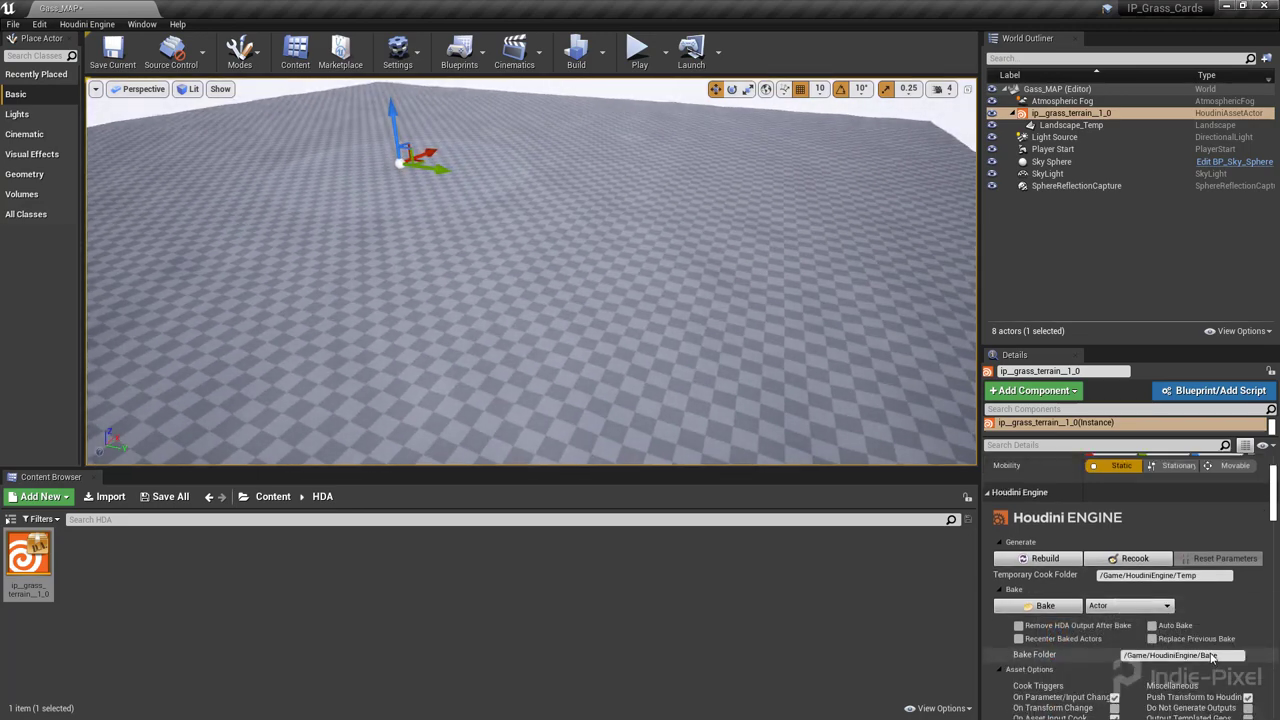
{"action": "scroll", "coordinate": [1218, 640], "scroll_direction": "down", "scroll_amount": 3}
{"action": "scroll", "coordinate": [1136, 470], "scroll_direction": "up", "scroll_amount": 3}
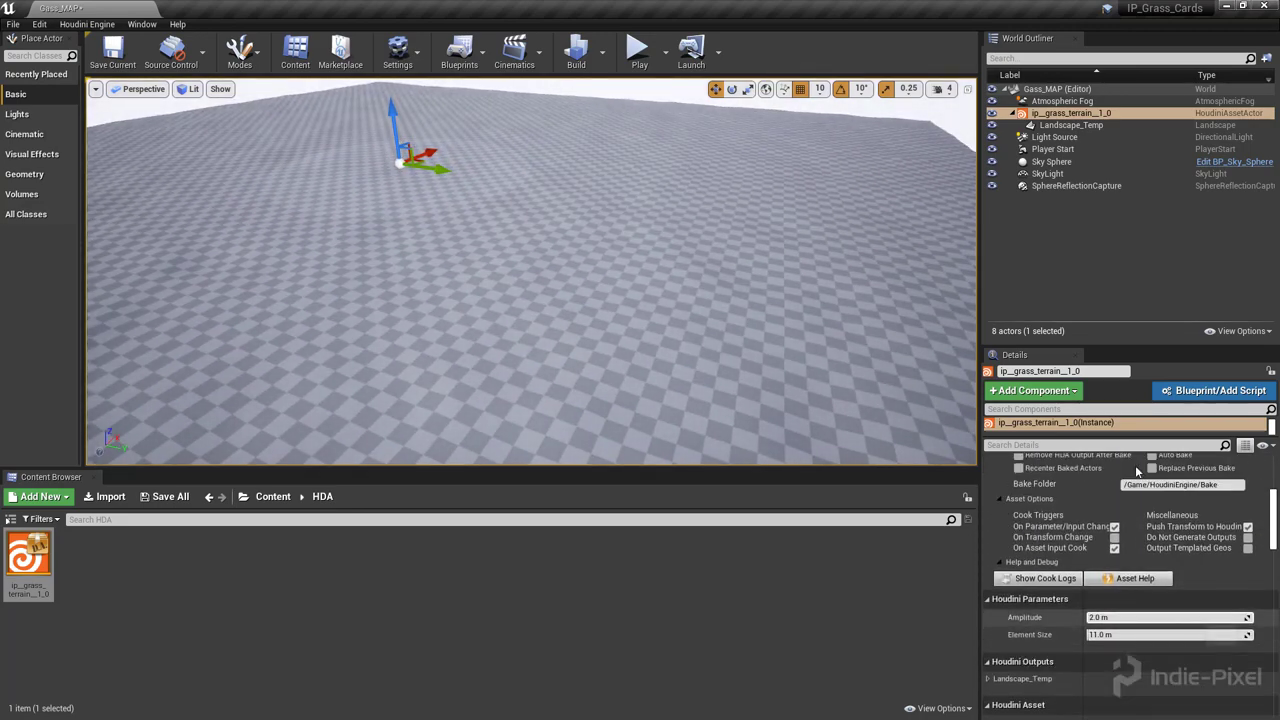
{"action": "scroll", "coordinate": [1135, 470], "scroll_direction": "up", "scroll_amount": 5}
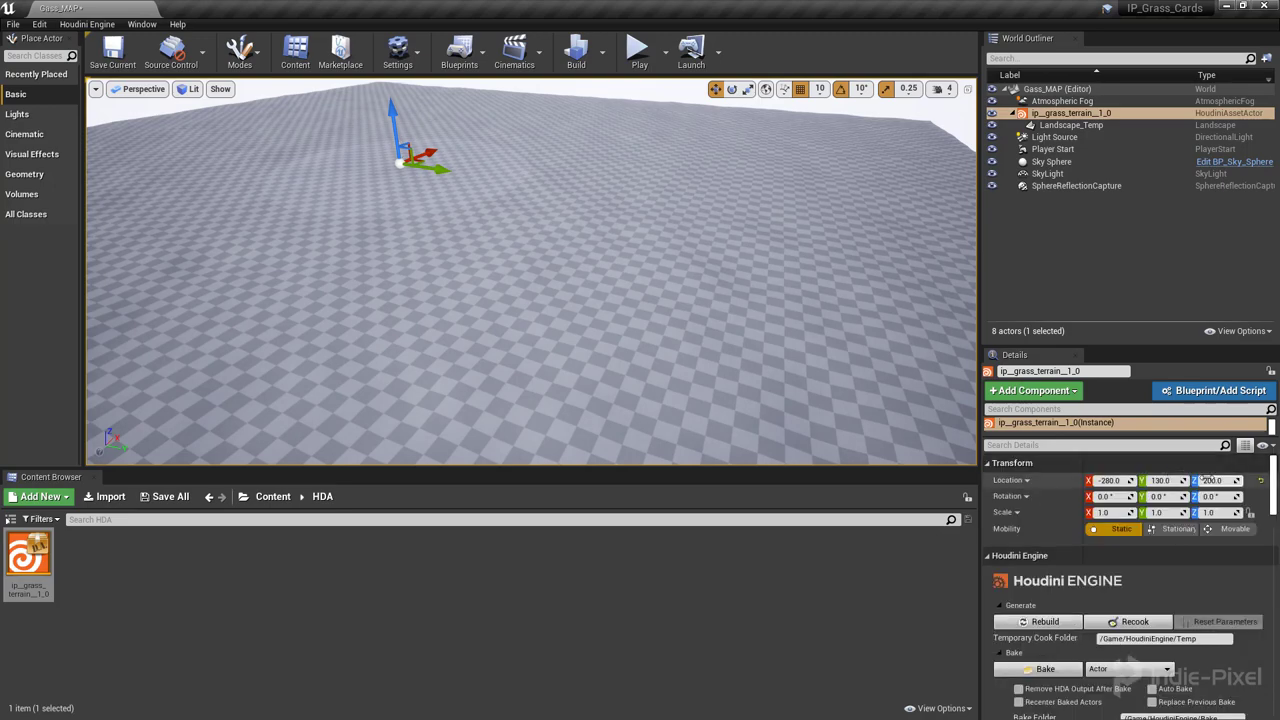
{"action": "left_click", "coordinate": [1261, 481]}
{"action": "key", "text": "f"}
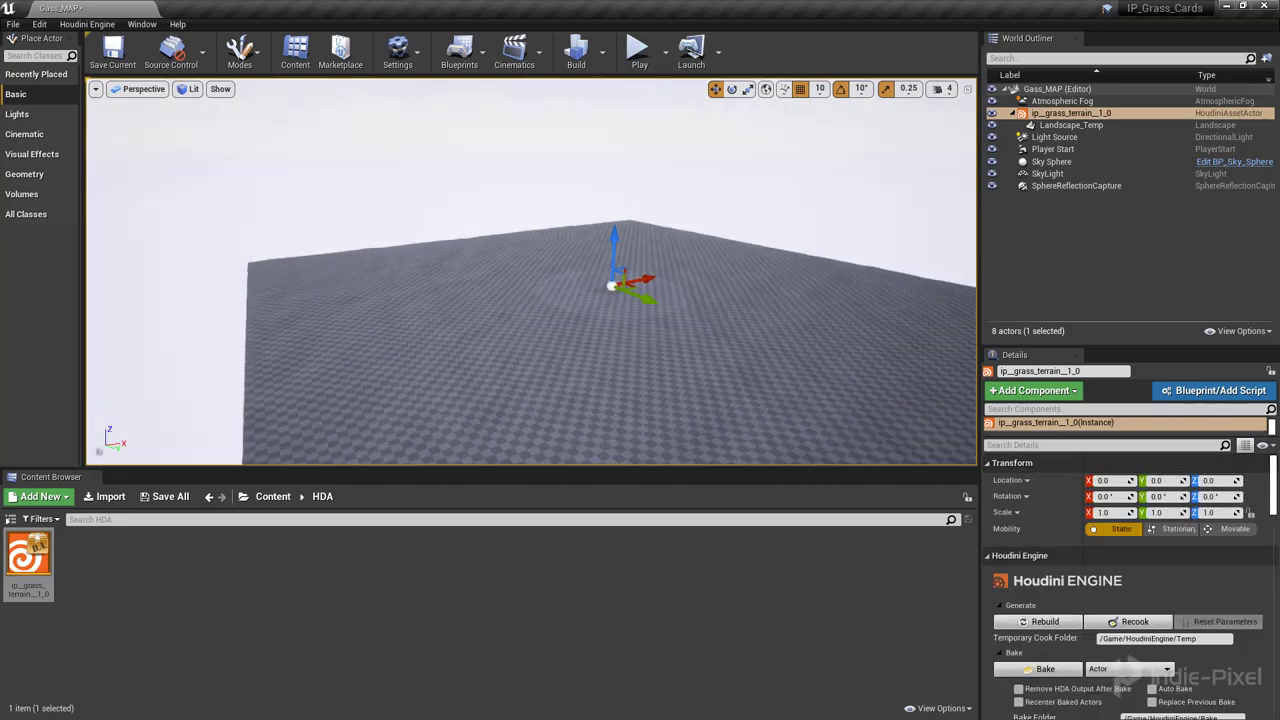
{"action": "left_click_drag", "start_coordinate": [530, 270], "coordinate": [610, 290], "text": "alt"}
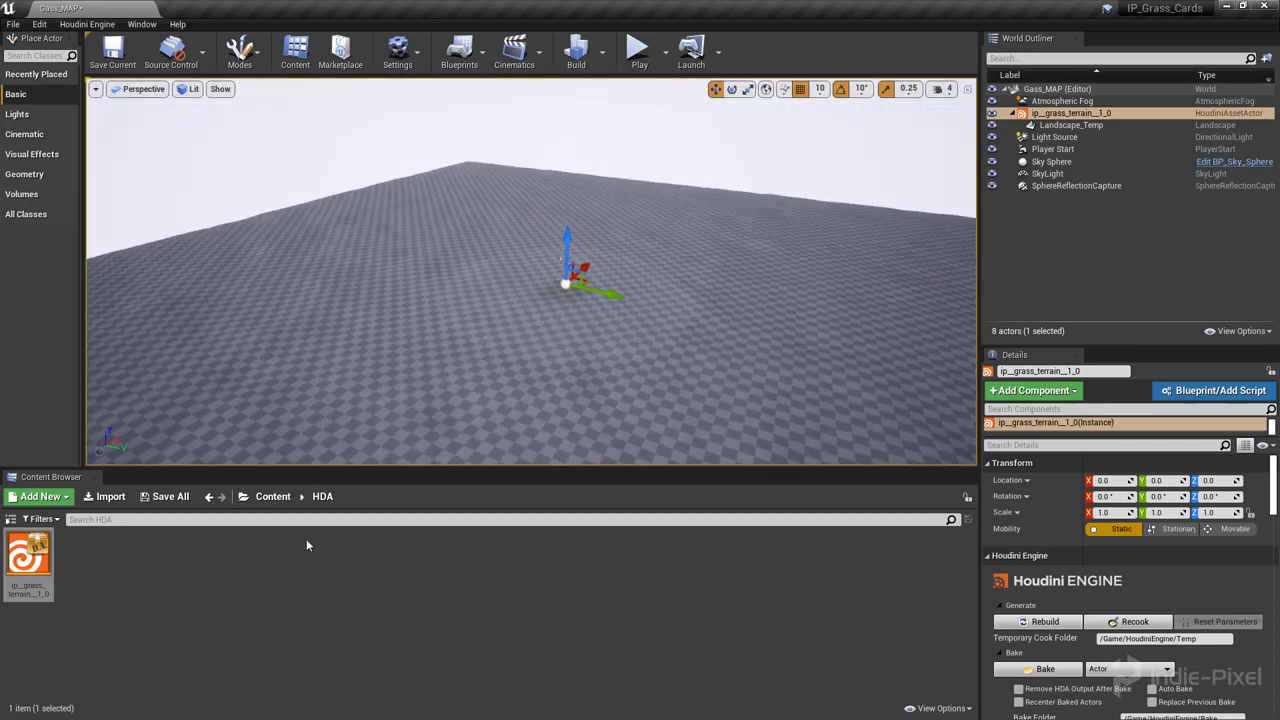
Create a material named Terrain_MM in the Materials folder.
{"action": "left_click", "coordinate": [272, 496]}
{"action": "double_click", "coordinate": [179, 552]}
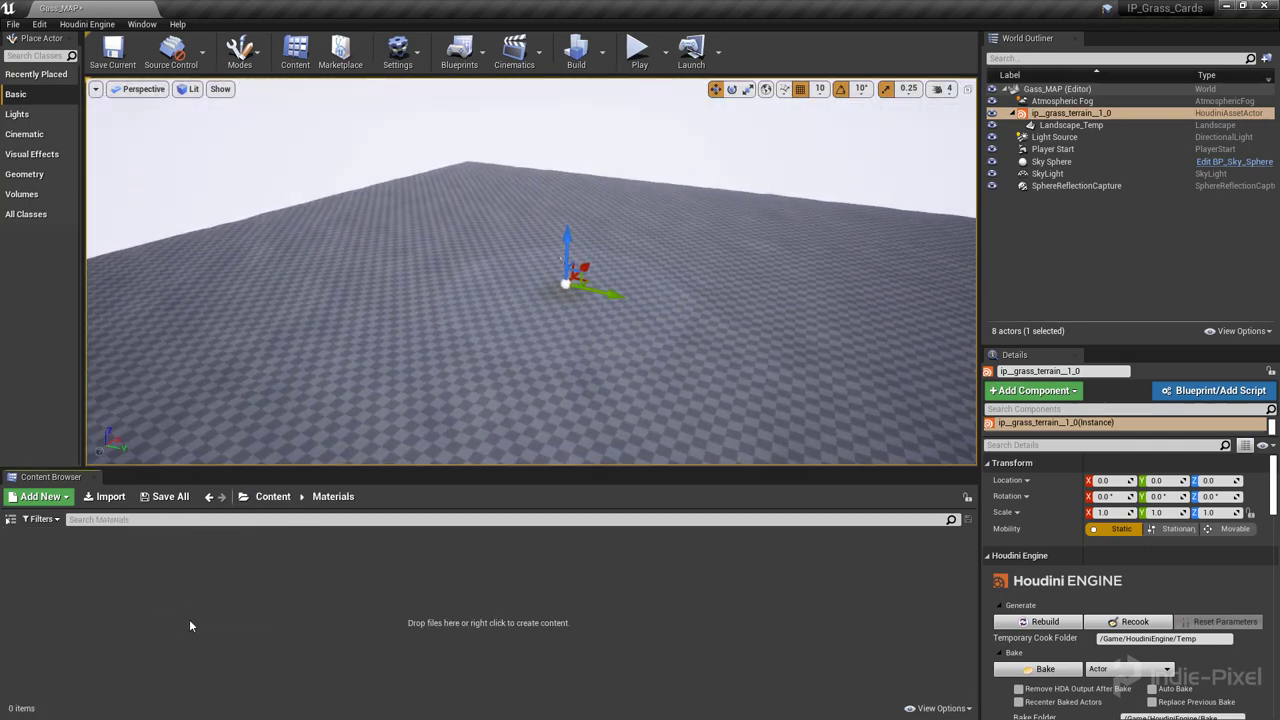
{"action": "right_click", "coordinate": [174, 590]}
{"action": "left_click", "coordinate": [225, 297]}
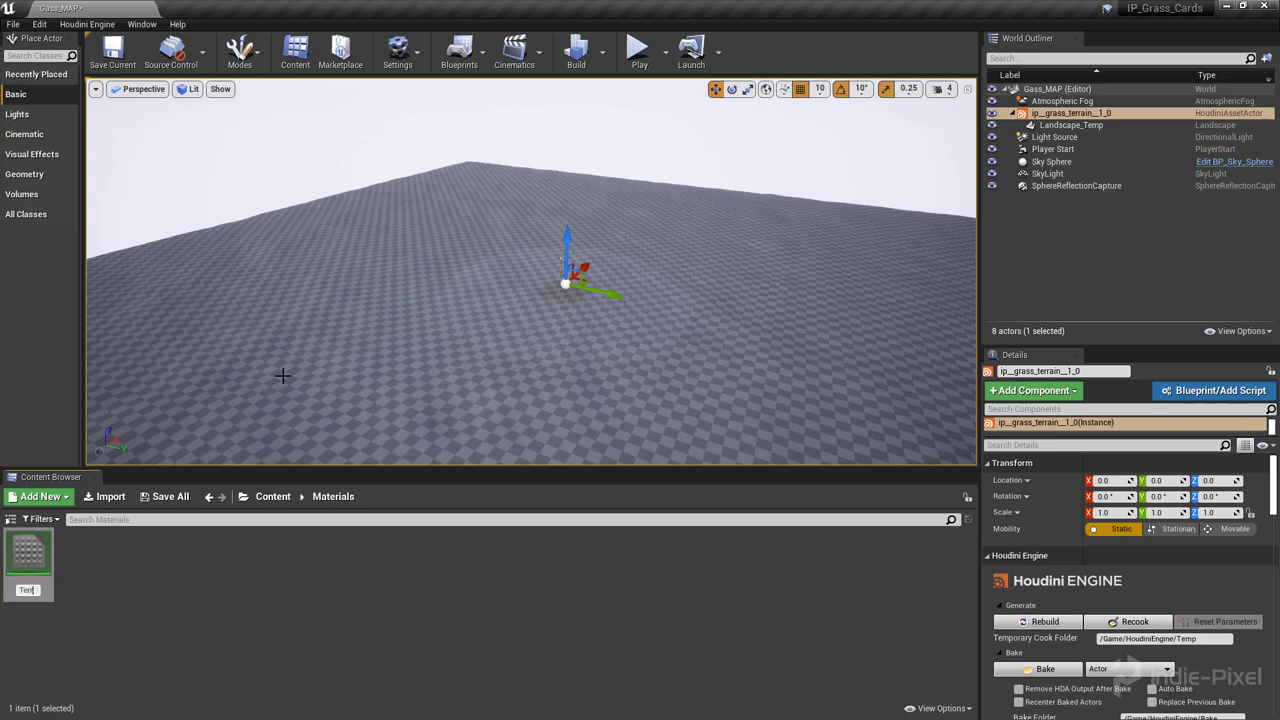
{"action": "type", "text": "Terrain_M<"}
{"action": "key", "text": "BackSpace"}
{"action": "key", "text": "BackSpace"}
{"action": "key", "text": "Return"}
{"action": "mouse_move", "coordinate": [29, 558]}
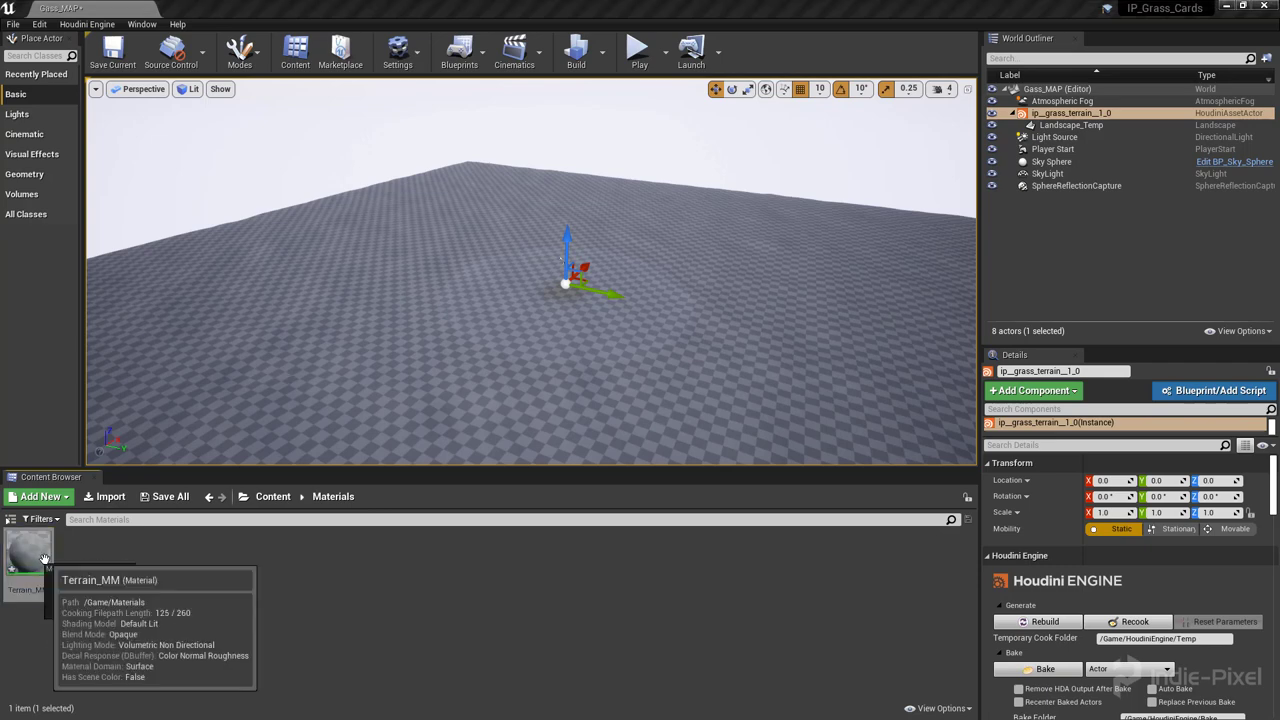
Open the Terrain_MM material for editing and add a LandscapeLayerBlend node to its graph.
{"action": "double_click", "coordinate": [29, 558]}
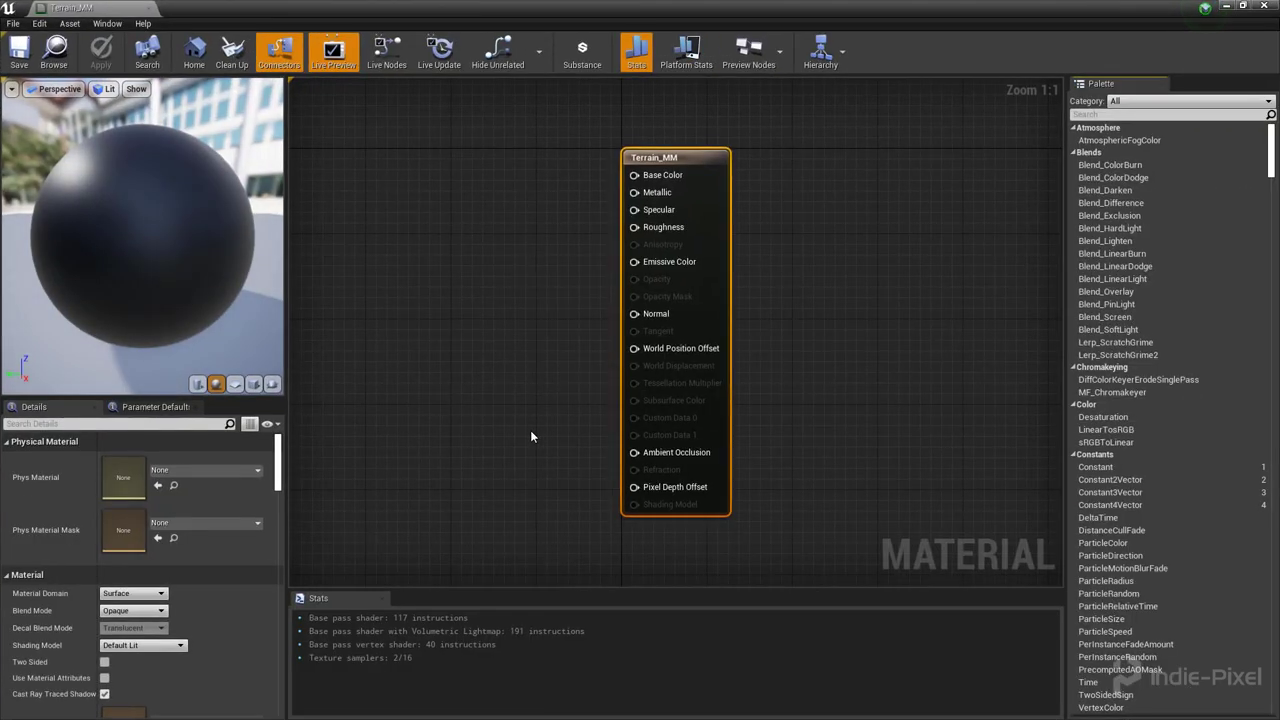
{"action": "scroll", "coordinate": [598, 408], "scroll_direction": "down", "scroll_amount": 3}
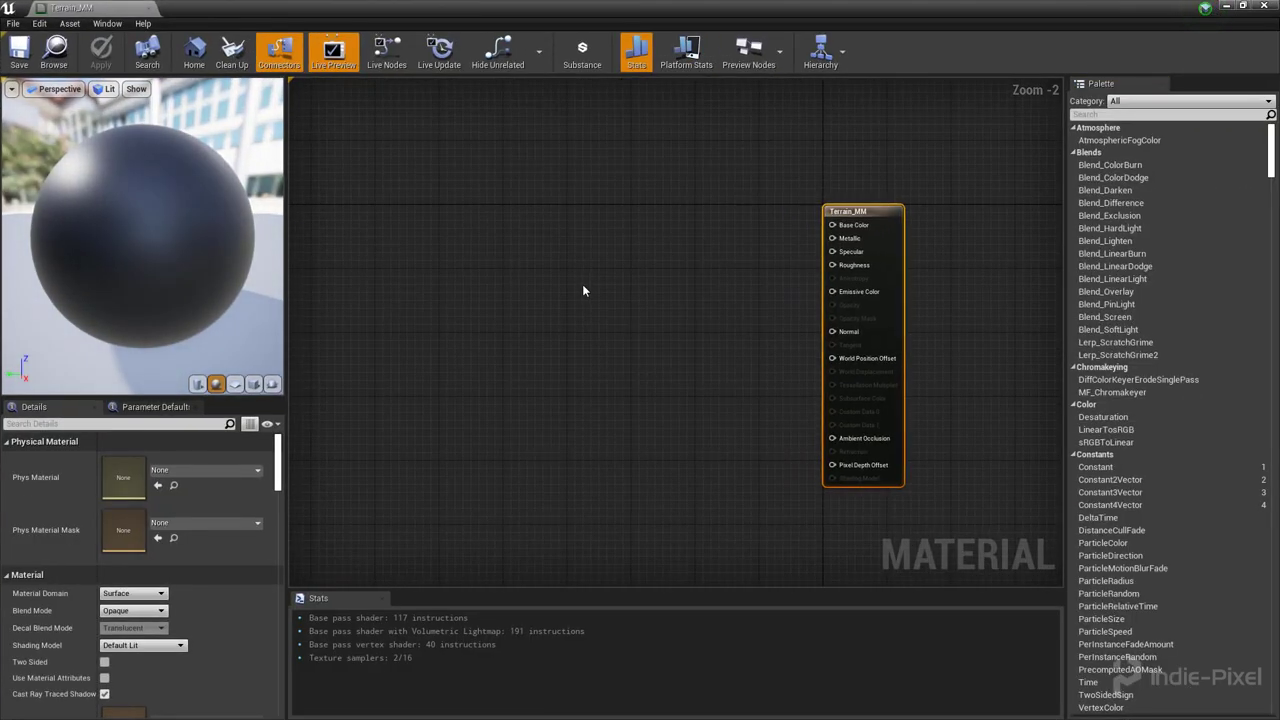
{"action": "right_click", "coordinate": [582, 285]}
{"action": "scroll", "coordinate": [584, 289], "scroll_direction": "down", "scroll_amount": 5}
{"action": "type", "text": "land"}
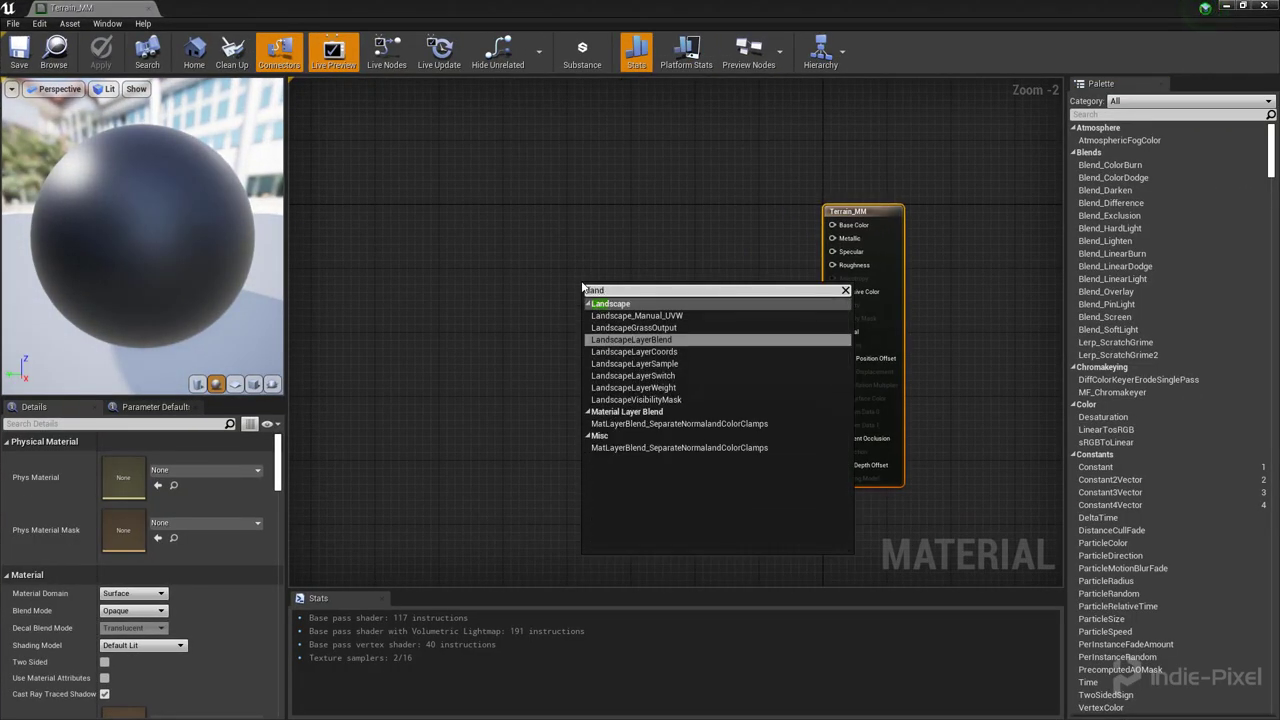
{"action": "key", "text": "Return"}
Add two layers to the Layer Blend node and name them dirt and grass.
{"action": "left_click", "coordinate": [177, 460]}
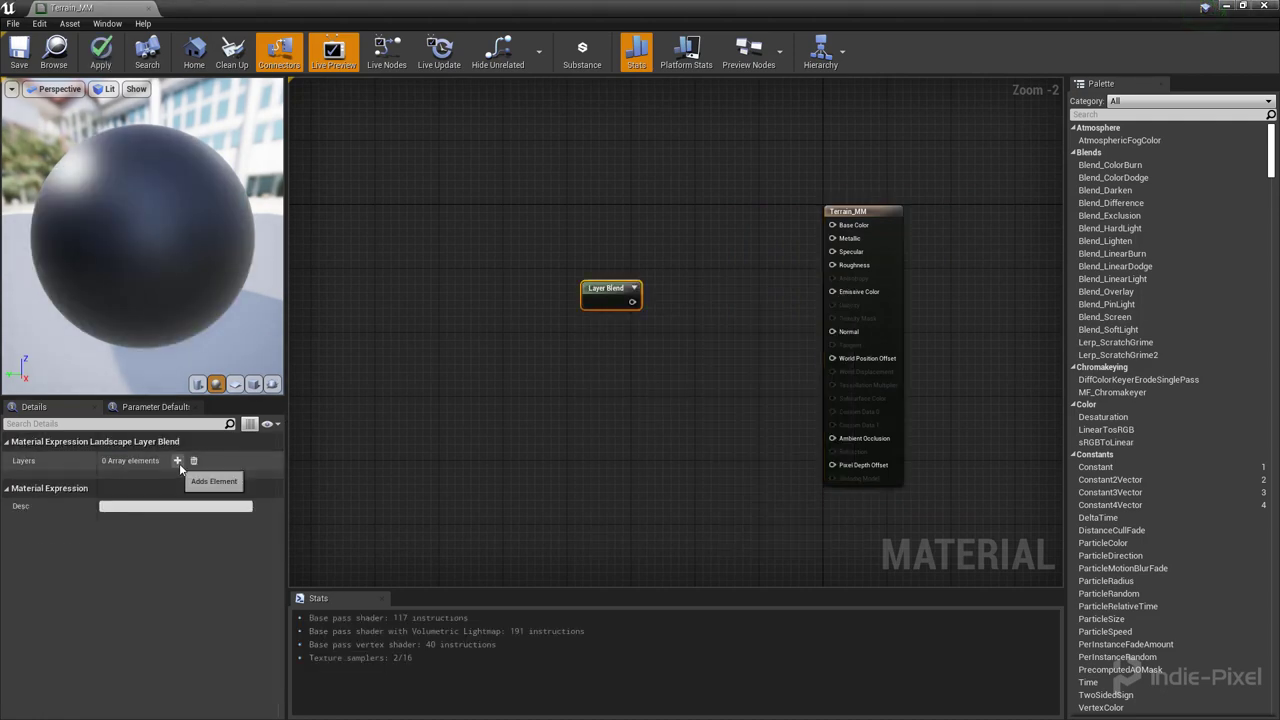
{"action": "left_click", "coordinate": [177, 460]}
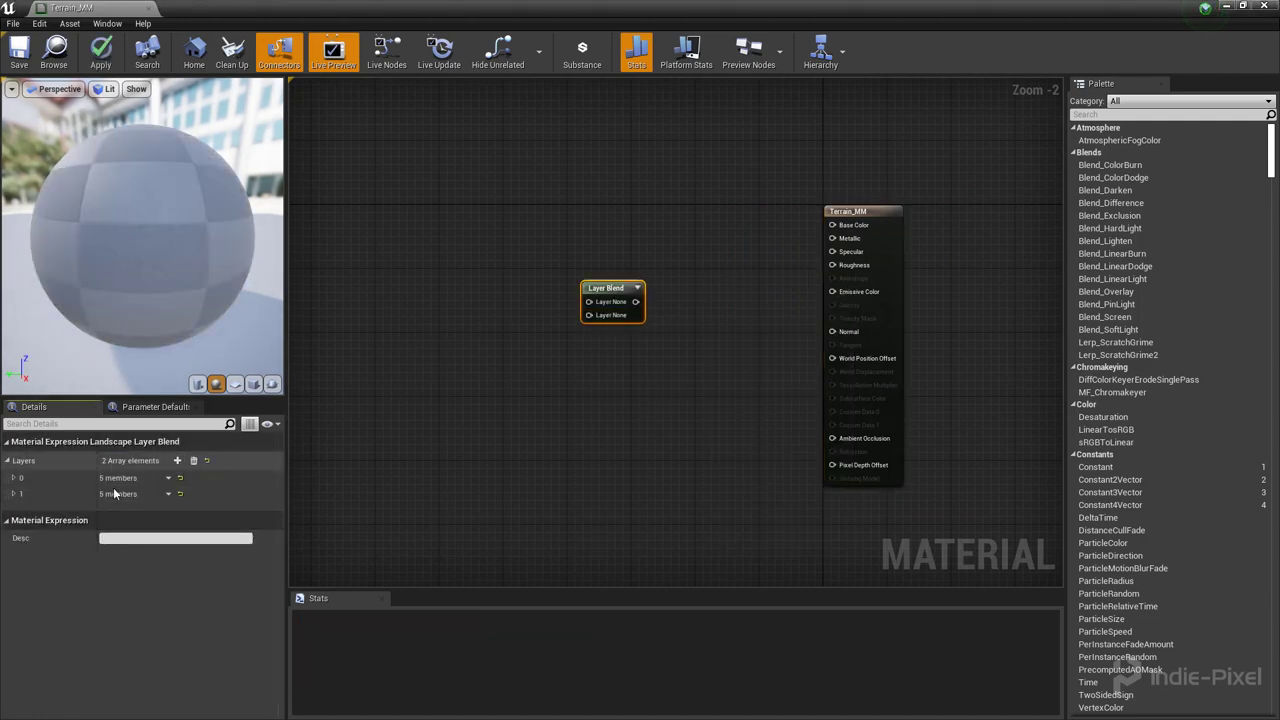
{"action": "left_click", "coordinate": [13, 494]}
{"action": "left_click", "coordinate": [13, 477]}
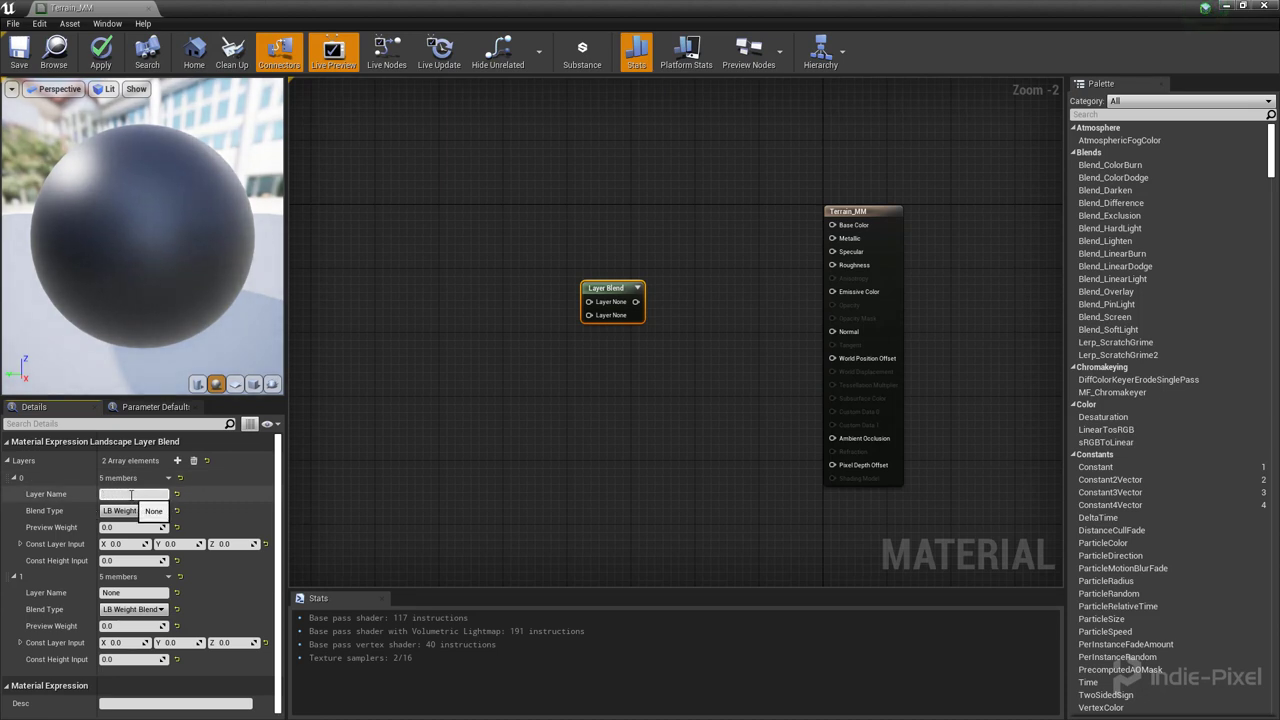
{"action": "left_click", "coordinate": [131, 494]}
{"action": "type", "text": "dirt"}
{"action": "key", "text": "Return"}
{"action": "left_click", "coordinate": [140, 593]}
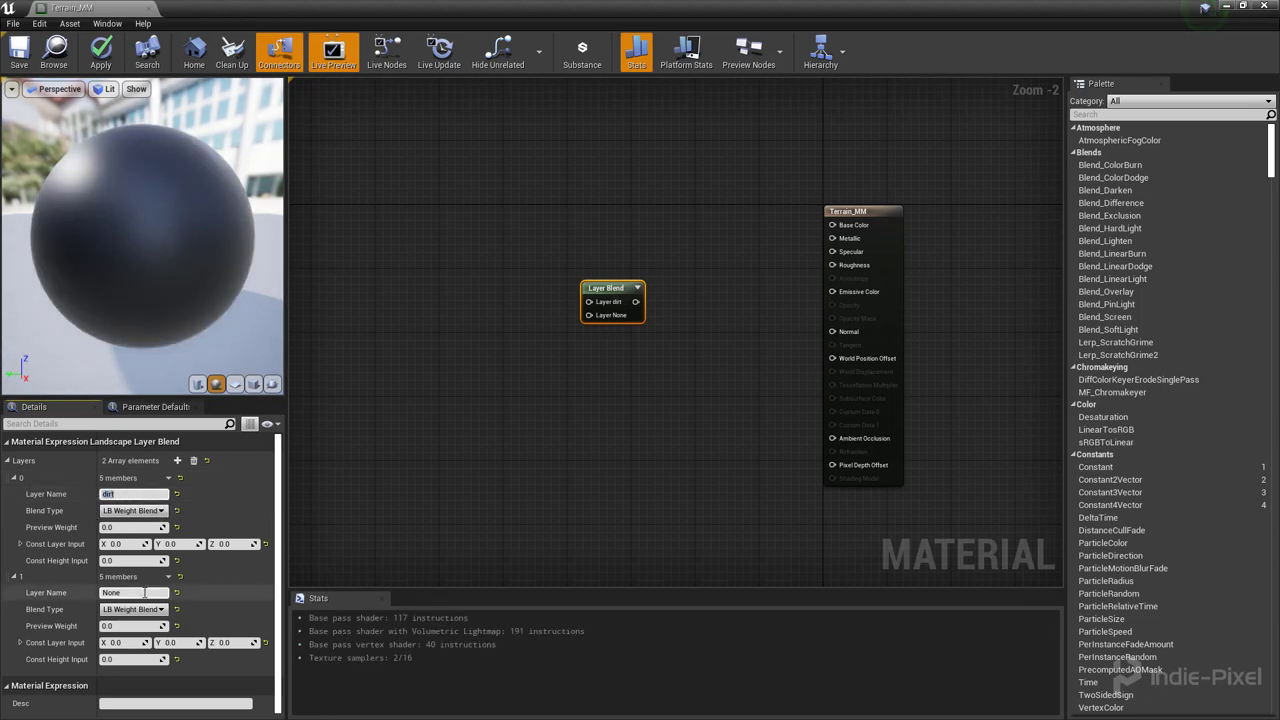
{"action": "type", "text": "grass"}
{"action": "key", "text": "Return"}
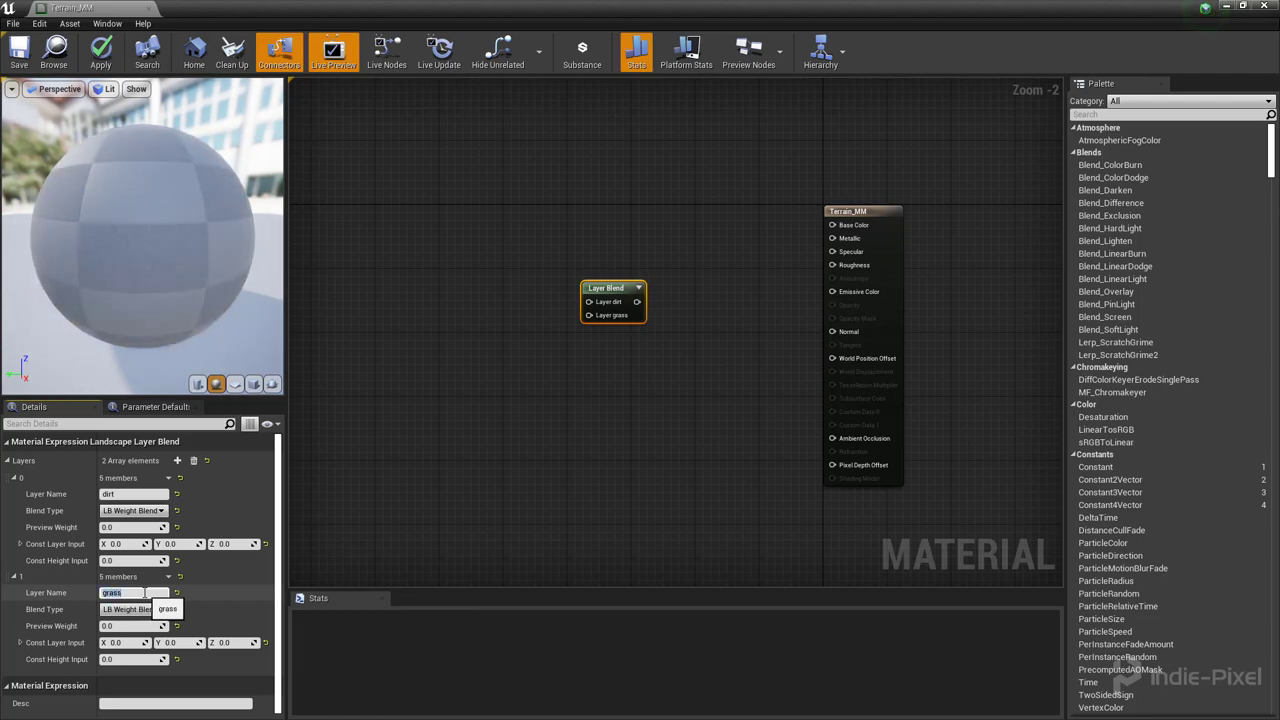
{"action": "left_click", "coordinate": [629, 430]}
Place two Constant3Vector nodes one above the other in the free space before the Layer Blend node.
{"action": "right_click_drag", "start_coordinate": [401, 244], "coordinate": [551, 255]}
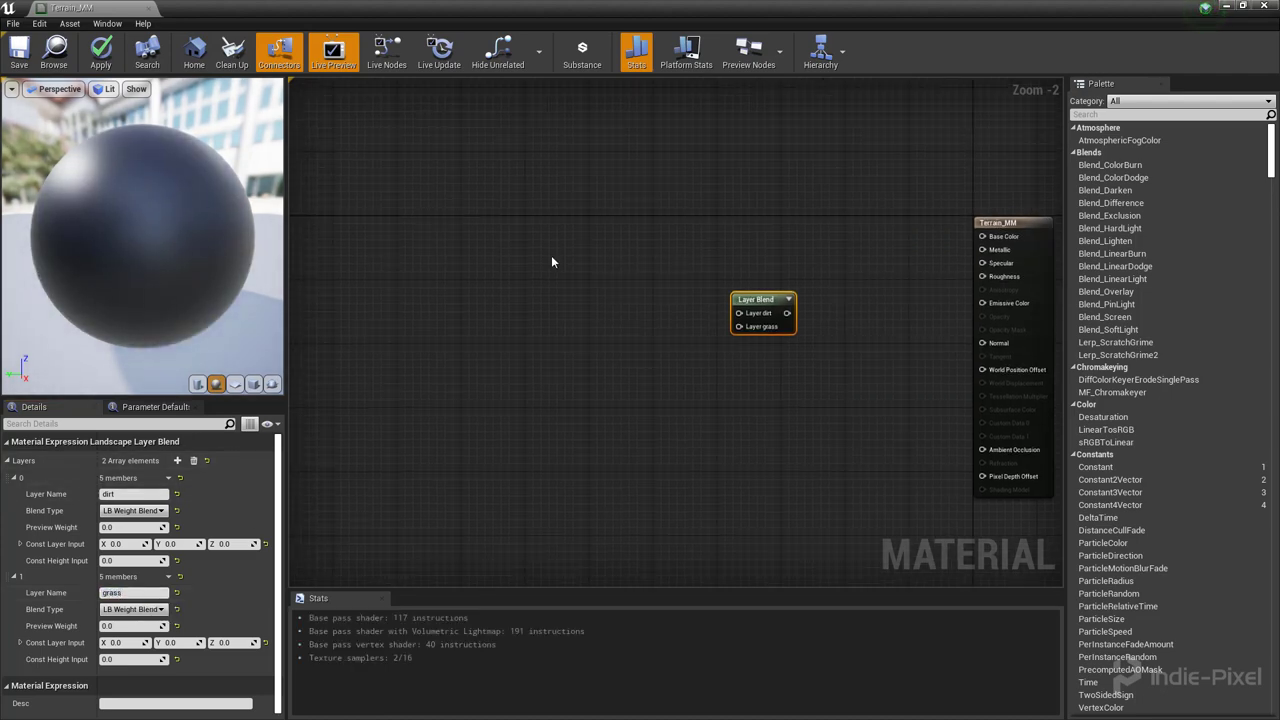
{"action": "left_click", "coordinate": [548, 221]}
{"action": "left_click", "coordinate": [597, 303]}
{"action": "left_click", "coordinate": [572, 390]}
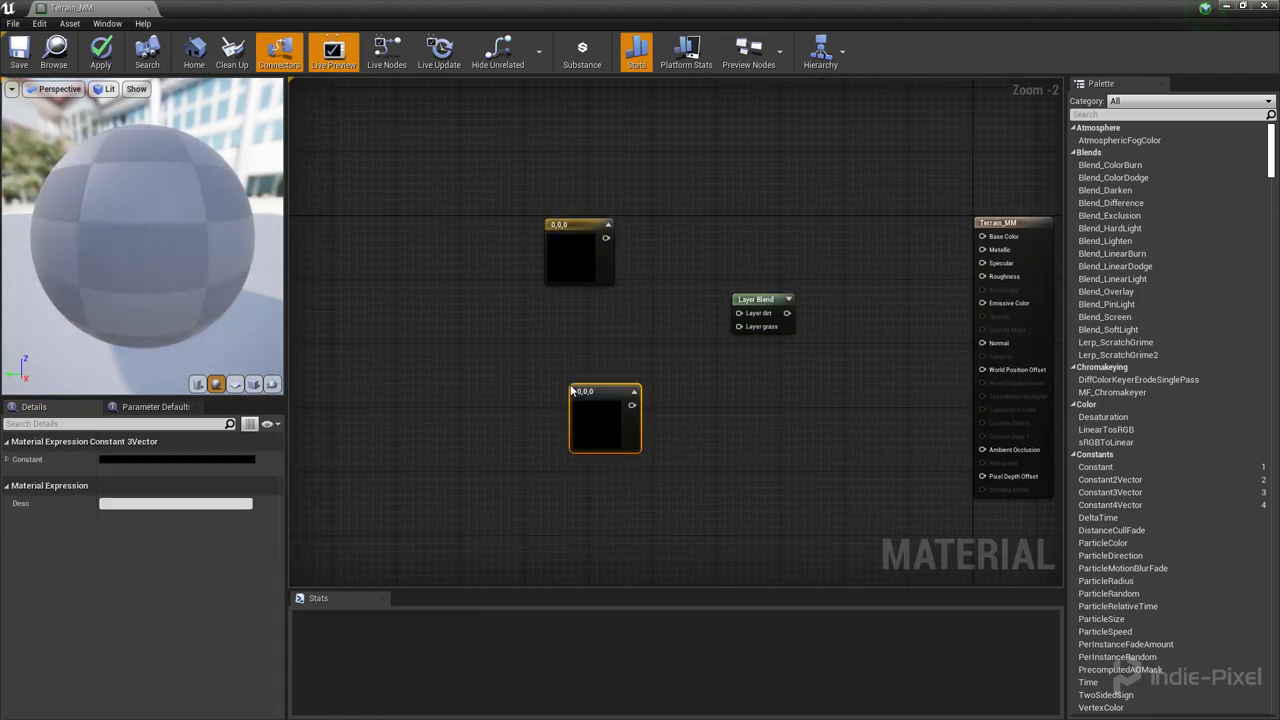
Set the upper Constant3Vector to a sandy brown of about 0.375, 0.232, 0.0586.
{"action": "left_click", "coordinate": [581, 234]}
{"action": "left_click", "coordinate": [170, 458]}
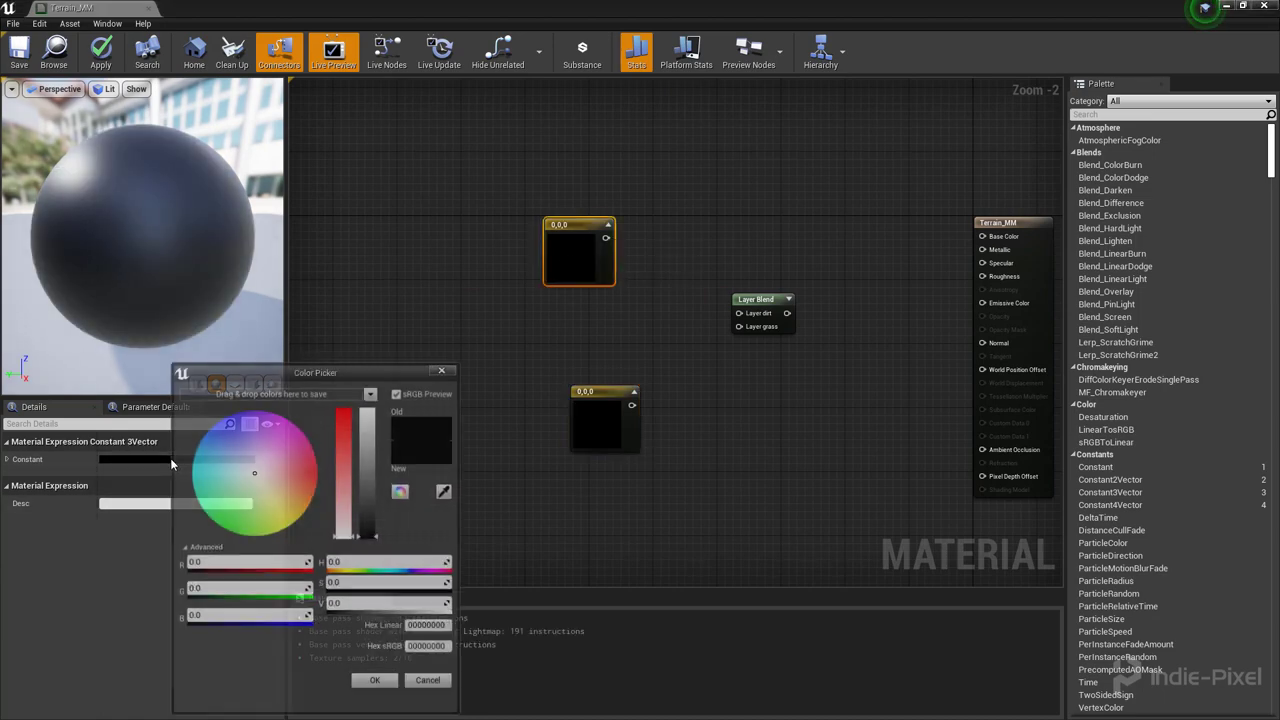
{"action": "left_click", "coordinate": [279, 494]}
{"action": "mouse_move", "coordinate": [288, 509]}
{"action": "left_mouse_down"}
{"action": "mouse_move", "coordinate": [286, 524]}
{"action": "mouse_move", "coordinate": [301, 517]}
{"action": "mouse_move", "coordinate": [286, 527]}
{"action": "mouse_move", "coordinate": [282, 506]}
{"action": "left_mouse_up"}
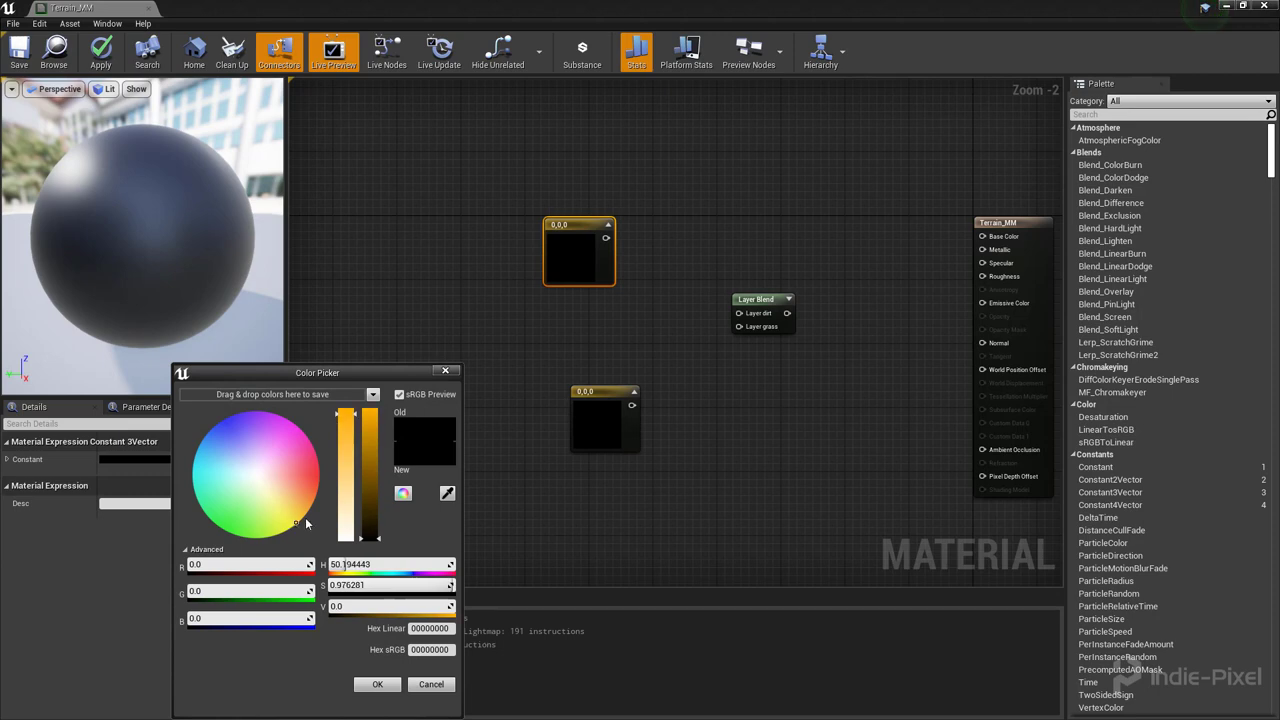
{"action": "left_click_drag", "start_coordinate": [370, 538], "coordinate": [370, 455]}
{"action": "mouse_move", "coordinate": [283, 506]}
{"action": "left_mouse_down"}
{"action": "mouse_move", "coordinate": [286, 527]}
{"action": "mouse_move", "coordinate": [293, 518]}
{"action": "left_mouse_up"}
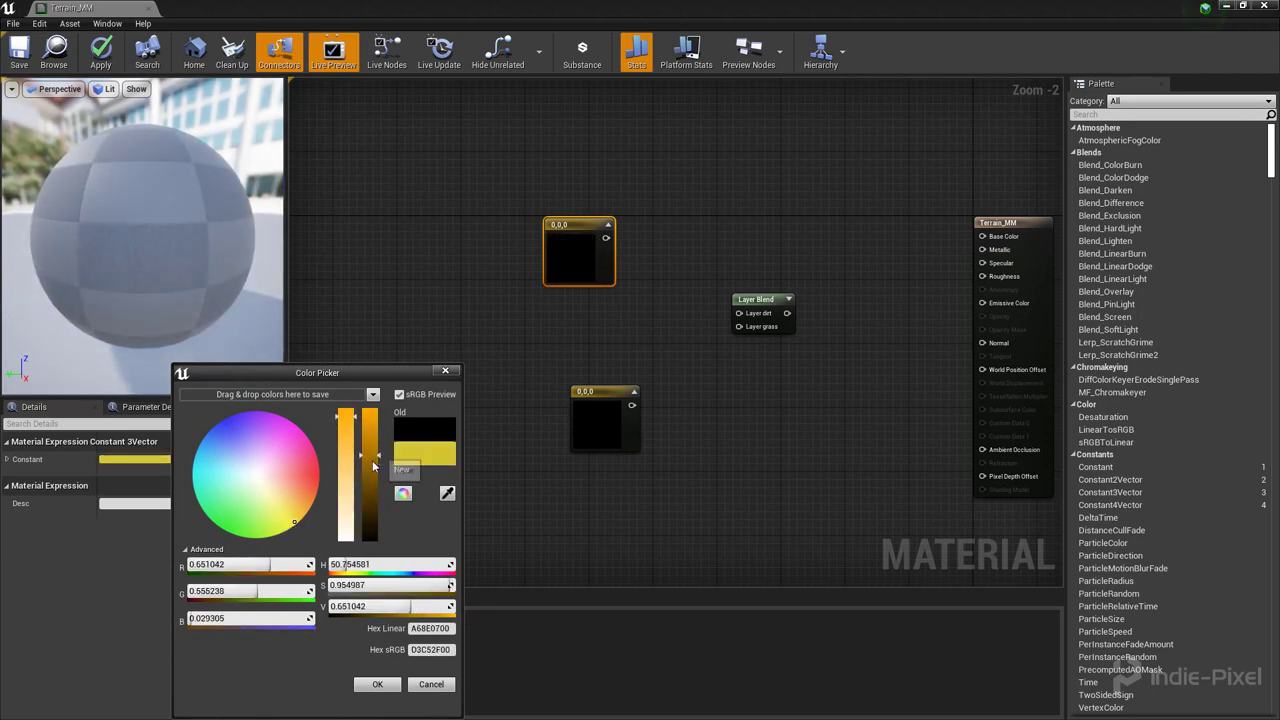
{"action": "left_click_drag", "start_coordinate": [370, 455], "coordinate": [370, 491]}
{"action": "left_click_drag", "start_coordinate": [345, 415], "coordinate": [348, 468]}
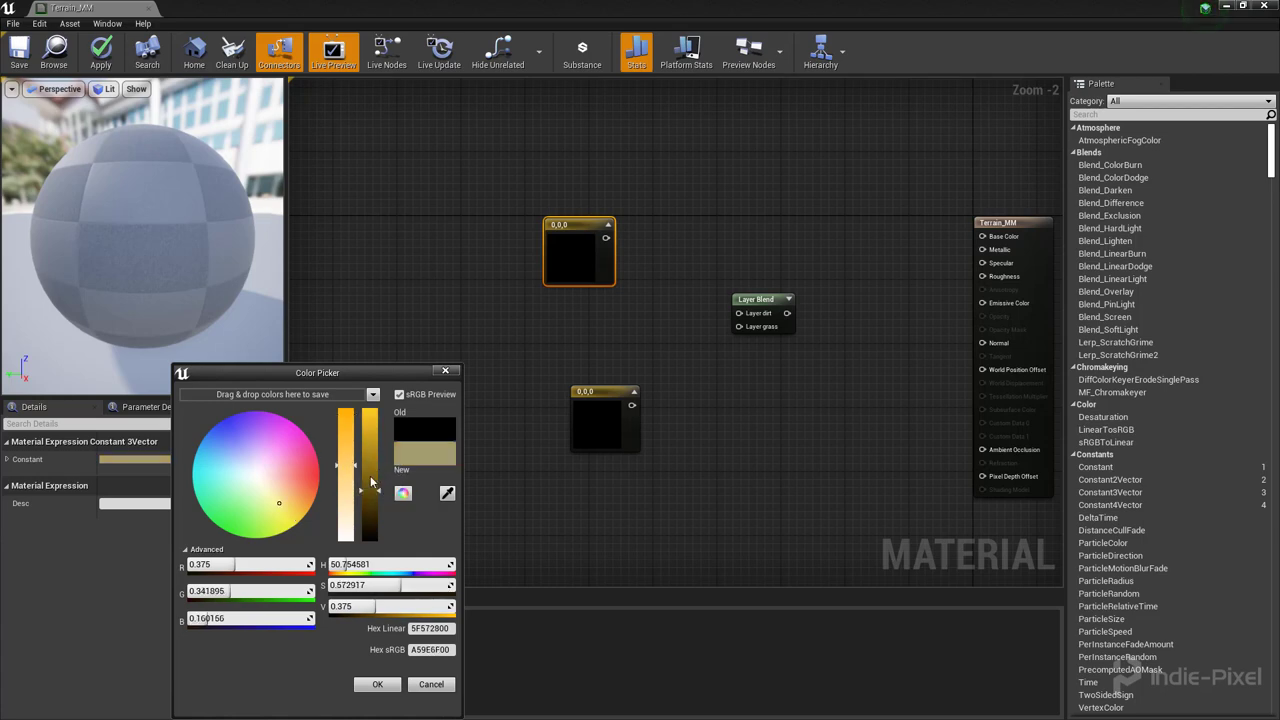
{"action": "left_click_drag", "start_coordinate": [282, 518], "coordinate": [301, 504]}
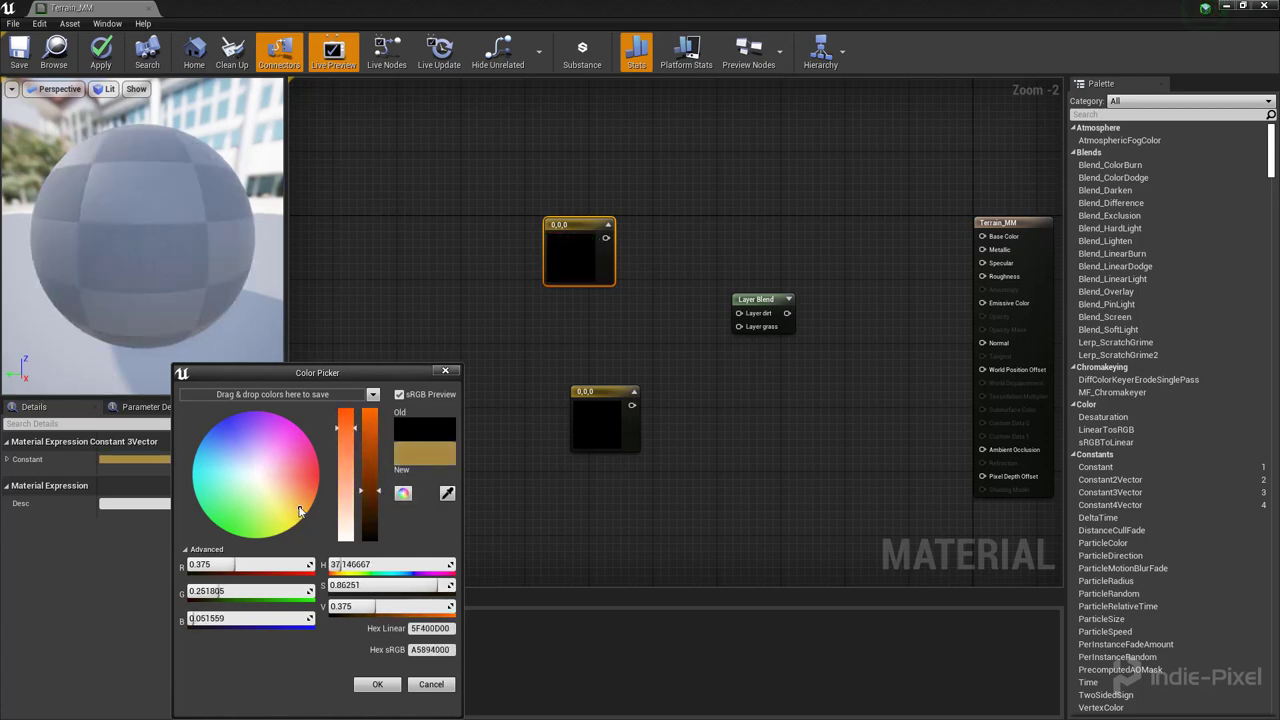
{"action": "left_click", "coordinate": [377, 684]}
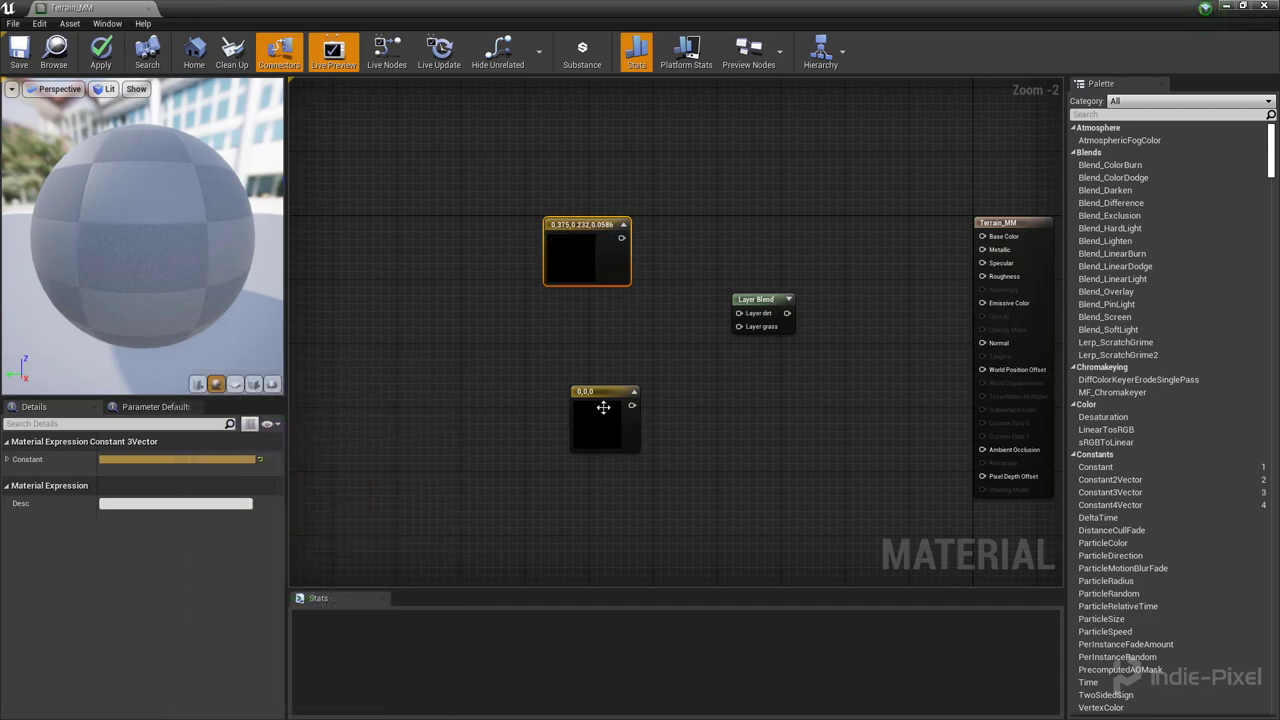
Move the lower Constant3Vector up beneath the brown one and set it to a yellow-green of about 0.317, 0.479, 0.0499.
{"action": "left_click_drag", "start_coordinate": [606, 406], "coordinate": [588, 356]}
{"action": "left_click", "coordinate": [155, 460]}
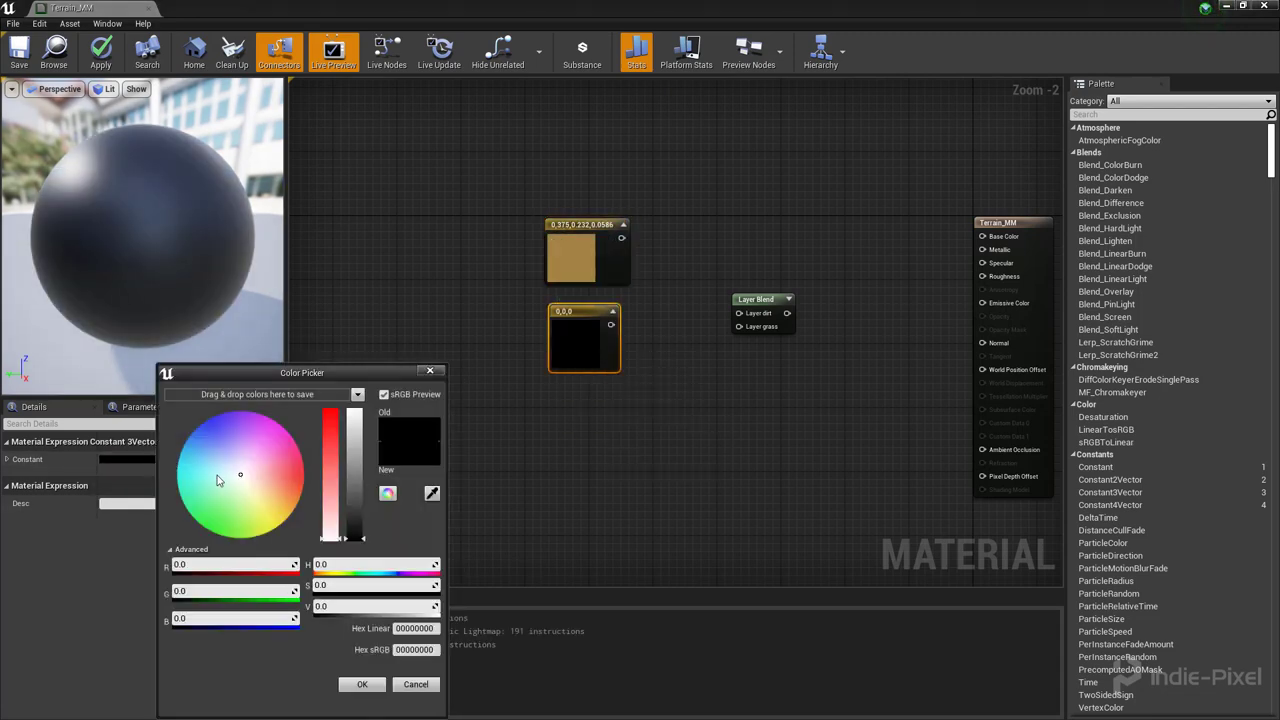
{"action": "left_click_drag", "start_coordinate": [240, 518], "coordinate": [250, 530]}
{"action": "mouse_move", "coordinate": [355, 450]}
{"action": "left_mouse_down"}
{"action": "mouse_move", "coordinate": [355, 495]}
{"action": "mouse_move", "coordinate": [355, 432]}
{"action": "mouse_move", "coordinate": [357, 458]}
{"action": "left_mouse_up"}
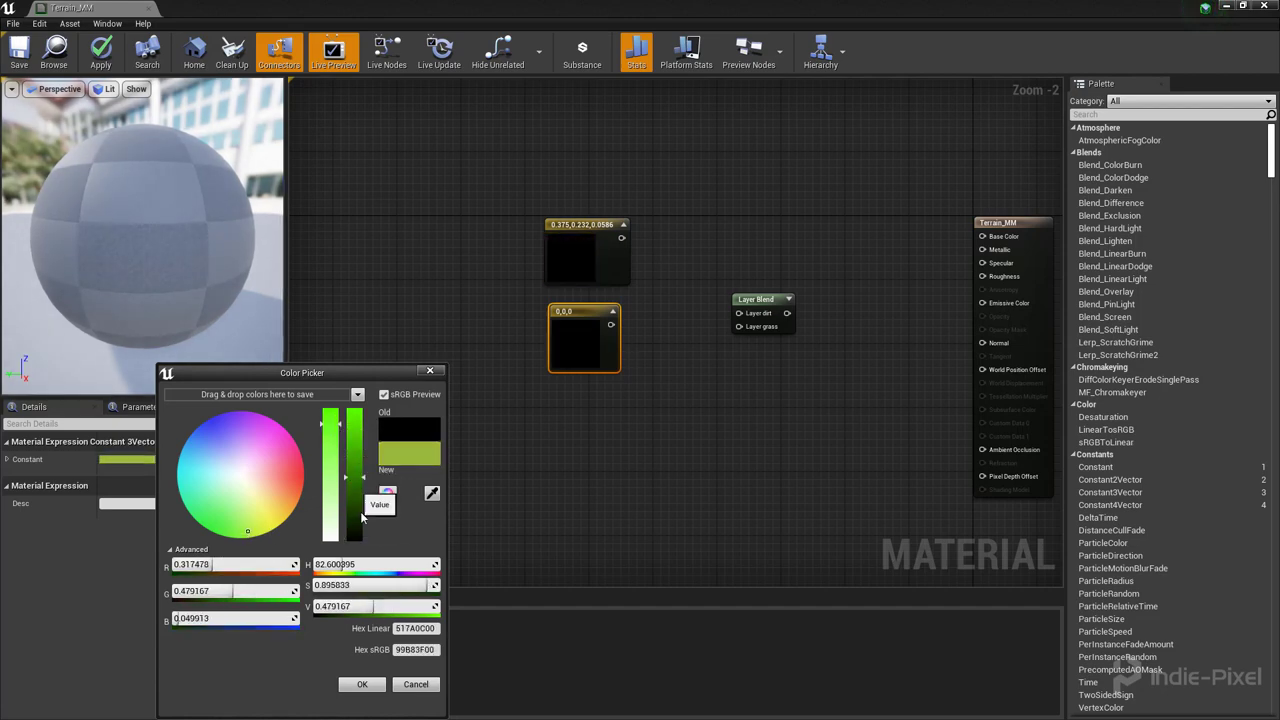
{"action": "left_click", "coordinate": [362, 684]}
Convert the brown constant to a parameter named Dirt Color and move the green constant down clear of it.
{"action": "right_click", "coordinate": [593, 268]}
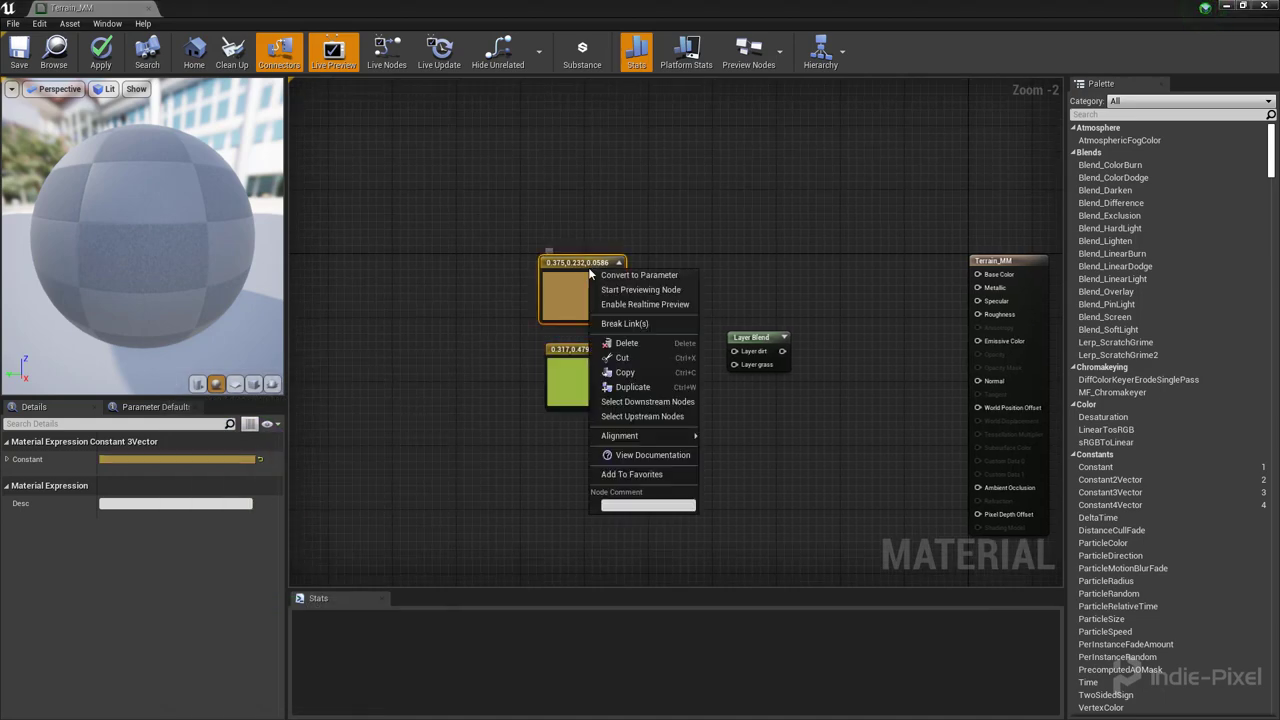
{"action": "left_click", "coordinate": [612, 278]}
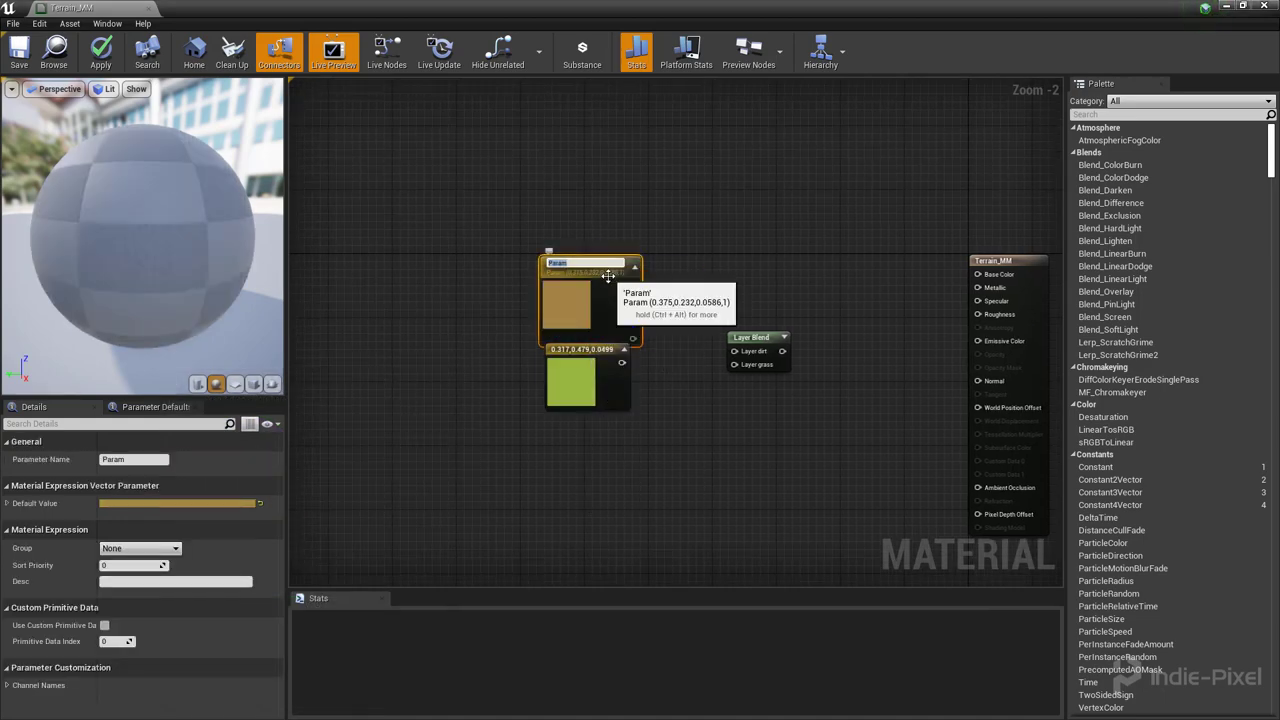
{"action": "type", "text": "Dif"}
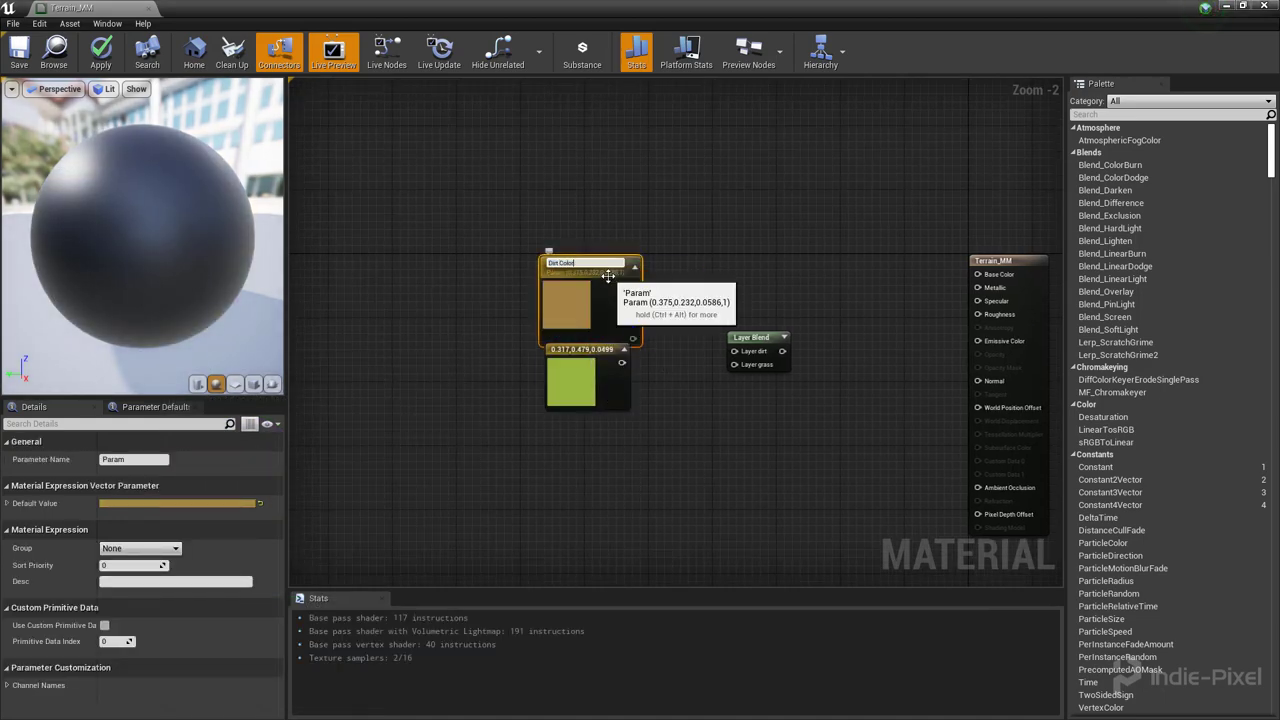
{"action": "key", "text": "Return"}
{"action": "left_click", "coordinate": [596, 360]}
{"action": "left_click_drag", "start_coordinate": [596, 360], "coordinate": [597, 400]}
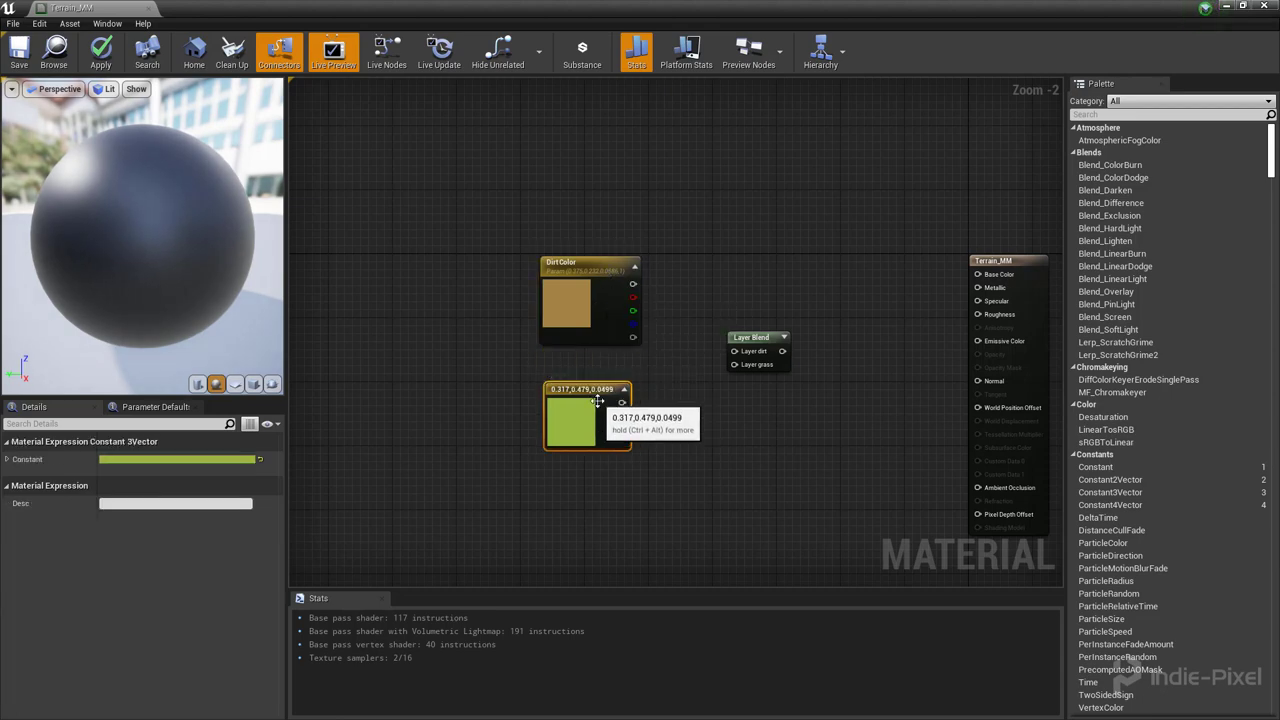
Convert the green constant colour node to a parameter named Grass Color.
{"action": "double_click", "coordinate": [581, 393]}
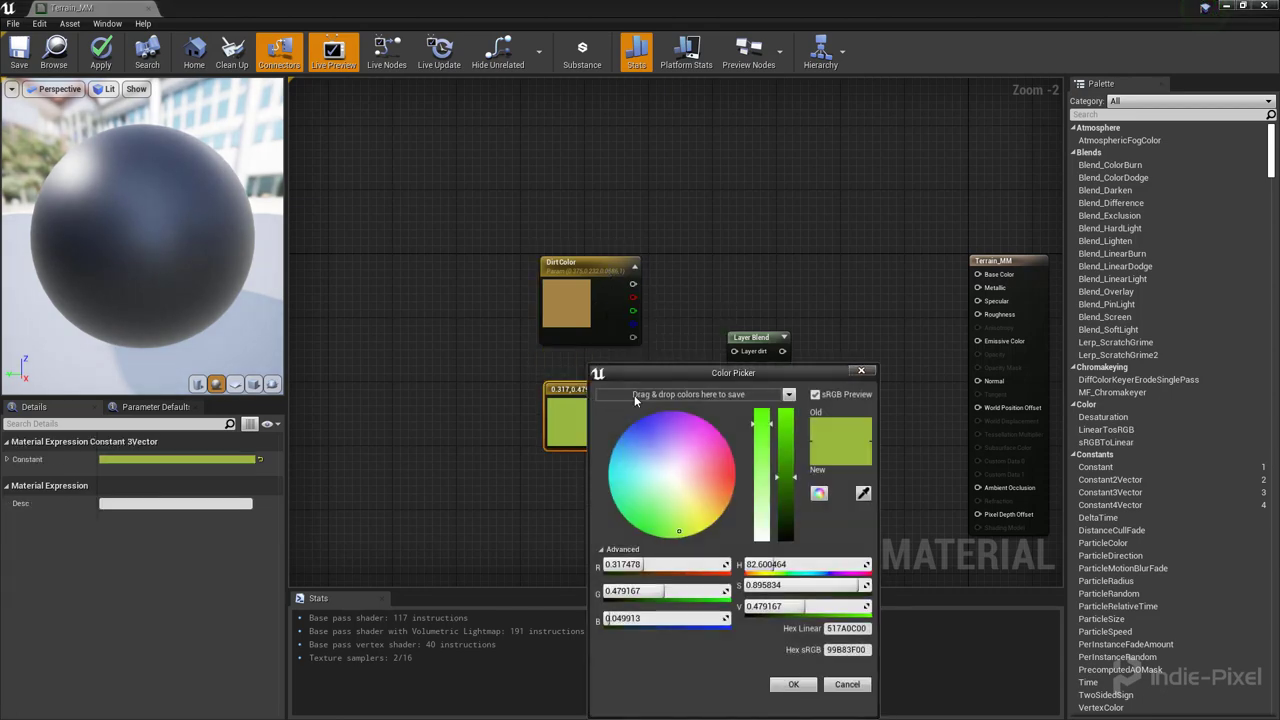
{"action": "left_click", "coordinate": [861, 371]}
{"action": "right_click", "coordinate": [551, 386]}
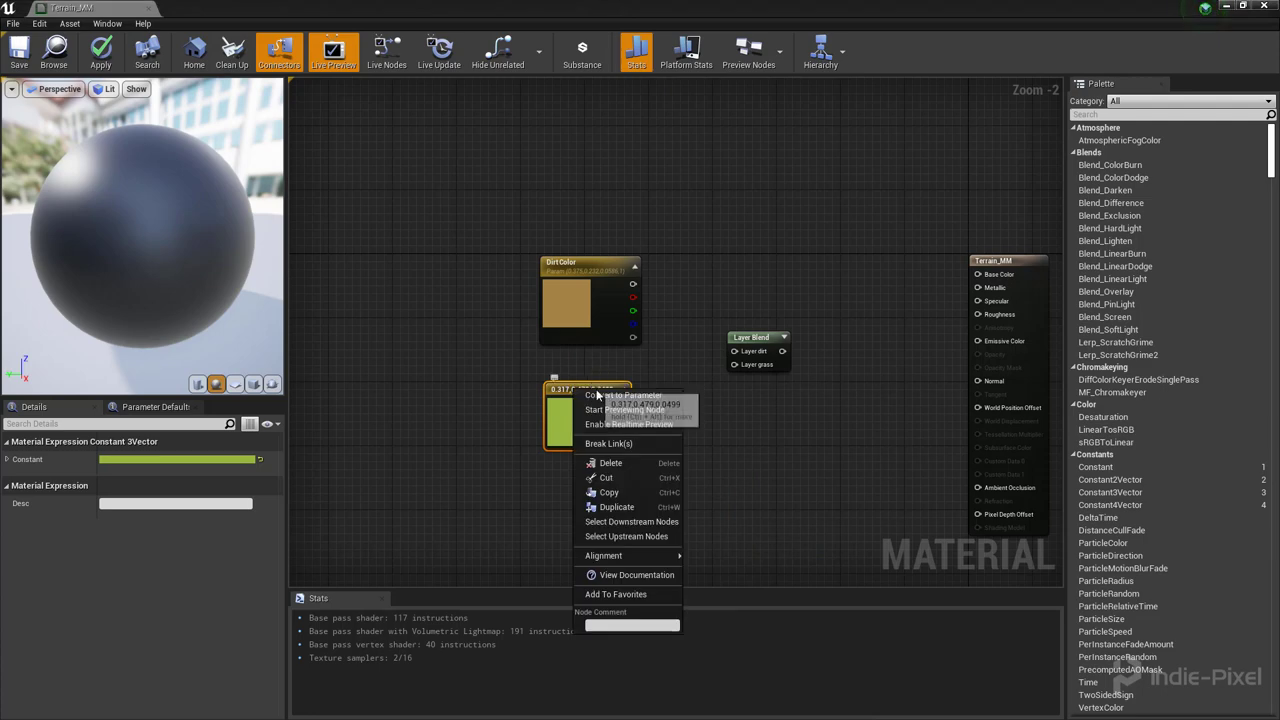
{"action": "left_click", "coordinate": [603, 398]}
{"action": "type", "text": "Grass Color"}
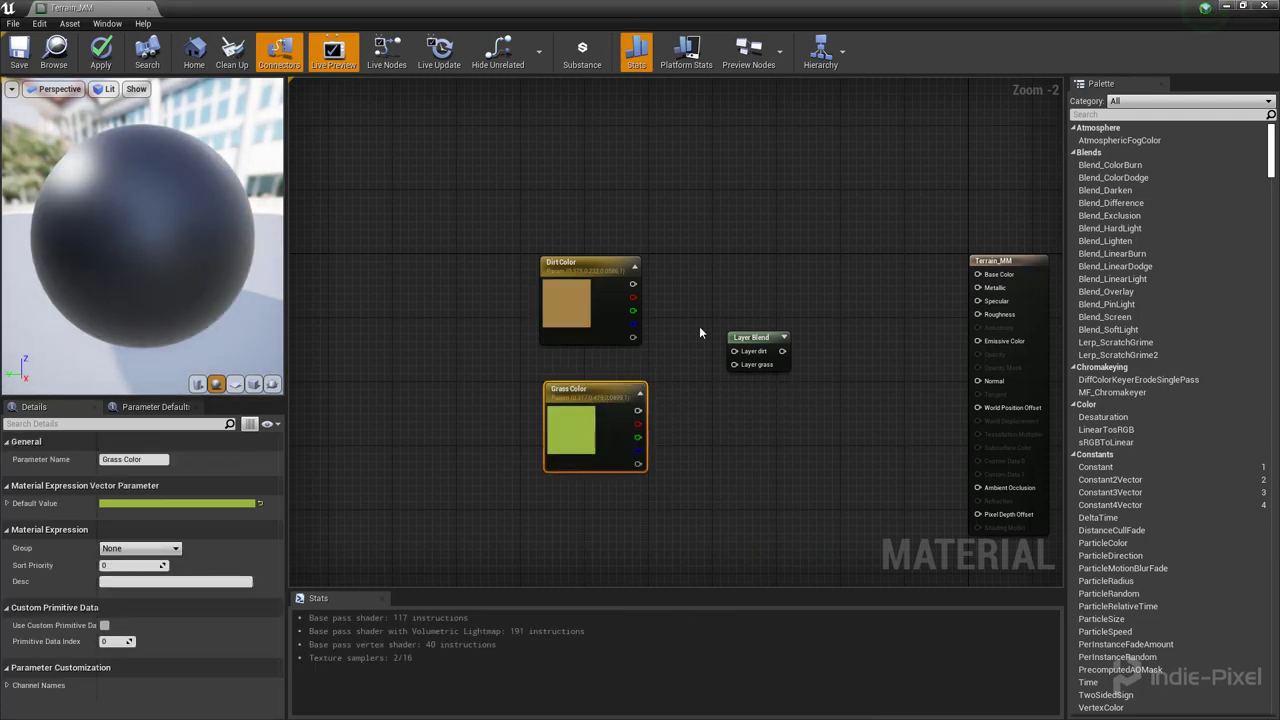
Connect Dirt Color and Grass Color to the matching Layer Blend inputs, and the blend output to Base Color.
{"action": "scroll", "coordinate": [690, 322], "scroll_direction": "up", "scroll_amount": 2}
{"action": "left_click_drag", "start_coordinate": [529, 247], "coordinate": [665, 337]}
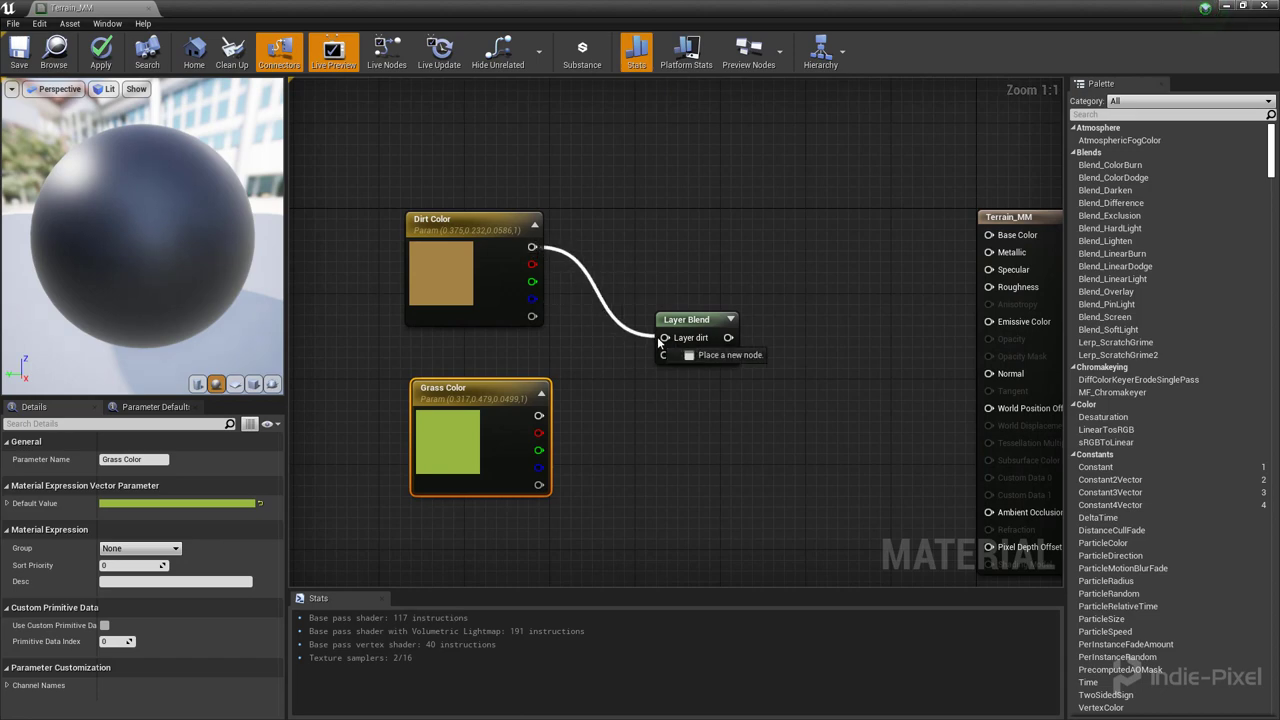
{"action": "left_click_drag", "start_coordinate": [537, 418], "coordinate": [665, 355]}
{"action": "right_click_drag", "start_coordinate": [677, 360], "coordinate": [554, 344]}
{"action": "left_click_drag", "start_coordinate": [601, 322], "coordinate": [863, 220]}
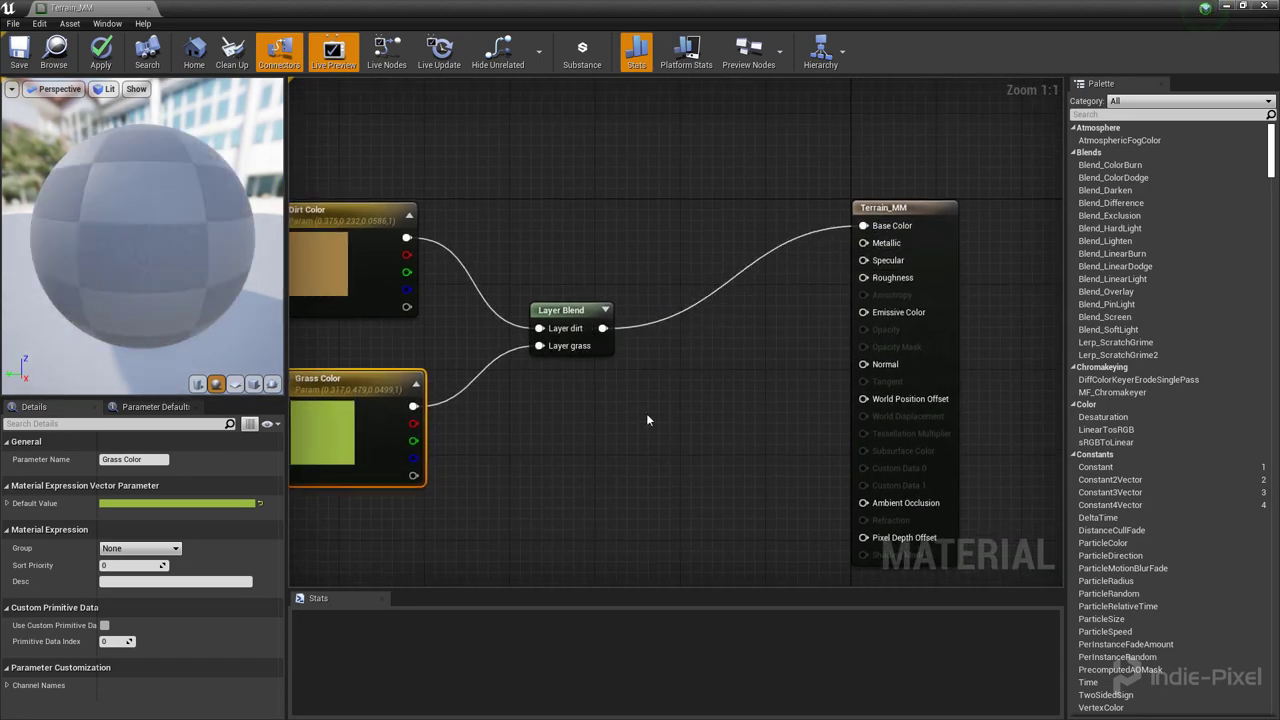
Move the Dirt Color, Grass Color and Layer Blend nodes together above the Terrain_MM node.
{"action": "scroll", "coordinate": [660, 430], "scroll_direction": "down", "scroll_amount": 3}
{"action": "left_click_drag", "start_coordinate": [338, 484], "coordinate": [545, 262]}
{"action": "left_click", "coordinate": [594, 343], "text": "shift"}
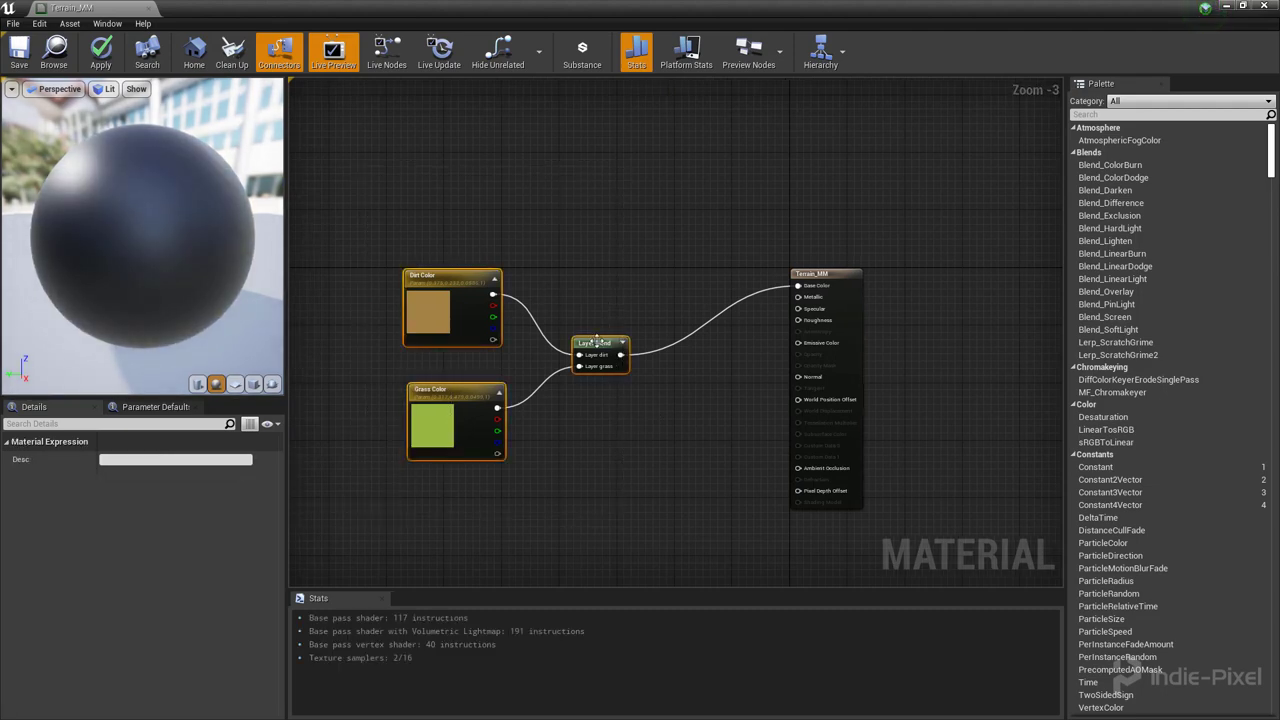
{"action": "left_click_drag", "start_coordinate": [594, 343], "coordinate": [594, 178]}
Add three constant nodes beside Terrain_MM, connecting the first to Metallic and the second to Specular.
{"action": "right_click_drag", "start_coordinate": [752, 392], "coordinate": [686, 396]}
{"action": "scroll", "coordinate": [686, 396], "scroll_direction": "up", "scroll_amount": 3}
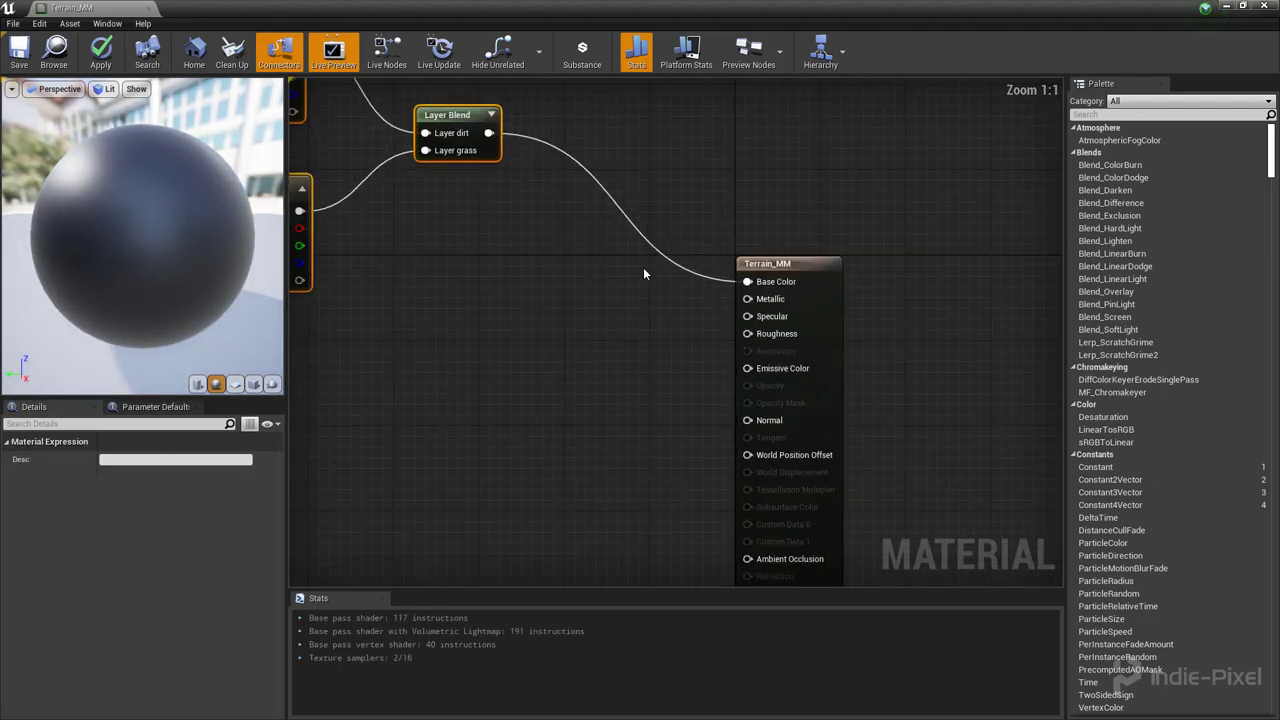
{"action": "left_click", "coordinate": [645, 283]}
{"action": "left_click", "coordinate": [640, 485]}
{"action": "left_click_drag", "start_coordinate": [670, 292], "coordinate": [748, 299]}
{"action": "left_click_drag", "start_coordinate": [651, 395], "coordinate": [748, 316]}
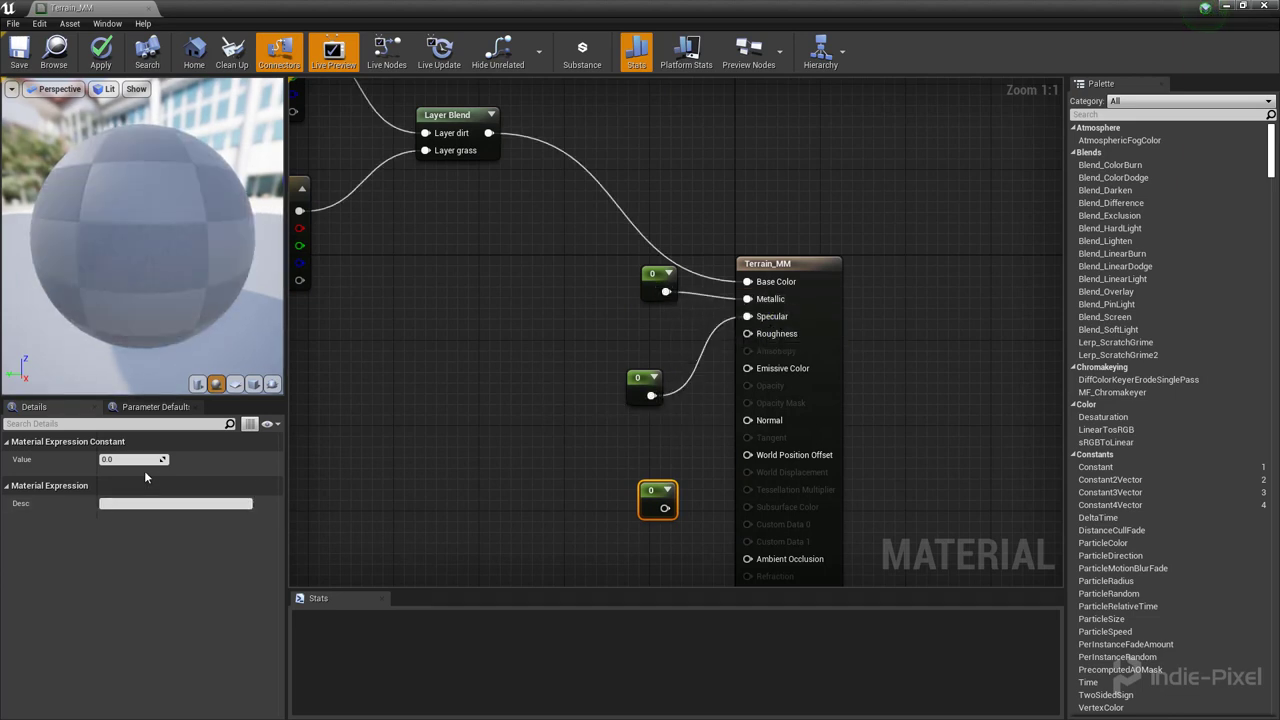
Set the unconnected third constant to 0.5 and connect it to Specular in place of the second one.
{"action": "left_click", "coordinate": [129, 458]}
{"action": "type", "text": "0.5"}
{"action": "key", "text": "Return"}
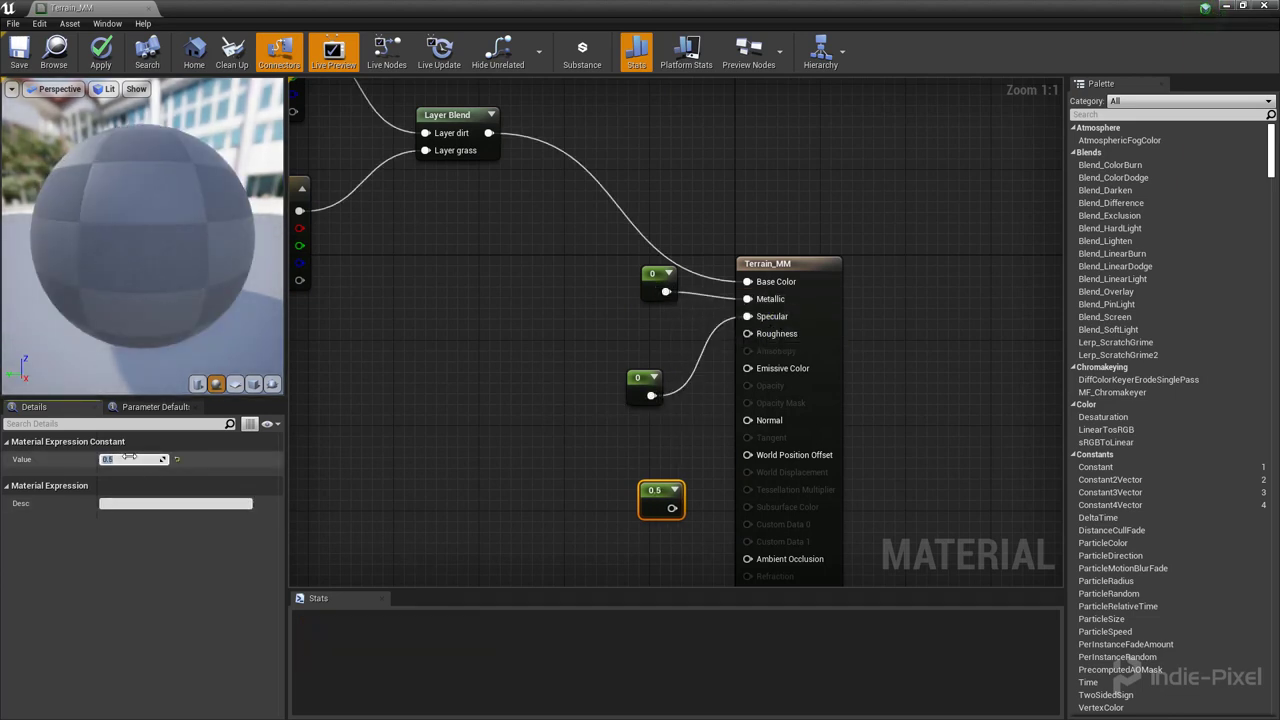
{"action": "left_click_drag", "start_coordinate": [654, 493], "coordinate": [766, 317]}
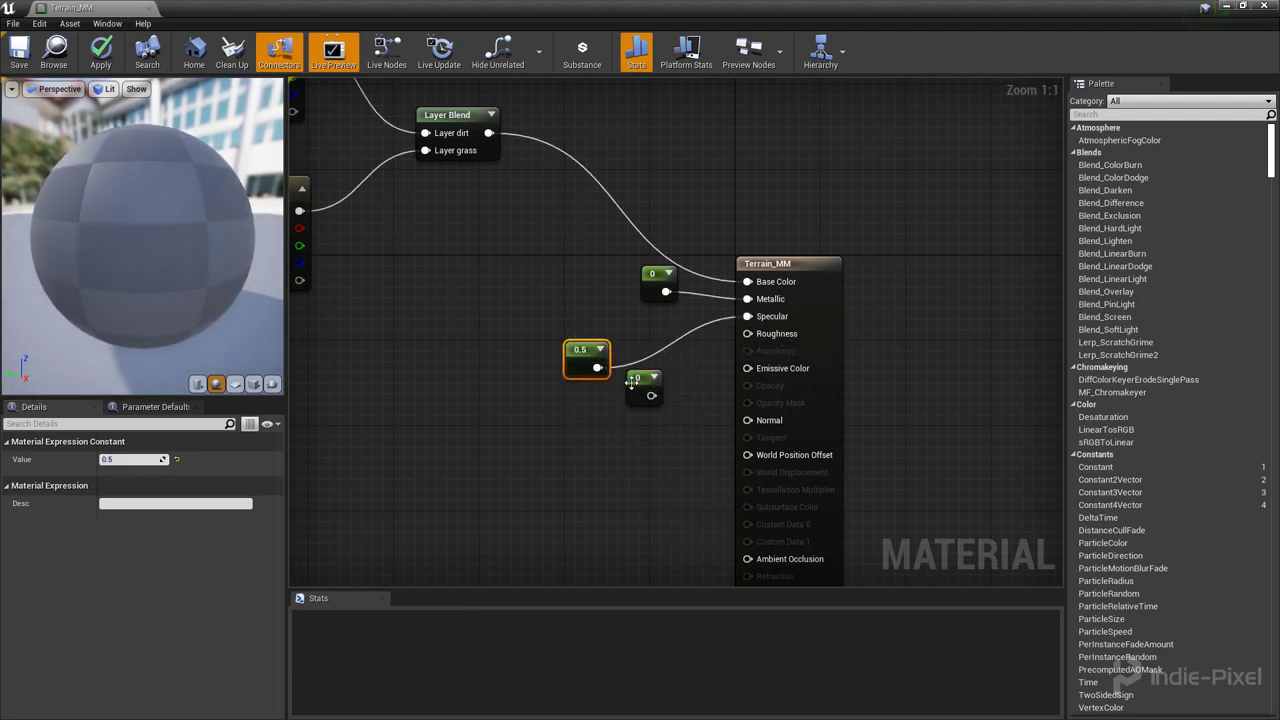
Connect the freed constant to Roughness and set its value to 1.
{"action": "left_click_drag", "start_coordinate": [588, 366], "coordinate": [755, 338]}
{"action": "left_click", "coordinate": [141, 461]}
{"action": "type", "text": "1"}
{"action": "key", "text": "Return"}
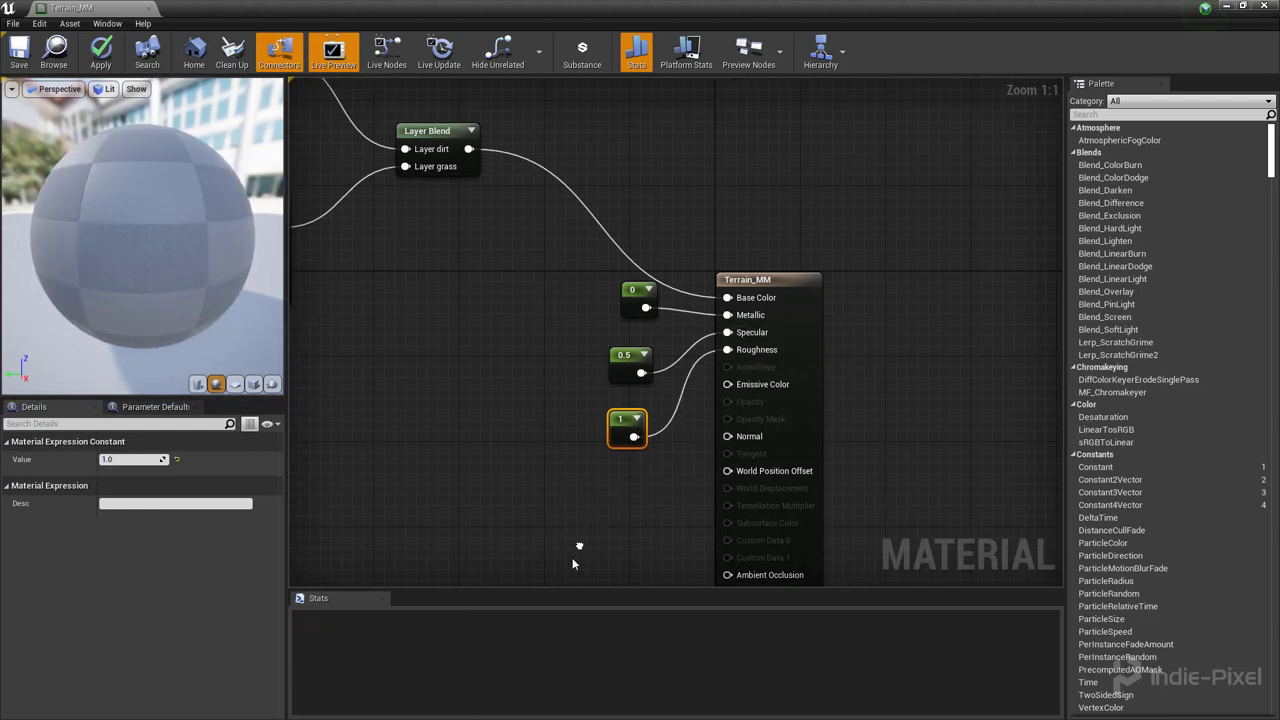
Move the Terrain_MM node a little farther away from the three constants.
{"action": "scroll", "coordinate": [477, 417], "scroll_direction": "down", "scroll_amount": 2}
{"action": "right_click_drag", "start_coordinate": [477, 417], "coordinate": [534, 324]}
{"action": "left_click_drag", "start_coordinate": [785, 222], "coordinate": [849, 255]}
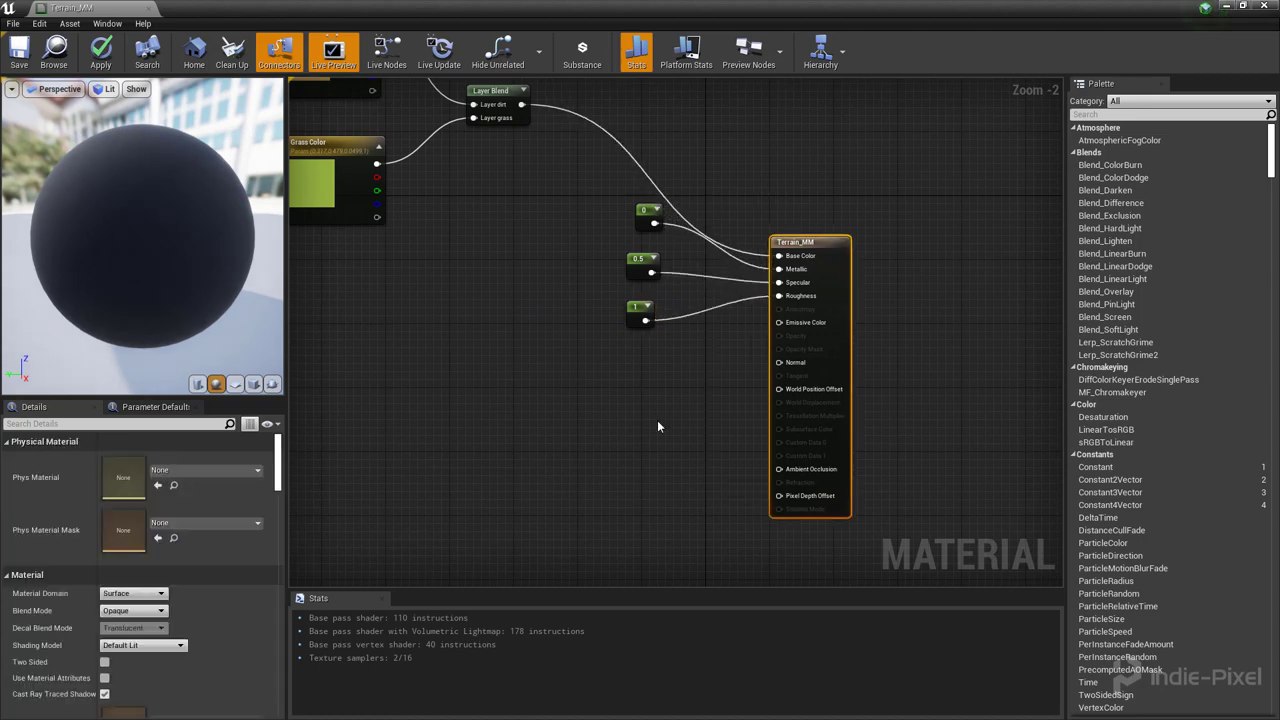
Add a LandscapeGrassOutput node in the empty graph area below the constants.
{"action": "right_click_drag", "start_coordinate": [657, 420], "coordinate": [745, 390]}
{"action": "right_click", "coordinate": [597, 432]}
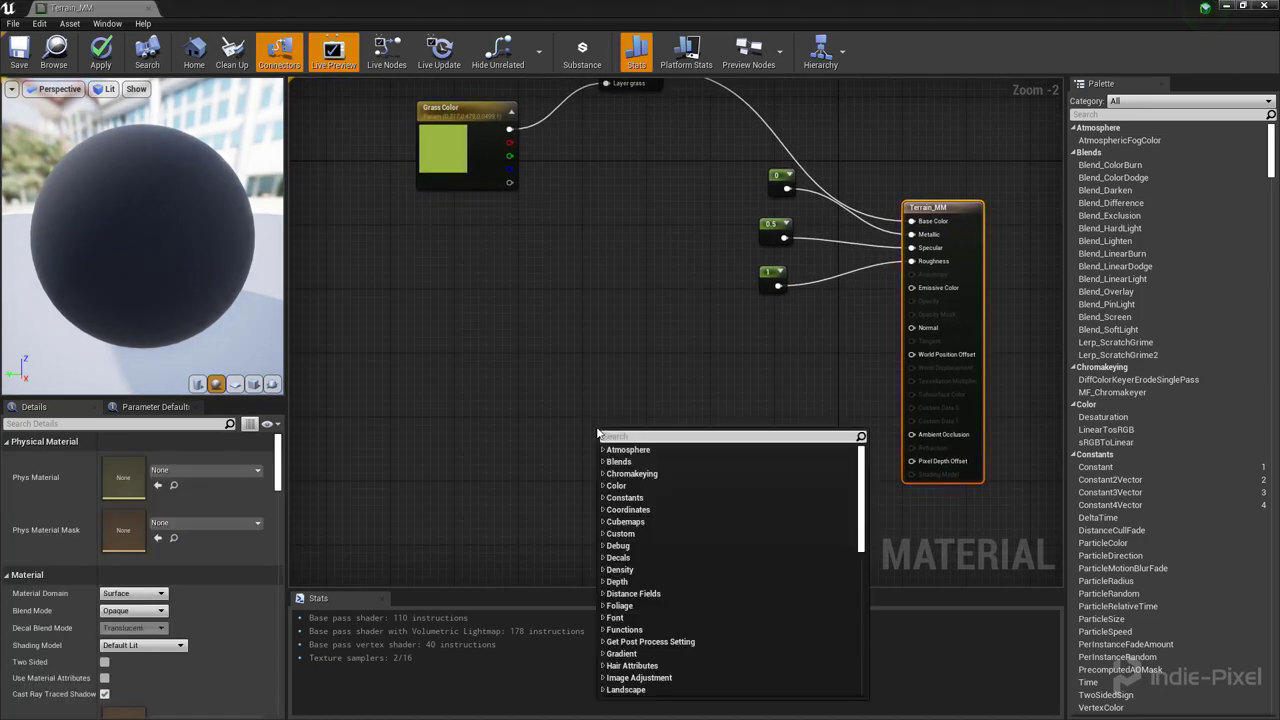
{"action": "type", "text": "grass"}
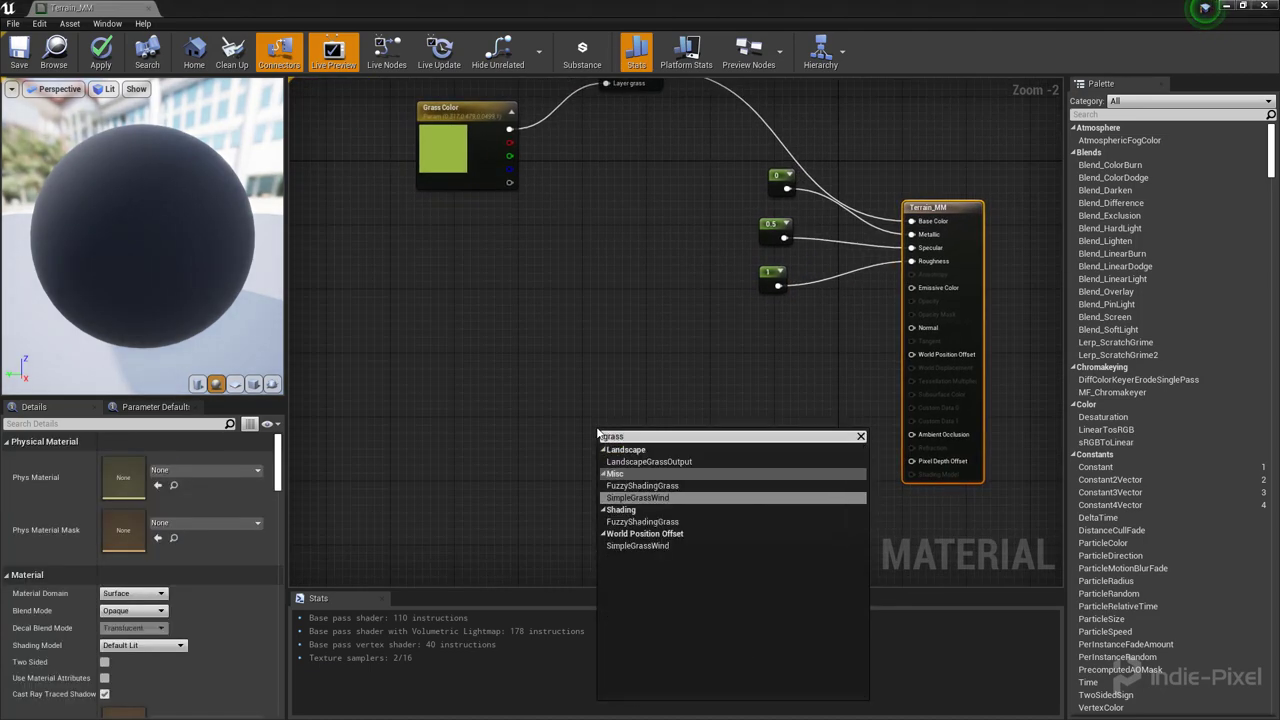
{"action": "left_click", "coordinate": [661, 462]}
Add a landscape layer sample node beside the Grass output node.
{"action": "right_click_drag", "start_coordinate": [645, 446], "coordinate": [554, 439]}
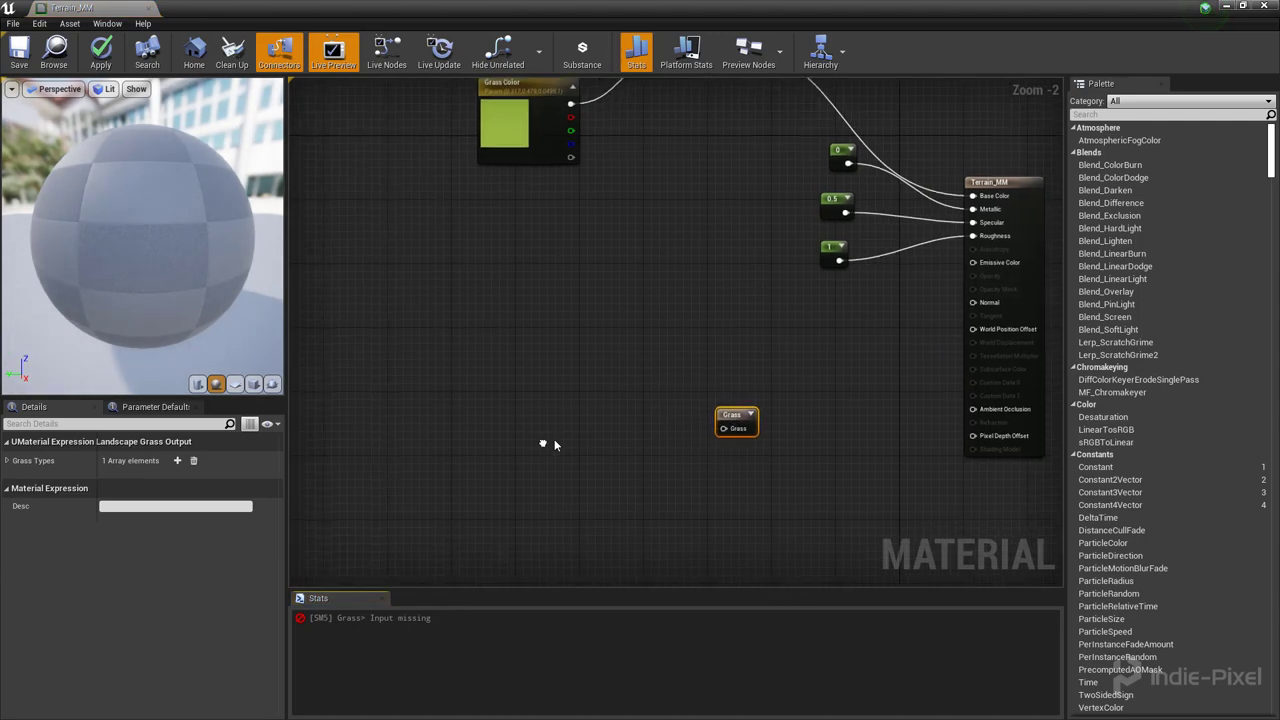
{"action": "right_click", "coordinate": [556, 439]}
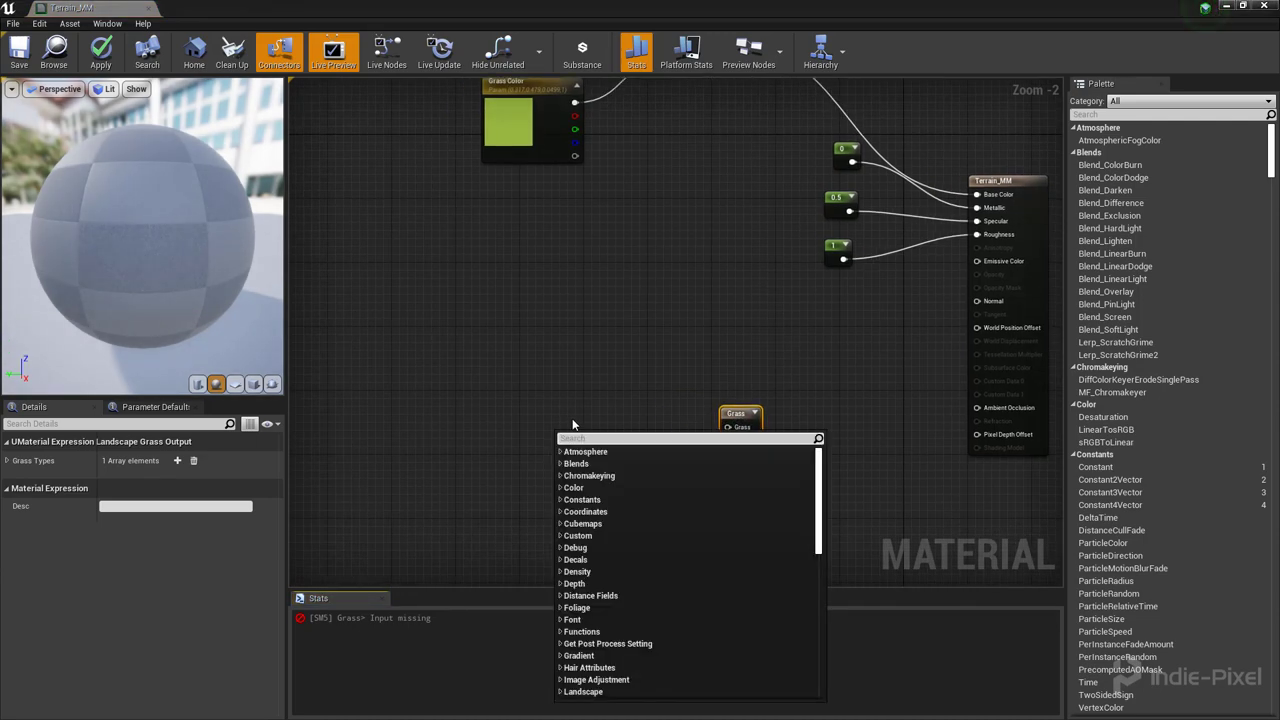
{"action": "type", "text": "landscape"}
{"action": "key", "text": "Down"}
{"action": "key", "text": "Down"}
{"action": "key", "text": "Return"}
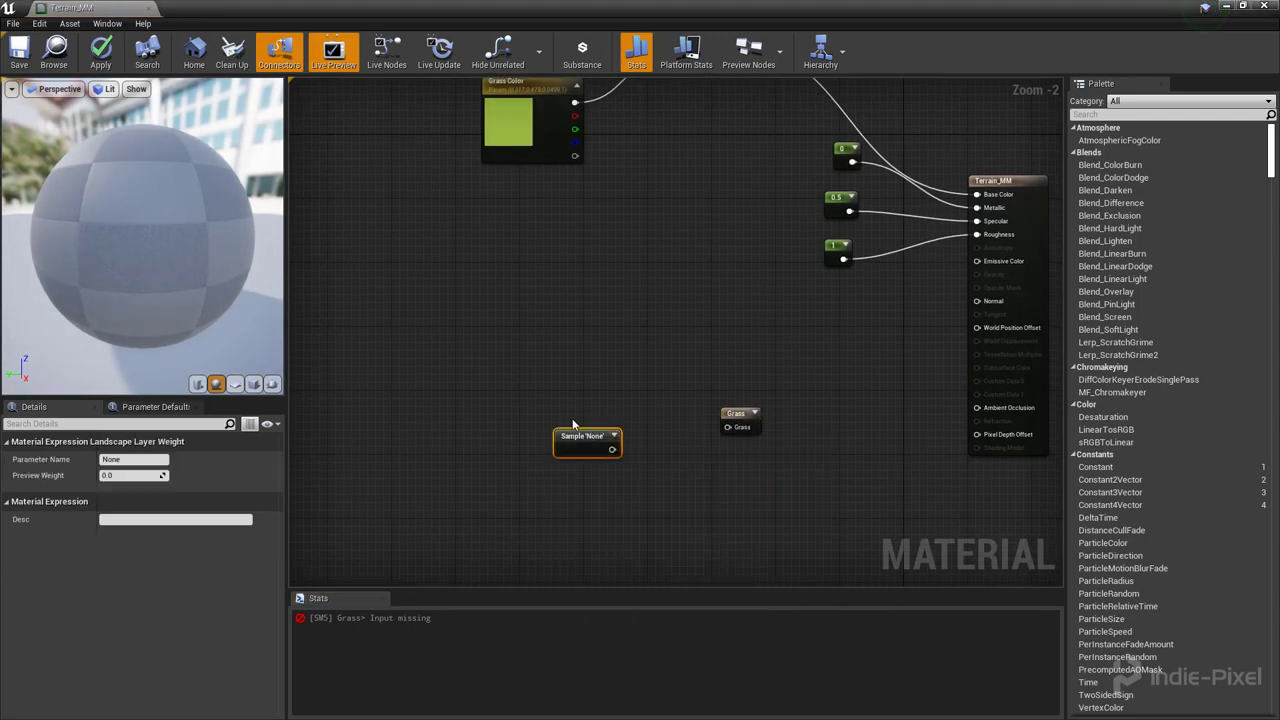
Name the layer sample's parameter grass, connect it to the Grass output node and place it closer to that node.
{"action": "scroll", "coordinate": [573, 425], "scroll_direction": "up", "scroll_amount": 2}
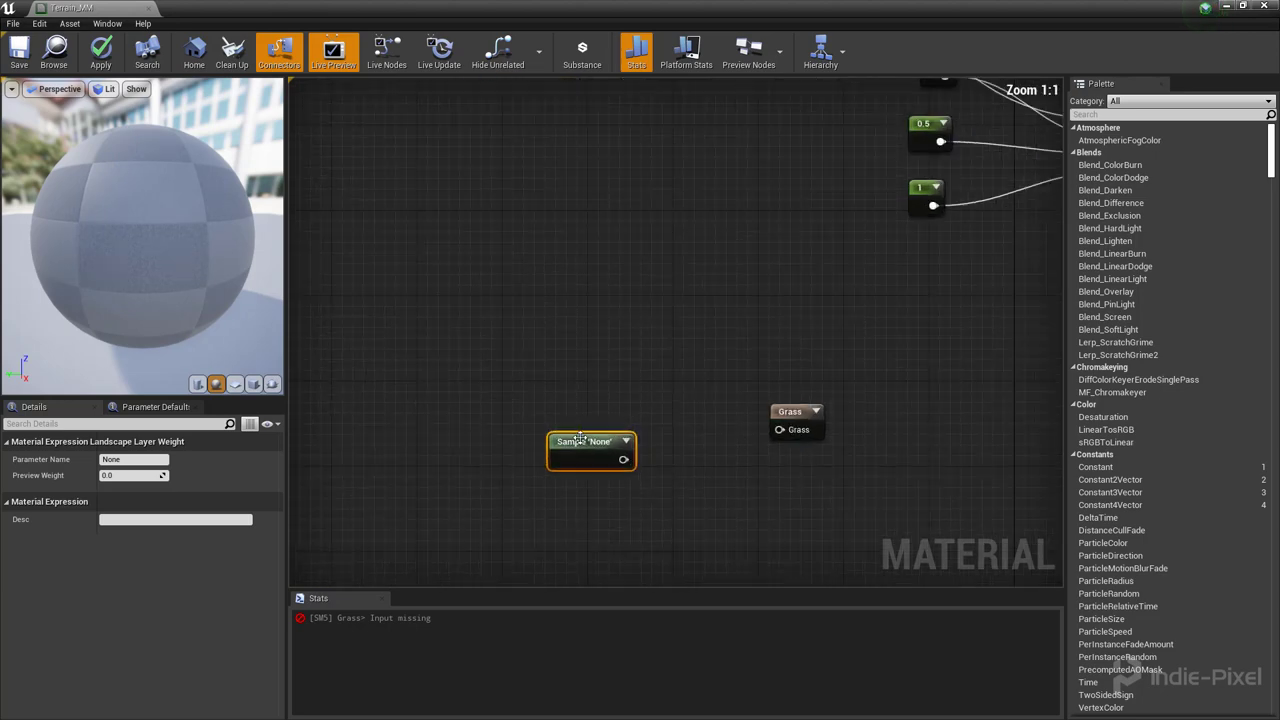
{"action": "left_click", "coordinate": [152, 461]}
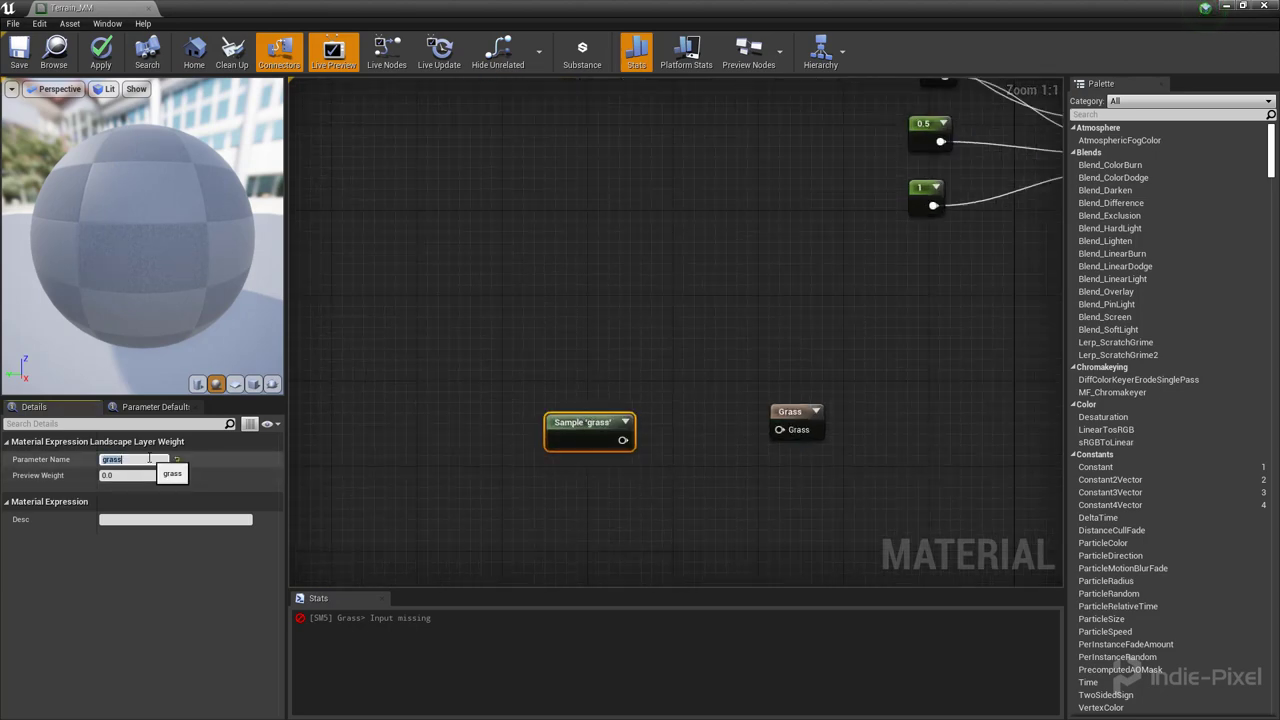
{"action": "key", "text": "Return"}
{"action": "left_click_drag", "start_coordinate": [623, 440], "coordinate": [779, 430]}
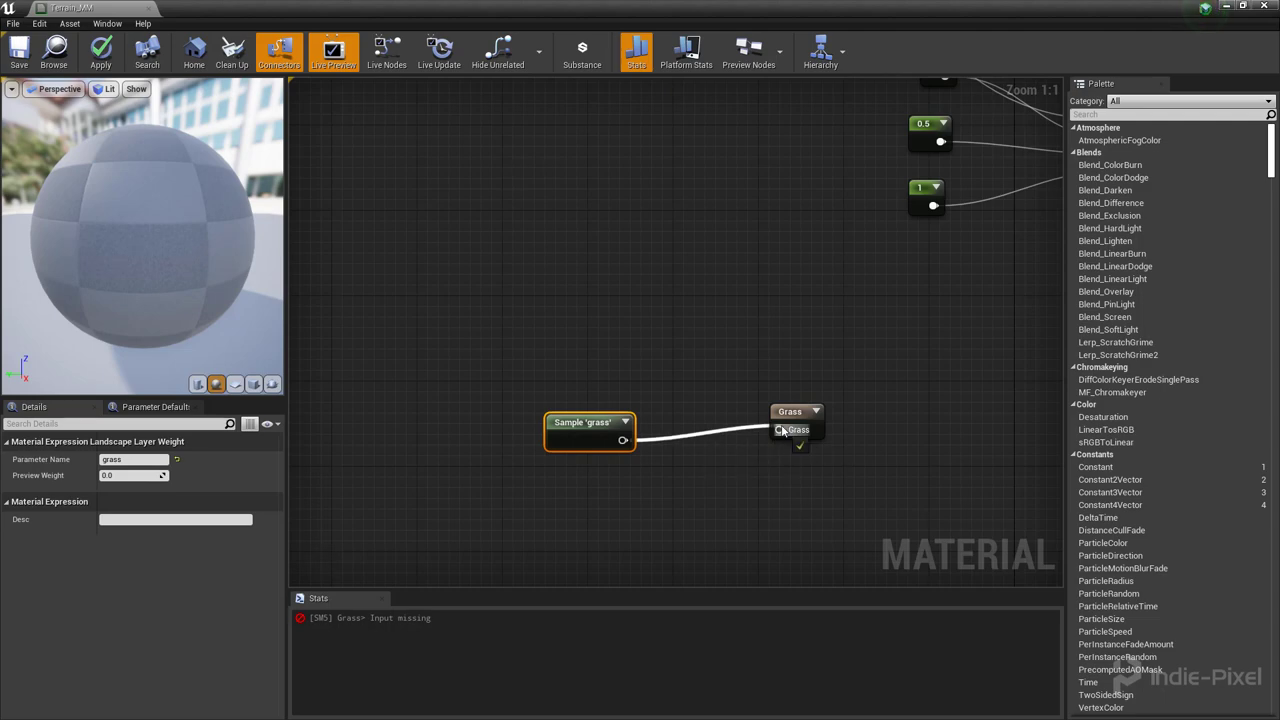
{"action": "left_click_drag", "start_coordinate": [561, 436], "coordinate": [614, 414]}
Apply and save the Terrain_MM material and close its editor.
{"action": "scroll", "coordinate": [750, 395], "scroll_direction": "down", "scroll_amount": 5}
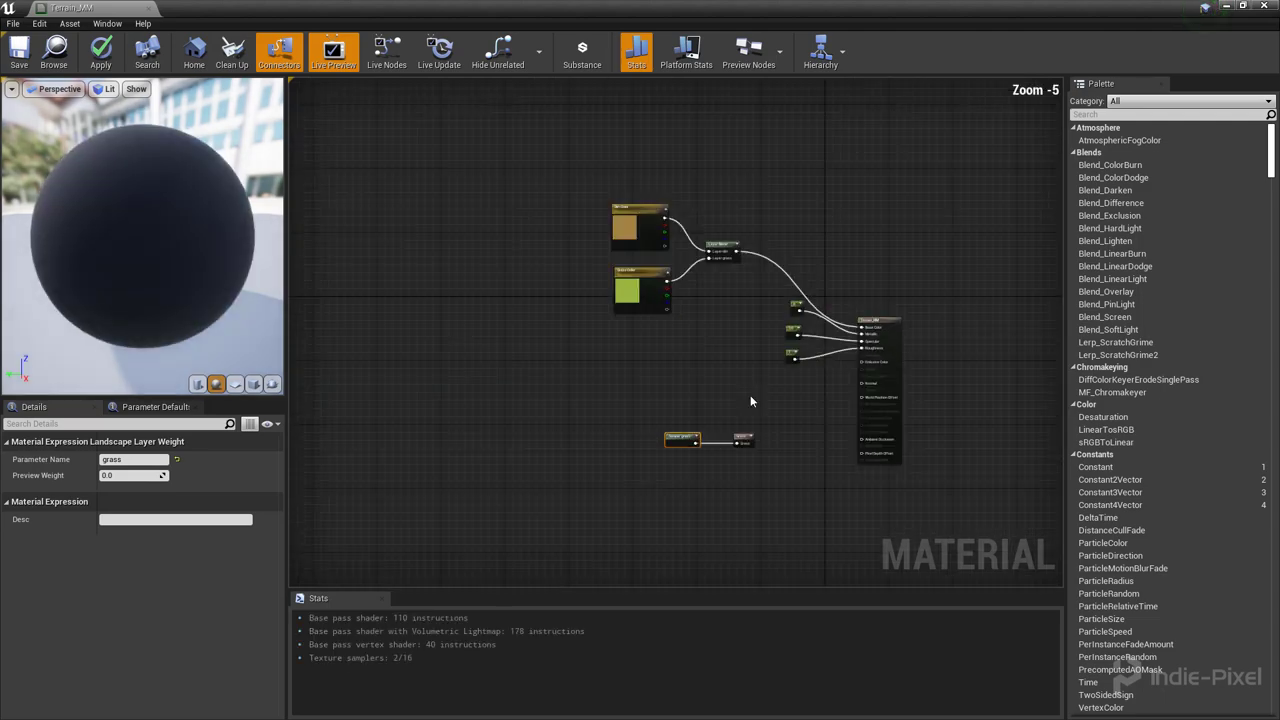
{"action": "left_click", "coordinate": [110, 52]}
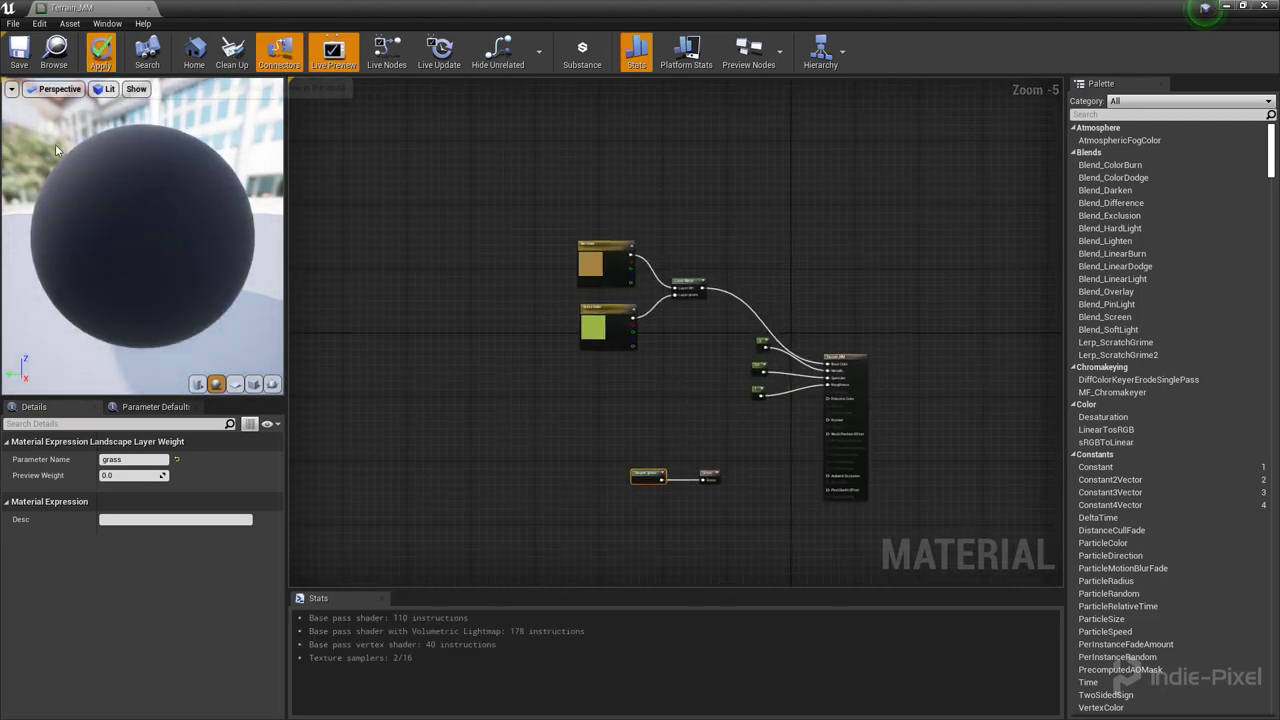
{"action": "left_click", "coordinate": [19, 52]}
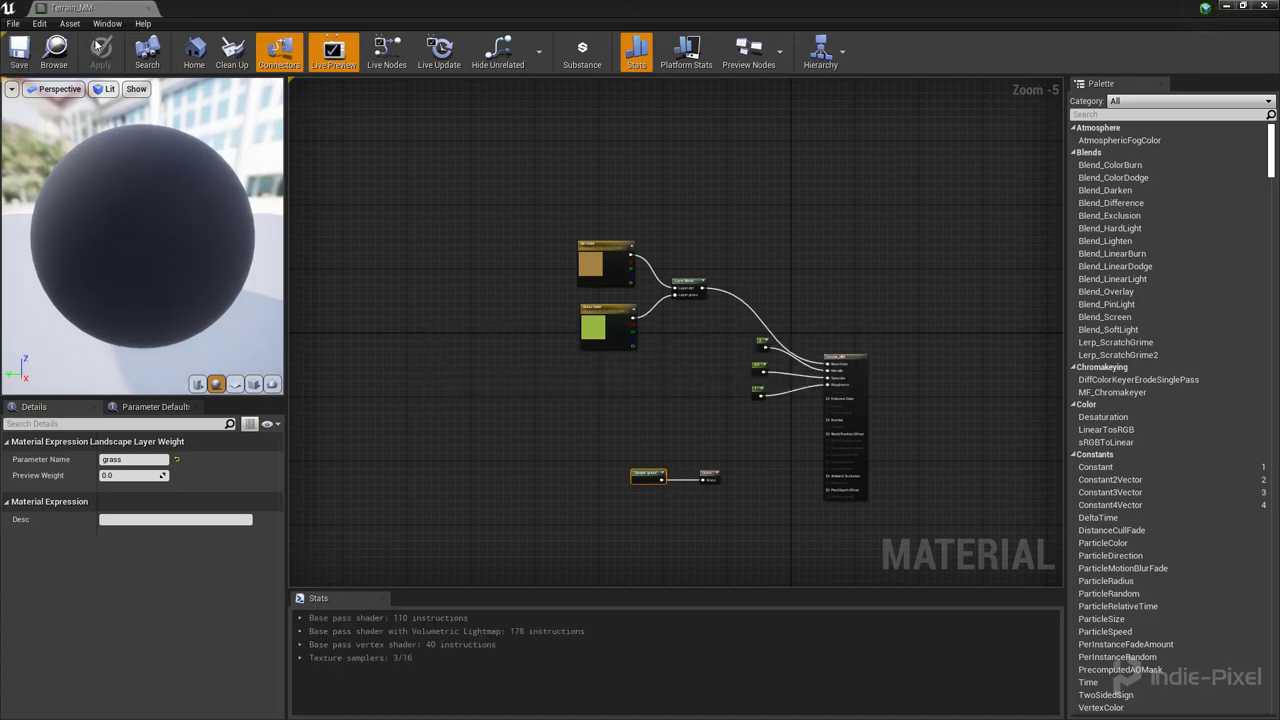
{"action": "left_click", "coordinate": [1263, 7]}
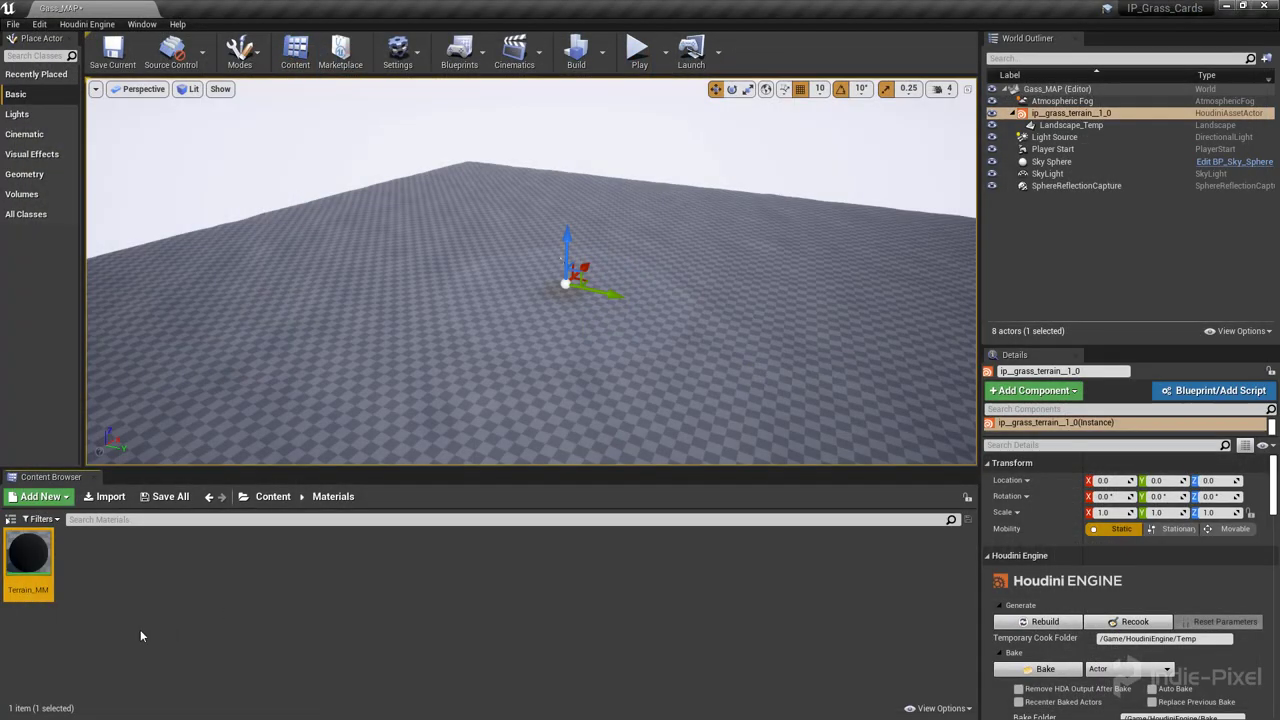
Create a material instance of Terrain_MM, name it Terrain_MI and save it.
{"action": "right_click", "coordinate": [21, 548]}
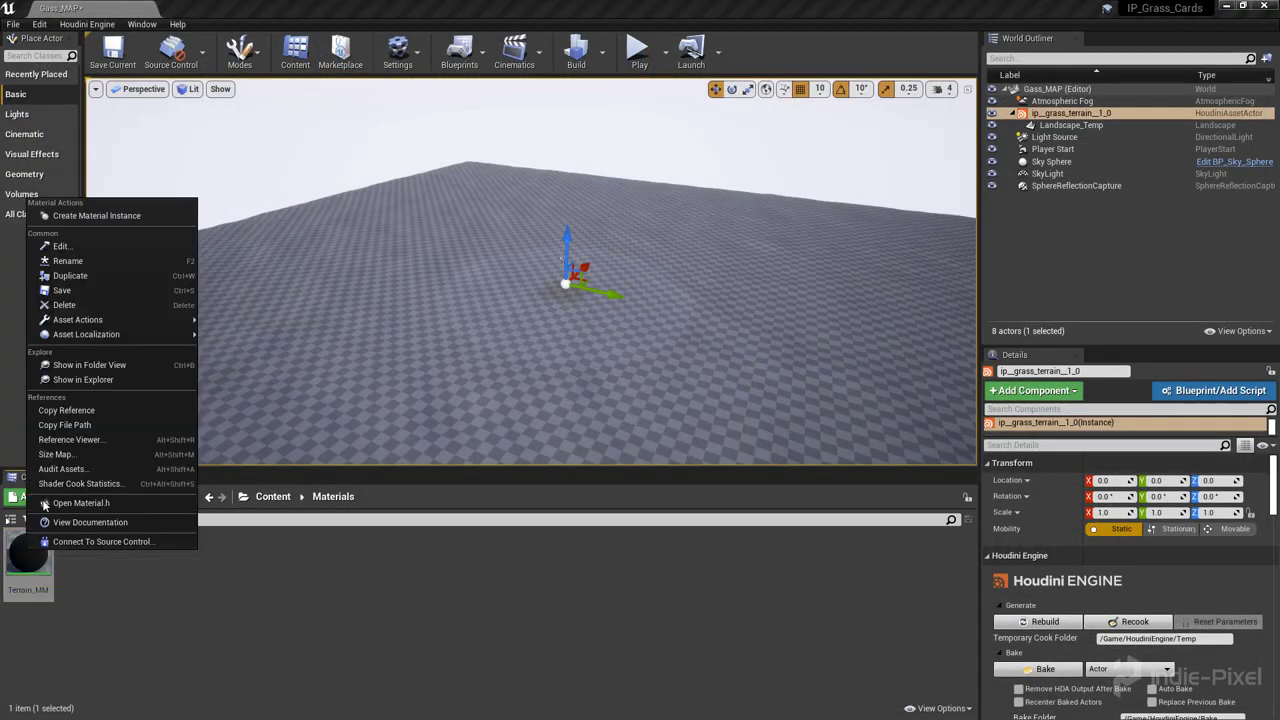
{"action": "left_click", "coordinate": [86, 216]}
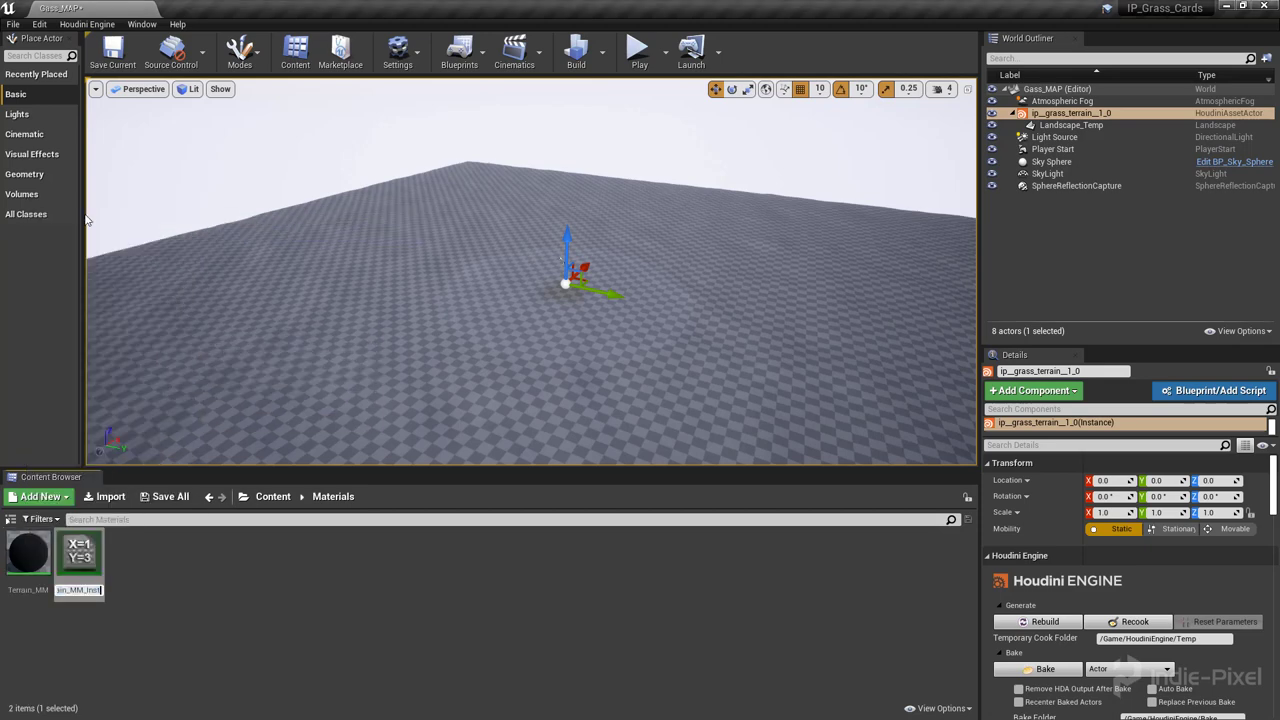
{"action": "key", "text": "BackSpace"}
{"action": "key", "text": "BackSpace"}
{"action": "key", "text": "BackSpace"}
{"action": "type", "text": "I"}
{"action": "key", "text": "Return"}
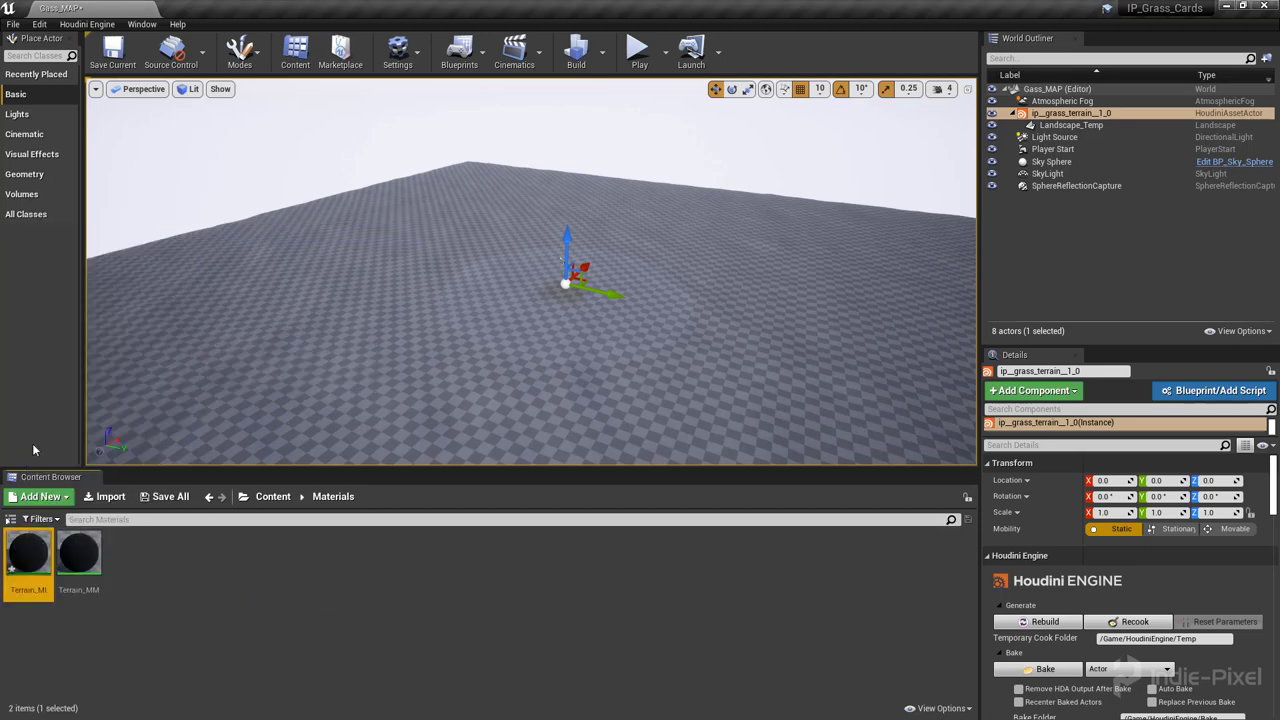
{"action": "right_click", "coordinate": [45, 563]}
{"action": "left_click", "coordinate": [172, 694]}
Assign Terrain_MI as the Landscape Material of Landscape_Temp and view the terrain from another angle.
{"action": "left_click", "coordinate": [625, 443]}
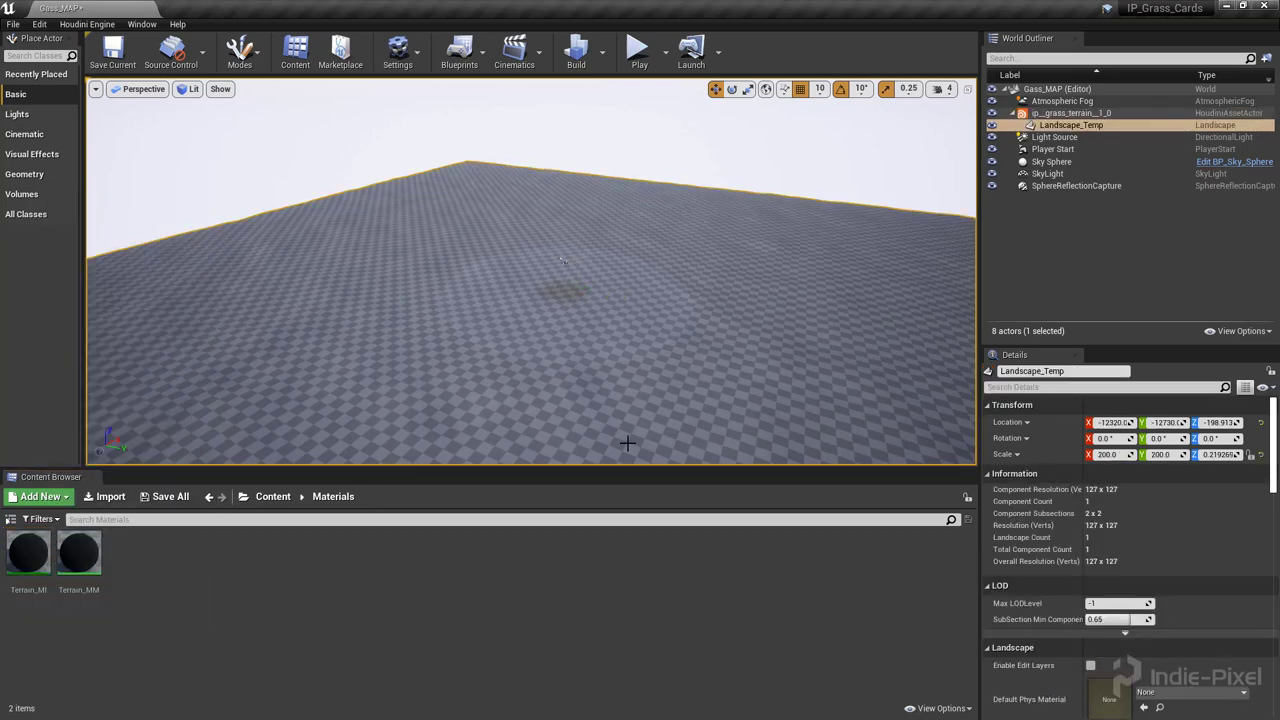
{"action": "scroll", "coordinate": [1118, 530], "scroll_direction": "down", "scroll_amount": 4}
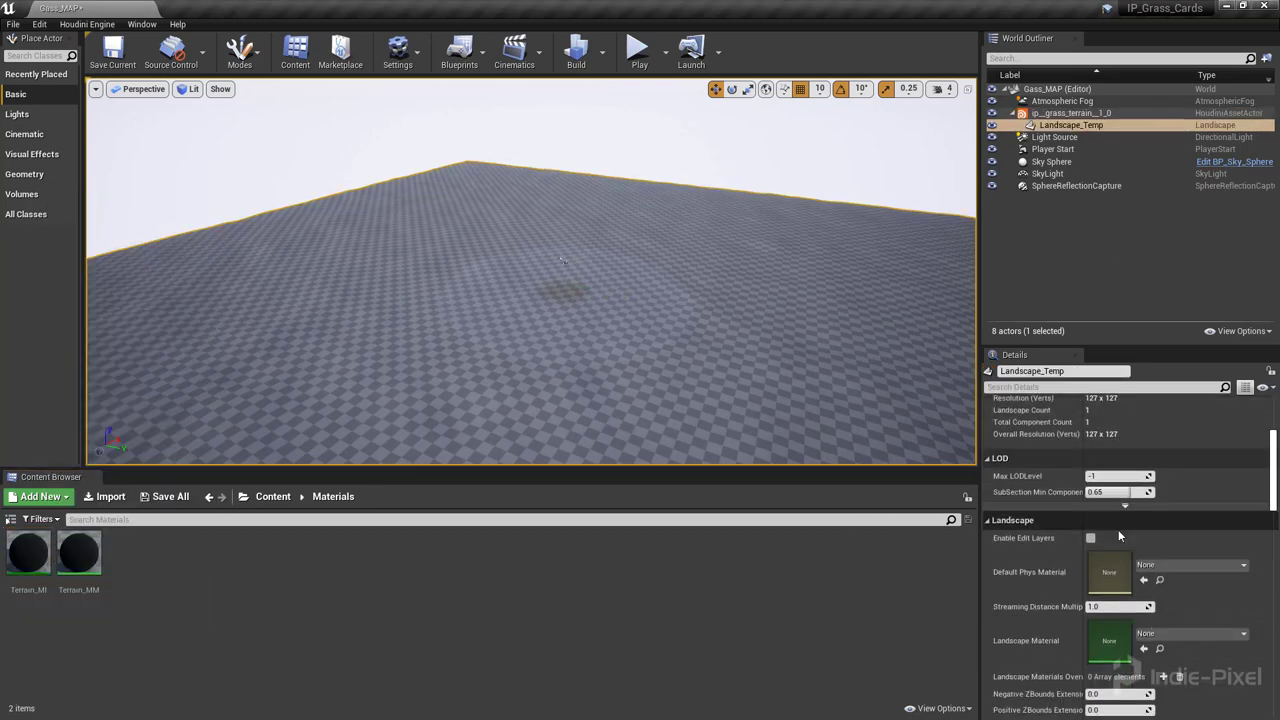
{"action": "scroll", "coordinate": [1135, 565], "scroll_direction": "down", "scroll_amount": 2}
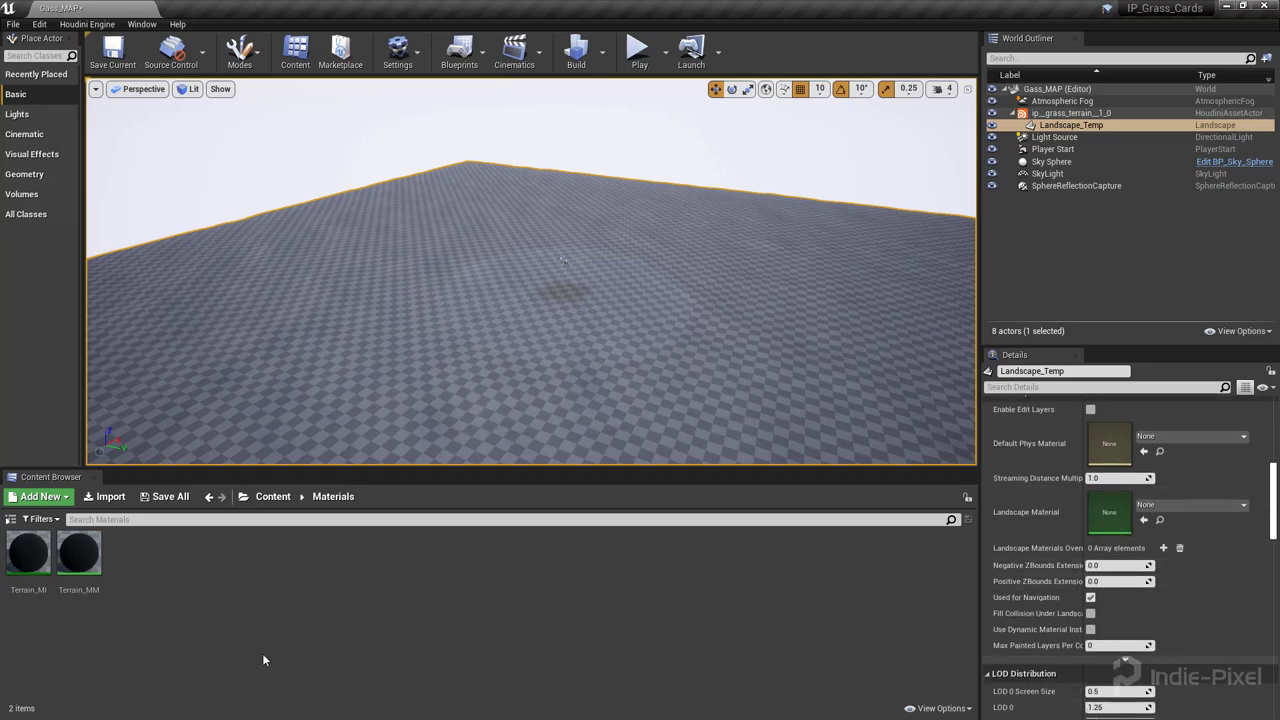
{"action": "left_click_drag", "start_coordinate": [28, 558], "coordinate": [1108, 508]}
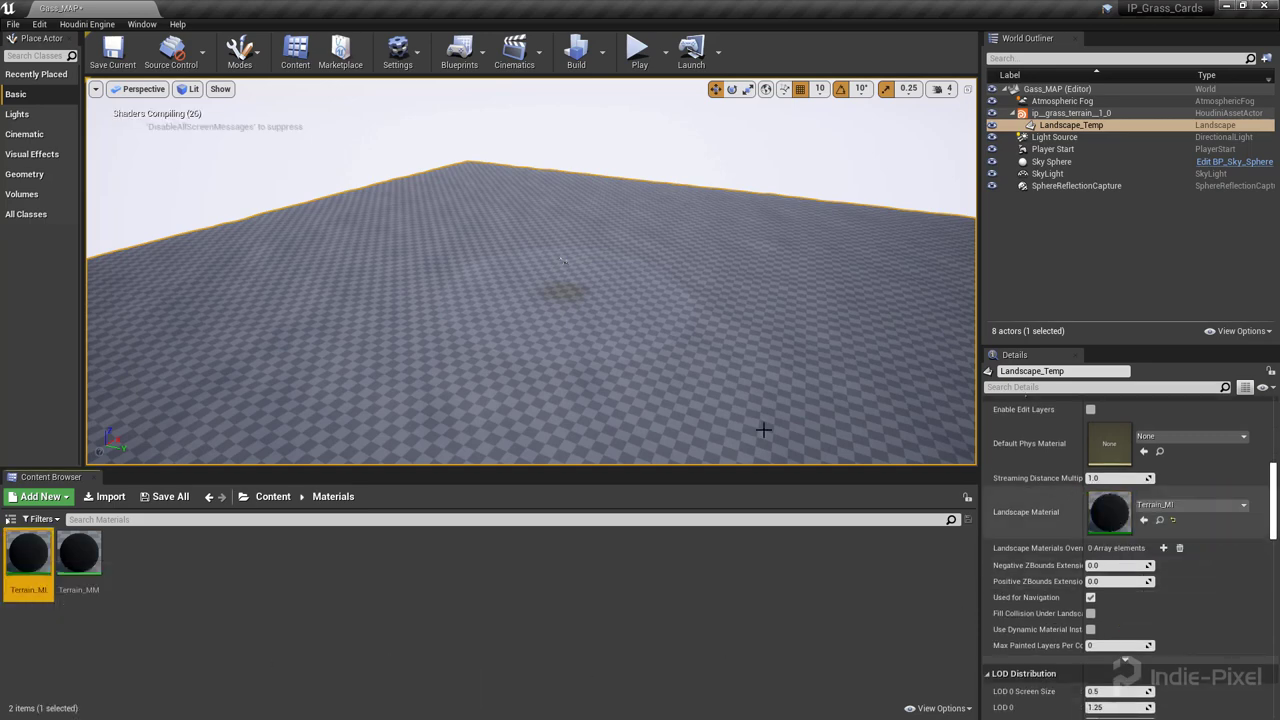
{"action": "right_click_drag", "start_coordinate": [696, 326], "coordinate": [760, 338]}
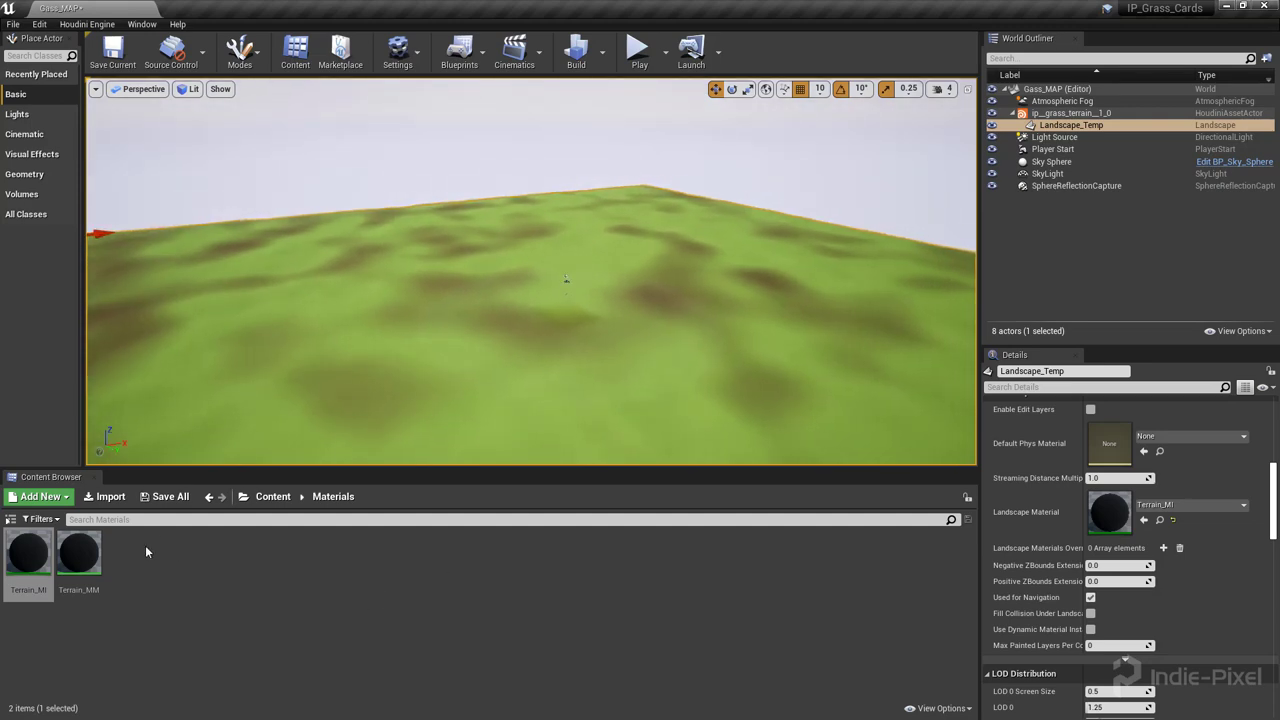
Copy the asset reference of the Terrain_MI material instance and switch to the Houdini scene.
{"action": "right_click", "coordinate": [28, 555]}
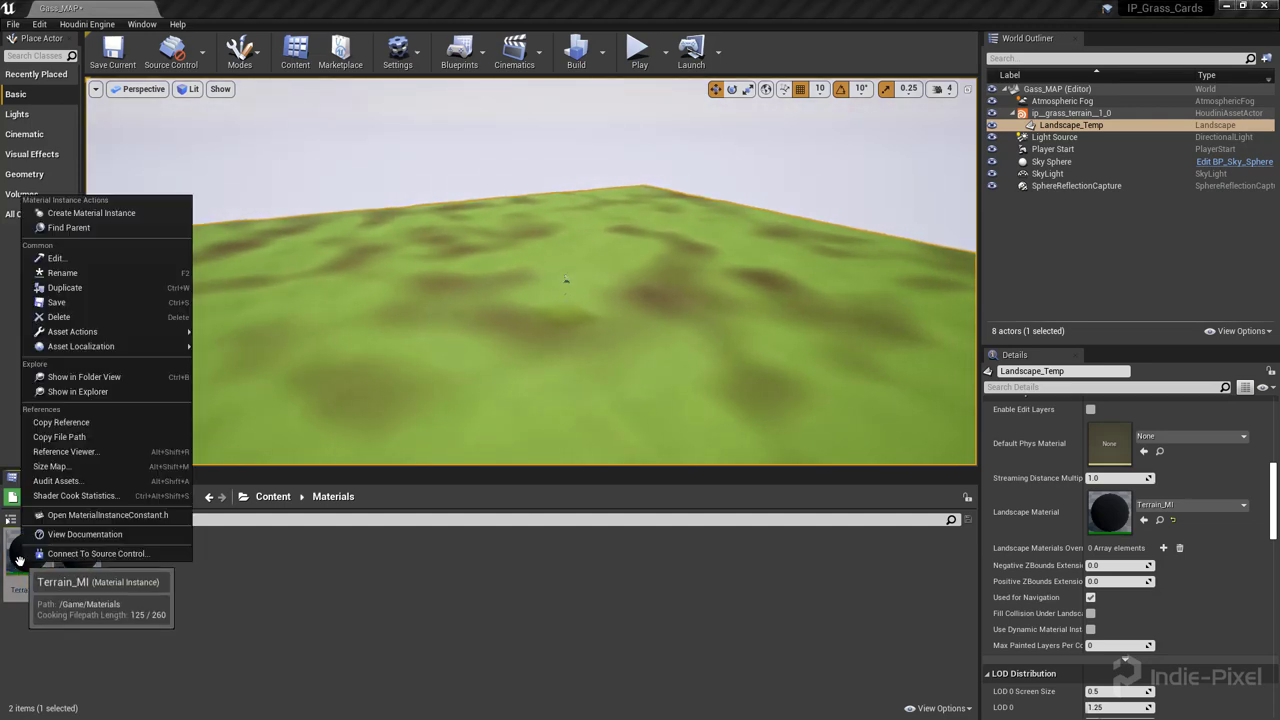
{"action": "left_click", "coordinate": [61, 422]}
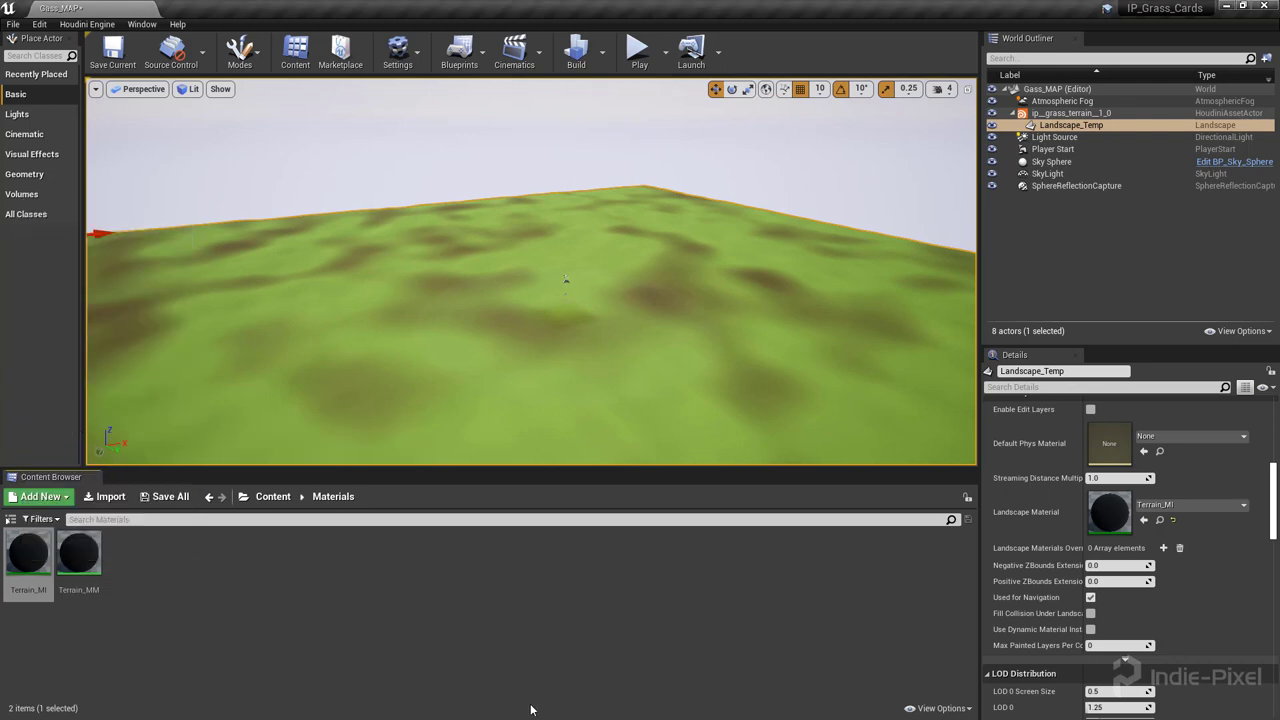
{"action": "key", "text": "super"}
{"action": "mouse_move", "coordinate": [538, 708]}
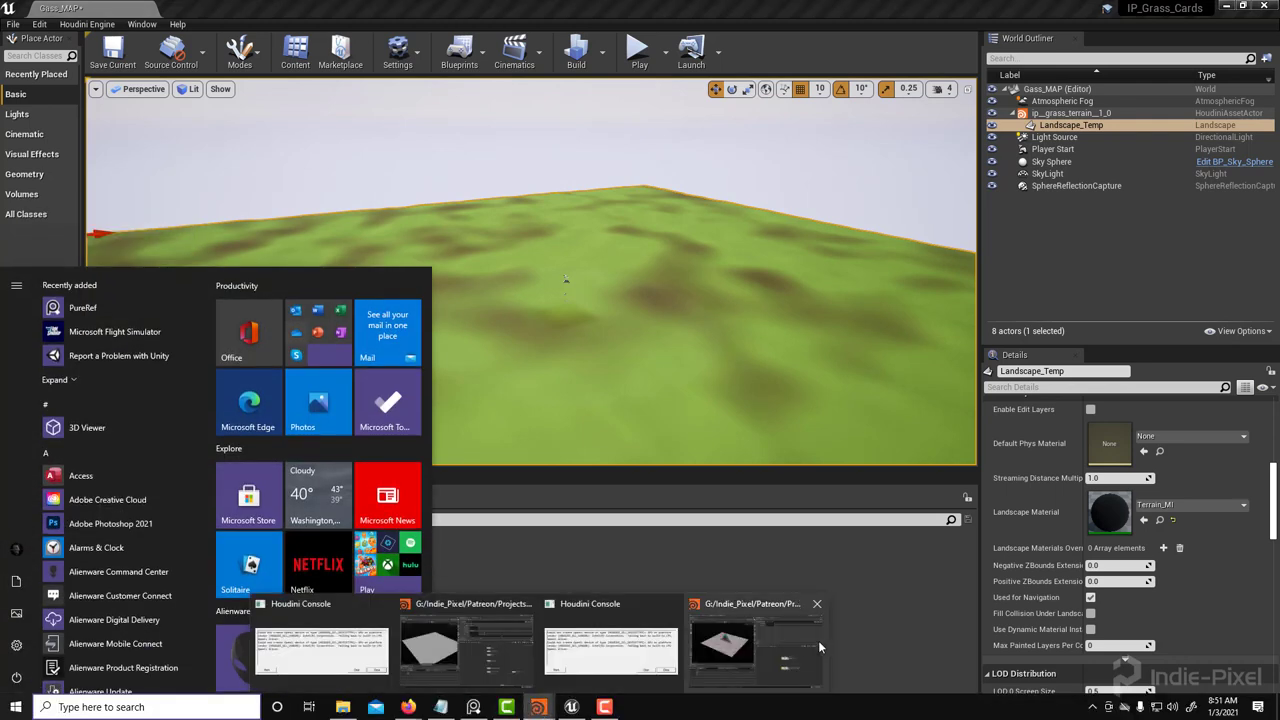
{"action": "left_click", "coordinate": [756, 645]}
In the unreal_material wrangle, enter the VEX expression s@unreal_material = "MaterialInstanceConstant'/Game/Materials/Terrain_MI.Terrain_MI'";.
{"action": "double_click", "coordinate": [920, 530]}
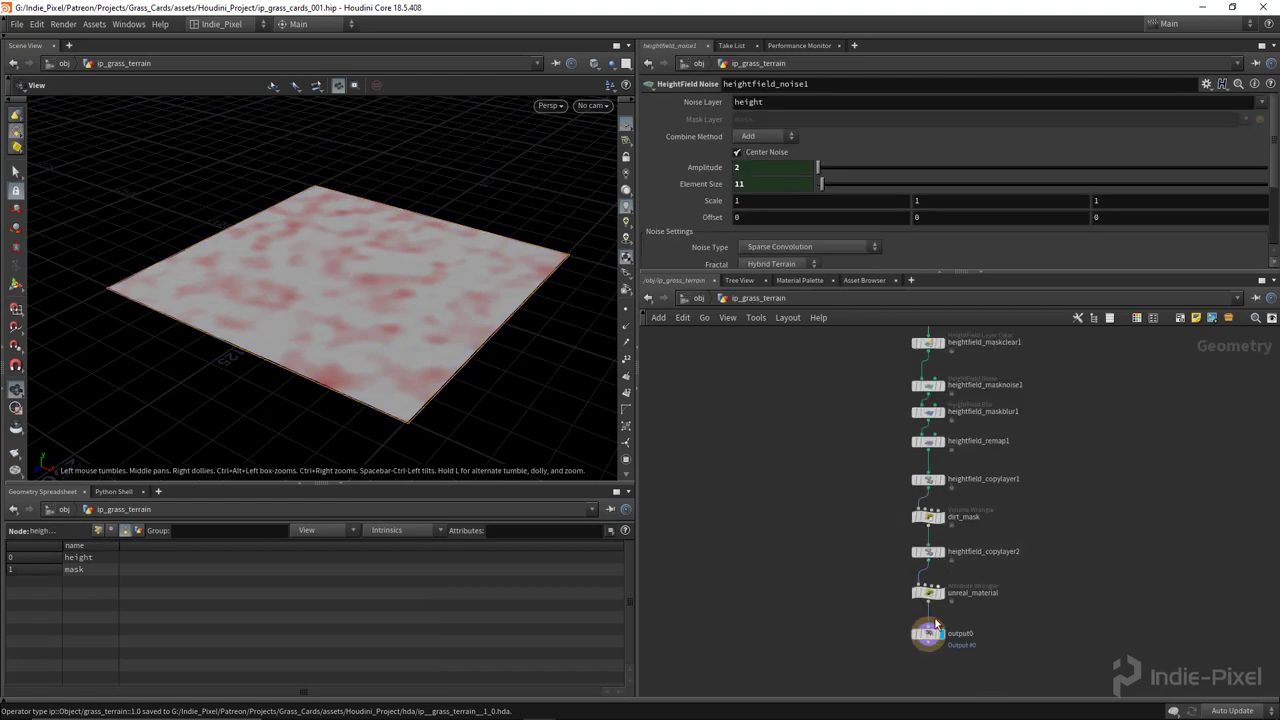
{"action": "left_click", "coordinate": [923, 573]}
{"action": "left_click", "coordinate": [755, 204]}
{"action": "type", "text": "s"}
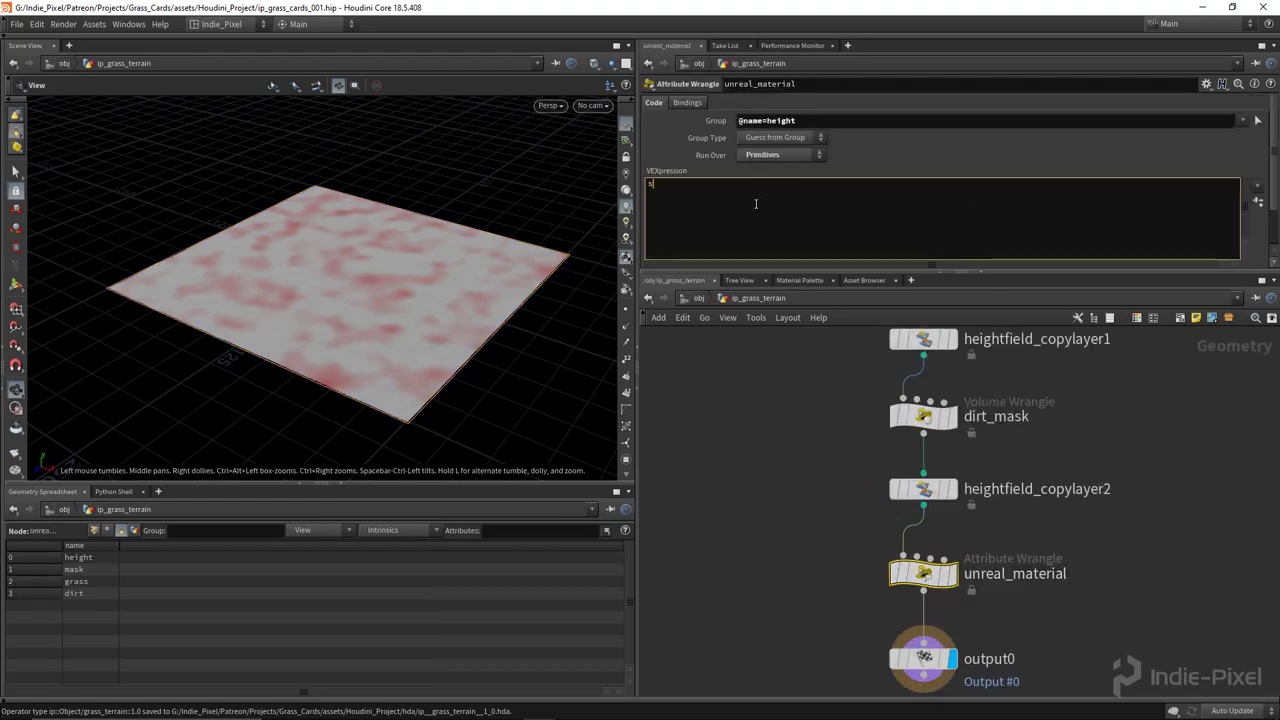
{"action": "type", "text": "@"}
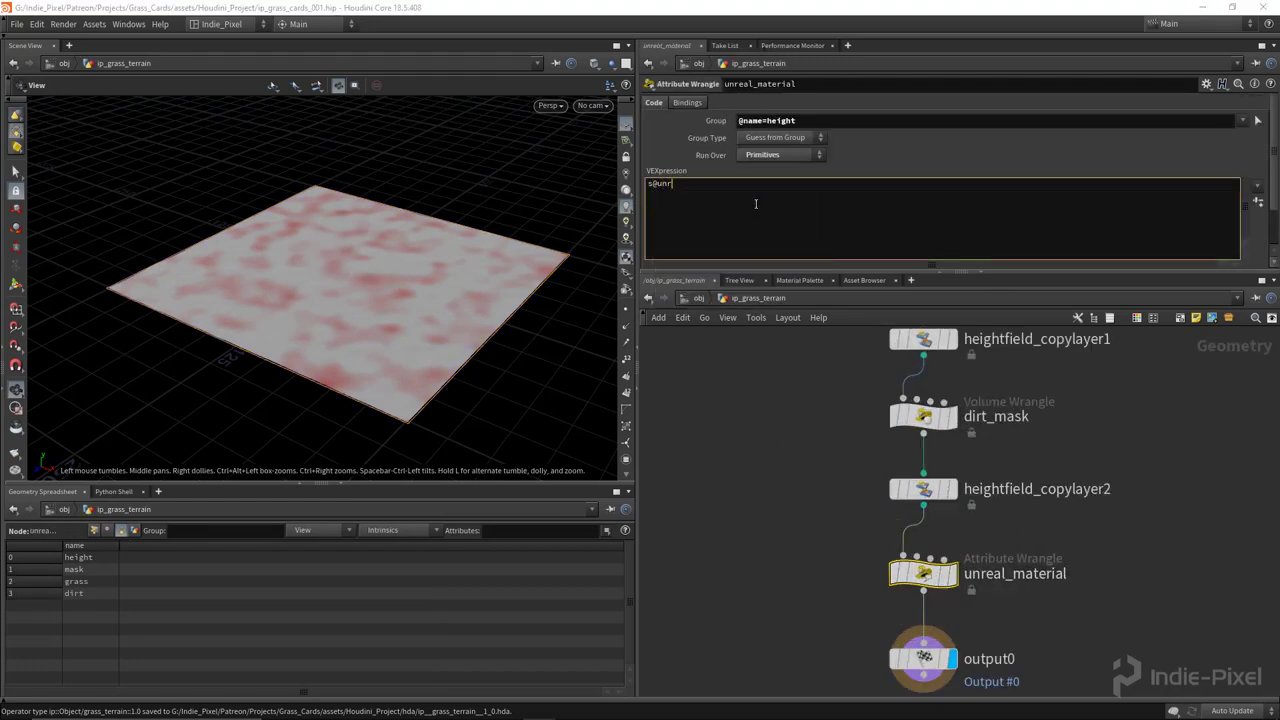
{"action": "type", "text": "unr"}
{"action": "key", "text": "BackSpace"}
{"action": "type", "text": "real_material = \"MaterialInstanceConstant'/Game/Materials/Terrain_MI.Terrain_MI'\";"}
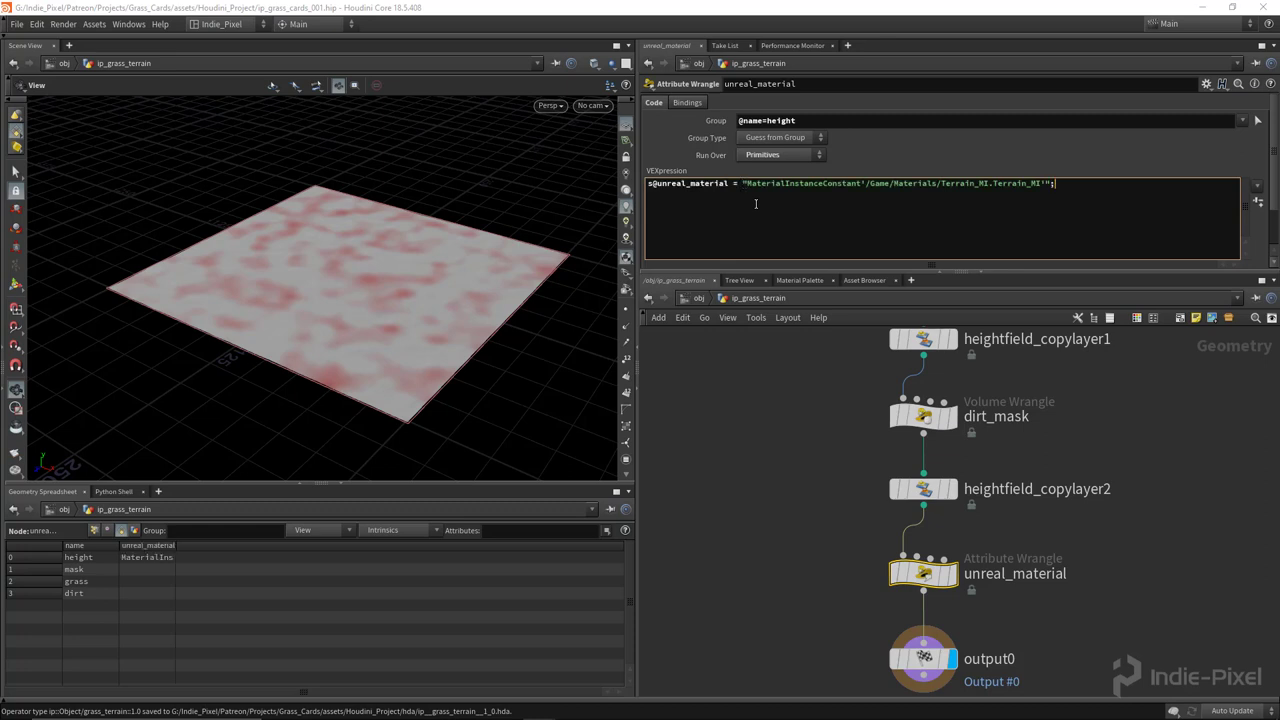
{"action": "left_click", "coordinate": [687, 185]}
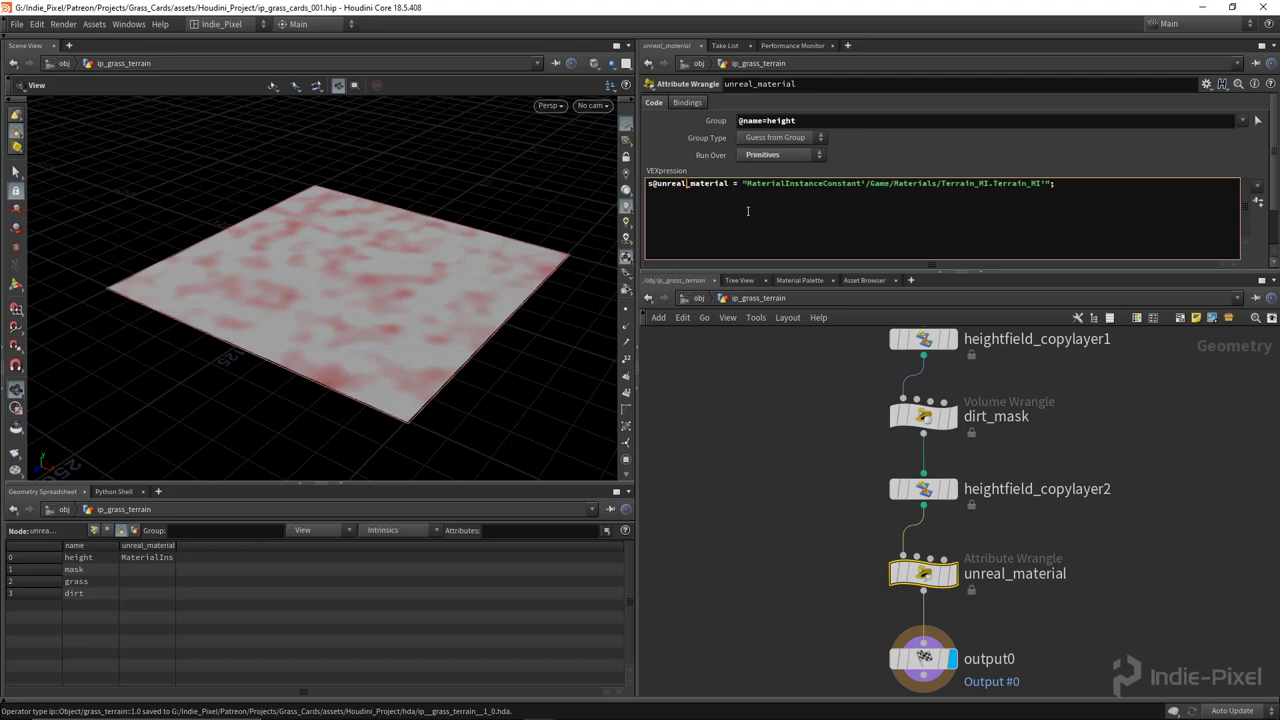
{"action": "mouse_move", "coordinate": [875, 718]}
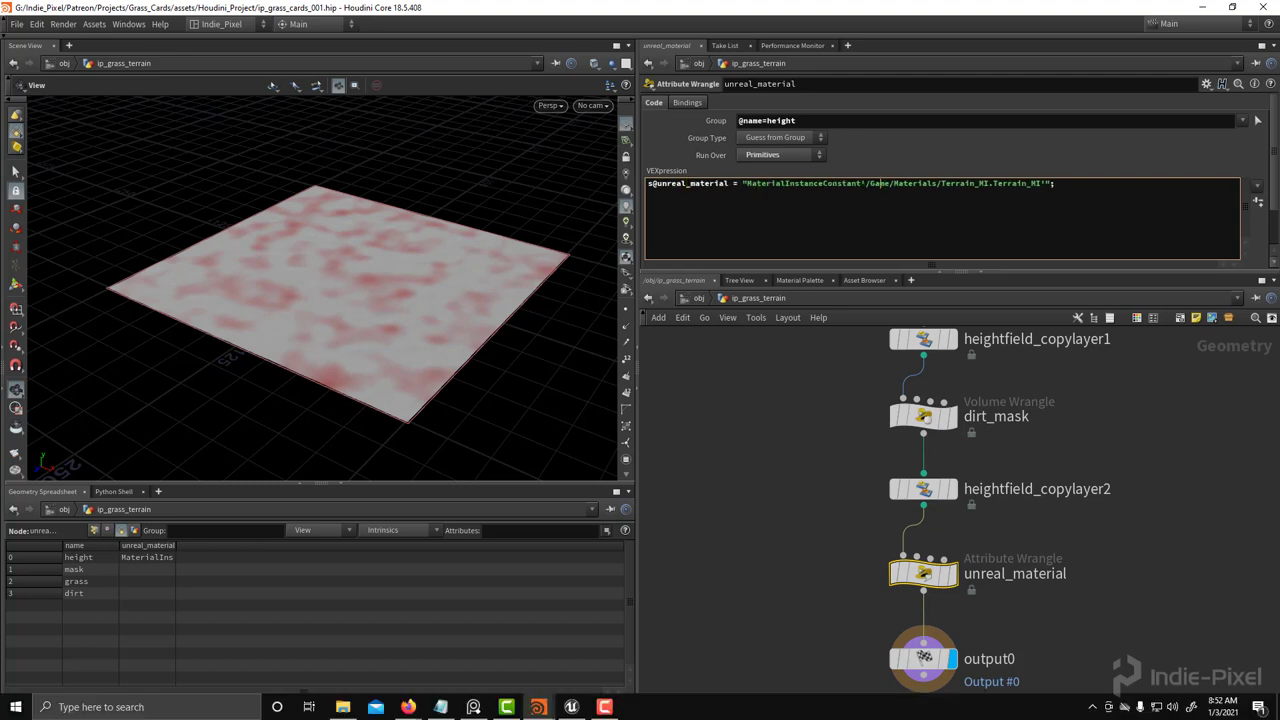
{"action": "mouse_move", "coordinate": [576, 716]}
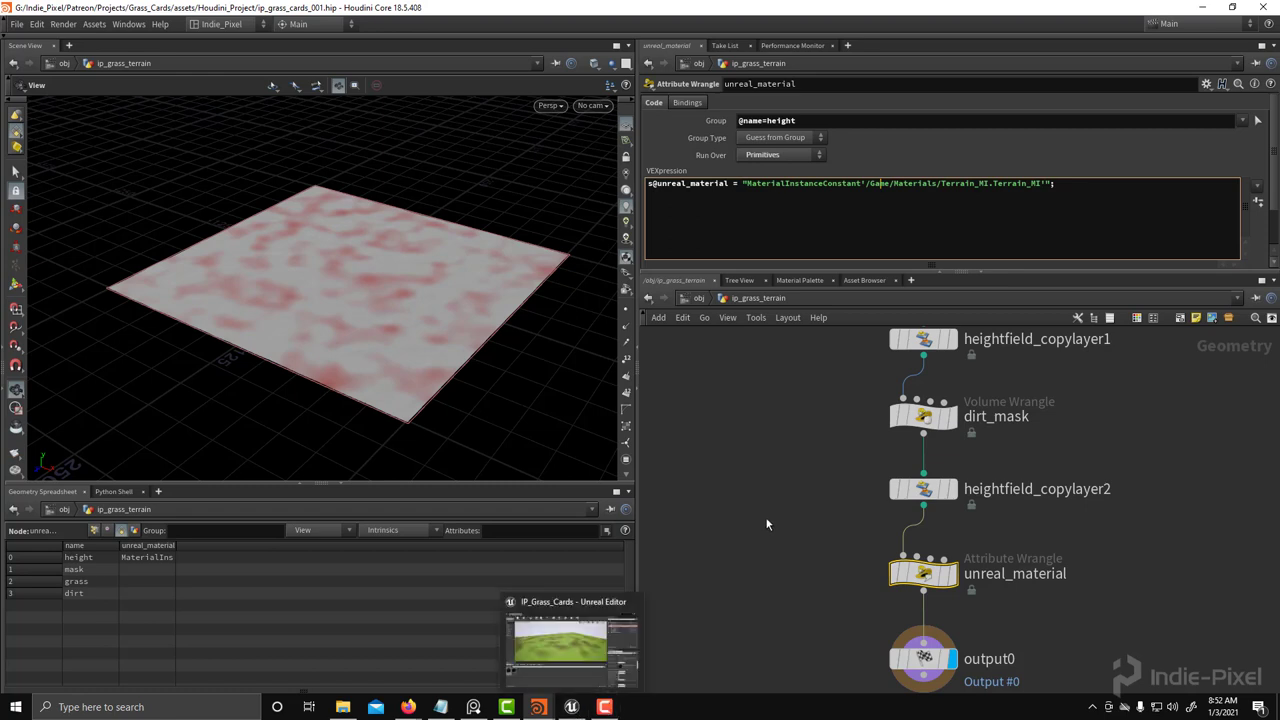
Save the Houdini scene and save the node type of the ip_grass_terrain asset.
{"action": "scroll", "coordinate": [789, 511], "scroll_direction": "down", "scroll_amount": 3}
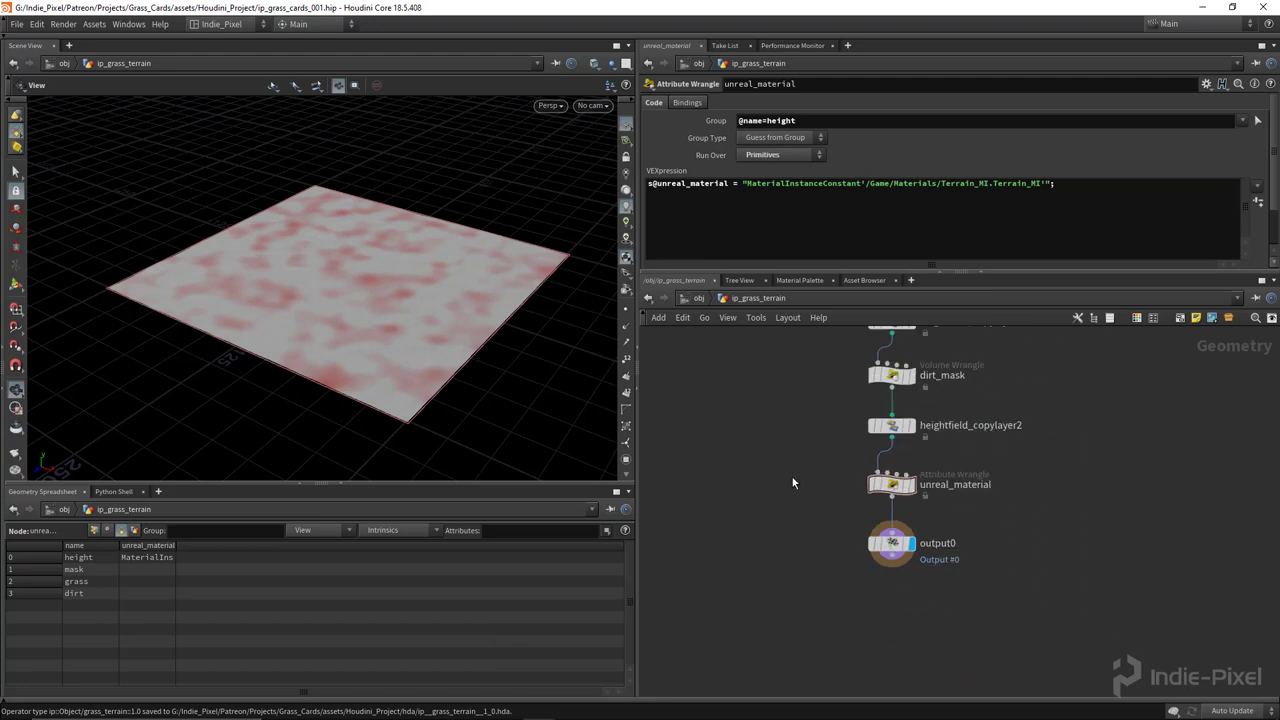
{"action": "key", "text": "ctrl+s"}
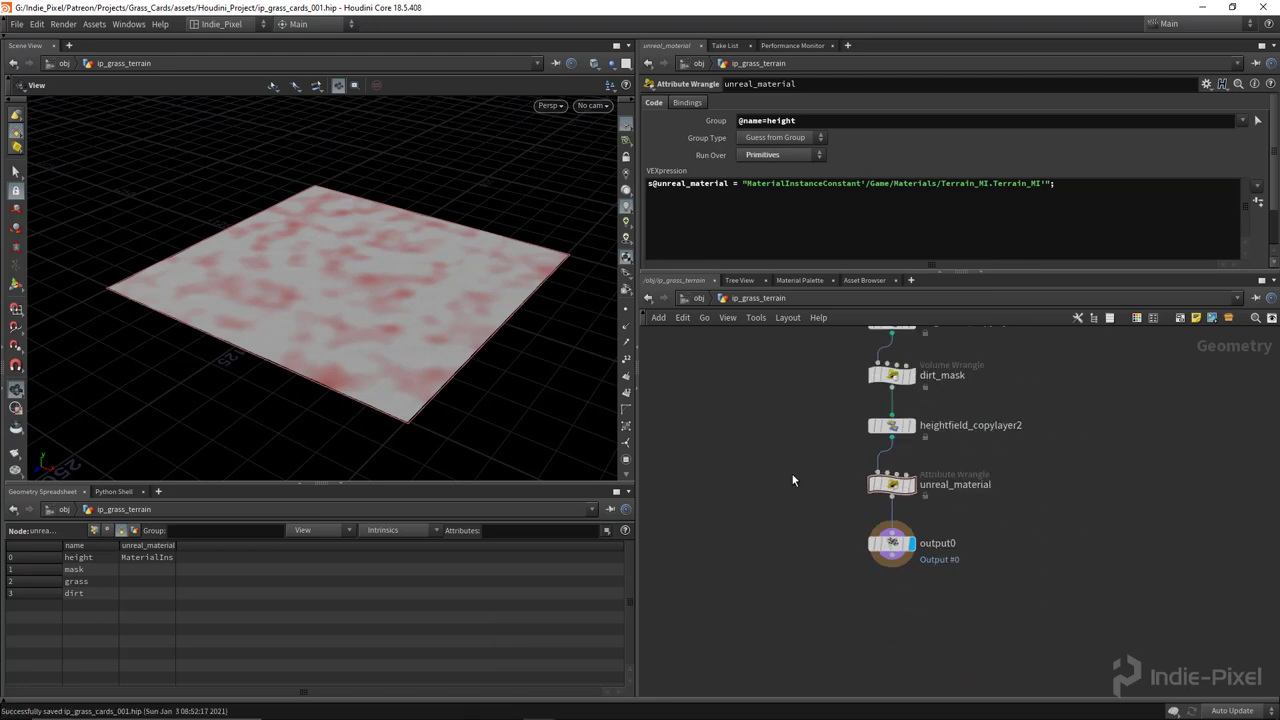
{"action": "right_click", "coordinate": [750, 302]}
{"action": "left_click", "coordinate": [727, 302]}
{"action": "right_click", "coordinate": [727, 302]}
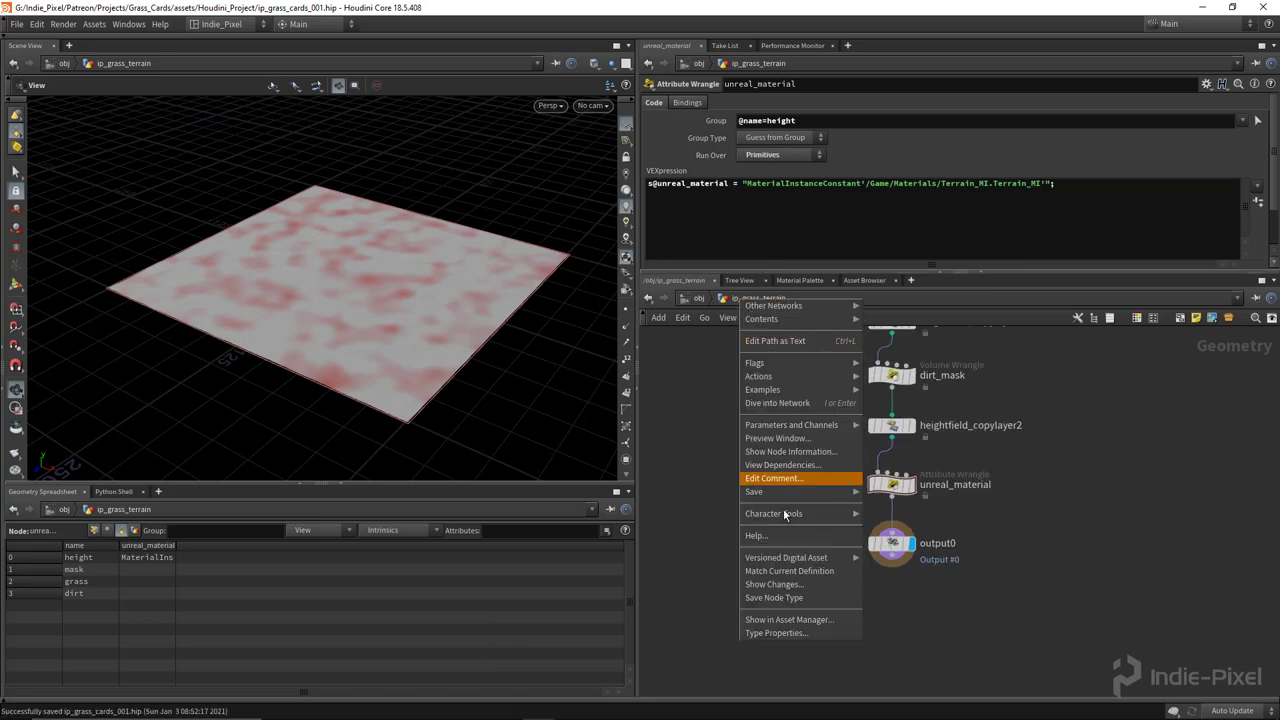
{"action": "left_click", "coordinate": [780, 598]}
Switch to Unreal, rebuild the ip__grass_terrain__1_0 actor and inspect the terrain from several angles.
{"action": "mouse_move", "coordinate": [523, 697]}
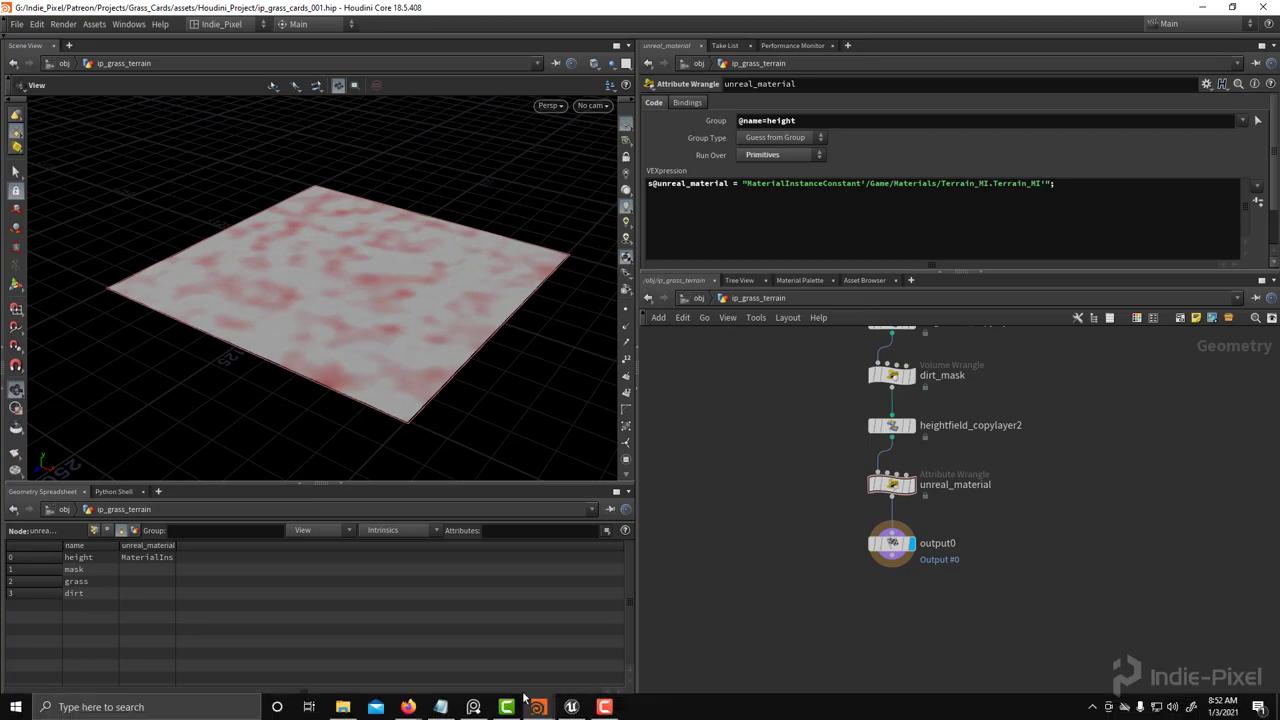
{"action": "left_click", "coordinate": [573, 707]}
{"action": "left_click", "coordinate": [266, 497]}
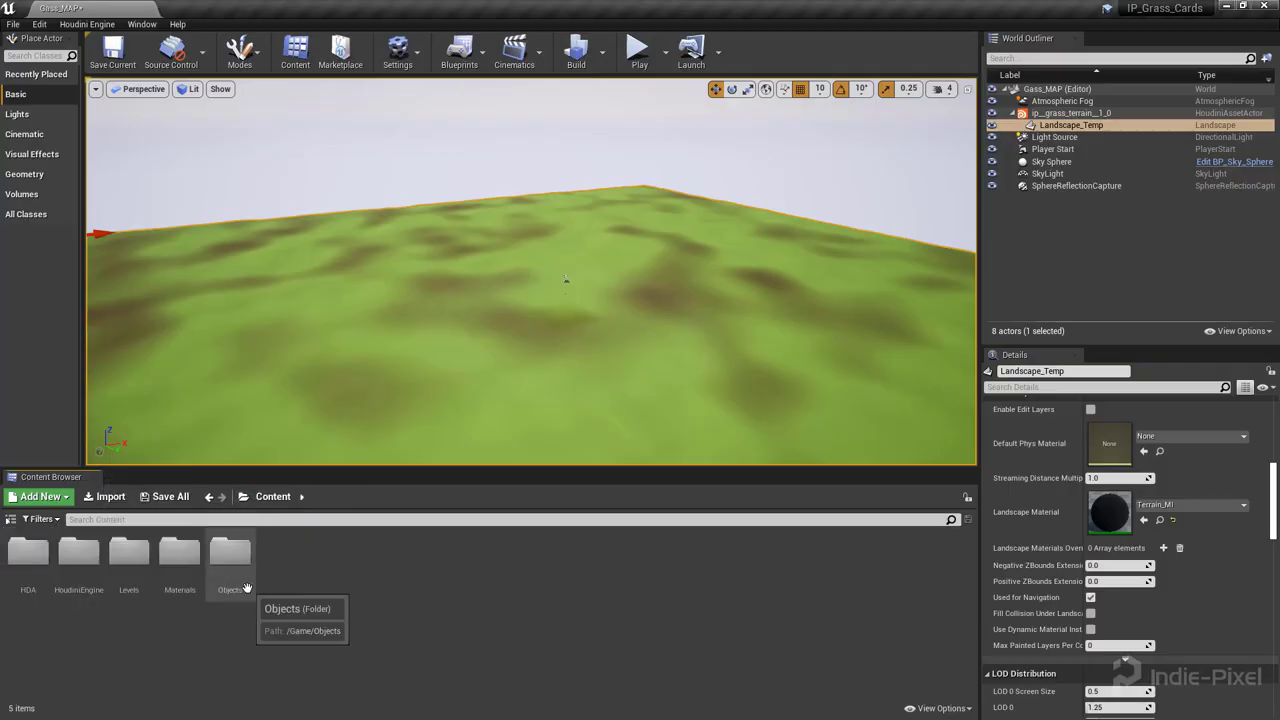
{"action": "left_click", "coordinate": [1065, 113]}
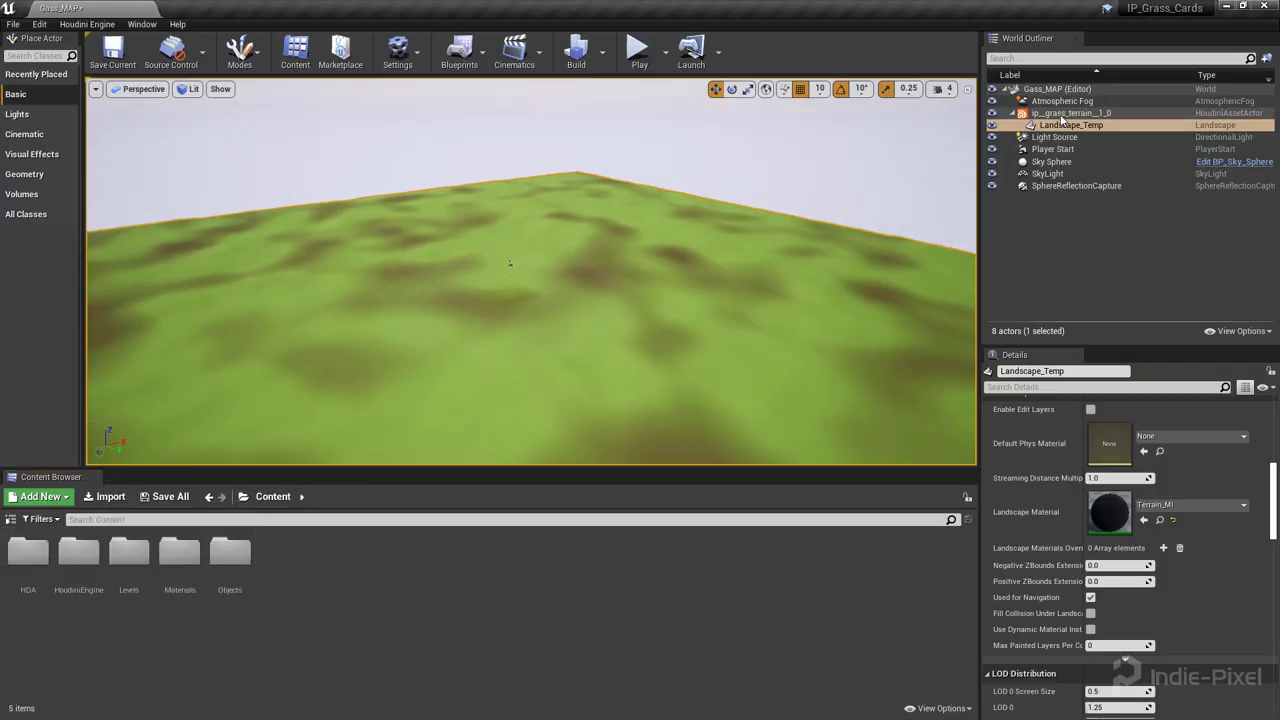
{"action": "right_click", "coordinate": [1045, 114]}
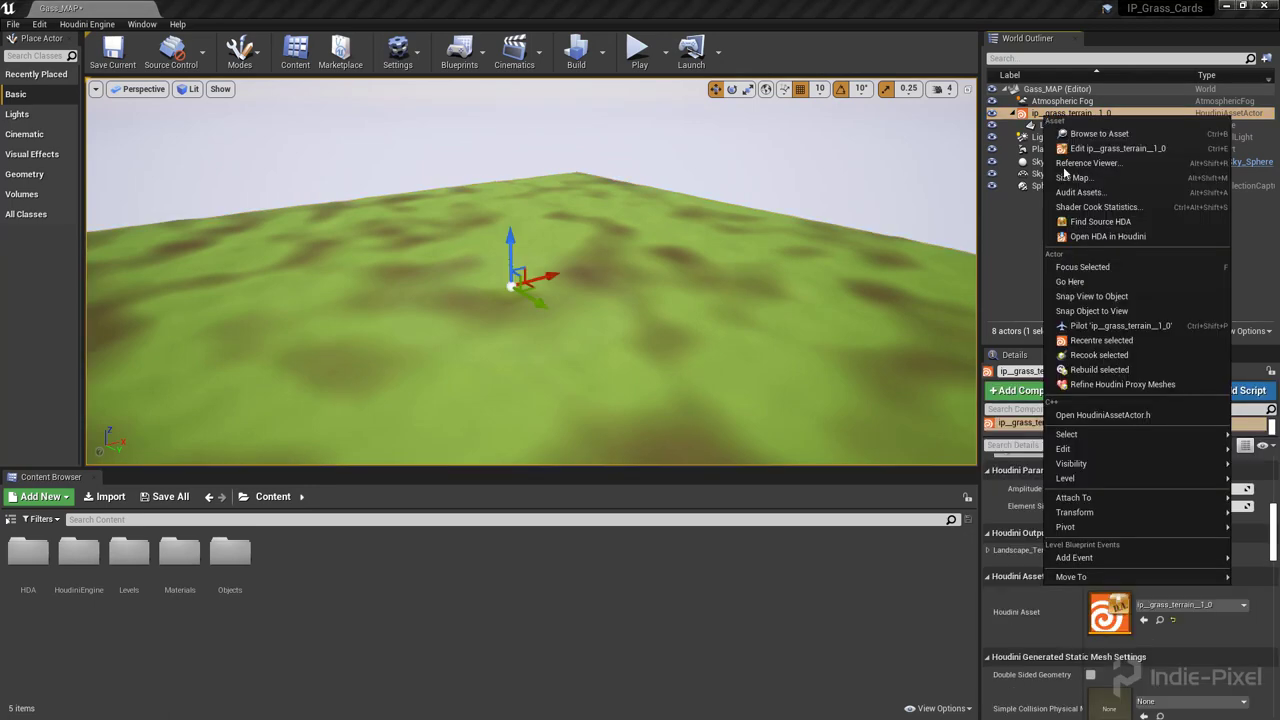
{"action": "left_click", "coordinate": [1095, 369]}
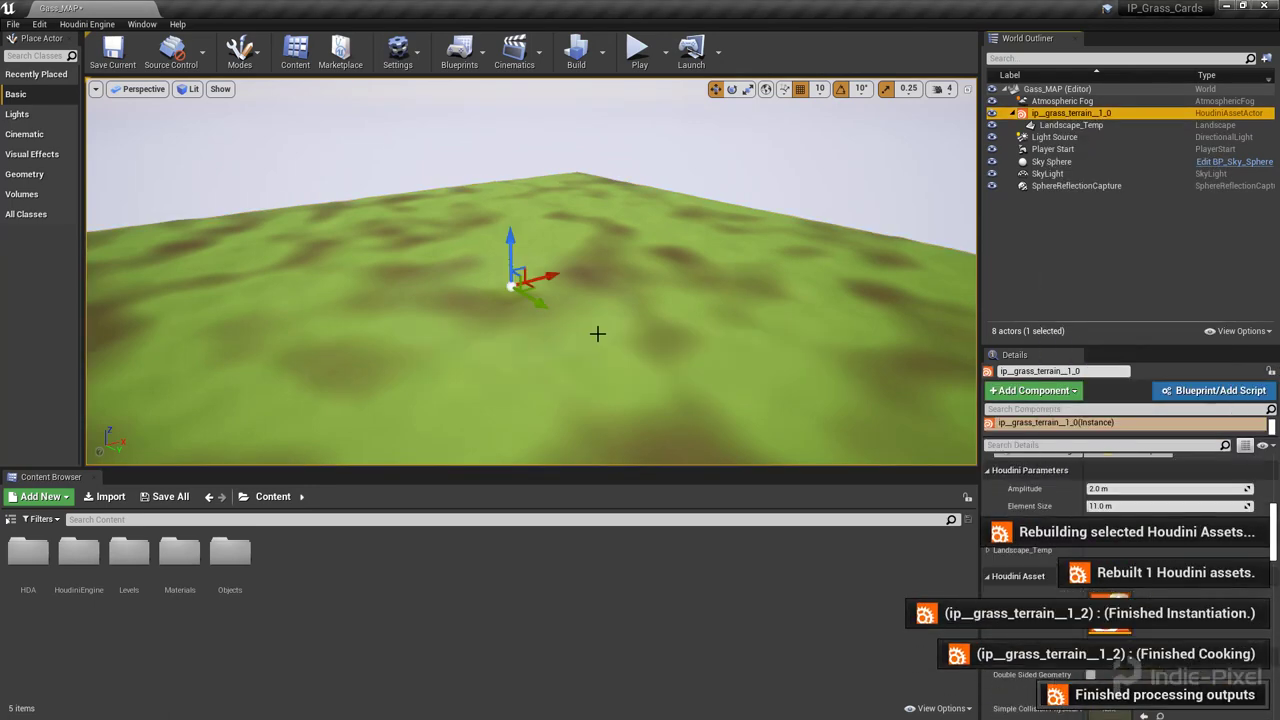
{"action": "right_click_drag", "start_coordinate": [649, 287], "coordinate": [750, 315]}
{"action": "scroll", "coordinate": [1040, 550], "scroll_direction": "up", "scroll_amount": 5}
{"action": "scroll", "coordinate": [1040, 550], "scroll_direction": "up", "scroll_amount": 3}
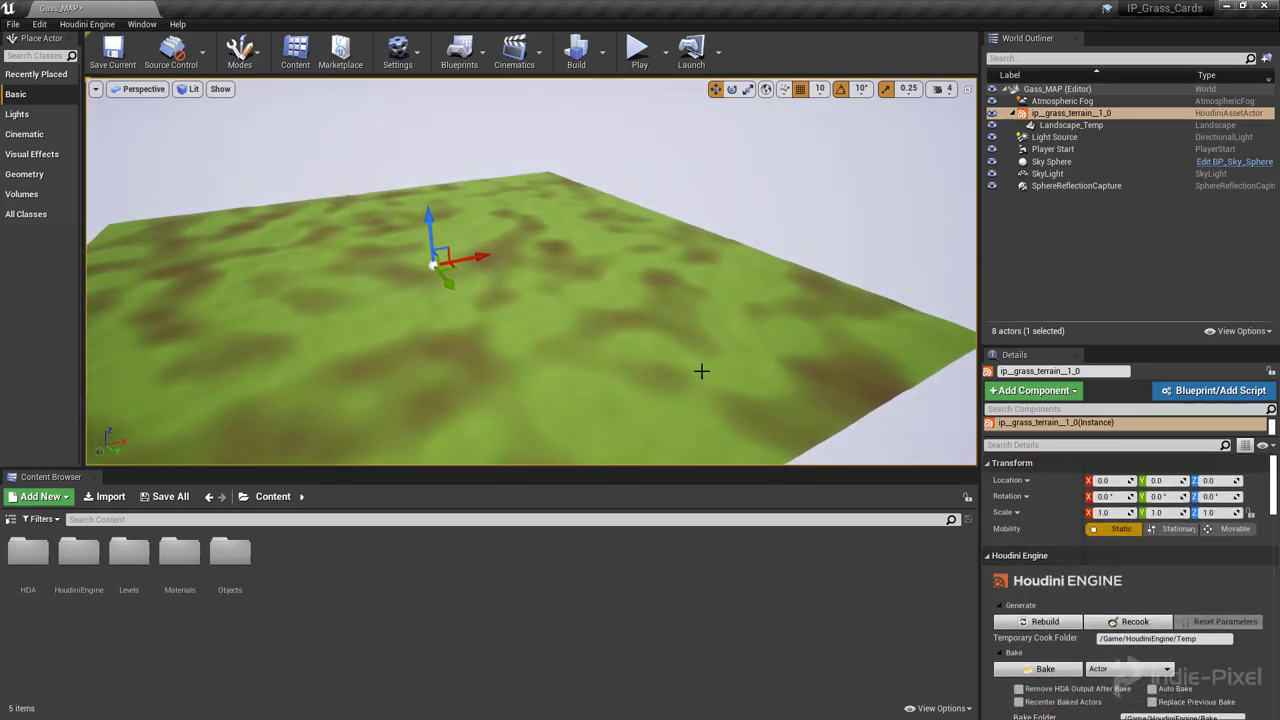
{"action": "right_click_drag", "start_coordinate": [700, 371], "coordinate": [640, 373]}
{"action": "mouse_move", "coordinate": [449, 440]}
{"action": "right_mouse_down"}
{"action": "mouse_move", "coordinate": [485, 458]}
{"action": "mouse_move", "coordinate": [449, 463]}
{"action": "right_mouse_up"}
{"action": "left_click_drag", "start_coordinate": [455, 478], "coordinate": [452, 498]}
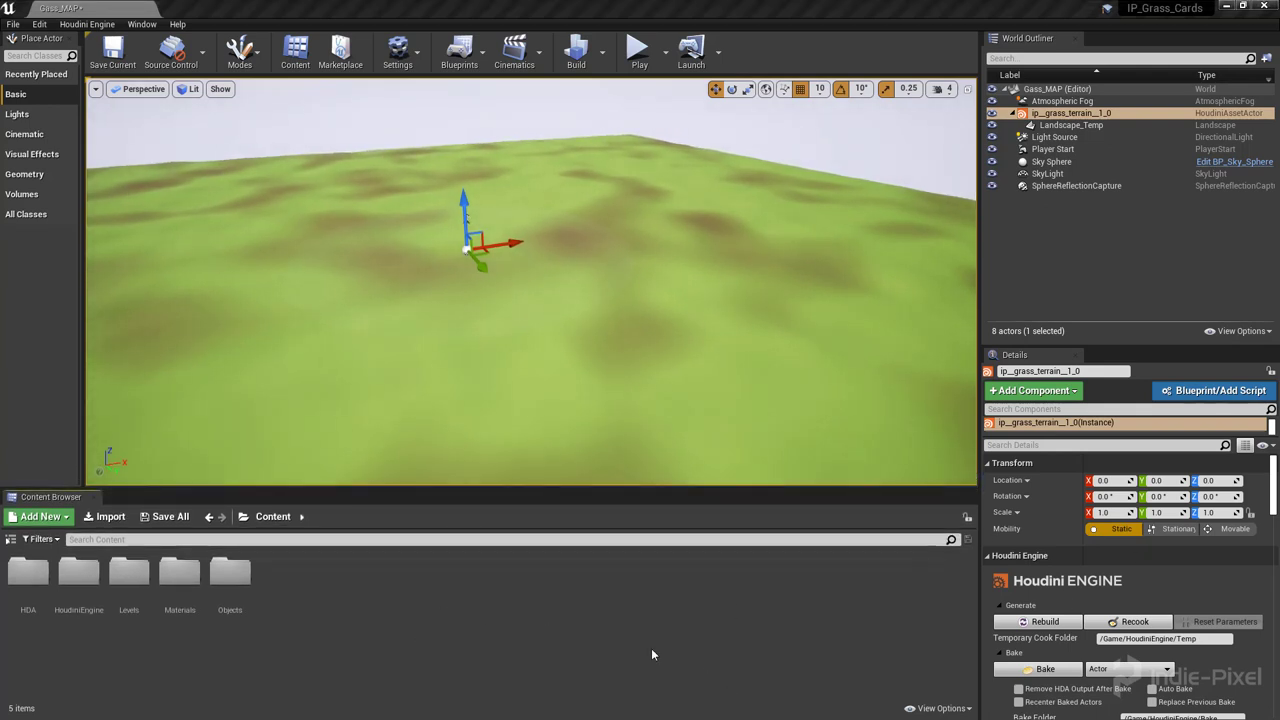
Bring Grass_Card_001.fbx from the Houdini project's grasses folder into the Content/Objects folder, bringing up its FBX import options.
{"action": "double_click", "coordinate": [230, 572]}
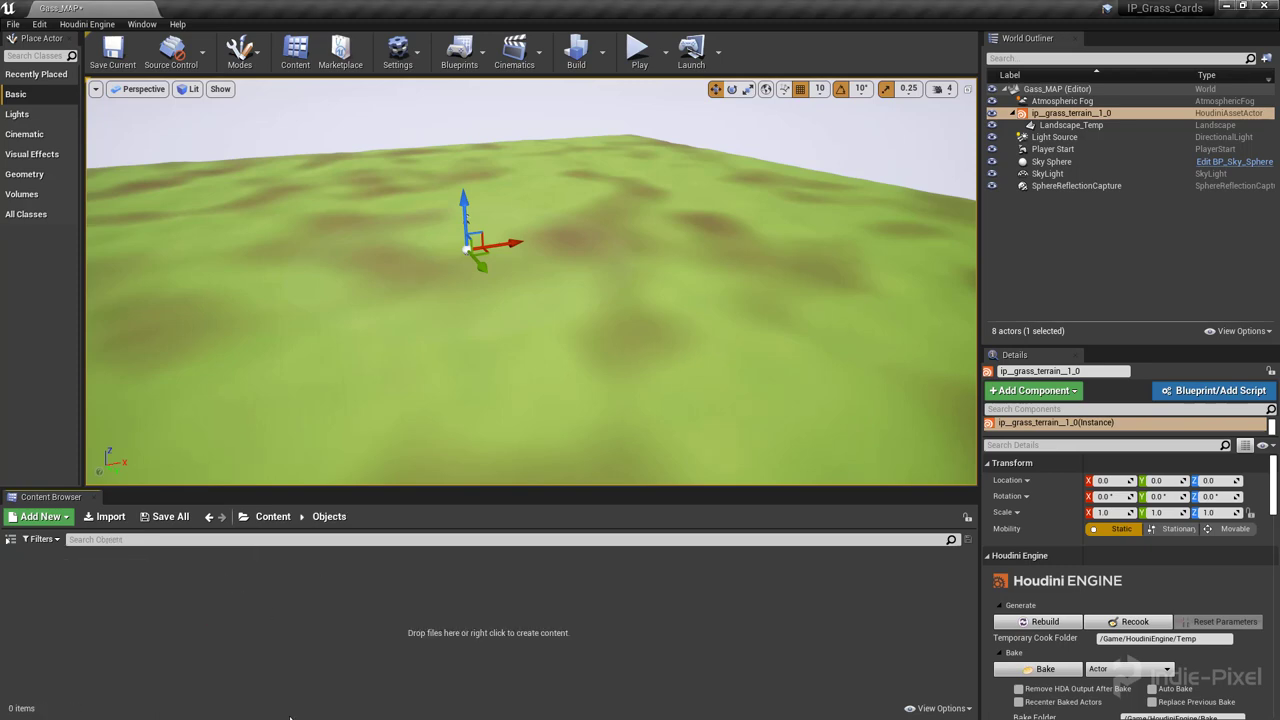
{"action": "key", "text": "super"}
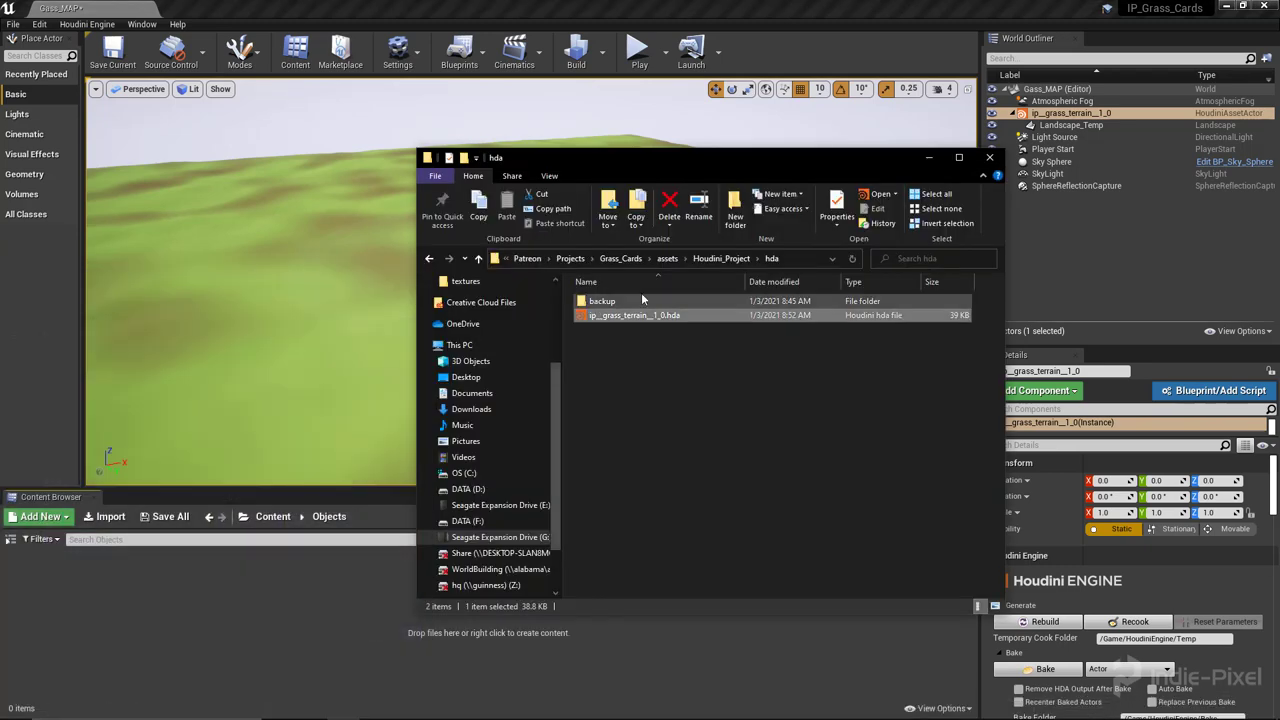
{"action": "left_click", "coordinate": [720, 262]}
{"action": "double_click", "coordinate": [613, 317]}
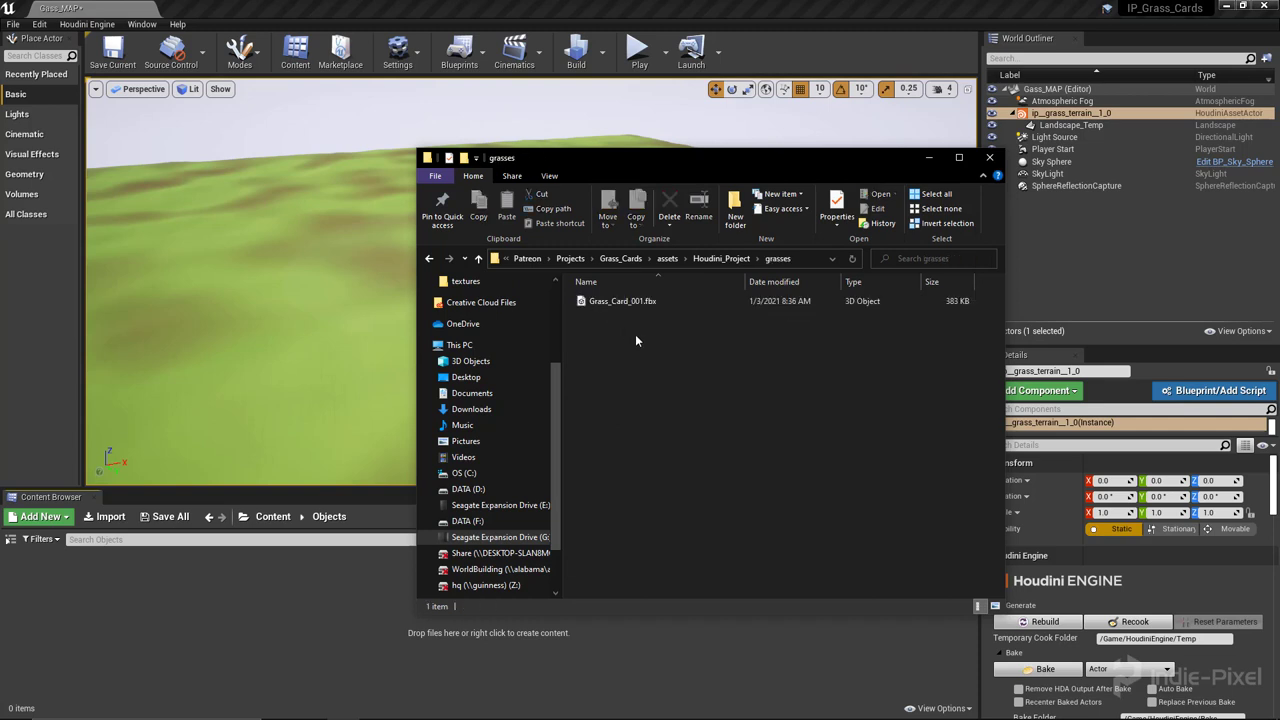
{"action": "left_click_drag", "start_coordinate": [618, 305], "coordinate": [215, 628]}
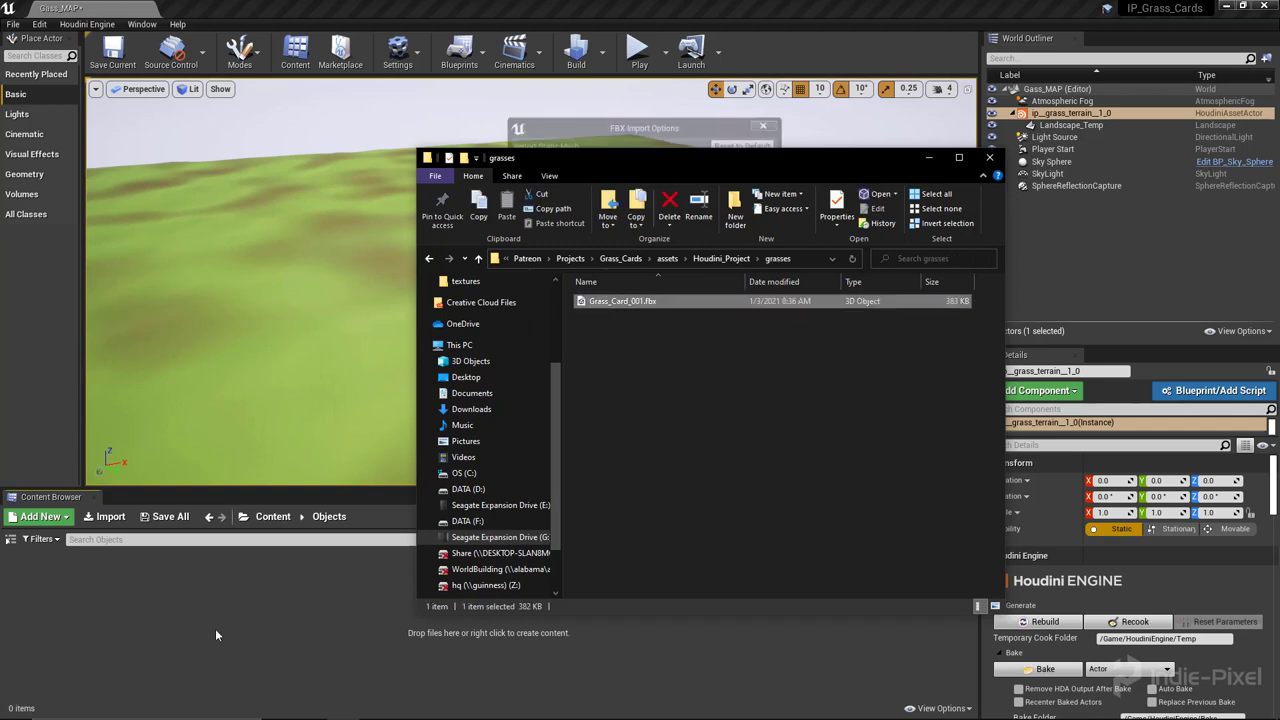
{"action": "left_click", "coordinate": [662, 143]}
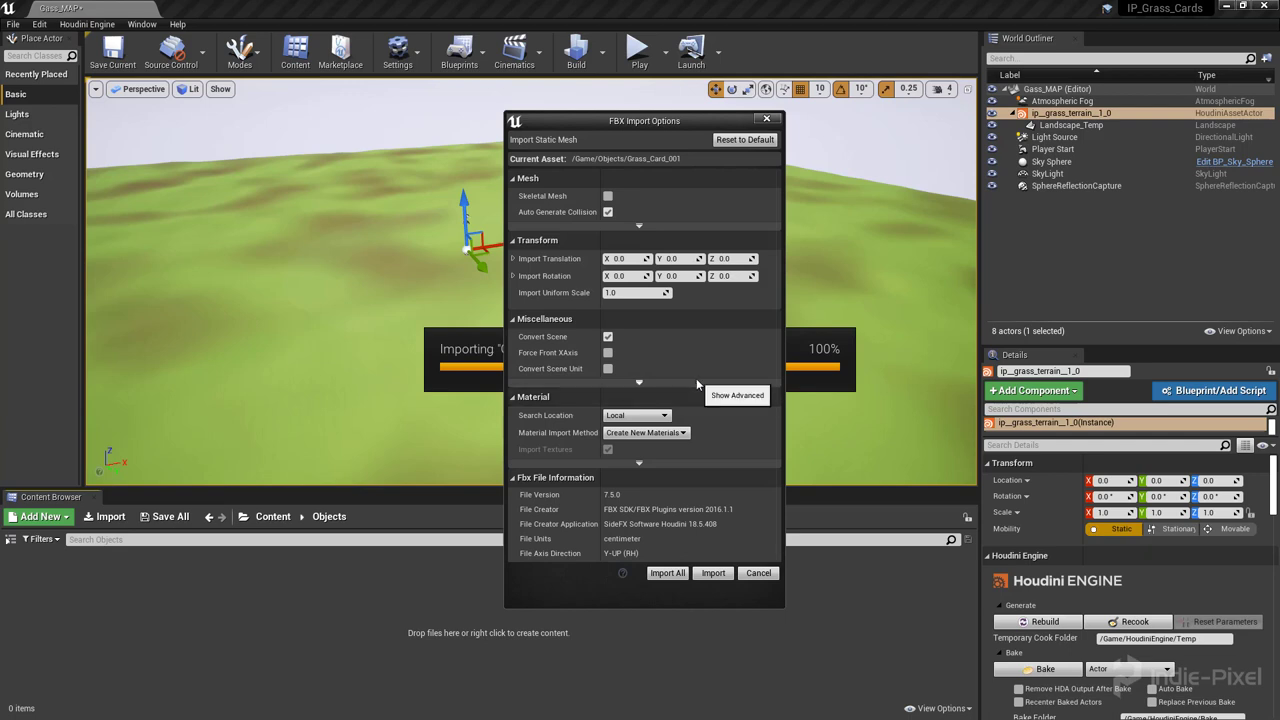
Import the grass card with its vertex color import option set to Replace, close the message log and save the mesh.
{"action": "left_click", "coordinate": [640, 462]}
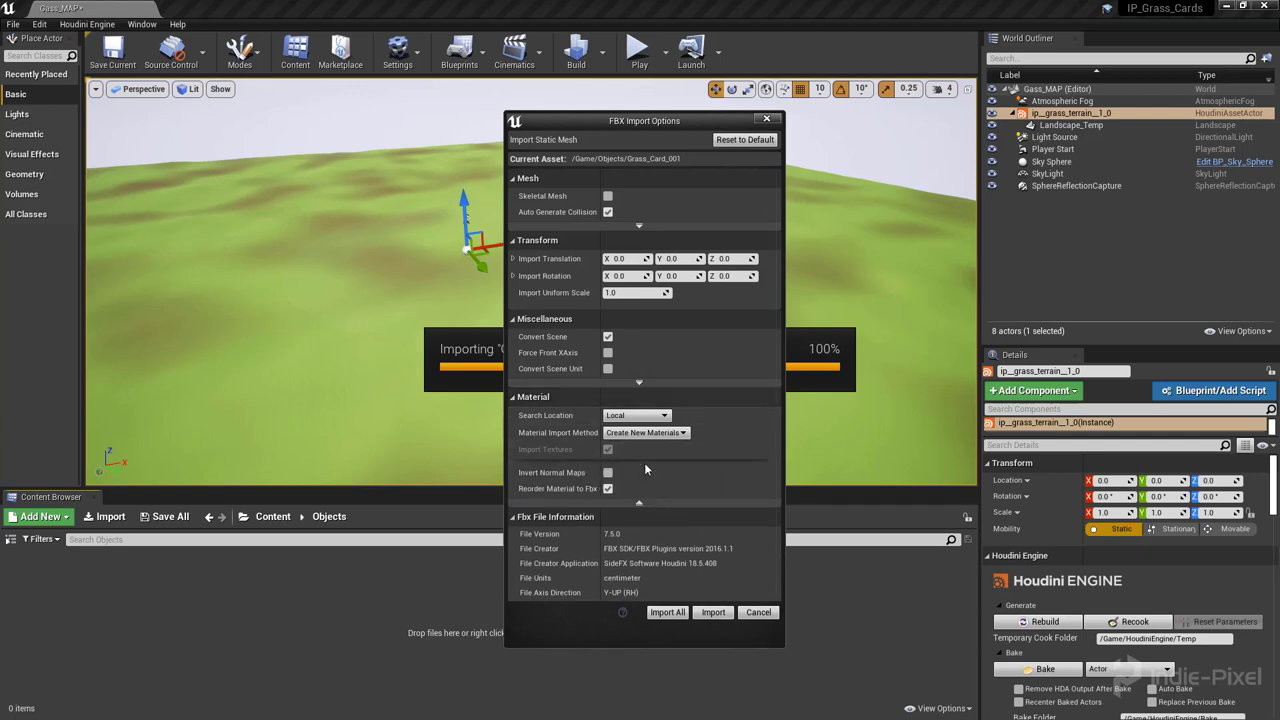
{"action": "left_click", "coordinate": [640, 382]}
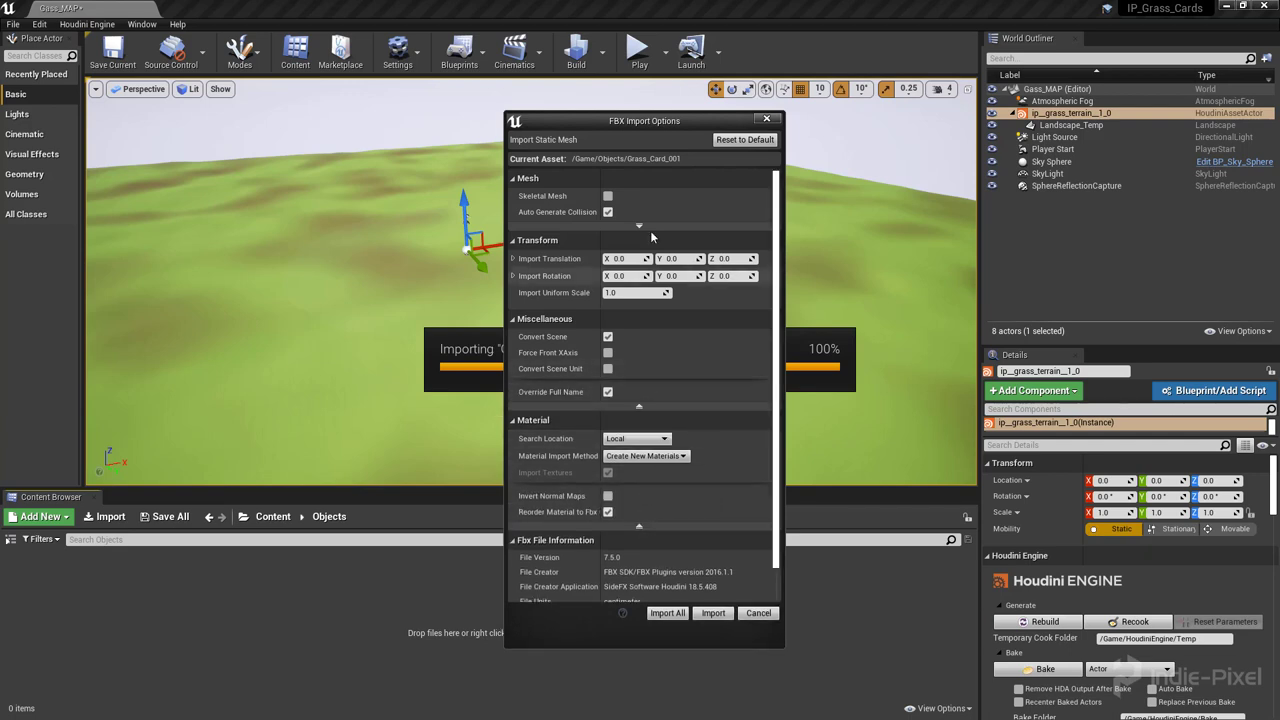
{"action": "left_click", "coordinate": [645, 233]}
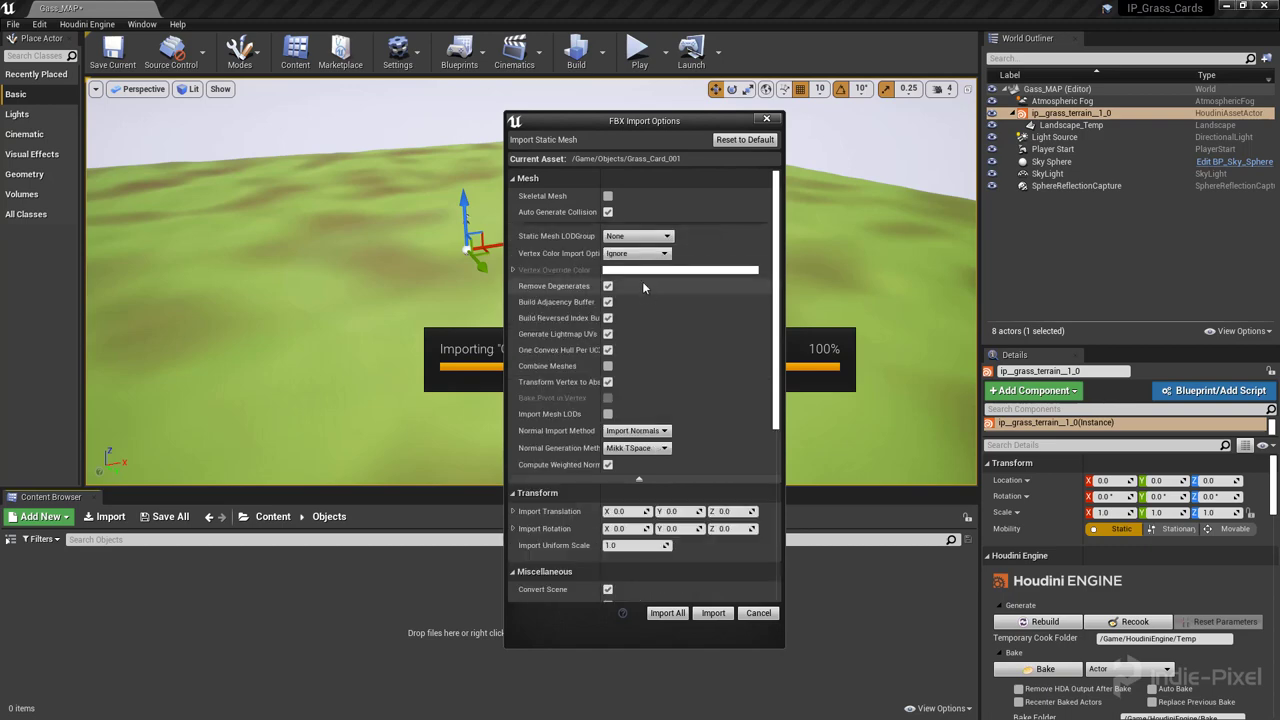
{"action": "left_click", "coordinate": [621, 256]}
{"action": "left_click", "coordinate": [618, 264]}
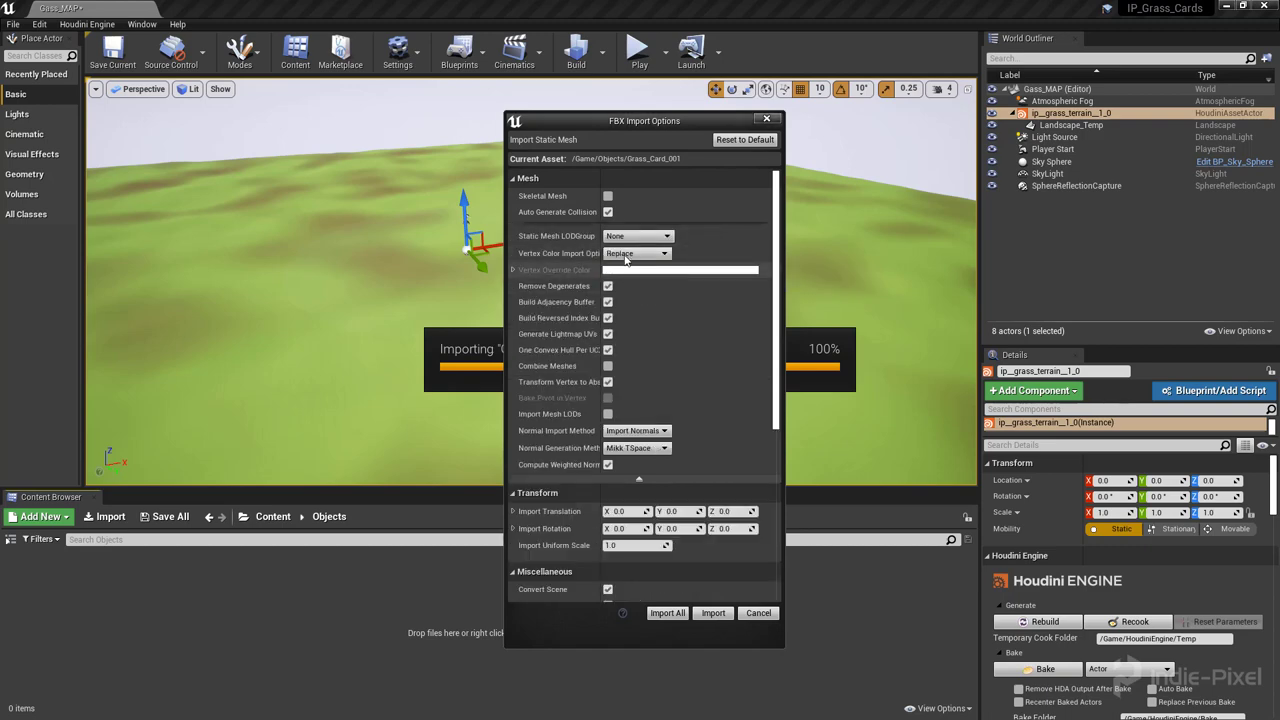
{"action": "left_click", "coordinate": [672, 613]}
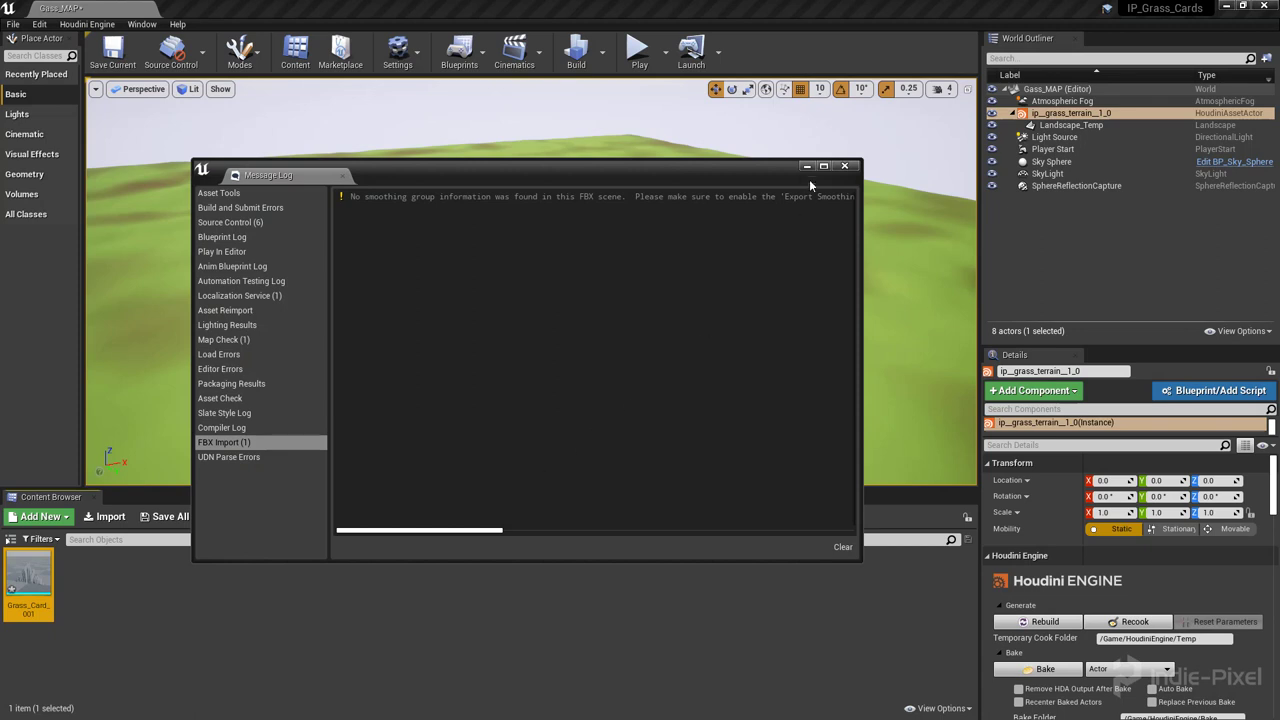
{"action": "left_click", "coordinate": [844, 168]}
{"action": "key", "text": "ctrl+s"}
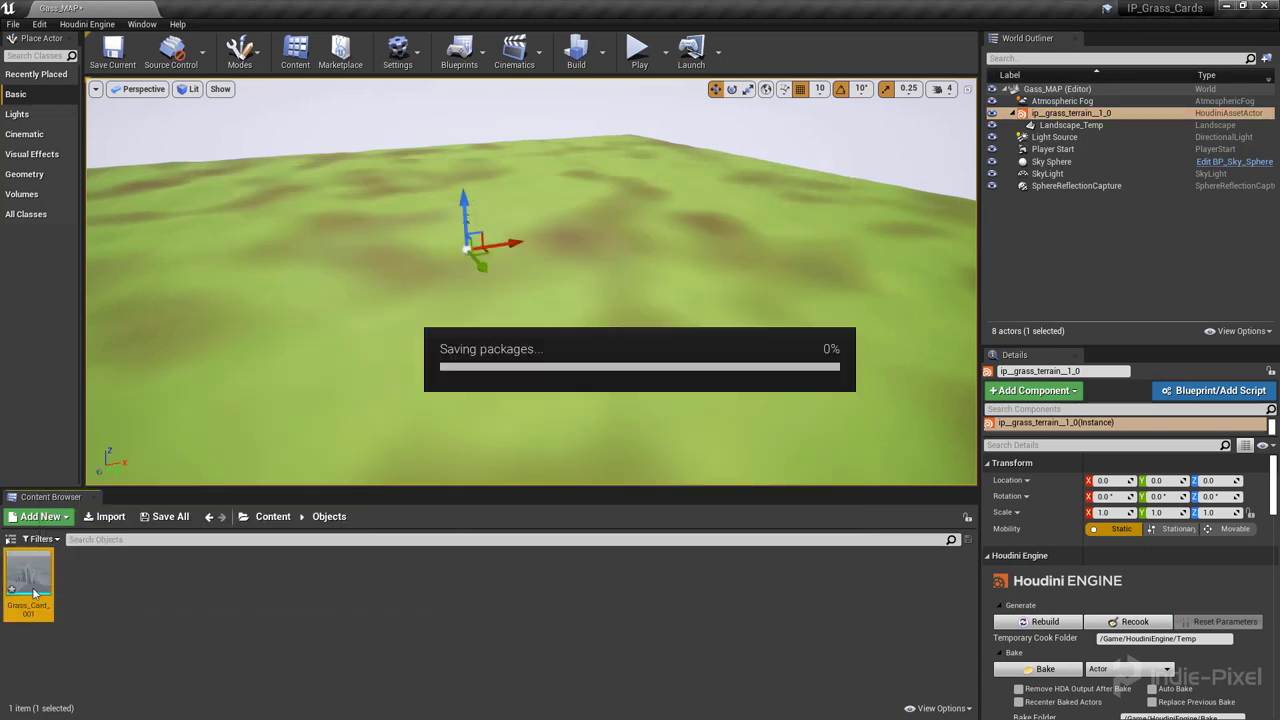
Create a Landscape Grass Type asset named Grass_001 in the Content/Objects folder.
{"action": "left_click", "coordinate": [272, 516]}
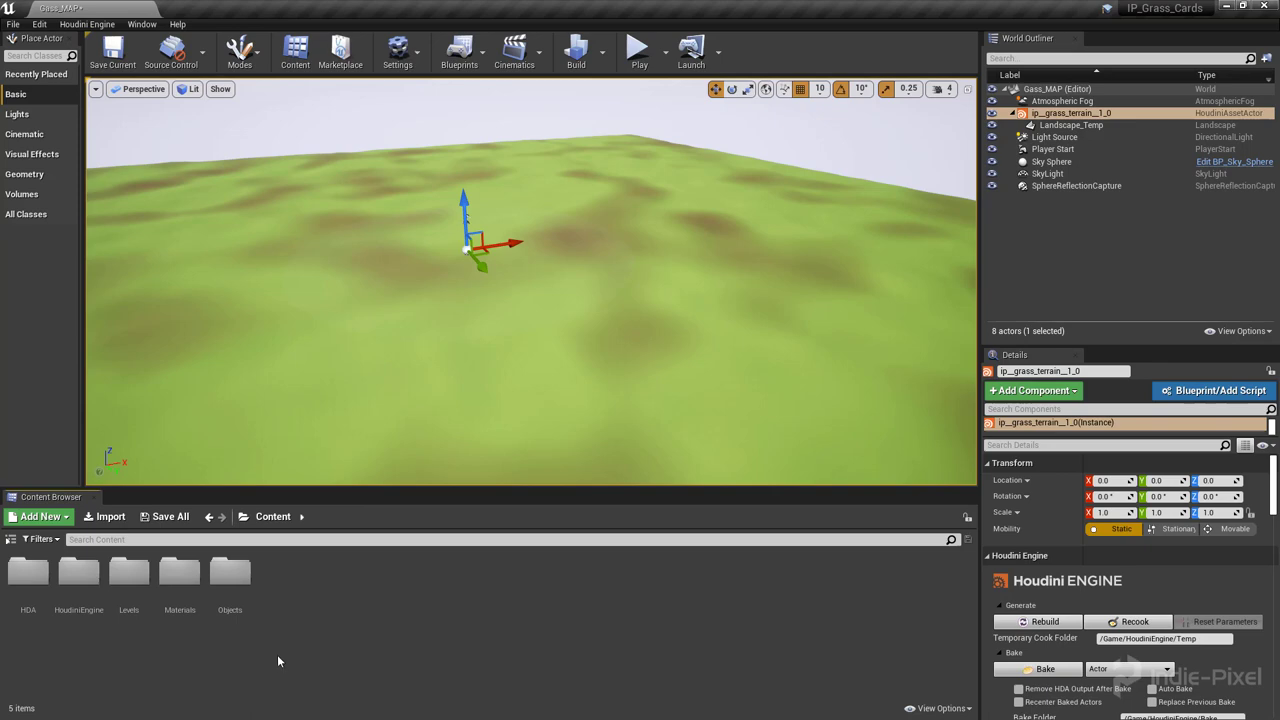
{"action": "double_click", "coordinate": [230, 573]}
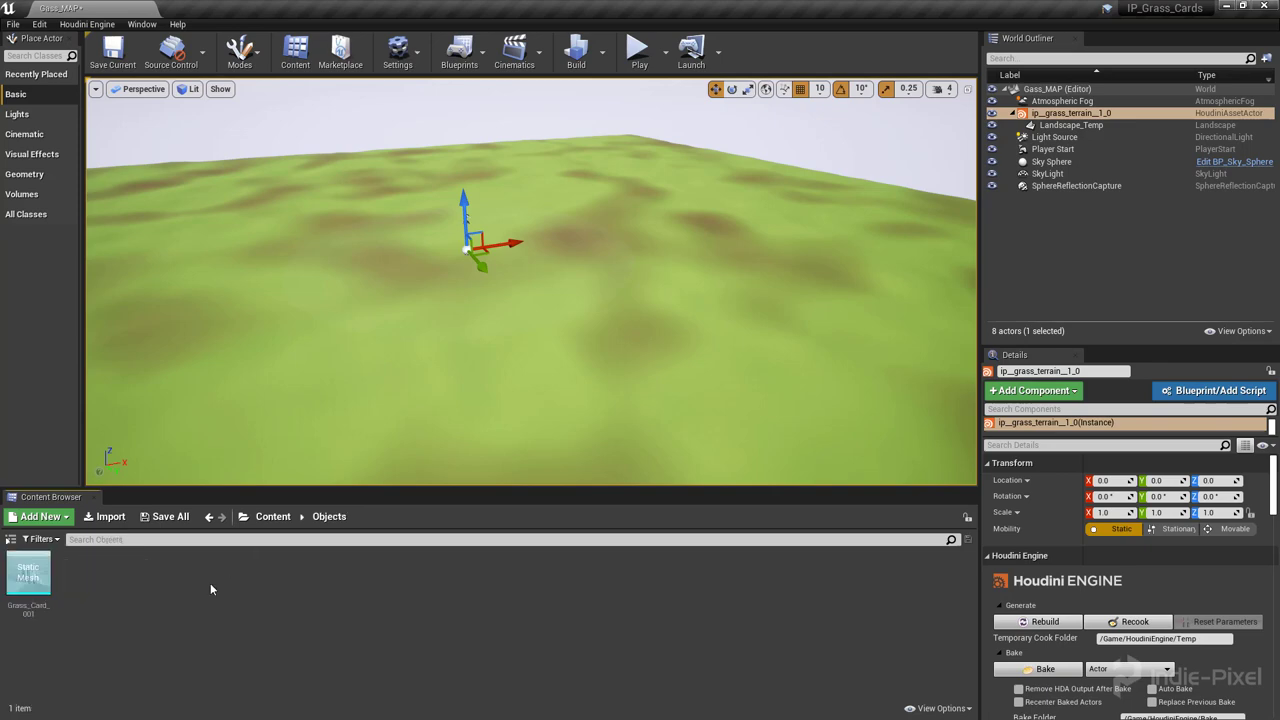
{"action": "right_click", "coordinate": [33, 580]}
{"action": "left_click", "coordinate": [112, 614]}
{"action": "right_click", "coordinate": [108, 598]}
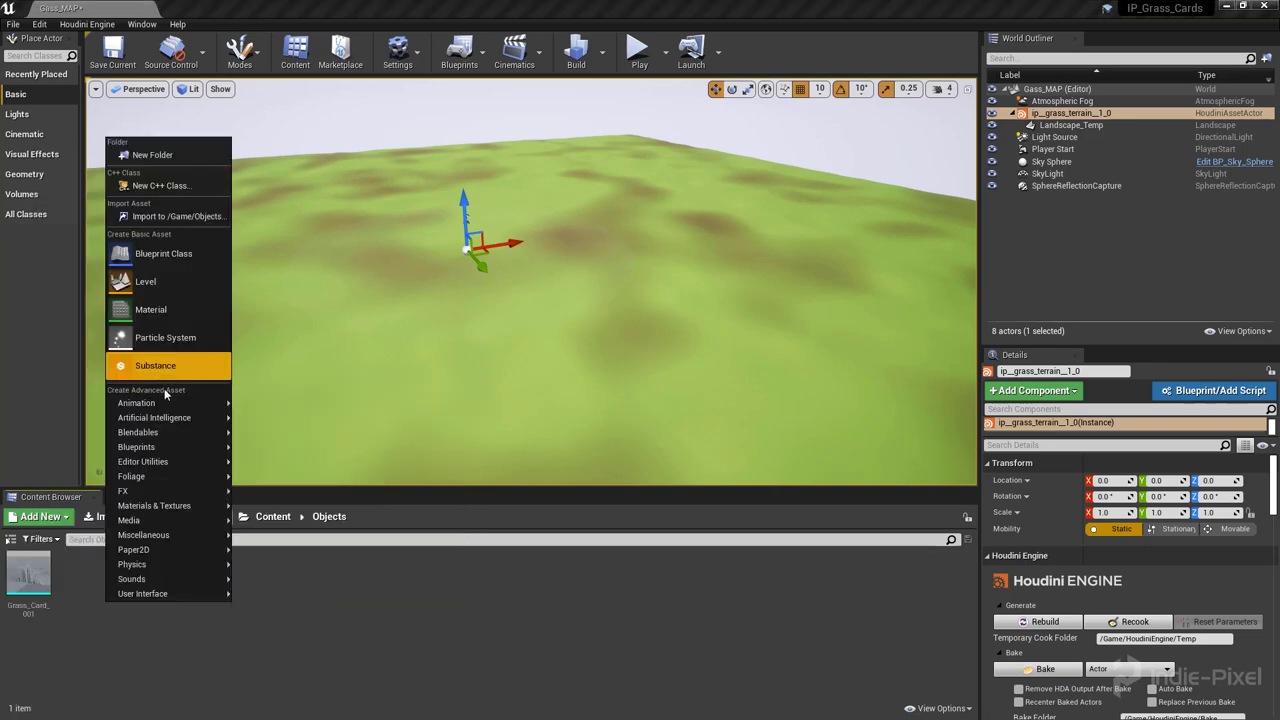
{"action": "mouse_move", "coordinate": [181, 478]}
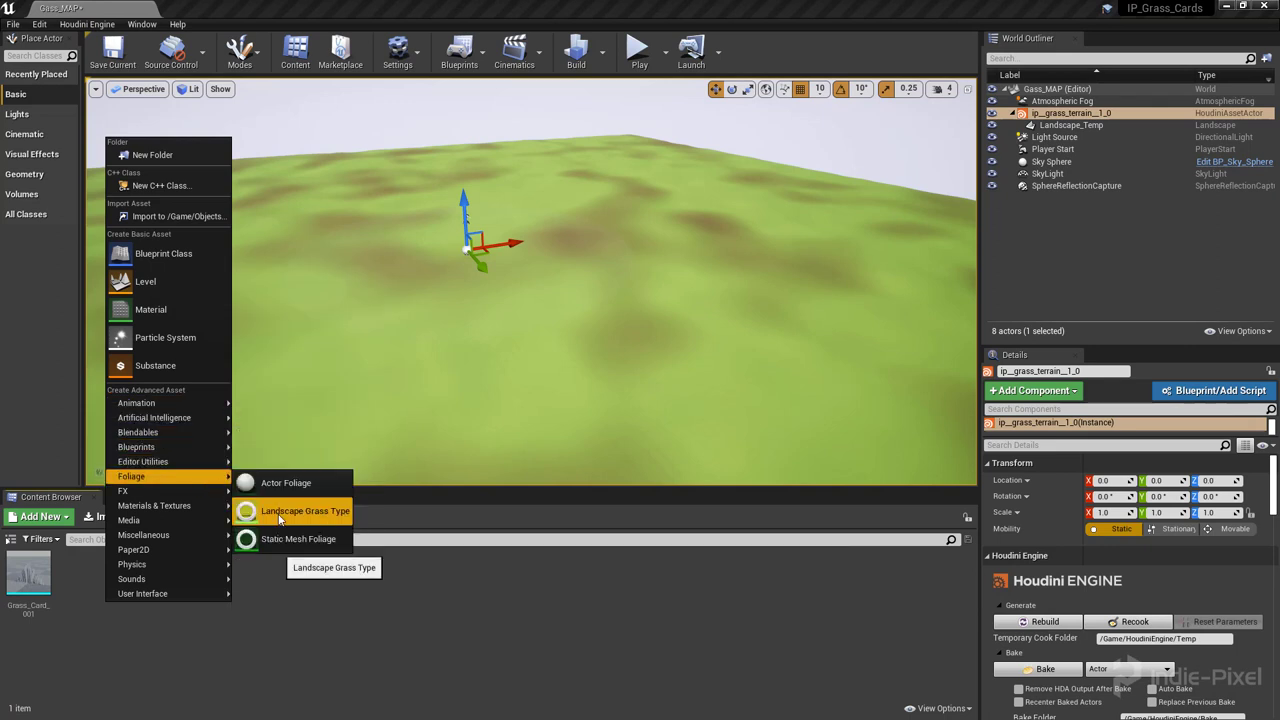
{"action": "left_click", "coordinate": [286, 514]}
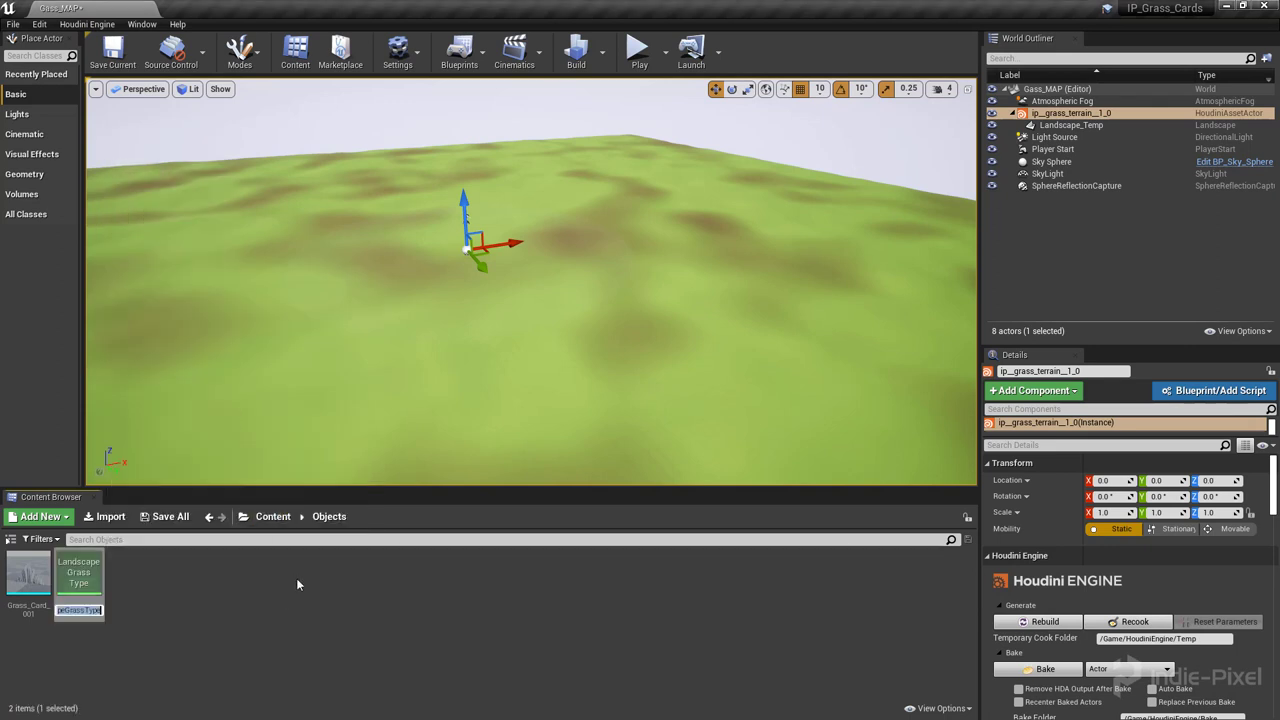
{"action": "type", "text": "Grass_001"}
{"action": "key", "text": "Return"}
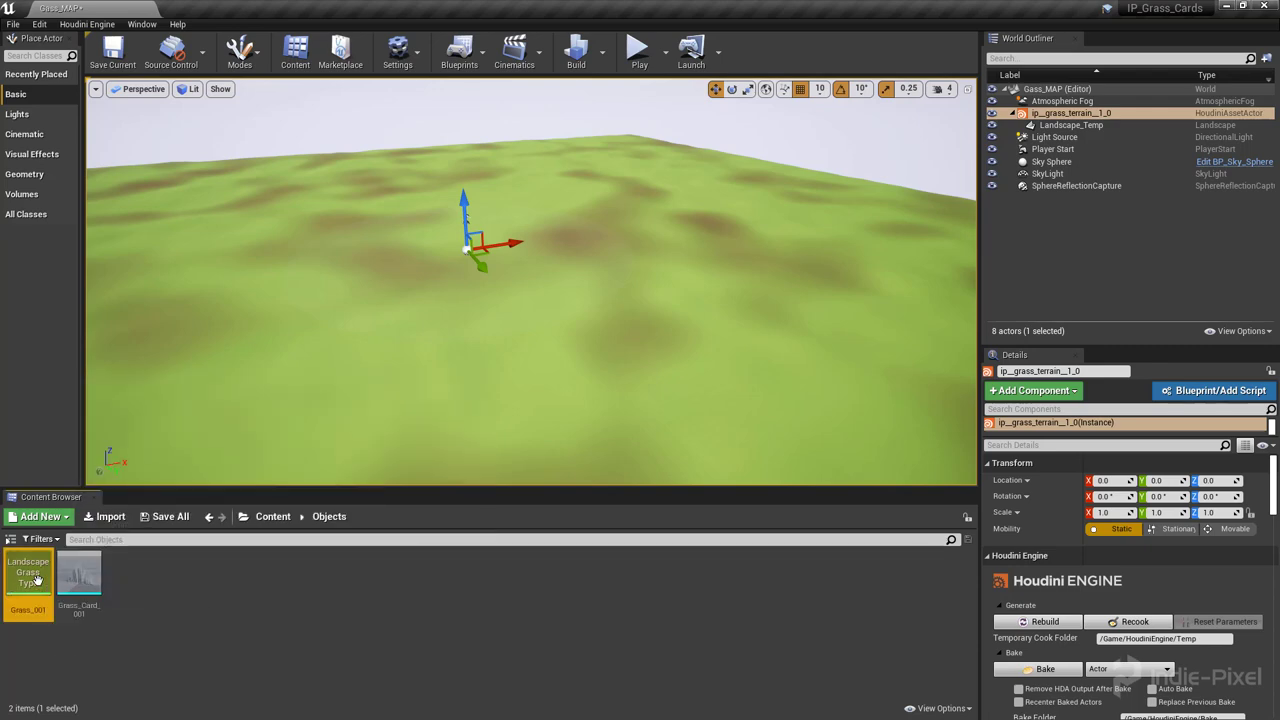
{"action": "left_click", "coordinate": [100, 650]}
Add one grass variety to Grass_001 with Grass_Card_001 as its grass mesh, save the asset and close its editor.
{"action": "double_click", "coordinate": [25, 578]}
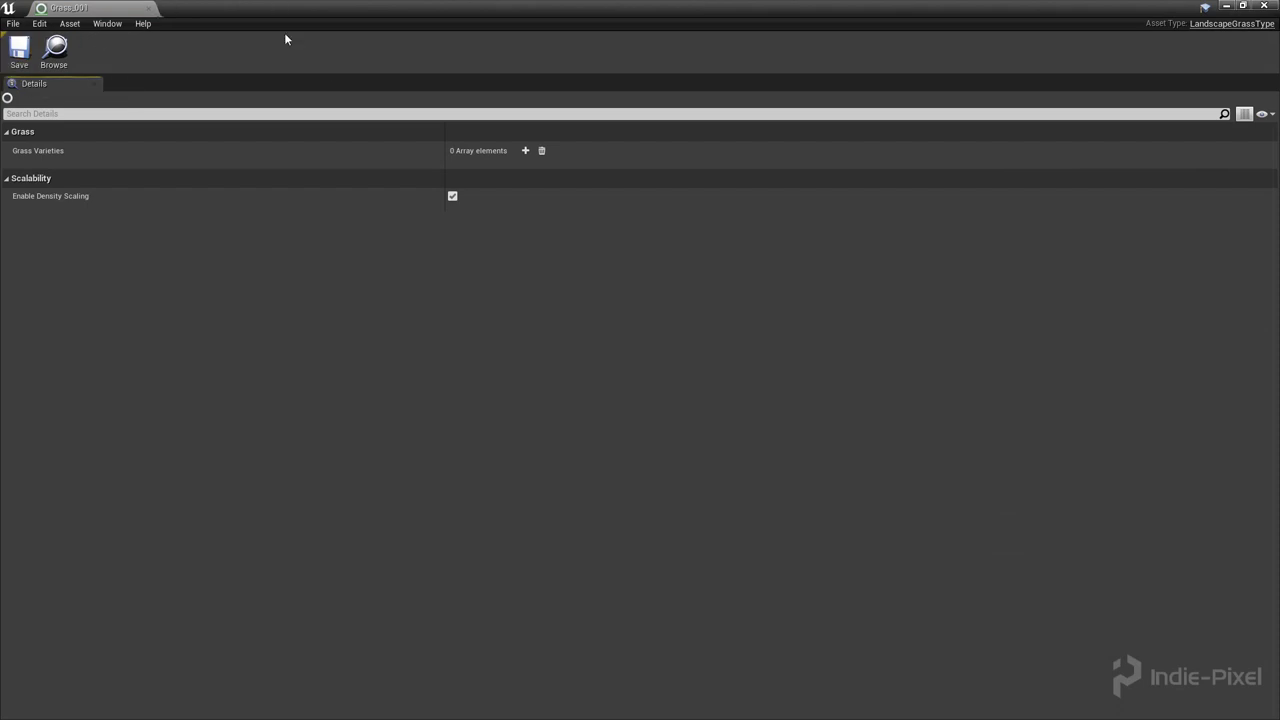
{"action": "key", "text": "super+Down"}
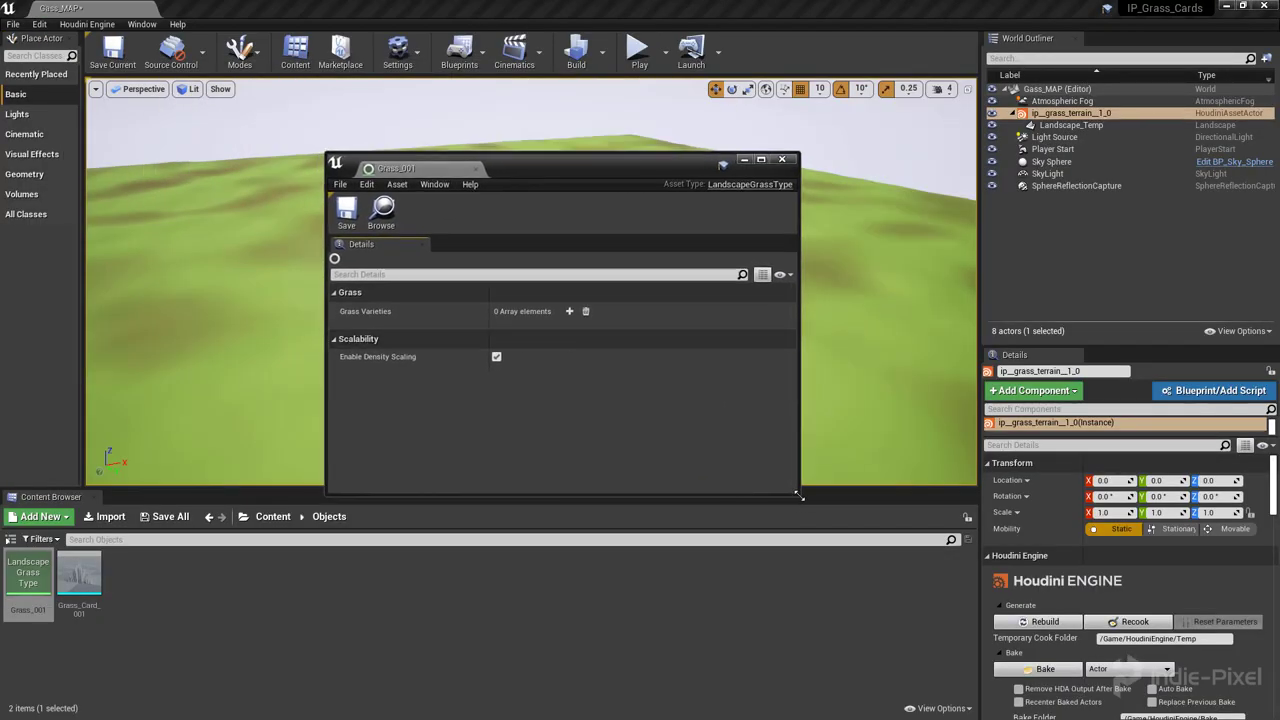
{"action": "left_click_drag", "start_coordinate": [799, 494], "coordinate": [1012, 677]}
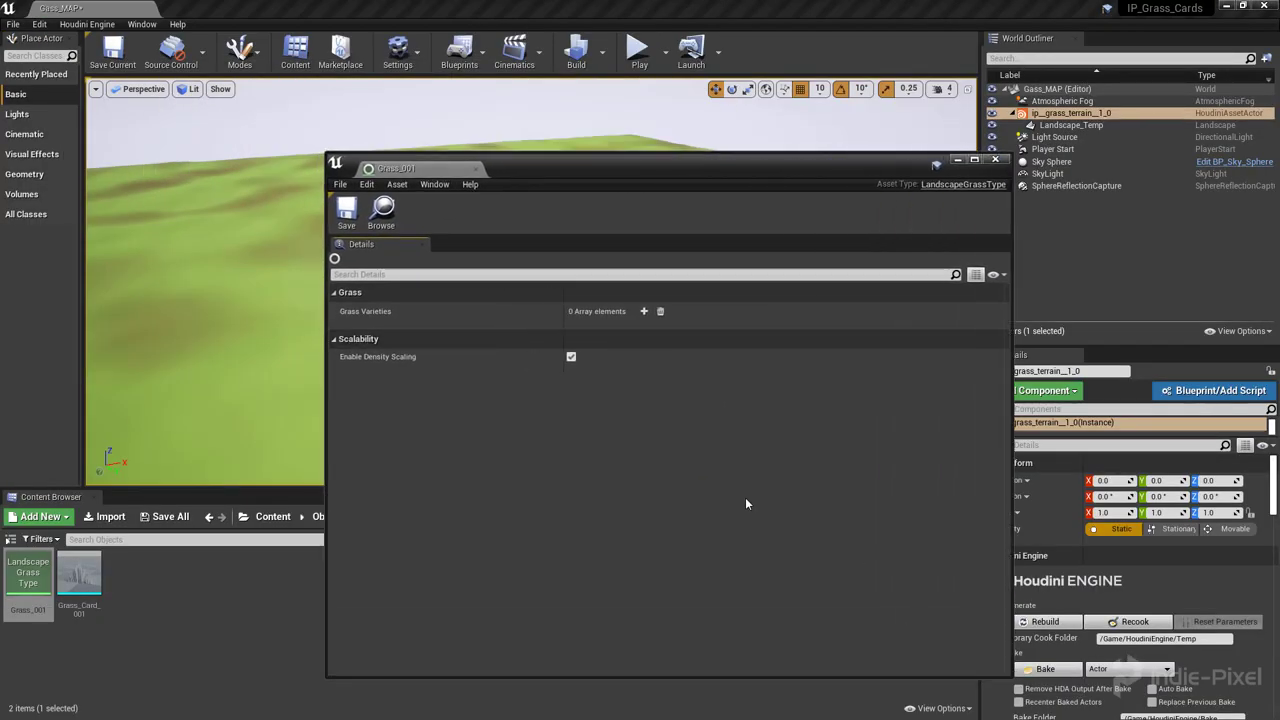
{"action": "left_click", "coordinate": [644, 311]}
{"action": "left_click", "coordinate": [340, 329]}
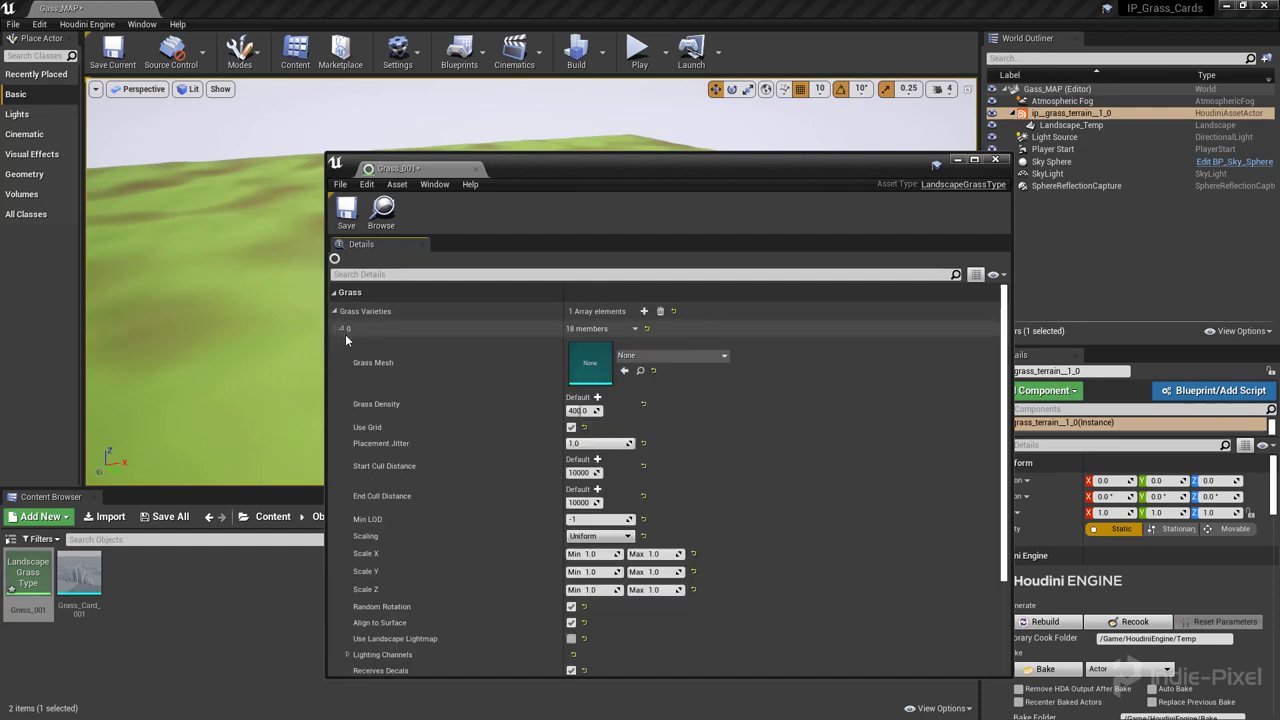
{"action": "left_click_drag", "start_coordinate": [79, 580], "coordinate": [560, 356]}
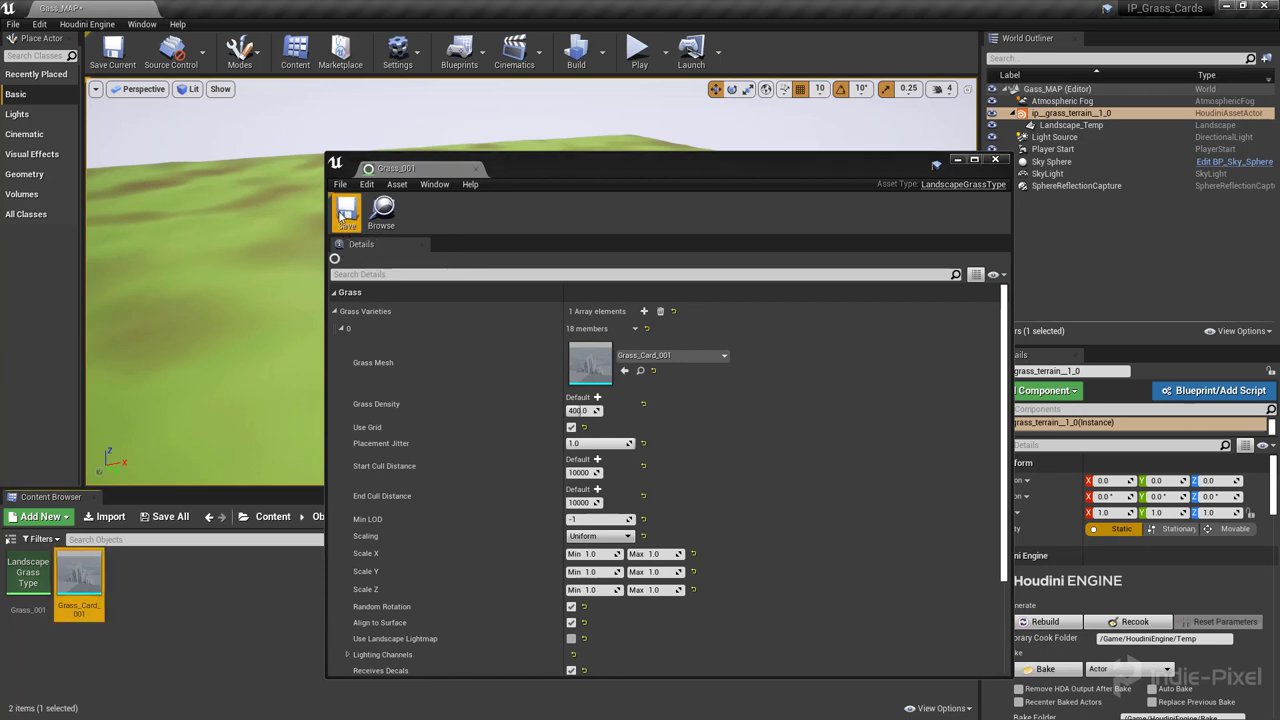
{"action": "left_click", "coordinate": [994, 160]}
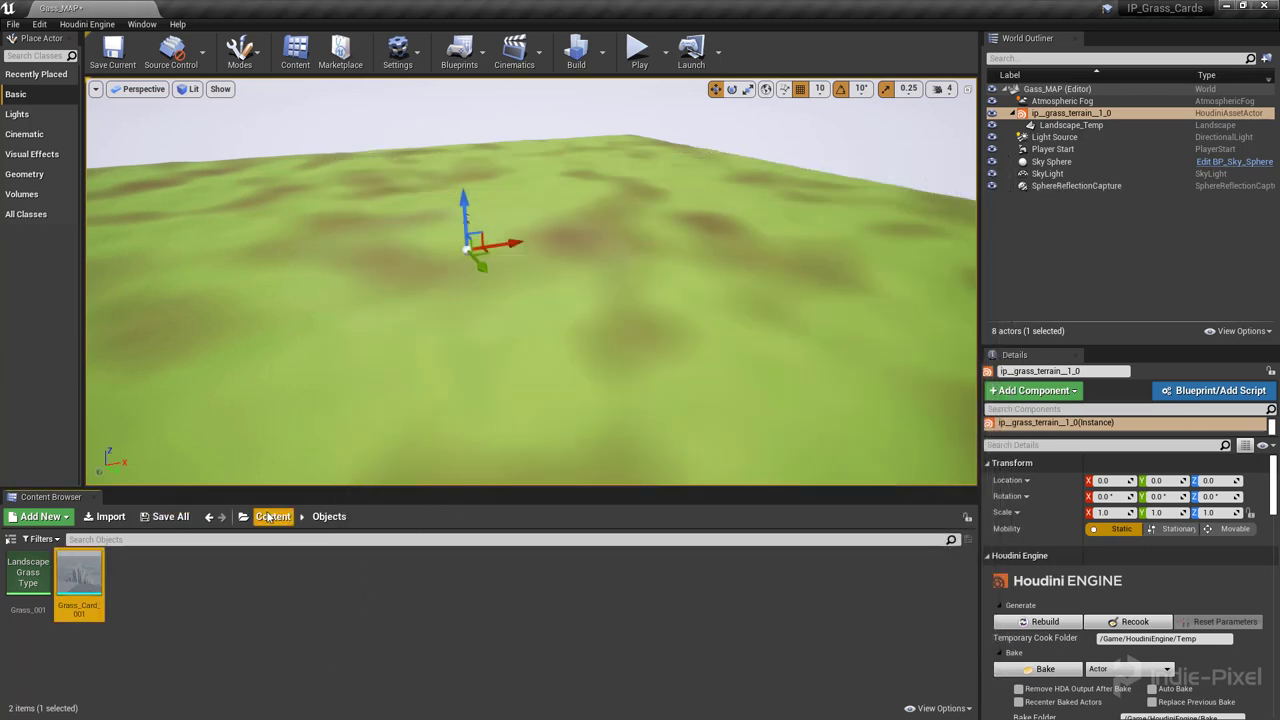
Open the Terrain_MM material from Content/Materials and expand the first grass type entry of its Landscape Grass Output node.
{"action": "left_click", "coordinate": [273, 516]}
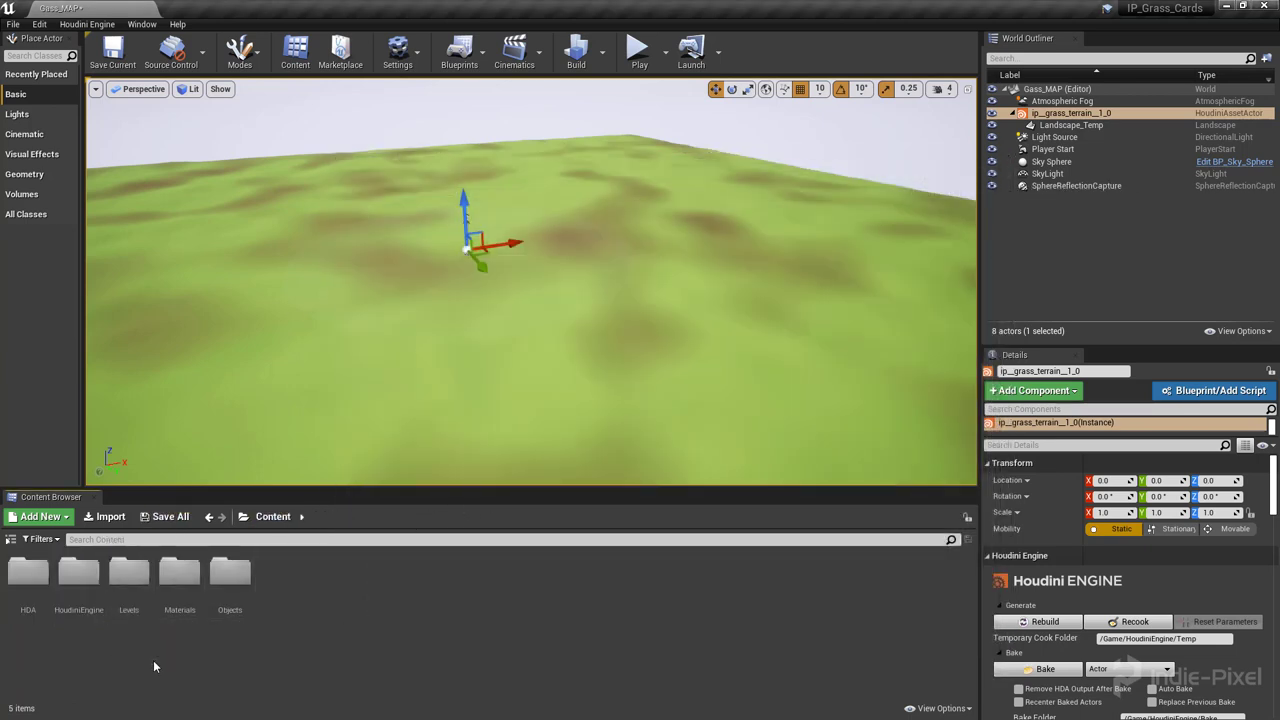
{"action": "double_click", "coordinate": [177, 575]}
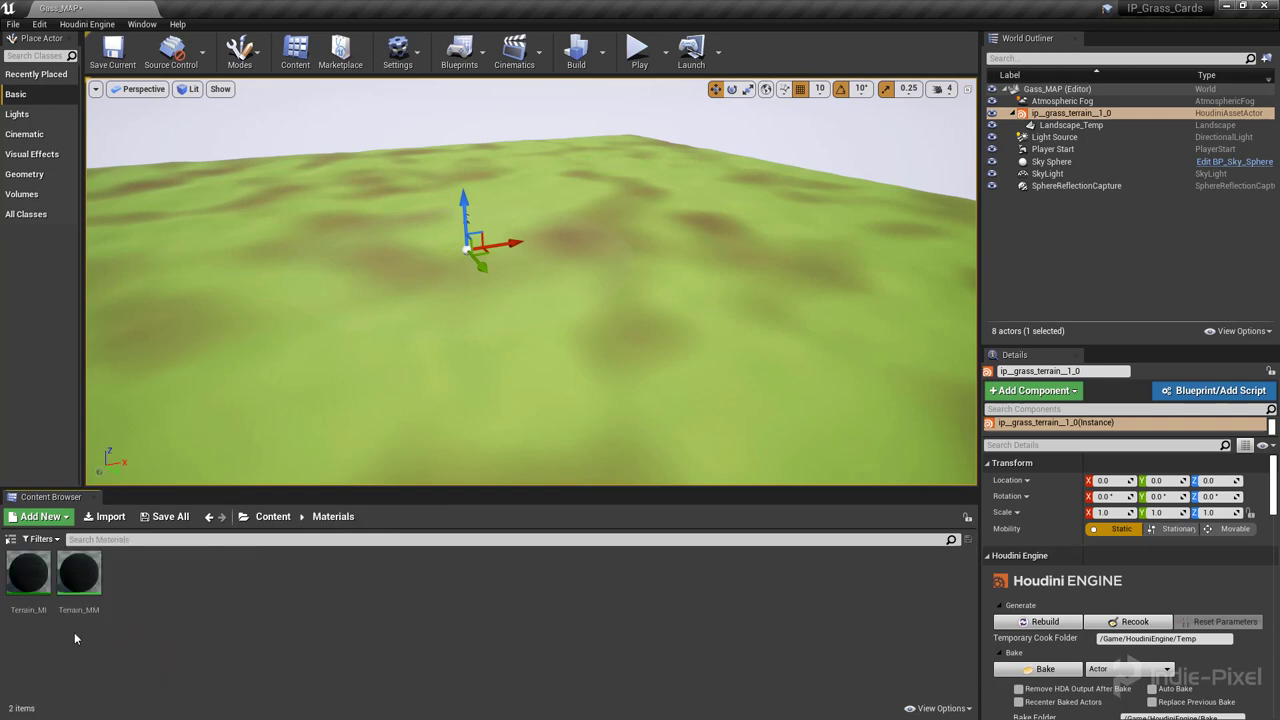
{"action": "double_click", "coordinate": [78, 575]}
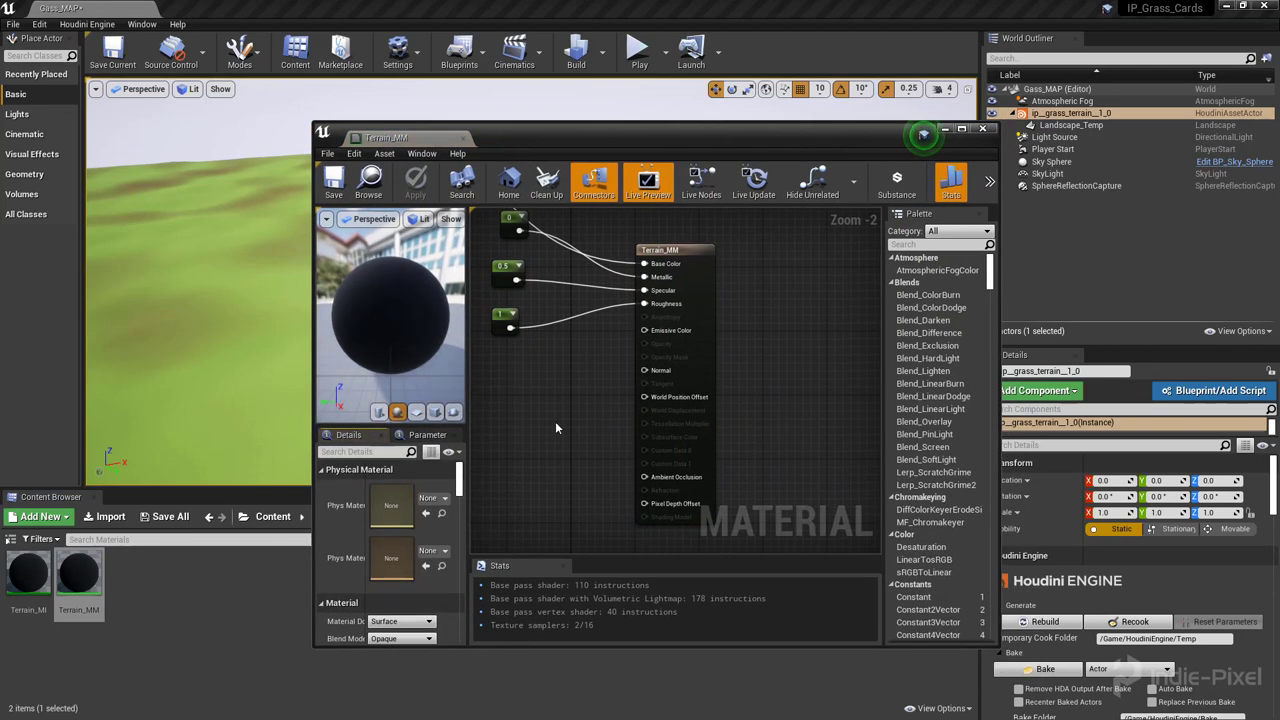
{"action": "right_click_drag", "start_coordinate": [556, 428], "coordinate": [660, 487]}
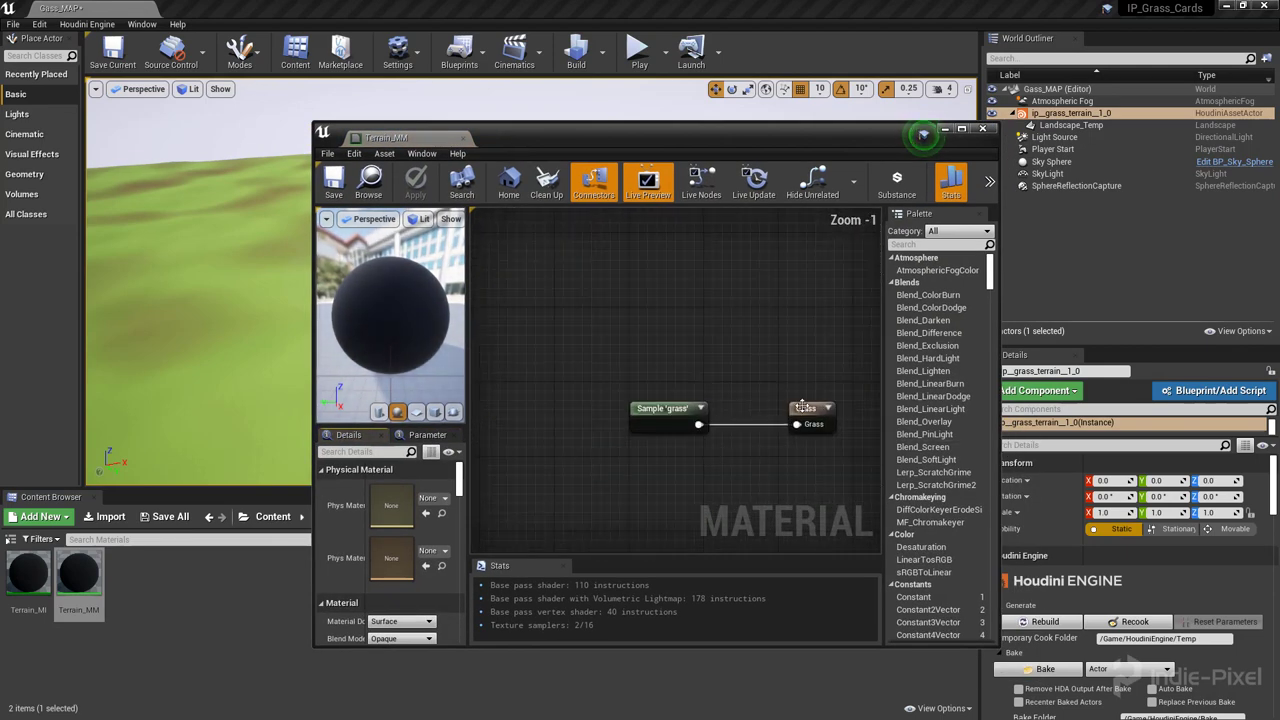
{"action": "left_click", "coordinate": [805, 408]}
{"action": "left_click", "coordinate": [322, 489]}
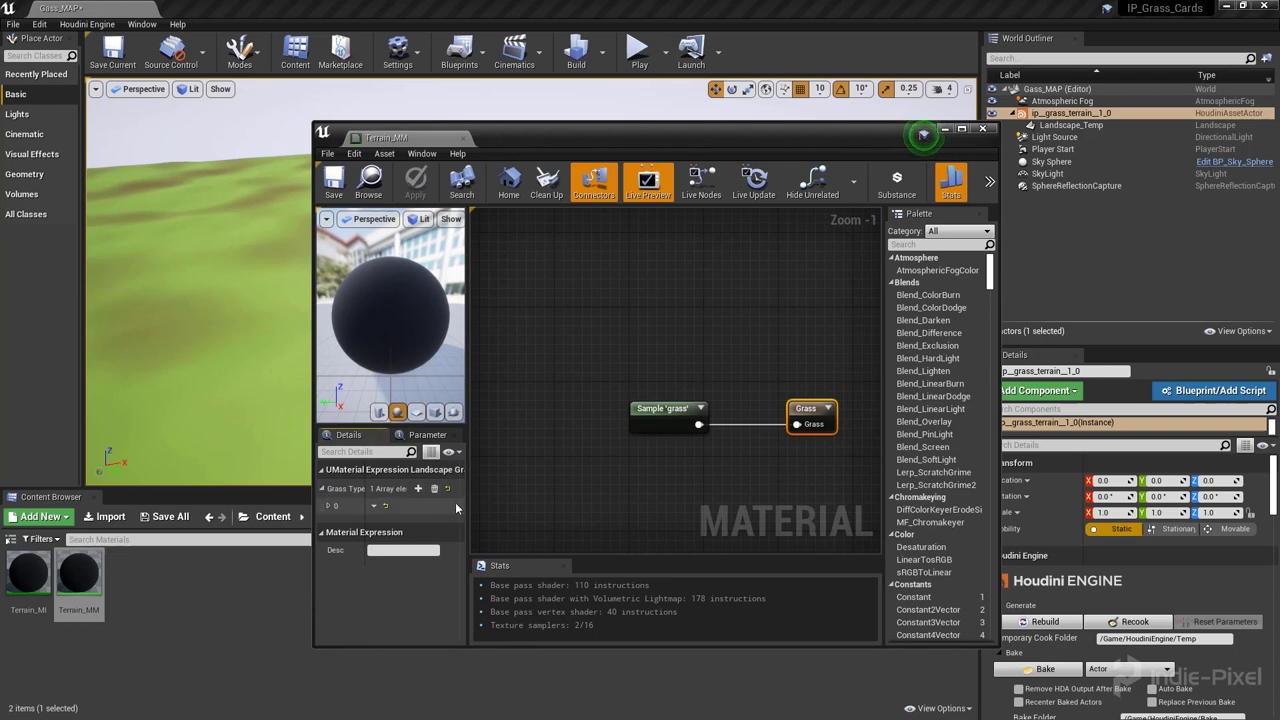
{"action": "left_click_drag", "start_coordinate": [467, 509], "coordinate": [535, 509]}
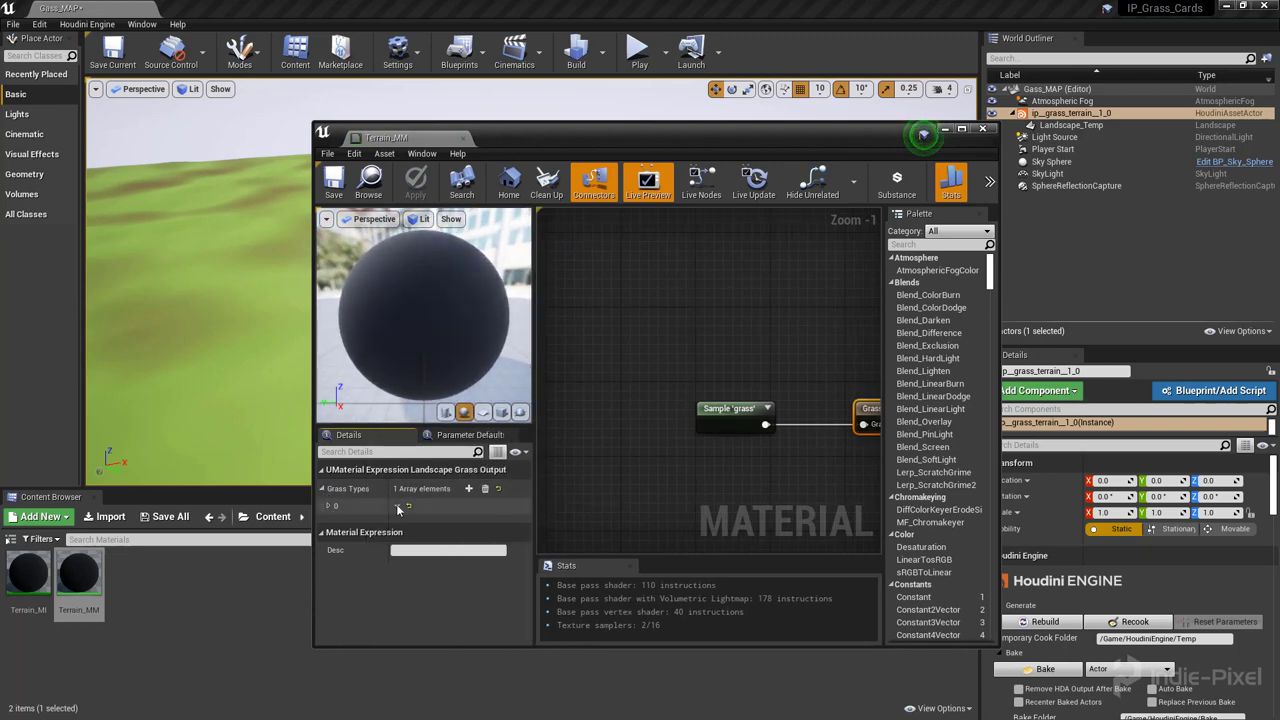
{"action": "left_click", "coordinate": [329, 506]}
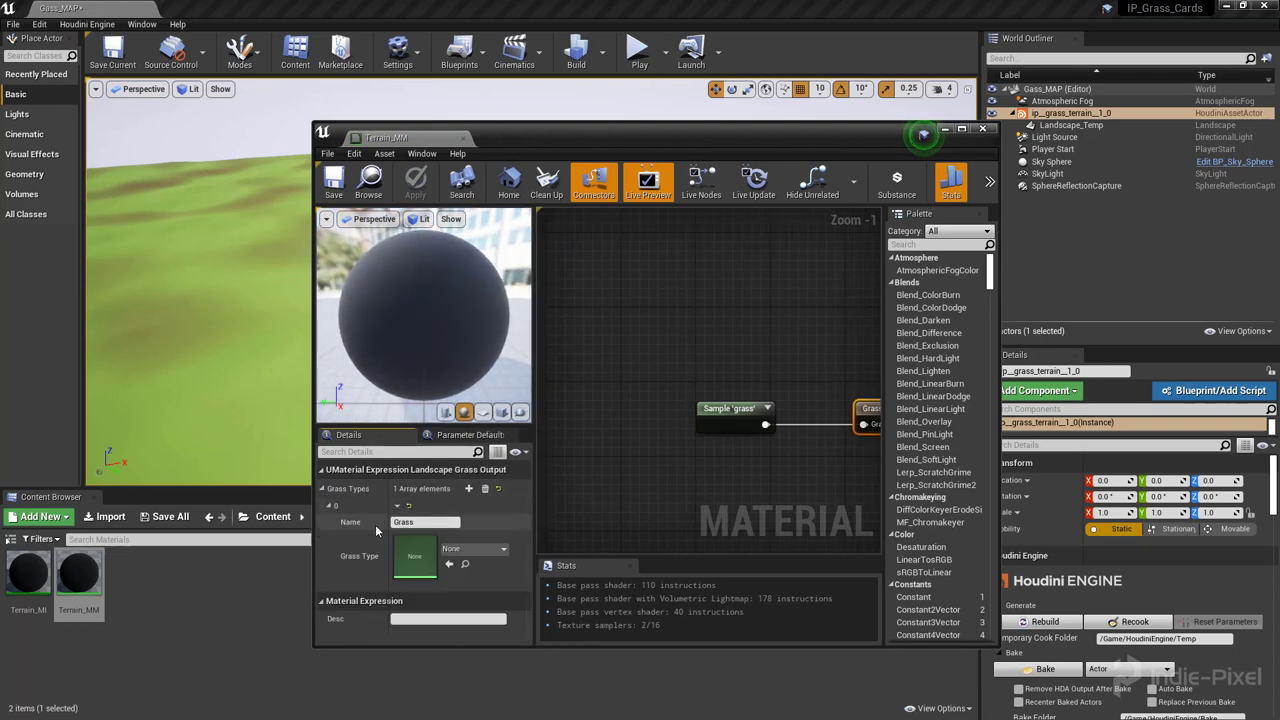
Assign Grass_001 as the output node's grass type, save and close Terrain_MM, and look over the grass on the terrain.
{"action": "left_click_drag", "start_coordinate": [487, 136], "coordinate": [794, 130]}
{"action": "left_click", "coordinate": [272, 517]}
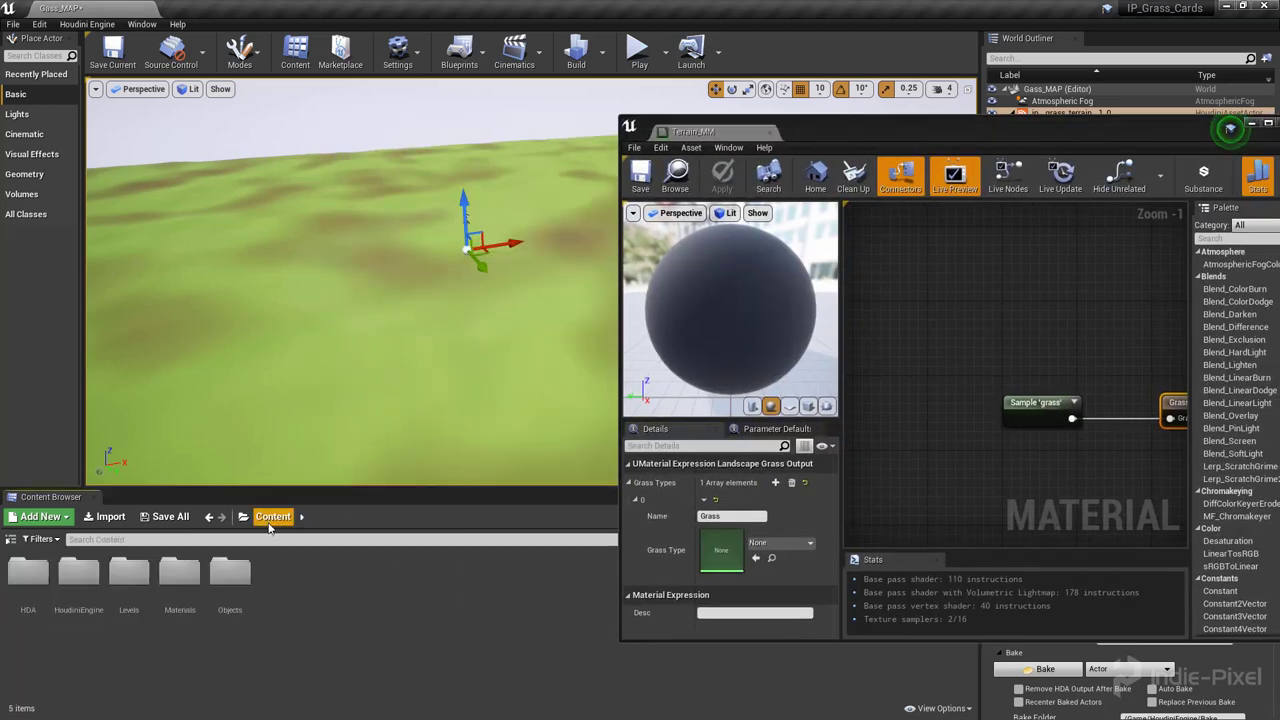
{"action": "double_click", "coordinate": [234, 574]}
{"action": "left_click_drag", "start_coordinate": [15, 580], "coordinate": [721, 552]}
{"action": "left_click_drag", "start_coordinate": [1030, 130], "coordinate": [873, 127]}
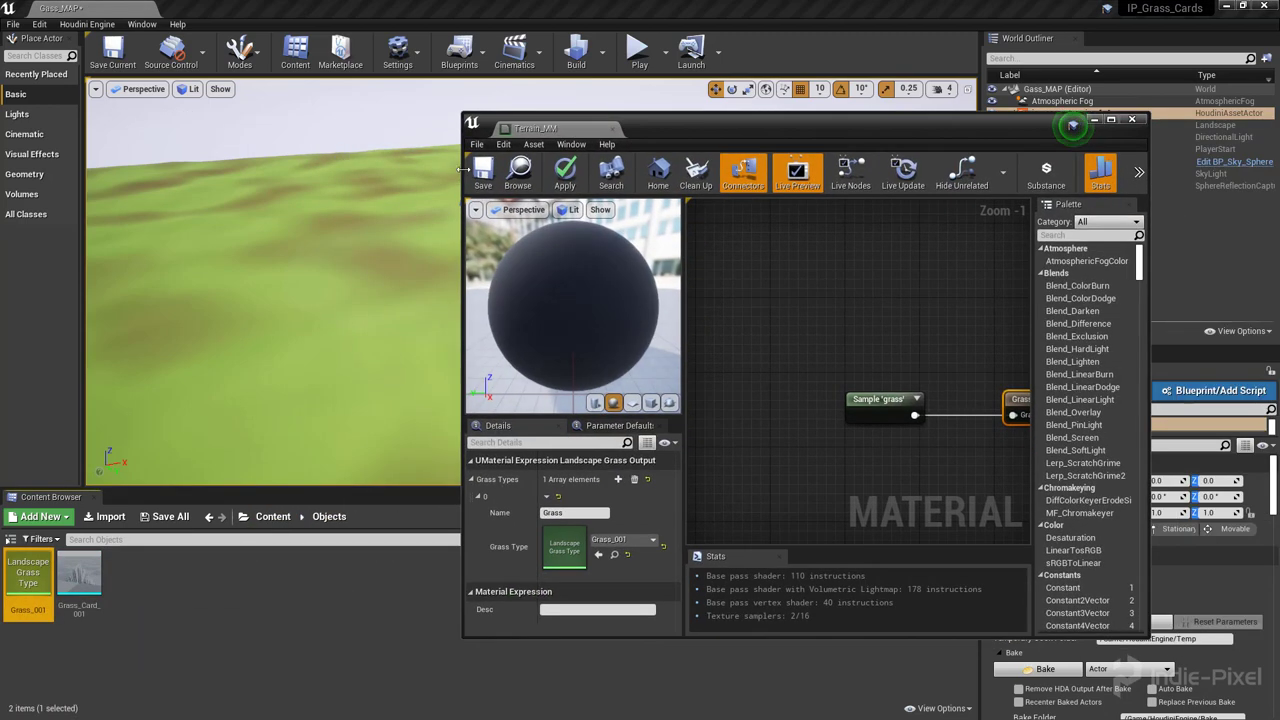
{"action": "left_click", "coordinate": [482, 176]}
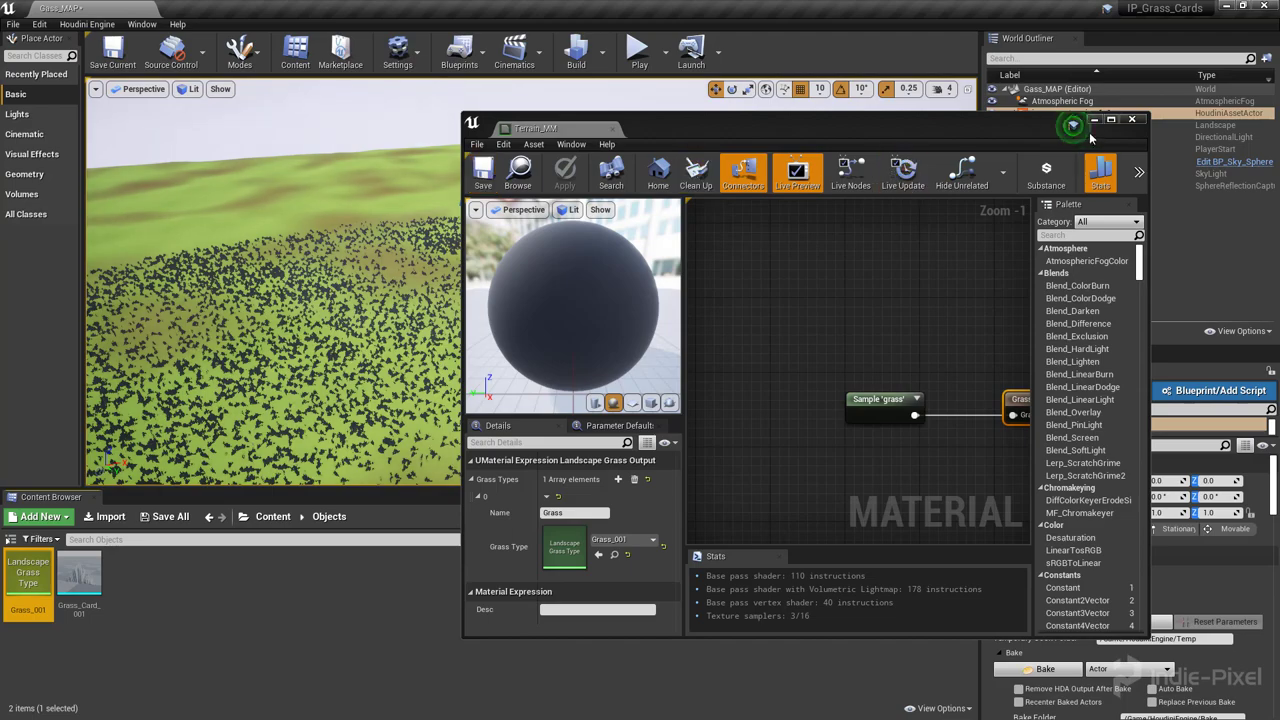
{"action": "left_click", "coordinate": [1131, 120]}
{"action": "right_click_drag", "start_coordinate": [530, 300], "coordinate": [470, 594]}
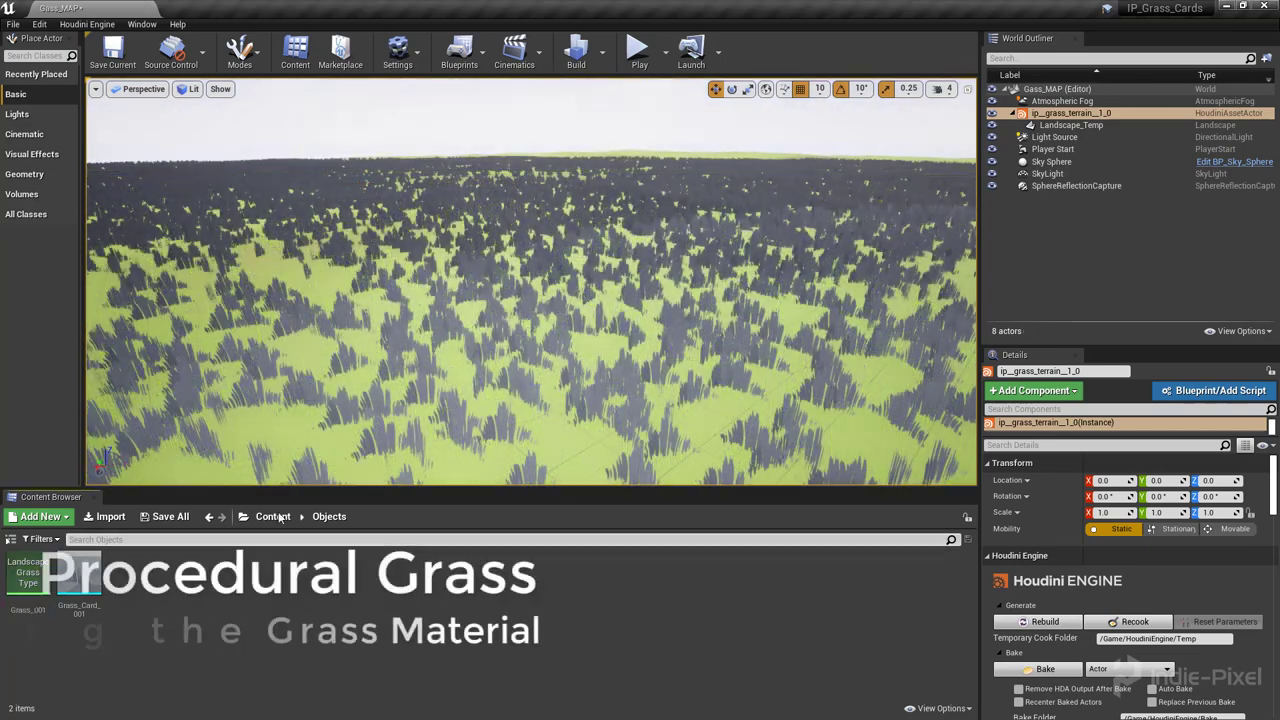
Create a material named Grass_MM in the Content/Materials folder and open it for editing.
{"action": "left_click", "coordinate": [273, 516]}
{"action": "double_click", "coordinate": [180, 576]}
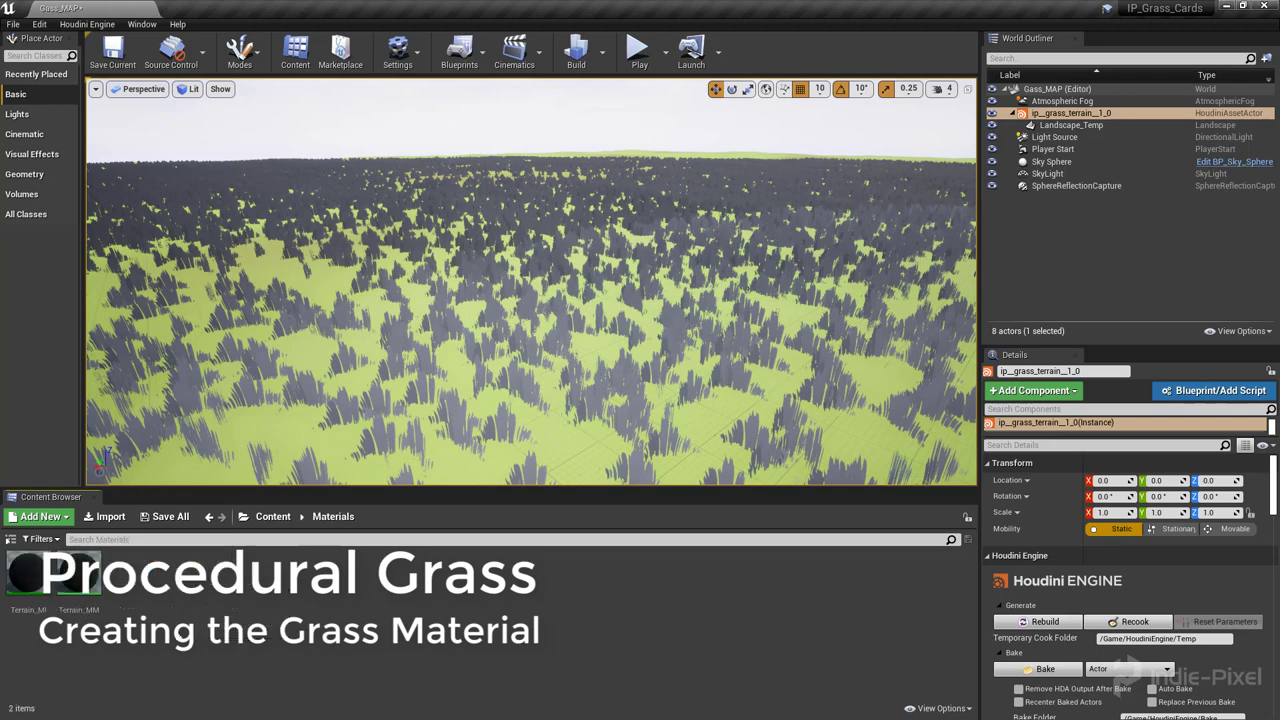
{"action": "right_click", "coordinate": [161, 605]}
{"action": "left_click", "coordinate": [200, 326]}
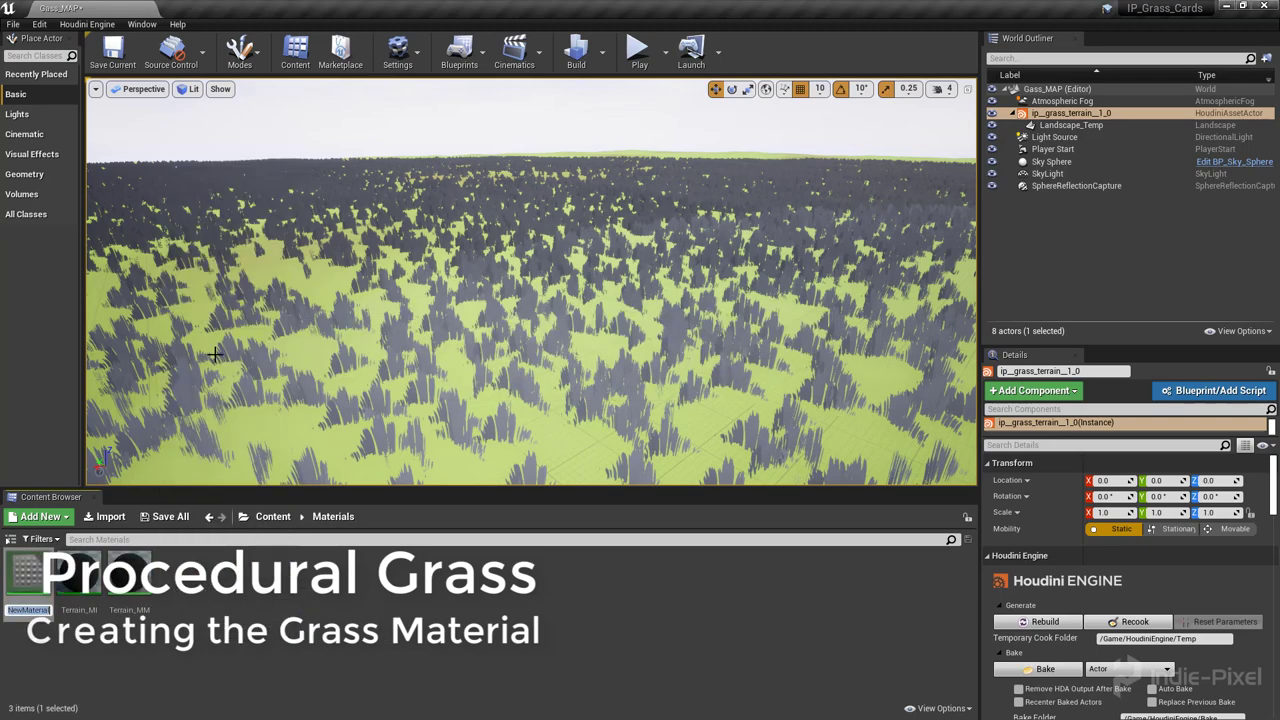
{"action": "type", "text": "Grass_MM"}
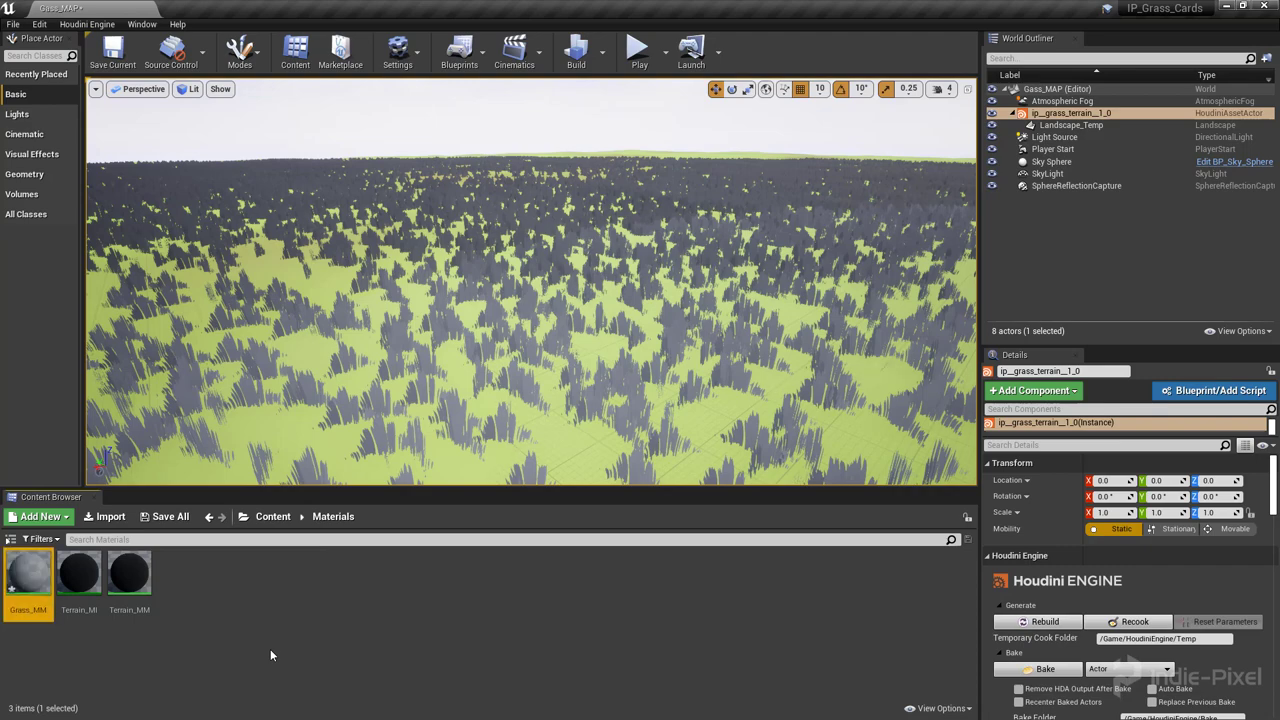
{"action": "key", "text": "Return"}
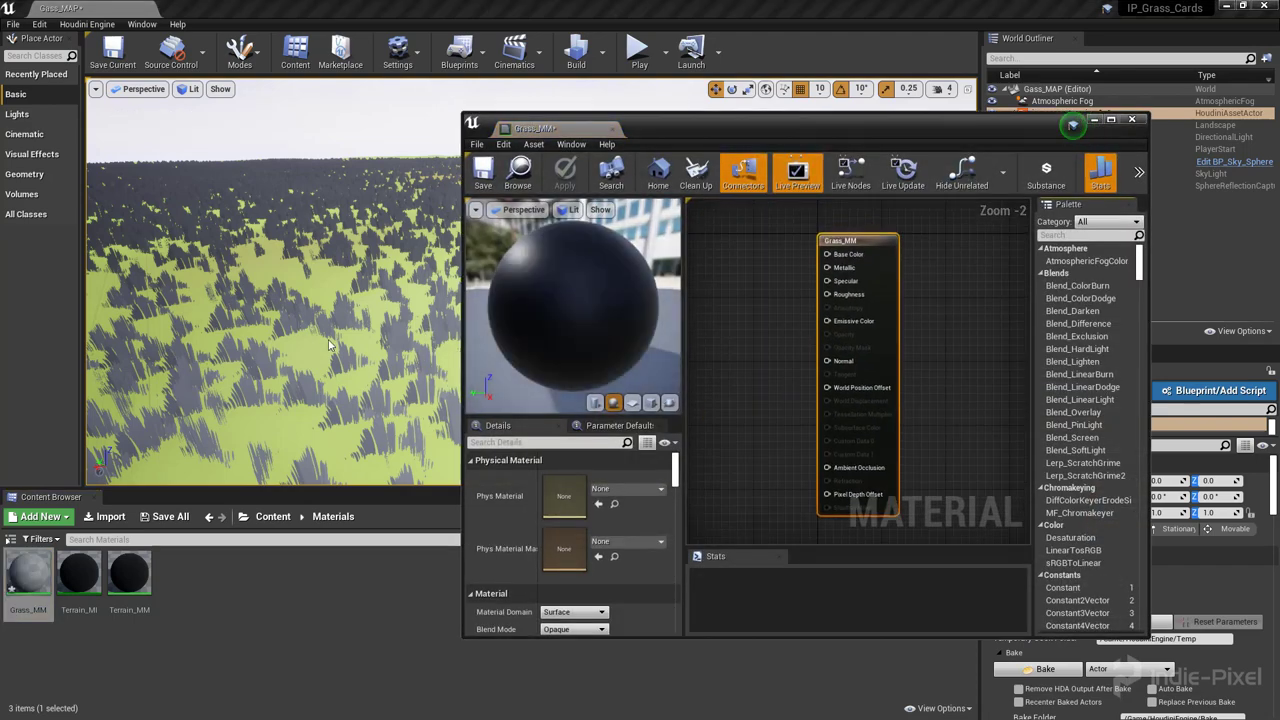
Maximise the material editor, set Grass_MM's shading model to Two Sided Foliage and enable Two Sided.
{"action": "left_click_drag", "start_coordinate": [655, 122], "coordinate": [193, 2]}
{"action": "right_click_drag", "start_coordinate": [463, 363], "coordinate": [687, 465]}
{"action": "scroll", "coordinate": [680, 327], "scroll_direction": "up", "scroll_amount": 1}
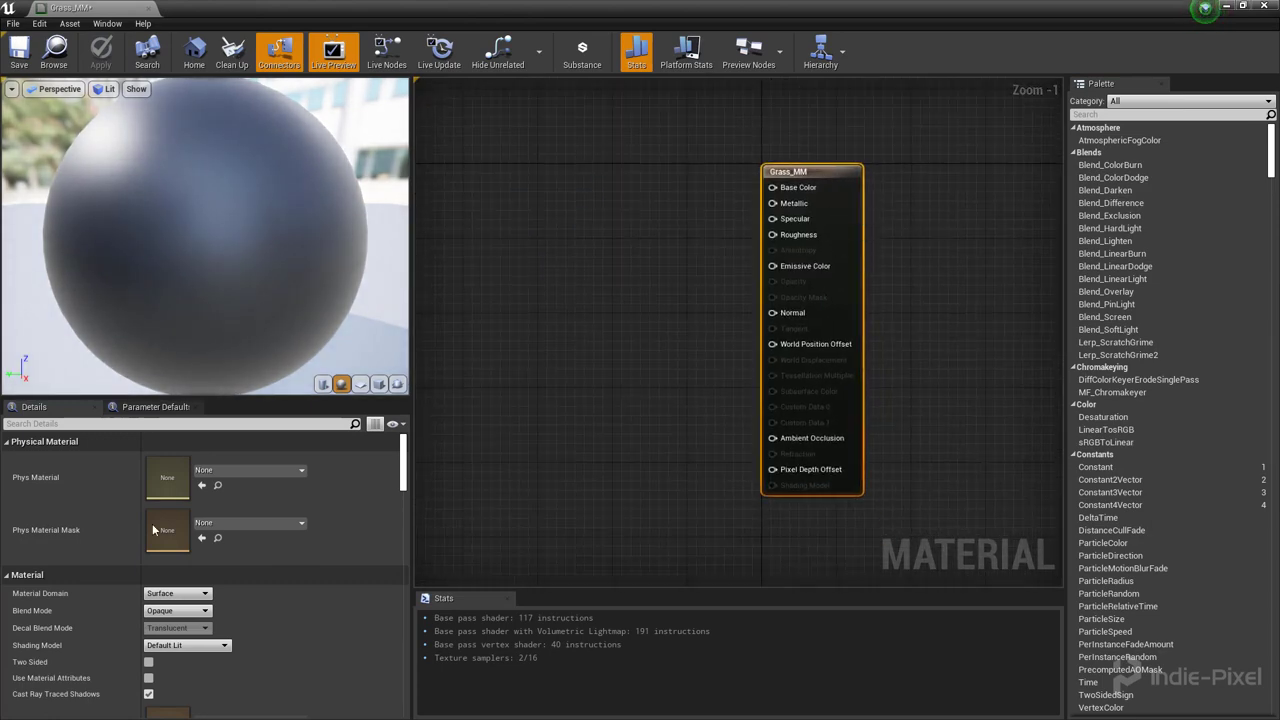
{"action": "scroll", "coordinate": [249, 593], "scroll_direction": "down", "scroll_amount": 1}
{"action": "left_click", "coordinate": [200, 625]}
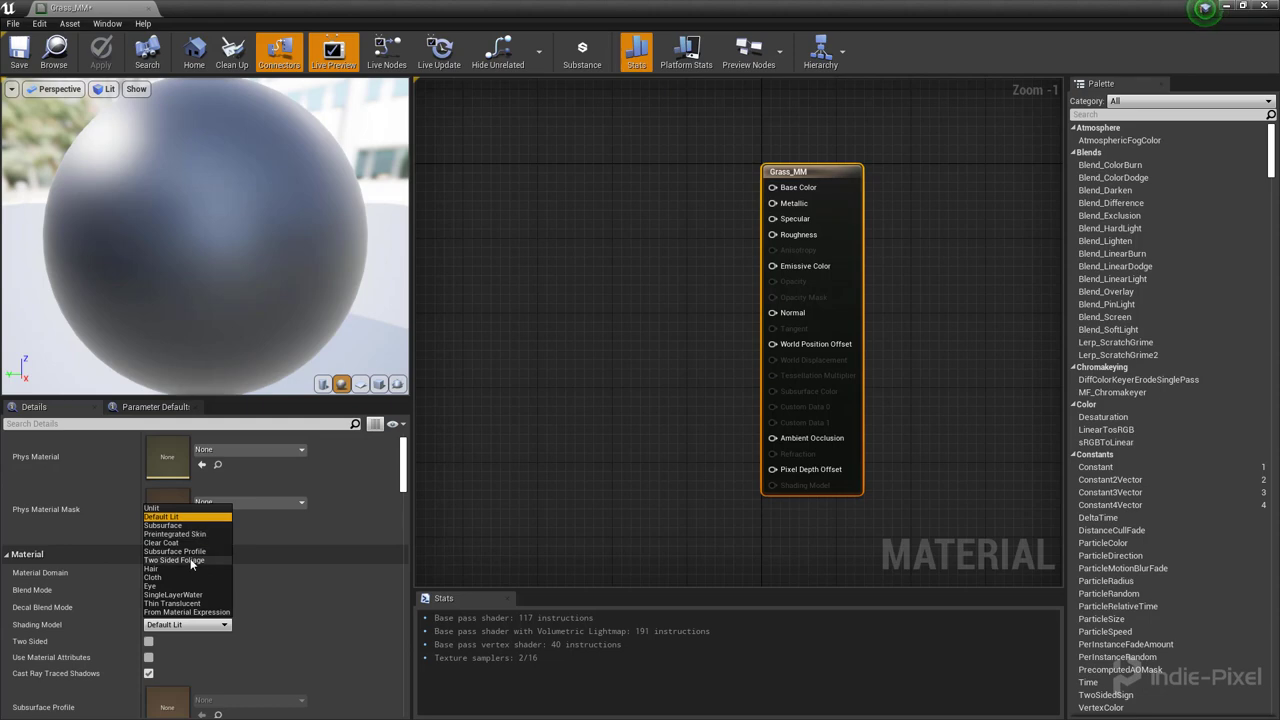
{"action": "left_click", "coordinate": [190, 560]}
{"action": "scroll", "coordinate": [151, 630], "scroll_direction": "down", "scroll_amount": 1}
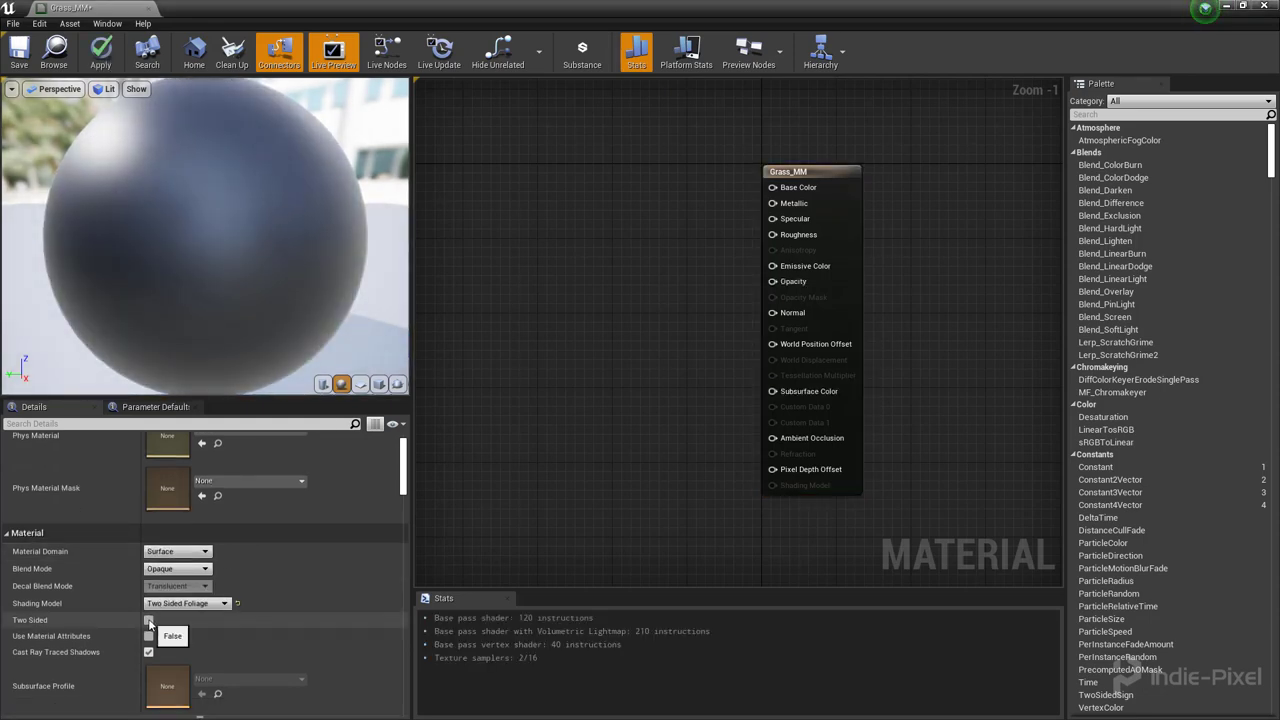
{"action": "left_click", "coordinate": [149, 621]}
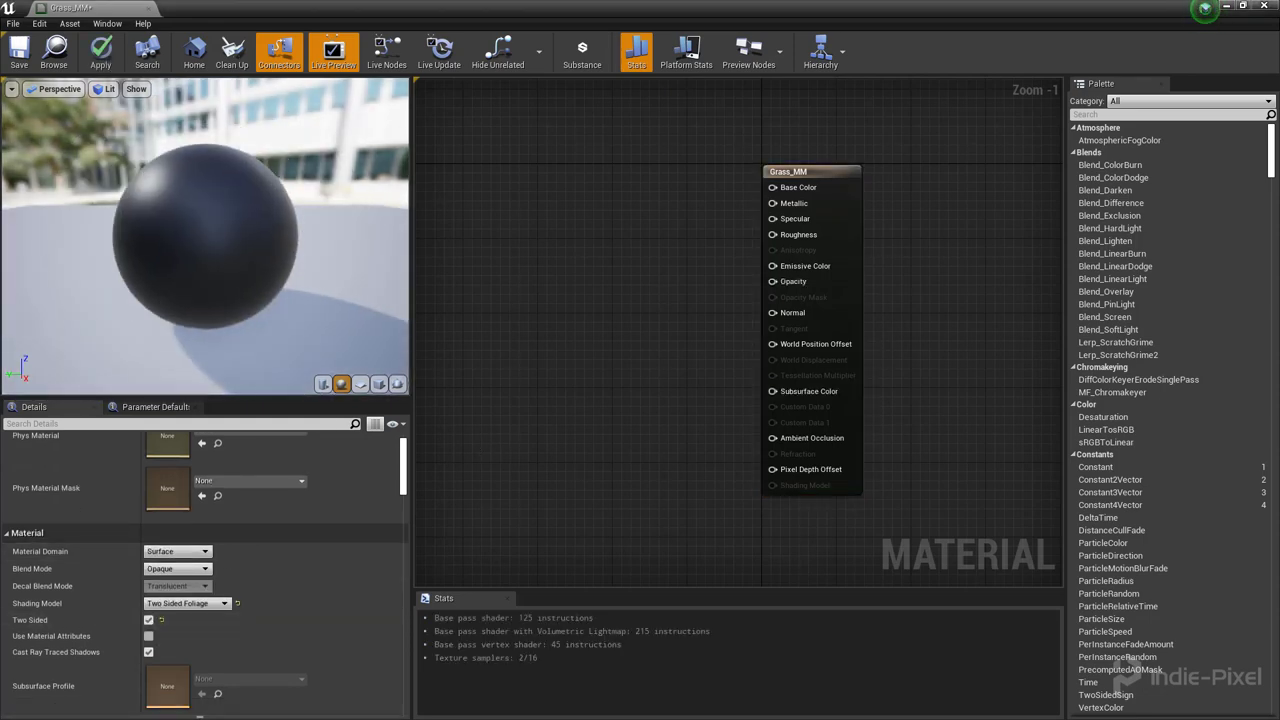
Add a Vertex Color node to the Grass_MM graph, well to the left of the material output node.
{"action": "right_click_drag", "start_coordinate": [574, 214], "coordinate": [658, 266]}
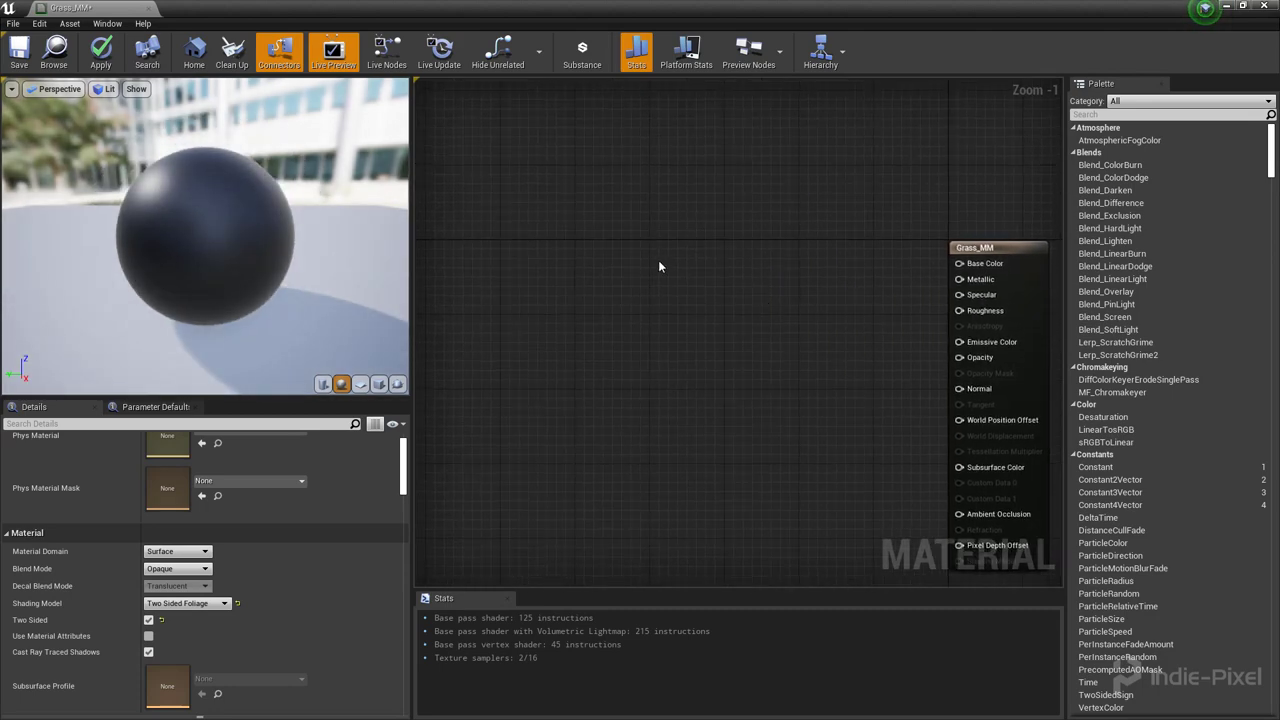
{"action": "right_click", "coordinate": [597, 230]}
{"action": "type", "text": "verte"}
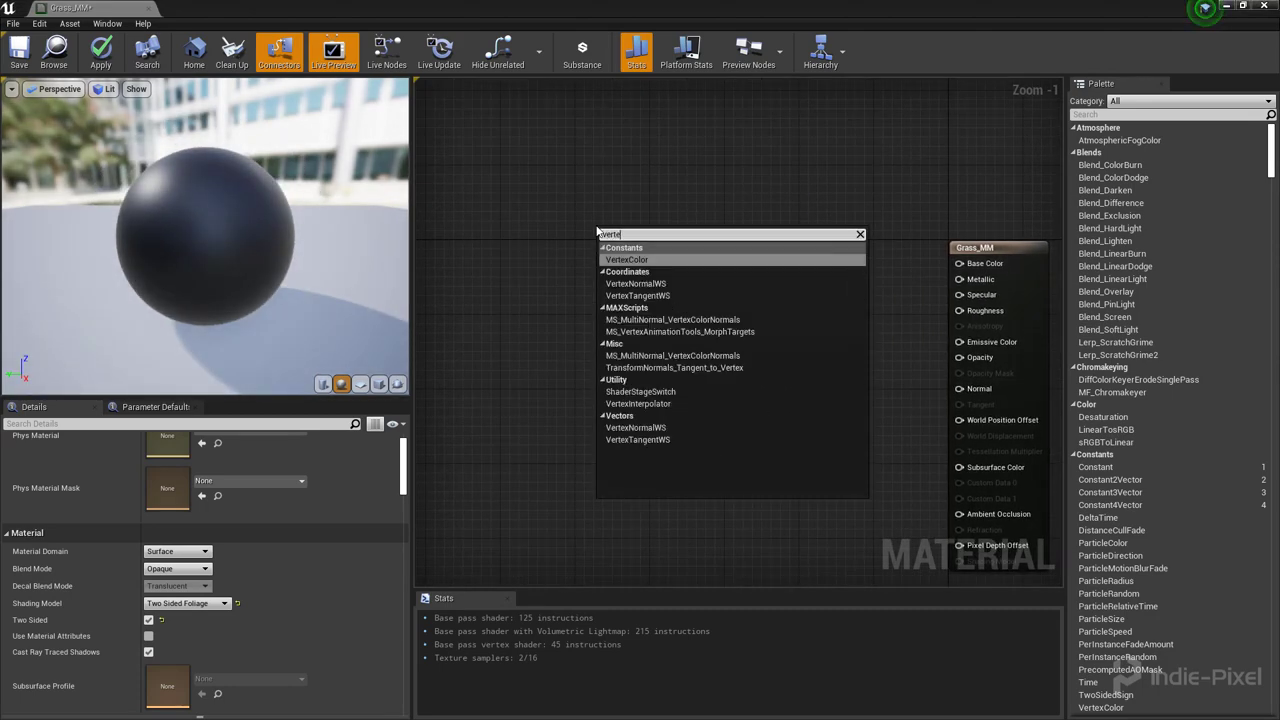
{"action": "key", "text": "Return"}
{"action": "left_click_drag", "start_coordinate": [610, 236], "coordinate": [504, 216]}
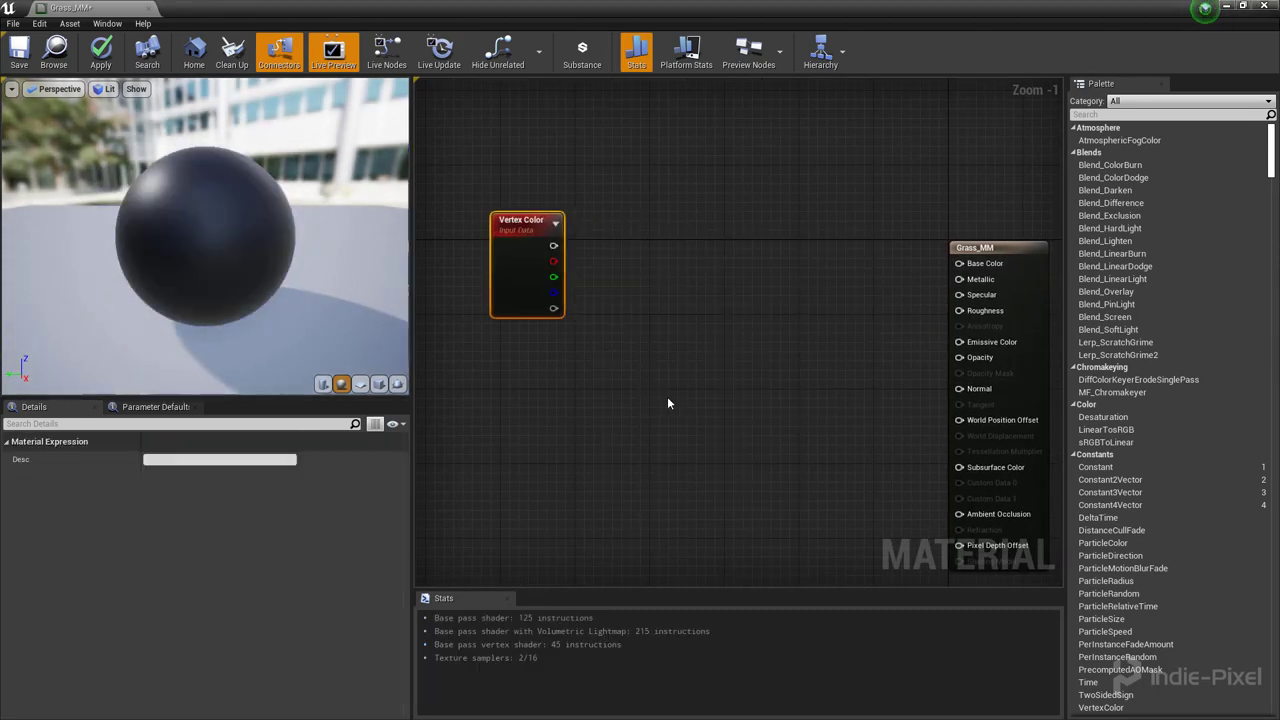
Add a Lerp node between the Vertex Color and output nodes, and move Vertex Color below and left of it.
{"action": "right_click_drag", "start_coordinate": [702, 362], "coordinate": [643, 323]}
{"action": "left_click", "coordinate": [669, 316]}
{"action": "left_click_drag", "start_coordinate": [486, 236], "coordinate": [471, 408]}
{"action": "right_click_drag", "start_coordinate": [562, 218], "coordinate": [572, 278]}
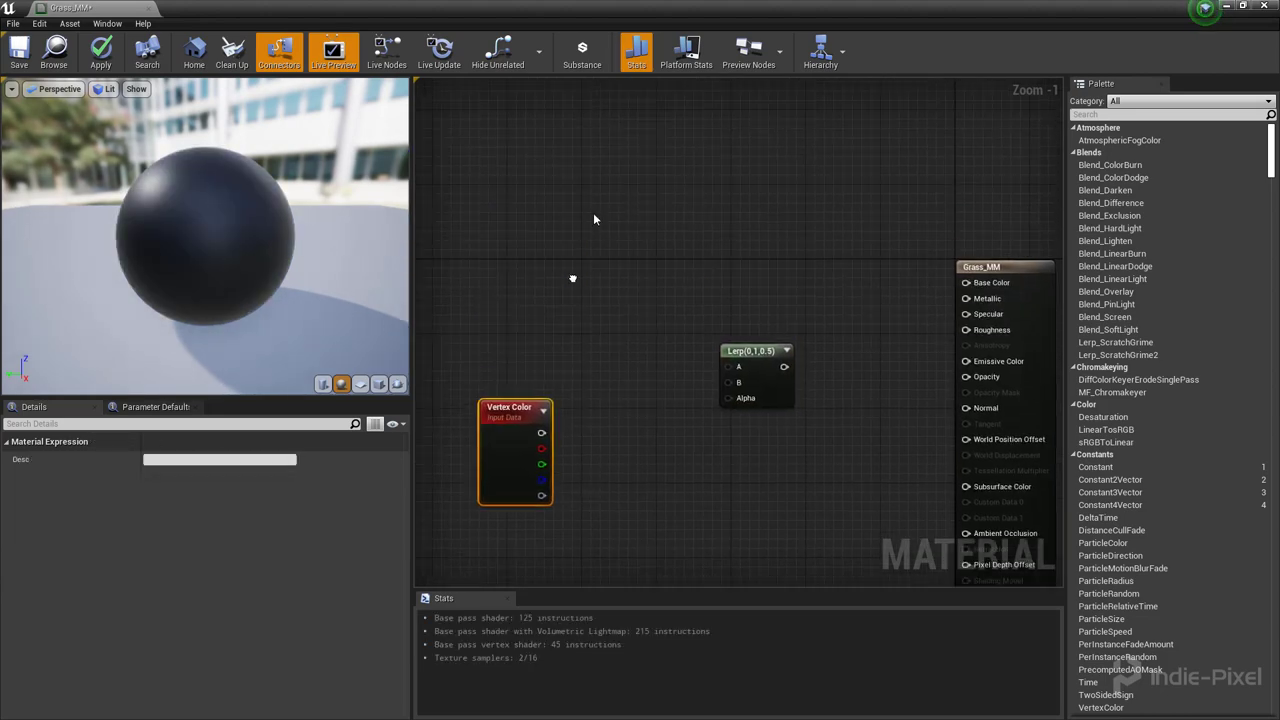
Add two Constant3Vector nodes to the Grass_MM graph, stacked one above the other over the Vertex Color node.
{"action": "left_click", "coordinate": [631, 104]}
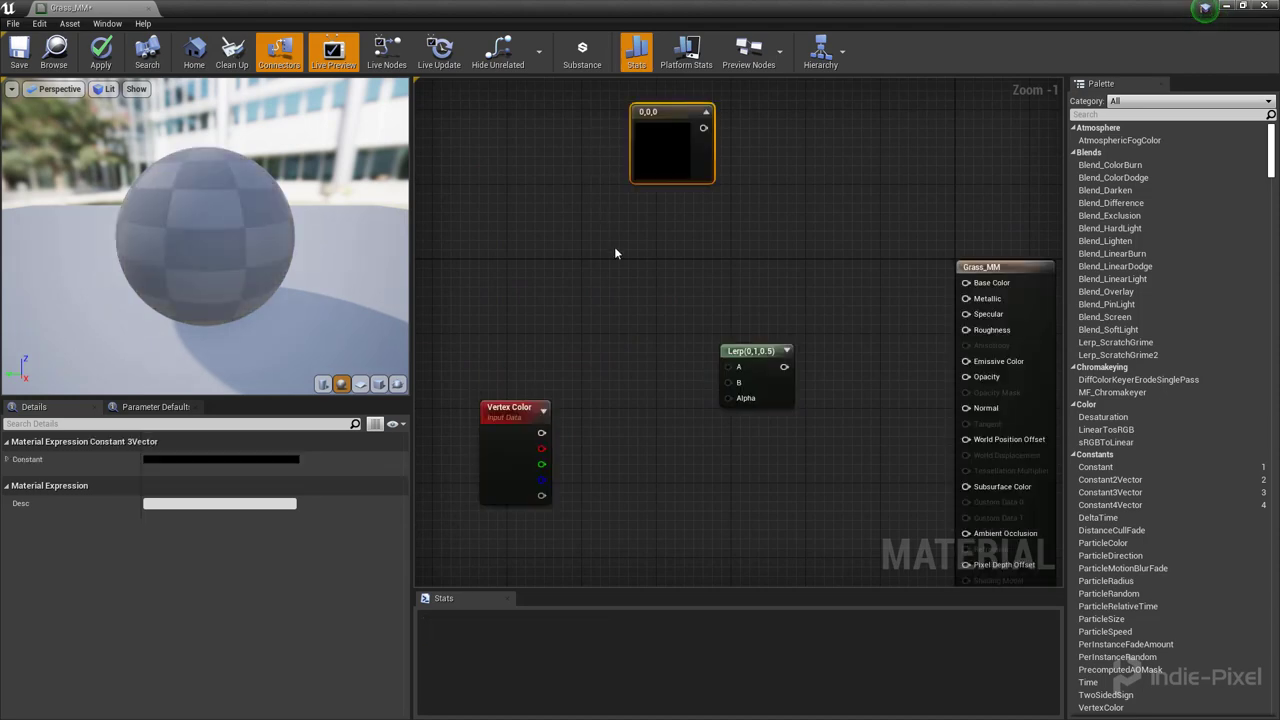
{"action": "left_click", "coordinate": [614, 251]}
{"action": "left_click", "coordinate": [617, 259]}
{"action": "left_click_drag", "start_coordinate": [698, 127], "coordinate": [626, 132]}
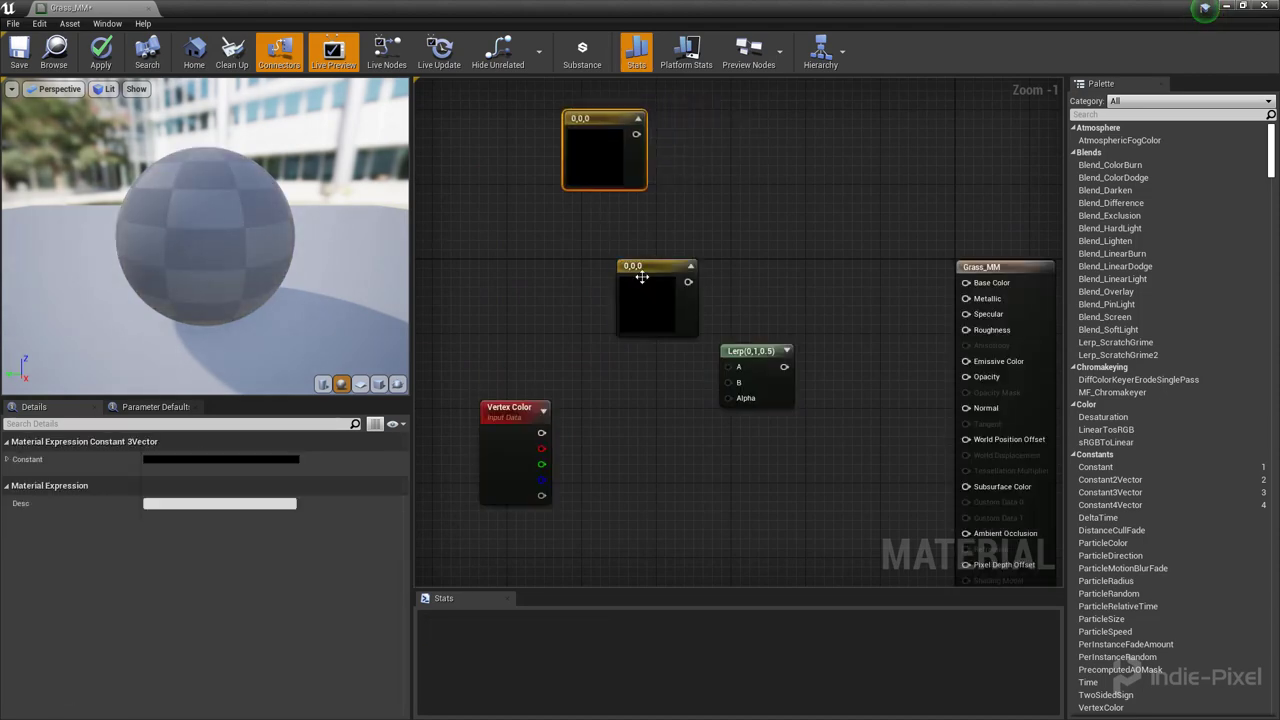
{"action": "left_click_drag", "start_coordinate": [639, 266], "coordinate": [562, 258]}
{"action": "left_click_drag", "start_coordinate": [592, 119], "coordinate": [577, 140]}
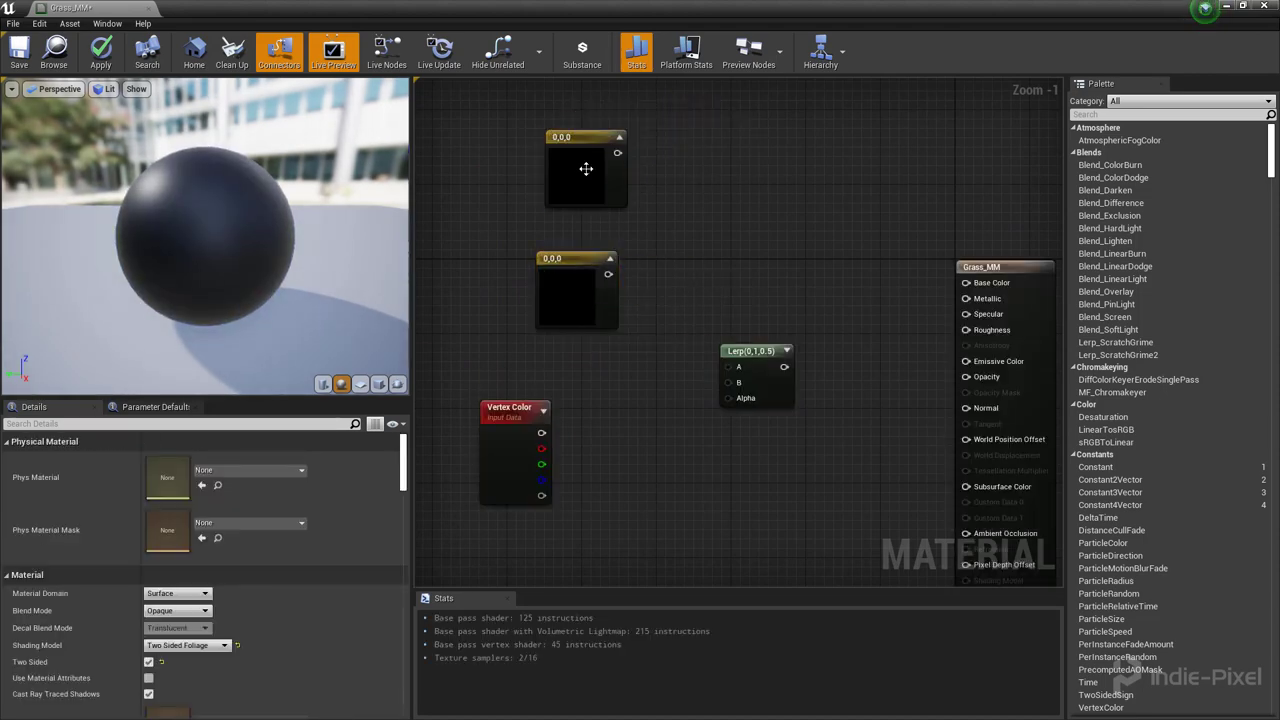
Set the upper Constant3Vector's colour to a yellow-green of about 0.268, 0.505, 0.00526.
{"action": "double_click", "coordinate": [586, 171]}
{"action": "left_click", "coordinate": [679, 338]}
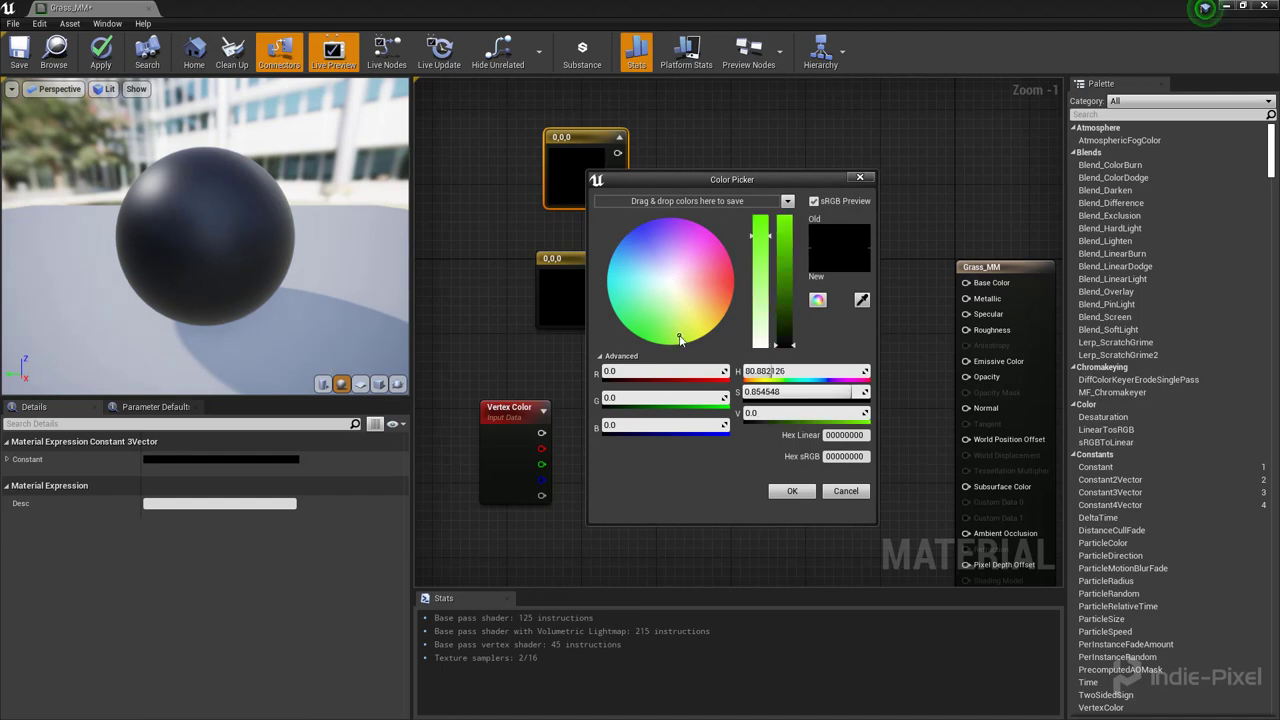
{"action": "left_click", "coordinate": [672, 335]}
{"action": "left_click", "coordinate": [786, 281]}
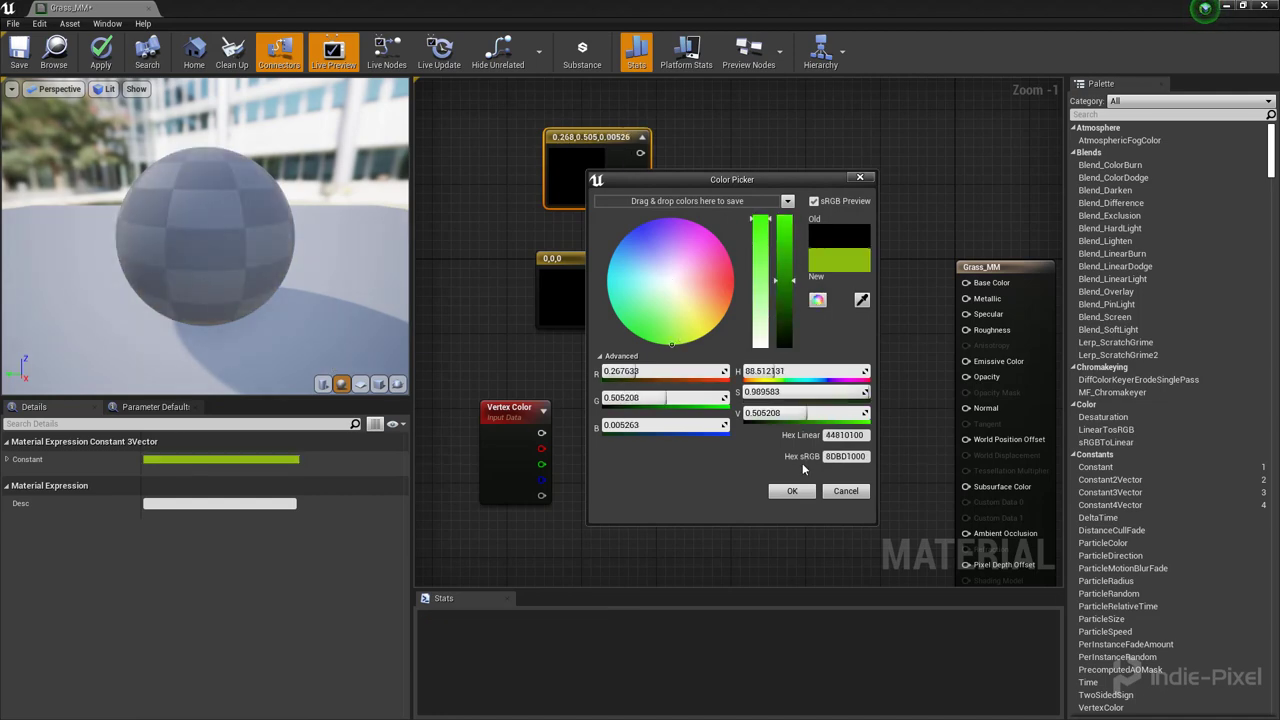
{"action": "left_click", "coordinate": [791, 490]}
Set the lower Constant3Vector's colour to a brown of about 0.333, 0.181, 0.0784.
{"action": "left_click", "coordinate": [568, 300]}
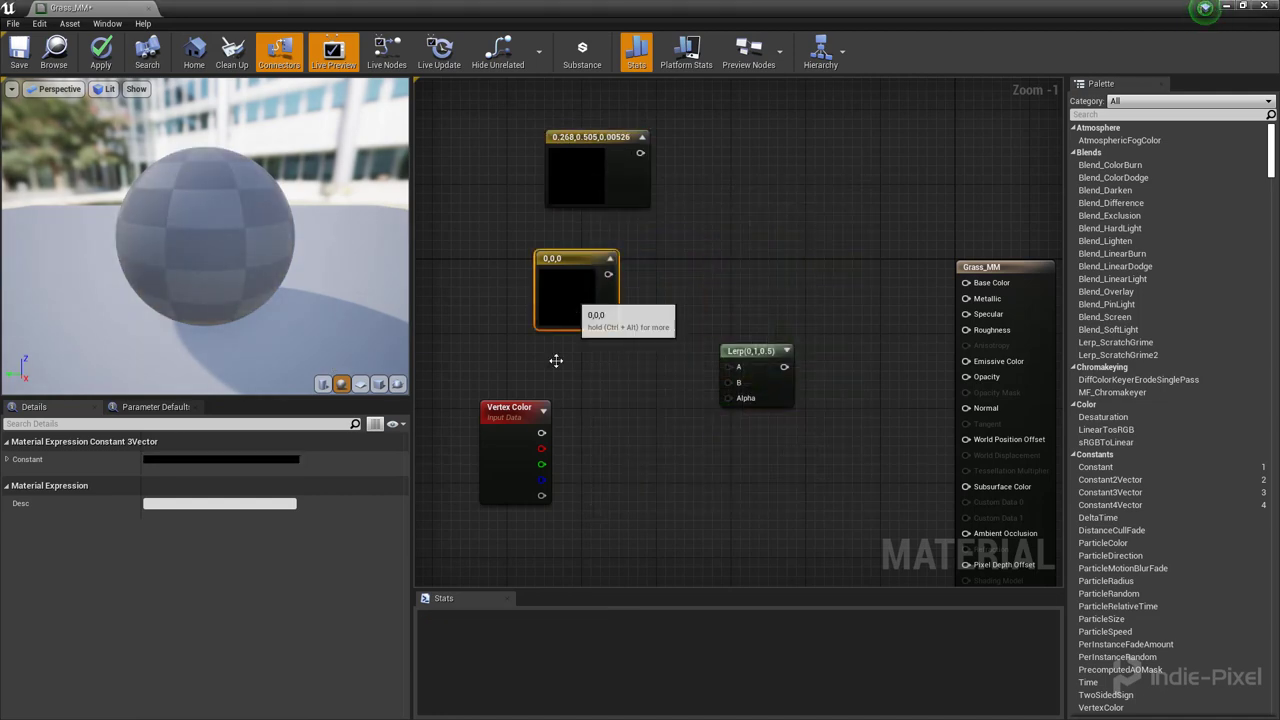
{"action": "left_click", "coordinate": [254, 460]}
{"action": "left_click", "coordinate": [372, 501]}
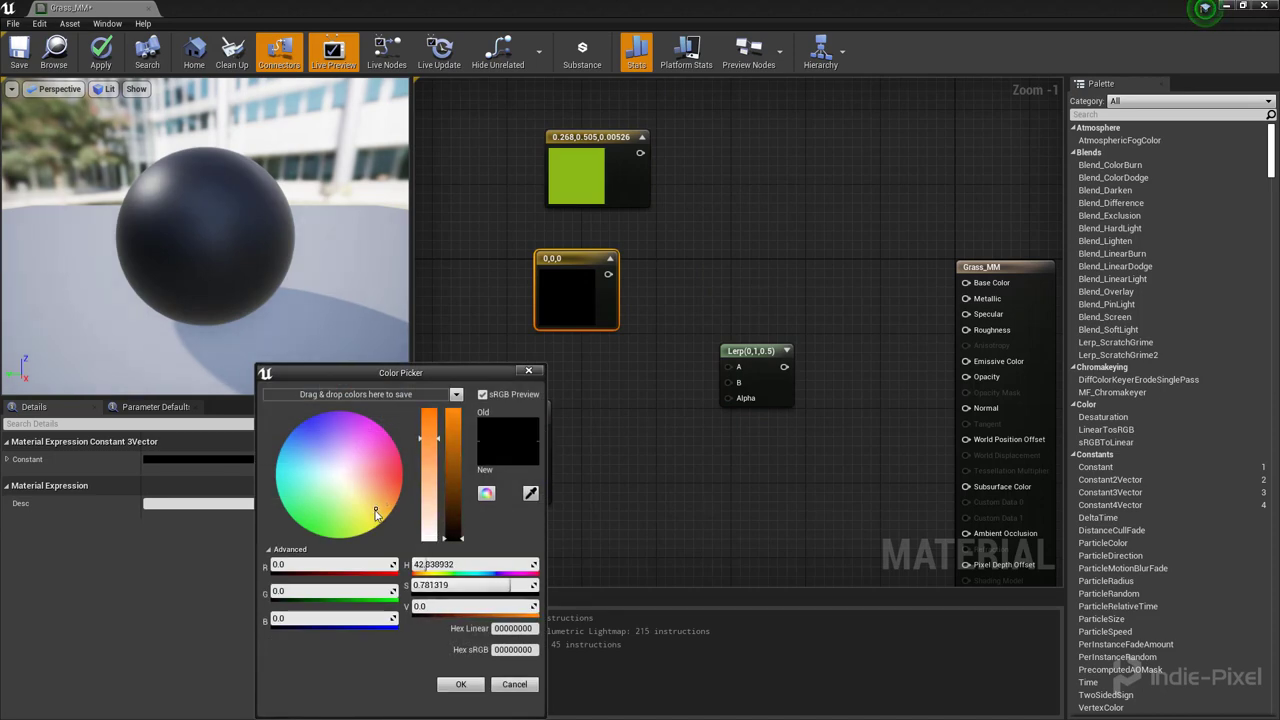
{"action": "left_click", "coordinate": [453, 456]}
{"action": "left_click", "coordinate": [432, 456]}
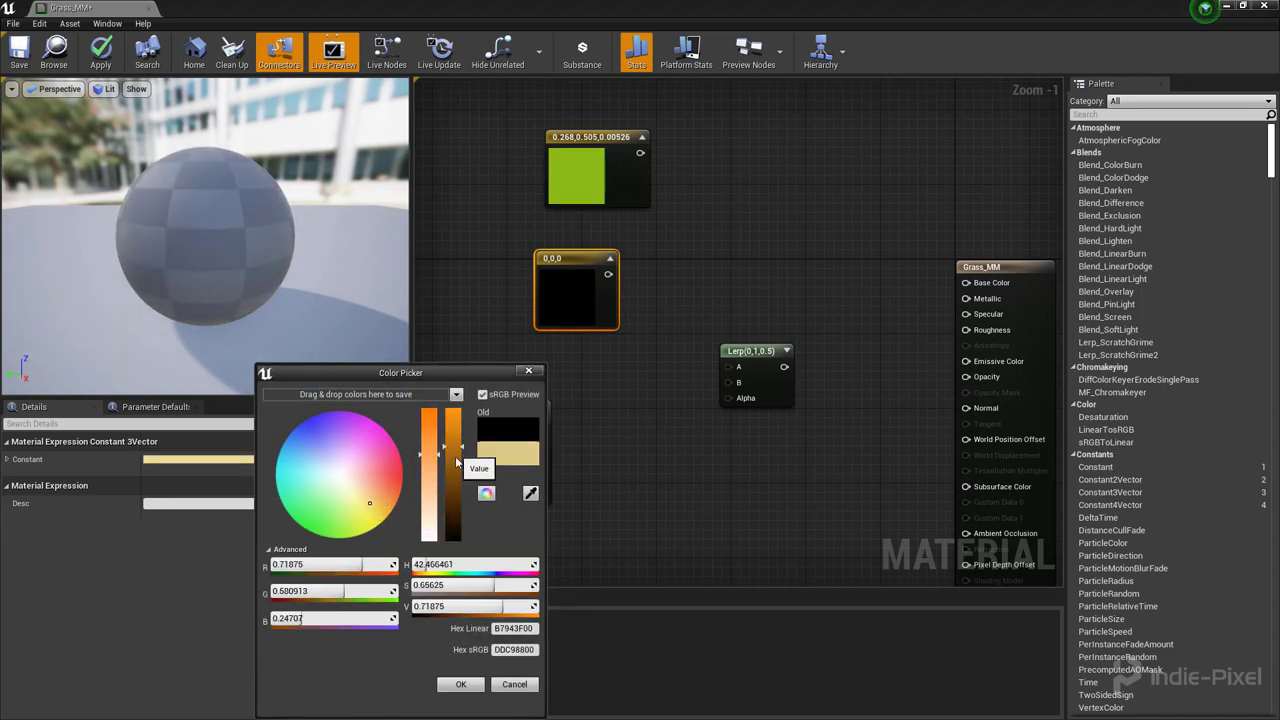
{"action": "left_click", "coordinate": [385, 501]}
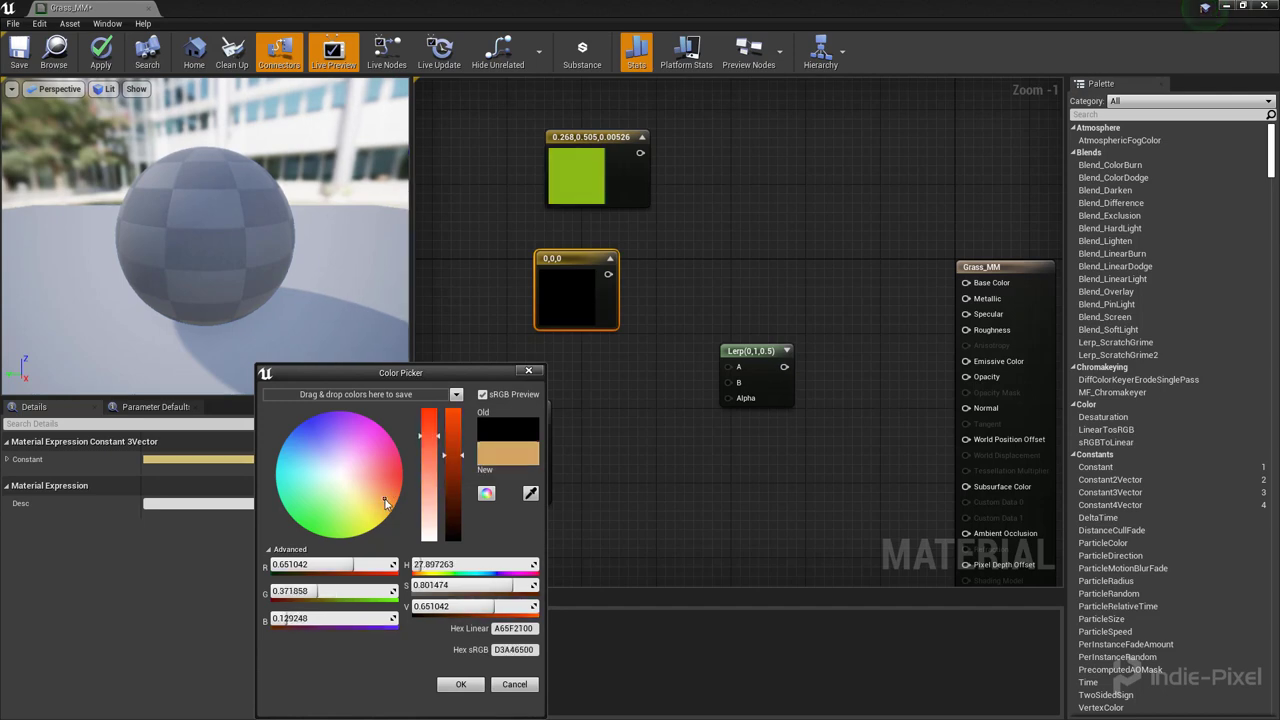
{"action": "left_click", "coordinate": [453, 496]}
{"action": "key", "text": "Return"}
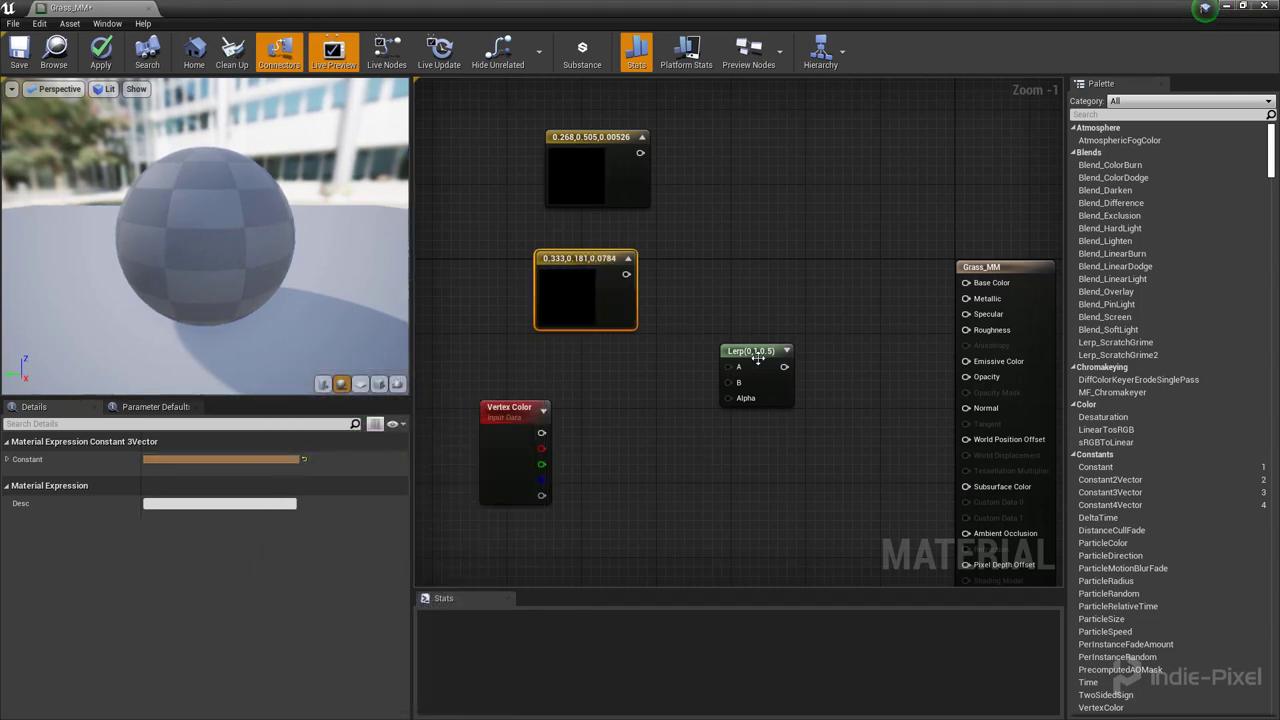
Wire the green constant to the Lerp's A, the brown constant to B and Vertex Color's red channel to Alpha, tidying the node positions.
{"action": "left_click_drag", "start_coordinate": [752, 351], "coordinate": [773, 258]}
{"action": "left_click_drag", "start_coordinate": [640, 152], "coordinate": [755, 274]}
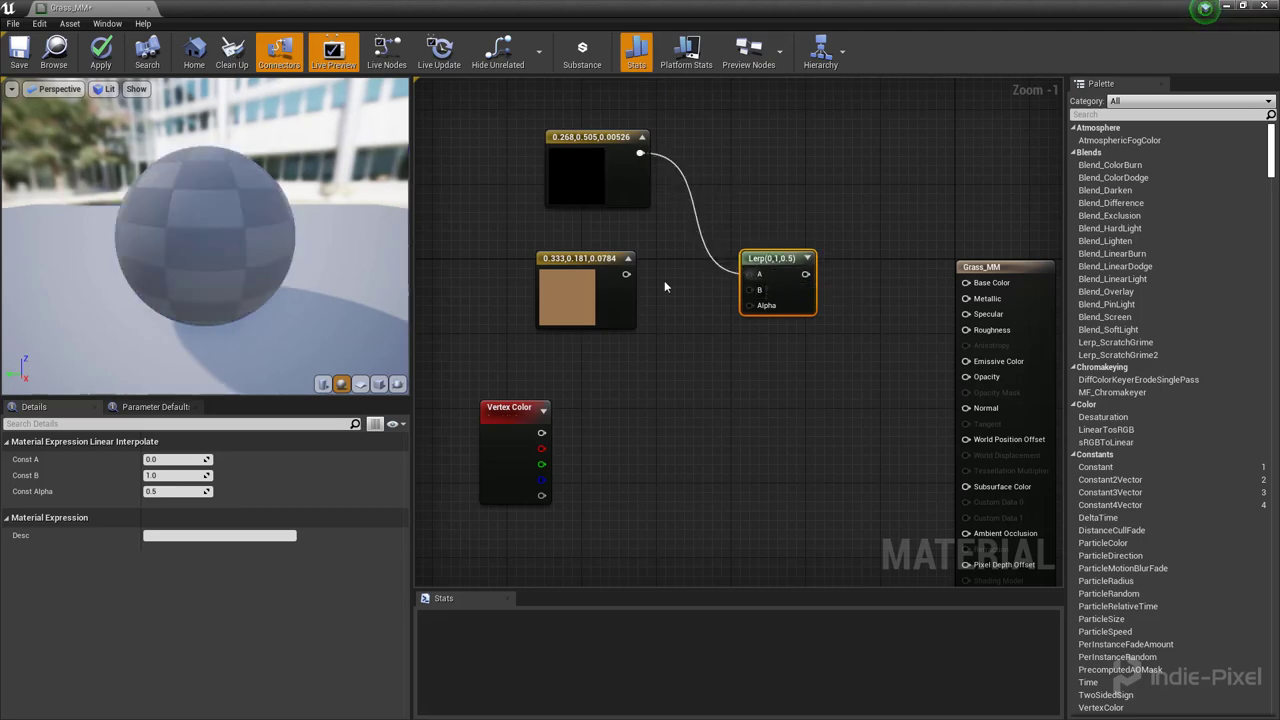
{"action": "left_click_drag", "start_coordinate": [623, 273], "coordinate": [760, 240]}
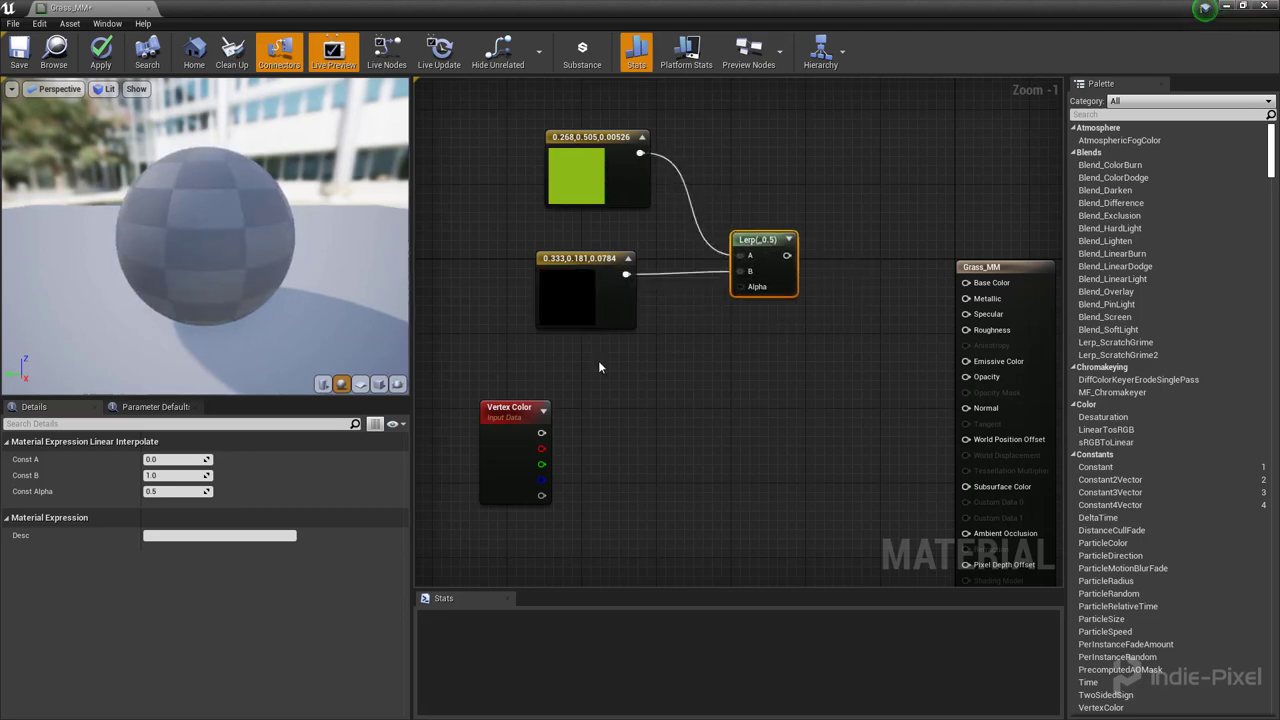
{"action": "left_click_drag", "start_coordinate": [594, 268], "coordinate": [604, 268]}
{"action": "left_click", "coordinate": [620, 165]}
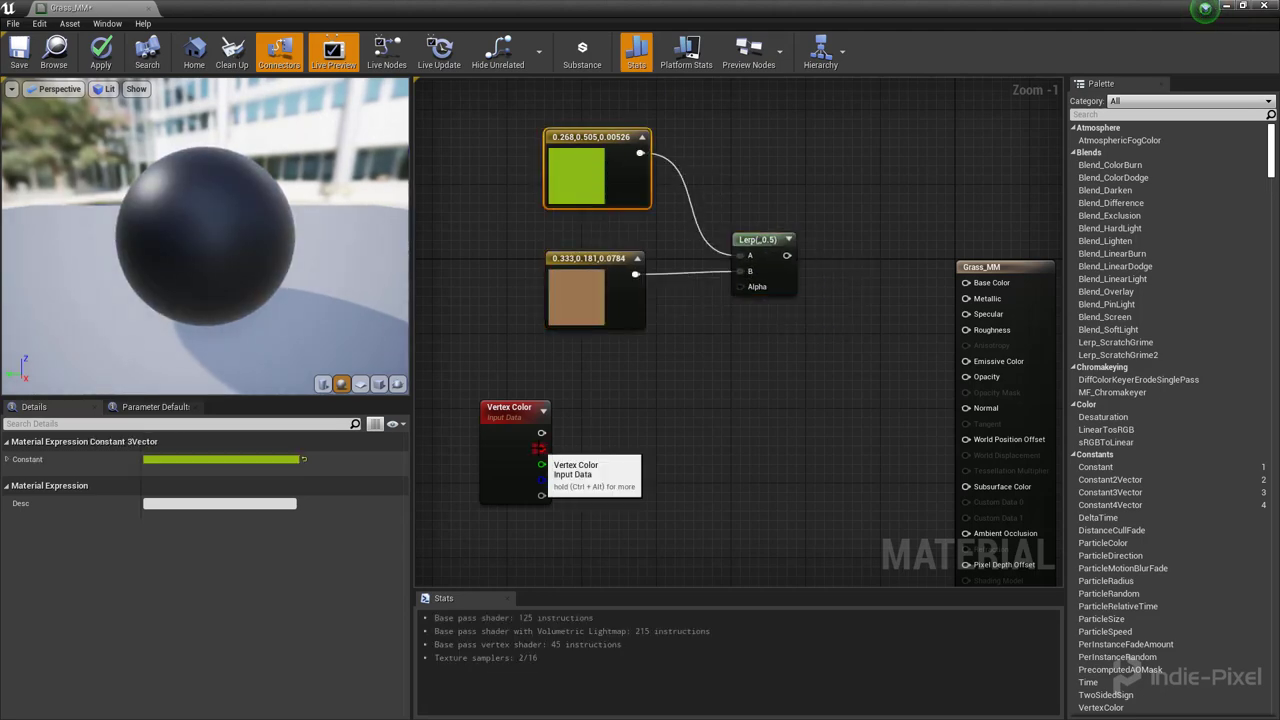
{"action": "left_click_drag", "start_coordinate": [540, 448], "coordinate": [730, 307]}
Connect the Lerp output to Grass_MM's Base Color and move the output node up to straighten the wire.
{"action": "right_click_drag", "start_coordinate": [783, 335], "coordinate": [668, 263]}
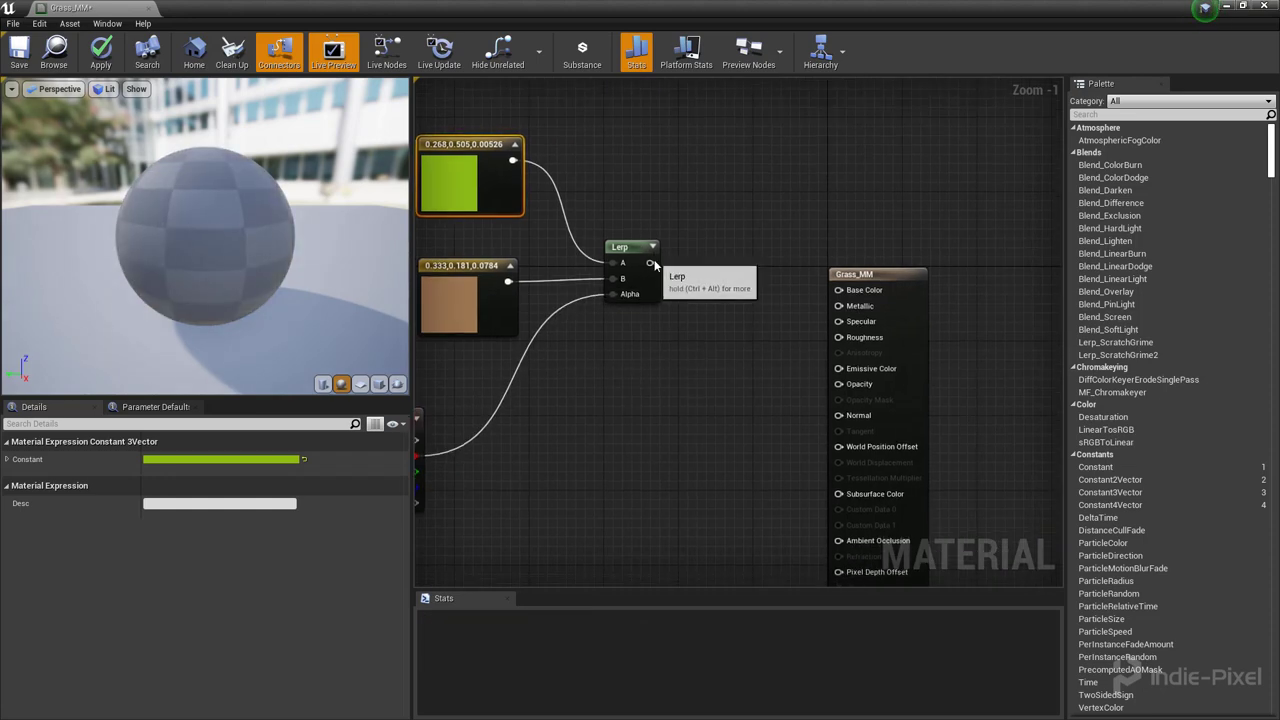
{"action": "left_click_drag", "start_coordinate": [655, 263], "coordinate": [838, 290]}
{"action": "right_click_drag", "start_coordinate": [863, 322], "coordinate": [859, 298]}
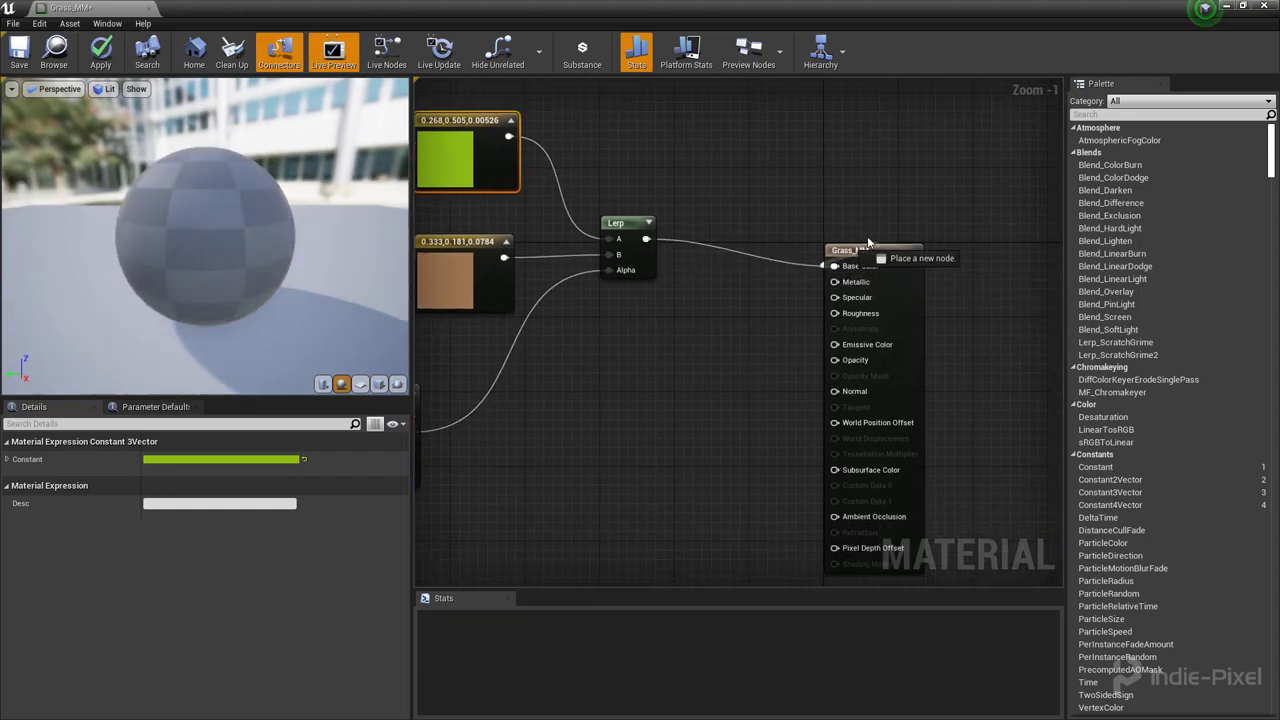
{"action": "right_click", "coordinate": [766, 300]}
{"action": "left_click", "coordinate": [737, 328]}
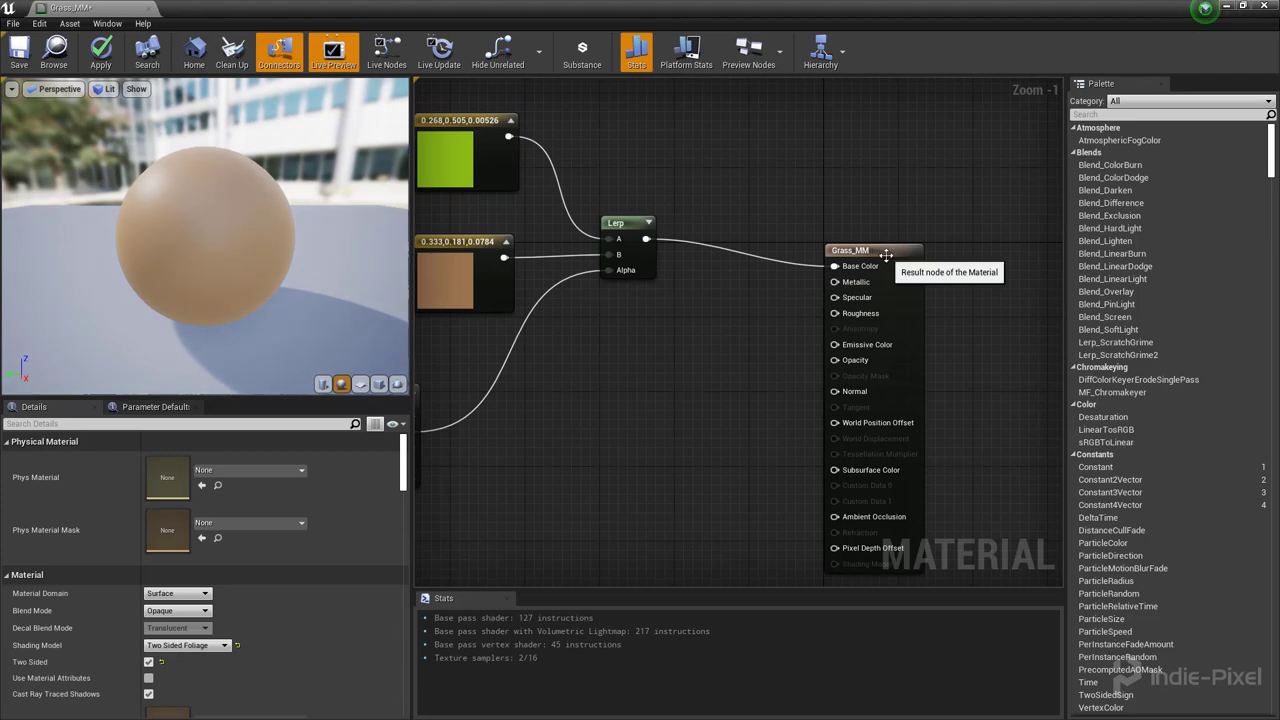
{"action": "left_click_drag", "start_coordinate": [886, 255], "coordinate": [883, 227]}
Connect the Lerp output to Emissive Color as well and save the Grass_MM material.
{"action": "right_click_drag", "start_coordinate": [651, 239], "coordinate": [637, 199]}
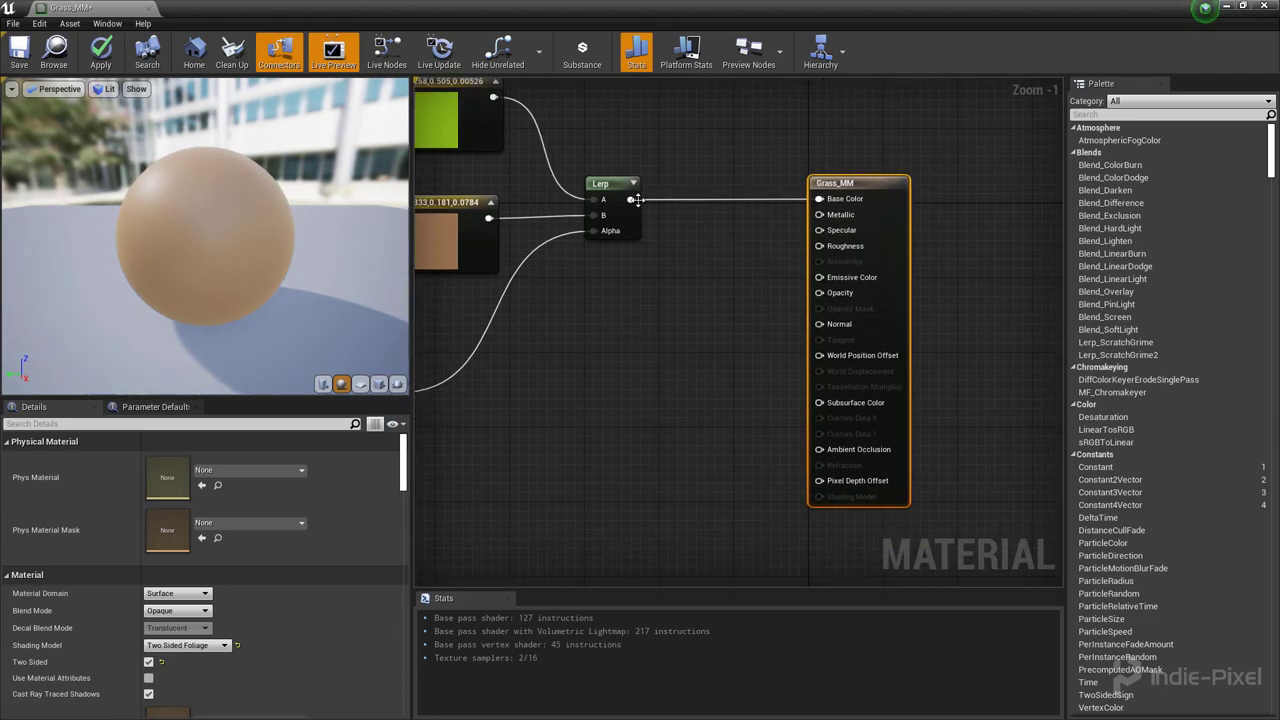
{"action": "left_click_drag", "start_coordinate": [816, 283], "coordinate": [819, 278]}
{"action": "right_click_drag", "start_coordinate": [590, 428], "coordinate": [698, 355]}
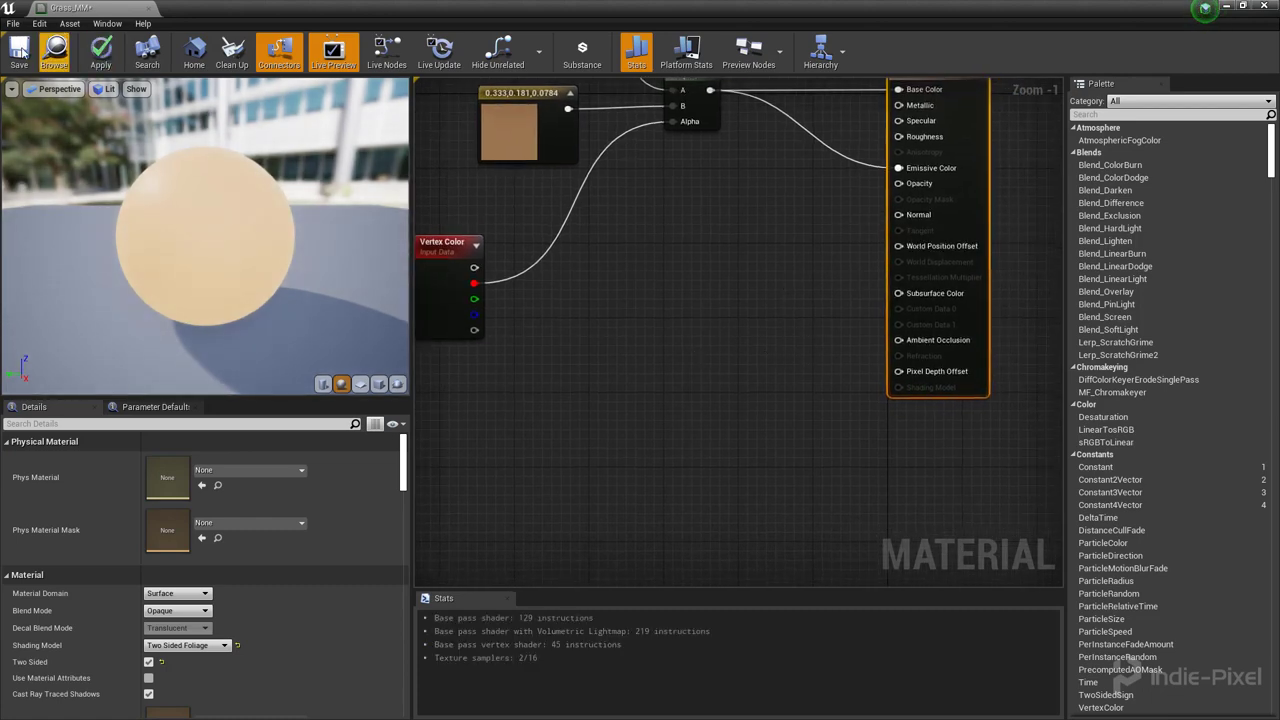
{"action": "key", "text": "ctrl+s"}
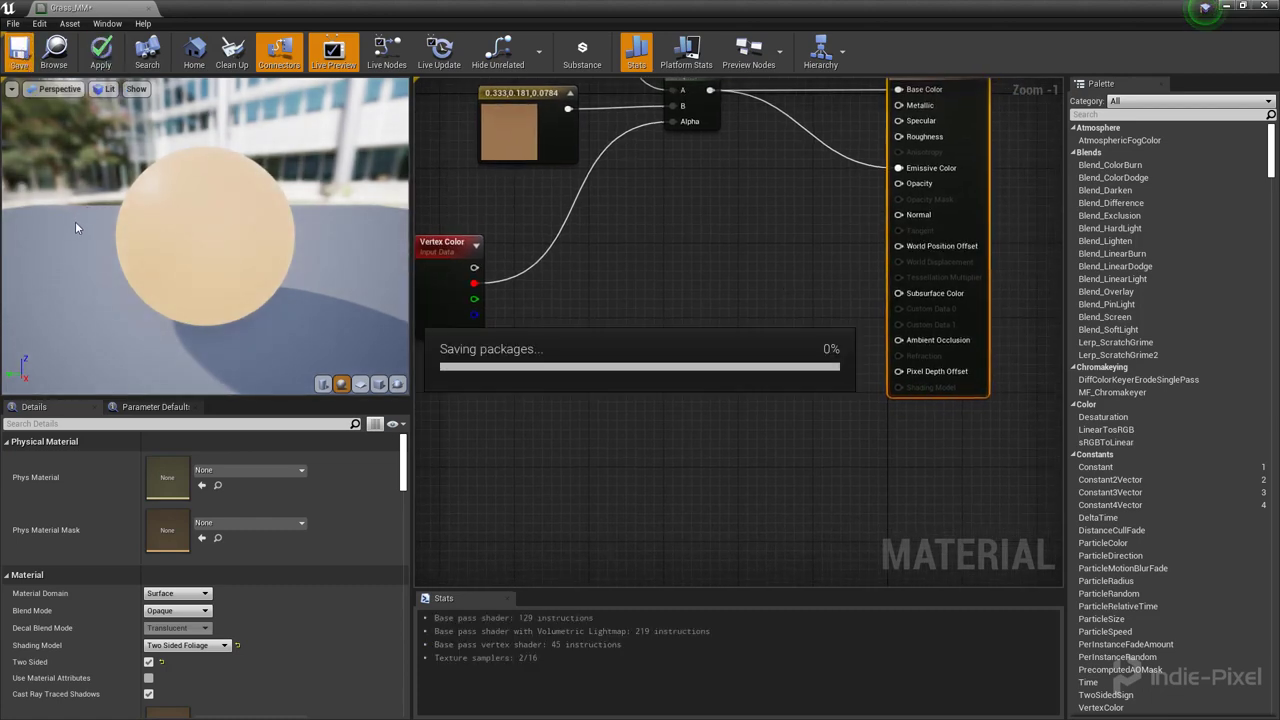
Return to the level editor and open the Grass_Card_001 mesh from the Content/Objects folder.
{"action": "left_click_drag", "start_coordinate": [372, 8], "coordinate": [688, 150]}
{"action": "left_click", "coordinate": [951, 148]}
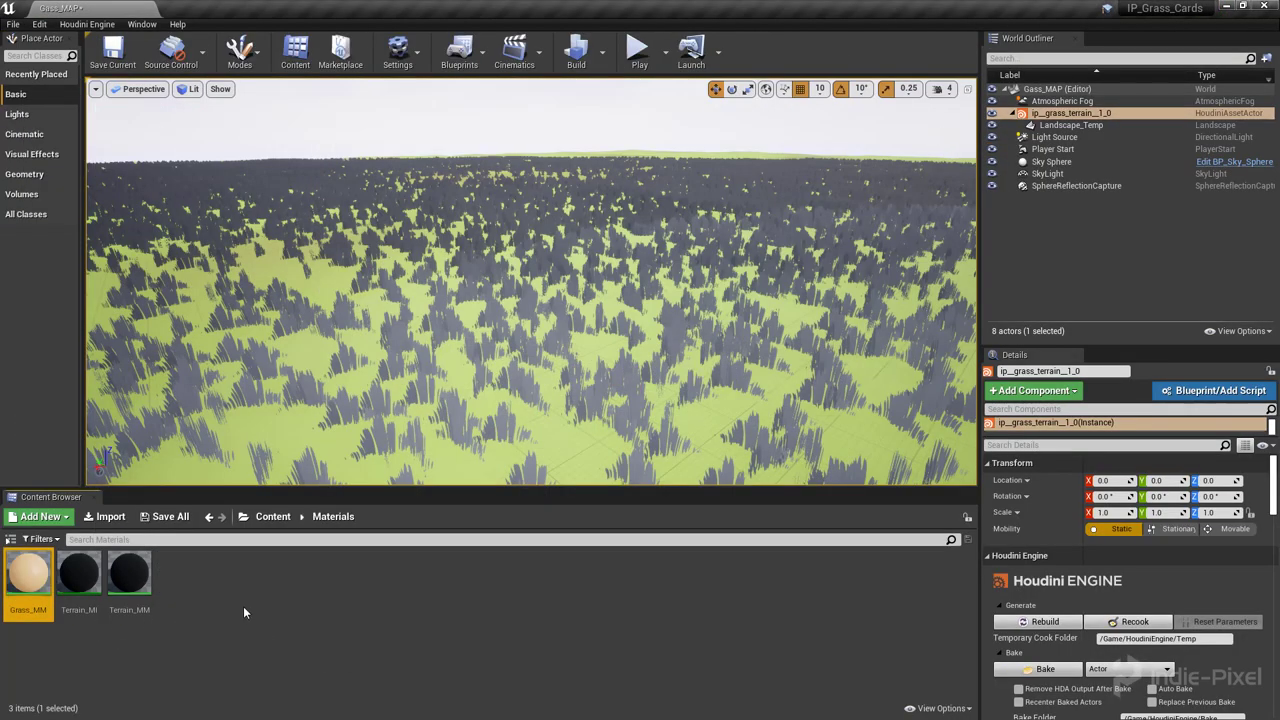
{"action": "left_click", "coordinate": [273, 518]}
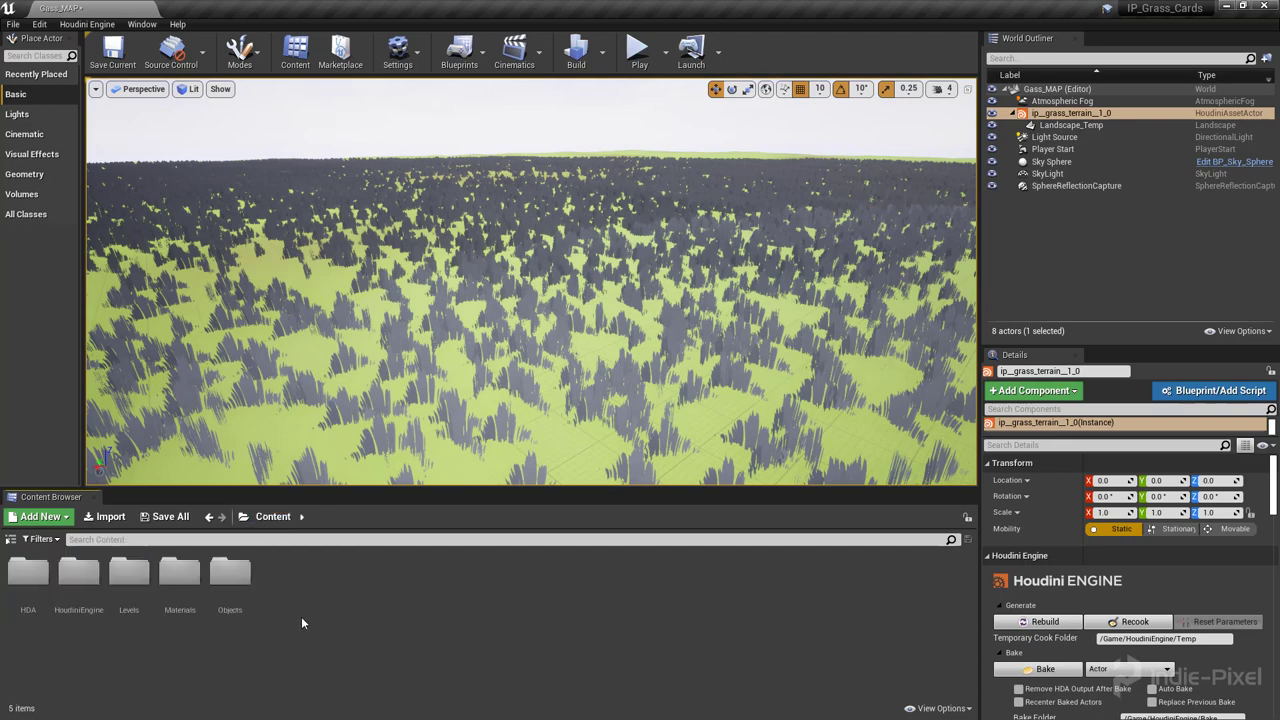
{"action": "double_click", "coordinate": [217, 570]}
{"action": "double_click", "coordinate": [87, 577]}
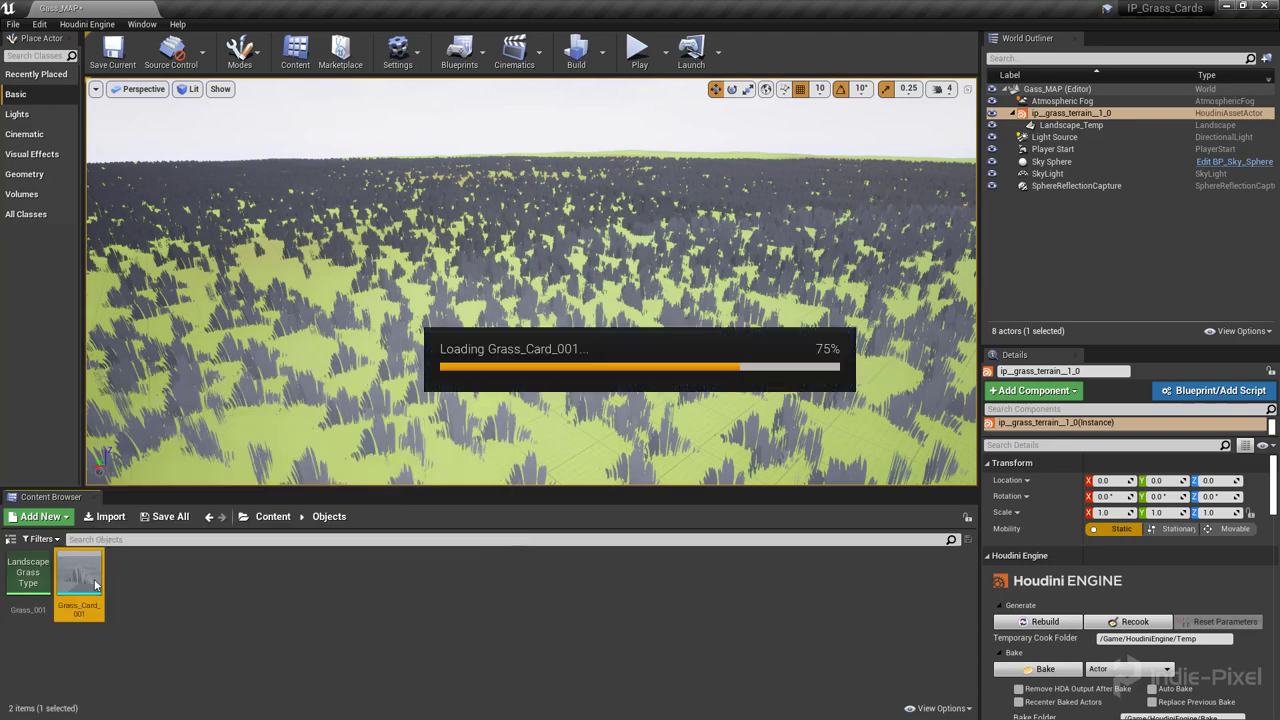
{"action": "double_click", "coordinate": [640, 154]}
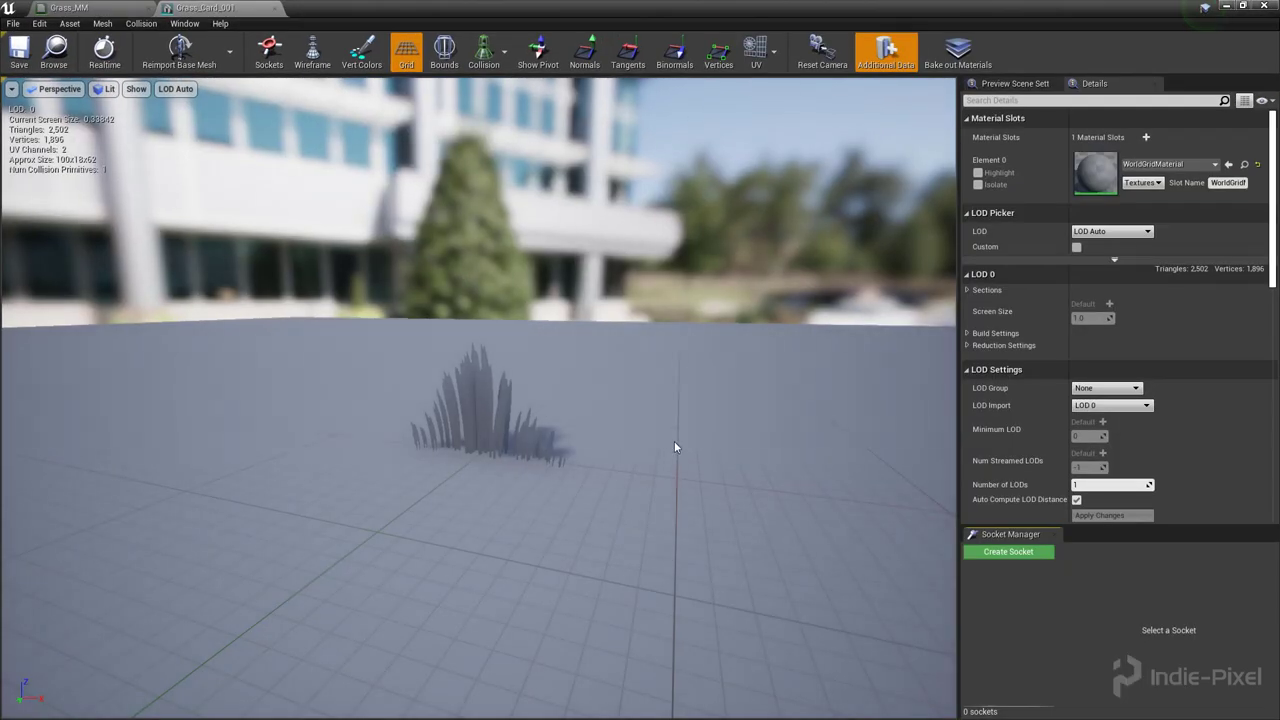
Assign Grass_MM from the Materials folder to Grass_Card_001's Element 0 material slot and inspect the mesh up close.
{"action": "left_click_drag", "start_coordinate": [330, 8], "coordinate": [745, 98]}
{"action": "left_click", "coordinate": [282, 519]}
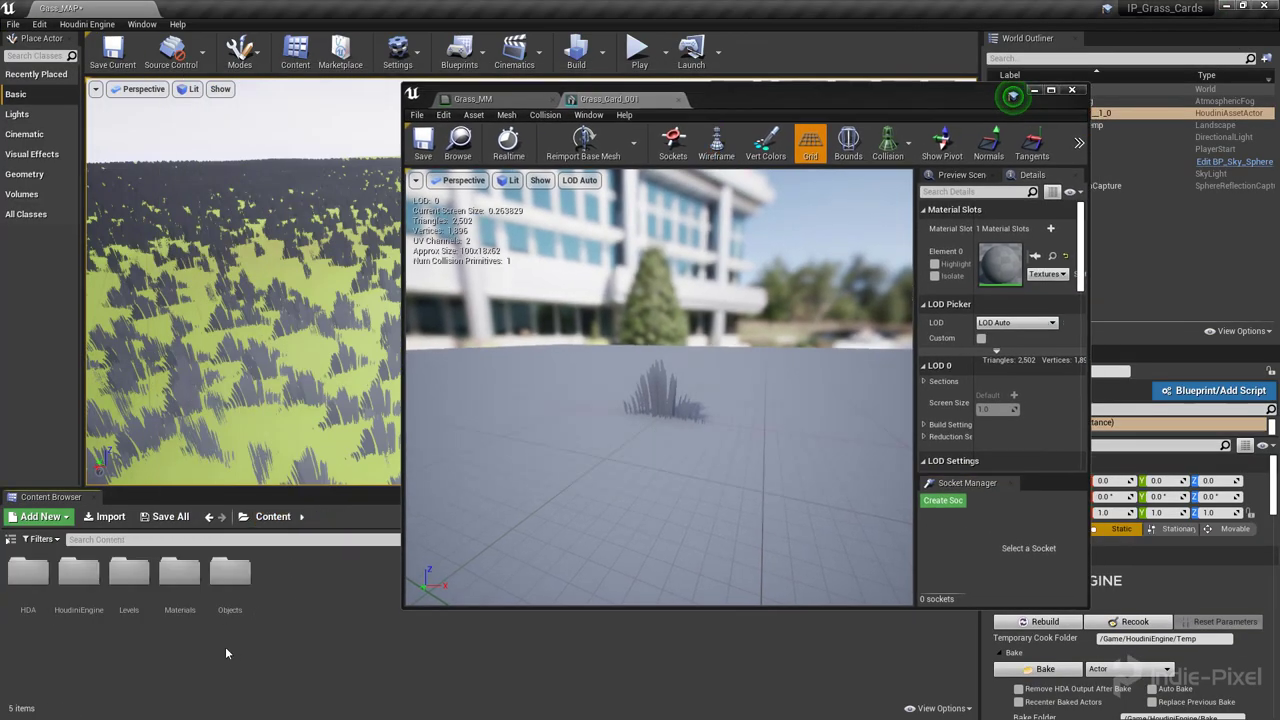
{"action": "double_click", "coordinate": [181, 594]}
{"action": "left_click_drag", "start_coordinate": [45, 598], "coordinate": [1004, 250]}
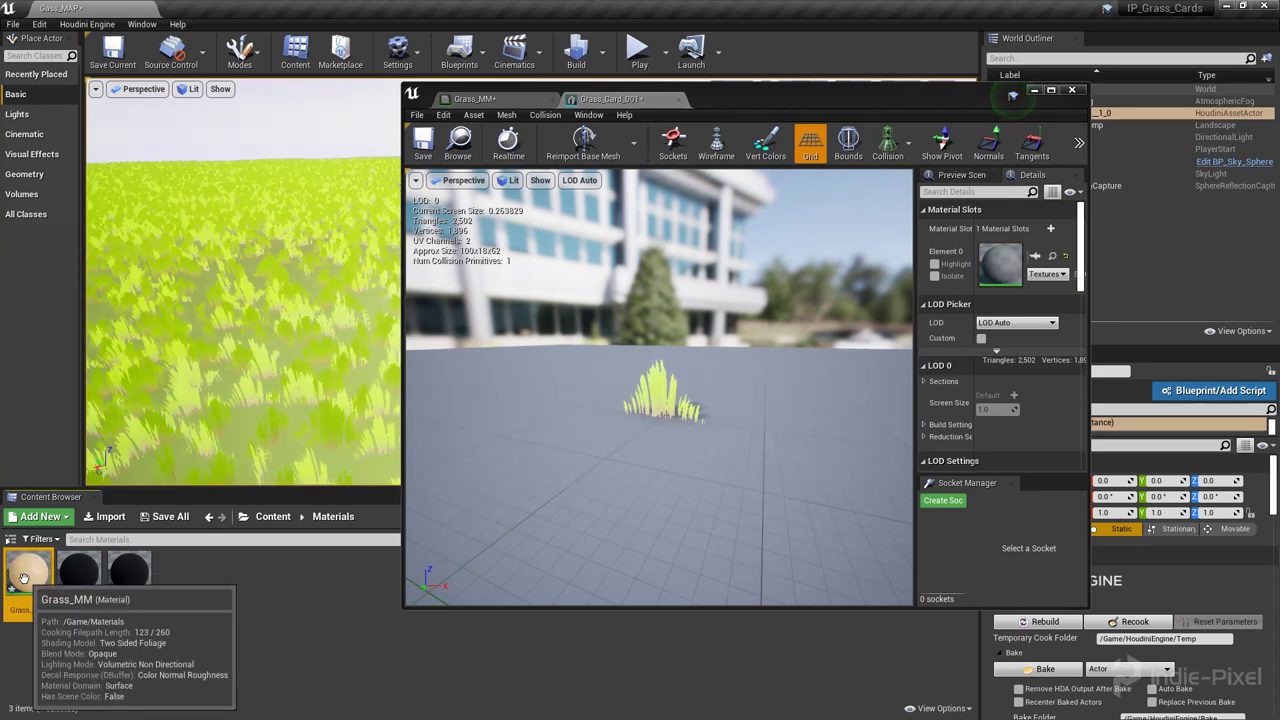
{"action": "left_click_drag", "start_coordinate": [660, 450], "coordinate": [755, 398]}
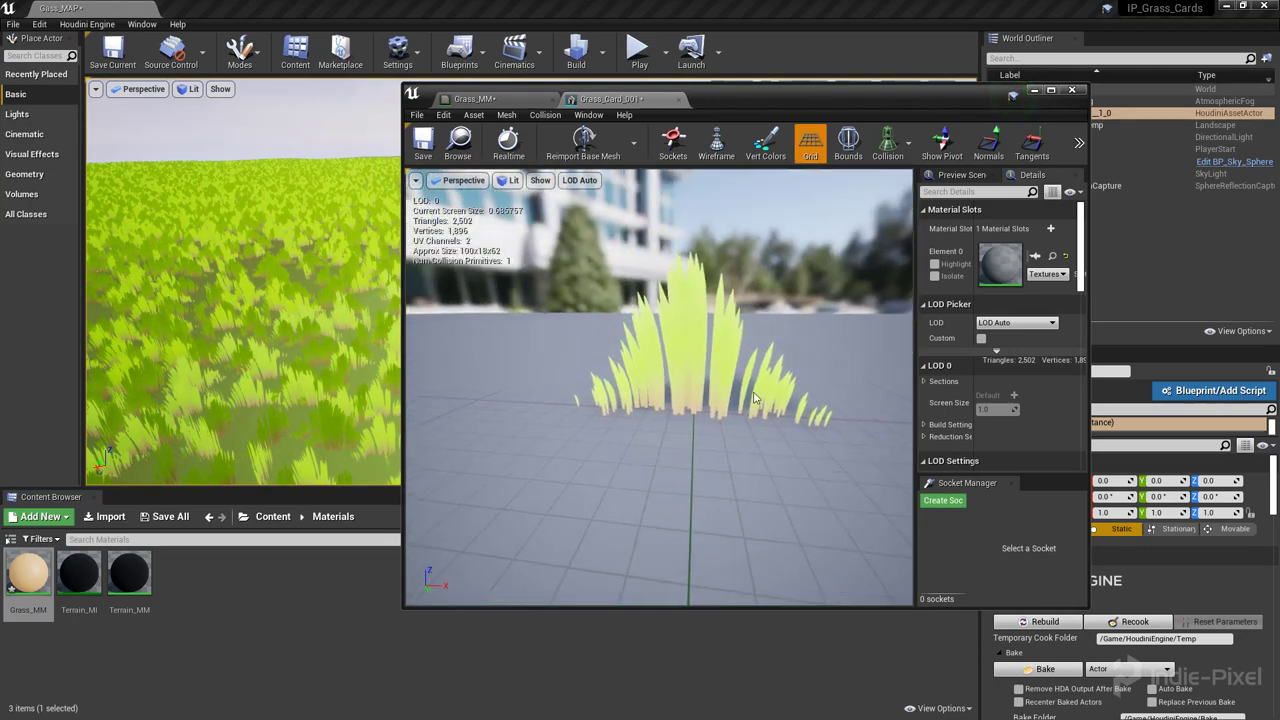
Check the grass in the level, connect Grass_MM's Lerp output to Subsurface Color, and save the material.
{"action": "left_click", "coordinate": [498, 101]}
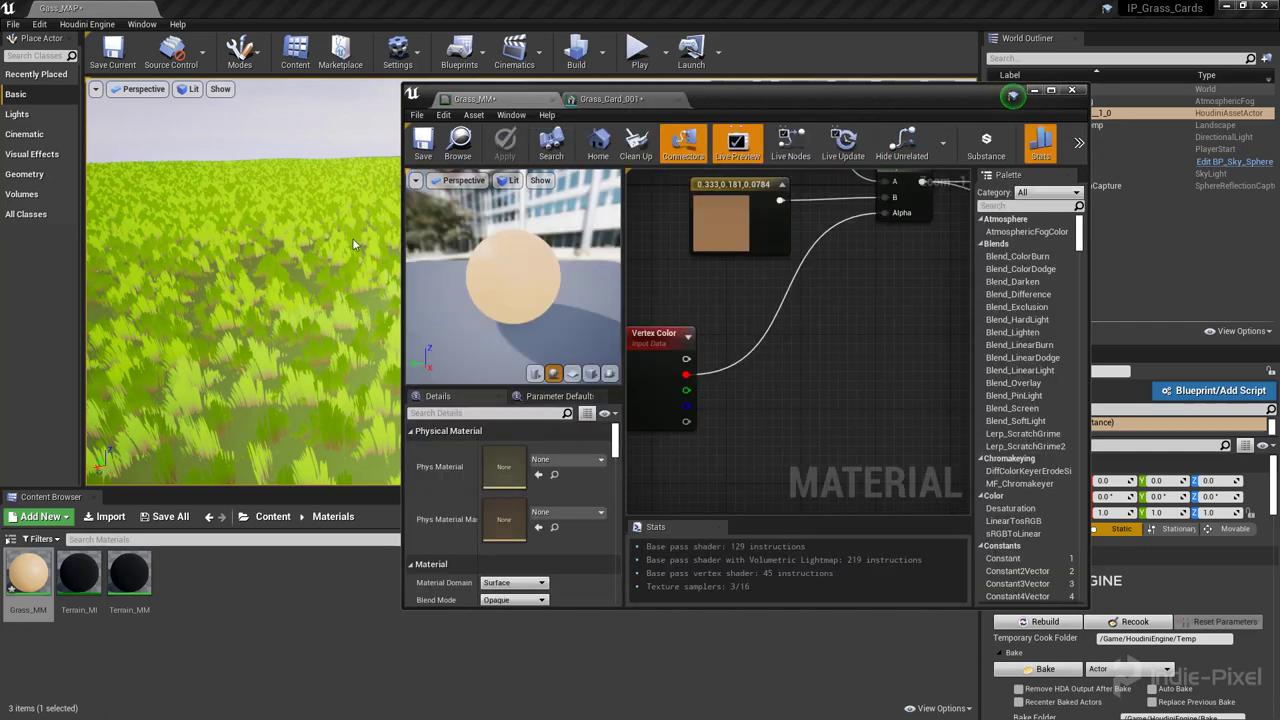
{"action": "left_click_drag", "start_coordinate": [726, 97], "coordinate": [940, 106]}
{"action": "scroll", "coordinate": [350, 285], "scroll_direction": "down", "scroll_amount": 10}
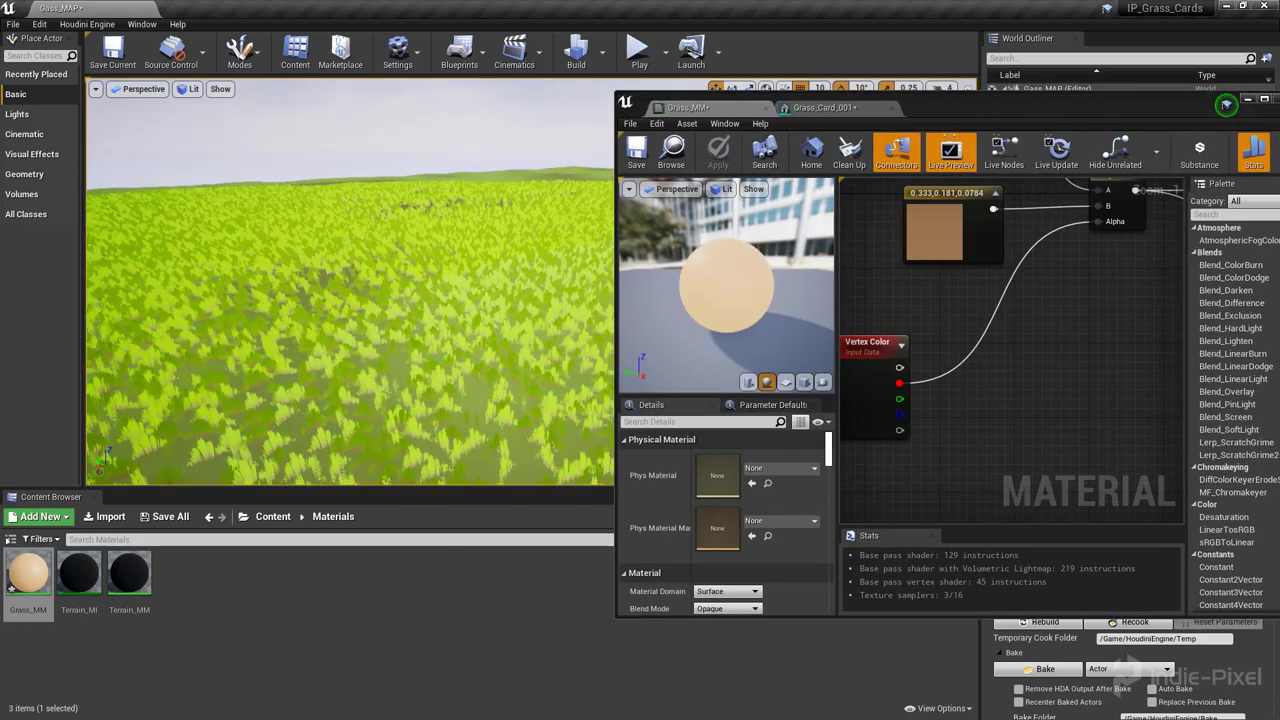
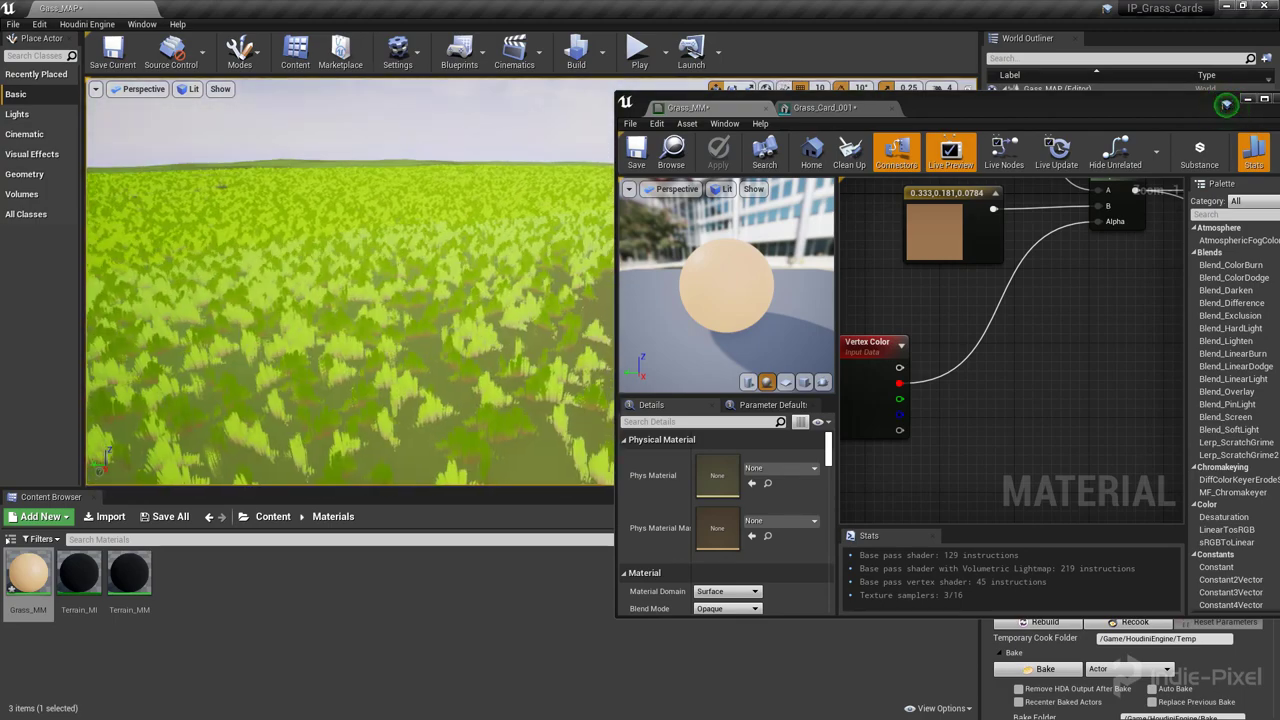
{"action": "left_click_drag", "start_coordinate": [990, 118], "coordinate": [350, 4]}
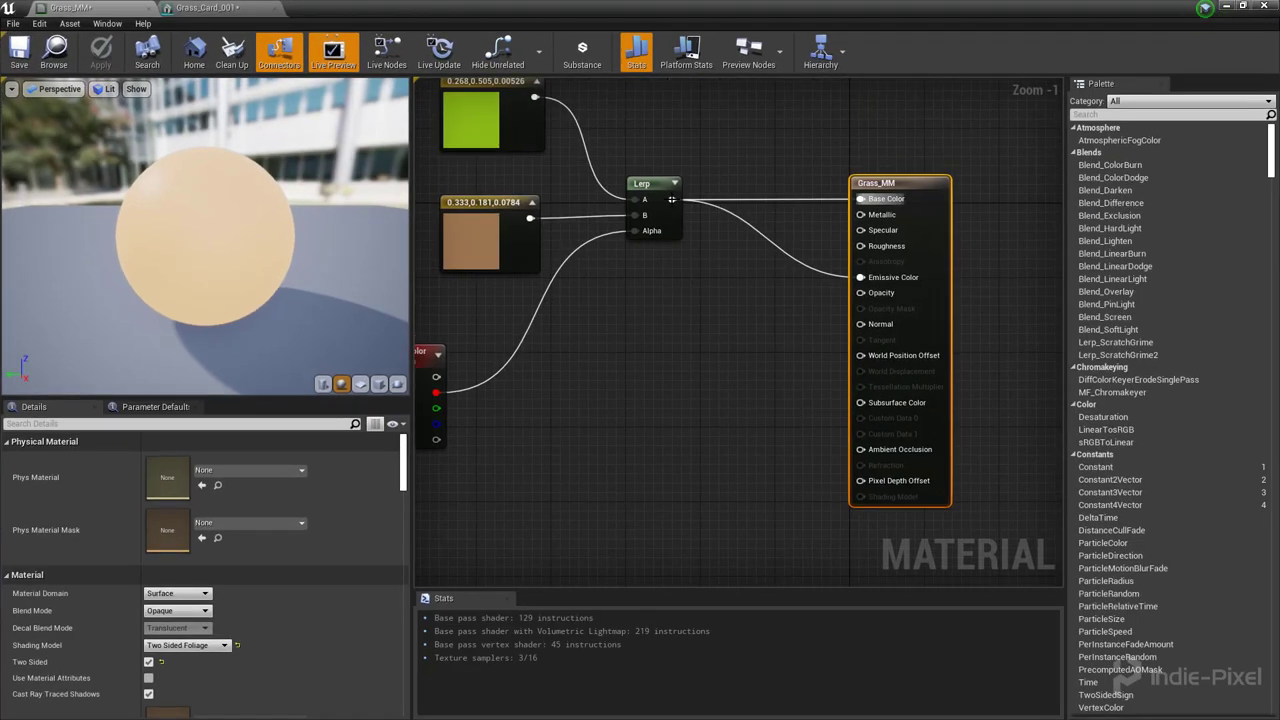
{"action": "left_click_drag", "start_coordinate": [672, 199], "coordinate": [860, 402]}
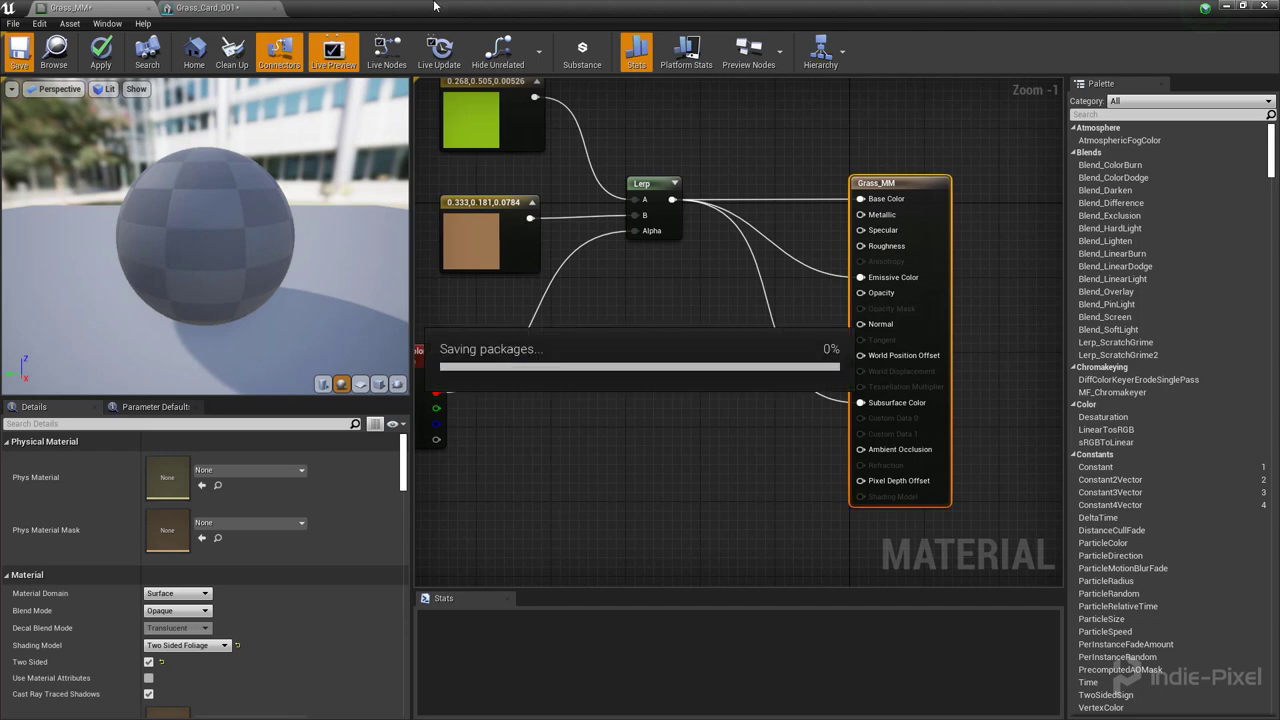
{"action": "left_click_drag", "start_coordinate": [434, 6], "coordinate": [953, 175]}
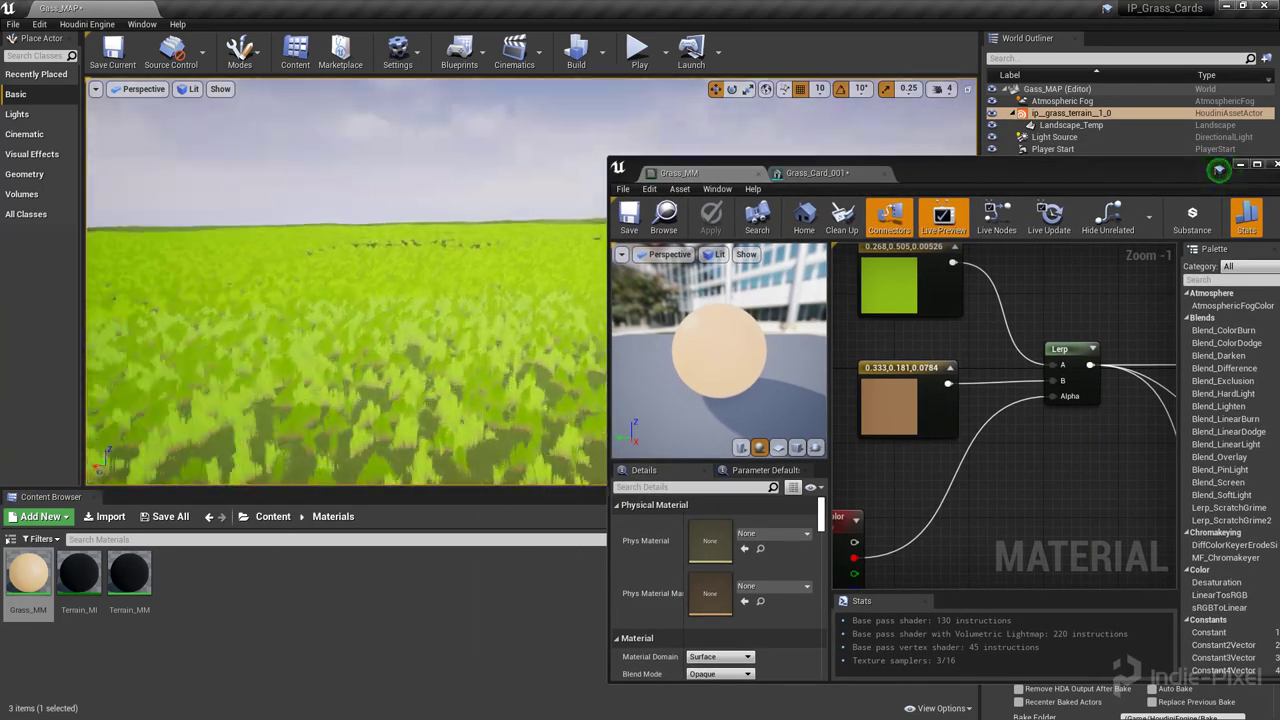
Return to the maximised Grass_MM editor and add another Constant3Vector node below and to the right of Vertex Color.
{"action": "left_click", "coordinate": [1218, 170]}
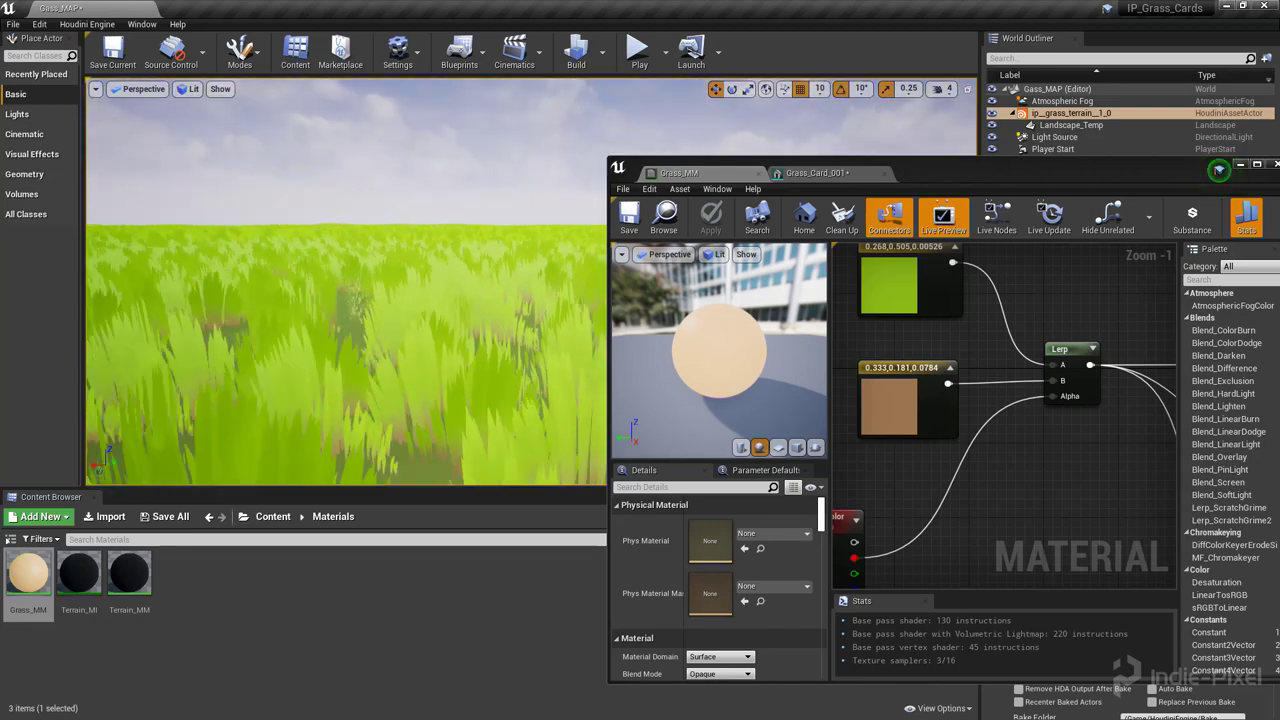
{"action": "left_click_drag", "start_coordinate": [990, 175], "coordinate": [684, 114]}
{"action": "double_click", "coordinate": [684, 109]}
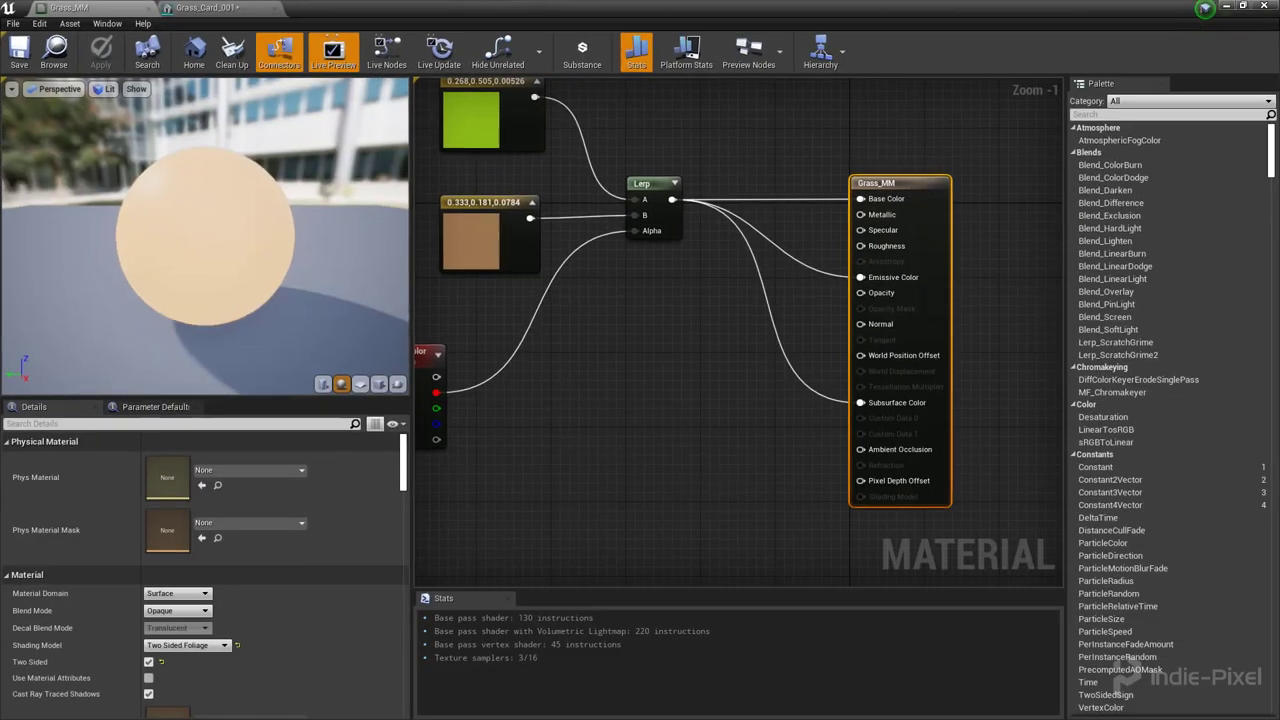
{"action": "right_click_drag", "start_coordinate": [751, 424], "coordinate": [642, 412]}
{"action": "left_click", "coordinate": [622, 377]}
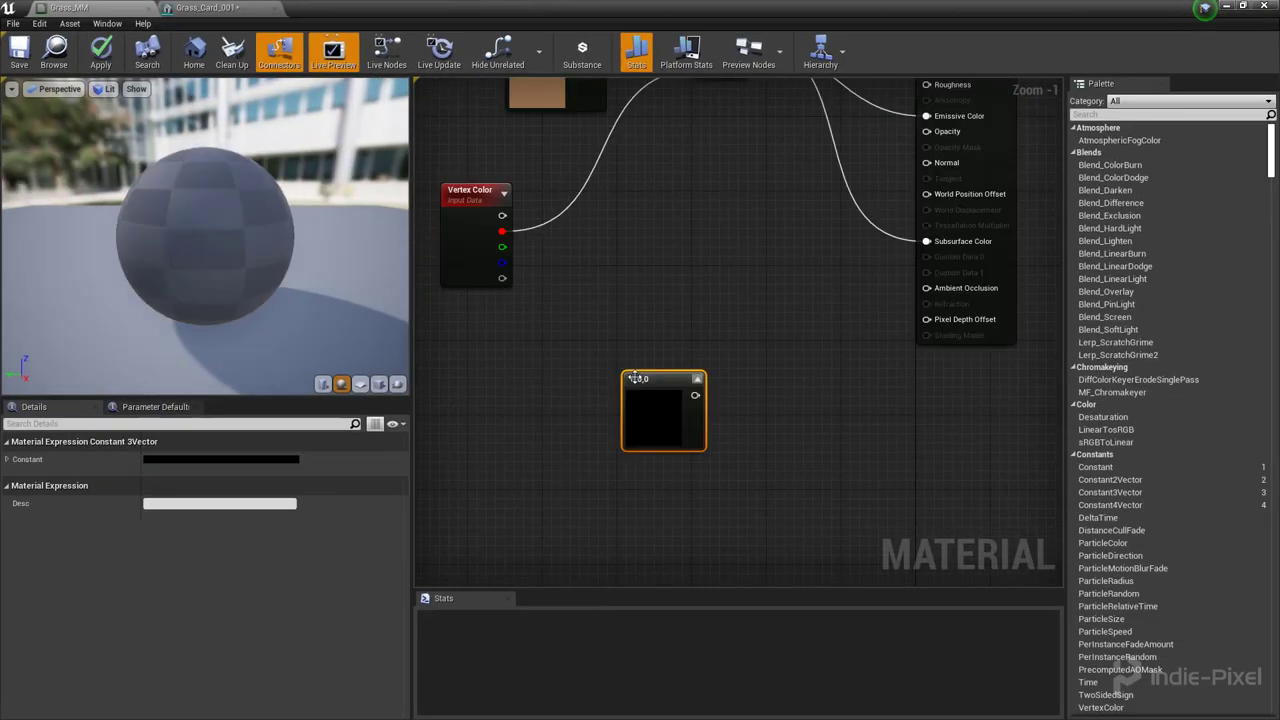
Set the new Constant3Vector to 0,0,1 and place it below Vertex Color.
{"action": "left_click", "coordinate": [6, 460]}
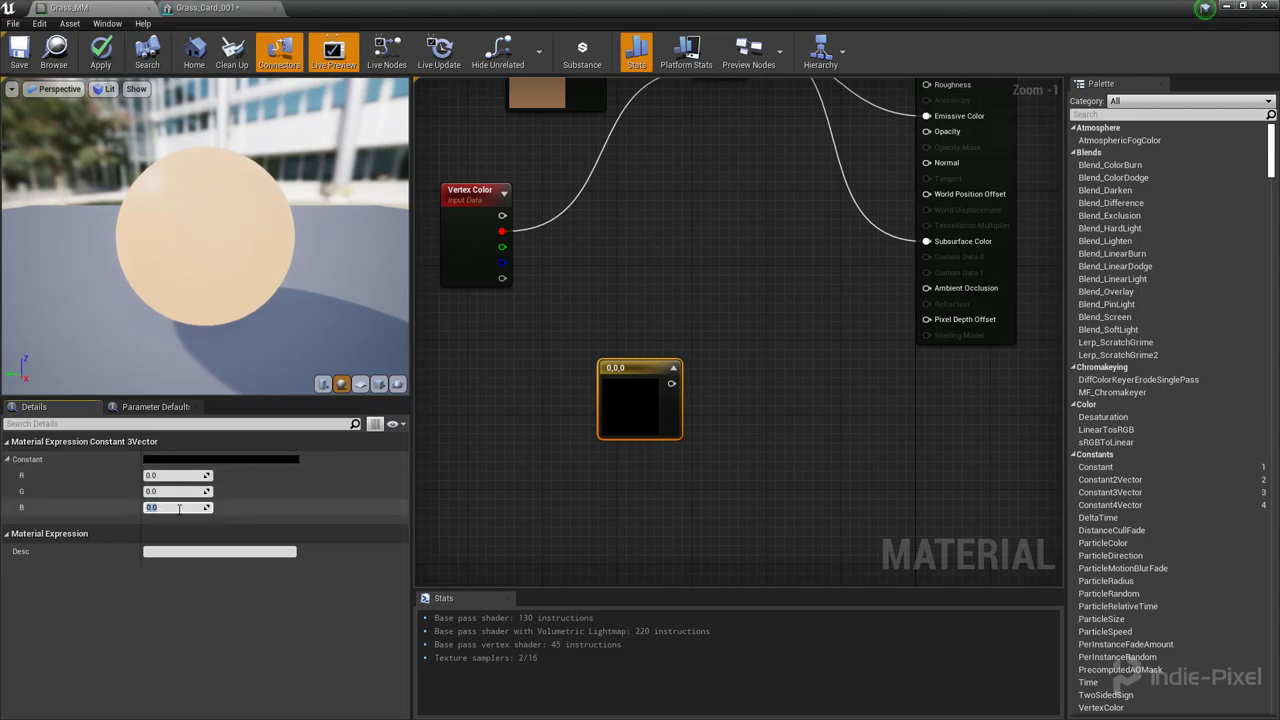
{"action": "key", "text": "Return"}
{"action": "left_click_drag", "start_coordinate": [622, 369], "coordinate": [604, 331]}
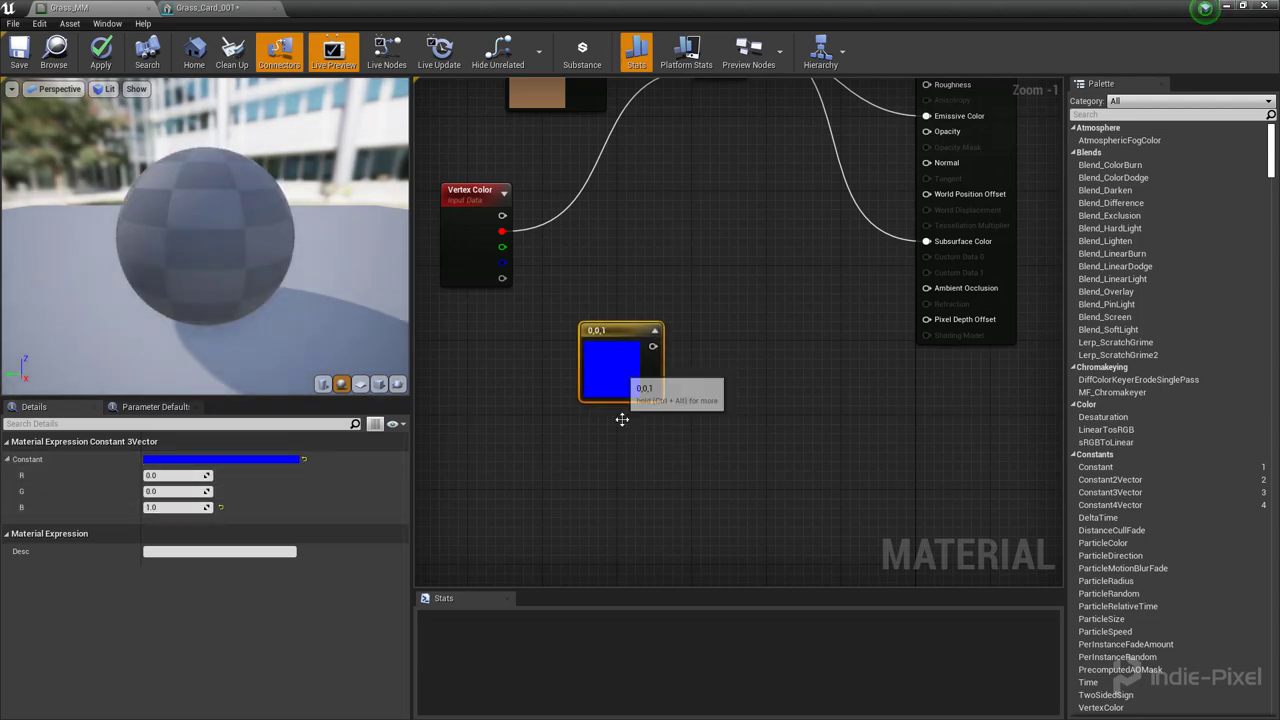
Add a TwoSidedSign node and place it just below the blue 0,0,1 vector.
{"action": "right_click_drag", "start_coordinate": [608, 509], "coordinate": [626, 473]}
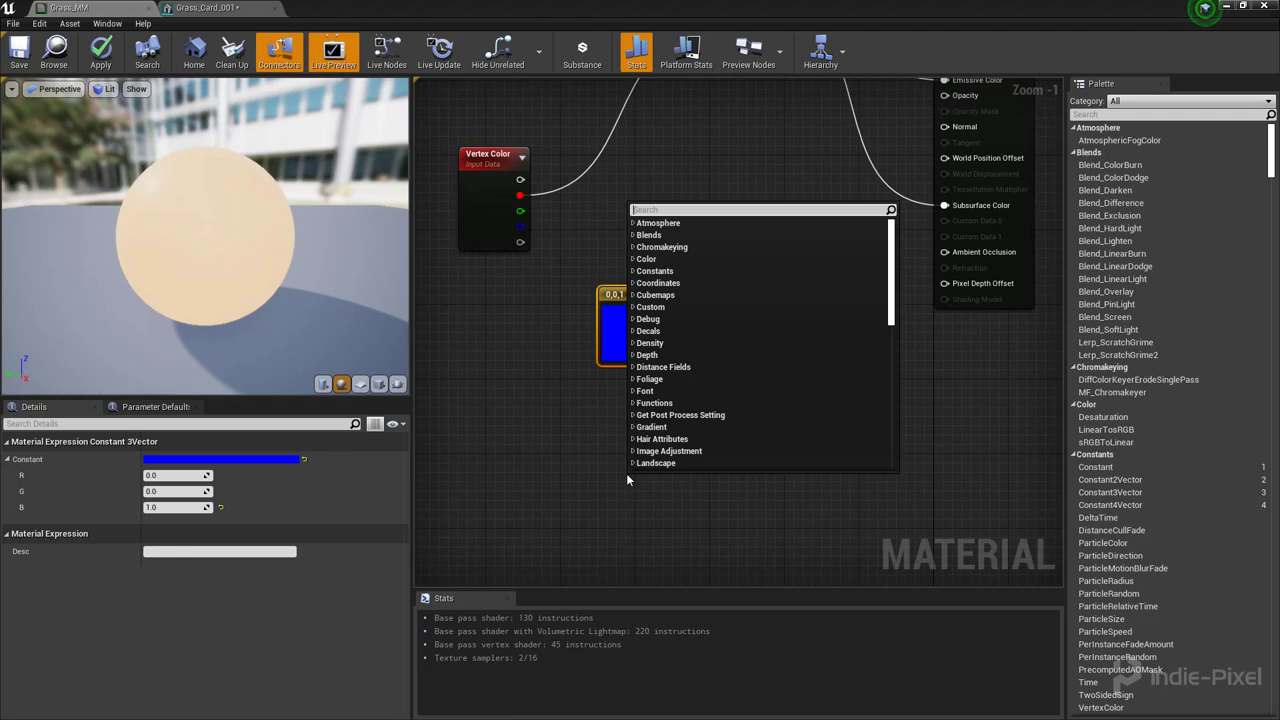
{"action": "type", "text": "to"}
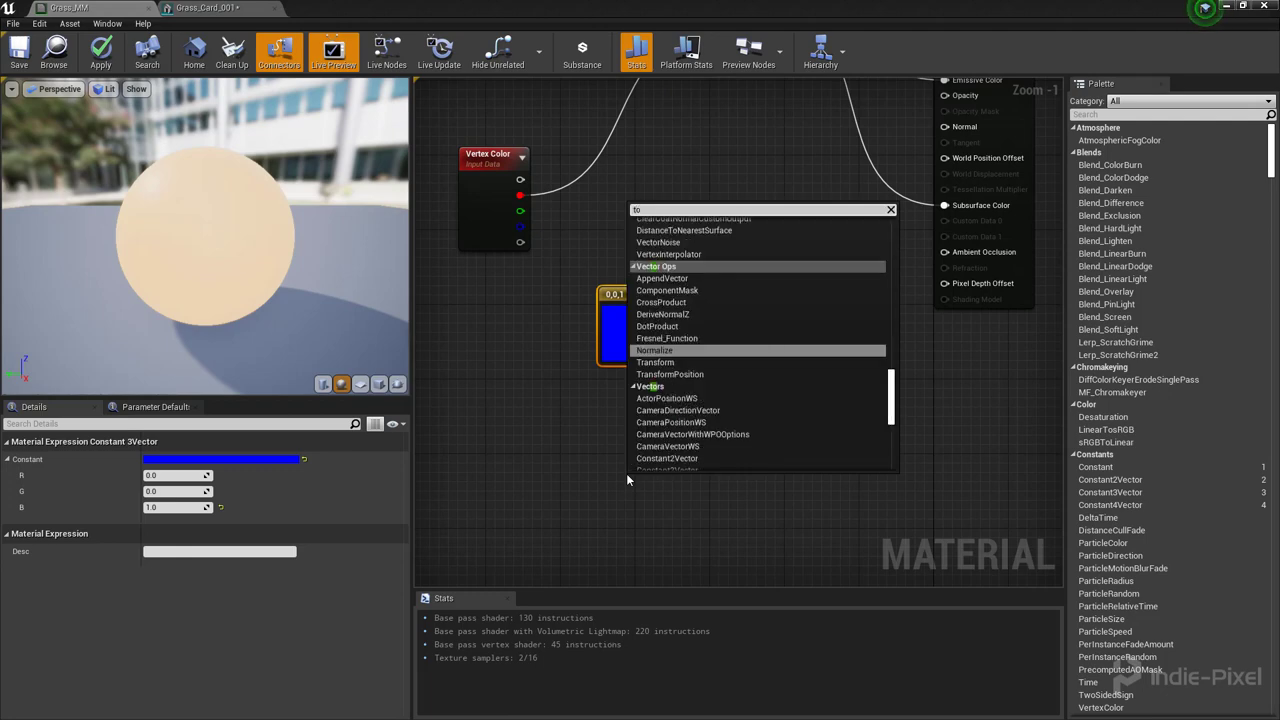
{"action": "type", "text": "sid"}
{"action": "key", "text": "BackSpace"}
{"action": "key", "text": "BackSpace"}
{"action": "key", "text": "BackSpace"}
{"action": "type", "text": "wos"}
{"action": "key", "text": "Return"}
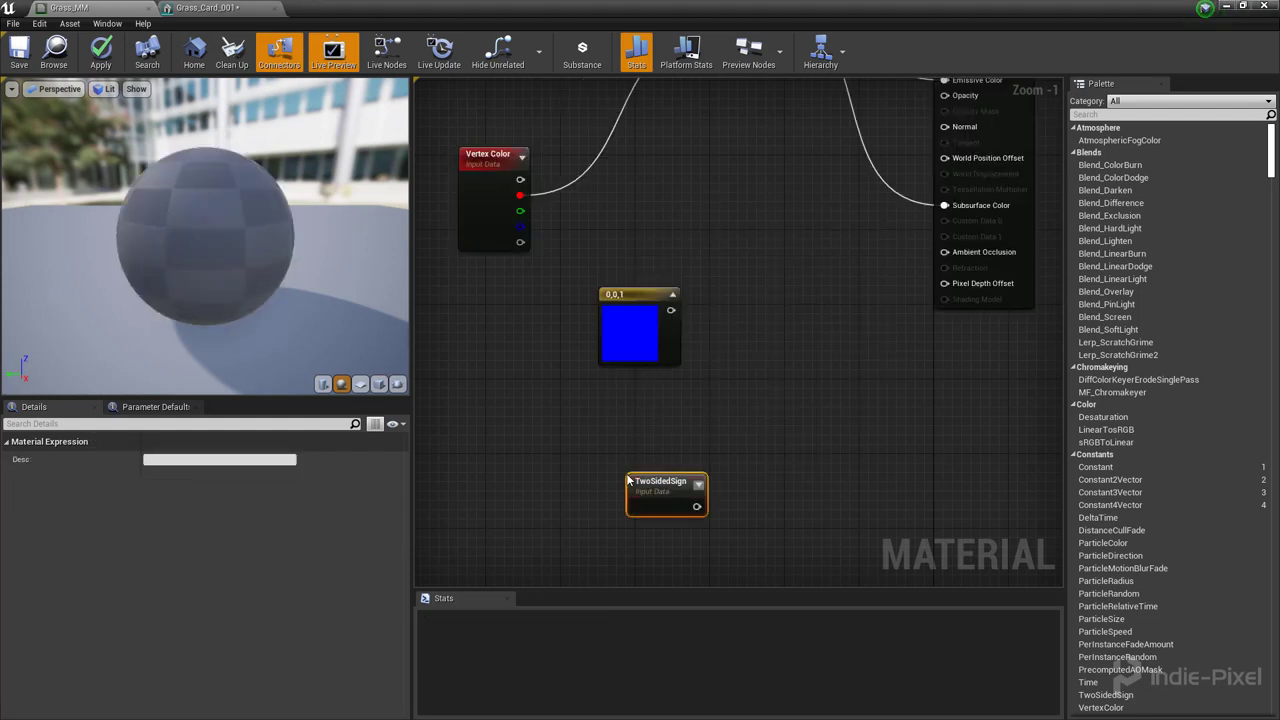
{"action": "left_click_drag", "start_coordinate": [650, 482], "coordinate": [646, 446]}
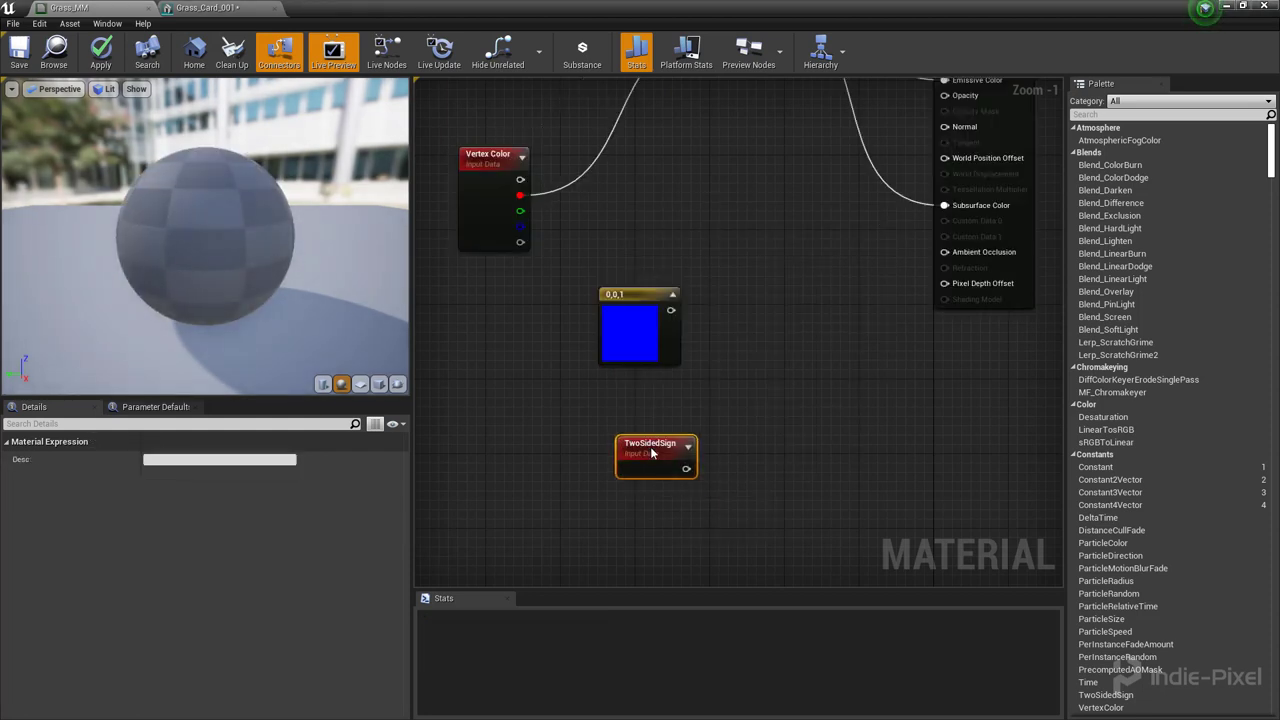
Multiply the 0,0,1 vector by TwoSidedSign, feed the result into the material's Normal input, and apply the material.
{"action": "left_click", "coordinate": [776, 372]}
{"action": "right_click_drag", "start_coordinate": [778, 372], "coordinate": [760, 317]}
{"action": "left_click", "coordinate": [760, 317]}
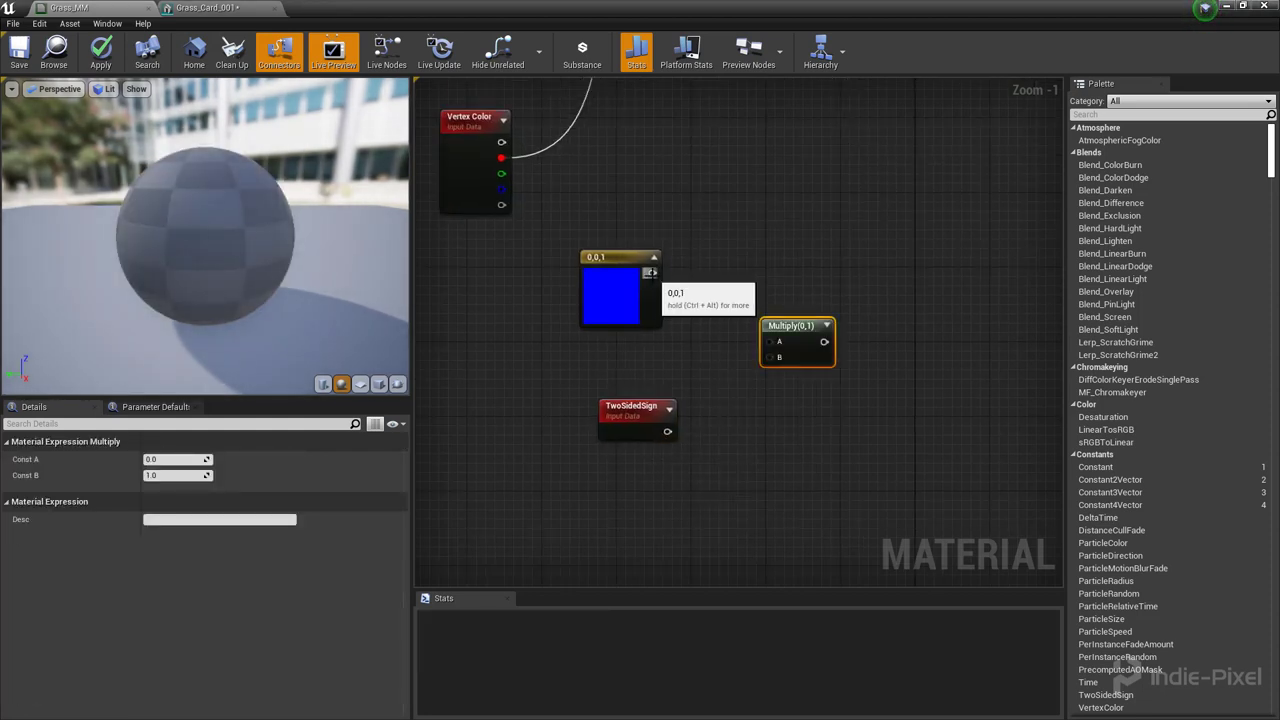
{"action": "left_click_drag", "start_coordinate": [650, 272], "coordinate": [772, 357]}
{"action": "right_click_drag", "start_coordinate": [877, 406], "coordinate": [782, 536]}
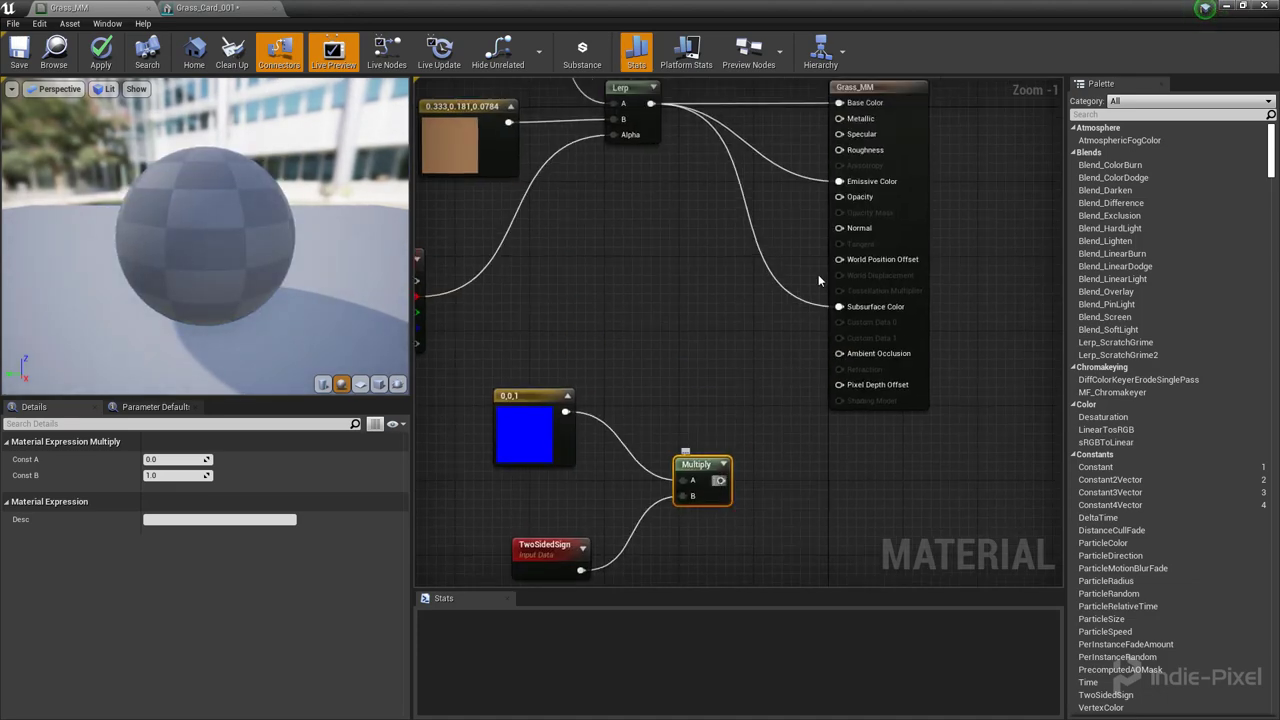
{"action": "left_click_drag", "start_coordinate": [720, 480], "coordinate": [839, 228]}
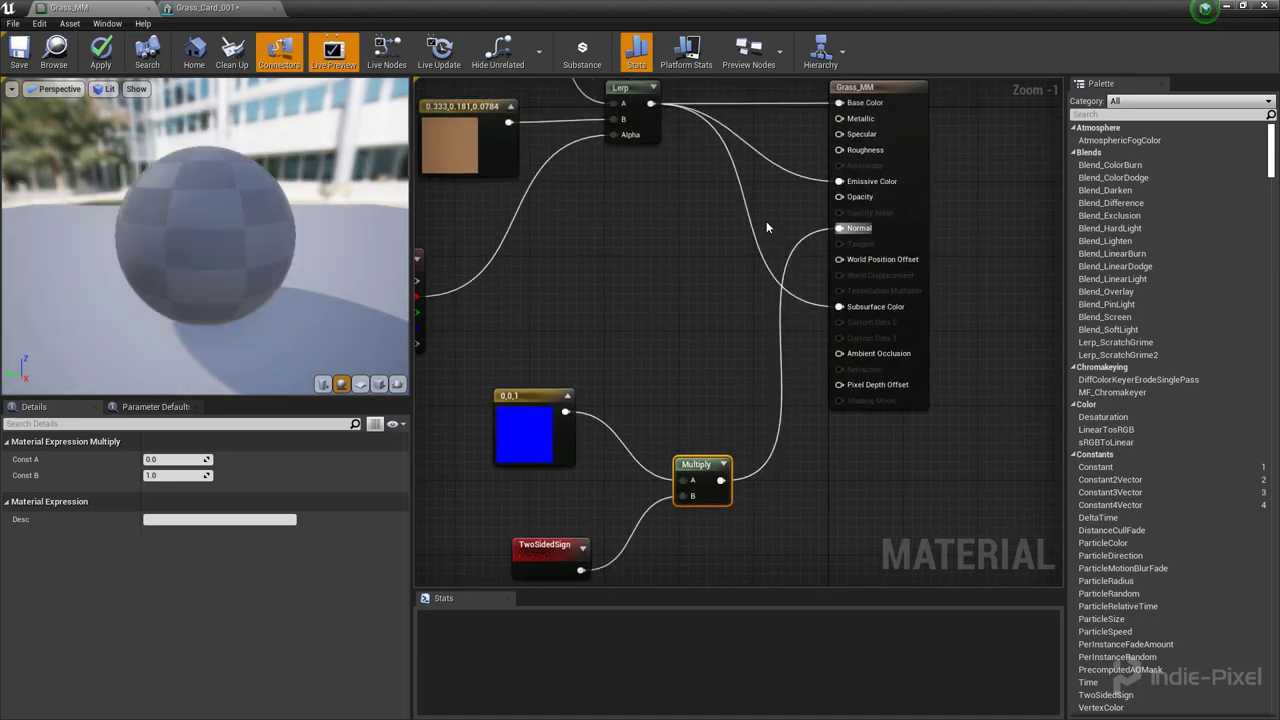
{"action": "left_click", "coordinate": [101, 56]}
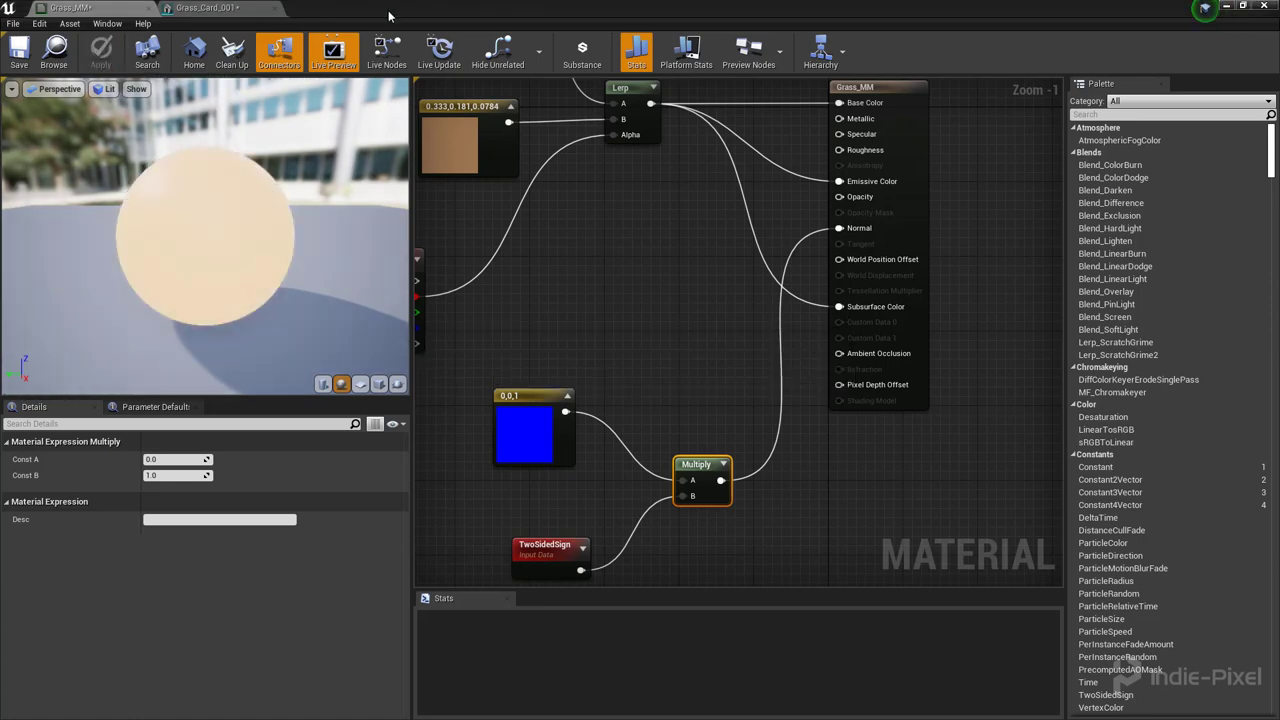
Check the grass in the level, save Grass_MM and Grass_Card_001, and close their editor window.
{"action": "left_click_drag", "start_coordinate": [370, 16], "coordinate": [1195, 154]}
{"action": "right_click_drag", "start_coordinate": [470, 300], "coordinate": [620, 334]}
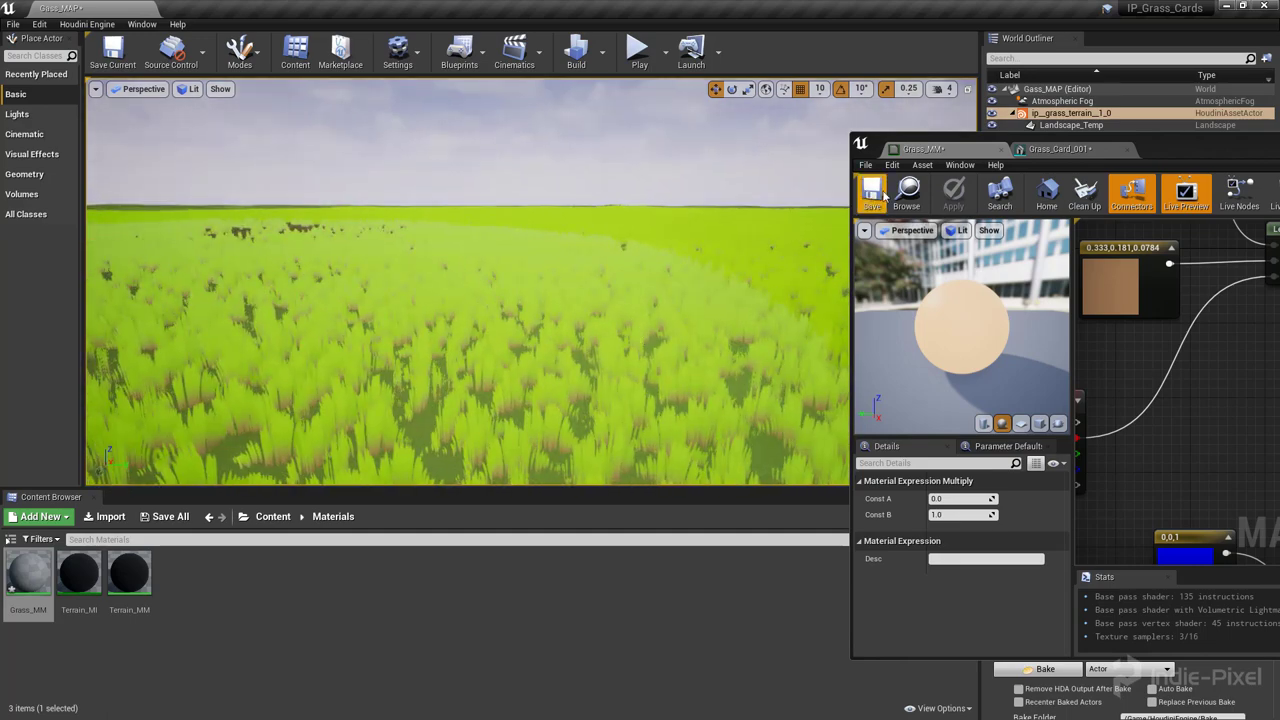
{"action": "left_click", "coordinate": [1060, 149]}
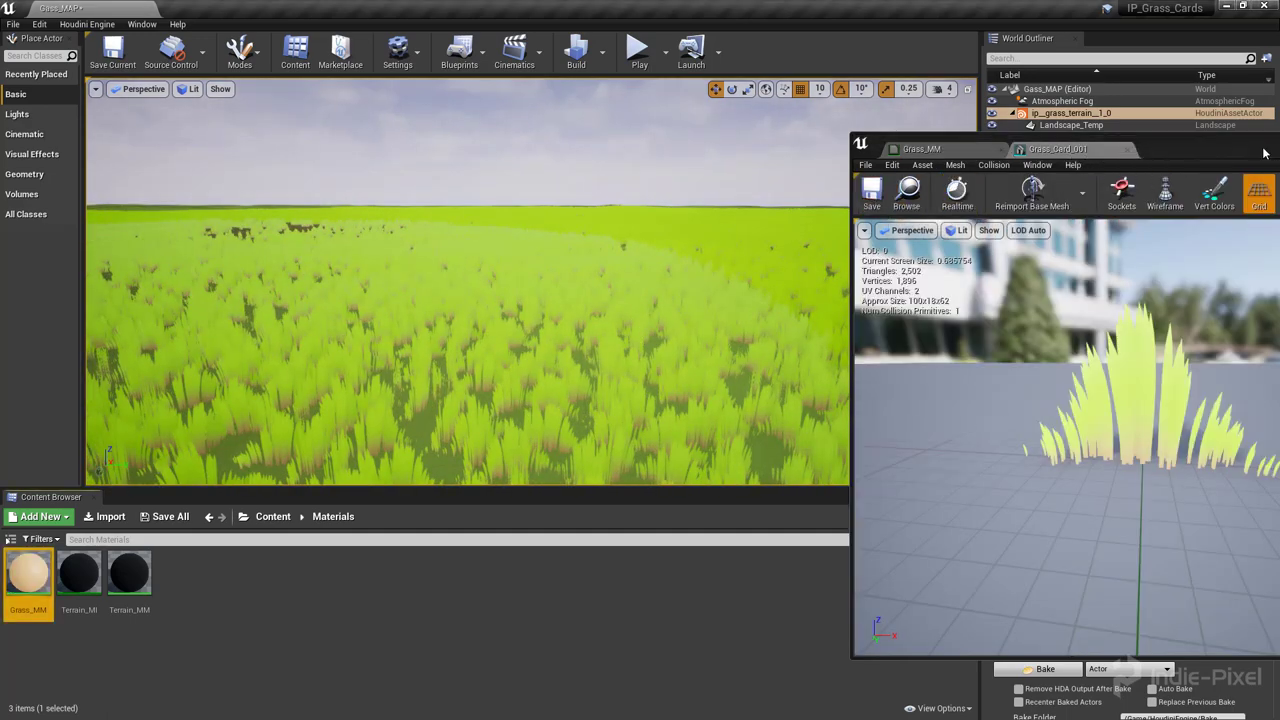
{"action": "left_click_drag", "start_coordinate": [1140, 150], "coordinate": [610, 153]}
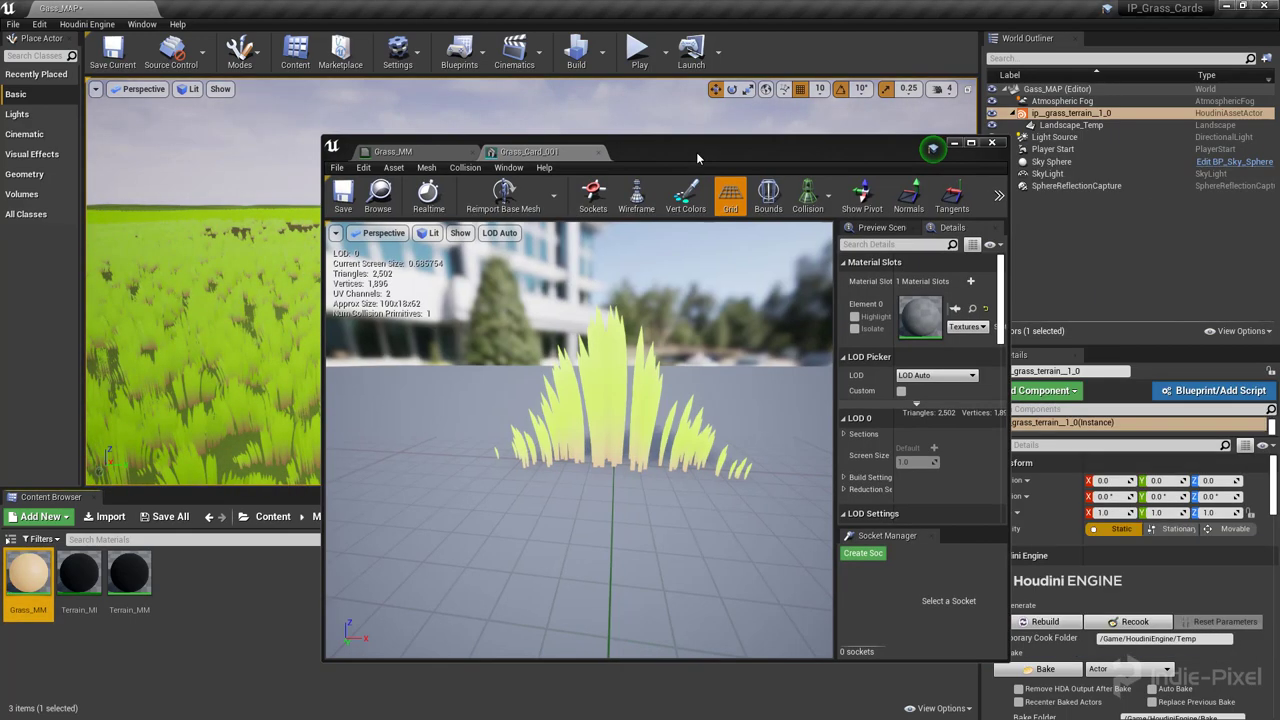
{"action": "left_click", "coordinate": [990, 147]}
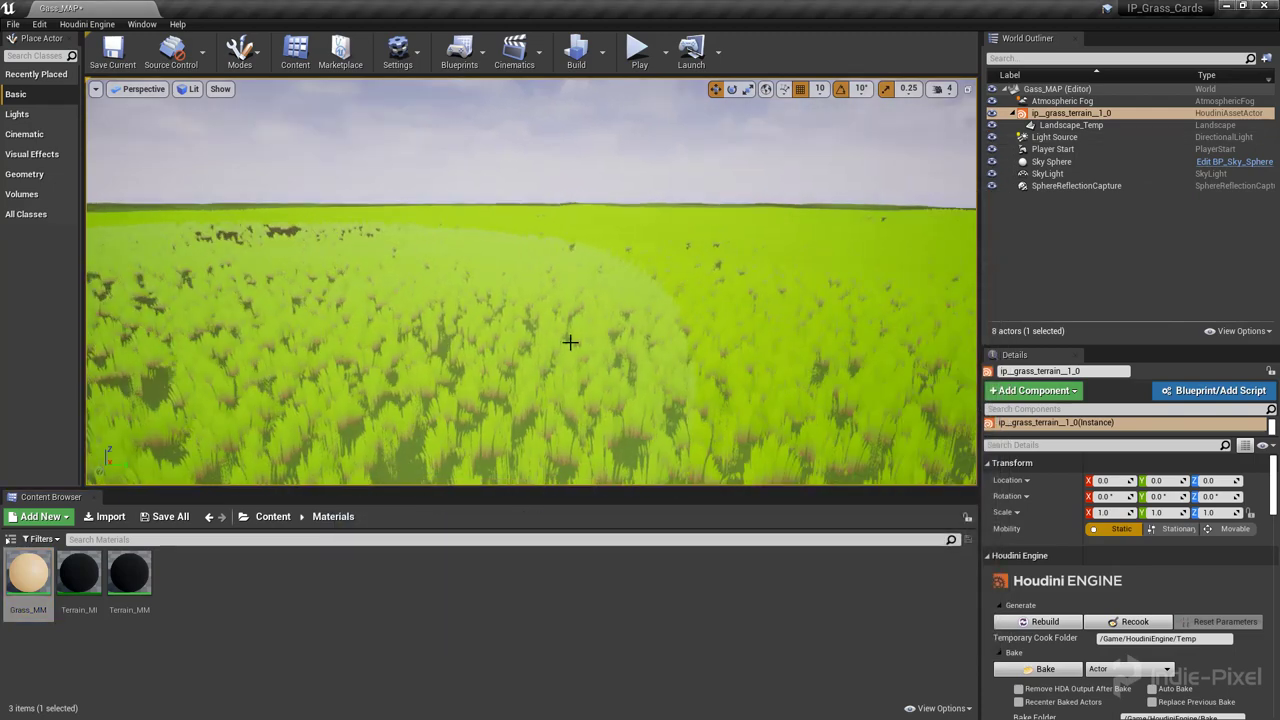
Open the Grass_001 landscape grass type from the Content/Objects folder.
{"action": "left_click", "coordinate": [270, 517]}
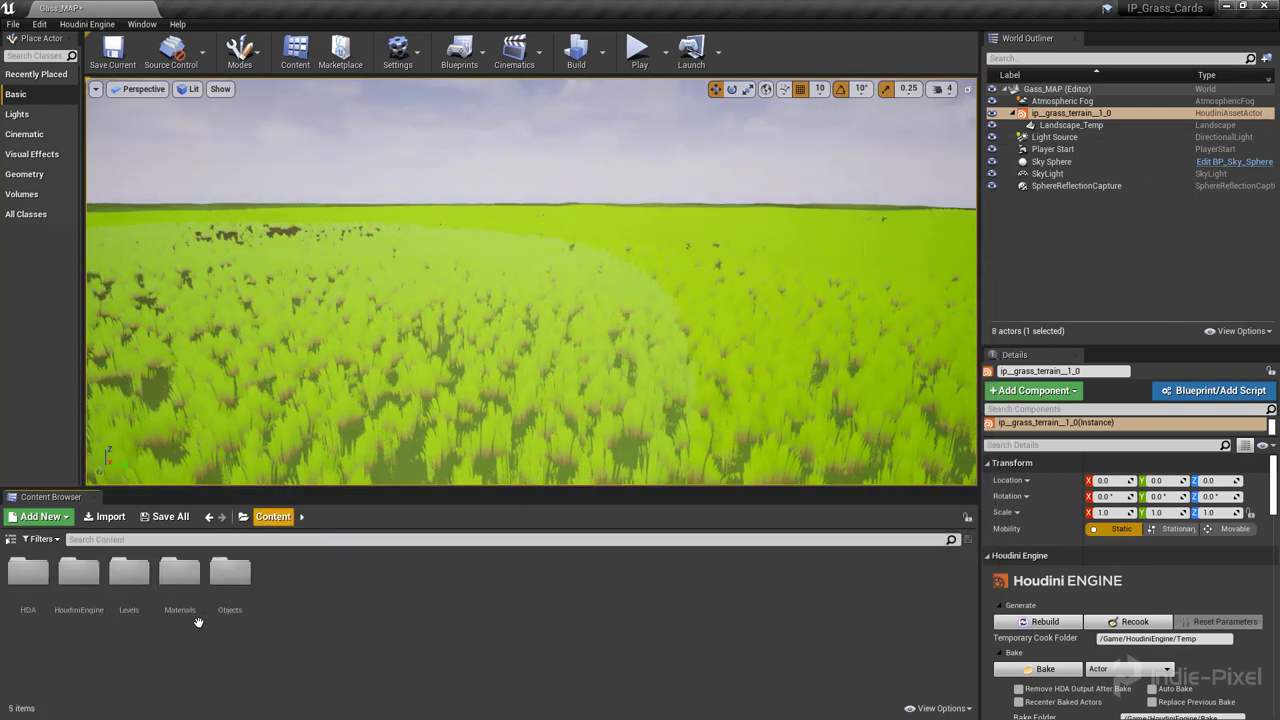
{"action": "left_click", "coordinate": [179, 570]}
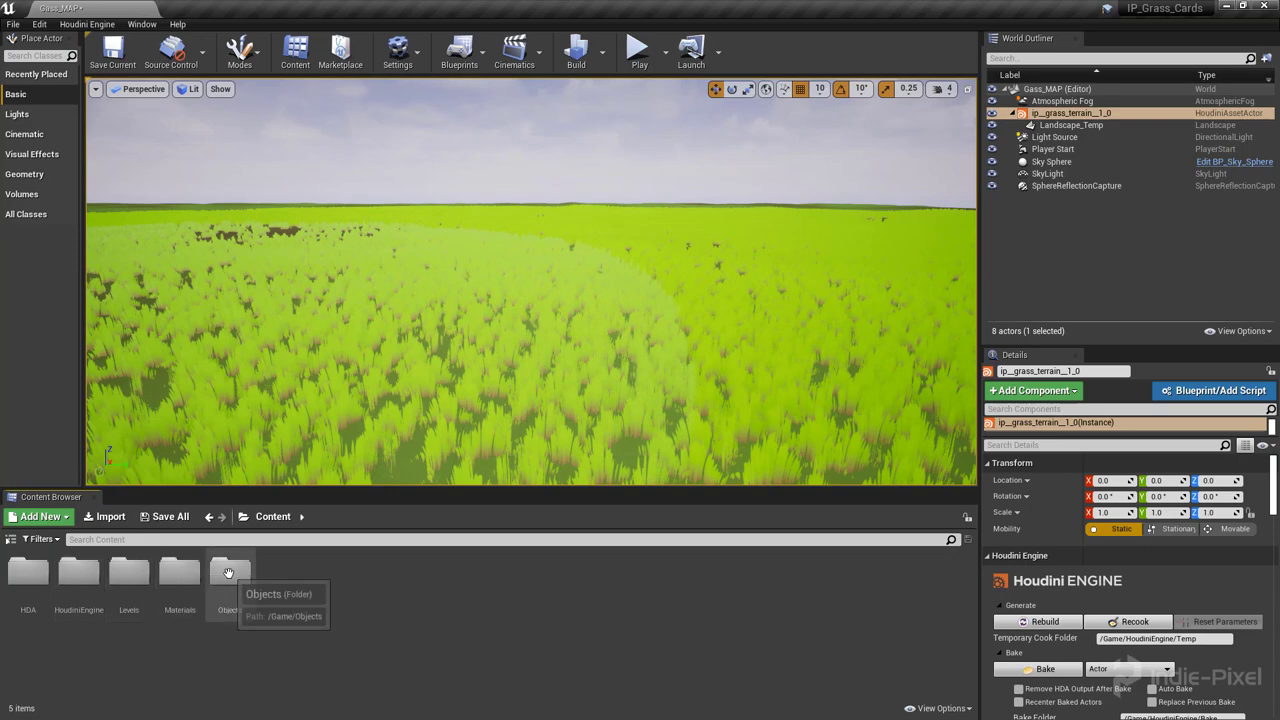
{"action": "double_click", "coordinate": [228, 572]}
{"action": "double_click", "coordinate": [12, 578]}
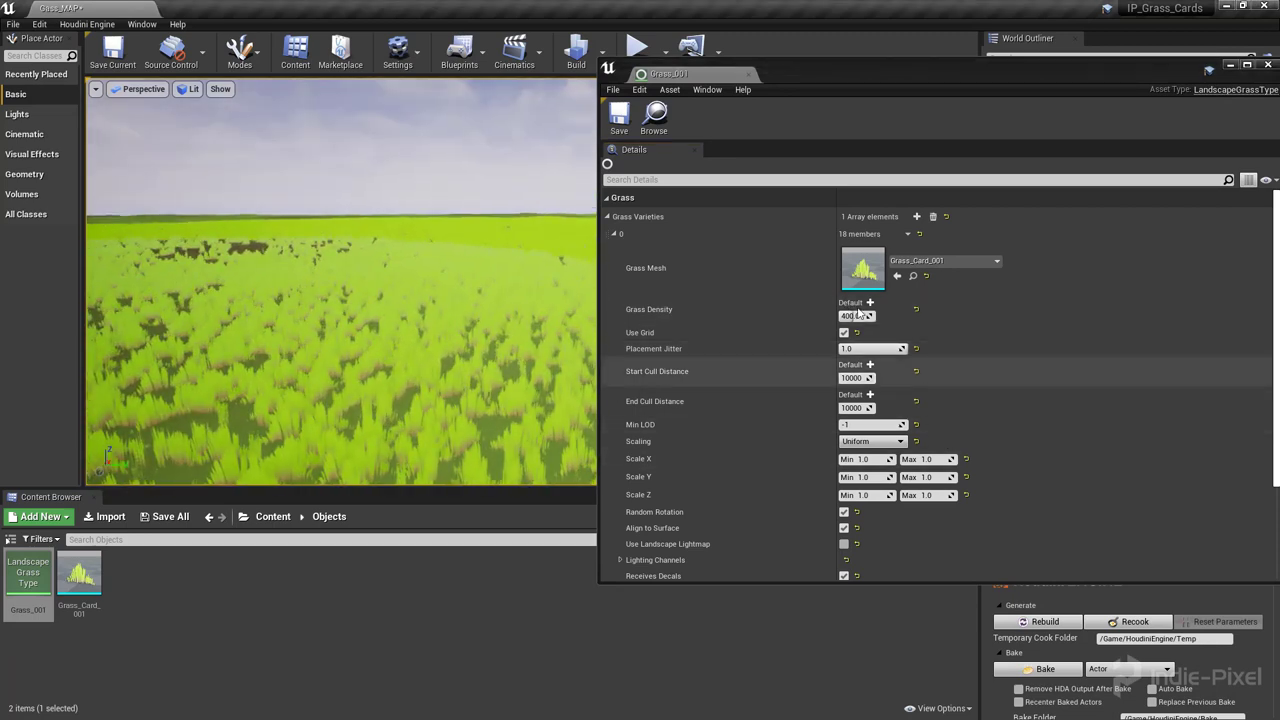
Set the minimum Scale X, Y and Z of the grass variety to 0.5, inspect the grass up close, and save Grass_001.
{"action": "left_click", "coordinate": [872, 460]}
{"action": "type", "text": "0.5"}
{"action": "key", "text": "Tab"}
{"action": "key", "text": "Tab"}
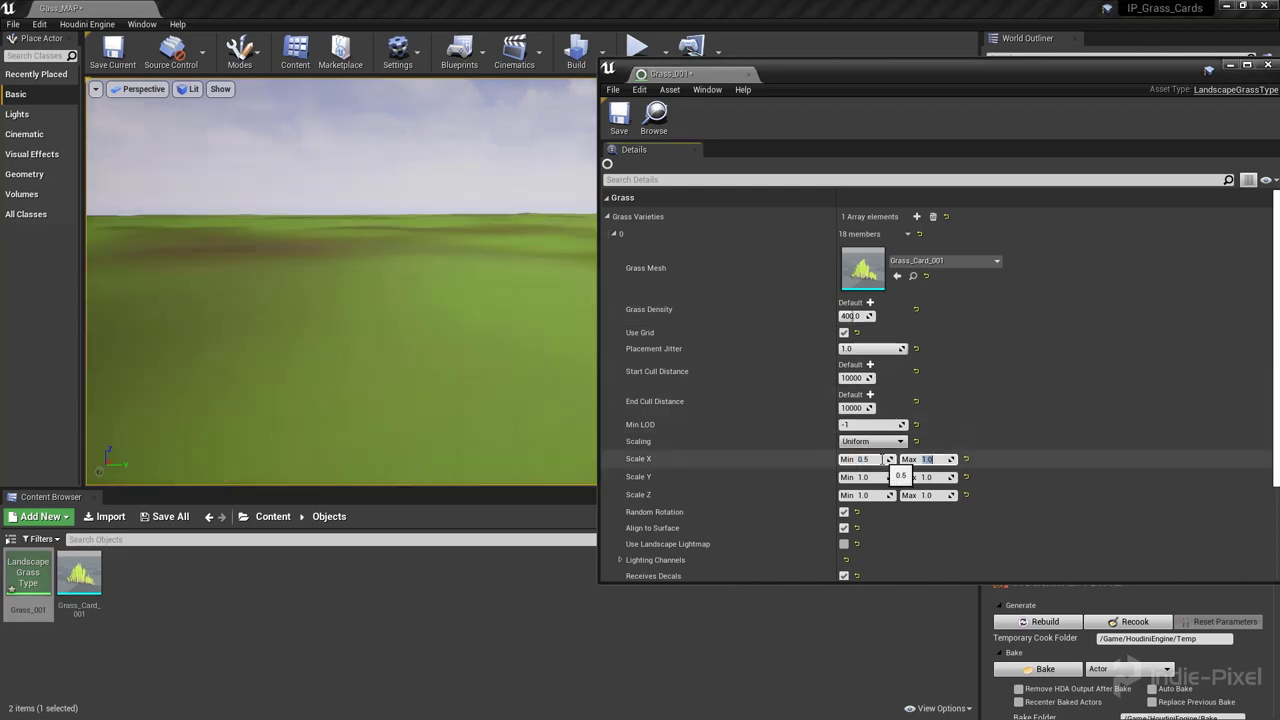
{"action": "type", "text": "0.5"}
{"action": "key", "text": "Tab"}
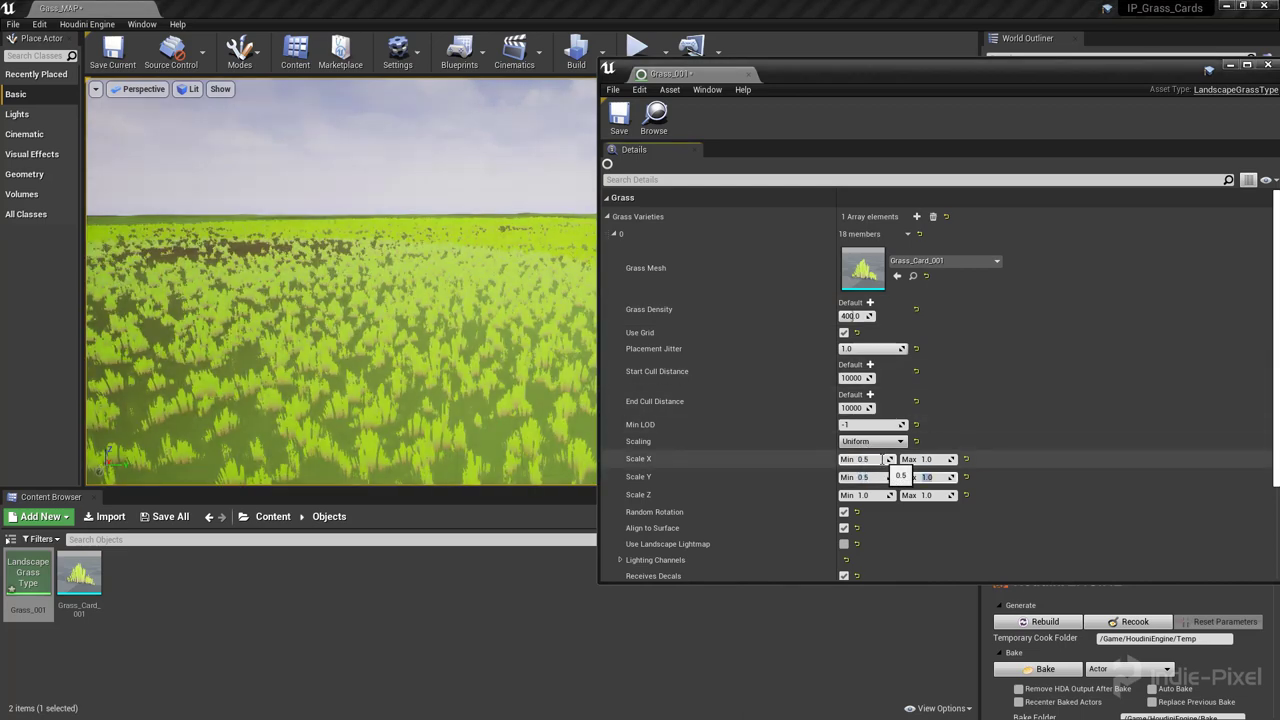
{"action": "type", "text": "0.5"}
{"action": "key", "text": "Return"}
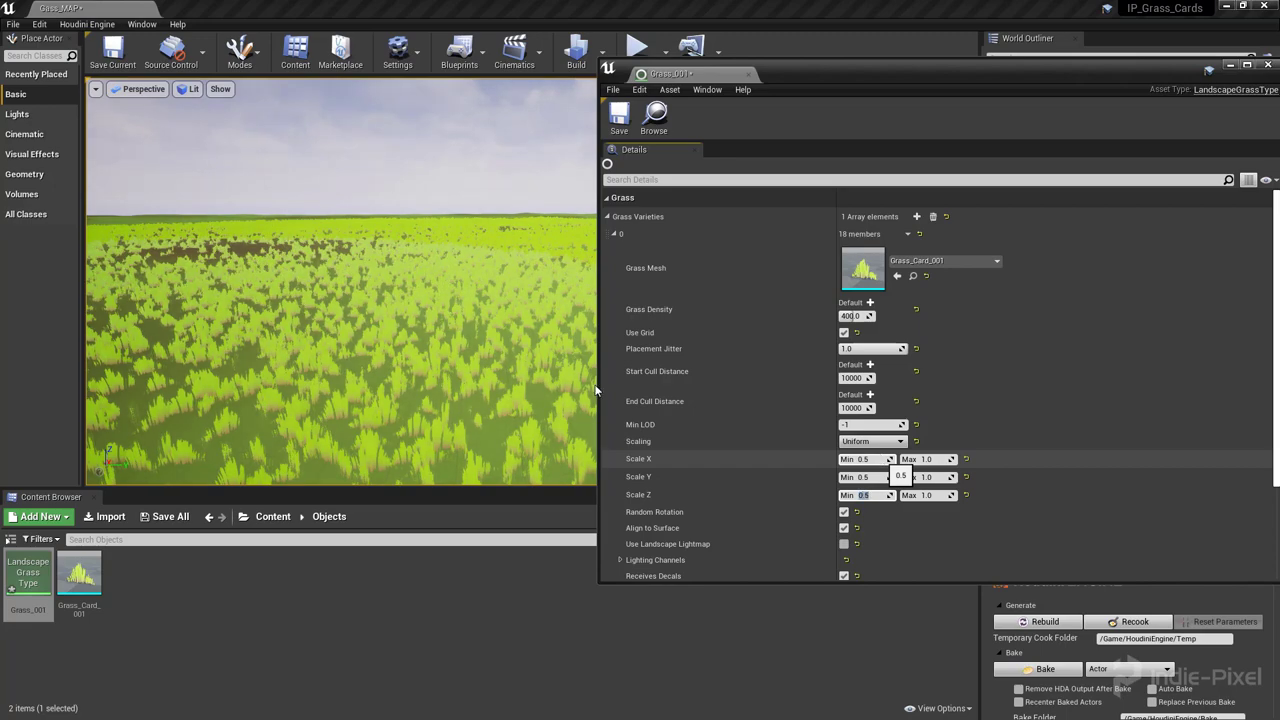
{"action": "right_click_drag", "start_coordinate": [457, 320], "coordinate": [464, 352]}
{"action": "key", "text": "w"}
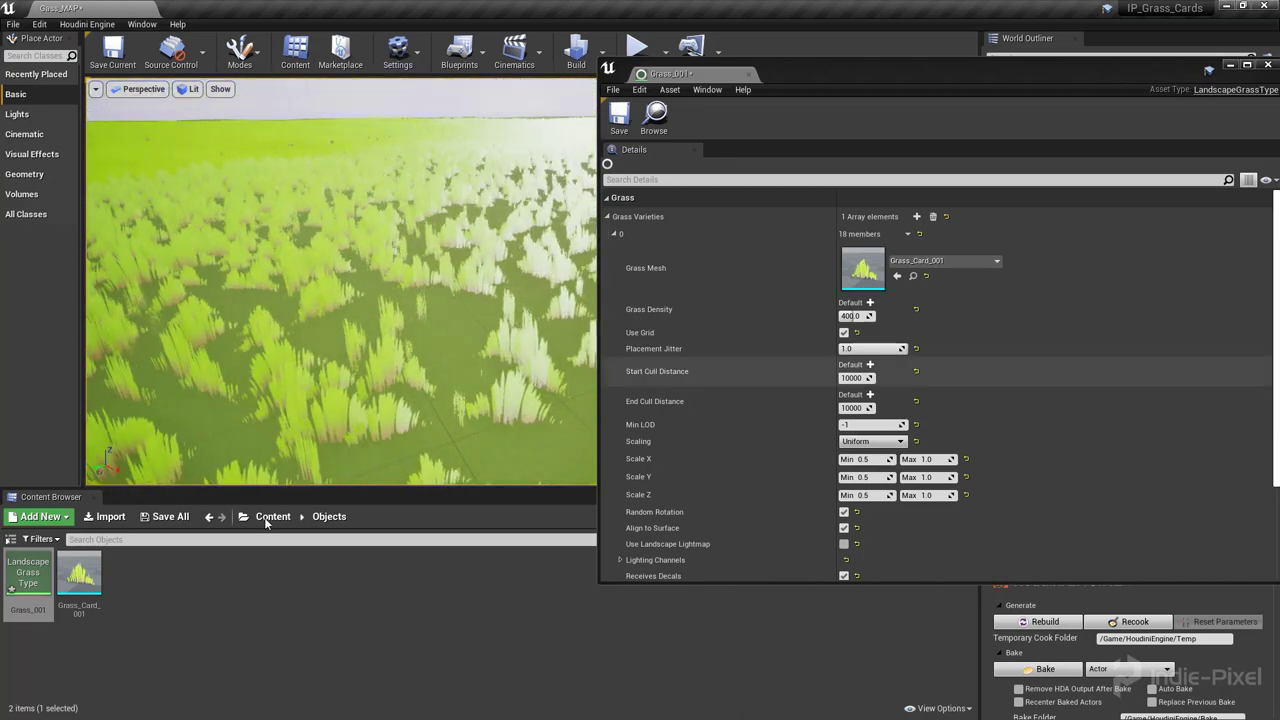
{"action": "left_click", "coordinate": [28, 580]}
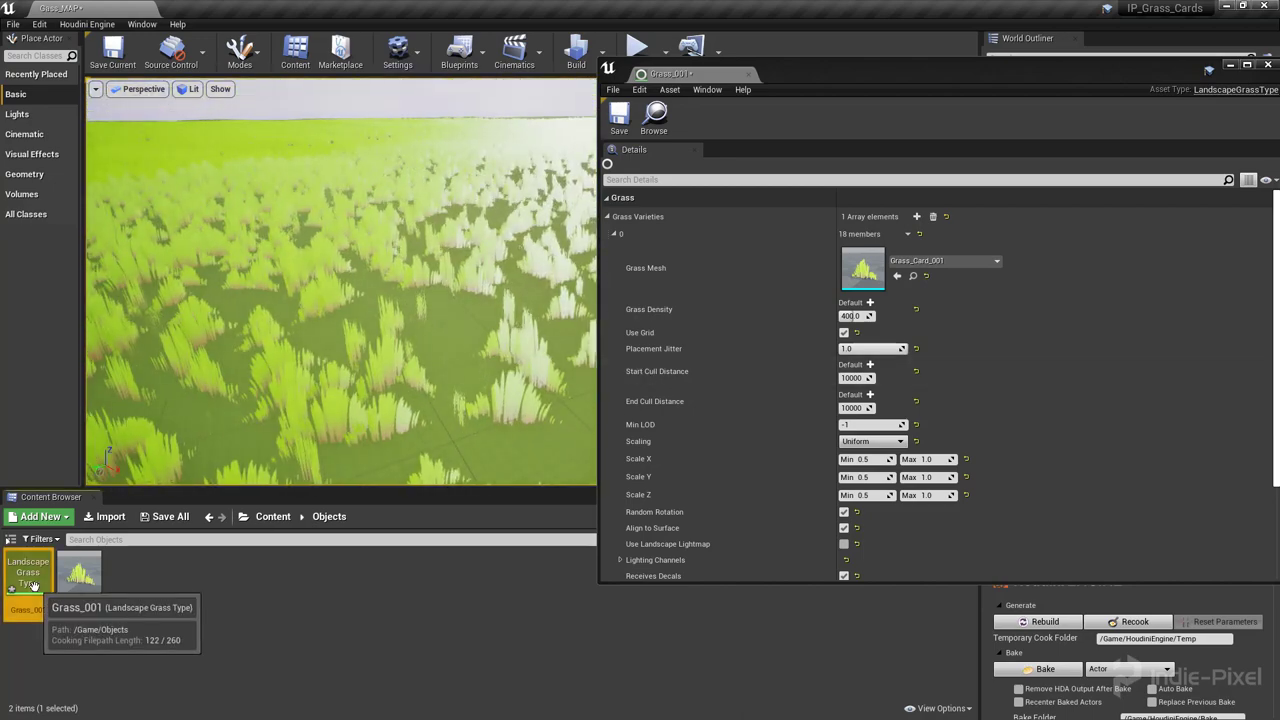
Open Grass_MM from the Materials folder in a maximised editor and move its result node farther from the Lerp.
{"action": "left_click", "coordinate": [266, 516]}
{"action": "double_click", "coordinate": [180, 574]}
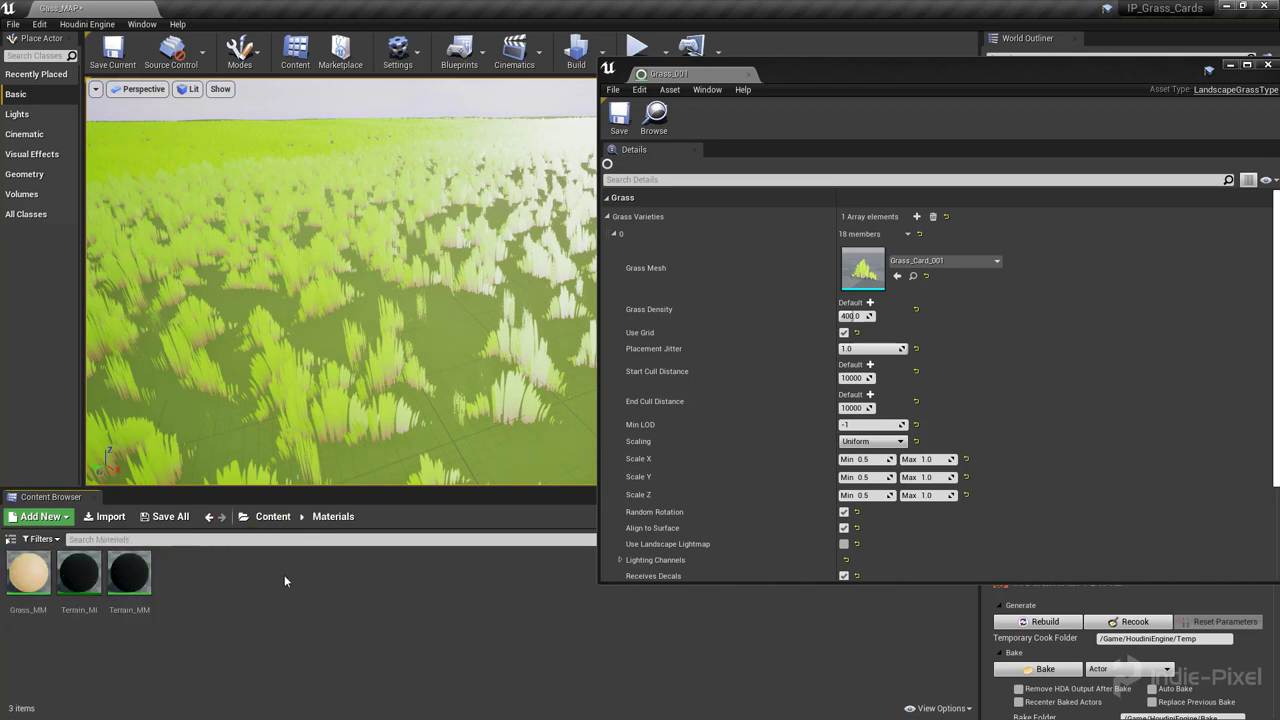
{"action": "double_click", "coordinate": [20, 578]}
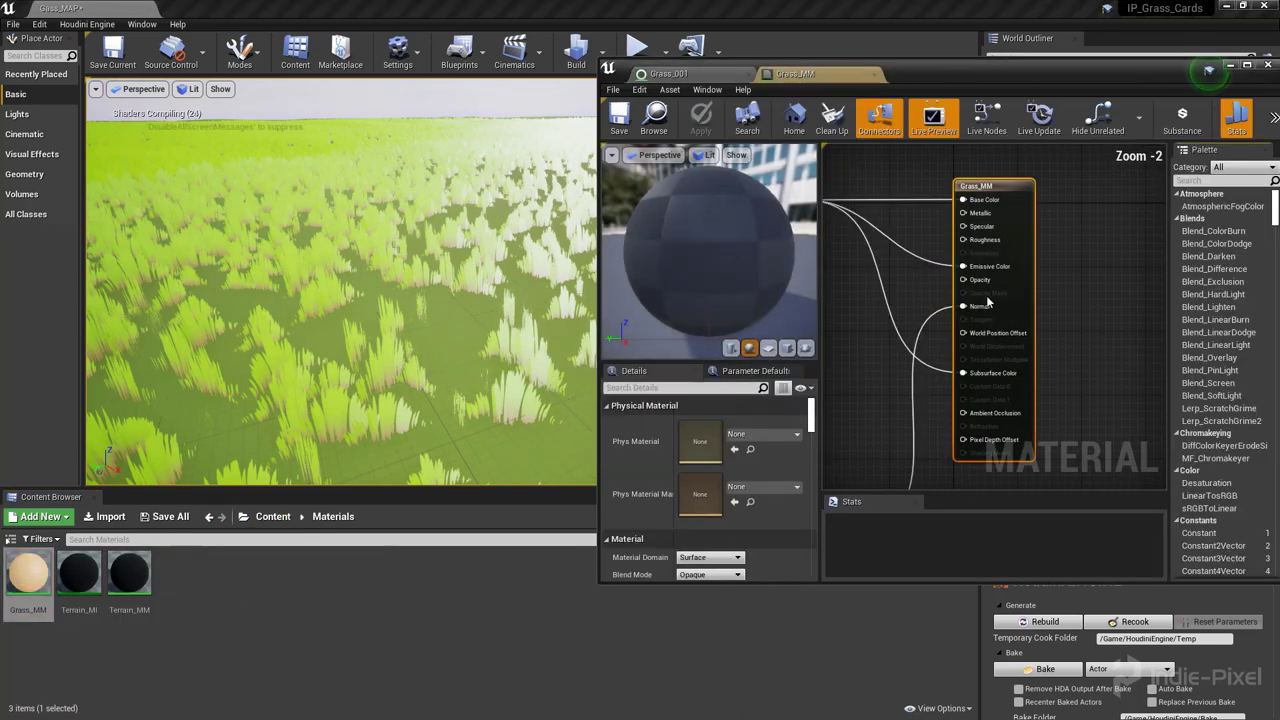
{"action": "left_click_drag", "start_coordinate": [893, 75], "coordinate": [613, 6]}
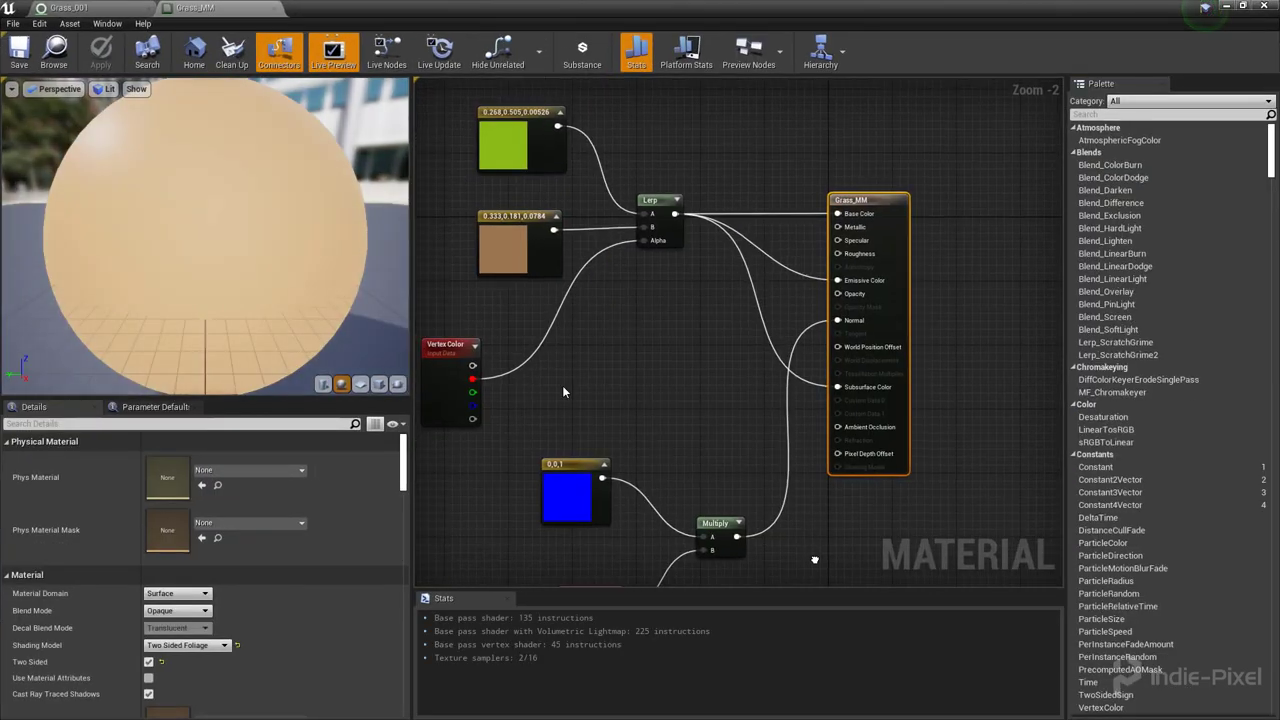
{"action": "left_click_drag", "start_coordinate": [867, 222], "coordinate": [991, 222]}
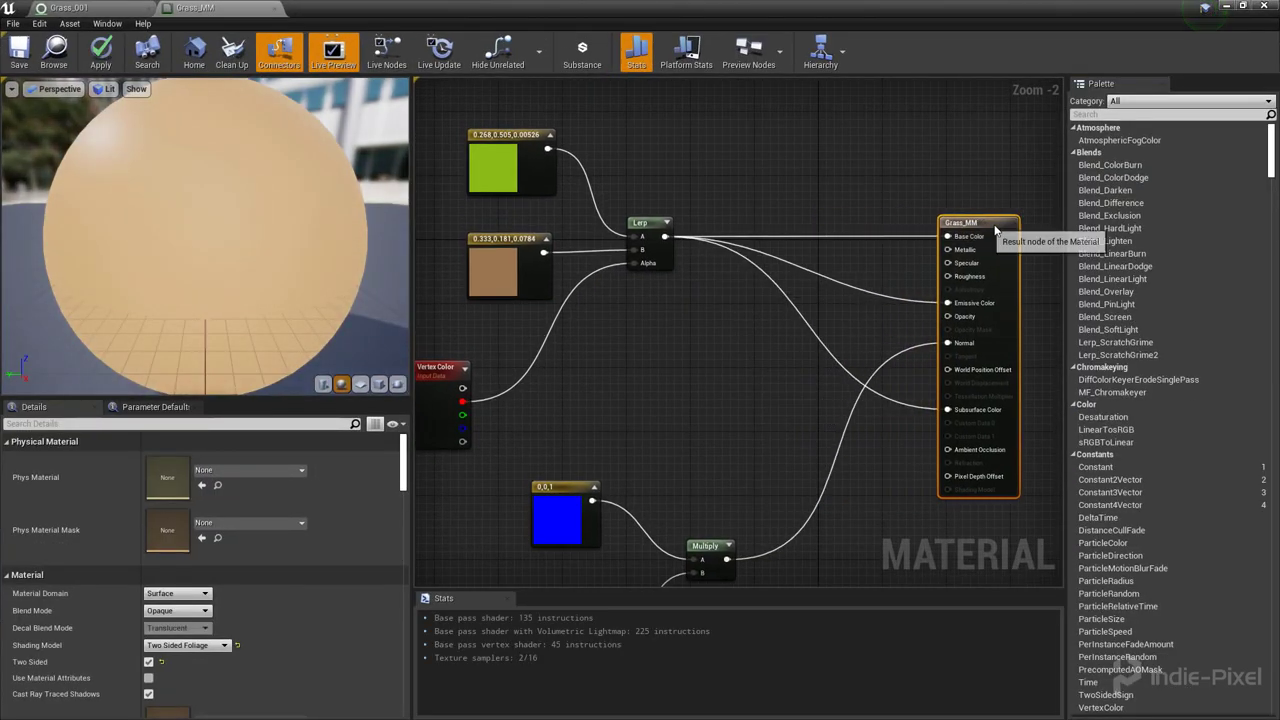
Add three Constant nodes beside the result node, connecting the first to Metallic and the second to Specular.
{"action": "scroll", "coordinate": [790, 300], "scroll_direction": "up", "scroll_amount": 1}
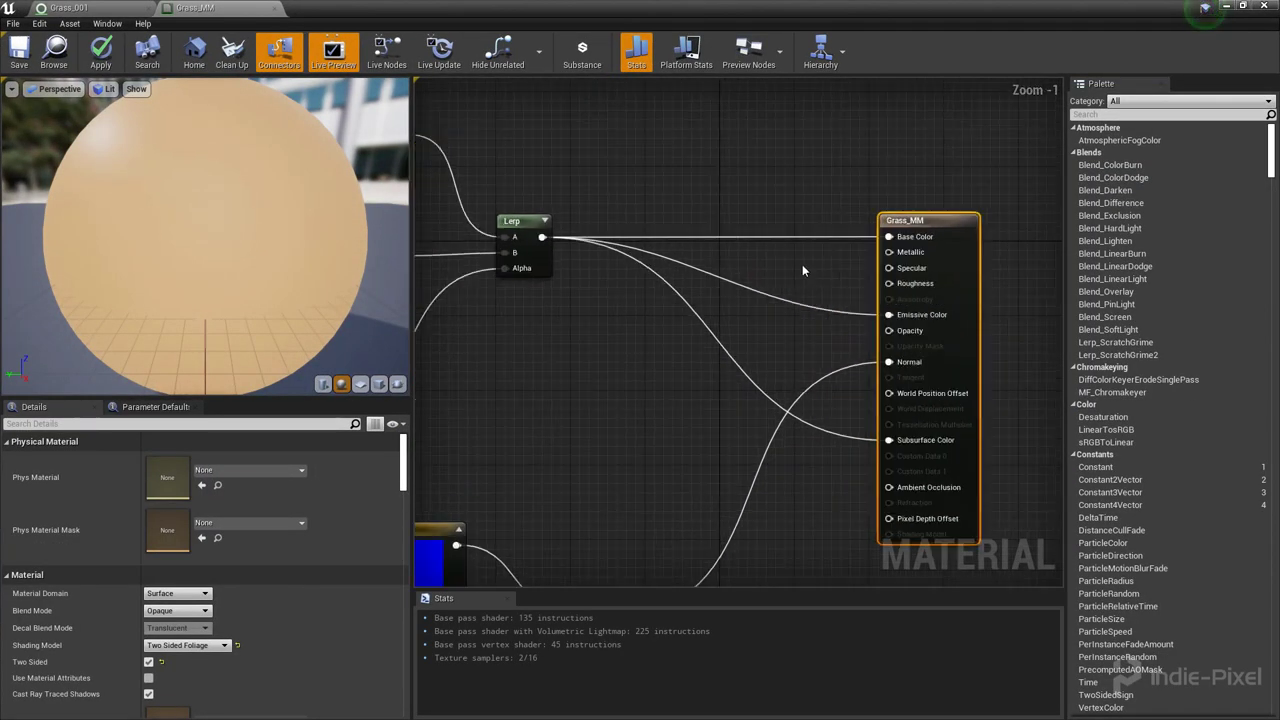
{"action": "left_click", "coordinate": [803, 268]}
{"action": "left_click", "coordinate": [797, 339]}
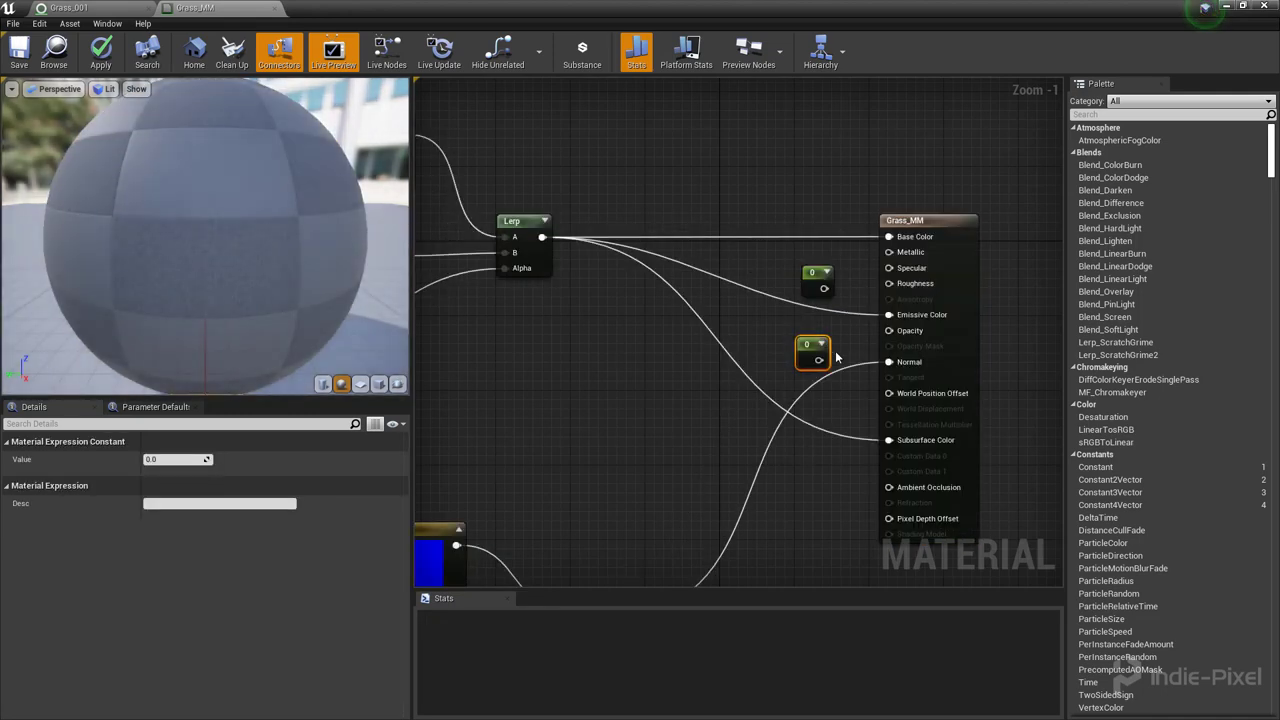
{"action": "scroll", "coordinate": [864, 280], "scroll_direction": "up", "scroll_amount": 1}
{"action": "left_click_drag", "start_coordinate": [818, 291], "coordinate": [892, 249]}
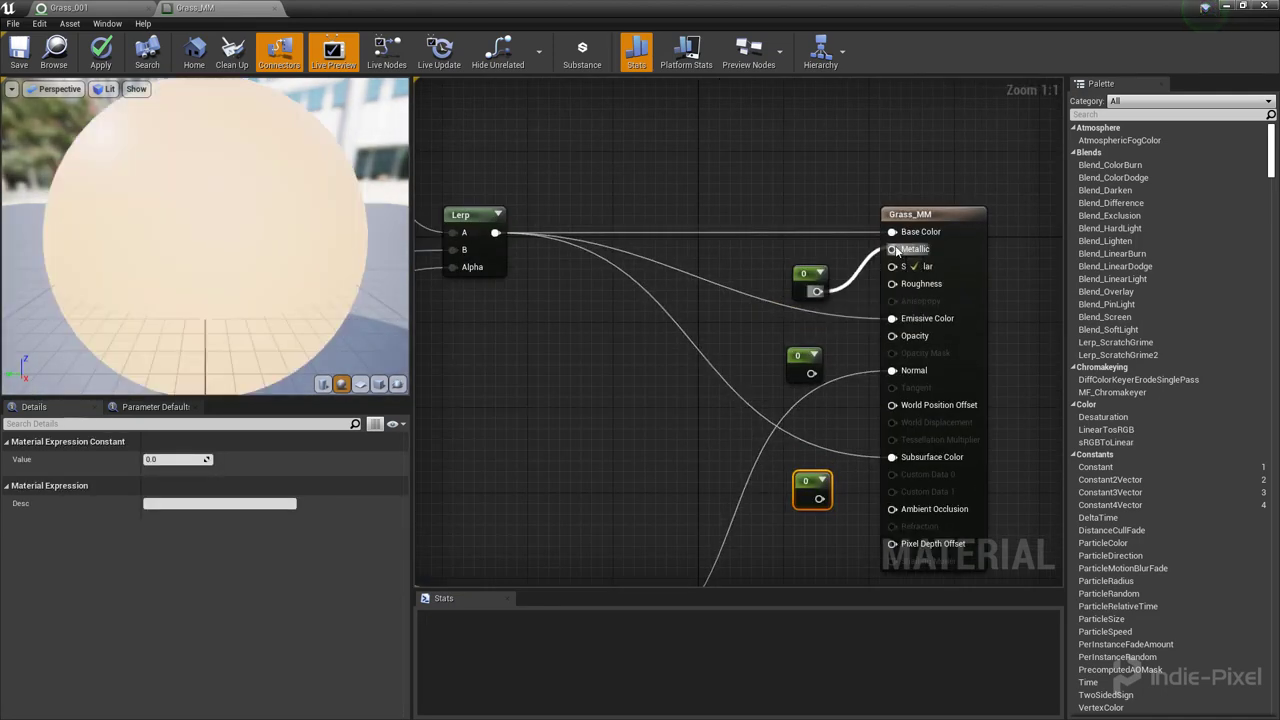
{"action": "left_click_drag", "start_coordinate": [811, 373], "coordinate": [914, 276]}
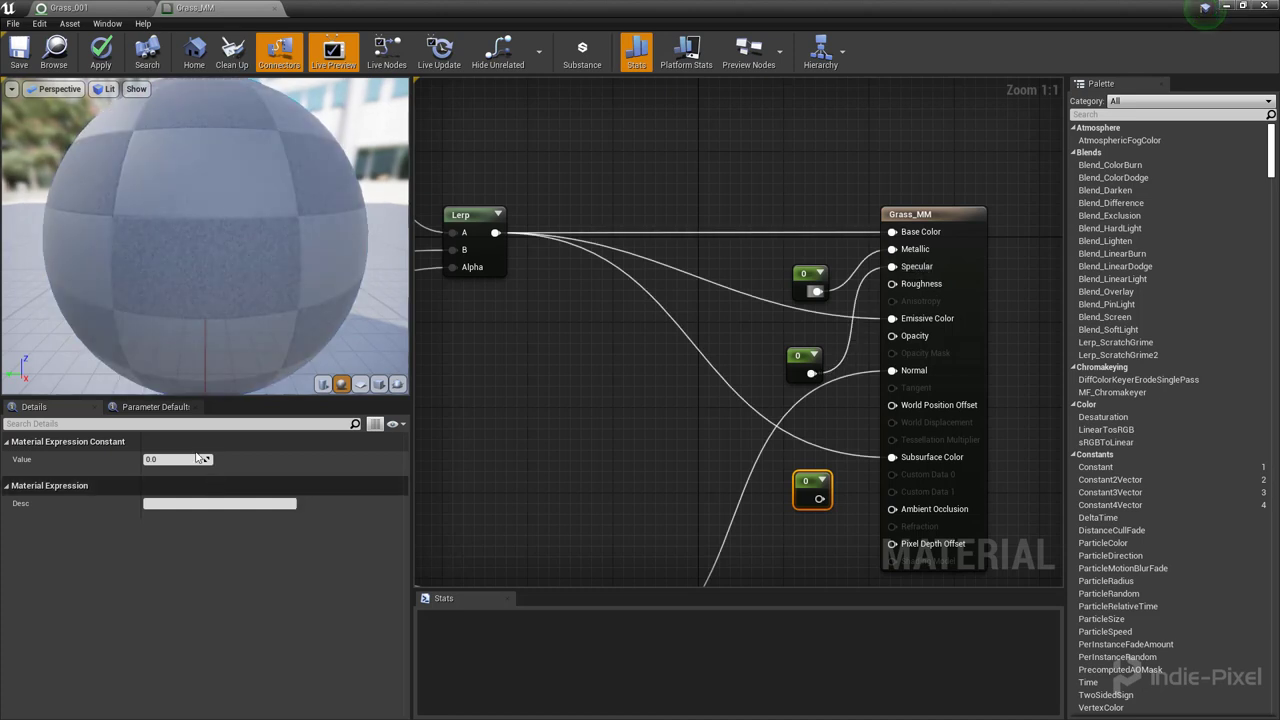
Set the Specular constant to 0.5 and connect the third constant to Roughness.
{"action": "type", "text": "0.5"}
{"action": "key", "text": "Return"}
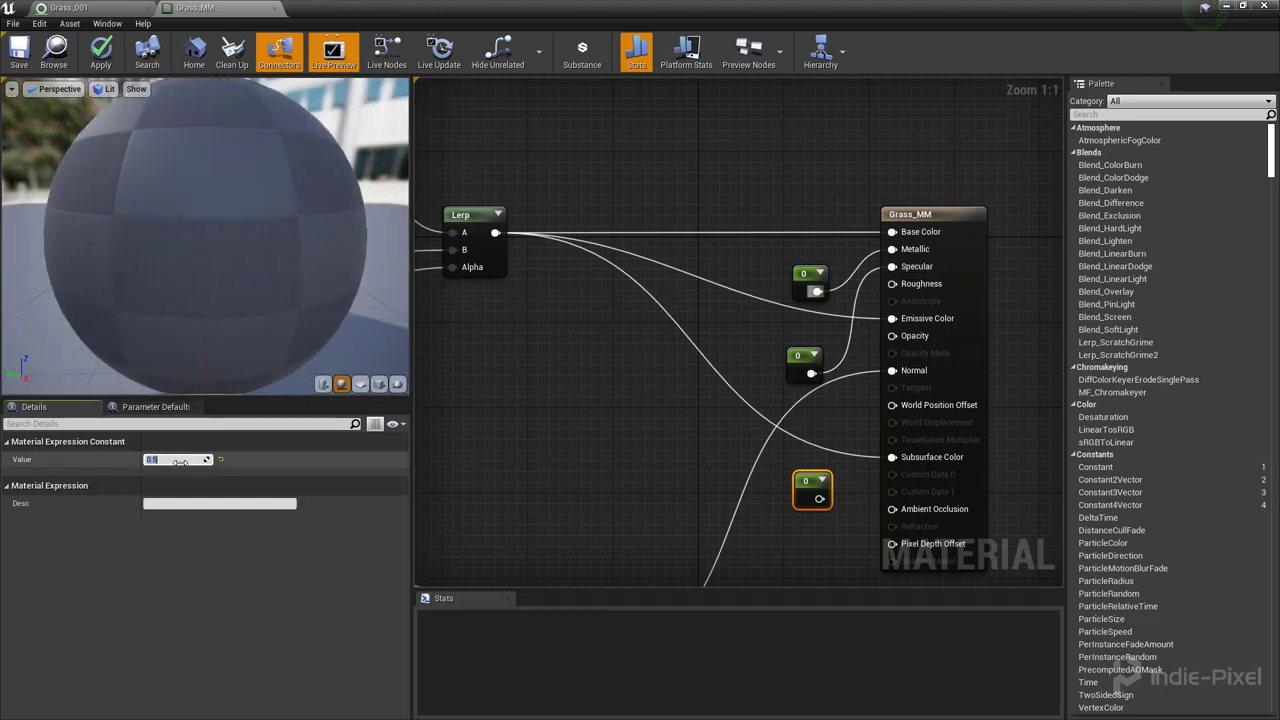
{"action": "left_click_drag", "start_coordinate": [808, 480], "coordinate": [893, 285]}
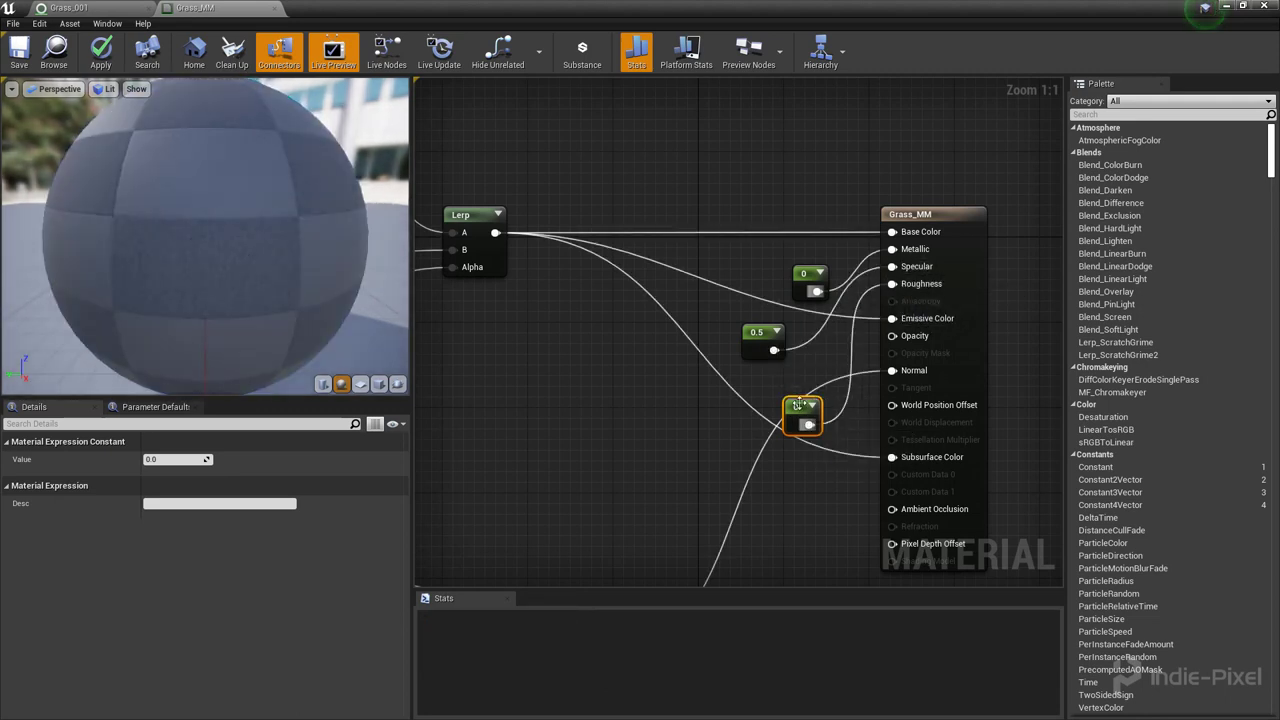
Set the Roughness constant to 1, save Grass_MM, and restore the editor window to reveal the level's grass.
{"action": "left_click", "coordinate": [170, 459]}
{"action": "type", "text": "1"}
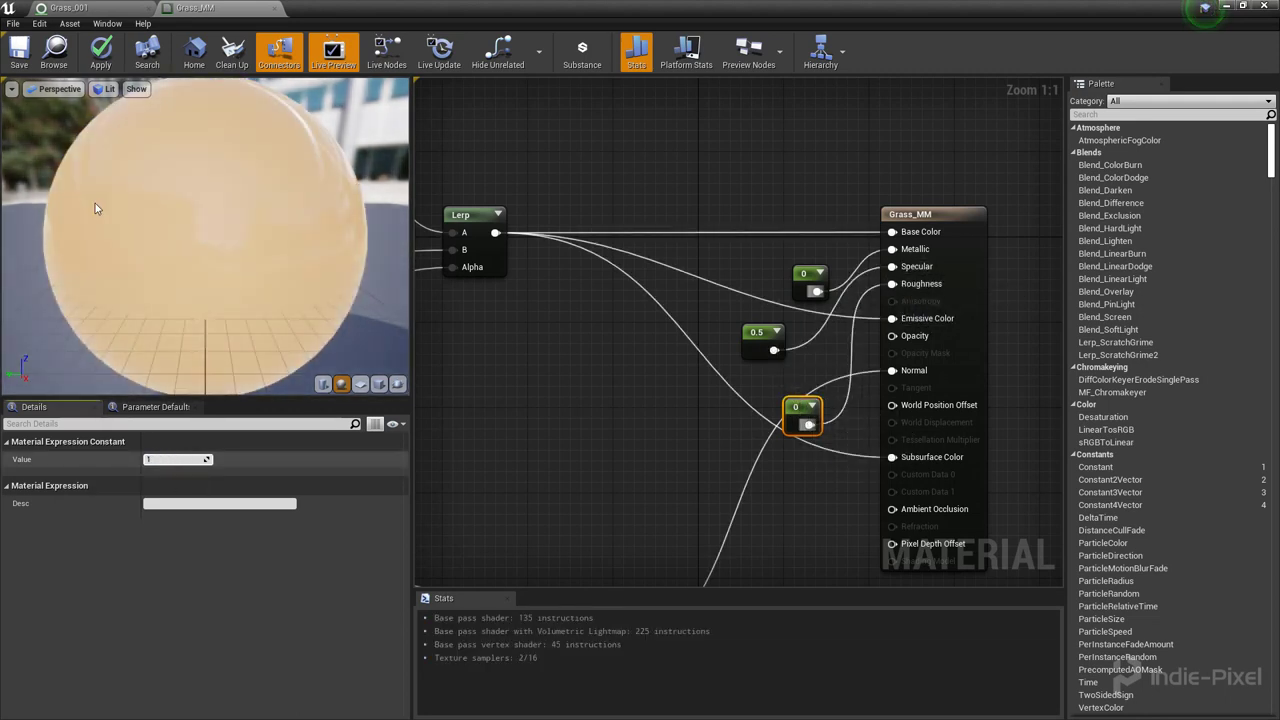
{"action": "key", "text": "Return"}
{"action": "left_click", "coordinate": [31, 56]}
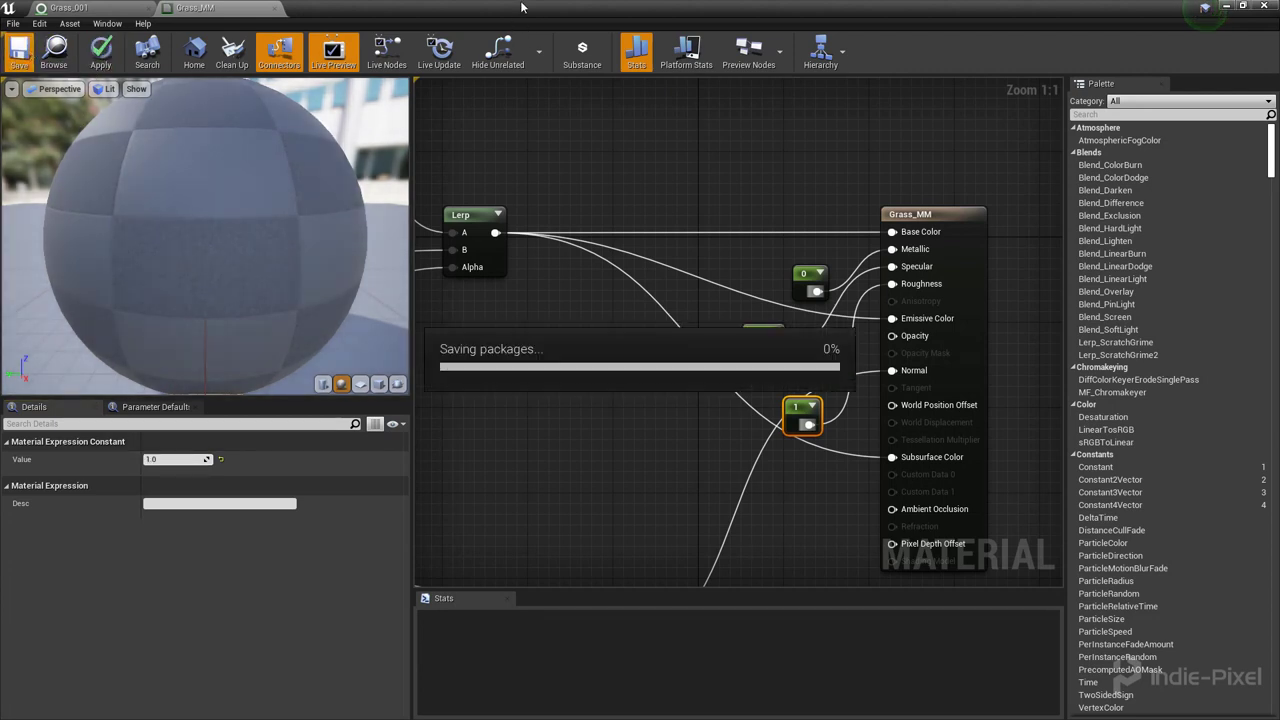
{"action": "double_click", "coordinate": [521, 7]}
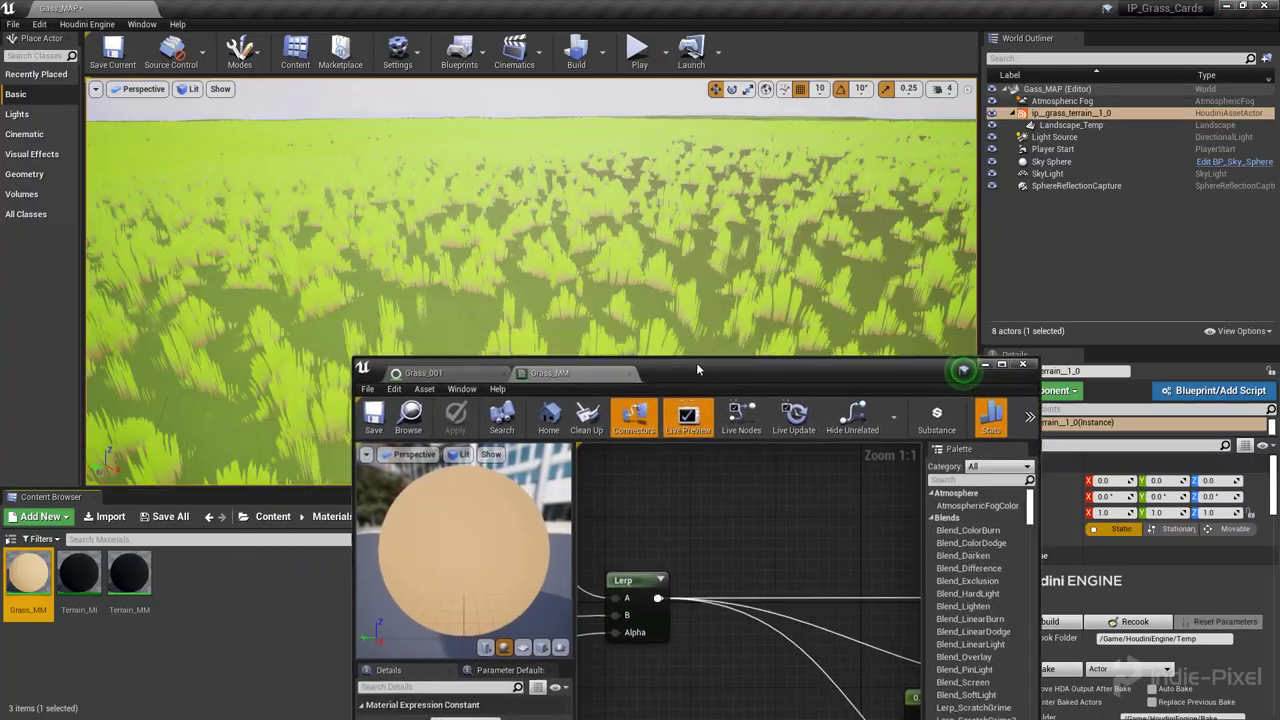
Move the asset editor window clear of the viewport and examine the grass field's shape and density from several angles.
{"action": "right_click_drag", "start_coordinate": [585, 291], "coordinate": [601, 353]}
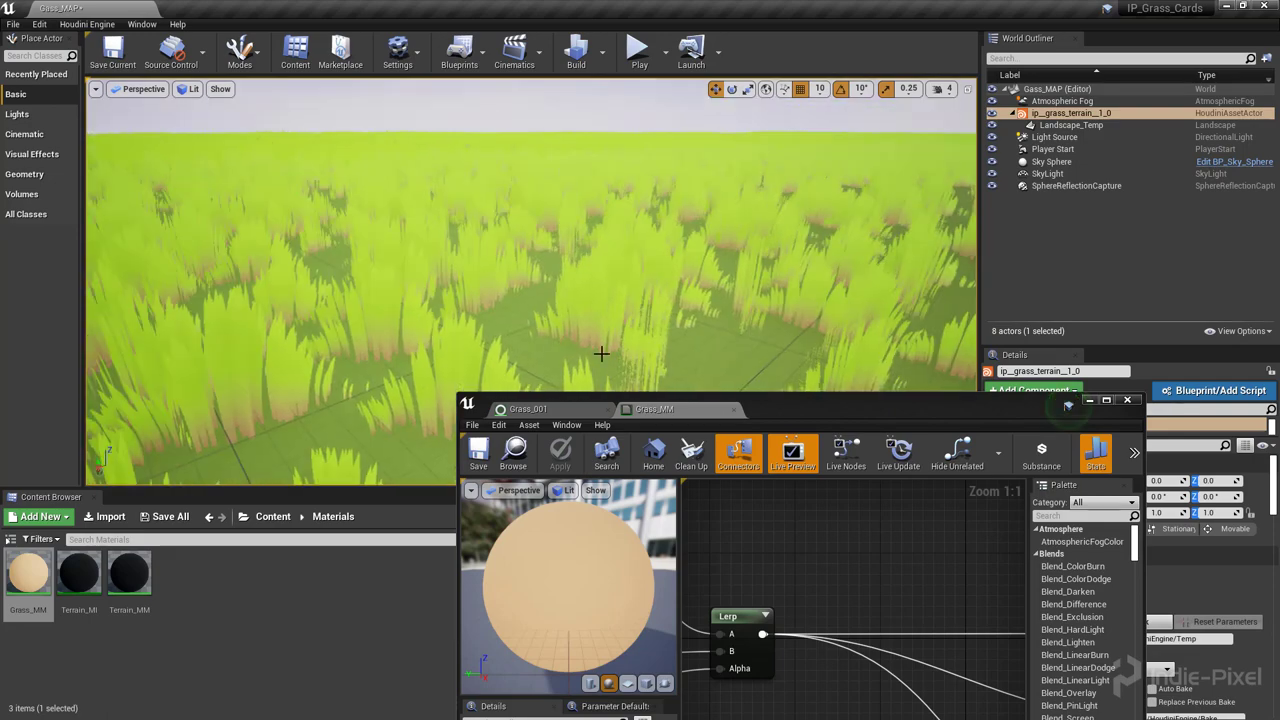
{"action": "left_click", "coordinate": [556, 410]}
{"action": "left_click_drag", "start_coordinate": [833, 400], "coordinate": [971, 103]}
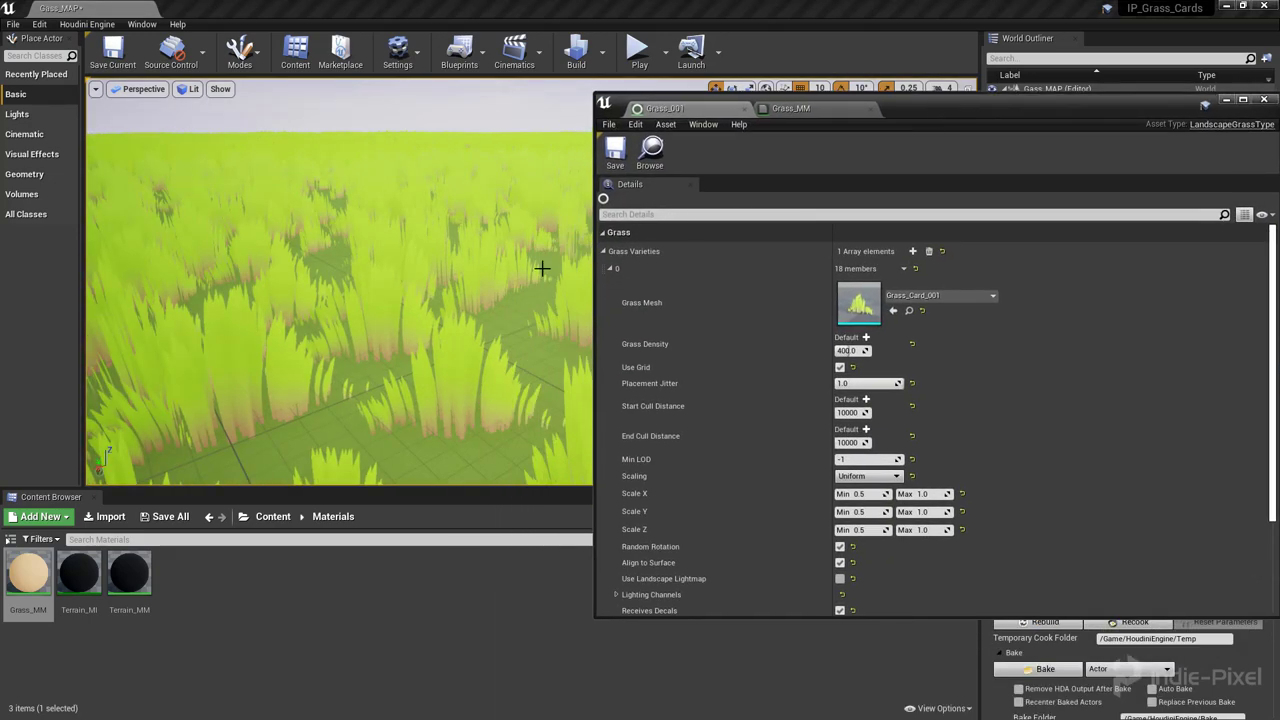
{"action": "right_click_drag", "start_coordinate": [487, 257], "coordinate": [487, 257]}
{"action": "right_click", "coordinate": [483, 263]}
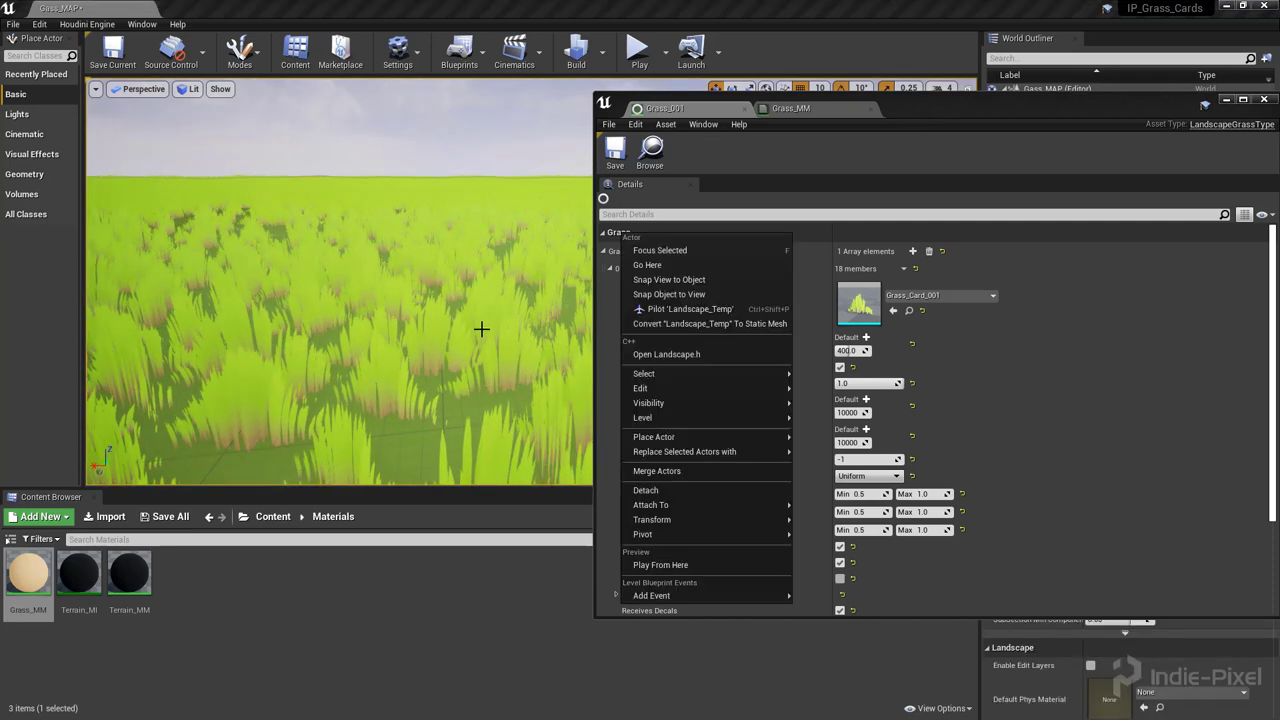
{"action": "left_click", "coordinate": [1026, 96]}
{"action": "left_click_drag", "start_coordinate": [942, 106], "coordinate": [1001, 48]}
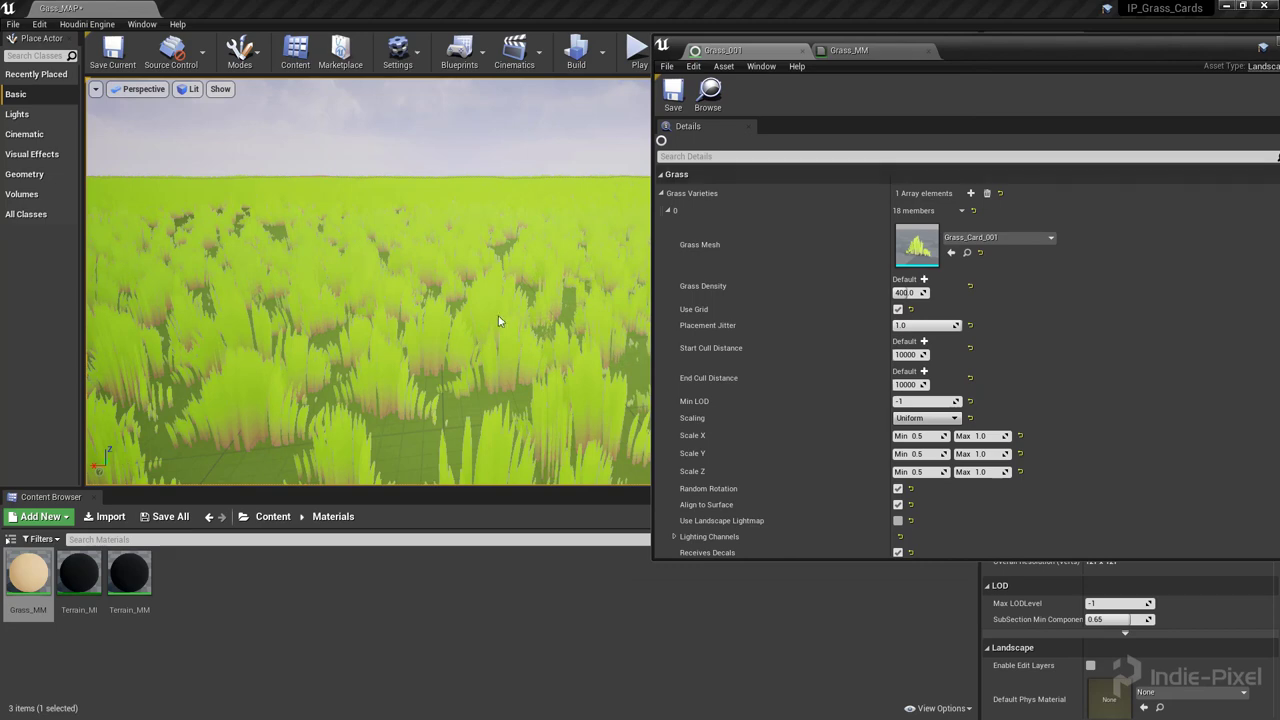
{"action": "right_click_drag", "start_coordinate": [498, 315], "coordinate": [498, 315]}
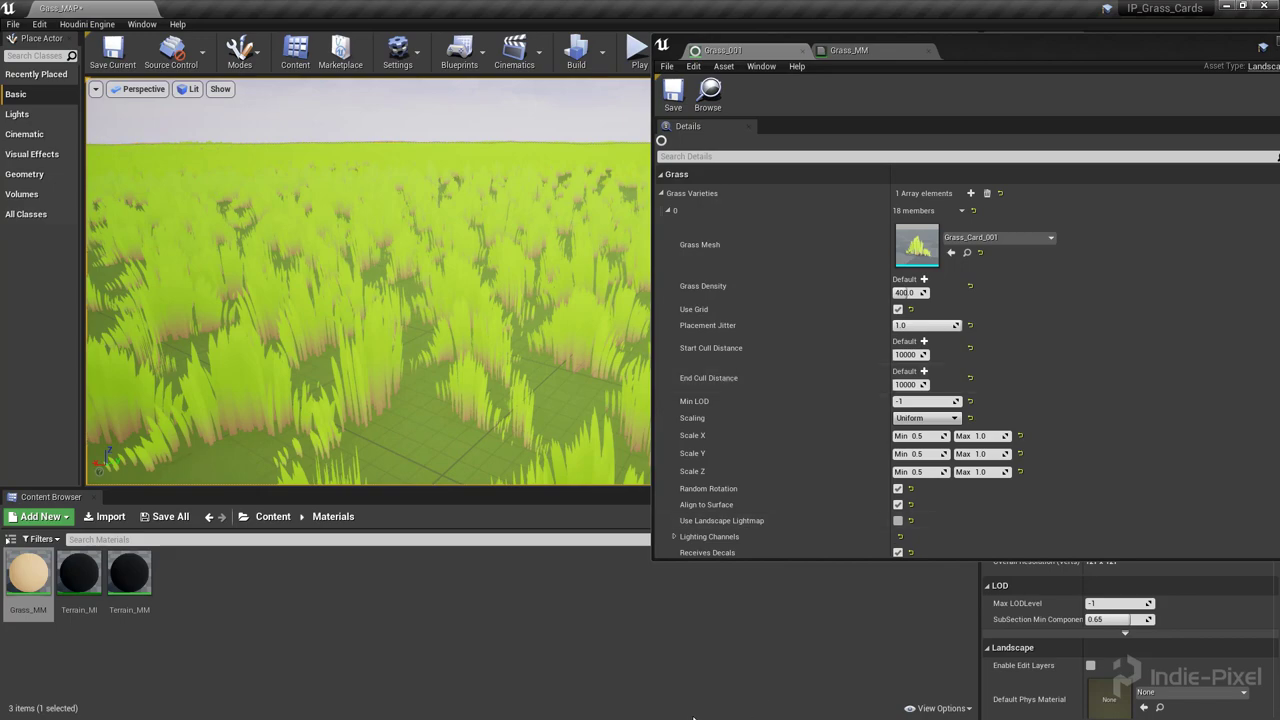
{"action": "key", "text": "super"}
{"action": "mouse_move", "coordinate": [538, 707]}
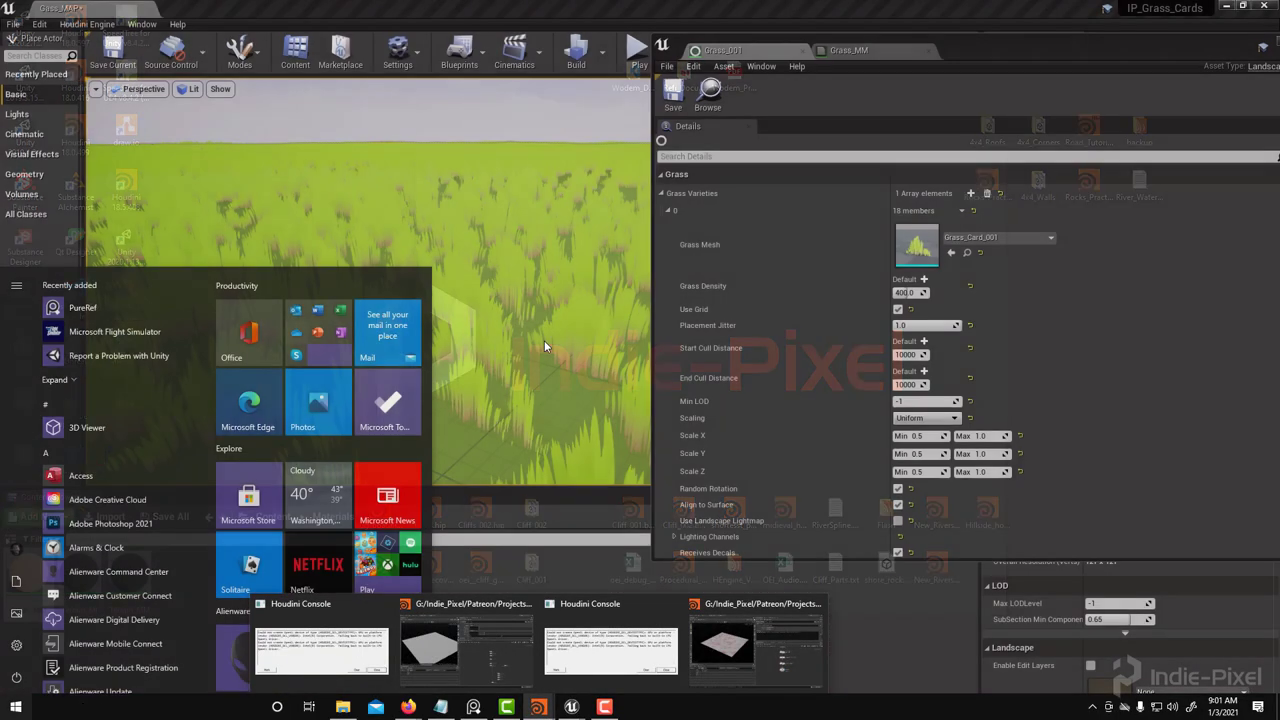
{"action": "left_click", "coordinate": [548, 335]}
{"action": "right_click_drag", "start_coordinate": [555, 328], "coordinate": [555, 300]}
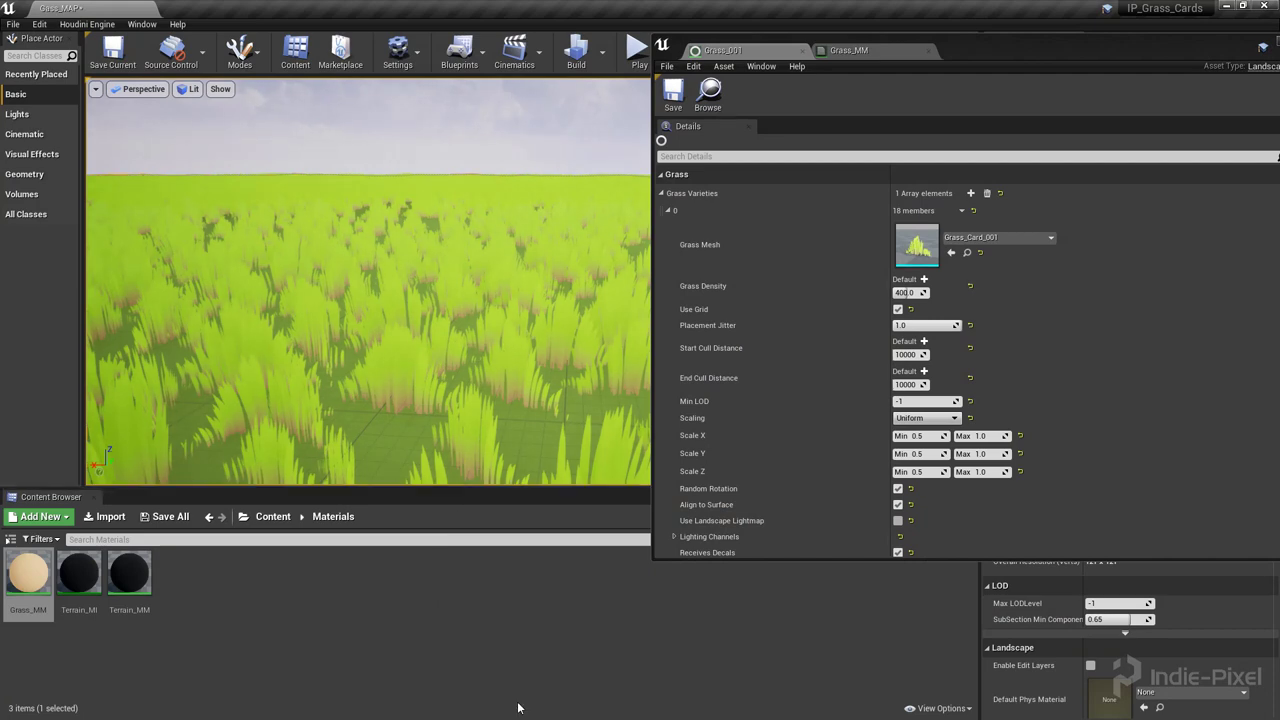
Switch to Houdini, enter the grass_card network, and set the line2 node's length to 1.95.
{"action": "key", "text": "super"}
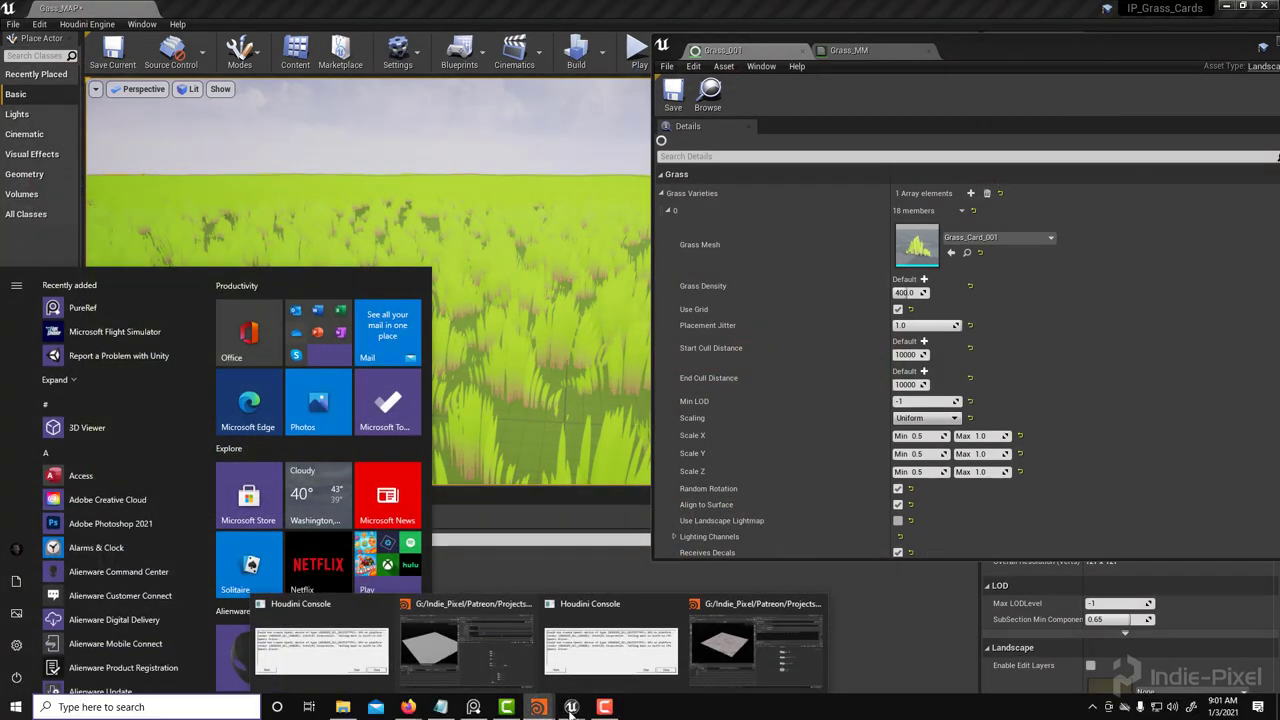
{"action": "left_click", "coordinate": [757, 645]}
{"action": "key", "text": "u"}
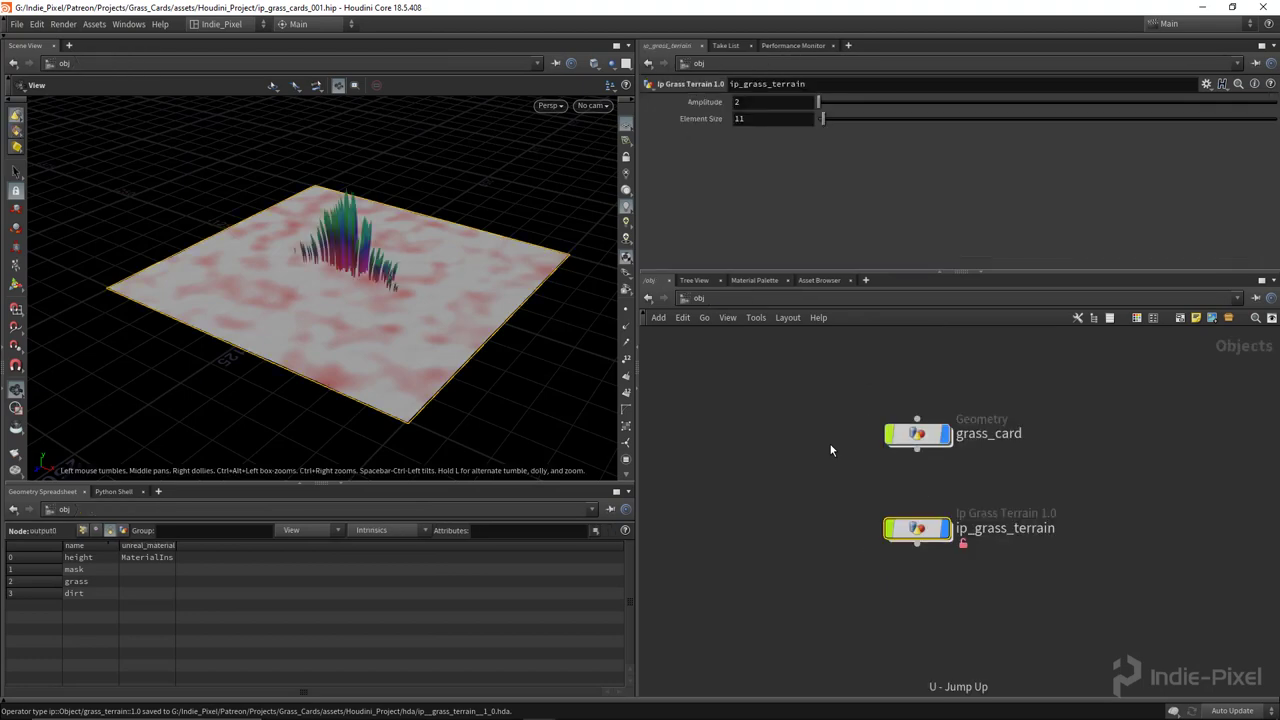
{"action": "double_click", "coordinate": [921, 436]}
{"action": "scroll", "coordinate": [983, 650], "scroll_direction": "down", "scroll_amount": 5}
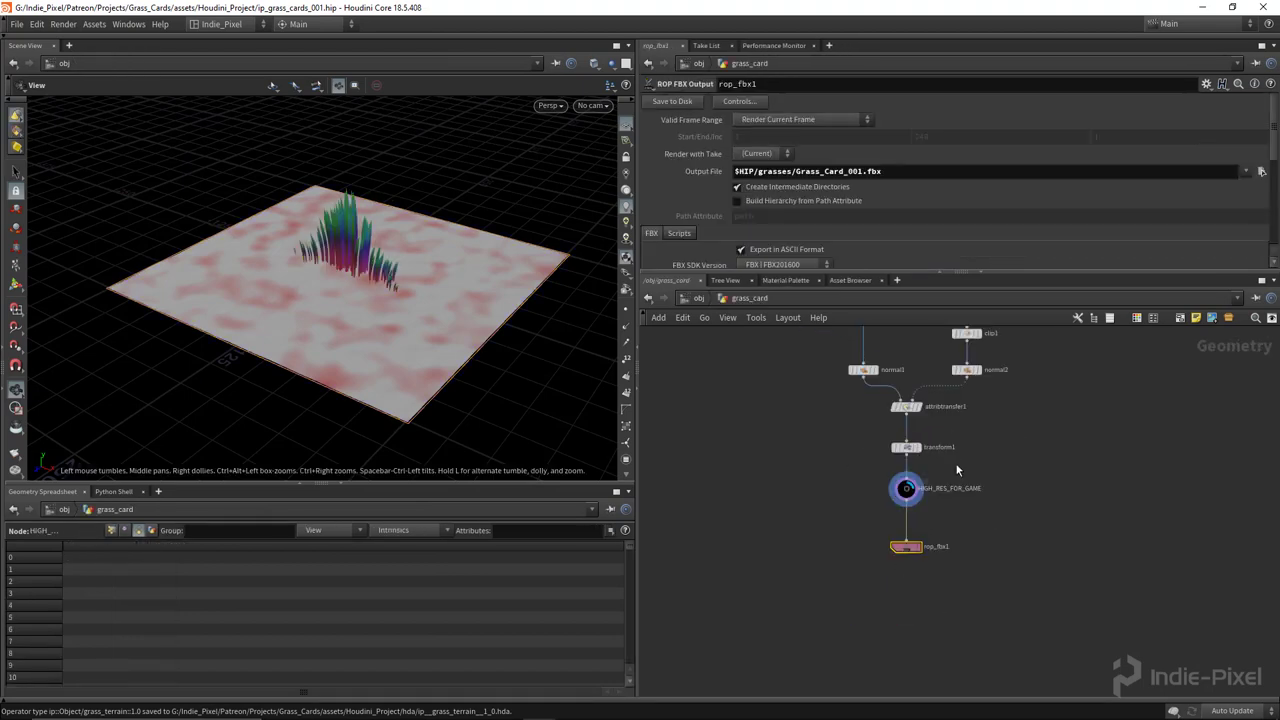
{"action": "scroll", "coordinate": [917, 349], "scroll_direction": "up", "scroll_amount": 5}
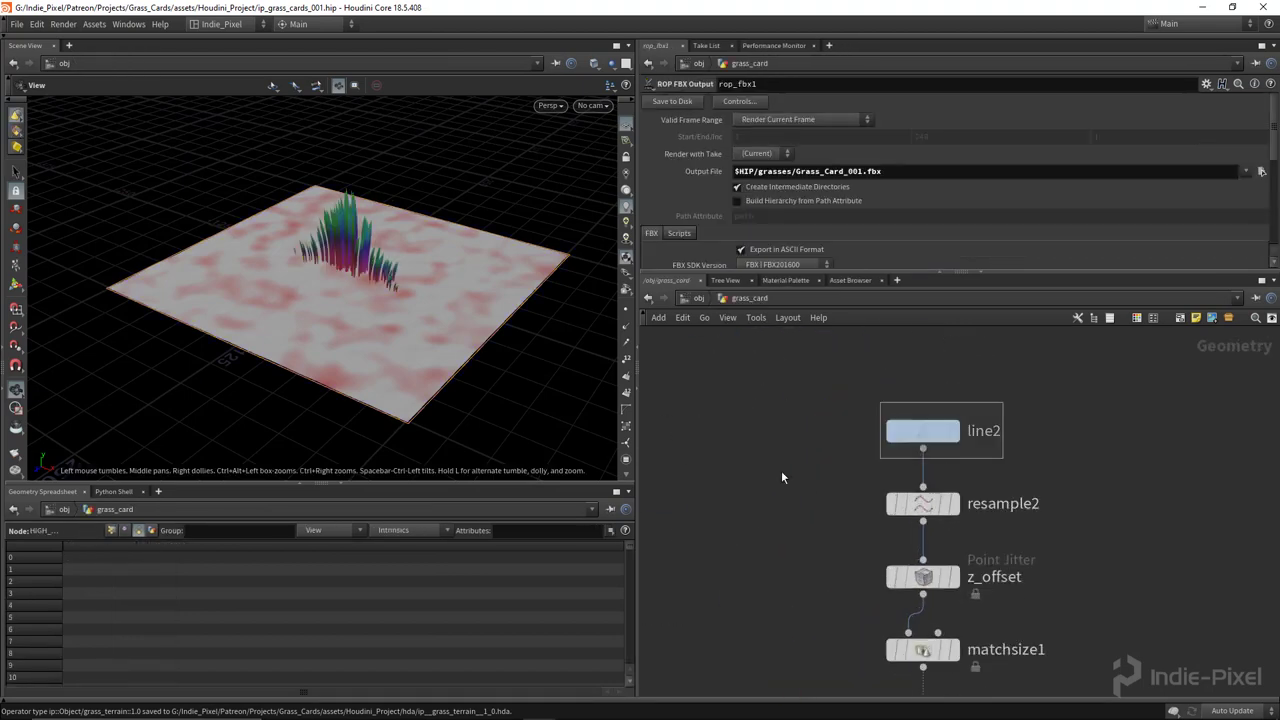
{"action": "left_click", "coordinate": [922, 430]}
{"action": "left_click_drag", "start_coordinate": [884, 160], "coordinate": [907, 157]}
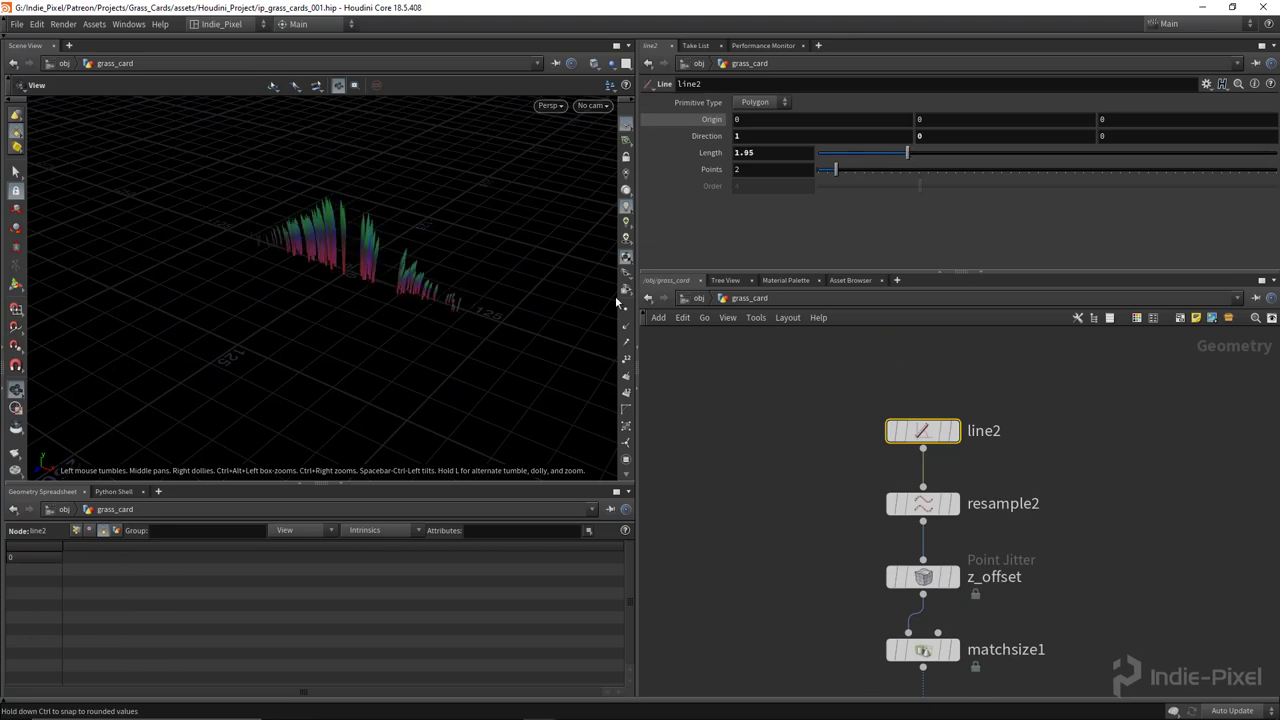
Set the length_remap node's Output Max to 0.553 to shorten the grass blades.
{"action": "left_click_drag", "start_coordinate": [424, 280], "coordinate": [367, 212]}
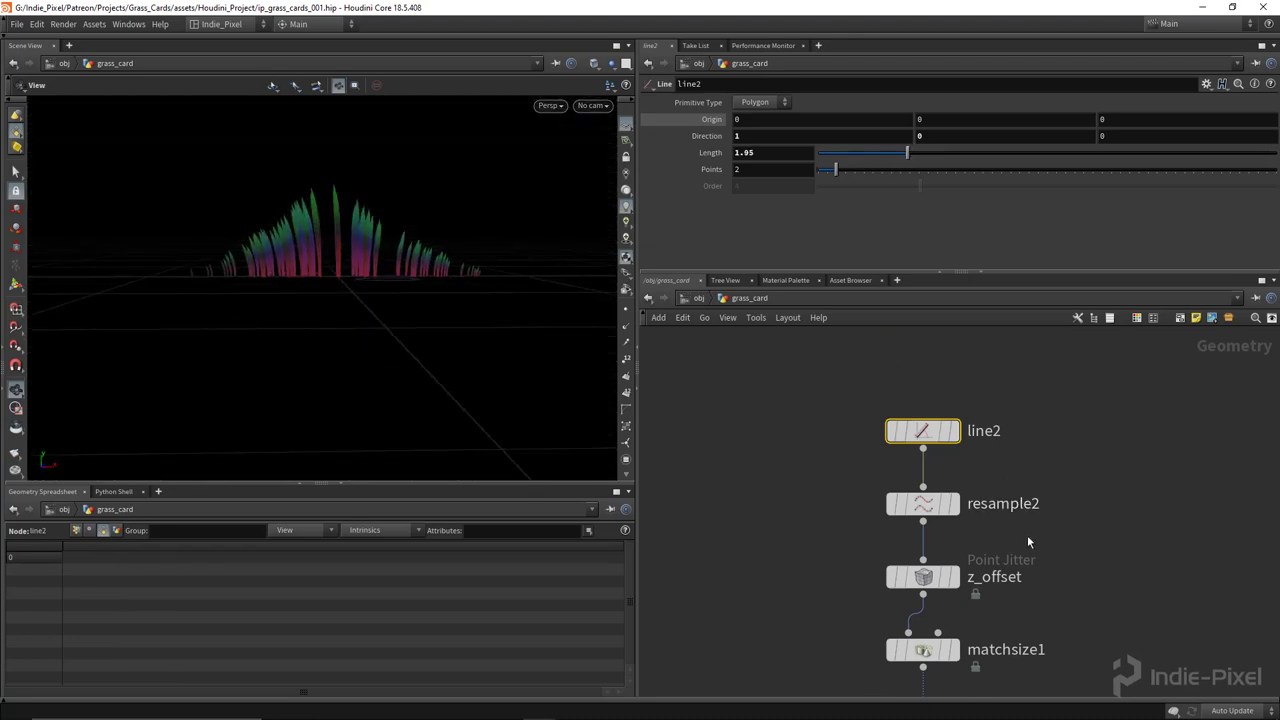
{"action": "scroll", "coordinate": [1027, 535], "scroll_direction": "down", "scroll_amount": 3}
{"action": "scroll", "coordinate": [1000, 545], "scroll_direction": "up", "scroll_amount": 2}
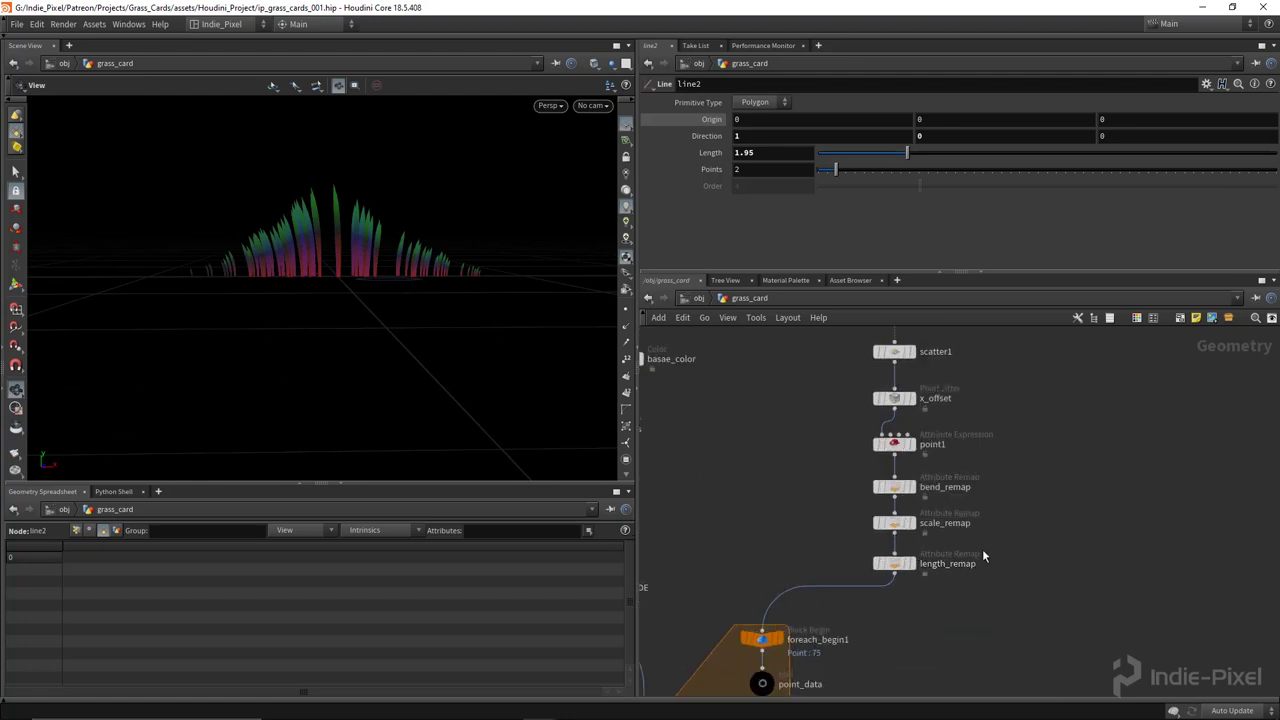
{"action": "left_click", "coordinate": [893, 564]}
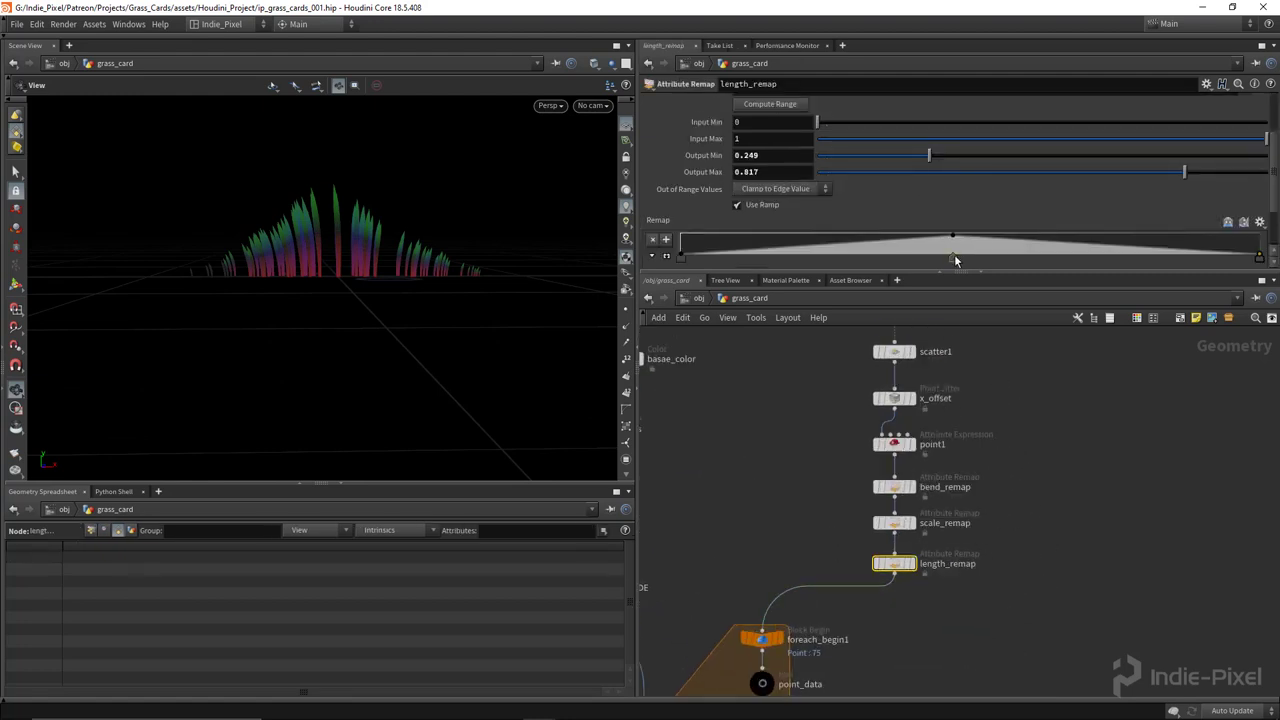
{"action": "left_click_drag", "start_coordinate": [1080, 175], "coordinate": [1050, 180]}
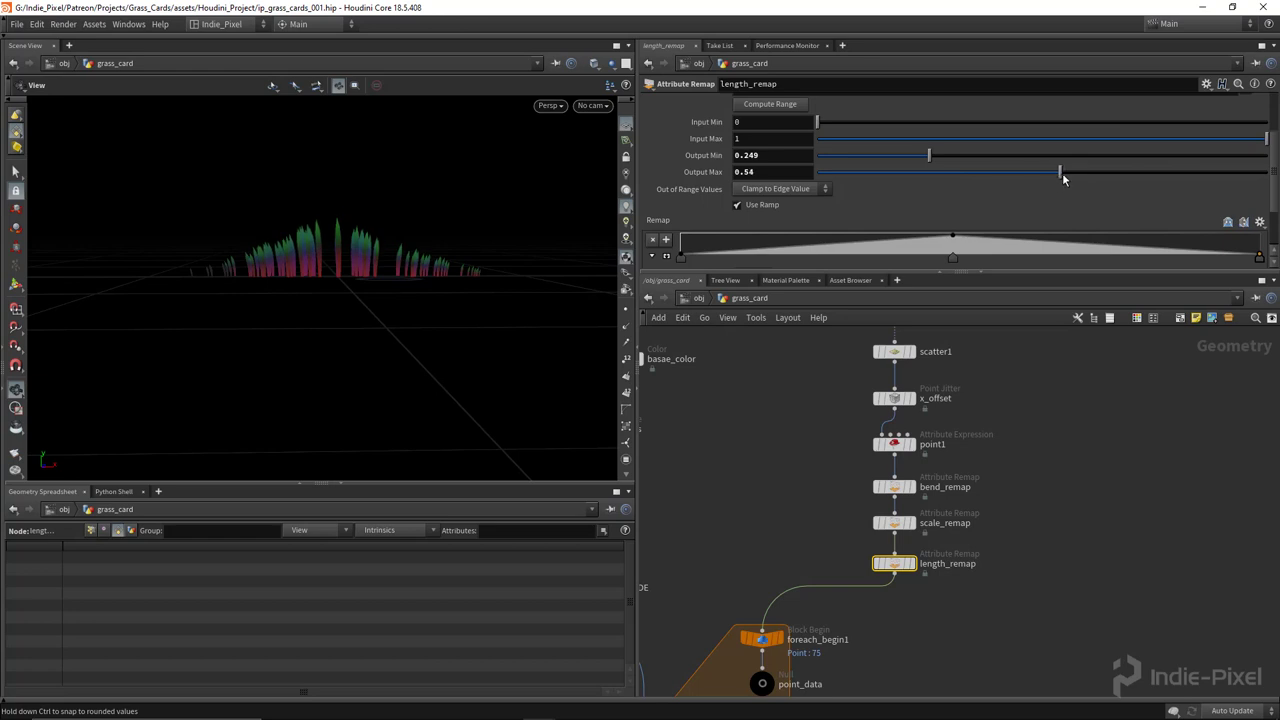
Adjust the scatter1 node's forced total point count to change the number of grass blades.
{"action": "middle_click_drag", "start_coordinate": [1022, 450], "coordinate": [991, 514]}
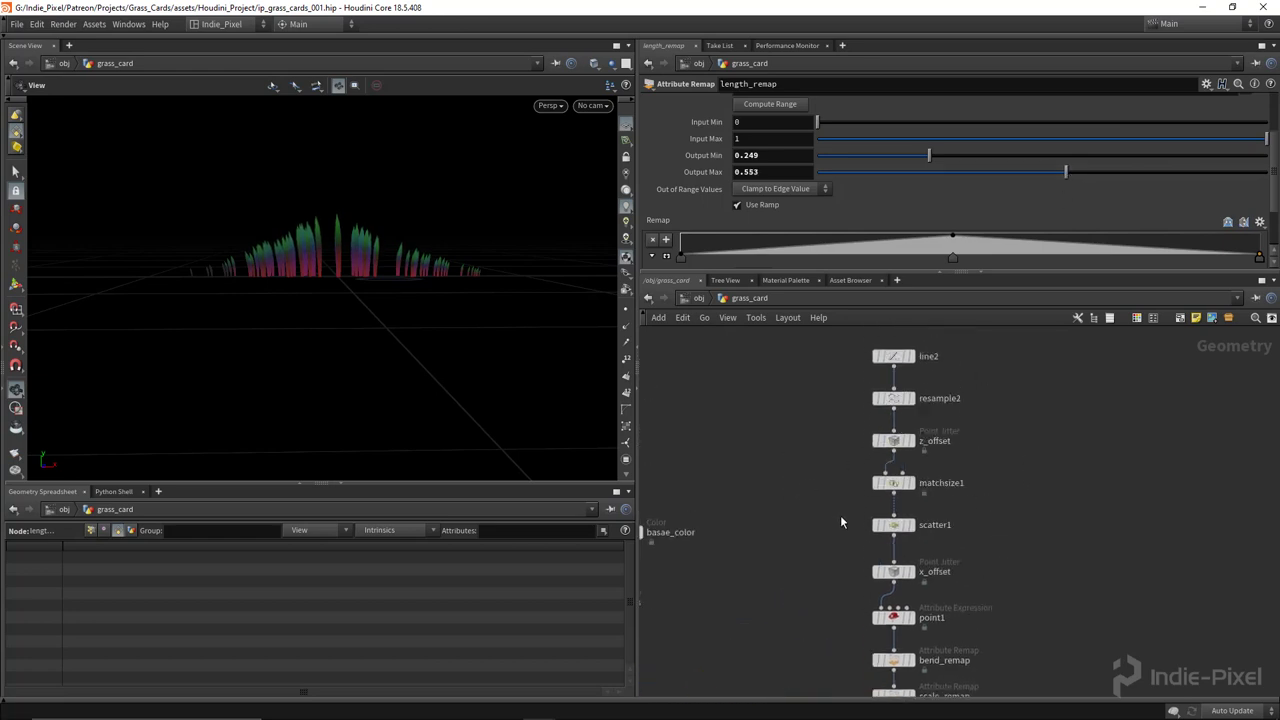
{"action": "left_click", "coordinate": [893, 525]}
{"action": "left_click", "coordinate": [1025, 239]}
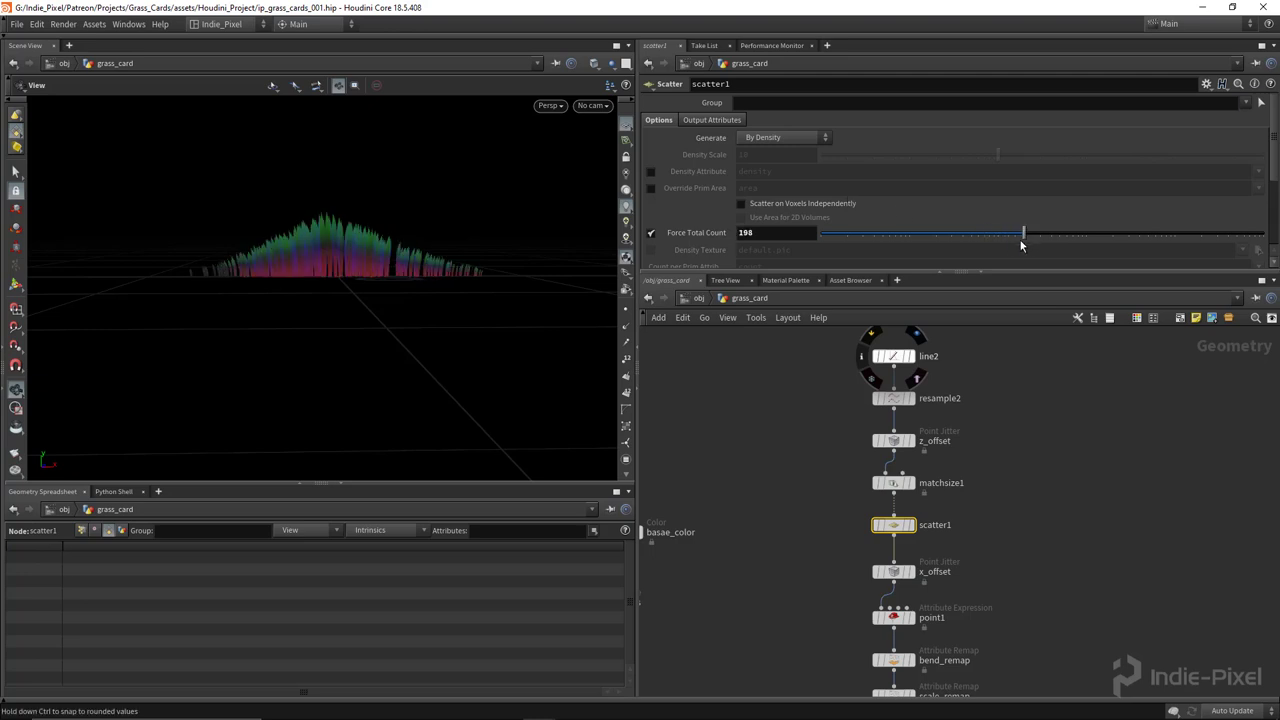
{"action": "left_click_drag", "start_coordinate": [987, 238], "coordinate": [986, 238]}
Add a raised point on each side of the central peak in the length_remap node's ramp.
{"action": "middle_click_drag", "start_coordinate": [1005, 690], "coordinate": [1002, 534]}
{"action": "left_click", "coordinate": [890, 562]}
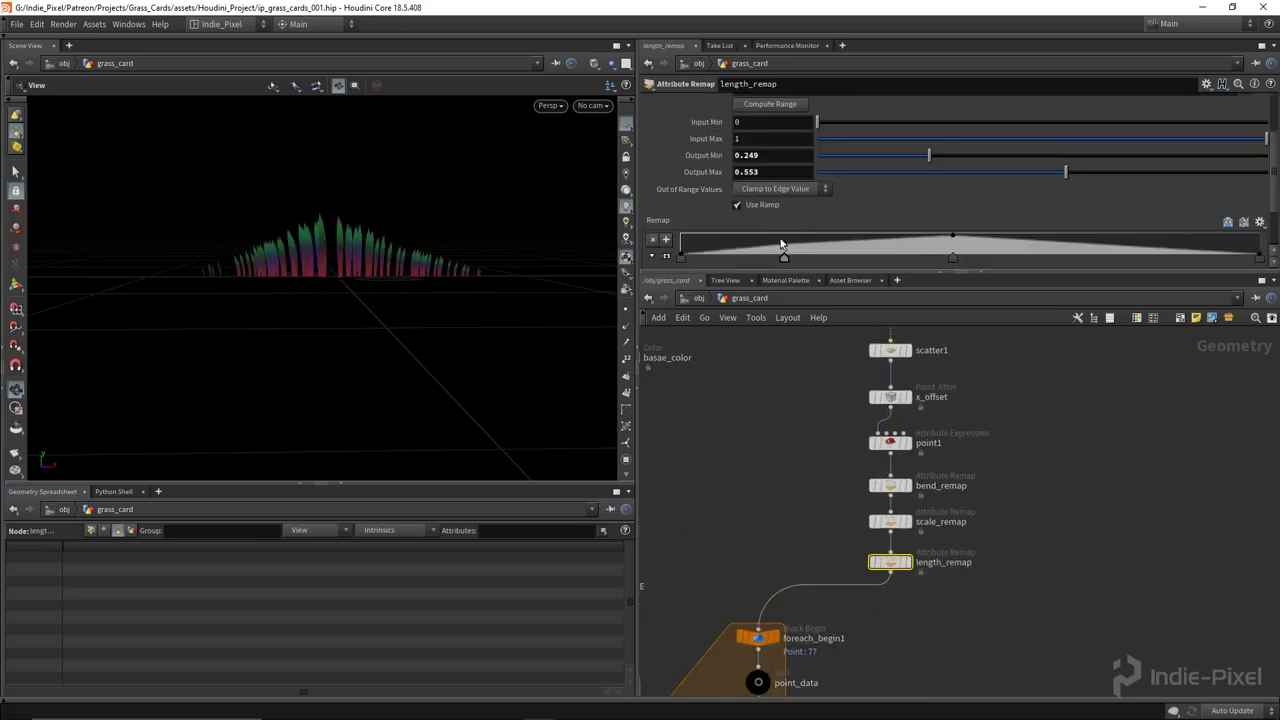
{"action": "left_click_drag", "start_coordinate": [781, 240], "coordinate": [776, 237]}
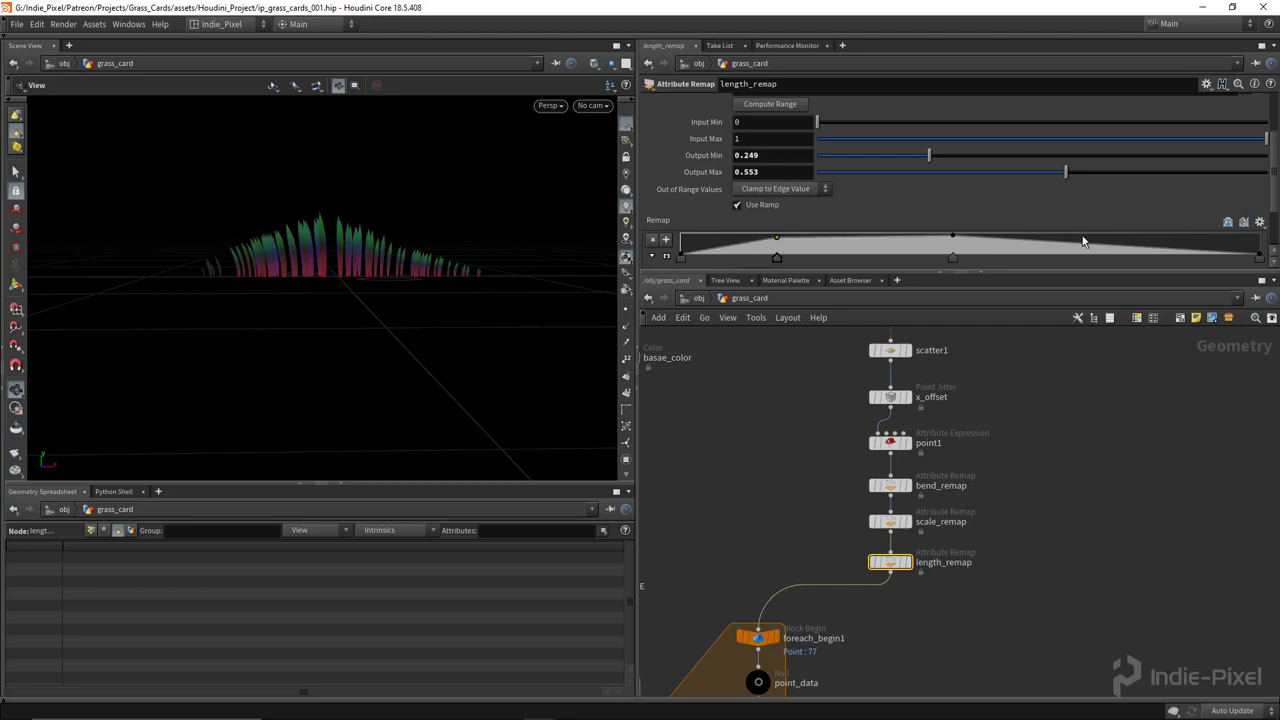
{"action": "left_click_drag", "start_coordinate": [1116, 241], "coordinate": [1120, 237]}
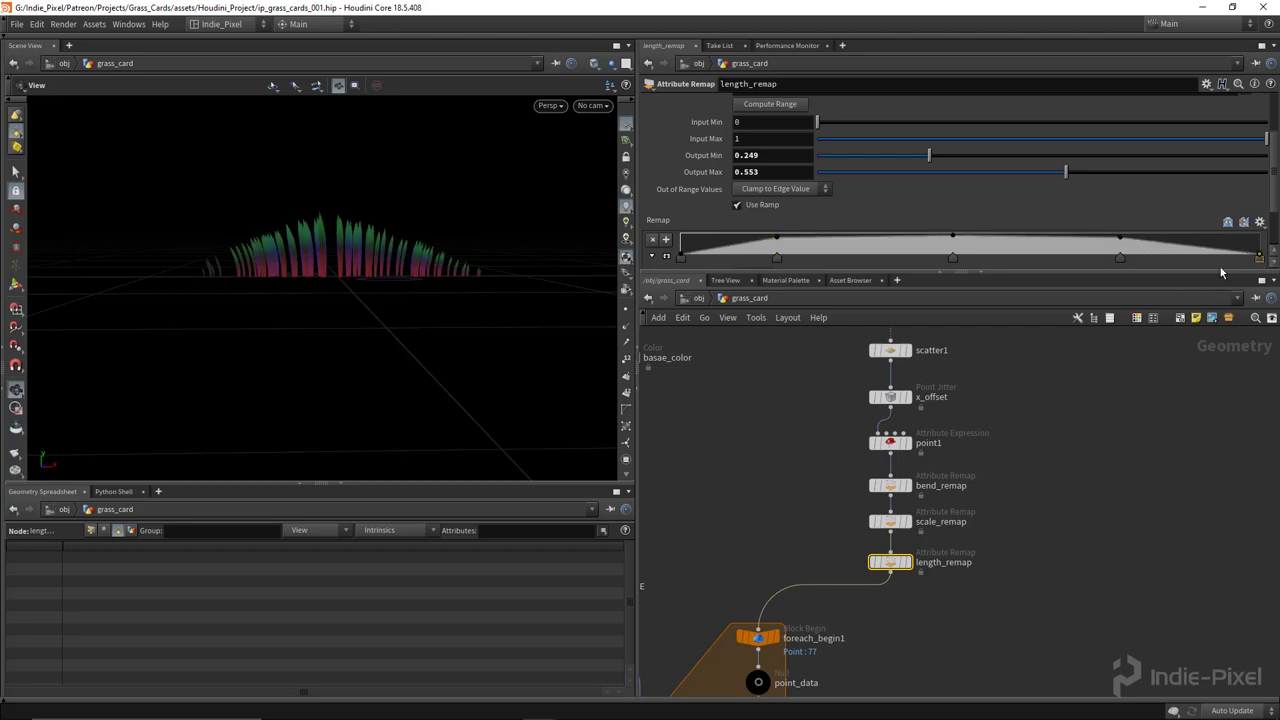
Set the length_remap ramp points to B-Spline interpolation and add further points to vary the height curve.
{"action": "right_click", "coordinate": [776, 263]}
{"action": "mouse_move", "coordinate": [820, 268]}
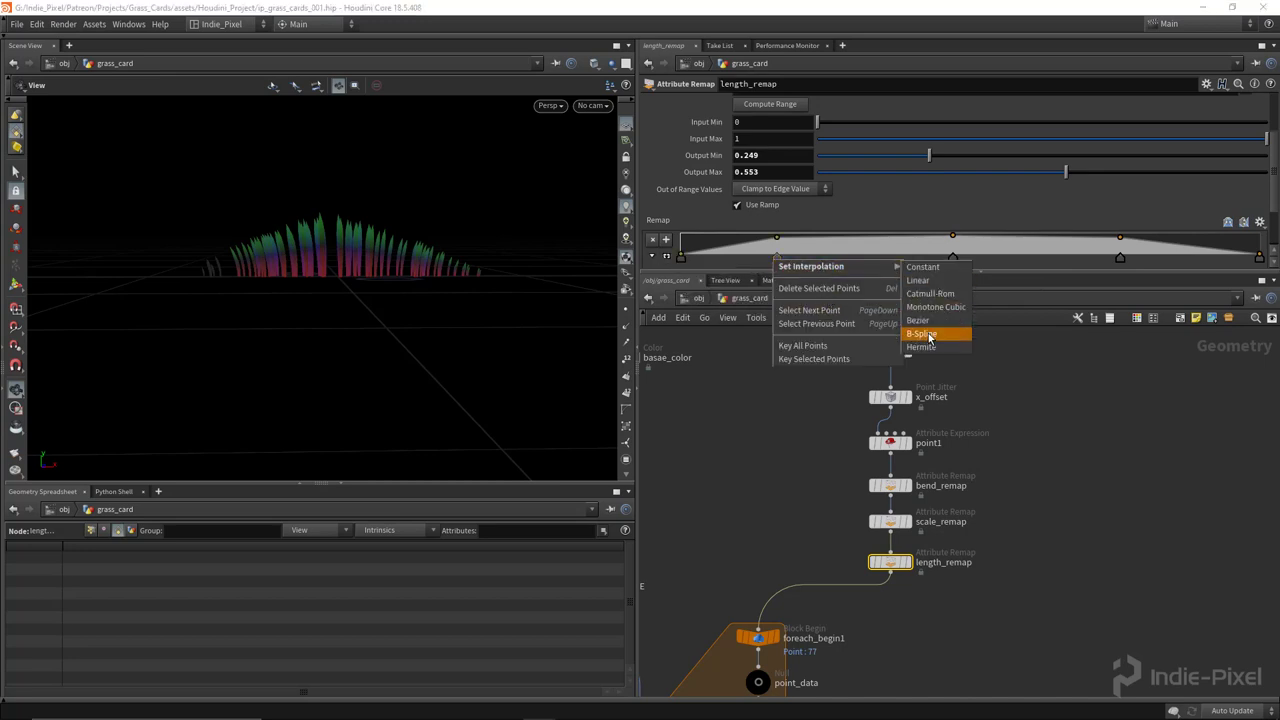
{"action": "left_click", "coordinate": [925, 334]}
{"action": "left_click", "coordinate": [853, 245]}
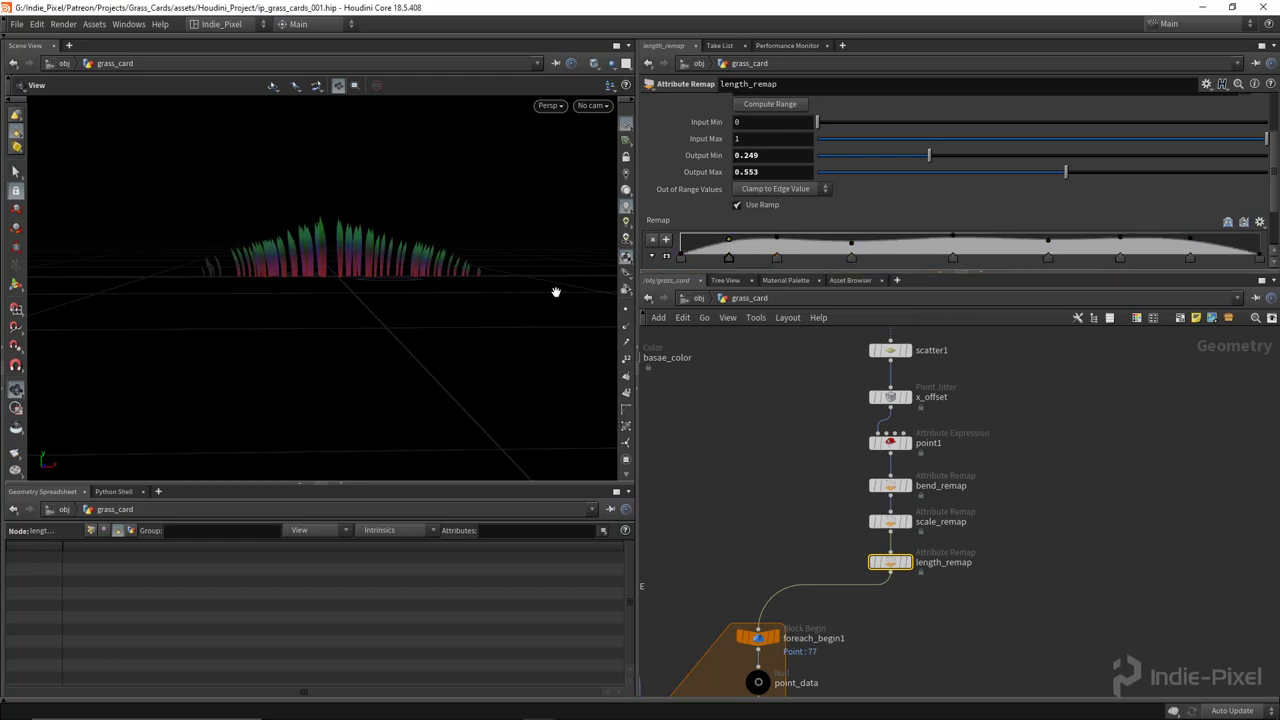
Export the reshaped grass card to Grass_Card_001.fbx with the rop_fbx1 node.
{"action": "left_click_drag", "start_coordinate": [323, 246], "coordinate": [340, 330]}
{"action": "scroll", "coordinate": [920, 560], "scroll_direction": "down", "scroll_amount": 3}
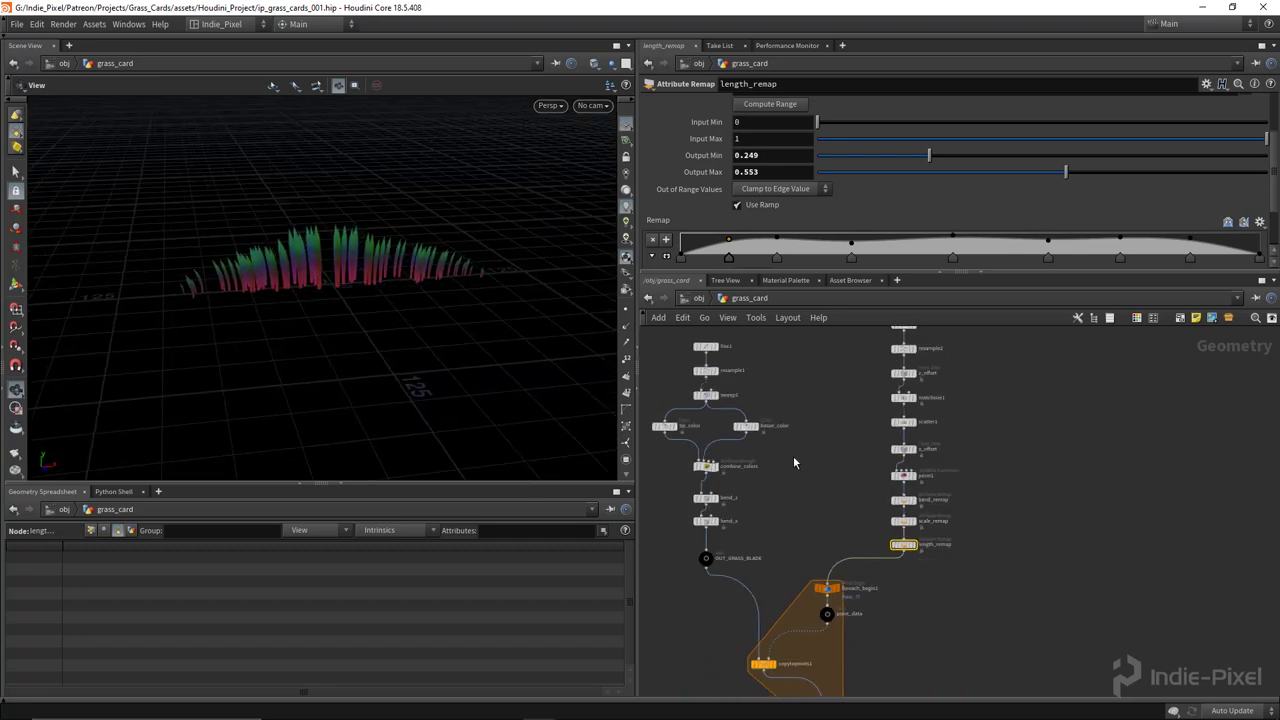
{"action": "middle_click_drag", "start_coordinate": [910, 690], "coordinate": [920, 580]}
{"action": "scroll", "coordinate": [921, 580], "scroll_direction": "down", "scroll_amount": 5}
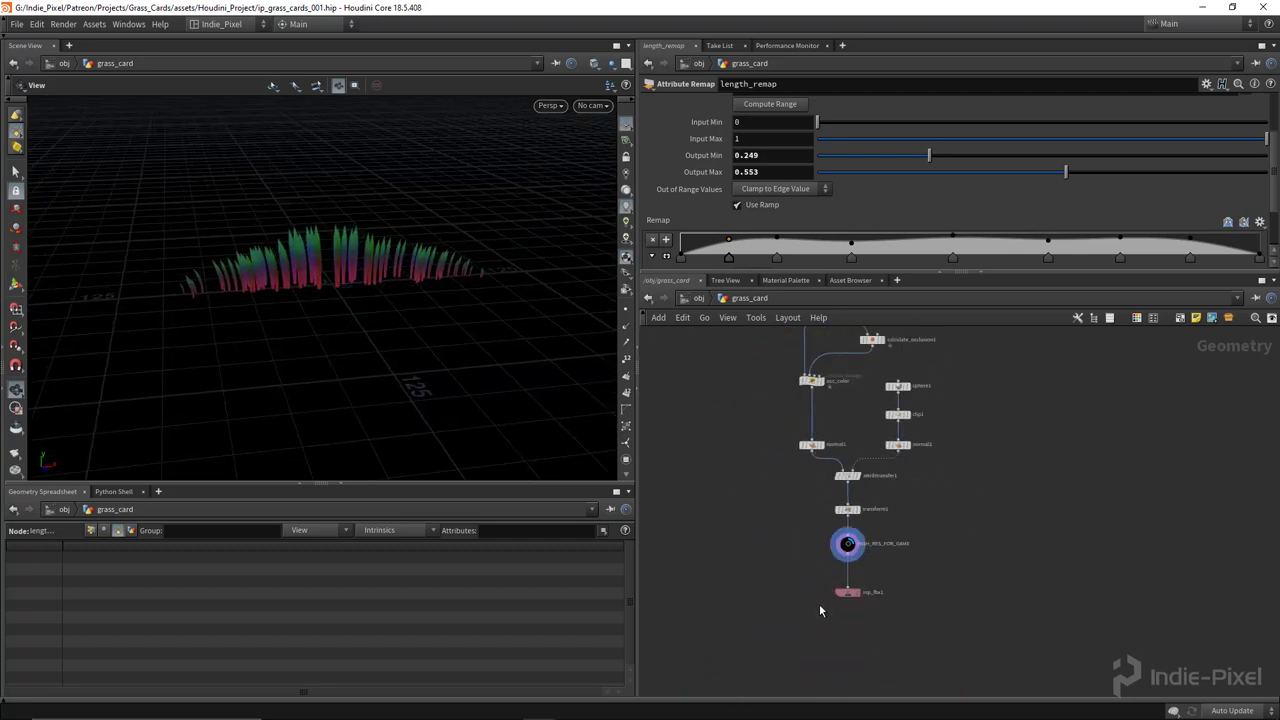
{"action": "scroll", "coordinate": [819, 610], "scroll_direction": "up", "scroll_amount": 3}
{"action": "left_click", "coordinate": [877, 580]}
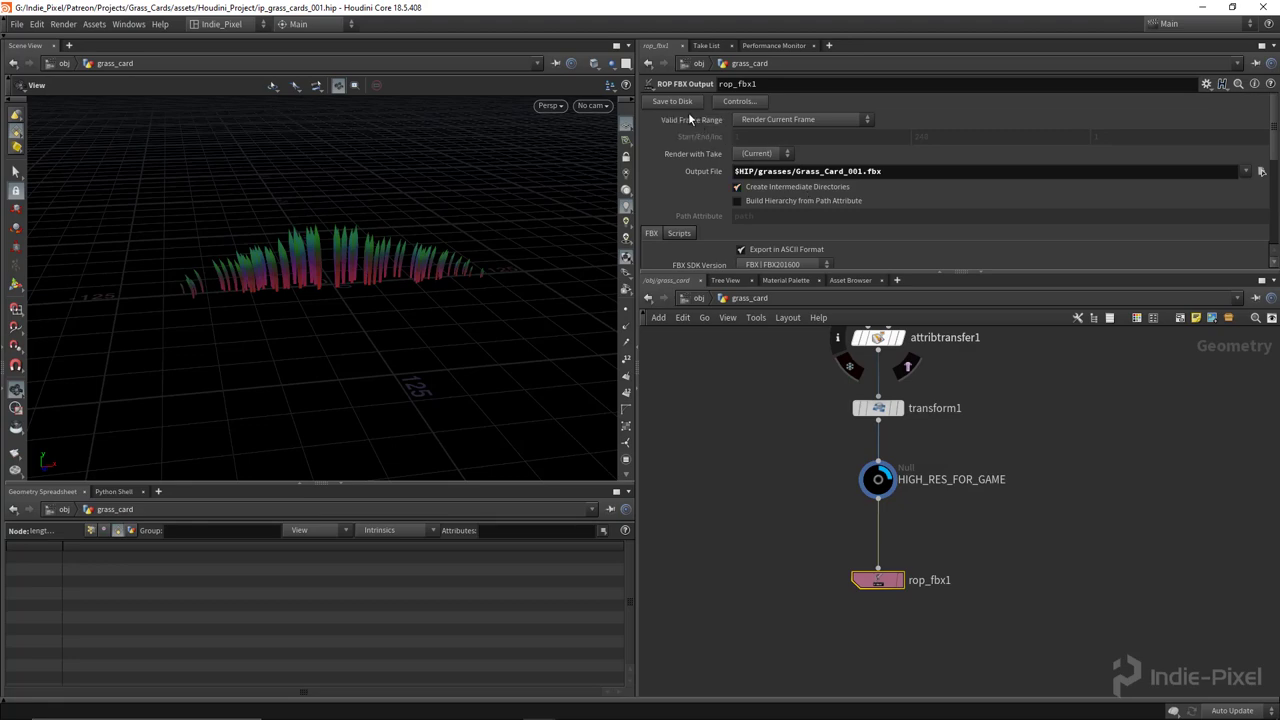
Switch to Unreal Editor, open the Objects content folder, and reimport the Grass_Card_001 static mesh.
{"action": "mouse_move", "coordinate": [630, 712]}
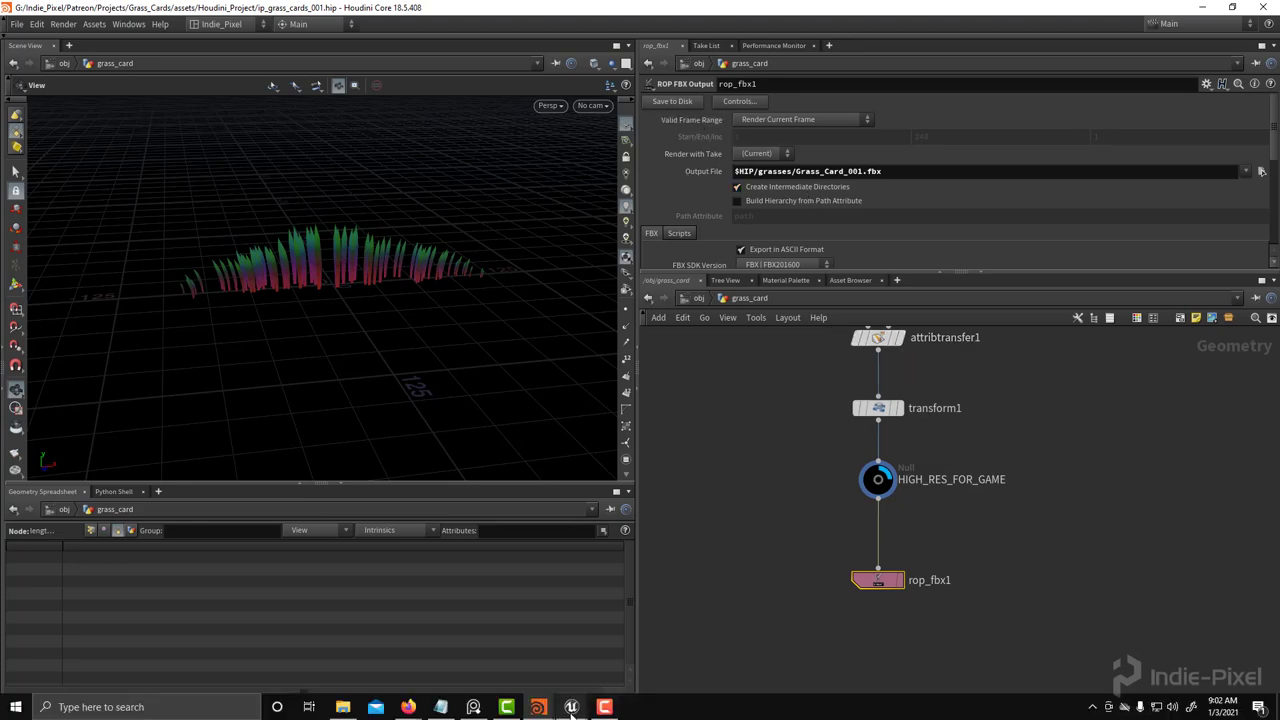
{"action": "mouse_move", "coordinate": [572, 708]}
{"action": "left_click", "coordinate": [494, 658]}
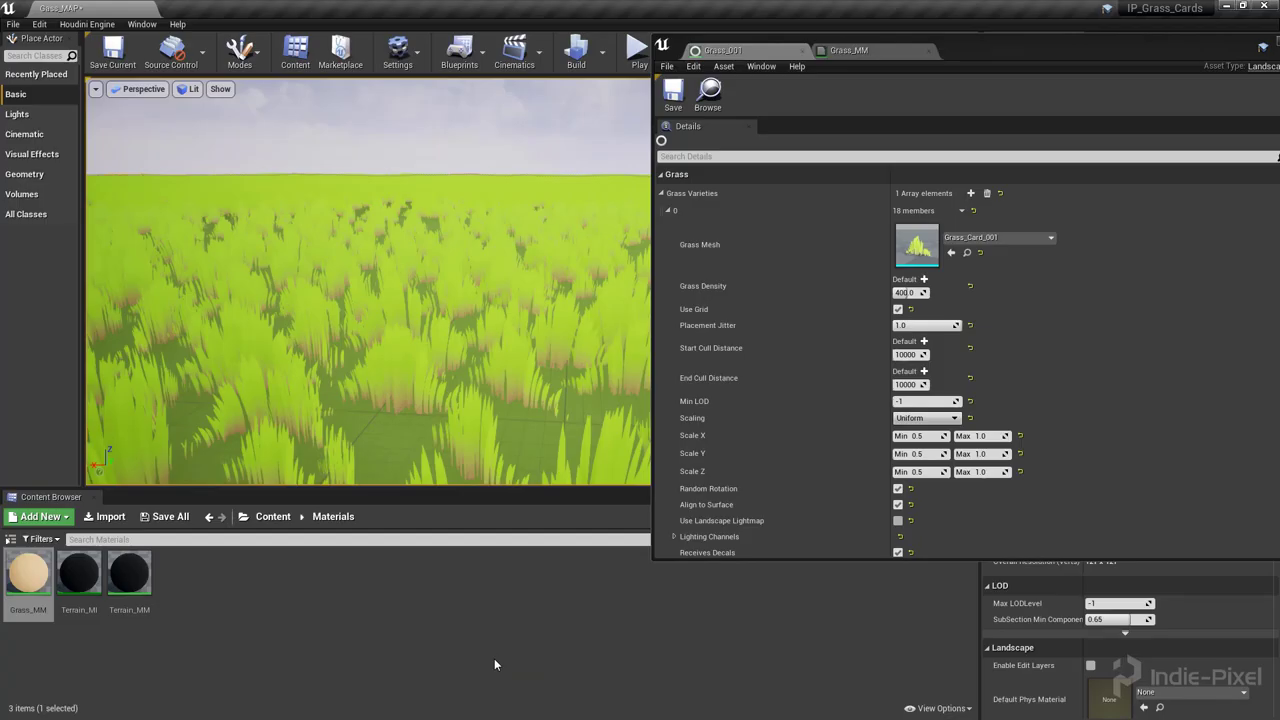
{"action": "left_click", "coordinate": [258, 520]}
{"action": "double_click", "coordinate": [258, 575]}
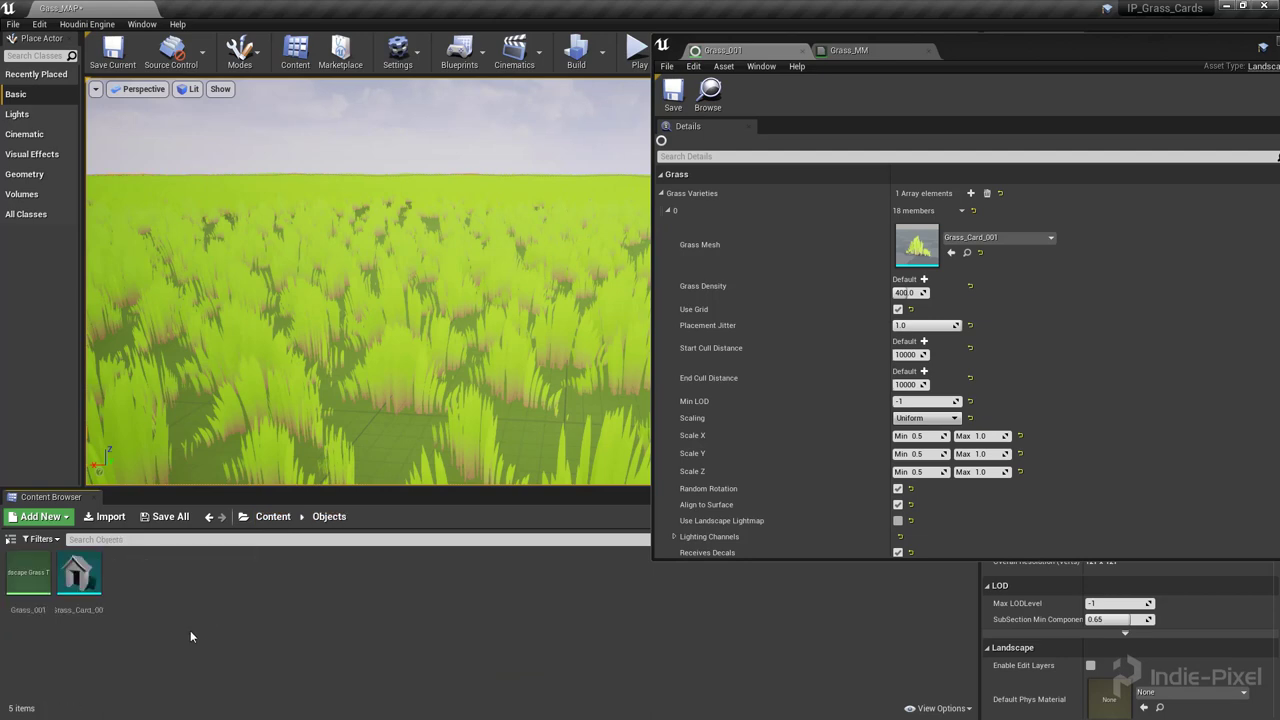
{"action": "right_click", "coordinate": [90, 570]}
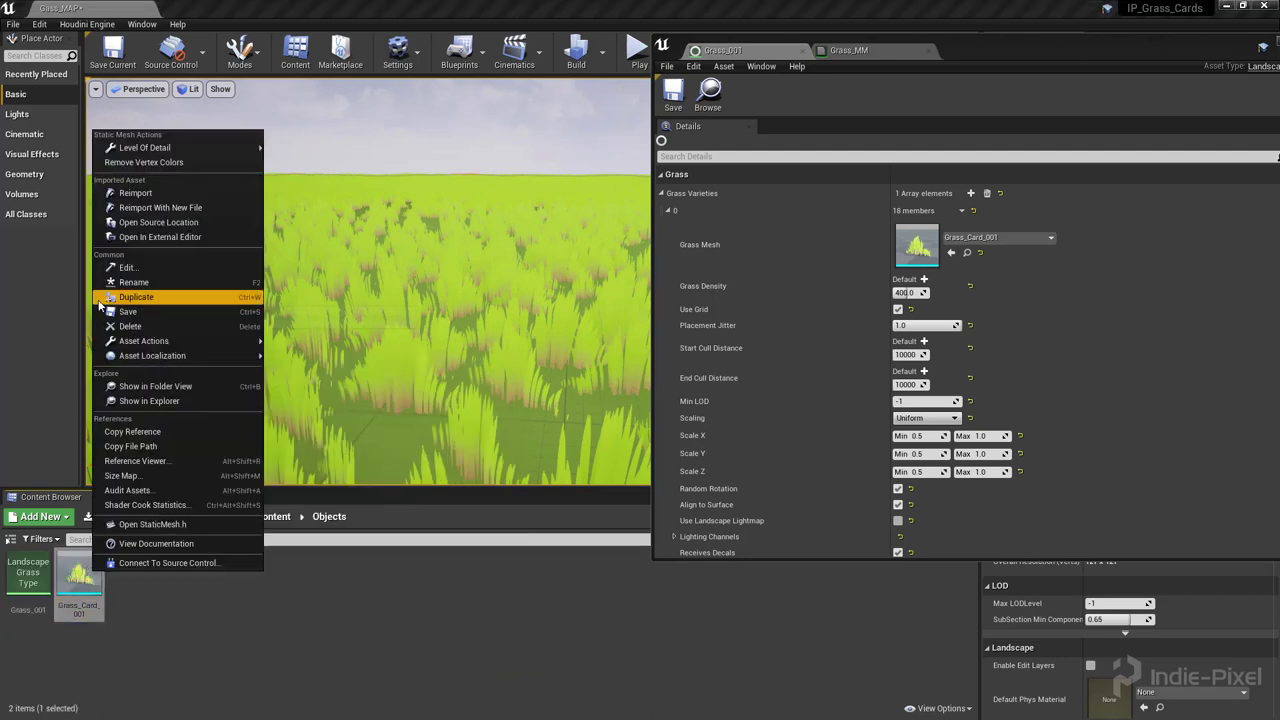
{"action": "left_click", "coordinate": [152, 194]}
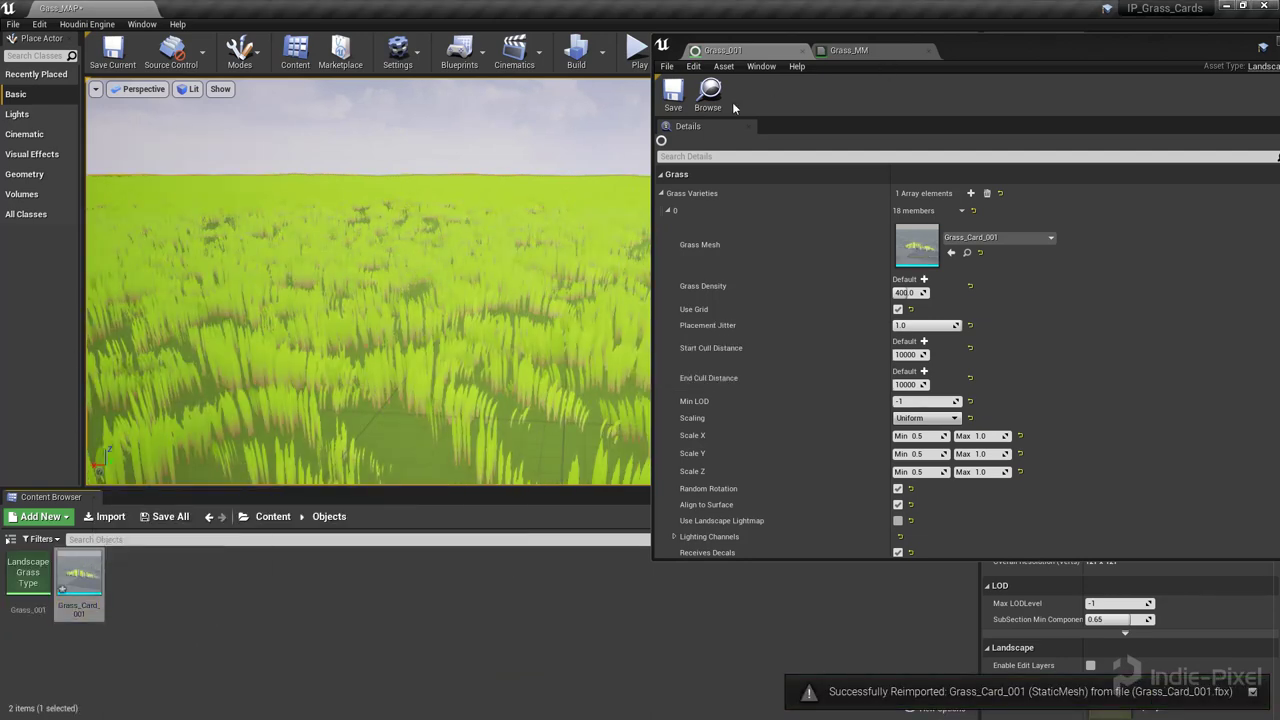
Close the asset editor window and examine the reimported grass across the terrain.
{"action": "double_click", "coordinate": [1060, 56]}
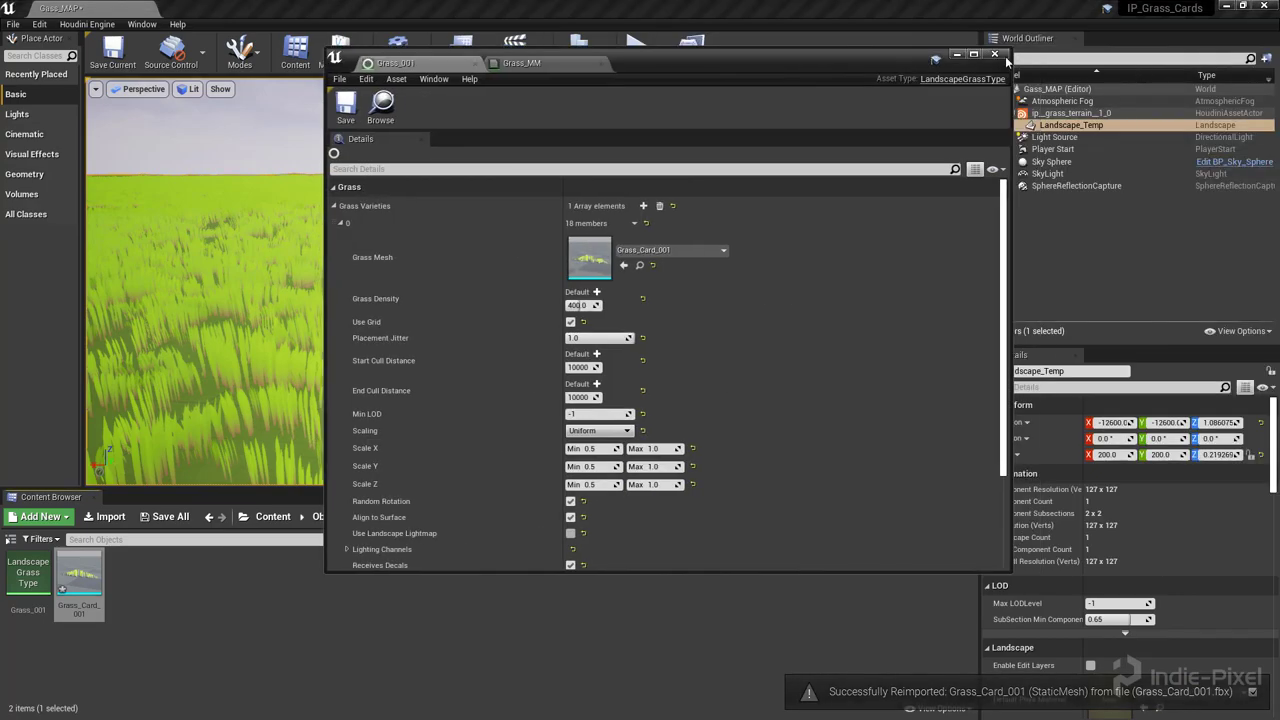
{"action": "left_click", "coordinate": [995, 54]}
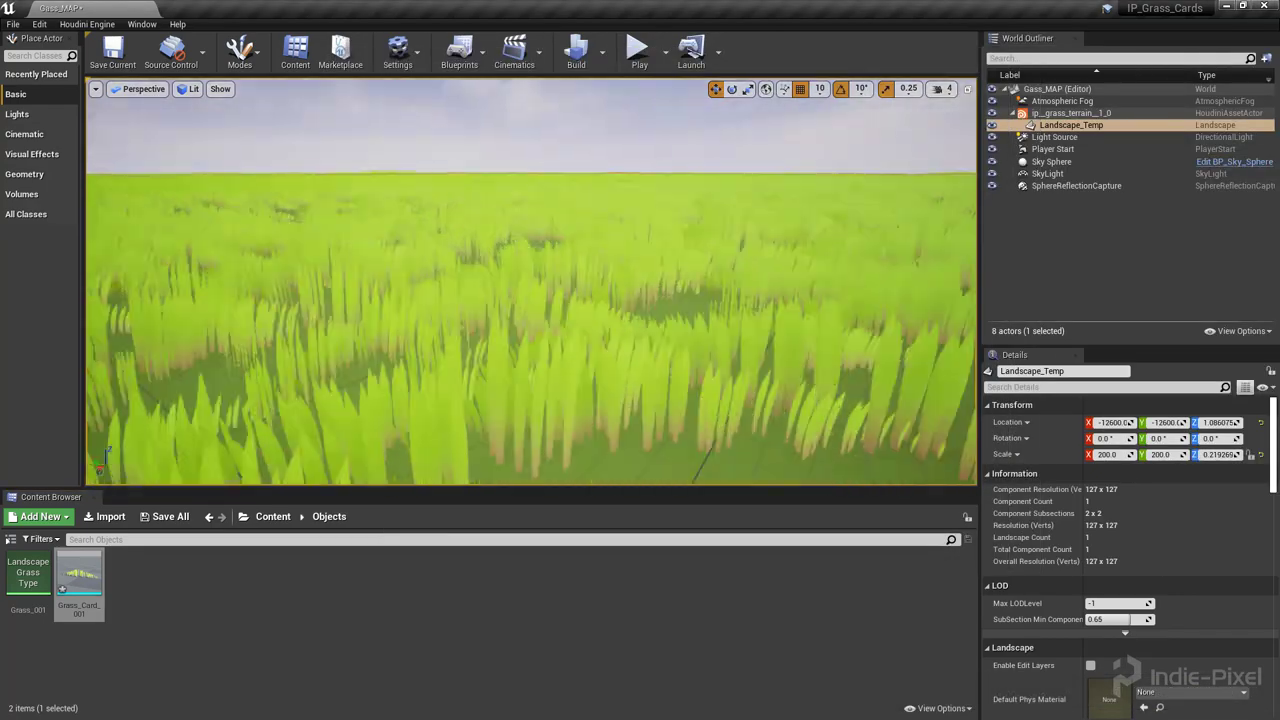
{"action": "right_click_drag", "start_coordinate": [530, 280], "coordinate": [530, 175]}
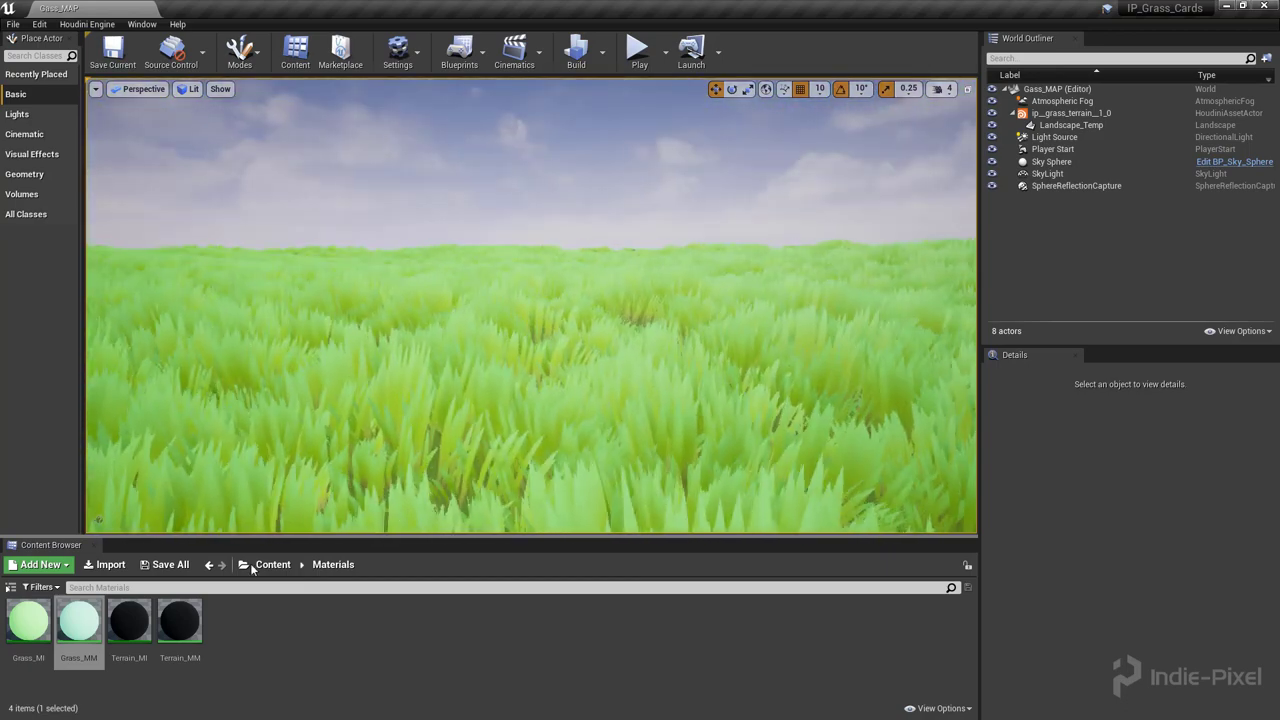
Open the Grass_MM material from the Materials folder.
{"action": "double_click", "coordinate": [79, 621]}
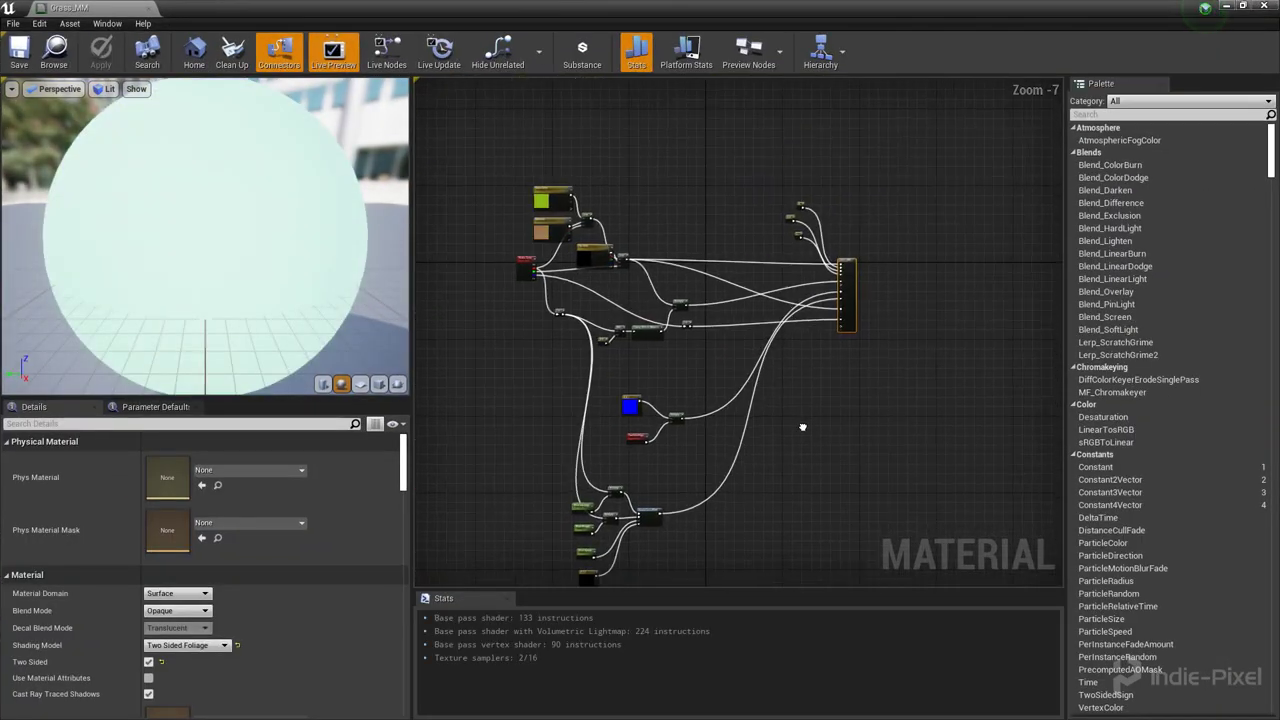
Examine the Grass_MM node graph, including the SimpleGrassWind, Lerp and Clamp nodes, and close the material editor.
{"action": "scroll", "coordinate": [608, 545], "scroll_direction": "up", "scroll_amount": 5}
{"action": "right_click_drag", "start_coordinate": [679, 551], "coordinate": [700, 462]}
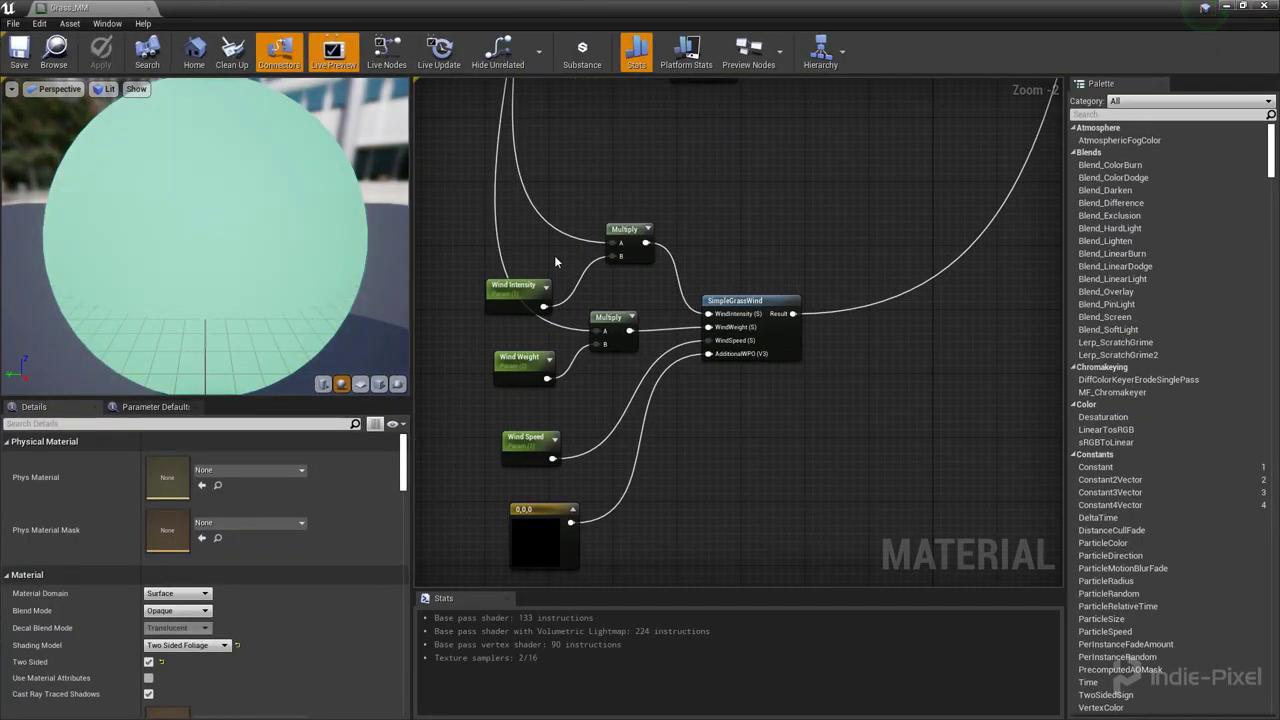
{"action": "scroll", "coordinate": [716, 446], "scroll_direction": "down", "scroll_amount": 2}
{"action": "right_click_drag", "start_coordinate": [775, 261], "coordinate": [760, 500]}
{"action": "scroll", "coordinate": [756, 396], "scroll_direction": "down", "scroll_amount": 2}
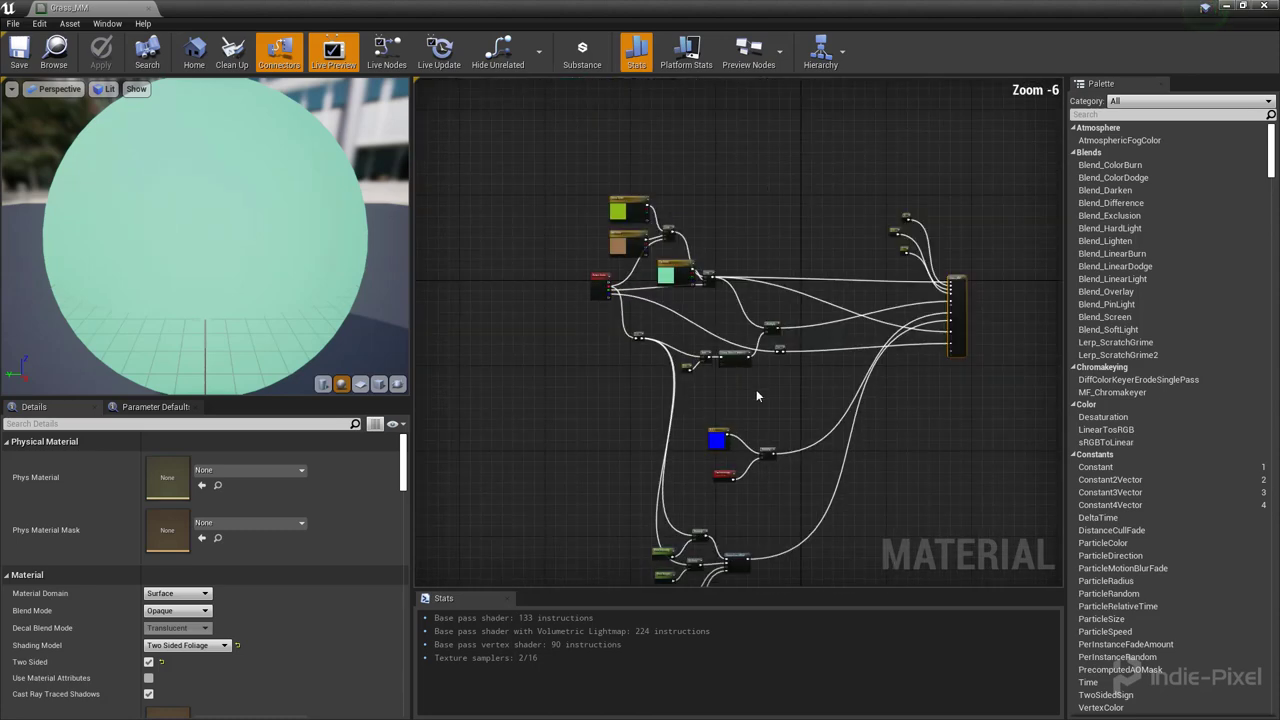
{"action": "scroll", "coordinate": [684, 322], "scroll_direction": "up", "scroll_amount": 1}
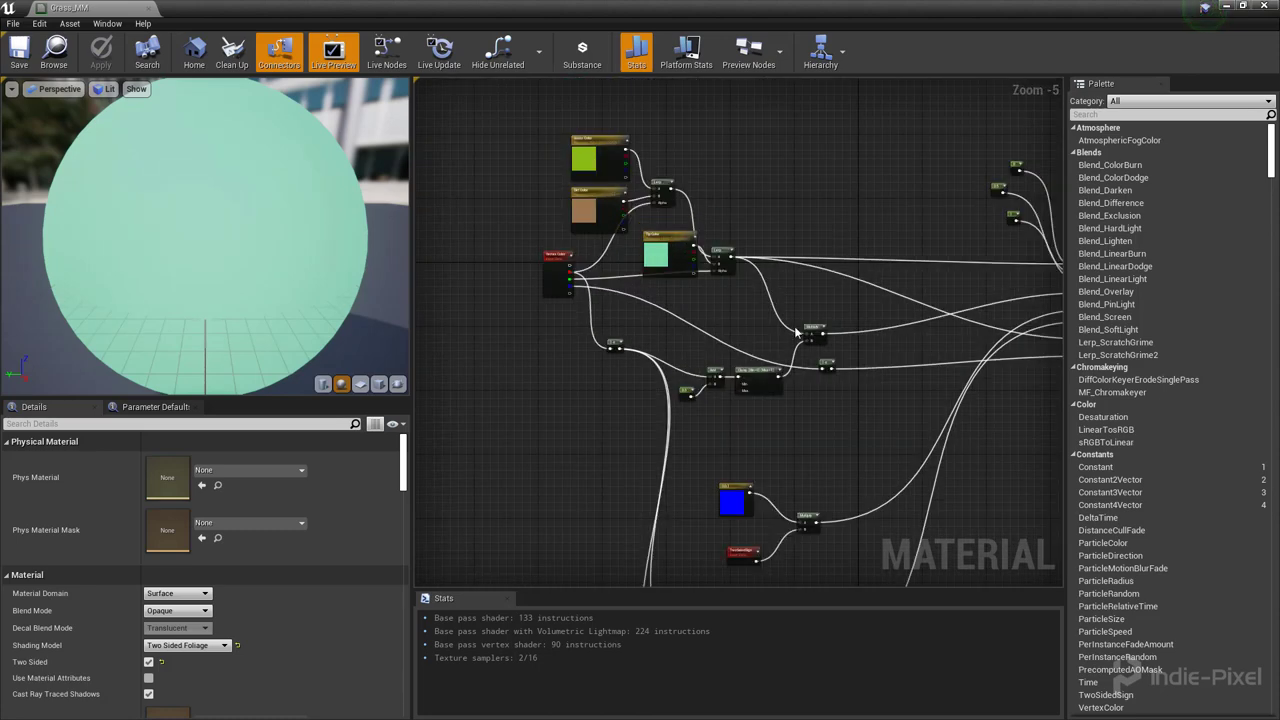
{"action": "right_click_drag", "start_coordinate": [817, 464], "coordinate": [767, 468]}
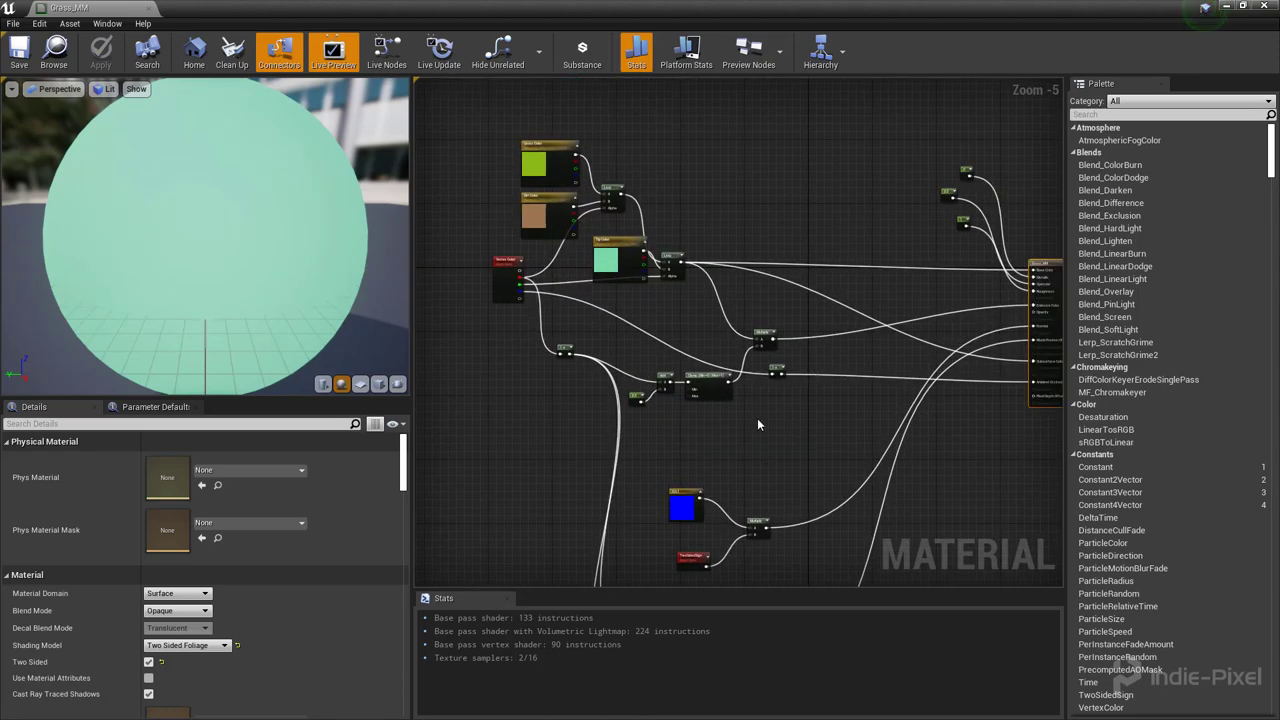
{"action": "scroll", "coordinate": [757, 420], "scroll_direction": "up", "scroll_amount": 5}
{"action": "scroll", "coordinate": [745, 479], "scroll_direction": "down", "scroll_amount": 7}
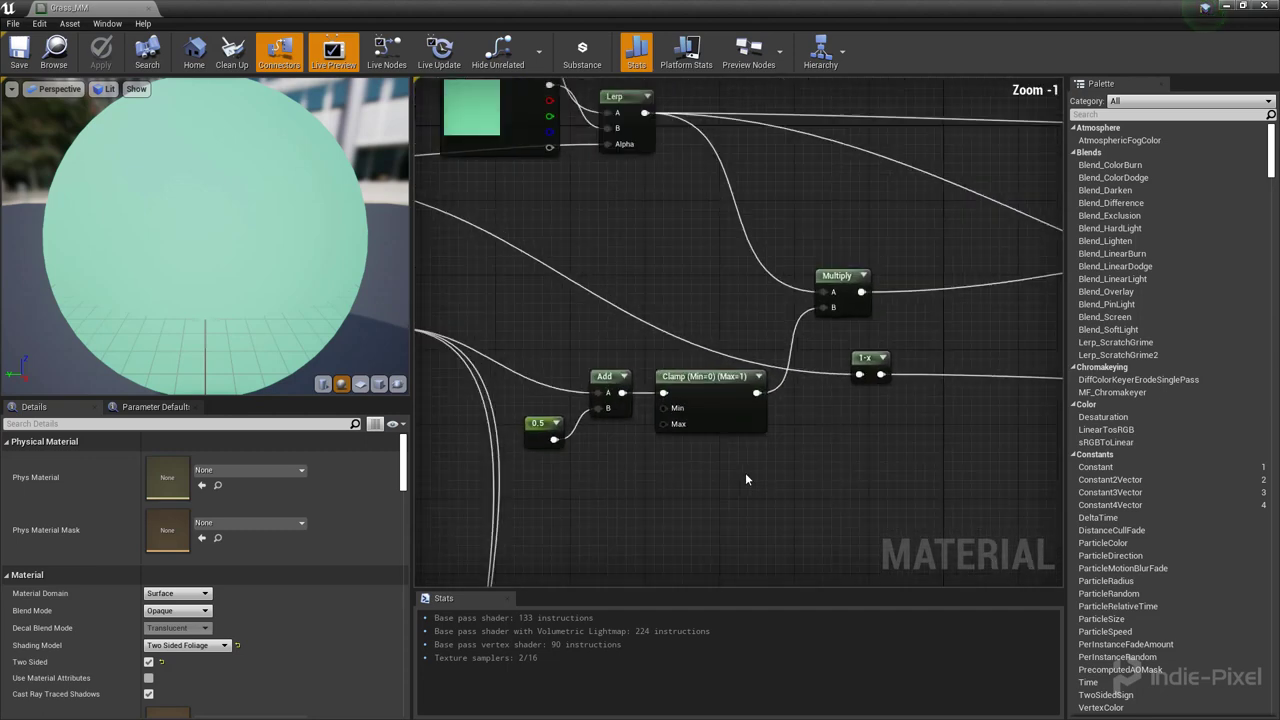
{"action": "right_click_drag", "start_coordinate": [760, 478], "coordinate": [714, 346]}
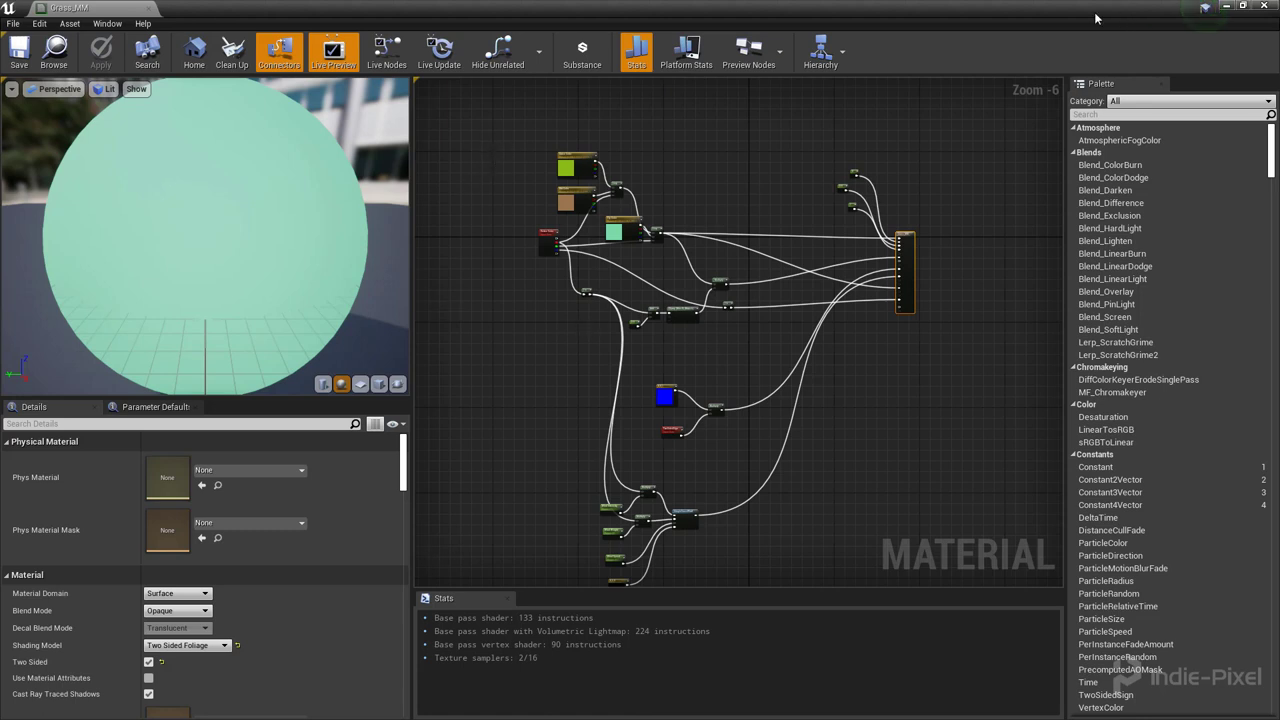
{"action": "left_click", "coordinate": [1263, 7]}
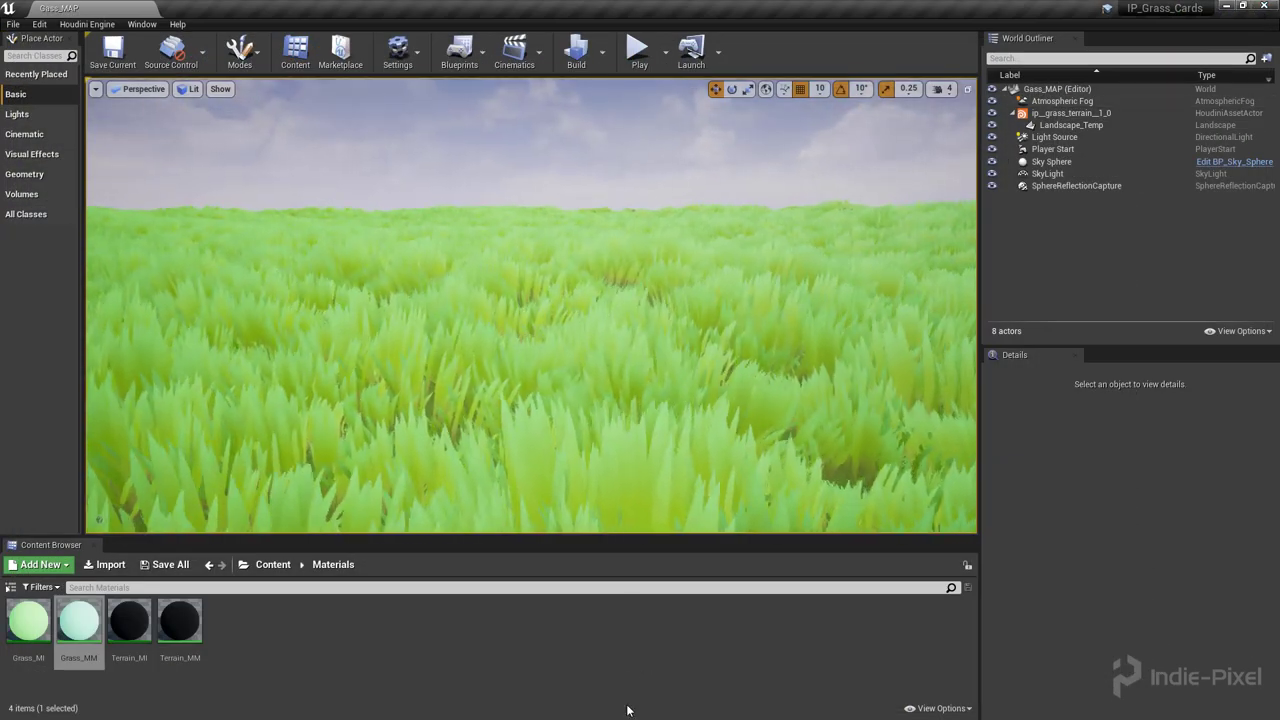
Switch to Houdini and display the transform1 node's single grass card in the grass_card network.
{"action": "key", "text": "super"}
{"action": "left_click", "coordinate": [540, 708]}
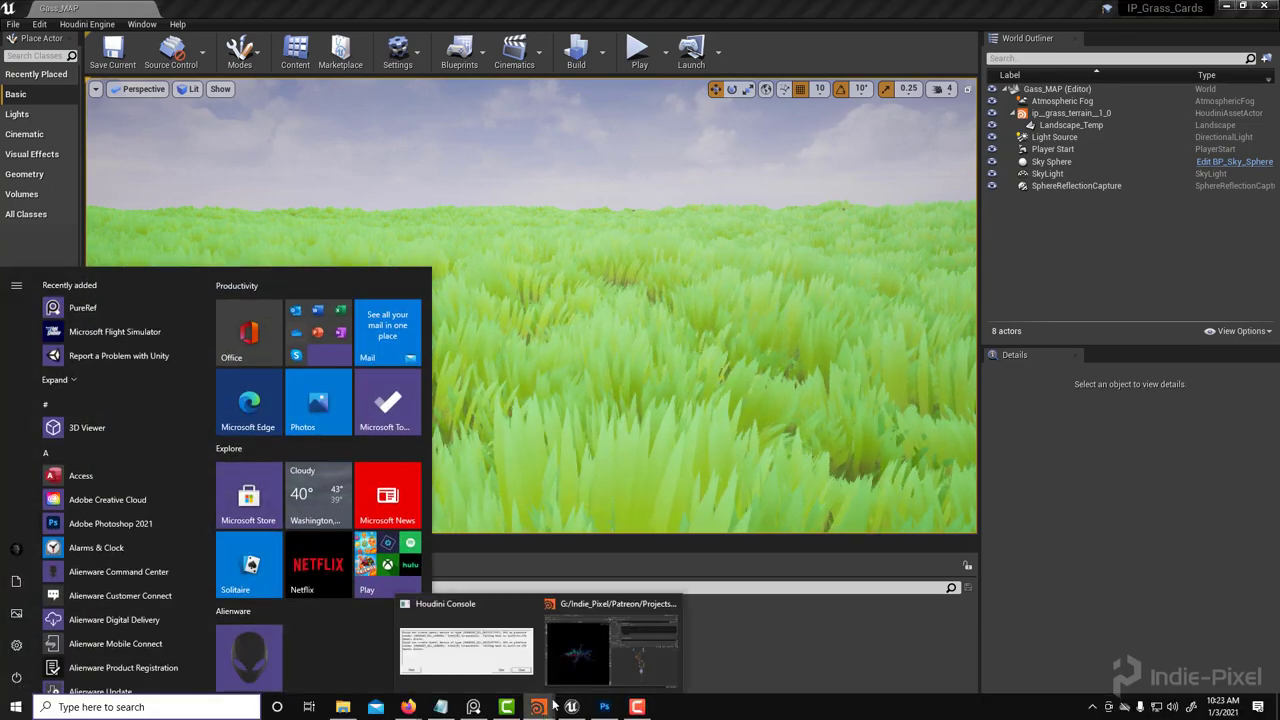
{"action": "left_click", "coordinate": [600, 643]}
{"action": "scroll", "coordinate": [928, 541], "scroll_direction": "up", "scroll_amount": 8}
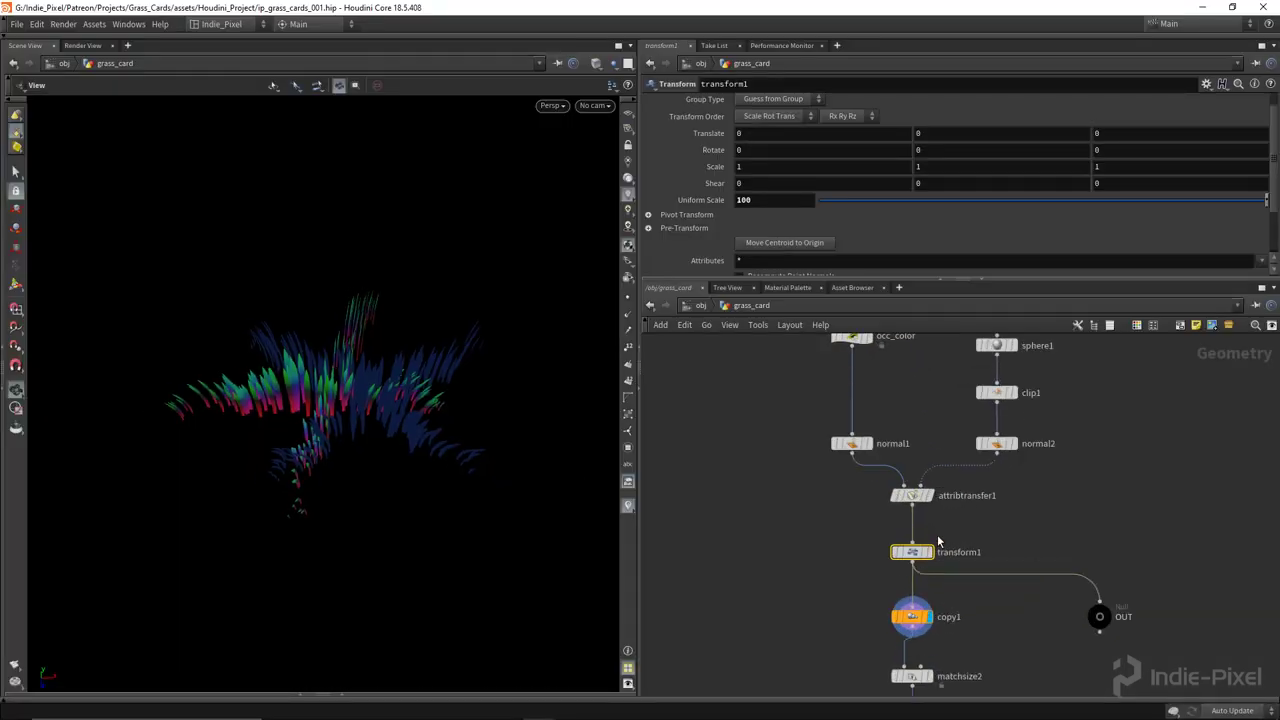
{"action": "left_click", "coordinate": [921, 565]}
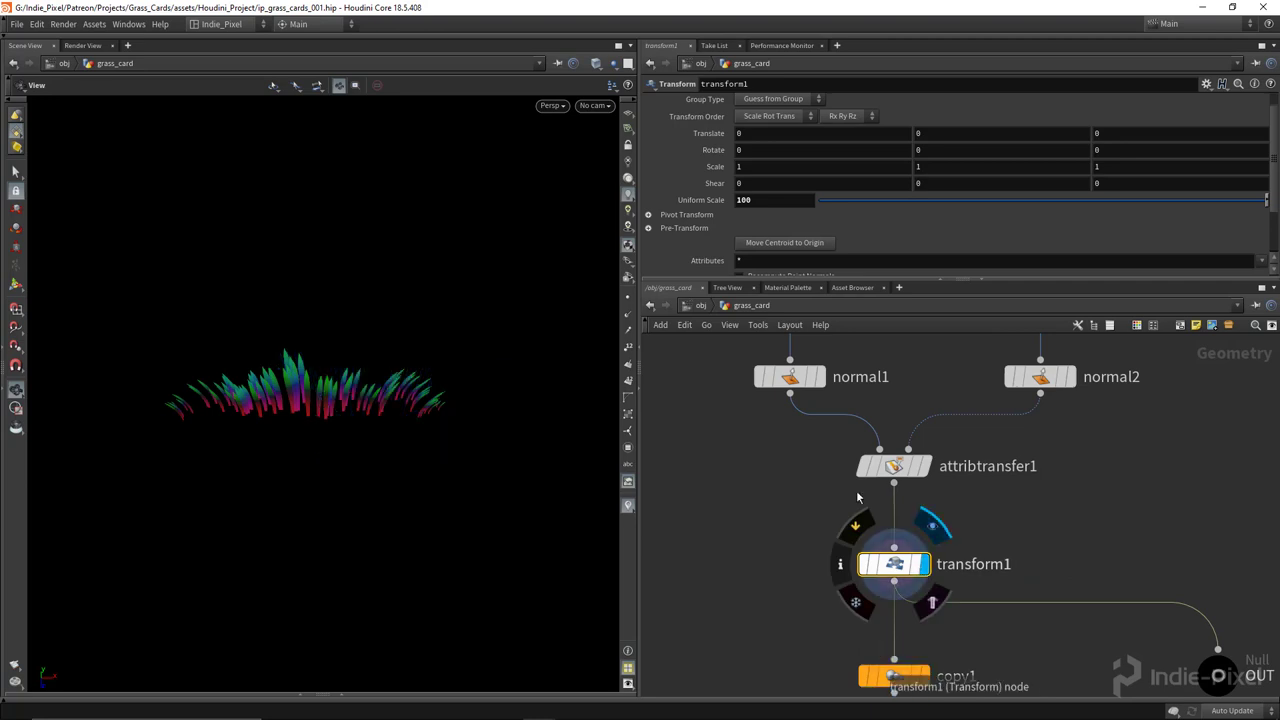
{"action": "middle_click_drag", "start_coordinate": [980, 646], "coordinate": [952, 524]}
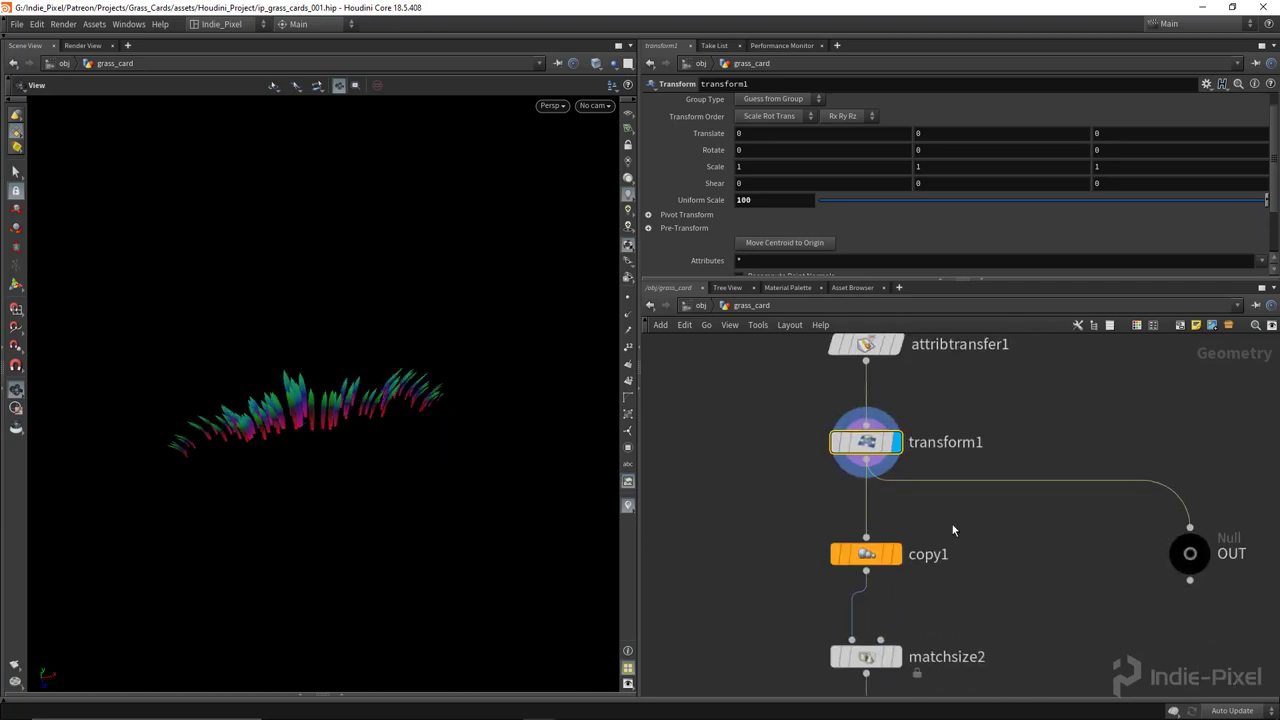
Inspect the copy1 node's settings, displaying its copied cards and then the matchsize2 result.
{"action": "left_click", "coordinate": [866, 554]}
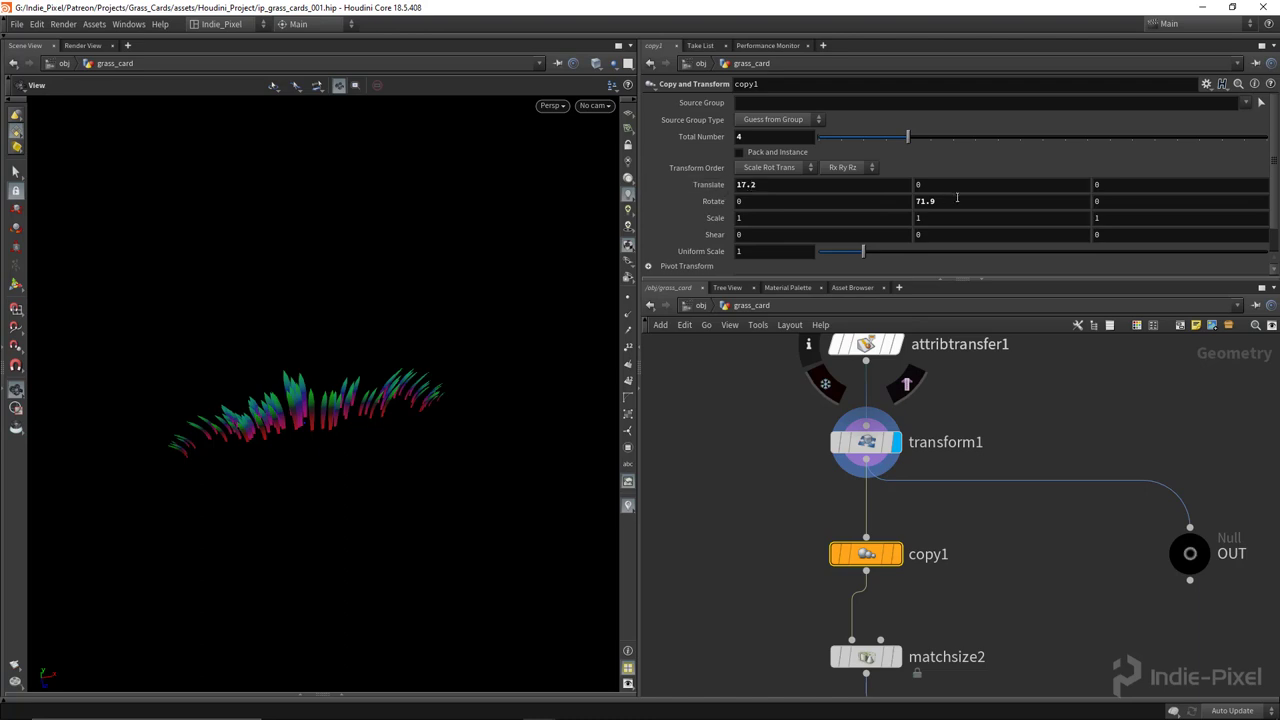
{"action": "left_click", "coordinate": [896, 554]}
{"action": "left_click_drag", "start_coordinate": [359, 429], "coordinate": [440, 365]}
{"action": "middle_click_drag", "start_coordinate": [1096, 618], "coordinate": [1080, 504]}
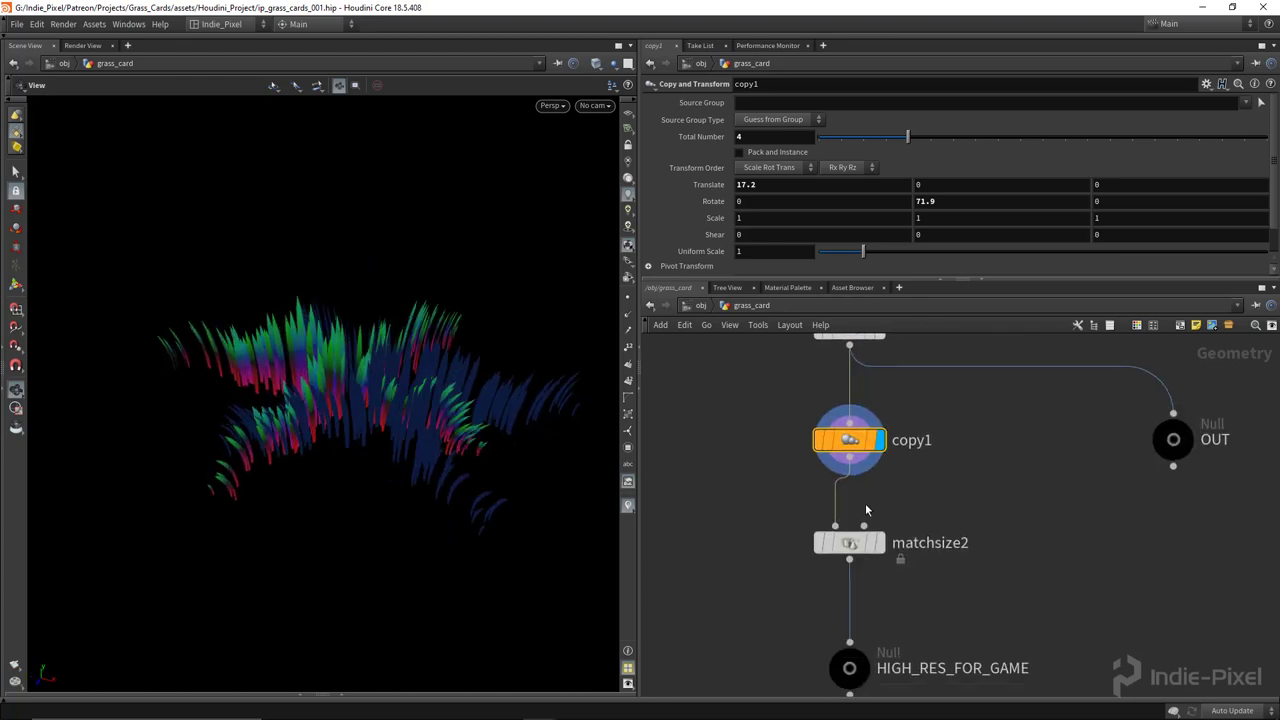
{"action": "left_click", "coordinate": [879, 543]}
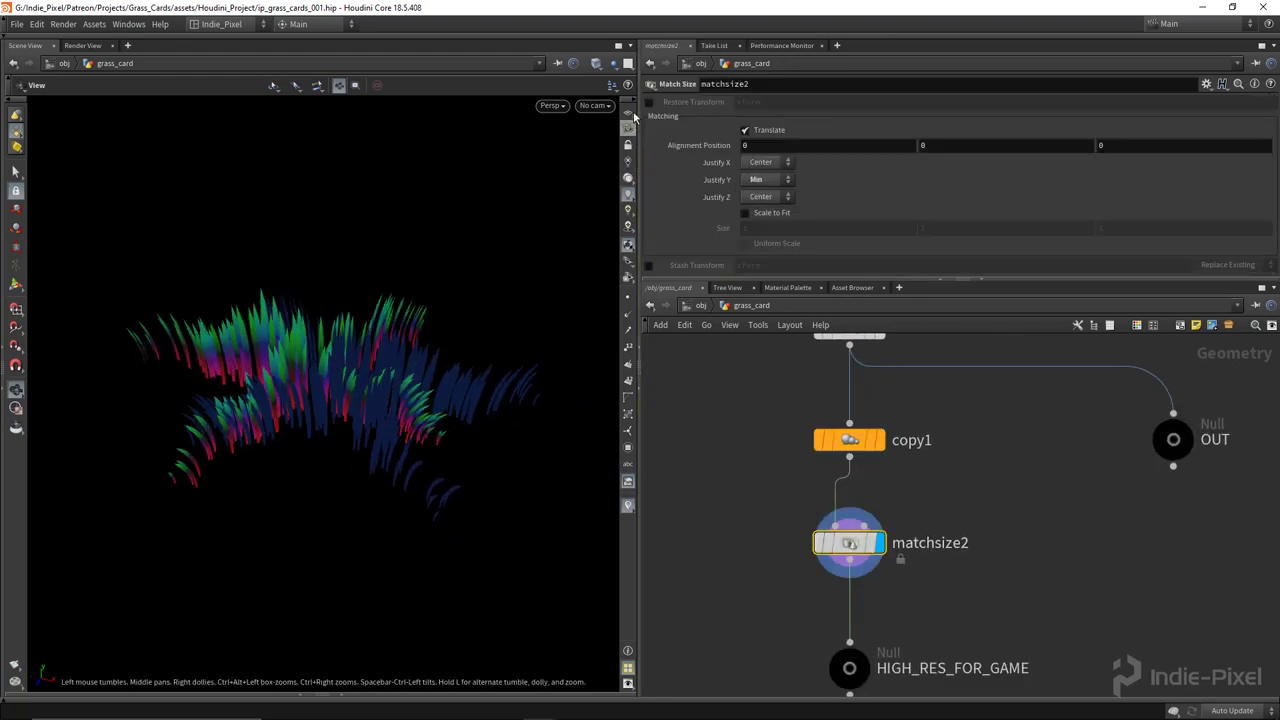
Examine the crossed grass cards from several angles against the reference grid, then review the export nodes below matchsize2.
{"action": "left_click_drag", "start_coordinate": [440, 340], "coordinate": [423, 395]}
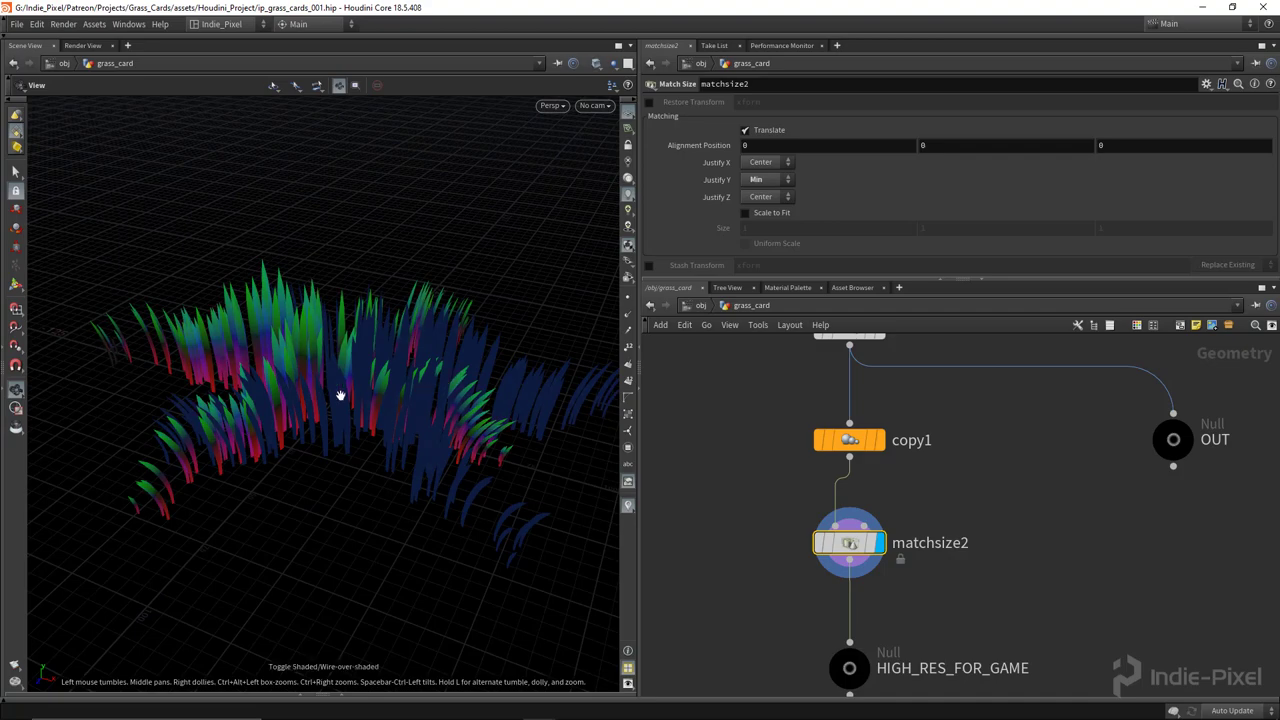
{"action": "left_click_drag", "start_coordinate": [340, 396], "coordinate": [367, 366]}
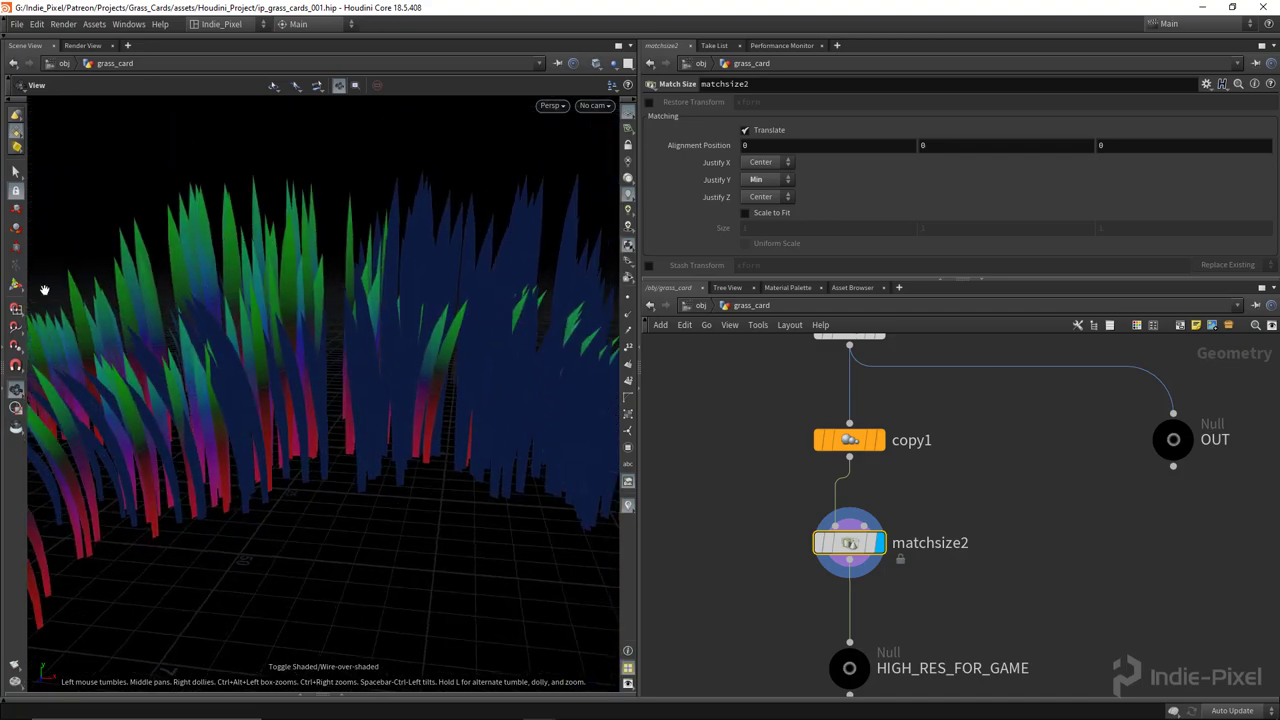
{"action": "left_click_drag", "start_coordinate": [288, 368], "coordinate": [319, 352]}
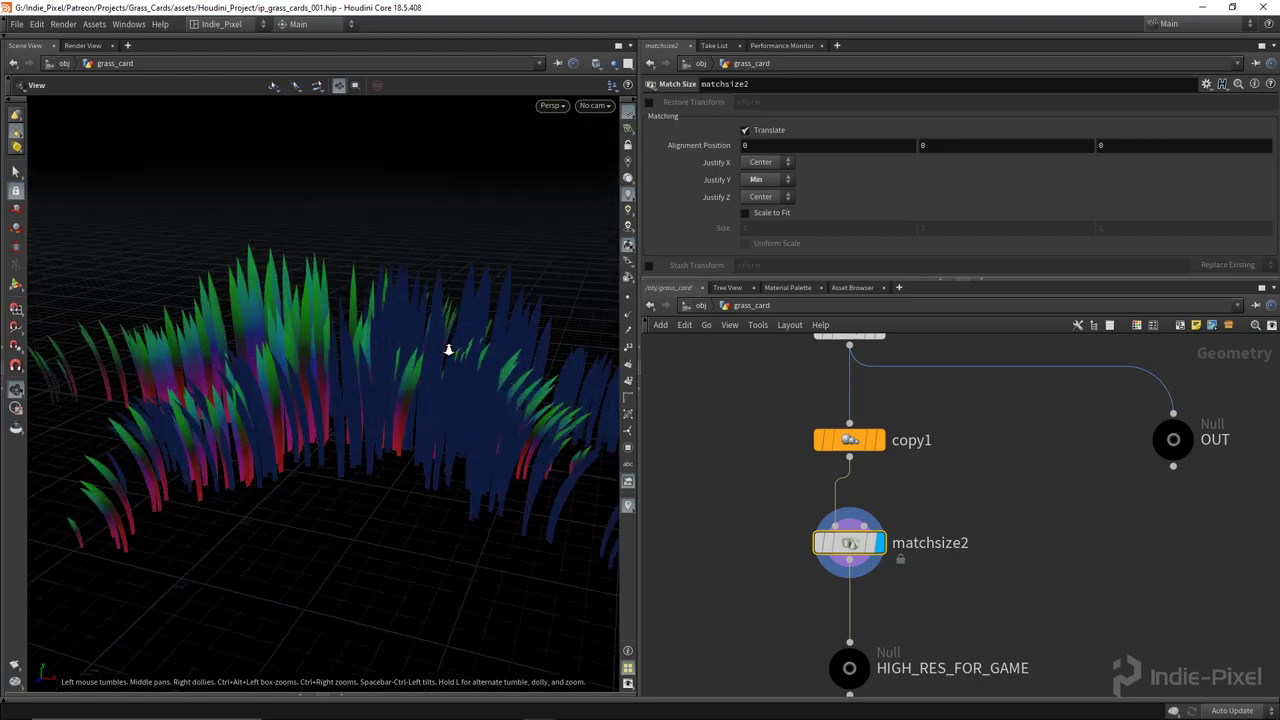
{"action": "left_click_drag", "start_coordinate": [449, 350], "coordinate": [367, 350]}
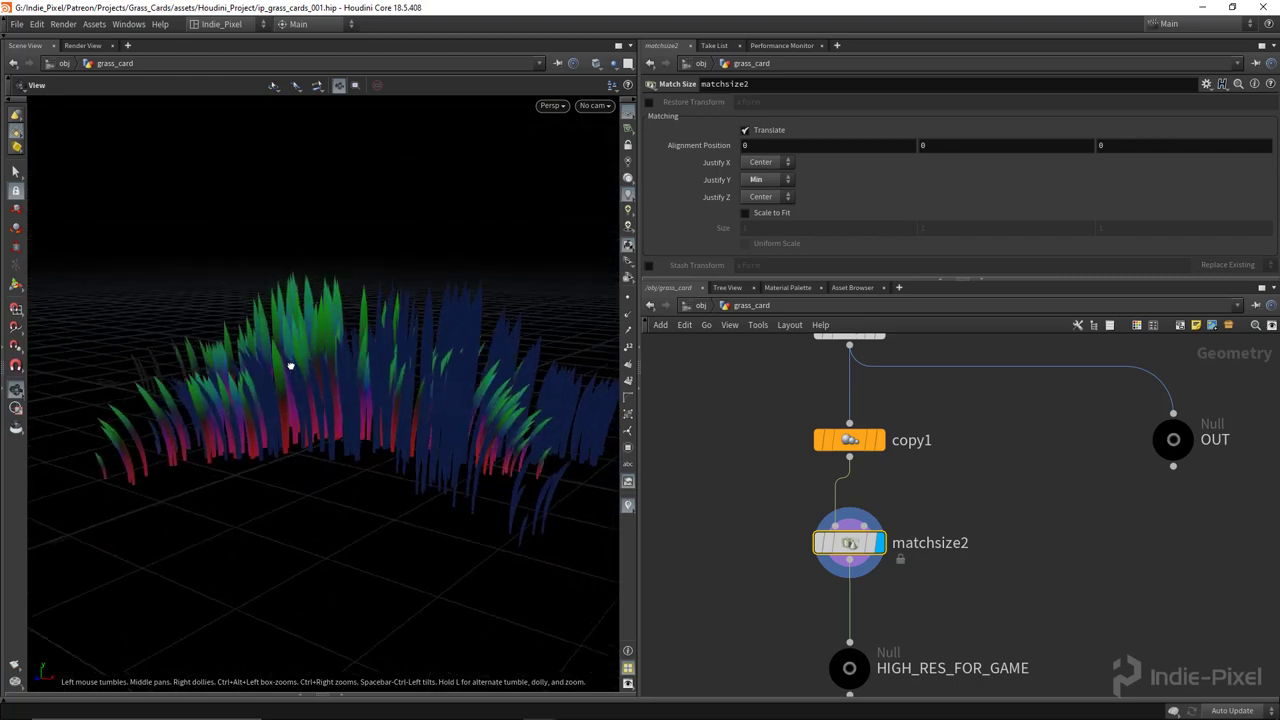
{"action": "left_click_drag", "start_coordinate": [391, 405], "coordinate": [374, 380]}
{"action": "middle_click_drag", "start_coordinate": [958, 589], "coordinate": [960, 417]}
{"action": "scroll", "coordinate": [960, 417], "scroll_direction": "down", "scroll_amount": 5}
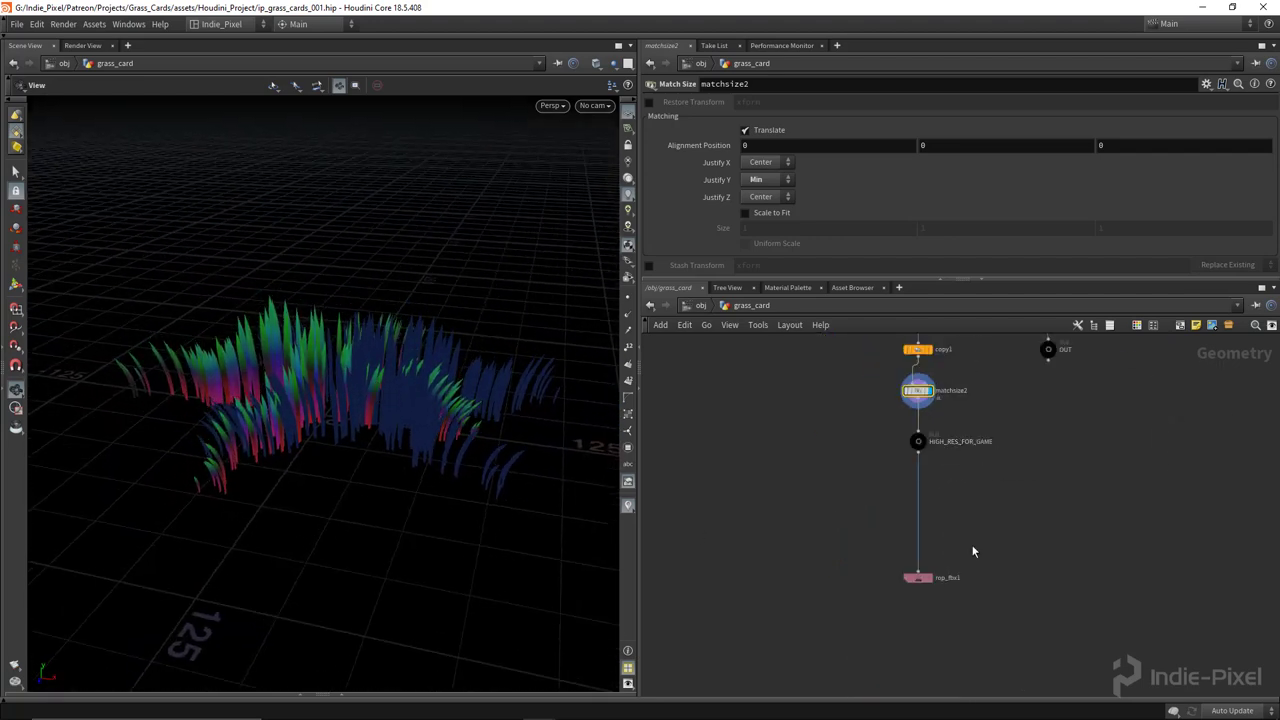
{"action": "middle_click_drag", "start_coordinate": [978, 553], "coordinate": [977, 573]}
Return to the object level and frame the scene's grass cards and camera to look at them together.
{"action": "key", "text": "u"}
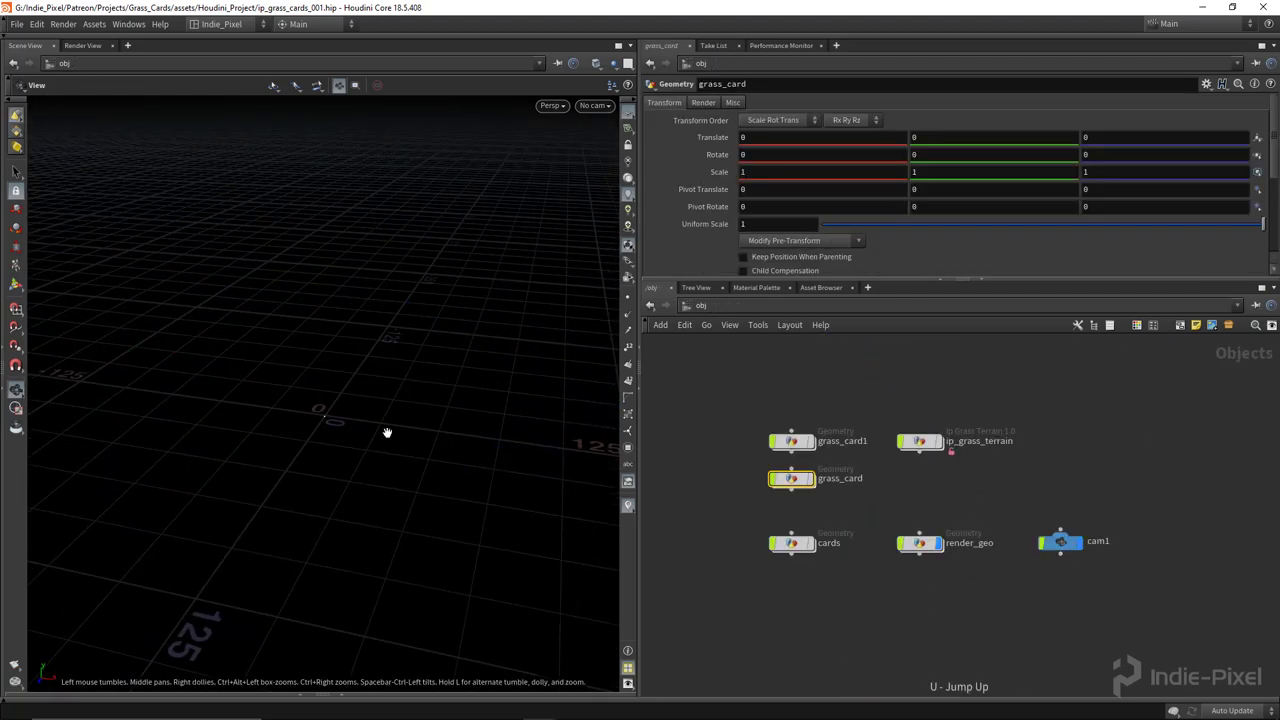
{"action": "left_click_drag", "start_coordinate": [343, 423], "coordinate": [477, 383]}
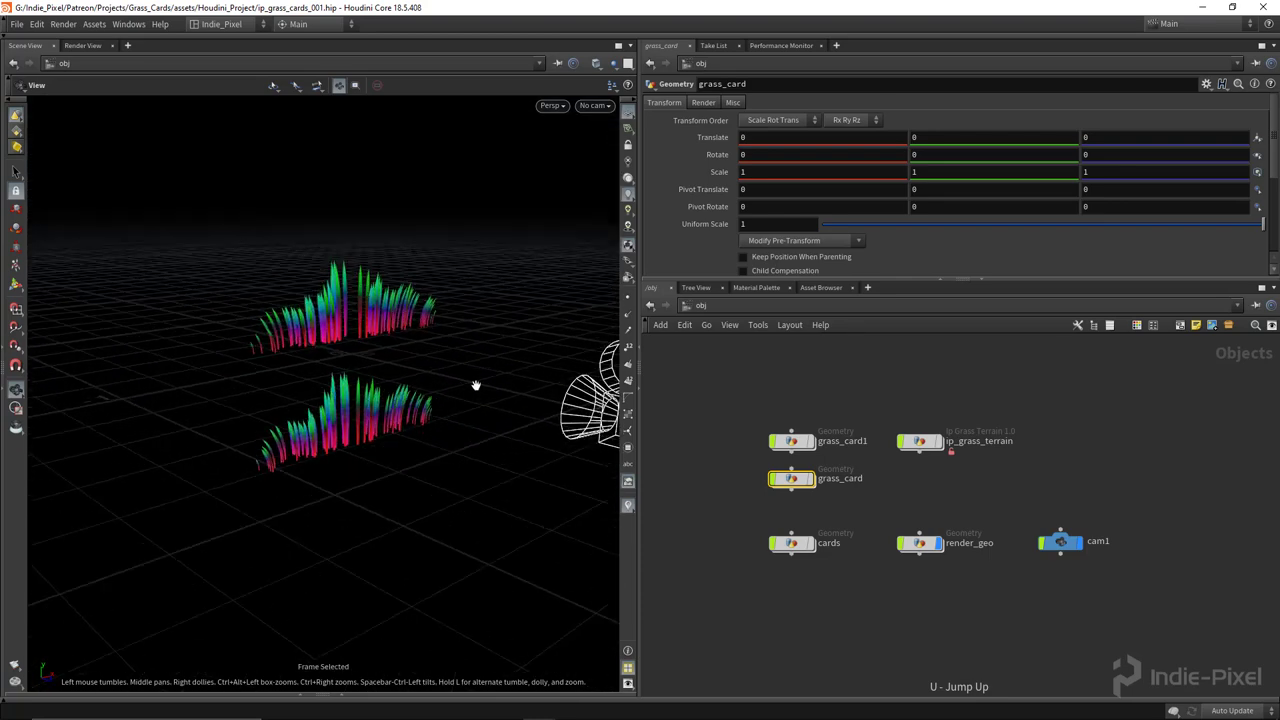
{"action": "key", "text": "f"}
{"action": "left_click_drag", "start_coordinate": [330, 390], "coordinate": [406, 440]}
{"action": "mouse_move", "coordinate": [603, 713]}
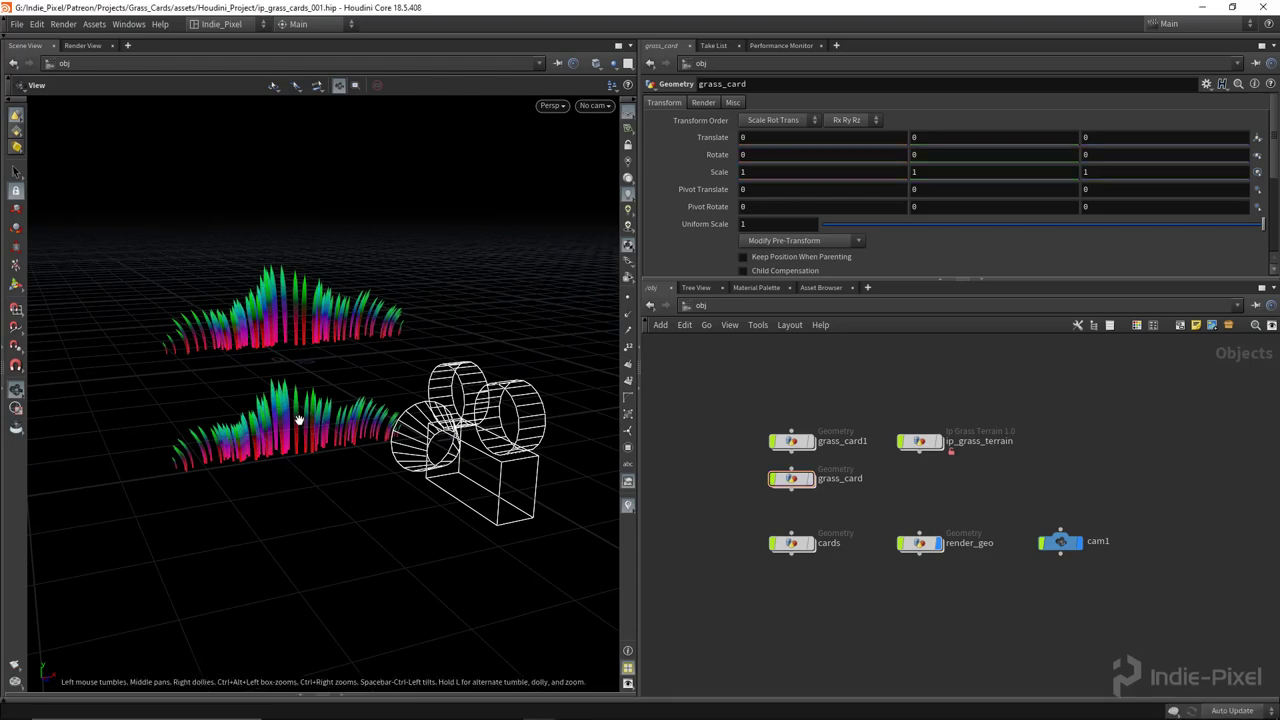
{"action": "left_click_drag", "start_coordinate": [301, 396], "coordinate": [1000, 249]}
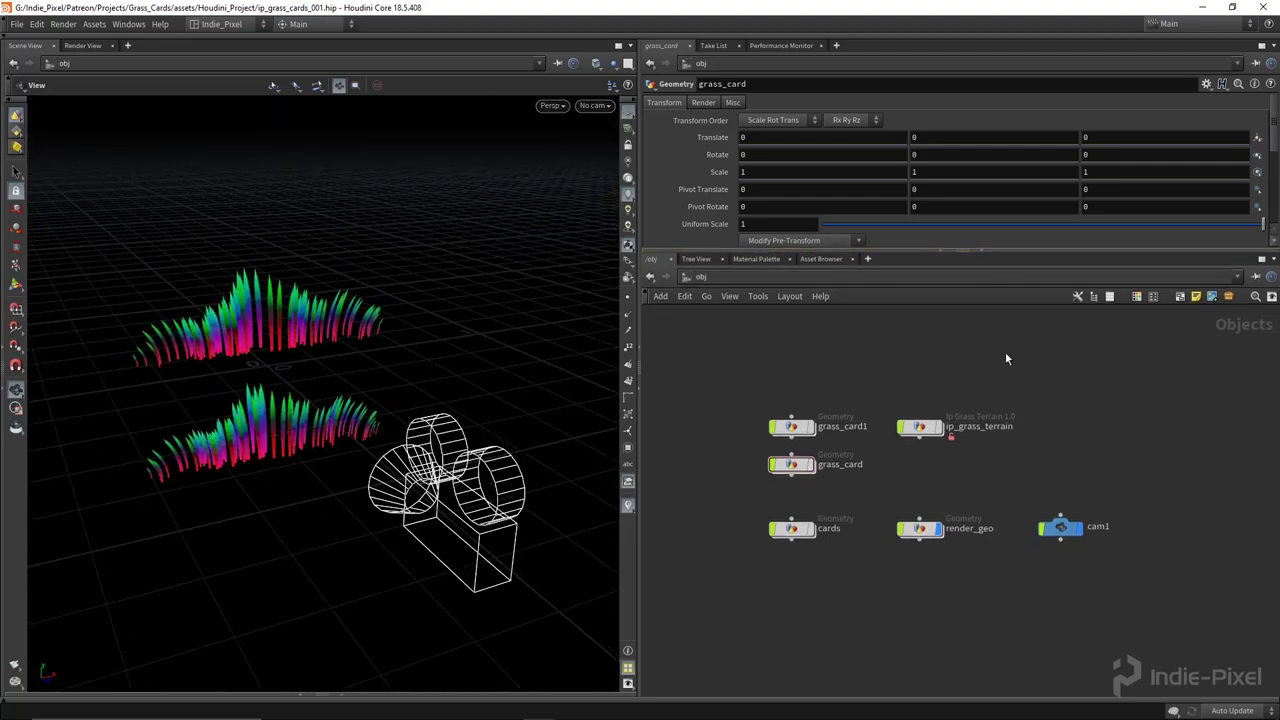
Open the grass_card1 geometry network and frame its grass card in the viewport.
{"action": "left_click_drag", "start_coordinate": [929, 449], "coordinate": [929, 449]}
{"action": "scroll", "coordinate": [840, 435], "scroll_direction": "up", "scroll_amount": 4}
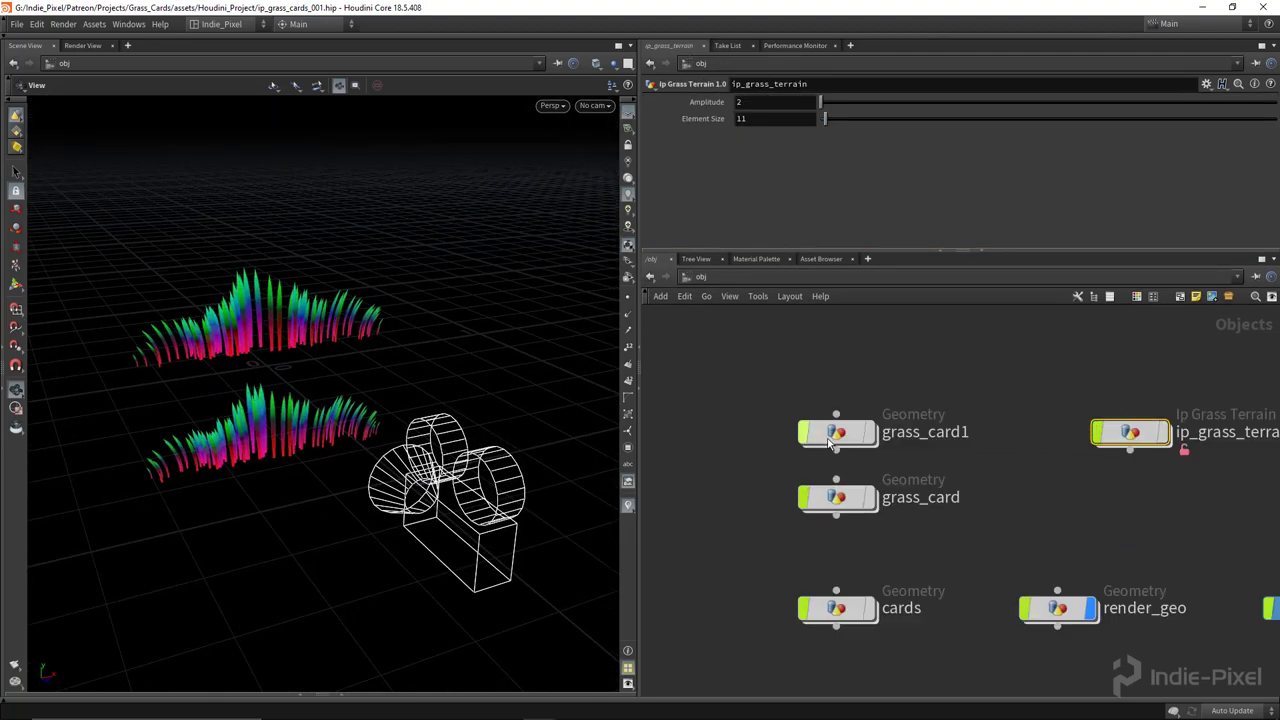
{"action": "left_click", "coordinate": [848, 437]}
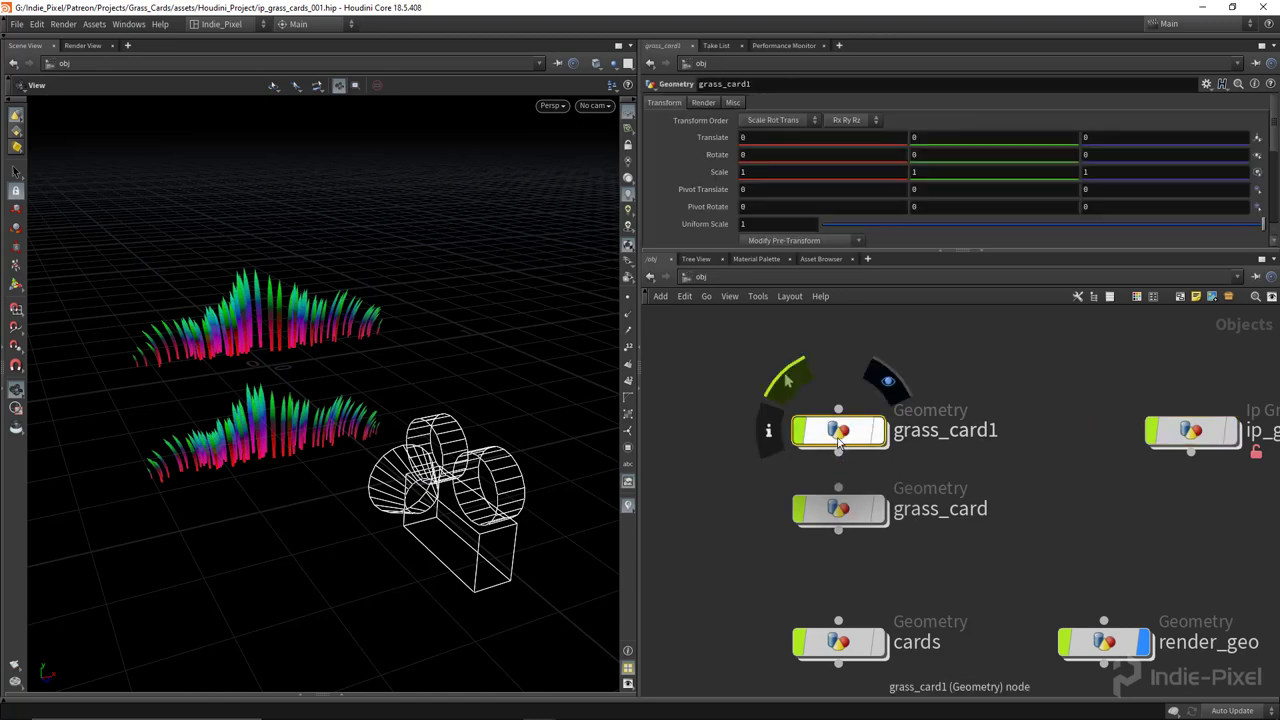
{"action": "double_click", "coordinate": [838, 443]}
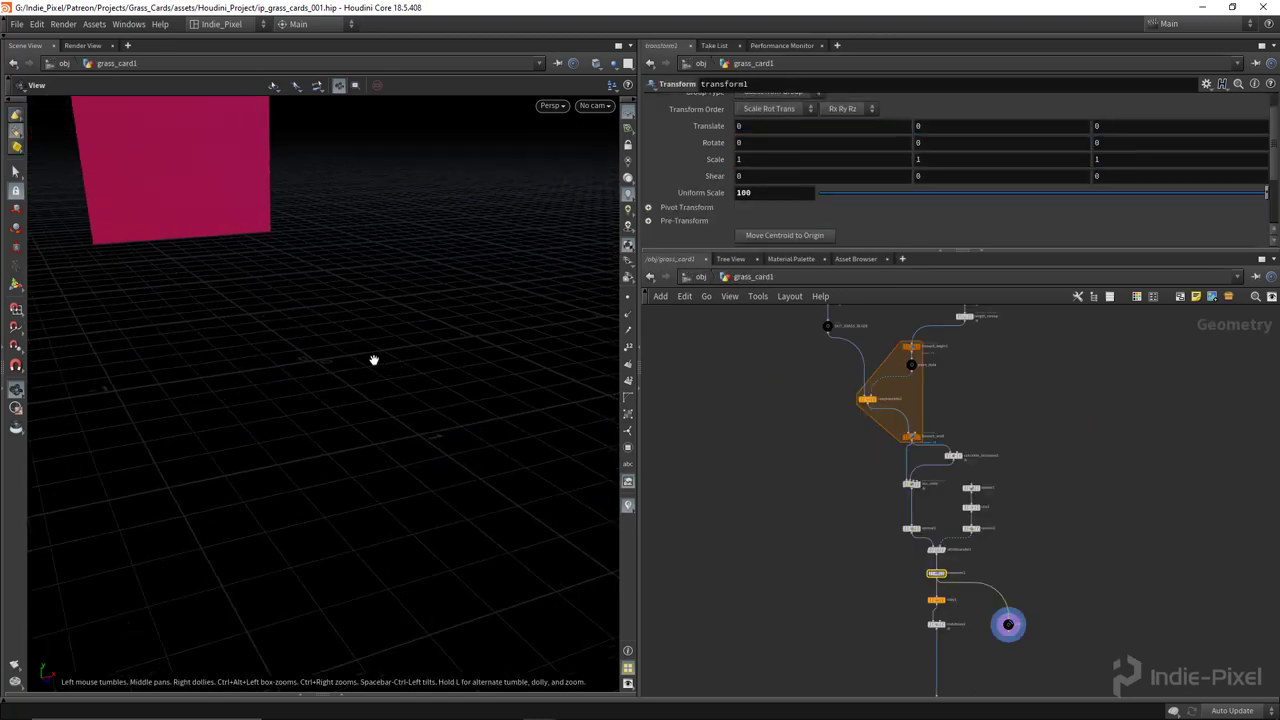
{"action": "key", "text": "f"}
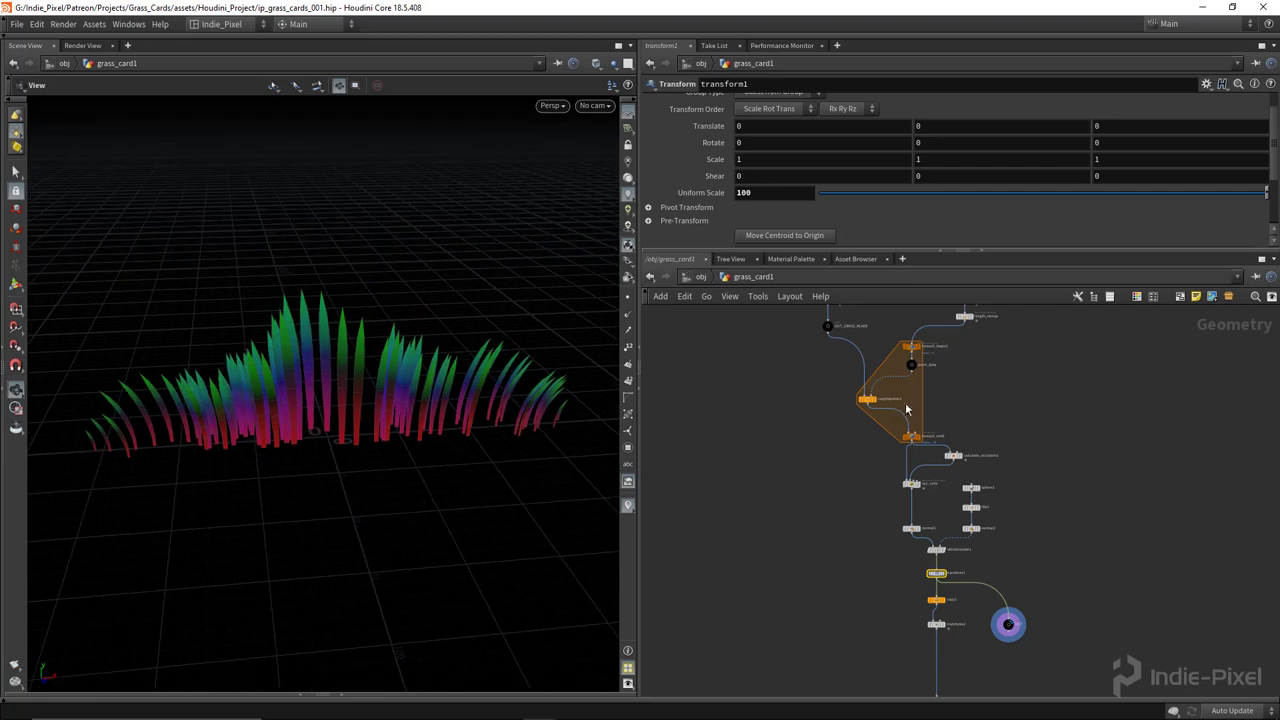
Set the scatter1 node's Global Seed to 1.5 to vary the blade distribution on grass_card1.
{"action": "middle_click_drag", "start_coordinate": [914, 436], "coordinate": [914, 651]}
{"action": "scroll", "coordinate": [858, 444], "scroll_direction": "up", "scroll_amount": 5}
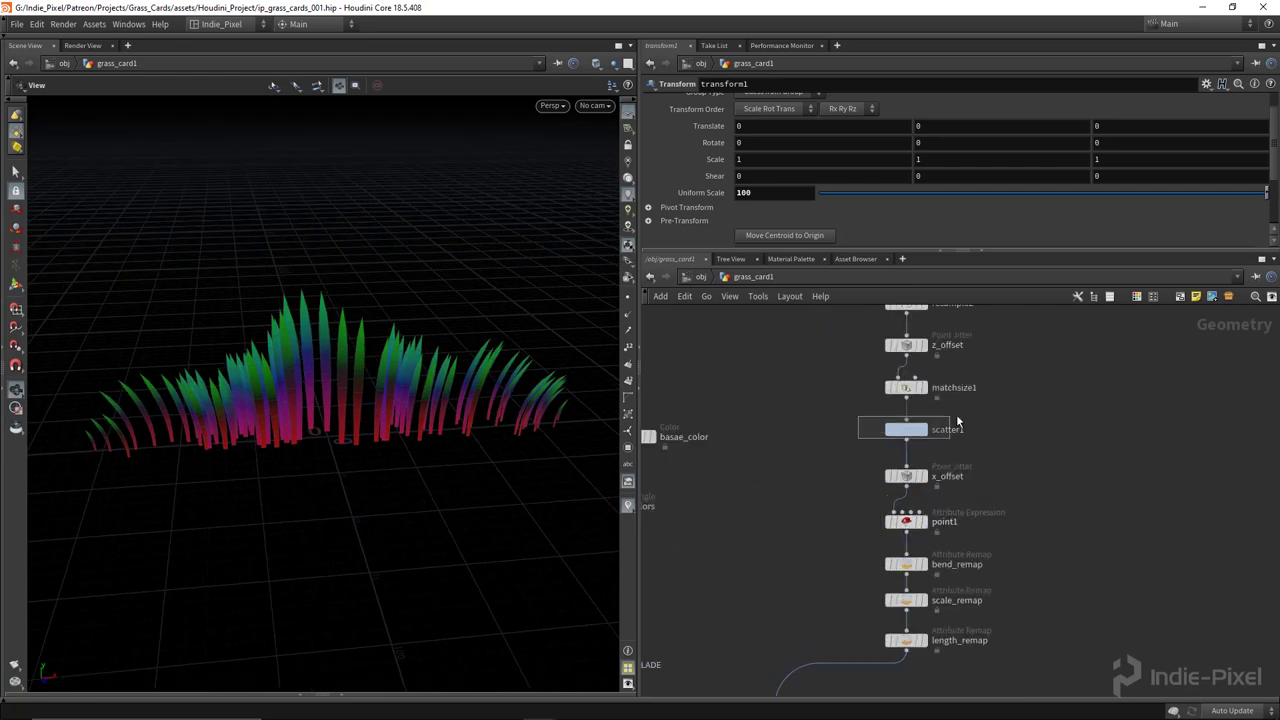
{"action": "left_click", "coordinate": [956, 424]}
{"action": "scroll", "coordinate": [942, 218], "scroll_direction": "down", "scroll_amount": 3}
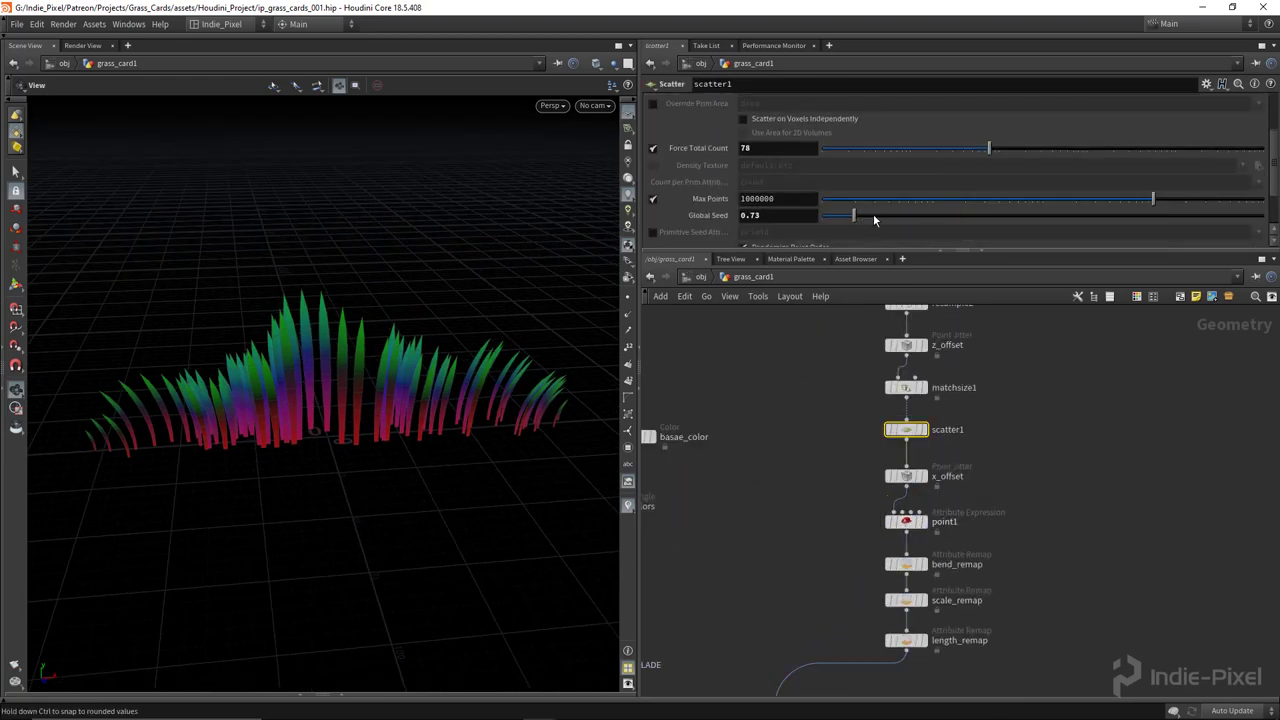
{"action": "left_click_drag", "start_coordinate": [873, 214], "coordinate": [887, 215]}
{"action": "left_click_drag", "start_coordinate": [411, 415], "coordinate": [514, 457]}
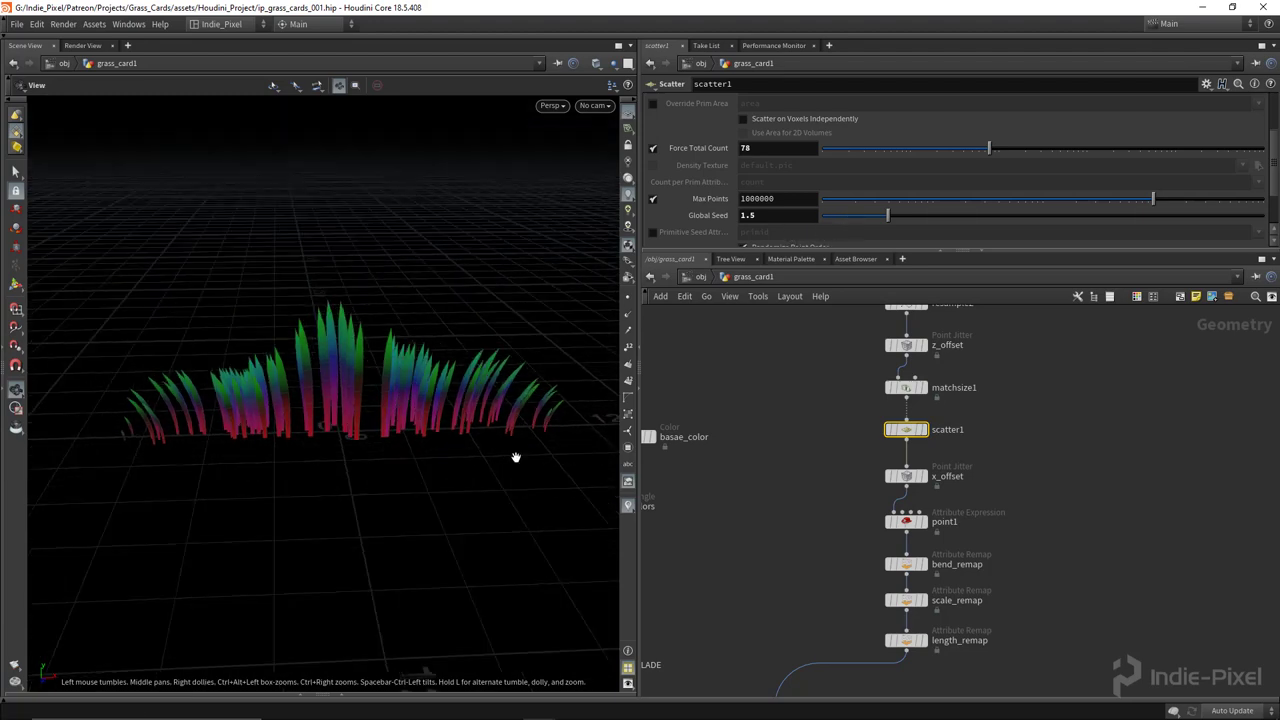
Return to the object level and turn on display for both grass_card1 and grass_card.
{"action": "key", "text": "u"}
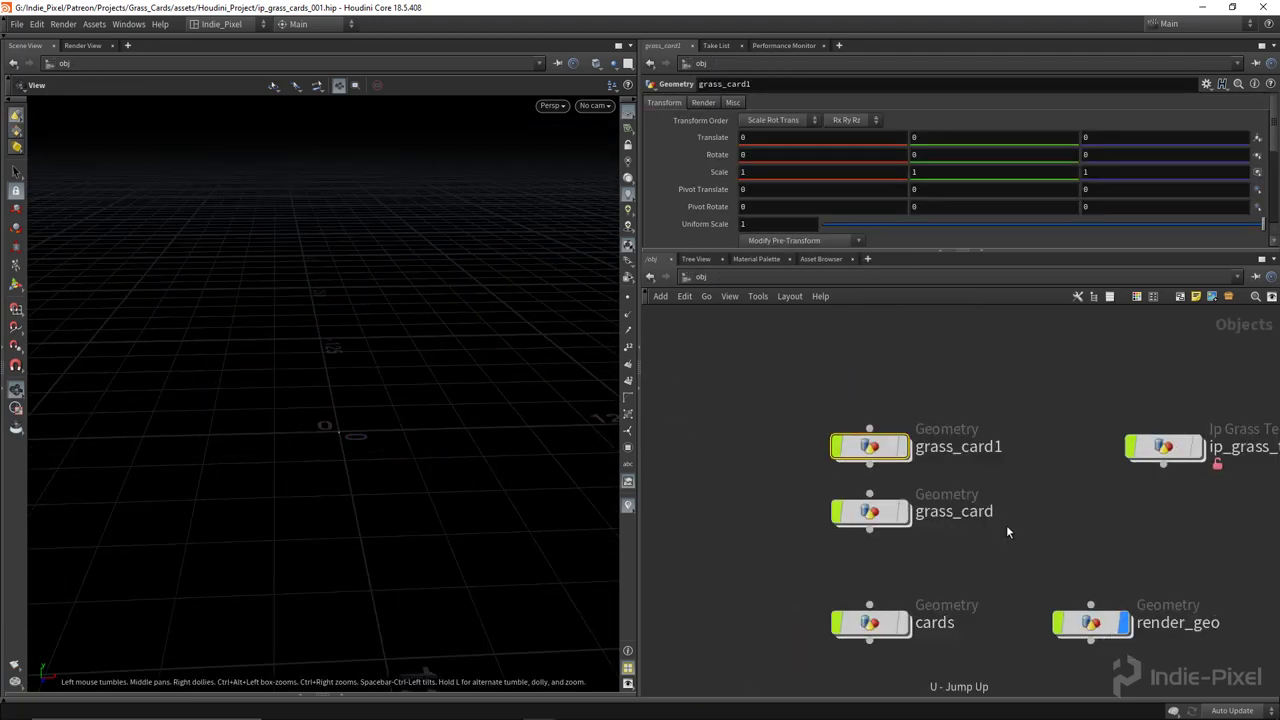
{"action": "left_click", "coordinate": [905, 446]}
{"action": "left_click", "coordinate": [904, 513]}
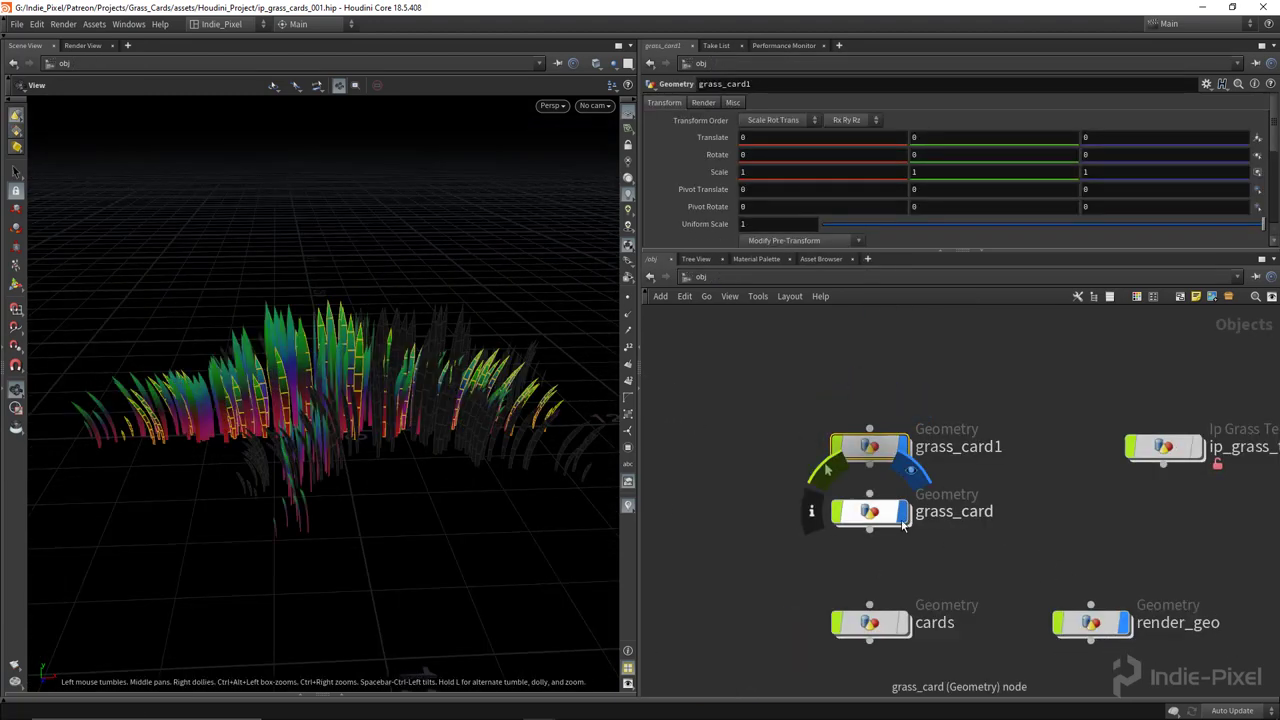
Inside grass_card, display the transform1 node's single card, then return to the object level.
{"action": "double_click", "coordinate": [890, 518]}
{"action": "scroll", "coordinate": [941, 377], "scroll_direction": "up", "scroll_amount": 4}
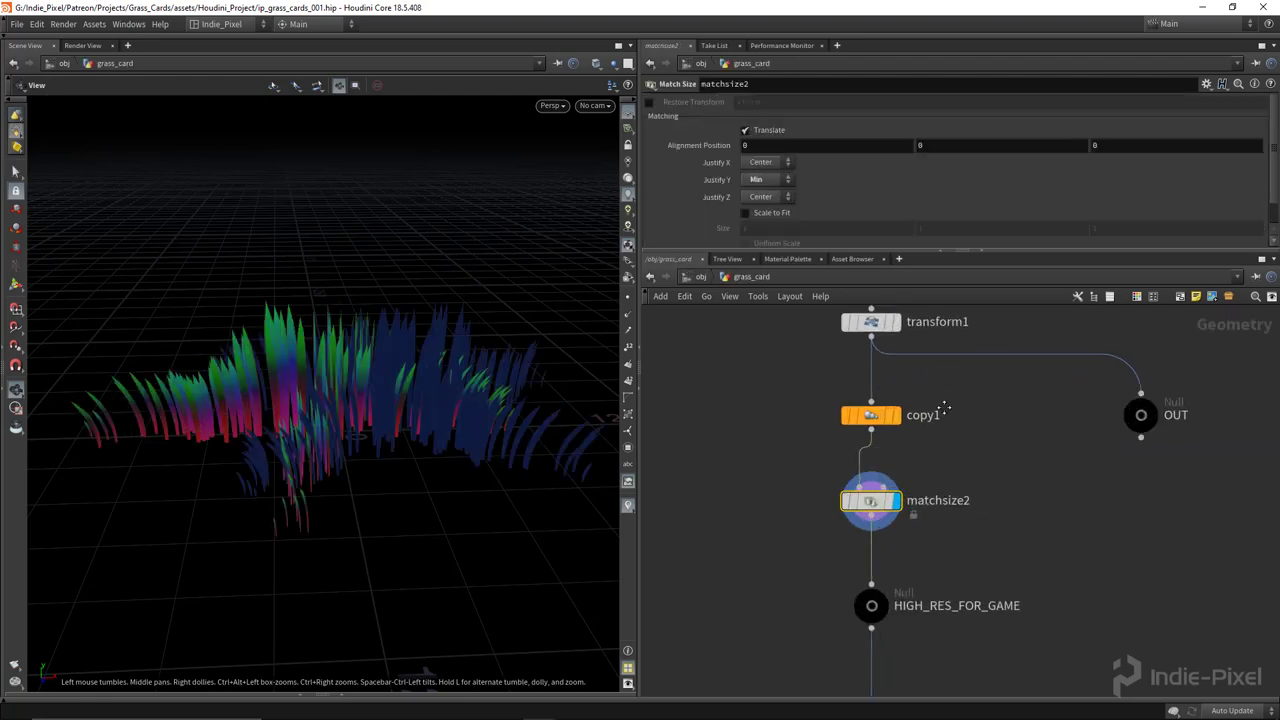
{"action": "left_click", "coordinate": [898, 402]}
{"action": "scroll", "coordinate": [360, 410], "scroll_direction": "down", "scroll_amount": 2}
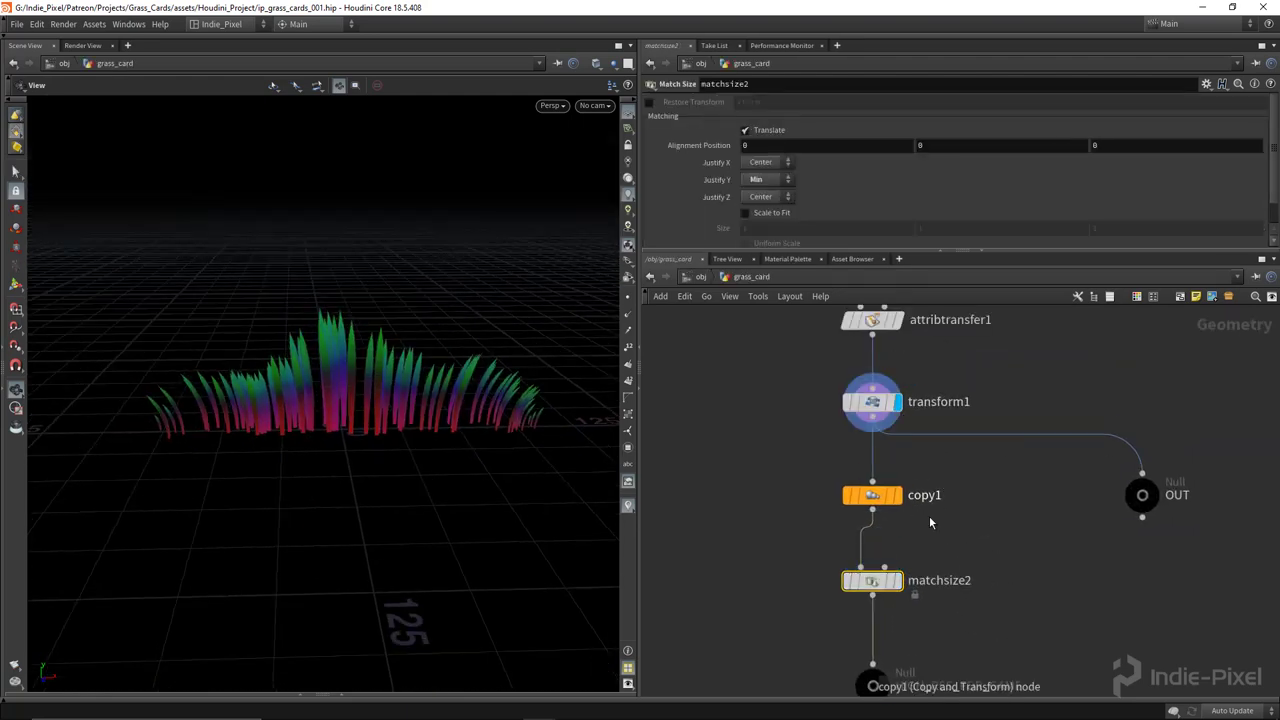
{"action": "key", "text": "u"}
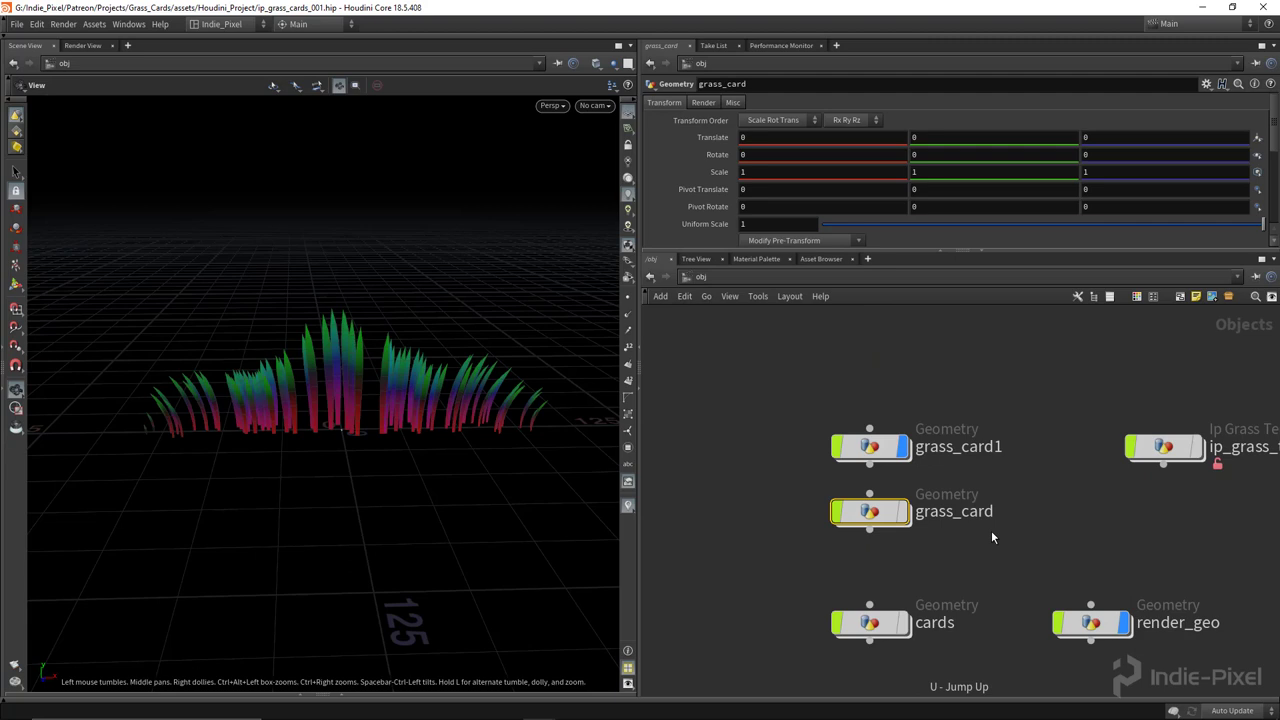
Compare the grass_card and grass_card1 blade layouts by alternating their display, leaving both objects hidden.
{"action": "left_click", "coordinate": [903, 511]}
{"action": "left_click", "coordinate": [902, 447]}
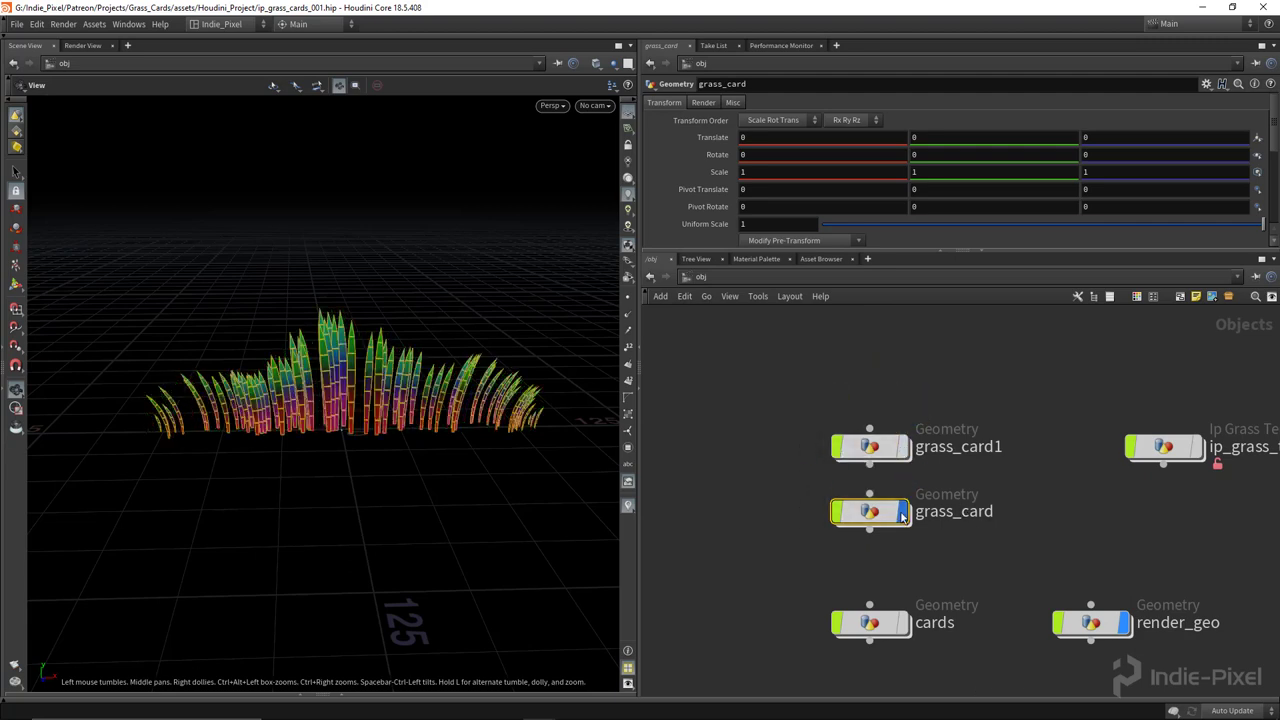
{"action": "left_click", "coordinate": [903, 511]}
{"action": "left_click", "coordinate": [905, 447]}
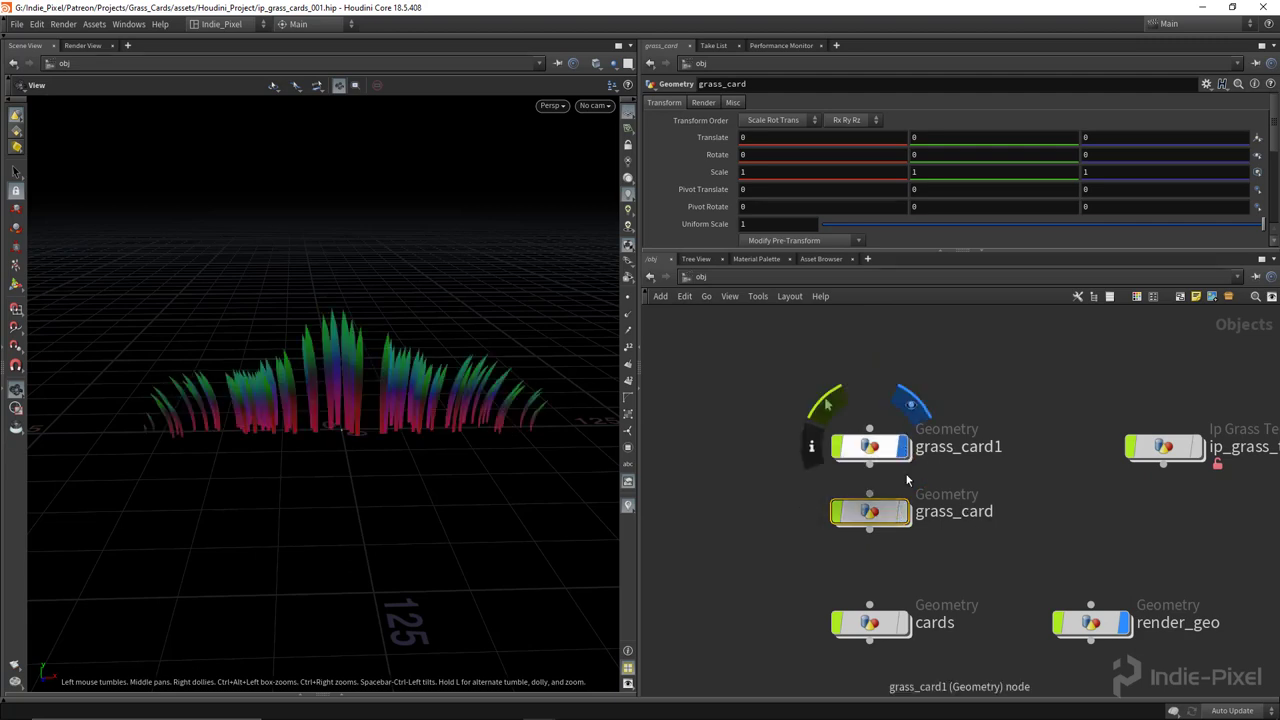
{"action": "left_click_drag", "start_coordinate": [903, 511], "coordinate": [903, 506]}
{"action": "left_click", "coordinate": [905, 447]}
Turn on display for the cards object, hide render_geo, and frame the assembled grass cards in the viewport.
{"action": "middle_click_drag", "start_coordinate": [1082, 596], "coordinate": [1012, 445]}
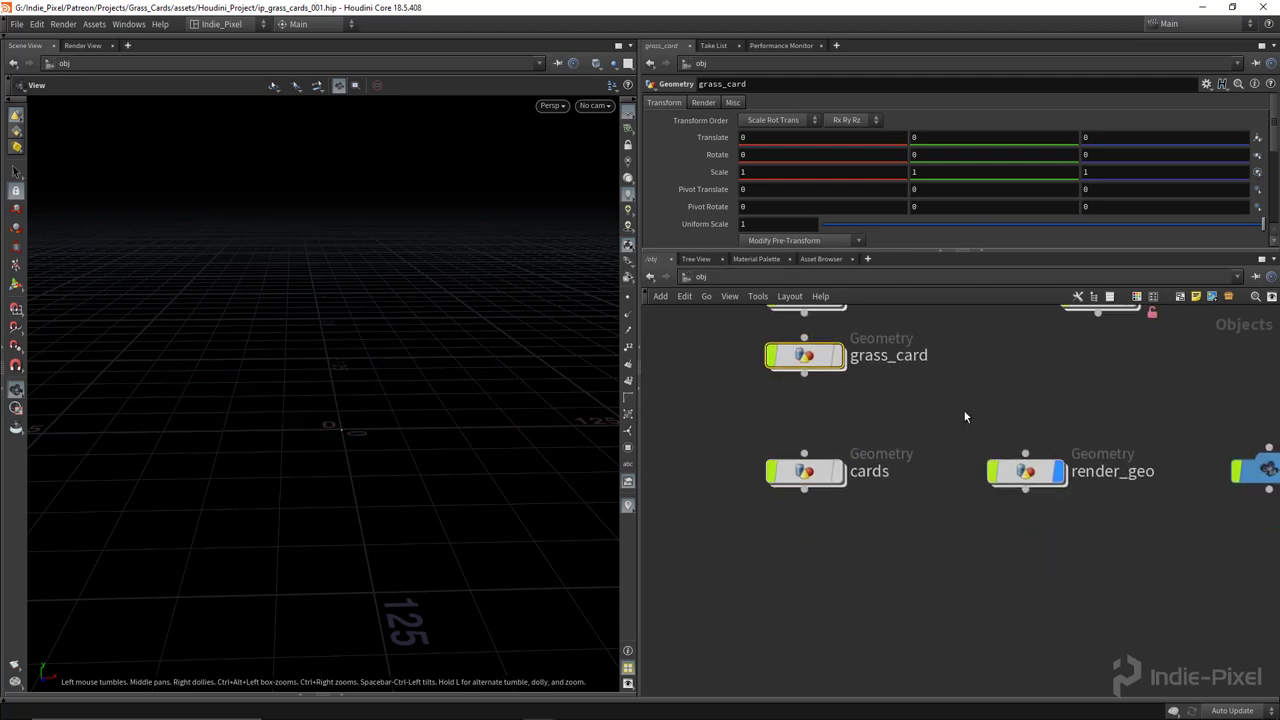
{"action": "scroll", "coordinate": [877, 488], "scroll_direction": "down", "scroll_amount": 2}
{"action": "key", "text": "Return"}
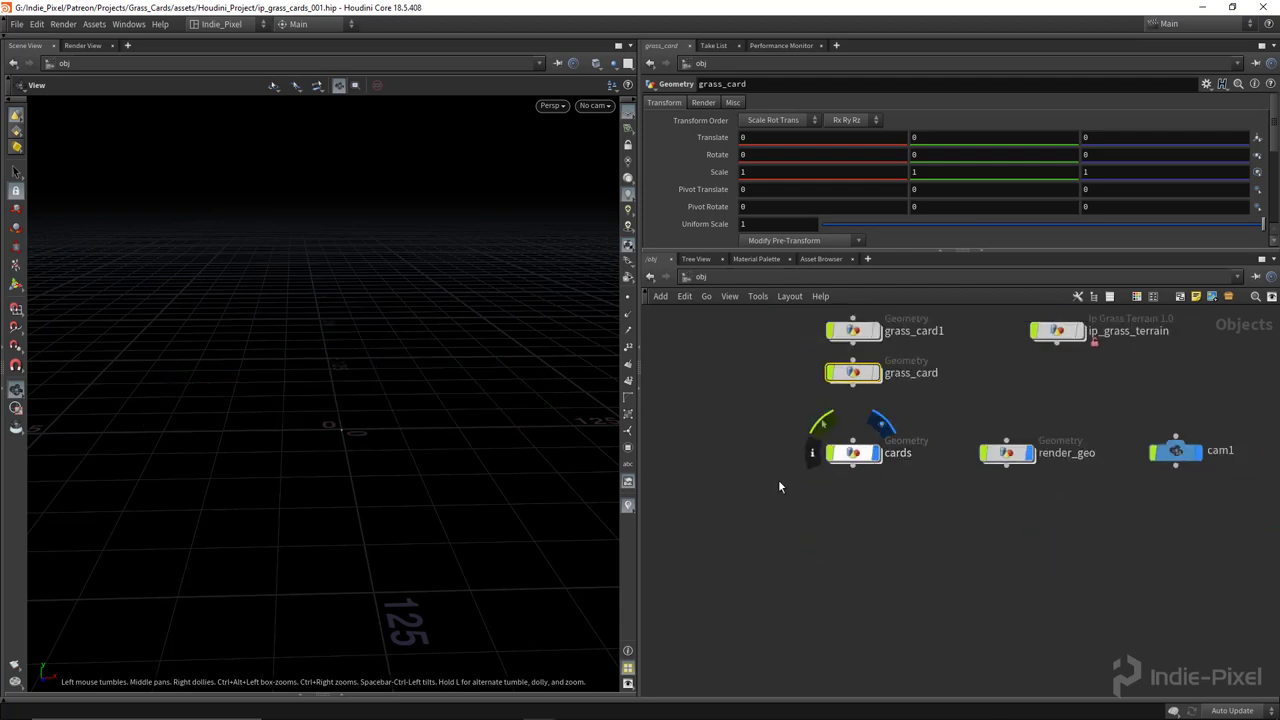
{"action": "left_click_drag", "start_coordinate": [457, 451], "coordinate": [337, 323]}
{"action": "key", "text": "f"}
{"action": "left_click_drag", "start_coordinate": [388, 375], "coordinate": [325, 305]}
{"action": "left_click", "coordinate": [1031, 454]}
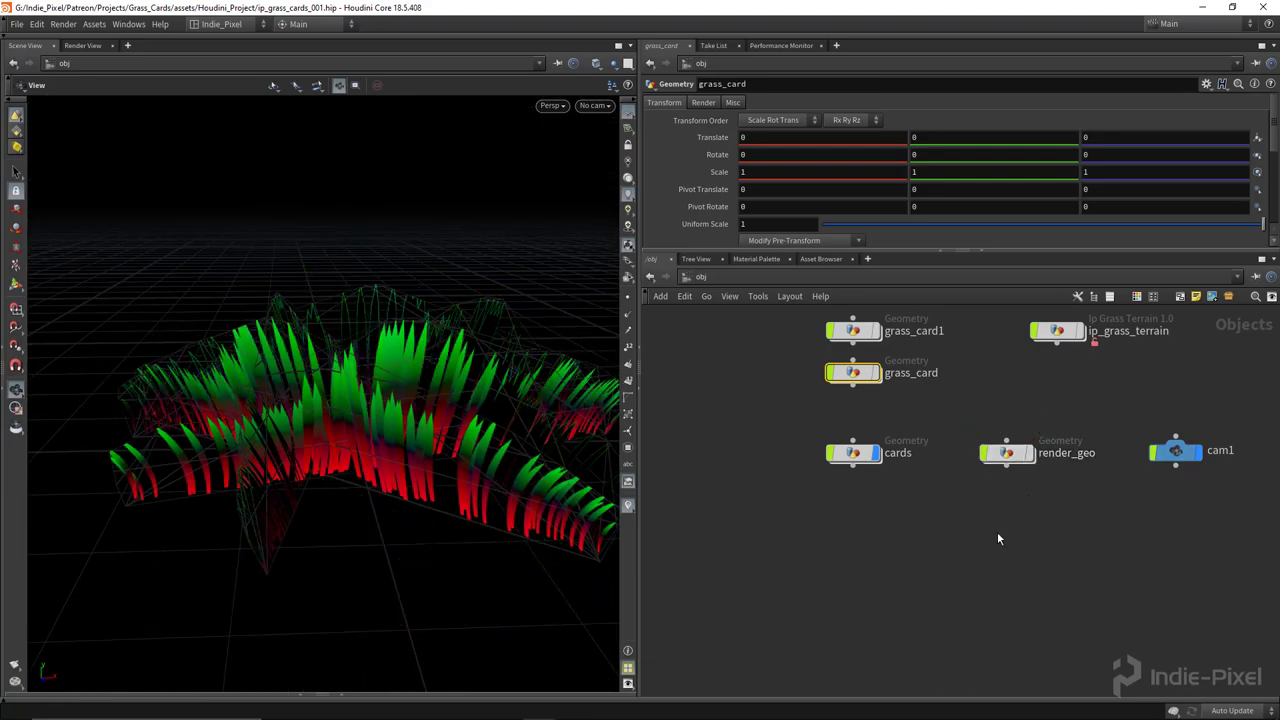
{"action": "left_click_drag", "start_coordinate": [418, 397], "coordinate": [370, 380]}
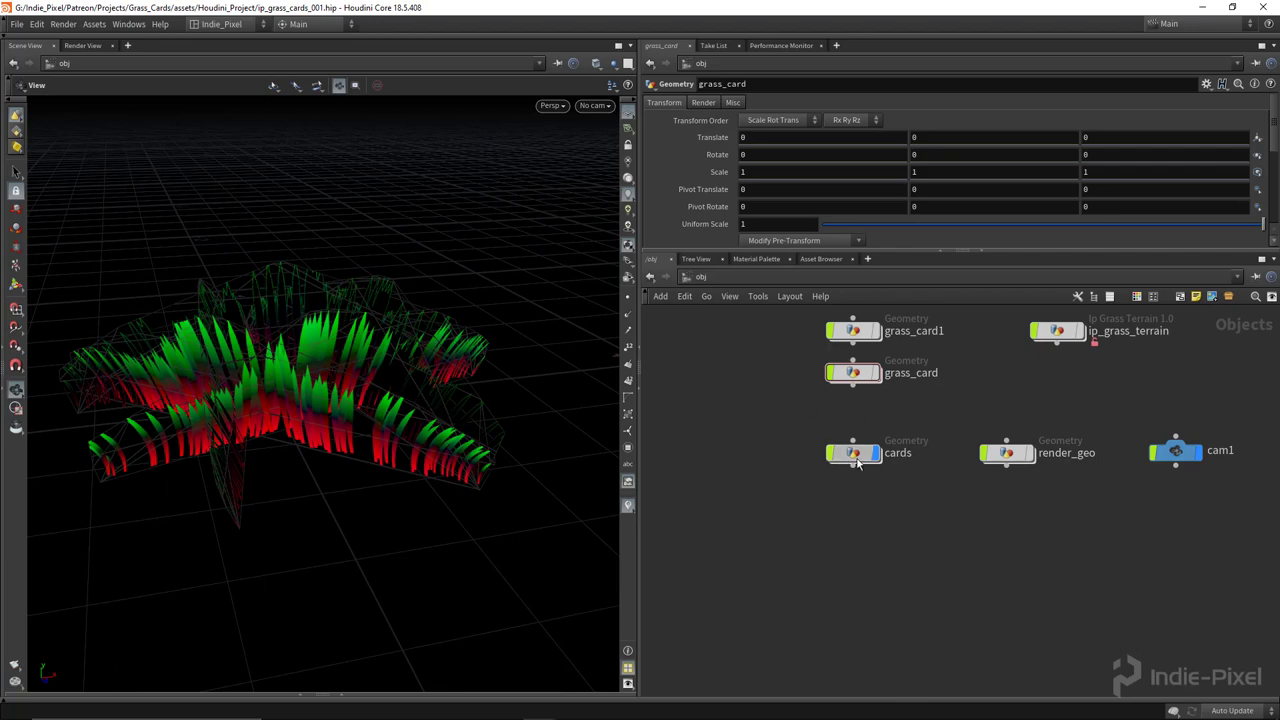
Inspect the cards network, including the quickmaterial1 node's geometry information, and return to the object level.
{"action": "double_click", "coordinate": [856, 457]}
{"action": "left_click_drag", "start_coordinate": [254, 302], "coordinate": [390, 330]}
{"action": "scroll", "coordinate": [918, 527], "scroll_direction": "up", "scroll_amount": 5}
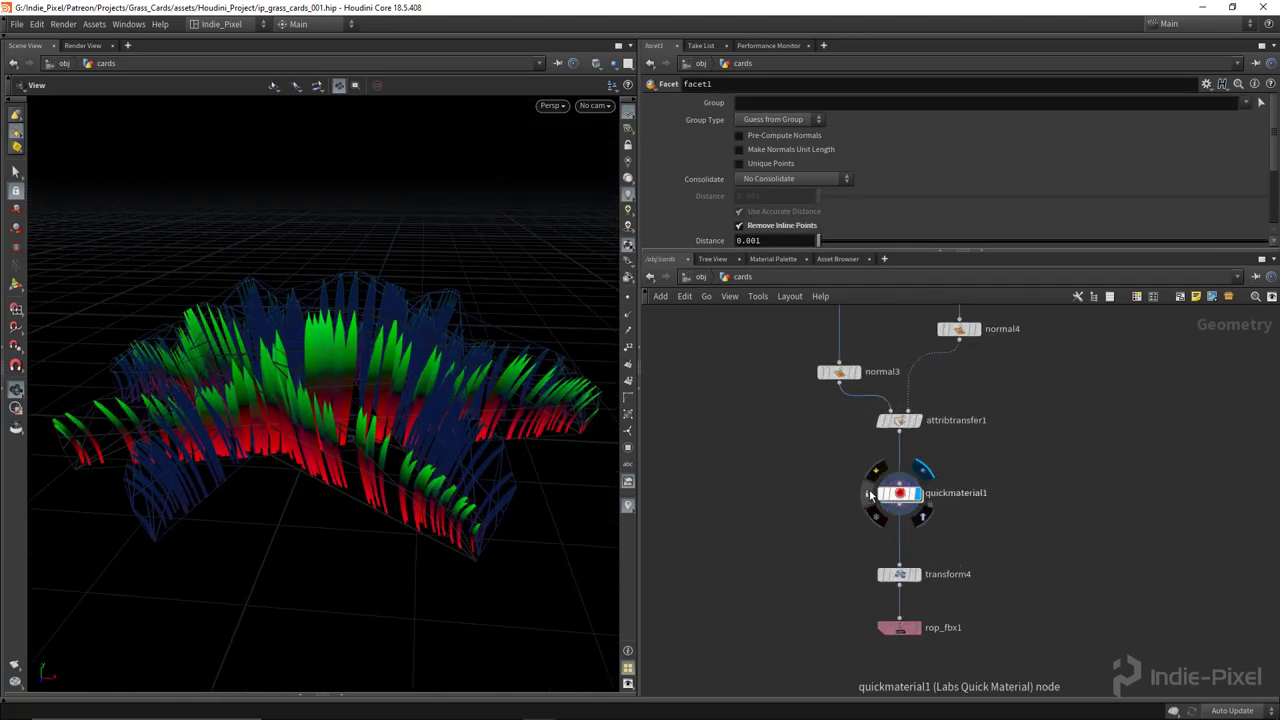
{"action": "left_click", "coordinate": [869, 494]}
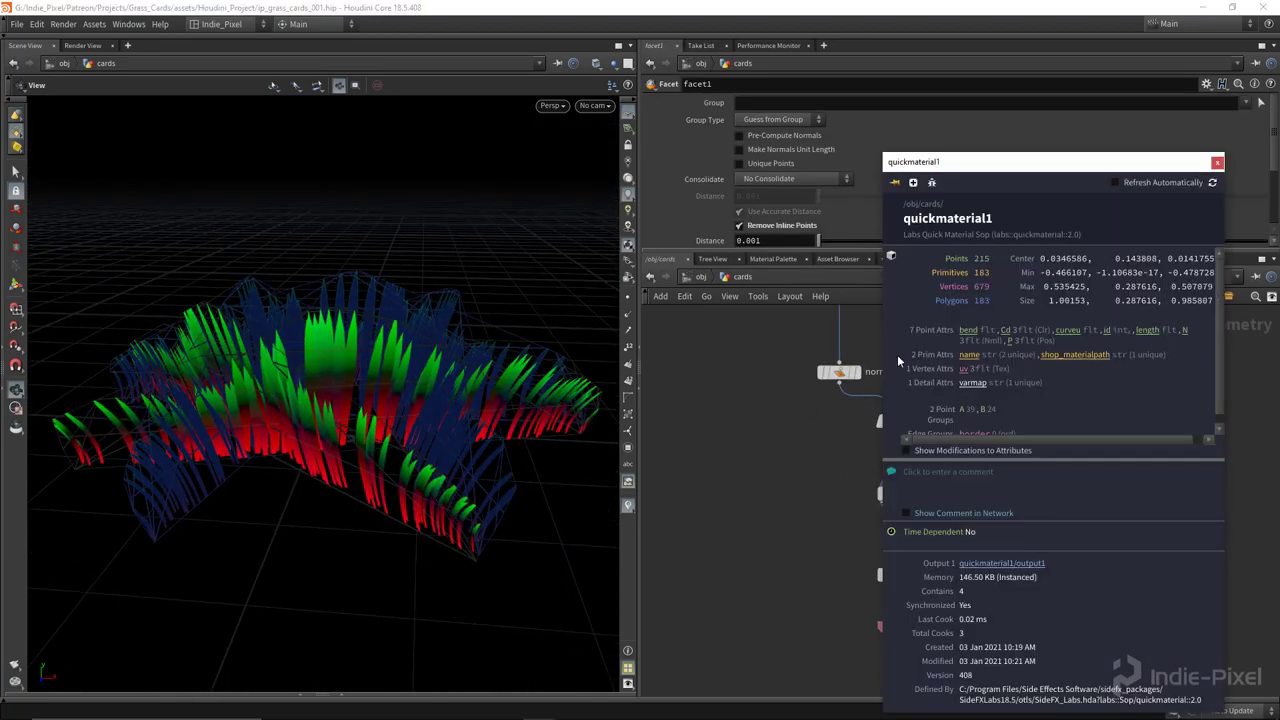
{"action": "left_click", "coordinate": [1217, 162]}
{"action": "left_click_drag", "start_coordinate": [557, 363], "coordinate": [372, 392]}
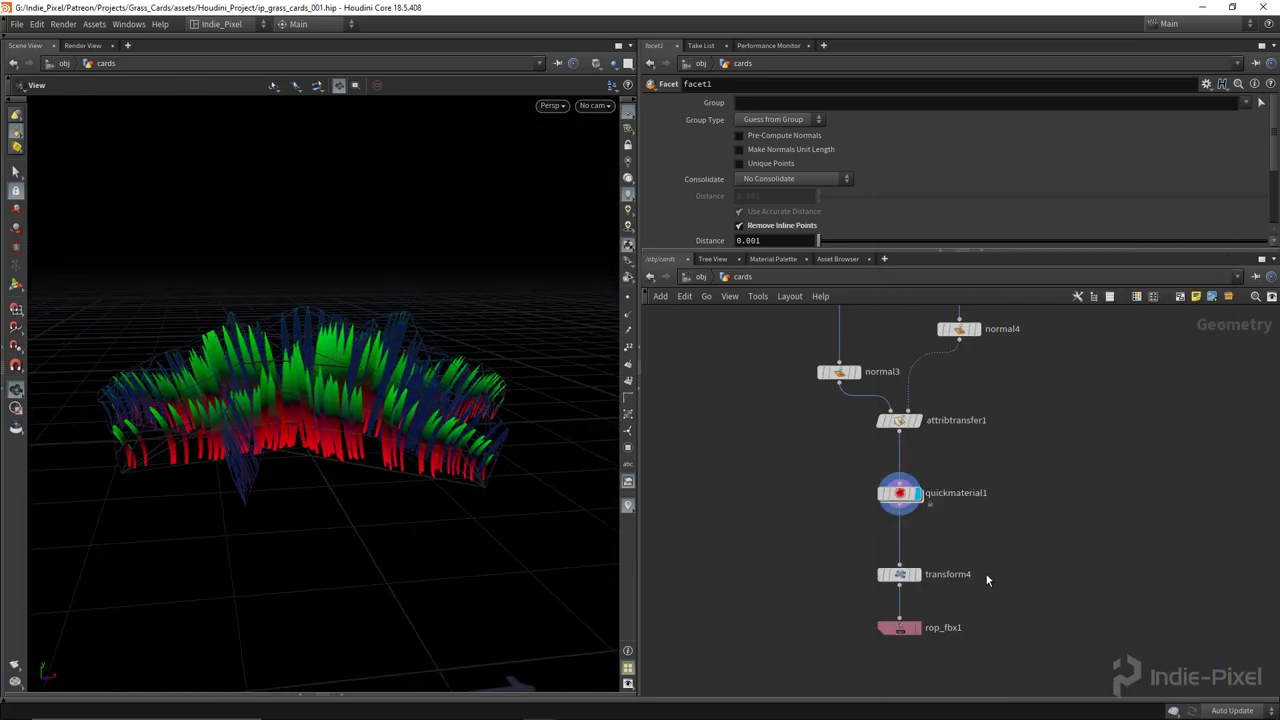
{"action": "scroll", "coordinate": [985, 551], "scroll_direction": "down", "scroll_amount": 5}
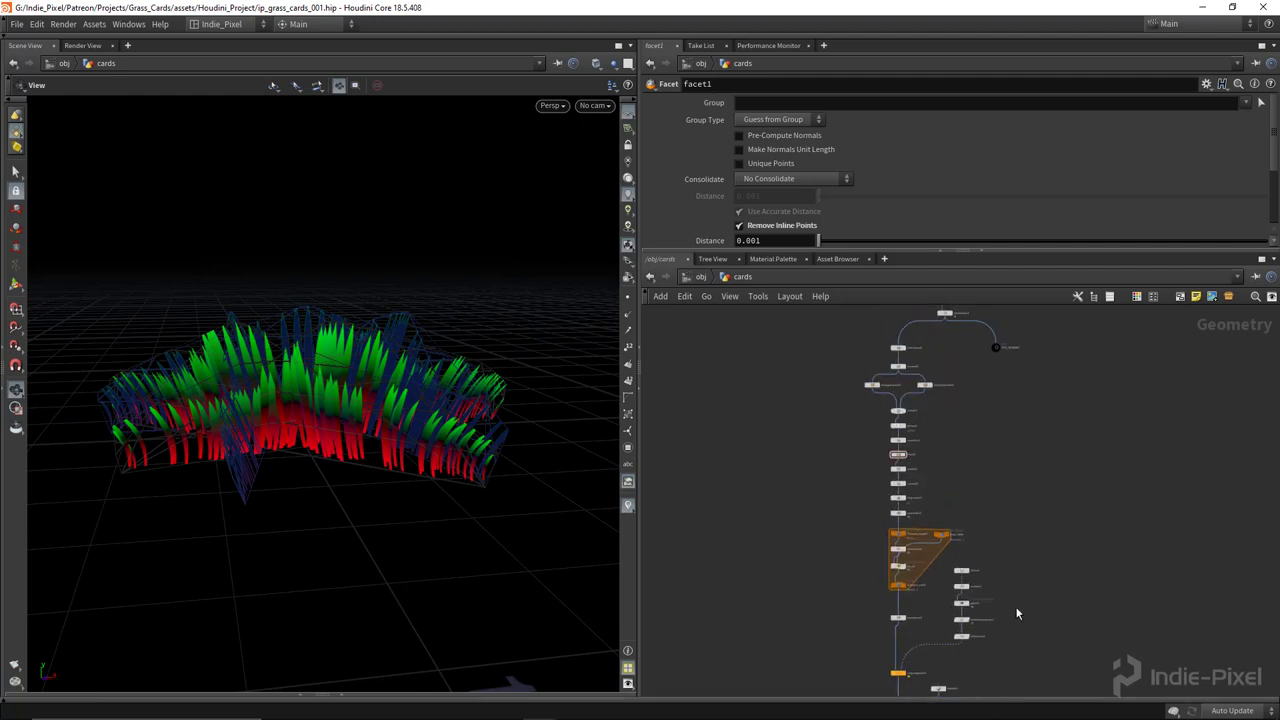
{"action": "scroll", "coordinate": [972, 626], "scroll_direction": "down", "scroll_amount": 3}
{"action": "key", "text": "u"}
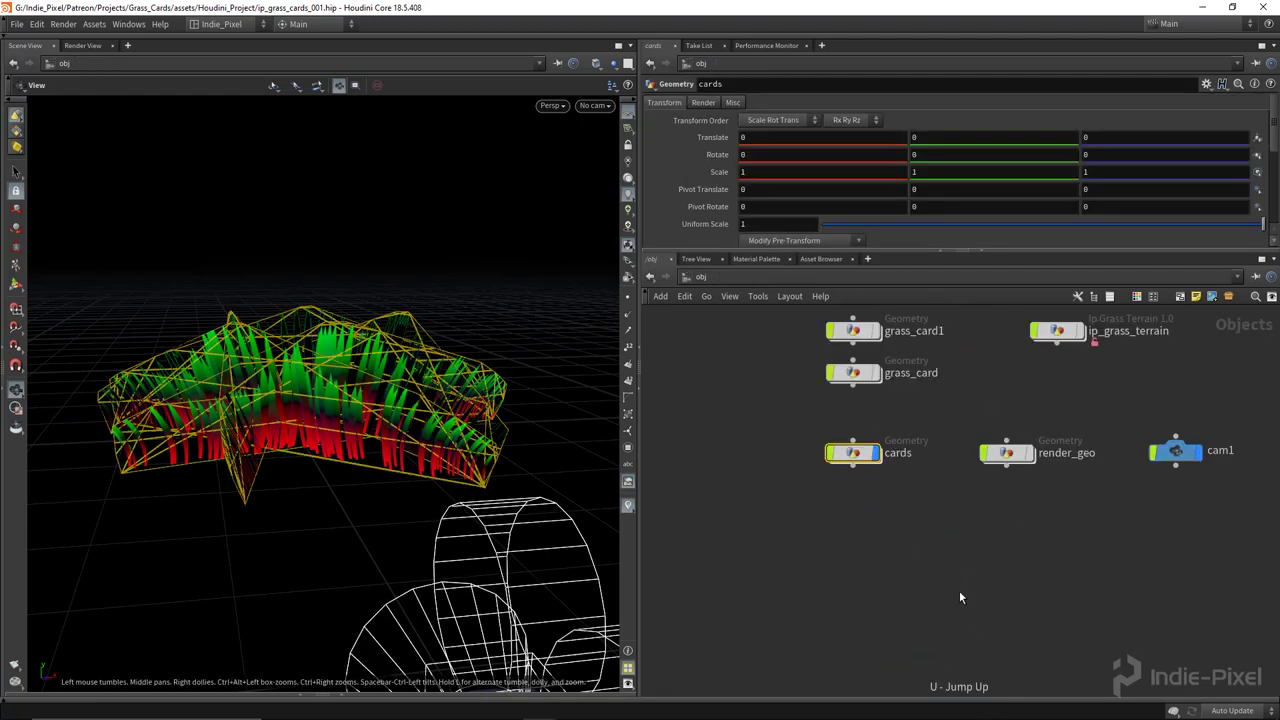
Add a new Geometry object below cards and name it cards_2.
{"action": "key", "text": "Tab"}
{"action": "type", "text": "geo"}
{"action": "key", "text": "Return"}
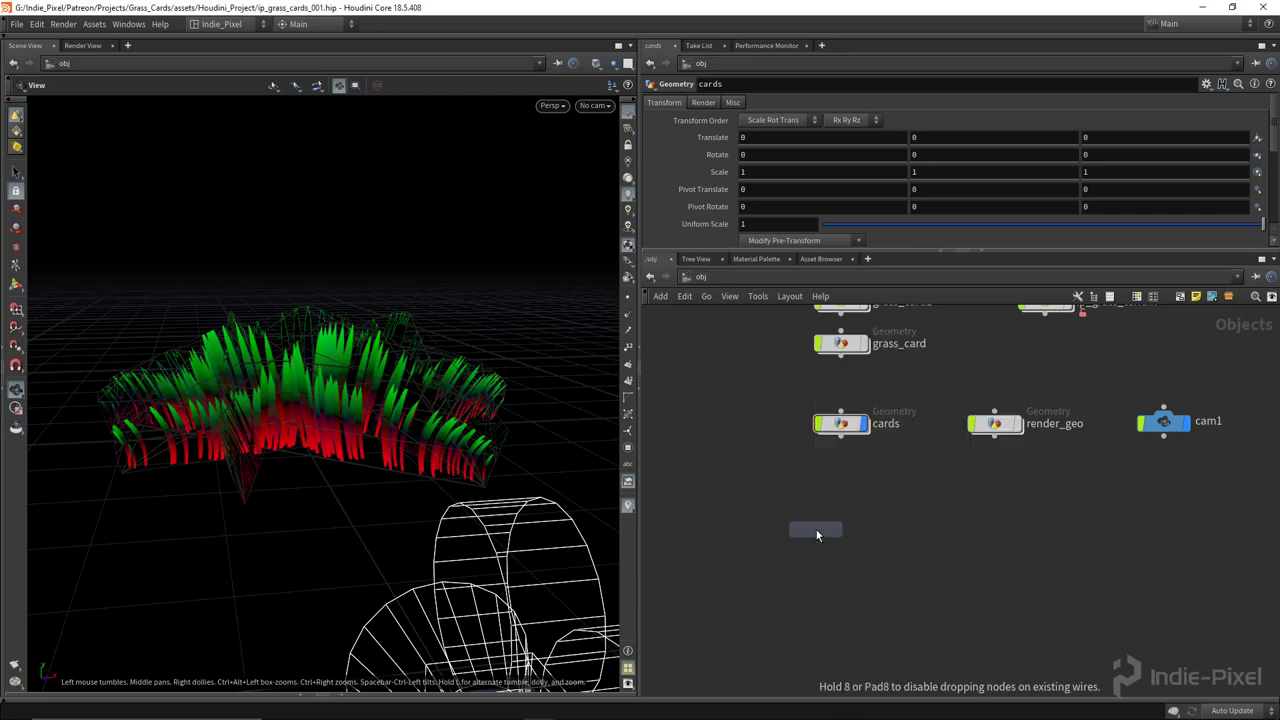
{"action": "left_click", "coordinate": [815, 528]}
{"action": "scroll", "coordinate": [840, 522], "scroll_direction": "up", "scroll_amount": 3}
{"action": "double_click", "coordinate": [886, 522]}
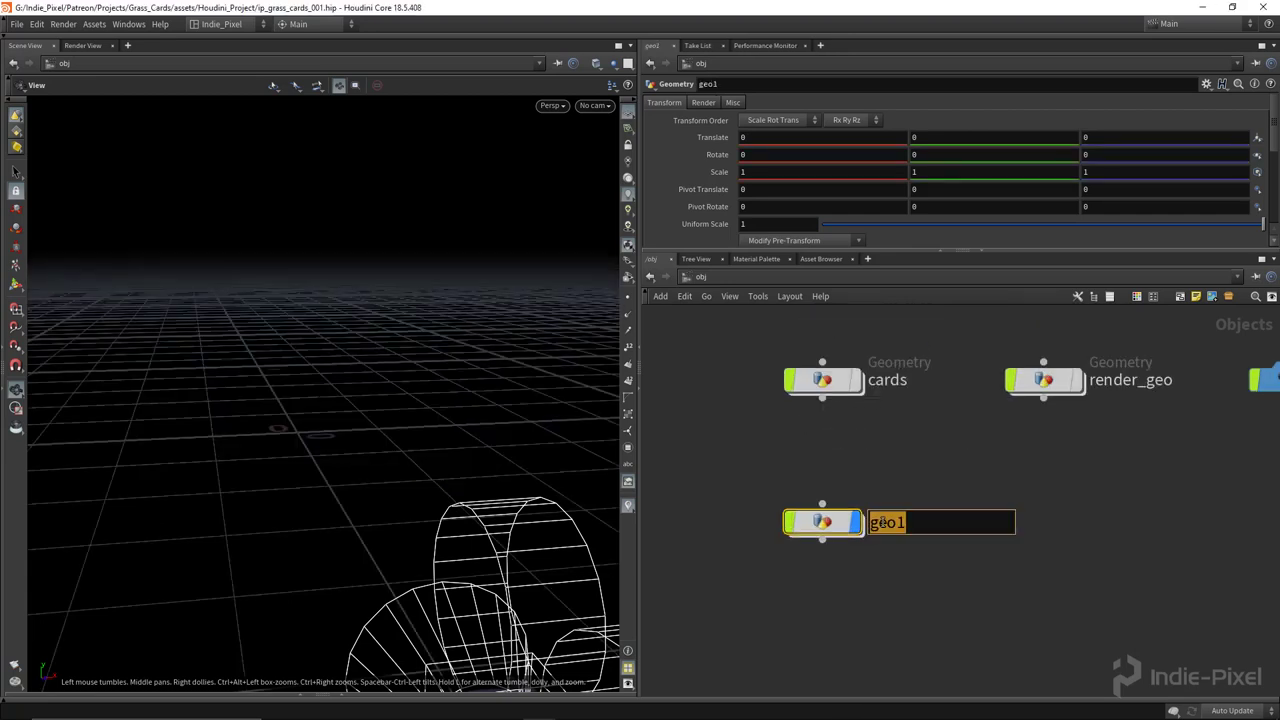
{"action": "type", "text": "cards_2"}
{"action": "key", "text": "Return"}
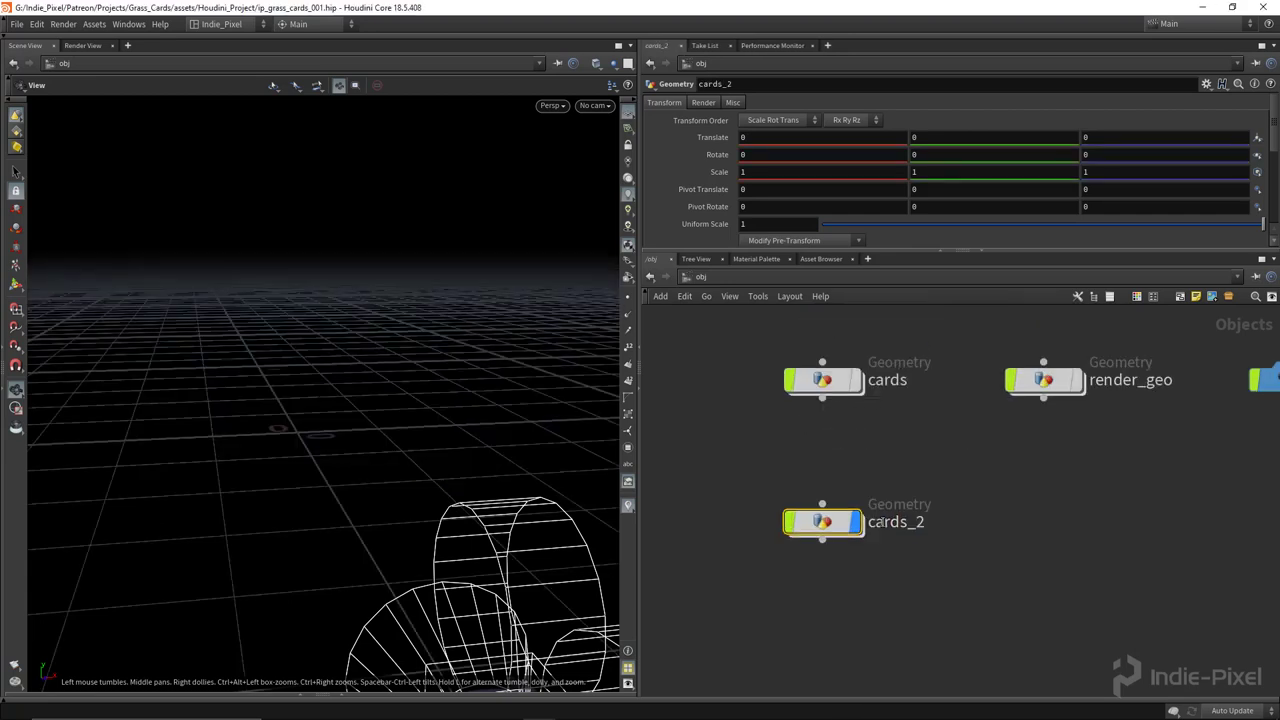
Add an Object Merge node inside the cards_2 network.
{"action": "double_click", "coordinate": [816, 524]}
{"action": "key", "text": "Tab"}
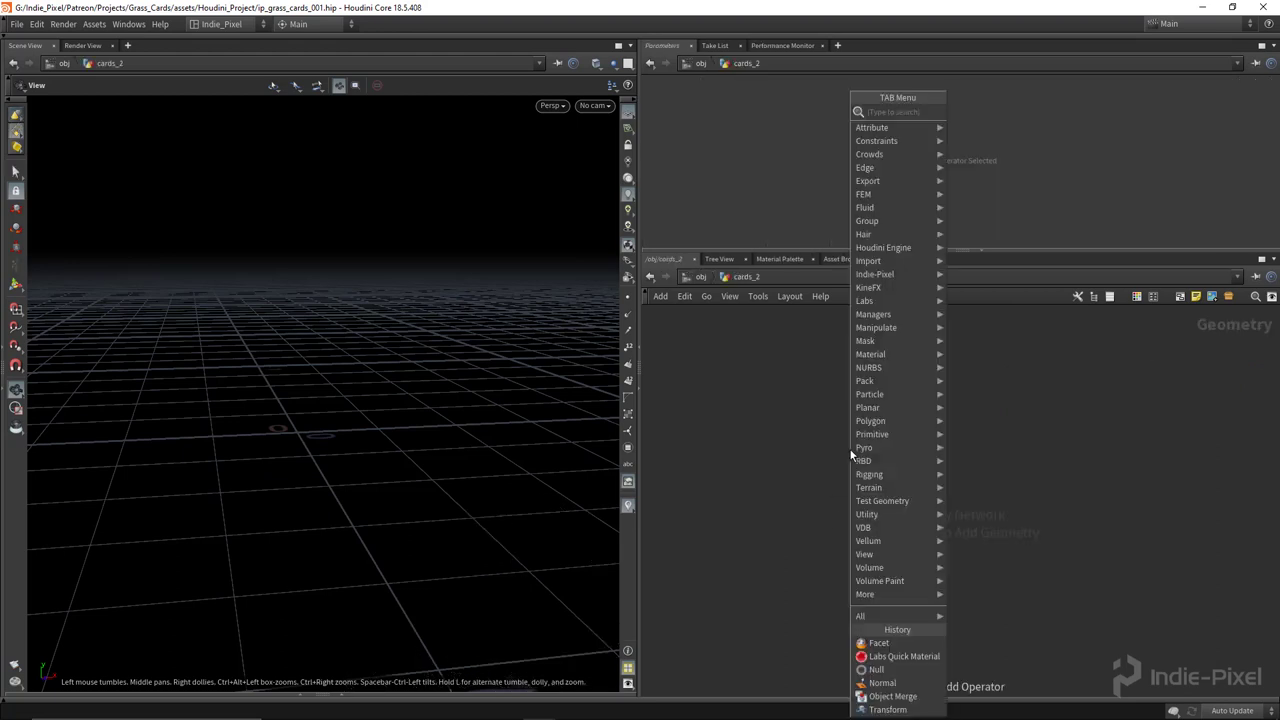
{"action": "left_click", "coordinate": [892, 696]}
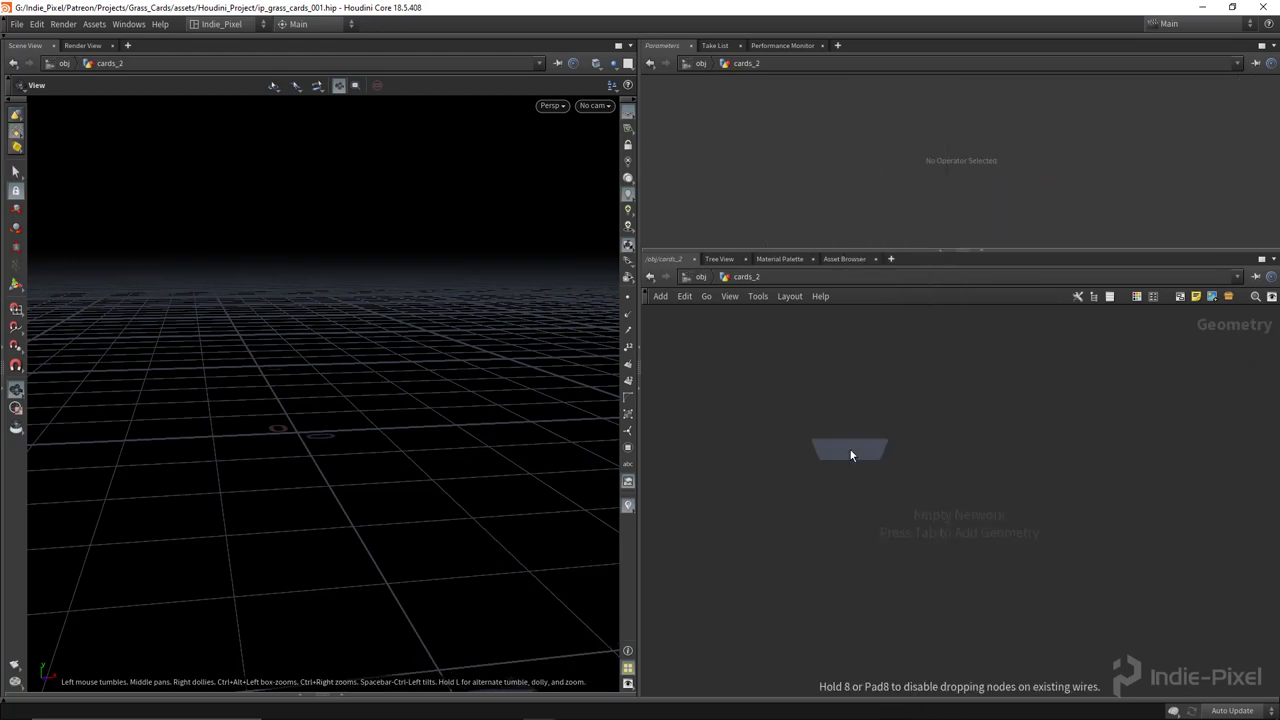
{"action": "left_click", "coordinate": [857, 452]}
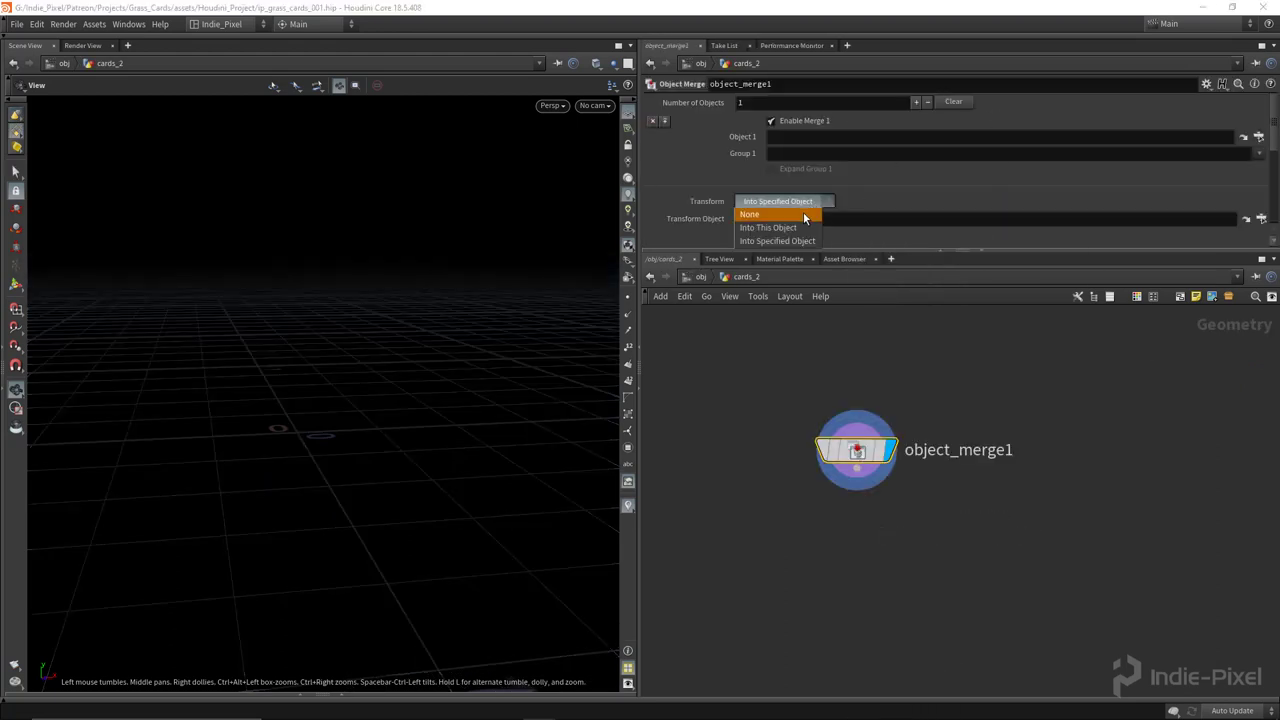
Set object_merge1's Transform to None and its Object 1 path to ../../grass_card/, framing the merged card.
{"action": "left_click", "coordinate": [805, 216]}
{"action": "left_click", "coordinate": [810, 138]}
{"action": "type", "text": ".."}
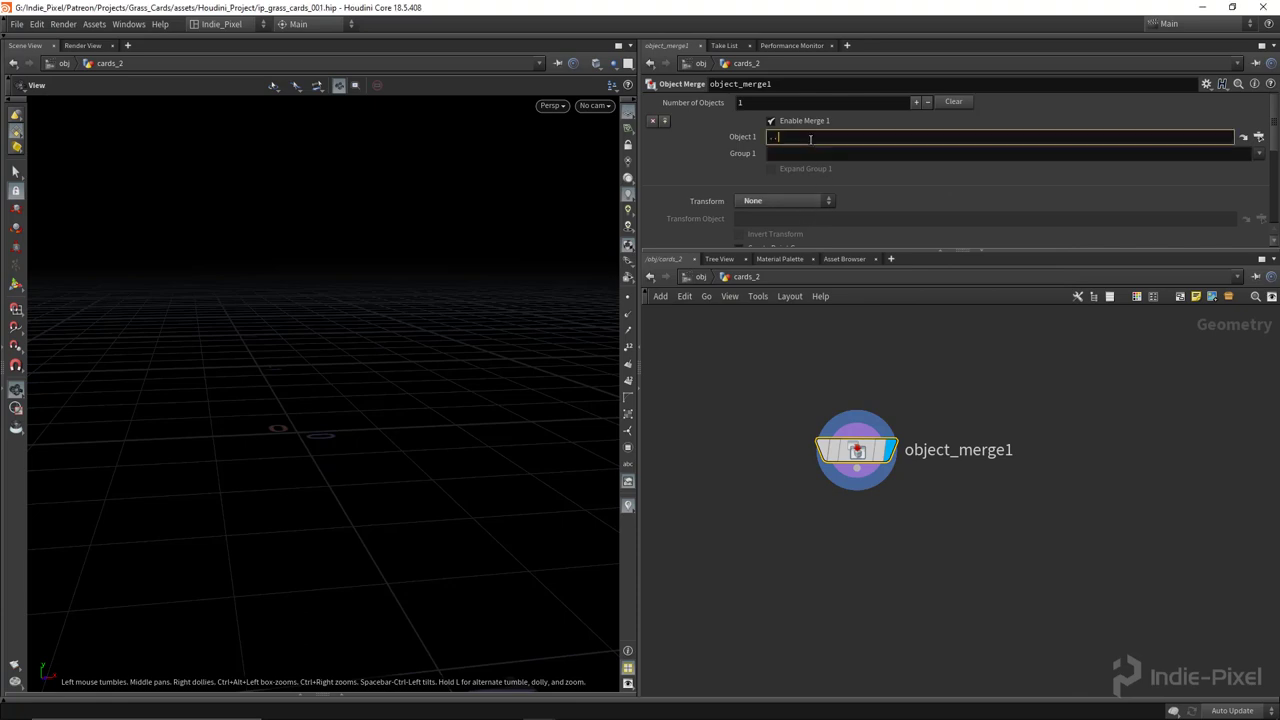
{"action": "type", "text": "/../"}
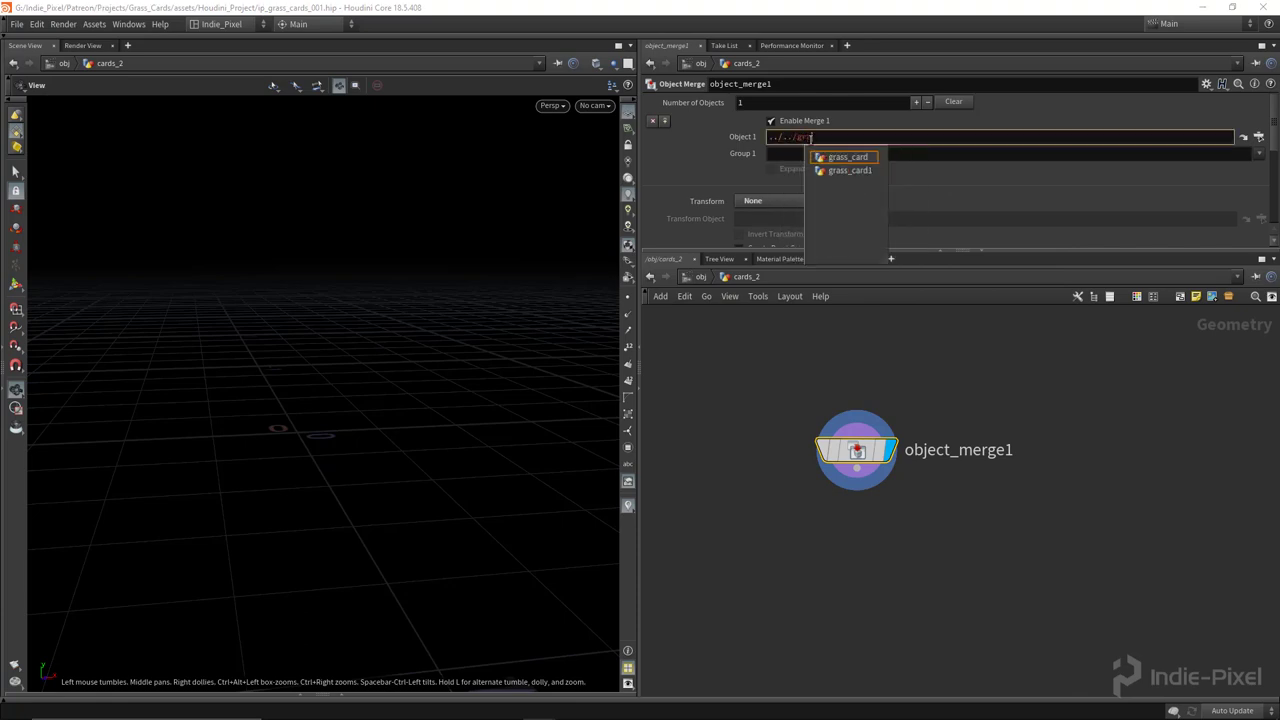
{"action": "type", "text": "gr"}
{"action": "key", "text": "Return"}
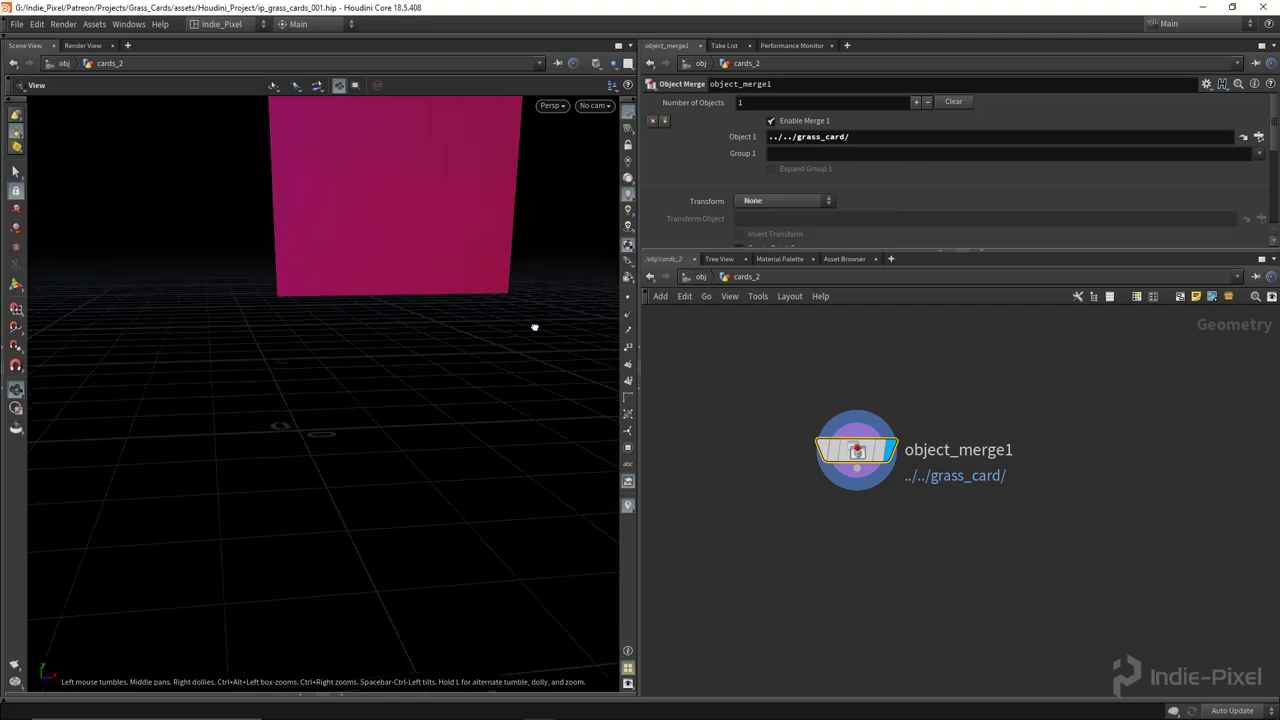
{"action": "key", "text": "f"}
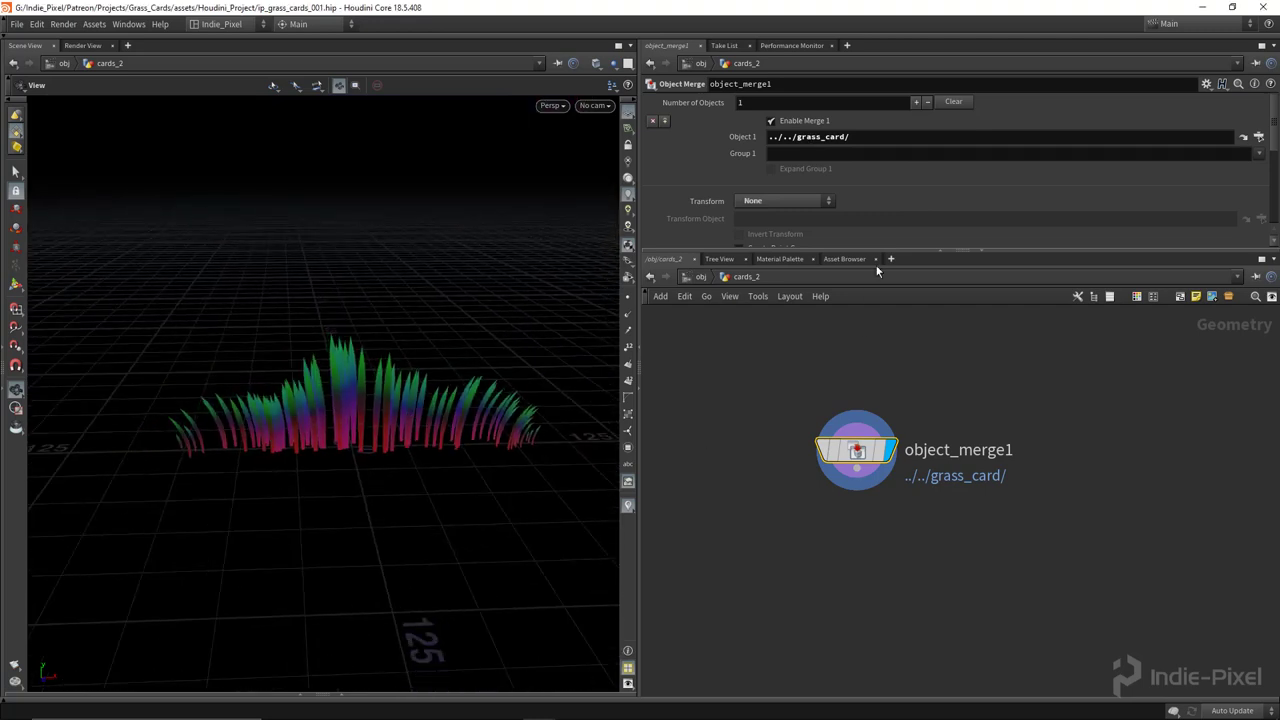
Inside grass_card, rewire the OUT null to take its input from attribtransfer1 instead of transform1.
{"action": "key", "text": "u"}
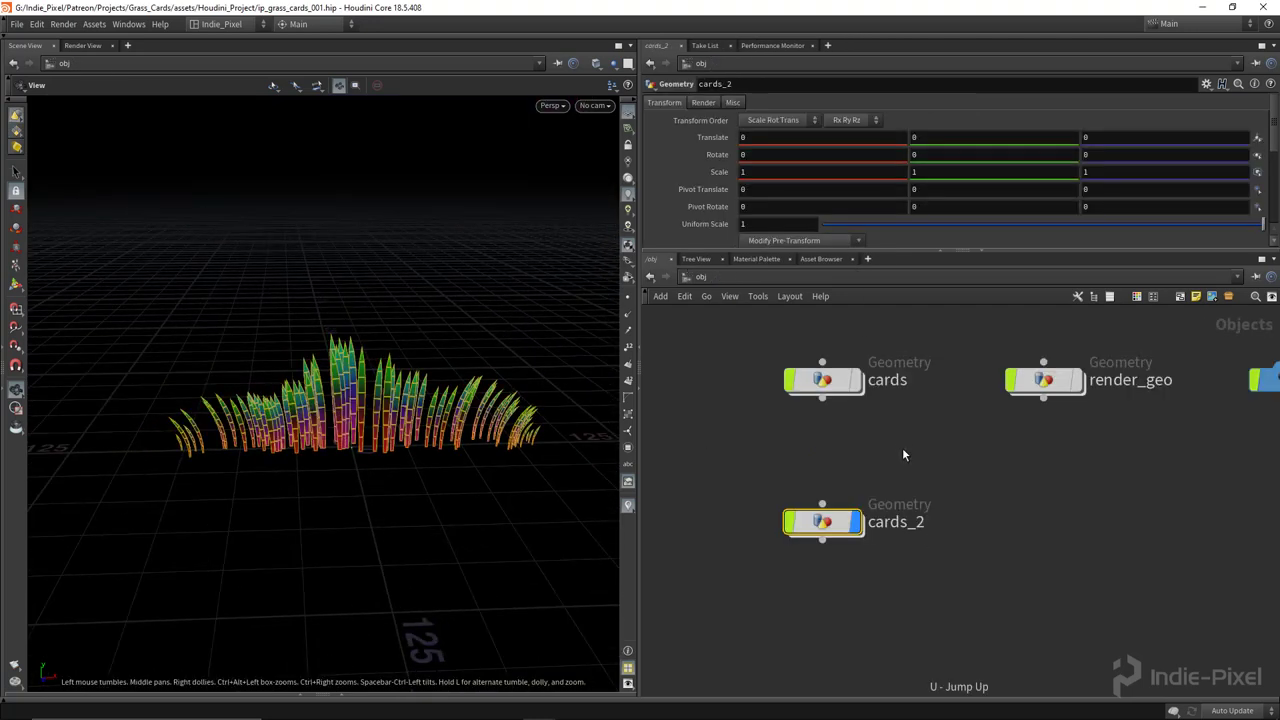
{"action": "double_click", "coordinate": [862, 516]}
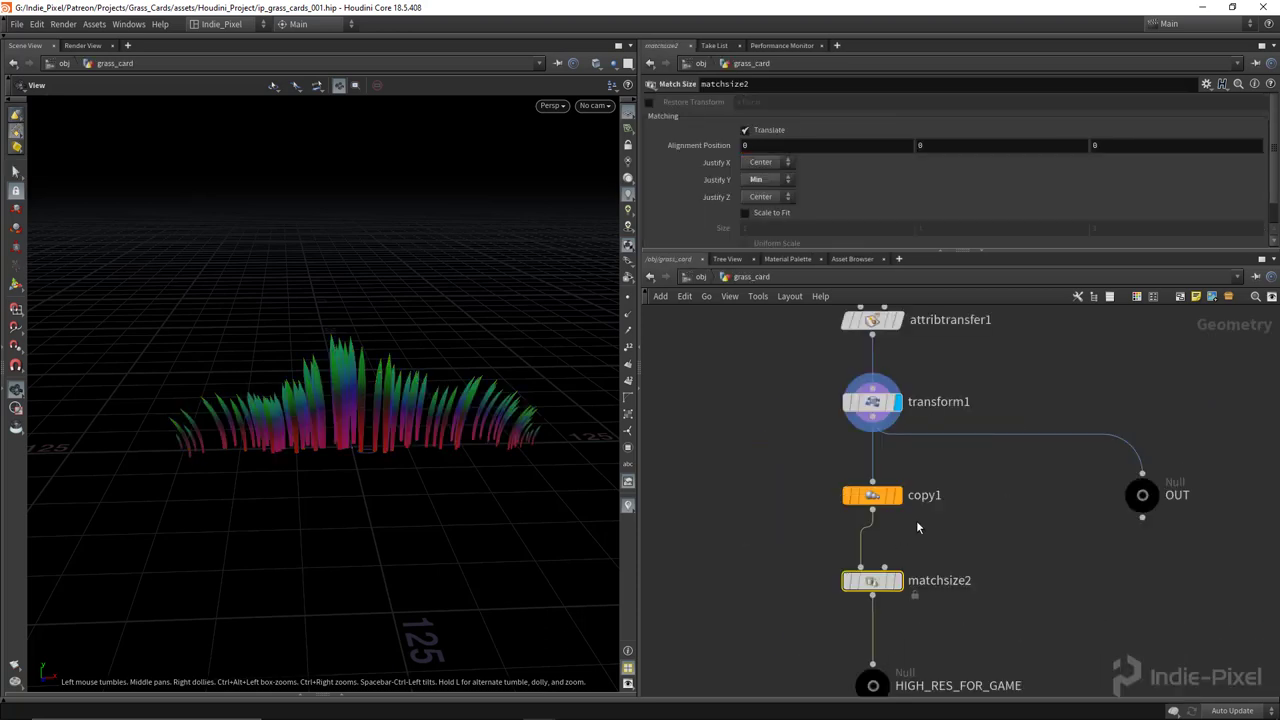
{"action": "left_click_drag", "start_coordinate": [1017, 573], "coordinate": [1020, 596]}
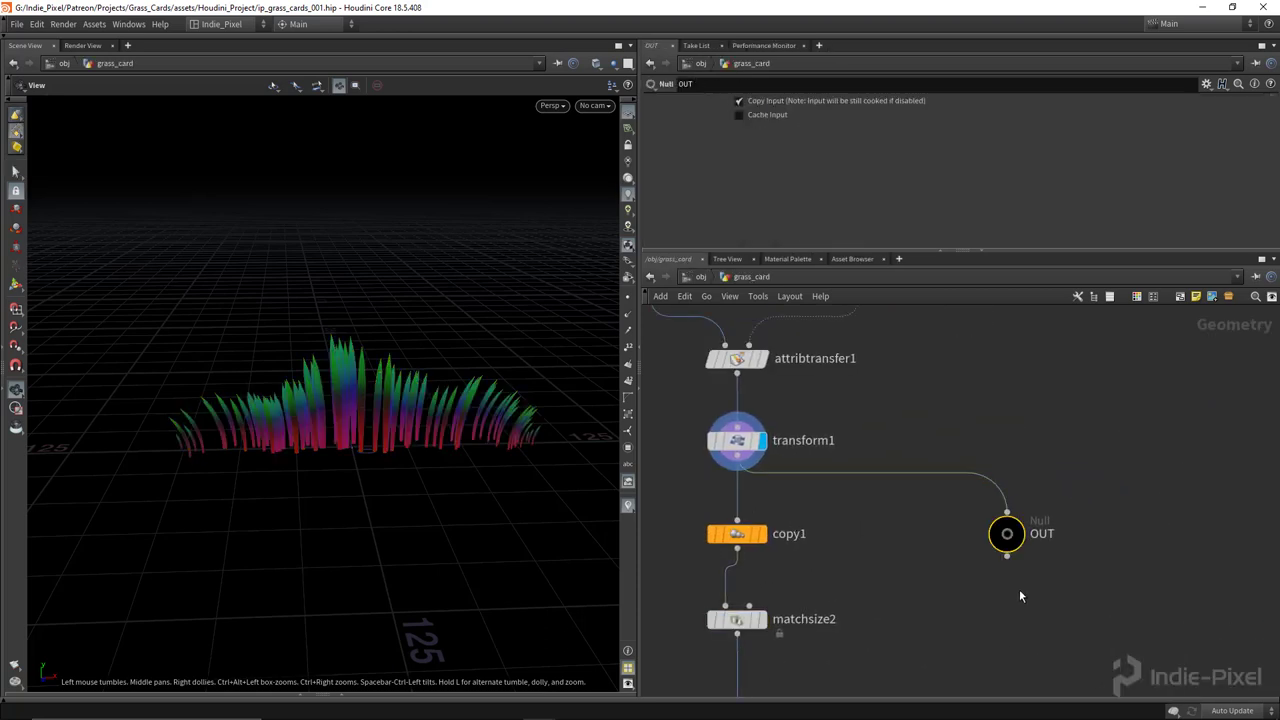
{"action": "scroll", "coordinate": [937, 576], "scroll_direction": "down", "scroll_amount": 3}
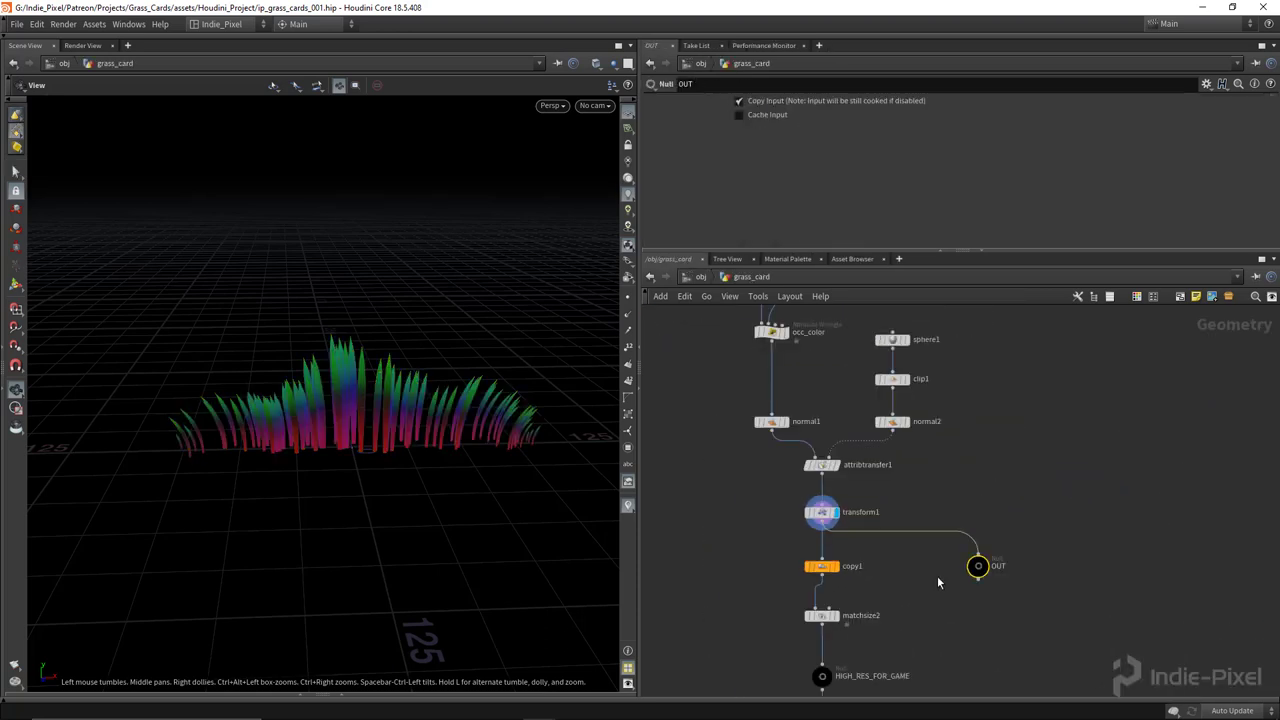
{"action": "scroll", "coordinate": [900, 540], "scroll_direction": "up", "scroll_amount": 3}
{"action": "left_click", "coordinate": [820, 520]}
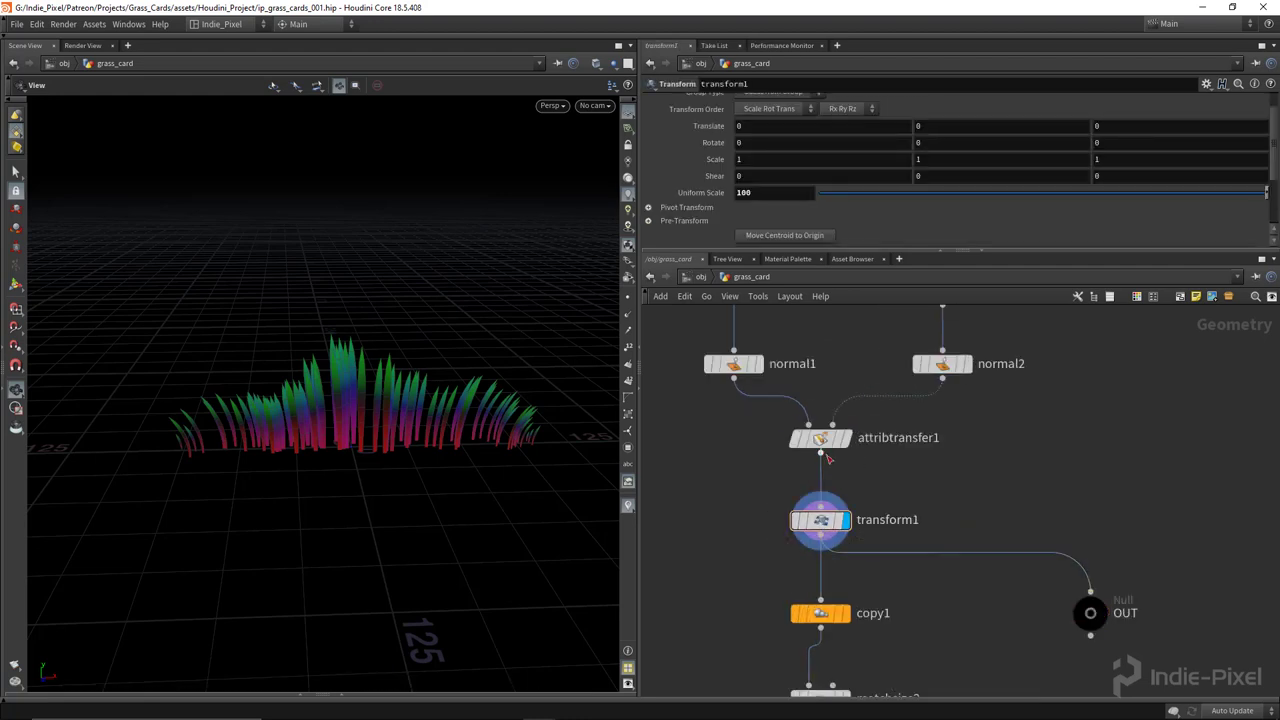
{"action": "left_click_drag", "start_coordinate": [1090, 620], "coordinate": [1075, 522]}
{"action": "scroll", "coordinate": [936, 586], "scroll_direction": "down", "scroll_amount": 5}
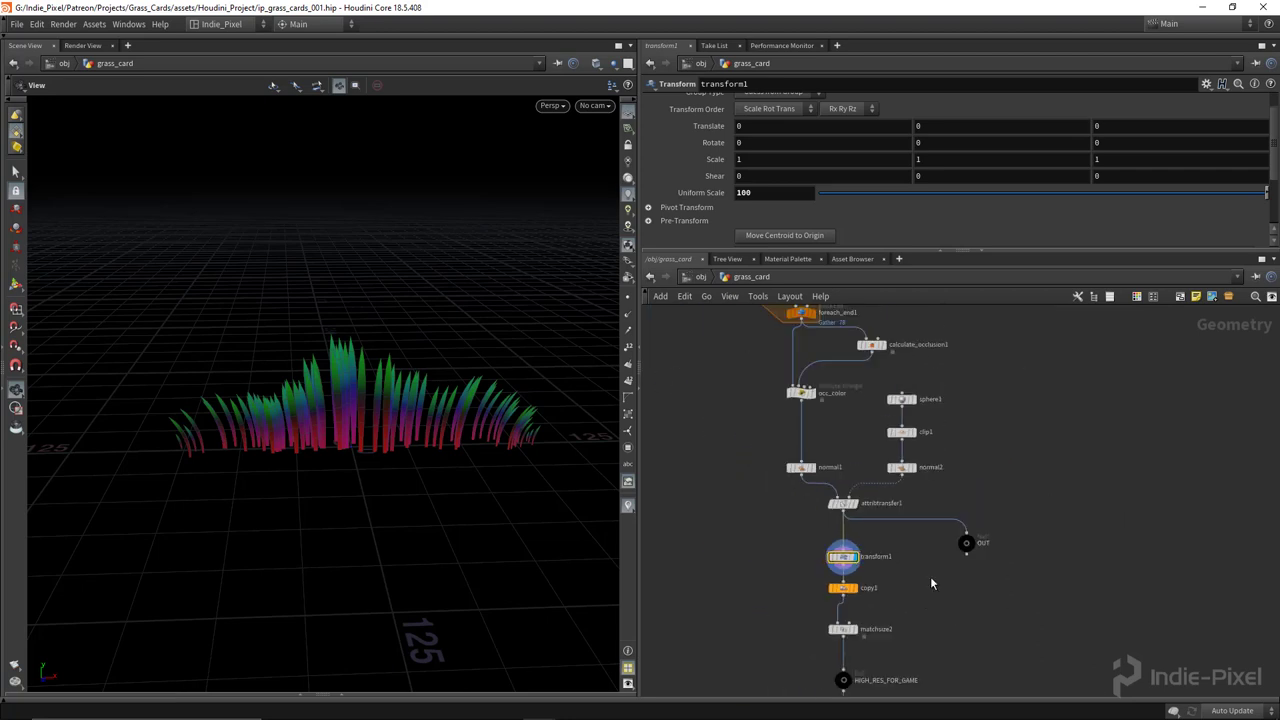
{"action": "left_click", "coordinate": [843, 628]}
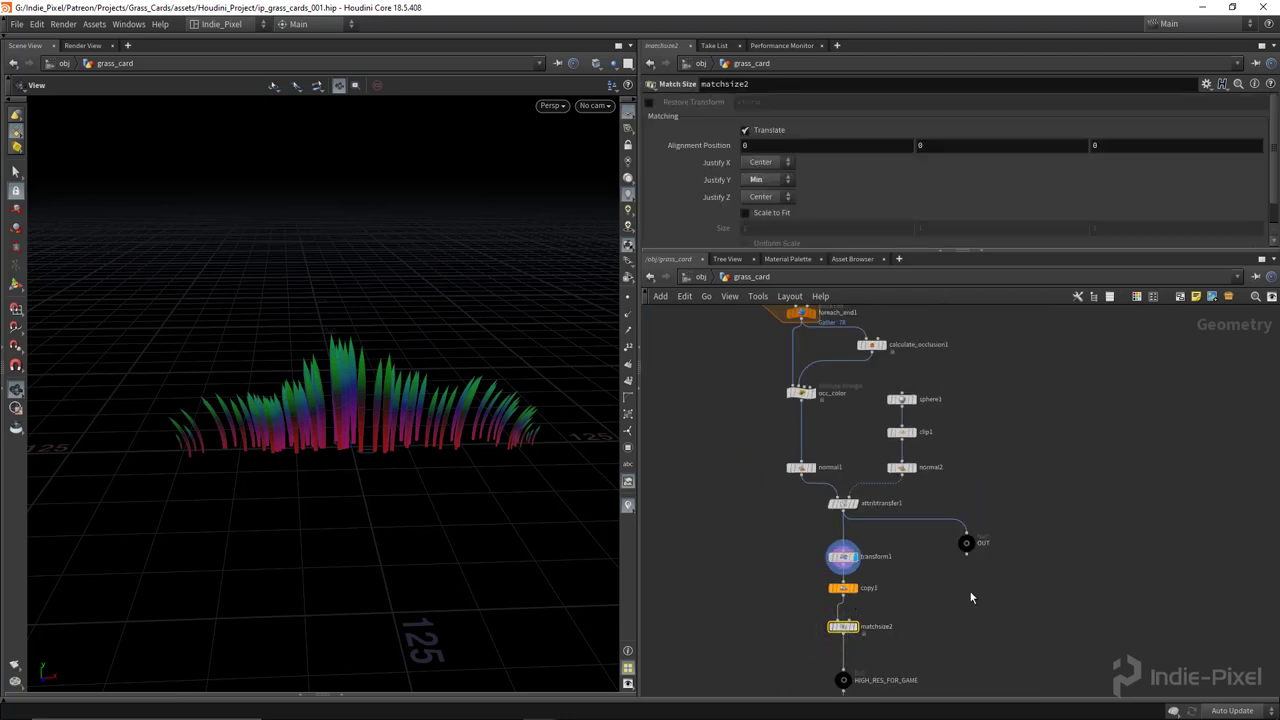
{"action": "left_click", "coordinate": [980, 546]}
Back in cards_2, set object_merge1's Object 1 path to ../../grass_card/OUT/ and frame the merged card.
{"action": "key", "text": "u"}
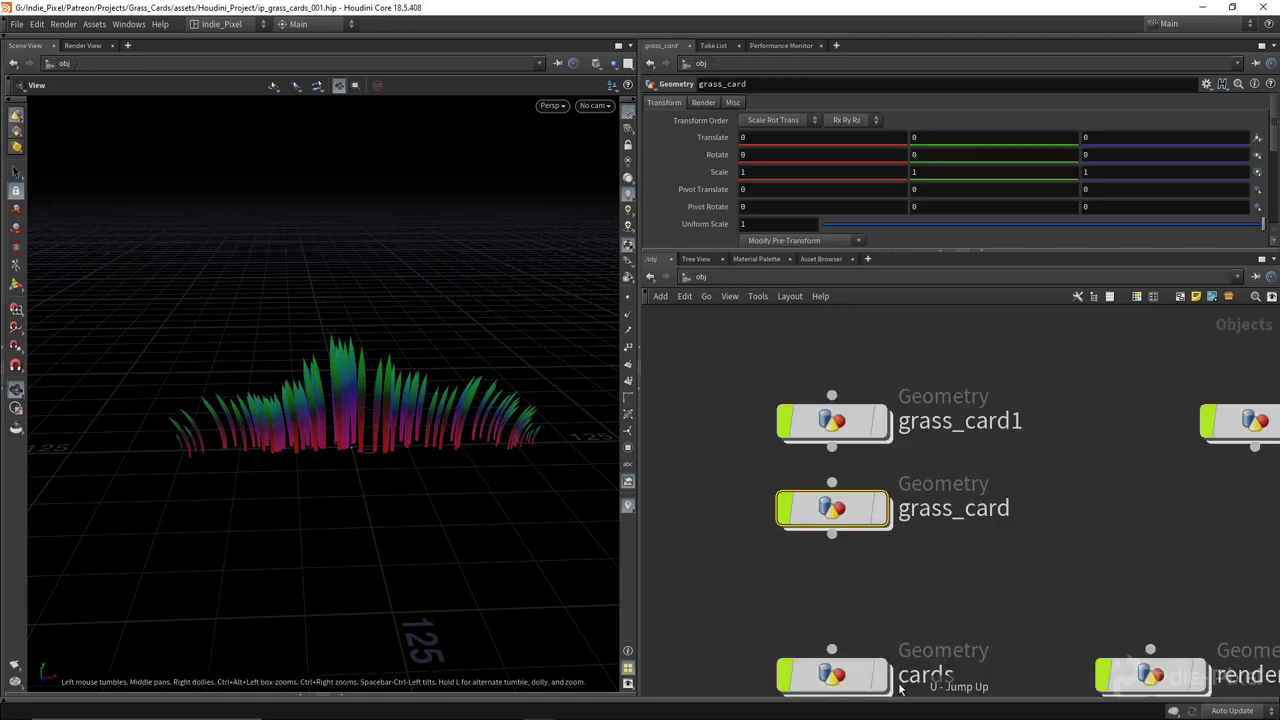
{"action": "middle_click_drag", "start_coordinate": [922, 578], "coordinate": [922, 398]}
{"action": "scroll", "coordinate": [922, 398], "scroll_direction": "down", "scroll_amount": 3}
{"action": "left_click", "coordinate": [848, 497]}
{"action": "key", "text": "i"}
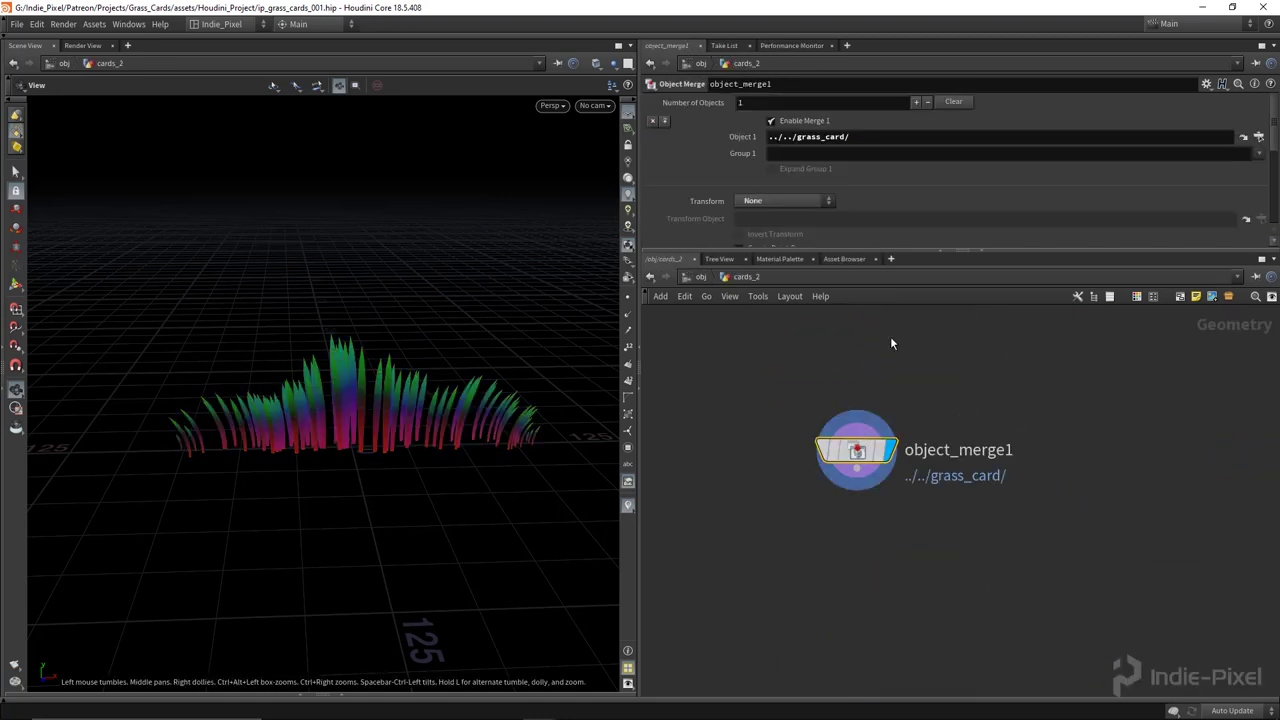
{"action": "left_click", "coordinate": [885, 139]}
{"action": "type", "text": "/"}
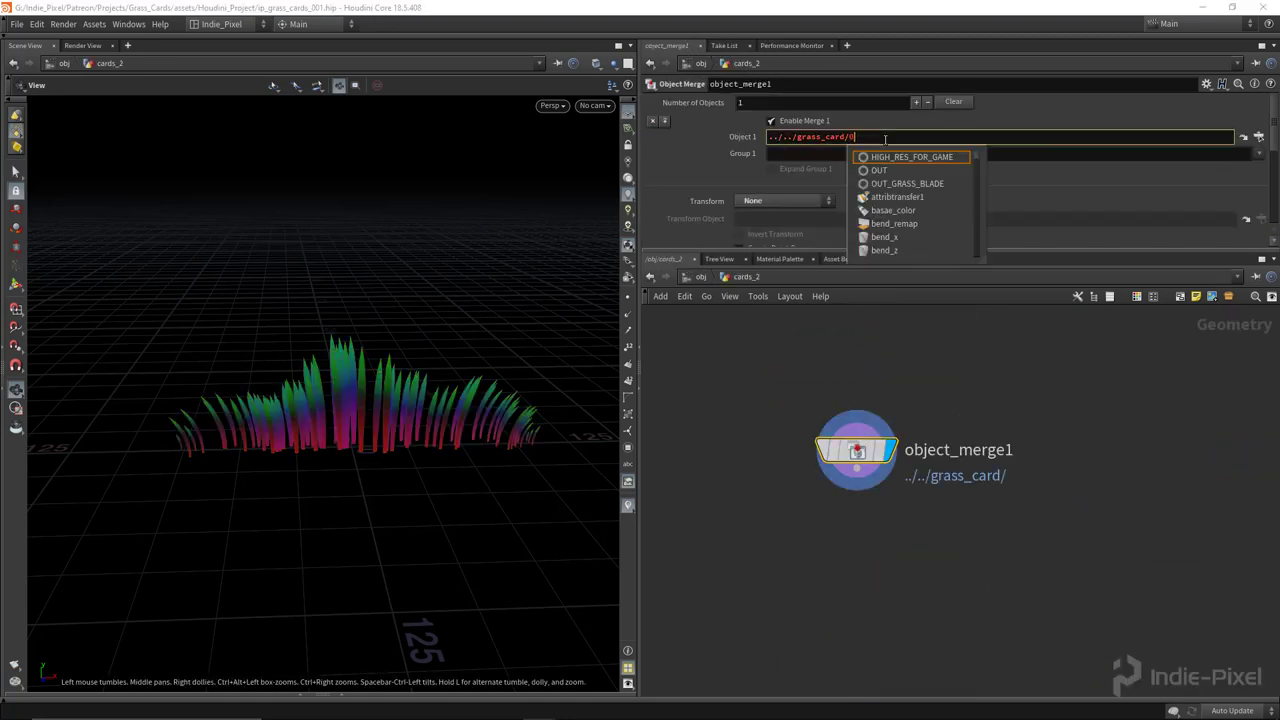
{"action": "type", "text": "OUT"}
{"action": "key", "text": "Down"}
{"action": "key", "text": "Return"}
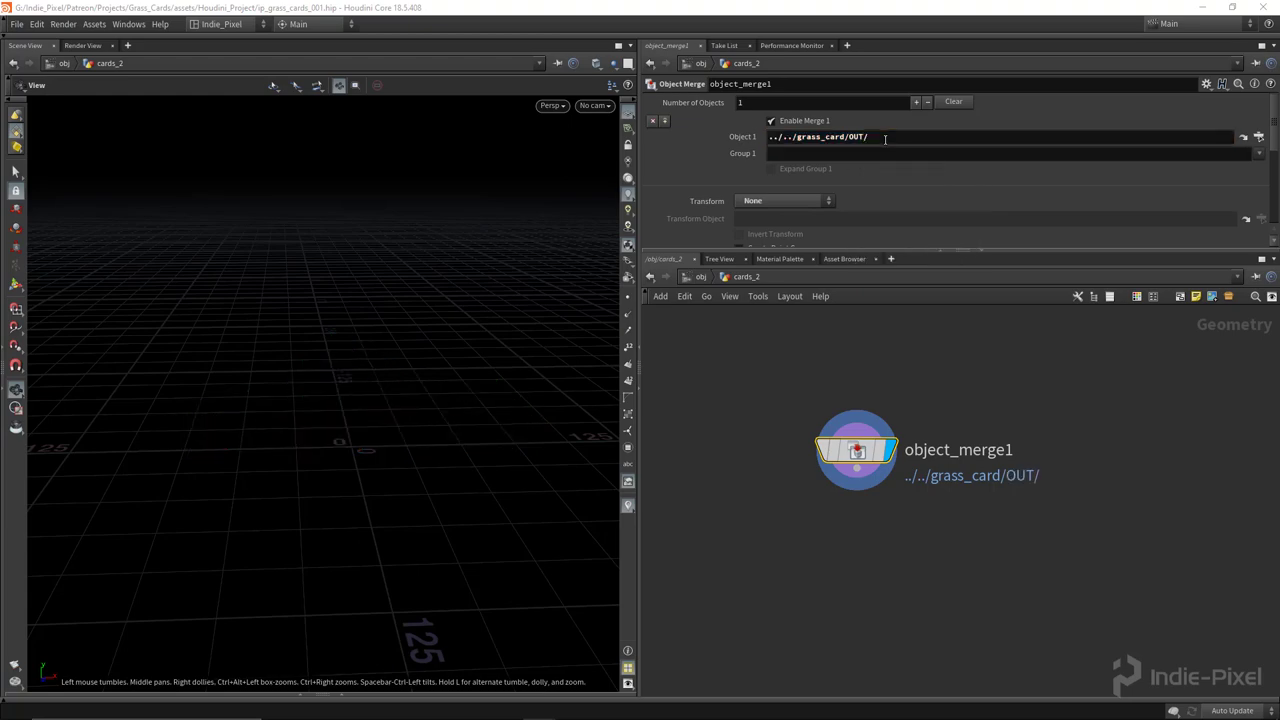
{"action": "key", "text": "f"}
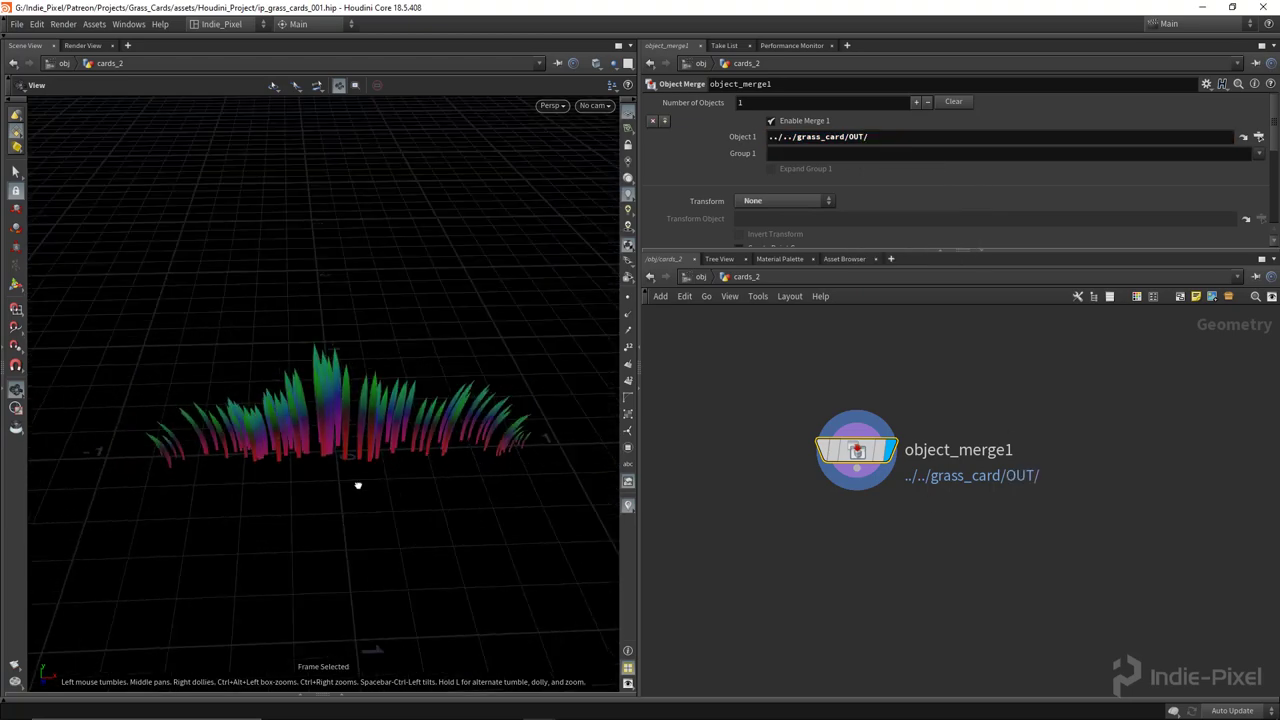
{"action": "left_click_drag", "start_coordinate": [370, 450], "coordinate": [420, 443]}
Inside grass_card1, rewire the OUT null to take its input from attribtransfer1 instead of transform1 and move it up beside transform1.
{"action": "key", "text": "u"}
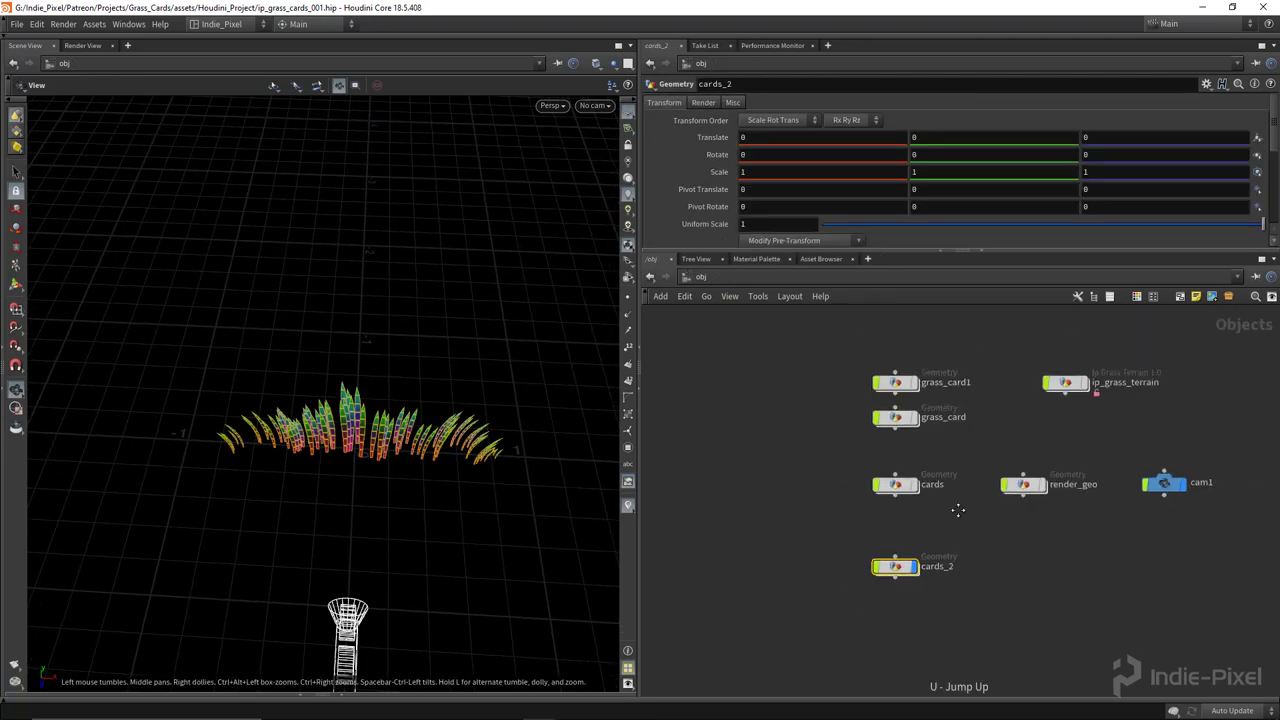
{"action": "double_click", "coordinate": [895, 382]}
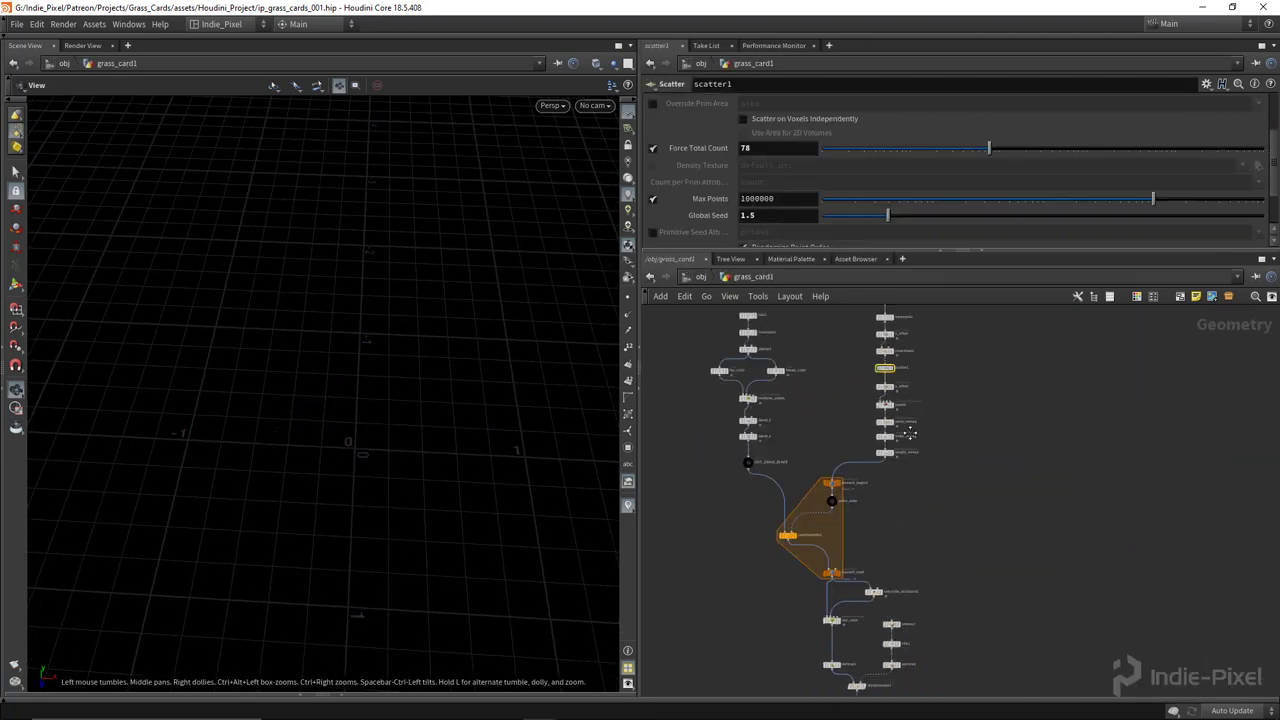
{"action": "scroll", "coordinate": [923, 666], "scroll_direction": "up", "scroll_amount": 6}
{"action": "left_click", "coordinate": [985, 685]}
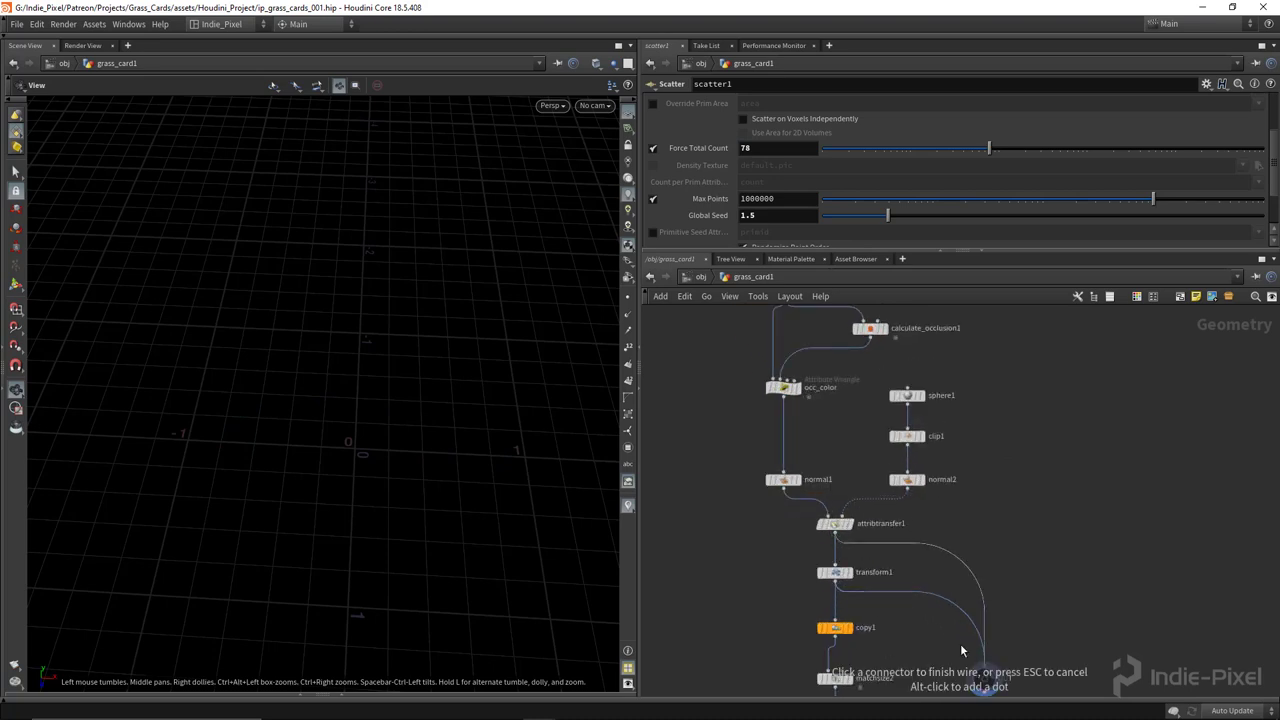
{"action": "left_click", "coordinate": [961, 651]}
{"action": "left_click_drag", "start_coordinate": [981, 657], "coordinate": [960, 531]}
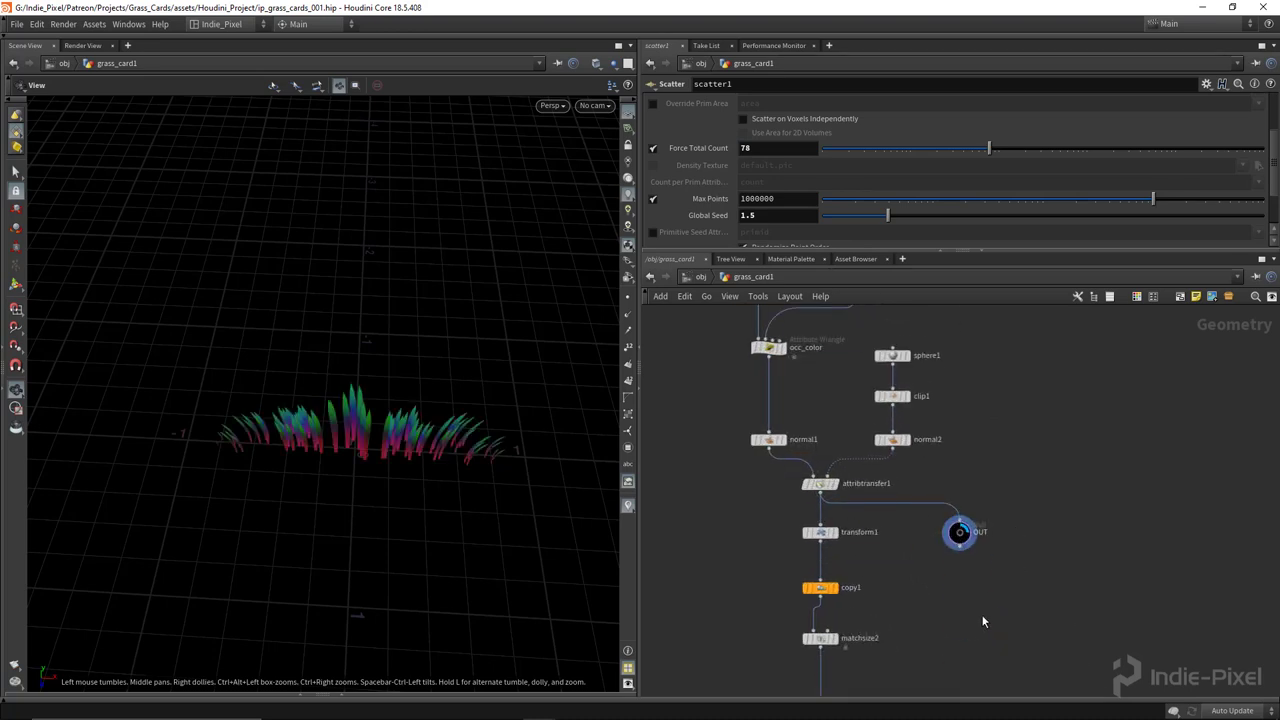
At the object level, compare the grass_card1 and grass_card objects and examine the grass clump in the viewport.
{"action": "key", "text": "u"}
{"action": "left_click", "coordinate": [875, 474]}
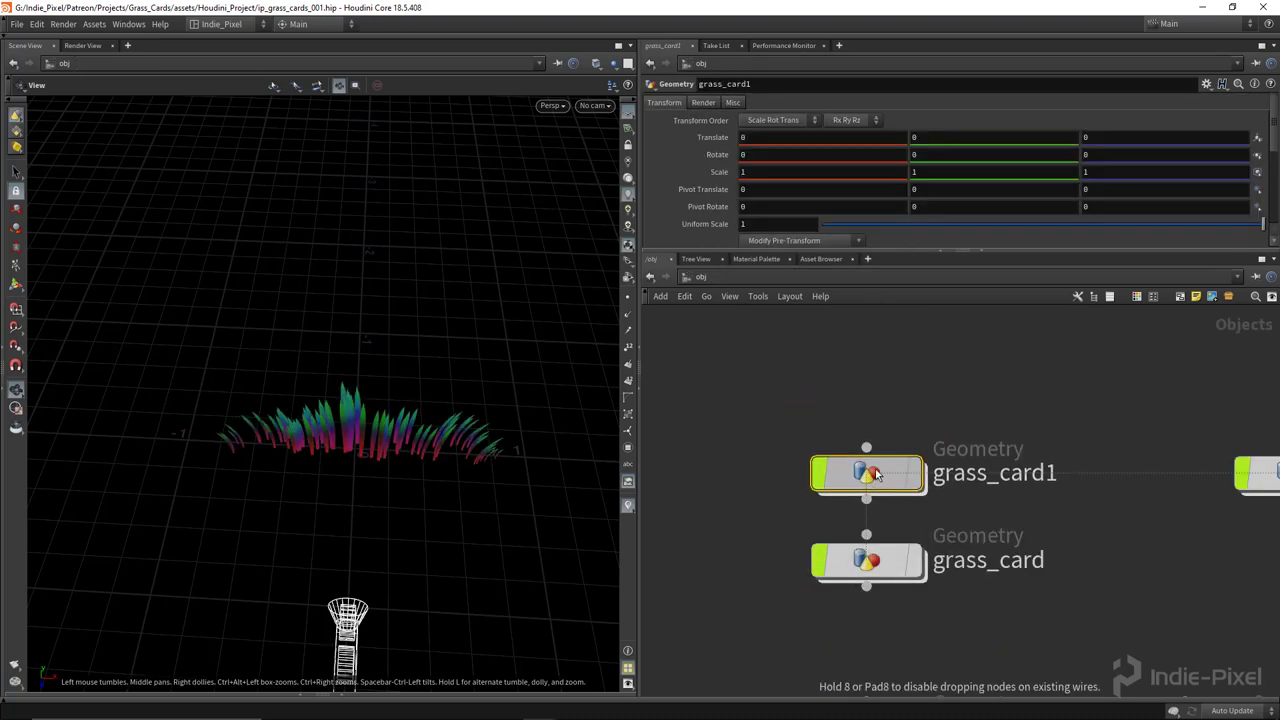
{"action": "middle_click_drag", "start_coordinate": [768, 553], "coordinate": [766, 460]}
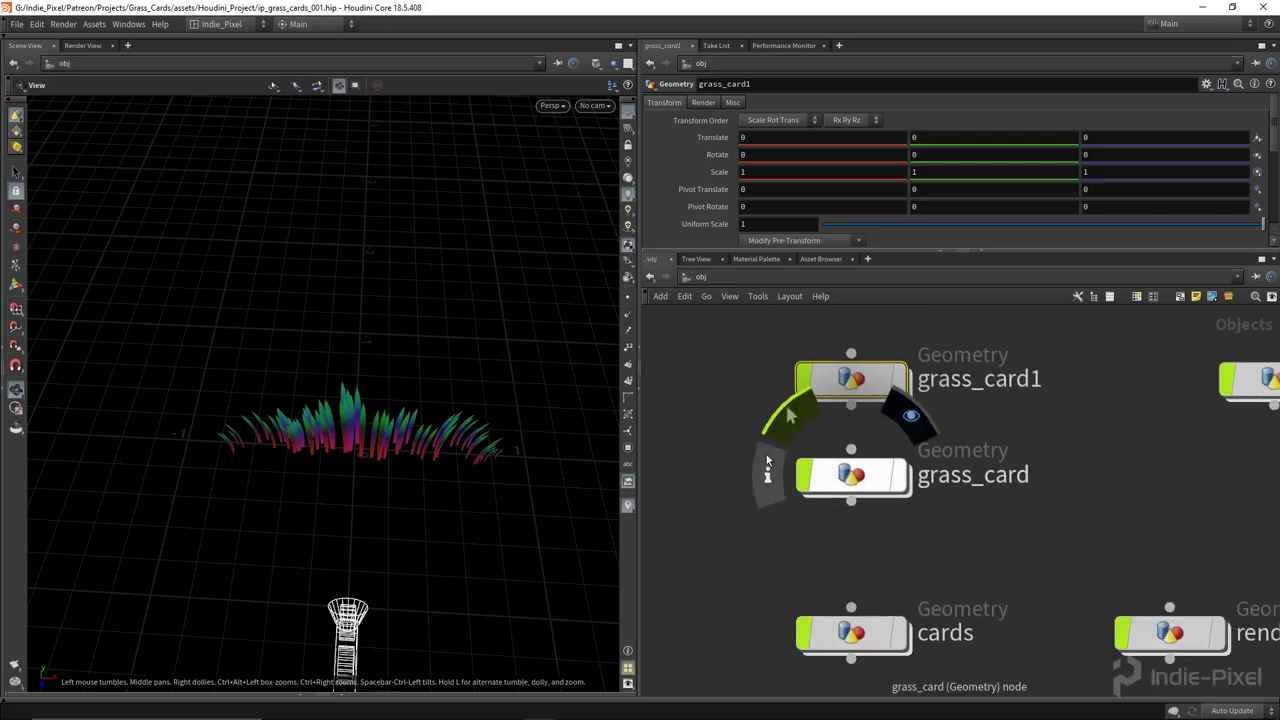
{"action": "scroll", "coordinate": [766, 460], "scroll_direction": "down", "scroll_amount": 3}
{"action": "left_click_drag", "start_coordinate": [741, 540], "coordinate": [908, 471]}
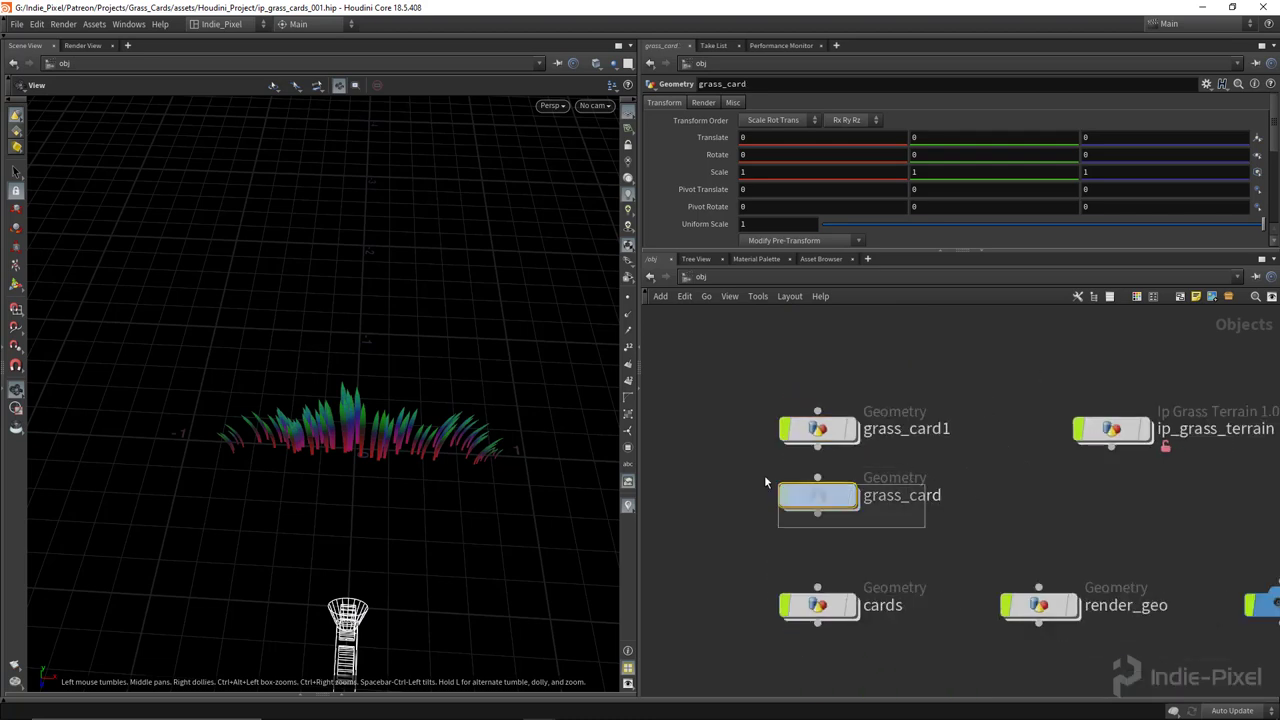
{"action": "left_click_drag", "start_coordinate": [715, 455], "coordinate": [909, 398]}
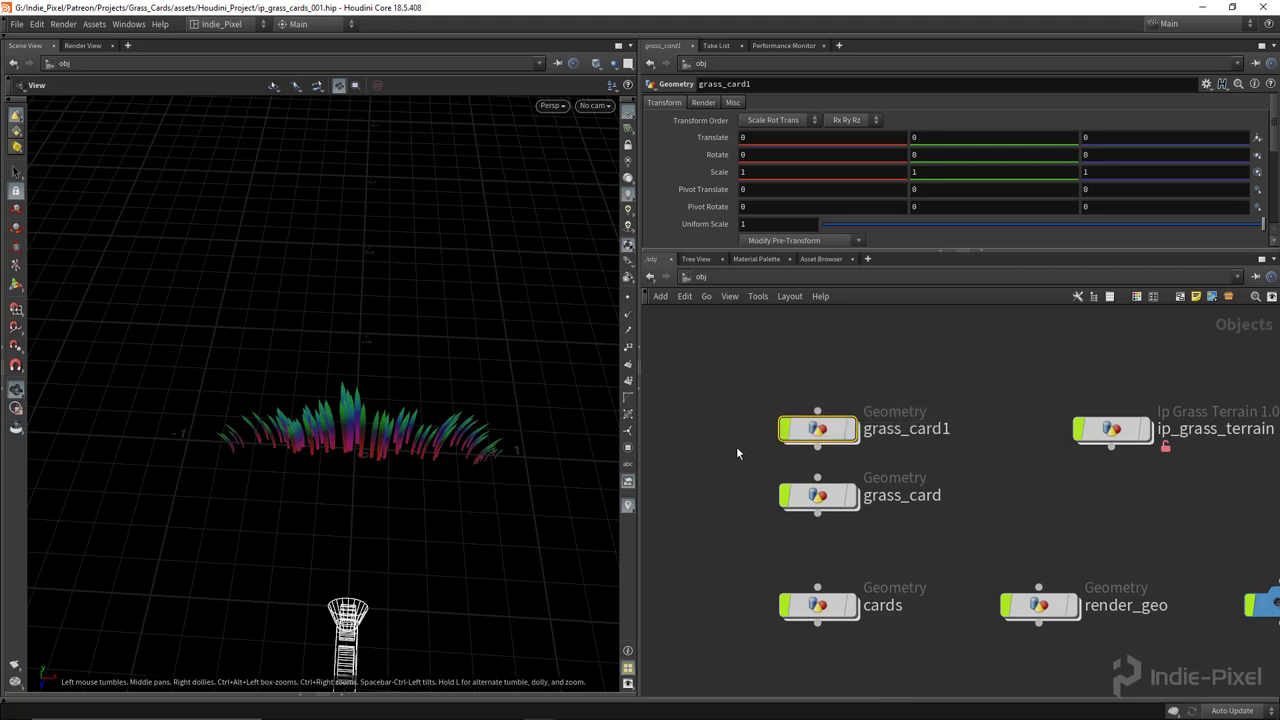
{"action": "left_click_drag", "start_coordinate": [736, 446], "coordinate": [760, 492]}
{"action": "left_click_drag", "start_coordinate": [466, 429], "coordinate": [440, 420]}
{"action": "scroll", "coordinate": [847, 539], "scroll_direction": "down", "scroll_amount": 5}
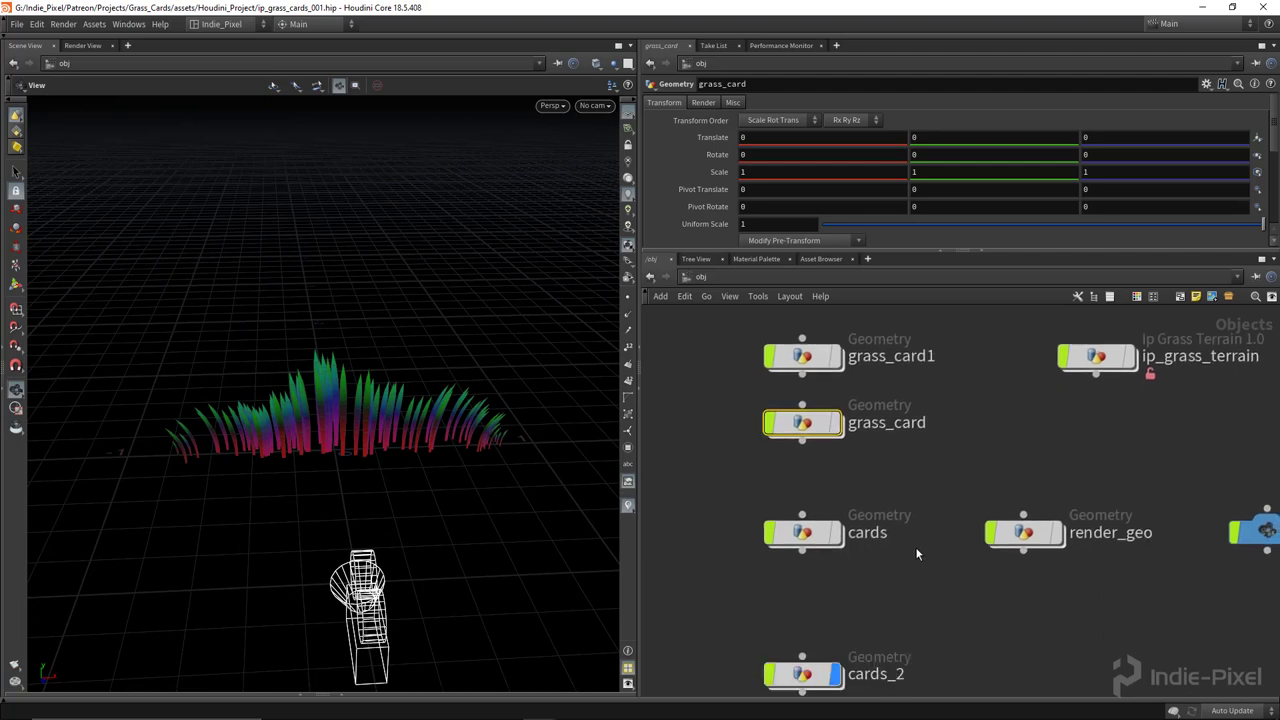
Back inside cards_2, rename object_merge1 as clump_a.
{"action": "double_click", "coordinate": [805, 545]}
{"action": "middle_click_drag", "start_coordinate": [907, 553], "coordinate": [730, 554]}
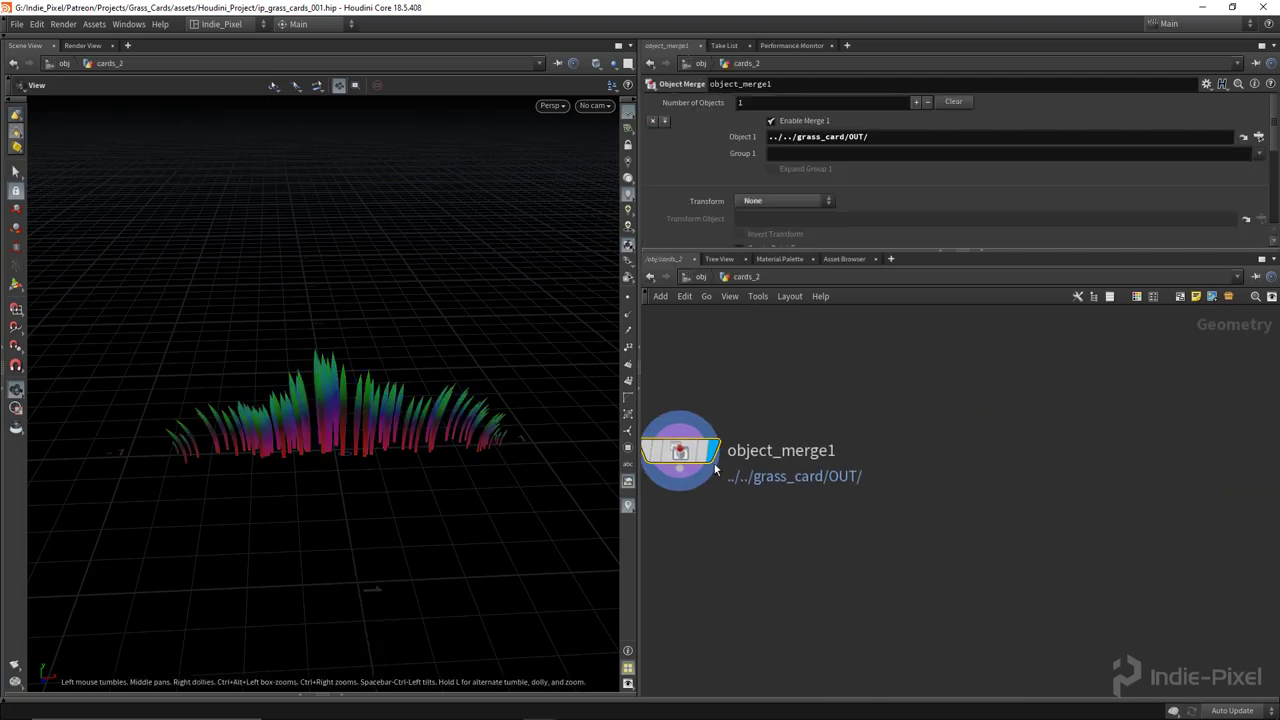
{"action": "double_click", "coordinate": [770, 451]}
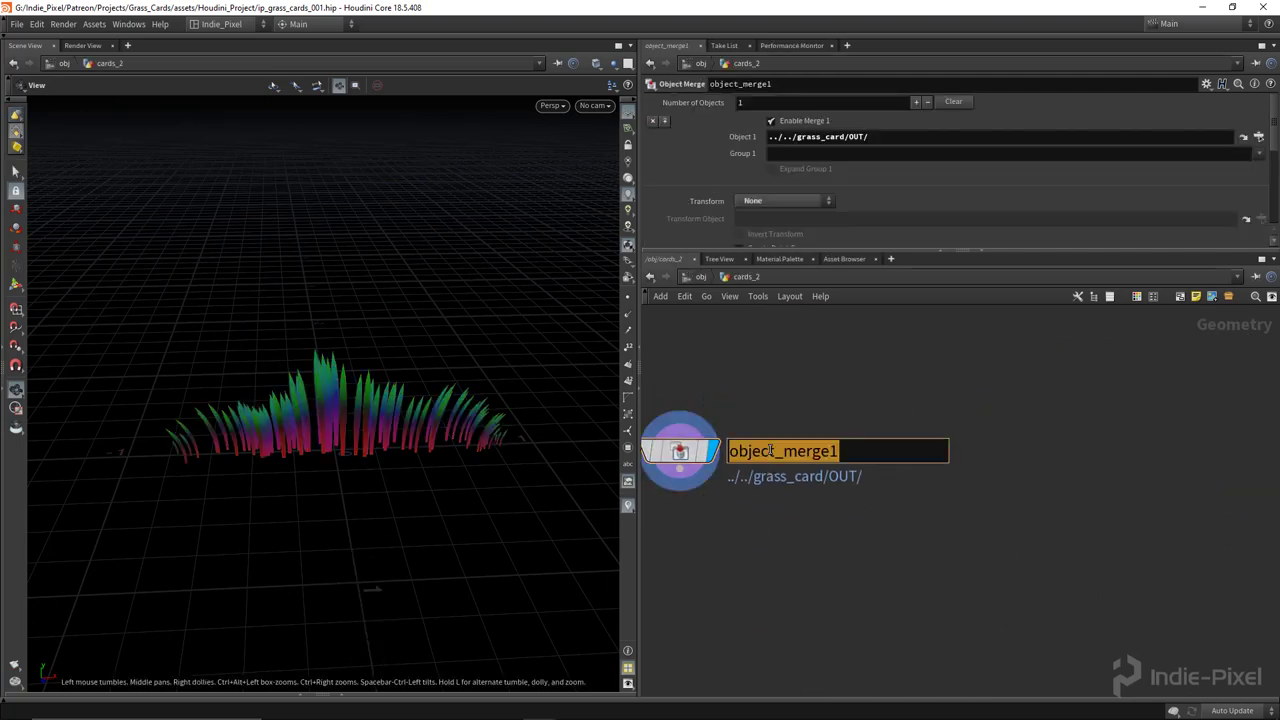
{"action": "type", "text": "clump_a"}
{"action": "key", "text": "Return"}
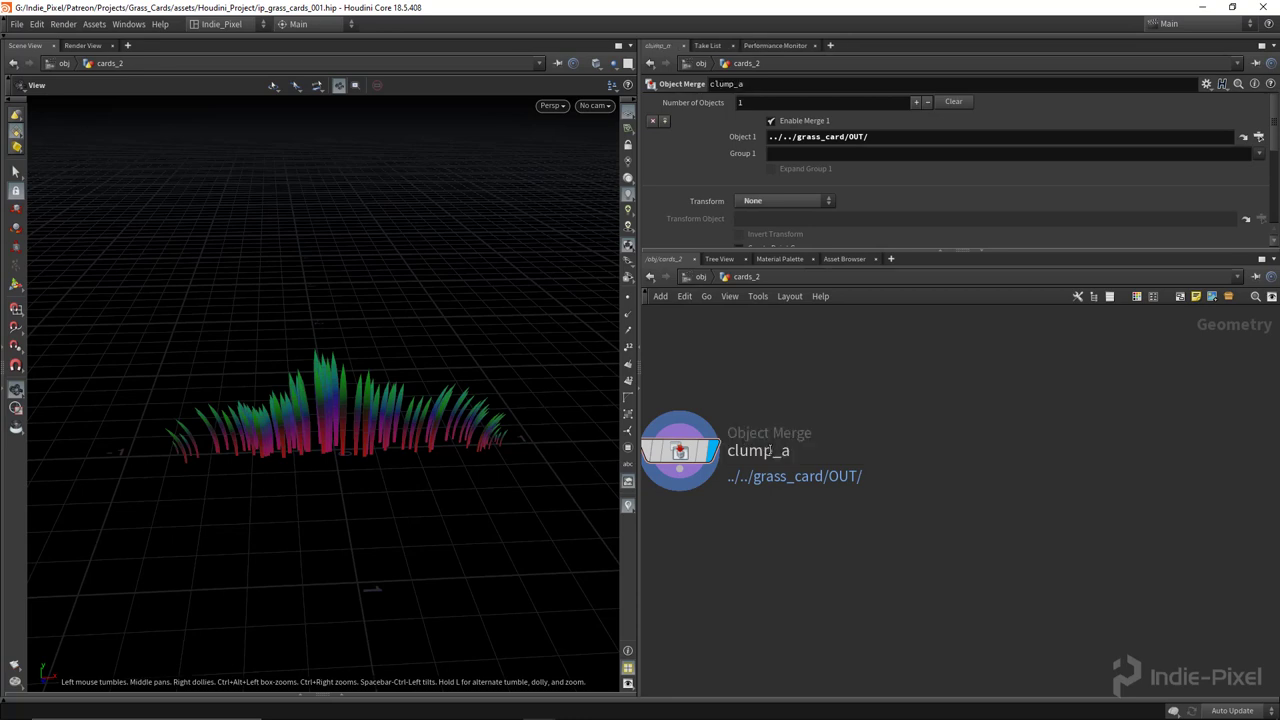
Duplicate the clump_a Object Merge node beside the original and rename the copy as clump_b.
{"action": "left_click_drag", "start_coordinate": [770, 451], "coordinate": [1027, 451], "text": "alt"}
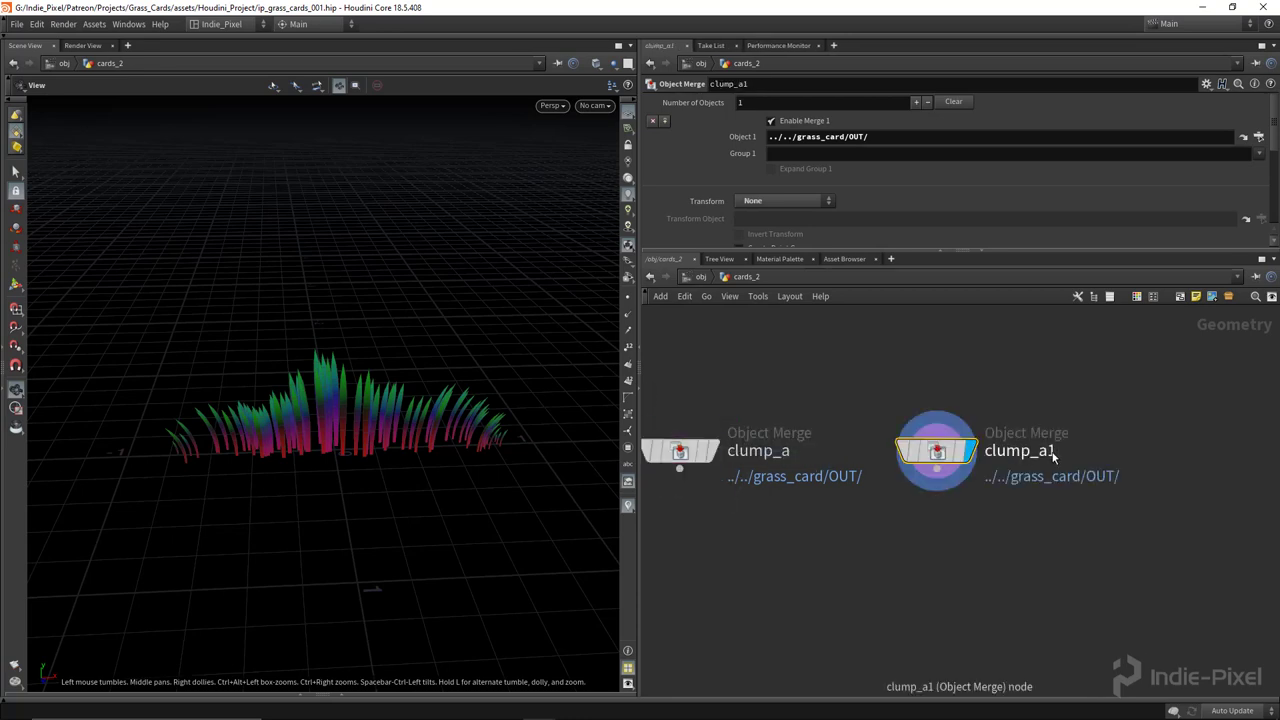
{"action": "double_click", "coordinate": [1020, 451]}
{"action": "type", "text": "clump_b"}
{"action": "key", "text": "Return"}
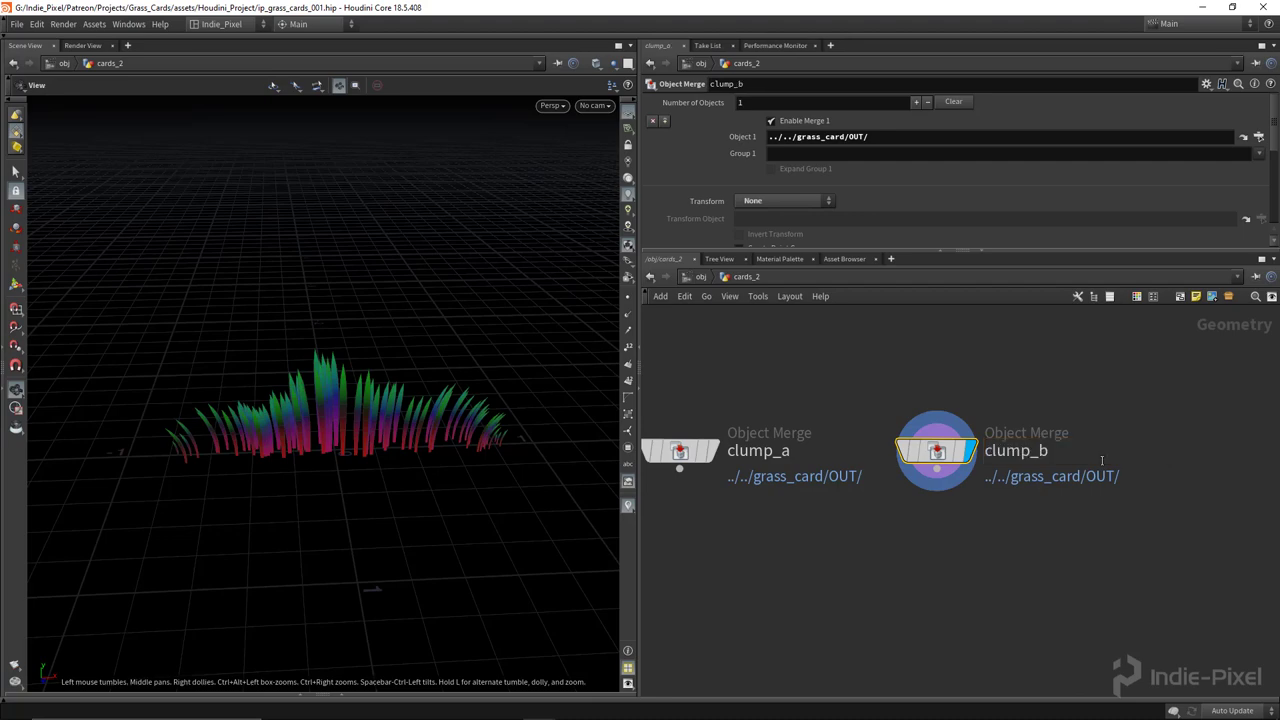
Add a Transform node below clump_b, wired to its output, and display it.
{"action": "scroll", "coordinate": [1105, 470], "scroll_direction": "down", "scroll_amount": 3}
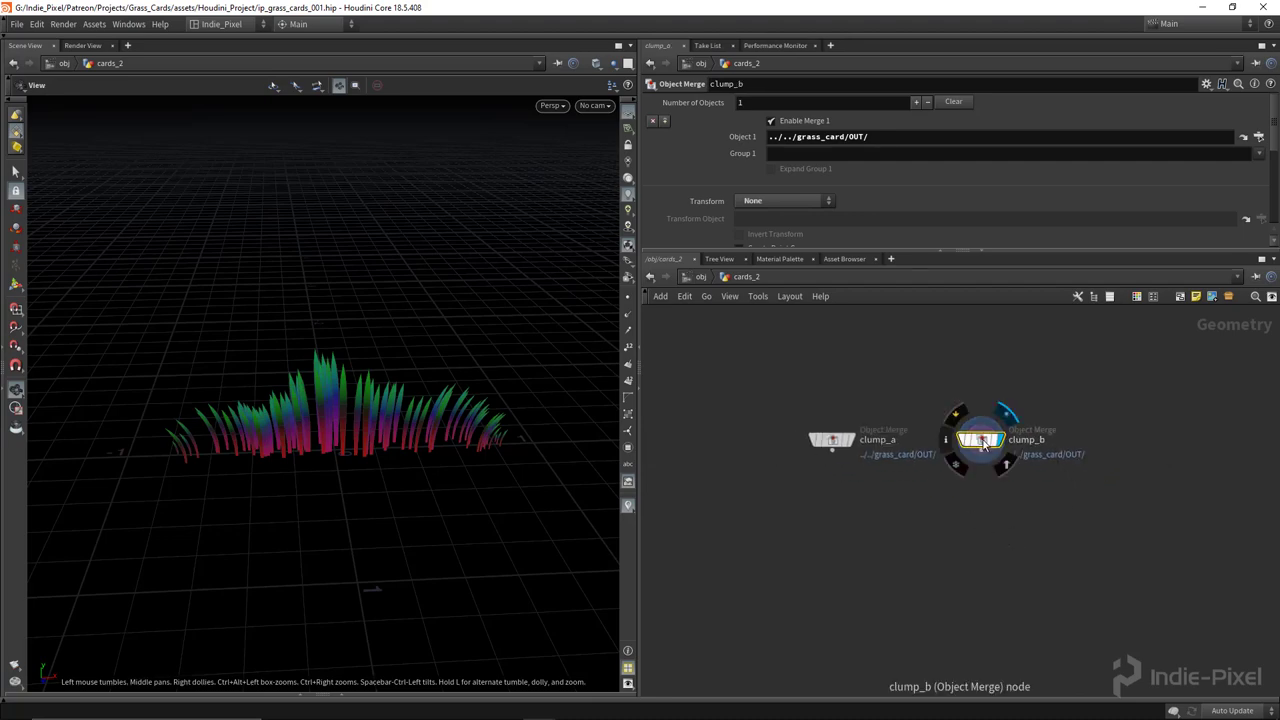
{"action": "key", "text": "Tab"}
{"action": "mouse_move", "coordinate": [1030, 282]}
{"action": "left_click", "coordinate": [1118, 132]}
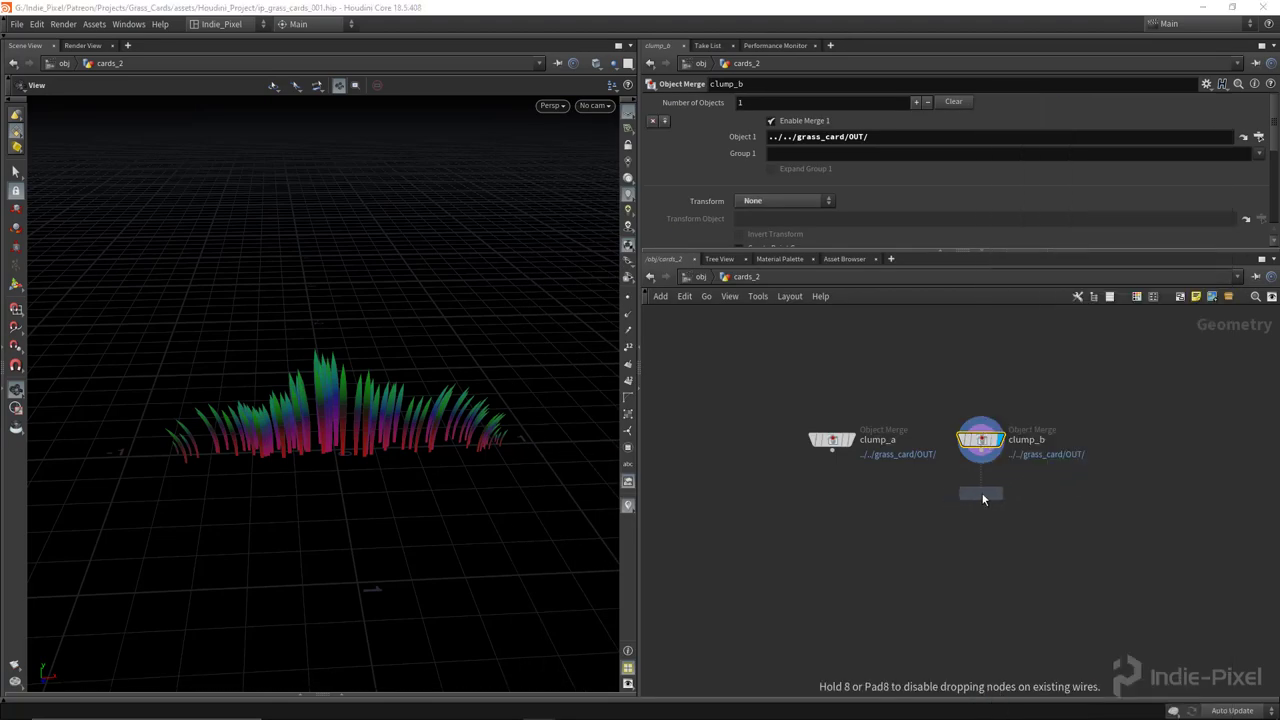
{"action": "left_click", "coordinate": [983, 498]}
{"action": "scroll", "coordinate": [983, 498], "scroll_direction": "up", "scroll_amount": 5}
{"action": "middle_click_drag", "start_coordinate": [1000, 440], "coordinate": [1000, 510]}
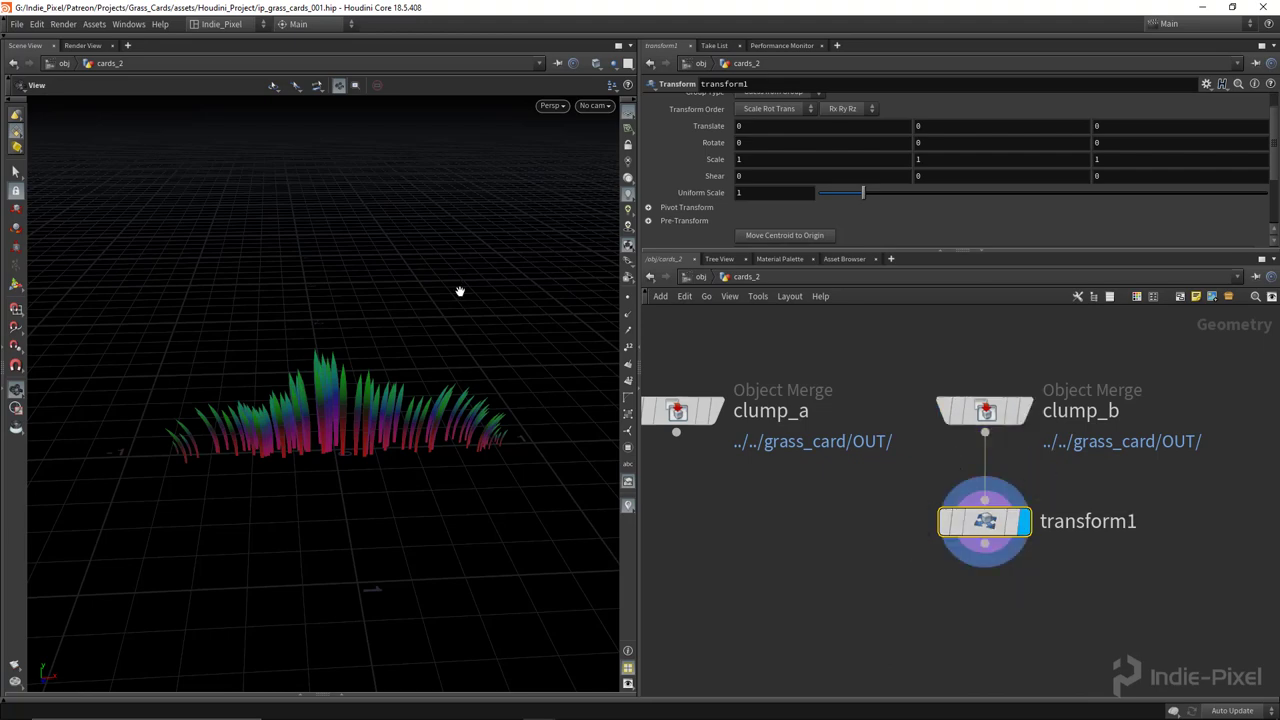
Raise the clump_b grass with transform1 to a Translate Y of about 0.6, showing clump_a as a template for reference.
{"action": "left_click_drag", "start_coordinate": [460, 291], "coordinate": [414, 314]}
{"action": "key", "text": "Return"}
{"action": "left_click_drag", "start_coordinate": [393, 429], "coordinate": [345, 270], "text": "alt"}
{"action": "middle_click_drag", "start_coordinate": [719, 485], "coordinate": [740, 464]}
{"action": "left_click", "coordinate": [733, 390]}
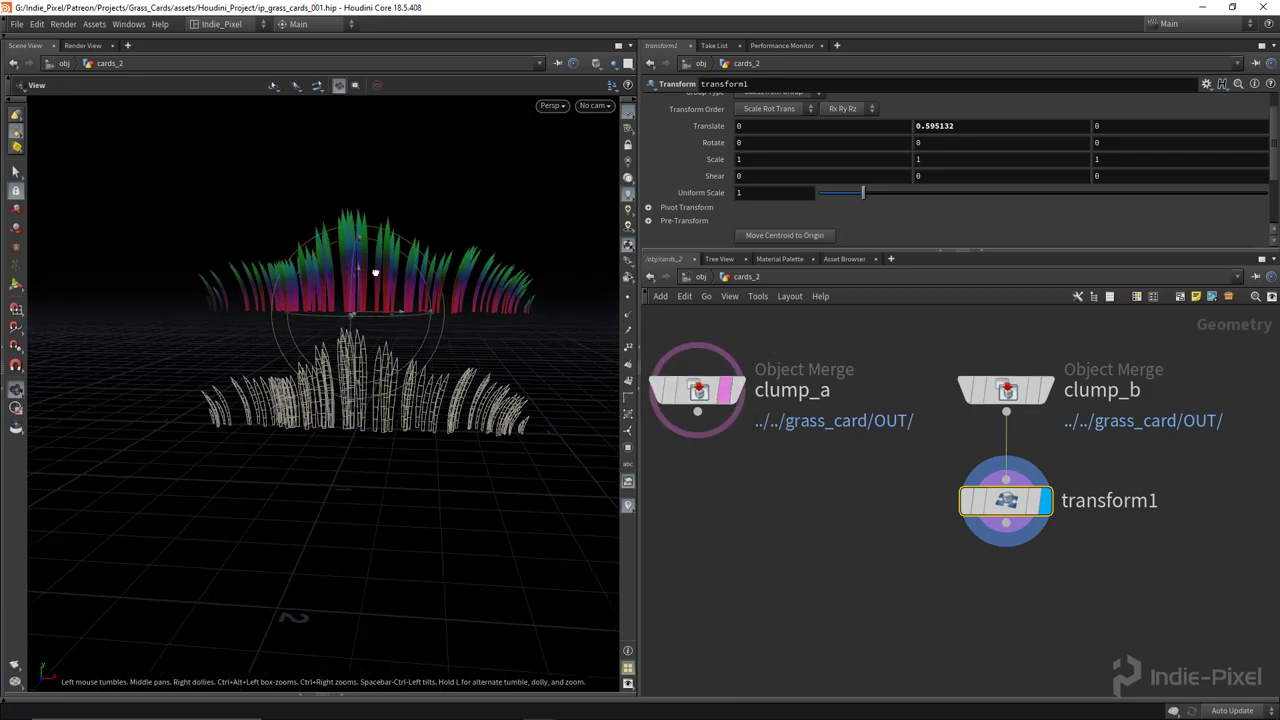
{"action": "left_click_drag", "start_coordinate": [375, 272], "coordinate": [396, 395]}
{"action": "key", "text": "Return"}
{"action": "key", "text": "Escape"}
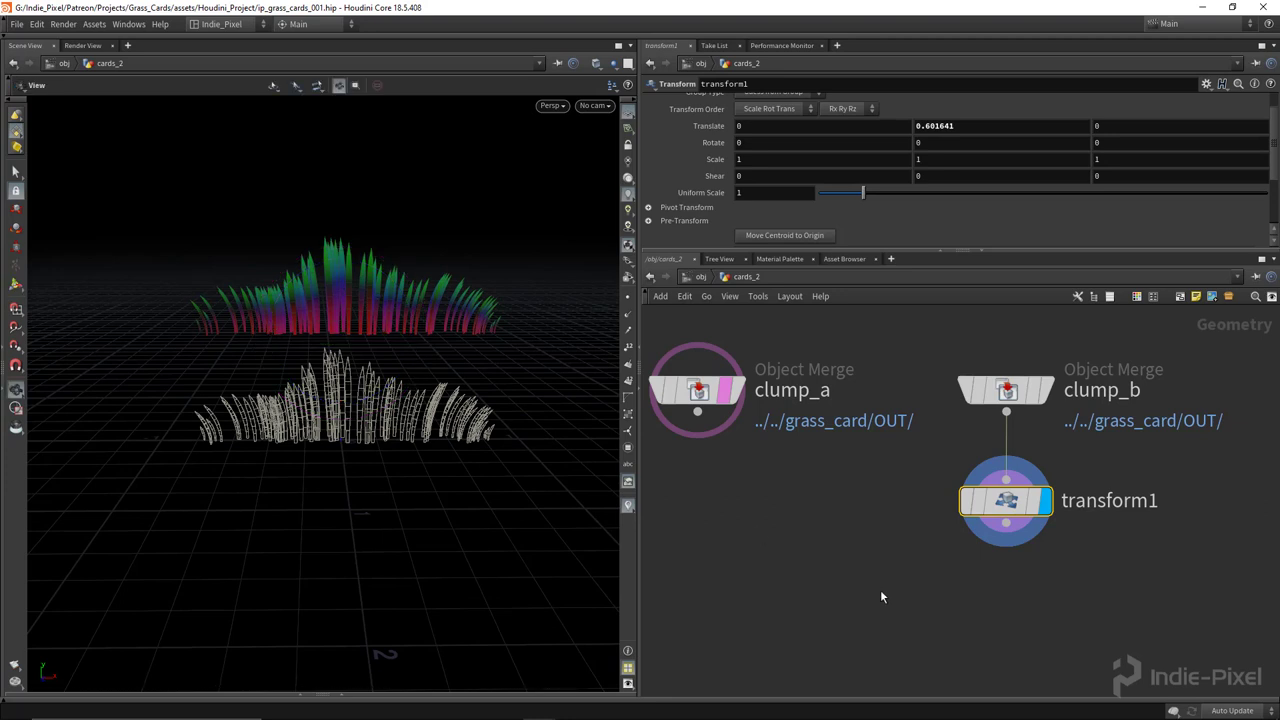
Turn off clump_a's template display and combine clump_a and transform1 in a new Merge node.
{"action": "scroll", "coordinate": [860, 580], "scroll_direction": "down", "scroll_amount": 1}
{"action": "left_click", "coordinate": [752, 372]}
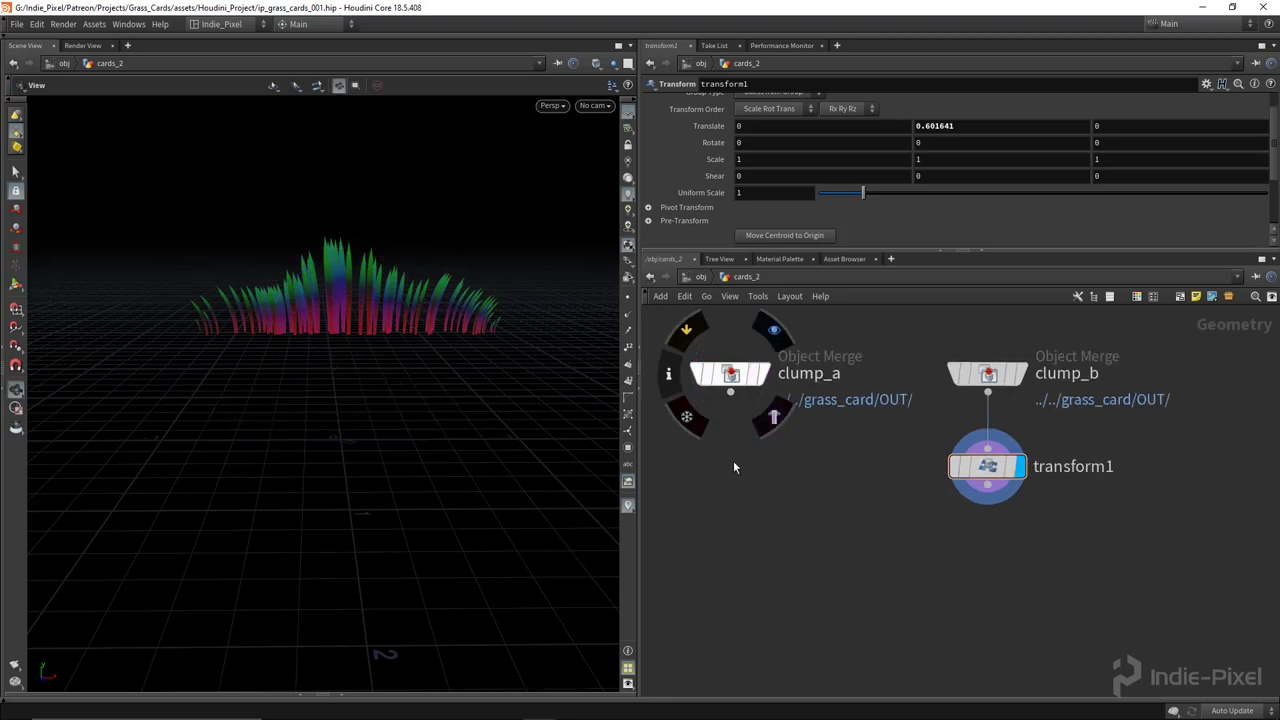
{"action": "left_click", "coordinate": [752, 372]}
{"action": "left_click", "coordinate": [985, 466], "text": "shift"}
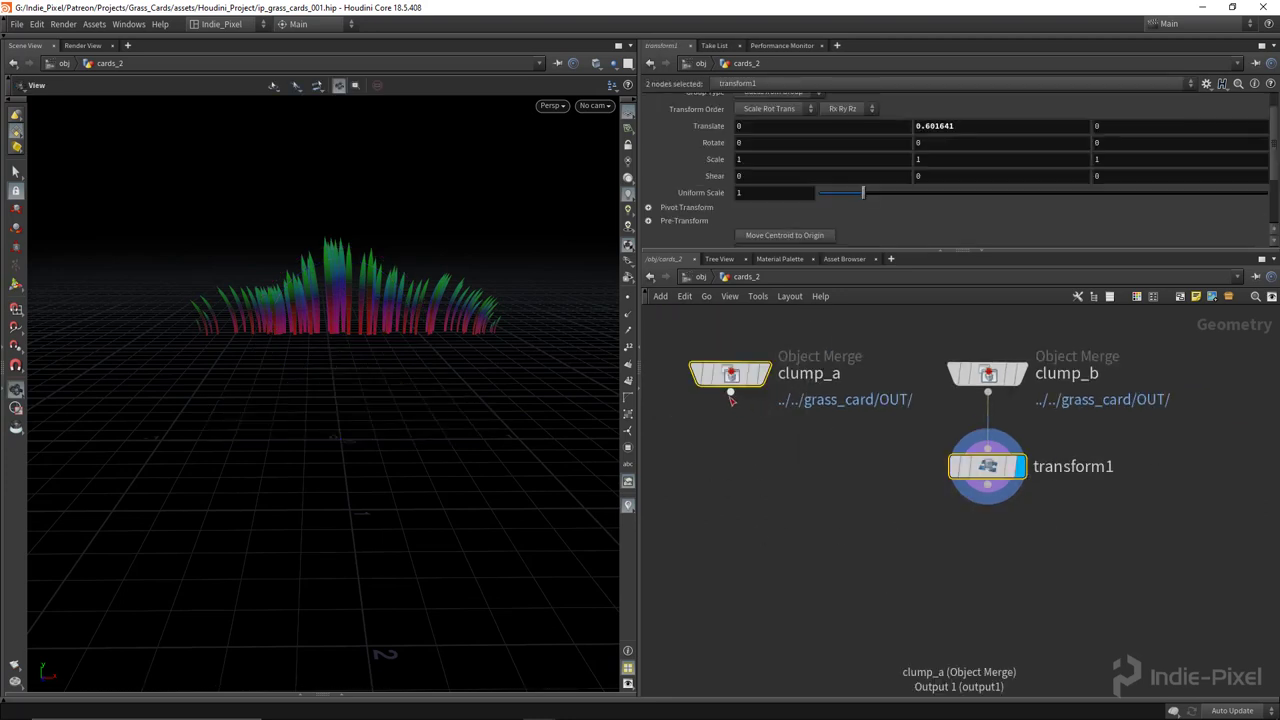
{"action": "left_click_drag", "start_coordinate": [730, 395], "coordinate": [829, 563]}
{"action": "type", "text": "merge"}
{"action": "key", "text": "Return"}
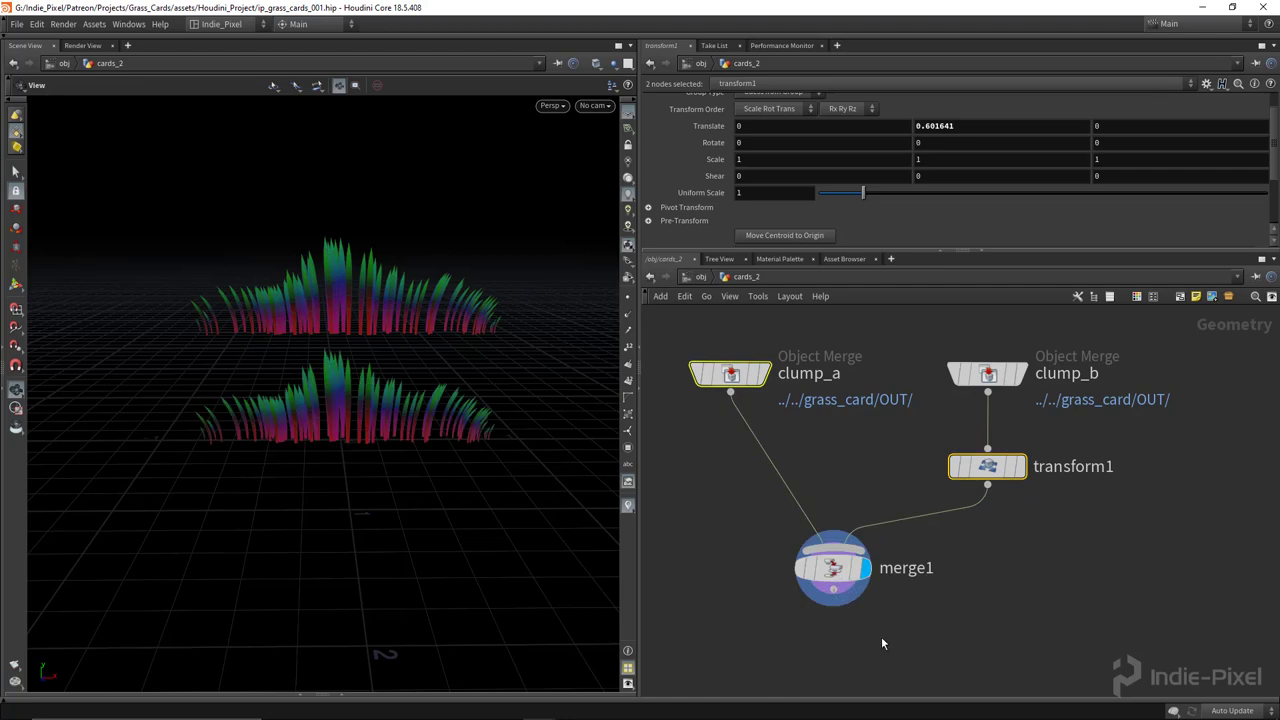
{"action": "middle_click_drag", "start_coordinate": [881, 643], "coordinate": [920, 594]}
{"action": "key", "text": "shift+g"}
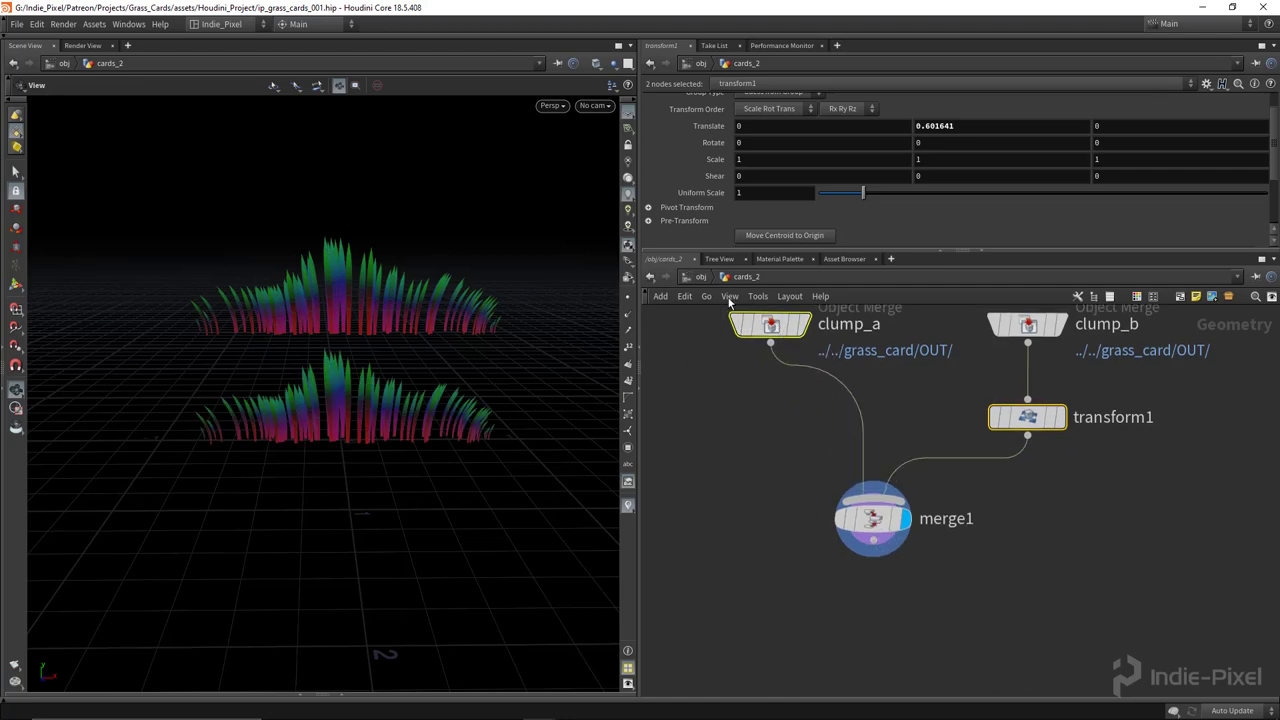
{"action": "scroll", "coordinate": [909, 635], "scroll_direction": "down", "scroll_amount": 3}
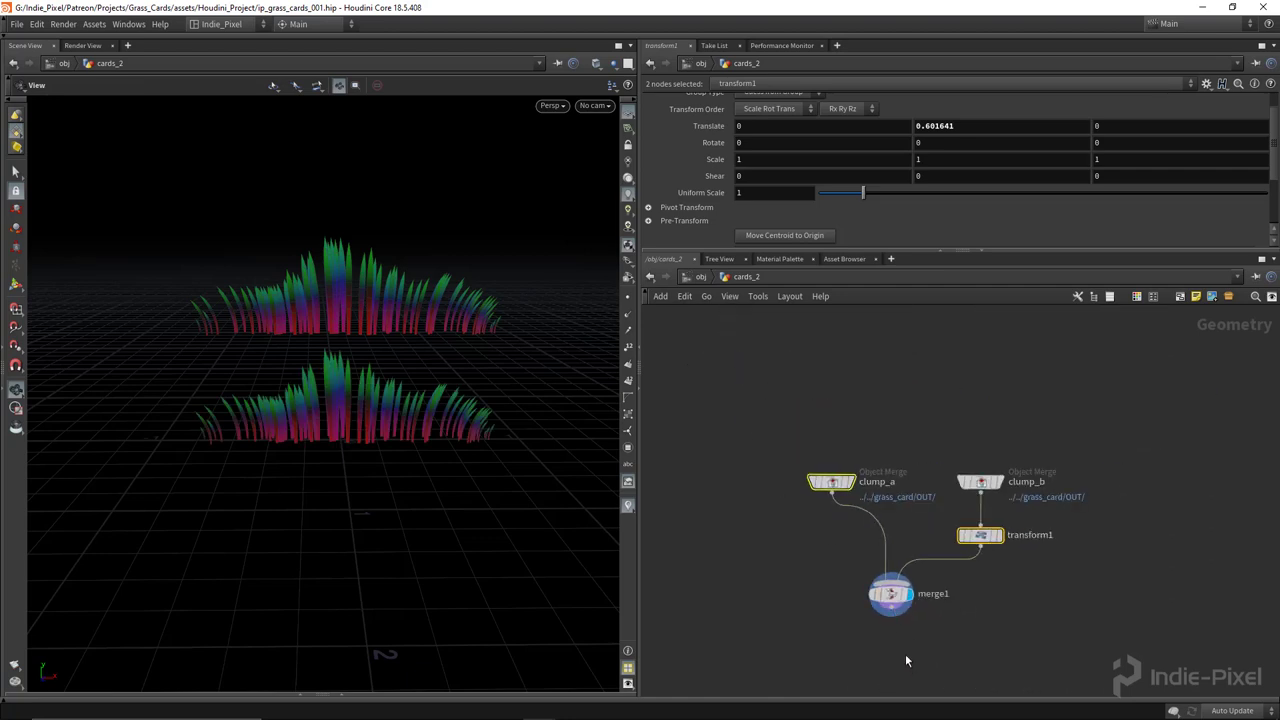
{"action": "middle_click_drag", "start_coordinate": [905, 654], "coordinate": [911, 572]}
Set clump_b's Object 1 path to ../../grass_card1/OUT/.
{"action": "left_click_drag", "start_coordinate": [411, 369], "coordinate": [397, 415]}
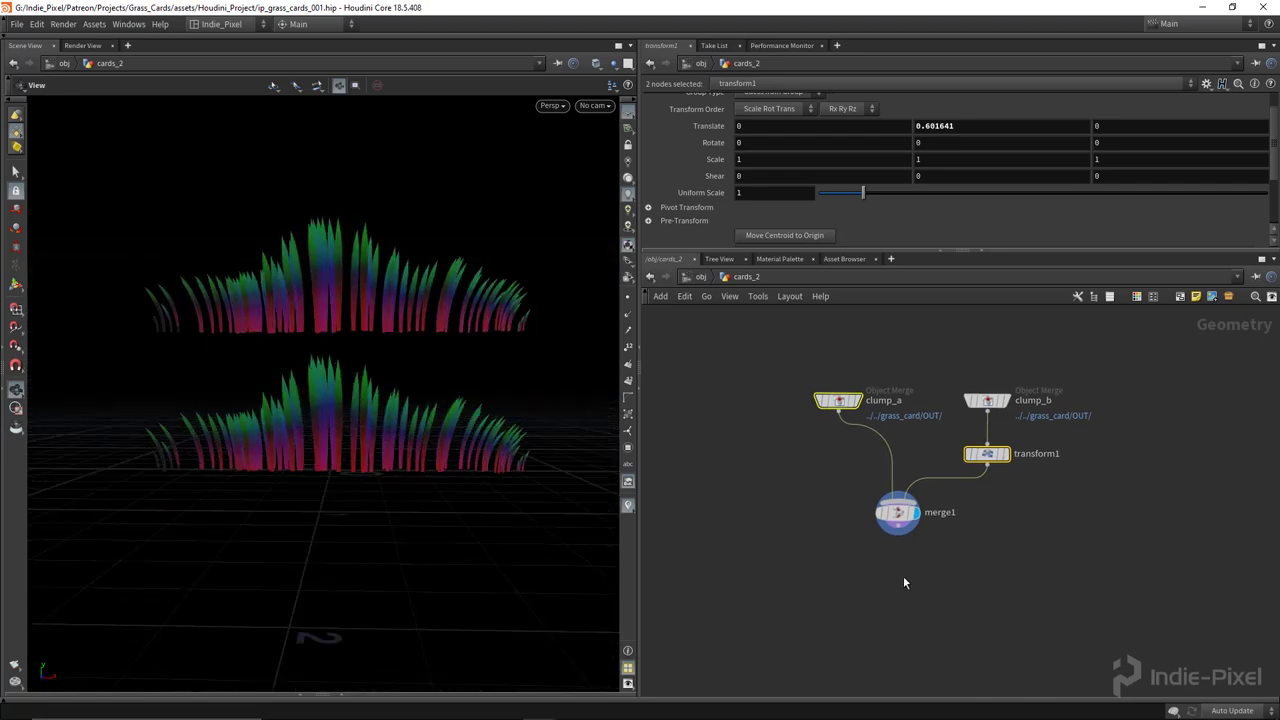
{"action": "left_click_drag", "start_coordinate": [334, 371], "coordinate": [360, 385]}
{"action": "left_click_drag", "start_coordinate": [978, 413], "coordinate": [978, 413]}
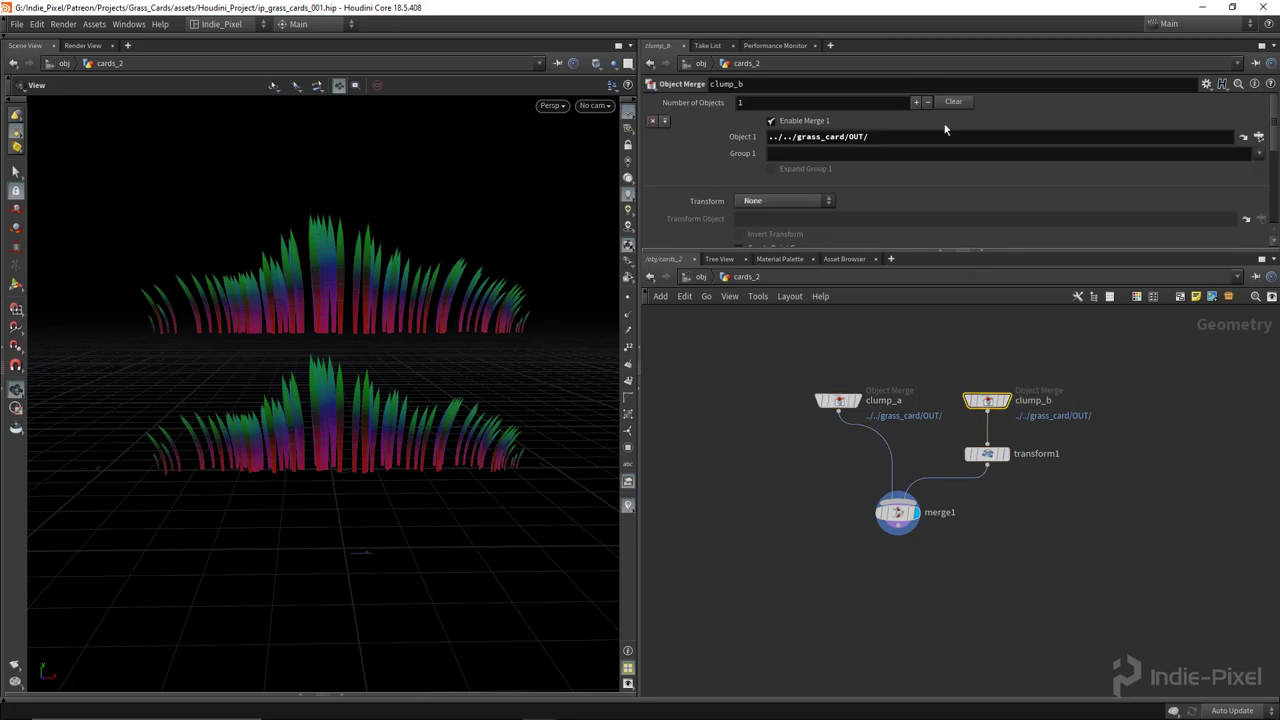
{"action": "left_click", "coordinate": [925, 152]}
{"action": "left_click", "coordinate": [910, 136]}
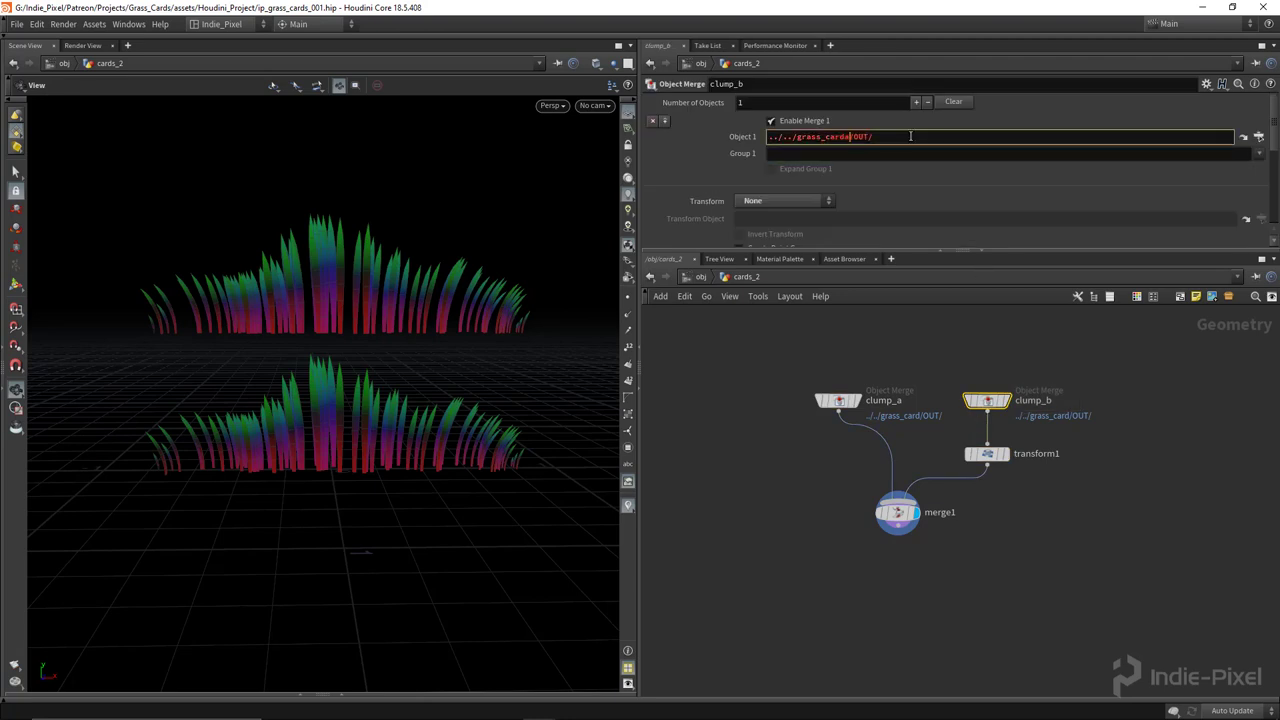
{"action": "type", "text": "1"}
{"action": "key", "text": "Return"}
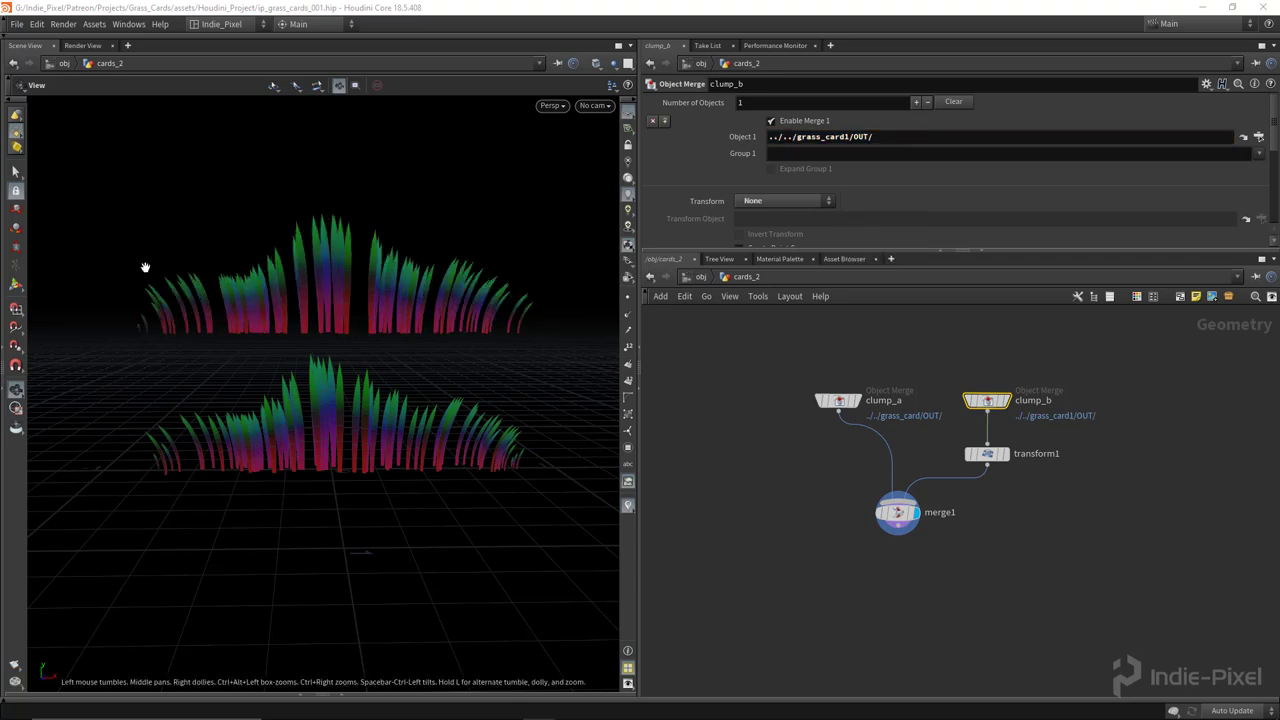
Add a Match Size node below merge1, wired to its output, and display it.
{"action": "scroll", "coordinate": [898, 560], "scroll_direction": "up", "scroll_amount": 5}
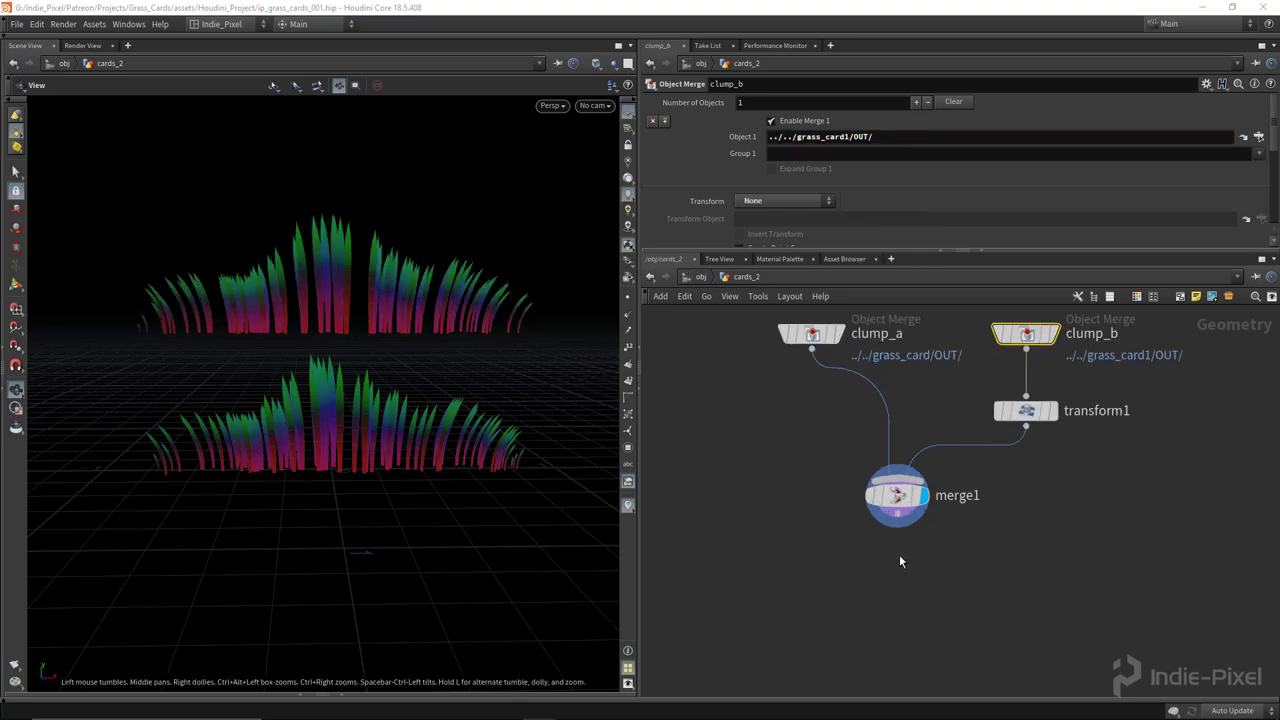
{"action": "key", "text": "Tab"}
{"action": "type", "text": "mat"}
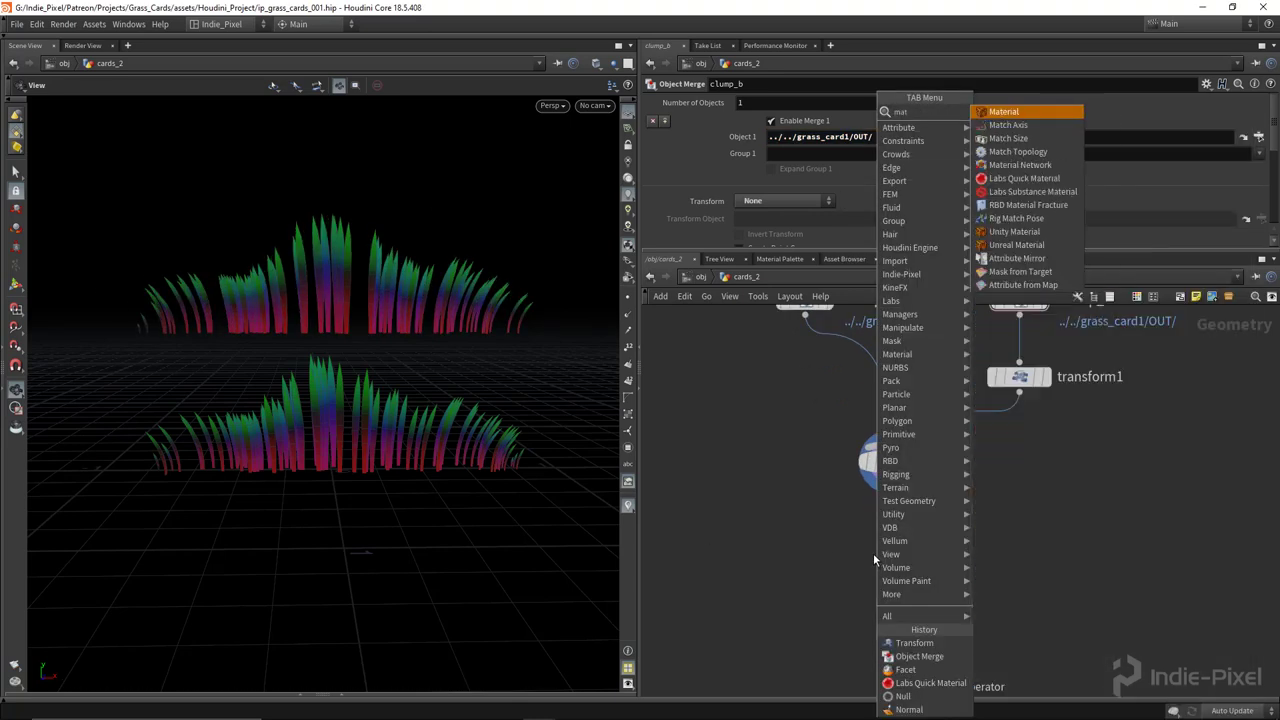
{"action": "left_click", "coordinate": [1008, 138]}
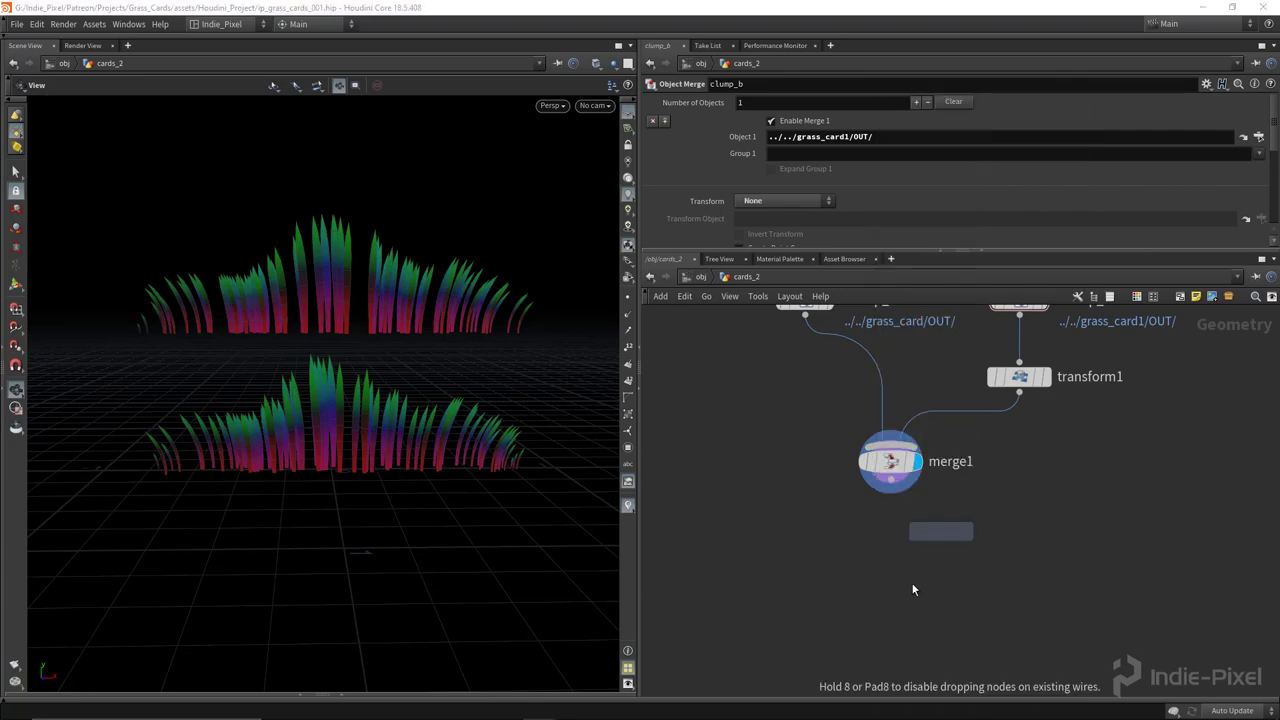
{"action": "left_click", "coordinate": [893, 575]}
{"action": "left_click", "coordinate": [917, 571]}
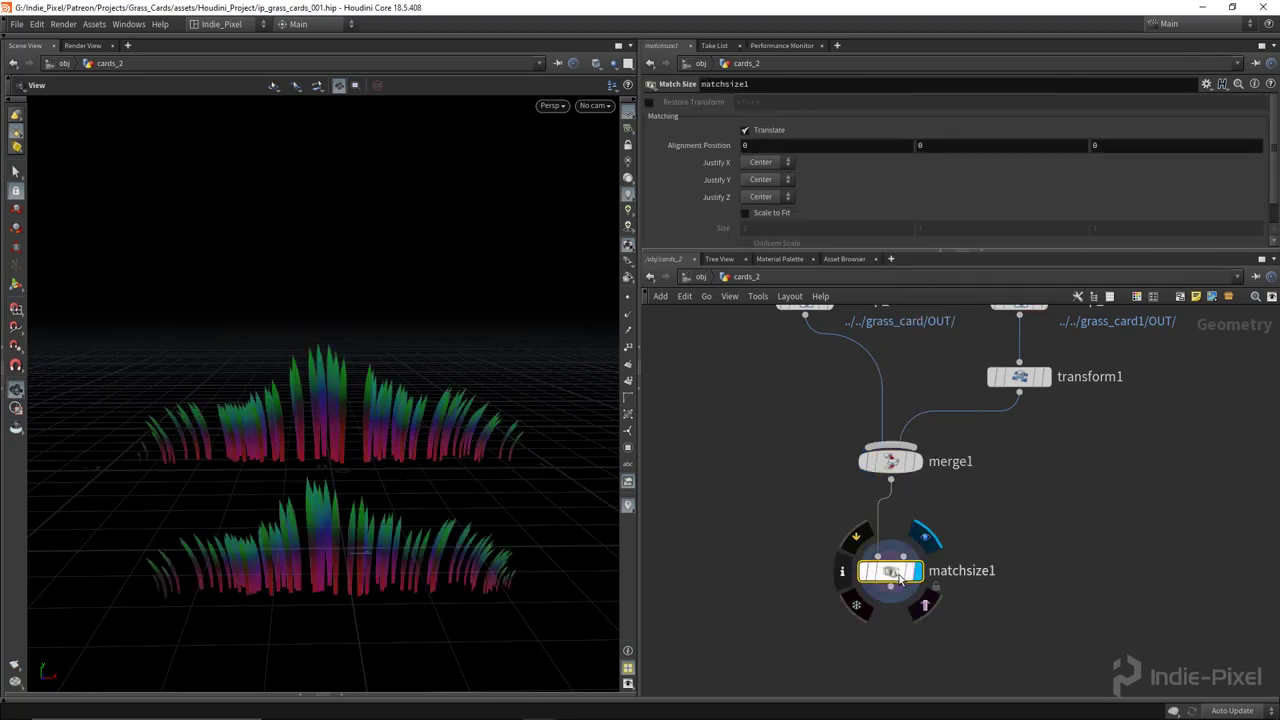
Enable Scale to Fit and Uniform Scale on matchsize1 and check the two clumps in the front view.
{"action": "left_click_drag", "start_coordinate": [405, 428], "coordinate": [412, 402]}
{"action": "left_click", "coordinate": [767, 214]}
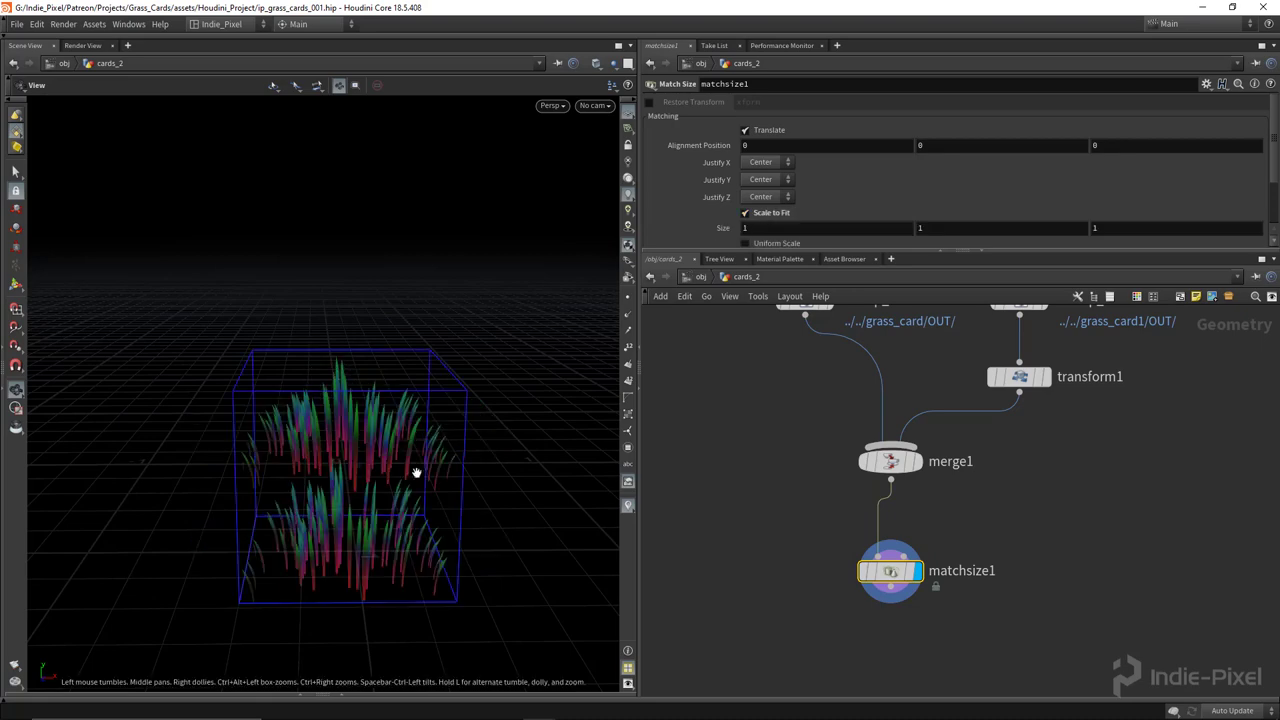
{"action": "left_click_drag", "start_coordinate": [417, 466], "coordinate": [420, 440]}
{"action": "scroll", "coordinate": [823, 203], "scroll_direction": "down", "scroll_amount": 3}
{"action": "left_click", "coordinate": [744, 174]}
{"action": "key", "text": "space+3"}
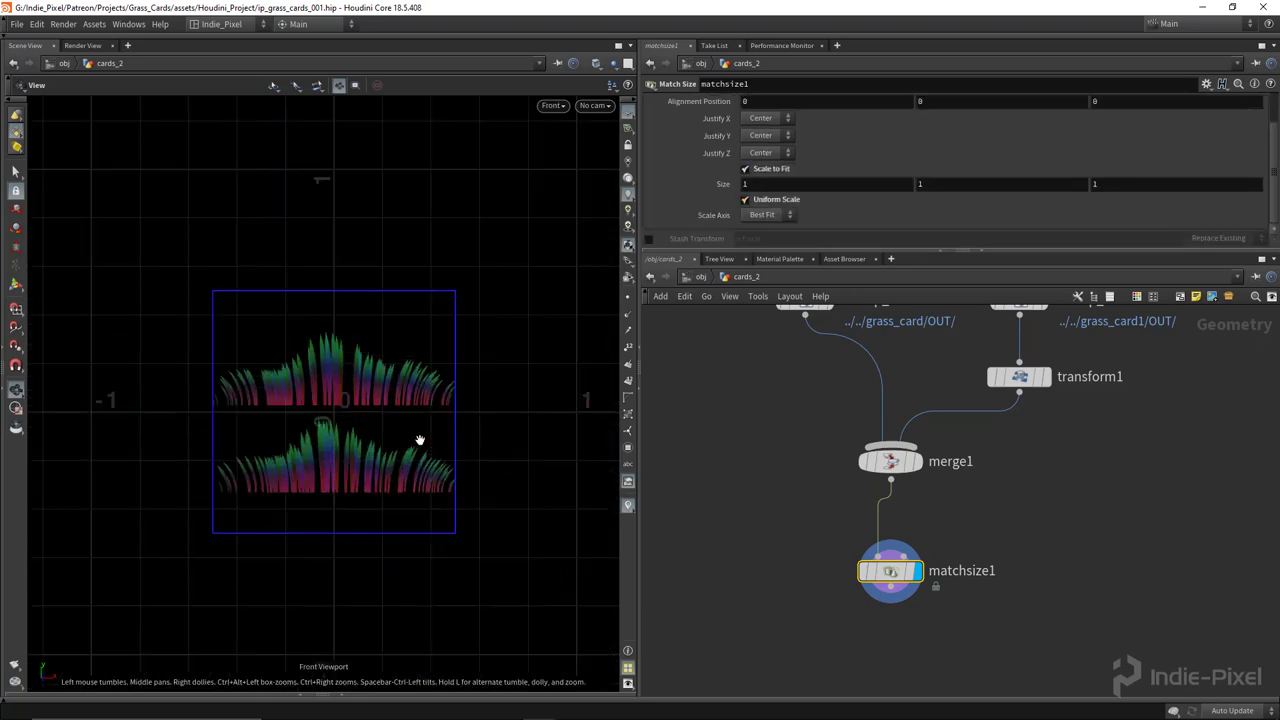
{"action": "mouse_move", "coordinate": [414, 443]}
{"action": "right_mouse_down"}
{"action": "mouse_move", "coordinate": [380, 449]}
{"action": "mouse_move", "coordinate": [548, 447]}
{"action": "mouse_move", "coordinate": [429, 455]}
{"action": "right_mouse_up"}
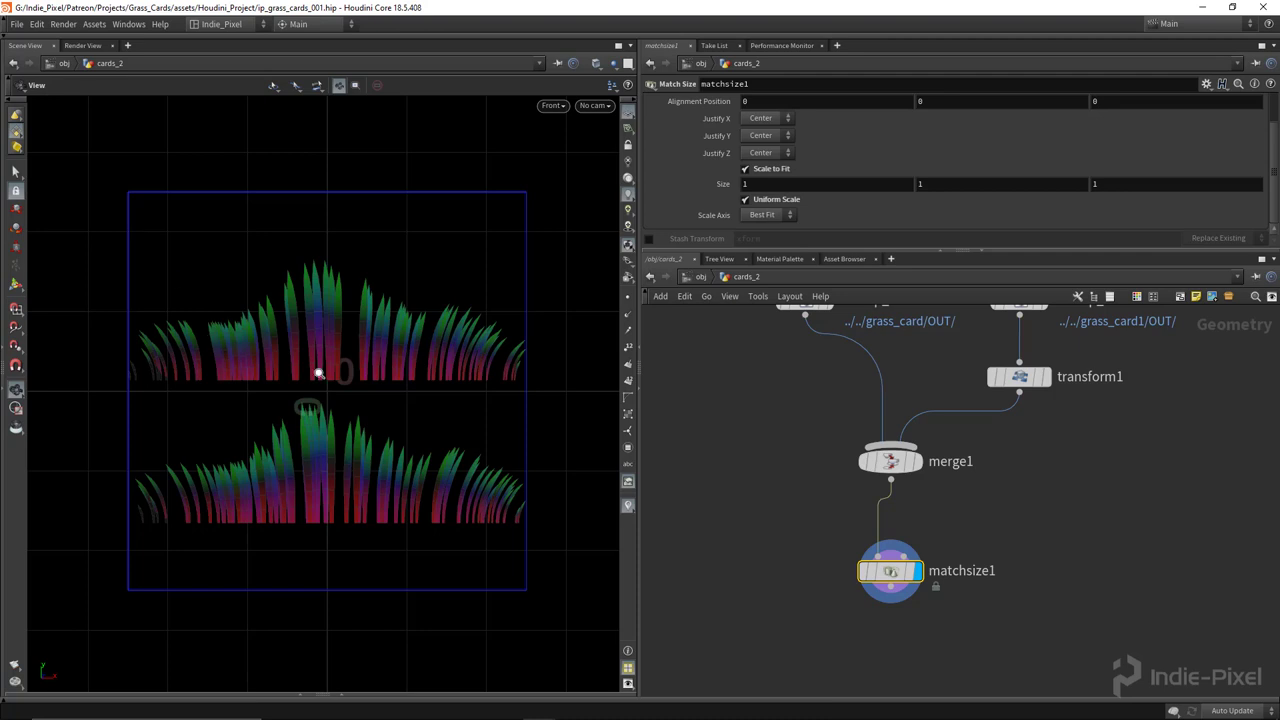
Add a Null node wired to matchsize1's output and name it OUT_FOR_RENDER.
{"action": "scroll", "coordinate": [318, 374], "scroll_direction": "down", "scroll_amount": 2}
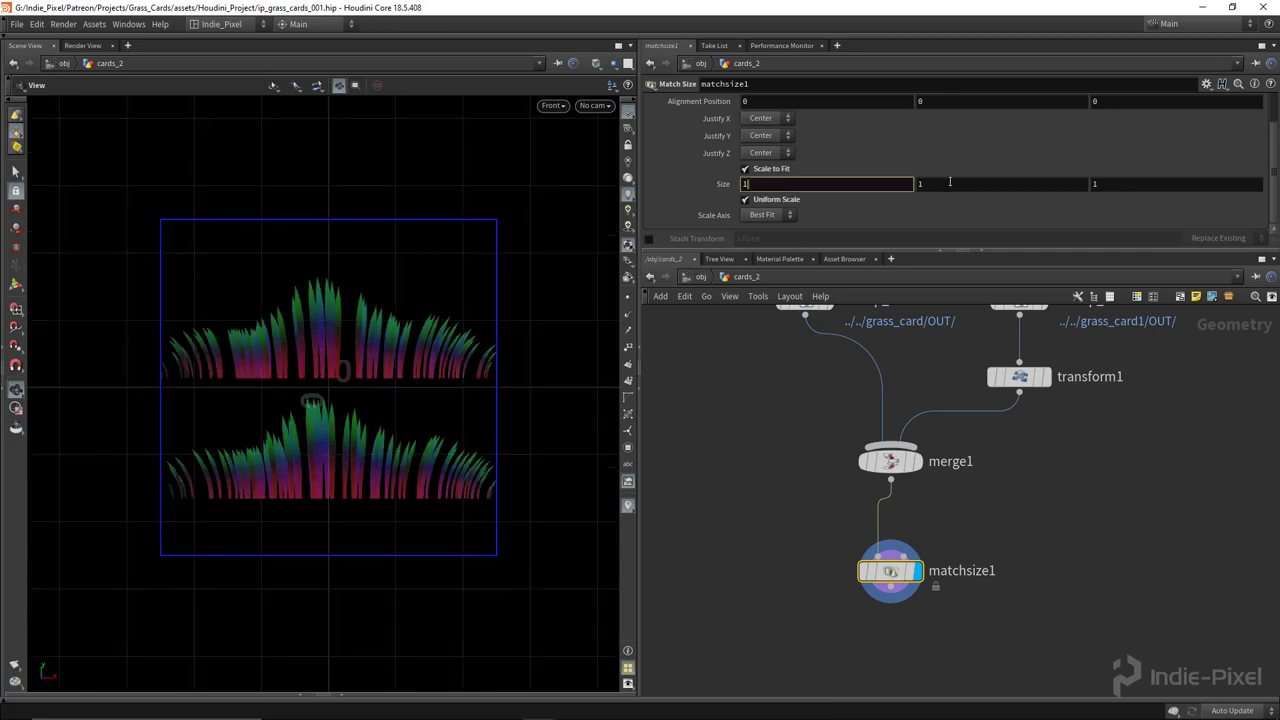
{"action": "middle_click_drag", "start_coordinate": [194, 440], "coordinate": [420, 420]}
{"action": "middle_click_drag", "start_coordinate": [735, 521], "coordinate": [733, 497]}
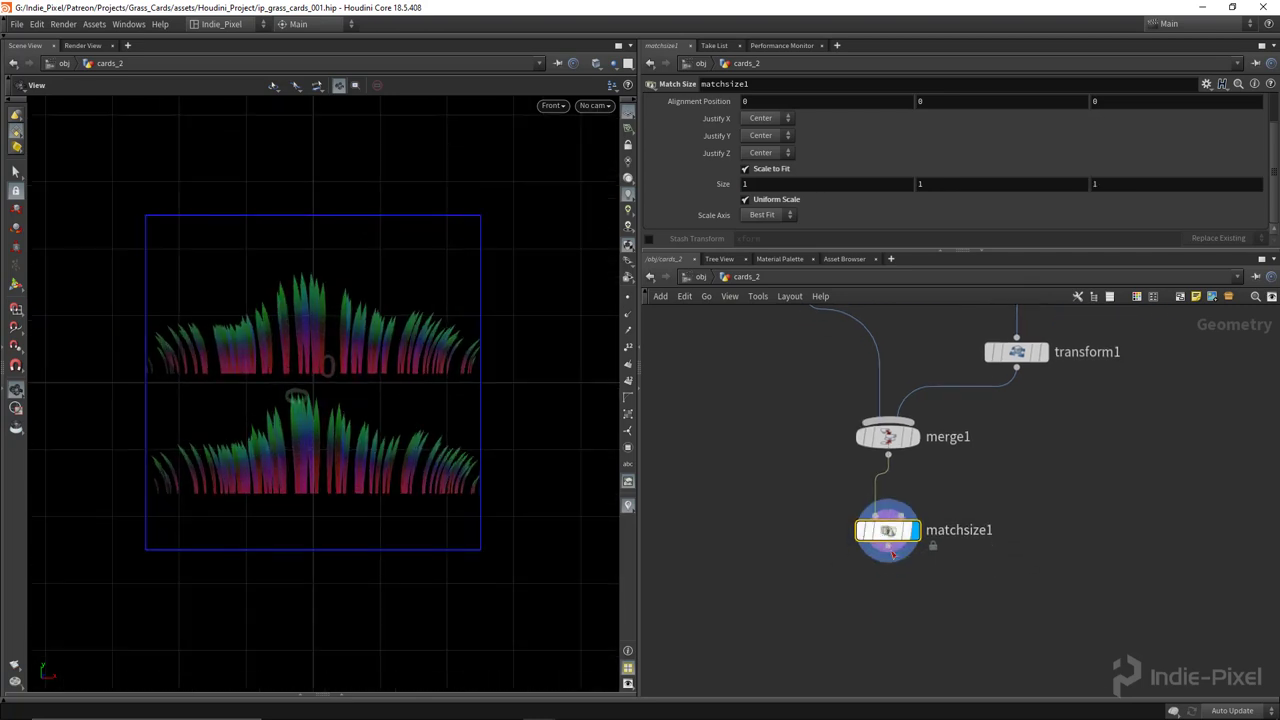
{"action": "scroll", "coordinate": [430, 435], "scroll_direction": "down", "scroll_amount": 2}
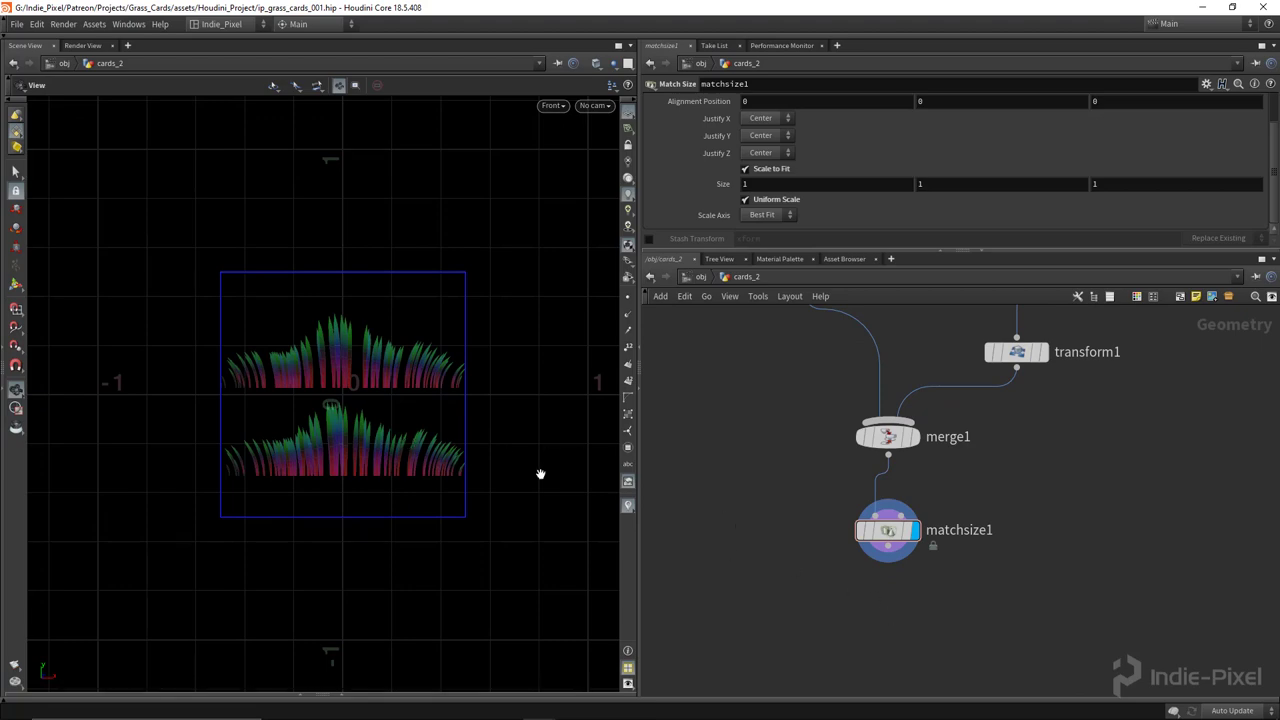
{"action": "left_click_drag", "start_coordinate": [540, 474], "coordinate": [345, 425]}
{"action": "middle_click_drag", "start_coordinate": [998, 649], "coordinate": [942, 559]}
{"action": "key", "text": "Tab"}
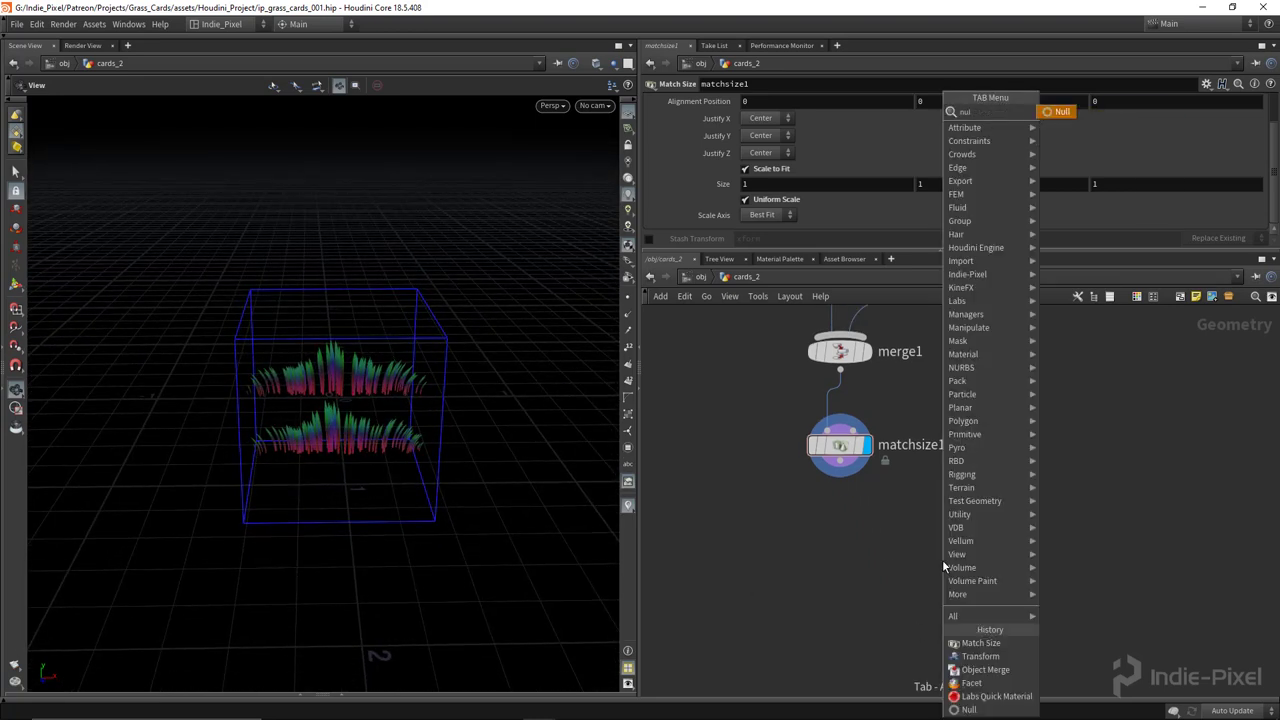
{"action": "left_click", "coordinate": [968, 709]}
{"action": "left_click", "coordinate": [1000, 566]}
{"action": "left_click_drag", "start_coordinate": [1008, 580], "coordinate": [1034, 568]}
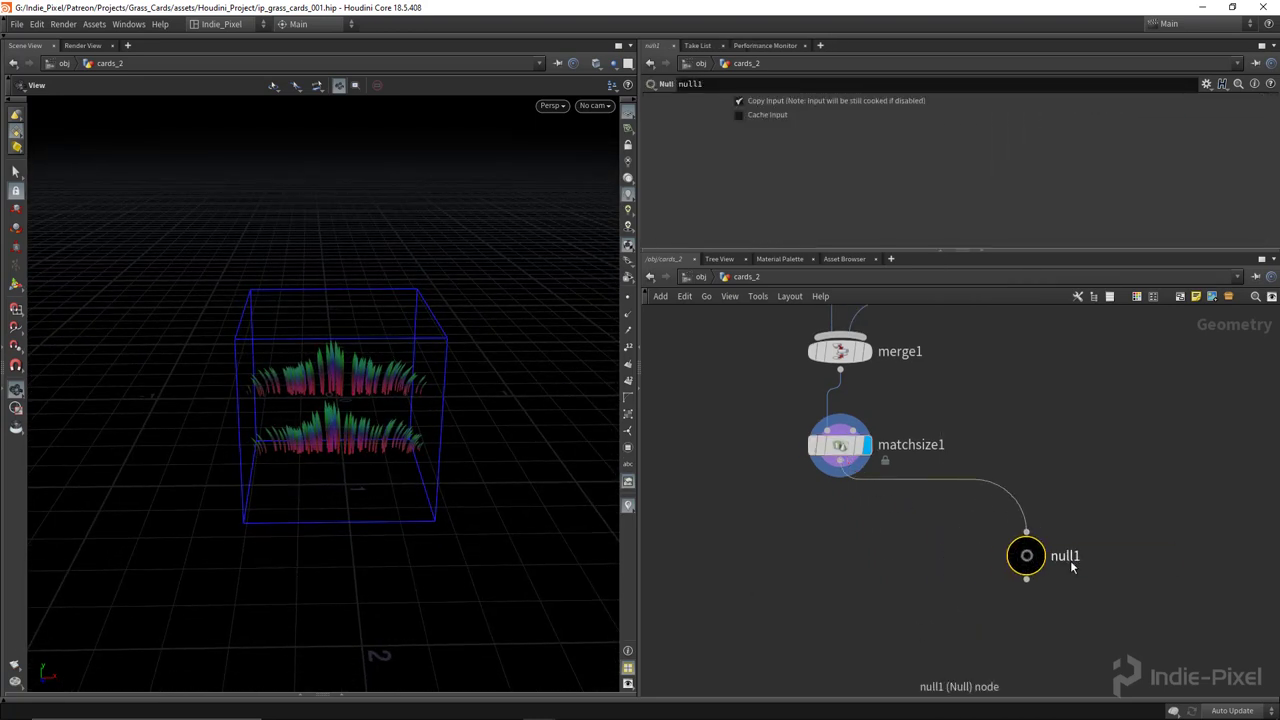
{"action": "double_click", "coordinate": [1068, 558]}
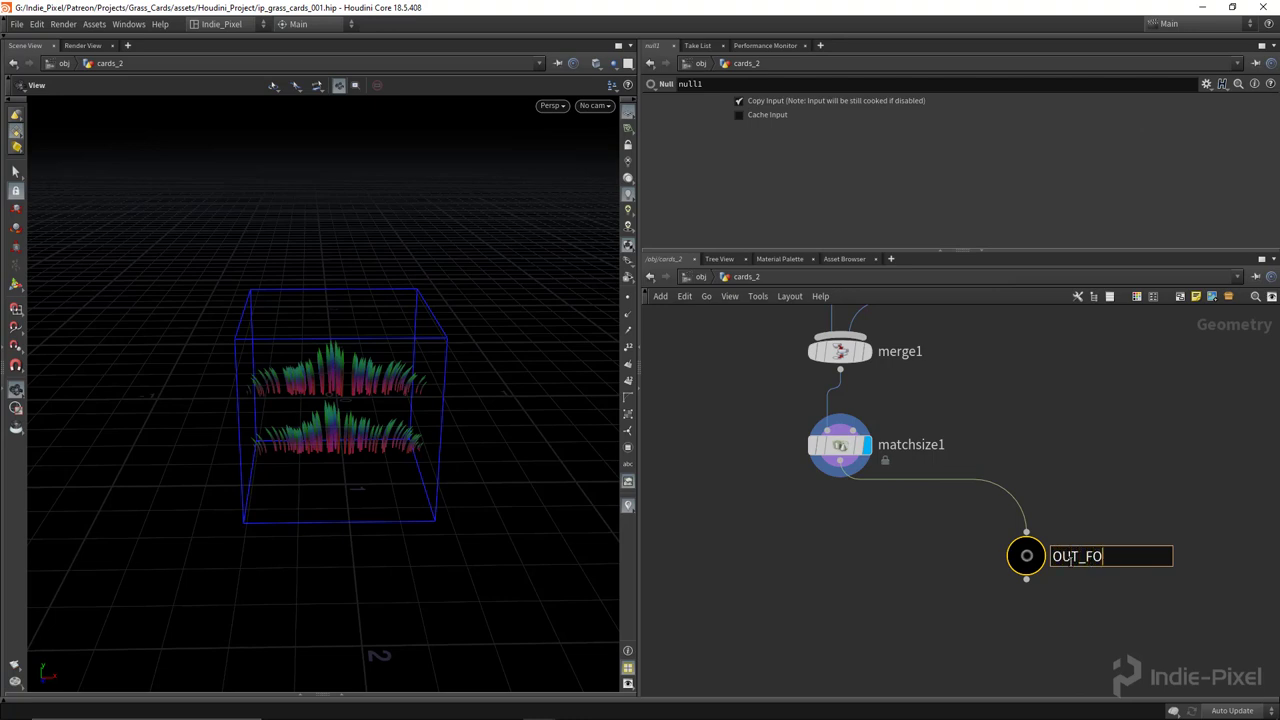
{"action": "key", "text": "Return"}
Add a Triangulate 2D node on a second branch from matchsize1's output and display its result.
{"action": "scroll", "coordinate": [1070, 560], "scroll_direction": "down", "scroll_amount": 4}
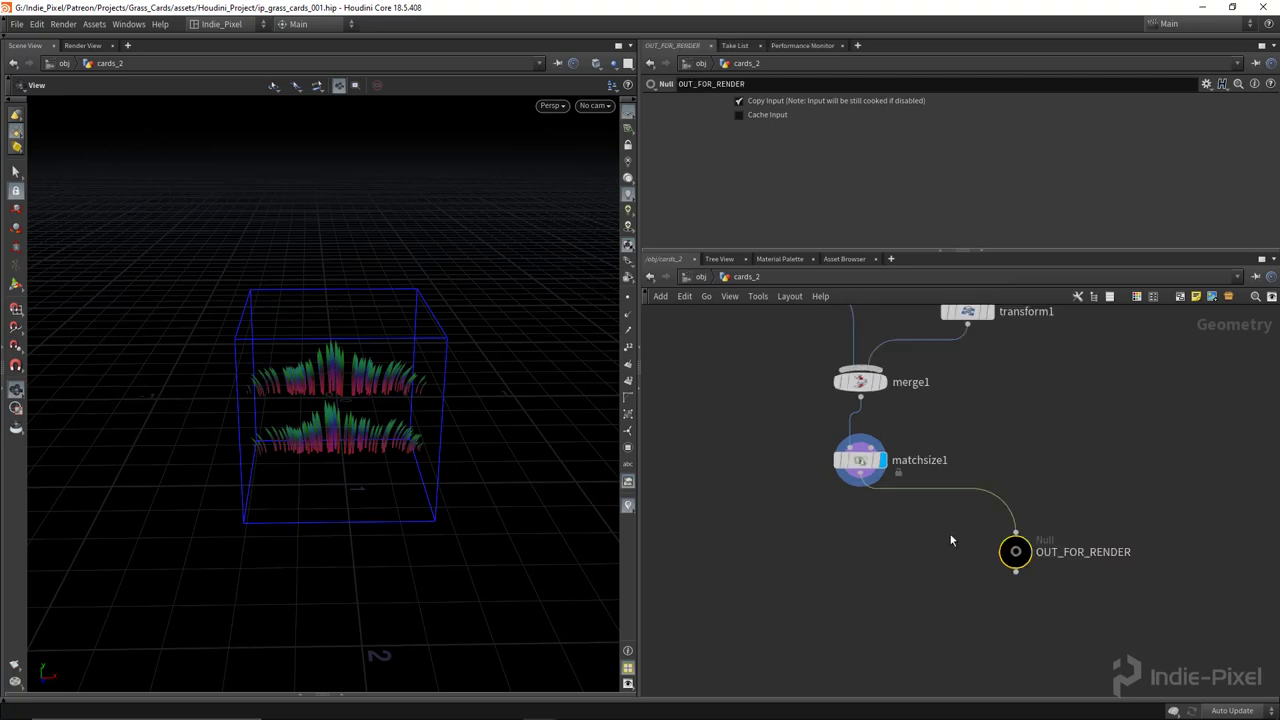
{"action": "middle_click_drag", "start_coordinate": [896, 486], "coordinate": [819, 531]}
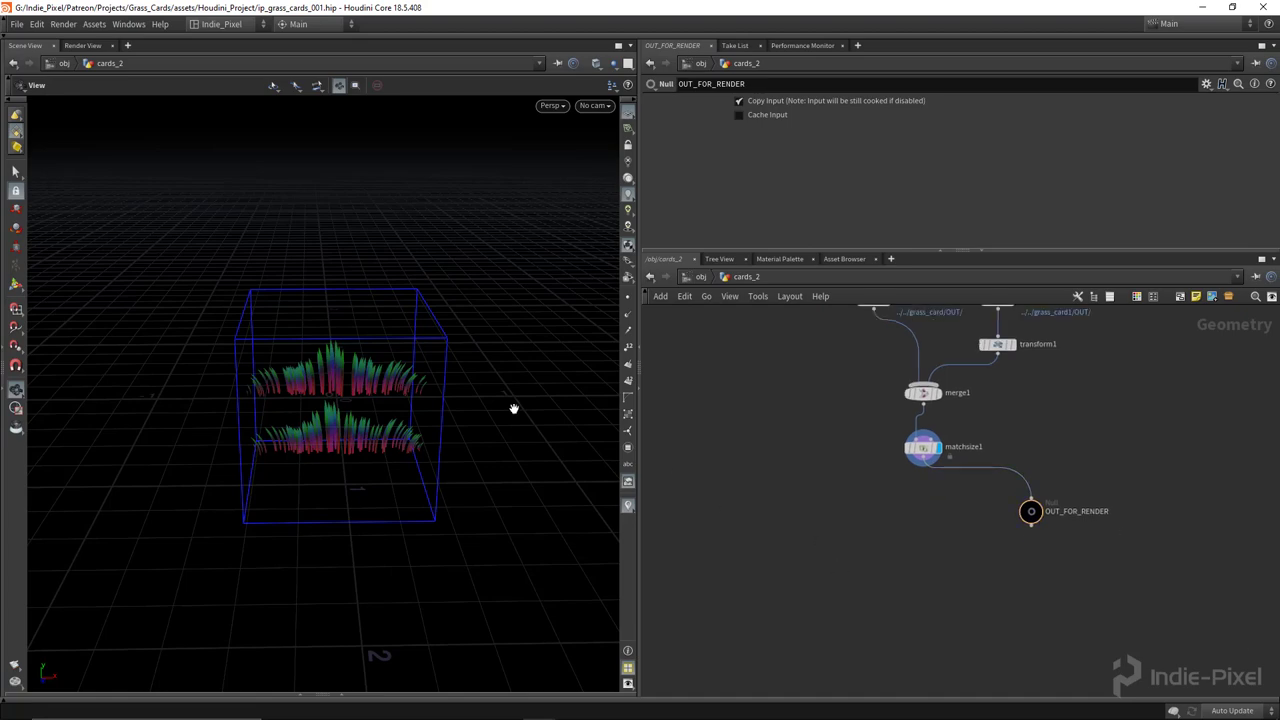
{"action": "left_click_drag", "start_coordinate": [344, 420], "coordinate": [358, 349]}
{"action": "right_click_drag", "start_coordinate": [358, 349], "coordinate": [500, 348]}
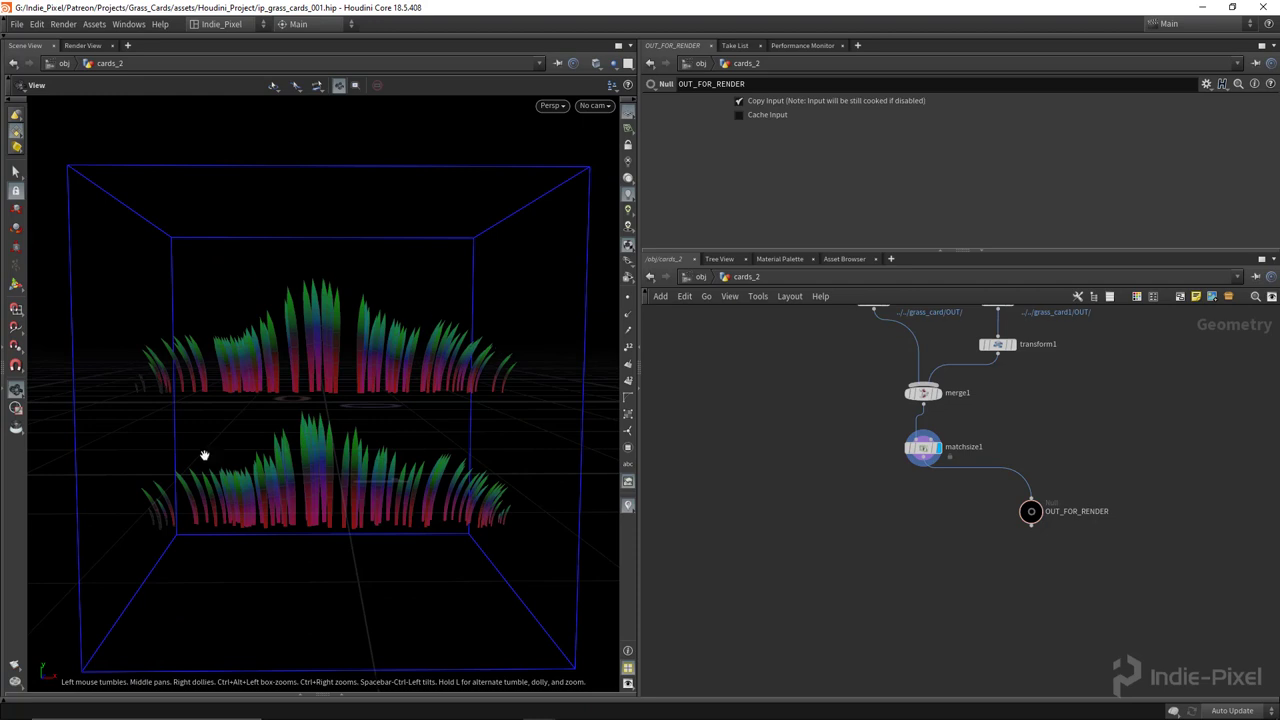
{"action": "left_click_drag", "start_coordinate": [204, 456], "coordinate": [396, 390]}
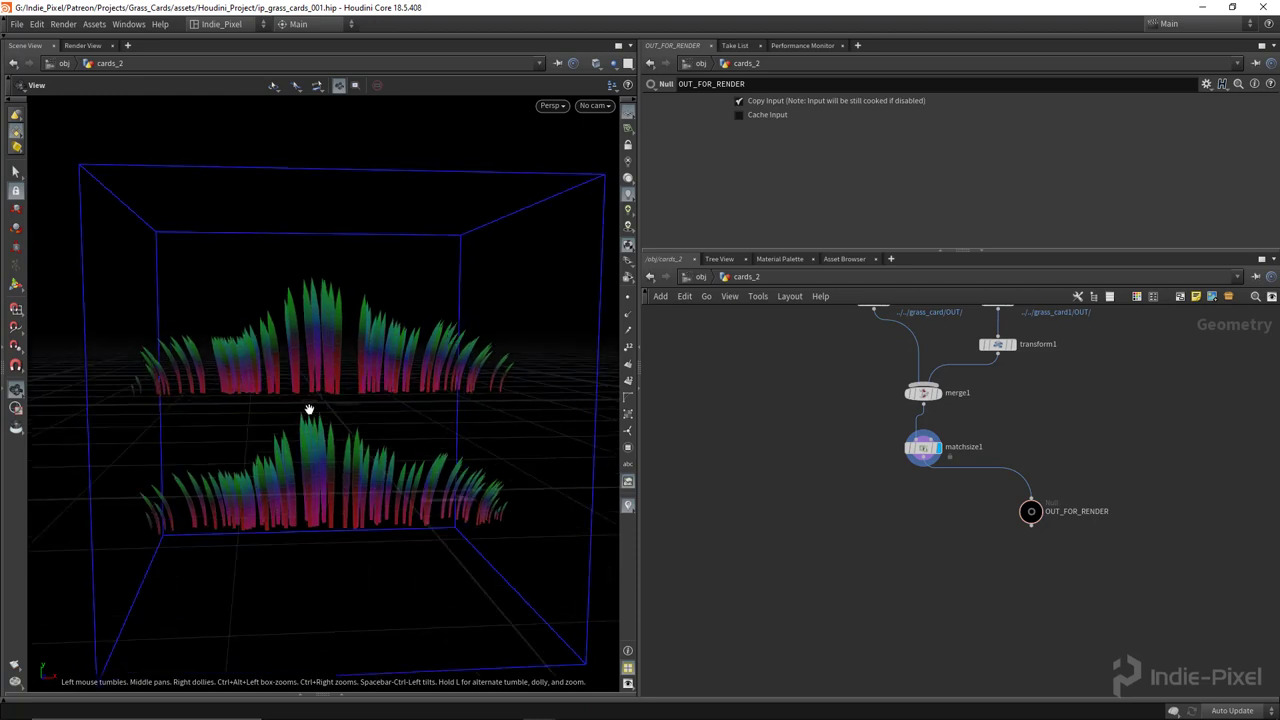
{"action": "left_click_drag", "start_coordinate": [309, 410], "coordinate": [420, 380]}
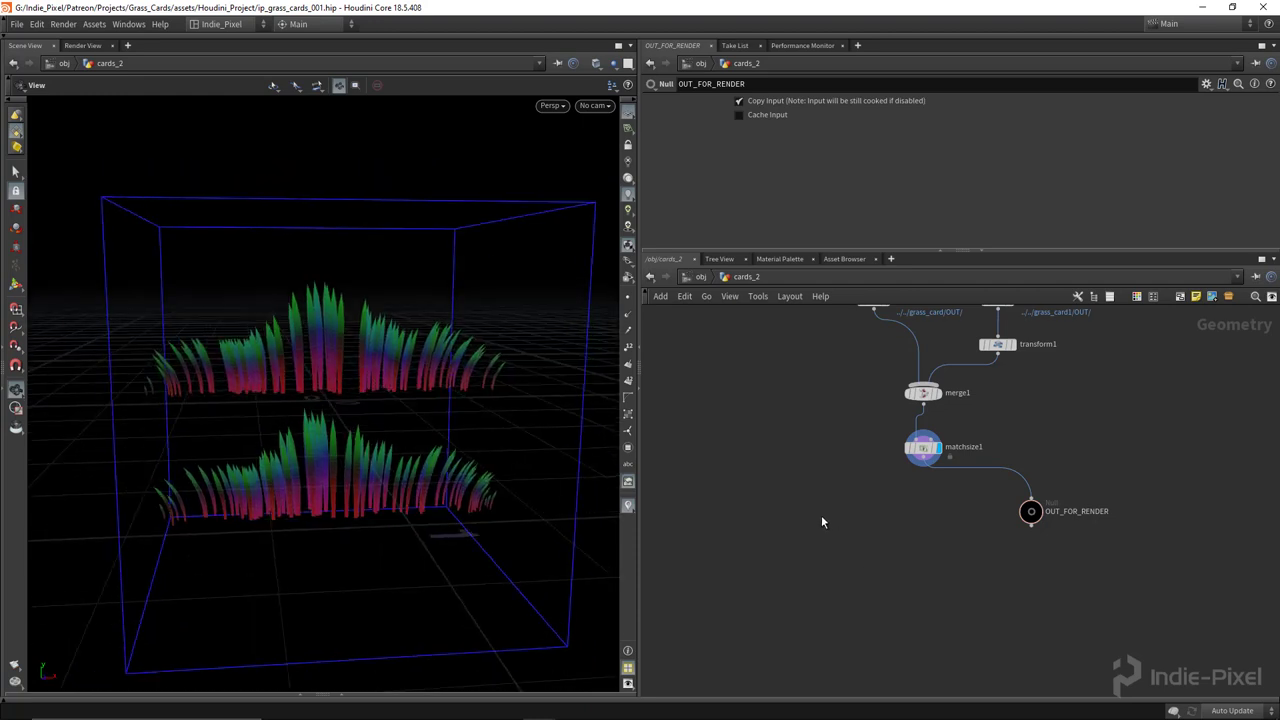
{"action": "key", "text": "Tab"}
{"action": "type", "text": "null"}
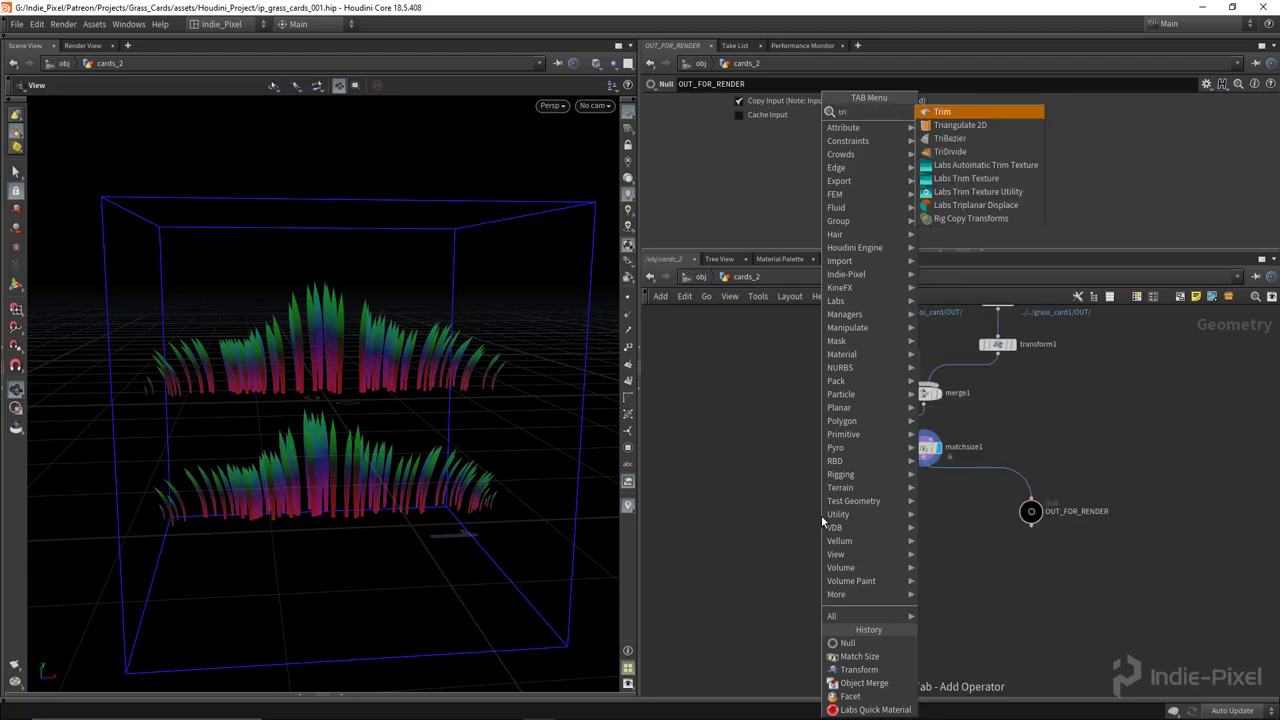
{"action": "key", "text": "Return"}
{"action": "left_click", "coordinate": [821, 515]}
{"action": "scroll", "coordinate": [821, 515], "scroll_direction": "up", "scroll_amount": 3}
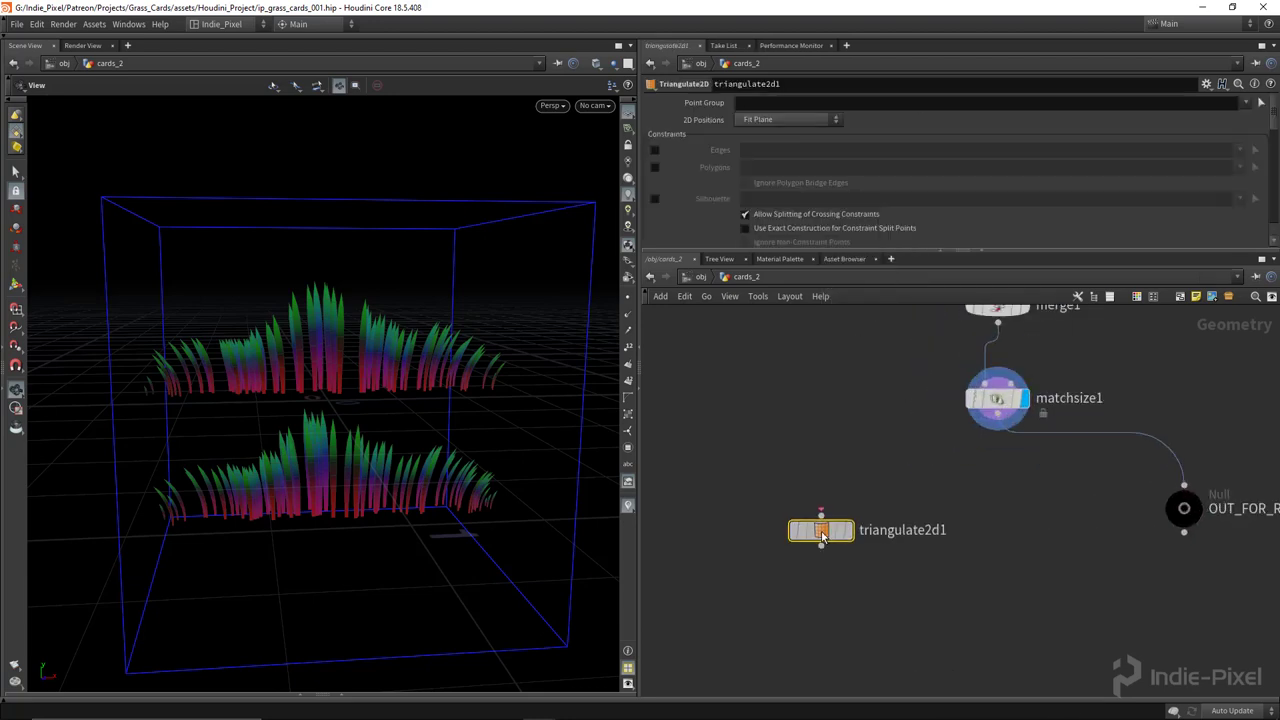
{"action": "left_click_drag", "start_coordinate": [897, 483], "coordinate": [821, 515]}
{"action": "left_click", "coordinate": [846, 530]}
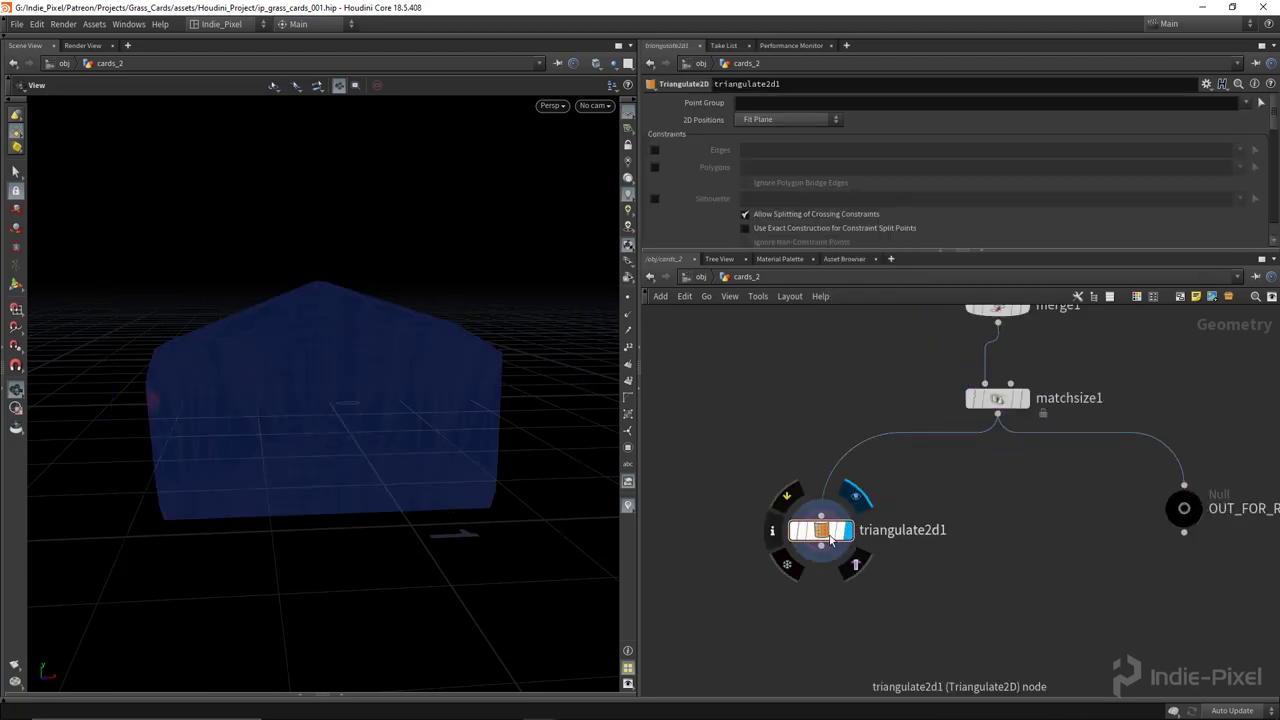
Switch the viewport to wireframe and examine how the triangulated mesh spans the two grass clumps.
{"action": "mouse_move", "coordinate": [334, 372]}
{"action": "left_mouse_down"}
{"action": "mouse_move", "coordinate": [331, 329]}
{"action": "mouse_move", "coordinate": [486, 380]}
{"action": "mouse_move", "coordinate": [491, 477]}
{"action": "mouse_move", "coordinate": [358, 361]}
{"action": "mouse_move", "coordinate": [299, 375]}
{"action": "mouse_move", "coordinate": [326, 366]}
{"action": "mouse_move", "coordinate": [223, 337]}
{"action": "left_mouse_up"}
{"action": "key", "text": "w"}
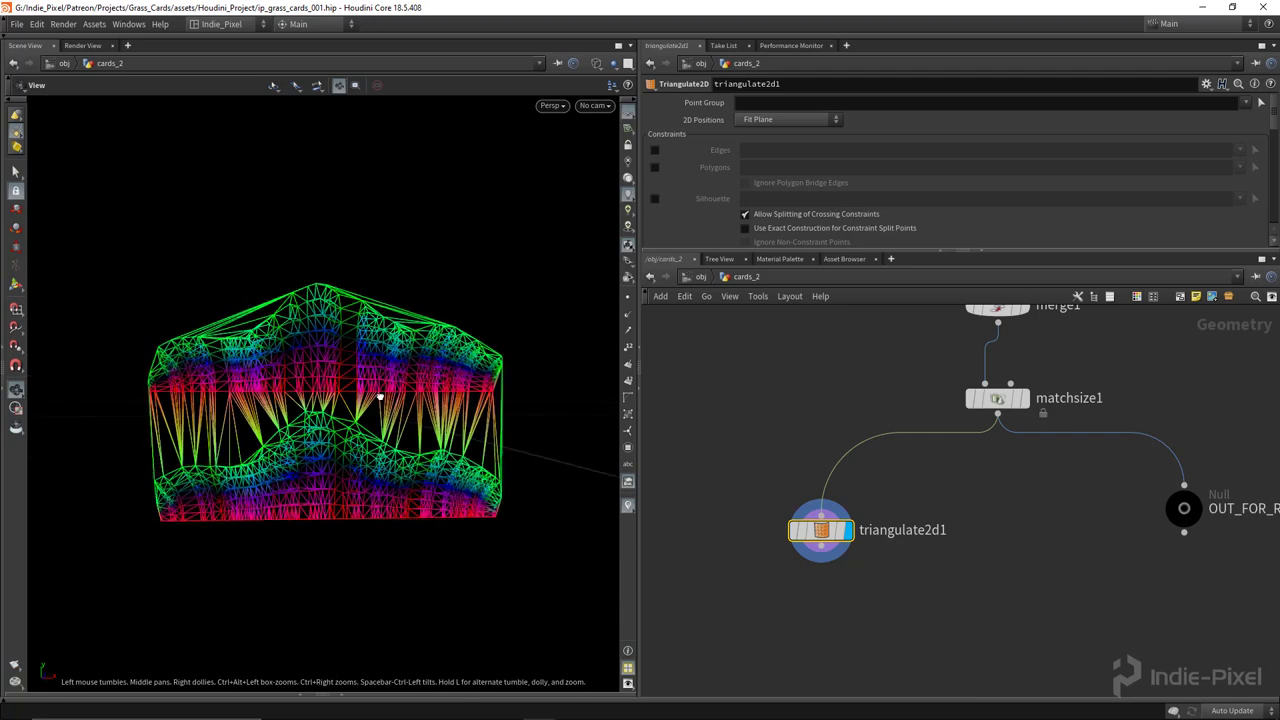
{"action": "left_click_drag", "start_coordinate": [380, 396], "coordinate": [366, 386]}
{"action": "scroll", "coordinate": [366, 386], "scroll_direction": "down", "scroll_amount": 3}
{"action": "scroll", "coordinate": [930, 573], "scroll_direction": "down", "scroll_amount": 3}
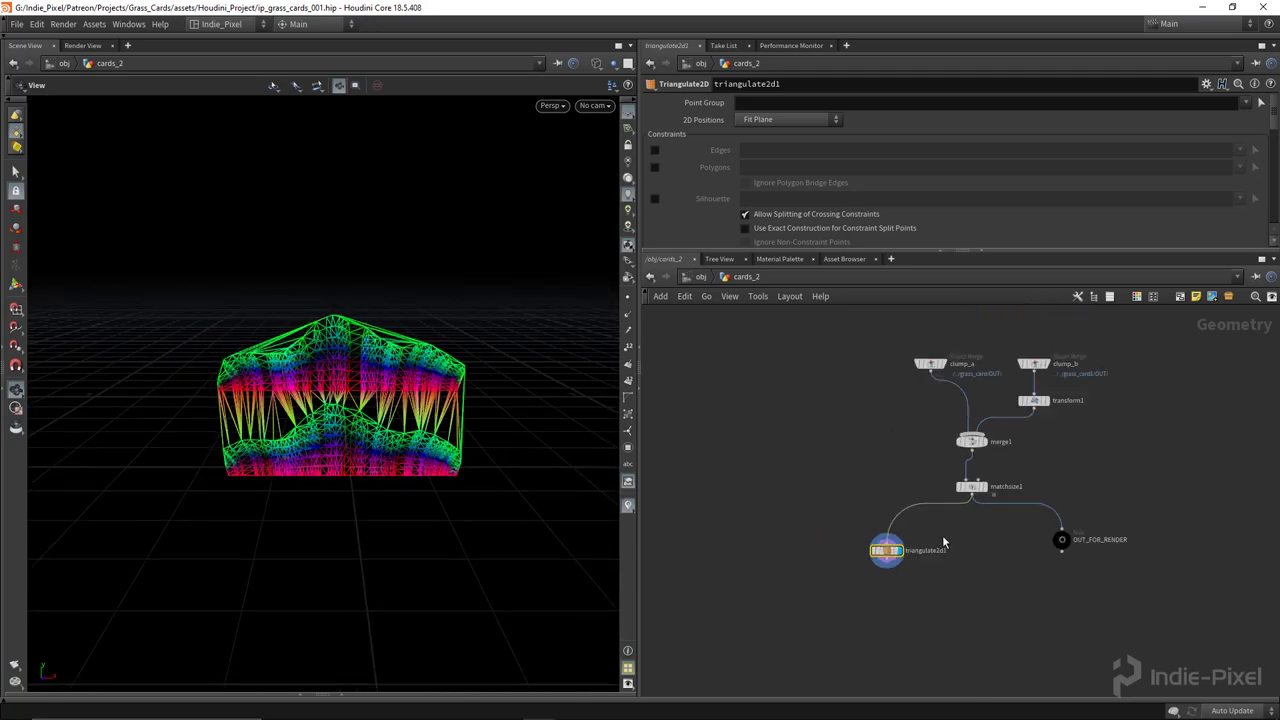
Move clump_a and clump_b upward and insert a Group Create node between clump_a and merge1.
{"action": "scroll", "coordinate": [1000, 400], "scroll_direction": "up", "scroll_amount": 3}
{"action": "left_click", "coordinate": [845, 410]}
{"action": "left_click", "coordinate": [1024, 412], "text": "shift"}
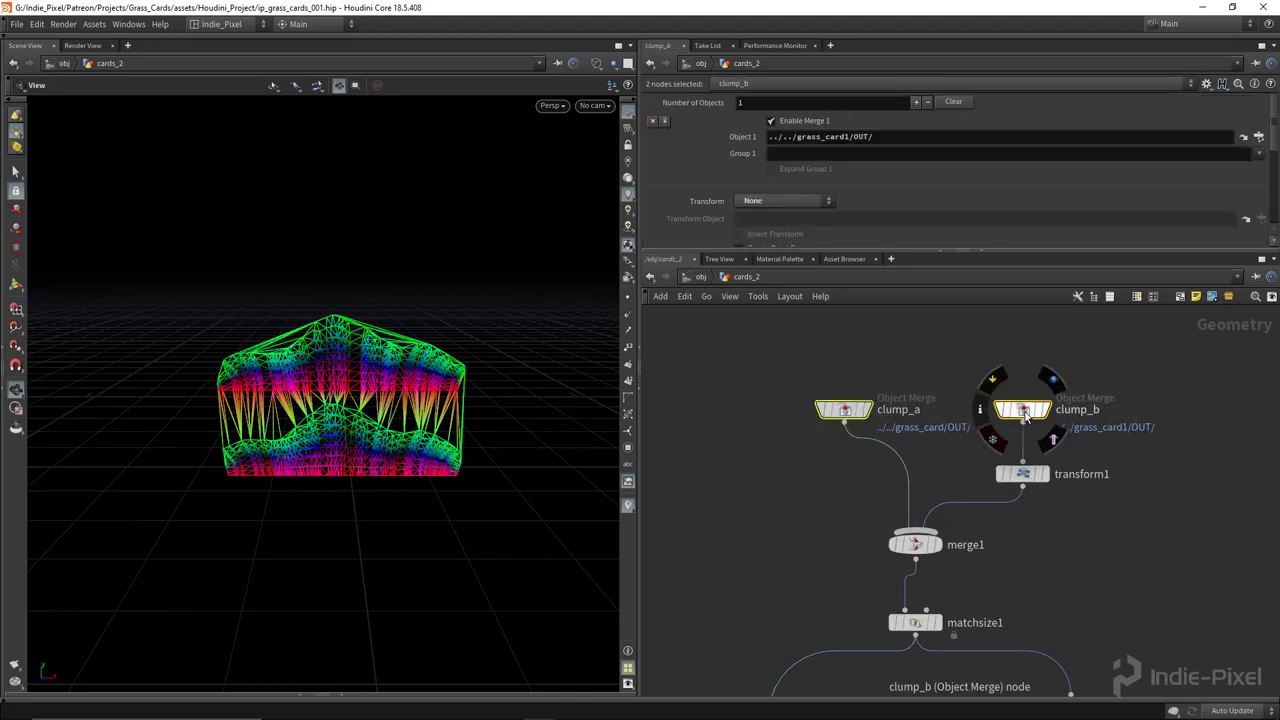
{"action": "left_click_drag", "start_coordinate": [1024, 416], "coordinate": [1024, 374]}
{"action": "left_click", "coordinate": [948, 426]}
{"action": "key", "text": "Tab"}
{"action": "left_click", "coordinate": [948, 426]}
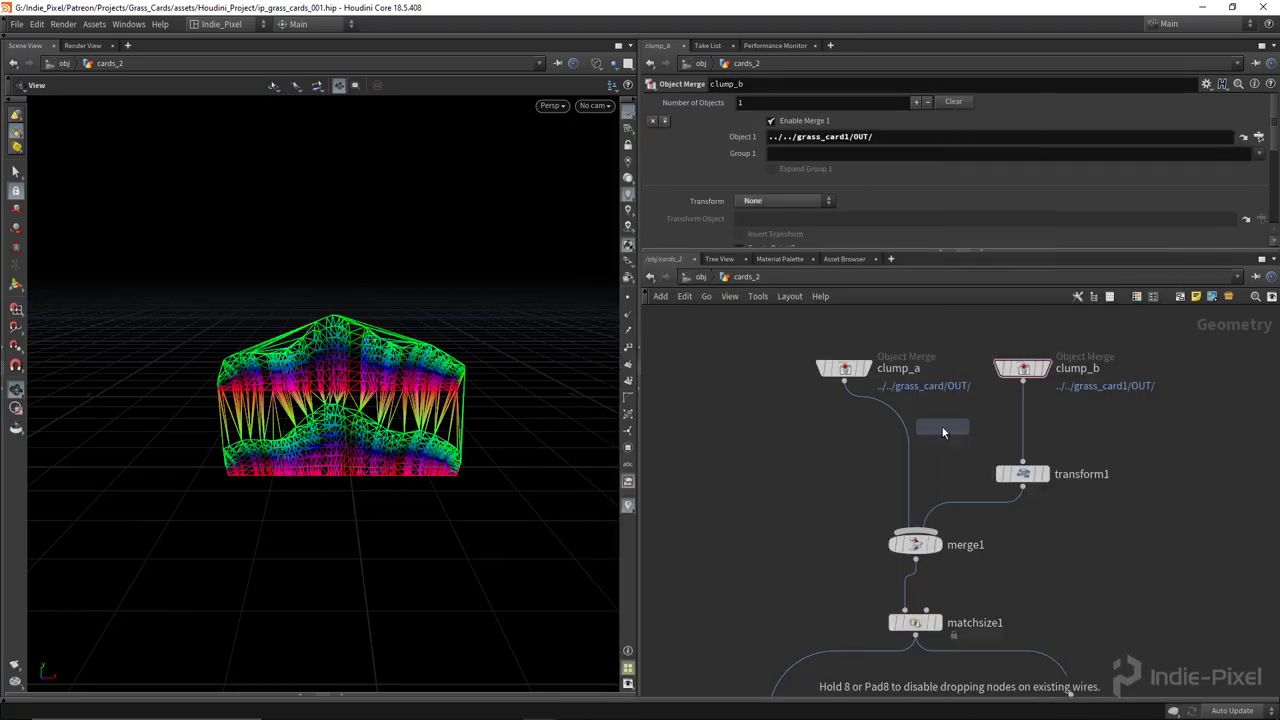
{"action": "left_click", "coordinate": [840, 401]}
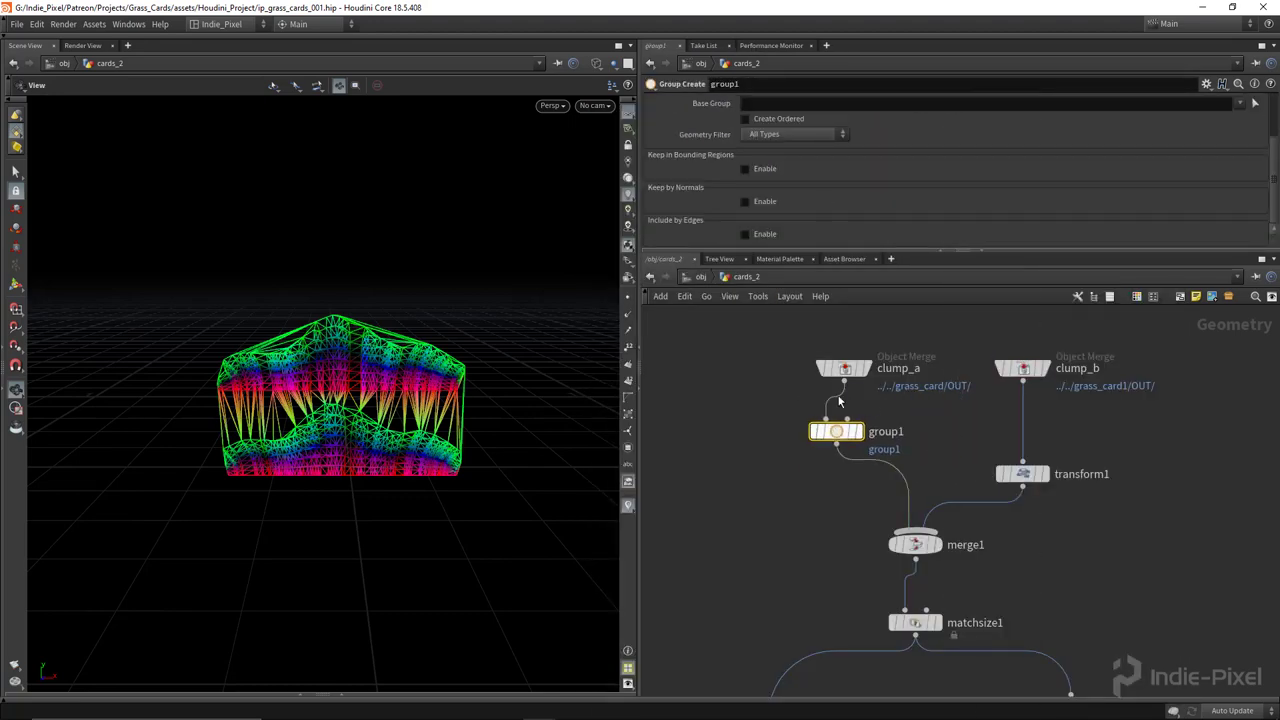
Set the base group of the group node under clump_a to A.
{"action": "left_click", "coordinate": [797, 102]}
{"action": "type", "text": "A"}
{"action": "key", "text": "Return"}
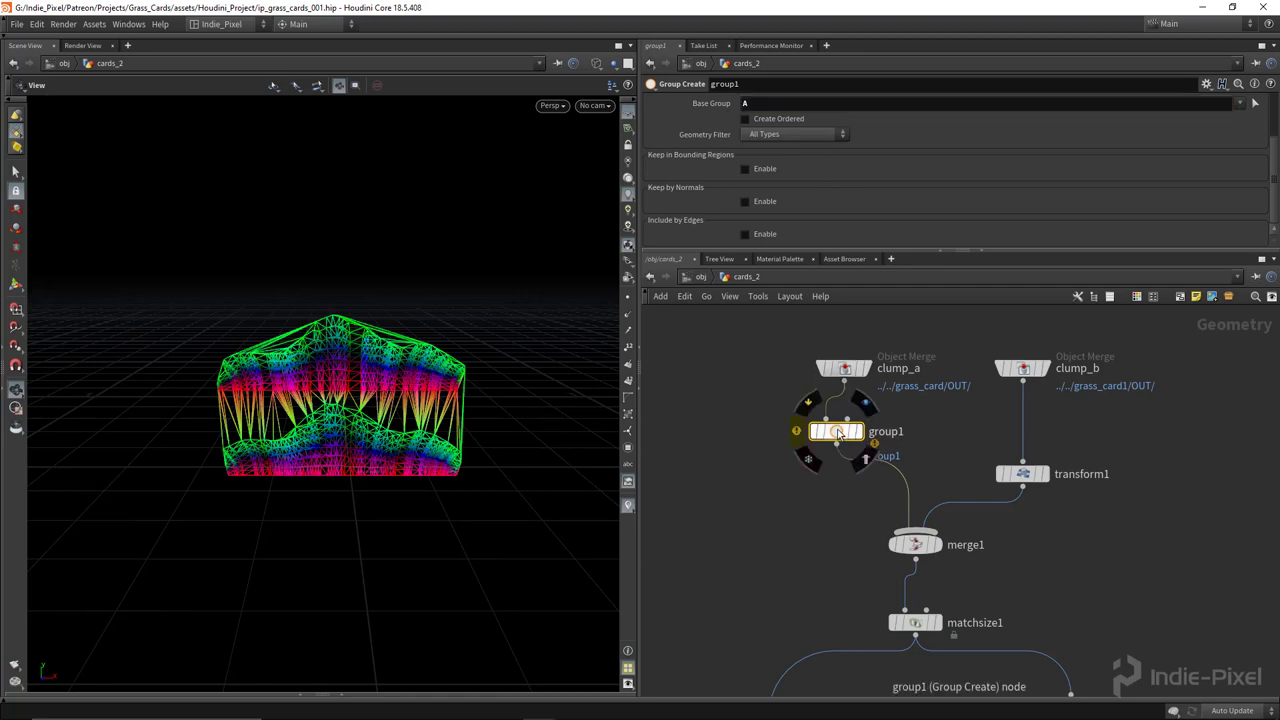
Copy the group node into the wire between clump_b and transform1 and set the copy's base group to B.
{"action": "left_click_drag", "start_coordinate": [836, 431], "coordinate": [1040, 436]}
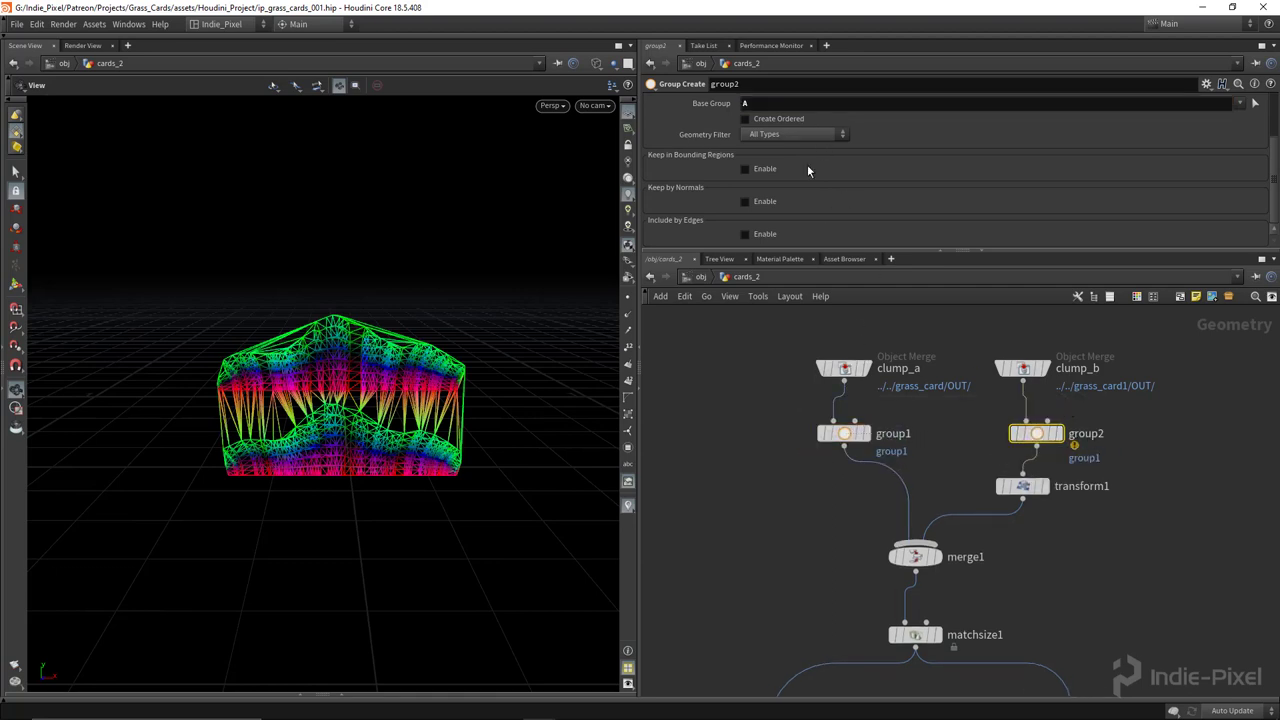
{"action": "left_click", "coordinate": [788, 102]}
{"action": "key", "text": "Return"}
Set group1's type to Points, clear its base group, and name the group A.
{"action": "left_click", "coordinate": [843, 433]}
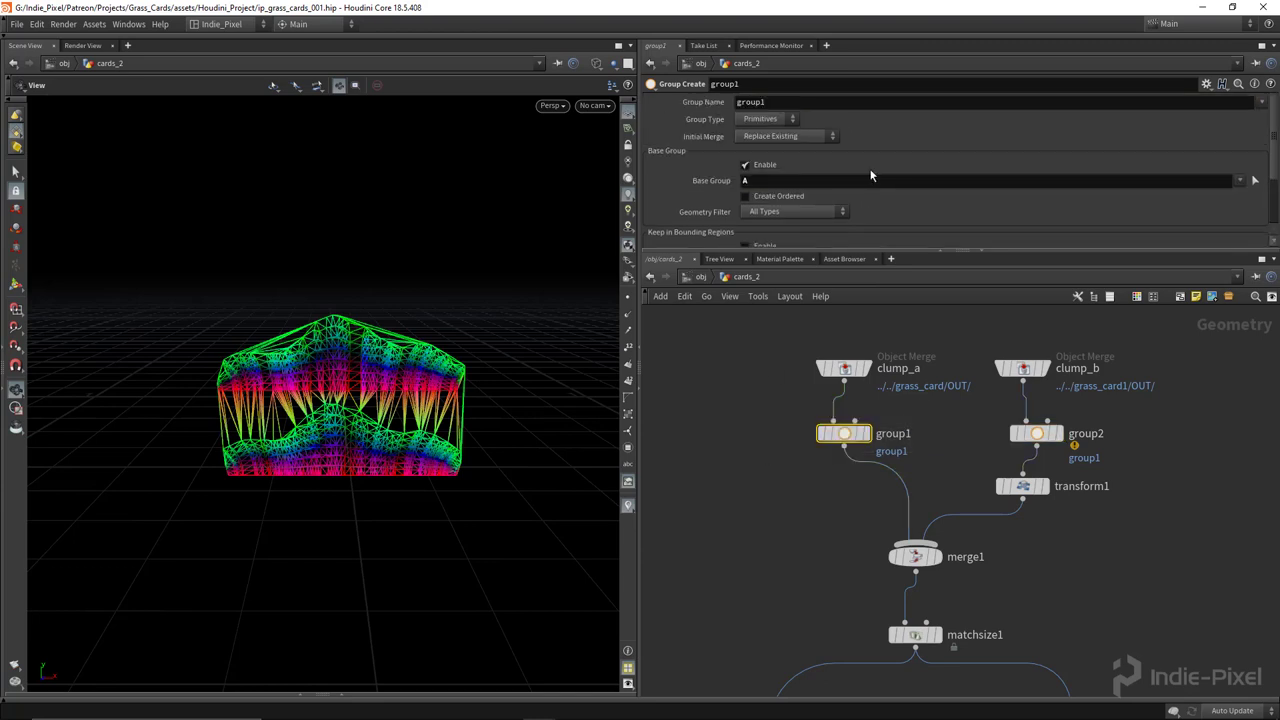
{"action": "left_click", "coordinate": [766, 119]}
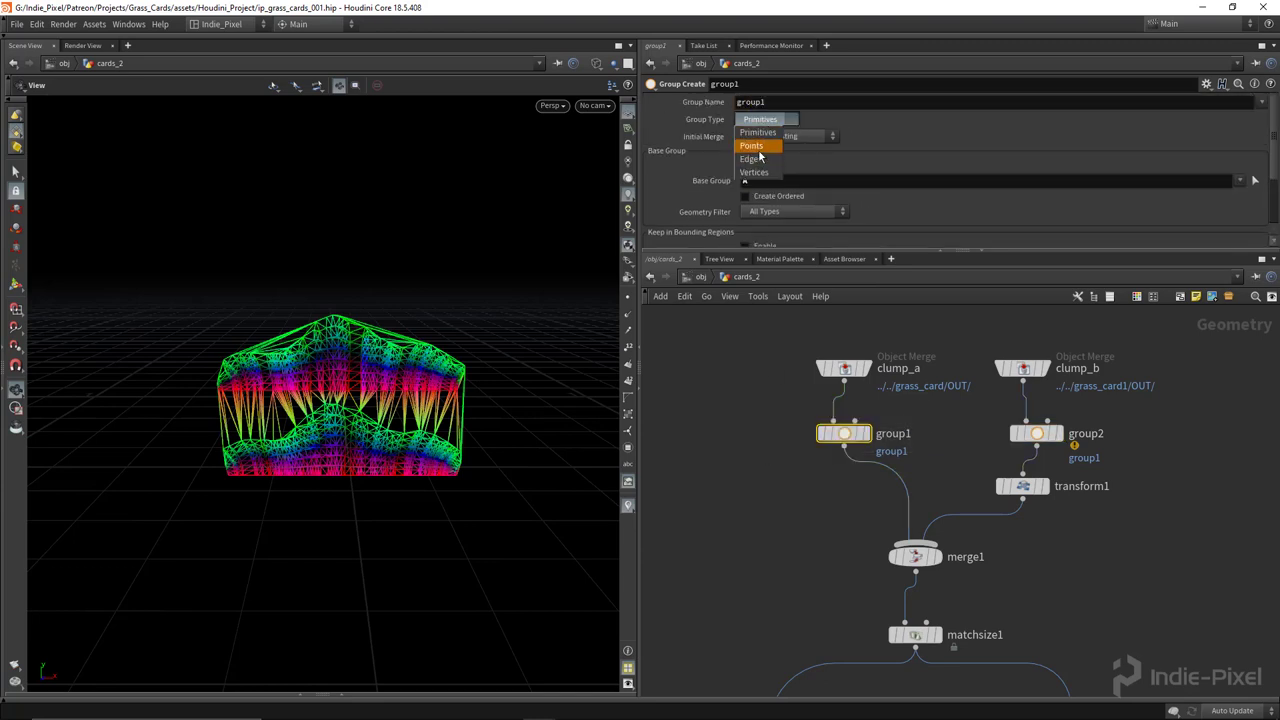
{"action": "left_click", "coordinate": [755, 146]}
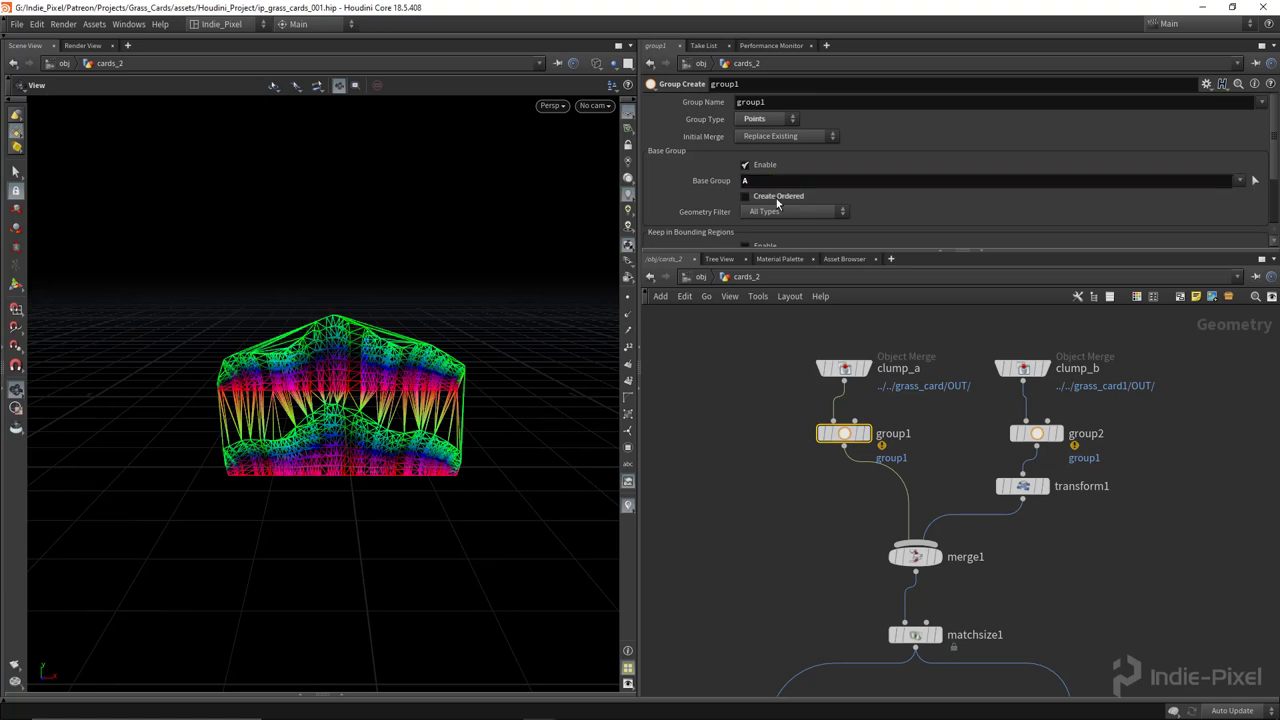
{"action": "left_click", "coordinate": [791, 101]}
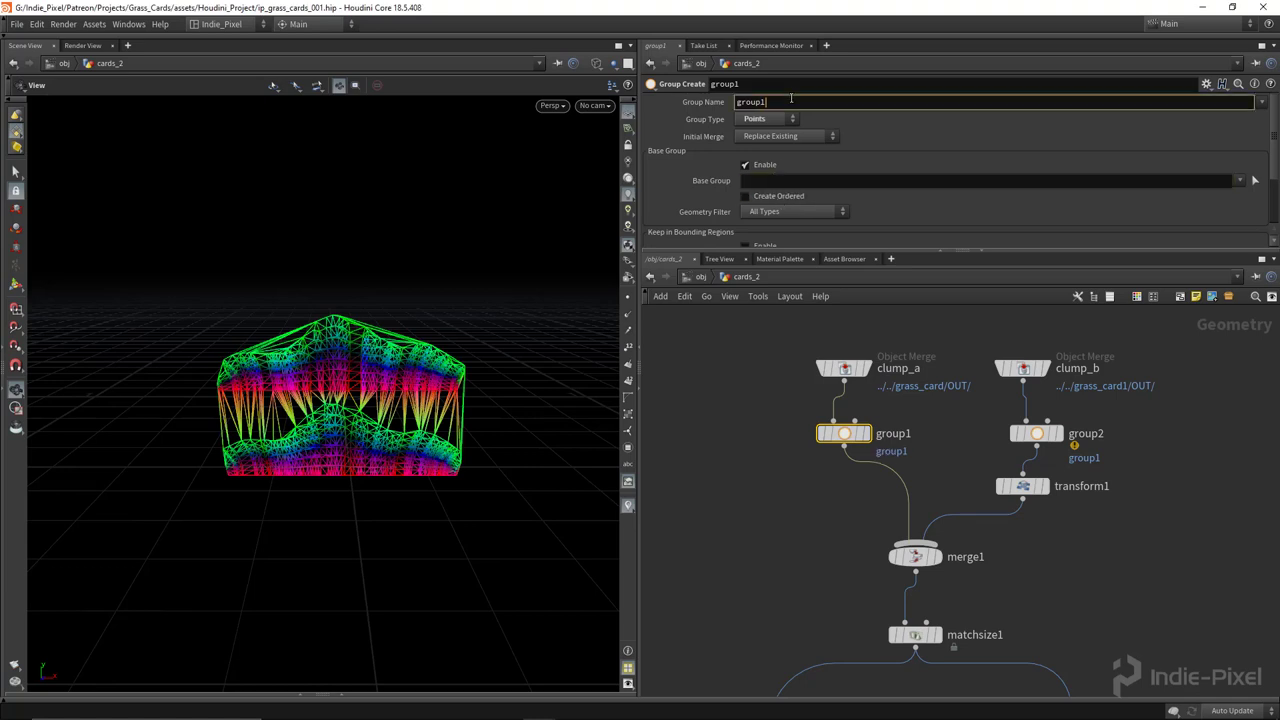
{"action": "key", "text": "Return"}
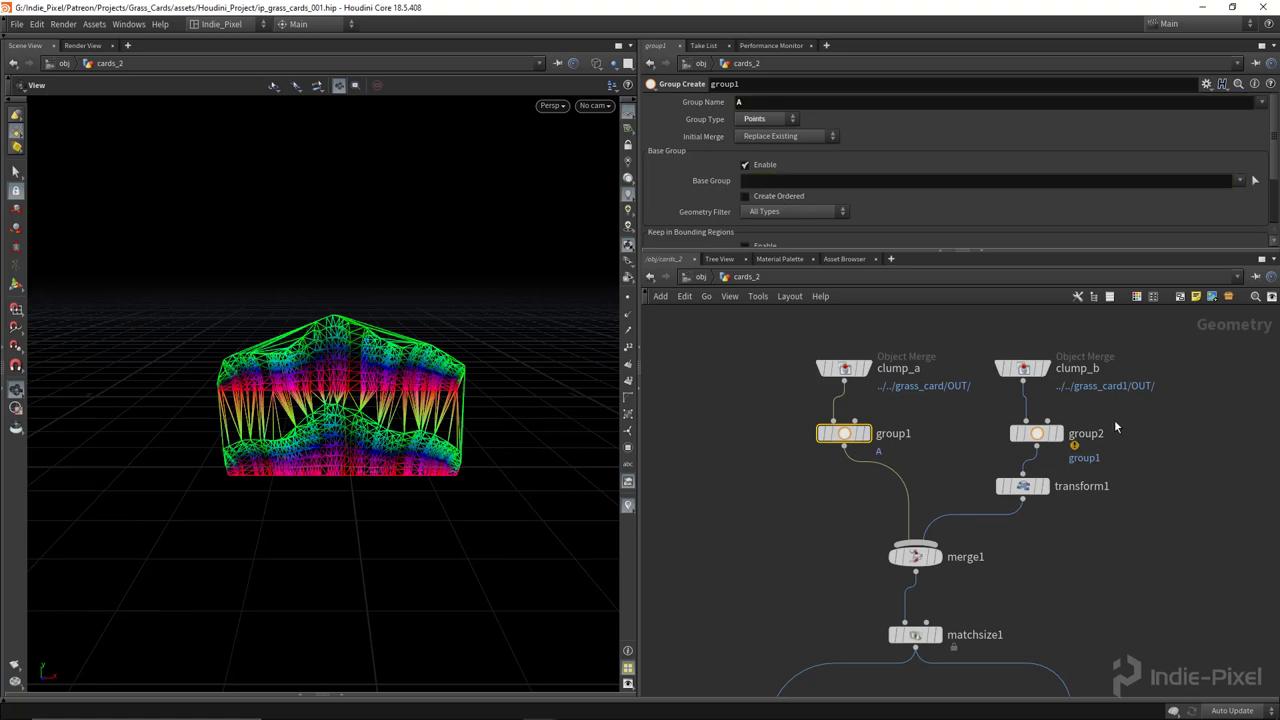
Name group2's group B, clear its base group, and set its type to Points.
{"action": "left_click", "coordinate": [1036, 433]}
{"action": "double_click", "coordinate": [789, 98]}
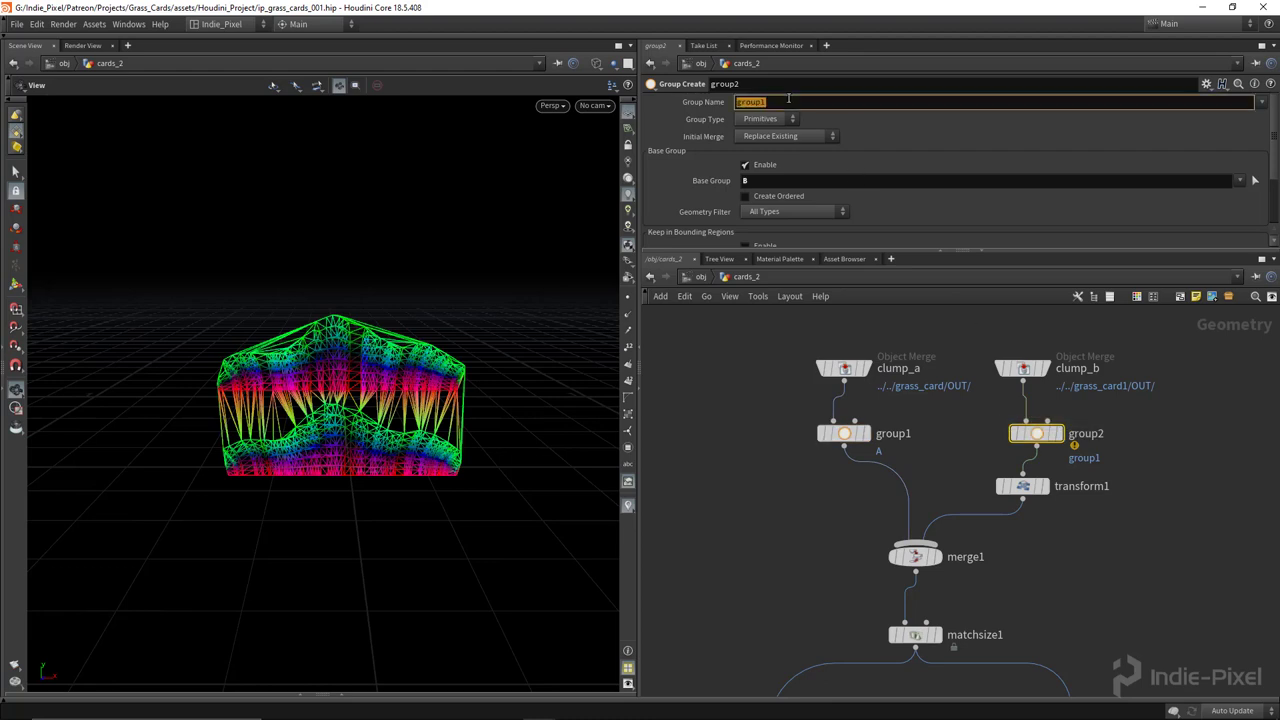
{"action": "left_click", "coordinate": [795, 179]}
{"action": "key", "text": "Return"}
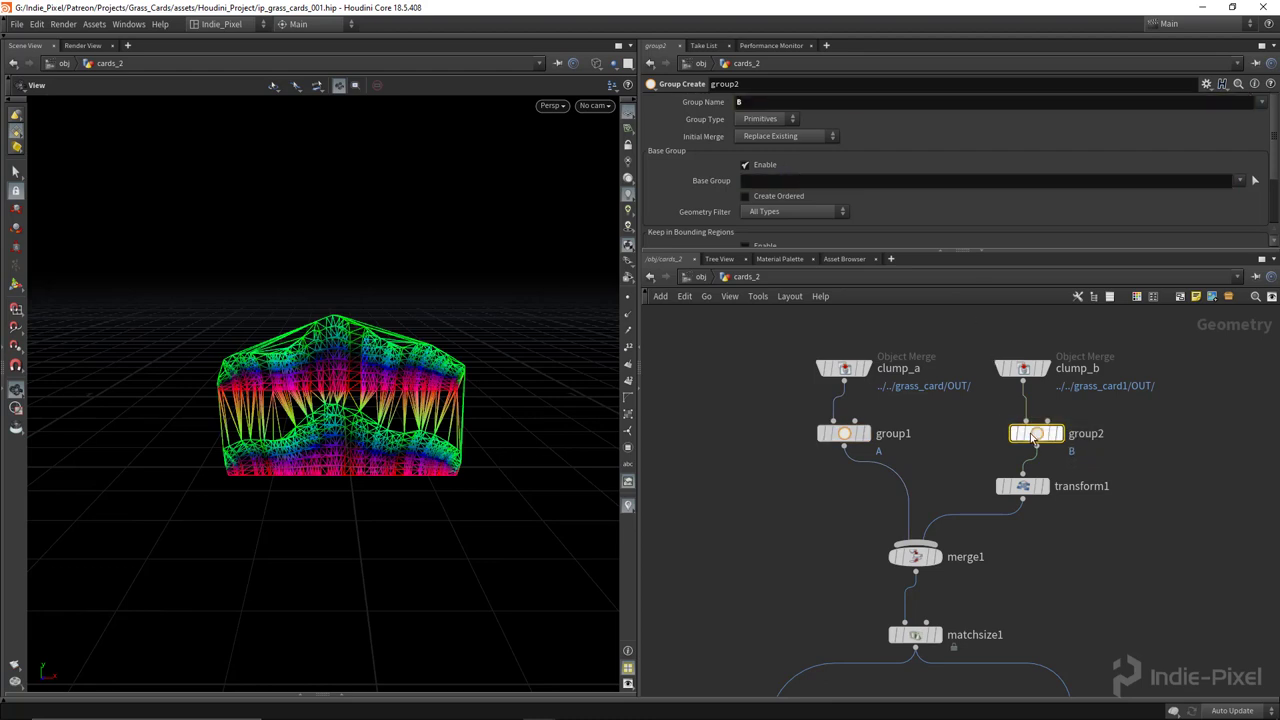
{"action": "left_click", "coordinate": [768, 118]}
{"action": "left_click", "coordinate": [760, 133]}
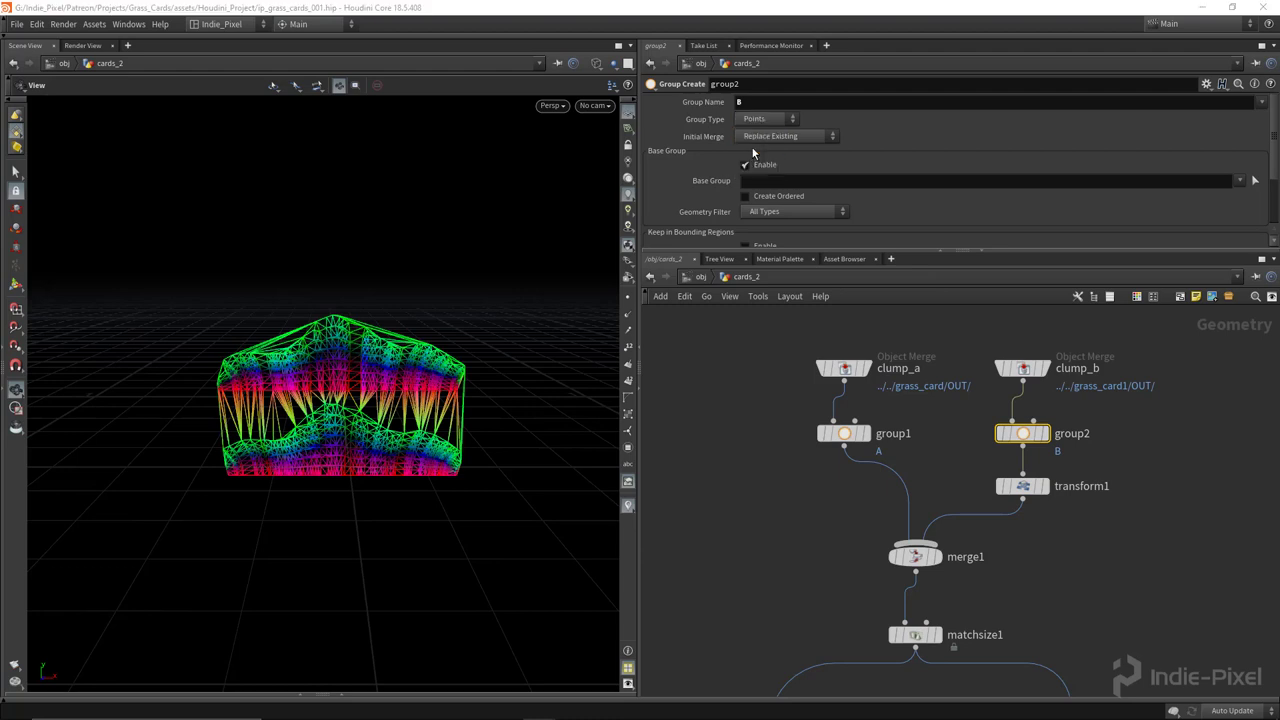
Limit triangulate2d1 to point group A.
{"action": "middle_click_drag", "start_coordinate": [816, 568], "coordinate": [886, 345]}
{"action": "left_click_drag", "start_coordinate": [754, 606], "coordinate": [872, 500]}
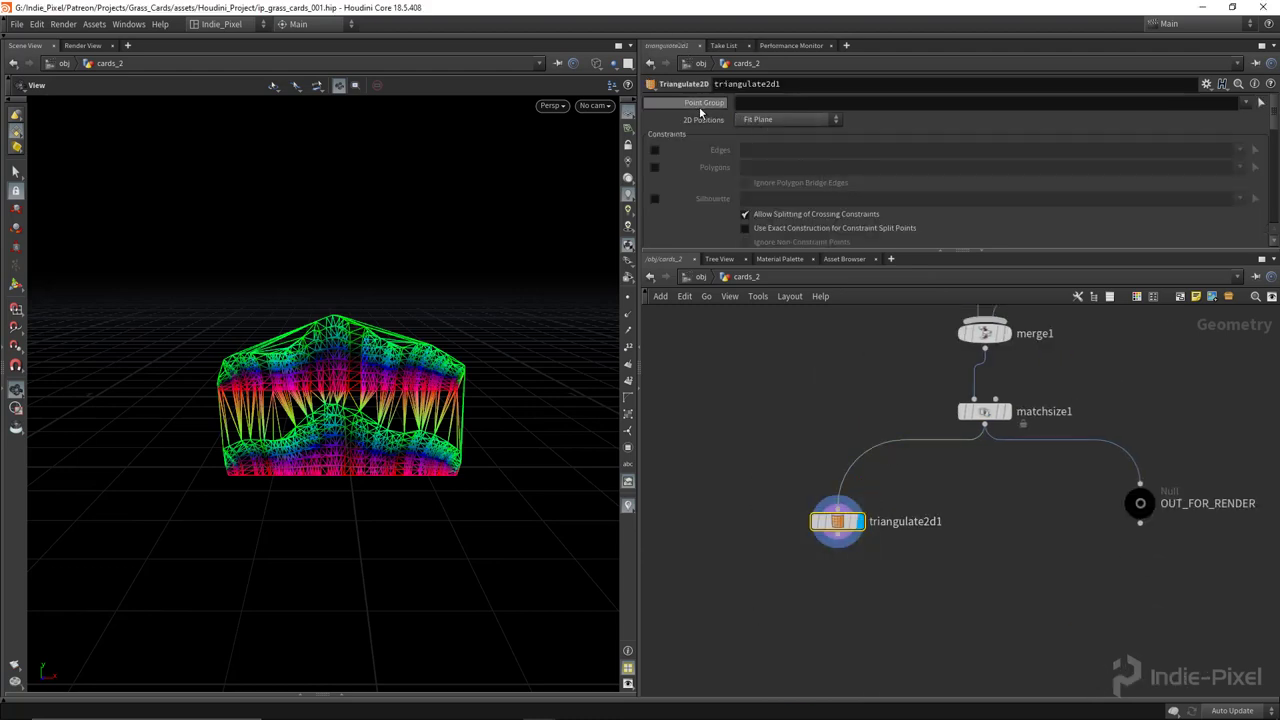
{"action": "middle_click_drag", "start_coordinate": [906, 394], "coordinate": [866, 573]}
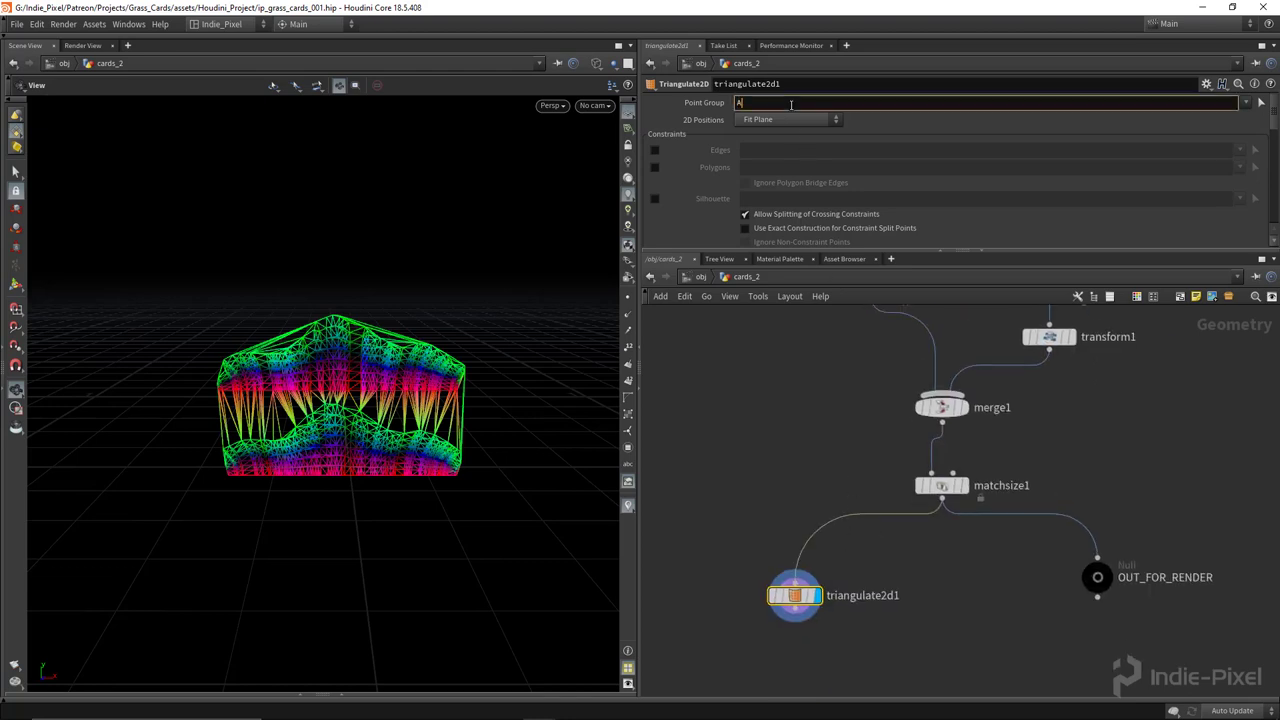
{"action": "key", "text": "Return"}
{"action": "left_click_drag", "start_coordinate": [489, 417], "coordinate": [409, 480]}
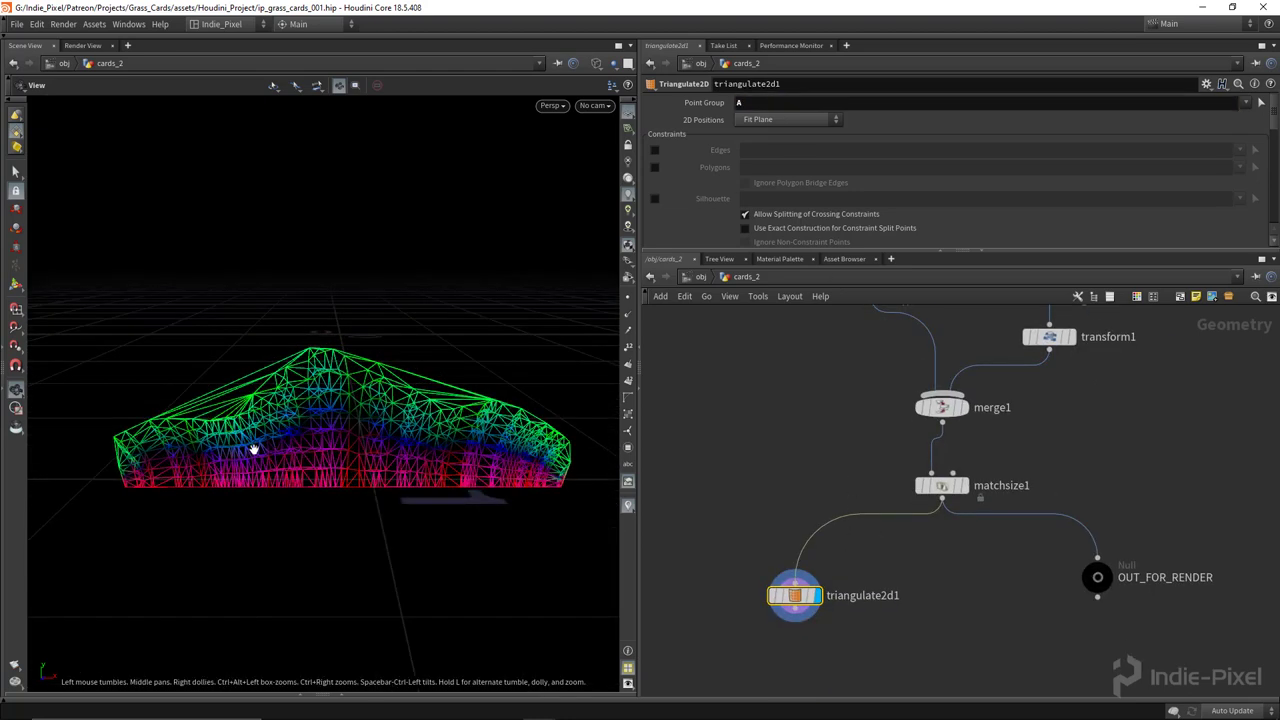
Duplicate triangulate2d1 beside the original, display the copy, and set its point group to B.
{"action": "middle_click_drag", "start_coordinate": [904, 659], "coordinate": [1051, 580]}
{"action": "scroll", "coordinate": [1014, 537], "scroll_direction": "down", "scroll_amount": 1}
{"action": "mouse_move", "coordinate": [969, 508]}
{"action": "left_mouse_down"}
{"action": "mouse_move", "coordinate": [853, 508]}
{"action": "mouse_move", "coordinate": [986, 508]}
{"action": "left_mouse_up"}
{"action": "left_click", "coordinate": [814, 104]}
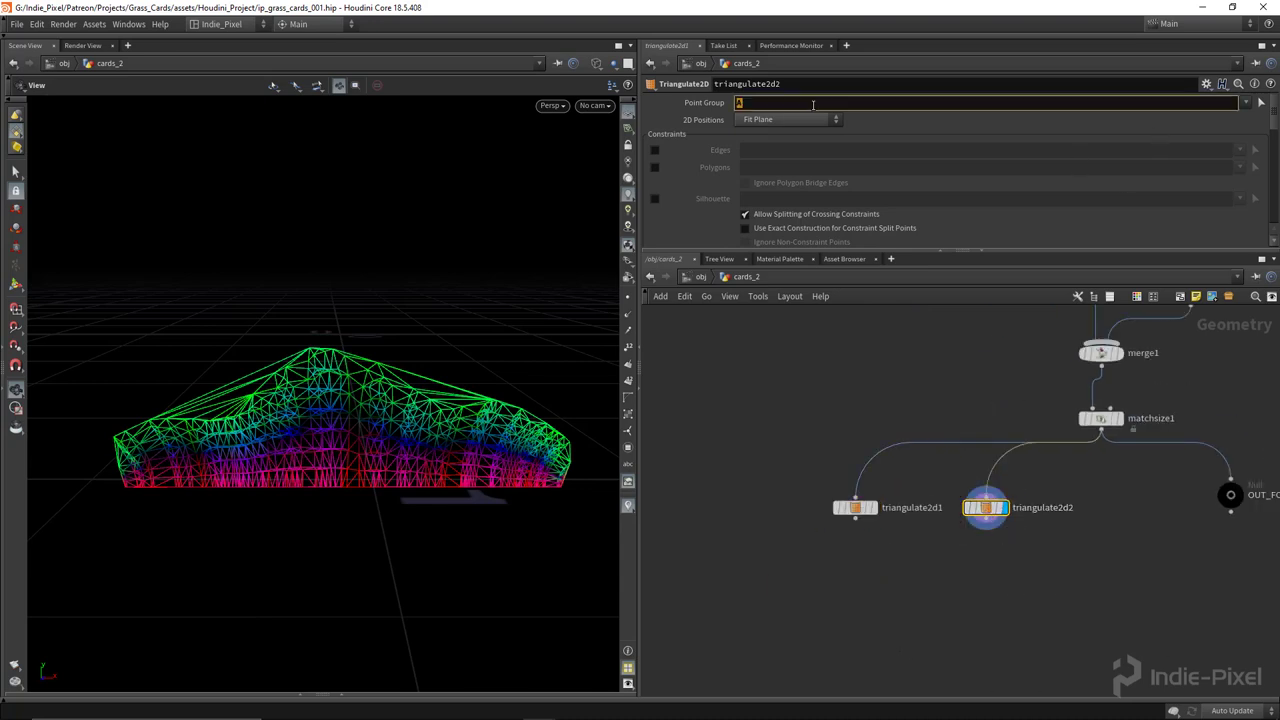
{"action": "type", "text": "B"}
{"action": "key", "text": "Return"}
{"action": "left_click_drag", "start_coordinate": [346, 337], "coordinate": [450, 320]}
Combine triangulate2d1 and triangulate2d2 with a Merge node below them and display the merged result.
{"action": "middle_click_drag", "start_coordinate": [951, 500], "coordinate": [894, 481]}
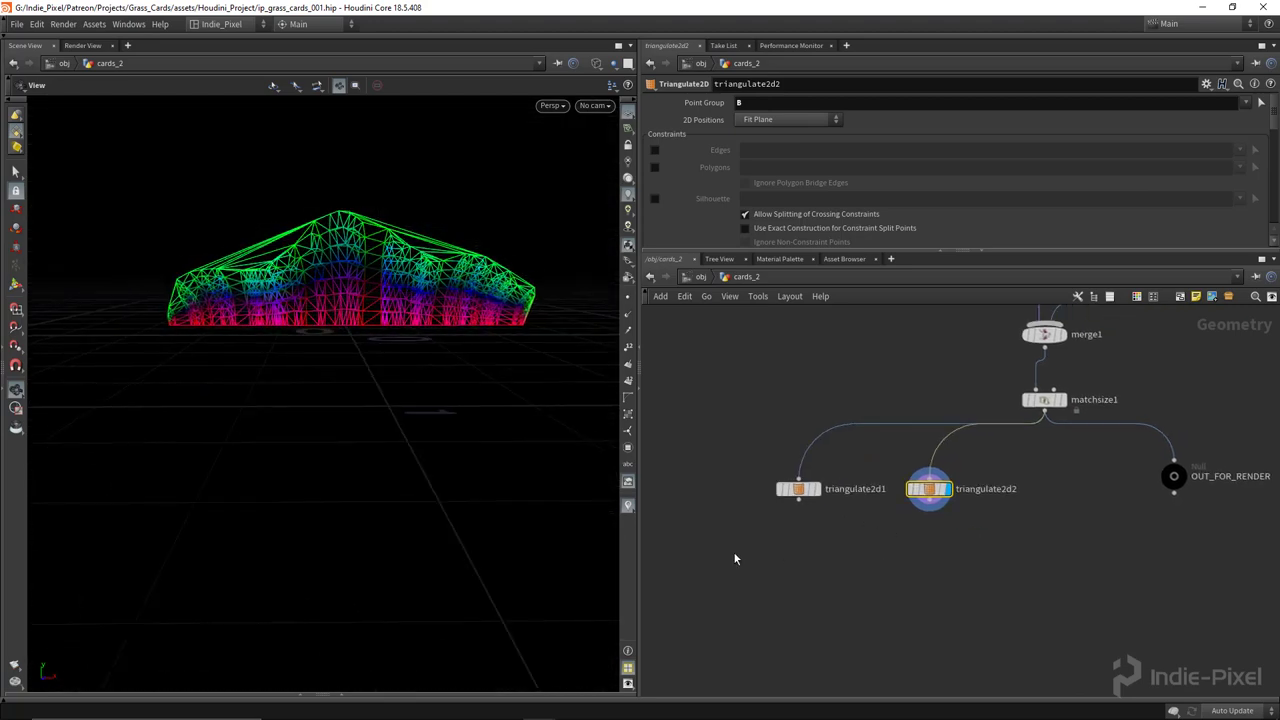
{"action": "scroll", "coordinate": [773, 545], "scroll_direction": "up", "scroll_amount": 2}
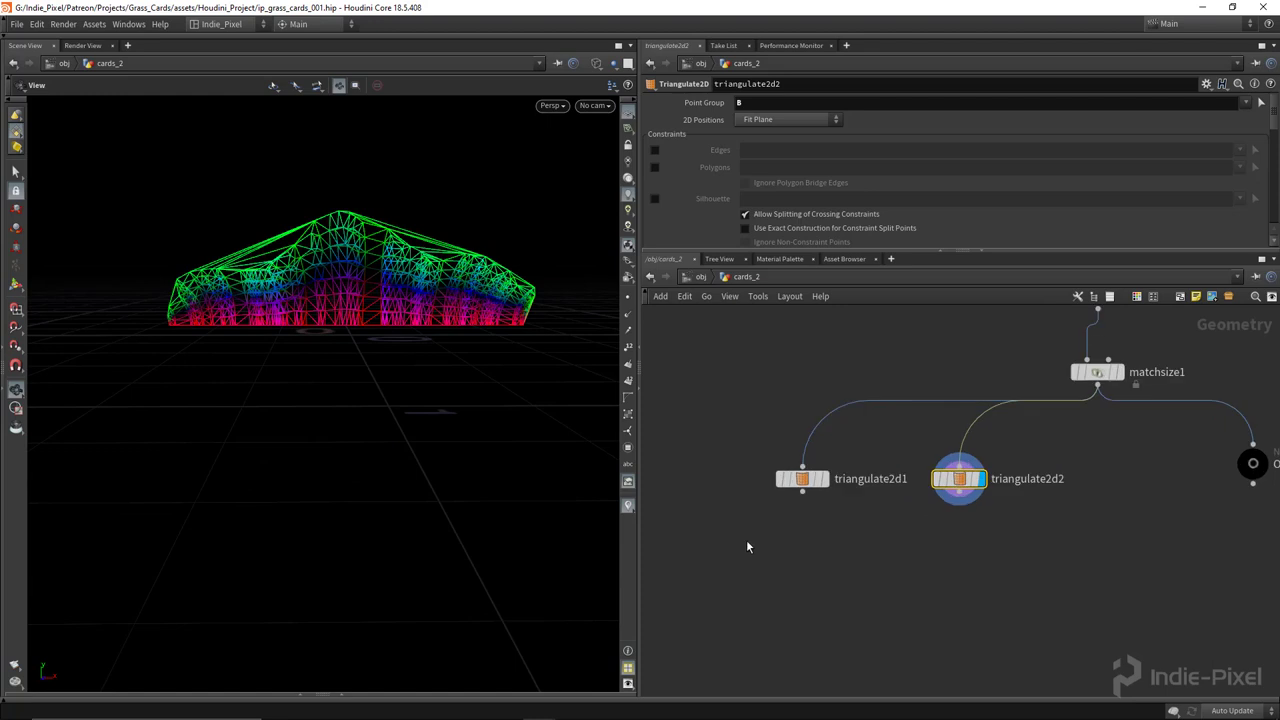
{"action": "left_click_drag", "start_coordinate": [746, 546], "coordinate": [1062, 460]}
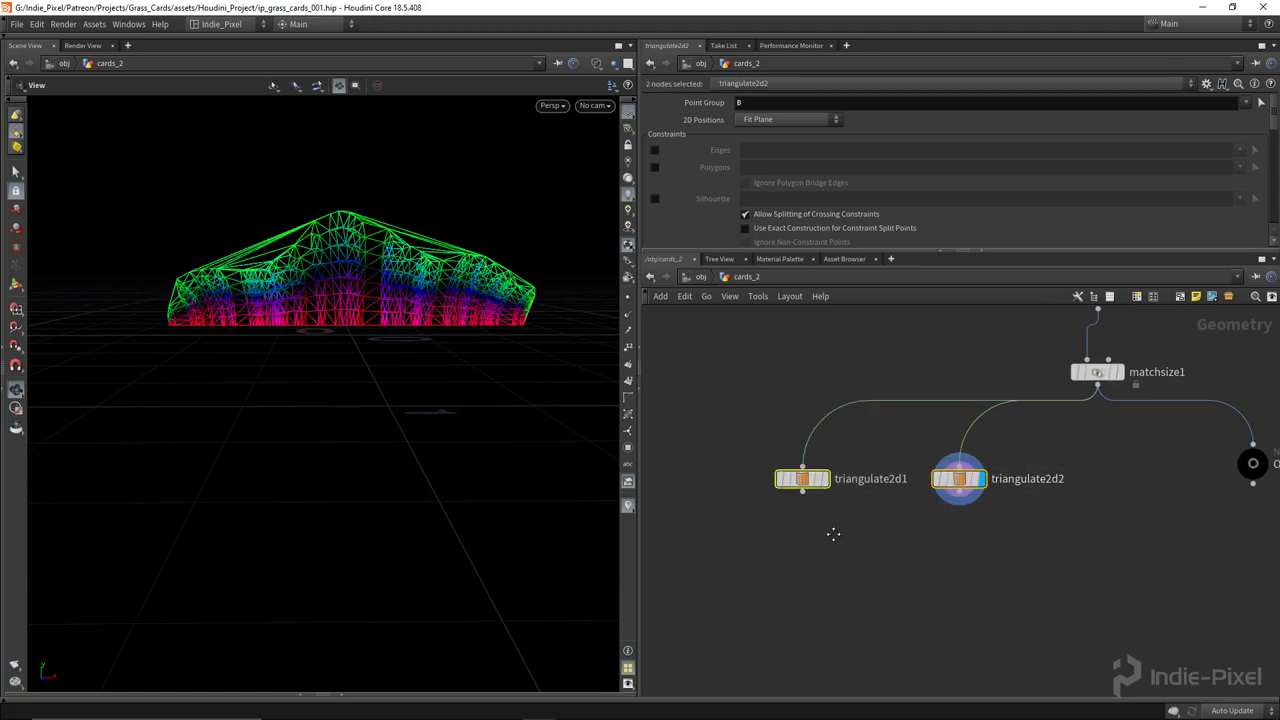
{"action": "middle_click_drag", "start_coordinate": [827, 530], "coordinate": [805, 492]}
{"action": "key", "text": "Tab"}
{"action": "type", "text": "merge"}
{"action": "key", "text": "Return"}
{"action": "left_click", "coordinate": [857, 451]}
{"action": "left_click_drag", "start_coordinate": [400, 370], "coordinate": [437, 425]}
{"action": "middle_click_drag", "start_coordinate": [437, 425], "coordinate": [387, 440]}
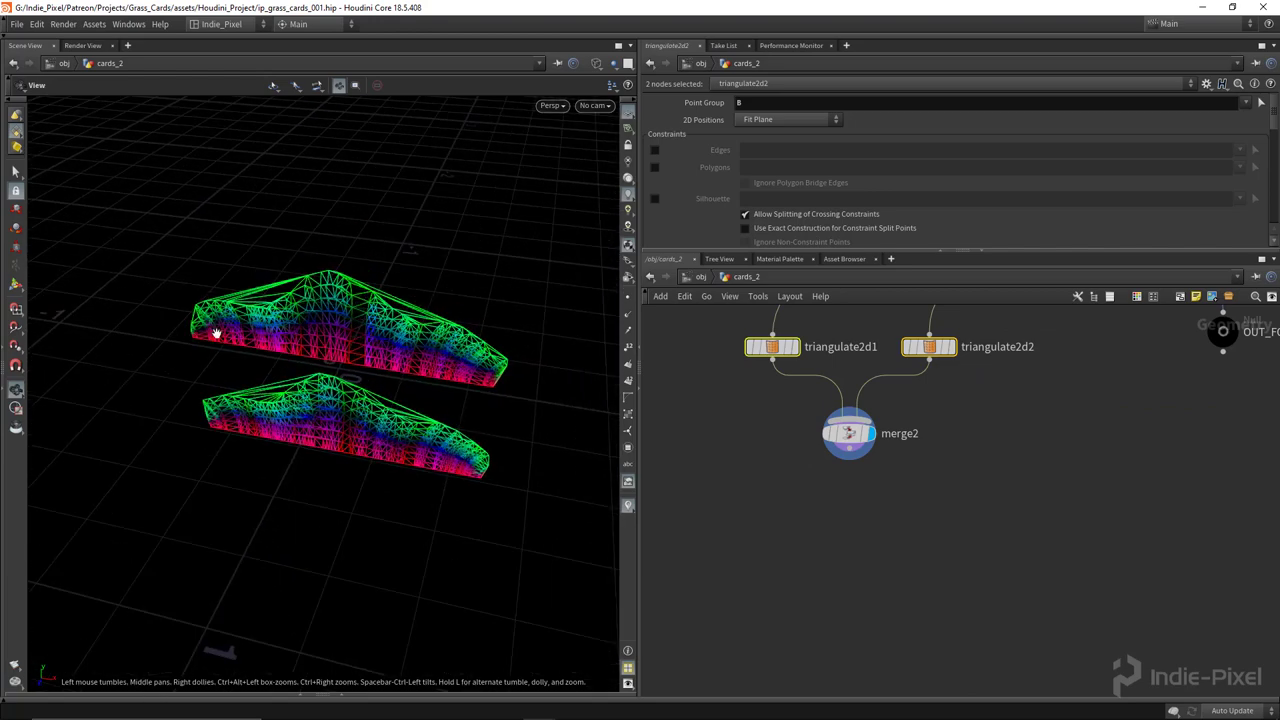
{"action": "left_click_drag", "start_coordinate": [216, 333], "coordinate": [372, 300]}
{"action": "middle_click_drag", "start_coordinate": [862, 535], "coordinate": [862, 513]}
{"action": "left_click", "coordinate": [862, 513]}
{"action": "left_click_drag", "start_coordinate": [346, 404], "coordinate": [337, 363]}
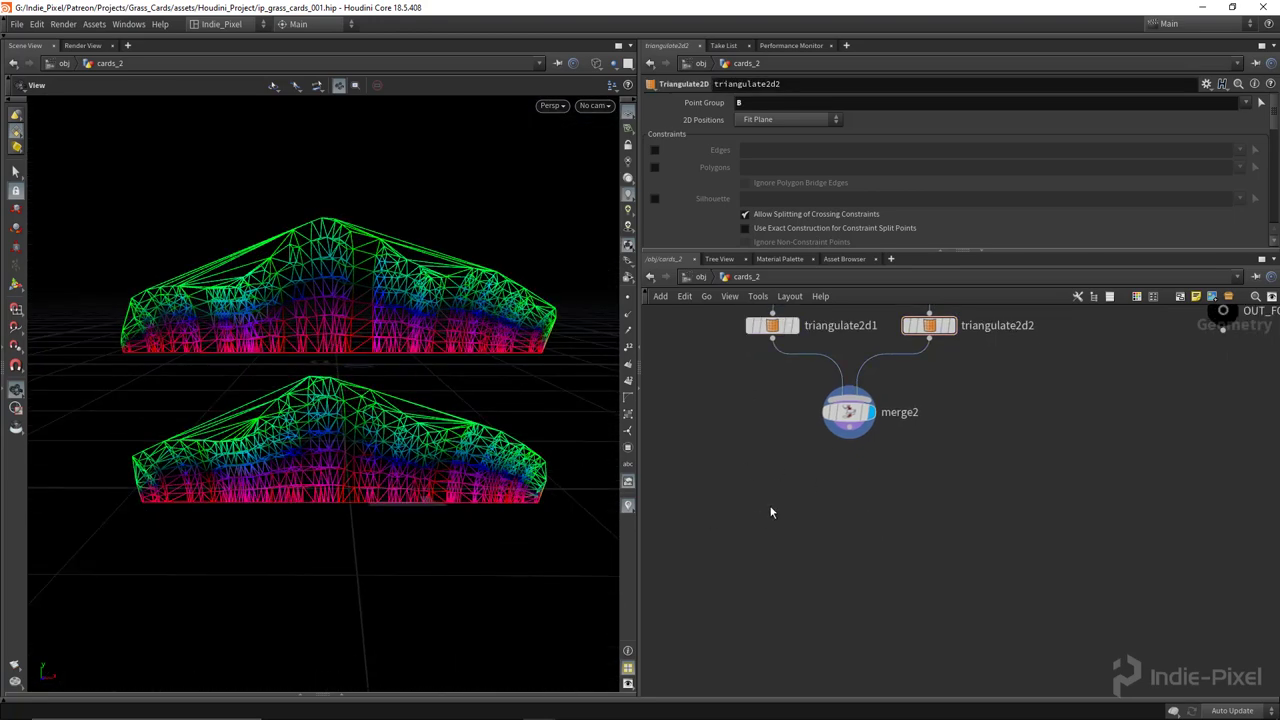
Add an Assemble node below merge2 and display it.
{"action": "key", "text": "Tab"}
{"action": "type", "text": "ass"}
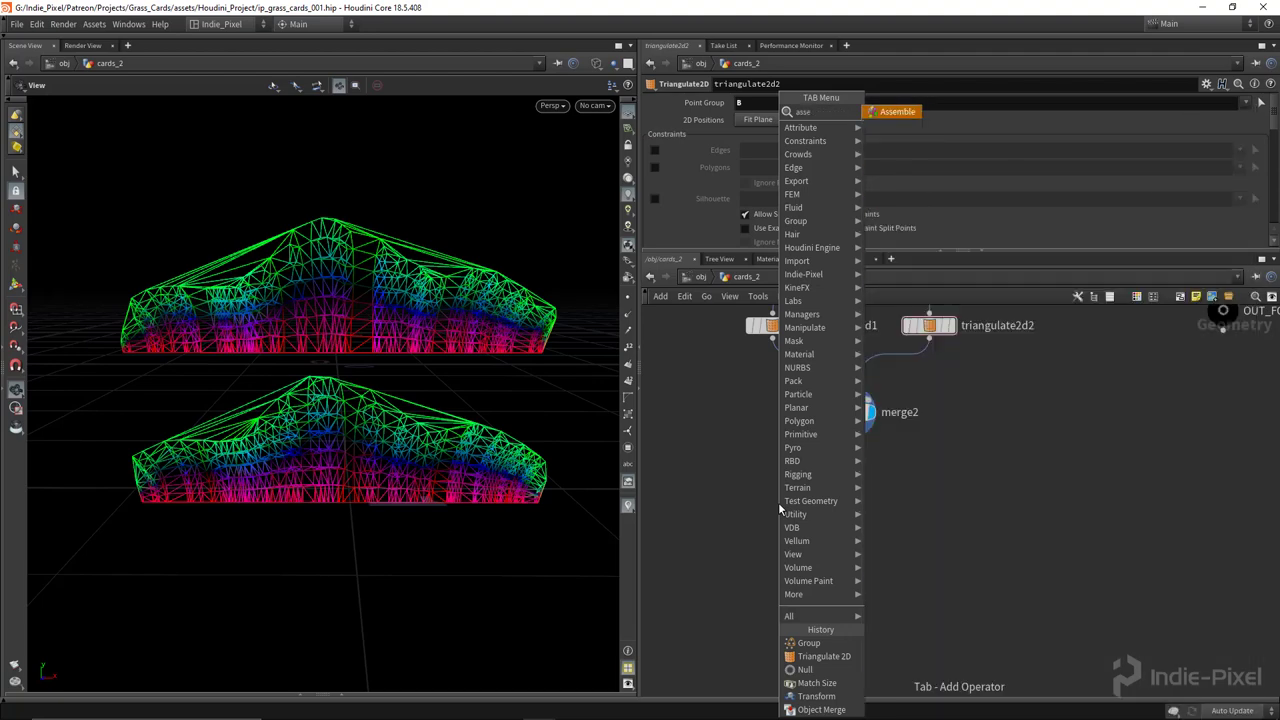
{"action": "key", "text": "Return"}
{"action": "left_click", "coordinate": [848, 500]}
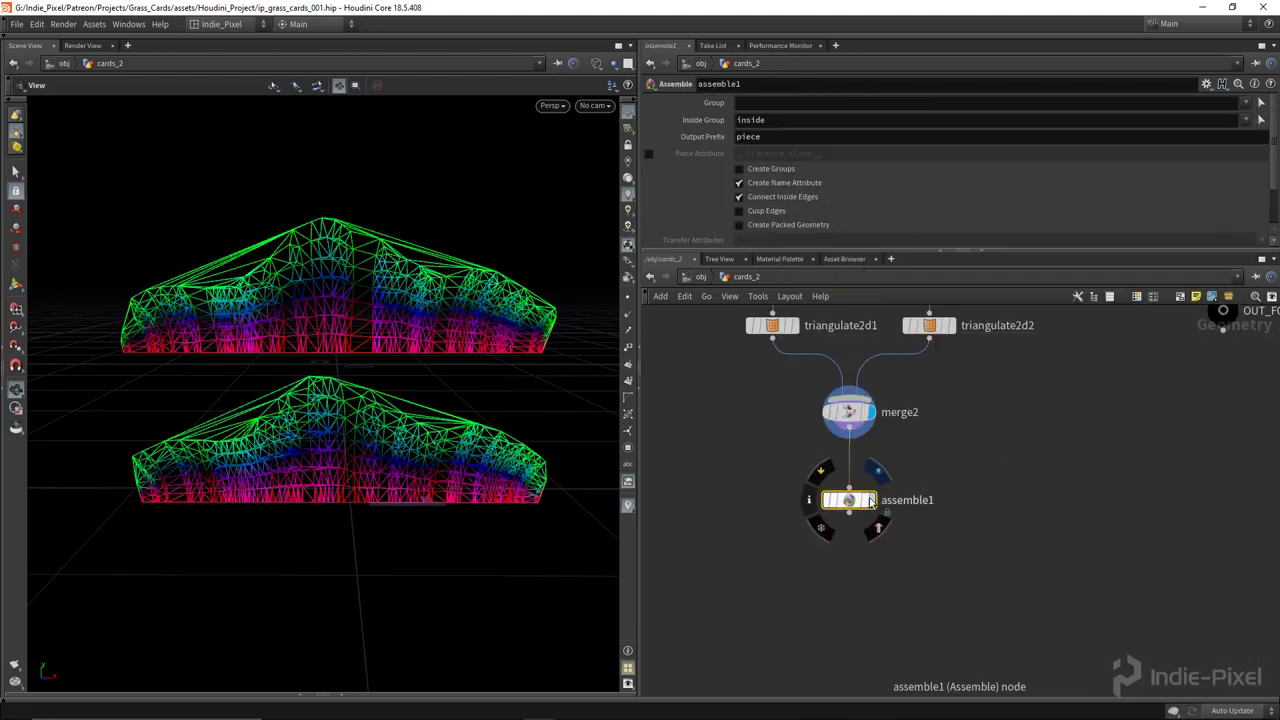
{"action": "left_click", "coordinate": [872, 500]}
Open the geometry spreadsheet and examine the primitive attributes of assemble1.
{"action": "left_click", "coordinate": [344, 695]}
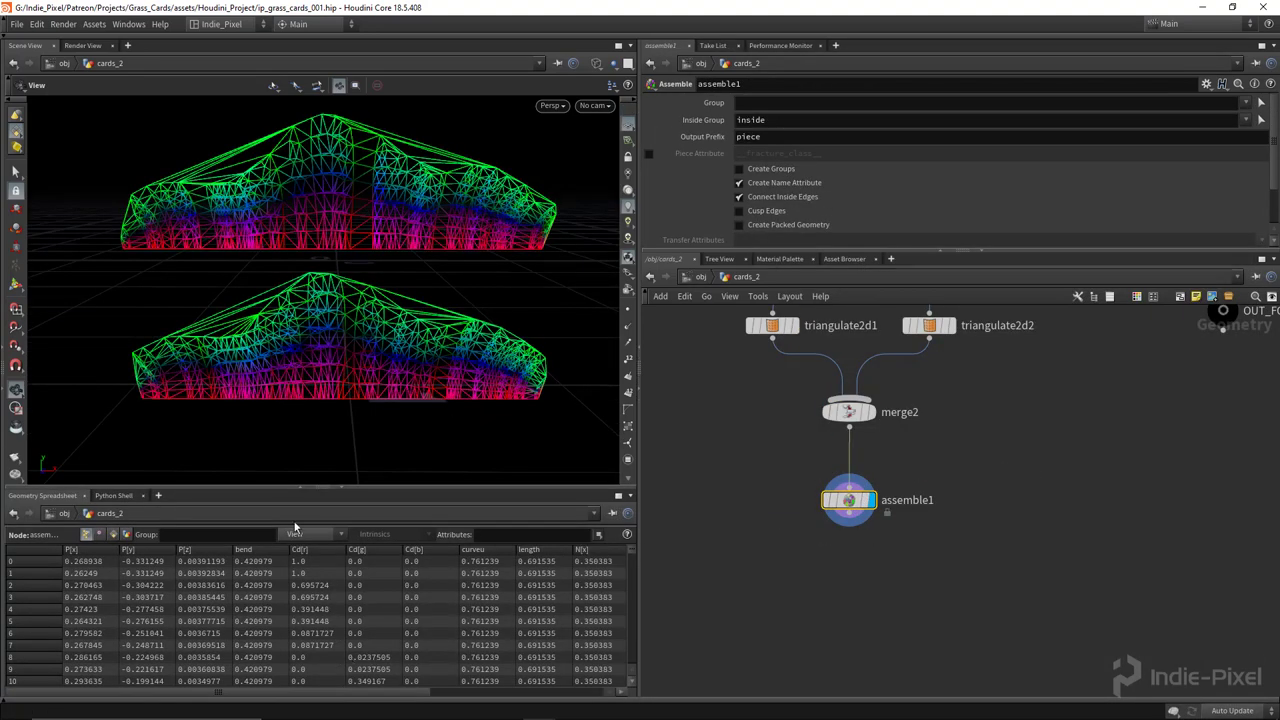
{"action": "left_click_drag", "start_coordinate": [360, 485], "coordinate": [360, 466]}
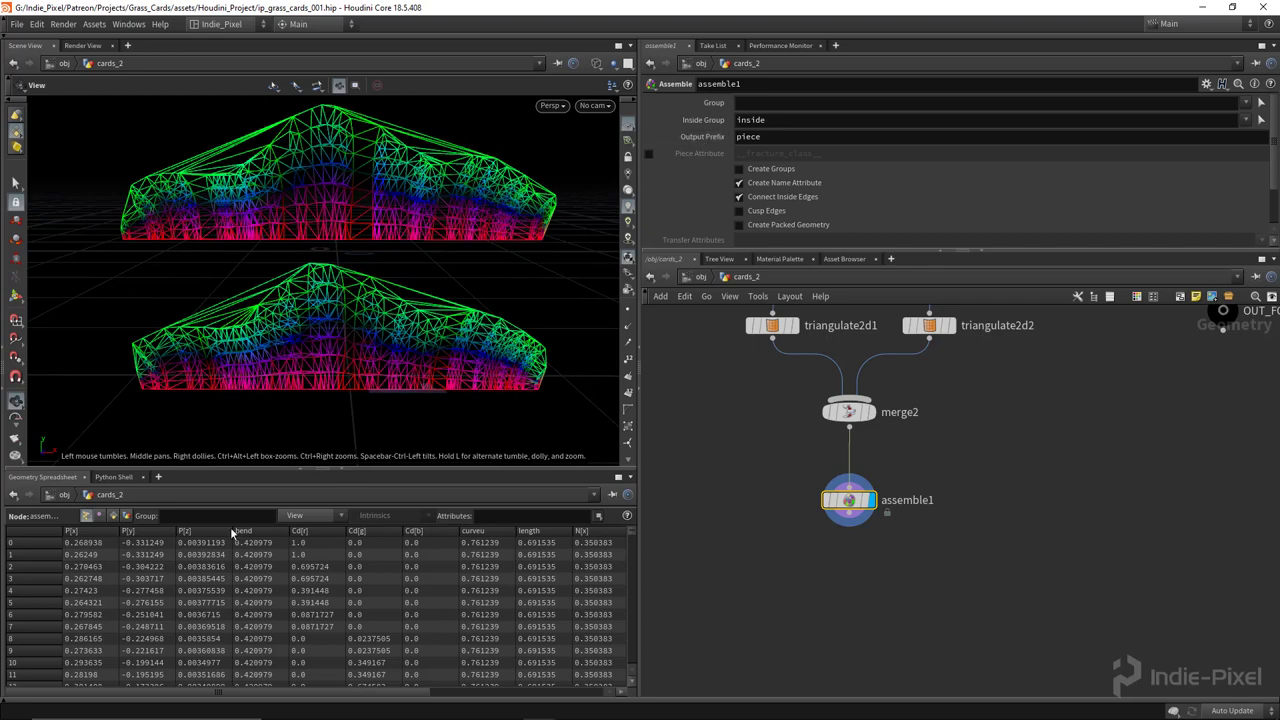
{"action": "left_click", "coordinate": [114, 516]}
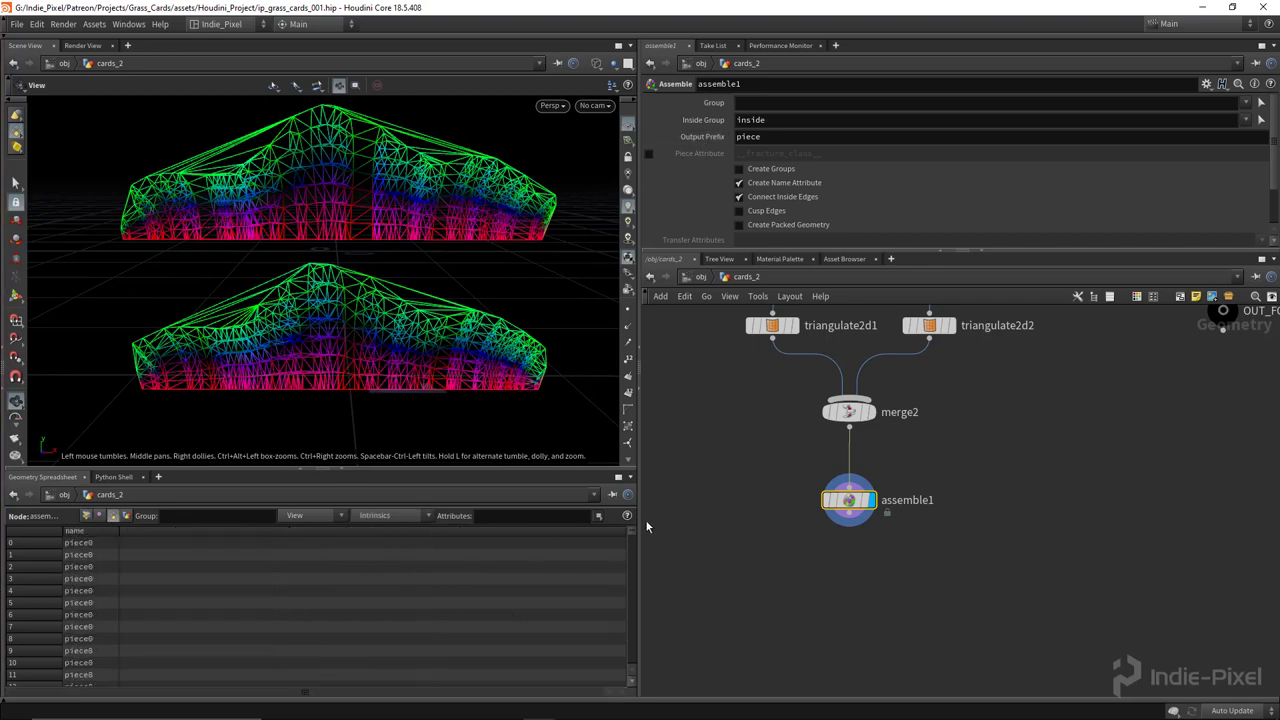
Add a For-Each Named Primitive loop below assemble1.
{"action": "middle_click_drag", "start_coordinate": [812, 599], "coordinate": [834, 548]}
{"action": "key", "text": "Tab"}
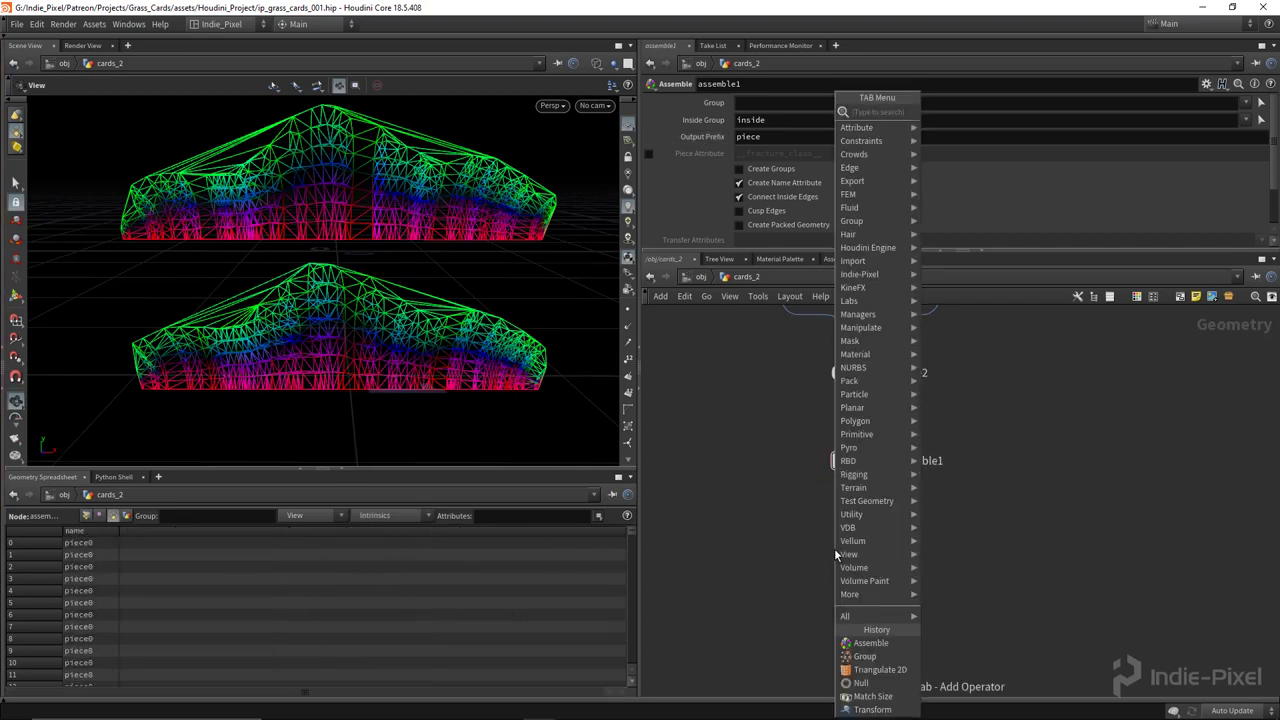
{"action": "type", "text": "for"}
{"action": "key", "text": "Up"}
{"action": "key", "text": "Down"}
{"action": "key", "text": "Down"}
{"action": "key", "text": "Return"}
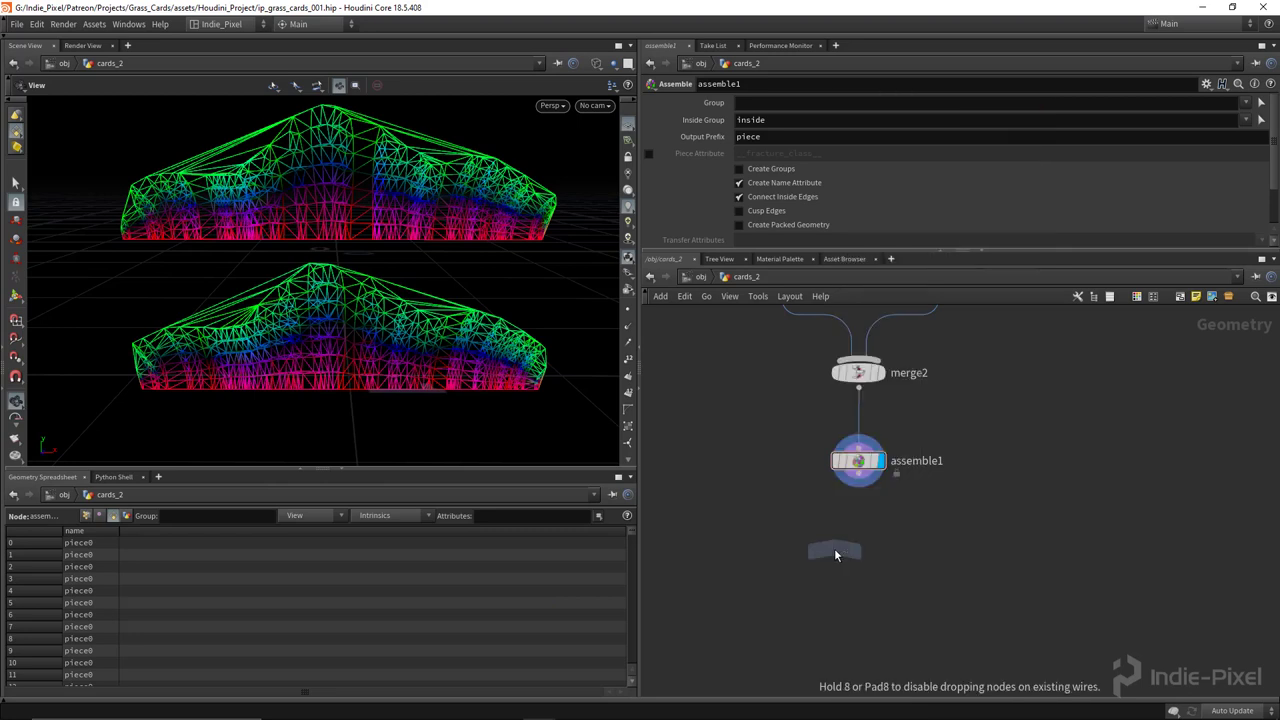
{"action": "left_click", "coordinate": [860, 548]}
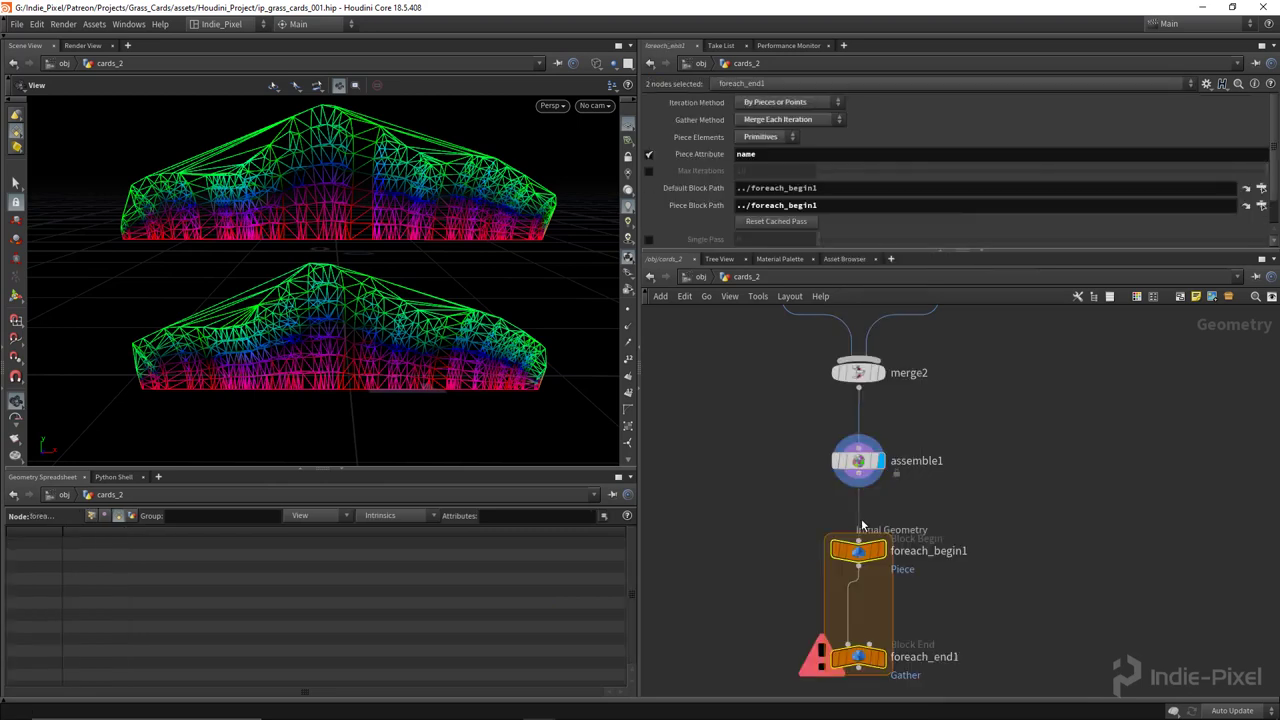
Display foreach_end1 and move it down to leave more room inside the loop.
{"action": "left_click", "coordinate": [858, 657]}
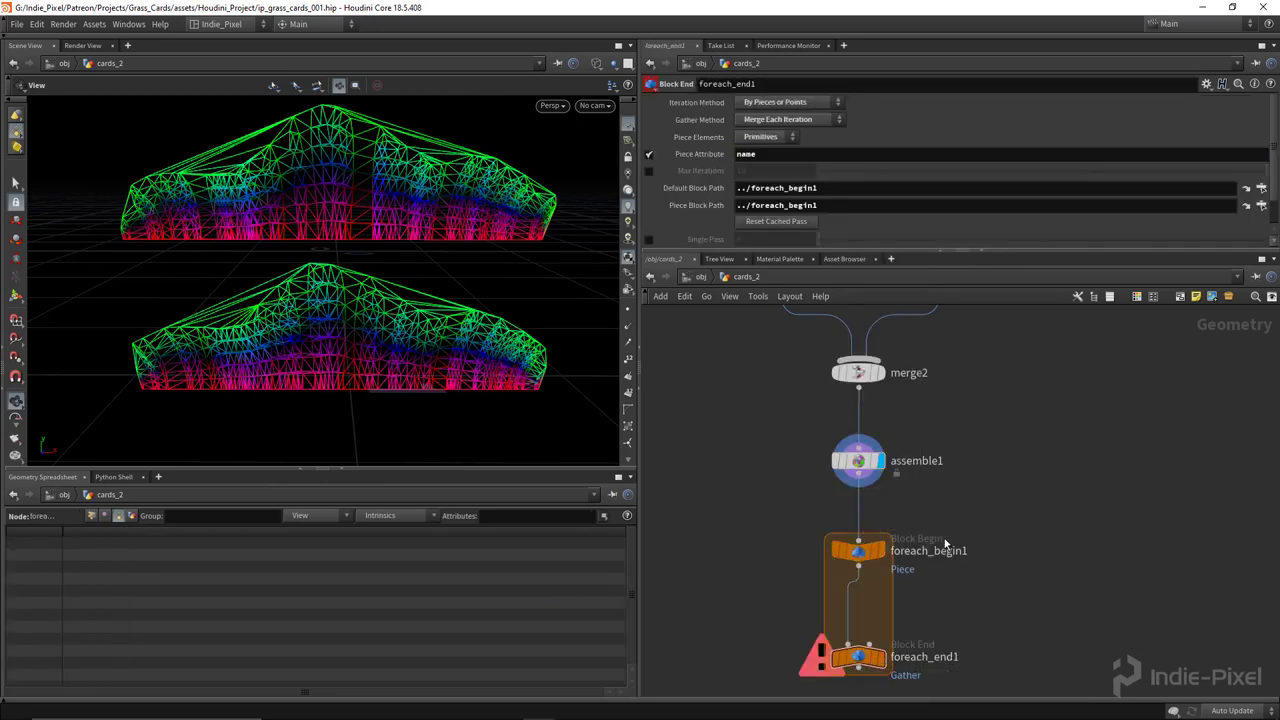
{"action": "middle_click_drag", "start_coordinate": [944, 538], "coordinate": [940, 446]}
{"action": "left_click", "coordinate": [878, 566]}
{"action": "left_click_drag", "start_coordinate": [870, 577], "coordinate": [870, 605]}
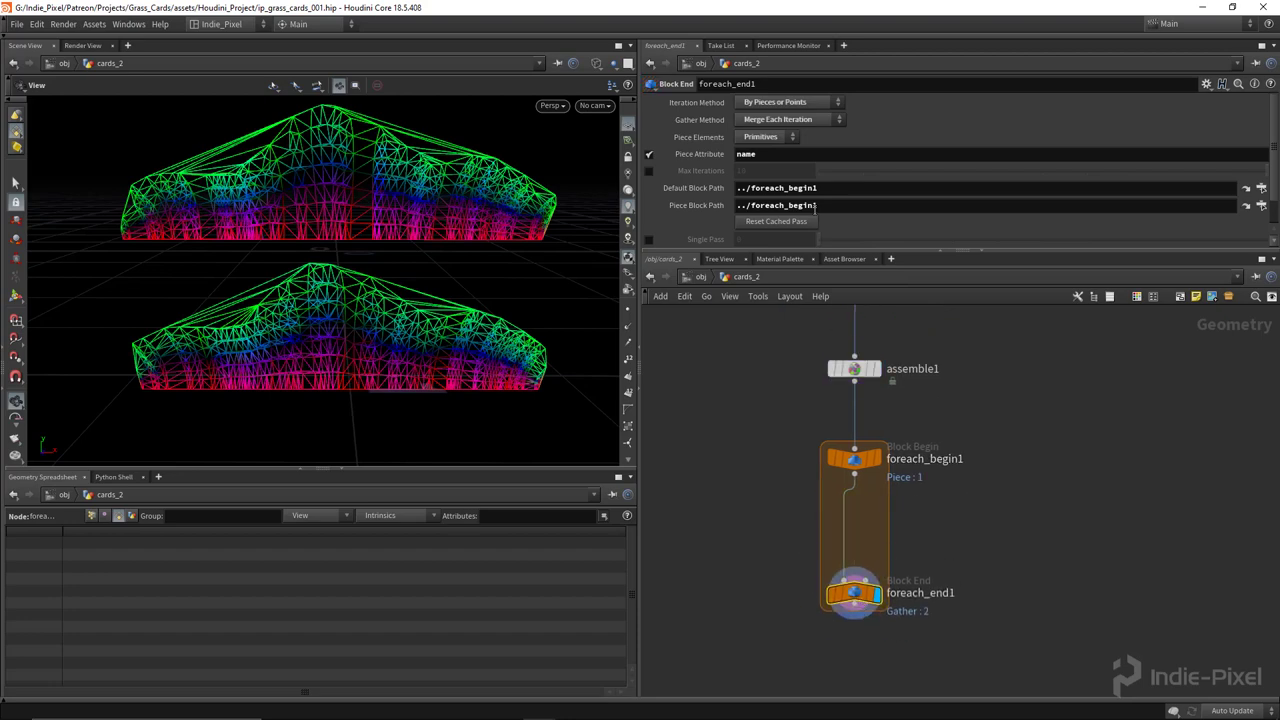
Enable Single Pass on foreach_end1 with a value of 0 to view only the first piece.
{"action": "scroll", "coordinate": [700, 215], "scroll_direction": "down", "scroll_amount": 1}
{"action": "left_click", "coordinate": [648, 207]}
{"action": "mouse_move", "coordinate": [818, 209]}
{"action": "left_mouse_down"}
{"action": "mouse_move", "coordinate": [857, 212]}
{"action": "mouse_move", "coordinate": [823, 214]}
{"action": "left_mouse_up"}
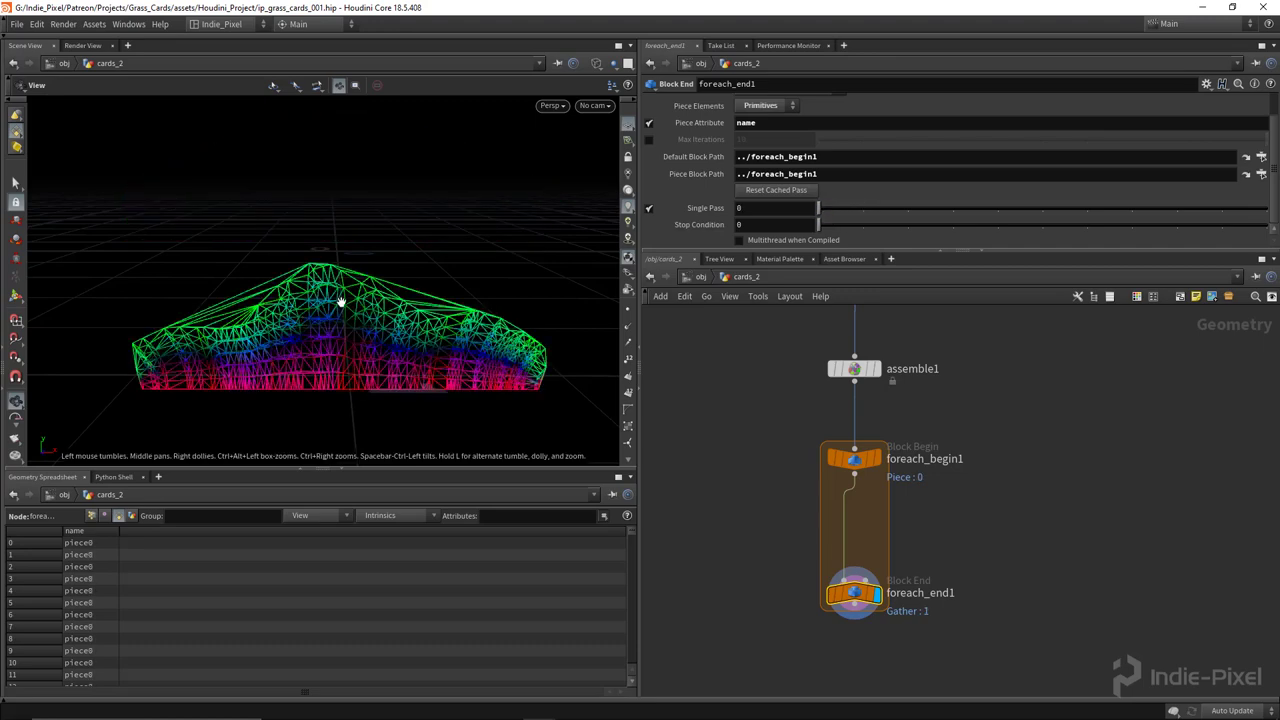
{"action": "left_click_drag", "start_coordinate": [343, 300], "coordinate": [357, 260]}
Insert a Match Size node inside the loop between foreach_begin1 and foreach_end1, with Justify Y set to Min.
{"action": "scroll", "coordinate": [862, 529], "scroll_direction": "up", "scroll_amount": 3}
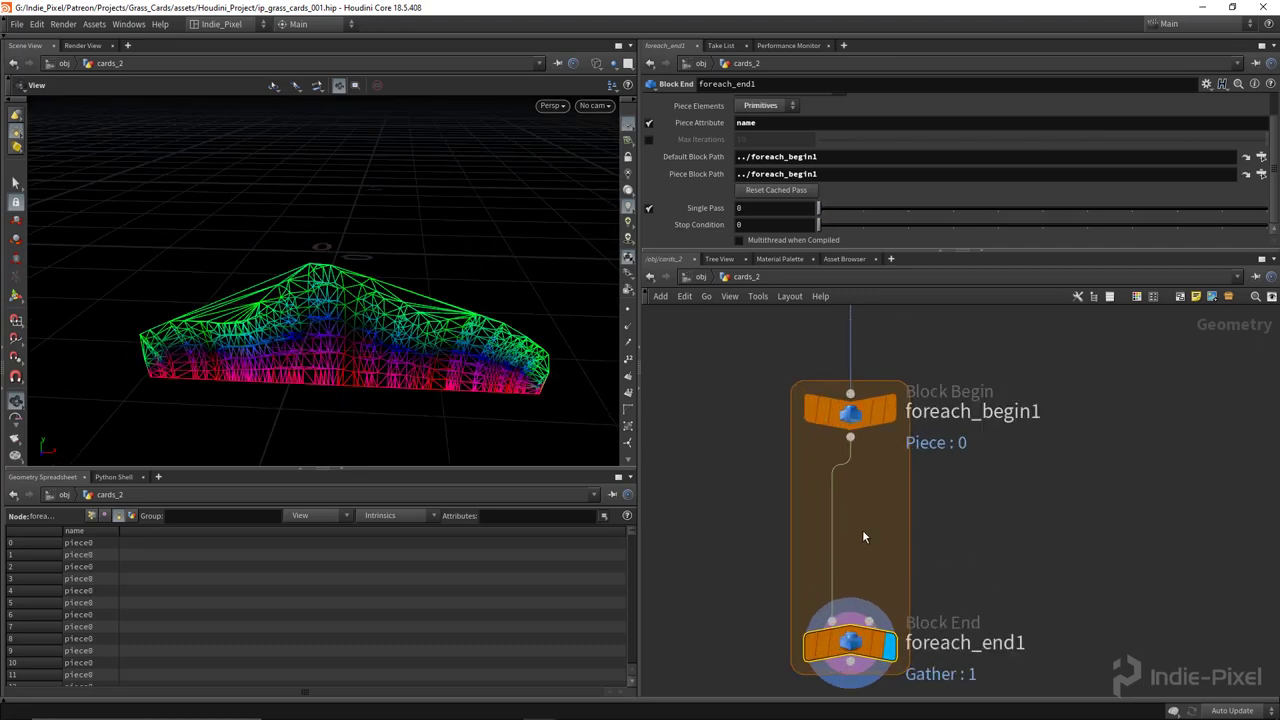
{"action": "key", "text": "Tab"}
{"action": "type", "text": "mat"}
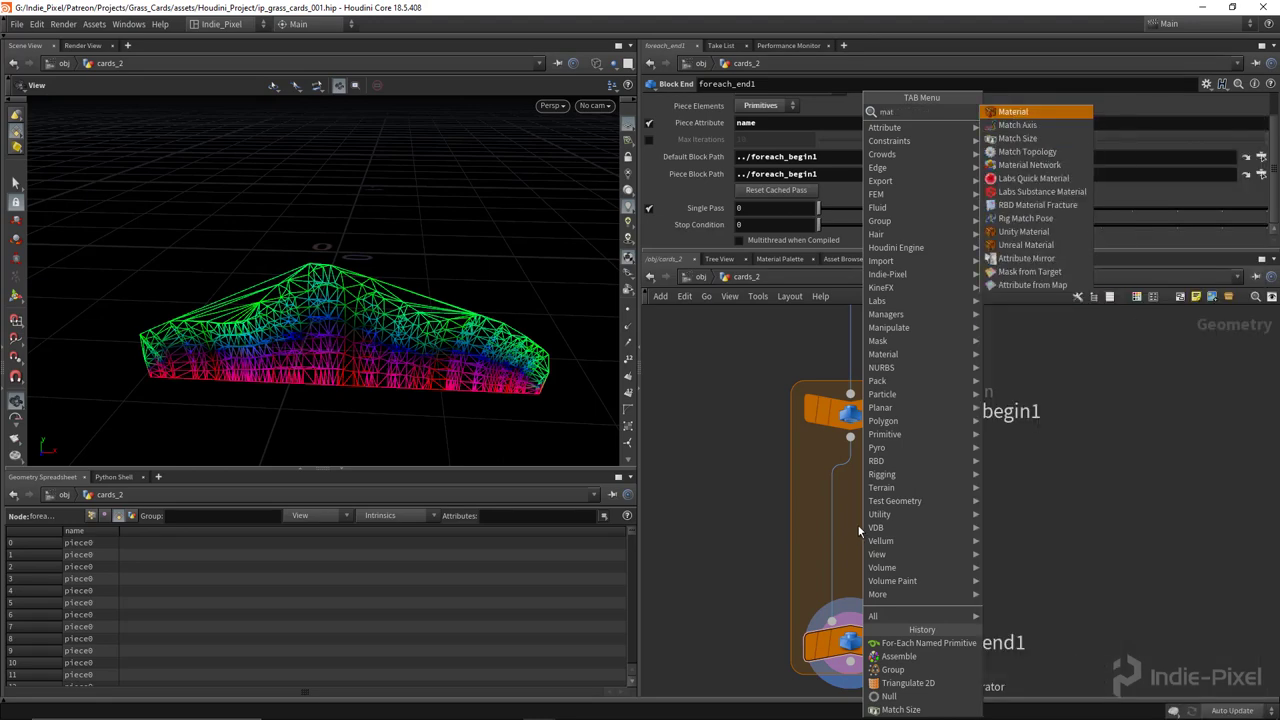
{"action": "left_click", "coordinate": [1021, 138]}
{"action": "left_click", "coordinate": [856, 505]}
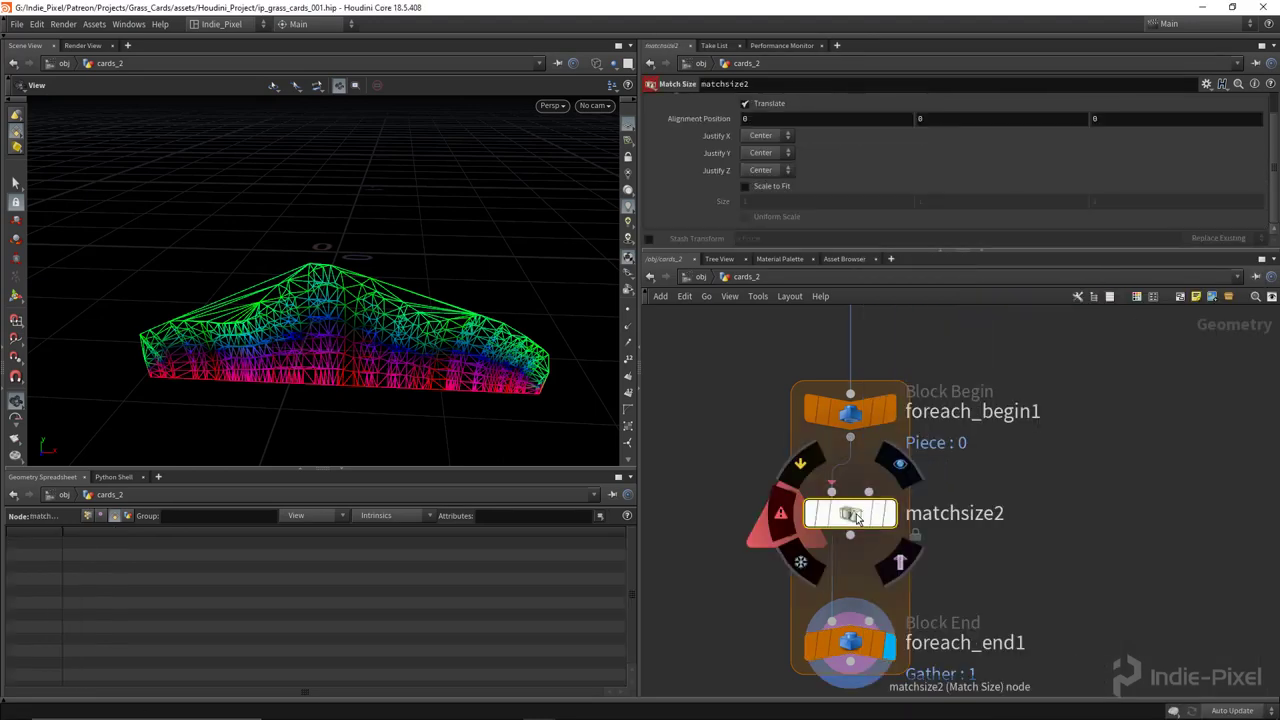
{"action": "left_click_drag", "start_coordinate": [470, 260], "coordinate": [414, 420]}
{"action": "left_click", "coordinate": [766, 152]}
{"action": "left_click", "coordinate": [762, 160]}
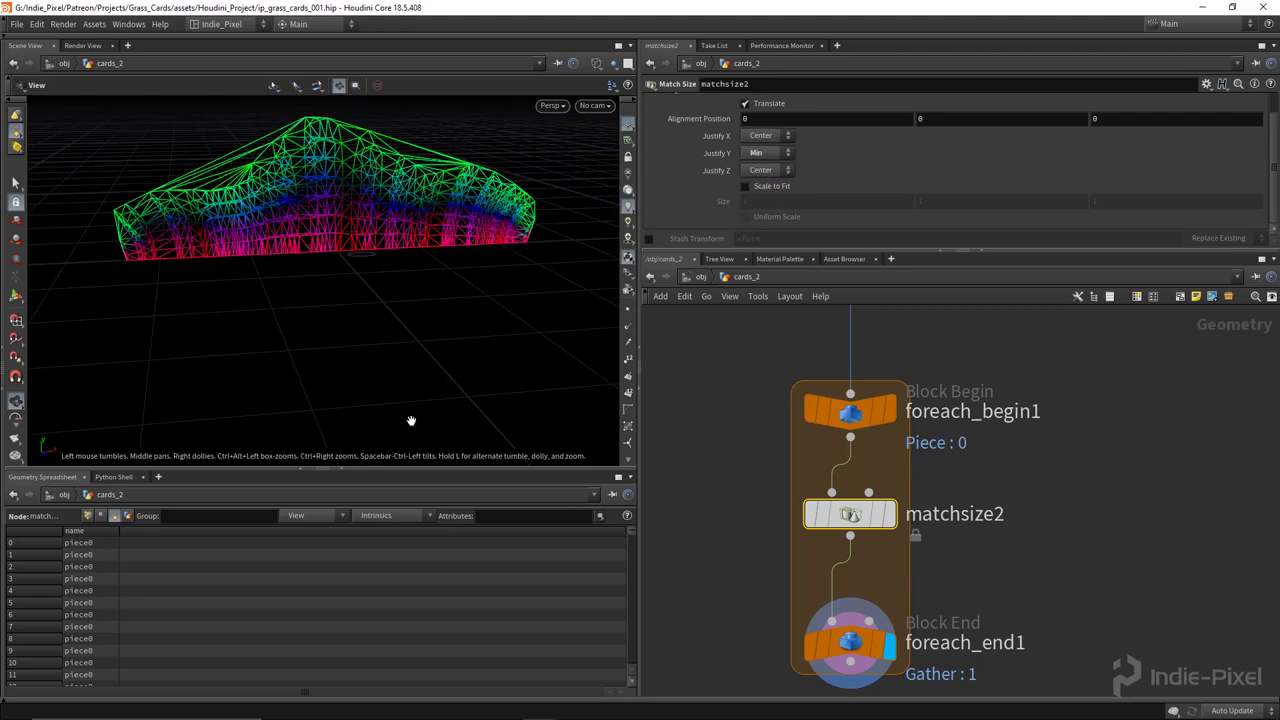
Turn off Single Pass on foreach_end1 and collapse the geometry spreadsheet to enlarge the viewport.
{"action": "middle_click_drag", "start_coordinate": [851, 645], "coordinate": [833, 577]}
{"action": "left_click", "coordinate": [833, 575]}
{"action": "left_click", "coordinate": [649, 208]}
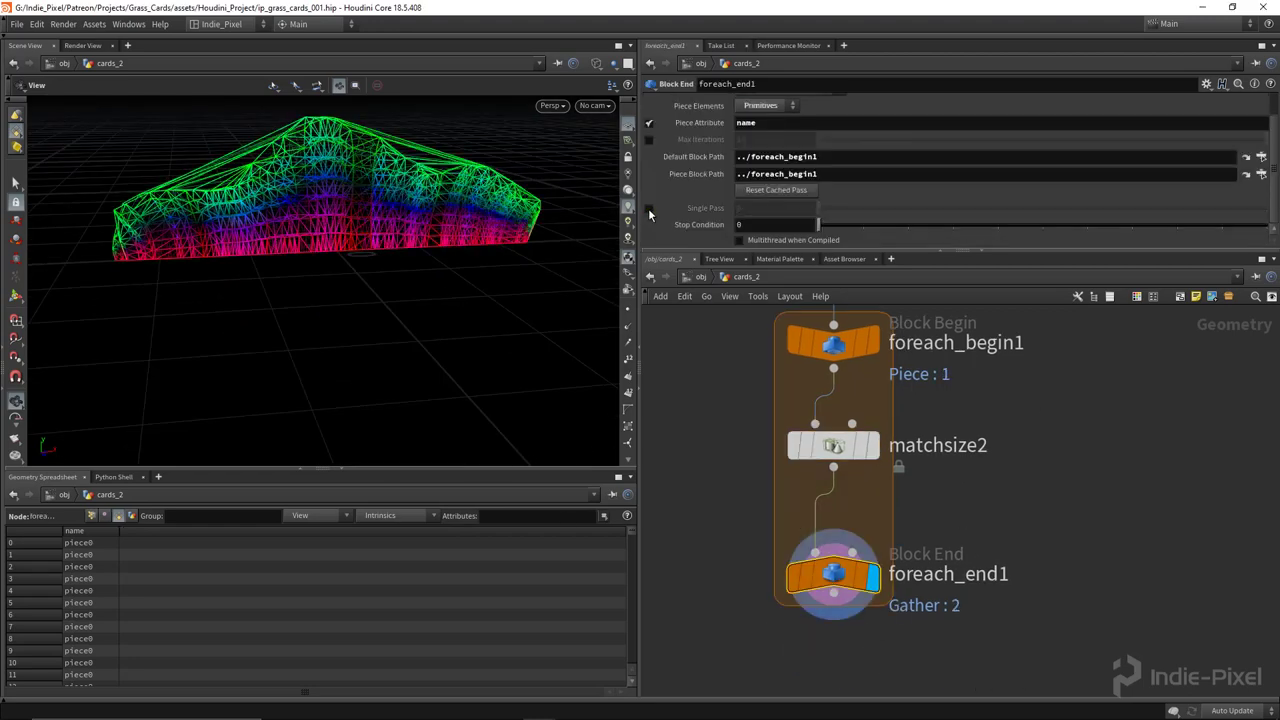
{"action": "left_click_drag", "start_coordinate": [430, 195], "coordinate": [360, 440]}
{"action": "key", "text": "ctrl+b"}
{"action": "left_click_drag", "start_coordinate": [362, 358], "coordinate": [560, 270]}
{"action": "scroll", "coordinate": [985, 489], "scroll_direction": "down", "scroll_amount": 3}
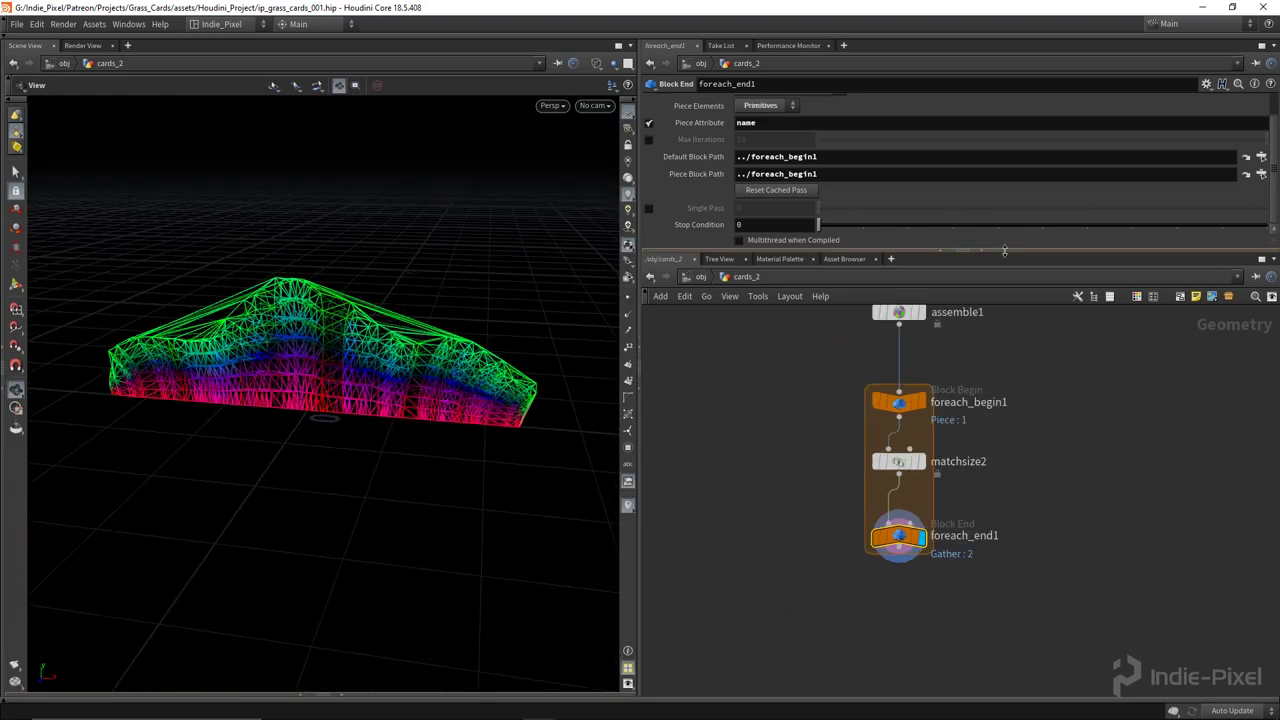
Move foreach_end1 down and insert an Attribute Wrangle between matchsize2 and foreach_end1.
{"action": "left_click_drag", "start_coordinate": [1018, 250], "coordinate": [1018, 219]}
{"action": "scroll", "coordinate": [863, 580], "scroll_direction": "up", "scroll_amount": 2}
{"action": "left_click_drag", "start_coordinate": [904, 512], "coordinate": [904, 562]}
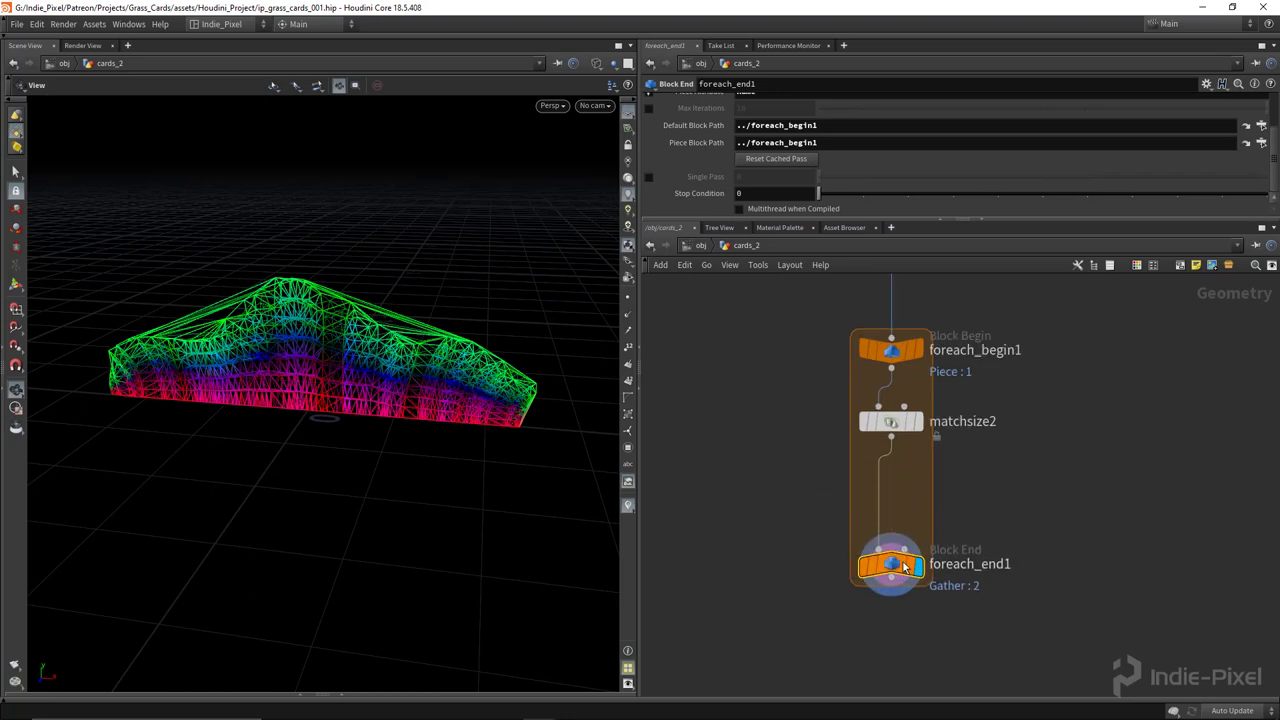
{"action": "middle_click_drag", "start_coordinate": [895, 507], "coordinate": [847, 515]}
{"action": "key", "text": "Tab"}
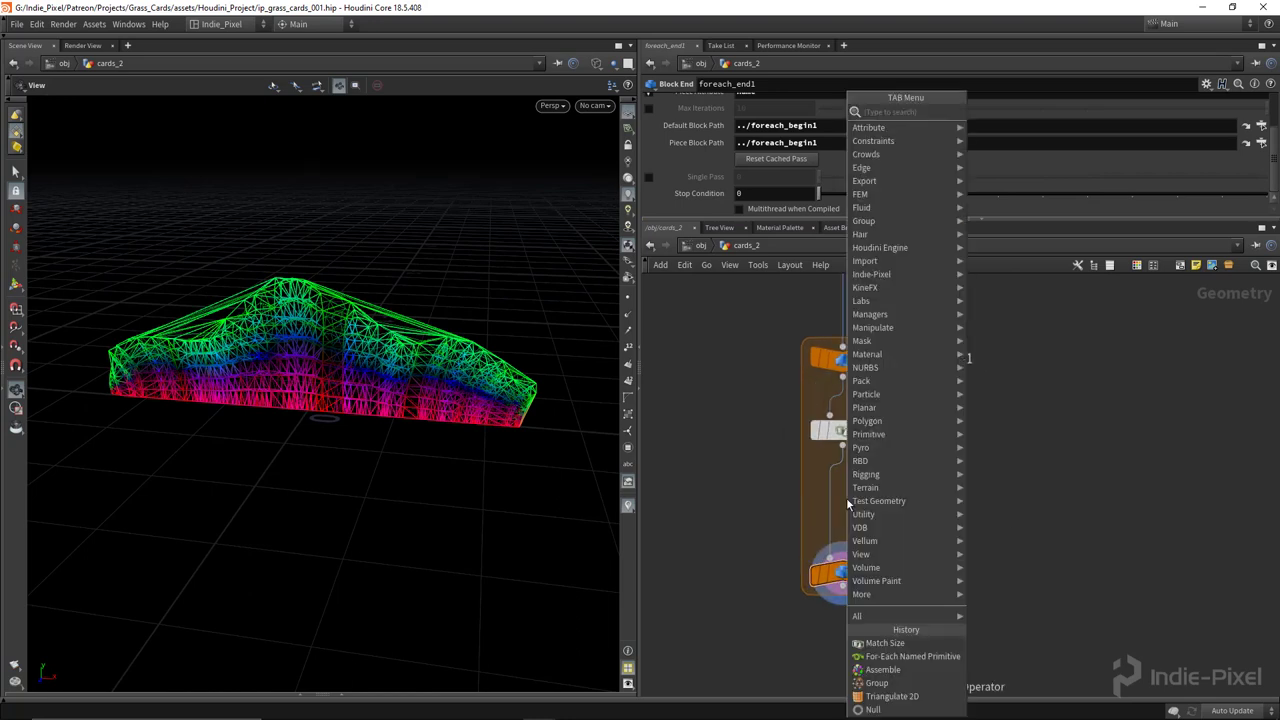
{"action": "key", "text": "Escape"}
{"action": "left_click", "coordinate": [850, 496]}
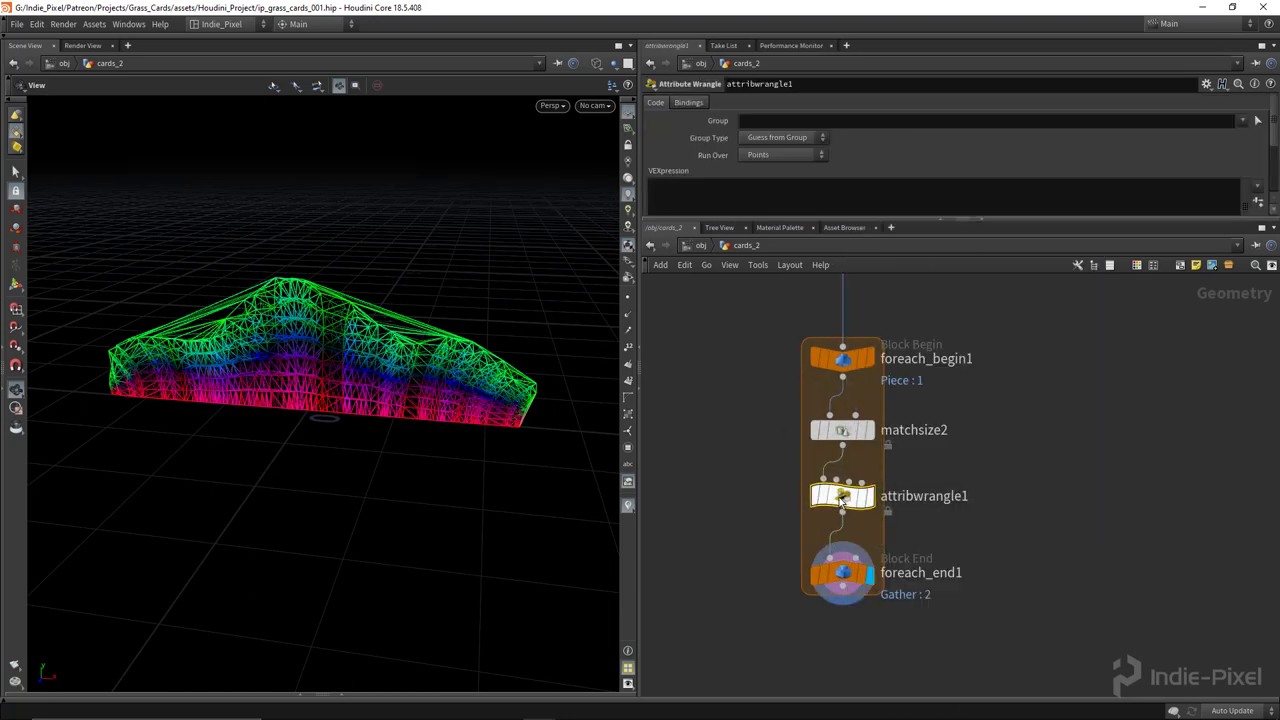
Enlarge the parameter pane and begin attribwrangle1's VEX expression with "i@id =".
{"action": "left_click_drag", "start_coordinate": [1024, 221], "coordinate": [1024, 318]}
{"action": "left_click", "coordinate": [914, 238]}
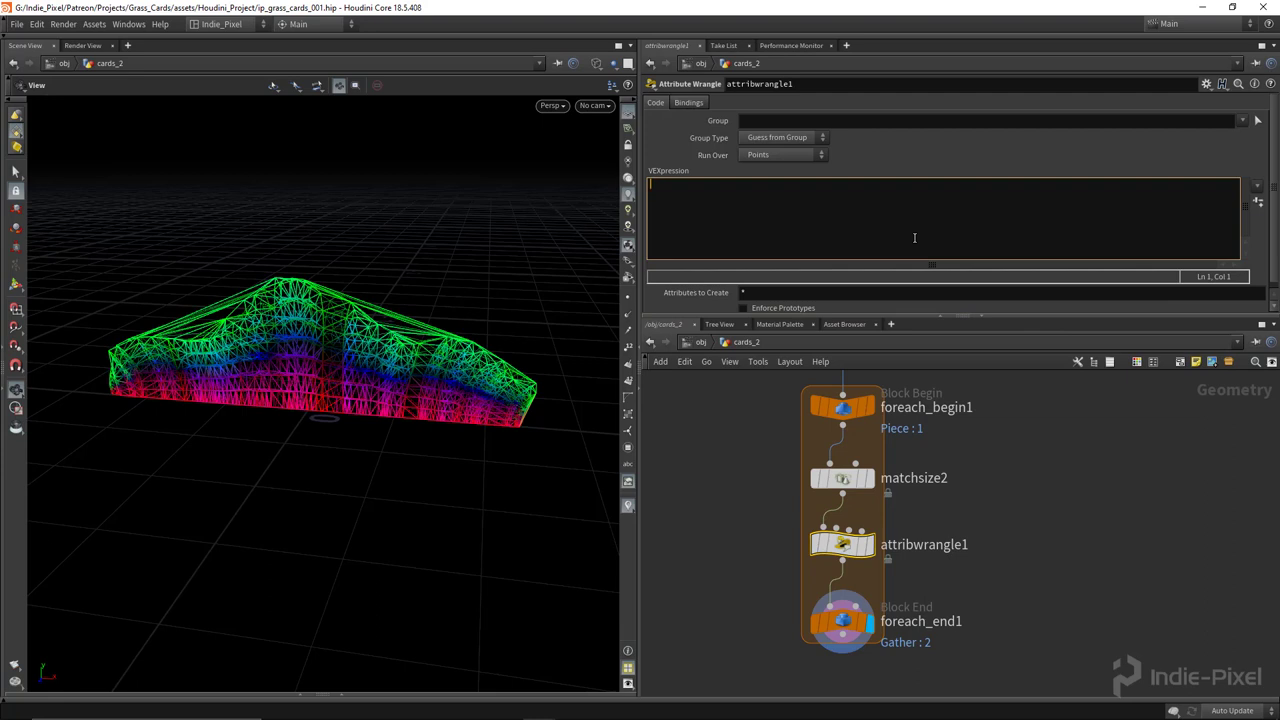
{"action": "type", "text": "i@id ="}
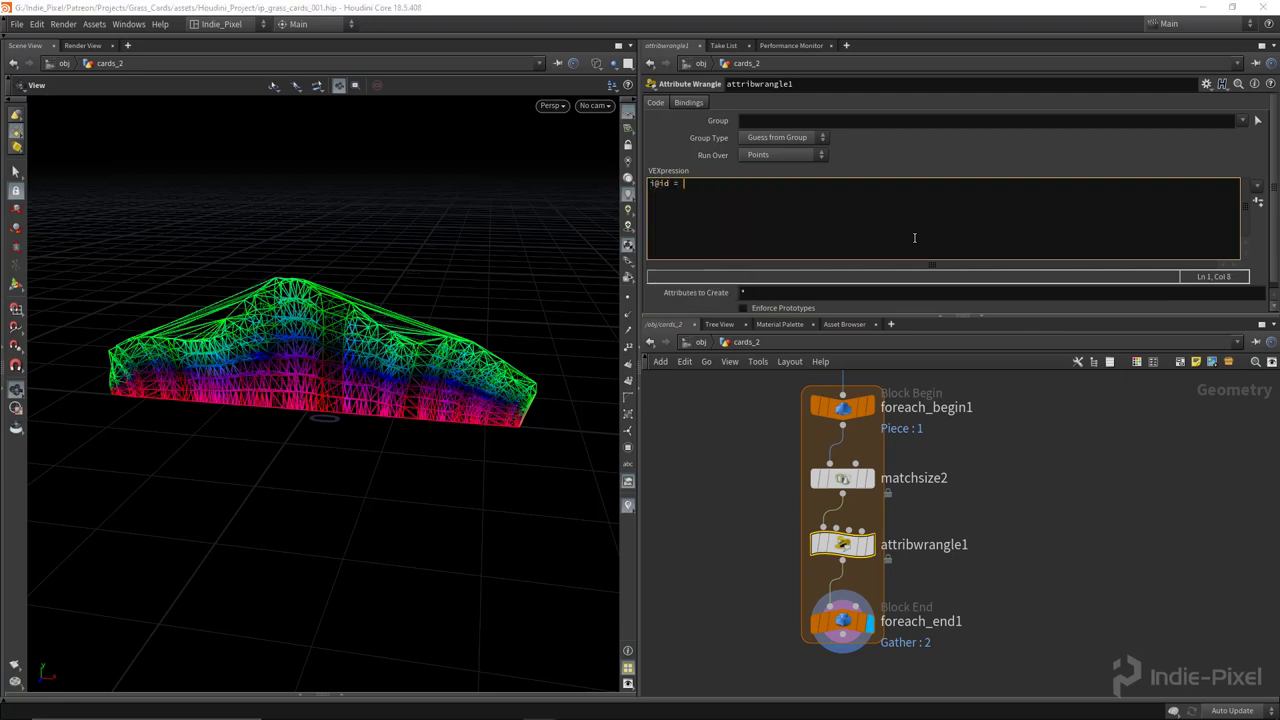
Create a meta import node from foreach_begin1 and rename it loop_data.
{"action": "left_click", "coordinate": [843, 407]}
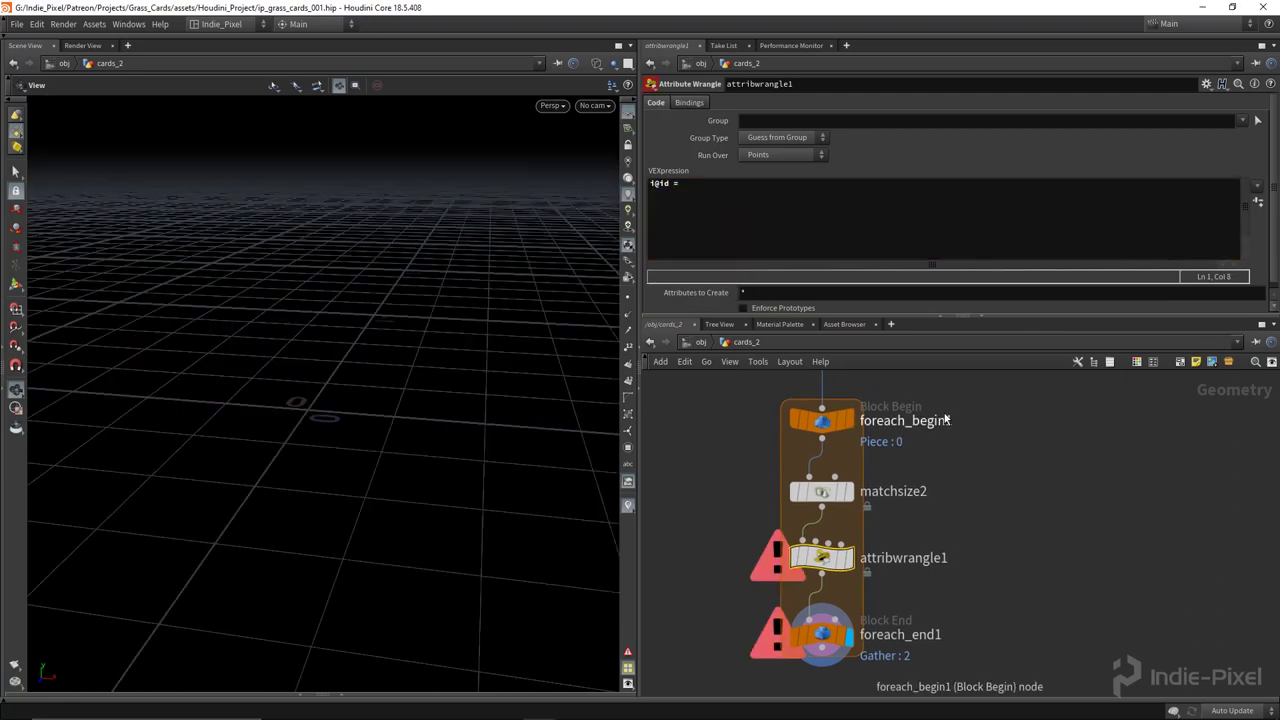
{"action": "left_click", "coordinate": [787, 153]}
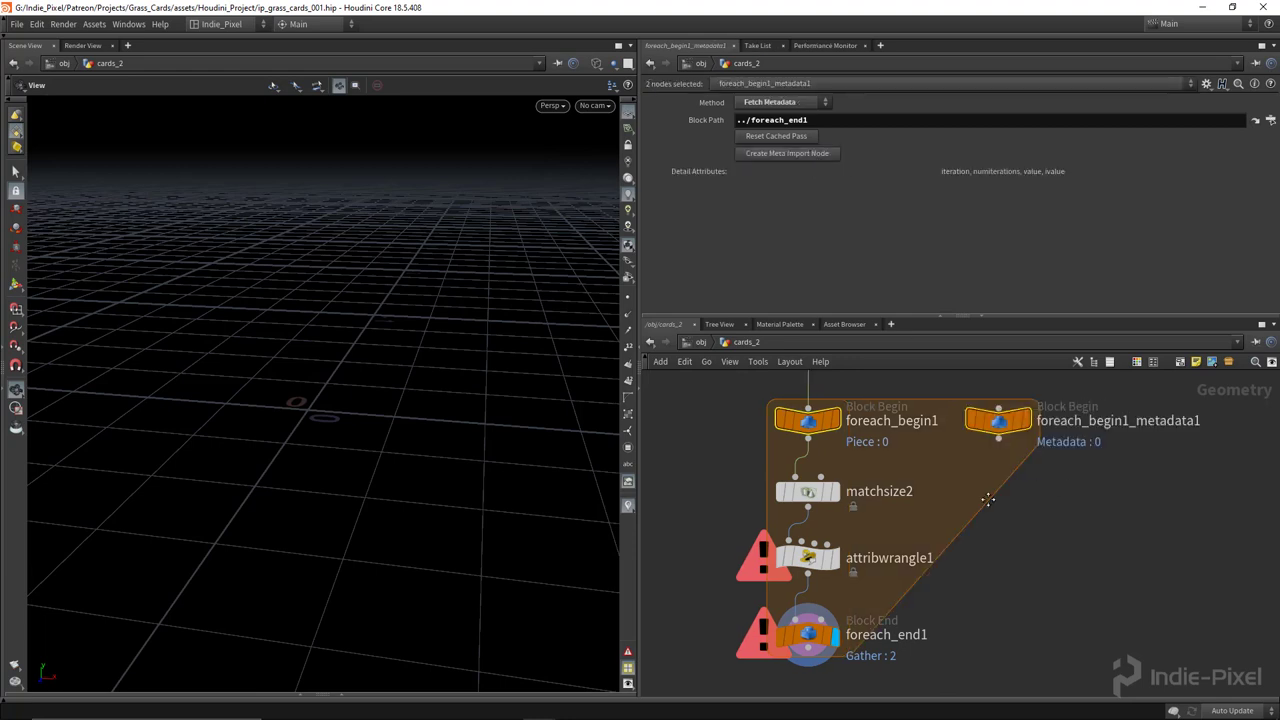
{"action": "double_click", "coordinate": [951, 445]}
{"action": "type", "text": "loop"}
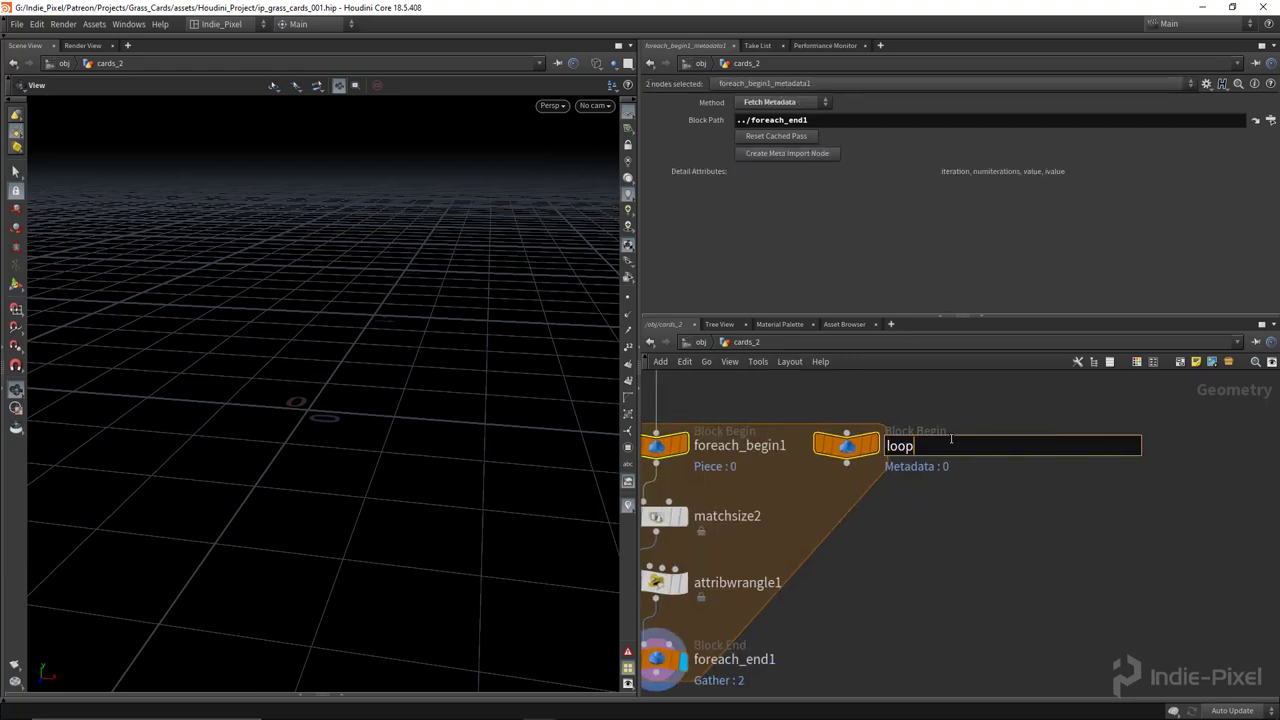
{"action": "type", "text": "_data"}
{"action": "key", "text": "Return"}
{"action": "scroll", "coordinate": [948, 444], "scroll_direction": "down", "scroll_amount": 3}
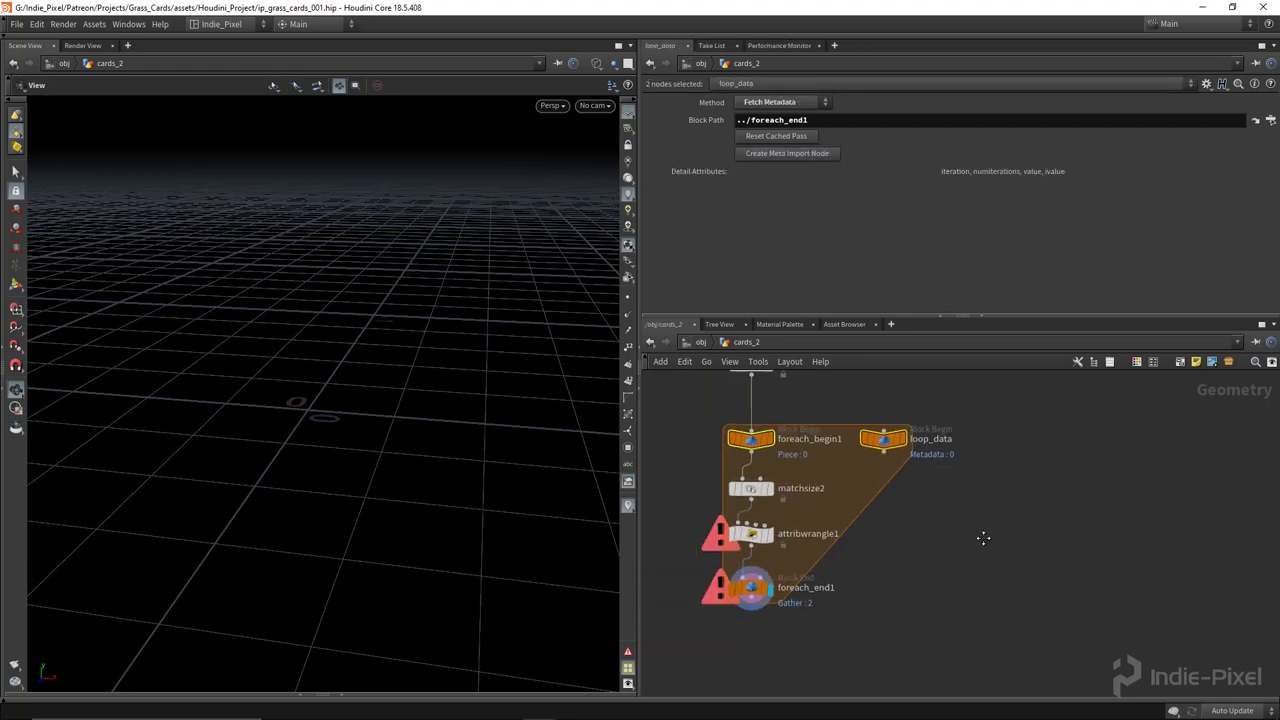
Undo the last node move and connect loop_data to the second input of attribwrangle1.
{"action": "key", "text": "ctrl+z"}
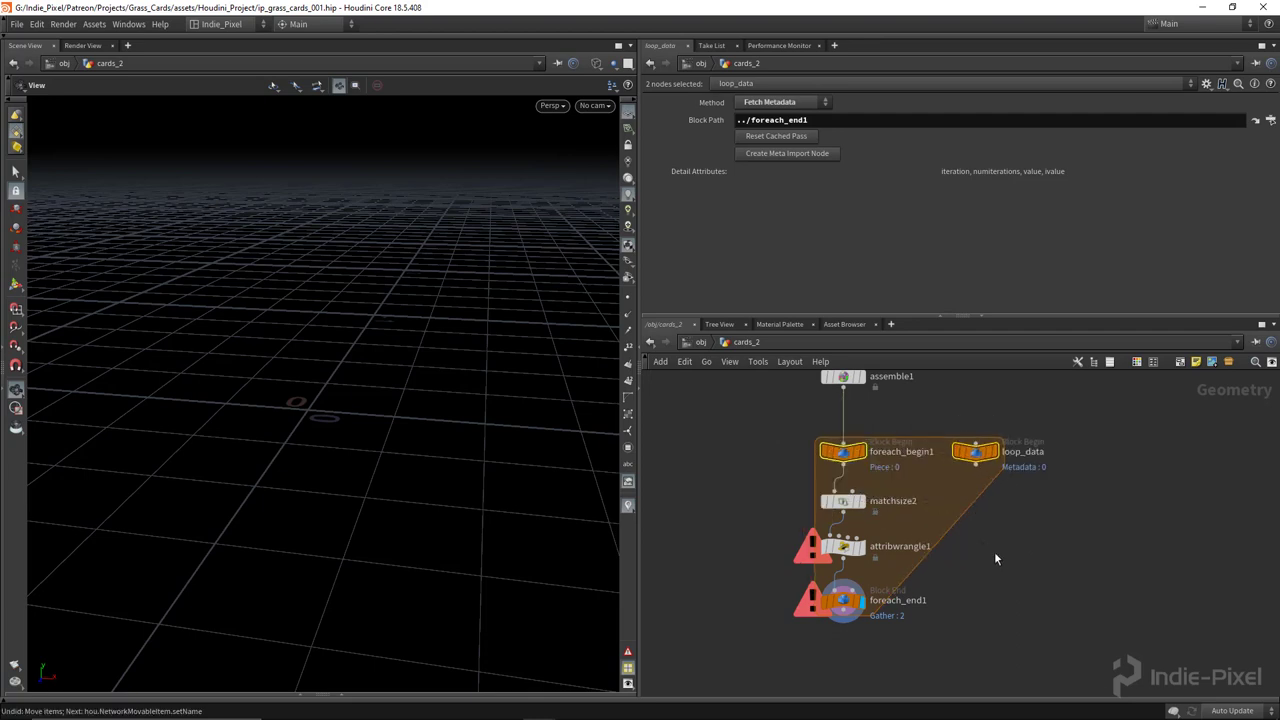
{"action": "left_click_drag", "start_coordinate": [974, 450], "coordinate": [829, 532]}
{"action": "scroll", "coordinate": [922, 546], "scroll_direction": "up", "scroll_amount": 1}
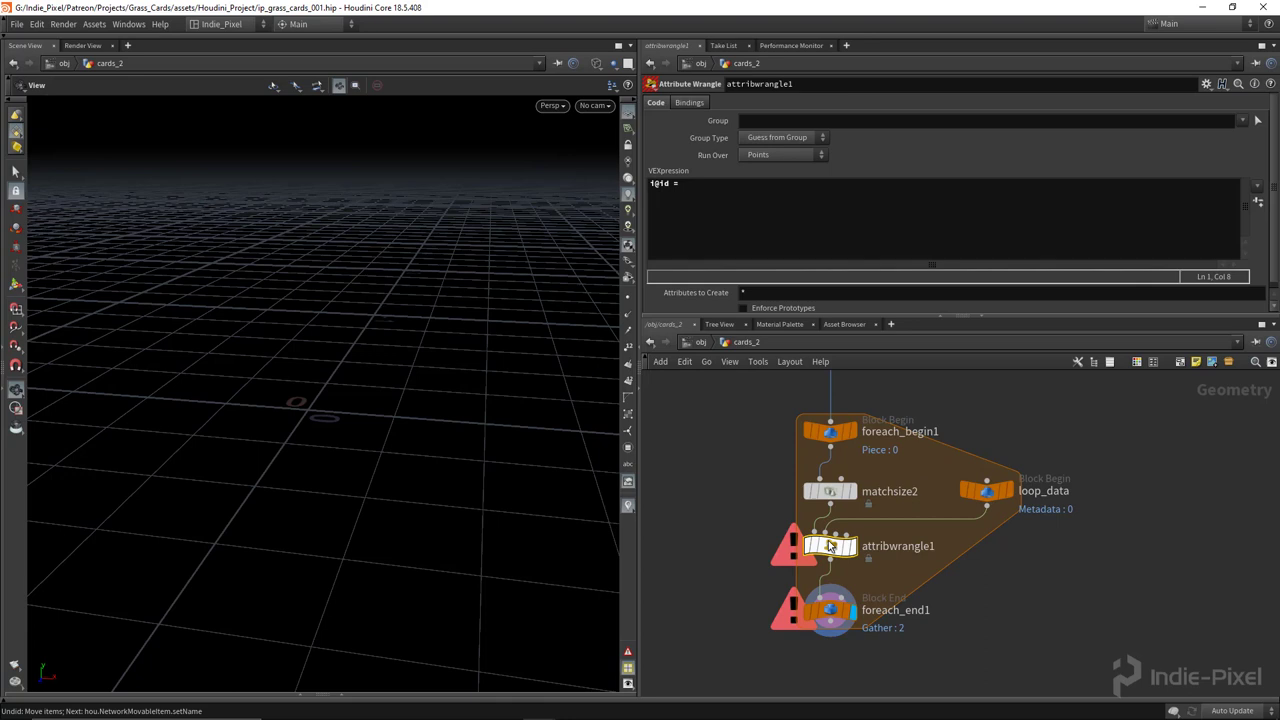
Complete attribwrangle1's VEX expression as i@id = detail(1, "iteration", 0);.
{"action": "left_click", "coordinate": [742, 183]}
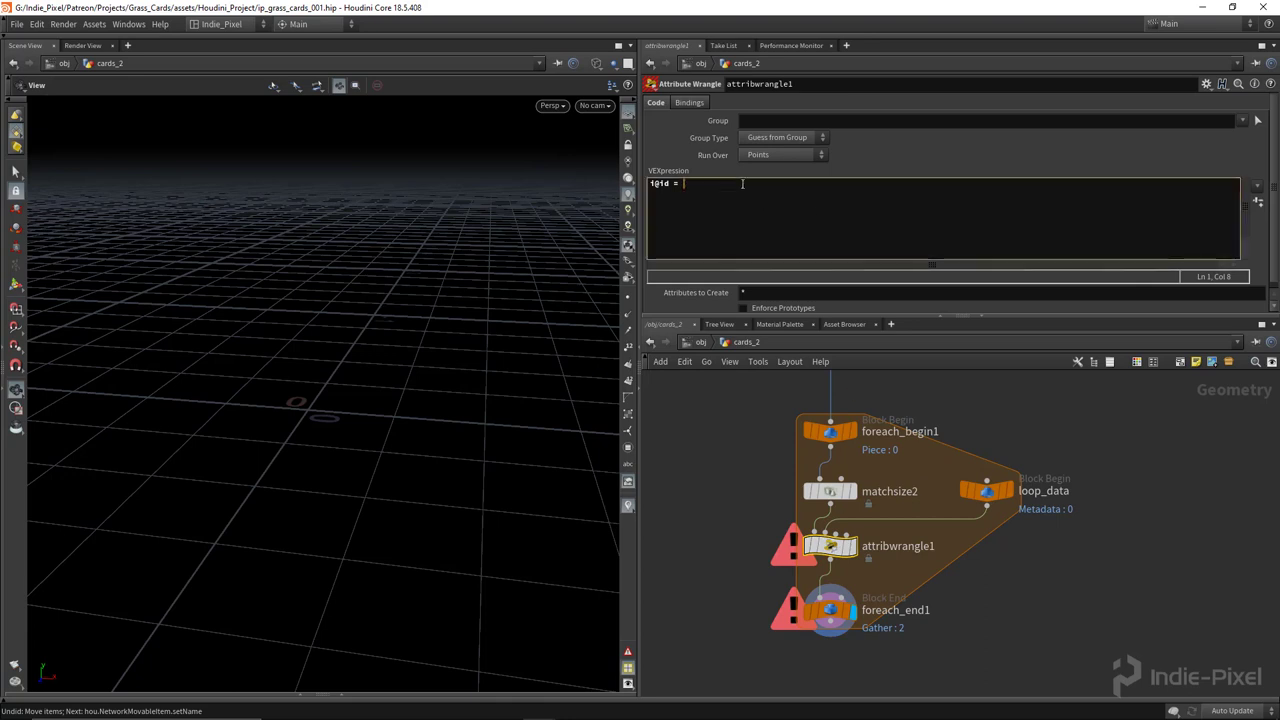
{"action": "type", "text": "d"}
{"action": "key", "text": "BackSpace"}
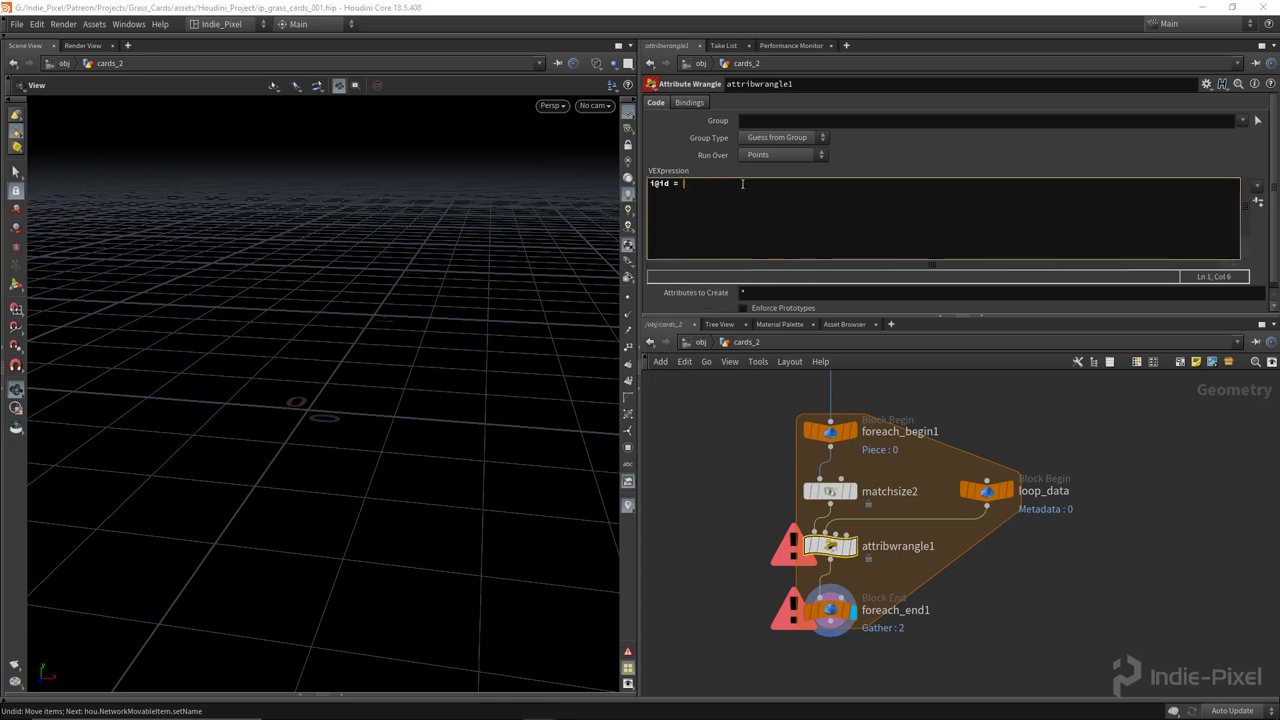
{"action": "type", "text": "detail()"}
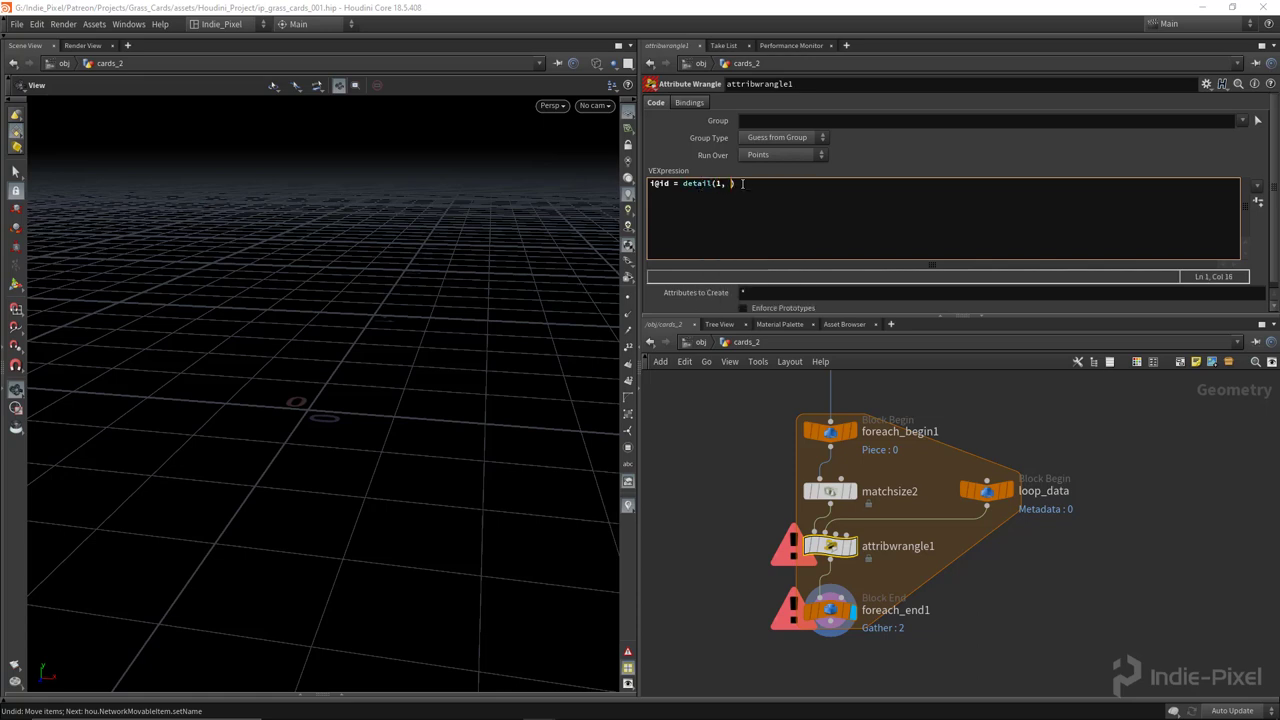
{"action": "type", "text": "1, \"iteration\", 0"}
{"action": "left_click", "coordinate": [951, 594]}
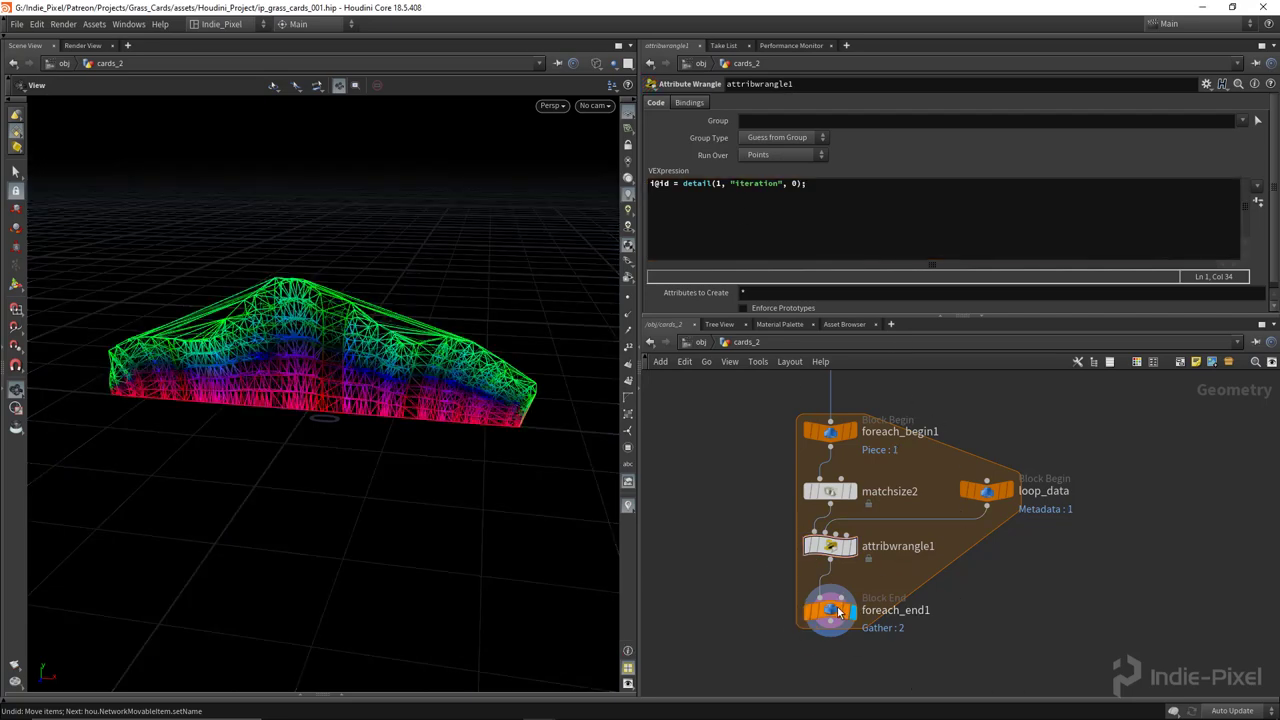
Reopen the geometry spreadsheet for foreach_end1 and examine its point attributes, including id.
{"action": "left_click", "coordinate": [830, 610]}
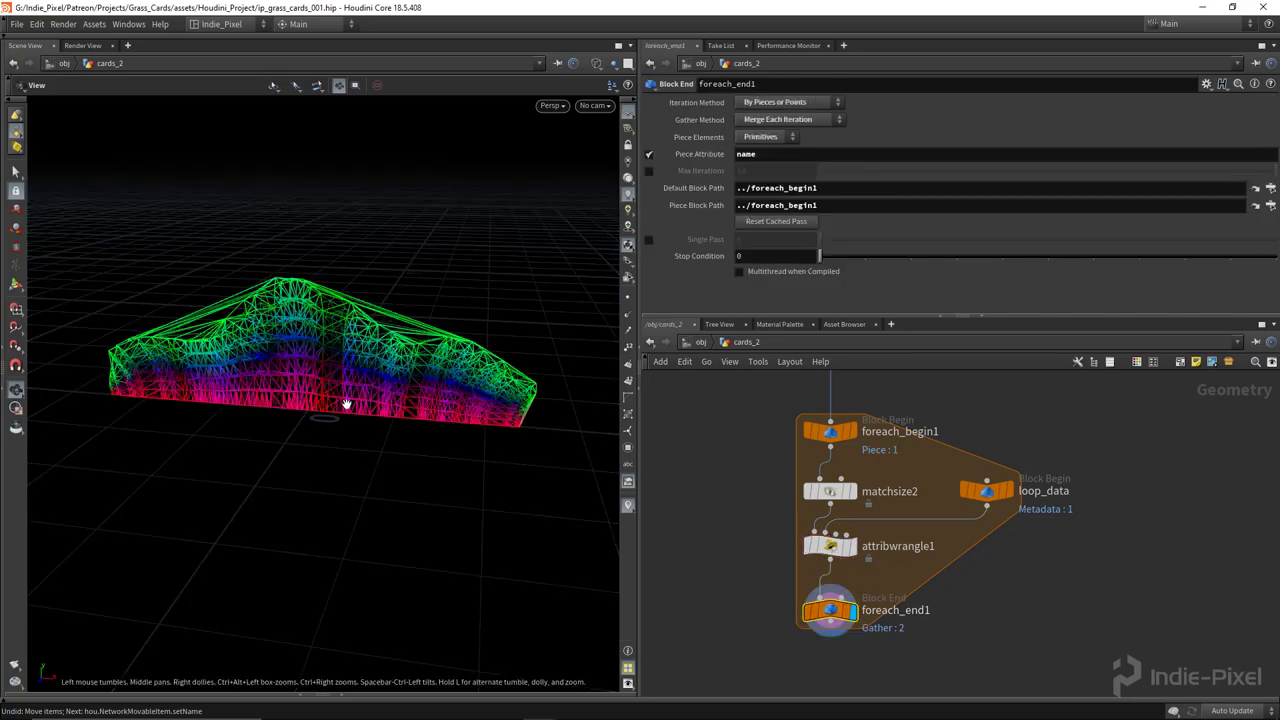
{"action": "left_click", "coordinate": [347, 689]}
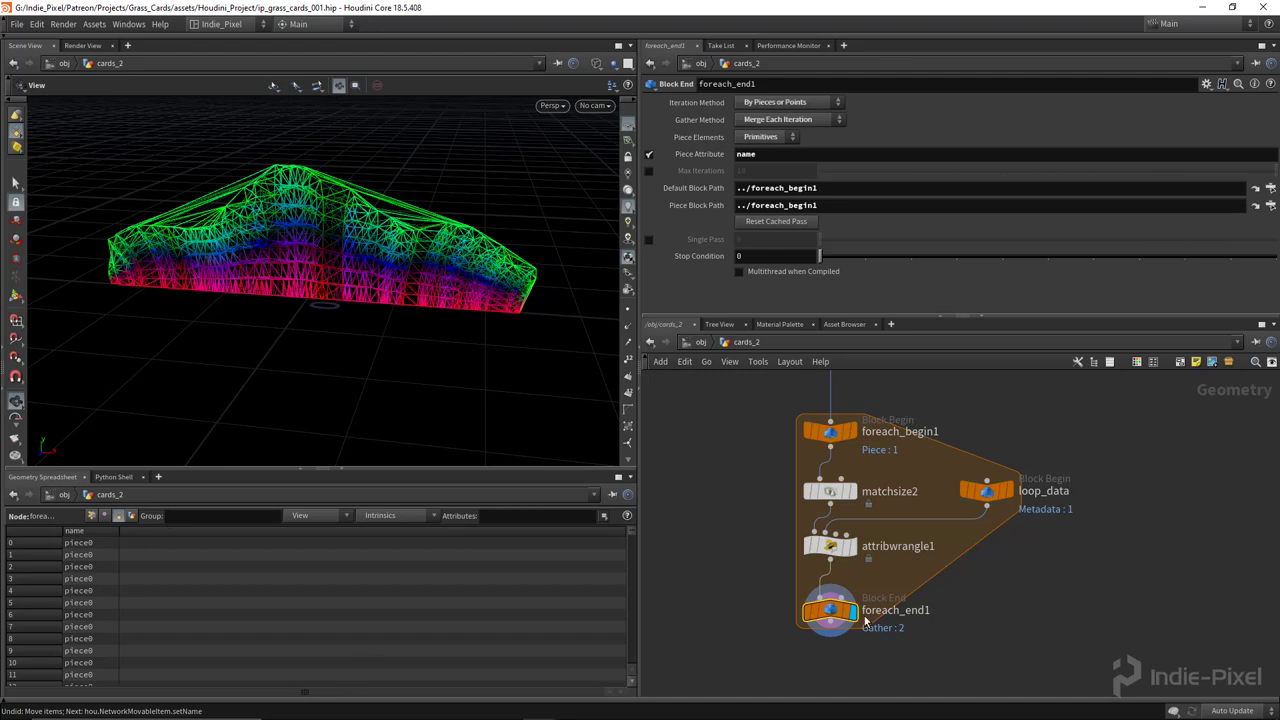
{"action": "left_click", "coordinate": [92, 515]}
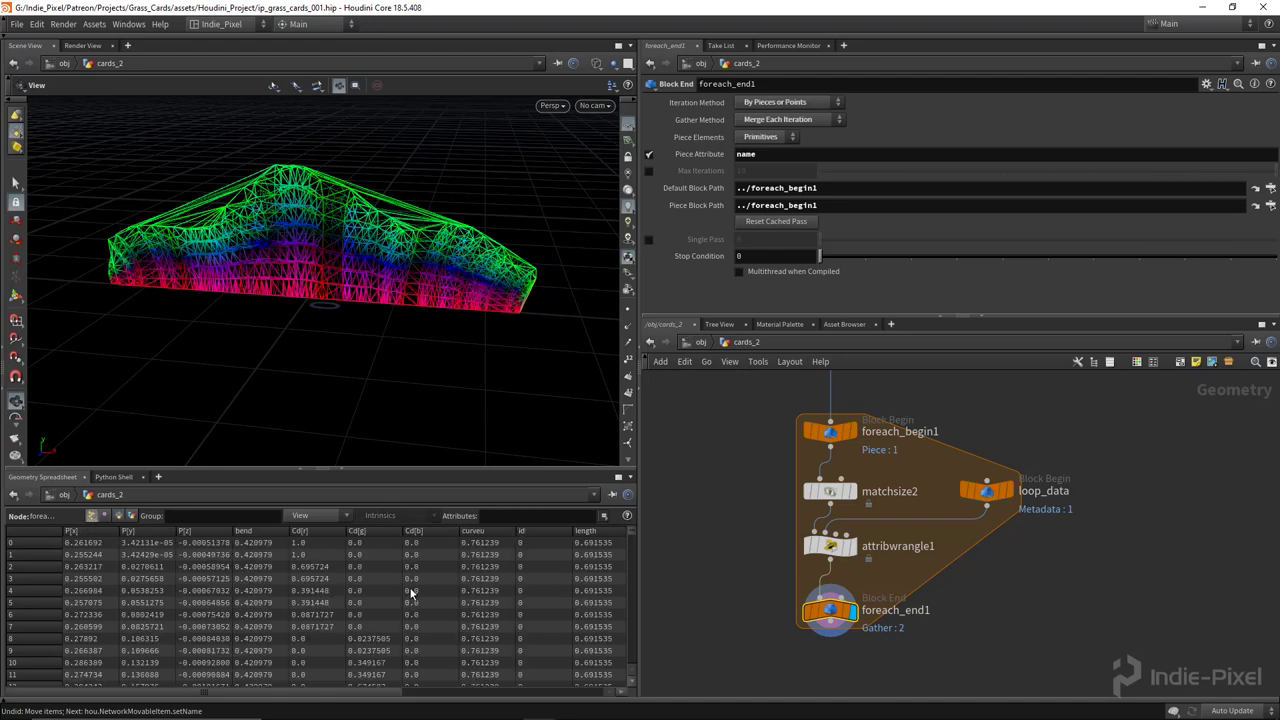
{"action": "mouse_move", "coordinate": [635, 531]}
{"action": "left_mouse_down"}
{"action": "mouse_move", "coordinate": [630, 649]}
{"action": "mouse_move", "coordinate": [648, 527]}
{"action": "left_mouse_up"}
{"action": "left_click_drag", "start_coordinate": [638, 483], "coordinate": [626, 483]}
{"action": "left_click_drag", "start_coordinate": [374, 360], "coordinate": [392, 310]}
{"action": "left_click_drag", "start_coordinate": [993, 316], "coordinate": [993, 260]}
Add a Group node below foreach_end1, connect it to the loop's output and display it.
{"action": "middle_click_drag", "start_coordinate": [950, 656], "coordinate": [936, 598]}
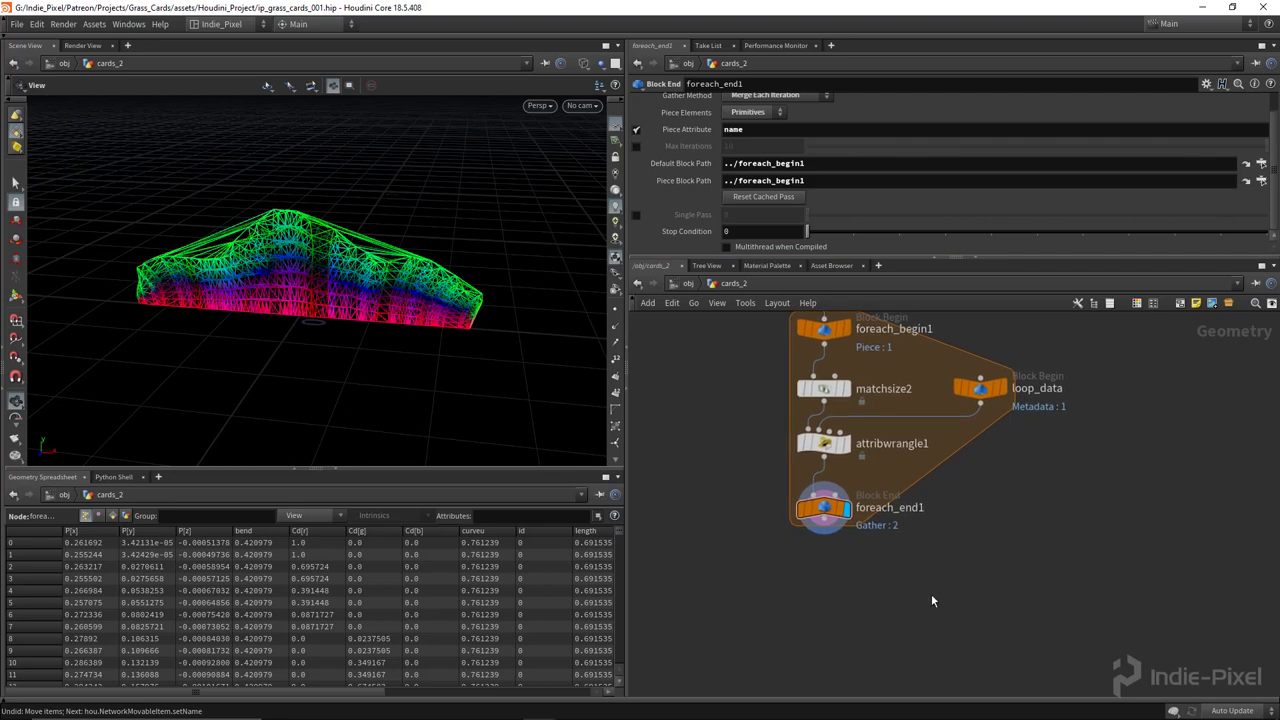
{"action": "left_click_drag", "start_coordinate": [400, 323], "coordinate": [426, 256]}
{"action": "left_click_drag", "start_coordinate": [321, 373], "coordinate": [277, 254]}
{"action": "scroll", "coordinate": [245, 235], "scroll_direction": "up", "scroll_amount": 5}
{"action": "middle_click_drag", "start_coordinate": [795, 550], "coordinate": [799, 524]}
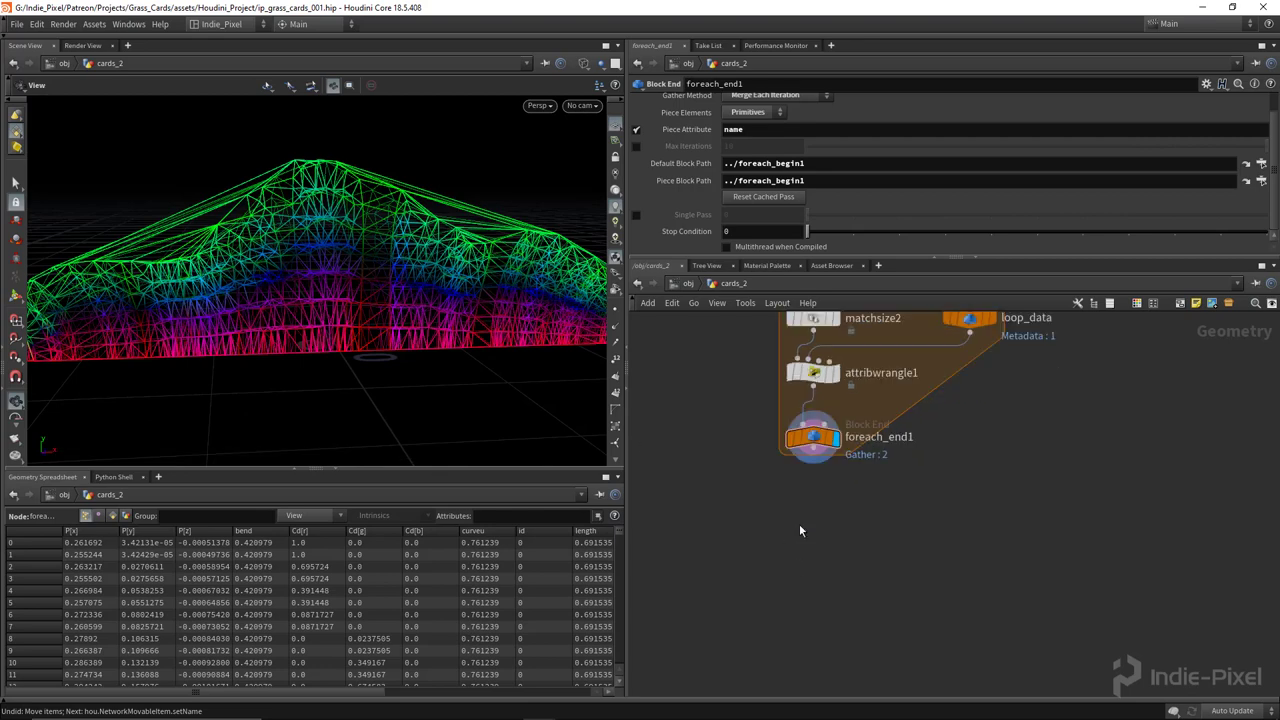
{"action": "key", "text": "Tab"}
{"action": "type", "text": "group"}
{"action": "key", "text": "Return"}
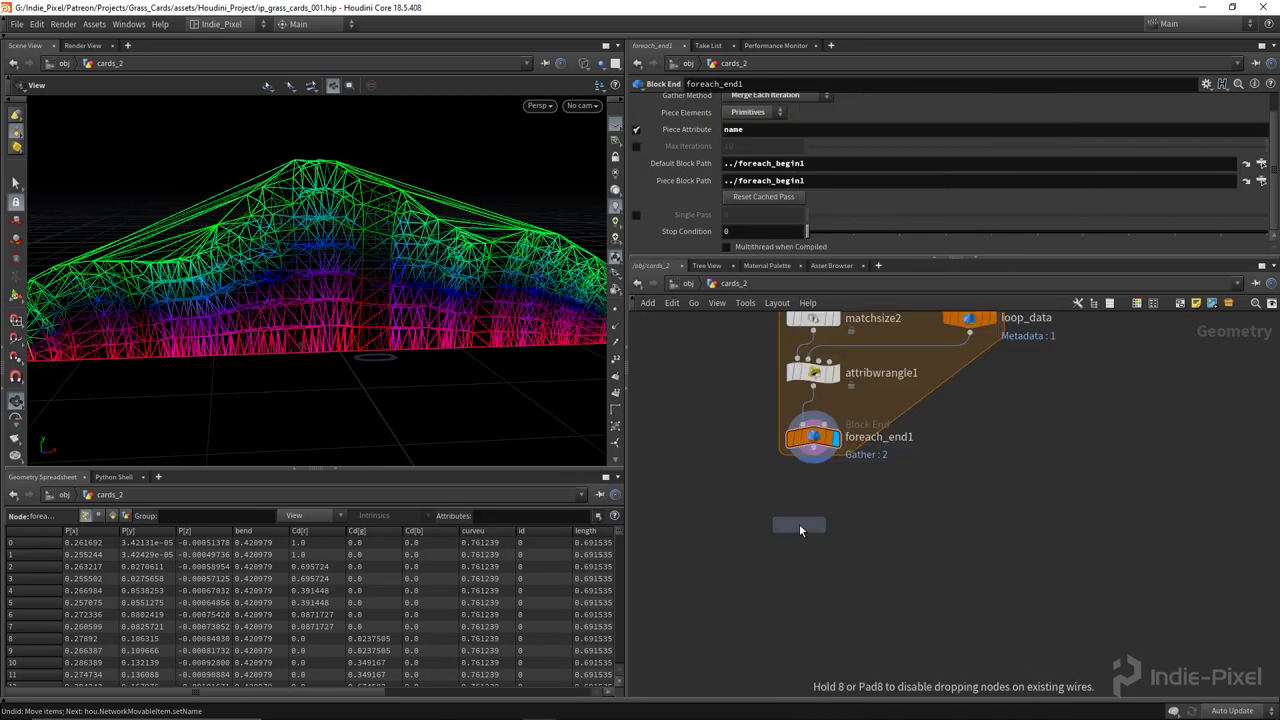
{"action": "left_click", "coordinate": [801, 526]}
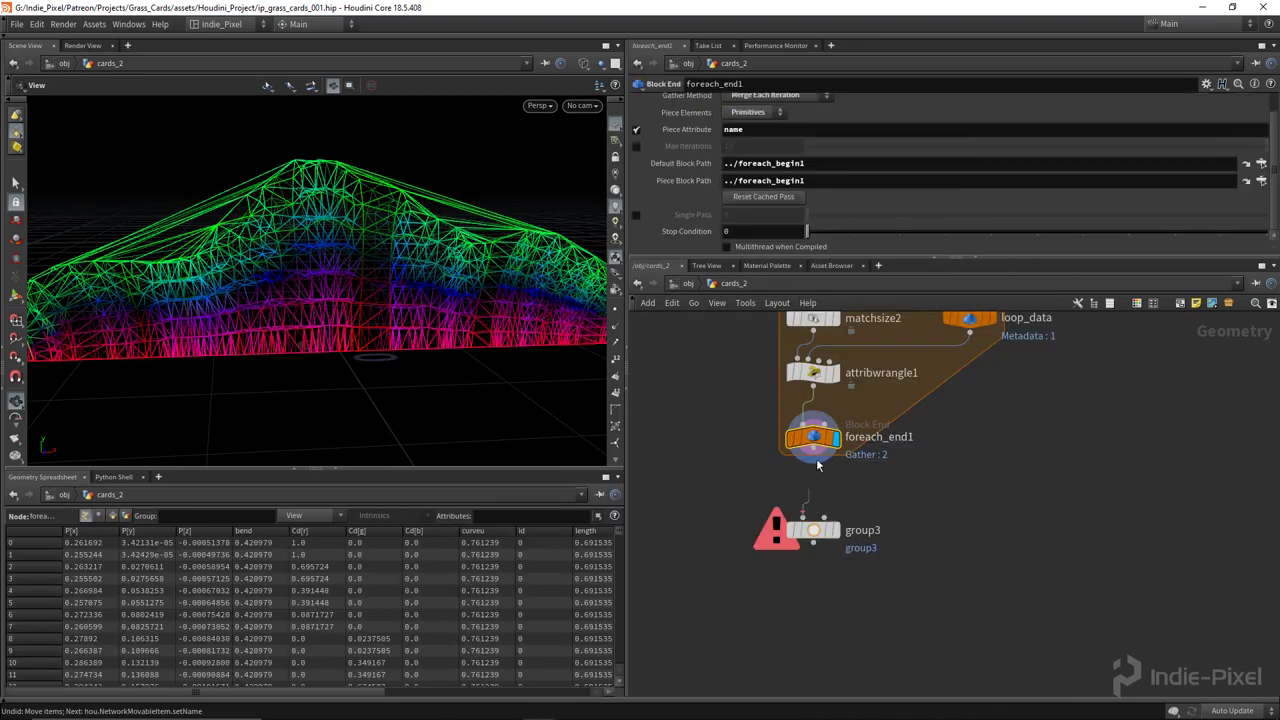
{"action": "left_click", "coordinate": [835, 530]}
{"action": "scroll", "coordinate": [945, 570], "scroll_direction": "down", "scroll_amount": 2}
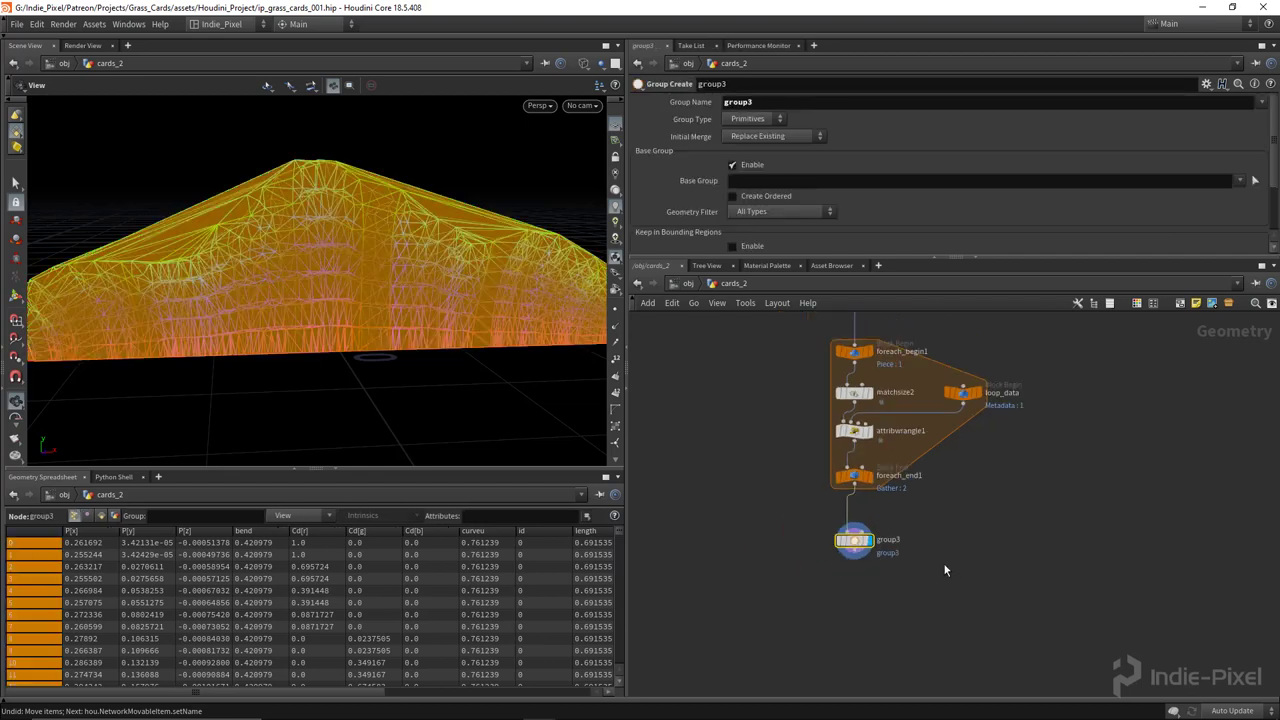
Detach group3 from the chain and shift assemble1 and all the loop nodes down to open space above them.
{"action": "left_click_drag", "start_coordinate": [857, 548], "coordinate": [1035, 362]}
{"action": "left_click_drag", "start_coordinate": [780, 636], "coordinate": [998, 384]}
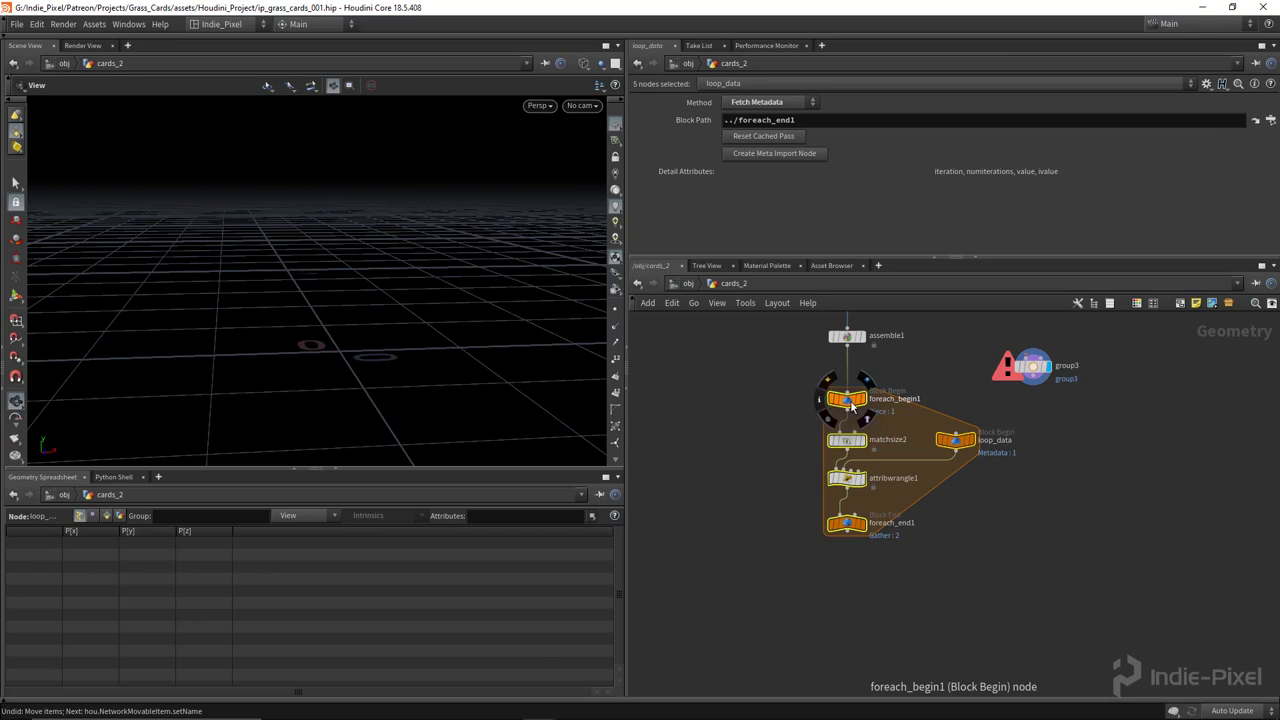
{"action": "left_click", "coordinate": [943, 340]}
{"action": "left_click_drag", "start_coordinate": [847, 336], "coordinate": [844, 460], "text": "shift"}
{"action": "left_click_drag", "start_coordinate": [948, 443], "coordinate": [950, 578]}
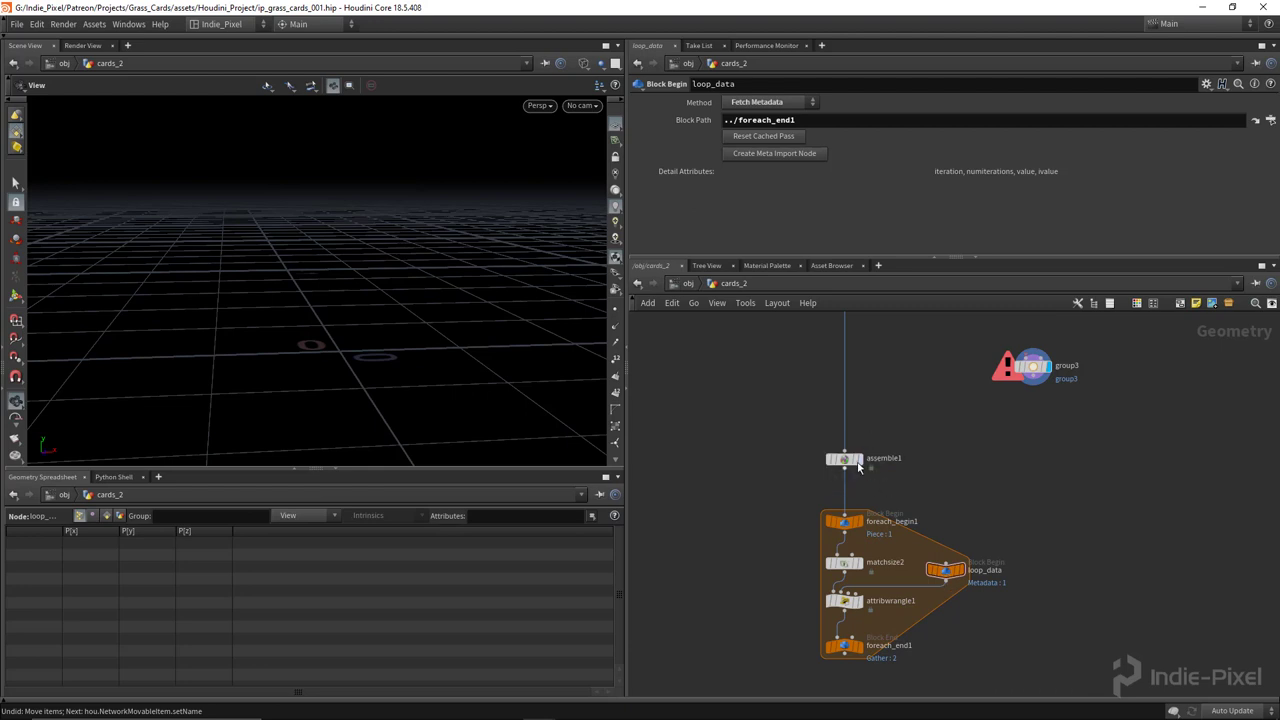
Insert group3 into the chain between merge2 and assemble1.
{"action": "middle_click_drag", "start_coordinate": [911, 429], "coordinate": [924, 557]}
{"action": "mouse_move", "coordinate": [858, 587]}
{"action": "left_mouse_down"}
{"action": "mouse_move", "coordinate": [858, 533]}
{"action": "mouse_move", "coordinate": [860, 590]}
{"action": "left_mouse_up"}
{"action": "middle_click_drag", "start_coordinate": [934, 583], "coordinate": [934, 505]}
{"action": "left_click_drag", "start_coordinate": [1026, 410], "coordinate": [852, 395]}
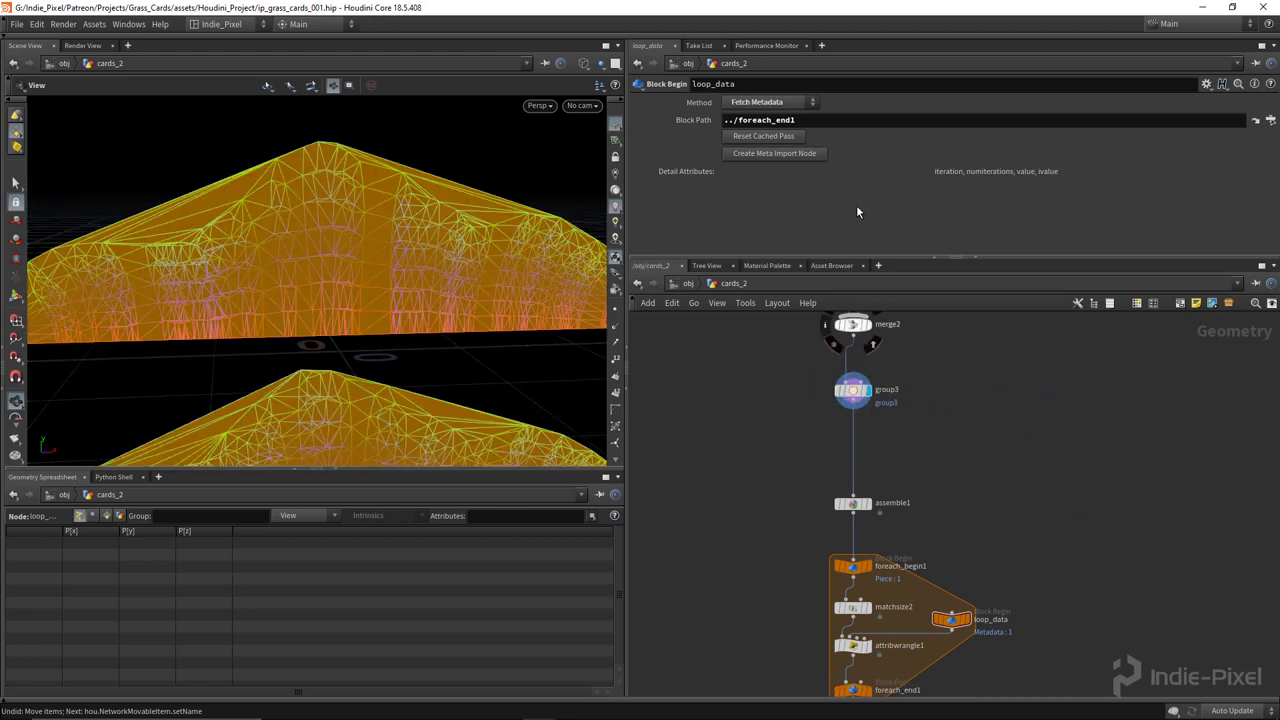
Set the group name on group3 to border.
{"action": "left_click", "coordinate": [852, 390]}
{"action": "double_click", "coordinate": [776, 101]}
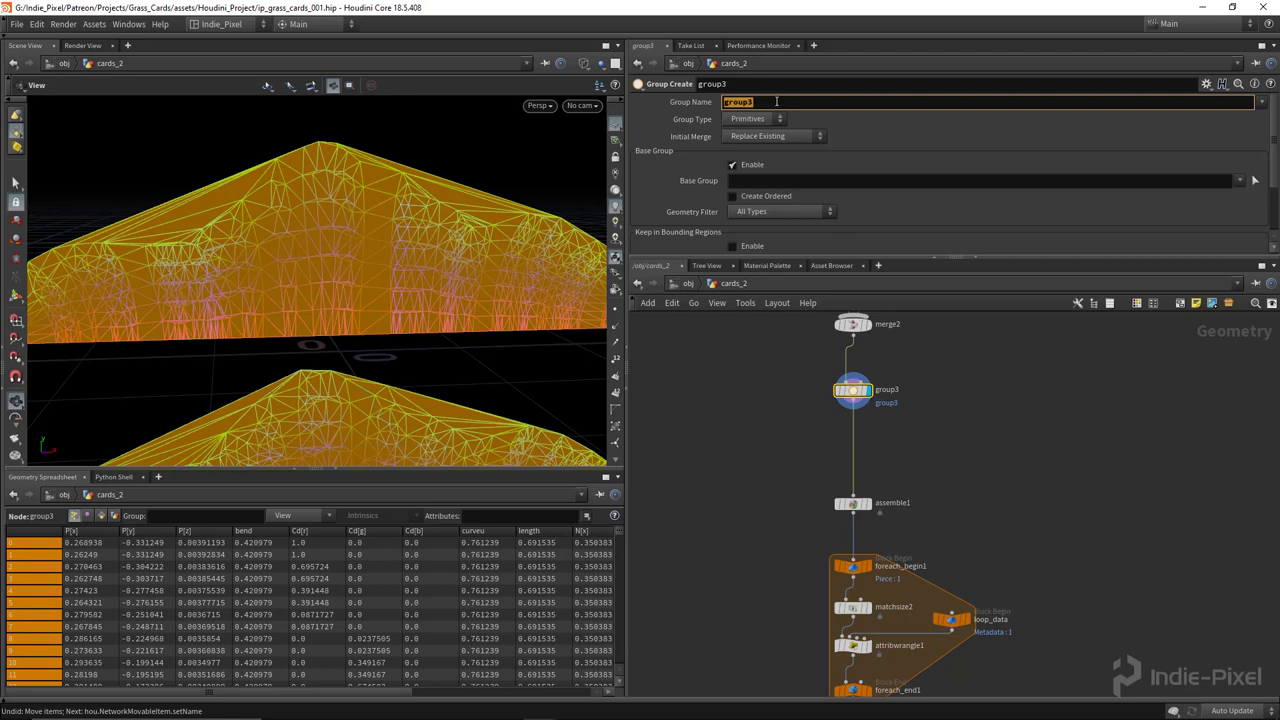
{"action": "key", "text": "Return"}
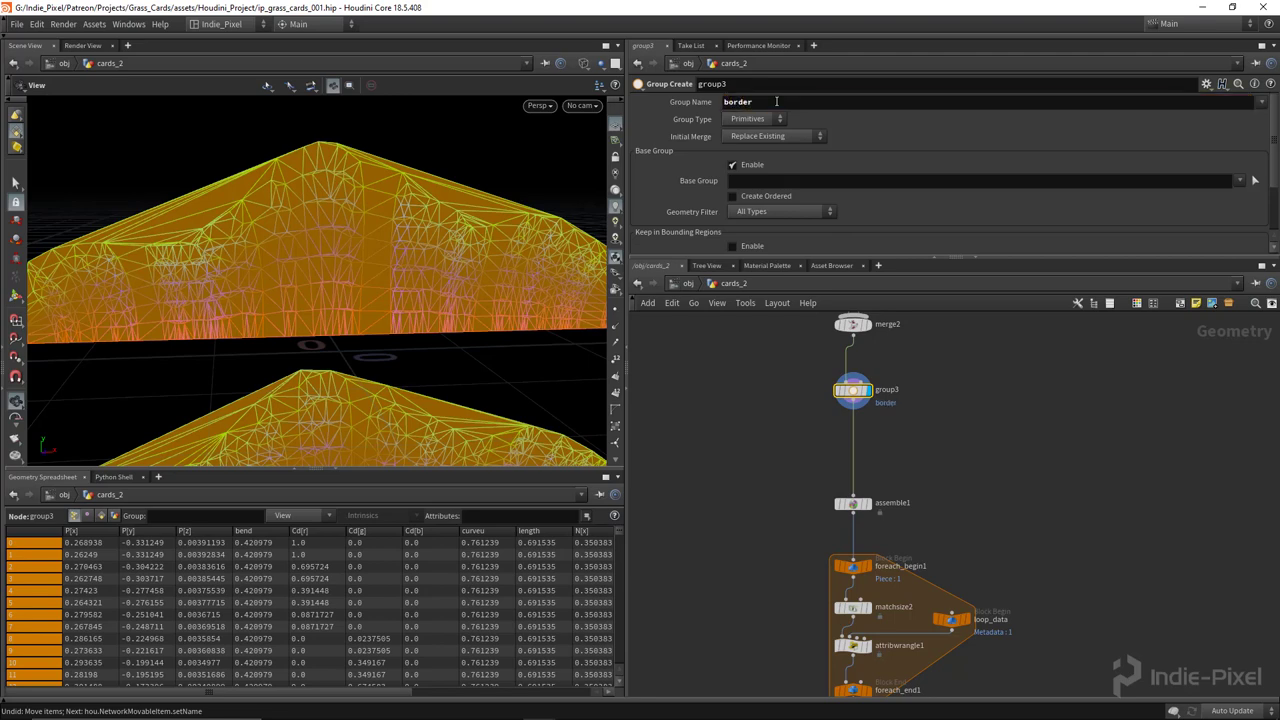
Make group3 an edge group with the base group disabled, including by edges with Unshared Edges enabled, and show the cards shaded.
{"action": "left_click", "coordinate": [751, 167]}
{"action": "left_click", "coordinate": [775, 120]}
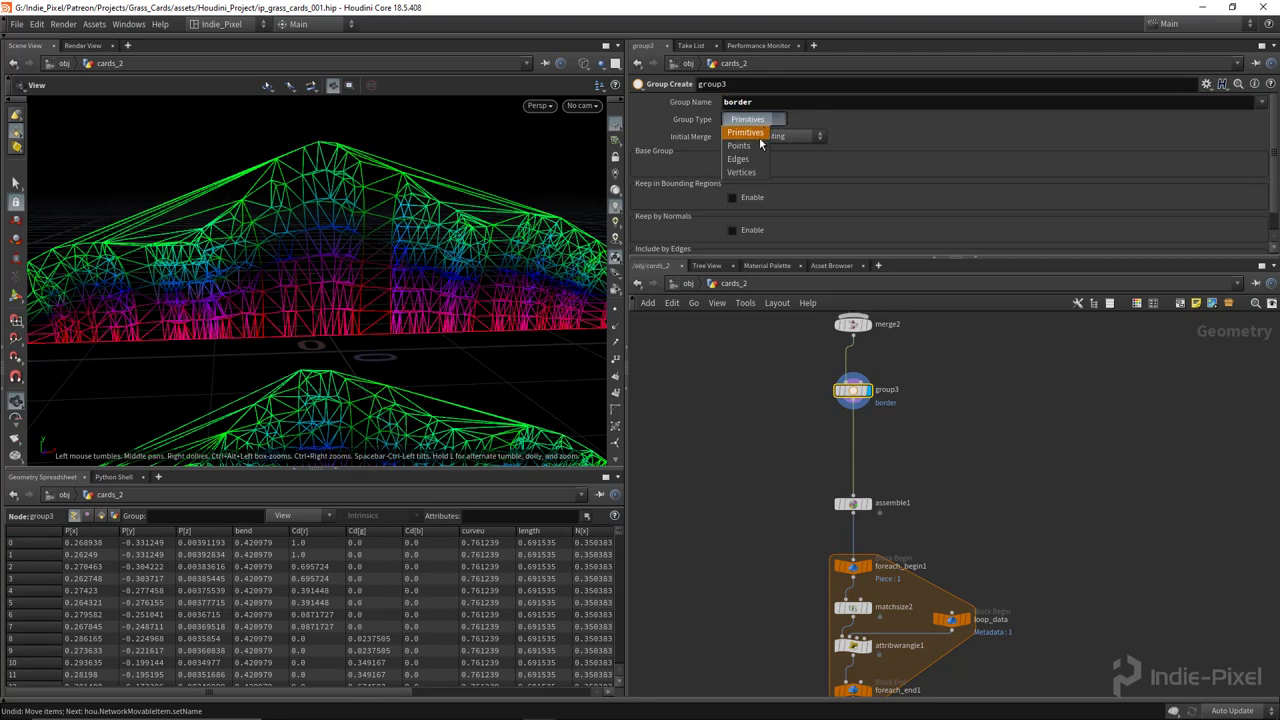
{"action": "left_click", "coordinate": [752, 163]}
{"action": "left_click", "coordinate": [732, 241]}
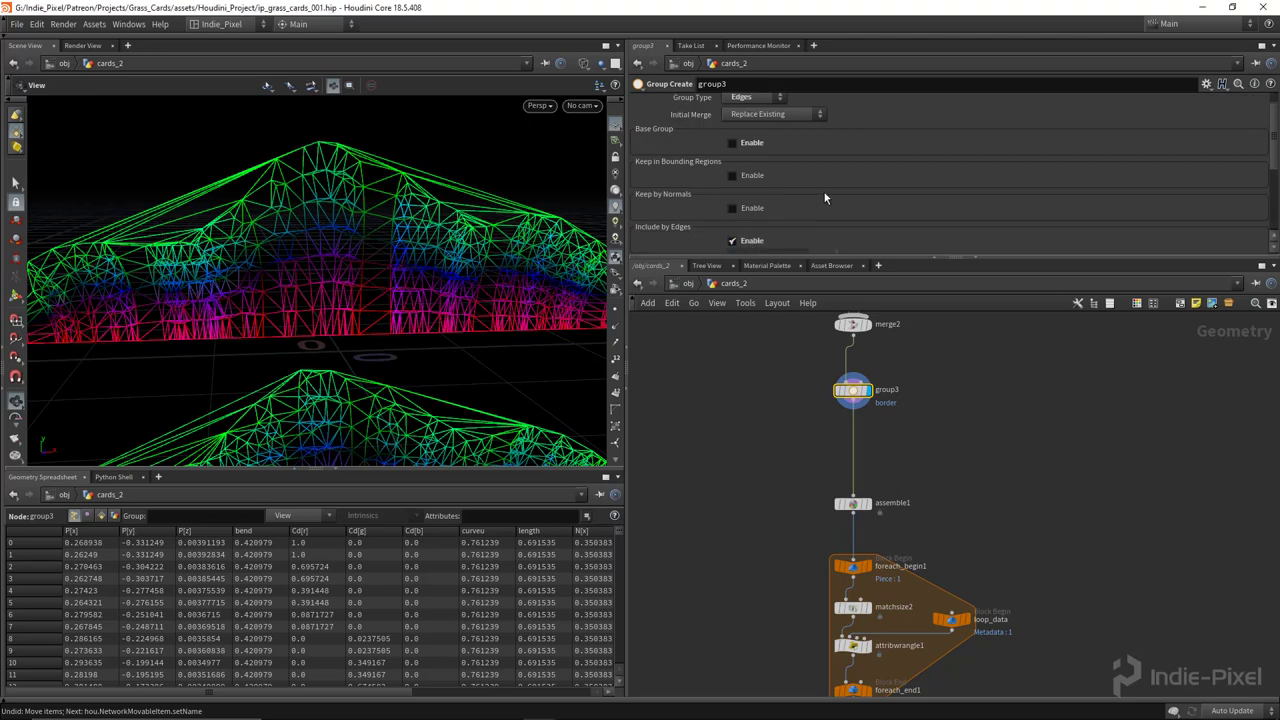
{"action": "scroll", "coordinate": [789, 222], "scroll_direction": "down", "scroll_amount": 3}
{"action": "left_click", "coordinate": [733, 228]}
{"action": "mouse_move", "coordinate": [400, 245]}
{"action": "left_mouse_down"}
{"action": "mouse_move", "coordinate": [360, 246]}
{"action": "mouse_move", "coordinate": [414, 249]}
{"action": "mouse_move", "coordinate": [449, 269]}
{"action": "mouse_move", "coordinate": [430, 235]}
{"action": "mouse_move", "coordinate": [398, 232]}
{"action": "left_mouse_up"}
{"action": "key", "text": "w"}
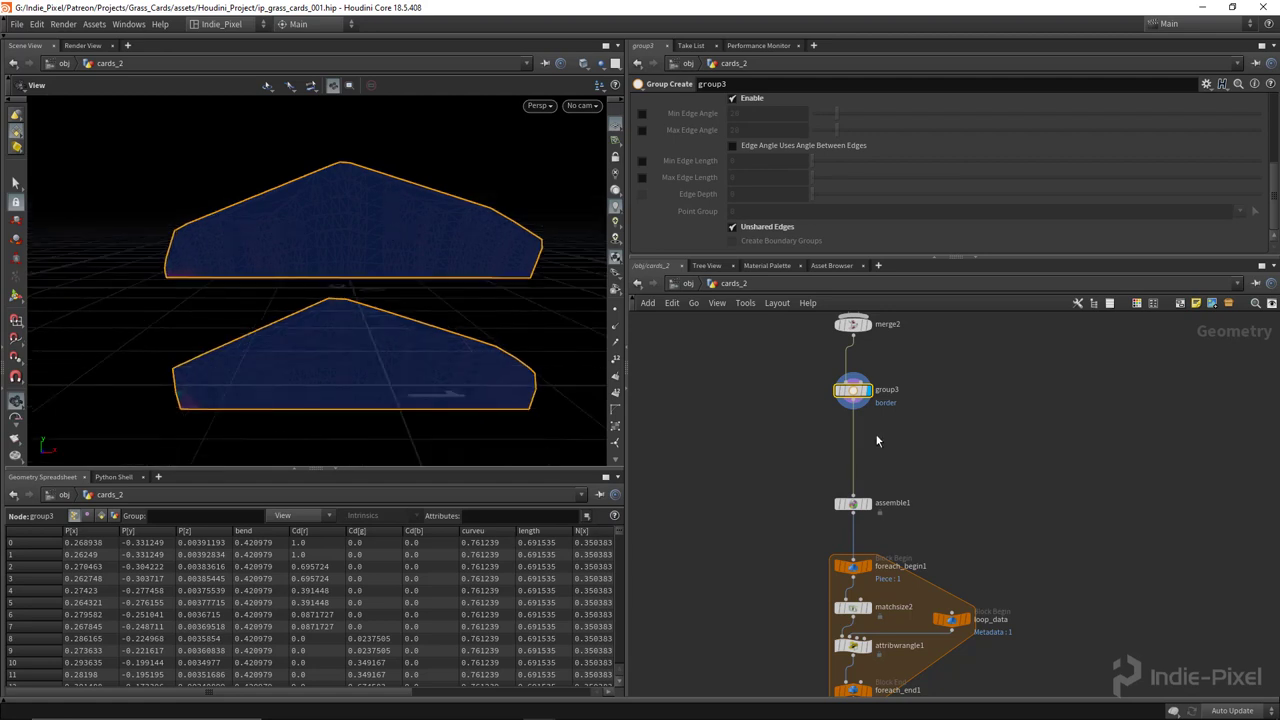
Insert a Dissolve node between group3 and assemble1 and display it.
{"action": "scroll", "coordinate": [866, 431], "scroll_direction": "up", "scroll_amount": 1}
{"action": "key", "text": "Tab"}
{"action": "type", "text": "dissolve"}
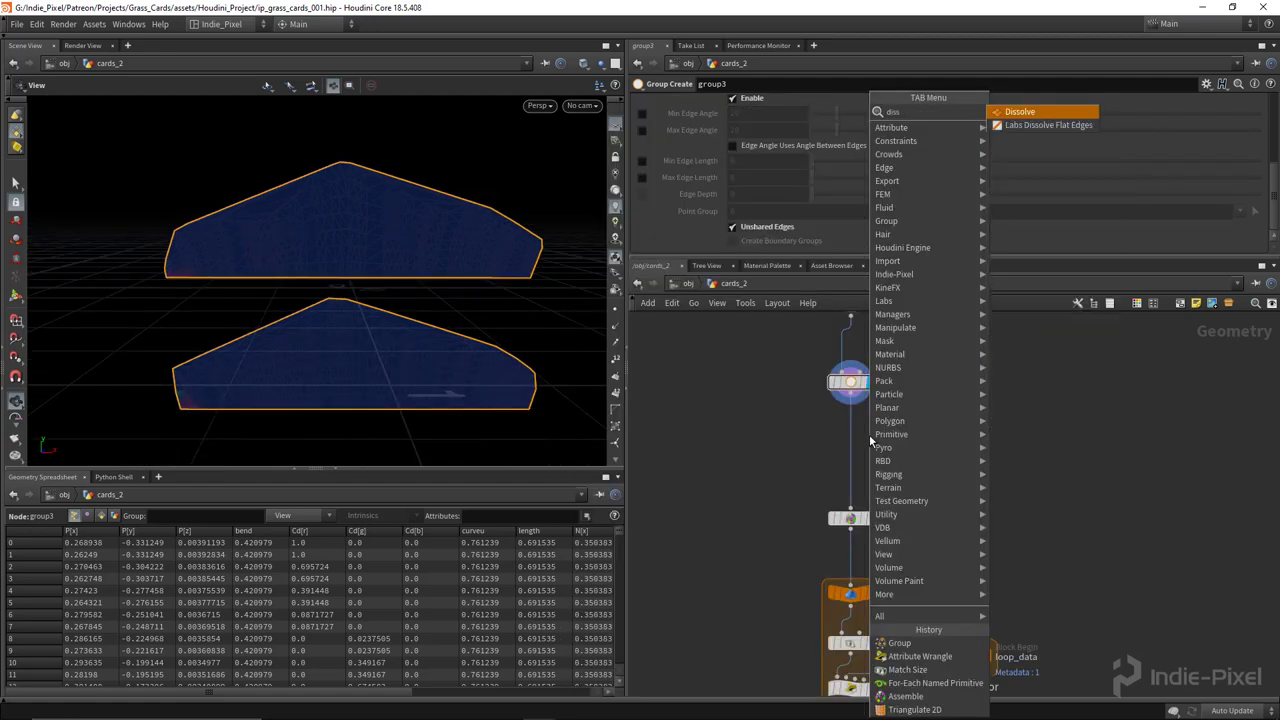
{"action": "key", "text": "Return"}
{"action": "left_click", "coordinate": [849, 440]}
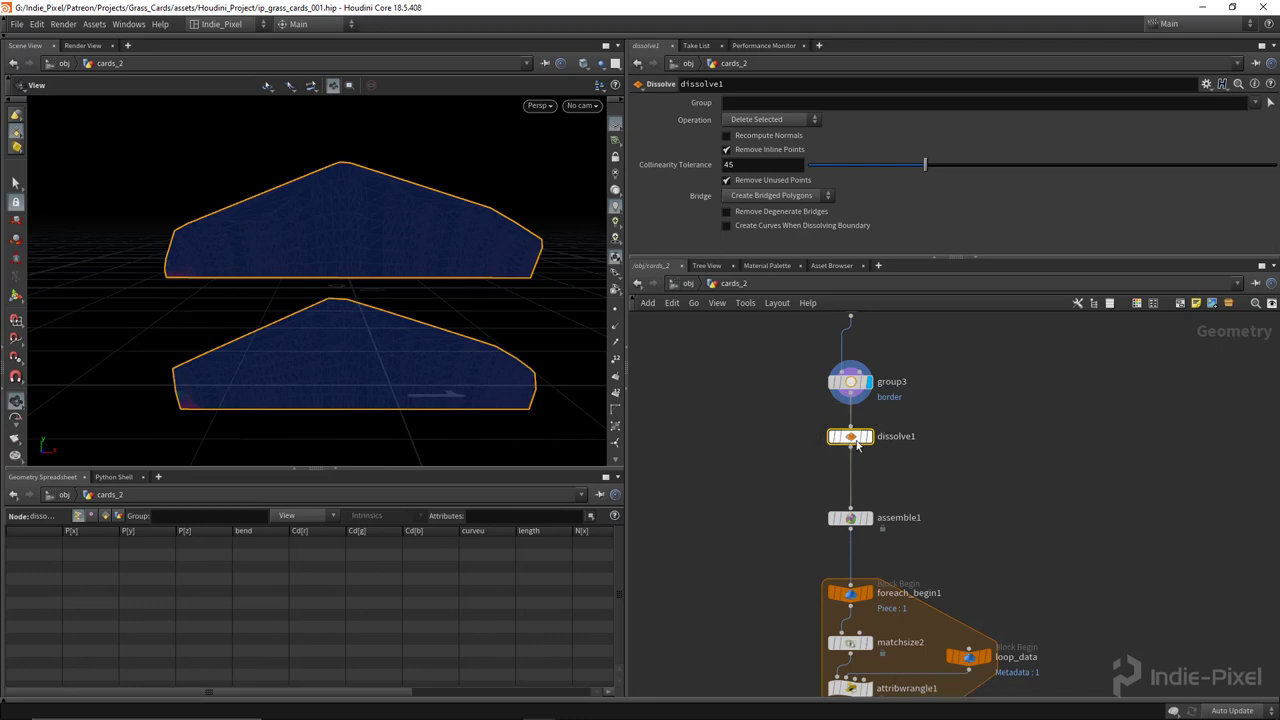
{"action": "left_click", "coordinate": [868, 436]}
Set dissolve1's group to !border and disable Remove Inline Points.
{"action": "left_click", "coordinate": [950, 105]}
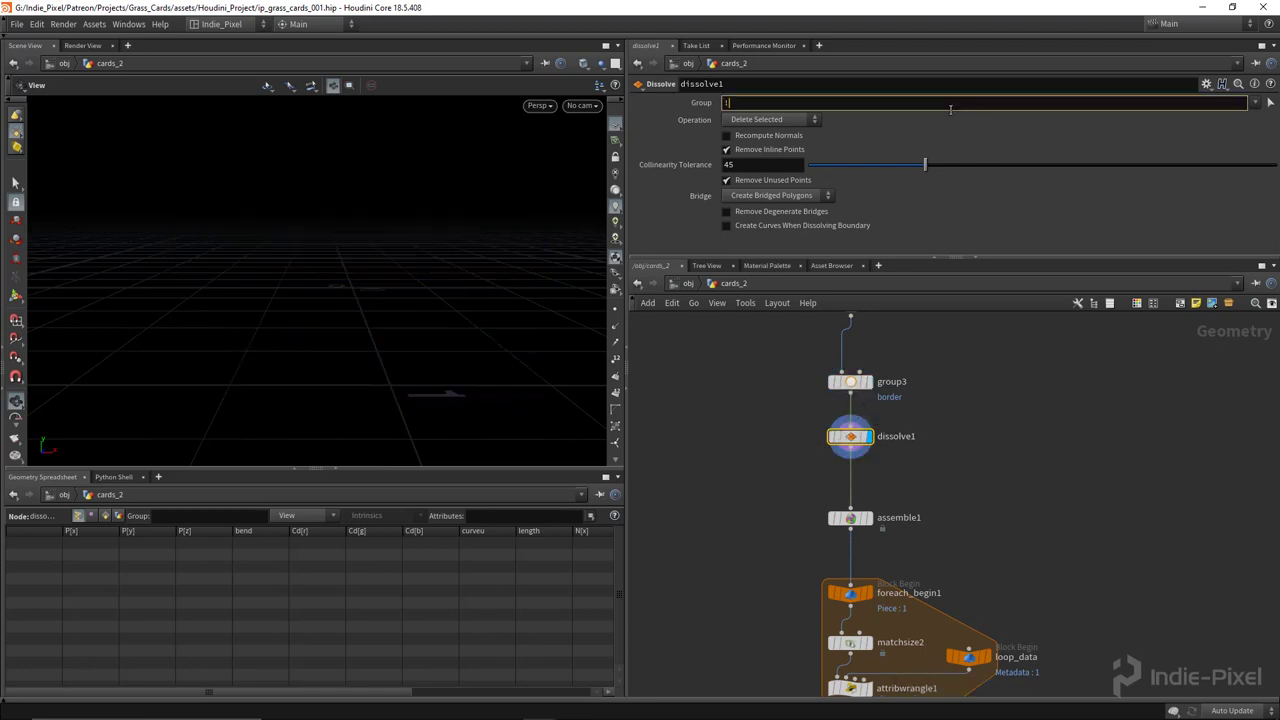
{"action": "type", "text": "!border"}
{"action": "key", "text": "Return"}
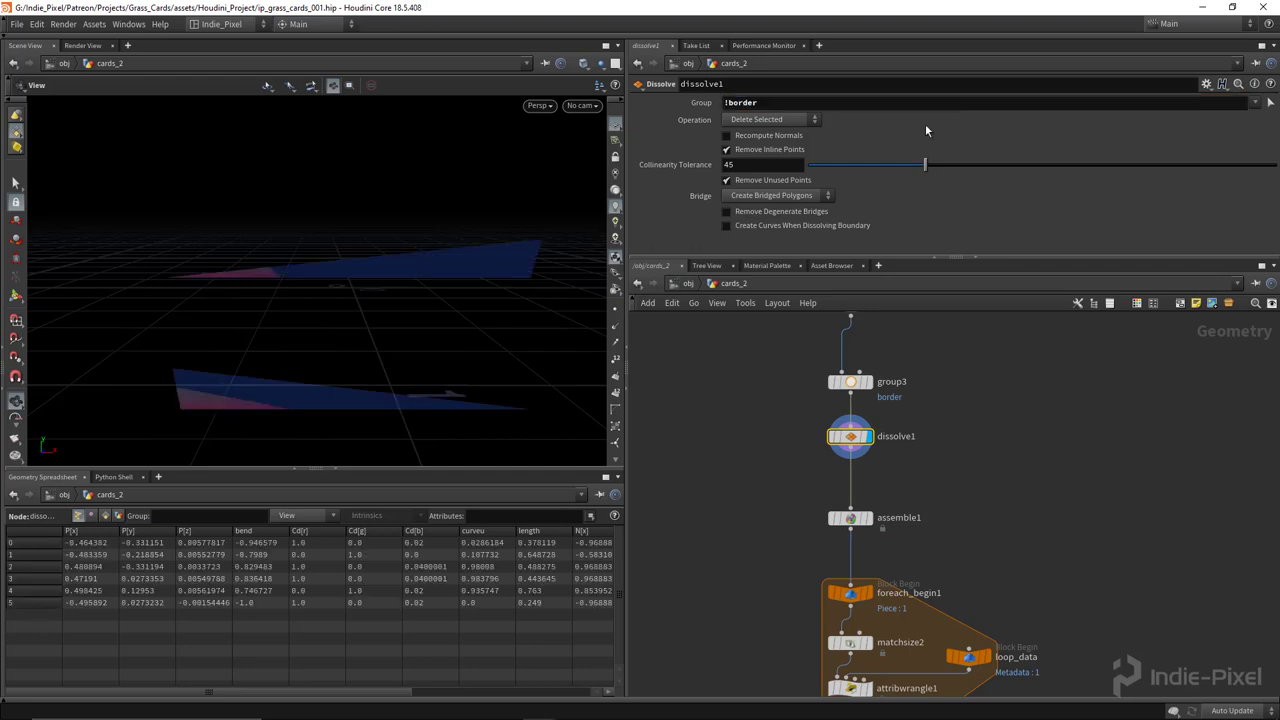
{"action": "left_click", "coordinate": [767, 148]}
Inspect the dissolved card outlines in wireframe with point display enabled.
{"action": "mouse_move", "coordinate": [406, 314]}
{"action": "left_mouse_down"}
{"action": "mouse_move", "coordinate": [423, 294]}
{"action": "mouse_move", "coordinate": [395, 302]}
{"action": "left_mouse_up"}
{"action": "key", "text": "w"}
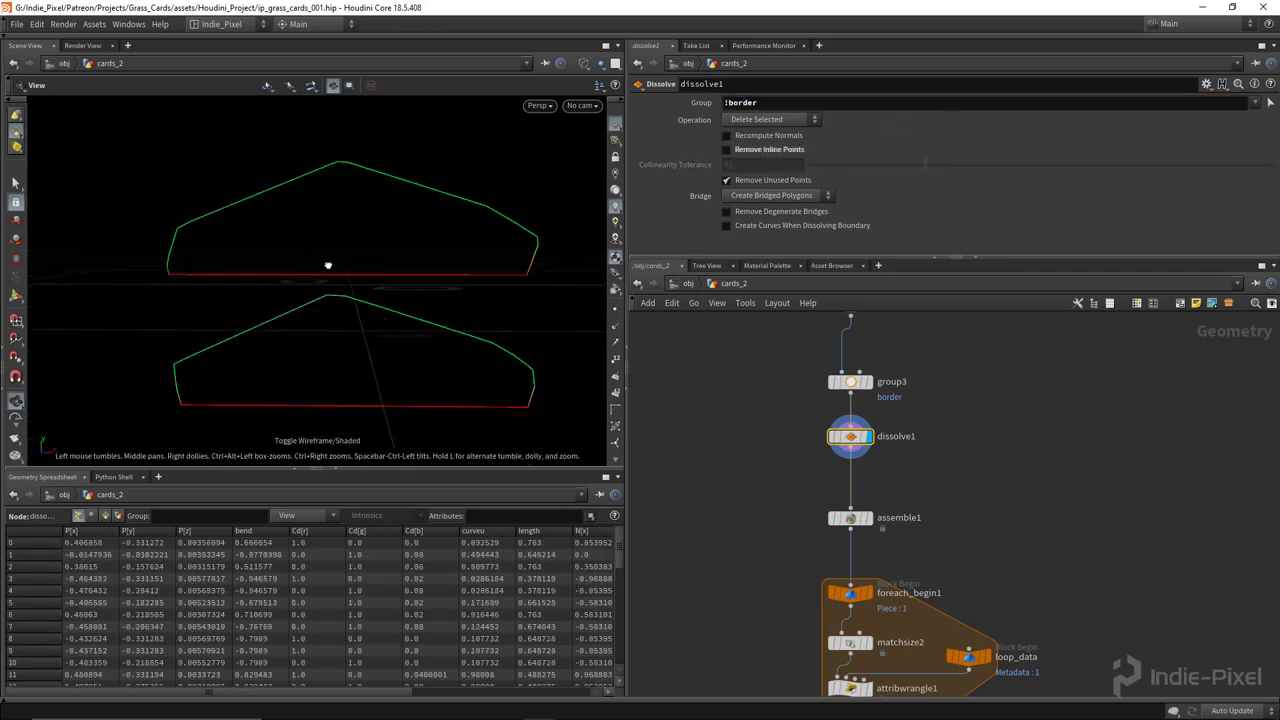
{"action": "mouse_move", "coordinate": [328, 266]}
{"action": "left_mouse_down"}
{"action": "mouse_move", "coordinate": [374, 240]}
{"action": "mouse_move", "coordinate": [352, 300]}
{"action": "mouse_move", "coordinate": [482, 285]}
{"action": "left_mouse_up"}
{"action": "left_click", "coordinate": [611, 327]}
{"action": "left_click_drag", "start_coordinate": [423, 349], "coordinate": [453, 270]}
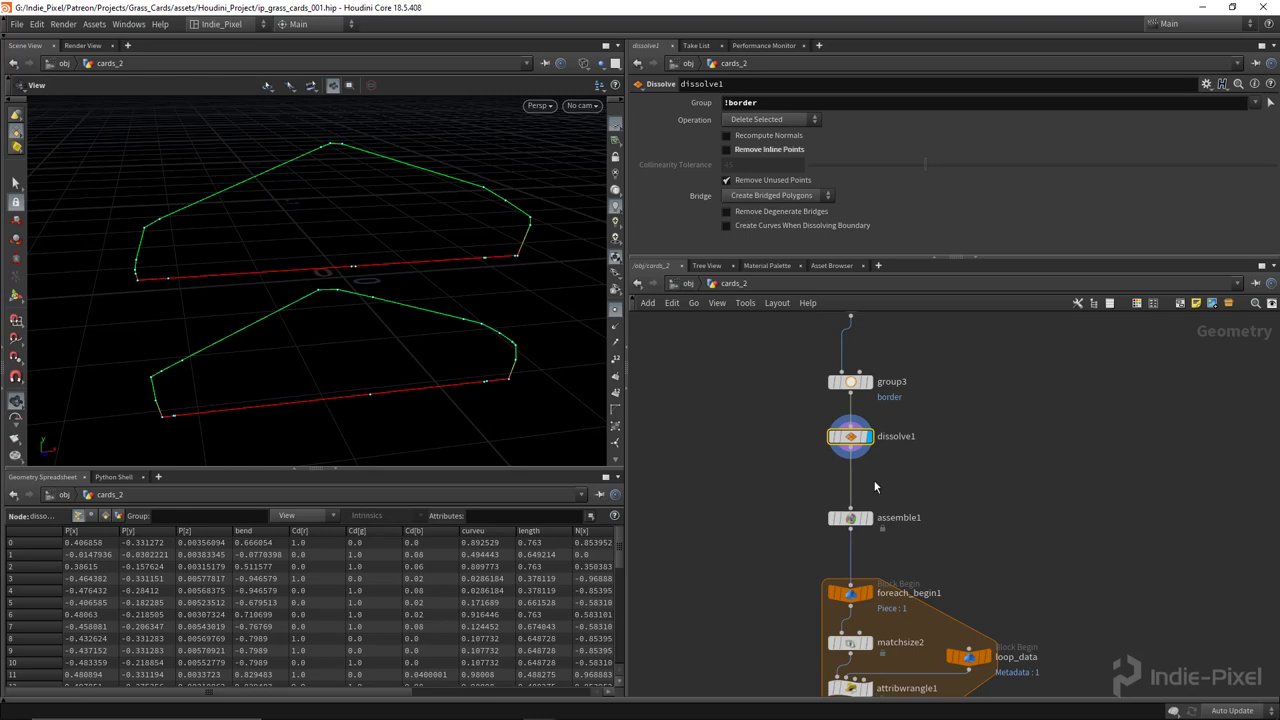
Insert a Facet node between dissolve1 and assemble1 and display it.
{"action": "key", "text": "Tab"}
{"action": "type", "text": "resample"}
{"action": "key", "text": "Return"}
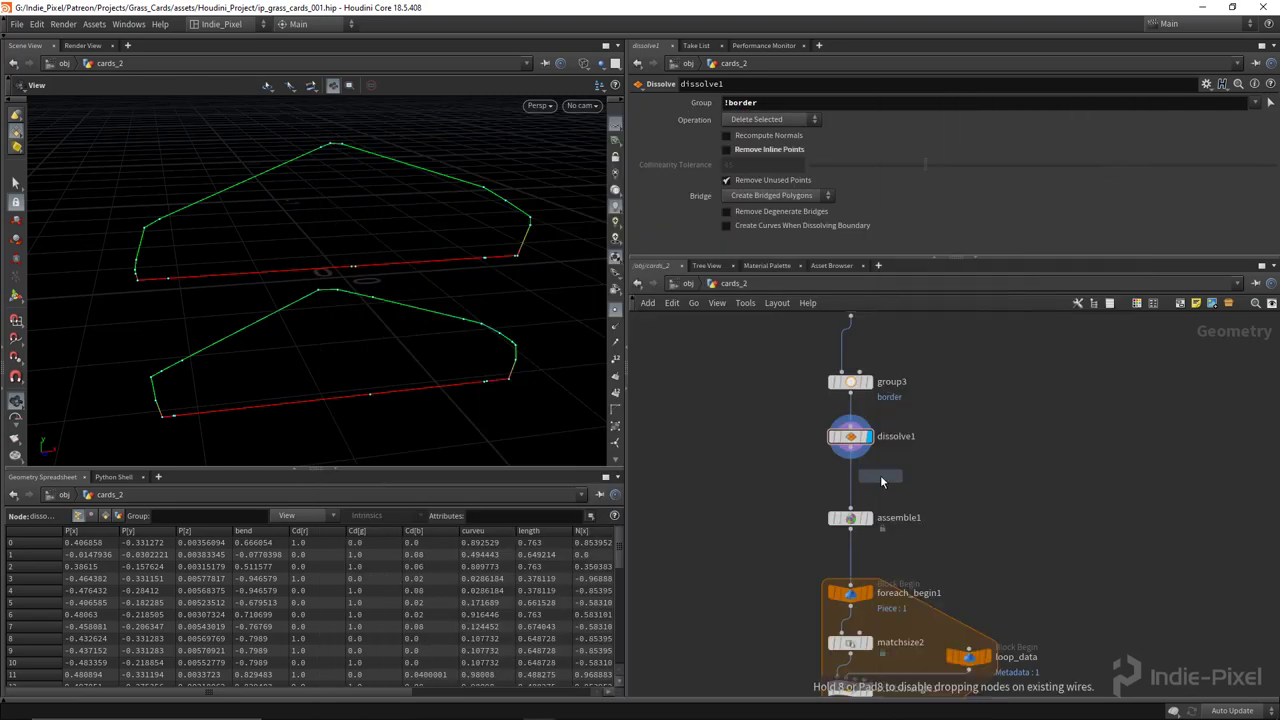
{"action": "left_click", "coordinate": [881, 482]}
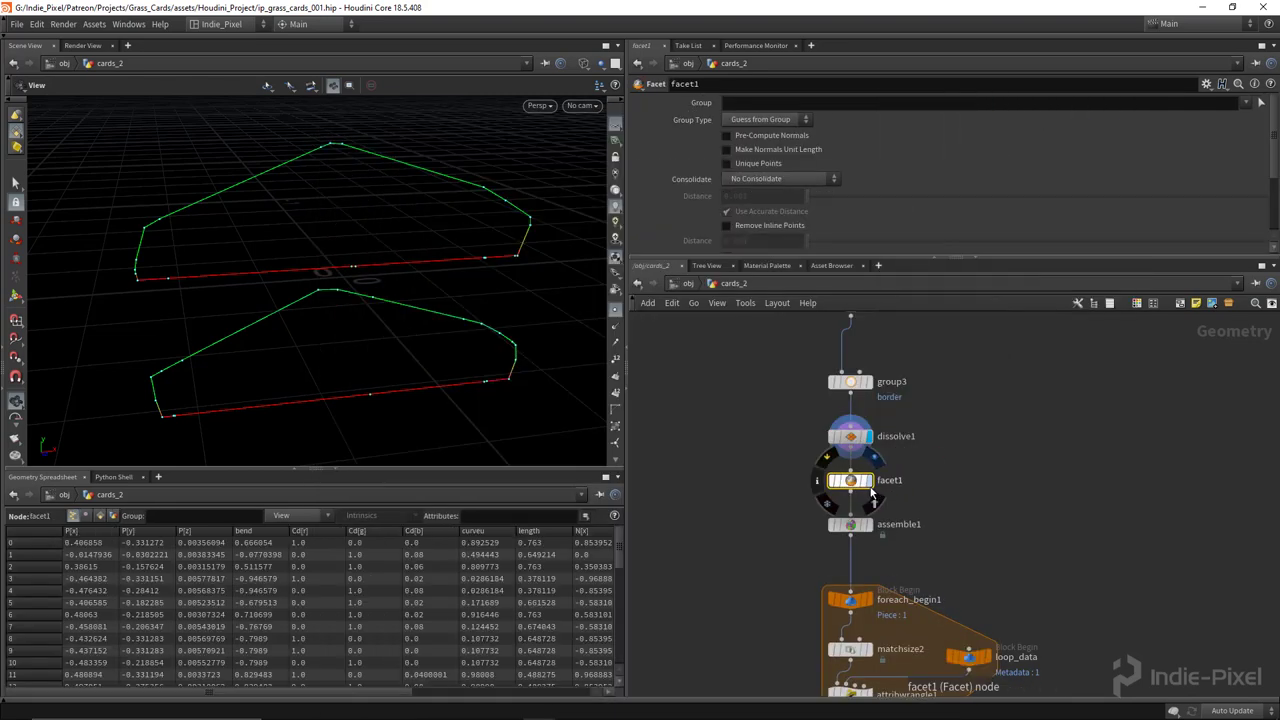
{"action": "left_click", "coordinate": [866, 484]}
Enable Remove Inline Points on facet1 and check the simplified card outlines.
{"action": "left_click", "coordinate": [781, 225]}
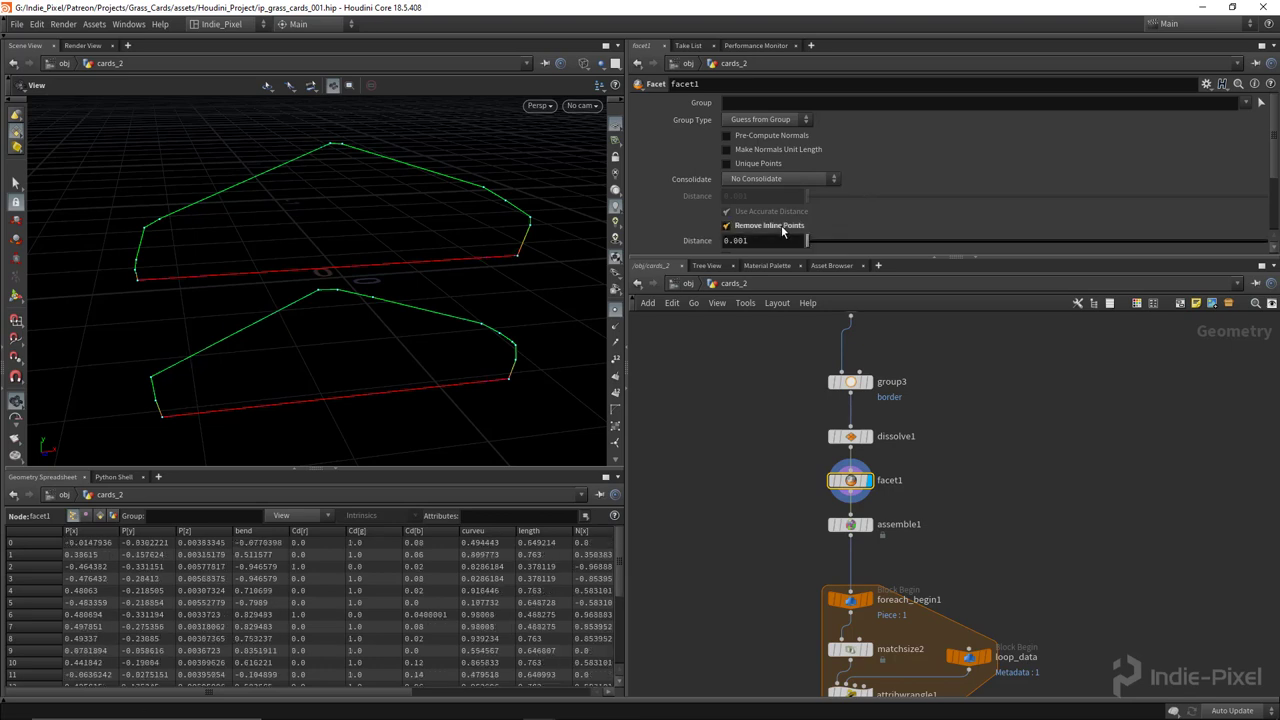
{"action": "left_click_drag", "start_coordinate": [383, 340], "coordinate": [474, 399]}
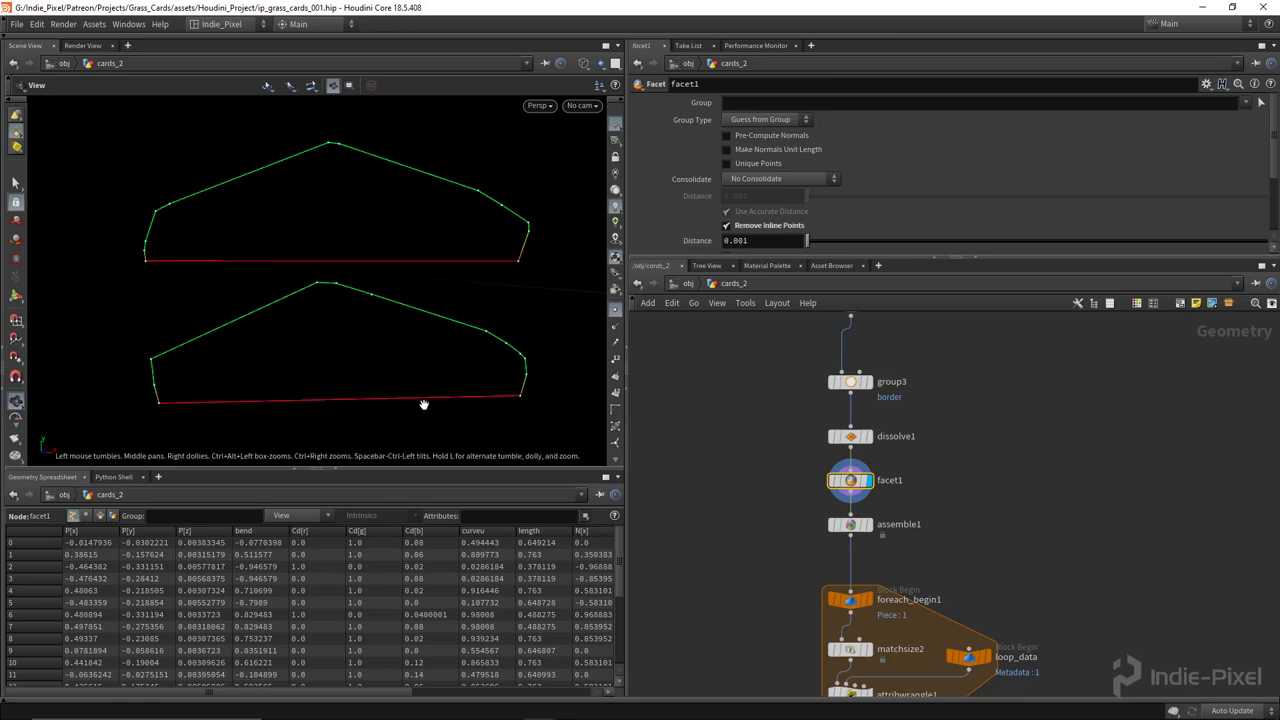
{"action": "left_click_drag", "start_coordinate": [424, 404], "coordinate": [440, 403]}
Display the foreach_end1 output and inspect the centred cards from an angle.
{"action": "scroll", "coordinate": [900, 671], "scroll_direction": "up", "scroll_amount": 1}
{"action": "mouse_move", "coordinate": [868, 505]}
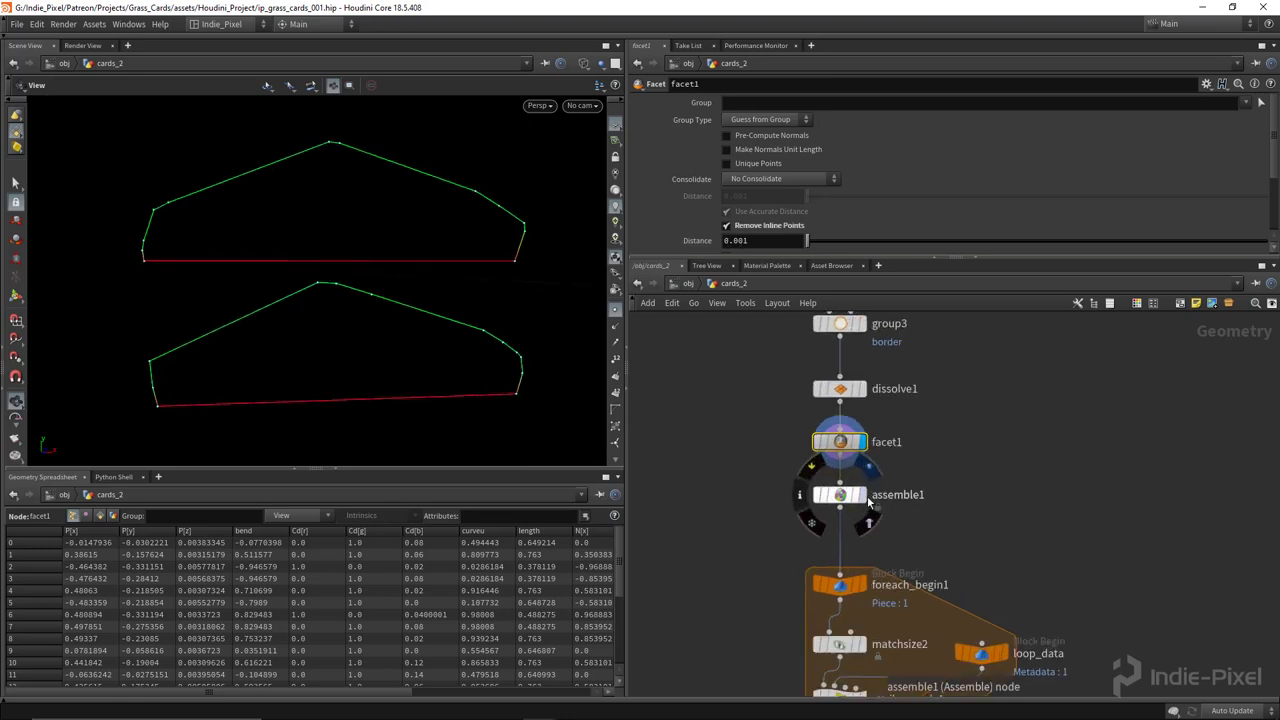
{"action": "scroll", "coordinate": [868, 505], "scroll_direction": "up", "scroll_amount": 2}
{"action": "left_click", "coordinate": [845, 430]}
{"action": "scroll", "coordinate": [883, 528], "scroll_direction": "down", "scroll_amount": 4}
{"action": "scroll", "coordinate": [879, 465], "scroll_direction": "up", "scroll_amount": 3}
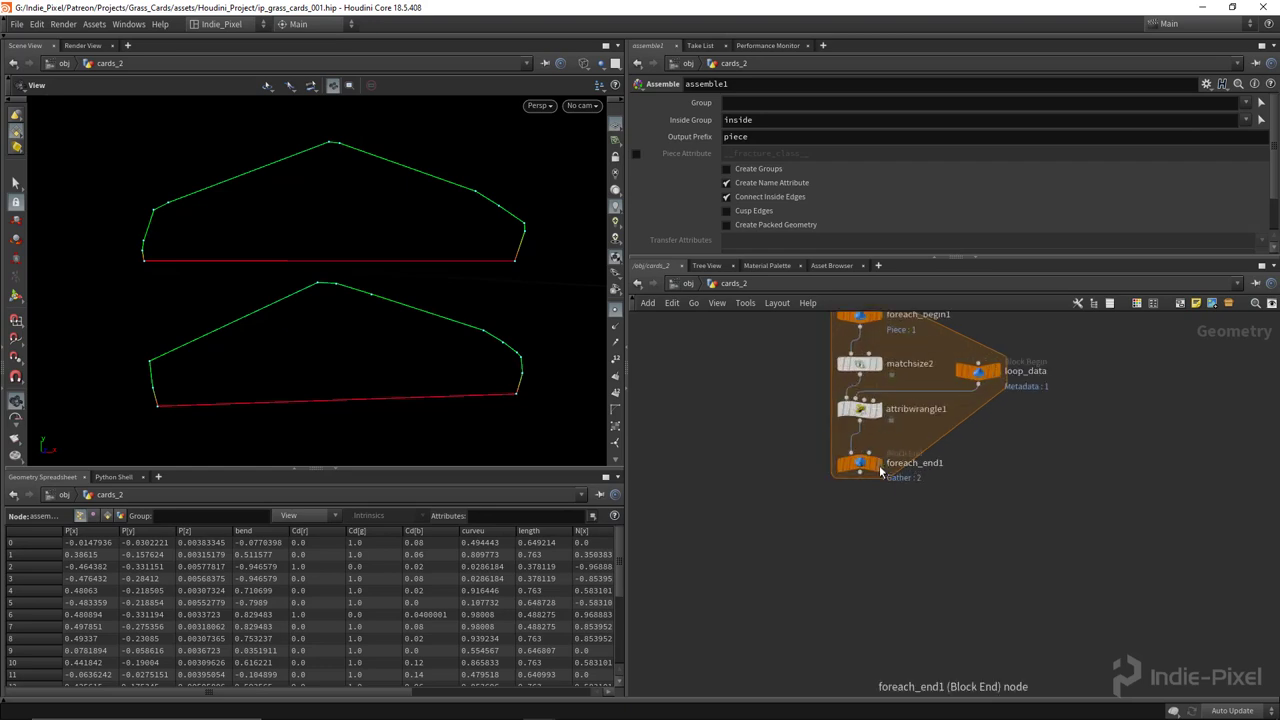
{"action": "left_click", "coordinate": [879, 465]}
{"action": "left_click_drag", "start_coordinate": [271, 291], "coordinate": [376, 250]}
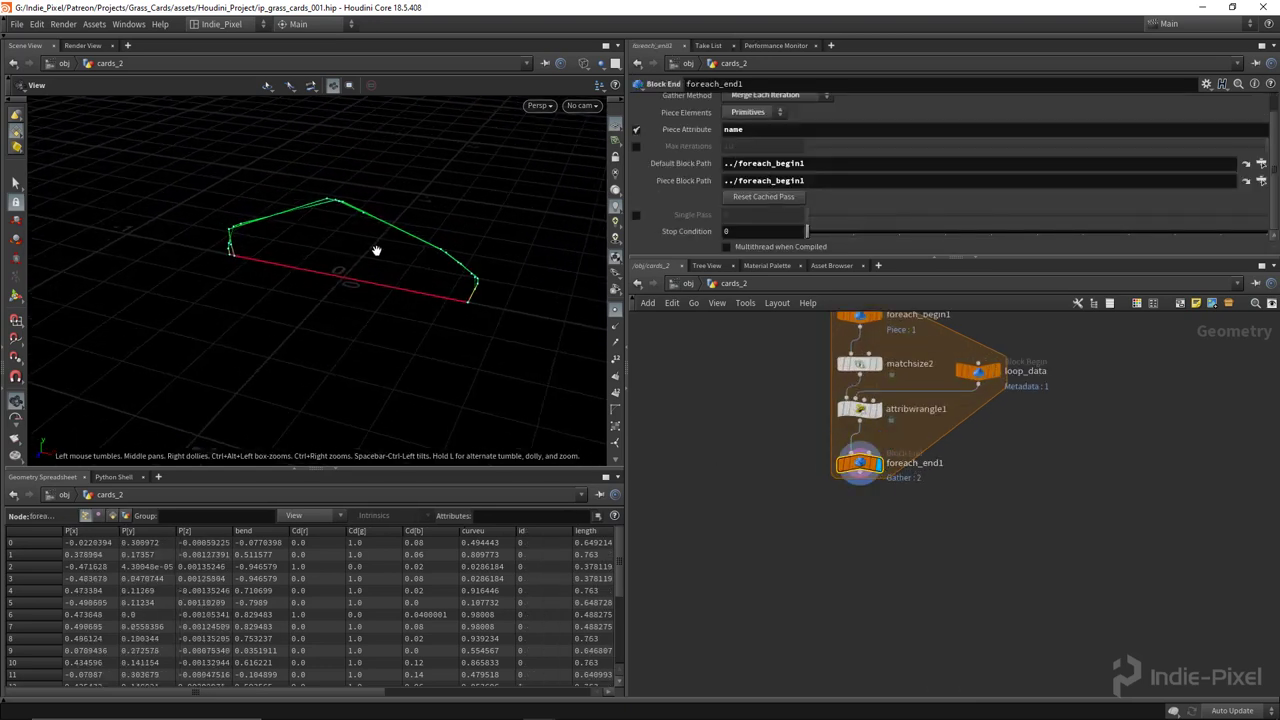
Shift assemble1 and all the loop nodes down to open space below facet1.
{"action": "scroll", "coordinate": [791, 531], "scroll_direction": "down", "scroll_amount": 3}
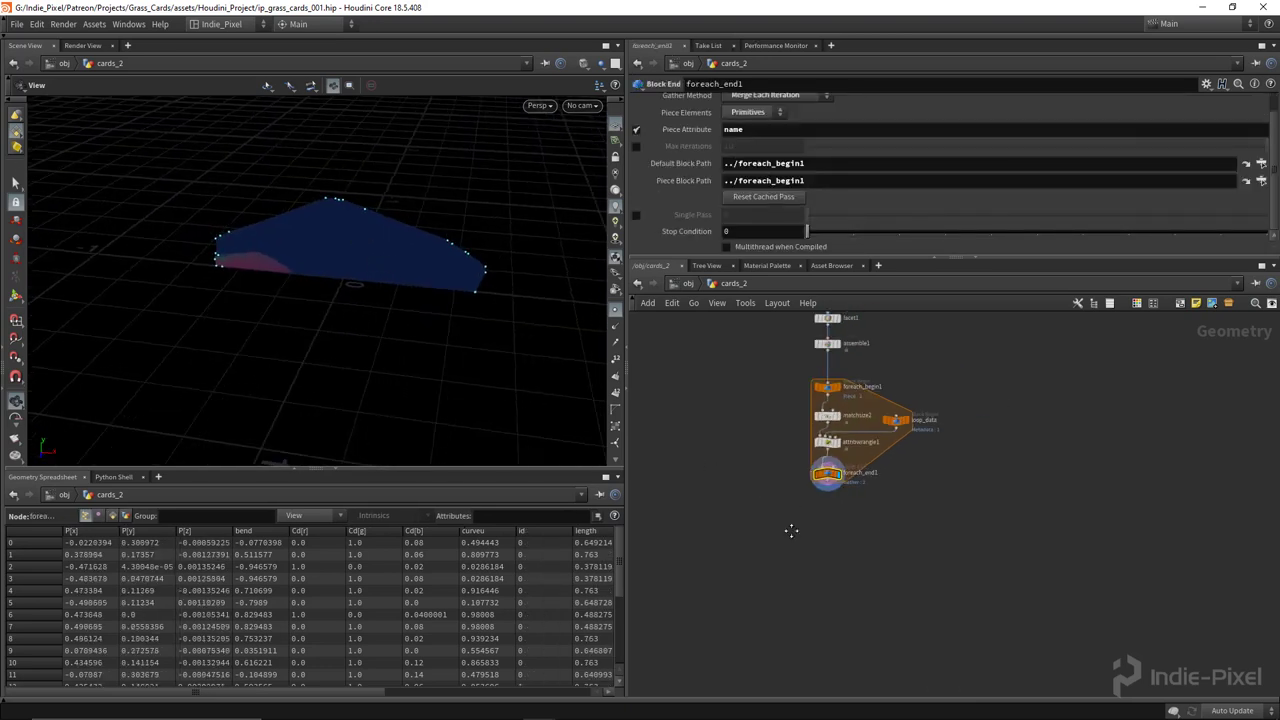
{"action": "left_click_drag", "start_coordinate": [772, 580], "coordinate": [930, 370]}
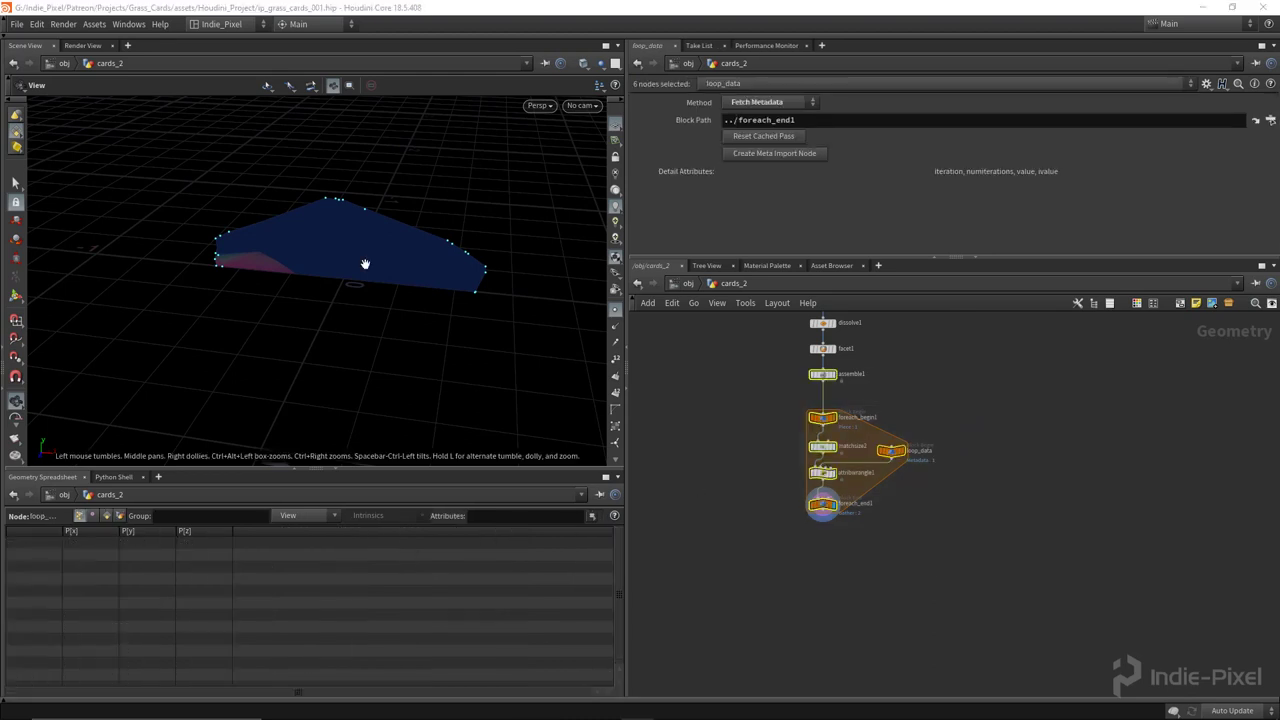
{"action": "left_click_drag", "start_coordinate": [332, 245], "coordinate": [360, 532]}
{"action": "middle_click_drag", "start_coordinate": [728, 437], "coordinate": [732, 504]}
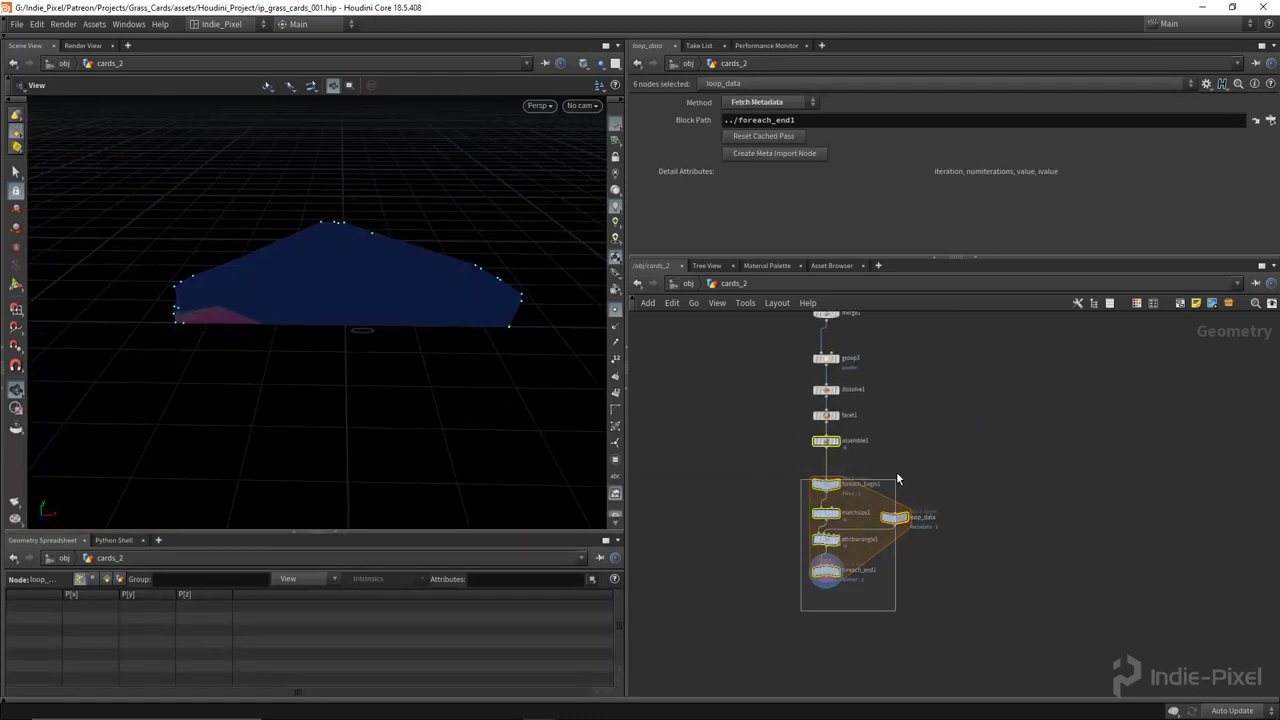
{"action": "left_click_drag", "start_coordinate": [846, 451], "coordinate": [821, 521]}
{"action": "scroll", "coordinate": [810, 430], "scroll_direction": "up", "scroll_amount": 5}
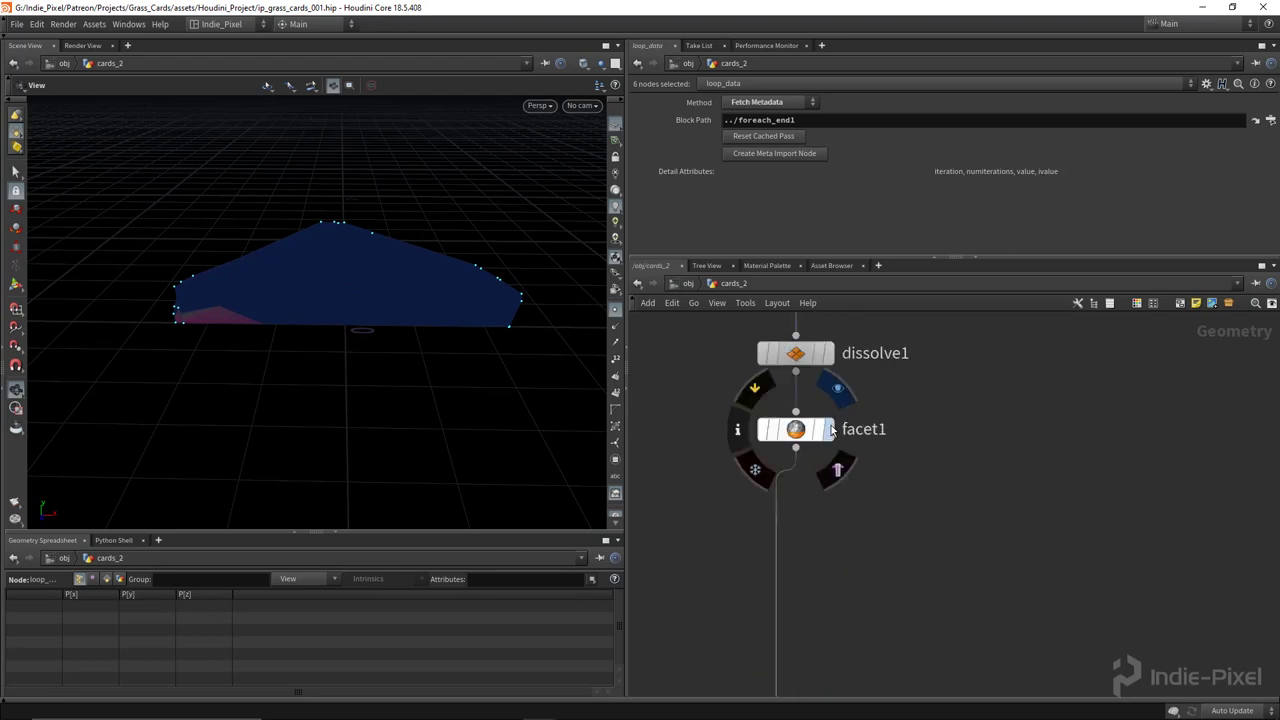
Display facet1, add a UV Project node connected to its output, and display the new node.
{"action": "left_click", "coordinate": [828, 429]}
{"action": "left_click_drag", "start_coordinate": [405, 340], "coordinate": [414, 336]}
{"action": "left_click", "coordinate": [768, 567]}
{"action": "key", "text": "Tab"}
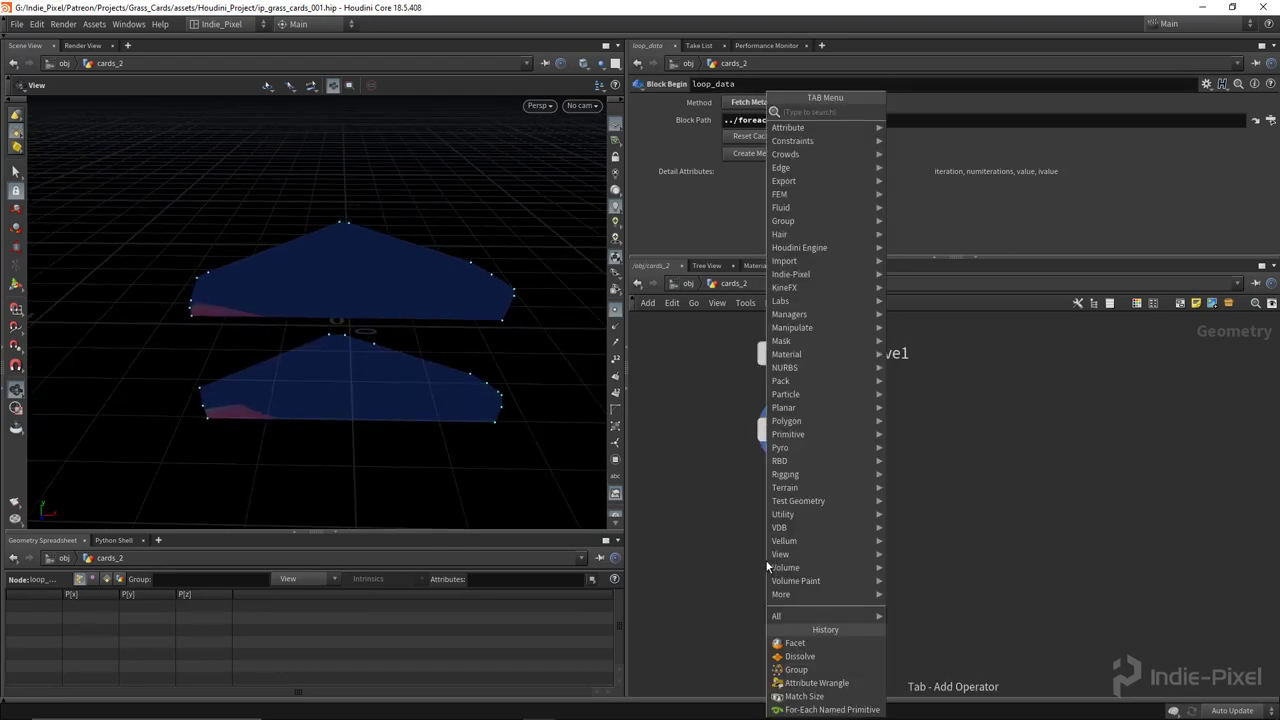
{"action": "type", "text": "uv"}
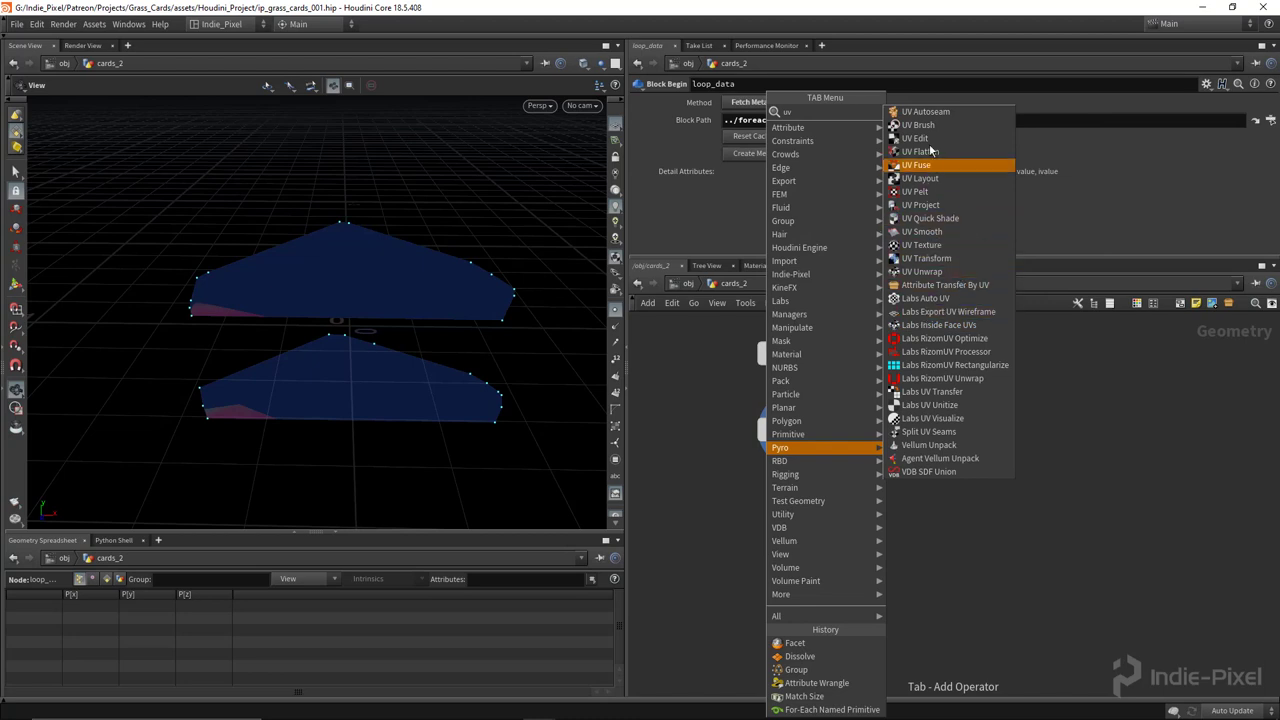
{"action": "left_click", "coordinate": [925, 204]}
{"action": "left_click", "coordinate": [849, 526]}
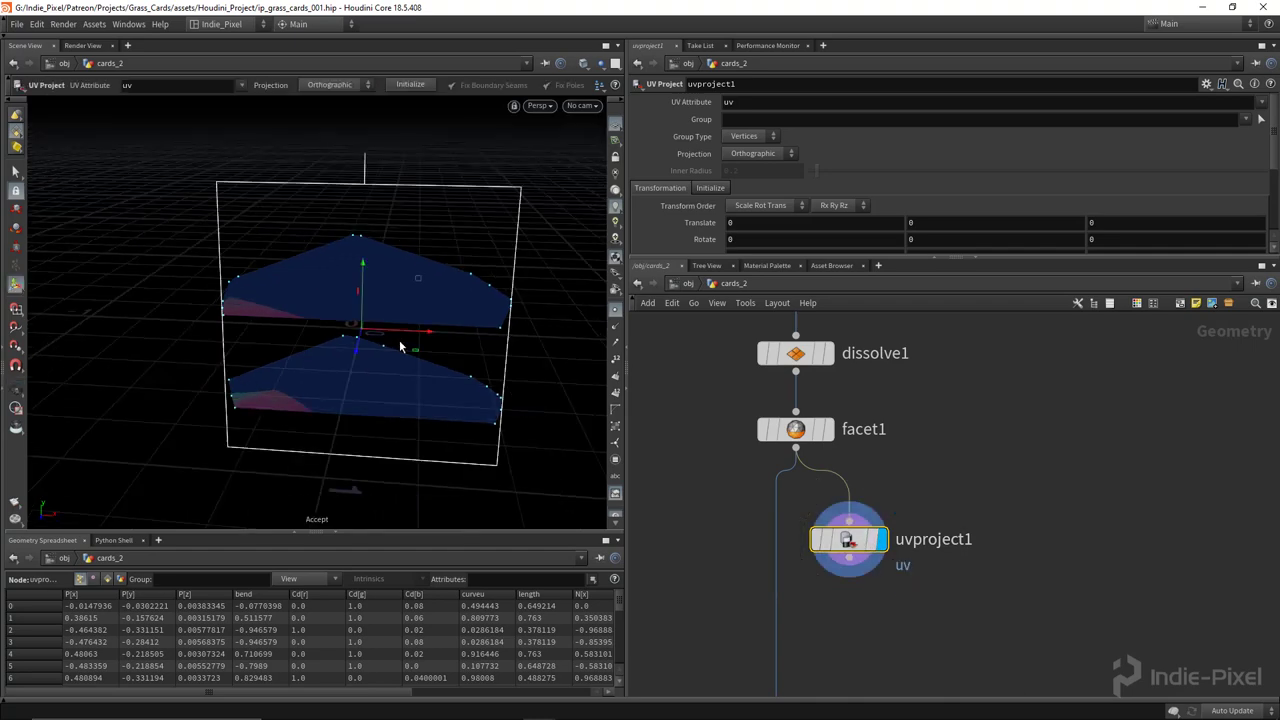
Examine the projected card UVs in the UV view and return to the perspective view.
{"action": "left_click_drag", "start_coordinate": [526, 360], "coordinate": [497, 376]}
{"action": "left_click_drag", "start_coordinate": [405, 370], "coordinate": [414, 380]}
{"action": "key", "text": "Return"}
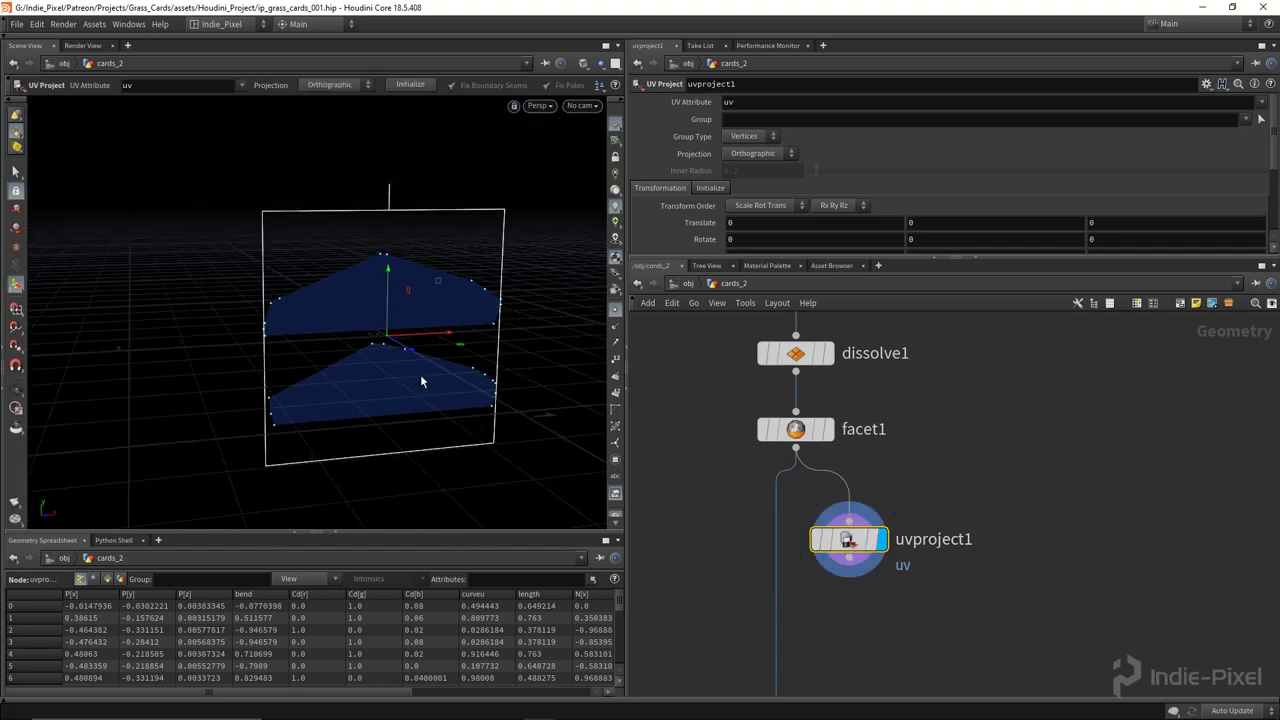
{"action": "key", "text": "space+5"}
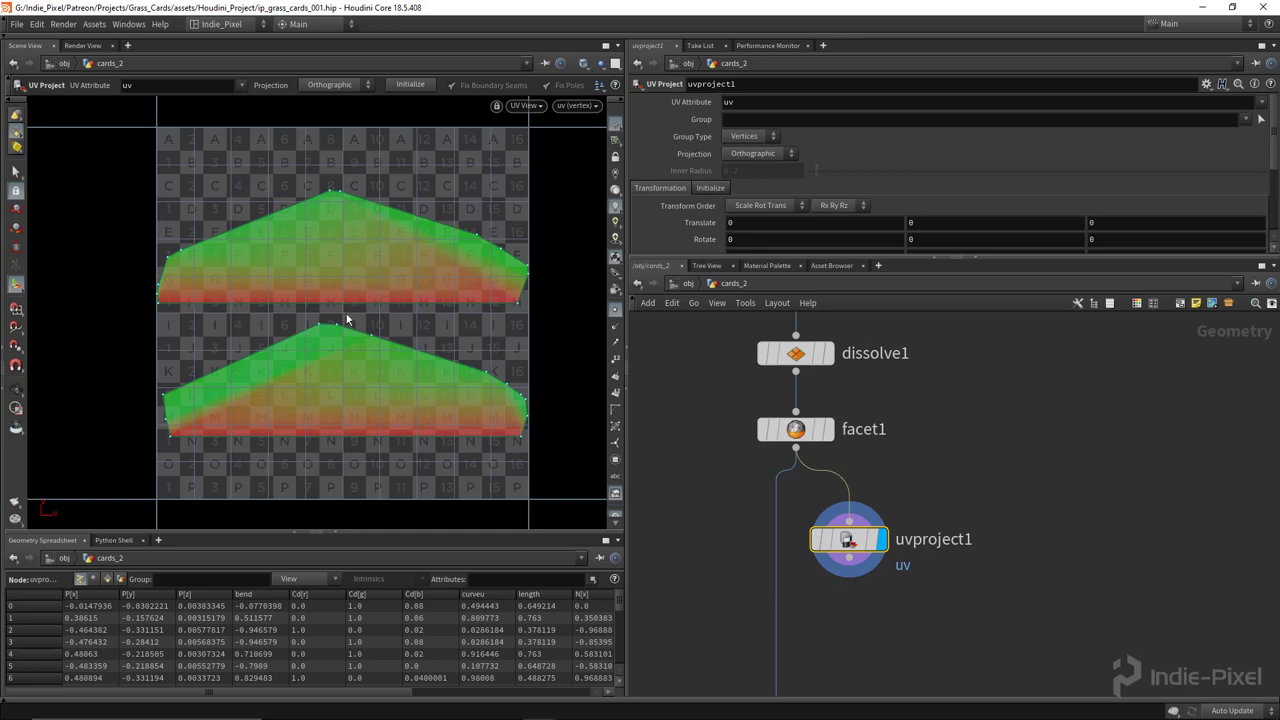
{"action": "key", "text": "Escape"}
{"action": "key", "text": "space+1"}
{"action": "left_click_drag", "start_coordinate": [336, 377], "coordinate": [317, 343]}
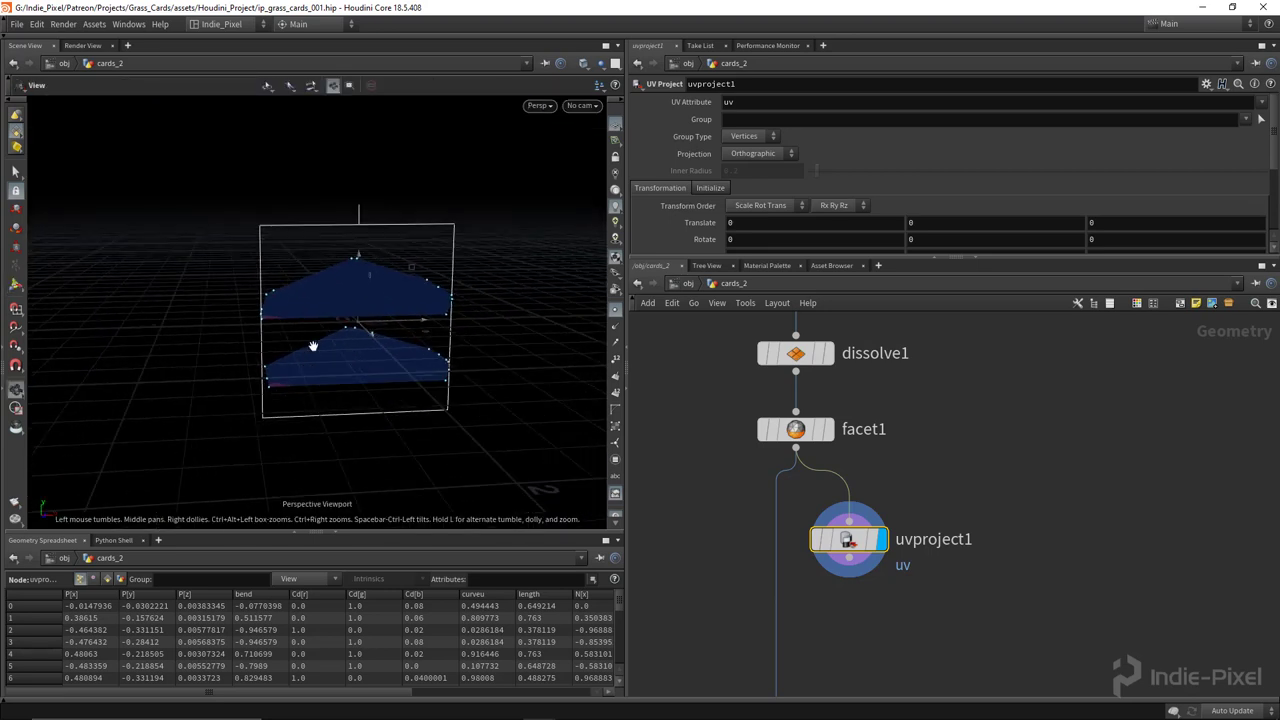
Place uvproject1 in the chain between facet1 and assemble1, and move assemble1 and the loop nodes up closer to it.
{"action": "key", "text": "Return"}
{"action": "middle_click_drag", "start_coordinate": [791, 598], "coordinate": [783, 563]}
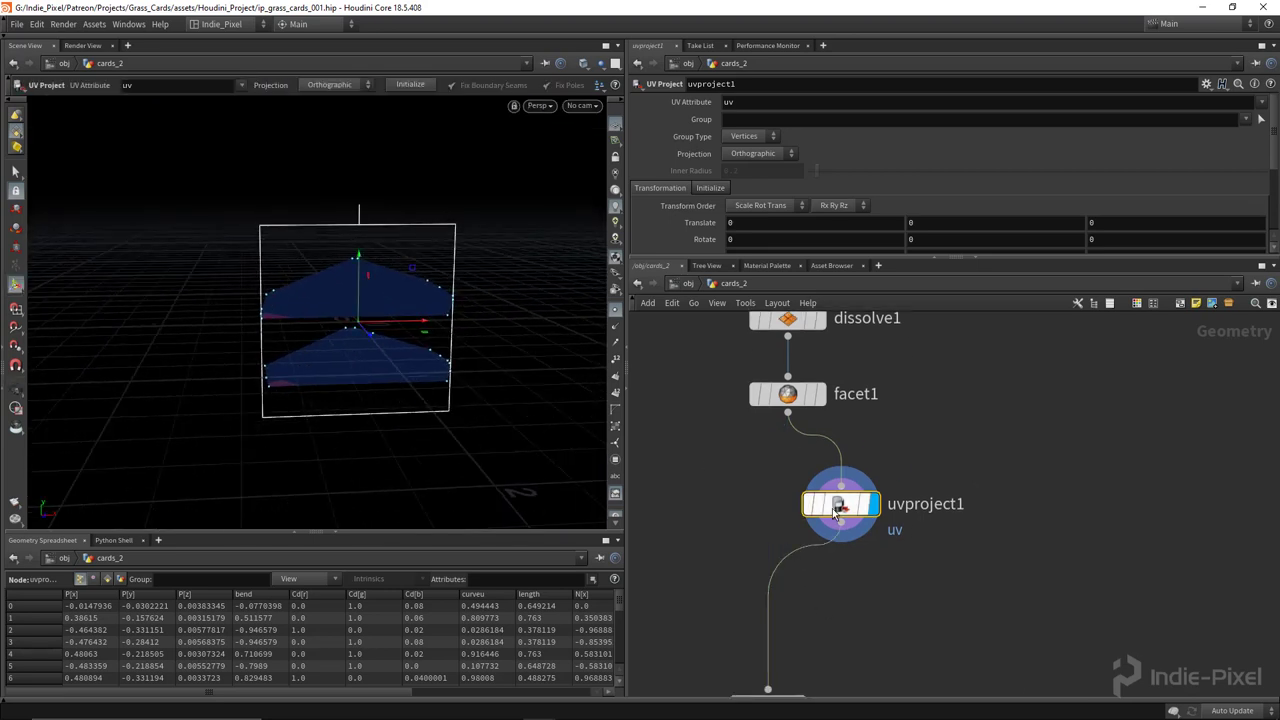
{"action": "left_click_drag", "start_coordinate": [840, 504], "coordinate": [772, 488]}
{"action": "scroll", "coordinate": [863, 426], "scroll_direction": "down", "scroll_amount": 3}
{"action": "left_click_drag", "start_coordinate": [776, 432], "coordinate": [978, 694]}
{"action": "left_click_drag", "start_coordinate": [825, 443], "coordinate": [825, 407]}
{"action": "left_click", "coordinate": [859, 563]}
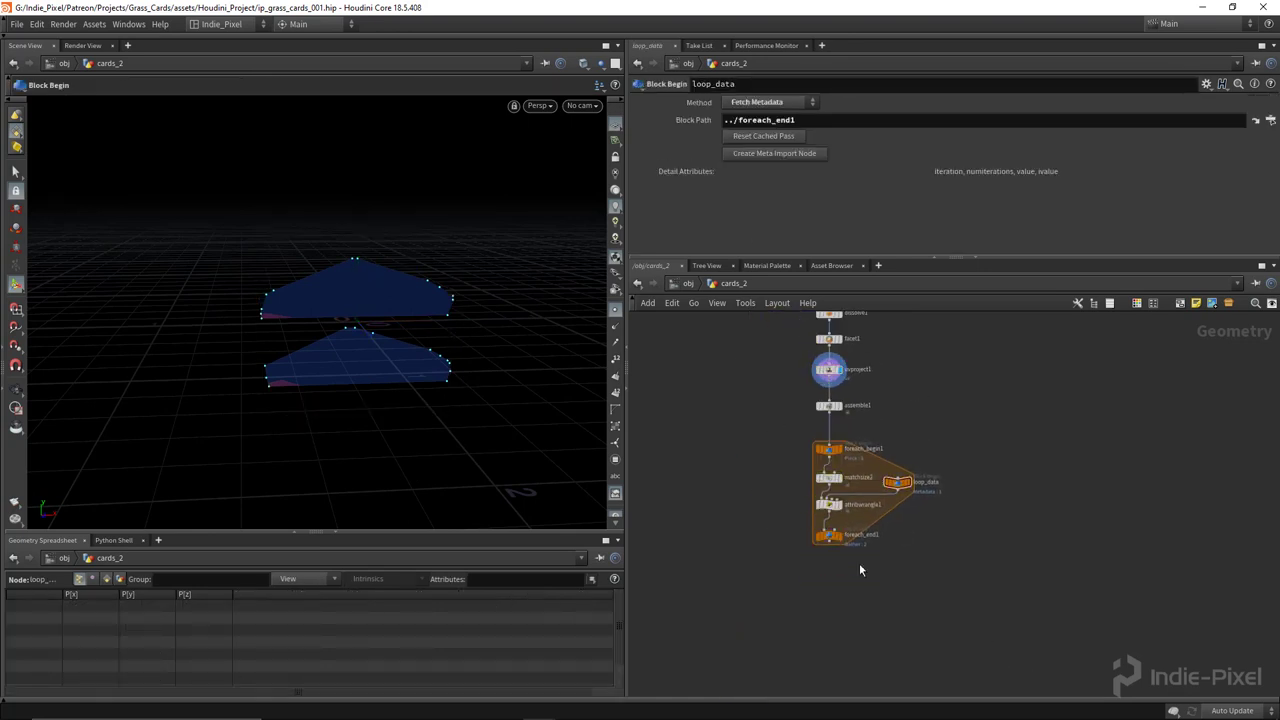
Display the output of foreach_end1 and check the UV-projected cards in perspective.
{"action": "scroll", "coordinate": [840, 530], "scroll_direction": "up", "scroll_amount": 4}
{"action": "left_click", "coordinate": [835, 507]}
{"action": "key", "text": "Escape"}
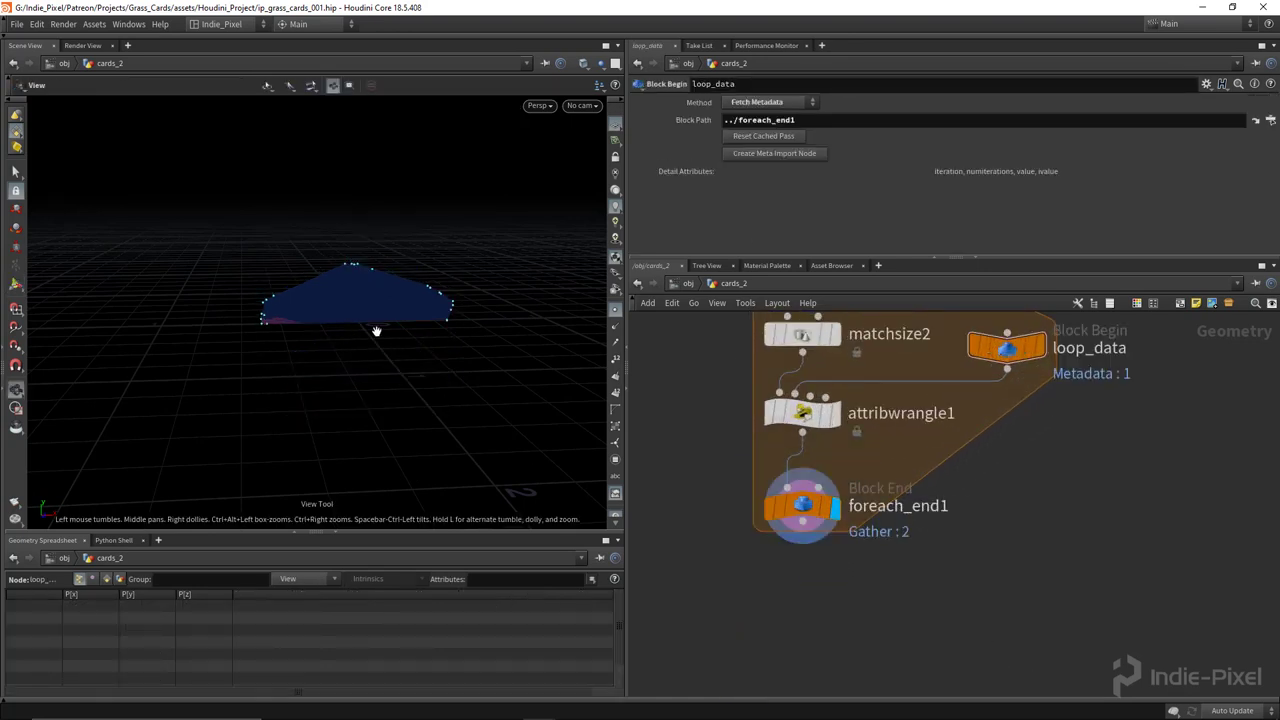
{"action": "left_click_drag", "start_coordinate": [374, 331], "coordinate": [330, 290]}
Add a Null node below foreach_end1, connect it to the loop's output and name it cards.
{"action": "middle_click_drag", "start_coordinate": [796, 611], "coordinate": [783, 473]}
{"action": "scroll", "coordinate": [783, 473], "scroll_direction": "down", "scroll_amount": 3}
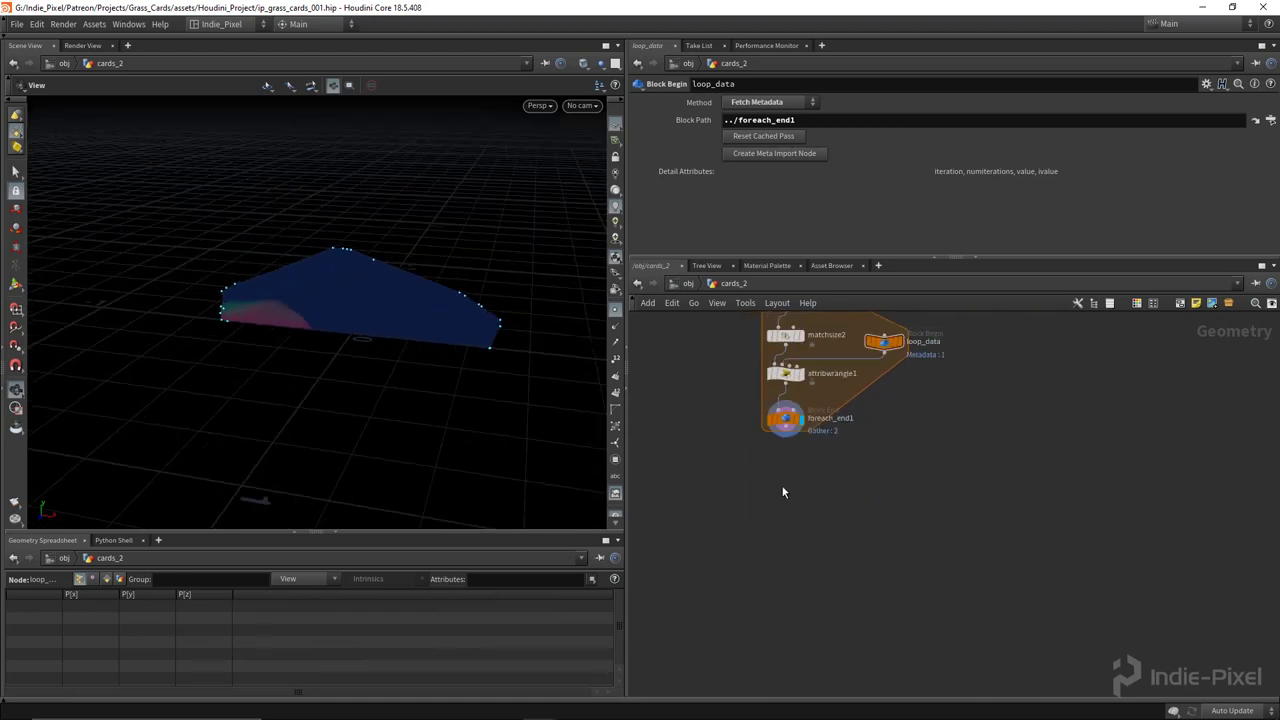
{"action": "key", "text": "Tab"}
{"action": "type", "text": "null"}
{"action": "key", "text": "Return"}
{"action": "scroll", "coordinate": [782, 486], "scroll_direction": "up", "scroll_amount": 3}
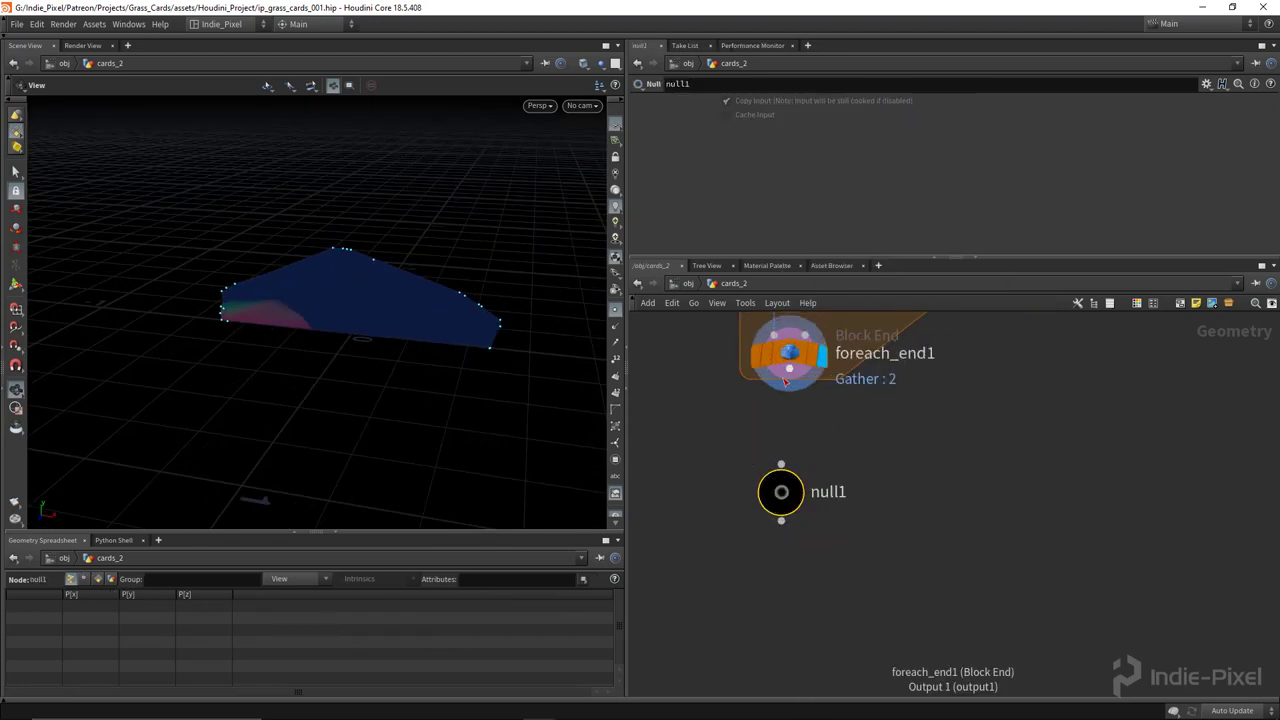
{"action": "double_click", "coordinate": [838, 497]}
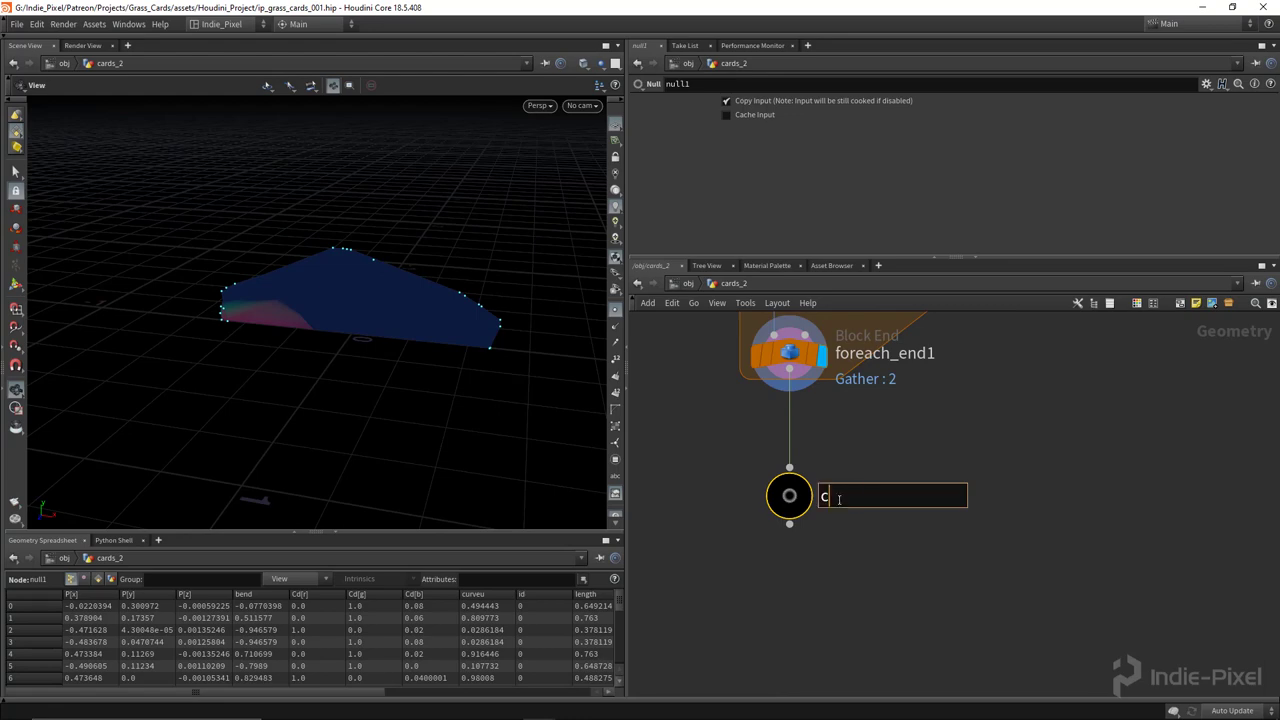
{"action": "key", "text": "Return"}
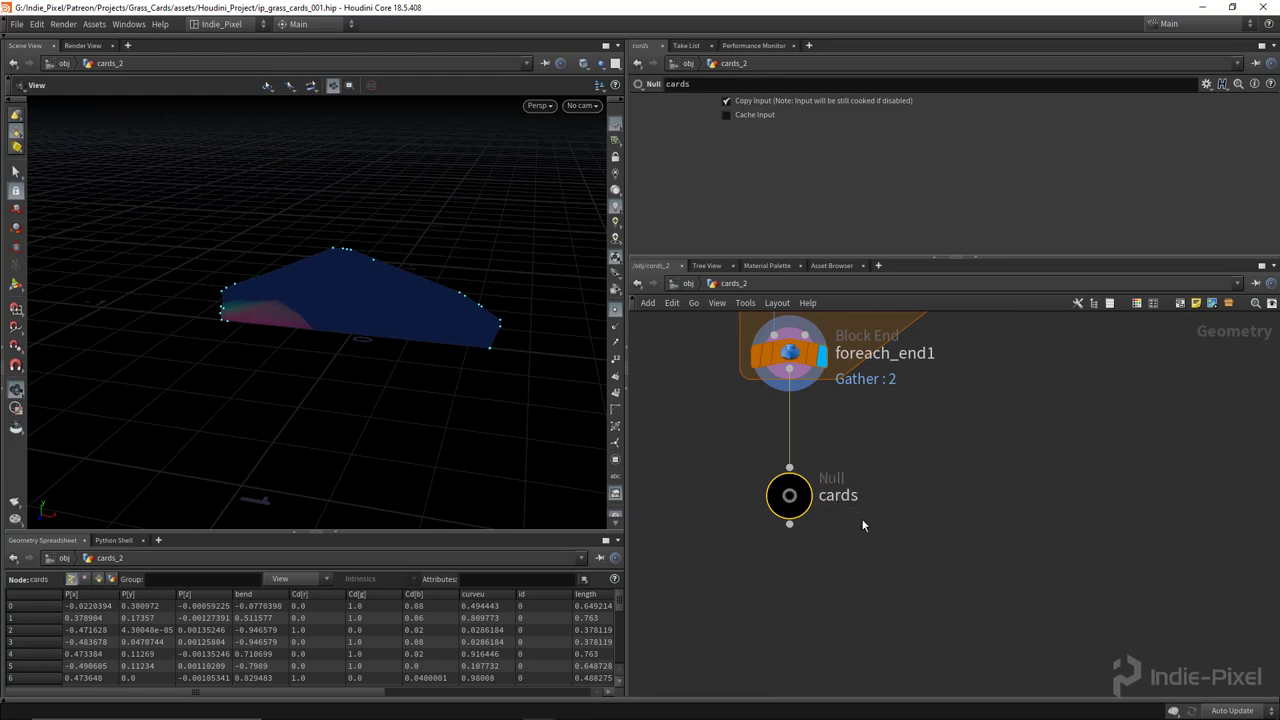
Add a Circle node beside the cards null, orient it to the ZX Plane and display it.
{"action": "scroll", "coordinate": [863, 520], "scroll_direction": "down", "scroll_amount": 4}
{"action": "key", "text": "Tab"}
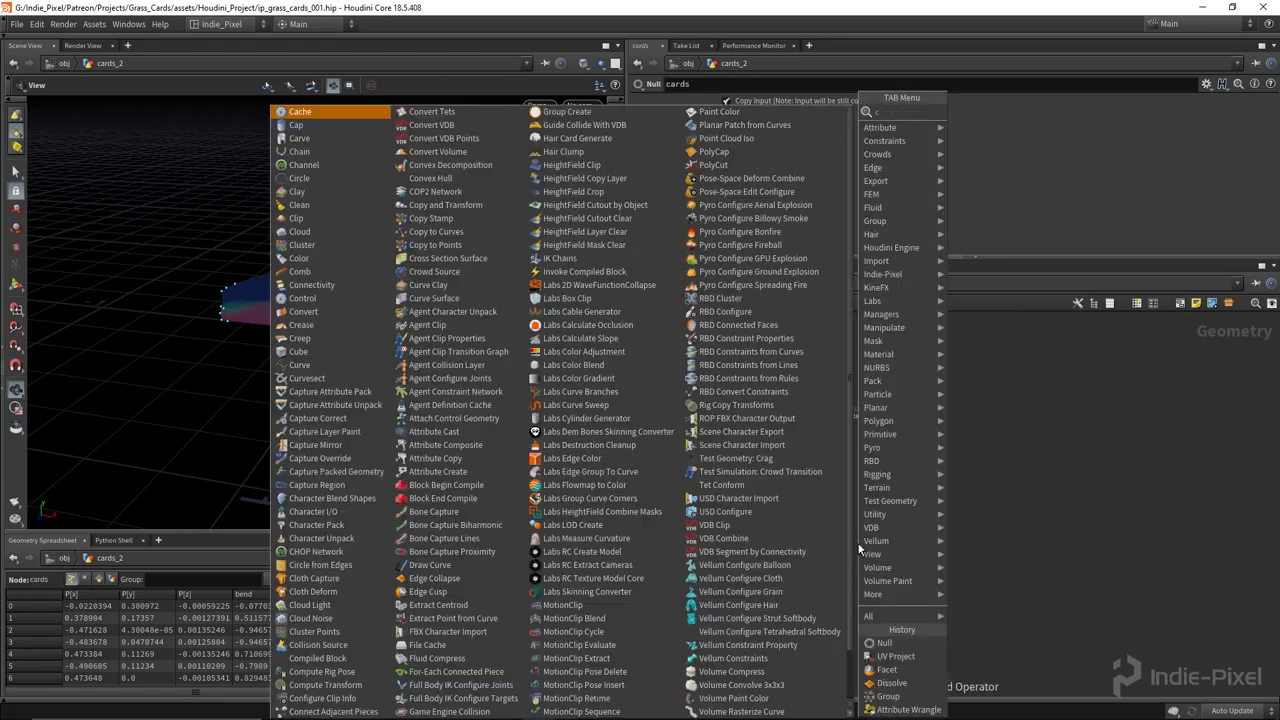
{"action": "type", "text": "null"}
{"action": "key", "text": "Return"}
{"action": "scroll", "coordinate": [858, 548], "scroll_direction": "up", "scroll_amount": 1}
{"action": "scroll", "coordinate": [858, 548], "scroll_direction": "up", "scroll_amount": 2}
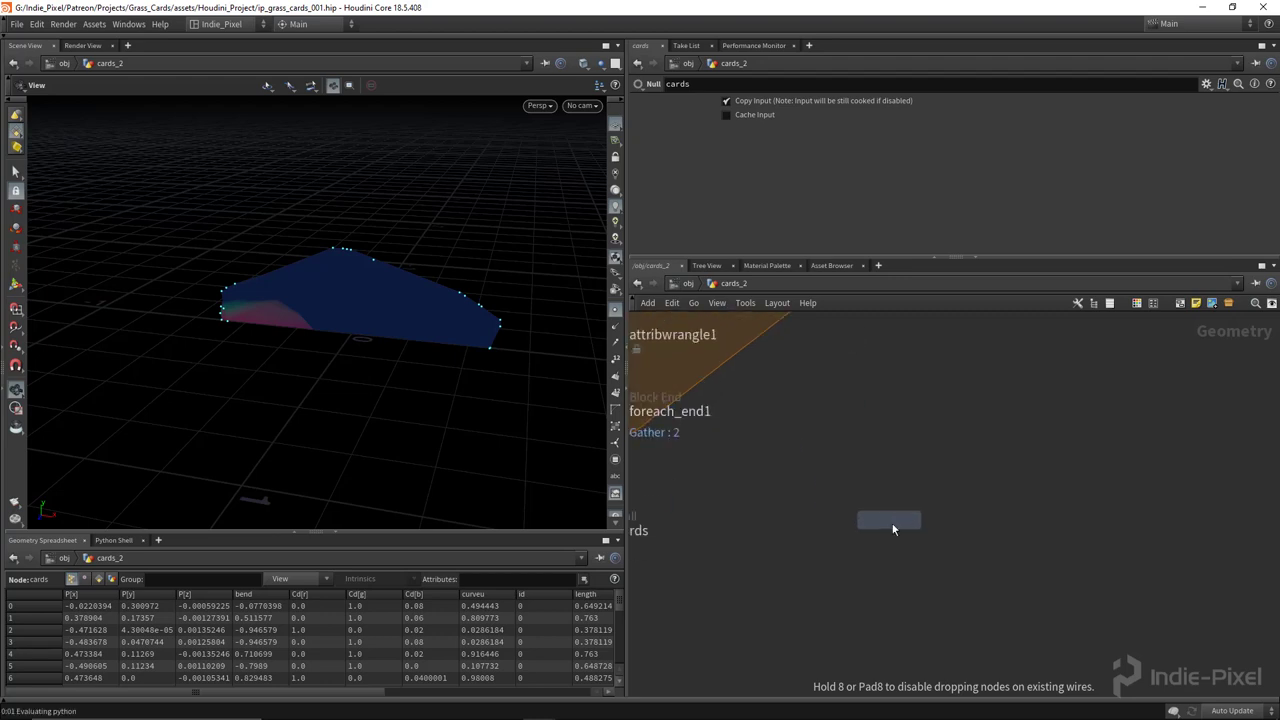
{"action": "left_click", "coordinate": [889, 524]}
{"action": "left_click", "coordinate": [760, 120]}
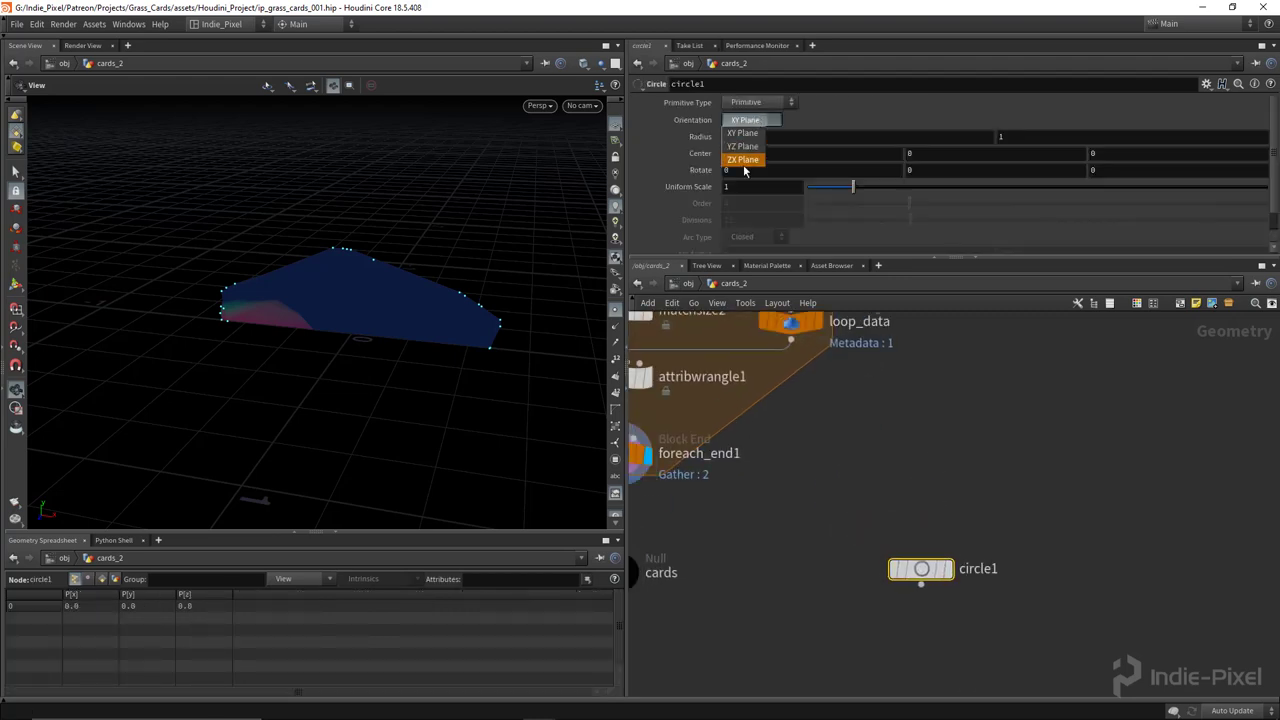
{"action": "left_click", "coordinate": [745, 156]}
{"action": "left_click", "coordinate": [948, 568]}
{"action": "left_click_drag", "start_coordinate": [380, 309], "coordinate": [403, 357]}
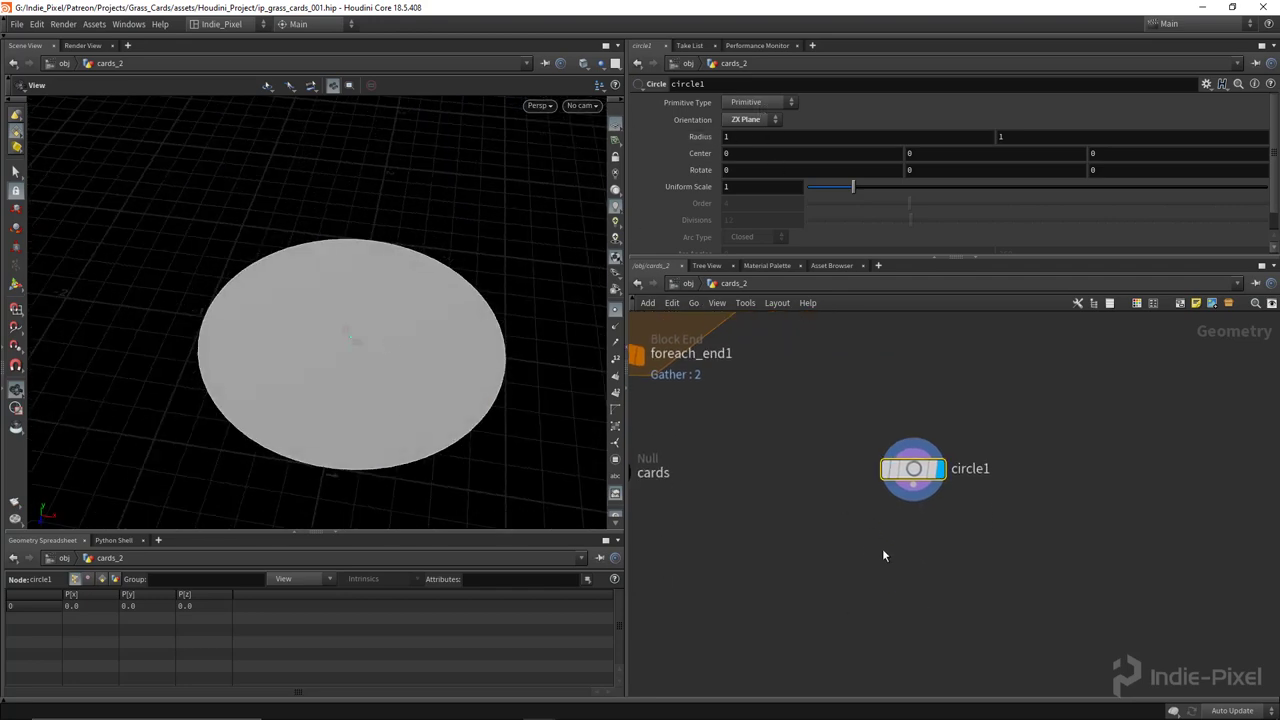
Add a Scatter node below circle1, connect it to the circle's output and display it.
{"action": "key", "text": "Tab"}
{"action": "type", "text": "scat"}
{"action": "key", "text": "Return"}
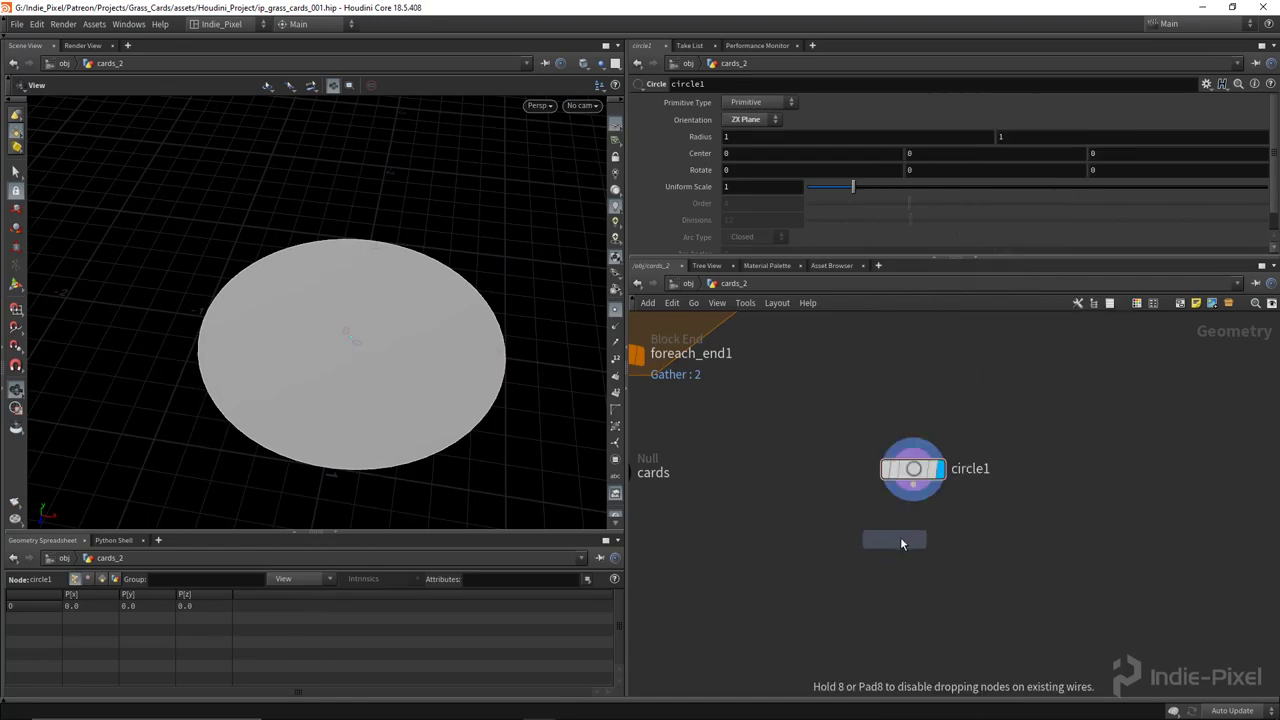
{"action": "left_click", "coordinate": [908, 551]}
{"action": "left_click", "coordinate": [935, 562]}
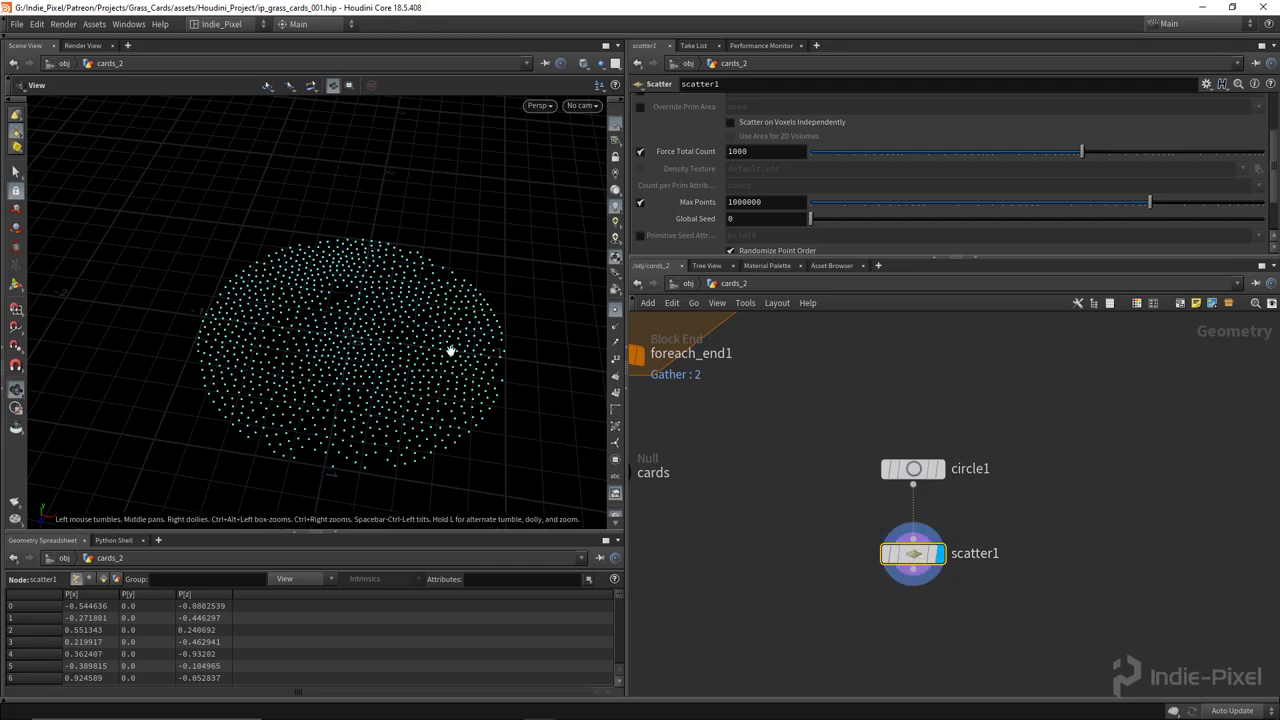
Set the scatter's Force Total Count to 6 and check the point layout in the viewport.
{"action": "left_click_drag", "start_coordinate": [529, 351], "coordinate": [366, 306]}
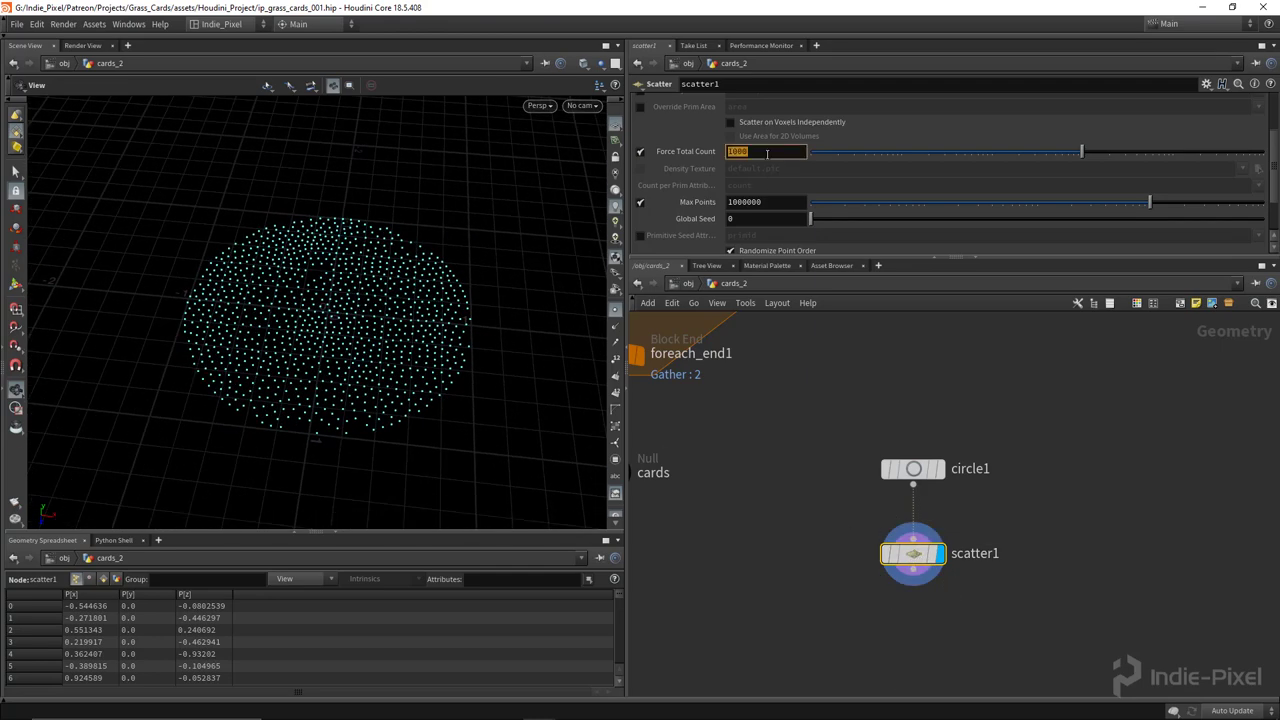
{"action": "type", "text": "6"}
{"action": "key", "text": "Return"}
{"action": "left_click_drag", "start_coordinate": [337, 271], "coordinate": [368, 261]}
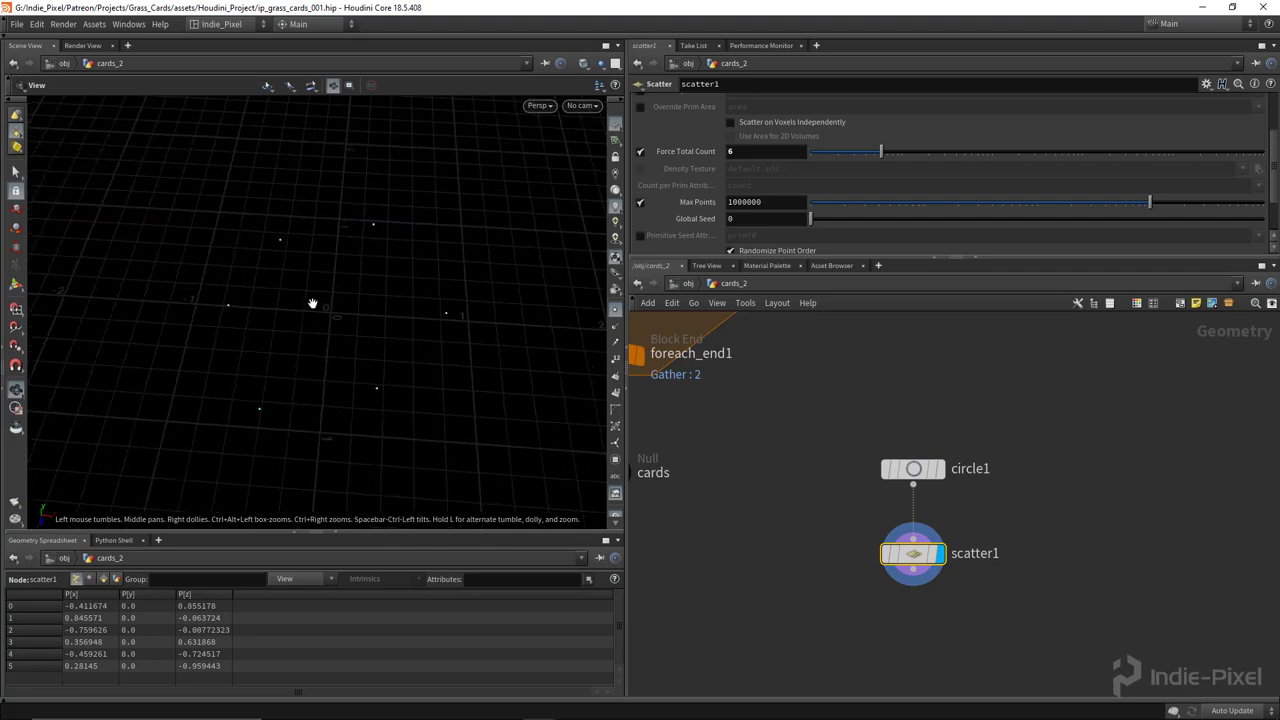
{"action": "left_click_drag", "start_coordinate": [312, 303], "coordinate": [306, 254]}
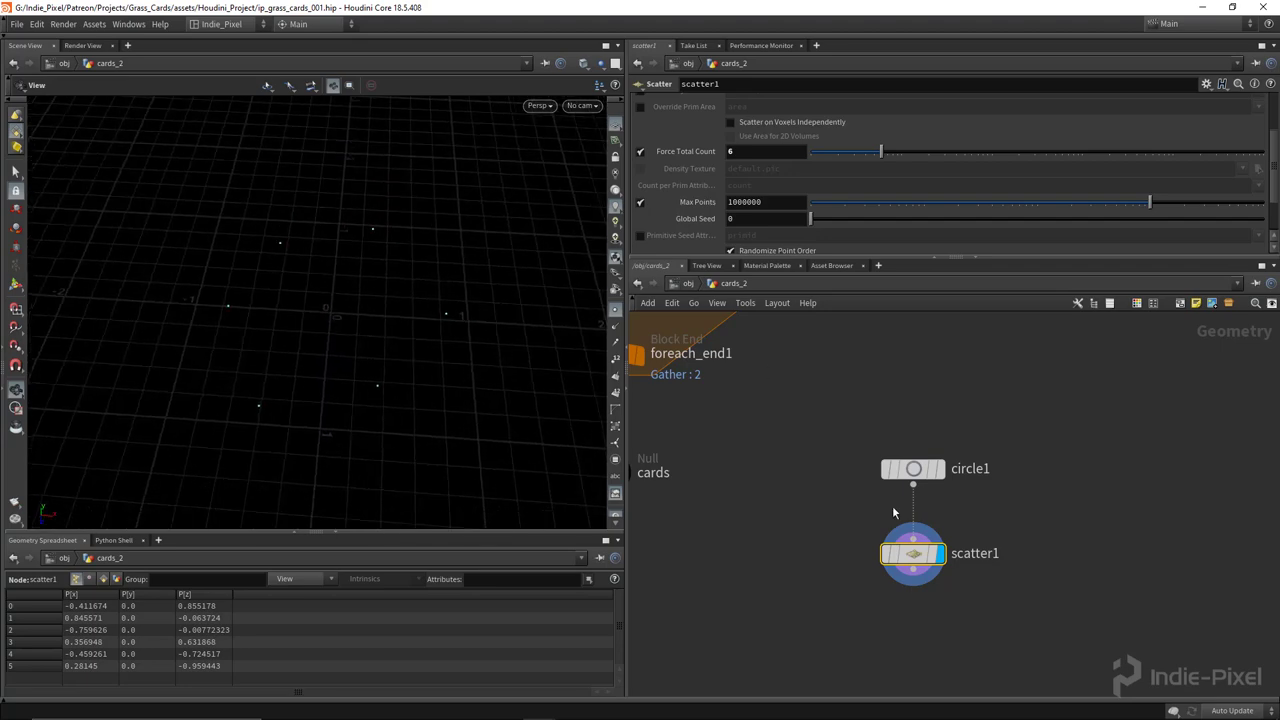
Add a Point (Attribute Expression) node below scatter1, connect the scatter's output to its first input and display it.
{"action": "key", "text": "Tab"}
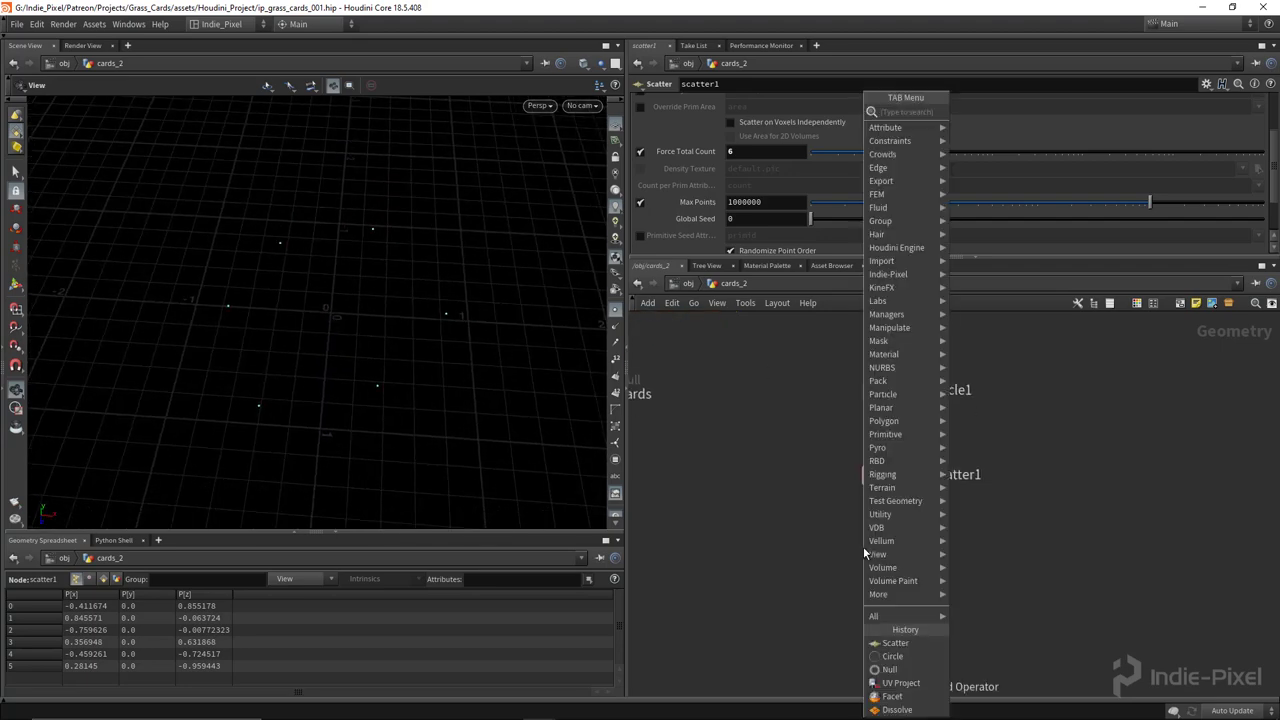
{"action": "type", "text": "point"}
{"action": "key", "text": "Return"}
{"action": "left_click", "coordinate": [896, 570]}
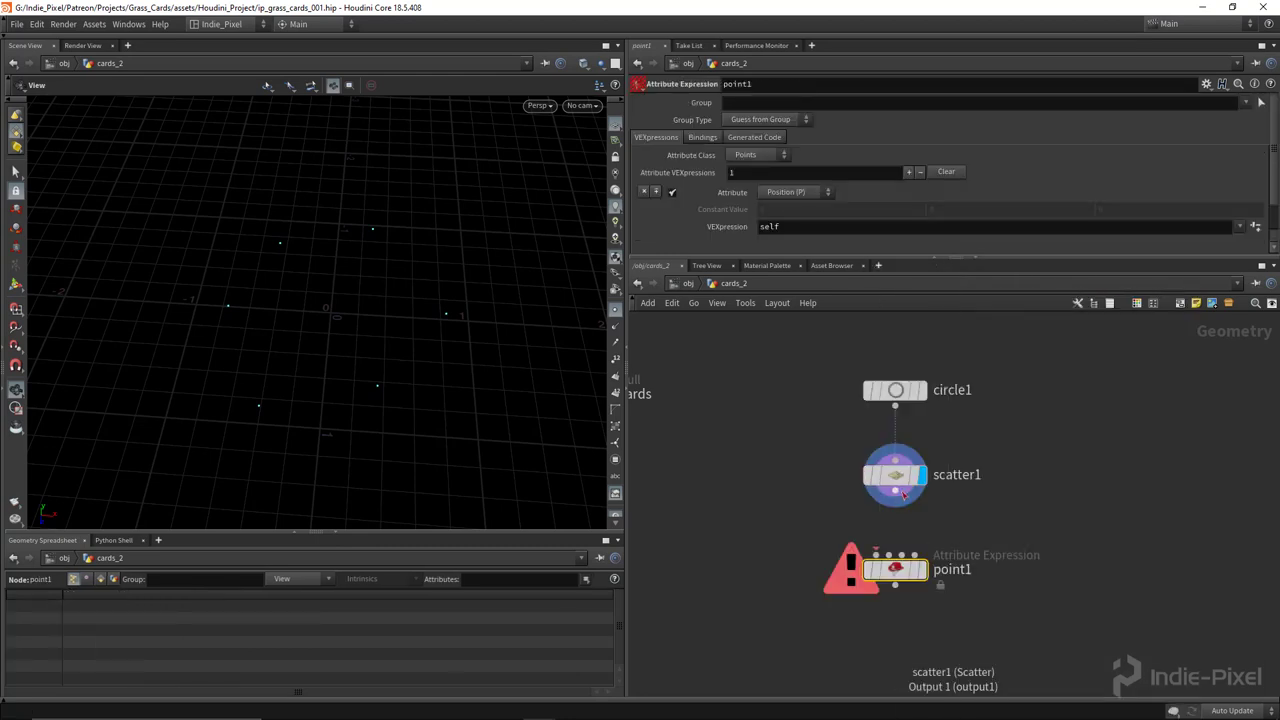
{"action": "left_click_drag", "start_coordinate": [903, 493], "coordinate": [895, 558]}
{"action": "left_click", "coordinate": [922, 570]}
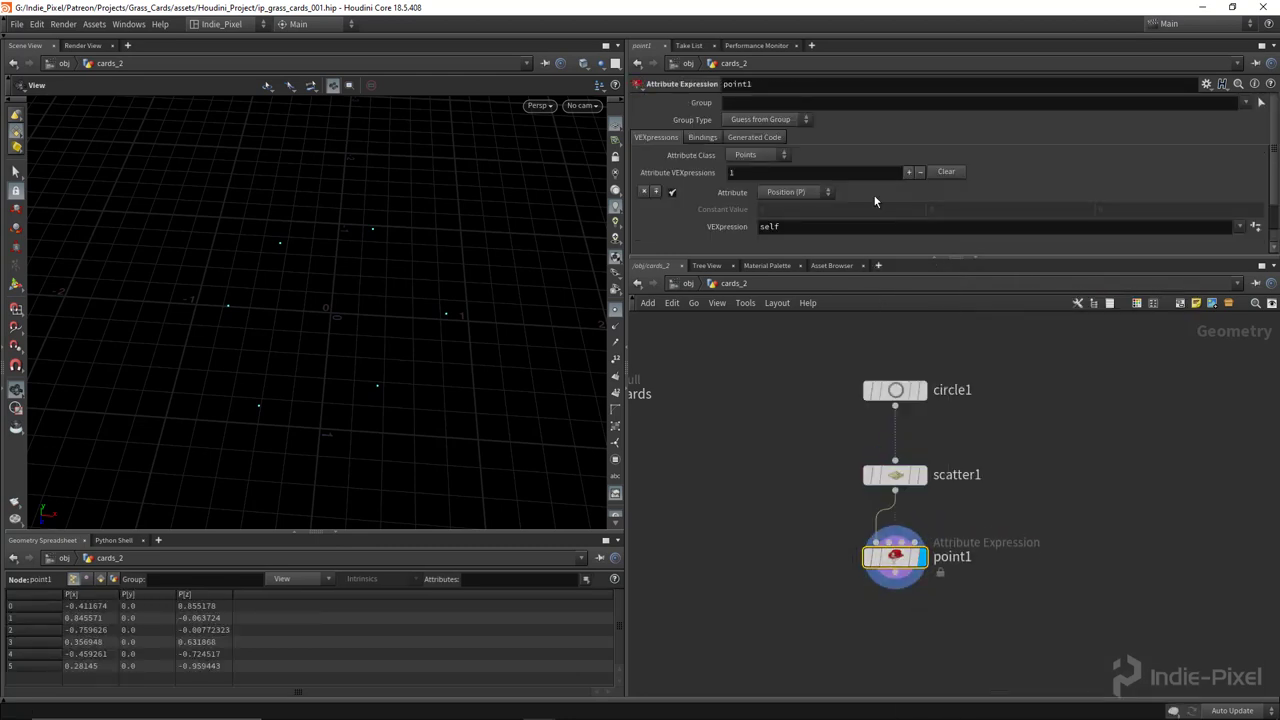
Set point1's attribute to Normal (N) and apply the Spherify N preset as its VEXpression.
{"action": "left_click", "coordinate": [797, 193]}
{"action": "left_click", "coordinate": [788, 284]}
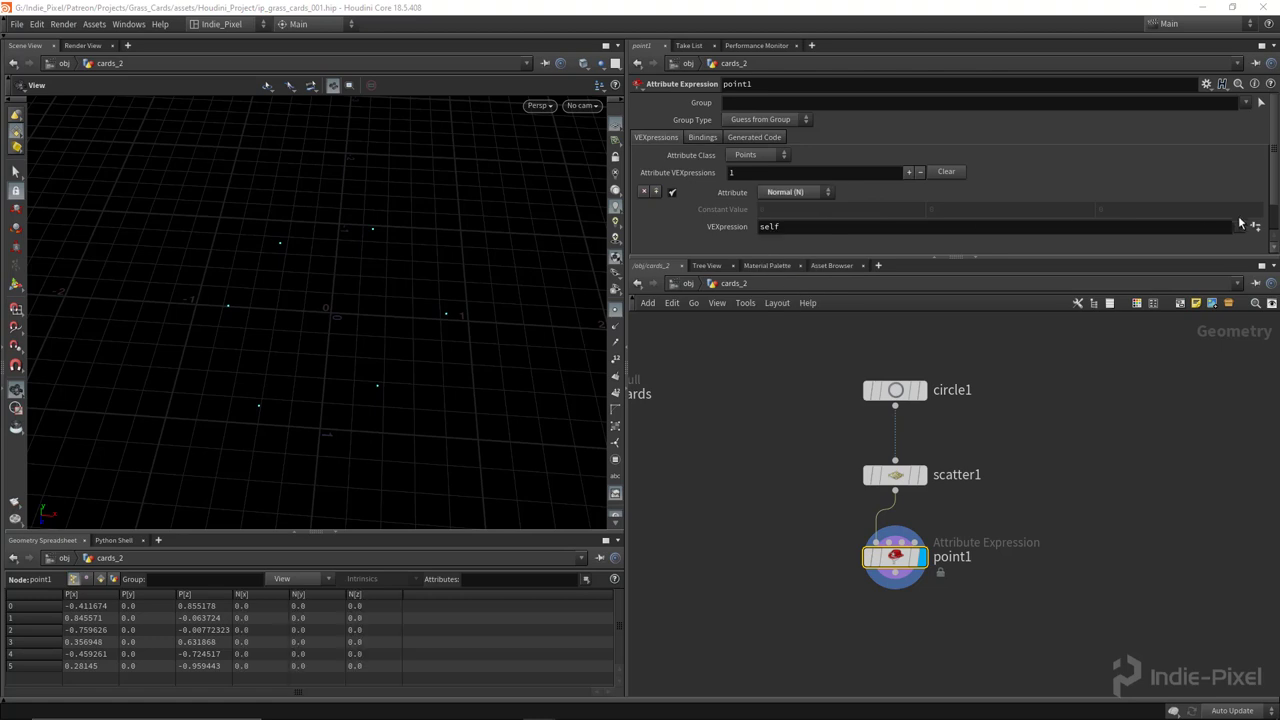
{"action": "left_click", "coordinate": [1240, 226]}
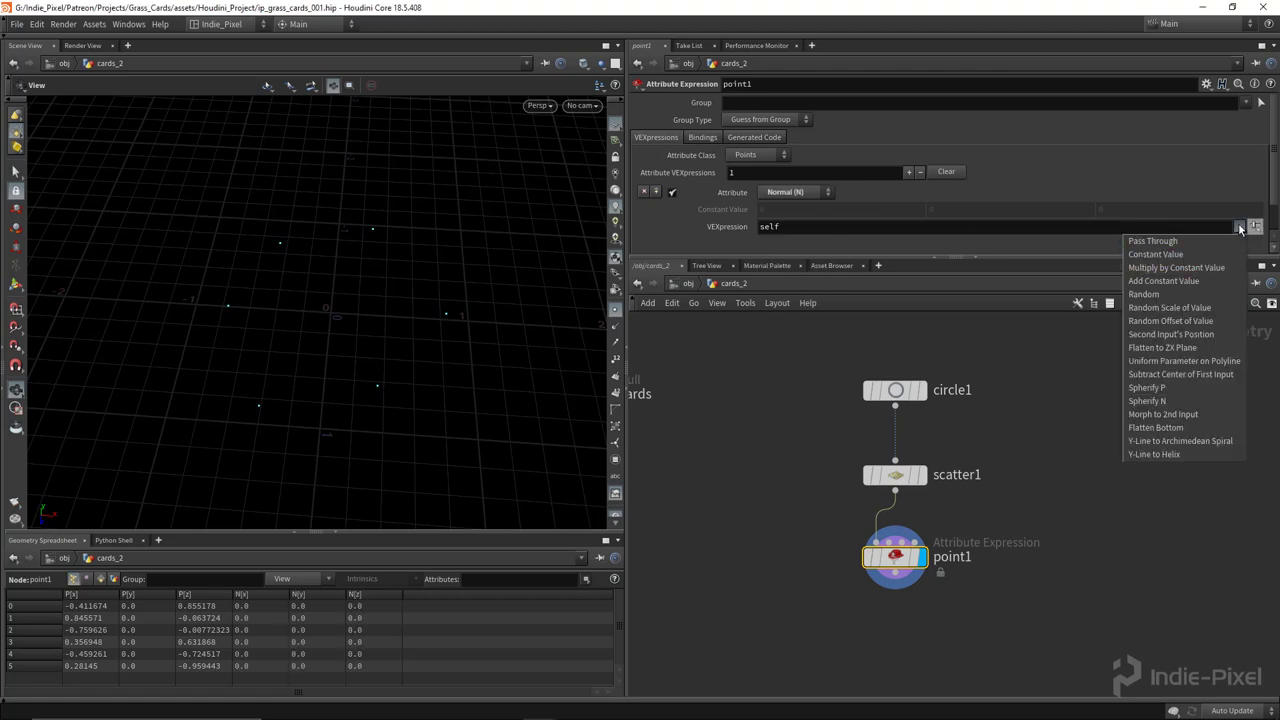
{"action": "left_click", "coordinate": [1151, 402]}
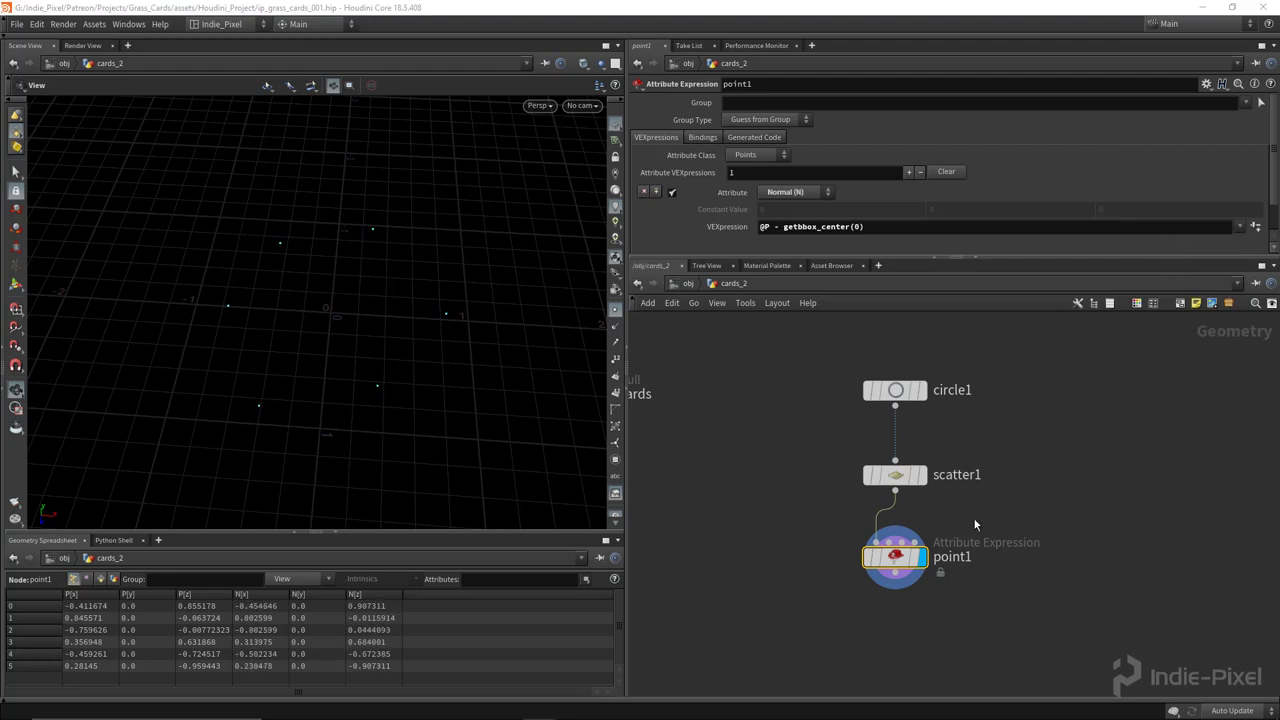
Show the point normals in the viewport and change the VEXpression to normalize(@P - getbbox_center(0)).
{"action": "left_click", "coordinate": [614, 328]}
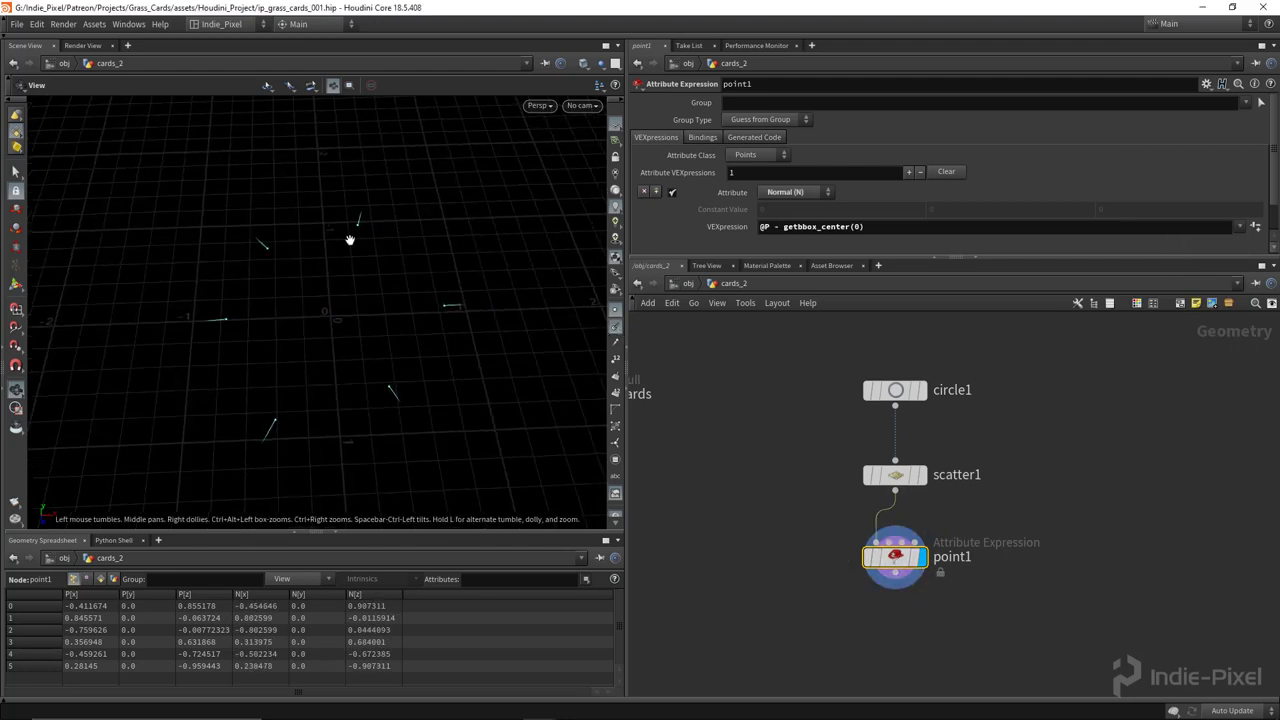
{"action": "left_click_drag", "start_coordinate": [483, 292], "coordinate": [423, 306]}
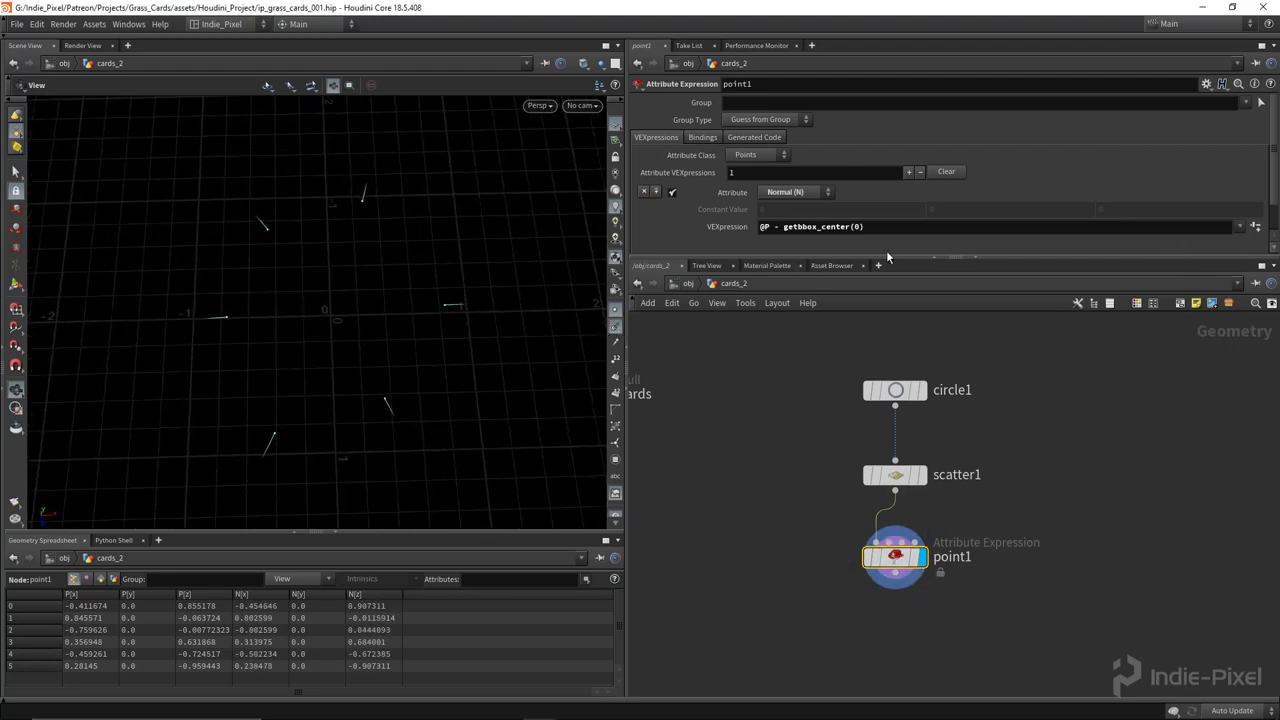
{"action": "left_click", "coordinate": [910, 225]}
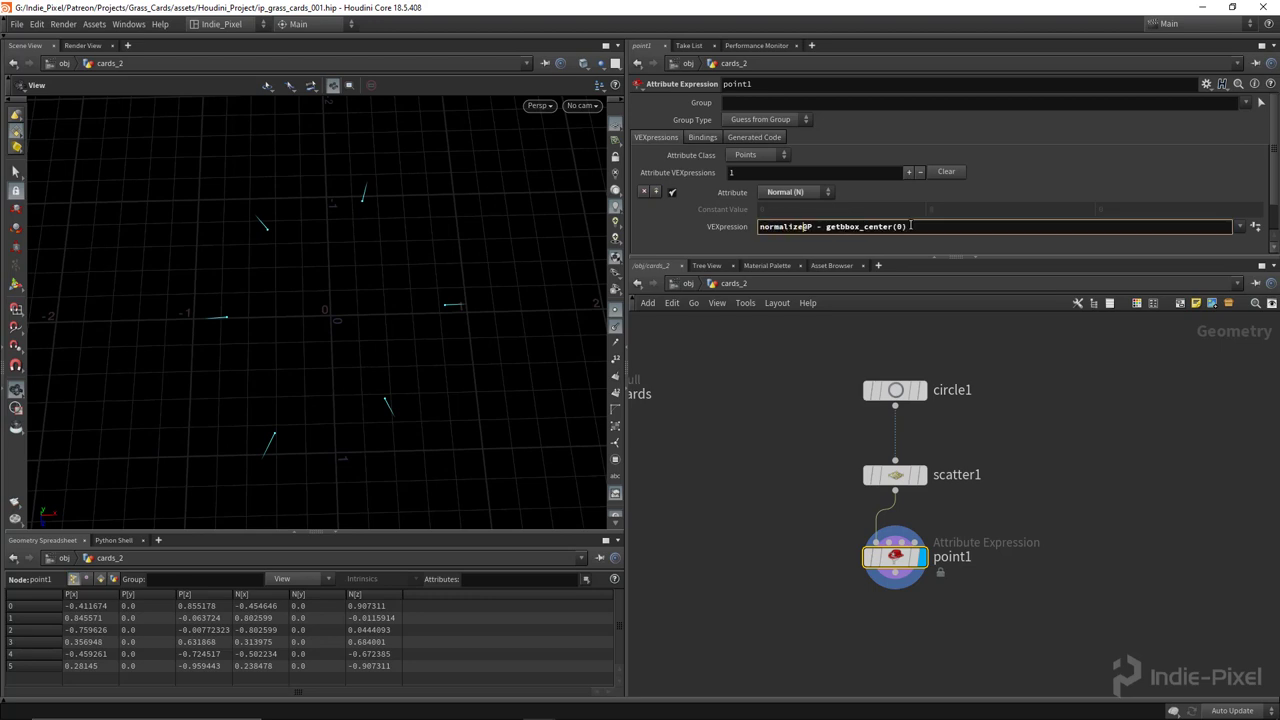
{"action": "key", "text": "Return"}
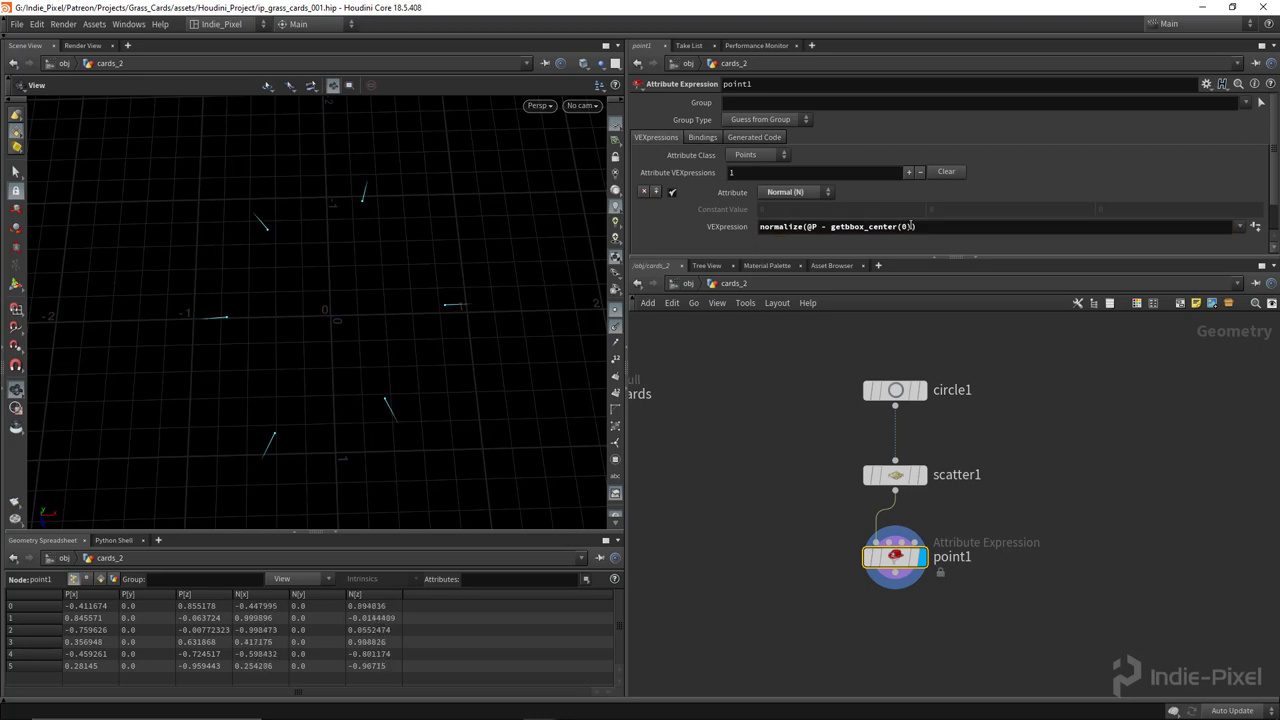
Move circle1, scatter1 and point1 up beside the cards null, and select cards to check its id attribute.
{"action": "scroll", "coordinate": [882, 307], "scroll_direction": "down", "scroll_amount": 4}
{"action": "middle_click_drag", "start_coordinate": [757, 516], "coordinate": [769, 572]}
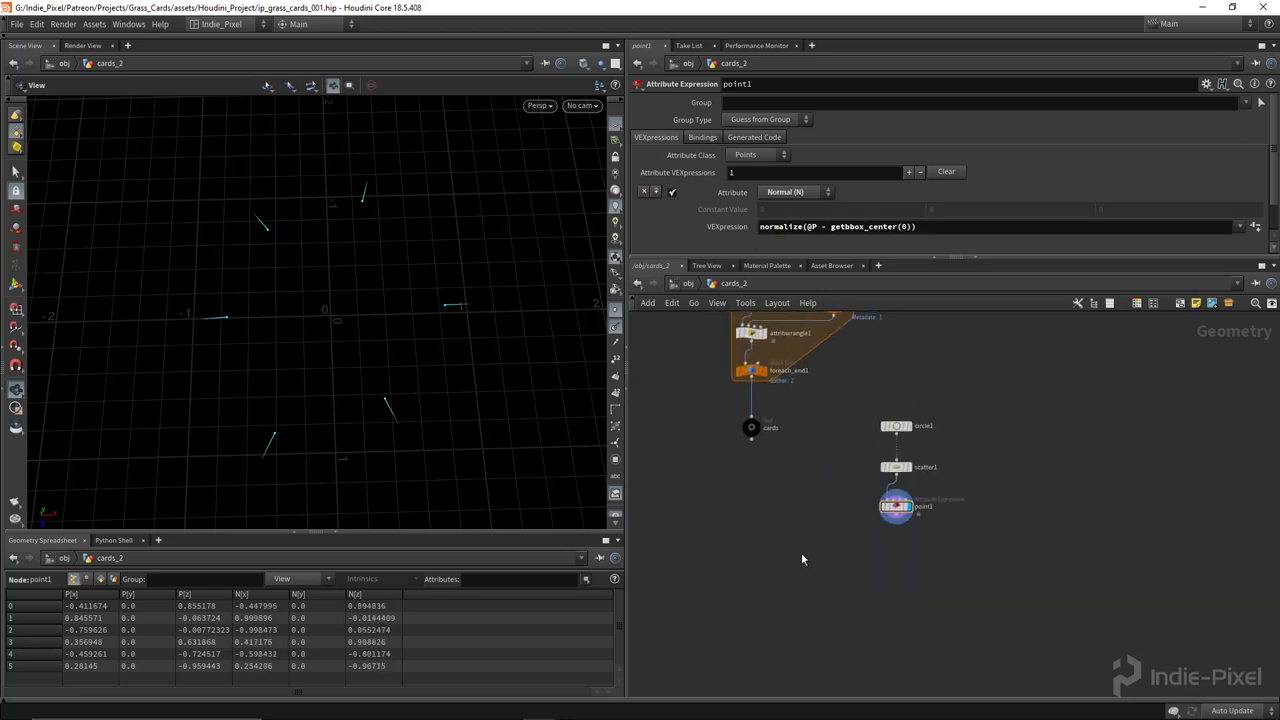
{"action": "left_click_drag", "start_coordinate": [865, 549], "coordinate": [947, 366]}
{"action": "left_click", "coordinate": [945, 447]}
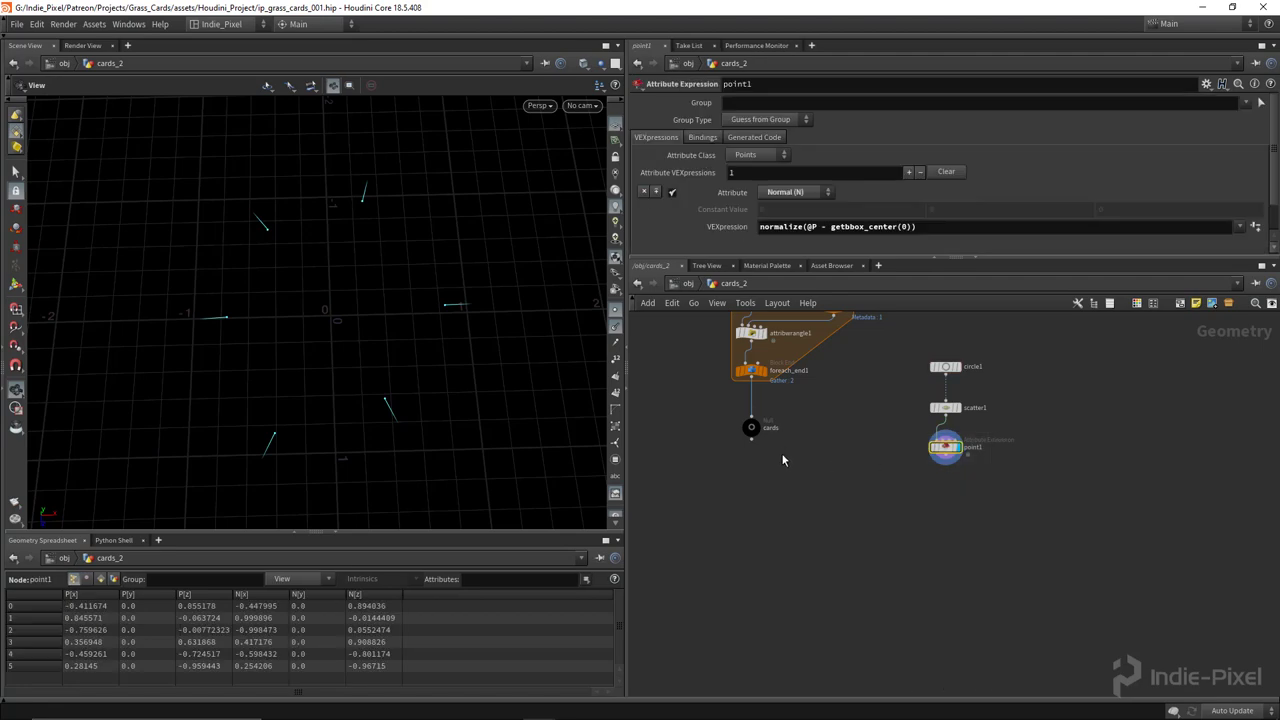
{"action": "left_click", "coordinate": [751, 427]}
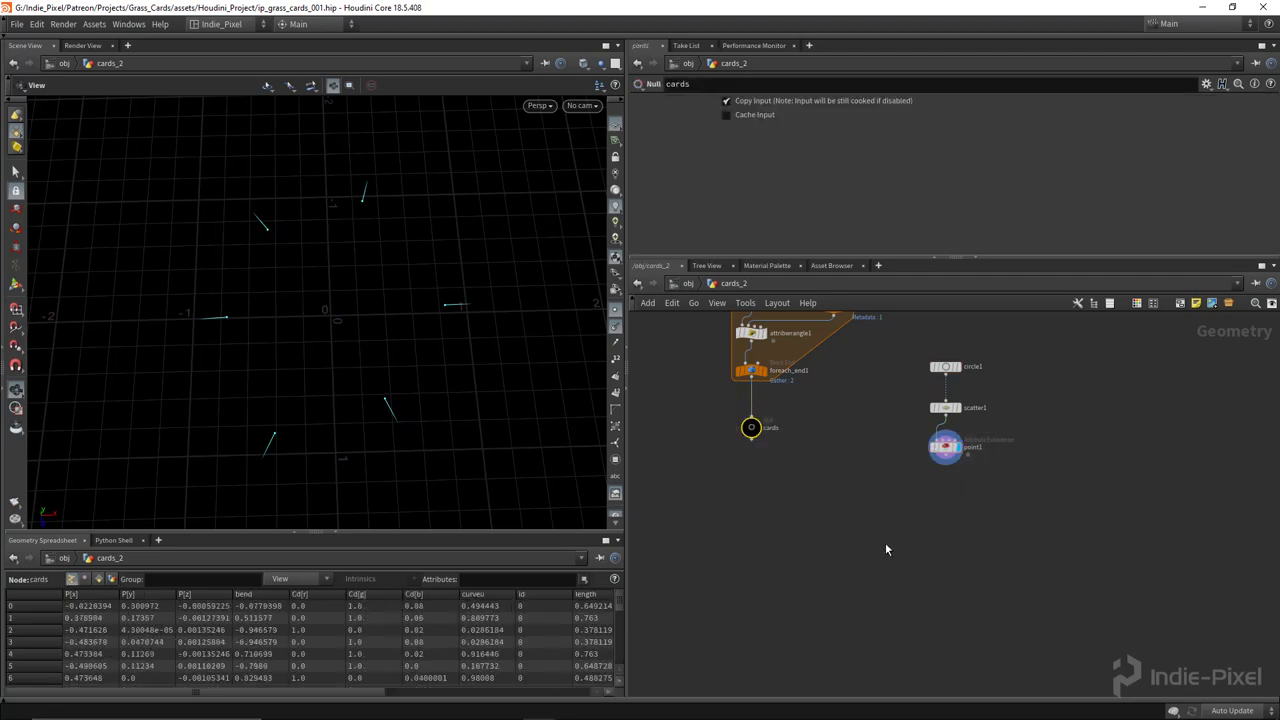
Add an Attribute Randomize node below point1, connect it to point1's output and display it.
{"action": "scroll", "coordinate": [885, 549], "scroll_direction": "up", "scroll_amount": 3}
{"action": "key", "text": "Tab"}
{"action": "type", "text": "attr"}
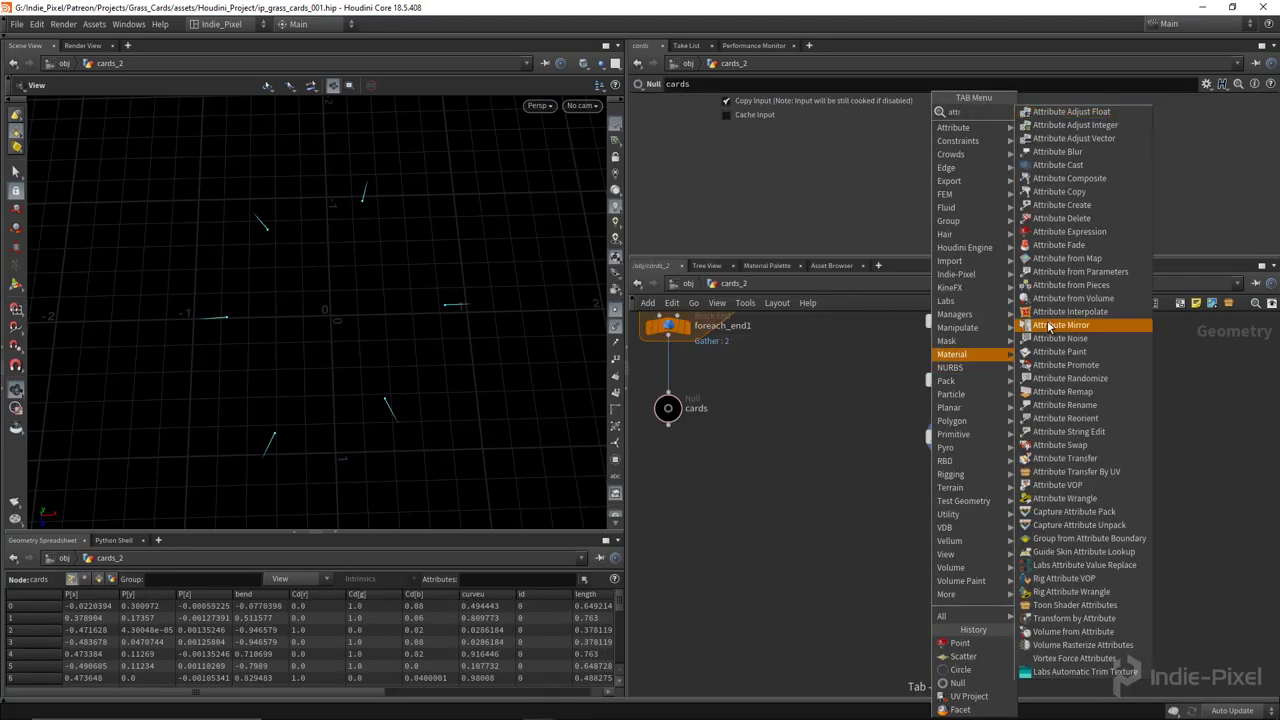
{"action": "left_click", "coordinate": [1065, 378]}
{"action": "left_click", "coordinate": [949, 493]}
{"action": "scroll", "coordinate": [949, 450], "scroll_direction": "up", "scroll_amount": 4}
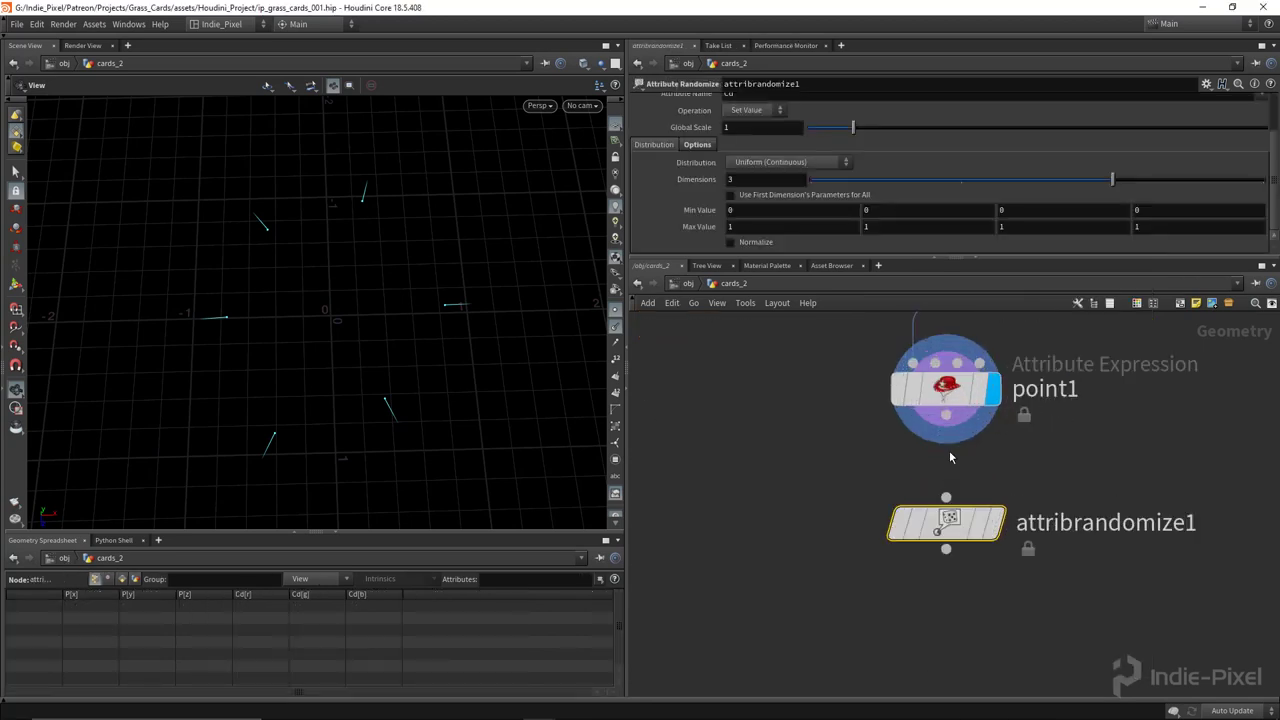
{"action": "scroll", "coordinate": [770, 144], "scroll_direction": "up", "scroll_amount": 2}
Make attribrandomize1 randomize the attribute id with a Custom Discrete distribution.
{"action": "left_click", "coordinate": [766, 156]}
{"action": "type", "text": "i"}
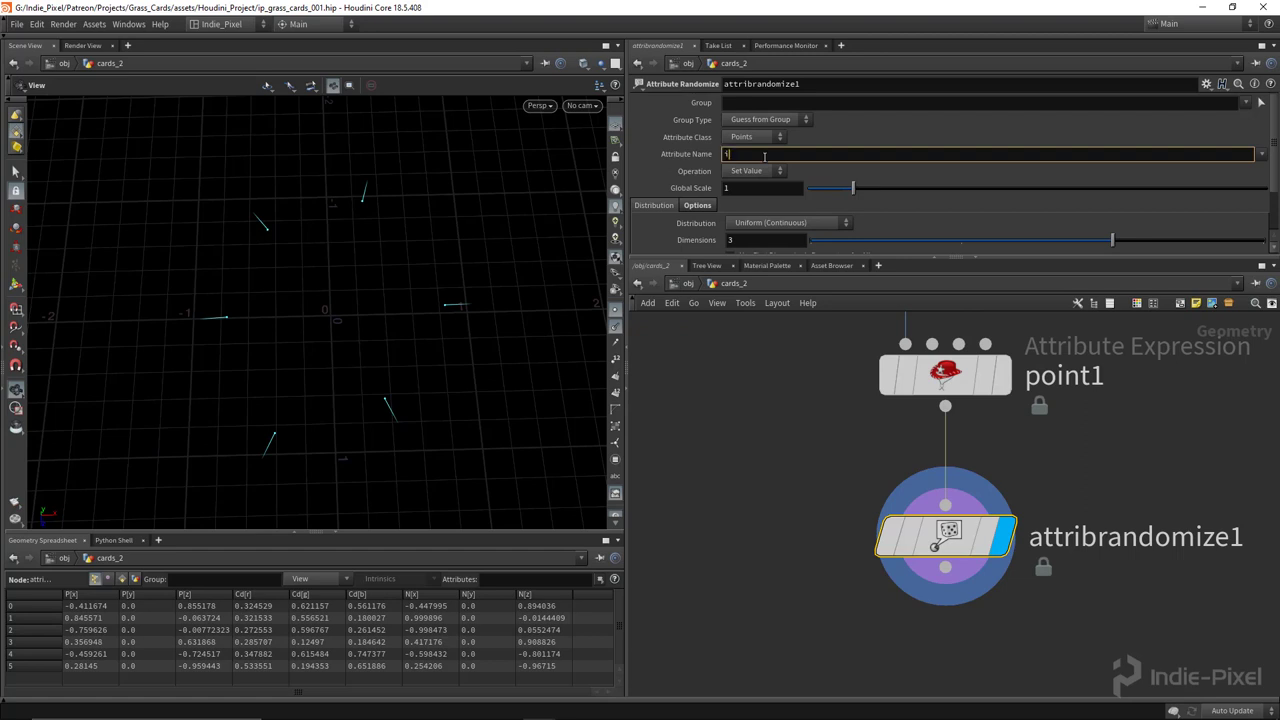
{"action": "type", "text": "d"}
{"action": "key", "text": "Return"}
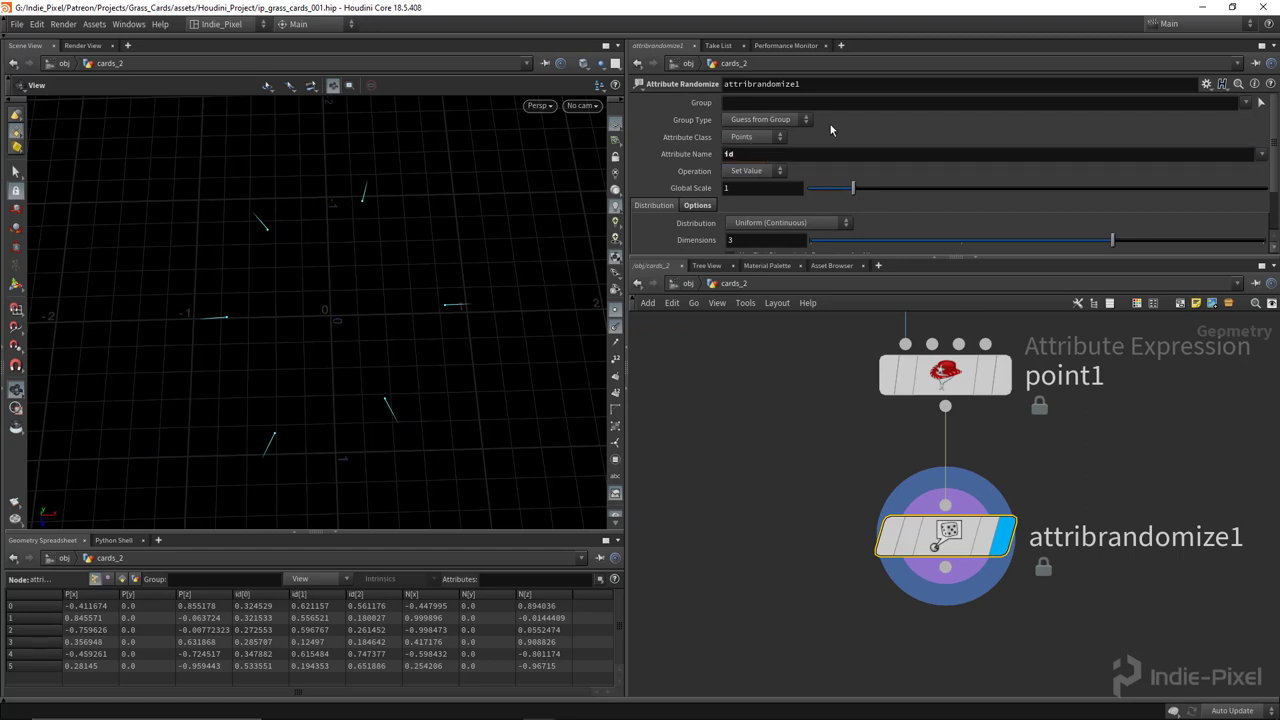
{"action": "scroll", "coordinate": [835, 150], "scroll_direction": "down", "scroll_amount": 2}
{"action": "left_click", "coordinate": [800, 162]}
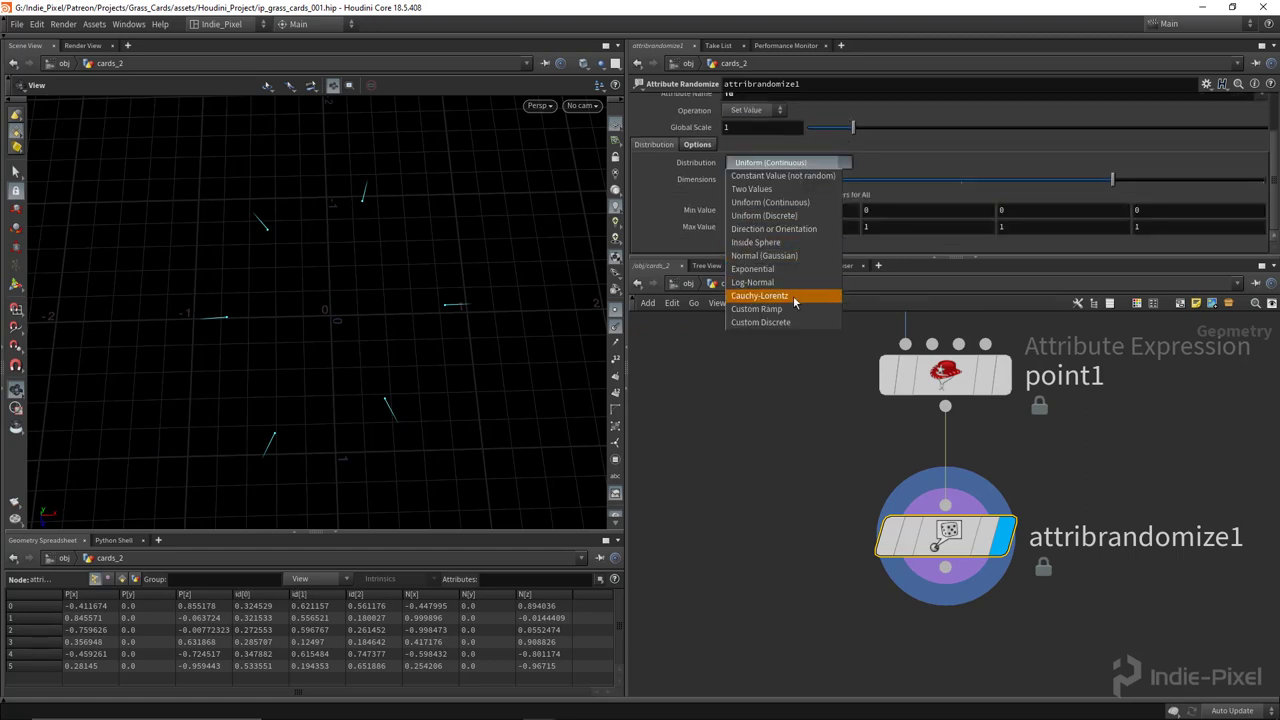
{"action": "left_click", "coordinate": [774, 323]}
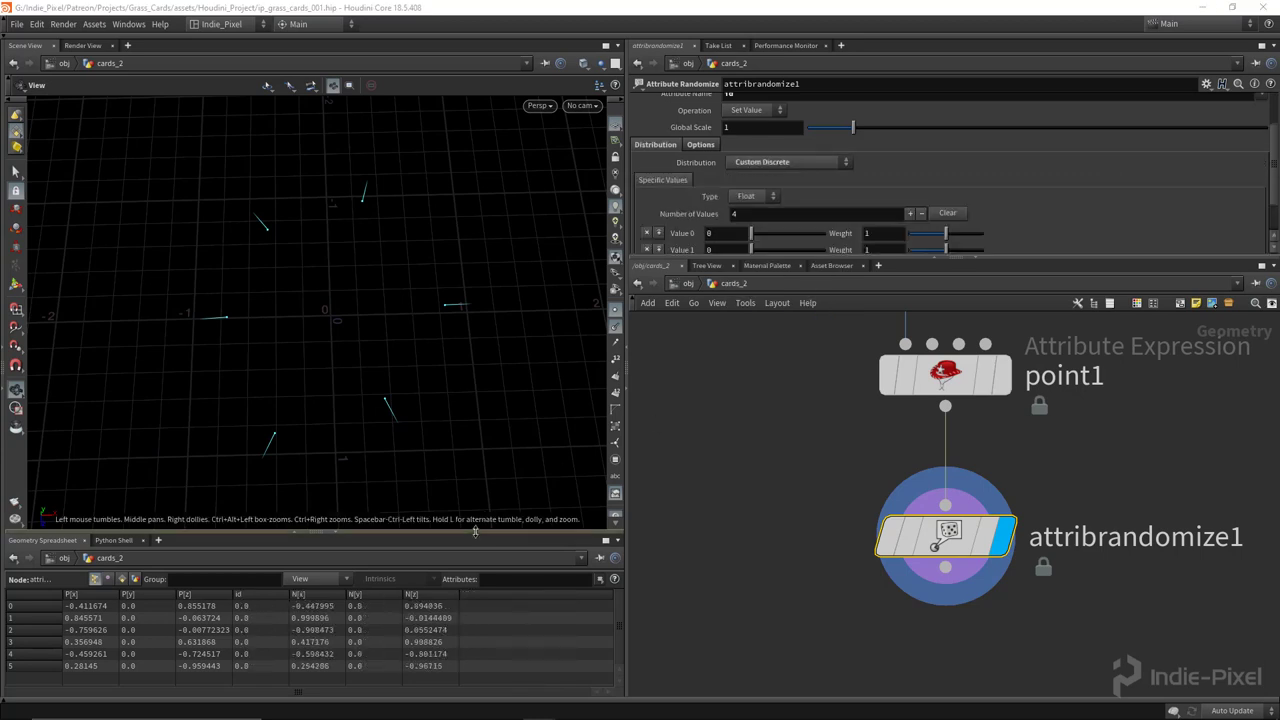
Enlarge the geometry spreadsheet and define two discrete id values, 0 with weight 0.45 and 1 with weight 1.05.
{"action": "left_click_drag", "start_coordinate": [475, 531], "coordinate": [475, 491]}
{"action": "scroll", "coordinate": [797, 214], "scroll_direction": "down", "scroll_amount": 2}
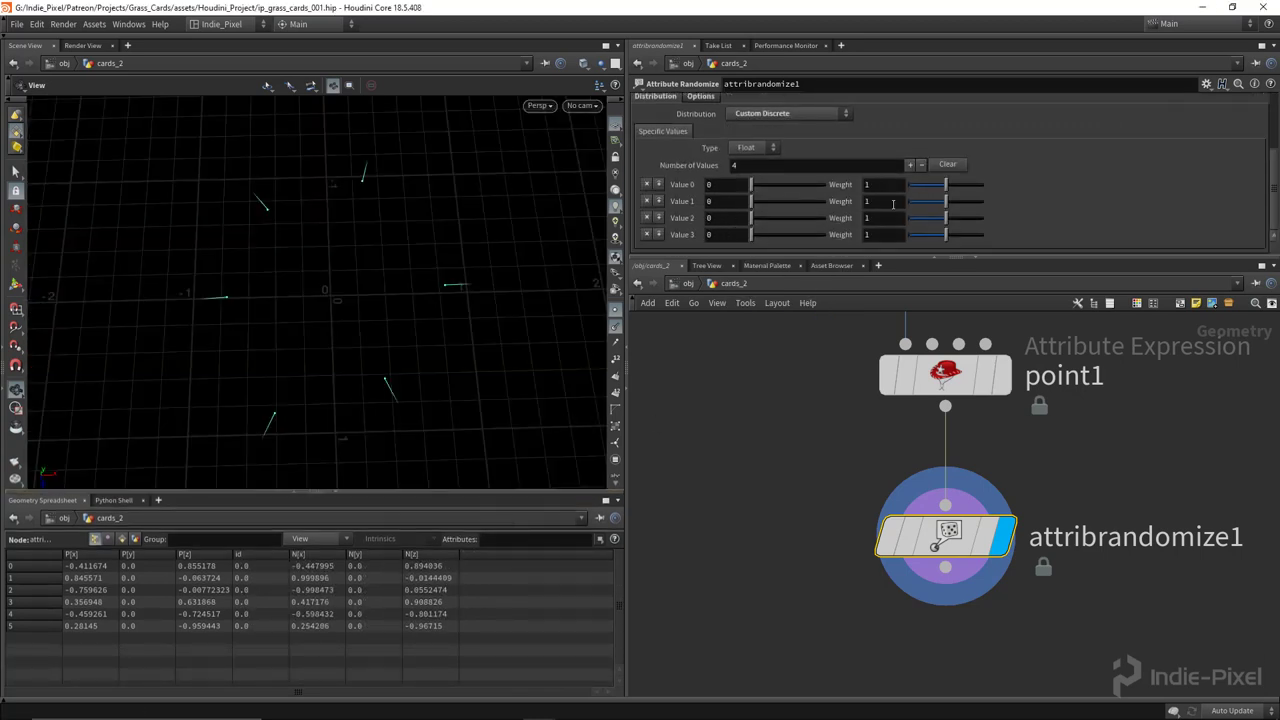
{"action": "left_click", "coordinate": [921, 166]}
{"action": "left_click", "coordinate": [922, 182]}
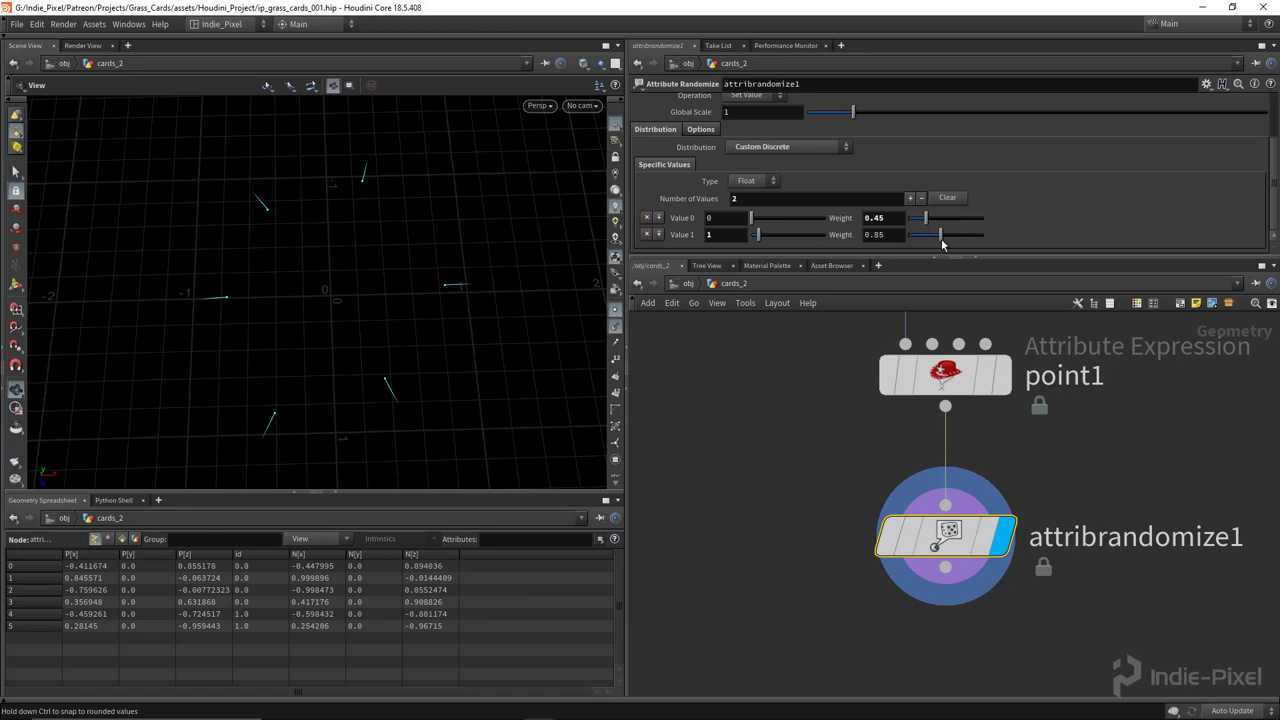
{"action": "left_click_drag", "start_coordinate": [943, 234], "coordinate": [934, 242]}
Add an Attribute Cast node below attribrandomize1, connect and display it, and keep its class as Point.
{"action": "scroll", "coordinate": [1091, 605], "scroll_direction": "down", "scroll_amount": 5}
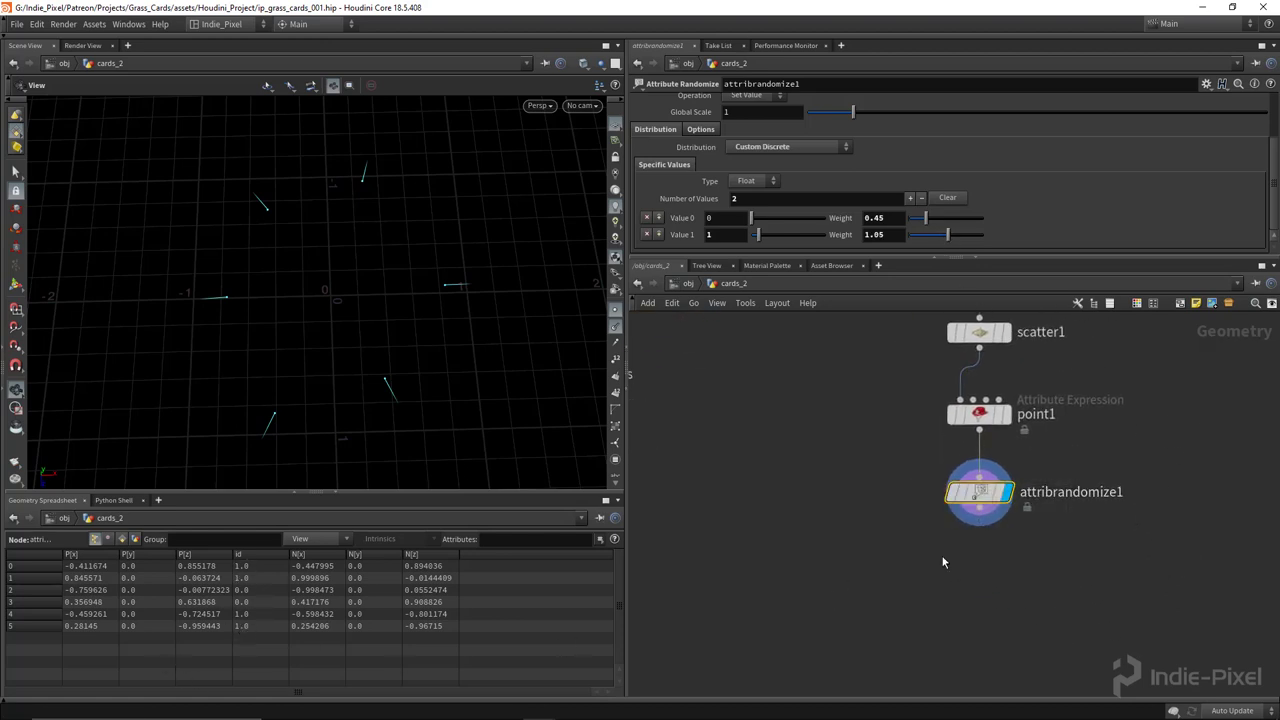
{"action": "key", "text": "Tab"}
{"action": "mouse_move", "coordinate": [1045, 283]}
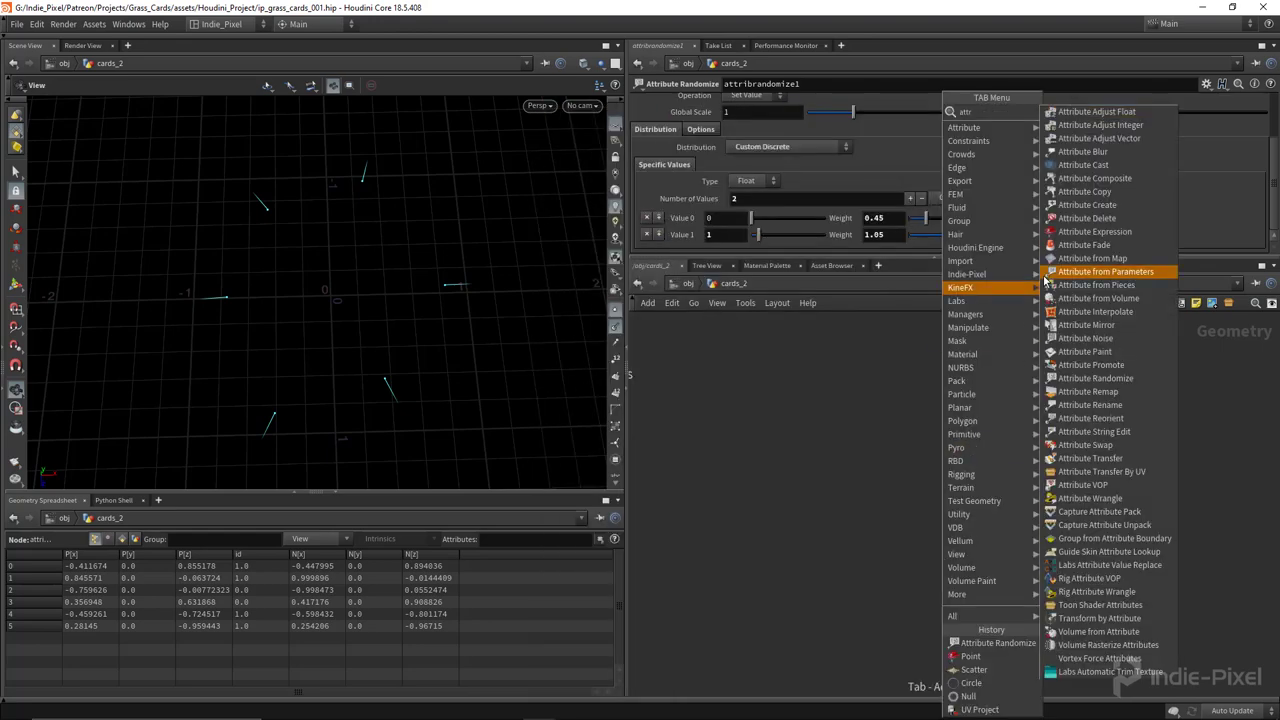
{"action": "left_click", "coordinate": [1083, 165]}
{"action": "left_click", "coordinate": [975, 558]}
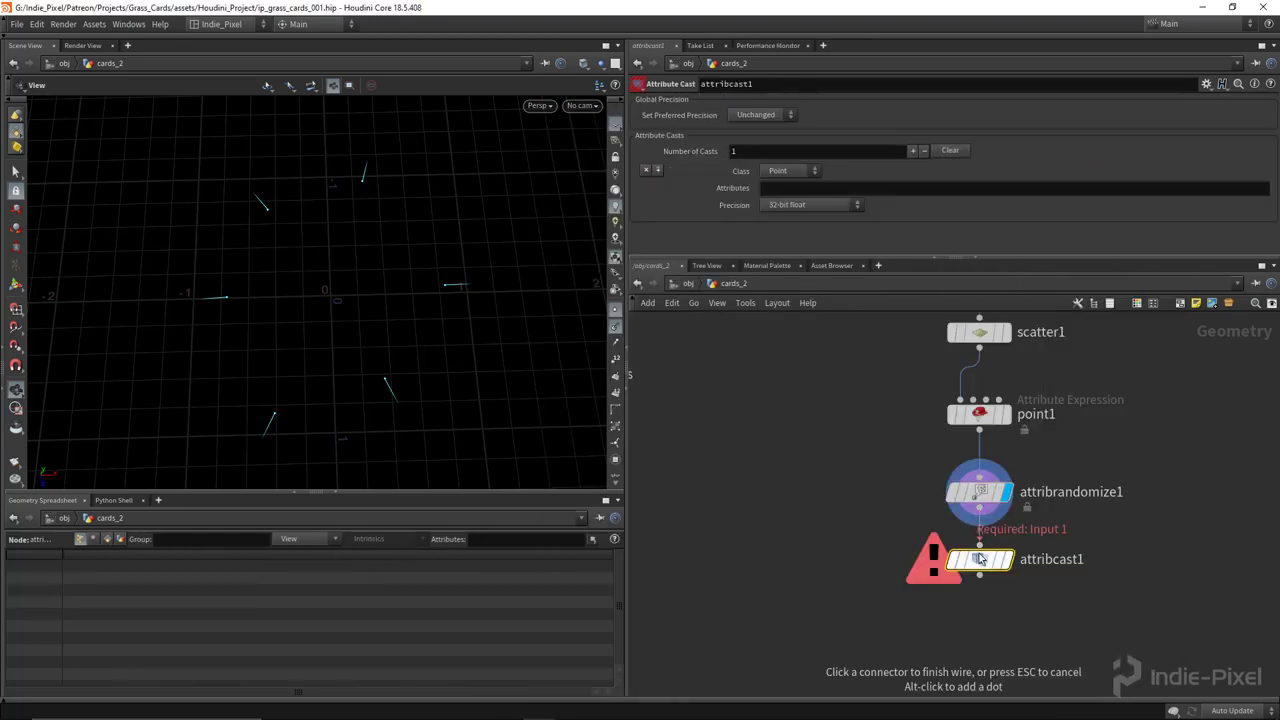
{"action": "left_click", "coordinate": [1005, 559]}
{"action": "left_click", "coordinate": [785, 172]}
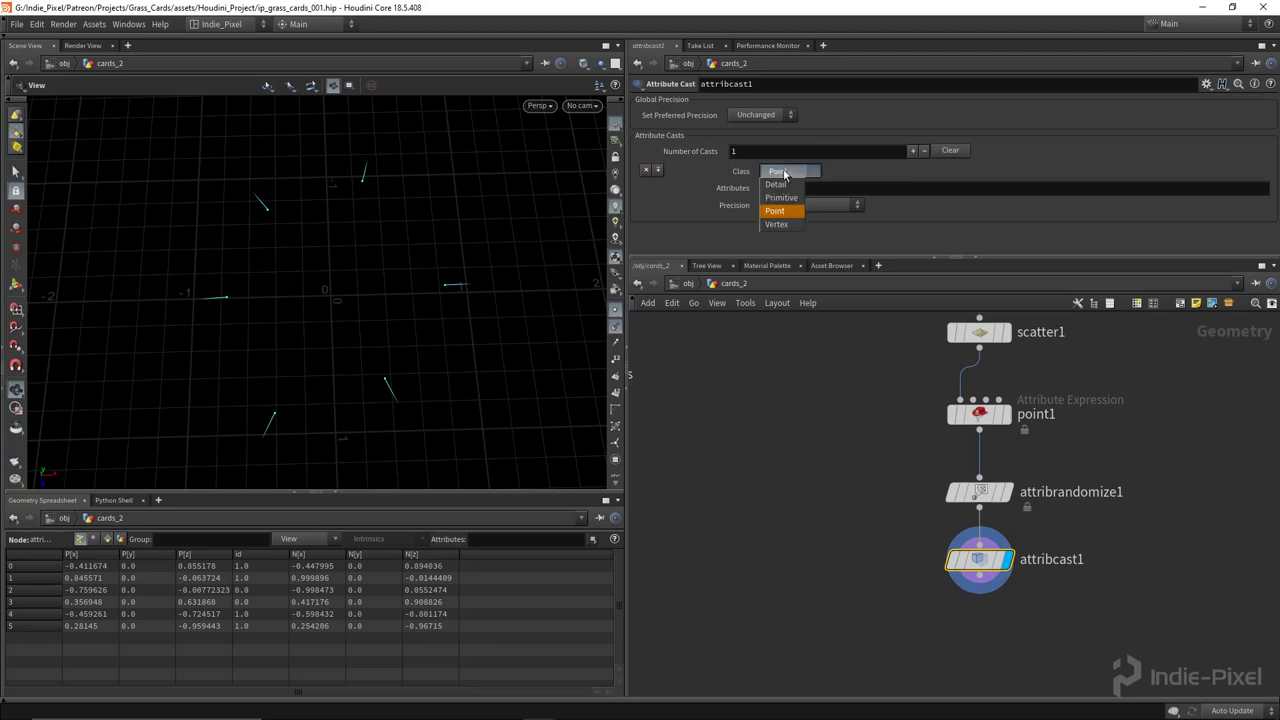
{"action": "left_click", "coordinate": [835, 172]}
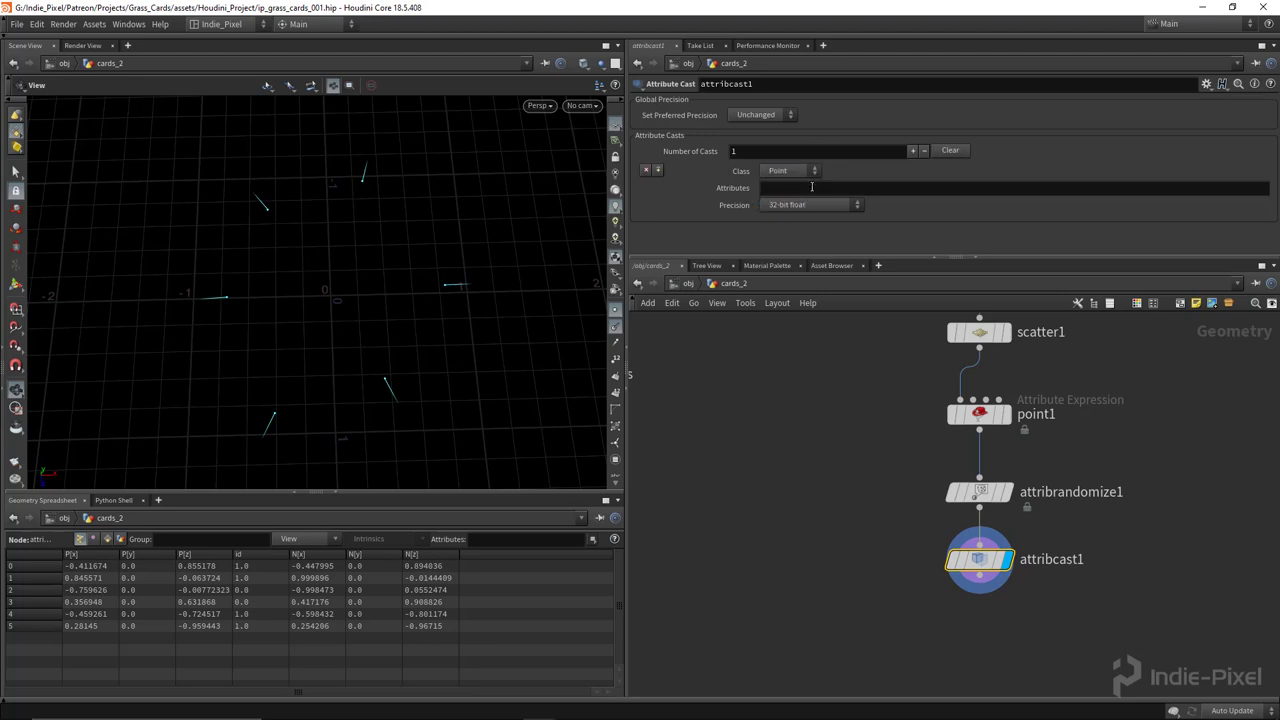
Cast the id attribute to an 8-bit unsigned integer in attribcast1.
{"action": "left_click", "coordinate": [812, 187]}
{"action": "type", "text": "id"}
{"action": "key", "text": "Return"}
{"action": "left_click", "coordinate": [797, 204]}
{"action": "left_click", "coordinate": [803, 281]}
Add a Copy to Points node fed by the cards null and attribcast1 as target points, and display it.
{"action": "key", "text": "h"}
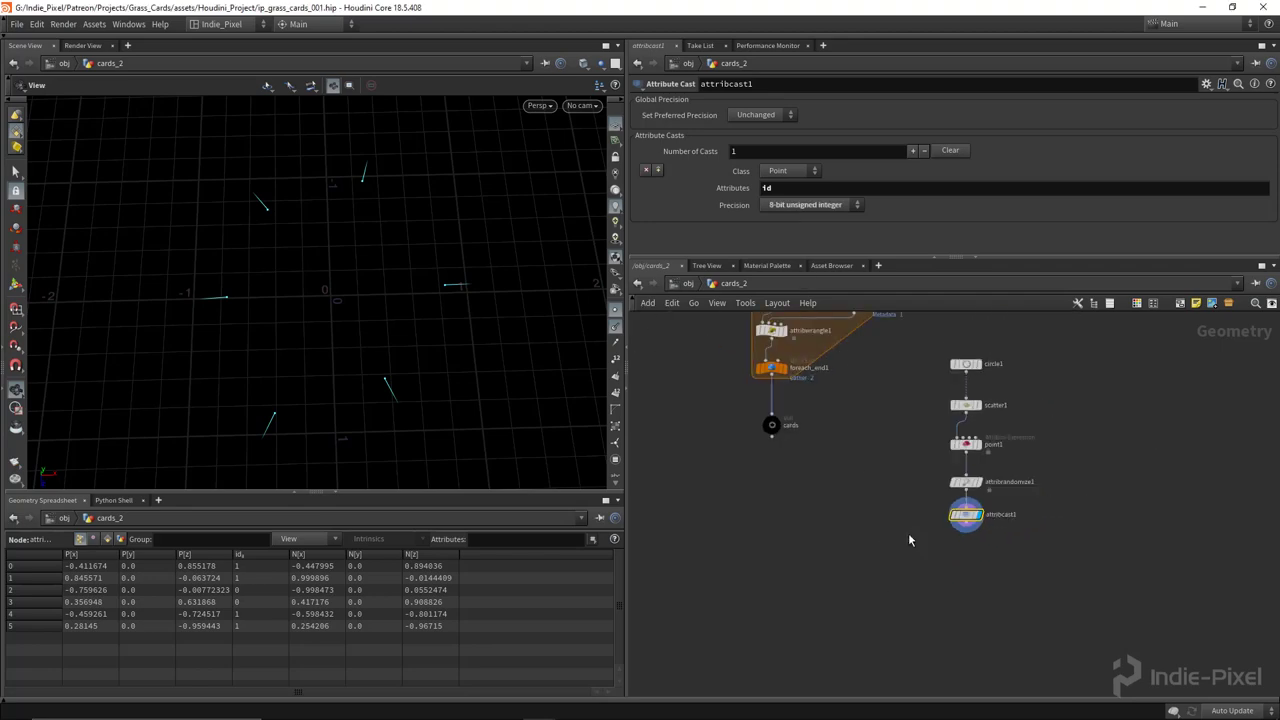
{"action": "key", "text": "Tab"}
{"action": "type", "text": "copy"}
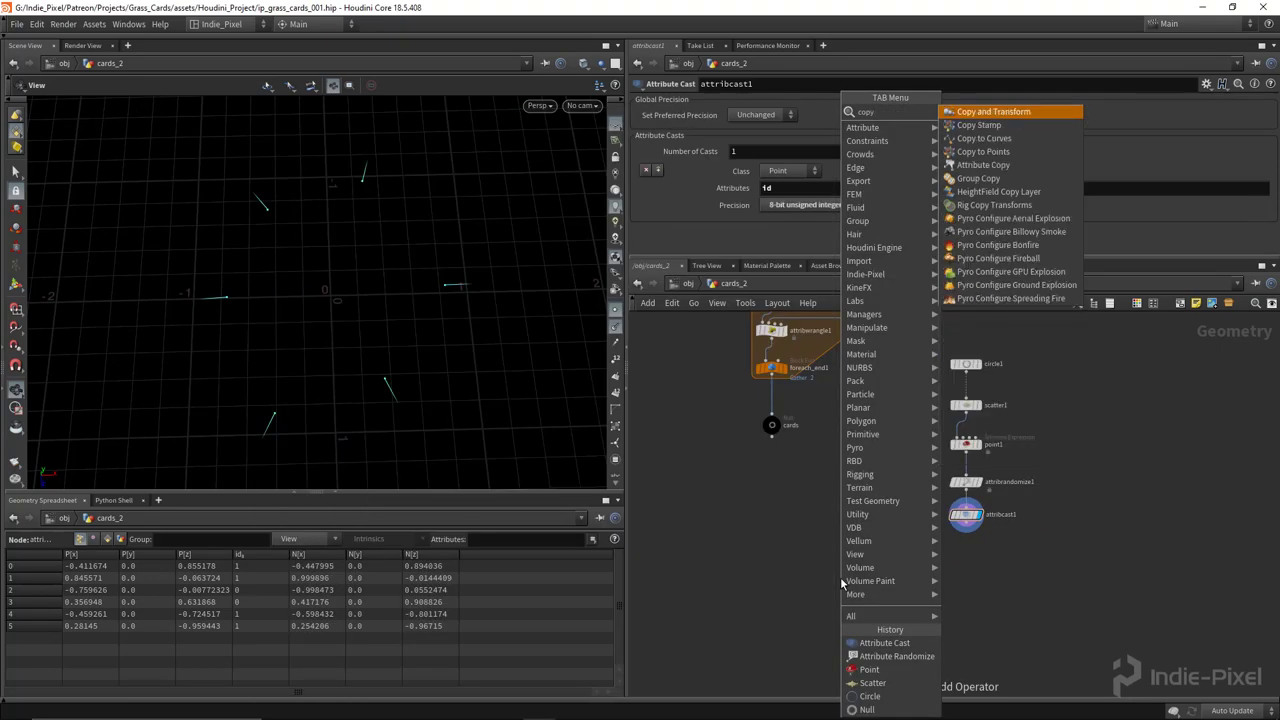
{"action": "left_click", "coordinate": [987, 152]}
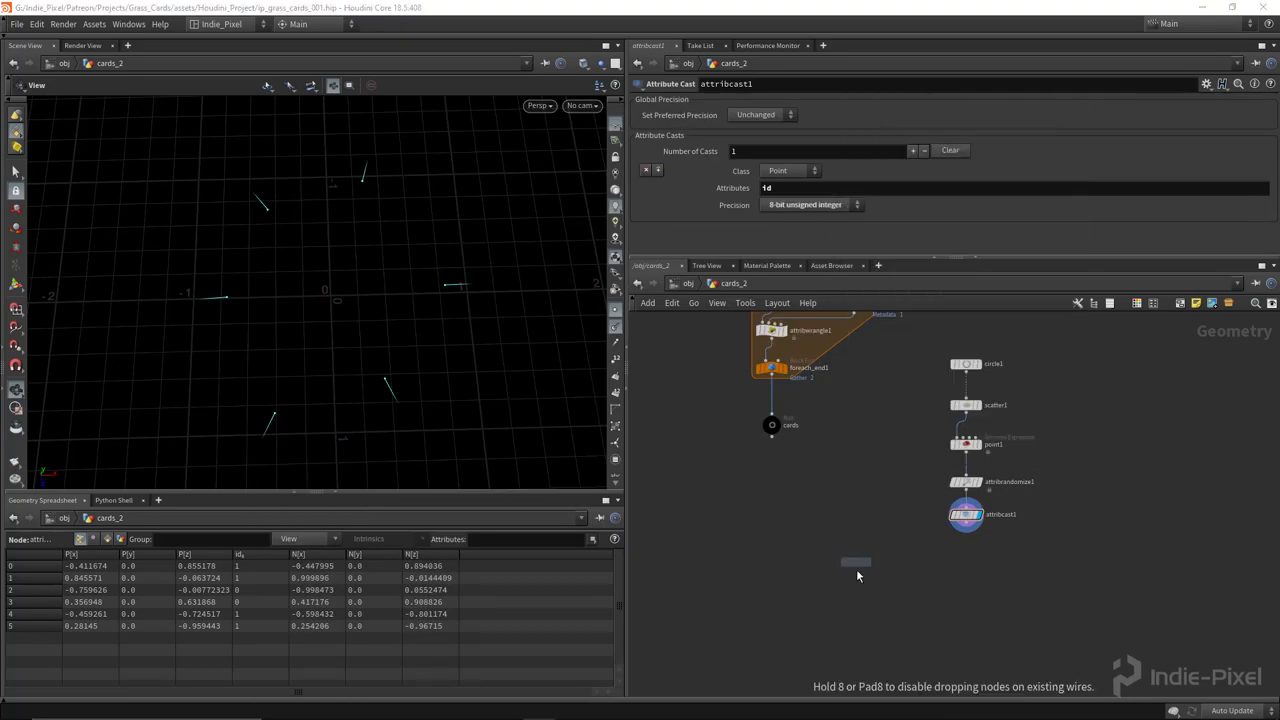
{"action": "left_click", "coordinate": [856, 569]}
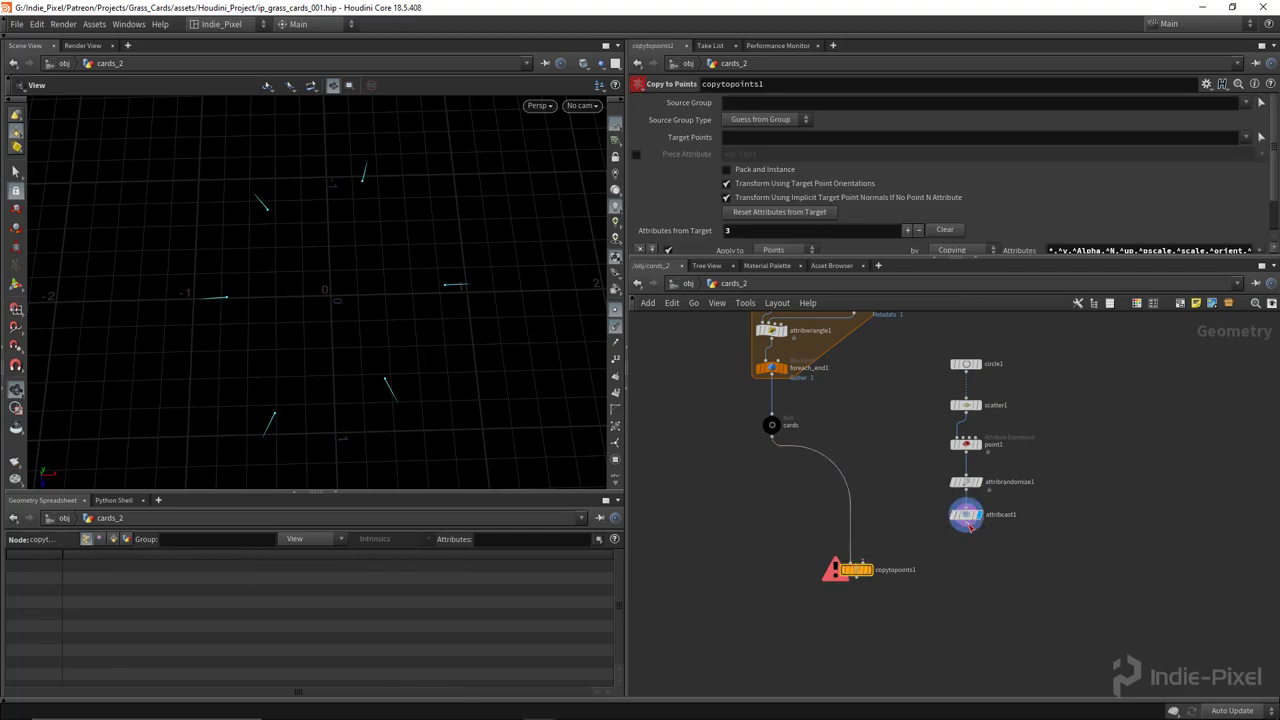
{"action": "left_click_drag", "start_coordinate": [964, 527], "coordinate": [862, 563]}
{"action": "left_click", "coordinate": [868, 569]}
{"action": "left_click_drag", "start_coordinate": [356, 367], "coordinate": [392, 272]}
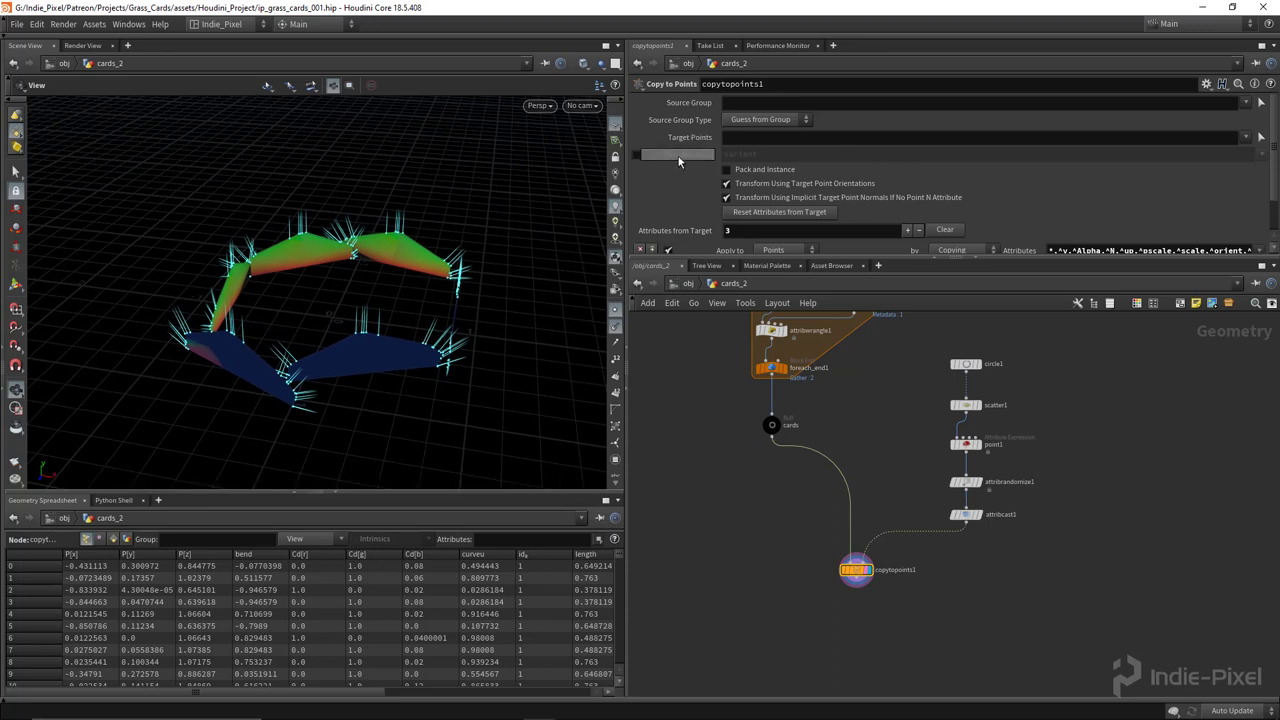
Enable the Piece Attribute on copytopoints1 and set it to id.
{"action": "left_click", "coordinate": [637, 156]}
{"action": "left_click", "coordinate": [780, 155]}
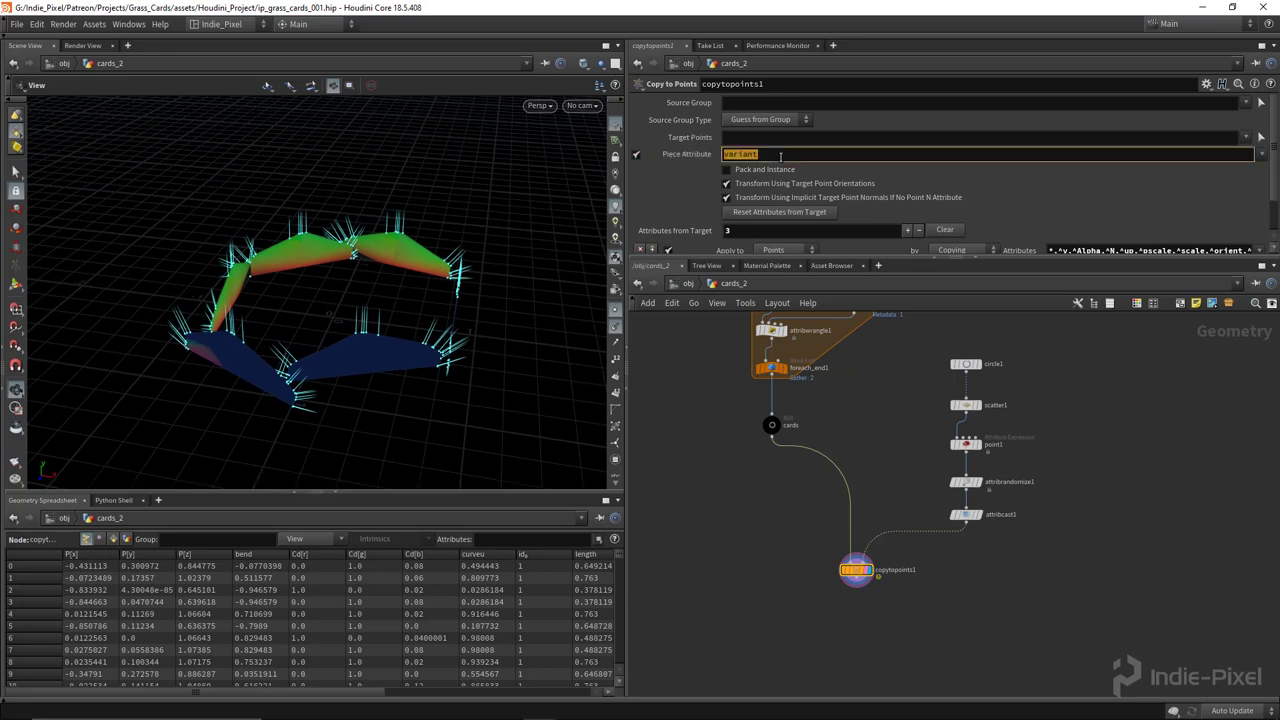
{"action": "key", "text": "Return"}
{"action": "left_click_drag", "start_coordinate": [429, 288], "coordinate": [440, 392]}
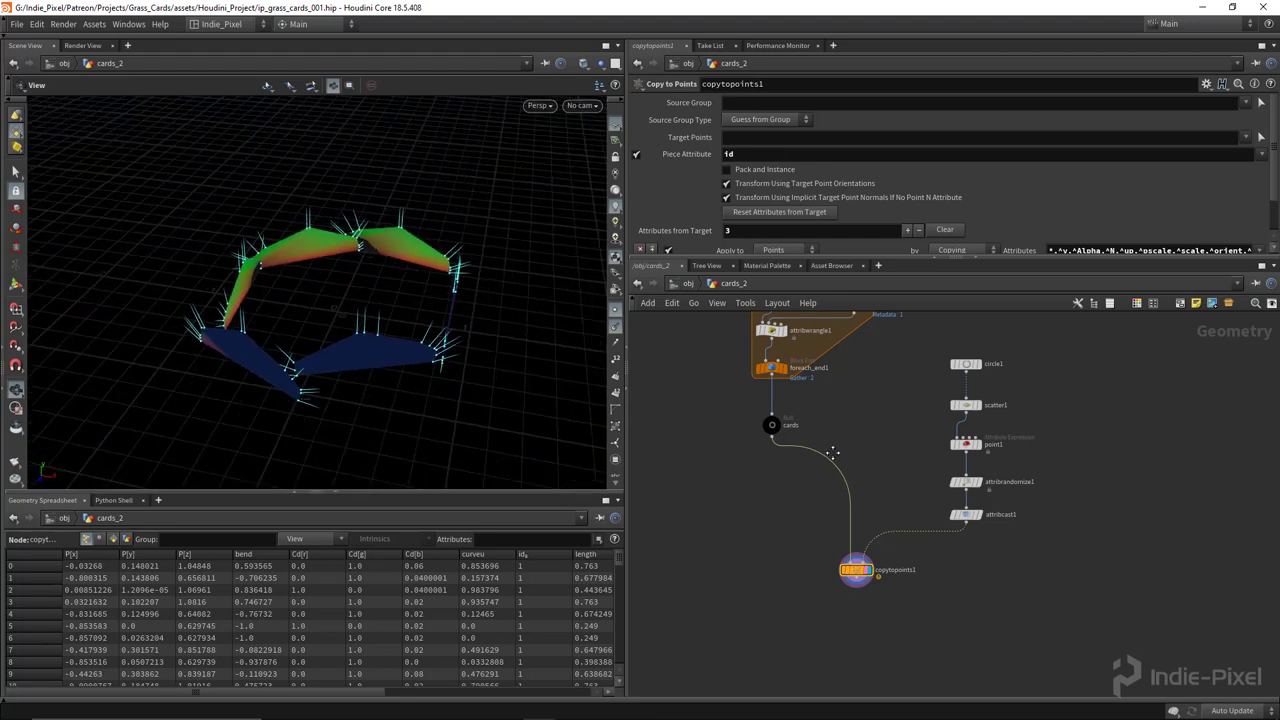
{"action": "middle_click_drag", "start_coordinate": [832, 453], "coordinate": [804, 495]}
{"action": "left_click_drag", "start_coordinate": [366, 294], "coordinate": [594, 374]}
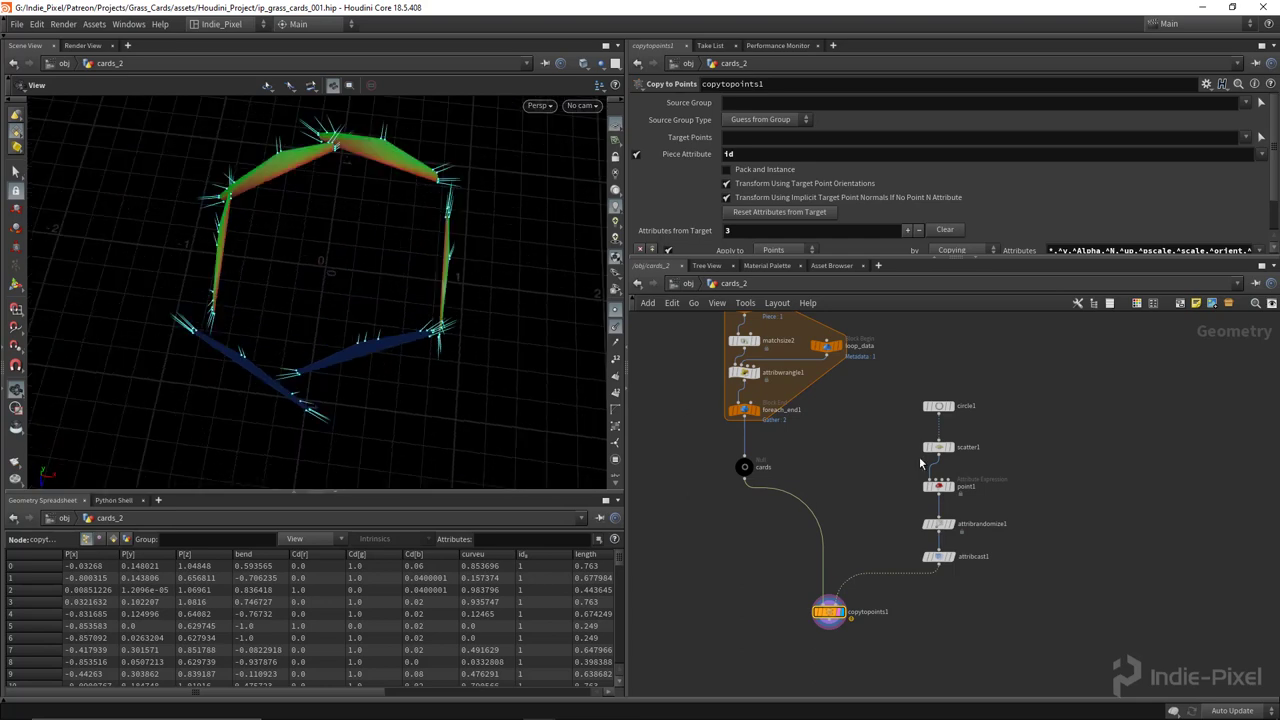
Reduce circle1's uniform scale to 0.17 to bring the copied cards closer together.
{"action": "left_click", "coordinate": [938, 406]}
{"action": "left_click_drag", "start_coordinate": [826, 194], "coordinate": [814, 187]}
{"action": "left_click_drag", "start_coordinate": [420, 250], "coordinate": [286, 266]}
{"action": "middle_click_drag", "start_coordinate": [742, 476], "coordinate": [782, 446]}
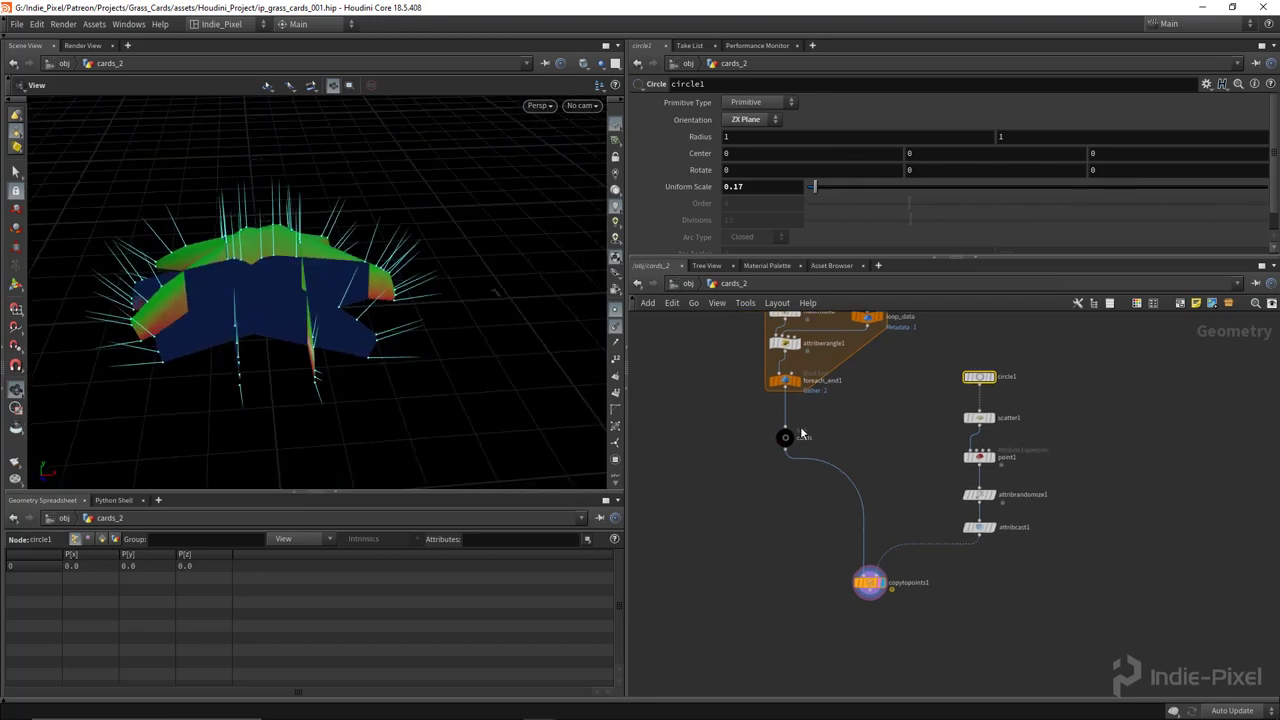
{"action": "left_click_drag", "start_coordinate": [250, 330], "coordinate": [420, 300]}
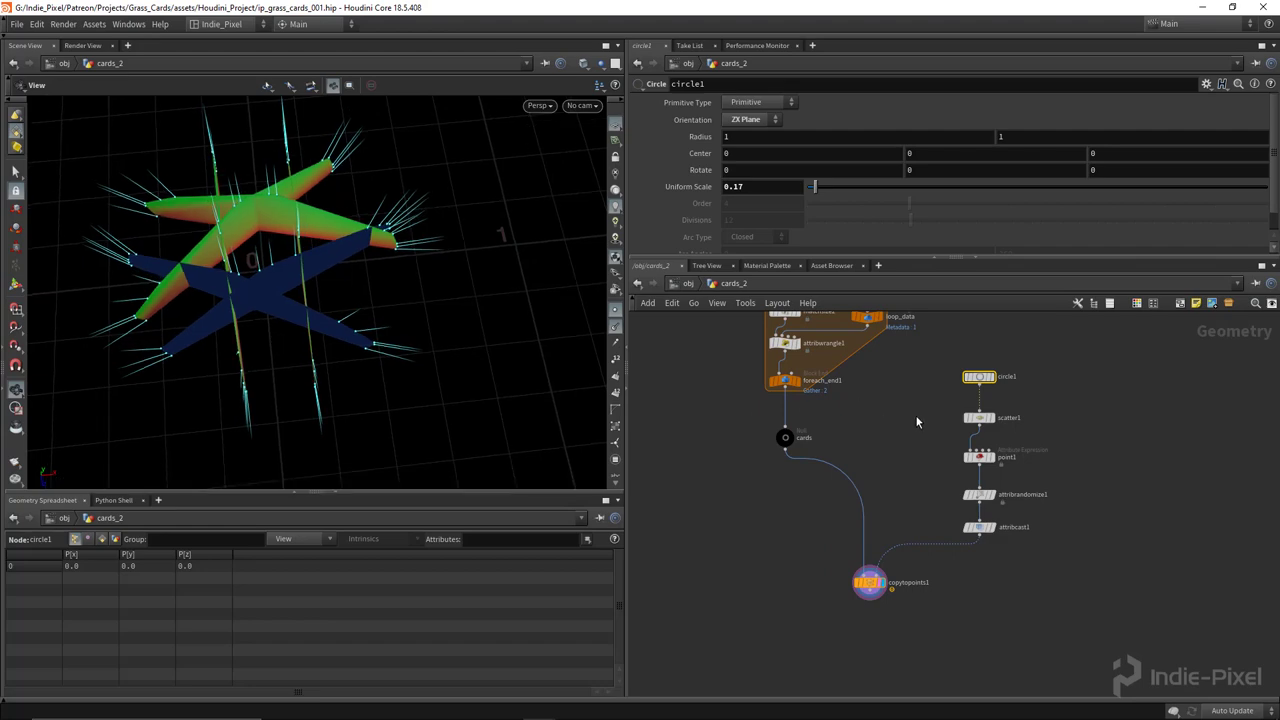
{"action": "middle_click_drag", "start_coordinate": [917, 423], "coordinate": [912, 458]}
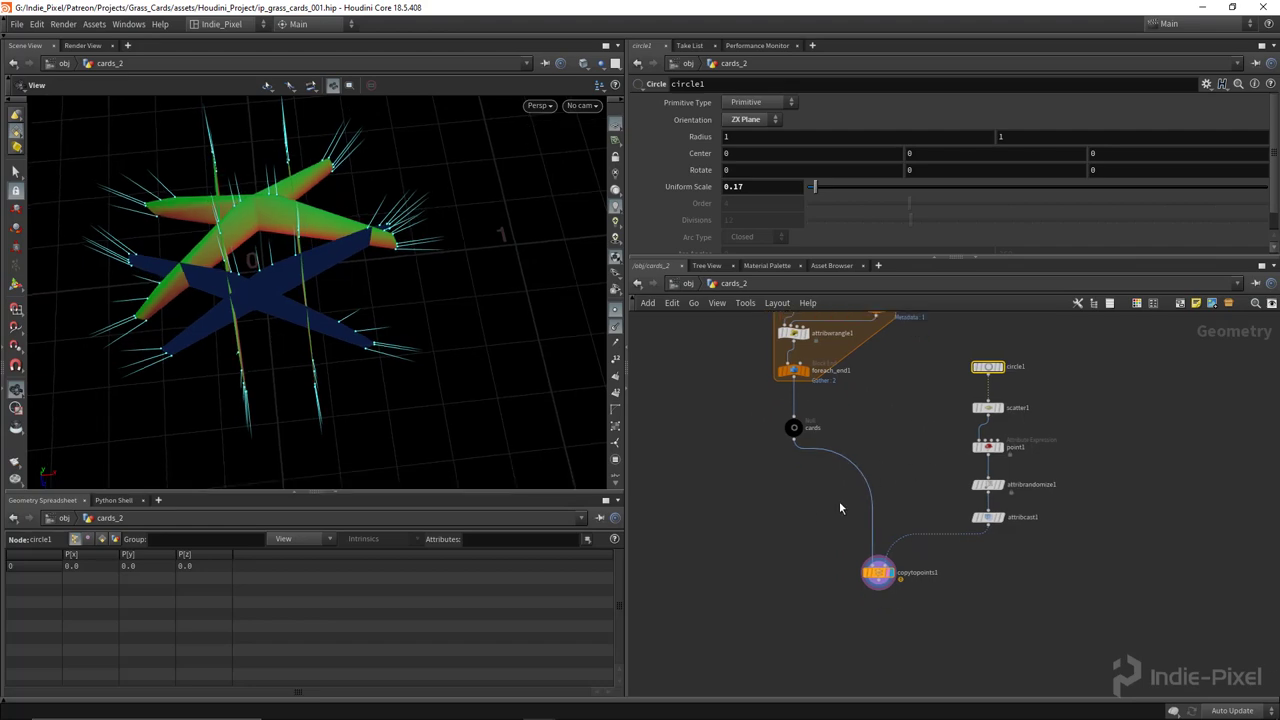
Insert a Transform node between the cards null and copytopoints1 and set its X rotation to 22.3.
{"action": "key", "text": "Tab"}
{"action": "type", "text": "tr"}
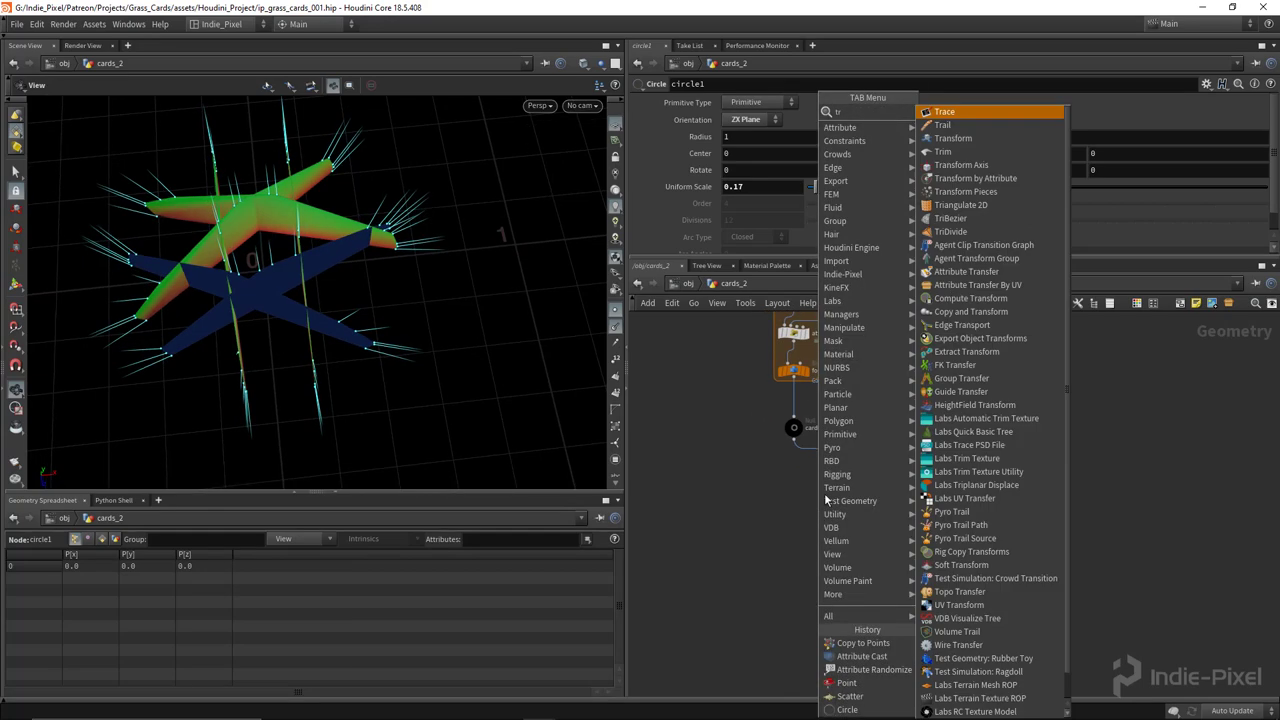
{"action": "left_click", "coordinate": [952, 138]}
{"action": "left_click", "coordinate": [852, 466]}
{"action": "left_click_drag", "start_coordinate": [852, 466], "coordinate": [796, 486]}
{"action": "middle_click_drag", "start_coordinate": [759, 145], "coordinate": [760, 146]}
{"action": "mouse_move", "coordinate": [251, 260]}
{"action": "left_mouse_down"}
{"action": "mouse_move", "coordinate": [263, 323]}
{"action": "mouse_move", "coordinate": [245, 255]}
{"action": "left_mouse_up"}
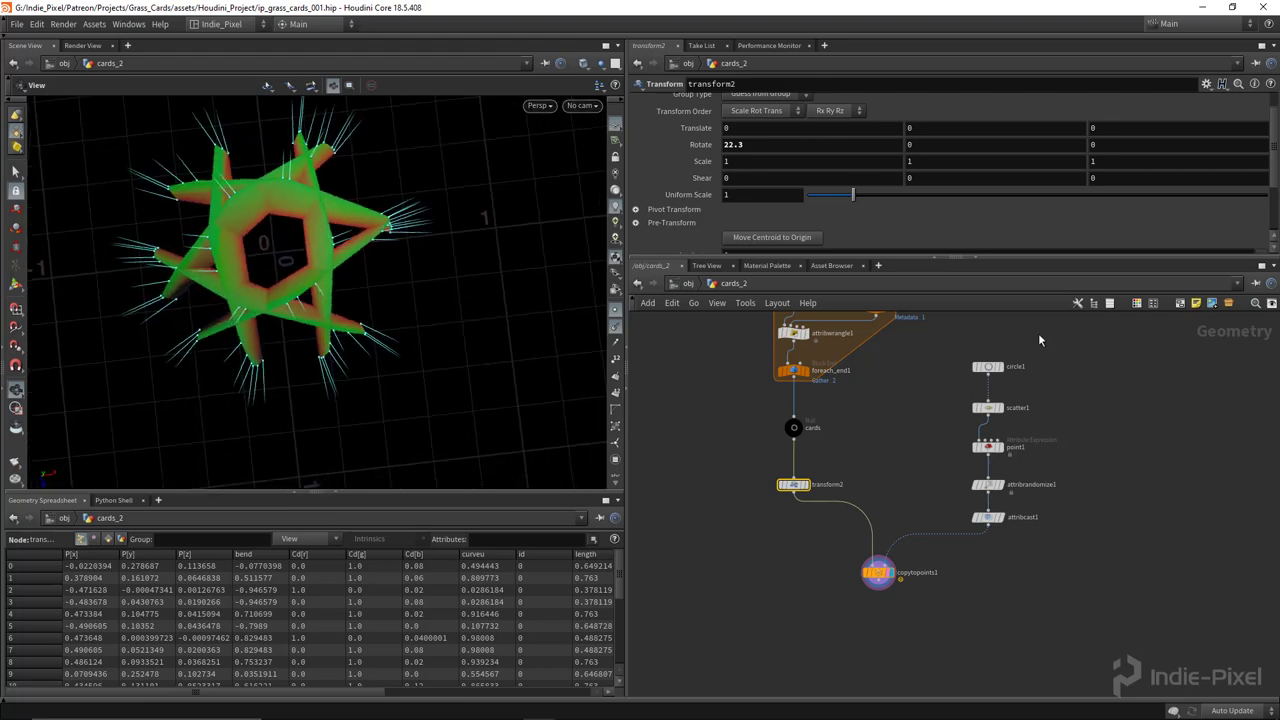
Set circle1's uniform scale to 0.09 and check the tightened card cluster from several angles.
{"action": "left_click", "coordinate": [988, 366]}
{"action": "left_click_drag", "start_coordinate": [814, 193], "coordinate": [812, 193]}
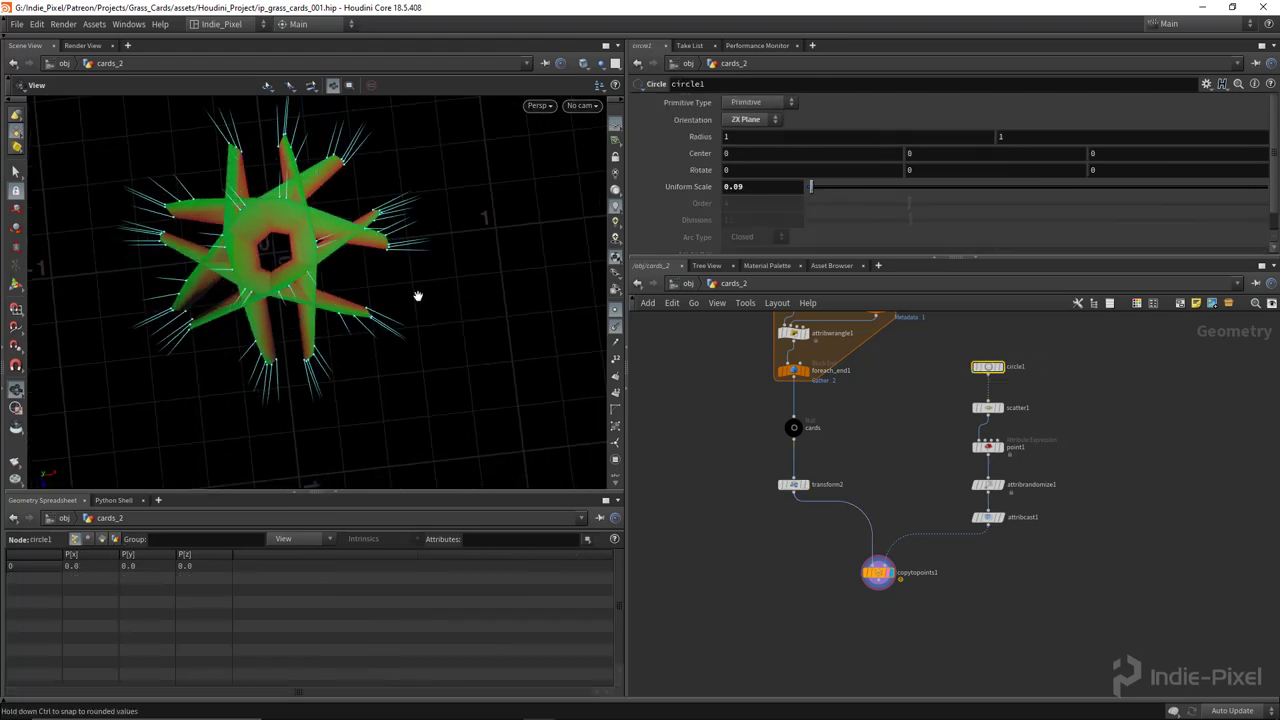
{"action": "left_click_drag", "start_coordinate": [418, 296], "coordinate": [400, 340]}
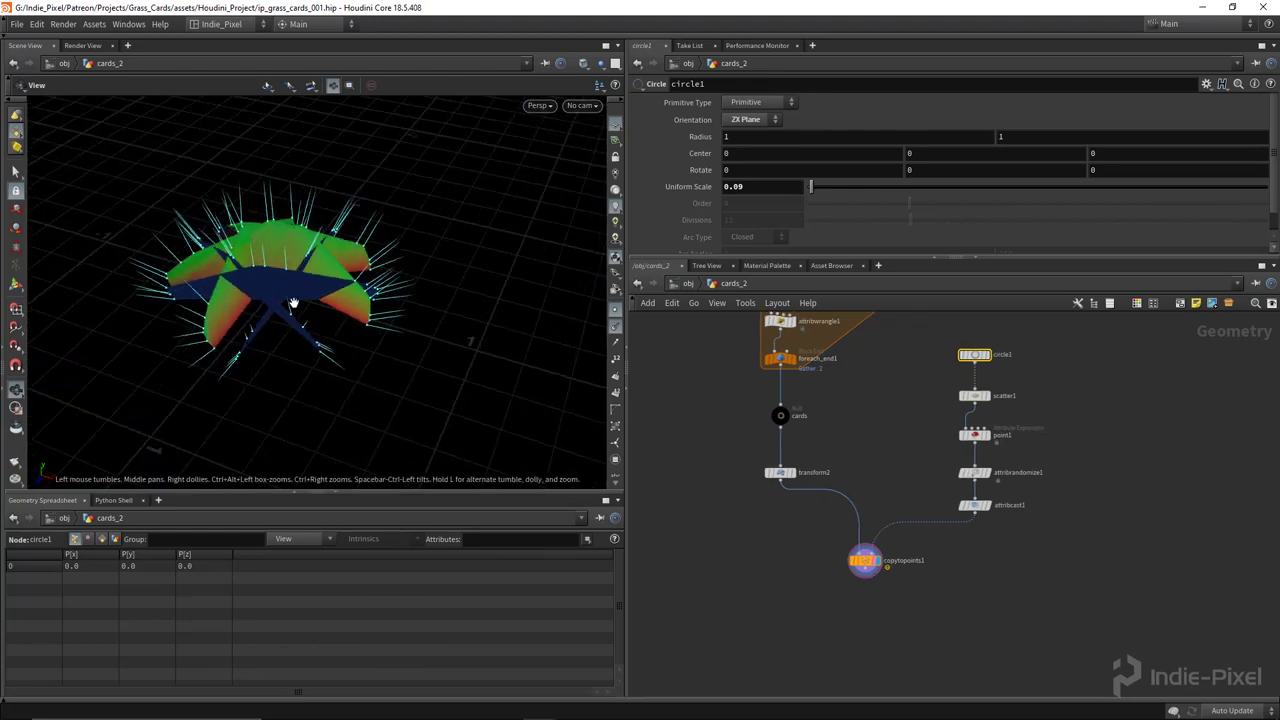
{"action": "left_click_drag", "start_coordinate": [293, 302], "coordinate": [560, 375]}
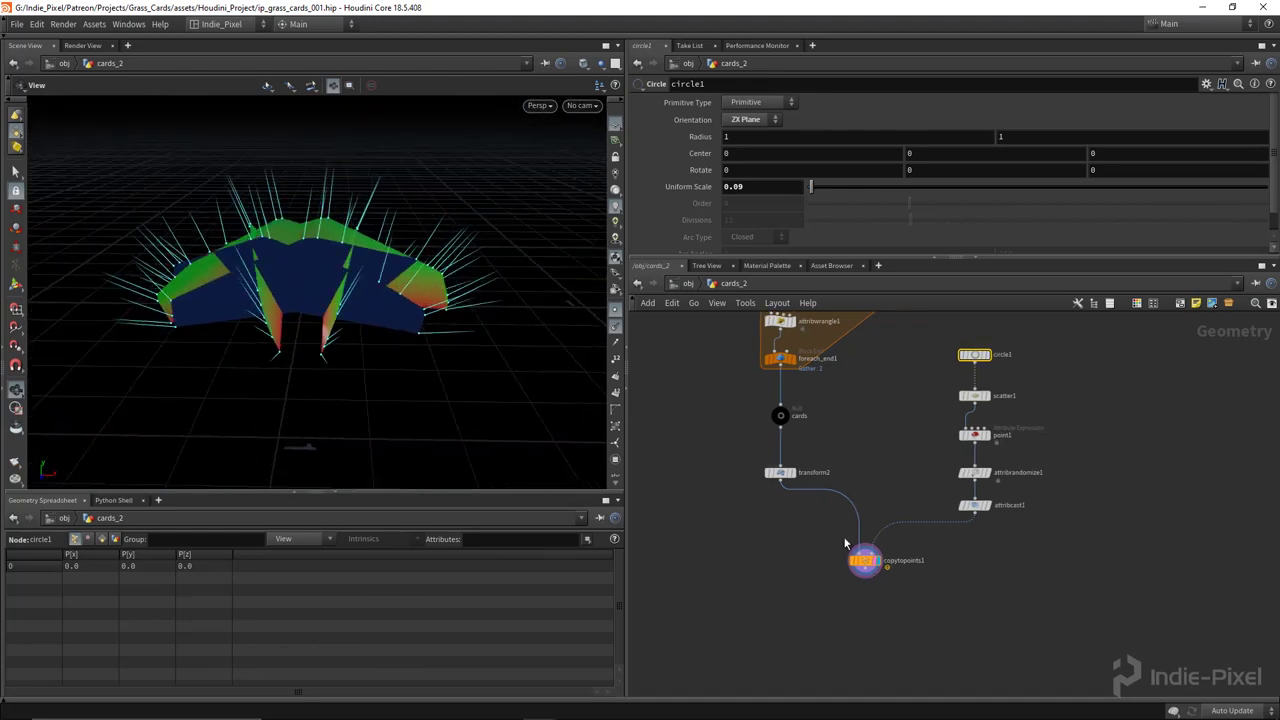
Move the circle1-to-attribcast1 chain up level with transform2, move copytopoints1 up slightly and save the scene.
{"action": "scroll", "coordinate": [1004, 540], "scroll_direction": "up", "scroll_amount": 1}
{"action": "left_click_drag", "start_coordinate": [990, 580], "coordinate": [908, 370]}
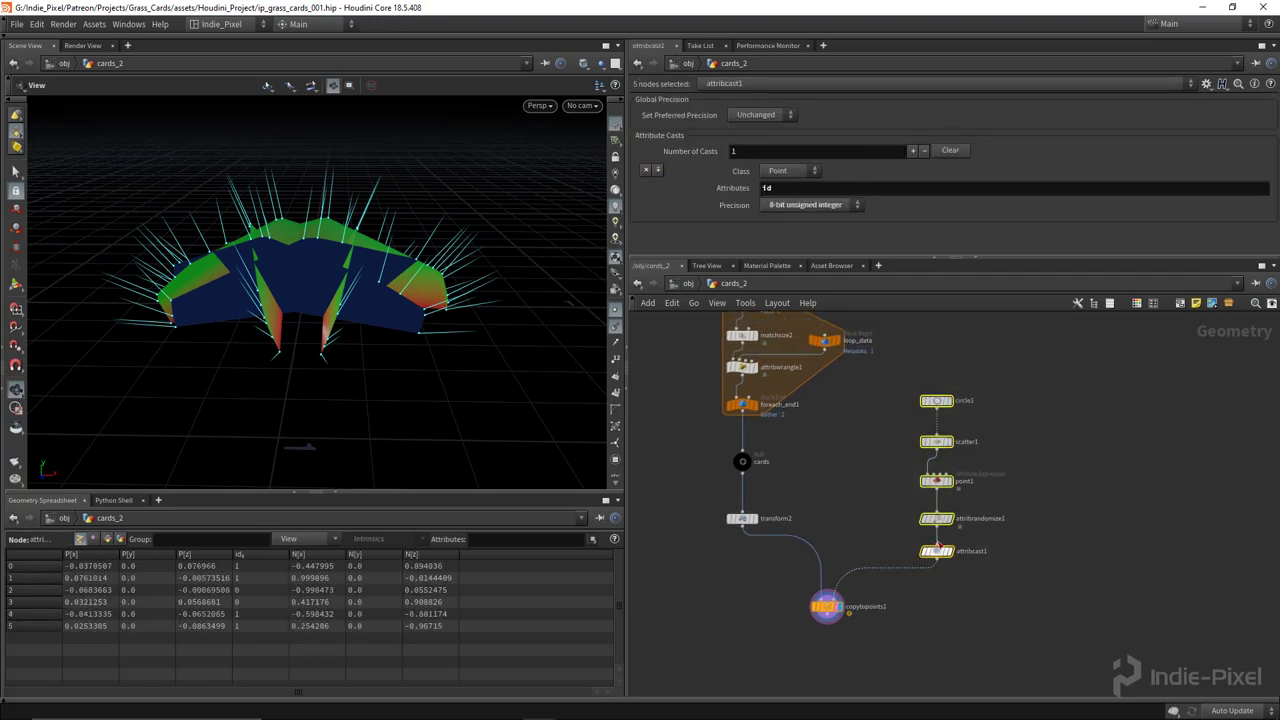
{"action": "left_click_drag", "start_coordinate": [948, 538], "coordinate": [938, 525]}
{"action": "left_click_drag", "start_coordinate": [240, 225], "coordinate": [443, 363]}
{"action": "left_click", "coordinate": [828, 606]}
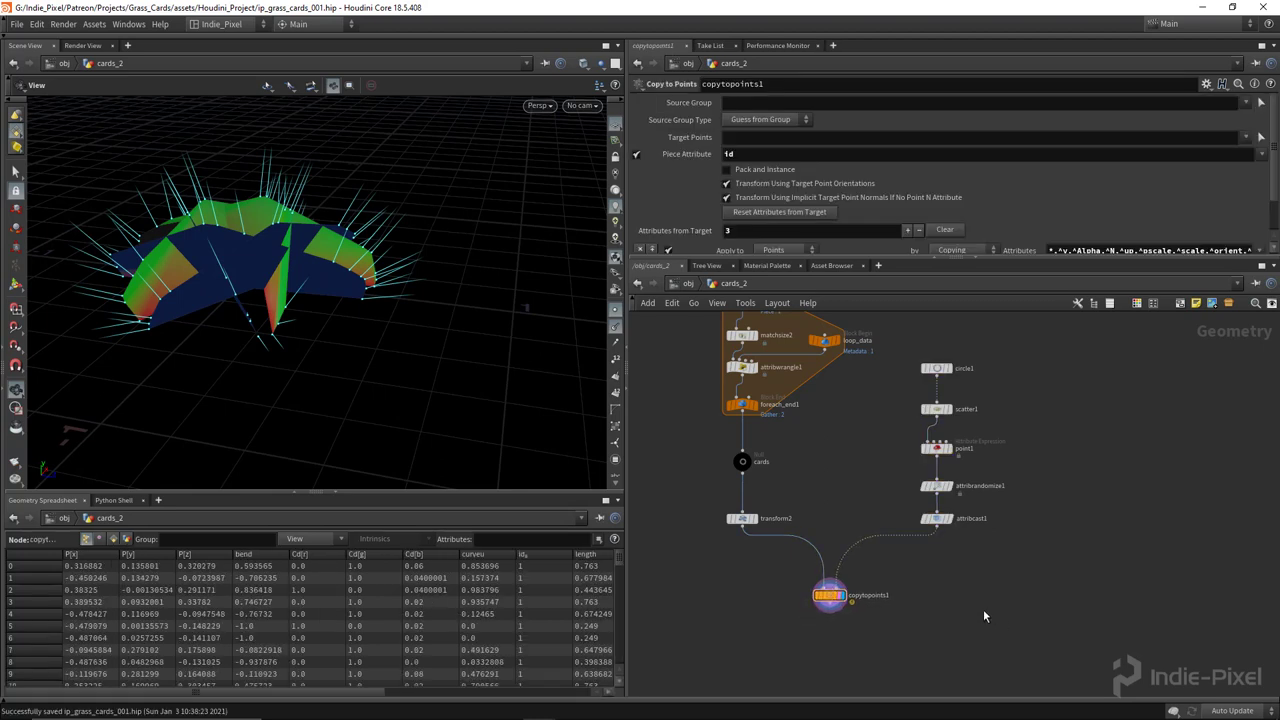
Copy the sphere1, clip1, normal1, normal2 and attribtransfer1 nodes from the grass_card geometry network.
{"action": "key", "text": "u"}
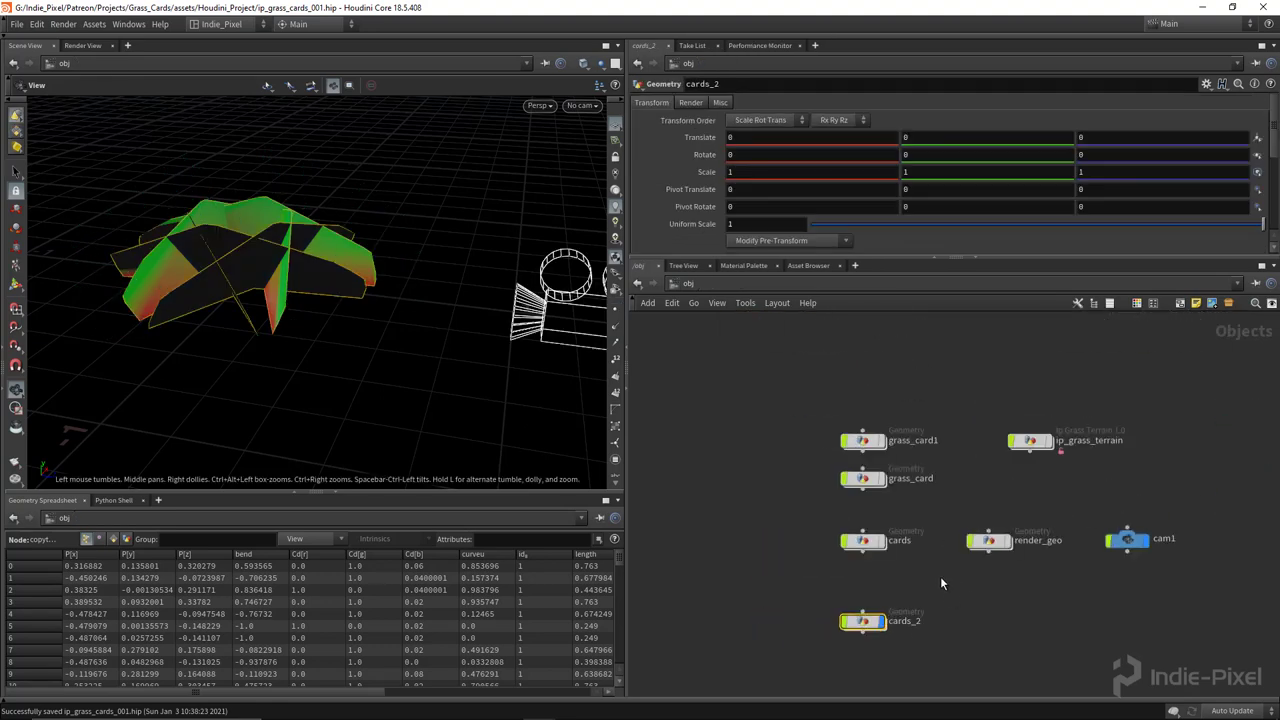
{"action": "double_click", "coordinate": [862, 484]}
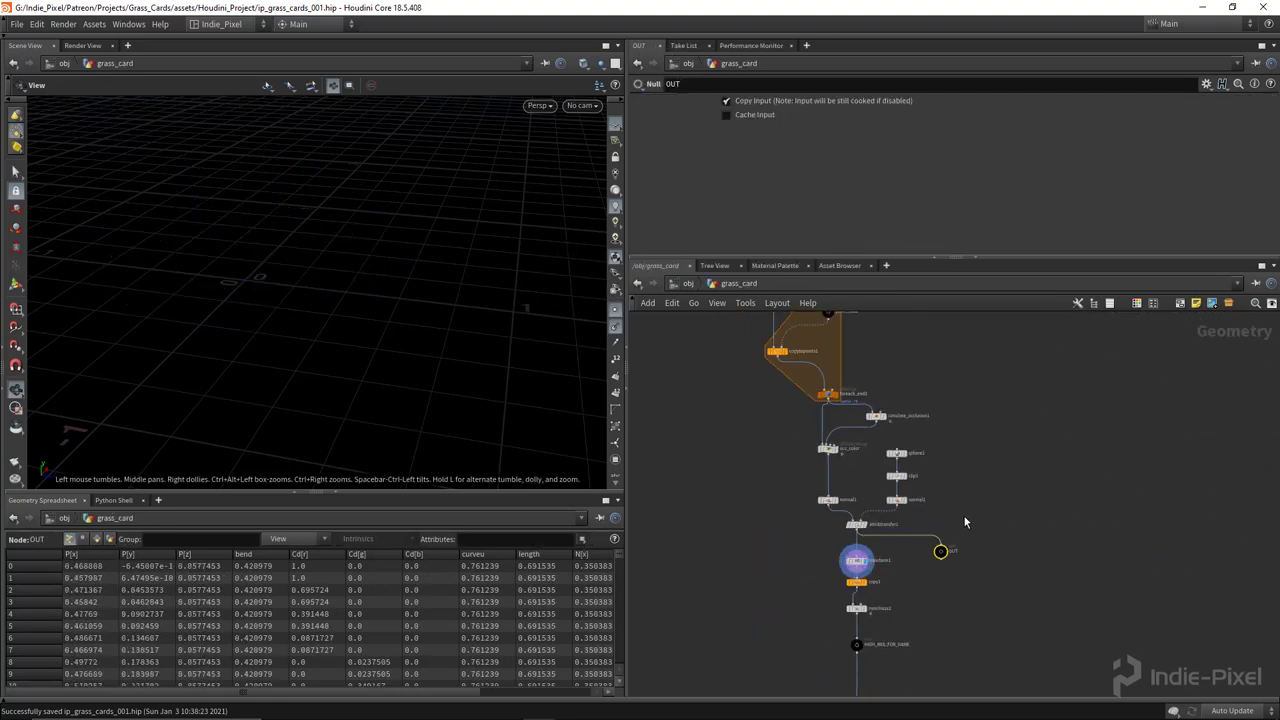
{"action": "scroll", "coordinate": [881, 452], "scroll_direction": "up", "scroll_amount": 3}
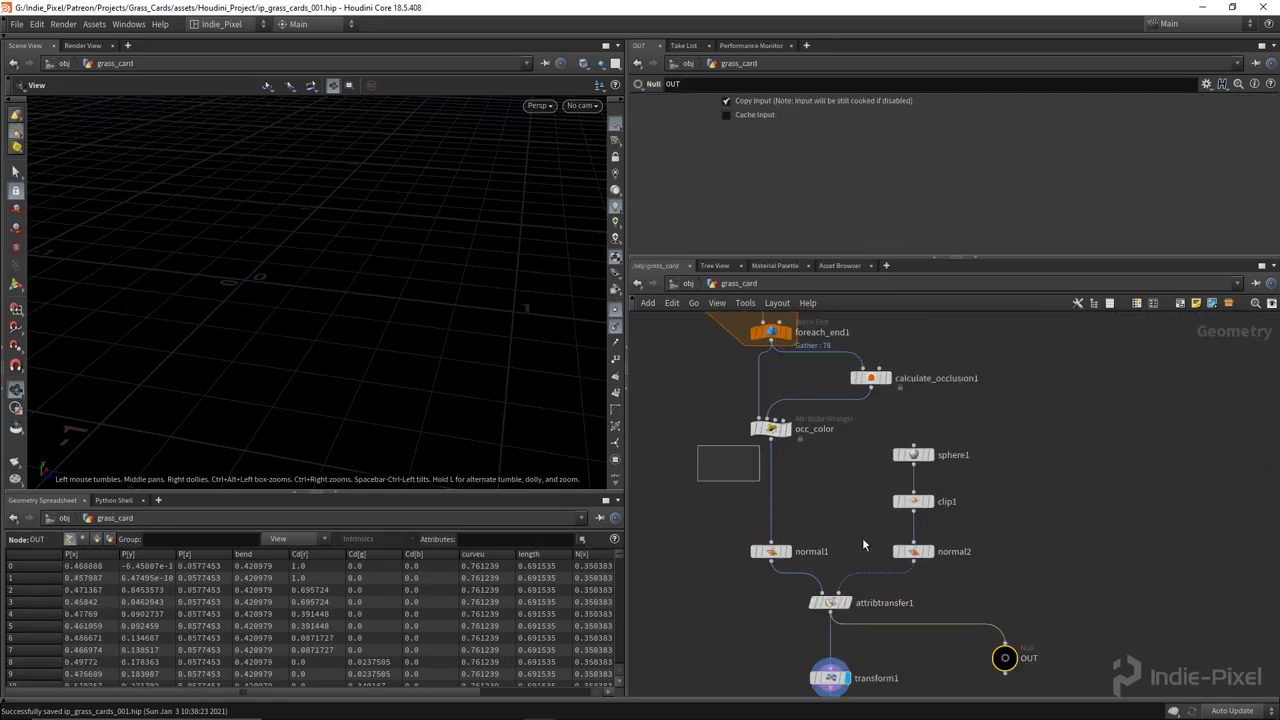
{"action": "left_click_drag", "start_coordinate": [864, 545], "coordinate": [968, 608]}
{"action": "key", "text": "ctrl+c"}
{"action": "middle_click_drag", "start_coordinate": [1013, 591], "coordinate": [974, 456]}
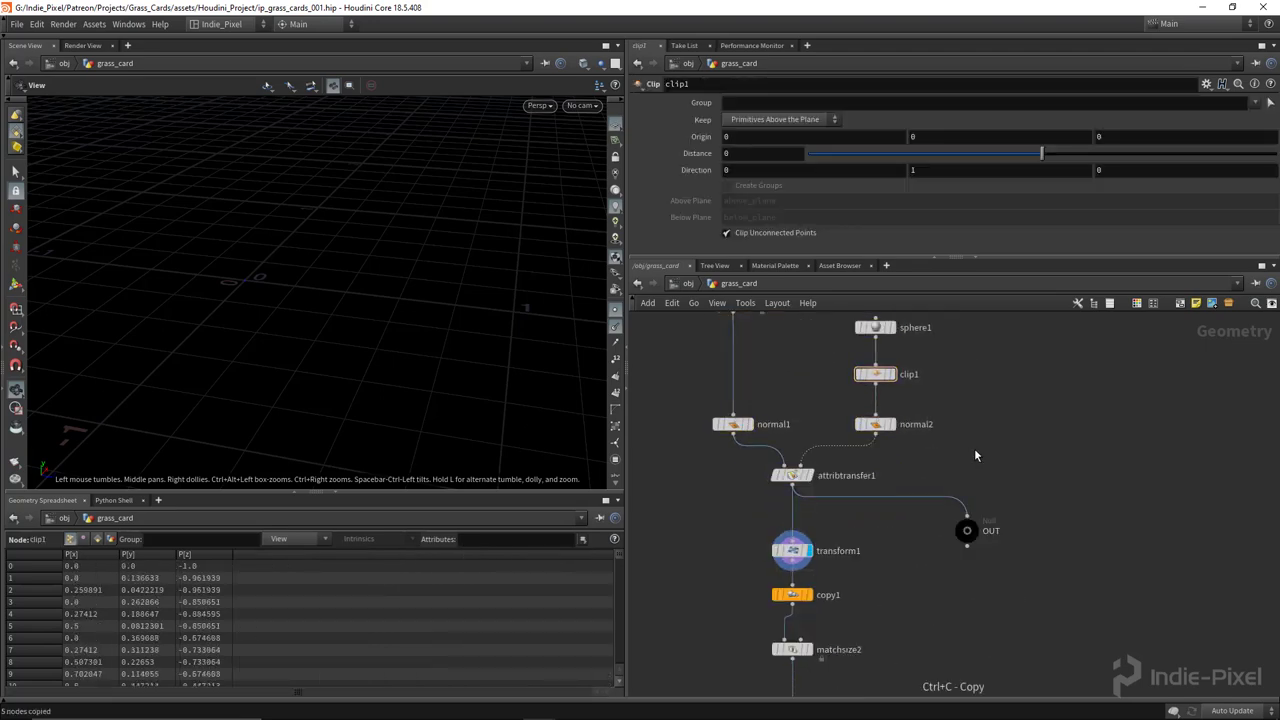
Paste the copied normal-transfer nodes inside cards_2 and connect copytopoints1 to normal1.
{"action": "key", "text": "u"}
{"action": "middle_click_drag", "start_coordinate": [993, 520], "coordinate": [777, 528]}
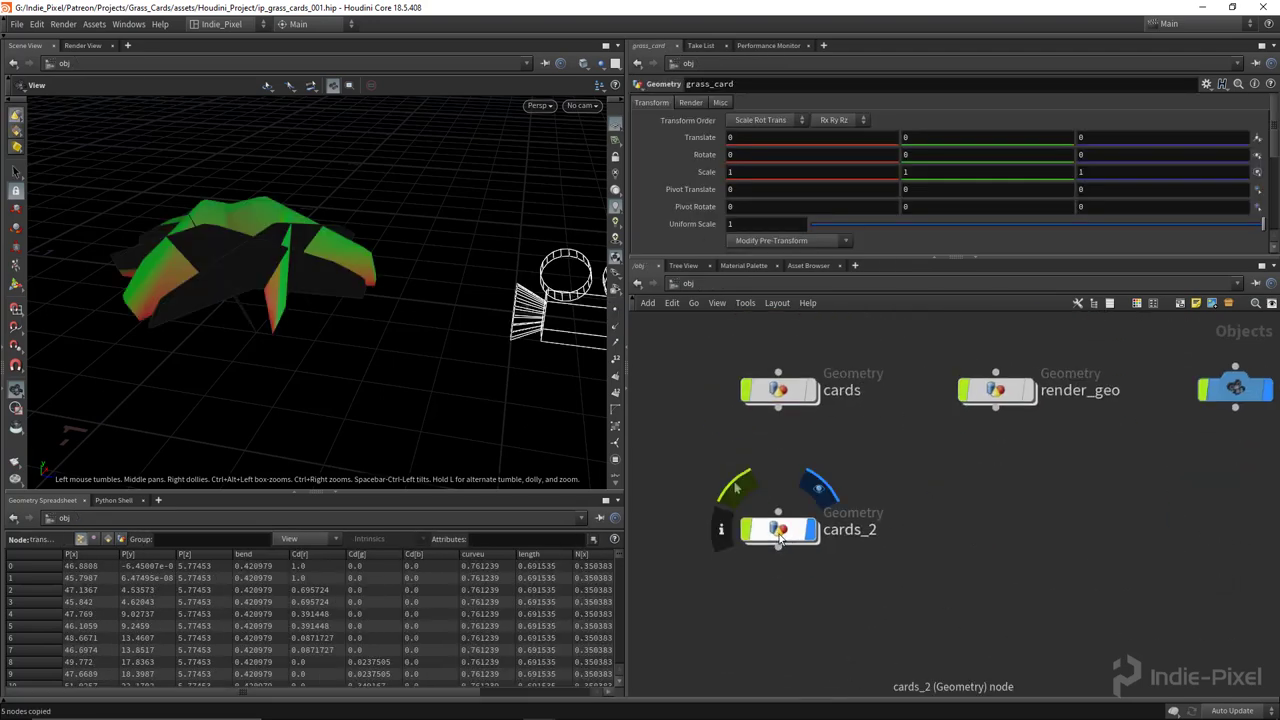
{"action": "double_click", "coordinate": [779, 533]}
{"action": "key", "text": "ctrl+v"}
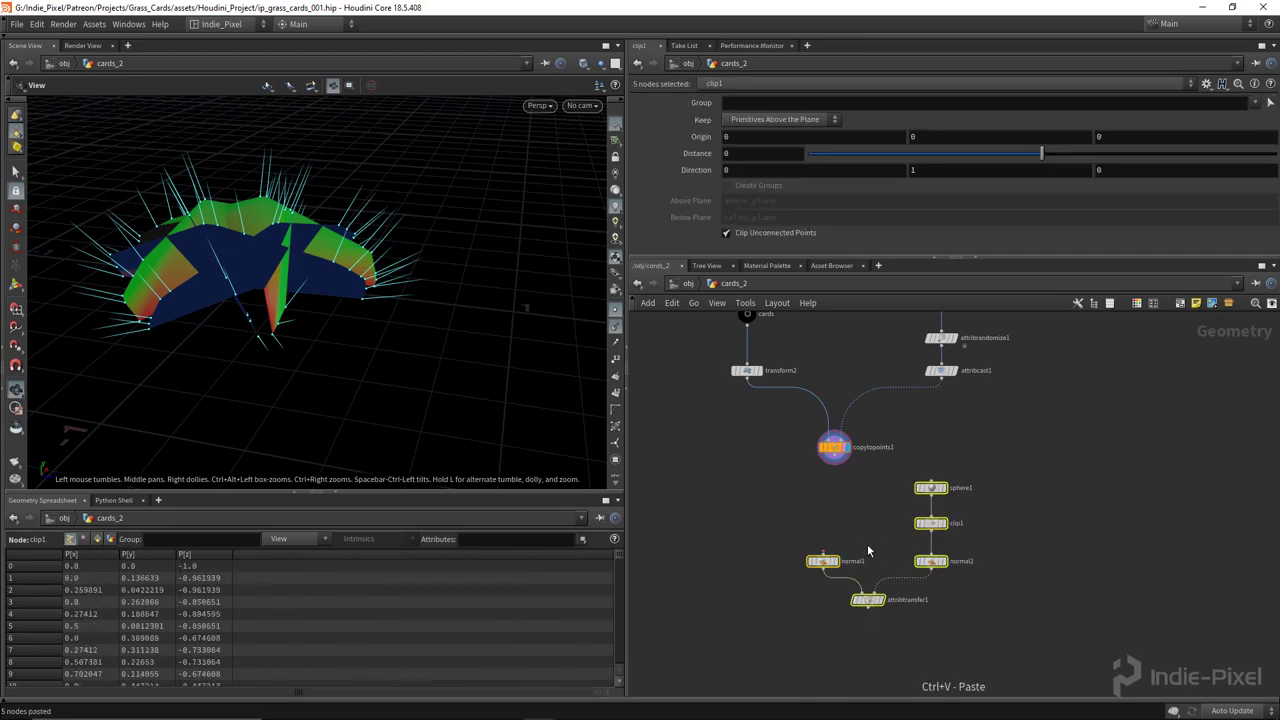
{"action": "left_click", "coordinate": [868, 549]}
{"action": "scroll", "coordinate": [868, 549], "scroll_direction": "up", "scroll_amount": 3}
{"action": "left_click_drag", "start_coordinate": [813, 409], "coordinate": [797, 564]}
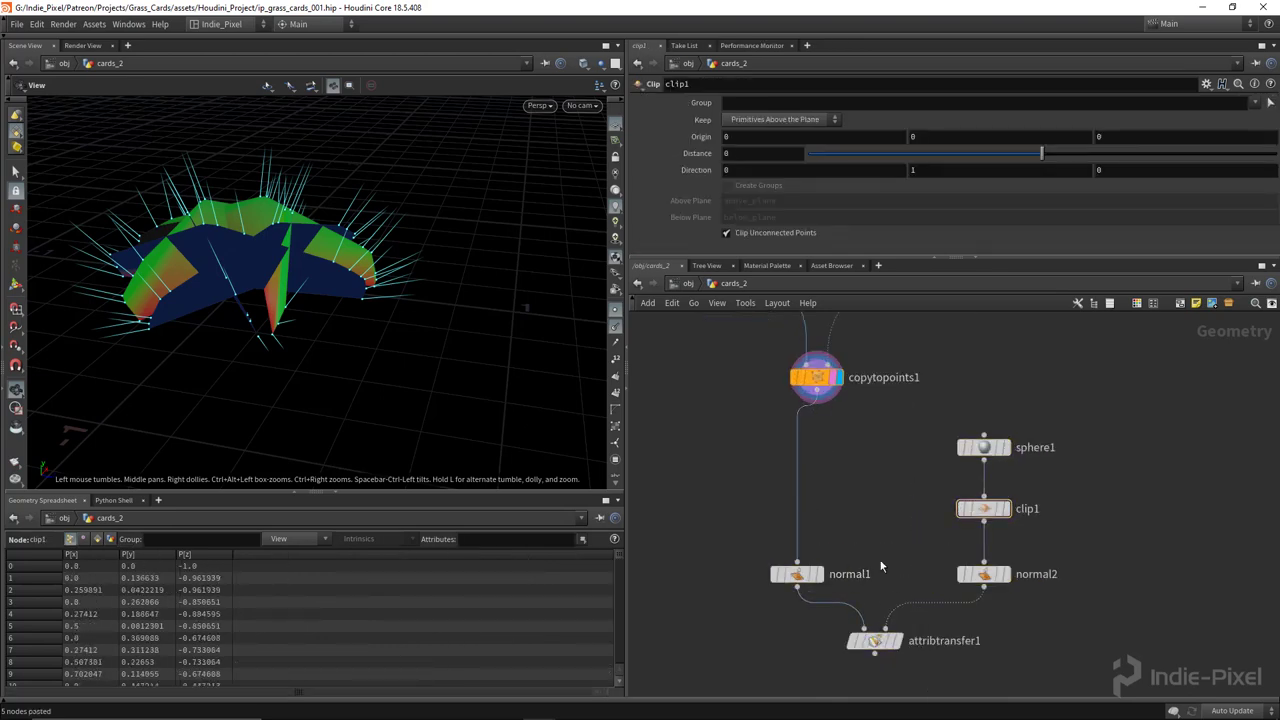
Display attribtransfer1, align the pasted nodes beneath copytopoints1 and check the transferred normals on the cards.
{"action": "middle_click_drag", "start_coordinate": [881, 567], "coordinate": [871, 519]}
{"action": "left_click", "coordinate": [886, 589]}
{"action": "left_click_drag", "start_coordinate": [440, 300], "coordinate": [250, 240]}
{"action": "scroll", "coordinate": [766, 414], "scroll_direction": "down", "scroll_amount": 2}
{"action": "left_click_drag", "start_coordinate": [720, 382], "coordinate": [962, 590]}
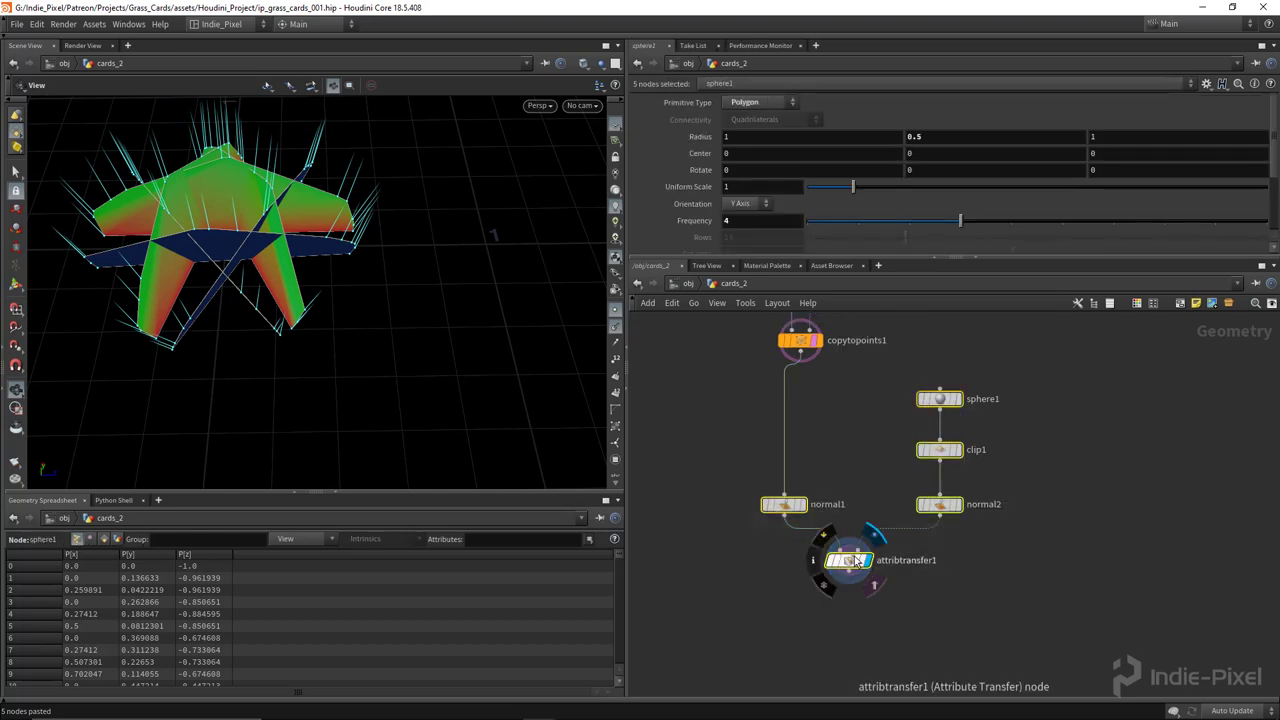
{"action": "left_click_drag", "start_coordinate": [857, 562], "coordinate": [873, 532]}
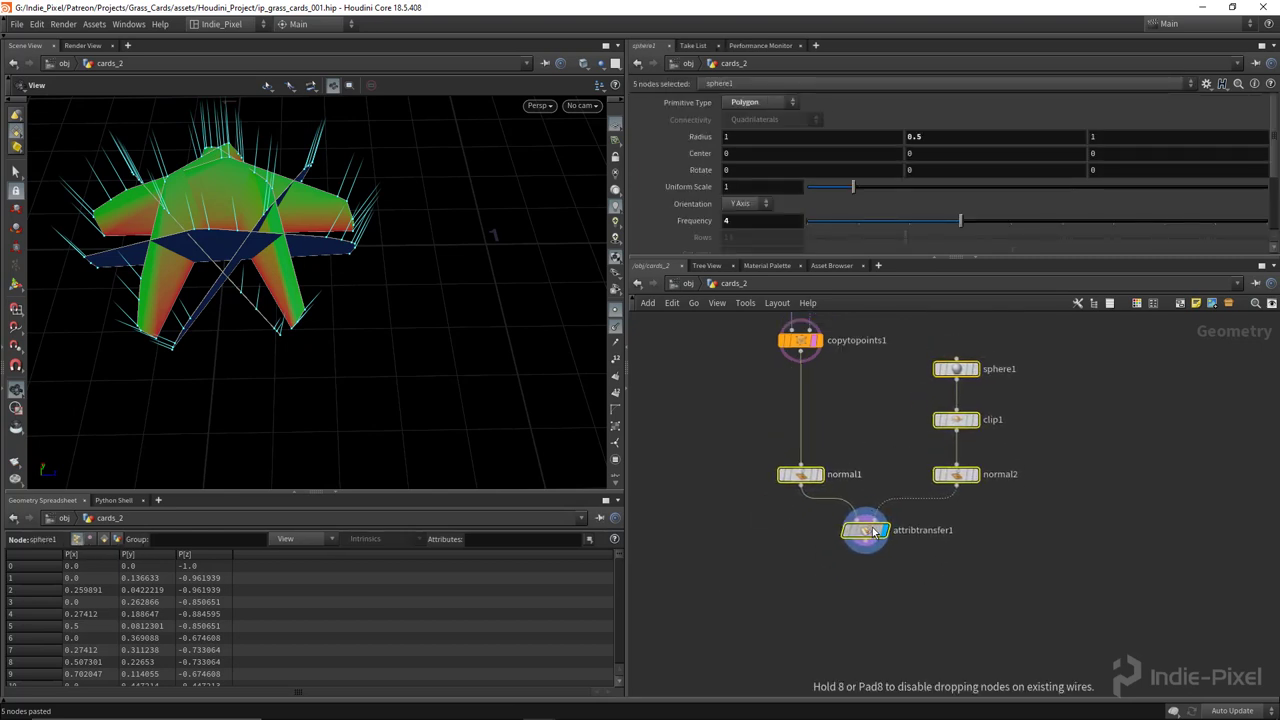
{"action": "middle_click_drag", "start_coordinate": [873, 532], "coordinate": [873, 637]}
{"action": "left_click_drag", "start_coordinate": [873, 637], "coordinate": [877, 632]}
{"action": "left_click", "coordinate": [887, 458]}
{"action": "middle_click_drag", "start_coordinate": [873, 557], "coordinate": [876, 530]}
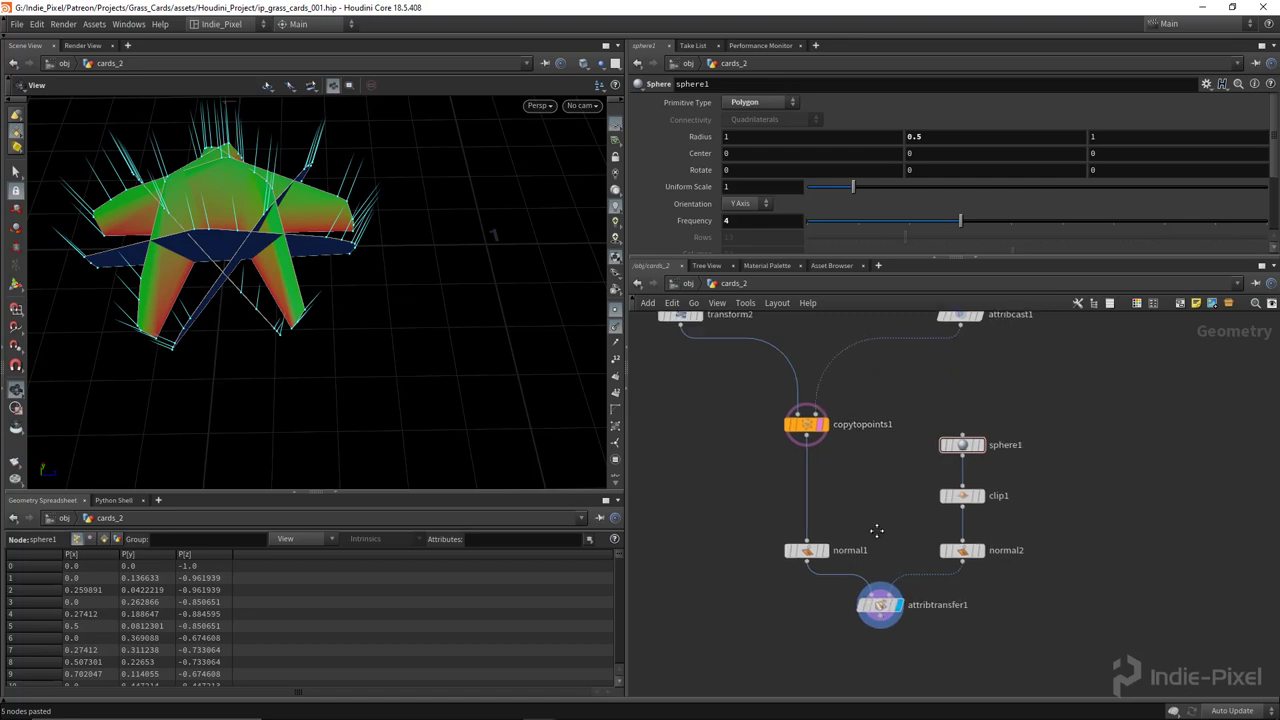
{"action": "left_click_drag", "start_coordinate": [323, 243], "coordinate": [313, 215]}
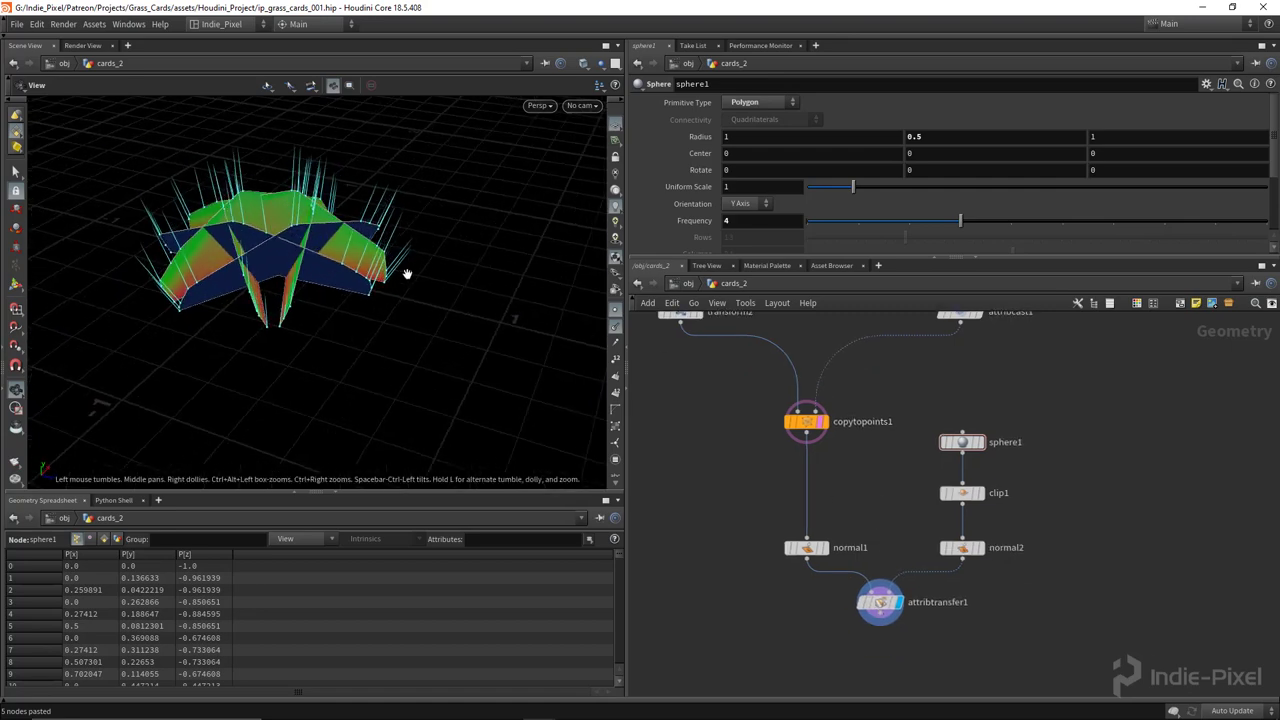
{"action": "left_click_drag", "start_coordinate": [407, 273], "coordinate": [380, 300]}
Collapse the five pasted normal-transfer nodes into a subnetwork and rename it spherical_normals.
{"action": "left_click_drag", "start_coordinate": [797, 428], "coordinate": [1033, 652]}
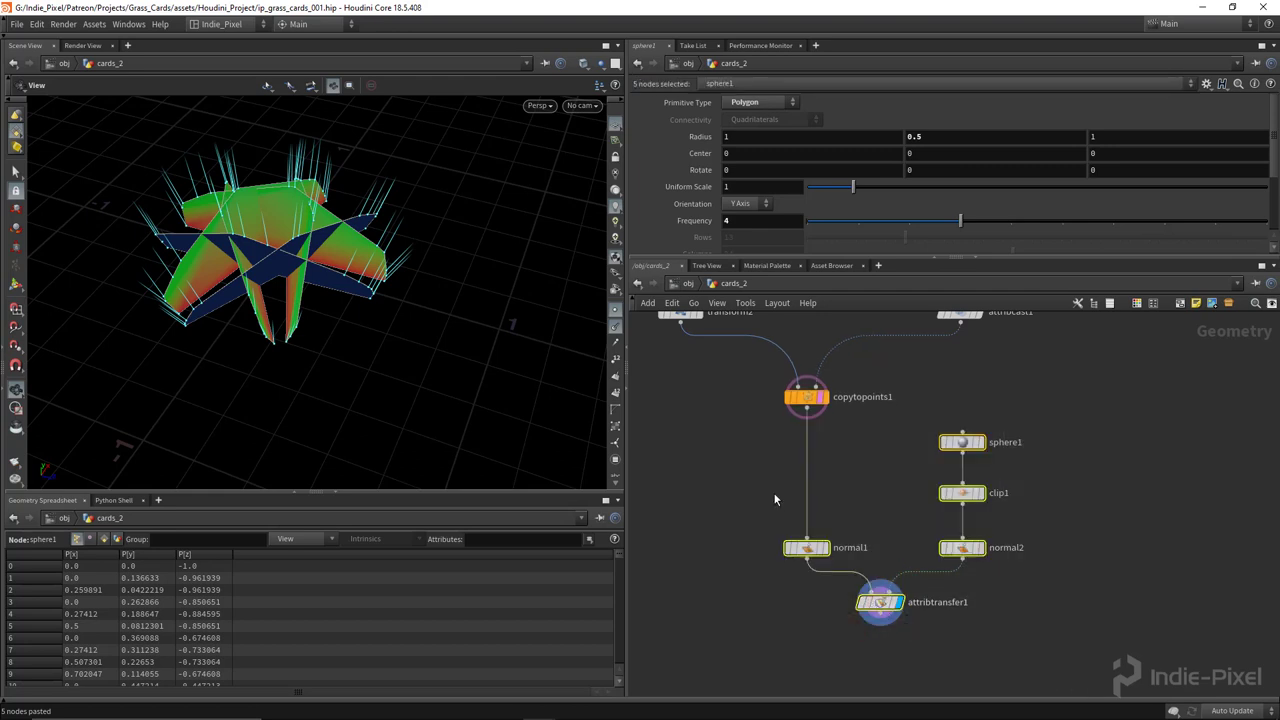
{"action": "left_click_drag", "start_coordinate": [742, 436], "coordinate": [1023, 646]}
{"action": "key", "text": "shift+c"}
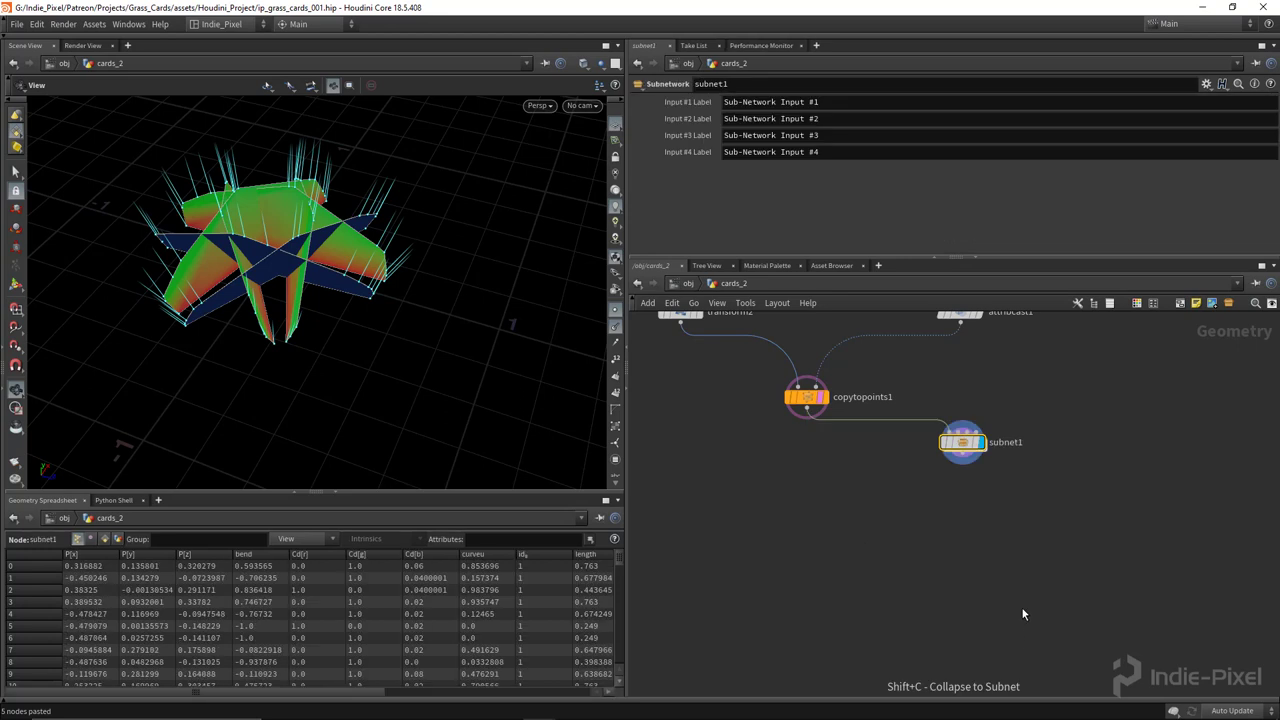
{"action": "double_click", "coordinate": [1018, 447]}
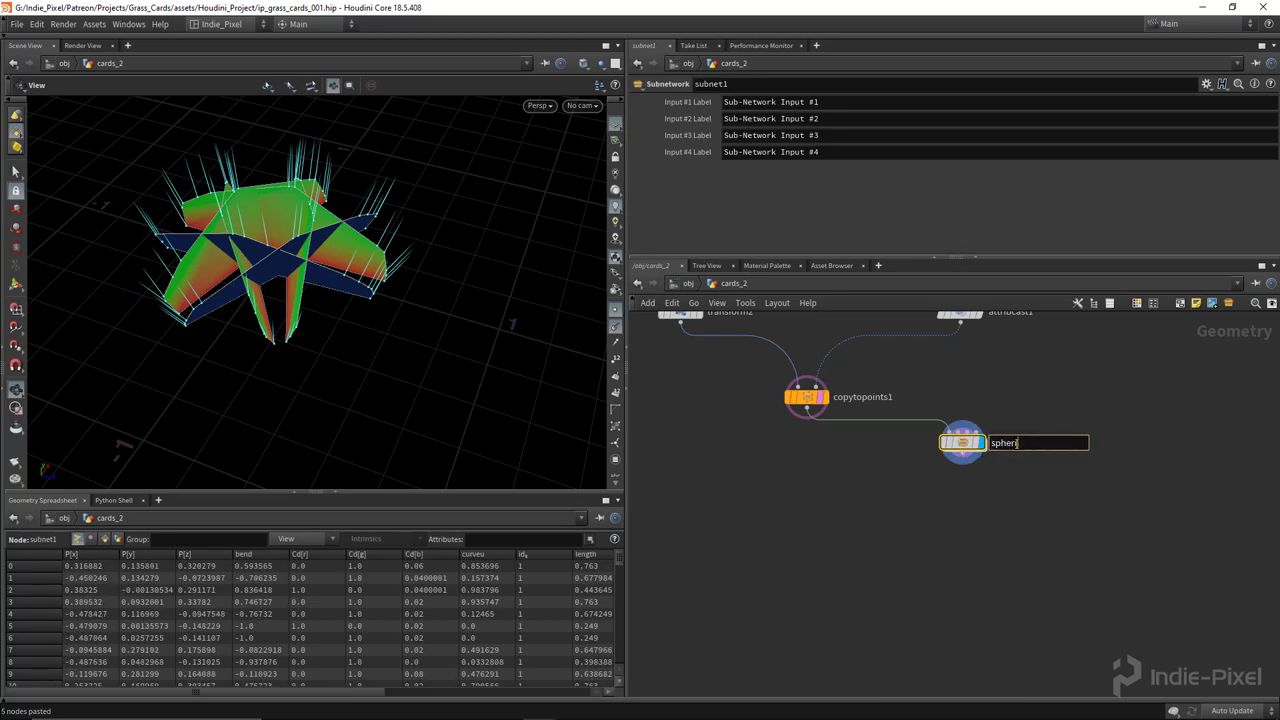
{"action": "type", "text": "spherical_normals"}
{"action": "key", "text": "Return"}
Place the spherical_normals subnetwork directly below copytopoints1 and check the card cluster's normals.
{"action": "mouse_move", "coordinate": [961, 448]}
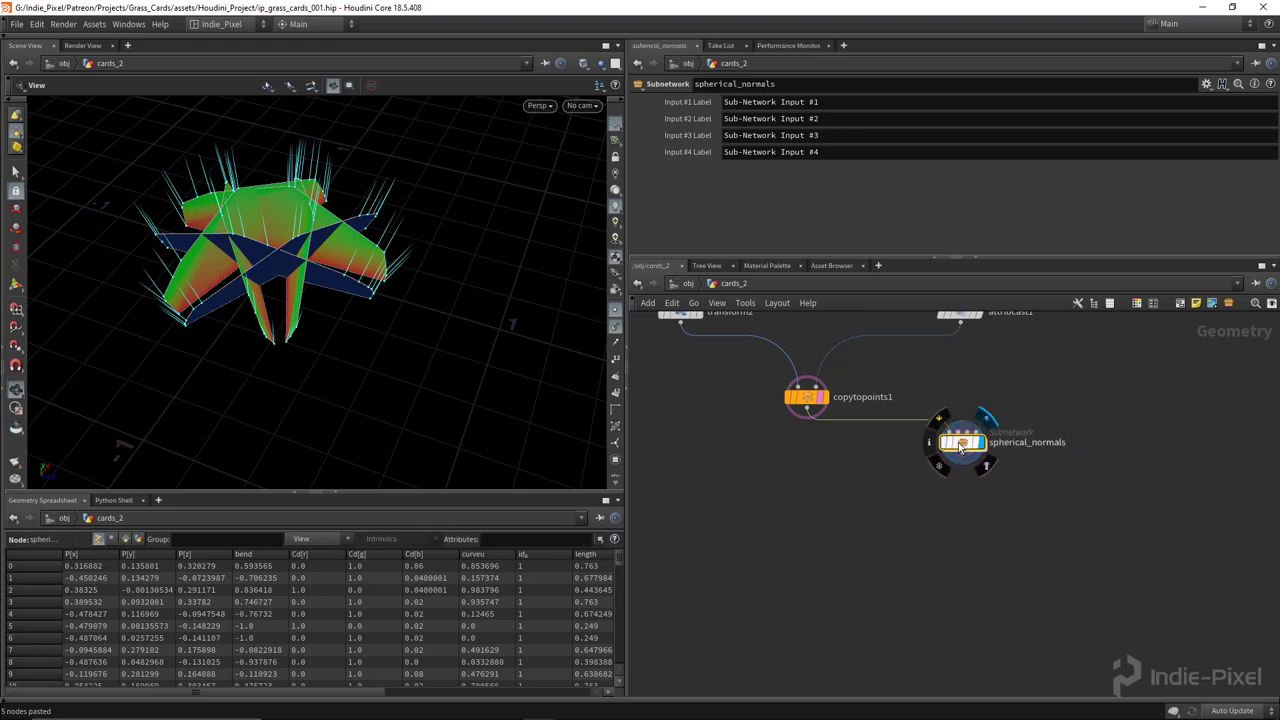
{"action": "left_click_drag", "start_coordinate": [961, 448], "coordinate": [808, 470]}
{"action": "middle_click_drag", "start_coordinate": [811, 512], "coordinate": [797, 545]}
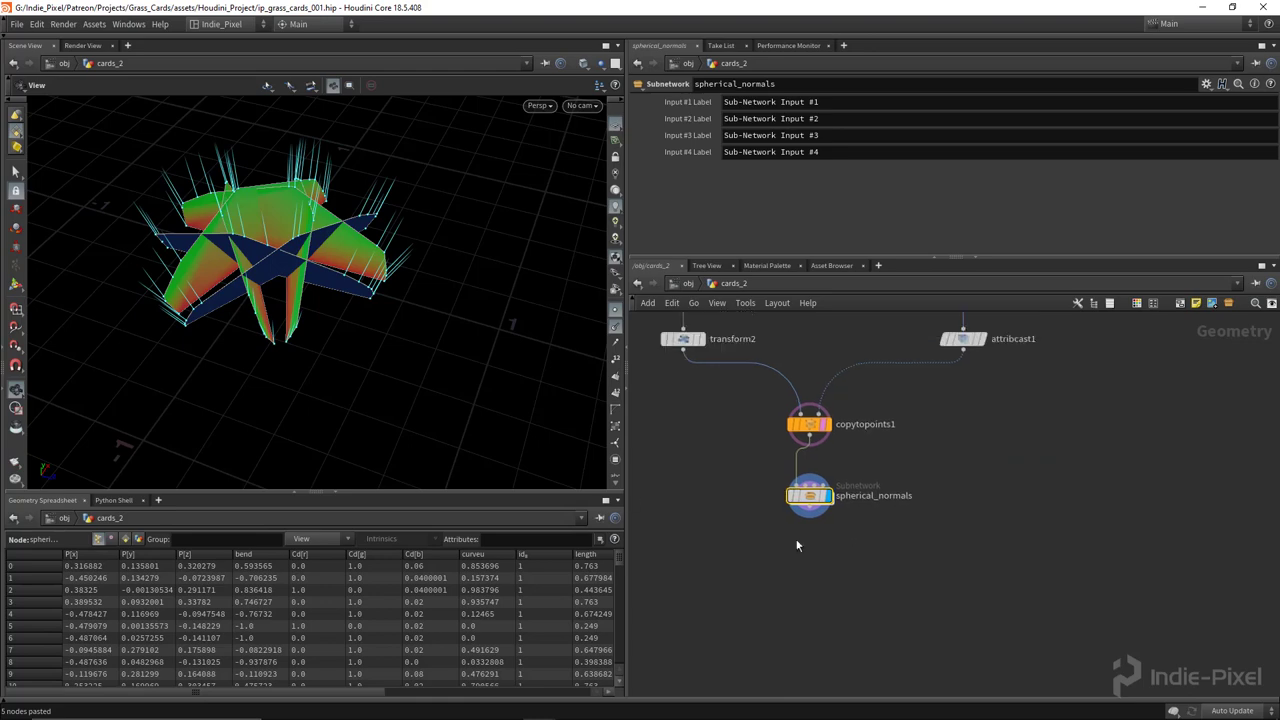
{"action": "left_click_drag", "start_coordinate": [300, 260], "coordinate": [577, 449]}
{"action": "left_click_drag", "start_coordinate": [297, 308], "coordinate": [364, 348]}
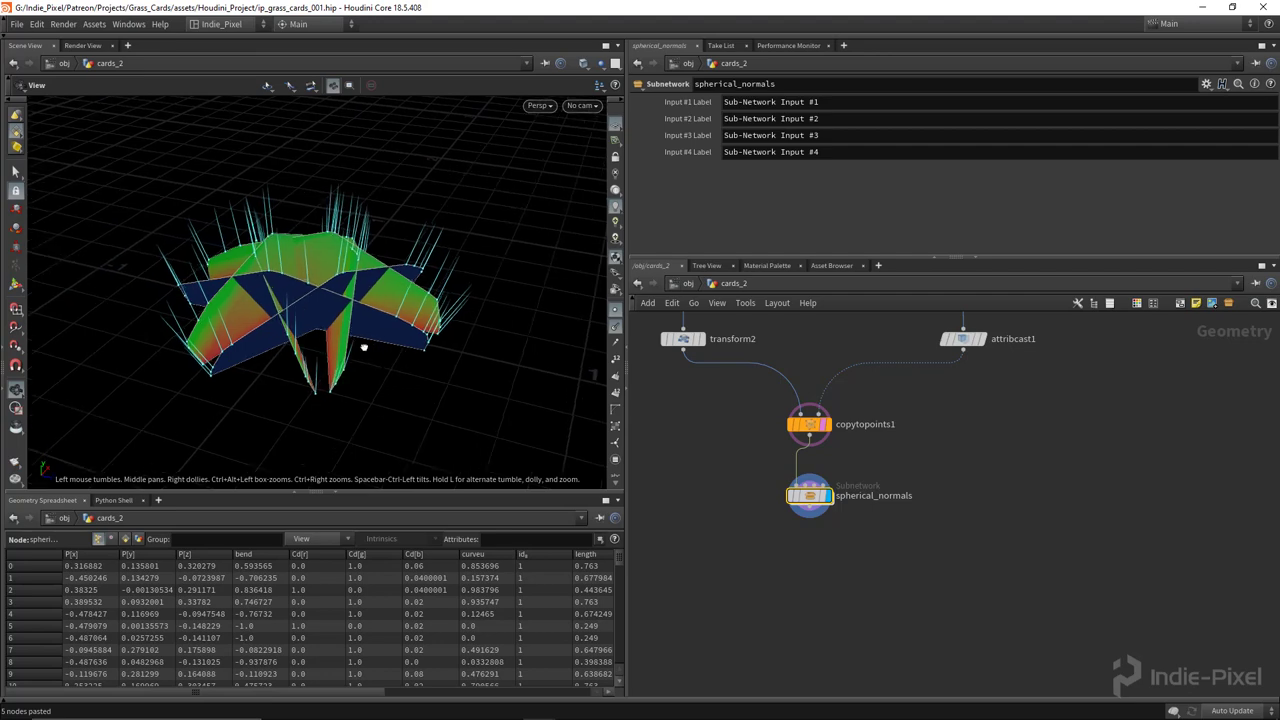
Check the cluster's UV layout, add a Transform node below spherical_normals, display it and rename it unreal_scale.
{"action": "key", "text": "space+5"}
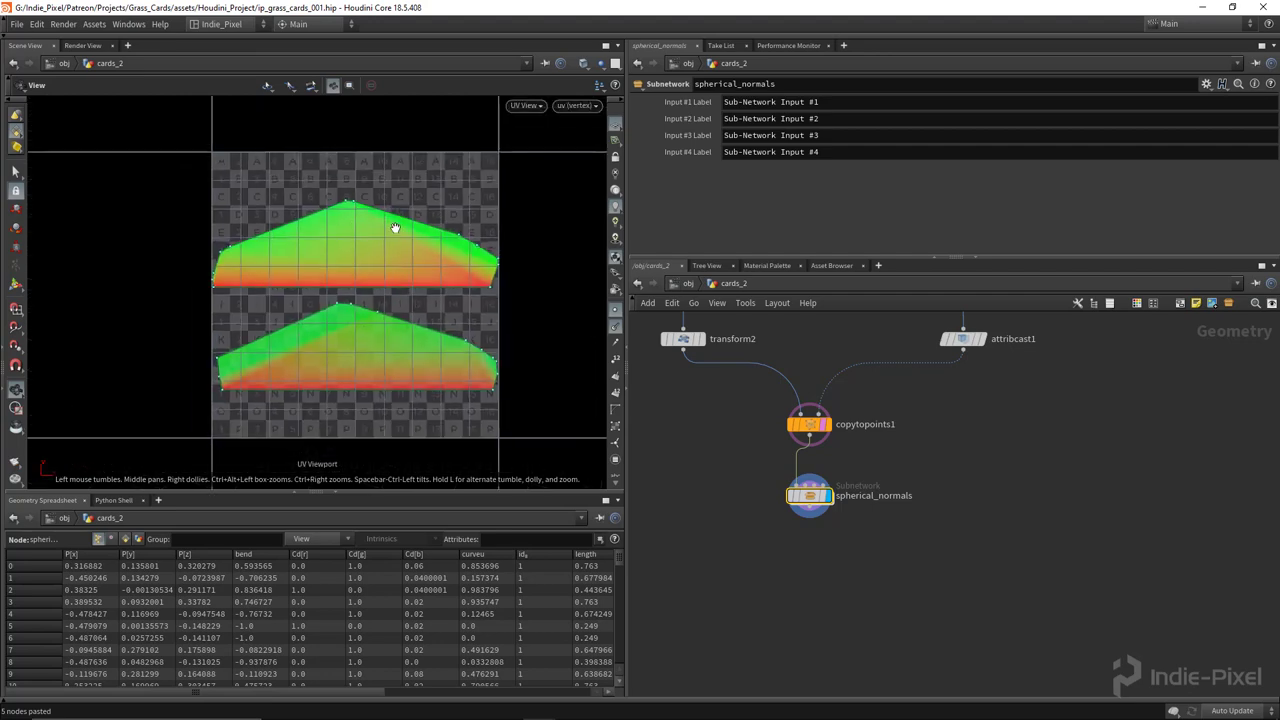
{"action": "key", "text": "space+1"}
{"action": "left_click_drag", "start_coordinate": [414, 300], "coordinate": [414, 394]}
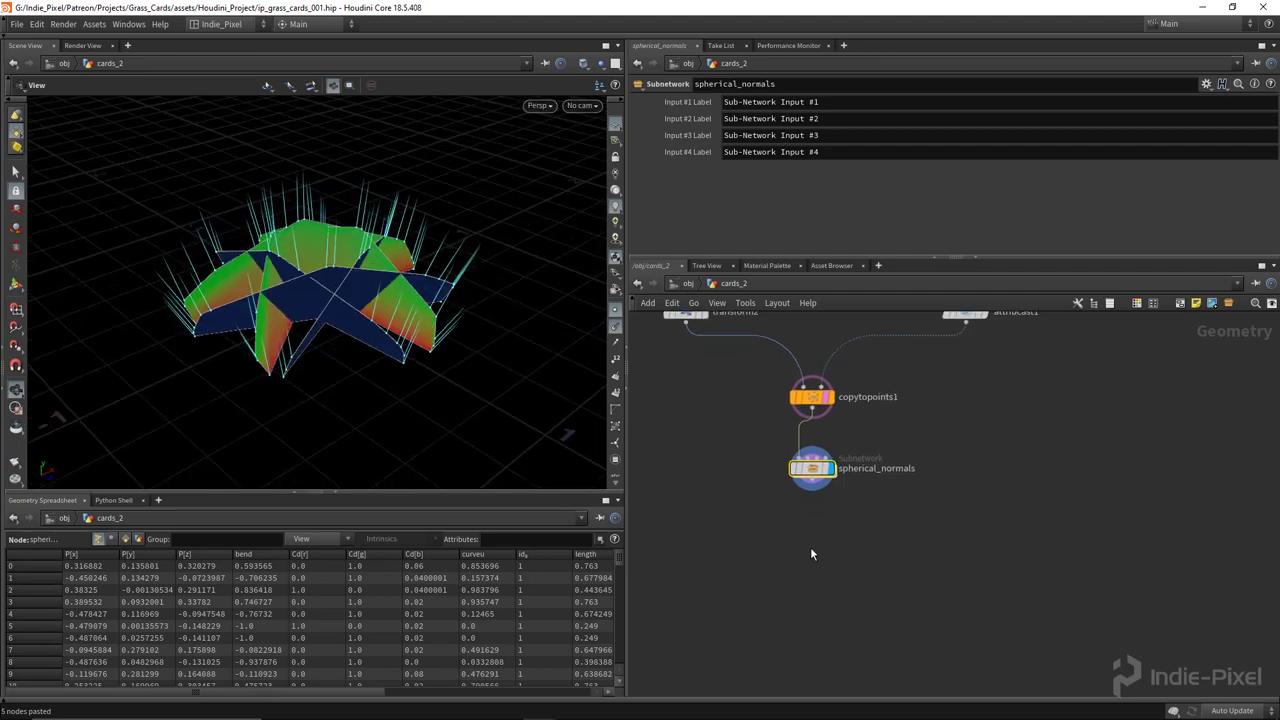
{"action": "key", "text": "Tab"}
{"action": "type", "text": "trans"}
{"action": "key", "text": "Return"}
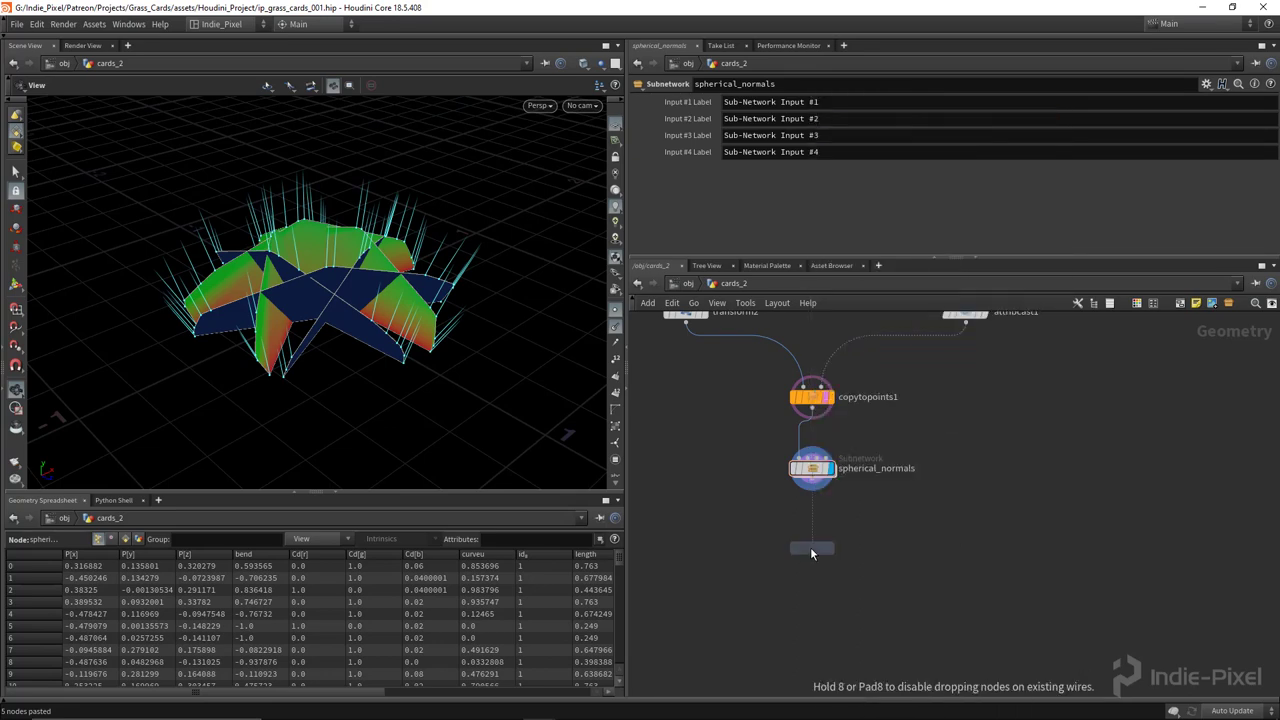
{"action": "left_click", "coordinate": [812, 547]}
{"action": "left_click_drag", "start_coordinate": [805, 490], "coordinate": [821, 629]}
{"action": "double_click", "coordinate": [860, 615]}
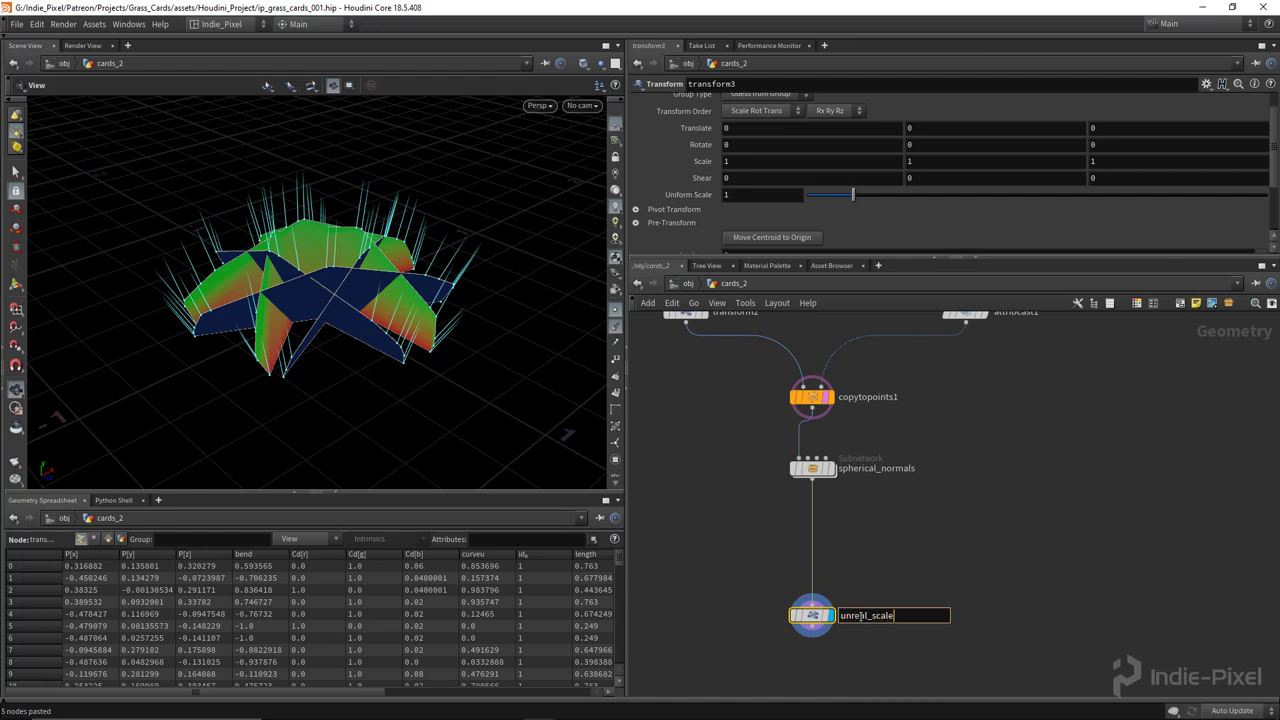
{"action": "key", "text": "Return"}
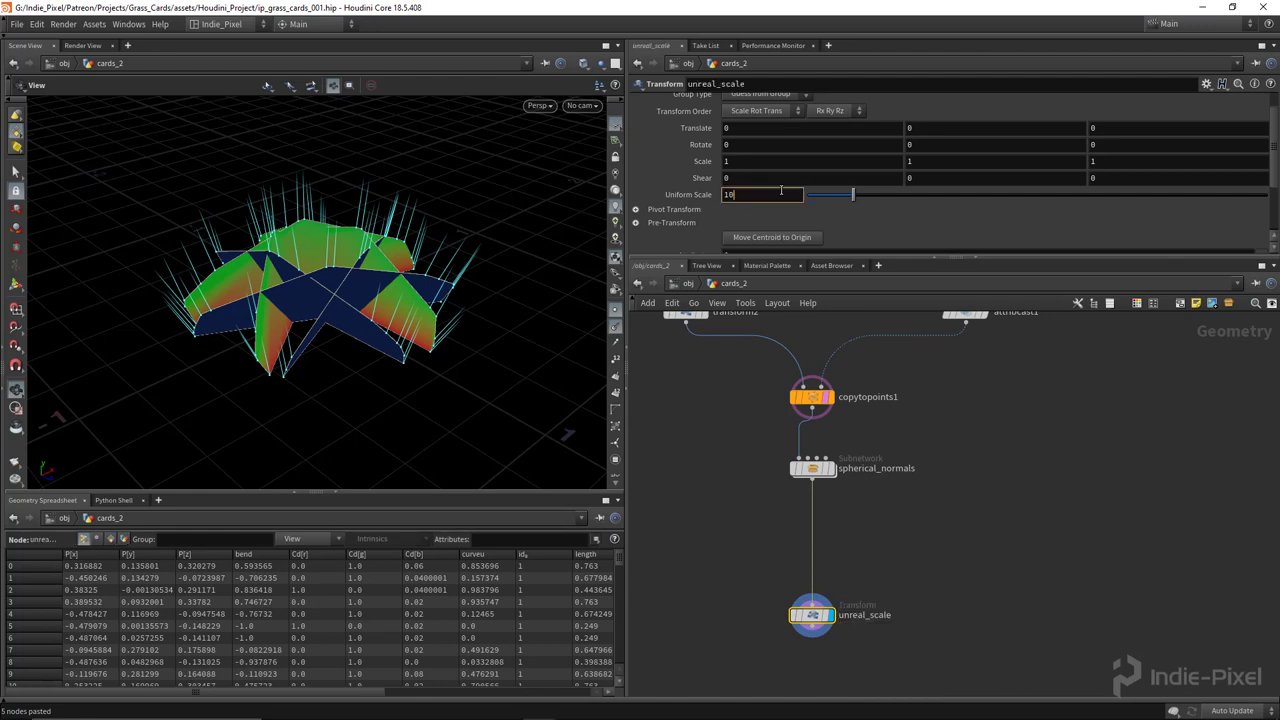
Set the uniform scale of unreal_scale to 100.
{"action": "type", "text": "0"}
{"action": "key", "text": "Return"}
{"action": "key", "text": "w"}
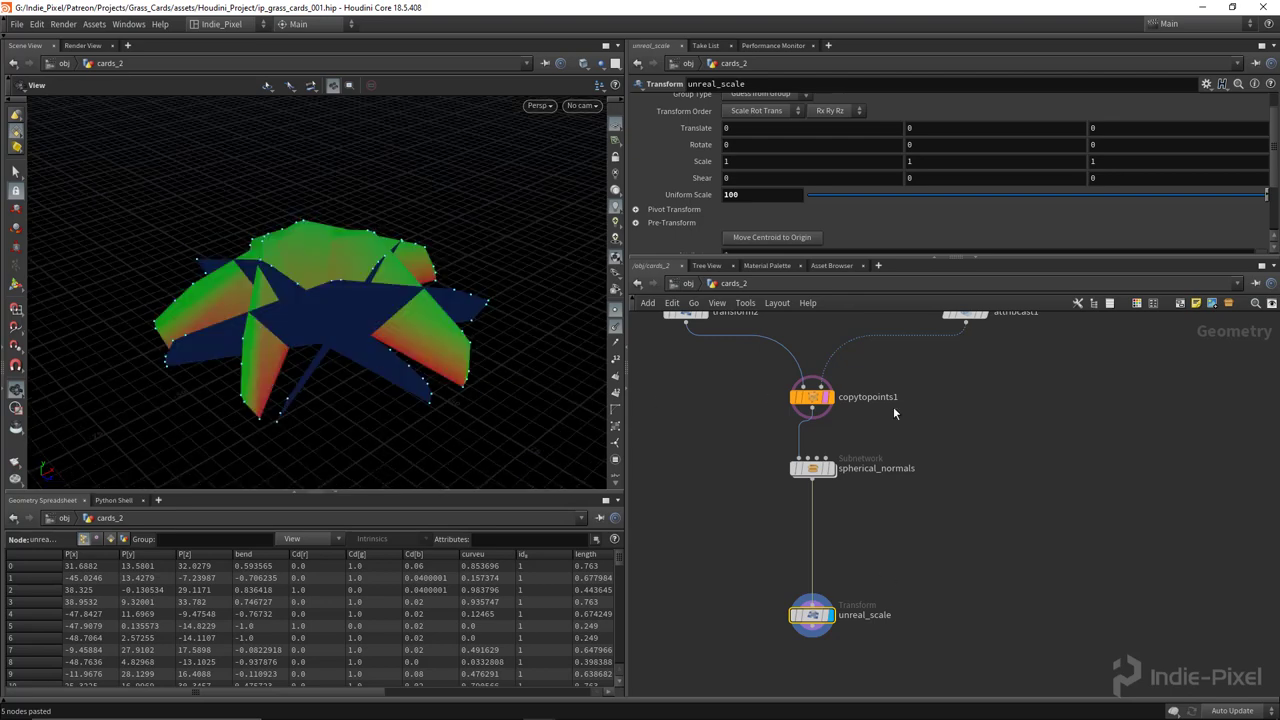
Add a ROP FBX Output node below unreal_scale.
{"action": "middle_click_drag", "start_coordinate": [905, 573], "coordinate": [918, 430]}
{"action": "key", "text": "Tab"}
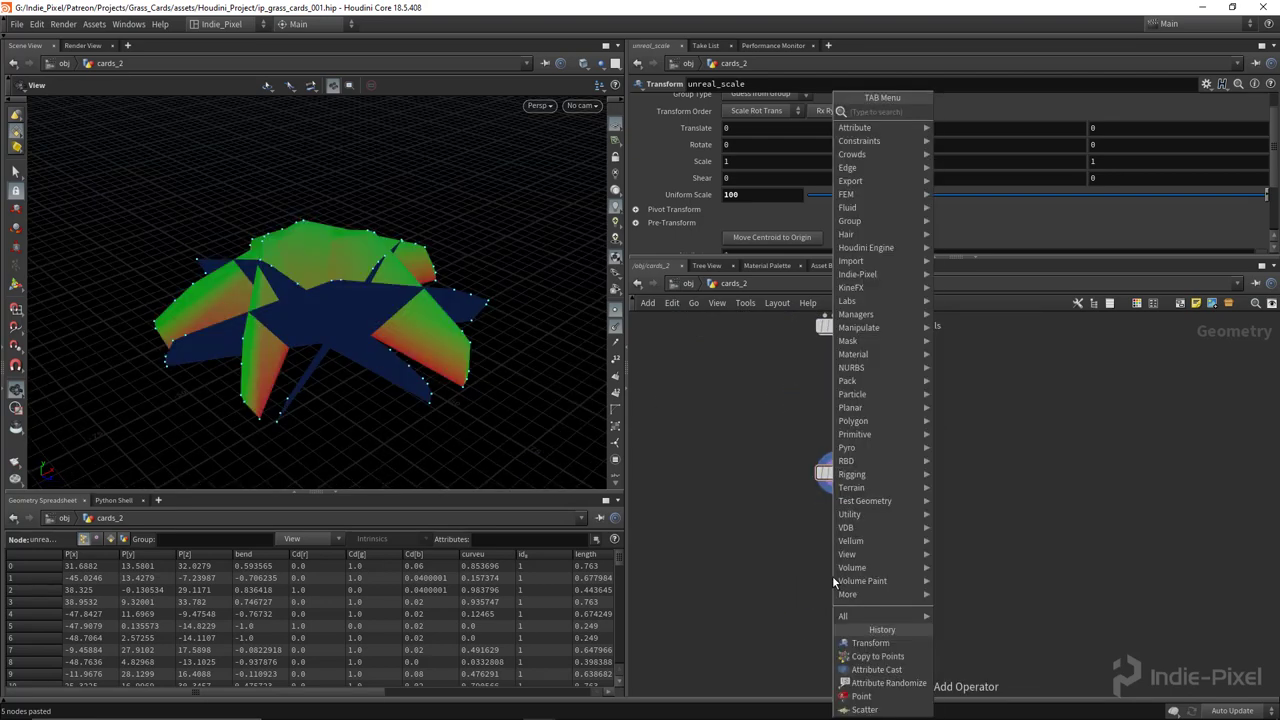
{"action": "mouse_move", "coordinate": [857, 287]}
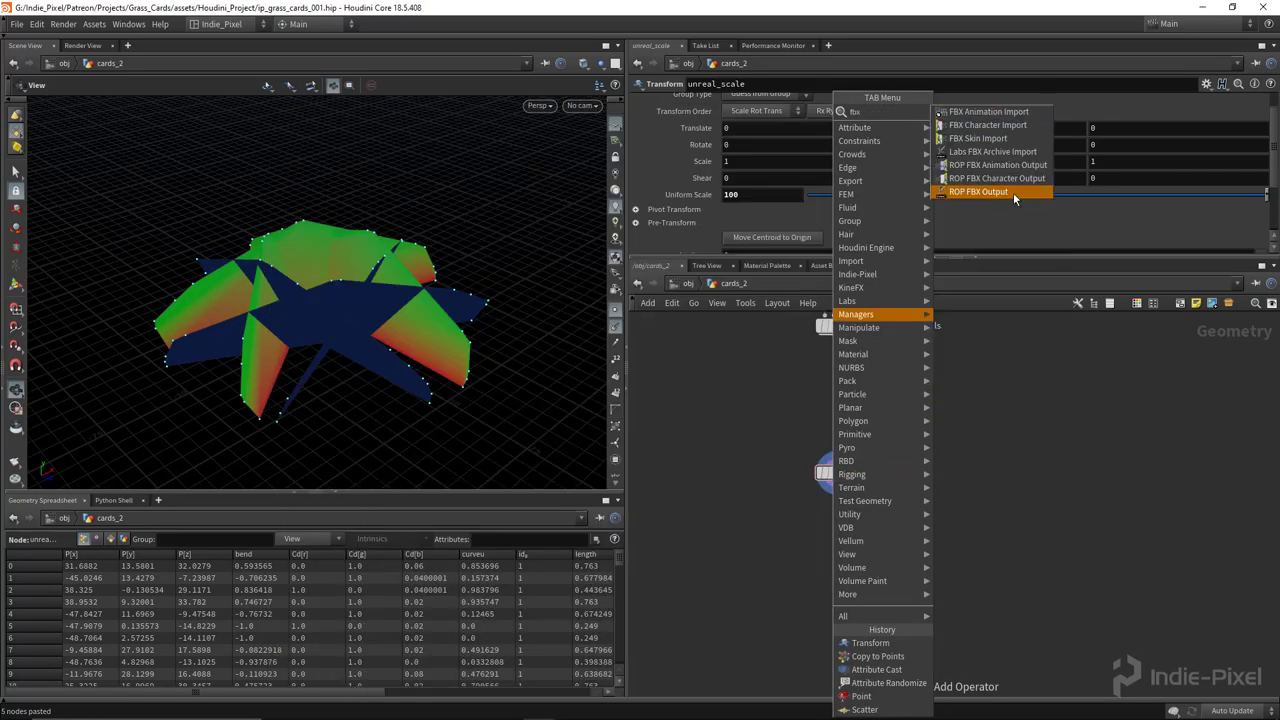
{"action": "left_click", "coordinate": [1013, 192]}
{"action": "left_click", "coordinate": [838, 570]}
{"action": "scroll", "coordinate": [840, 580], "scroll_direction": "up", "scroll_amount": 1}
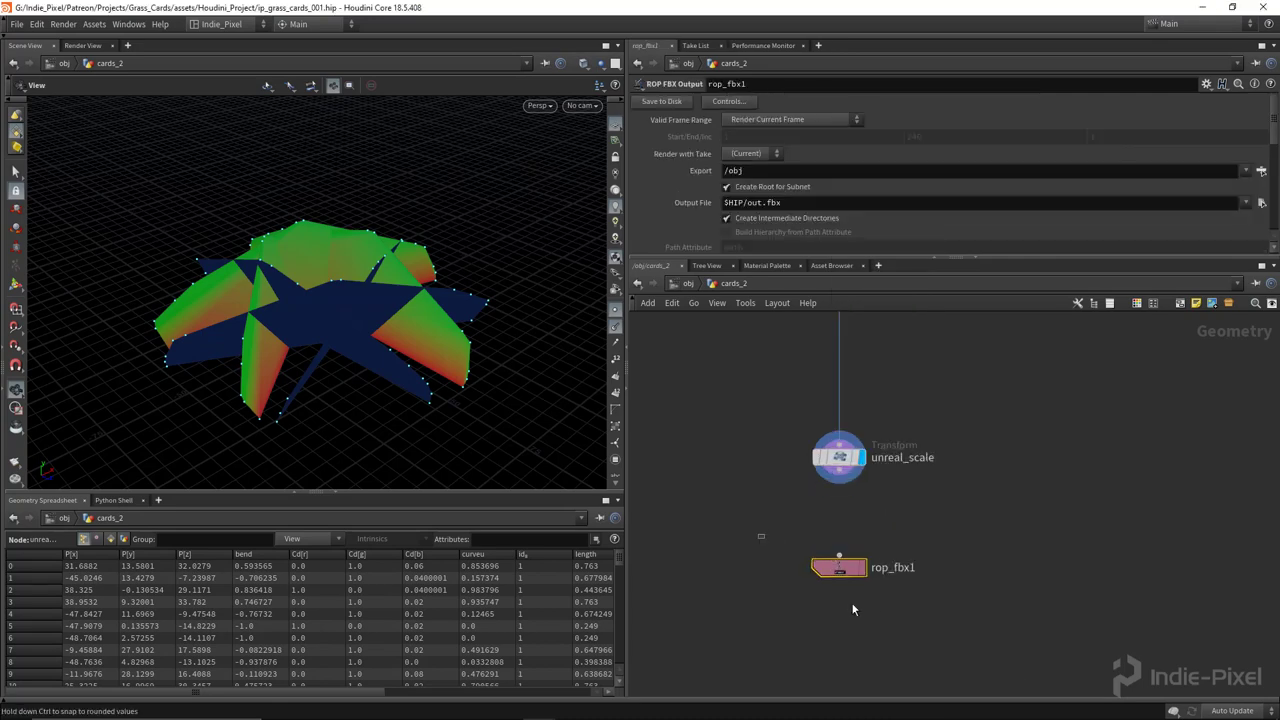
{"action": "key", "text": "Tab"}
{"action": "mouse_move", "coordinate": [1020, 507]}
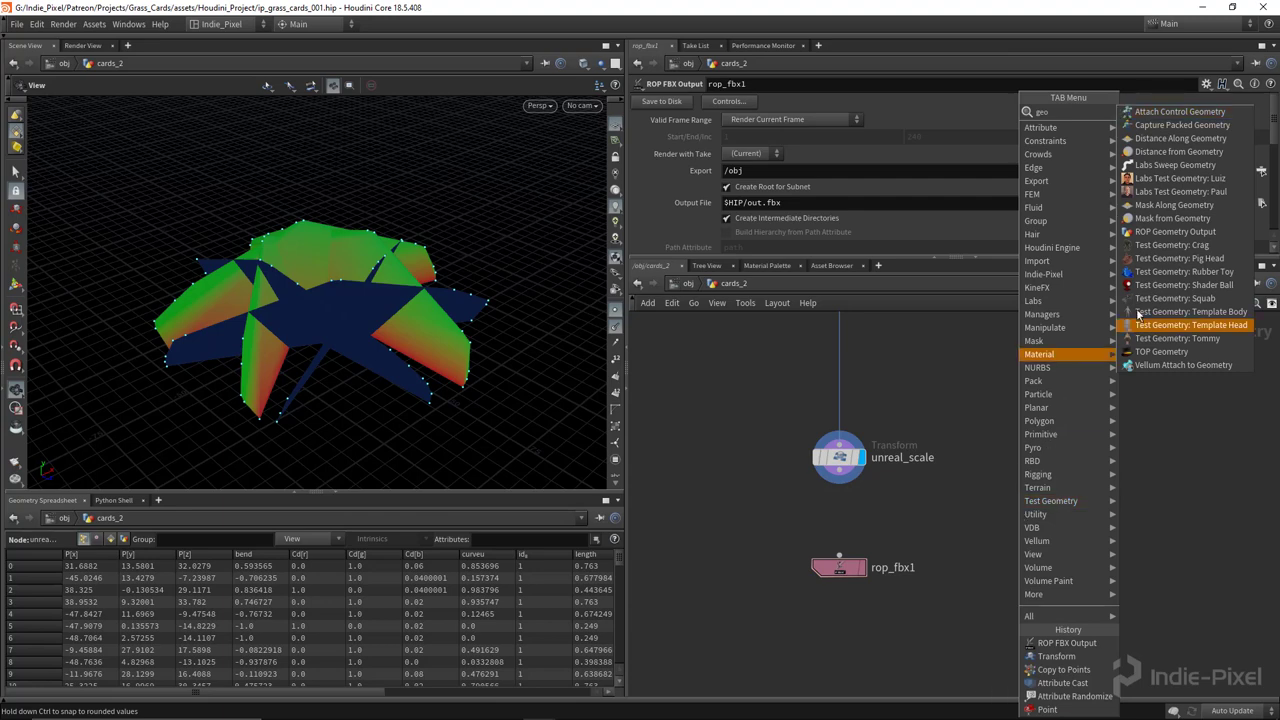
{"action": "left_click", "coordinate": [1187, 233]}
{"action": "left_click", "coordinate": [963, 603]}
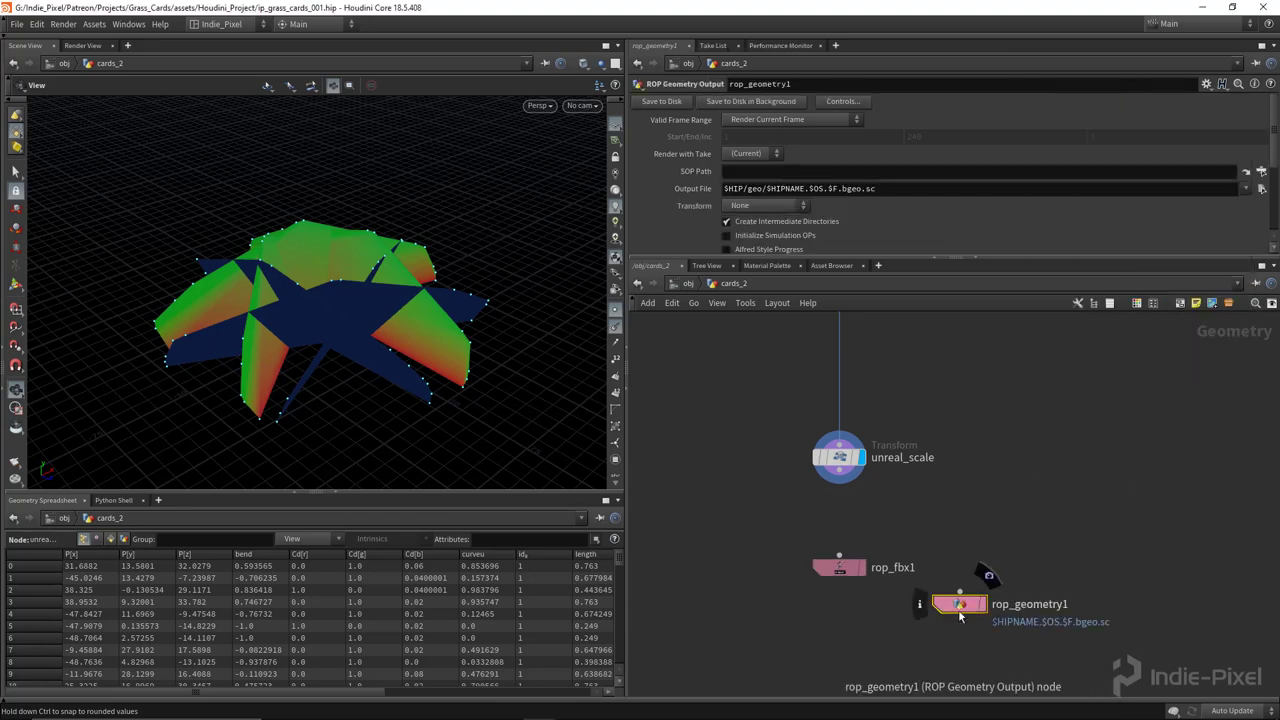
{"action": "left_click_drag", "start_coordinate": [963, 603], "coordinate": [987, 573]}
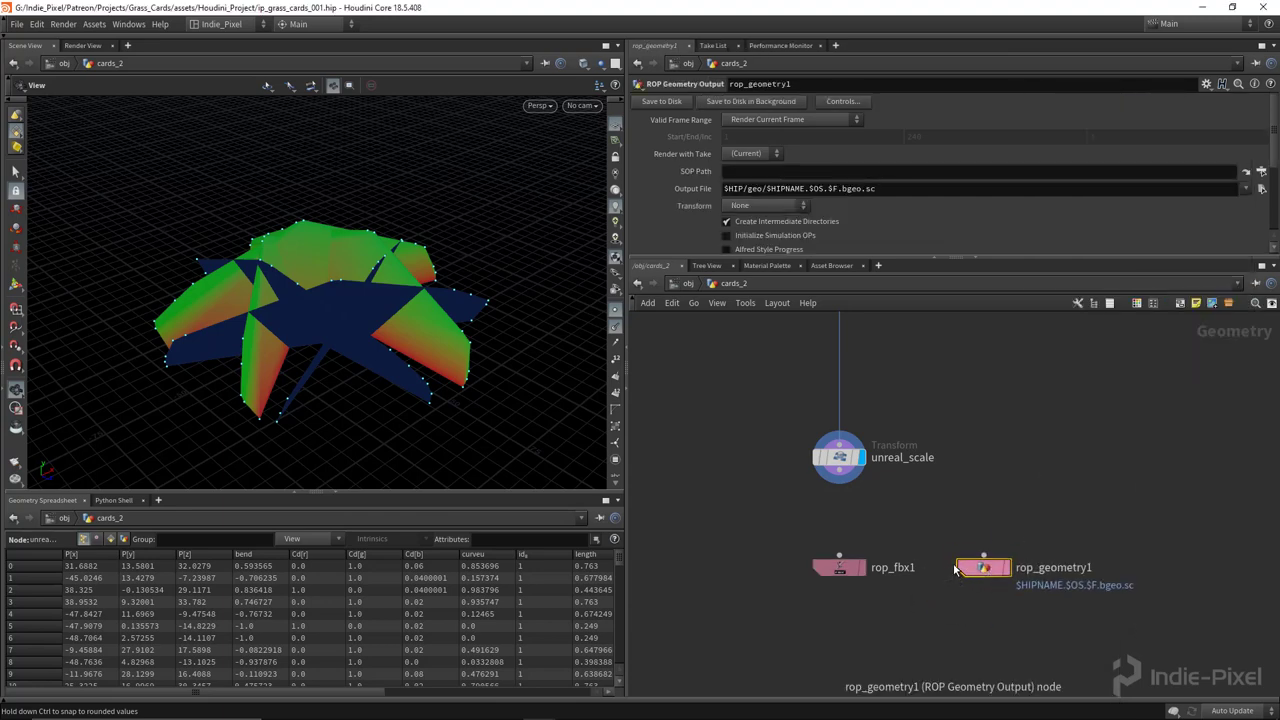
{"action": "key", "text": "Delete"}
Connect the output of unreal_scale to the rop_fbx1 node.
{"action": "left_click", "coordinate": [839, 567]}
{"action": "left_click", "coordinate": [807, 168]}
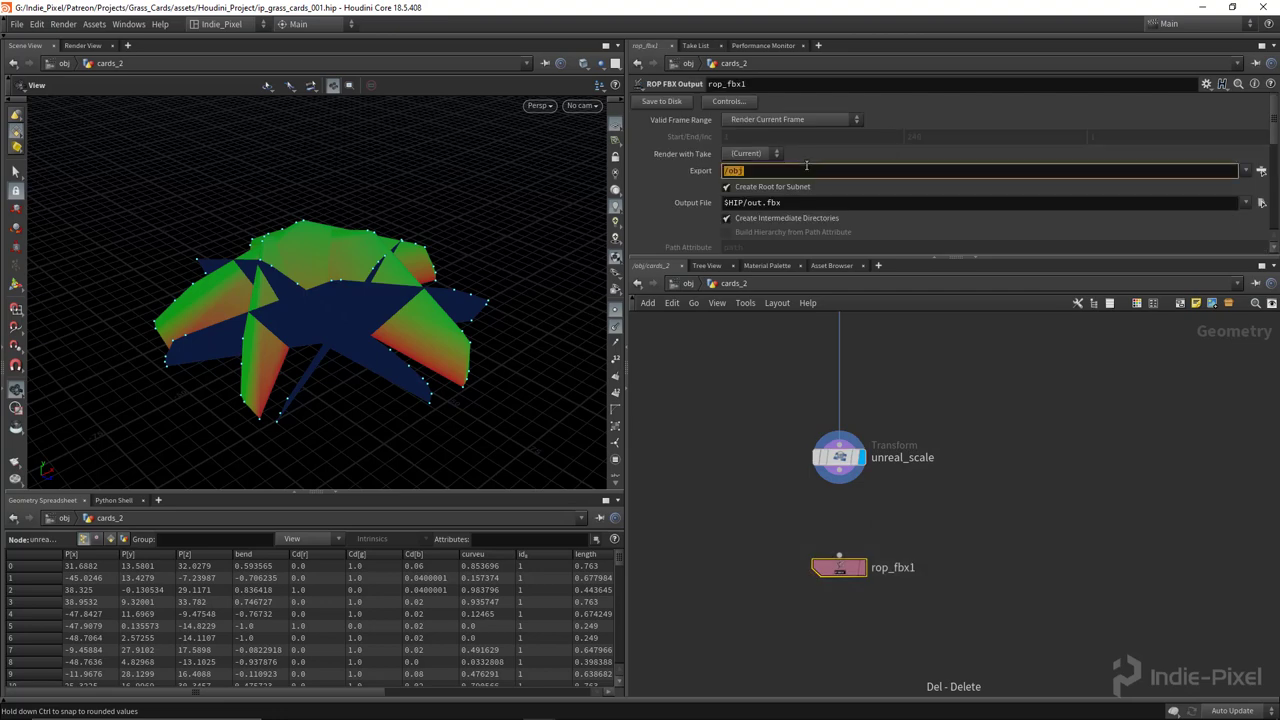
{"action": "left_click_drag", "start_coordinate": [839, 484], "coordinate": [840, 570]}
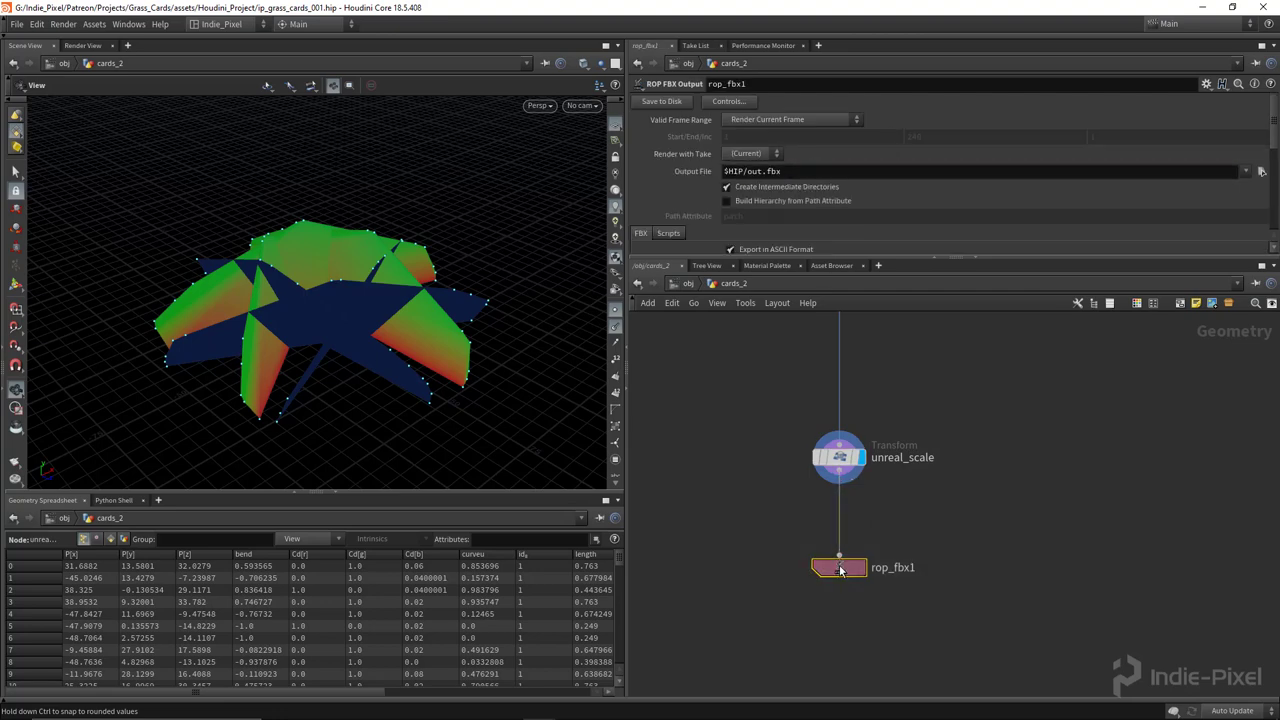
Set the FBX output file to $HIP/grasses/Grass_Card_002.fbx and save the scene.
{"action": "left_click", "coordinate": [1261, 172]}
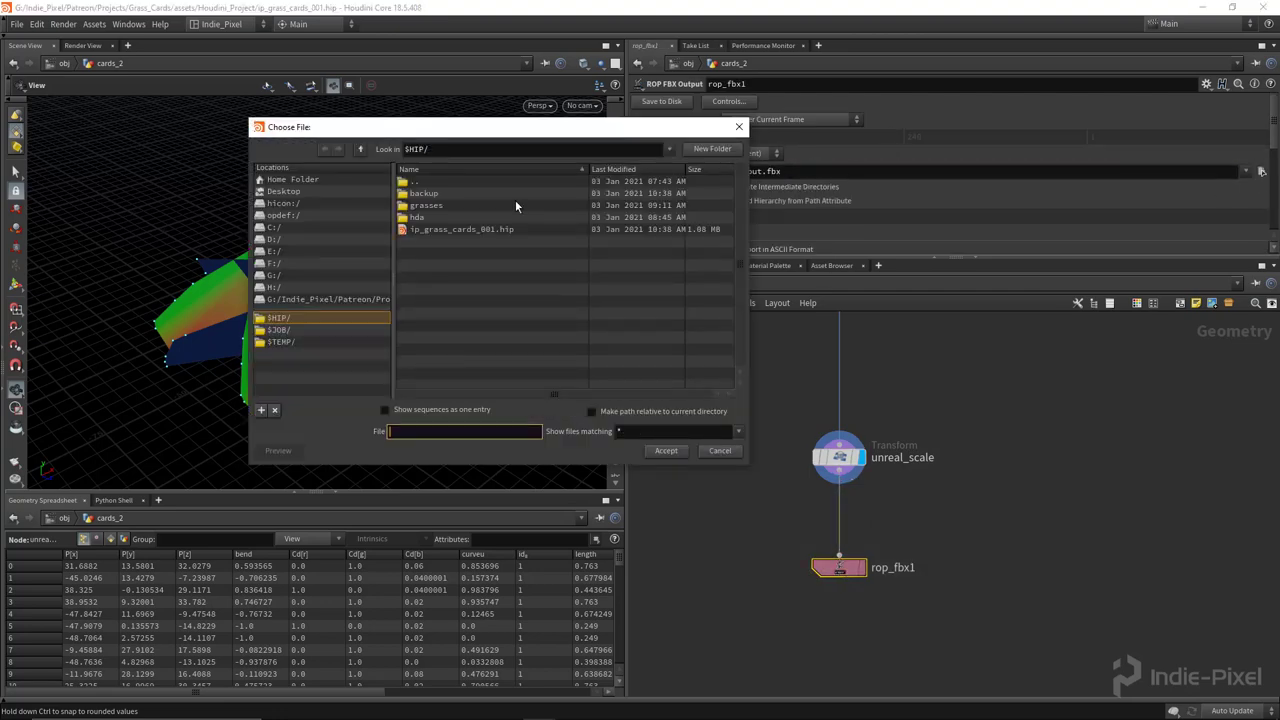
{"action": "double_click", "coordinate": [427, 206]}
{"action": "left_click", "coordinate": [443, 195]}
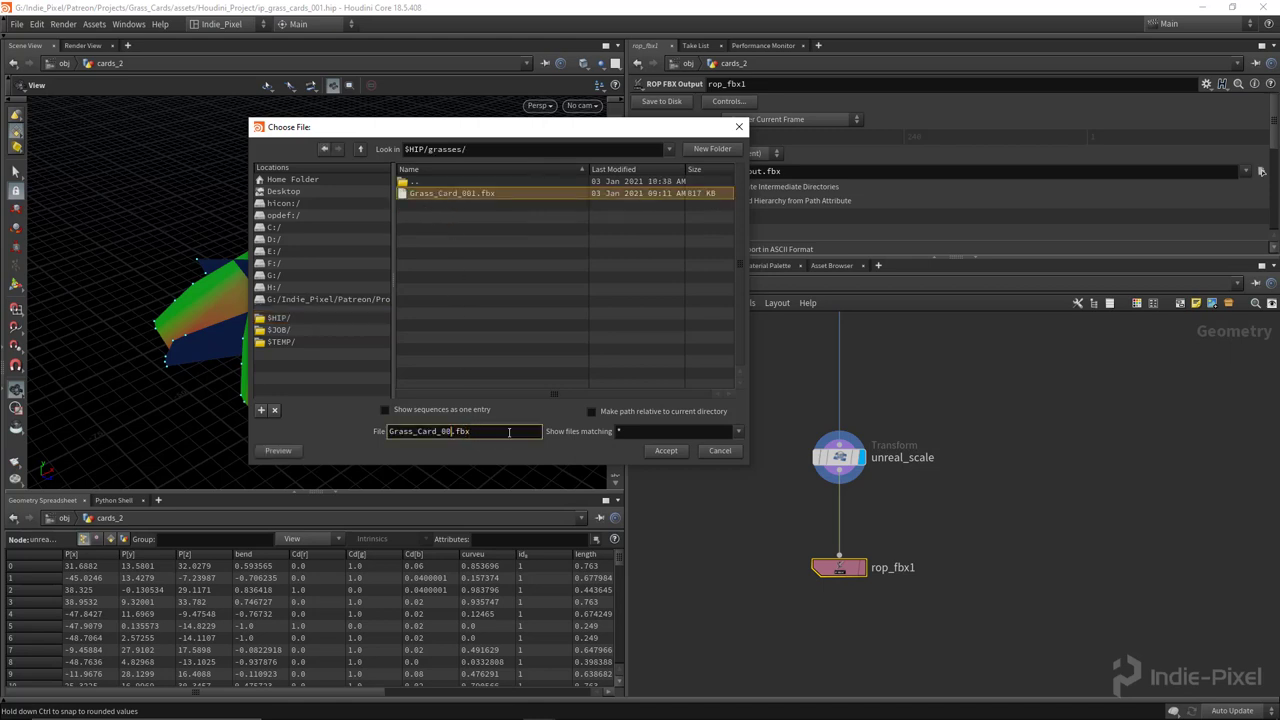
{"action": "type", "text": "2"}
{"action": "key", "text": "Return"}
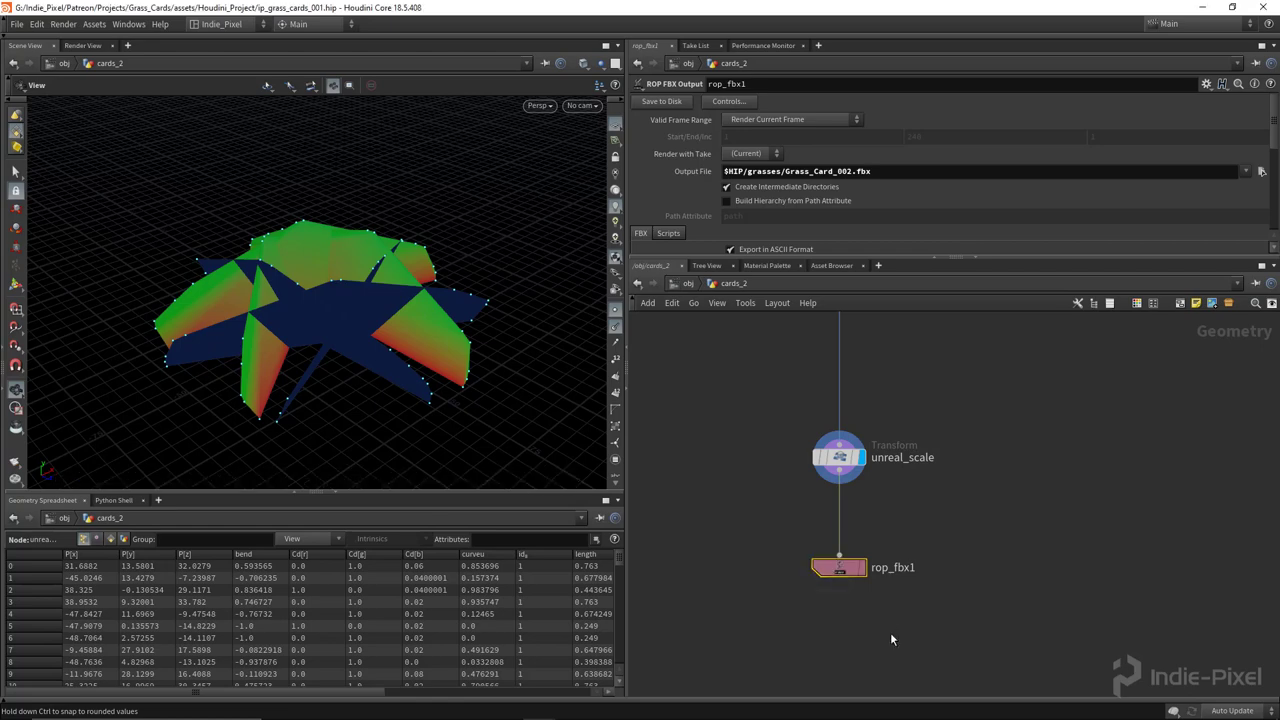
{"action": "middle_click_drag", "start_coordinate": [885, 588], "coordinate": [879, 592]}
{"action": "scroll", "coordinate": [860, 220], "scroll_direction": "down", "scroll_amount": 2}
{"action": "scroll", "coordinate": [880, 213], "scroll_direction": "up", "scroll_amount": 2}
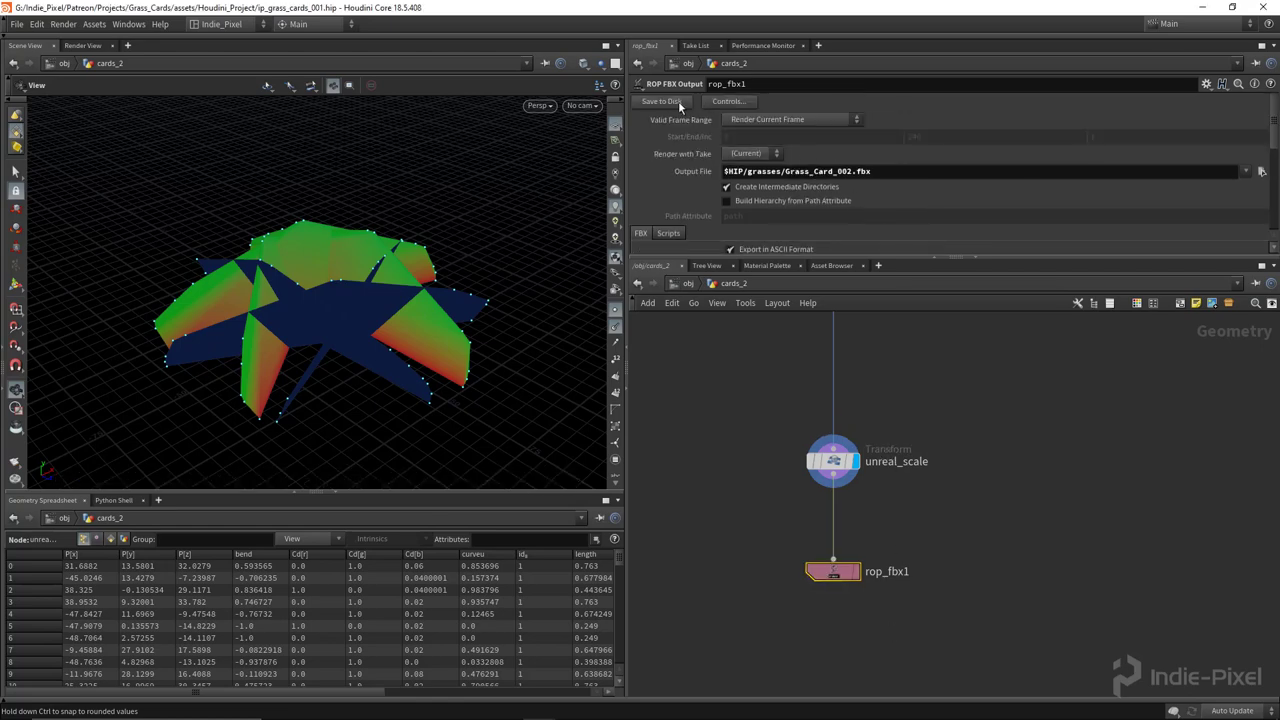
{"action": "left_click_drag", "start_coordinate": [491, 271], "coordinate": [380, 297]}
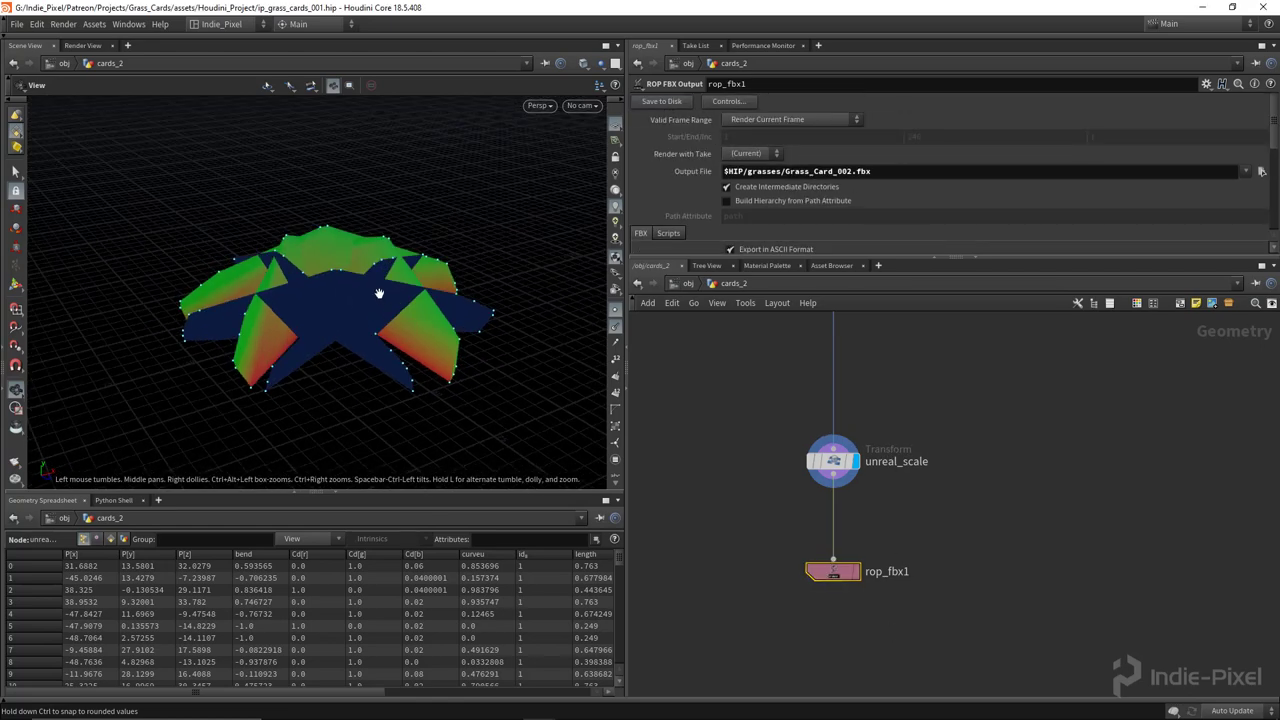
{"action": "scroll", "coordinate": [947, 508], "scroll_direction": "down", "scroll_amount": 6}
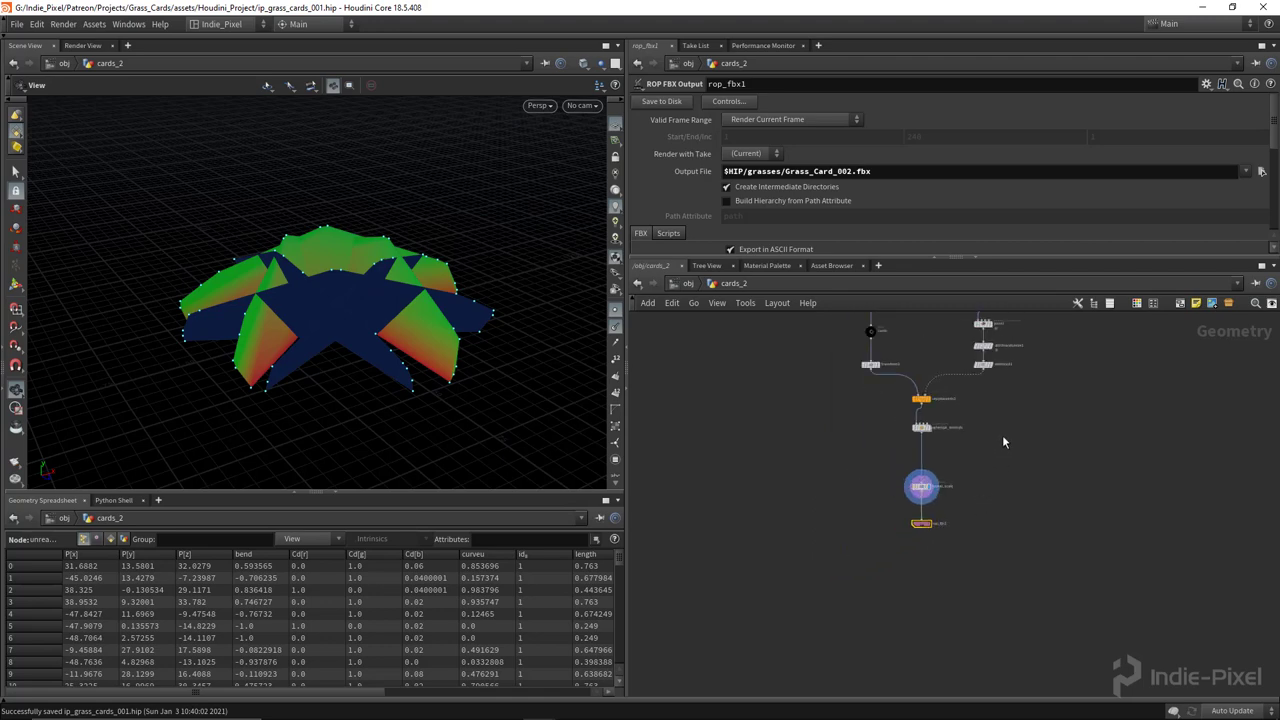
Select the OUT_FOR_RENDER null branching off matchsize1, shift it slightly away, and widen the network pane.
{"action": "scroll", "coordinate": [915, 520], "scroll_direction": "up", "scroll_amount": 6}
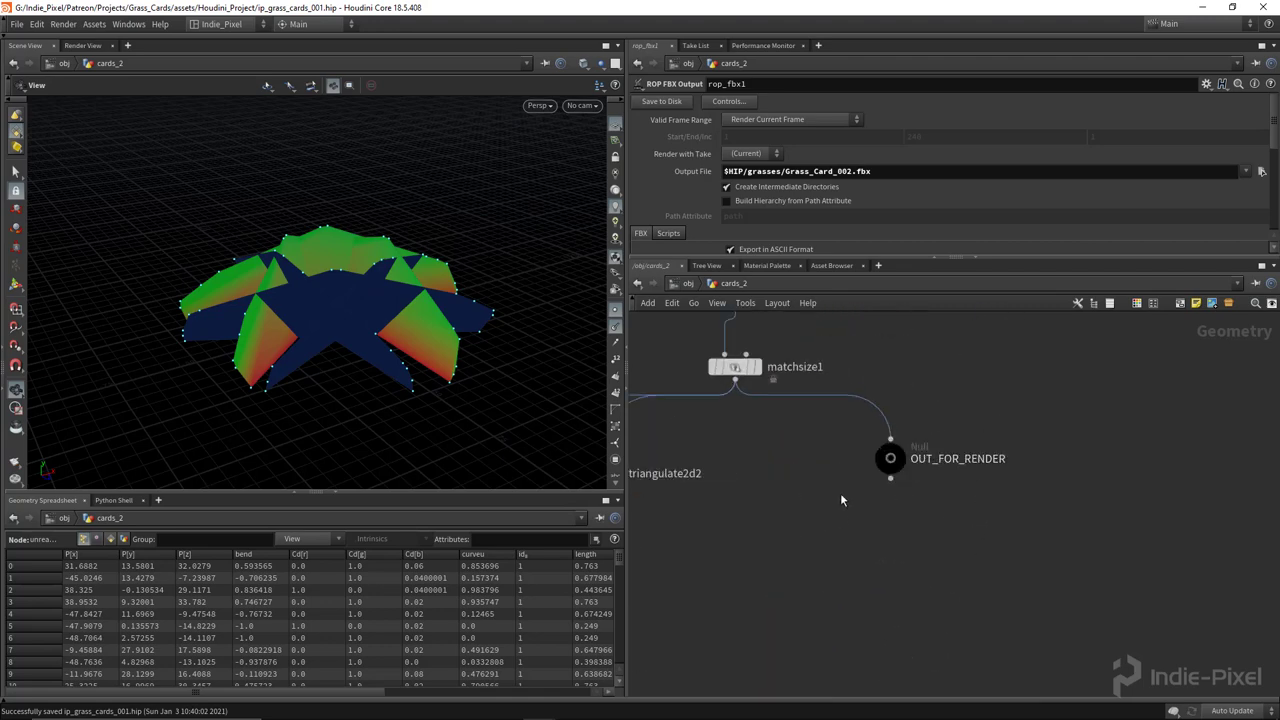
{"action": "left_click", "coordinate": [880, 462]}
{"action": "left_click_drag", "start_coordinate": [876, 466], "coordinate": [906, 490]}
{"action": "scroll", "coordinate": [900, 478], "scroll_direction": "down", "scroll_amount": 3}
{"action": "middle_click_drag", "start_coordinate": [858, 524], "coordinate": [865, 574]}
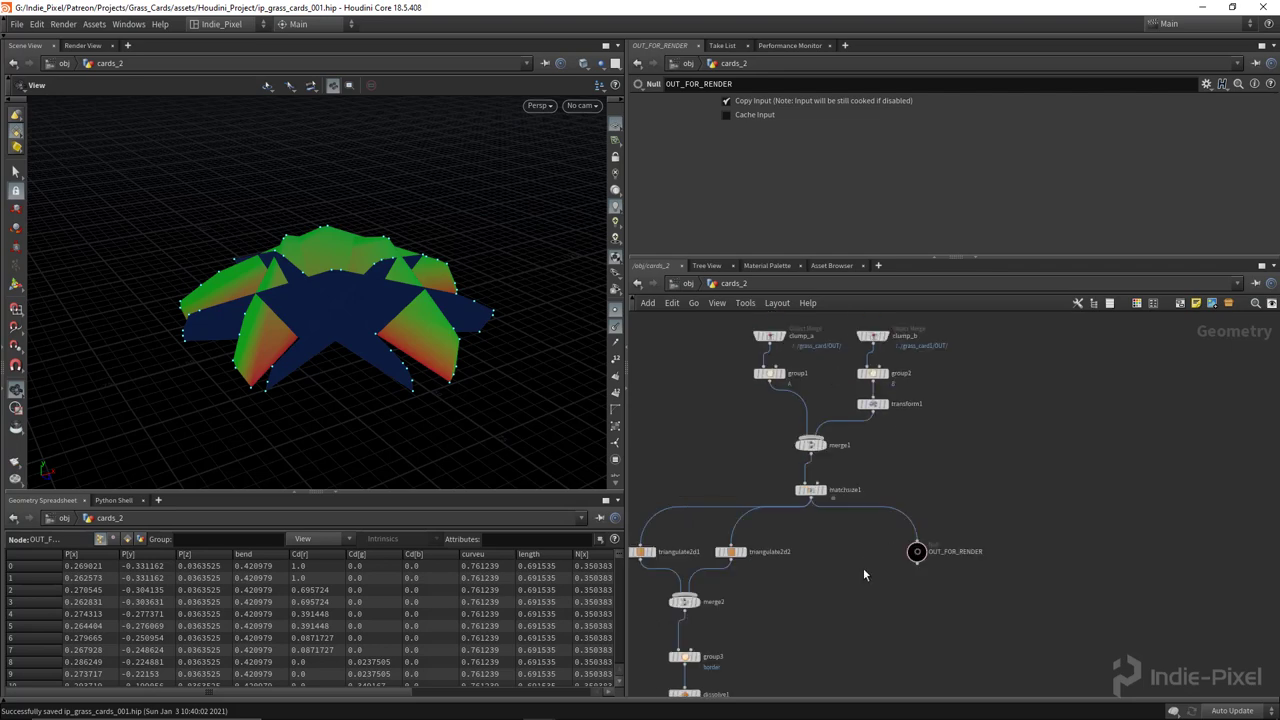
{"action": "left_click_drag", "start_coordinate": [622, 611], "coordinate": [599, 611]}
{"action": "left_click_drag", "start_coordinate": [312, 308], "coordinate": [380, 320]}
{"action": "middle_click_drag", "start_coordinate": [843, 603], "coordinate": [833, 567]}
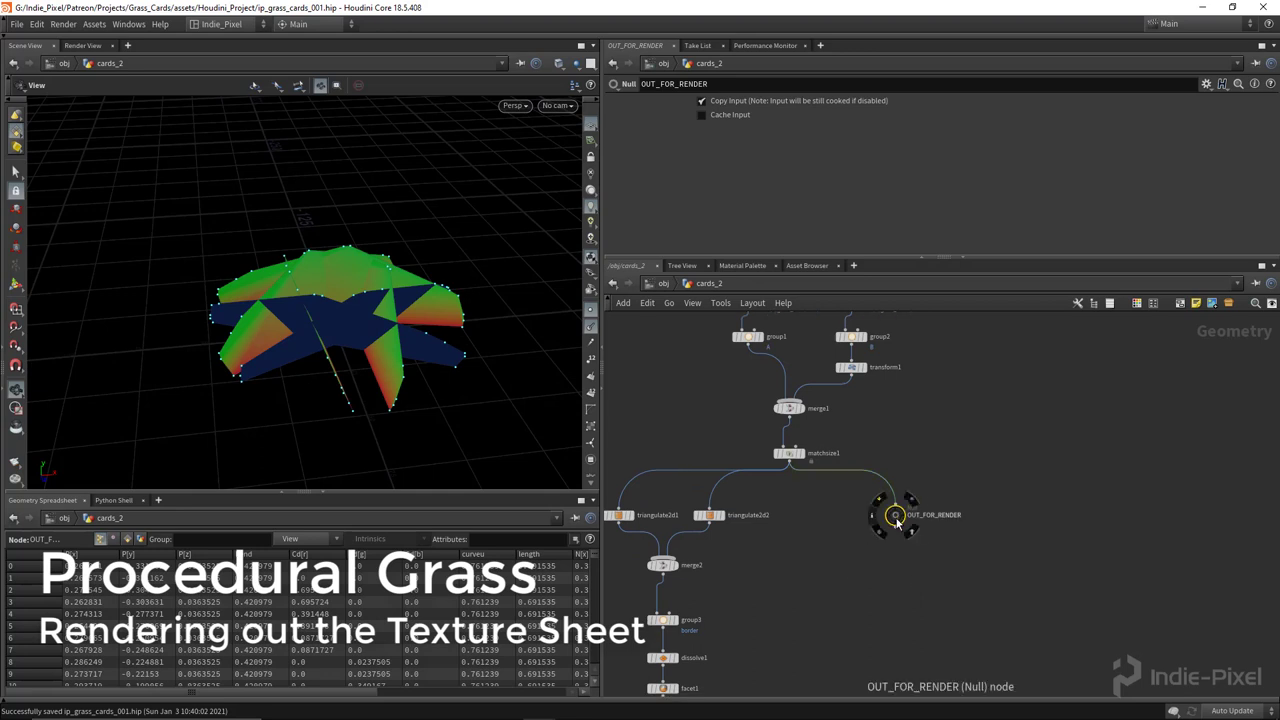
Display the OUT_FOR_RENDER null, frame both grass clumps and hide their points and normals.
{"action": "left_click_drag", "start_coordinate": [895, 515], "coordinate": [905, 515]}
{"action": "middle_click_drag", "start_coordinate": [943, 587], "coordinate": [919, 536]}
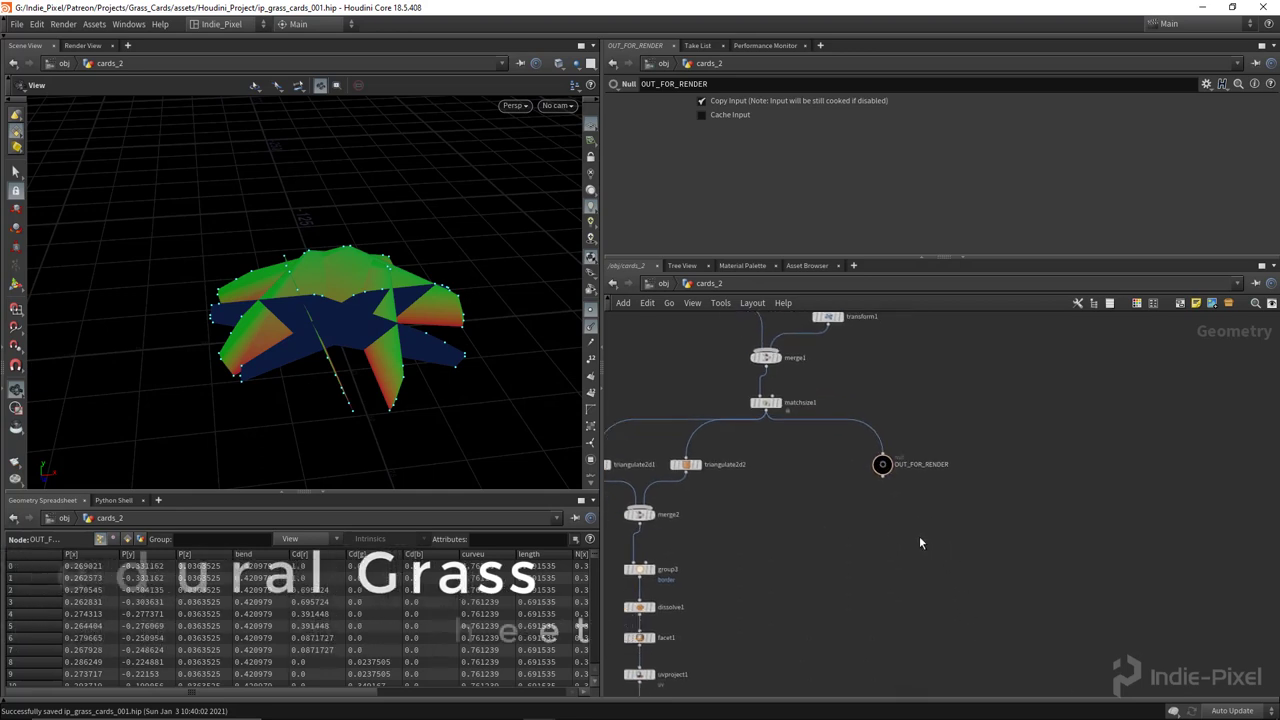
{"action": "left_click", "coordinate": [897, 451]}
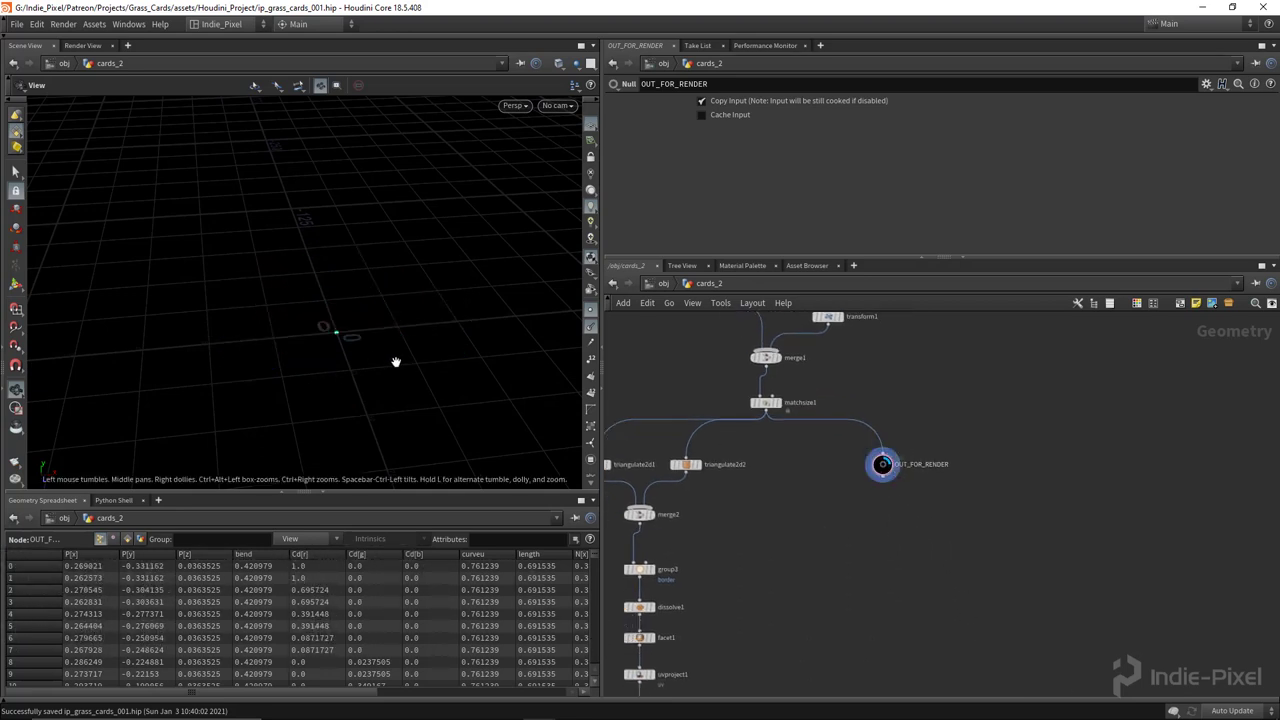
{"action": "key", "text": "f"}
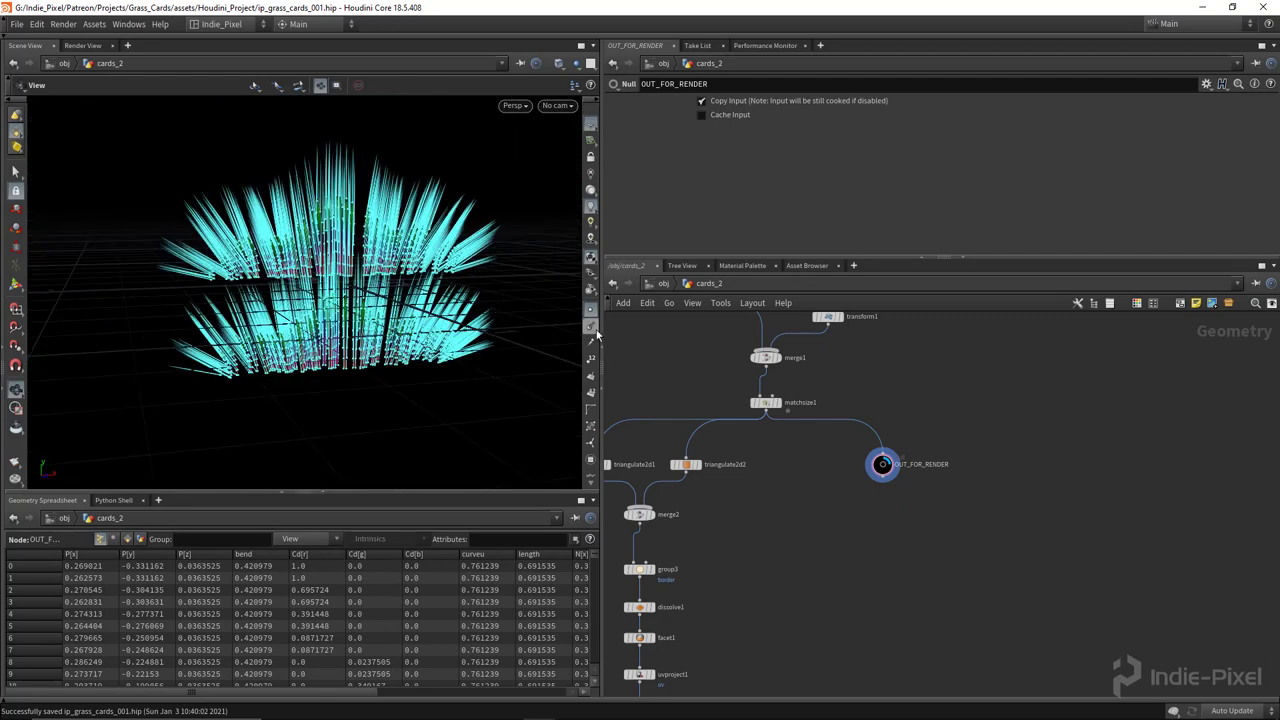
{"action": "left_click_drag", "start_coordinate": [583, 323], "coordinate": [440, 300]}
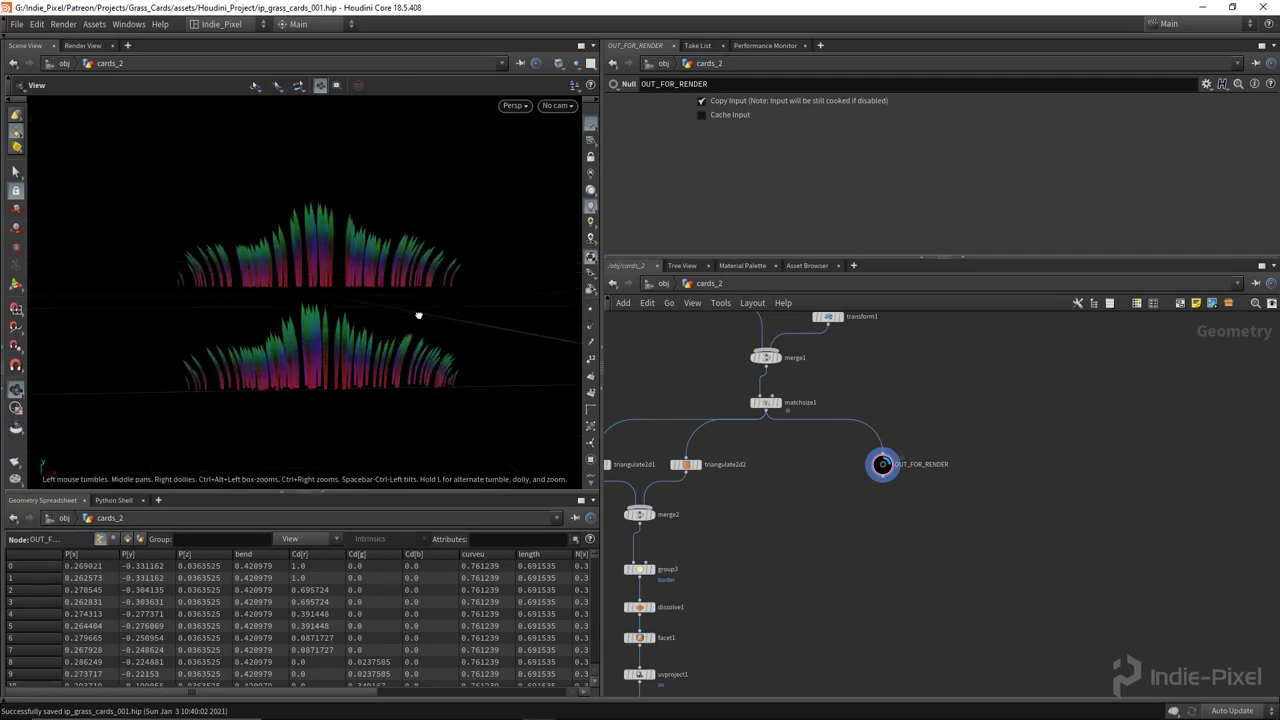
Assign the Constant material to the displayed grass clumps and inspect the blades' vertex colors.
{"action": "left_click", "coordinate": [741, 266]}
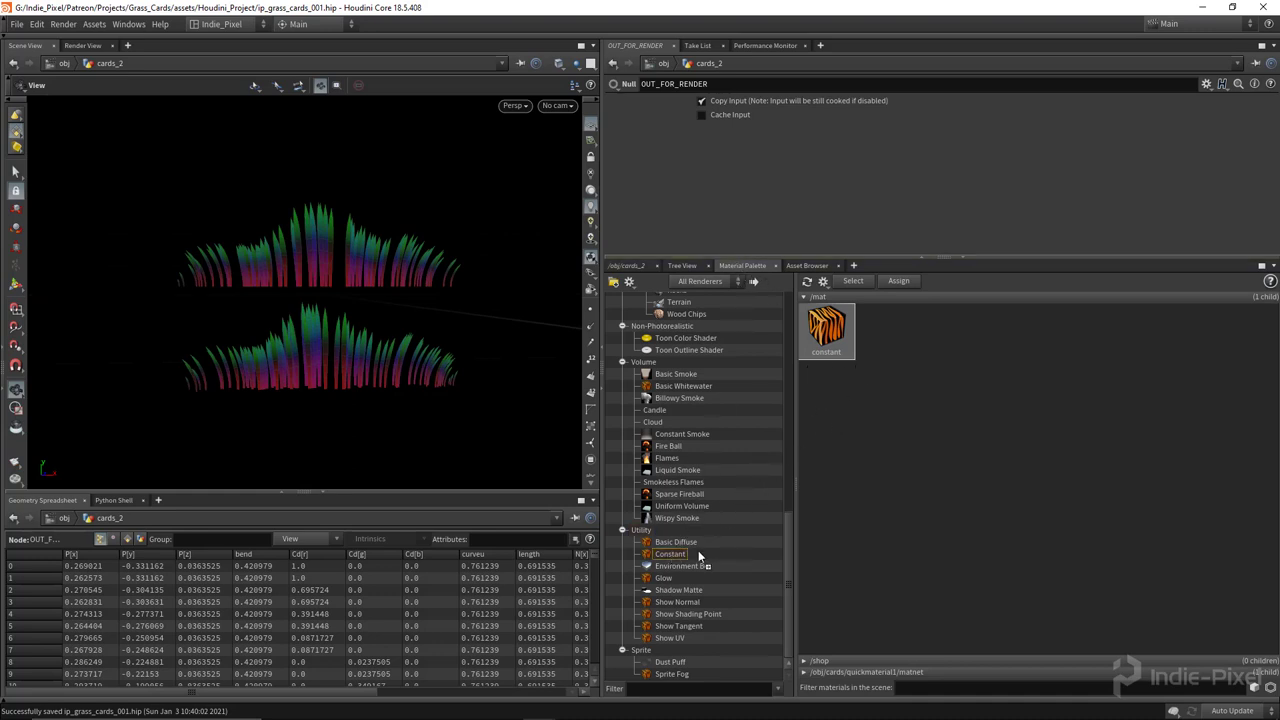
{"action": "left_click_drag", "start_coordinate": [698, 550], "coordinate": [823, 387]}
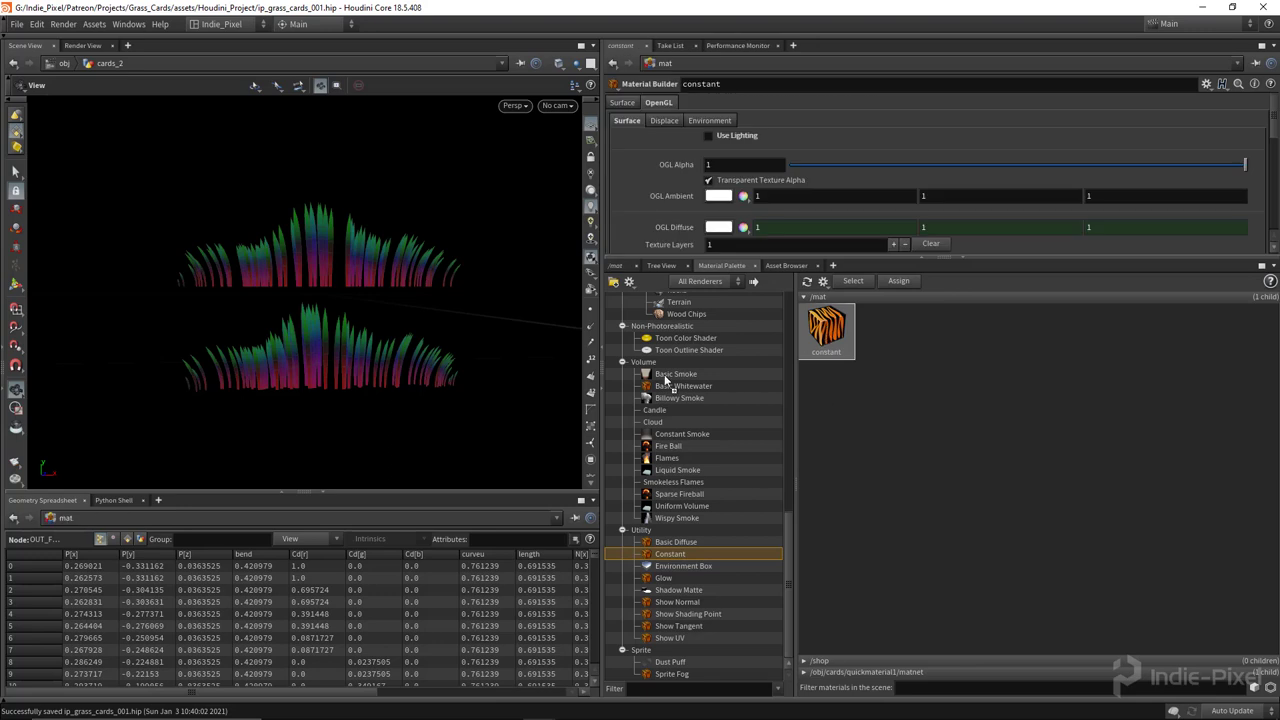
{"action": "left_click_drag", "start_coordinate": [667, 385], "coordinate": [363, 264]}
{"action": "scroll", "coordinate": [401, 333], "scroll_direction": "up", "scroll_amount": 2}
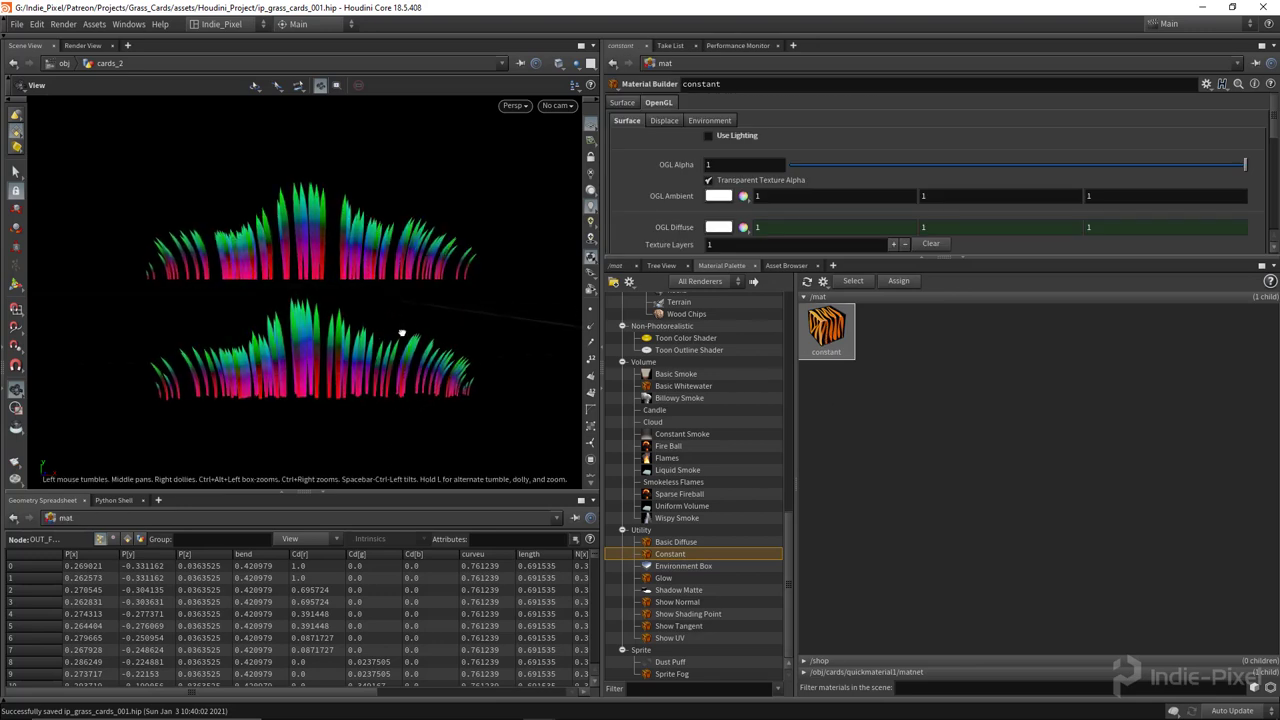
{"action": "key", "text": "shift+w"}
{"action": "left_click_drag", "start_coordinate": [401, 333], "coordinate": [351, 346]}
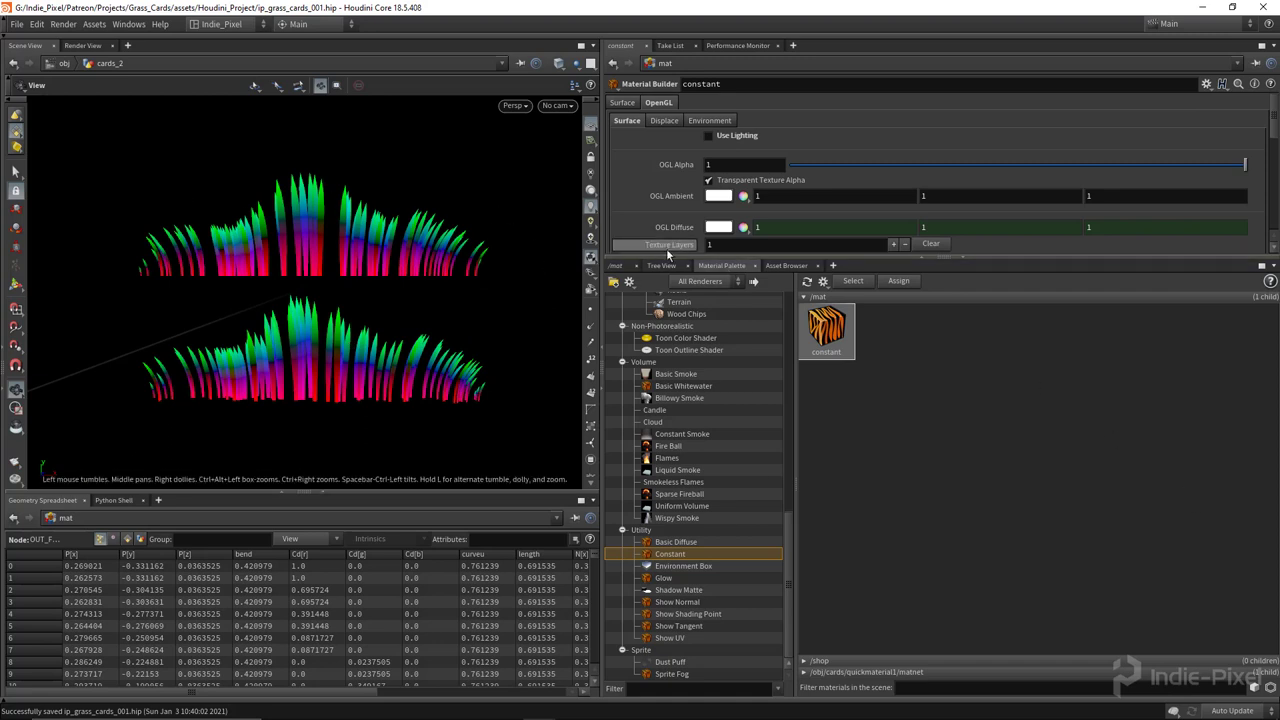
Return to the object level and bring cards_2 and the existing cam1 into view.
{"action": "left_click", "coordinate": [616, 265]}
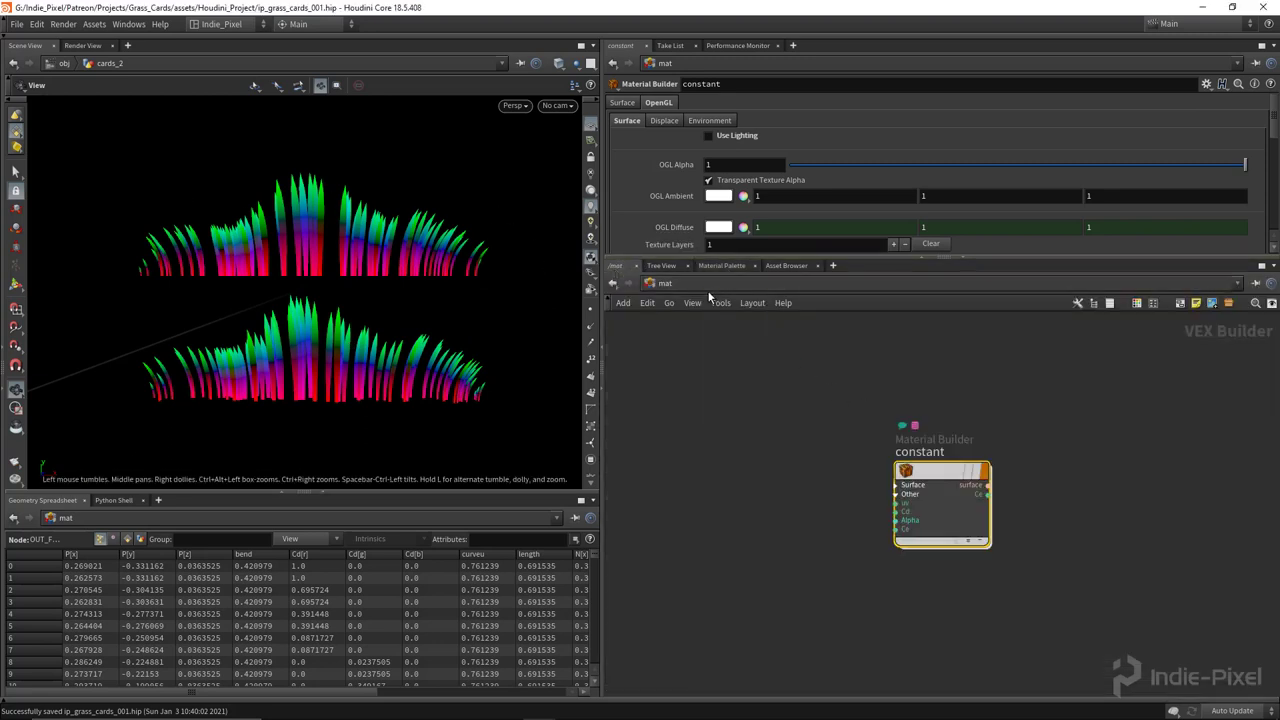
{"action": "left_click", "coordinate": [697, 282]}
{"action": "left_click", "coordinate": [718, 340]}
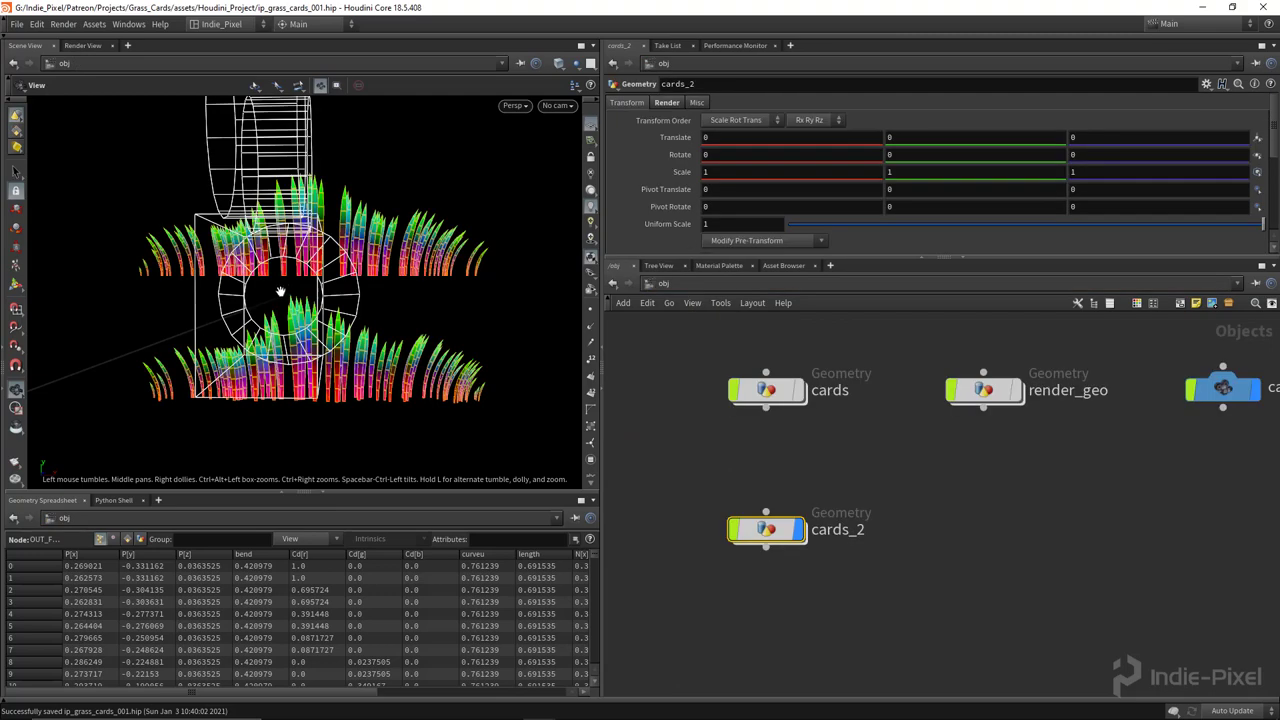
{"action": "scroll", "coordinate": [330, 272], "scroll_direction": "down", "scroll_amount": 5}
{"action": "left_click_drag", "start_coordinate": [330, 272], "coordinate": [400, 292]}
{"action": "middle_click_drag", "start_coordinate": [1222, 482], "coordinate": [1052, 501]}
{"action": "left_click", "coordinate": [1075, 418]}
{"action": "key", "text": "h"}
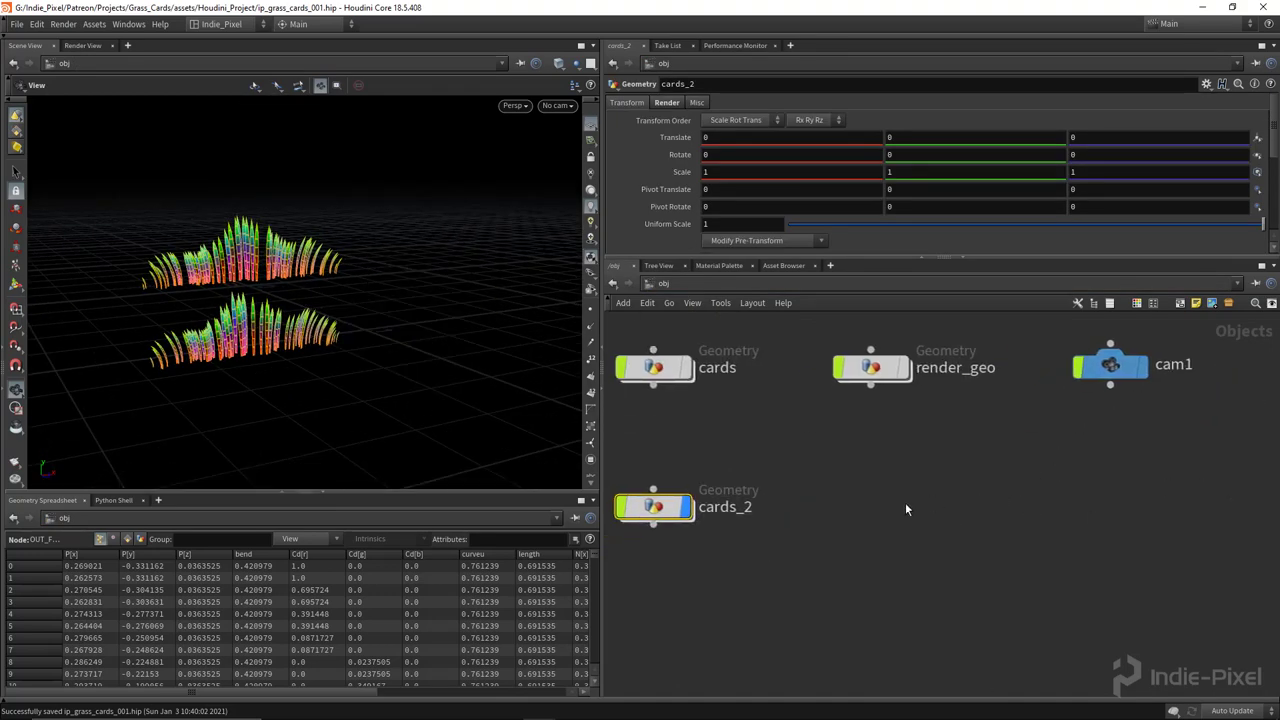
Add a camera object beside cards_2 and name it render_cam.
{"action": "key", "text": "Tab"}
{"action": "type", "text": "cam"}
{"action": "key", "text": "Return"}
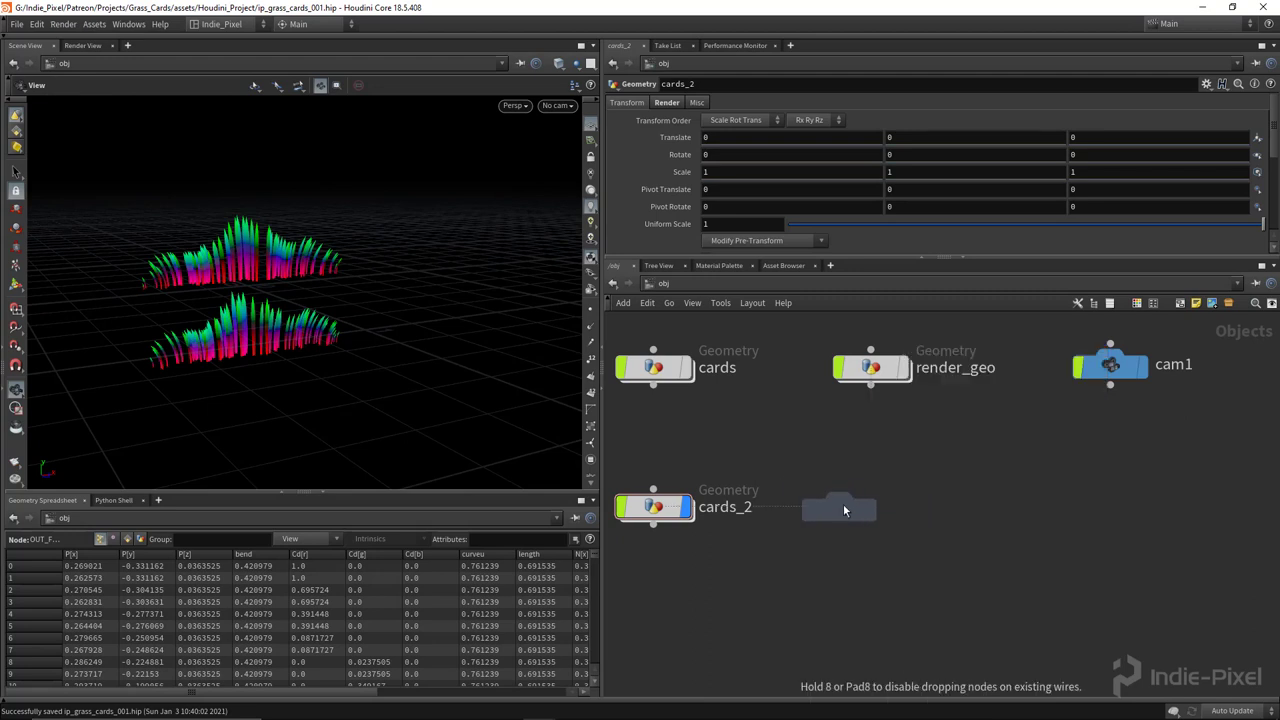
{"action": "left_click", "coordinate": [873, 509]}
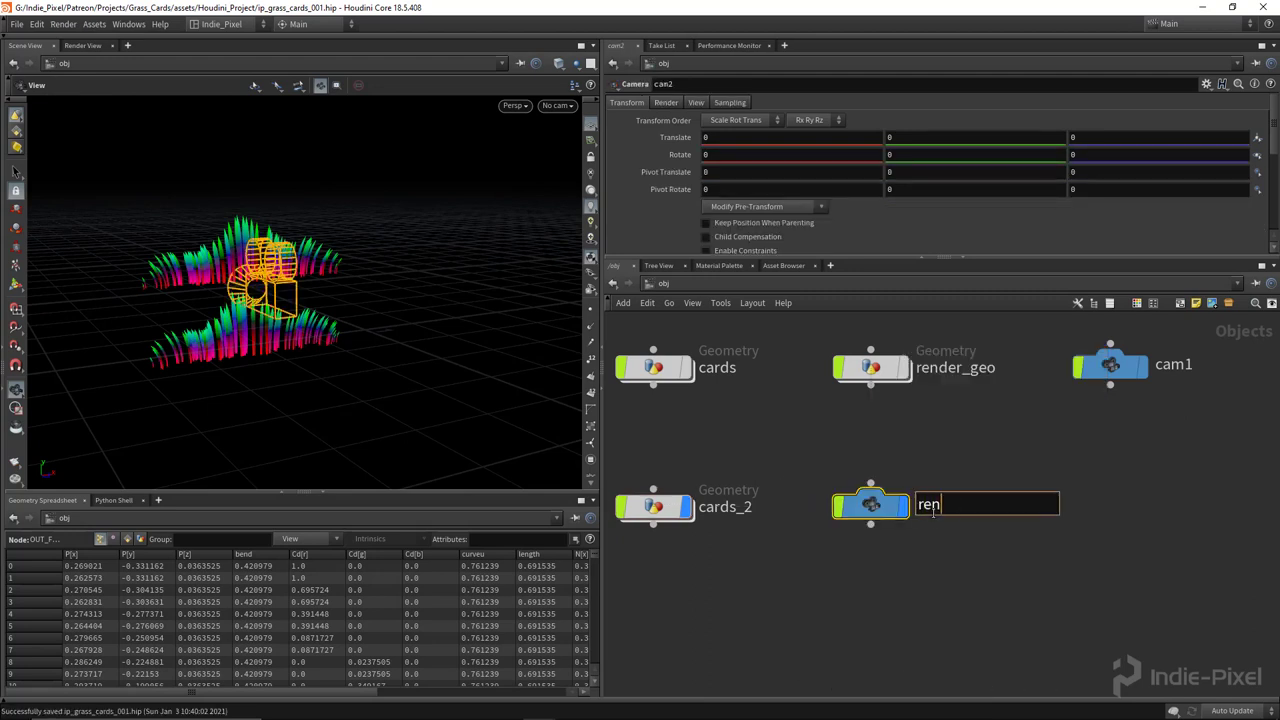
{"action": "type", "text": "render_ccam"}
{"action": "key", "text": "Return"}
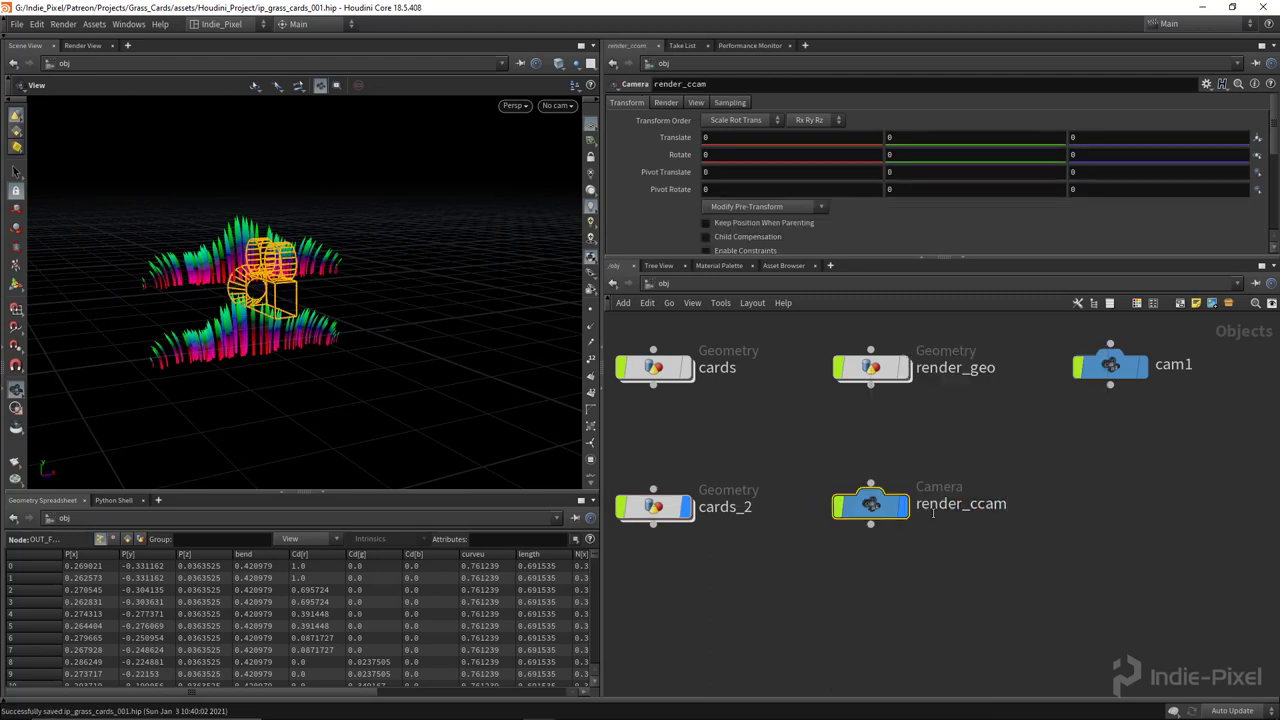
{"action": "double_click", "coordinate": [988, 505]}
{"action": "key", "text": "Return"}
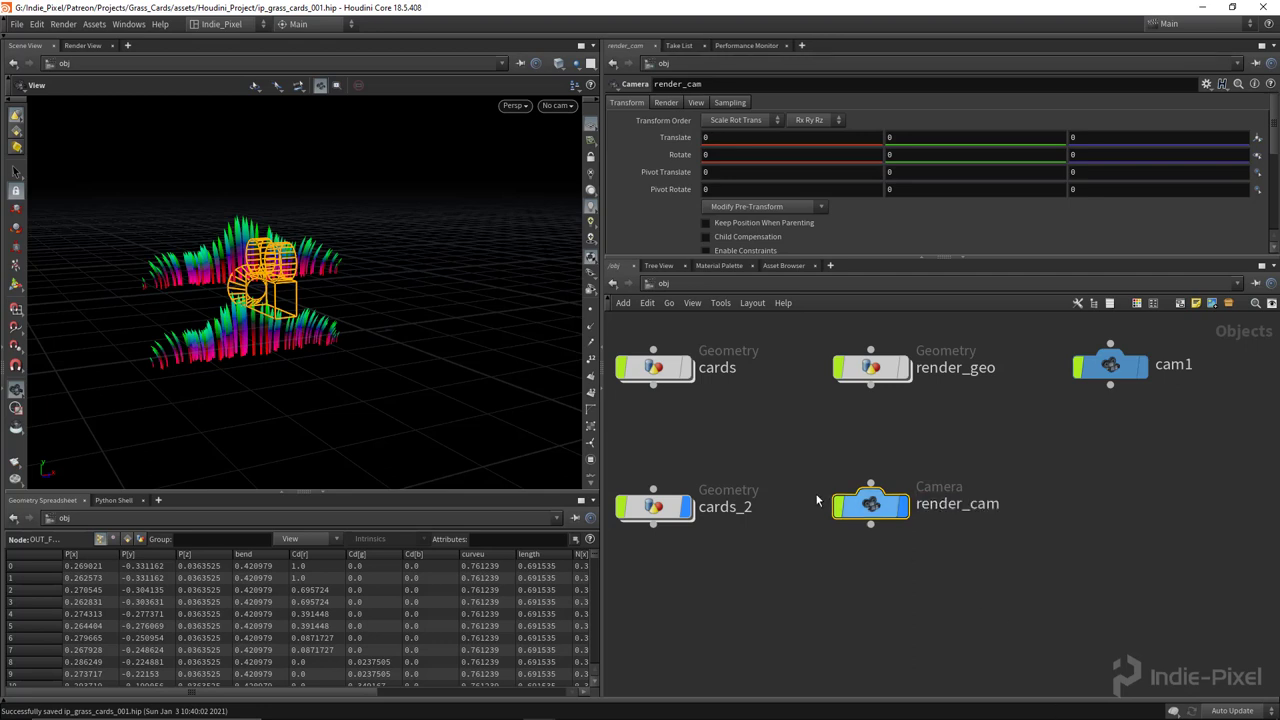
Enlarge the parameter area and set render_cam's Z translation to 1.
{"action": "left_click_drag", "start_coordinate": [981, 257], "coordinate": [981, 330]}
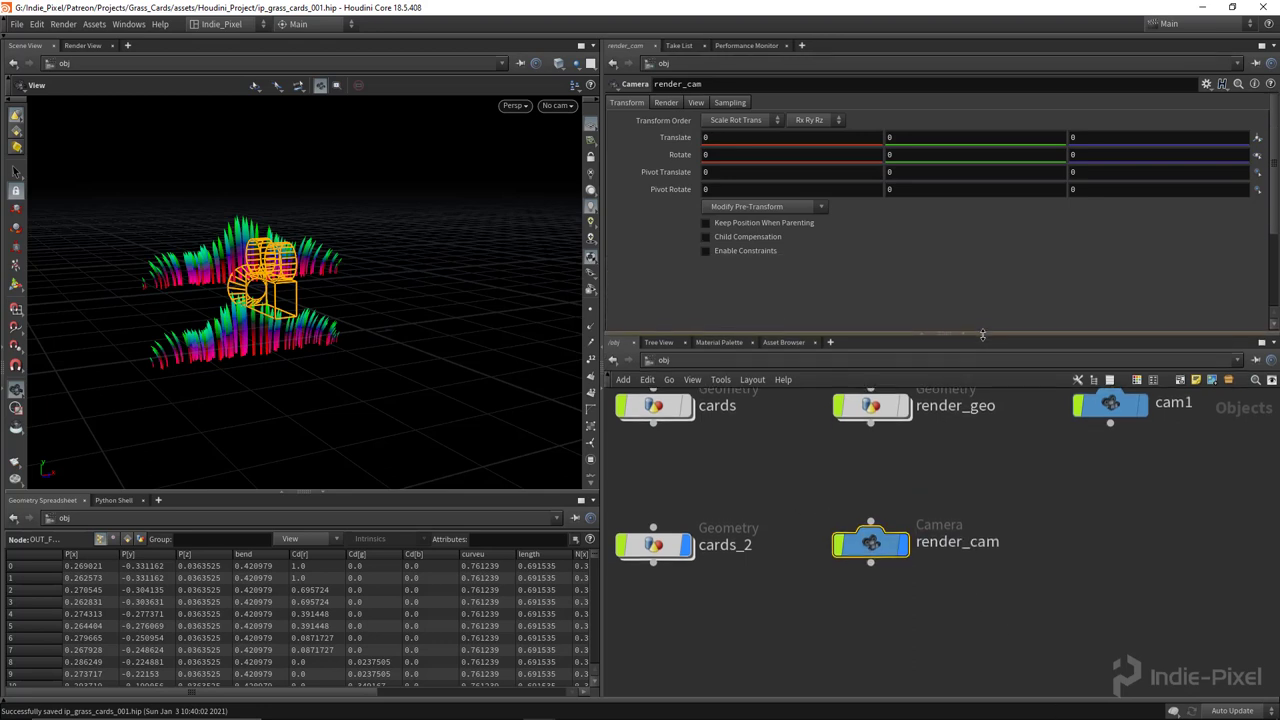
{"action": "left_click", "coordinate": [1101, 138]}
{"action": "type", "text": "1"}
{"action": "key", "text": "Return"}
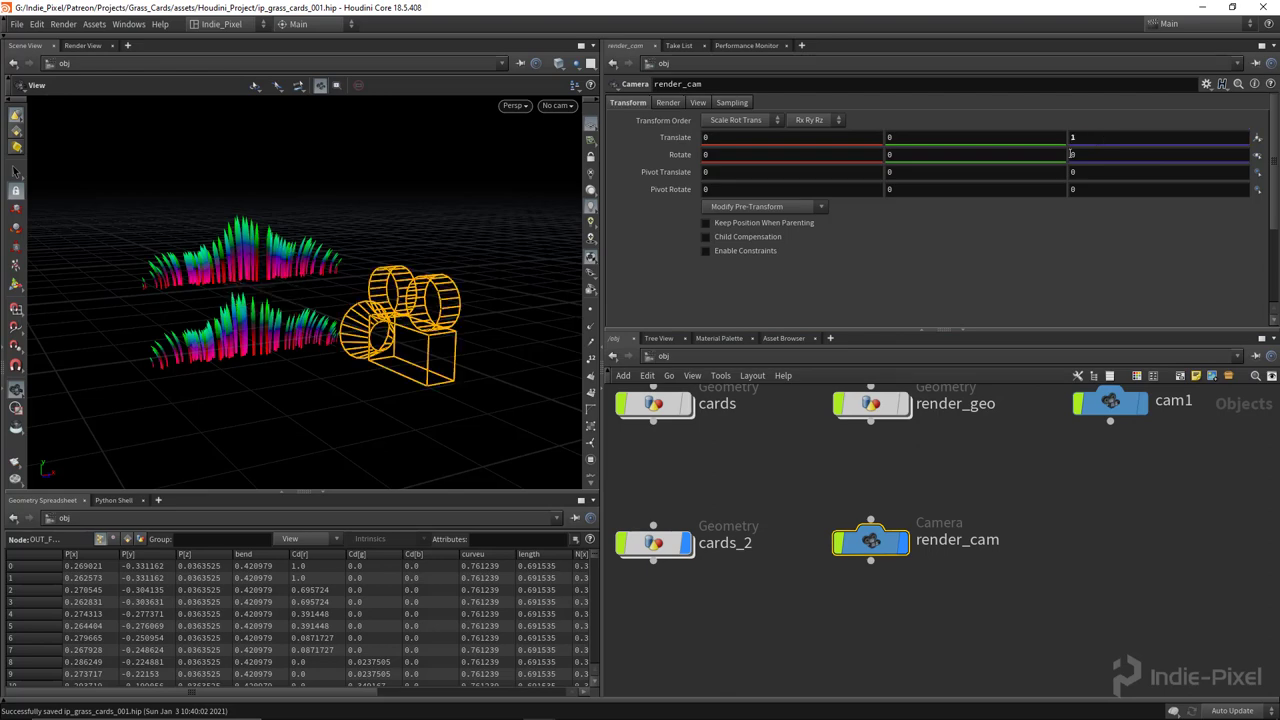
{"action": "key", "text": "h"}
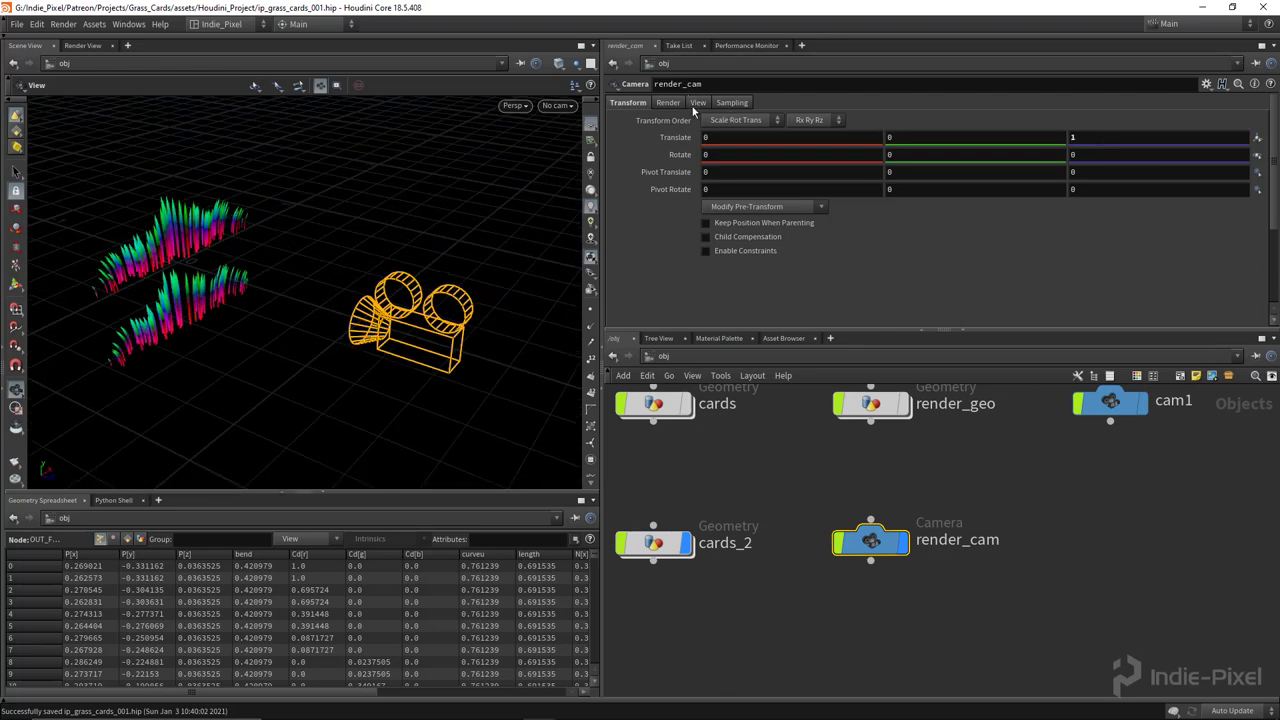
Set render_cam to Orthographic projection with an ortho width of 1 and a resolution of 1024 x 1024.
{"action": "left_click", "coordinate": [692, 106]}
{"action": "left_click", "coordinate": [740, 171]}
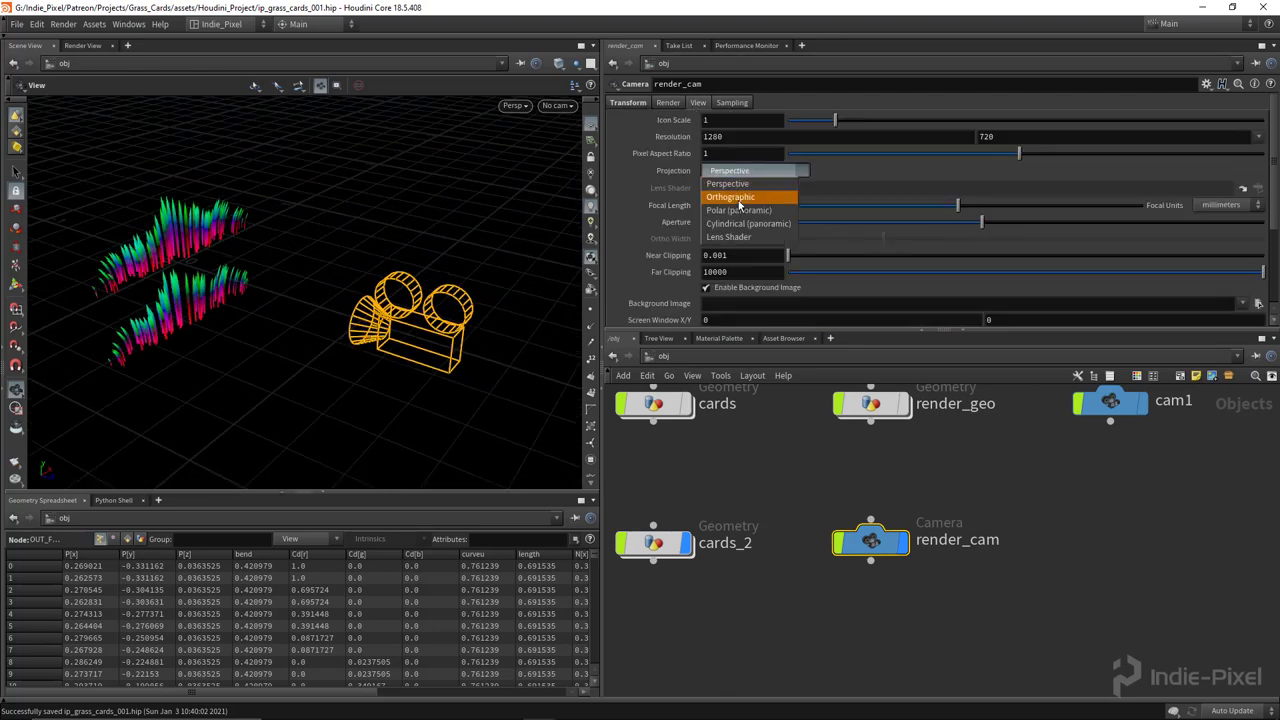
{"action": "left_click", "coordinate": [739, 198]}
{"action": "left_click", "coordinate": [732, 240]}
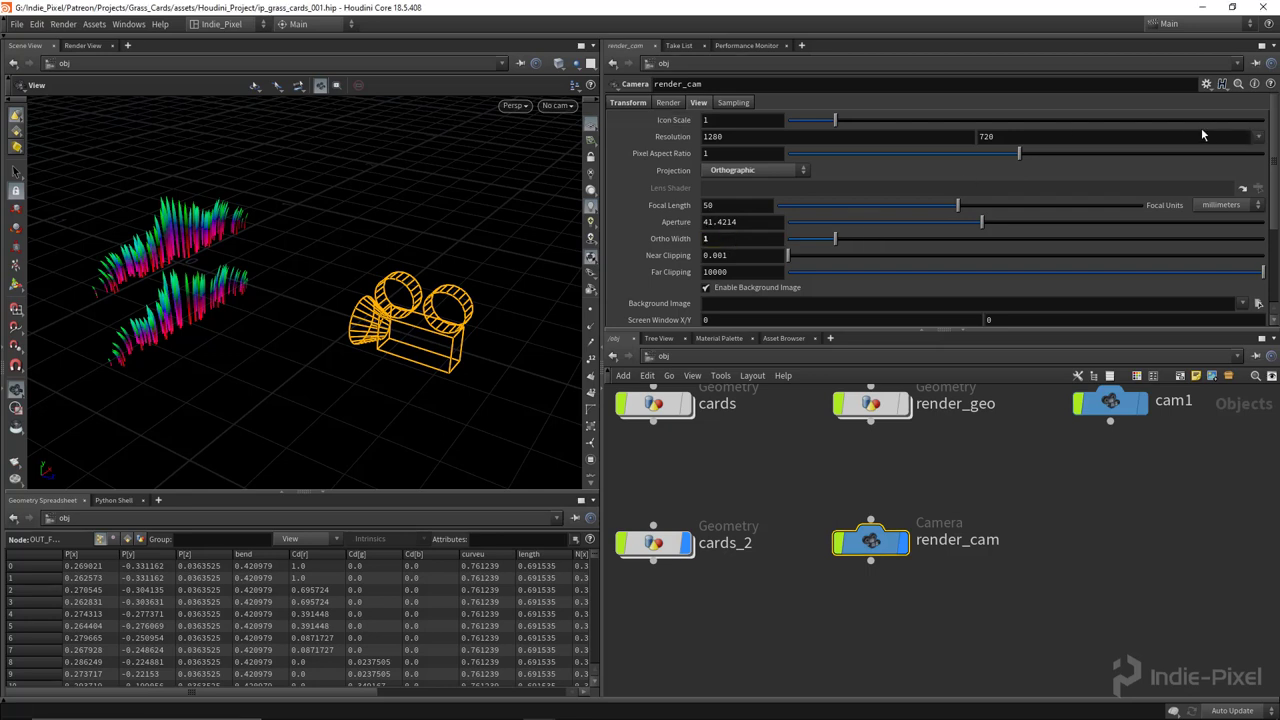
{"action": "left_click", "coordinate": [1256, 140]}
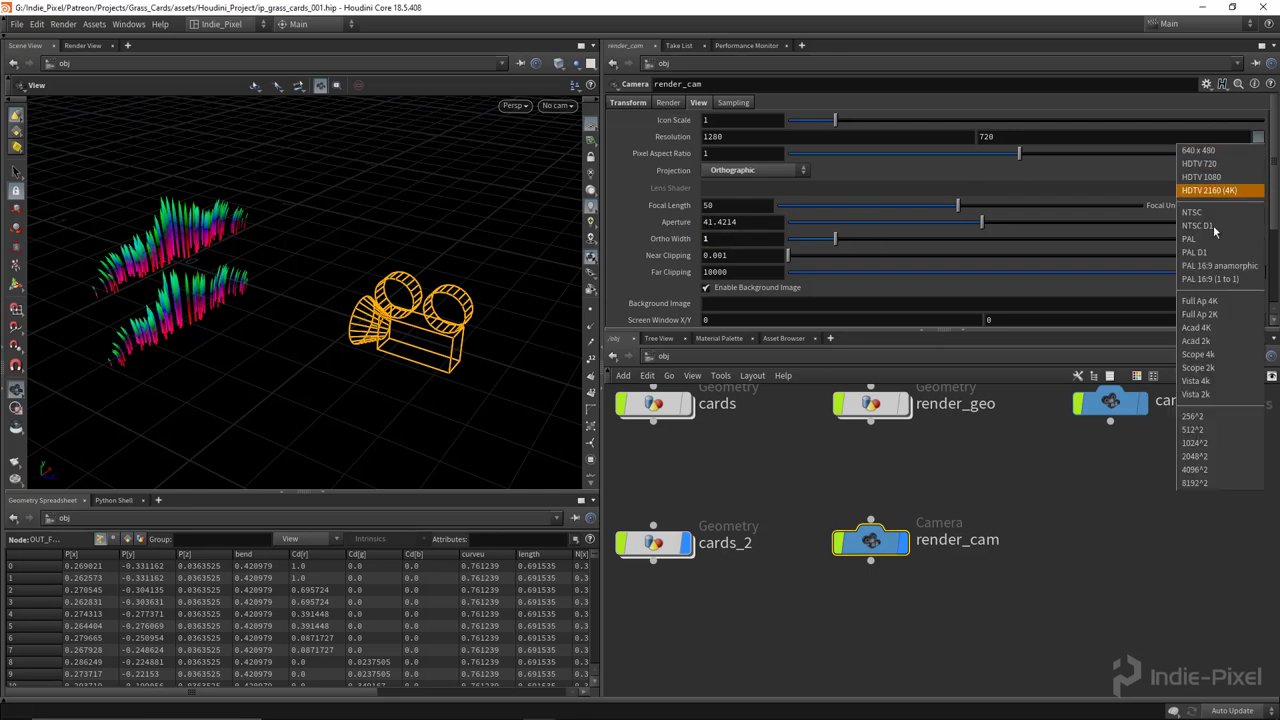
{"action": "left_click", "coordinate": [1198, 443]}
Look through render_cam in the viewport and save the scene.
{"action": "left_click_drag", "start_coordinate": [168, 307], "coordinate": [470, 230]}
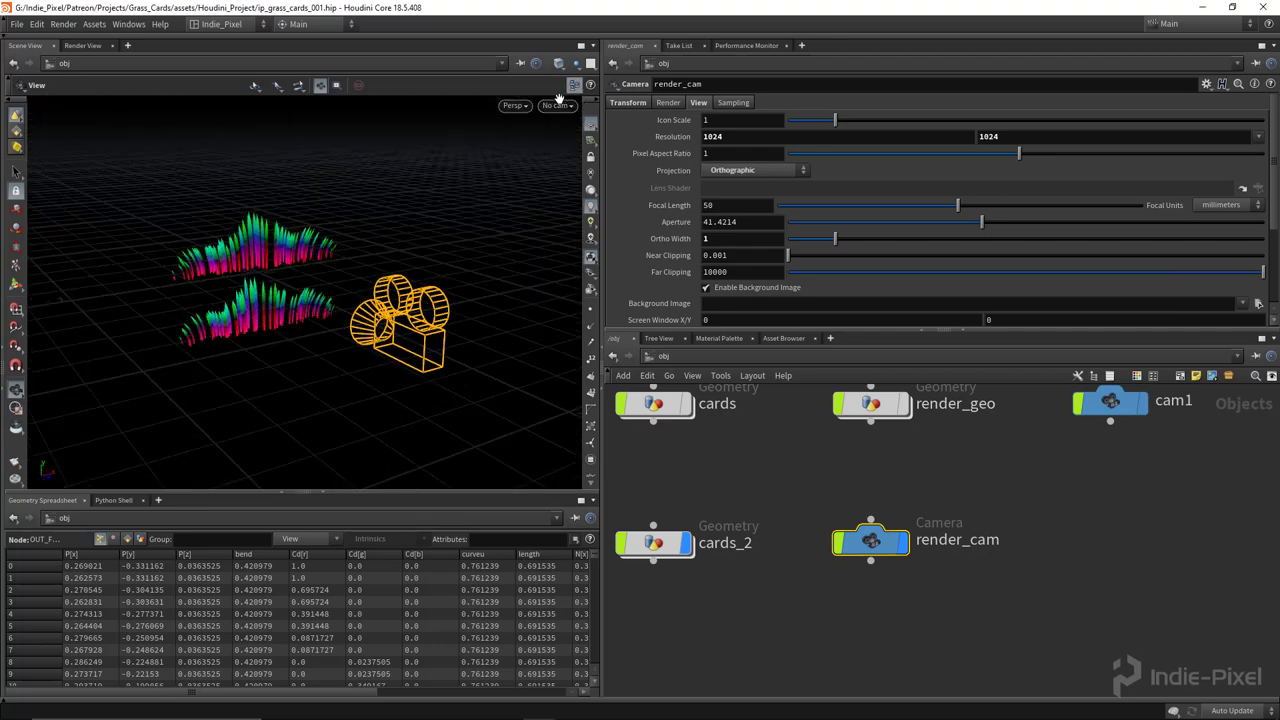
{"action": "left_click", "coordinate": [549, 106]}
{"action": "left_click", "coordinate": [560, 169]}
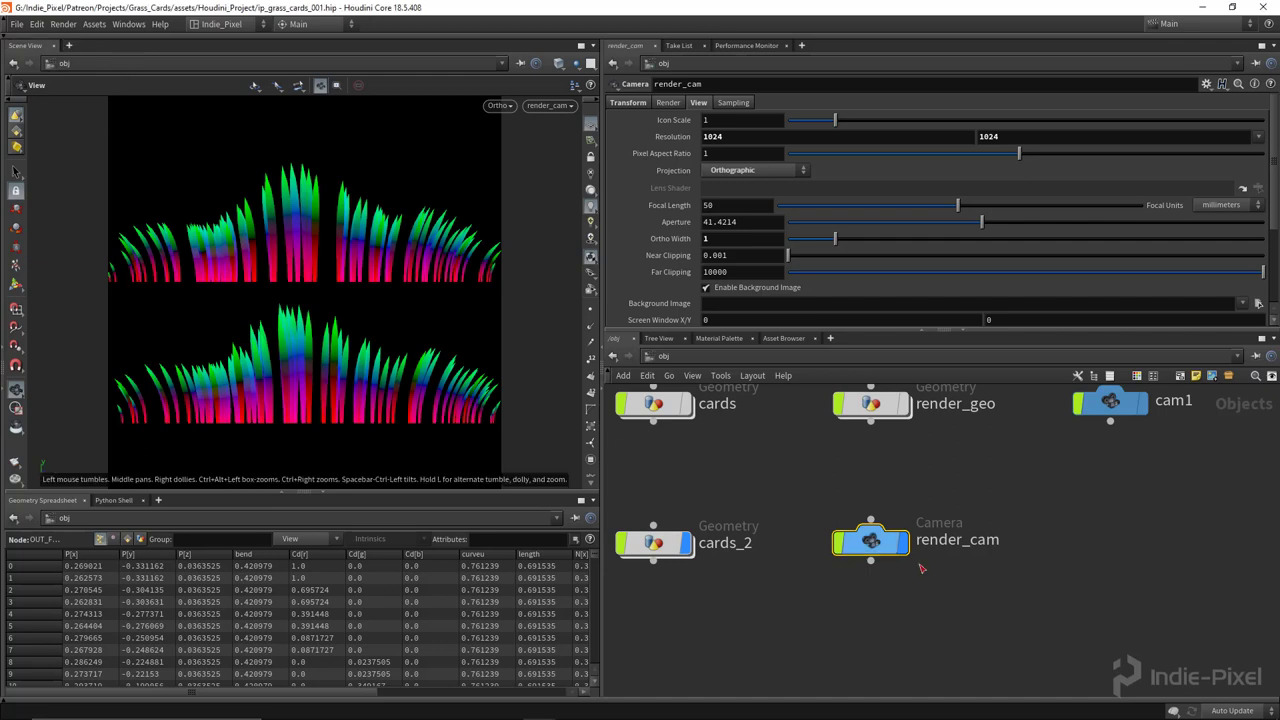
{"action": "scroll", "coordinate": [923, 600], "scroll_direction": "down", "scroll_amount": 2}
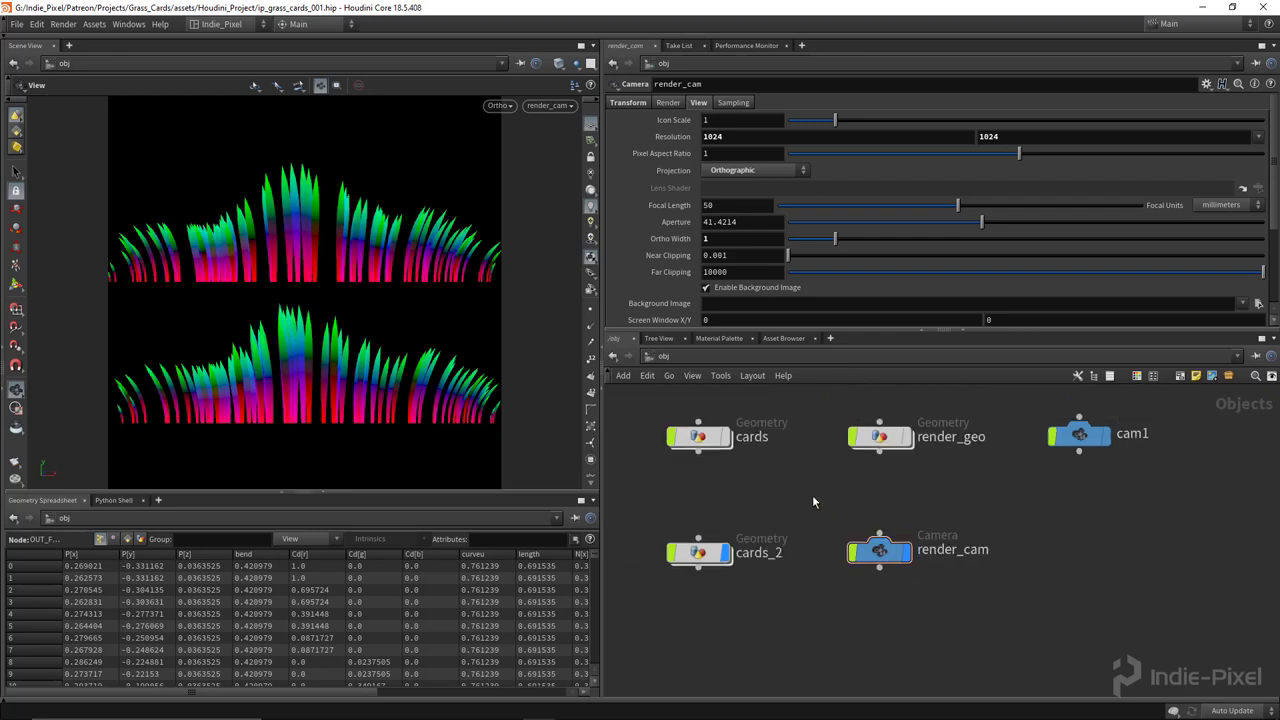
{"action": "key", "text": "ctrl+s"}
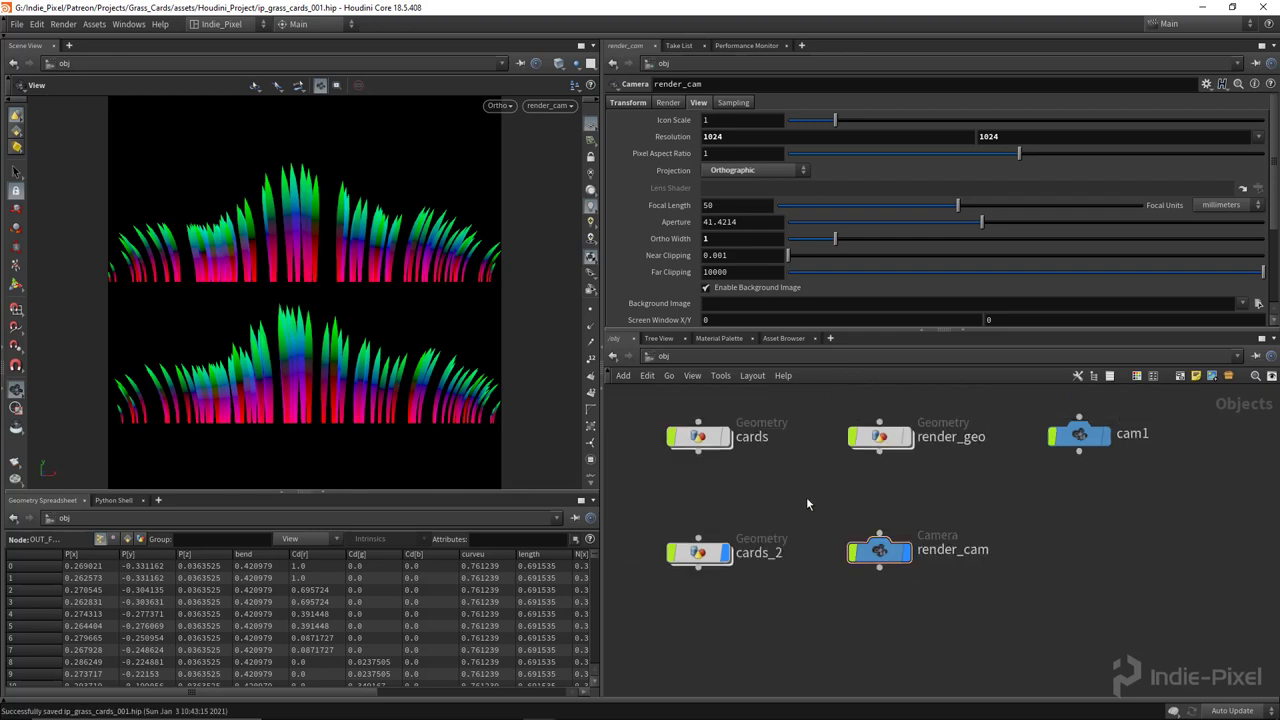
Go to the out network and delete the existing mantra1 node.
{"action": "left_click", "coordinate": [676, 358]}
{"action": "left_click", "coordinate": [696, 434]}
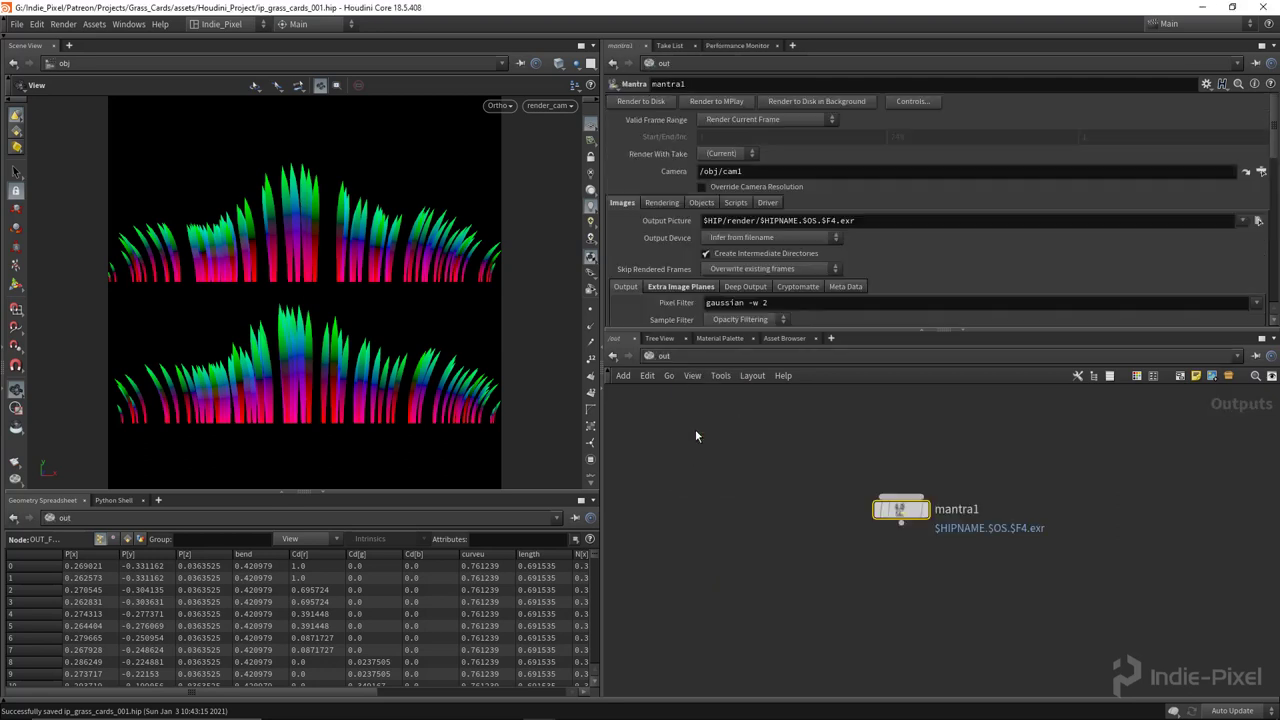
{"action": "mouse_move", "coordinate": [895, 522]}
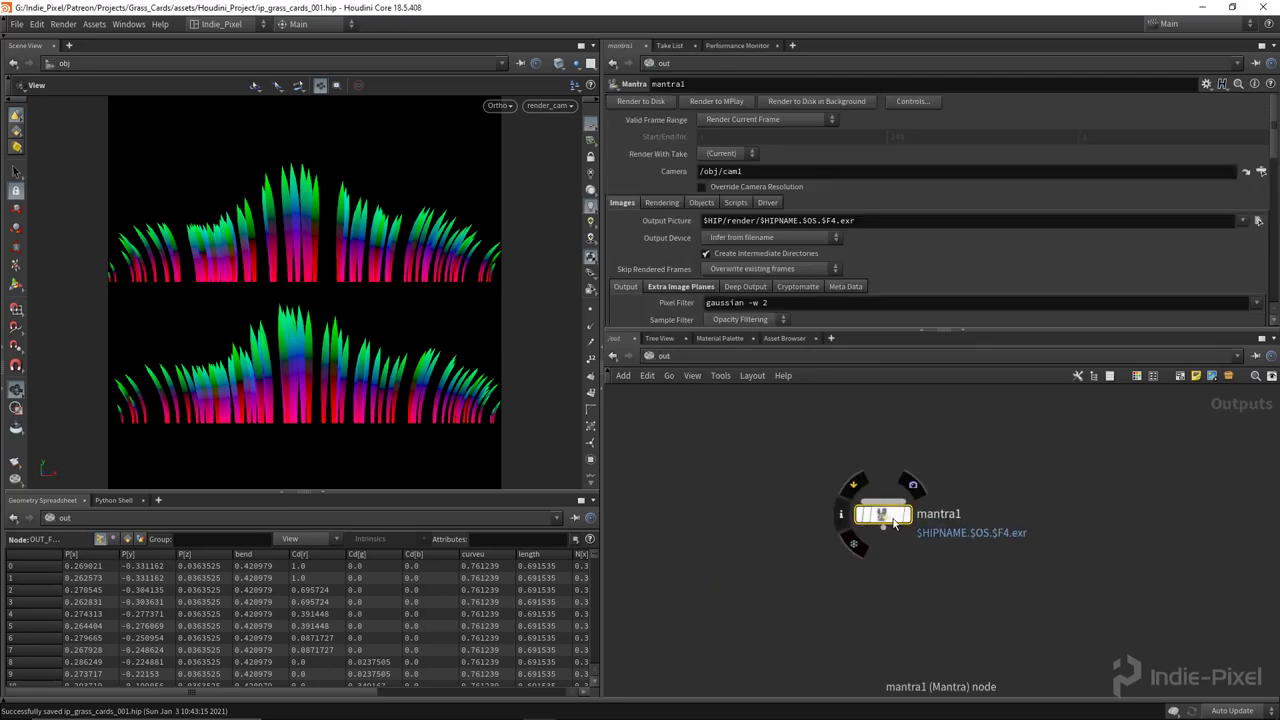
{"action": "left_click_drag", "start_coordinate": [888, 520], "coordinate": [962, 498]}
{"action": "key", "text": "Delete"}
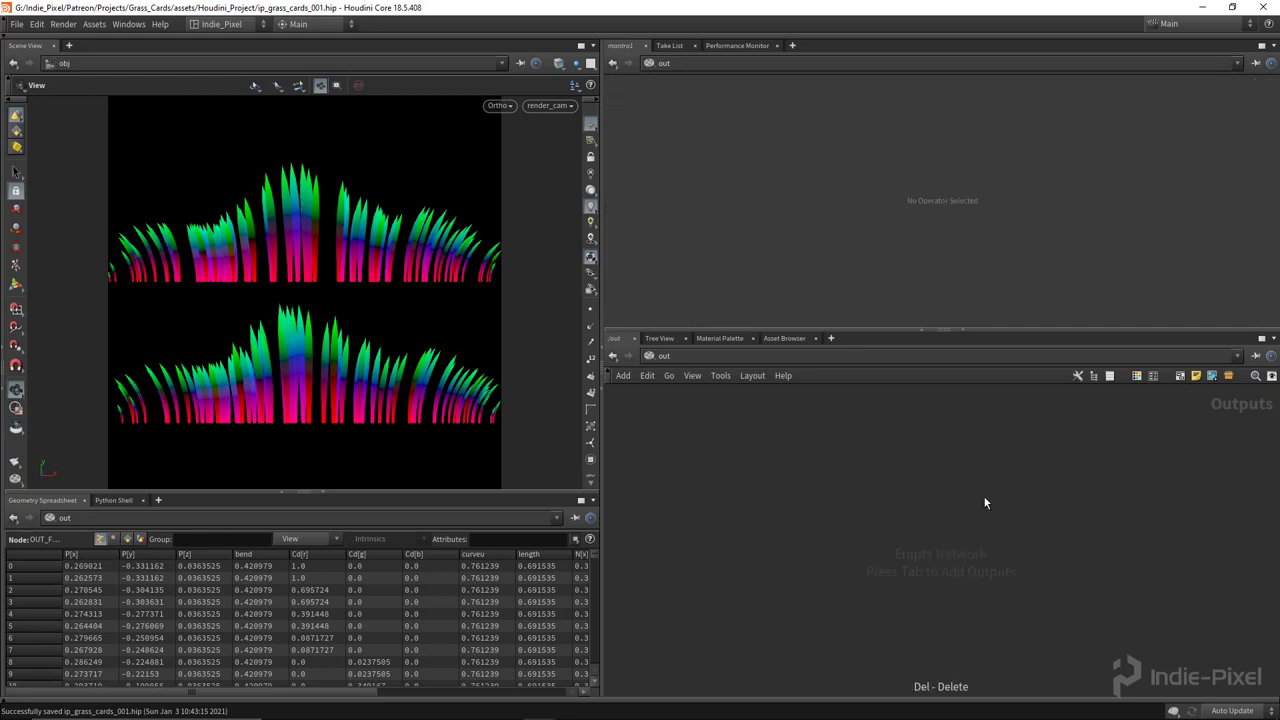
Place a new Mantra render node in the empty out network.
{"action": "key", "text": "Tab"}
{"action": "type", "text": "man"}
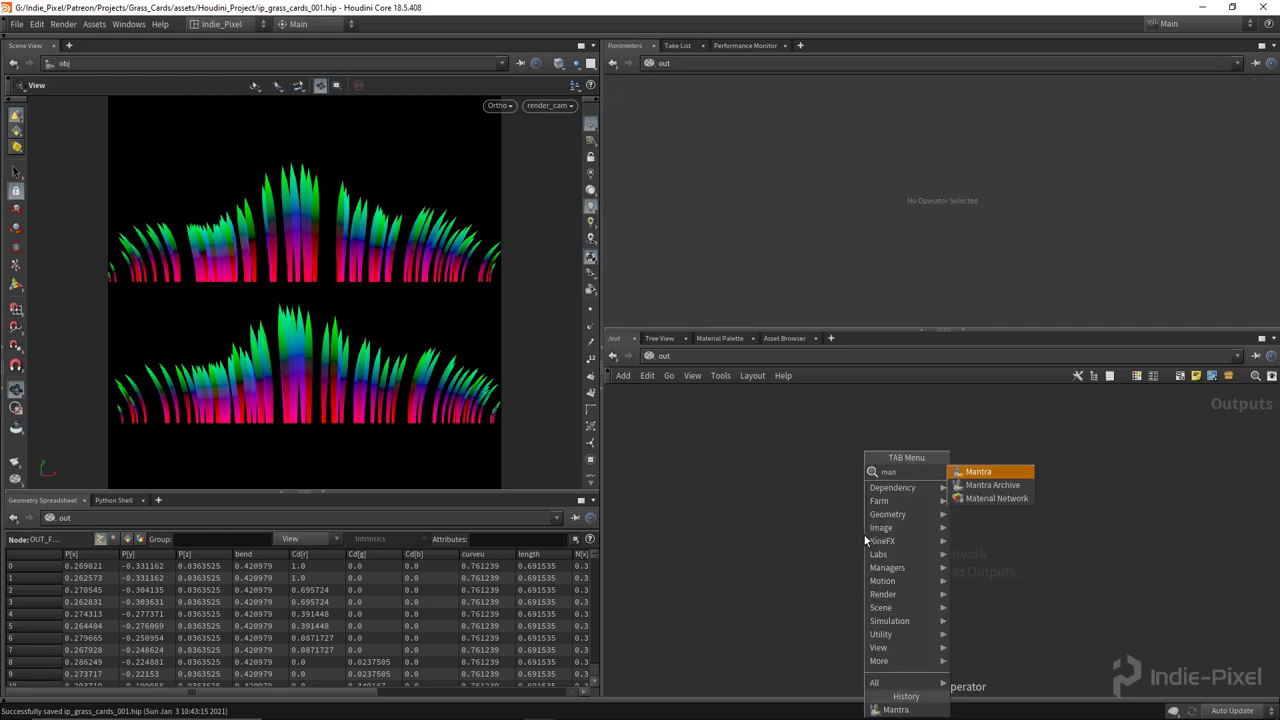
{"action": "left_click", "coordinate": [970, 478]}
{"action": "left_click", "coordinate": [908, 540]}
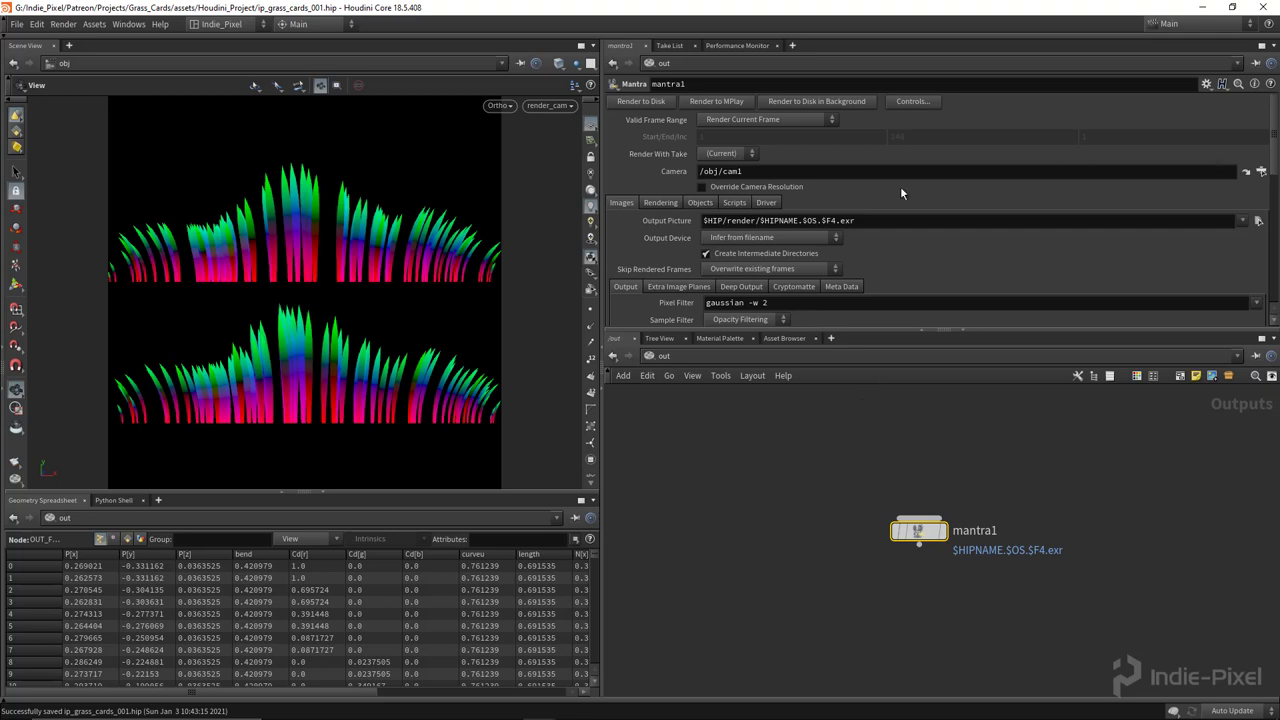
Assign /obj/render_cam as the Mantra node's camera.
{"action": "key", "text": "ctrl+a"}
{"action": "key", "text": "BackSpace"}
{"action": "left_click", "coordinate": [1261, 172]}
{"action": "left_click", "coordinate": [1159, 116]}
{"action": "double_click", "coordinate": [1160, 118]}
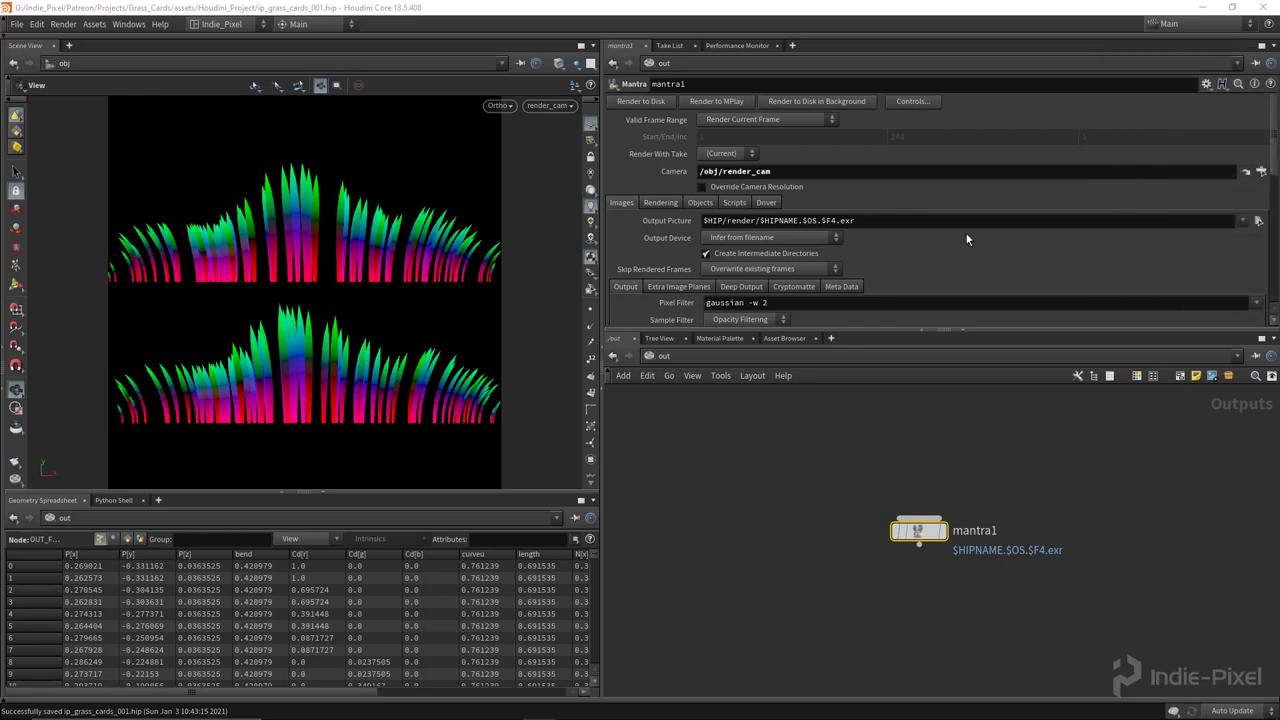
{"action": "scroll", "coordinate": [930, 262], "scroll_direction": "down", "scroll_amount": 1}
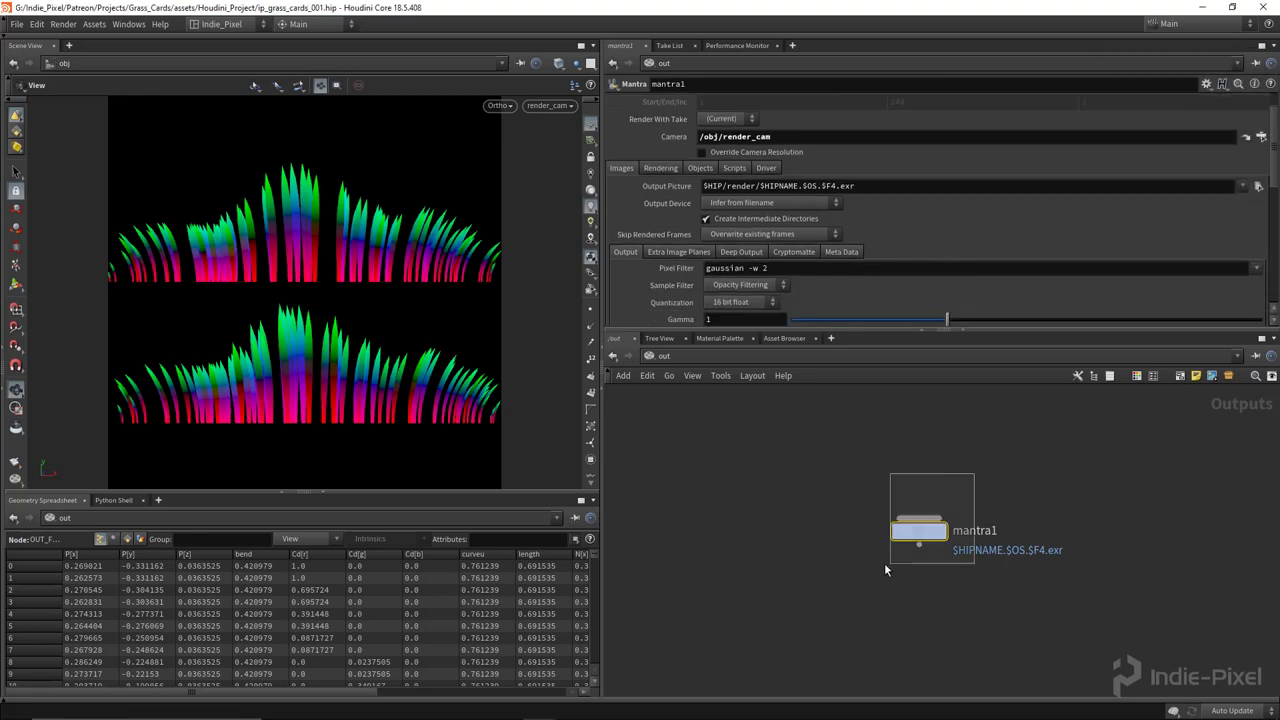
Open a Render View beside the scene view, render mantra1 and fit the whole image in view.
{"action": "left_click", "coordinate": [69, 46]}
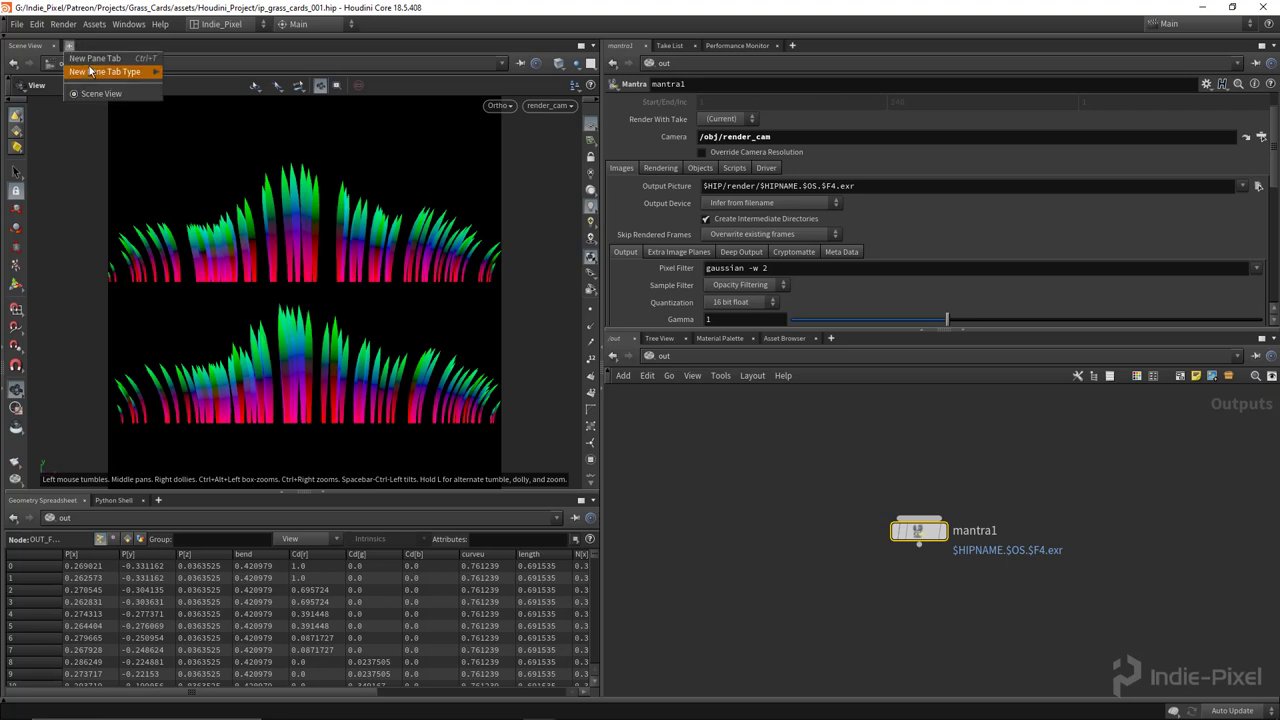
{"action": "mouse_move", "coordinate": [105, 72]}
{"action": "mouse_move", "coordinate": [210, 259]}
{"action": "left_click", "coordinate": [270, 260]}
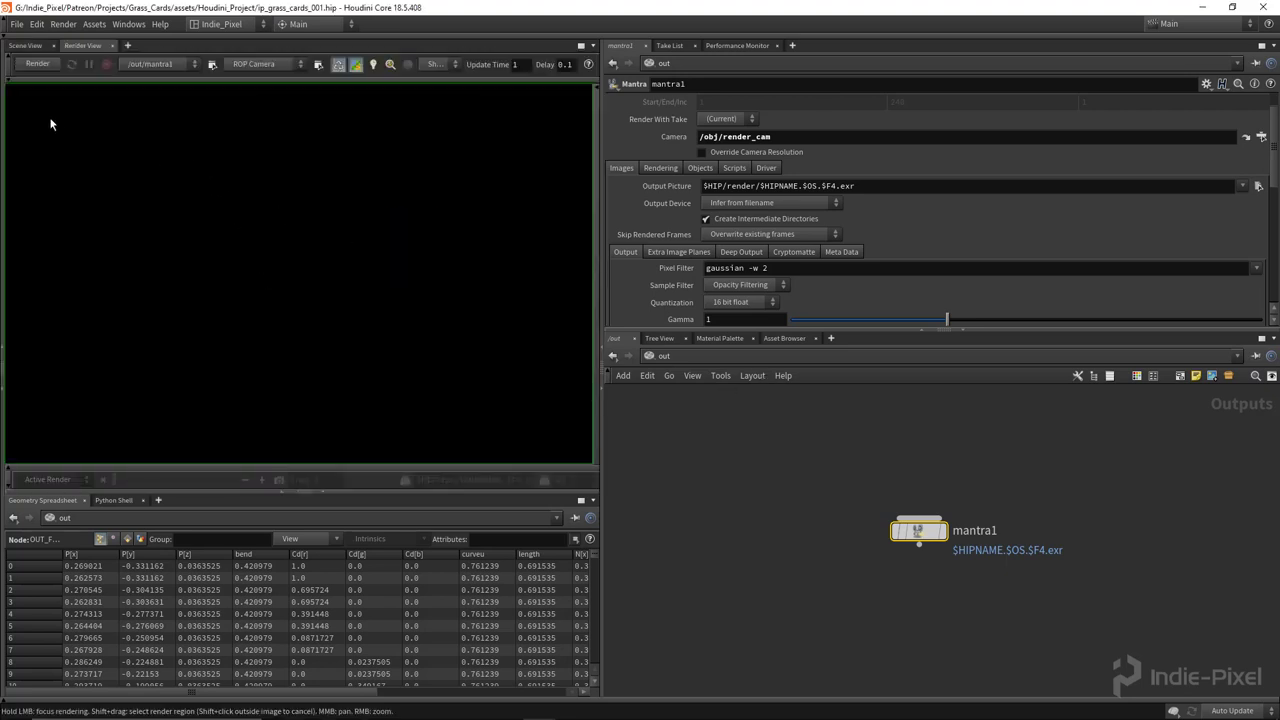
{"action": "left_click", "coordinate": [38, 63]}
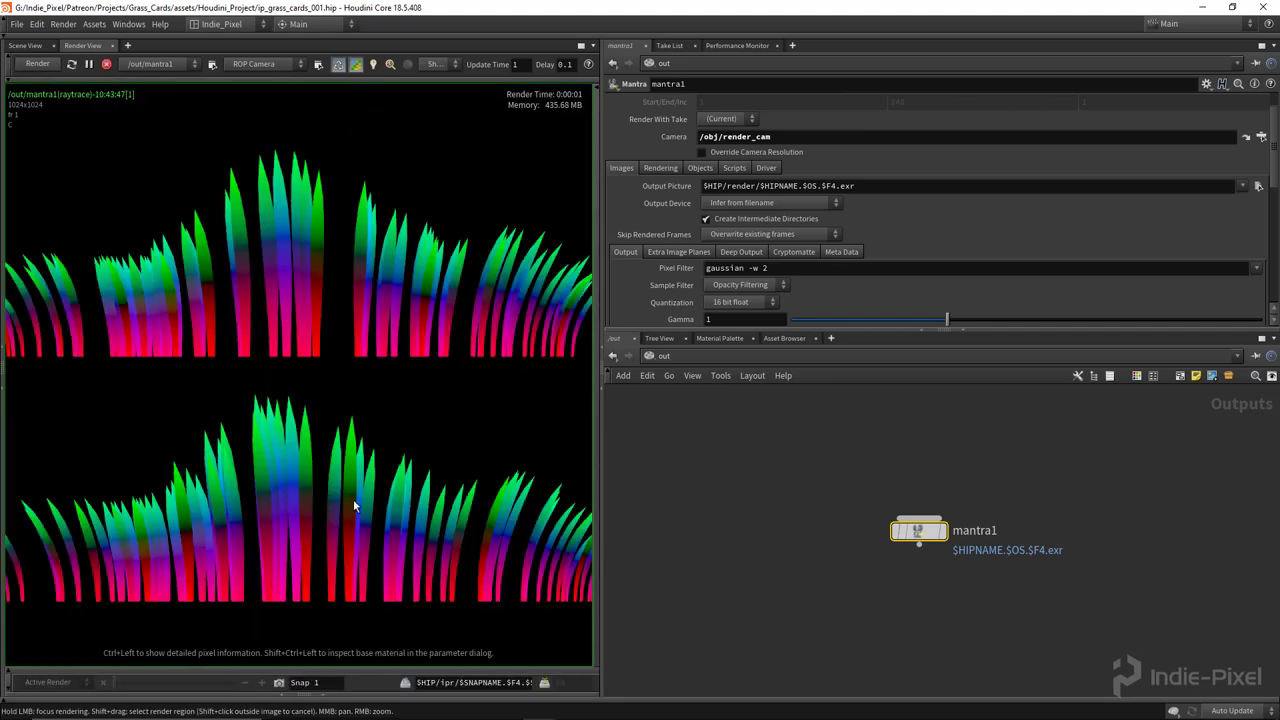
{"action": "scroll", "coordinate": [340, 400], "scroll_direction": "down", "scroll_amount": 3}
{"action": "scroll", "coordinate": [332, 399], "scroll_direction": "up", "scroll_amount": 2}
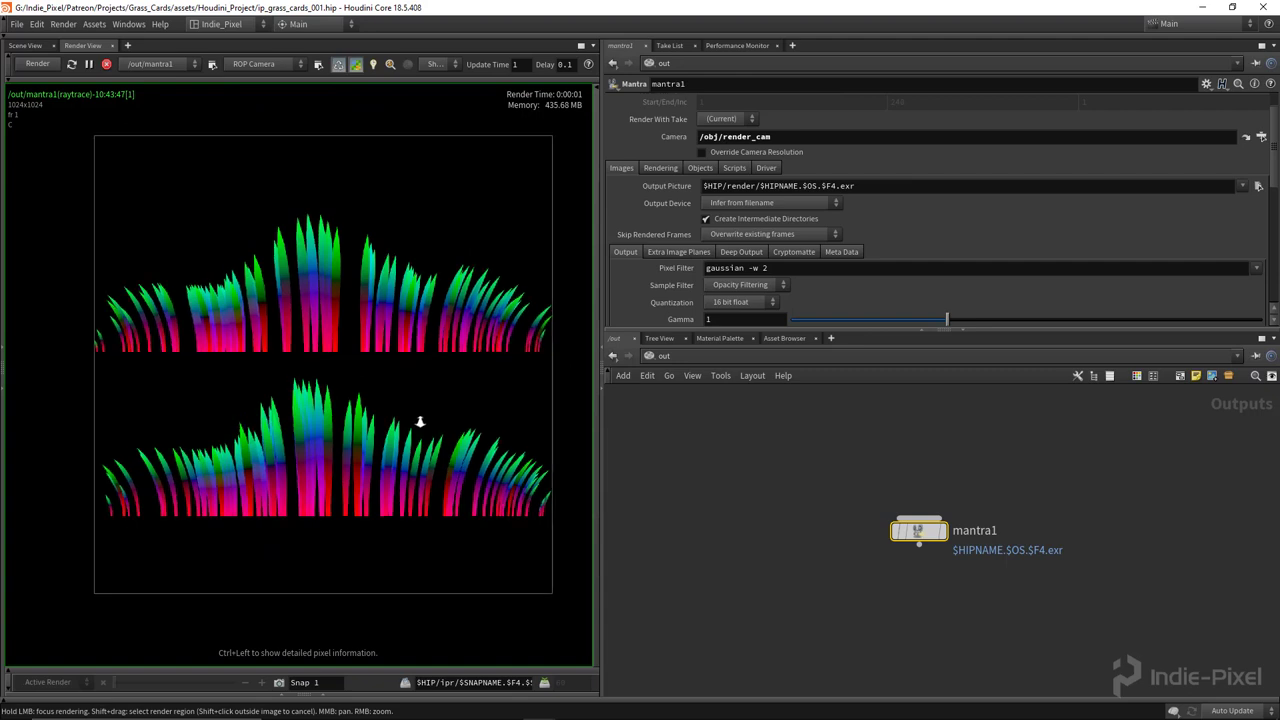
{"action": "middle_click_drag", "start_coordinate": [420, 422], "coordinate": [404, 420]}
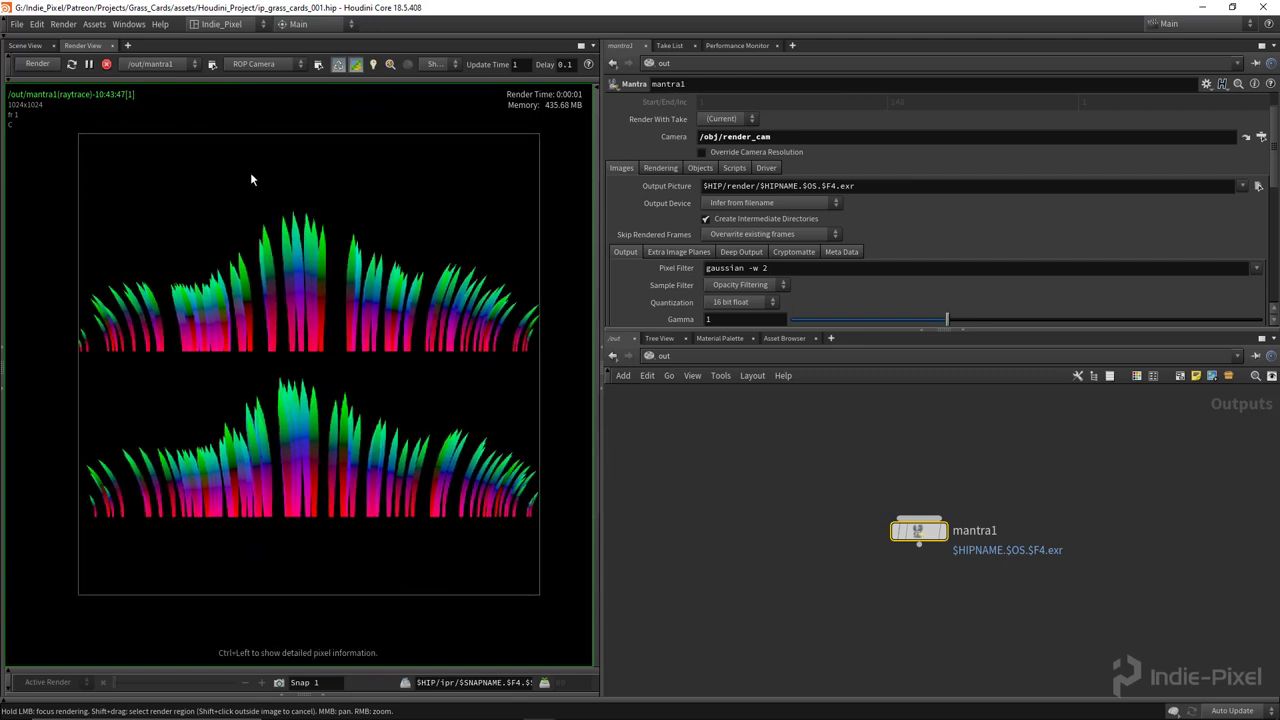
Show the render's display options and inspect the Op_Id plane before switching back to the C plane.
{"action": "right_click", "coordinate": [241, 234]}
{"action": "left_click", "coordinate": [282, 273]}
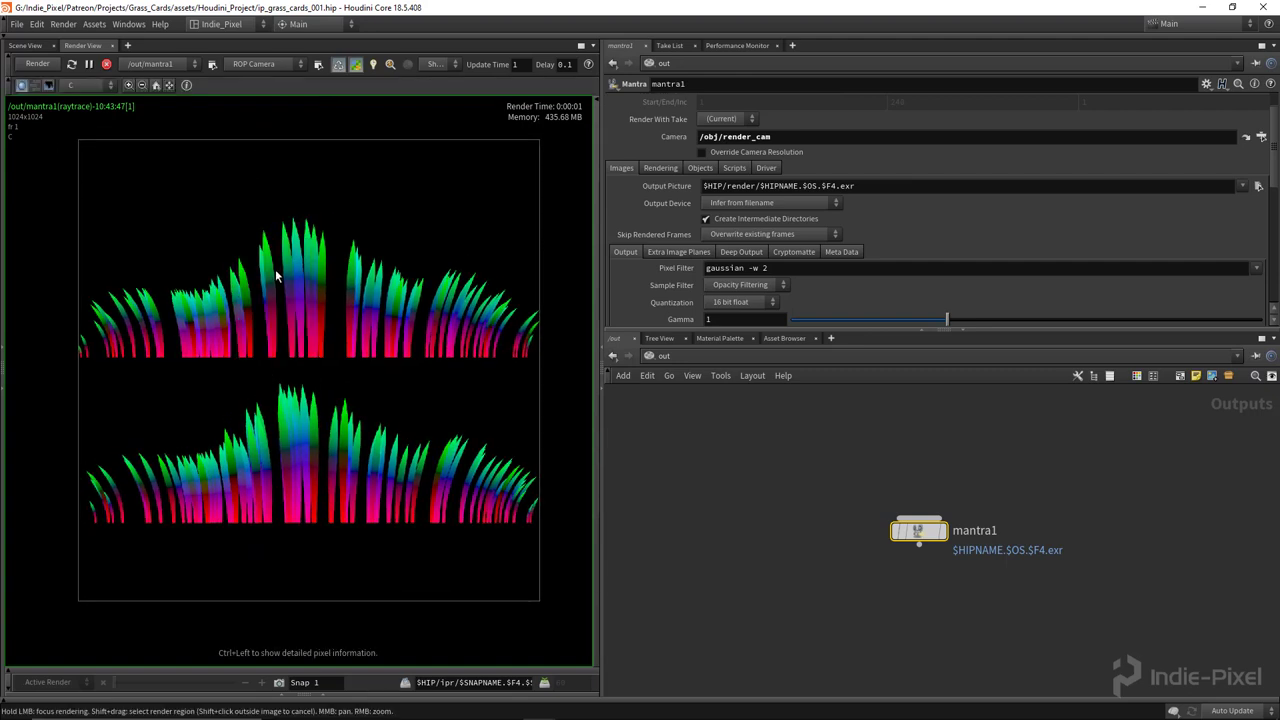
{"action": "left_click", "coordinate": [86, 84]}
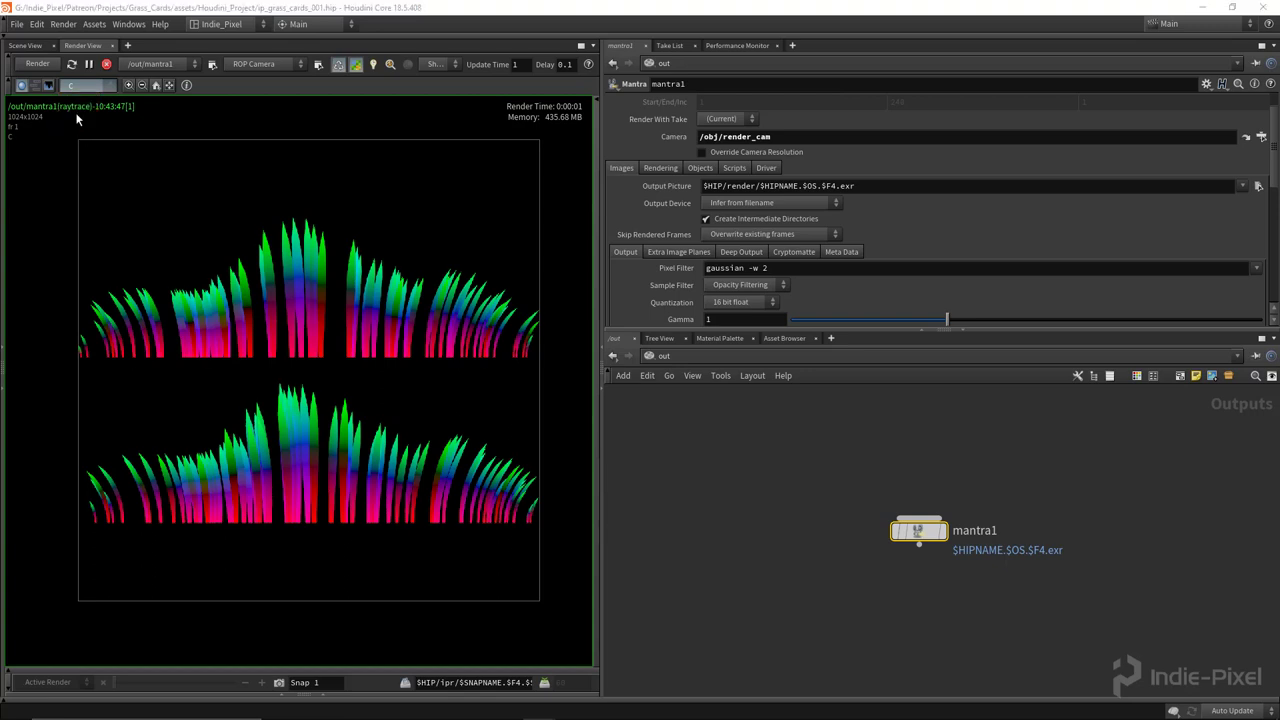
{"action": "left_click", "coordinate": [75, 112]}
{"action": "left_click", "coordinate": [82, 85]}
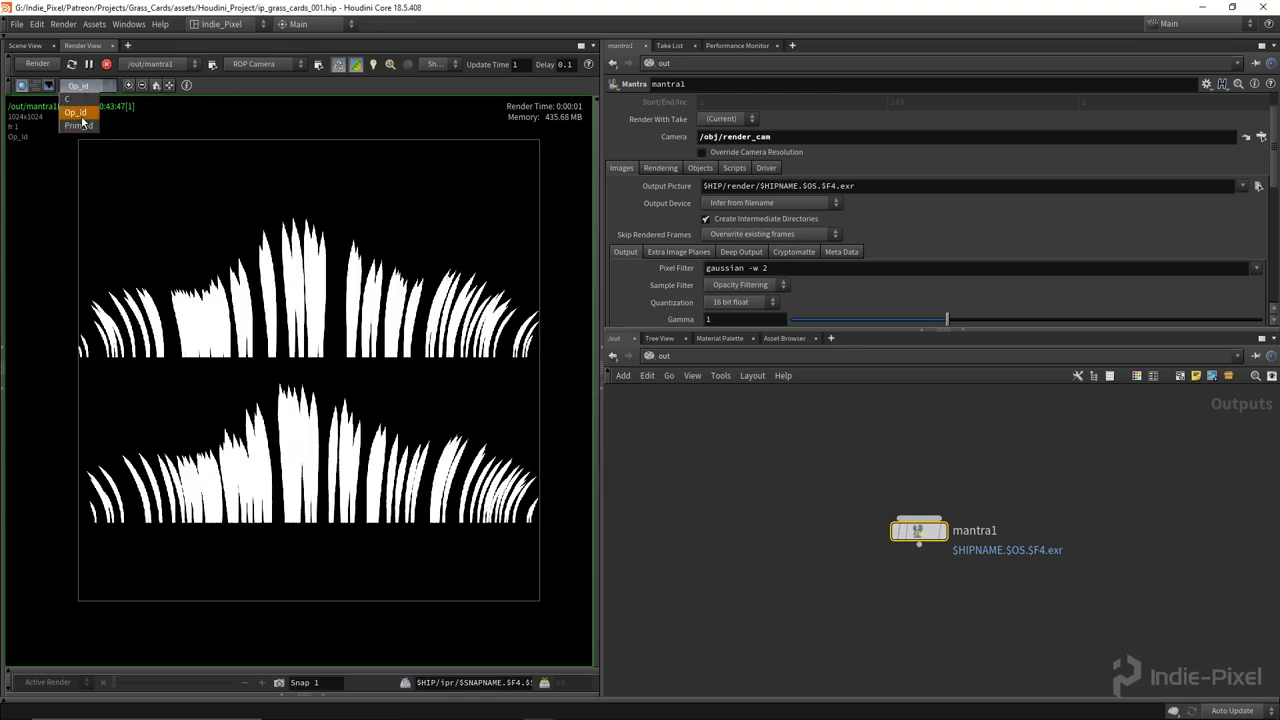
{"action": "left_click", "coordinate": [68, 98]}
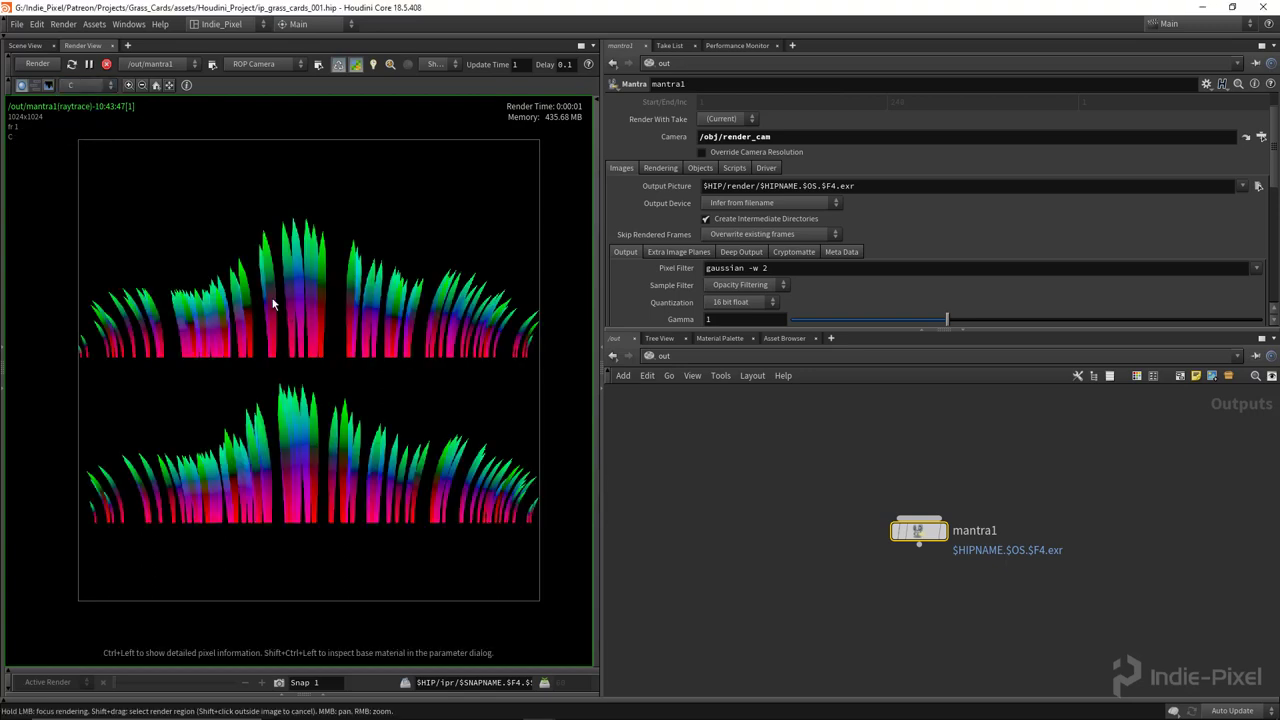
Add one extra image plane to mantra1 with the Af (alpha) VEX variable and display it in the render.
{"action": "left_click", "coordinate": [678, 252]}
{"action": "scroll", "coordinate": [979, 235], "scroll_direction": "down", "scroll_amount": 5}
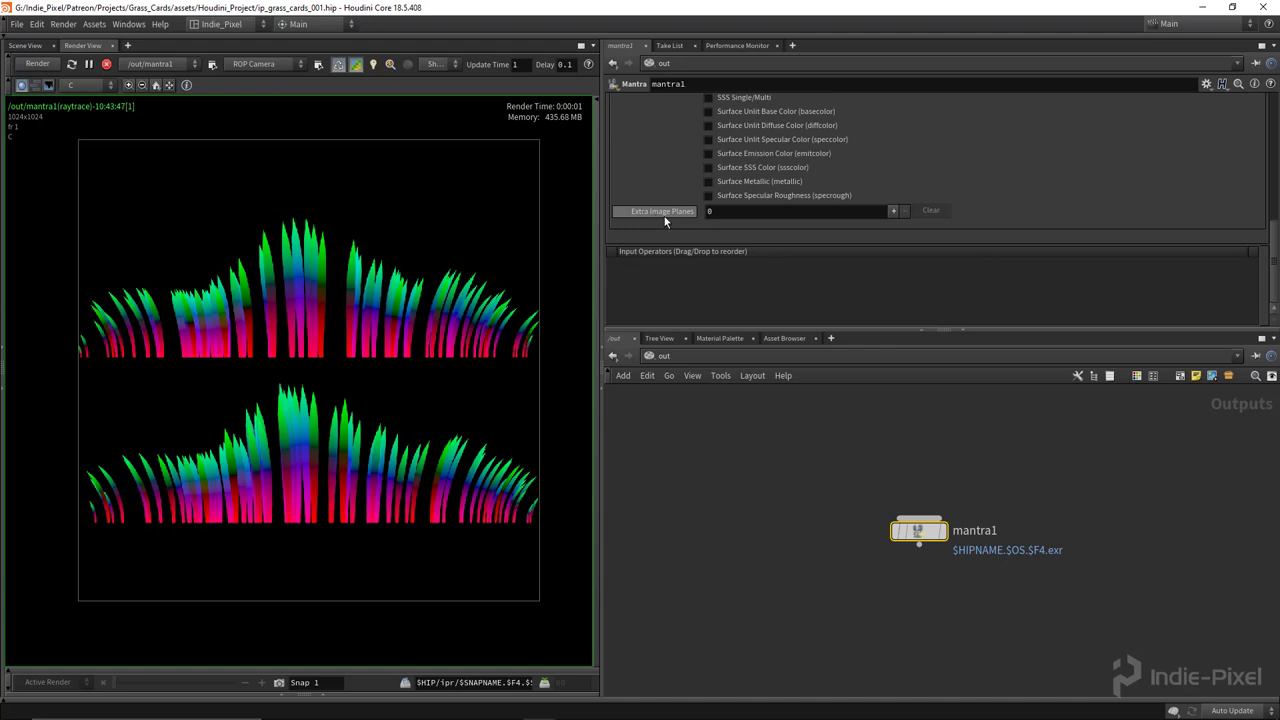
{"action": "left_click", "coordinate": [894, 212]}
{"action": "scroll", "coordinate": [948, 227], "scroll_direction": "down", "scroll_amount": 2}
{"action": "scroll", "coordinate": [964, 220], "scroll_direction": "up", "scroll_amount": 1}
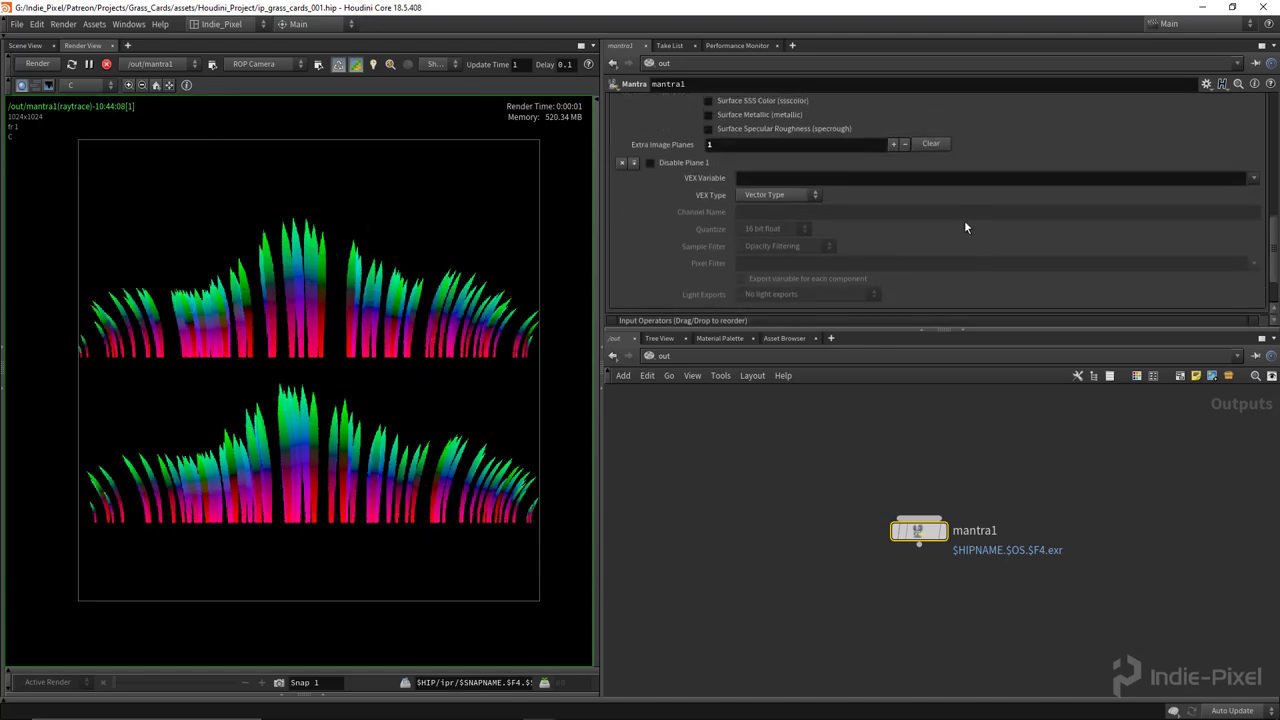
{"action": "left_click", "coordinate": [1253, 198]}
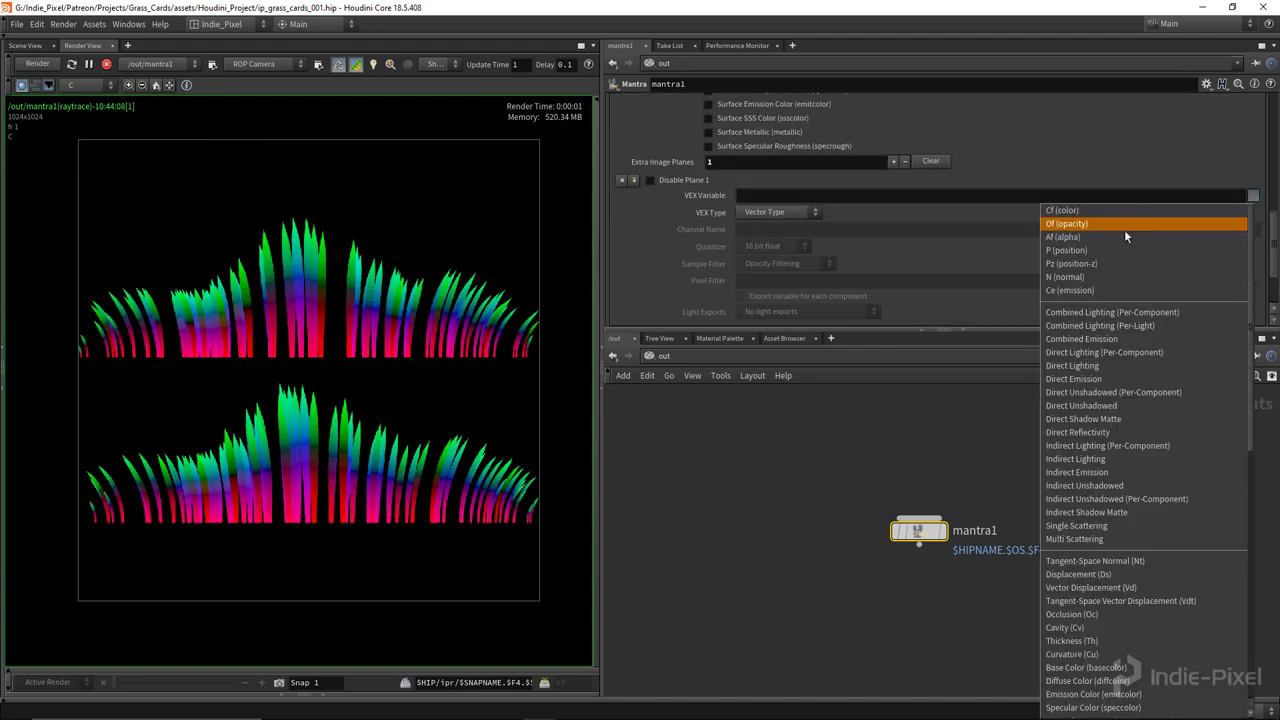
{"action": "left_click", "coordinate": [1124, 234]}
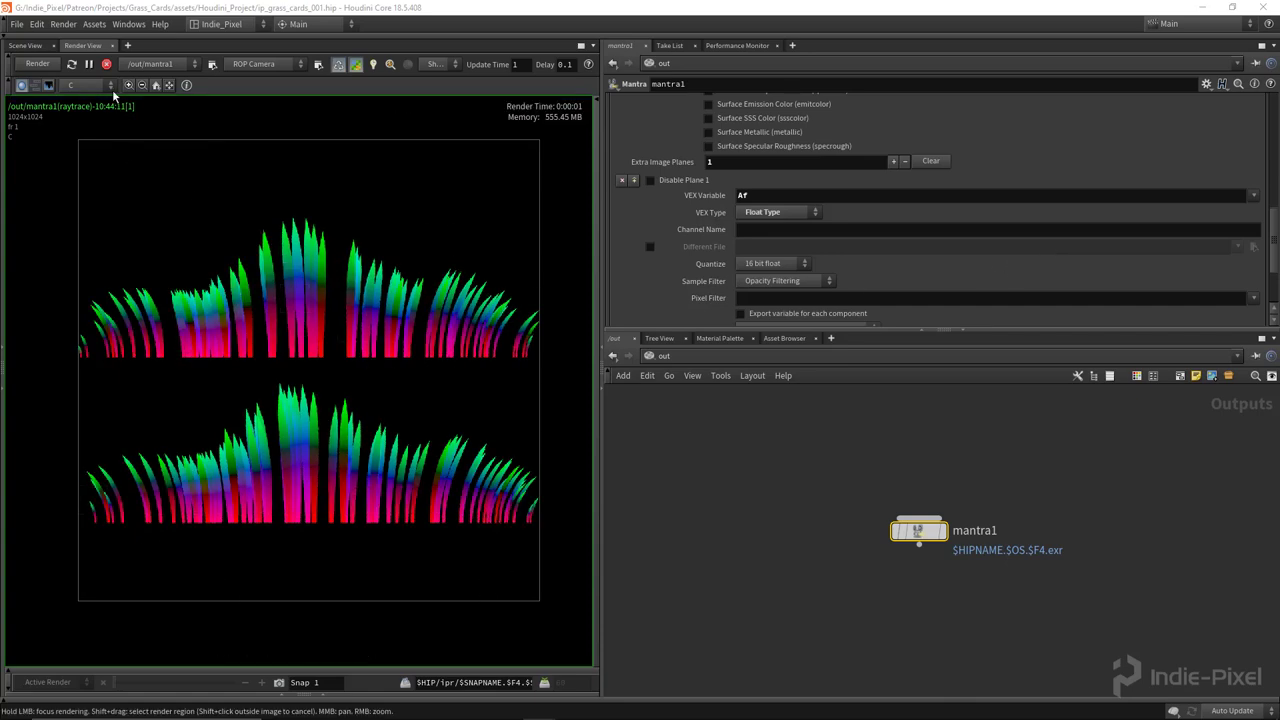
{"action": "left_click", "coordinate": [72, 84]}
{"action": "left_click", "coordinate": [82, 124]}
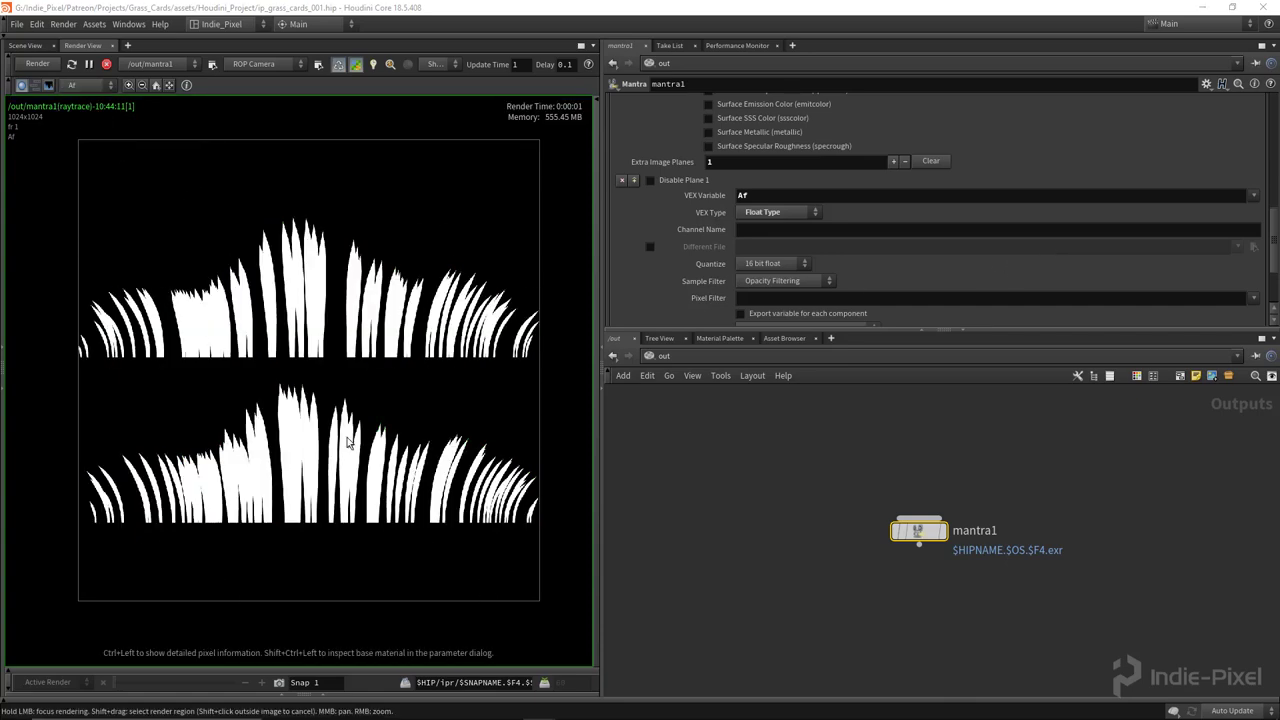
Switch the displayed render plane from Af back to C.
{"action": "scroll", "coordinate": [360, 406], "scroll_direction": "down", "scroll_amount": 3}
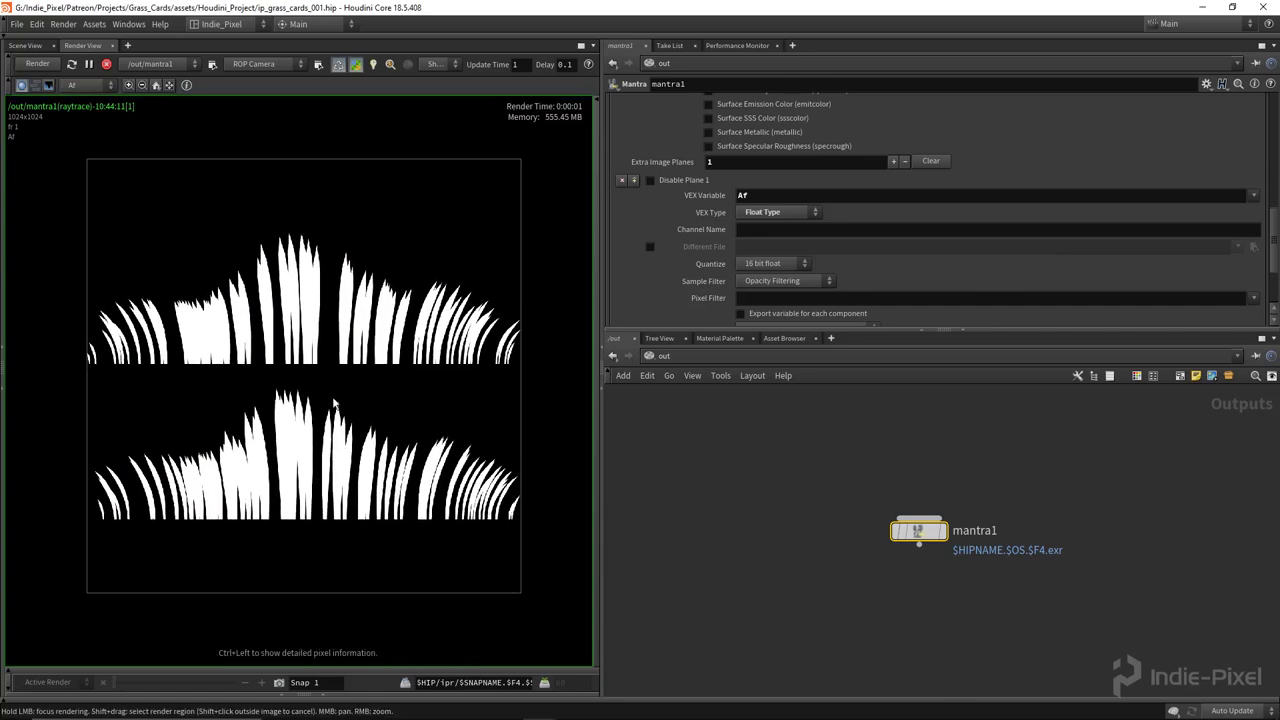
{"action": "left_click", "coordinate": [72, 84]}
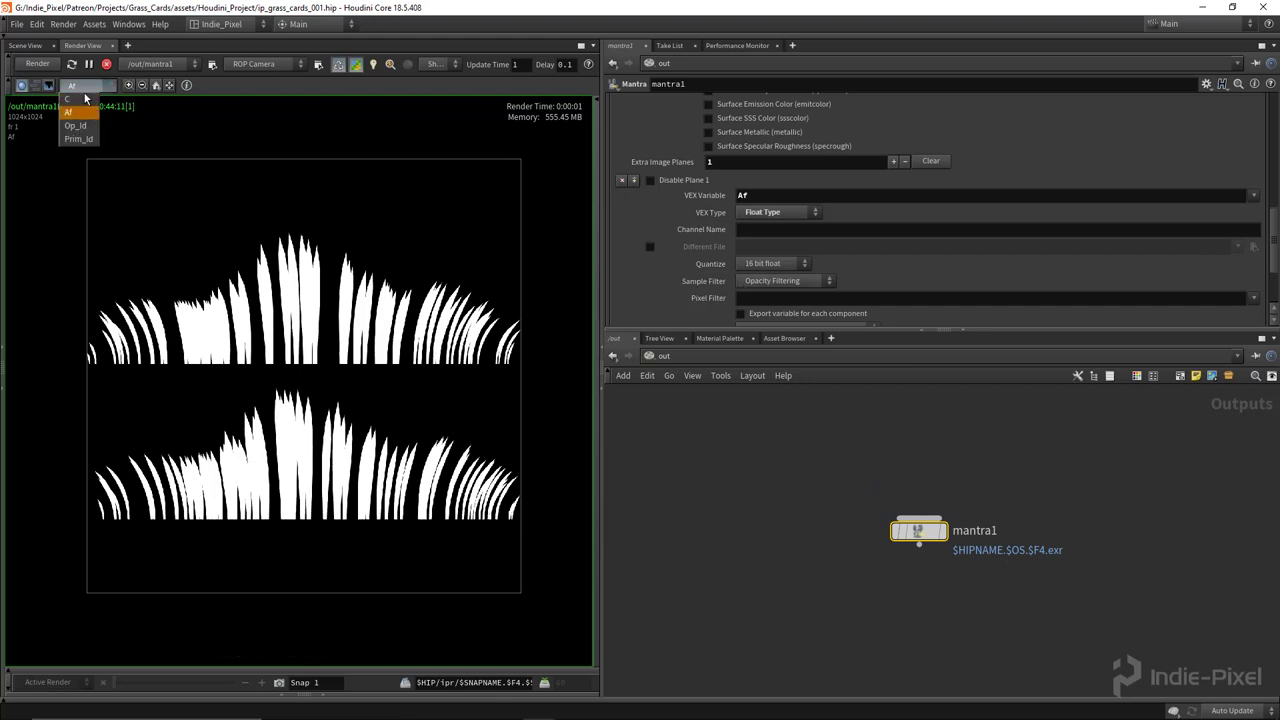
{"action": "left_click", "coordinate": [80, 106]}
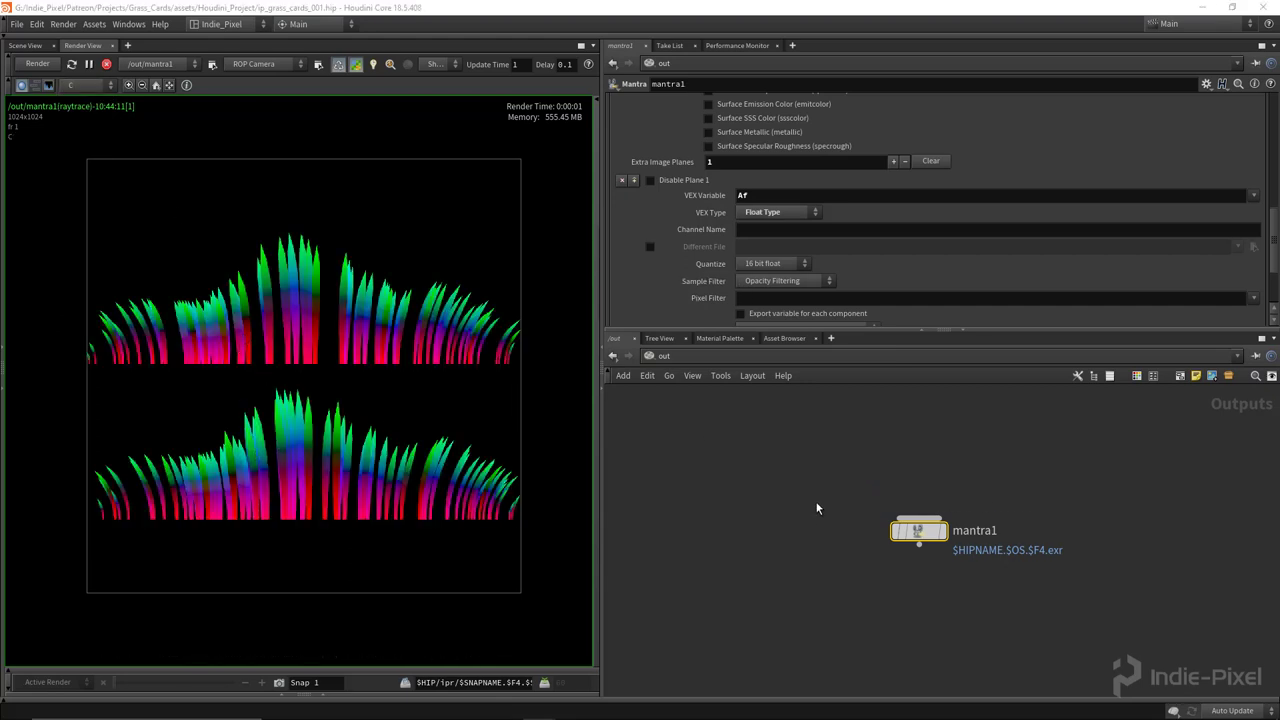
{"action": "scroll", "coordinate": [846, 235], "scroll_direction": "up", "scroll_amount": 10}
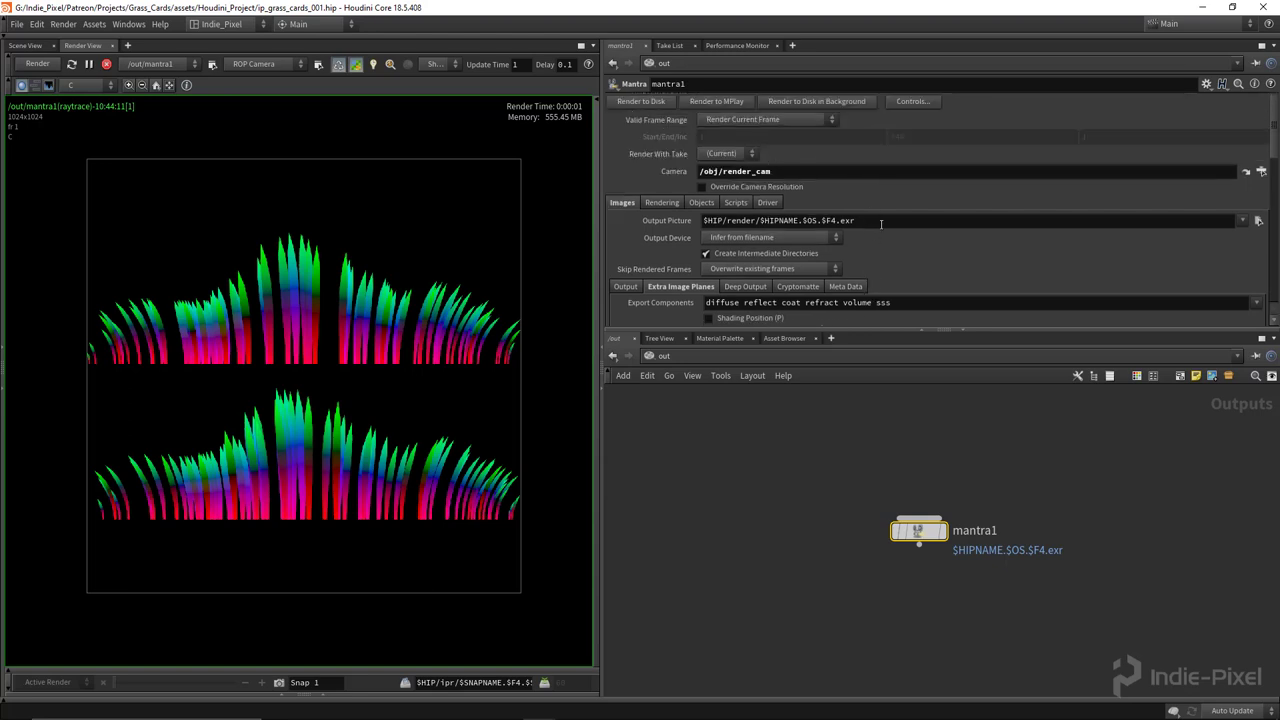
Start saving the rendered frame, setting its file to grass_sheet_002.png in the $HIP/grasses folder.
{"action": "right_click", "coordinate": [249, 345]}
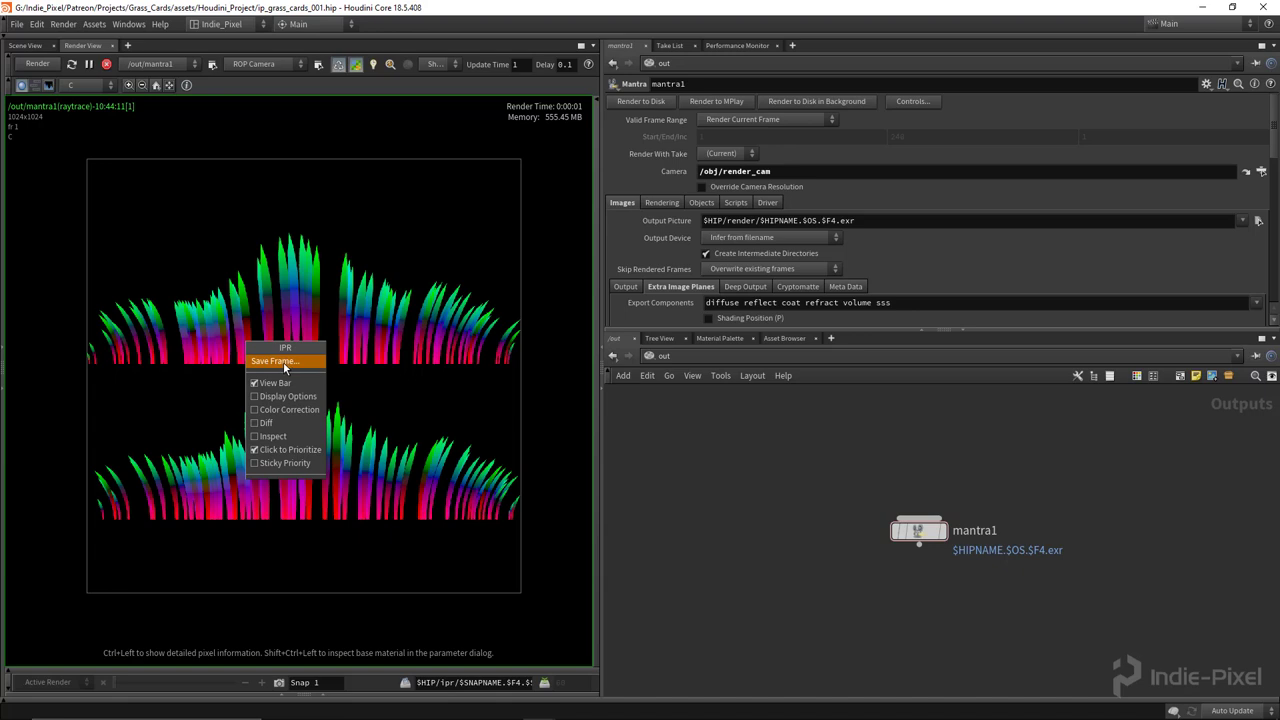
{"action": "left_click", "coordinate": [284, 362]}
{"action": "left_click", "coordinate": [397, 252]}
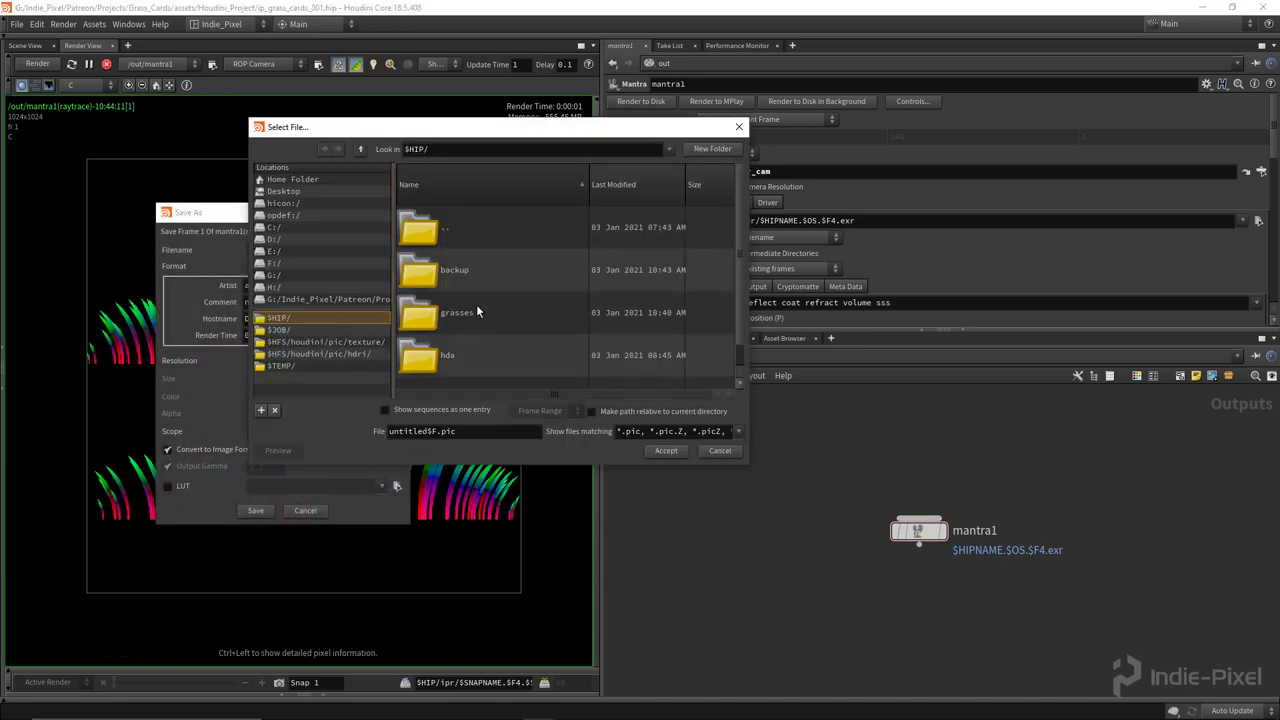
{"action": "double_click", "coordinate": [474, 311]}
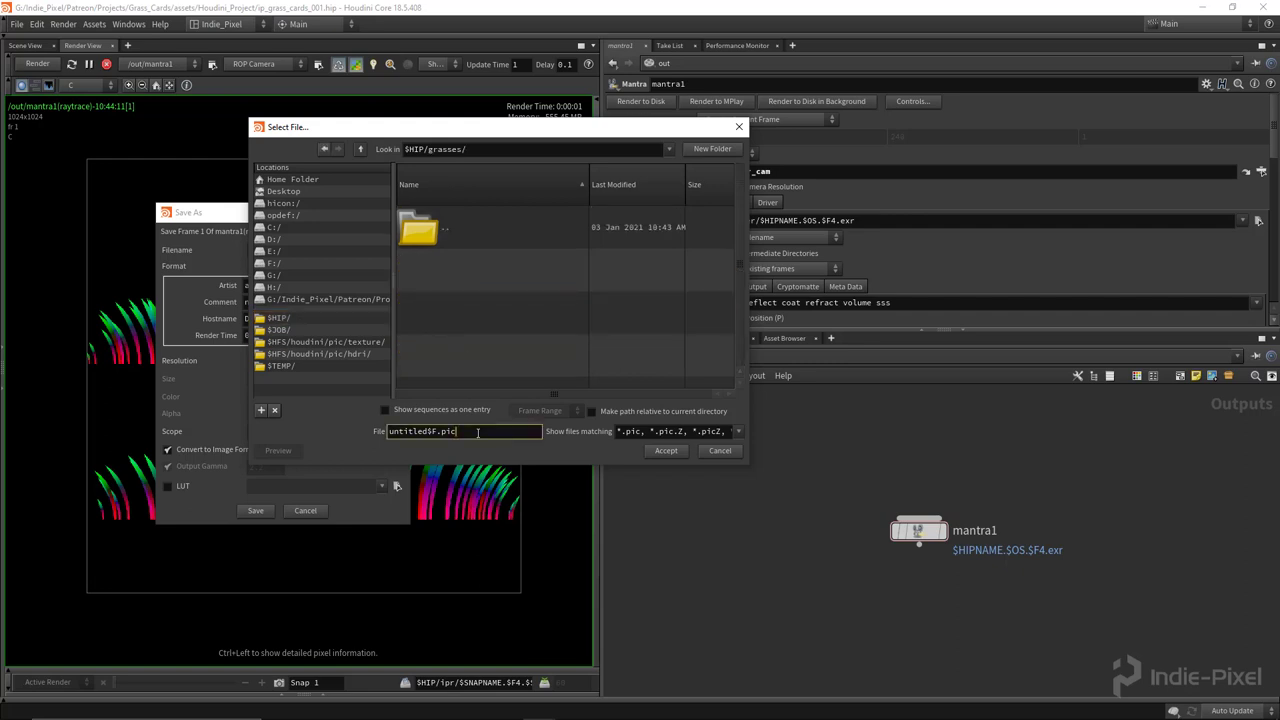
{"action": "key", "text": "BackSpace"}
{"action": "left_click", "coordinate": [665, 451]}
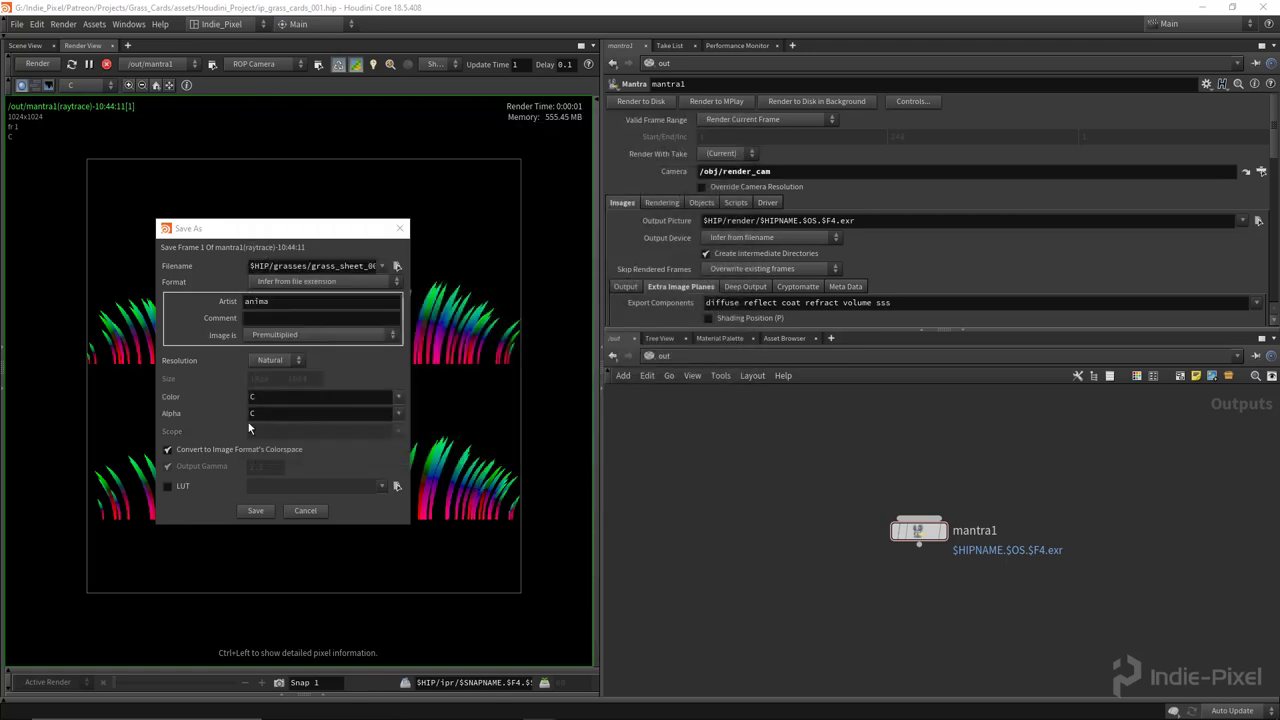
Set the saved image's alpha plane to Af and write the frame to disk.
{"action": "left_click", "coordinate": [398, 413]}
{"action": "left_click", "coordinate": [324, 441]}
{"action": "left_click", "coordinate": [255, 512]}
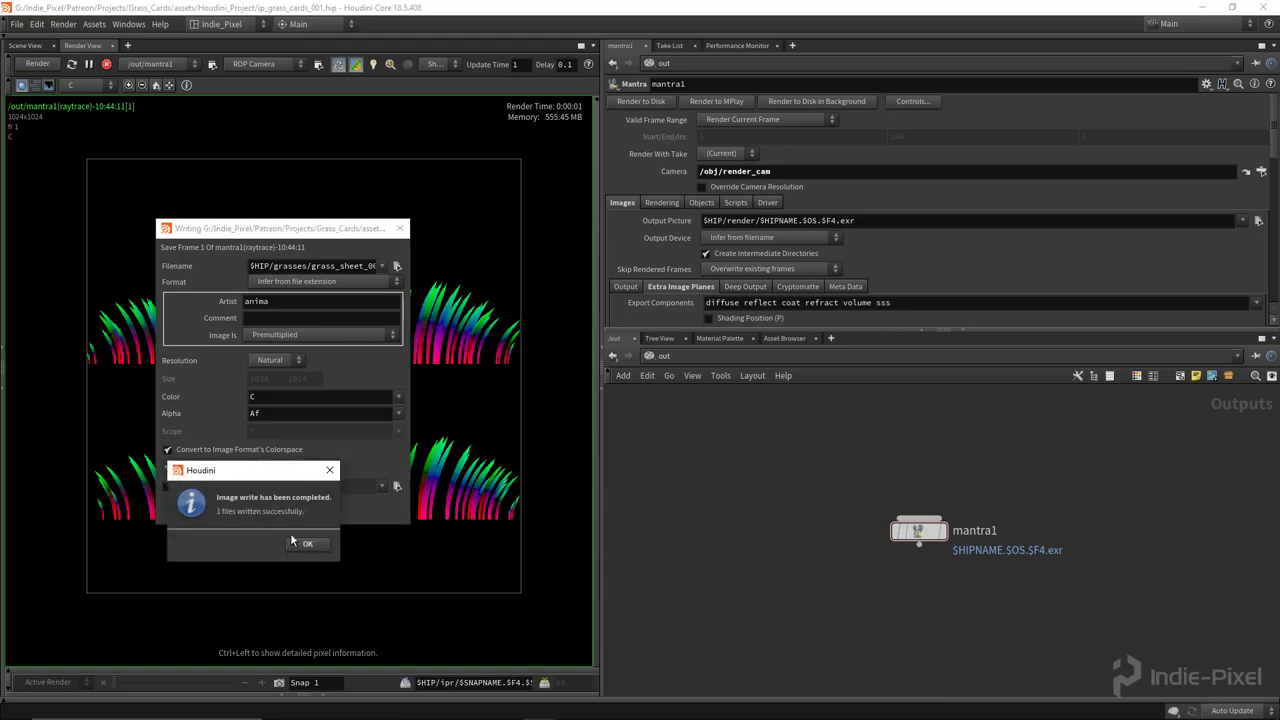
{"action": "left_click", "coordinate": [307, 545]}
{"action": "mouse_move", "coordinate": [607, 719]}
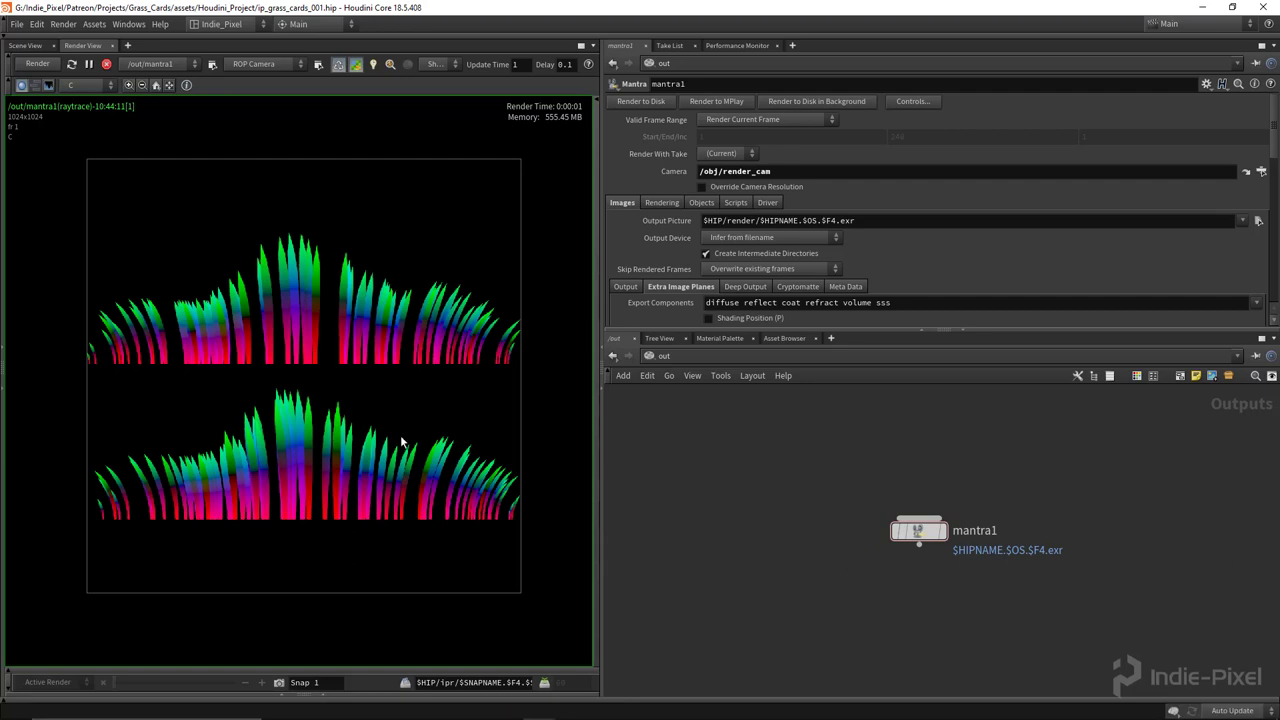
{"action": "scroll", "coordinate": [380, 425], "scroll_direction": "down", "scroll_amount": 2}
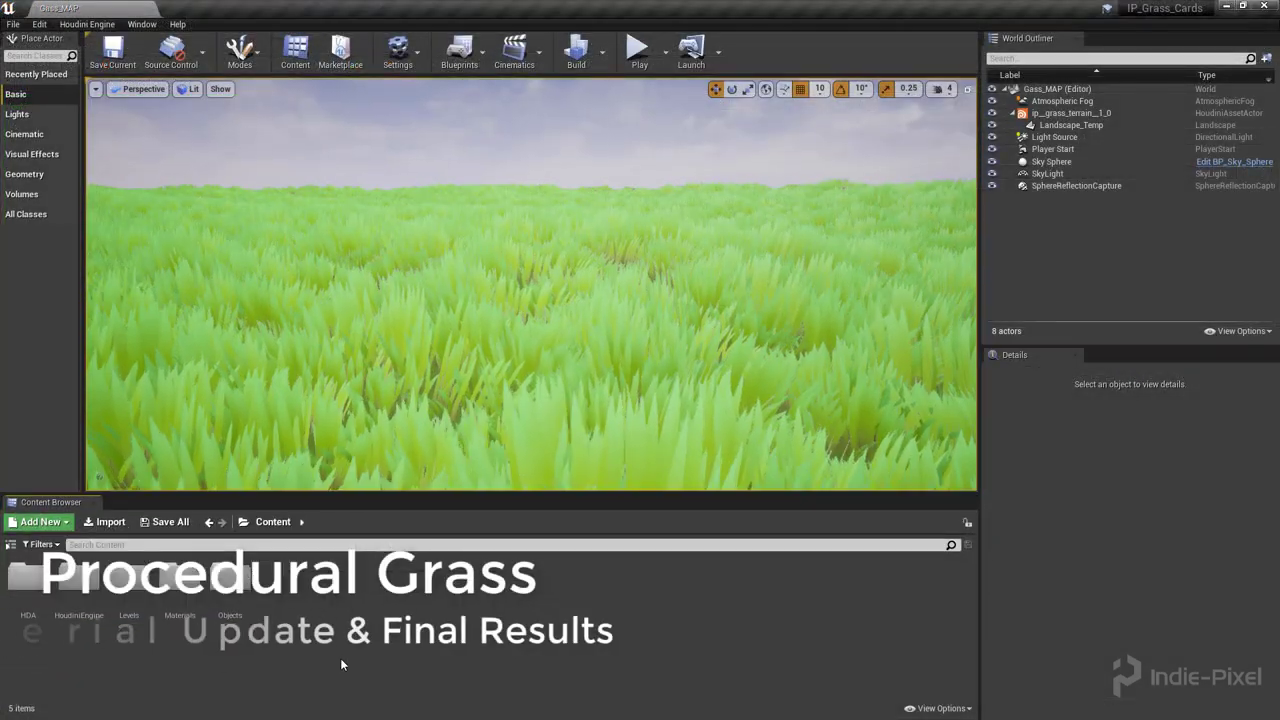
In Unreal's Objects folder, start importing Grass_Card_002.fbx and grass_sheet_002.png from the grasses folder.
{"action": "double_click", "coordinate": [230, 595]}
{"action": "right_click", "coordinate": [204, 595]}
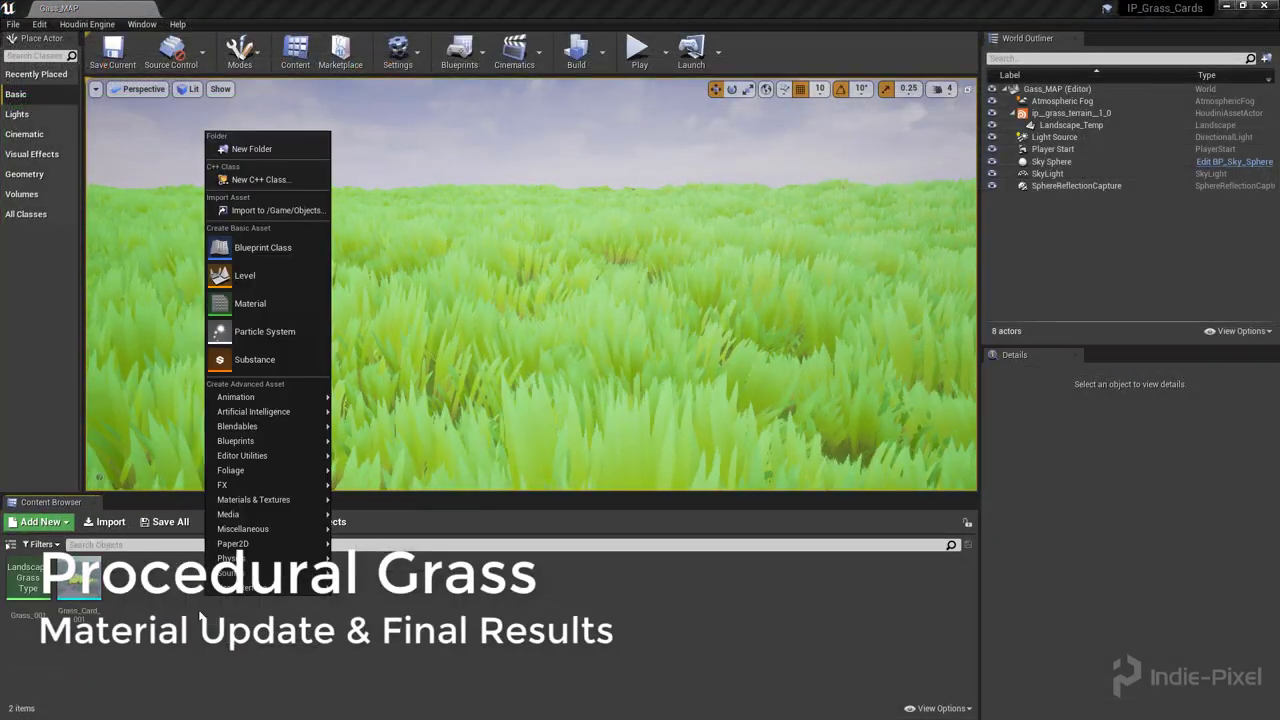
{"action": "left_click", "coordinate": [201, 617]}
{"action": "key", "text": "super"}
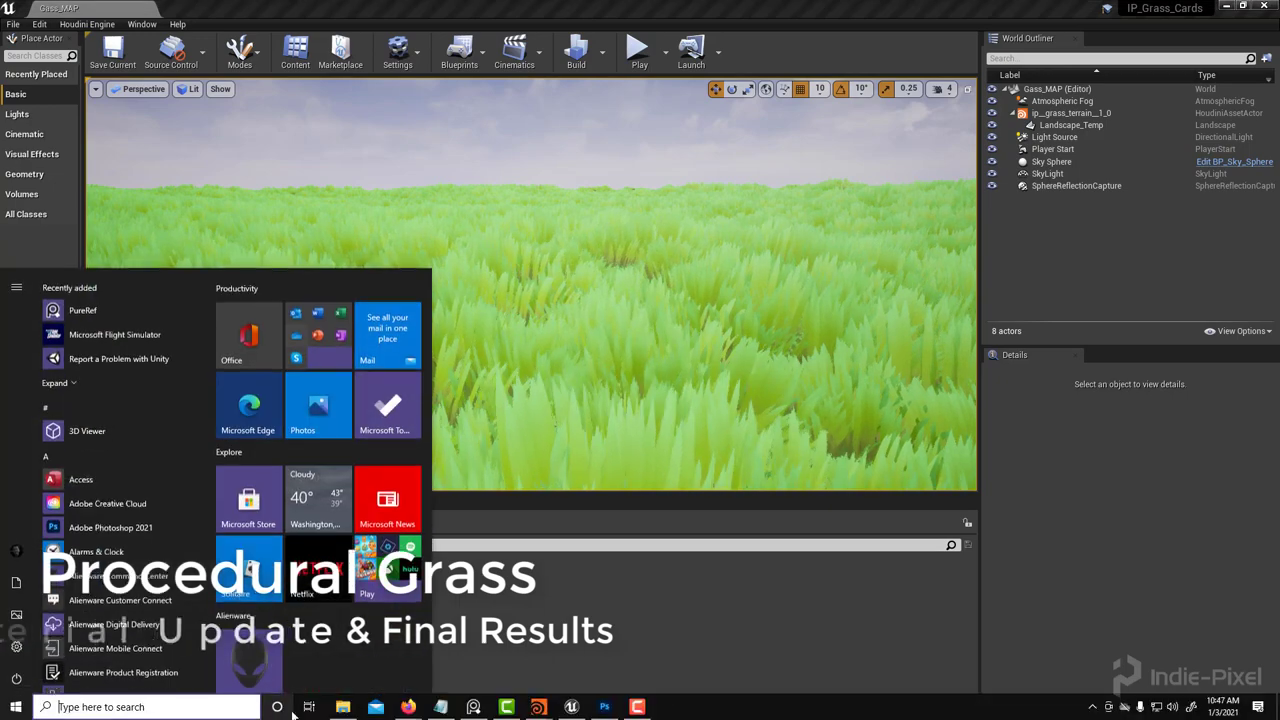
{"action": "left_click", "coordinate": [342, 707]}
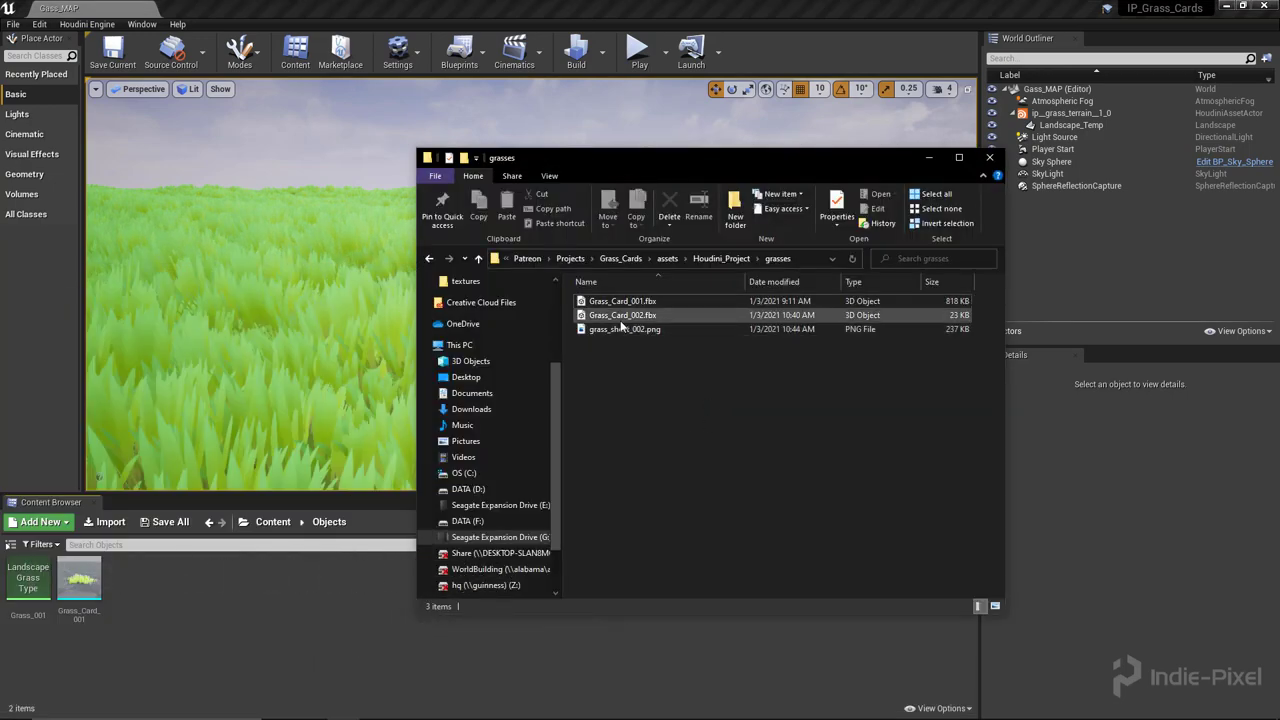
{"action": "left_click", "coordinate": [622, 328]}
{"action": "left_click", "coordinate": [609, 316], "text": "shift"}
{"action": "left_click_drag", "start_coordinate": [247, 631], "coordinate": [247, 631]}
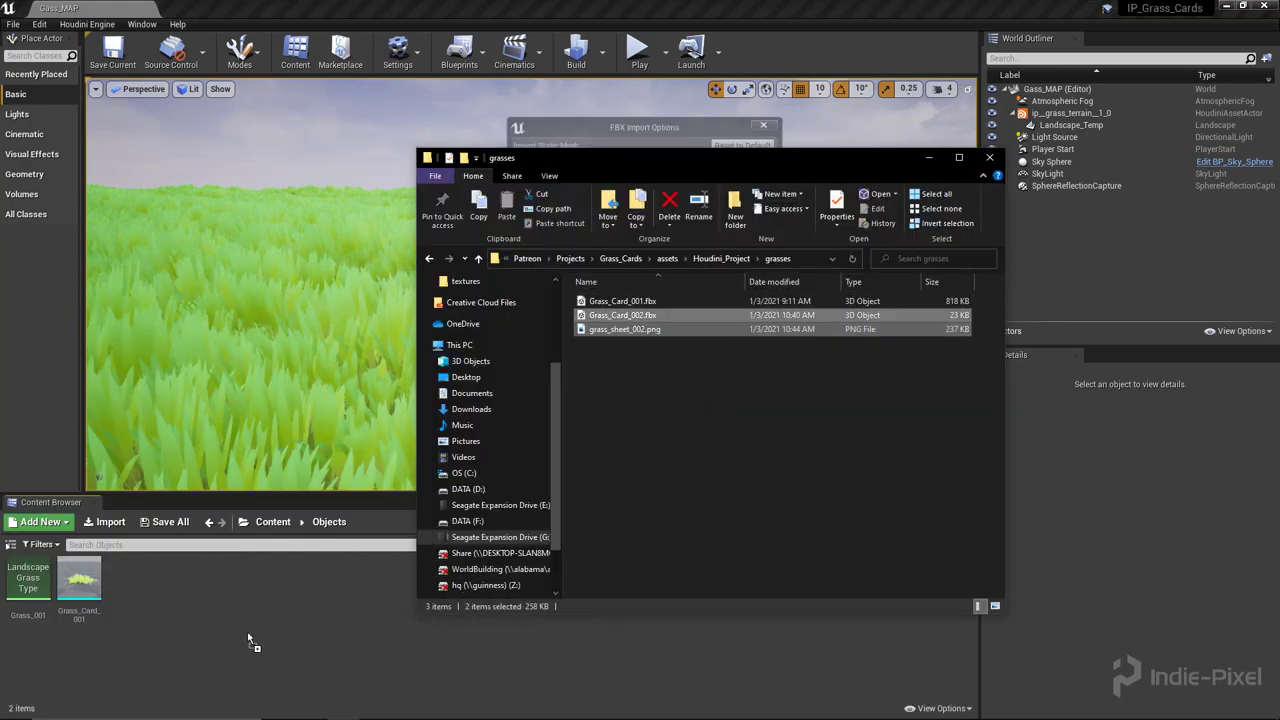
Keep the vertex color import option on Replace, import all the files and dismiss the message log.
{"action": "left_click", "coordinate": [624, 254]}
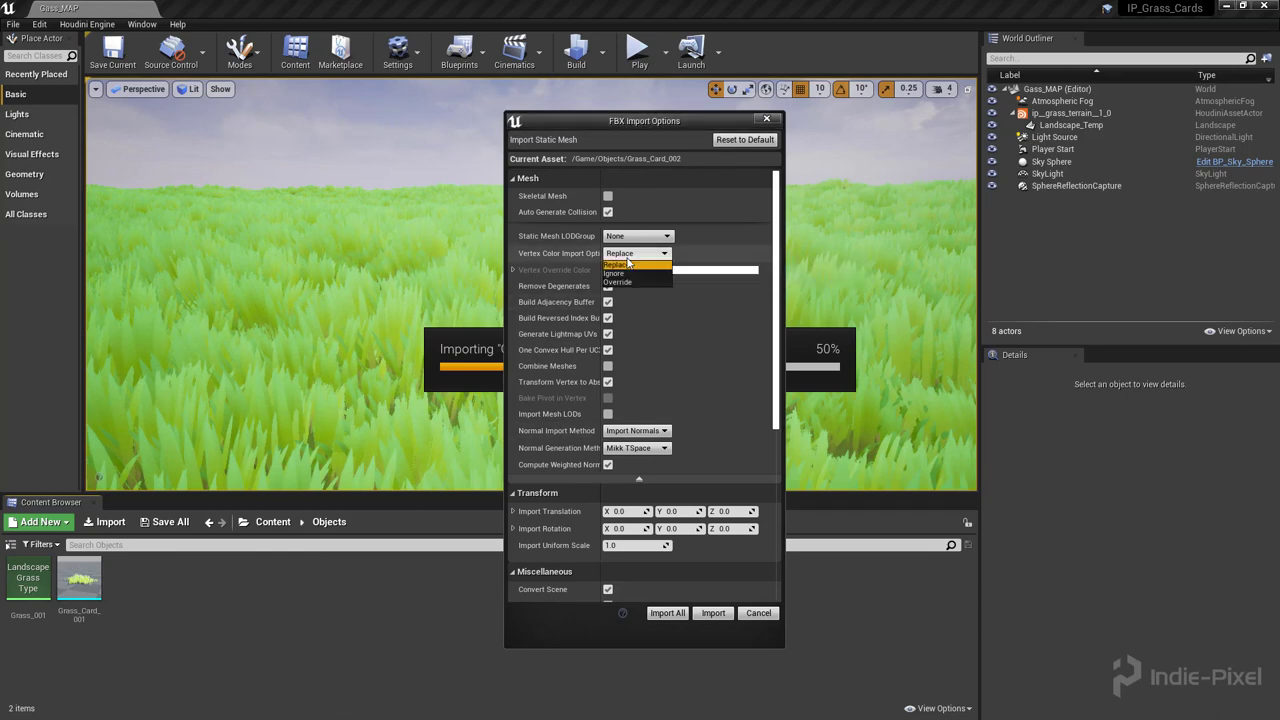
{"action": "left_click", "coordinate": [622, 264]}
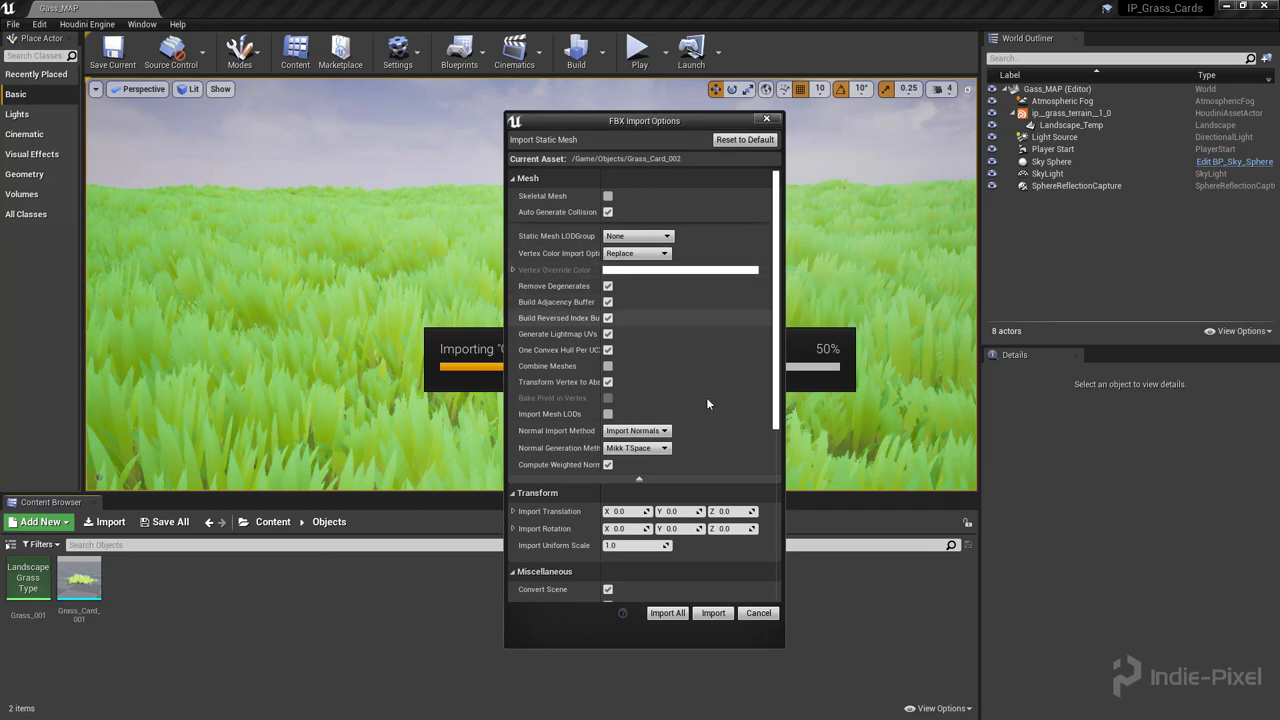
{"action": "left_click", "coordinate": [667, 613]}
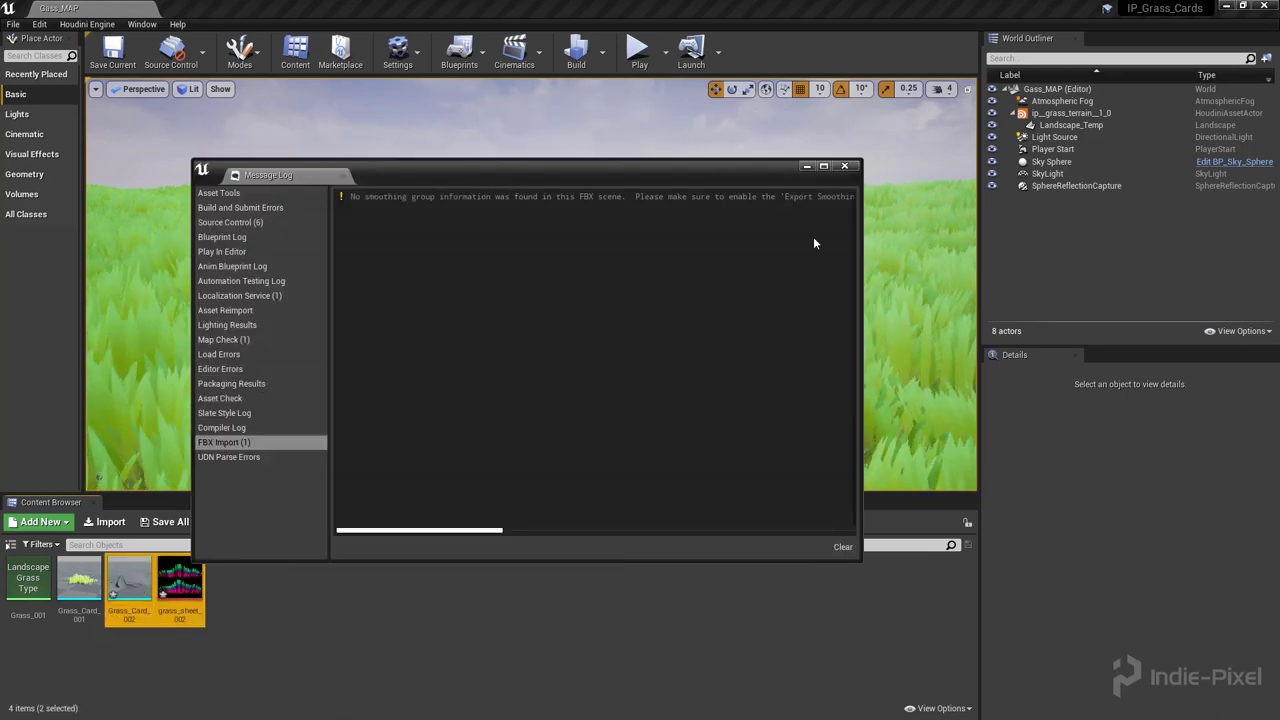
{"action": "left_click", "coordinate": [844, 166]}
Examine the grass_sheet_002 texture and its alpha channel option, then close the texture editor.
{"action": "double_click", "coordinate": [175, 578]}
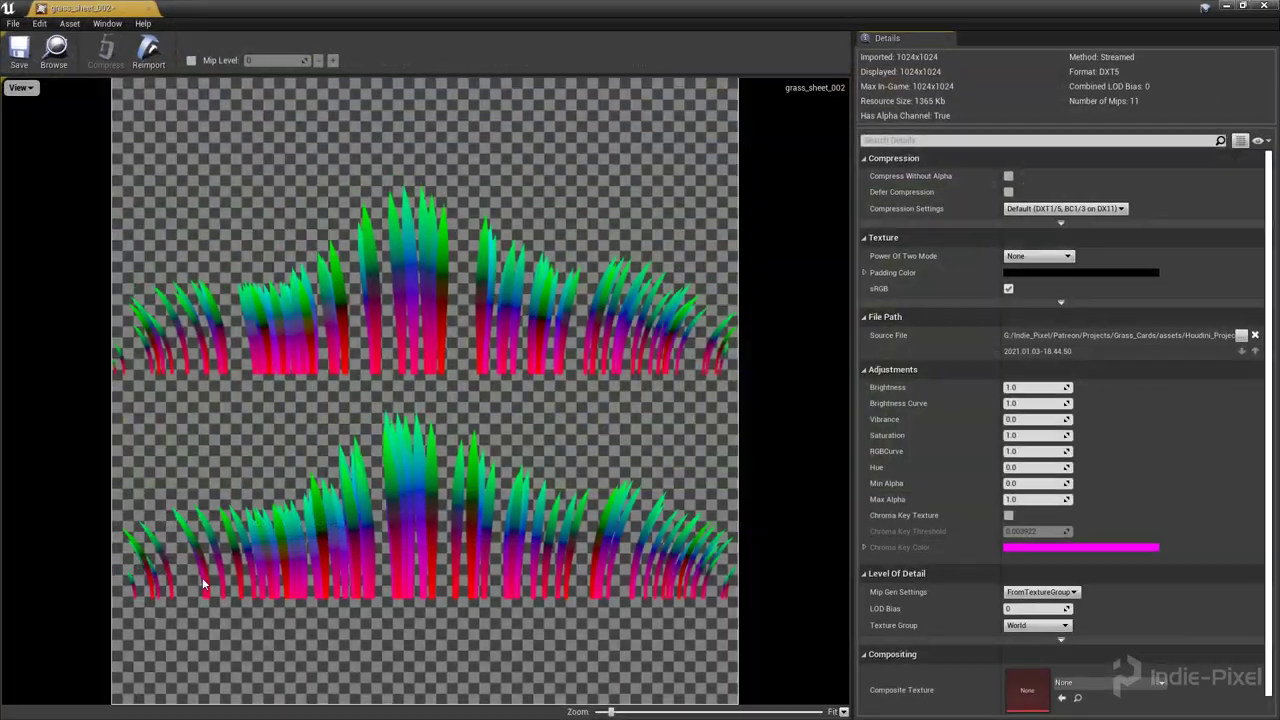
{"action": "left_click", "coordinate": [19, 88]}
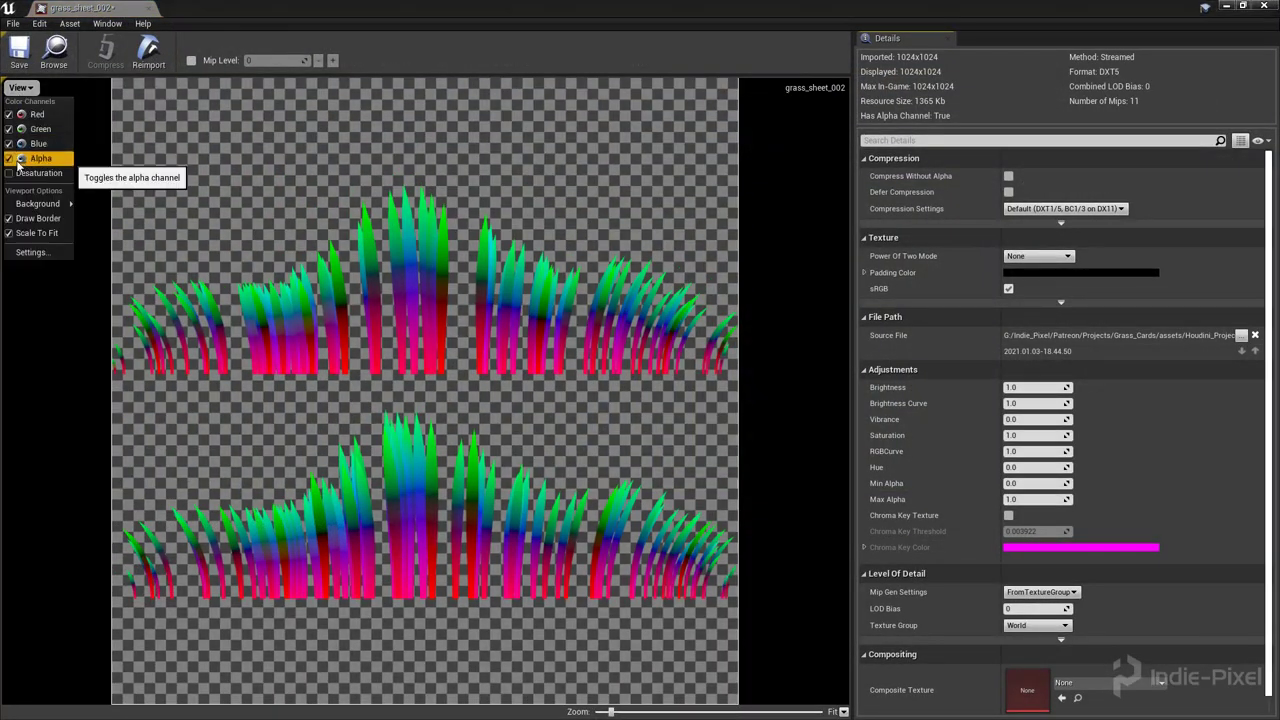
{"action": "left_click", "coordinate": [155, 118]}
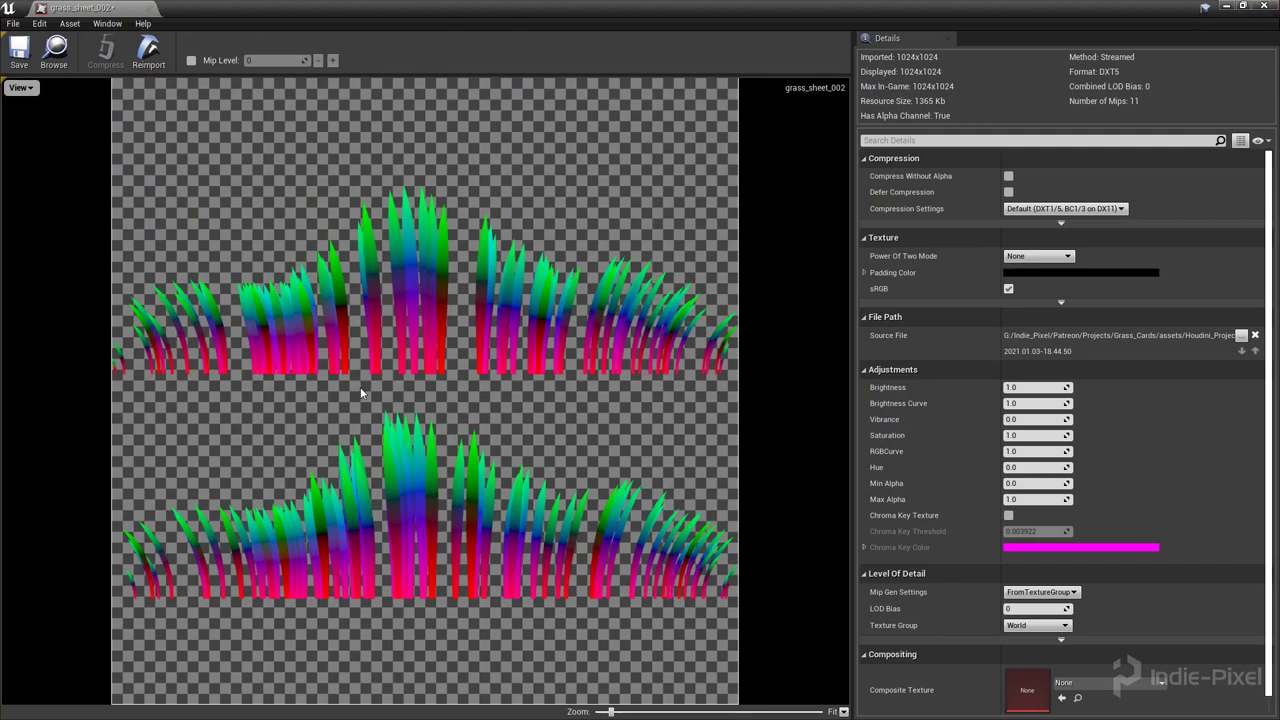
{"action": "left_click", "coordinate": [1262, 6]}
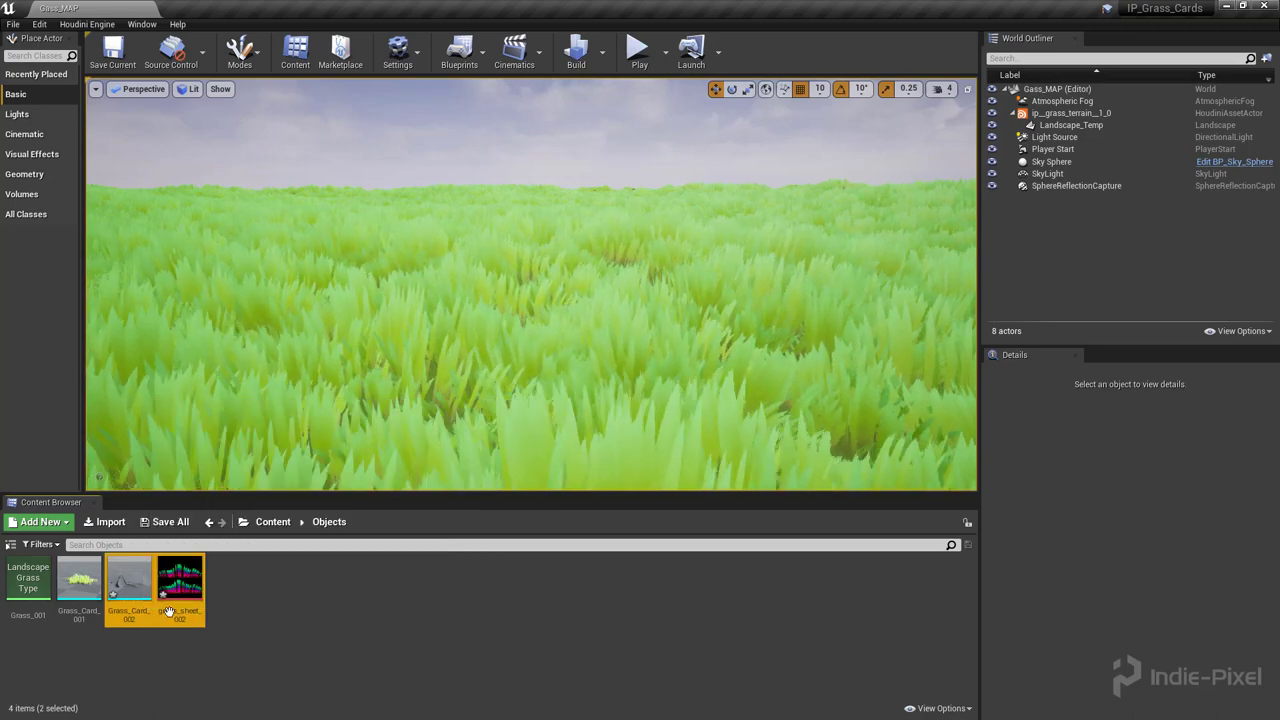
{"action": "left_click", "coordinate": [255, 590]}
Assign the Grass_MI material to the Grass_Card_002 mesh's material slot and close the mesh editor.
{"action": "double_click", "coordinate": [138, 588]}
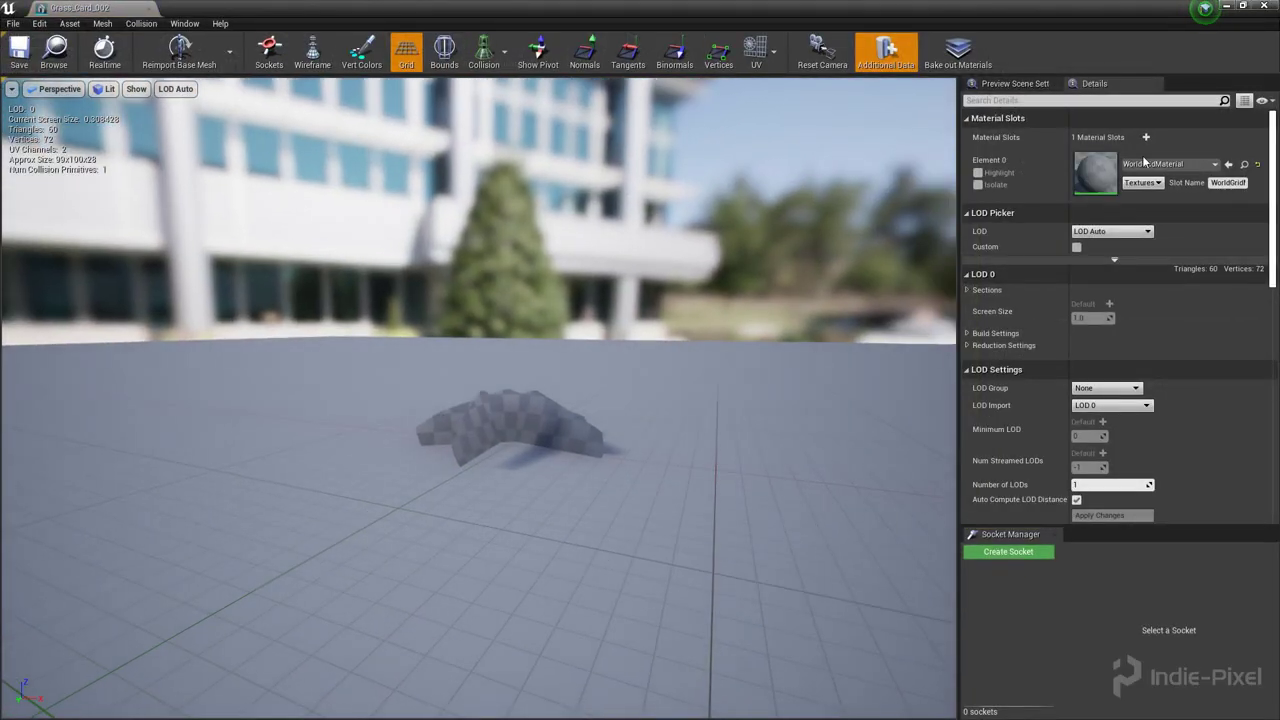
{"action": "left_click_drag", "start_coordinate": [1200, 10], "coordinate": [797, 126]}
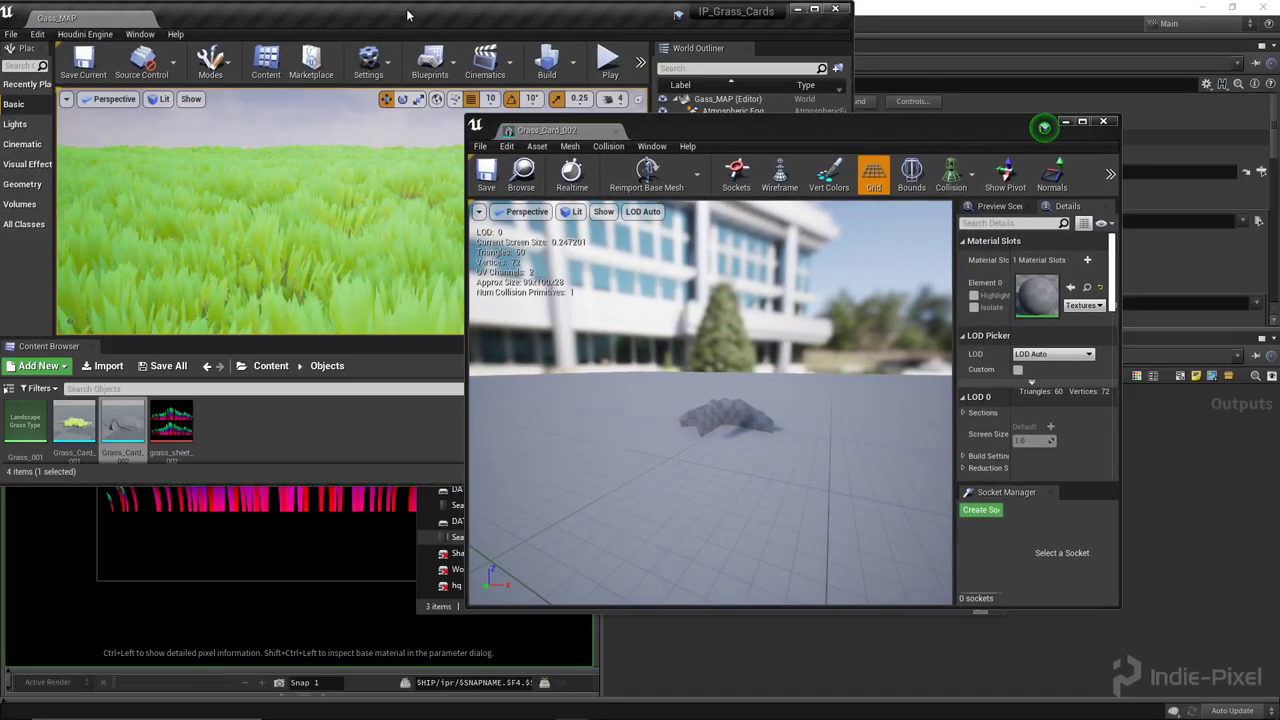
{"action": "key", "text": "super+Up"}
{"action": "left_click", "coordinate": [272, 521]}
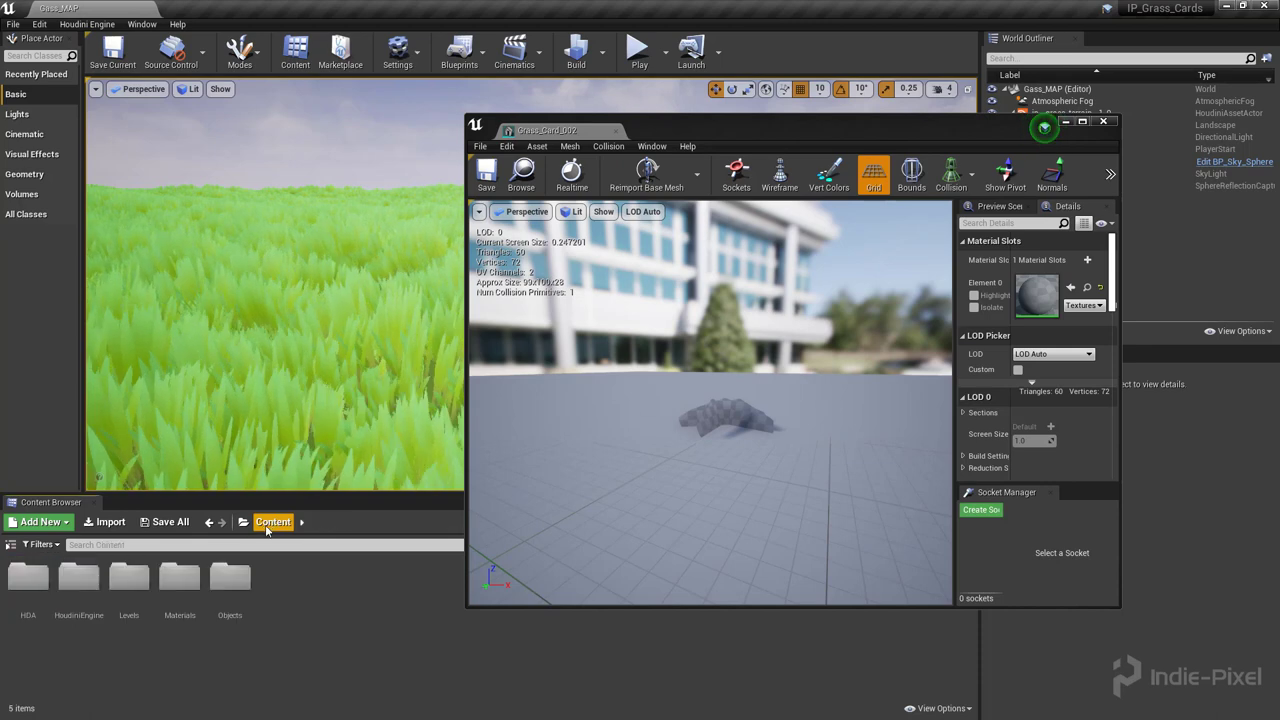
{"action": "double_click", "coordinate": [185, 598]}
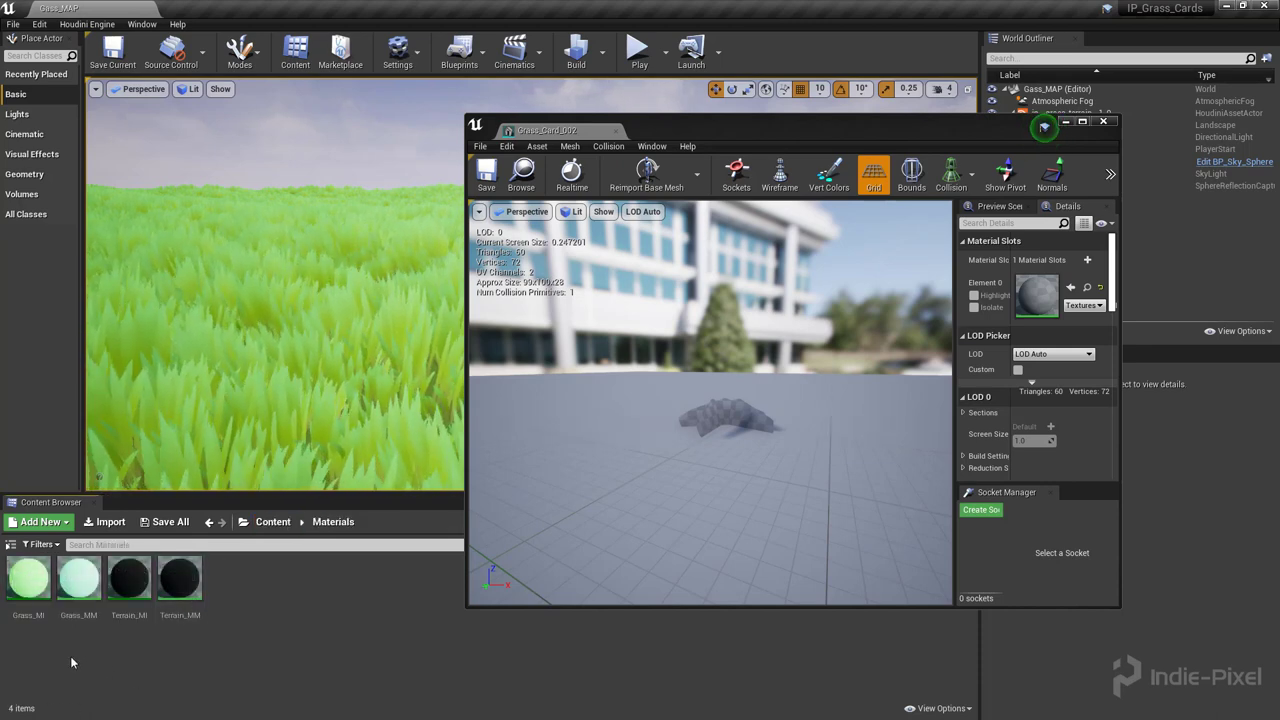
{"action": "left_click_drag", "start_coordinate": [28, 585], "coordinate": [1051, 302]}
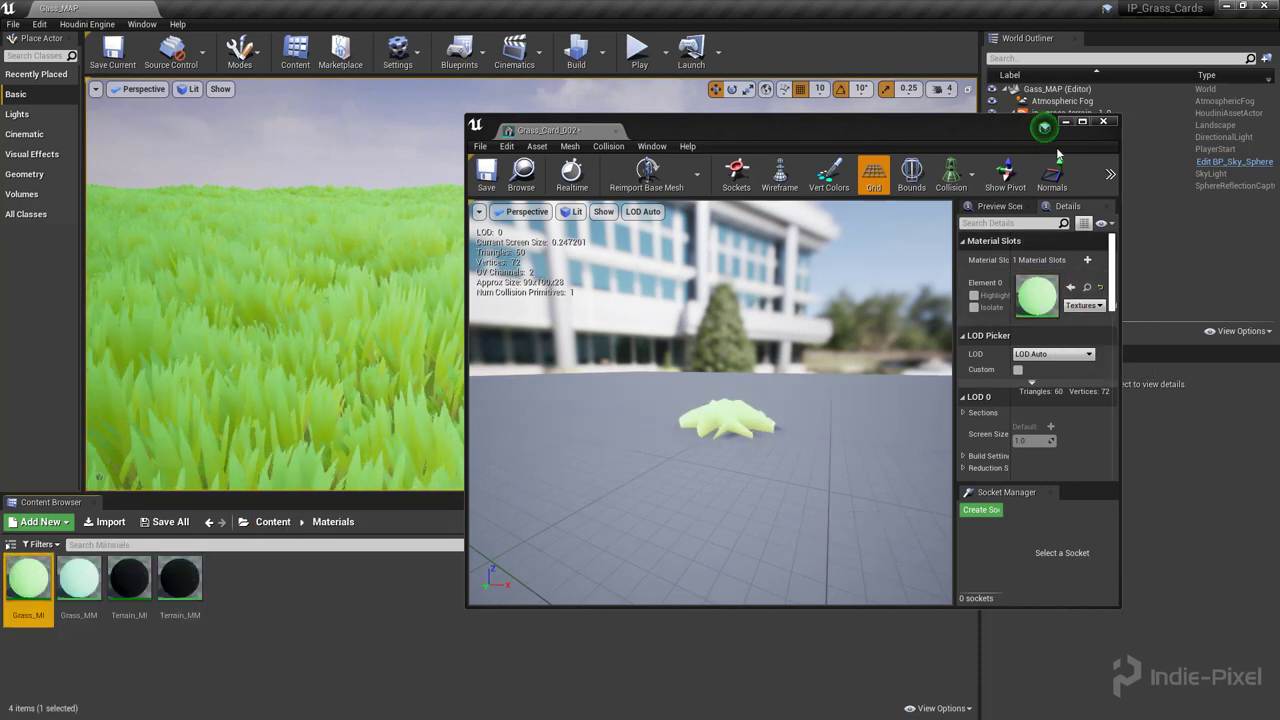
{"action": "left_click", "coordinate": [1082, 121]}
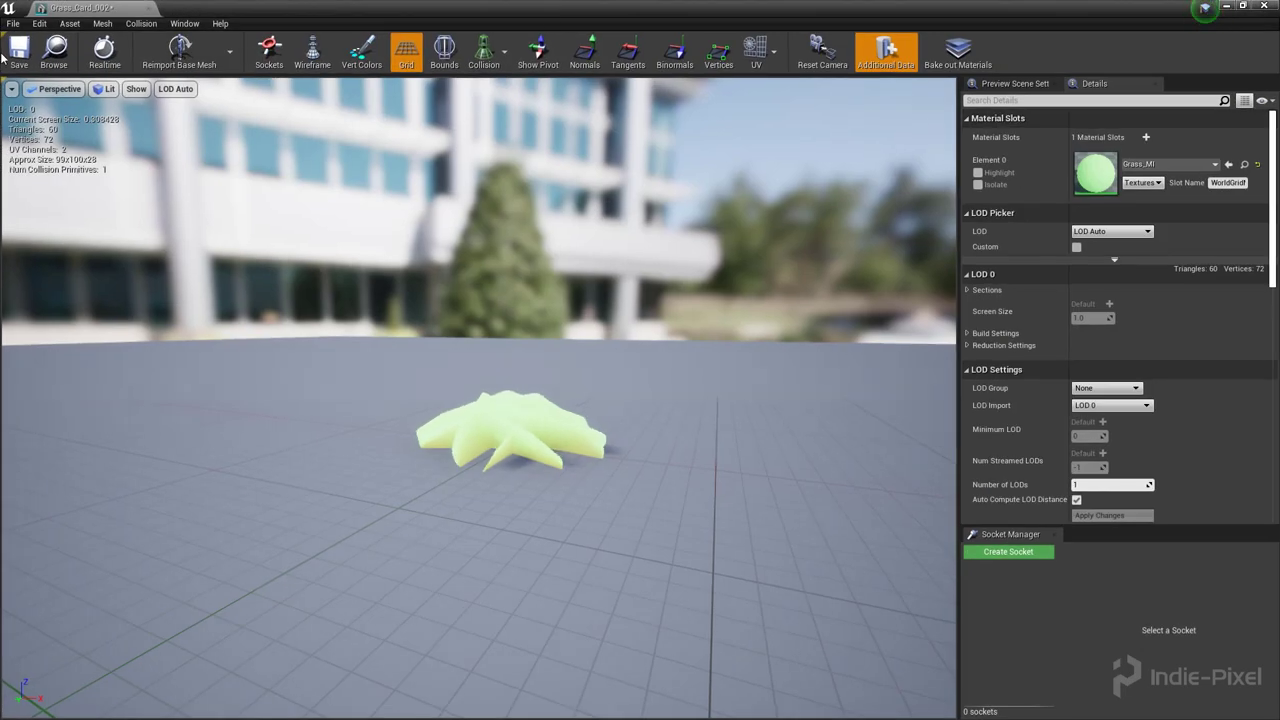
{"action": "left_click", "coordinate": [1263, 6]}
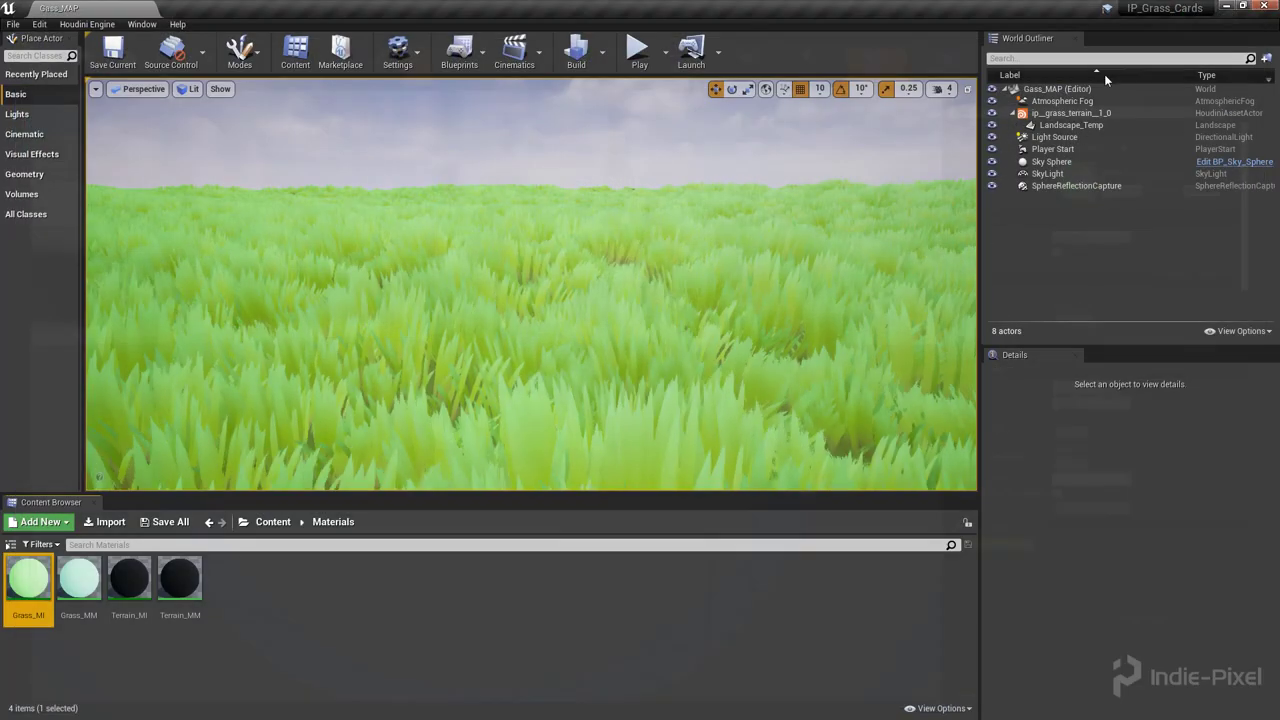
Open the Grass_MM material and move its Vertex Color node away from the connected nodes to free up space.
{"action": "left_click", "coordinate": [272, 521]}
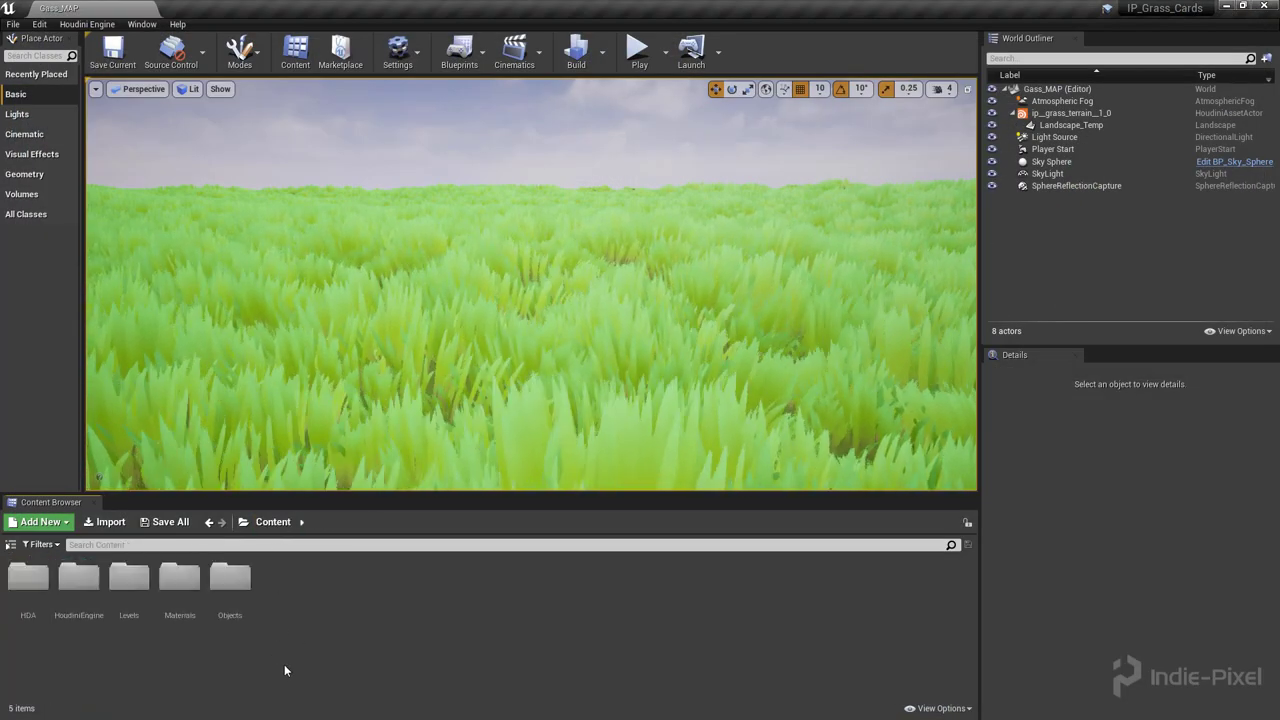
{"action": "double_click", "coordinate": [180, 576]}
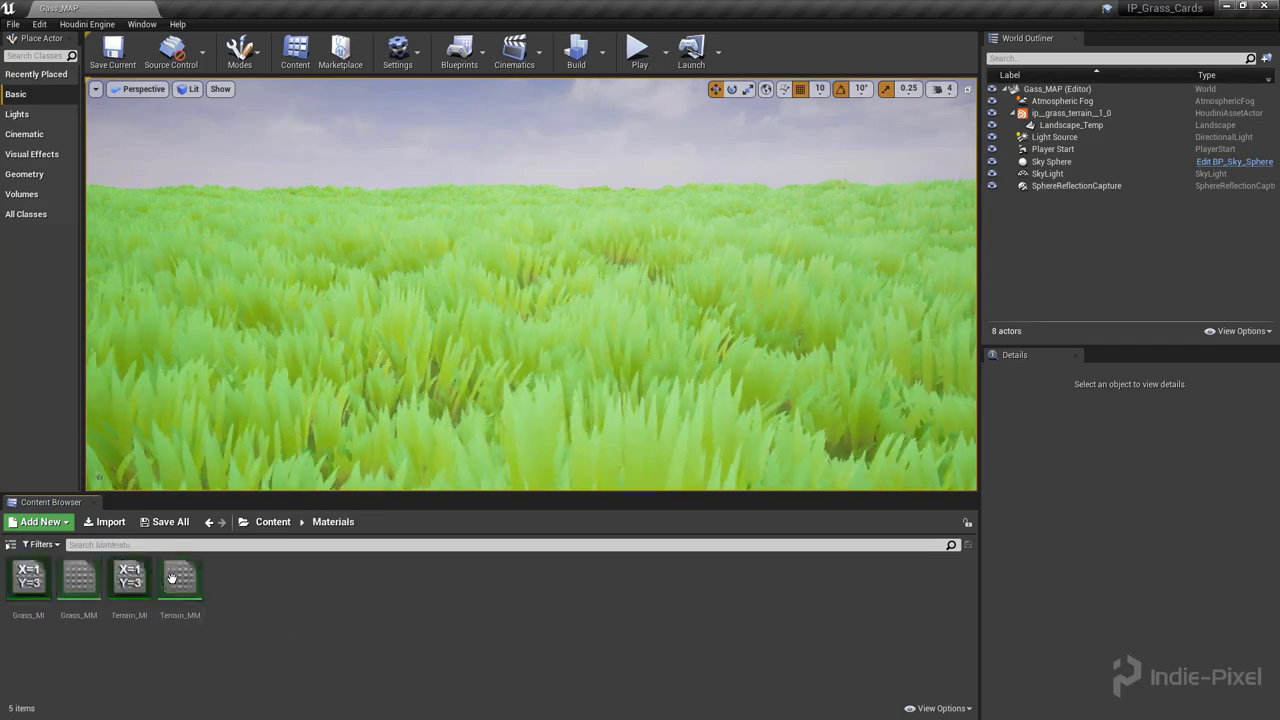
{"action": "double_click", "coordinate": [80, 578]}
{"action": "scroll", "coordinate": [563, 442], "scroll_direction": "down", "scroll_amount": 6}
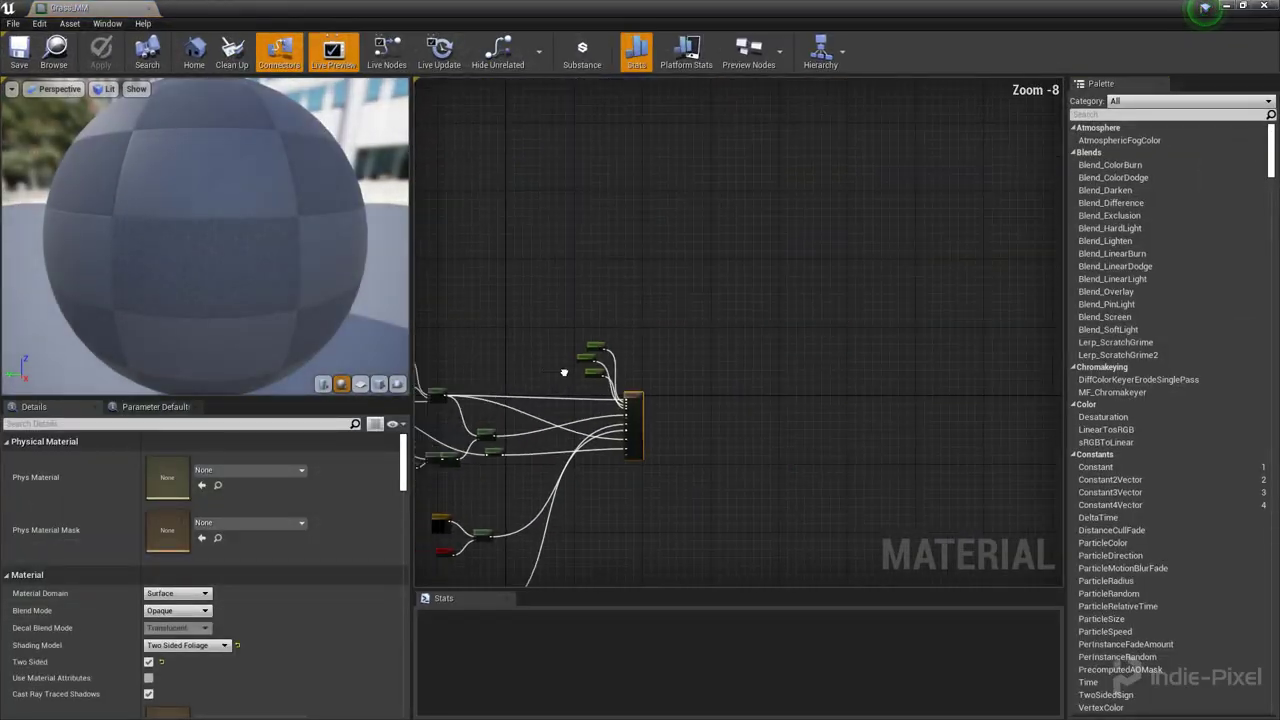
{"action": "scroll", "coordinate": [583, 317], "scroll_direction": "up", "scroll_amount": 4}
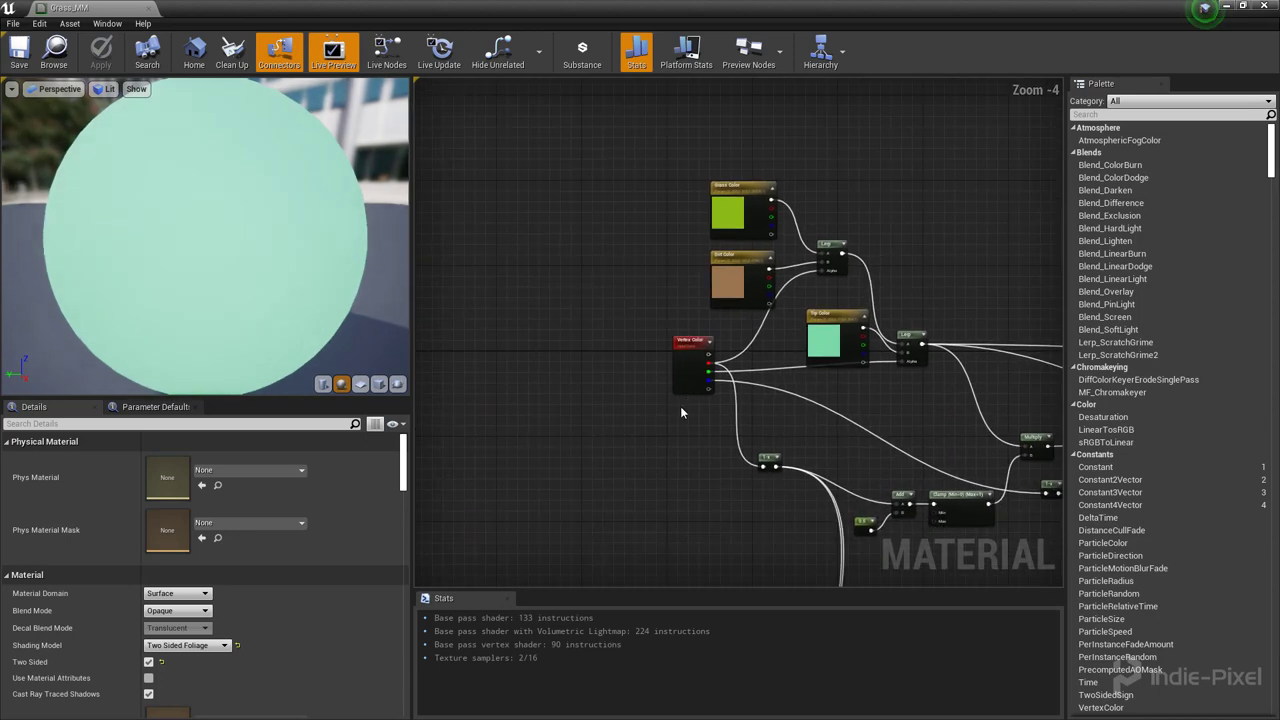
{"action": "left_click_drag", "start_coordinate": [685, 358], "coordinate": [601, 382]}
{"action": "right_click_drag", "start_coordinate": [662, 484], "coordinate": [539, 302]}
{"action": "left_click_drag", "start_coordinate": [509, 225], "coordinate": [485, 363]}
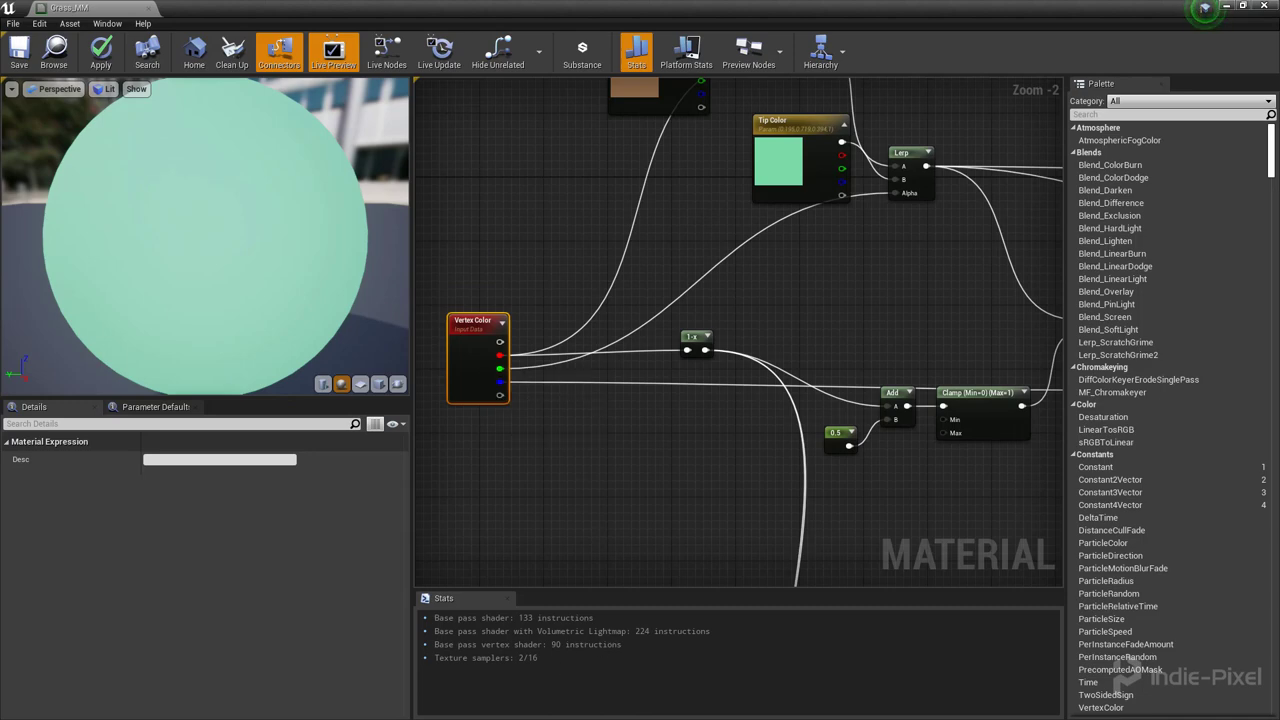
Switch to Houdini, go to the obj network and show the grass geometry in the scene's perspective view.
{"action": "key", "text": "super"}
{"action": "mouse_move", "coordinate": [543, 703]}
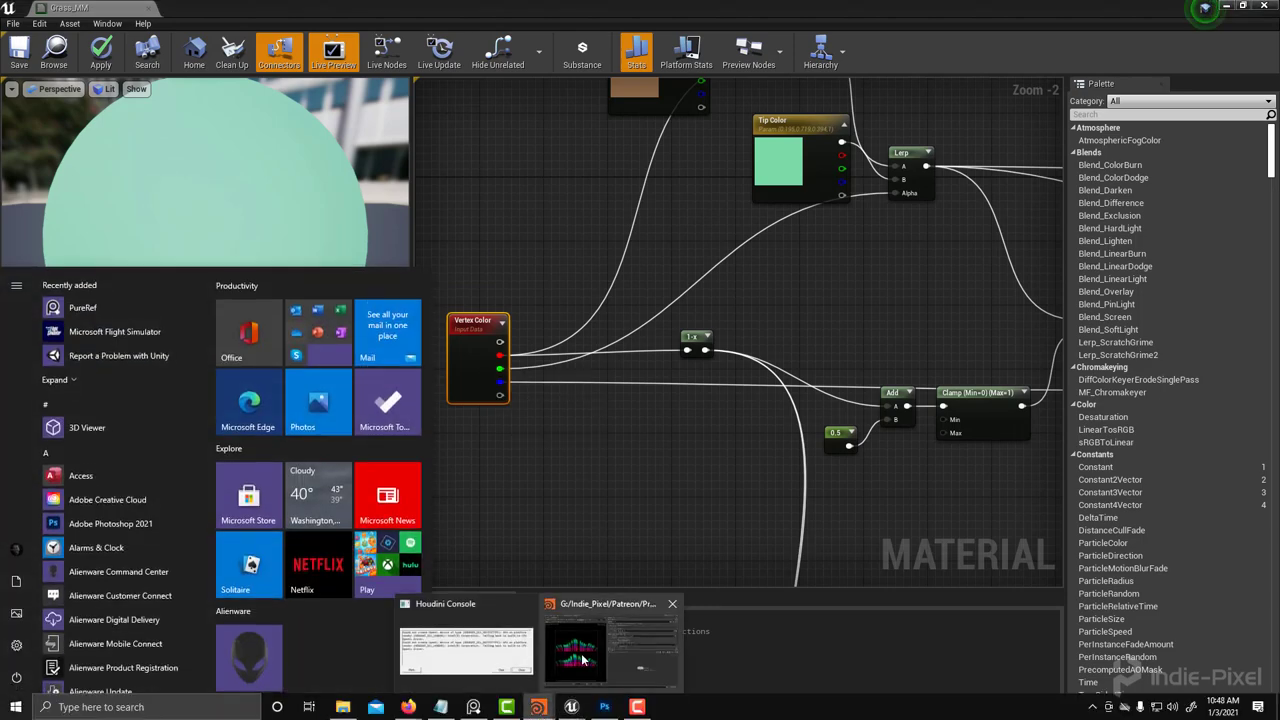
{"action": "left_click", "coordinate": [620, 634]}
{"action": "left_click", "coordinate": [665, 356]}
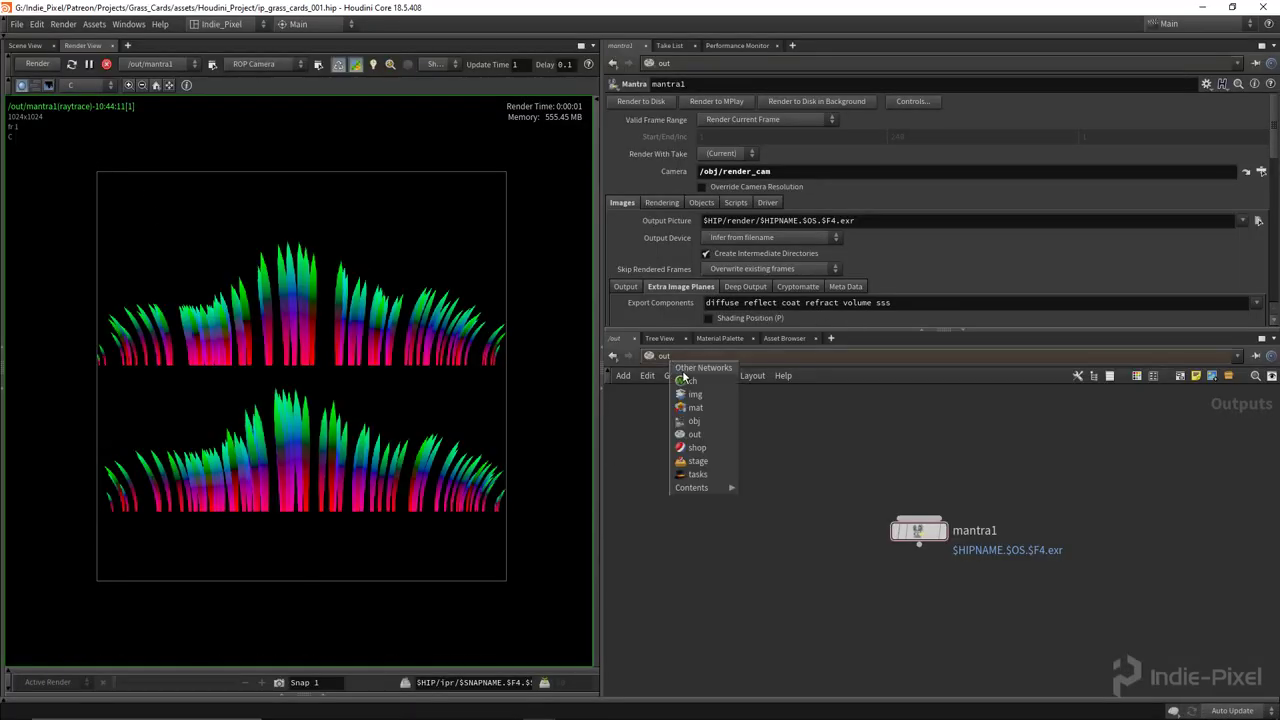
{"action": "left_click", "coordinate": [693, 421]}
{"action": "left_click", "coordinate": [25, 45]}
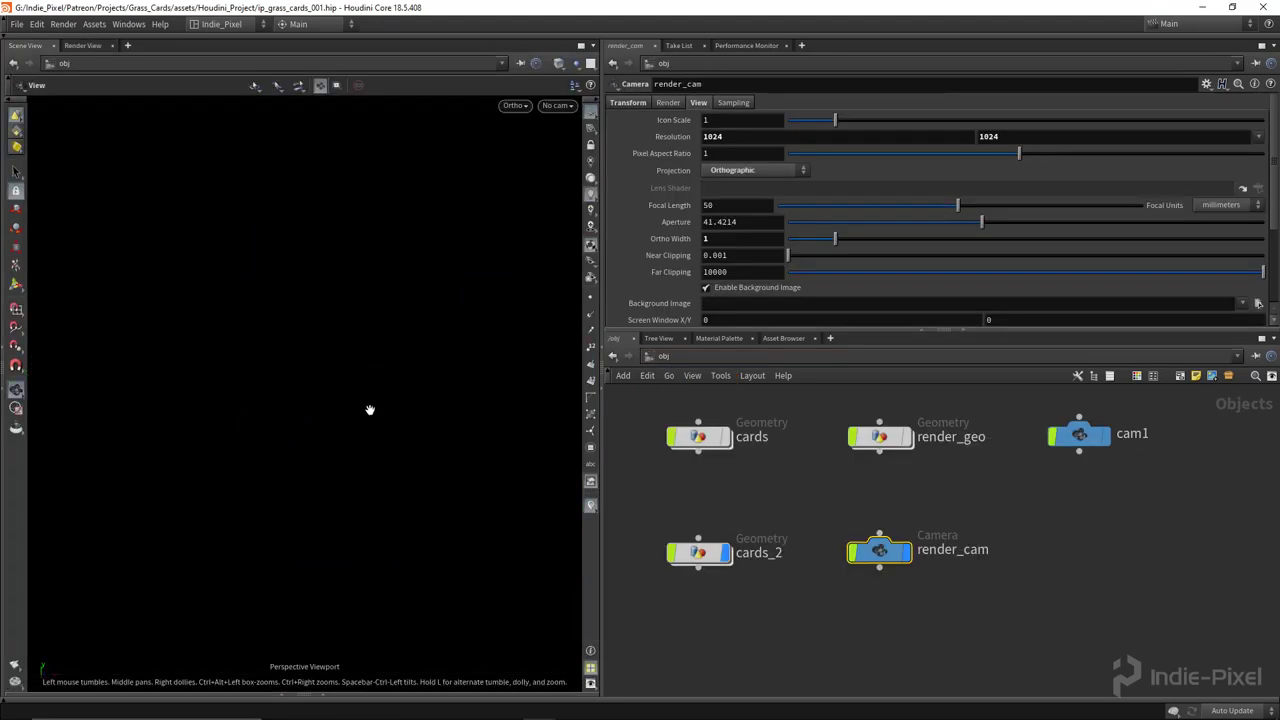
{"action": "key", "text": "space+1"}
{"action": "scroll", "coordinate": [306, 449], "scroll_direction": "down", "scroll_amount": 5}
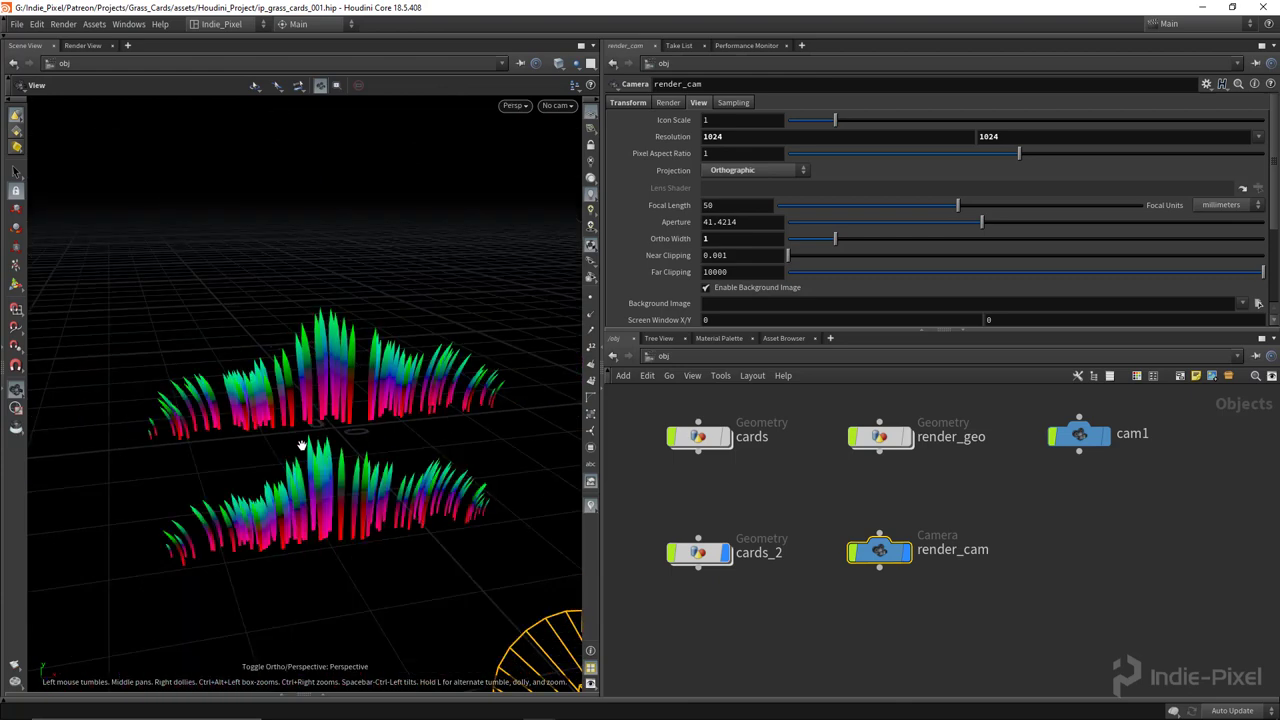
{"action": "scroll", "coordinate": [301, 445], "scroll_direction": "down", "scroll_amount": 3}
Display the spherical_normals node inside cards_2, examine the grass card mesh's vertex colors and return to the Unreal material.
{"action": "double_click", "coordinate": [736, 537]}
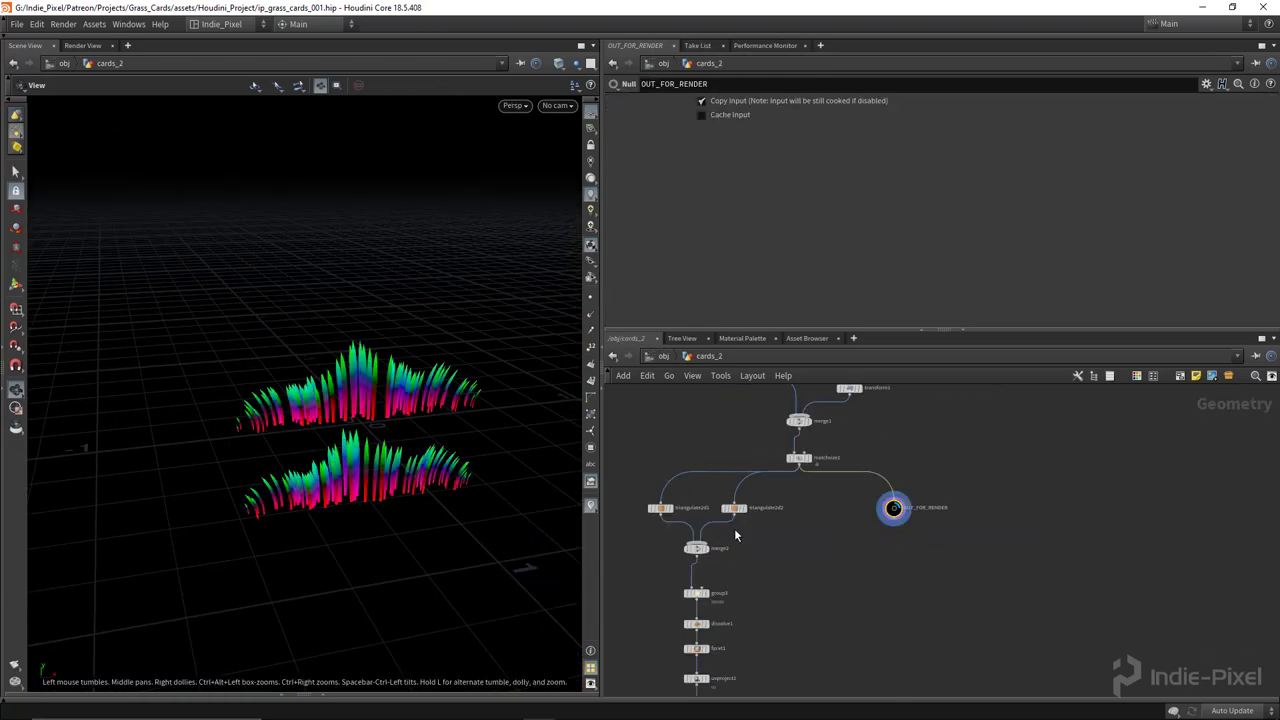
{"action": "scroll", "coordinate": [770, 605], "scroll_direction": "down", "scroll_amount": 3}
{"action": "scroll", "coordinate": [871, 645], "scroll_direction": "up", "scroll_amount": 5}
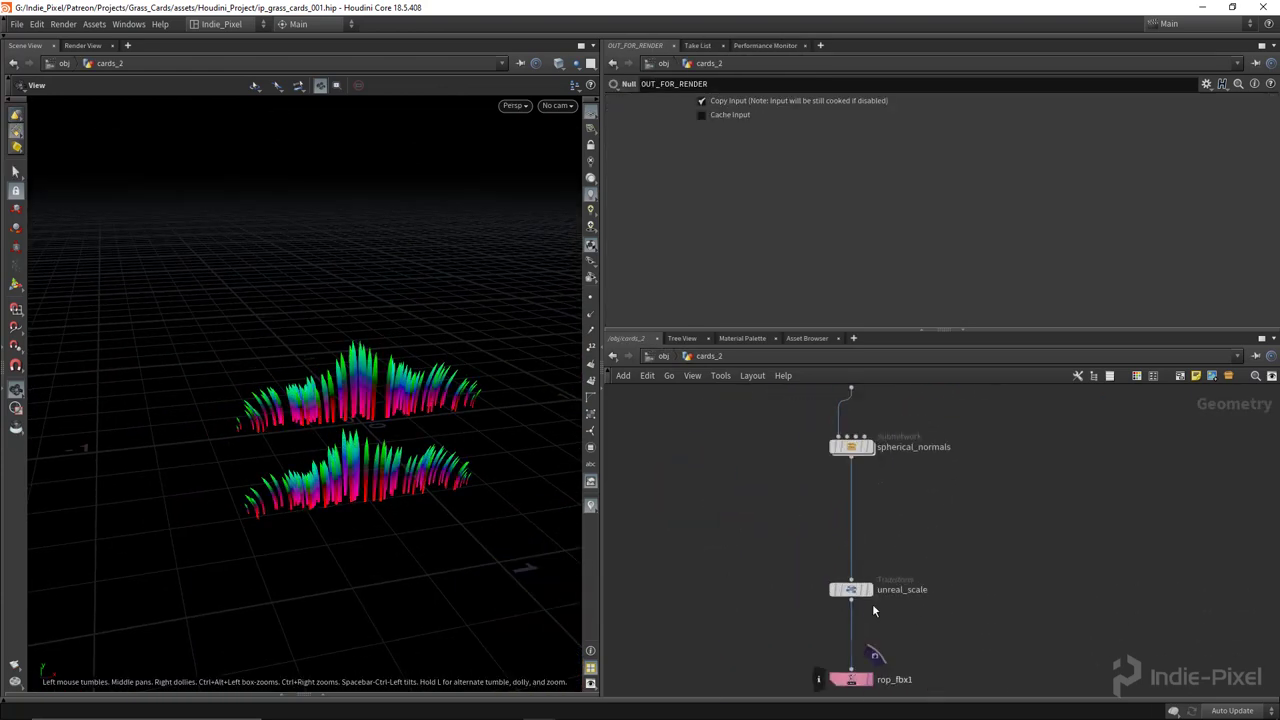
{"action": "left_click", "coordinate": [866, 447]}
{"action": "scroll", "coordinate": [430, 430], "scroll_direction": "up", "scroll_amount": 3}
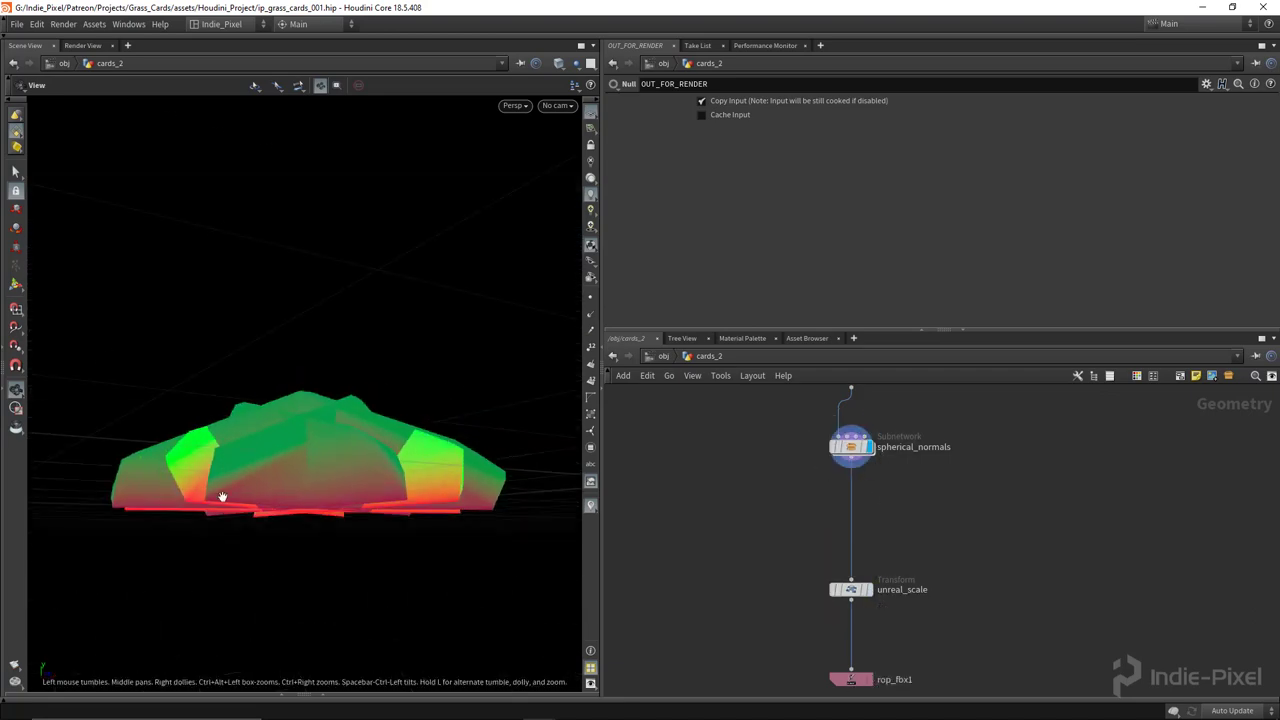
{"action": "left_click_drag", "start_coordinate": [222, 497], "coordinate": [311, 531]}
{"action": "left_click_drag", "start_coordinate": [269, 385], "coordinate": [391, 411]}
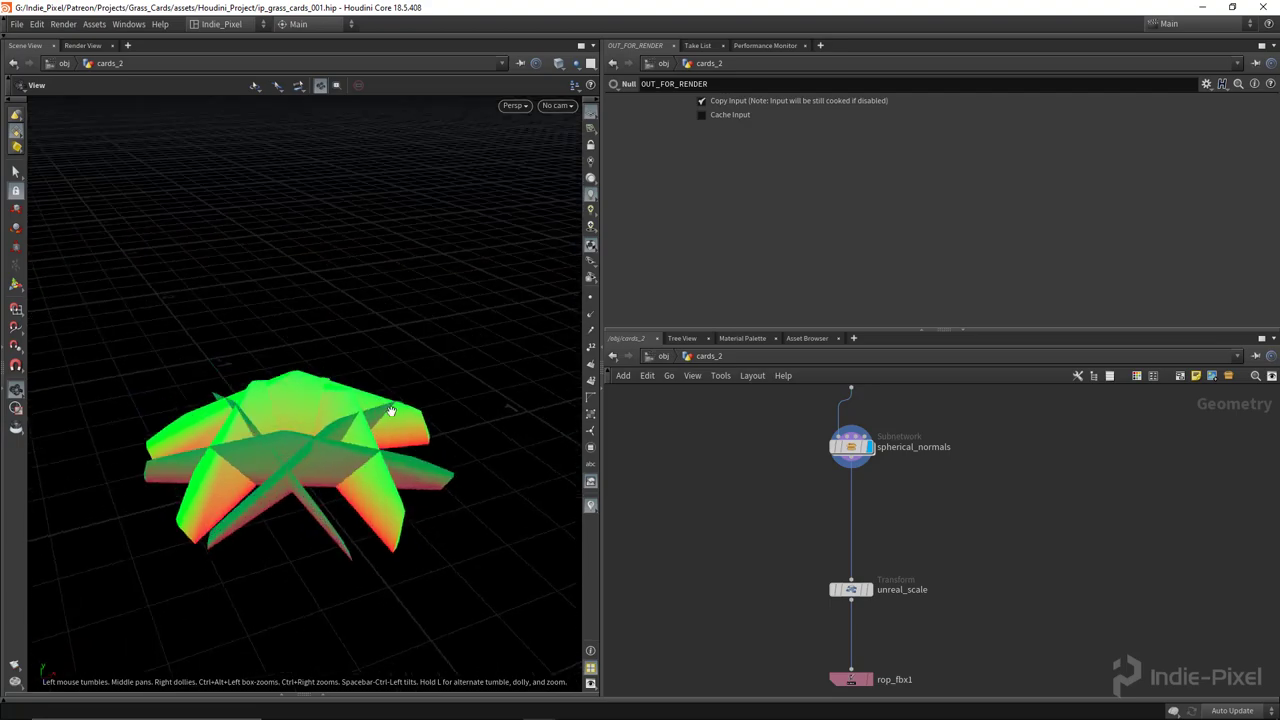
{"action": "left_click", "coordinate": [1201, 7]}
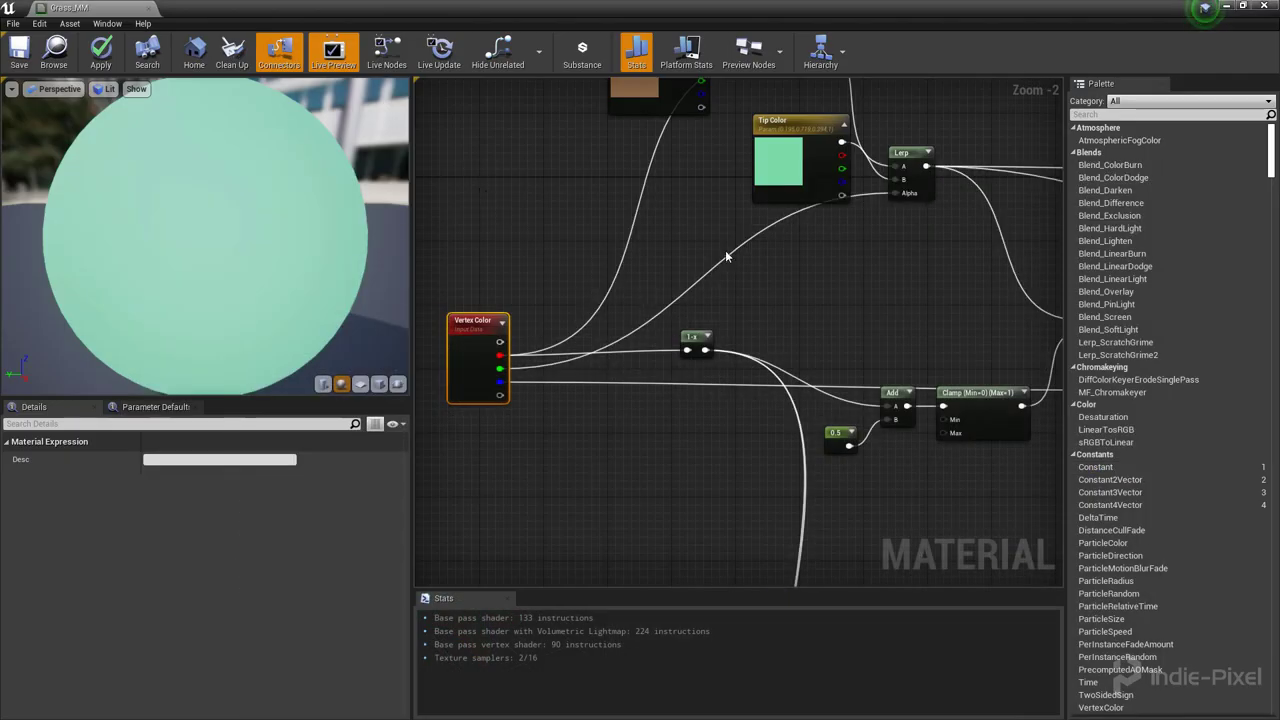
Add the grass_sheet_002 texture from the Objects folder to the Grass_MM graph as a Texture Sample.
{"action": "right_click_drag", "start_coordinate": [727, 257], "coordinate": [596, 262]}
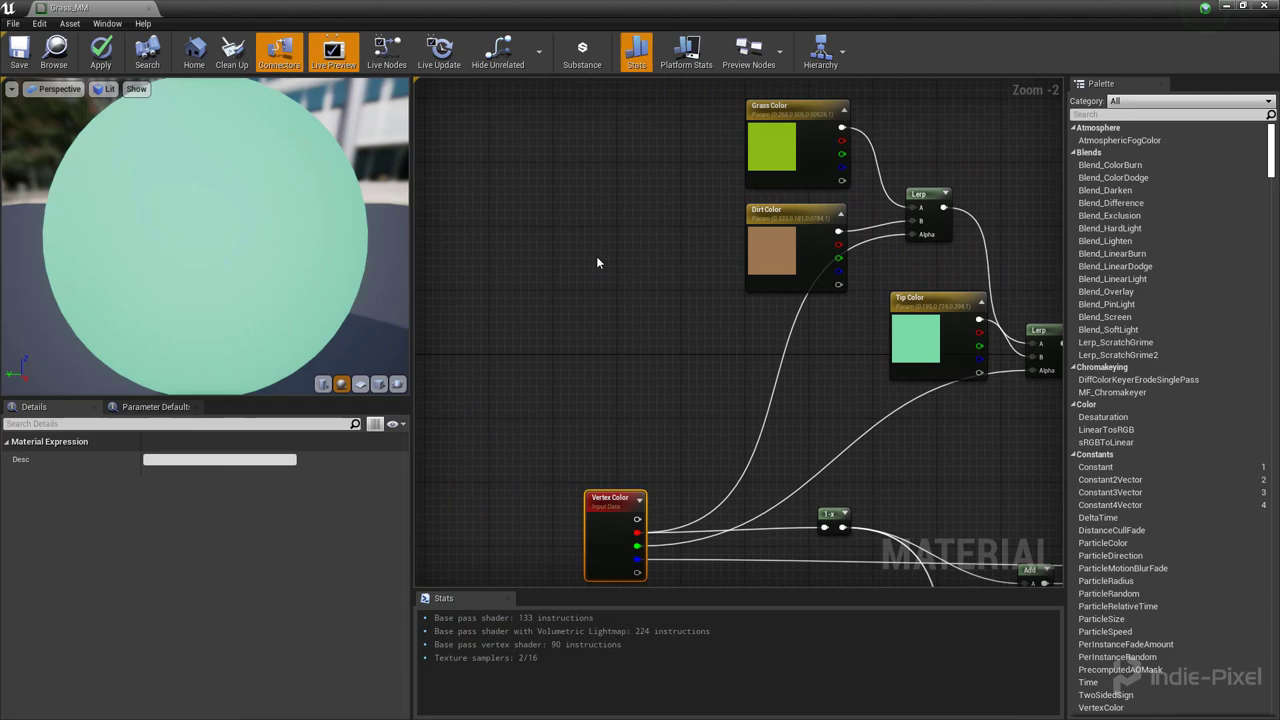
{"action": "left_click", "coordinate": [562, 193]}
{"action": "left_click_drag", "start_coordinate": [627, 7], "coordinate": [720, 110]}
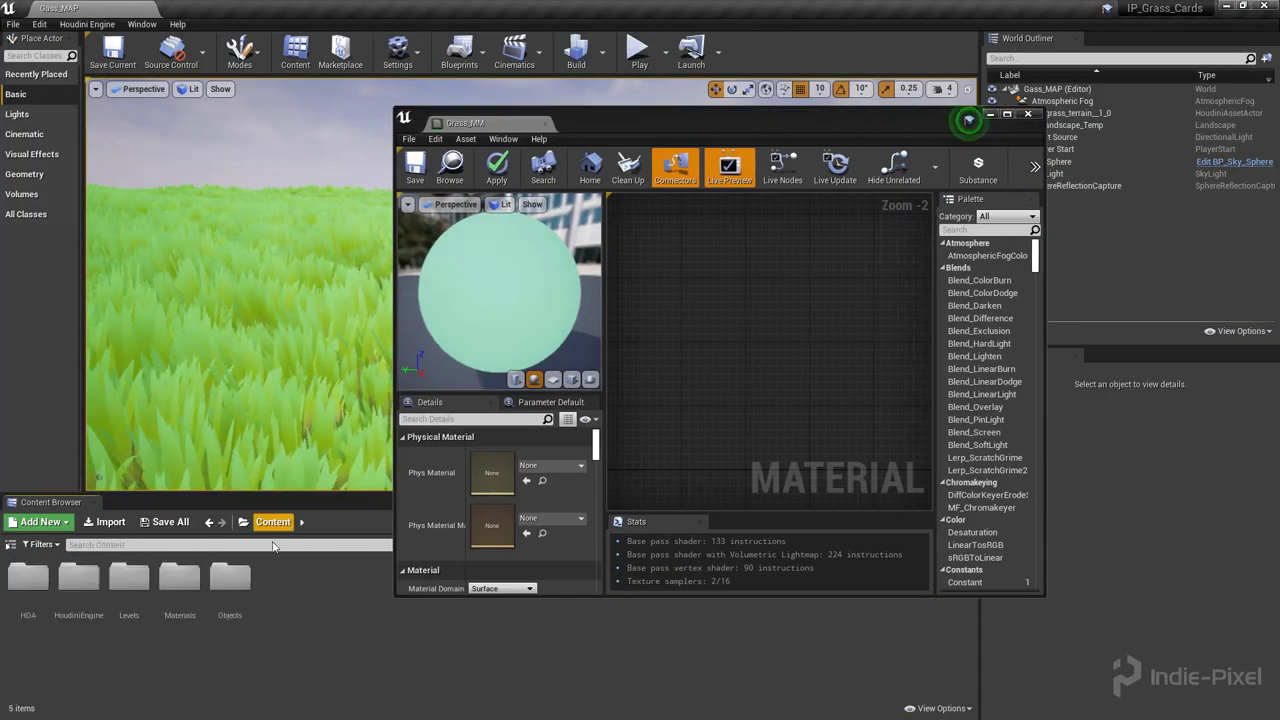
{"action": "double_click", "coordinate": [229, 580]}
{"action": "left_click_drag", "start_coordinate": [183, 598], "coordinate": [755, 296]}
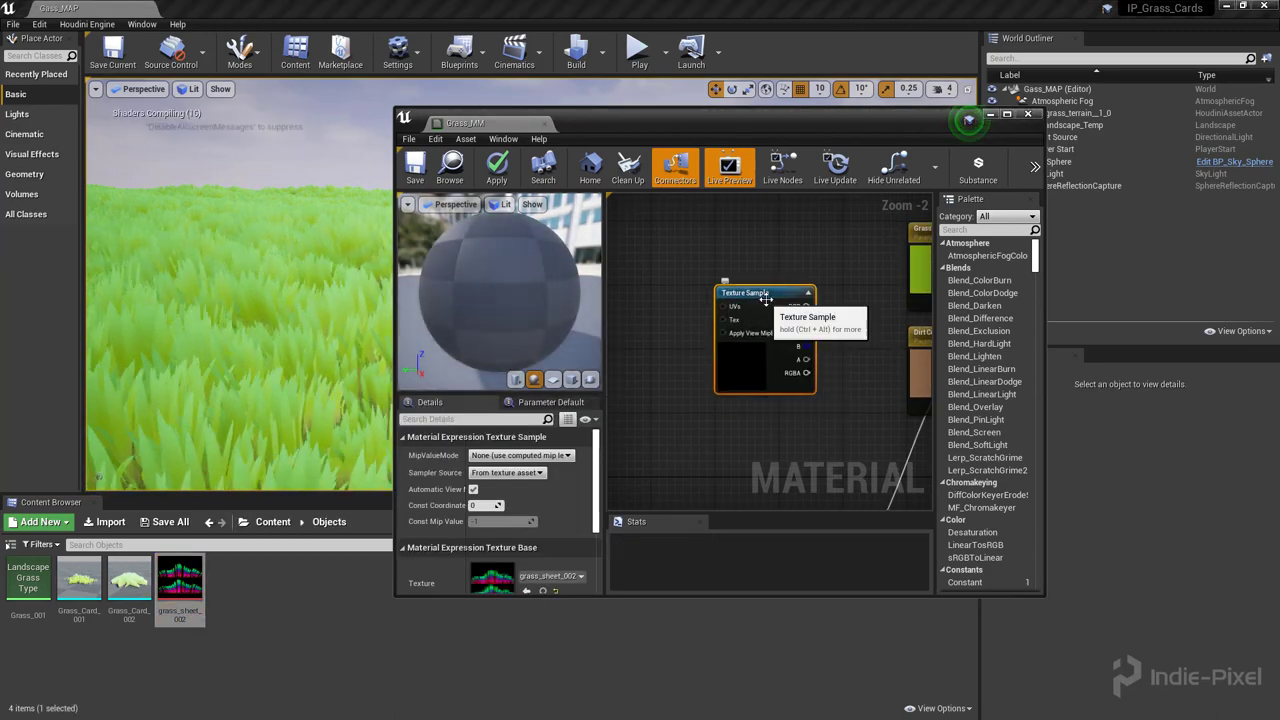
{"action": "double_click", "coordinate": [830, 116]}
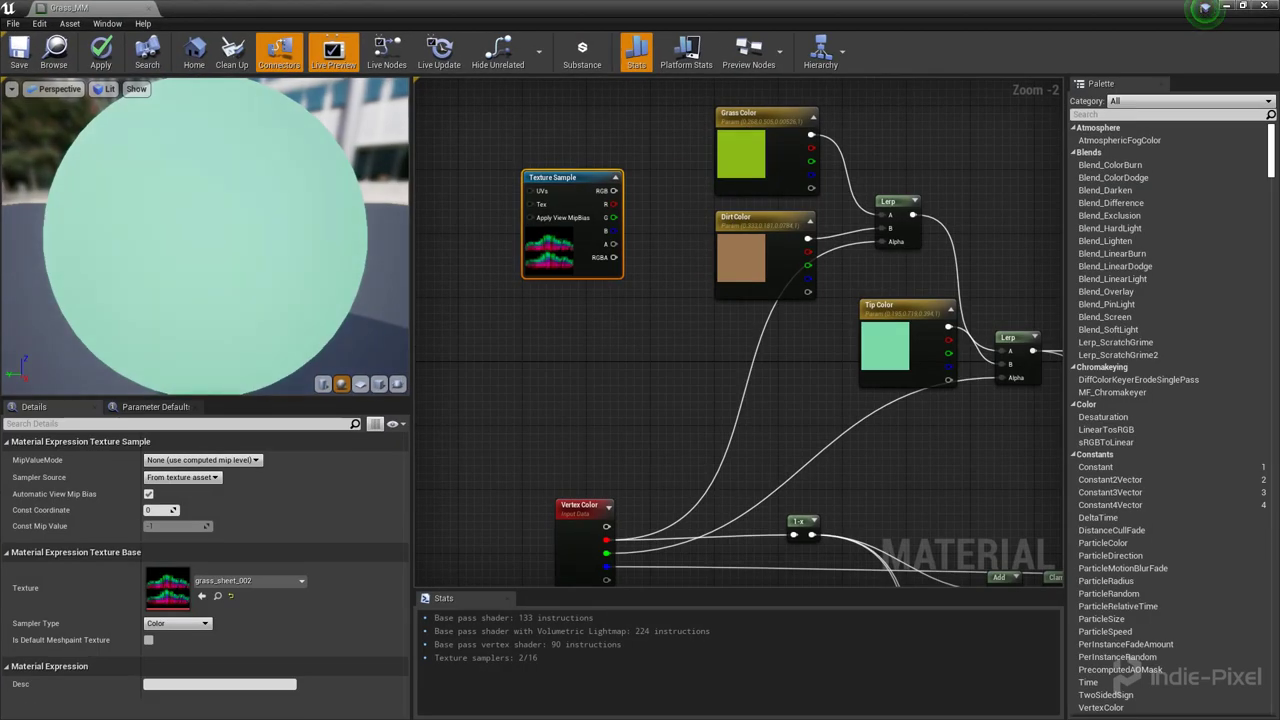
Place the Texture Sample above Vertex Color and connect its R output to the dirt Lerp's Alpha and G to the tip Lerp's Alpha.
{"action": "right_click_drag", "start_coordinate": [588, 186], "coordinate": [578, 106]}
{"action": "left_click_drag", "start_coordinate": [578, 106], "coordinate": [556, 277]}
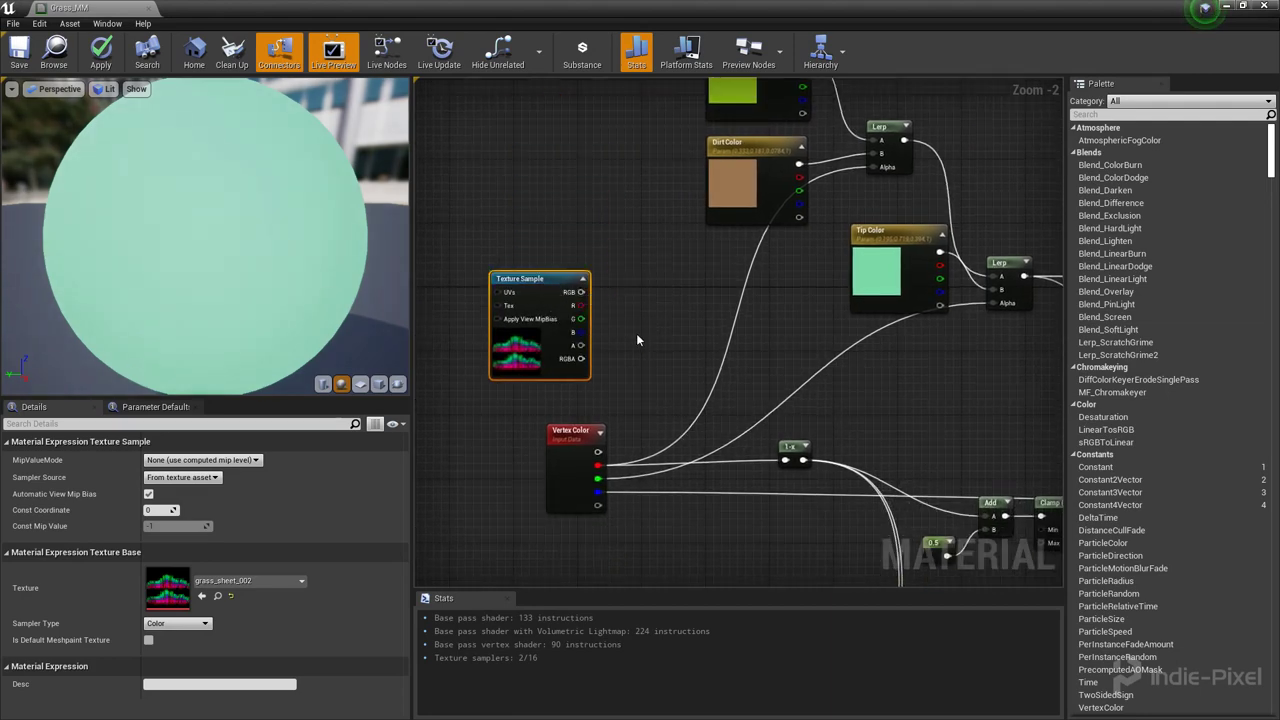
{"action": "right_click_drag", "start_coordinate": [636, 333], "coordinate": [548, 345]}
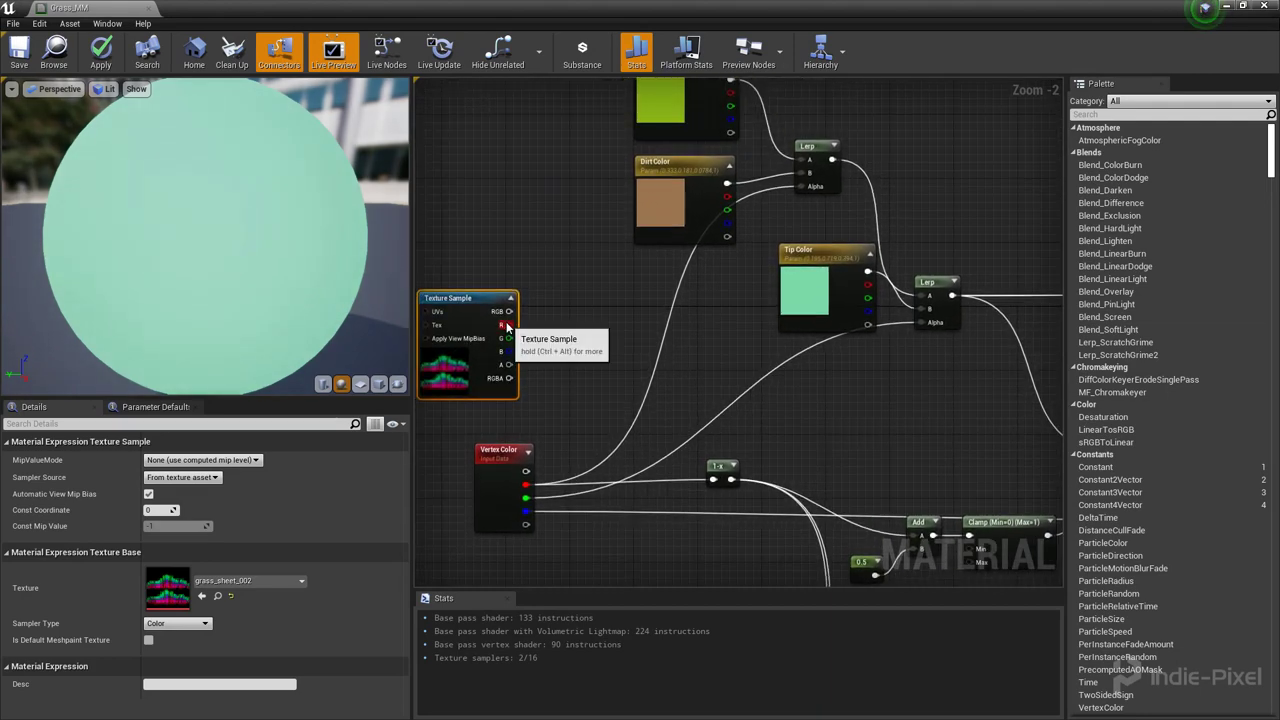
{"action": "left_click_drag", "start_coordinate": [810, 190], "coordinate": [812, 187]}
{"action": "right_click_drag", "start_coordinate": [601, 387], "coordinate": [585, 337]}
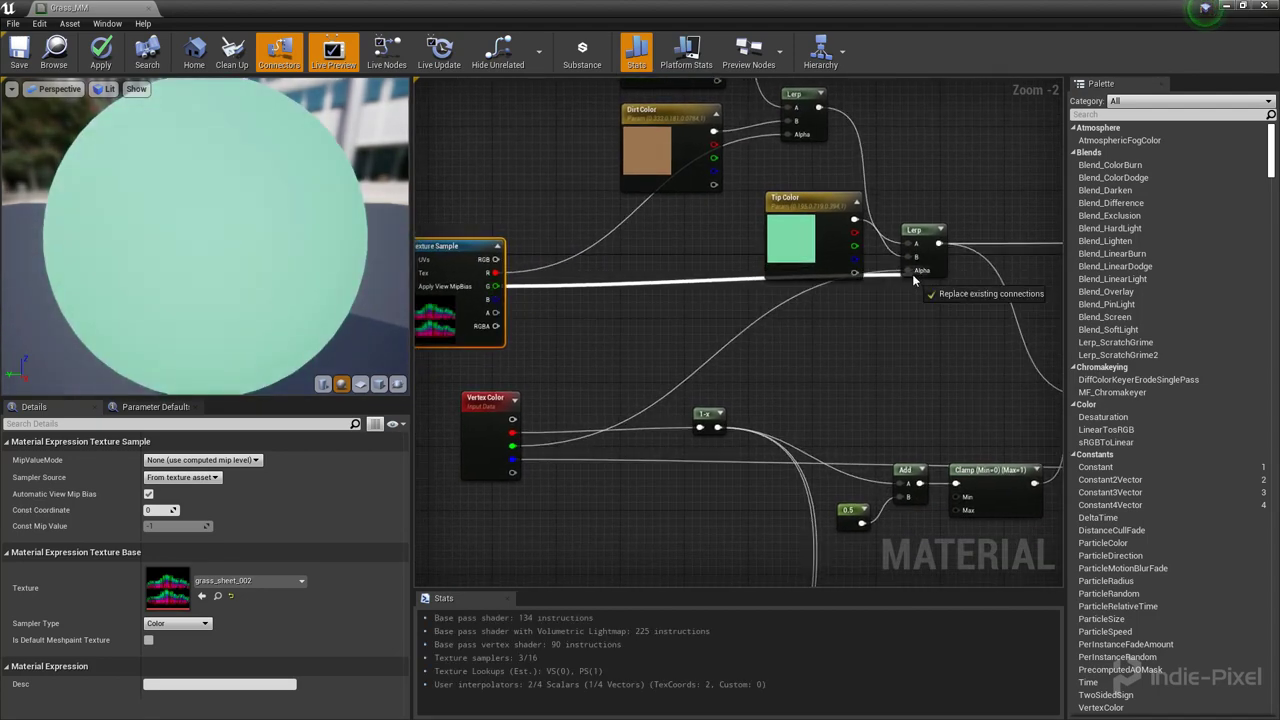
{"action": "left_click_drag", "start_coordinate": [913, 281], "coordinate": [912, 275]}
Connect the Texture Sample's B output to the 1-x node that feeds Ambient Occlusion.
{"action": "right_click_drag", "start_coordinate": [895, 360], "coordinate": [868, 303]}
{"action": "scroll", "coordinate": [868, 303], "scroll_direction": "down", "scroll_amount": 2}
{"action": "right_click_drag", "start_coordinate": [745, 416], "coordinate": [619, 318]}
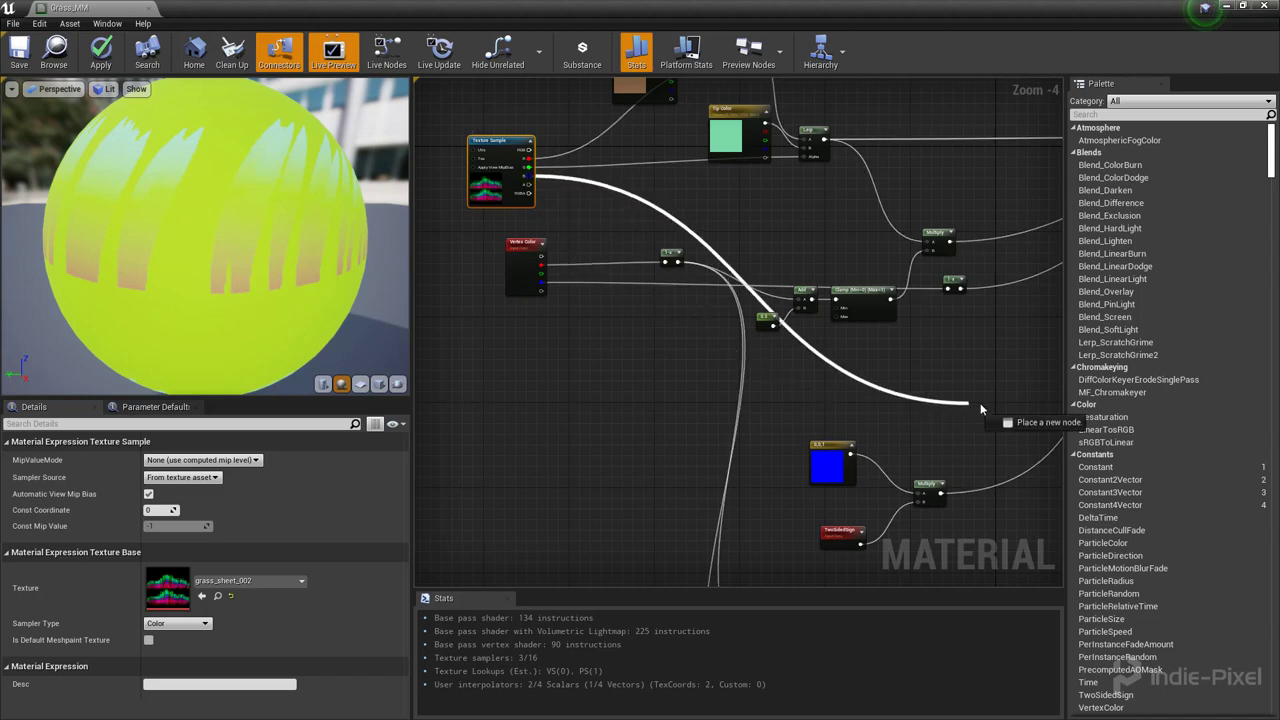
{"action": "left_click_drag", "start_coordinate": [983, 406], "coordinate": [865, 350]}
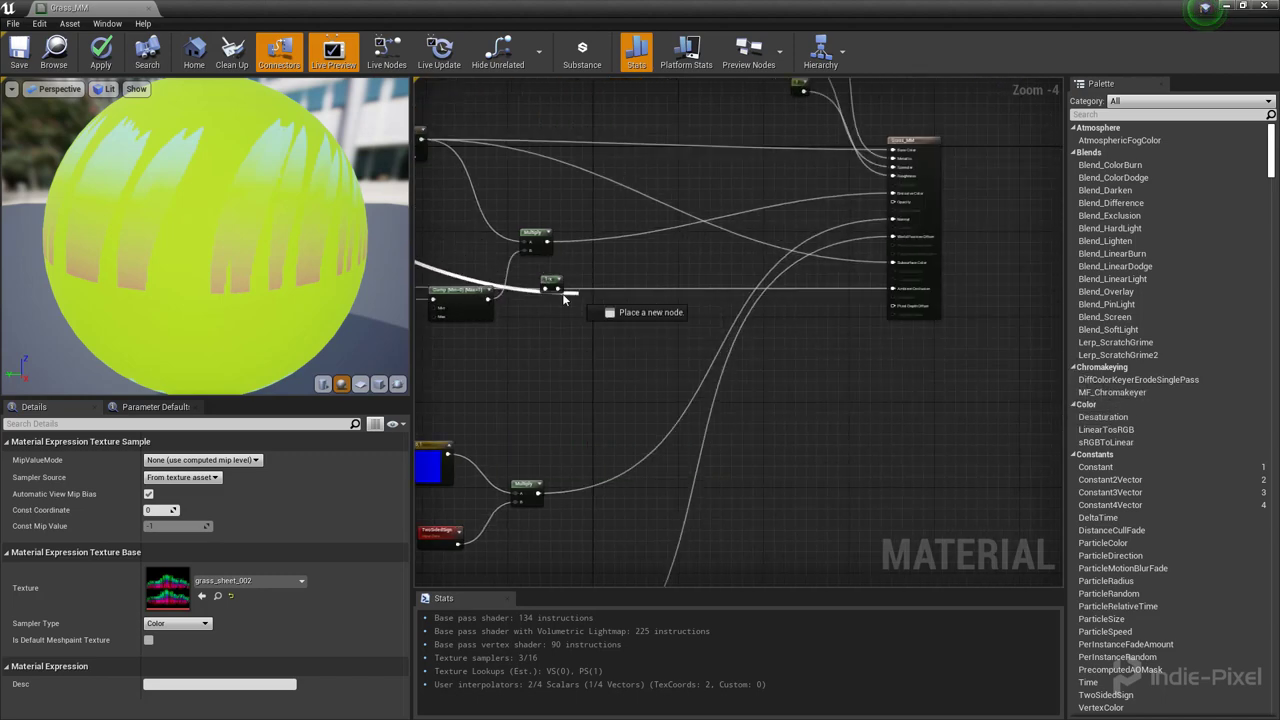
{"action": "left_click_drag", "start_coordinate": [546, 291], "coordinate": [546, 291]}
Move the Vertex Color node and its 1-x node down, away from the texture's connections.
{"action": "right_click_drag", "start_coordinate": [574, 363], "coordinate": [978, 371]}
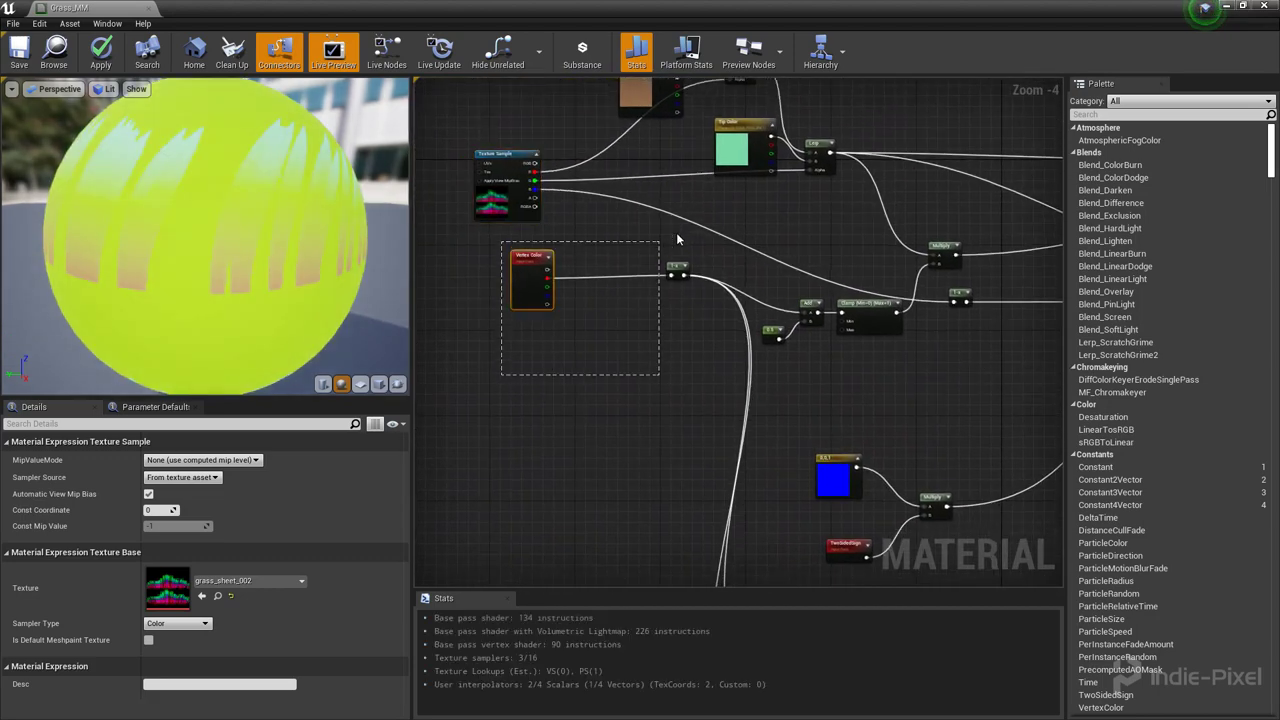
{"action": "left_click_drag", "start_coordinate": [677, 238], "coordinate": [675, 270]}
{"action": "right_click_drag", "start_coordinate": [612, 279], "coordinate": [655, 268]}
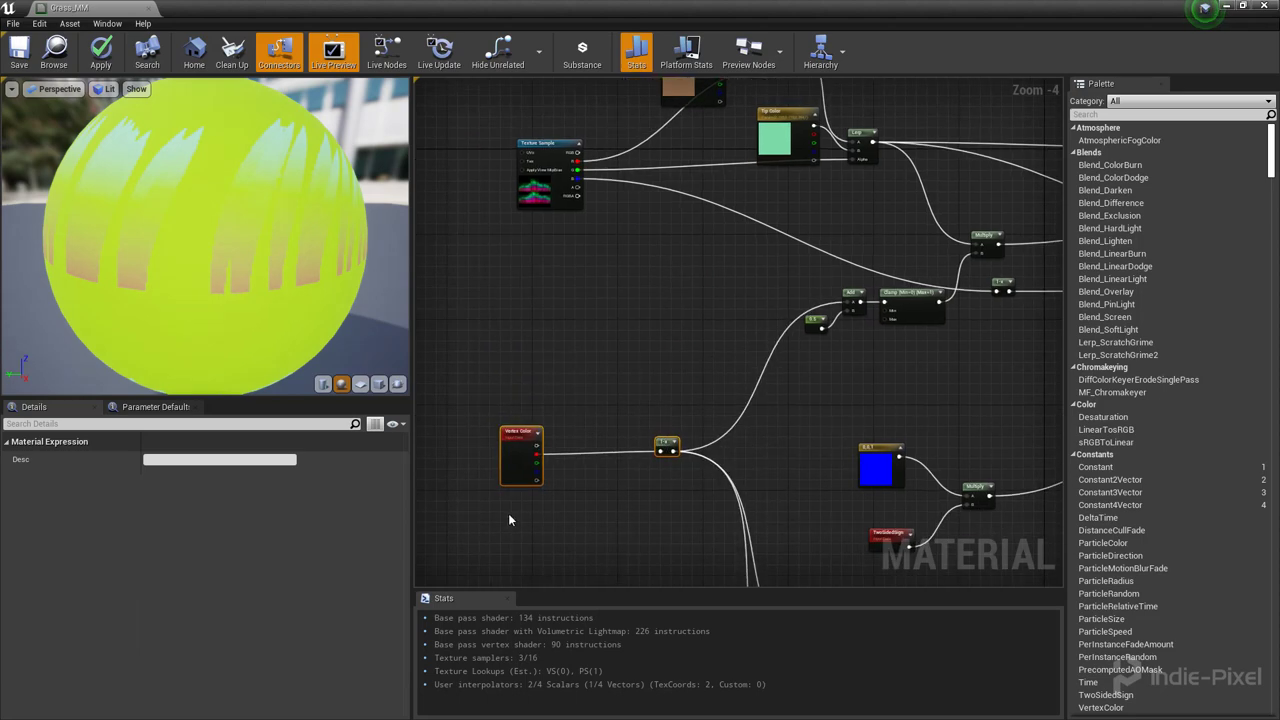
{"action": "right_click_drag", "start_coordinate": [565, 472], "coordinate": [720, 516]}
Duplicate the Vertex Color's 1-x node and connect the Texture Sample's R output to the copy.
{"action": "right_click_drag", "start_coordinate": [678, 208], "coordinate": [769, 440]}
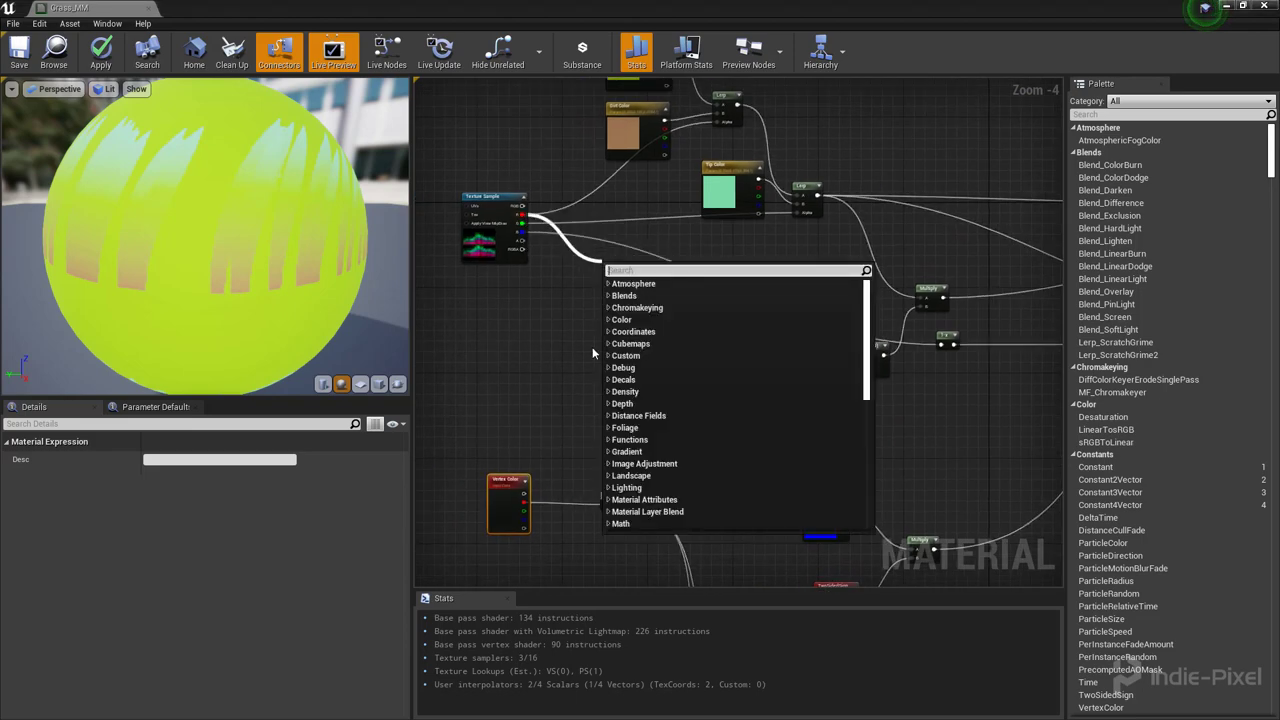
{"action": "left_click", "coordinate": [609, 492]}
{"action": "left_click", "coordinate": [612, 497]}
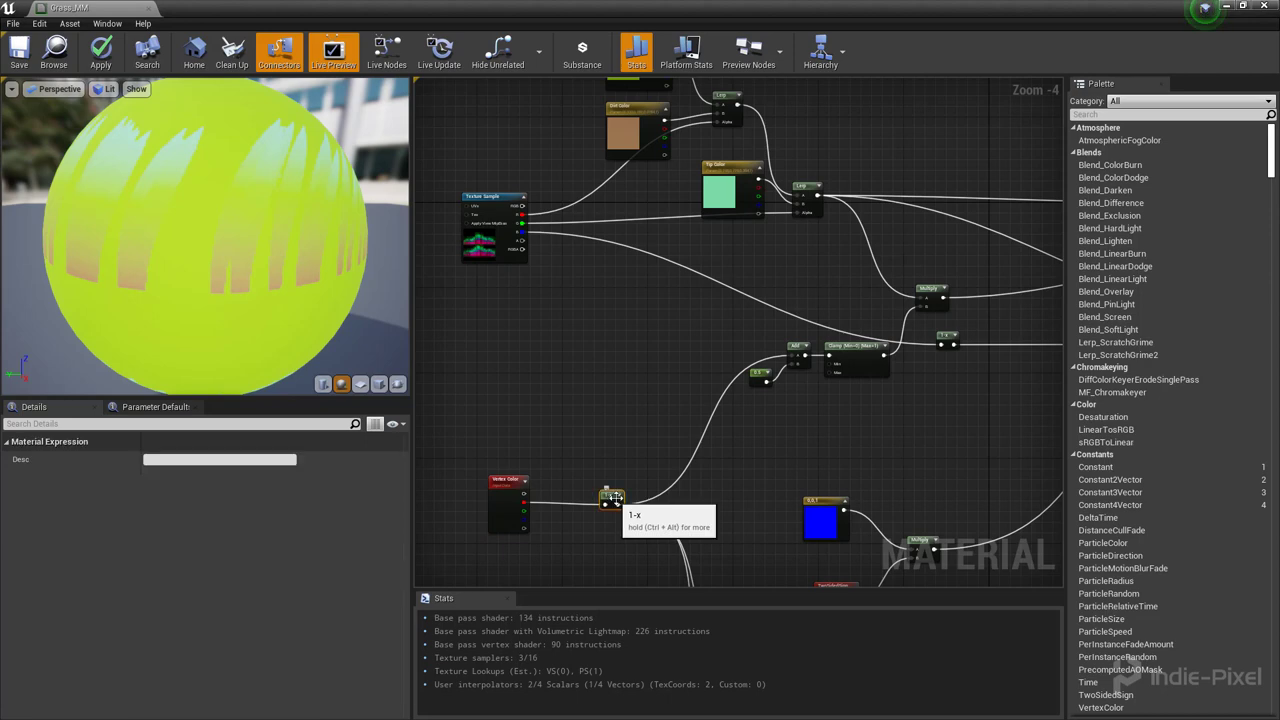
{"action": "key", "text": "ctrl+c"}
{"action": "key", "text": "ctrl+v"}
{"action": "scroll", "coordinate": [561, 259], "scroll_direction": "up", "scroll_amount": 2}
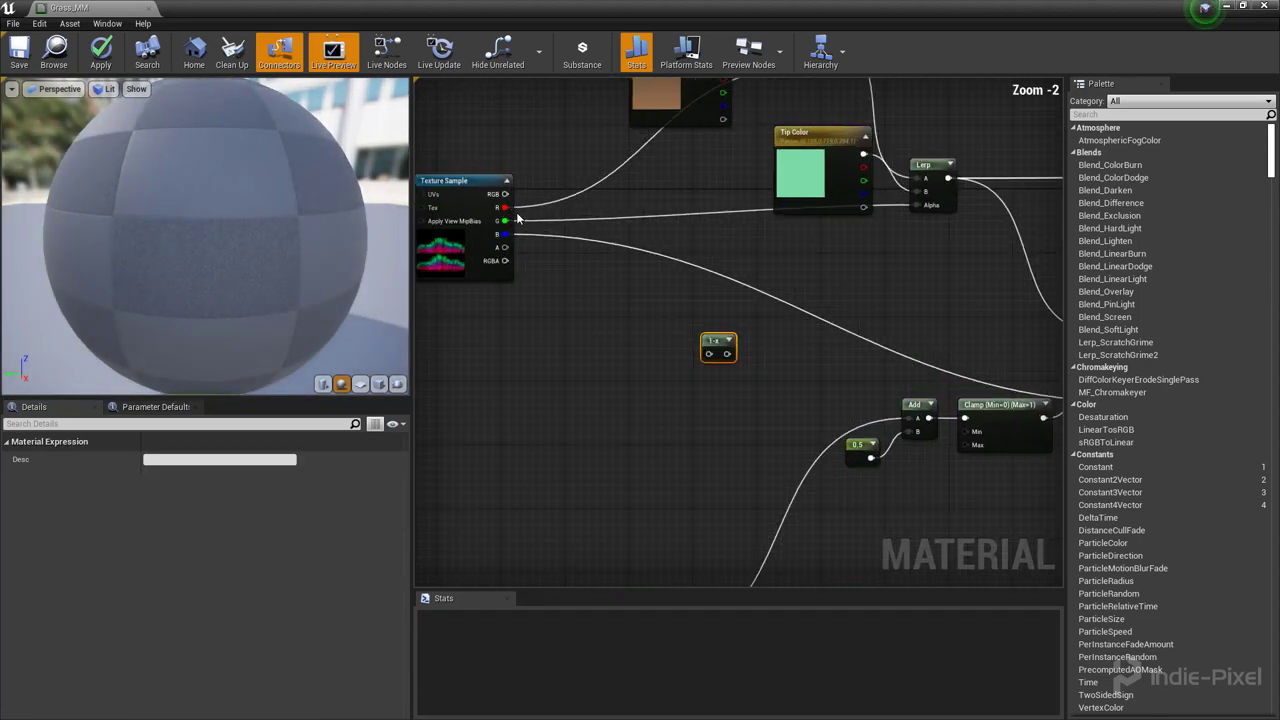
{"action": "left_click_drag", "start_coordinate": [712, 354], "coordinate": [712, 354]}
Connect the duplicated 1-x node's output to the A input of the Add node before the Clamp.
{"action": "right_click_drag", "start_coordinate": [770, 409], "coordinate": [568, 320]}
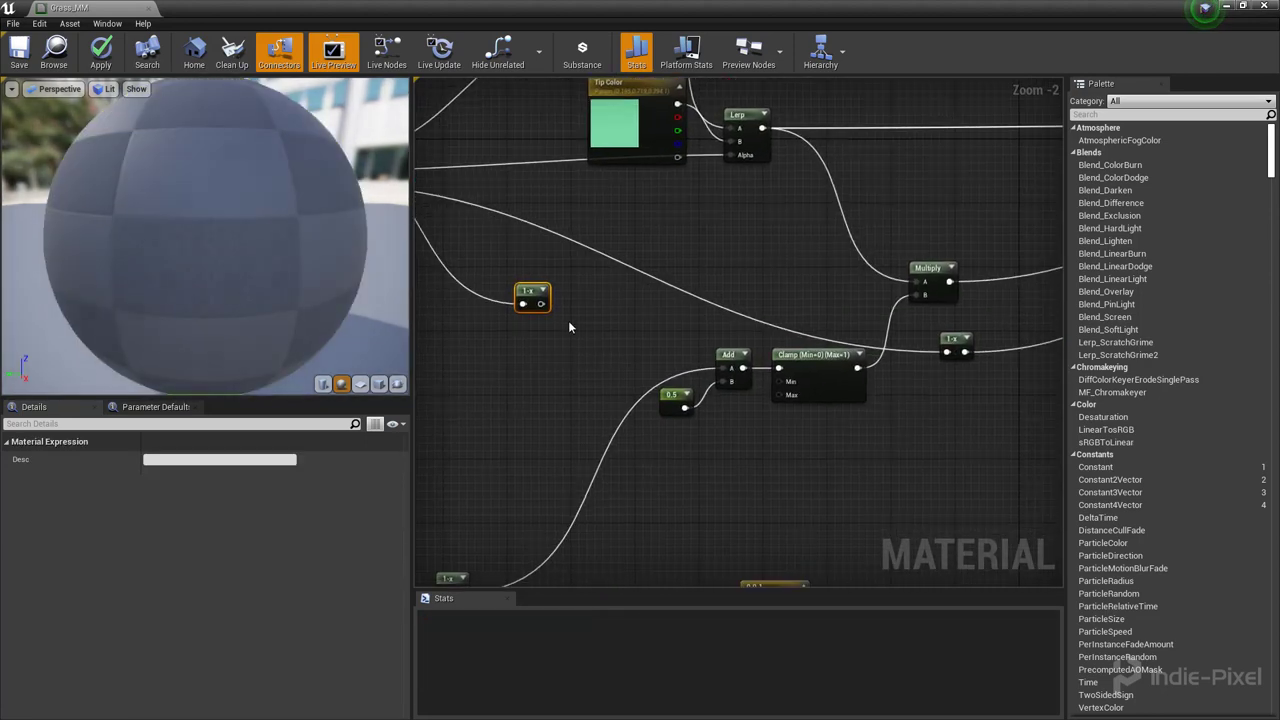
{"action": "left_click_drag", "start_coordinate": [853, 268], "coordinate": [852, 299]}
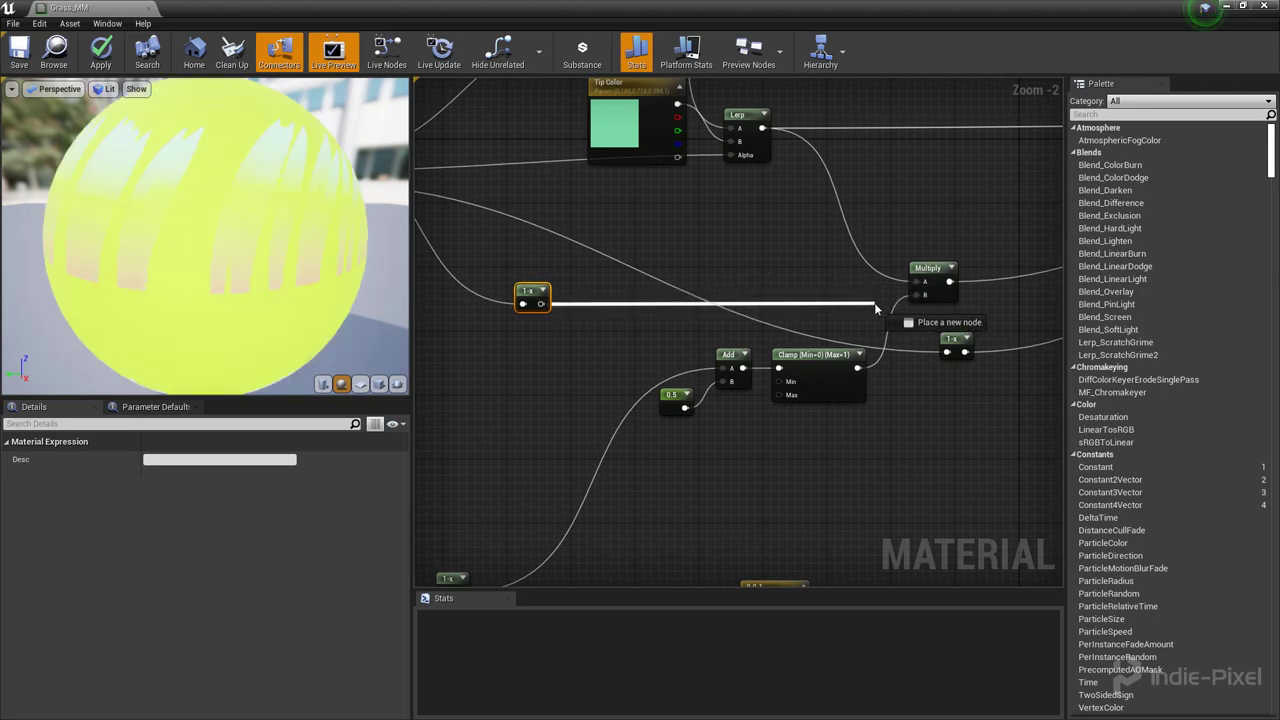
{"action": "left_click_drag", "start_coordinate": [724, 370], "coordinate": [724, 370]}
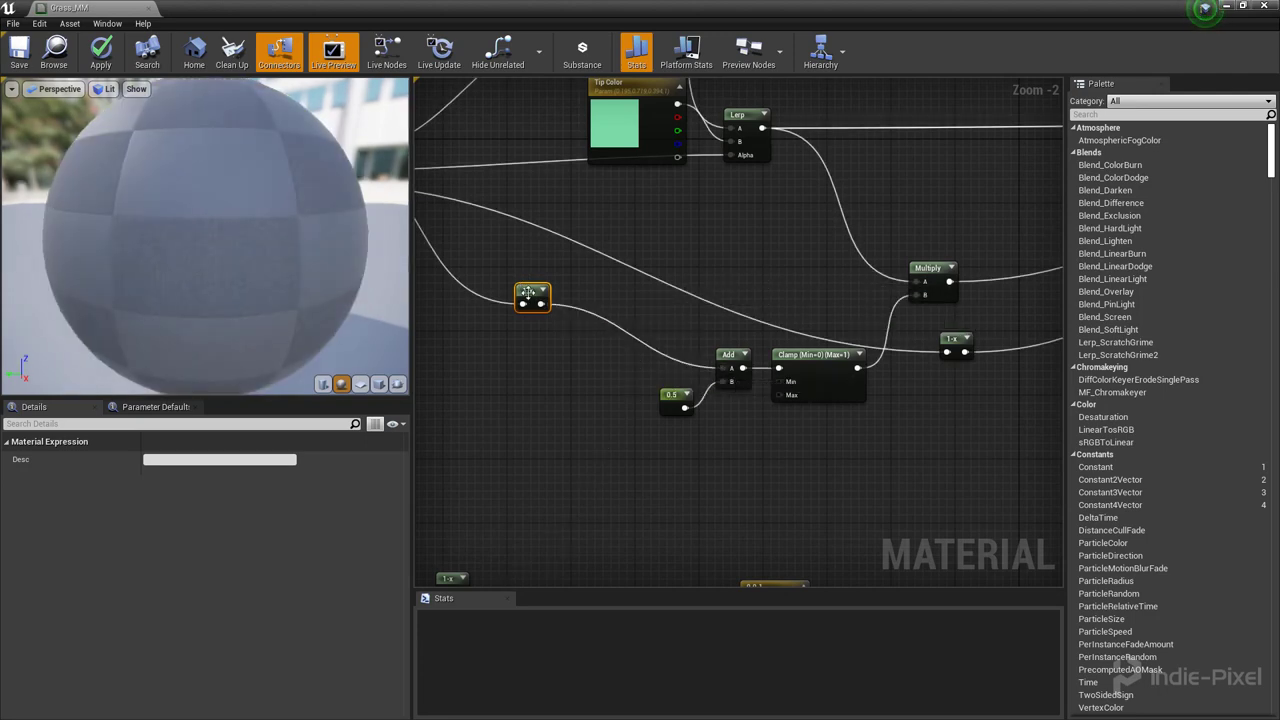
Move the Vertex Color node and its original 1-x node down beside the grass wind nodes they drive.
{"action": "right_click_drag", "start_coordinate": [580, 437], "coordinate": [650, 302]}
{"action": "scroll", "coordinate": [615, 342], "scroll_direction": "down", "scroll_amount": 4}
{"action": "left_click", "coordinate": [514, 355]}
{"action": "left_click_drag", "start_coordinate": [514, 355], "coordinate": [544, 512]}
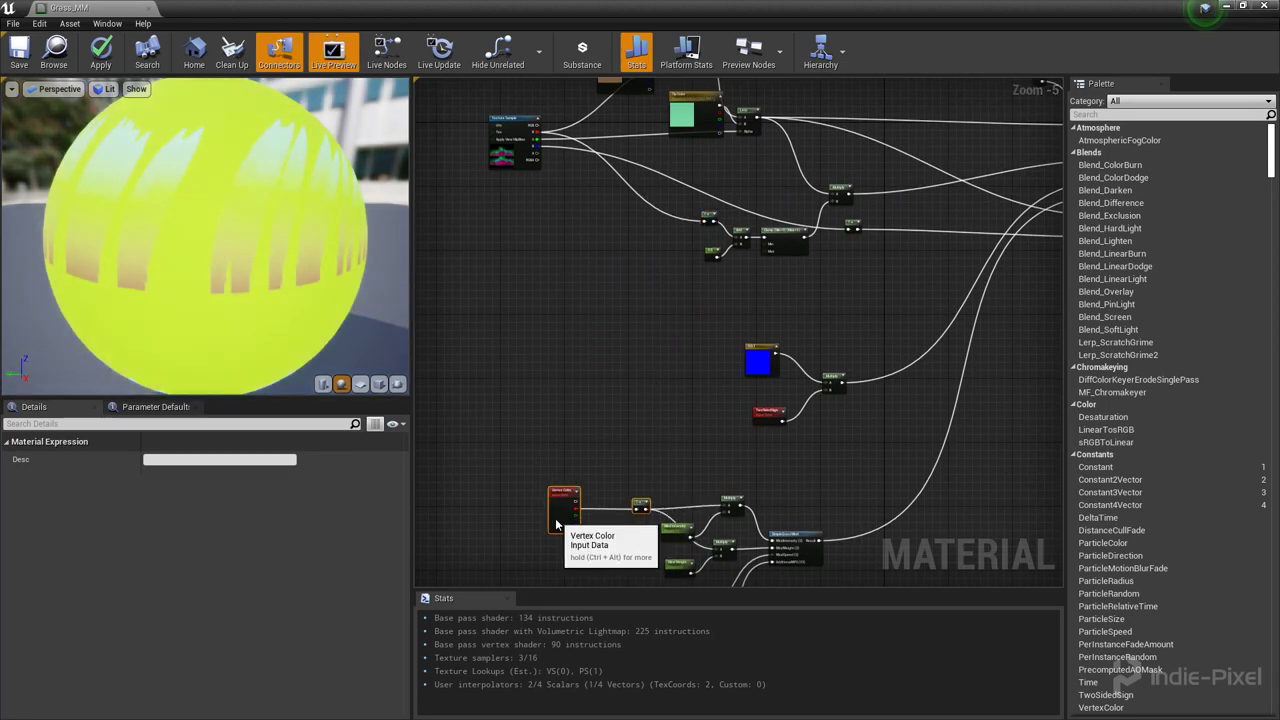
Set the Grass_MM material's Blend Mode to Masked.
{"action": "right_click_drag", "start_coordinate": [558, 516], "coordinate": [552, 432]}
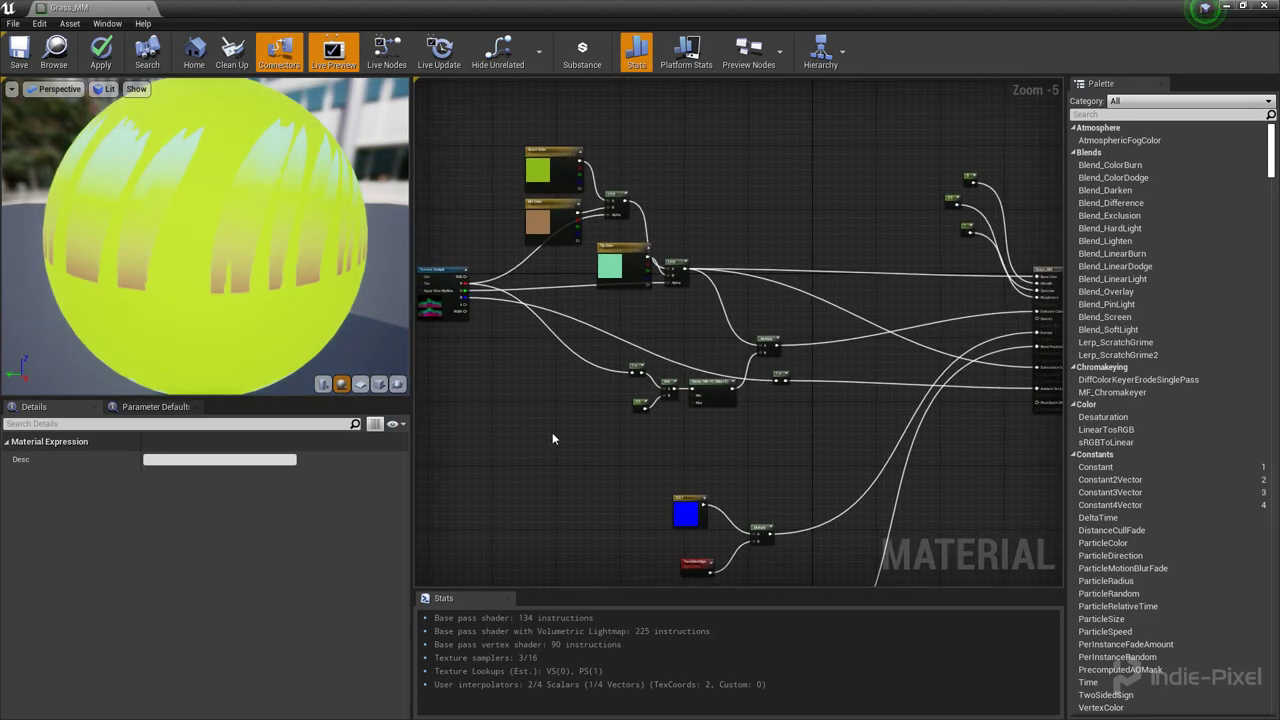
{"action": "scroll", "coordinate": [592, 443], "scroll_direction": "down", "scroll_amount": 2}
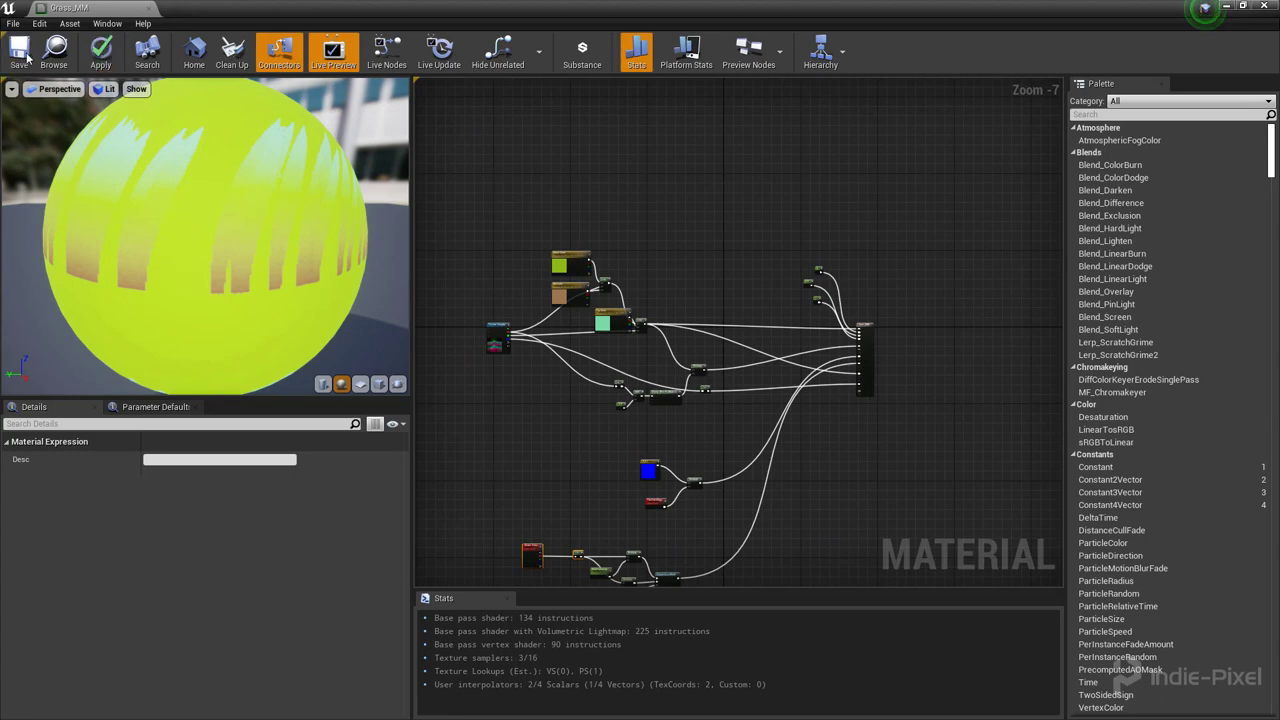
{"action": "left_click", "coordinate": [864, 350]}
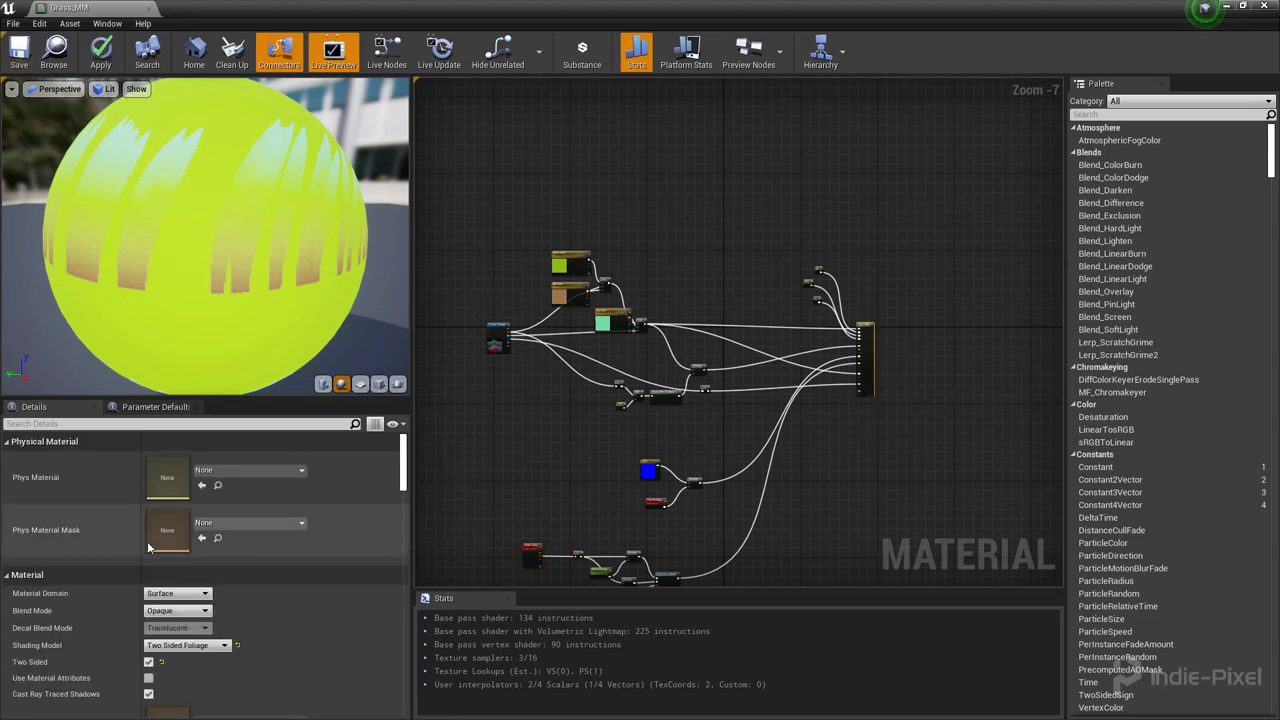
{"action": "scroll", "coordinate": [203, 589], "scroll_direction": "down", "scroll_amount": 1}
{"action": "left_click", "coordinate": [178, 590]}
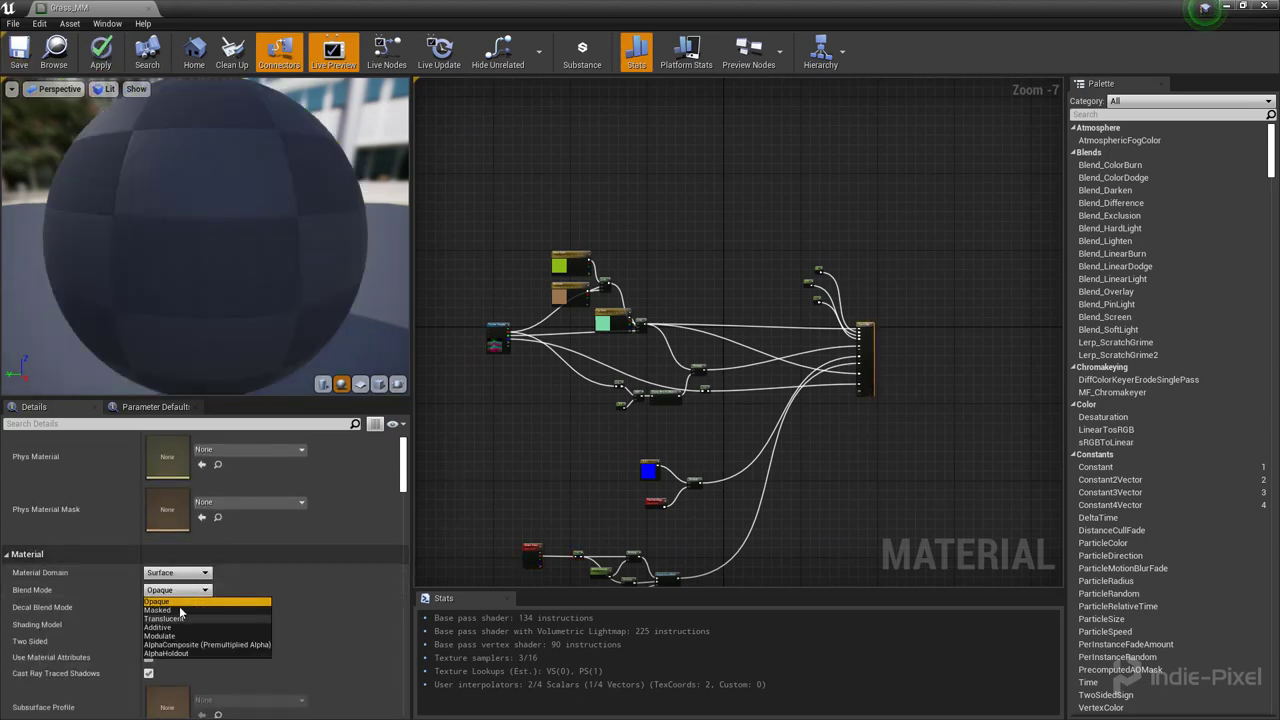
{"action": "left_click", "coordinate": [179, 608]}
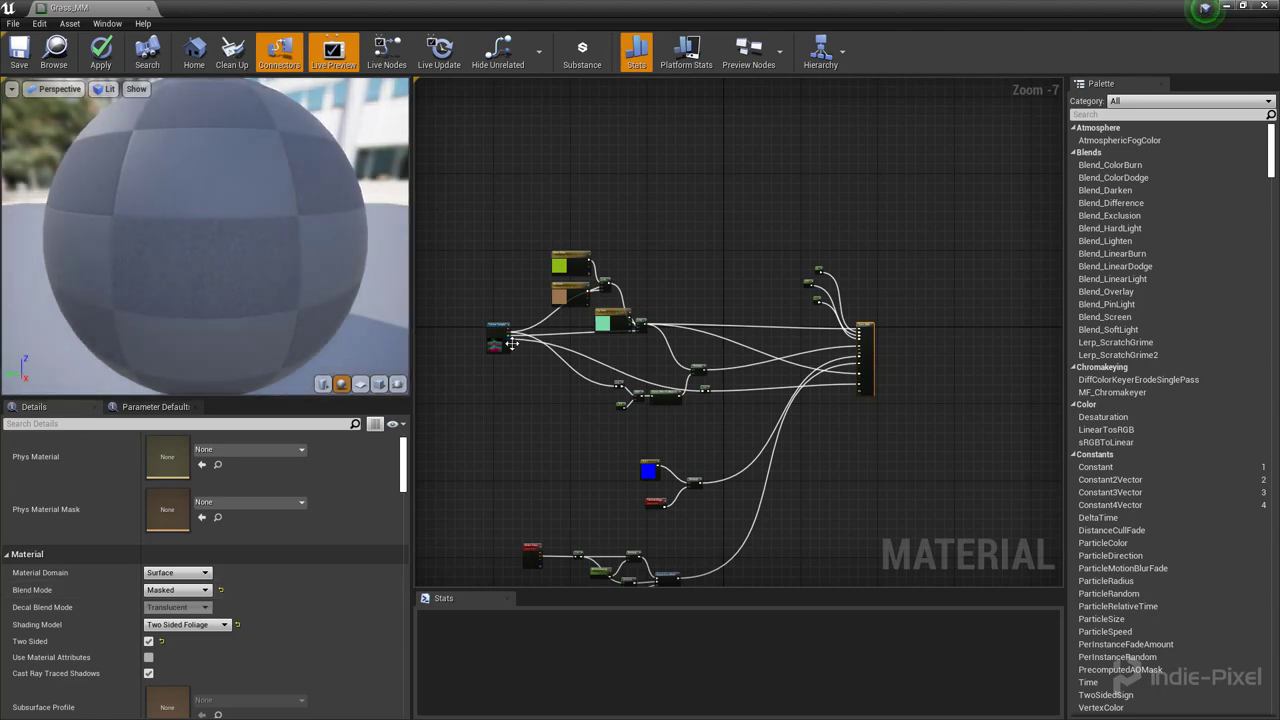
Connect the Texture Sample's alpha output to the material's Opacity Mask, check the preview and save the material.
{"action": "scroll", "coordinate": [511, 343], "scroll_direction": "up", "scroll_amount": 5}
{"action": "left_click_drag", "start_coordinate": [515, 340], "coordinate": [756, 384]}
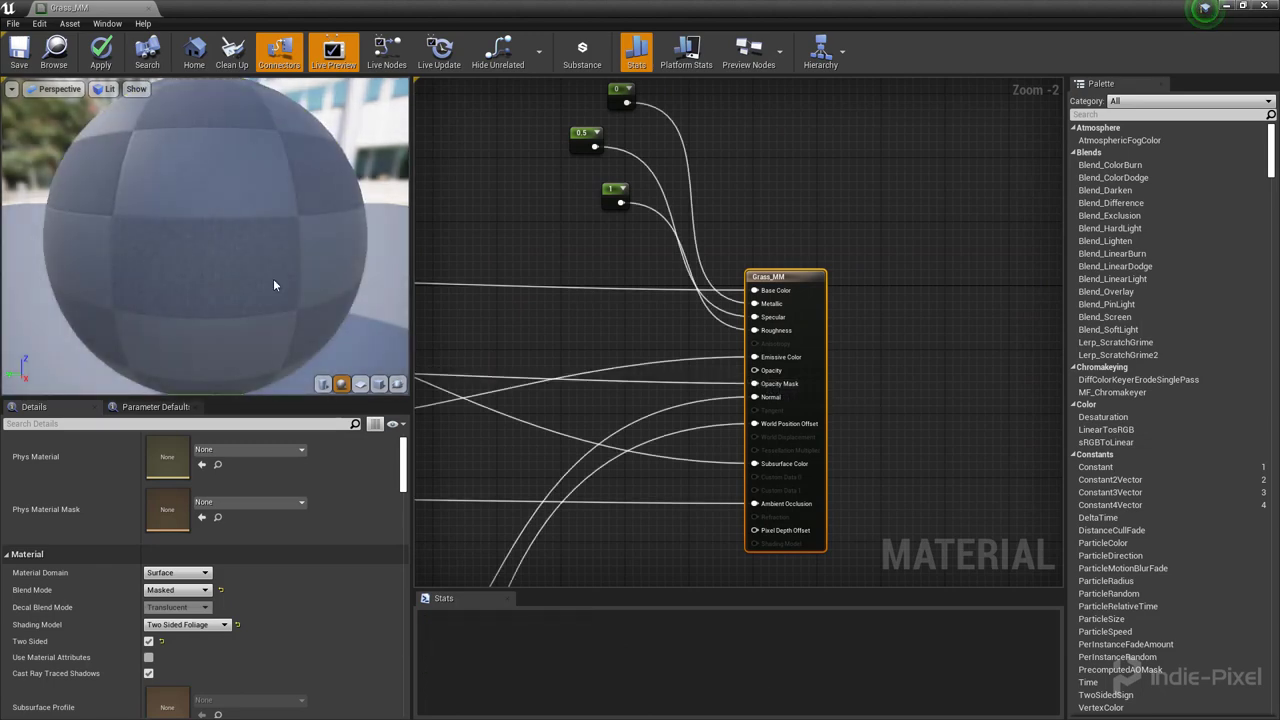
{"action": "left_click_drag", "start_coordinate": [273, 278], "coordinate": [350, 215]}
{"action": "left_click", "coordinate": [40, 70]}
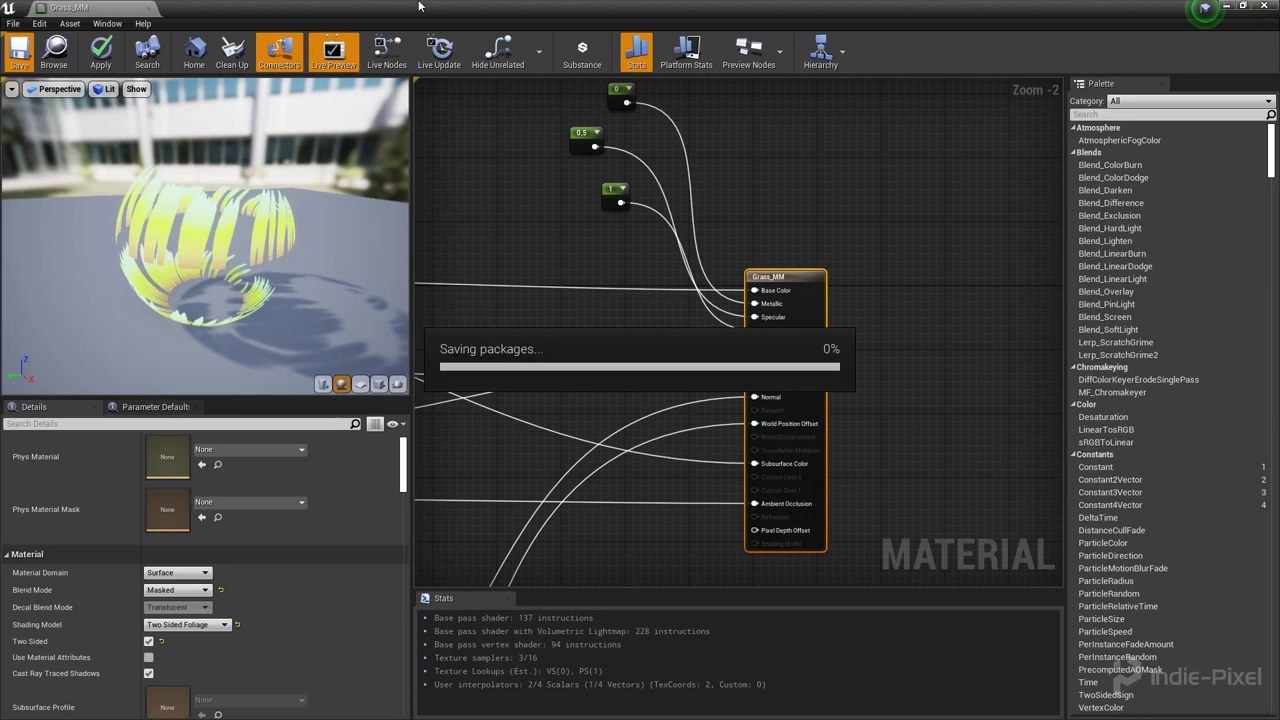
{"action": "left_click_drag", "start_coordinate": [418, 5], "coordinate": [833, 146]}
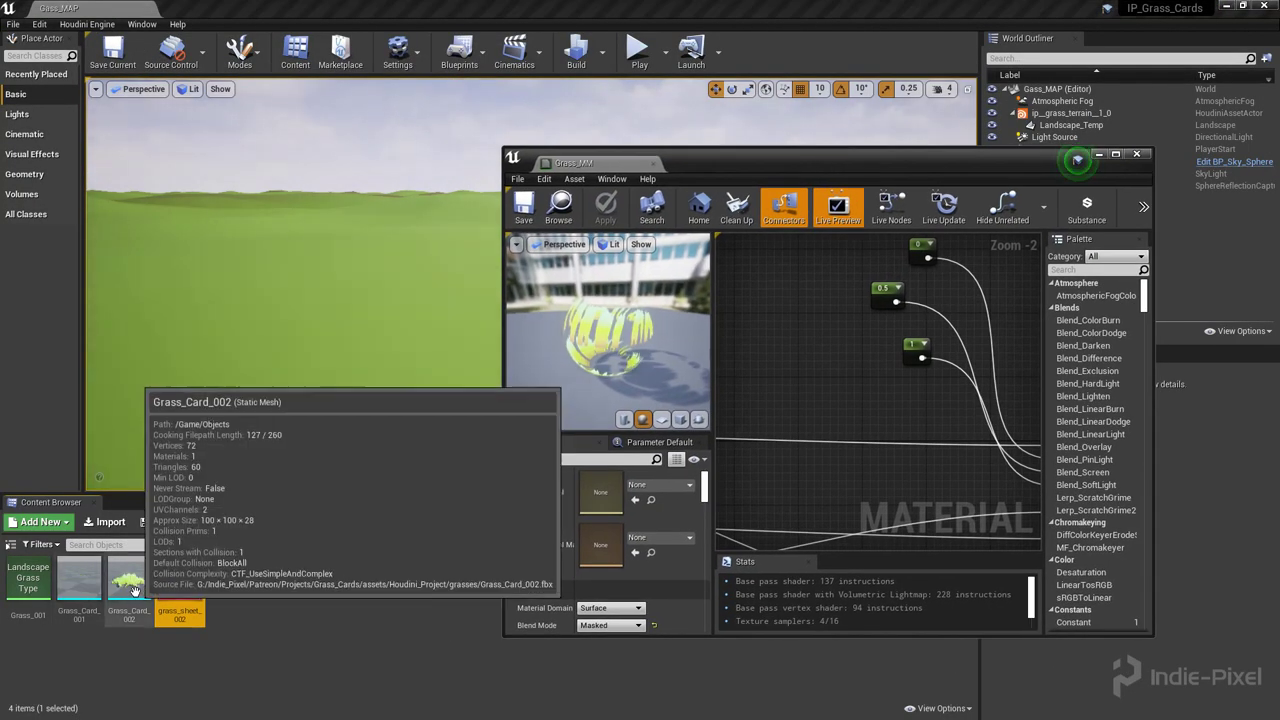
Open the Grass_Card_002 static mesh to inspect the masked grass from several angles, and close the mesh and material editors.
{"action": "double_click", "coordinate": [132, 588]}
{"action": "left_click_drag", "start_coordinate": [737, 473], "coordinate": [920, 451]}
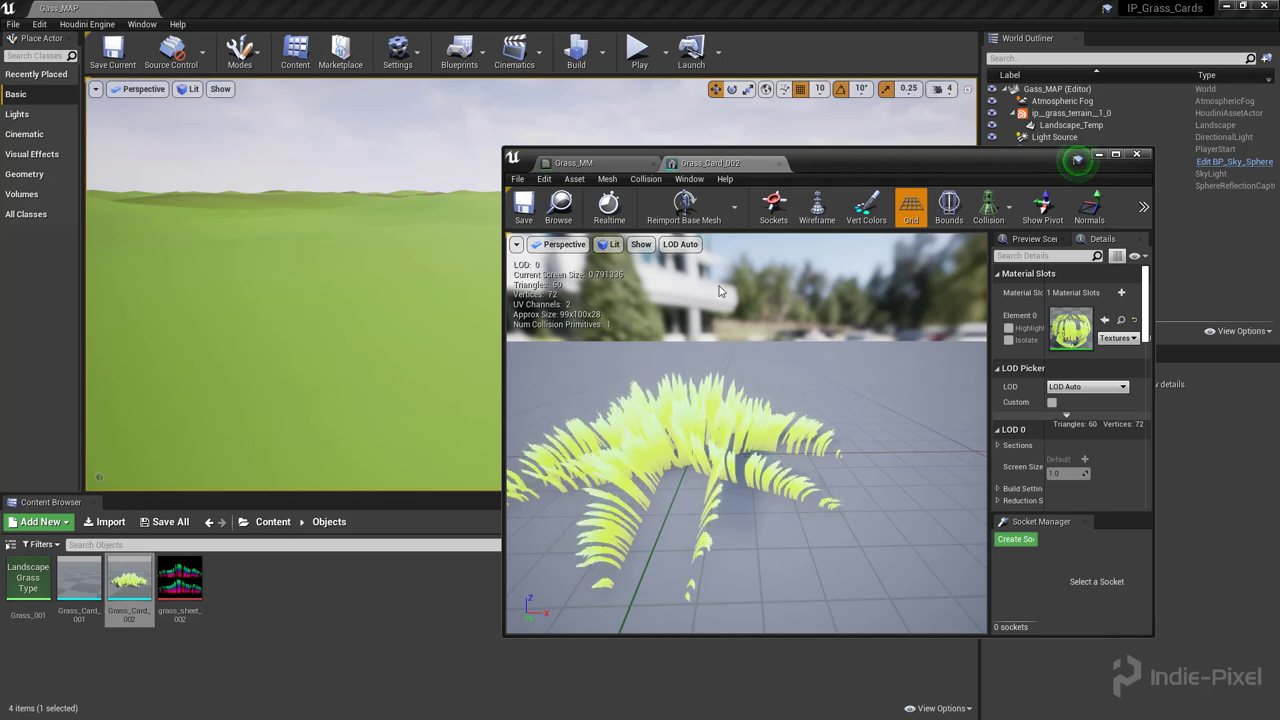
{"action": "left_click_drag", "start_coordinate": [741, 511], "coordinate": [1077, 160]}
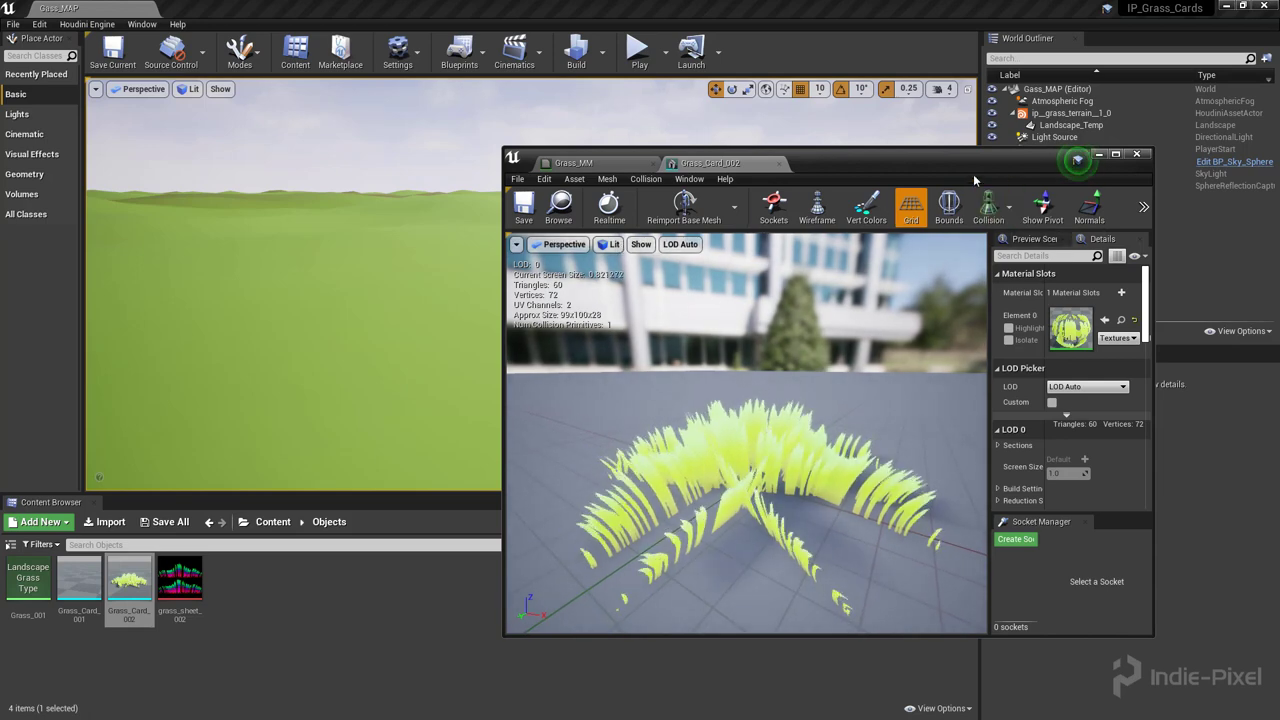
{"action": "left_click", "coordinate": [779, 163]}
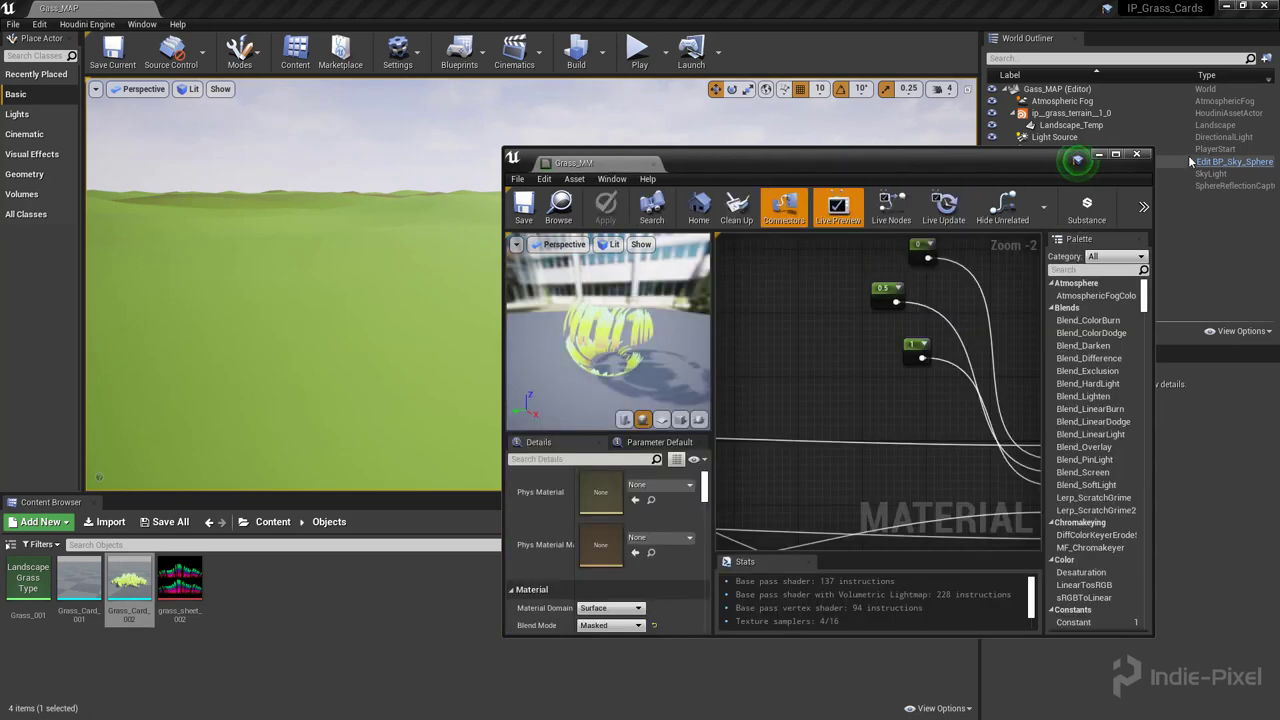
{"action": "left_click", "coordinate": [1140, 155]}
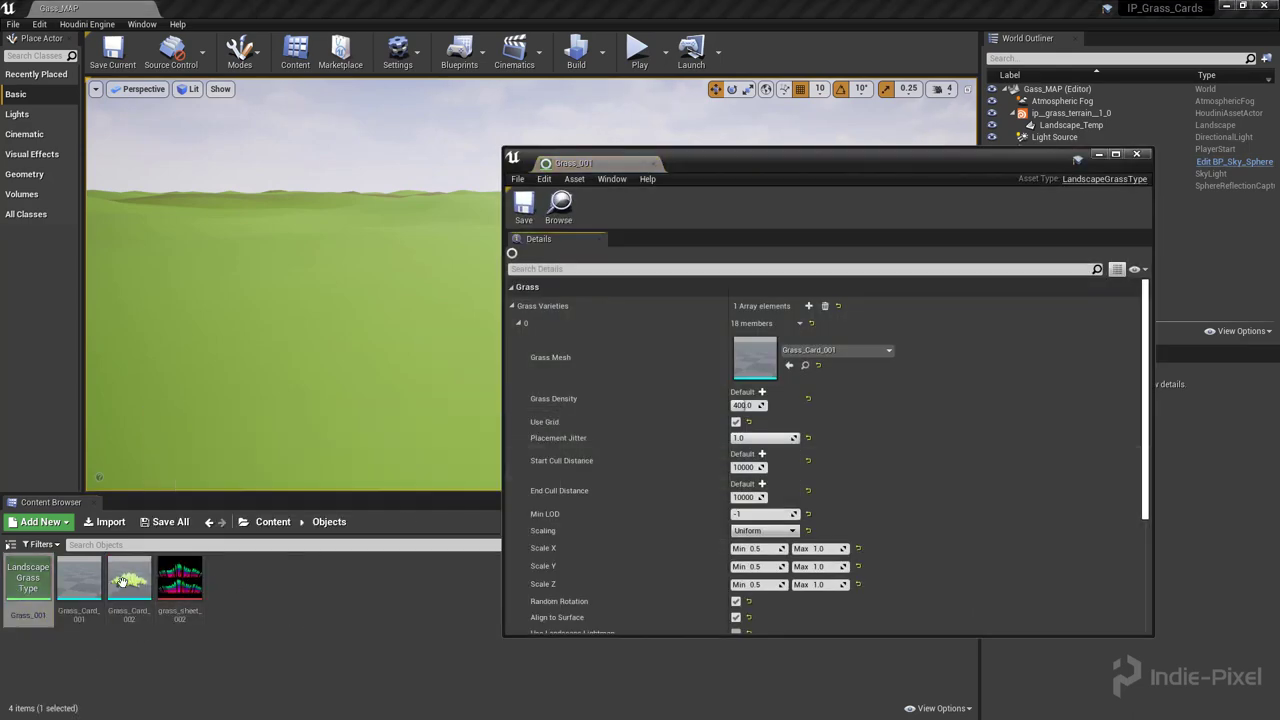
Assign Grass_Card_002 as the Grass Mesh of the first variety in Grass_001, and inspect the grass on the landscape.
{"action": "left_click_drag", "start_coordinate": [120, 582], "coordinate": [755, 357]}
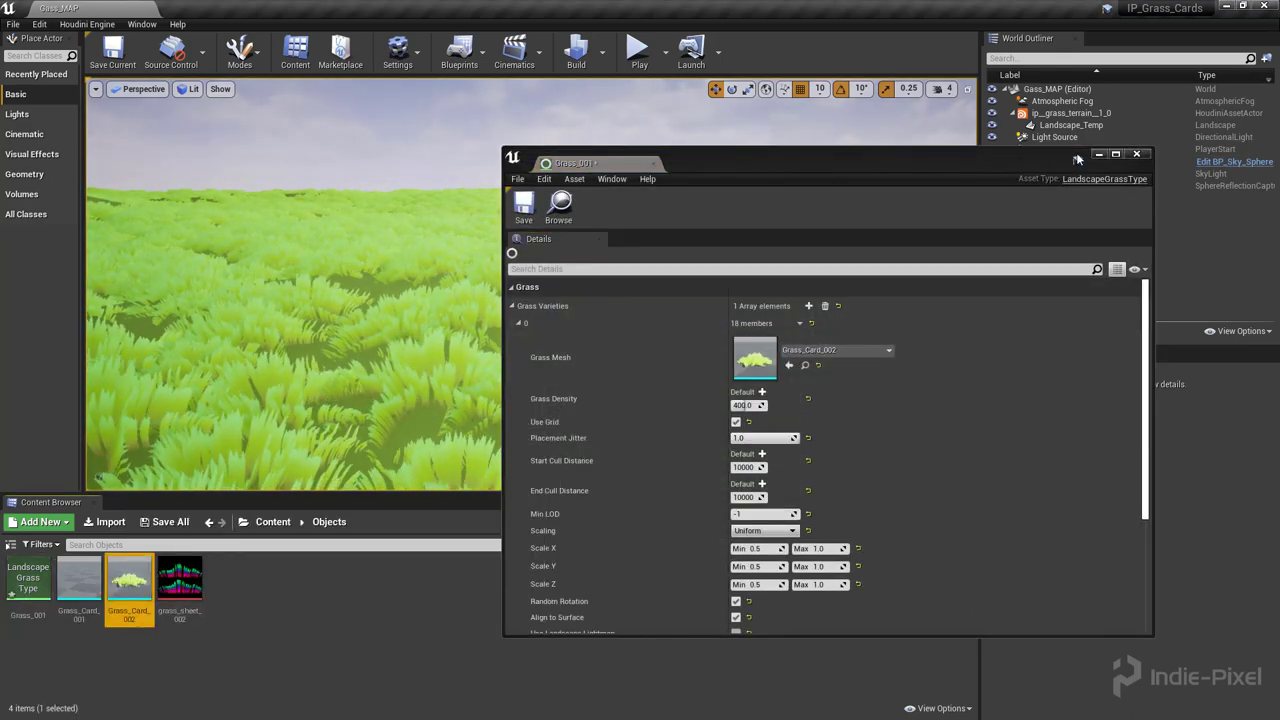
{"action": "left_click", "coordinate": [1137, 155]}
{"action": "right_click_drag", "start_coordinate": [677, 306], "coordinate": [709, 375]}
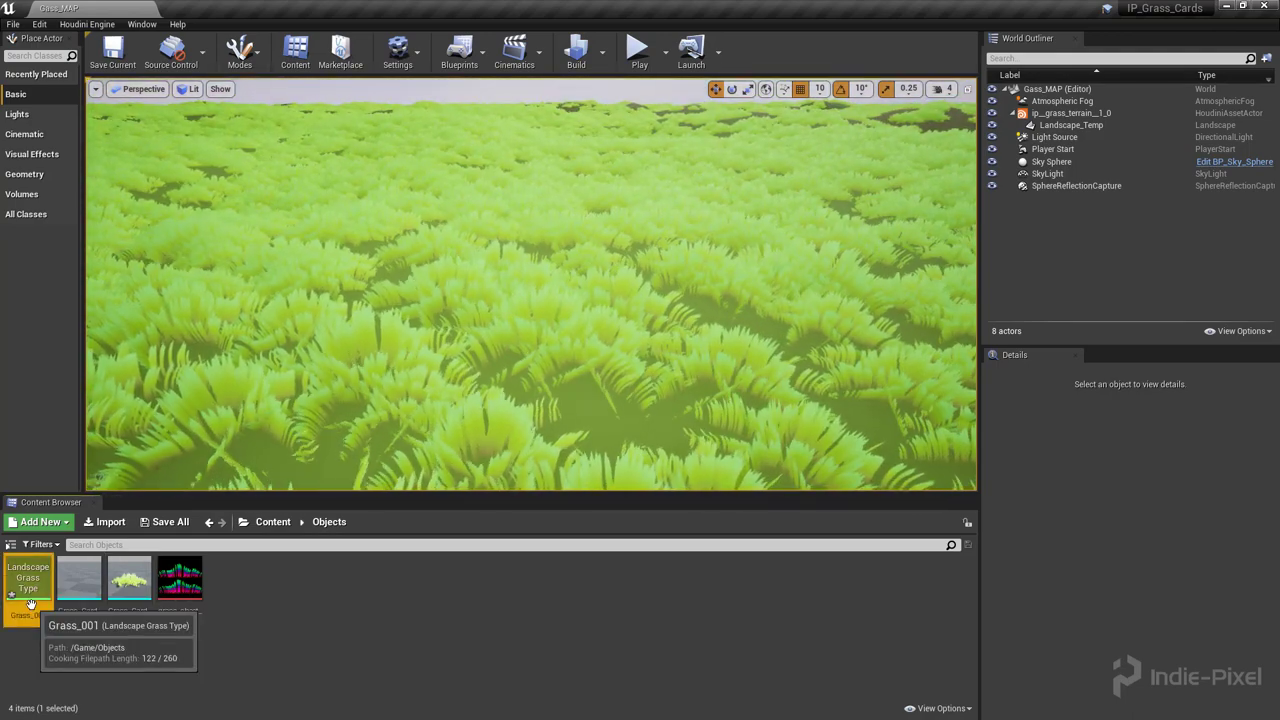
Add a second grass variety to the Grass_001 landscape grass type and assign Grass_Card_002 as its mesh.
{"action": "double_click", "coordinate": [30, 598]}
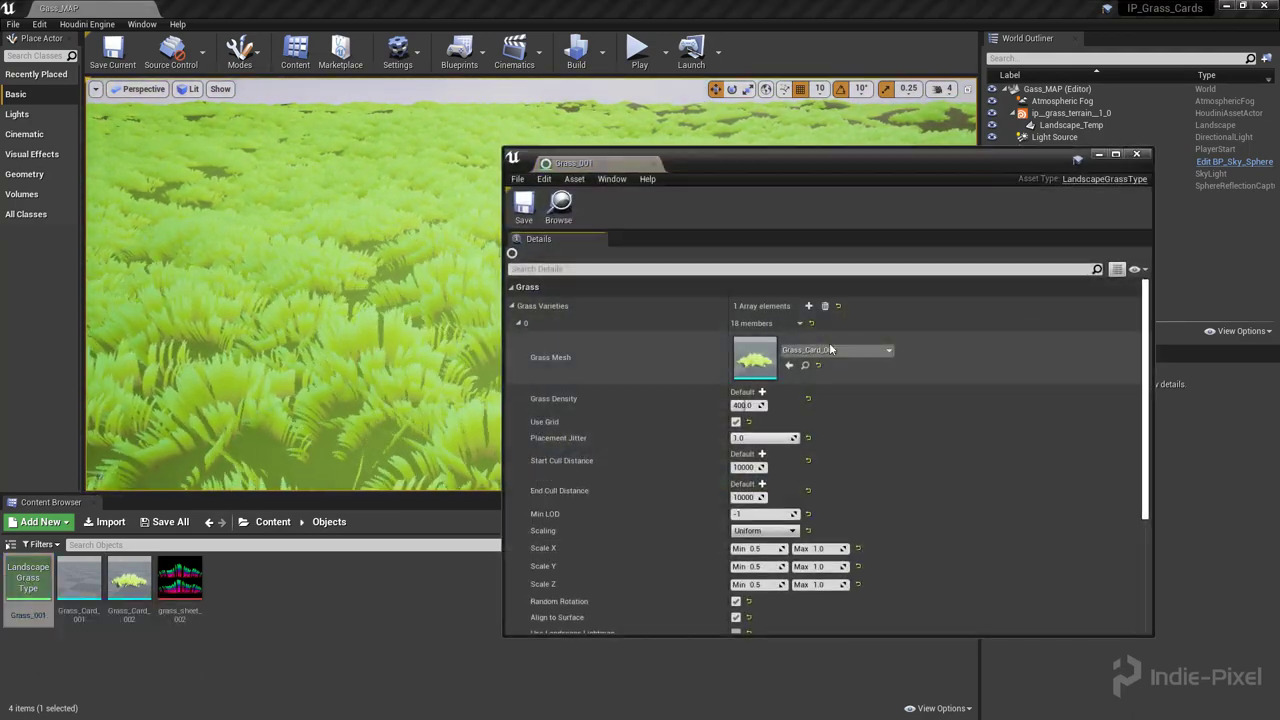
{"action": "left_click", "coordinate": [519, 324]}
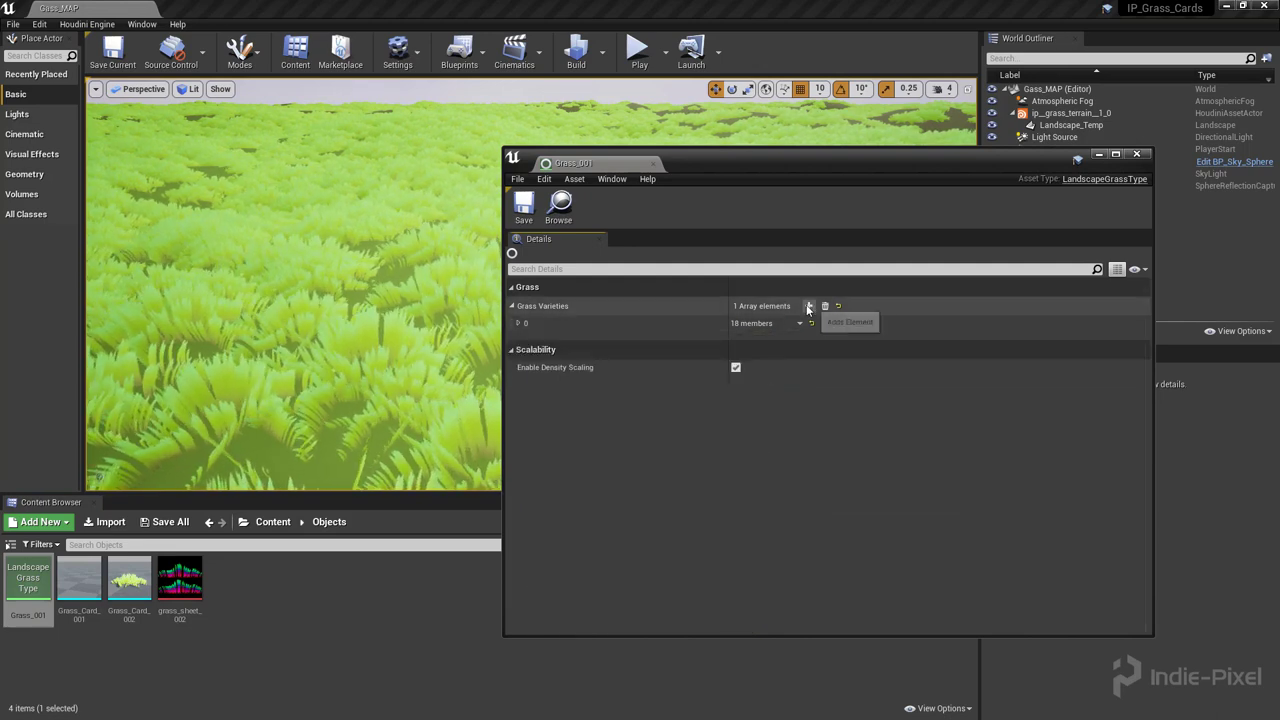
{"action": "left_click", "coordinate": [809, 306]}
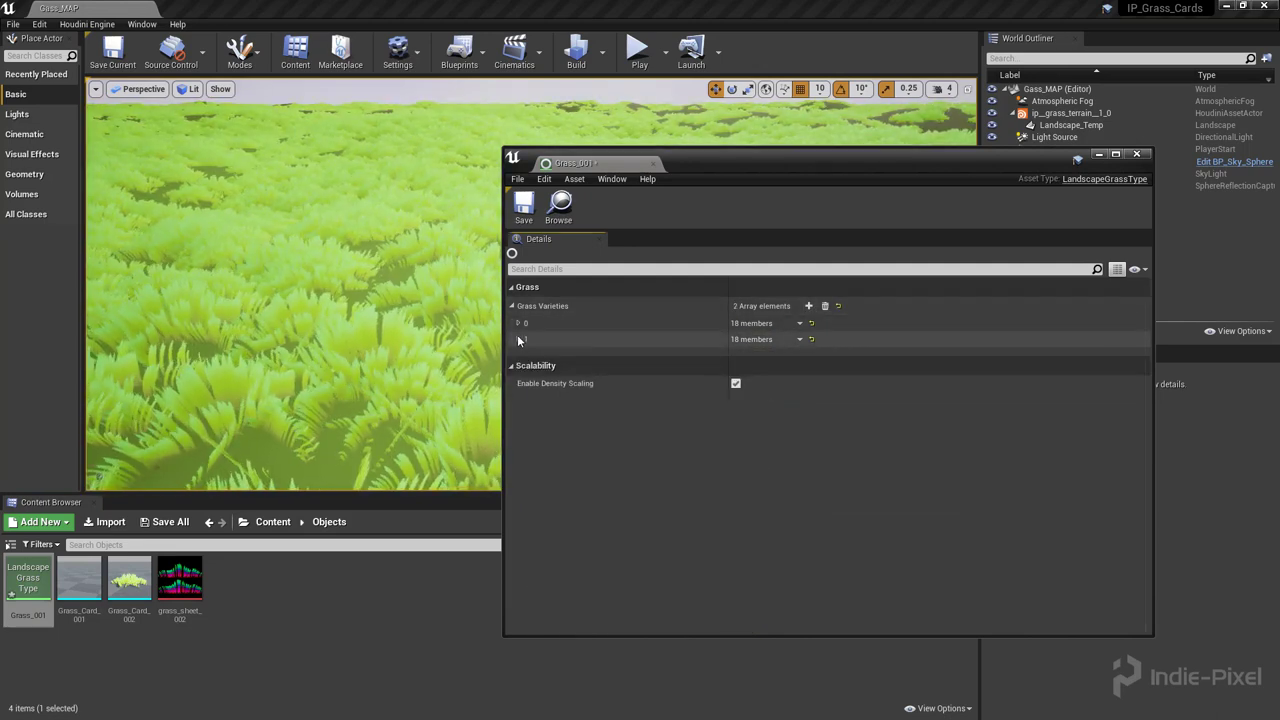
{"action": "left_click", "coordinate": [519, 340]}
{"action": "left_click_drag", "start_coordinate": [127, 592], "coordinate": [770, 381]}
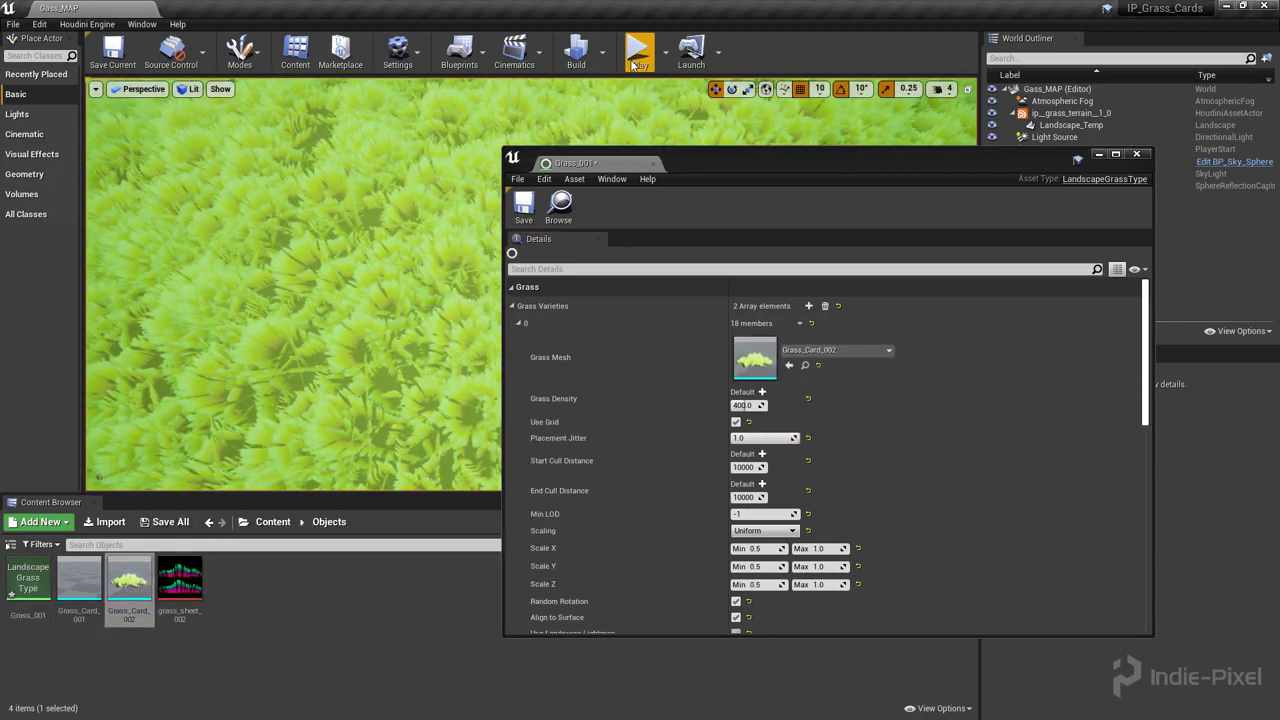
{"action": "left_click_drag", "start_coordinate": [859, 165], "coordinate": [1118, 170]}
{"action": "right_click_drag", "start_coordinate": [480, 337], "coordinate": [454, 306]}
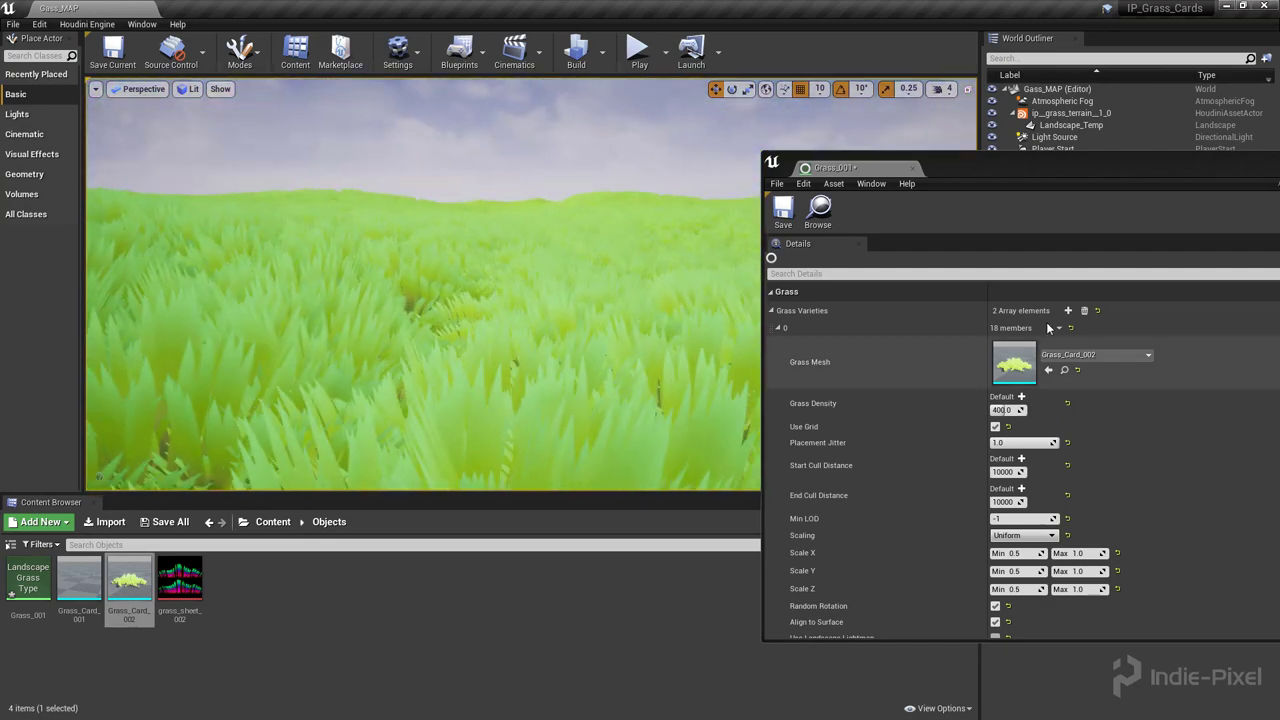
Review the Grass Density settings of both grass varieties in Grass_001 and collapse their entries.
{"action": "left_click_drag", "start_coordinate": [1005, 410], "coordinate": [1040, 410]}
{"action": "left_click_drag", "start_coordinate": [1034, 170], "coordinate": [783, 109]}
{"action": "left_click", "coordinate": [528, 269]}
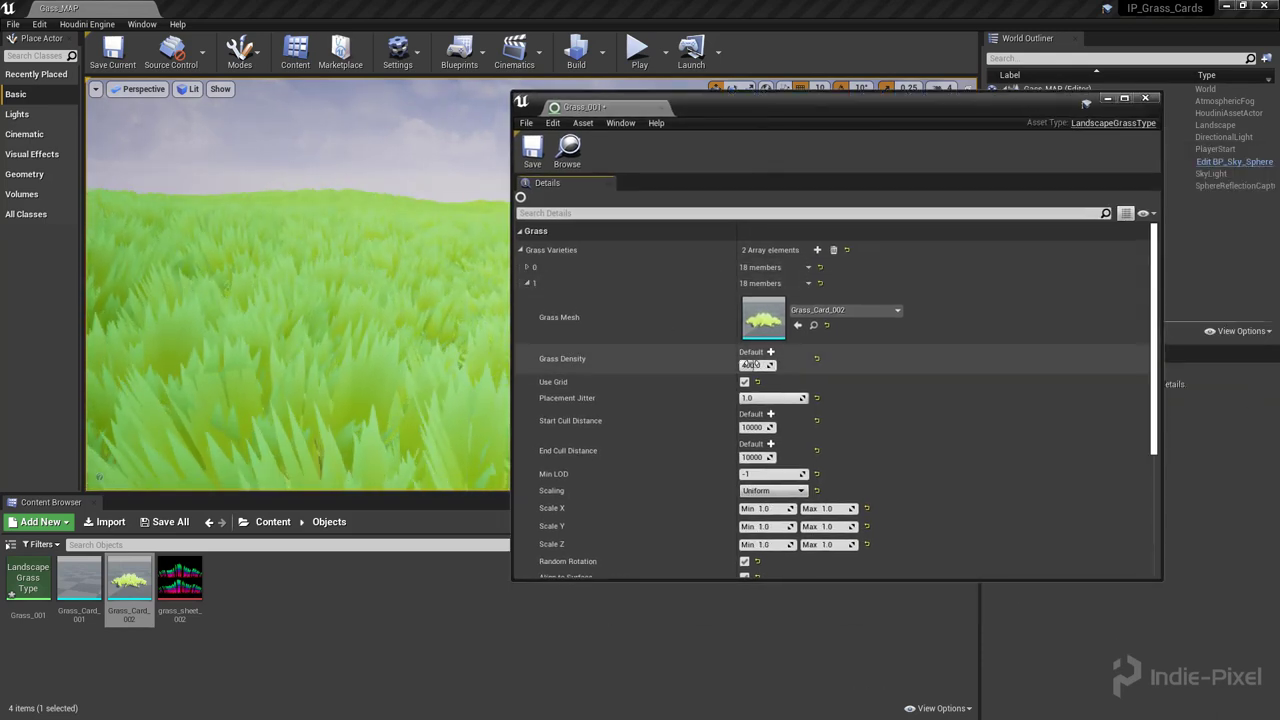
{"action": "left_click_drag", "start_coordinate": [763, 365], "coordinate": [780, 365]}
{"action": "left_click", "coordinate": [528, 284]}
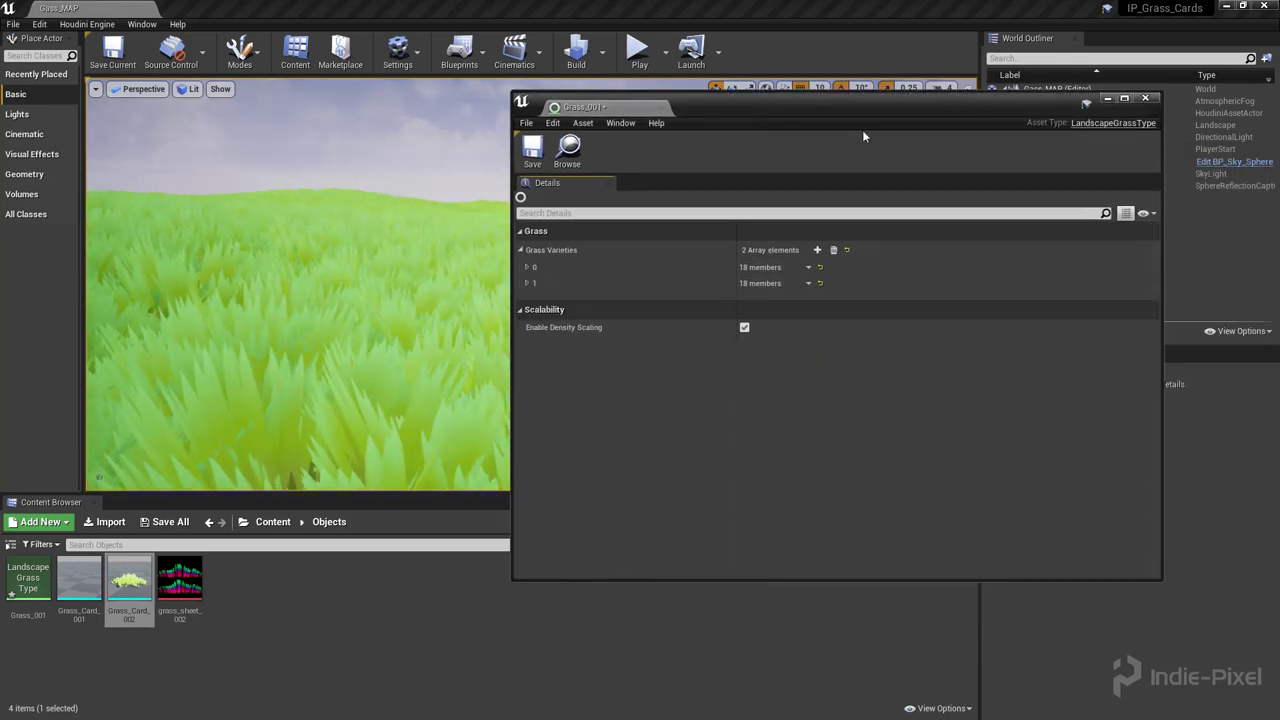
Save and close the Grass_001 grass type, and enlarge the level viewport to look over the denser grass field.
{"action": "left_click", "coordinate": [532, 148]}
{"action": "left_click", "coordinate": [1145, 97]}
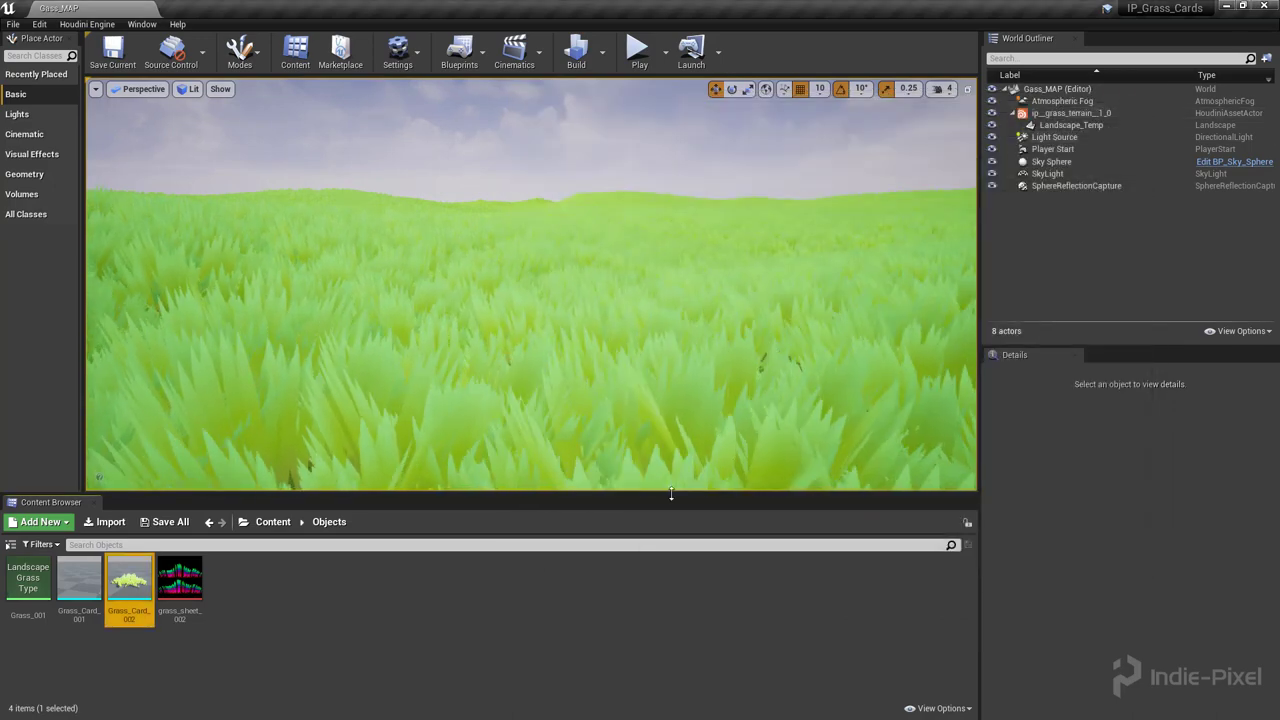
{"action": "left_click_drag", "start_coordinate": [664, 492], "coordinate": [664, 587]}
{"action": "mouse_move", "coordinate": [603, 346]}
{"action": "right_mouse_down"}
{"action": "mouse_move", "coordinate": [616, 317]}
{"action": "mouse_move", "coordinate": [619, 362]}
{"action": "right_mouse_up"}
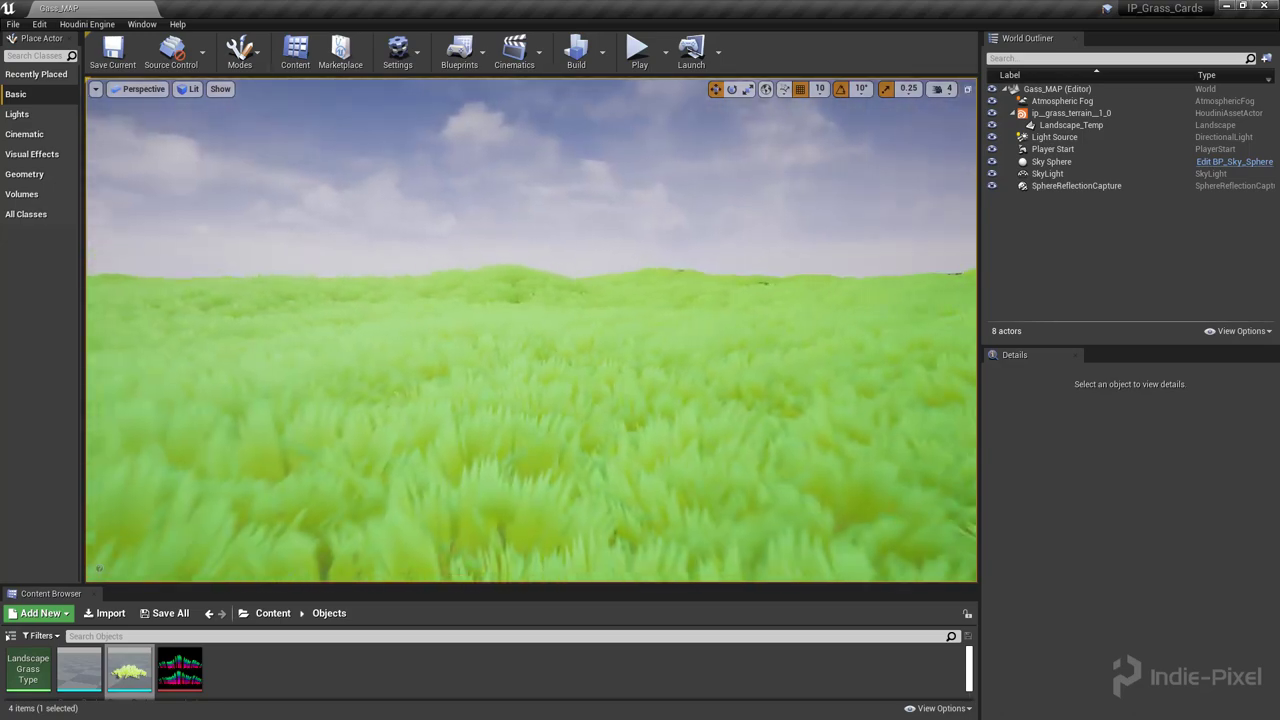